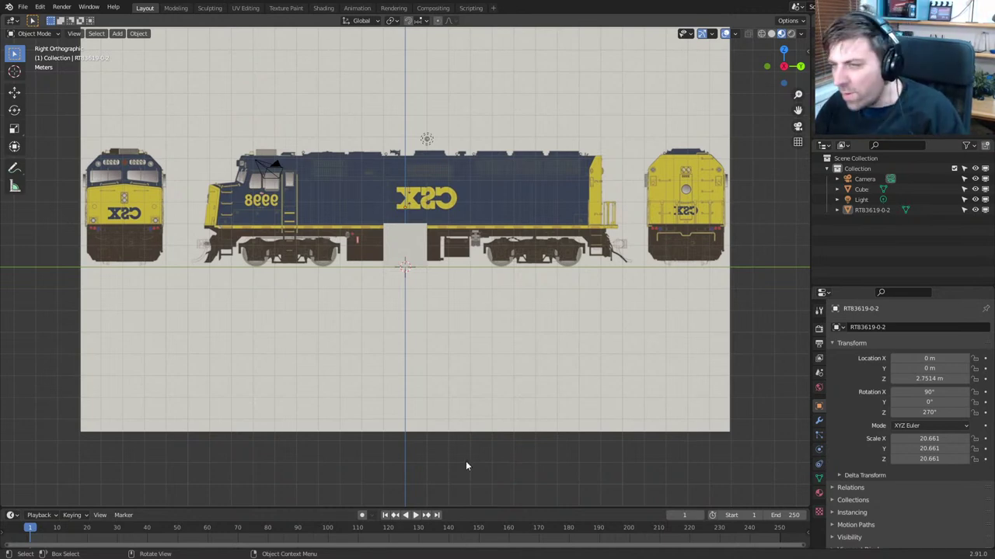
Duplicate the locomotive side-view reference plane in place
click(395, 346)
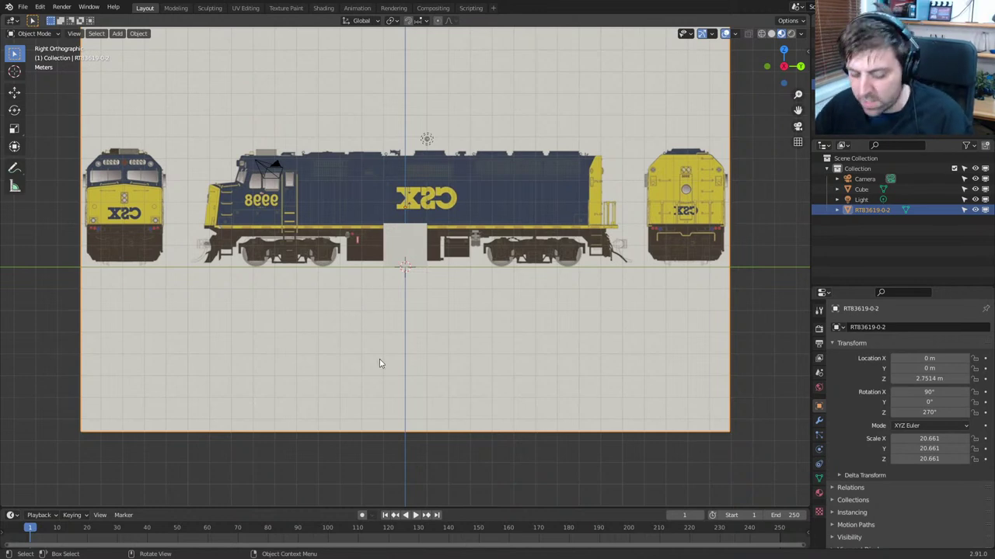
key(shift+d)
right_click(416, 379)
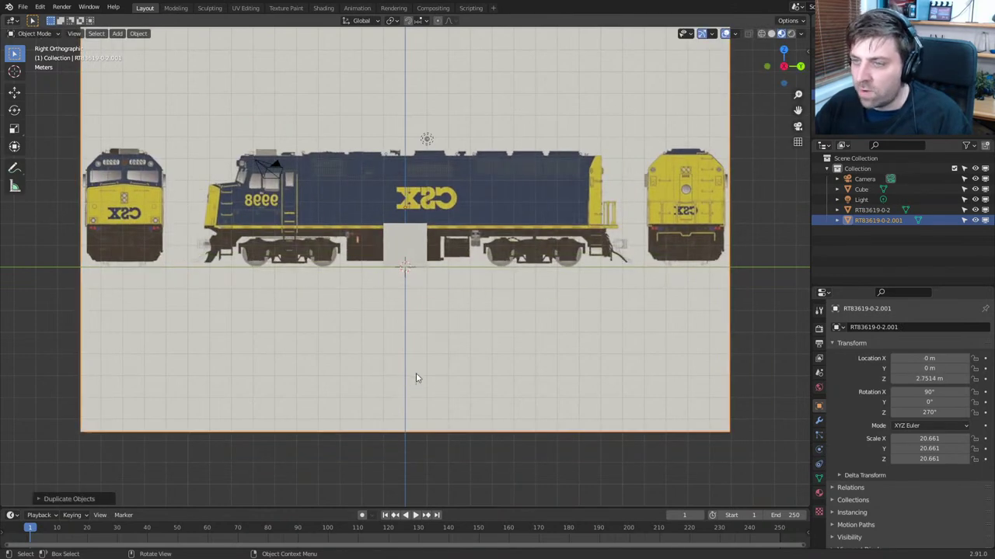
key(r)
key(z)
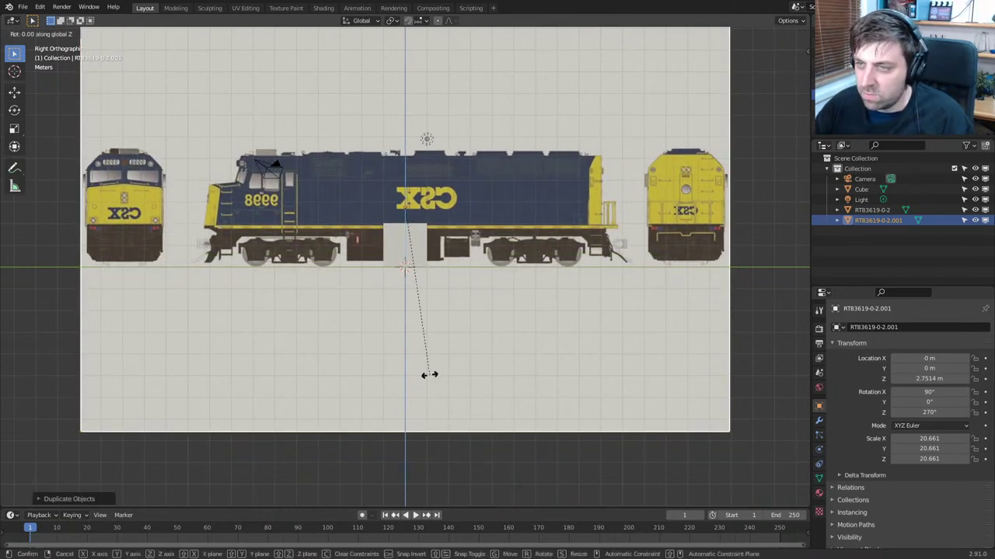
right_click(430, 375)
Rotate the duplicated reference plane 90° about the Z axis so it faces the front view
key(KP_1)
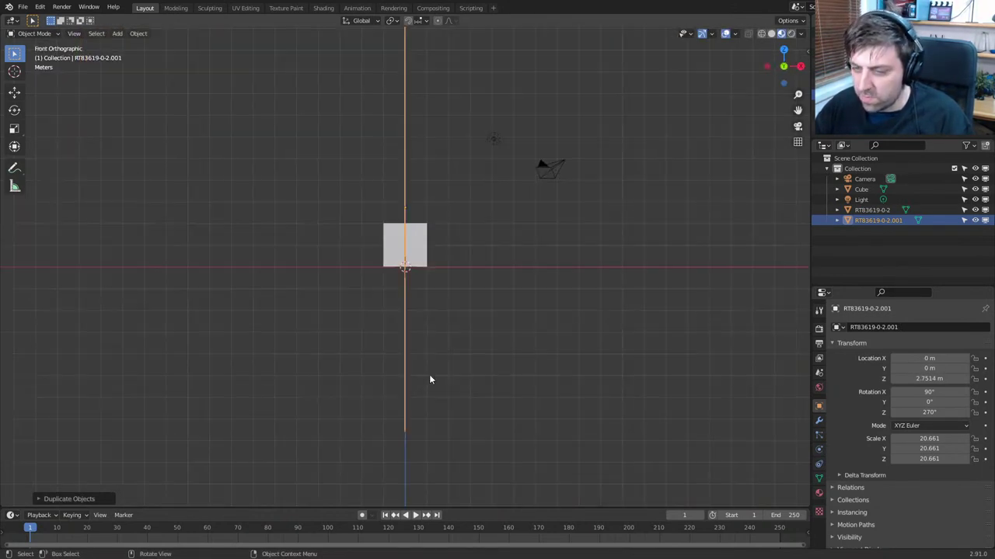
text(rz90)
key(Return)
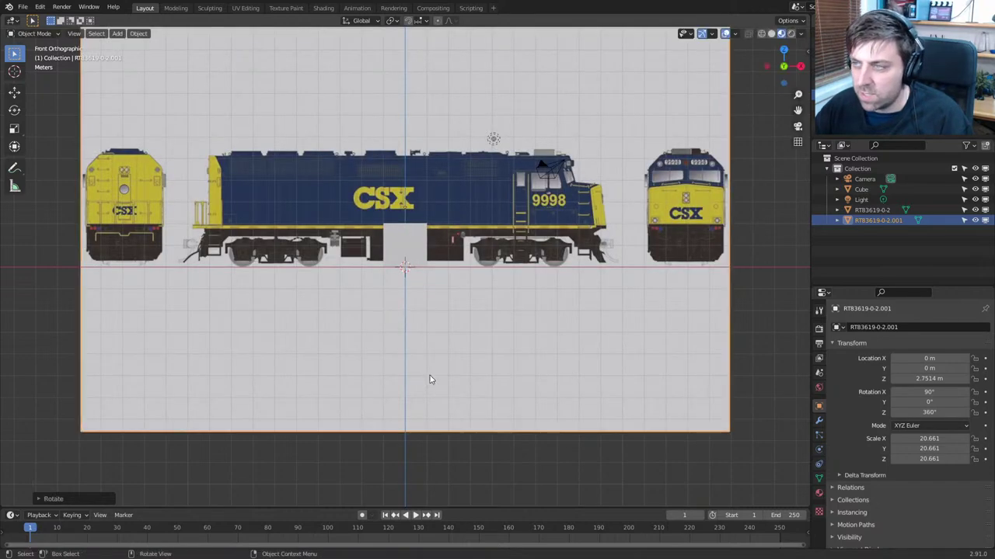
Move the duplicate plane along X to about -12.925 m, centring the locomotive's front drawing on the vertical axis
key(g)
key(x)
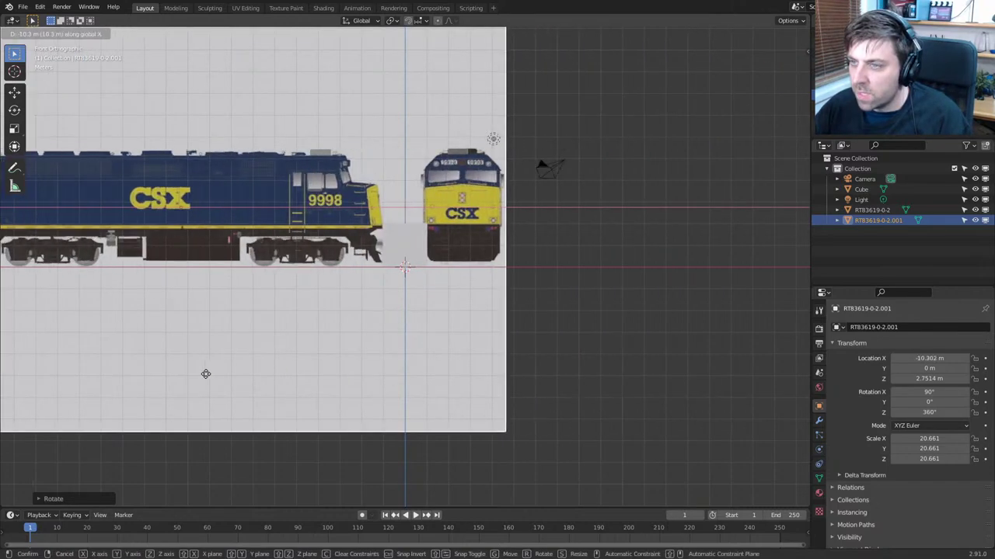
click(161, 382)
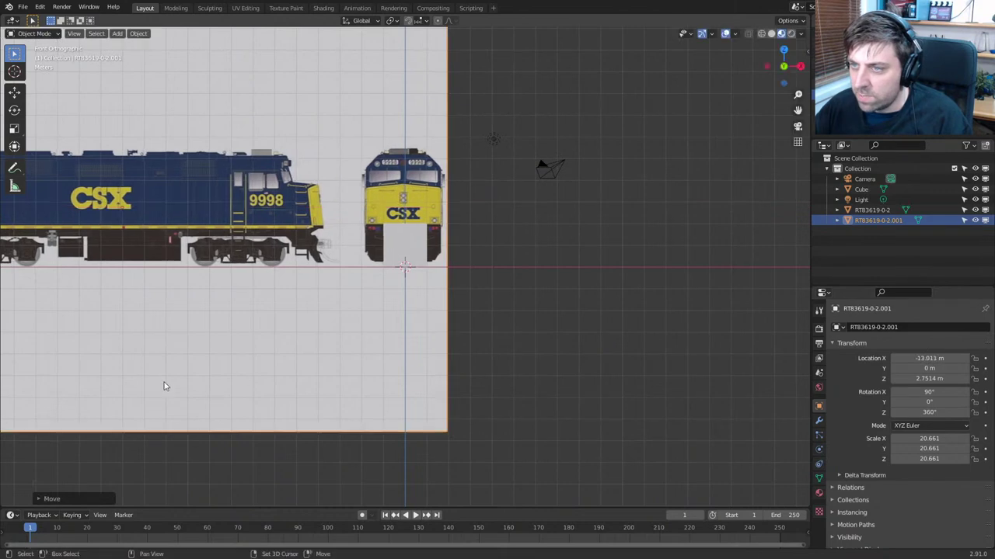
scroll(444, 350, up, 6)
shift+middle_drag(461, 333, 422, 404)
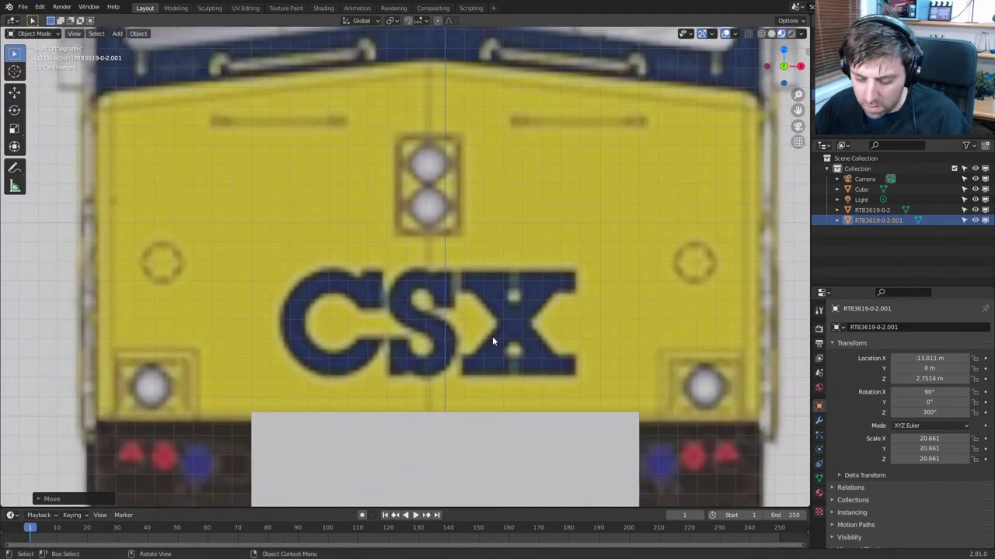
key(g)
key(x)
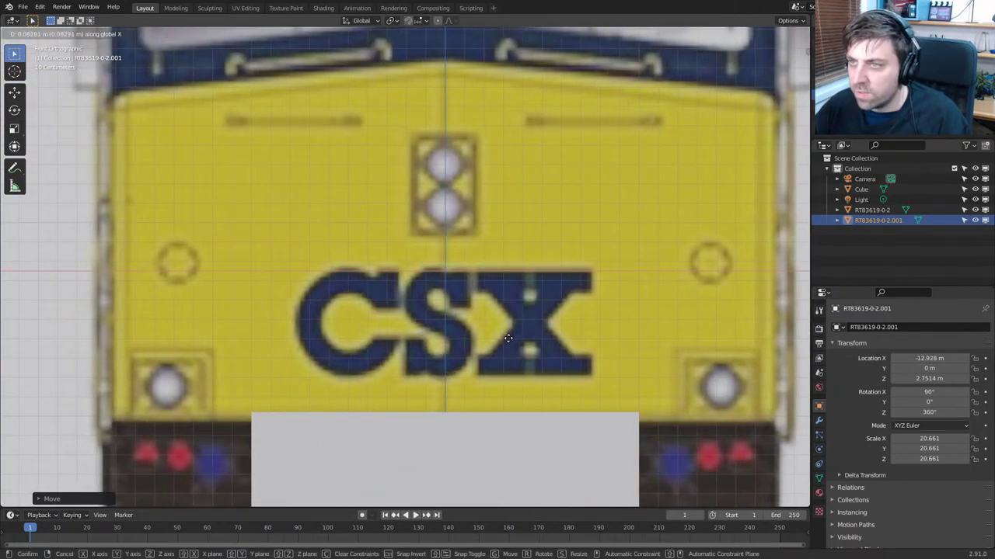
click(508, 338)
Push the duplicate plane back along Y to about 39.19 m and make it unselectable
scroll(504, 344, down, 8)
middle_drag(503, 350, 386, 381)
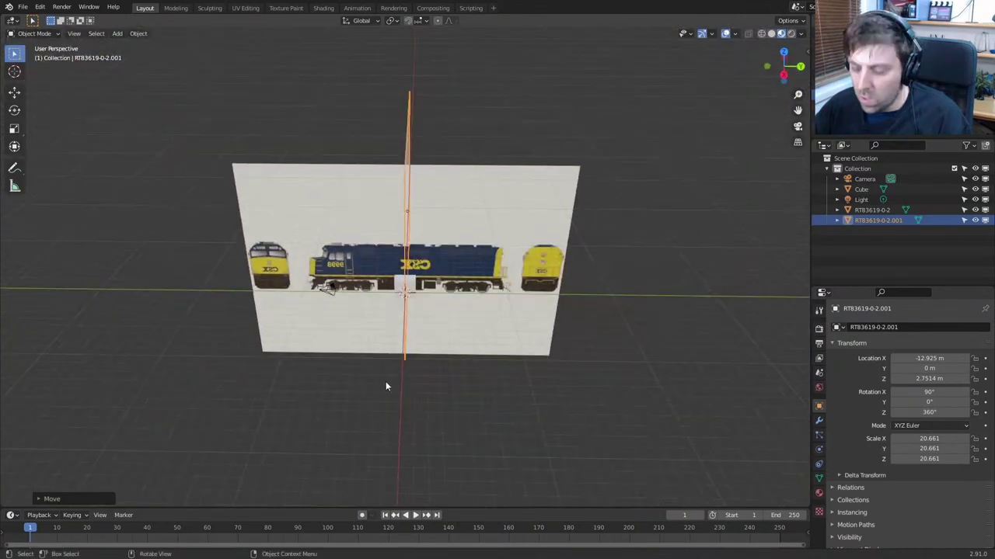
key(g)
key(y)
click(730, 373)
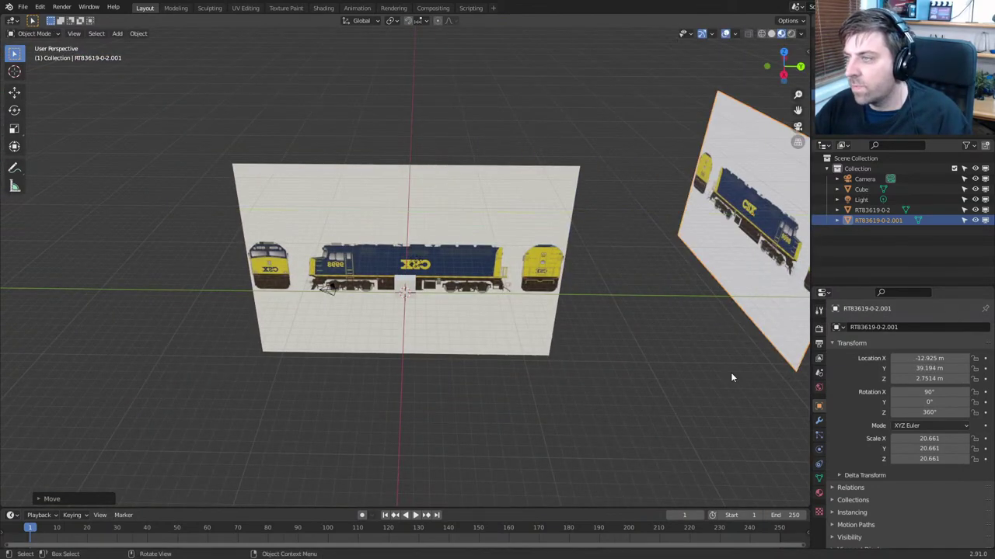
click(963, 221)
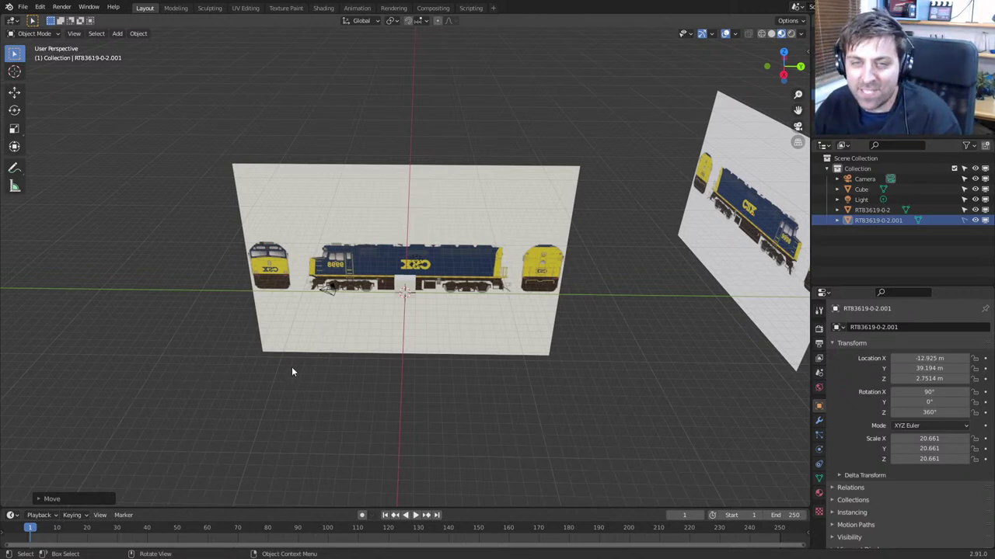
Move the original side reference plane away from the cube along X to about -54.87 m
click(345, 344)
middle_drag(333, 344, 415, 344)
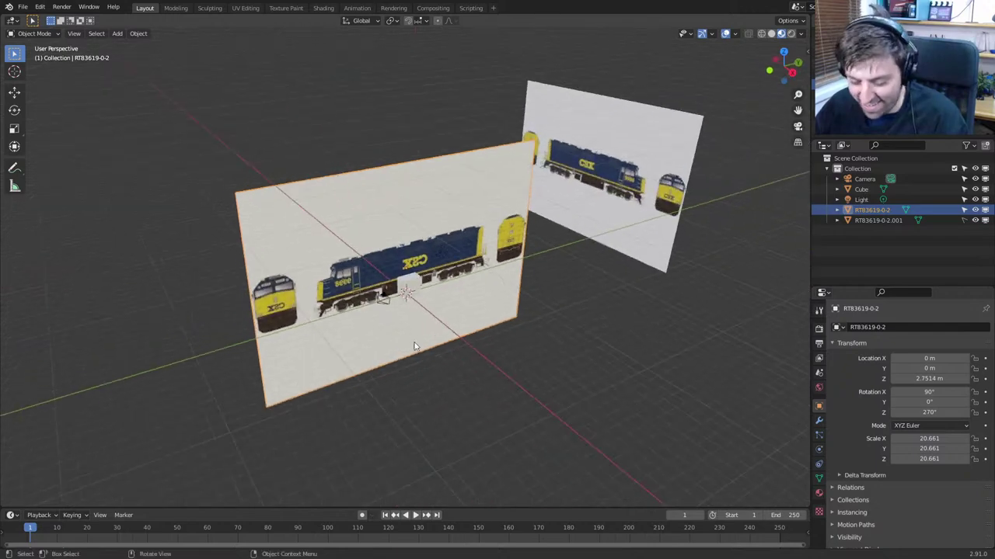
key(g)
key(x)
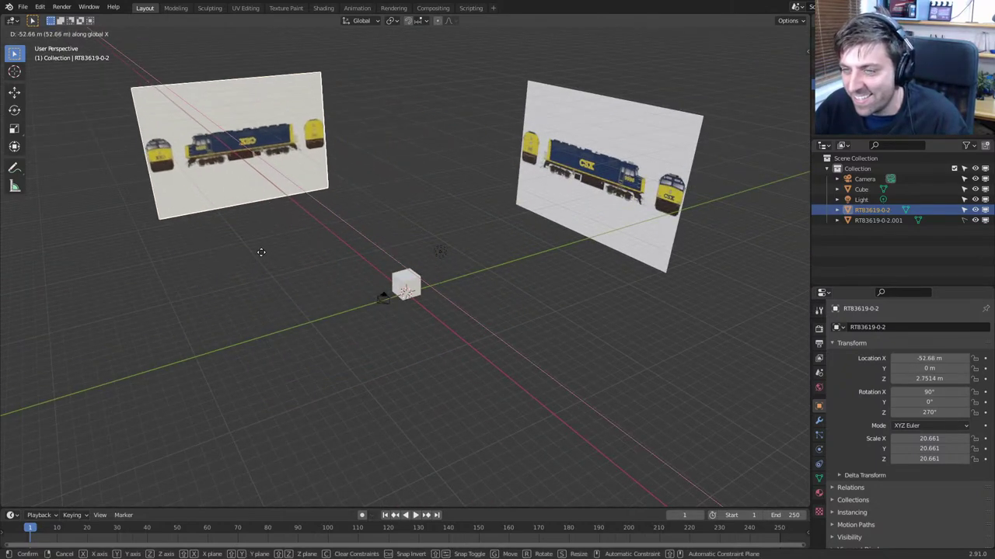
click(260, 255)
Edit the cube's mesh and delete the four vertices of its rear side, leaving only the front face
key(KP_1)
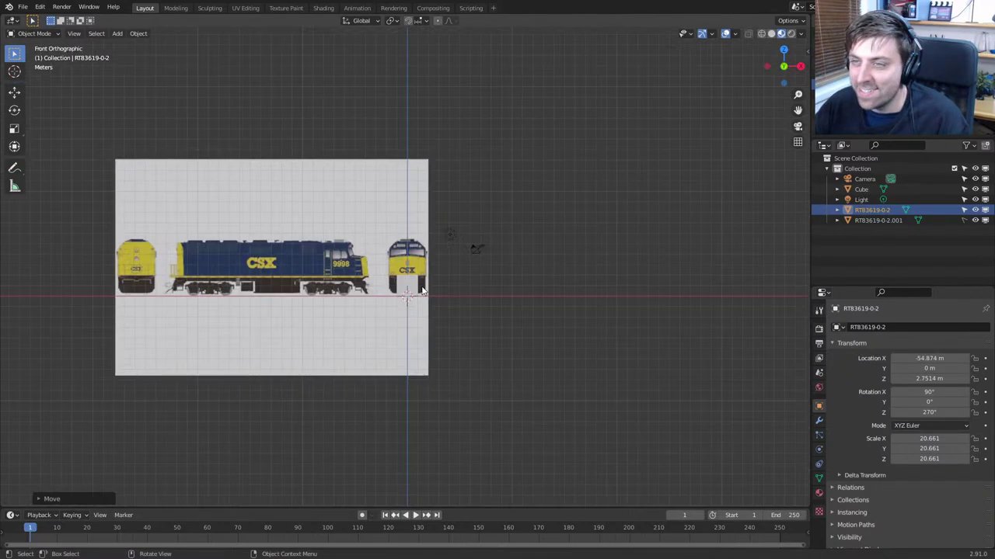
scroll(423, 293, up, 4)
click(422, 298)
scroll(435, 307, up, 4)
key(Tab)
middle_drag(482, 323, 427, 322)
click(474, 299)
shift+click(460, 301)
shift+click(458, 372)
shift+click(443, 407)
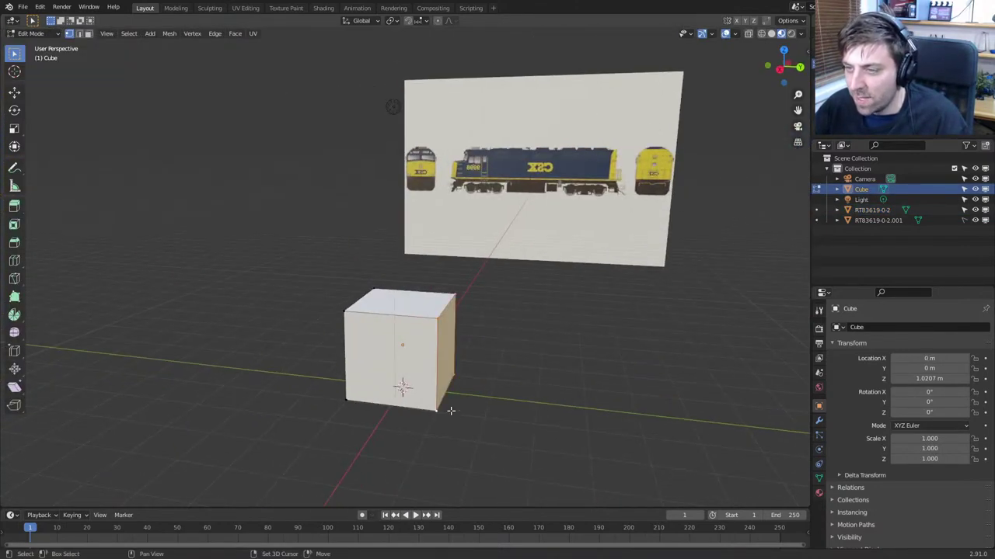
key(x)
click(467, 413)
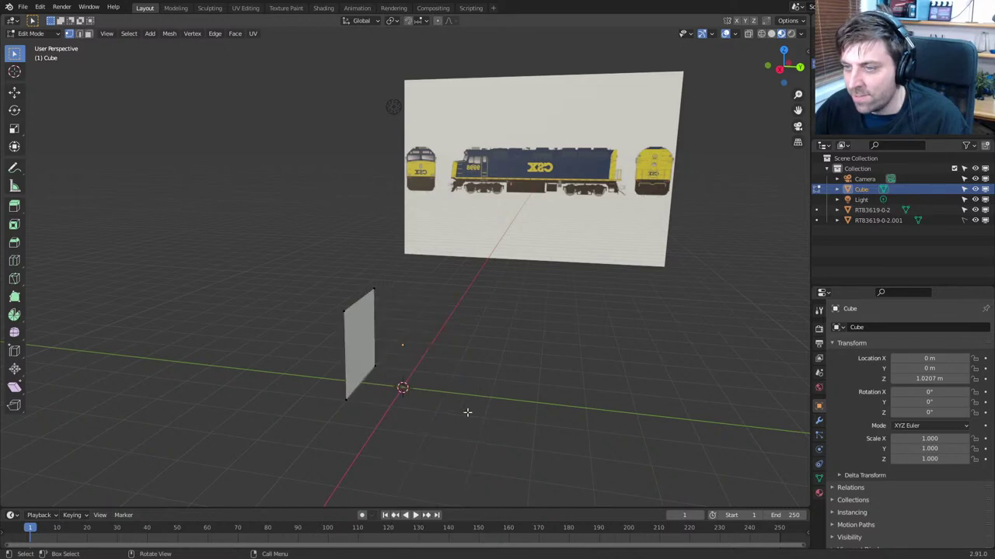
Raise the remaining face along Z until its bottom edge meets the lower edge of the yellow nose panel
key(KP_3)
key(KP_1)
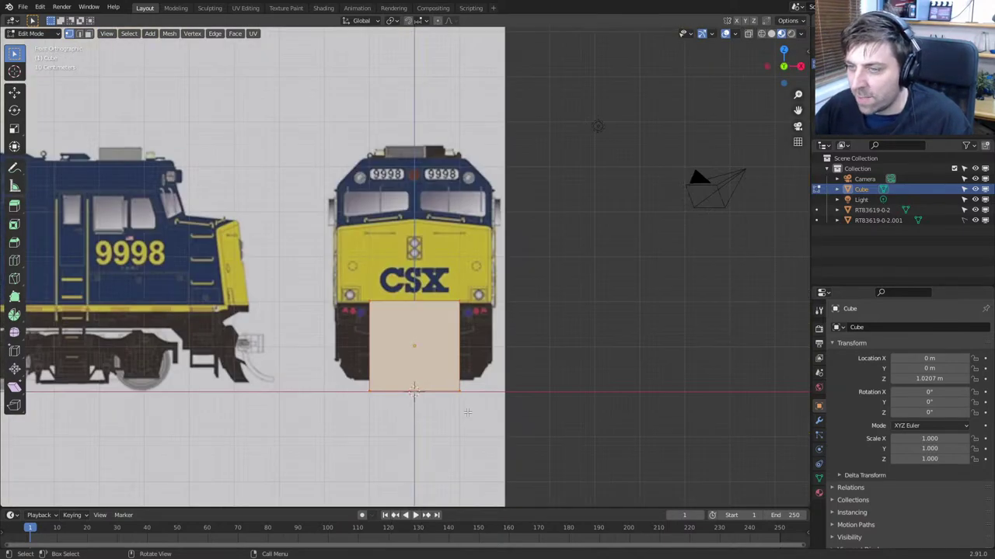
scroll(467, 412, up, 4)
scroll(467, 413, down, 2)
key(g)
key(z)
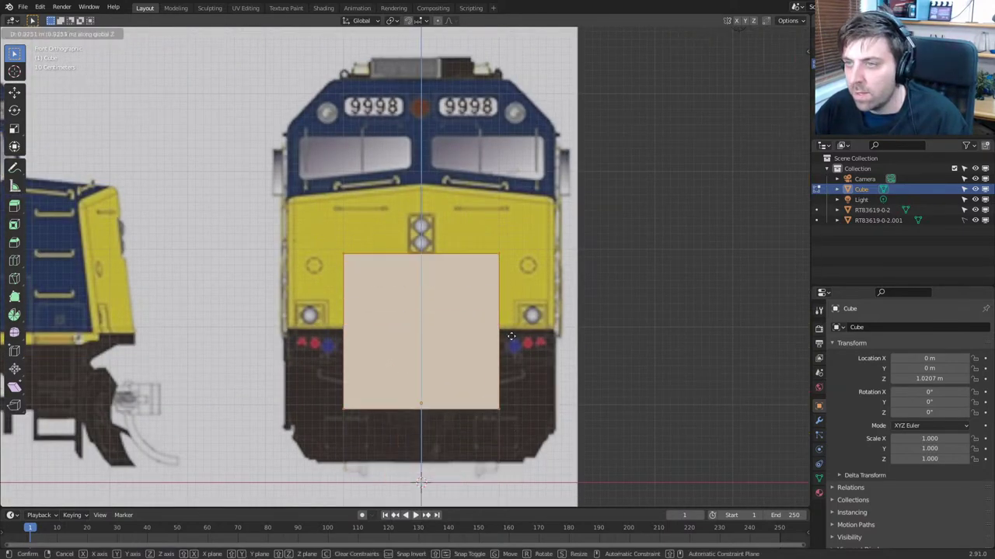
click(510, 273)
Split the face with a centred vertical loop cut and delete the outer vertices of its left half
shift+middle_drag(415, 232, 410, 271)
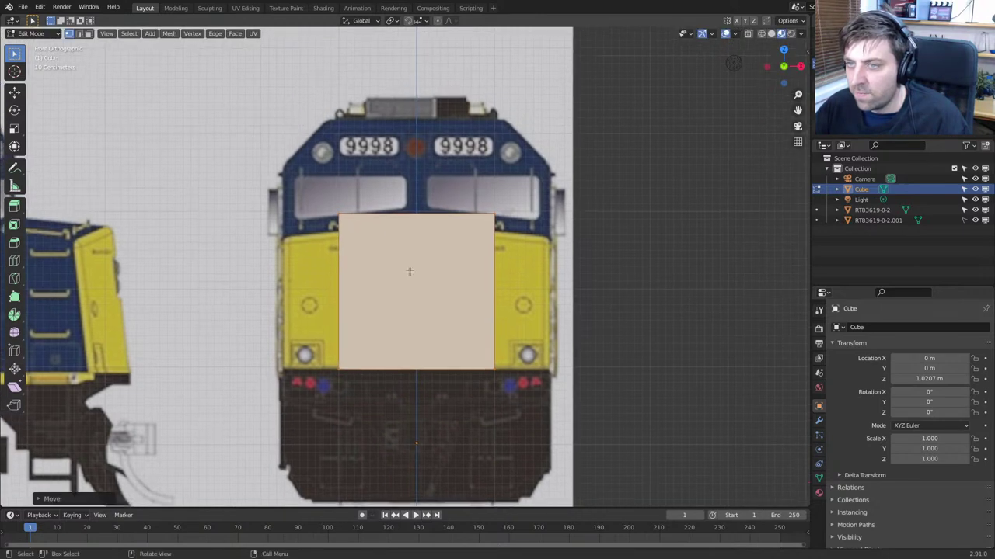
click(334, 212)
key(ctrl+r)
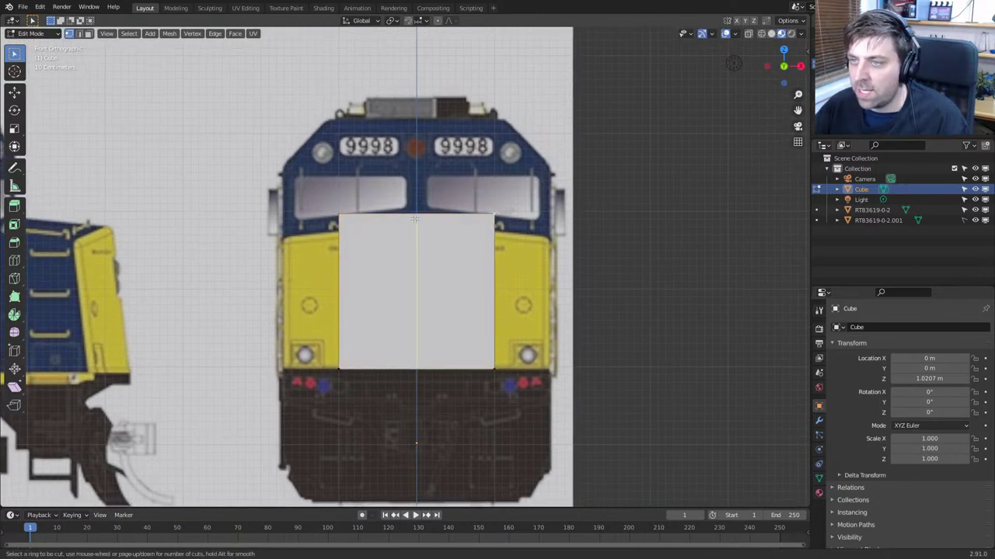
click(420, 346)
right_click(420, 346)
click(340, 217)
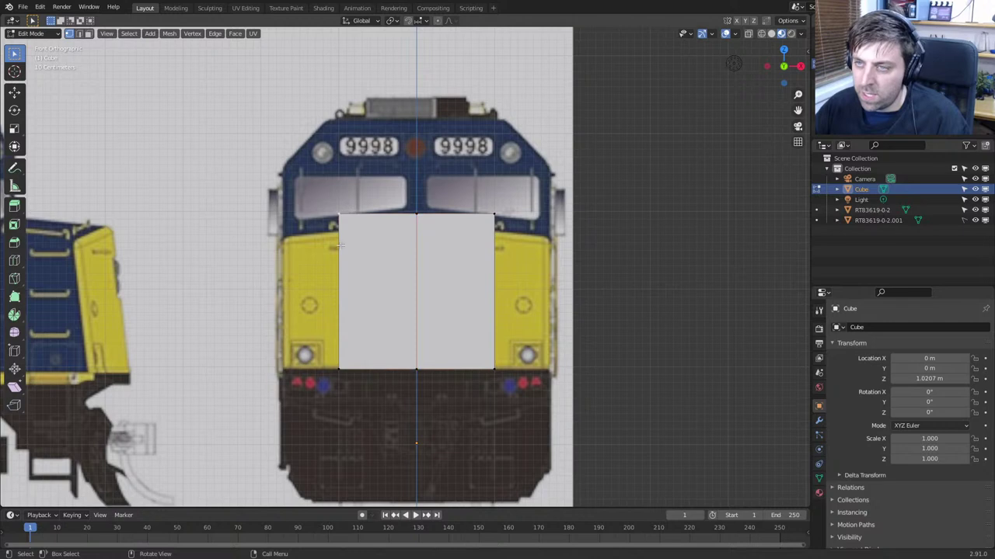
shift+click(337, 353)
key(x)
click(322, 360)
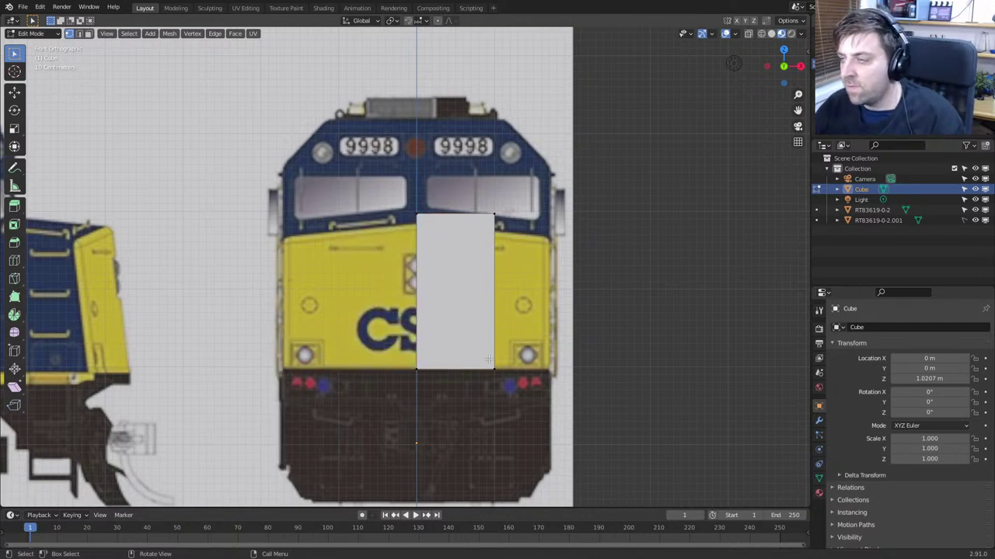
Add a Mirror modifier to the half face on the X axis
click(819, 420)
click(885, 328)
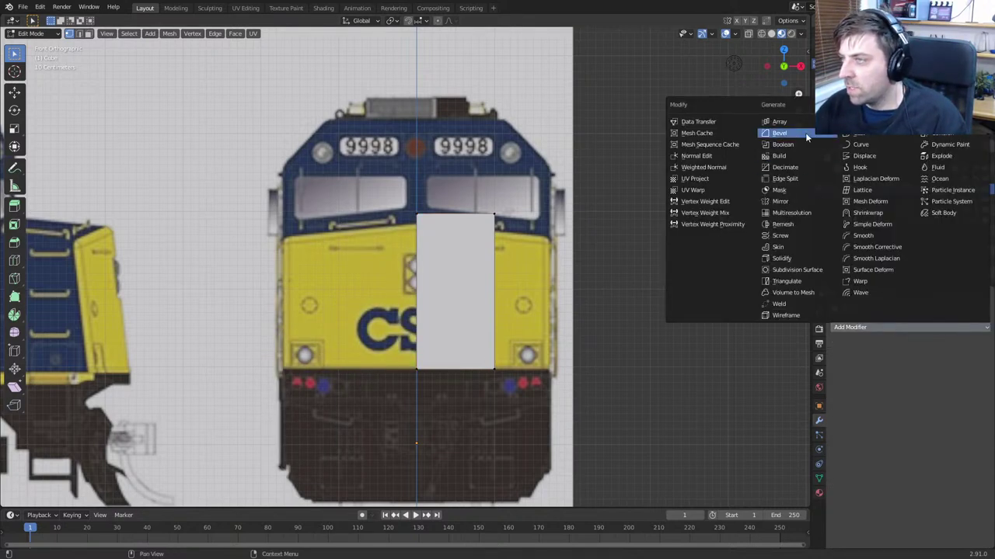
click(793, 201)
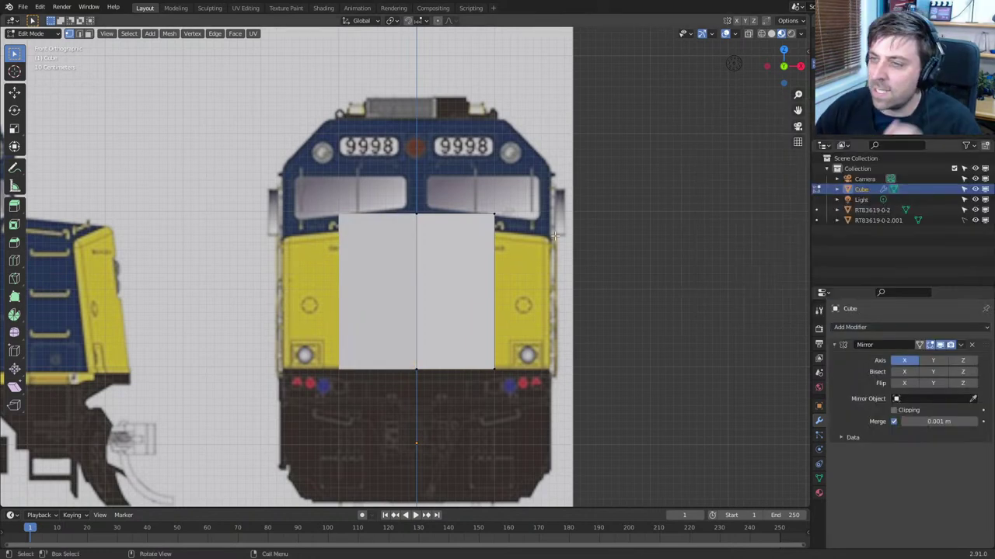
Lower the face's top edge to the peak of the yellow nose panel and widen its outer edge to the cab's side
key(g)
key(z)
click(504, 224)
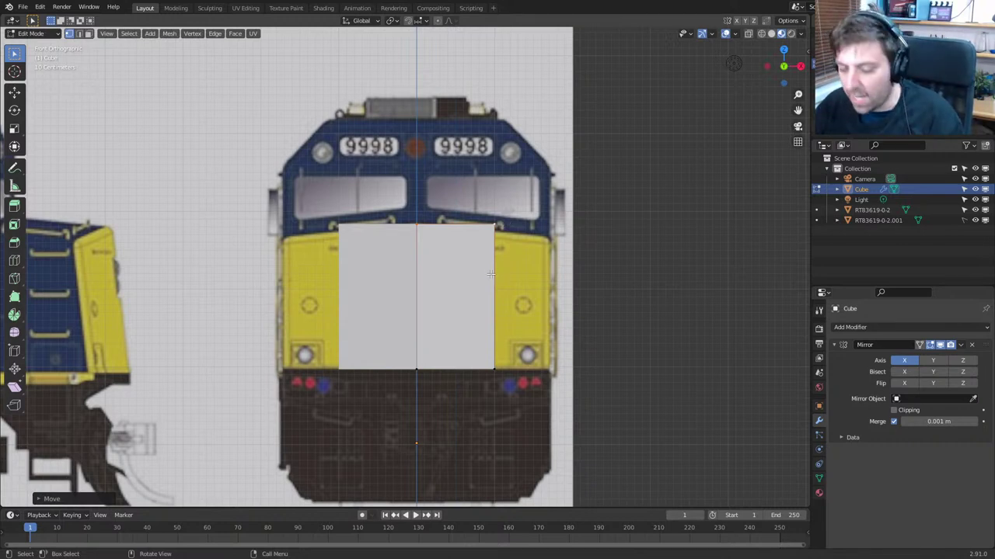
key(g)
key(x)
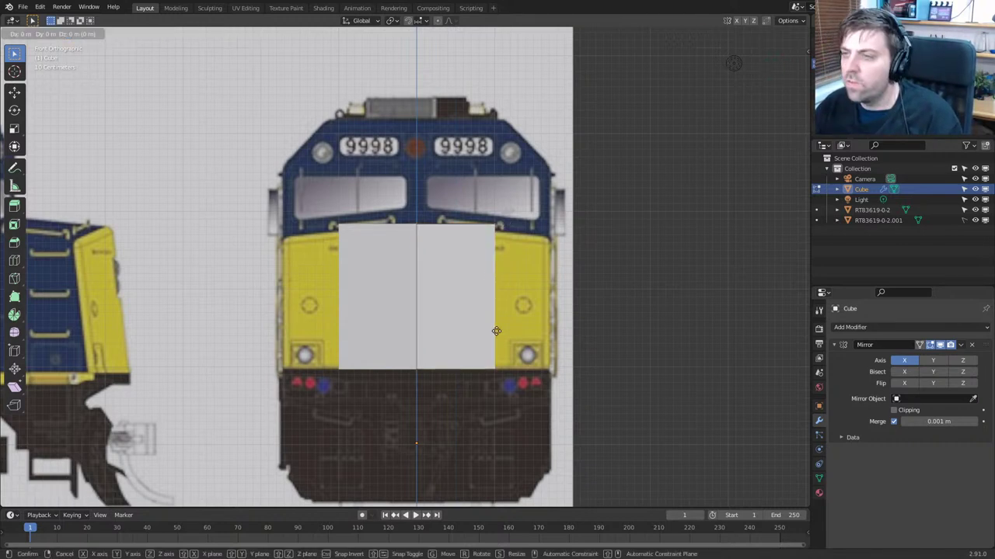
click(553, 335)
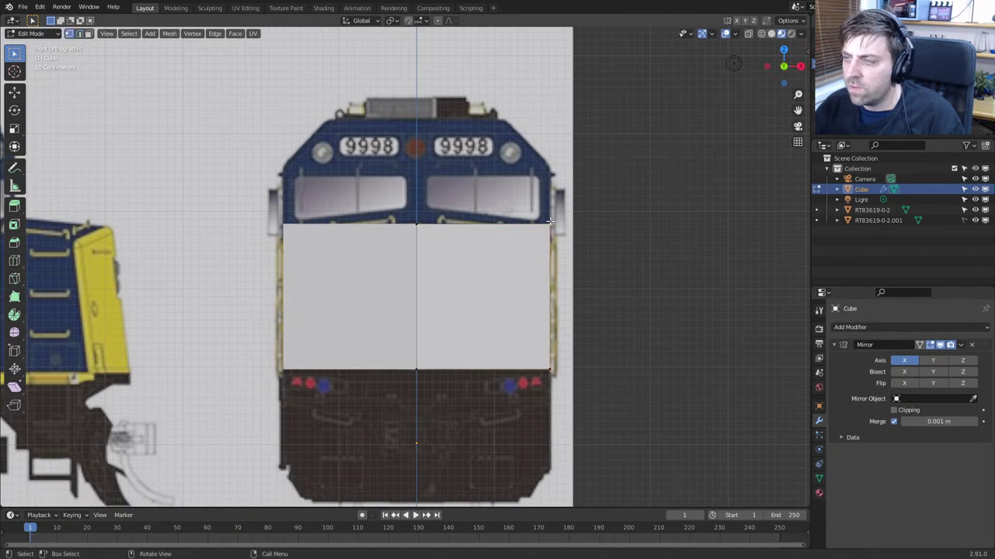
Lower the face's outer top corner along Z to match the sloping upper edge of the yellow nose panel
key(g)
key(z)
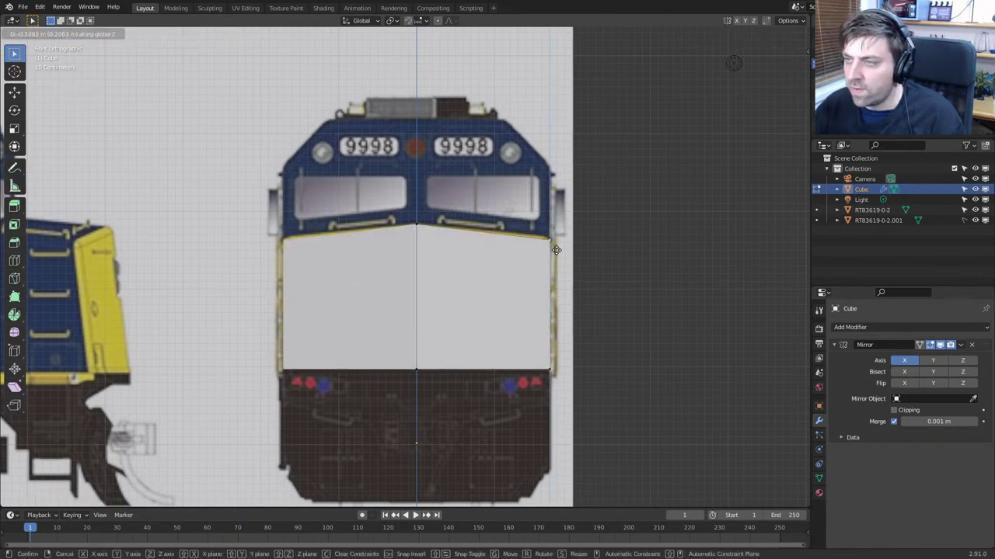
click(555, 247)
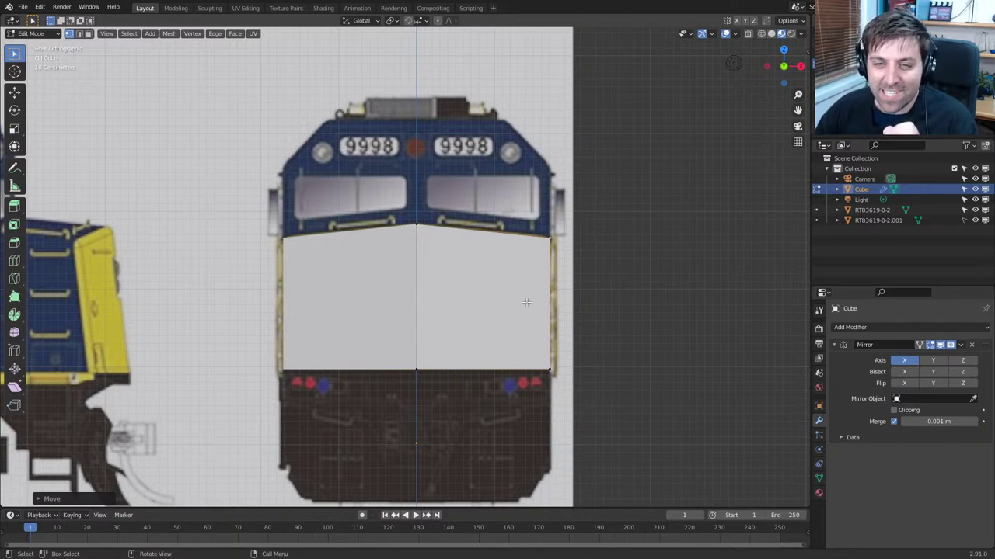
Move the whole mesh along Y in the side view to the front tip of the locomotive's nose
middle_drag(566, 286, 466, 302)
key(KP_3)
scroll(371, 290, down, 4)
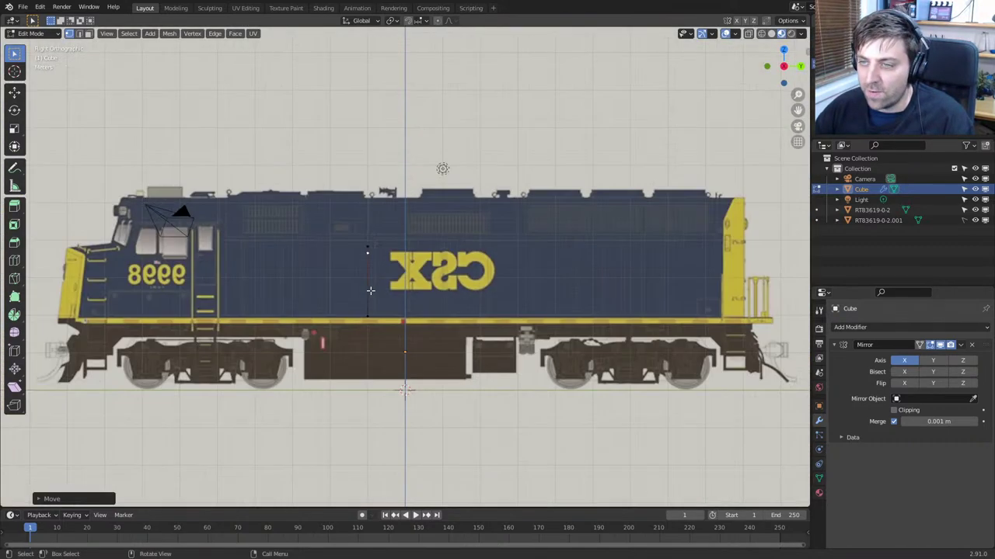
shift+middle_drag(371, 291, 461, 286)
key(a)
key(g)
key(y)
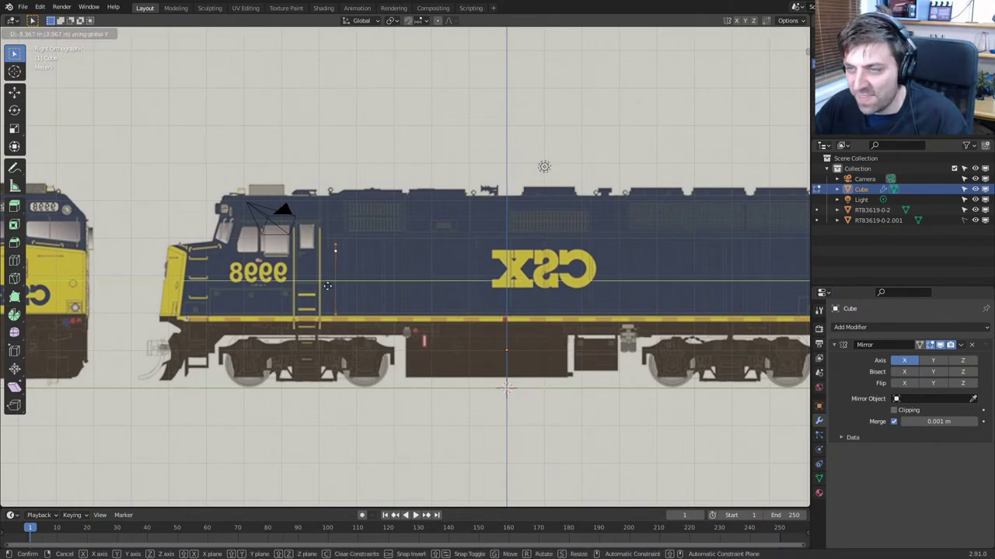
click(158, 288)
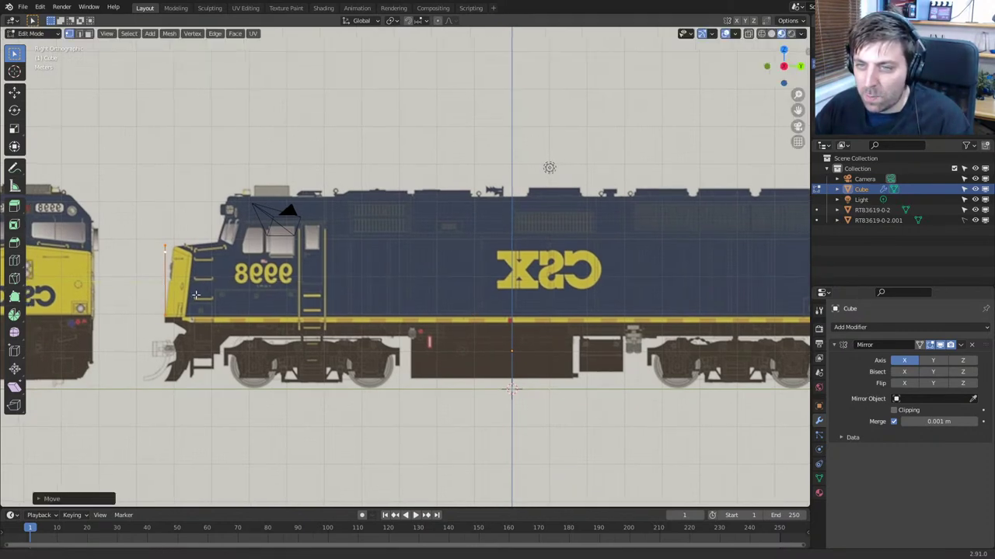
Extrude the nose face back along Y to the base of the cab's windshield in the side view
shift+middle_drag(176, 244, 304, 259)
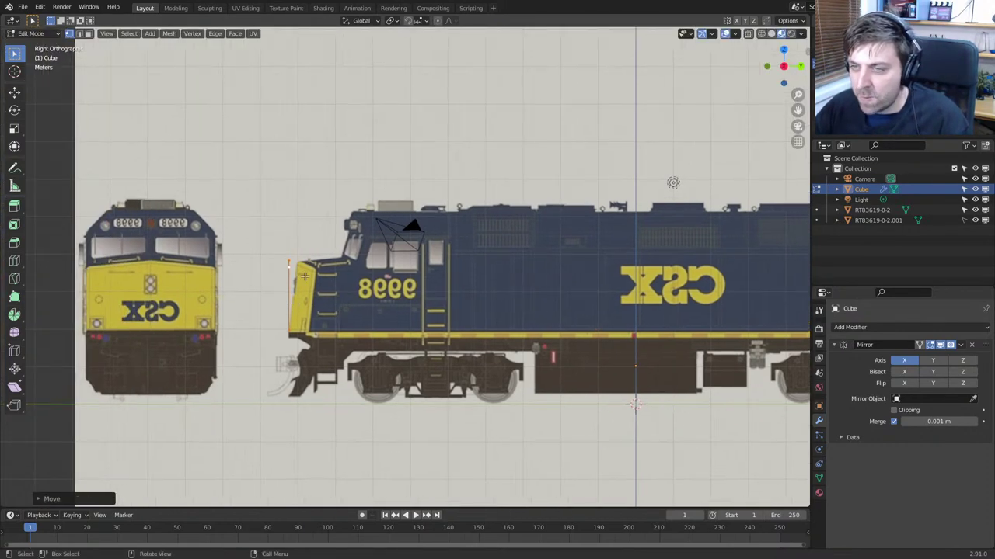
key(e)
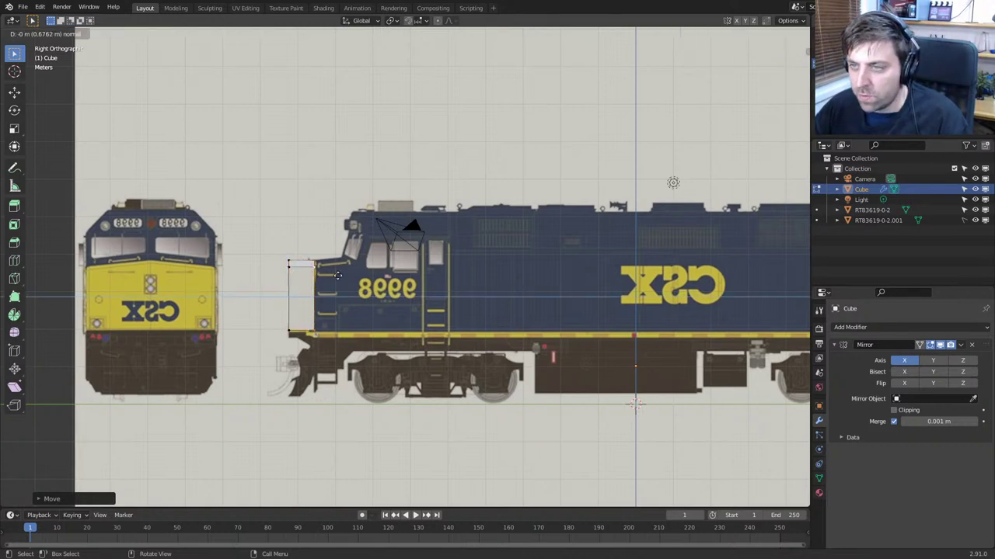
click(356, 275)
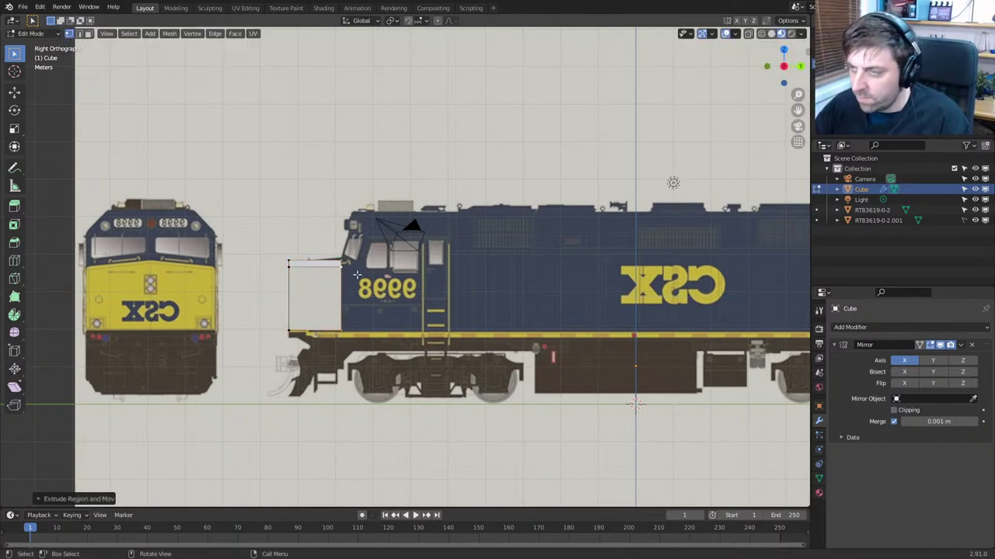
Raise the nose block's rear top edge about 0.14 m along Z so the nose top slopes up toward the cab
key(KP_1)
scroll(360, 275, up, 4)
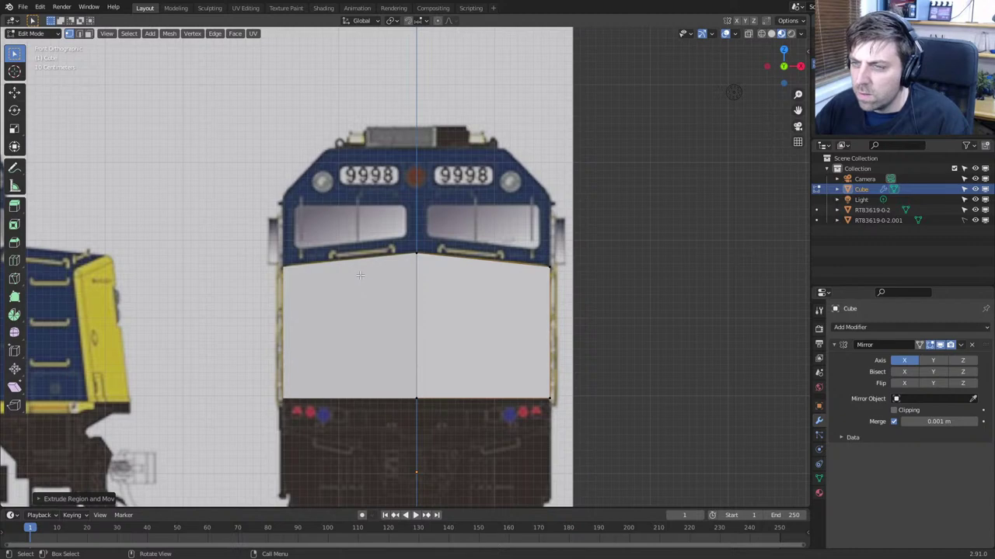
scroll(360, 274, down, 1)
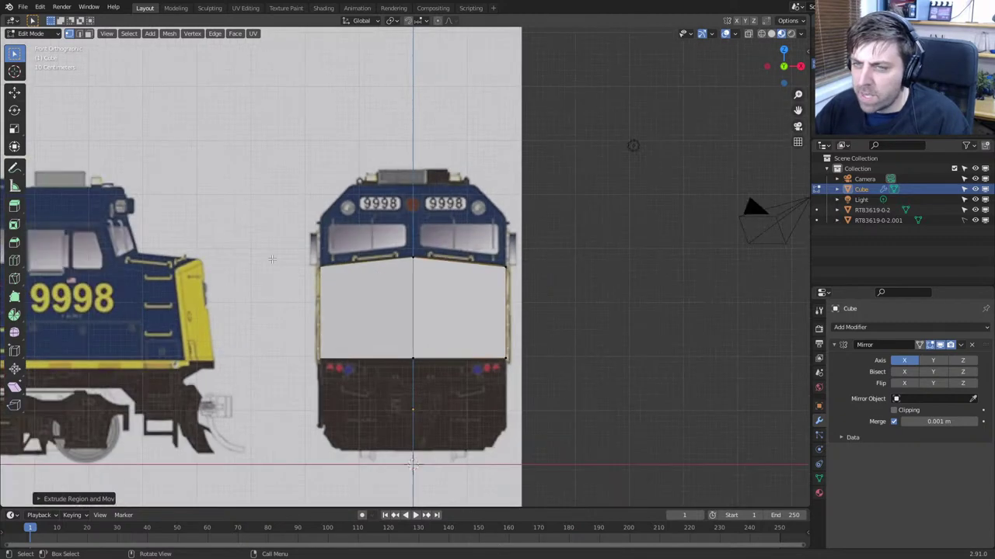
scroll(432, 244, up, 4)
scroll(433, 244, down, 4)
middle_drag(432, 244, 468, 308)
click(468, 309)
key(2)
click(468, 308)
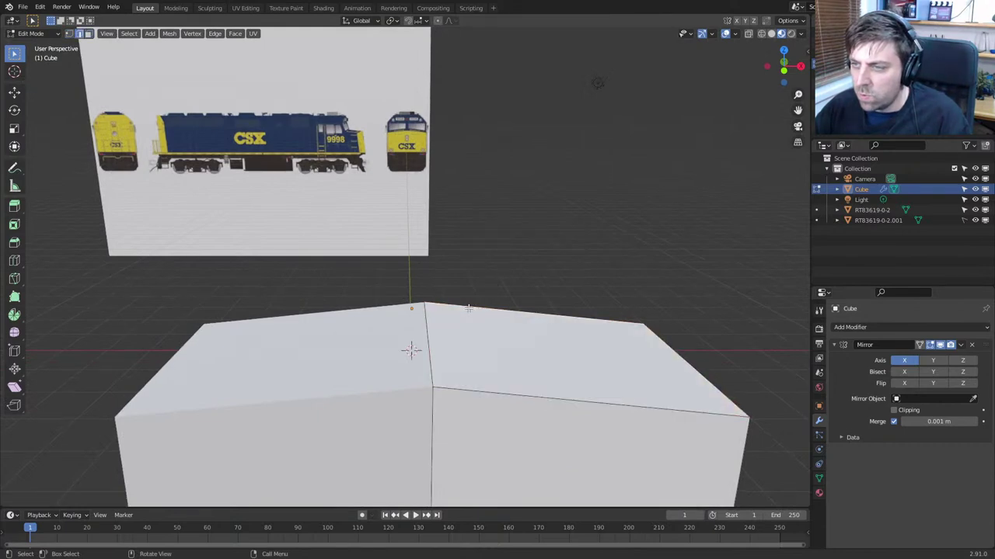
key(KP_3)
key(KP_1)
scroll(493, 309, up, 3)
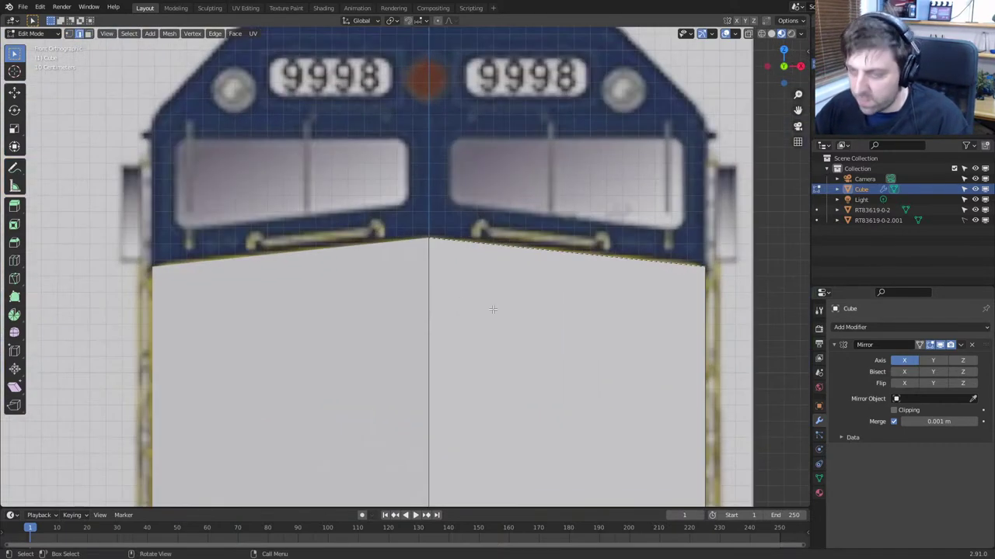
key(e)
key(z)
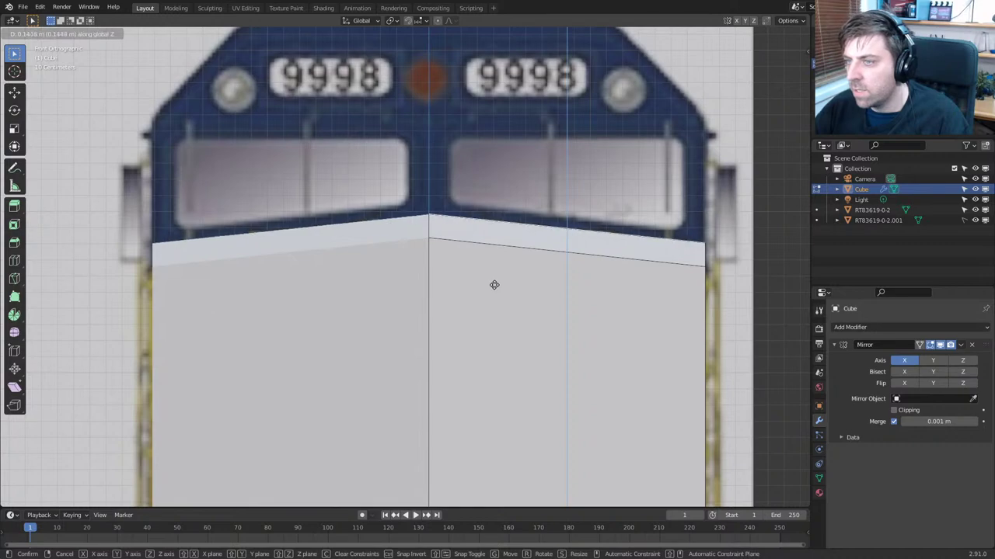
click(495, 284)
Extrude the nose block's rear face straight back past the cab along the locomotive's side
key(KP_3)
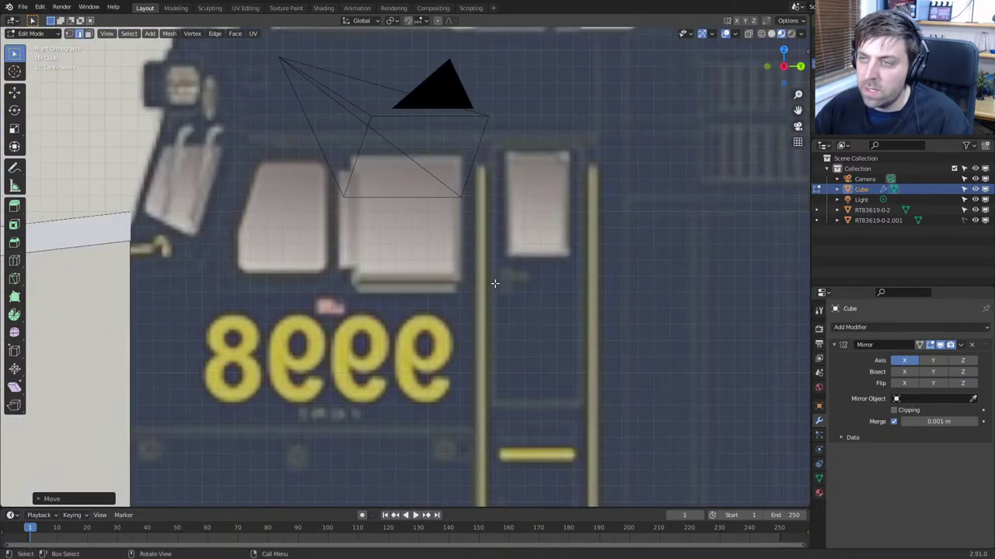
scroll(536, 302, down, 3)
shift+middle_drag(536, 302, 582, 304)
scroll(582, 304, up, 2)
key(3)
key(z)
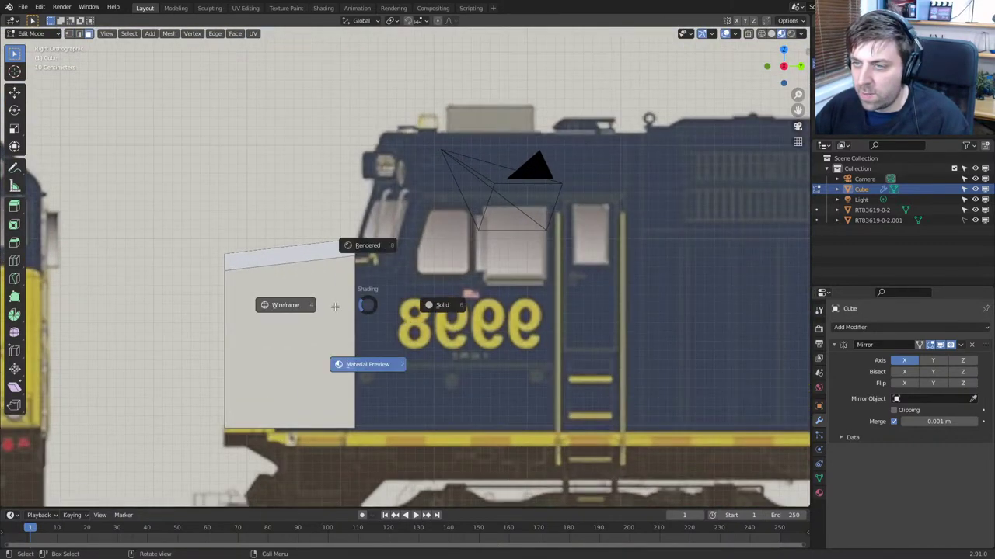
click(335, 304)
key(z)
click(395, 342)
scroll(412, 344, down, 2)
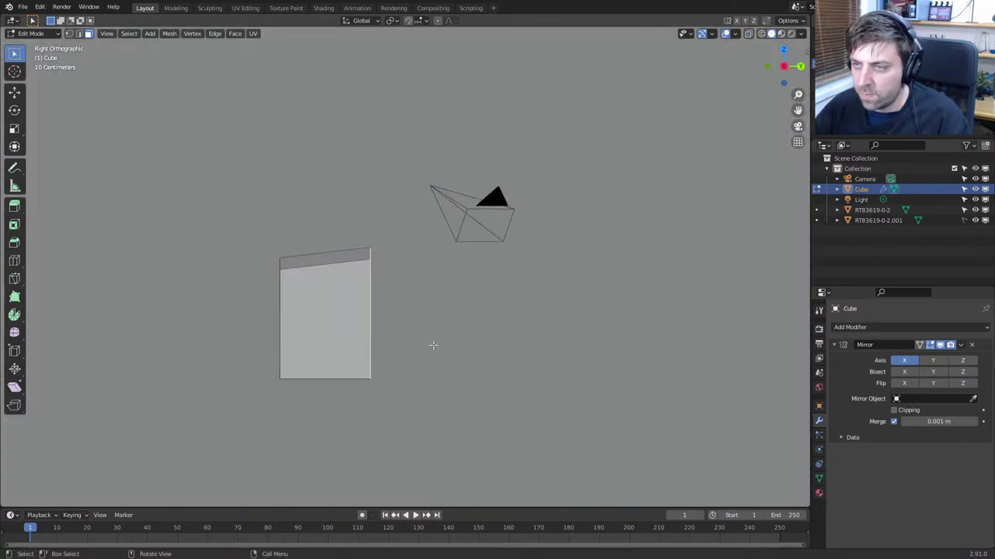
click(781, 34)
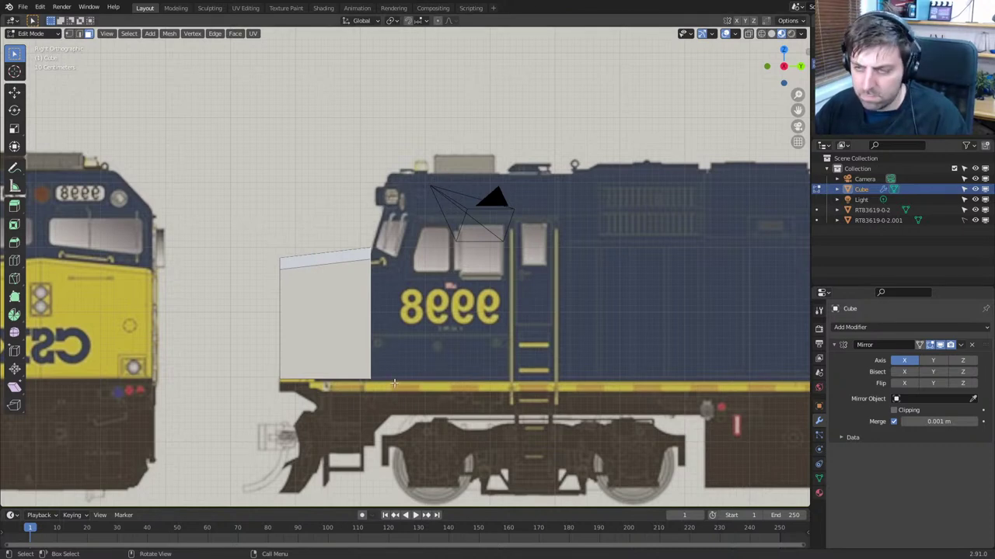
key(e)
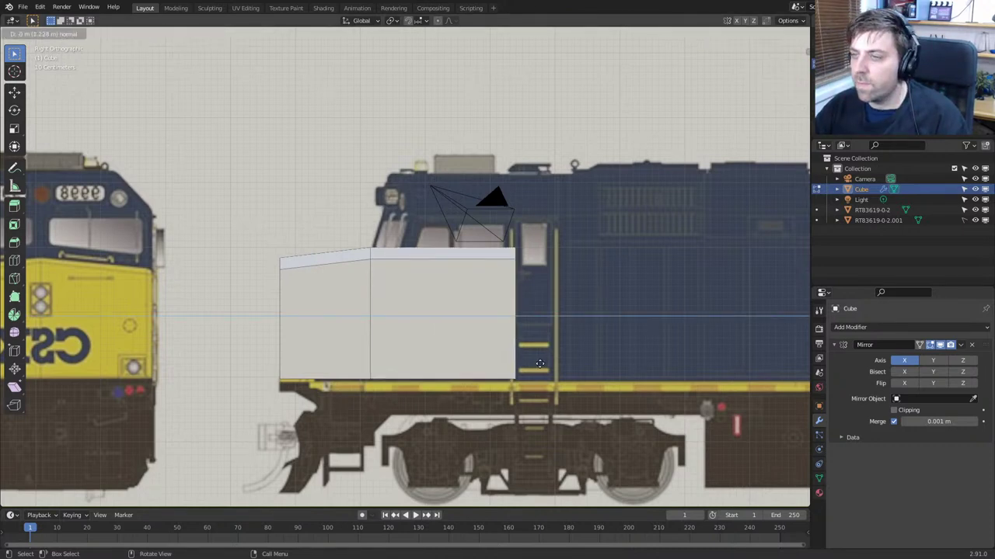
click(699, 365)
Move the extruded end face along Y to the front edge of the yellow rear section
scroll(405, 366, down, 7)
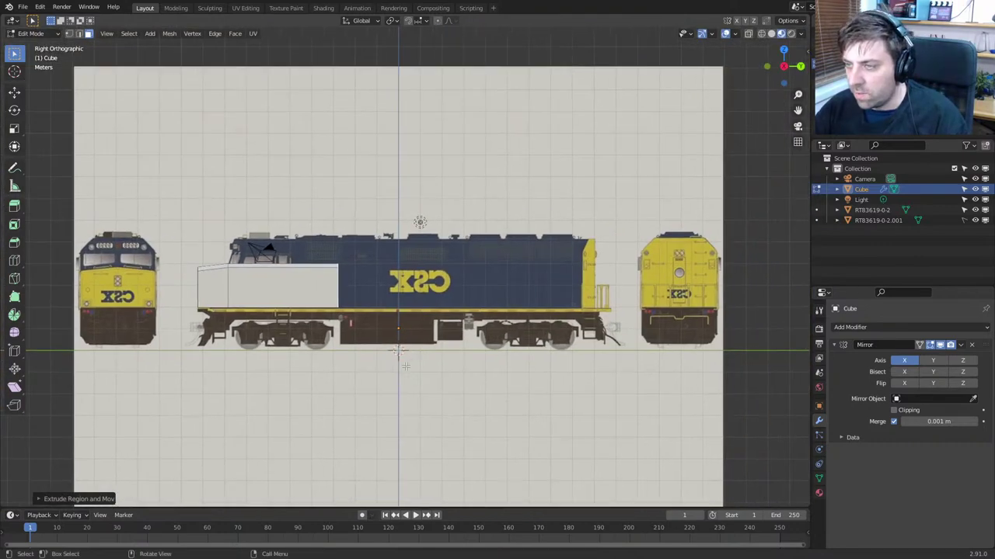
scroll(404, 366, up, 3)
key(g)
key(y)
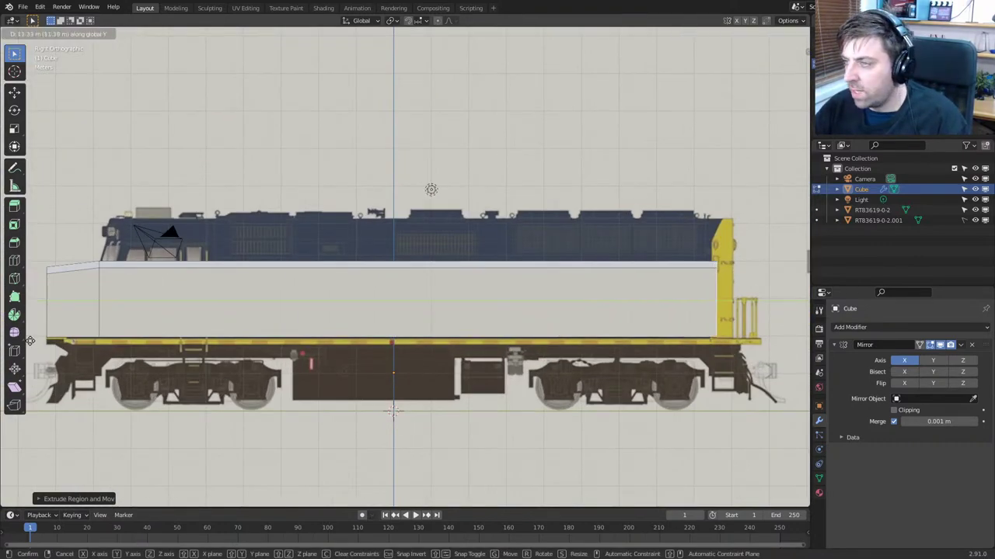
click(29, 341)
Extrude the long body's top face upward behind the nose, leaning its front with the cab's windshield
scroll(683, 394, down, 3)
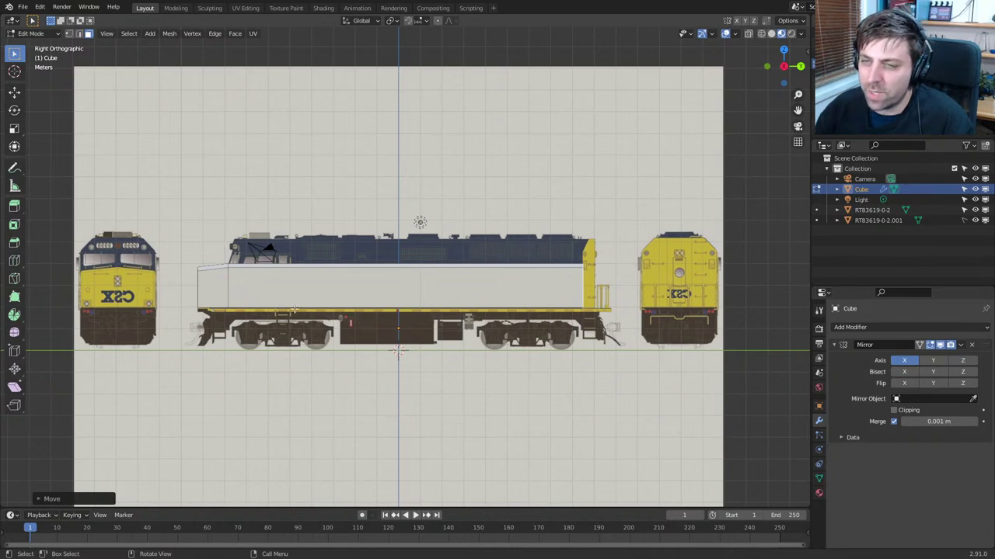
shift+middle_drag(346, 268, 369, 290)
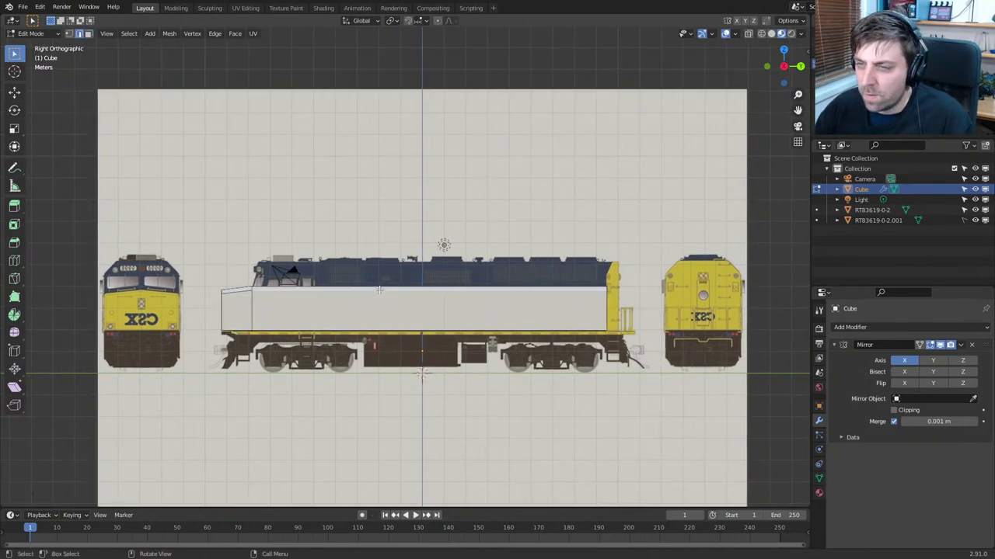
scroll(452, 332, up, 1)
scroll(452, 333, up, 1)
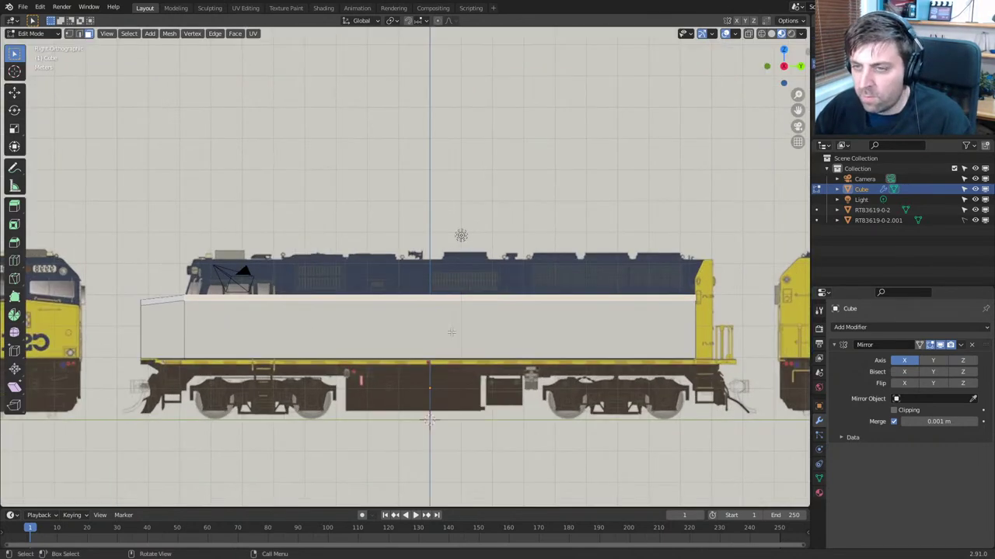
key(g)
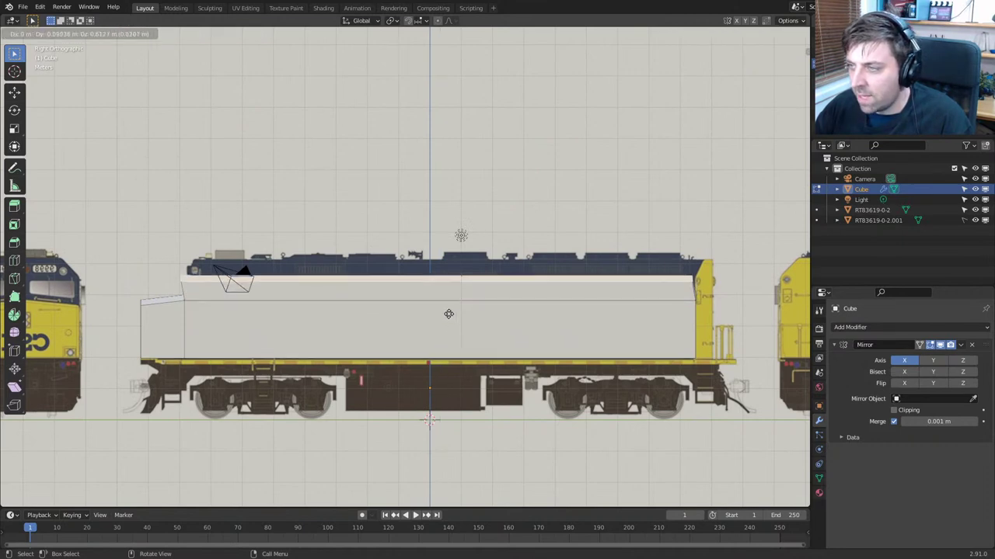
click(454, 318)
scroll(454, 318, down, 2)
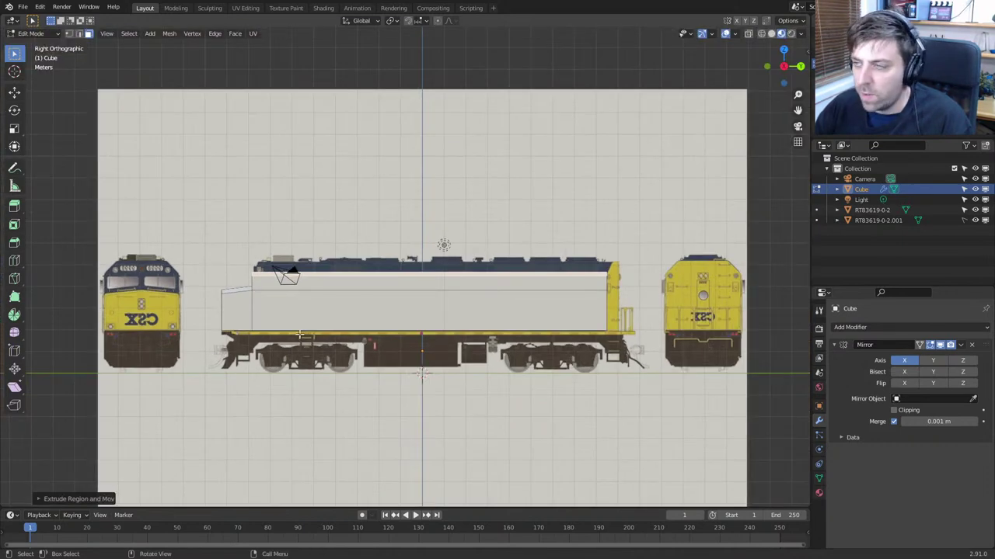
Add a lengthwise loop cut to the body and slide it toward the corner where the roof starts sloping down
key(KP_1)
scroll(299, 334, up, 3)
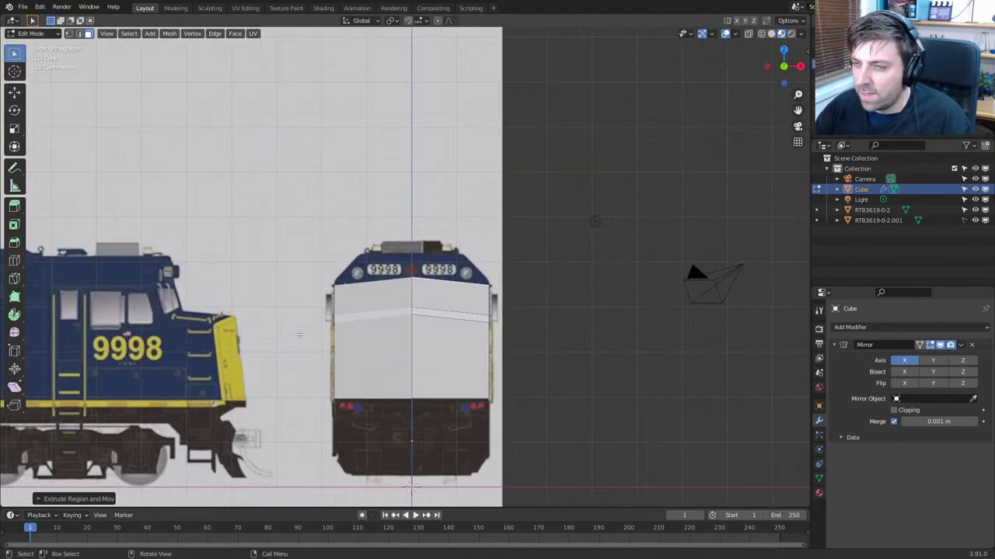
key(ctrl+r)
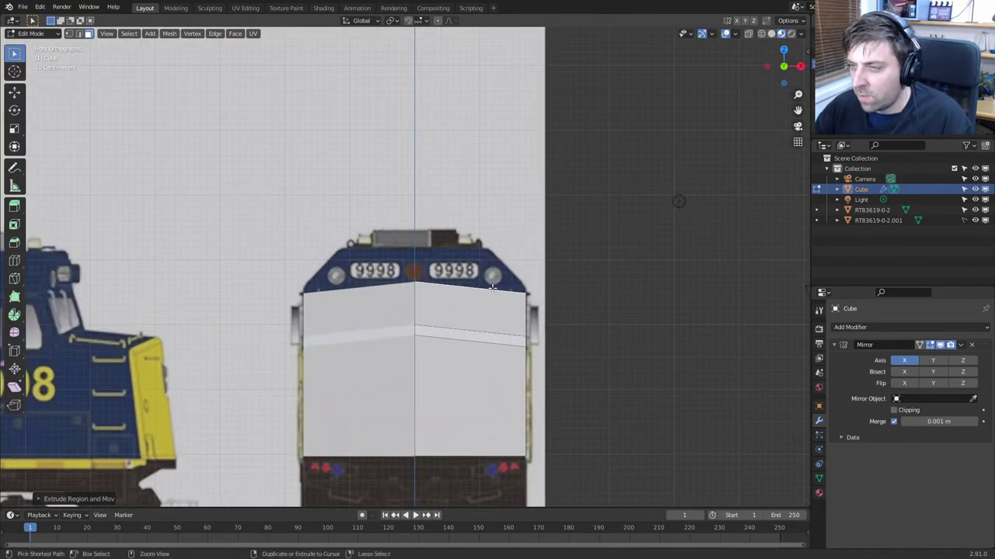
click(498, 292)
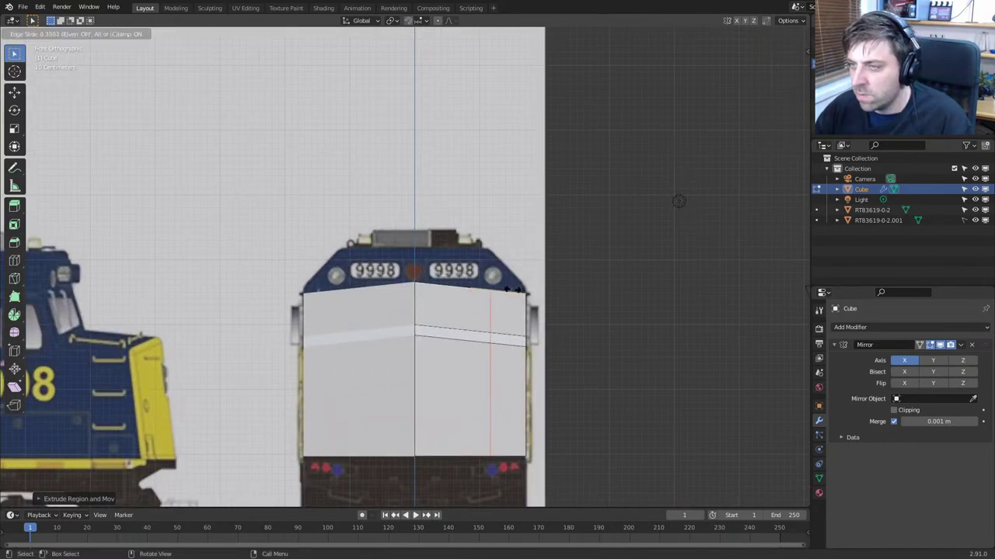
click(510, 288)
Flatten the body's inner top face by scaling it to 0 along Z
key(3)
middle_drag(446, 275, 444, 282)
click(445, 291)
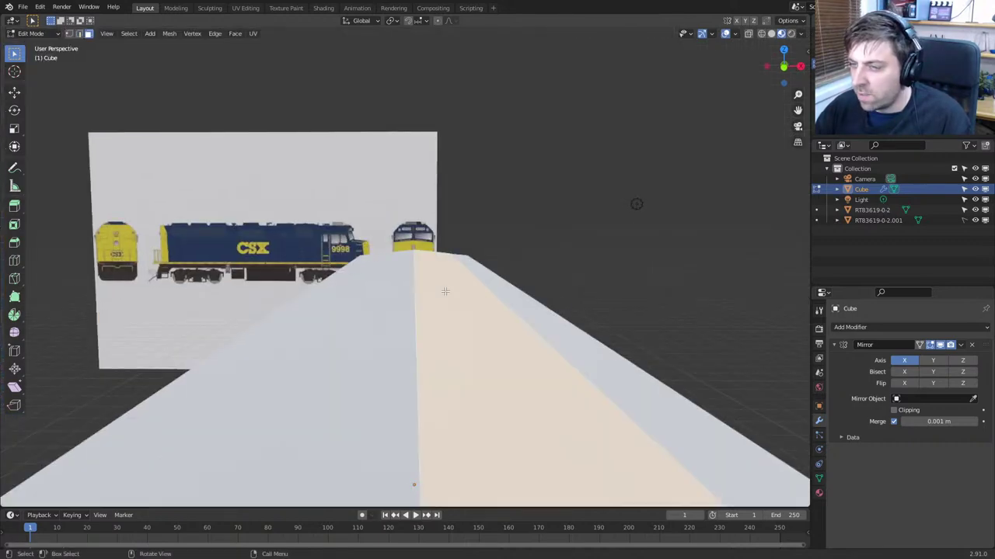
key(KP_1)
scroll(497, 310, up, 6)
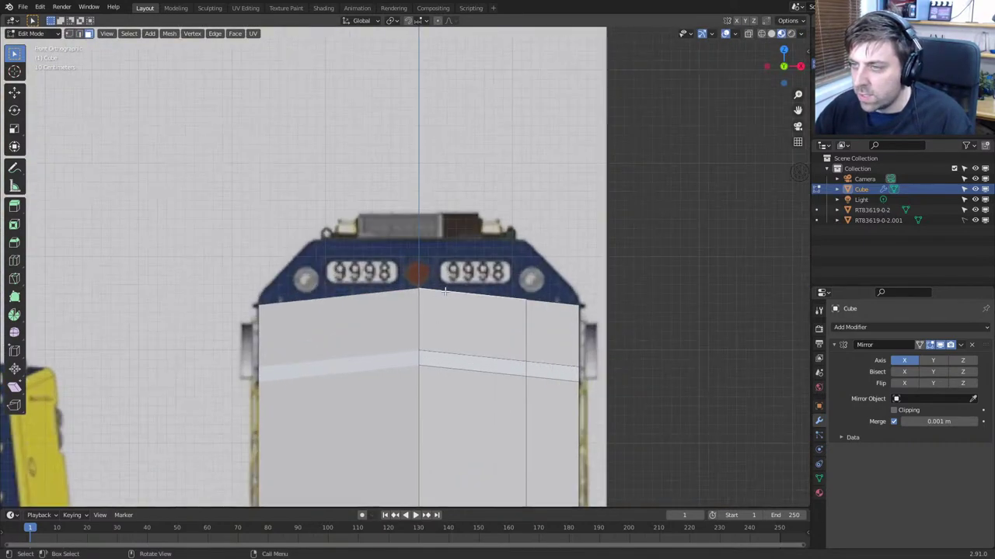
key(s)
key(z)
key(0)
key(Return)
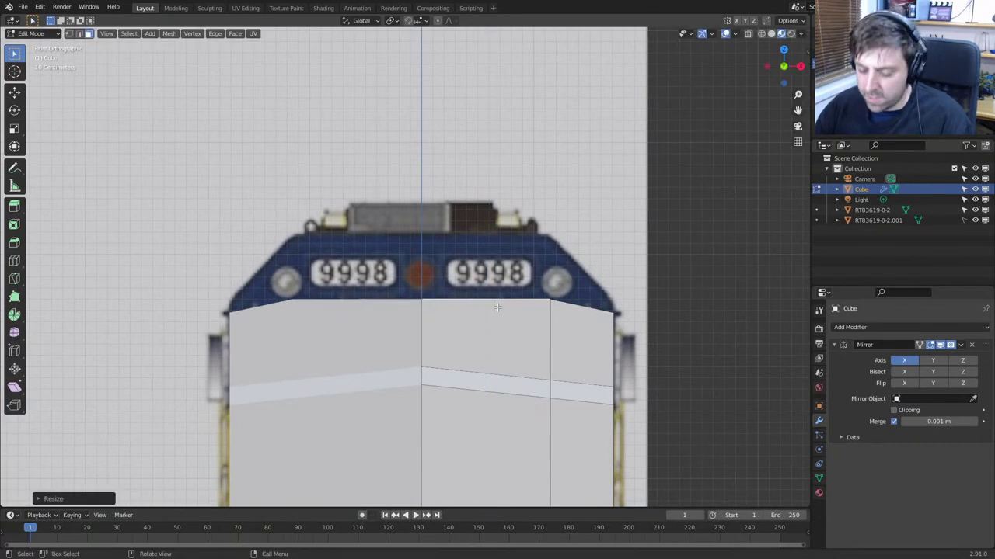
Raise the flattened top face along Z to the locomotive's roofline in the front view
key(g)
key(z)
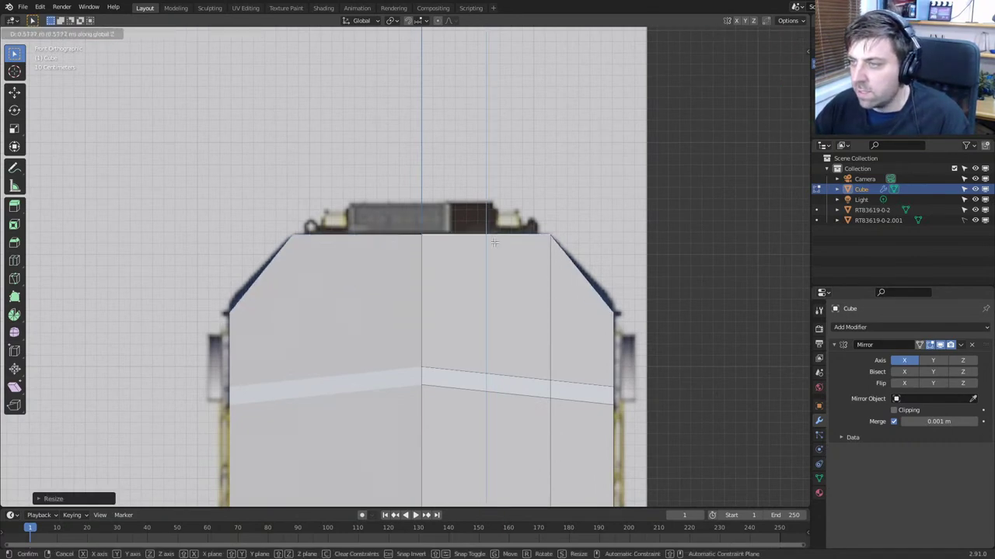
click(495, 244)
Move the body's outer upper edge up to match the sloping roof corner in the front view
middle_drag(496, 268, 473, 267)
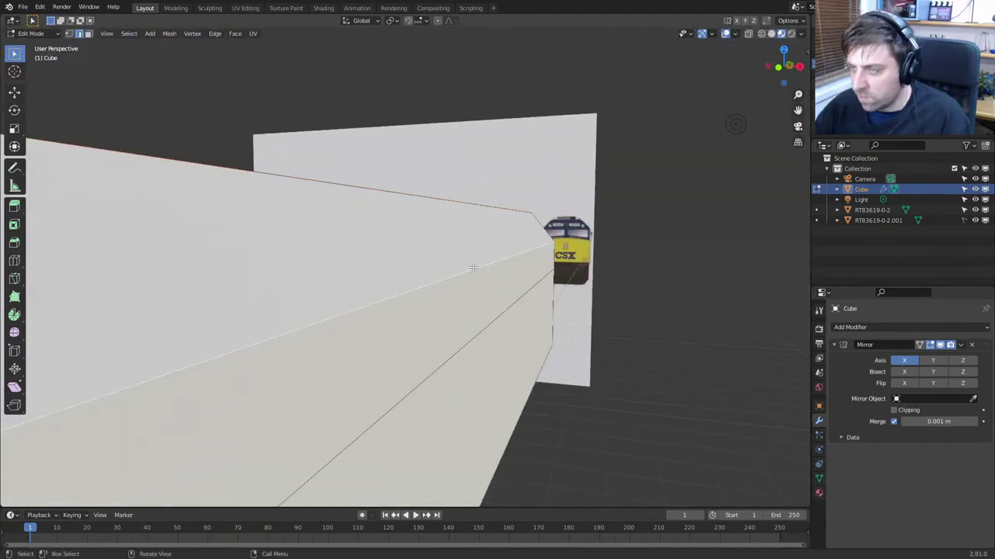
key(KP_1)
scroll(473, 268, up, 2)
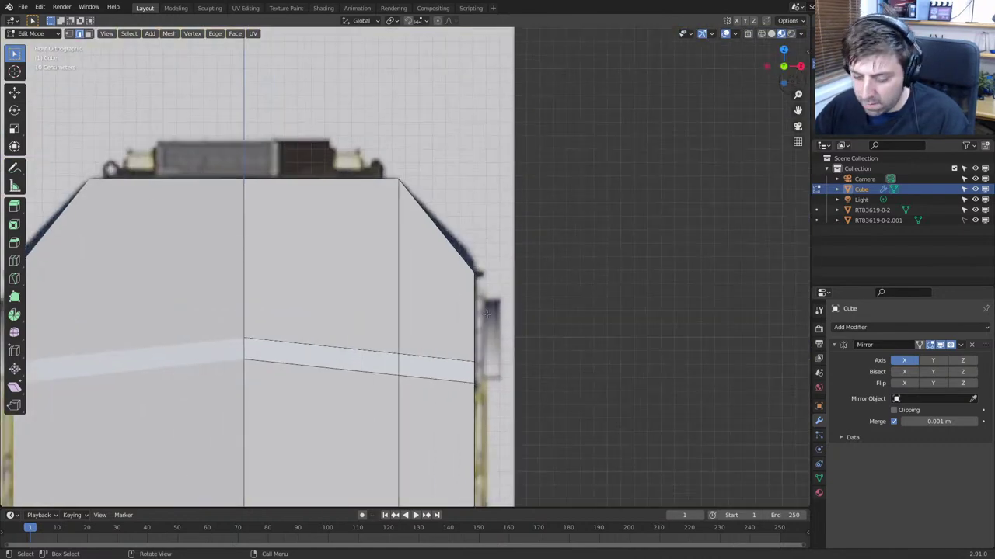
key(g)
click(490, 303)
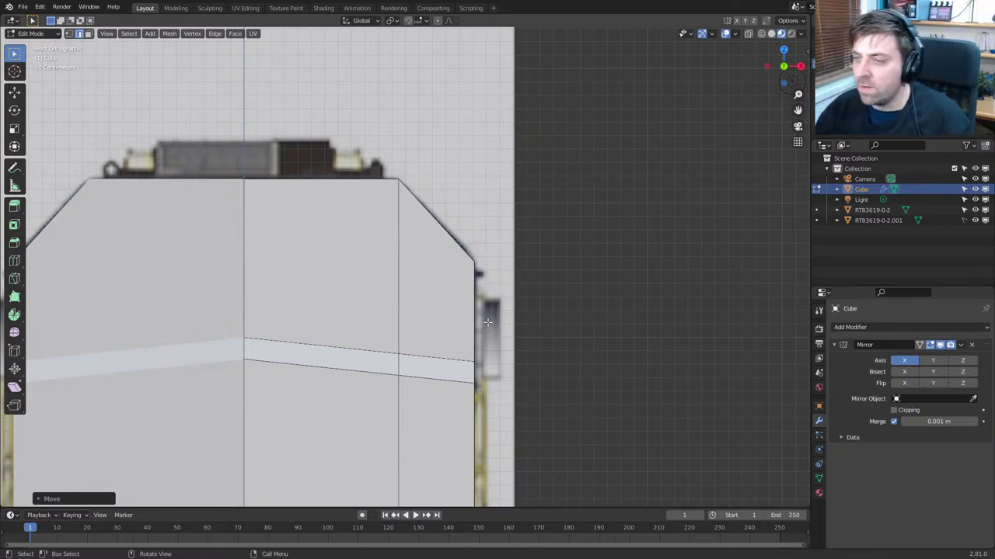
scroll(487, 321, down, 2)
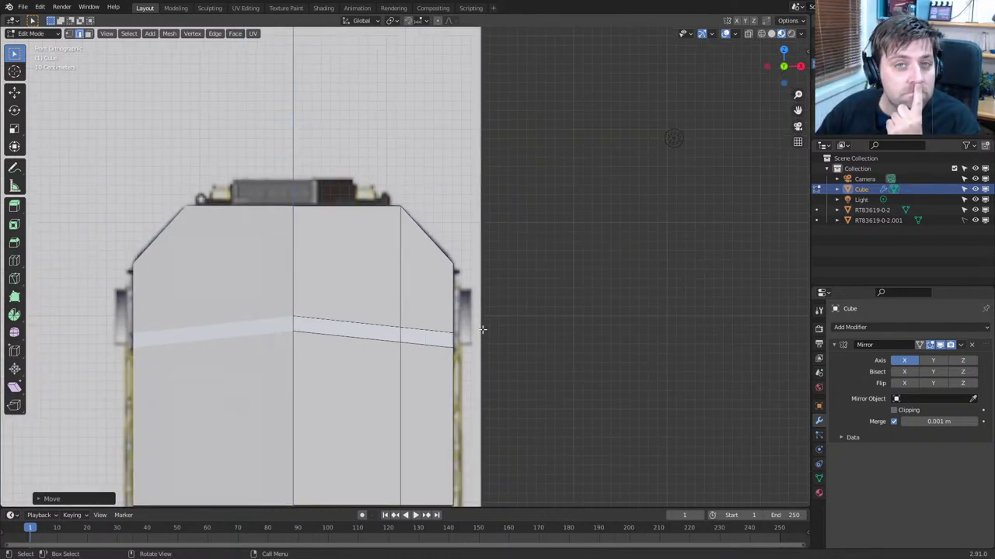
scroll(481, 327, down, 2)
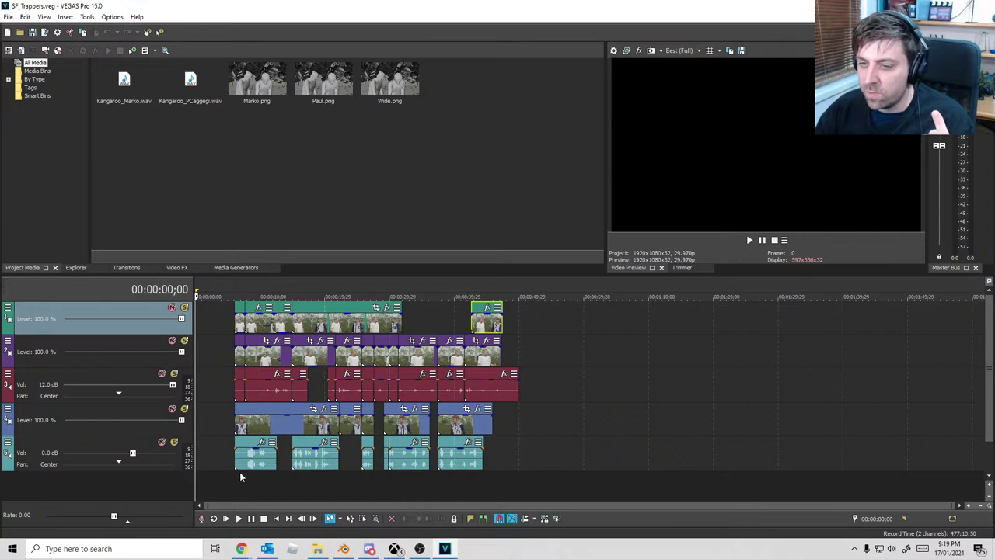
Switch to VEGAS Pro and scrub through the SF_Trappers.veg timeline to preview the animated scene
click(239, 472)
click(411, 476)
click(418, 475)
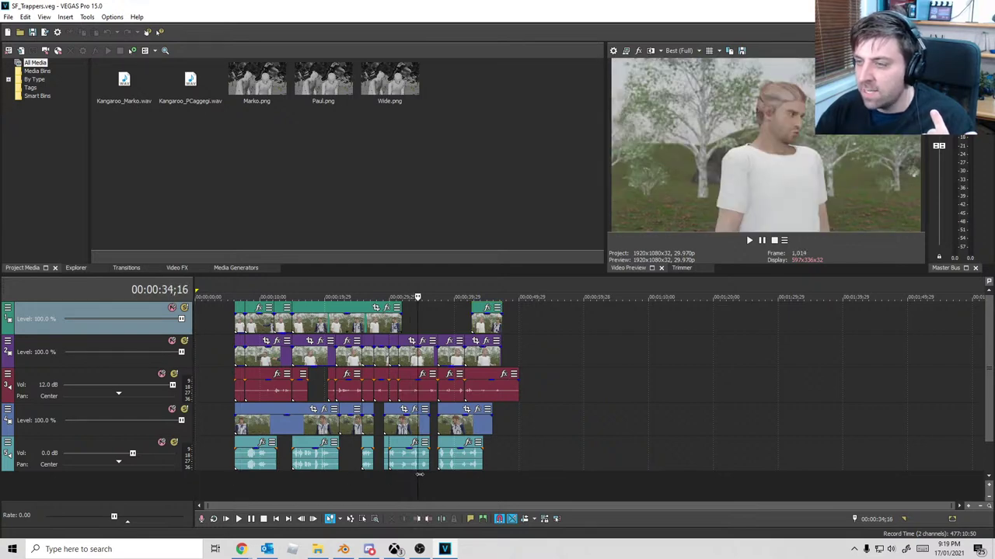
drag(418, 475, 457, 475)
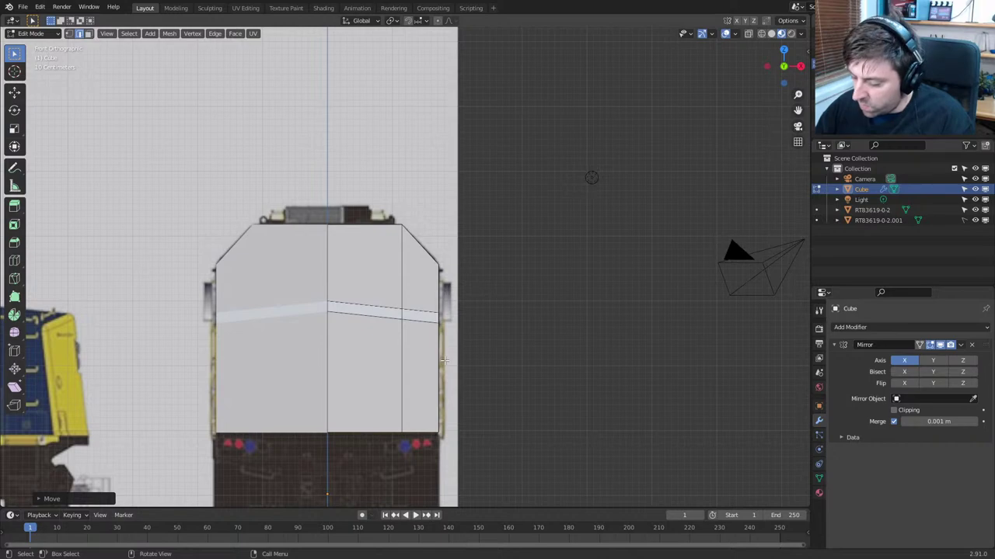
Examine the body's outline against the side reference, comparing the wireframe with the textured display
key(KP_3)
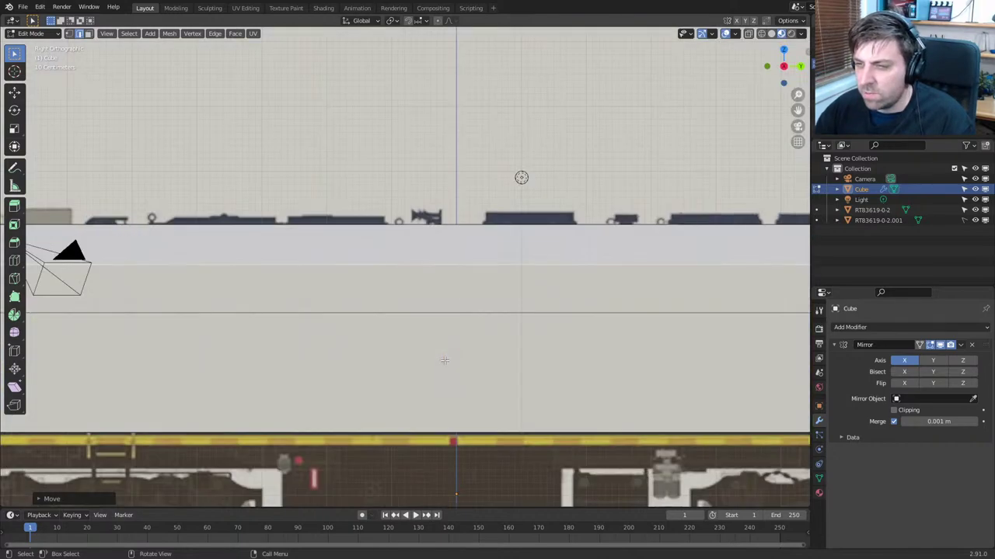
scroll(440, 365, down, 3)
shift+middle_drag(391, 353, 412, 344)
key(z)
click(348, 346)
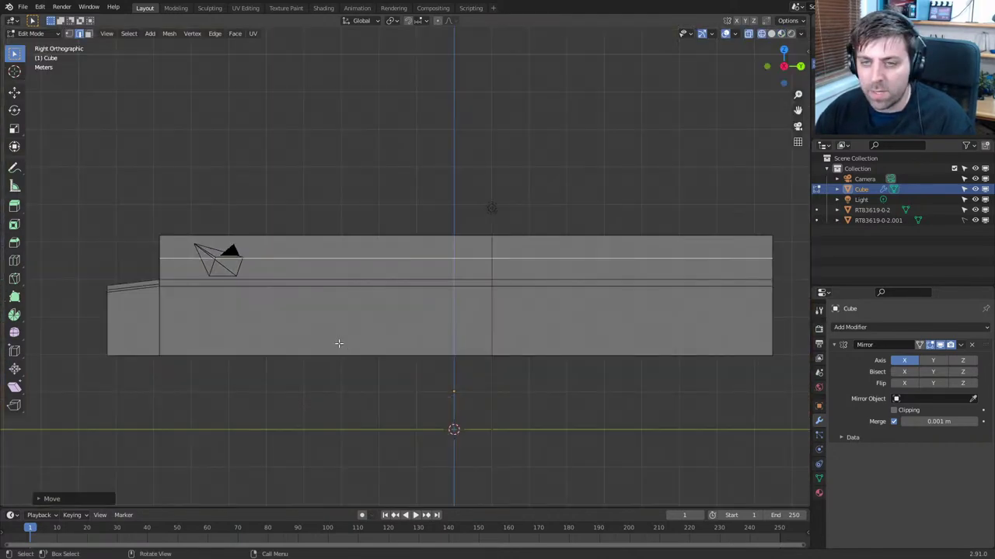
key(z)
click(238, 332)
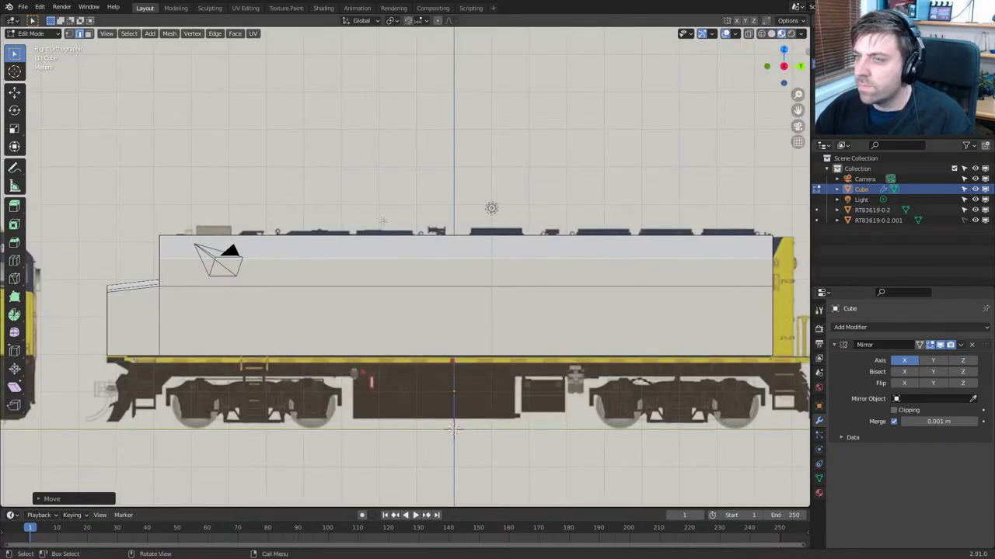
Move the body's upper front vertices back along Y to match the top of the windshield in the side reference
scroll(237, 260, up, 1)
shift+middle_drag(237, 258, 432, 264)
scroll(432, 264, up, 1)
key(z)
click(294, 250)
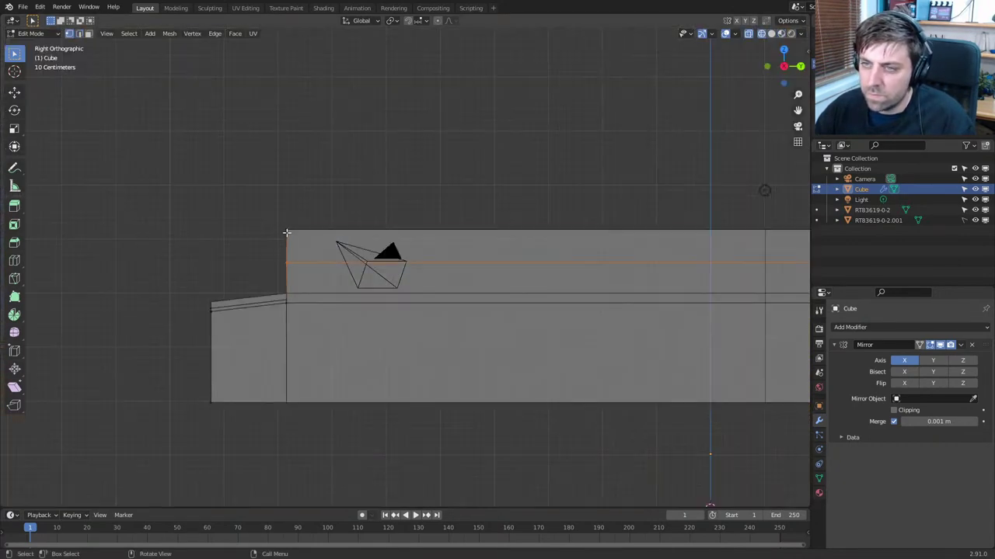
click(781, 33)
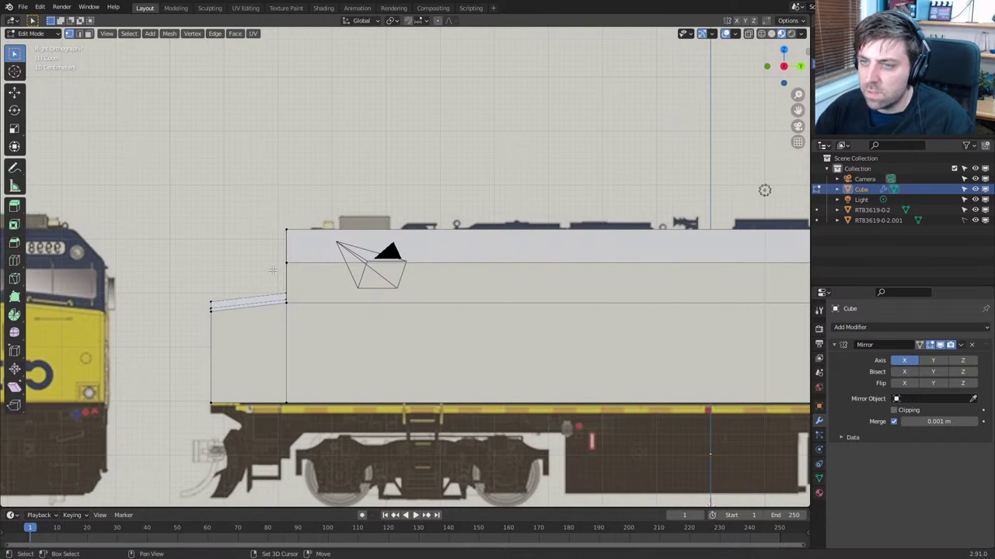
key(z)
click(350, 226)
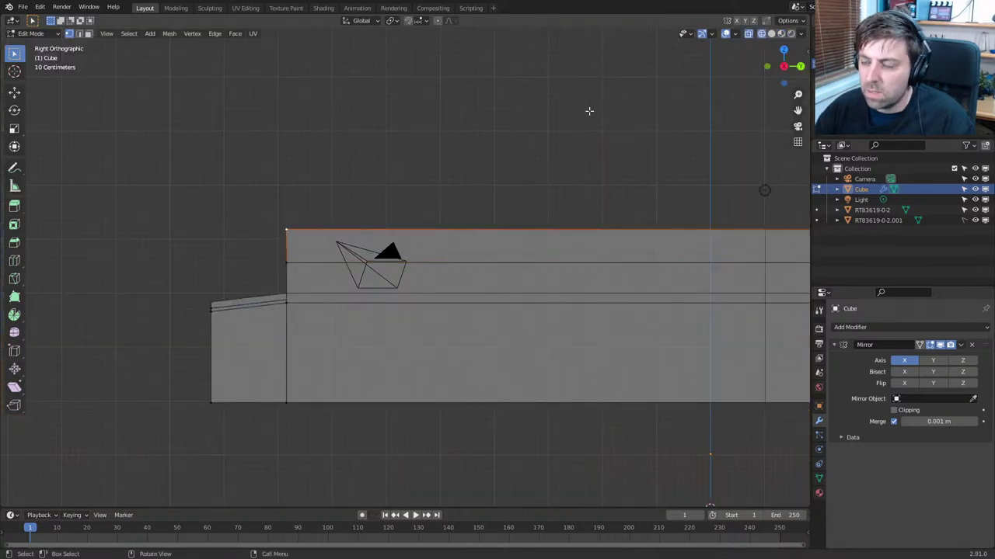
key(c)
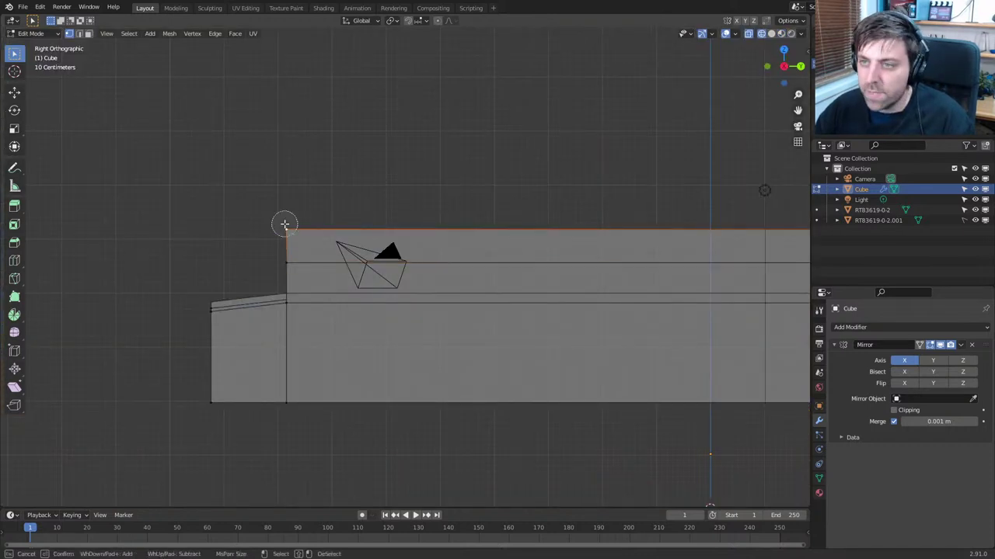
click(287, 255)
right_click(288, 256)
click(781, 33)
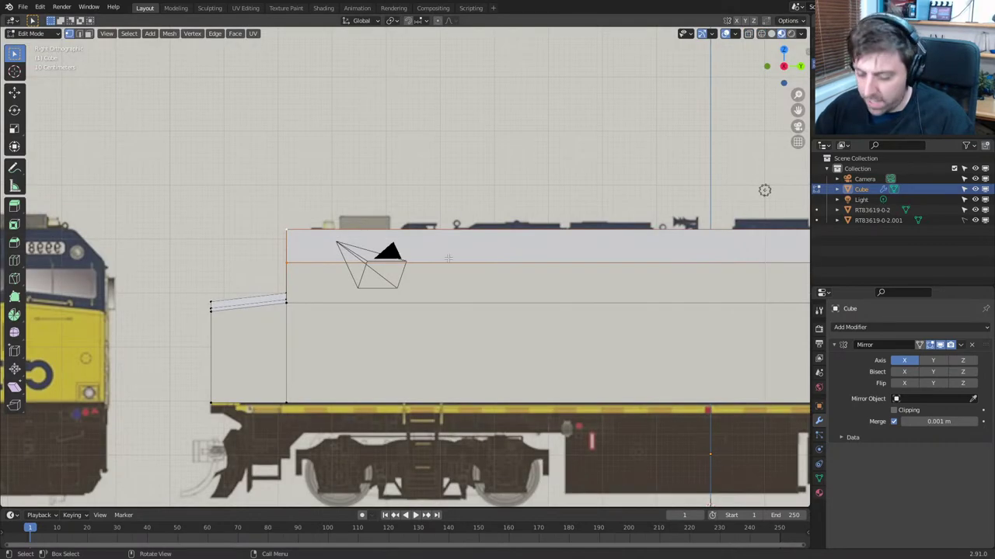
key(g)
key(y)
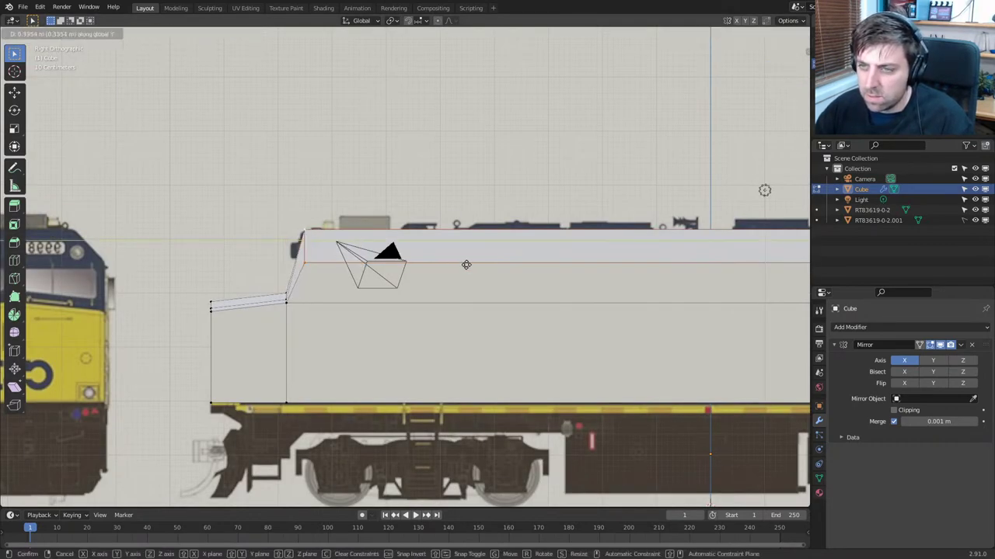
click(467, 264)
Move the lower roof-corner vertex at the cab front forward about 0.14 m along Y to follow the windshield slope
ctrl+scroll(463, 262, up, 2)
scroll(462, 262, up, 2)
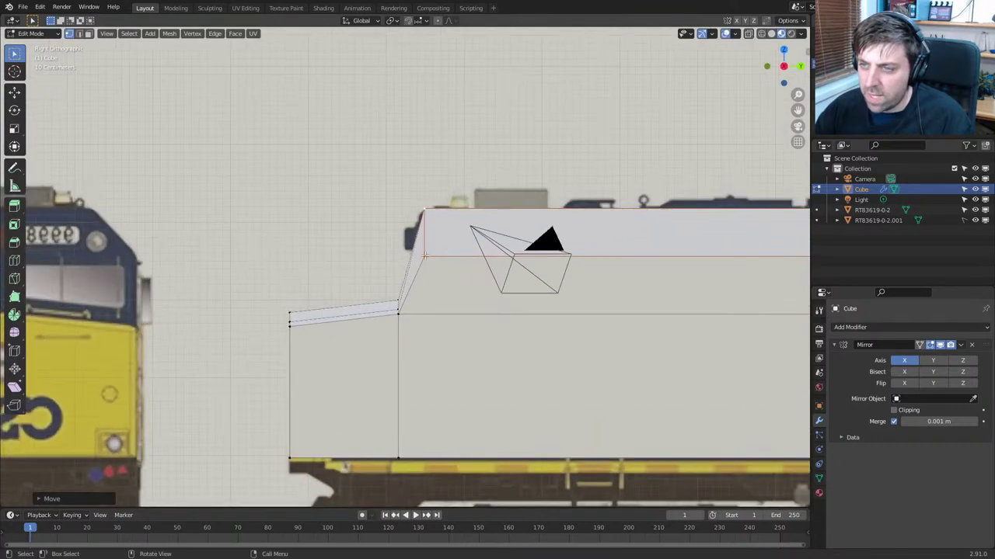
key(g)
key(y)
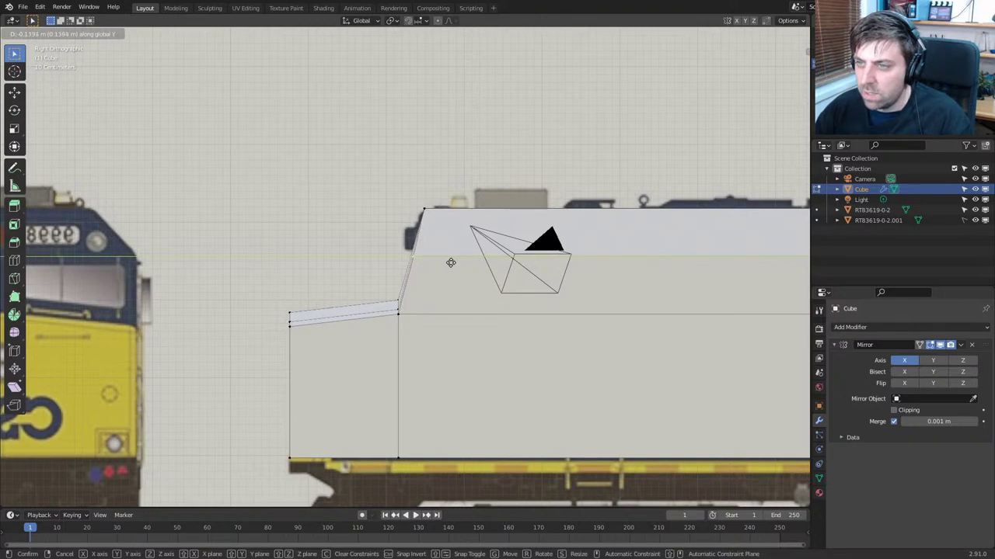
click(451, 262)
Inspect the sloped cab front in perspective and against the side reference
scroll(450, 262, down, 4)
middle_drag(458, 264, 495, 308)
scroll(444, 287, up, 3)
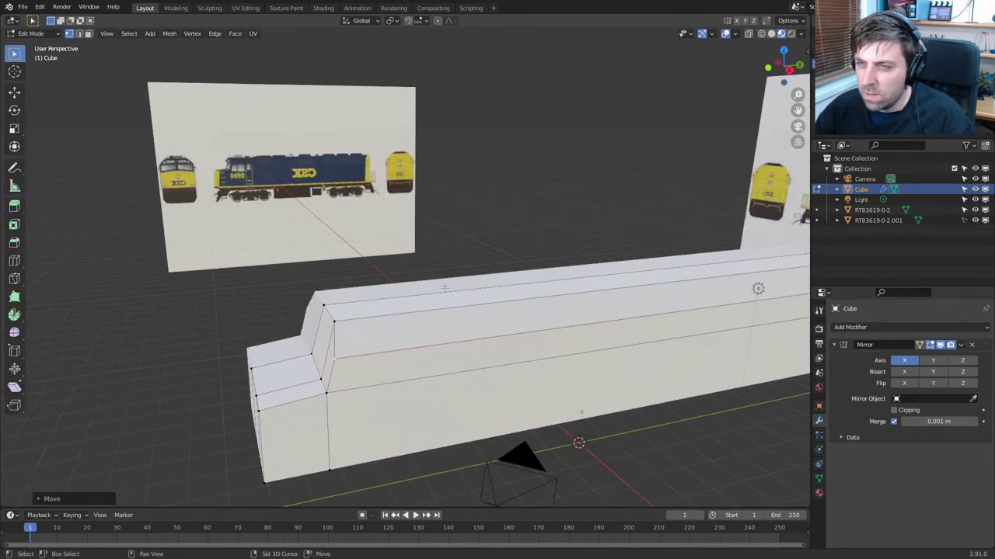
key(KP_3)
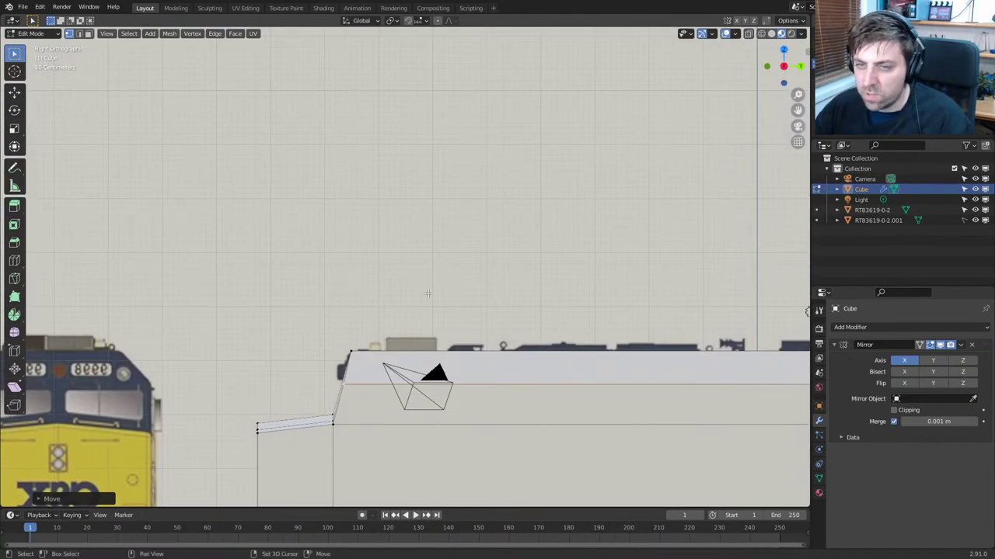
shift+middle_drag(428, 291, 485, 233)
scroll(459, 261, down, 1)
shift+middle_drag(370, 270, 443, 202)
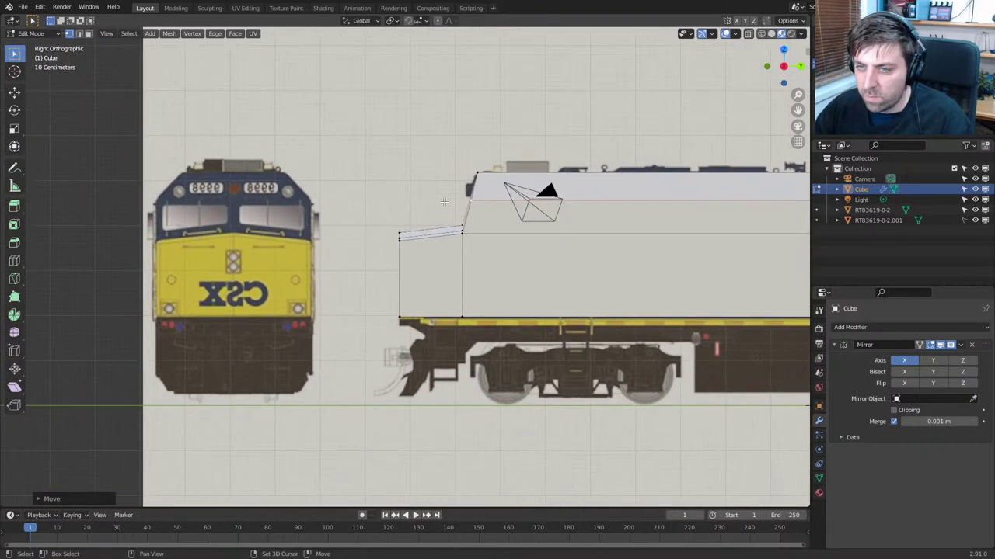
middle_drag(559, 174, 490, 210)
Leave mesh editing and move the side reference plane along X to bring it close behind the locomotive body
key(Tab)
click(449, 178)
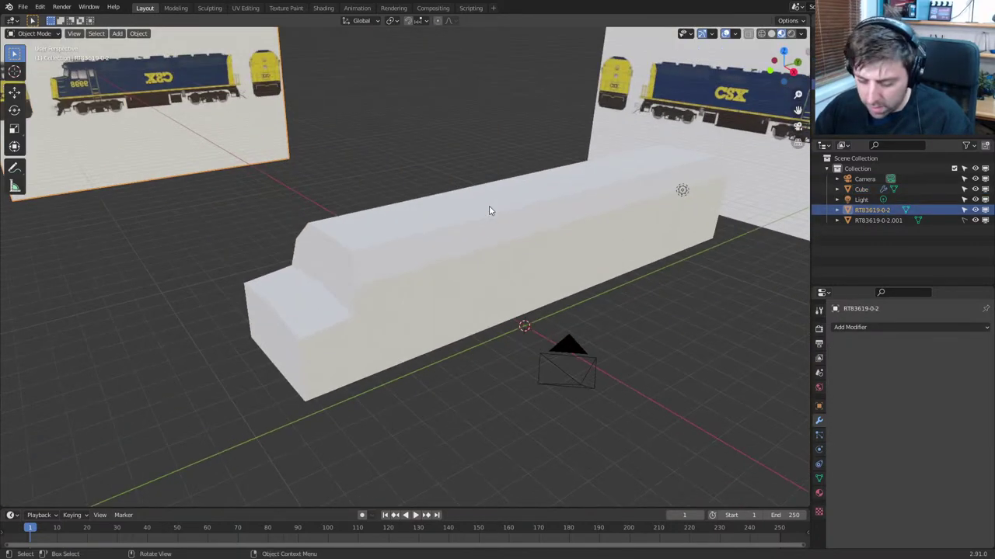
key(g)
key(y)
key(x)
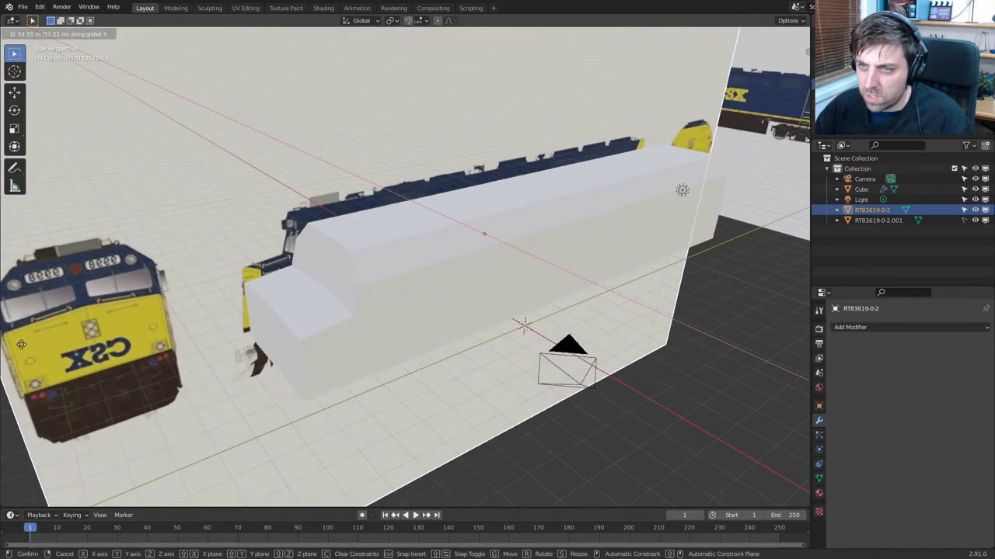
click(728, 304)
Compare the body with the repositioned side reference, viewing it in perspective, side view, wireframe and solid shading
middle_drag(728, 304, 401, 263)
scroll(540, 320, up, 3)
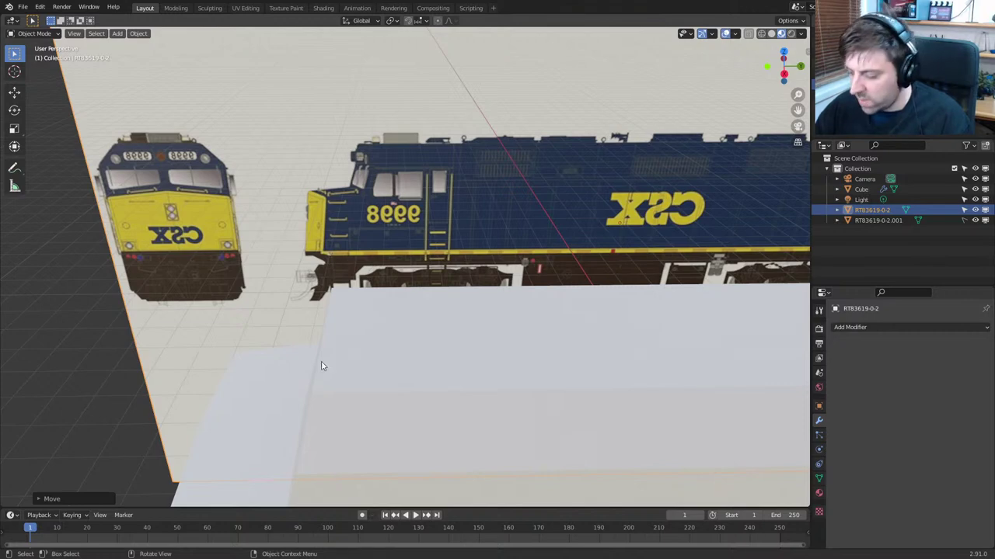
key(KP_3)
shift+middle_drag(321, 364, 428, 105)
mouse_move(295, 403)
shift+middle_down()
mouse_move(349, 282)
mouse_move(351, 305)
mouse_move(333, 303)
shift+middle_up()
key(Tab)
key(Tab)
scroll(295, 288, down, 3)
key(KP_3)
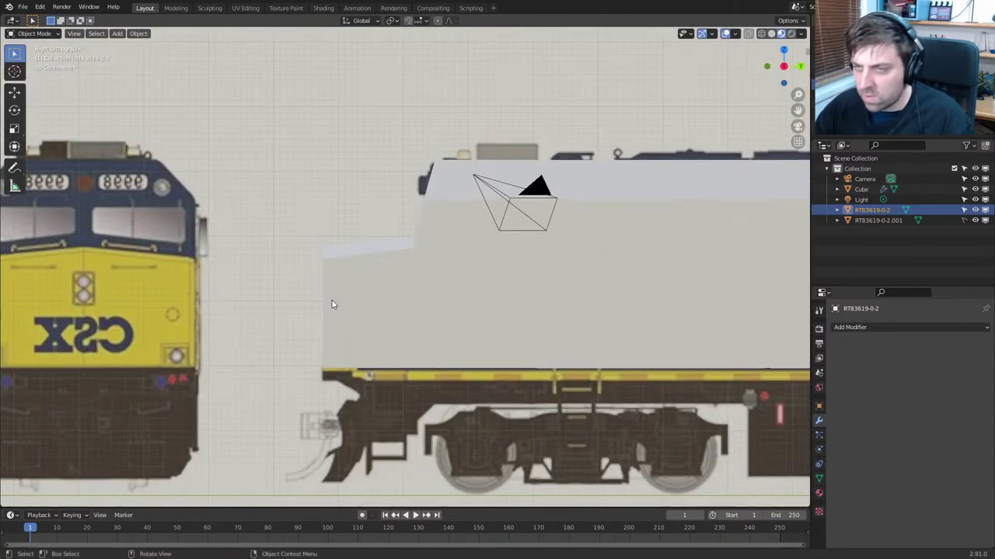
key(z)
click(243, 302)
key(z)
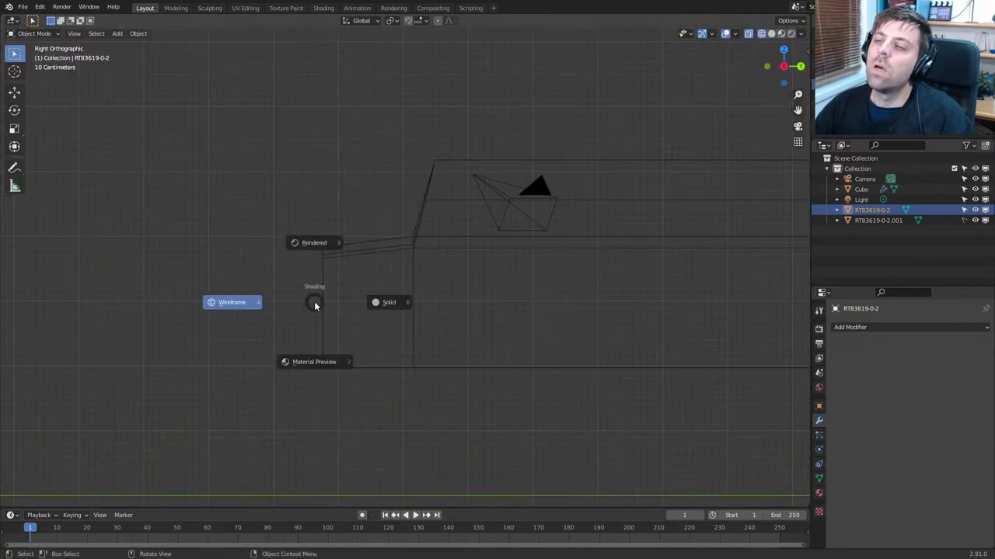
key(Escape)
key(z)
click(396, 305)
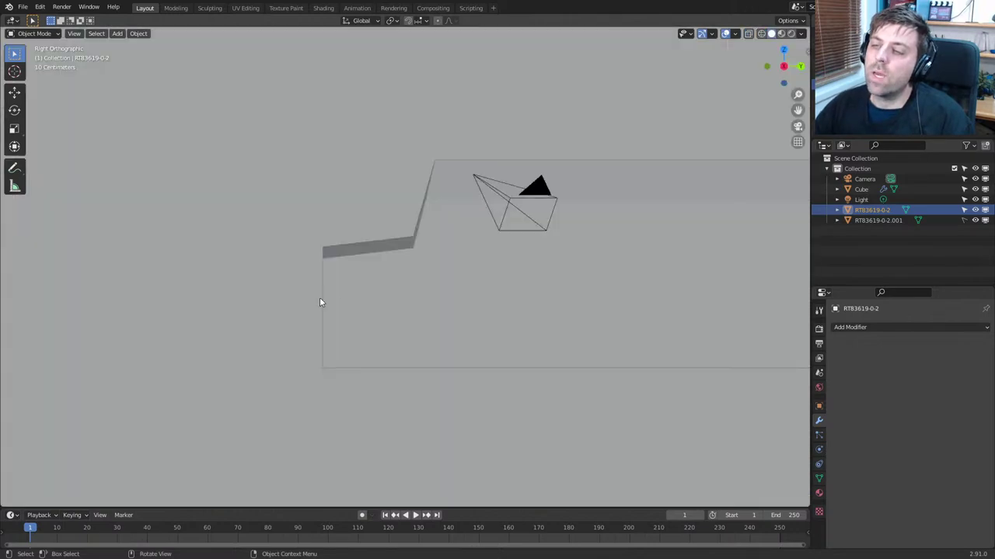
Edit the body mesh and move the nose's upper front vertices back along Y to match the nose slope in the side reference
click(325, 302)
key(Tab)
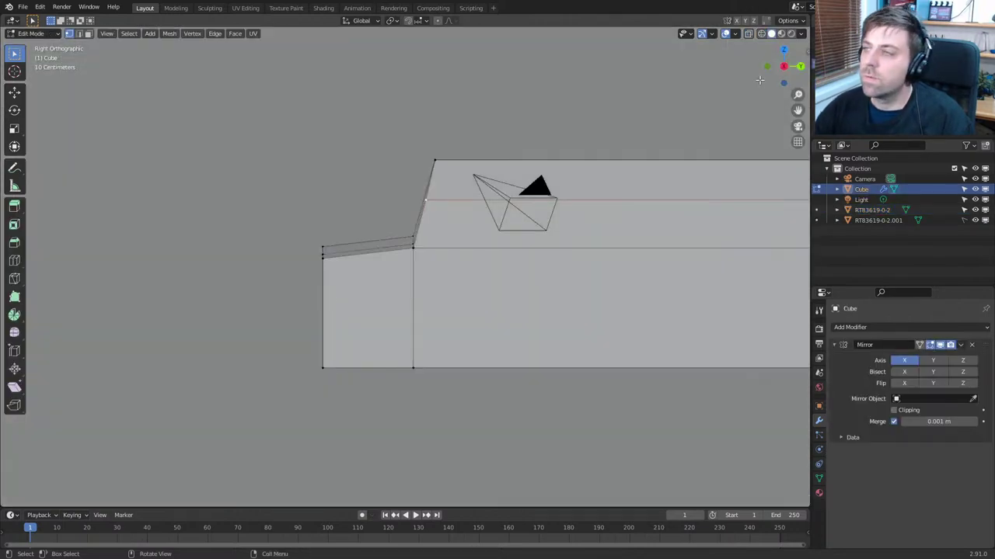
click(781, 35)
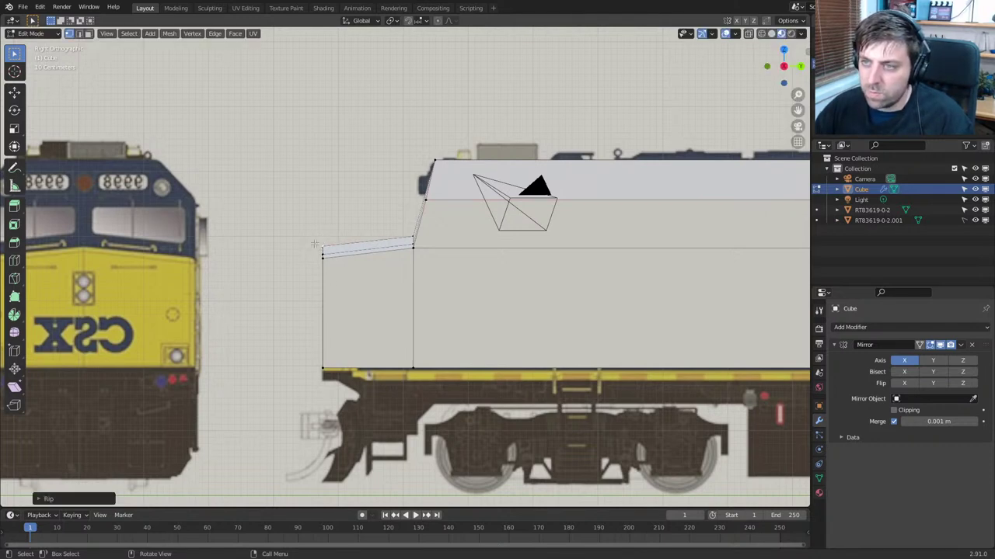
middle_drag(269, 245, 330, 258)
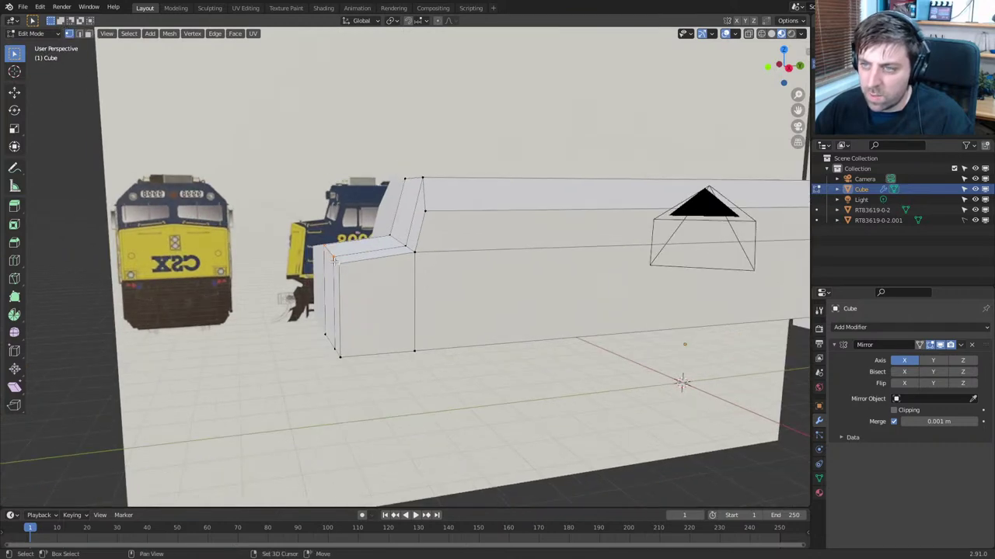
key(KP_3)
key(g)
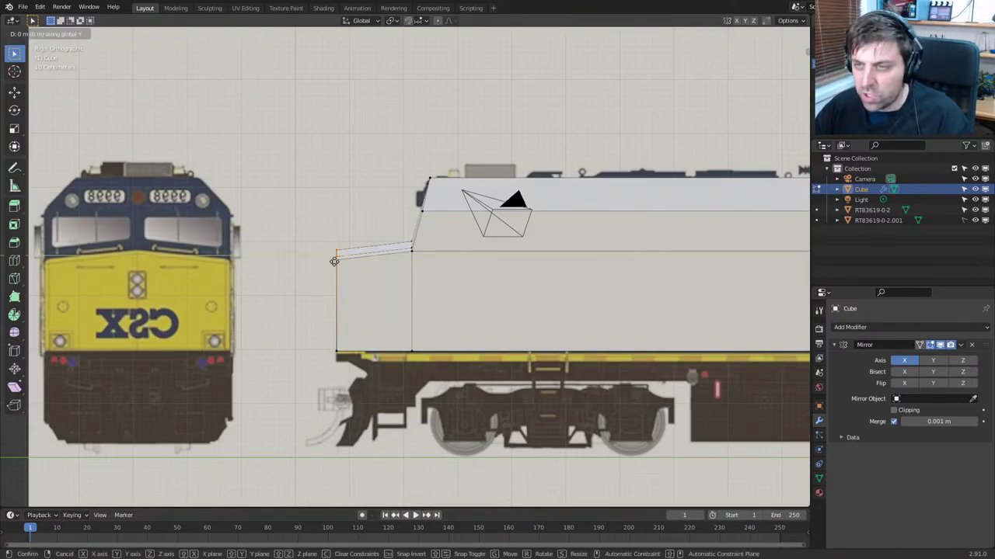
key(y)
click(350, 262)
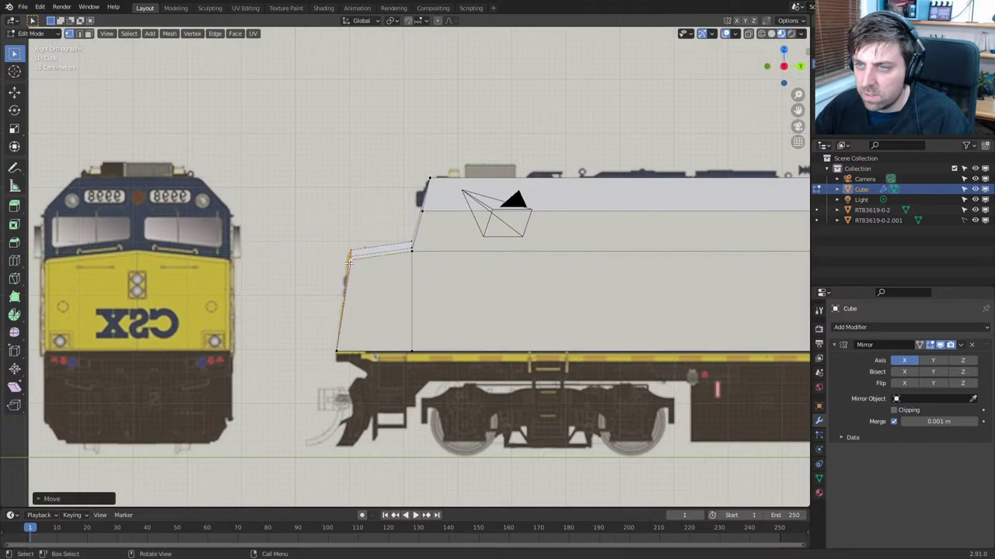
Move the nose's outer vertical front edge back about 0.24 m along Y to angle the nose corner
scroll(382, 274, up, 2)
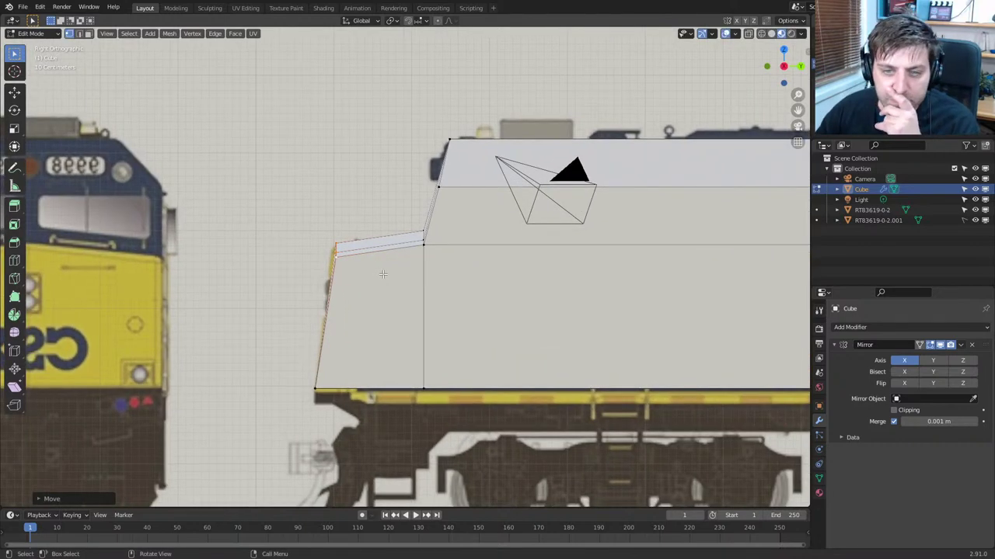
middle_drag(382, 273, 418, 317)
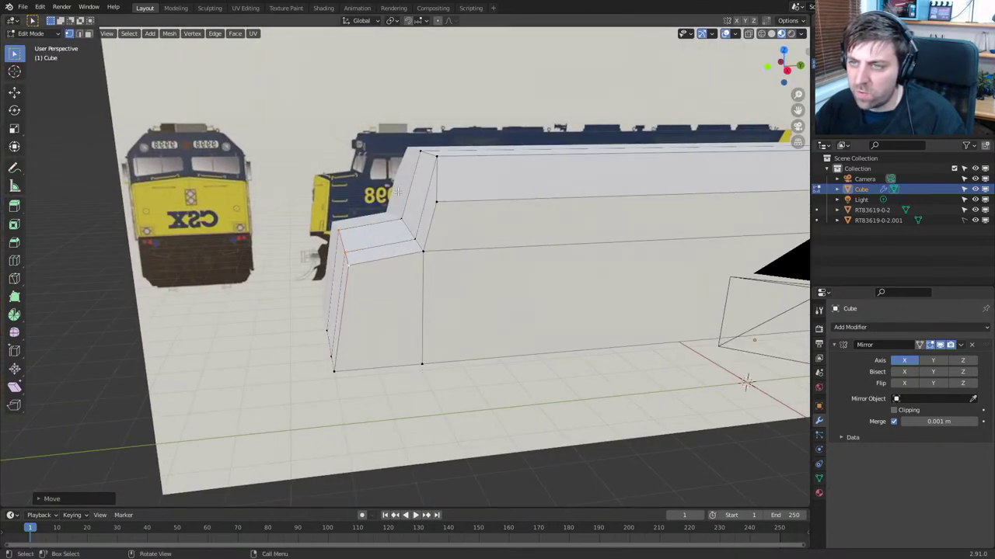
click(346, 251)
shift+click(333, 375)
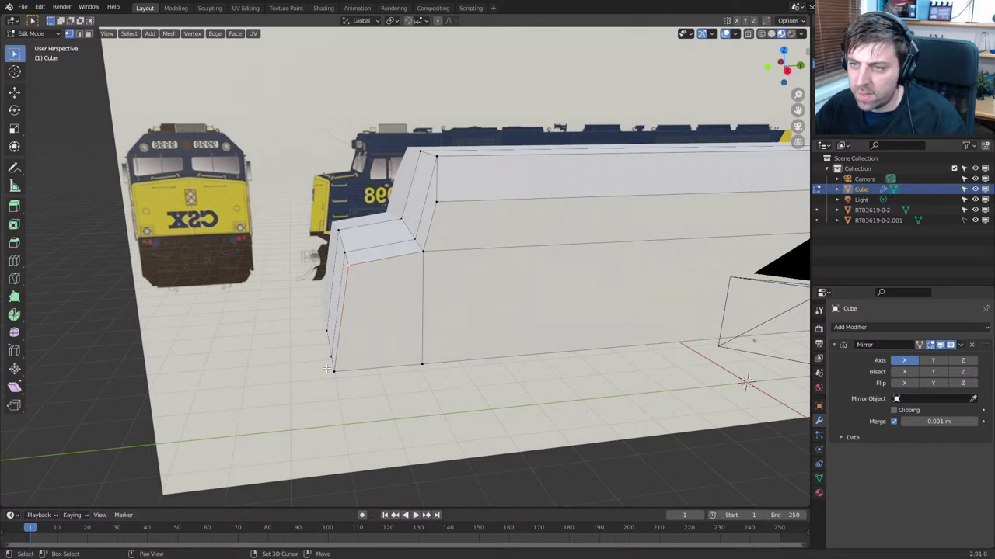
key(g)
key(x)
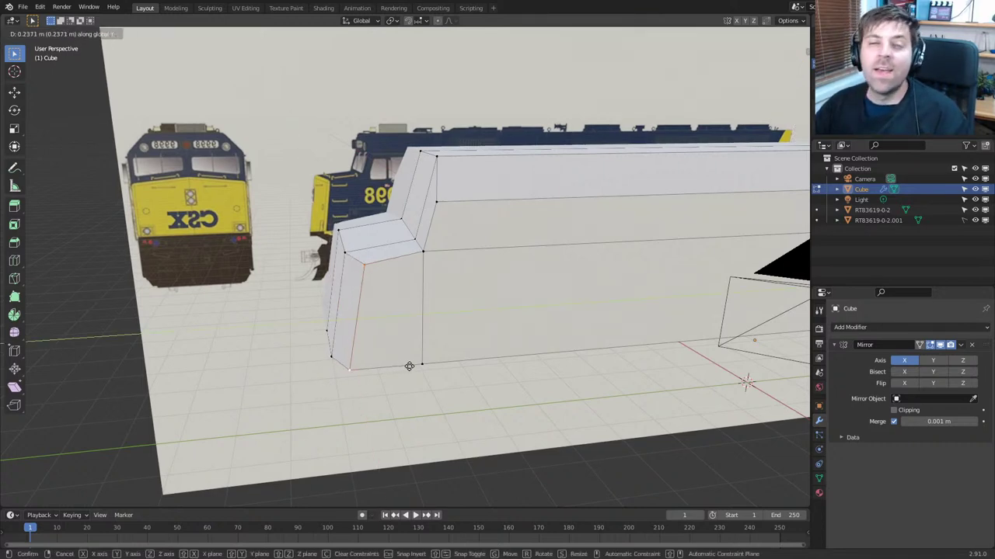
click(410, 366)
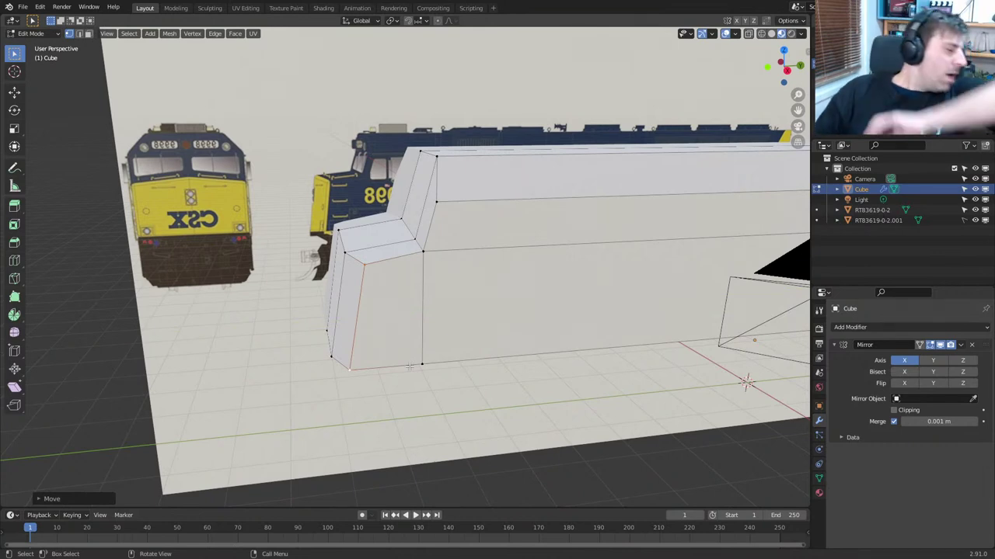
Hide the whole mesh to examine the nose corner on the side reference, and reveal the mesh again
key(KP_3)
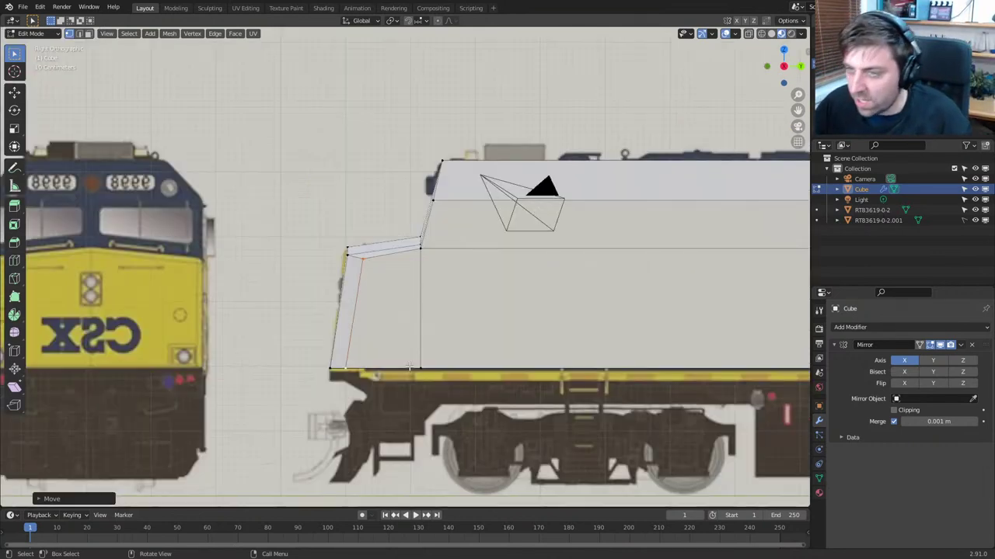
scroll(408, 292, up, 5)
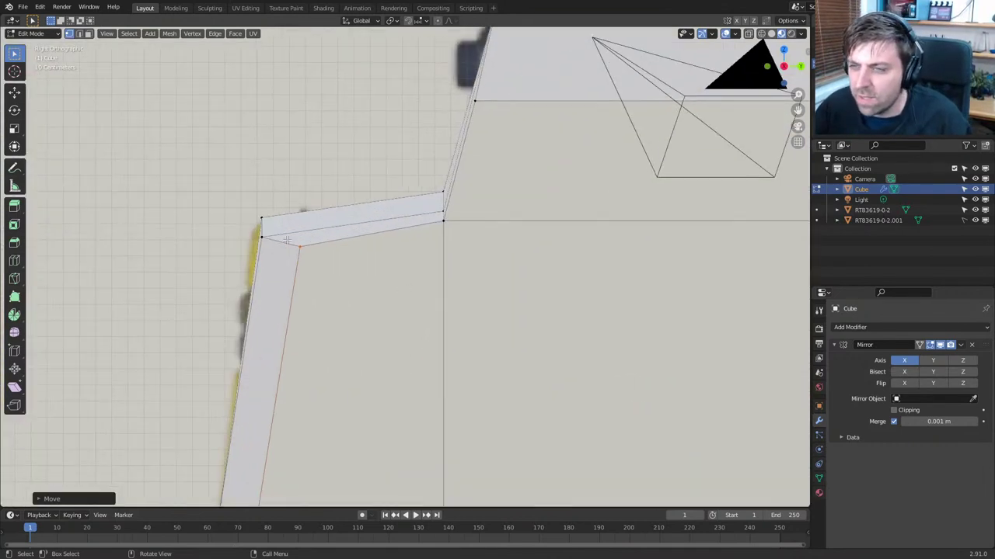
key(a)
key(h)
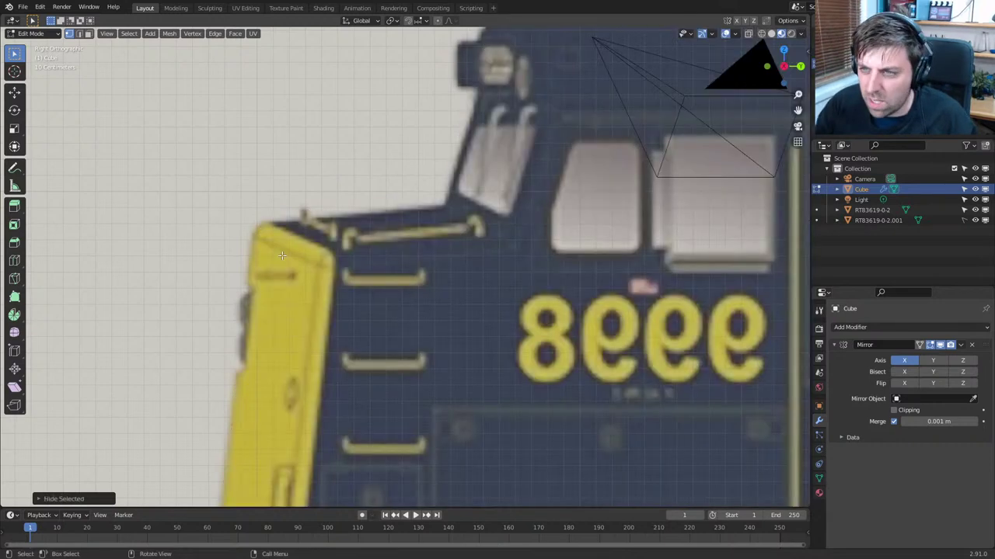
key(alt+h)
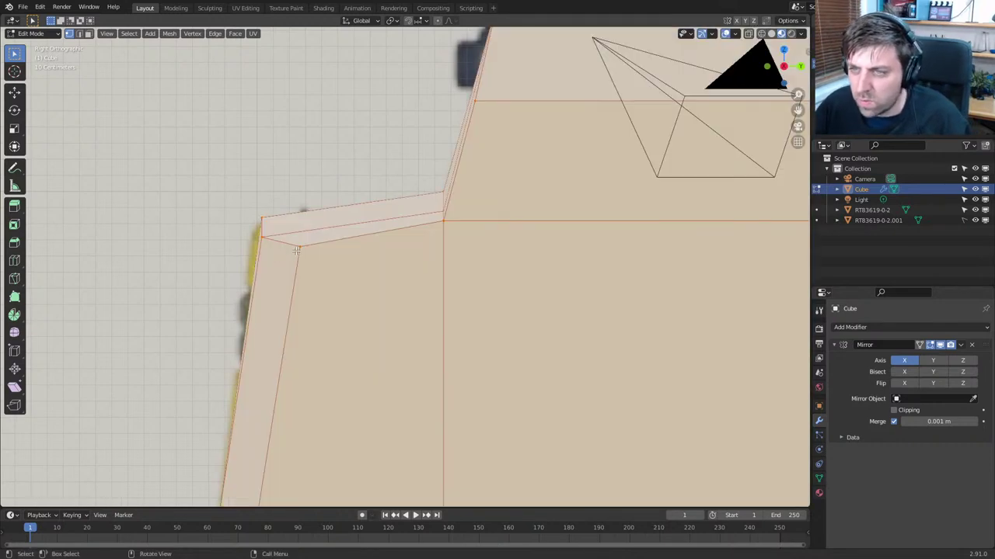
Slide the nose's outer vertical corner edge farther back toward the cab, and hide and reveal the mesh to compare with the side reference
key(3)
click(295, 311)
key(2)
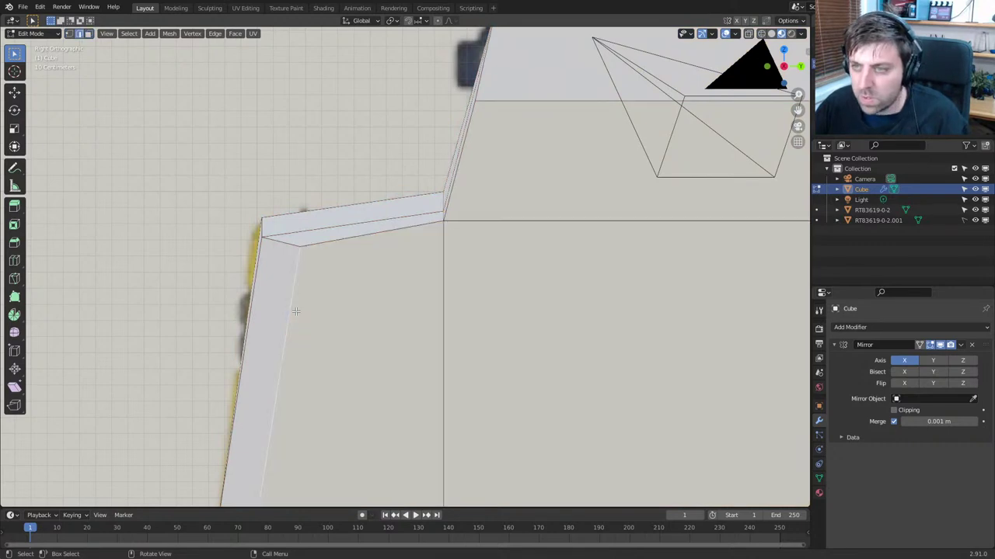
key(g)
key(g)
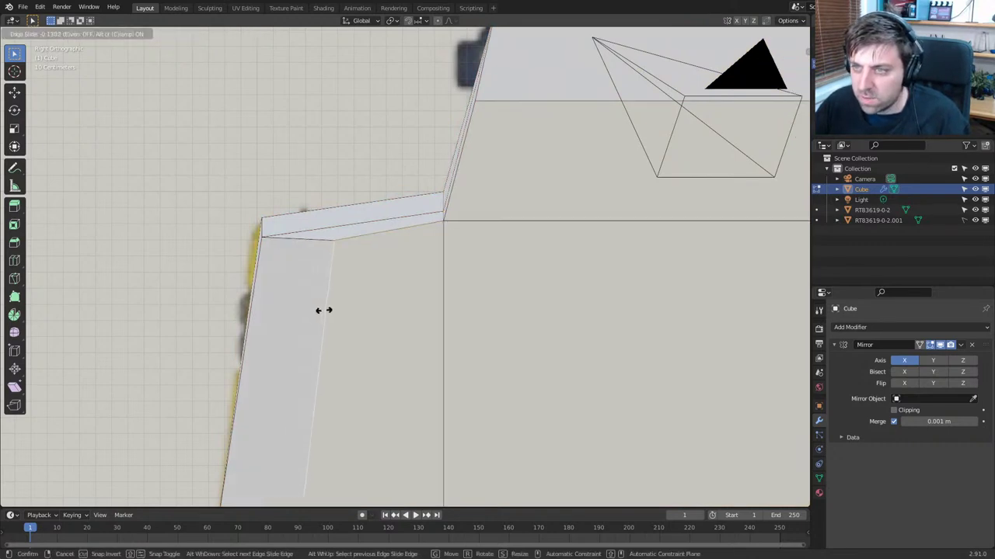
click(324, 310)
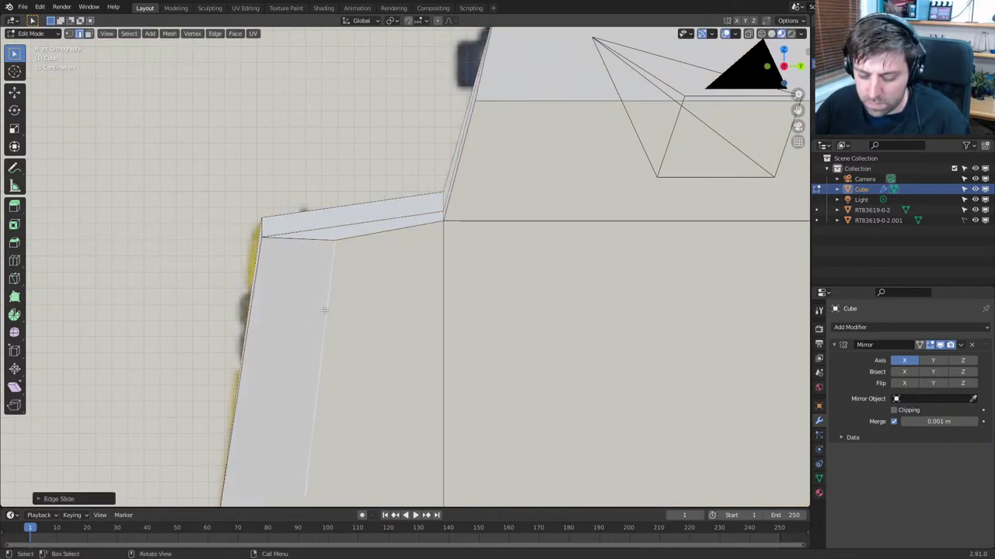
key(a)
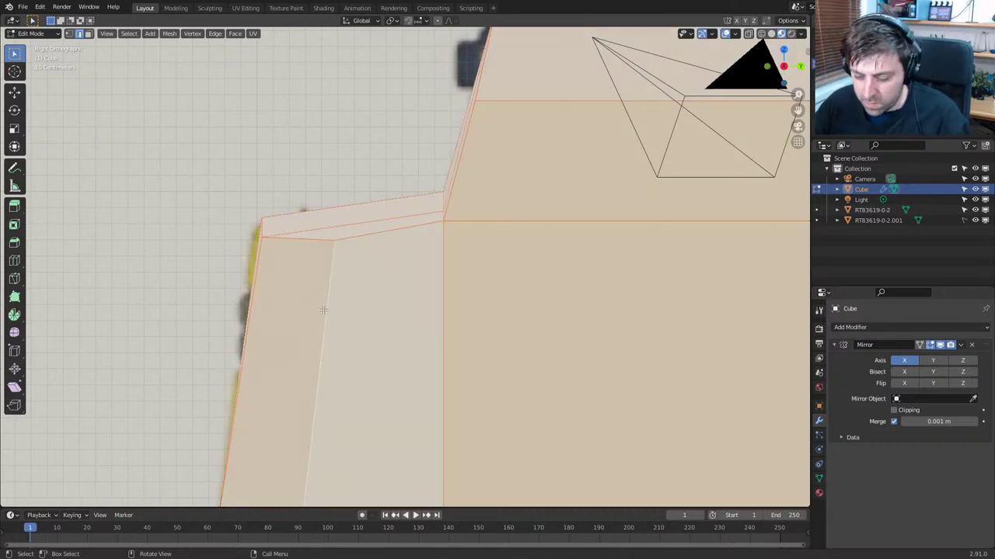
key(h)
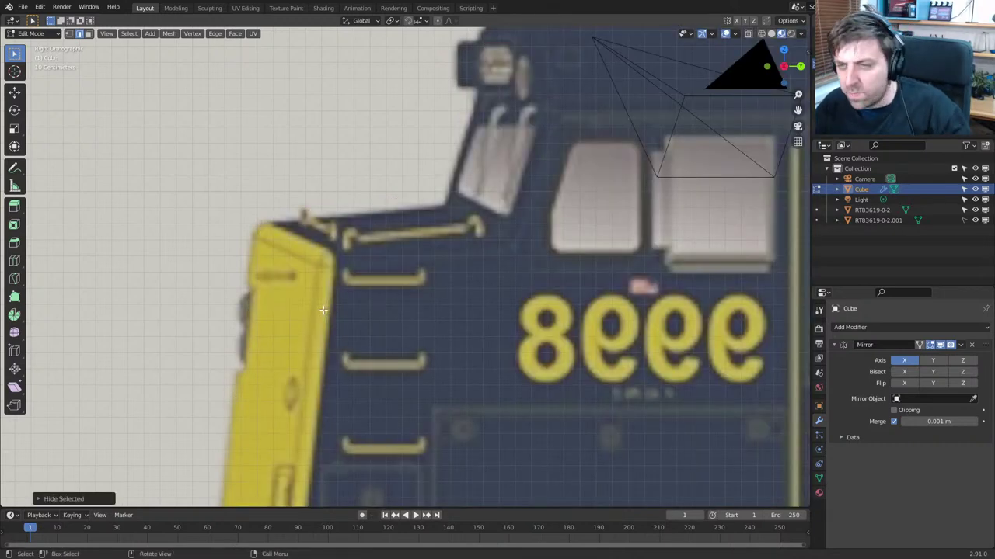
key(alt+h)
Slide the top vertex of the nose's outer corner edge down along that edge to match the side reference
key(Tab)
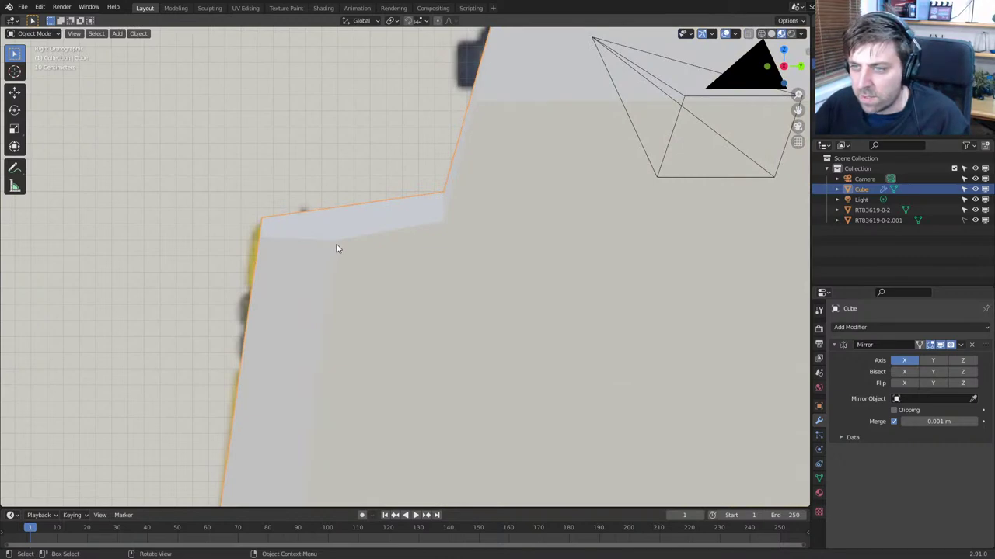
click(337, 249)
key(Tab)
key(1)
key(Tab)
click(334, 250)
key(Tab)
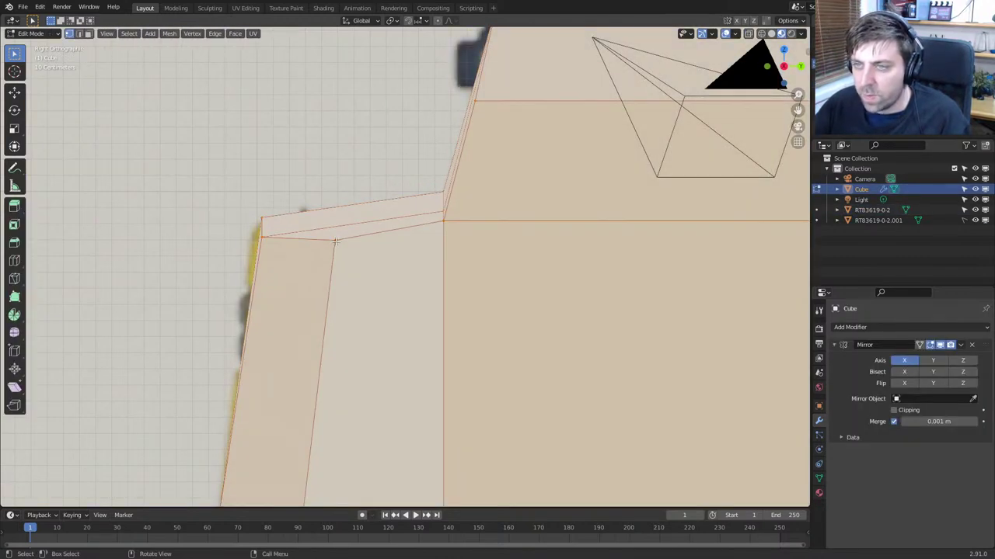
key(g)
key(g)
click(333, 263)
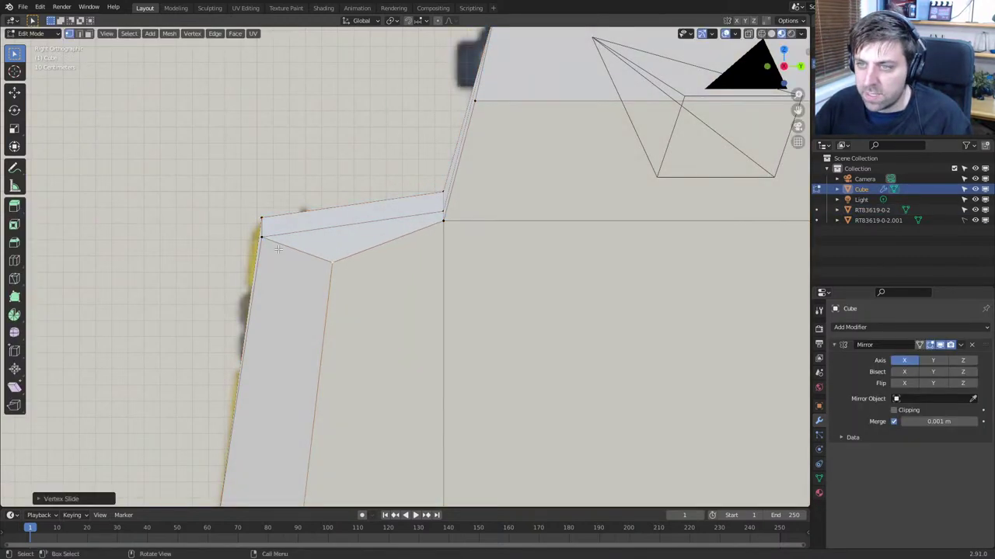
Slide the nose's inner vertical front edge back toward the outer corner edge and nudge its top vertex slightly upward
click(270, 235)
shift+middle_drag(283, 349, 334, 158)
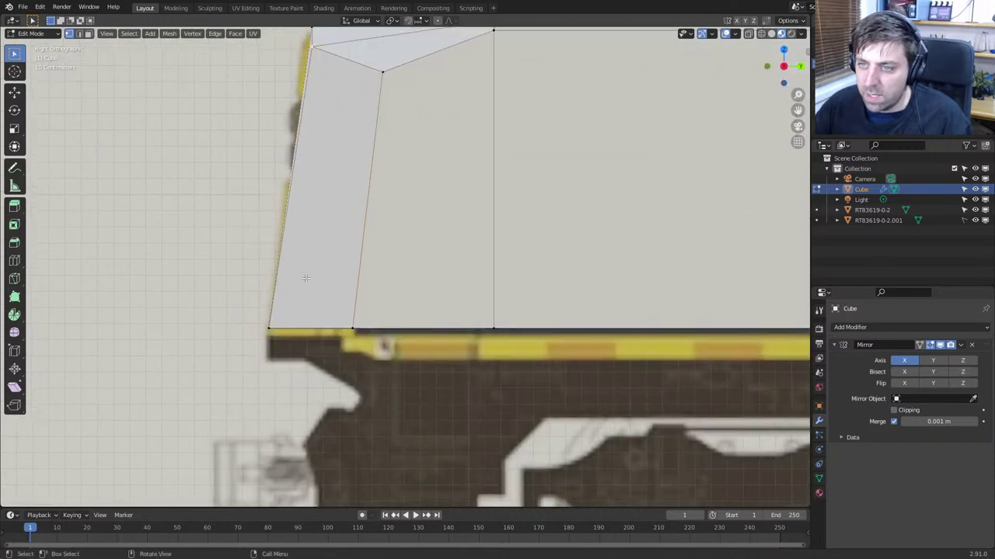
key(g)
key(g)
click(324, 320)
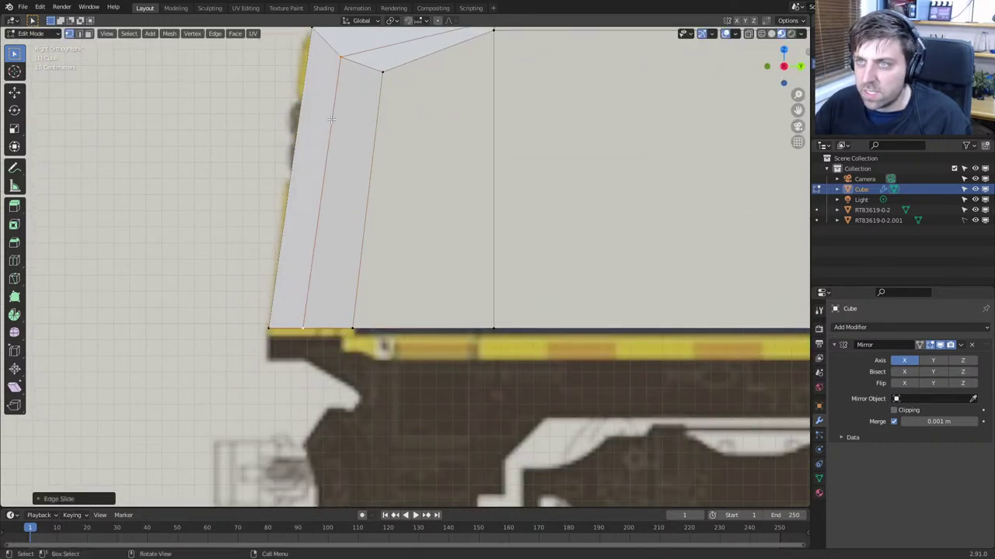
shift+middle_drag(342, 58, 346, 157)
key(g)
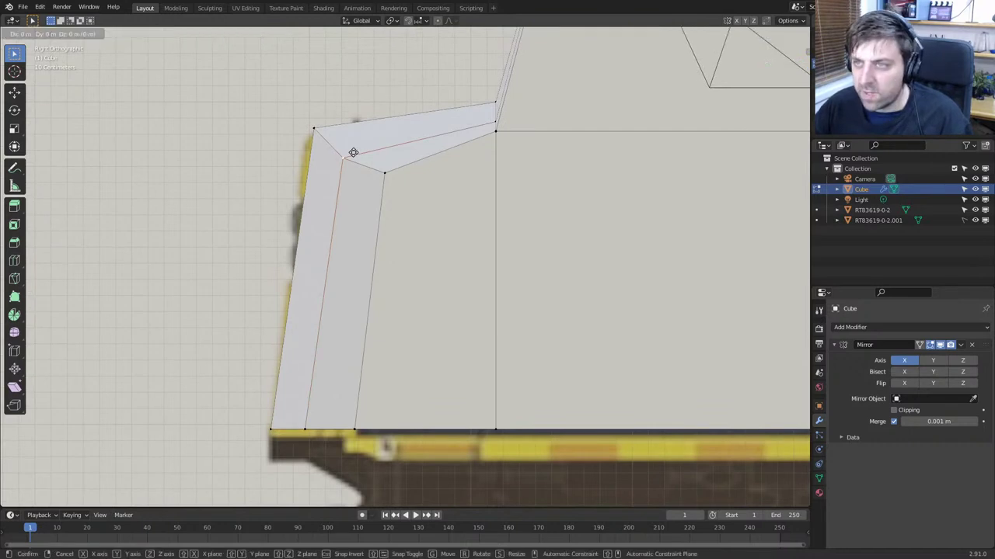
click(381, 73)
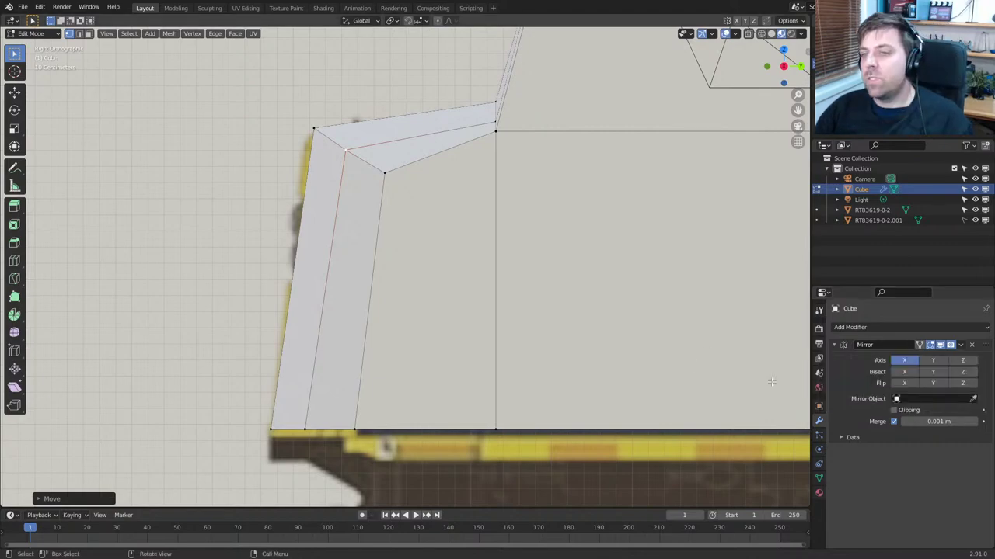
scroll(475, 335, down, 2)
middle_drag(373, 328, 435, 519)
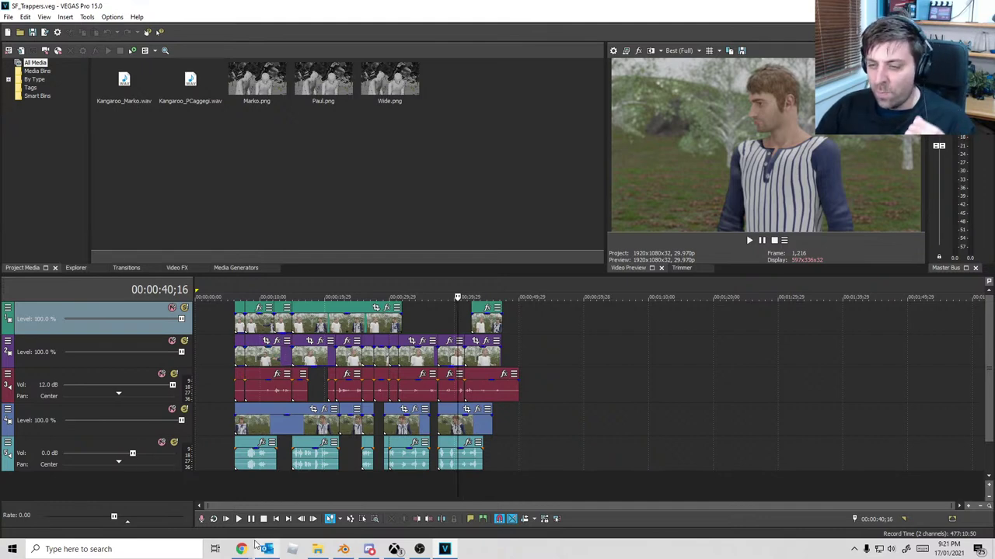
Switch to the Chrome window with the freight train searches and open youtube.com in the train-height tab
mouse_move(248, 551)
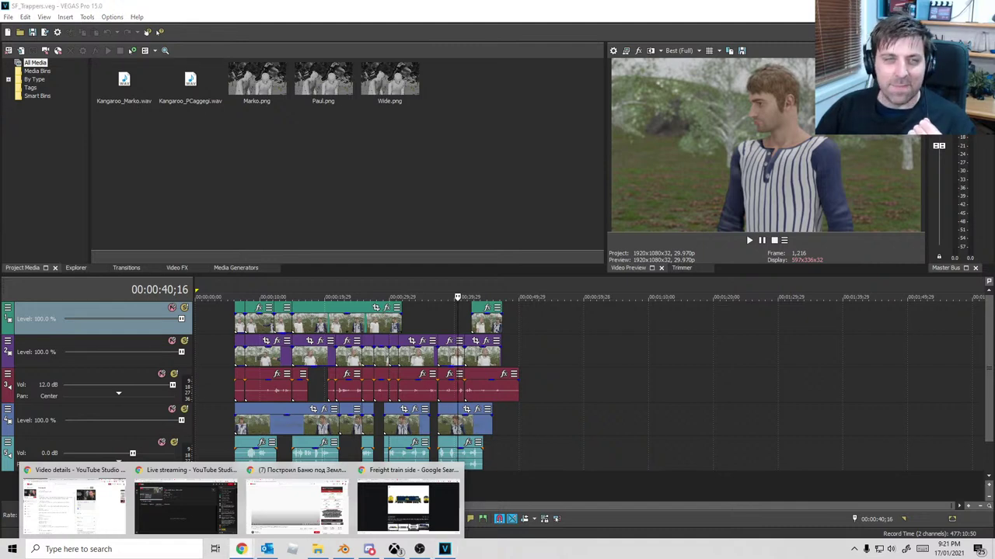
click(408, 506)
click(676, 9)
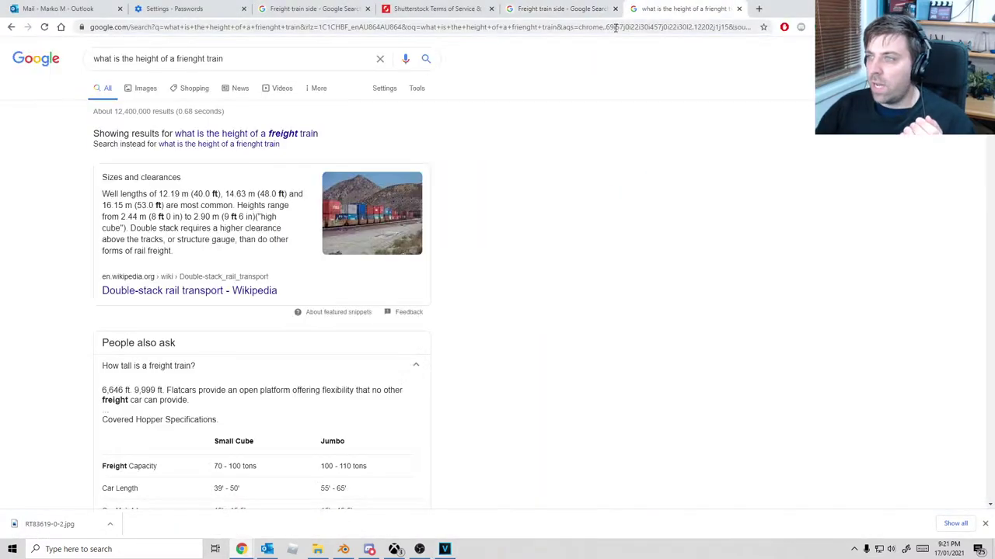
click(615, 28)
text(youtube.com)
key(Return)
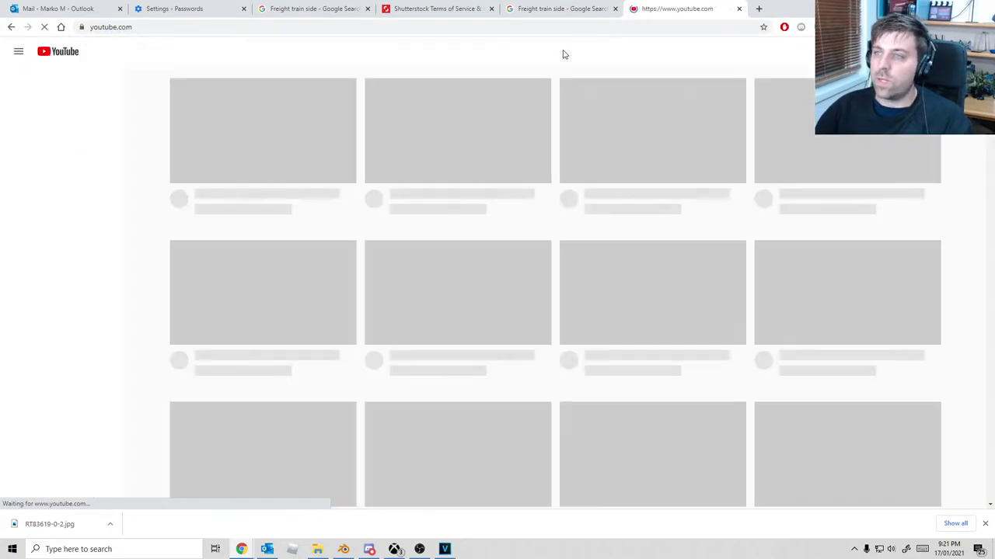
click(476, 52)
text(p)
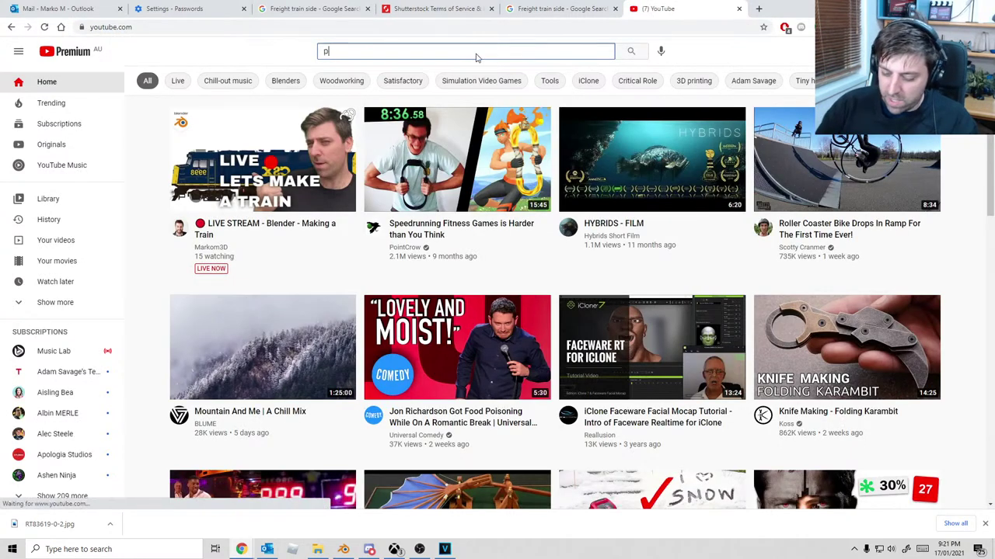
text(aul c)
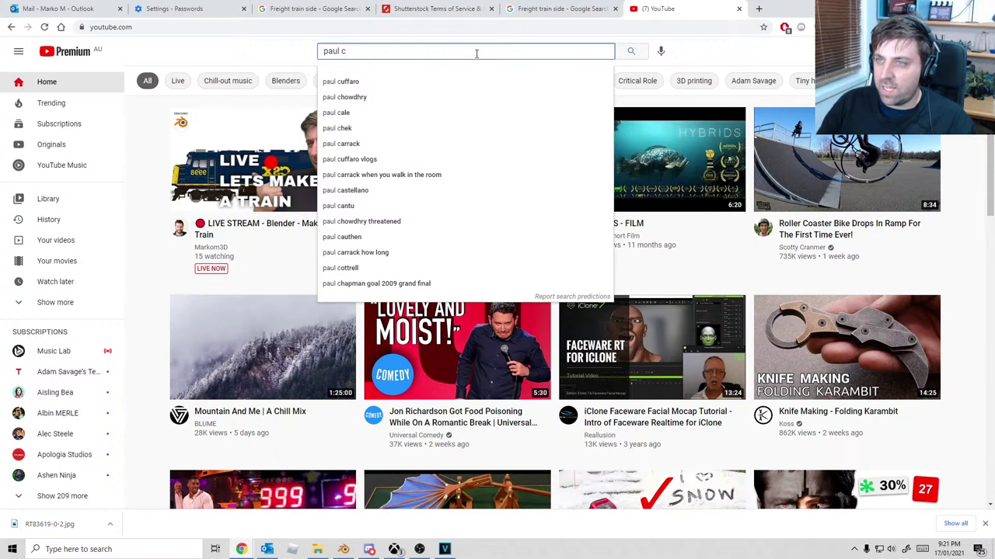
click(368, 550)
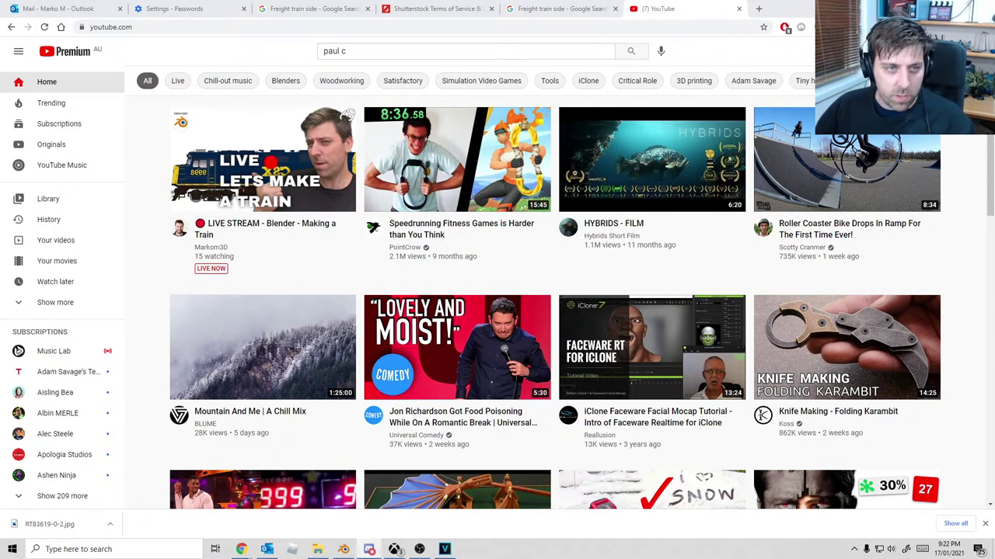
Search YouTube for the Blender for Comics creator by surname handle, open the channel page and select its address, and return to Blender
triple_click(479, 46)
text(pcaggegi)
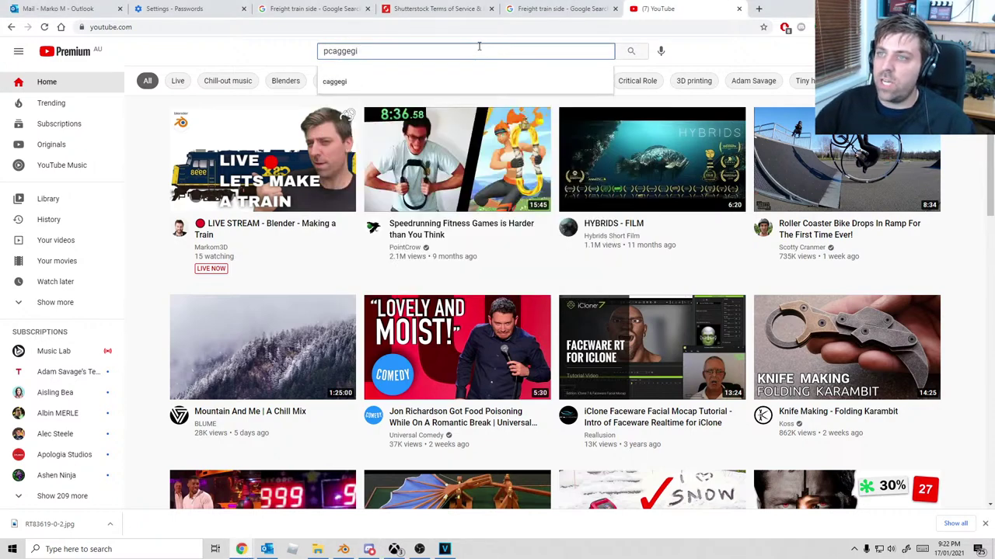
key(Return)
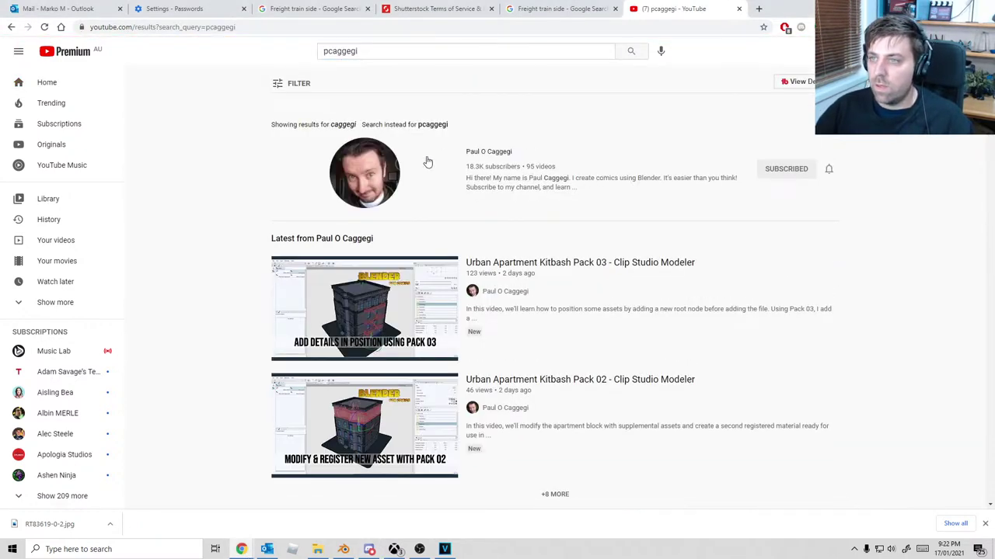
click(428, 162)
click(370, 29)
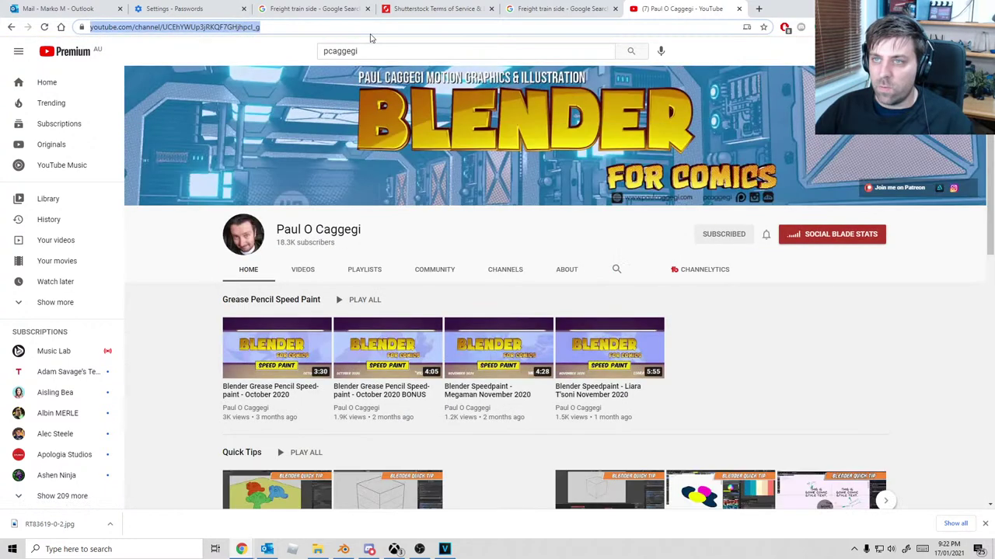
click(935, 8)
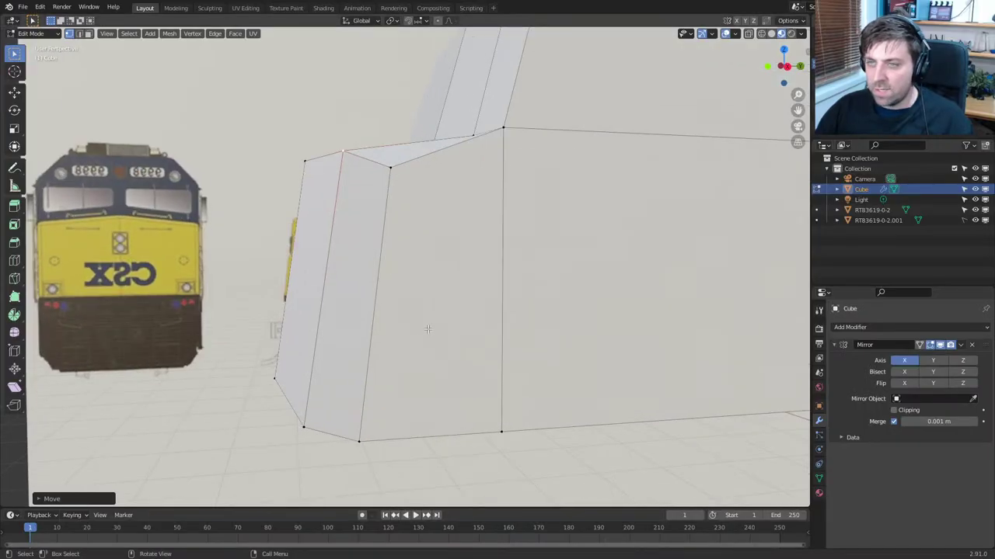
In front view, slide the windshield's lower corner vertex outward along the cab base toward the nose's corner edge
click(501, 125)
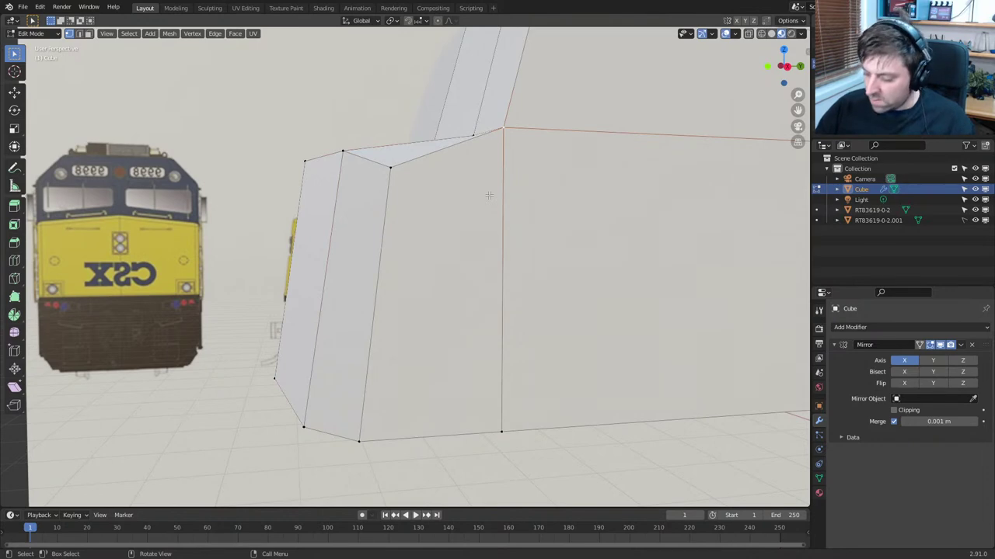
key(KP_3)
key(KP_1)
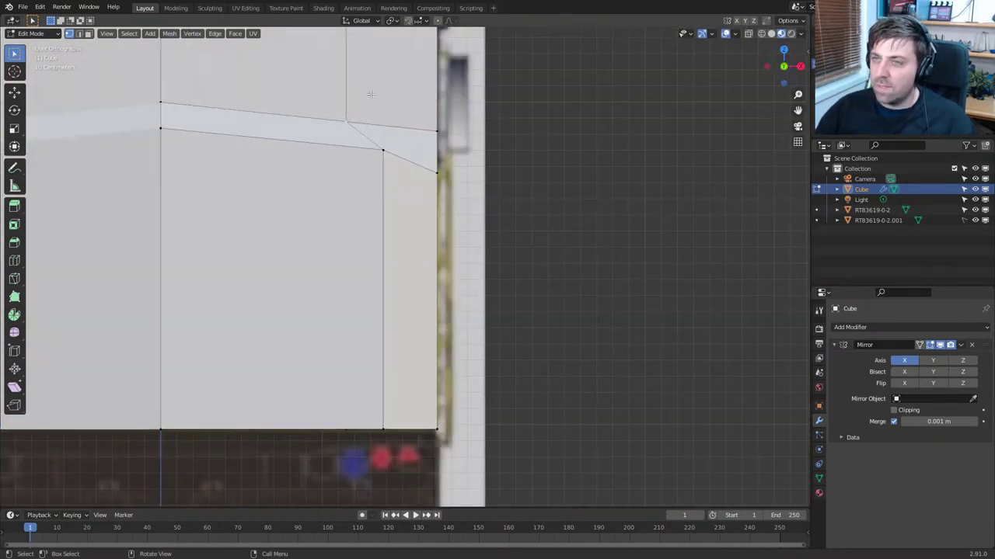
shift+middle_drag(371, 94, 364, 186)
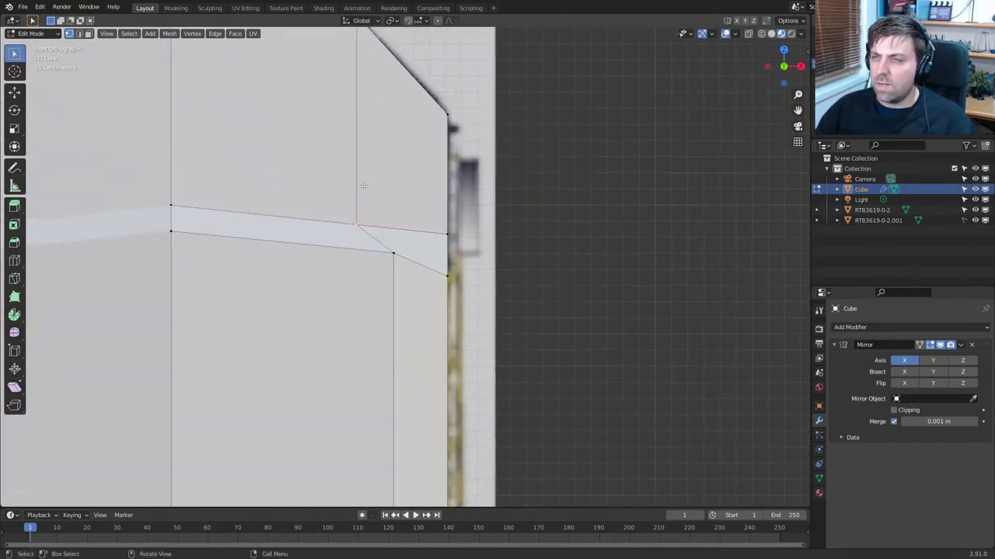
key(g)
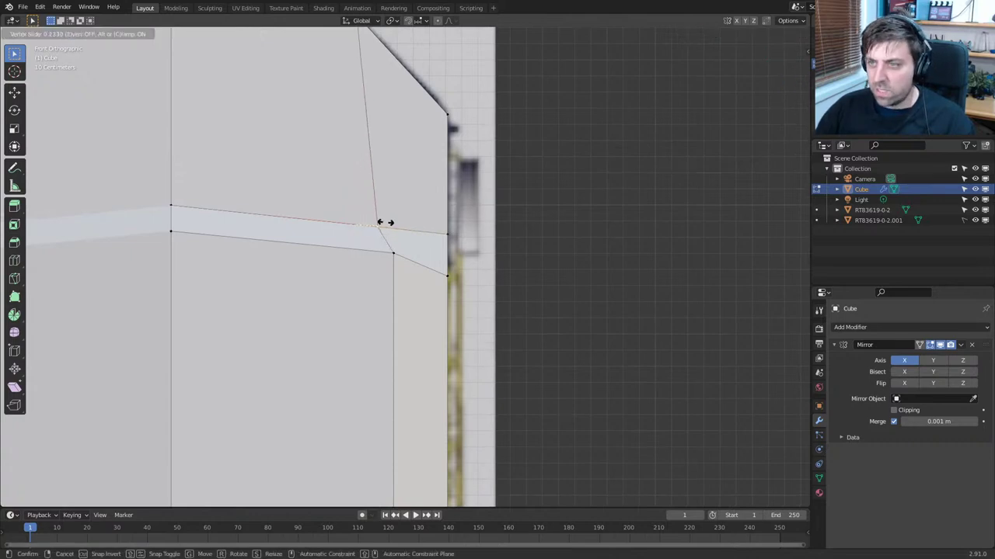
click(382, 224)
scroll(459, 234, down, 5)
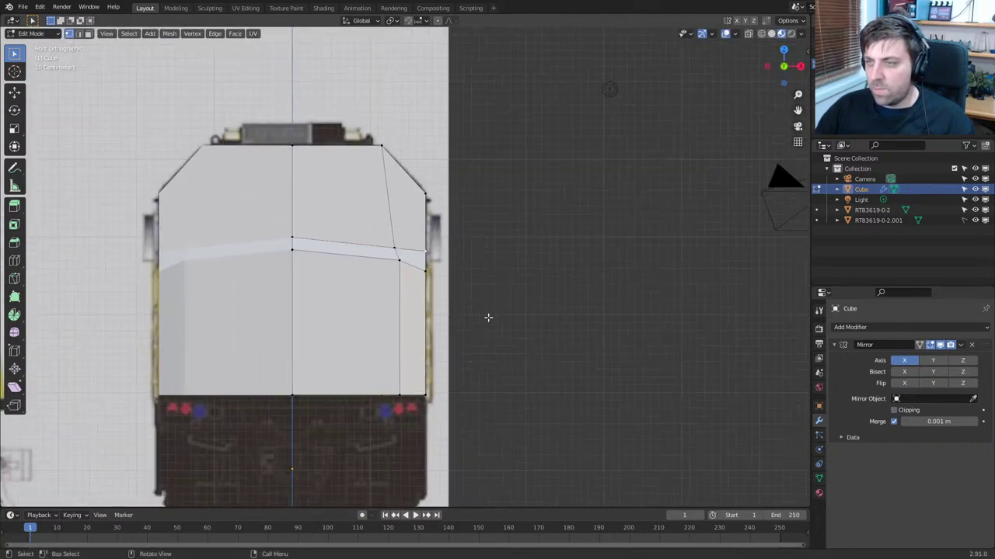
middle_drag(459, 234, 312, 405)
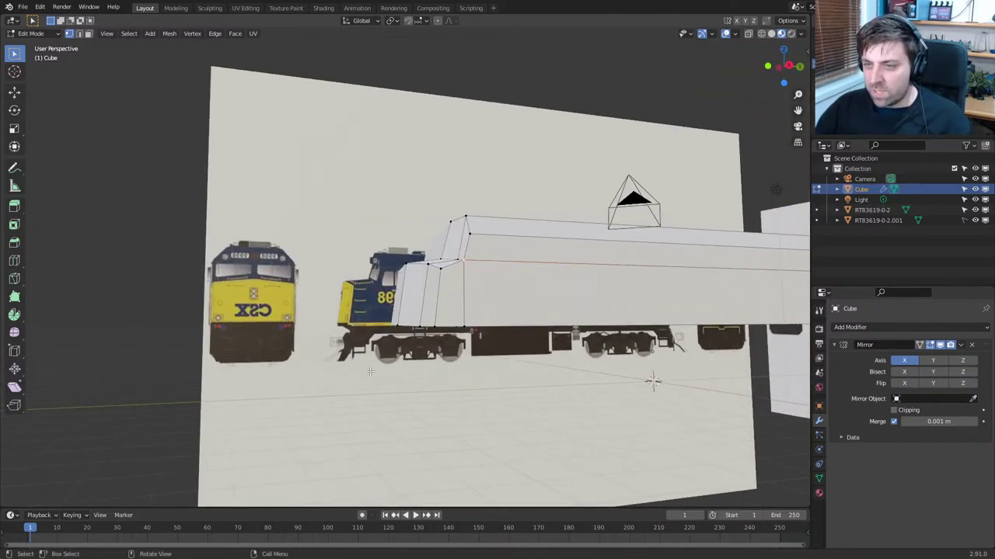
Finish editing the body and add a mesh cylinder for a wheel in side view
key(KP_3)
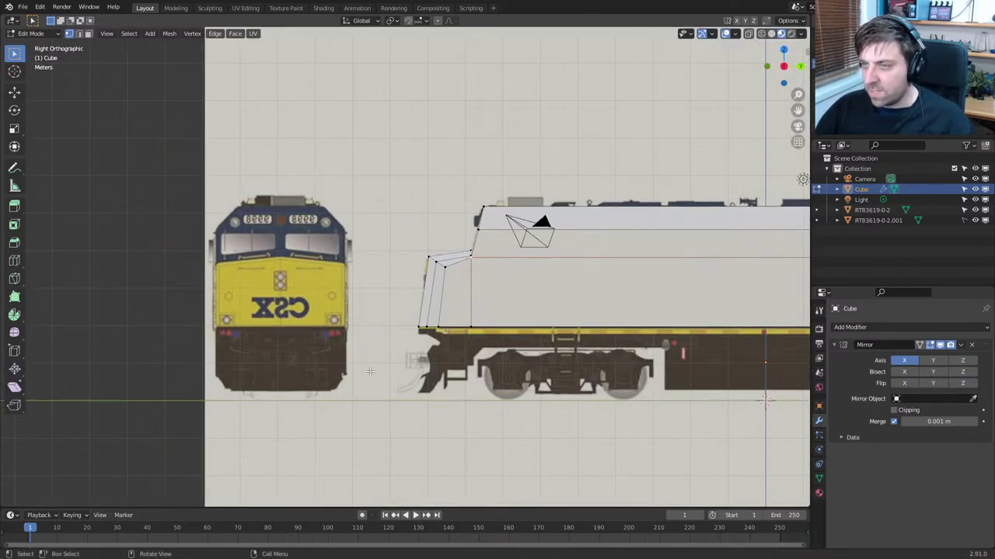
shift+middle_drag(374, 372, 300, 294)
scroll(570, 320, down, 1)
key(Tab)
key(shift+a)
mouse_move(568, 321)
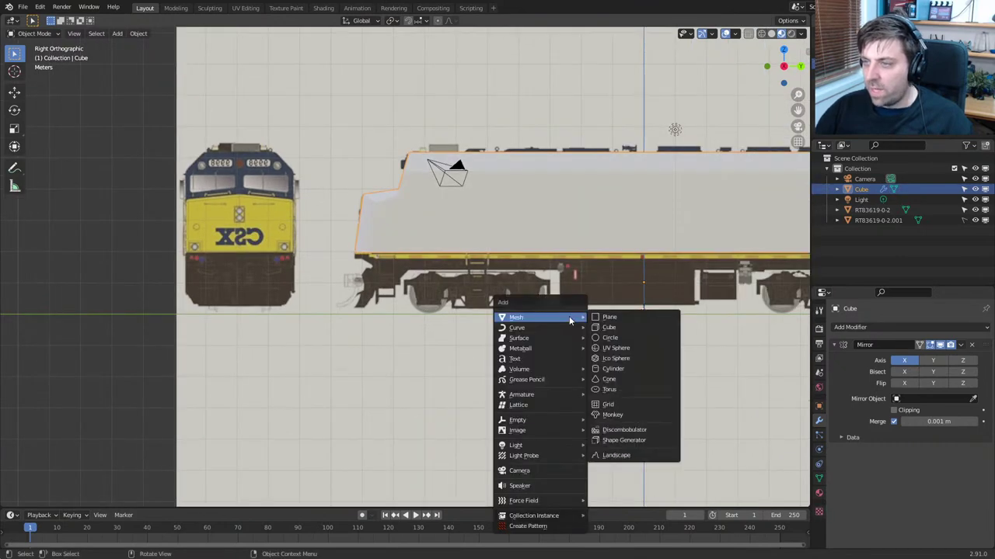
click(641, 369)
Edit the cylinder's mesh, turn it by 90° so its round face points sideways, and move it over the reference's front wheel
key(Tab)
text(gx90)
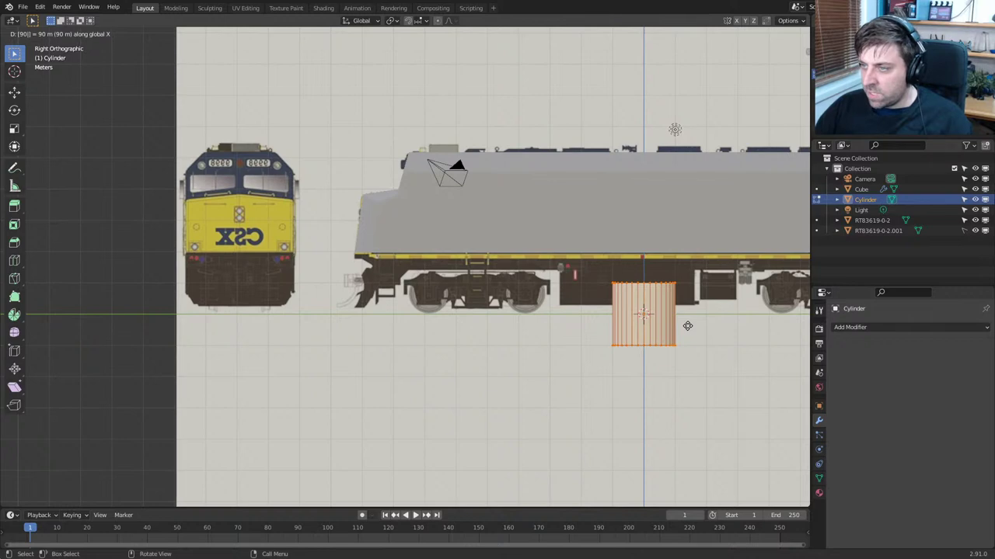
key(Escape)
text(rx90)
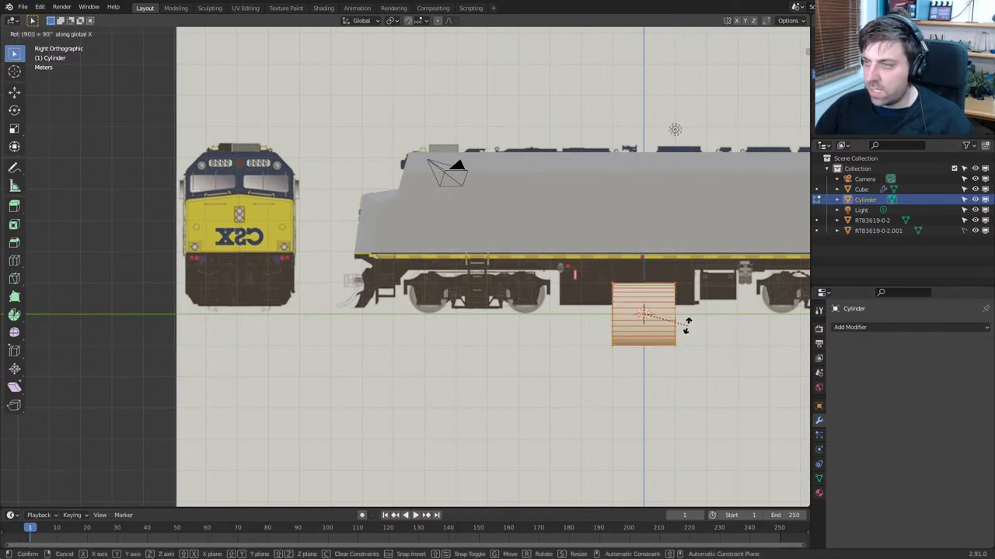
key(Return)
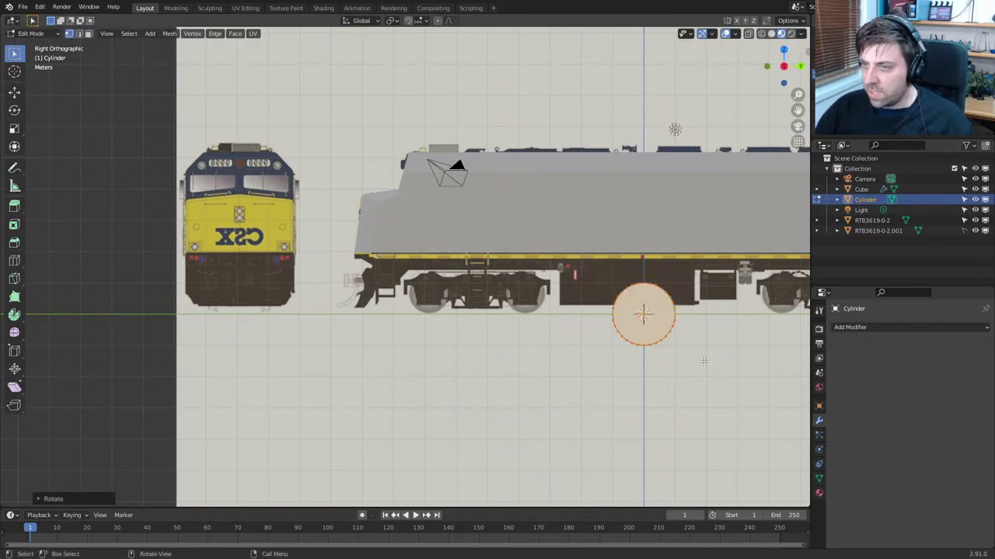
key(g)
click(479, 301)
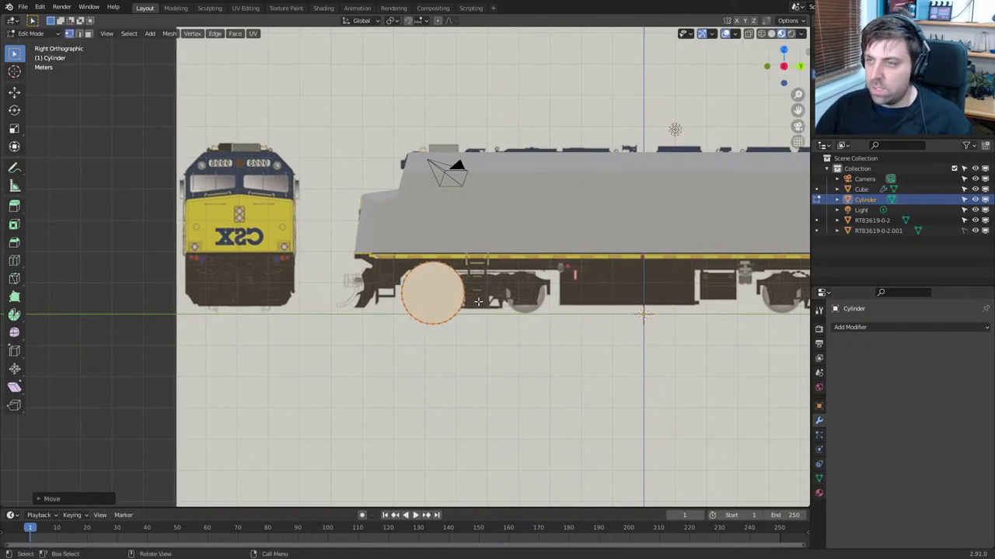
Resize the cylinder in side view and align it with the outline of the reference's front wheel
key(s)
click(440, 309)
scroll(479, 313, up, 6)
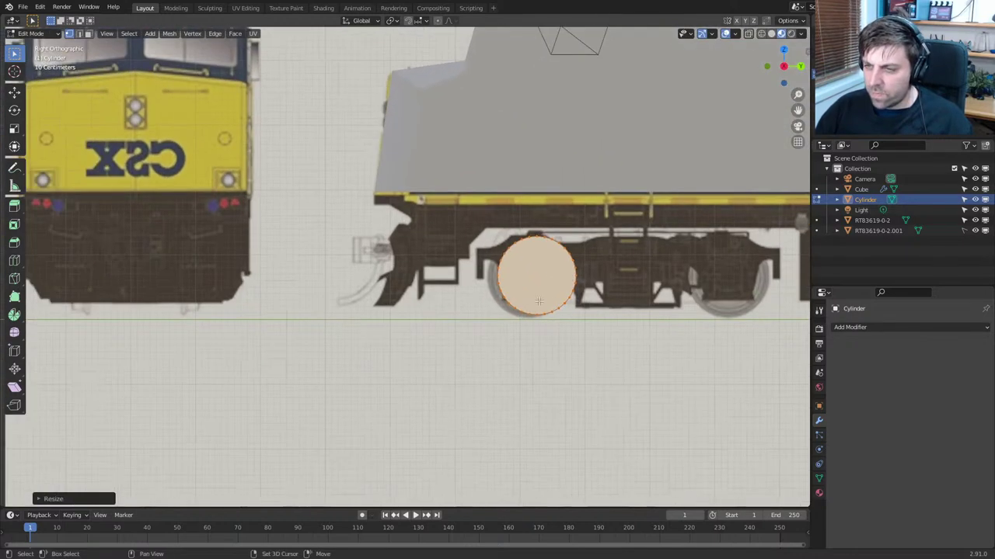
scroll(655, 292, down, 6)
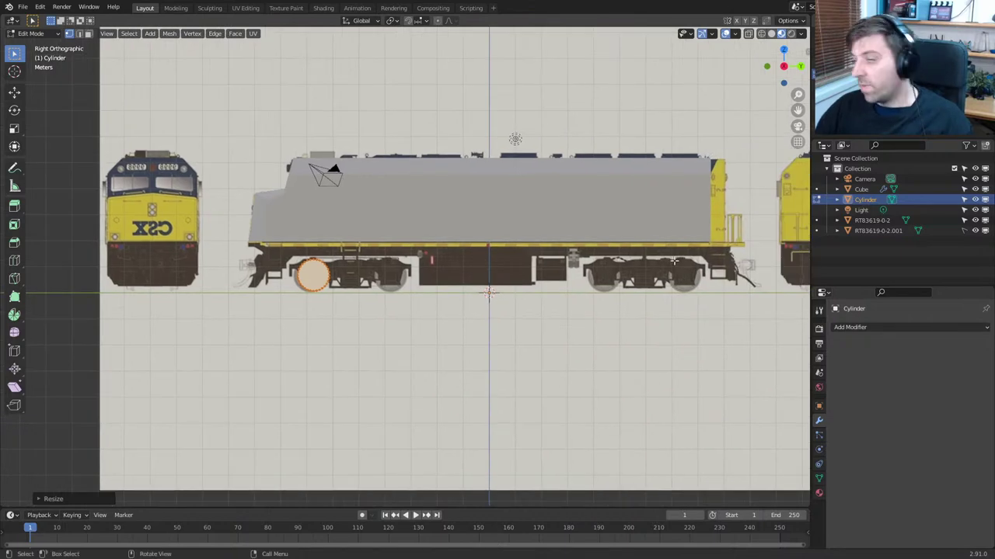
scroll(548, 319, up, 6)
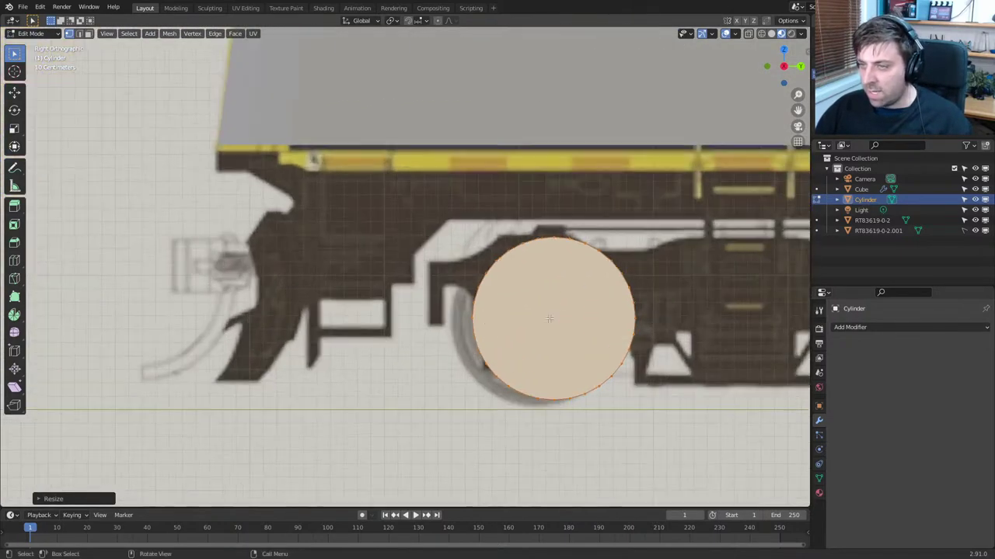
key(g)
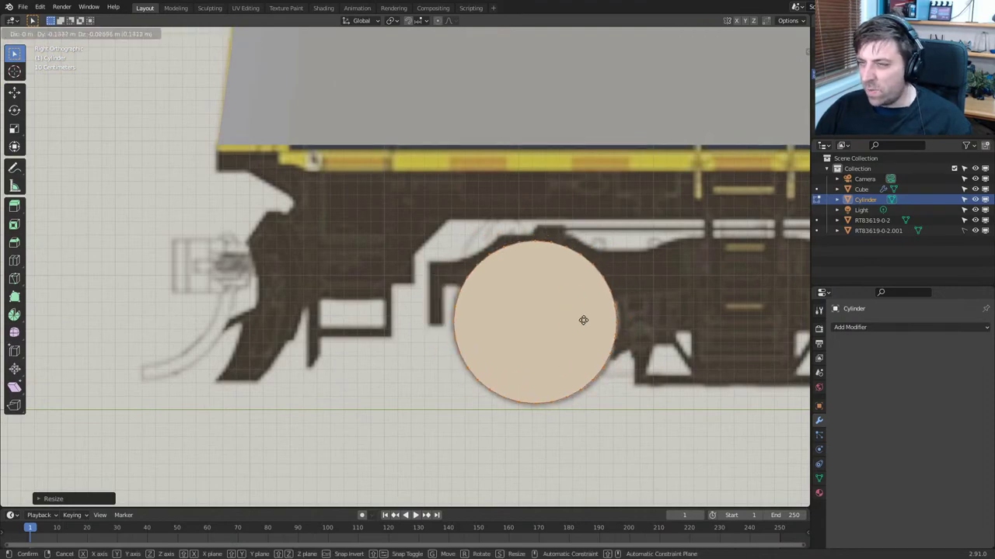
click(588, 323)
key(s)
click(607, 351)
Flatten the wheel cylinder along the X axis to about 0.07 of its width, making a thin disc
middle_drag(513, 351, 595, 362)
key(s)
key(x)
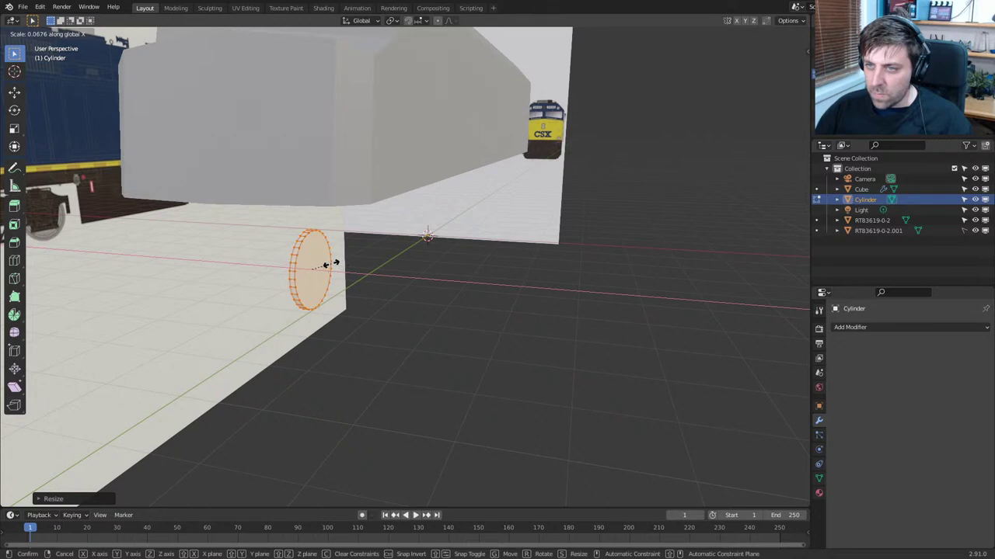
click(325, 264)
In front view, move the disc about 0.8 m along X to line up with the reference's wheel
key(KP_1)
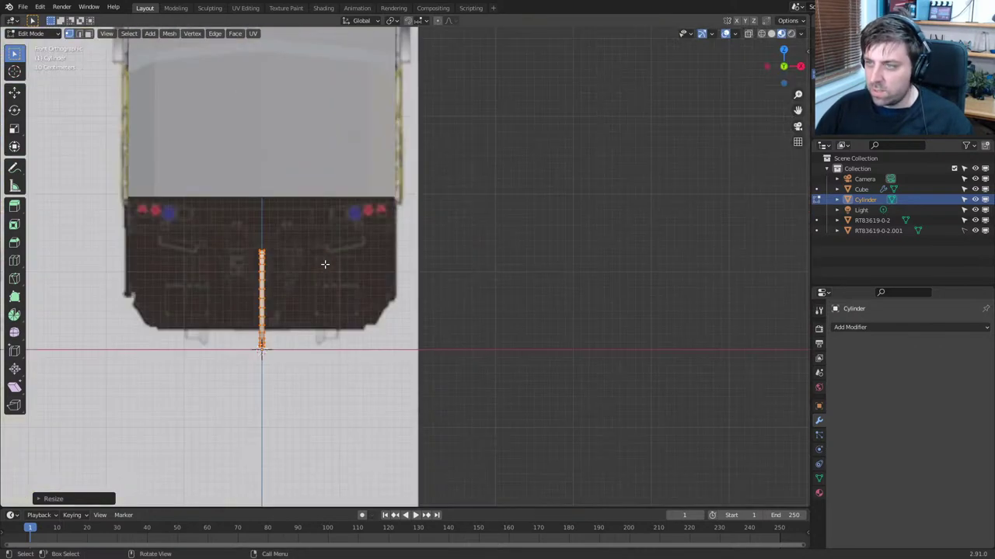
scroll(325, 264, up, 1)
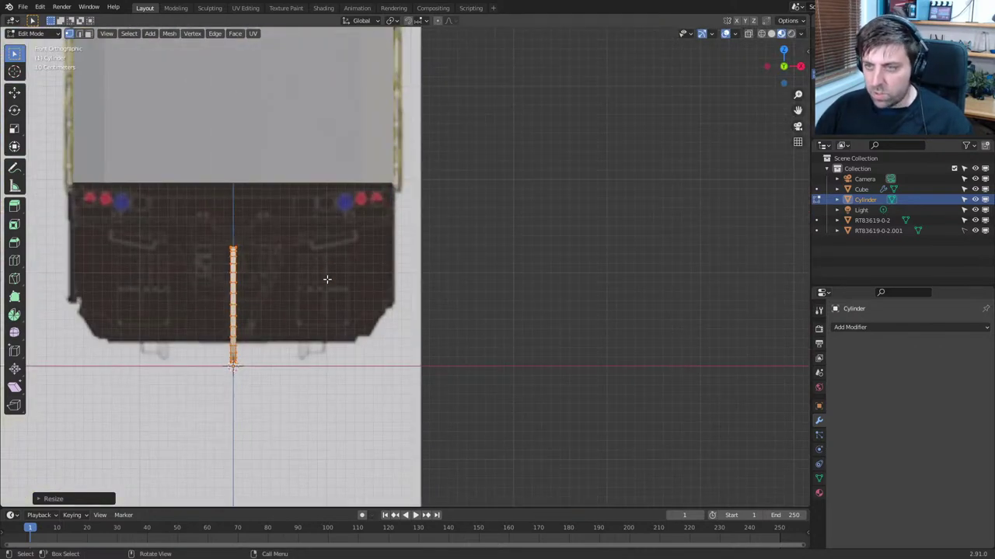
key(g)
key(x)
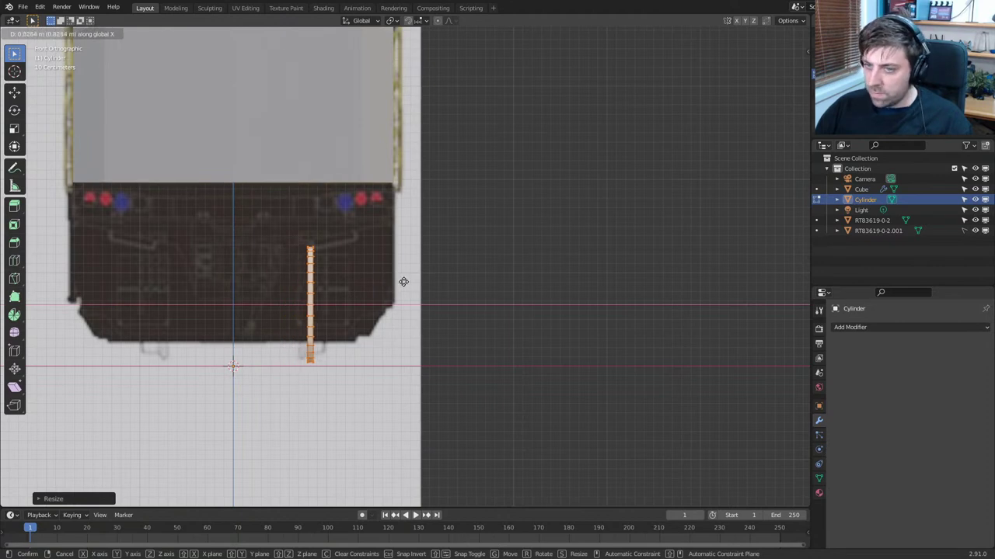
click(396, 282)
Thin the disc by moving its outer face about 0.04 m inward along the X axis
shift+middle_drag(369, 312, 410, 215)
scroll(410, 215, up, 4)
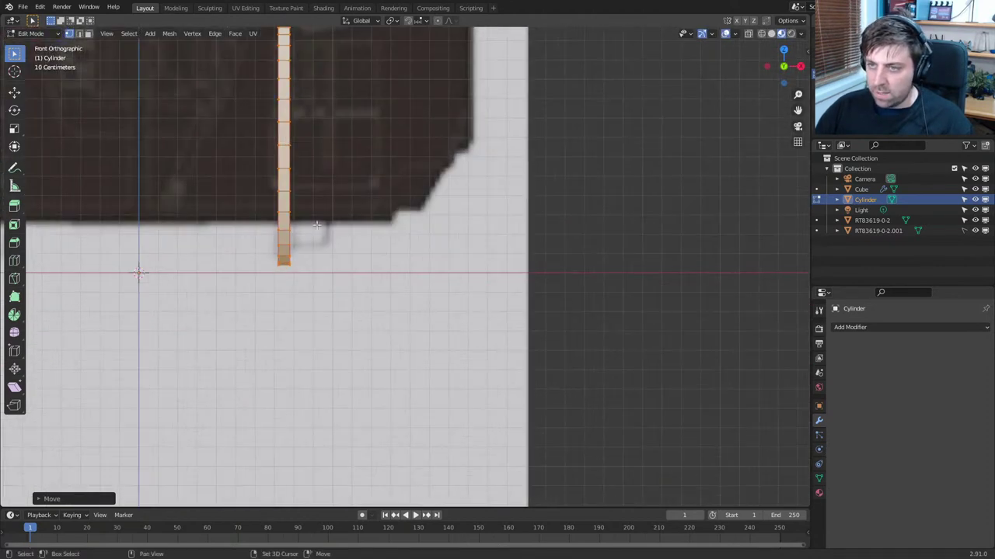
shift+middle_drag(317, 225, 391, 335)
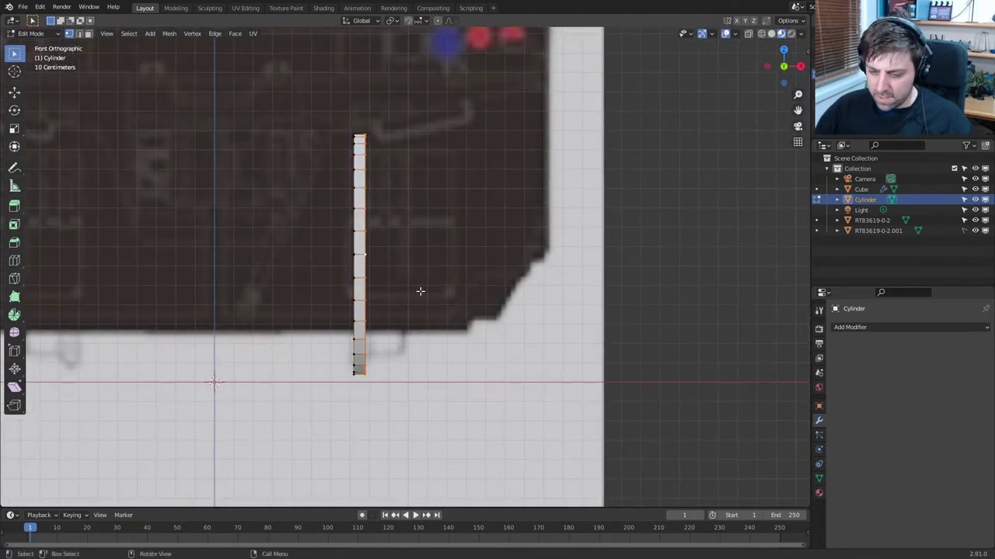
key(g)
key(x)
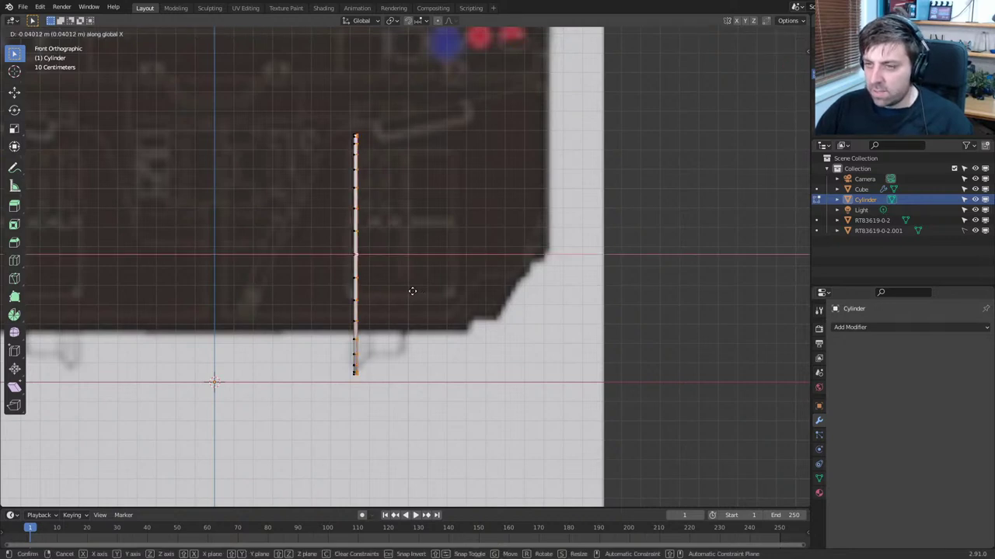
click(412, 291)
Extrude the disc's outer face and shrink it into a tapered flange, with a further straight extrusion for the tread
key(e)
click(427, 291)
key(s)
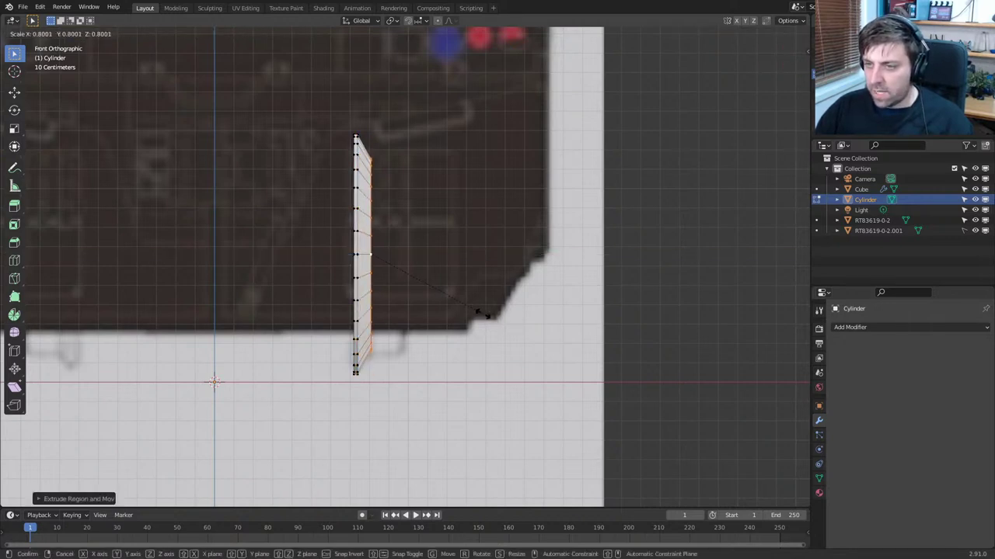
click(521, 313)
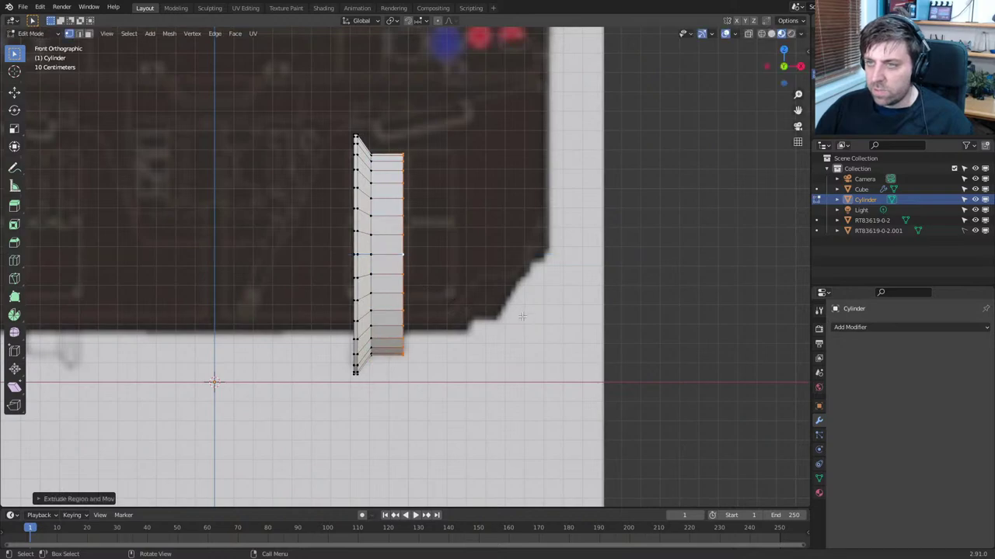
Finish editing the wheel's mesh and add a Mirror modifier across X for the opposite wheel
scroll(512, 317, down, 3)
middle_drag(511, 316, 581, 325)
key(Tab)
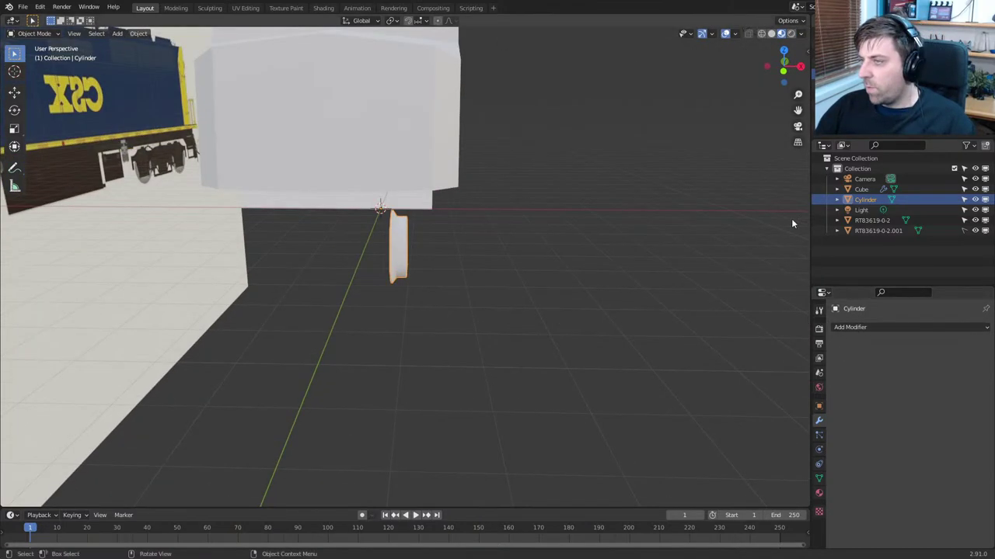
click(875, 327)
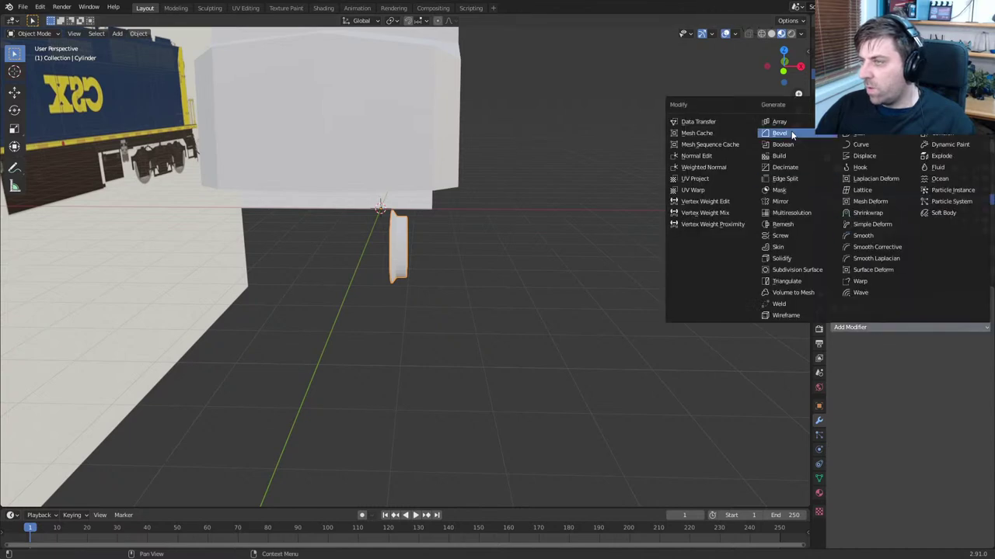
click(787, 208)
middle_drag(788, 208, 560, 267)
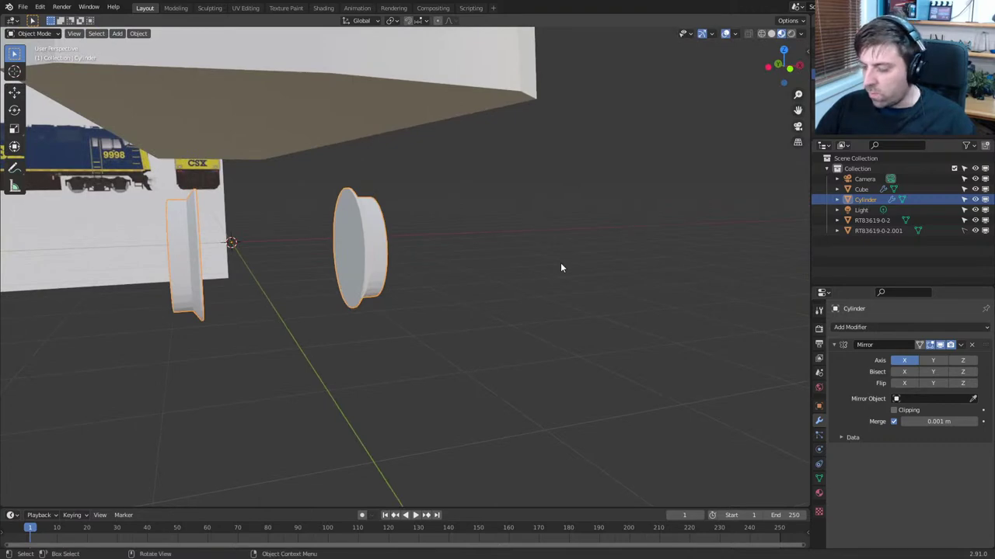
Edit the wheel's mesh, inset its outer face by about 0.04 m, and extrude the inset face inward as a recess
key(KP_1)
scroll(441, 289, up, 3)
scroll(442, 289, down, 3)
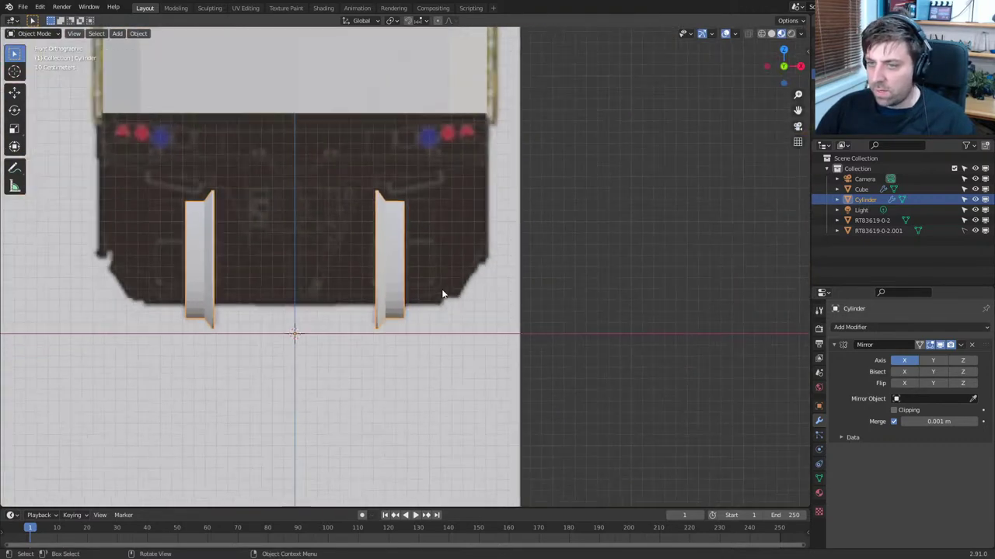
scroll(442, 289, up, 2)
key(Tab)
middle_drag(441, 290, 407, 304)
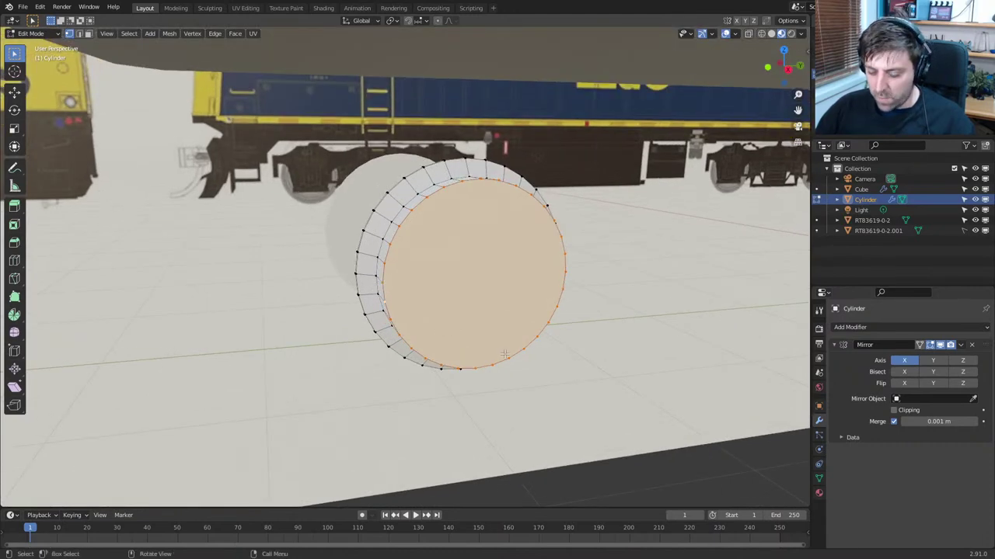
key(i)
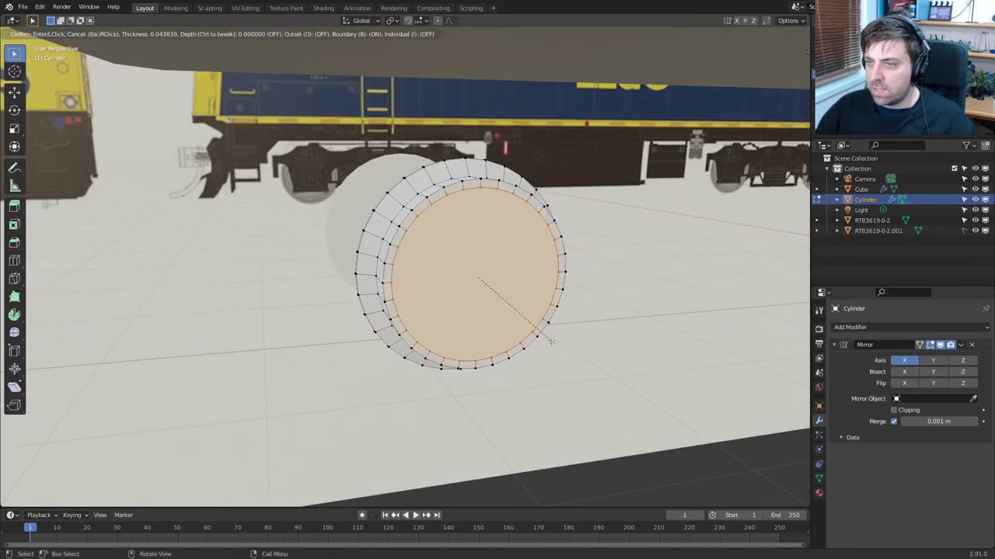
click(550, 340)
middle_drag(550, 340, 555, 326)
key(e)
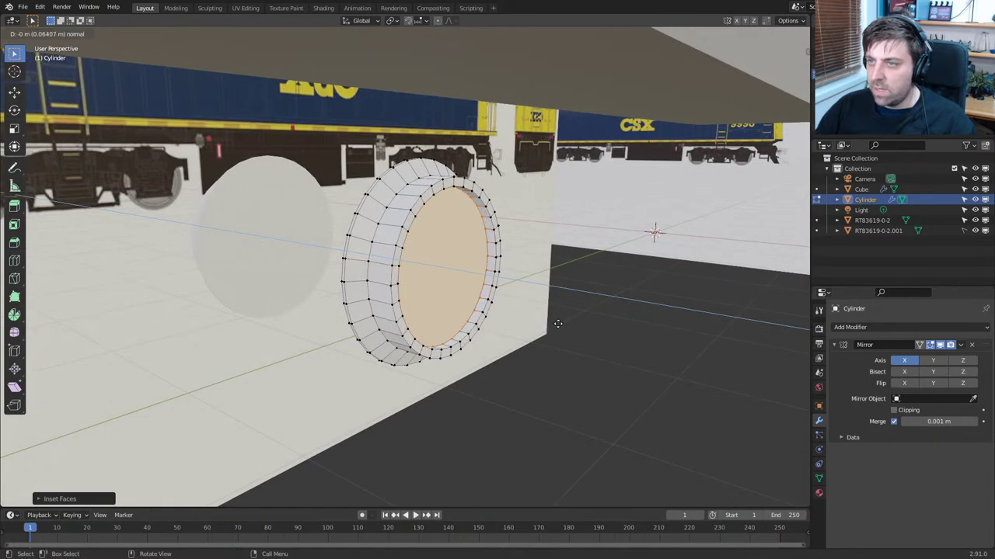
click(561, 324)
Inset the wheel's inner face with a wide rim and extrude the centre slightly inward to recess it
middle_drag(431, 322, 469, 355)
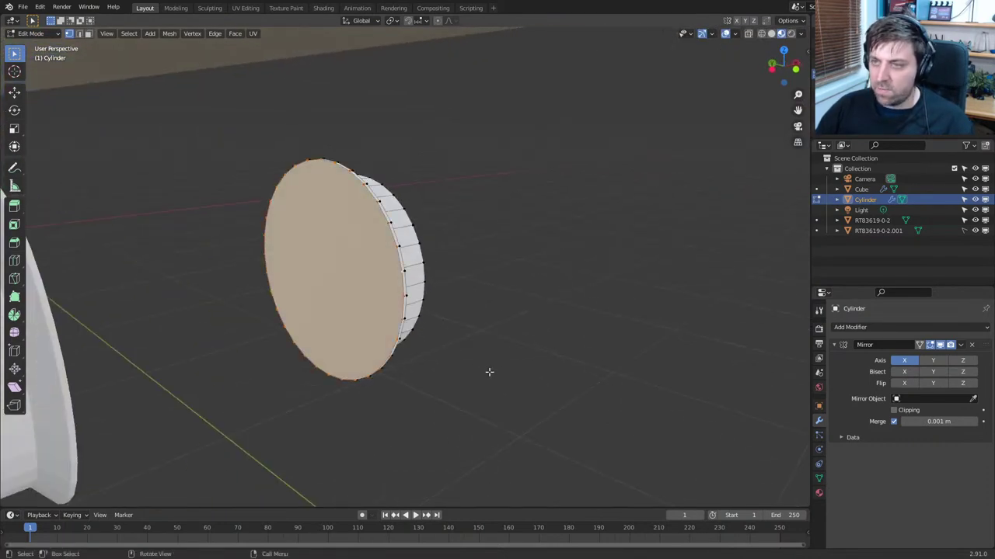
key(i)
click(463, 356)
key(e)
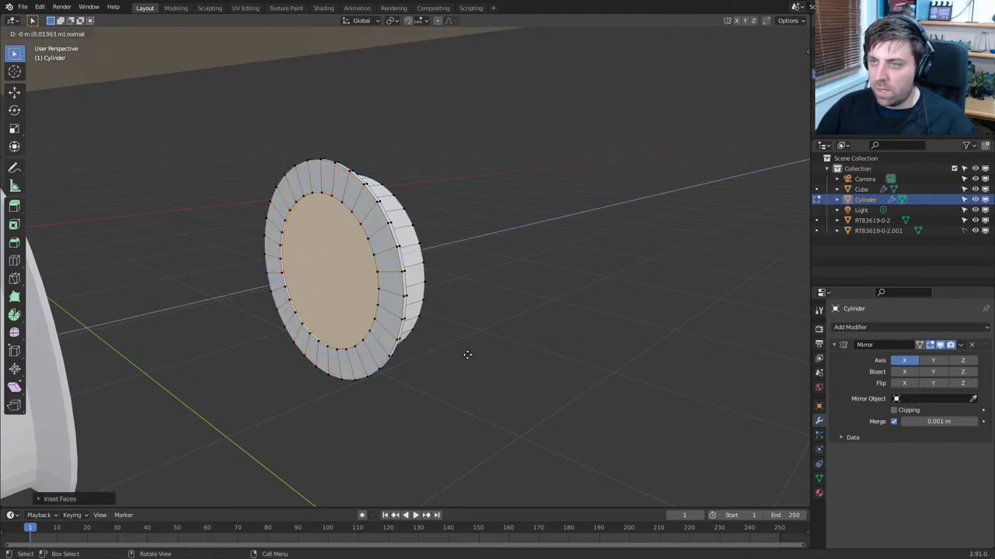
click(469, 353)
scroll(464, 357, down, 5)
middle_drag(464, 357, 487, 335)
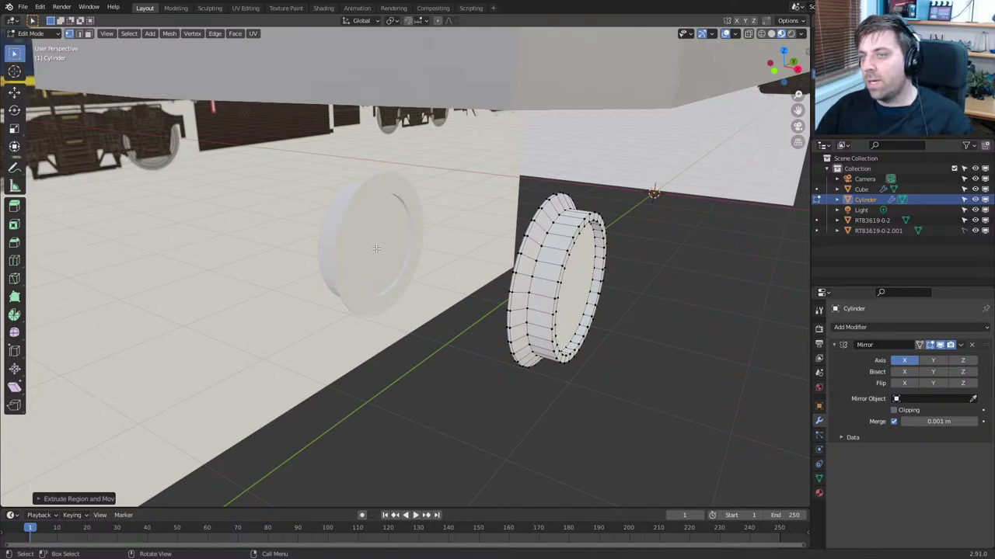
Enable clipping on the Mirror modifier and extrude an axle from a small inset in the wheel's inner face to the mirror plane
middle_drag(376, 248, 549, 271)
scroll(549, 271, up, 4)
click(894, 411)
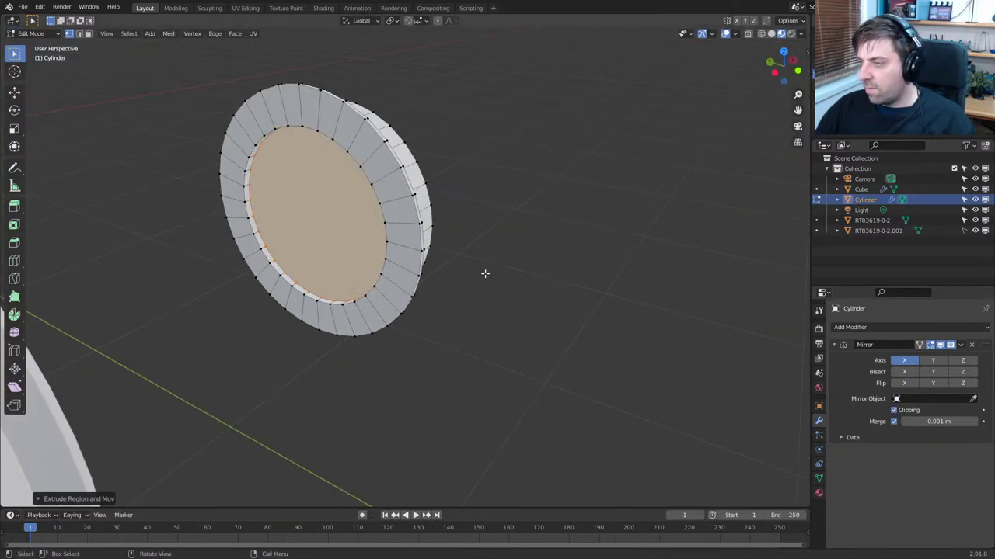
middle_drag(484, 273, 542, 338)
key(i)
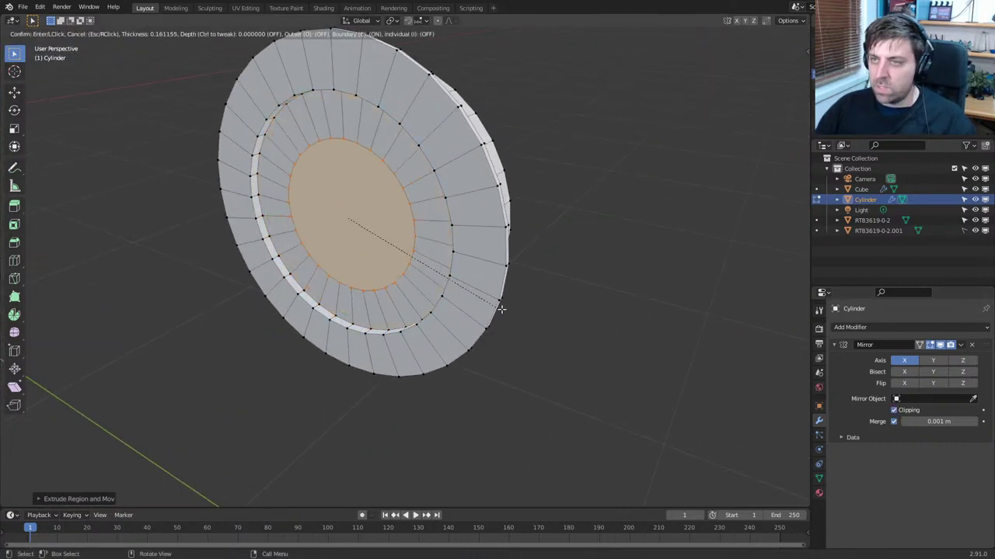
click(346, 214)
middle_drag(346, 214, 530, 238)
key(e)
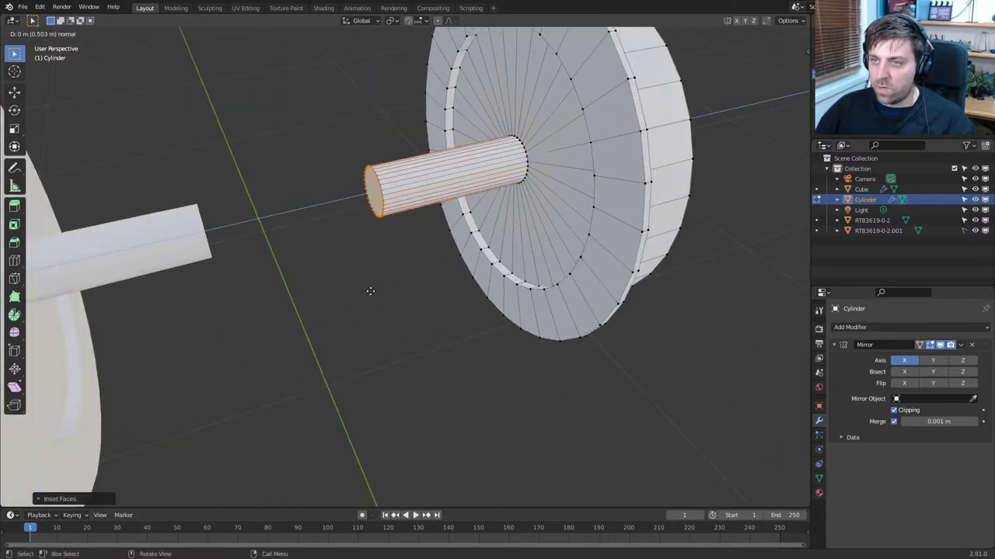
click(240, 327)
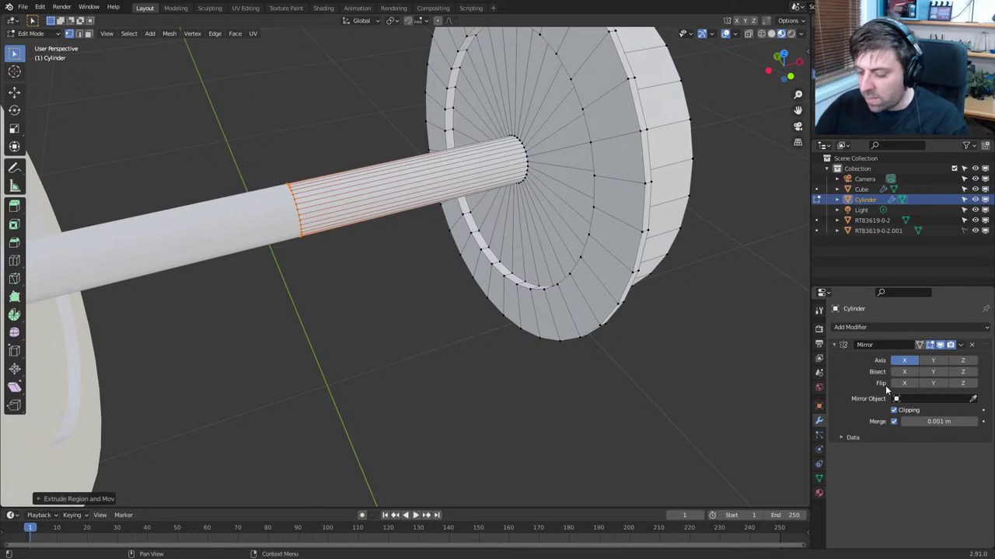
Remove the wheel's Mirror modifier and add a fresh one across X with clipping off
key(ctrl+x)
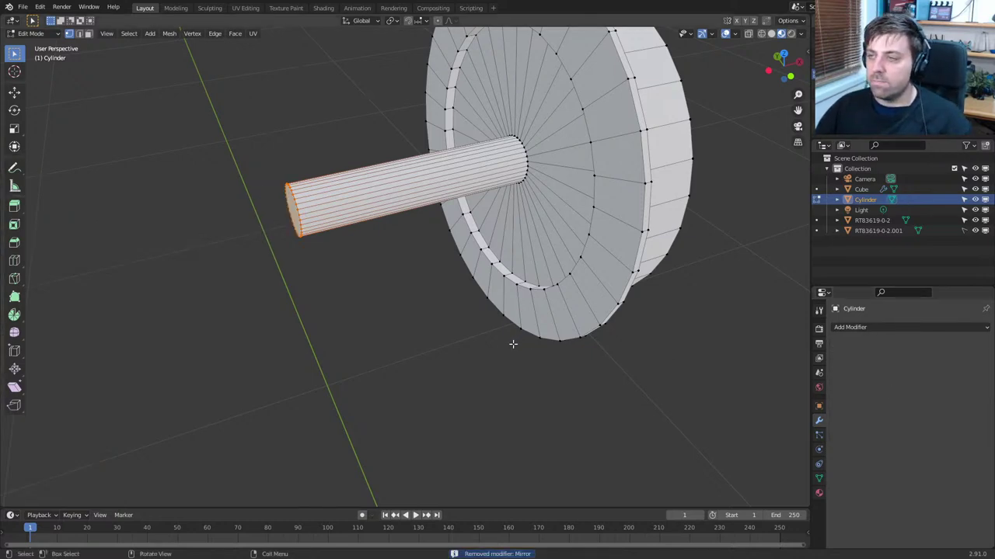
click(891, 327)
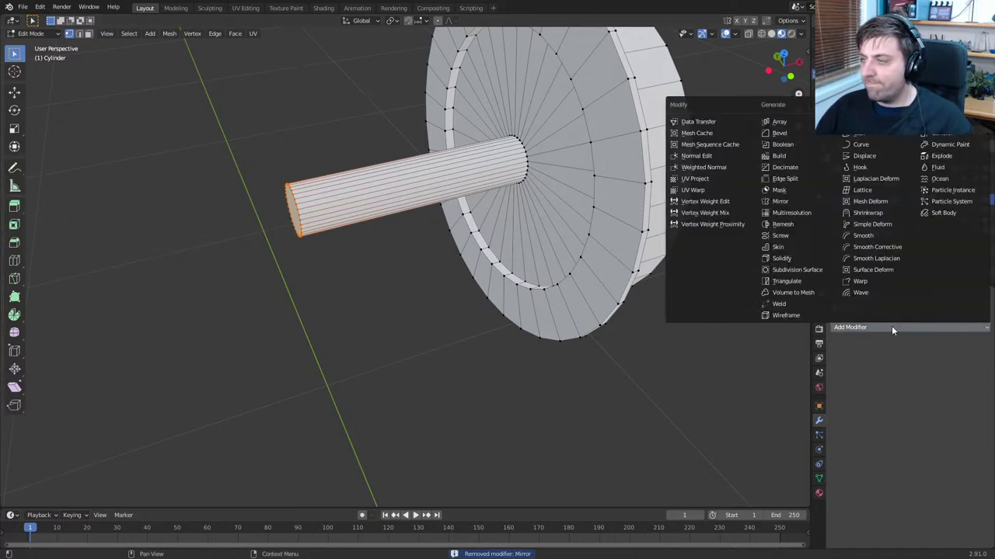
click(779, 201)
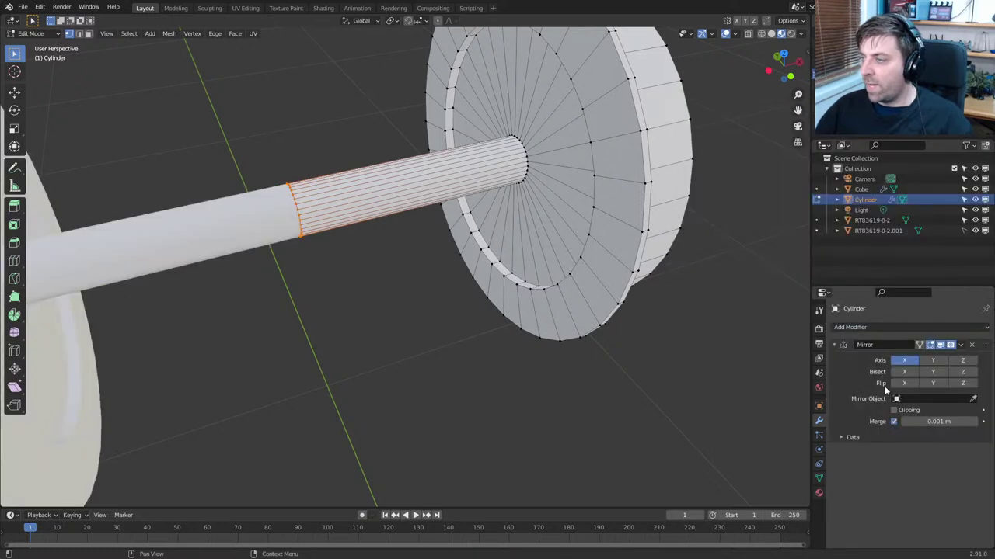
Delete the cap face at the axle's centre end, undoing a first deletion of the edges
key(x)
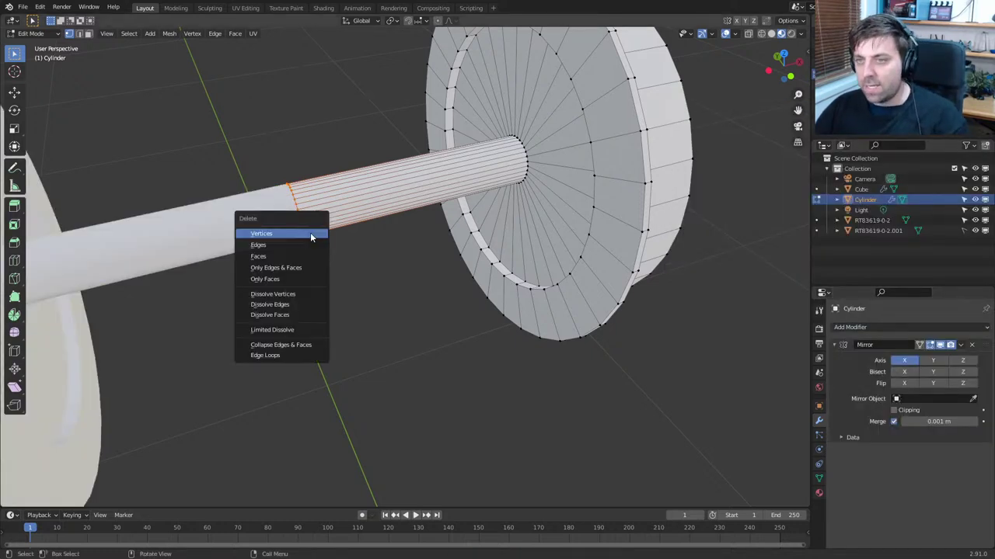
click(300, 248)
key(ctrl+z)
right_click(317, 242)
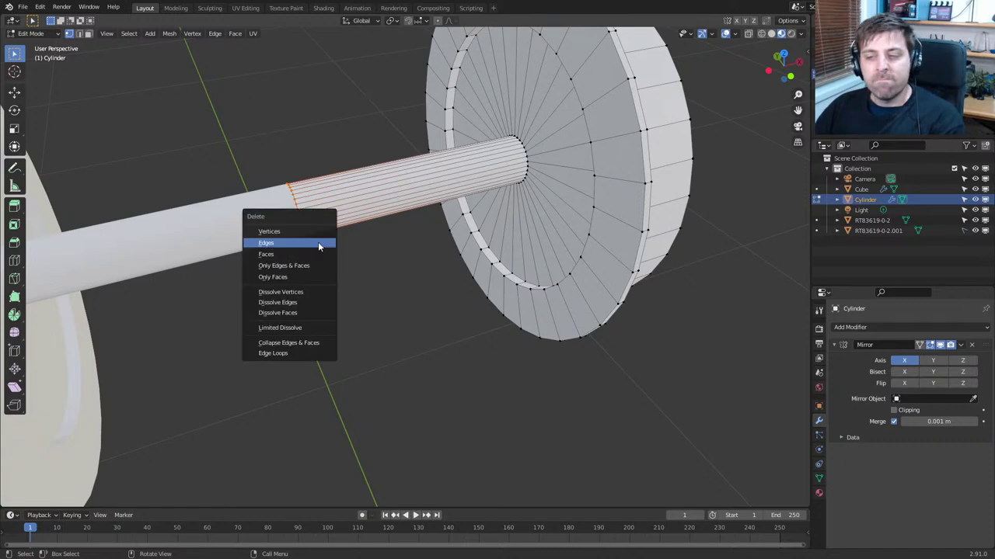
click(314, 256)
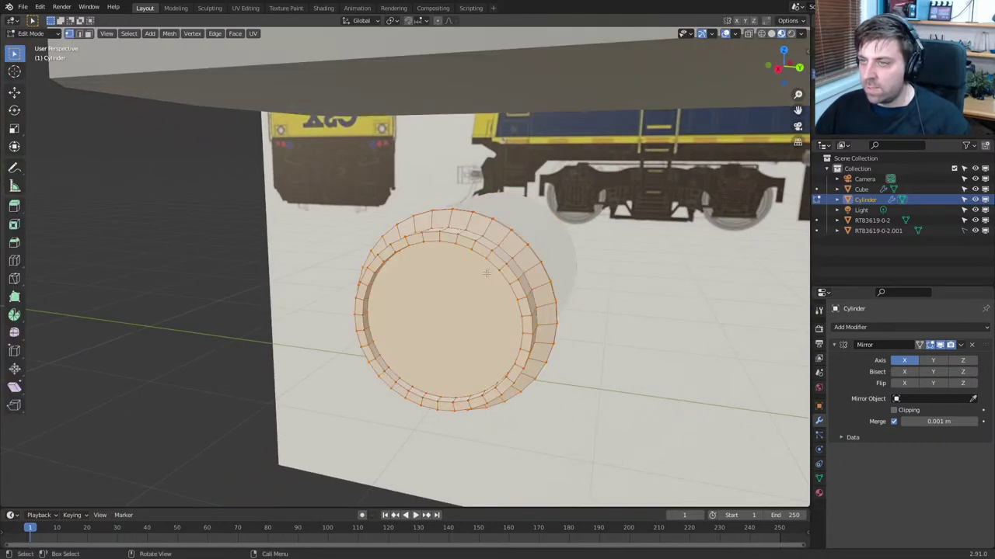
Duplicate the wheel along the global Y axis and line the copy up with the truck's second wheel in the side reference
key(KP_3)
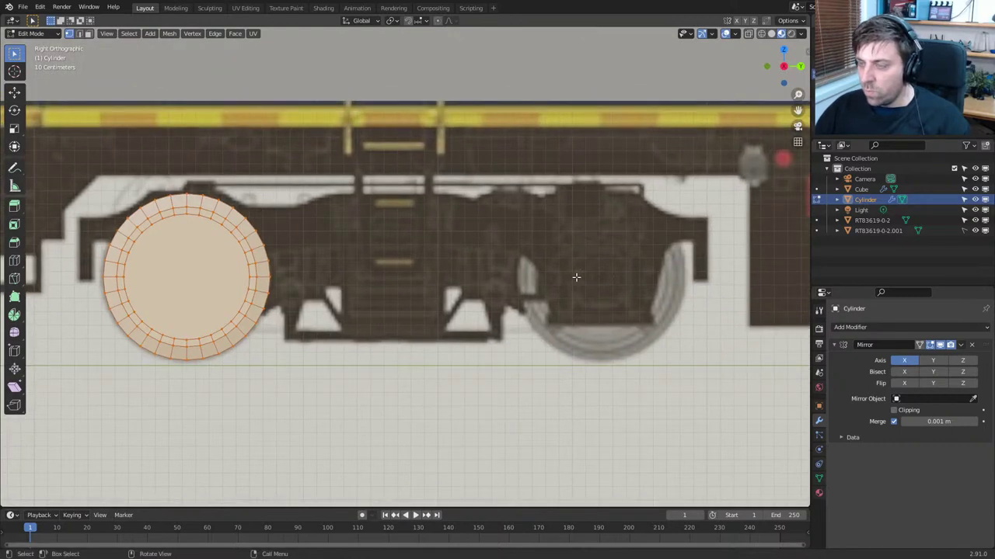
key(g)
key(y)
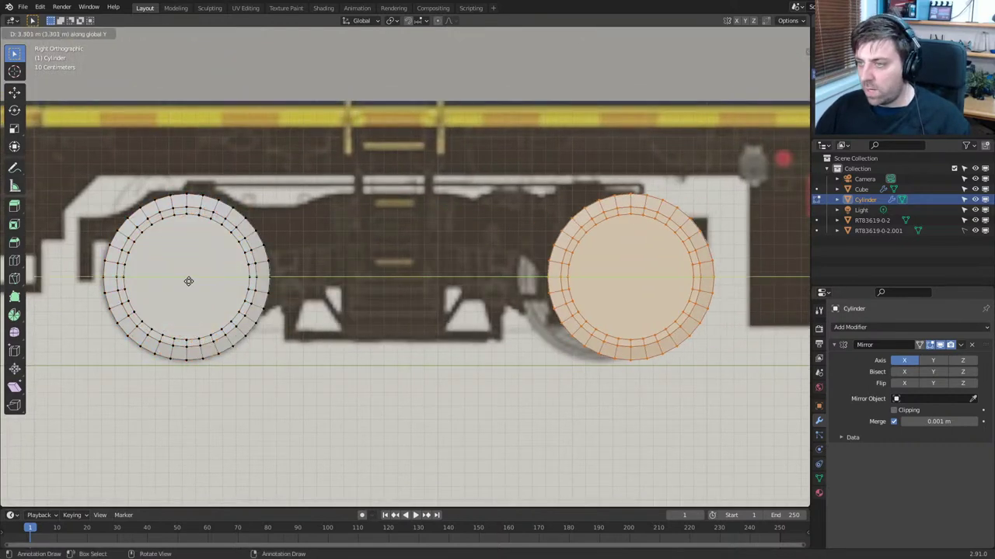
click(161, 279)
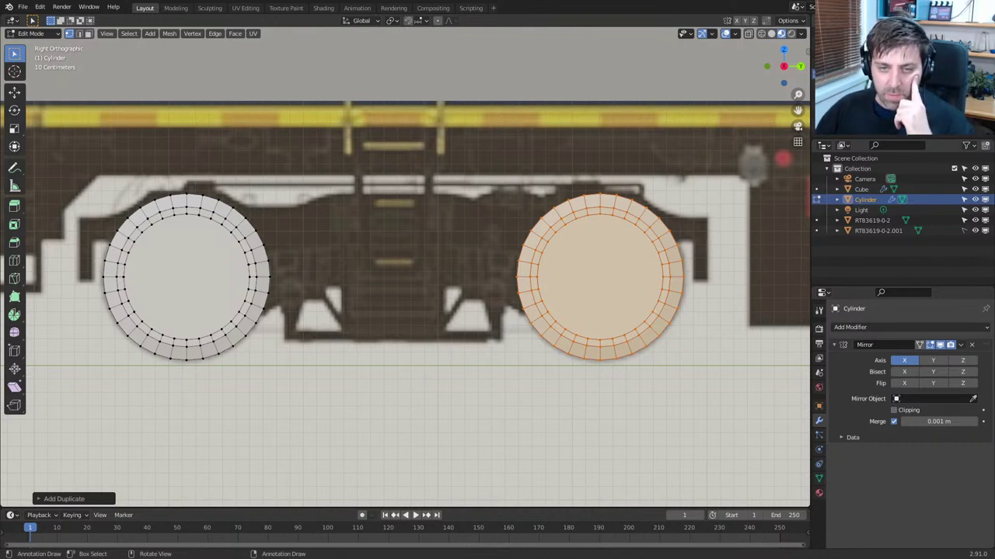
scroll(553, 330, down, 2)
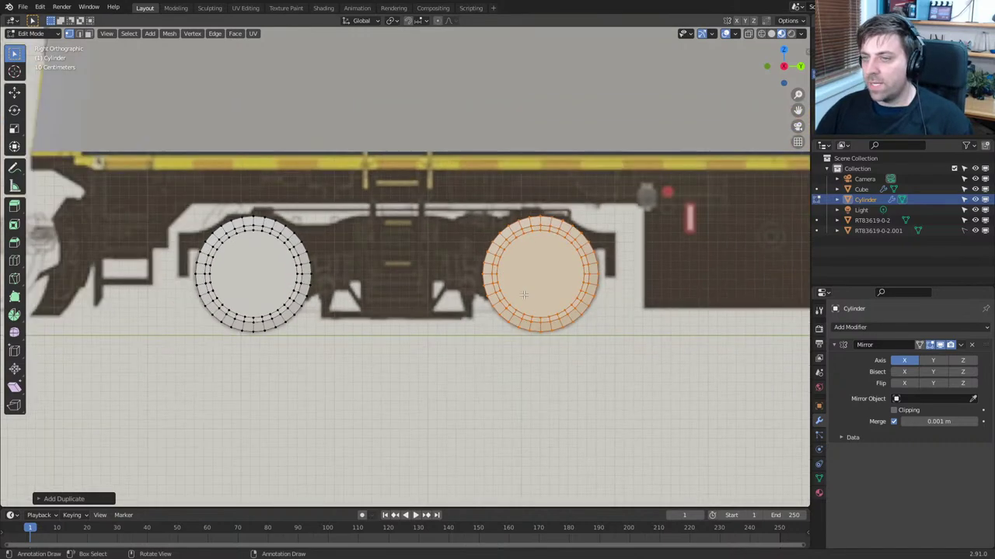
Hide the wheel geometry to uncover the truck in the reference image
middle_drag(435, 278, 457, 286)
key(h)
scroll(467, 289, down, 5)
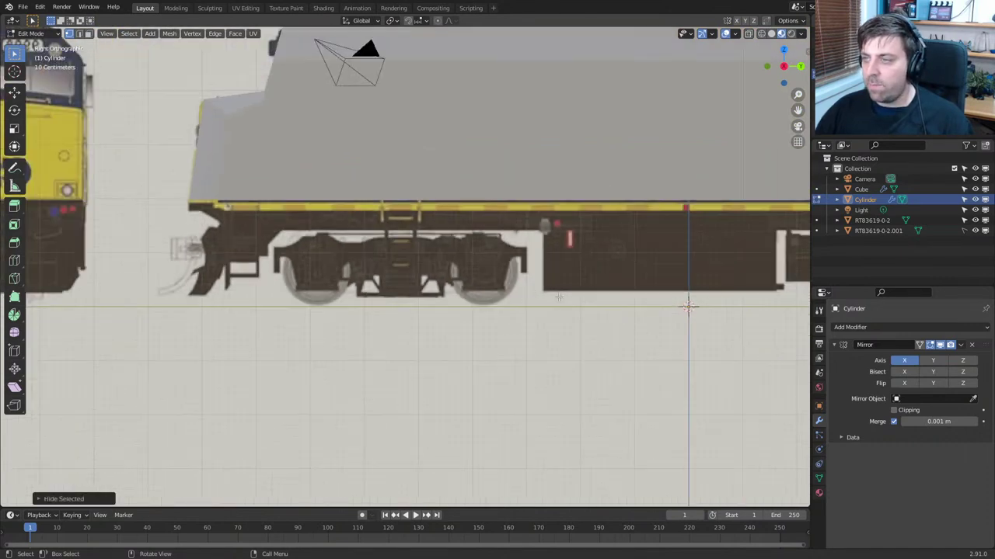
Add a plane to the mesh and rotate it 90° about X and 90° about Z to face the side view
key(shift+a)
click(585, 299)
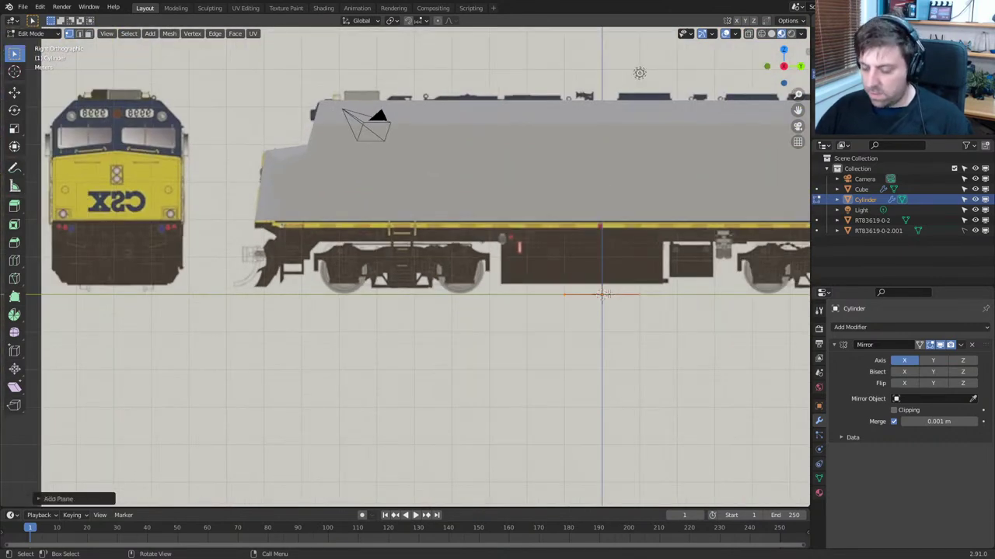
key(r)
key(x)
key(9)
key(0)
key(Return)
key(Tab)
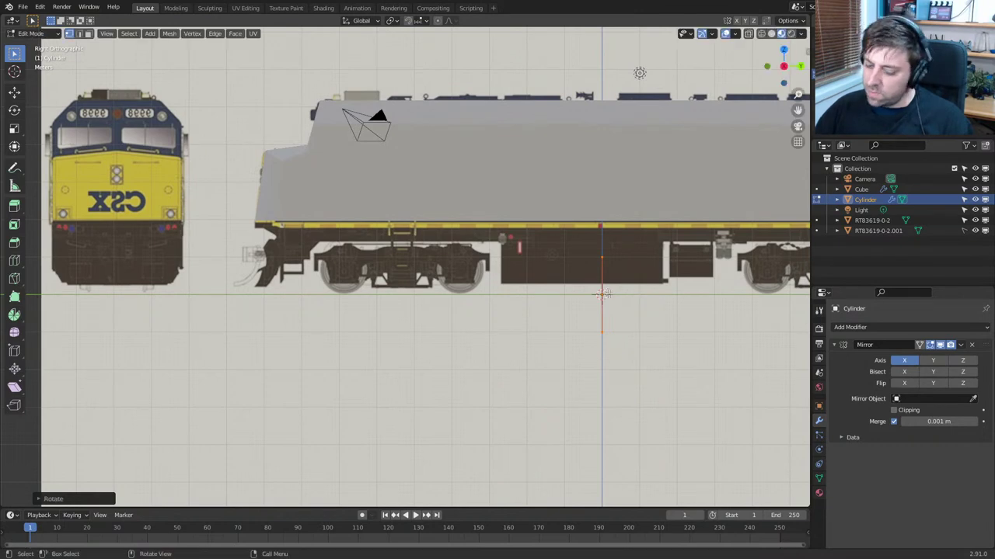
key(Escape)
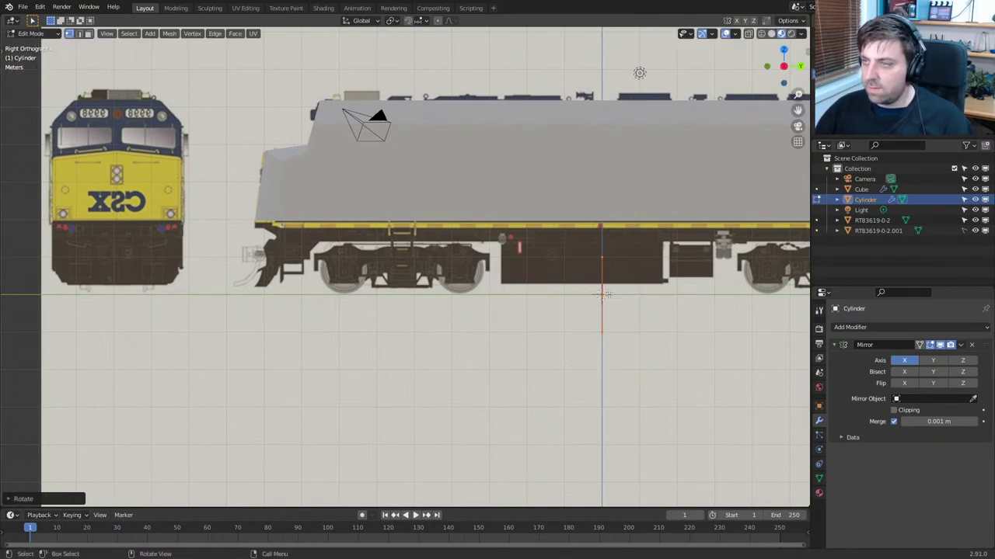
text(rz90)
key(Return)
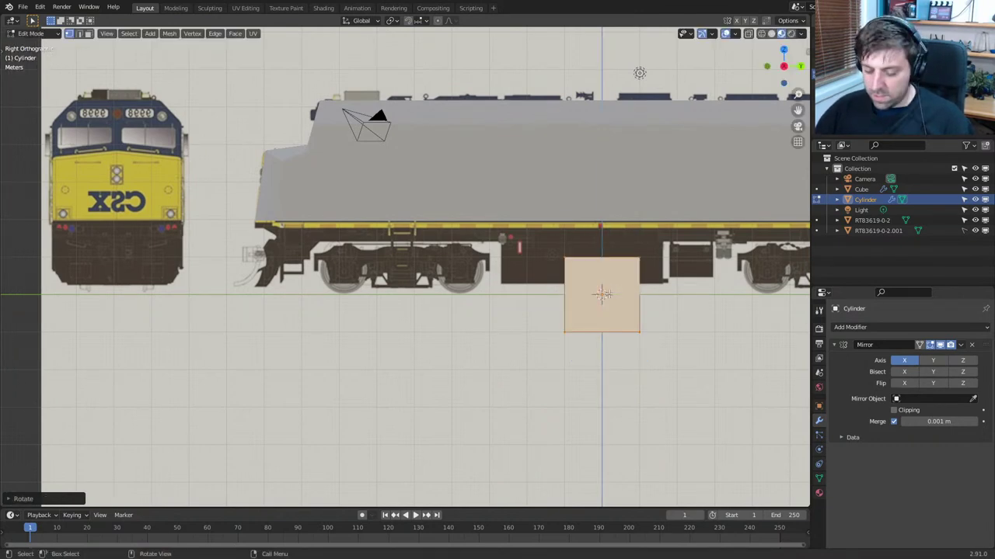
Move the plane over the truck's front wheel and scale it to about the width of the reference axle housing
scroll(608, 293, up, 3)
key(g)
click(185, 261)
key(s)
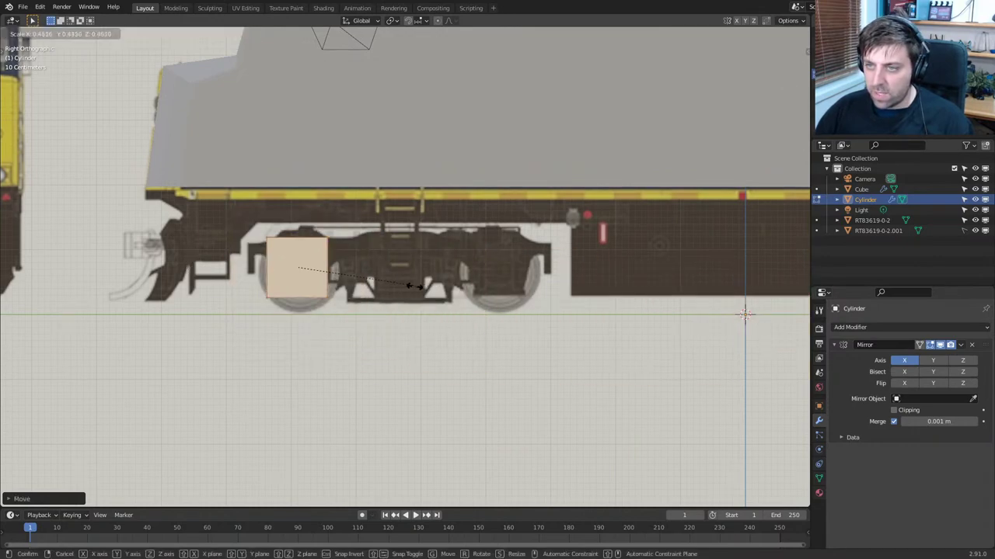
click(365, 276)
scroll(404, 283, up, 7)
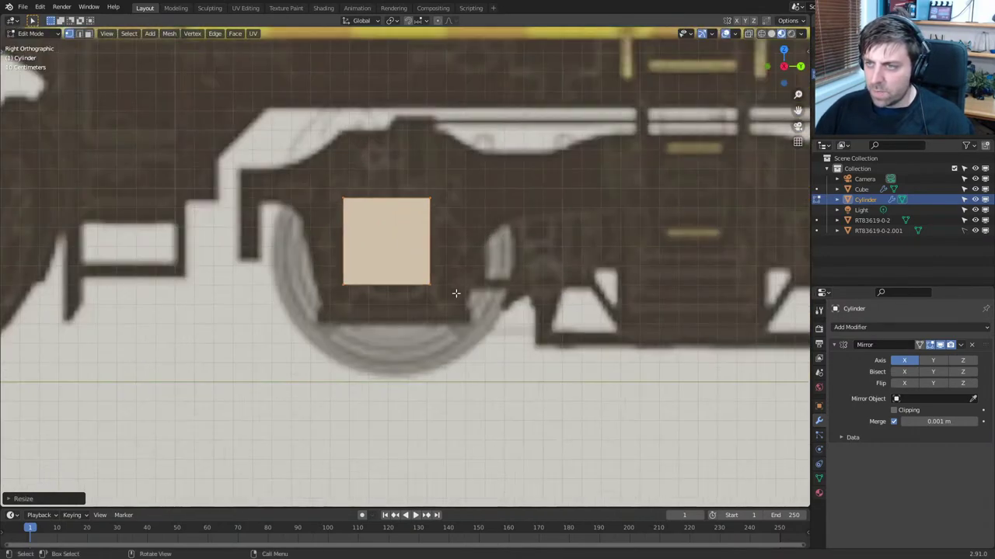
key(s)
click(505, 308)
Flatten the plane along Z into a thin strip, place it at the axle housing's base and widen it slightly along Y
key(s)
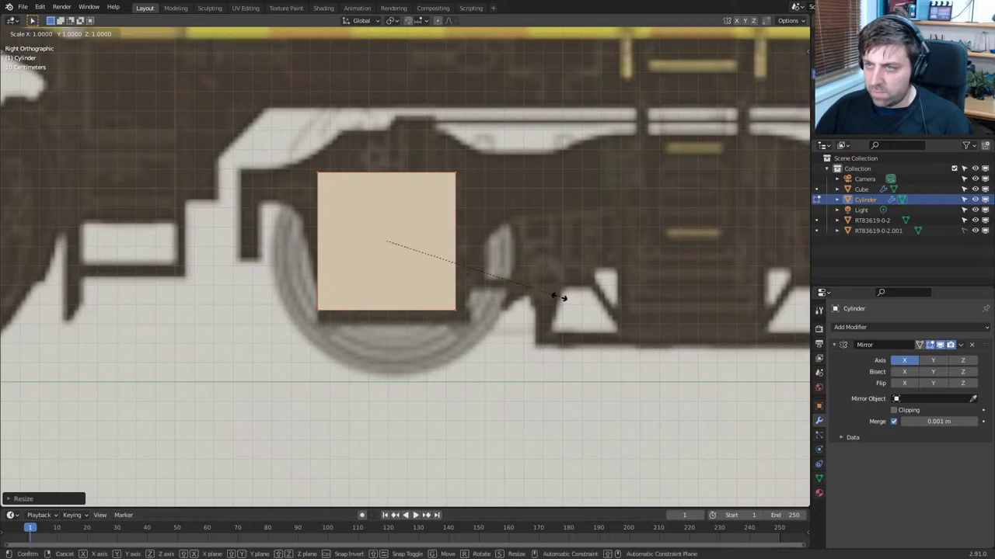
key(z)
click(400, 229)
key(g)
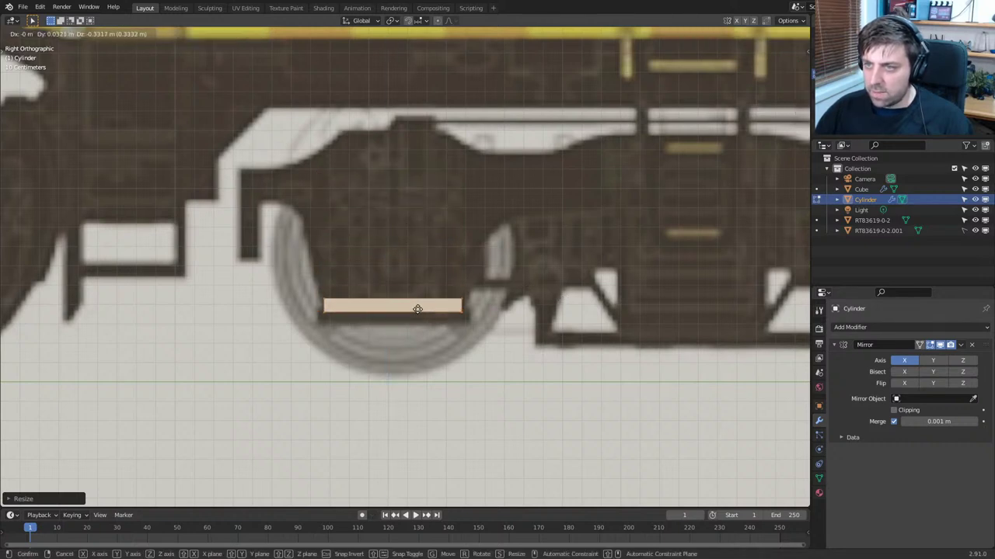
click(417, 317)
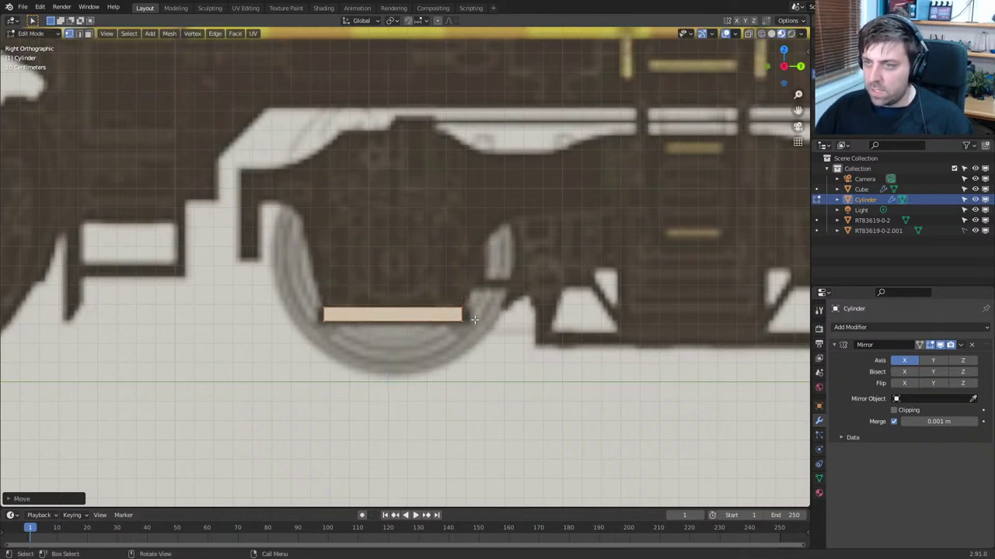
key(s)
key(x)
right_click(519, 317)
key(s)
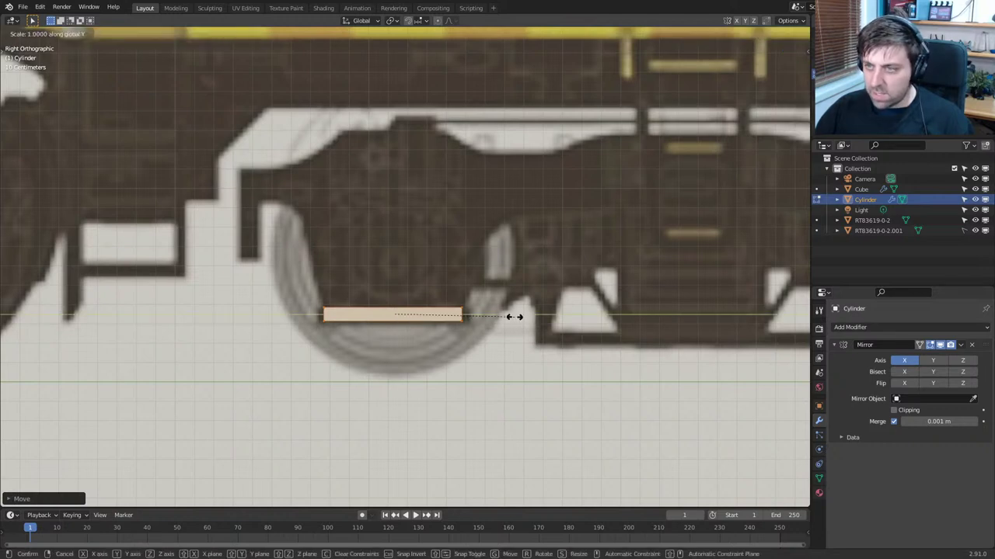
click(522, 318)
Extrude the strip's upper edge upward with a slight narrowing, and extrude it again flaring outward to follow the reference housing
key(alt+a)
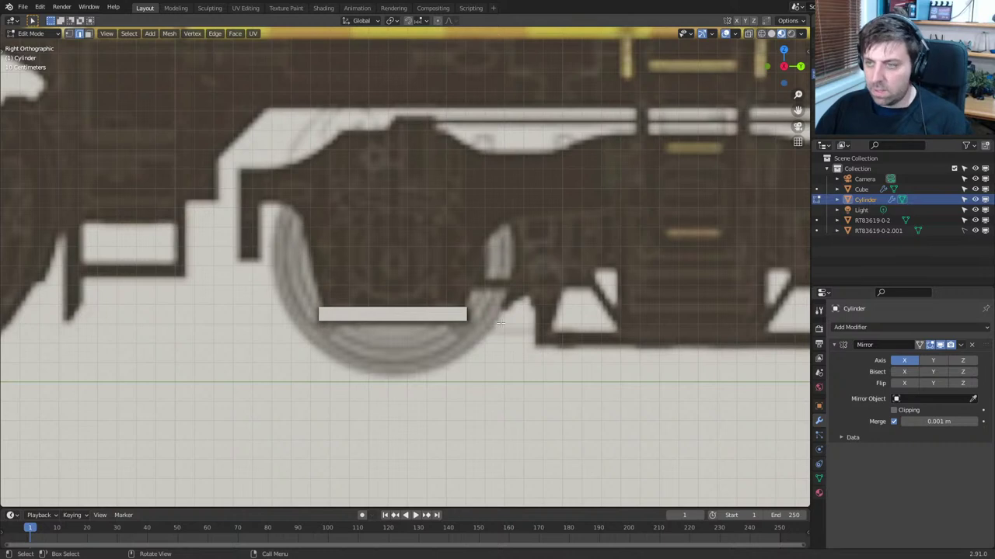
key(e)
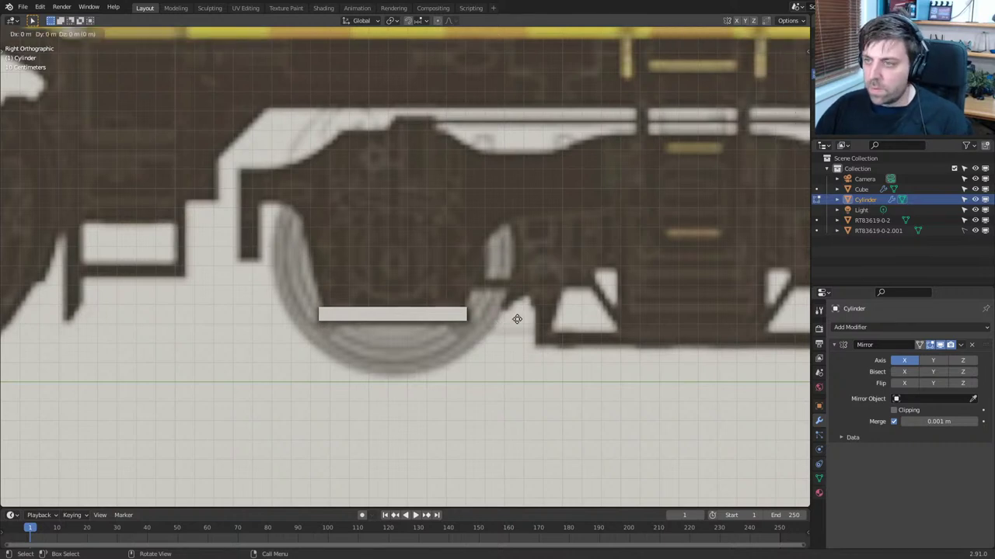
key(z)
click(517, 317)
key(s)
click(516, 309)
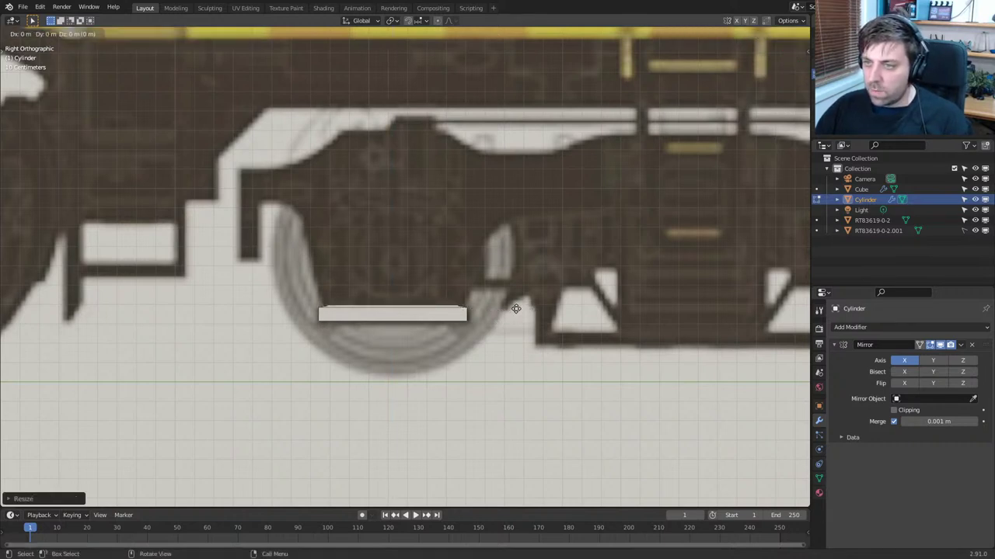
key(e)
click(516, 291)
key(s)
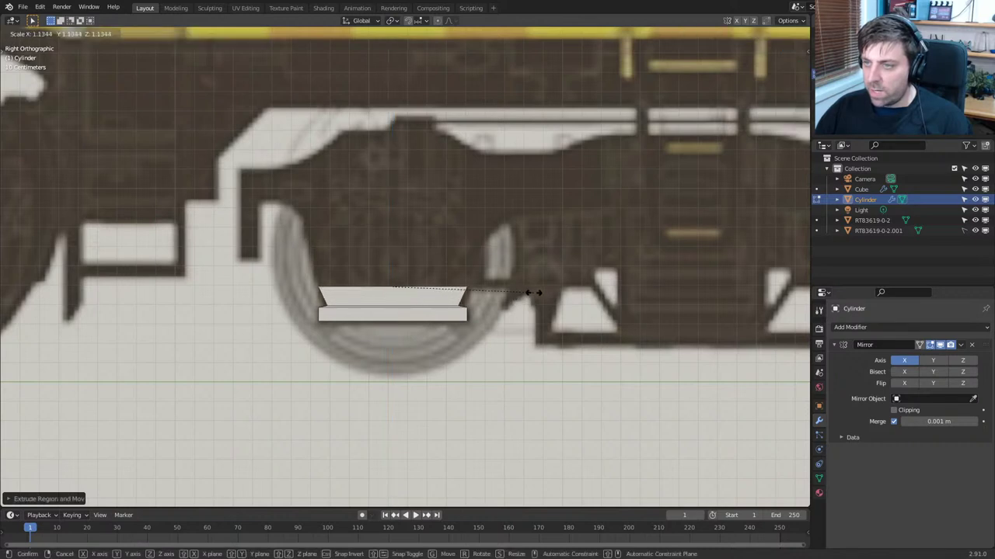
click(533, 292)
Extrude the housing's upper edge upward along Z and widen it so the sides slope outward
key(e)
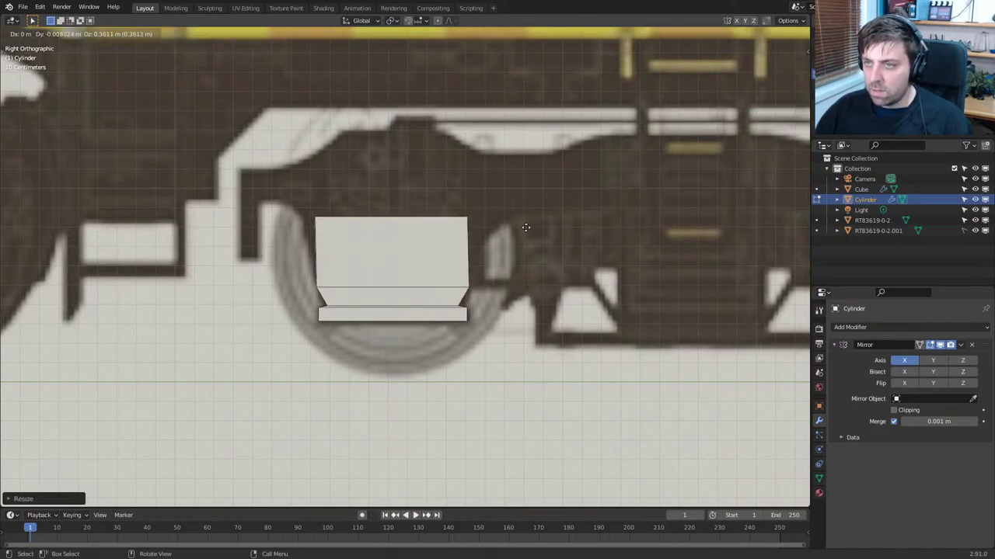
key(z)
click(526, 214)
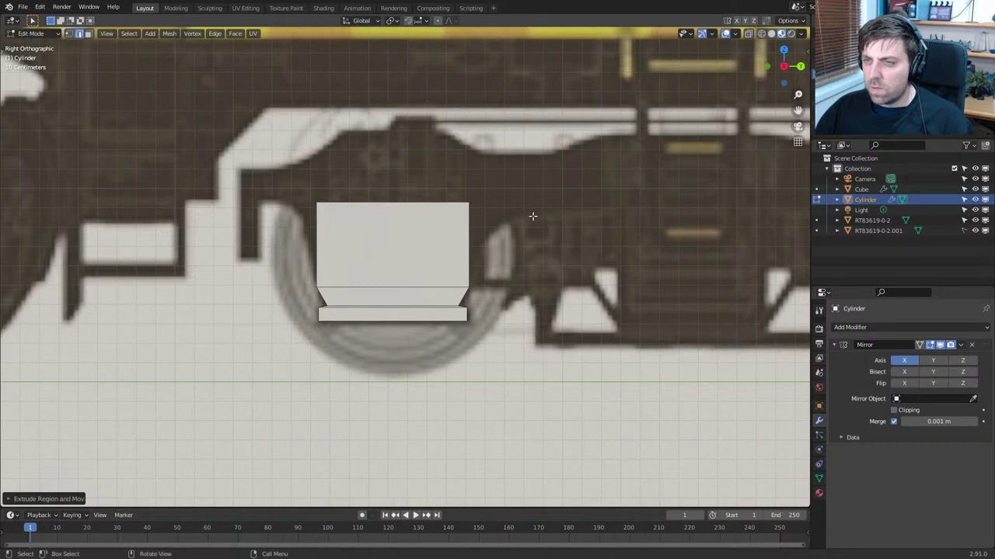
key(s)
click(517, 221)
shift+middle_drag(516, 221, 139, 228)
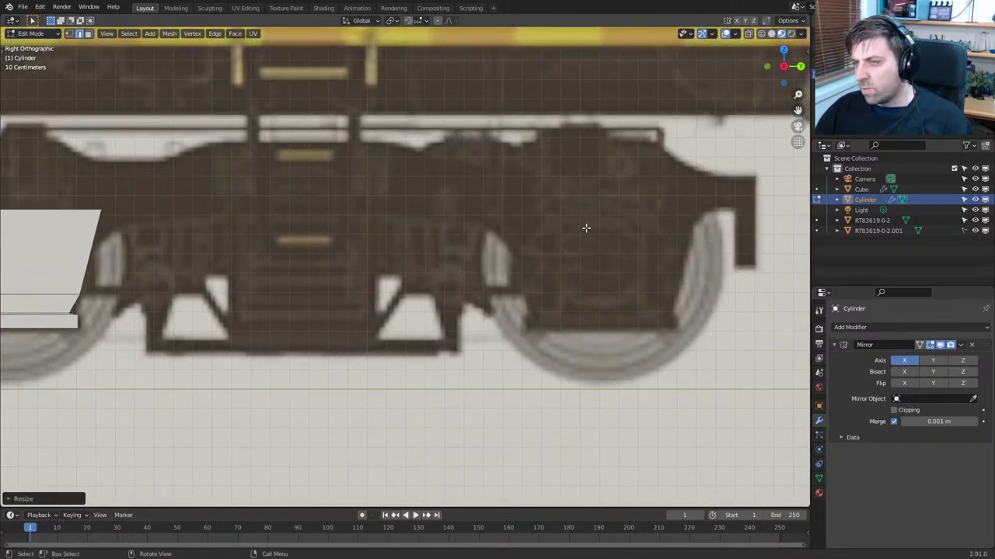
Extrude the upper edge straight up, and extrude it once more, scaled in to about half width for a tapered top
key(KP_Decimal)
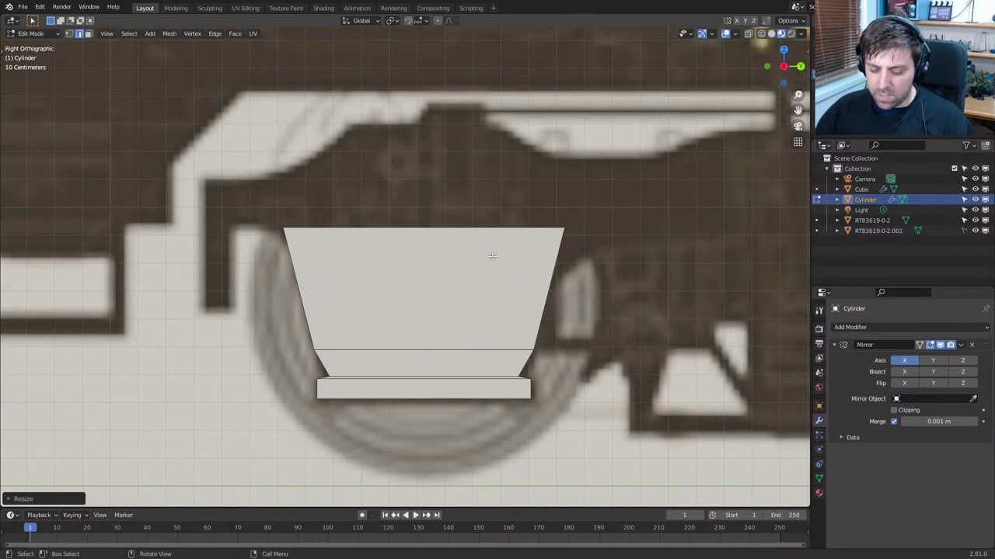
key(e)
click(492, 203)
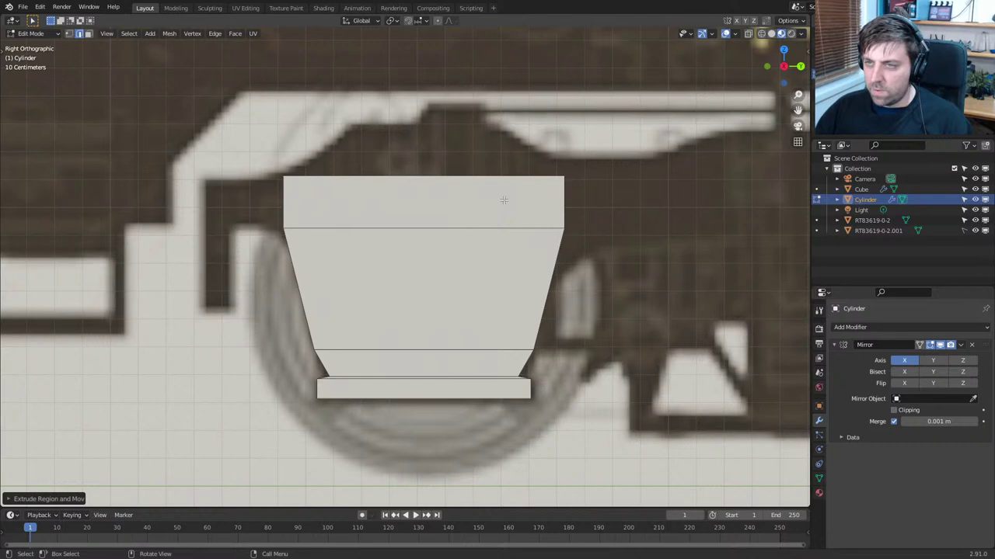
key(e)
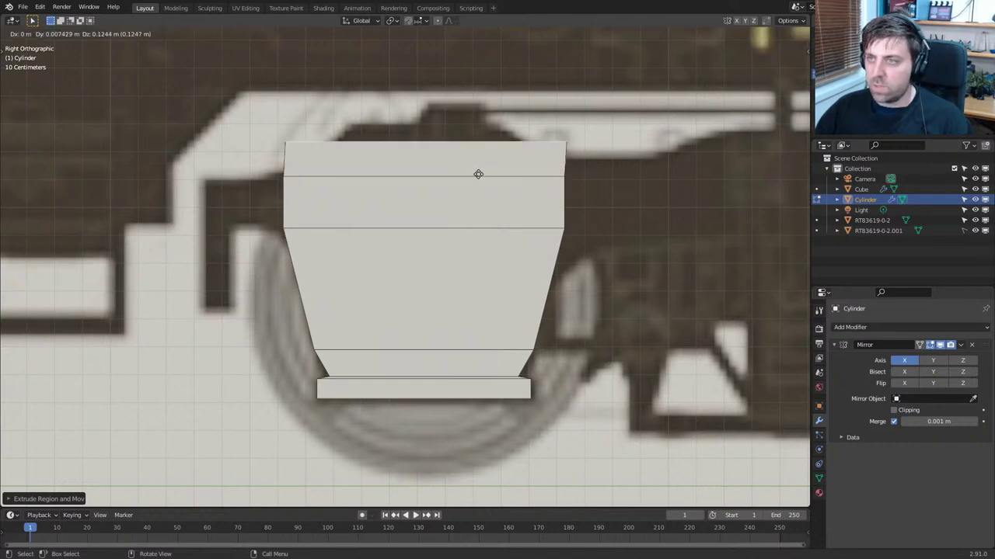
click(477, 156)
key(s)
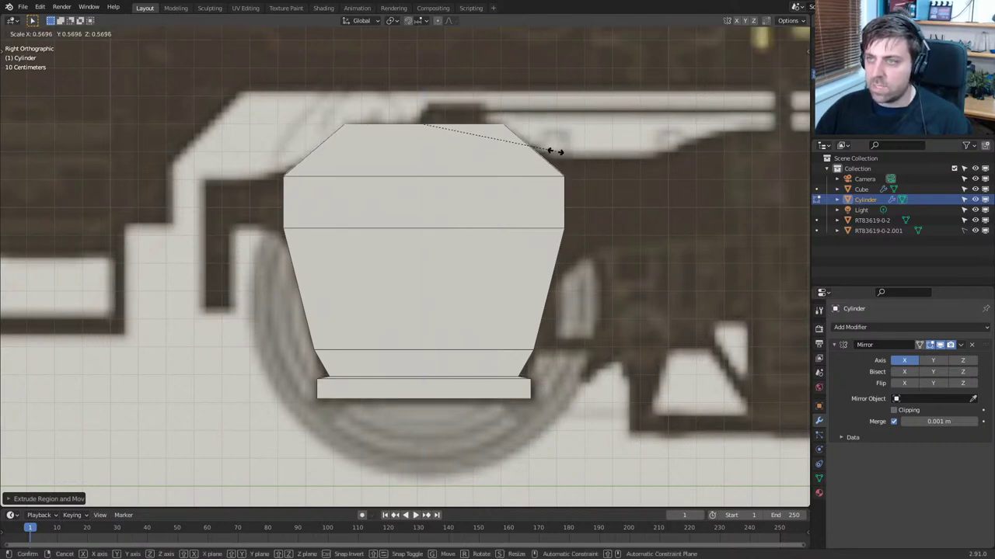
click(539, 147)
shift+middle_drag(442, 199, 616, 205)
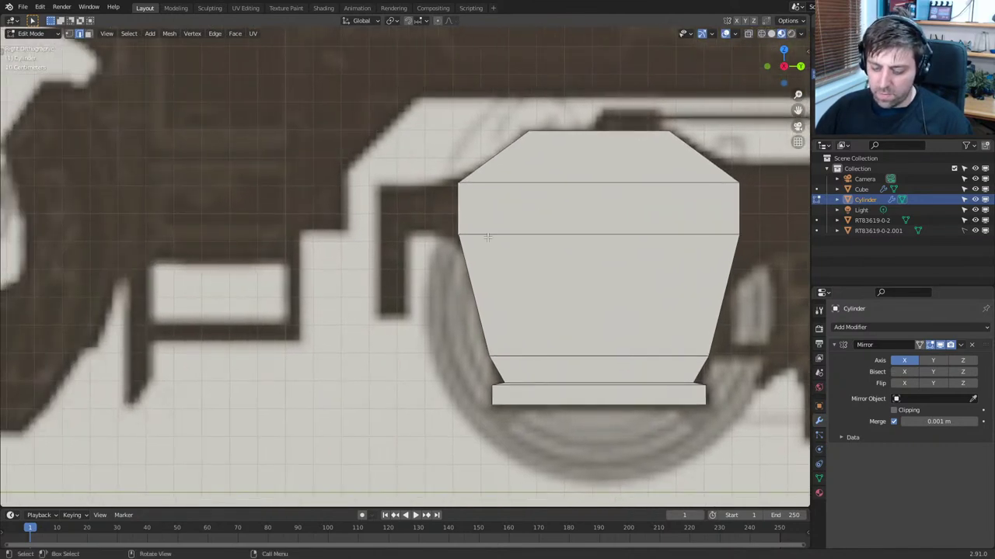
Extrude the housing's front vertical edge forward to the frame's end and add a vertical loop cut near the tip
key(e)
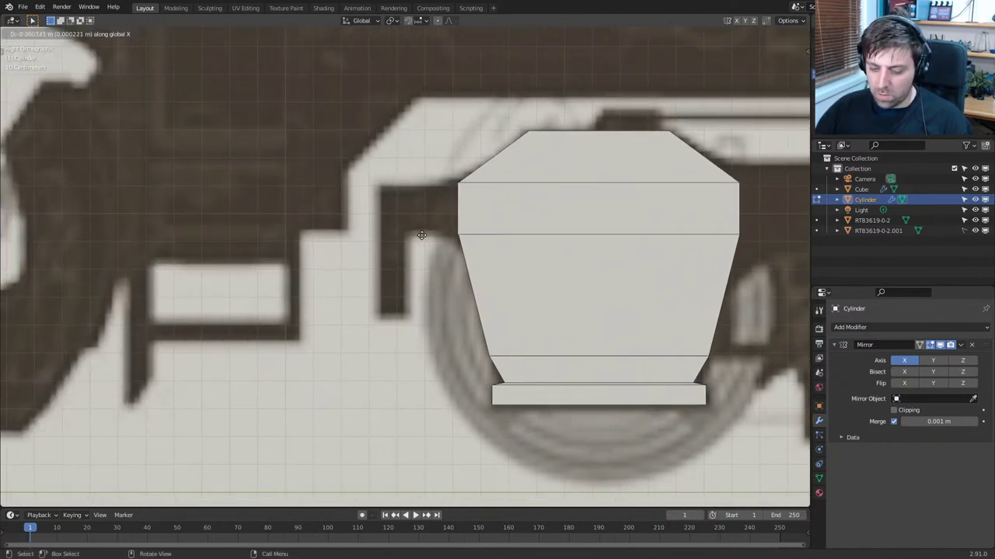
click(412, 235)
key(ctrl+e)
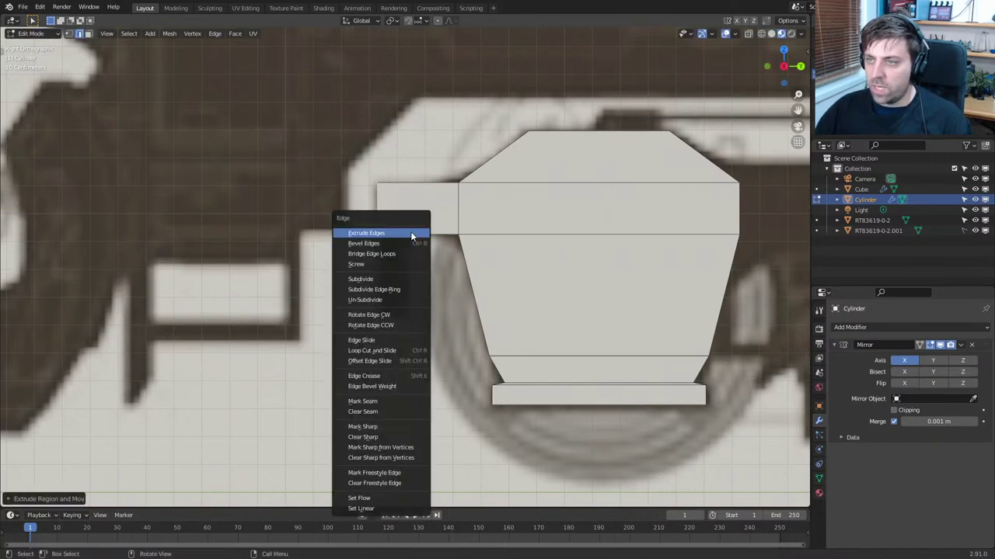
key(Escape)
key(ctrl+r)
click(404, 235)
click(390, 237)
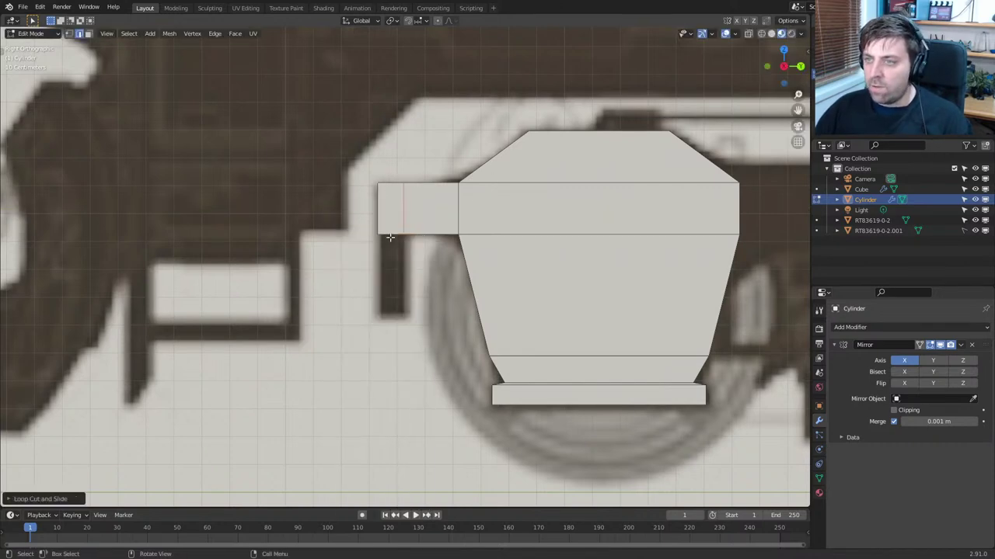
Extrude the short lower edge at the arm's tip down along Z to form the frame's hanging end bracket
click(392, 235)
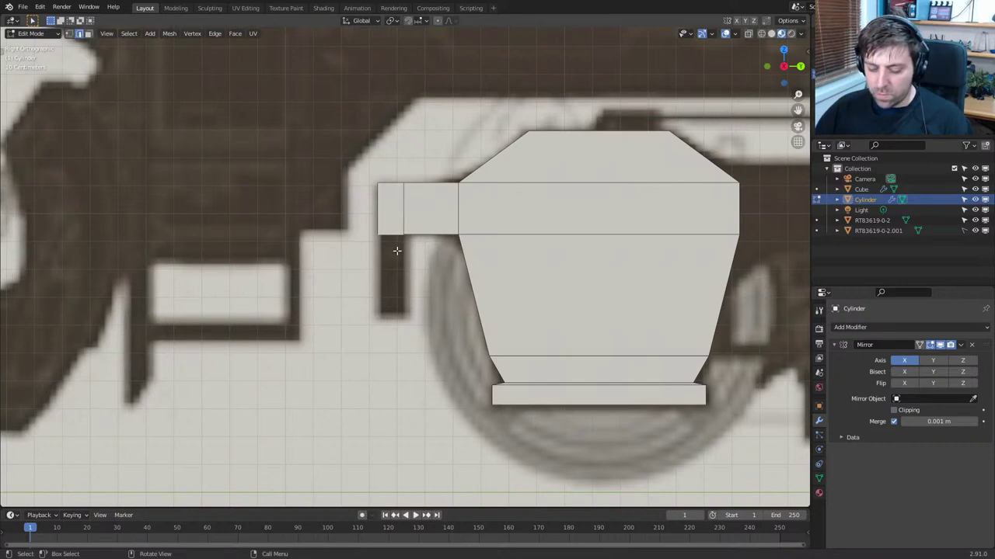
key(e)
key(z)
click(407, 330)
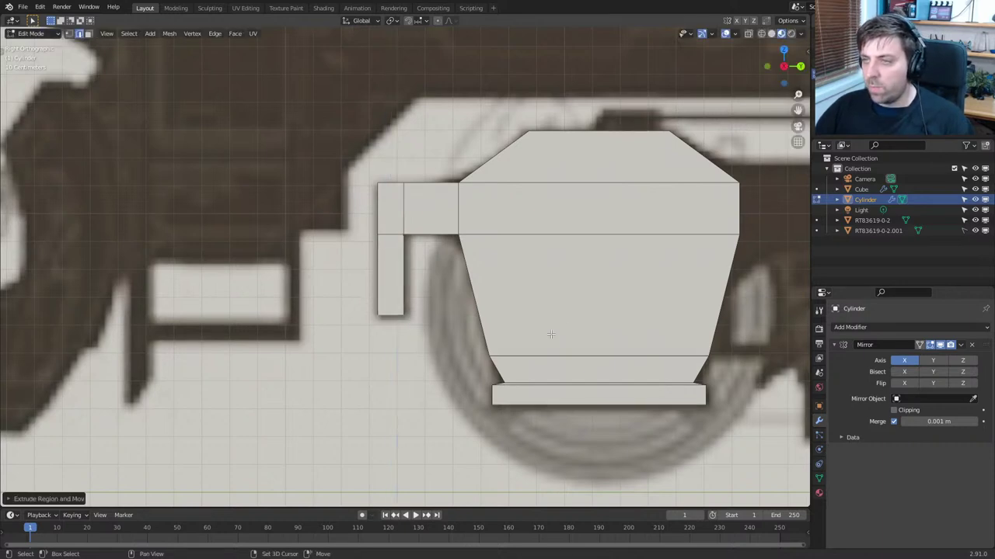
Add a horizontal loop cut across the housing's tapered top, a little above its lower edge
shift+middle_drag(551, 335, 184, 340)
scroll(482, 312, down, 2)
shift+middle_drag(438, 304, 349, 311)
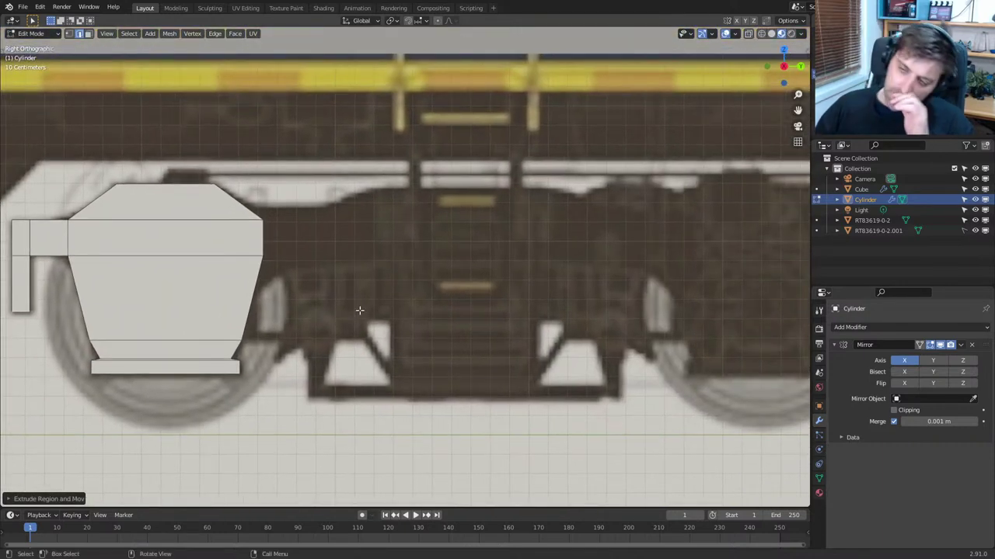
shift+middle_drag(270, 236, 308, 235)
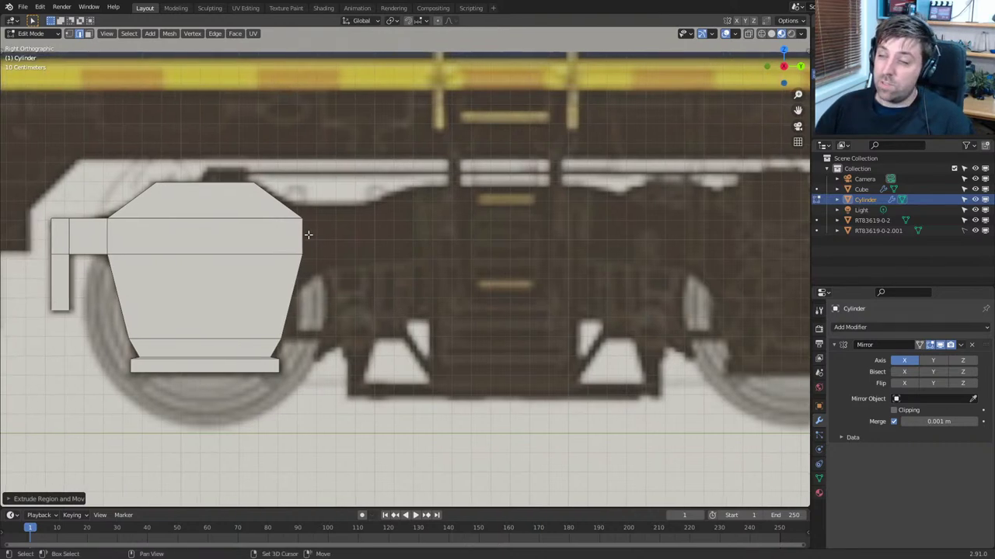
key(1)
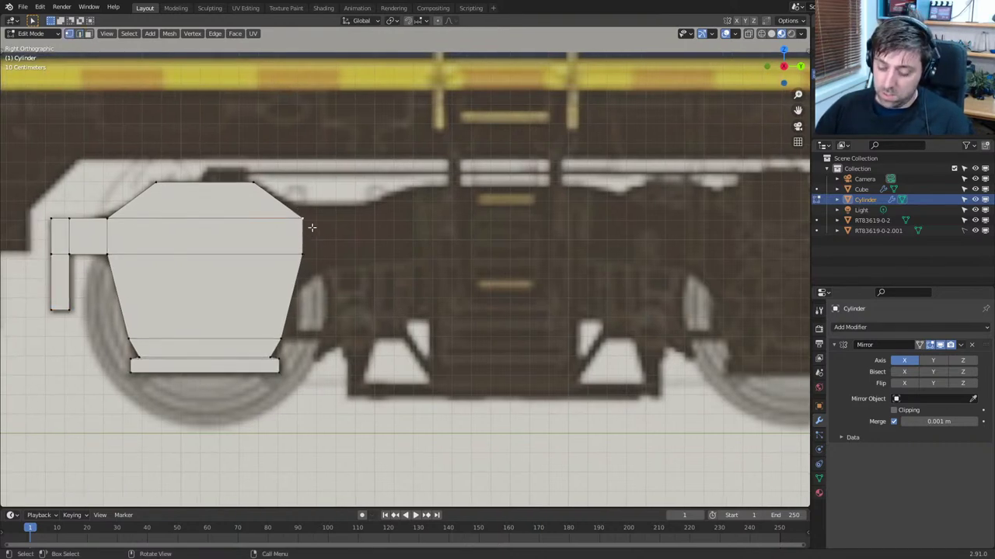
key(g)
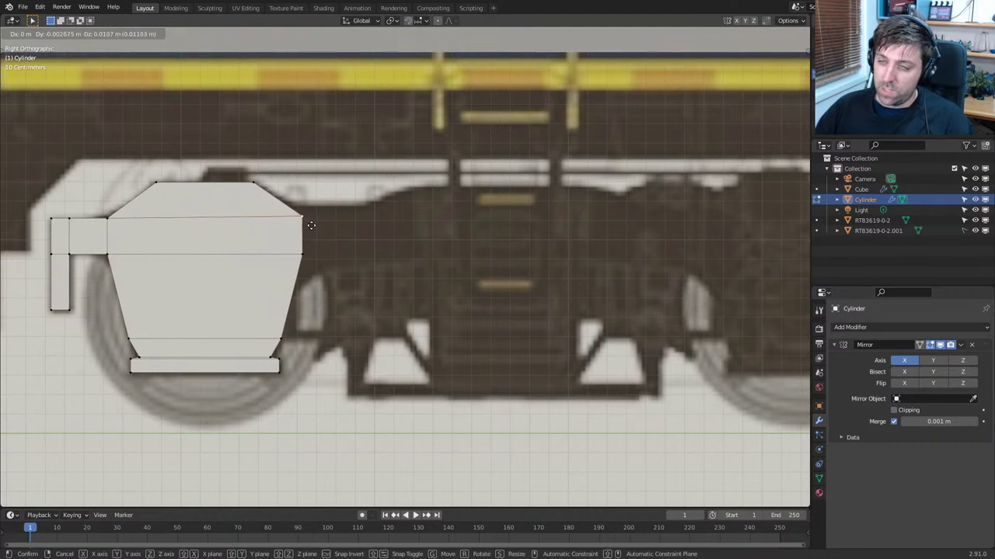
right_click(311, 225)
key(ctrl+r)
click(282, 212)
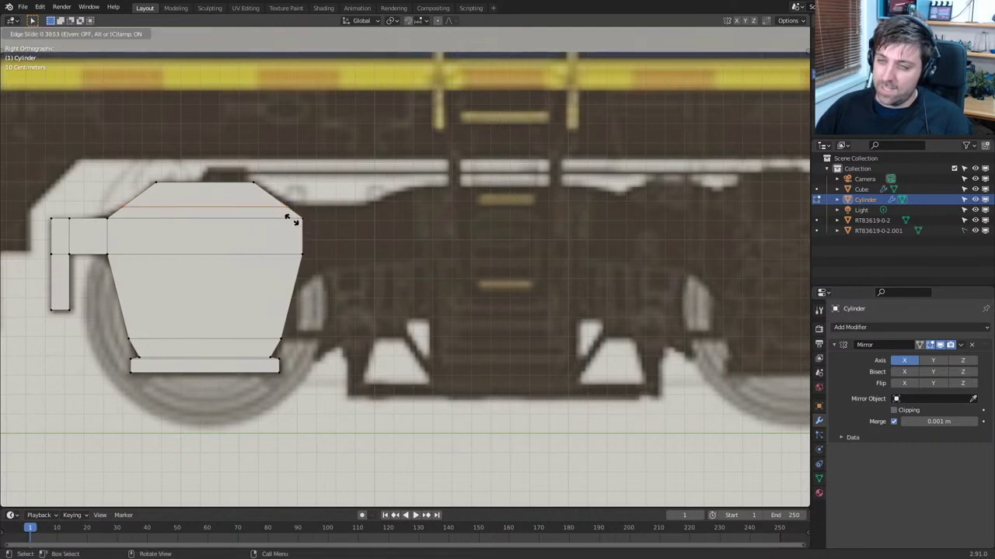
click(291, 219)
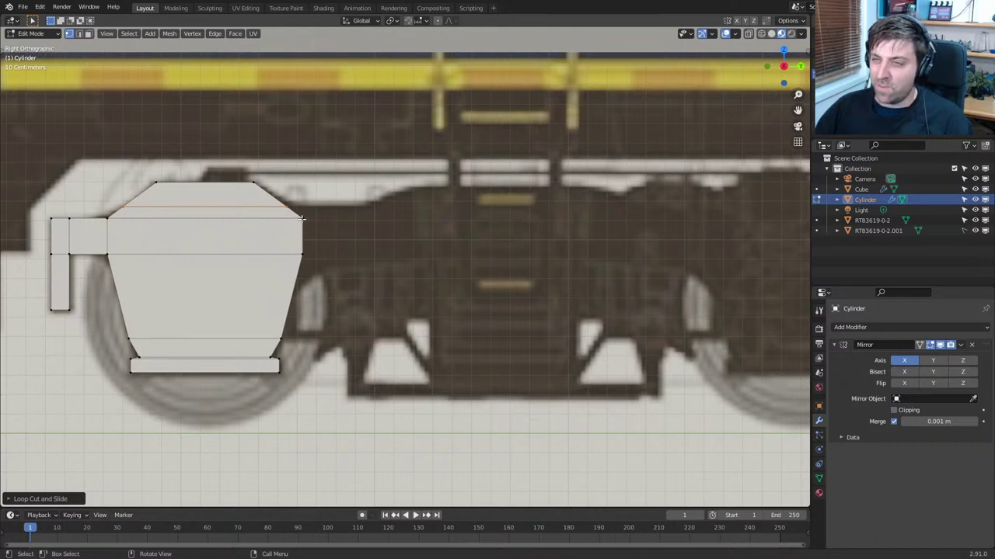
Extrude the housing's rear vertical edge and the short sloped edge above it along Y toward the truck's centre steps
click(302, 219)
shift+click(304, 254)
shift+click(286, 205)
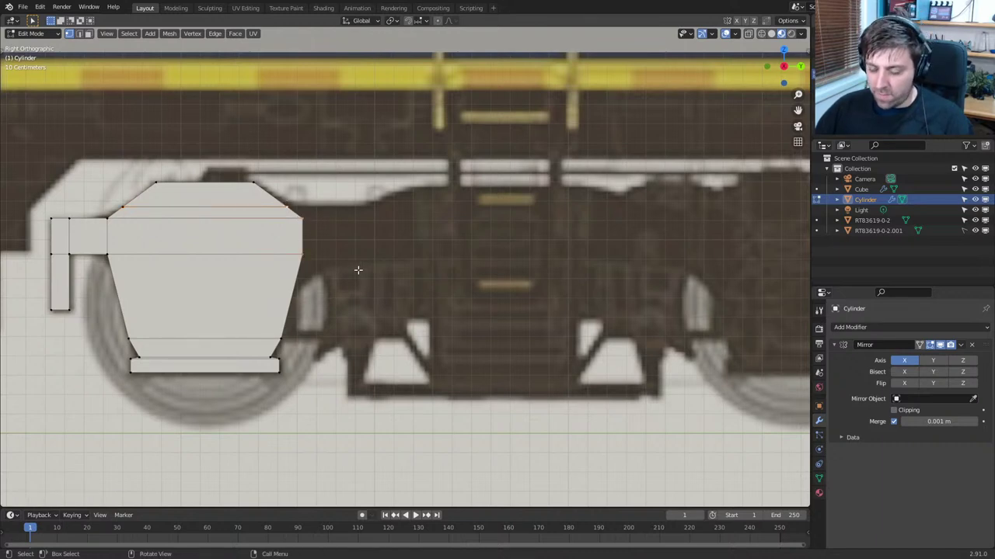
key(e)
key(y)
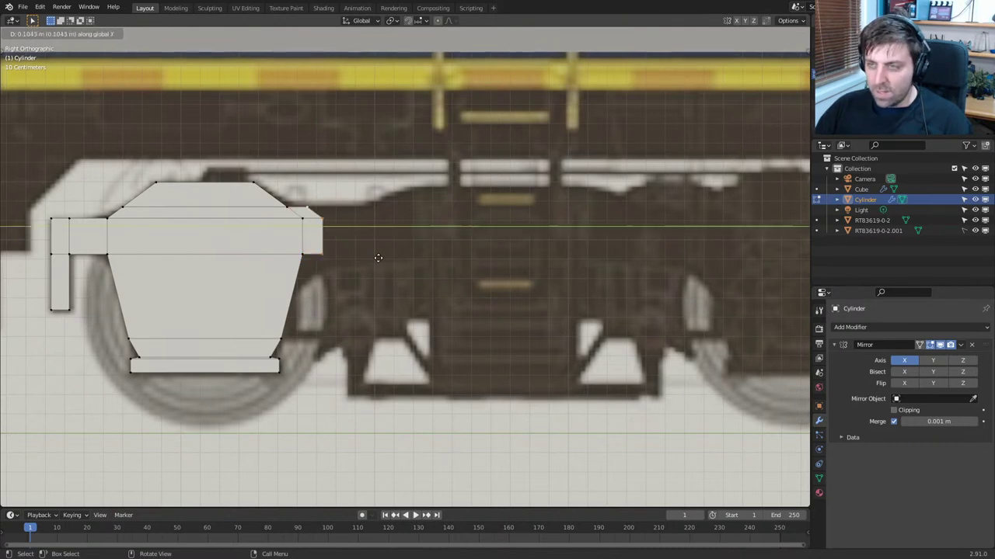
click(505, 260)
Flatten the rear arm's end vertices by scaling them to 0 along Y, and nudge them along Y to the centre steps
key(s)
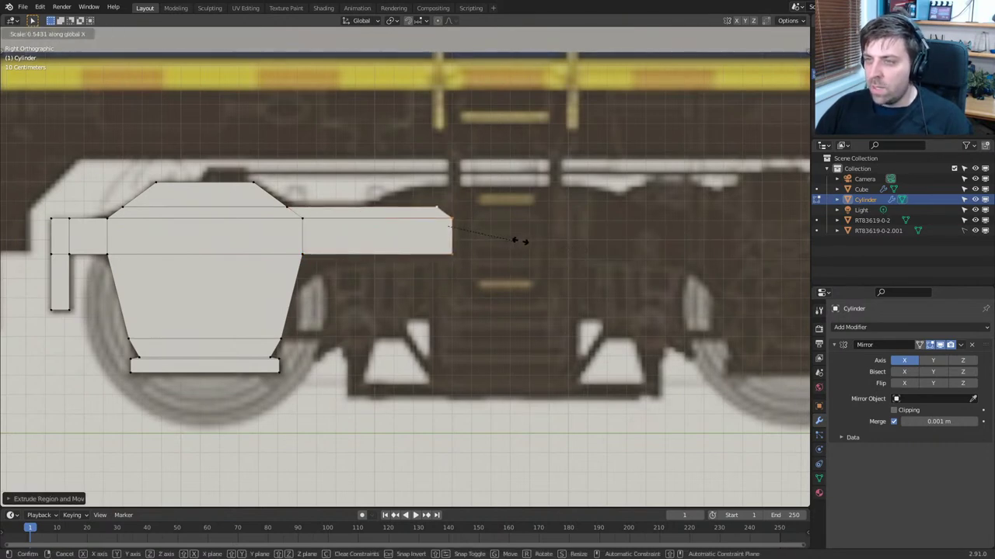
key(y)
key(0)
key(Return)
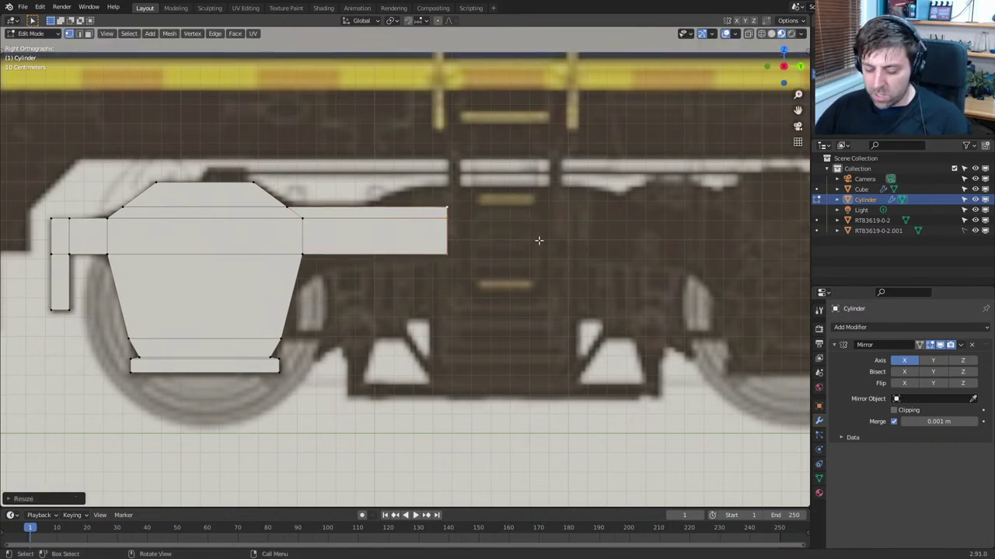
key(g)
key(y)
click(541, 241)
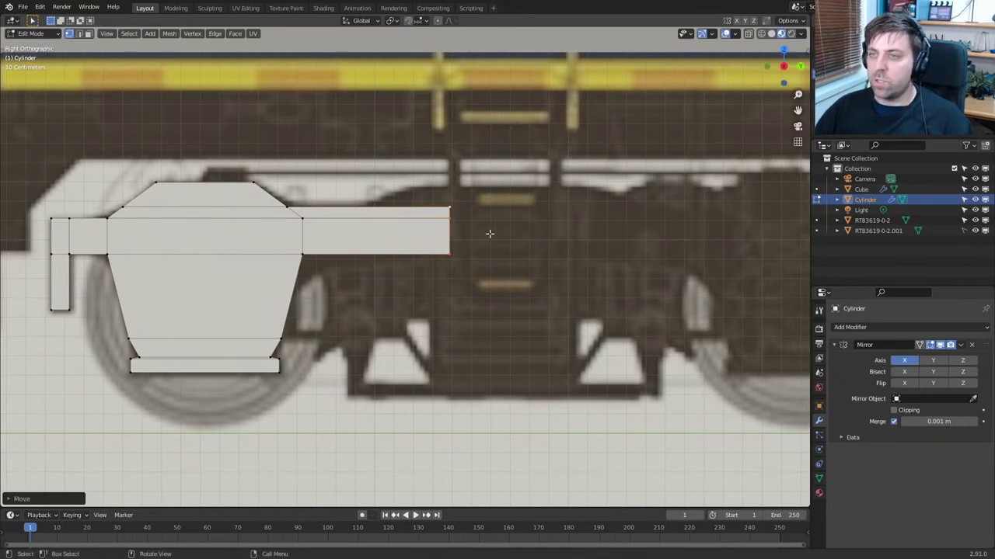
Add two vertical loop cuts to the rear arm, one near its middle and one halfway from there to its end
key(ctrl+r)
click(386, 220)
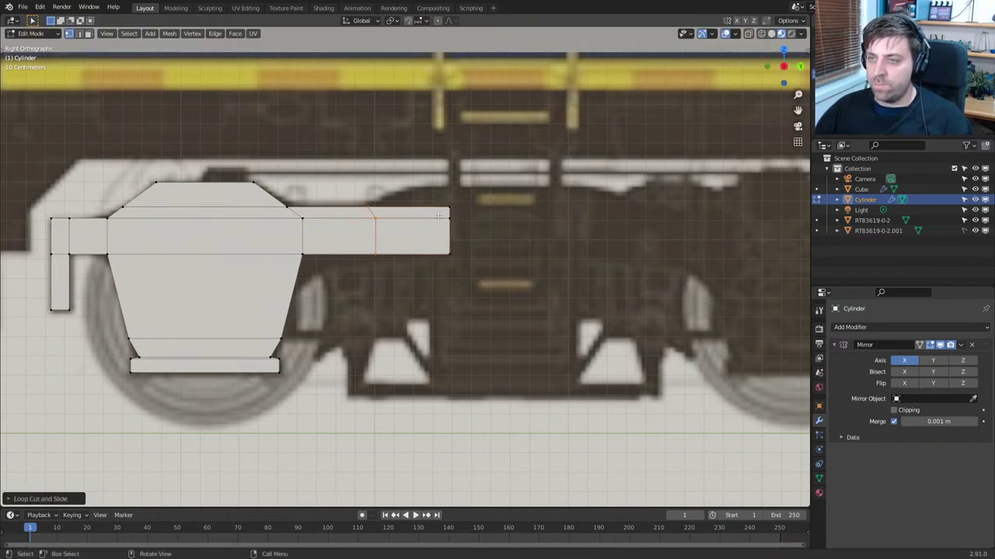
right_click(441, 220)
click(451, 213)
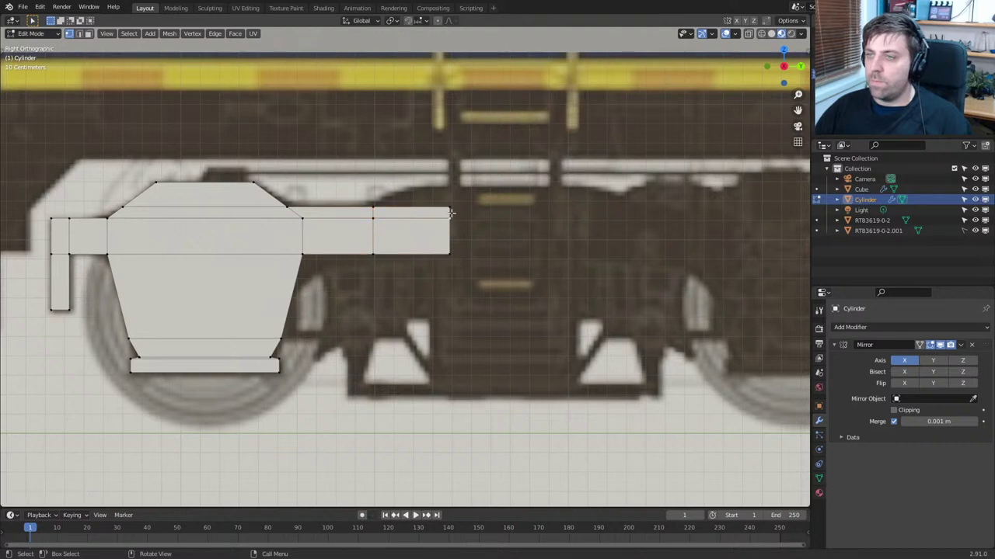
key(ctrl+r)
click(447, 209)
right_click(448, 207)
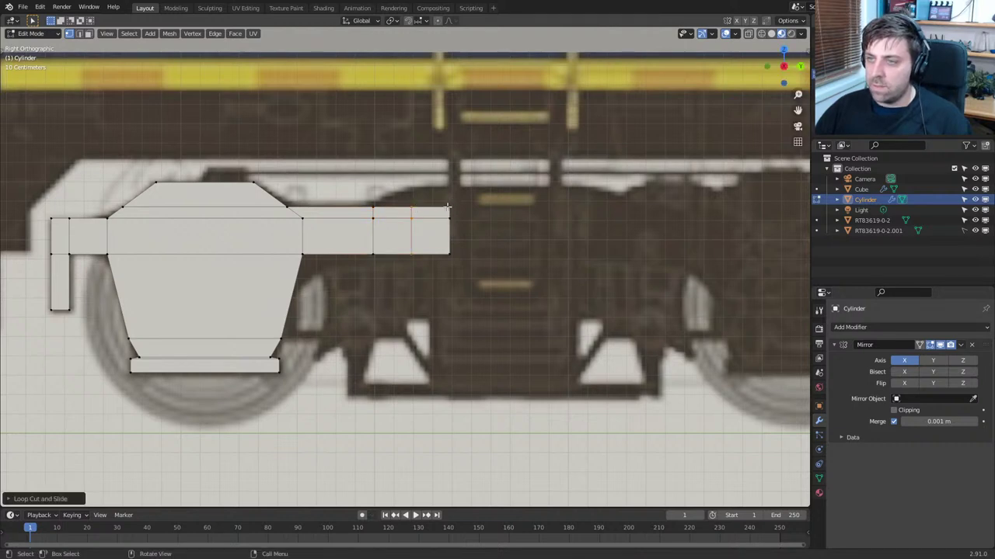
Raise the upper vertices of the rear arm's end section along Z to follow the raised frame outline in the reference
key(g)
key(z)
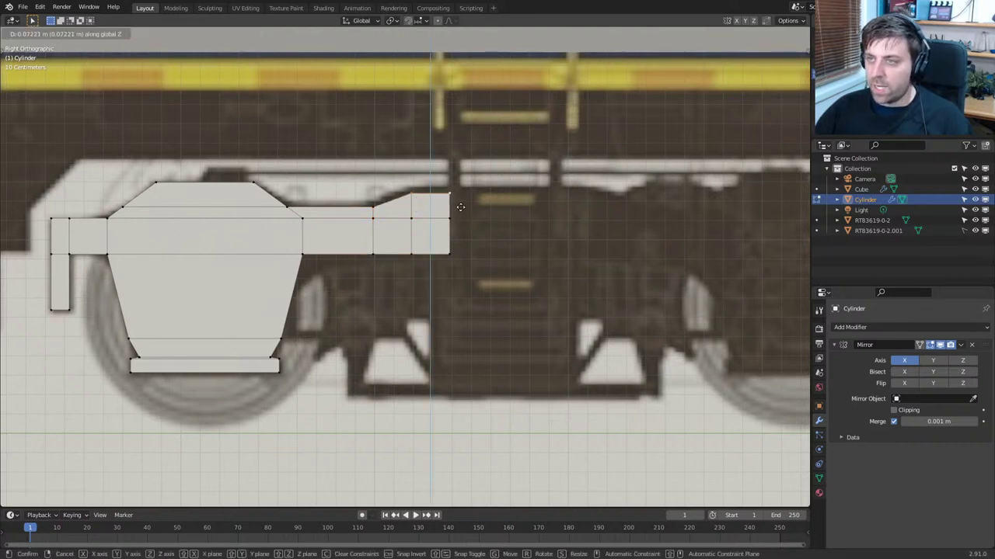
click(459, 203)
Add a vertical loop cut to the rear arm near the housing and straighten it by scaling to 0 along Y
shift+middle_drag(394, 268, 390, 223)
shift+scroll(397, 256, down, 2)
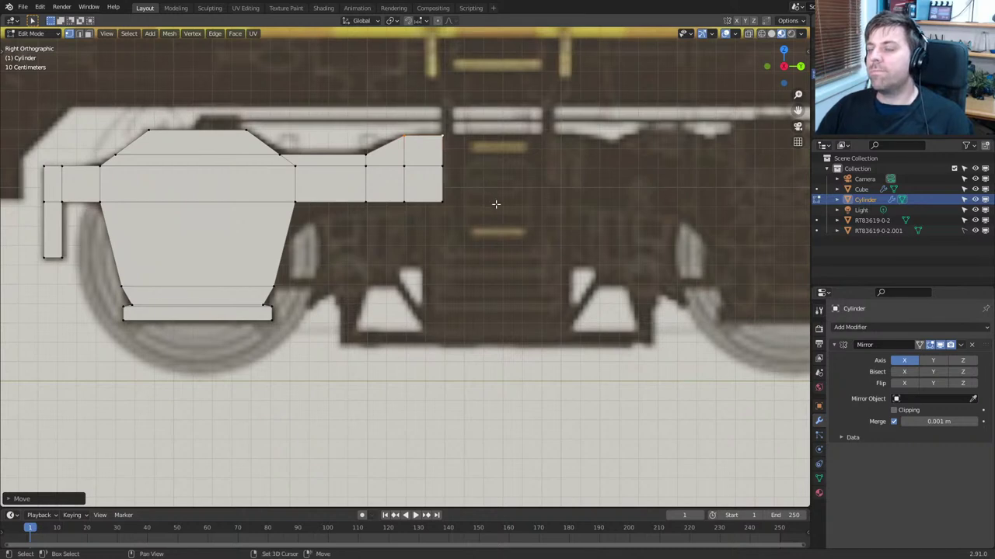
shift+middle_drag(492, 207, 448, 173)
shift+middle_drag(365, 192, 423, 175)
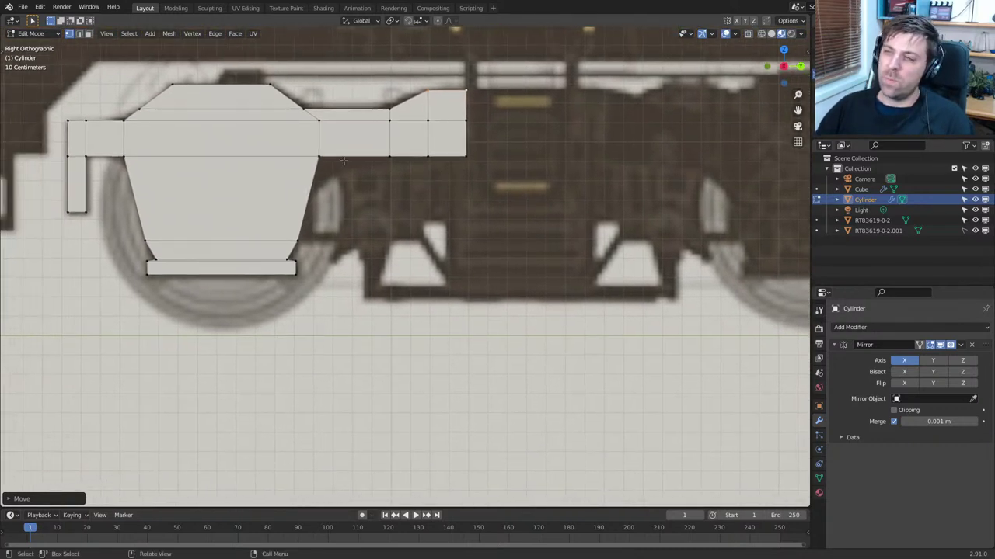
key(ctrl+r)
click(340, 154)
click(338, 154)
key(s)
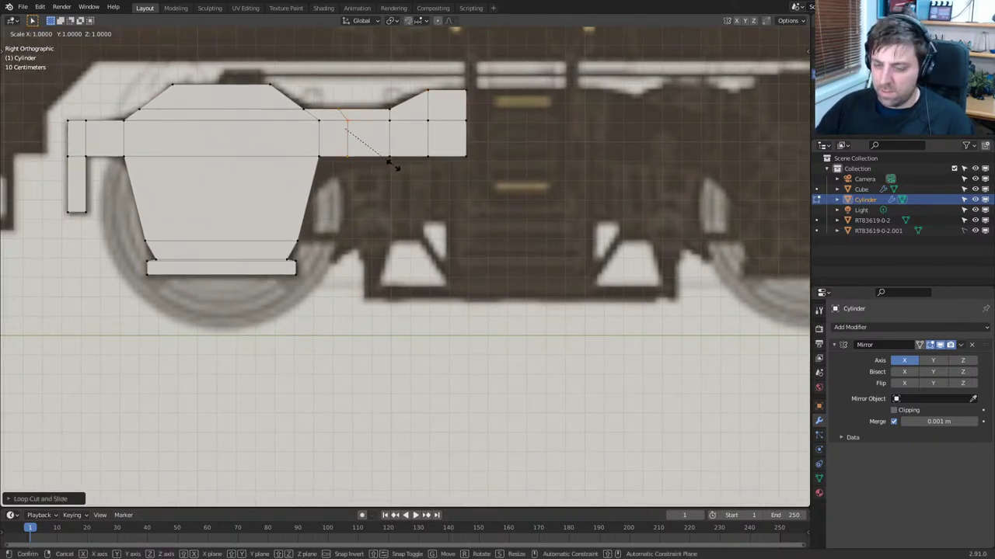
key(y)
key(0)
key(Return)
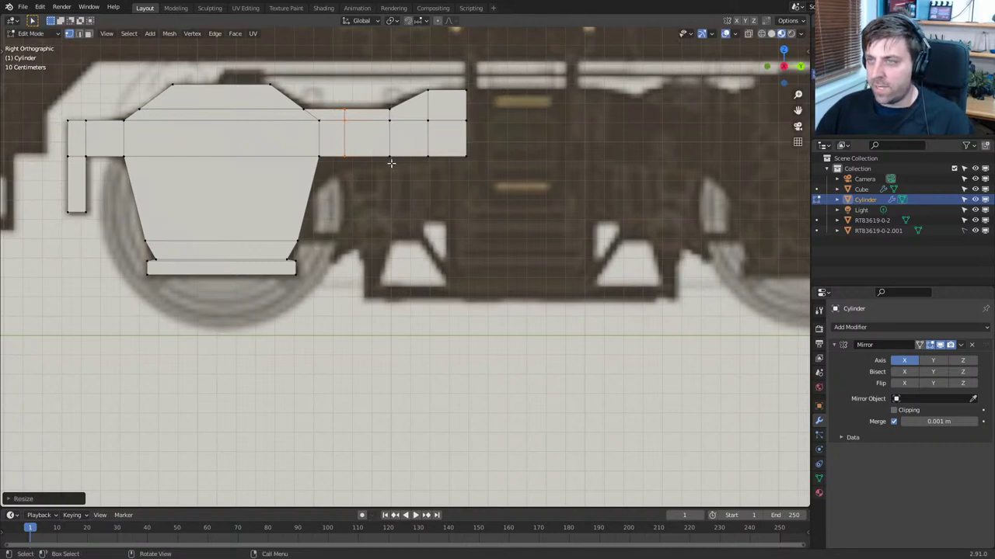
Extrude the rear arm's three lower edges beyond the new loop cut down along Z by about 0.32 m
click(391, 162)
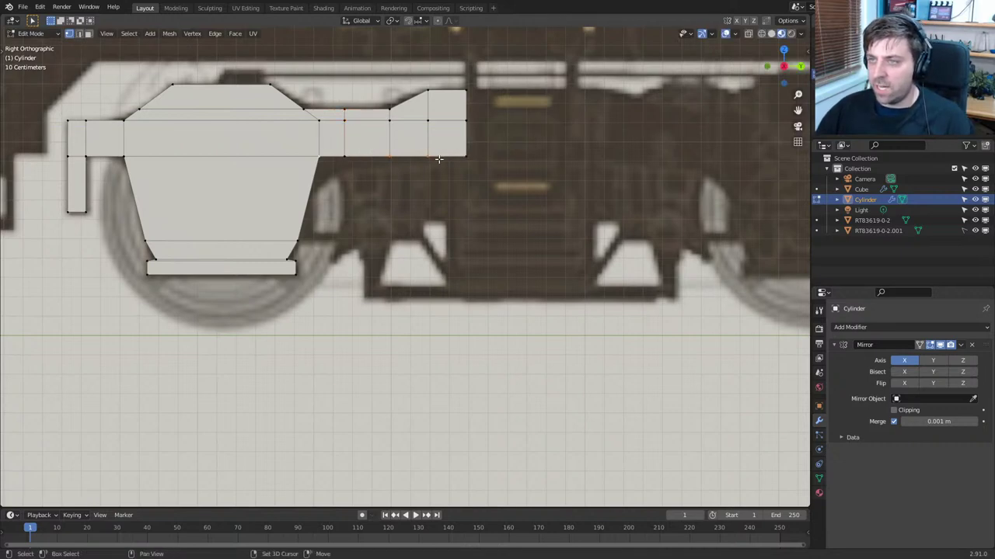
click(342, 155)
shift+click(388, 156)
key(3)
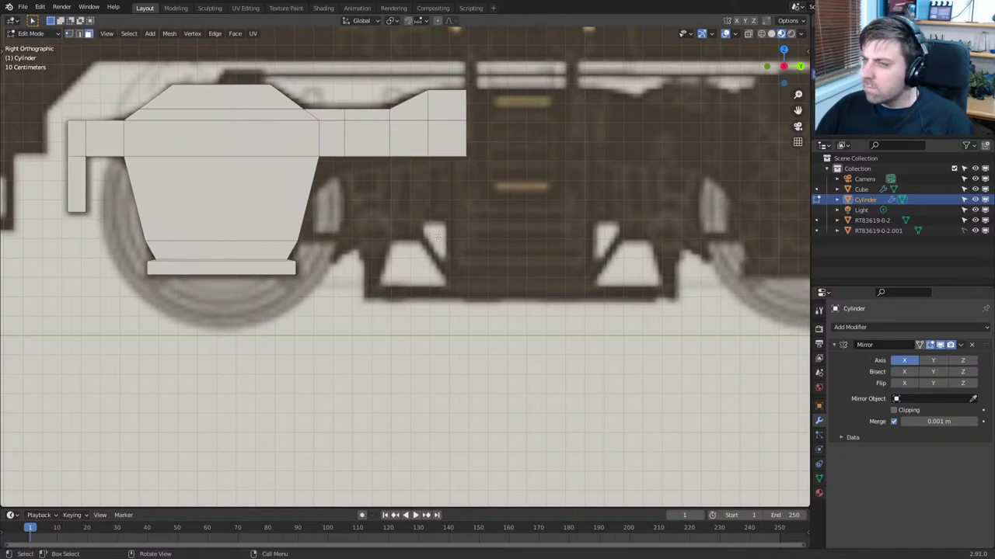
key(e)
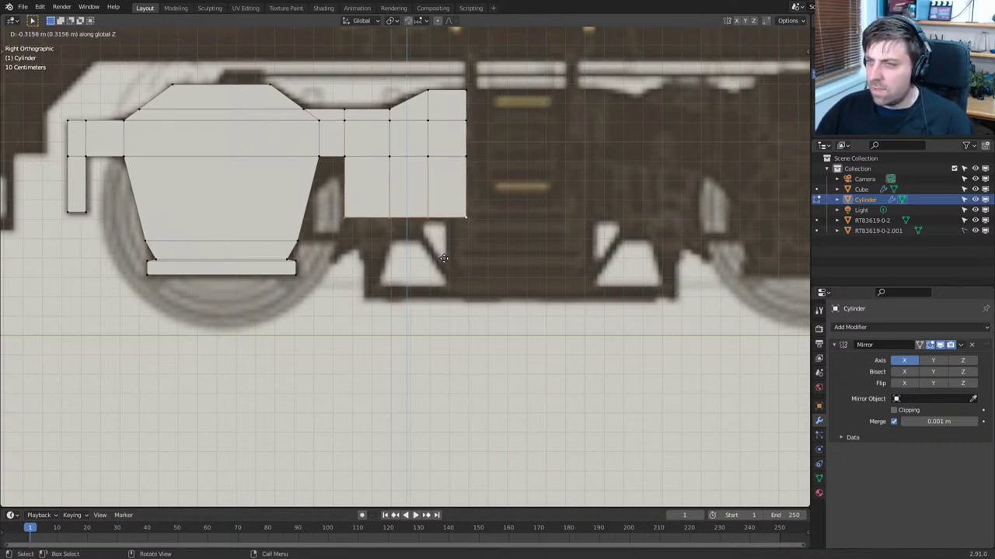
click(444, 258)
Move the lower vertex between the block's last two sections slightly toward the housing to meet the corner of the reference opening
shift+middle_drag(422, 261, 420, 232)
scroll(420, 232, up, 1)
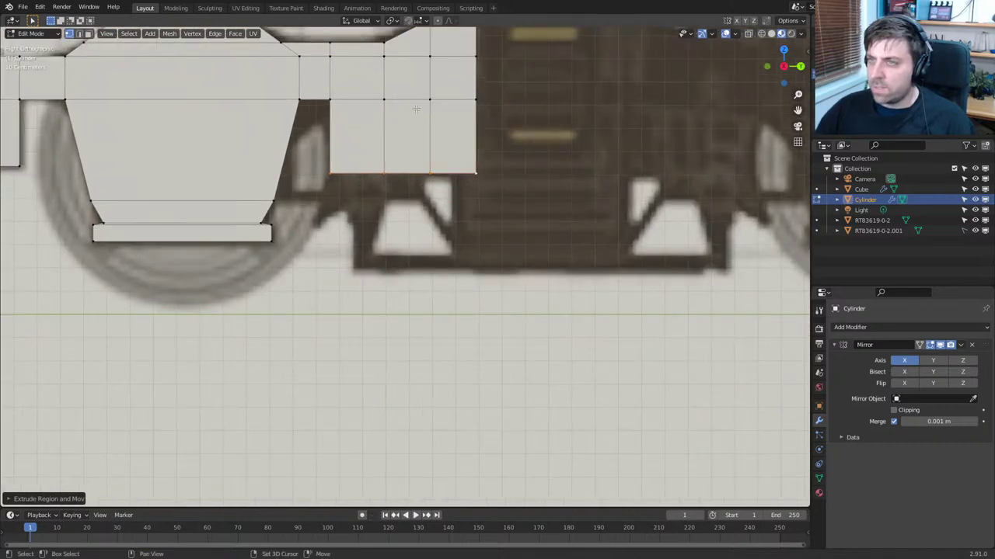
shift+middle_drag(434, 176, 435, 193)
key(g)
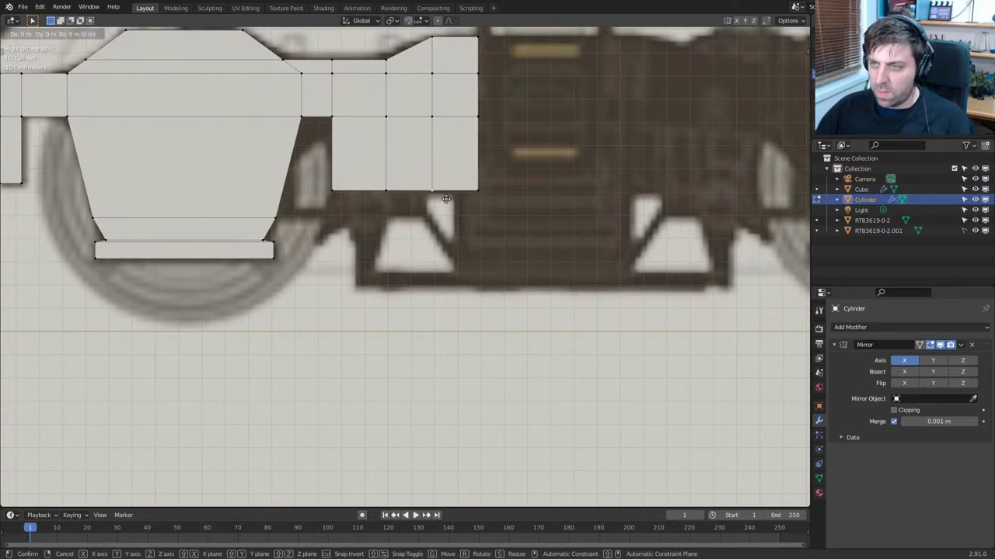
click(441, 199)
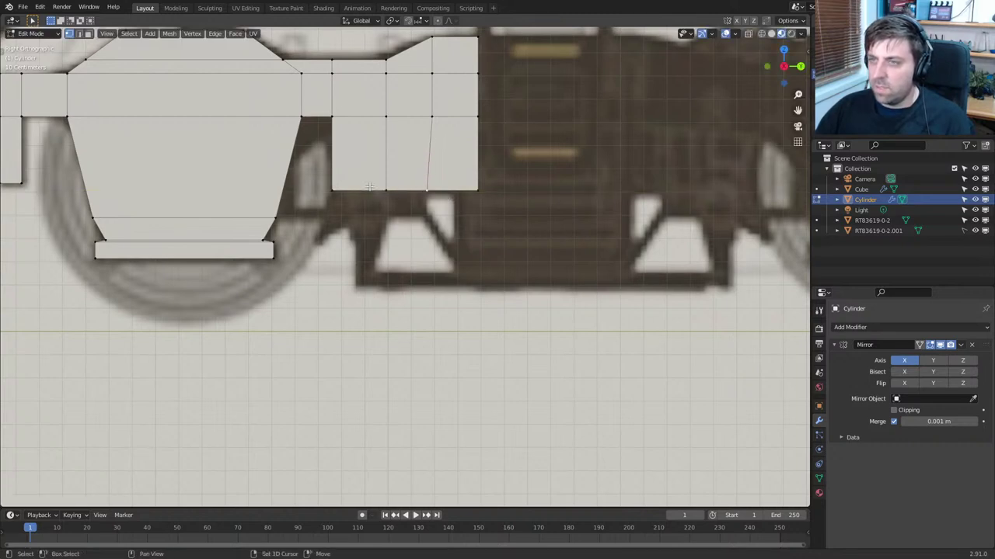
Extrude the block's two lower edges nearest the housing down along Z to the upper edge of the trapezoidal opening
key(e)
key(z)
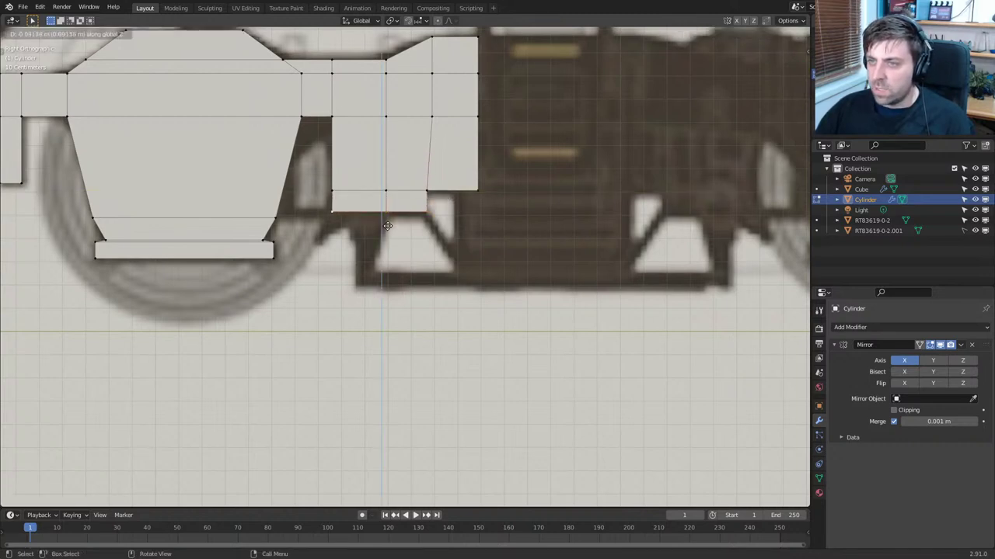
click(387, 229)
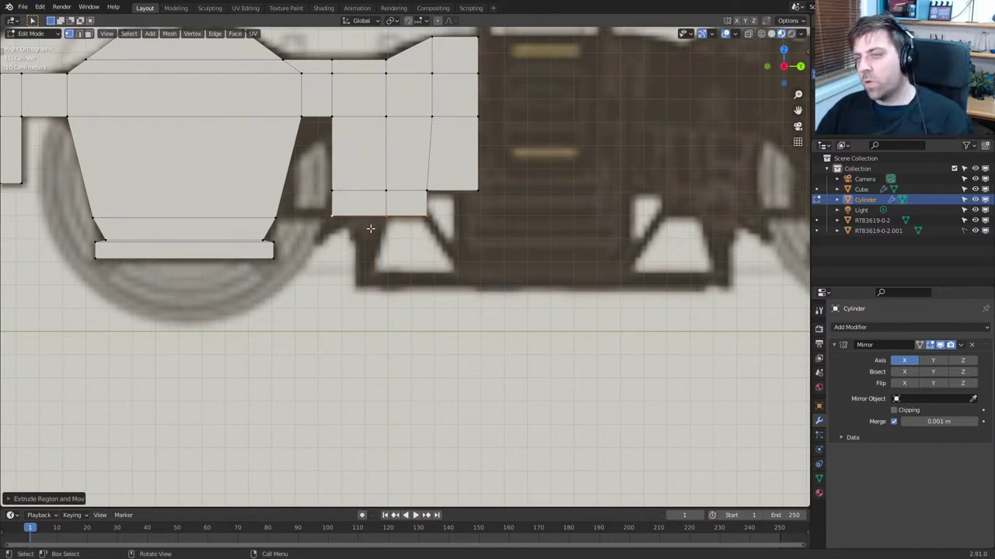
Add a vertical loop cut through the block's section nearest the housing, aligned with the outer side of the reference's hanging leg
scroll(387, 233, up, 1)
key(ctrl+r)
click(356, 207)
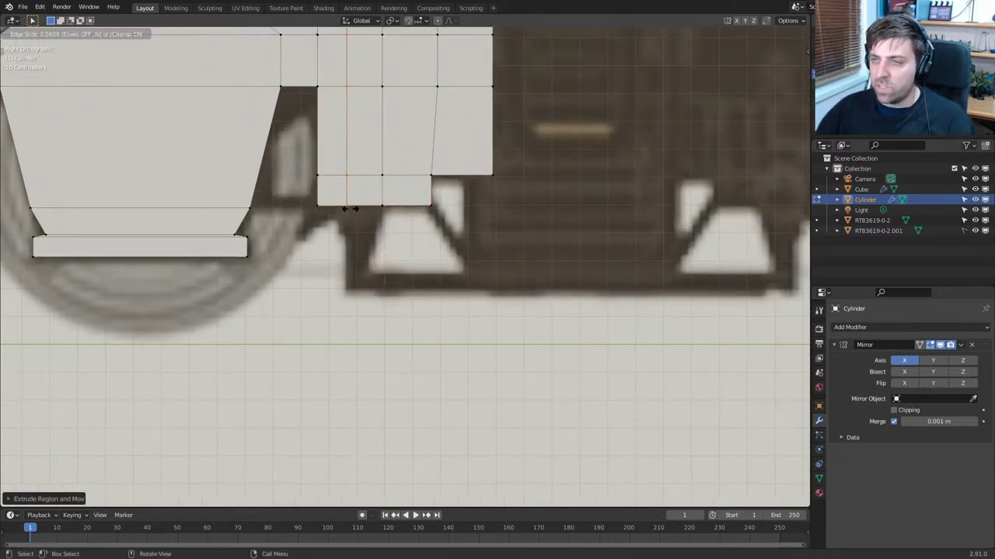
click(370, 204)
Extrude the short lower edge beside the new loop cut down along Z by about 0.23 m to form the hanging leg
click(371, 205)
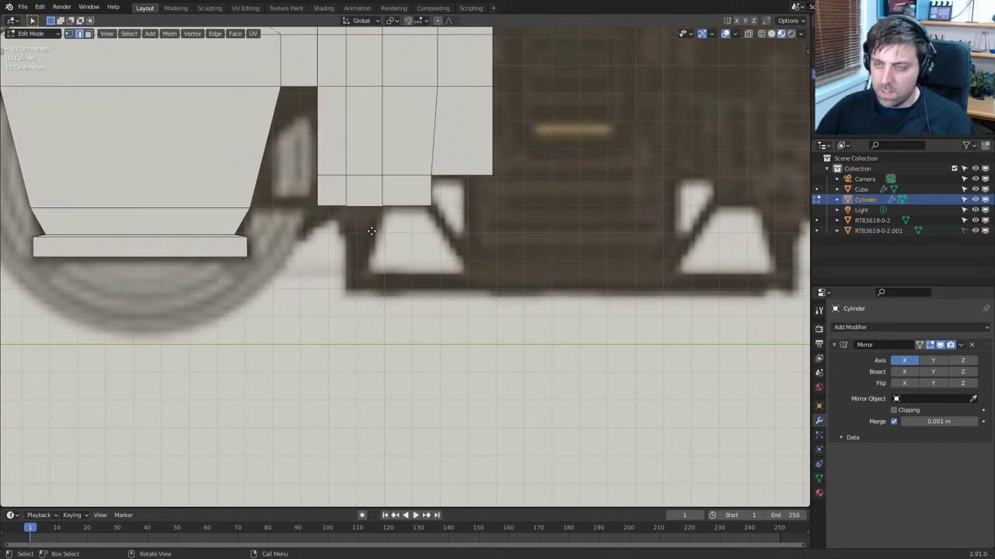
key(e)
right_click(376, 246)
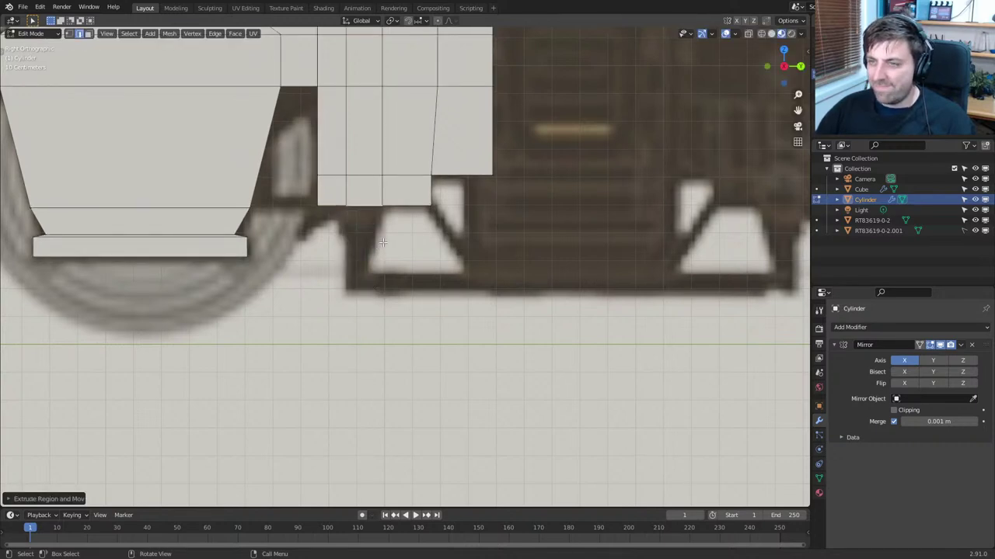
key(e)
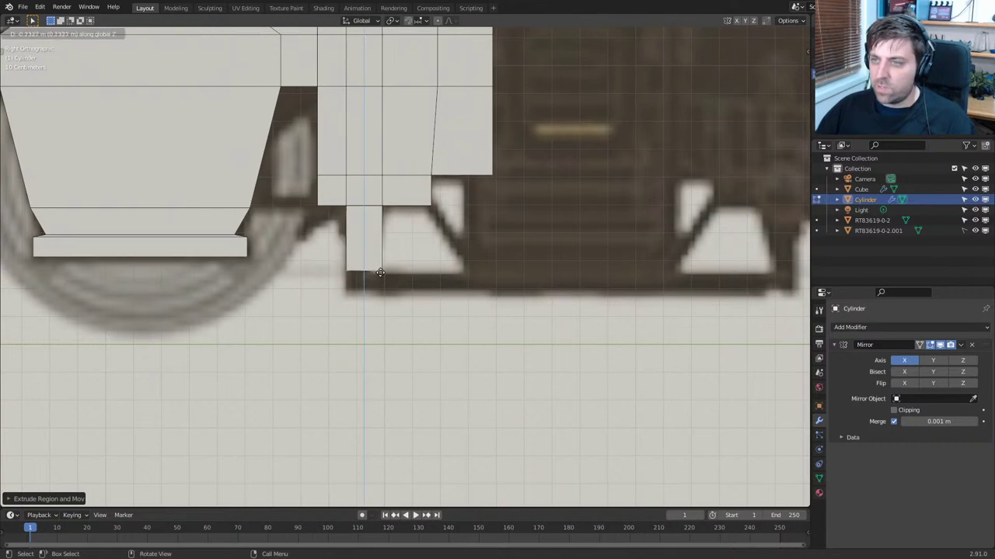
click(380, 273)
Taper the hanging leg by moving its inner lower vertex along Y to the lower corner of the trapezoidal opening
click(382, 272)
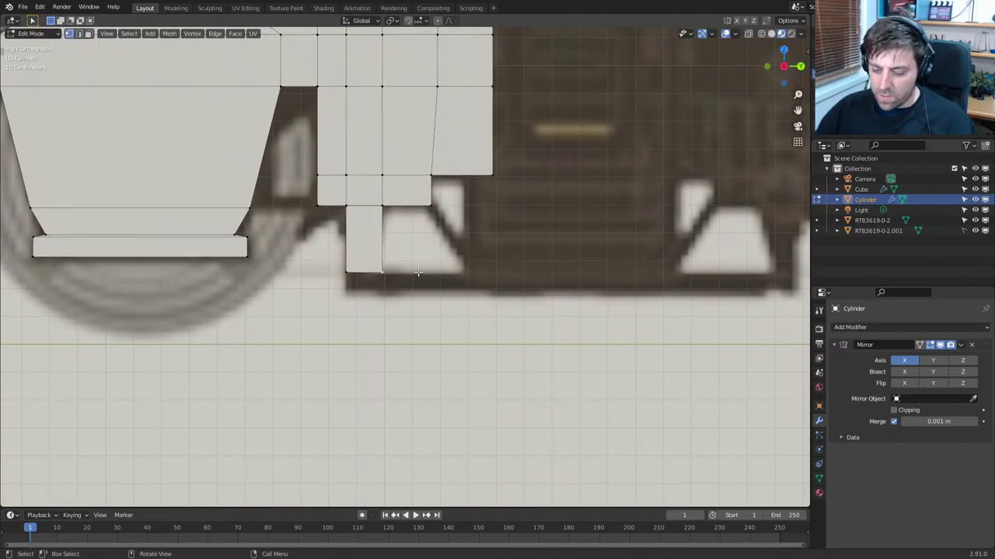
key(g)
key(x)
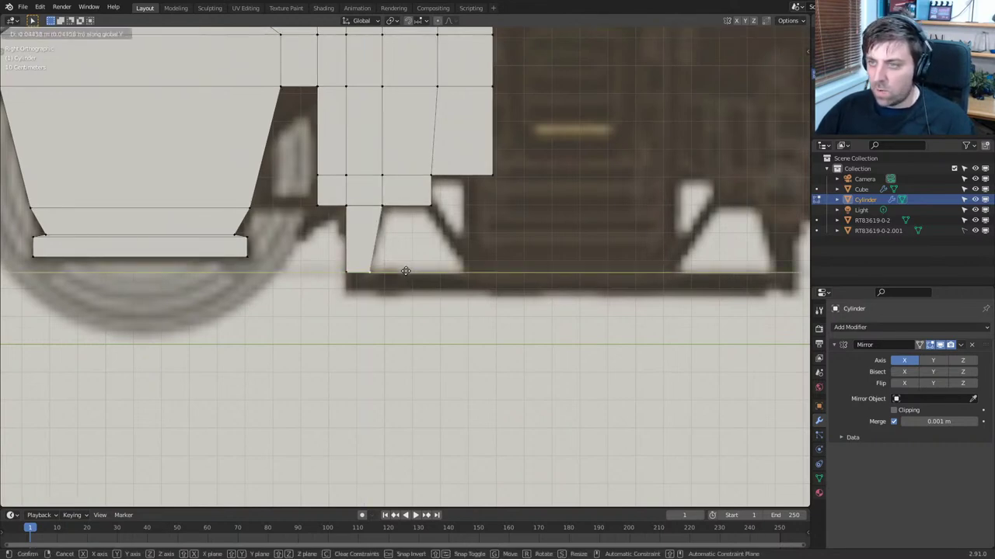
click(391, 271)
Extrude the hanging leg's lower edge down along Z to the underside of the frame's bottom bar
click(351, 272)
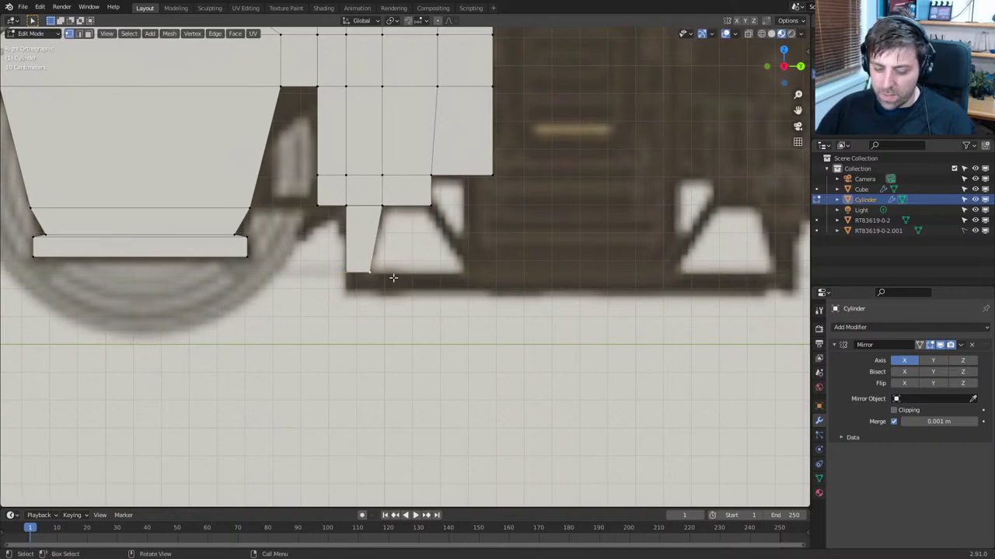
key(g)
key(z)
click(392, 292)
shift+middle_drag(416, 275, 316, 269)
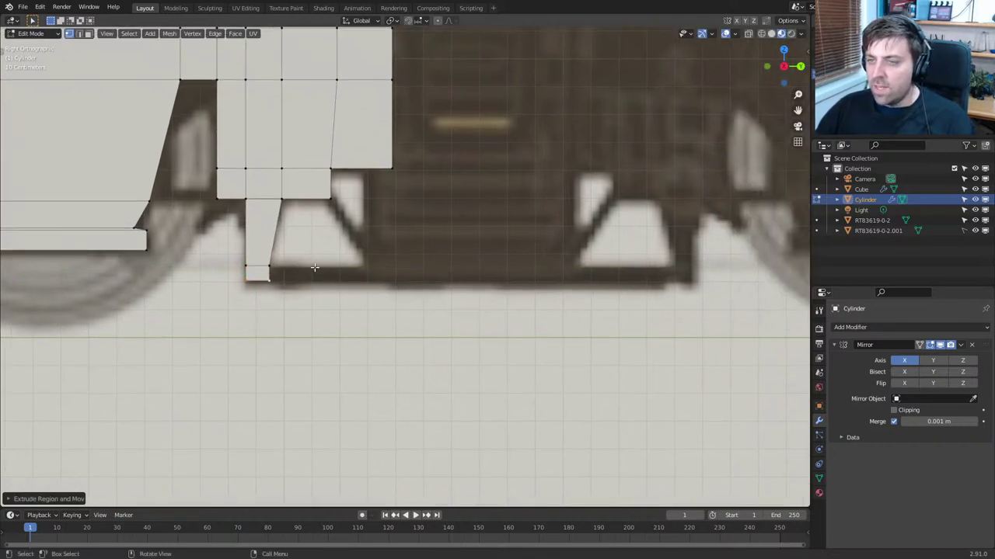
Extrude the inner edge at the foot of the hanging leg along Y to form the bottom bar up to the truck's centre
shift+click(284, 279)
scroll(369, 251, down, 3)
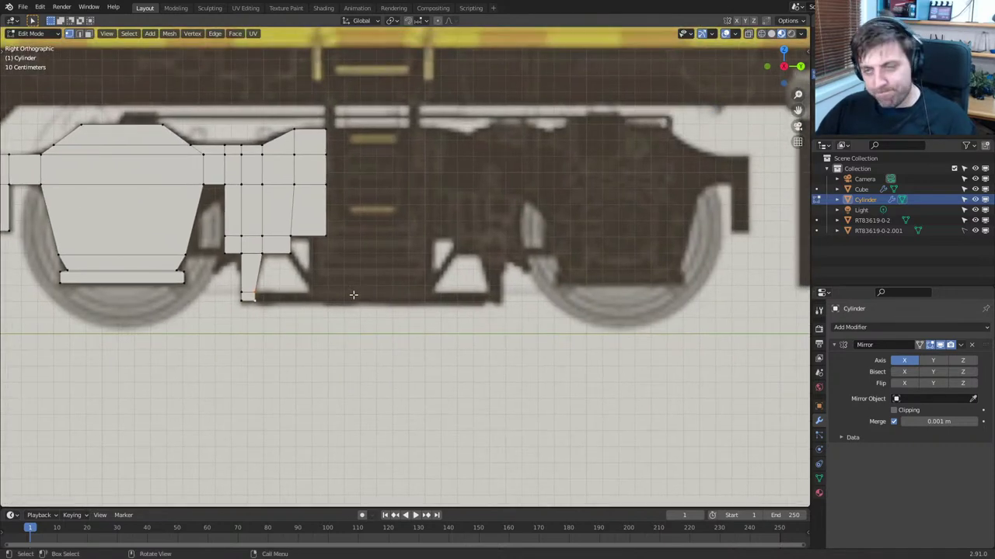
key(g)
key(x)
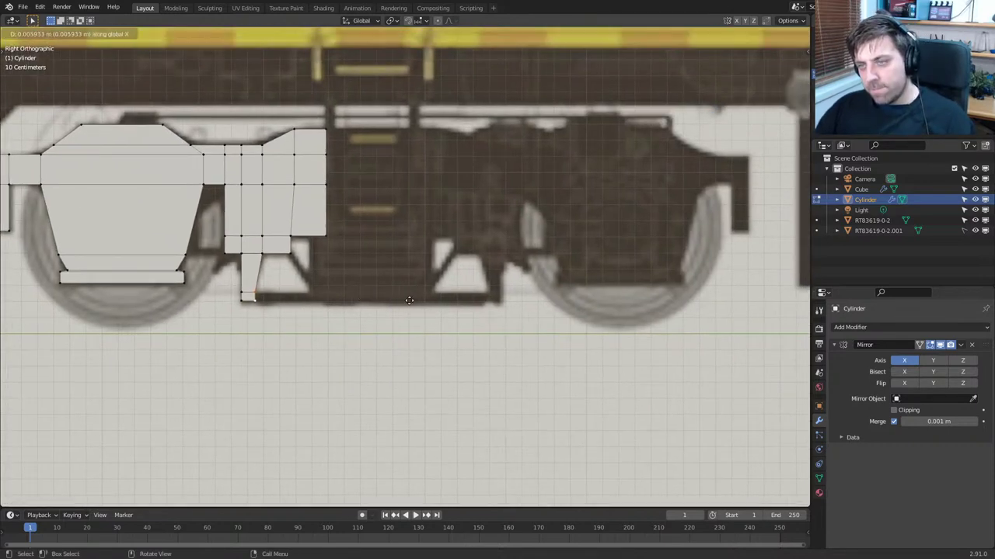
click(464, 303)
Extrude the centre block's inner vertical edges along Y to the middle of the truck
click(326, 235)
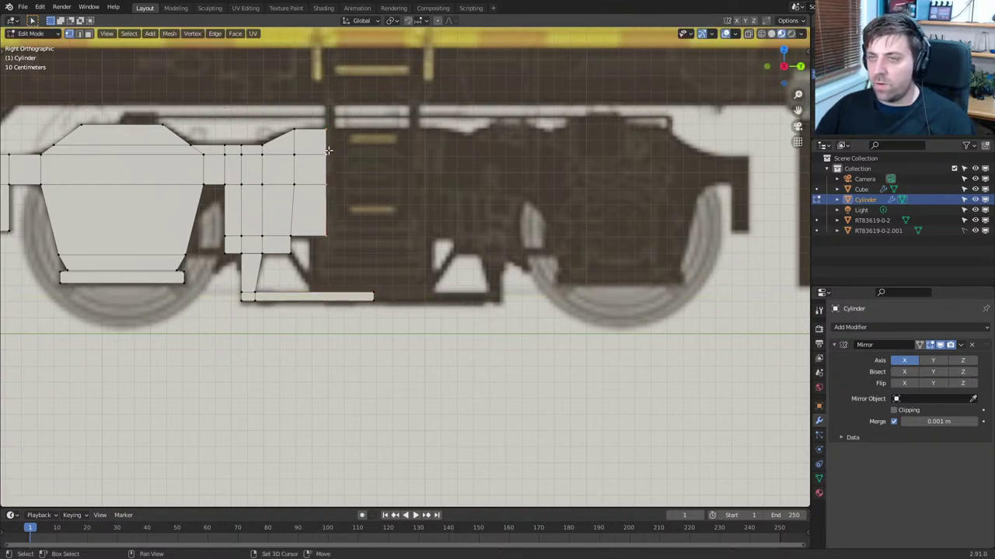
key(e)
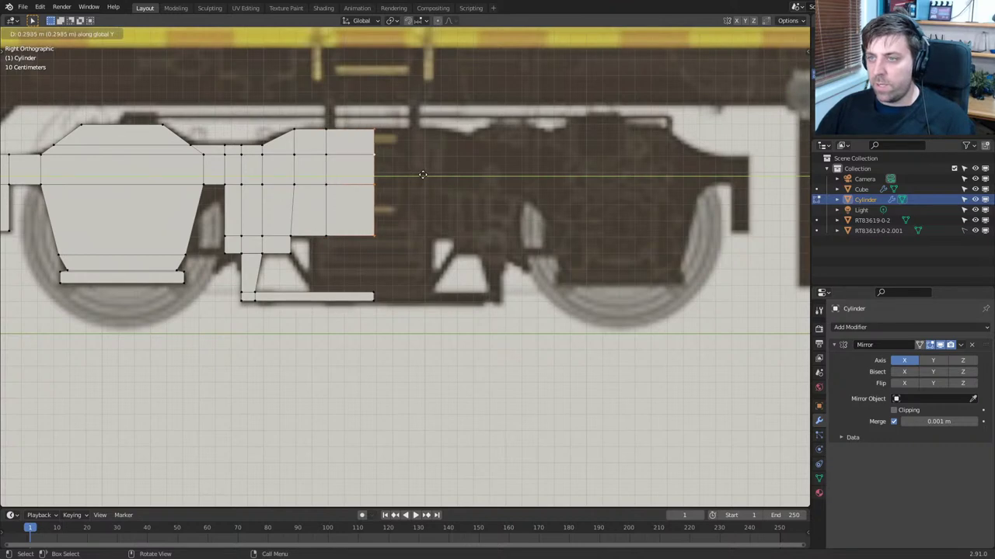
click(418, 175)
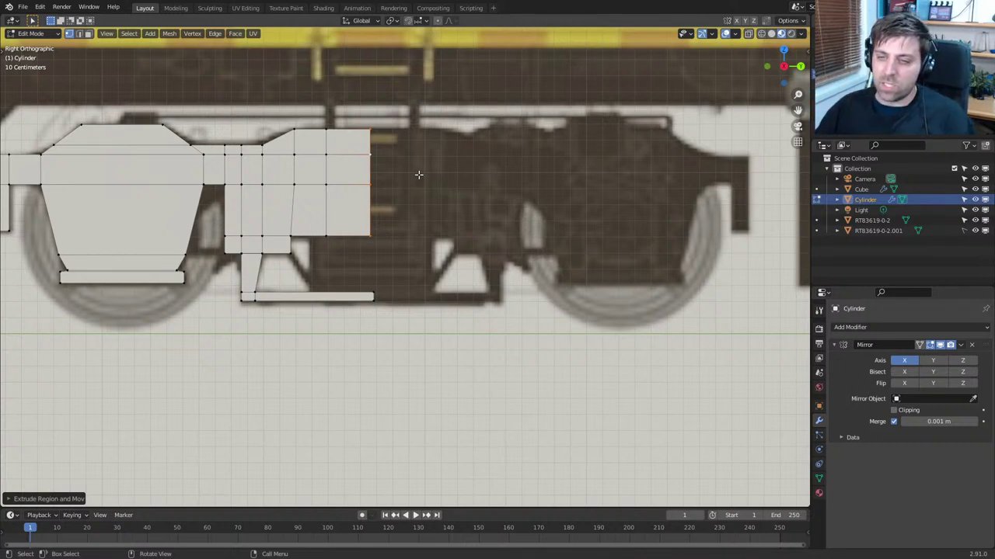
Add a vertical loop cut in the block beside the reference opening's inner side and flatten it with a Y scale of 0
scroll(392, 264, up, 1)
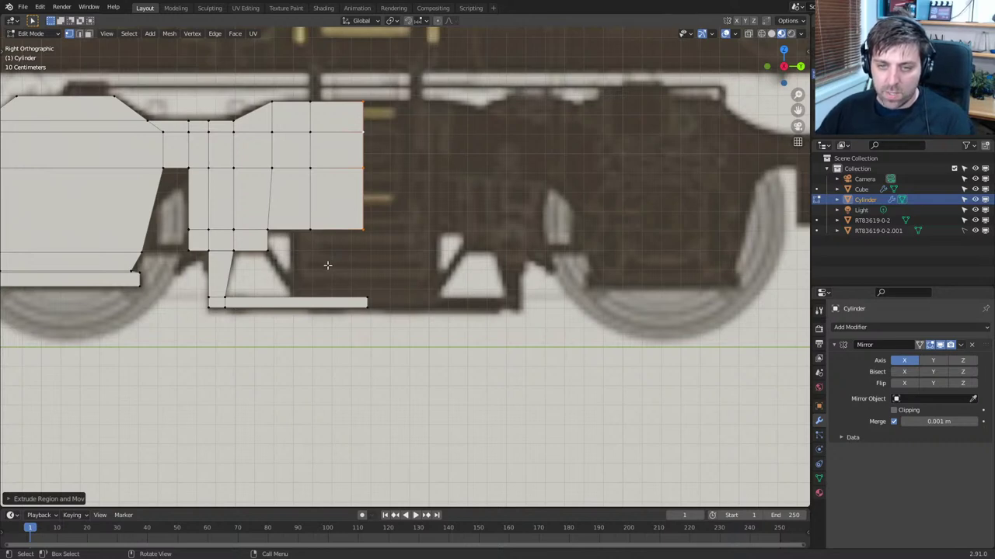
key(ctrl+r)
click(296, 231)
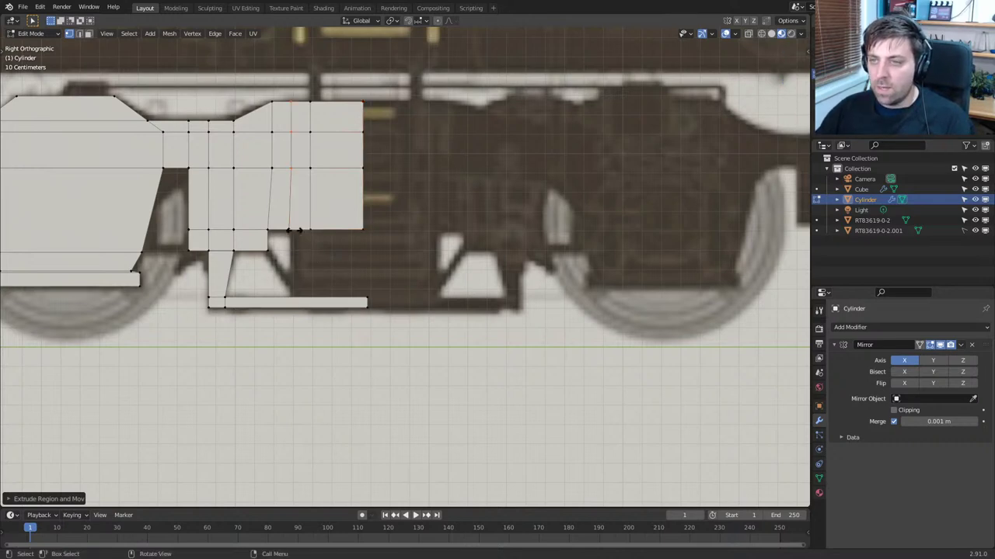
right_click(296, 230)
text(sy0)
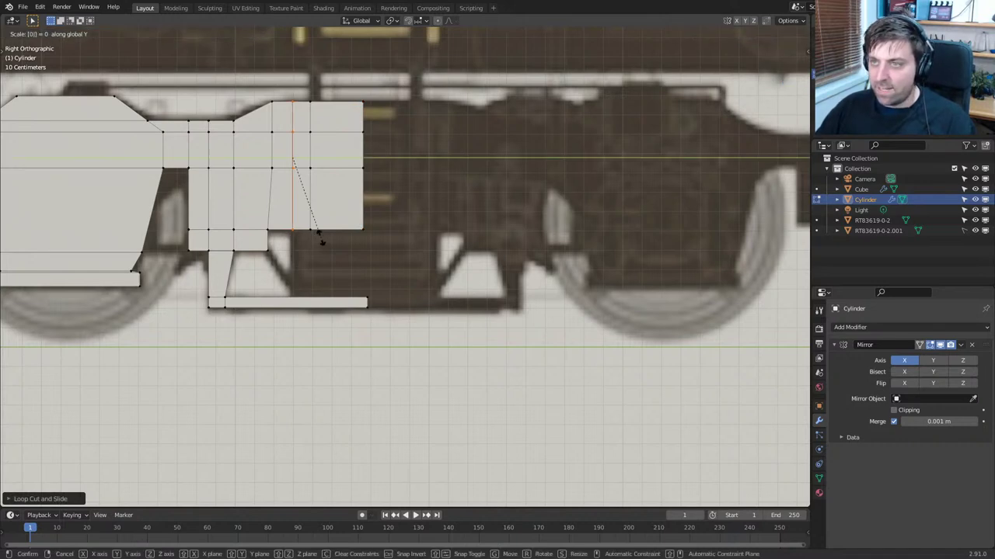
key(Return)
Add two vertical loop cuts to the bottom bar, aligned with the block's new cut and the next vertical edge inward
click(351, 232)
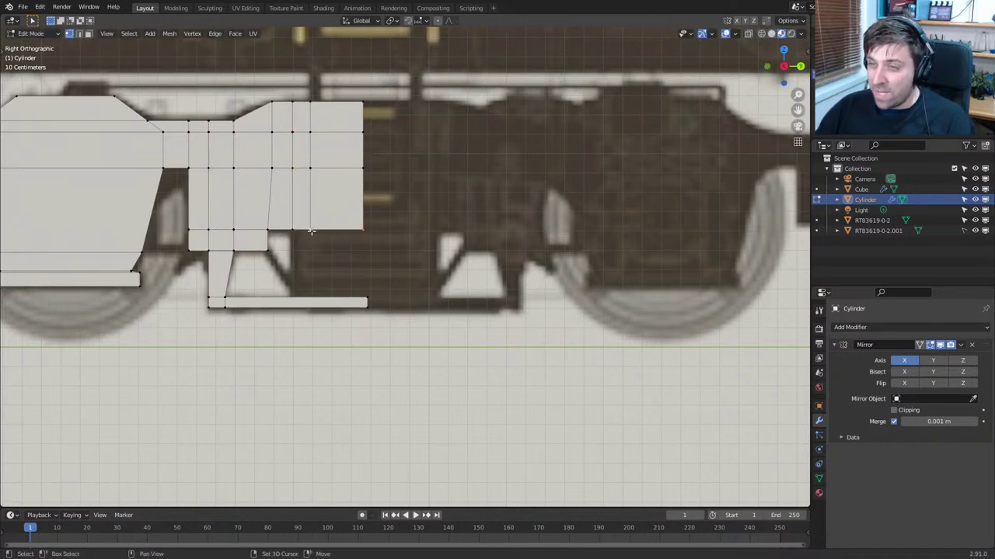
alt+click(293, 303)
key(g)
key(g)
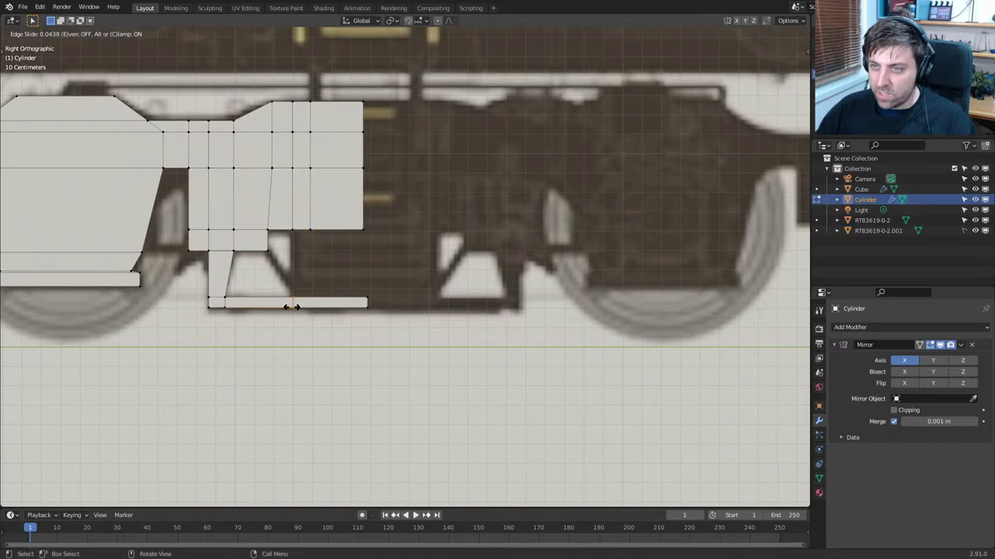
click(291, 307)
key(ctrl+r)
click(302, 302)
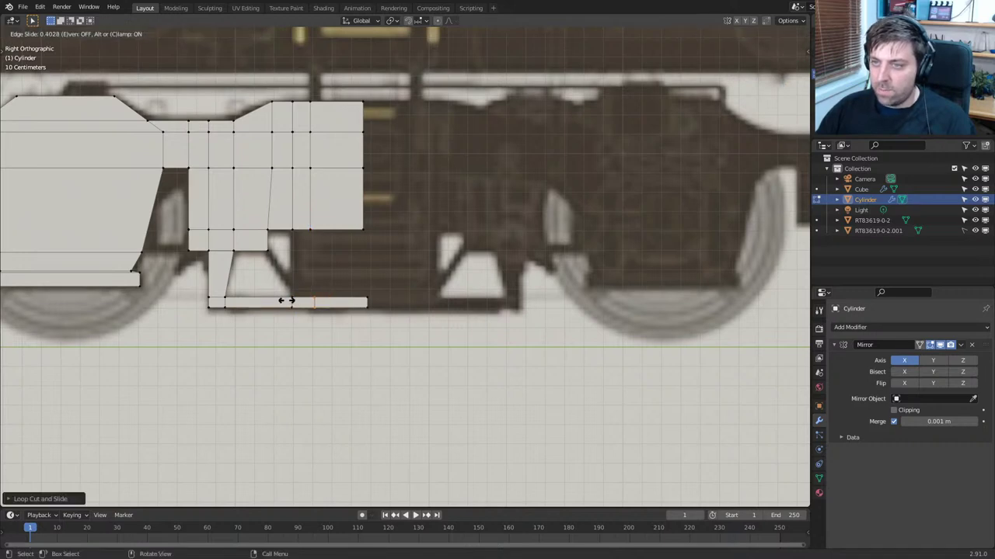
click(283, 298)
Fill the gap between the block's underside and the bottom bar with two faces inward of the trapezoidal opening
click(344, 233)
key(2)
click(342, 227)
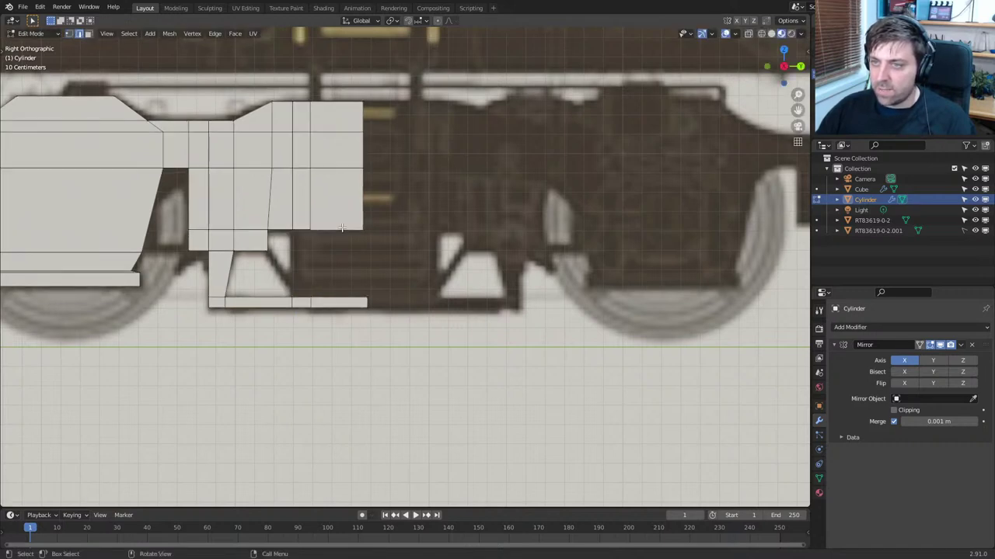
shift+click(343, 299)
key(f)
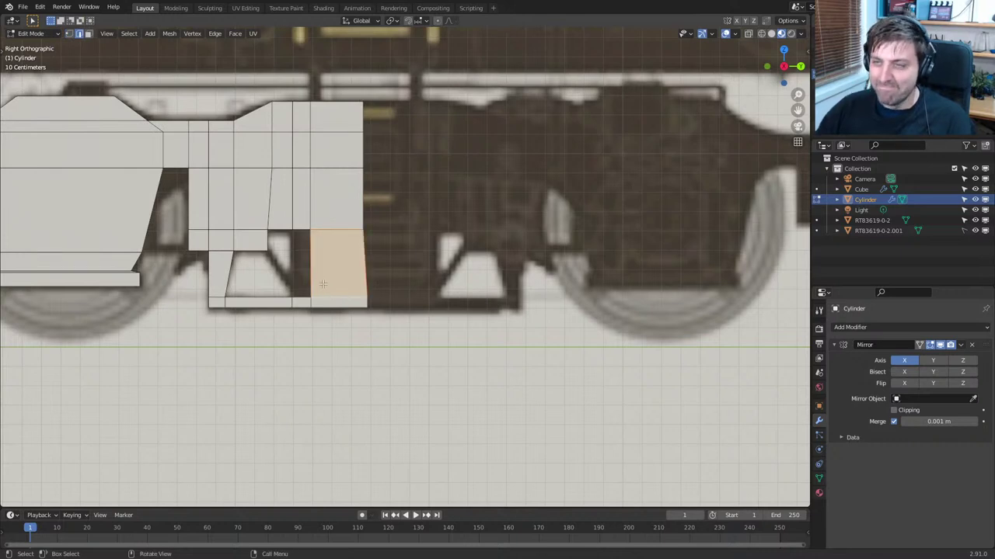
key(alt+a)
key(f)
Flatten the side frame's open centre edge loop along Y into one straight vertical line
click(369, 271)
alt+click(370, 259)
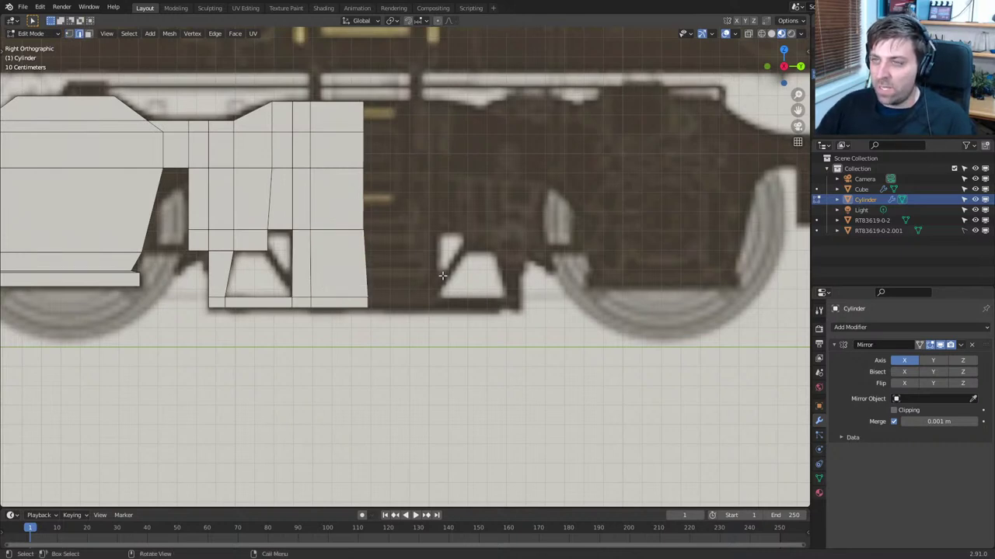
key(s)
key(x)
click(440, 276)
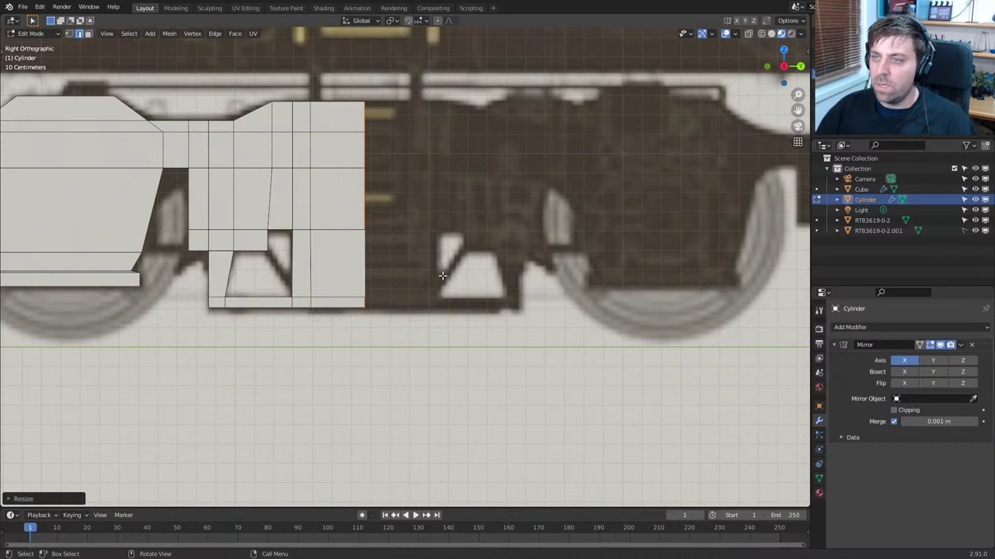
Snap the 3D cursor to the selected centre edge loop of the side frame
scroll(395, 276, down, 2)
key(Tab)
key(Tab)
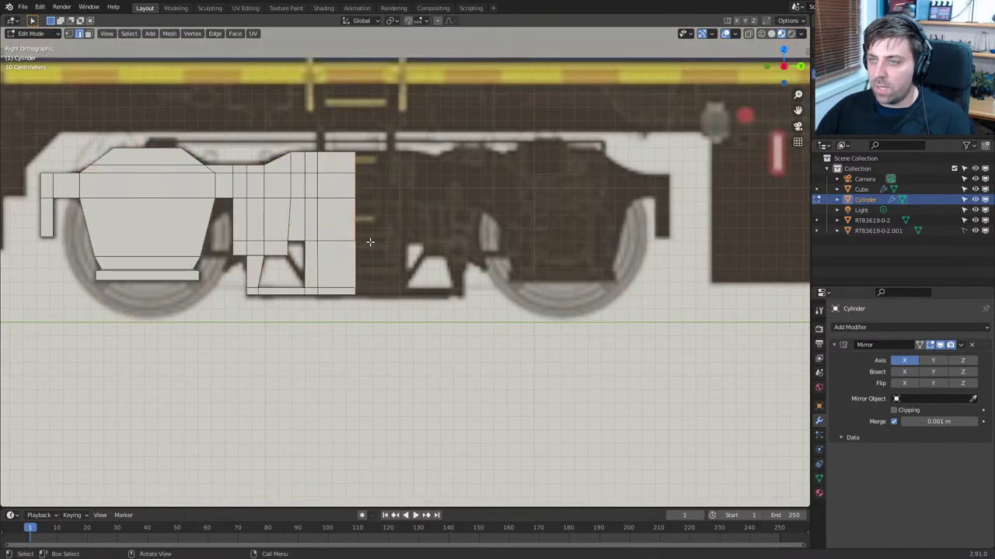
alt+click(365, 225)
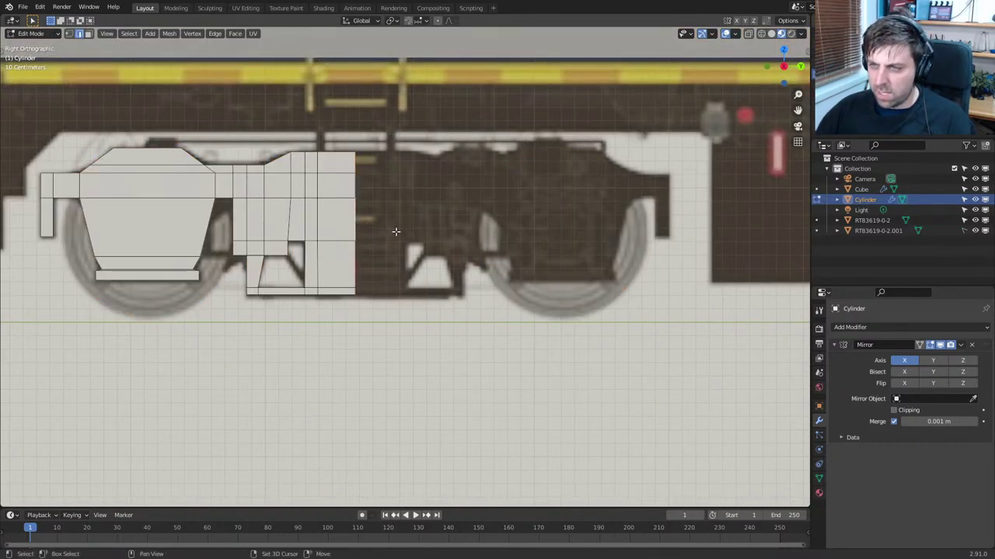
key(shift+s)
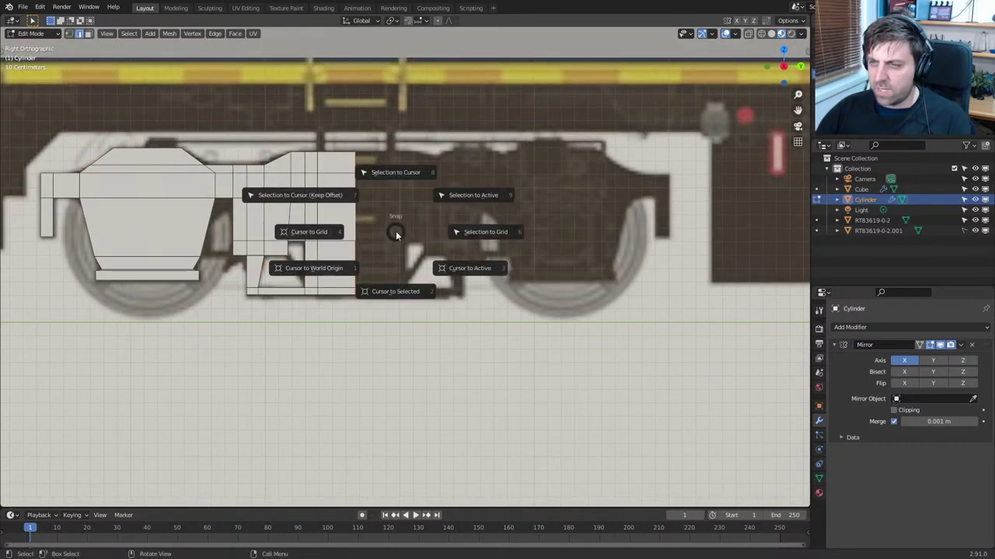
click(402, 294)
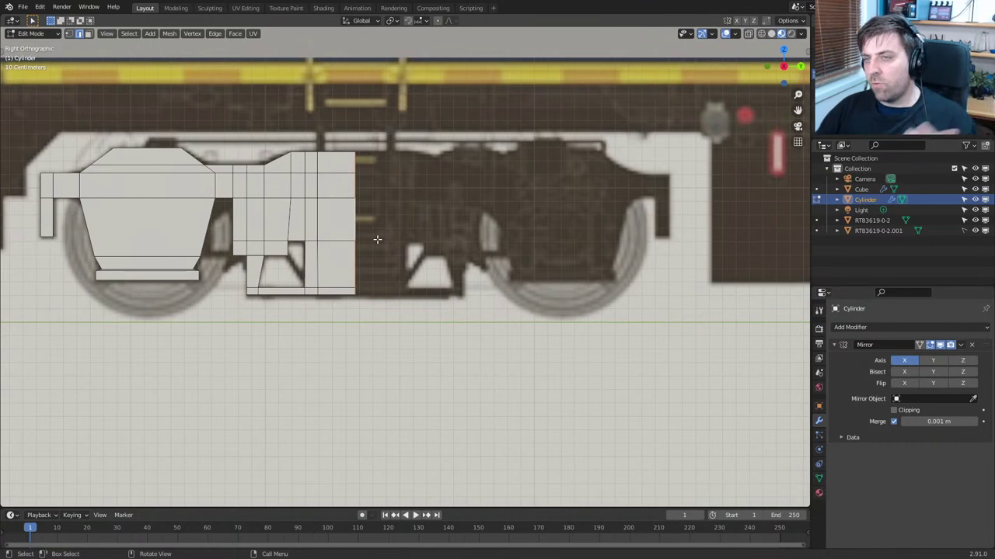
key(shift+s)
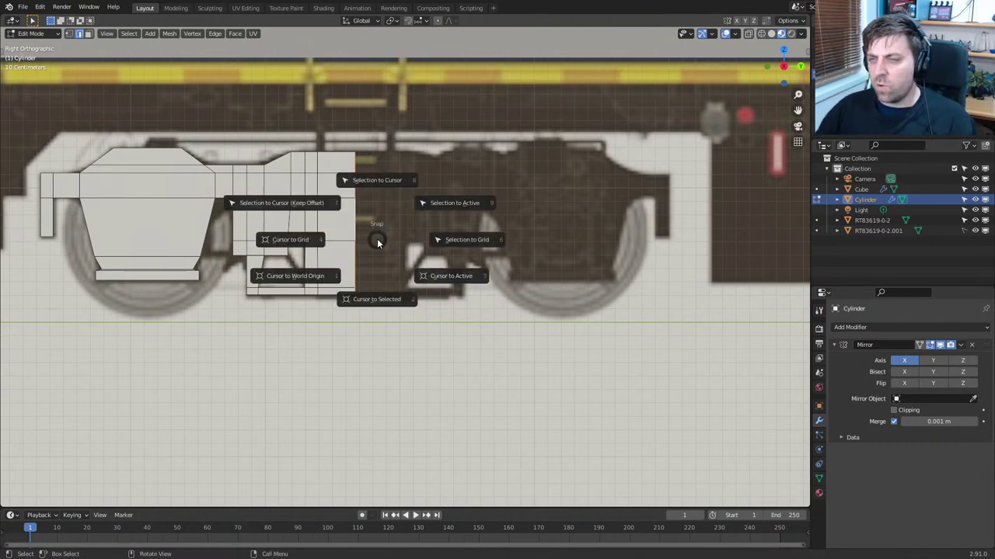
click(372, 307)
Select all geometry linked to the side frame and separate it from the wheels into its own object
key(Tab)
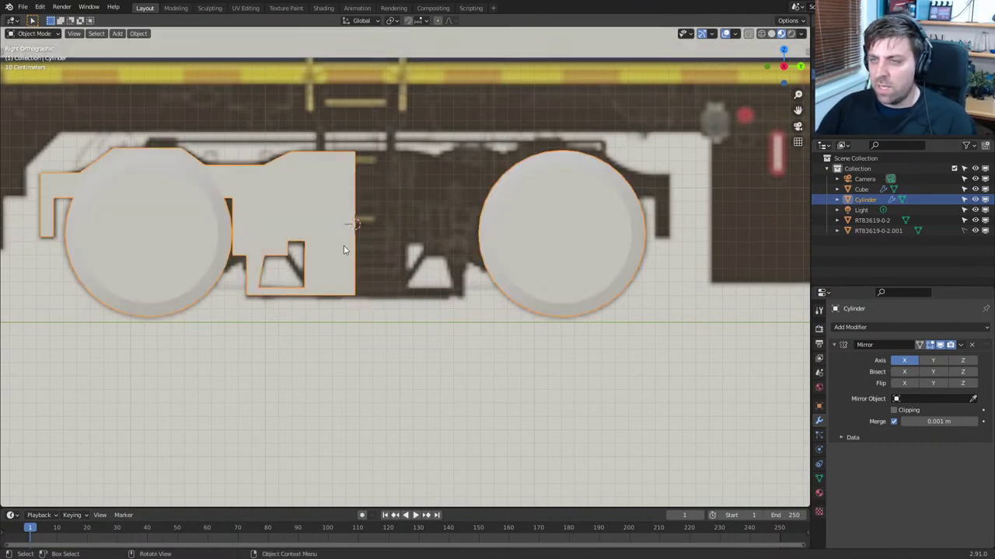
click(343, 246)
click(344, 244)
key(Tab)
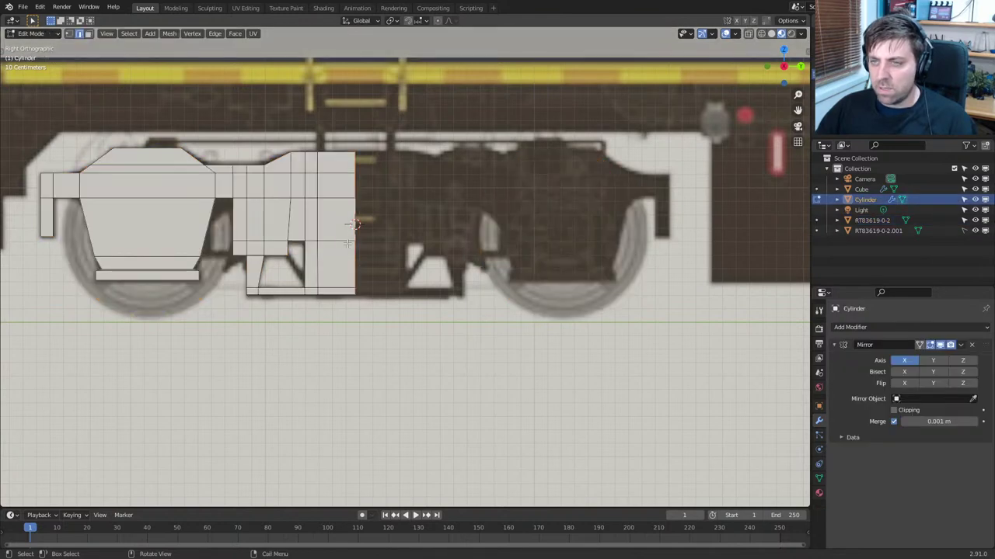
key(ctrl+l)
key(p)
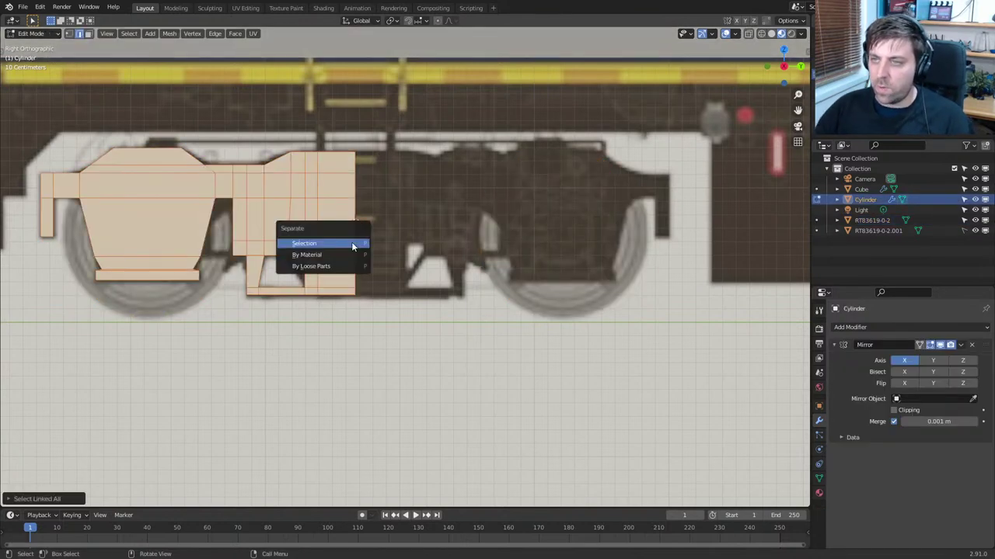
click(351, 243)
key(Tab)
click(355, 237)
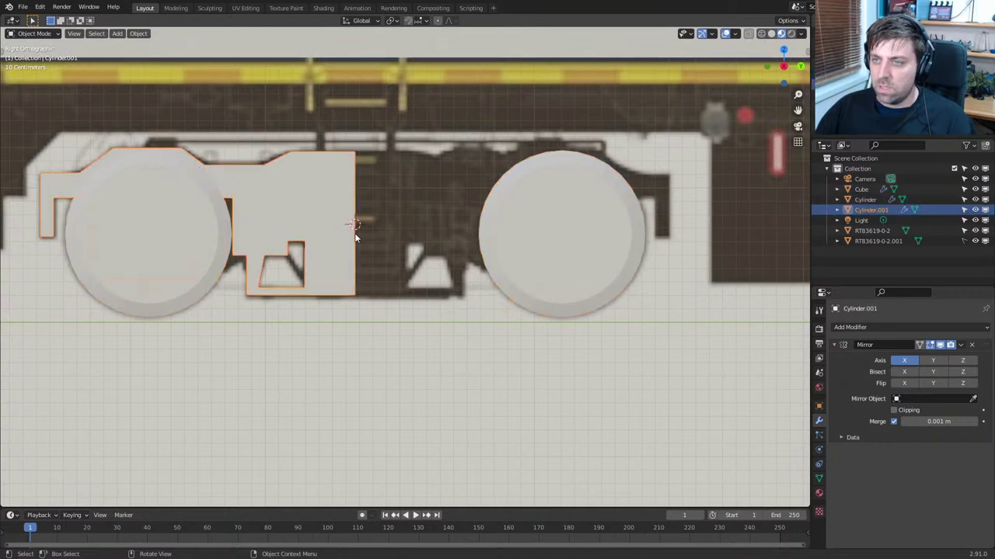
Set the separated side frame's origin to the 3D cursor, keeping the side frame as the selected object
click(138, 35)
mouse_move(165, 57)
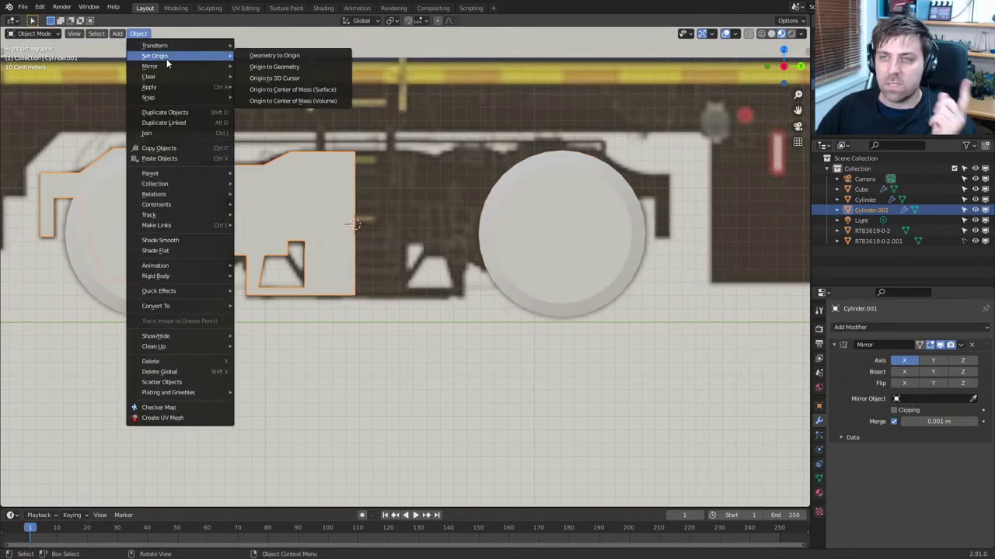
click(302, 78)
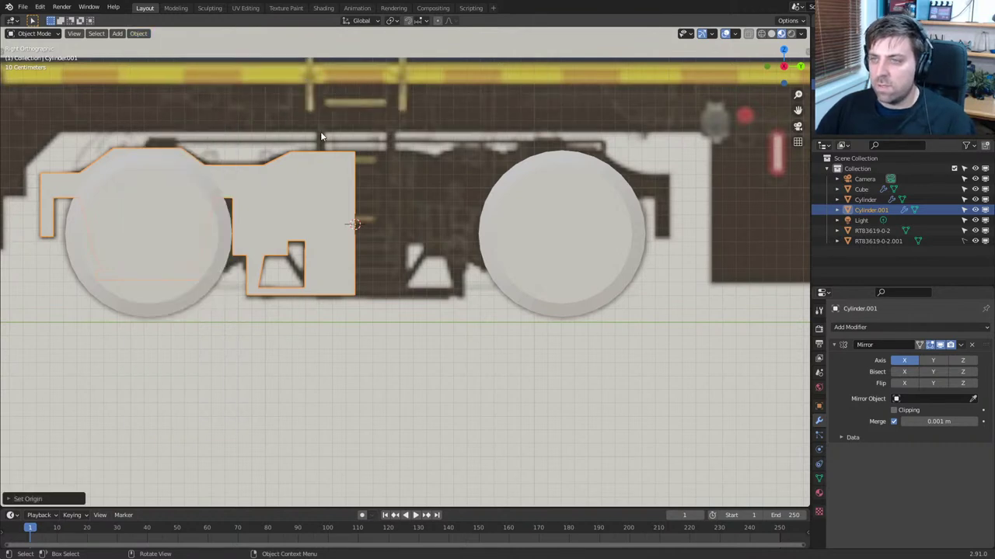
click(288, 222)
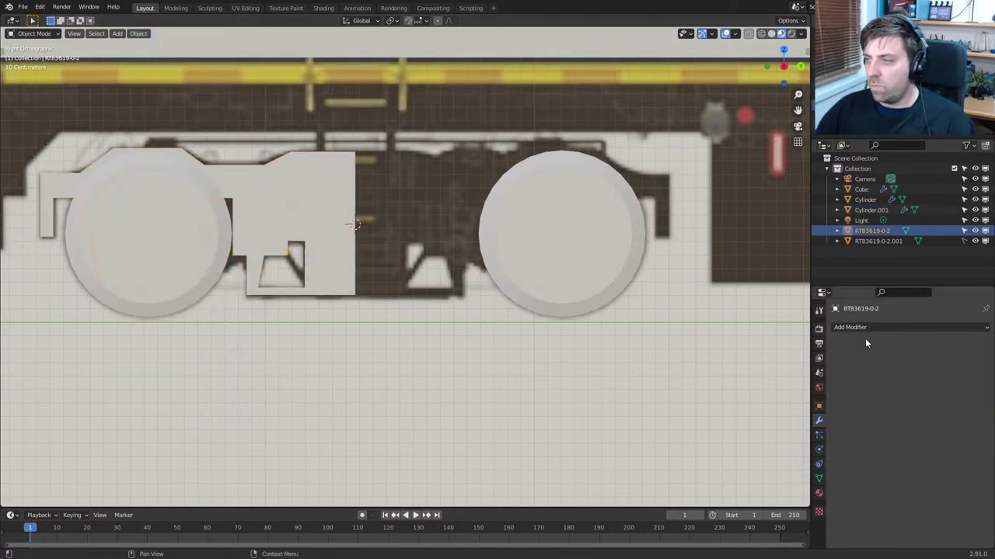
click(340, 213)
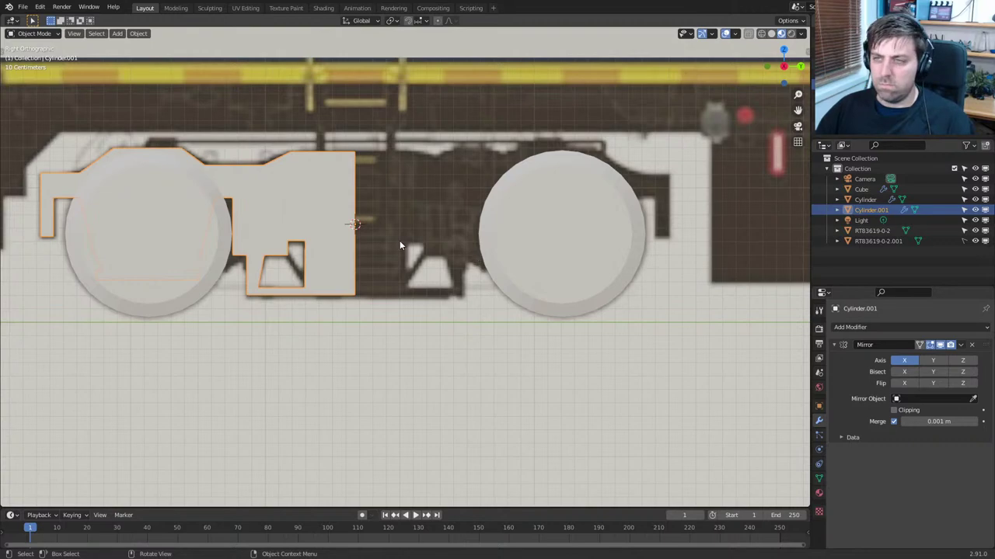
Apply the side frame object's scale and rotation
middle_drag(399, 246, 395, 275)
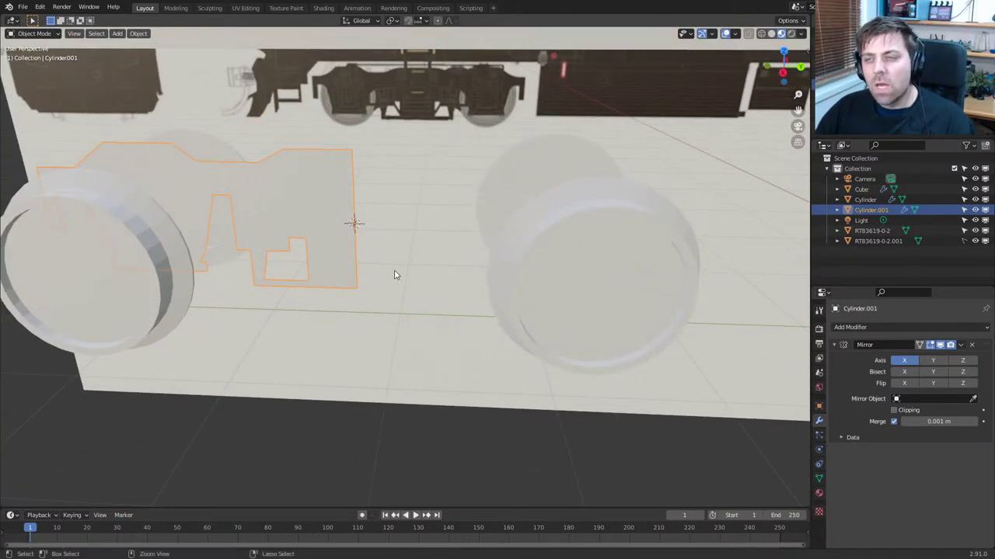
key(ctrl+a)
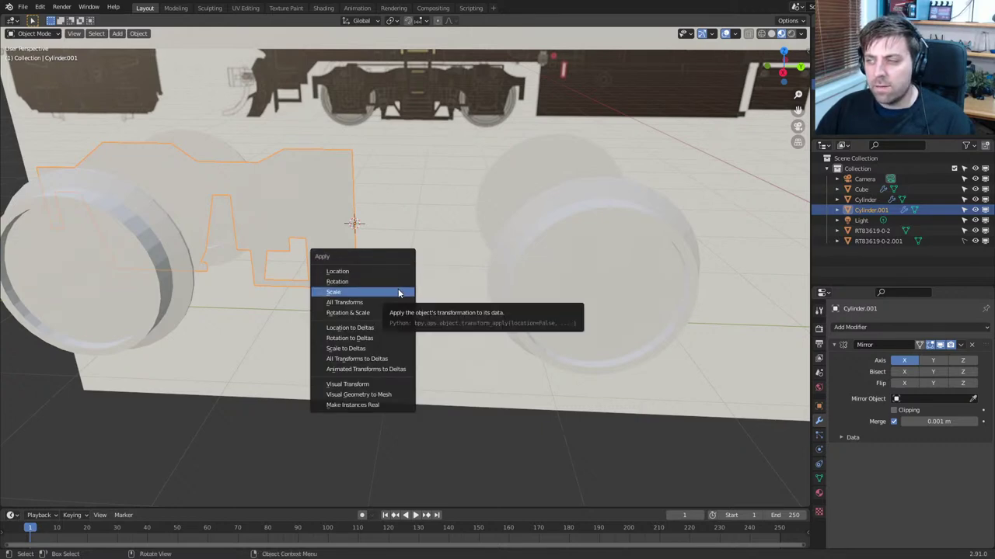
click(398, 292)
key(ctrl+a)
click(396, 282)
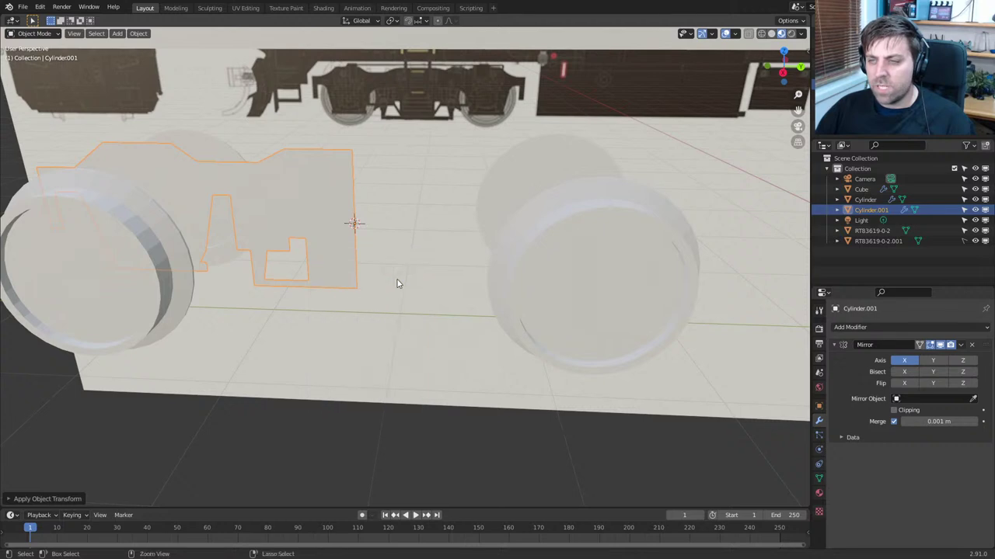
key(KP_3)
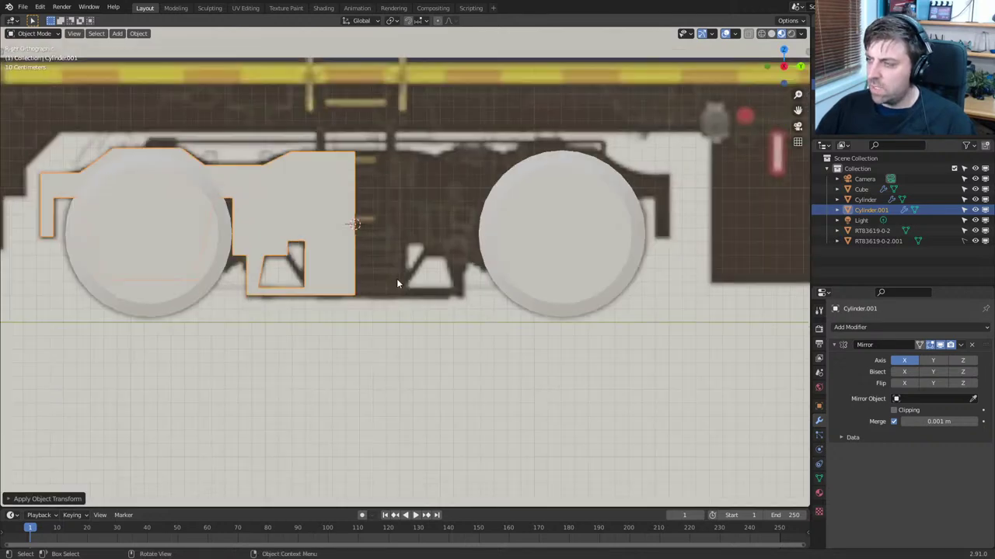
Change the side frame's Mirror modifier to mirror across the Y axis only, with X turned off
key(Tab)
key(a)
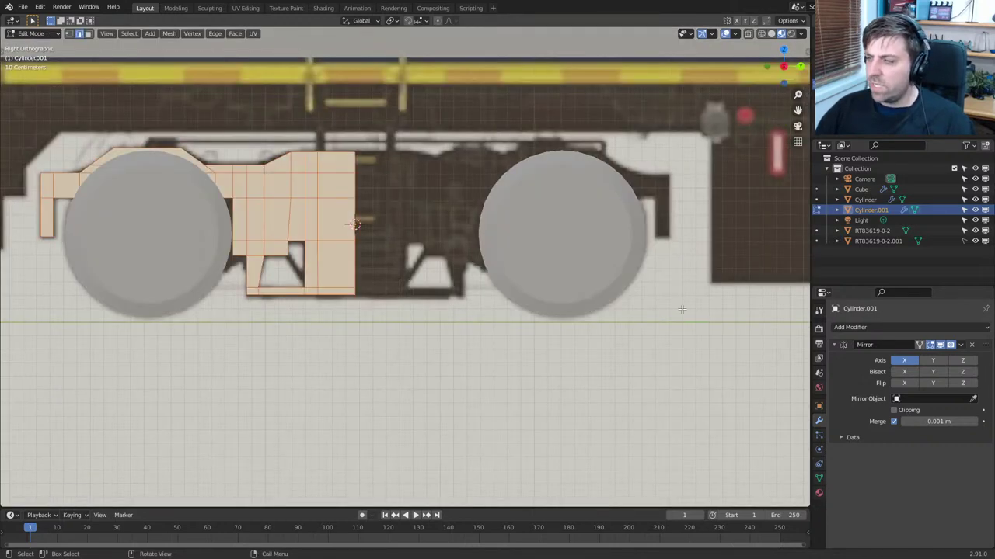
click(906, 371)
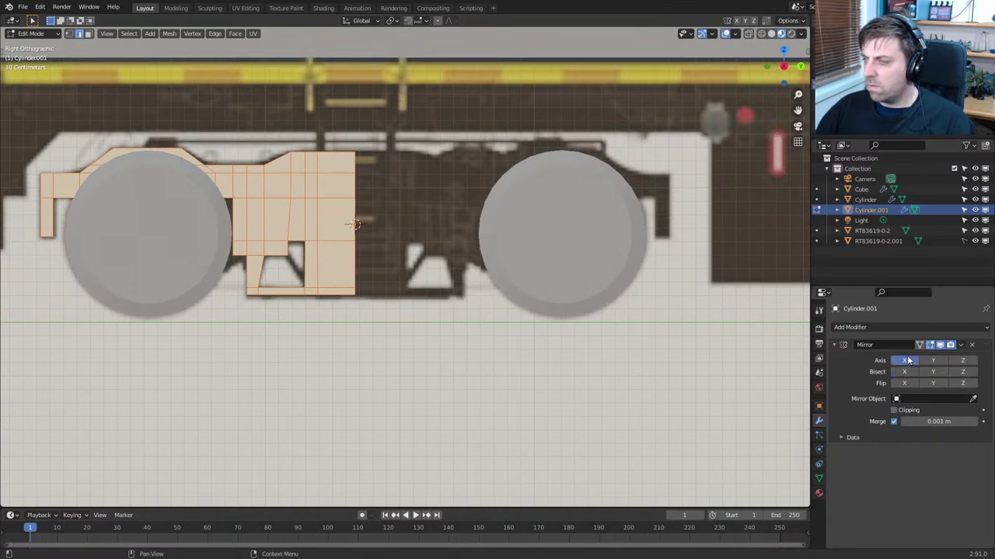
click(928, 360)
click(903, 362)
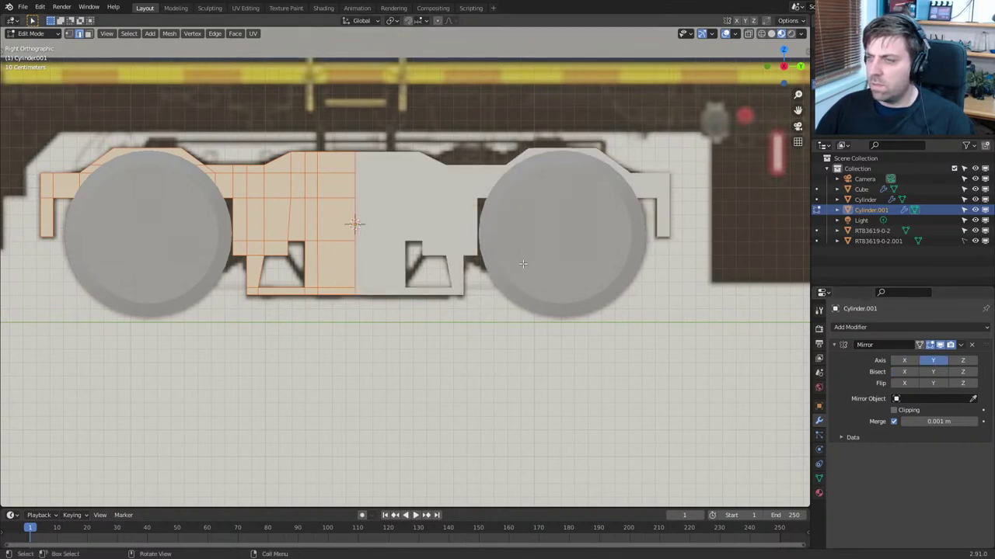
Move the side frame geometry outward along the X axis to sit just outside the wheels
scroll(450, 266, up, 1)
key(Tab)
key(Tab)
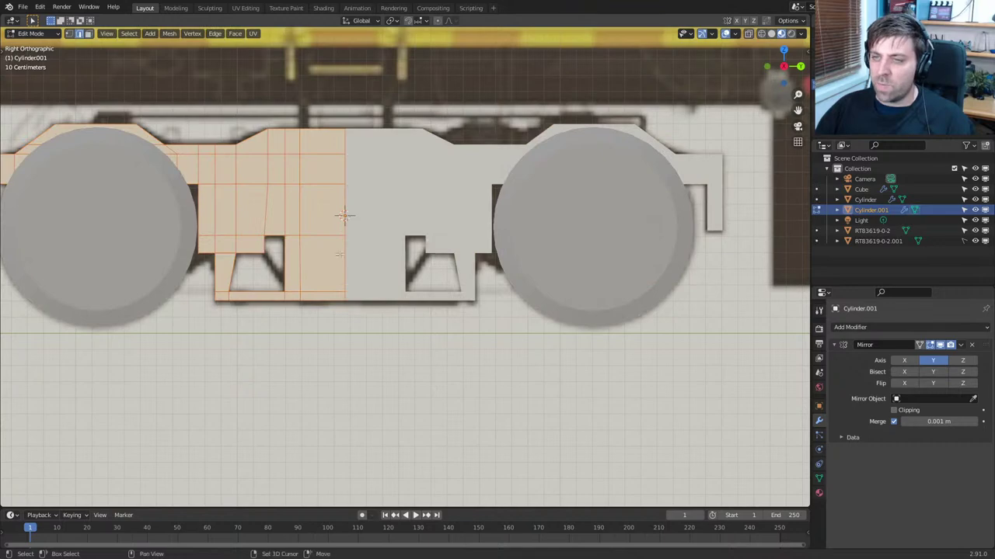
shift+middle_drag(311, 255, 466, 255)
scroll(333, 224, down, 2)
scroll(380, 213, up, 3)
scroll(381, 211, down, 4)
key(g)
key(x)
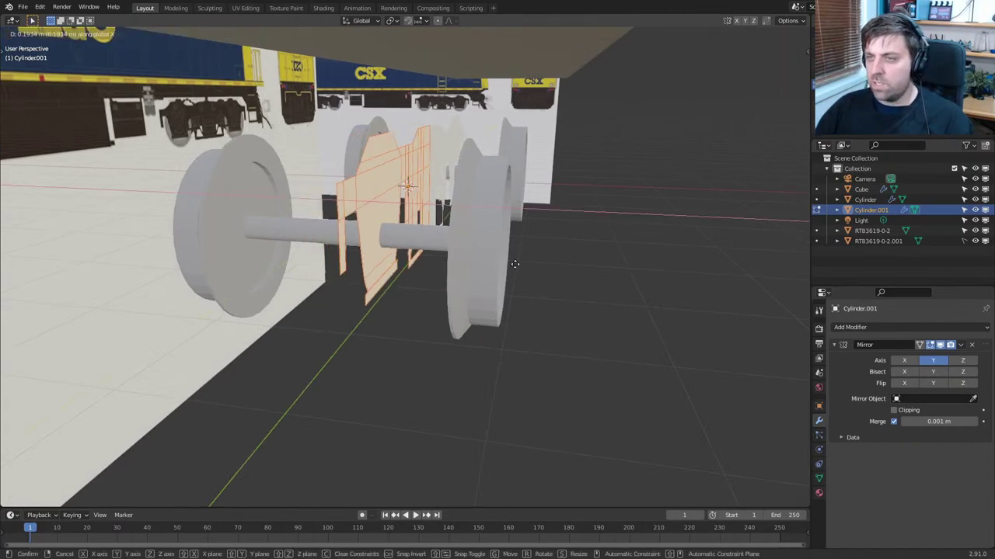
click(557, 272)
Turn on the X axis in the side frame's Mirror modifier, alongside Y, to put a frame on both sides of the truck
click(904, 360)
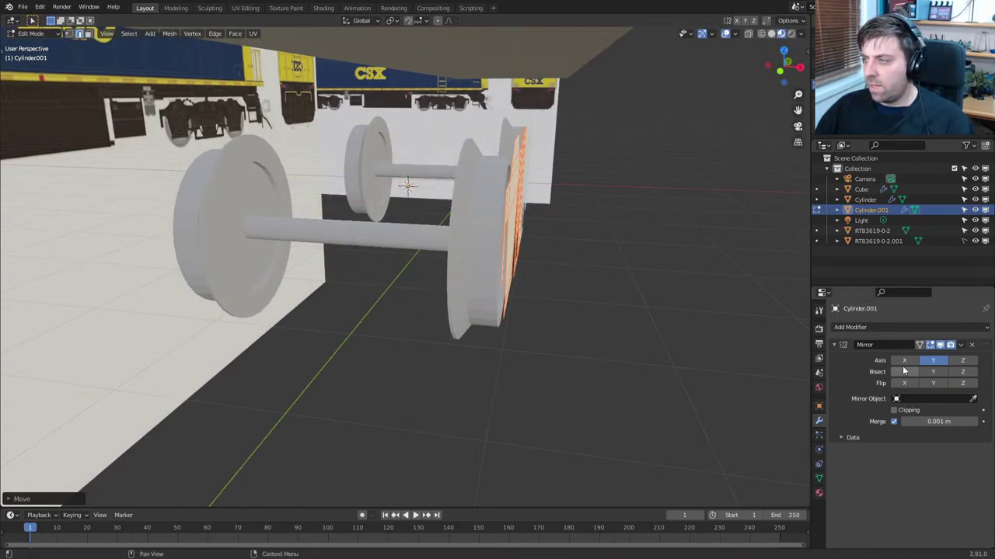
middle_drag(550, 272, 497, 280)
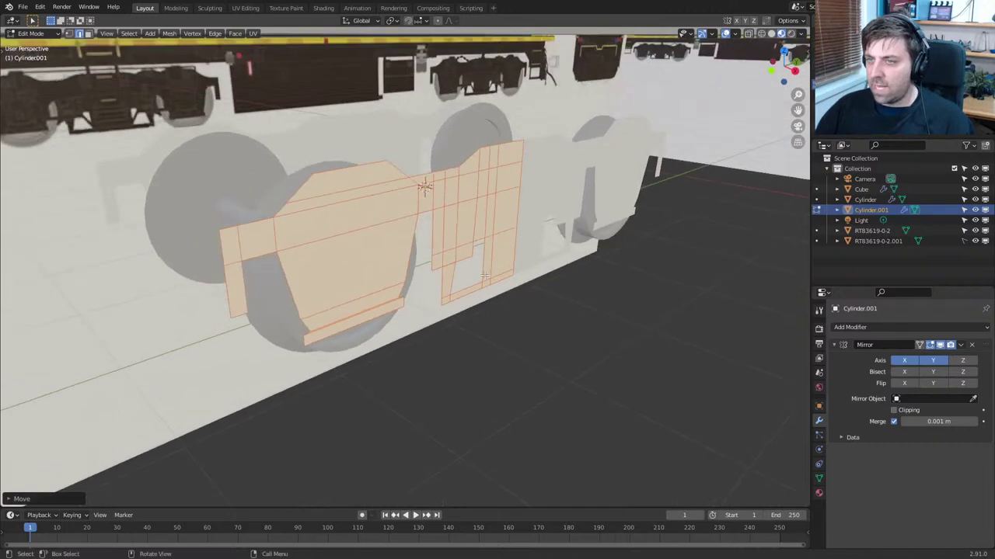
scroll(404, 272, up, 3)
middle_drag(405, 273, 427, 262)
scroll(426, 261, down, 3)
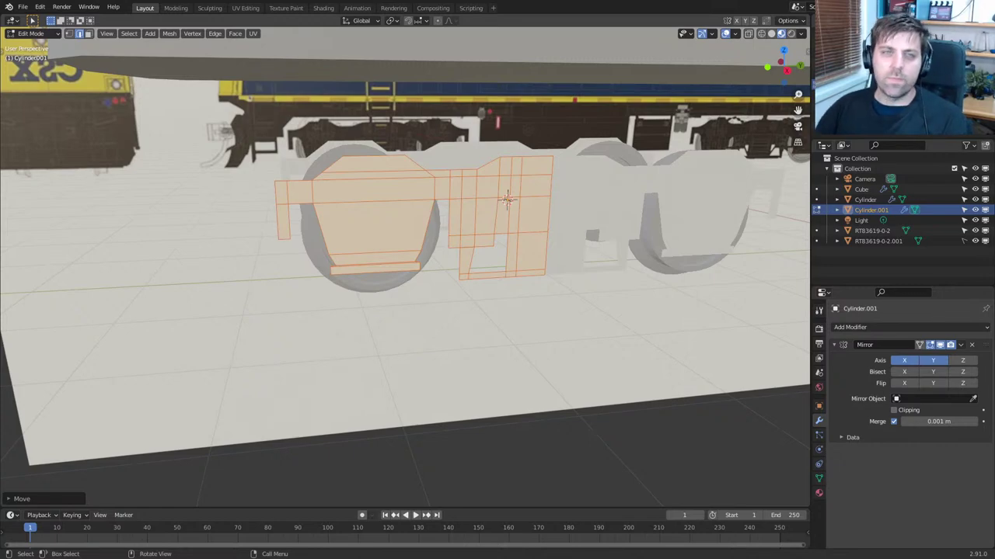
Switch to the browser and examine the image results for "freight trains wheels" as reference
drag(994, 8, 482, 1)
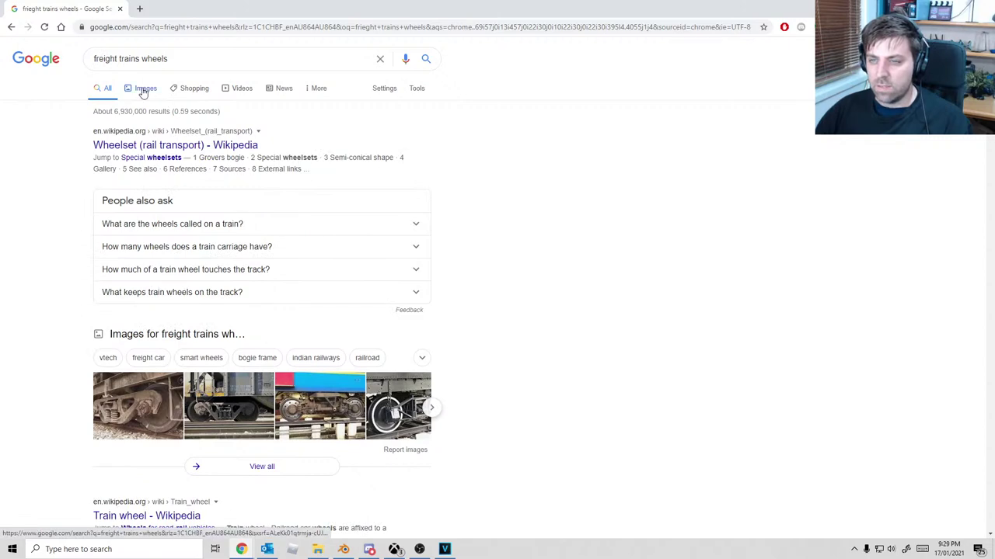
click(144, 90)
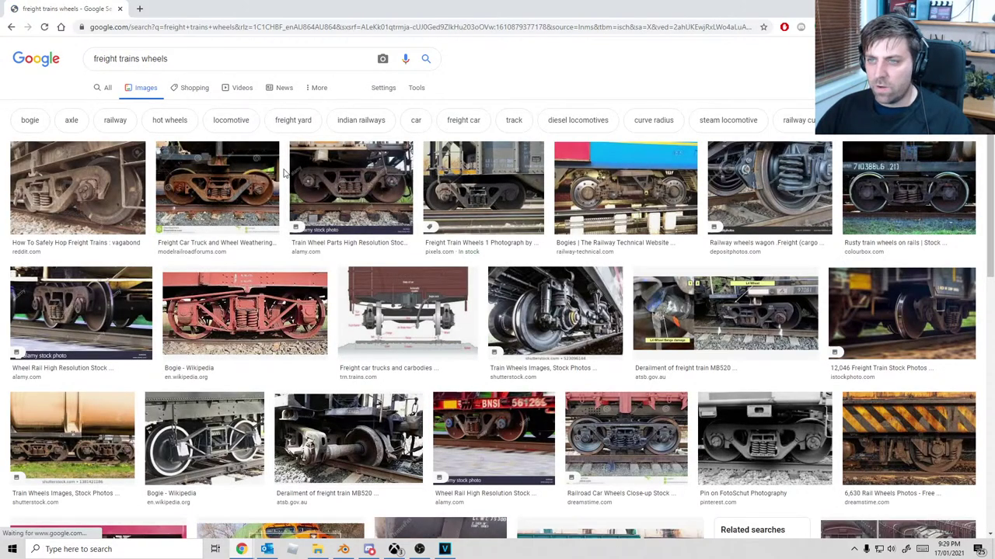
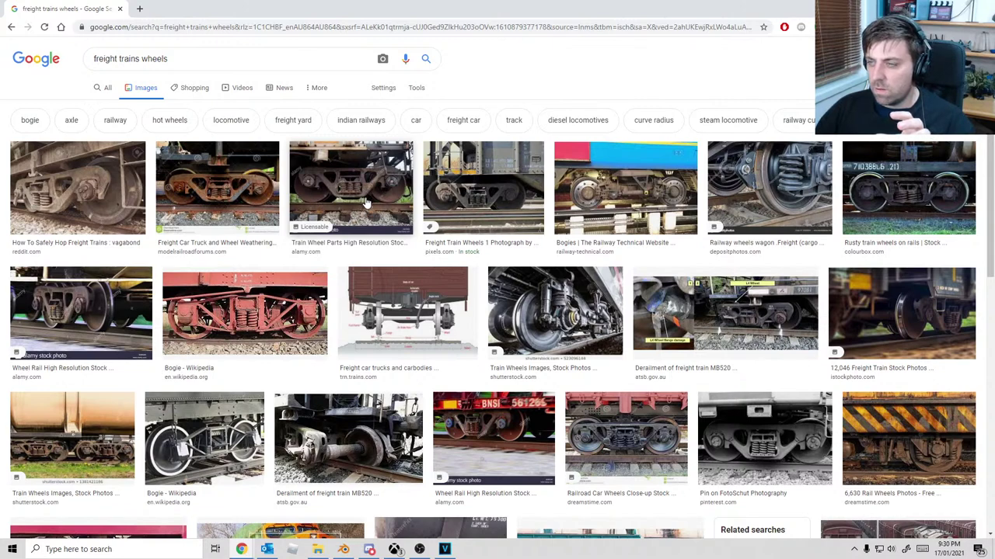
scroll(365, 203, down, 3)
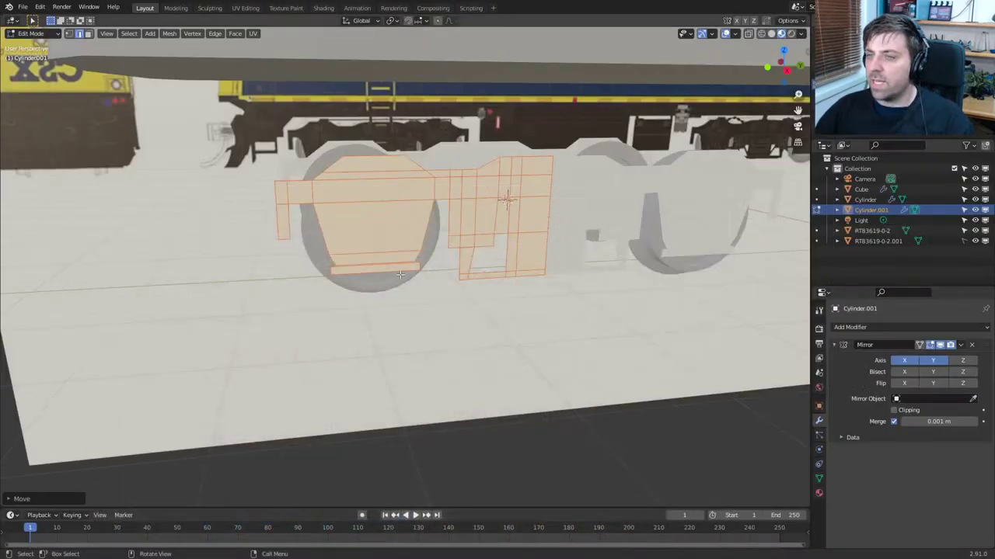
Switch back to Blender, add a cylinder to the side frame mesh, and rotate it 90 degrees so its axis runs along X
scroll(400, 274, up, 2)
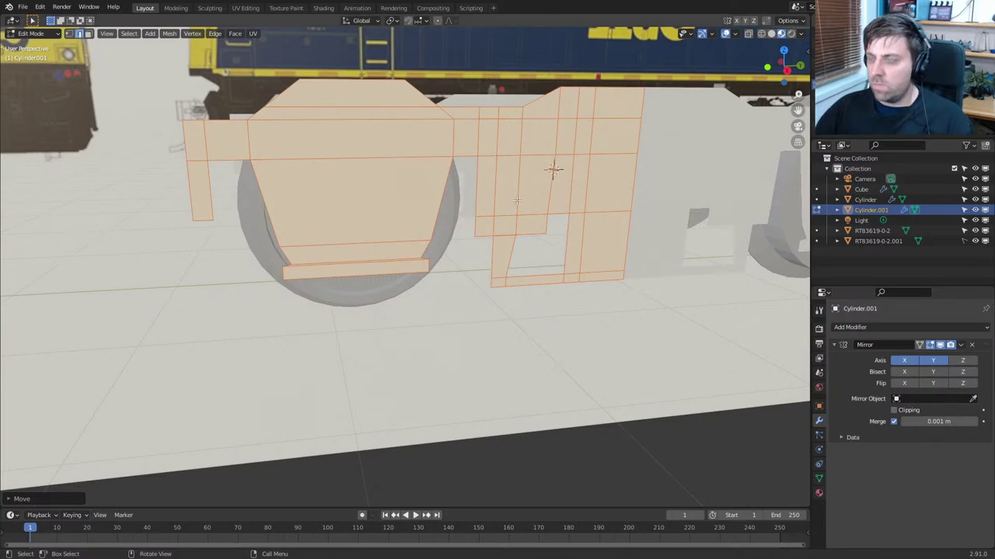
key(KP_1)
key(KP_3)
key(shift+a)
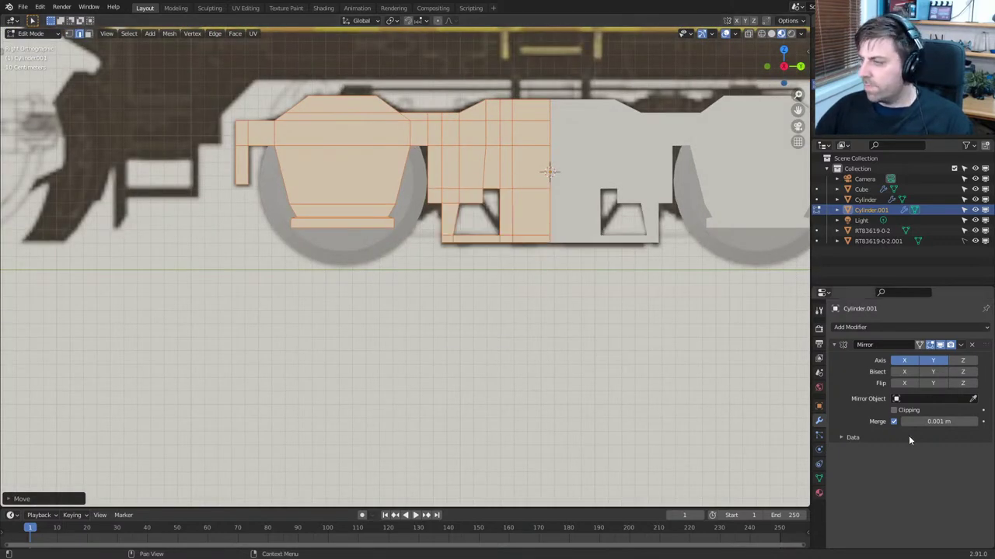
key(shift+a)
click(441, 265)
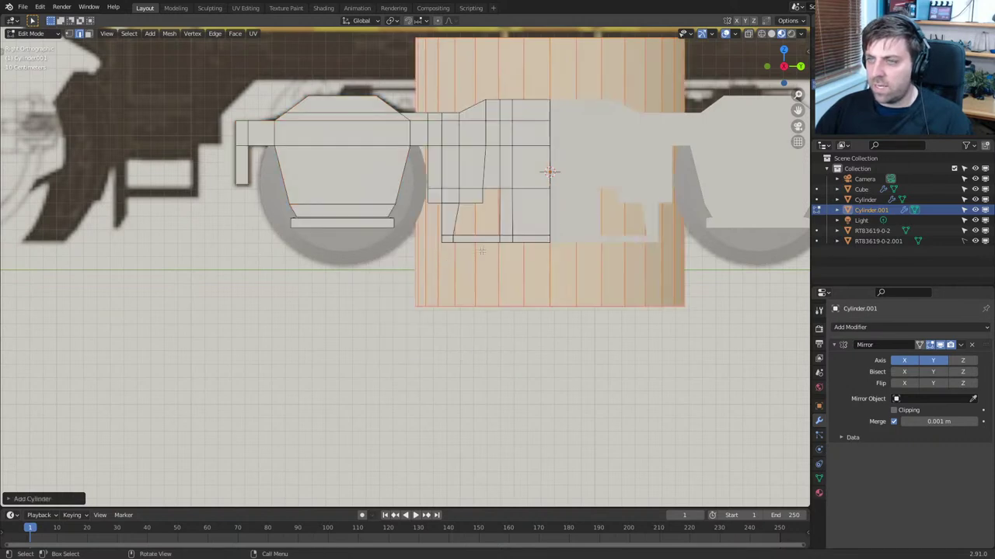
key(r)
key(x)
key(9)
key(0)
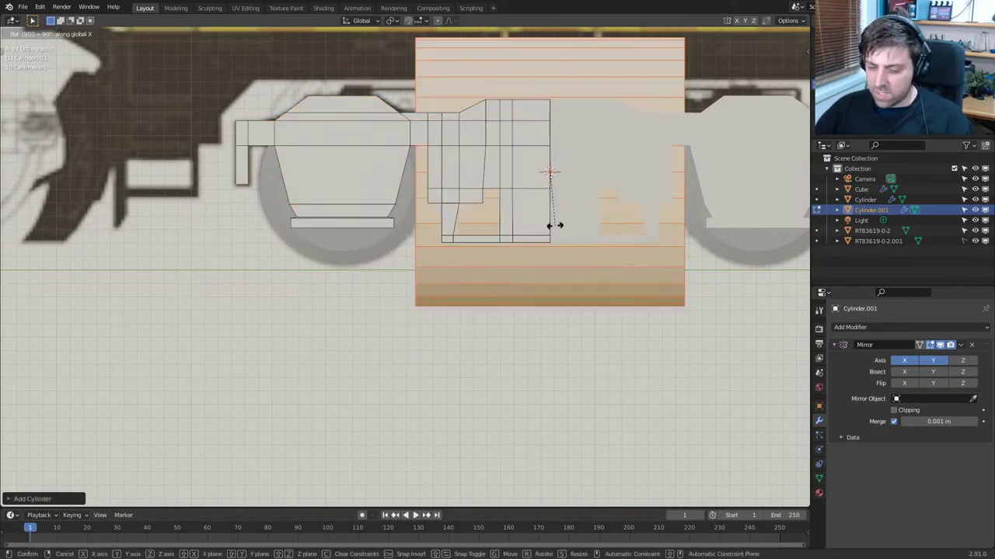
key(Return)
Move the new cylinder to the centre of the truck's end wheel and scale it down to the size of an axle cap
scroll(591, 227, up, 2)
scroll(610, 228, down, 1)
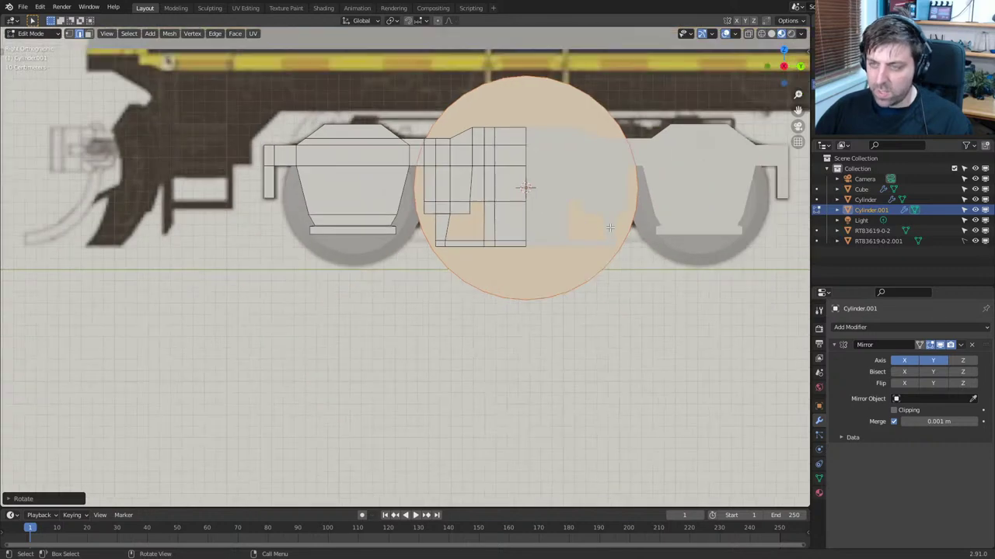
key(g)
click(419, 230)
key(s)
click(429, 219)
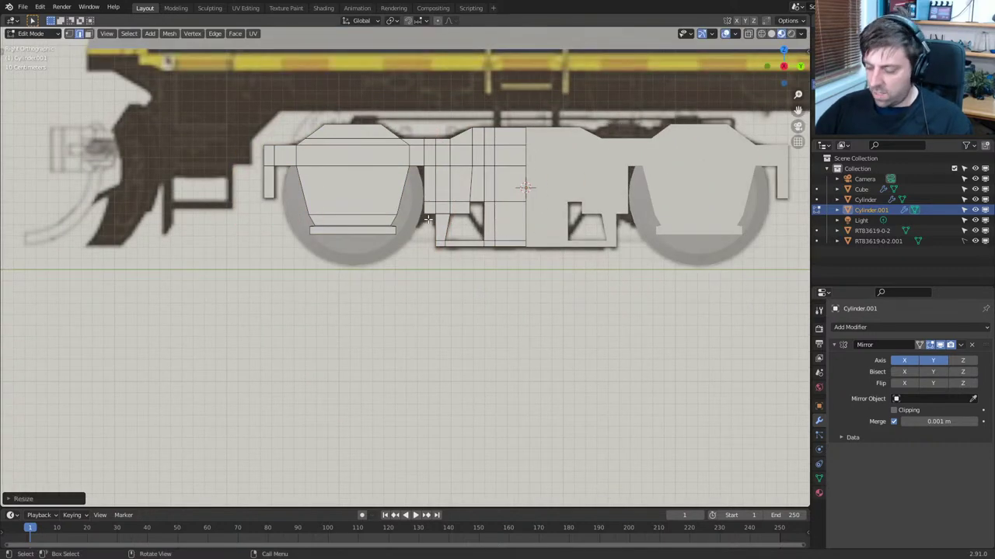
key(KP_1)
key(s)
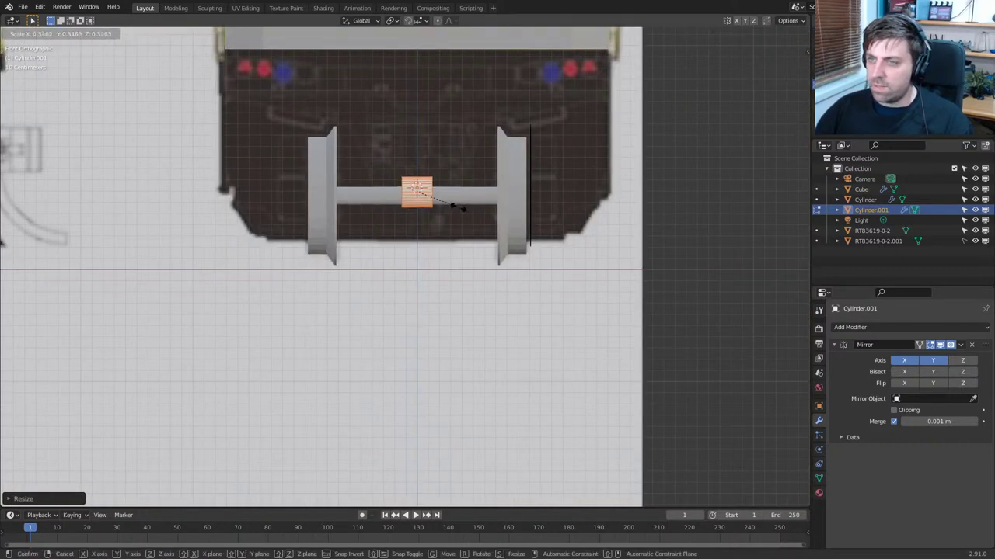
click(482, 207)
Move the cylinder out along X past the wheel, flatten it along X, and set it against the side frame plate
key(g)
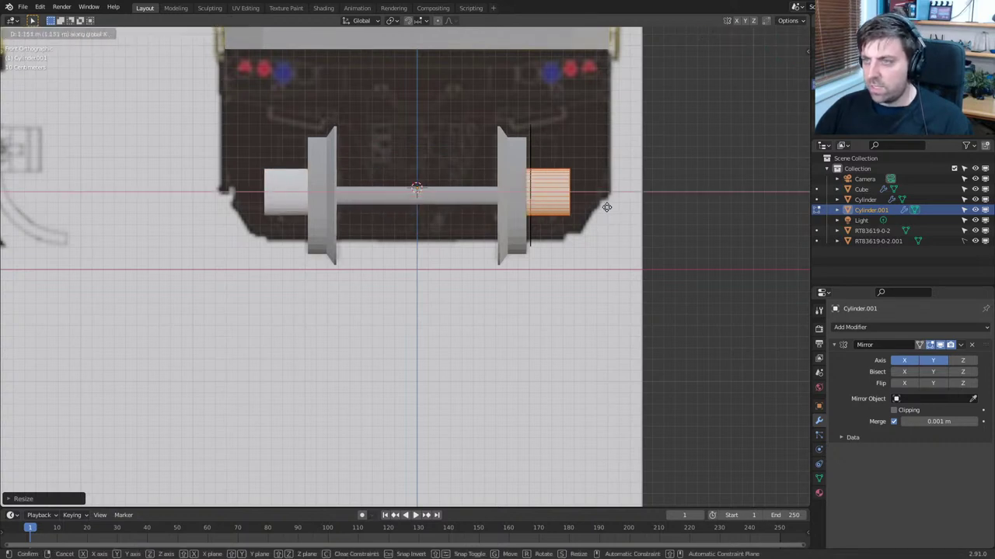
click(604, 200)
key(s)
key(x)
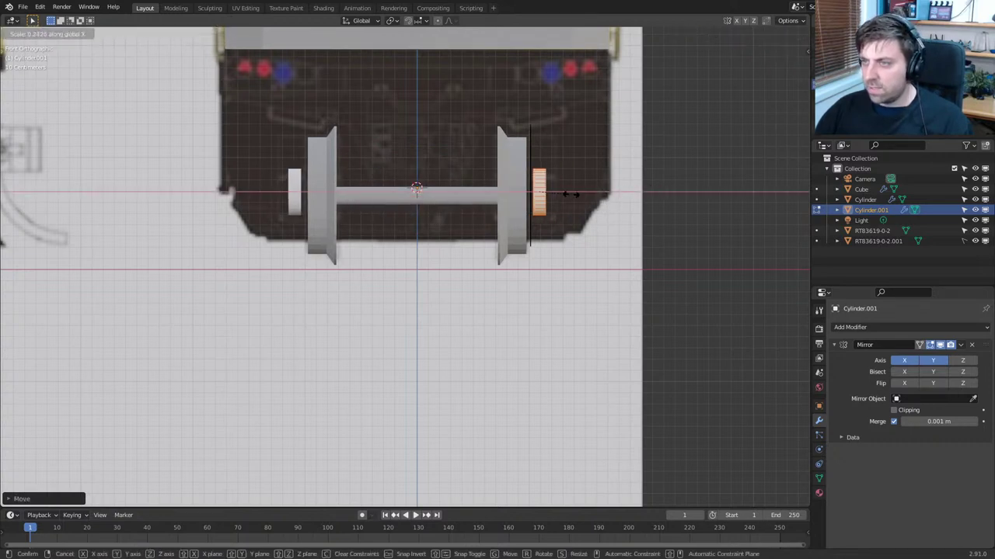
click(592, 193)
key(g)
key(x)
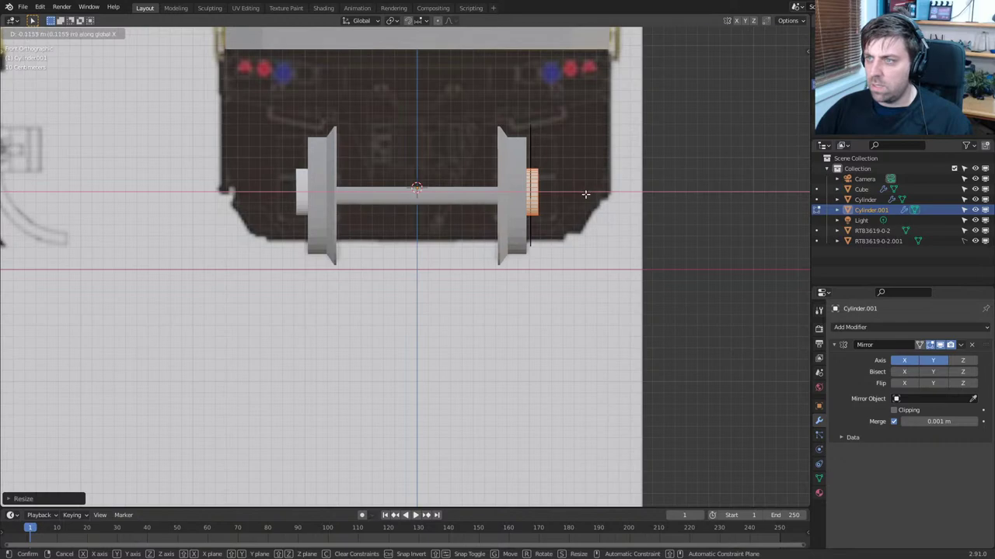
click(589, 193)
Select the whole narrow strip beneath the axle cap and move it slightly outward from the side frame plate
middle_drag(589, 192, 420, 194)
scroll(420, 195, up, 3)
shift+middle_drag(292, 120, 434, 185)
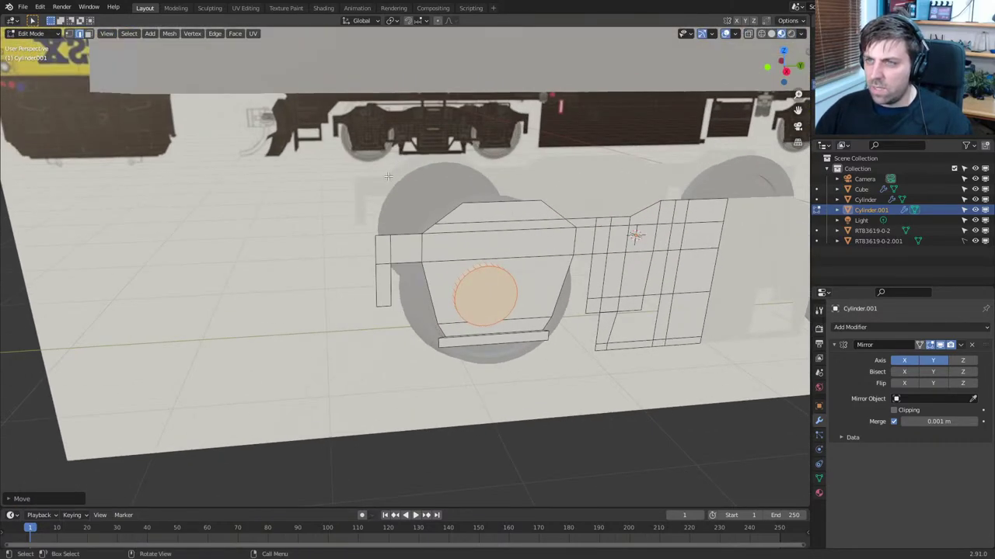
scroll(388, 176, up, 4)
shift+middle_drag(233, 87, 433, 132)
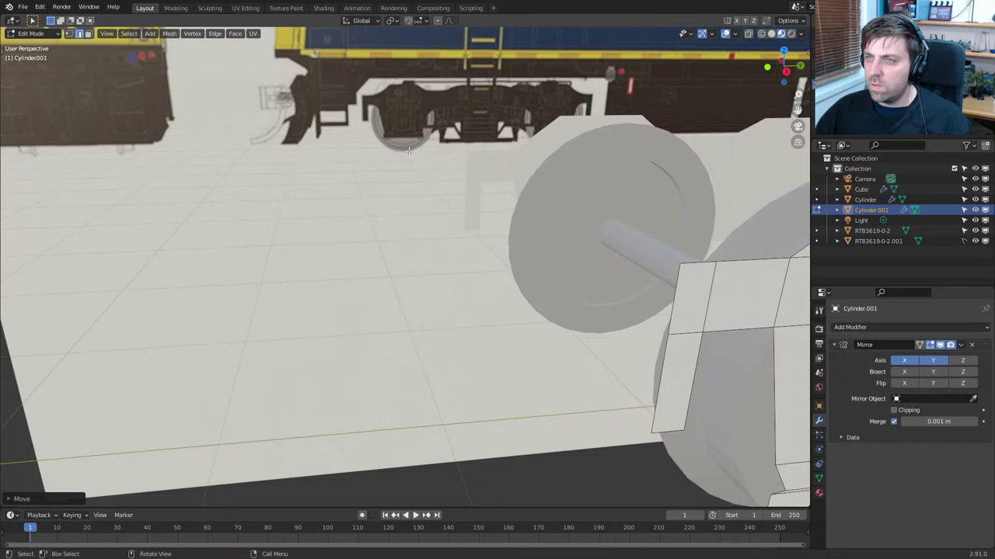
shift+middle_drag(791, 390, 705, 360)
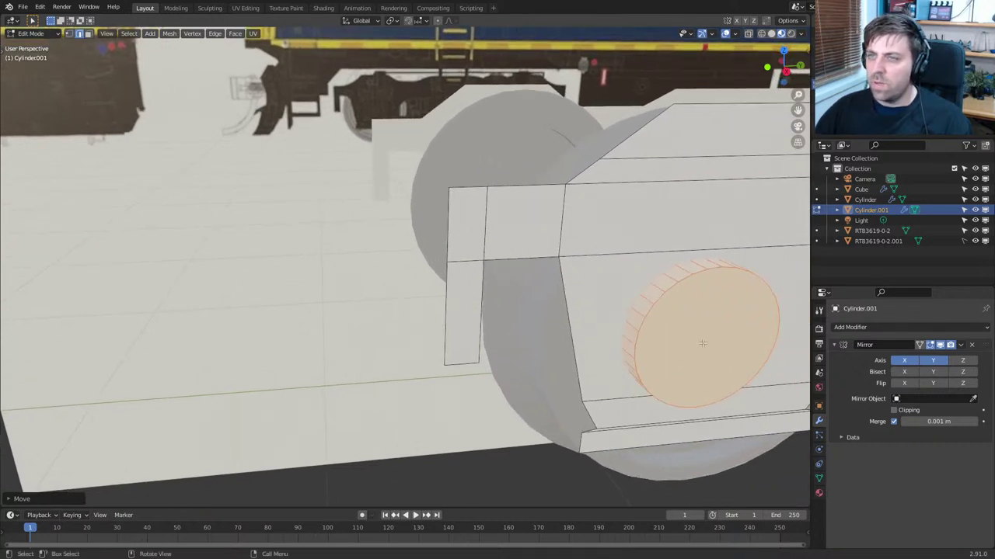
middle_drag(422, 253, 325, 160)
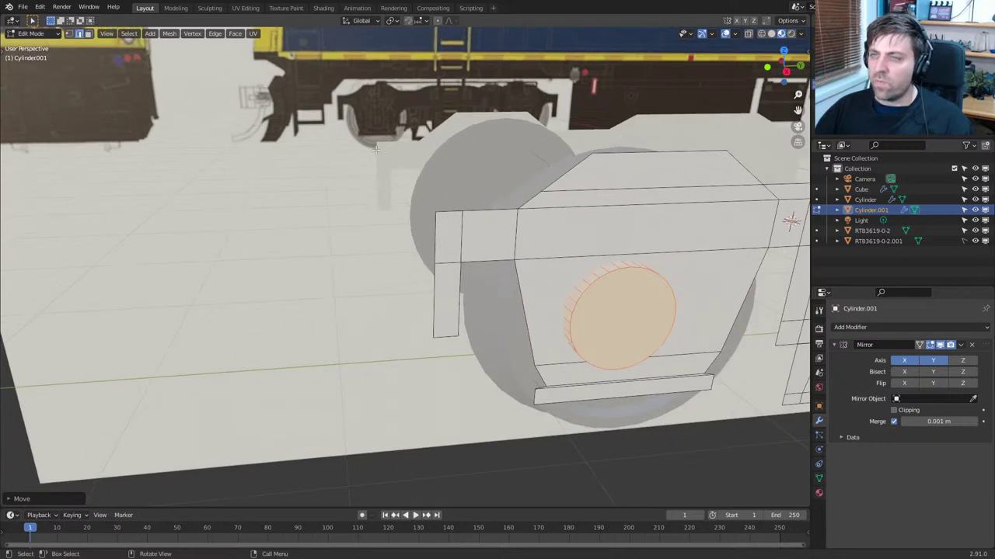
click(604, 398)
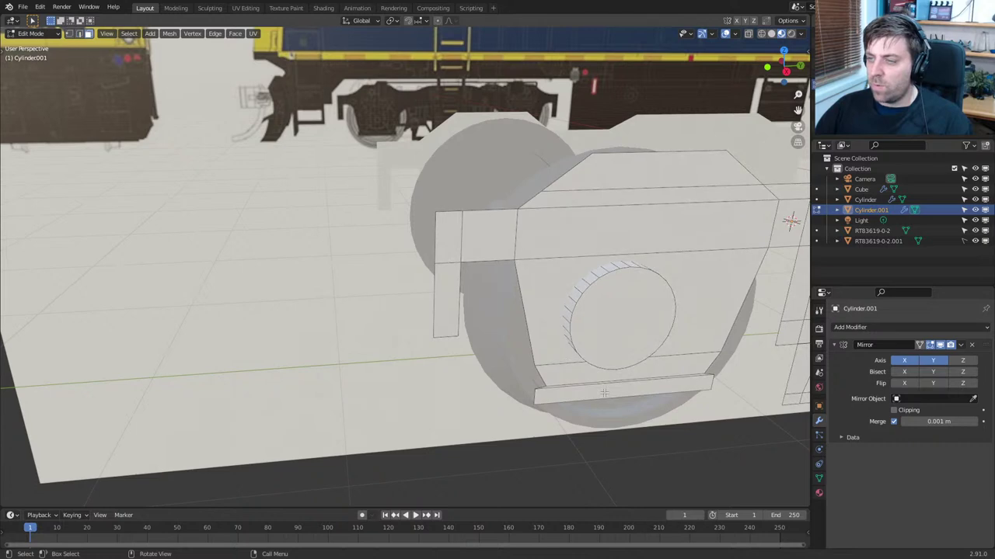
click(604, 397)
middle_drag(603, 393, 567, 389)
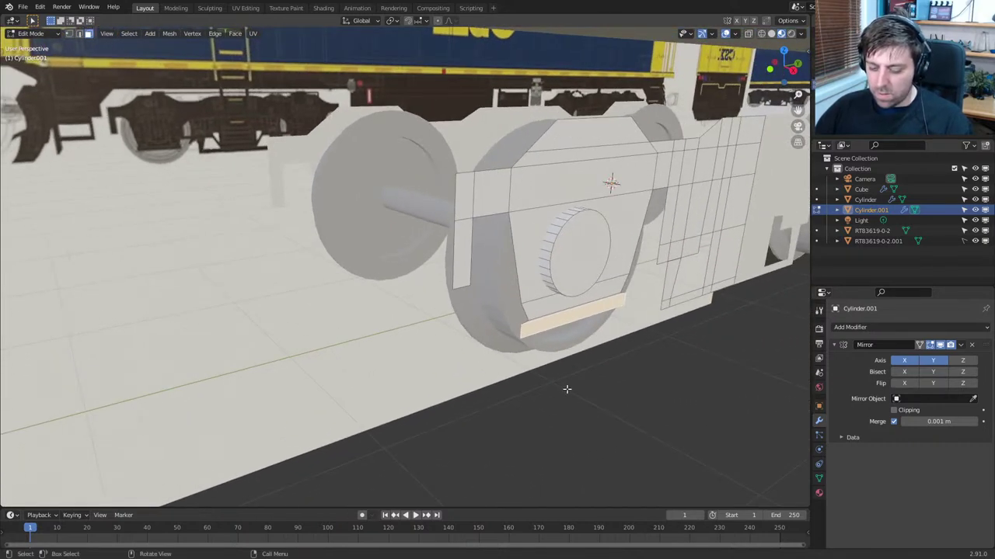
key(2)
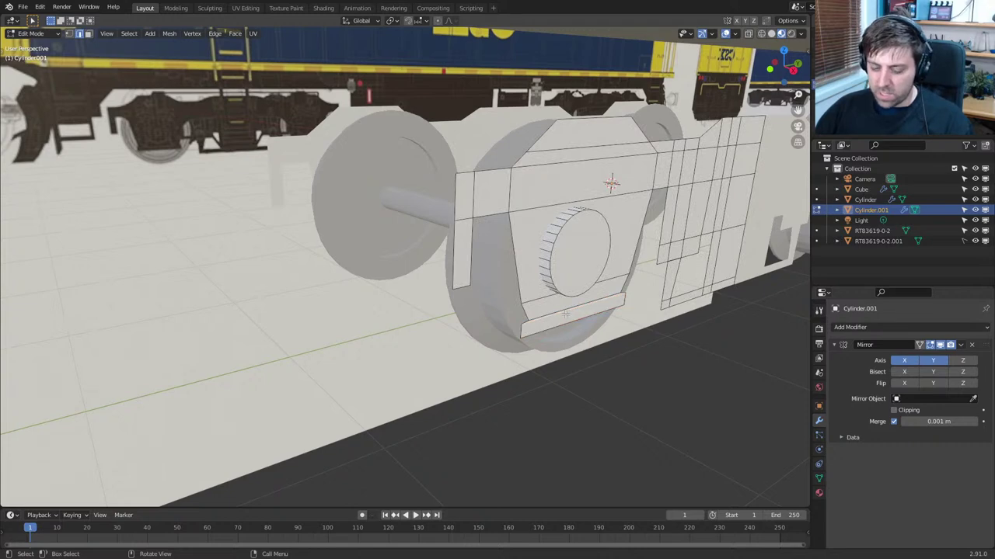
key(ctrl+l)
key(g)
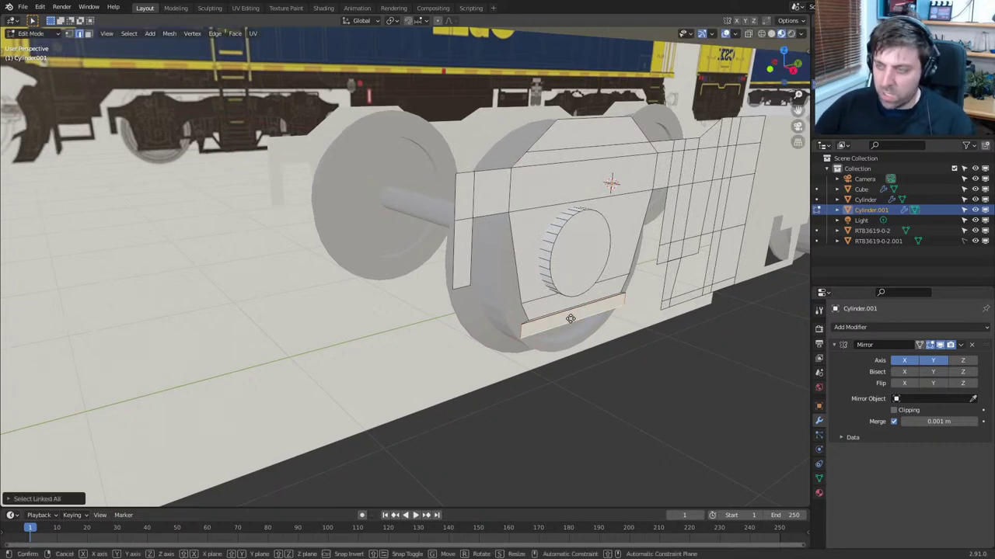
click(588, 325)
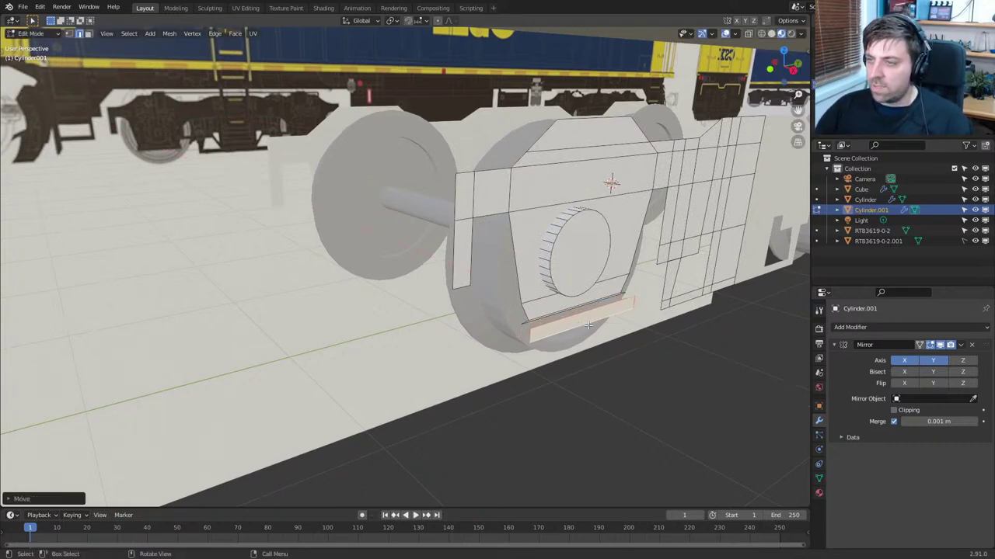
Extrude the narrow strip about 0.08 m toward the wheel to form a solid bar
key(e)
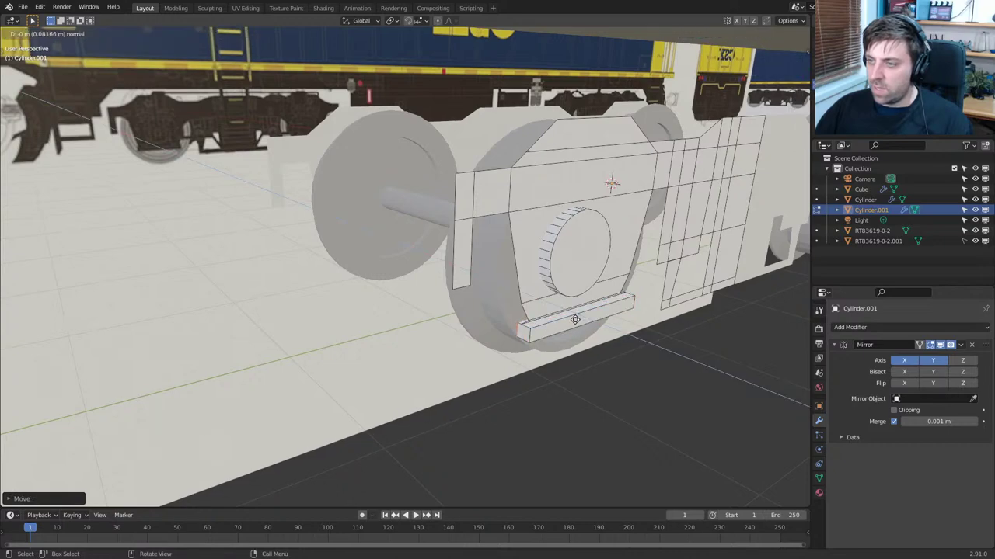
click(575, 319)
scroll(580, 338, up, 4)
mouse_move(580, 338)
middle_down()
mouse_move(560, 351)
mouse_move(629, 349)
mouse_move(579, 359)
mouse_move(634, 368)
mouse_move(613, 350)
mouse_move(583, 377)
mouse_move(586, 366)
mouse_move(513, 358)
middle_up()
scroll(627, 368, down, 6)
scroll(584, 378, up, 6)
In wireframe shading, rip the edges joining the lower bracket's leg and bottom strip to the rest of the side frame
key(3)
key(z)
click(516, 356)
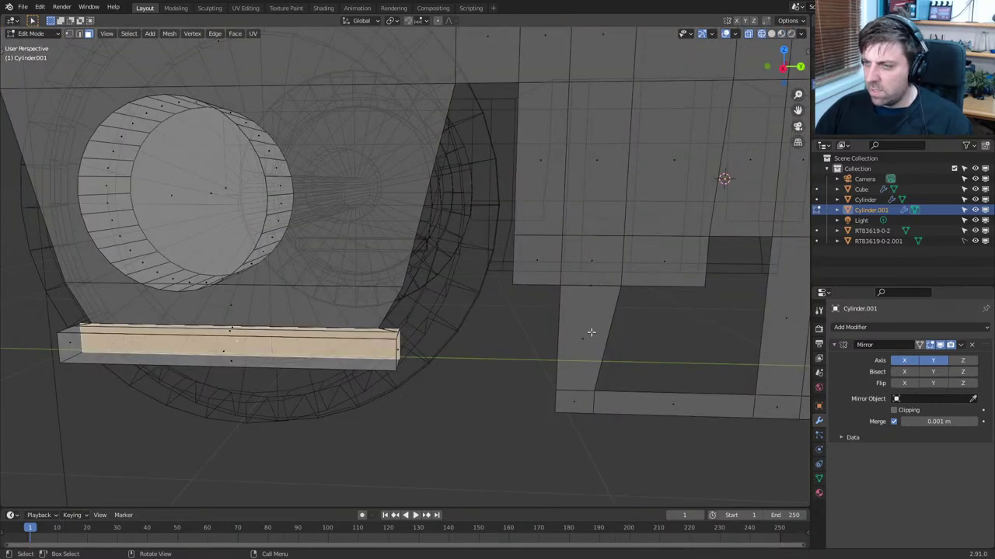
click(590, 332)
shift+click(646, 406)
shift+middle_drag(645, 407, 419, 386)
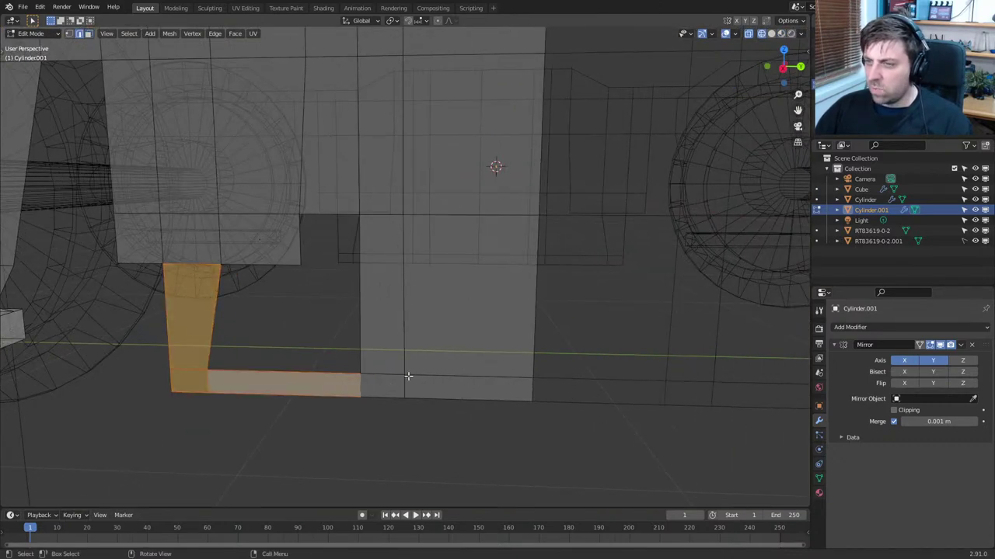
click(394, 374)
shift+click(470, 375)
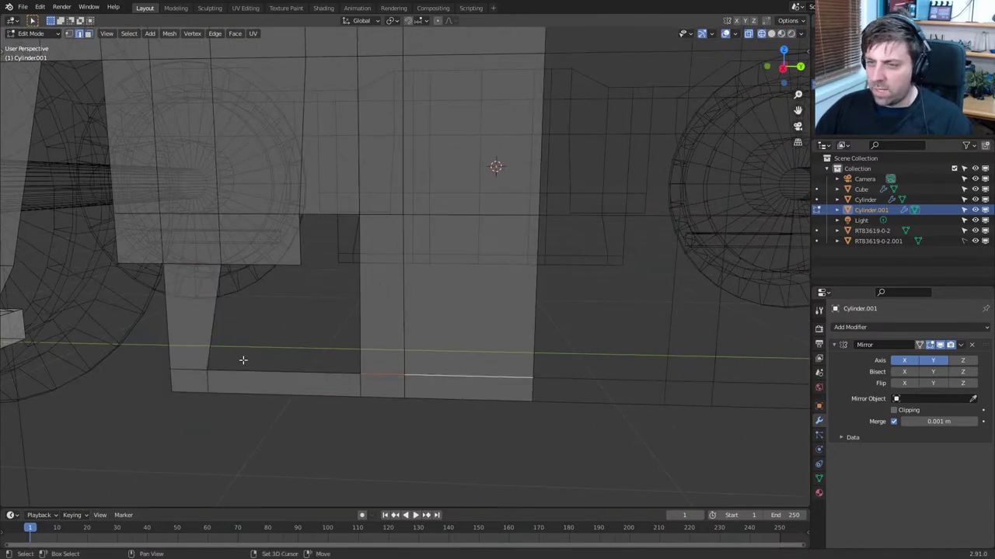
shift+click(201, 266)
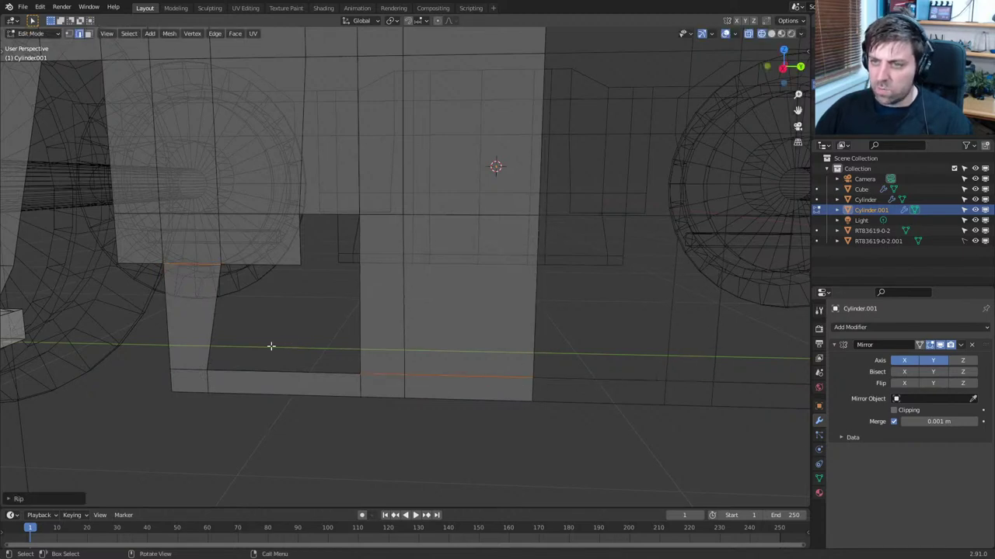
Select the separated lower bracket leg and bottom strip, offset it slightly outward along X and extrude it to give it thickness
click(210, 349)
key(ctrl+l)
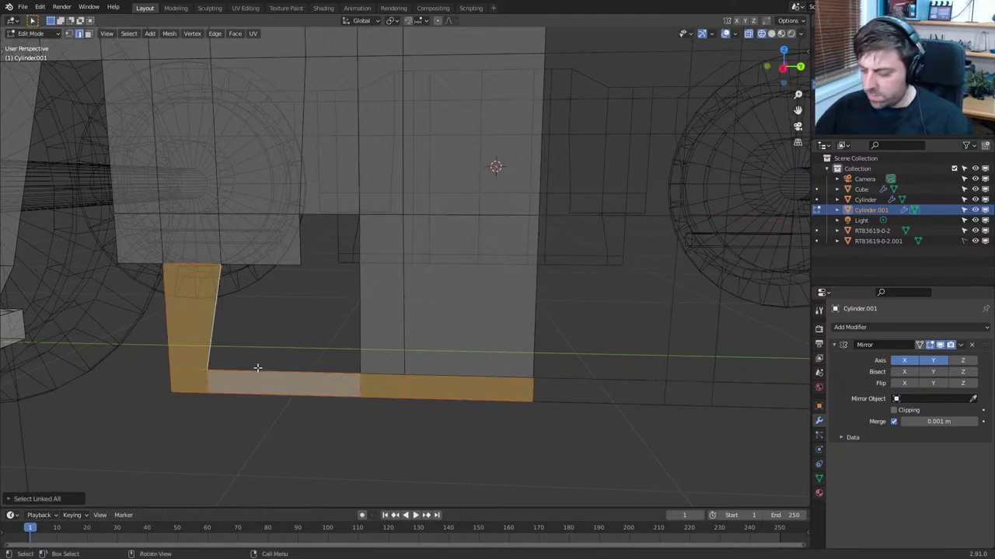
key(KP_3)
key(KP_1)
shift+middle_drag(797, 305, 437, 349)
scroll(438, 348, up, 6)
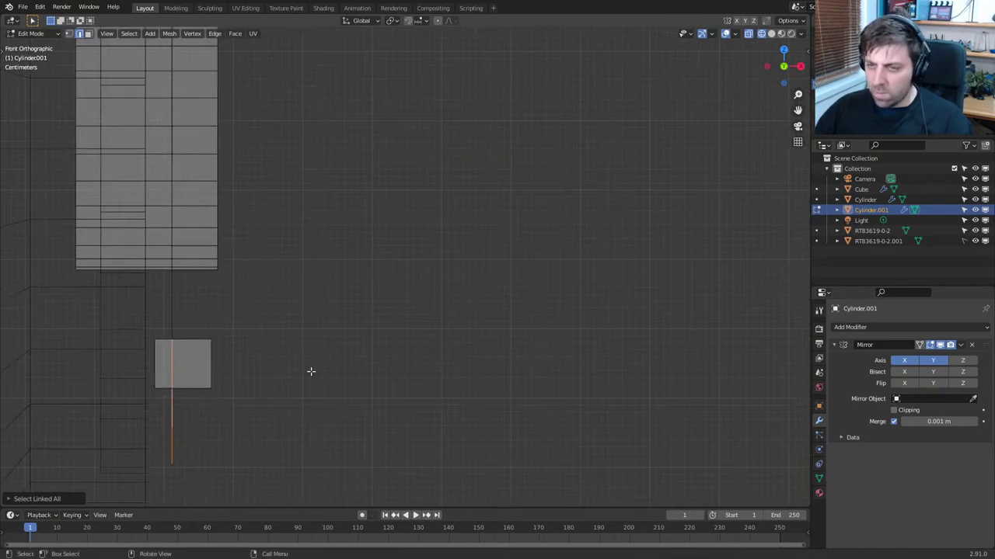
key(e)
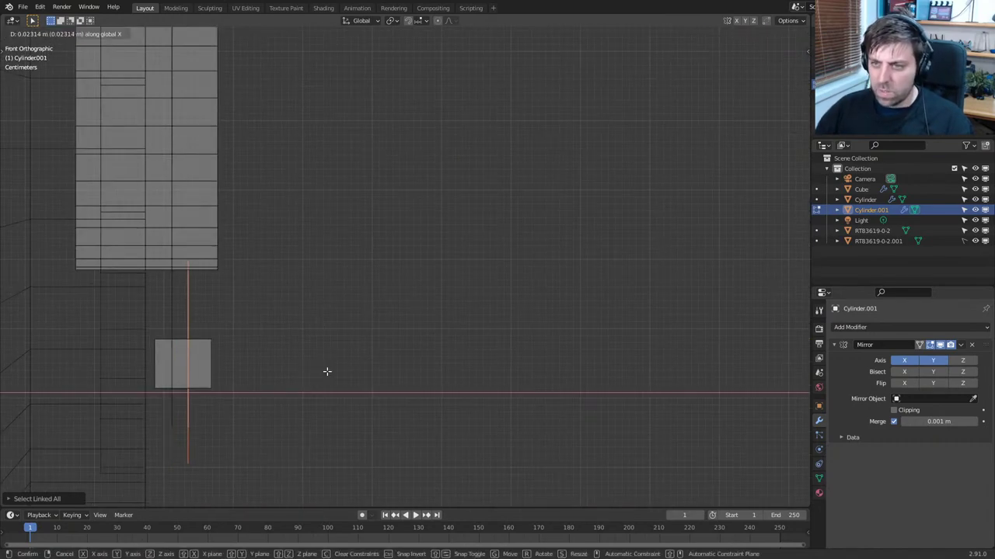
click(302, 373)
key(z)
click(373, 373)
middle_drag(378, 373, 283, 384)
key(Tab)
scroll(362, 378, down, 2)
mouse_move(362, 379)
middle_down()
mouse_move(480, 385)
mouse_move(366, 378)
middle_up()
scroll(368, 377, up, 2)
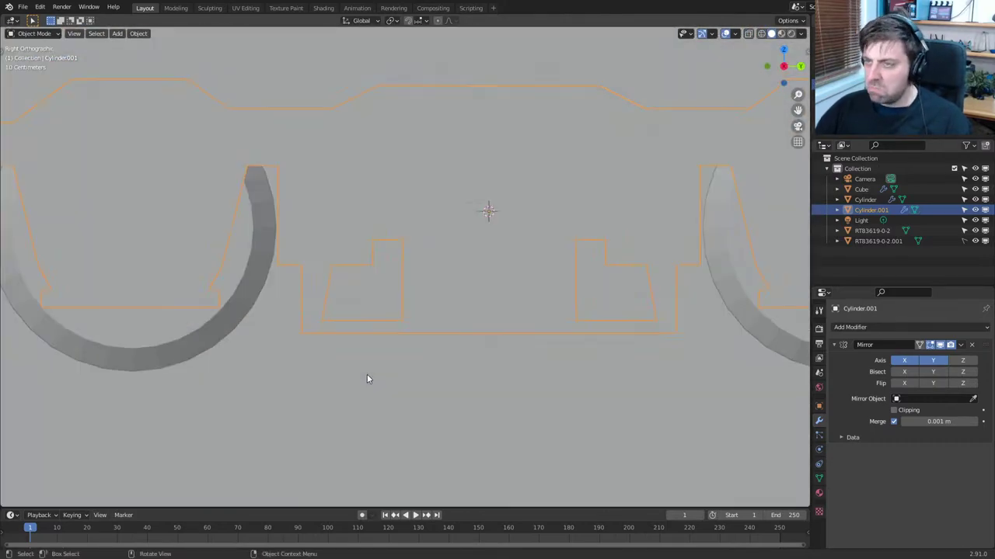
In the wireframe side view, select the whole axle cap cylinder and move it along Y and Z to centre it on the wheel axle
scroll(446, 325, down, 4)
key(z)
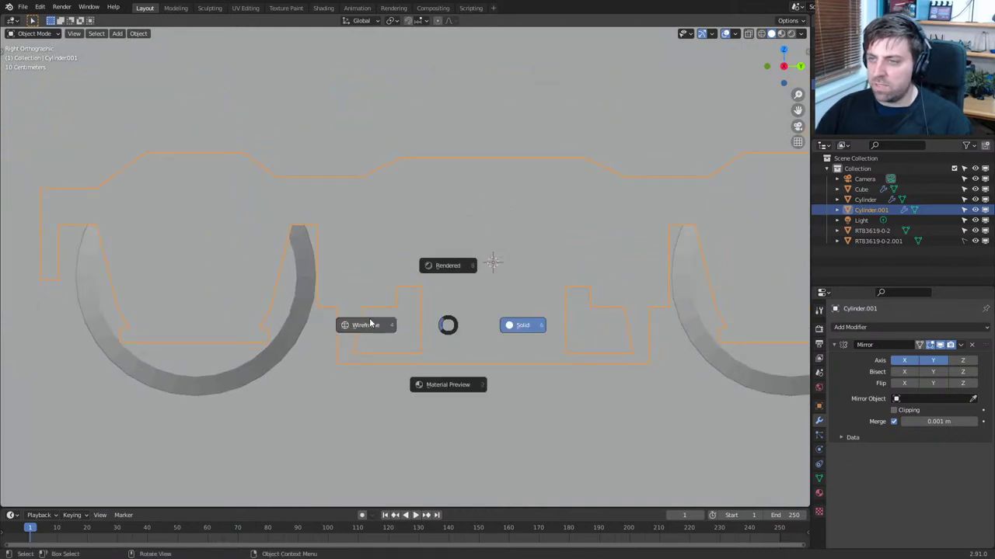
click(377, 326)
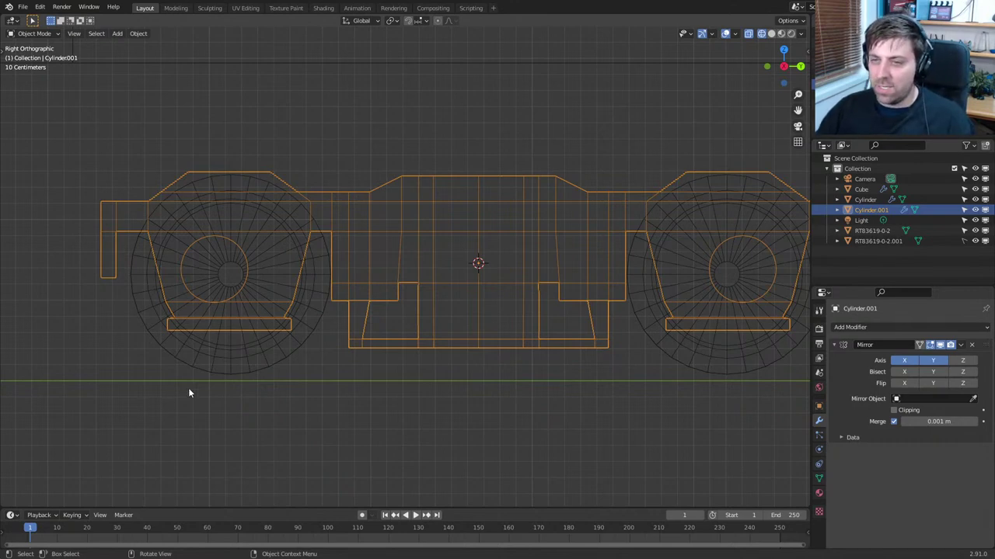
click(220, 302)
click(221, 302)
shift+middle_drag(231, 304, 380, 330)
scroll(380, 330, up, 2)
key(Tab)
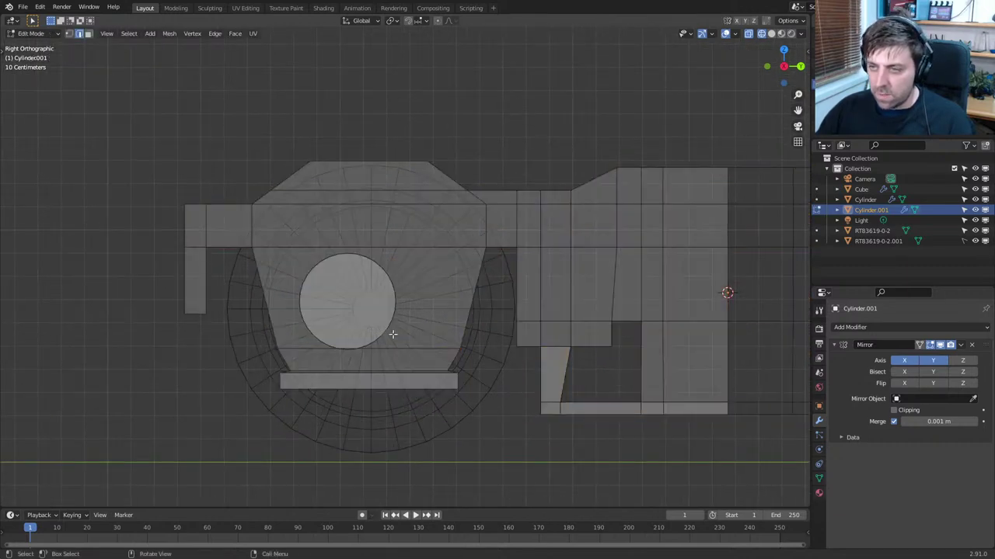
key(ctrl+l)
scroll(387, 328, up, 3)
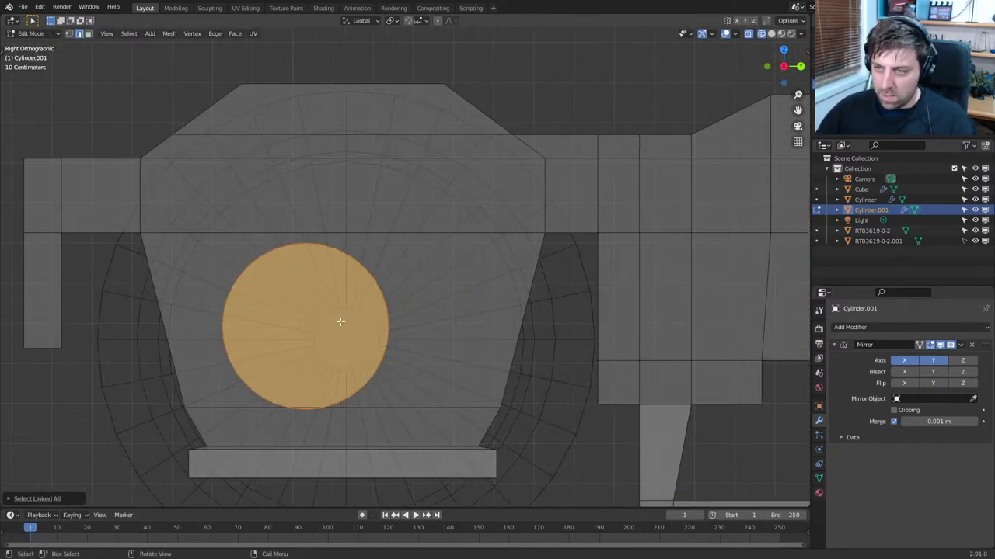
key(g)
key(x)
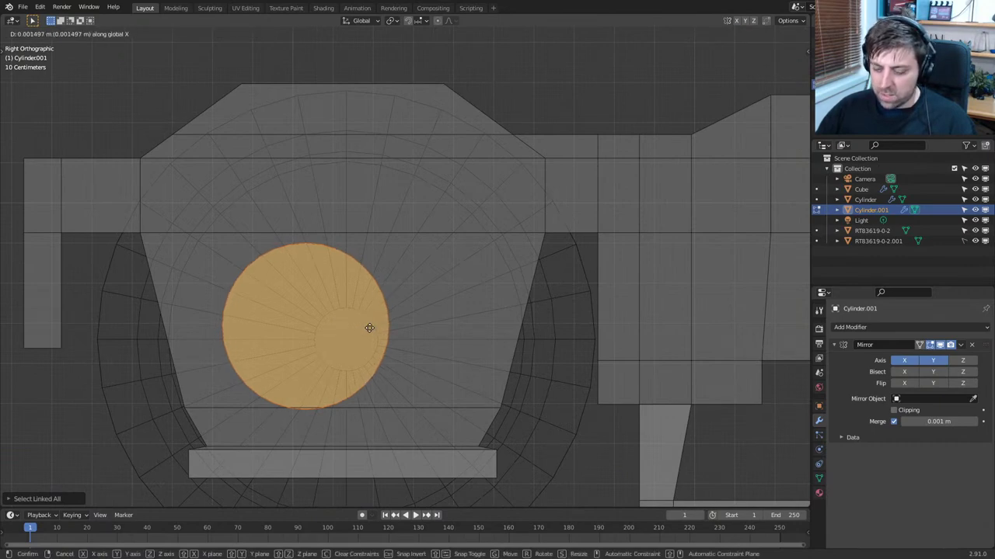
key(y)
click(381, 332)
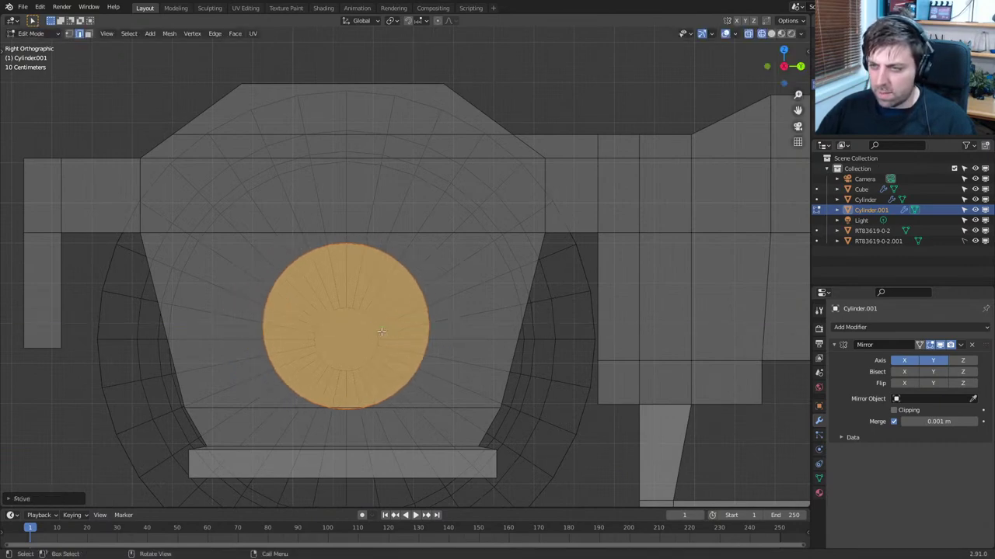
key(g)
key(z)
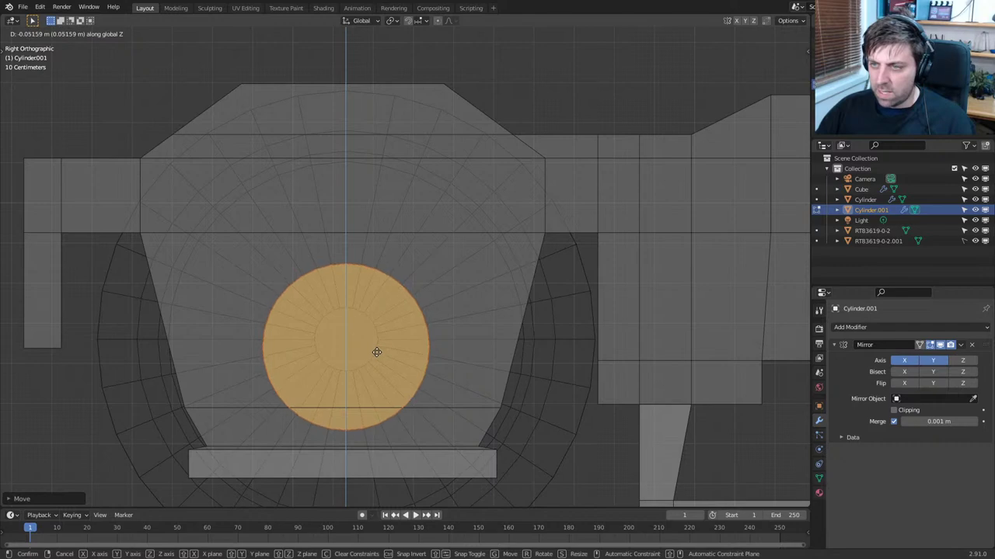
click(378, 347)
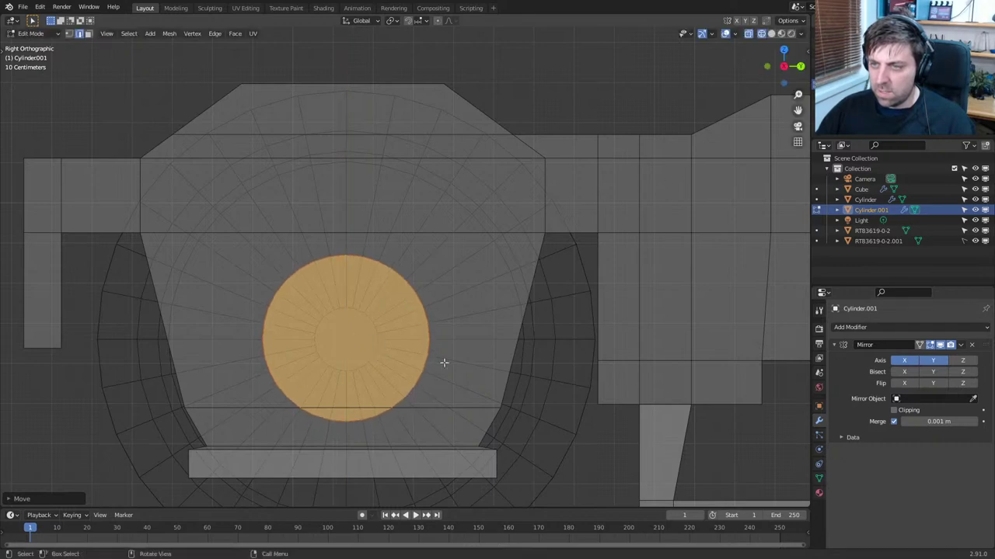
Scale the axle cap down to about 0.35 to match the axle circle and nudge it until the two are concentric
key(s)
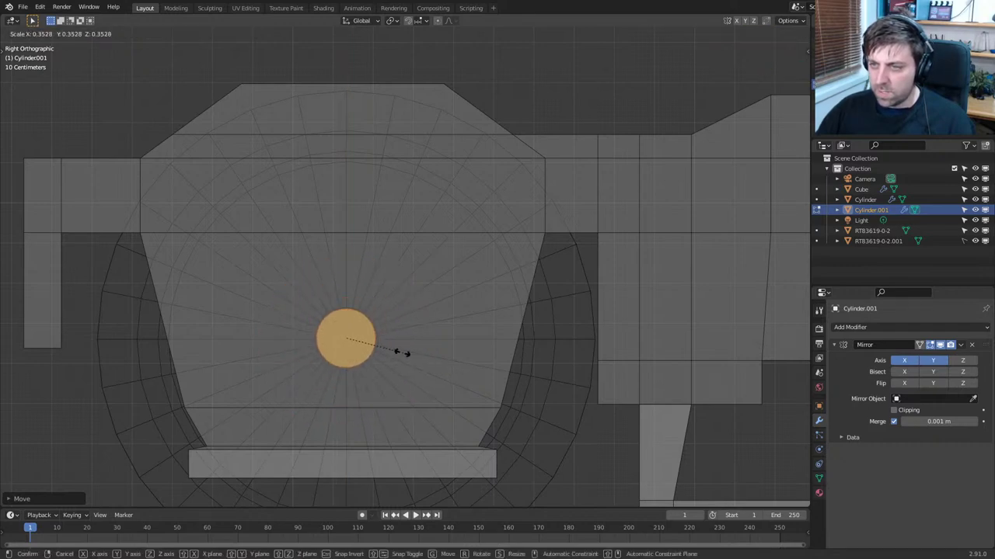
click(402, 353)
scroll(357, 388, up, 4)
shift+middle_drag(345, 420, 406, 281)
scroll(406, 283, up, 3)
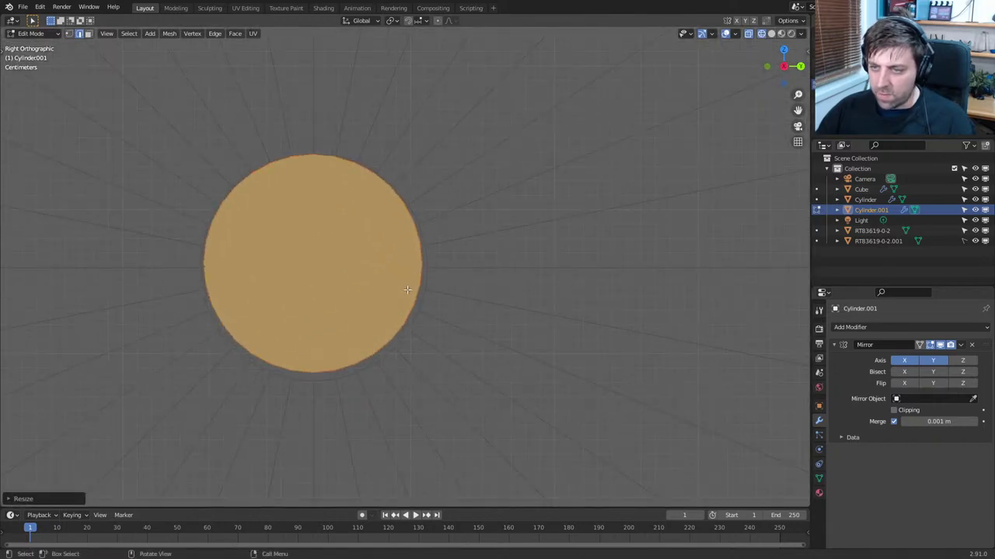
key(g)
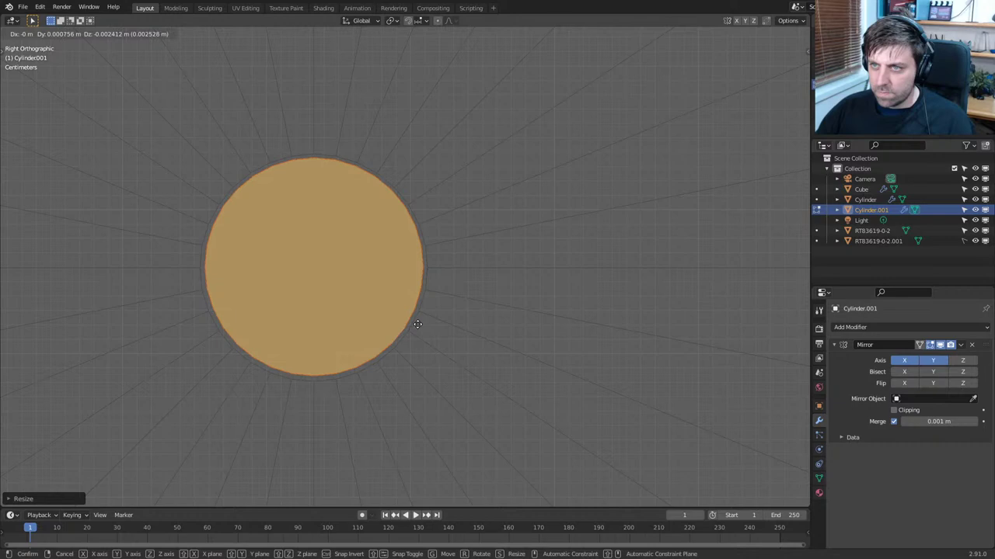
click(417, 326)
Scale the centred axle cap back up well beyond the axle circle and leave mesh editing
key(s)
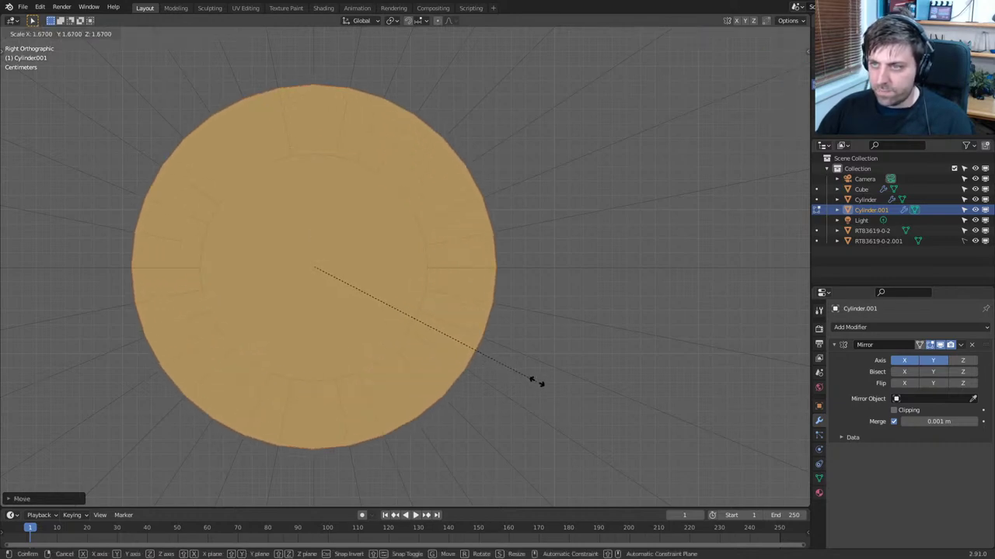
click(582, 396)
scroll(404, 334, down, 5)
middle_drag(405, 334, 405, 359)
key(Tab)
scroll(545, 329, down, 2)
Switch to Chrome and examine the "freight trains wheels" image results for reference on how bogie side frames and wheels look
scroll(545, 347, down, 2)
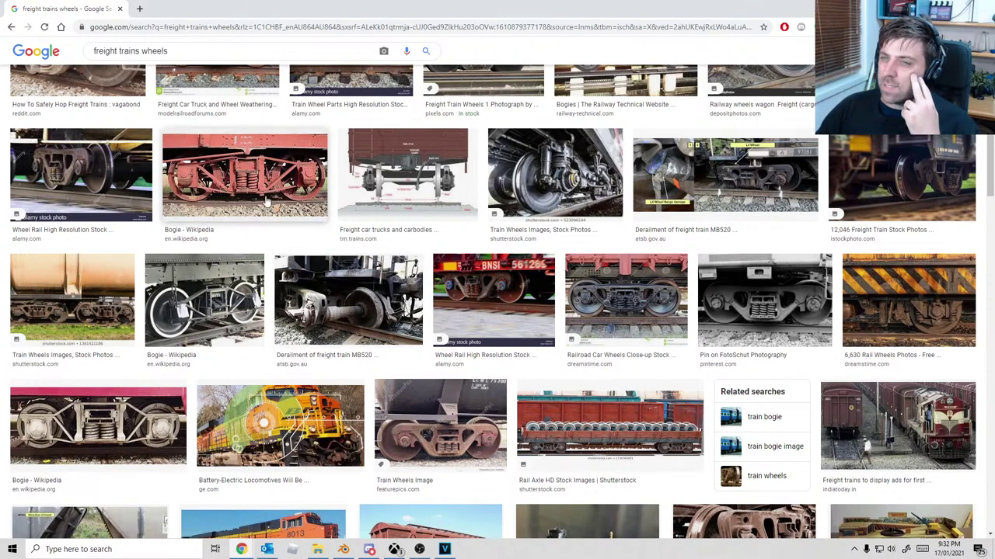
scroll(261, 185, down, 3)
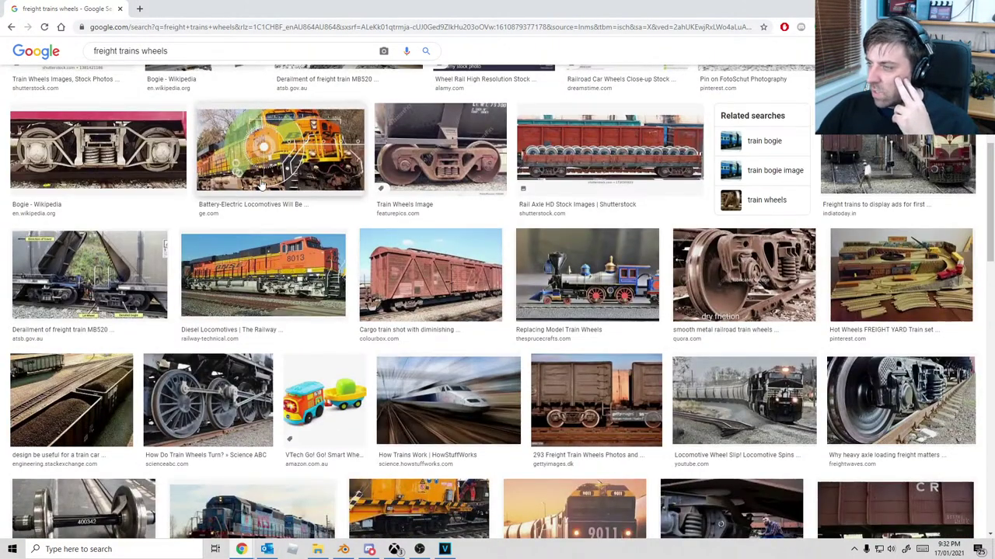
scroll(261, 185, down, 3)
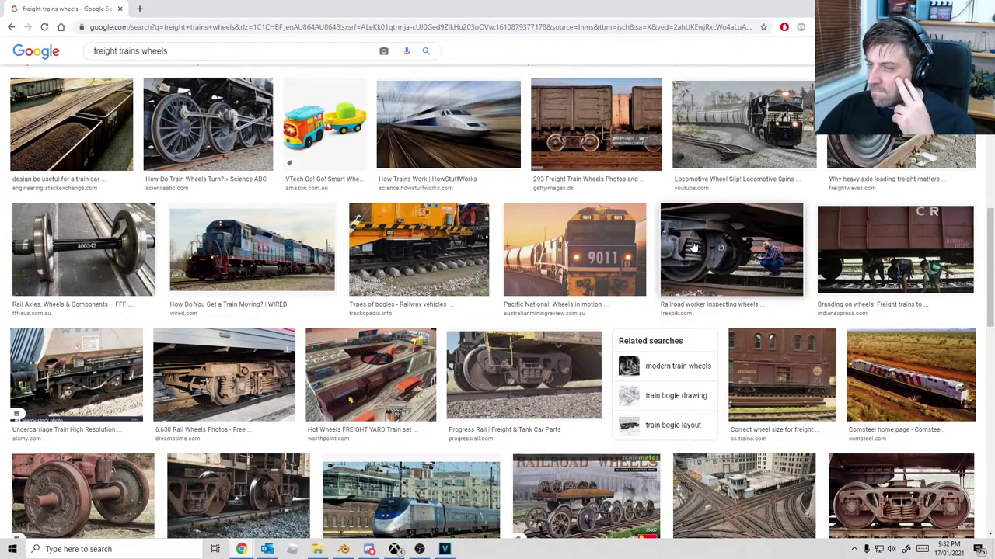
scroll(694, 248, down, 3)
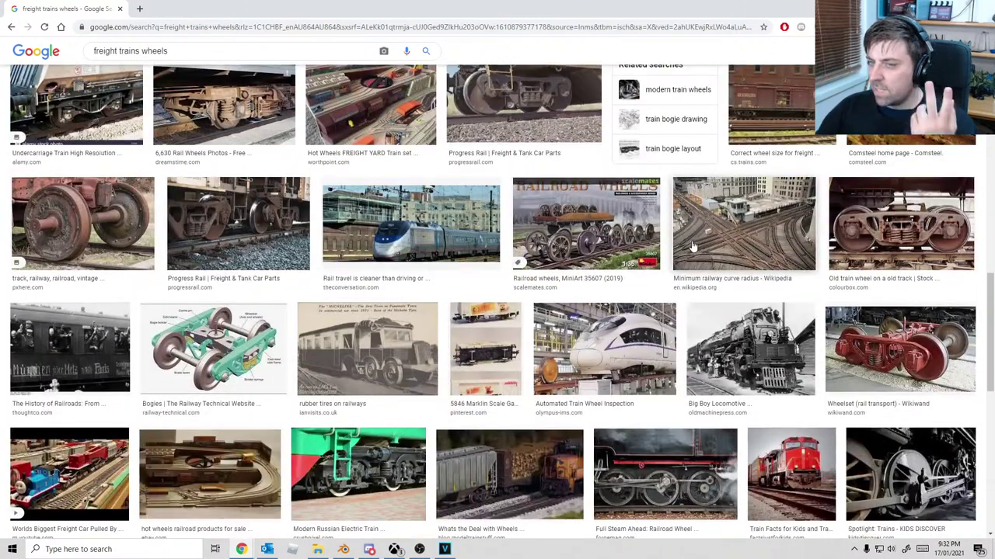
scroll(685, 245, down, 1)
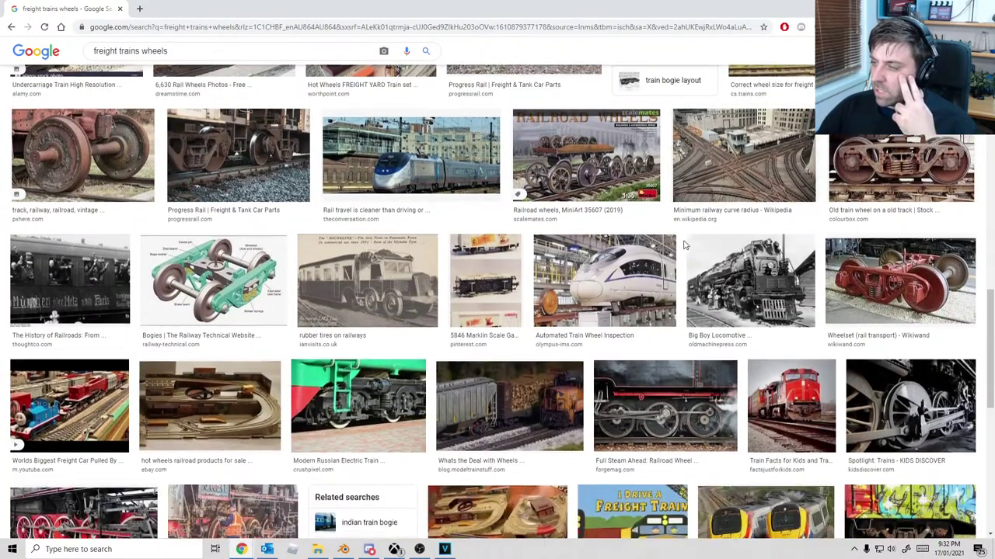
scroll(681, 245, down, 2)
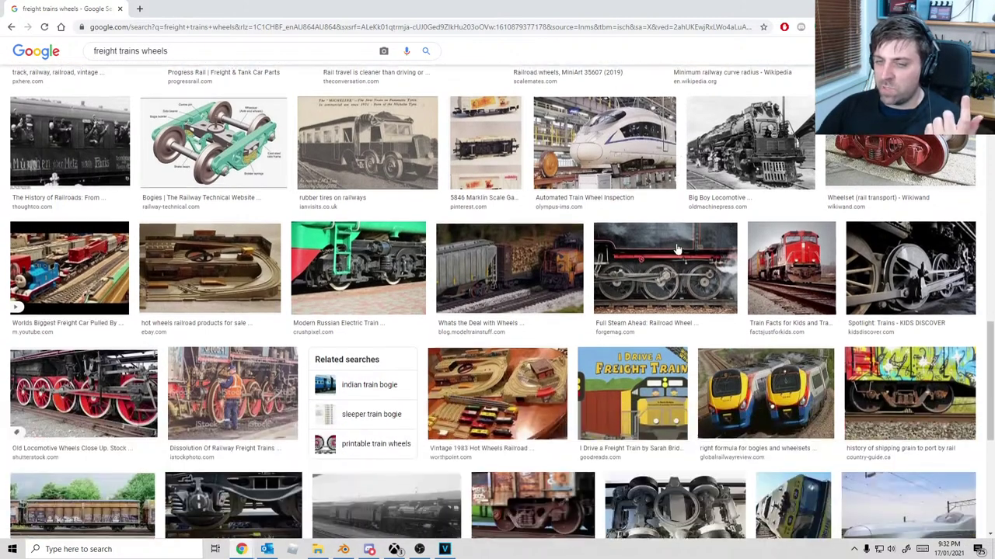
scroll(550, 274, down, 2)
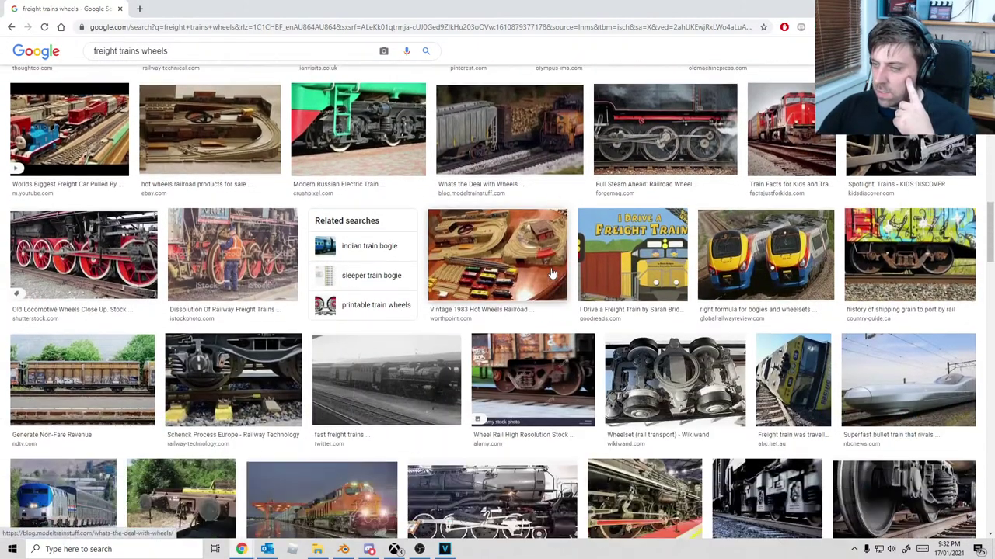
scroll(550, 272, down, 2)
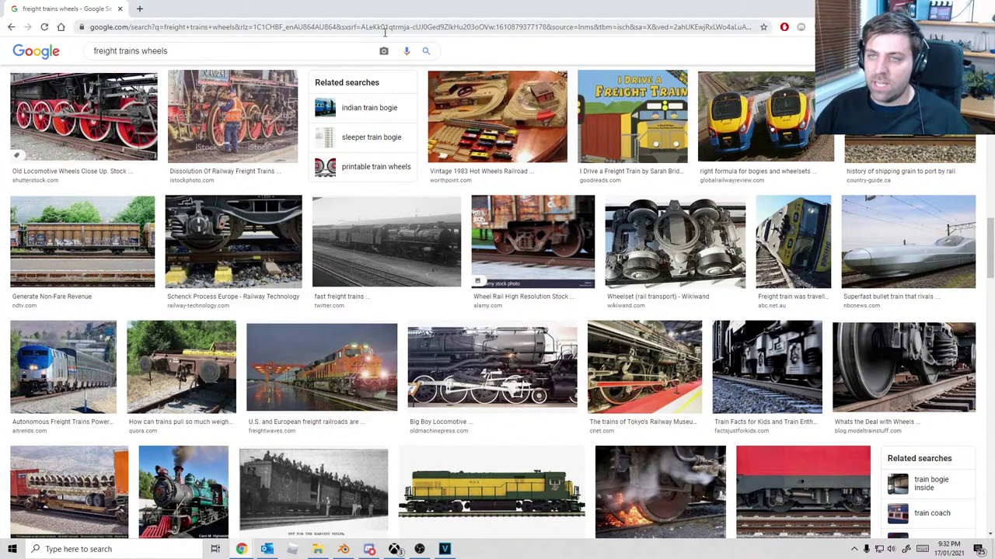
Search Google Images for "freight trains side" and go back to the previous results
scroll(431, 171, up, 10)
double_click(148, 50)
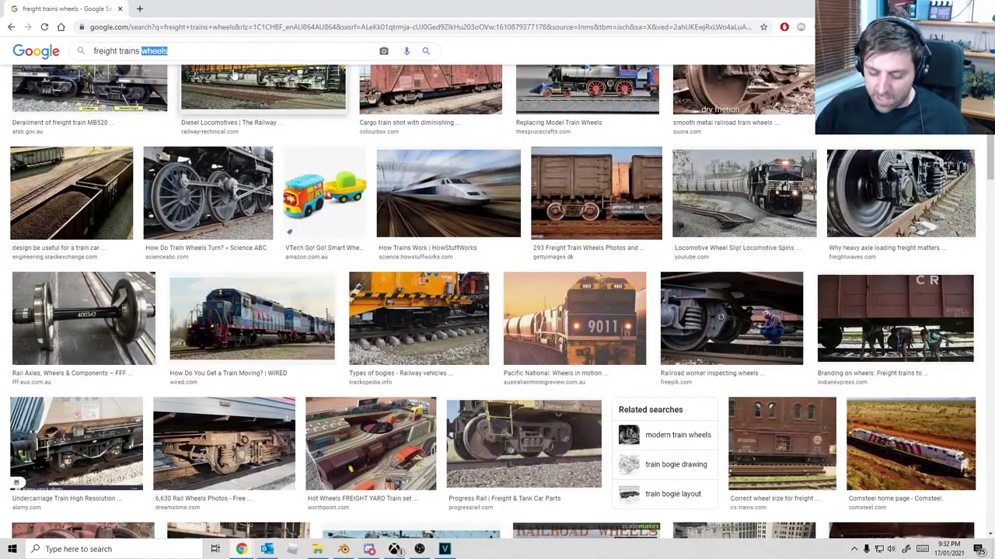
text(side)
key(Return)
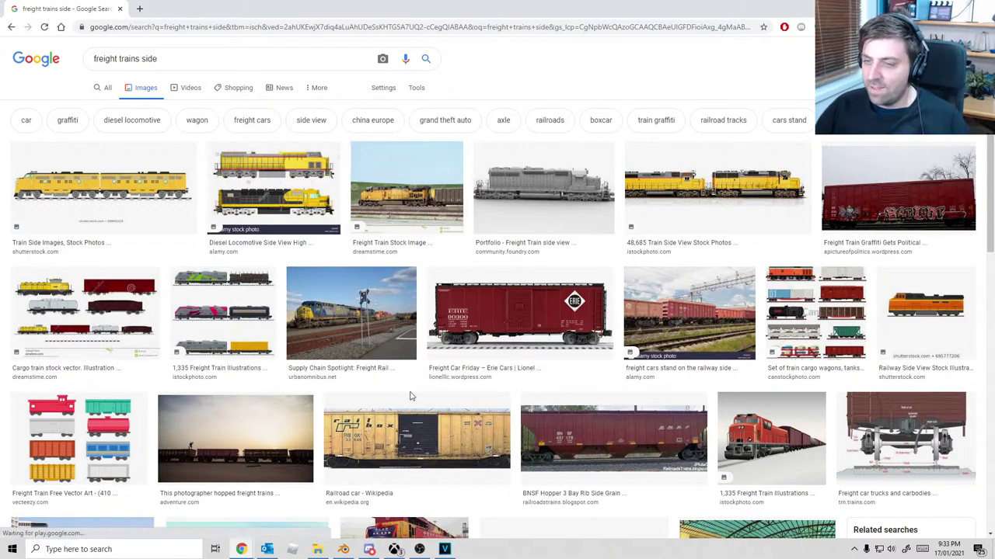
click(11, 28)
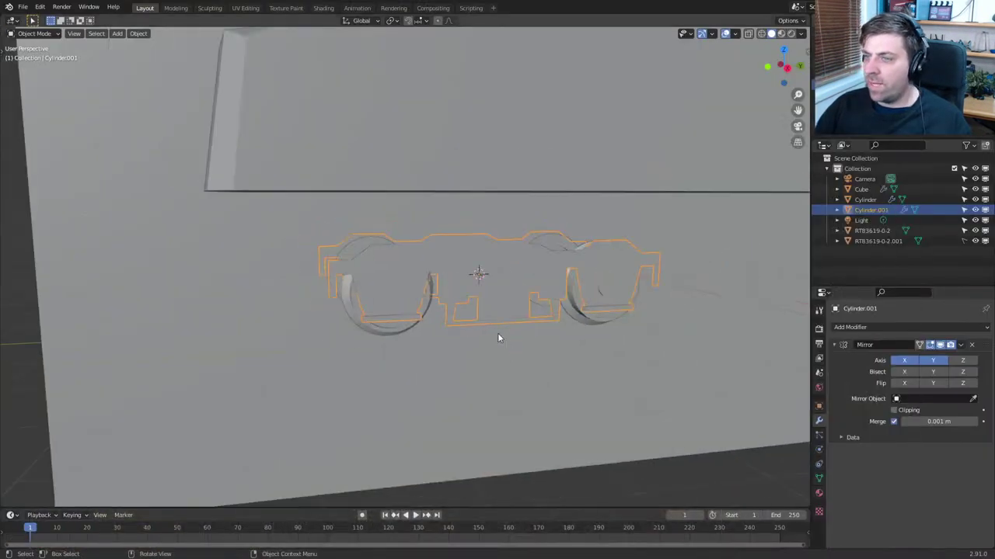
Switch back to Blender, select the whole linked side frame plate and extrude it toward the wheels to thicken it
middle_drag(497, 333, 428, 344)
scroll(419, 319, up, 3)
key(Tab)
middle_drag(404, 291, 502, 293)
key(ctrl+l)
key(e)
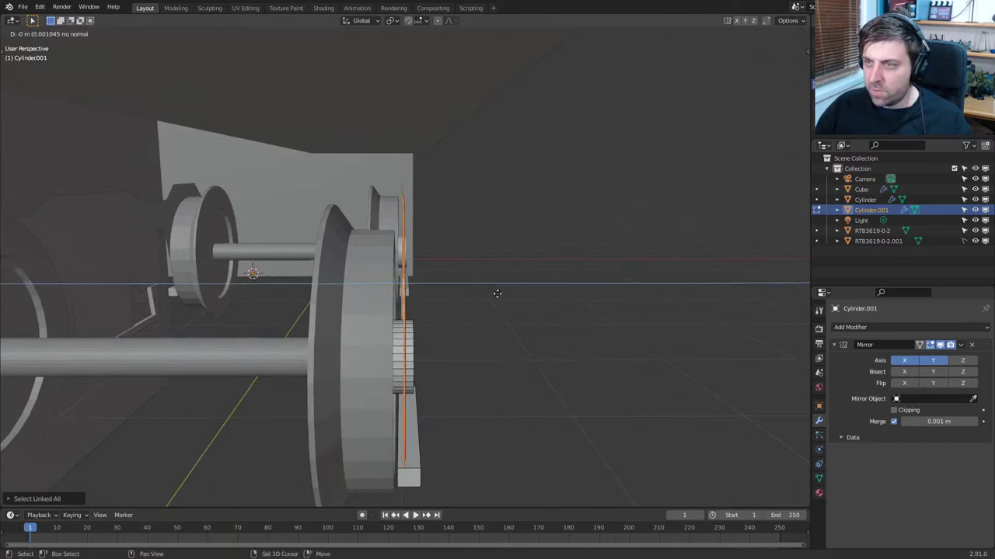
click(443, 296)
key(Tab)
scroll(474, 295, down, 2)
middle_drag(483, 291, 392, 295)
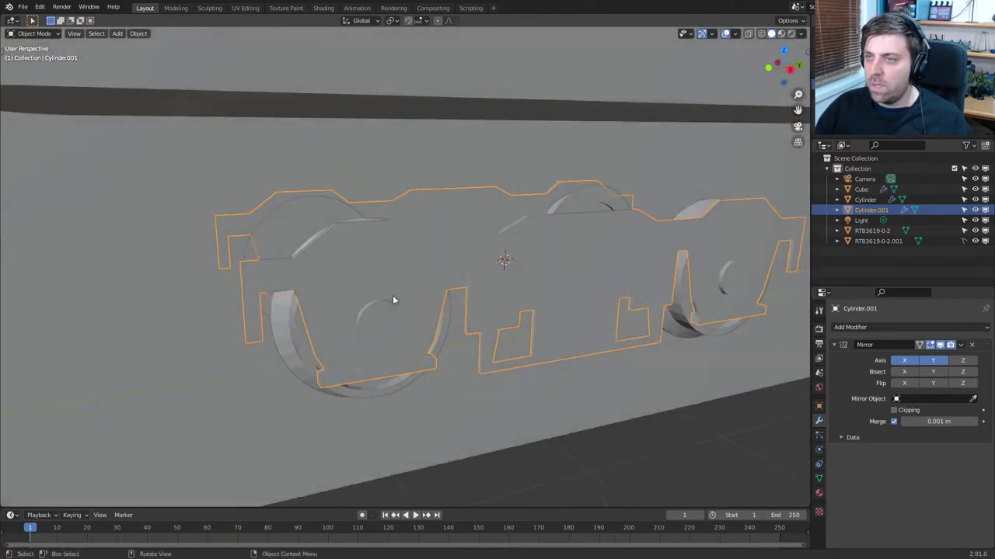
Save the scene as Train in the SF_Trappers folder
key(ctrl+s)
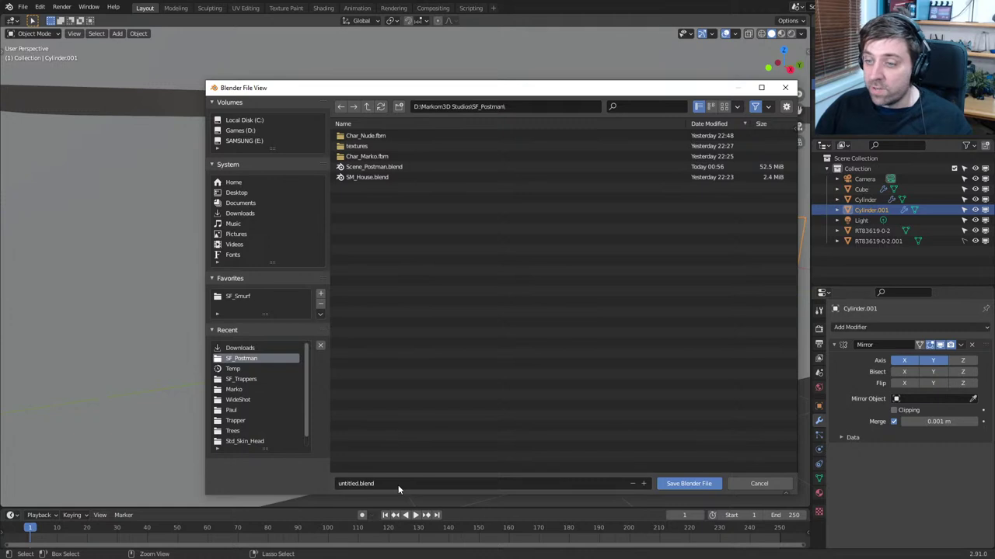
click(403, 484)
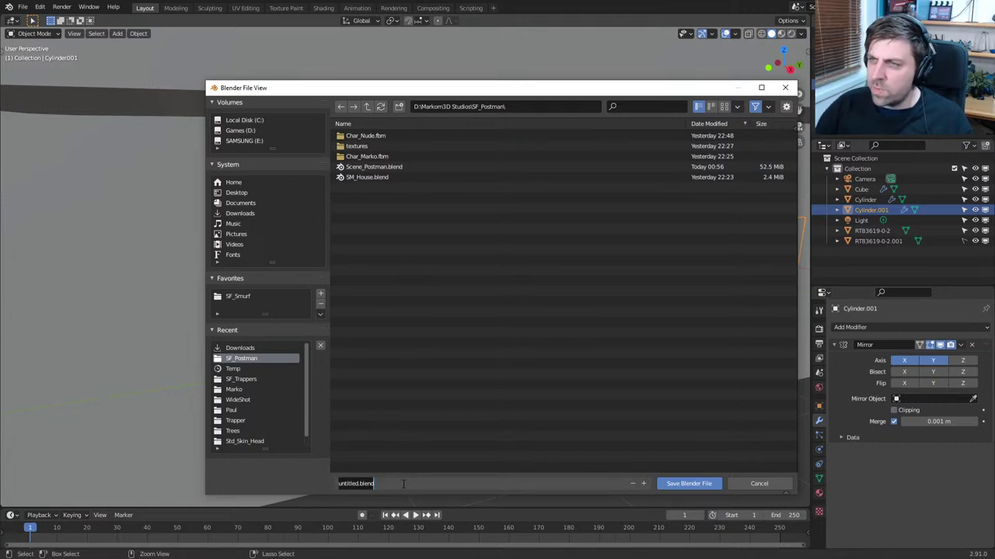
click(242, 378)
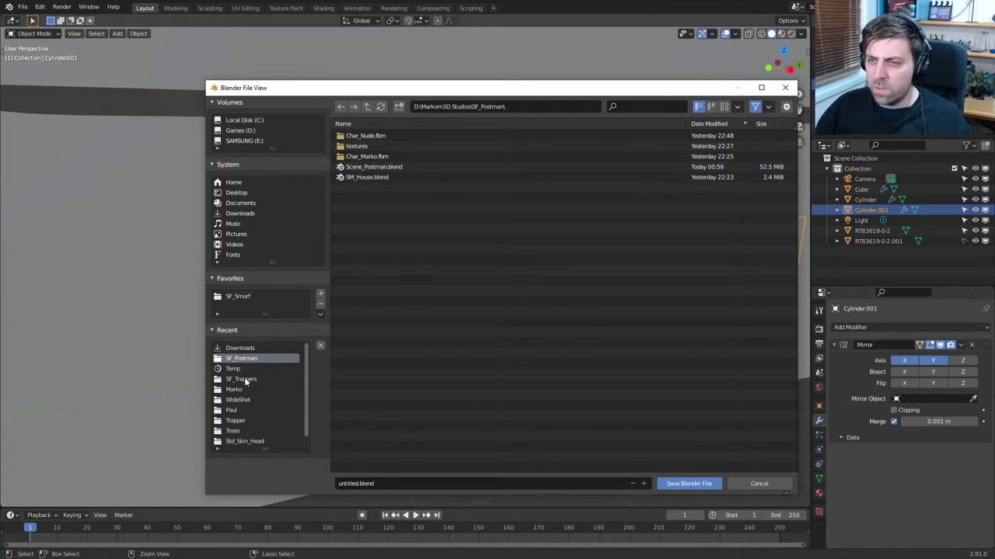
click(242, 378)
click(378, 484)
text(T)
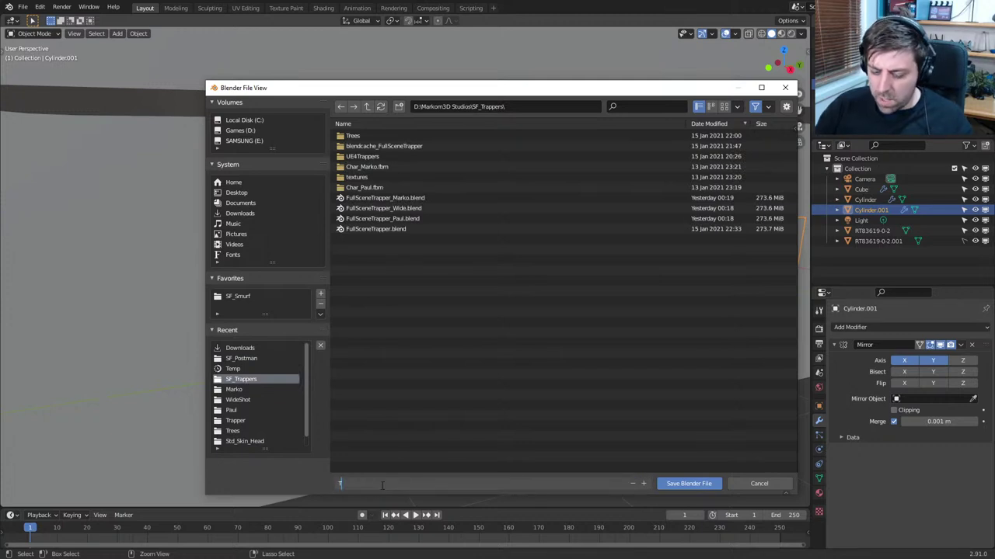
text(rain)
key(Return)
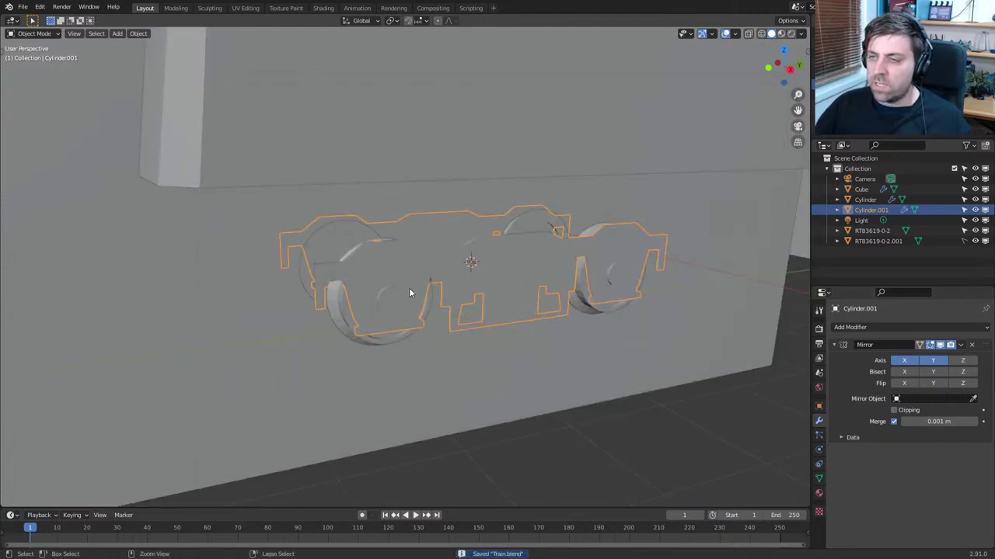
Open the file browser for appending data from another Blender file
click(23, 7)
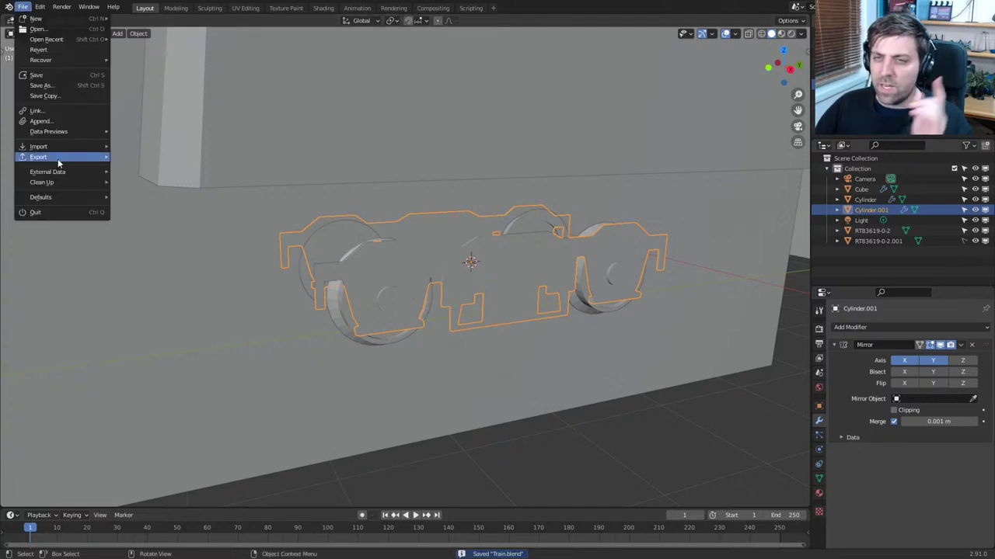
mouse_move(60, 148)
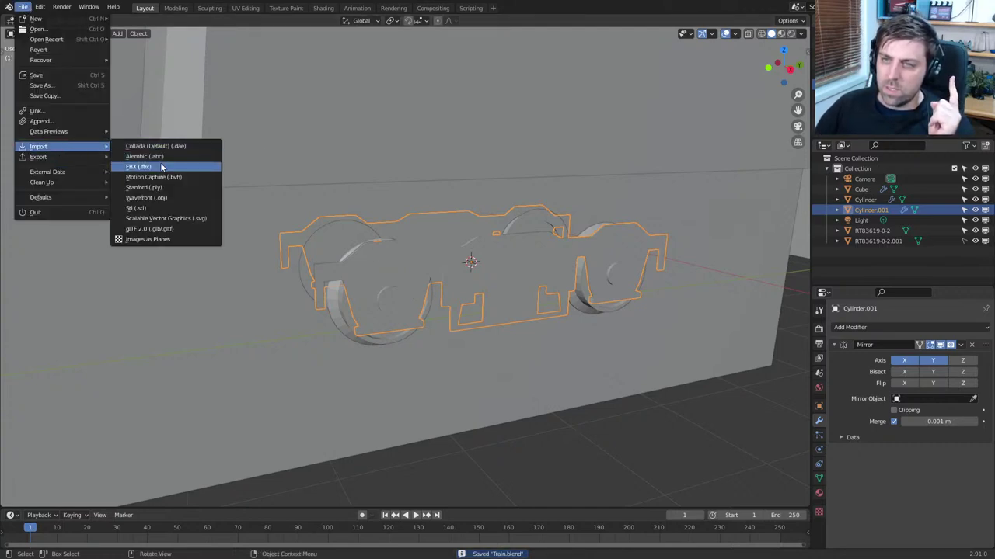
click(56, 121)
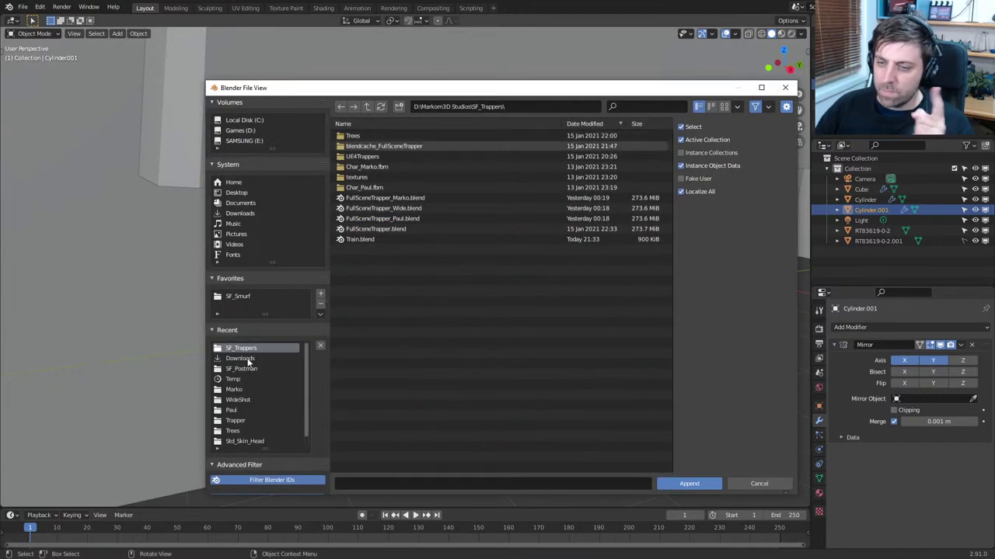
Switch to File Explorer and copy the Markom3D_Kitbash_Set_V2 zip from the Patreon folder in OneDrive
key(alt+Tab)
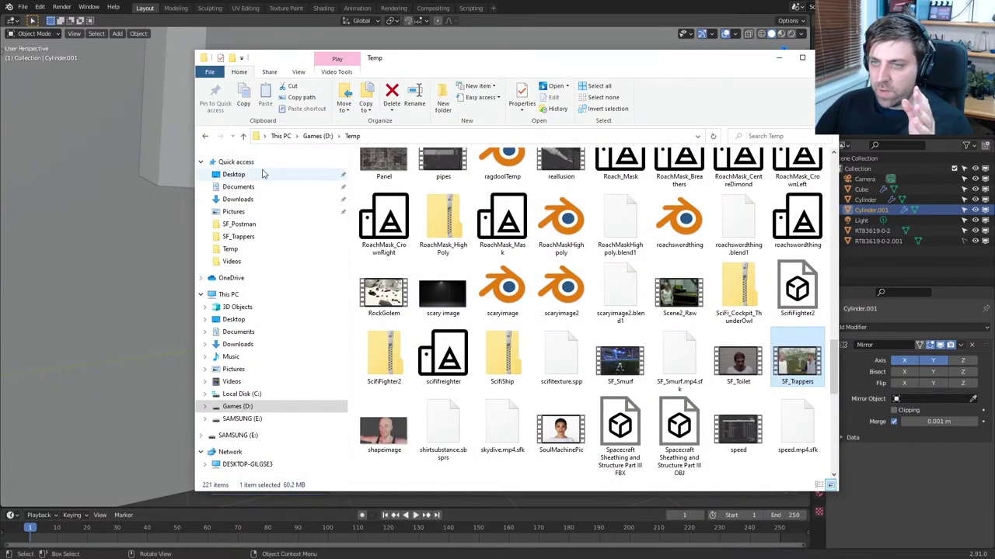
click(260, 278)
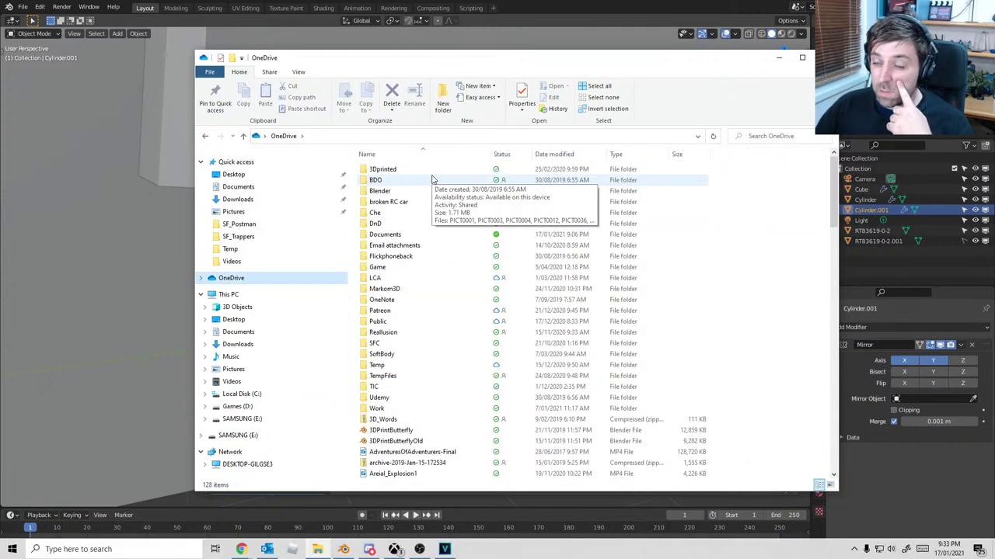
double_click(417, 289)
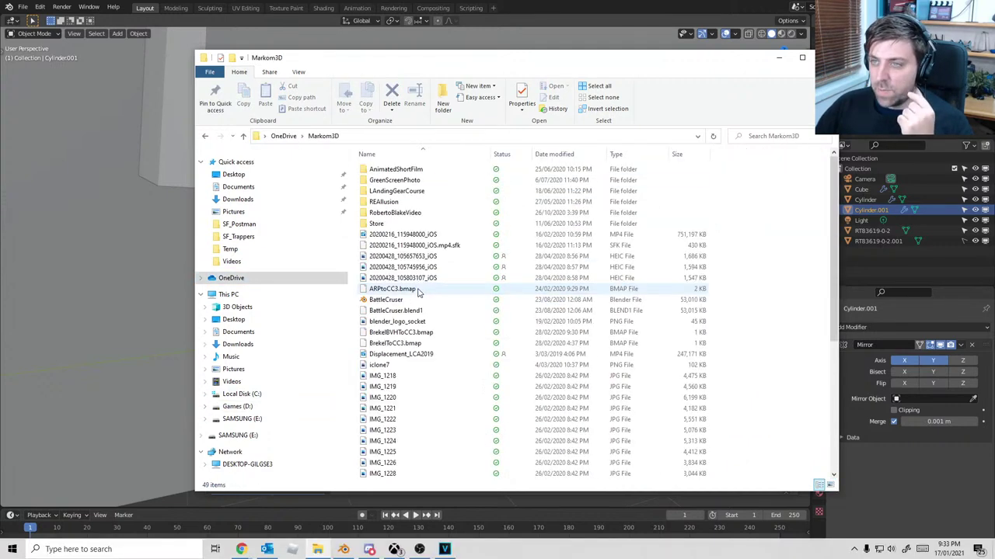
key(alt+Left)
double_click(415, 302)
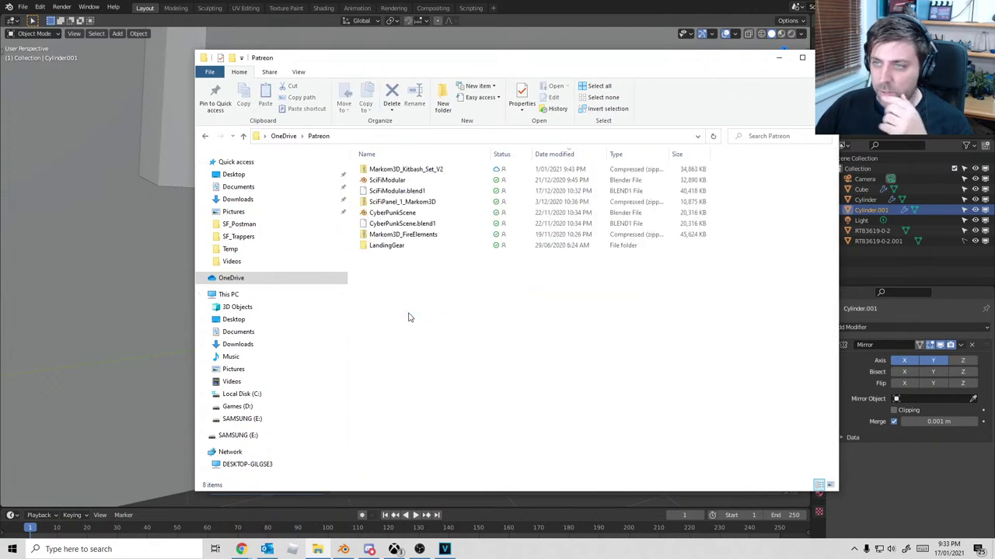
click(434, 168)
right_click(435, 168)
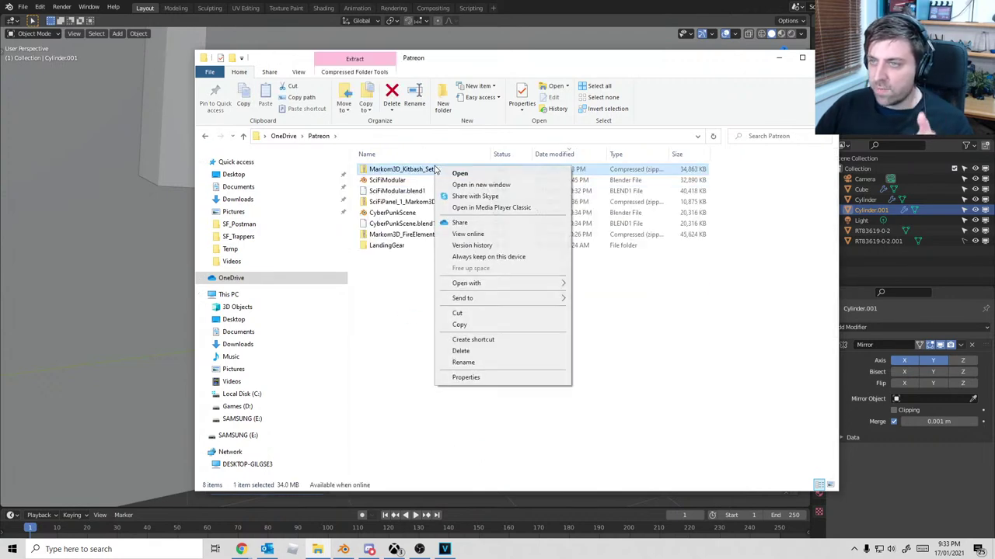
click(477, 324)
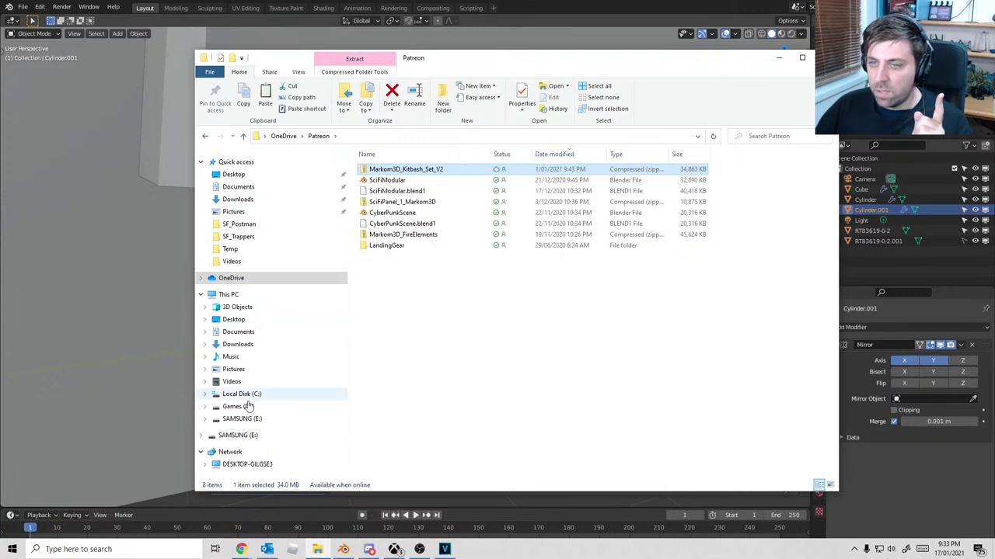
Create a folder named Markom3D inside 3D Assets > Greebles on the Games (D:) drive
click(237, 406)
double_click(380, 169)
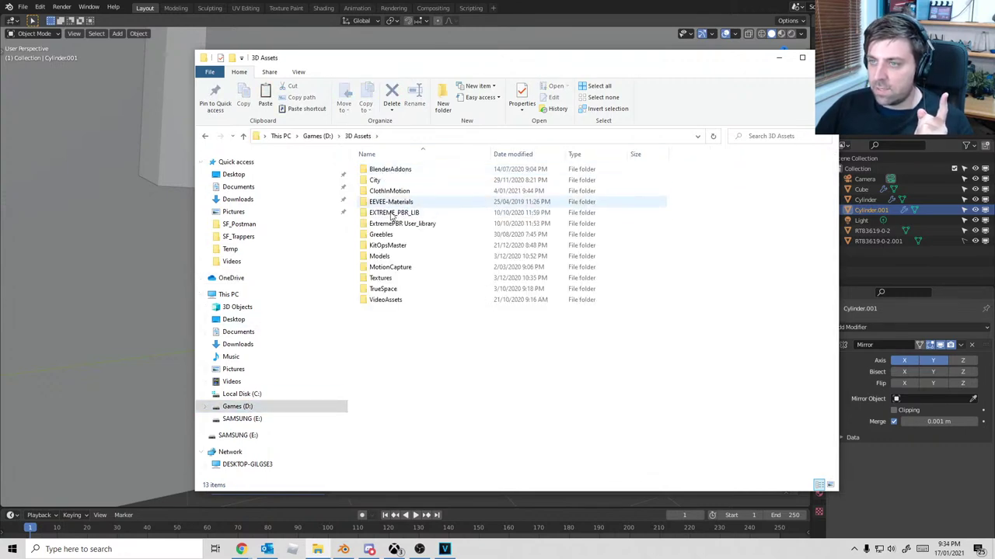
click(384, 237)
double_click(385, 237)
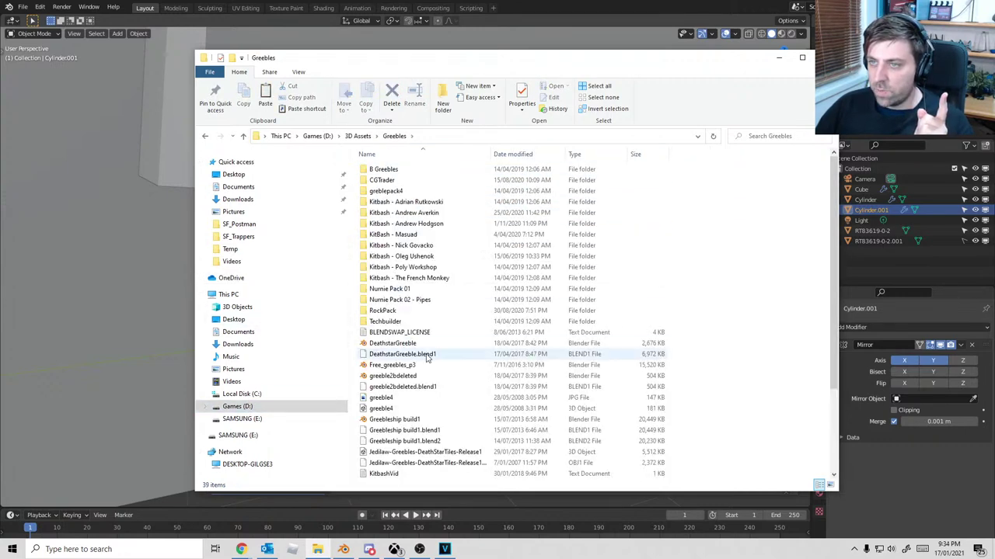
right_click(732, 382)
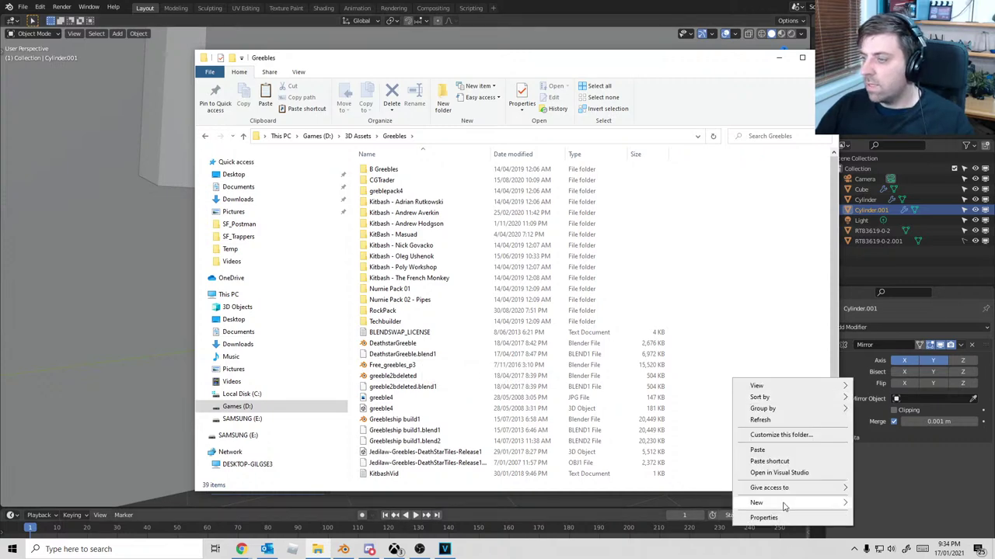
mouse_move(745, 502)
click(645, 375)
text(Markom3D)
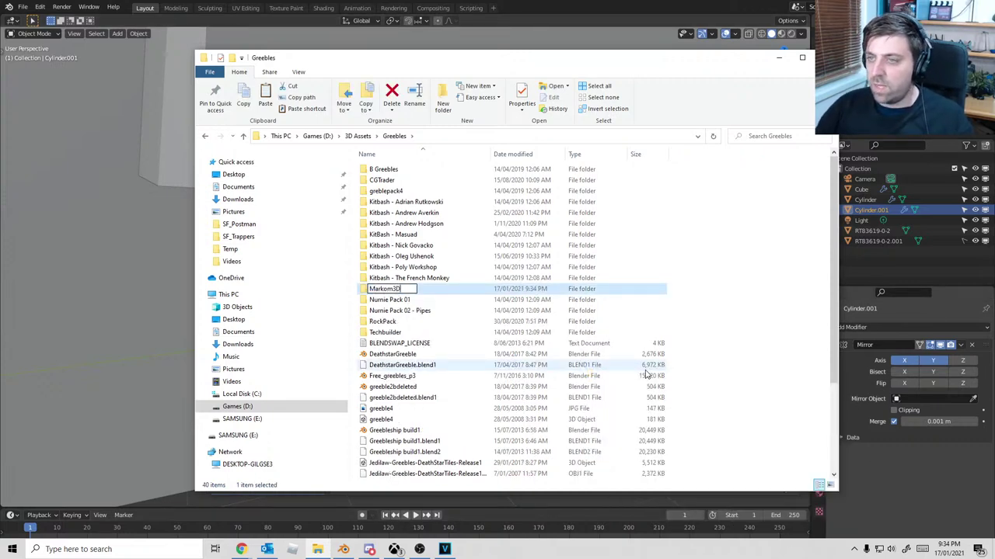
key(Return)
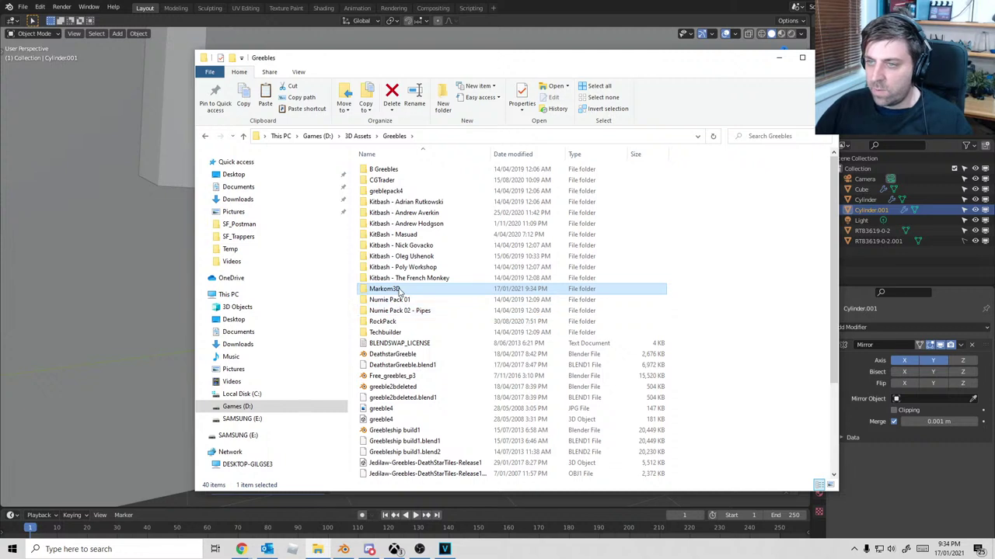
Paste the copied kitbash zip into the new Markom3D folder
double_click(399, 289)
right_click(455, 233)
click(475, 306)
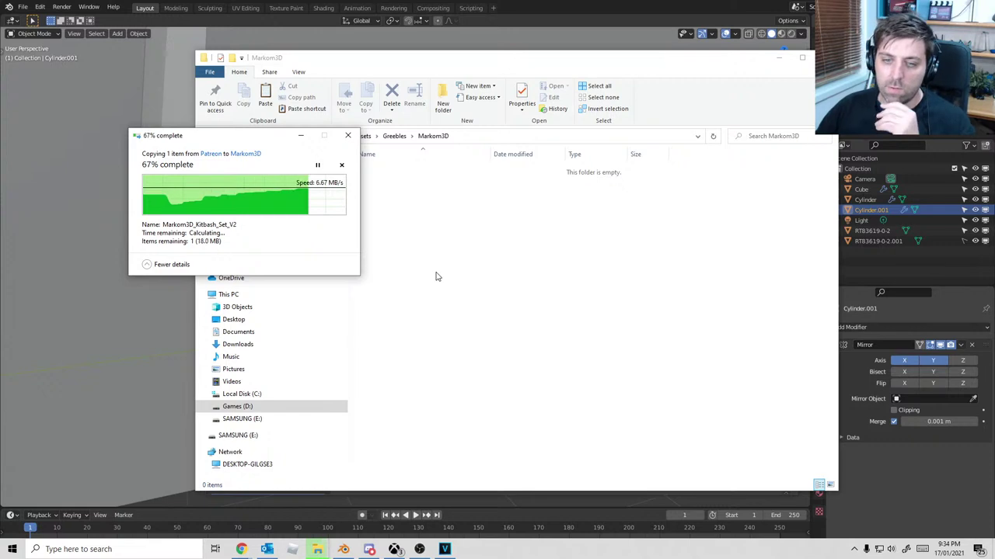
Copy the Markom3D_Kitbash_Set_V2 Blender file out of the zip and paste it into the Markom3D folder
double_click(417, 169)
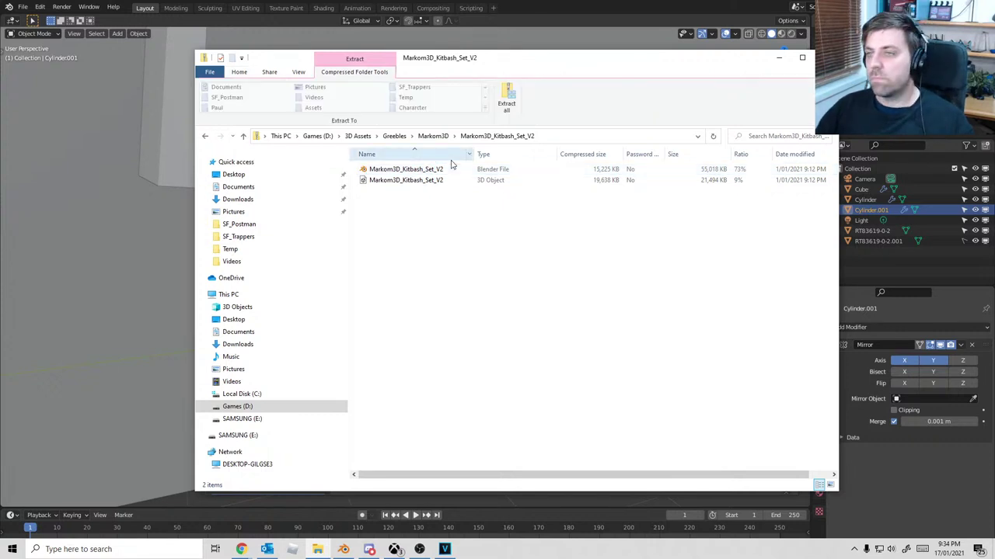
right_click(411, 171)
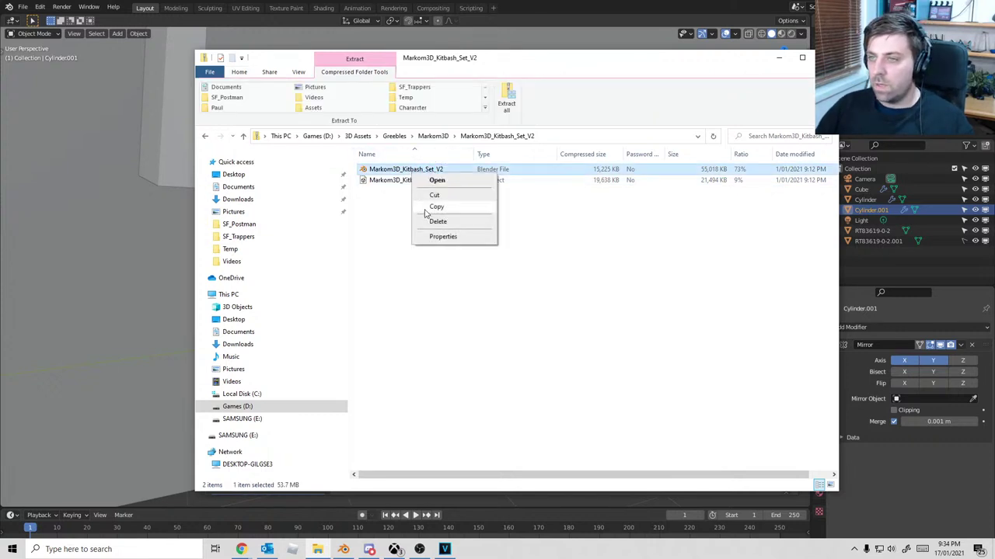
click(428, 206)
key(BackSpace)
right_click(424, 216)
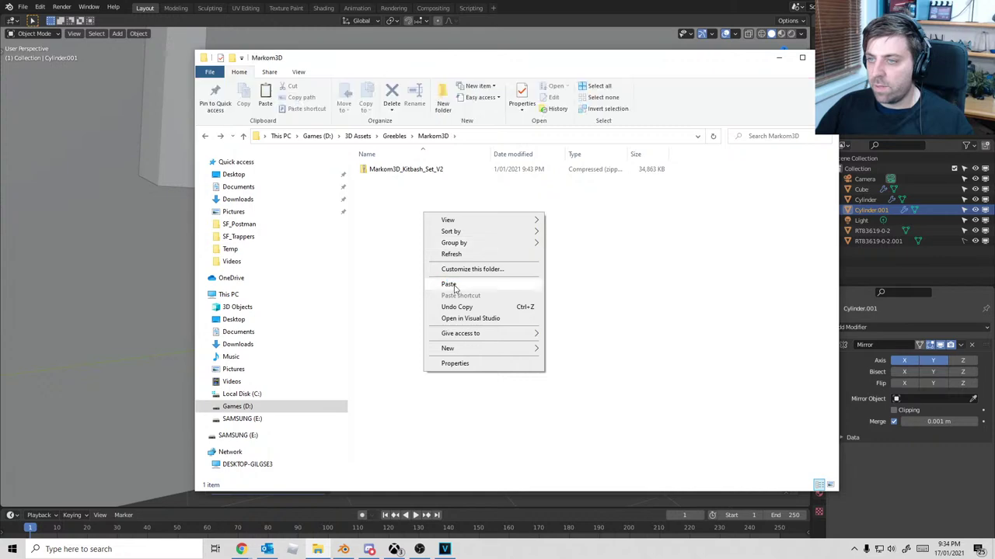
Paste the copied kitbash Blender file into the Greebles\Markom3D folder and return to Blender
click(444, 284)
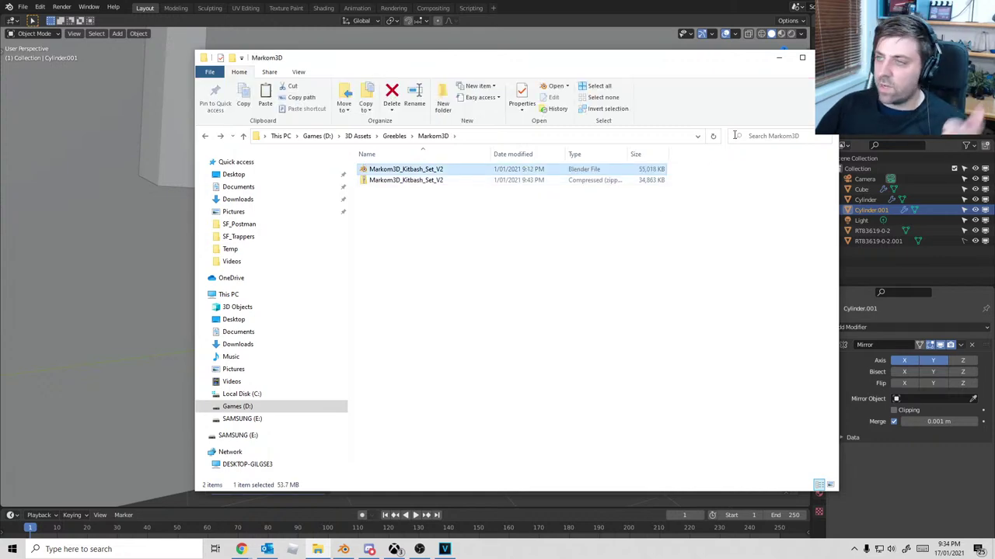
click(780, 58)
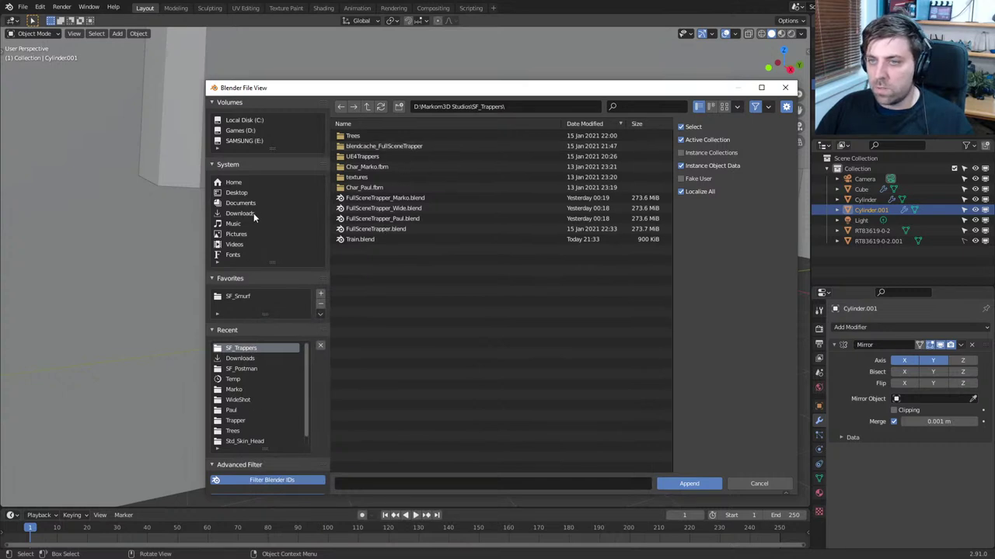
Browse the append source to D:\3D Assets\Greebles\Markom3D\Markom3D_Kitbash_Set_V2.blend and open its Object category
click(262, 132)
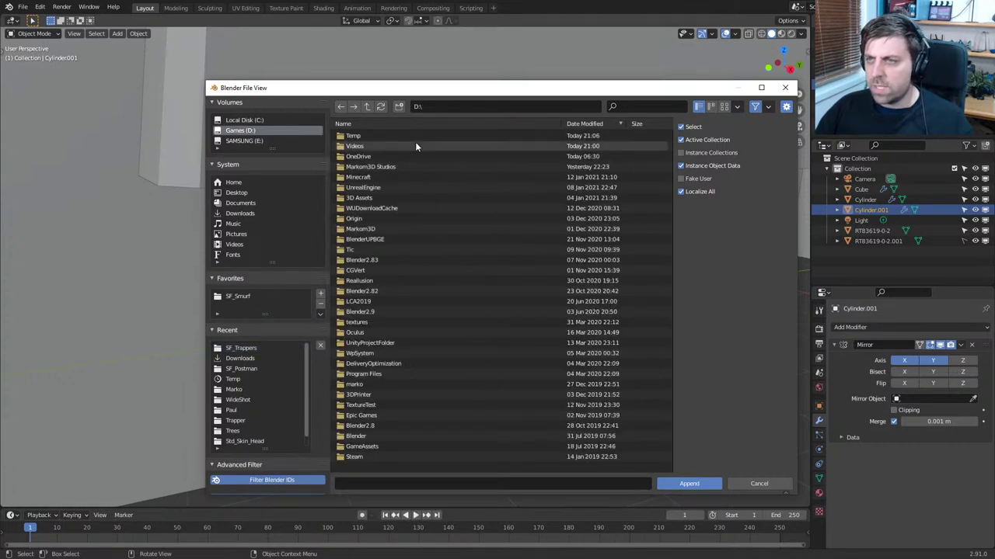
click(415, 124)
double_click(409, 137)
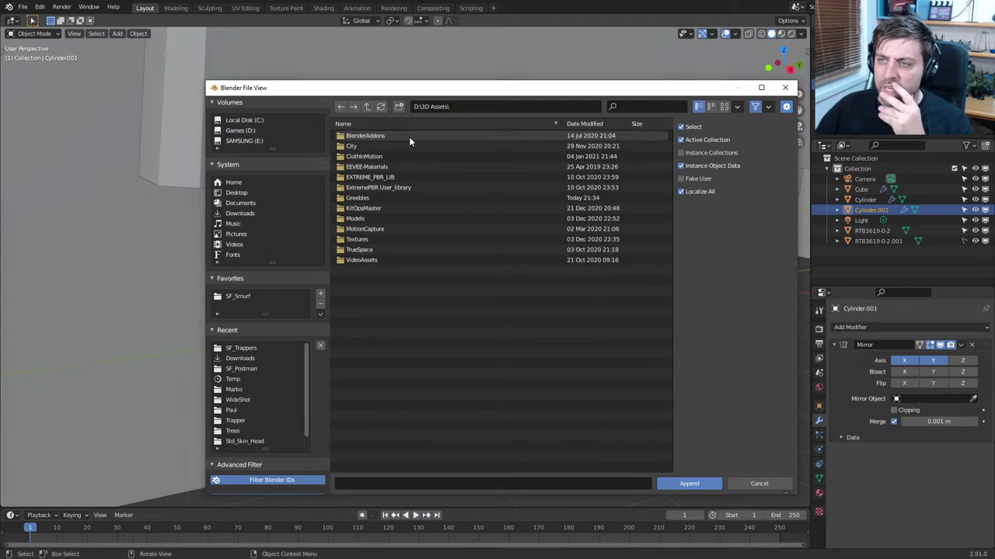
double_click(410, 197)
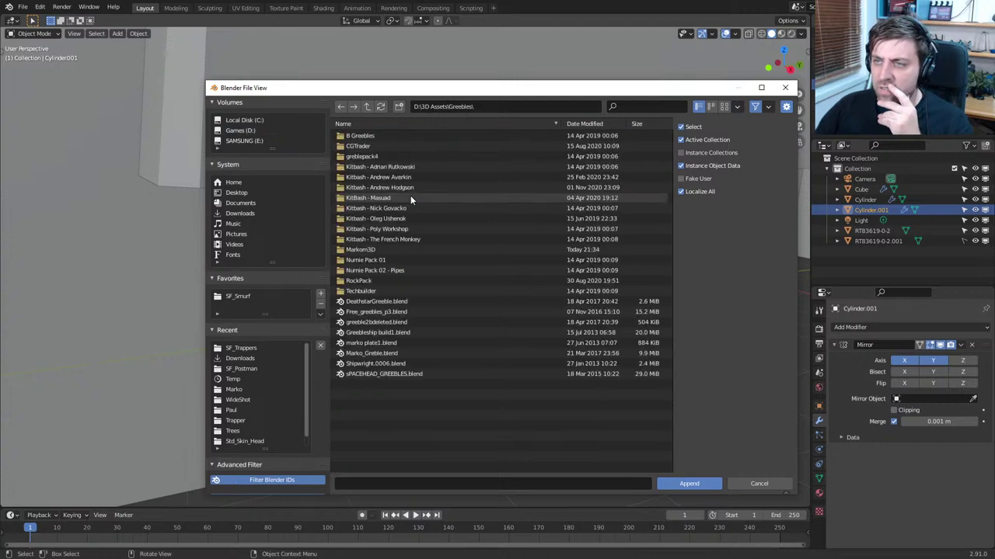
double_click(398, 250)
double_click(399, 137)
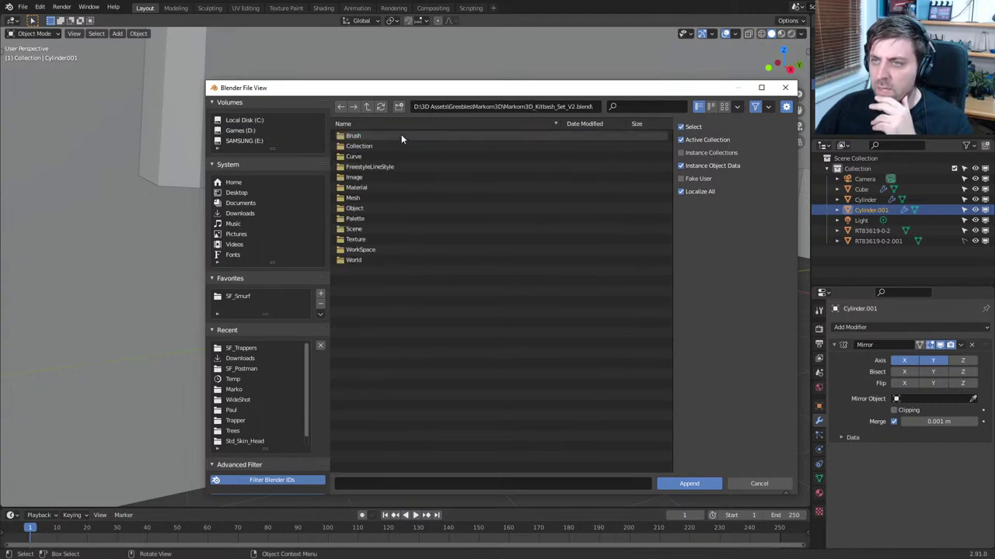
double_click(378, 206)
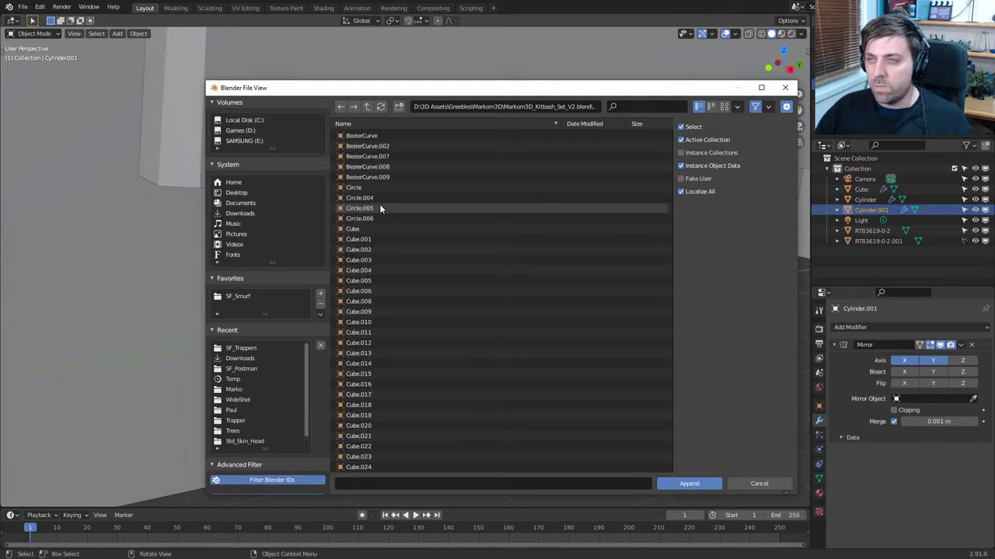
key(BackSpace)
double_click(377, 187)
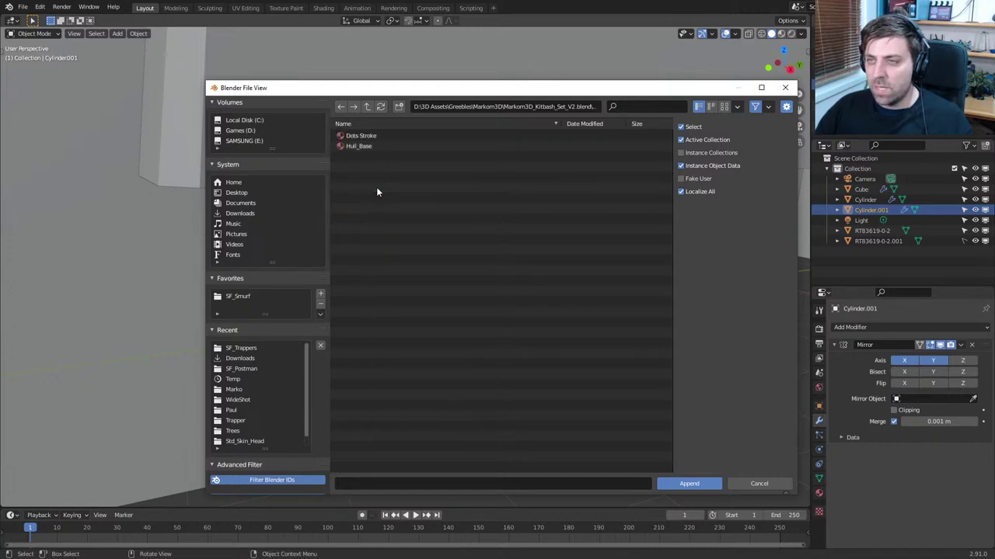
key(BackSpace)
click(377, 178)
double_click(375, 206)
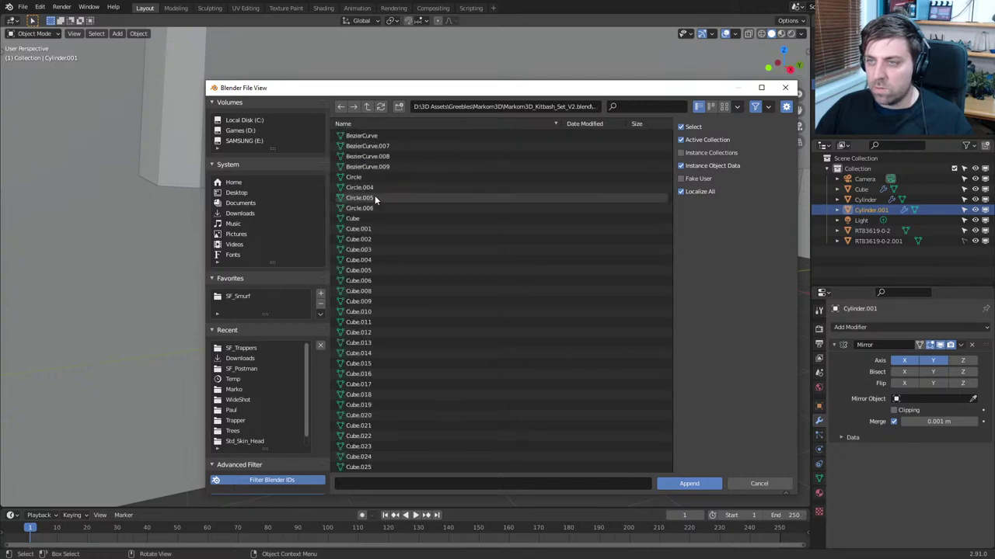
key(BackSpace)
double_click(374, 207)
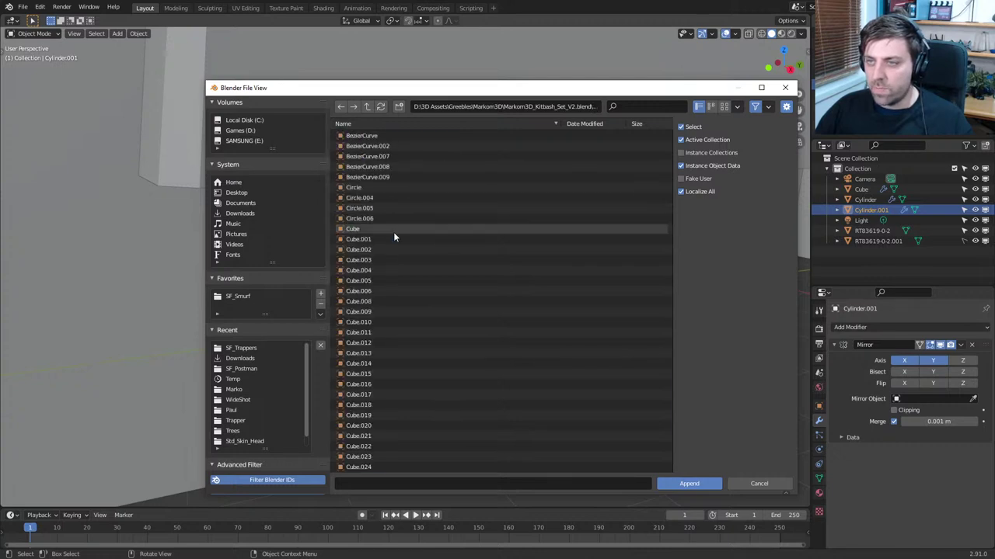
Append all objects from the Markom3D kitbash file to the scene
key(a)
scroll(420, 256, down, 5)
scroll(467, 297, down, 5)
click(689, 483)
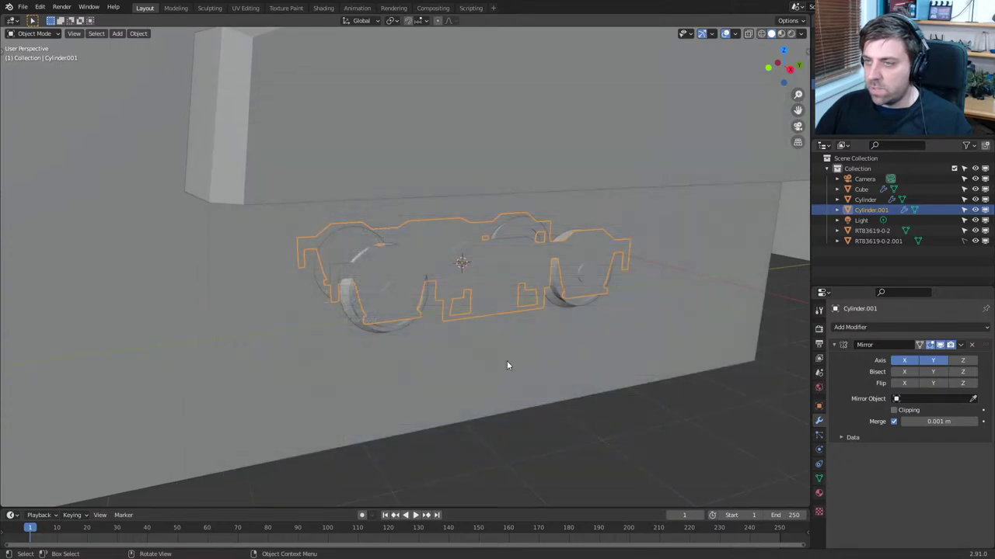
Pick the box-shaped greeble with two bent pipes from the appended kit and move it close to the train
scroll(497, 353, down, 5)
middle_drag(484, 351, 532, 319)
scroll(490, 355, down, 4)
scroll(532, 319, up, 4)
shift+middle_drag(388, 309, 529, 352)
middle_drag(349, 319, 536, 312)
shift+middle_drag(439, 283, 422, 307)
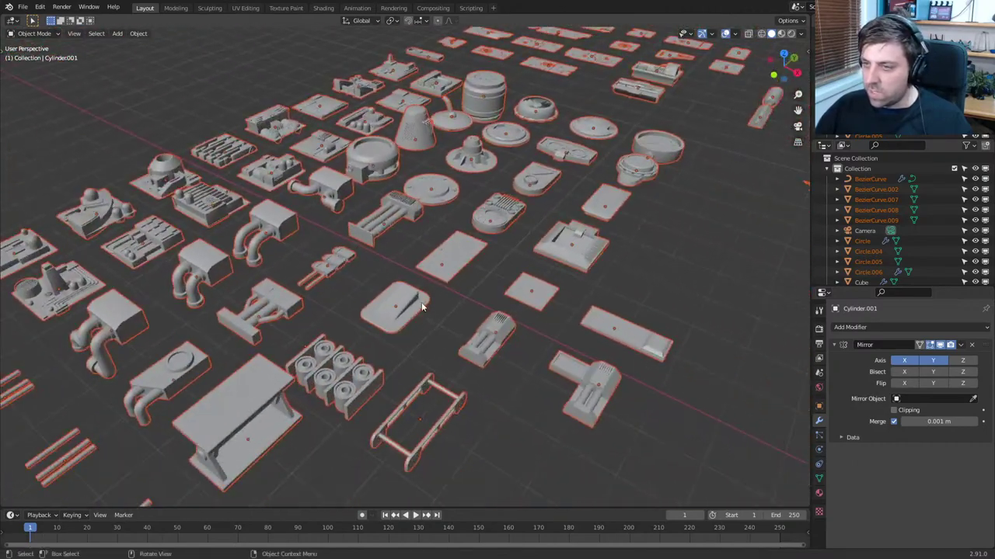
middle_drag(469, 349, 509, 291)
click(372, 358)
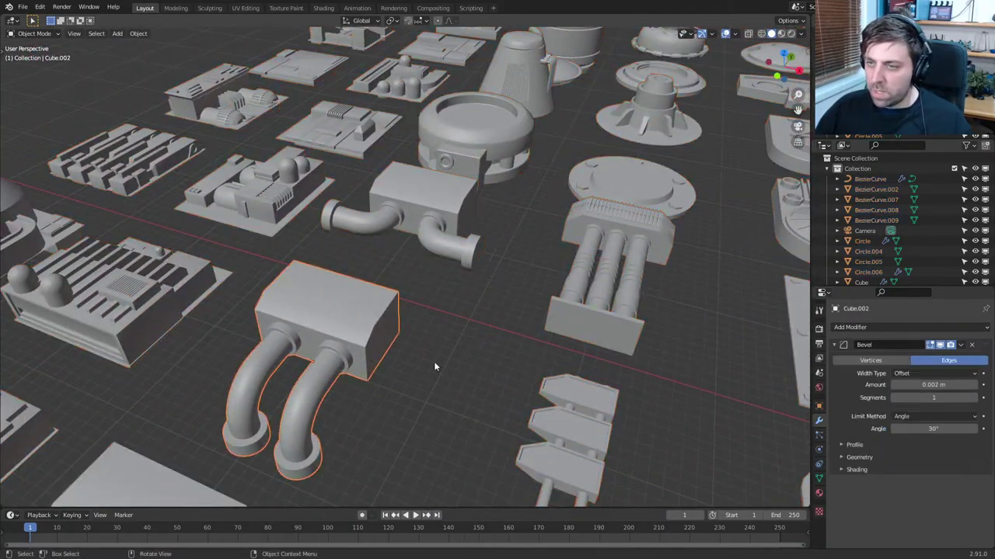
scroll(433, 361, down, 10)
middle_drag(385, 300, 337, 259)
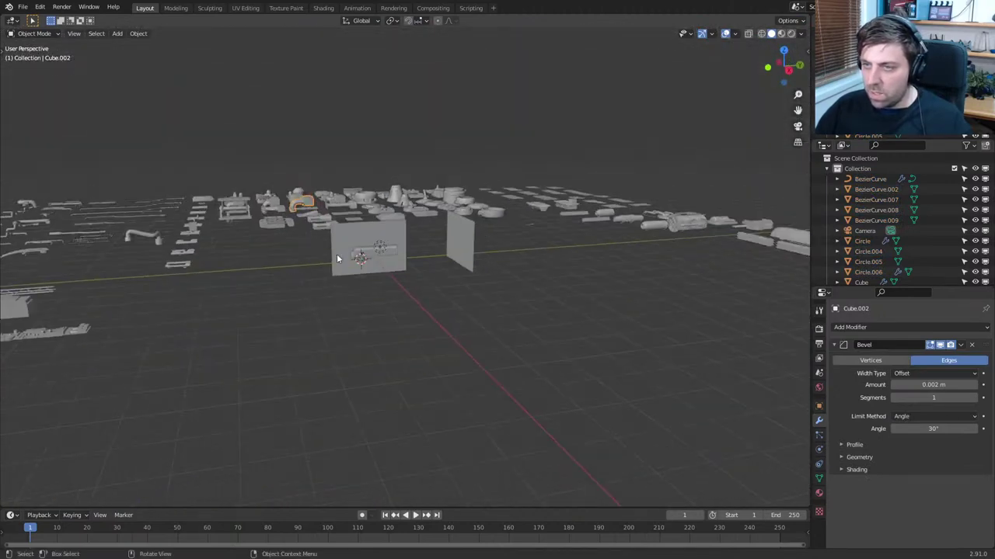
key(g)
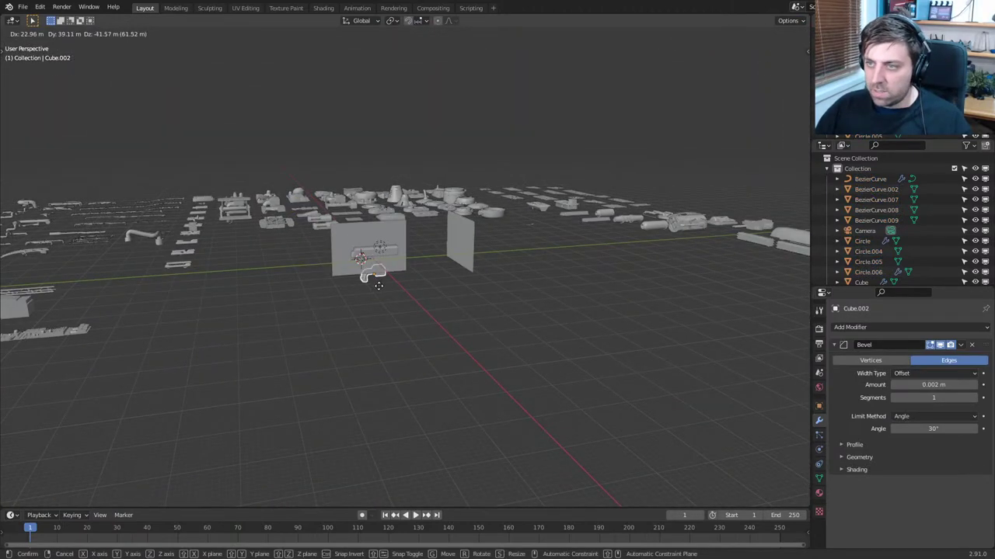
click(378, 288)
Configure snapping to Face with Center, Align Rotation to Target, affecting Move and Rotate
scroll(378, 294, up, 5)
click(425, 20)
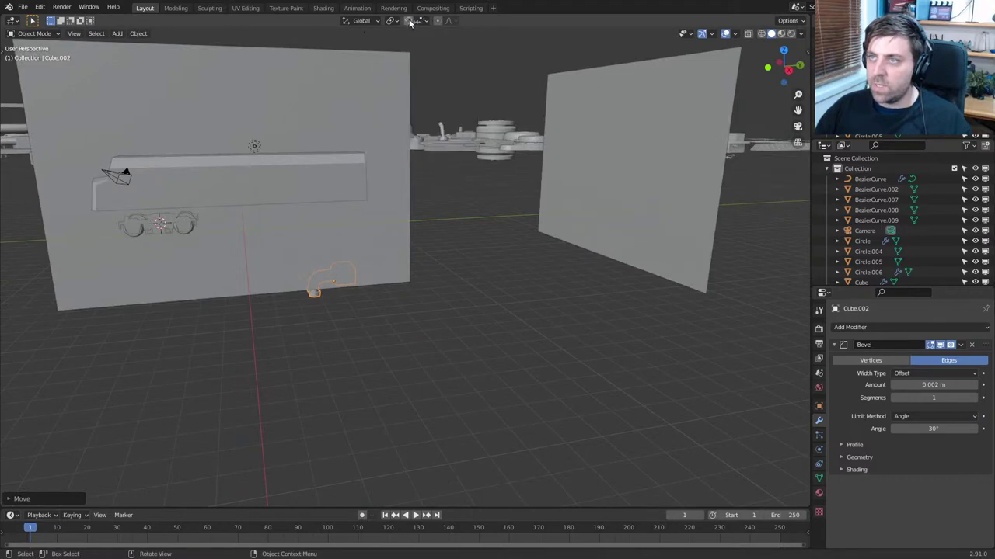
click(420, 21)
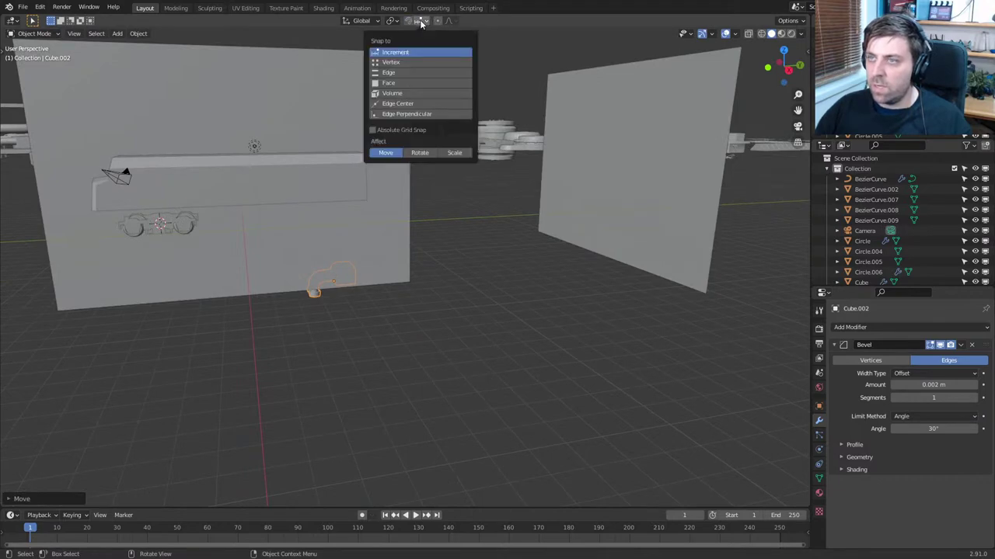
click(418, 82)
click(408, 141)
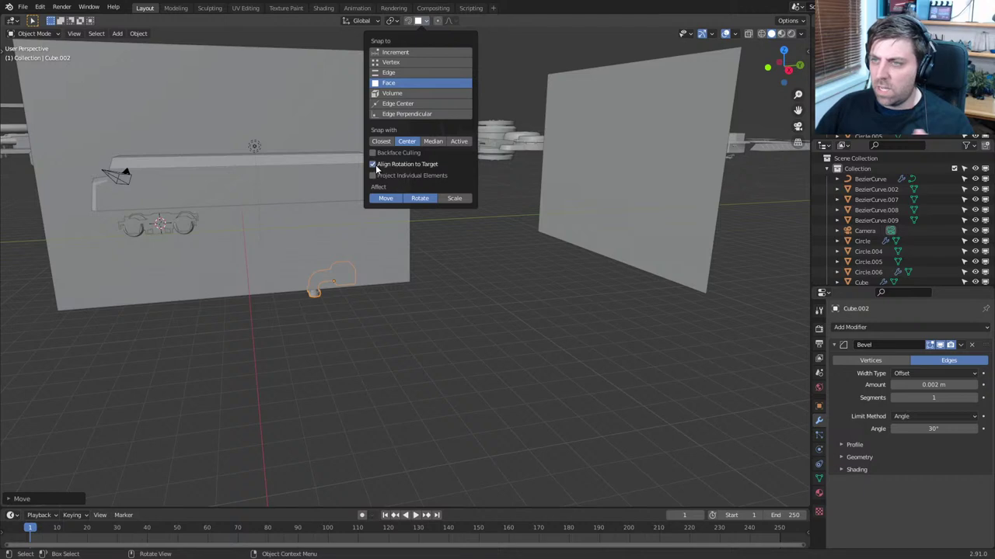
Snap the twin-pipe greeble onto the side of the train's wheel bogie
middle_drag(357, 271, 462, 245)
key(g)
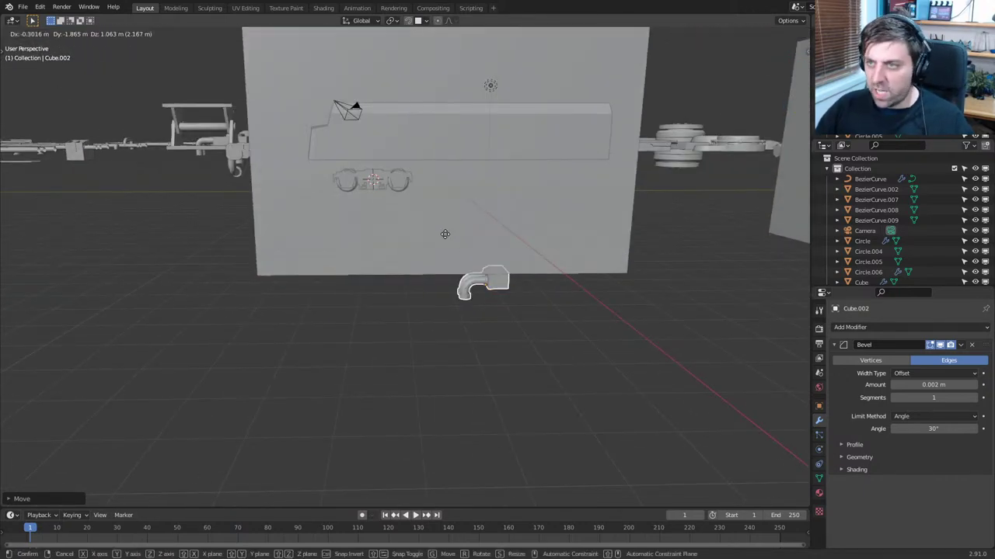
click(380, 188)
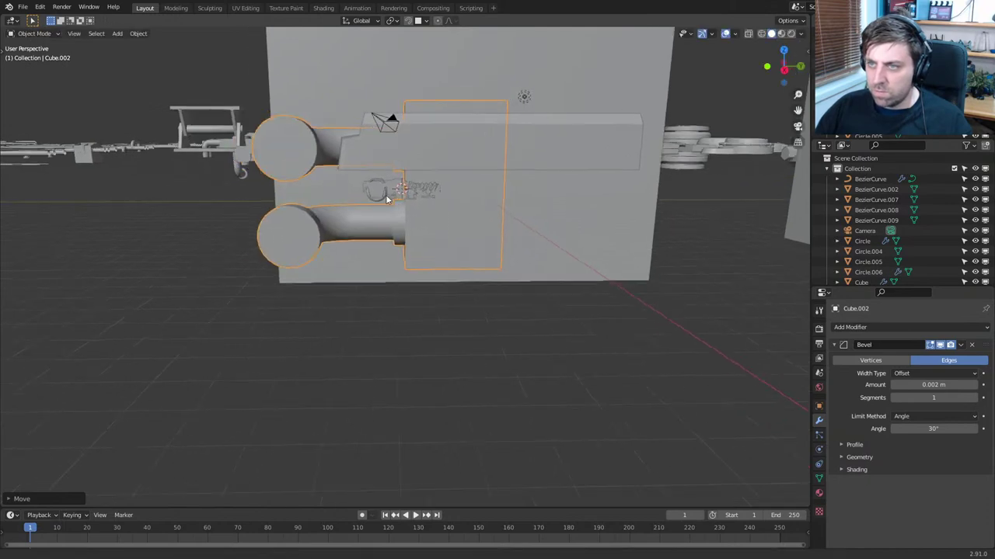
scroll(479, 249, up, 5)
scroll(444, 237, down, 5)
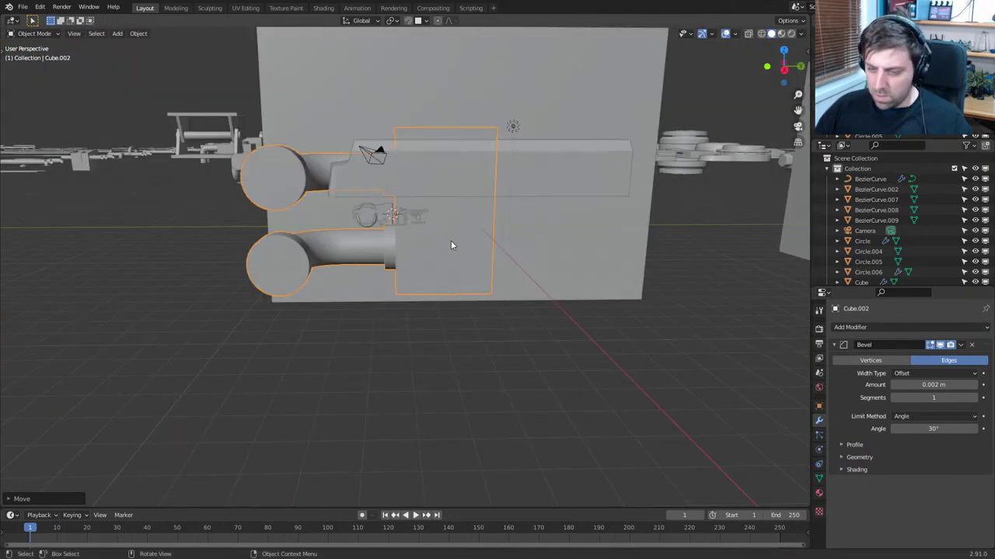
Rotate the twin-pipe greeble 90 degrees around X and 180 degrees around Z
text(rx90)
key(Return)
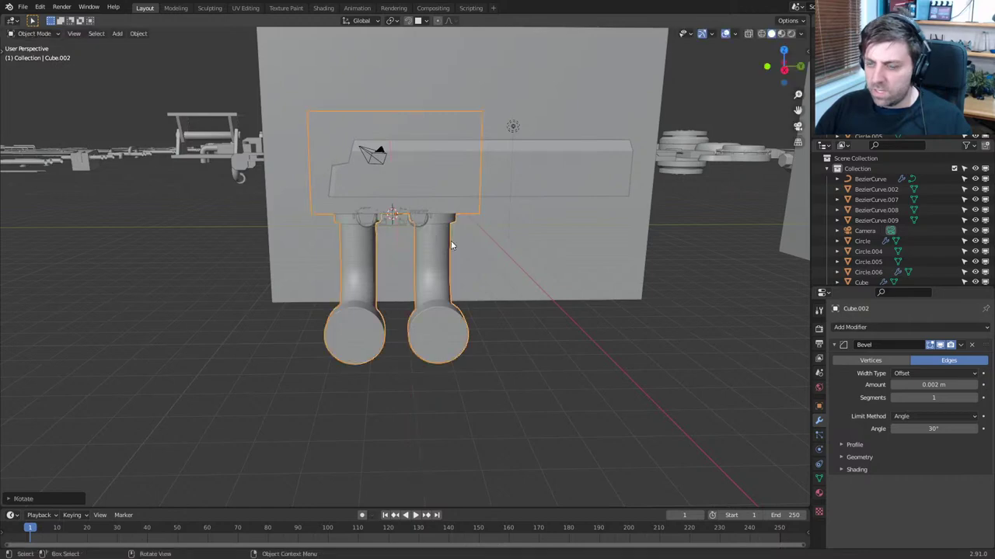
text(rz180)
key(Return)
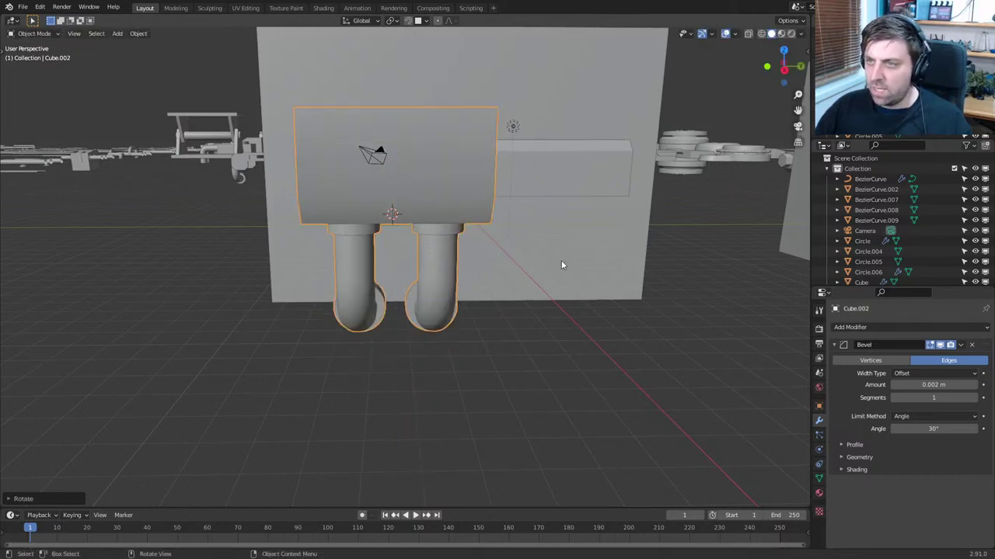
Scale the twin-pipe greeble down to fit between the bogie's two wheels, checking it in the right view
key(s)
click(409, 211)
shift+middle_drag(344, 203, 461, 222)
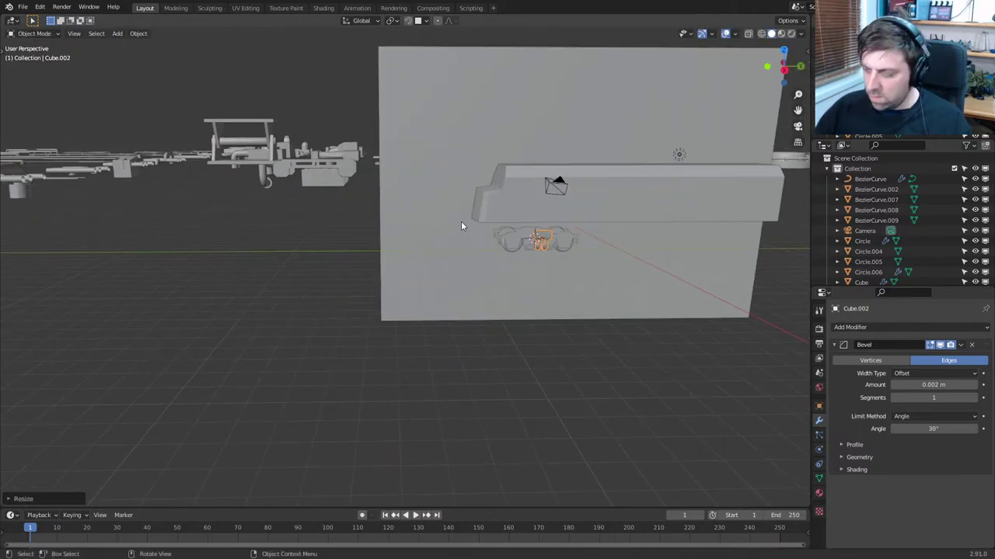
key(KP_1)
key(KP_3)
scroll(452, 222, up, 4)
shift+middle_drag(475, 160, 421, 316)
scroll(405, 215, up, 6)
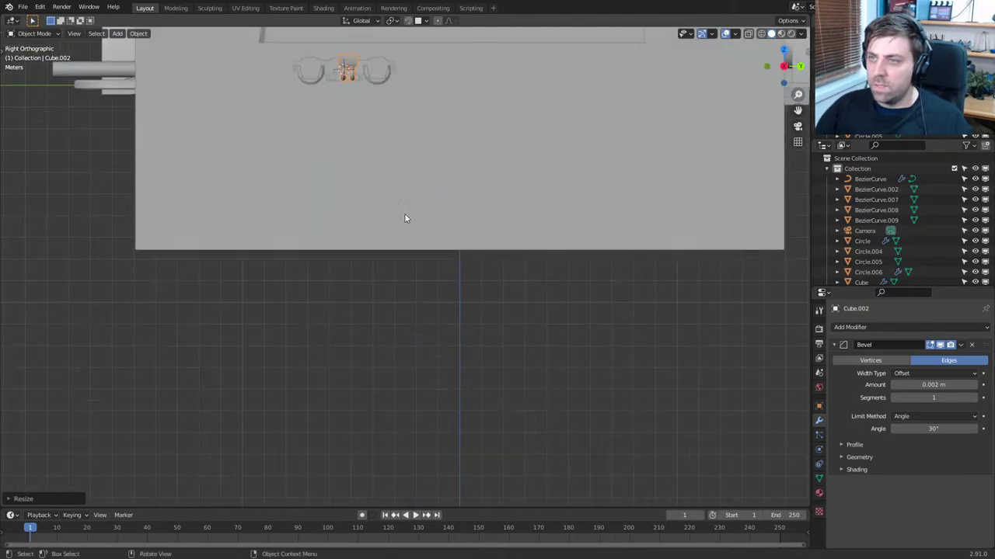
shift+middle_drag(342, 101, 471, 302)
scroll(471, 302, up, 7)
shift+middle_drag(536, 309, 363, 257)
key(KP_Decimal)
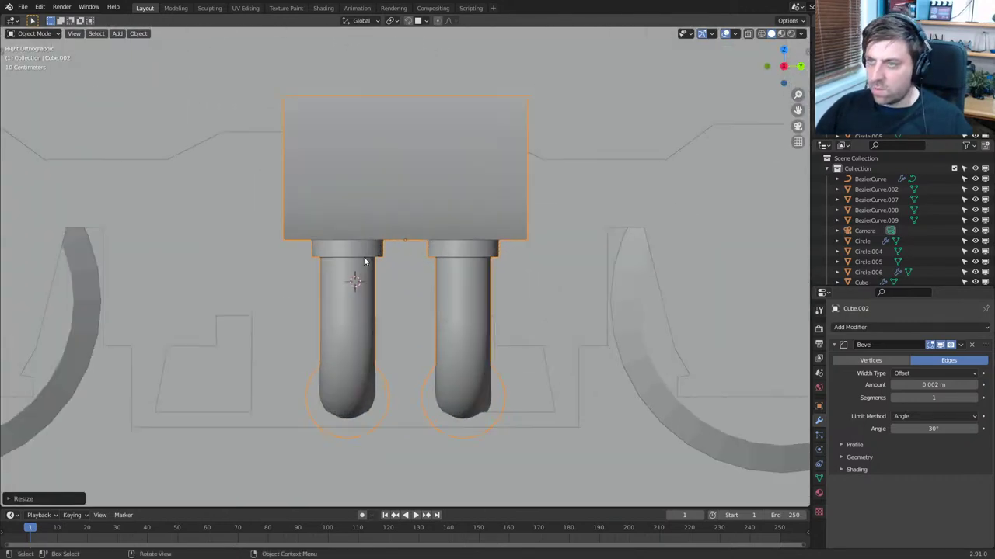
scroll(421, 249, down, 2)
key(s)
click(463, 245)
Move the twin-pipe greeble along Y until it sits beside the bogie wheel on the positive Y side
key(g)
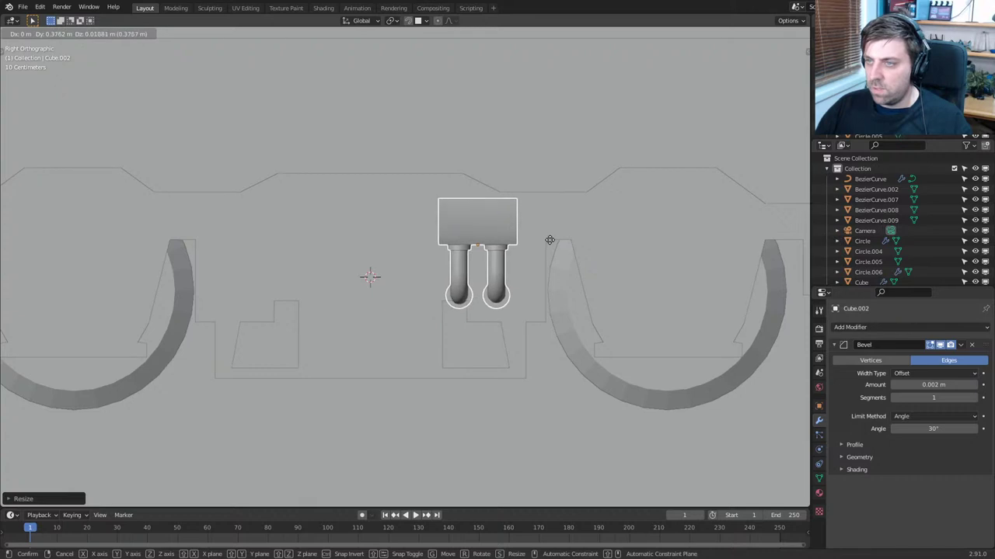
key(x)
key(y)
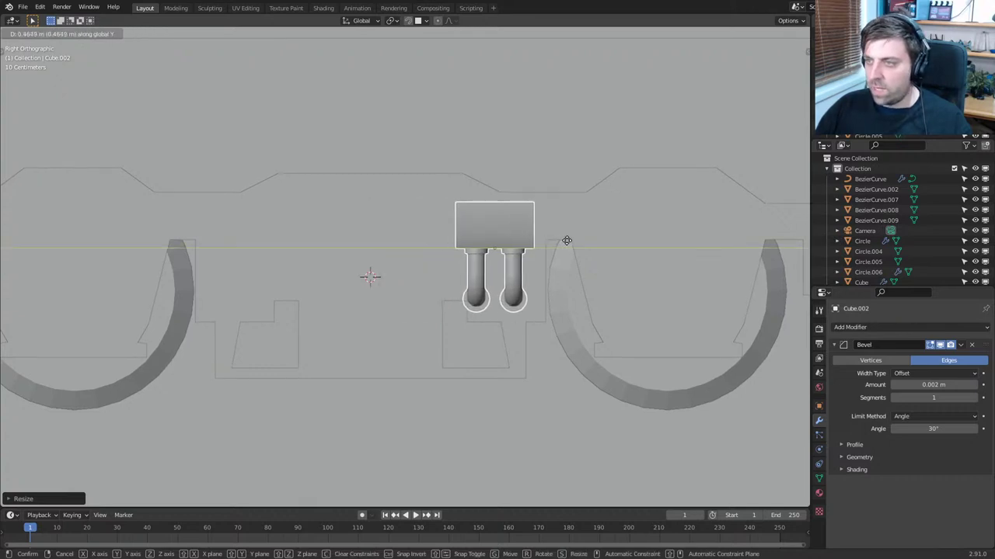
click(577, 244)
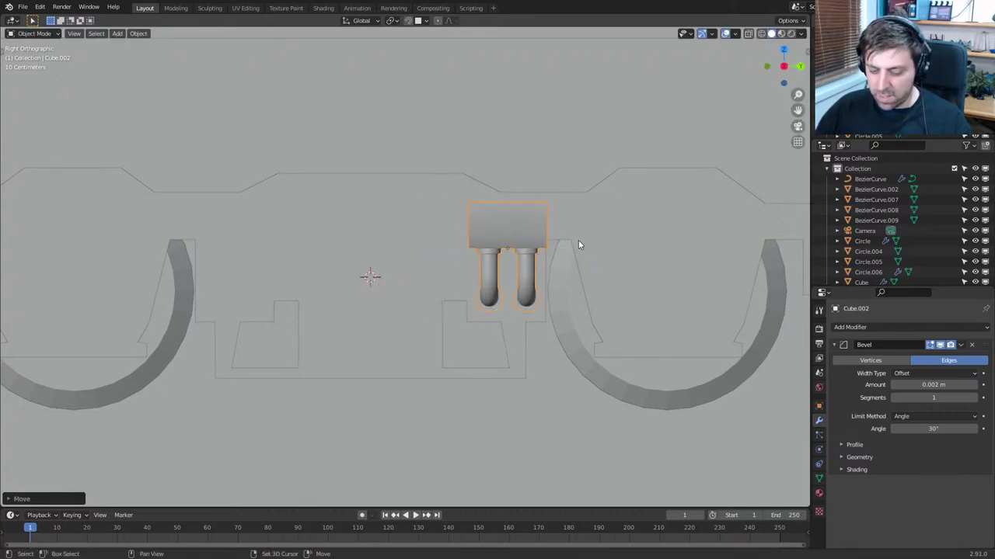
Duplicate the twin-pipe greeble about -1.41 m along Y to sit beside the opposite bogie wheel
key(shift+d)
key(y)
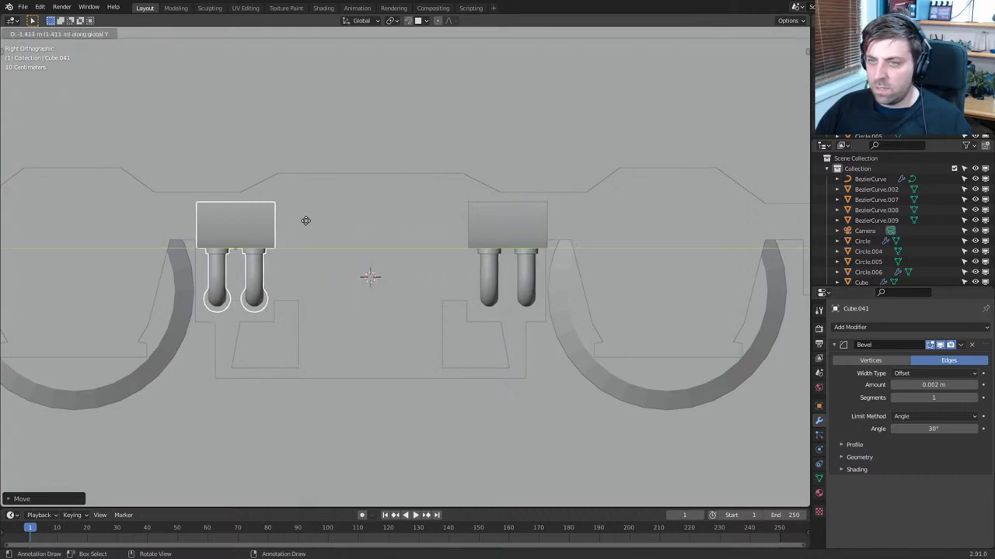
click(305, 220)
Move the duplicated twin-pipe greeble about 0.12 m outward along X from the bogie's side plate
middle_drag(301, 228, 446, 278)
scroll(426, 279, up, 4)
key(g)
key(y)
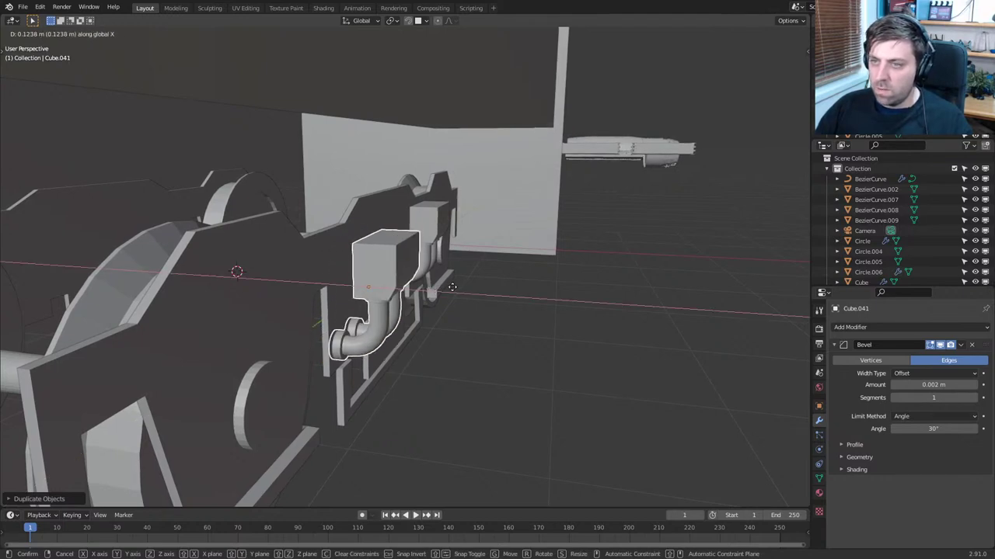
click(451, 291)
Move the original twin-pipe greeble outward along X to line up with its duplicate in the front view
click(439, 237)
middle_drag(466, 253, 448, 264)
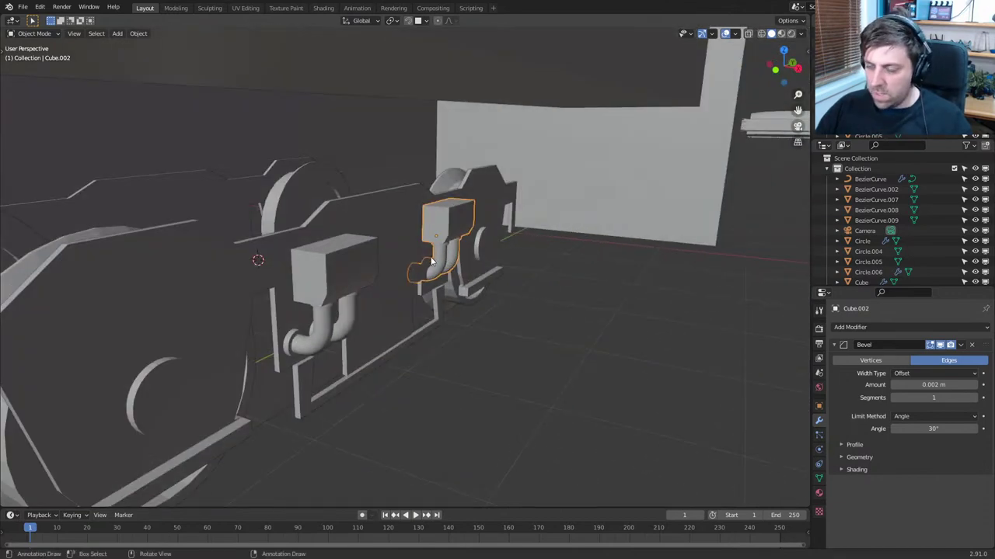
key(KP_7)
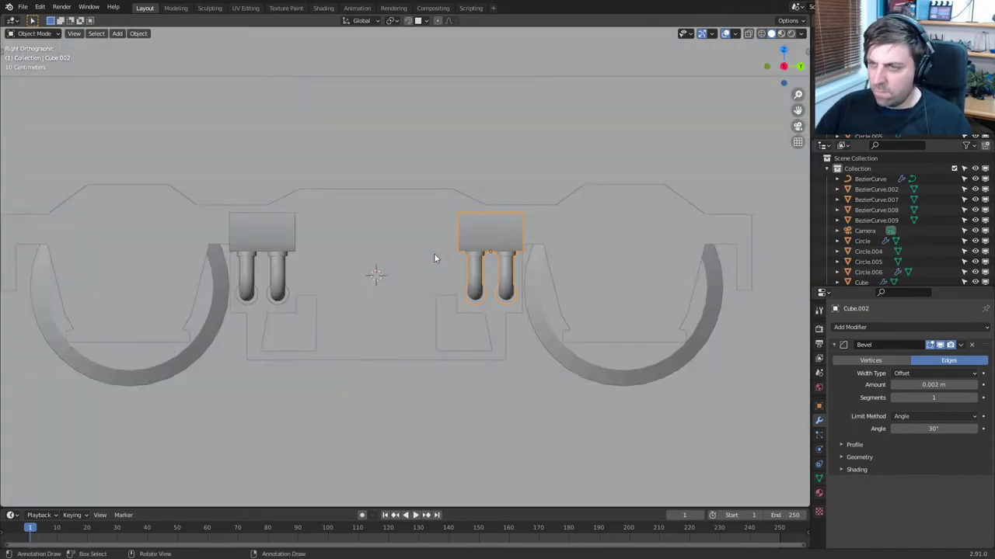
key(KP_1)
scroll(434, 259, up, 3)
key(g)
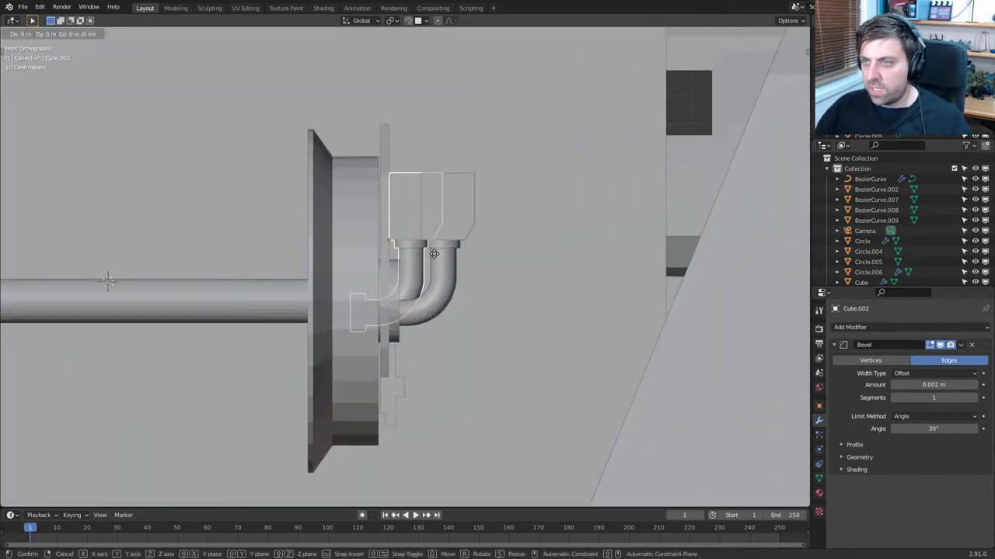
key(x)
click(465, 252)
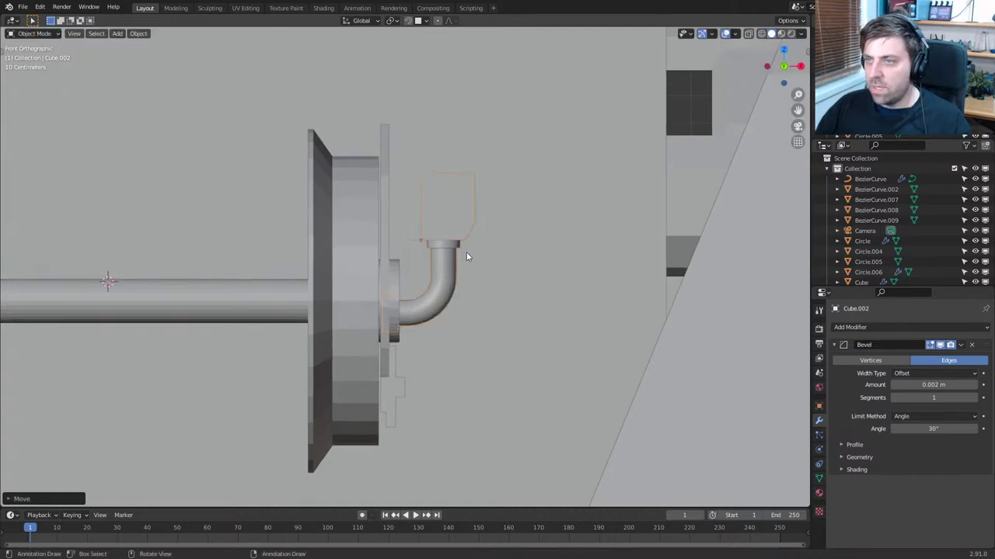
Examine the kitbash parts for a greeble that suits the middle of the bogie
scroll(466, 252, down, 6)
middle_drag(482, 257, 377, 278)
scroll(432, 278, up, 6)
scroll(381, 272, down, 8)
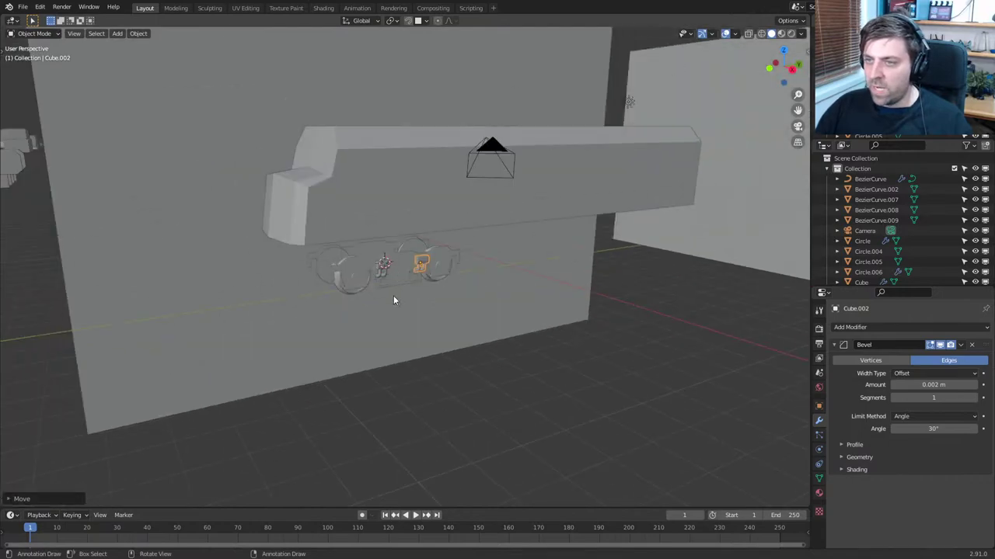
scroll(393, 298, down, 10)
middle_drag(305, 278, 455, 303)
scroll(495, 295, up, 2)
scroll(497, 311, up, 2)
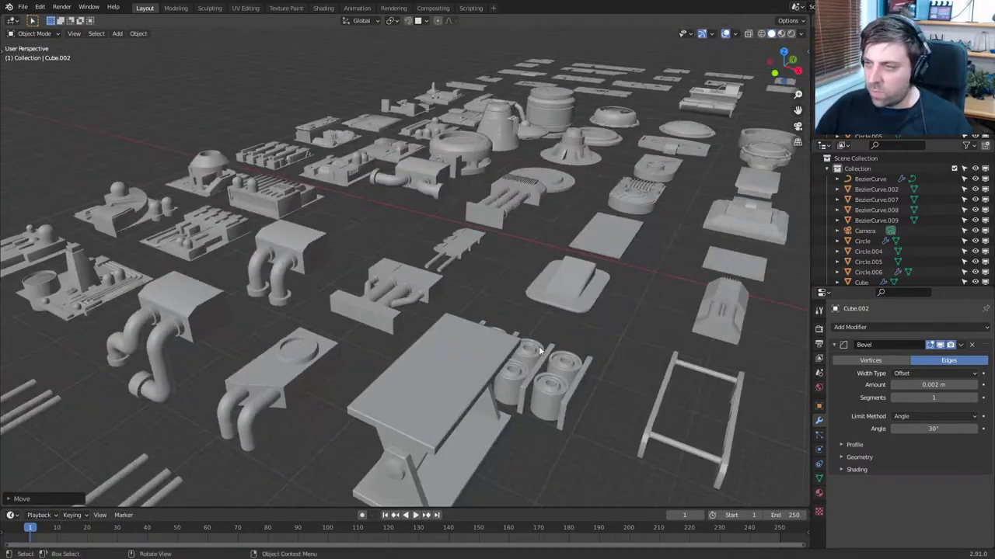
click(668, 402)
middle_drag(667, 403, 582, 380)
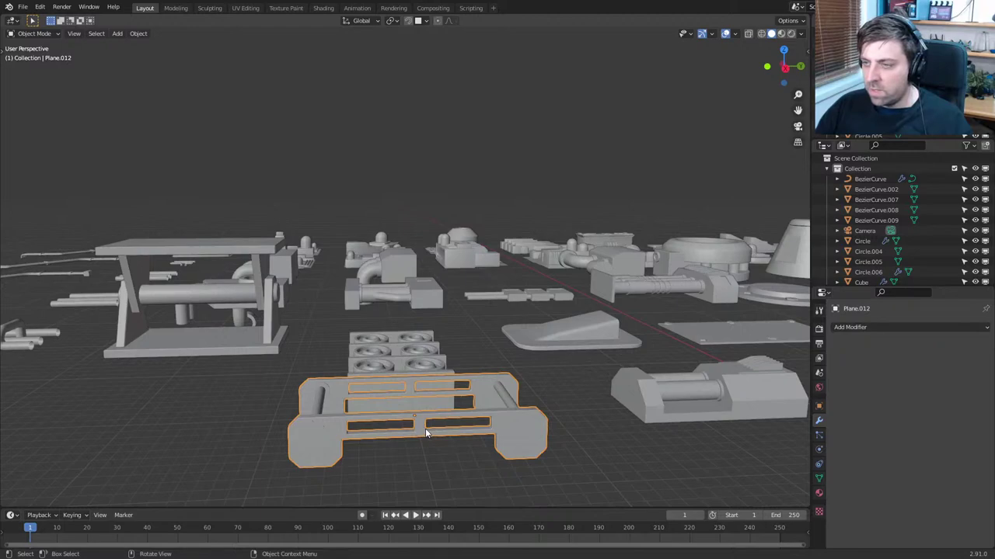
middle_drag(425, 433, 389, 393)
right_click(389, 393)
Move the three-pipe greeble with the vented head from the kitbash layout to the train's bogie
click(411, 243)
scroll(479, 377, down, 4)
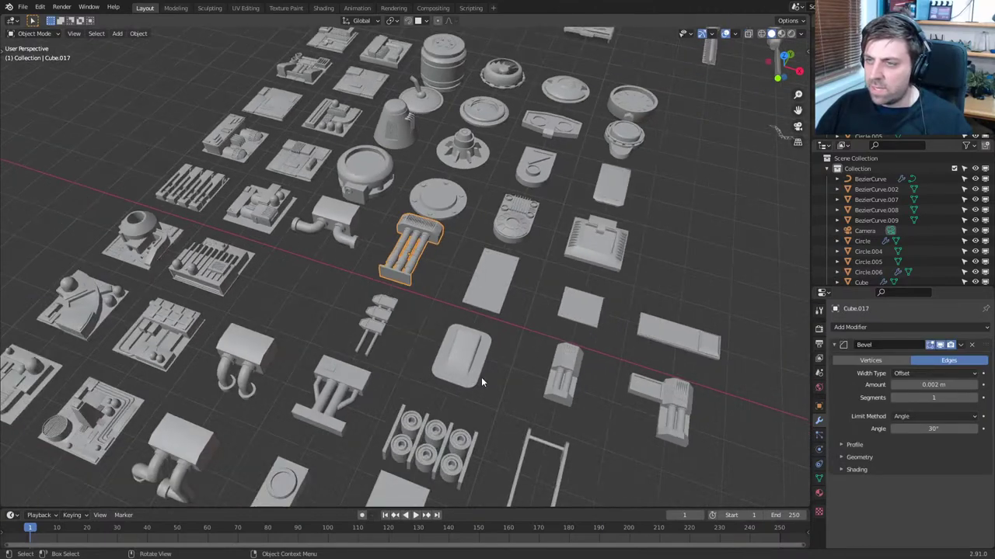
middle_drag(479, 377, 414, 247)
scroll(427, 314, up, 2)
scroll(415, 246, up, 3)
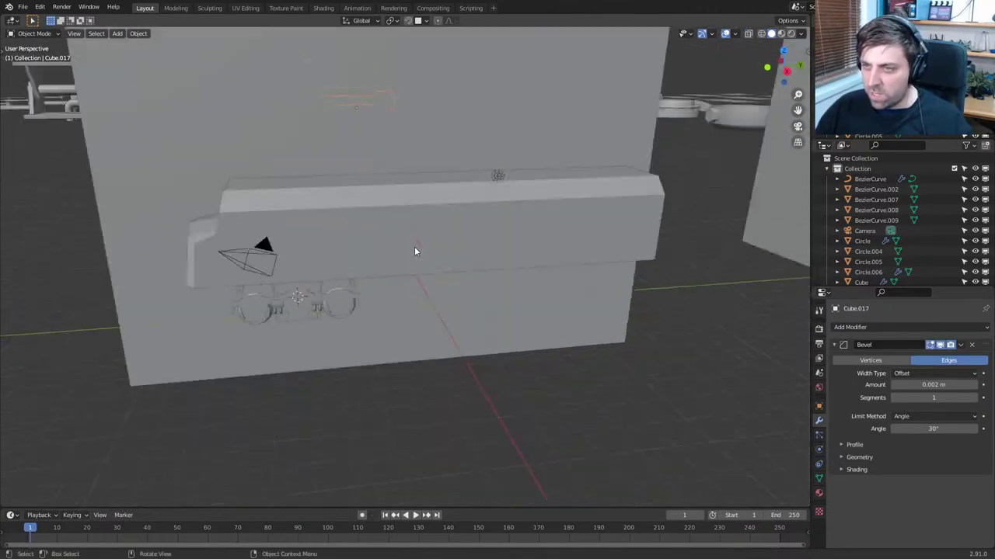
scroll(332, 256, down, 2)
key(g)
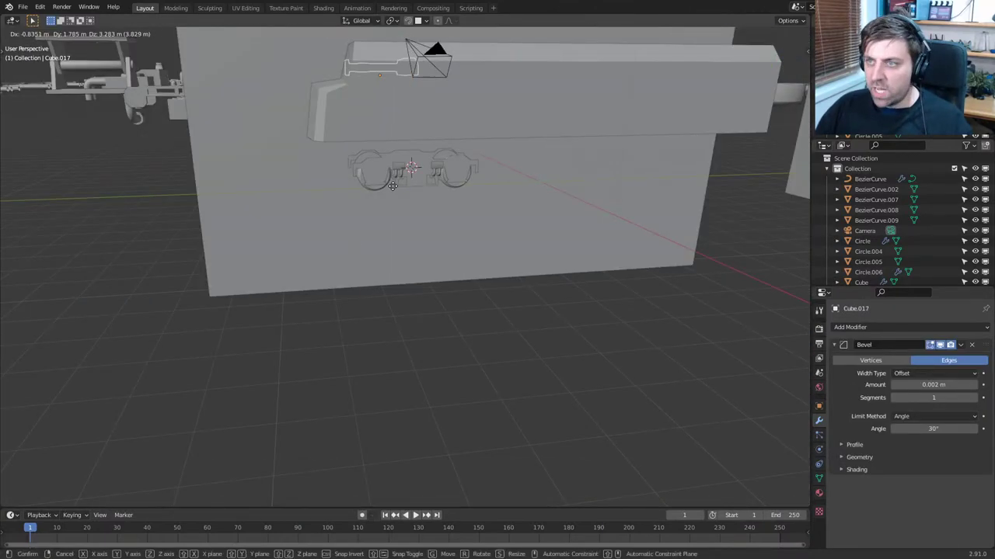
click(439, 220)
scroll(438, 219, down, 4)
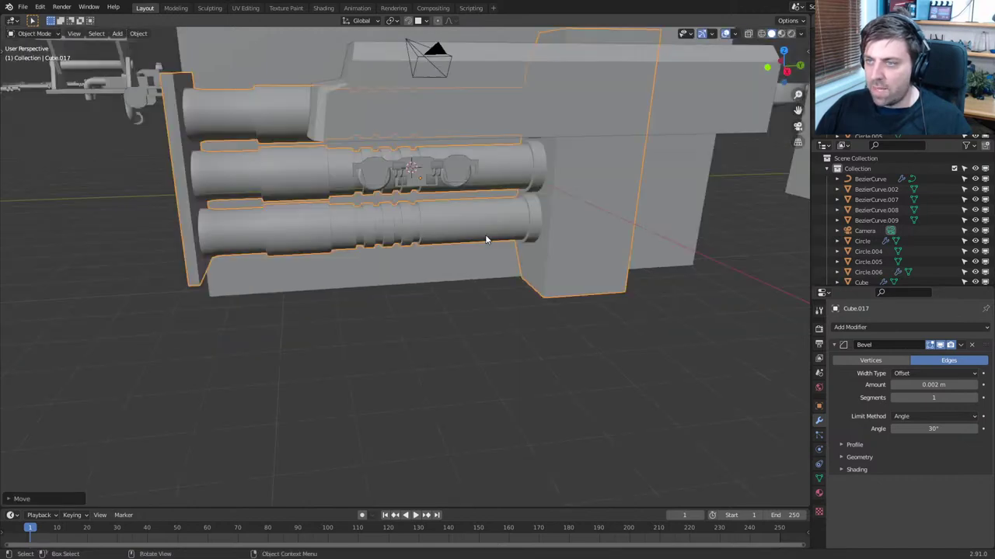
Scale the three-pipe greeble down to bogie size and rotate it 90° so its pipes stand upright under the vented head
key(s)
click(406, 198)
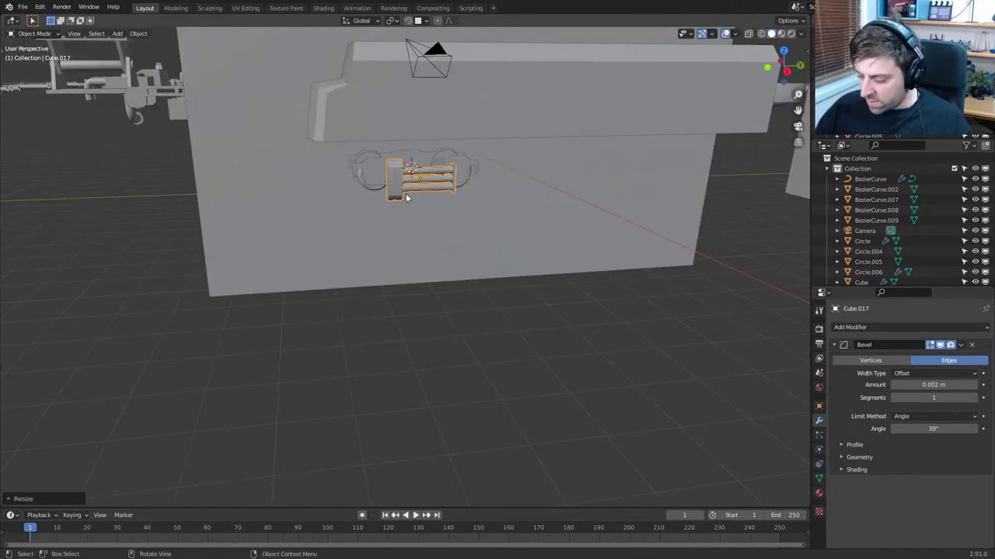
key(KP_Decimal)
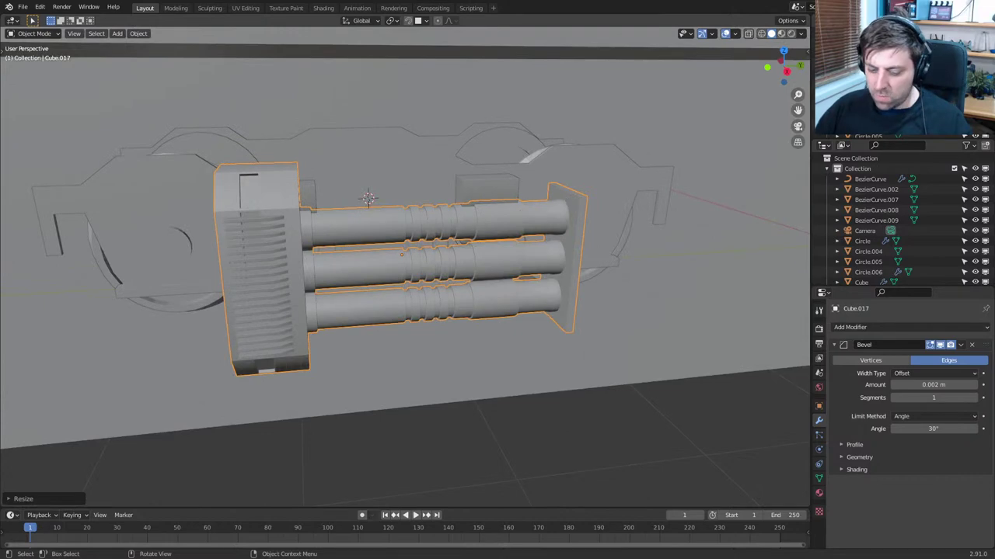
text(ry90-)
key(Return)
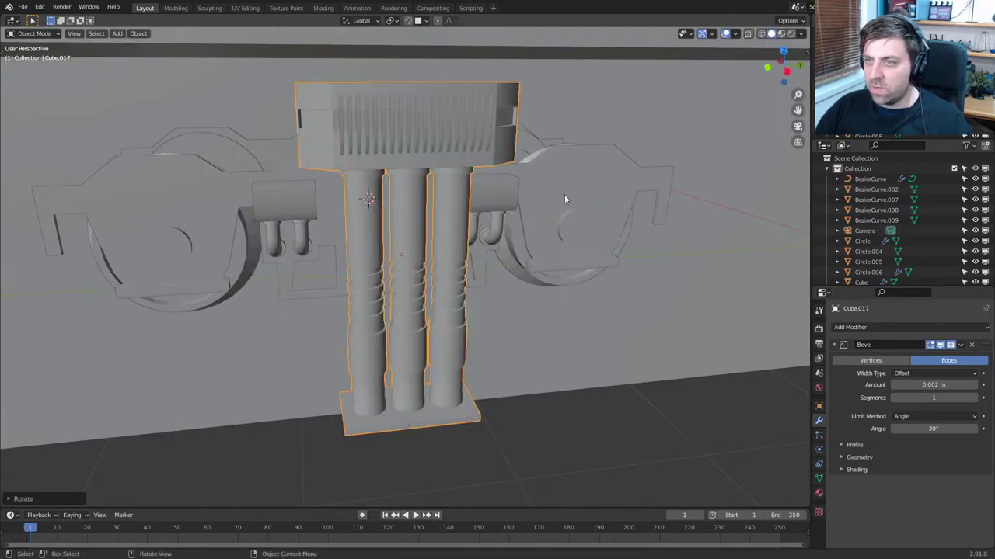
Resize the three-pipe greeble to the height of the bogie's side plate and position it between the twin-pipe greebles
key(s)
key(Return)
key(KP_3)
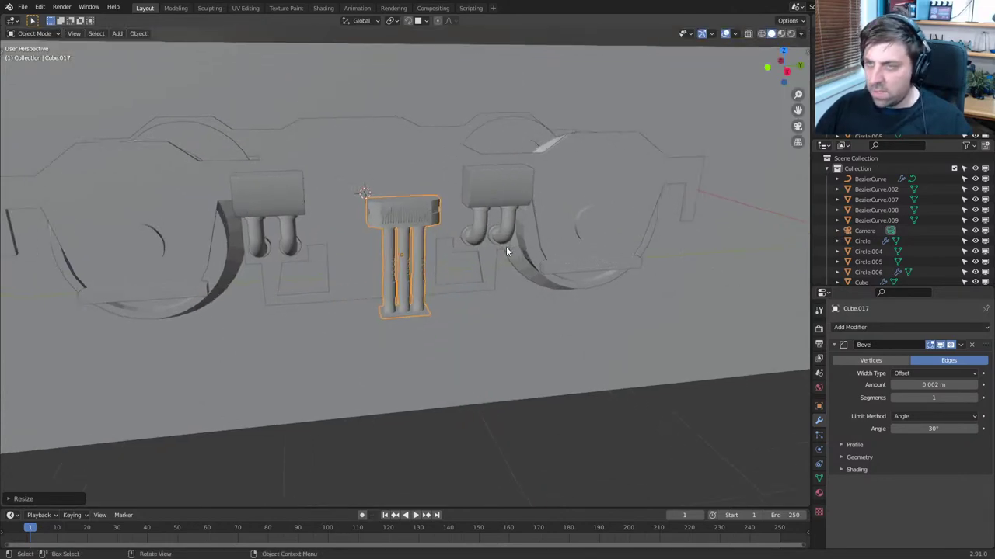
key(KP_Decimal)
scroll(516, 249, down, 3)
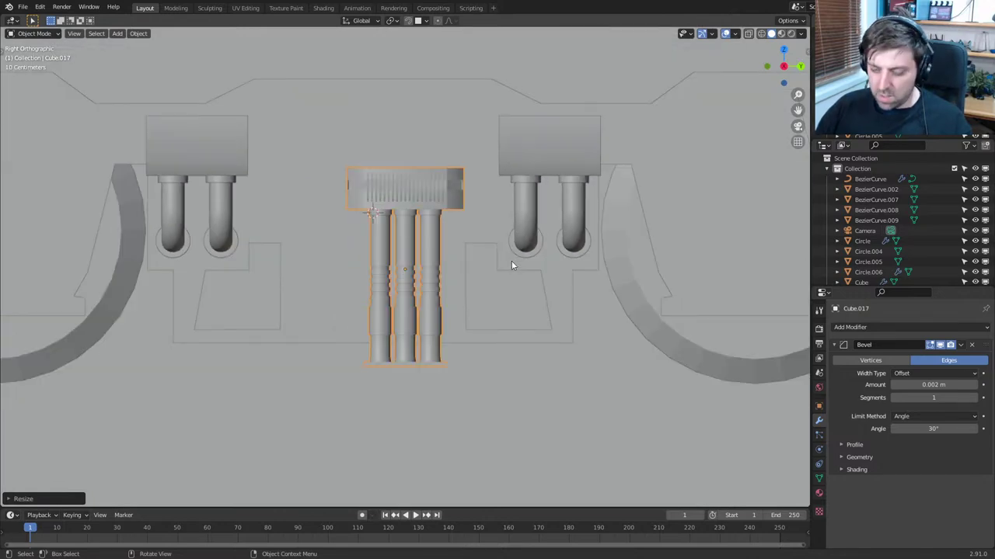
key(s)
click(522, 221)
key(g)
key(z)
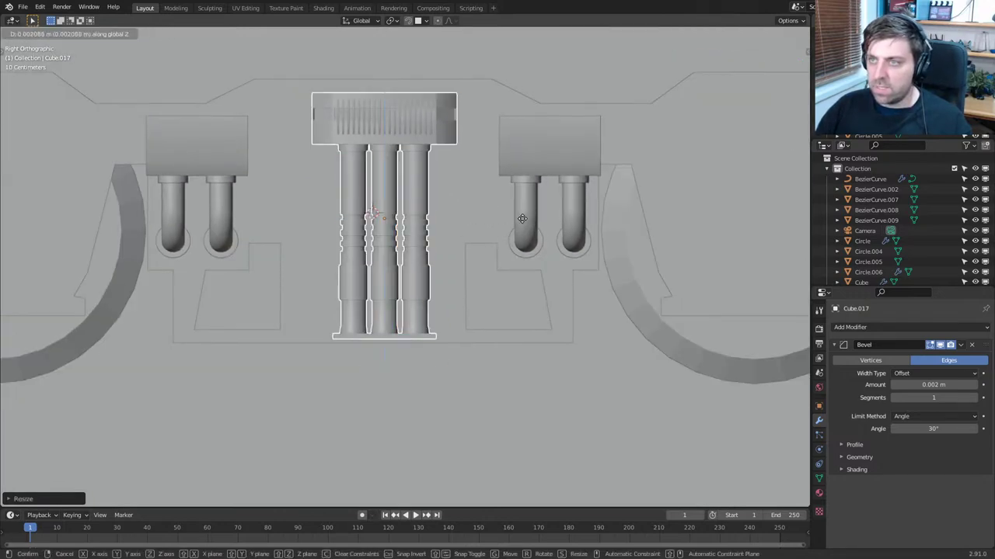
click(519, 208)
Delete the central faces of the bogie's side plate behind the three-pipe greeble to cut an opening
scroll(466, 256, down, 3)
middle_drag(455, 278, 370, 263)
click(371, 262)
key(Tab)
scroll(373, 256, up, 2)
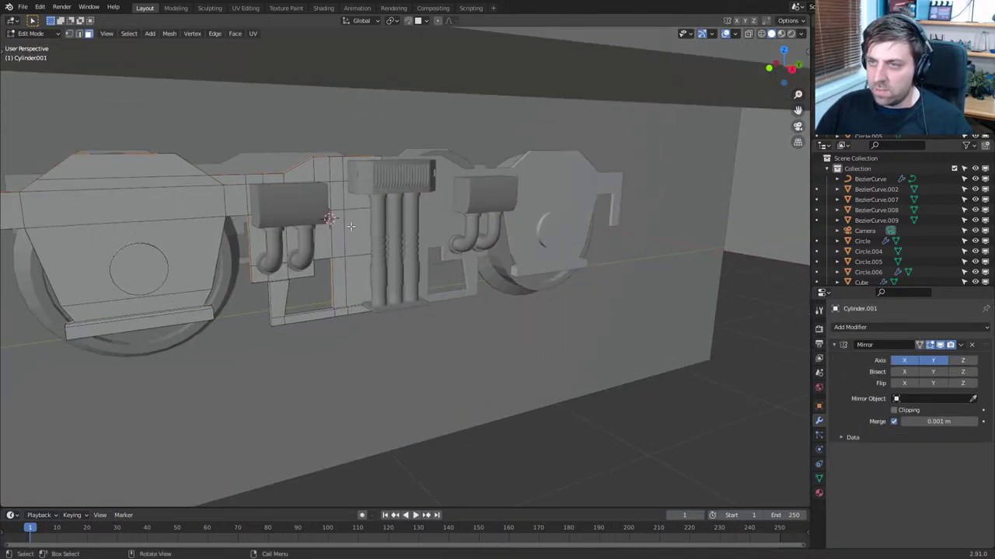
shift+click(359, 231)
shift+click(357, 282)
middle_drag(357, 283, 376, 289)
key(x)
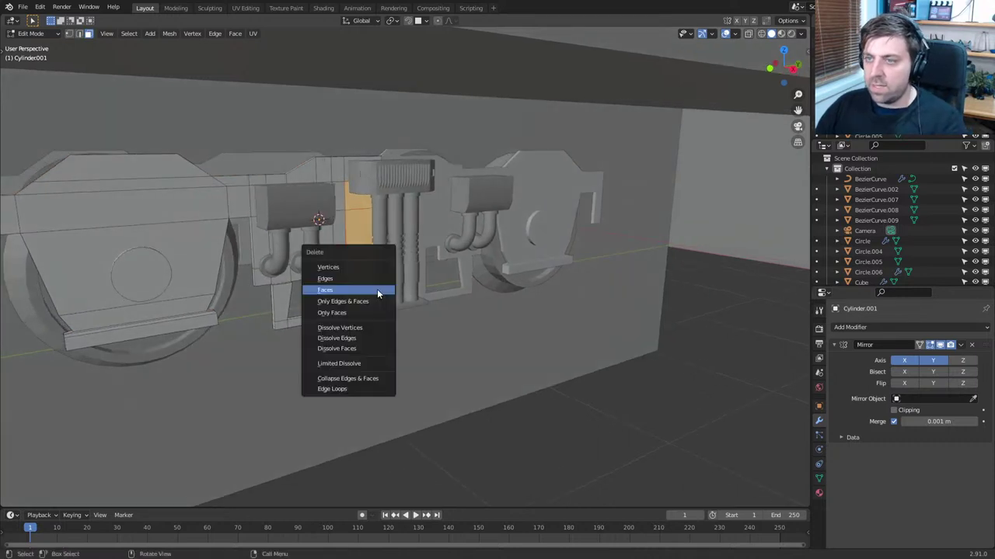
click(377, 289)
click(365, 272)
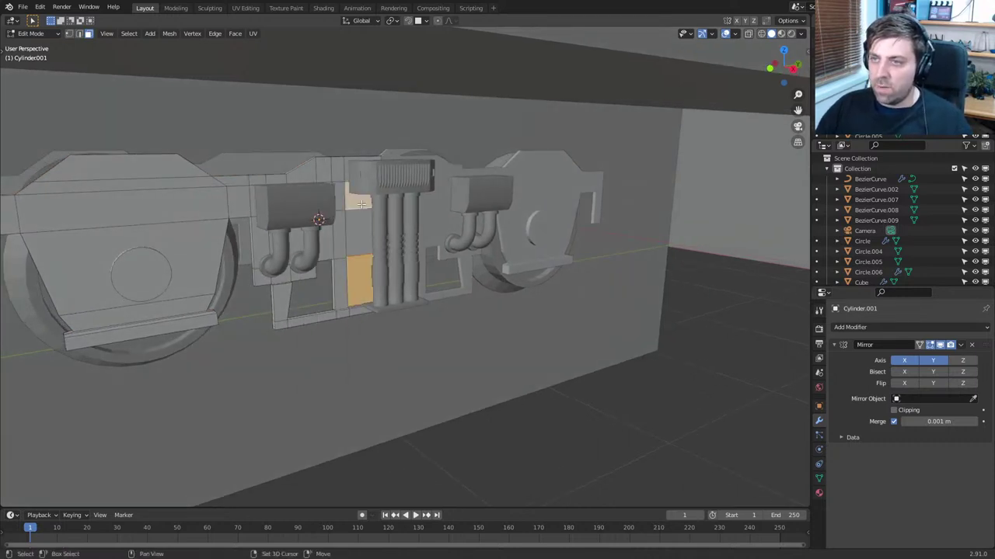
key(x)
click(366, 227)
Delete the narrow strip of leftover faces running vertically through the middle of the side plate's opening
middle_drag(366, 227, 448, 247)
scroll(447, 247, up, 8)
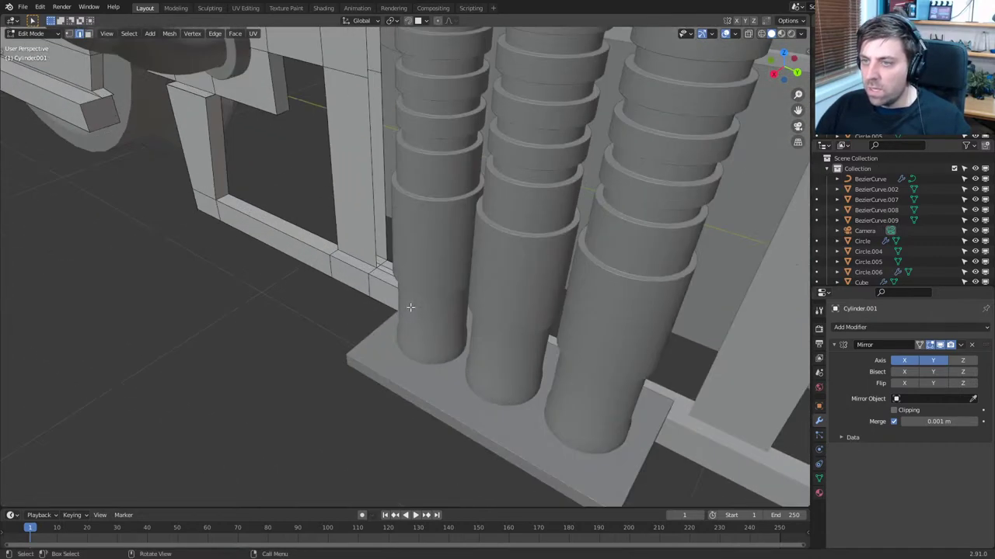
middle_drag(394, 271, 332, 292)
click(323, 159)
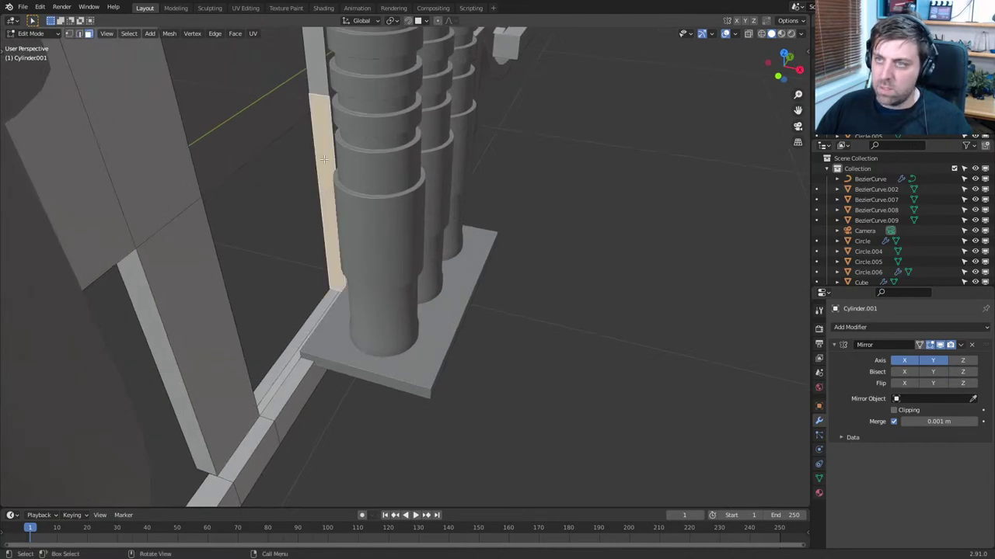
shift+click(316, 63)
middle_drag(357, 346, 357, 298)
scroll(358, 298, up, 3)
key(KP_Decimal)
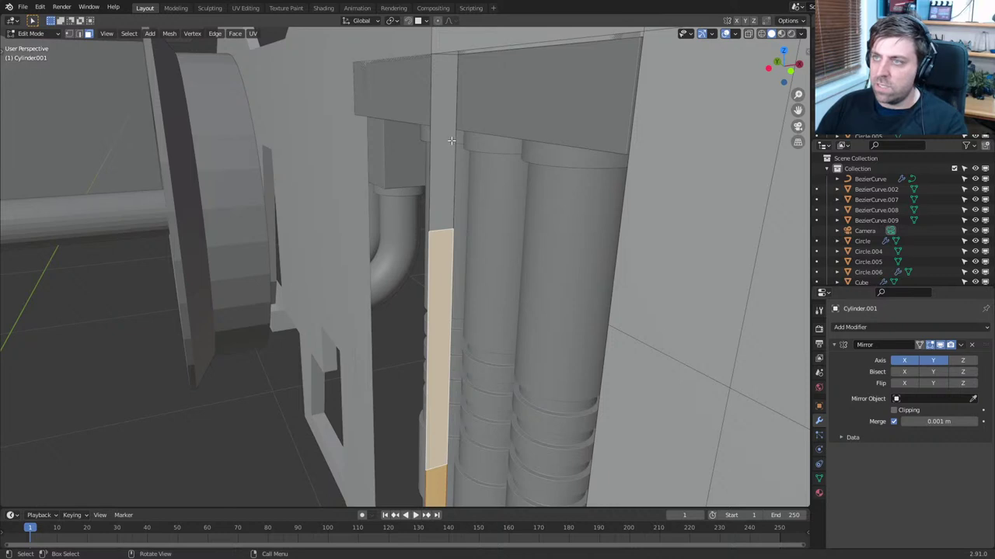
shift+click(451, 140)
key(x)
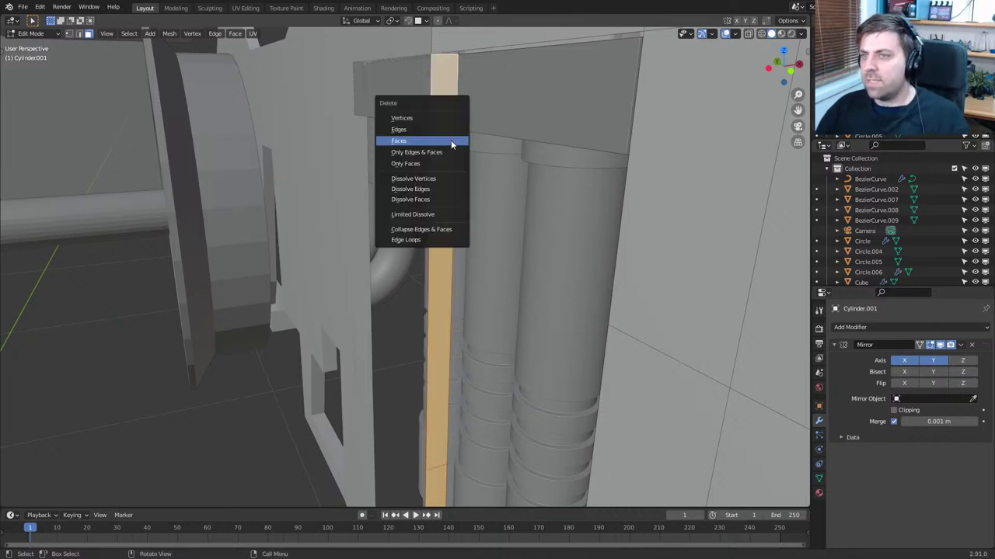
click(452, 141)
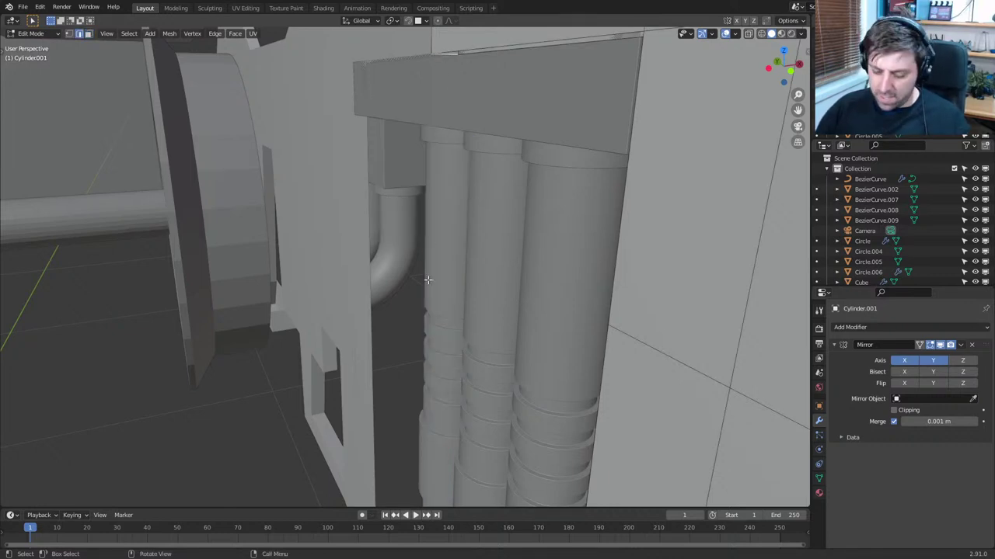
Leave mesh editing and scale the three-pipe greeble down to fit within the side plate's opening
middle_drag(428, 280, 546, 292)
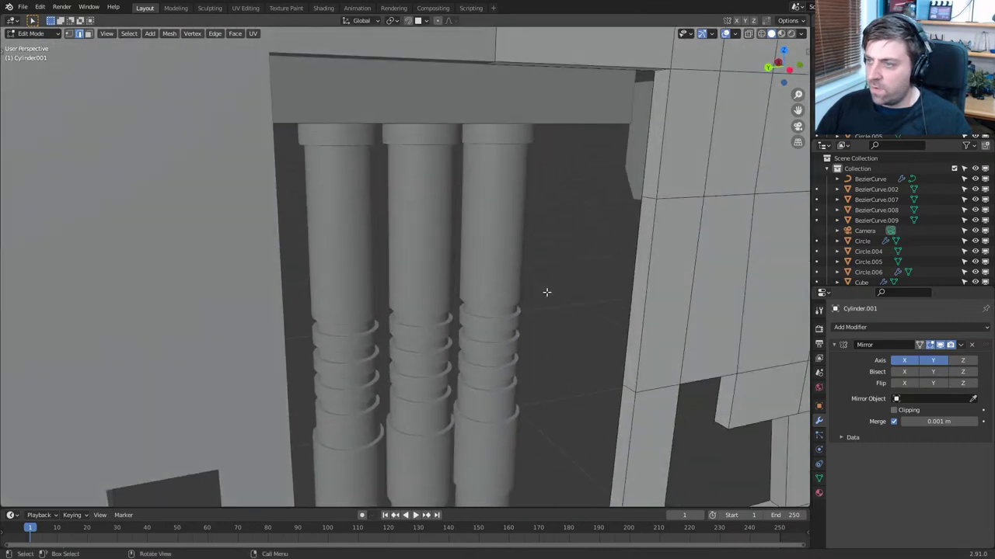
middle_drag(444, 291, 420, 194)
scroll(420, 195, down, 2)
key(Tab)
click(418, 191)
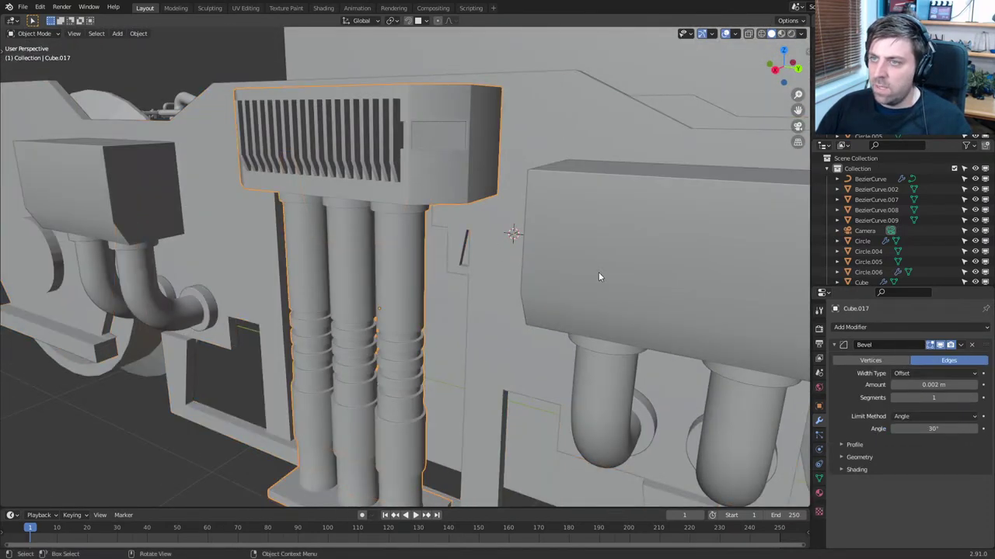
key(s)
click(531, 268)
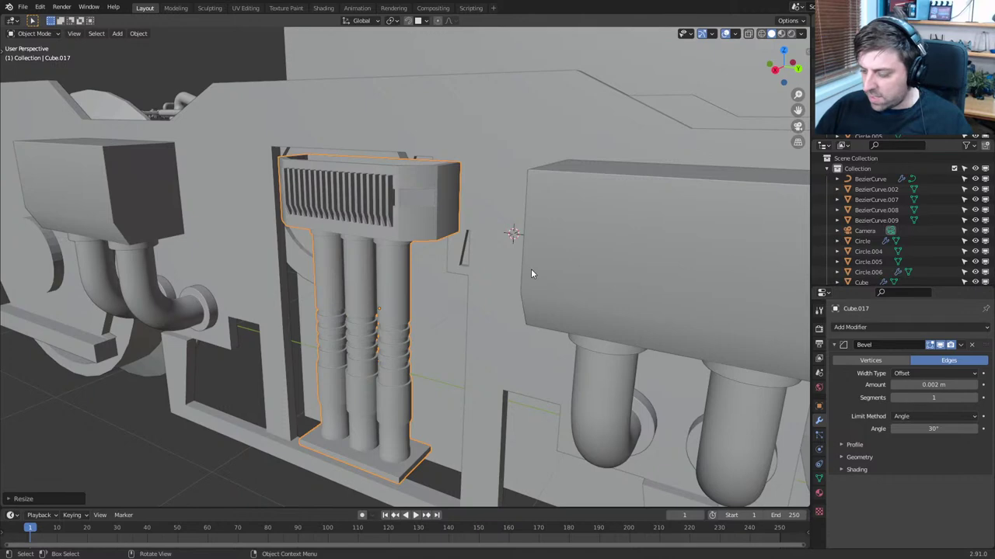
Move the three-pipe greeble inward in the front wireframe view so it sits in the side plate, then restore solid shading
key(KP_3)
key(KP_1)
key(shift+z)
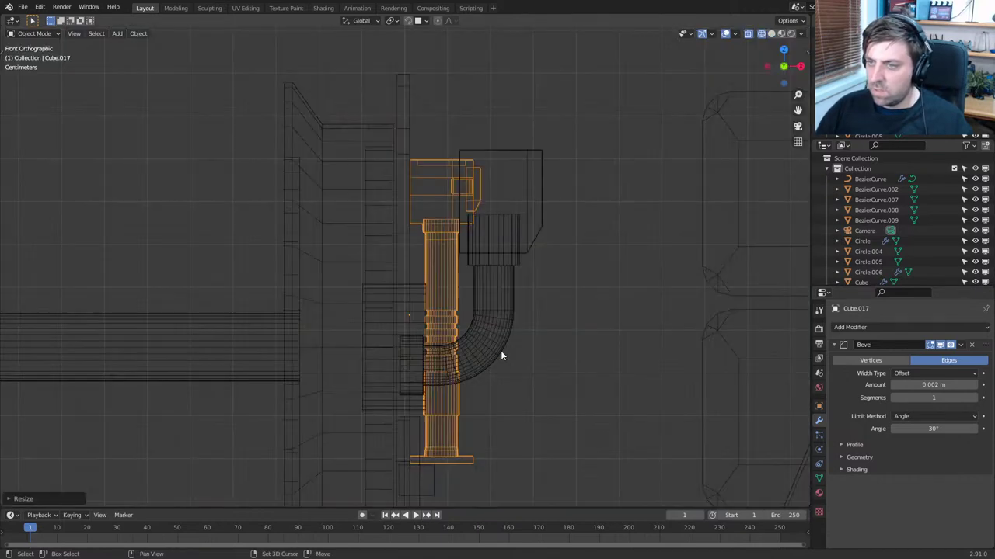
shift+middle_drag(500, 351, 548, 268)
key(g)
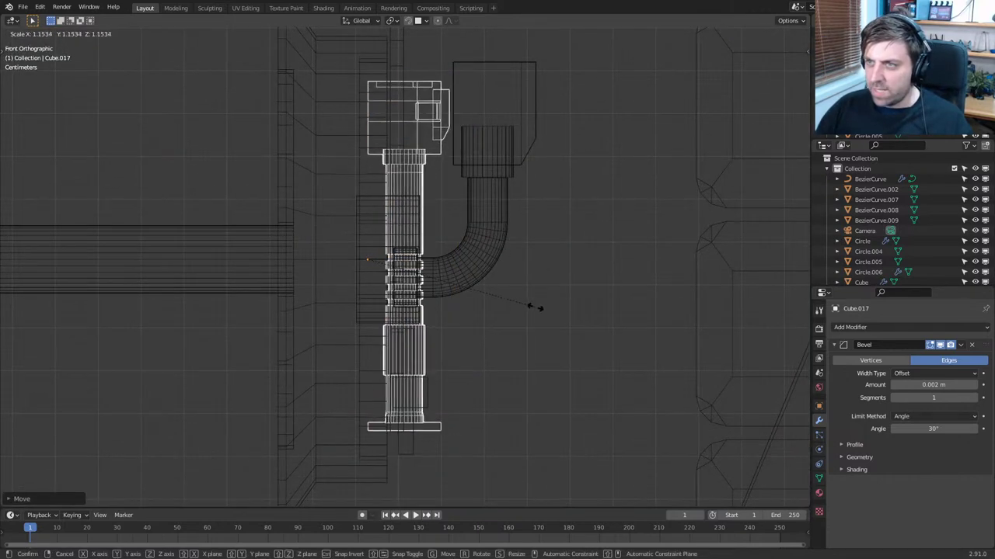
click(535, 296)
mouse_move(537, 300)
middle_down()
mouse_move(446, 300)
mouse_move(459, 311)
middle_up()
key(z)
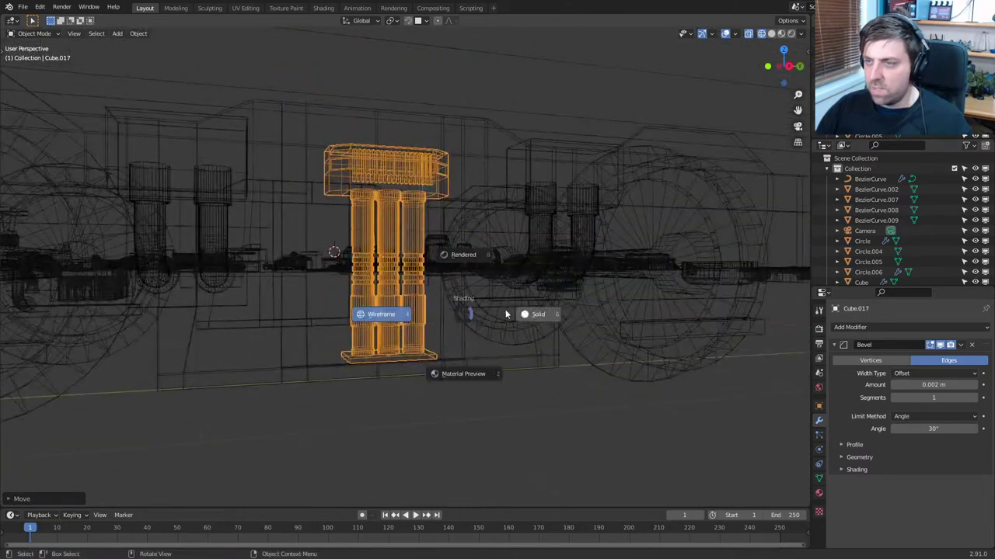
click(483, 325)
Centre the three-pipe greeble in the side plate's opening by moving it along negative Y in the side view
key(KP_3)
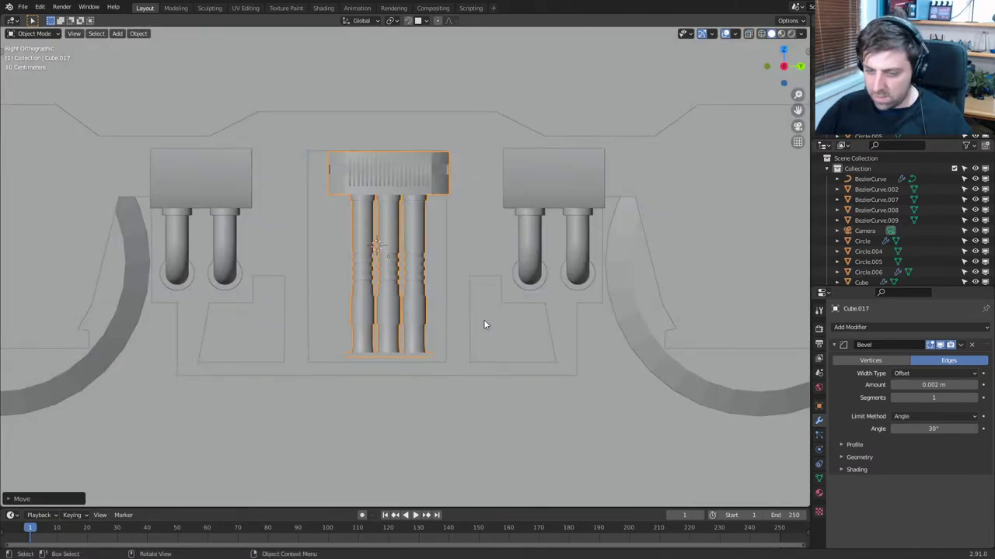
key(g)
key(y)
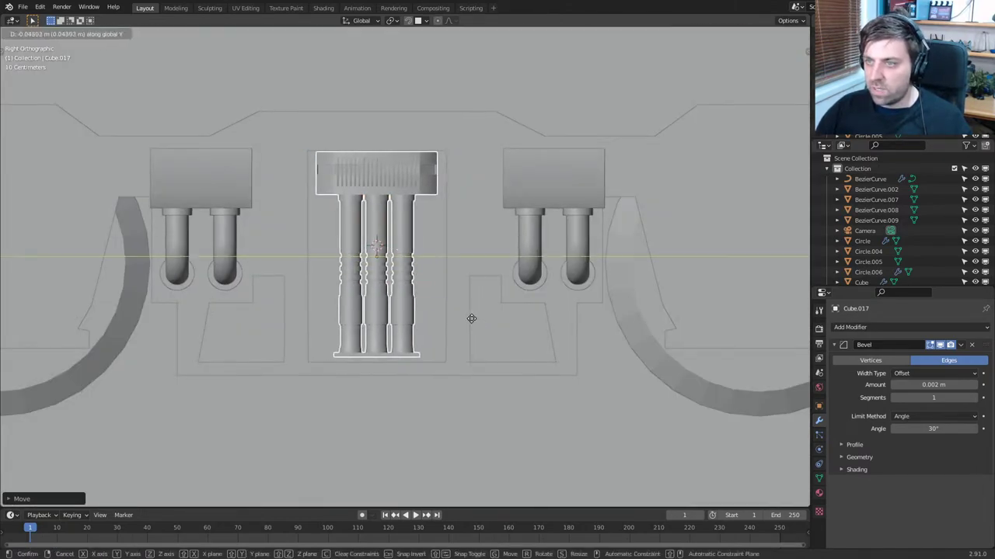
click(474, 318)
Enlarge the three-pipe greeble slightly and lower it along Z to fill the height of the side plate's opening
key(s)
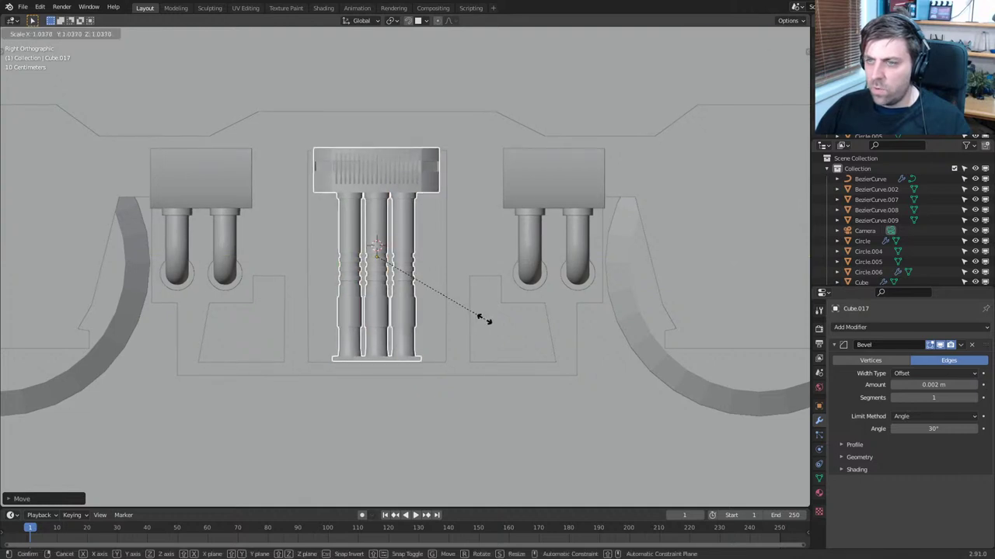
click(484, 319)
key(g)
key(z)
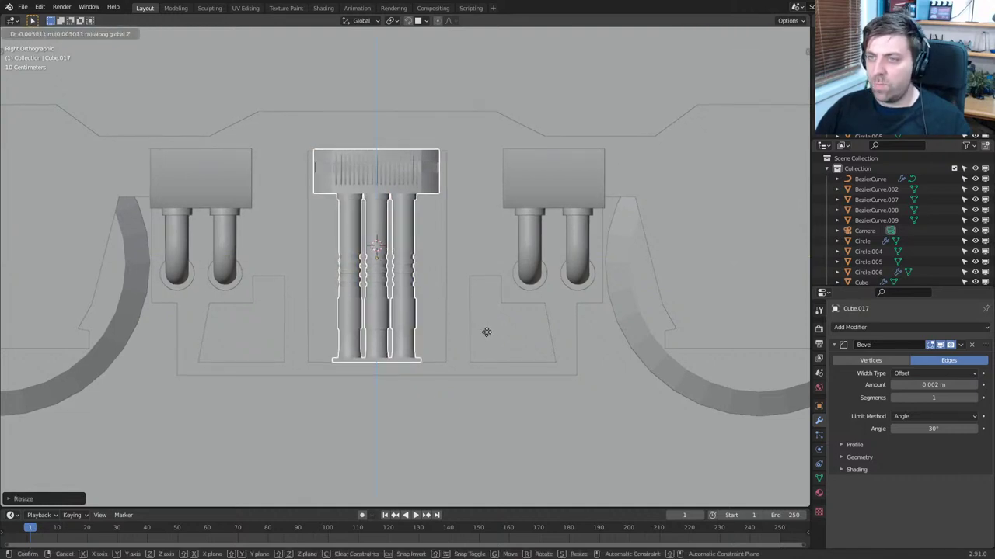
click(490, 341)
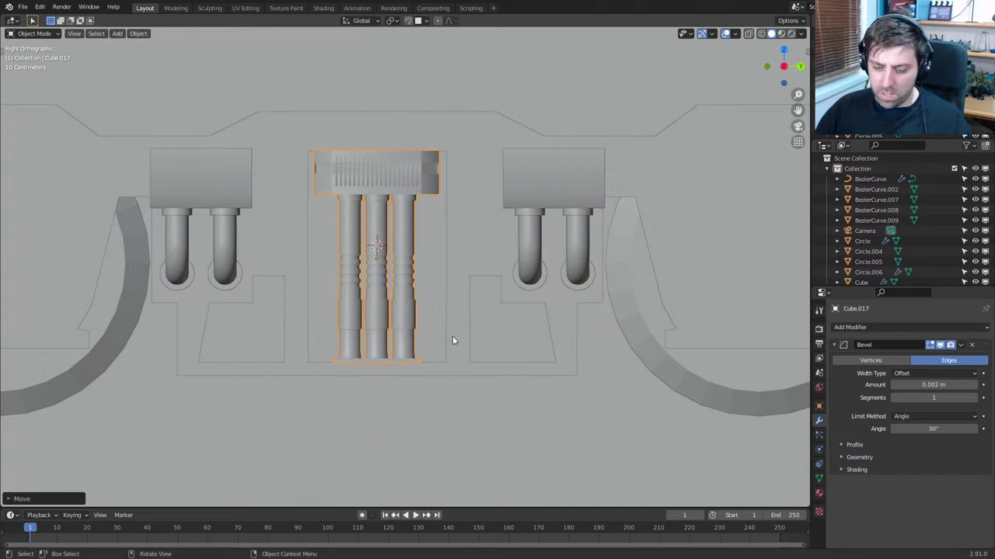
key(s)
click(456, 338)
mouse_move(456, 338)
middle_down()
mouse_move(407, 326)
mouse_move(469, 340)
mouse_move(304, 325)
middle_up()
key(z)
click(537, 338)
key(Tab)
scroll(518, 329, down, 3)
key(Tab)
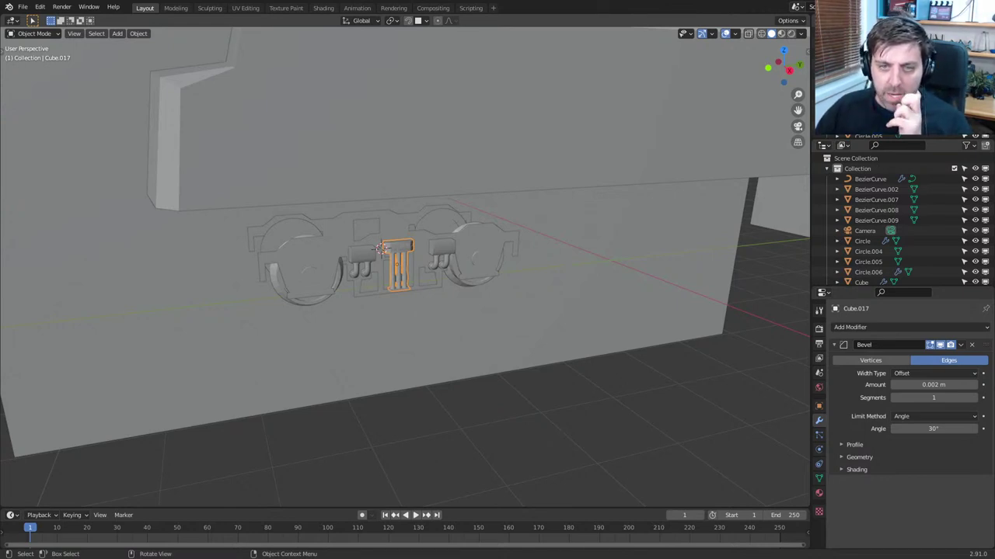
Look through the kitbash parts and select the crossed-cable greeble with a double block at each end
middle_drag(436, 271, 774, 291)
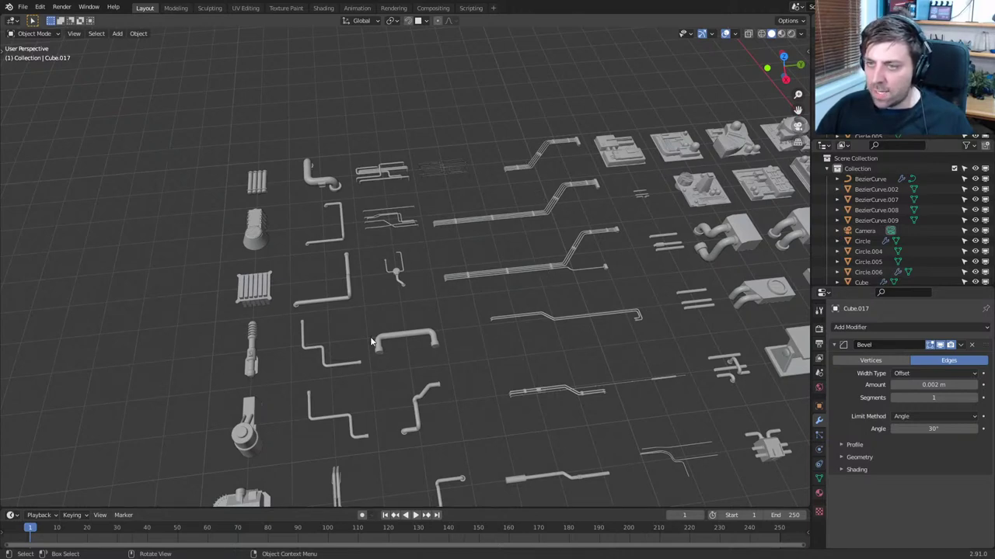
shift+middle_drag(528, 350, 478, 247)
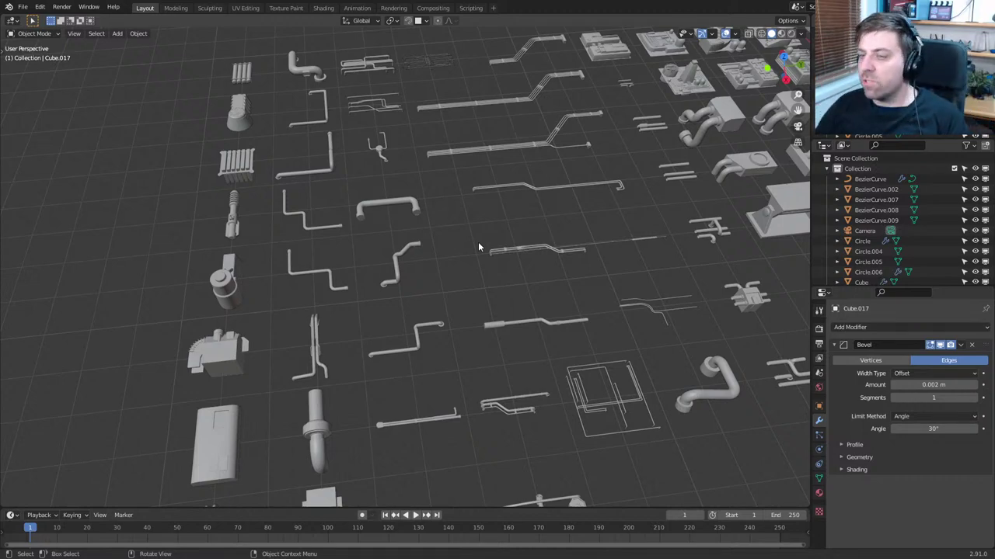
scroll(478, 247, down, 3)
middle_drag(466, 344, 499, 312)
scroll(499, 311, up, 2)
click(434, 268)
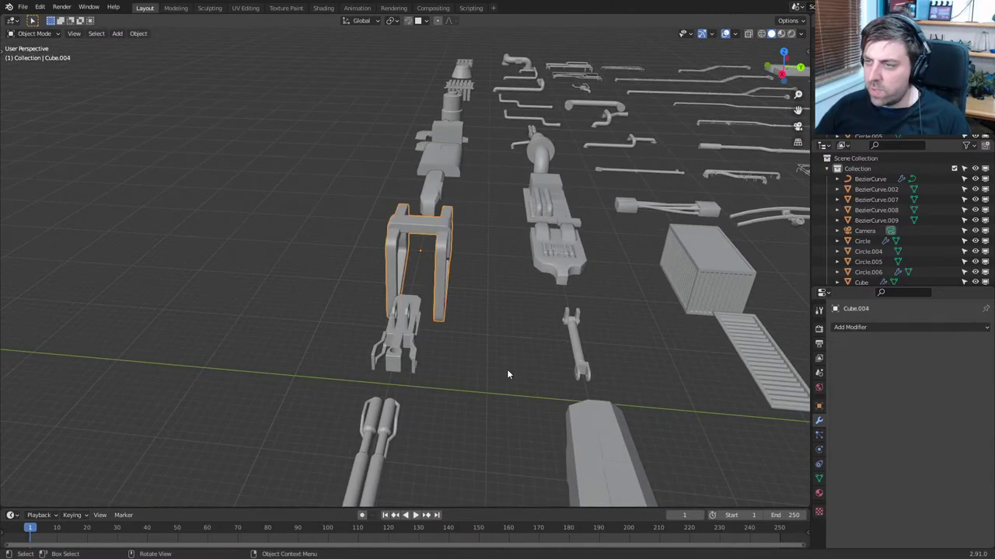
middle_drag(507, 369, 230, 366)
click(633, 271)
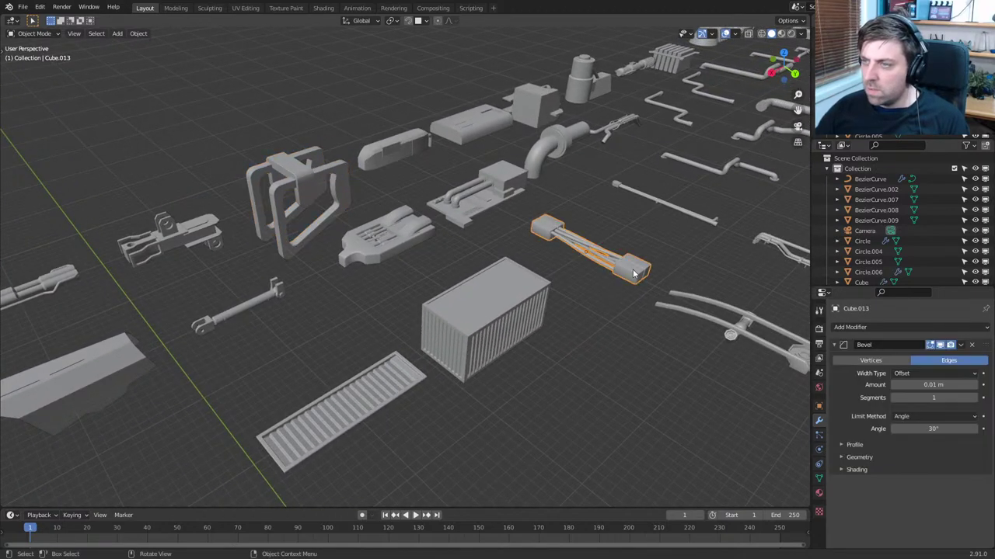
Bring the crossed-cable greeble over to the train's bogie and scale it down to roughly the width of one wheel
scroll(622, 295, down, 2)
middle_drag(599, 435, 358, 299)
scroll(582, 402, down, 3)
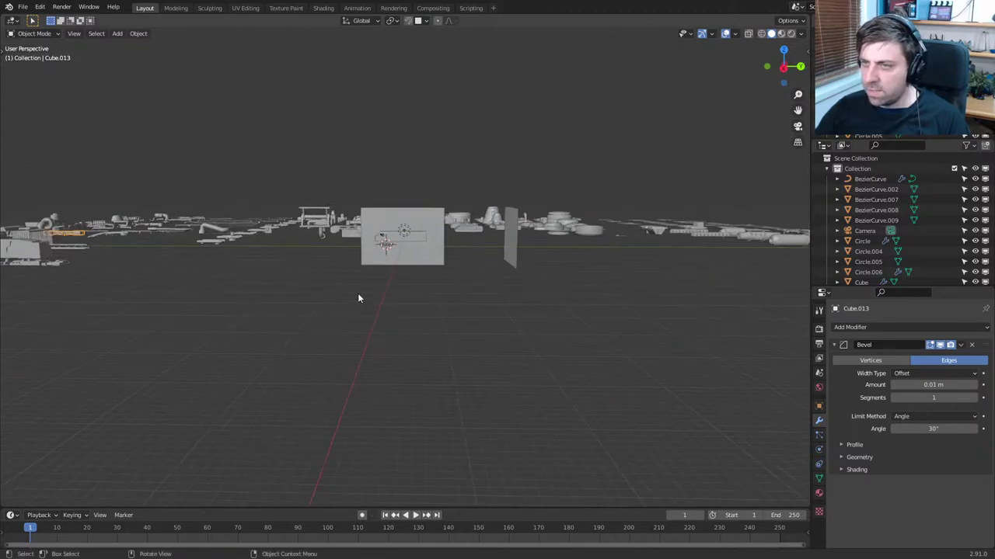
scroll(359, 298, up, 10)
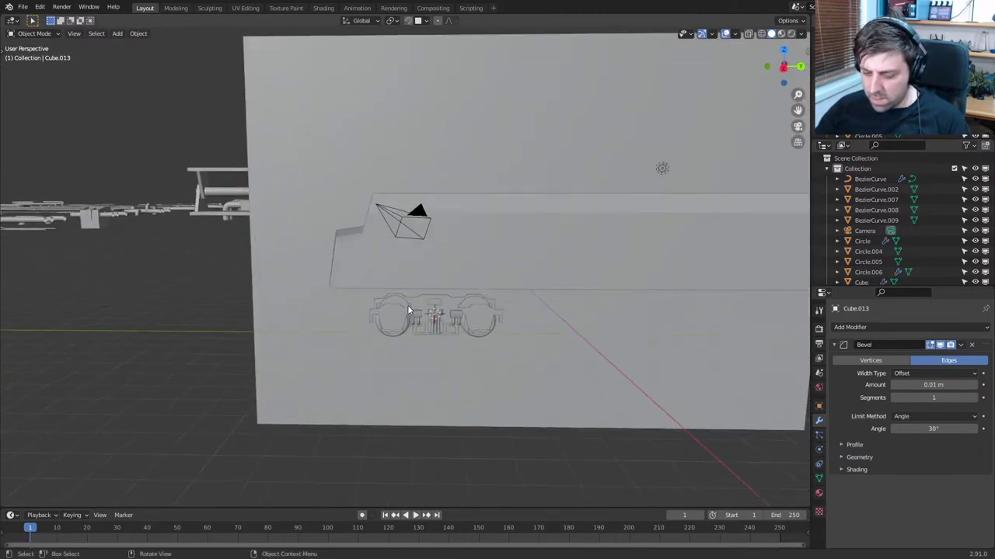
key(g)
click(480, 324)
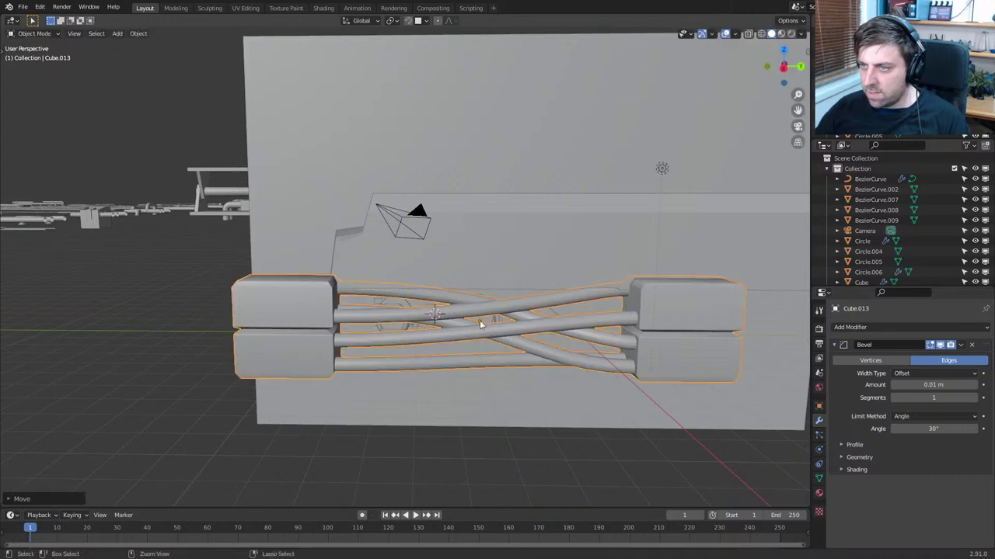
key(s)
click(489, 340)
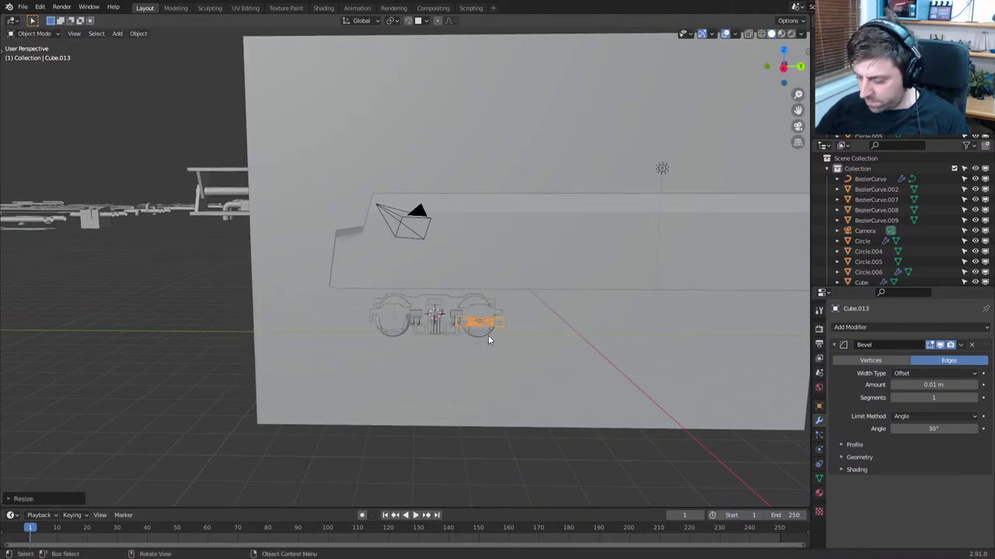
In the right orthographic view, move the cable greeble up to the side plate's upper edge and shrink it to about half size
key(KP_3)
scroll(489, 339, up, 8)
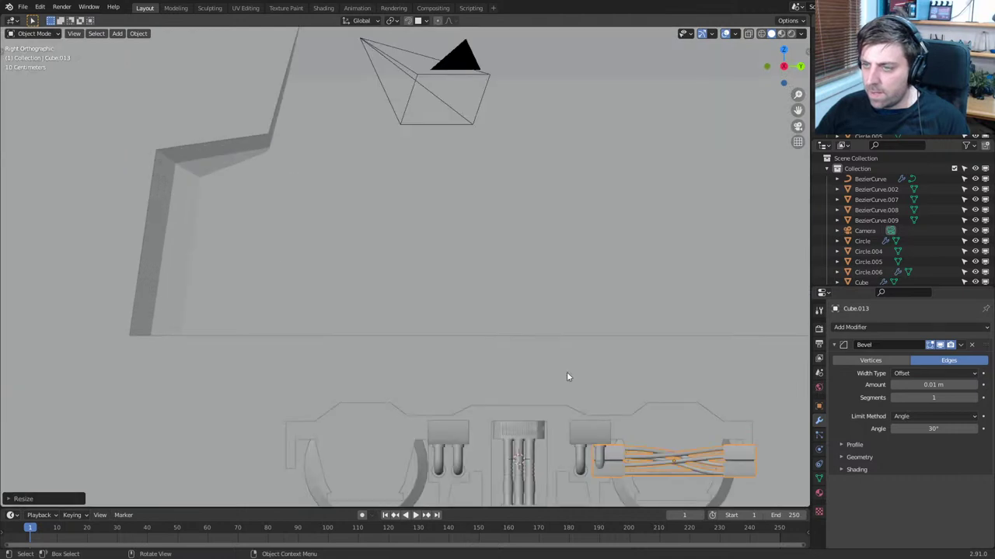
shift+middle_drag(566, 377, 454, 264)
scroll(454, 264, up, 4)
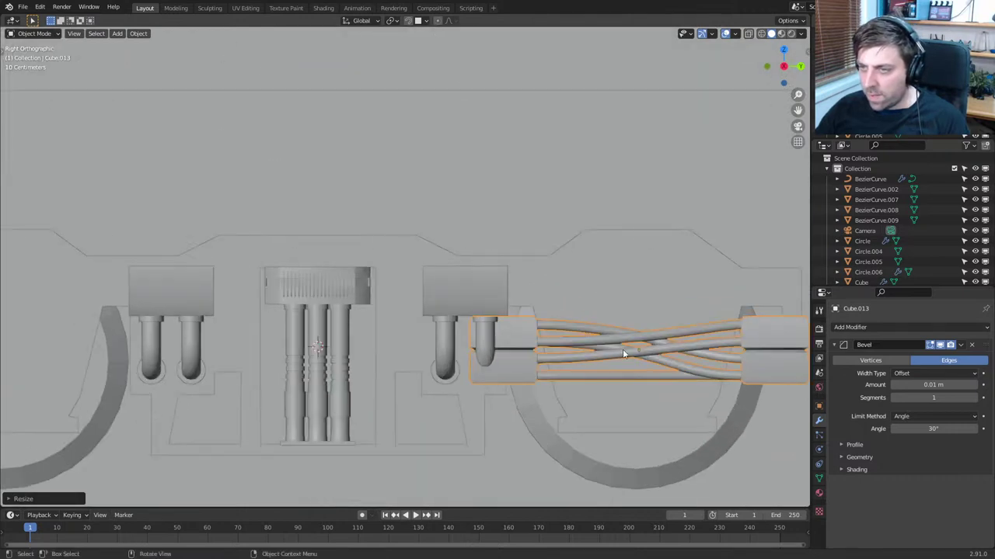
key(g)
click(438, 286)
key(s)
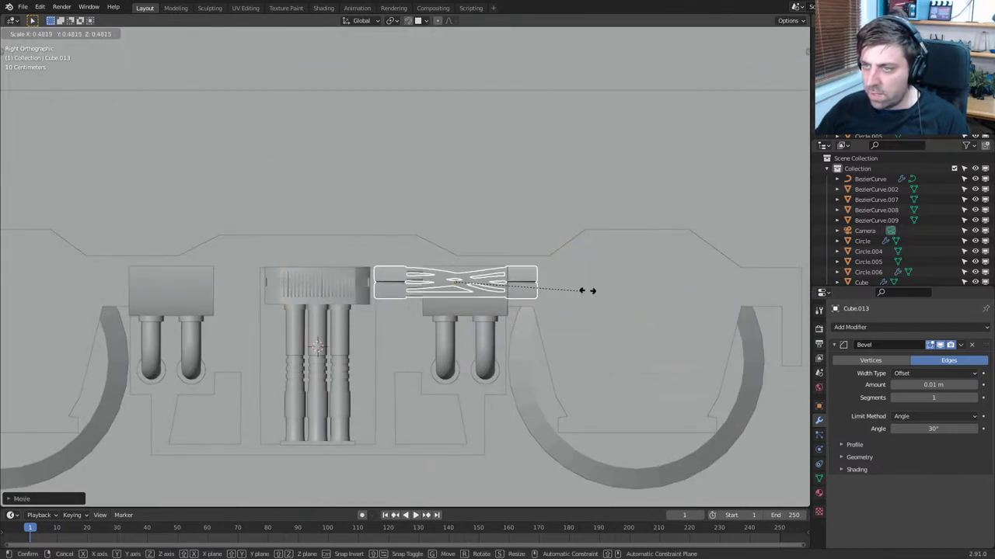
click(597, 294)
Slide the cable greeble along positive Y to centre it on the side plate above the wheel
key(g)
key(x)
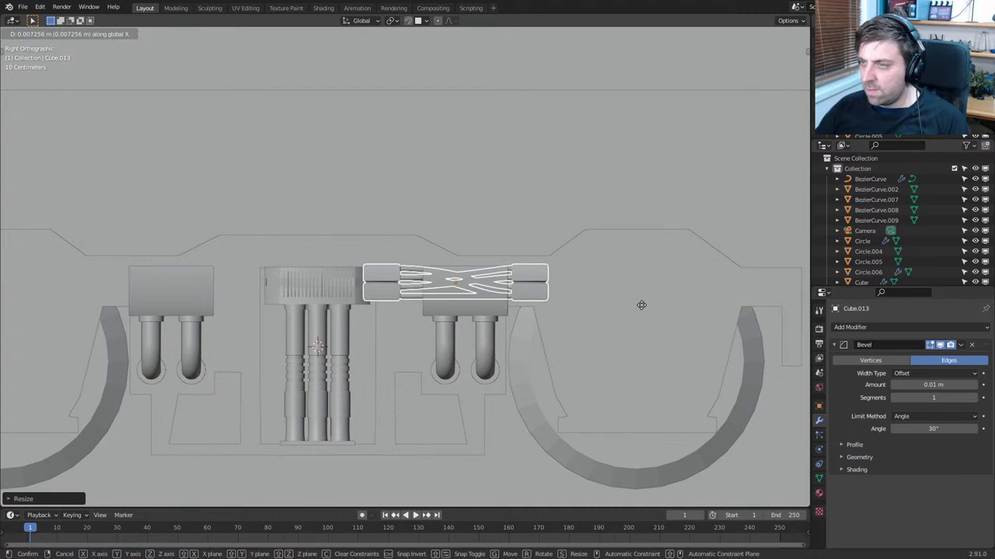
key(y)
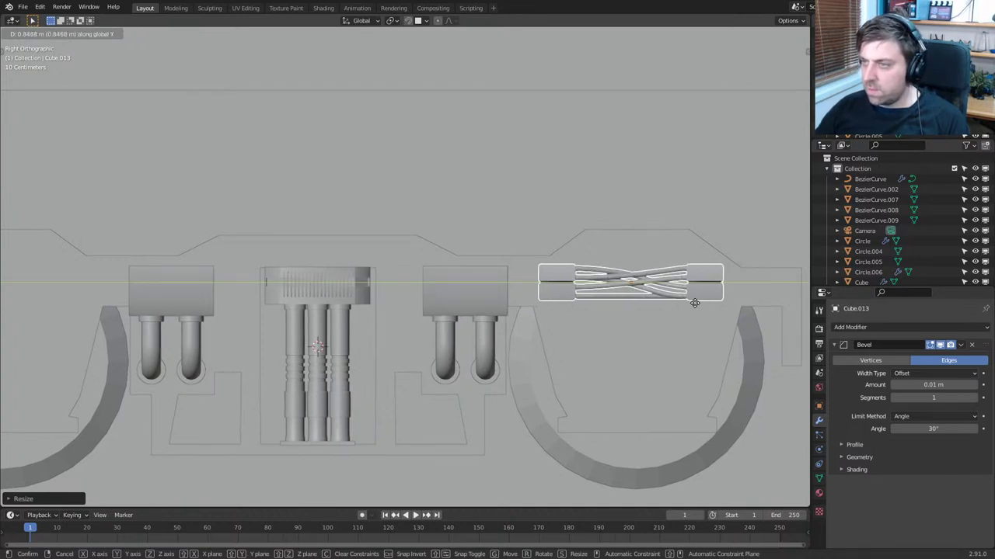
click(699, 302)
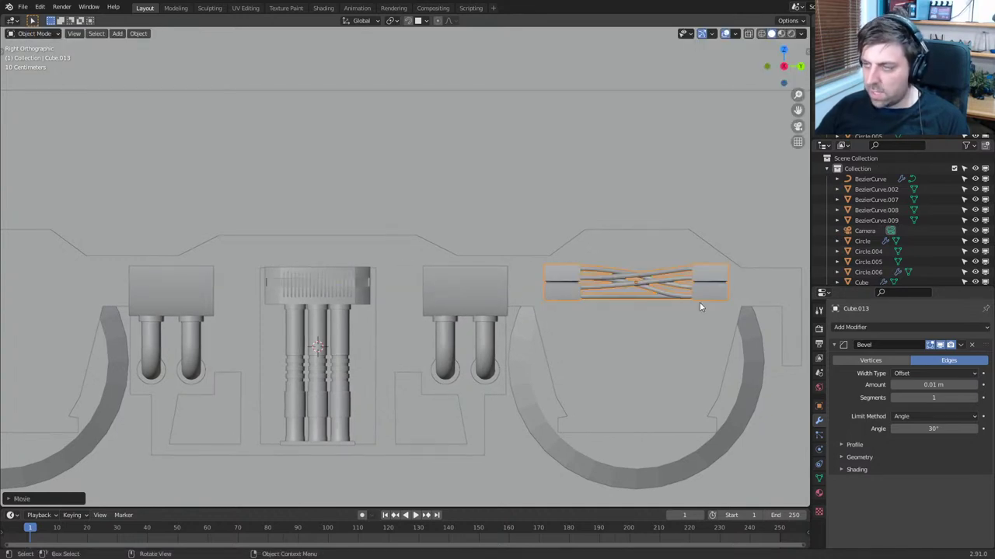
Duplicate the cable greeble along negative Y and centre the copy on the side plate above the other wheel
key(shift+d)
key(y)
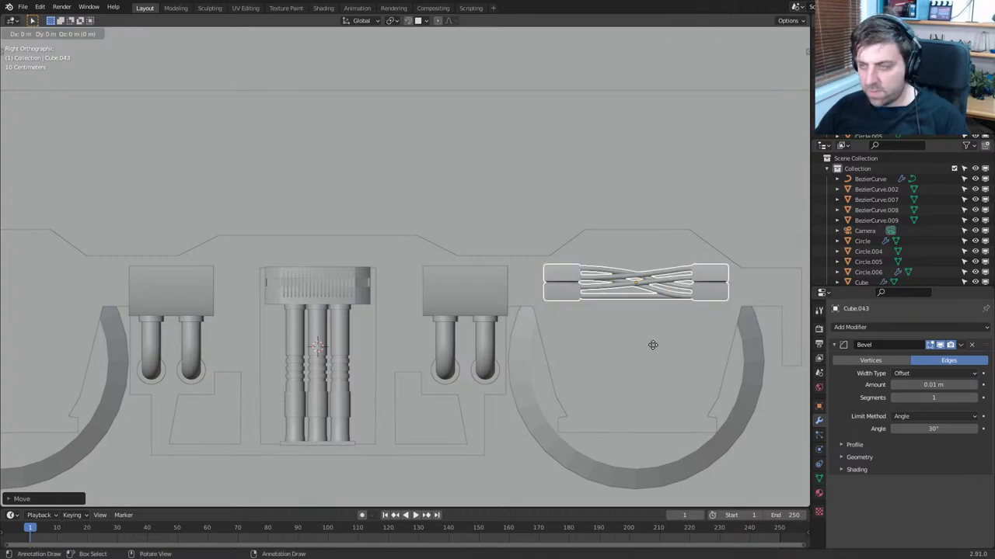
click(106, 366)
scroll(227, 329, down, 1)
shift+middle_drag(226, 328, 443, 303)
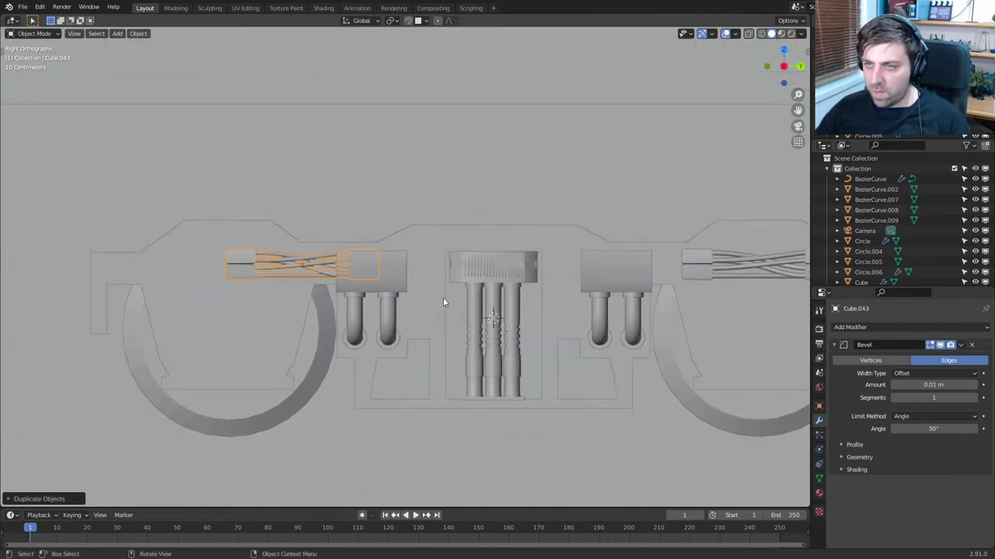
key(shift+d)
key(y)
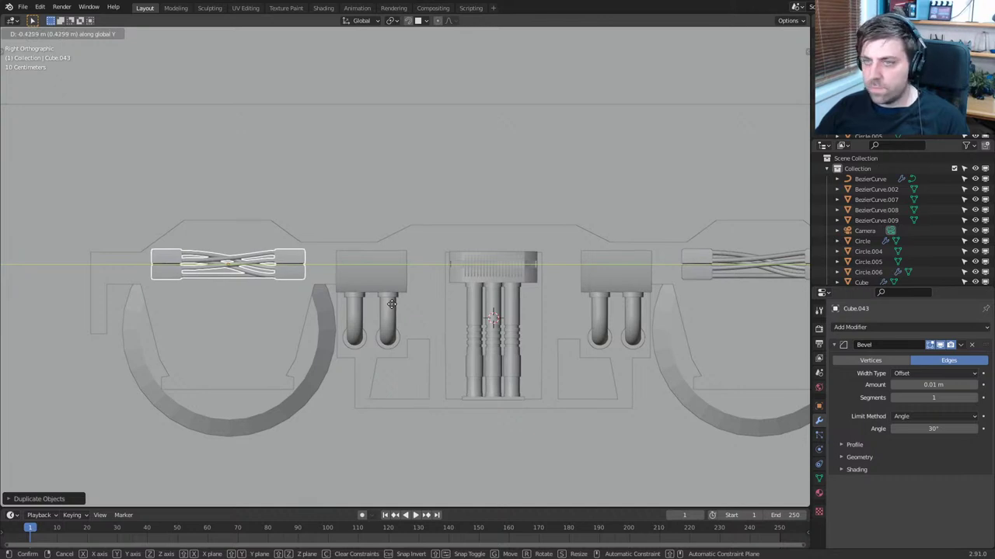
click(392, 303)
Inspect the bogie side plate with its added greebles from an angled perspective
scroll(392, 327, down, 3)
middle_drag(393, 327, 613, 414)
scroll(427, 341, down, 3)
key(KP_Decimal)
scroll(434, 345, down, 5)
click(614, 414)
middle_drag(544, 373, 496, 360)
scroll(586, 344, down, 3)
scroll(555, 355, up, 4)
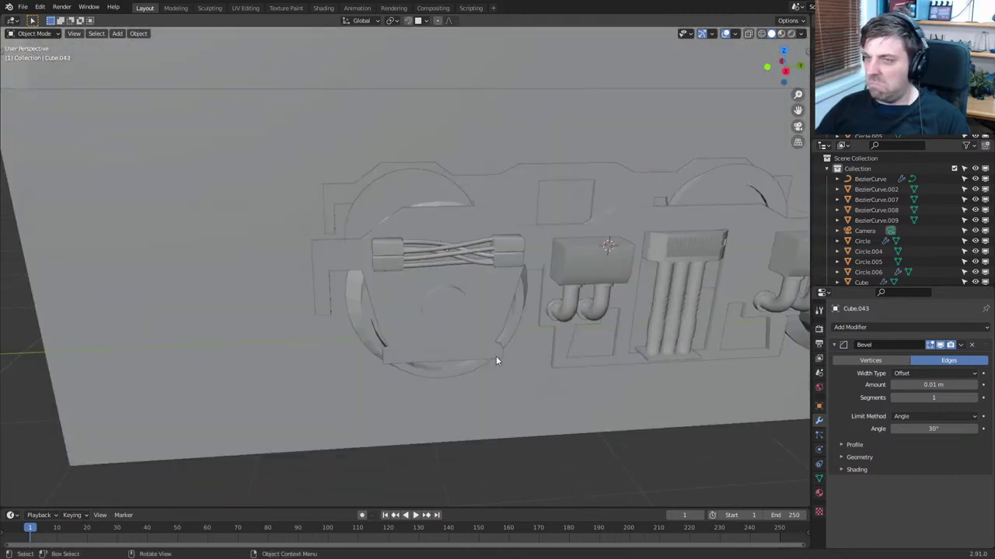
Select the side plate and switch to Material Preview shading to compare the model with the locomotive reference image
click(440, 226)
scroll(458, 253, down, 4)
mouse_move(304, 269)
middle_down()
mouse_move(547, 259)
mouse_move(454, 227)
middle_up()
scroll(454, 227, down, 3)
shift+middle_drag(658, 121, 628, 170)
click(782, 34)
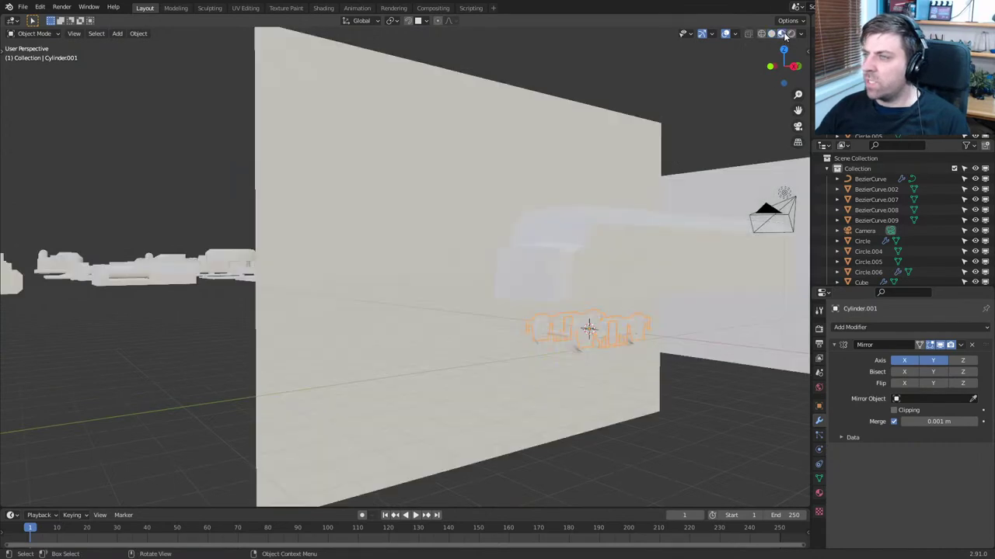
middle_drag(590, 280, 507, 281)
scroll(466, 342, up, 3)
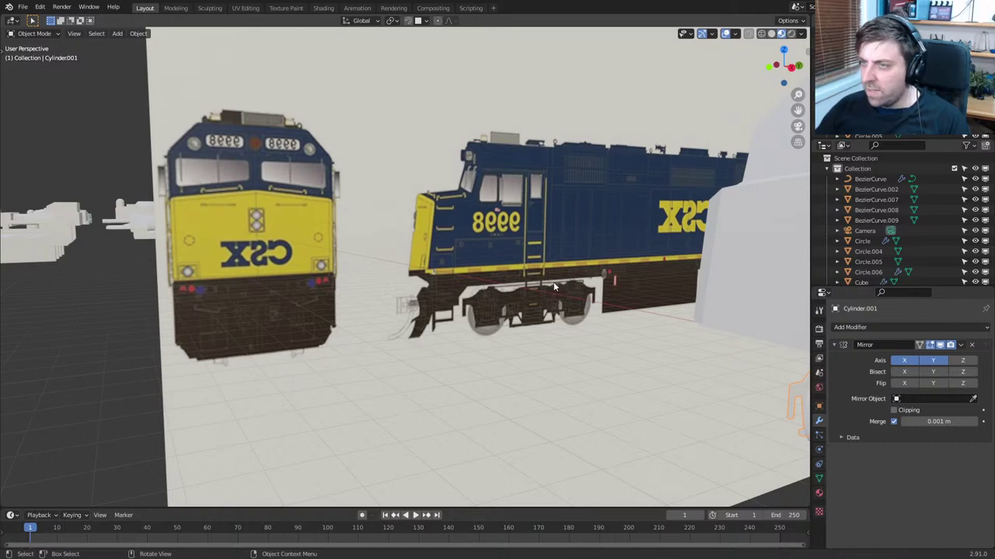
middle_drag(553, 283, 366, 314)
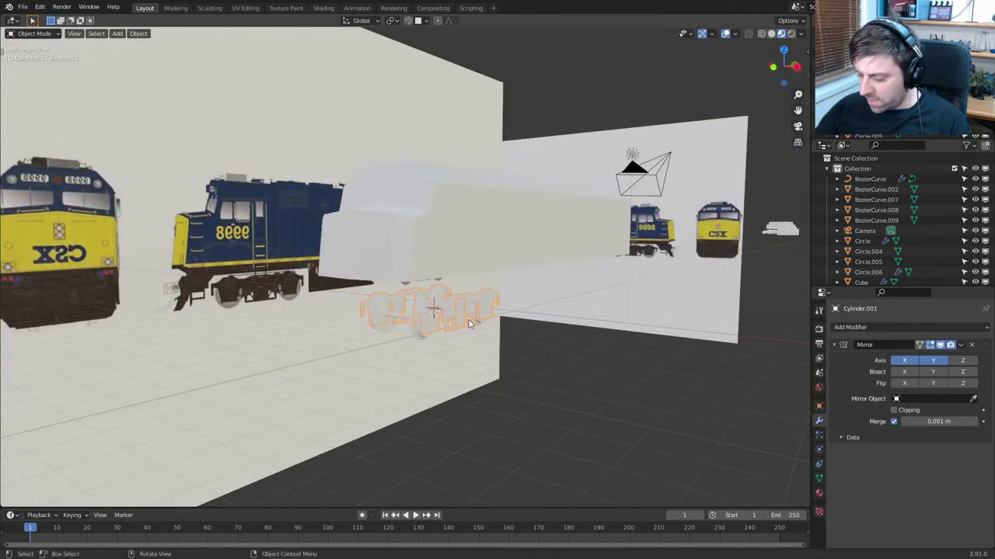
In the right orthographic view, select the locomotive body and enter Edit Mode on its mesh
key(KP_3)
scroll(471, 327, up, 8)
shift+middle_drag(470, 328, 548, 305)
scroll(548, 305, down, 2)
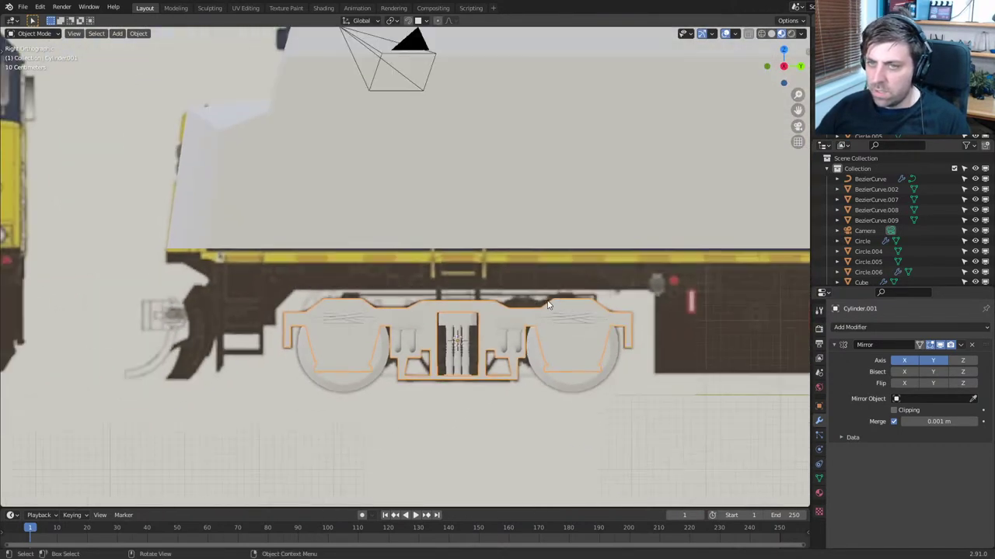
shift+middle_drag(565, 249, 483, 246)
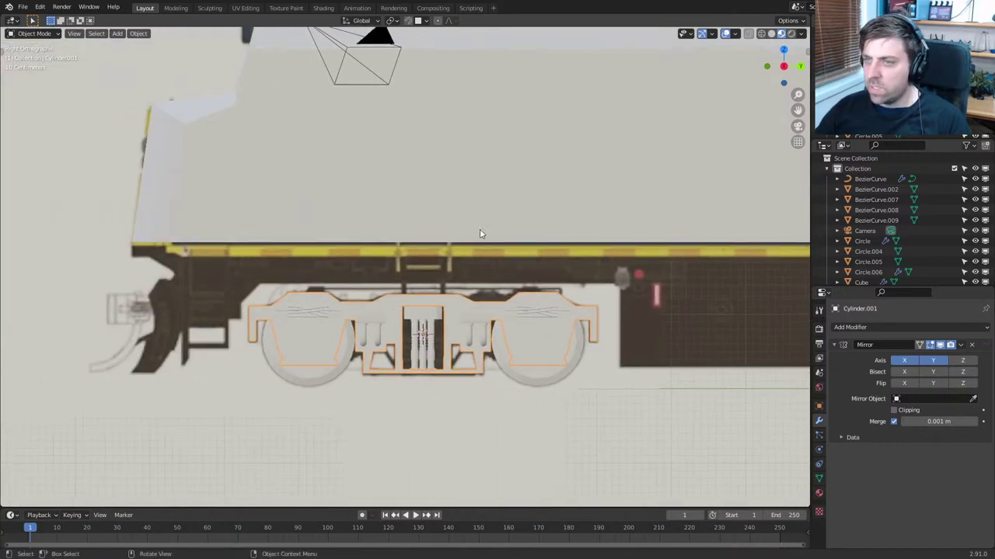
click(480, 233)
key(Tab)
scroll(408, 243, down, 2)
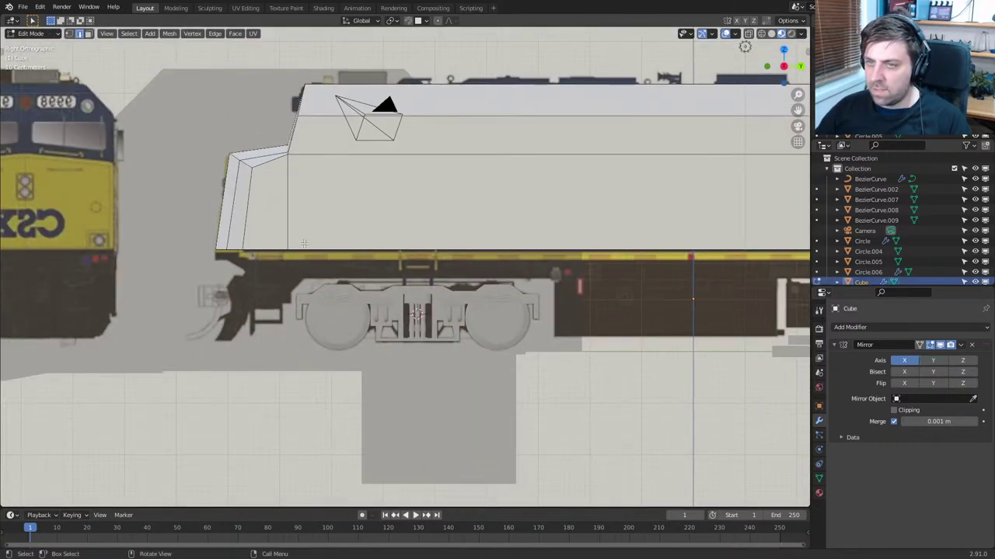
scroll(304, 243, down, 5)
scroll(466, 265, up, 1)
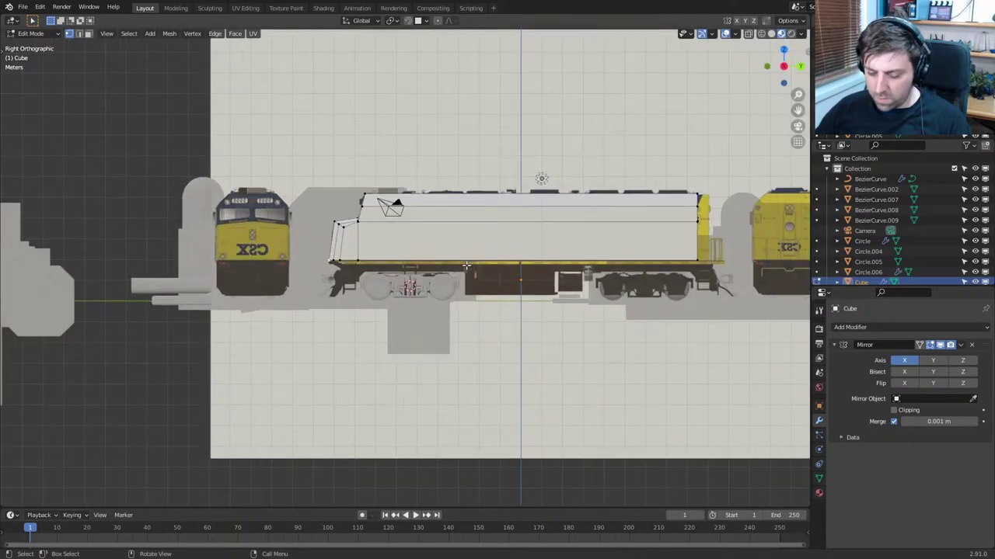
Select all vertices along the locomotive body's bottom edge in wireframe, then restore Material Preview shading
scroll(466, 266, up, 1)
key(z)
click(319, 259)
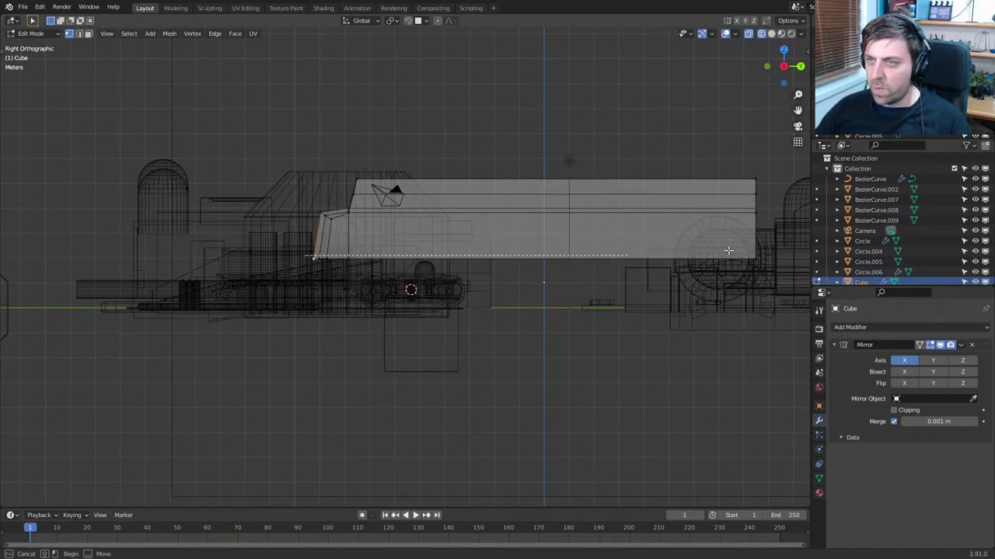
drag(809, 246, 303, 281)
click(781, 33)
scroll(512, 253, up, 5)
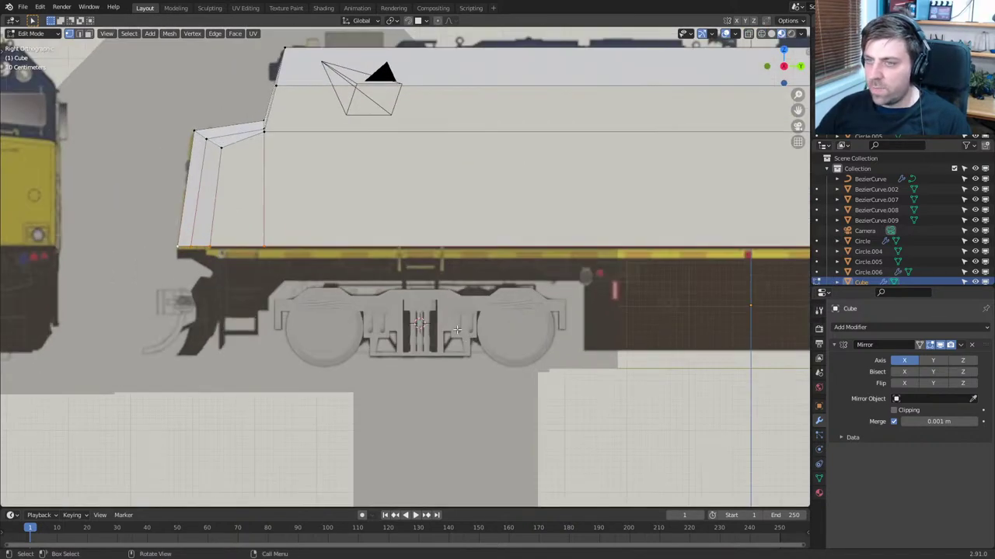
Extrude the body's bottom edge downward in three successive bands over the reference's yellow stripe and the dark frame below, constraining the last to Z
key(e)
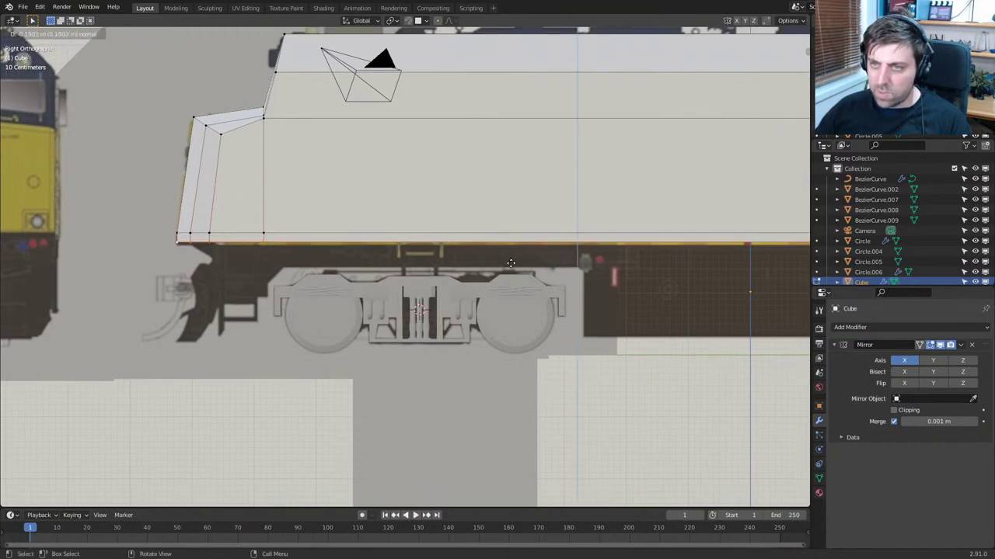
click(510, 266)
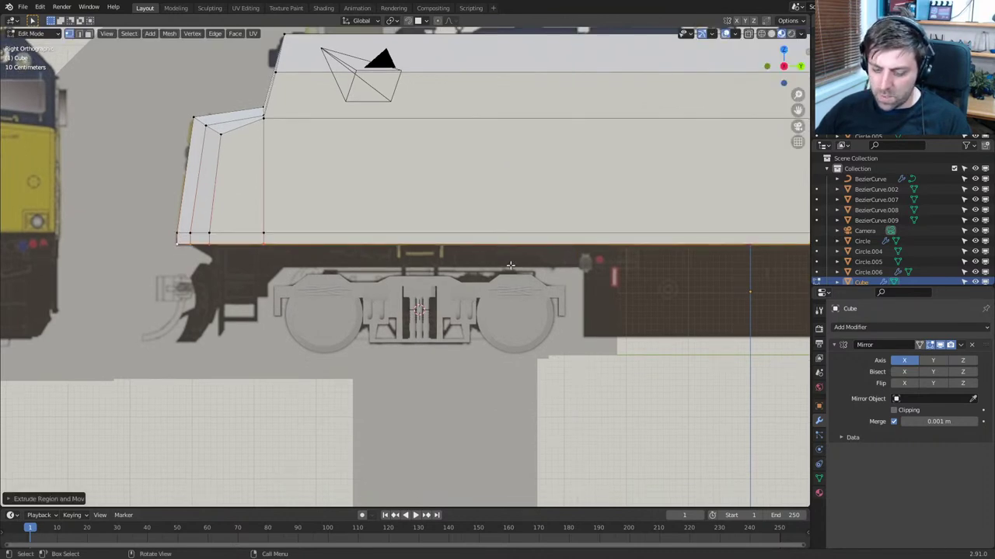
key(e)
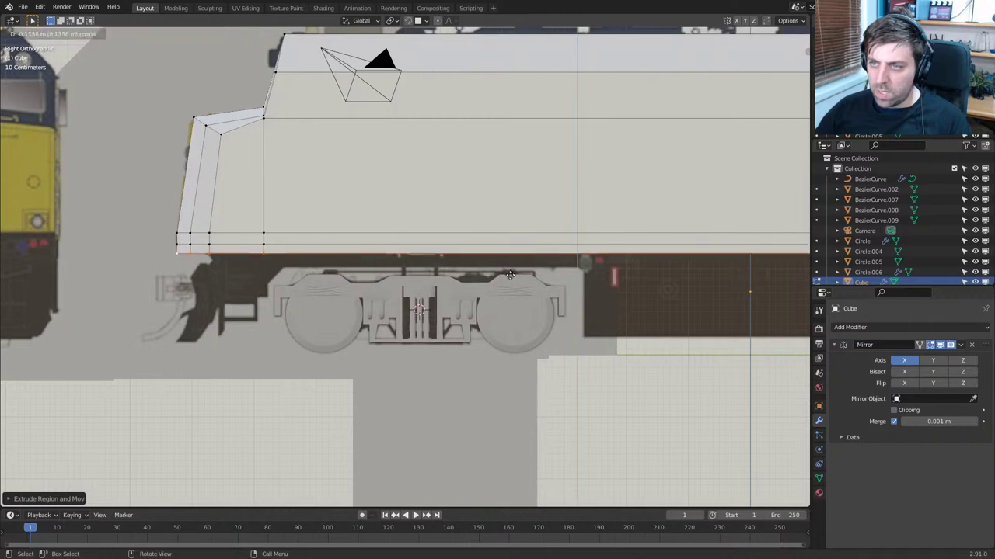
click(511, 277)
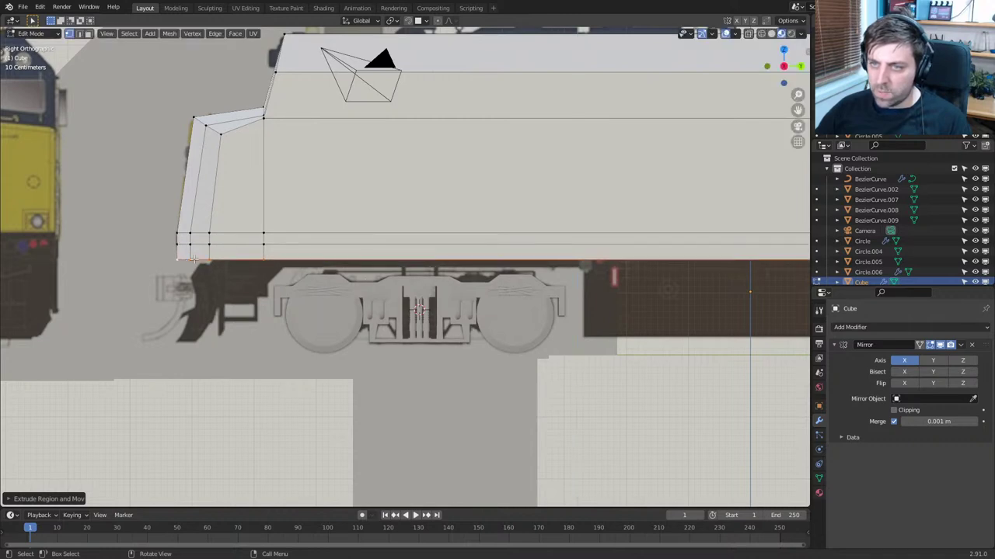
key(e)
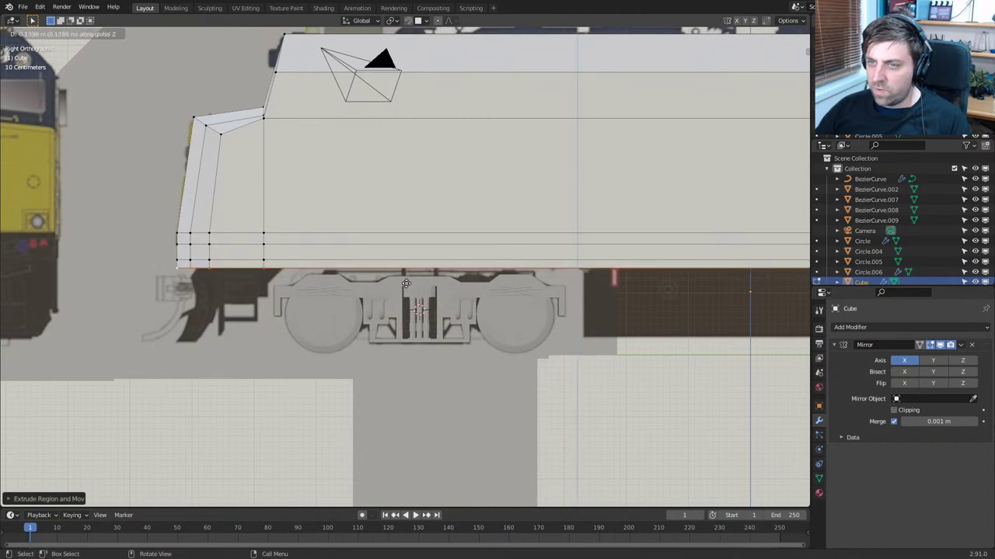
click(406, 281)
Select the front-end vertices of the body's lowest band in wireframe and move them about 0.57 m along Y in Material Preview shading
shift+middle_drag(240, 310, 469, 295)
scroll(483, 280, up, 4)
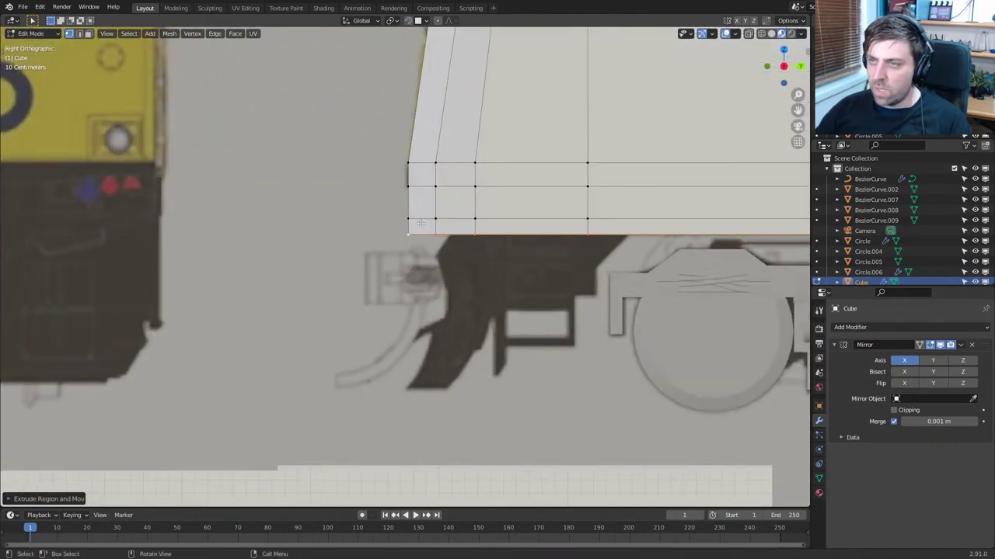
key(z)
click(334, 225)
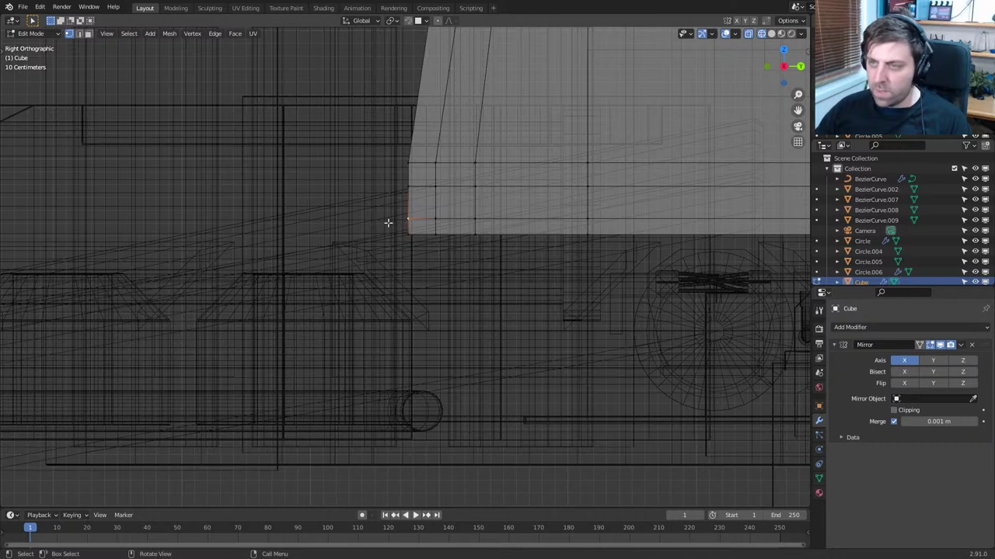
drag(388, 223, 470, 242)
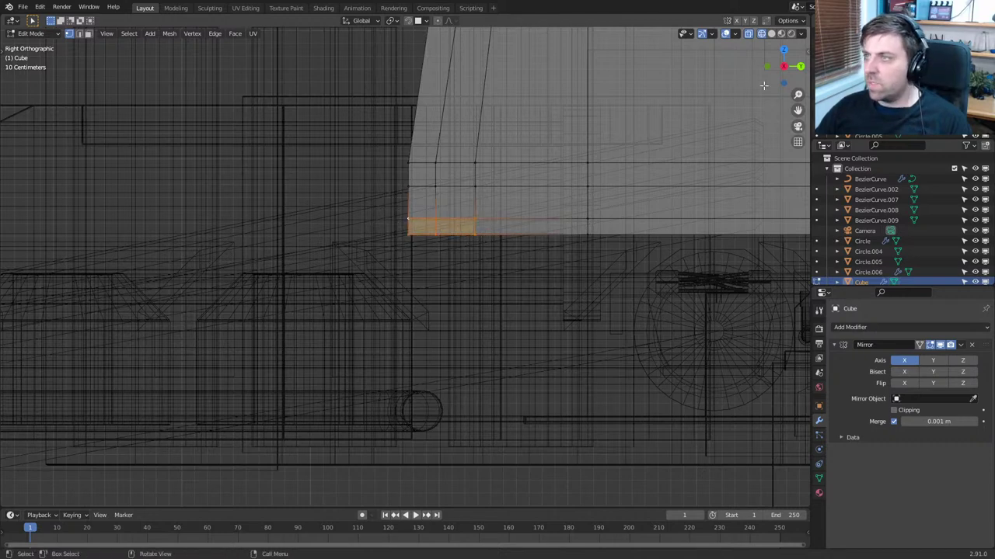
click(782, 34)
key(g)
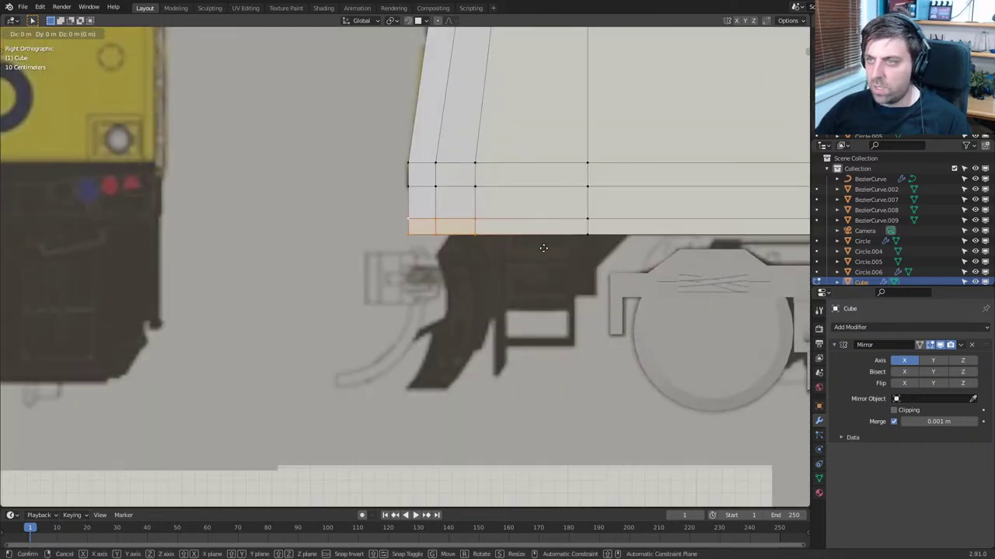
key(y)
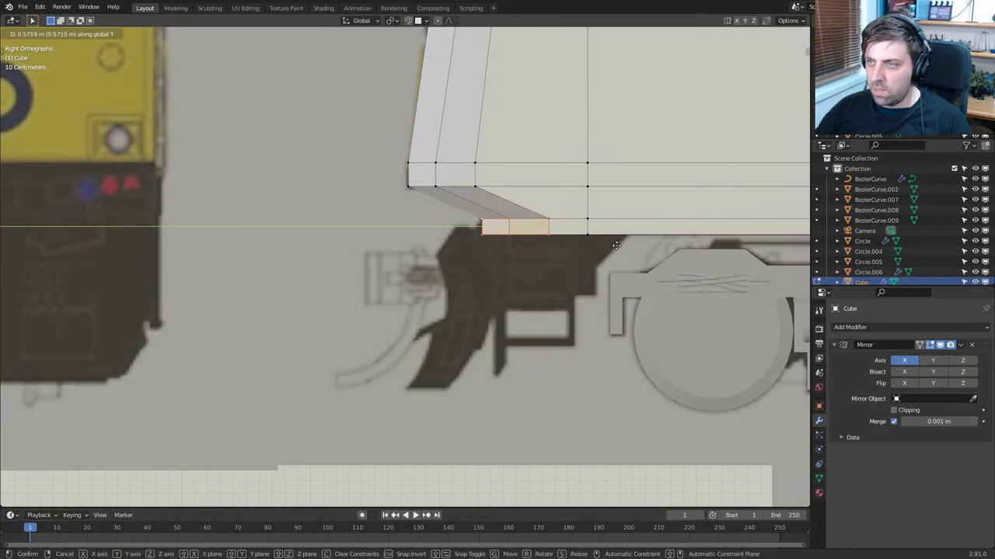
click(614, 245)
Leave Edit Mode and check the reshaped front underside in perspective and in the right orthographic view against the reference
scroll(583, 265, down, 5)
mouse_move(582, 264)
middle_down()
mouse_move(590, 311)
mouse_move(642, 337)
mouse_move(546, 340)
middle_up()
key(z)
click(652, 315)
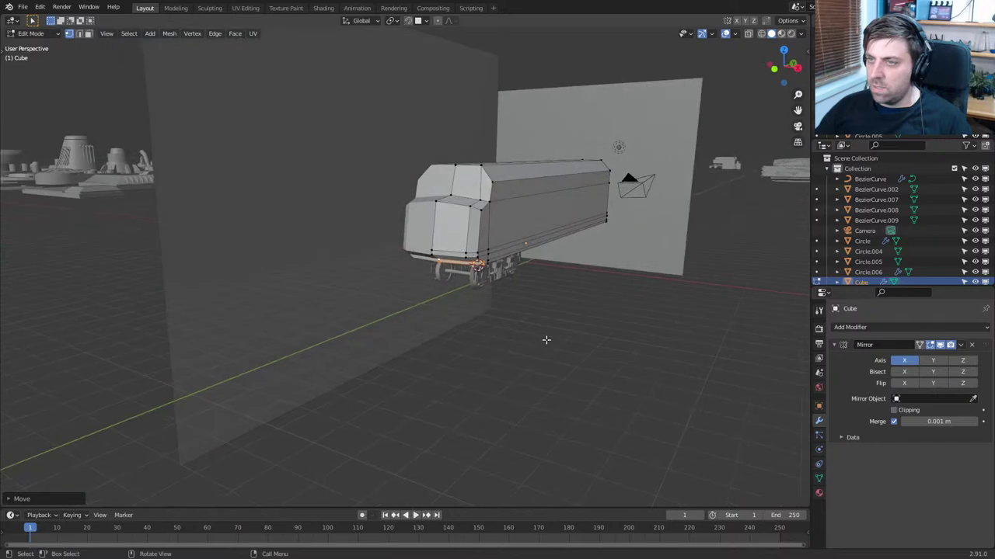
key(Tab)
click(781, 33)
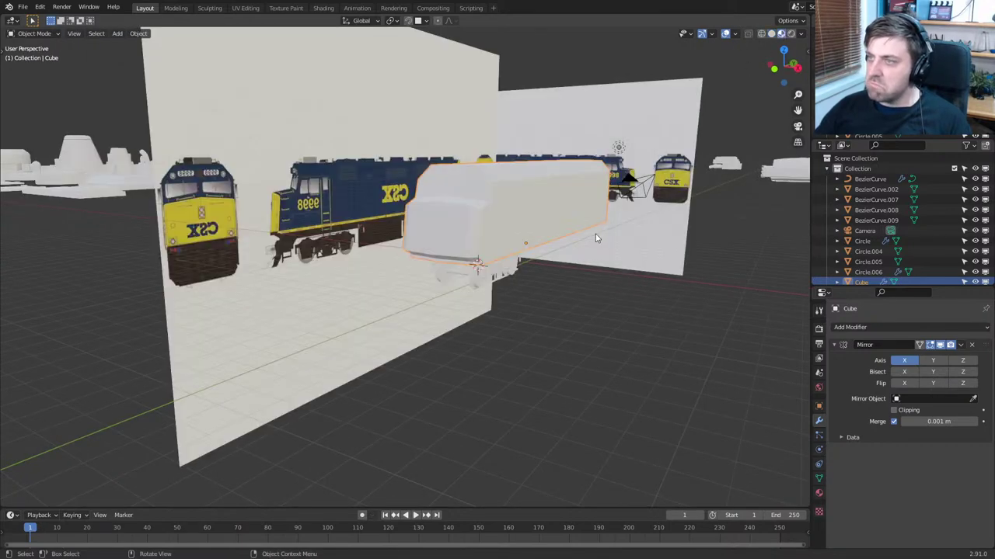
middle_drag(622, 226, 612, 234)
key(KP_3)
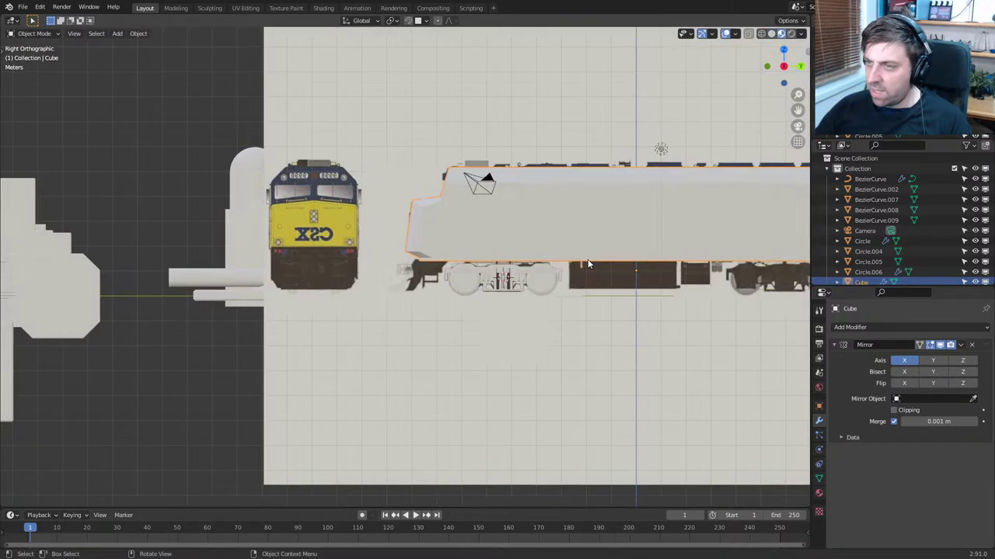
Select the face loops of the body's lower two bands and move them inward about 0.04 m along X in front view
key(KP_1)
scroll(587, 260, up, 5)
shift+middle_drag(620, 269, 550, 252)
scroll(519, 261, up, 2)
key(Tab)
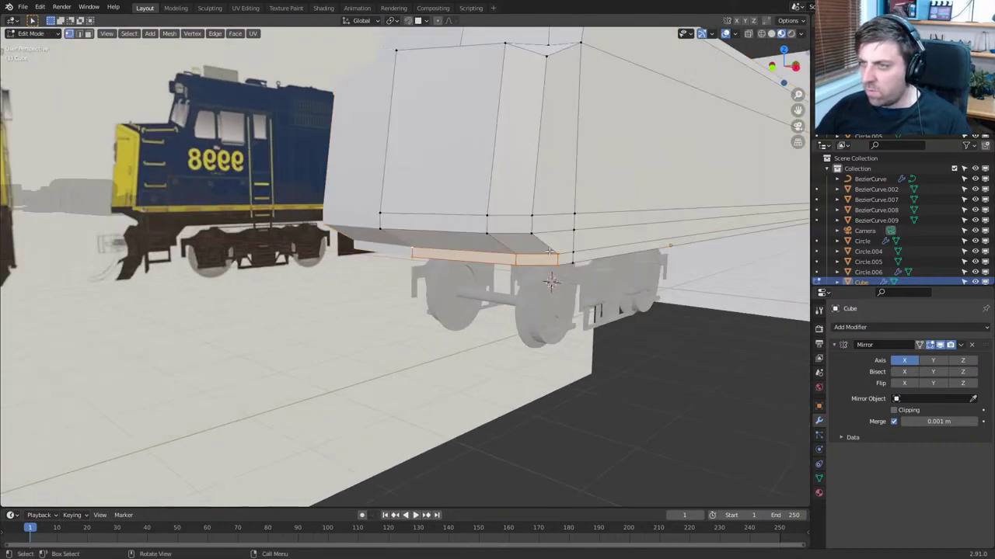
alt+click(575, 242)
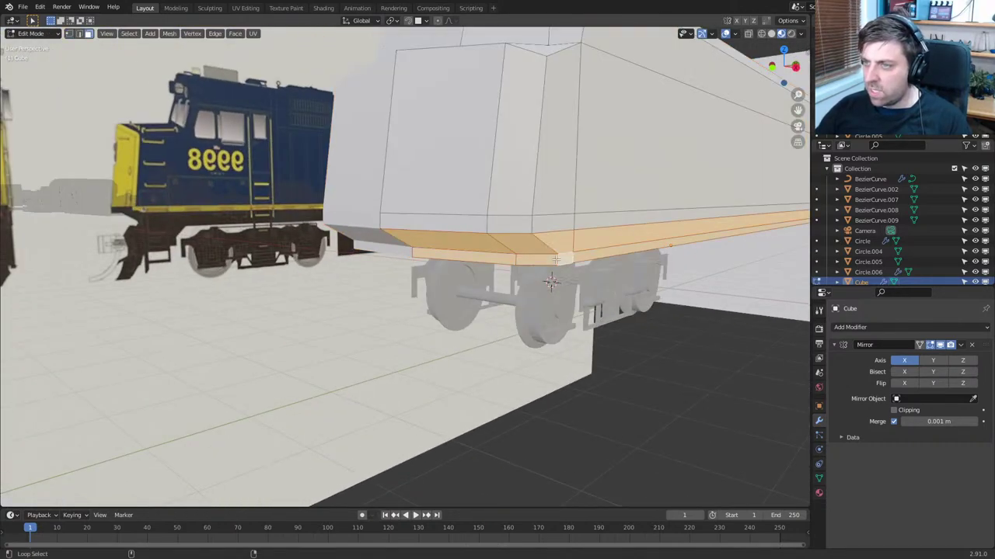
key(KP_3)
key(KP_1)
scroll(657, 270, up, 3)
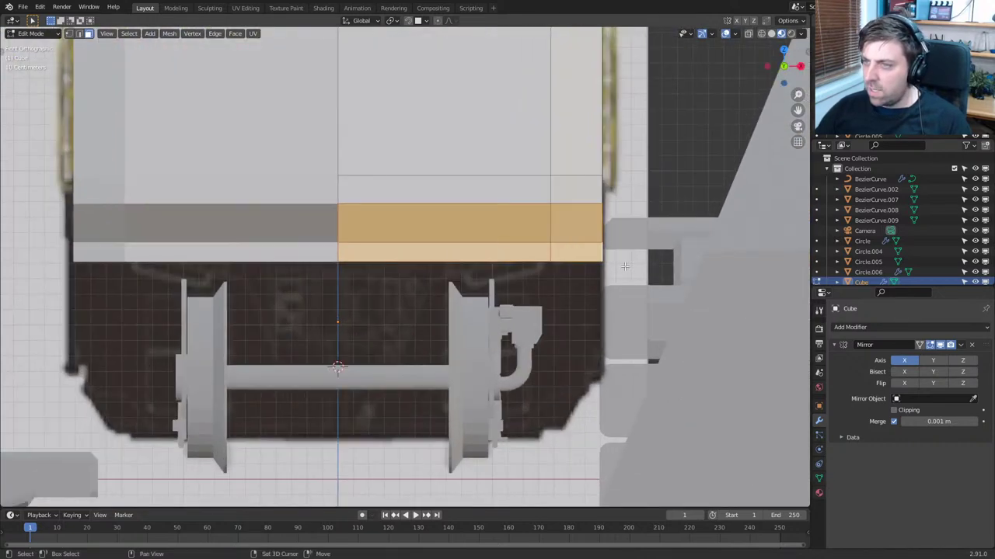
shift+middle_drag(657, 270, 461, 349)
key(f)
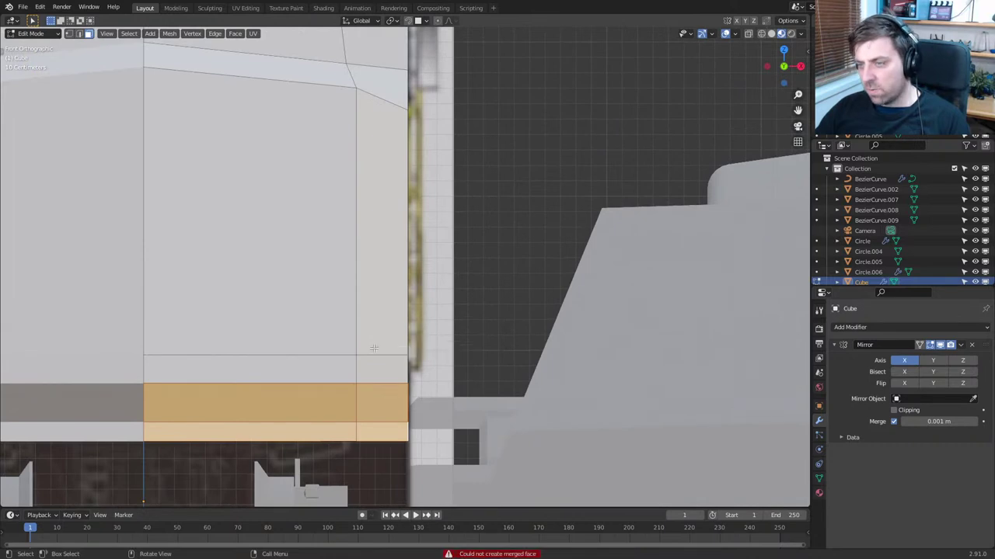
key(g)
key(x)
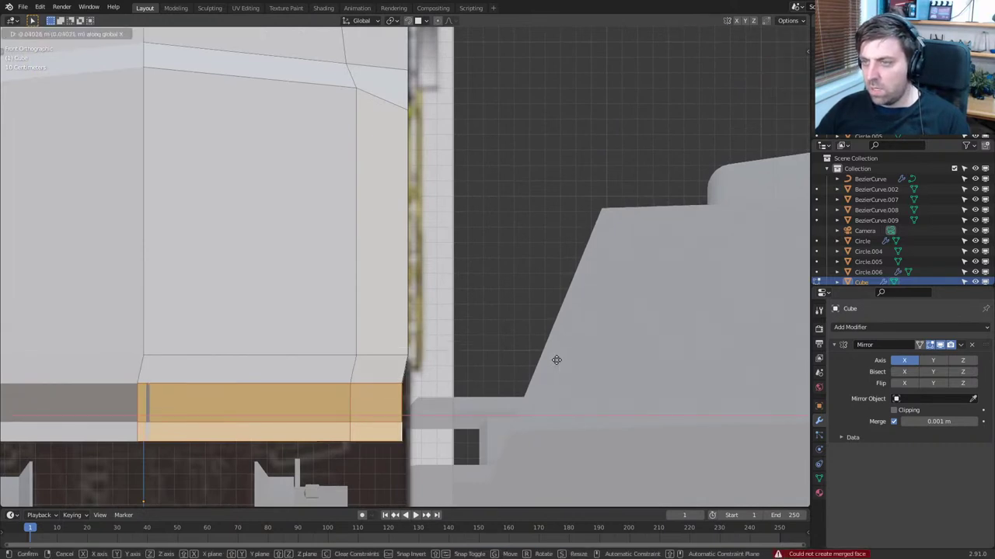
click(555, 360)
Compare the inset lower section with the front reference, leave Edit Mode and examine the whole body beside the side reference
scroll(512, 380, down, 5)
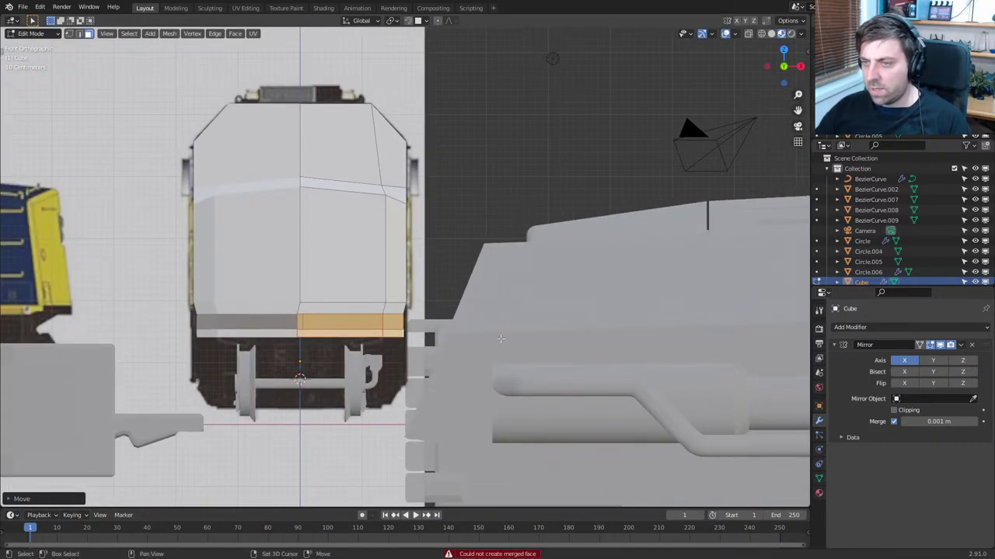
shift+middle_drag(500, 339, 562, 292)
scroll(562, 292, up, 4)
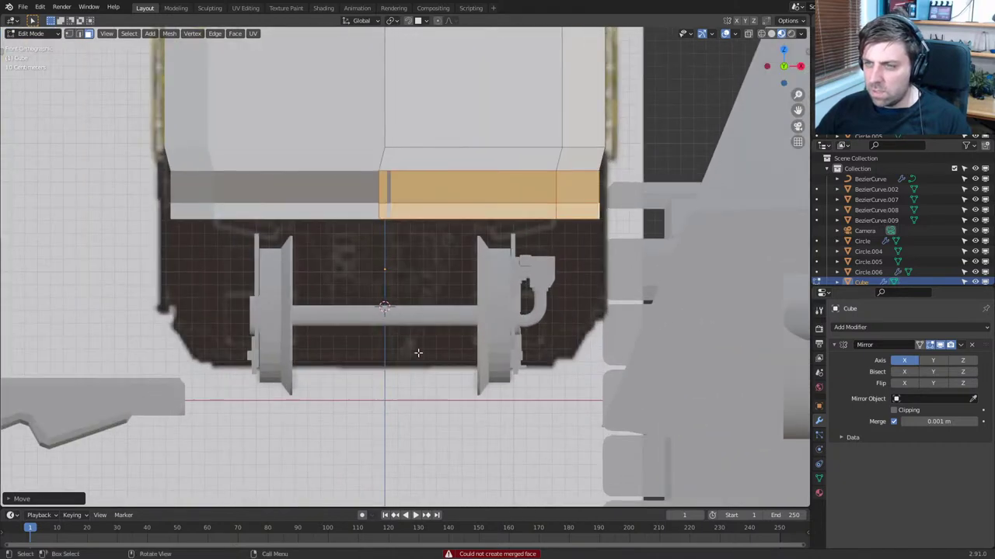
scroll(411, 368, down, 6)
key(Tab)
middle_drag(661, 373, 526, 388)
scroll(476, 380, down, 4)
scroll(523, 390, up, 2)
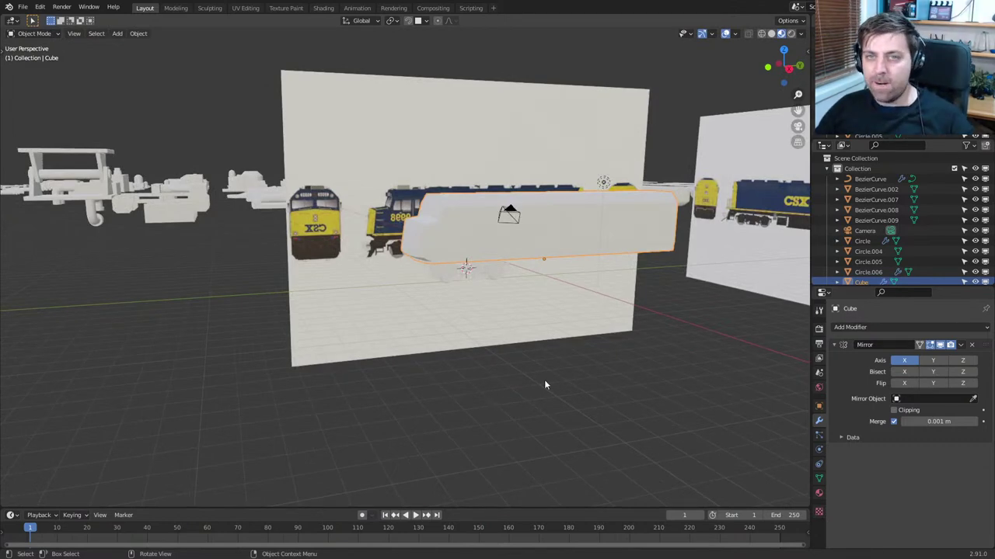
scroll(538, 365, up, 2)
scroll(579, 273, up, 3)
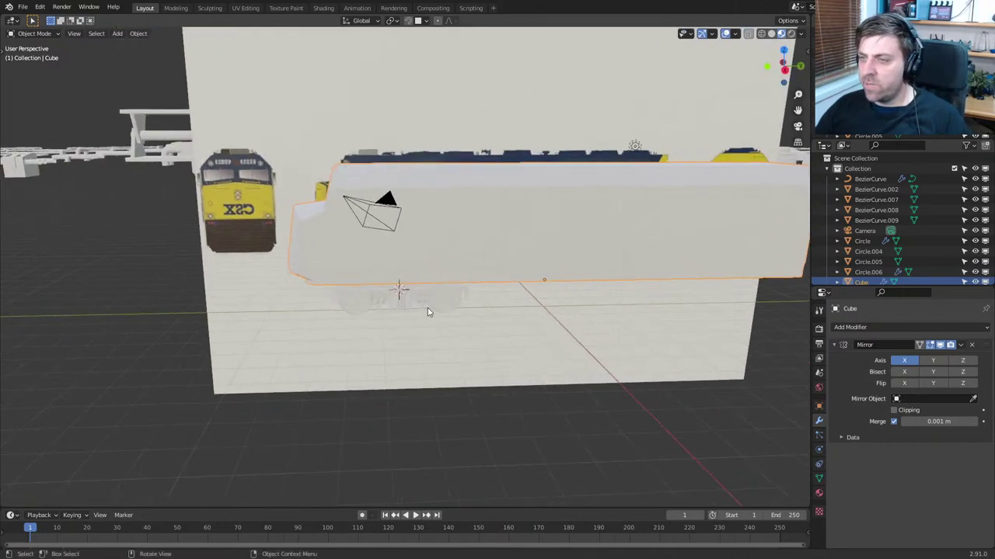
scroll(428, 312, up, 1)
Select the small greeble on the bogie's far end, examine the bogie from the front corner, and save the file
click(455, 308)
middle_drag(361, 346, 417, 345)
scroll(413, 342, up, 2)
shift+middle_drag(366, 317, 508, 309)
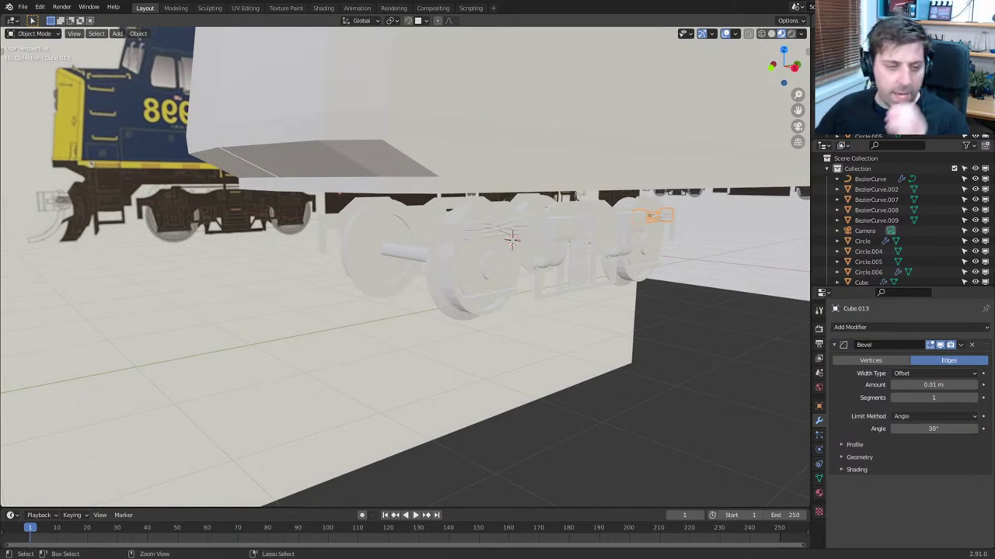
key(ctrl+s)
Switch to File Explorer and look through the 3D Assets folder on drive D, checking BlenderAddons and EEVEE-Materials, then return to Blender
key(alt+Tab)
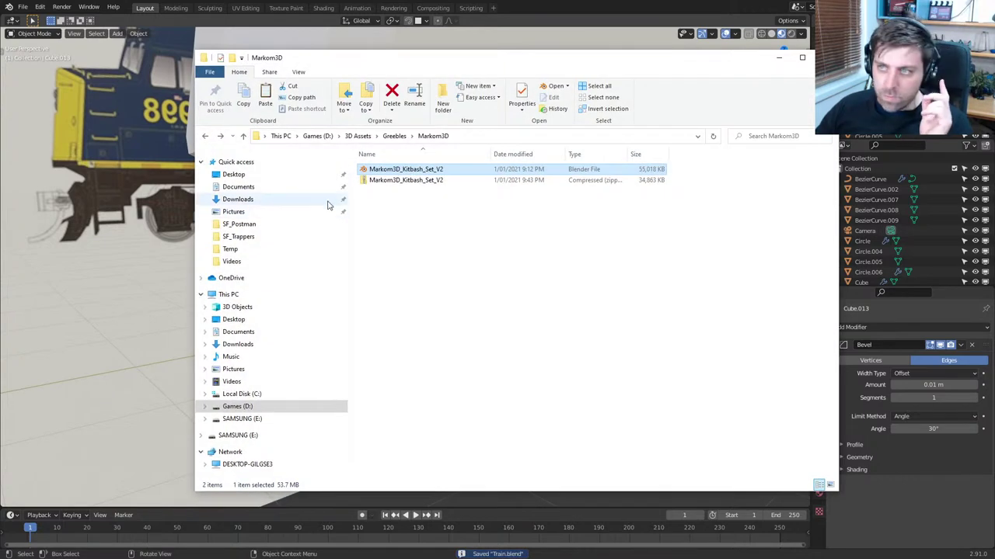
click(256, 405)
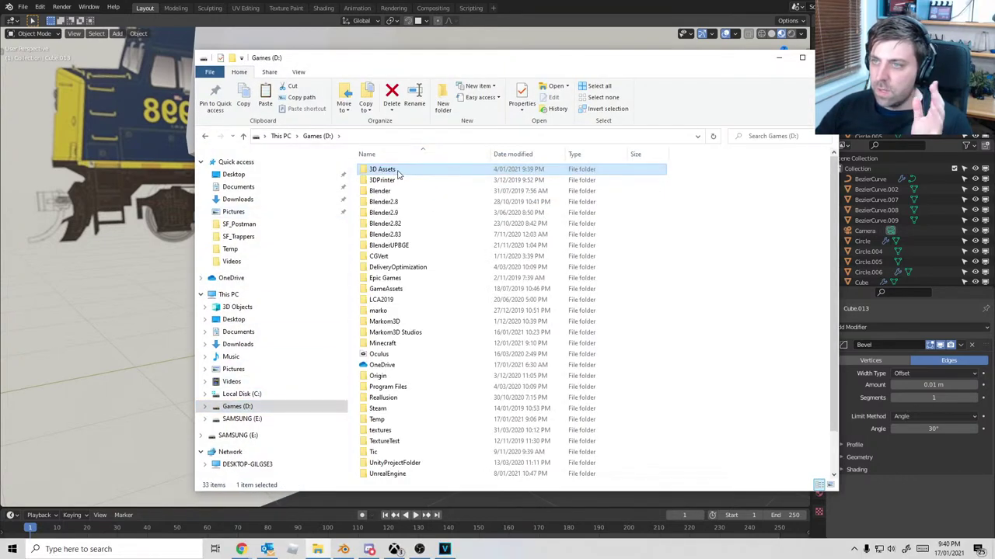
double_click(397, 170)
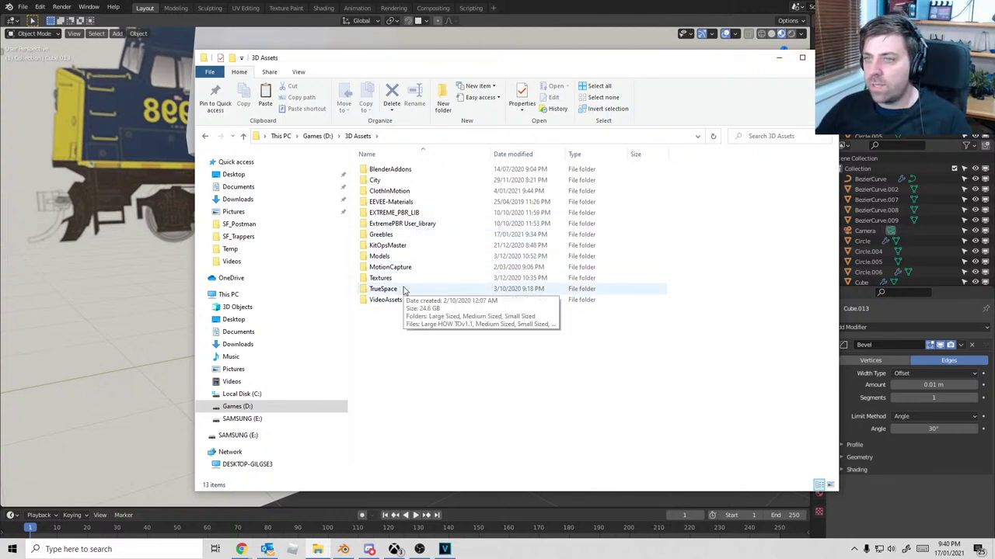
double_click(410, 169)
key(alt+Left)
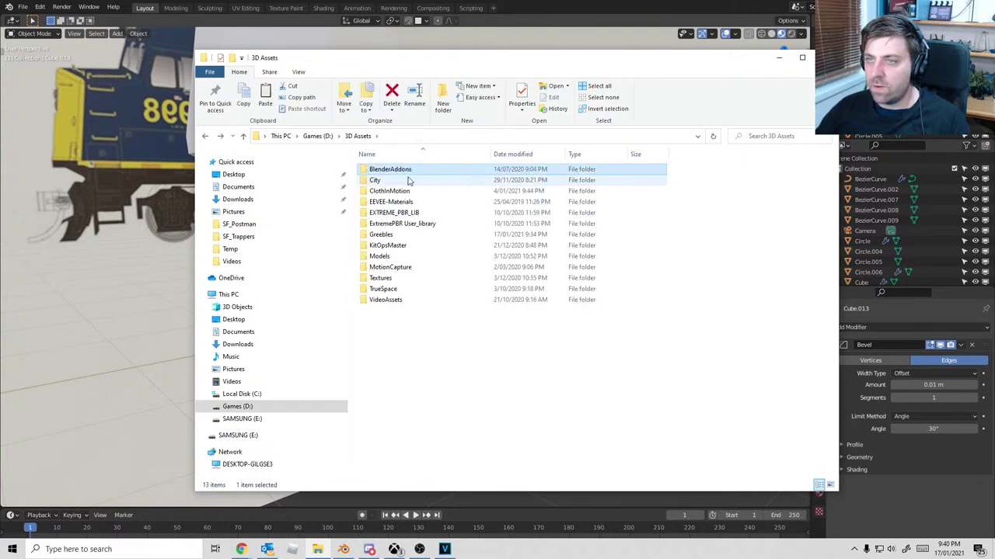
double_click(391, 202)
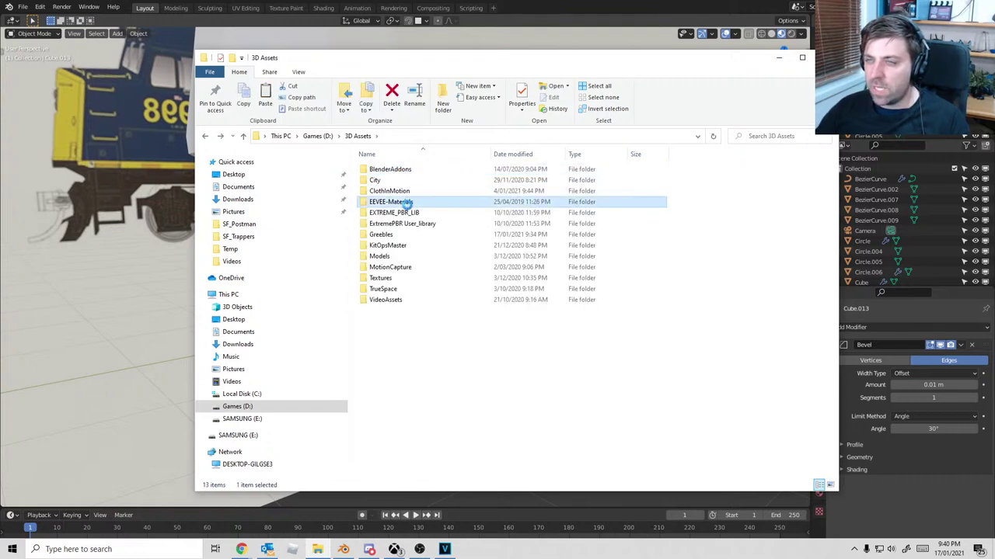
key(alt+Left)
click(825, 57)
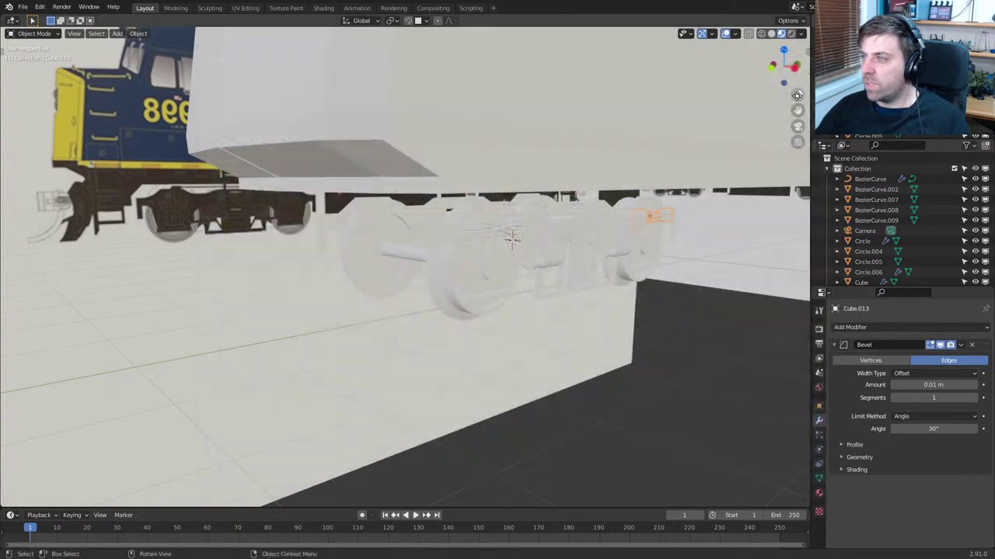
In the KIT OPS add-on, choose the CW Metal pack and pick its Silver matte material
key(n)
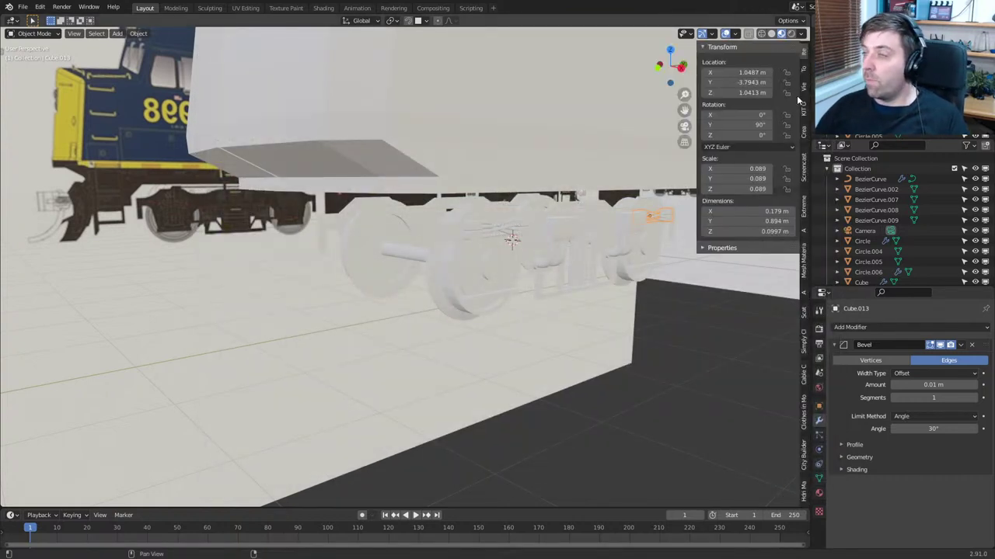
click(804, 85)
click(804, 111)
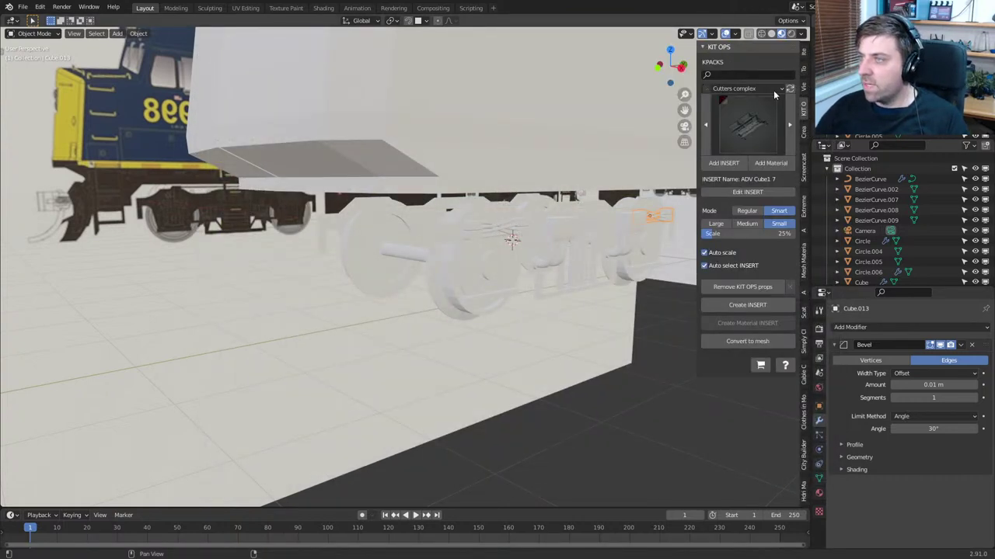
click(740, 90)
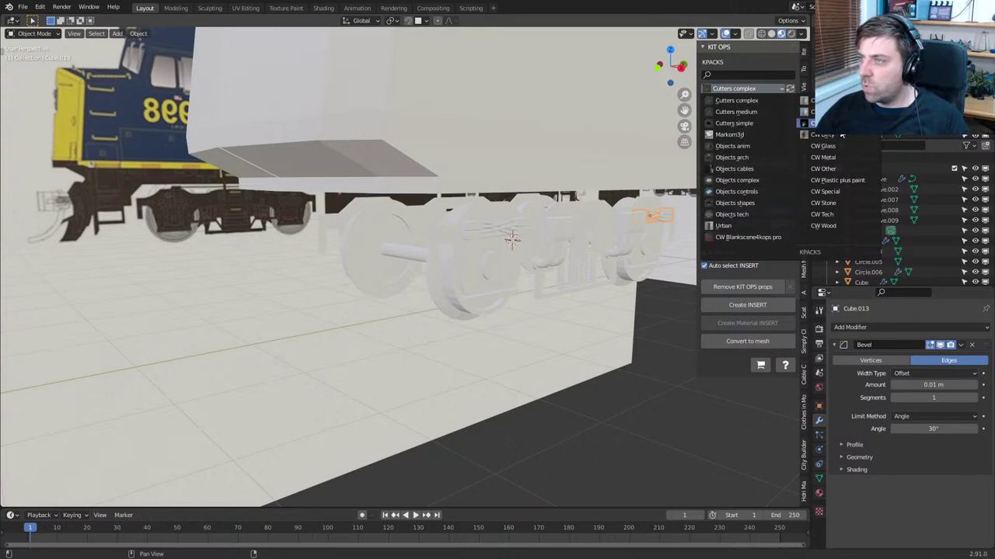
click(842, 158)
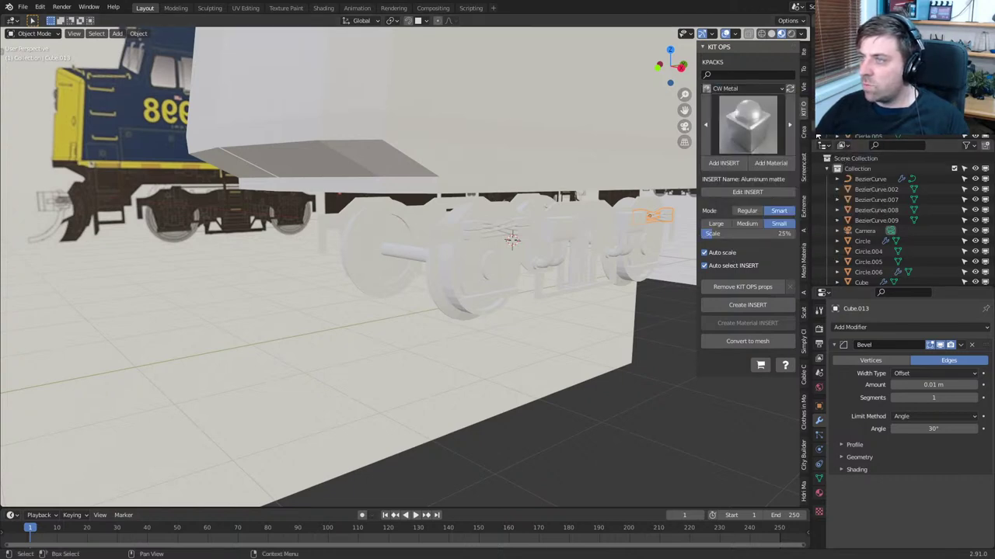
click(766, 132)
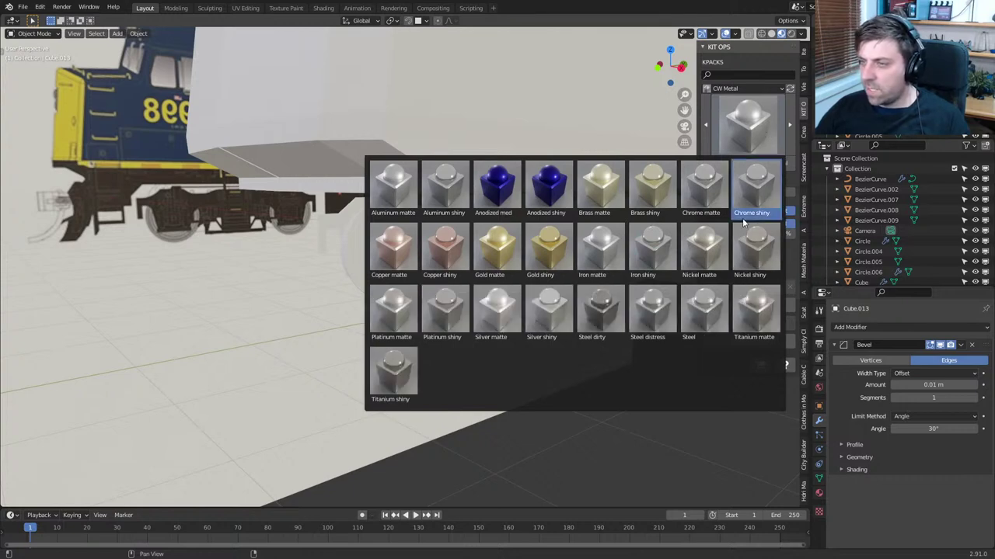
click(496, 325)
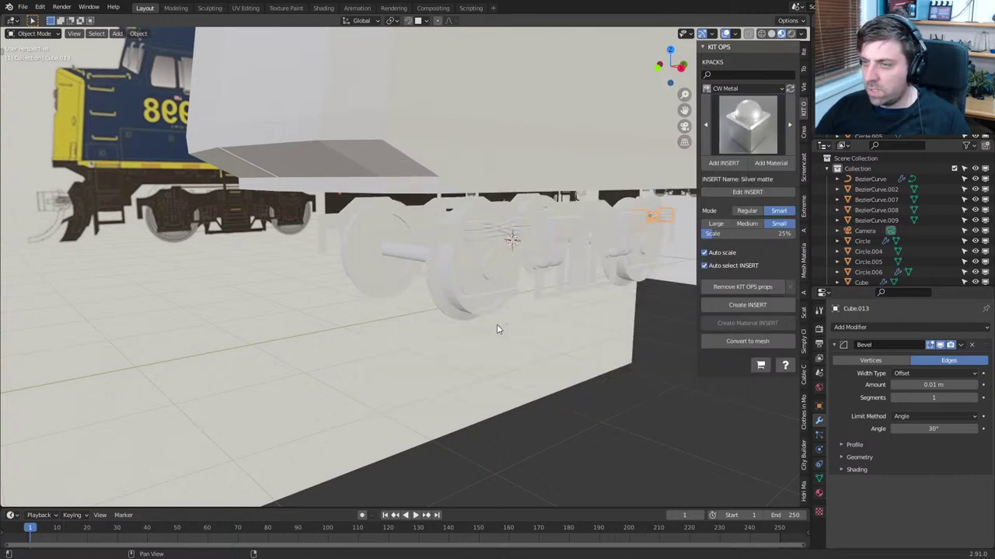
Select the bogie's wheels, give them an empty material slot, and add the Silver matte material through KIT OPS
click(456, 282)
middle_drag(456, 286, 407, 292)
click(819, 493)
click(985, 347)
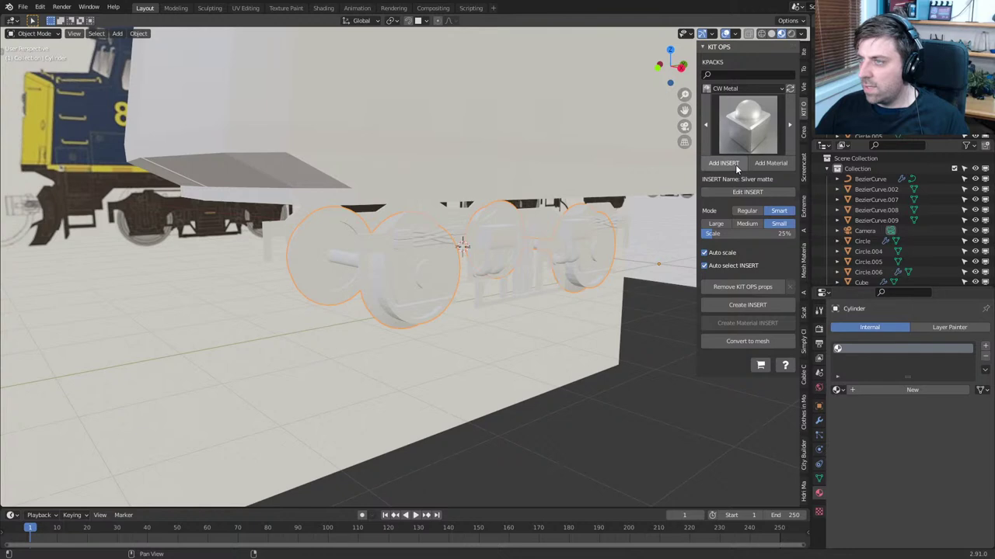
click(780, 163)
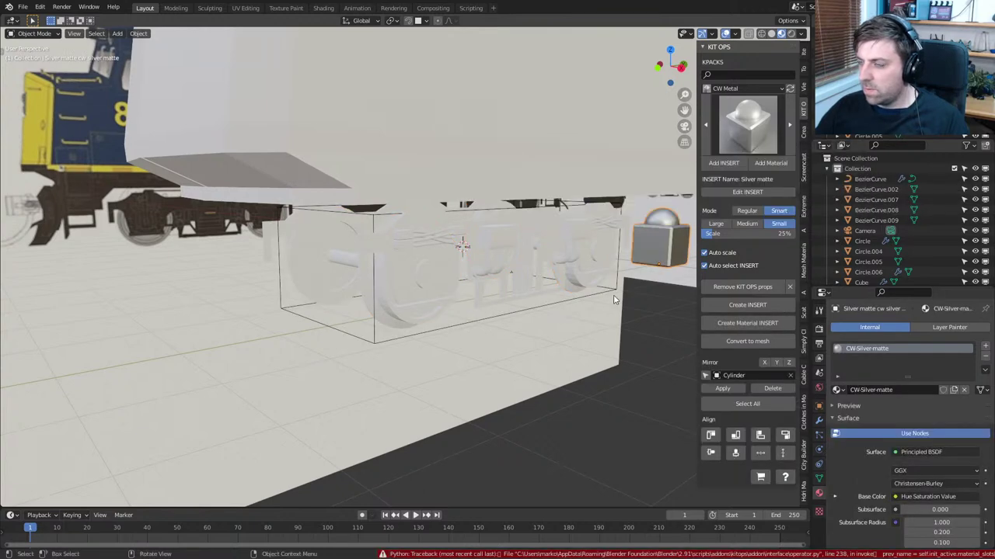
Delete the inserted material sample object and assign the CW-Silver-matte material to the wheels
key(Delete)
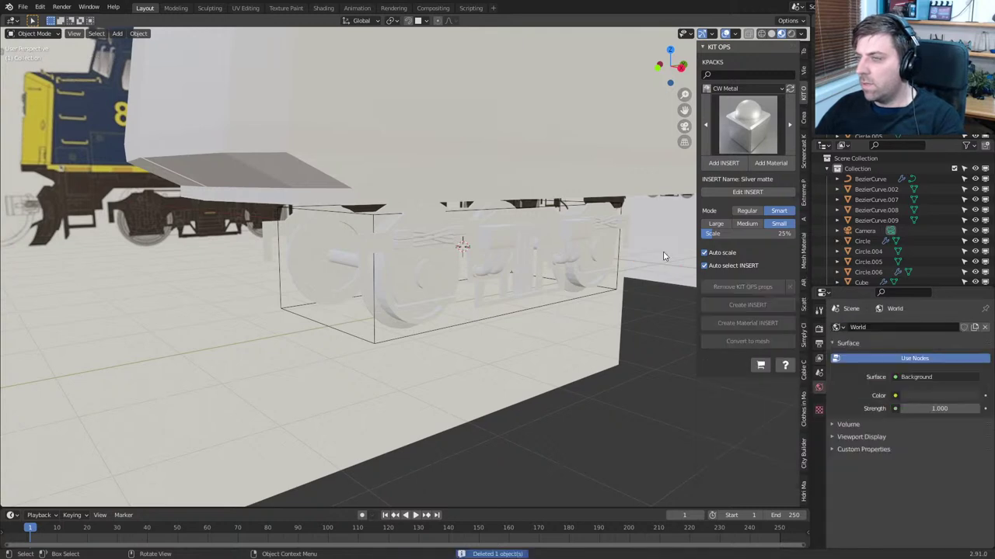
click(582, 294)
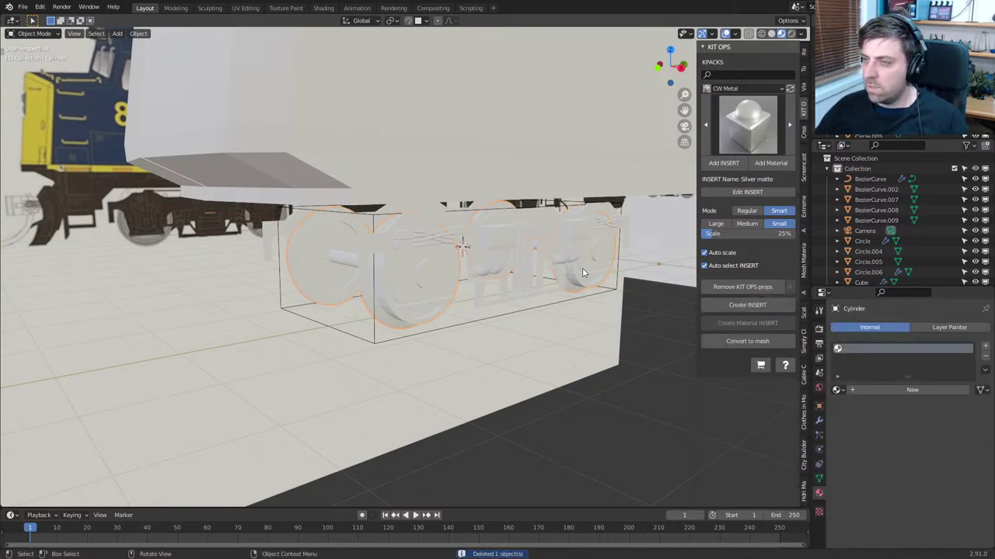
click(837, 389)
click(858, 406)
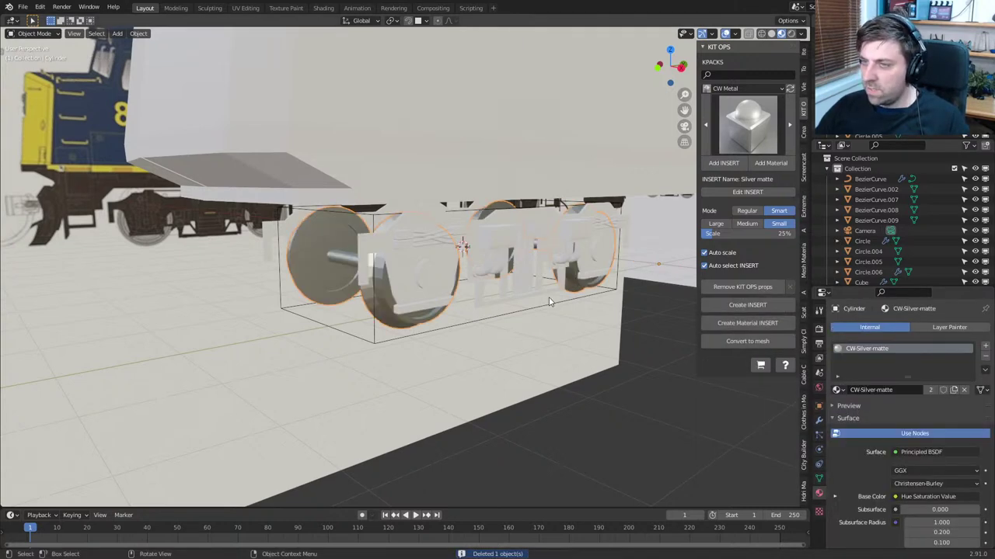
Select the bogie's side frame around the wheels and open its mesh for editing
middle_drag(549, 298, 600, 295)
scroll(533, 257, up, 2)
key(Tab)
key(Tab)
key(Tab)
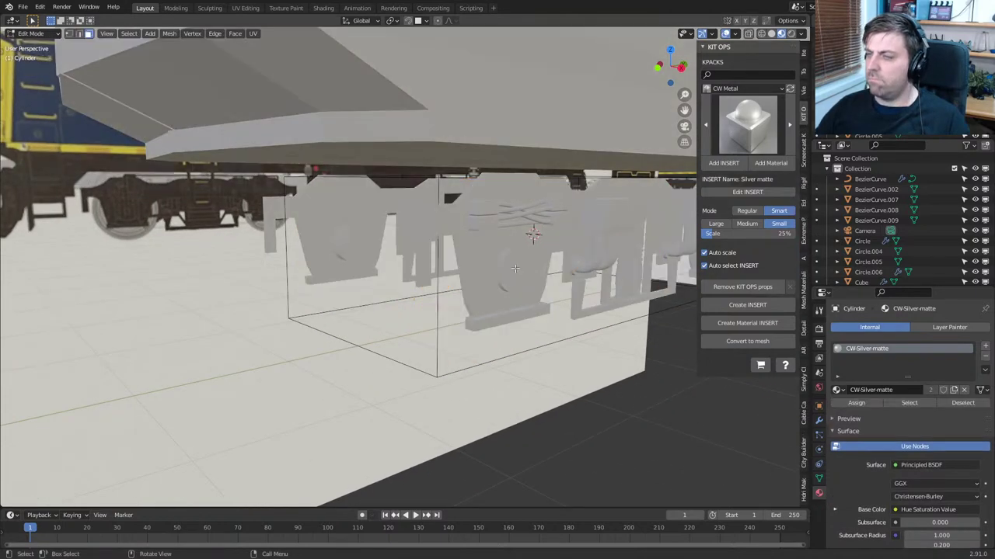
key(Tab)
click(516, 271)
key(Tab)
middle_drag(535, 299, 506, 306)
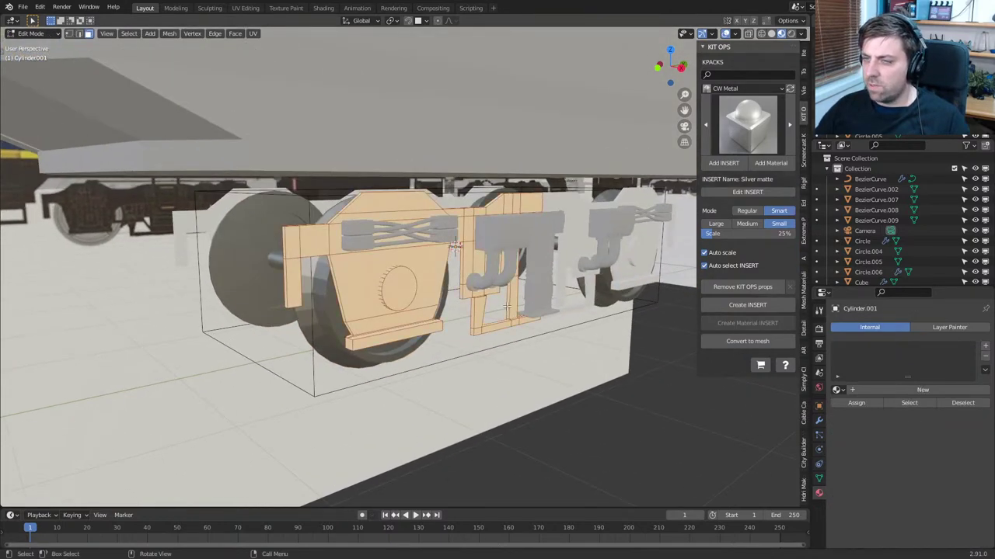
scroll(506, 306, up, 1)
Pick Steel dirty from the CW Metal pack in KIT OPS and add it as the side frame's material
click(752, 105)
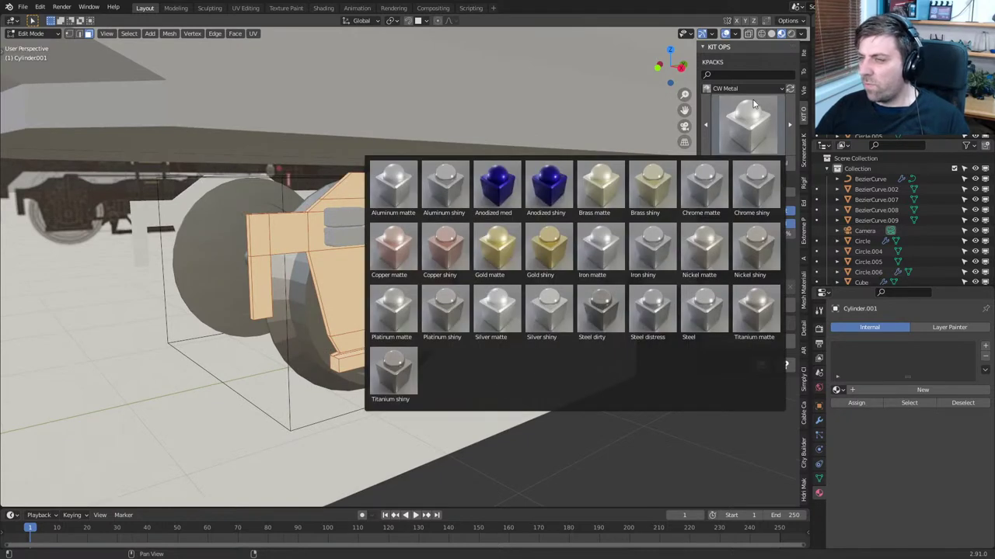
click(762, 86)
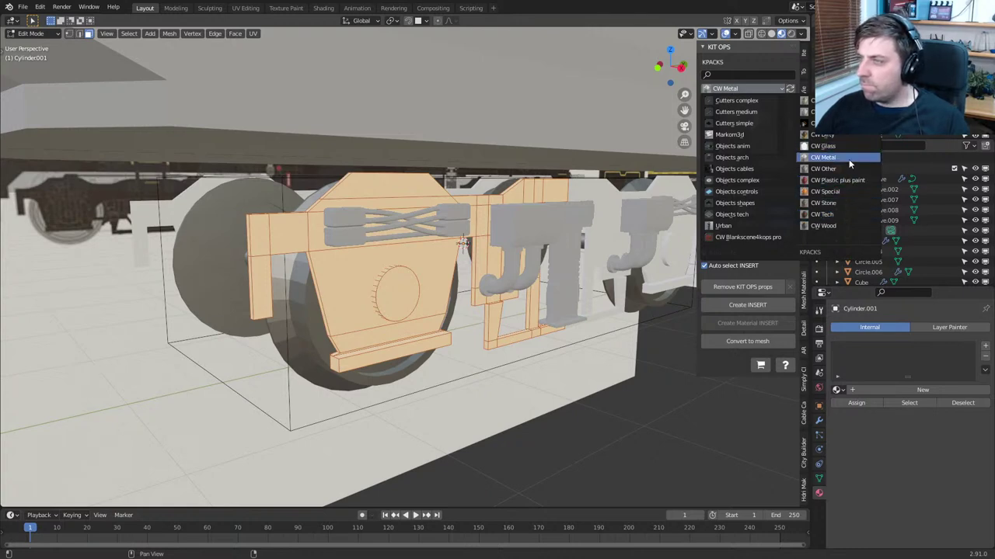
click(823, 157)
click(763, 134)
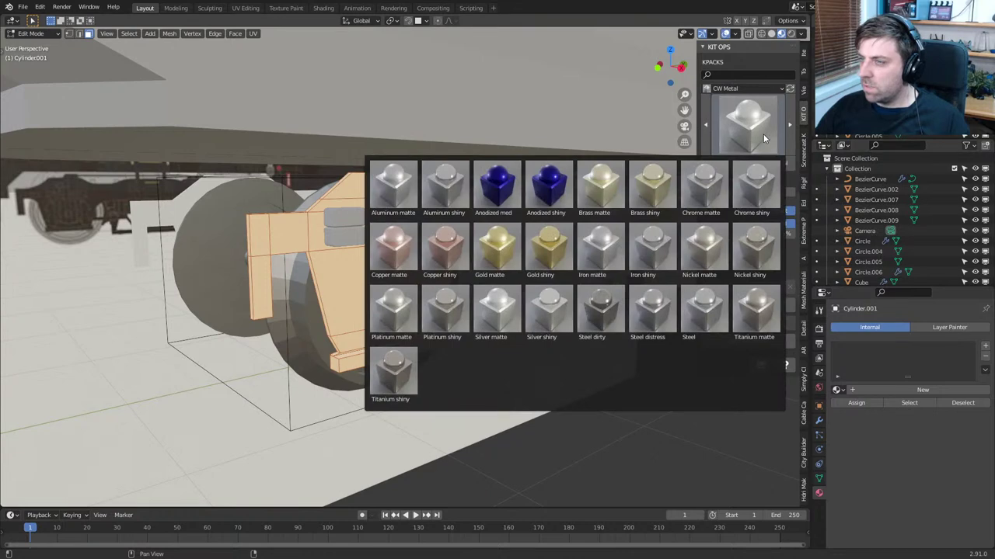
click(604, 310)
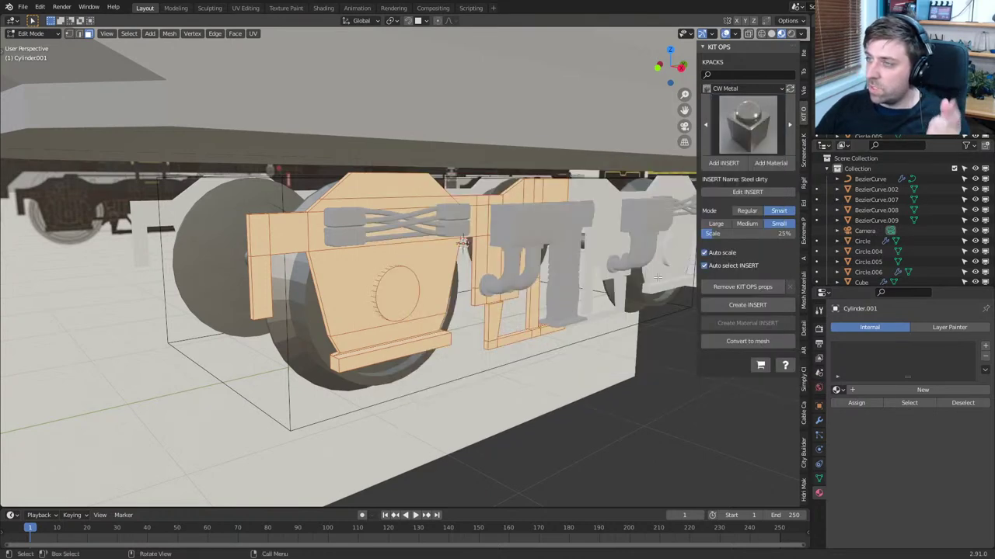
click(732, 169)
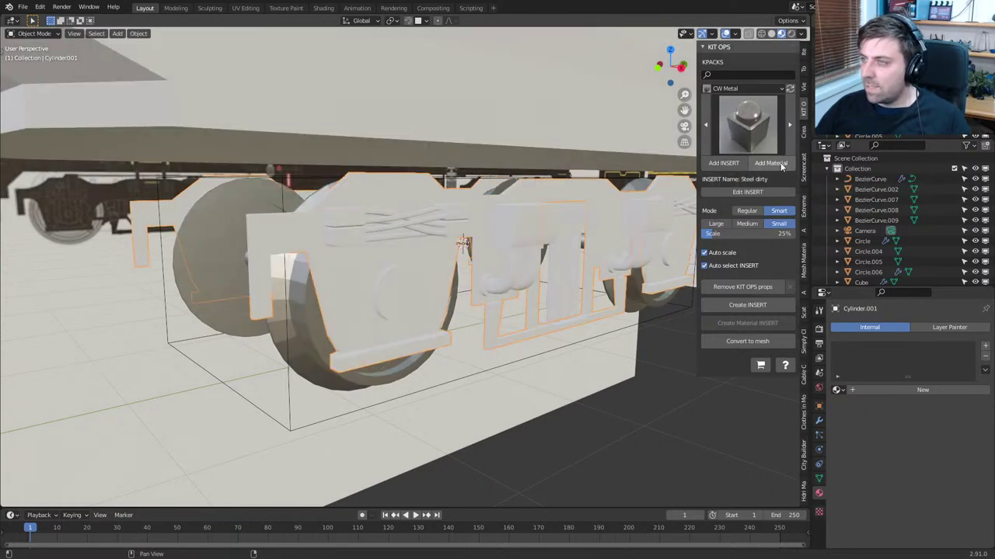
click(770, 163)
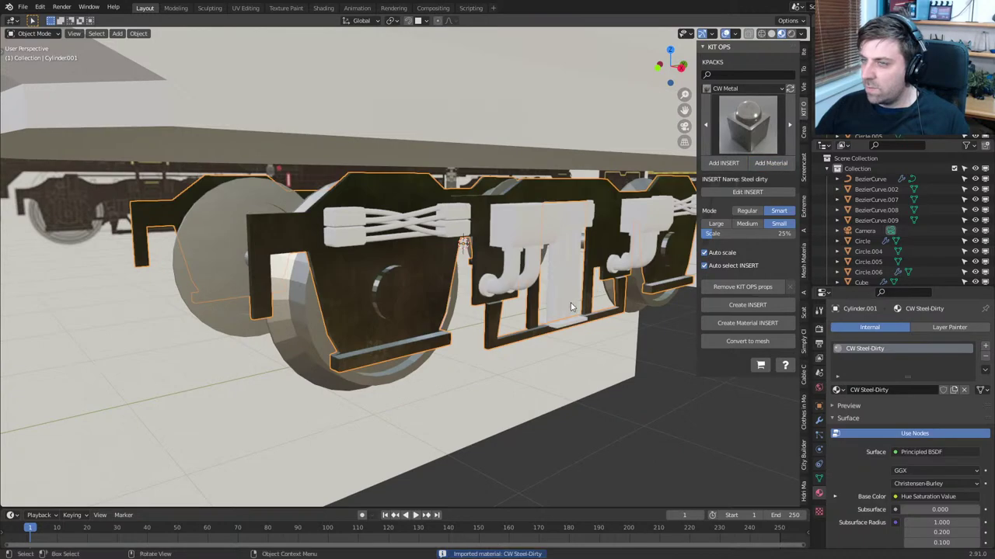
In the side frame's mesh, select the linked faces of the round hub cap in front of the wheel
scroll(461, 312, down, 2)
middle_drag(461, 312, 498, 287)
scroll(498, 286, up, 4)
shift+middle_drag(284, 297, 393, 284)
click(380, 279)
key(Tab)
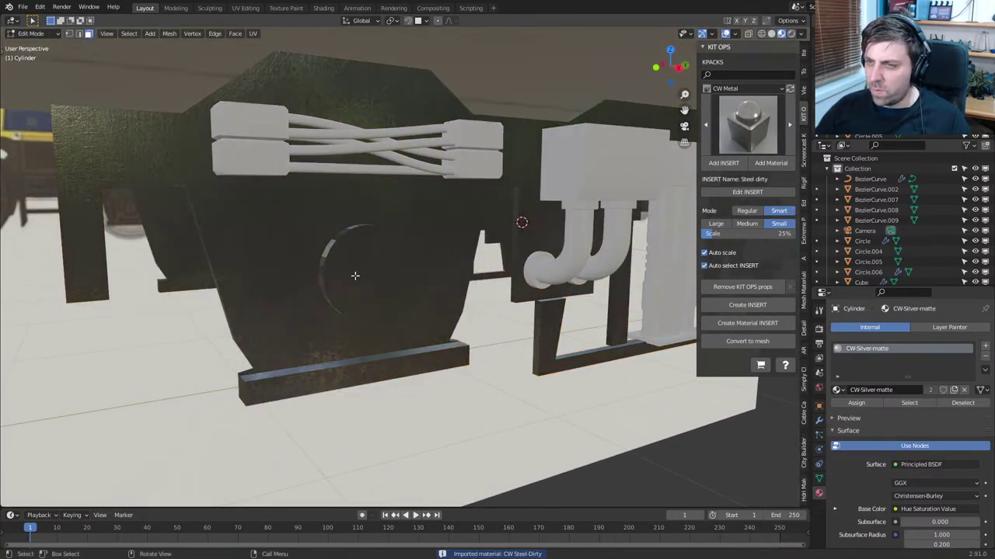
key(Tab)
key(Tab)
key(Tab)
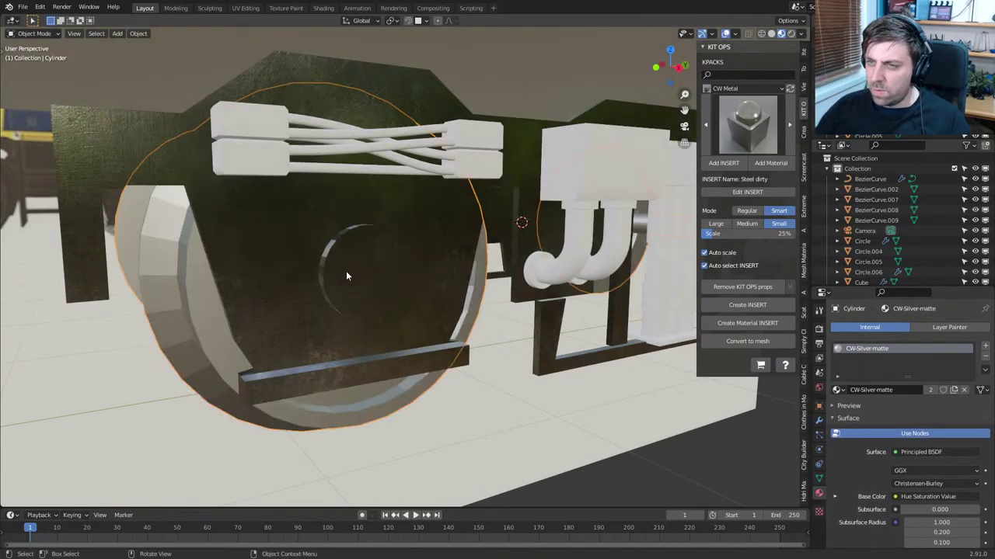
click(346, 270)
key(Tab)
click(373, 273)
shift+middle_drag(440, 281, 289, 280)
shift+middle_drag(624, 264, 557, 266)
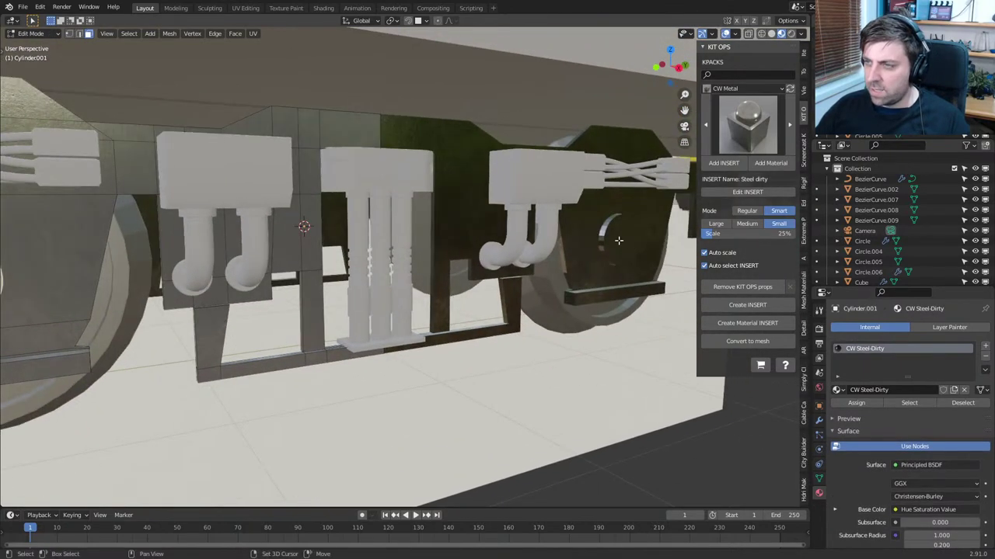
scroll(618, 240, down, 3)
key(ctrl+l)
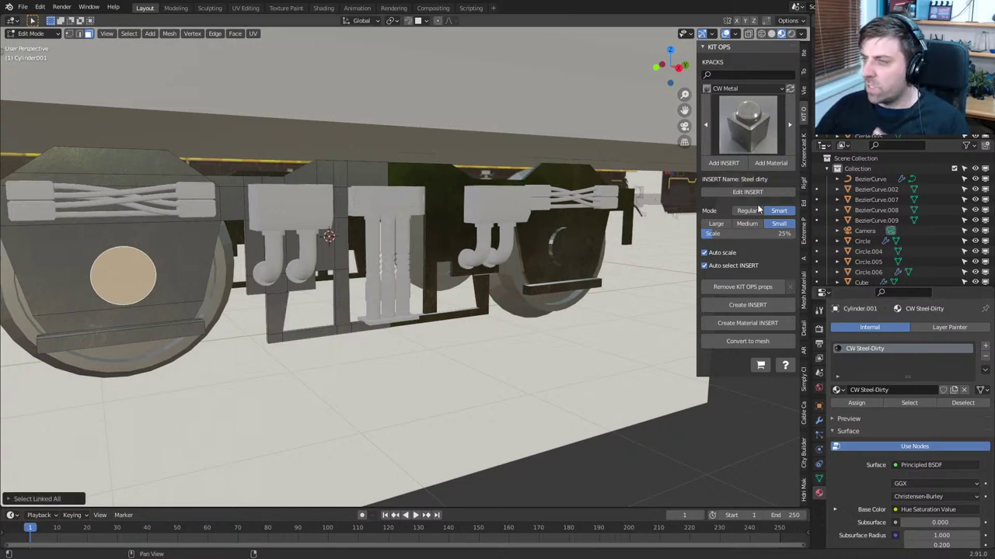
click(836, 389)
click(862, 416)
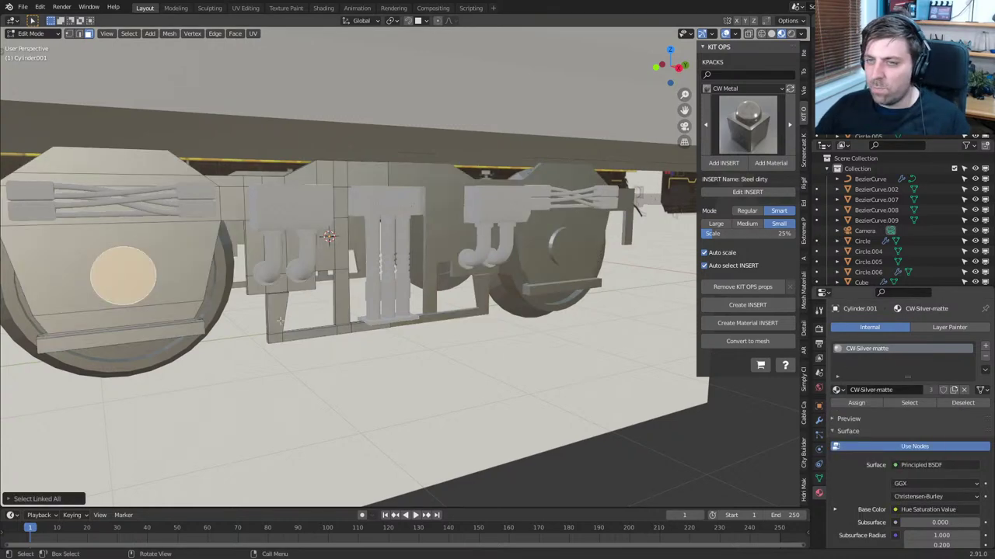
click(837, 391)
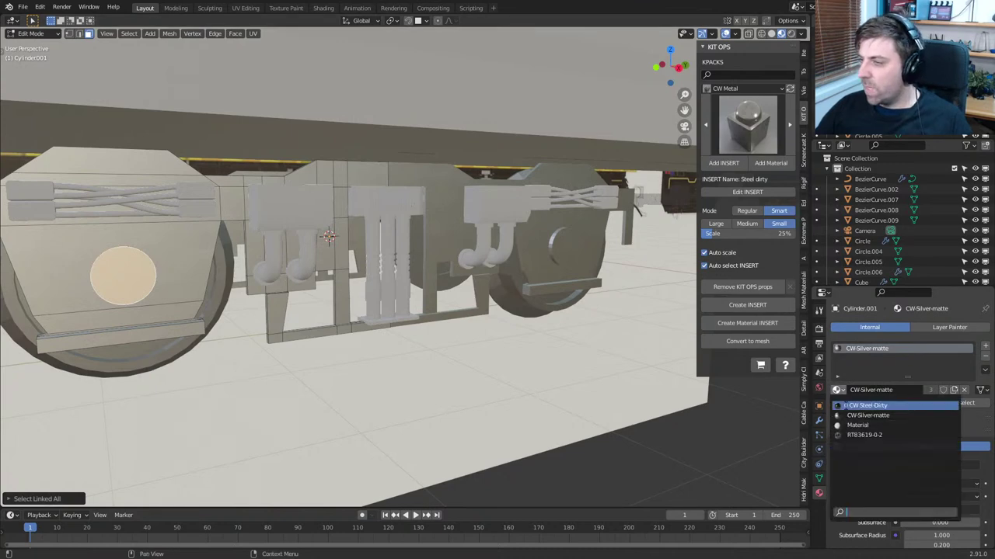
click(863, 406)
Add a second material slot with CW-Silver-matte to the side frame and assign it to the selected hub cap
click(984, 347)
click(837, 410)
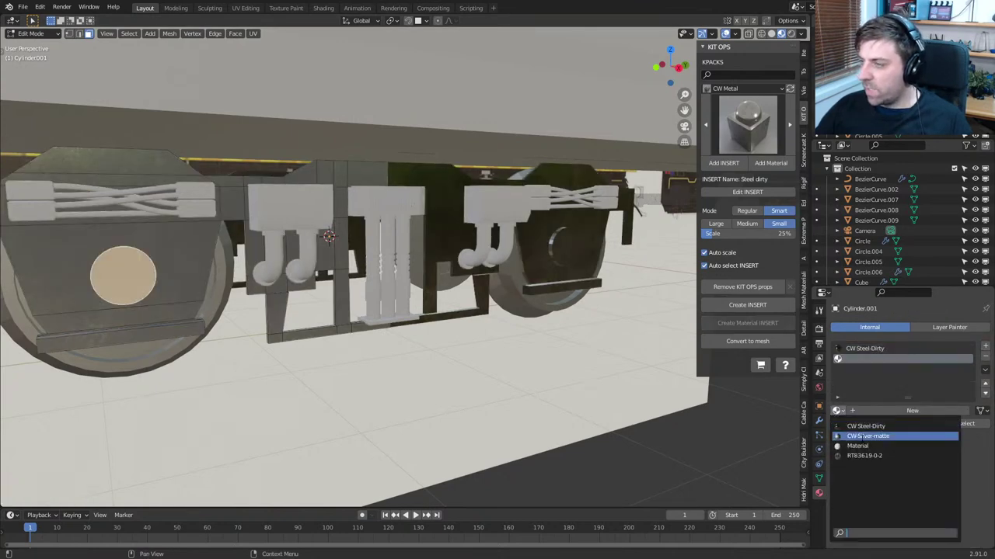
click(864, 435)
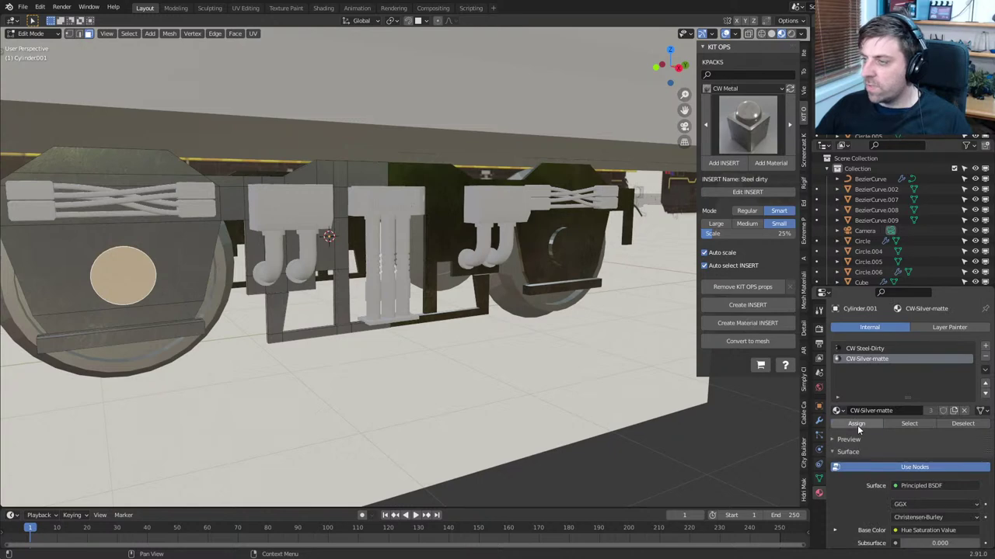
key(Tab)
Apply CW-Silver-matte to the near crossed-cable part, the box with curved pipes beside it, and the central three-cylinder unit
middle_drag(335, 264, 316, 208)
click(316, 206)
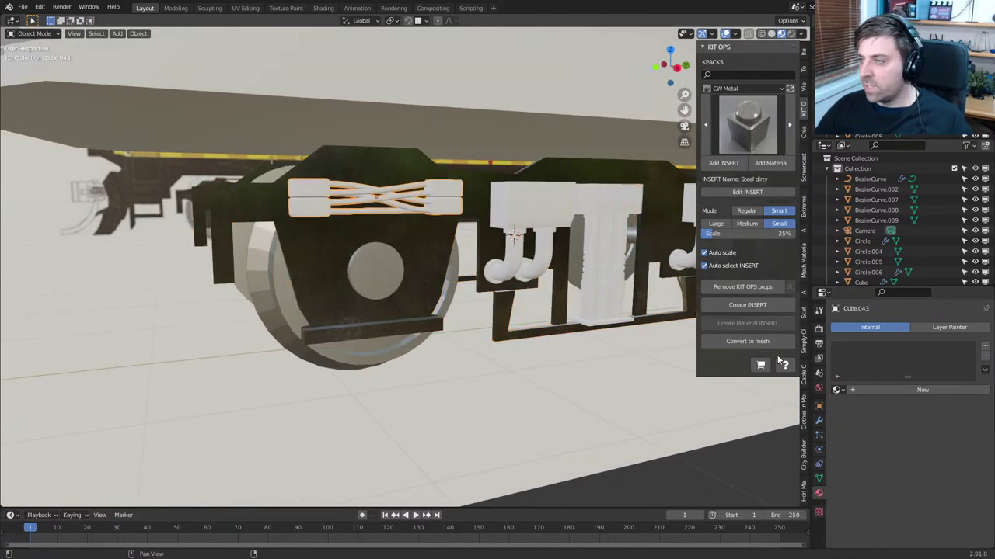
click(836, 389)
click(899, 415)
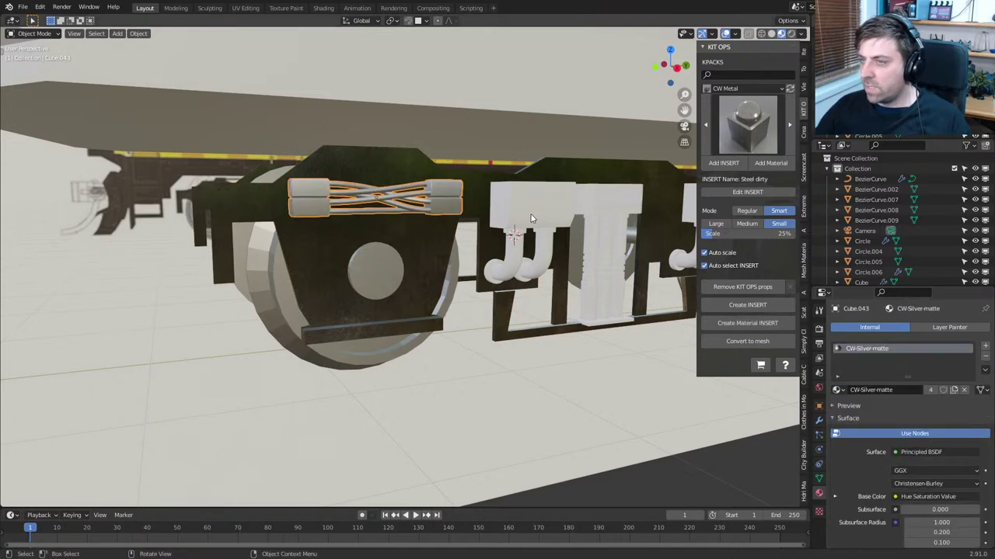
click(838, 390)
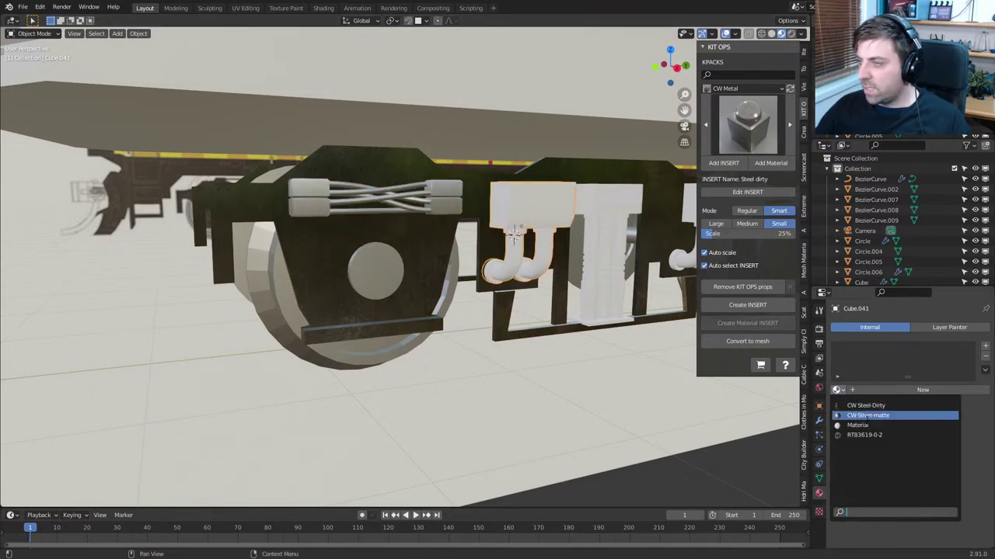
click(862, 415)
click(618, 237)
click(836, 389)
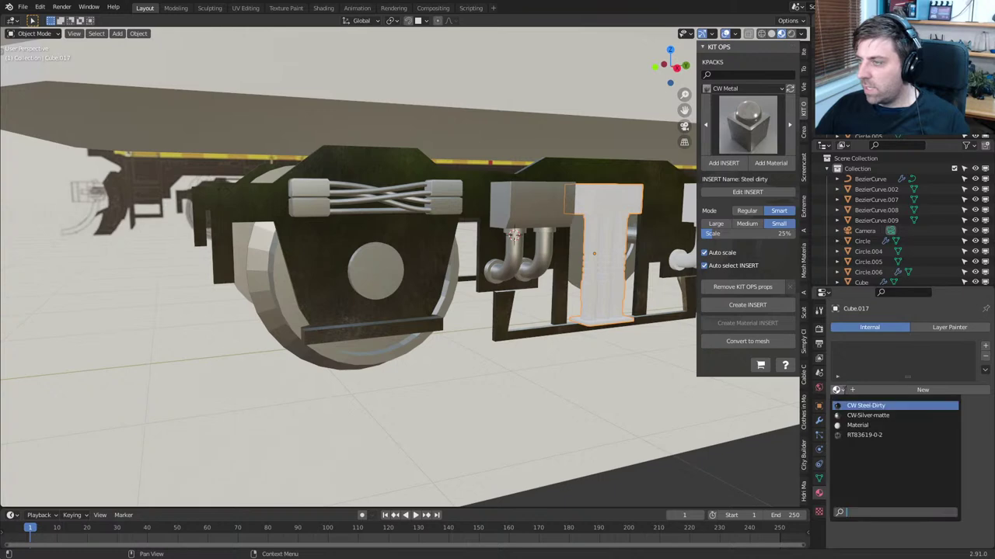
click(862, 415)
Apply CW-Silver-matte to the far box with curved pipes and the far crossed-cable part
middle_drag(505, 237, 467, 235)
click(548, 221)
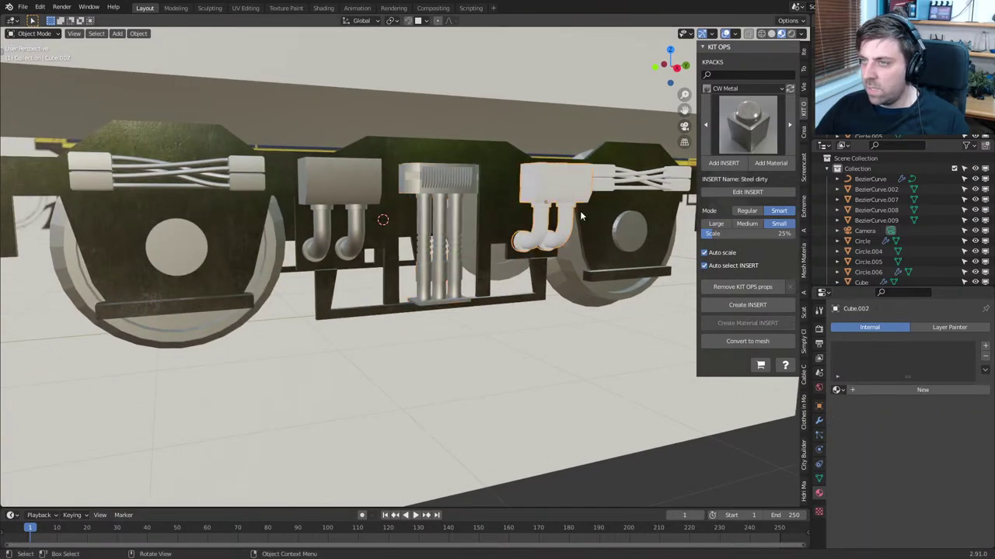
click(837, 389)
click(857, 420)
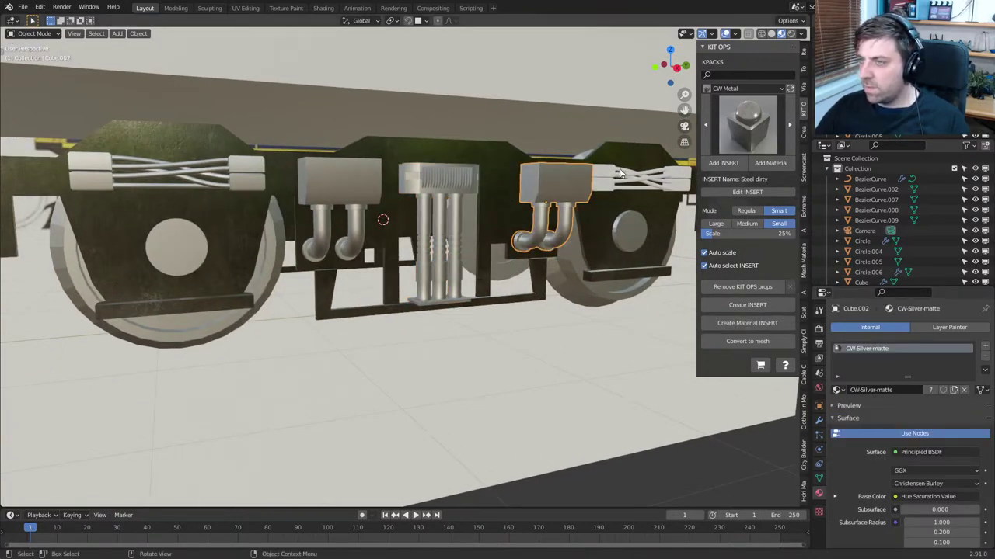
click(621, 178)
click(836, 389)
click(867, 415)
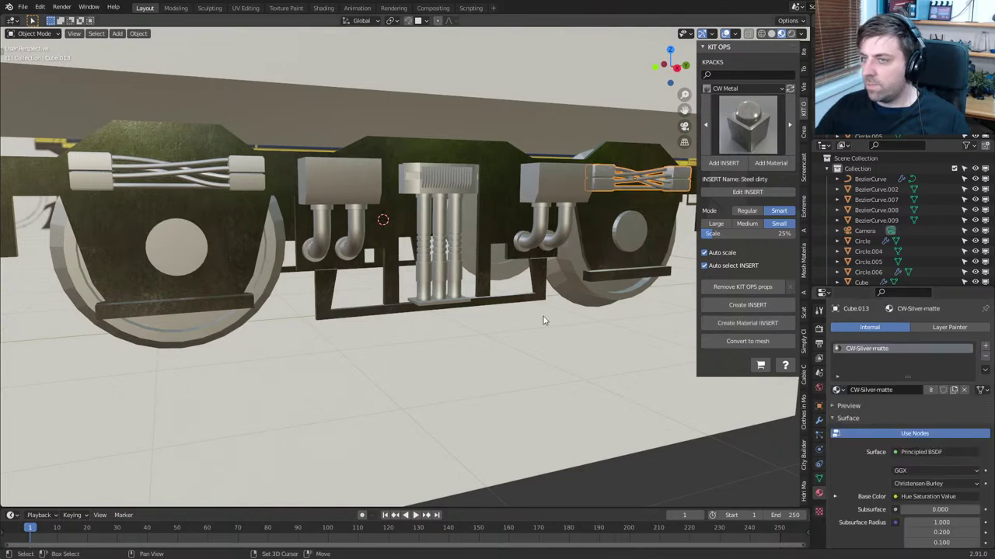
Add a CW Steel-Dirty slot to the central unit and assign it to the wide lower bands of its three cylinders
middle_drag(543, 316, 488, 303)
scroll(411, 247, up, 4)
click(409, 271)
key(Tab)
scroll(410, 274, up, 3)
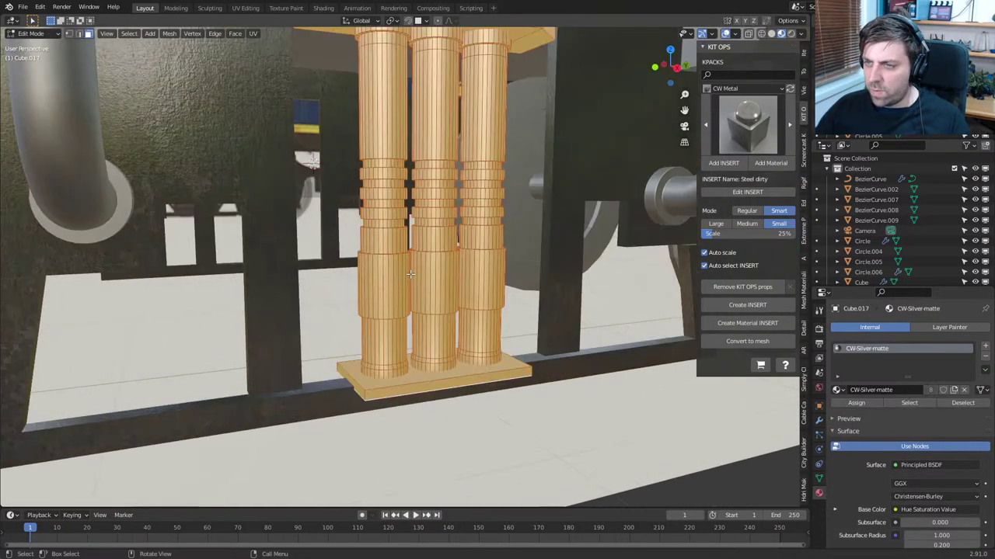
alt+click(392, 280)
alt+shift+click(432, 284)
alt+shift+click(477, 286)
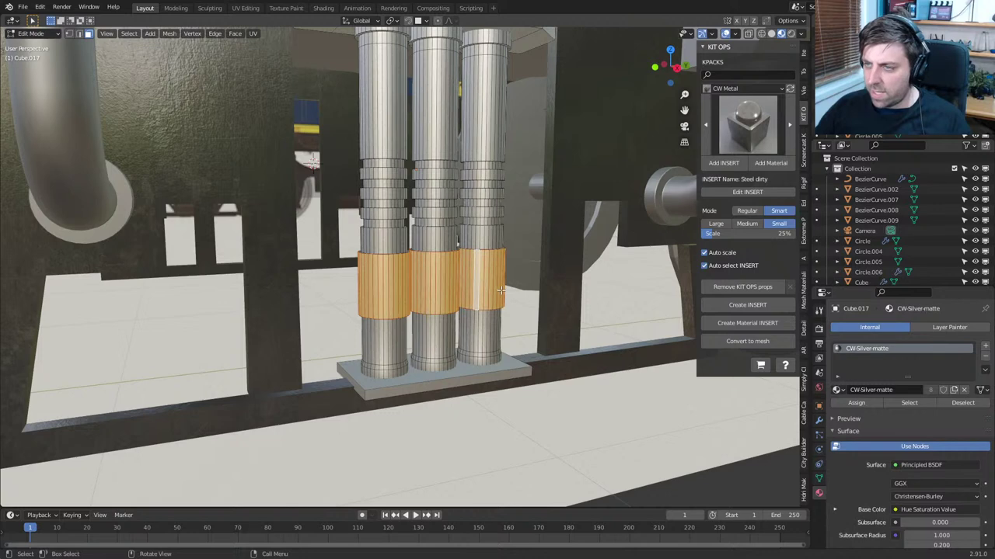
key(ctrl+KP_Add)
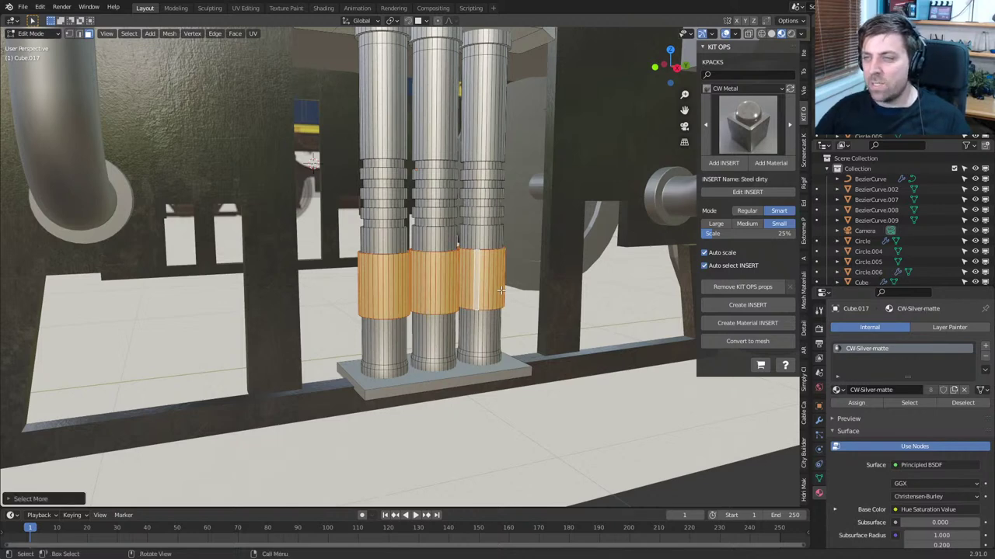
click(986, 345)
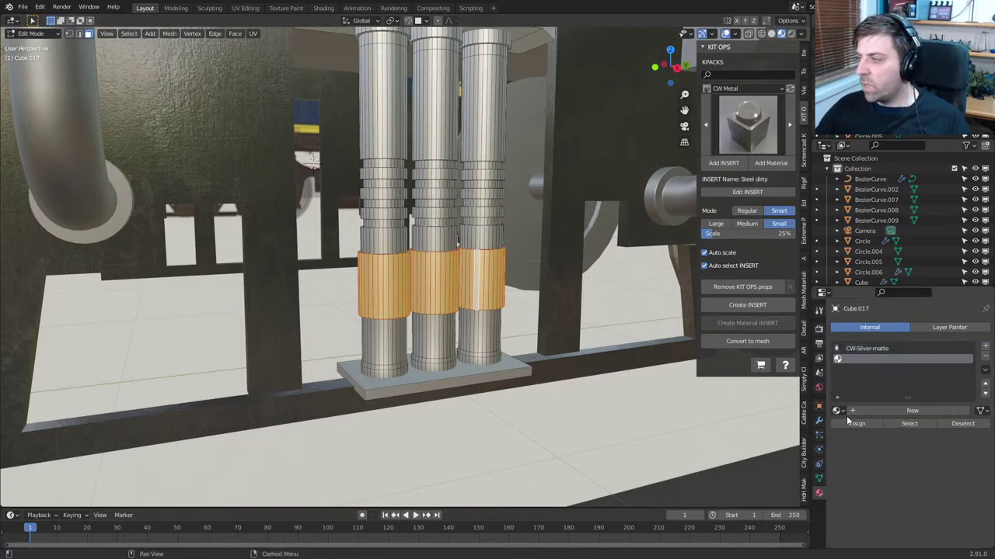
click(837, 411)
click(851, 426)
click(852, 425)
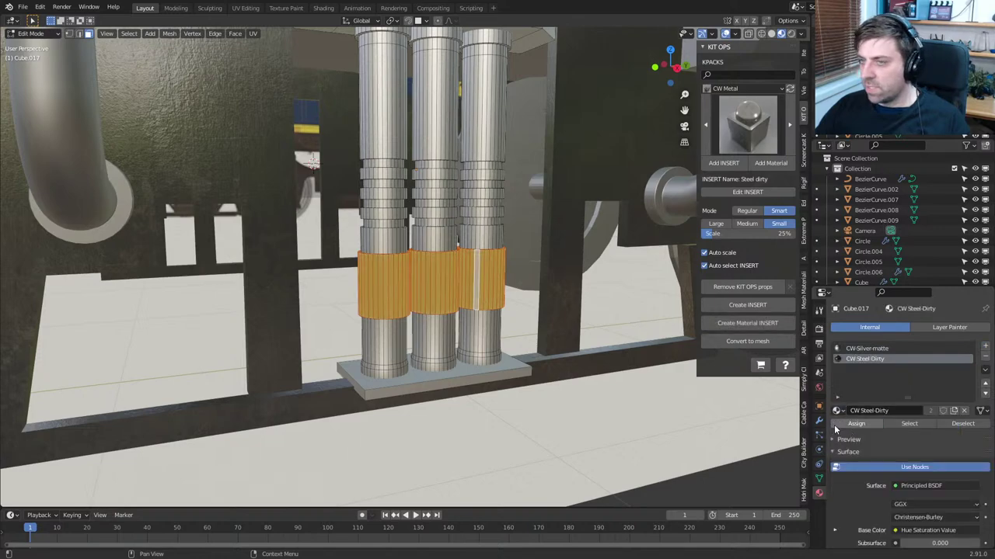
Assign CW Steel-Dirty to the collars at the tops of the three cylinders
scroll(442, 214, down, 2)
scroll(442, 212, up, 4)
alt+click(420, 170)
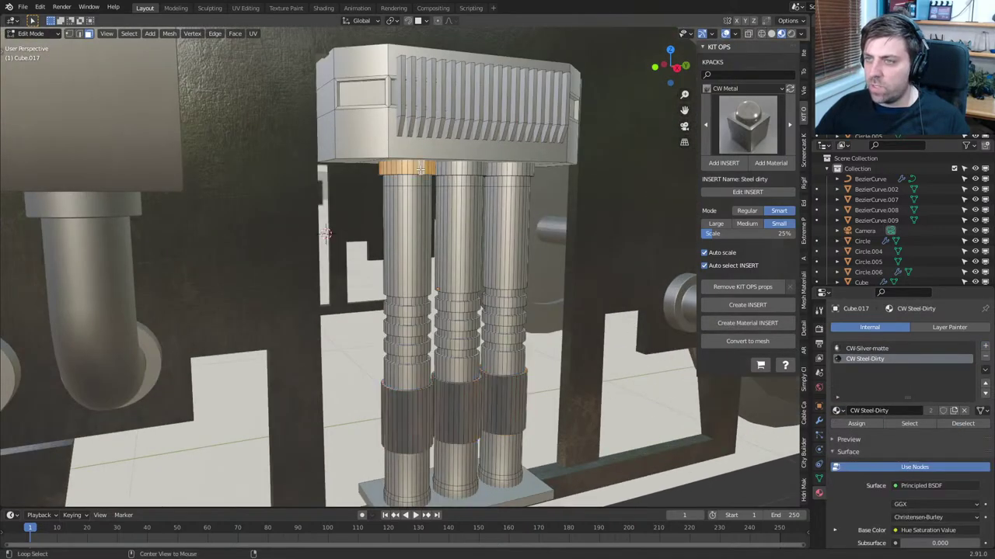
alt+shift+click(473, 168)
alt+shift+click(520, 171)
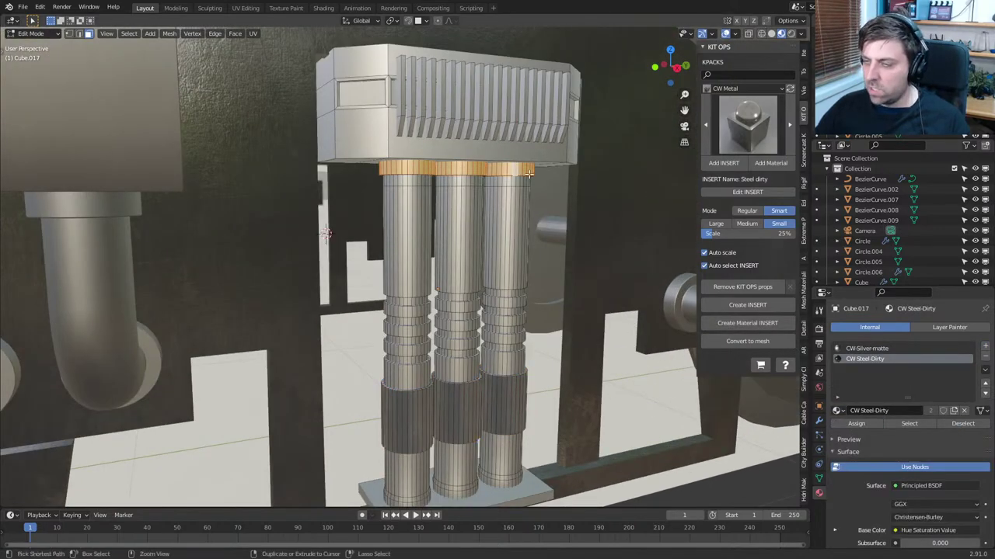
key(ctrl+KP_Add)
key(Tab)
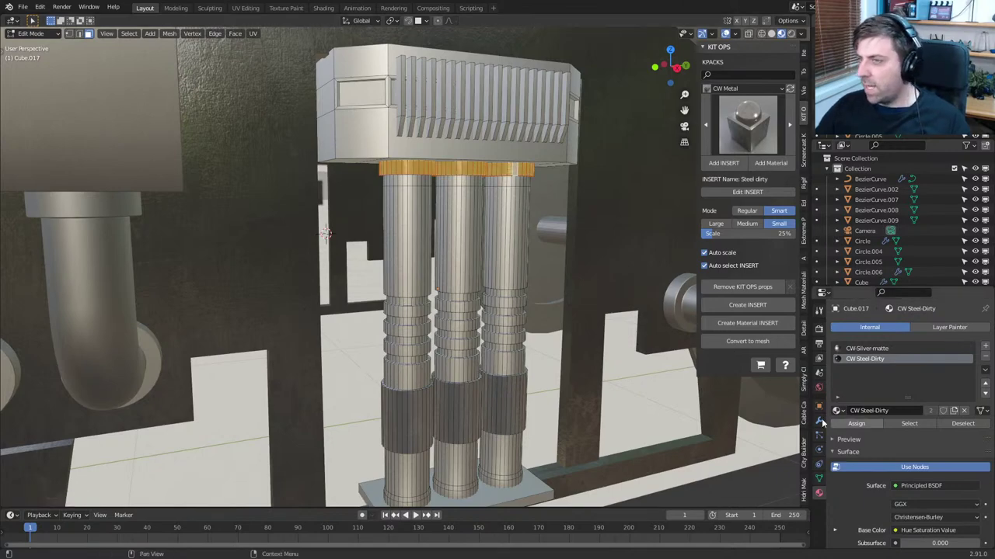
Add a CW Steel-Dirty slot to the far curved-pipe unit and assign it to its box body, leaving the pipes silver
scroll(425, 302, down, 5)
middle_drag(425, 302, 391, 277)
click(364, 238)
key(Tab)
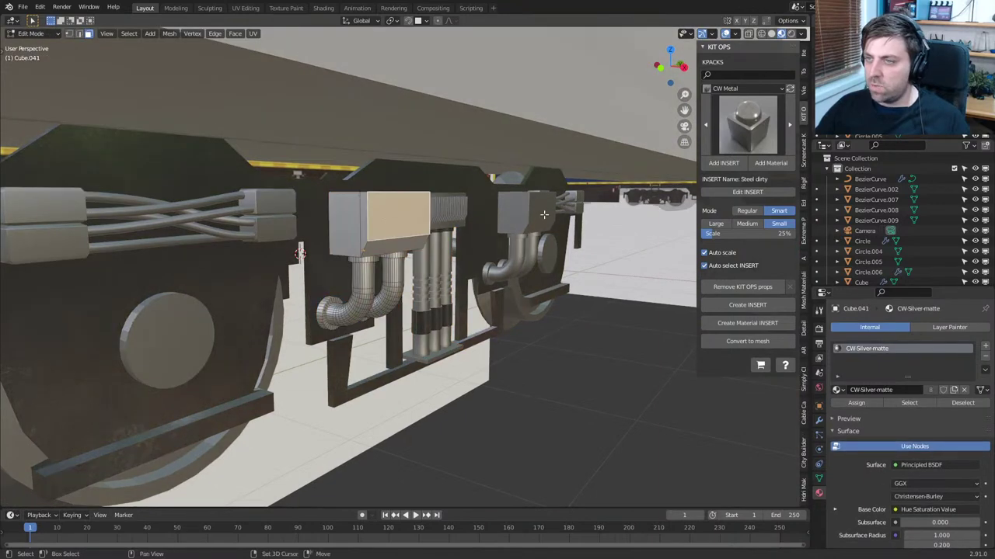
key(Tab)
click(538, 216)
shift+click(388, 226)
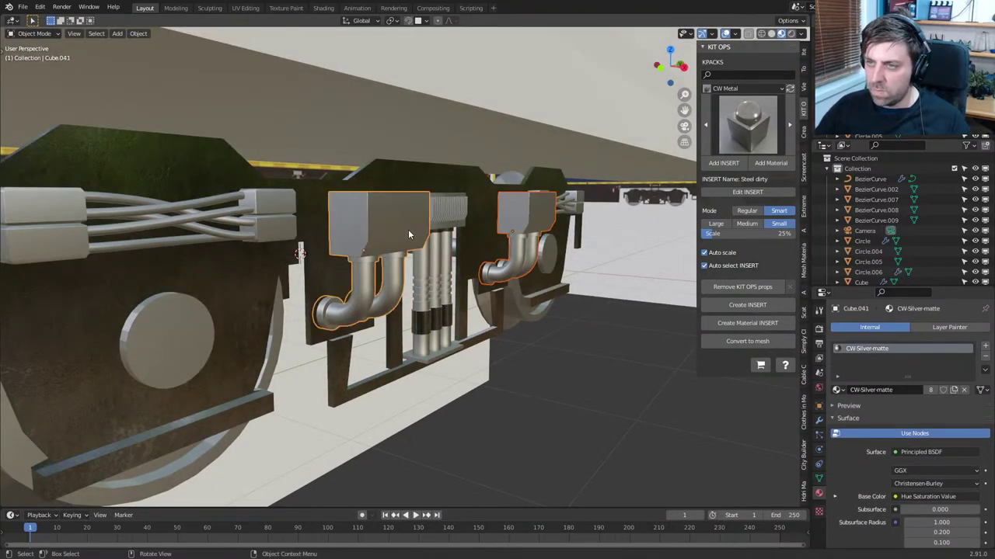
key(Tab)
click(408, 229)
key(ctrl+l)
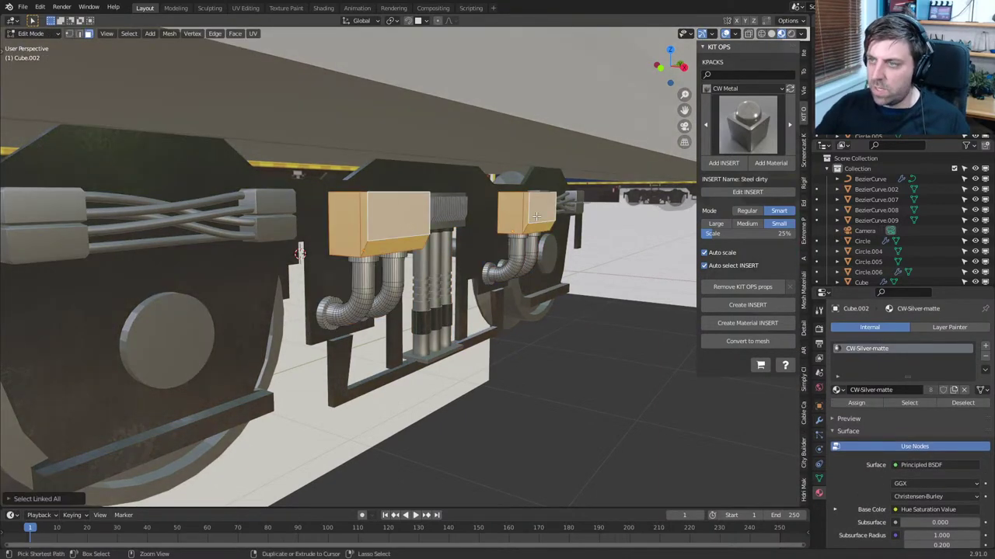
click(986, 345)
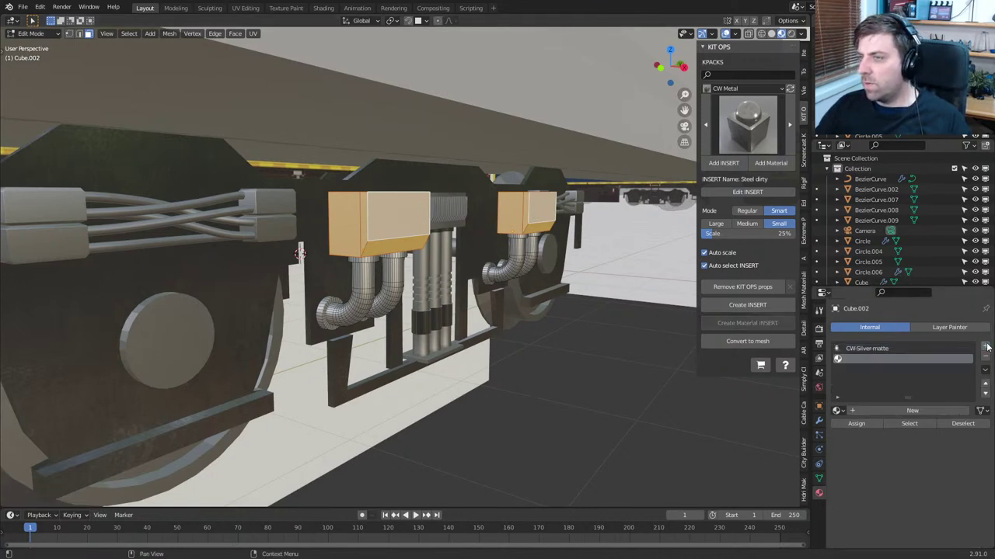
click(836, 411)
click(852, 436)
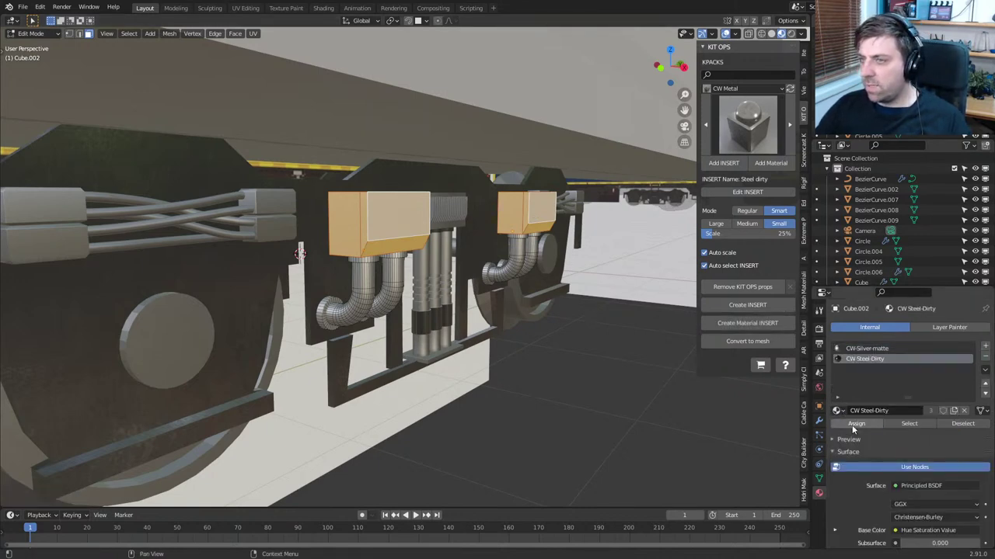
click(855, 423)
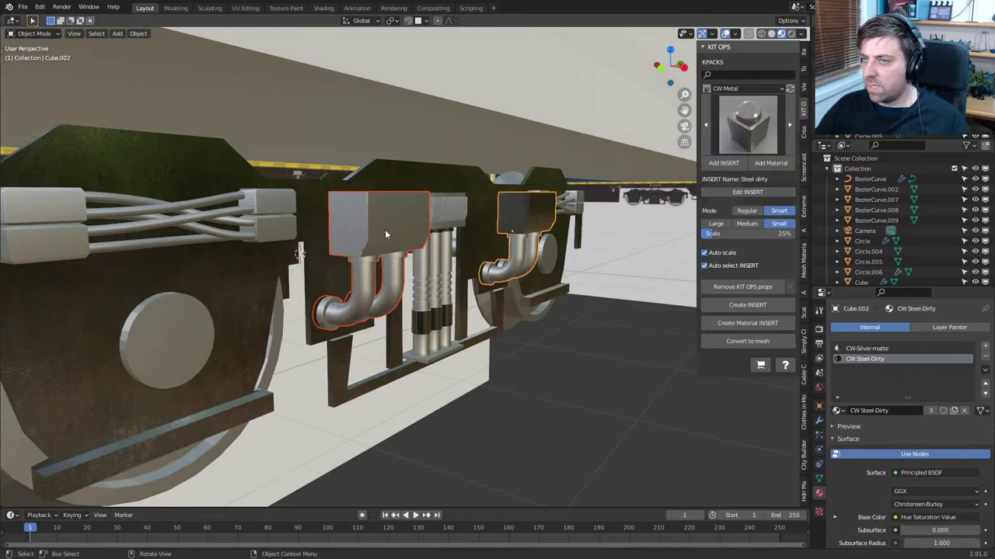
Add a CW Steel-Dirty slot to the near curved-pipe unit and assign it to all faces of its box body
click(385, 229)
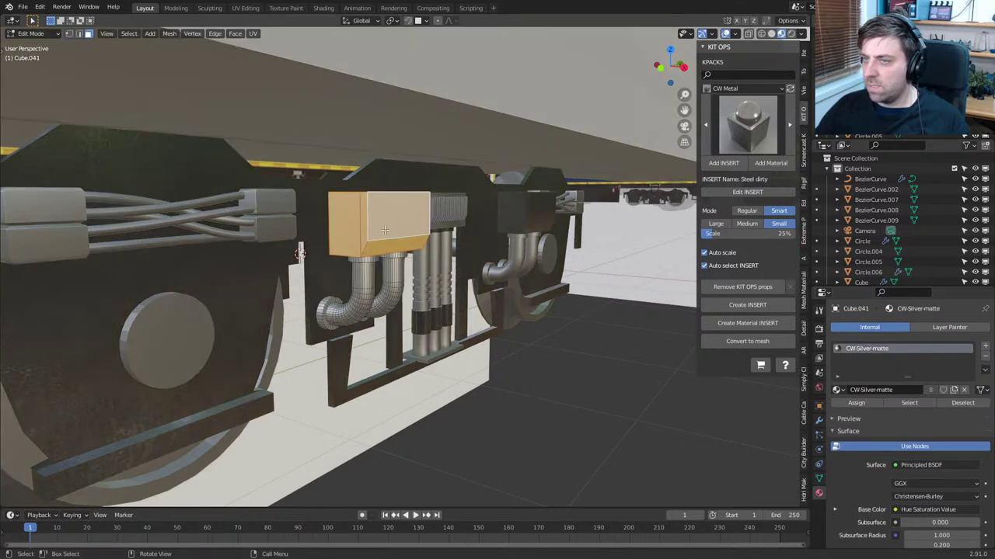
key(ctrl+l)
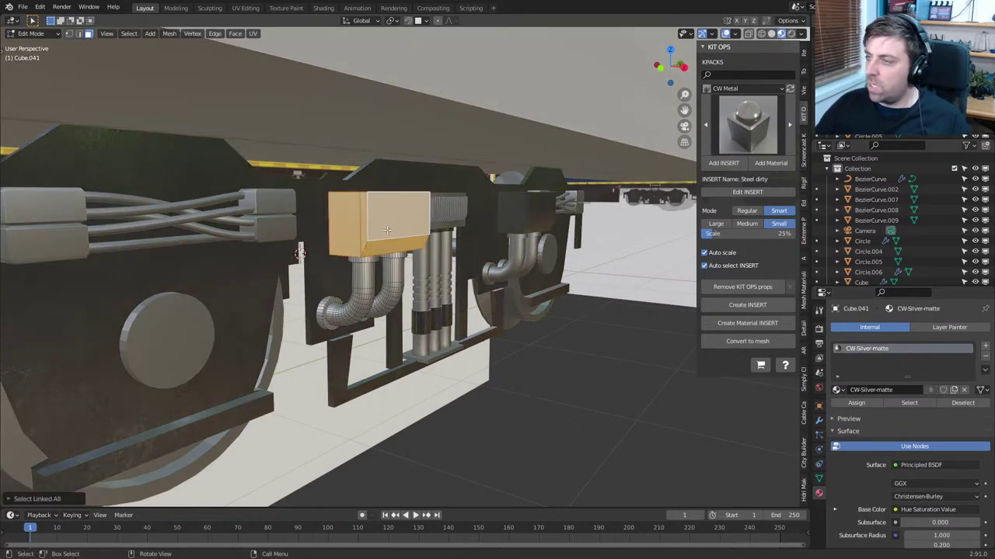
click(986, 345)
click(907, 411)
click(837, 410)
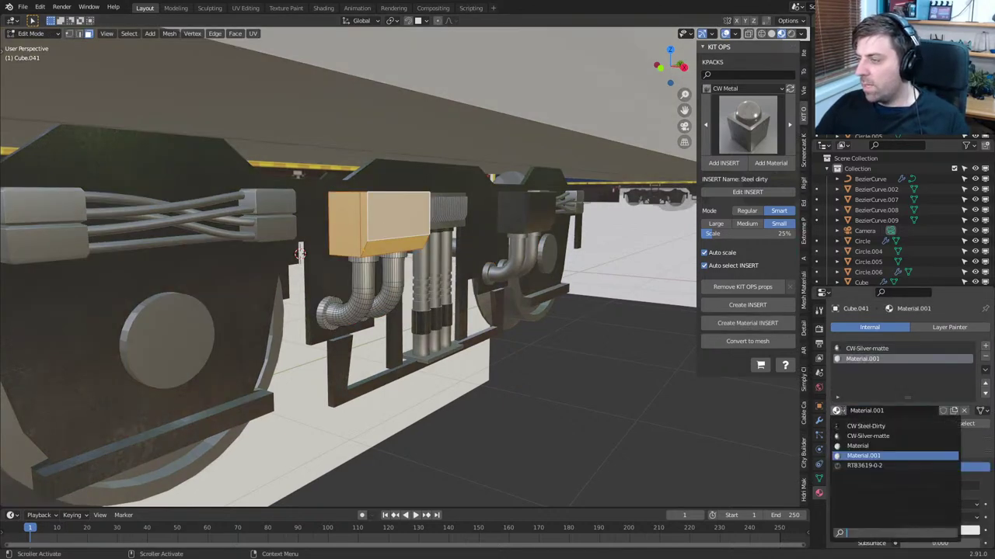
click(852, 426)
click(855, 425)
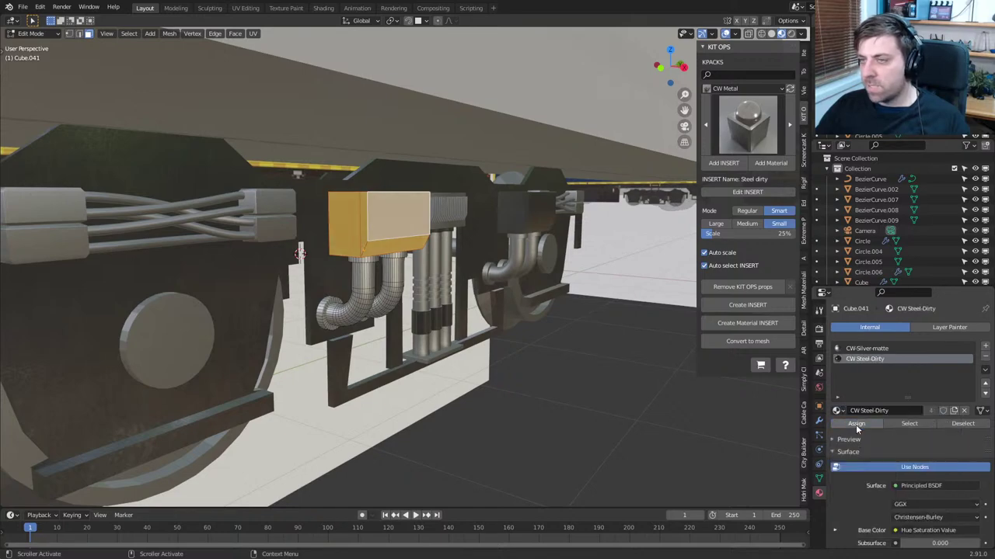
key(Tab)
Apply Shade Smooth to the faces of the bogie's wheels
scroll(441, 377, down, 3)
middle_drag(441, 377, 294, 339)
click(295, 340)
key(Tab)
key(h)
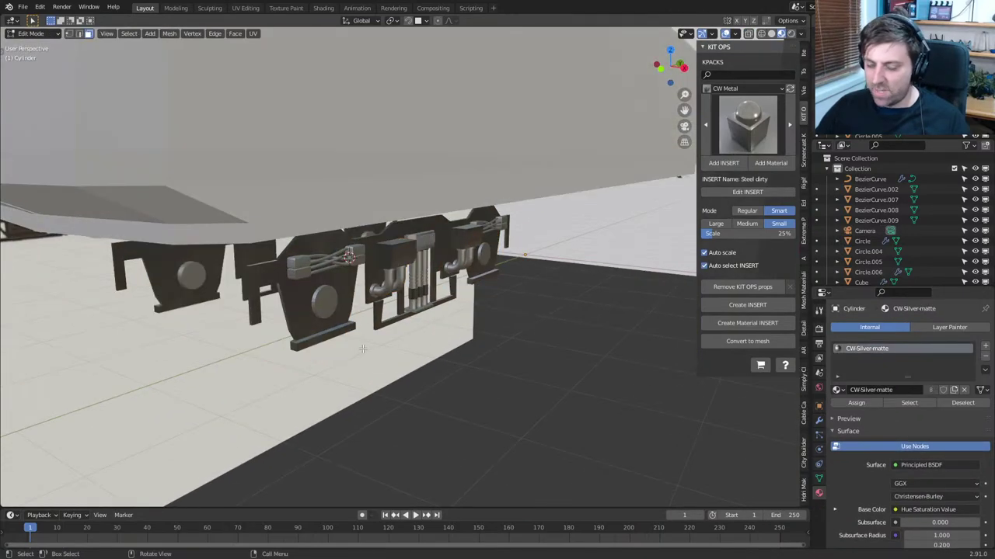
key(alt+h)
scroll(342, 366, up, 3)
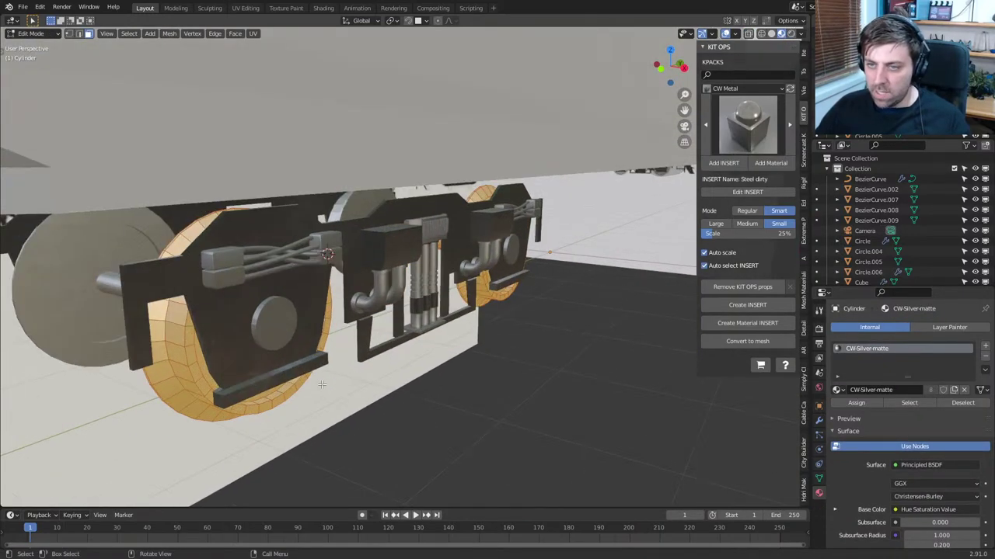
key(F3)
text(smoo)
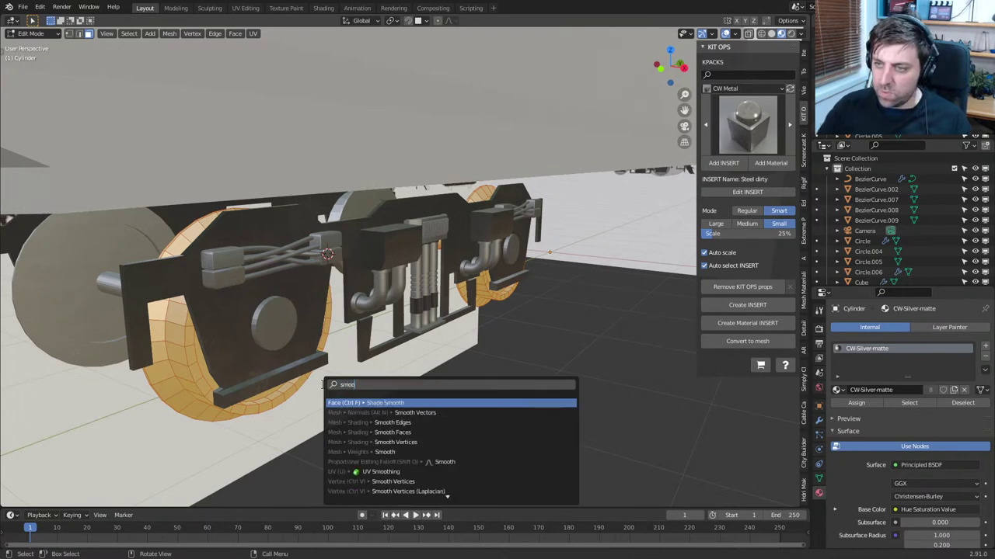
key(Return)
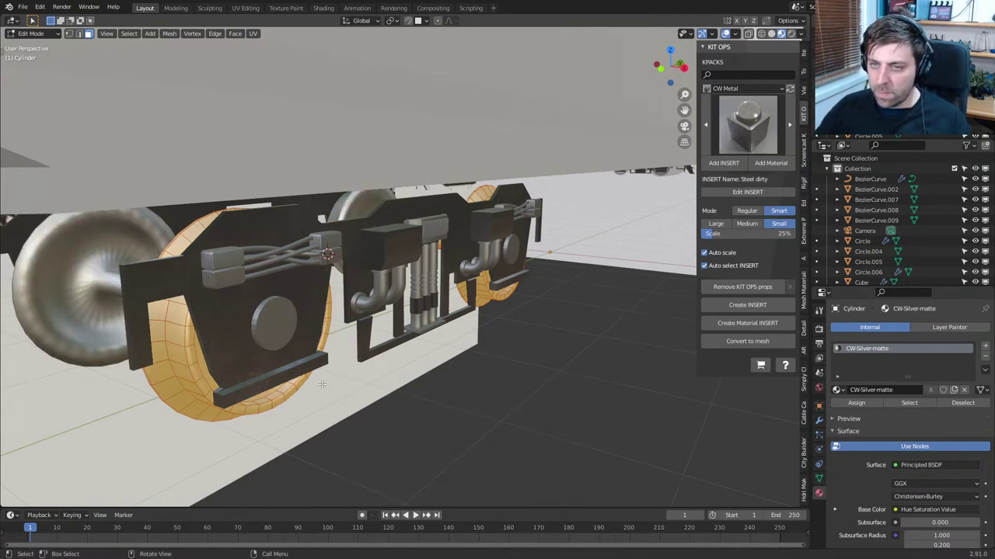
Enable Auto Smooth at 30° in the normals settings of the wheel mesh
click(818, 478)
click(836, 494)
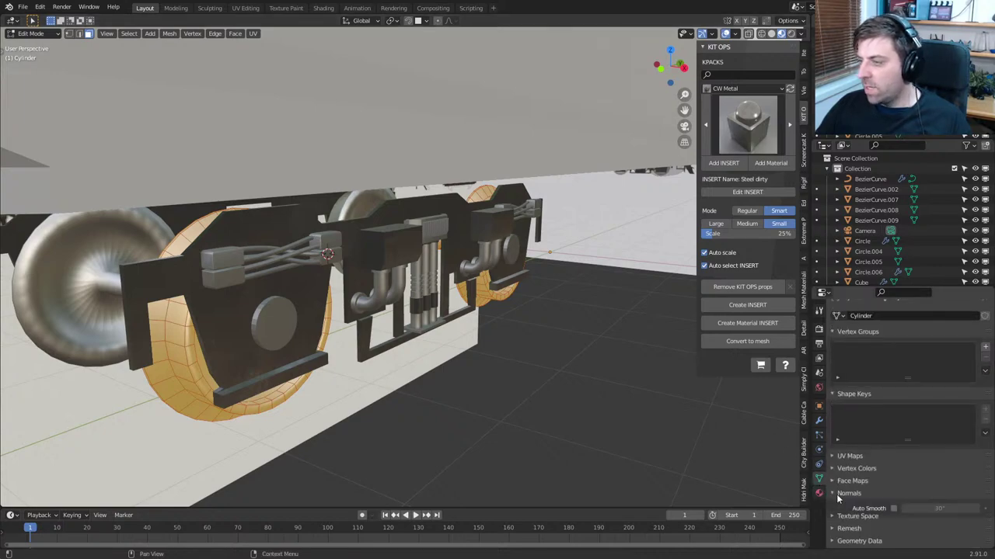
click(893, 508)
key(Tab)
mouse_move(585, 437)
middle_down()
mouse_move(645, 431)
mouse_move(431, 435)
mouse_move(573, 435)
middle_up()
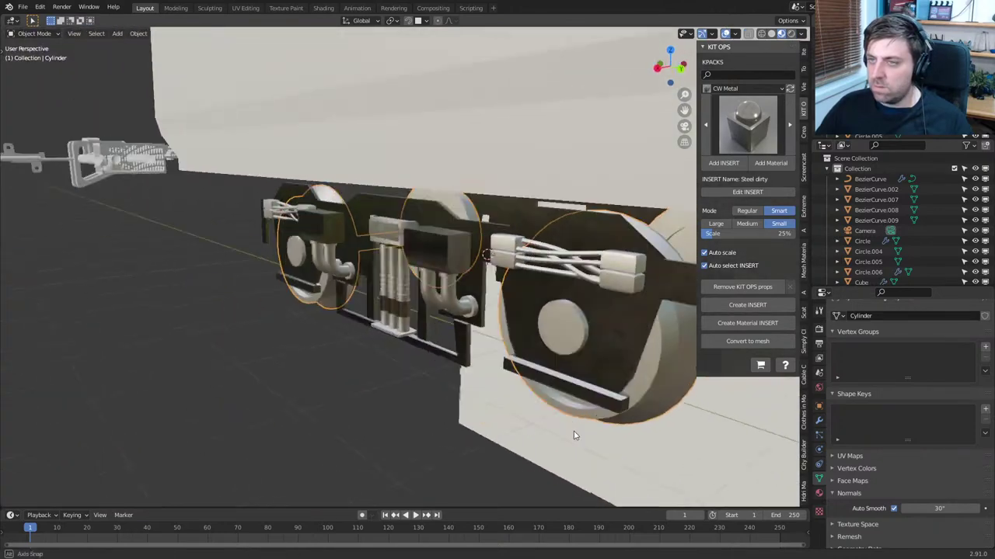
Reset the 3D cursor to the world origin and add a cube there in the right orthographic view
scroll(560, 432, down, 8)
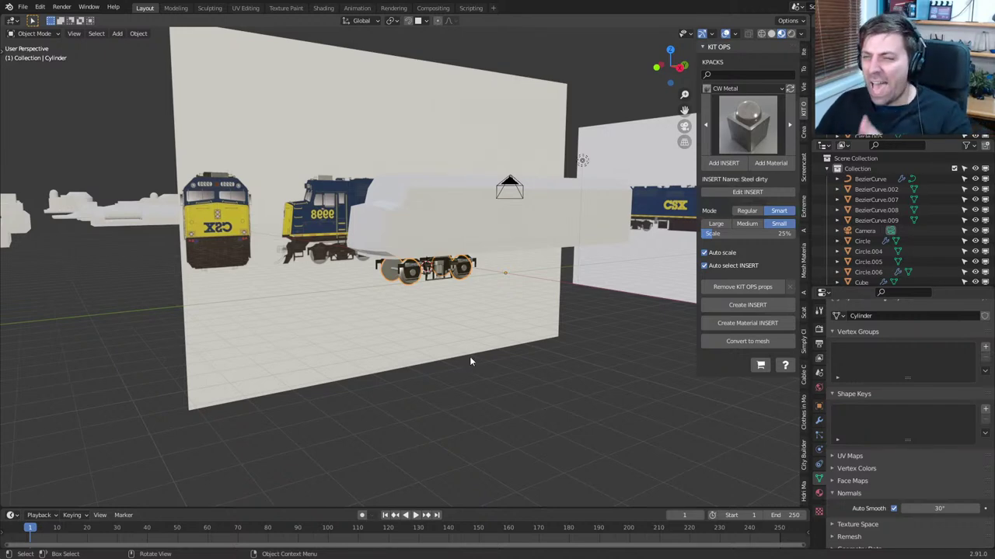
middle_drag(545, 343, 459, 399)
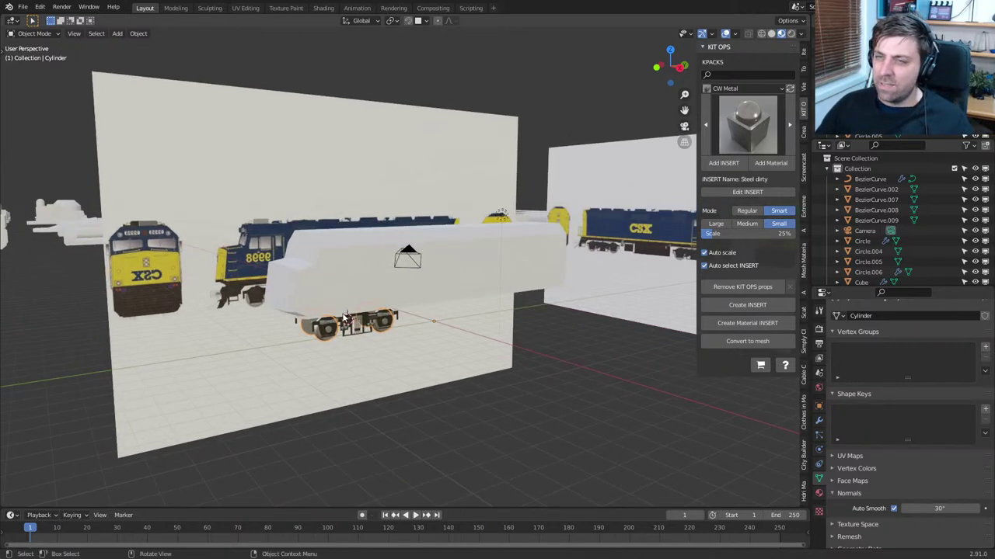
middle_drag(346, 318, 501, 338)
scroll(390, 323, up, 2)
shift+middle_drag(665, 323, 410, 387)
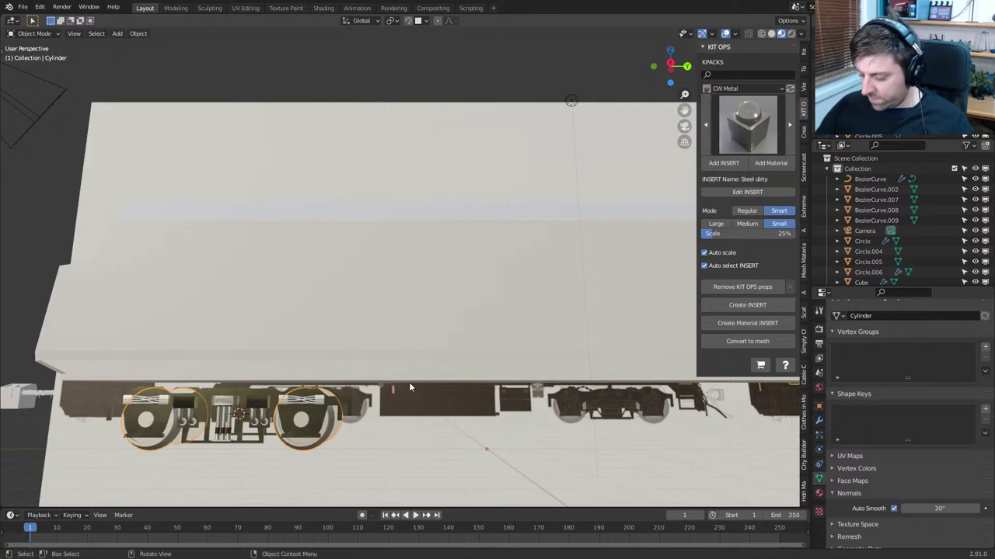
key(KP_3)
shift+middle_drag(402, 275, 395, 208)
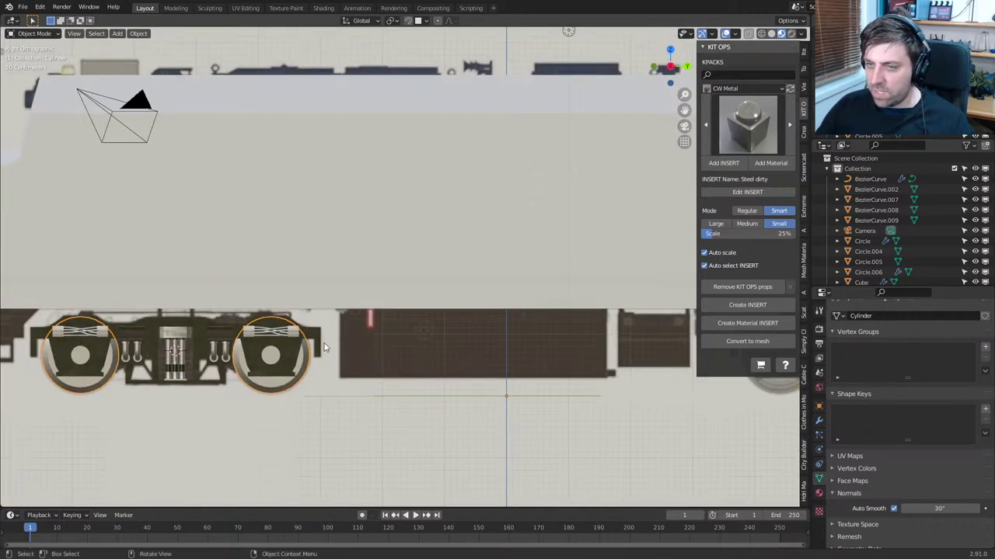
scroll(514, 363, down, 2)
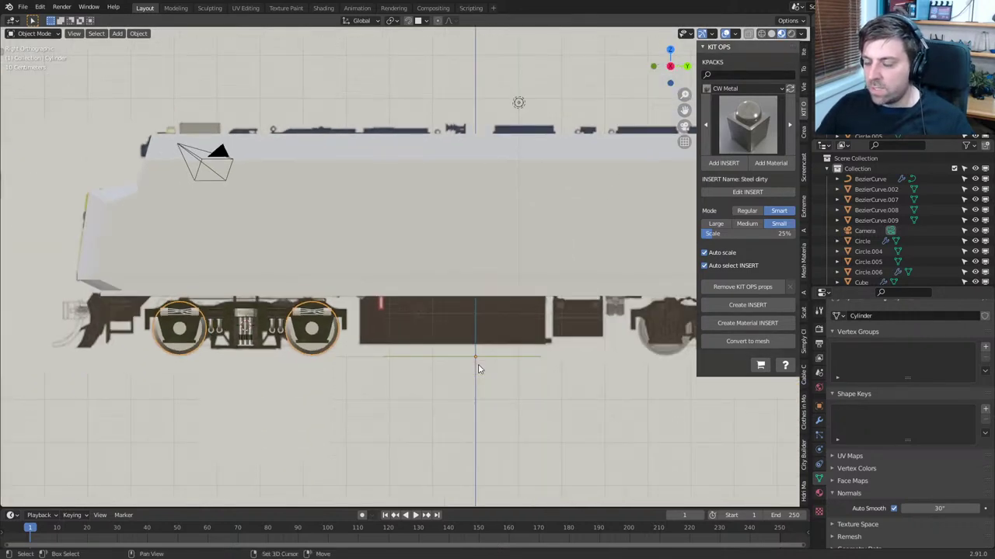
key(shift+s)
click(399, 402)
key(shift+a)
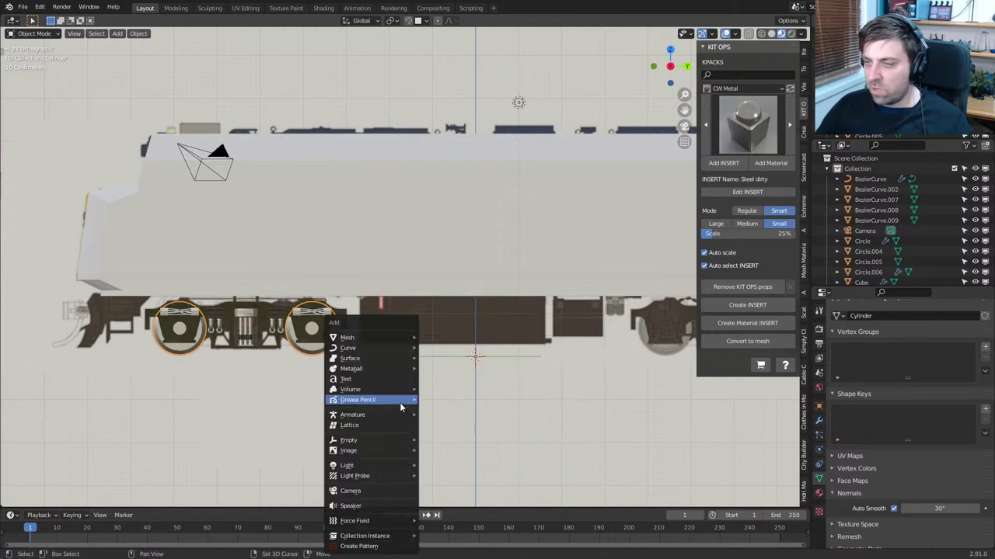
mouse_move(385, 339)
click(439, 348)
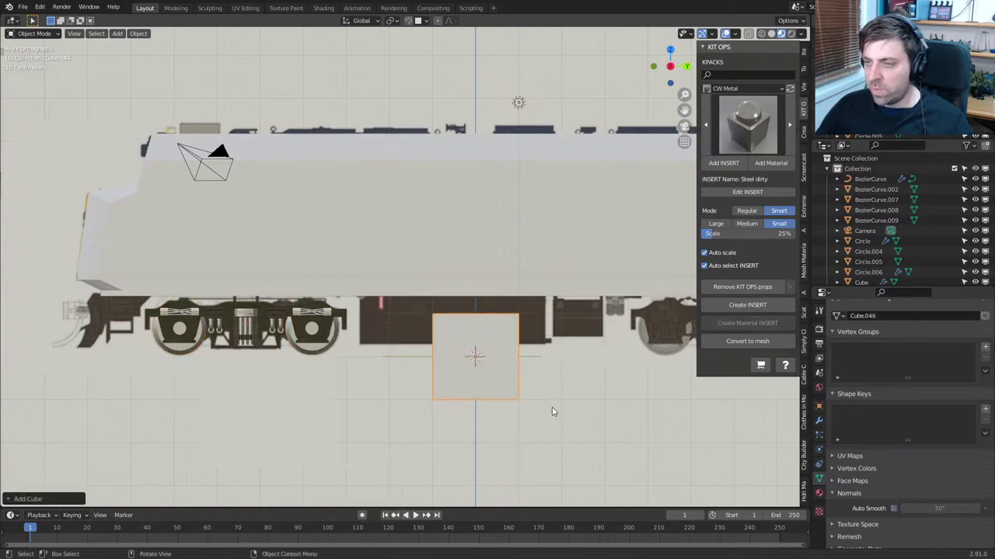
Scale the cube down evenly and raise it until its underside lines up with the bottom of the tank in the side reference
key(Tab)
key(s)
click(581, 416)
key(s)
key(z)
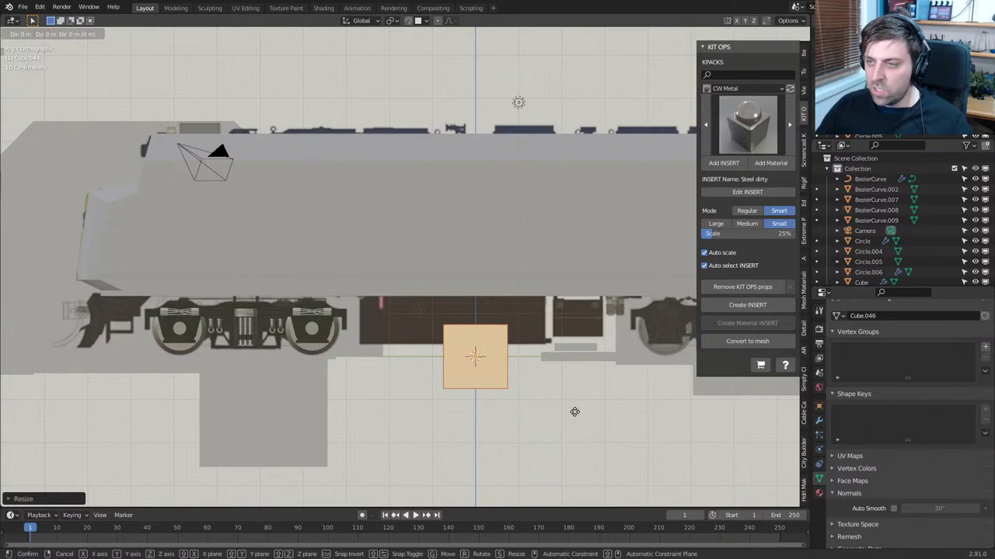
click(580, 369)
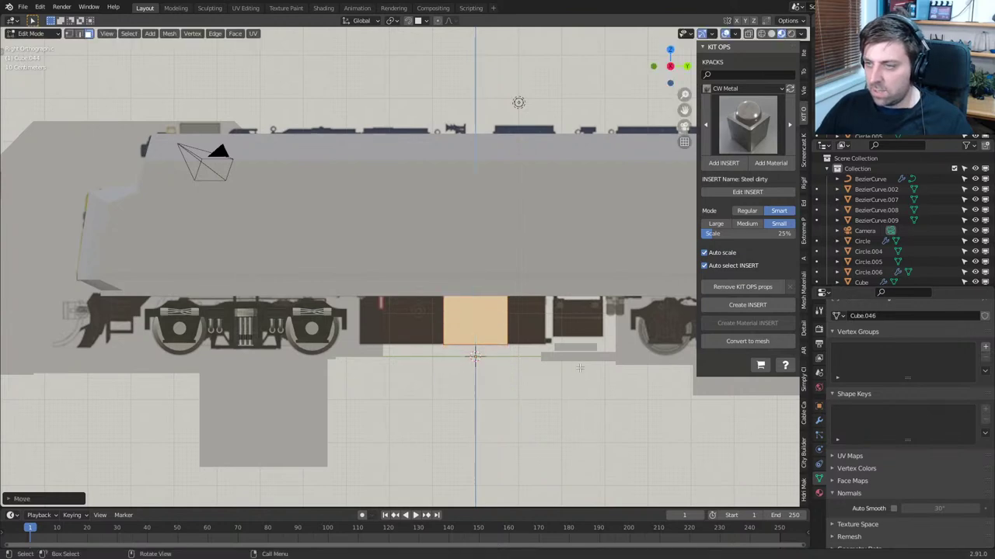
Widen the cube along X in the front view to match the width of the locomotive body
key(KP_1)
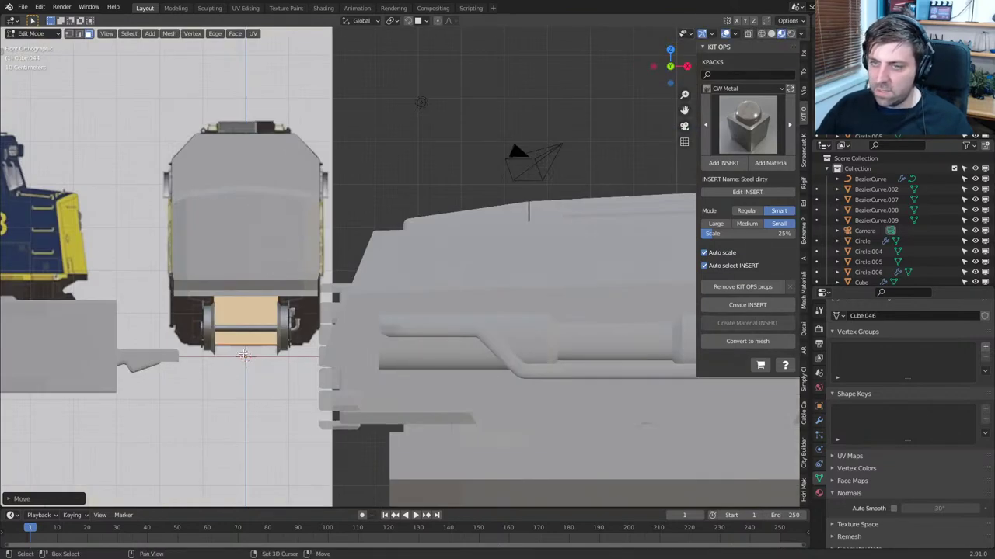
shift+middle_drag(243, 354, 295, 354)
key(s)
key(x)
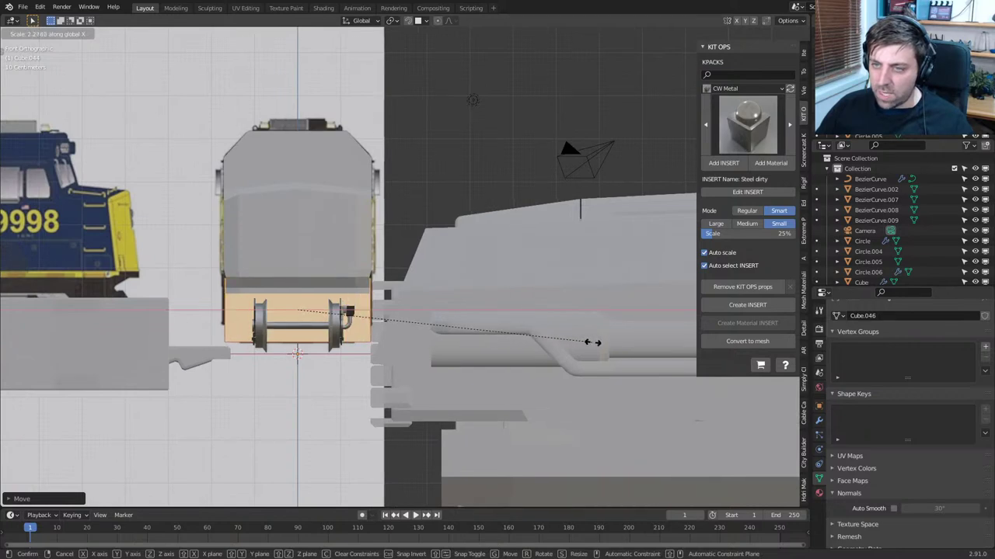
click(606, 344)
shift+middle_drag(475, 322, 389, 304)
scroll(508, 275, up, 3)
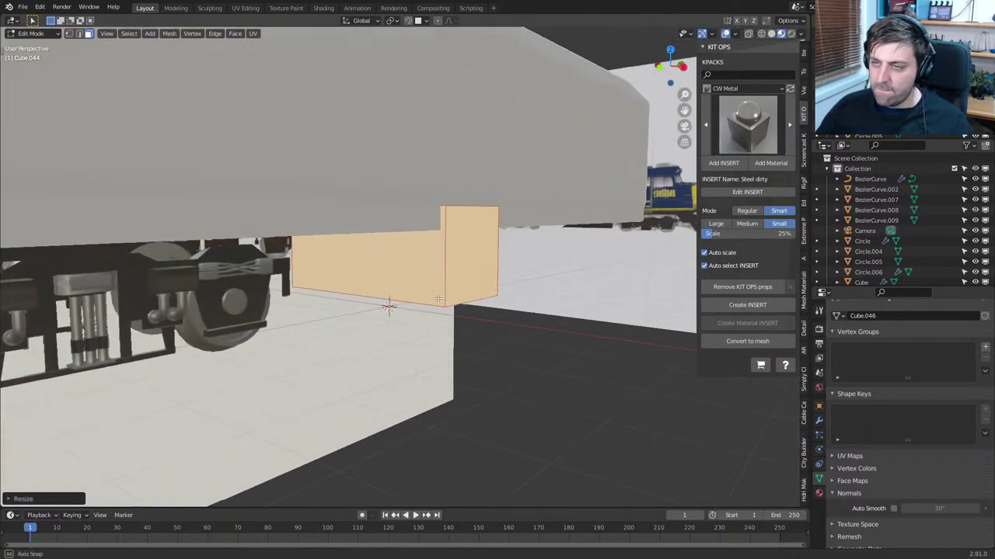
Cut the widened box down its middle with a centred edge loop and delete the far half
key(ctrl+r)
click(361, 291)
right_click(361, 291)
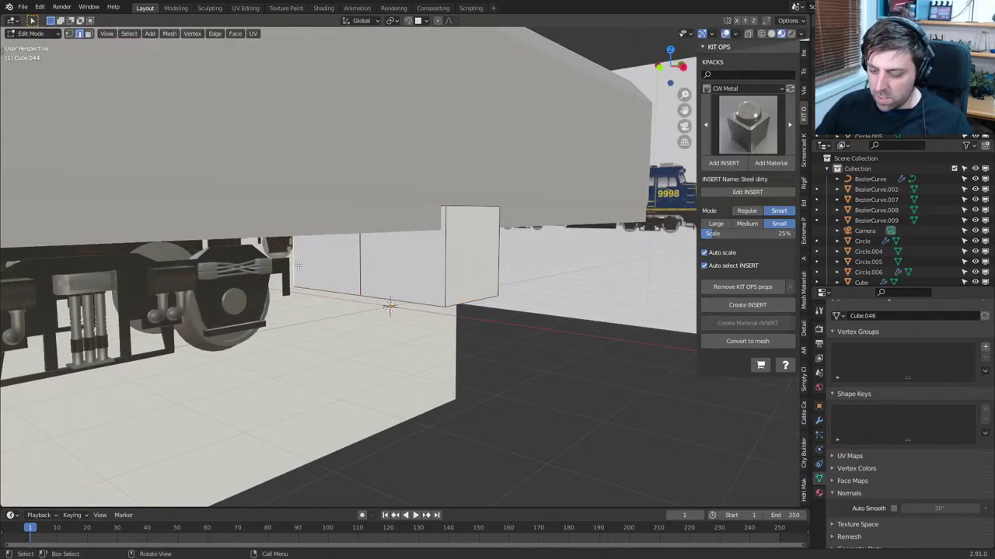
key(x)
click(299, 244)
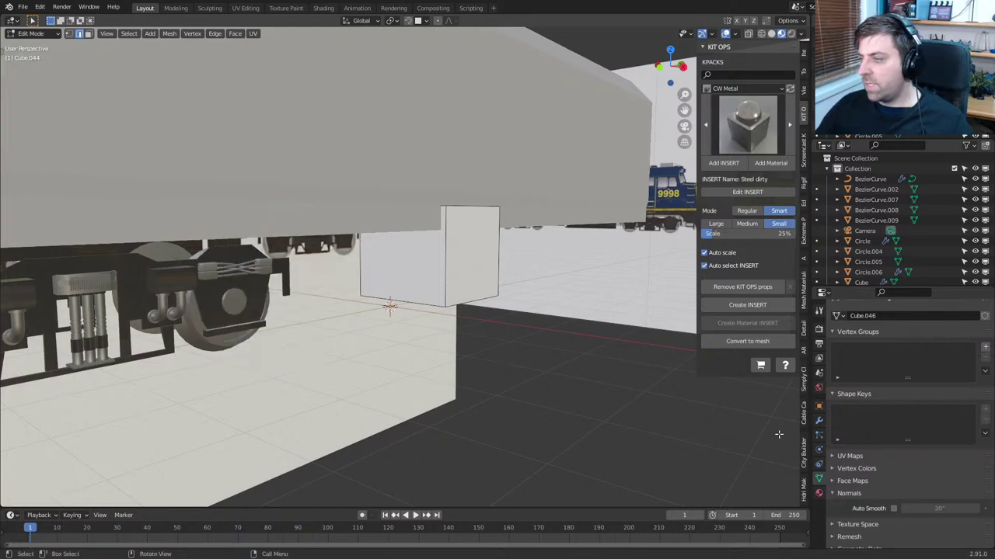
Add a Mirror modifier on the X axis to the half box
click(818, 420)
click(874, 326)
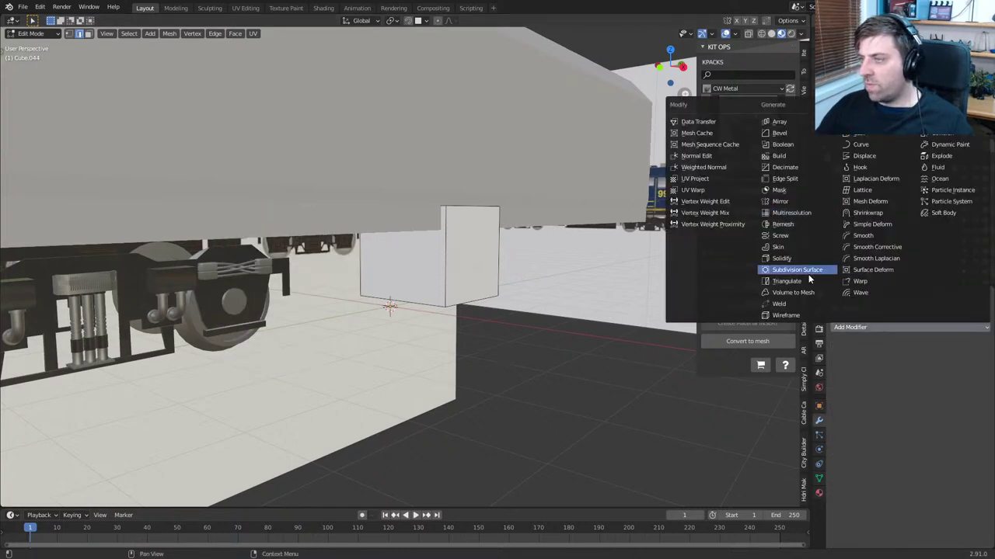
click(781, 201)
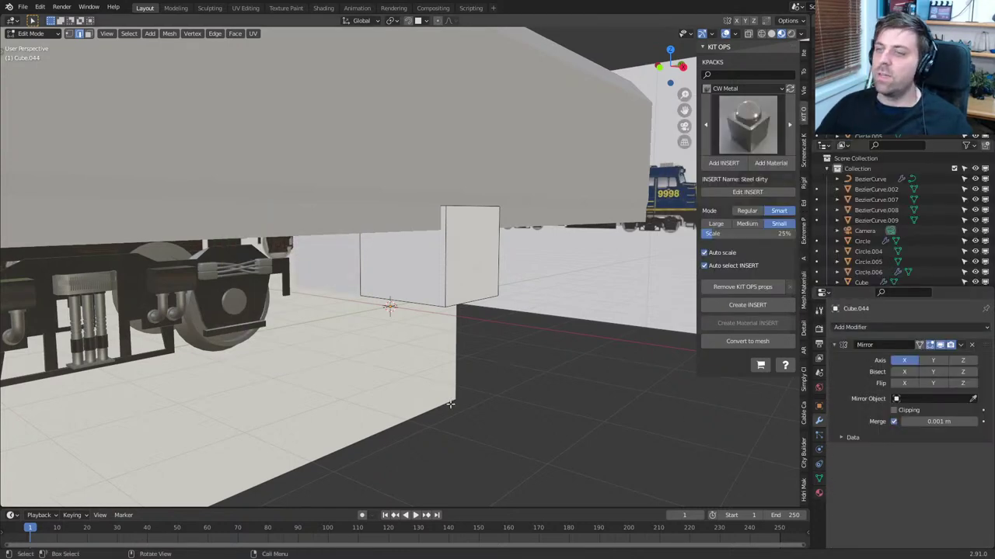
Bevel the box's lower outer edge with one segment about 0.512 m wide
middle_drag(450, 404, 481, 402)
middle_drag(468, 443, 377, 372)
key(Tab)
key(Tab)
click(365, 331)
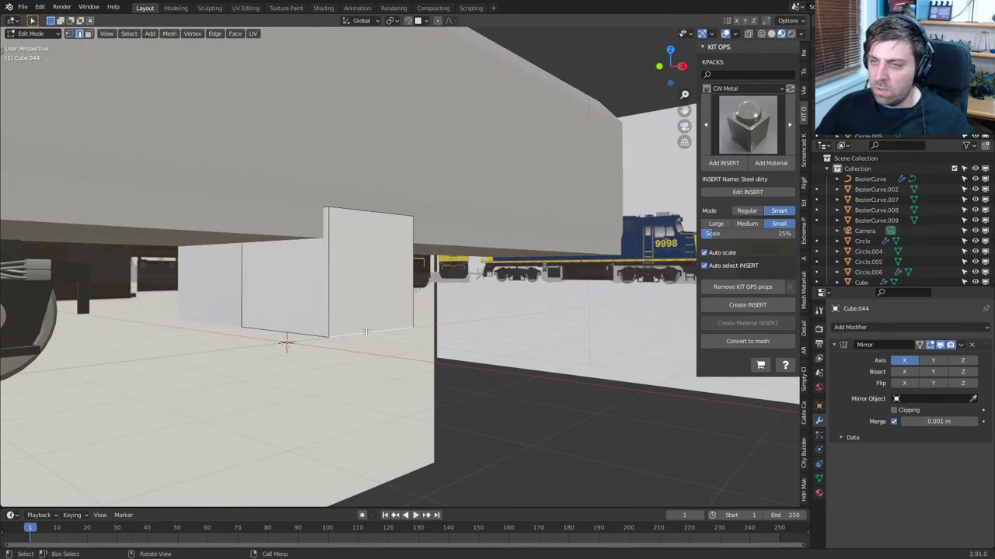
key(ctrl+b)
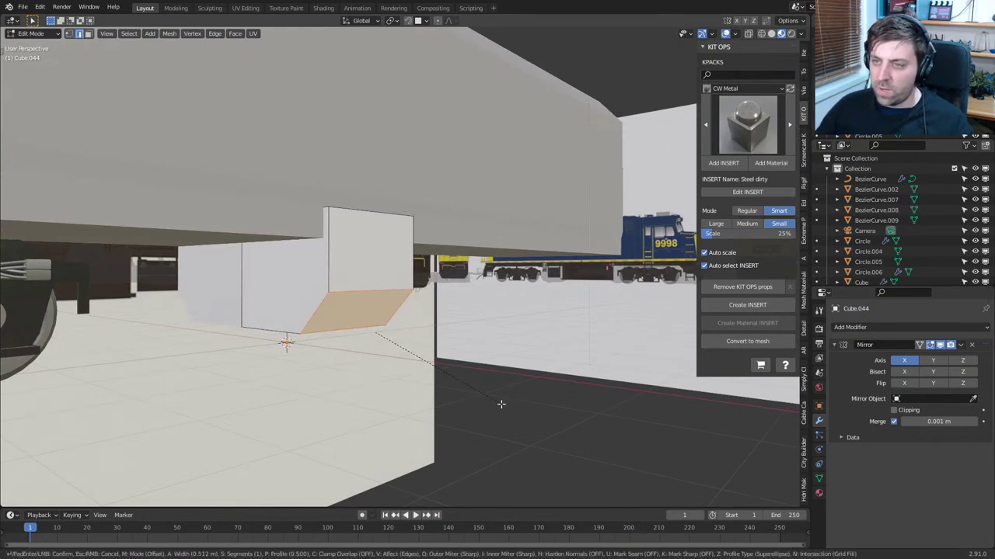
click(501, 404)
middle_drag(500, 402, 400, 389)
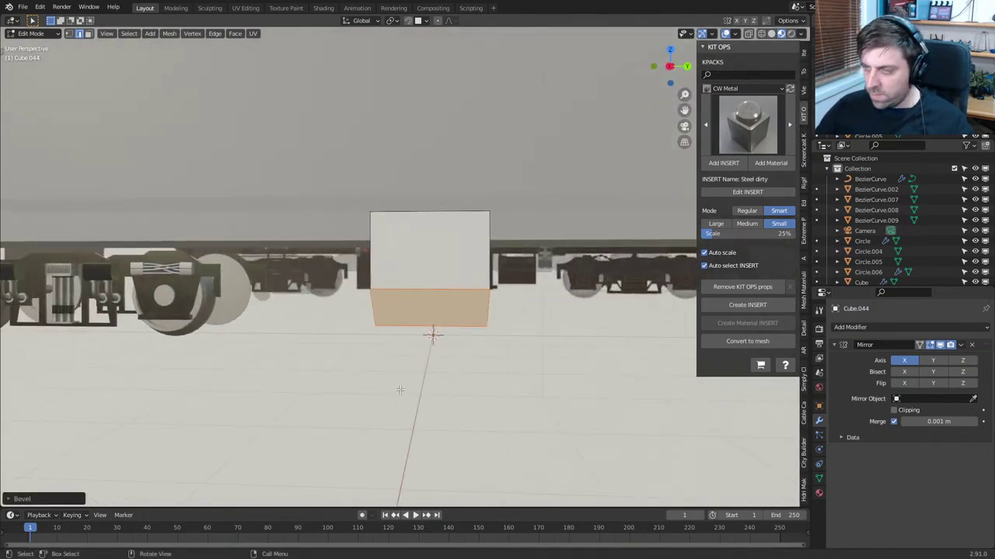
Stretch the whole half box along Y in the side view to about the length of the tank in the reference
key(KP_3)
scroll(404, 389, down, 3)
key(a)
key(s)
key(x)
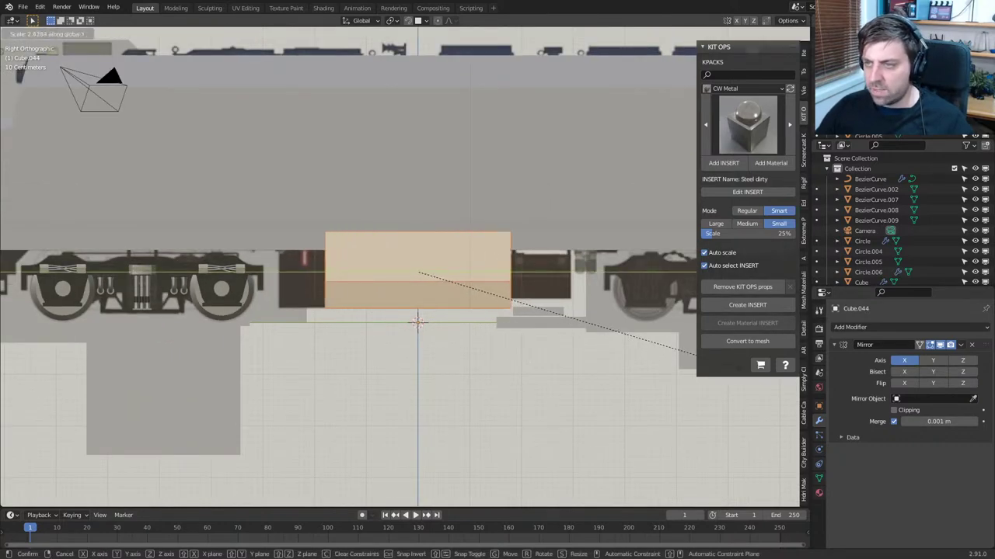
click(609, 342)
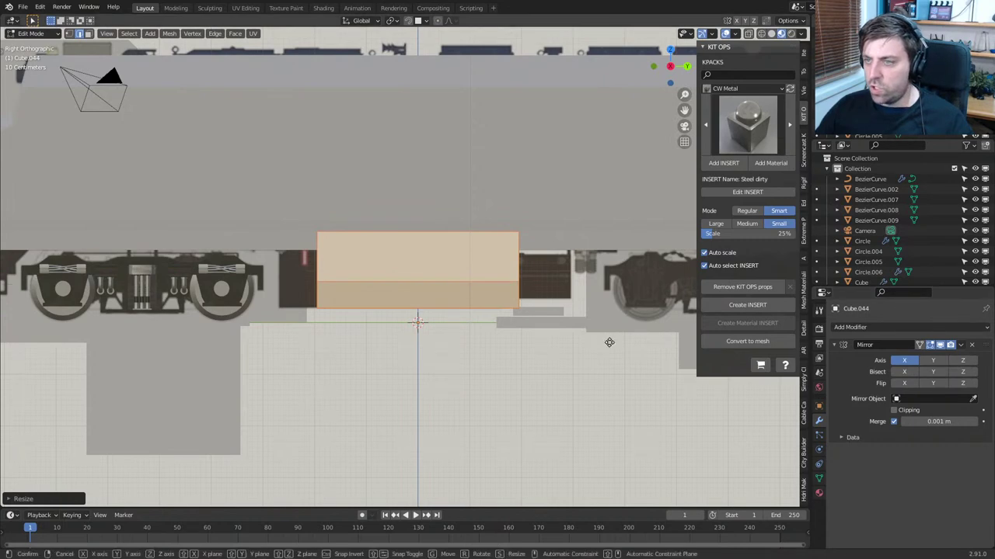
Move the box along the body onto the reference tank and scale it slightly to fit
key(g)
click(582, 341)
key(s)
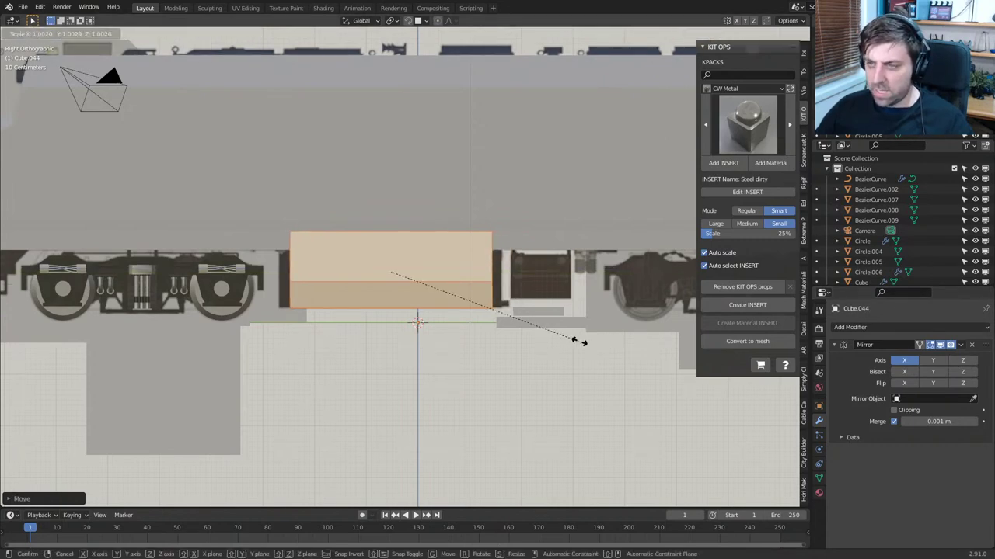
click(595, 339)
Move the tank's outer side face and the sloped face below it inward along X, away from the body's edge
middle_drag(596, 339, 576, 321)
click(392, 295)
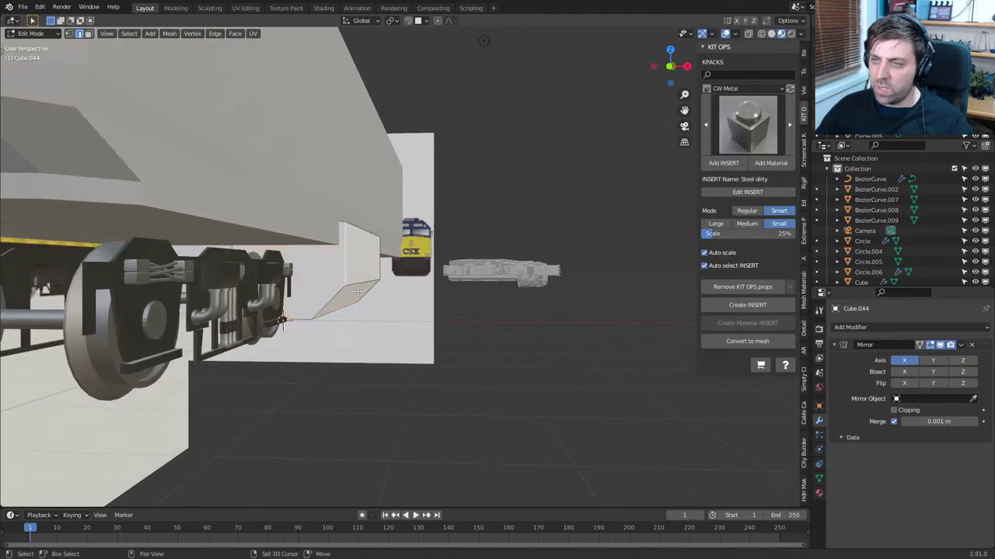
click(360, 283)
click(358, 268)
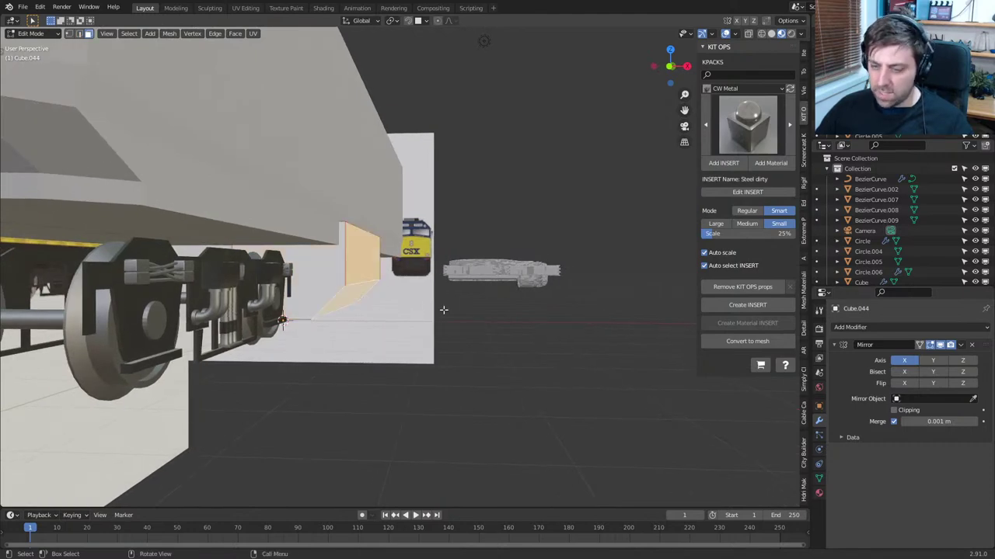
key(g)
key(x)
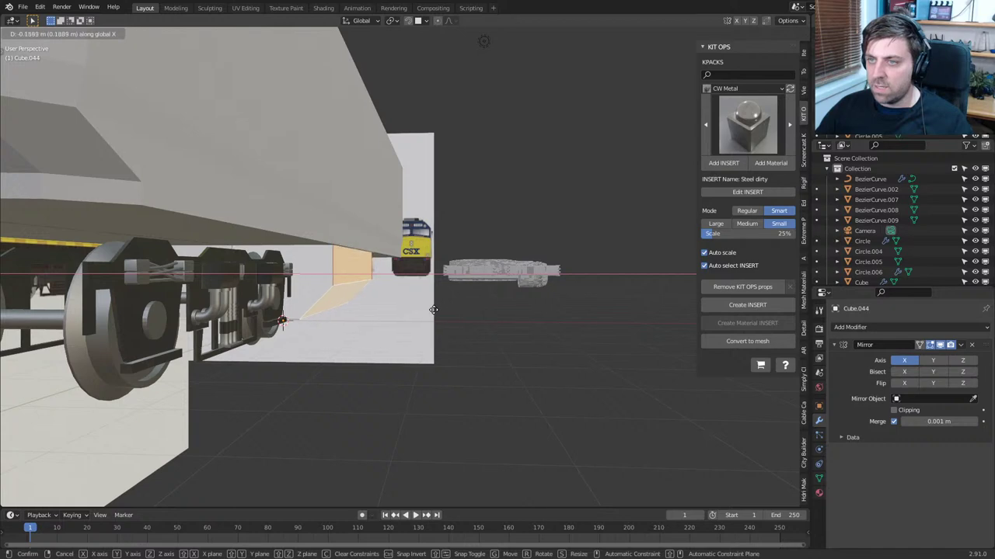
click(429, 309)
middle_drag(430, 309, 500, 348)
middle_drag(356, 365, 453, 291)
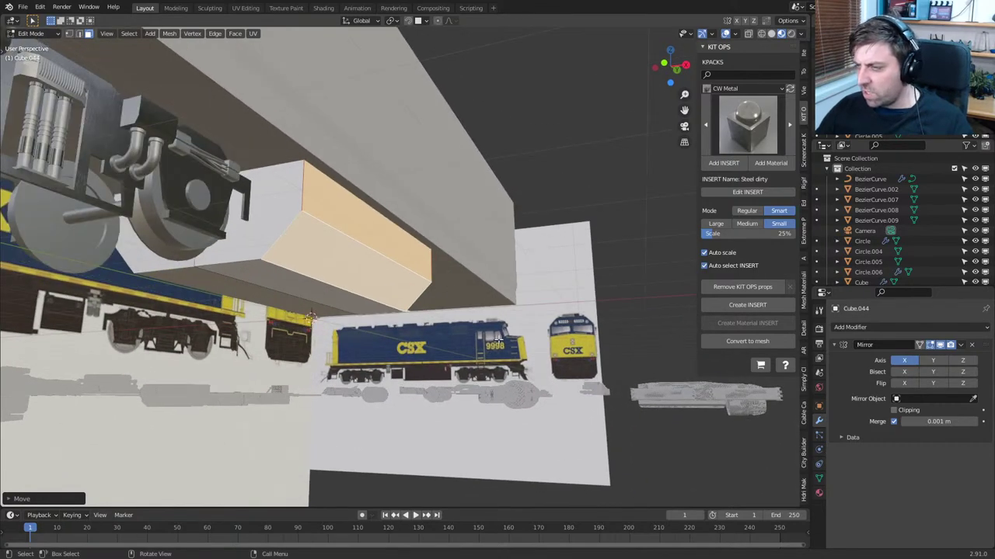
middle_drag(497, 342, 370, 329)
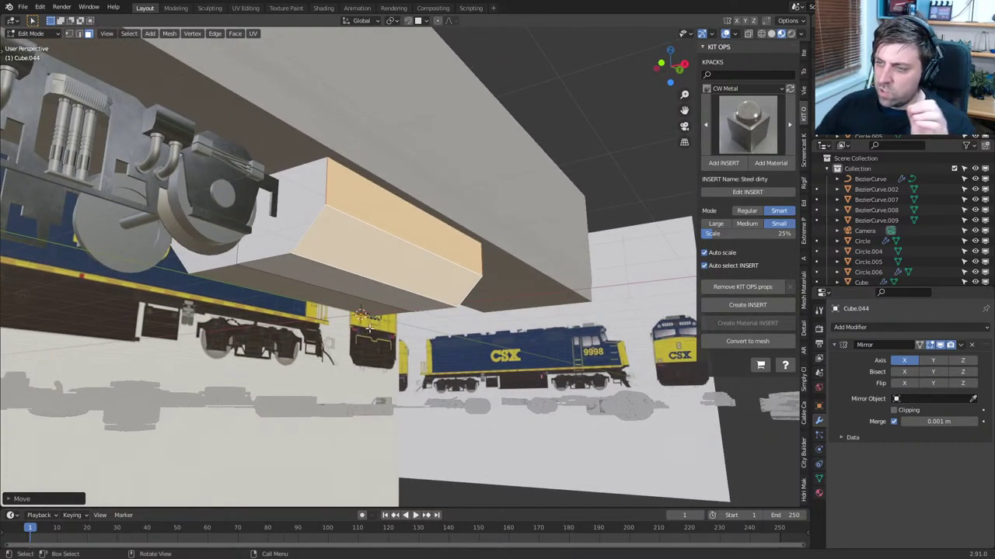
middle_drag(464, 345, 384, 349)
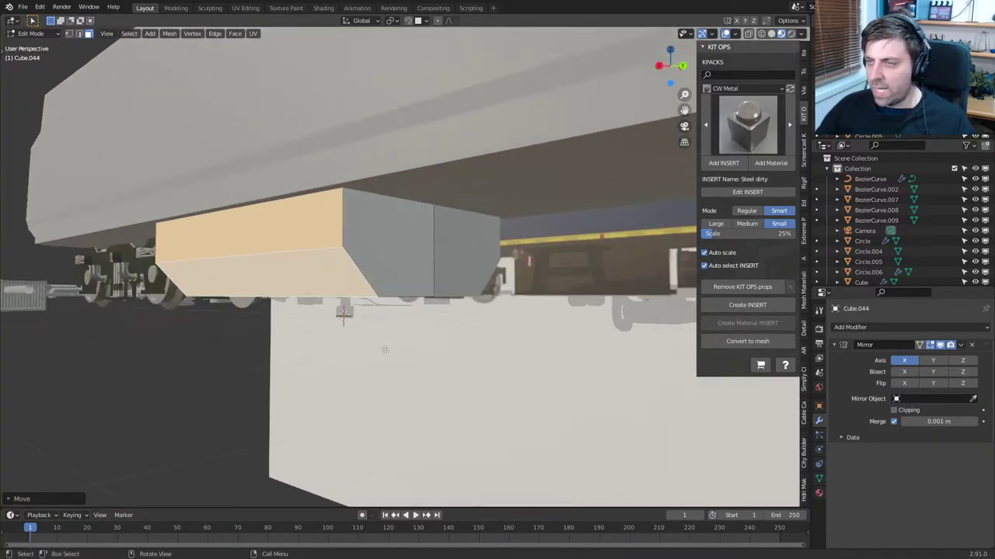
middle_drag(410, 290, 402, 301)
Knife an angle-constrained horizontal cut across the tank's ends in the front wireframe view, level with the upper corner of the bevel
click(399, 305)
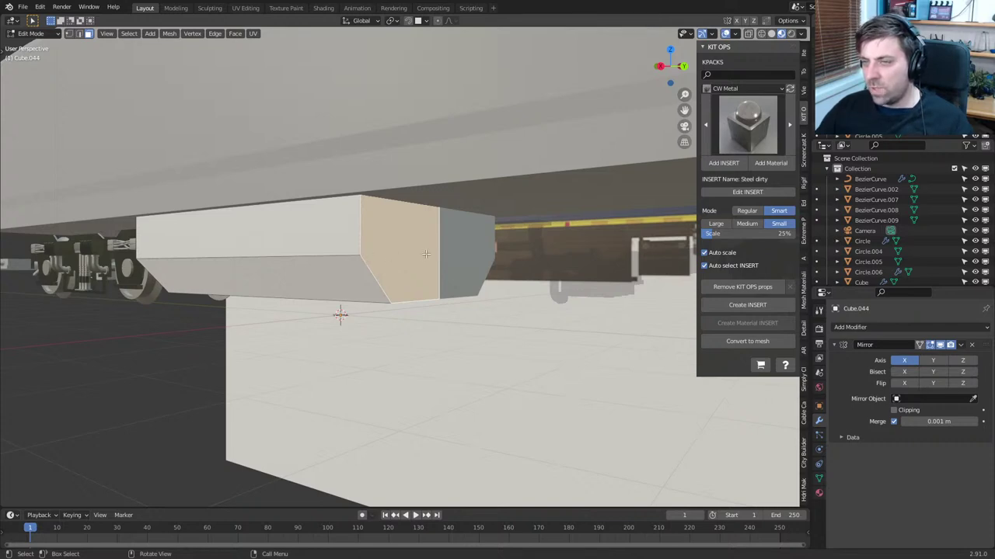
key(KP_3)
key(KP_1)
key(z)
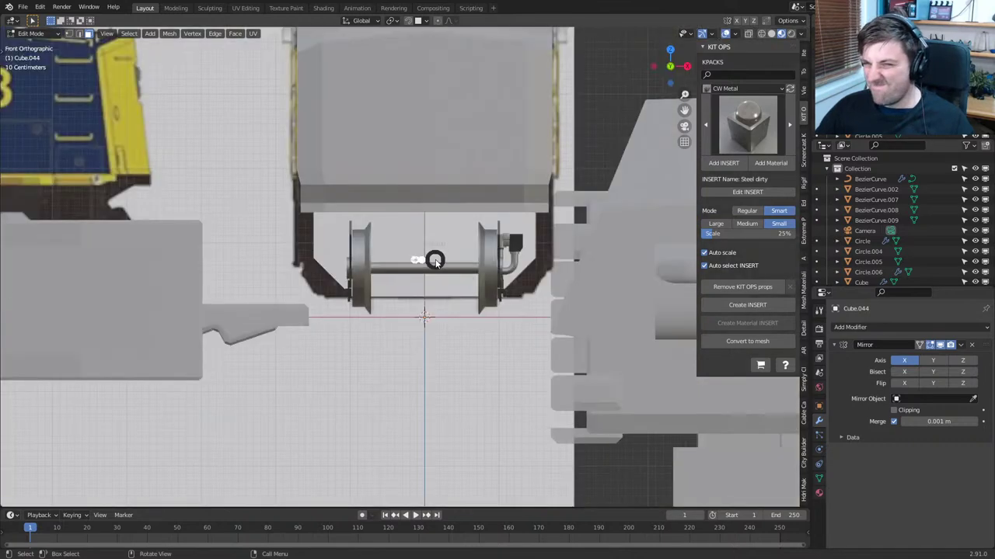
click(344, 262)
scroll(390, 305, up, 4)
shift+middle_drag(493, 317, 459, 323)
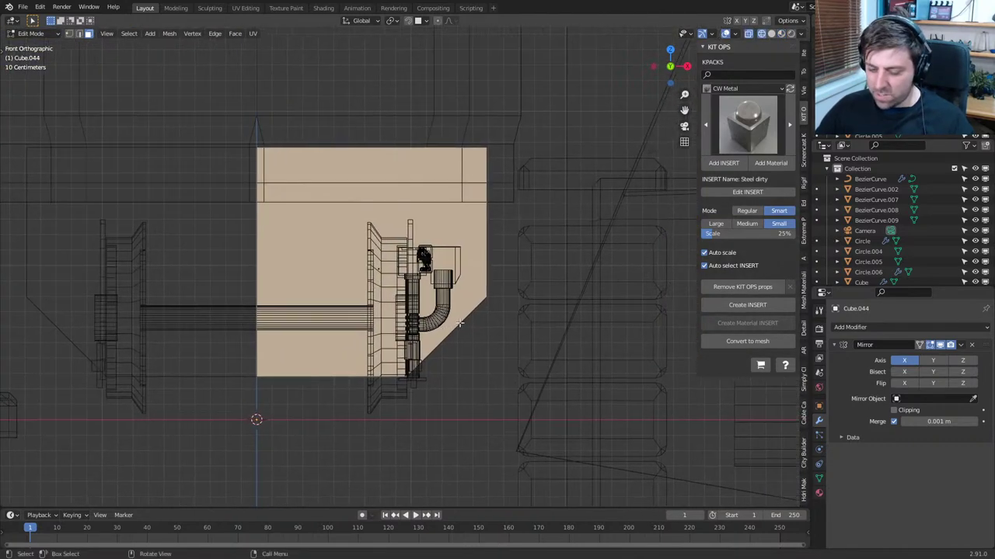
click(476, 320)
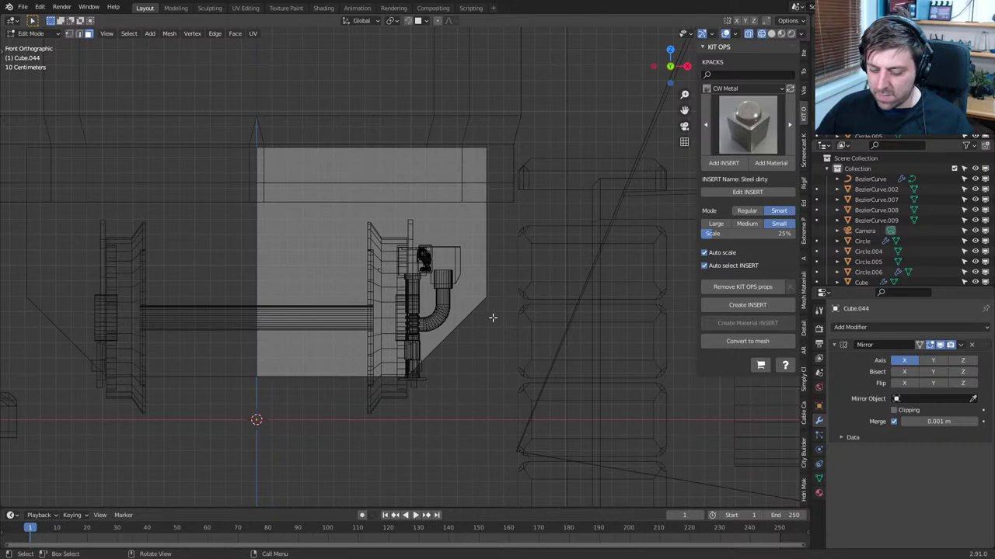
key(k)
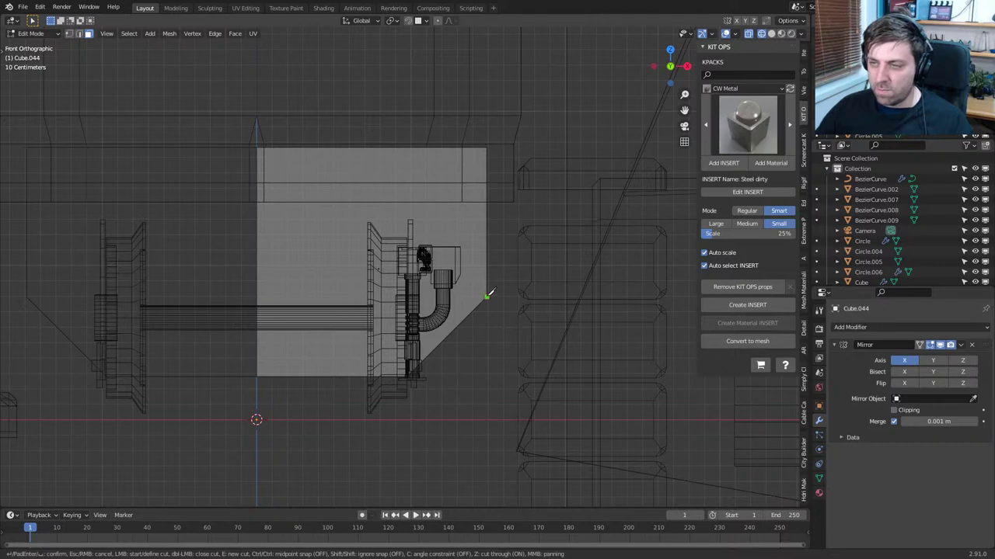
key(c)
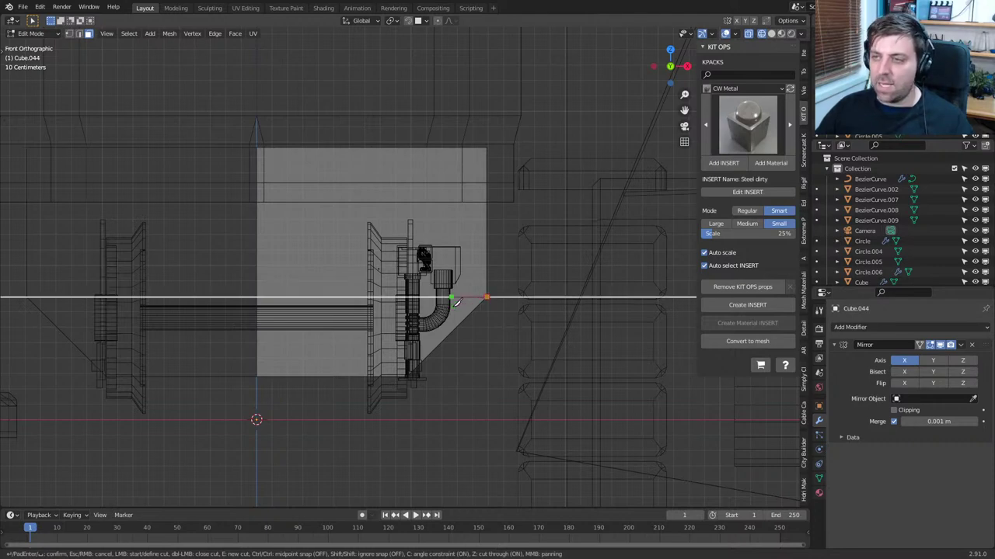
click(199, 306)
key(Return)
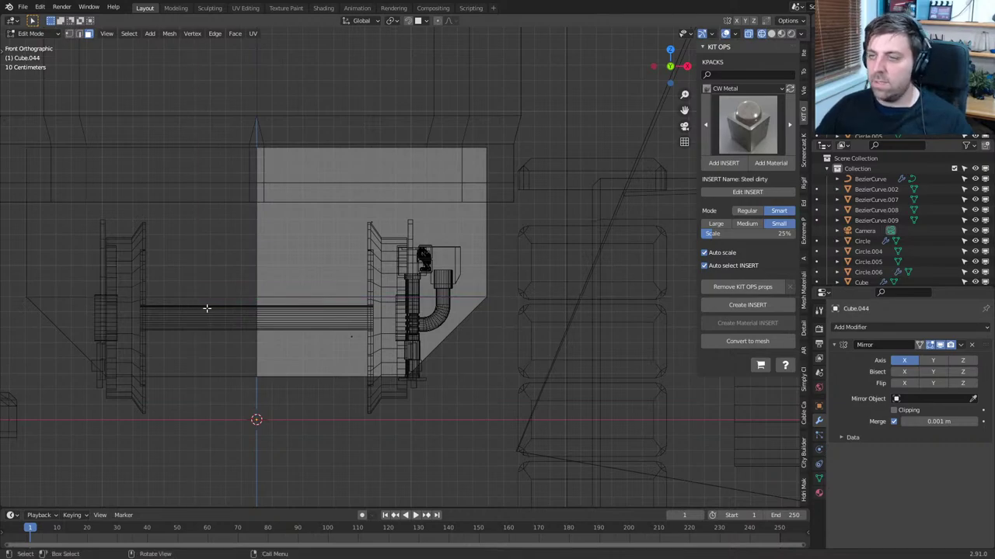
Inspect the face loops around the tank above and below the new horizontal cut
middle_drag(207, 308, 302, 323)
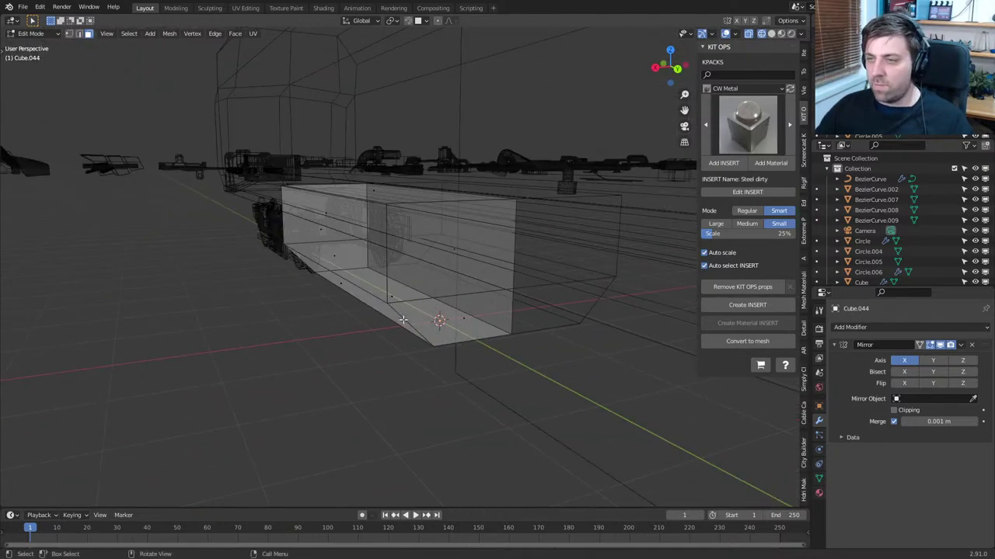
alt+click(391, 269)
alt+click(430, 331)
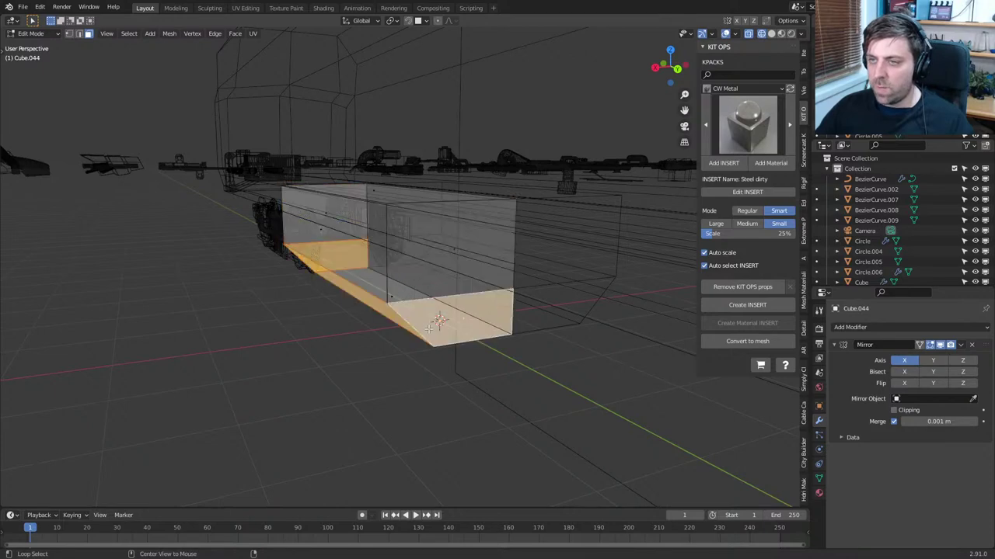
alt+click(444, 297)
click(432, 367)
middle_drag(361, 366, 396, 361)
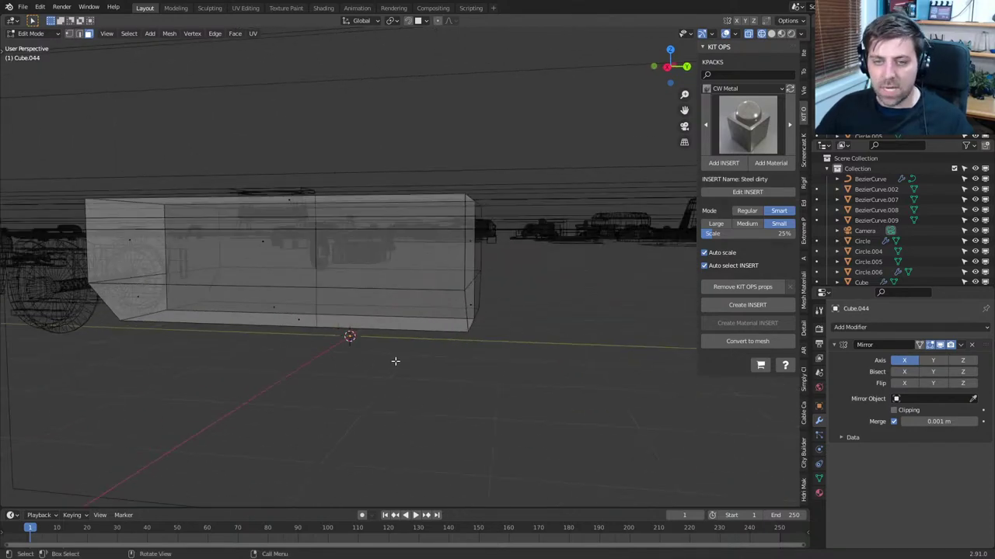
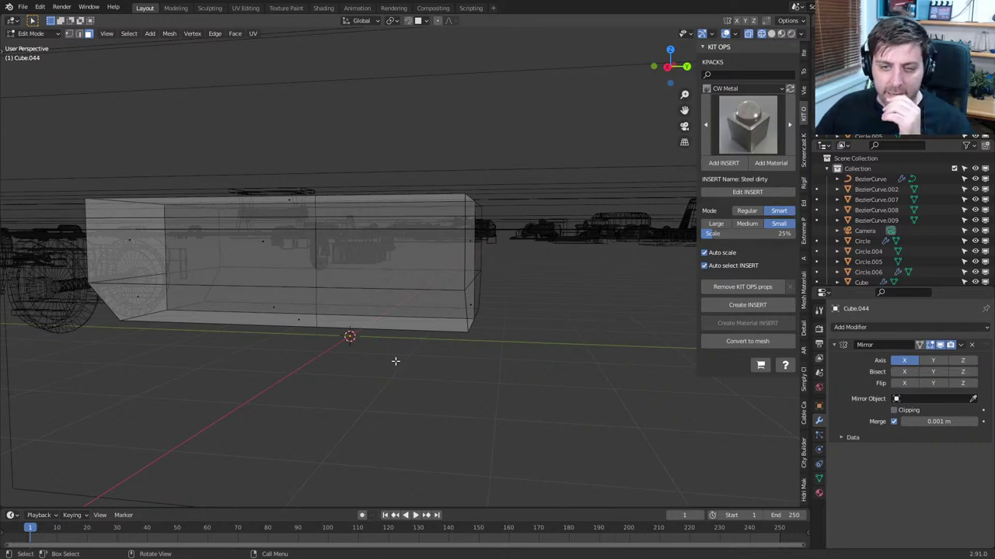
middle_drag(326, 353, 400, 341)
Show the model in solid shading from the side, with the locomotive's front end and bogie in view
key(KP_3)
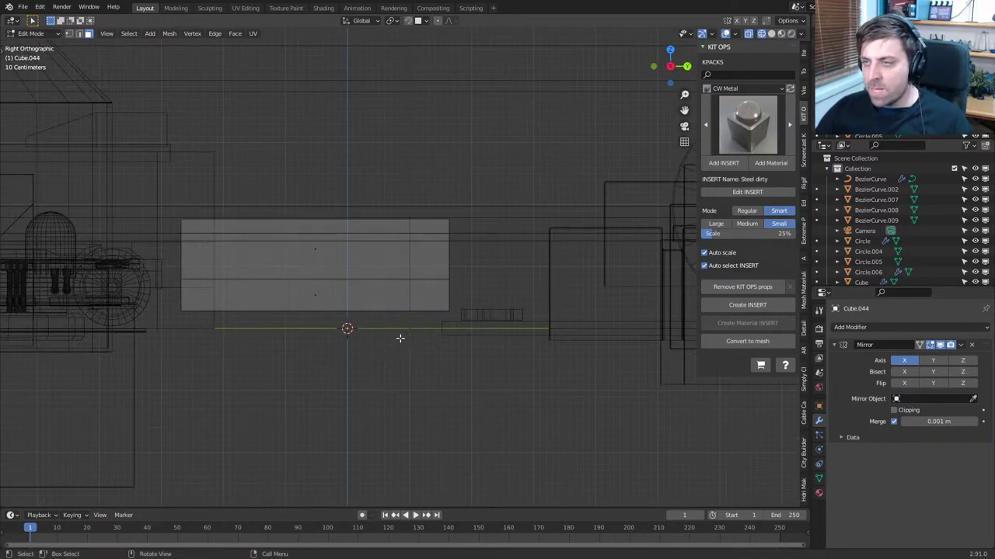
key(z)
click(460, 340)
shift+middle_drag(365, 309, 513, 326)
scroll(513, 326, down, 2)
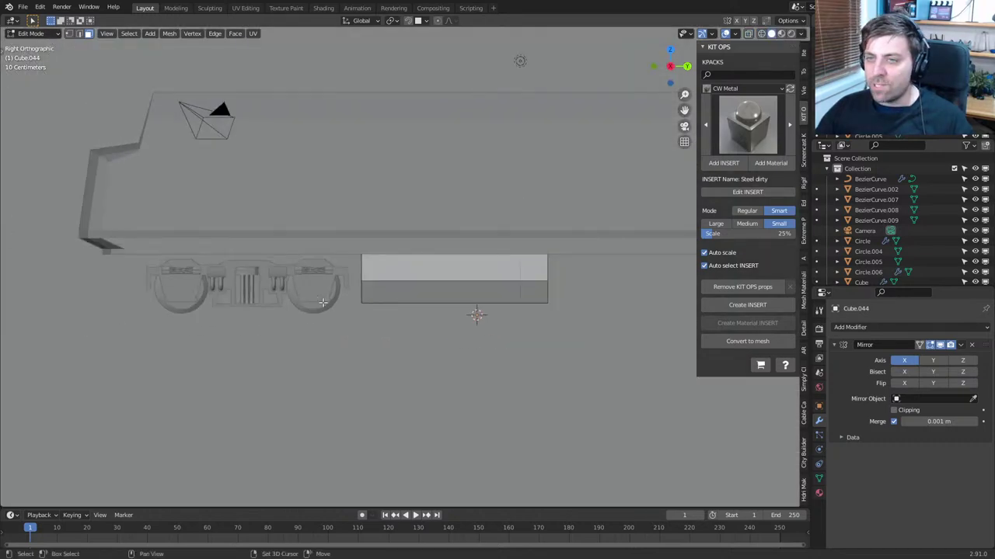
shift+middle_drag(322, 302, 472, 331)
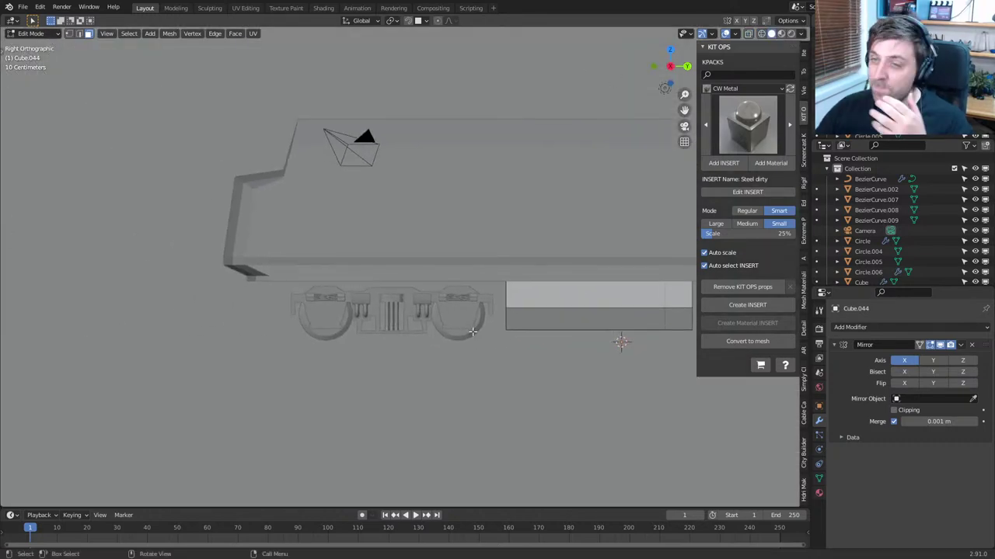
Edit the locomotive body and move the outer side edge of the cab front backward along Y
key(Tab)
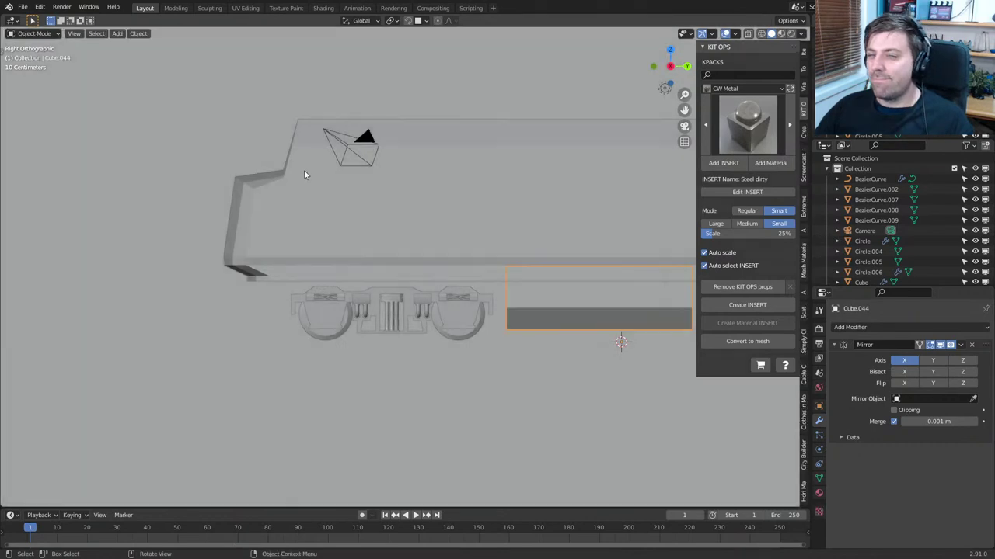
click(304, 169)
key(Tab)
shift+middle_drag(281, 145, 370, 208)
scroll(370, 208, up, 2)
key(2)
key(alt+a)
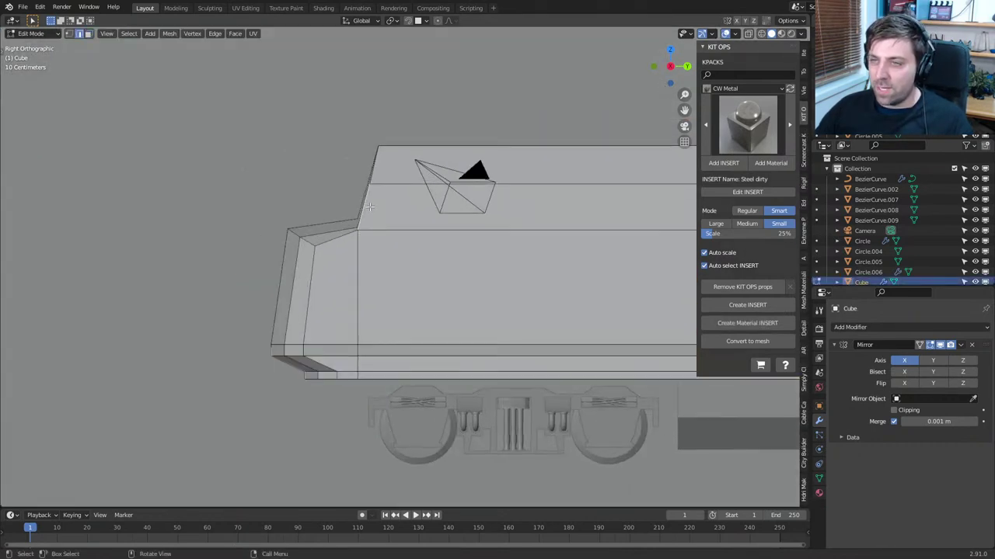
alt+click(369, 208)
key(g)
key(y)
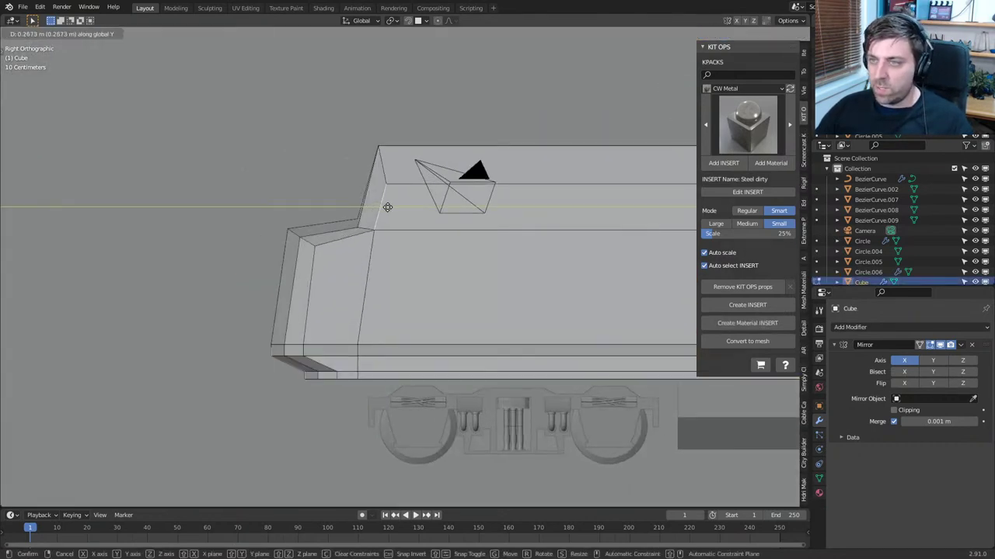
click(394, 208)
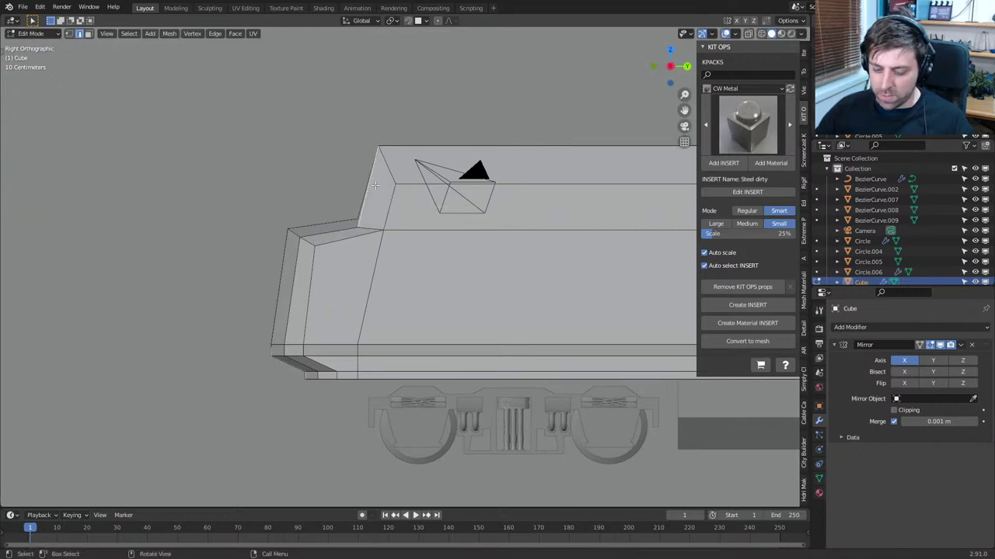
Move the next cab-front edge inward about 0.09 m backward along Y, and raise its lower vertex slightly along Z
key(g)
key(y)
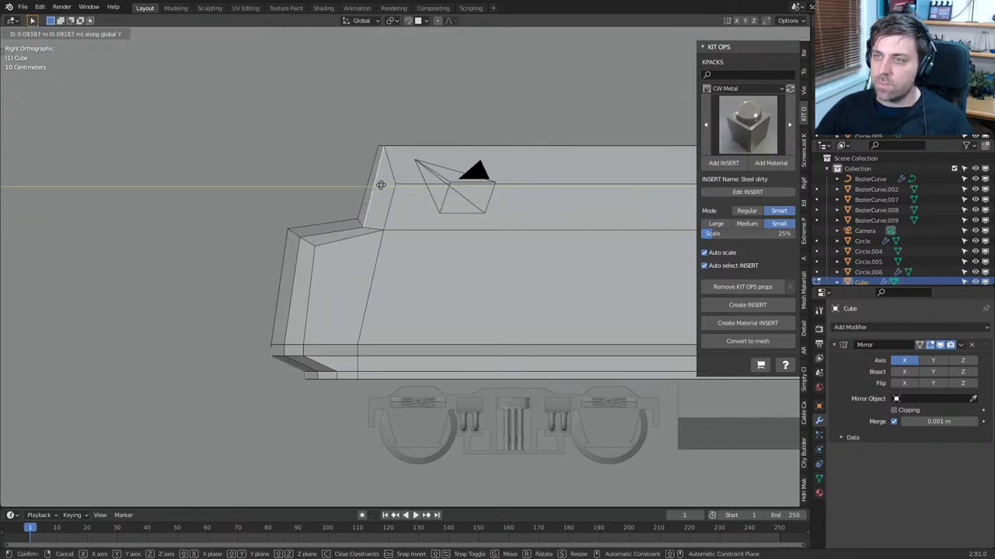
click(381, 185)
key(1)
click(384, 229)
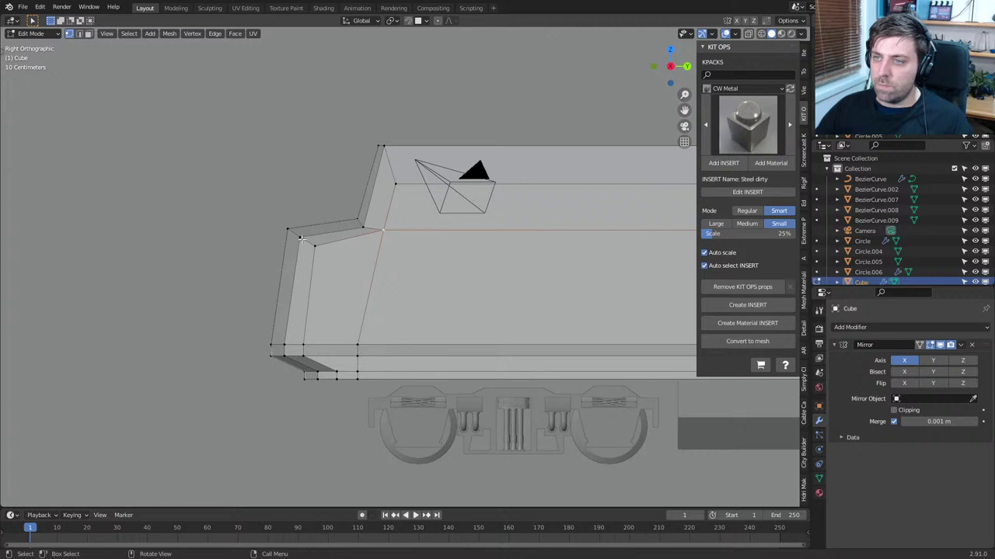
key(g)
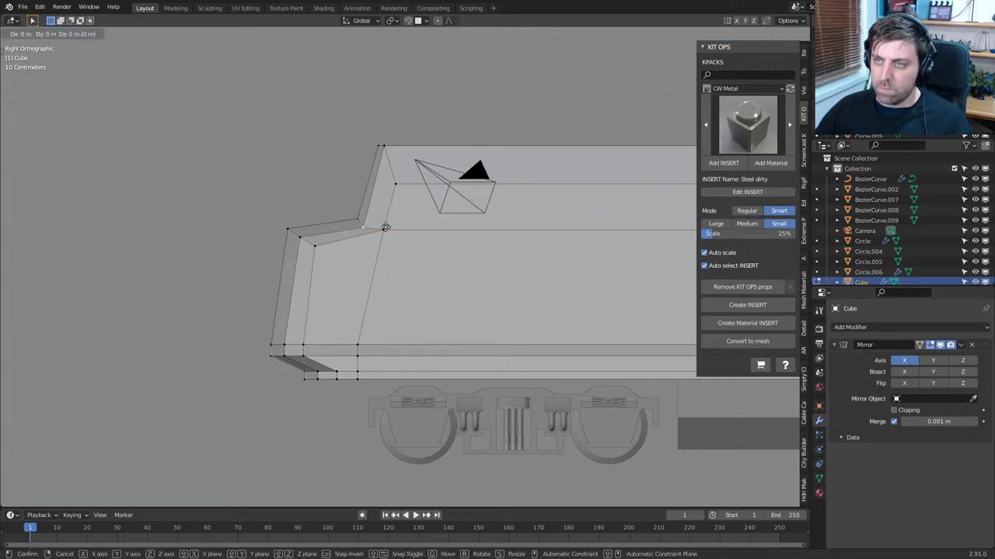
key(z)
click(386, 187)
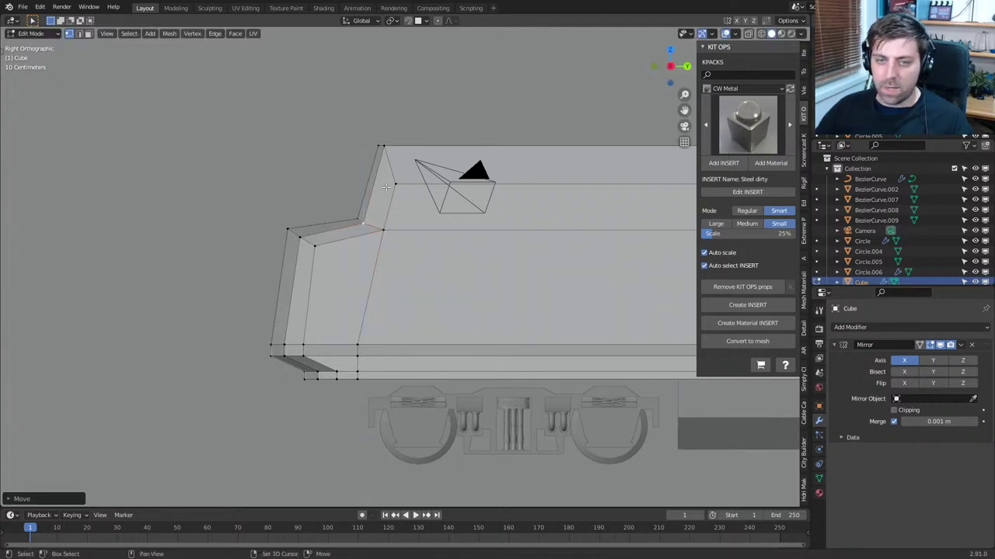
Finish editing the body, select the underbody tank object, and display the side view in Material Preview shading
shift+middle_drag(495, 308, 357, 255)
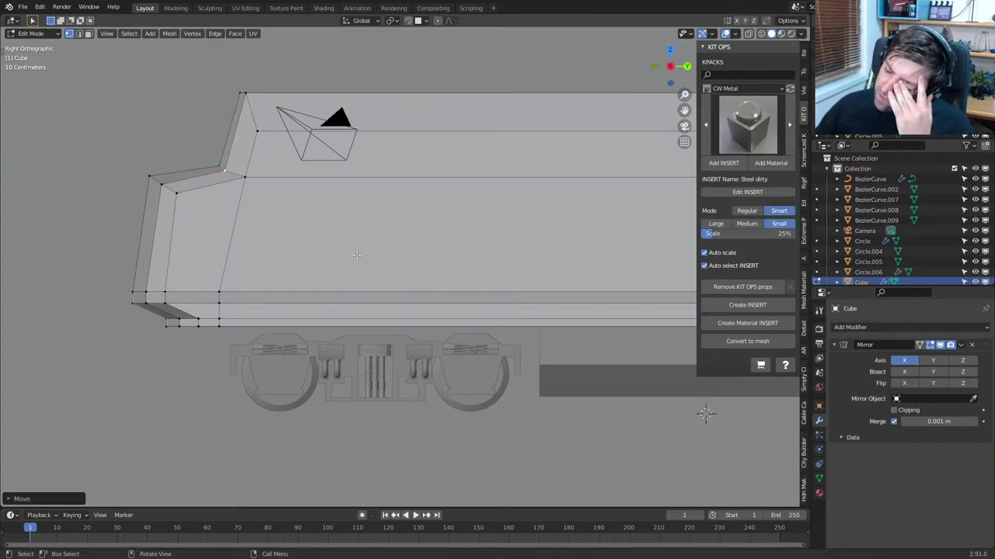
scroll(447, 328, down, 2)
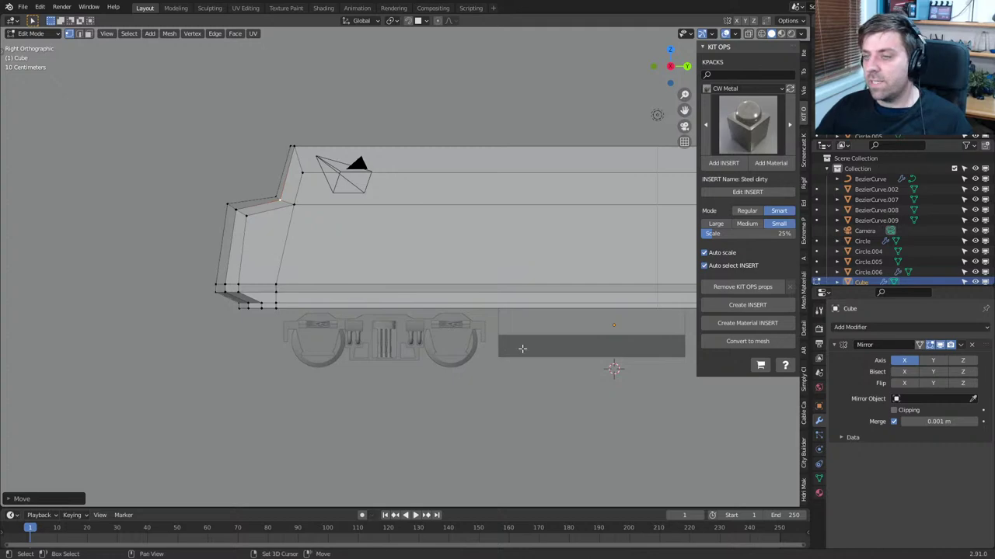
shift+middle_drag(522, 349, 290, 308)
scroll(362, 317, up, 1)
key(Tab)
click(364, 320)
key(z)
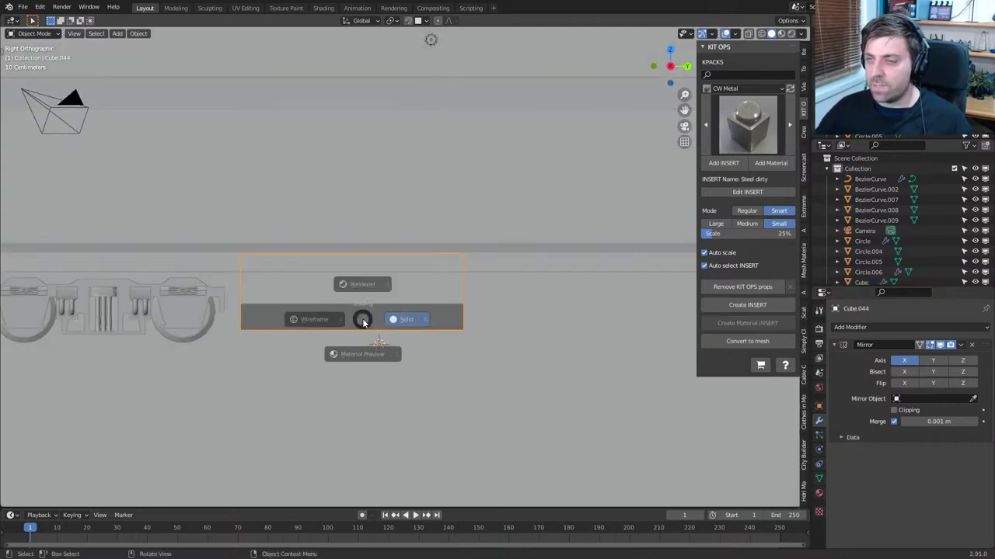
key(Escape)
shift+middle_drag(353, 319, 446, 318)
click(780, 34)
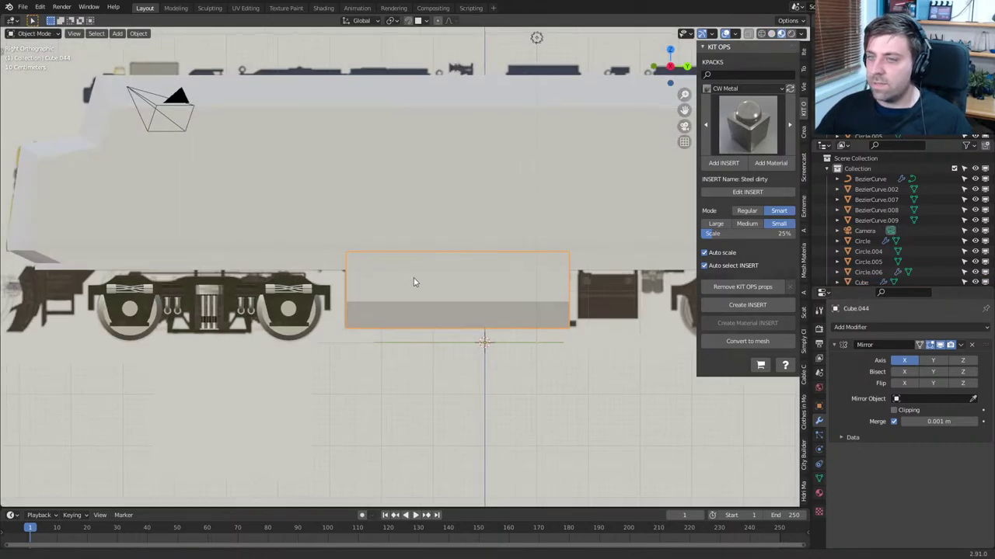
Switch to the browser and examine the image results for freight train wheels as bogie and underbody reference
mouse_move(413, 277)
middle_down()
mouse_move(514, 278)
mouse_move(488, 262)
mouse_move(439, 283)
mouse_move(349, 360)
middle_up()
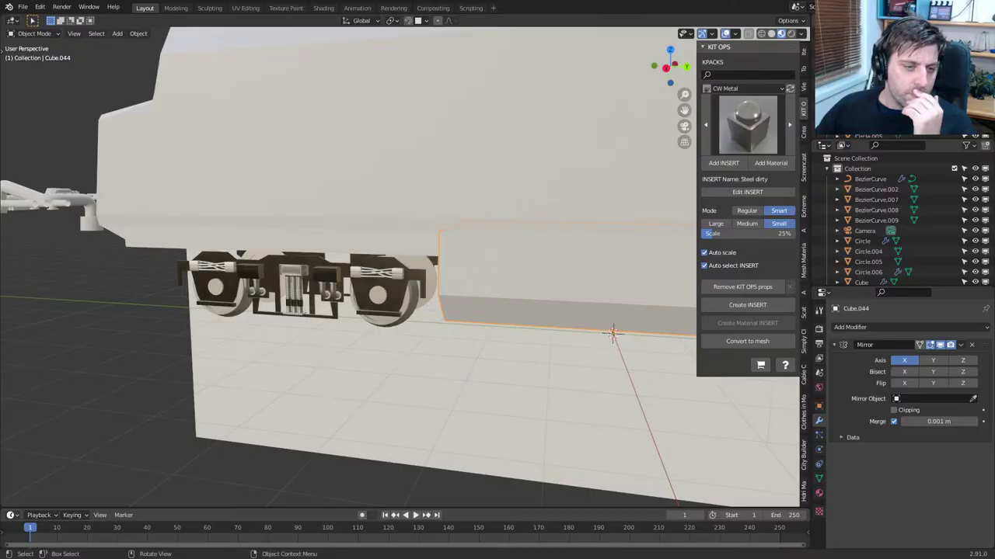
key(alt+Tab)
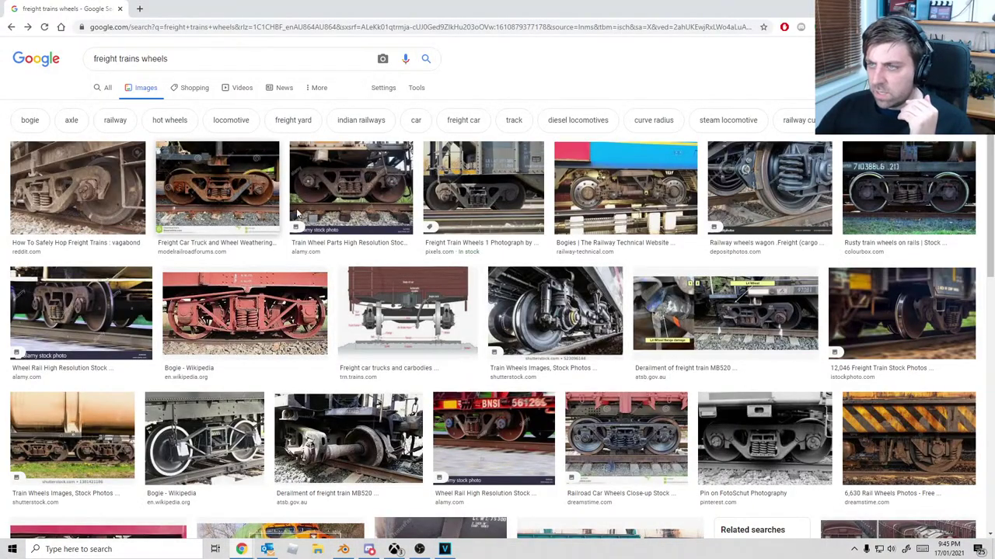
scroll(663, 397, down, 3)
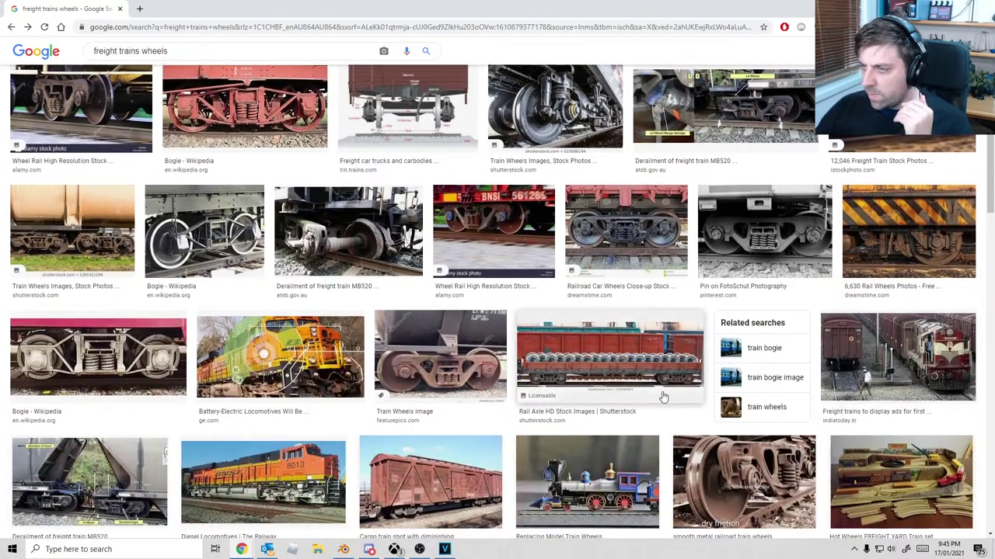
scroll(441, 385, down, 6)
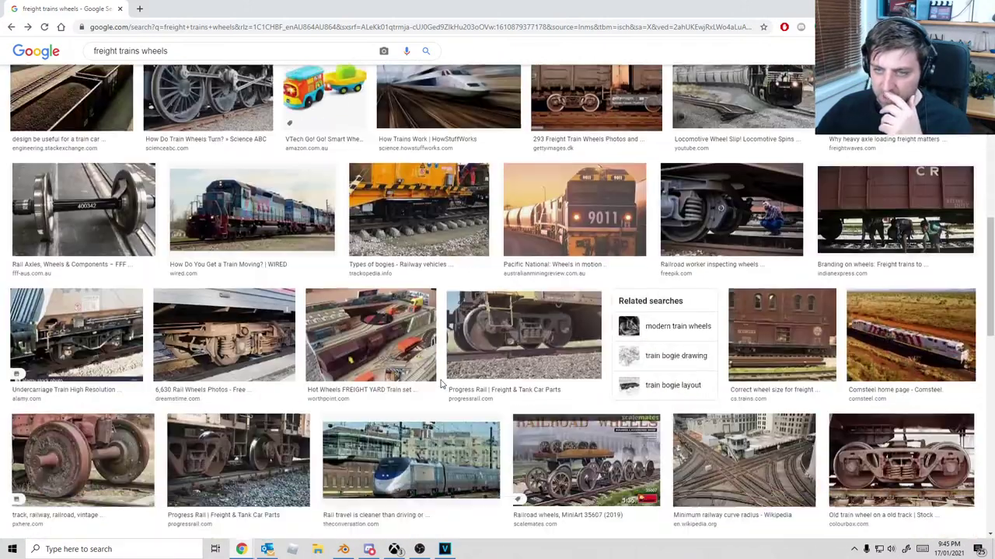
scroll(441, 384, up, 3)
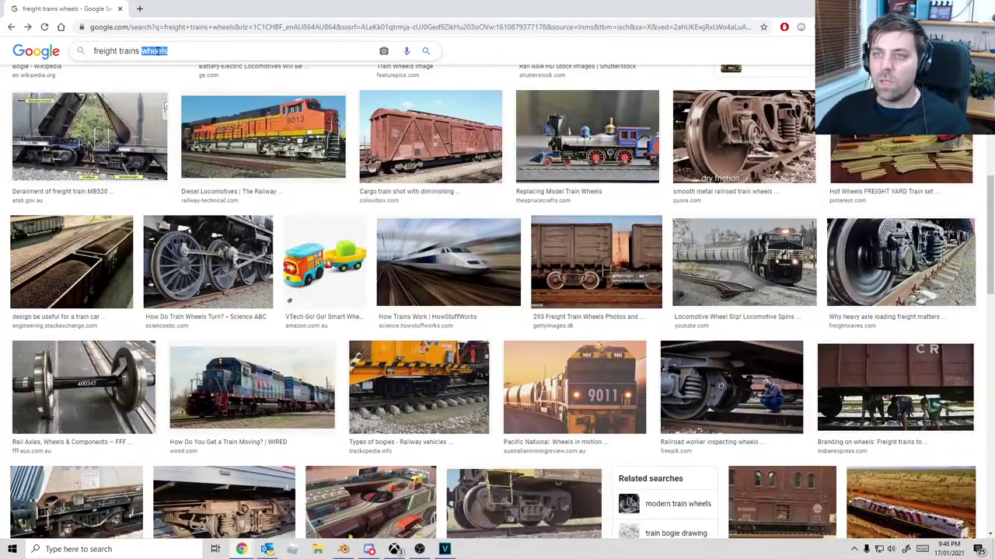
Change the image search to "freight trains" and view larger locomotive photos, including the CSX locomotive on the Washington Times result
key(BackSpace)
key(Return)
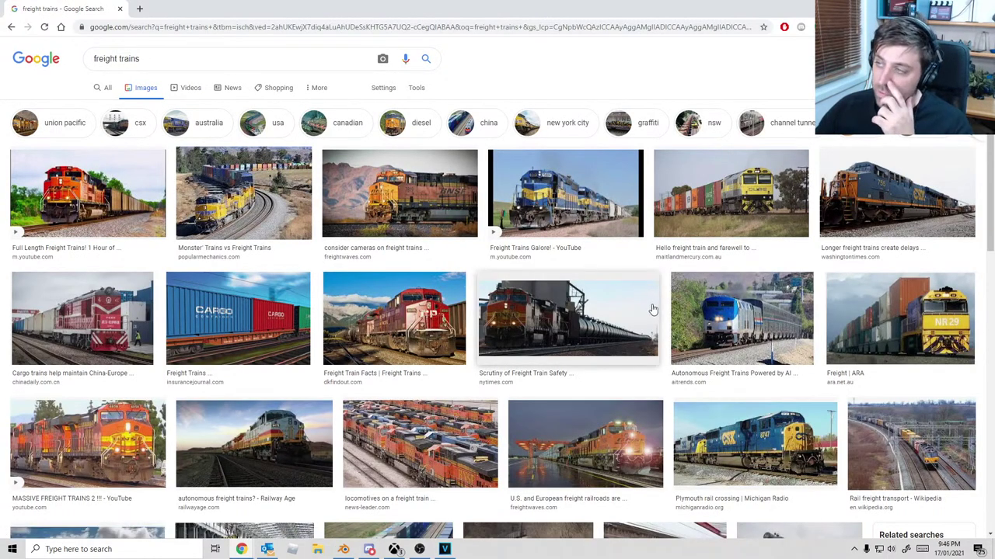
click(898, 221)
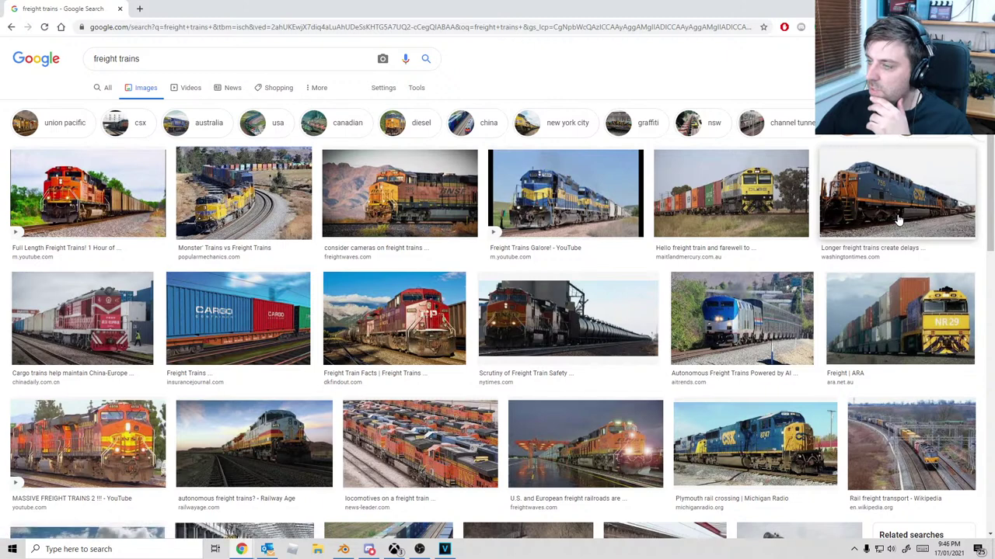
click(897, 220)
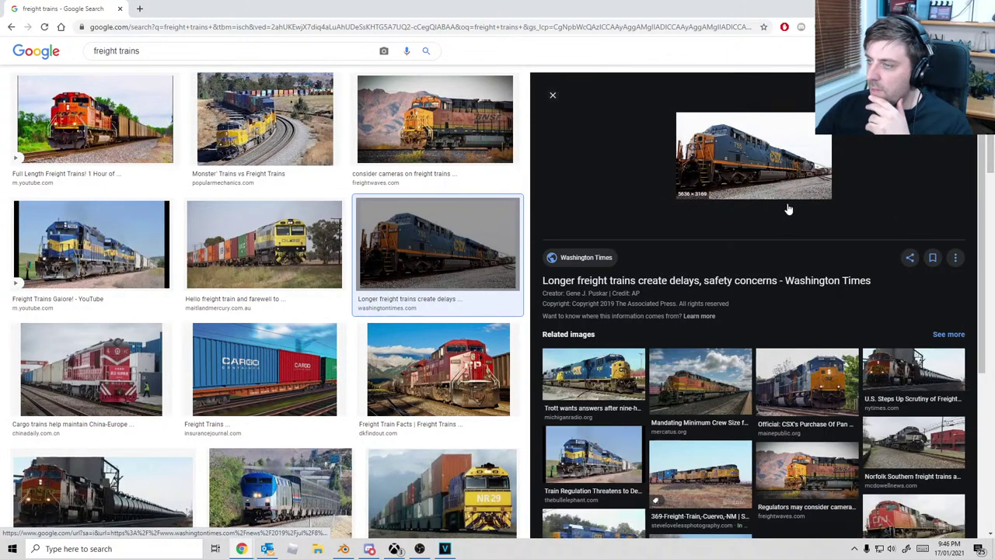
click(724, 407)
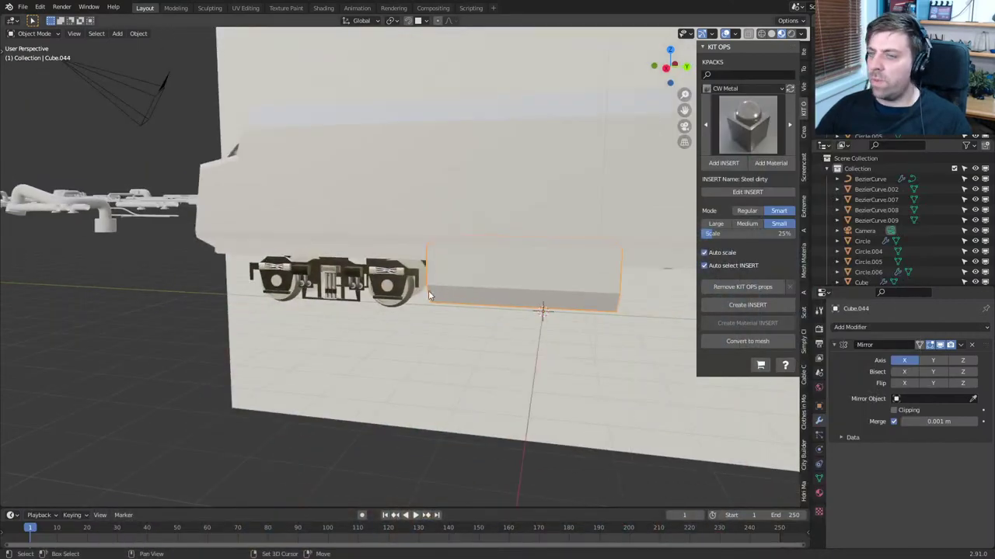
Return to Blender, edit the bogie side frame, inset the inner face of its end arm and extrude it toward the centre
middle_drag(428, 291, 390, 308)
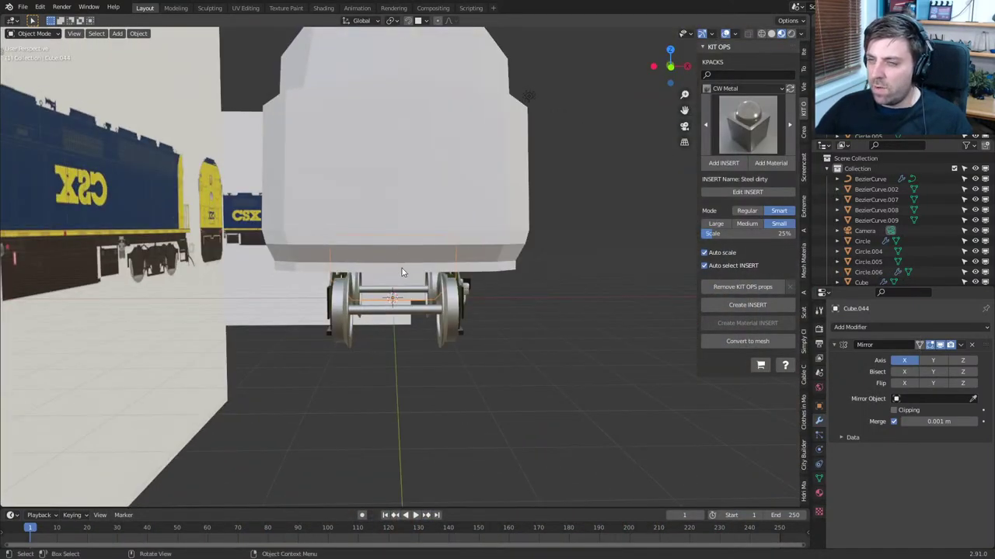
middle_drag(402, 272, 606, 286)
click(393, 303)
key(Tab)
key(i)
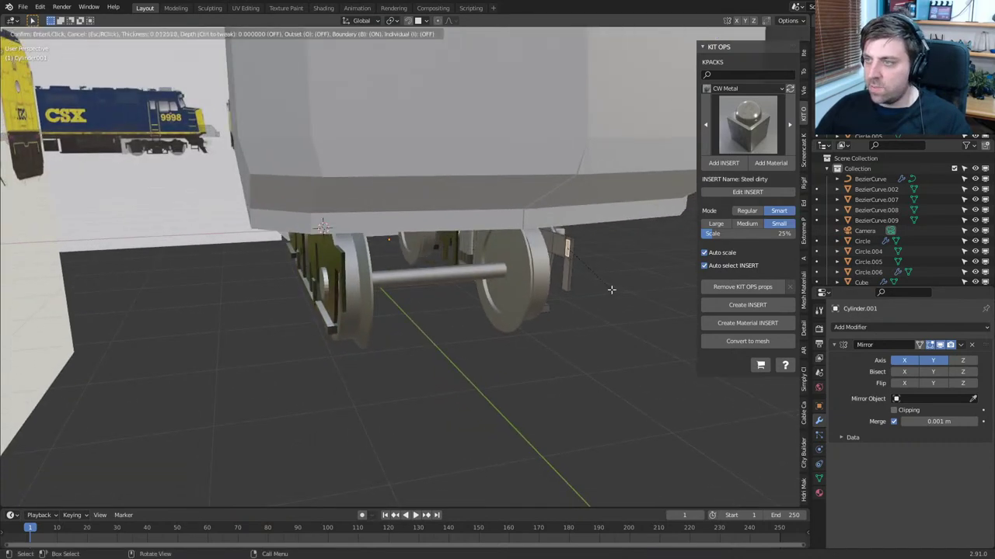
click(606, 291)
key(e)
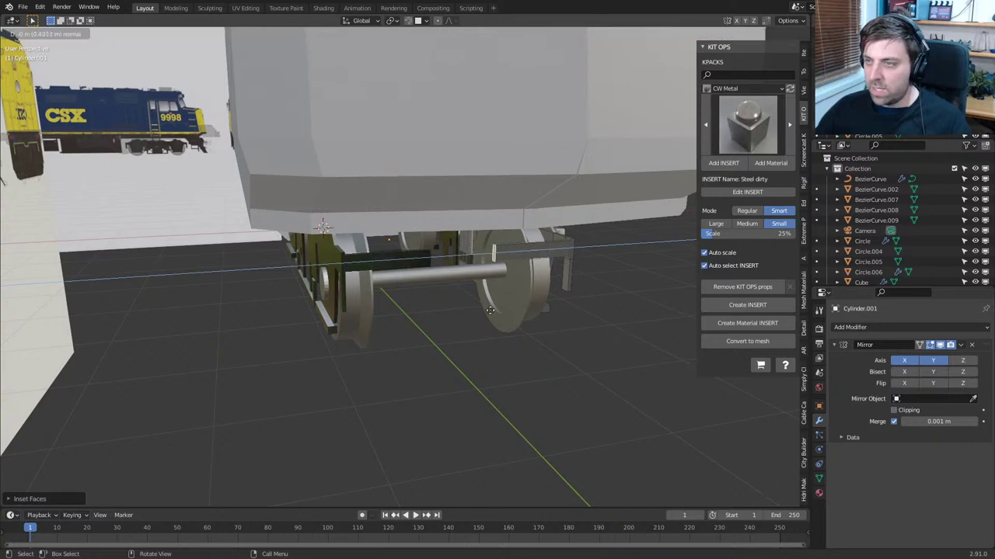
click(428, 312)
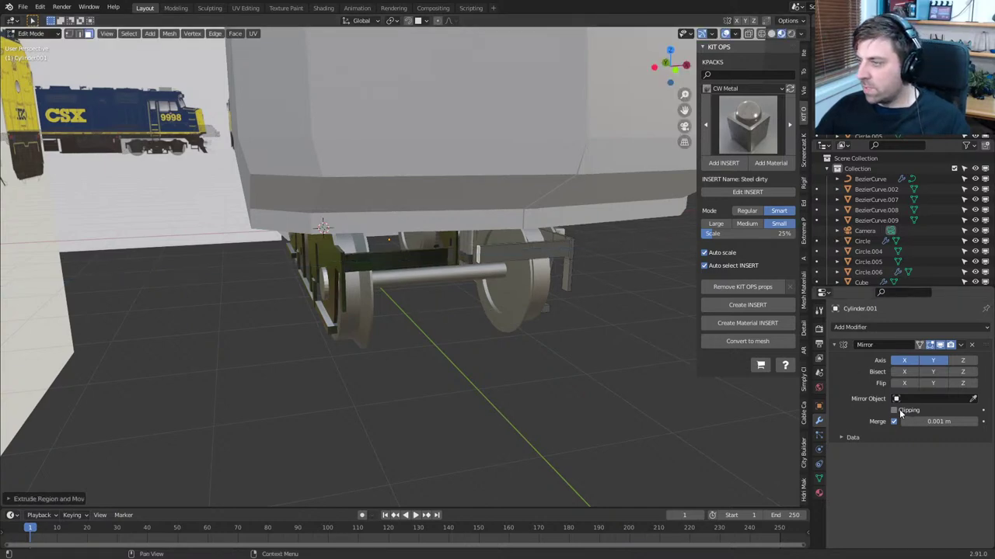
With Clipping enabled on the Mirror modifier, bring the extruded end to the mirror plane and delete its end face
click(899, 412)
key(g)
key(y)
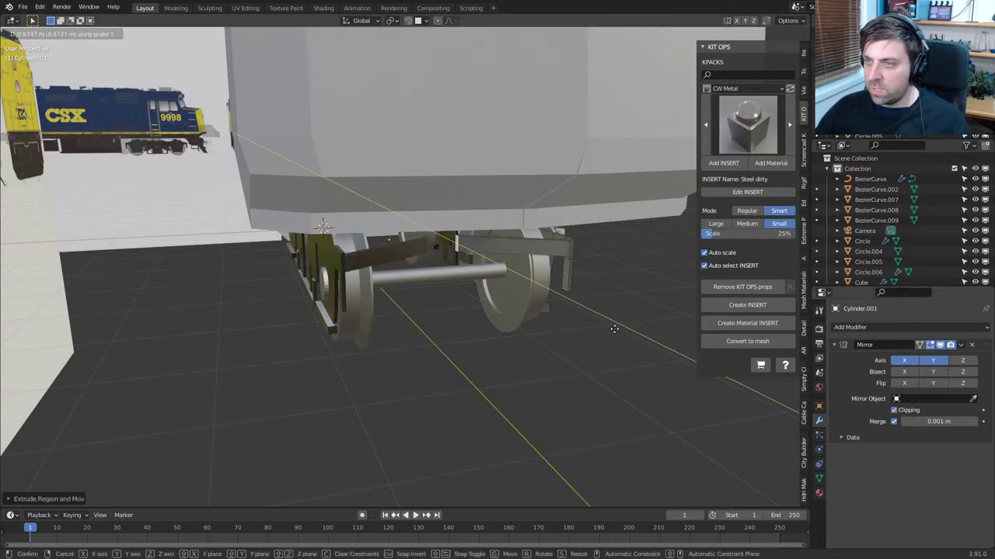
click(554, 332)
key(x)
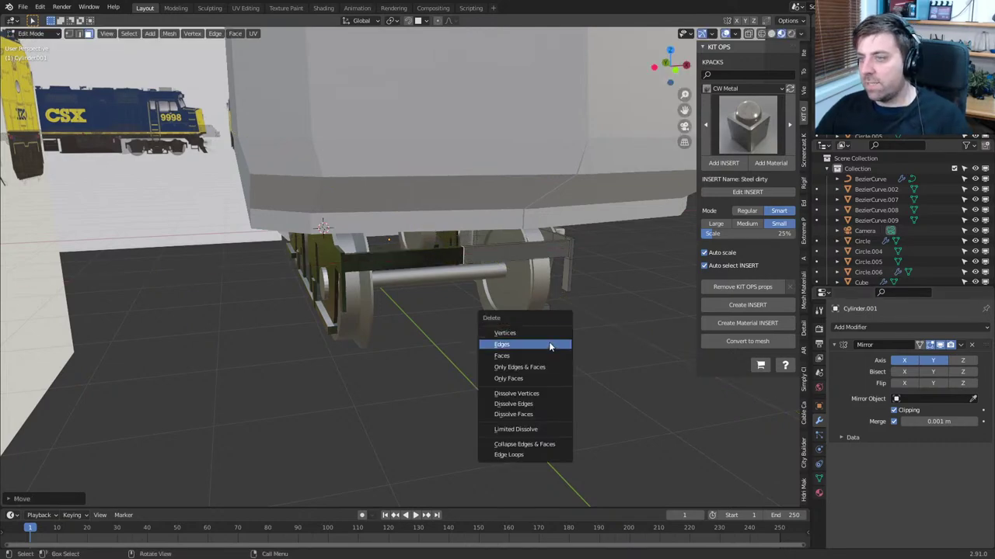
click(547, 356)
Extrude the upper inner faces at the middle of the side frame to the mirror plane and delete the meeting faces
middle_drag(547, 356, 383, 334)
middle_drag(450, 325, 275, 319)
shift+middle_drag(404, 233, 416, 337)
middle_drag(312, 318, 265, 306)
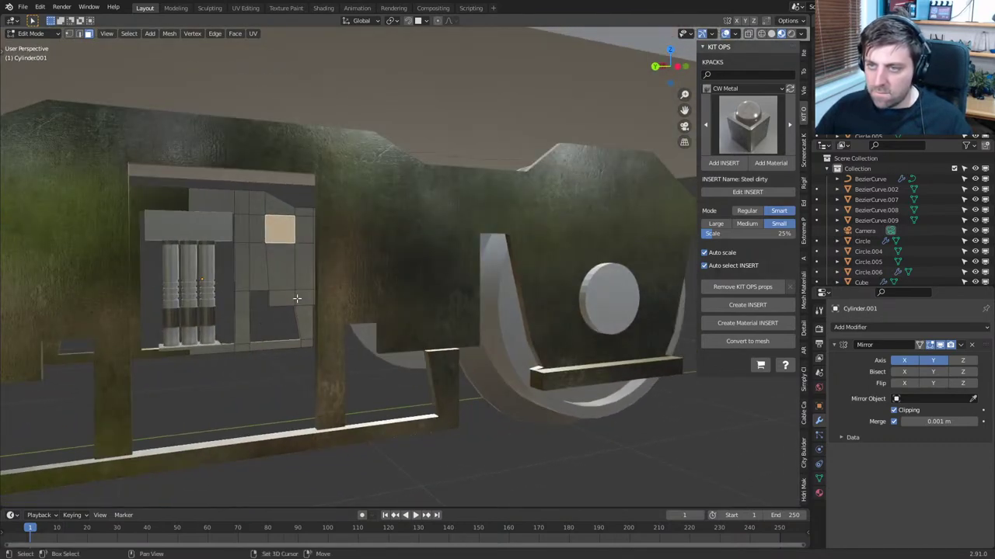
shift+click(279, 254)
click(216, 204)
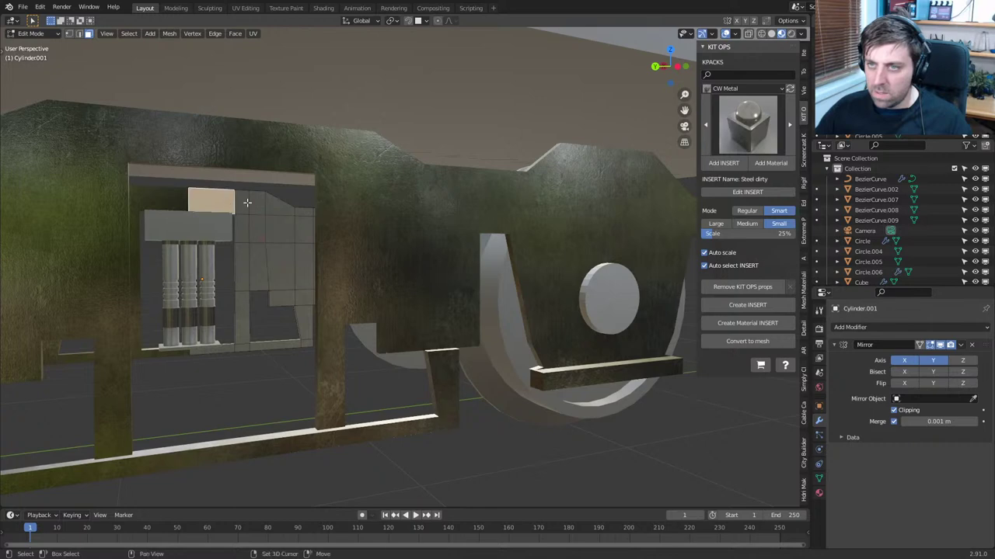
shift+click(244, 205)
shift+click(261, 206)
shift+click(282, 231)
shift+click(281, 266)
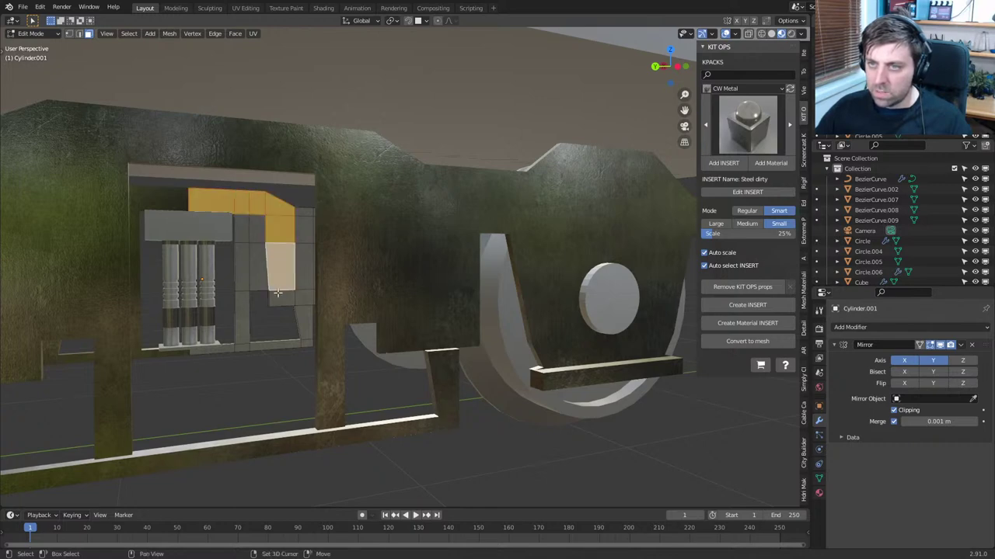
middle_drag(281, 265, 329, 314)
key(e)
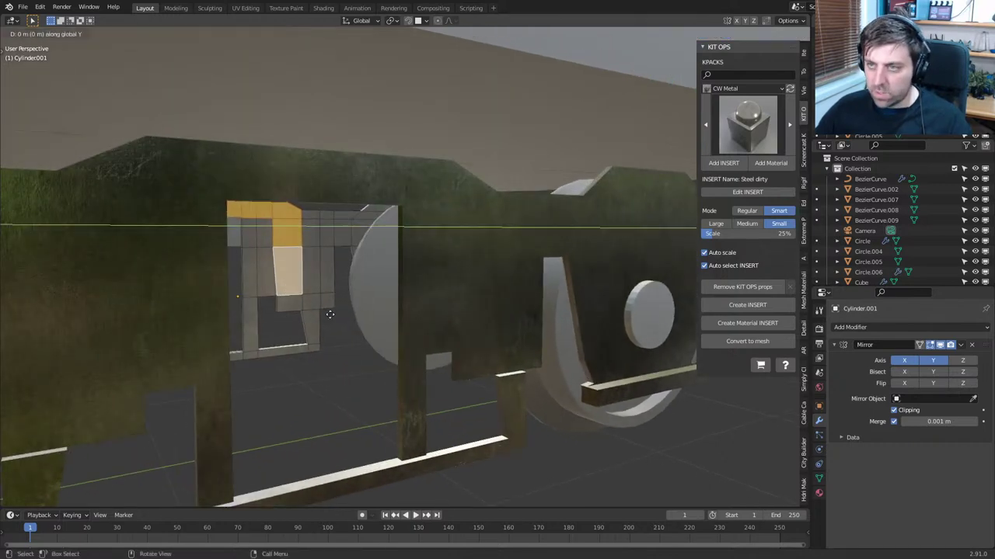
click(471, 407)
key(x)
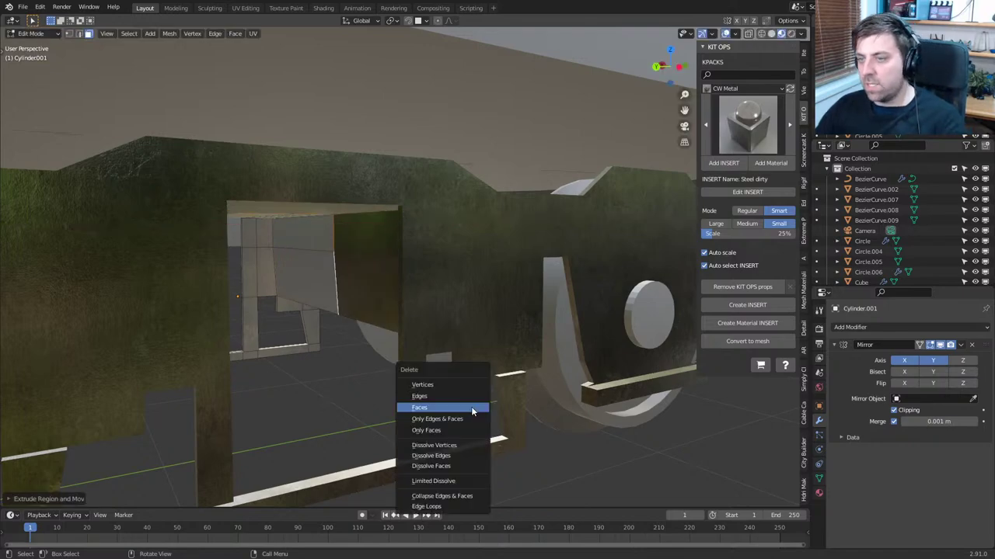
click(473, 408)
Finish editing the bogie frame and add a Bevel modifier with its limit method set to Angle
scroll(467, 398, down, 6)
middle_drag(454, 388, 360, 377)
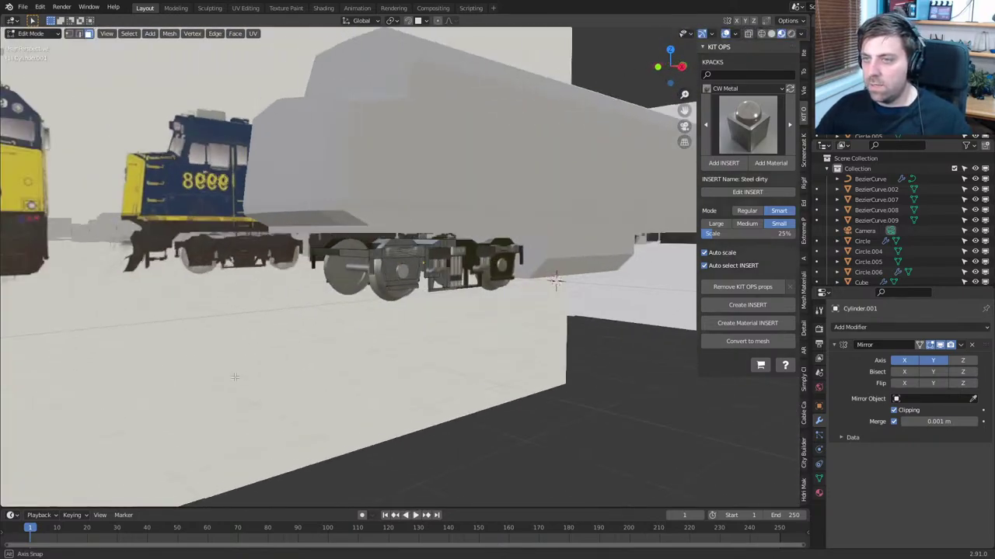
middle_drag(400, 349, 459, 351)
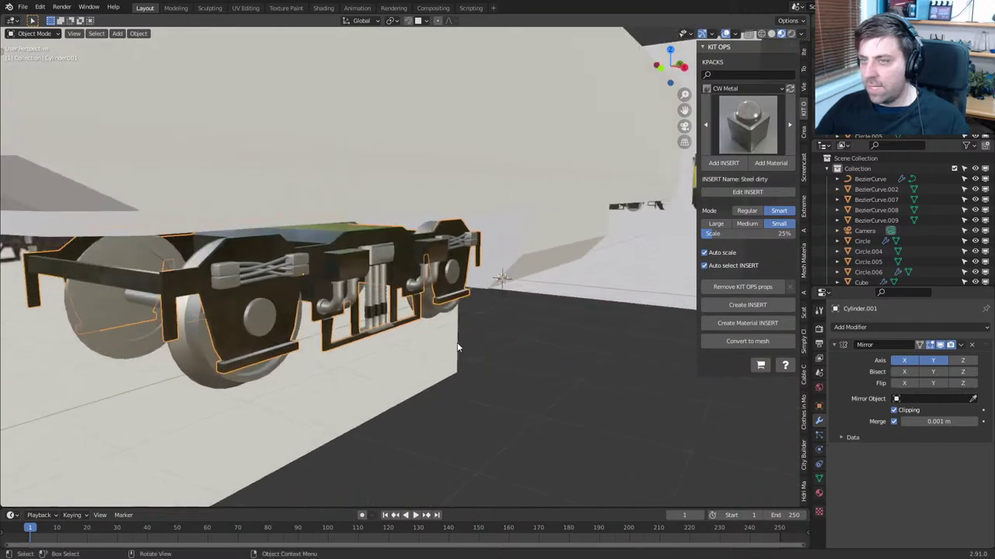
click(882, 327)
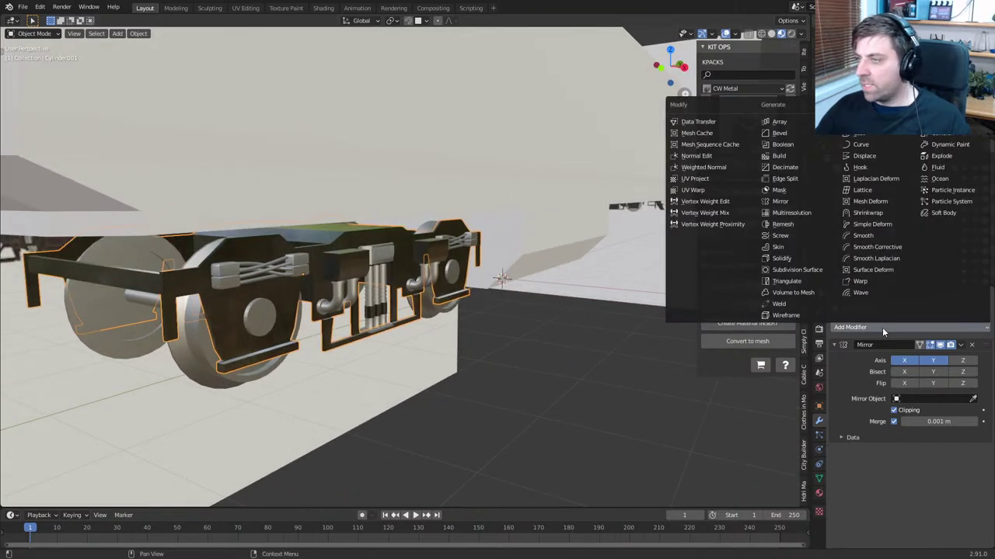
click(797, 136)
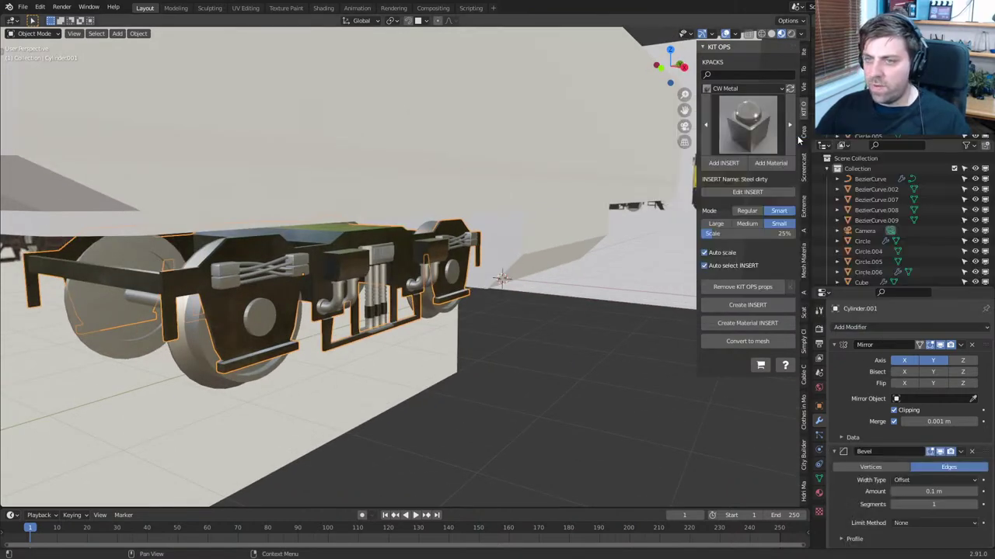
middle_drag(481, 304, 621, 342)
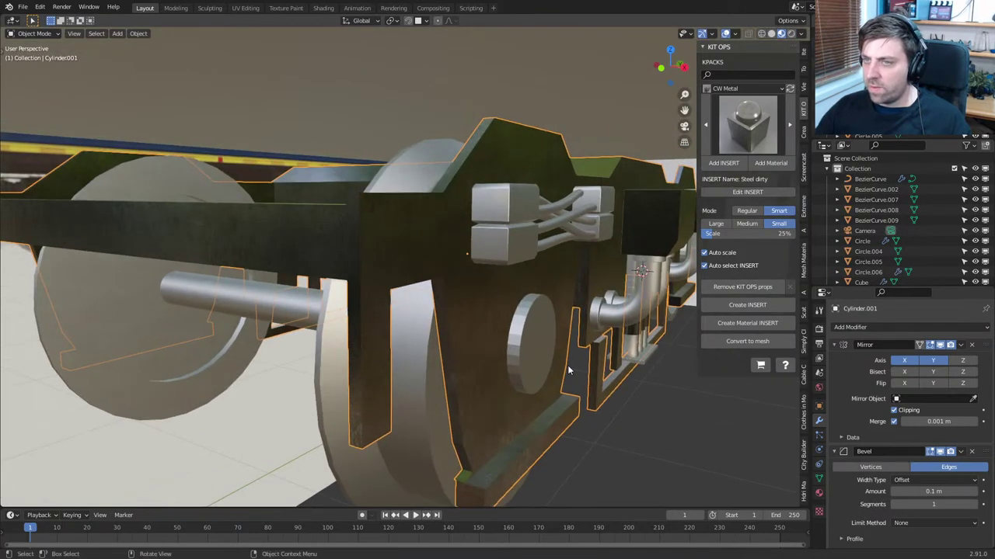
click(918, 480)
click(917, 480)
click(920, 523)
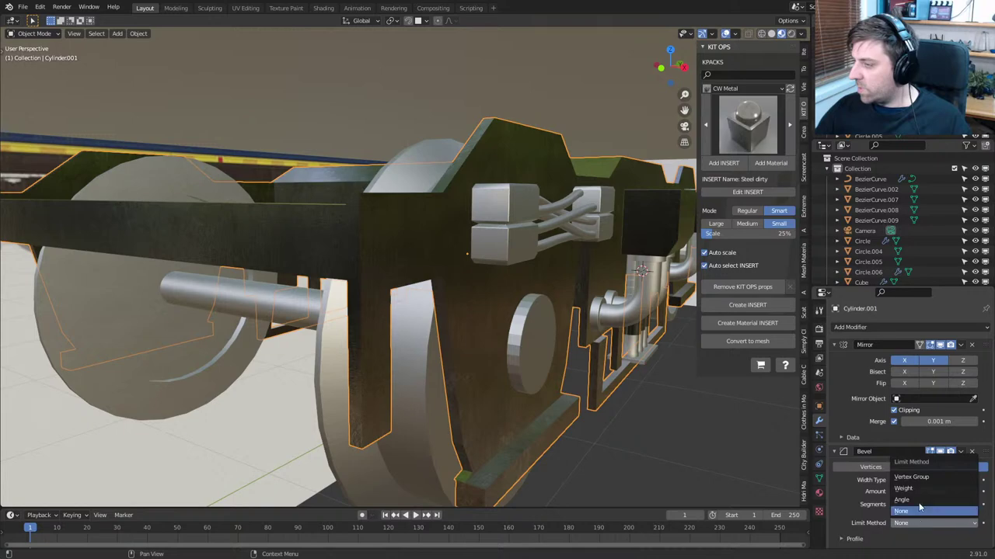
click(918, 499)
Merge all of the bogie frame's vertices by distance and finish editing the mesh
middle_drag(600, 389, 506, 358)
scroll(526, 384, up, 3)
scroll(590, 374, down, 1)
key(Tab)
key(a)
scroll(509, 347, down, 2)
key(m)
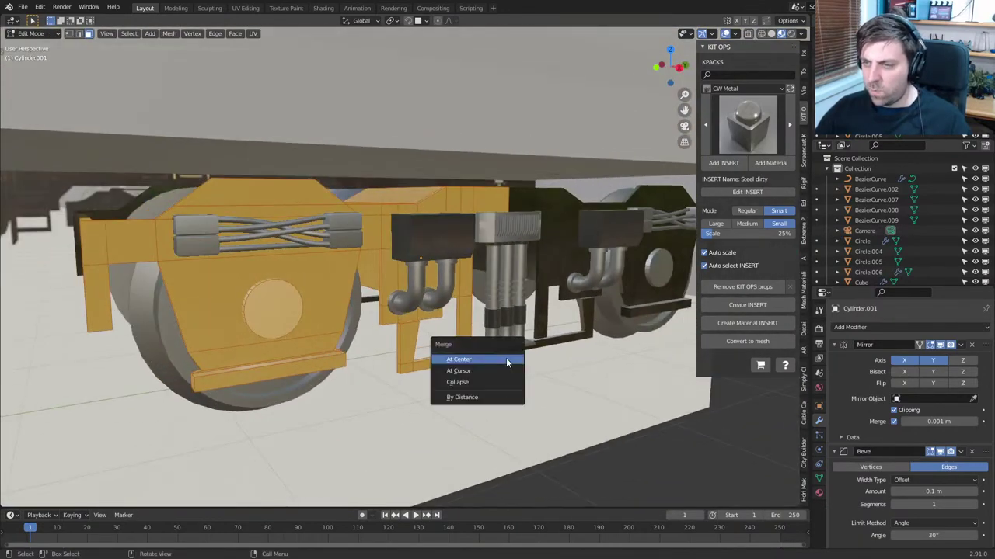
click(506, 400)
middle_drag(398, 377, 504, 396)
key(Tab)
scroll(479, 379, up, 2)
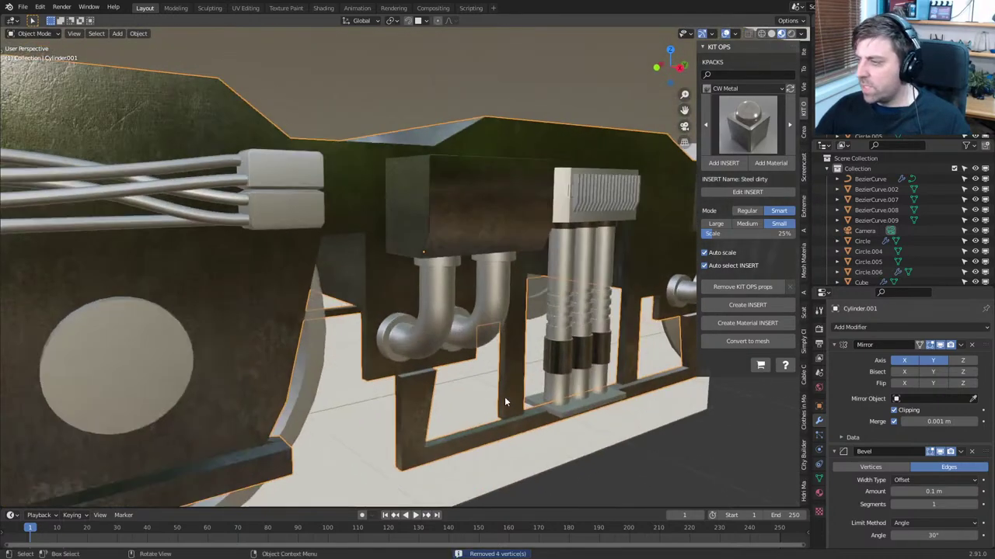
Edit the bogie frame and scale the whole connected lower bracket beside the vertical cylinders up slightly
click(833, 344)
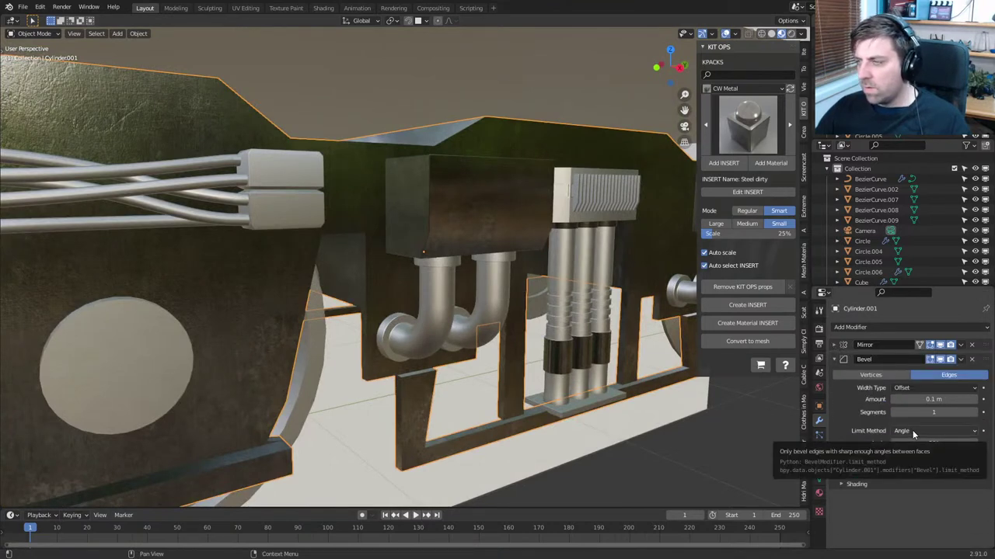
shift+middle_drag(455, 419, 422, 315)
scroll(546, 322, up, 3)
scroll(422, 315, up, 1)
middle_drag(589, 399, 474, 394)
key(Tab)
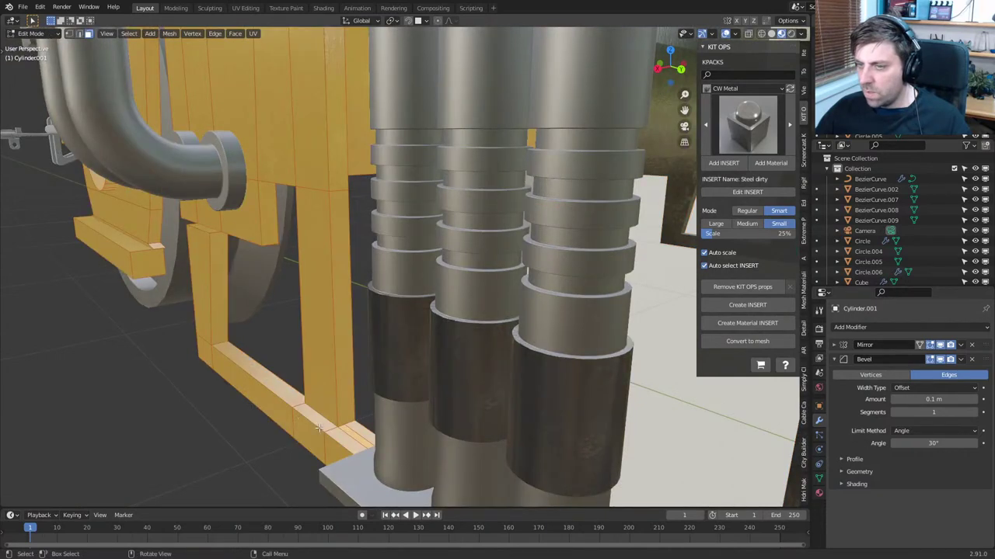
click(357, 434)
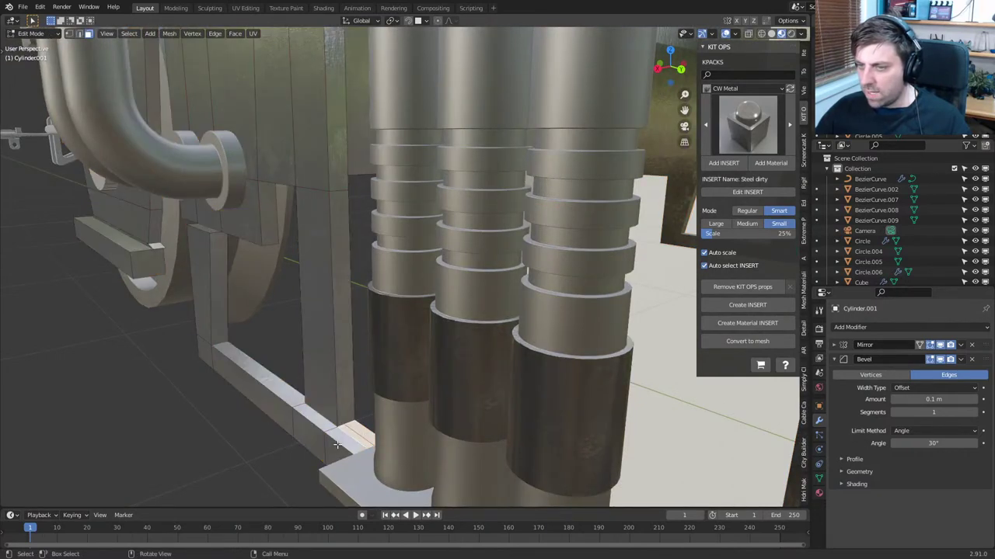
key(ctrl+l)
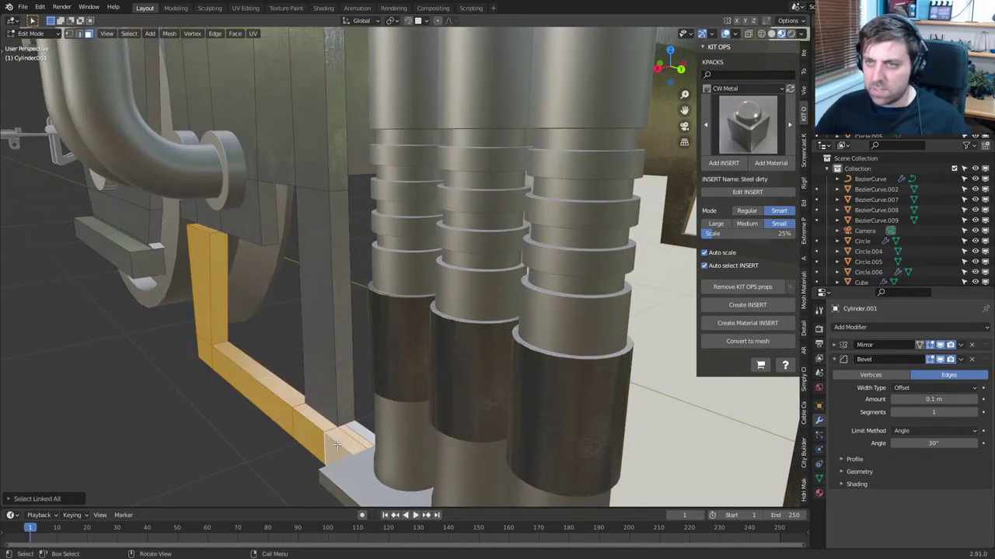
key(s)
click(408, 441)
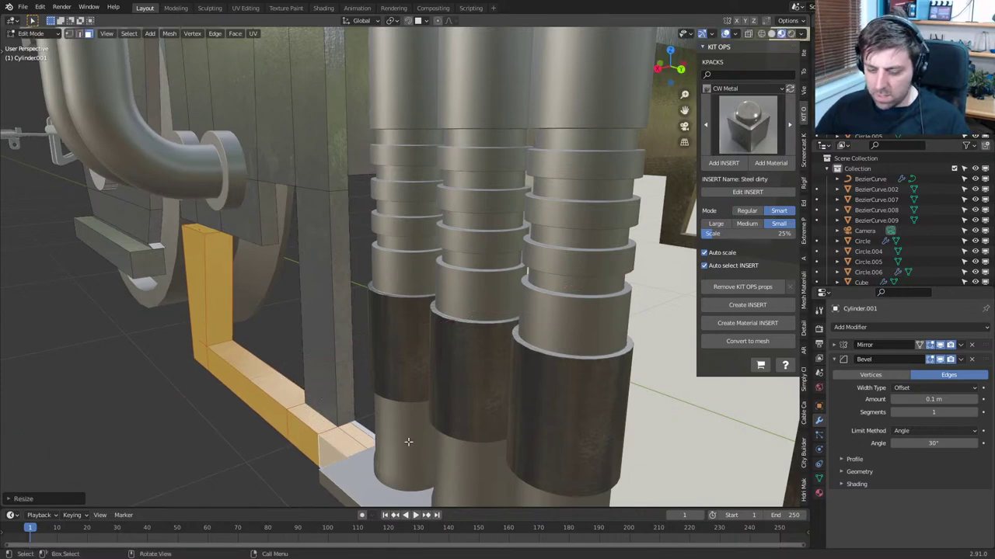
Move the lower bracket about -0.02 m along X and finish editing the bogie frame
key(g)
key(x)
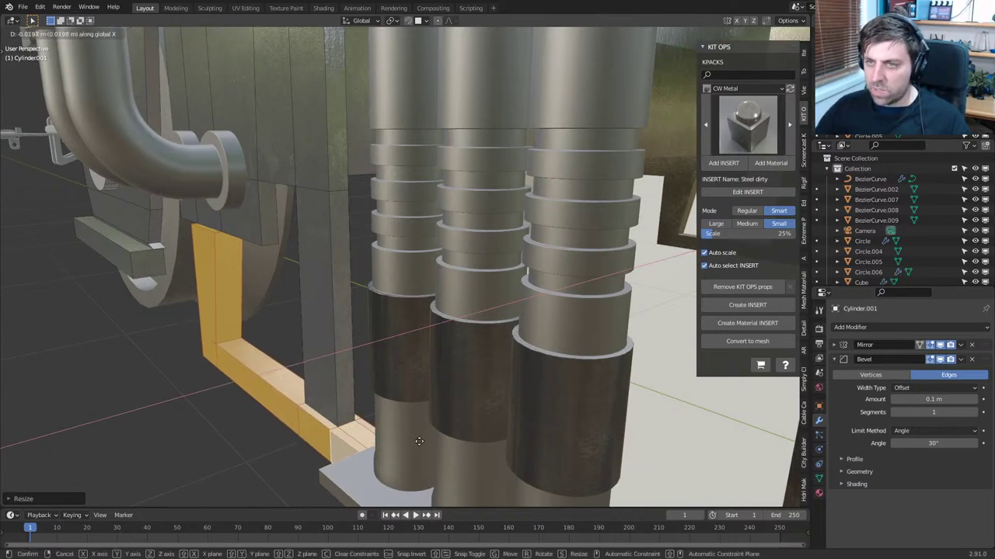
click(419, 441)
scroll(352, 435, down, 4)
key(Tab)
middle_drag(352, 435, 487, 423)
scroll(548, 422, down, 5)
scroll(486, 423, up, 5)
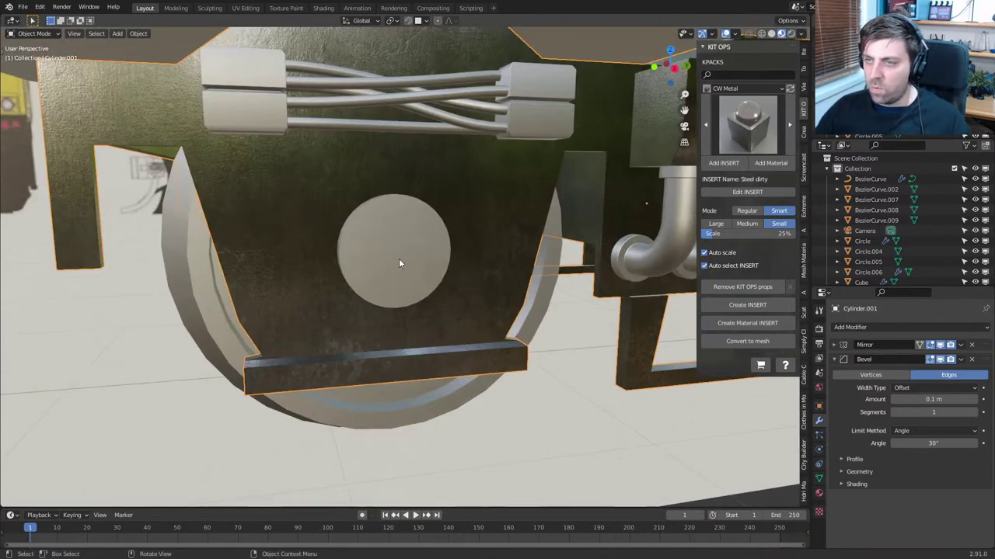
Edit the bogie frame and snap the 3D cursor to the centre of its round hub face
click(405, 255)
key(Tab)
key(alt+a)
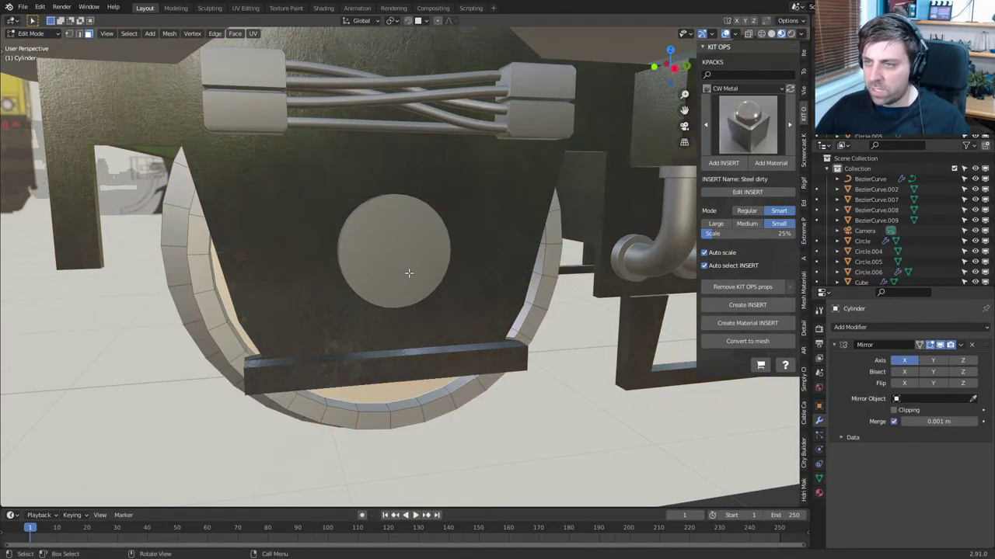
key(Tab)
click(405, 262)
key(Tab)
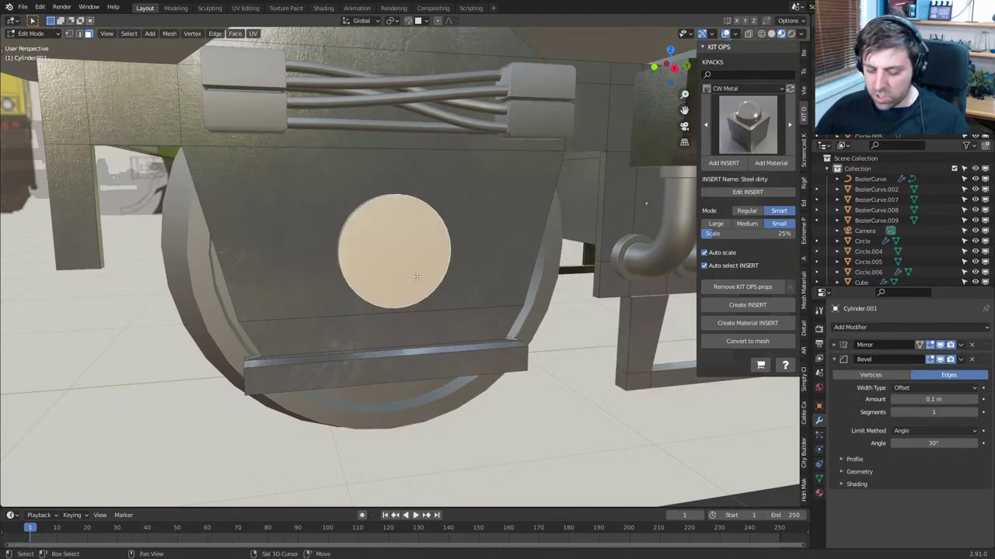
key(shift+s)
click(404, 337)
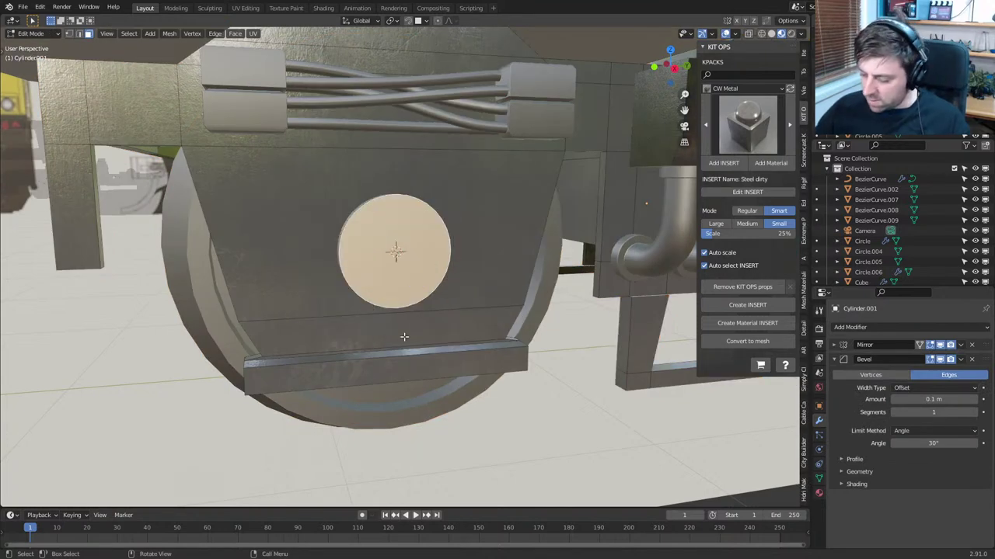
Add a cylinder with 6 vertices at the 3D cursor in the right side view
key(KP_3)
scroll(404, 336, up, 4)
key(shift+a)
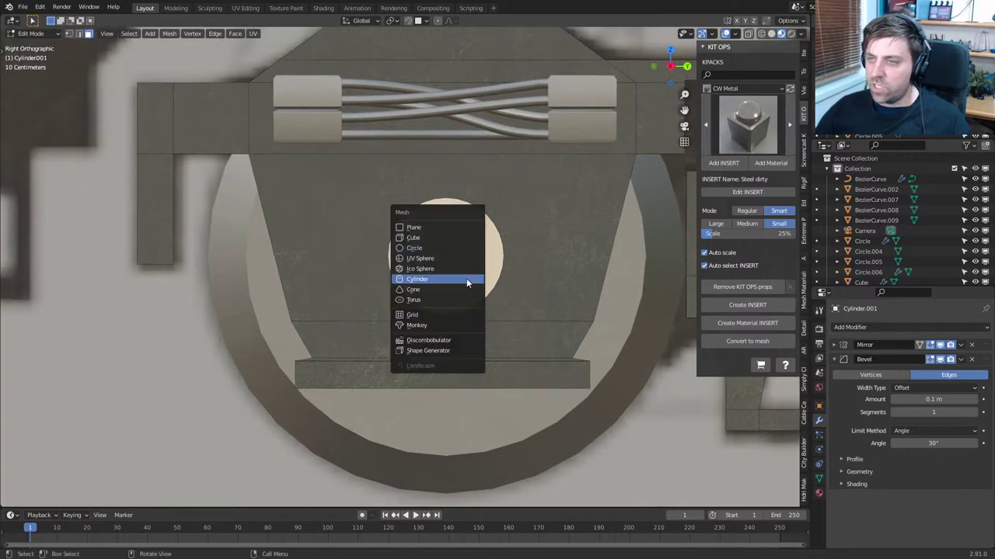
click(459, 280)
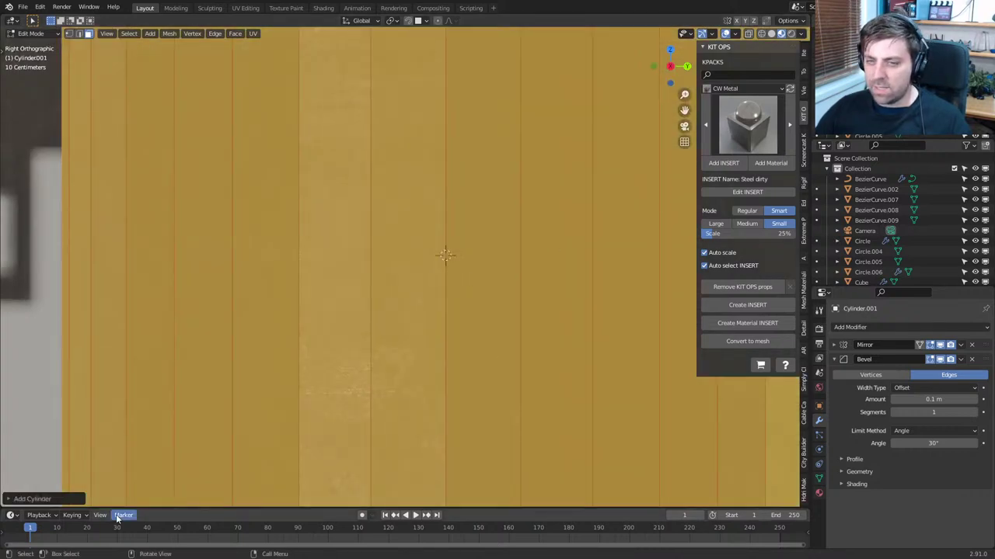
click(26, 504)
click(106, 375)
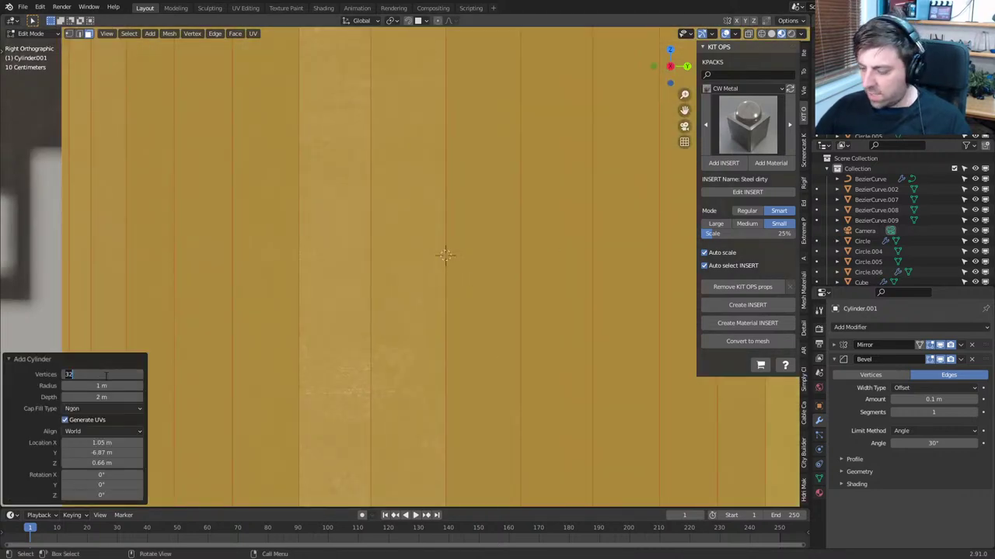
text(6)
key(Return)
Scale the six-sided cylinder down to a small piece at the hub's centre and rotate it 90° about Y
scroll(424, 260, down, 6)
key(s)
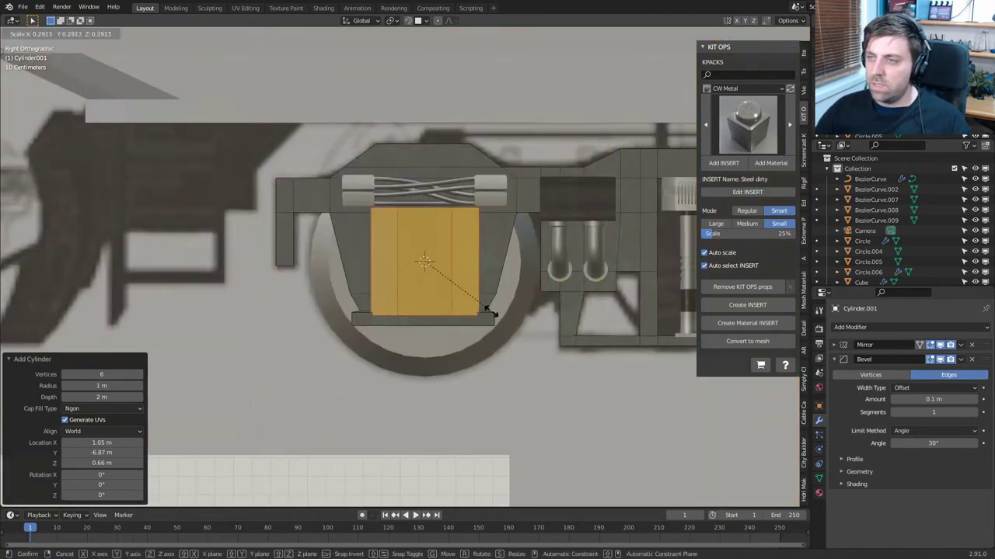
click(444, 269)
key(s)
click(476, 285)
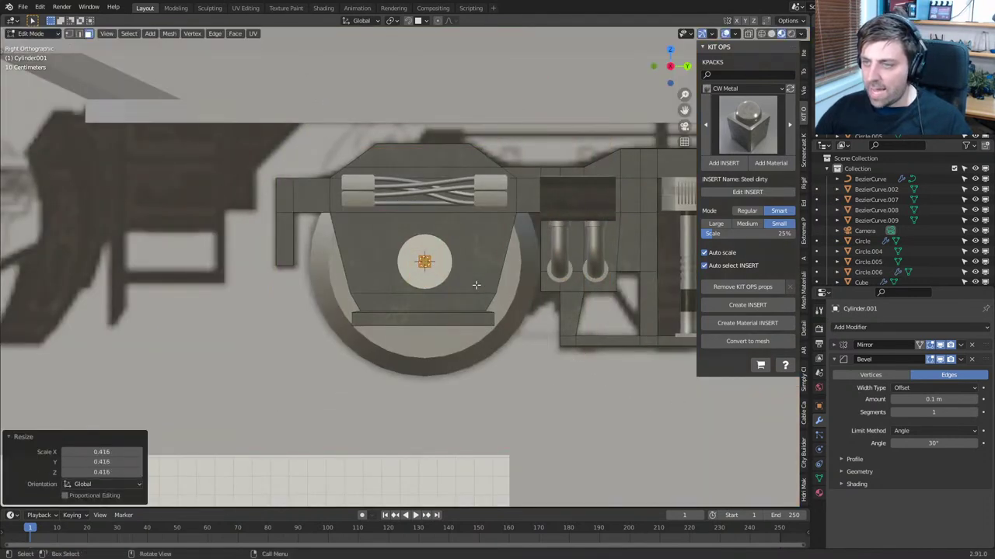
key(r)
key(x)
key(9)
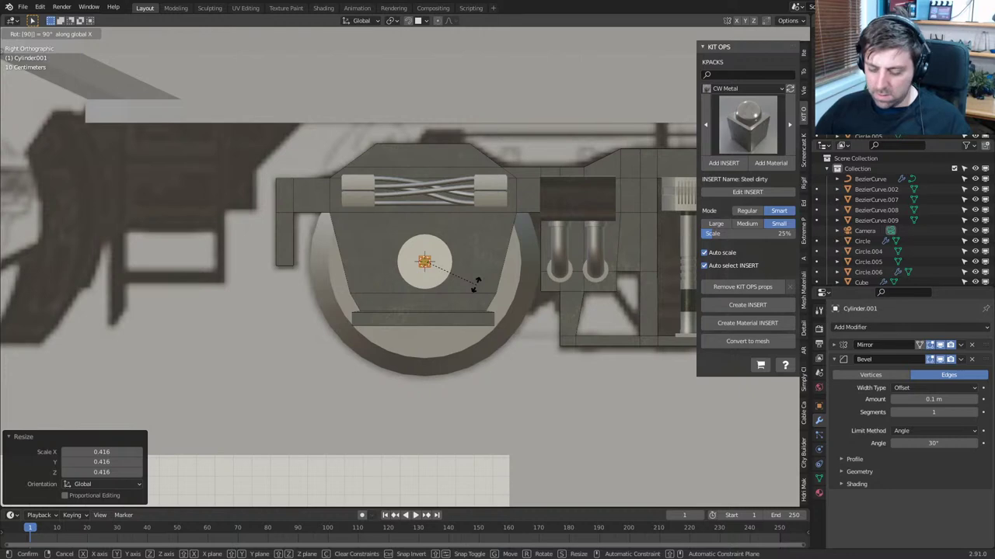
key(Return)
scroll(472, 282, up, 6)
Resize the hexagonal bolt to suit the hub, scaling it by about 0.32 and then by about 2.43
key(s)
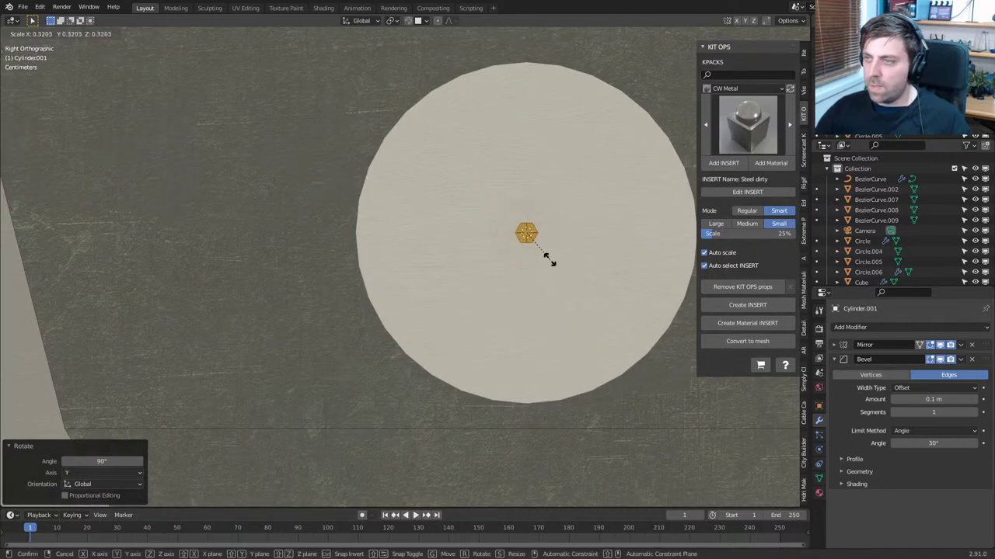
click(549, 260)
shift+middle_drag(665, 280, 590, 282)
scroll(590, 282, down, 1)
key(s)
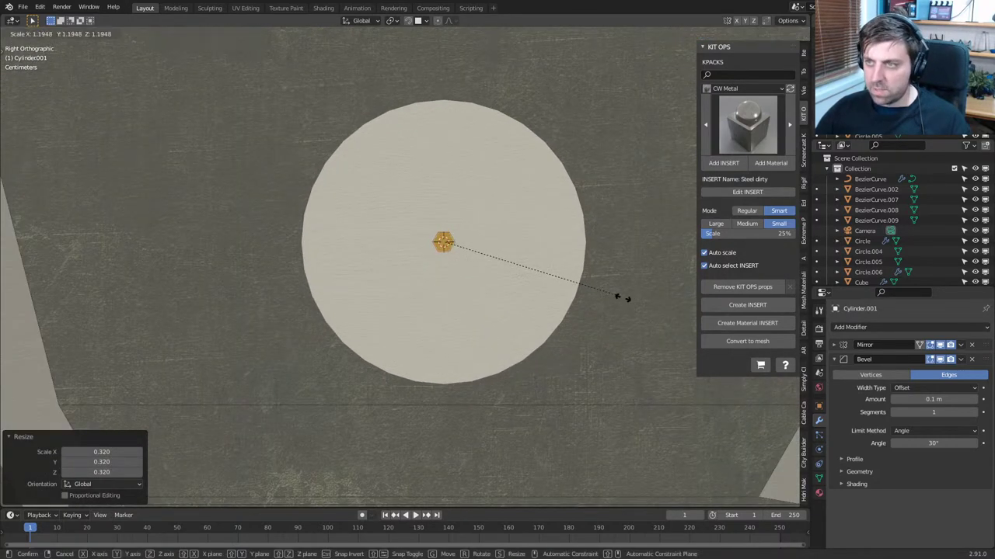
click(676, 318)
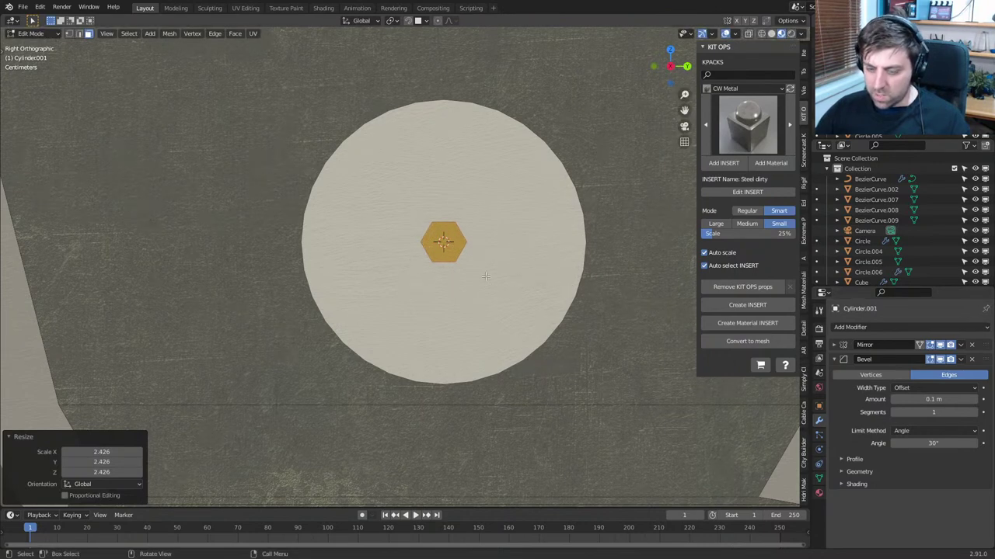
Move the hexagonal bolt about -0.104 m along Y, close to the hub's rim
key(g)
key(x)
key(y)
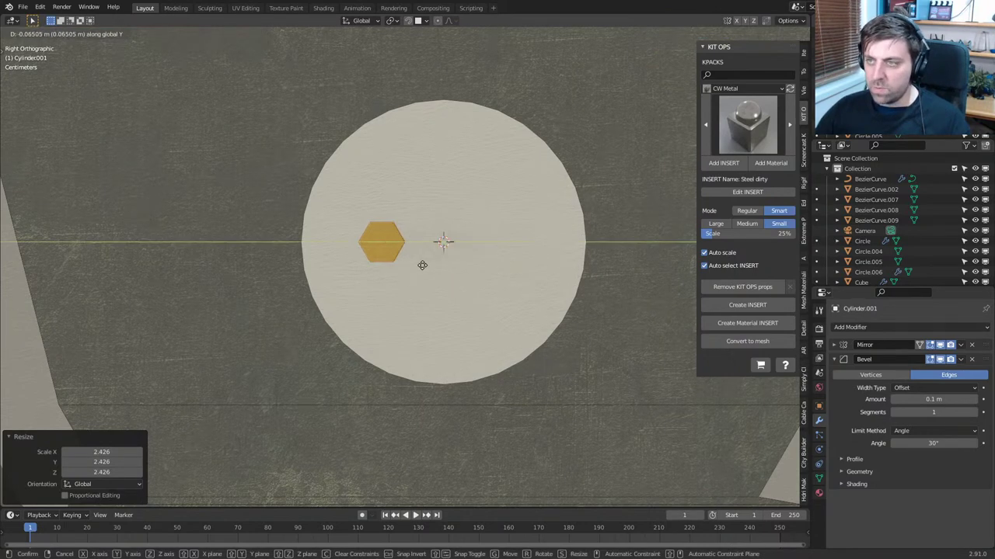
click(386, 265)
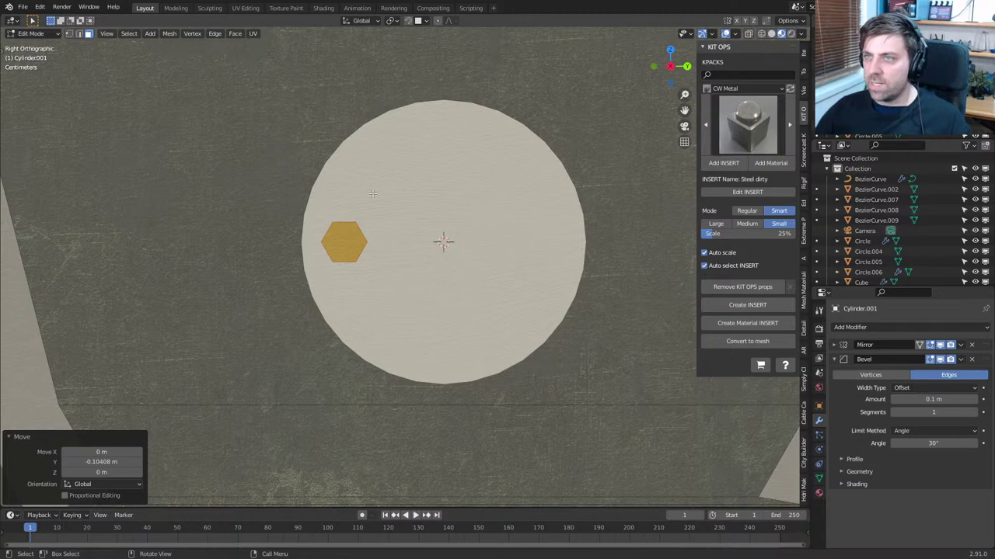
Set the pivot point to 3D Cursor and duplicate the bolt, rotated 180° to the opposite side of the hub
click(394, 21)
click(408, 45)
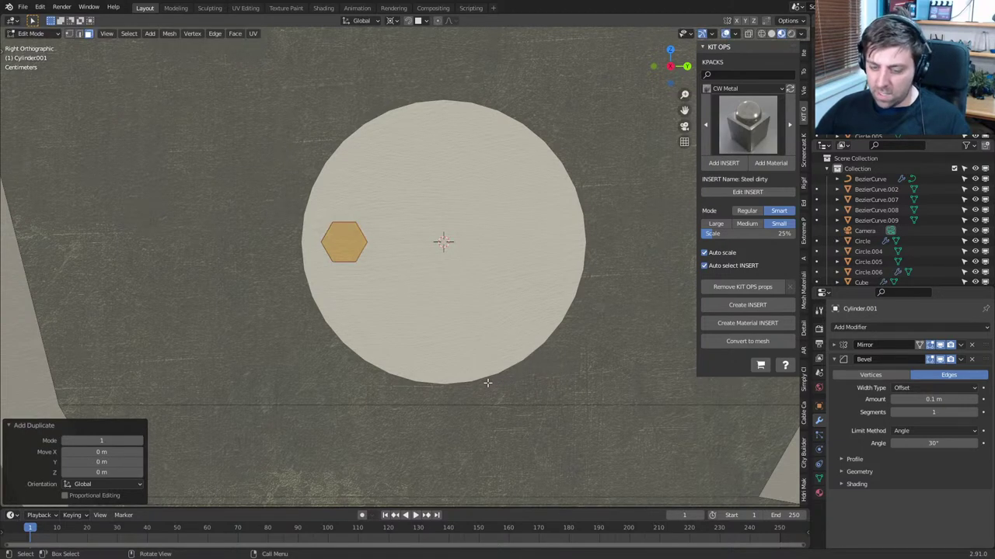
text(r180)
key(Return)
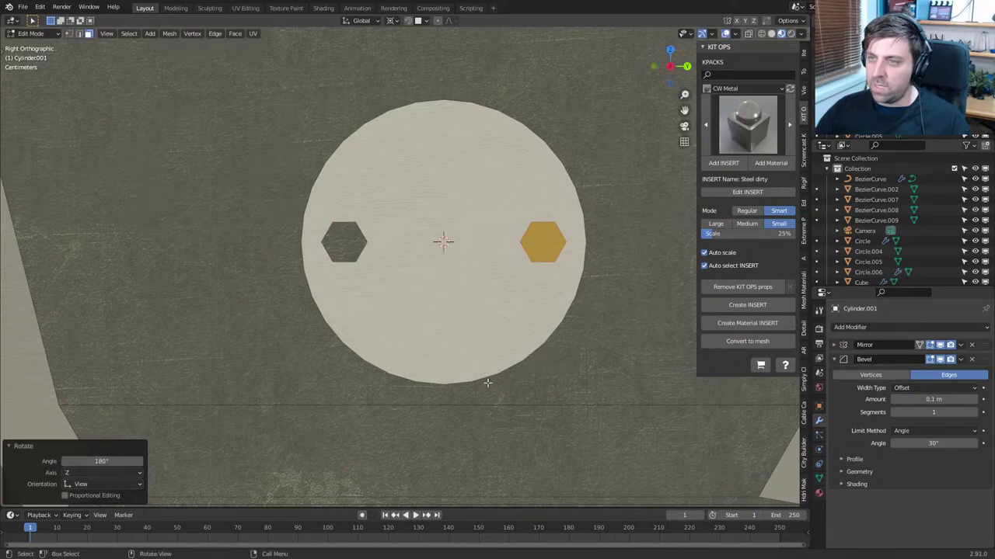
Duplicate the pair of opposite bolts twice around the hub's centre, rotating each copy by 60°
shift+click(357, 250)
key(ctrl+l)
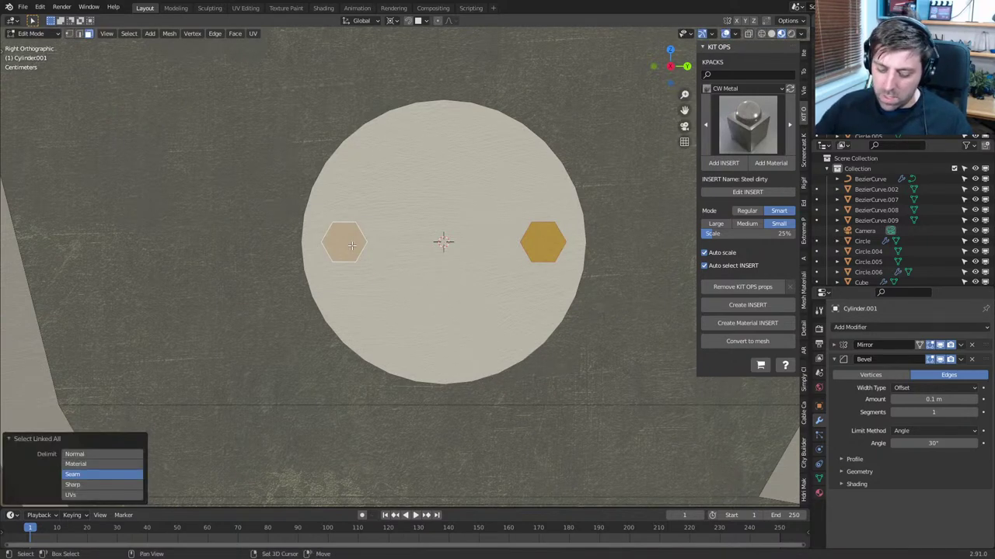
text(gr60)
key(Return)
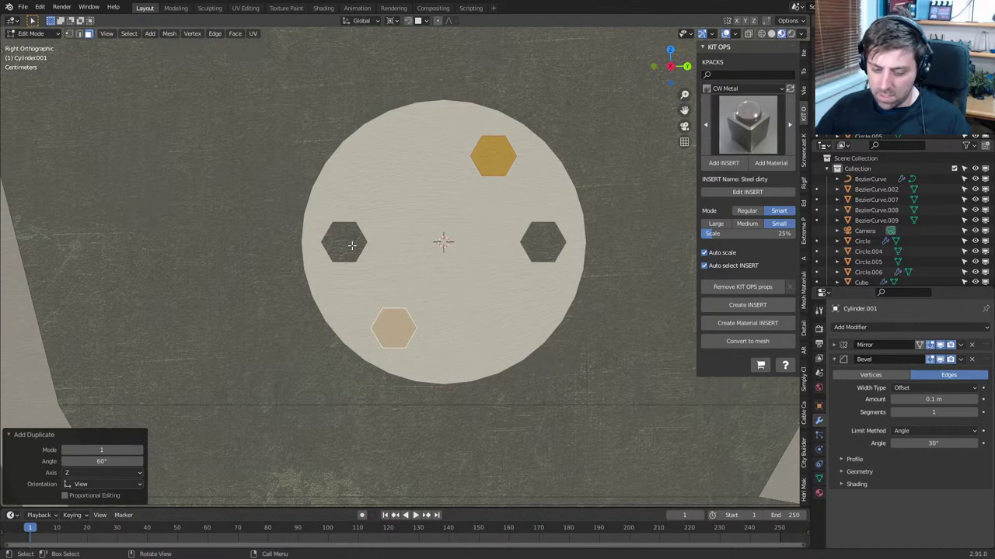
text(r60)
key(Return)
scroll(421, 165, down, 3)
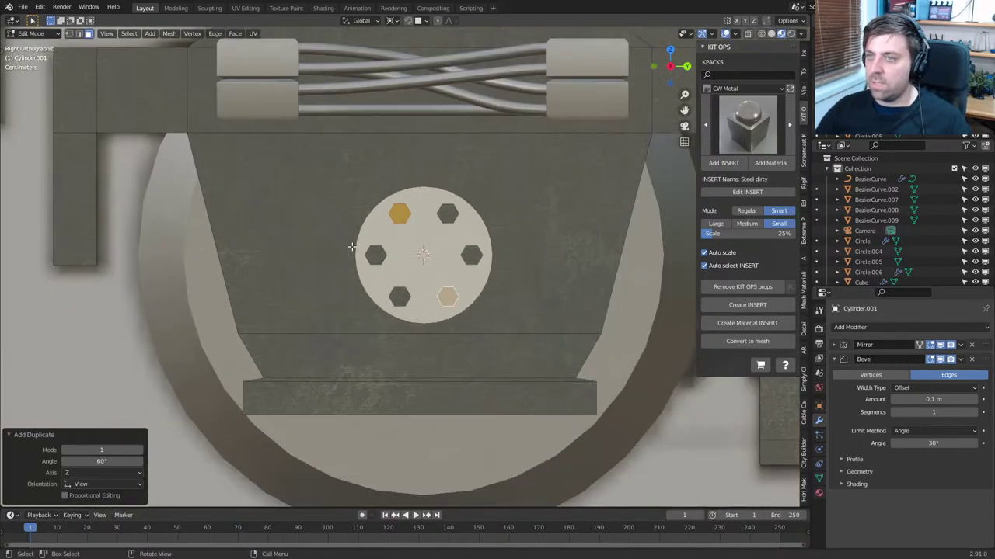
Set the pivot point to Individual Origins and rotate the last duplicated pair of bolts in place
scroll(421, 165, up, 2)
click(393, 20)
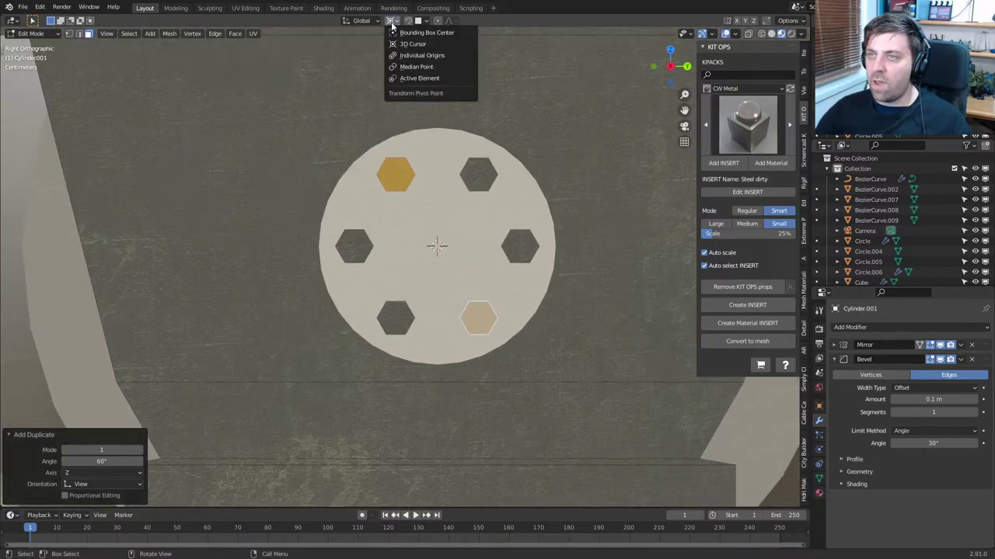
click(422, 56)
key(r)
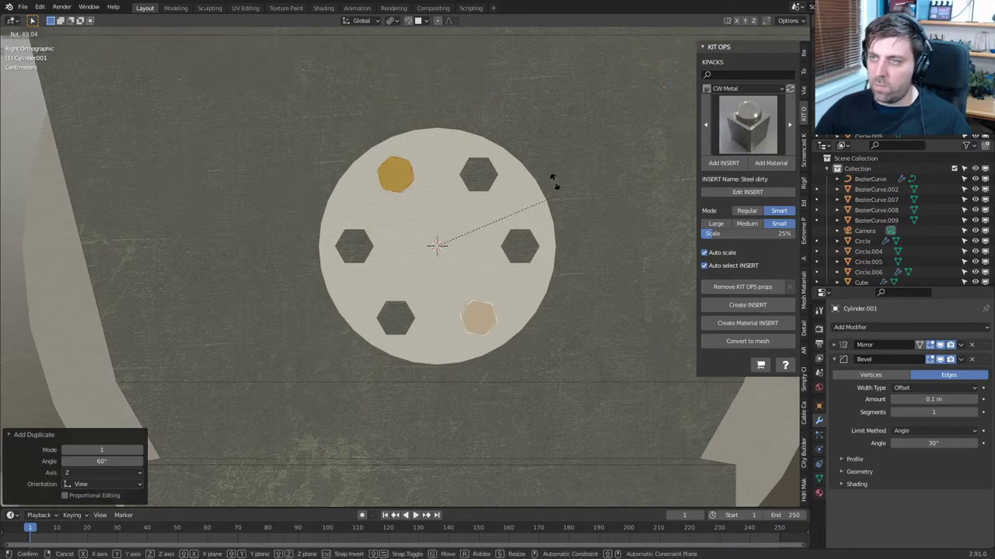
click(553, 175)
Rotate the right, left and lower-left bolts slightly in place, the lower-left one by about 16.9°, and finish editing the frame
click(521, 255)
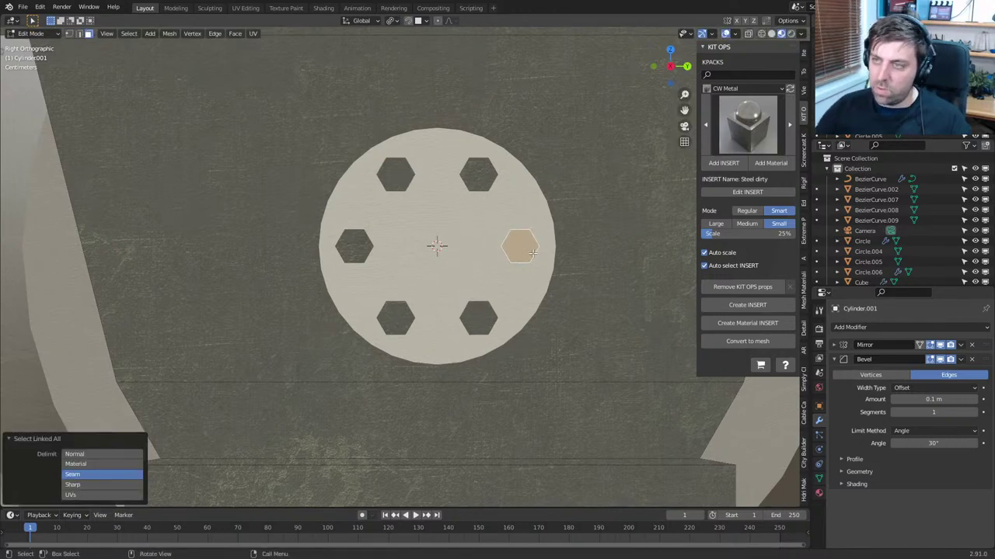
key(r)
click(567, 228)
click(362, 247)
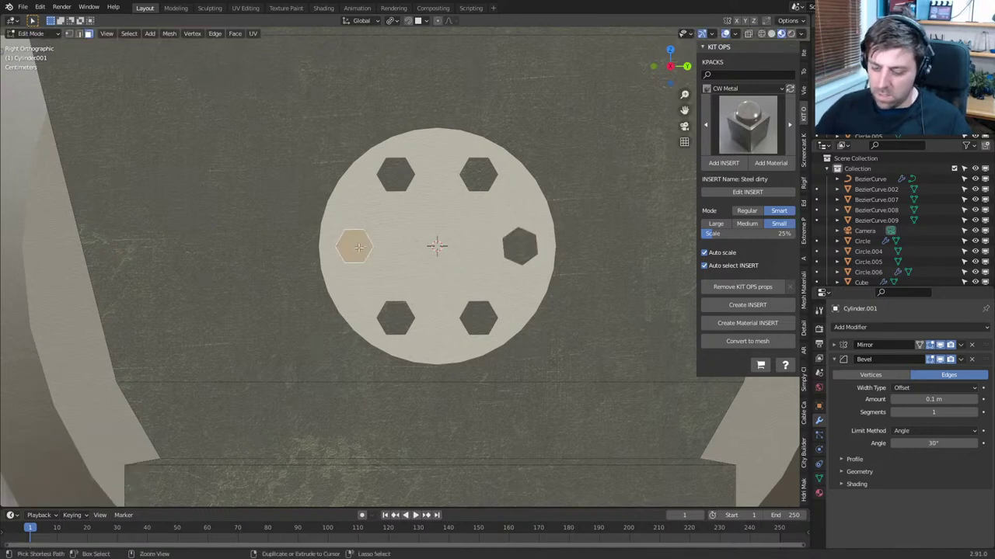
key(ctrl+l)
key(r)
click(430, 301)
click(392, 320)
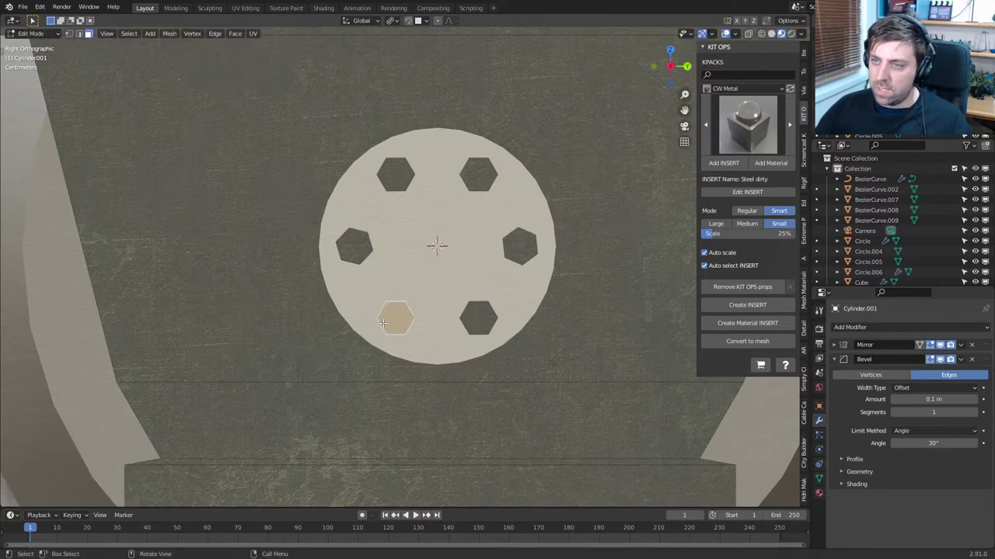
key(ctrl+l)
key(Tab)
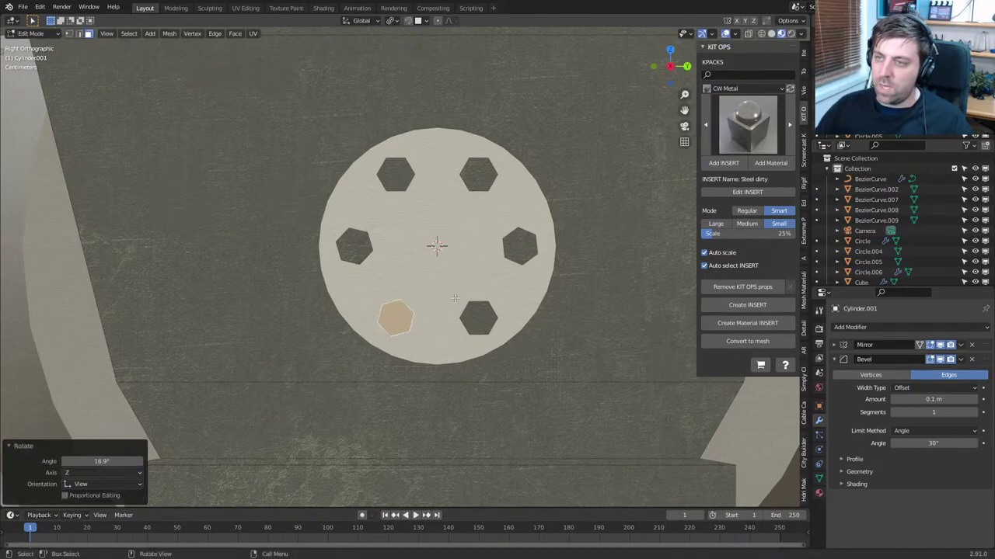
Add a Bevel modifier to the wheels and set its limit method to Angle
scroll(452, 326, down, 6)
middle_drag(458, 334, 395, 352)
scroll(492, 351, down, 4)
scroll(415, 346, up, 4)
scroll(409, 347, up, 4)
scroll(435, 345, down, 4)
scroll(395, 353, up, 3)
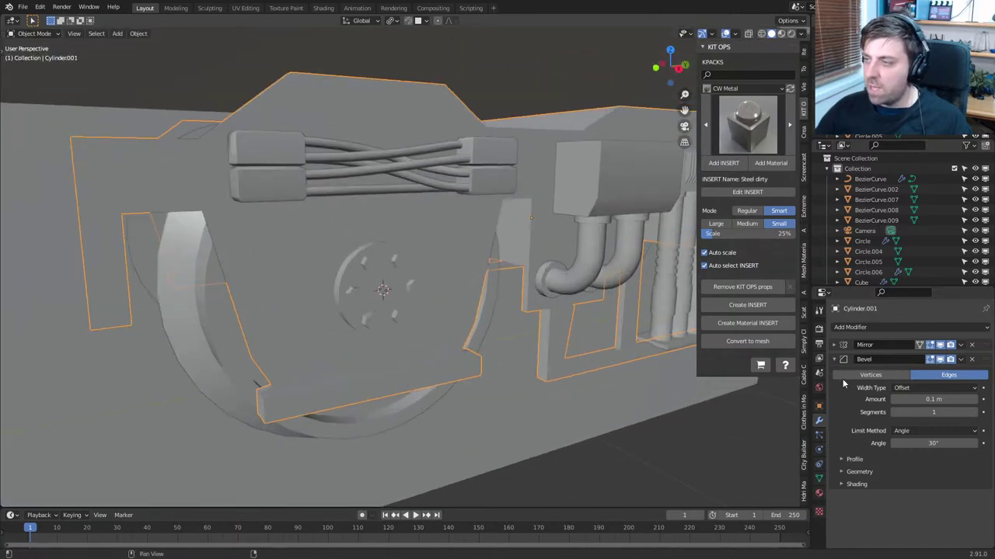
click(254, 367)
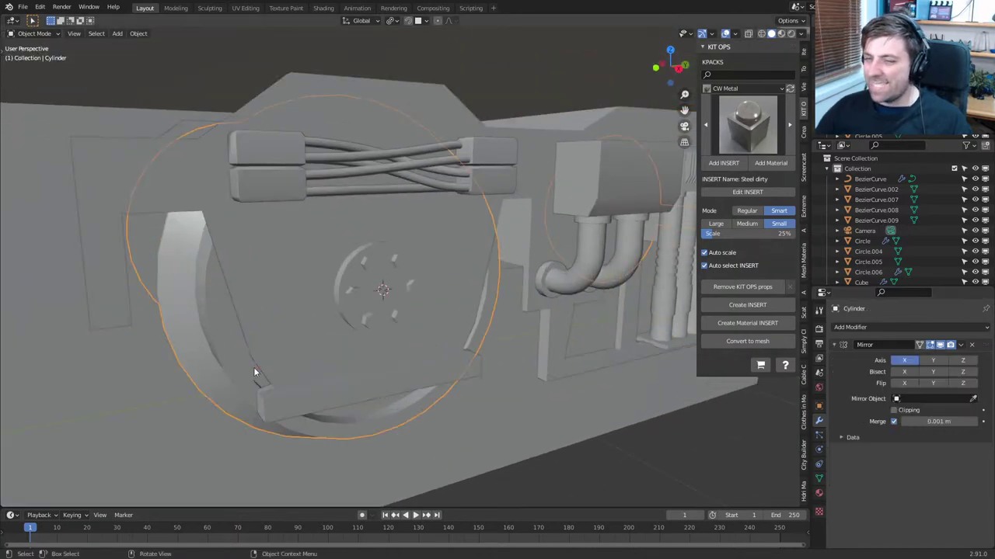
click(892, 327)
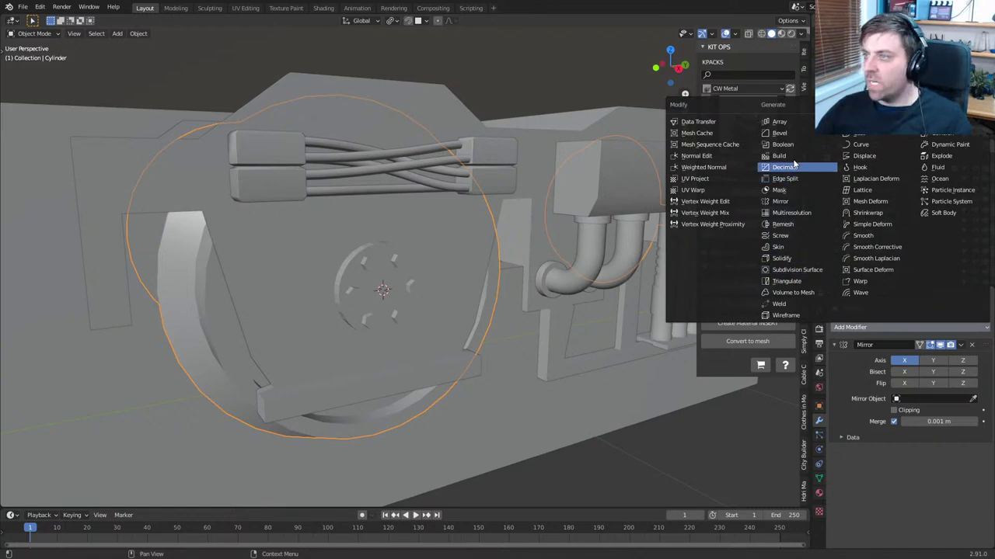
click(780, 133)
middle_drag(429, 429, 465, 412)
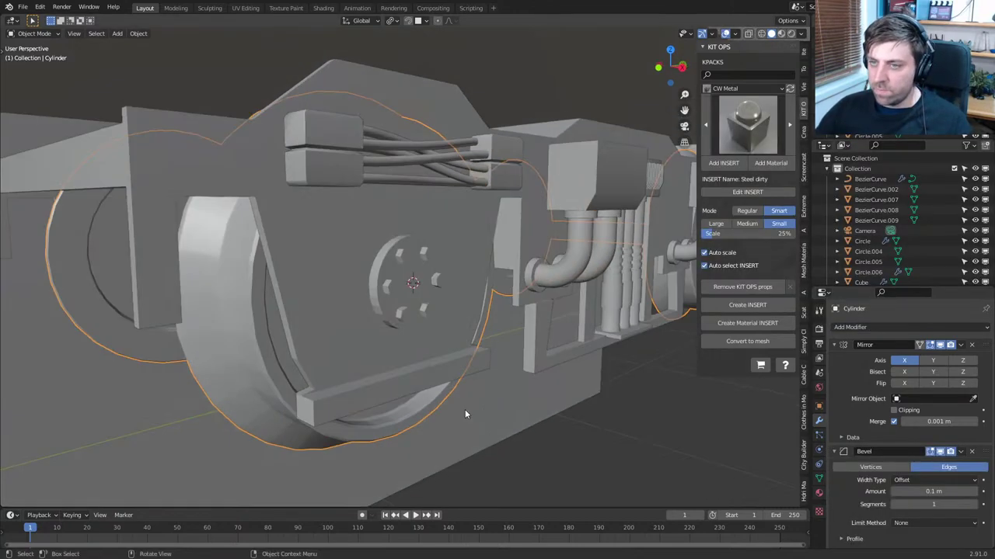
click(929, 523)
click(930, 501)
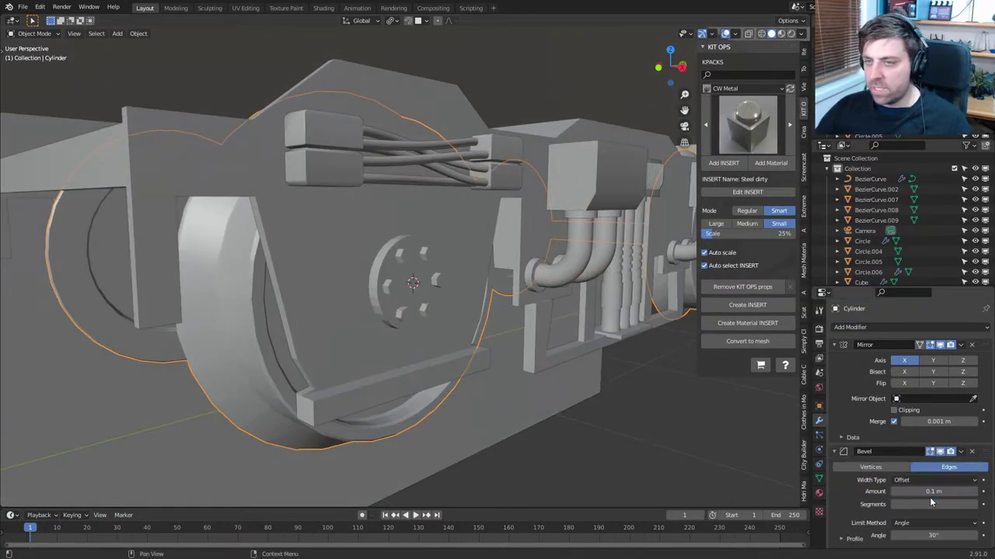
Show the whole train from the right side in Material Preview shading, with the blueprint reference image selected
middle_drag(428, 424, 219, 411)
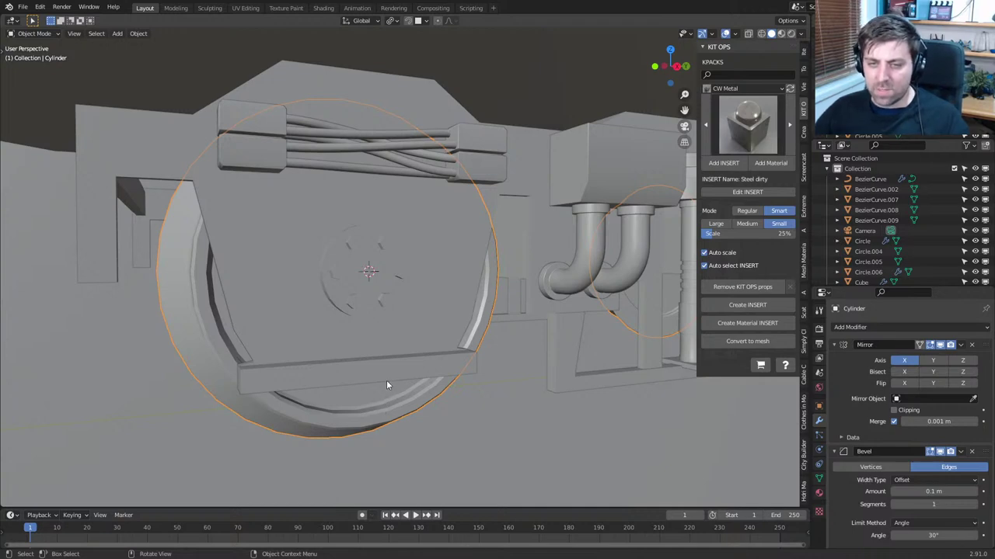
scroll(348, 352, down, 3)
middle_drag(351, 349, 440, 334)
scroll(387, 327, down, 8)
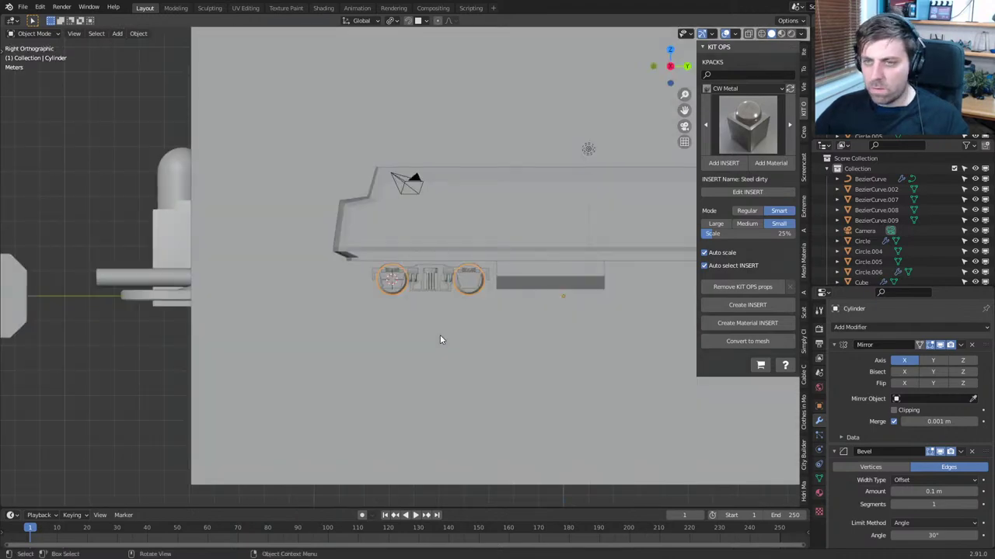
click(786, 40)
click(780, 34)
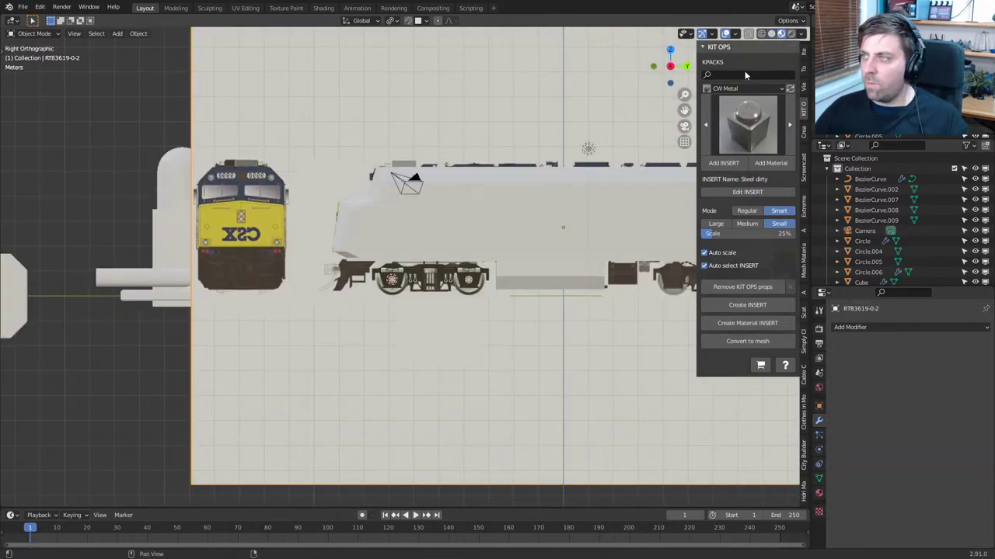
Reset the 3D cursor to the world origin and add a cube mesh there
shift+middle_drag(331, 305, 394, 293)
scroll(393, 293, up, 5)
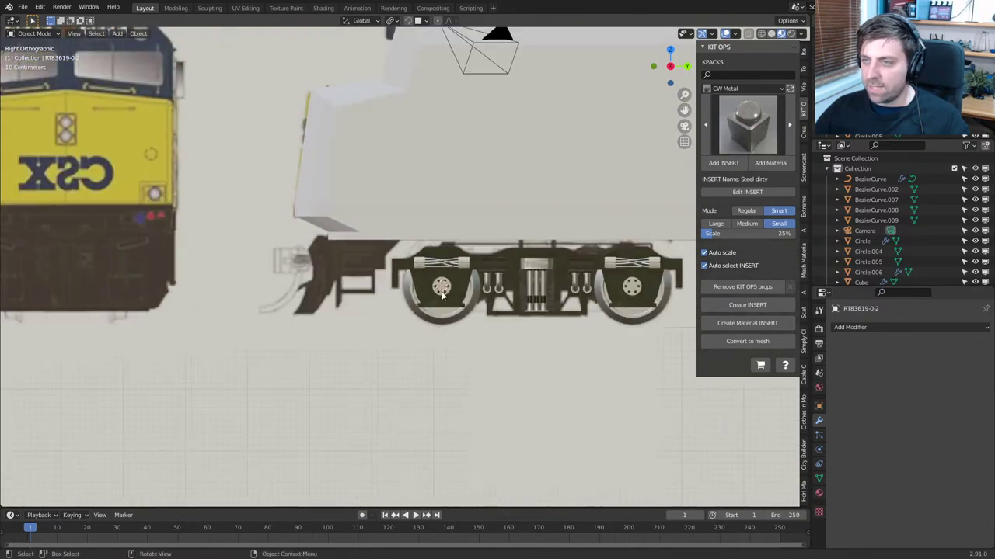
shift+middle_drag(525, 309, 394, 301)
key(shift+s)
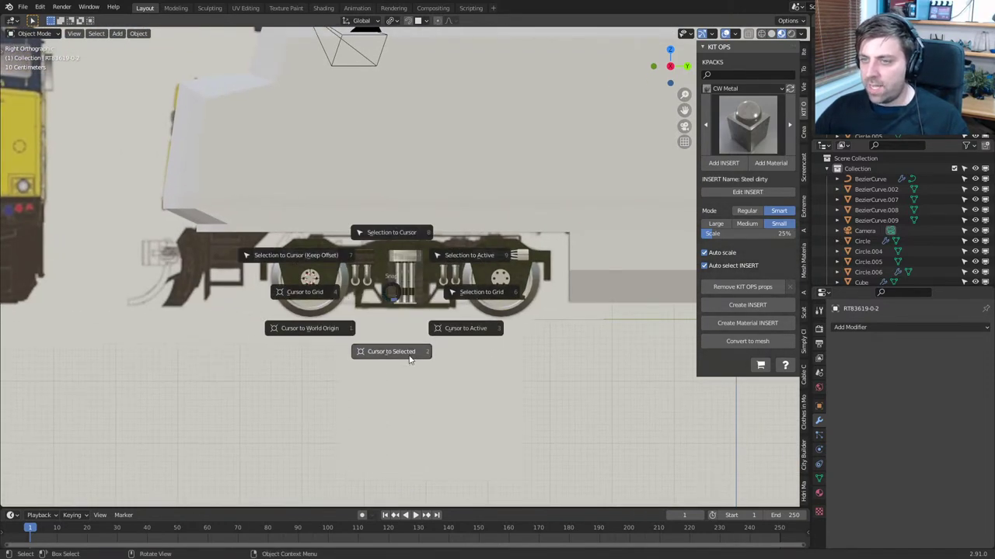
click(341, 334)
scroll(357, 340, down, 4)
key(shift+a)
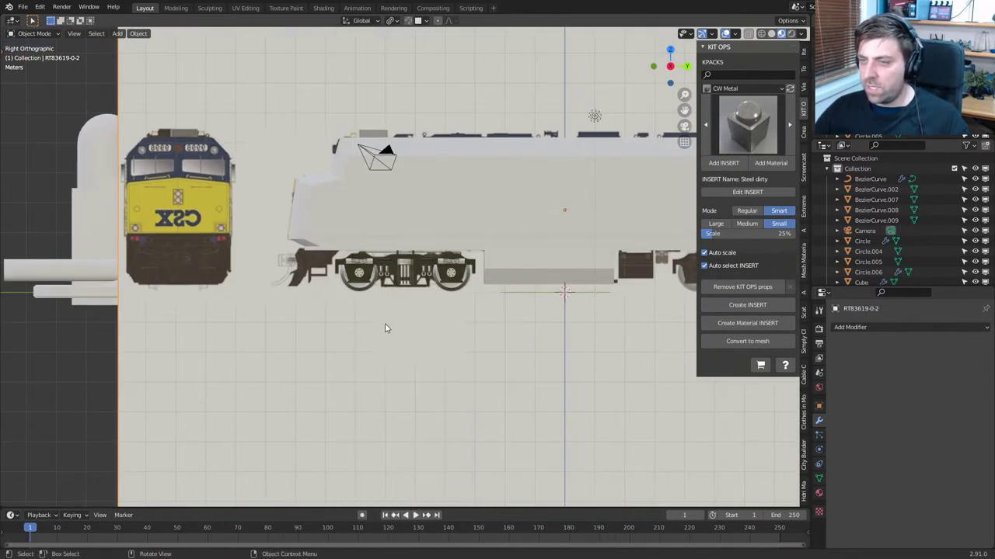
key(shift+a)
mouse_move(378, 324)
click(436, 334)
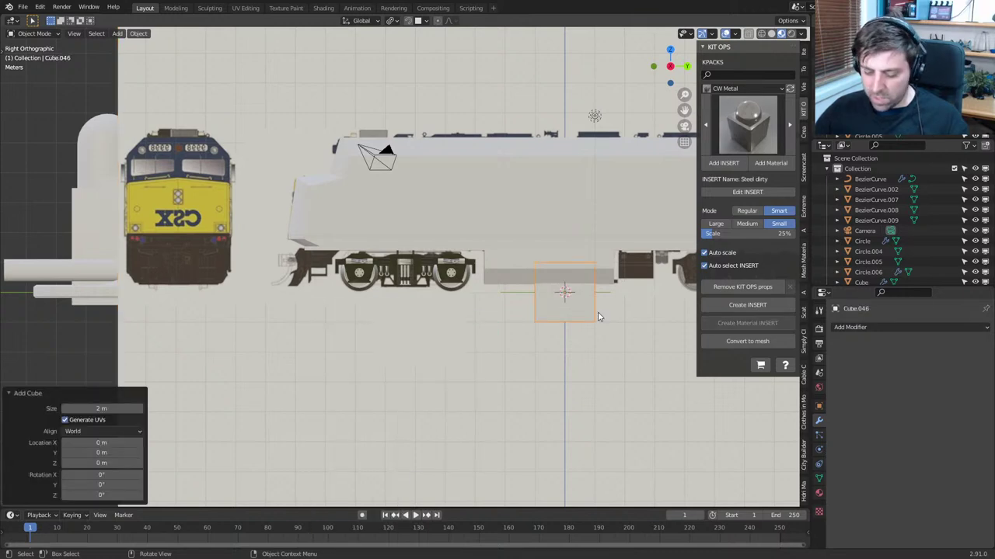
In Edit Mode, move the cube's mesh about 8.4 m to the locomotive's front underside and scale it to about 0.39
key(Tab)
key(g)
click(349, 293)
key(s)
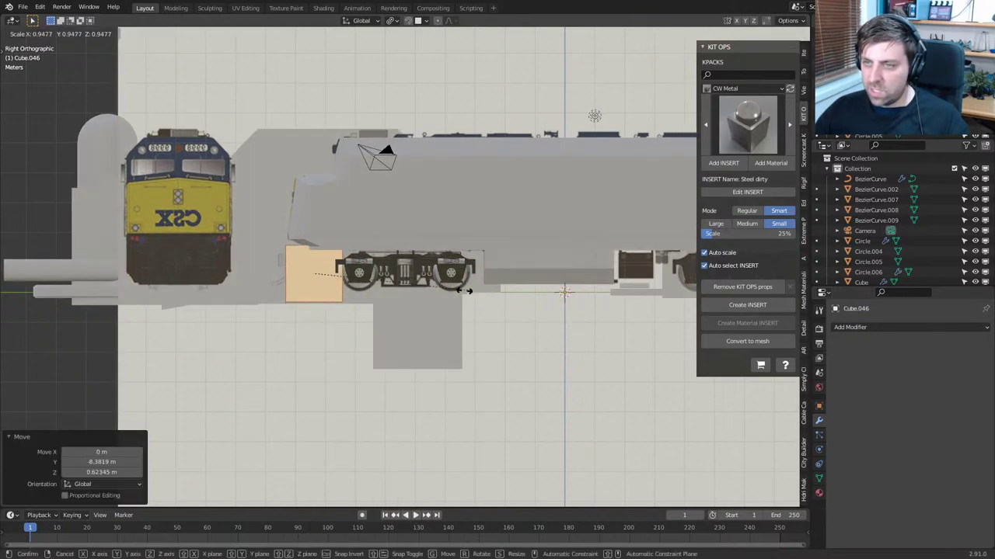
click(329, 283)
Scale the cube down by about a further 0.605 and place it directly under the body, over the blueprint's dark front frame
scroll(513, 267, up, 2)
shift+middle_drag(348, 292, 420, 326)
scroll(513, 267, up, 2)
scroll(466, 303, up, 2)
key(s)
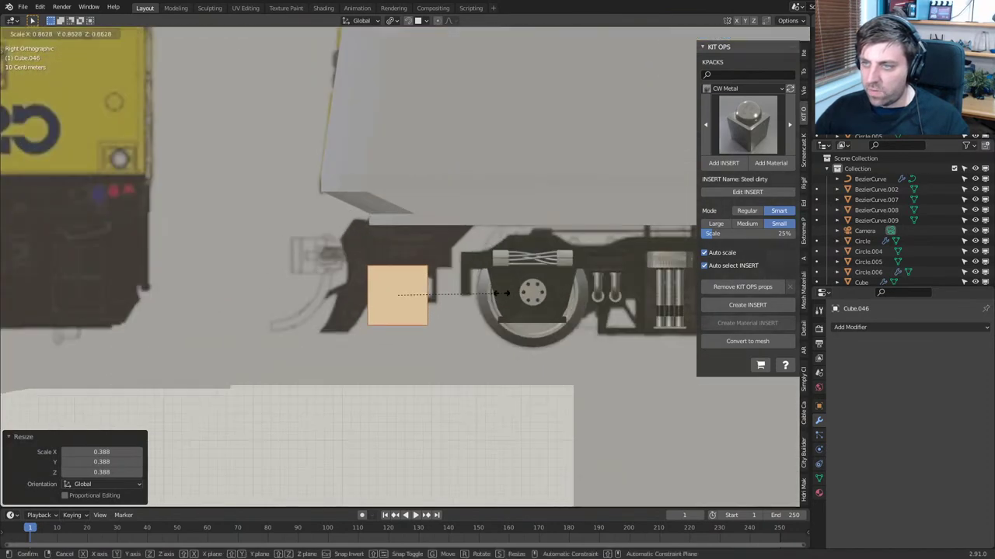
click(460, 303)
scroll(457, 321, up, 3)
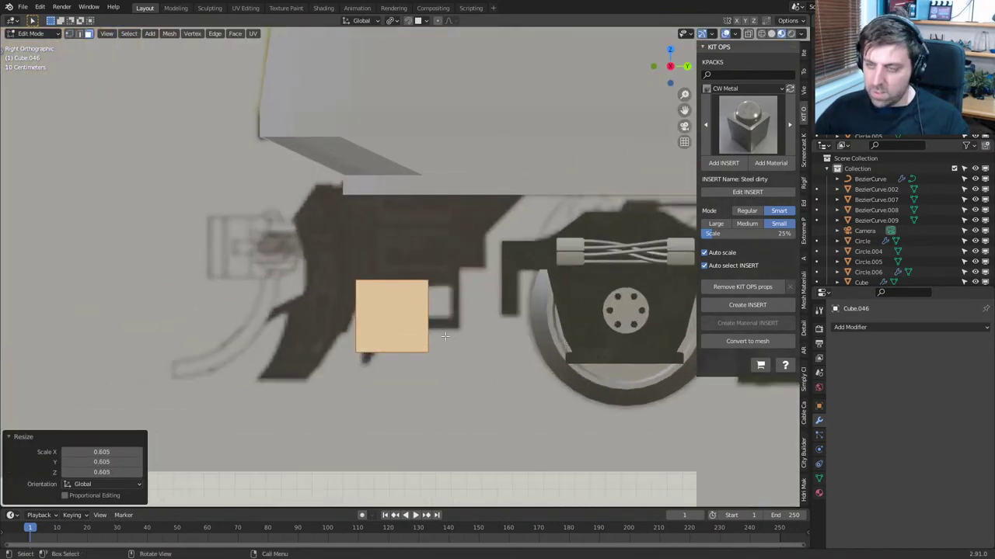
key(g)
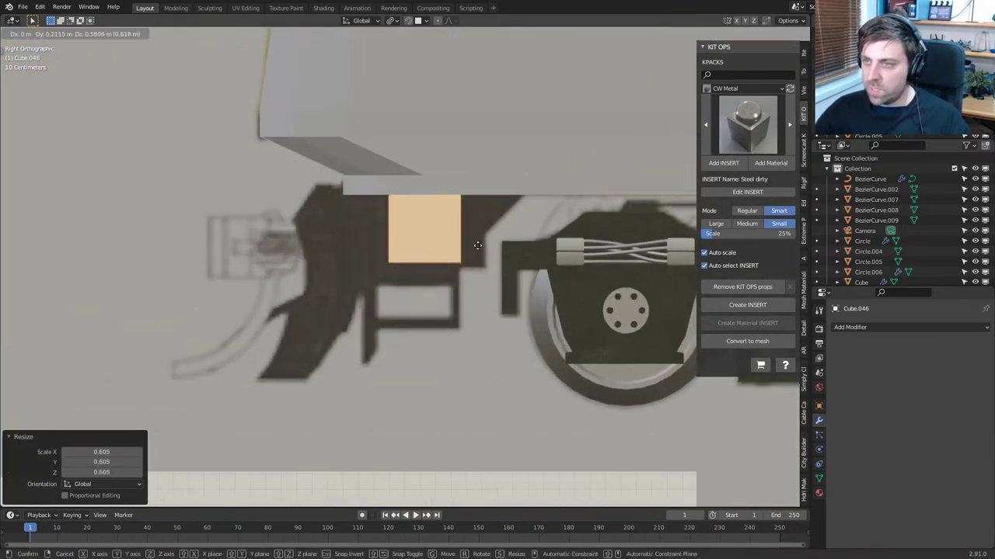
click(478, 247)
Select the block's bottom face in wireframe and lower it about 0.016 m along Z
scroll(444, 265, up, 2)
click(442, 261)
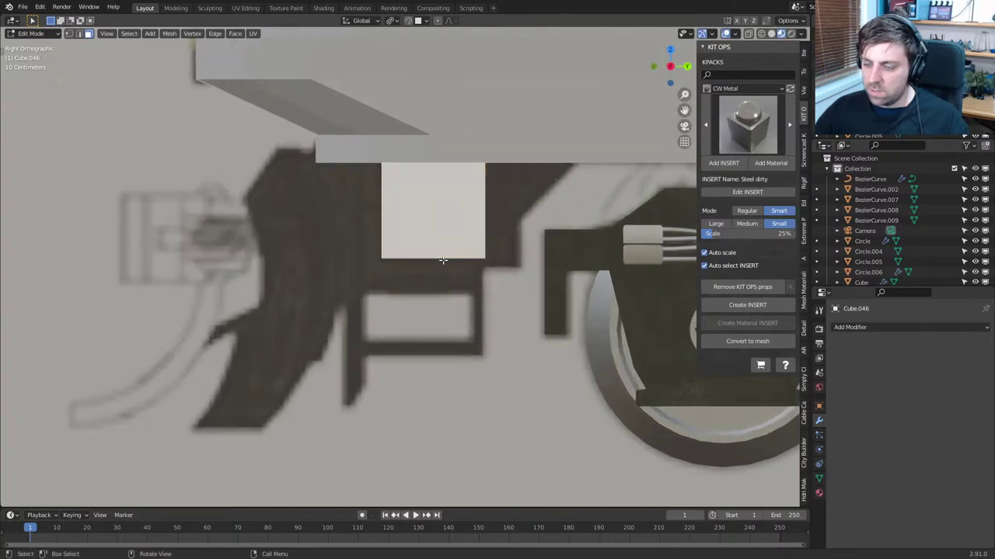
key(shift+z)
click(432, 262)
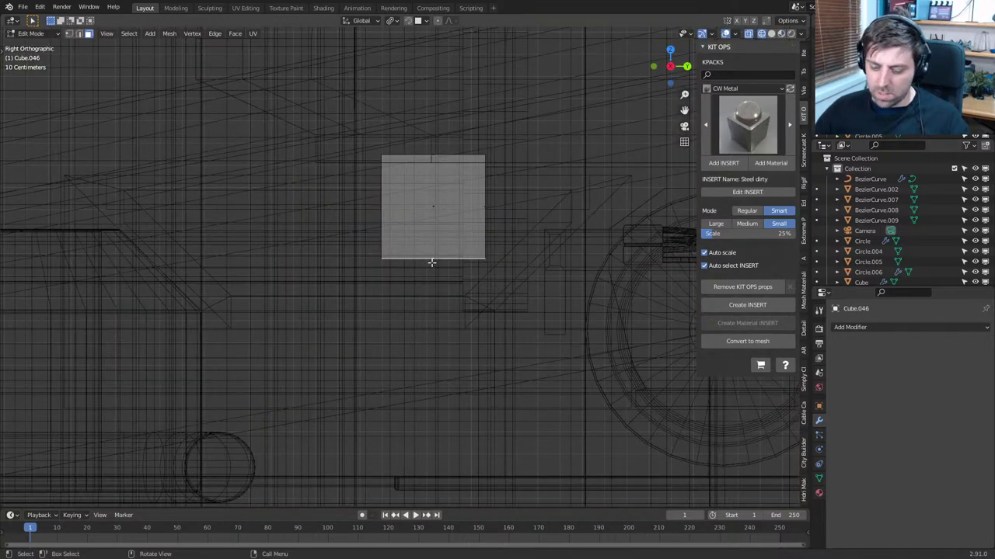
key(g)
key(z)
click(432, 265)
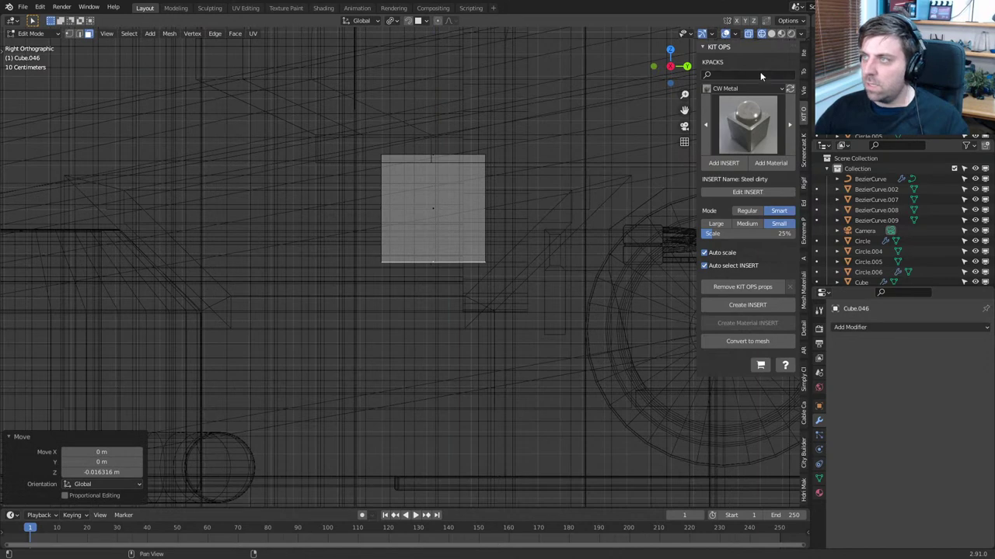
Extend the block's wheel-side face about 0.12 m along Y toward the edge of the blueprint's frame
click(793, 36)
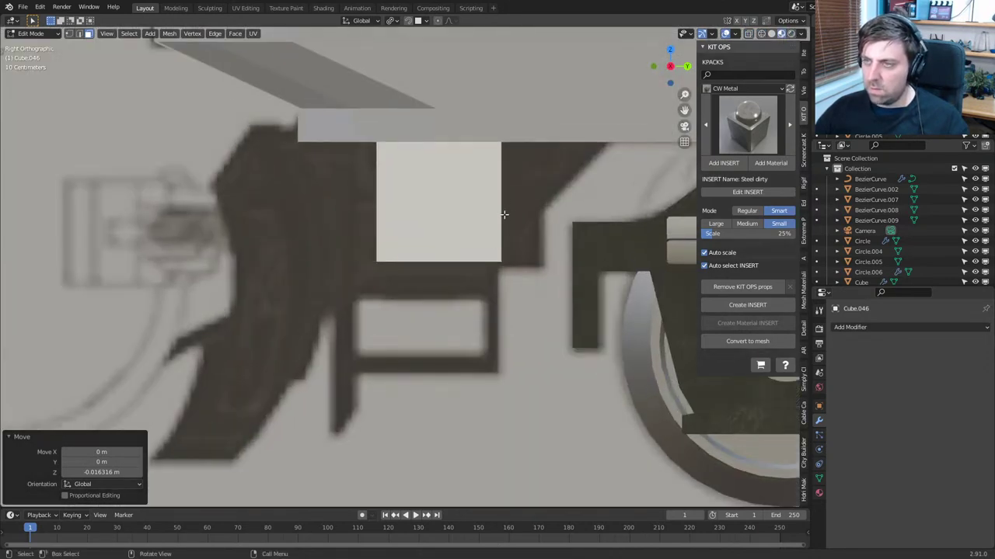
key(z)
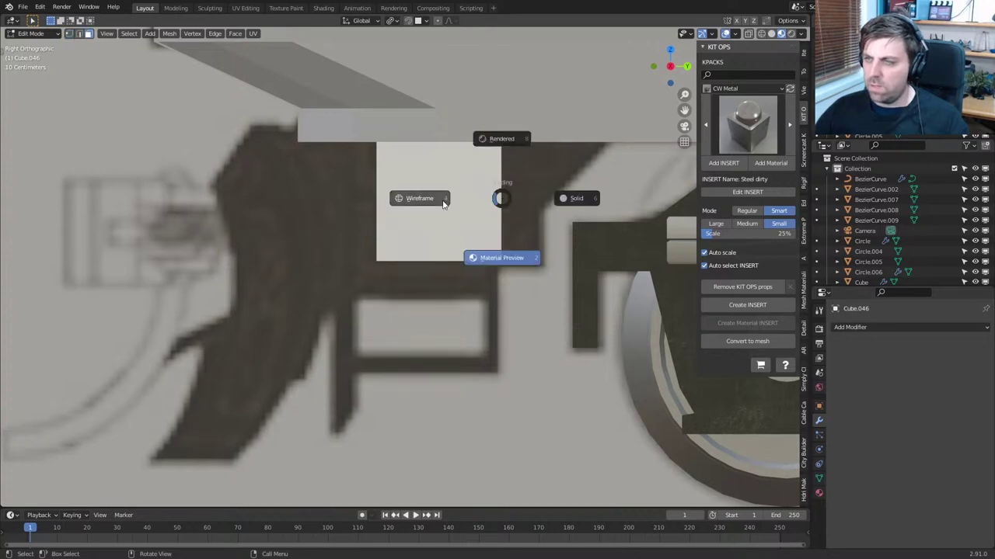
click(443, 201)
key(shift+z)
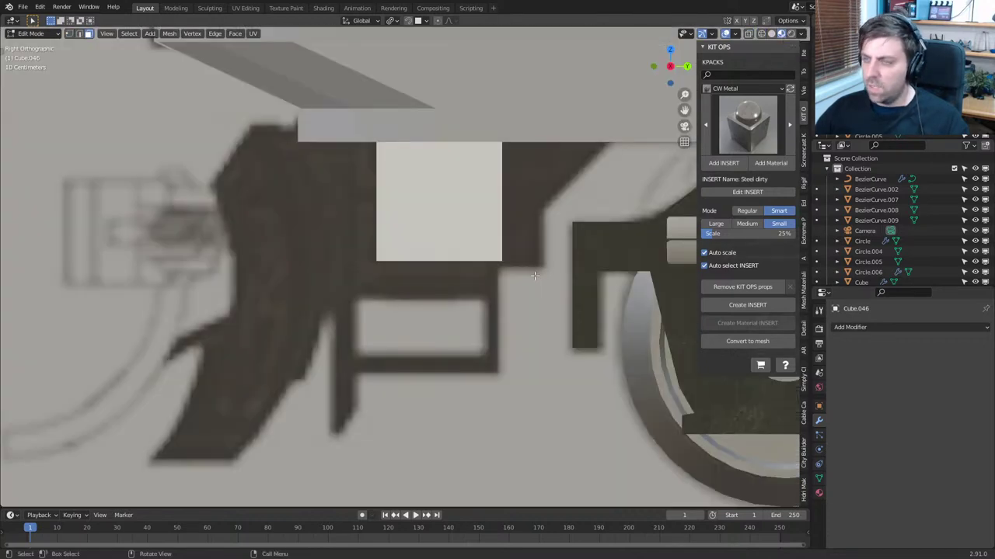
key(g)
key(y)
click(541, 228)
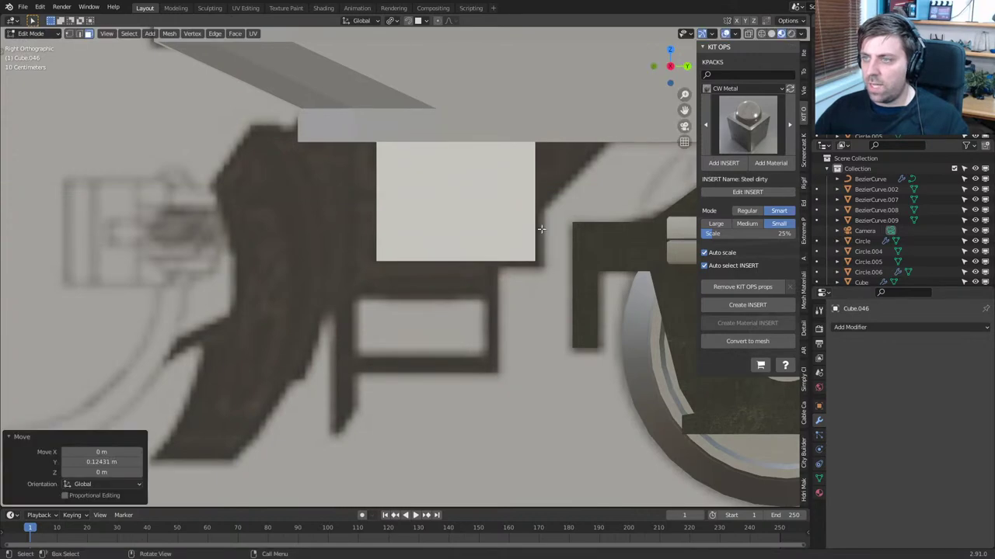
Add a horizontal loop cut around the block and shift its upper wheel-side corner about 0.34 m along Y to form a slope
key(ctrl+r)
click(518, 204)
click(519, 214)
shift+middle_drag(570, 187, 432, 224)
key(z)
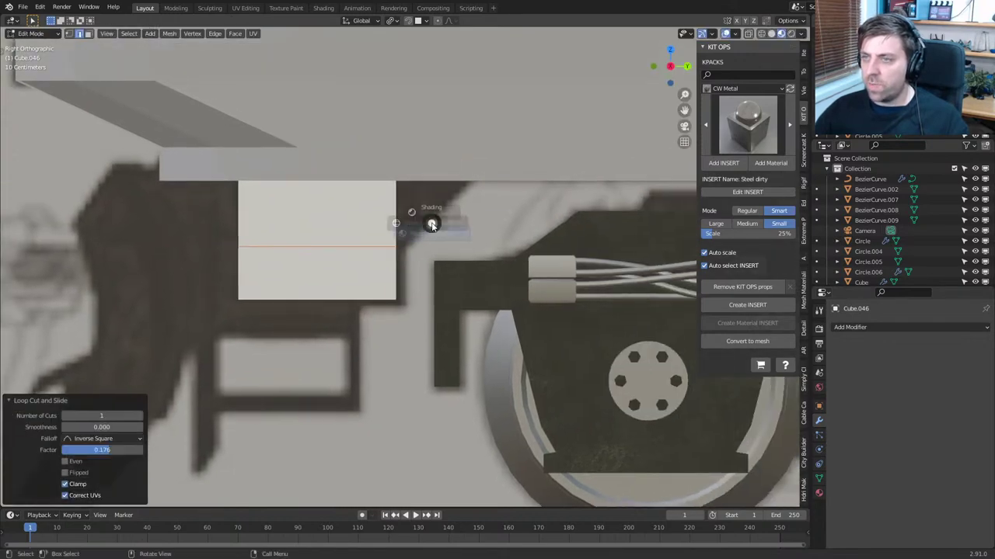
click(408, 165)
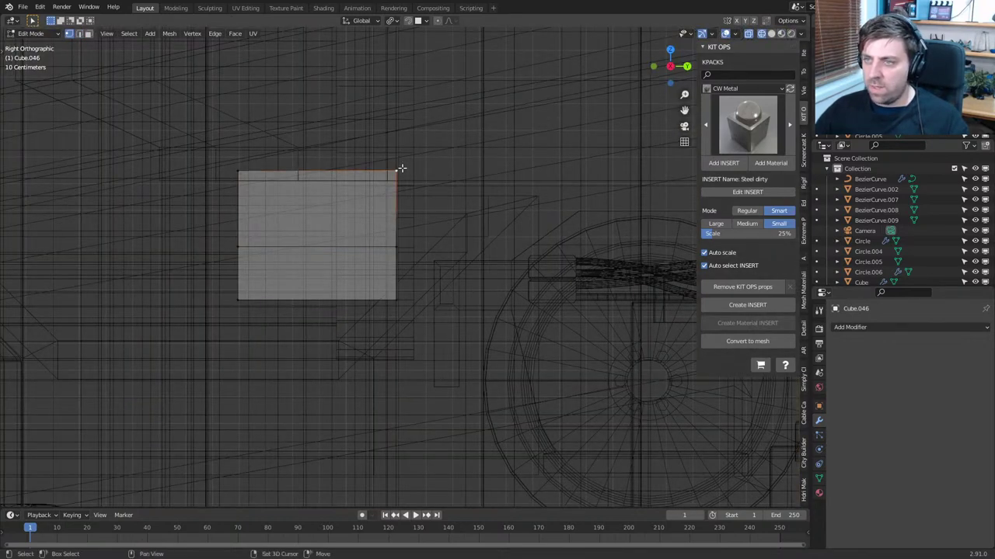
key(g)
key(y)
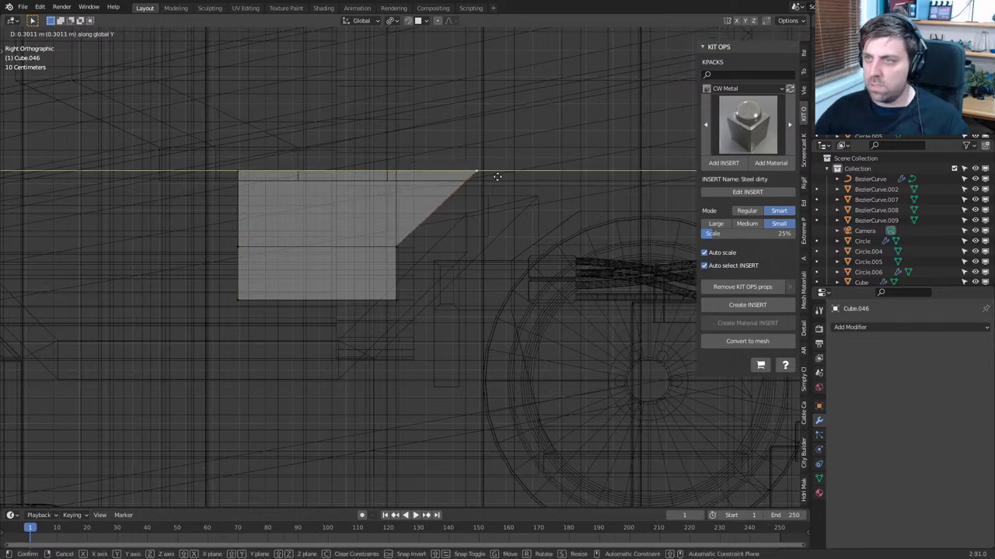
click(506, 173)
key(shift+z)
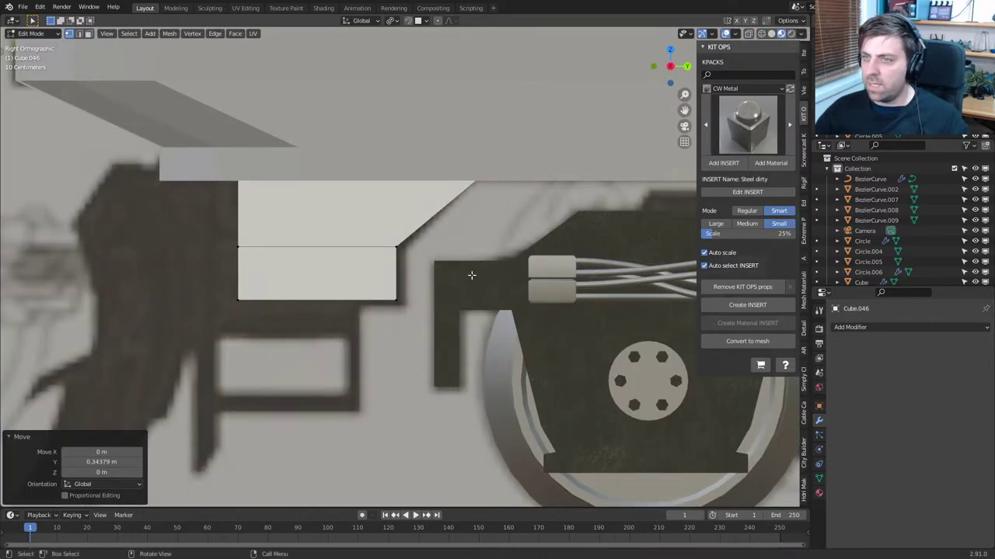
Select all vertices on the block's front side and move them about 0.15 m along Y toward the coupler
scroll(412, 264, up, 1)
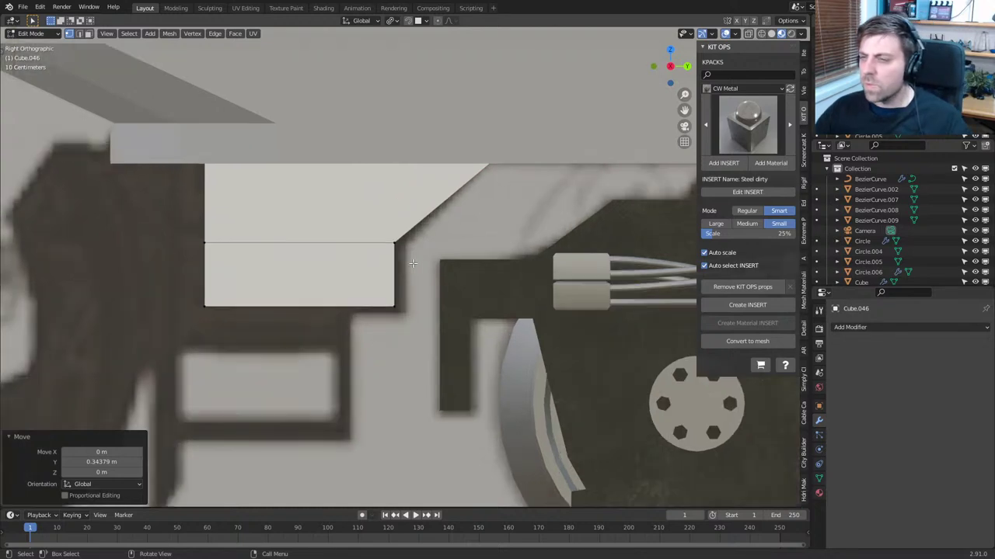
shift+middle_drag(413, 266, 533, 215)
click(322, 191)
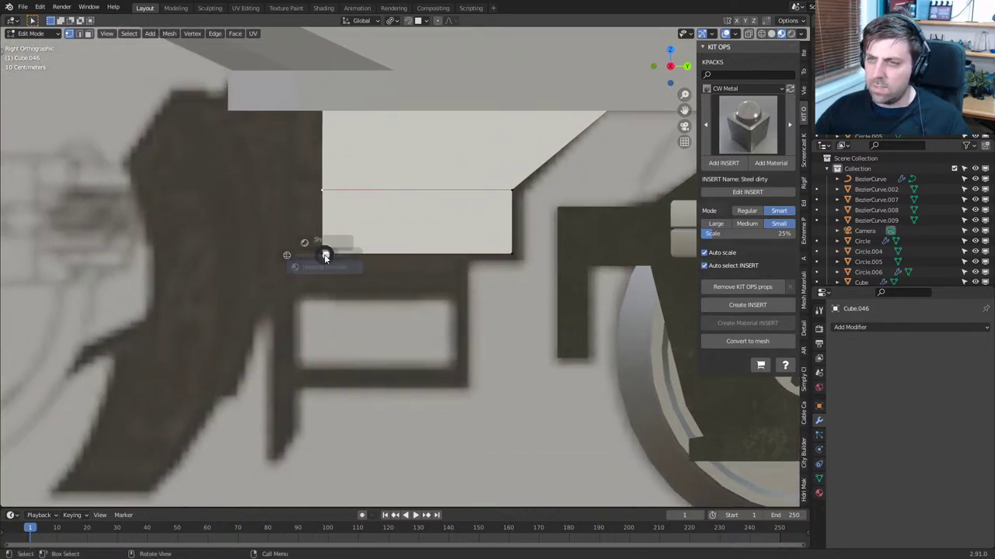
key(shift+z)
drag(356, 84, 252, 294)
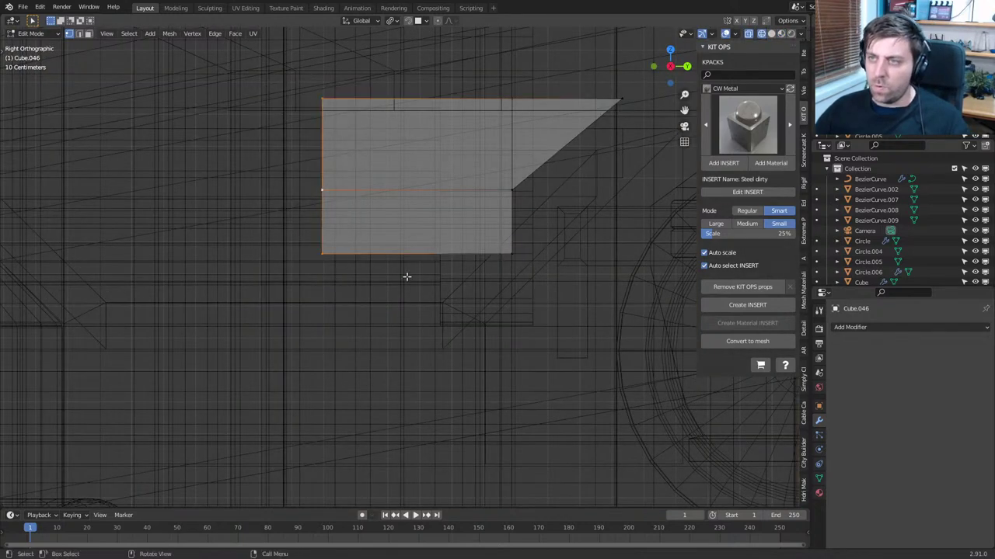
key(g)
click(359, 276)
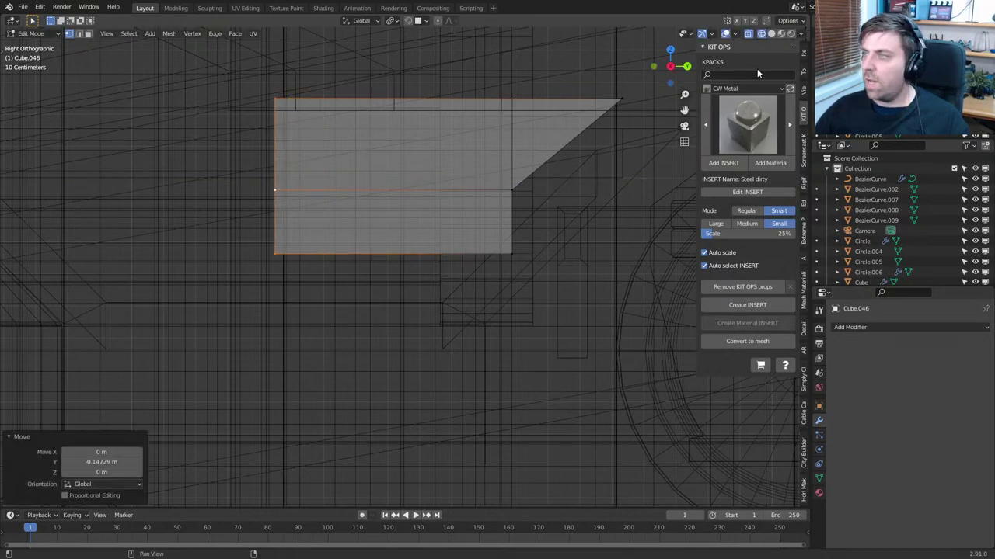
click(781, 35)
Push the front-side vertices a further 0.09 m or so along Y over the blueprint's frame
scroll(492, 227, up, 1)
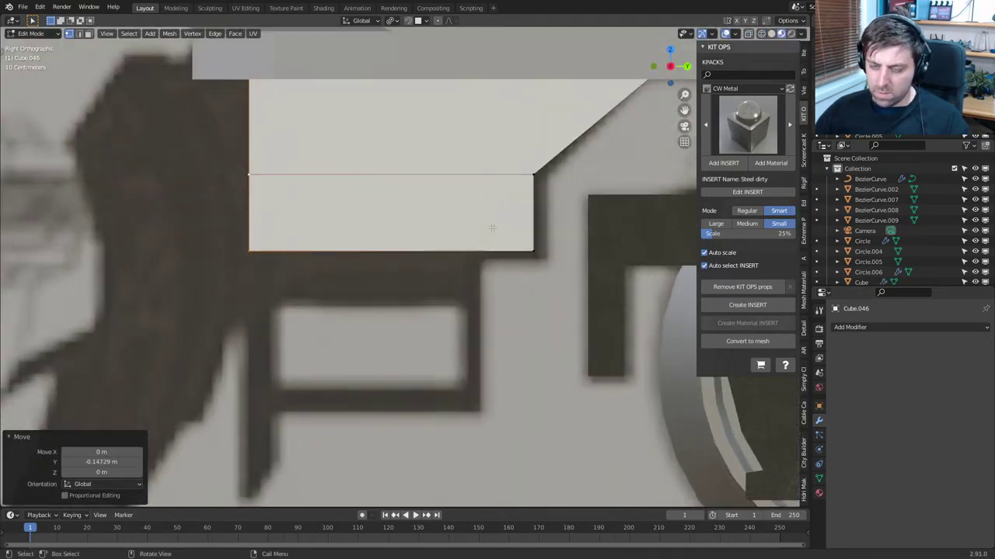
key(g)
key(y)
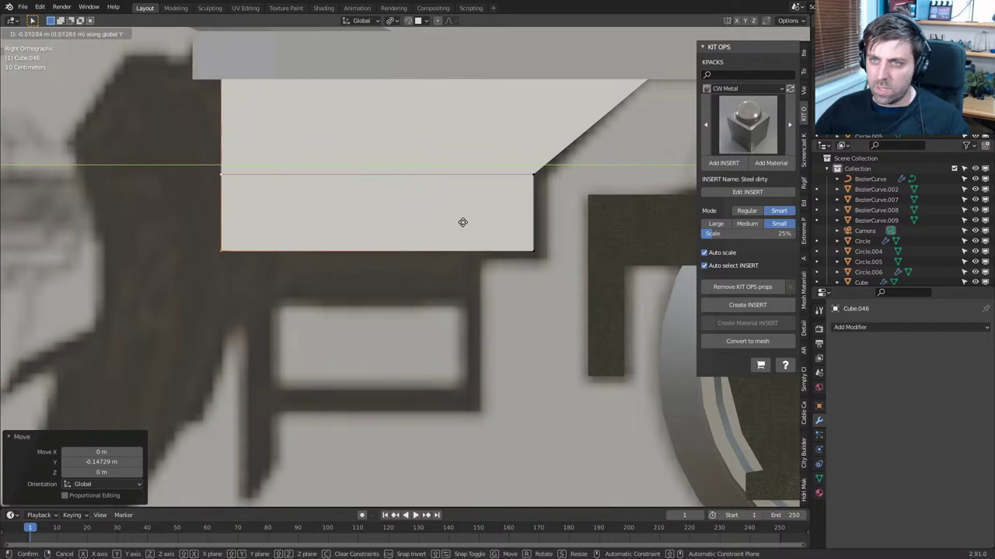
click(455, 223)
Select the whole linked block and, from the front view, scale it along X by about 4.55 to span the wheels
scroll(261, 323, down, 5)
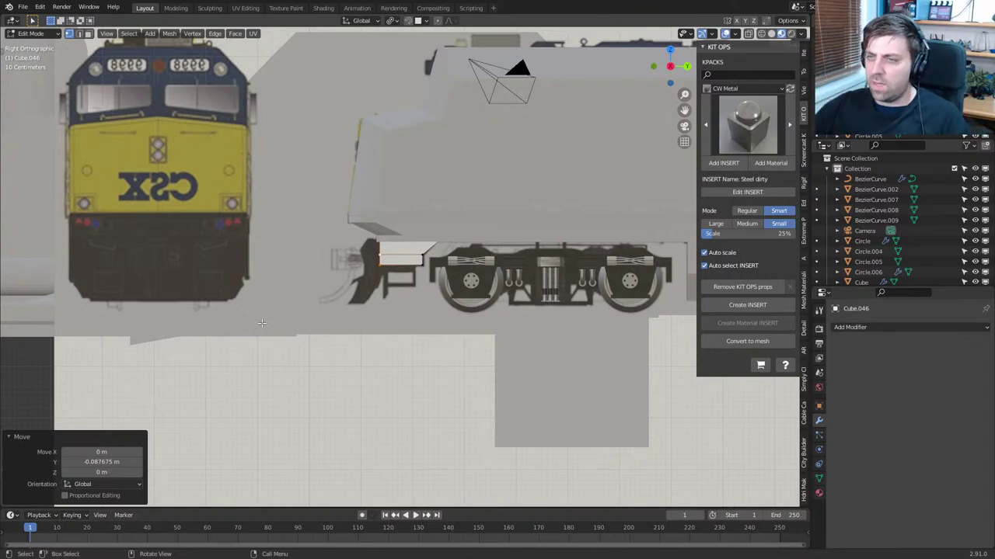
scroll(288, 295, up, 6)
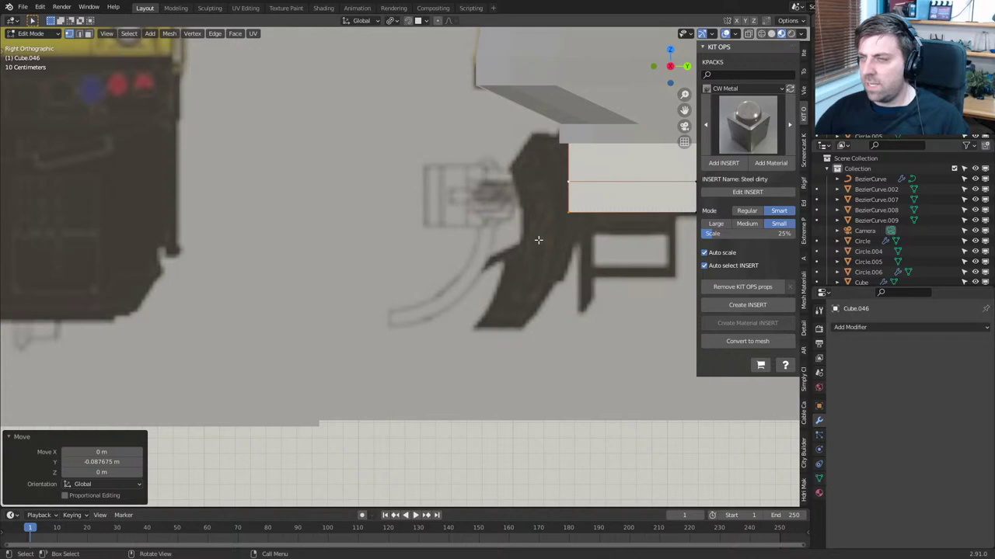
shift+middle_drag(538, 240, 414, 268)
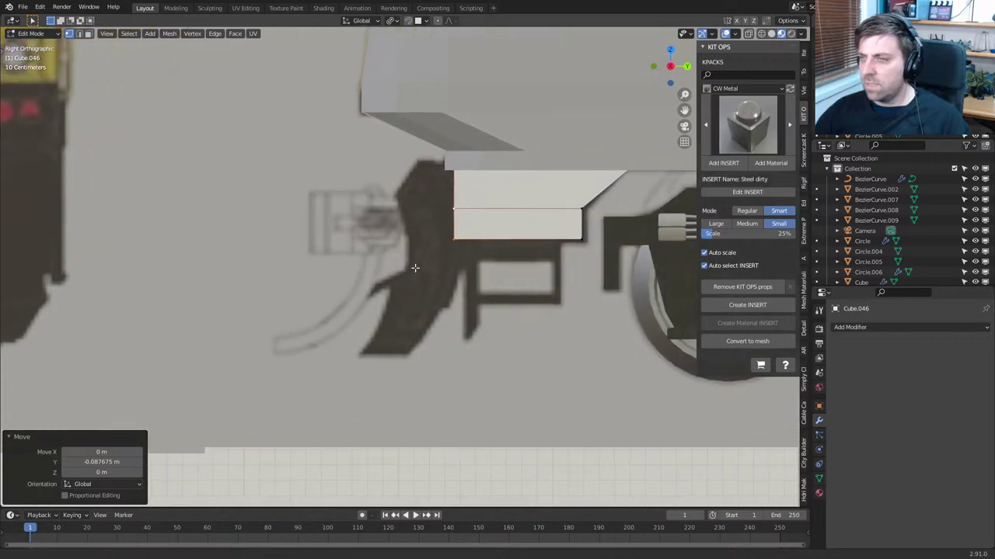
scroll(415, 268, down, 2)
middle_drag(598, 268, 491, 253)
key(ctrl+l)
key(KP_1)
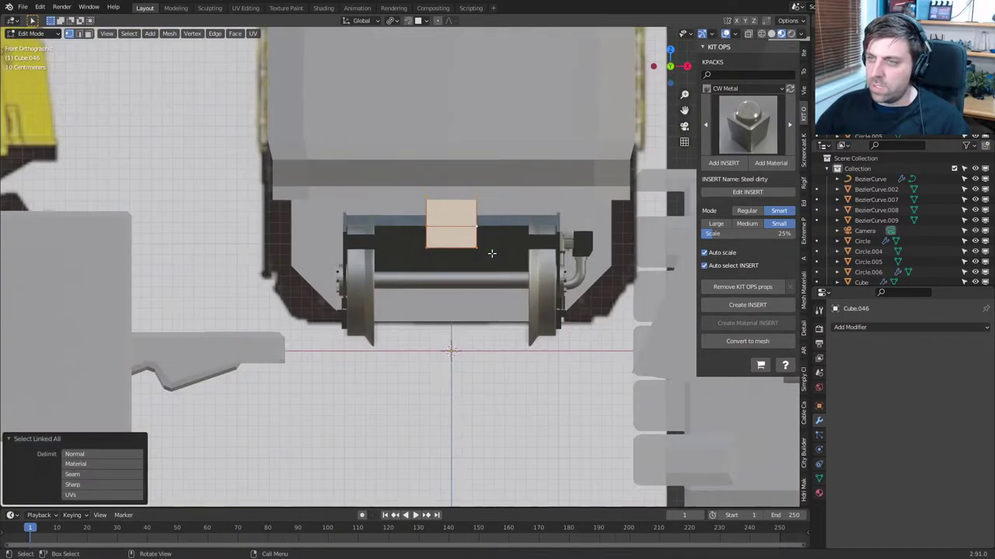
shift+middle_drag(513, 251, 338, 262)
key(s)
key(x)
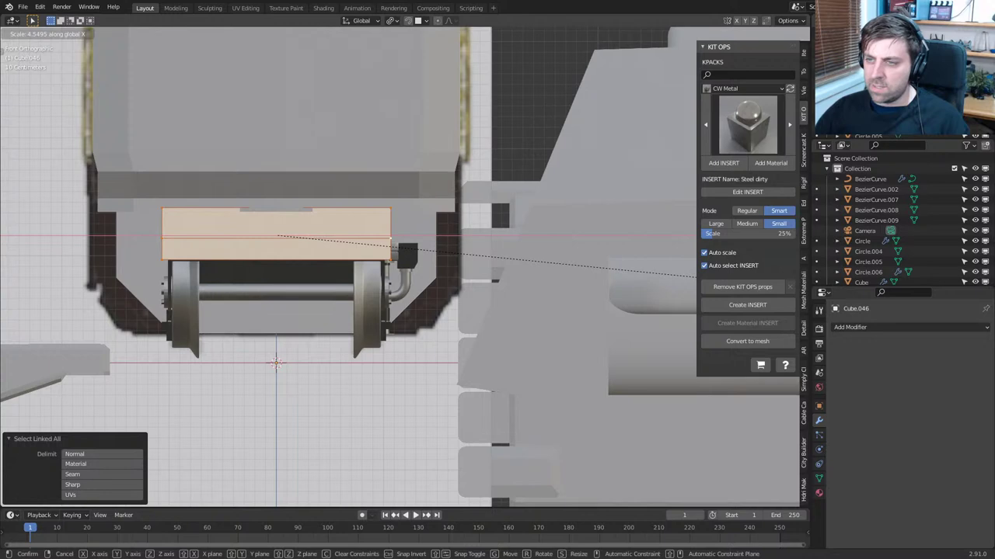
click(722, 280)
Add a centred vertical loop cut that divides the block into two equal halves
shift+middle_drag(432, 303, 506, 304)
scroll(506, 303, down, 1)
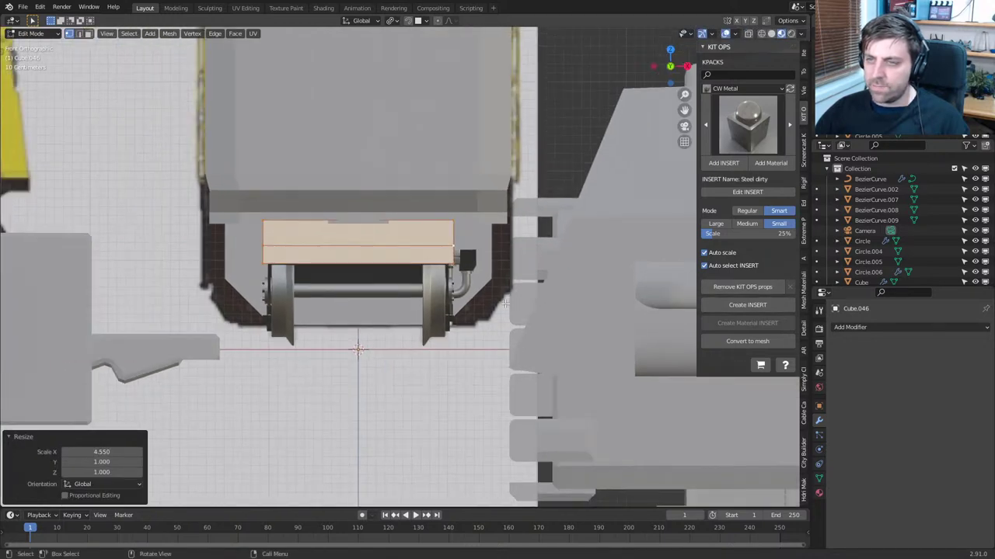
key(3)
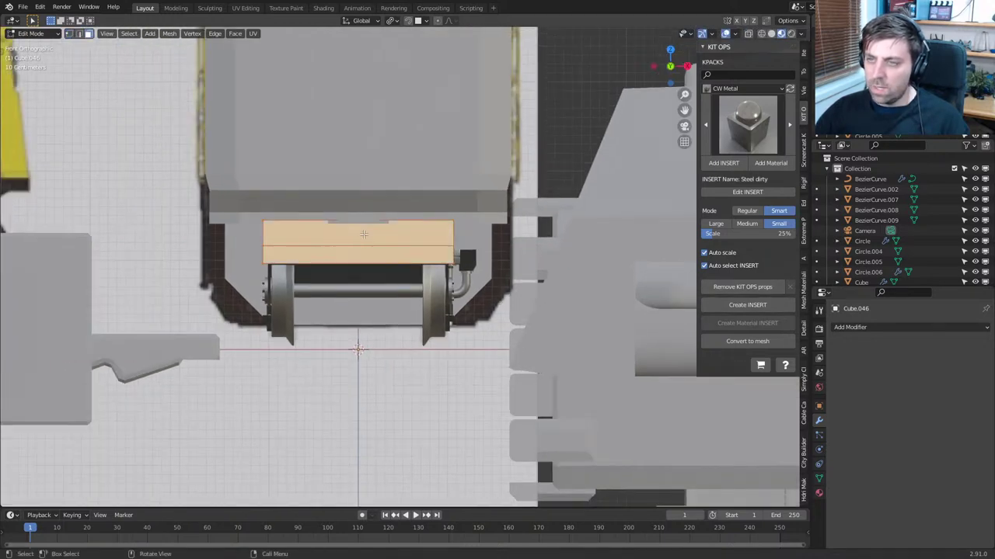
click(365, 240)
key(ctrl+r)
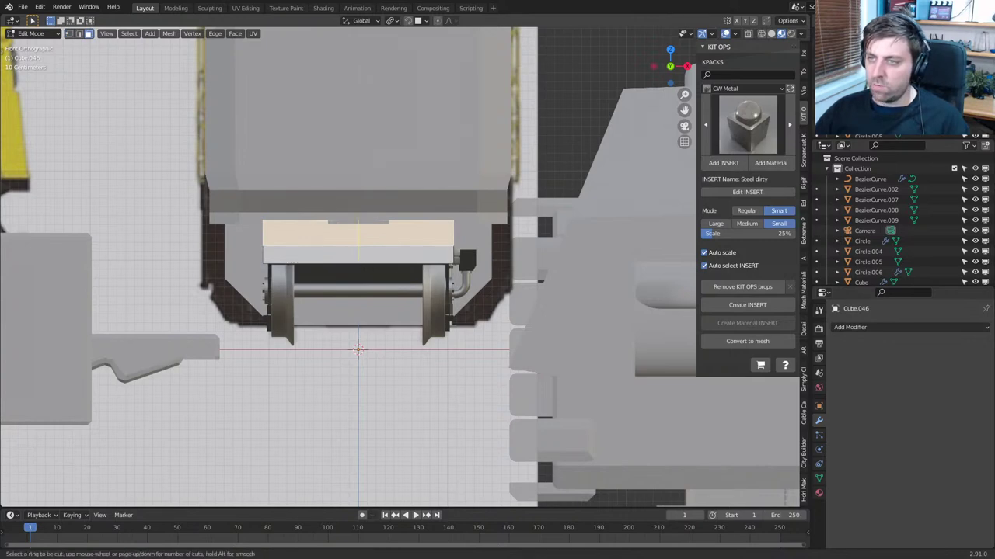
click(339, 278)
right_click(338, 278)
Delete the vertices on the block's negative-X side, keeping only the half on the other side of the centre cut
key(1)
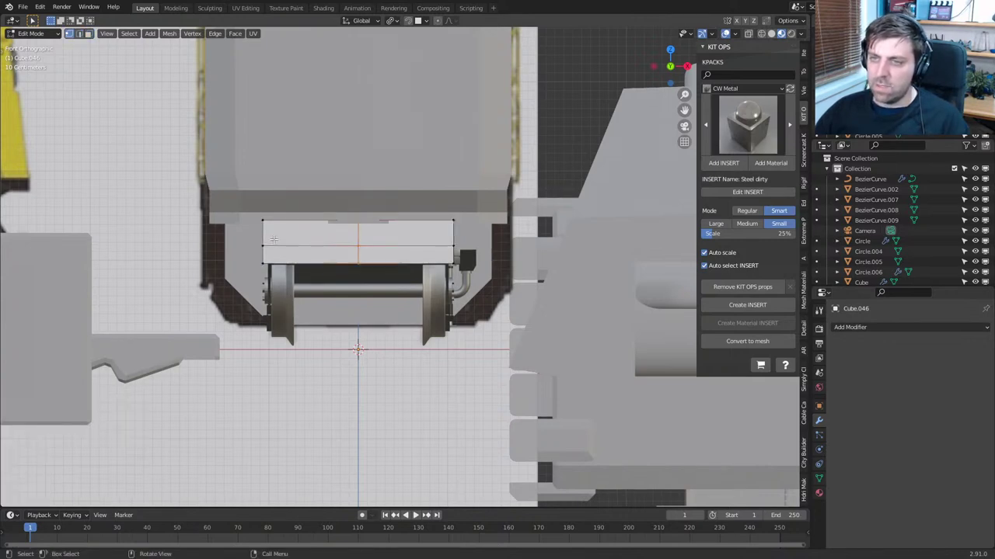
key(z)
click(205, 240)
key(b)
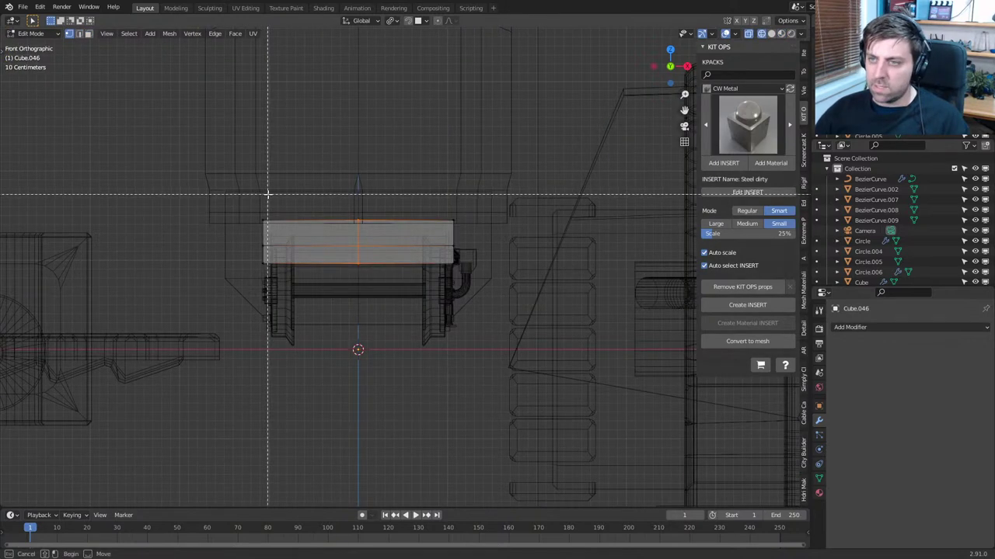
drag(266, 194, 218, 303)
key(x)
click(217, 302)
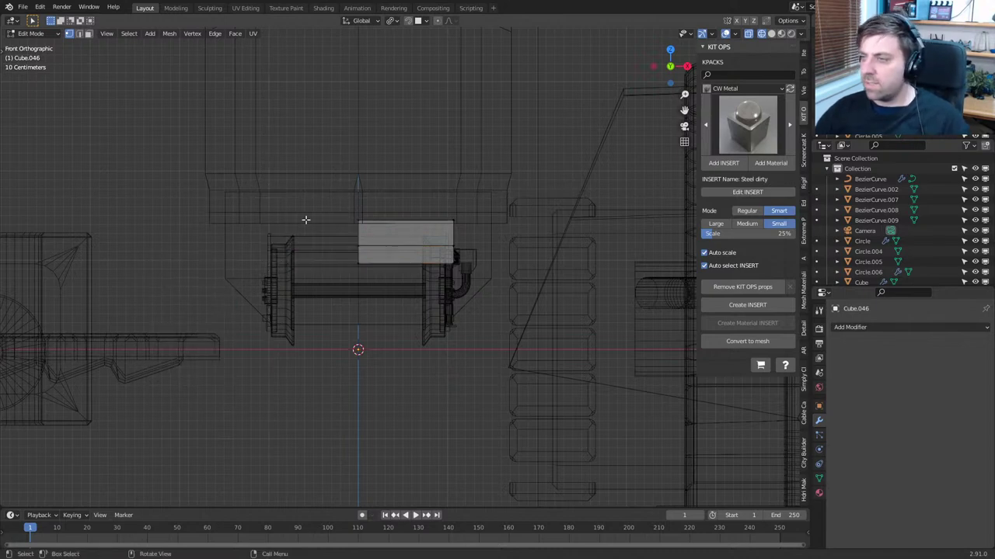
Add a Mirror modifier on the X axis to the remaining half of the block
click(854, 327)
click(860, 329)
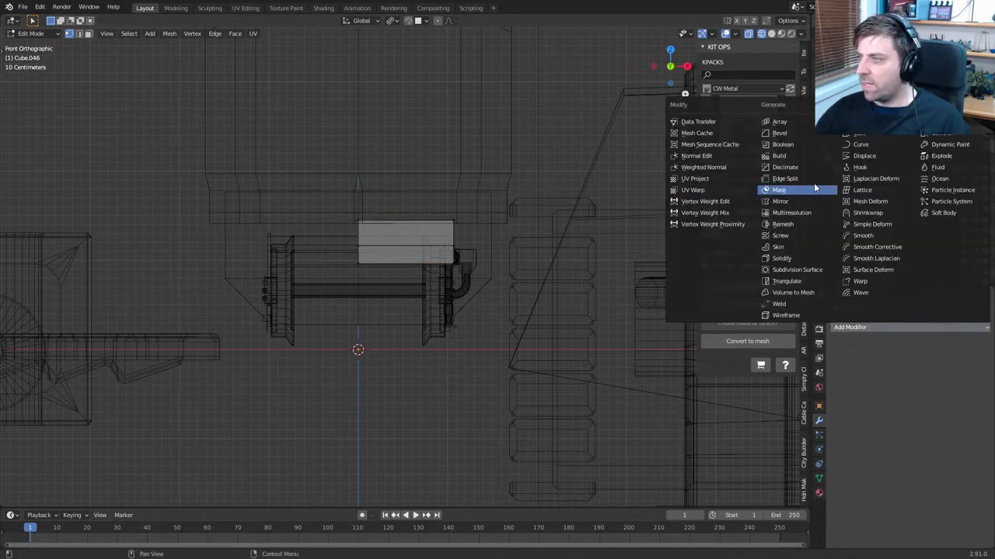
click(794, 203)
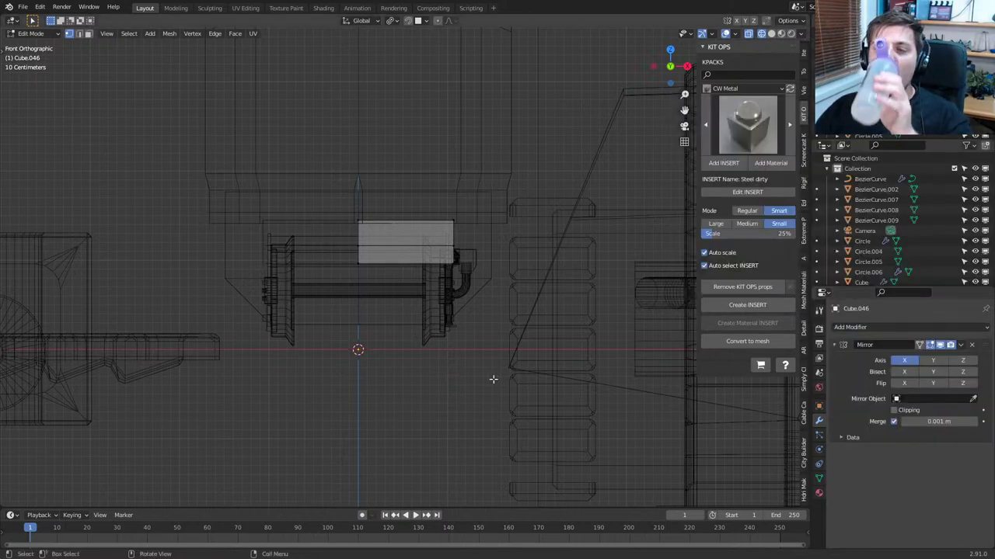
Duplicate the block's sloping upper face about 0.63 m down along Z and scale the copy along Z by about 3.7
scroll(395, 311, up, 2)
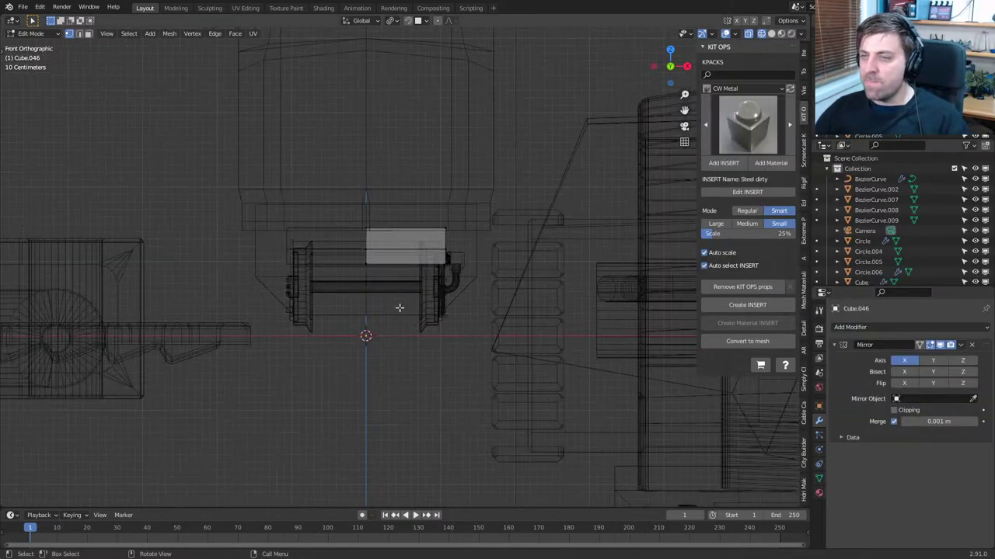
key(Tab)
key(Tab)
key(3)
click(400, 254)
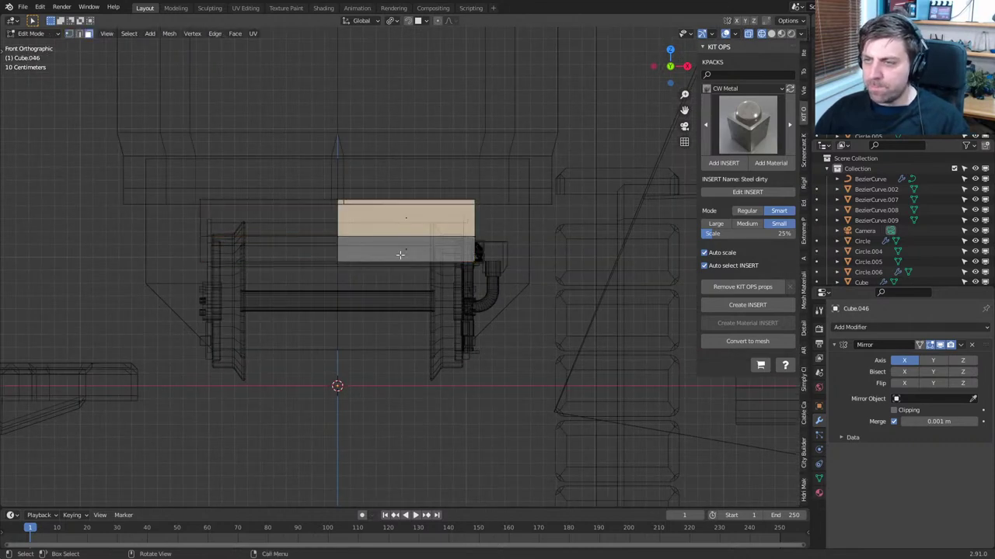
key(shift+d)
key(z)
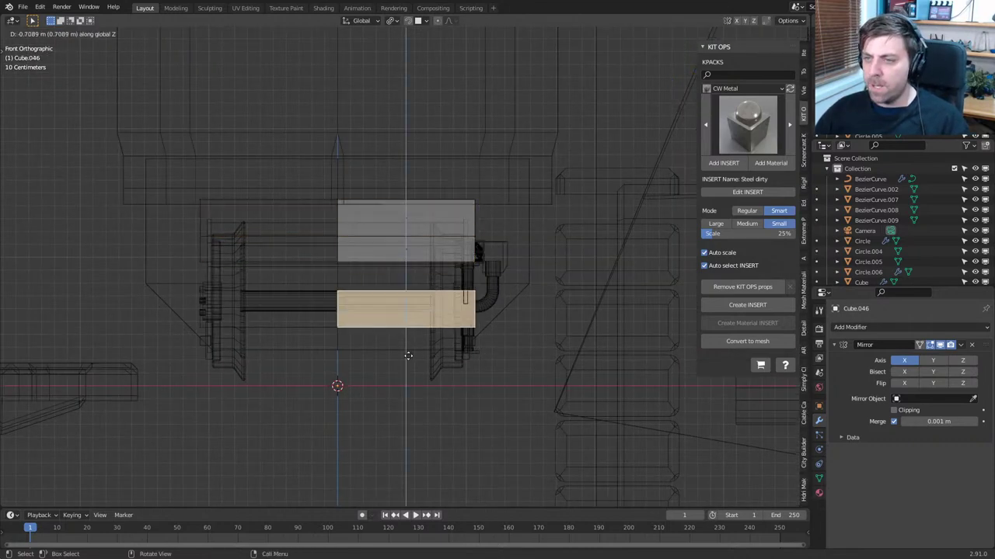
click(409, 344)
key(s)
key(z)
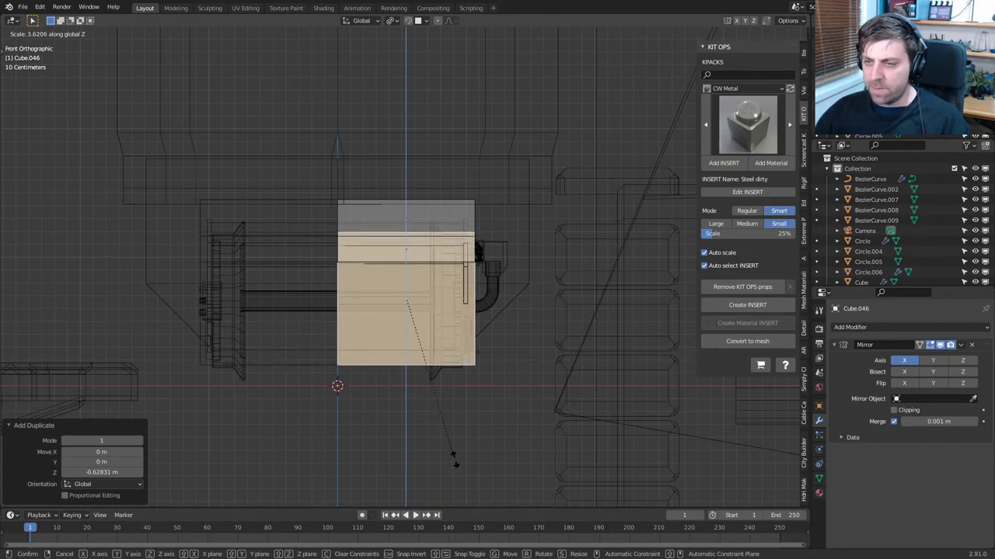
click(457, 463)
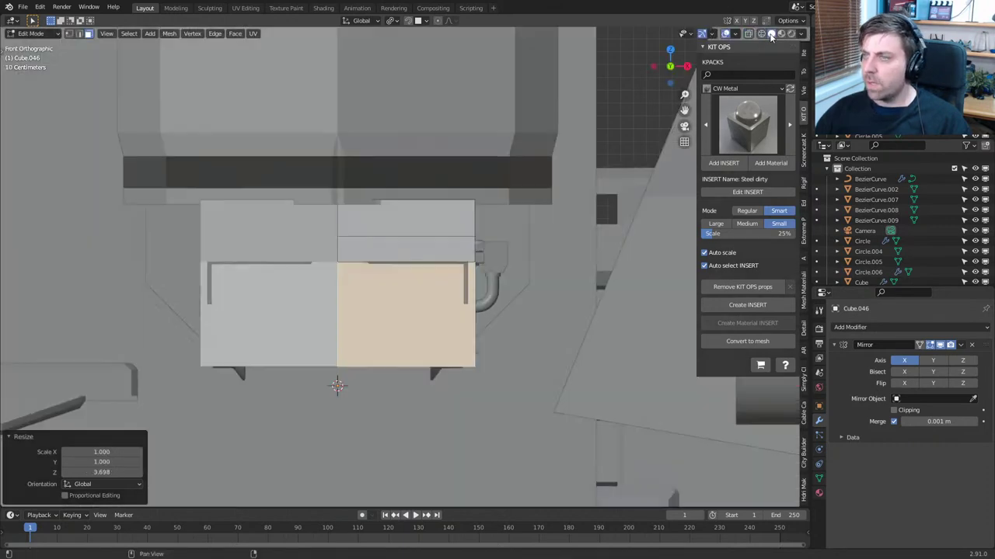
Flatten the duplicated face into an upright plane by scaling it to 0 along Y
key(shift+z)
middle_drag(502, 292, 401, 302)
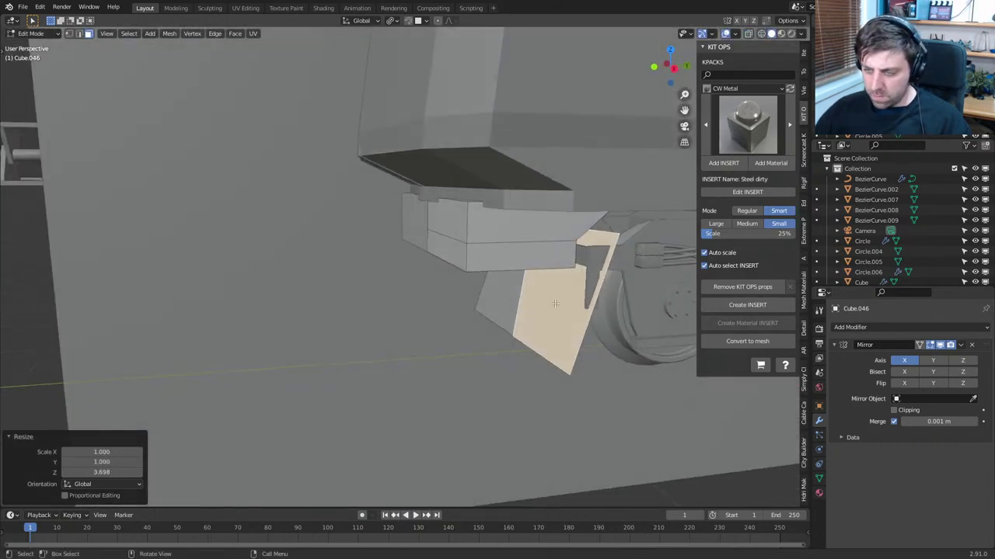
key(s)
key(x)
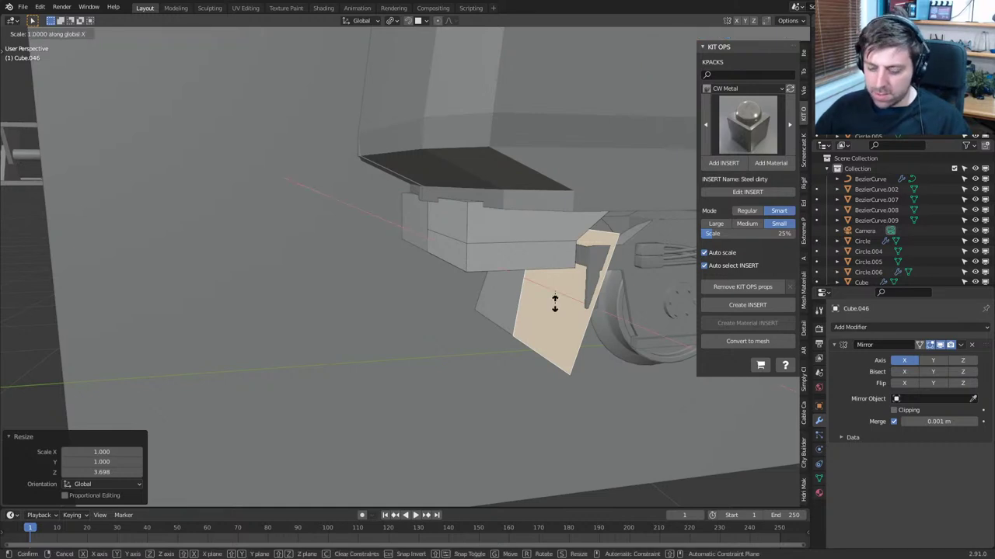
key(y)
key(0)
key(Return)
Move the flattened plane about -1.14 m along Y so it stands in front of the block
key(g)
key(y)
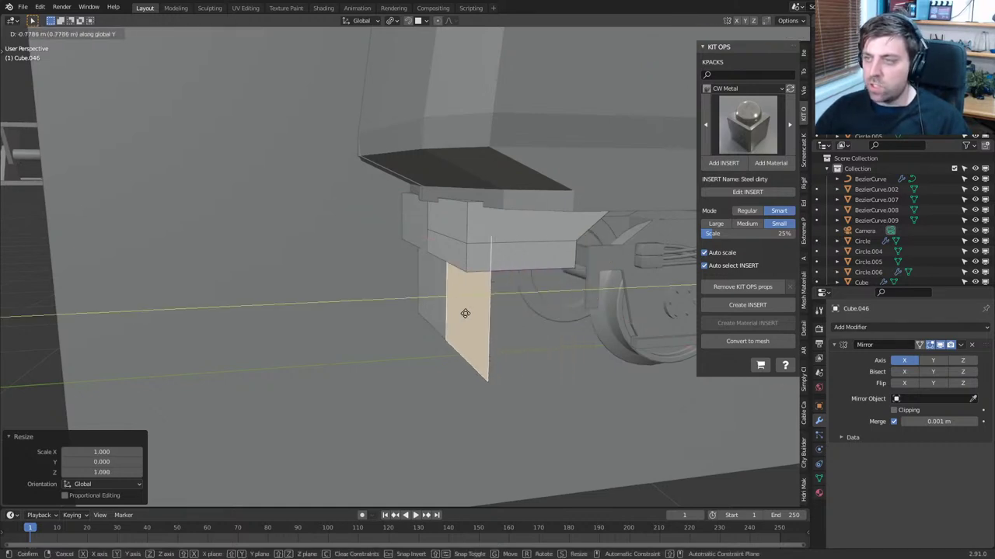
click(419, 318)
key(KP_3)
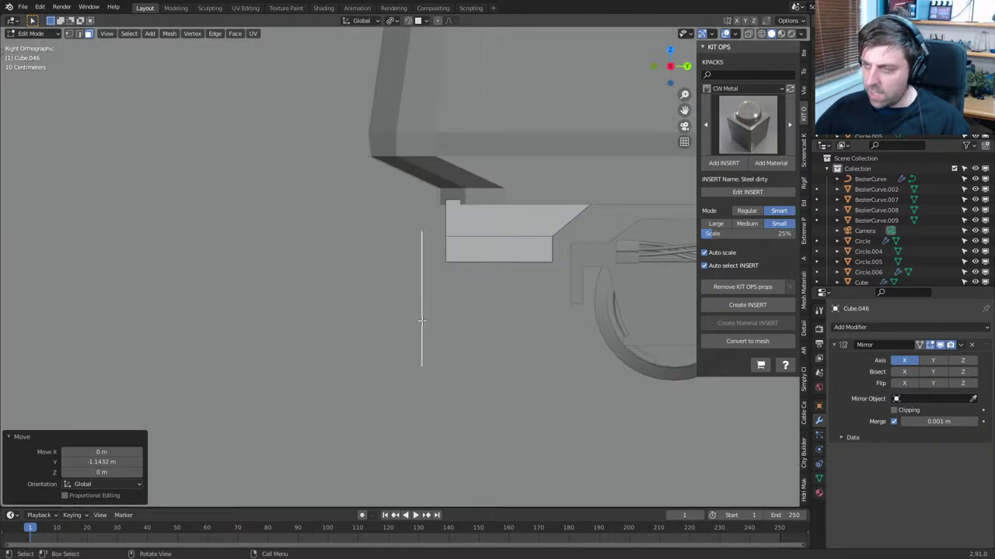
From the front view with material preview shading, move the plane's outer side edge about 0.42 m outward along X
key(KP_1)
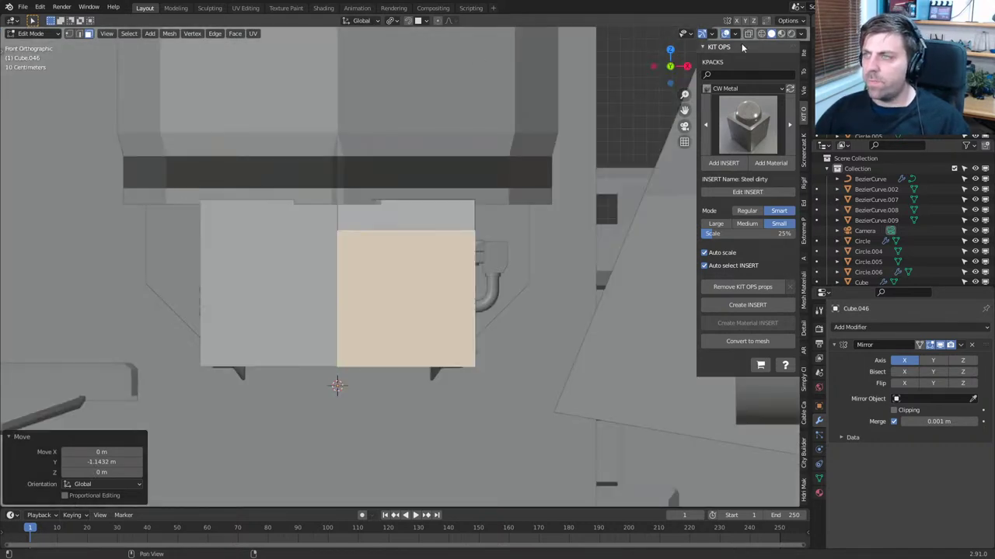
click(788, 36)
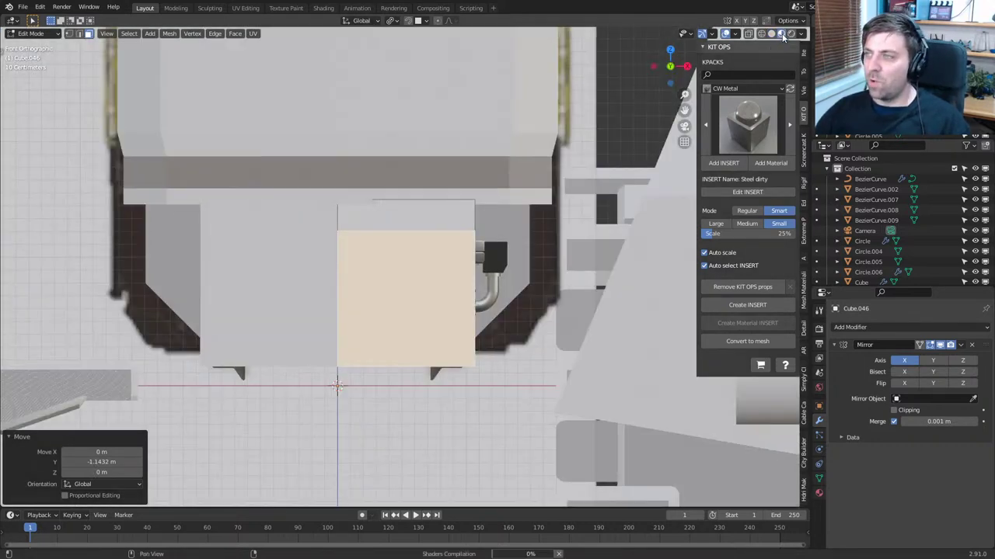
click(486, 302)
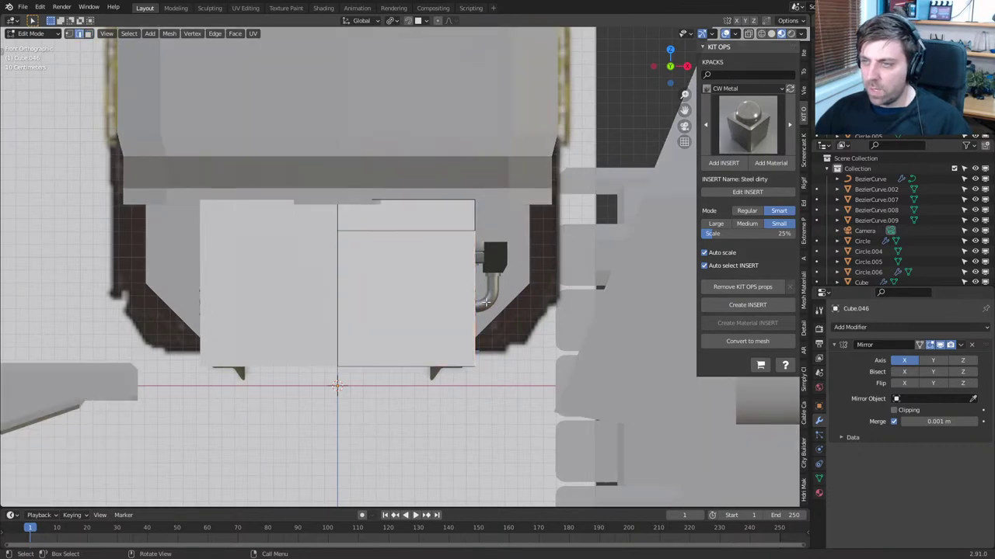
key(g)
key(x)
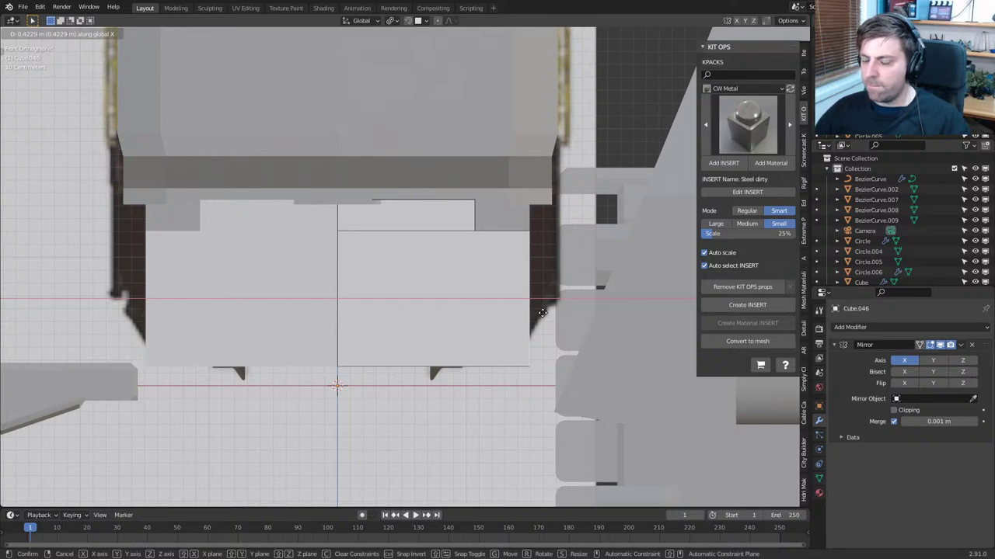
Place the front plate's outer edge about 0.42 m outward along X and add three vertical loop cuts across the plate
click(542, 312)
middle_drag(515, 308, 451, 358)
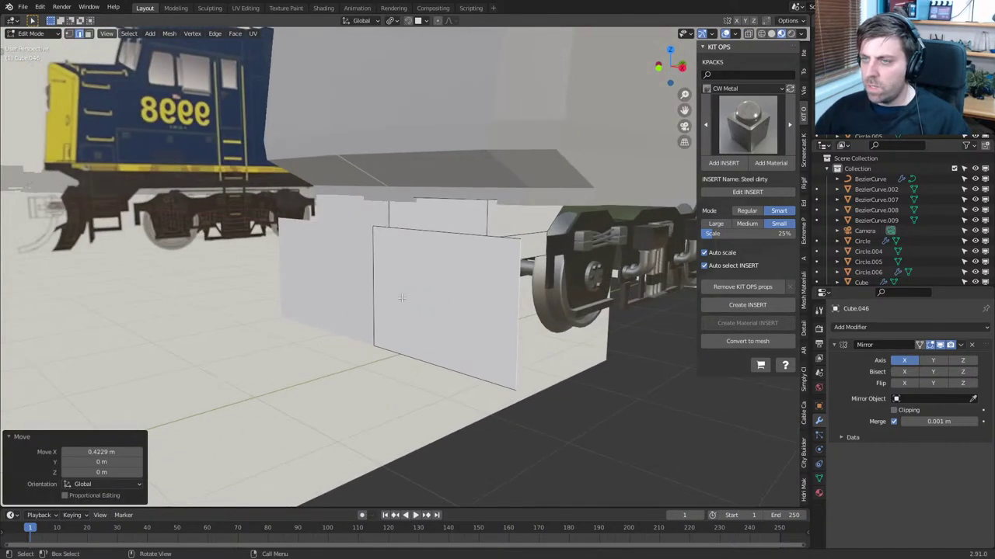
key(ctrl+r)
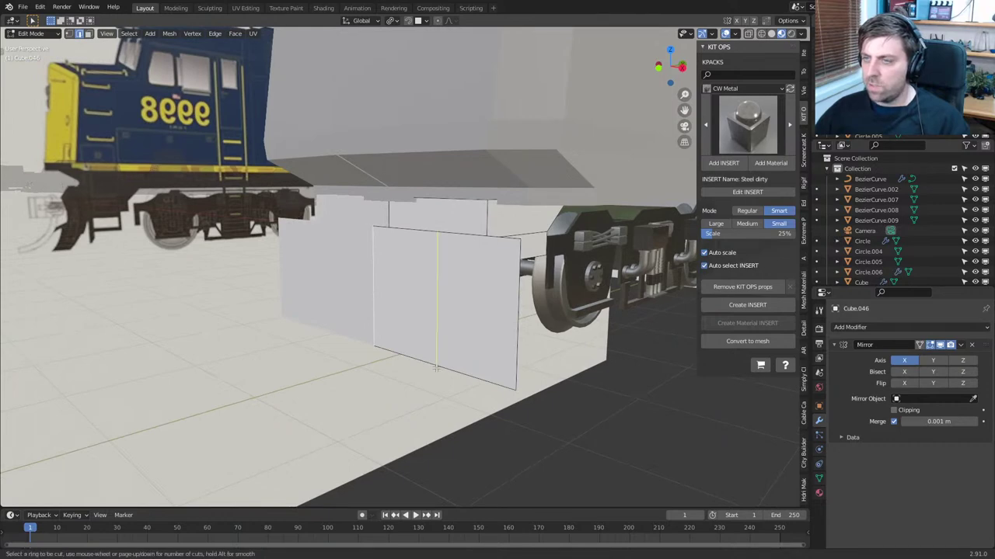
scroll(436, 369, up, 2)
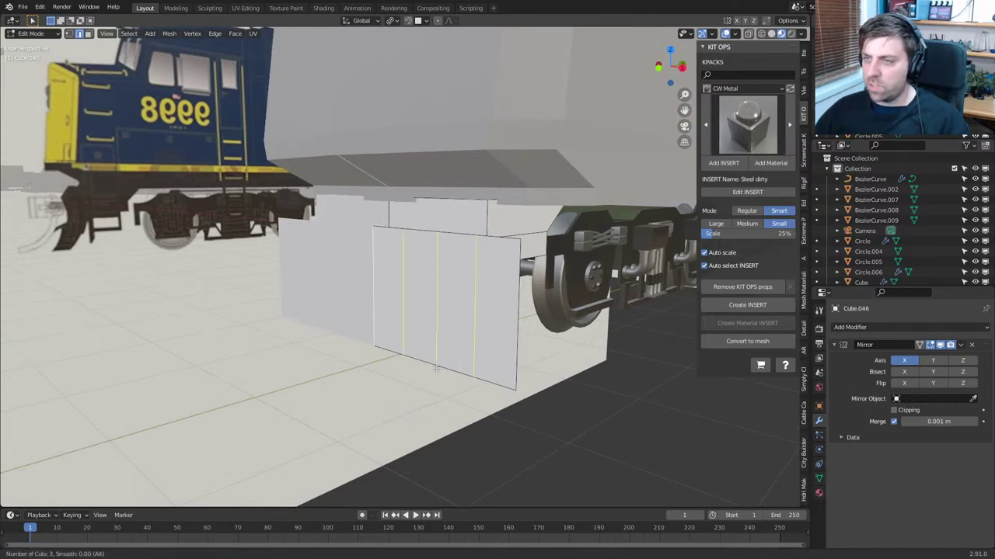
click(435, 368)
right_click(436, 368)
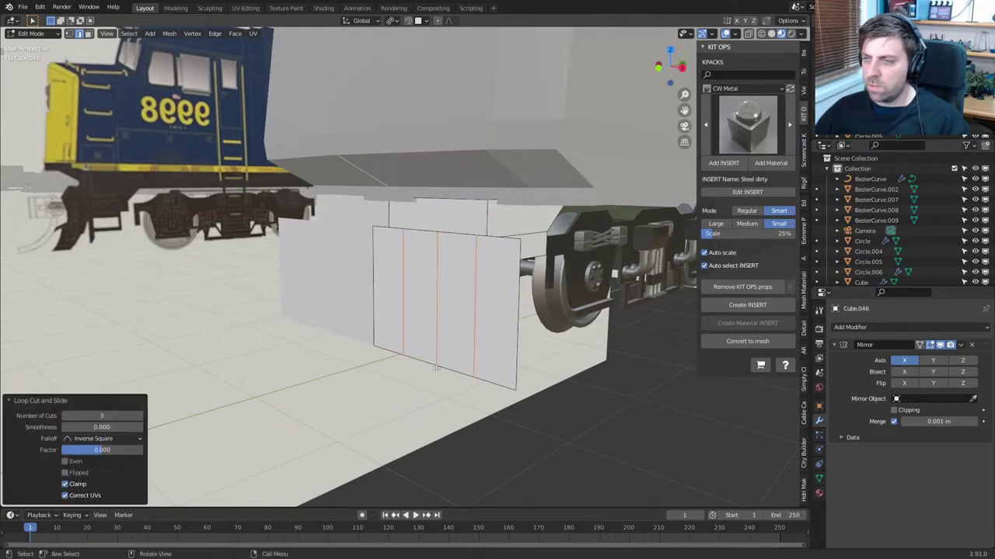
Enable proportional editing and try to pull the plate's vertical centre edge forward along Y with Smooth falloff
click(371, 286)
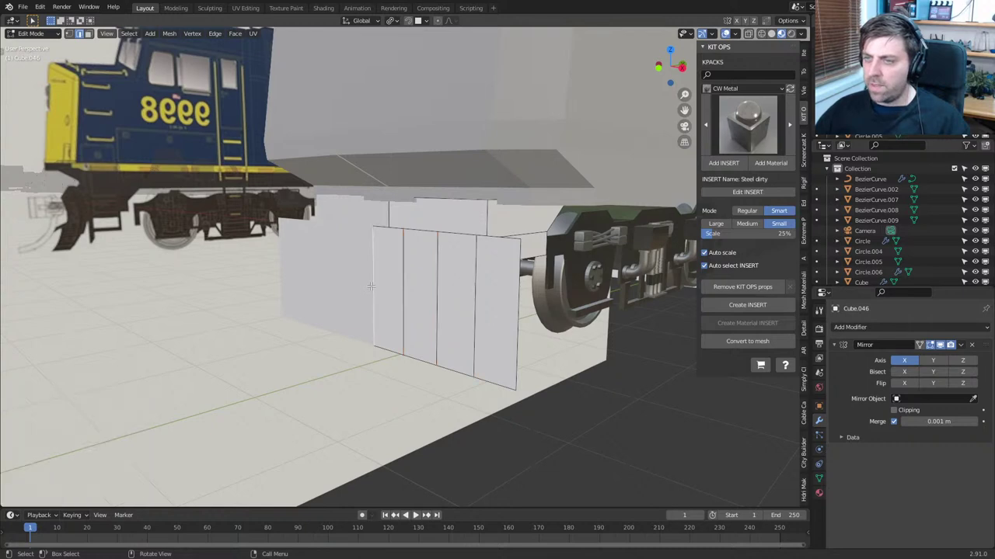
click(438, 21)
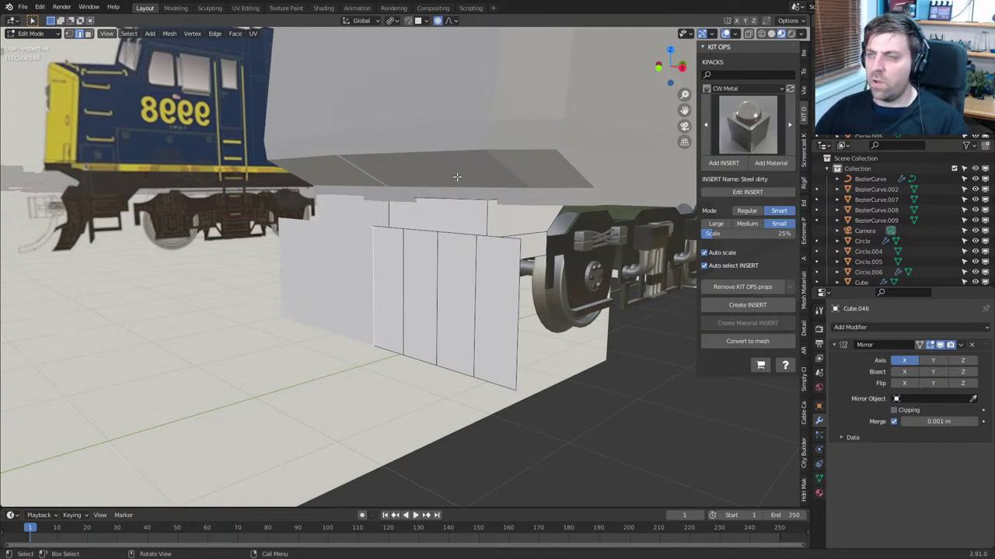
key(g)
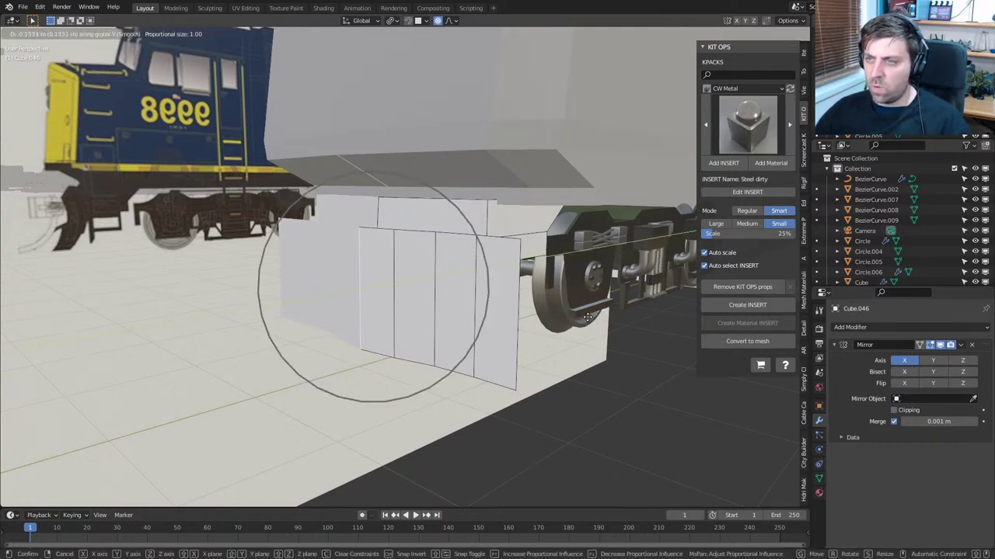
scroll(572, 319, down, 2)
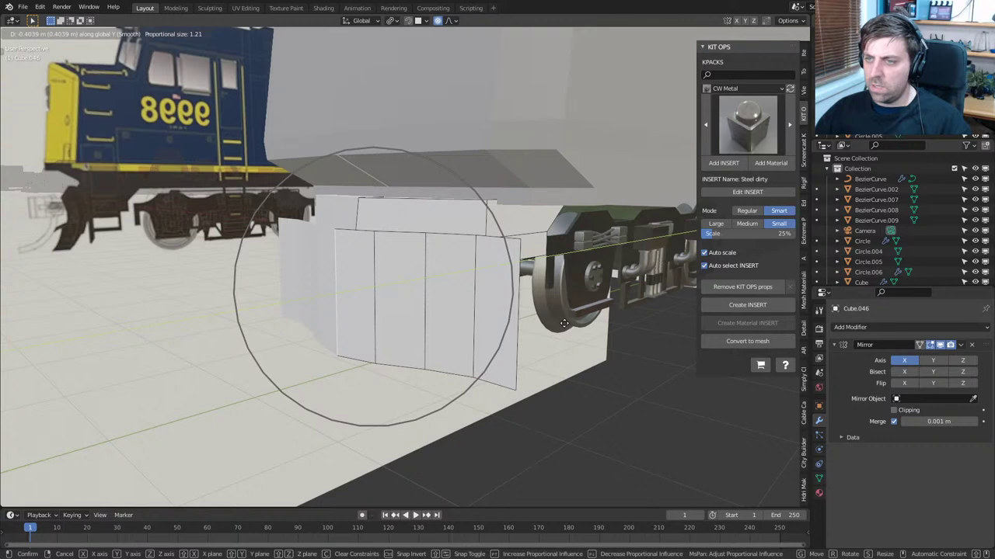
right_click(544, 317)
Set the proportional falloff to Sharp and move the plate's centre edge about 0.37 m forward along Y
click(457, 21)
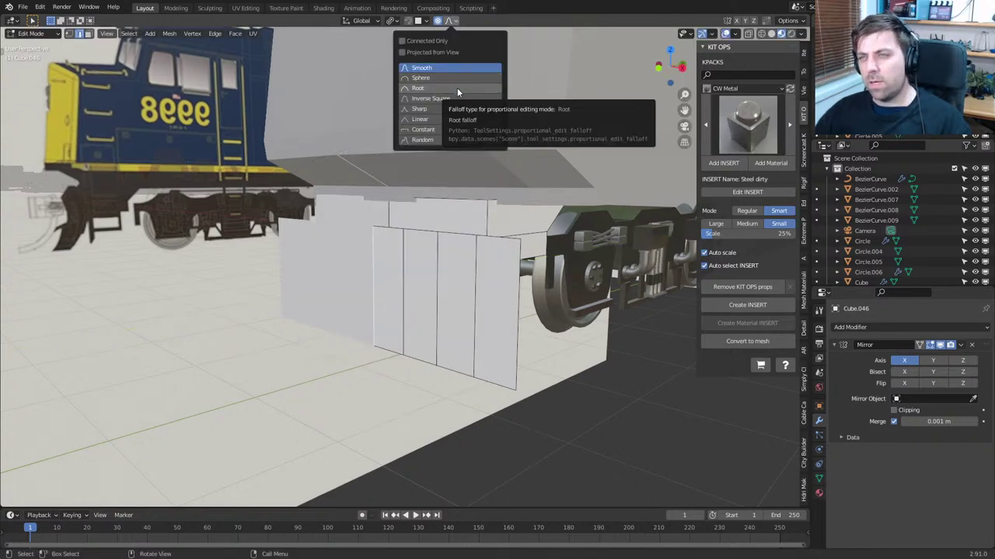
click(448, 111)
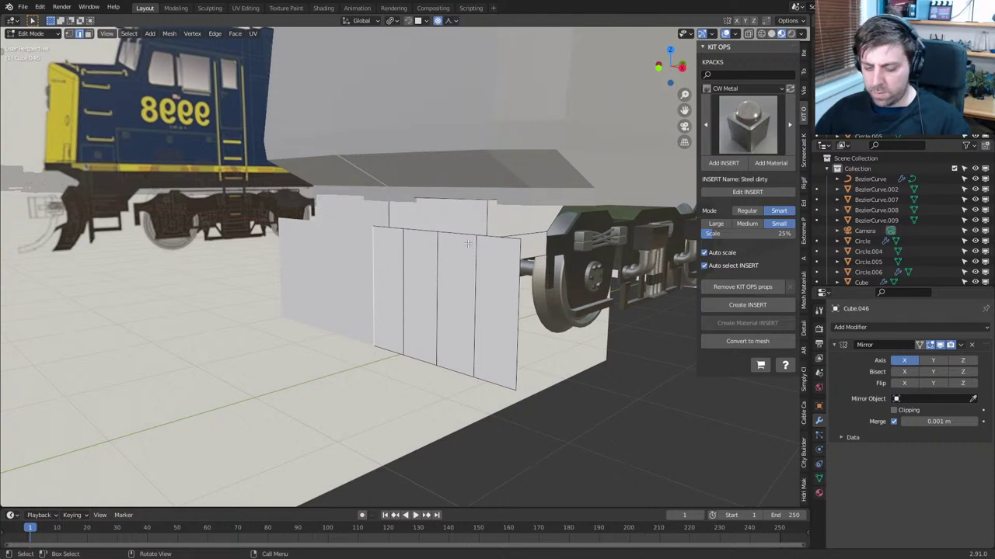
key(g)
key(y)
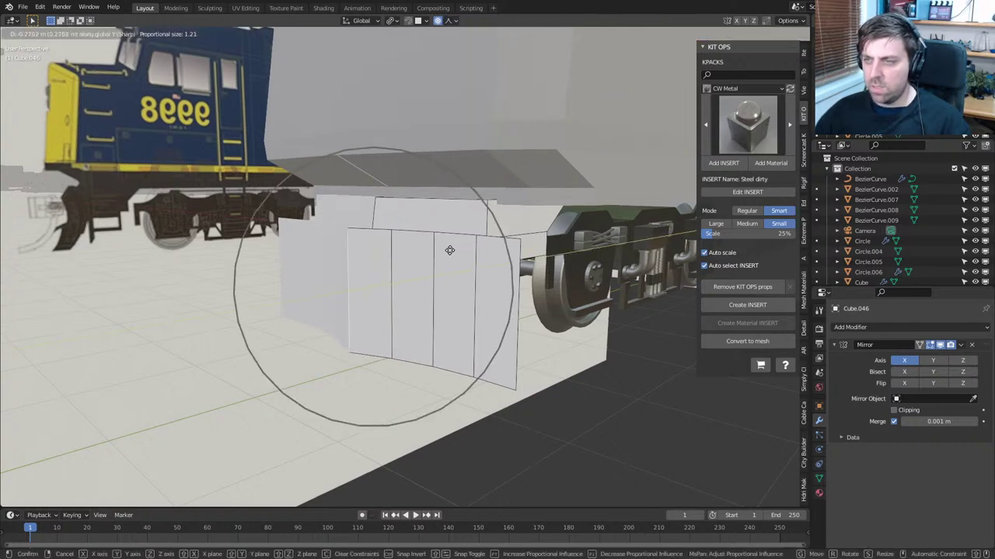
click(444, 250)
Add five horizontal loop cuts across the front plate without sliding them
middle_drag(445, 251, 455, 325)
key(ctrl+r)
scroll(466, 288, up, 3)
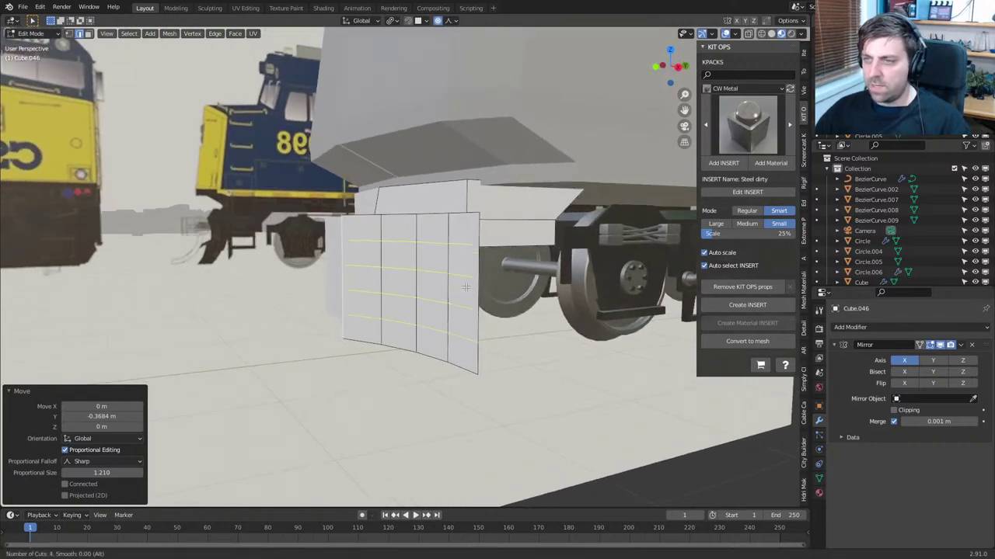
scroll(465, 287, up, 1)
click(466, 288)
right_click(465, 288)
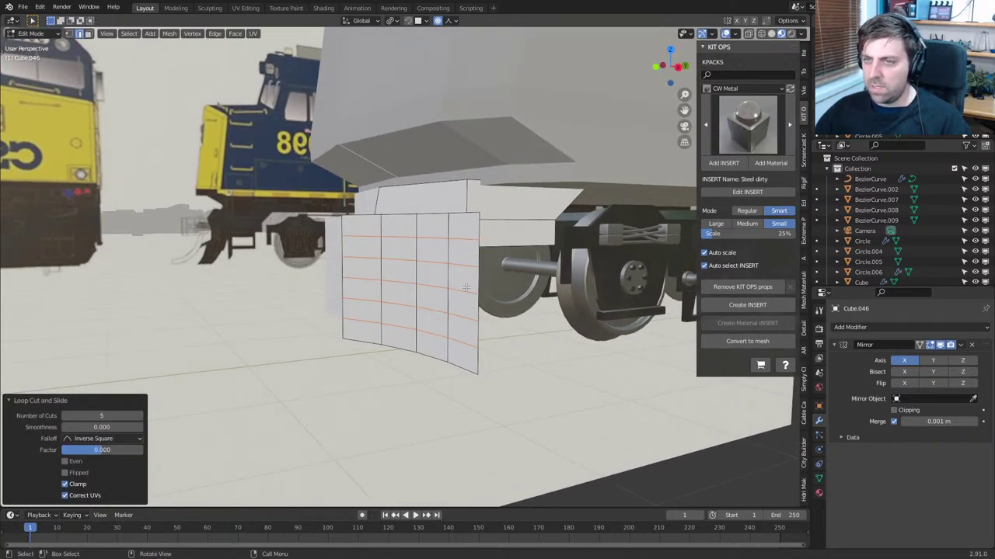
Try to bend the plate in side view by moving its second horizontal loop from the top backward along Y with Sharp falloff
key(KP_3)
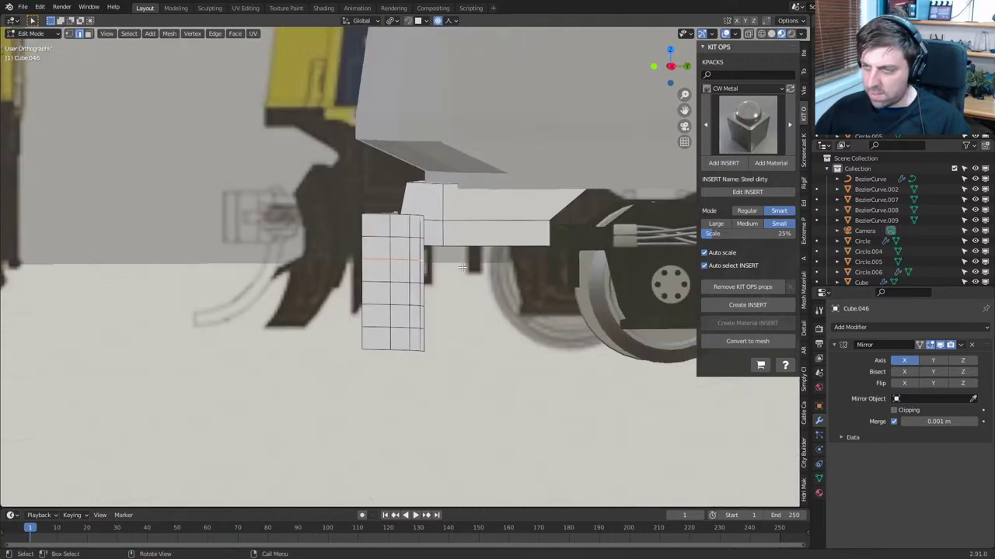
key(g)
key(x)
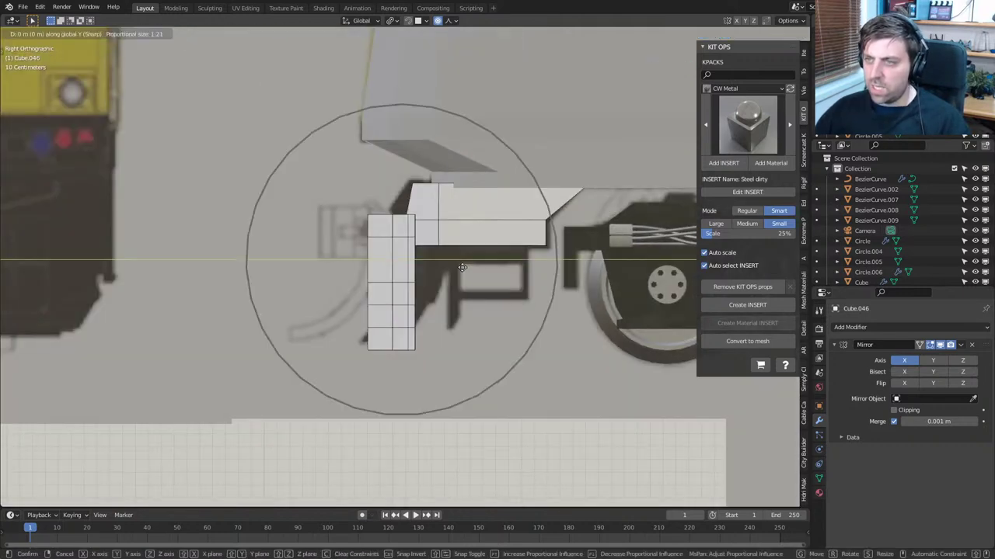
scroll(462, 267, up, 12)
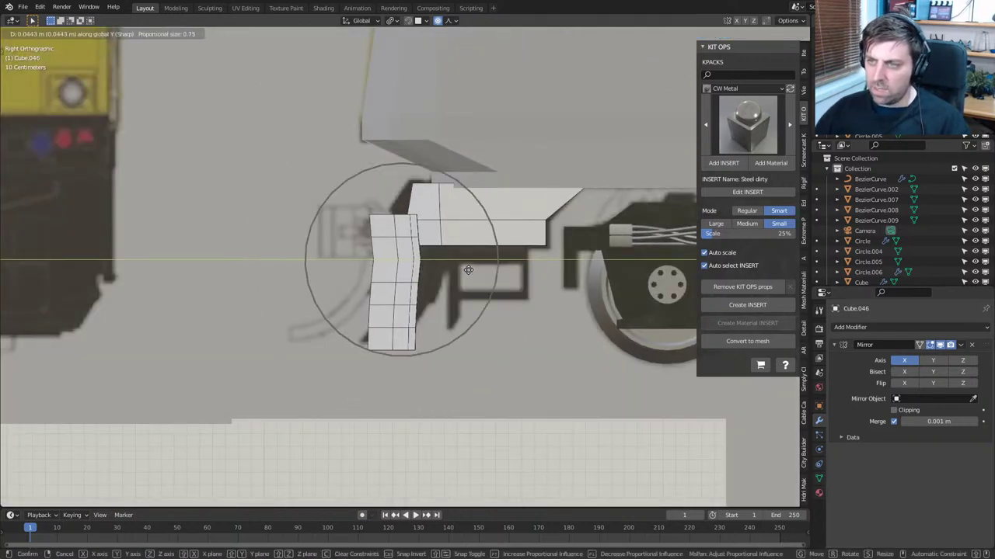
key(Escape)
Limit proportional editing to connected geometry with Smooth falloff and move the plate's second horizontal loop about 0.28 m backward along Y
click(457, 21)
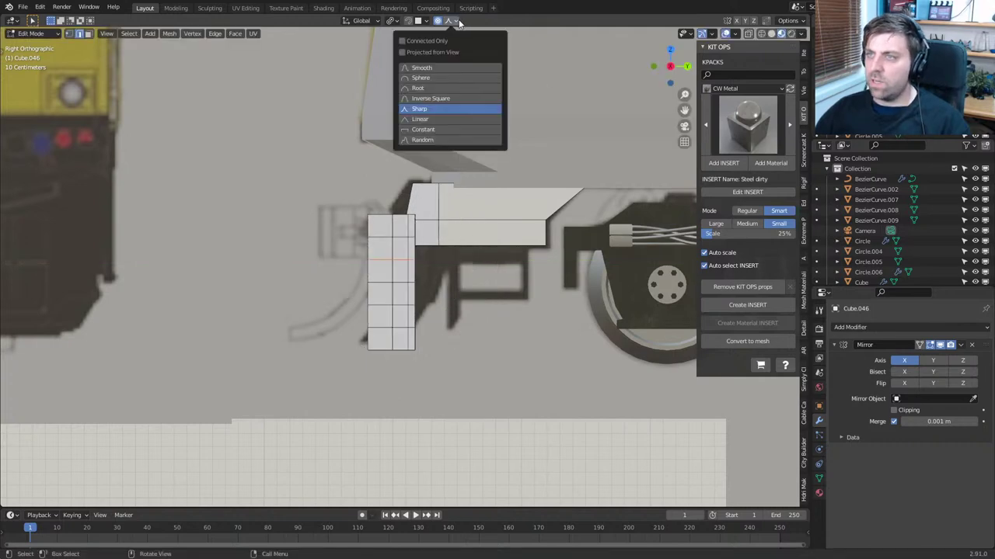
click(426, 41)
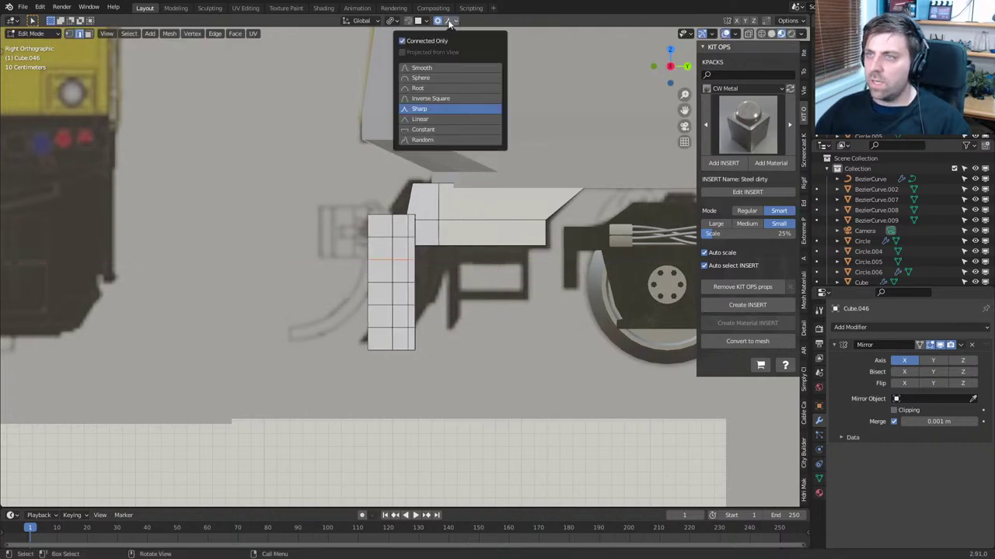
click(443, 67)
key(g)
key(y)
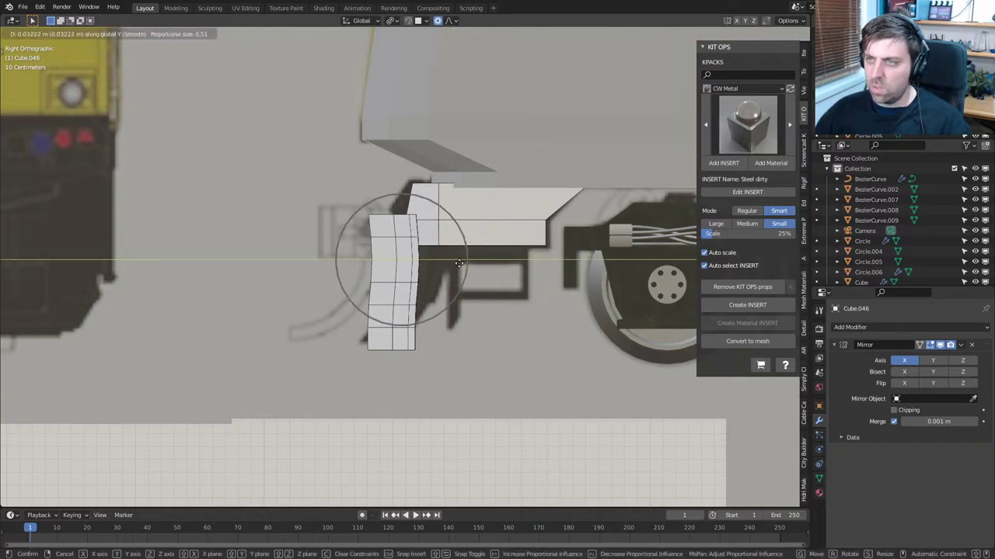
scroll(466, 265, down, 5)
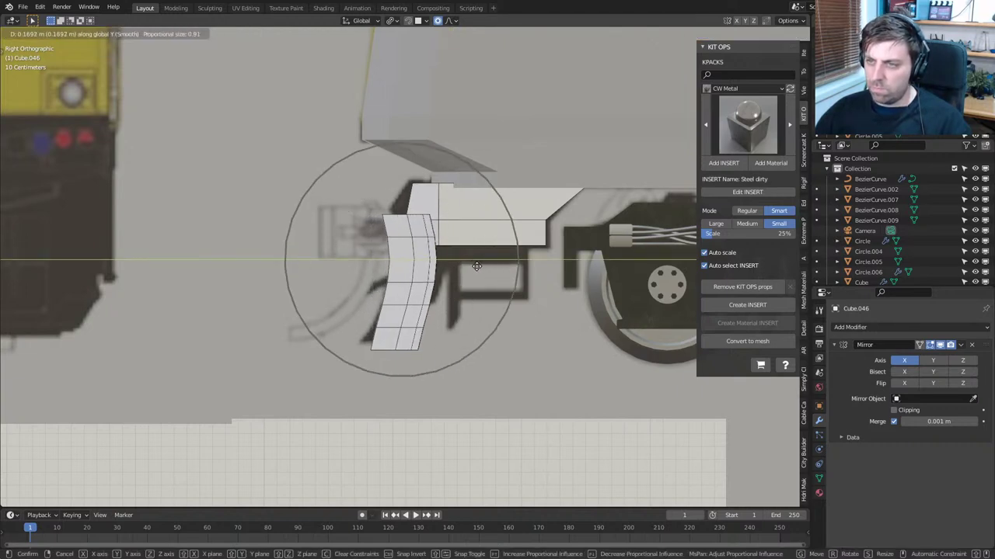
scroll(466, 311, down, 1)
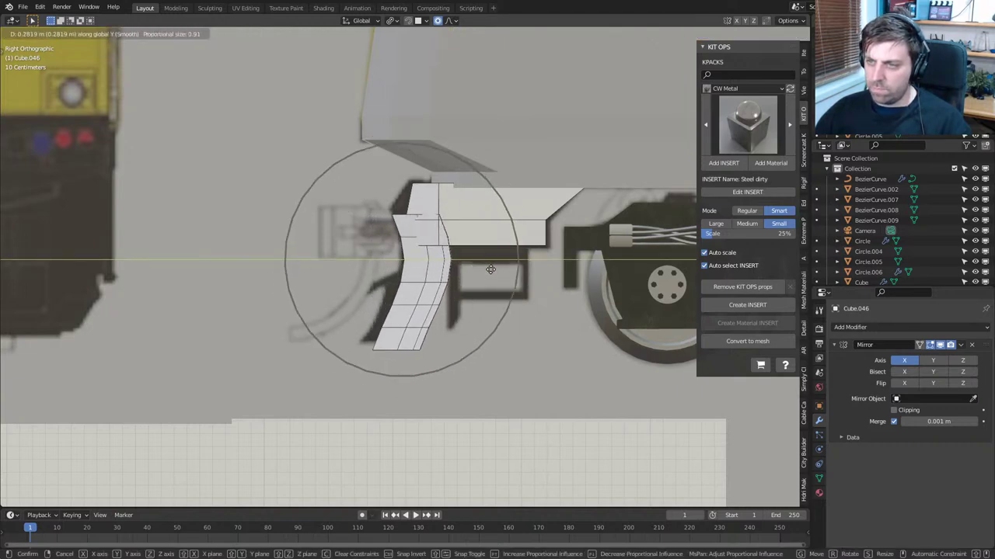
click(426, 356)
Move the plate's bottom edge loop about 0.1 m forward along Y with a proportional size of about 0.32
alt+click(424, 353)
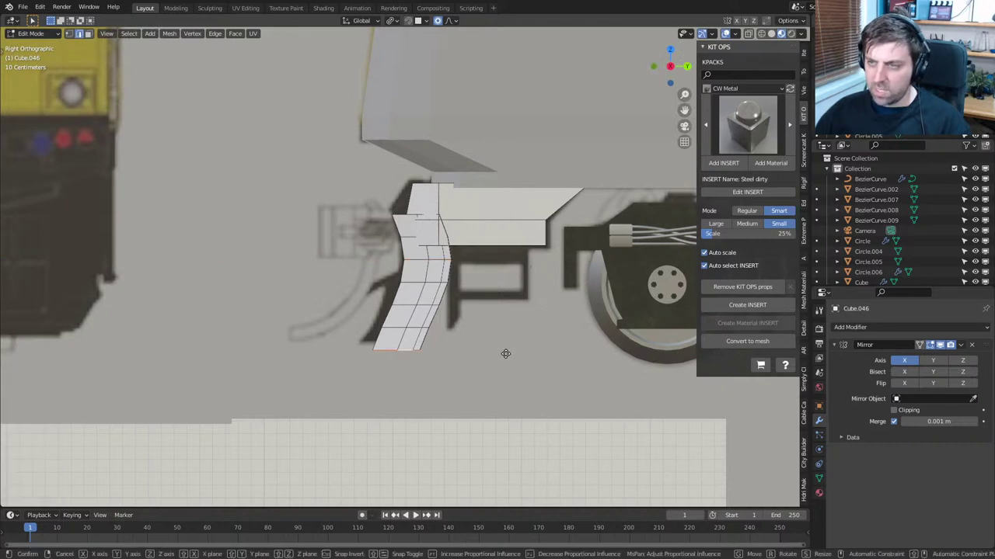
key(g)
key(y)
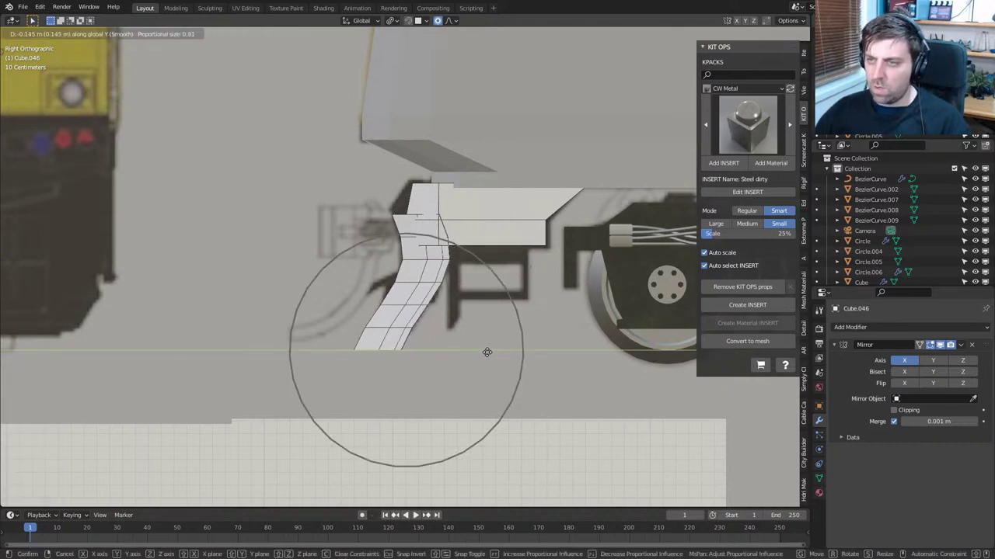
scroll(487, 352, up, 8)
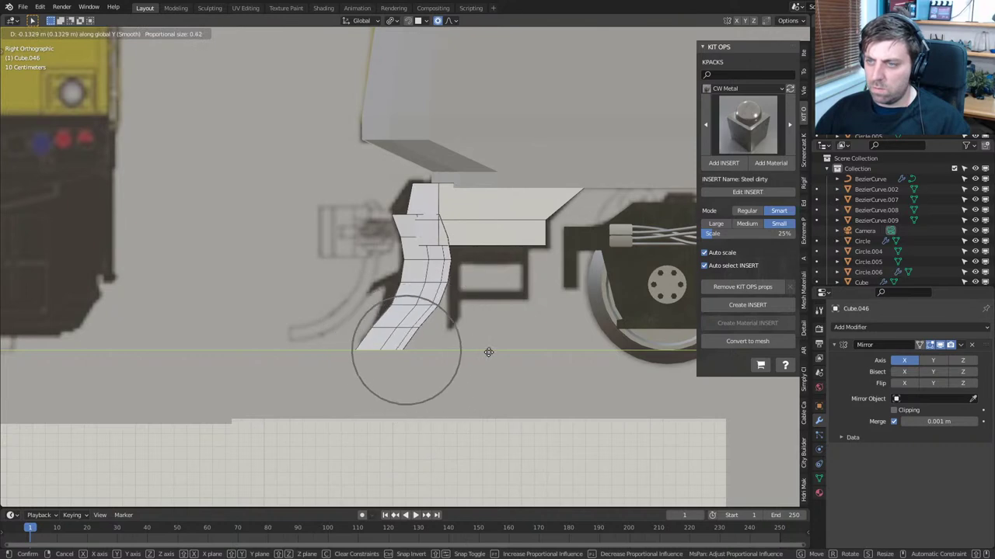
scroll(486, 352, up, 2)
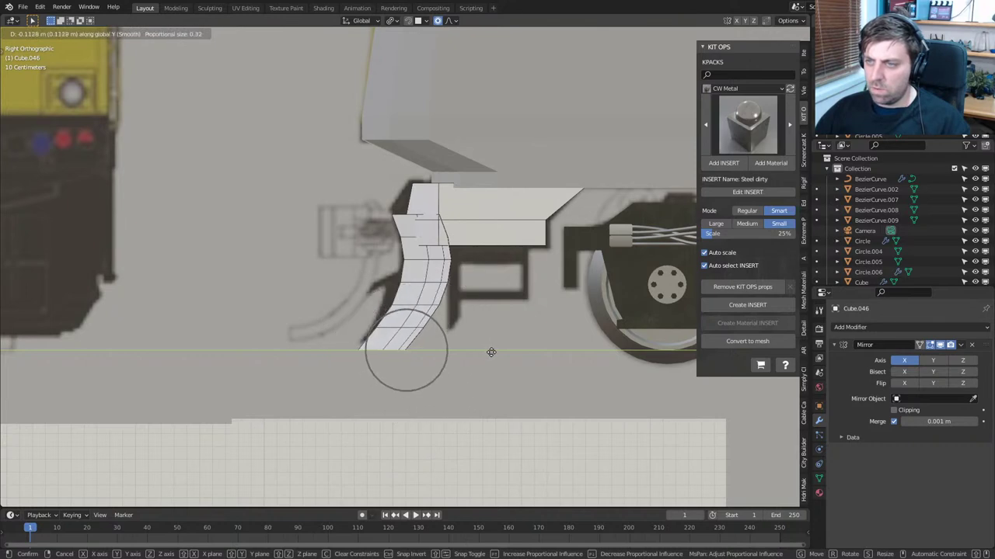
click(495, 352)
Select all geometry linked to the curved plate and move it about 0.34 m forward along Y
middle_drag(495, 352, 478, 330)
key(ctrl+l)
key(g)
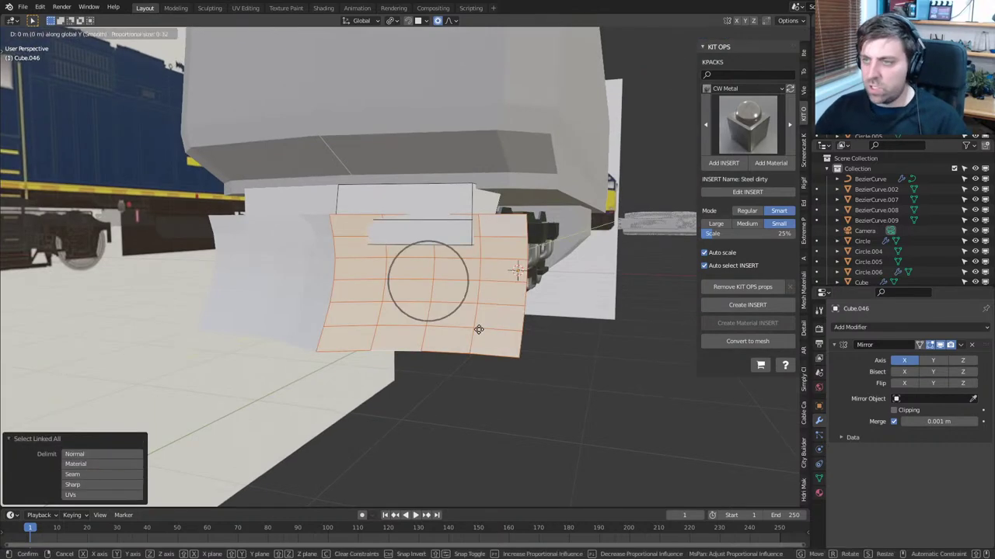
click(464, 337)
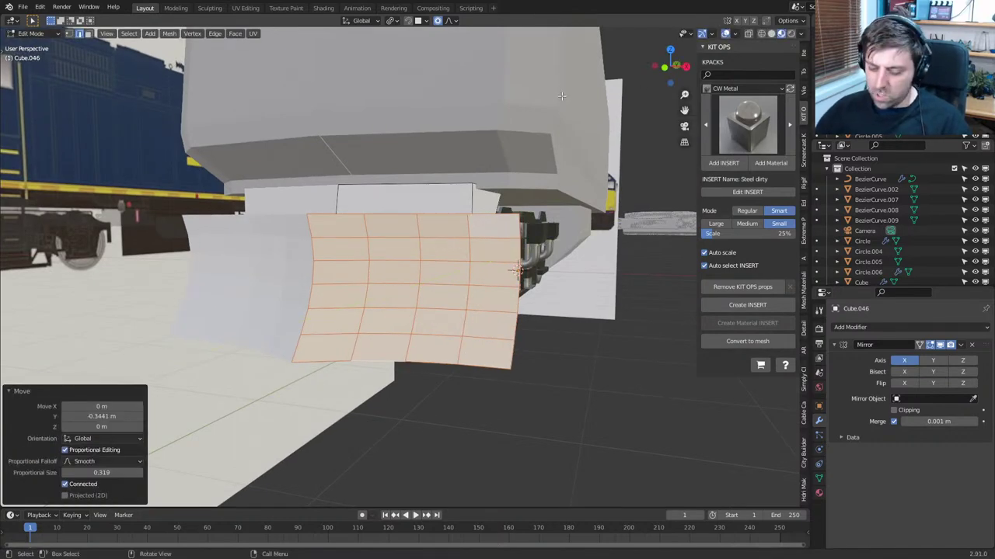
middle_drag(551, 128, 298, 253)
key(KP_3)
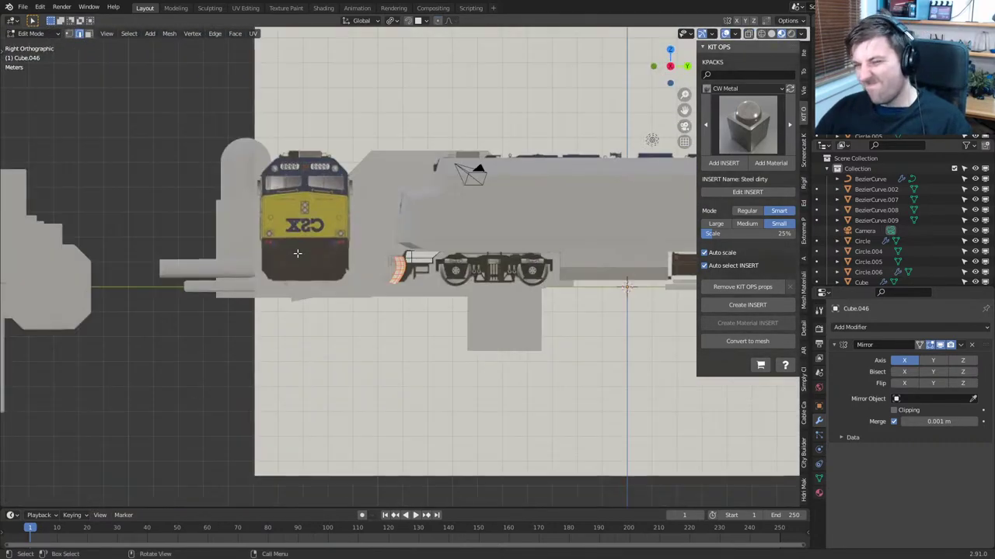
key(KP_1)
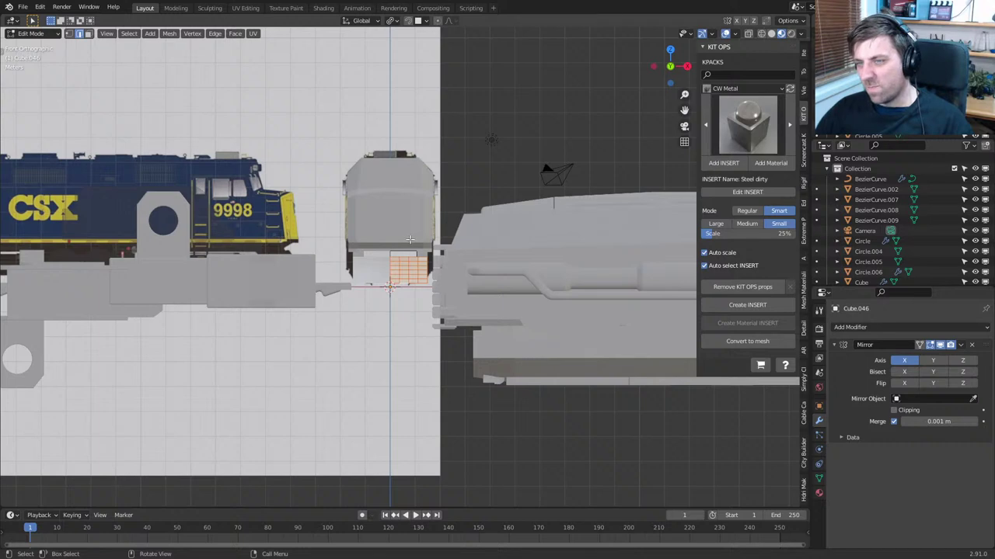
mouse_move(416, 254)
middle_down()
mouse_move(311, 268)
mouse_move(414, 265)
middle_up()
scroll(319, 261, up, 4)
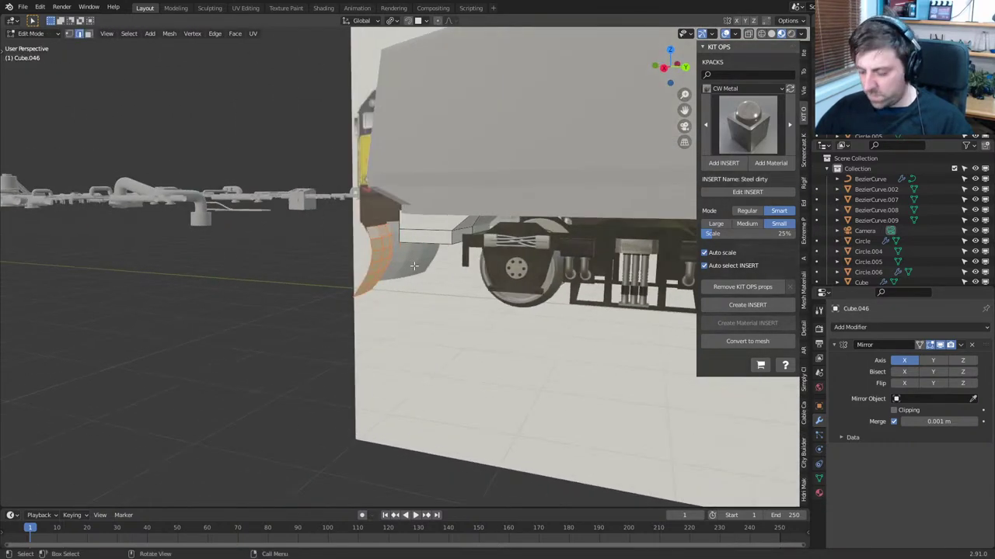
Try to raise the plate's top edge loop in side view with smooth proportional editing at a size of 0.56
key(KP_3)
scroll(414, 266, up, 3)
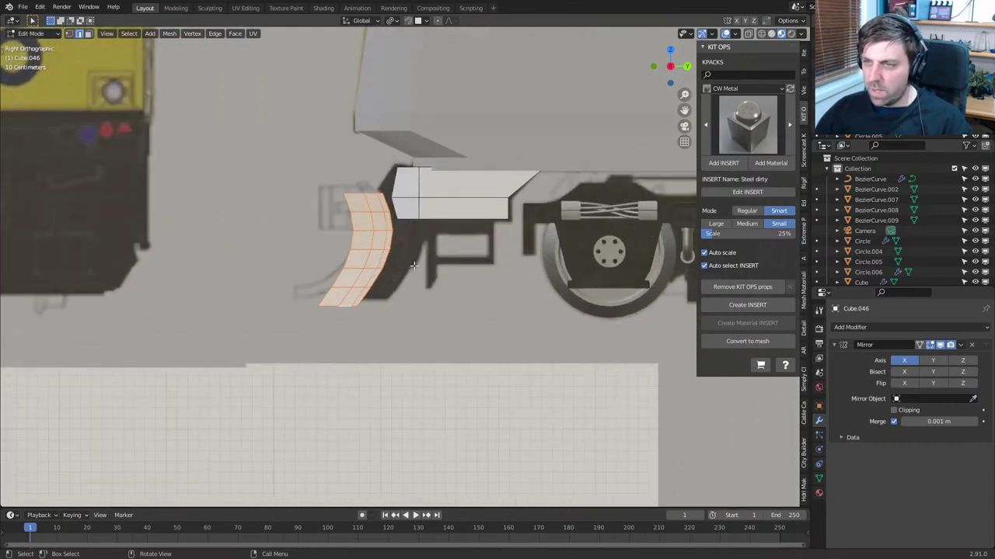
key(1)
alt+click(374, 193)
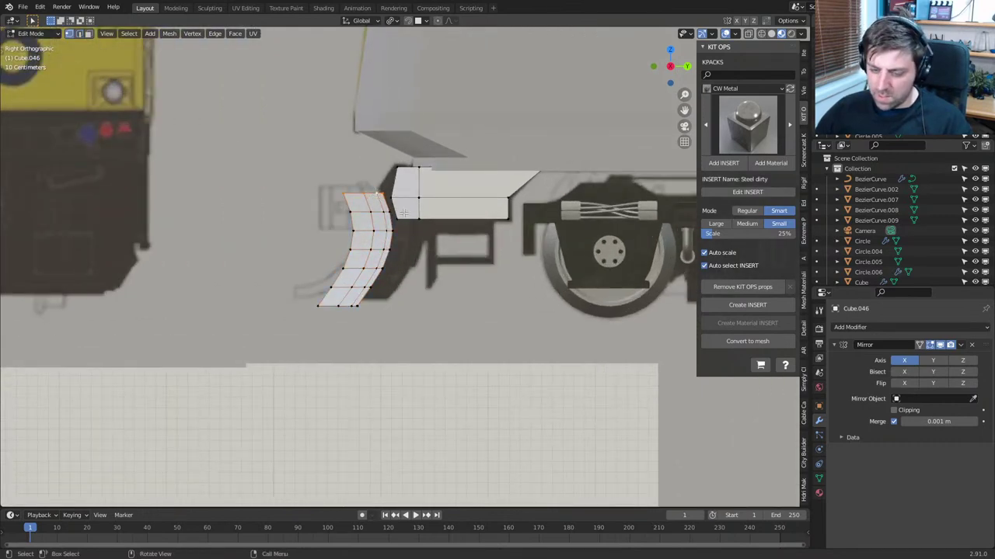
key(o)
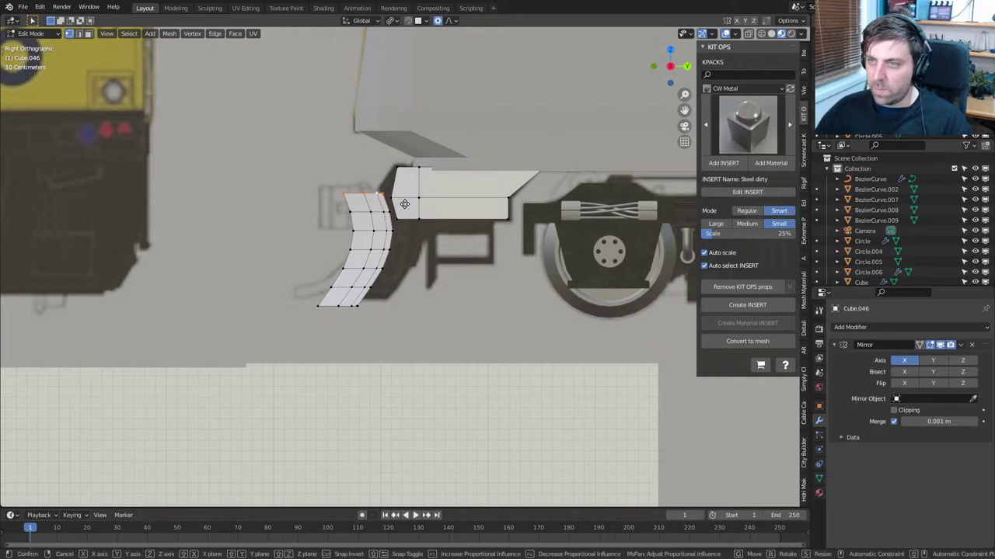
key(g)
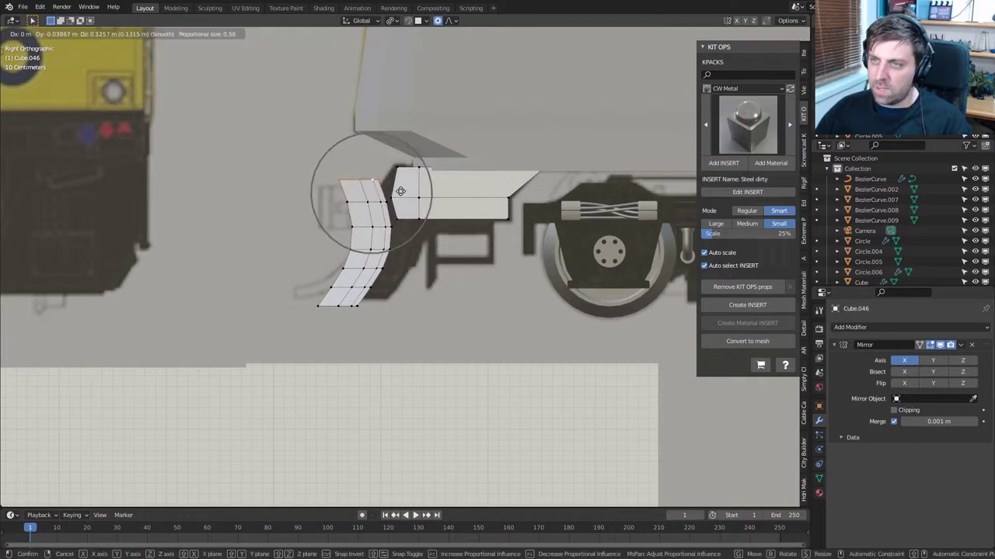
scroll(450, 187, down, 6)
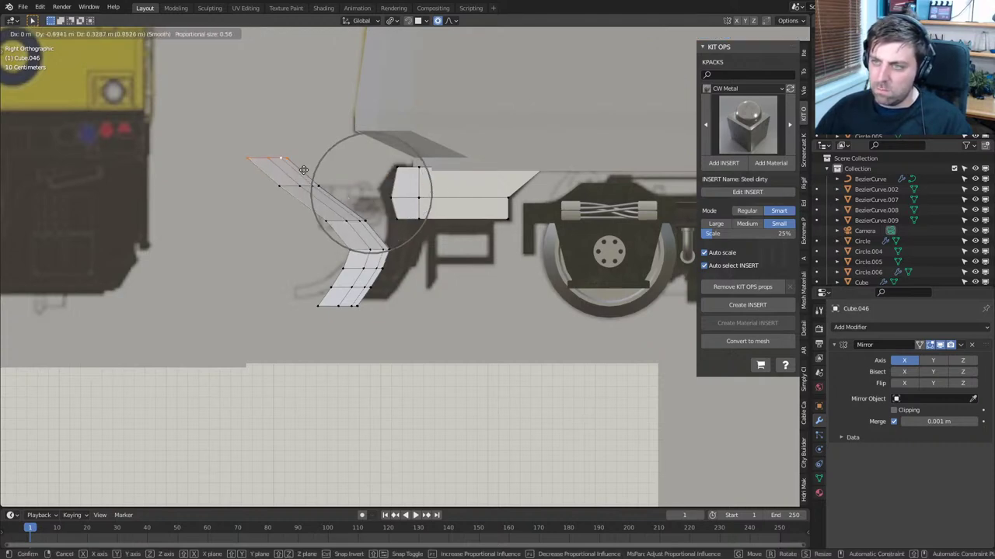
Select all geometry linked to the curved plate and move it about 0.35 m along Y toward the locomotive
click(416, 196)
key(ctrl+l)
key(g)
key(y)
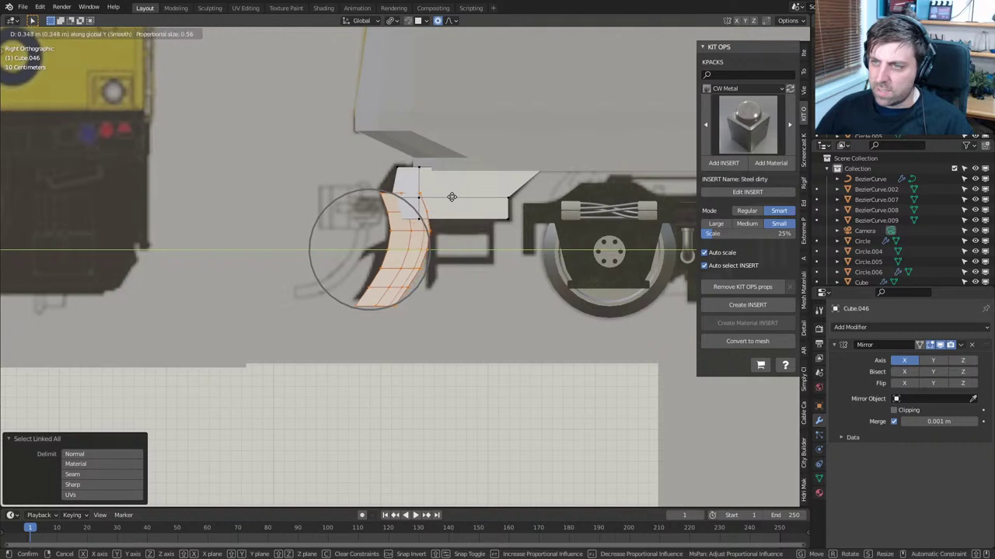
click(439, 194)
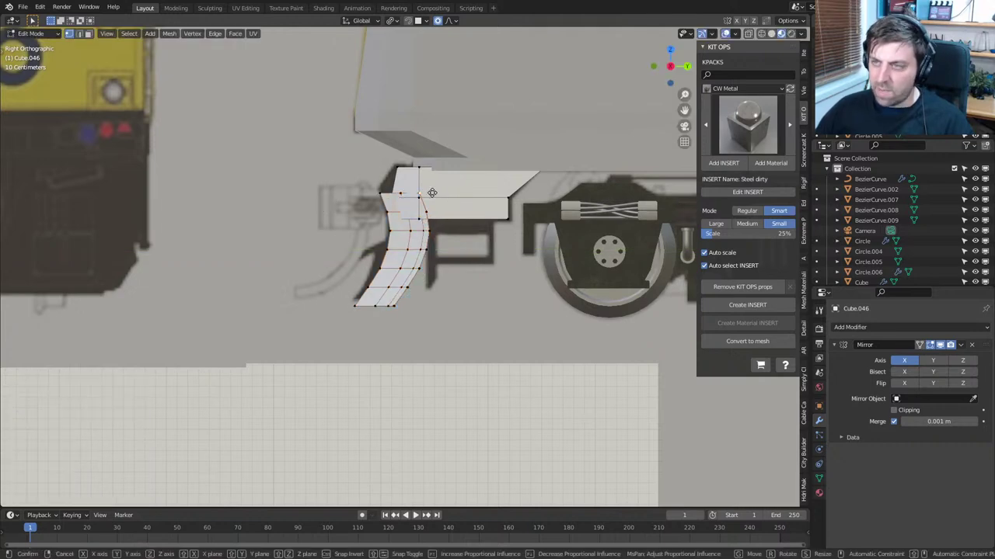
Try to raise the plate's rear top corner vertex about 0.19 m along Z with proportional editing
key(g)
key(y)
key(Escape)
key(g)
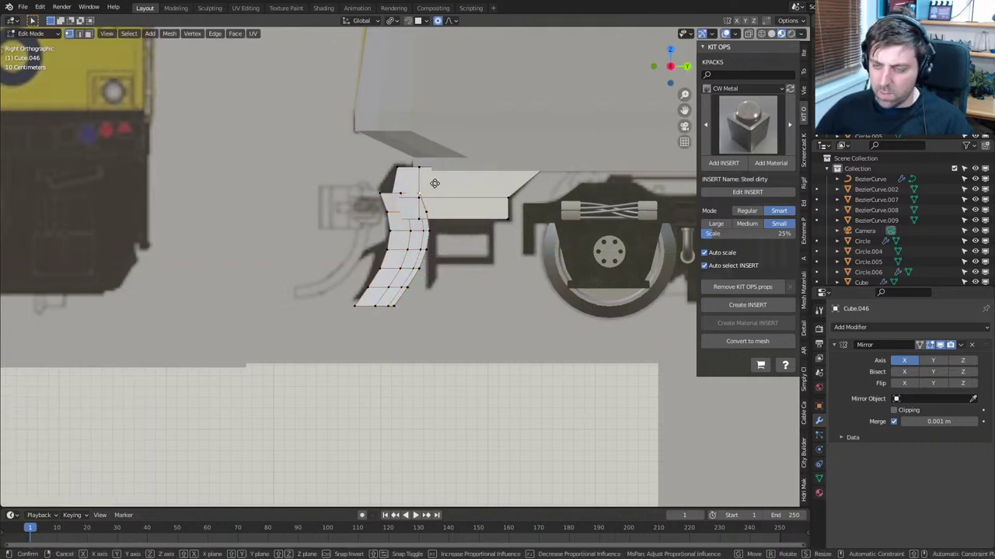
key(z)
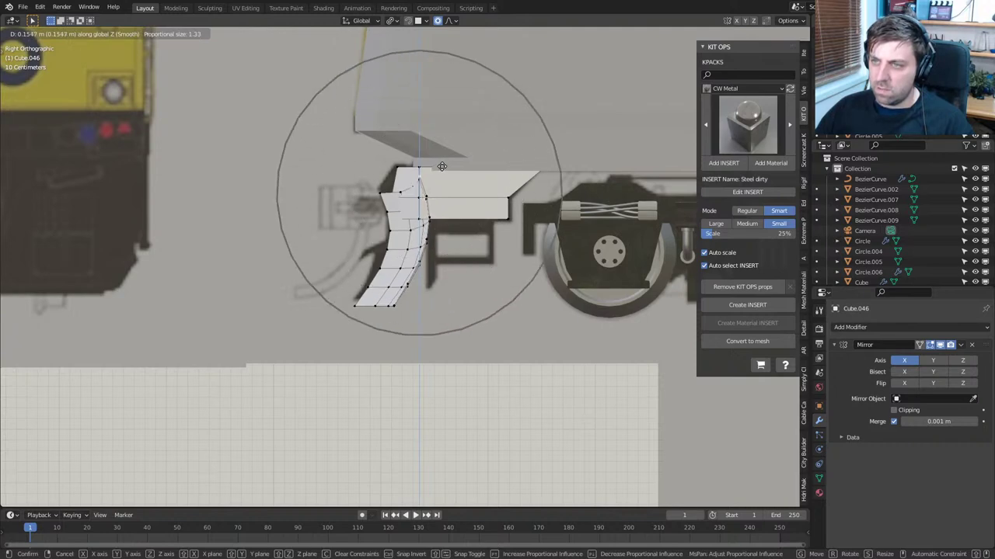
scroll(445, 161, up, 2)
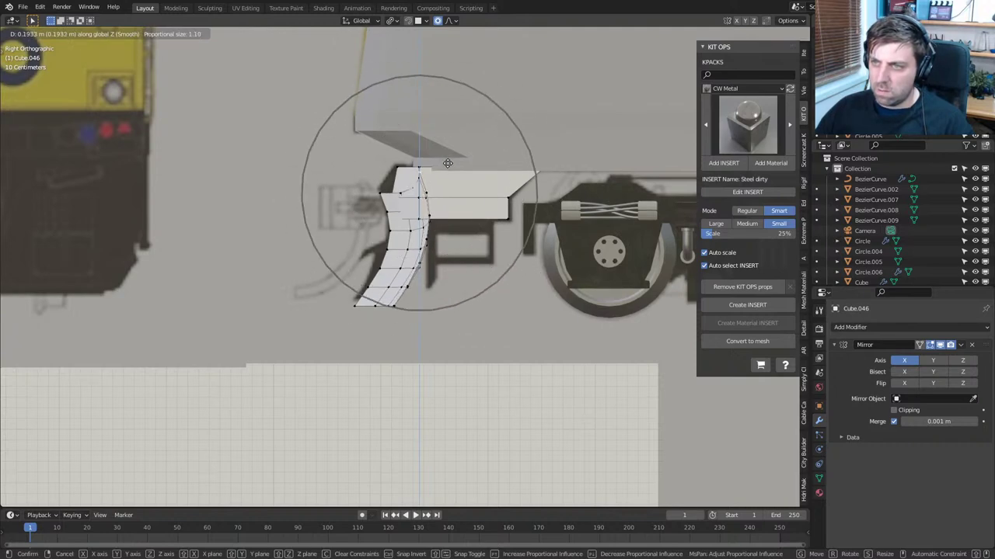
click(449, 161)
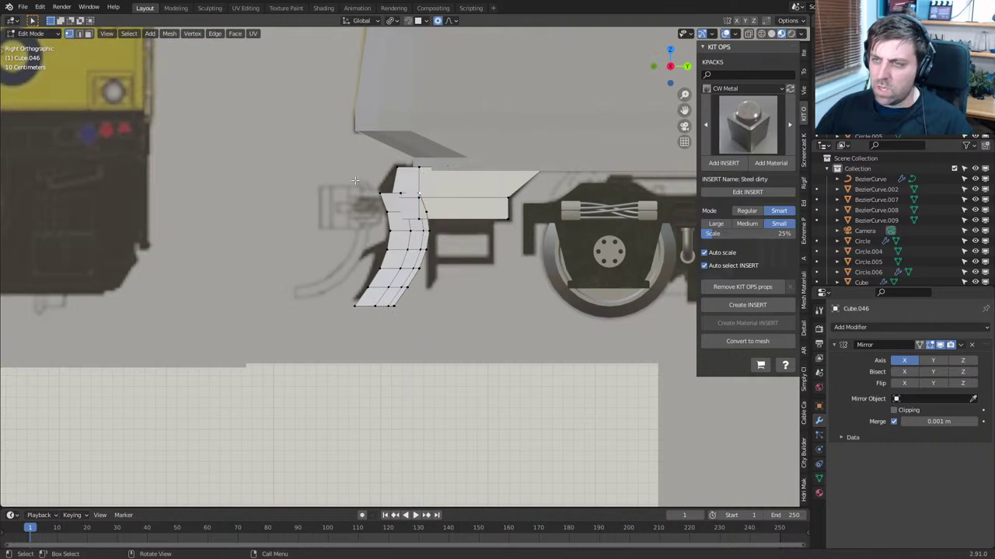
Raise the plate's front top vertex about 0.29 m along Z with a smooth proportional size of 1.21
key(g)
key(z)
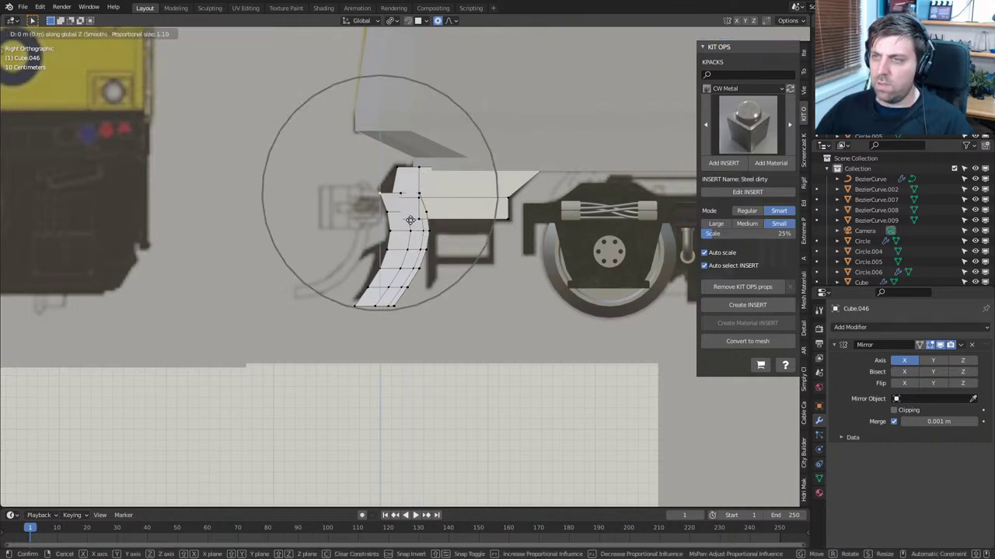
scroll(419, 195, down, 1)
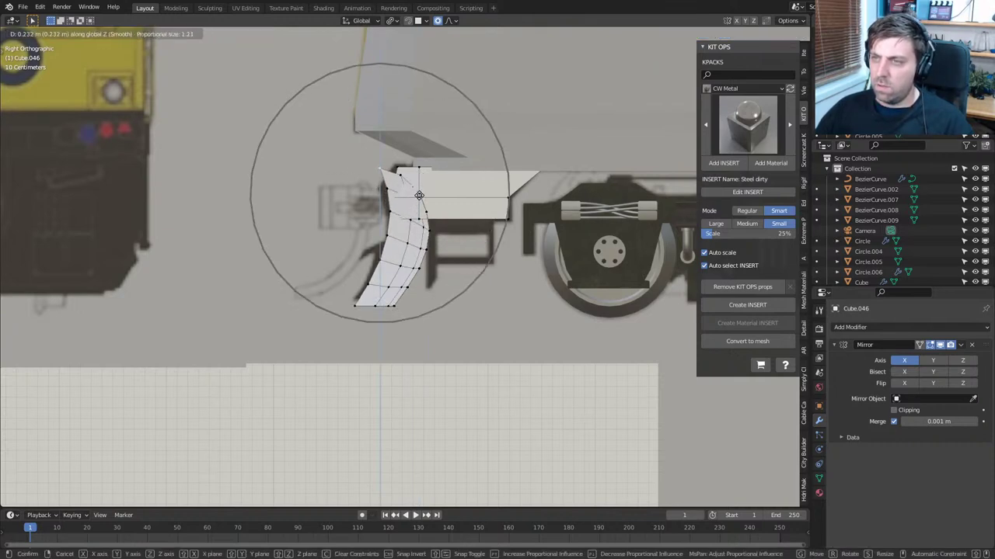
click(420, 190)
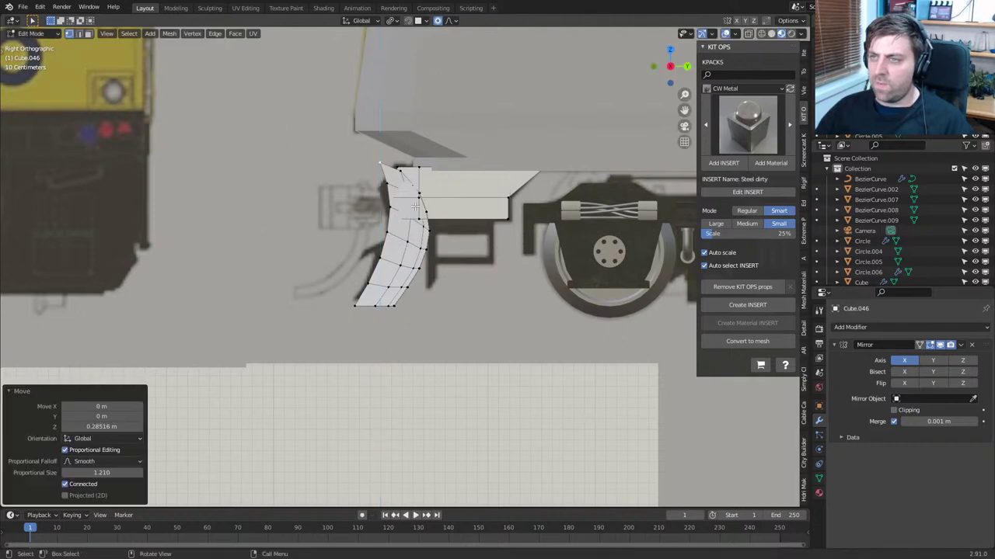
Turn off proportional editing and move the outer front corner edge of the block behind the plate about 0.15 m backward along Y
middle_drag(415, 206, 473, 251)
click(479, 249)
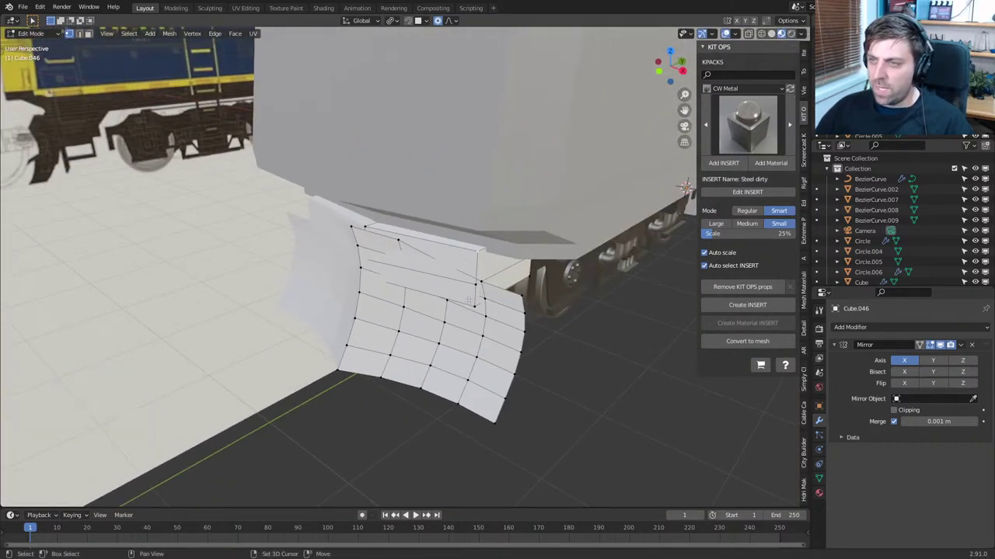
key(g)
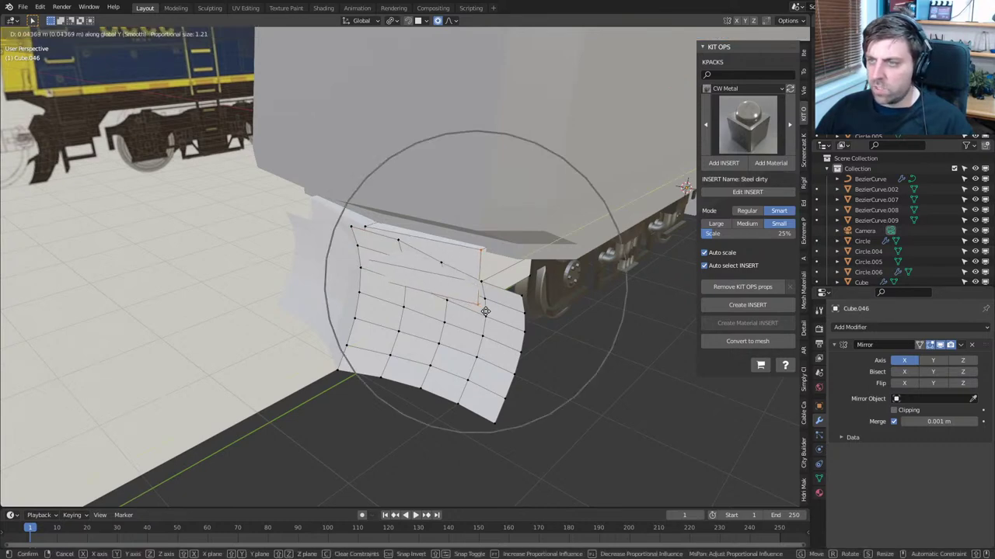
right_click(494, 305)
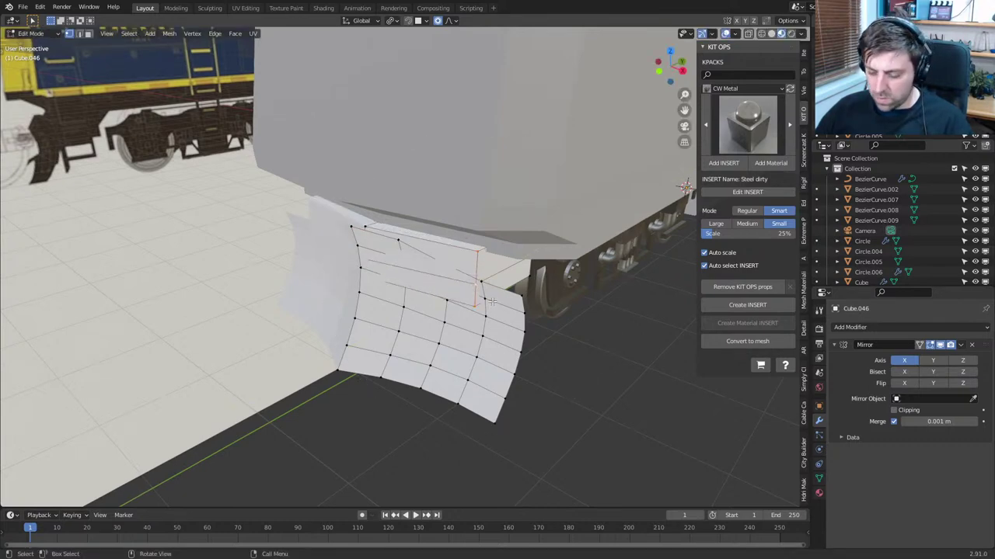
key(o)
key(g)
key(y)
click(496, 291)
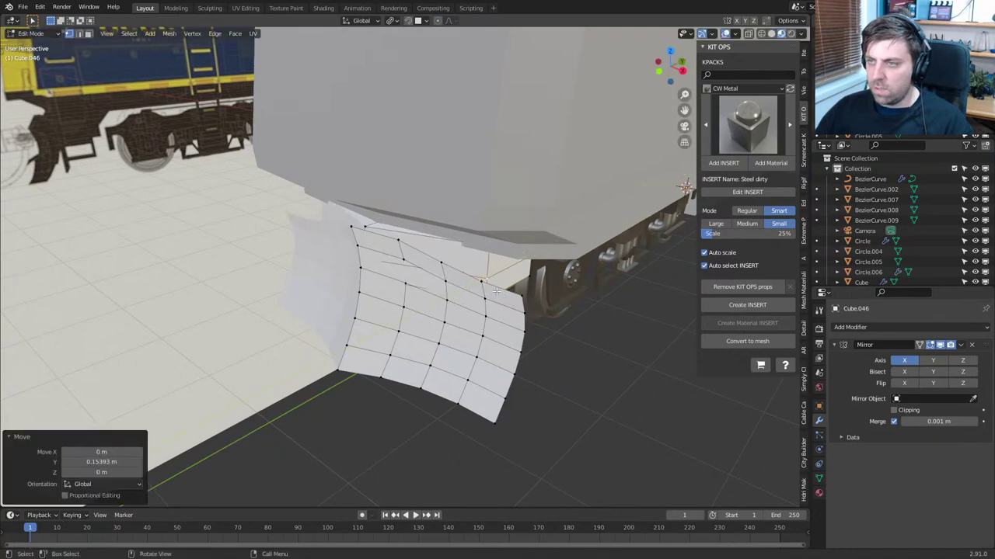
Add a centred vertical loop cut across the front face of the block behind the plate and switch the viewport to solid shading
key(ctrl+r)
click(425, 235)
right_click(426, 234)
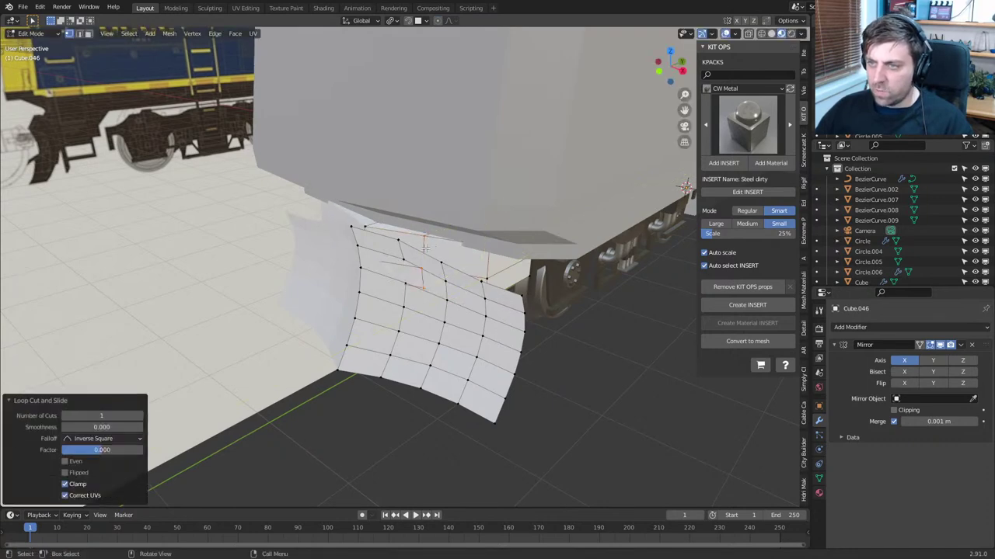
click(425, 239)
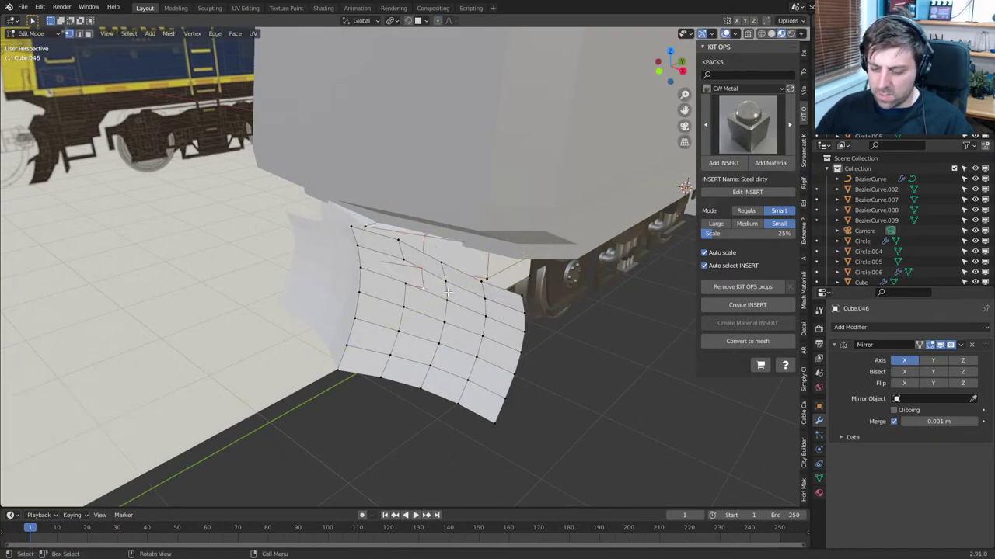
key(z)
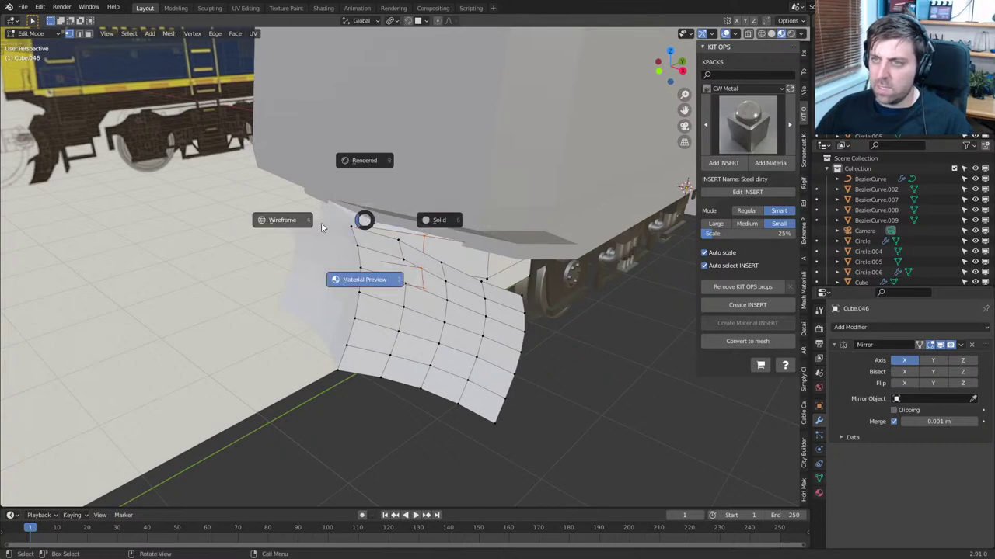
click(370, 280)
key(z)
click(450, 289)
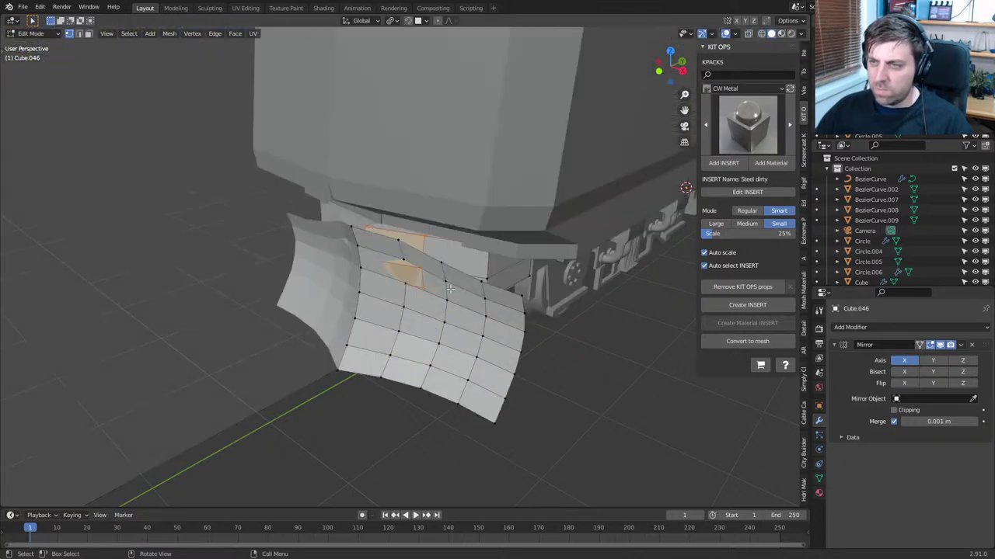
Move the block's inner front edges about 0.06 m backward along Y and flatten them with a Y scale of 0
key(g)
key(y)
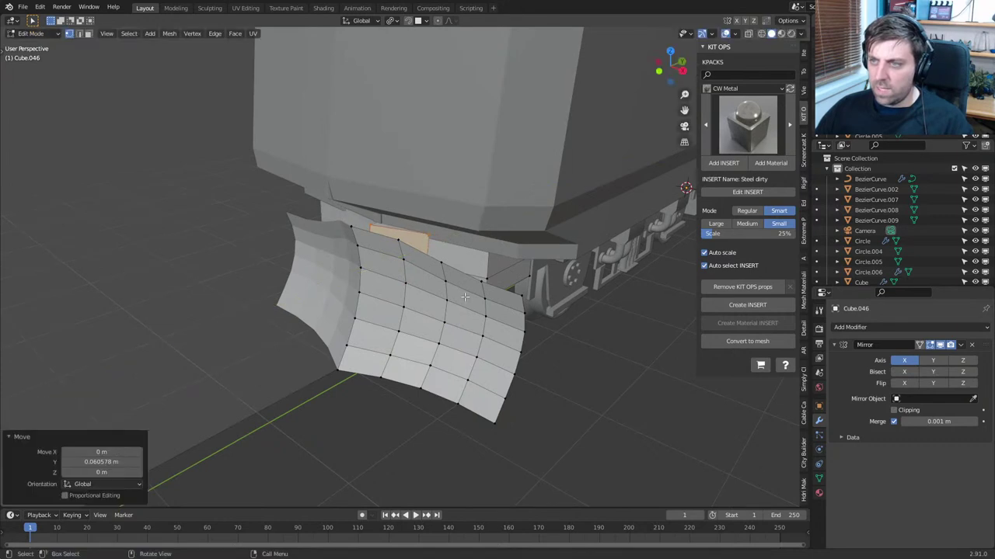
click(458, 298)
key(s)
key(y)
key(0)
key(Return)
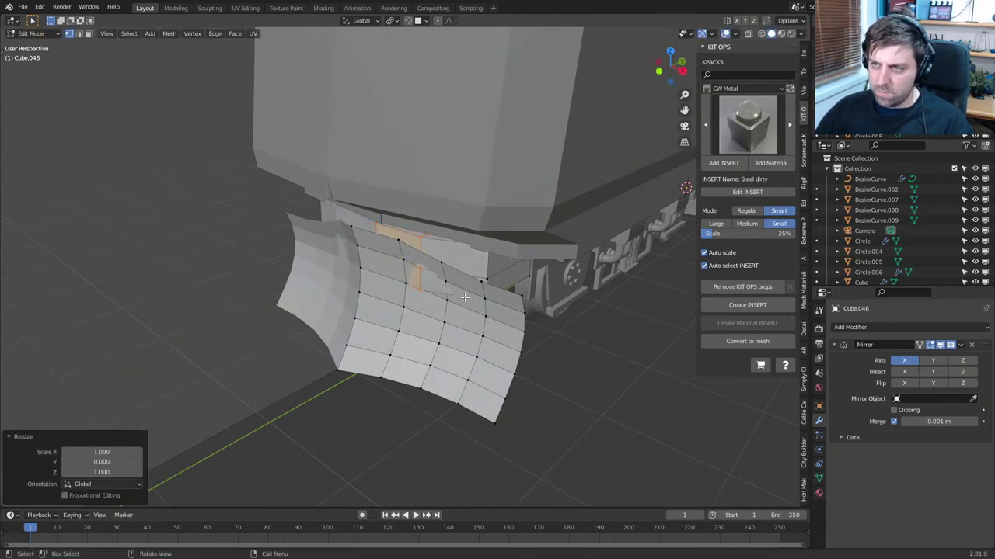
Move the block's middle front edge backward along Y so the block sits behind the curved plate
click(418, 241)
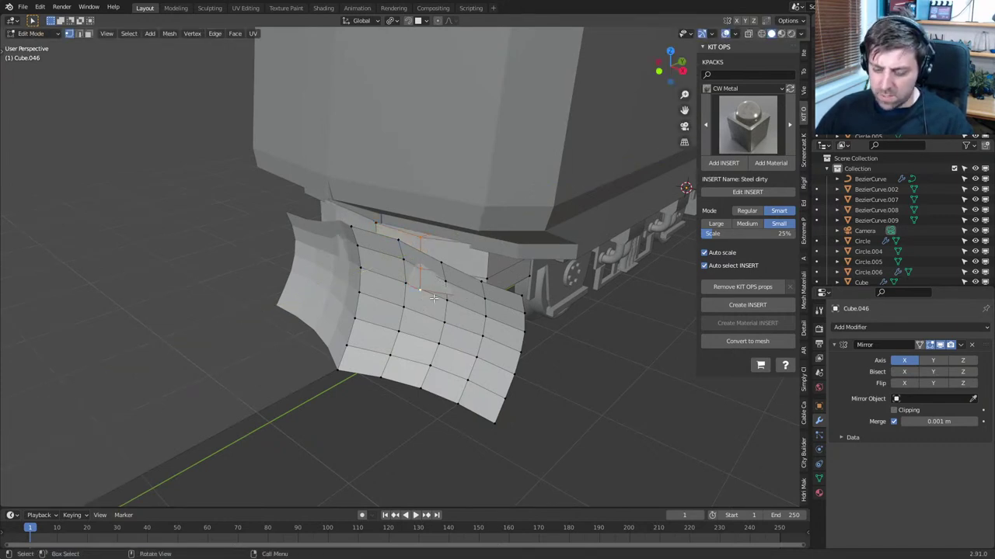
key(g)
key(y)
click(439, 297)
scroll(439, 297, down, 1)
mouse_move(439, 297)
middle_down()
mouse_move(615, 262)
mouse_move(386, 275)
mouse_move(433, 308)
middle_up()
key(Tab)
key(Tab)
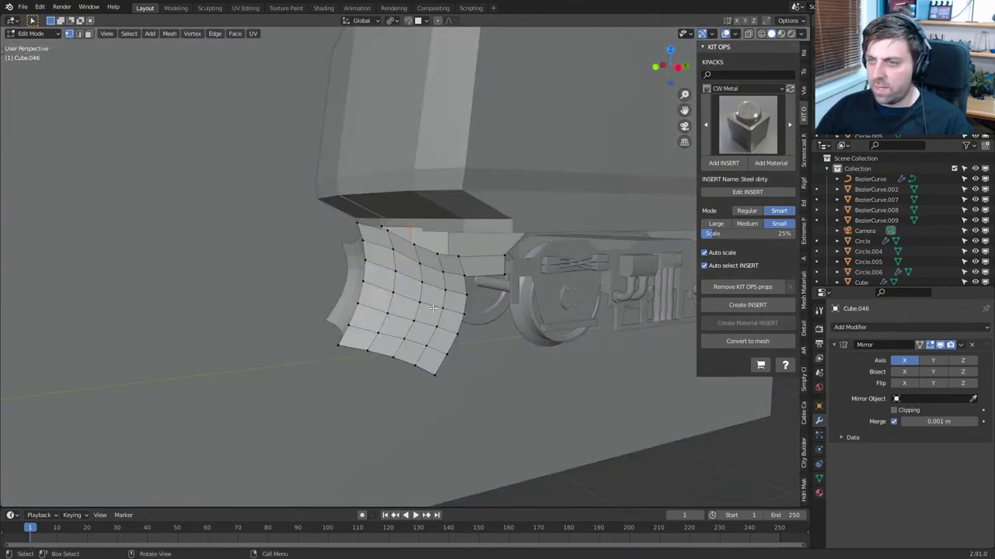
Select all geometry linked to the curved plate and extrude it backward along Y to give the plate a small thickness
middle_drag(446, 349, 562, 355)
scroll(465, 347, up, 2)
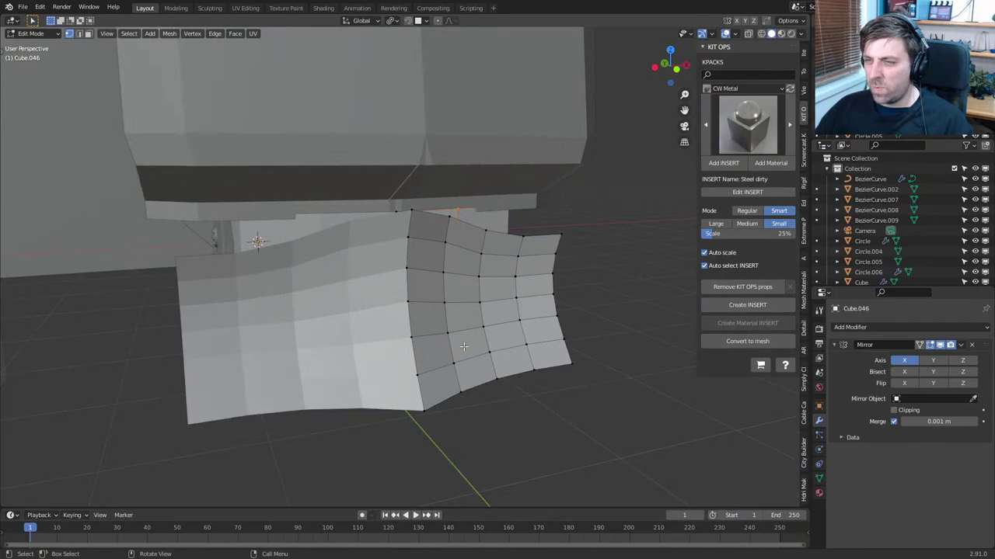
alt+click(410, 348)
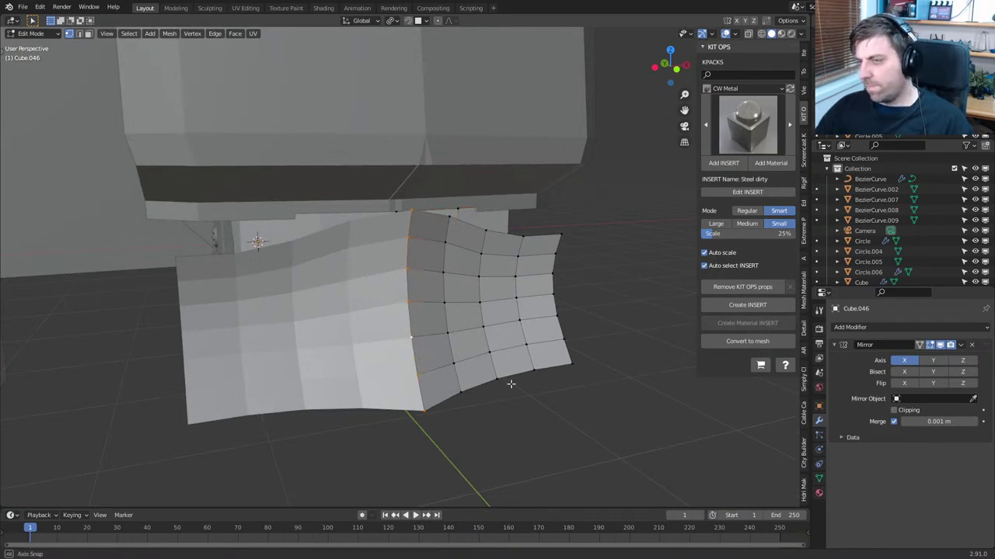
middle_drag(485, 402, 404, 373)
key(ctrl+l)
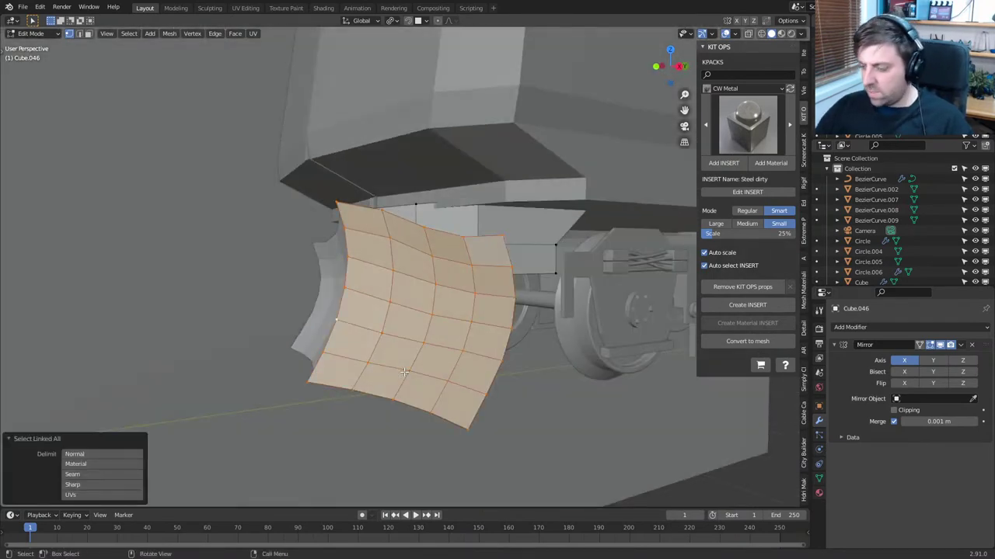
key(KP_3)
key(g)
key(z)
key(z)
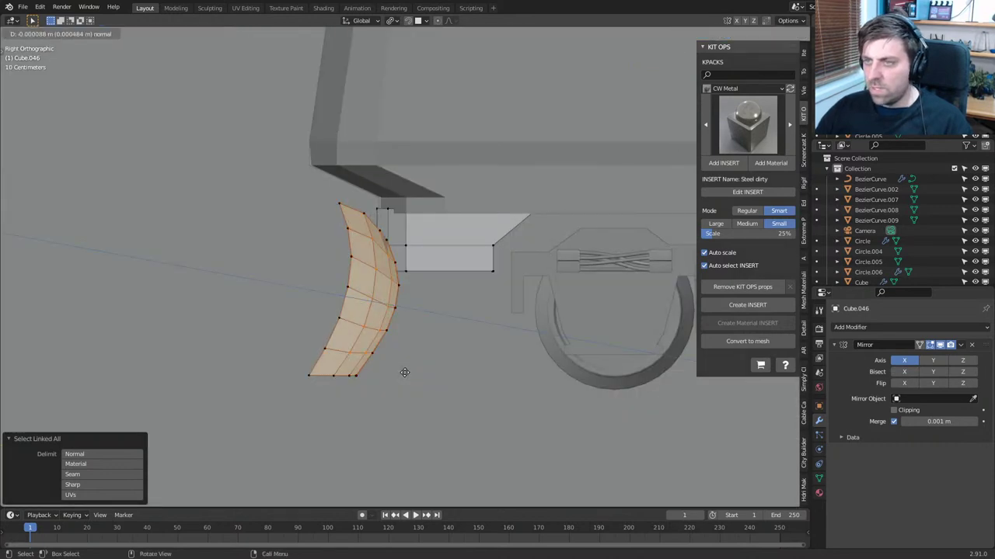
key(x)
key(y)
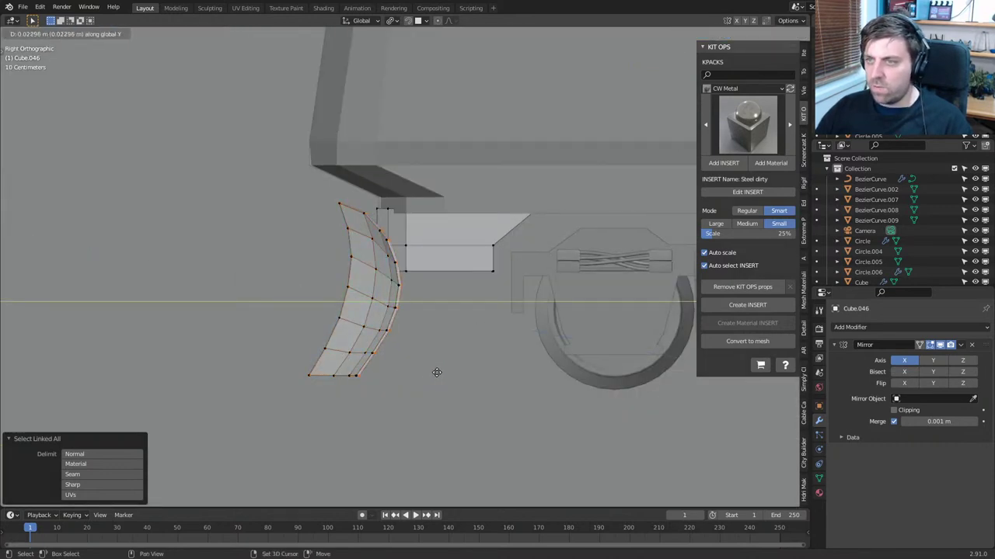
click(469, 367)
Shade the plow plate object smooth and enable Auto Smooth for its normals
middle_drag(319, 355, 488, 366)
key(Tab)
key(F3)
text(smoo)
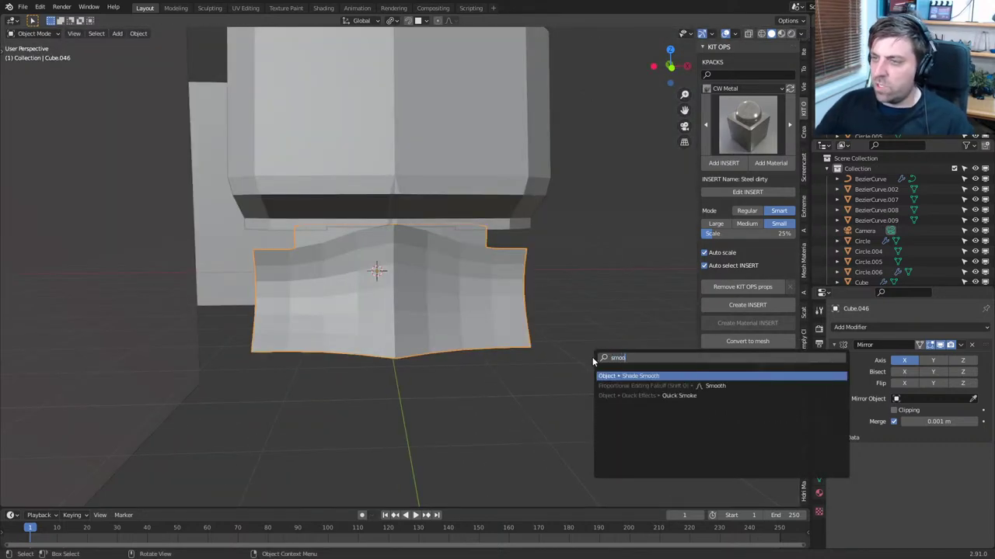
key(Return)
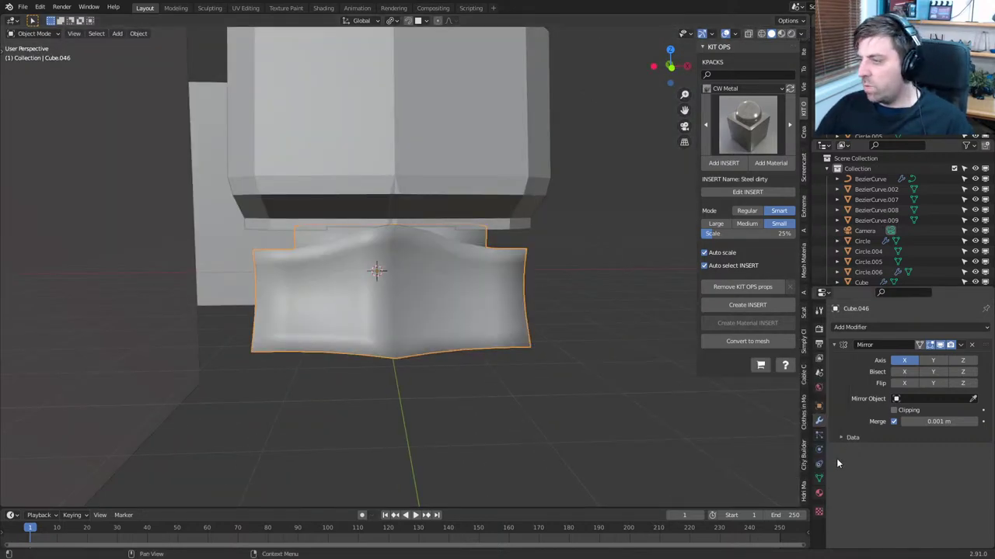
click(818, 478)
click(892, 520)
mouse_move(634, 402)
middle_down()
mouse_move(508, 403)
mouse_move(646, 404)
mouse_move(539, 369)
mouse_move(430, 369)
mouse_move(477, 362)
middle_up()
scroll(477, 362, up, 5)
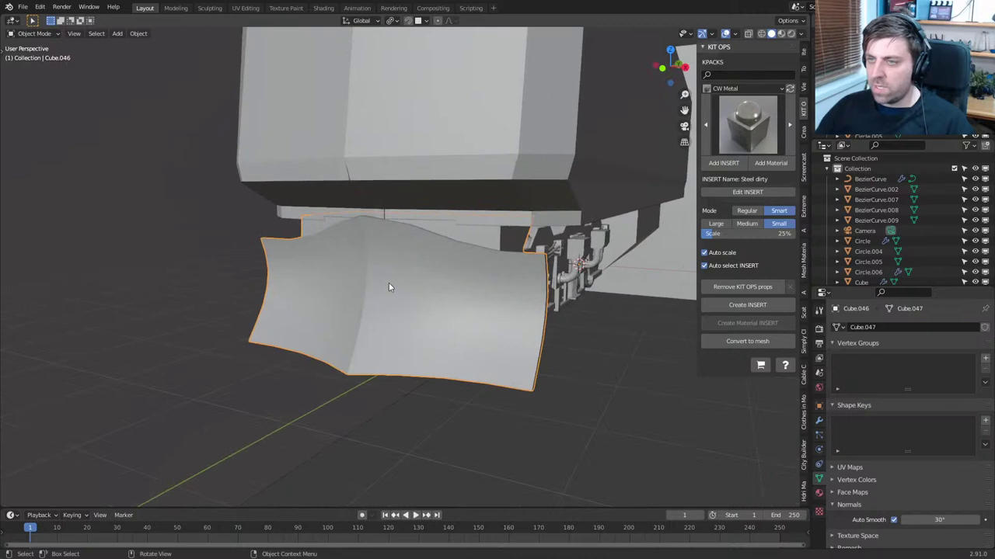
scroll(373, 212, down, 3)
middle_drag(376, 210, 376, 250)
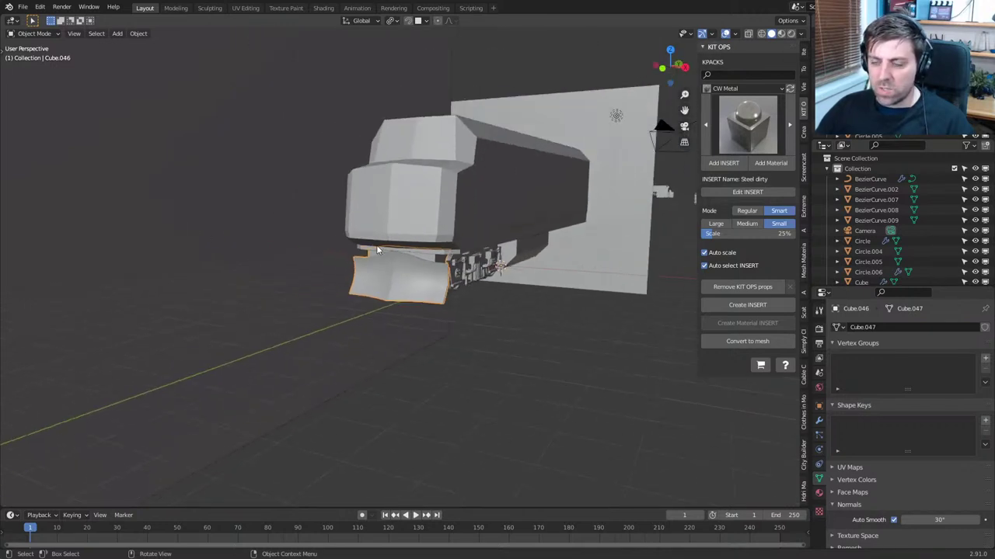
From the side view, examine the side reference plane's visibility and viewport display settings
key(KP_3)
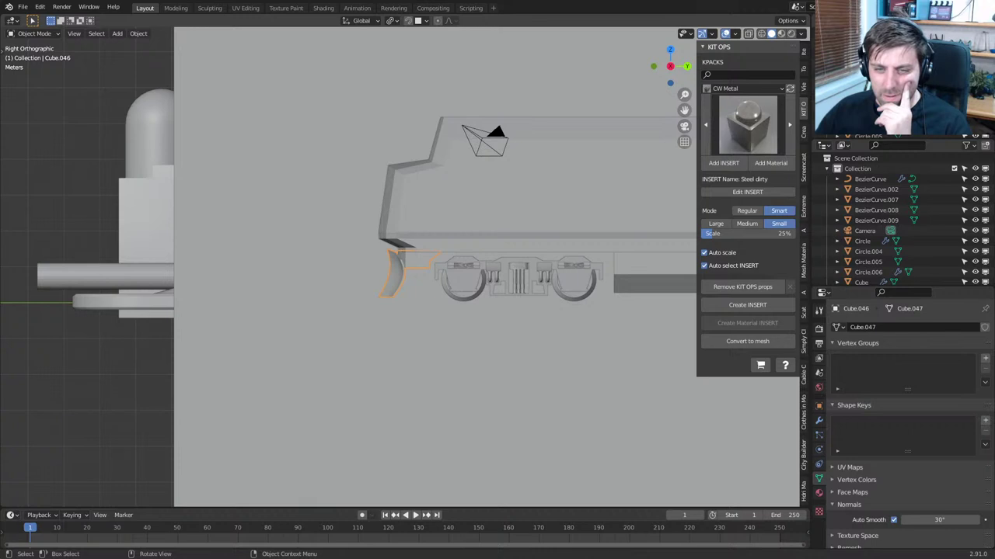
click(736, 34)
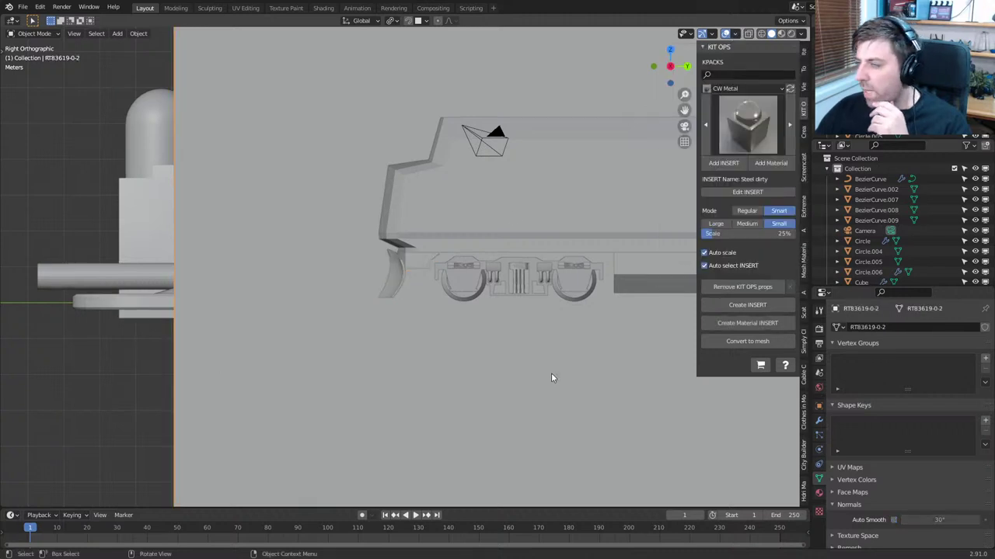
click(819, 344)
scroll(845, 438, down, 3)
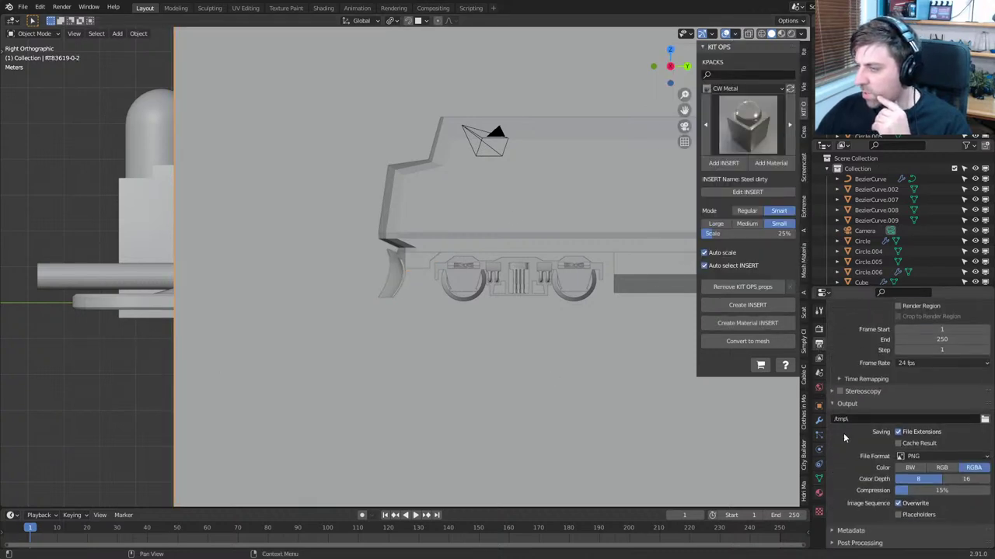
click(818, 357)
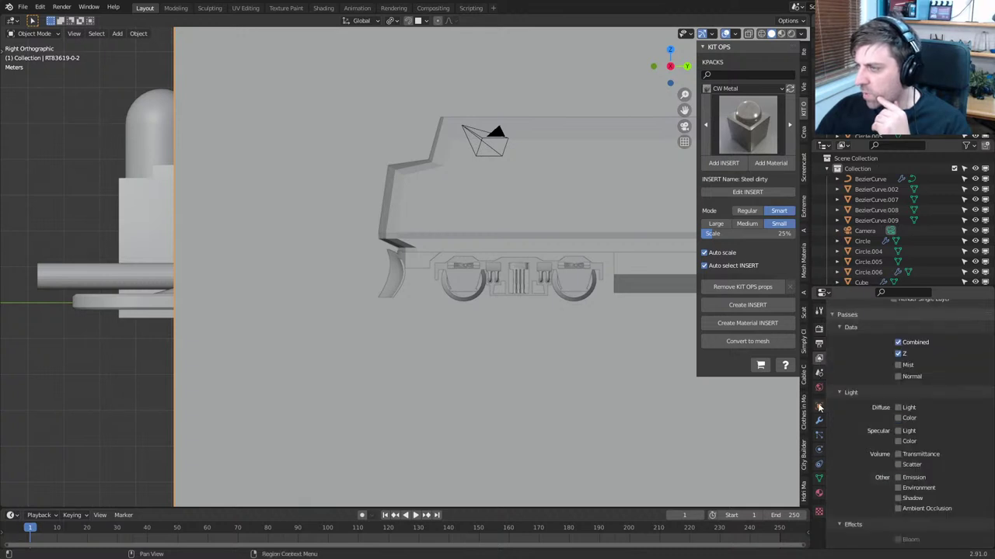
click(818, 405)
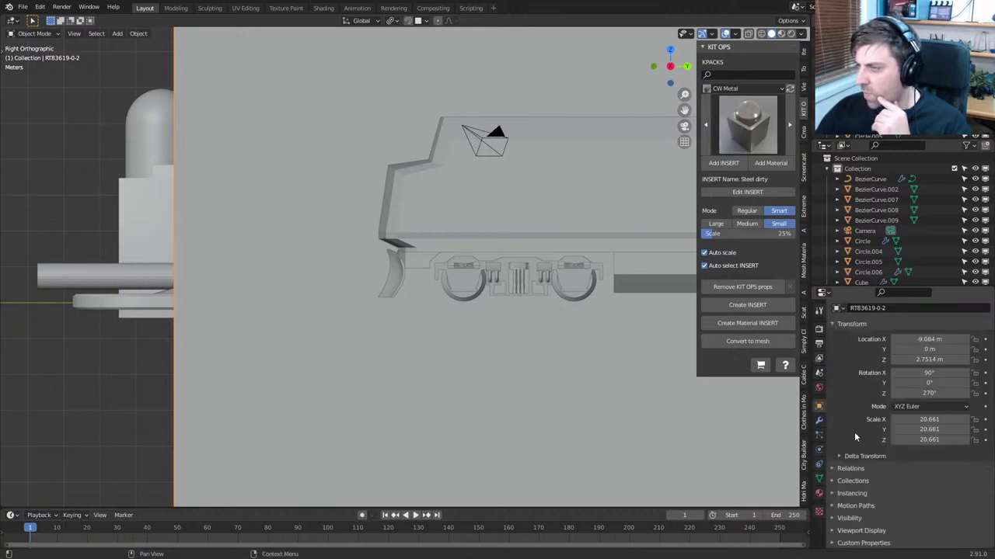
click(833, 529)
click(834, 518)
scroll(737, 455, down, 1)
scroll(878, 477, down, 4)
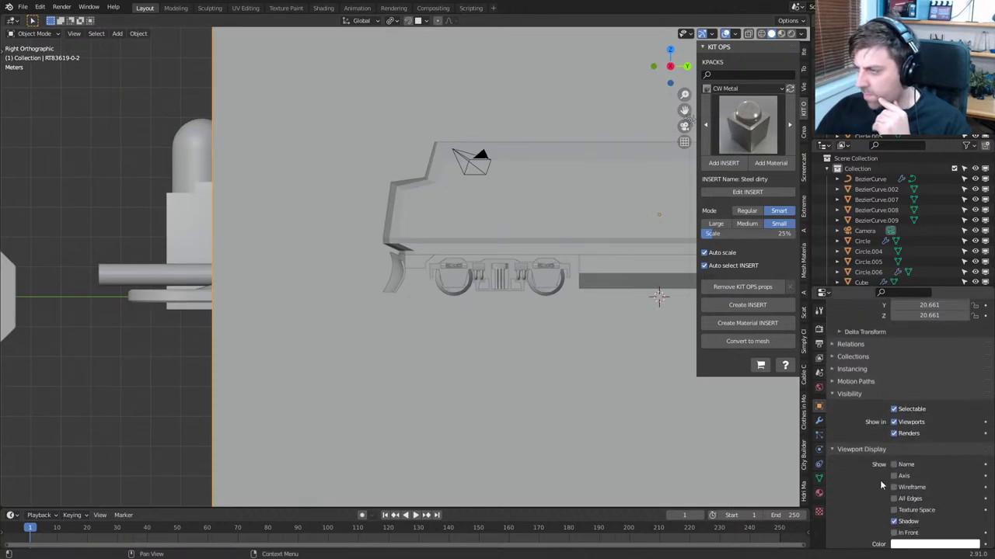
Try the In Front display option on the side reference plane and check its Display As choices
click(894, 533)
click(894, 533)
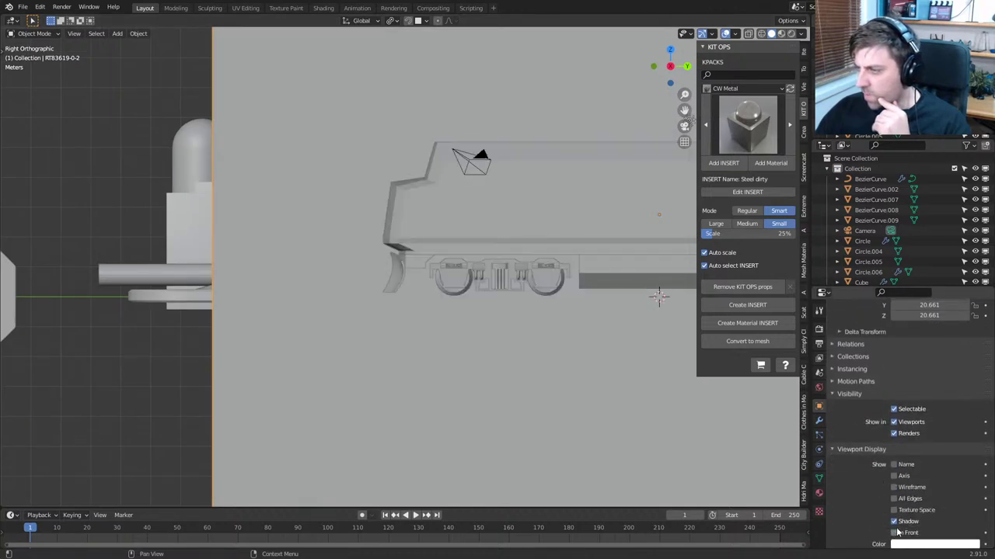
scroll(896, 504, down, 2)
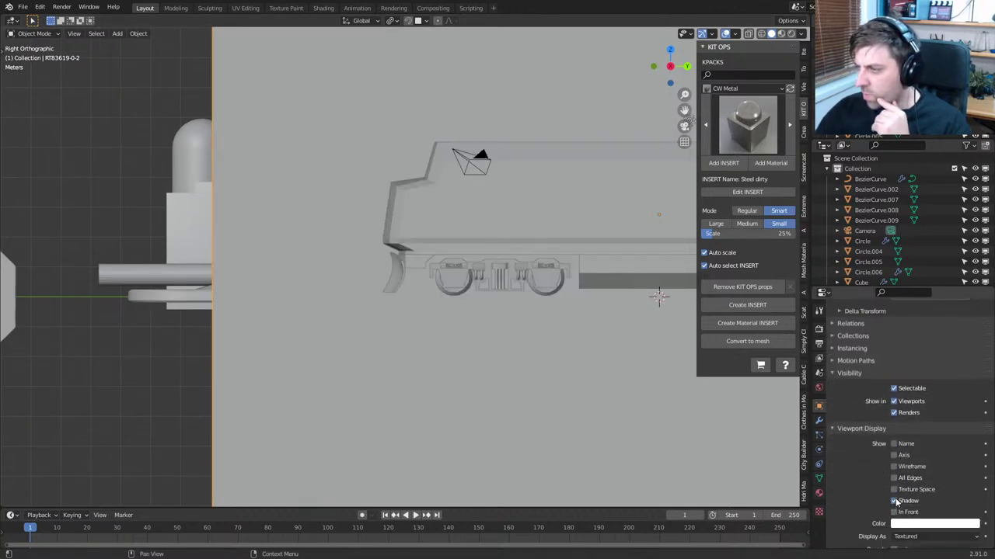
click(915, 494)
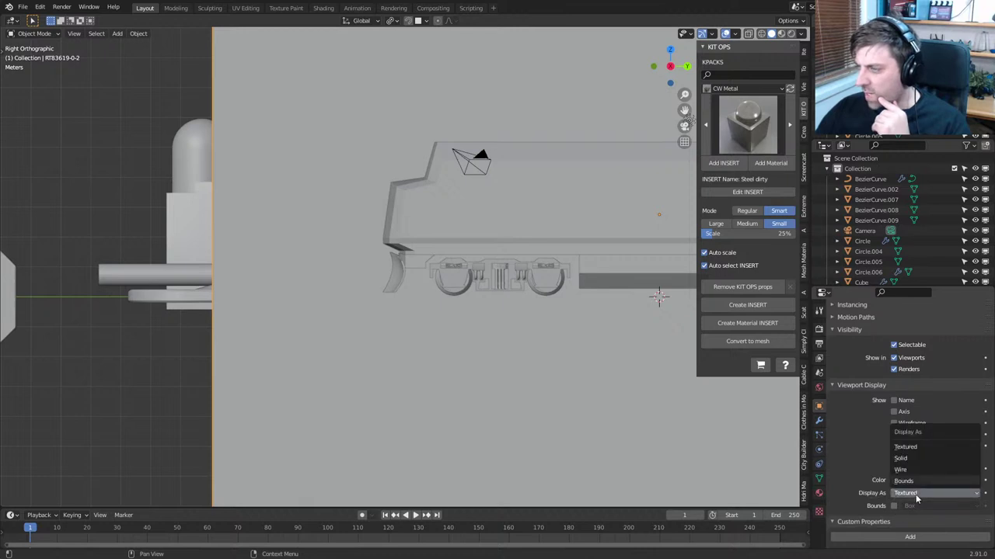
click(916, 496)
Examine the reference plane's relations, collections, instancing and motion path settings, plus the scene's render settings
scroll(863, 427, up, 3)
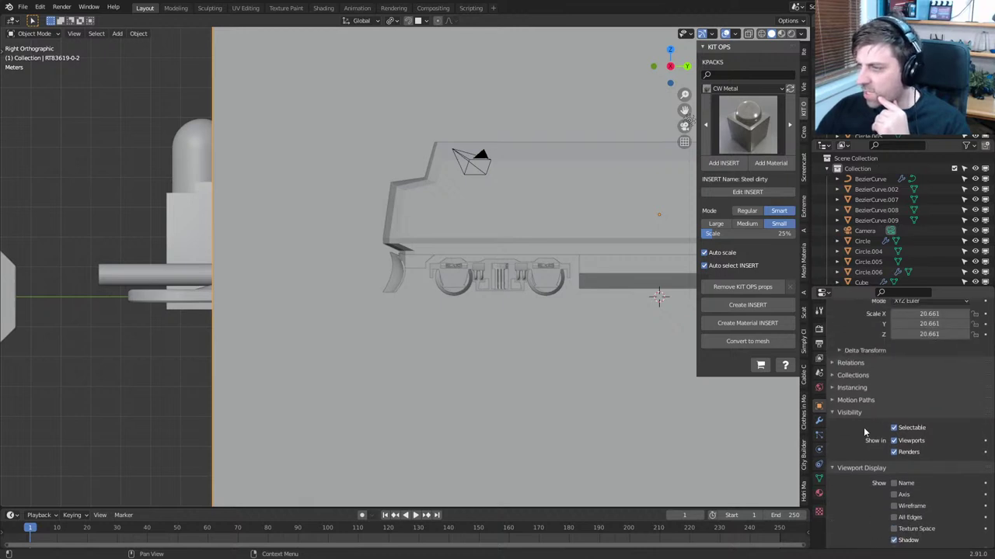
drag(843, 400, 836, 364)
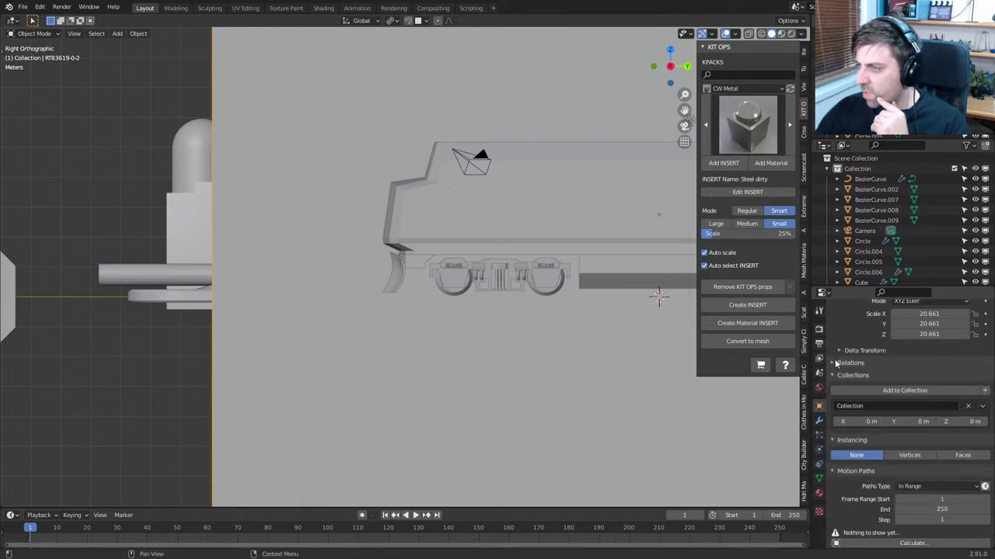
click(835, 364)
click(835, 366)
click(833, 378)
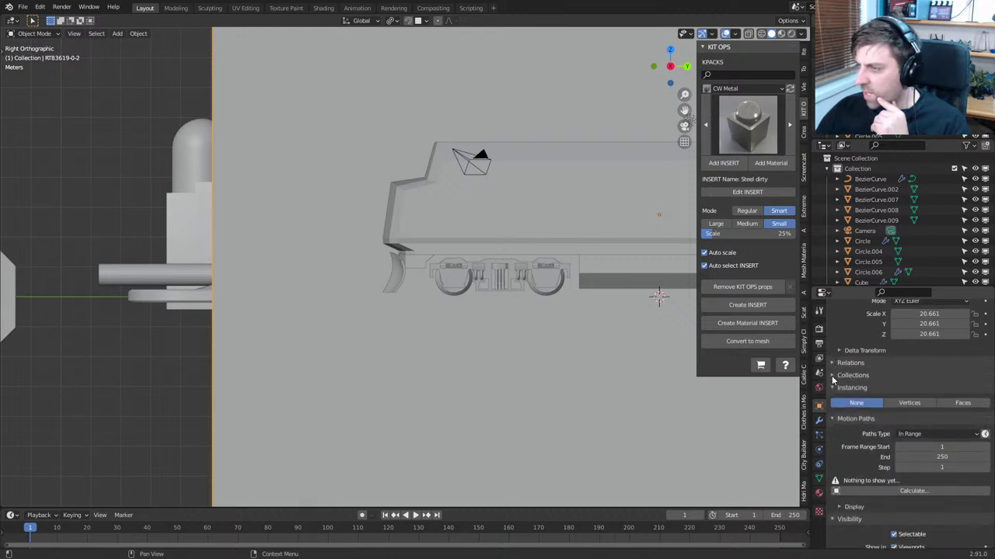
click(832, 389)
click(832, 399)
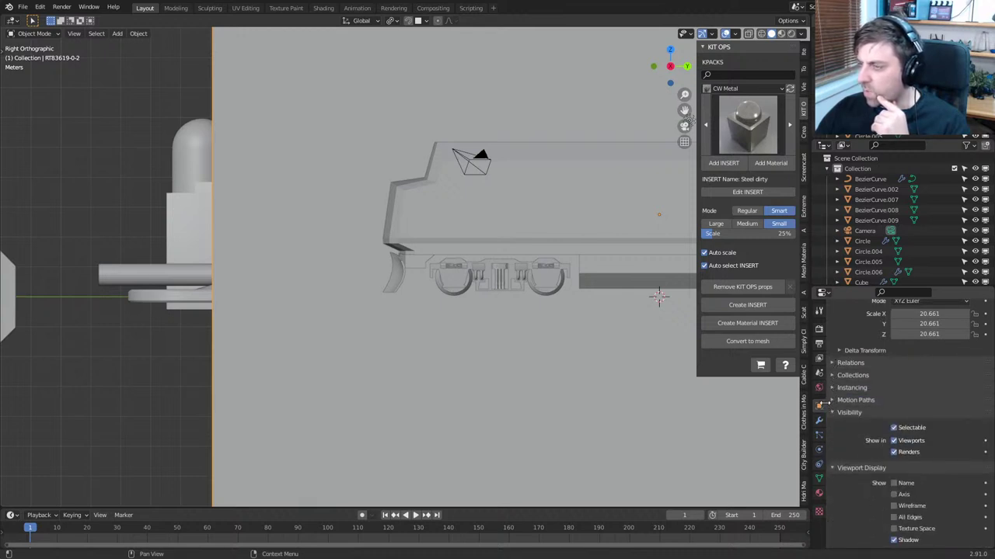
scroll(529, 280, down, 1)
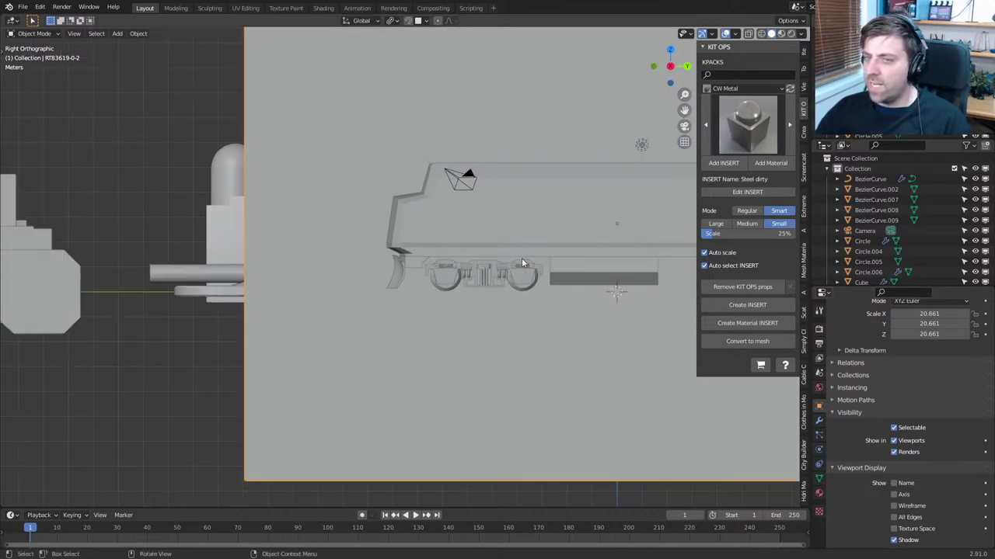
scroll(521, 263, down, 1)
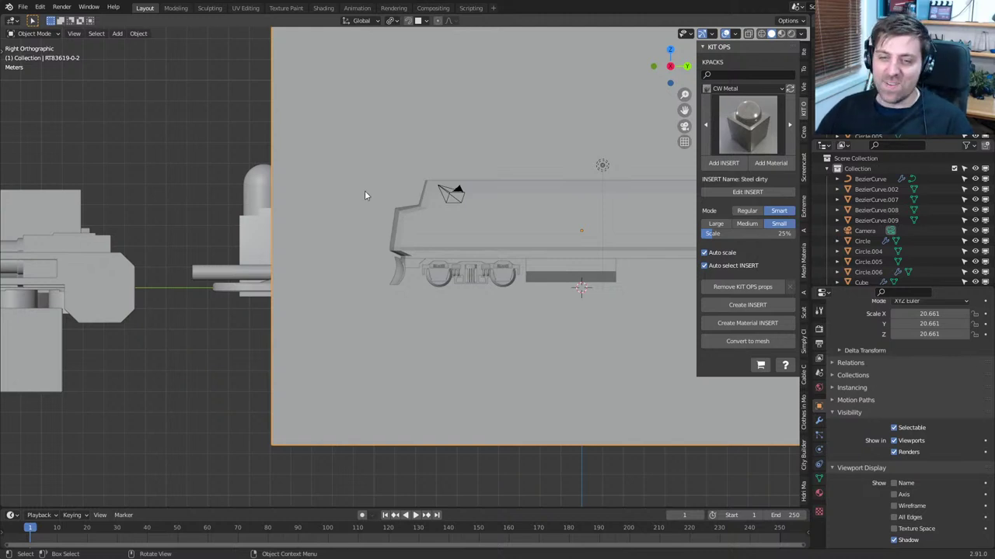
scroll(365, 190, up, 2)
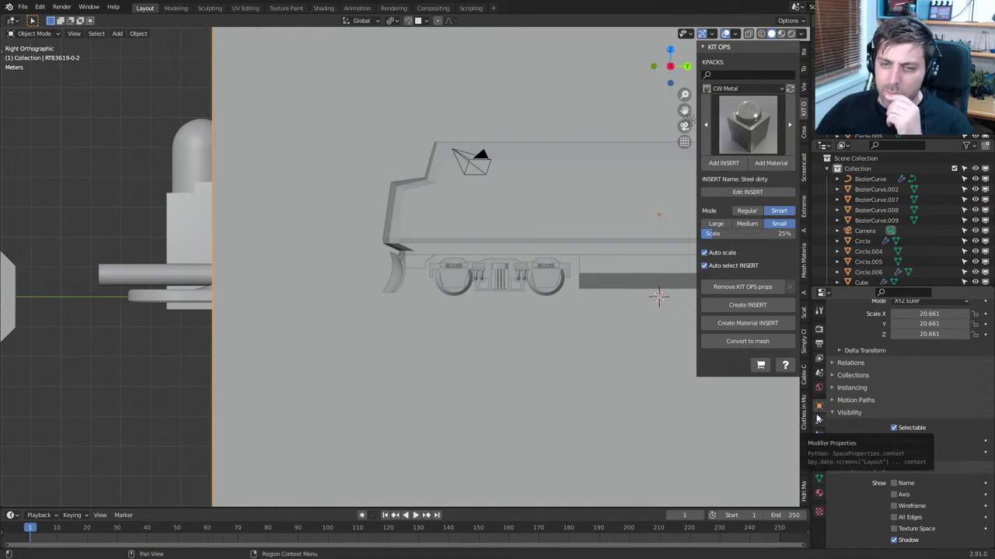
click(819, 330)
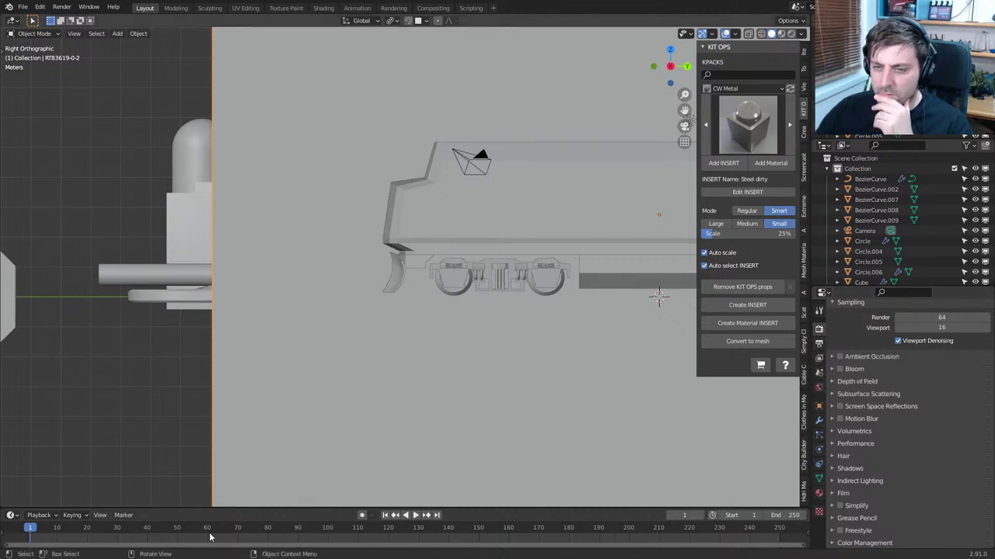
click(101, 515)
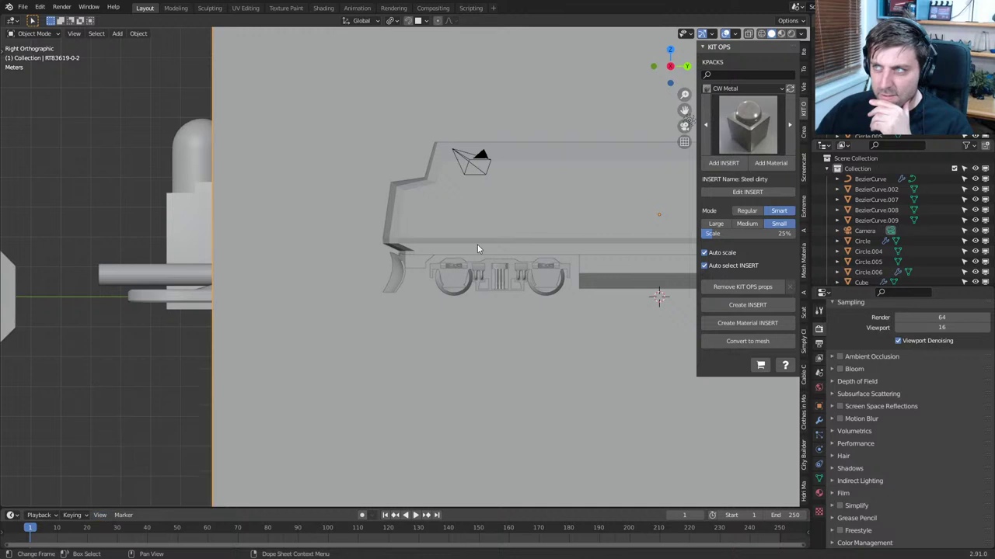
Try Backface Culling in the viewport shading options, leave it off, and enable Cavity
click(801, 34)
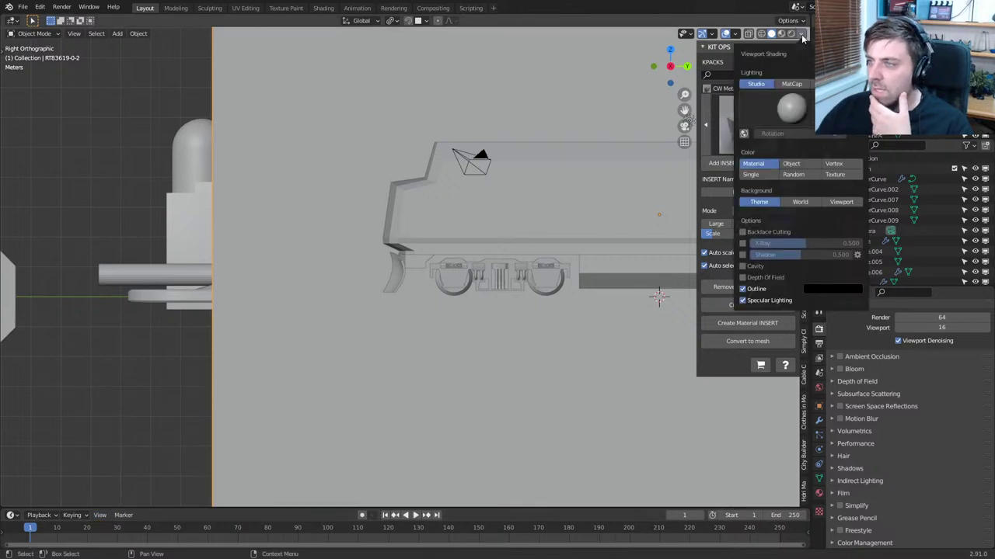
click(746, 232)
click(746, 233)
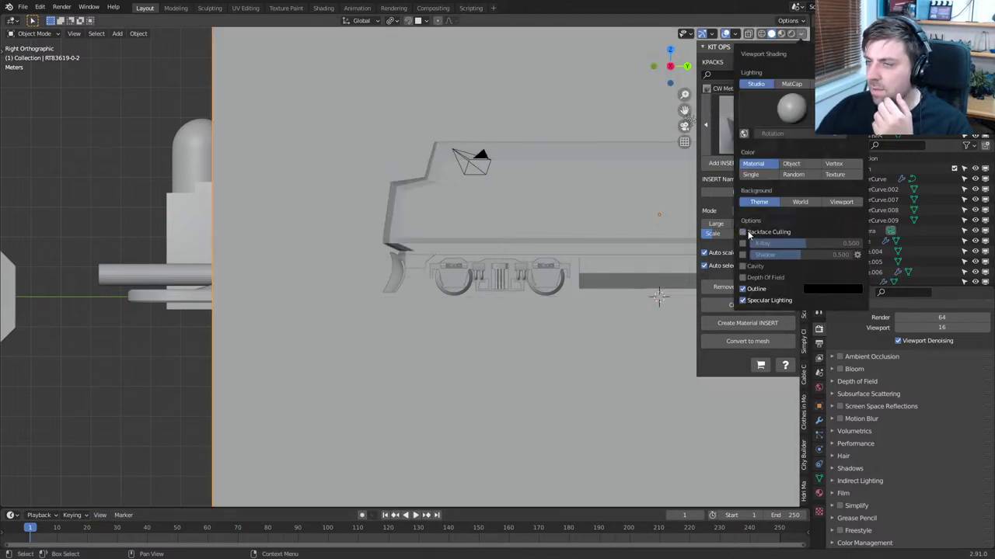
click(746, 232)
click(746, 232)
click(744, 267)
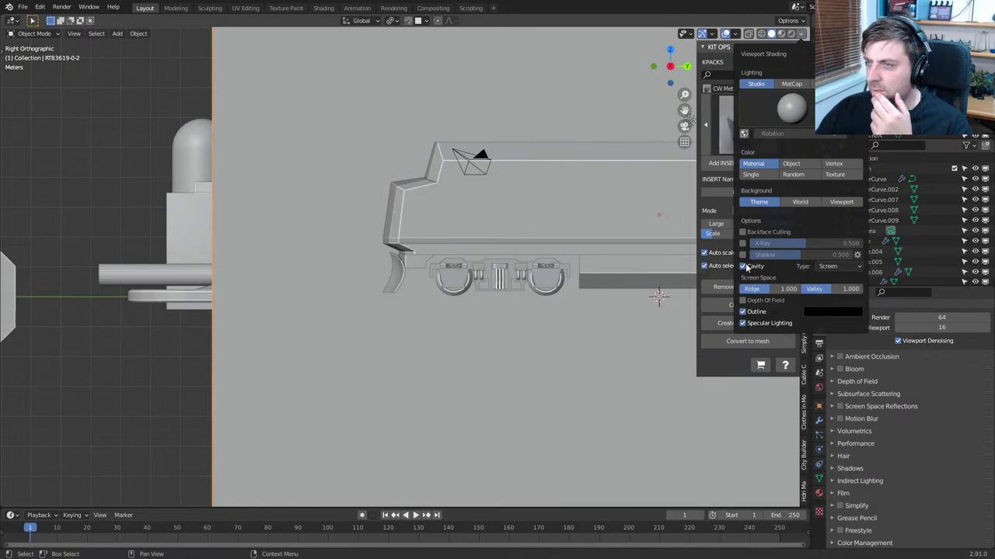
Inspect the plow plate, front block and wheel truck up close and from the side in solid and wireframe shading
mouse_move(428, 355)
middle_down()
mouse_move(476, 342)
mouse_move(533, 349)
mouse_move(412, 344)
mouse_move(496, 356)
mouse_move(395, 321)
mouse_move(574, 362)
middle_up()
scroll(504, 356, up, 6)
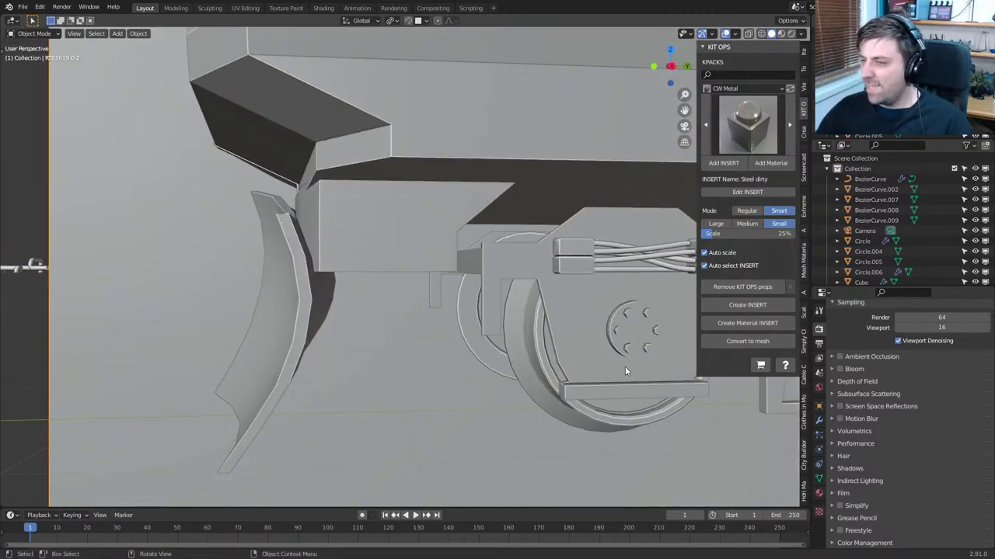
scroll(625, 368, down, 6)
shift+middle_drag(628, 330, 459, 296)
scroll(544, 404, up, 3)
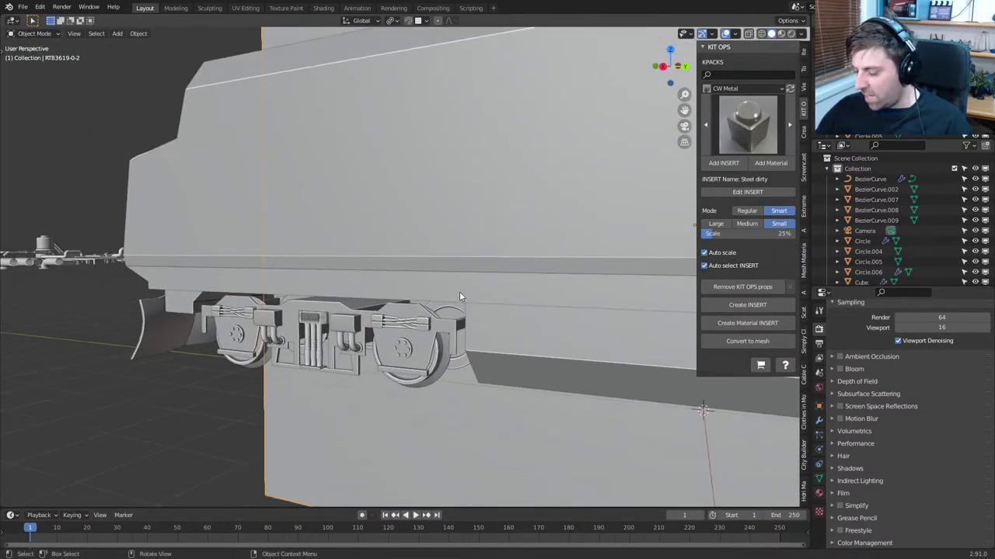
key(KP_3)
key(z)
click(310, 270)
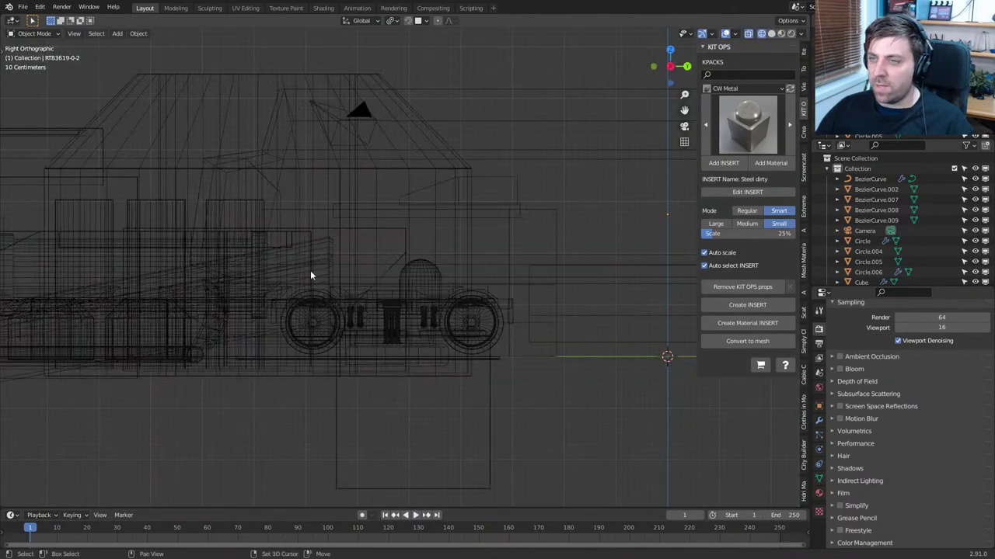
shift+middle_drag(310, 271, 378, 266)
key(z)
click(441, 266)
shift+middle_drag(186, 177, 289, 194)
scroll(289, 194, down, 1)
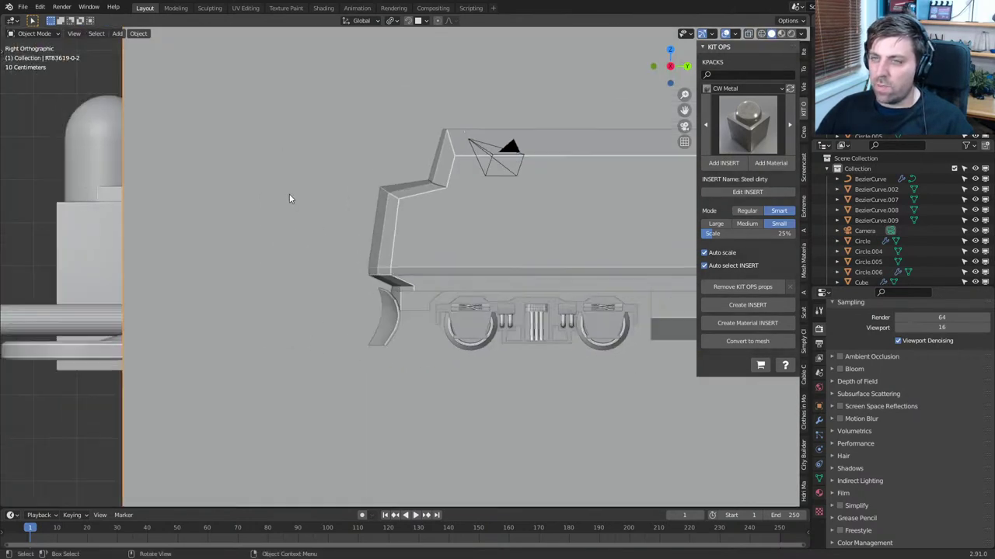
Switch the viewport to Material Preview and compare the locomotive body with the side and front reference images
click(781, 33)
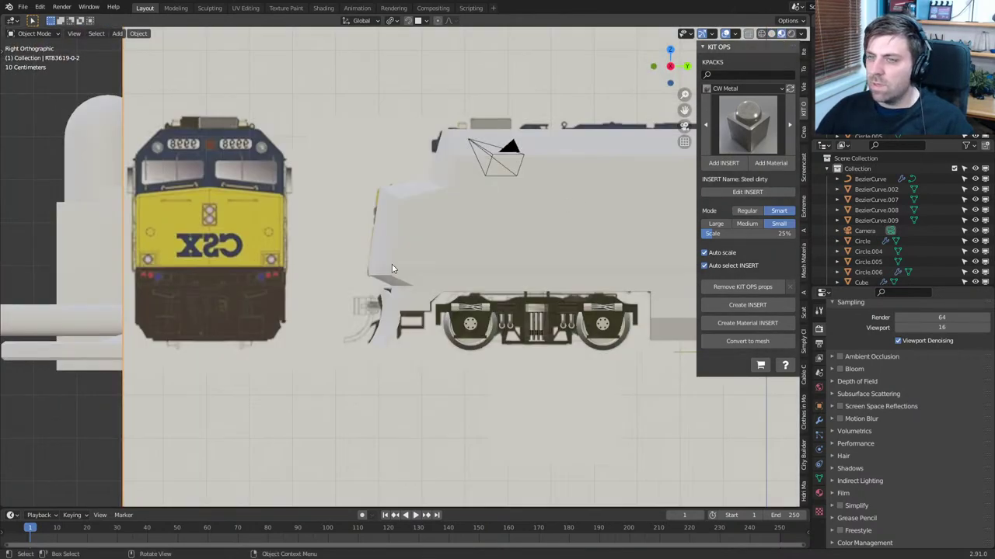
scroll(391, 264, down, 1)
scroll(392, 268, up, 1)
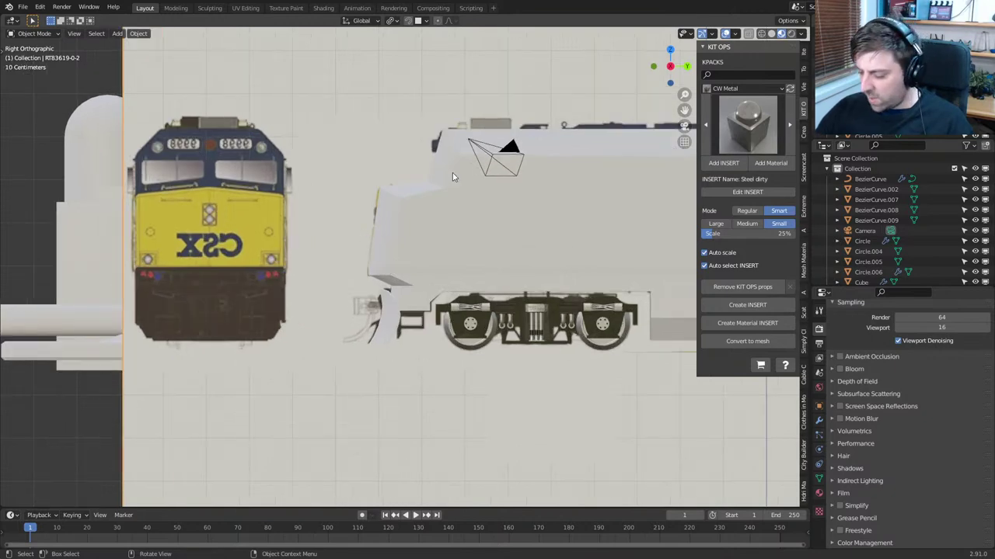
key(KP_1)
scroll(427, 251, up, 2)
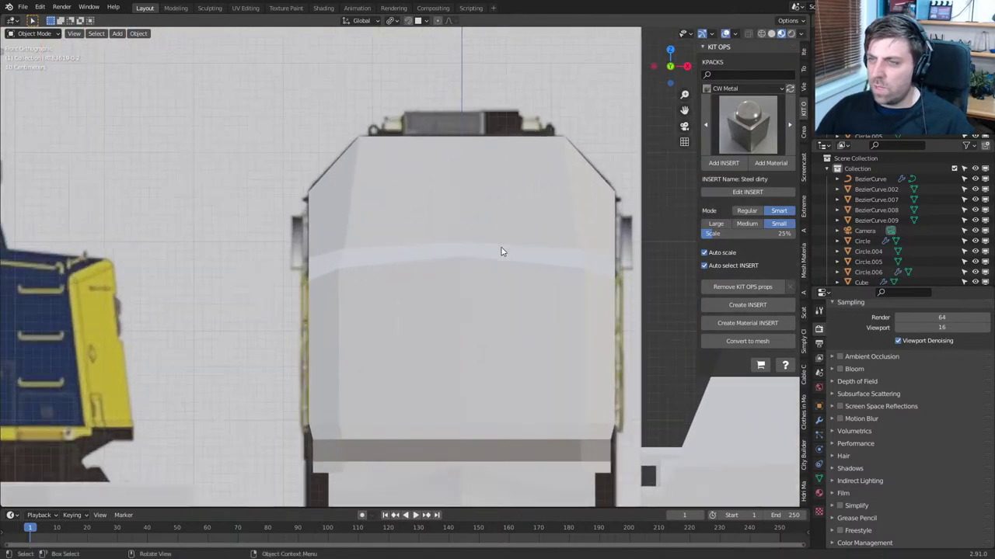
key(z)
key(Escape)
scroll(562, 312, down, 1)
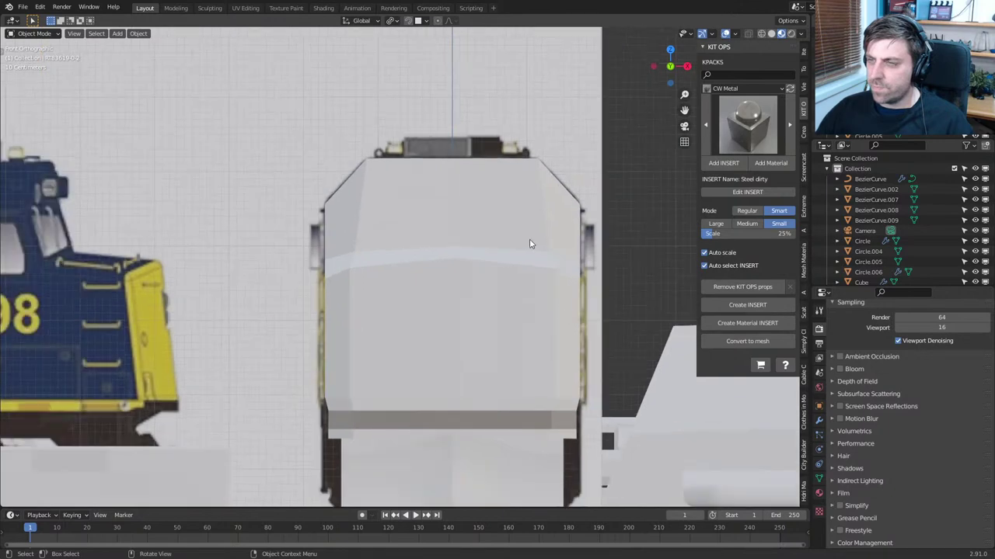
scroll(531, 242, up, 1)
scroll(486, 220, down, 1)
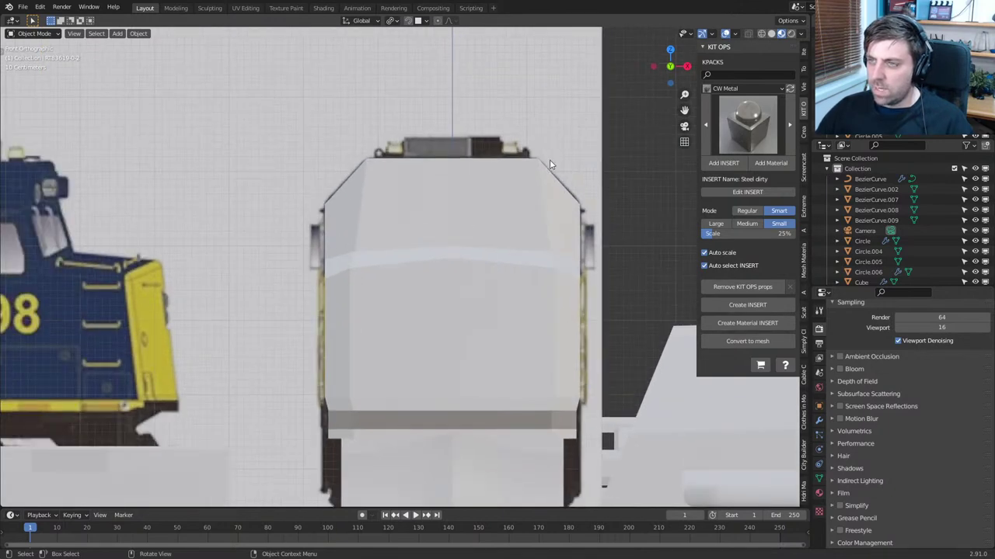
scroll(587, 231, down, 1)
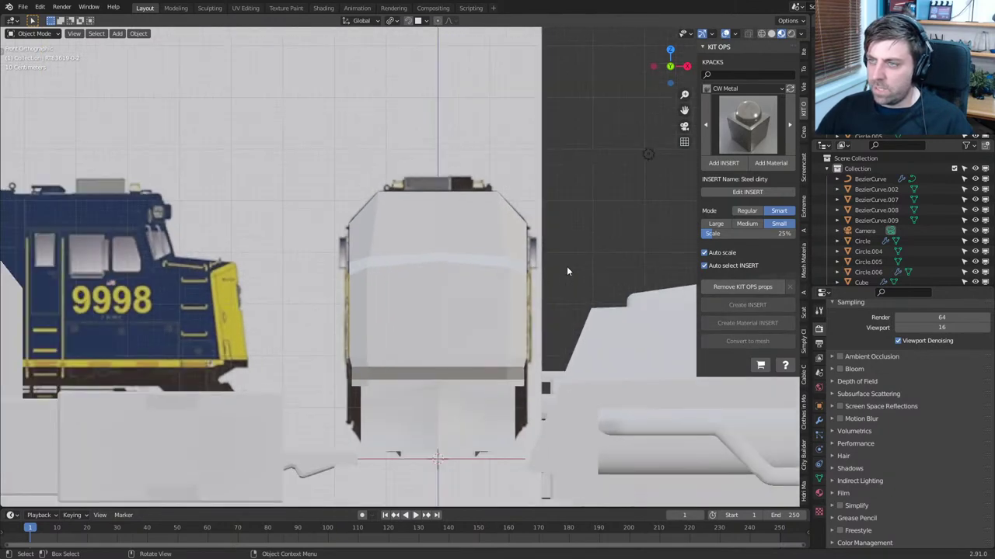
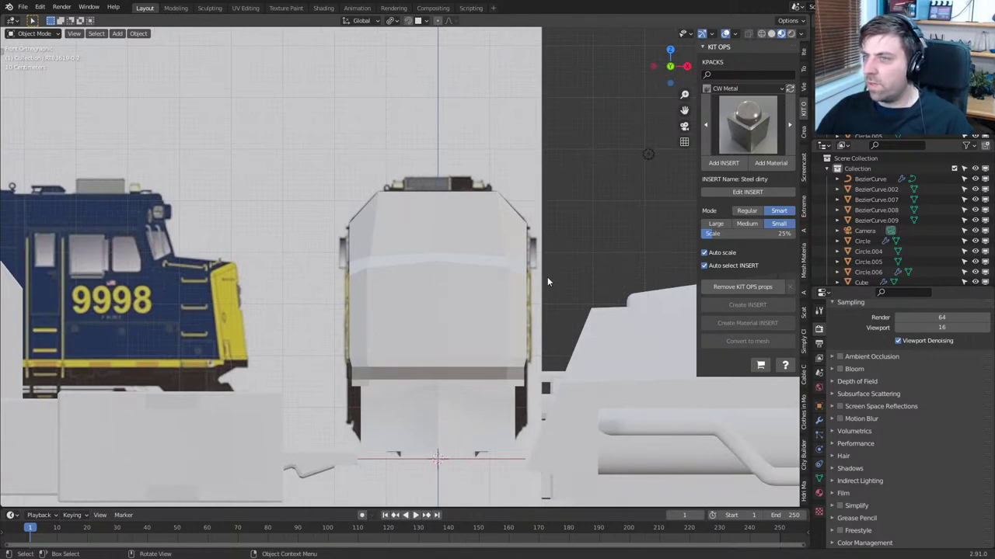
Search the scene's object list and the viewport for the image plane holding the front reference
scroll(966, 272, down, 5)
scroll(966, 272, down, 15)
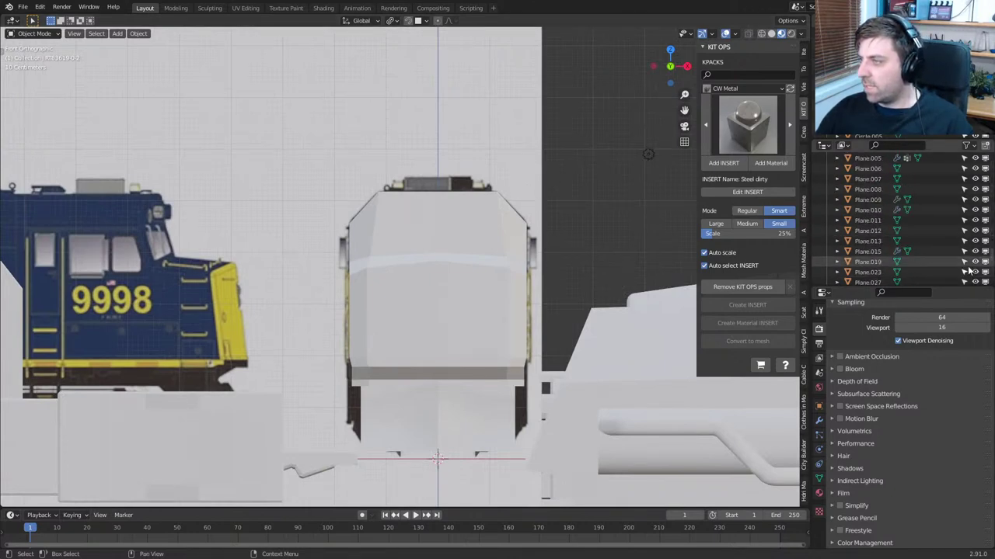
scroll(964, 281, up, 15)
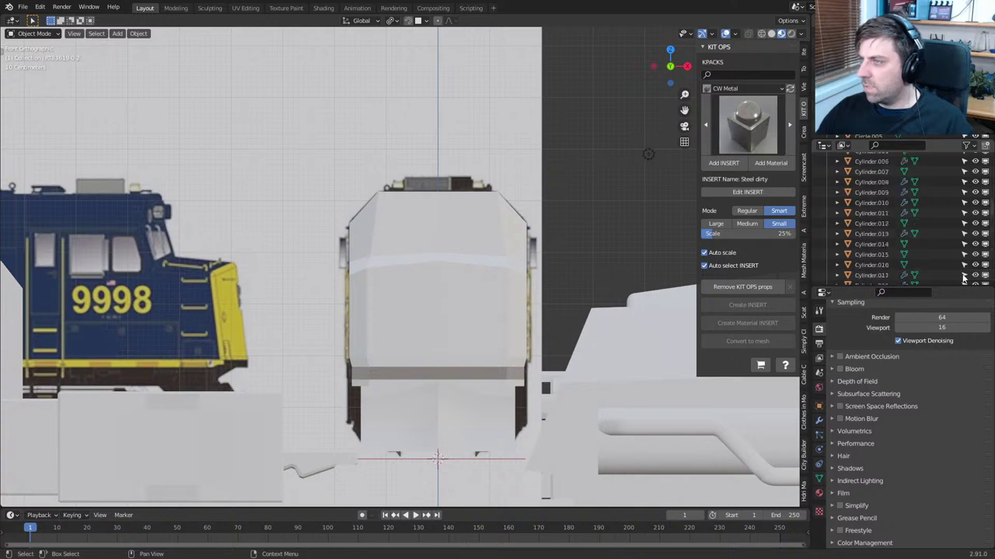
scroll(964, 279, up, 3)
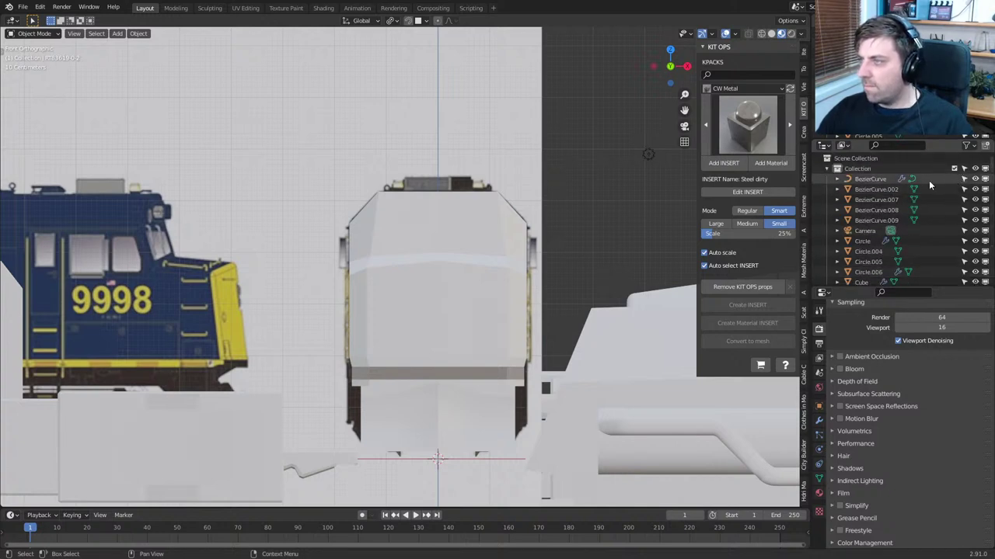
click(825, 170)
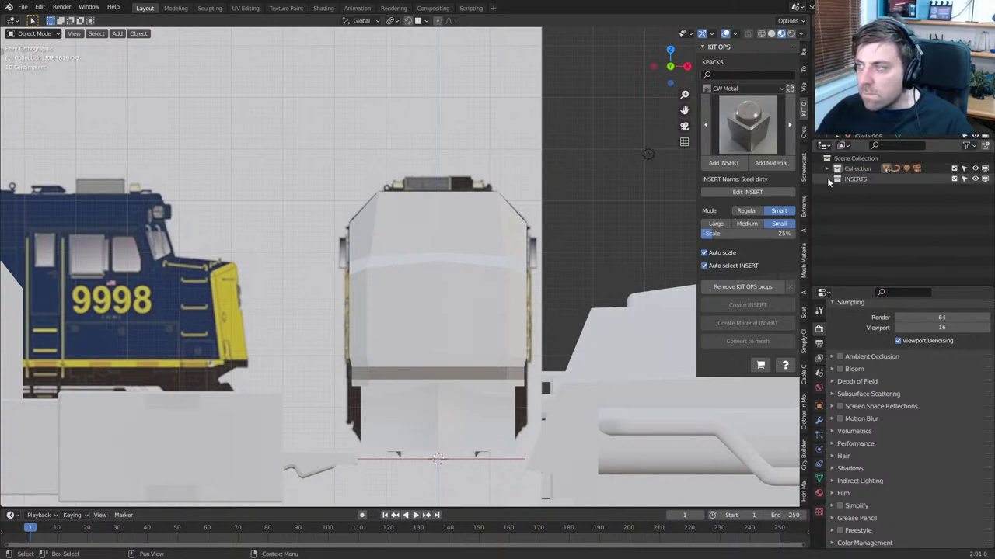
click(826, 169)
scroll(829, 173, down, 6)
scroll(413, 160, down, 8)
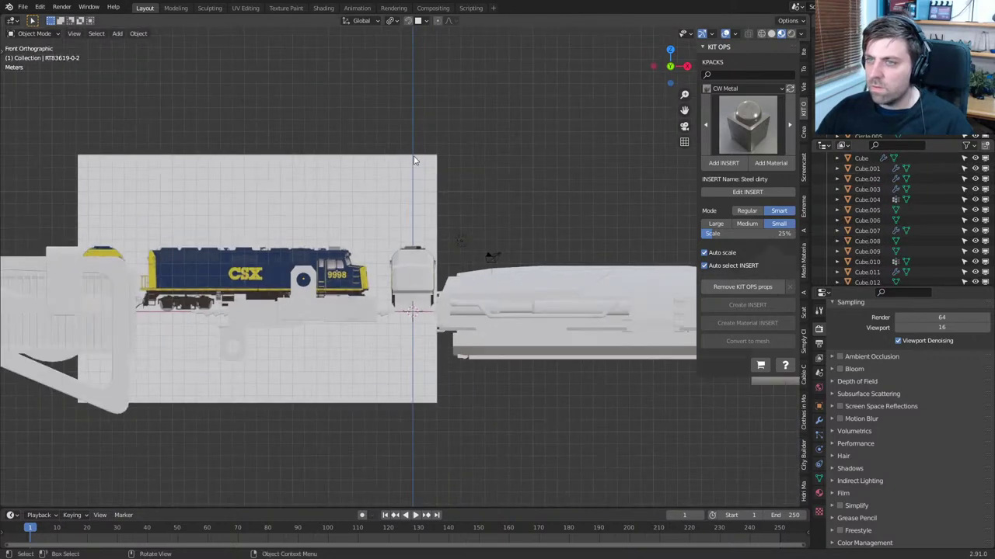
scroll(906, 233, up, 5)
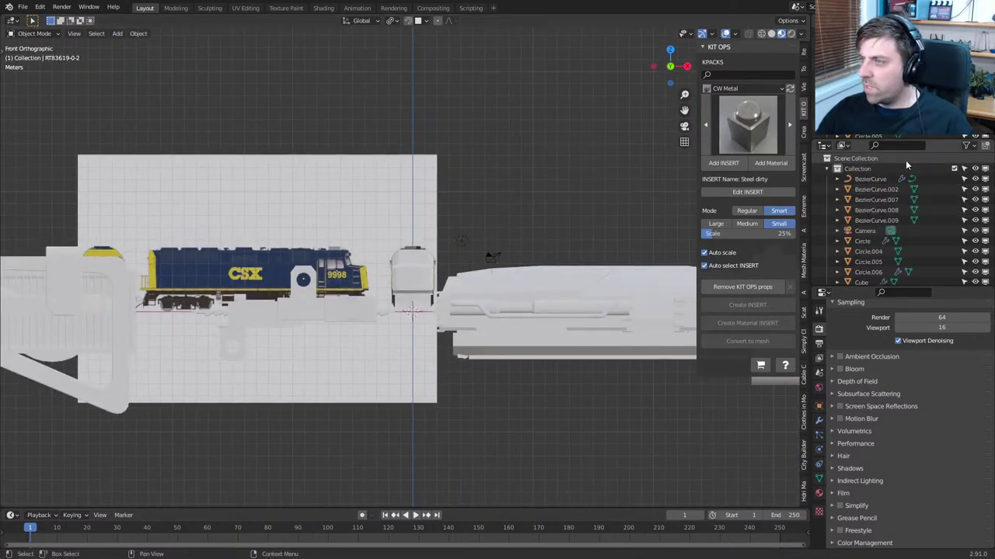
scroll(906, 245, down, 8)
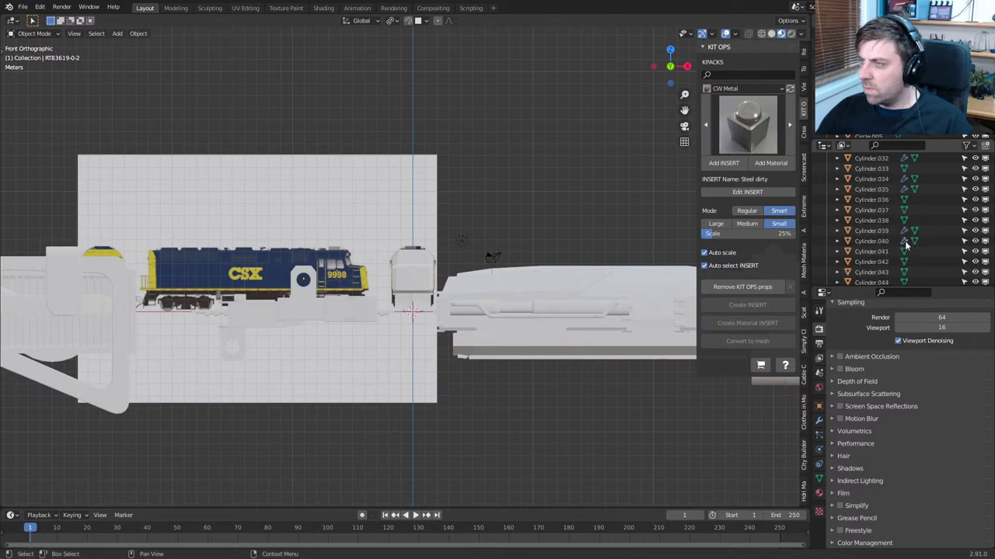
scroll(874, 204, up, 1)
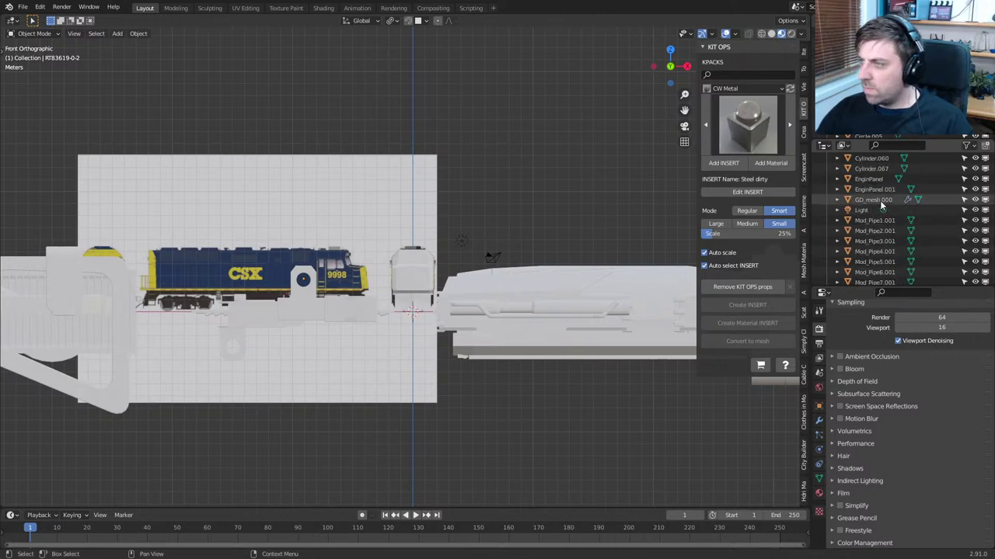
click(874, 200)
scroll(280, 250, down, 3)
middle_drag(280, 249, 533, 226)
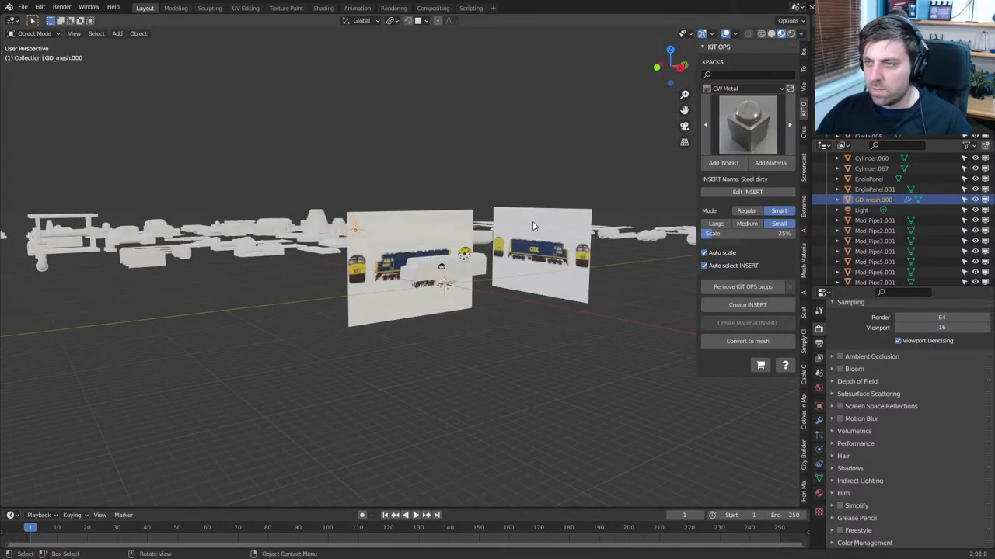
click(535, 224)
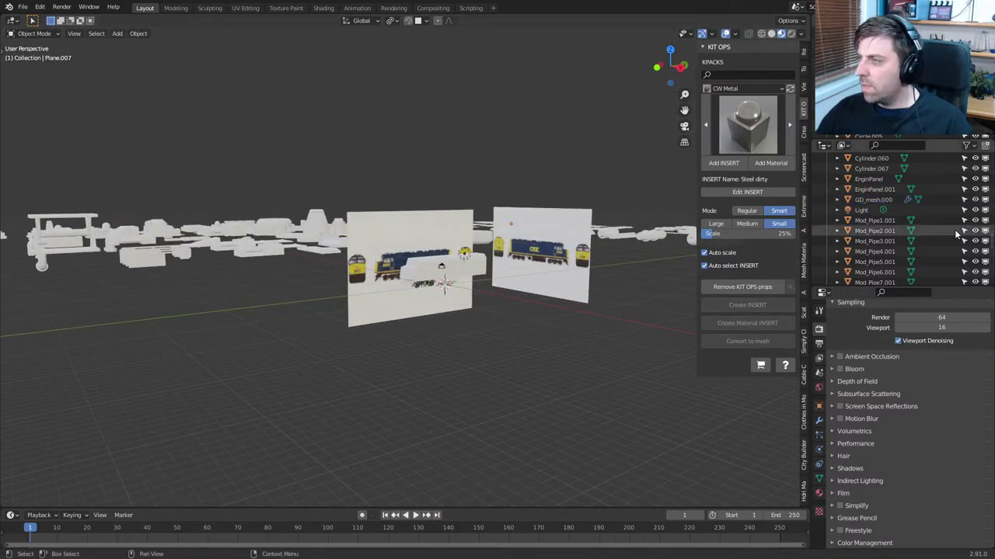
scroll(957, 233, down, 8)
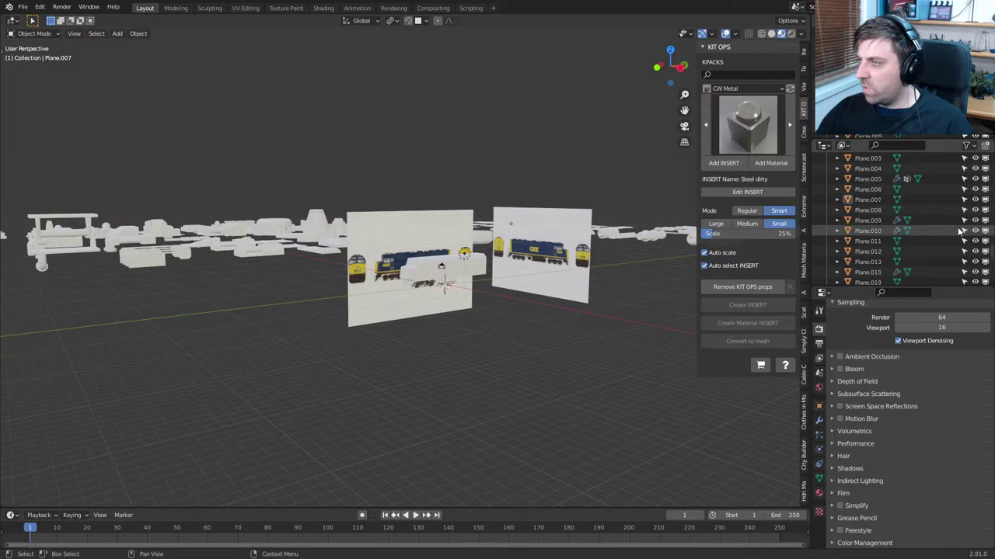
scroll(959, 231, down, 6)
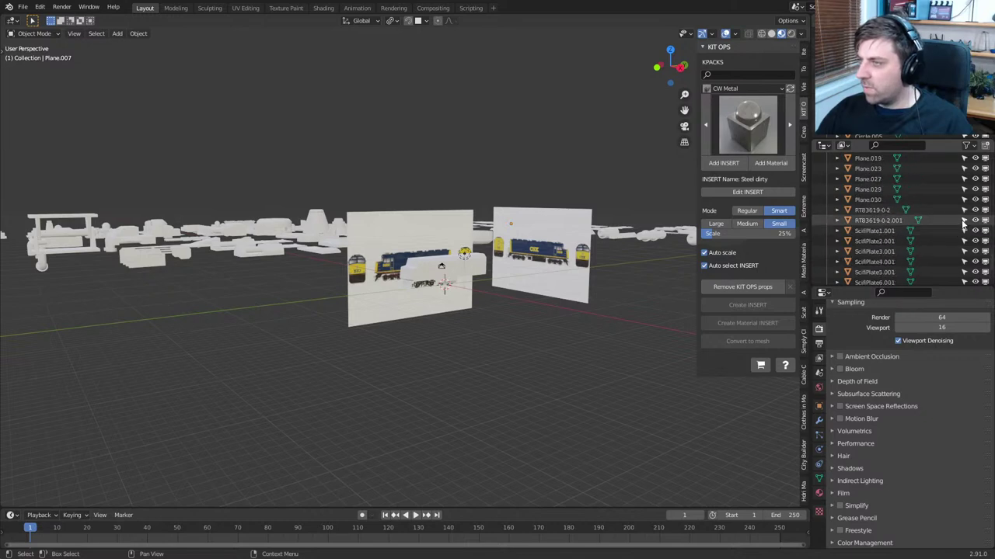
Move the reference image plane RT83619-0-2.001 up about 4.43 m along Z in front view
click(586, 249)
key(KP_3)
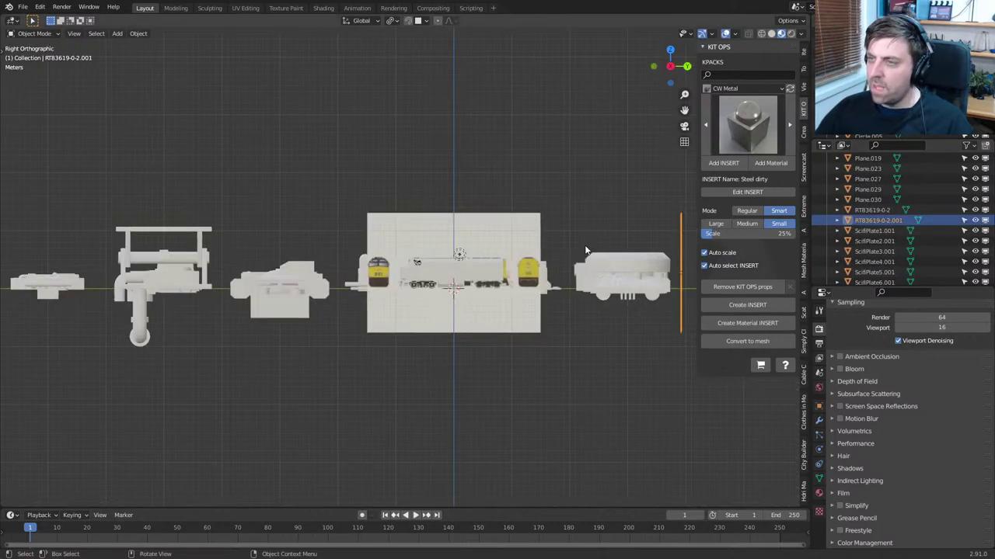
key(KP_1)
scroll(585, 246, up, 6)
key(g)
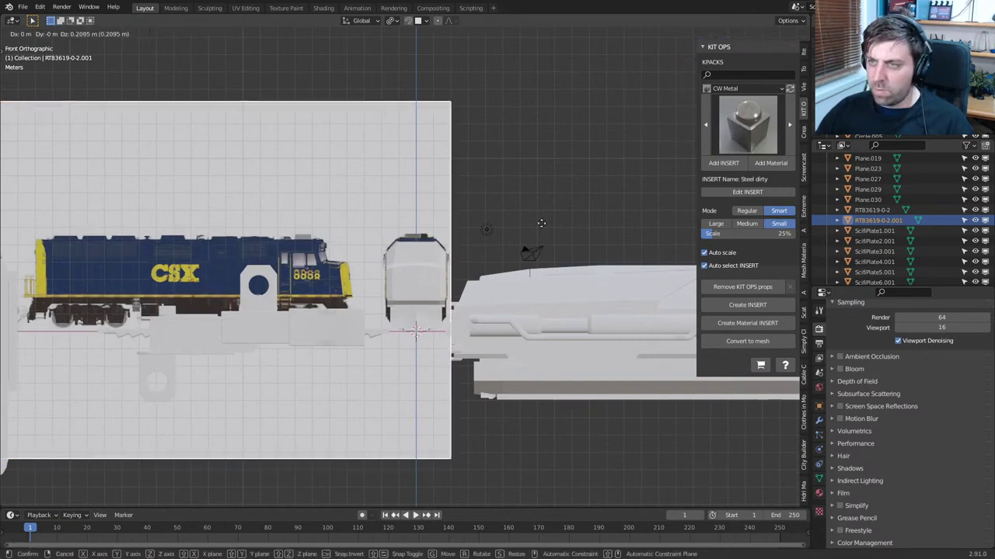
key(z)
click(542, 177)
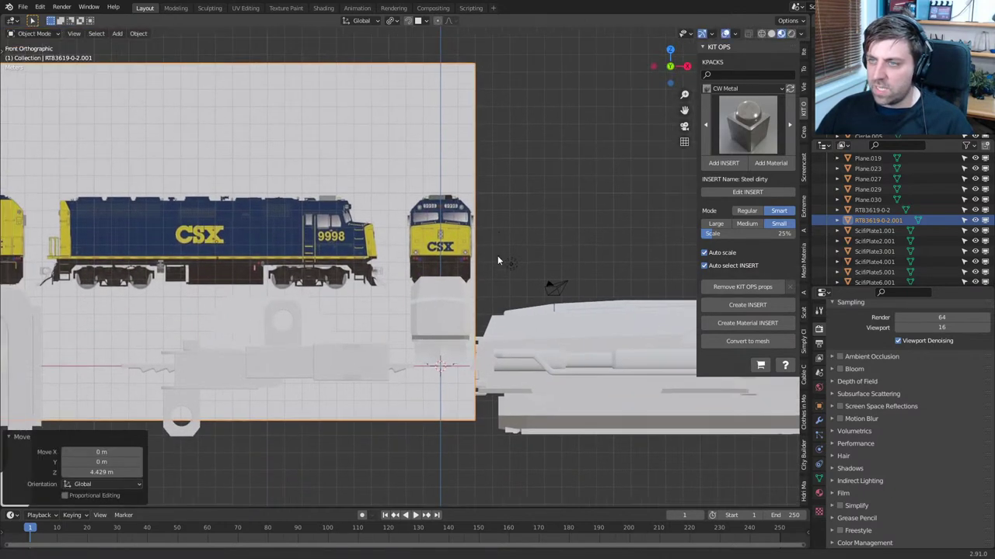
Lower the reference image plane along Z until the model's roof edge overlaps the lower part of the CSX lettering
scroll(498, 256, up, 5)
click(457, 298)
scroll(456, 299, down, 2)
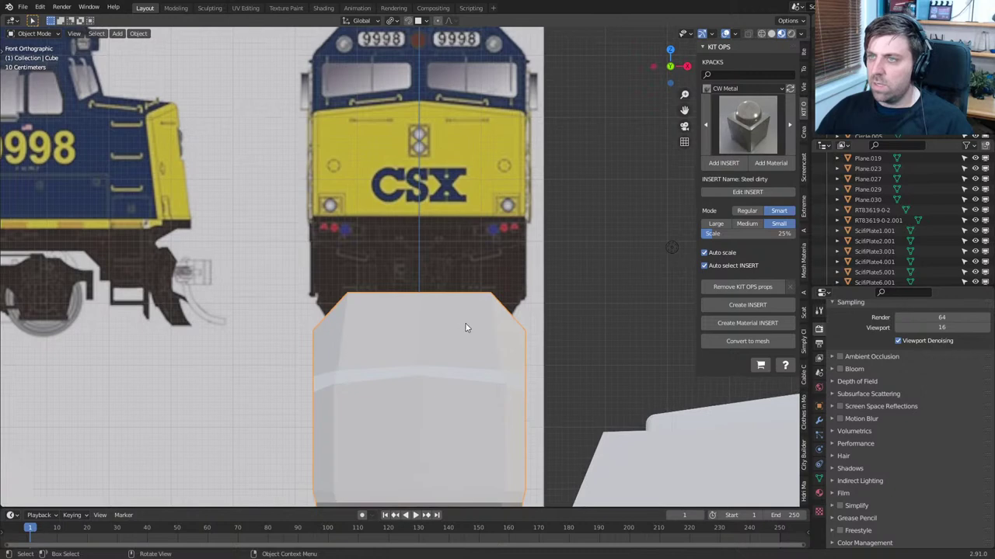
click(467, 201)
key(g)
key(z)
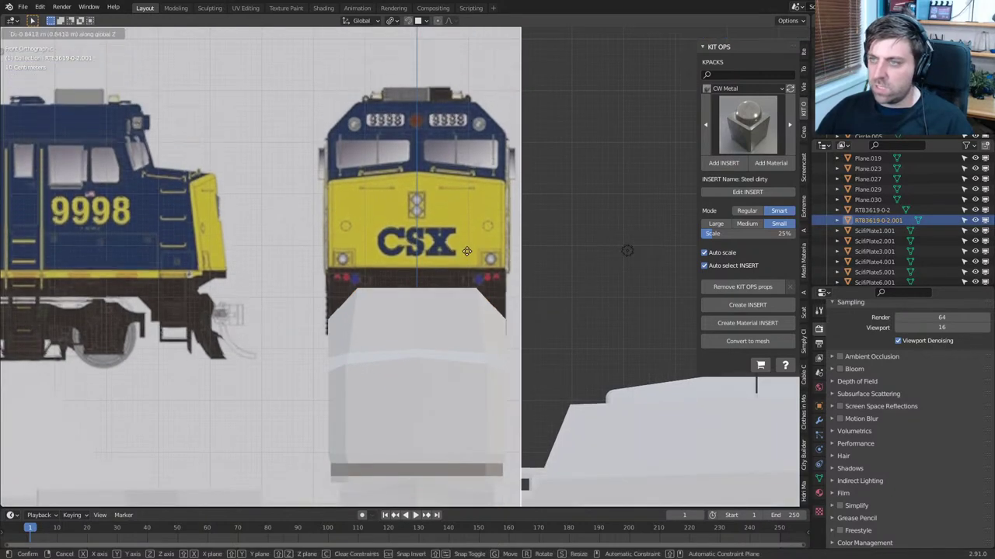
click(469, 299)
Add a horizontal loop cut across the upper front of the locomotive body, slid down with a factor of 0.277
click(490, 349)
key(Tab)
shift+middle_drag(486, 337, 484, 317)
scroll(484, 319, up, 3)
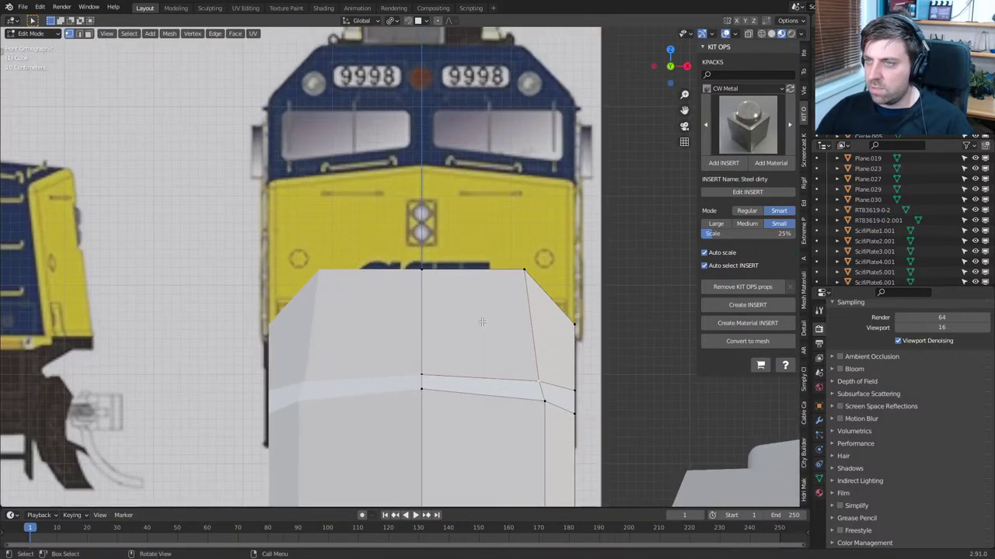
key(ctrl+r)
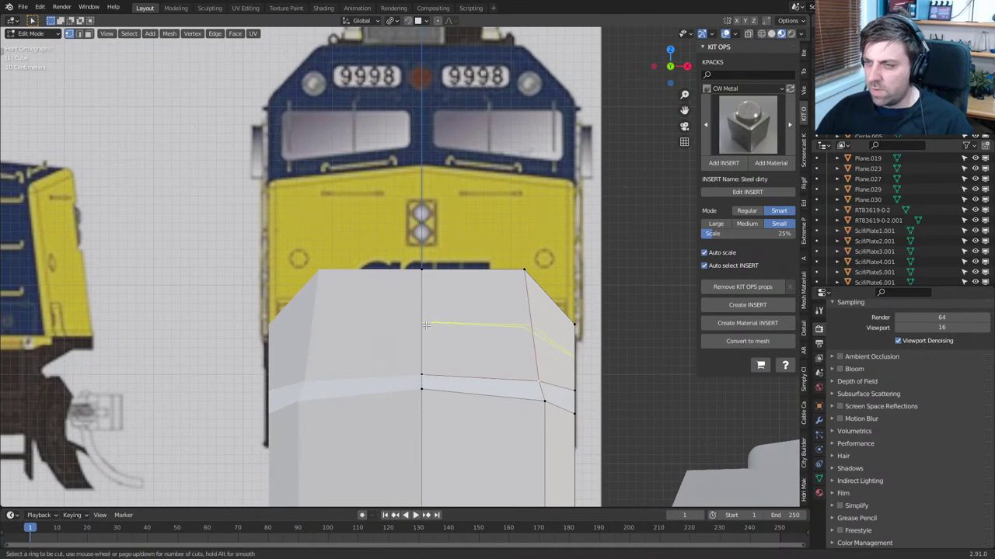
click(426, 325)
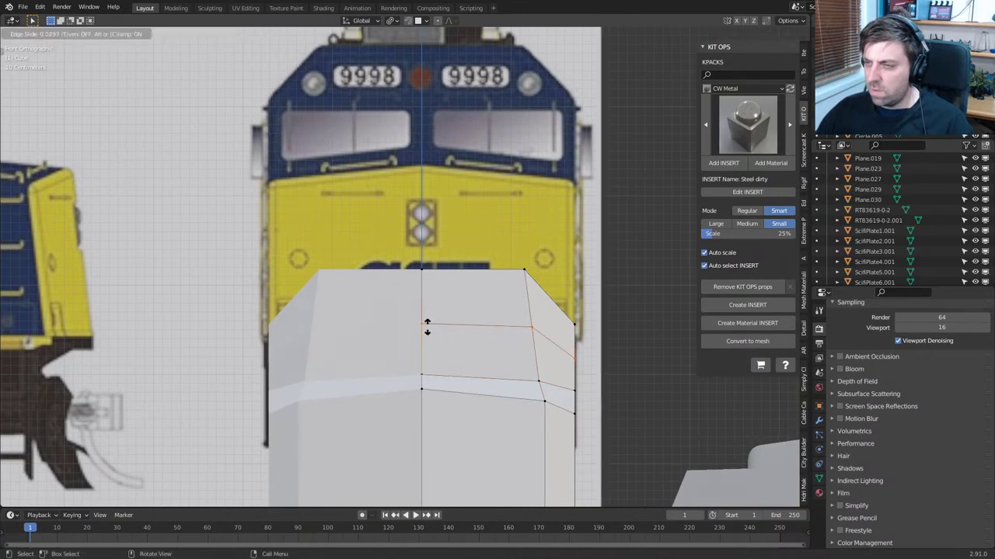
click(426, 340)
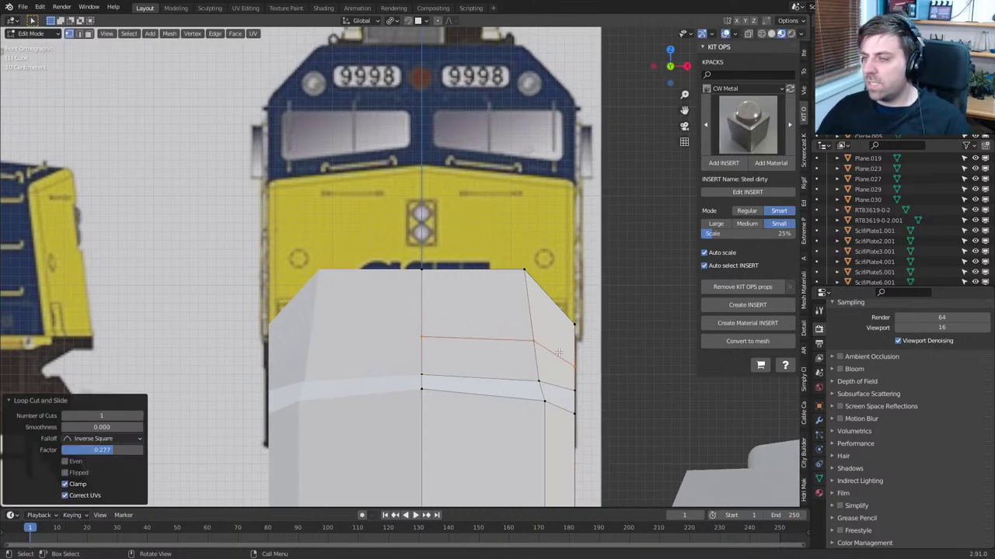
In wireframe shading, slide the new loop's centreline vertices slightly upward along their edges
key(z)
click(499, 368)
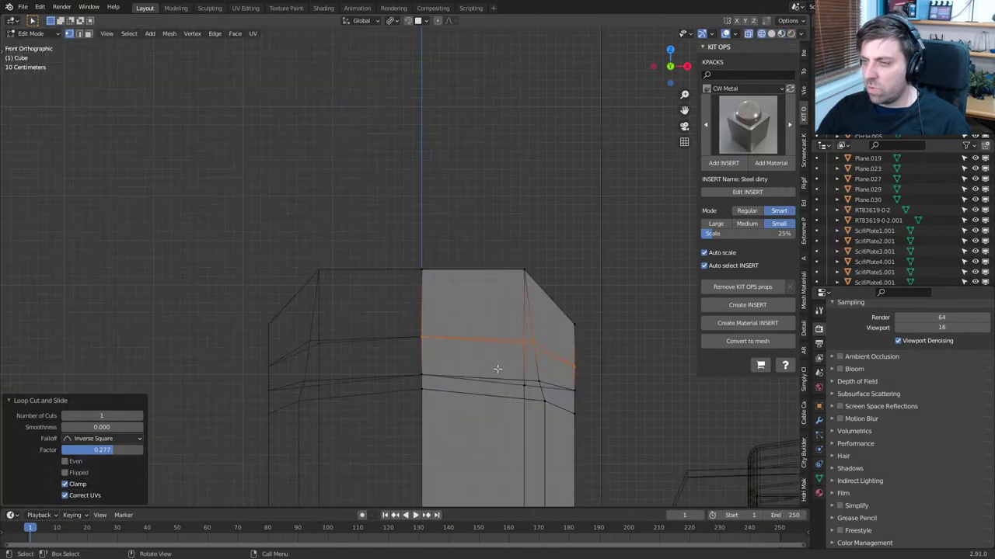
shift+middle_drag(541, 381, 486, 366)
scroll(510, 369, up, 2)
click(353, 344)
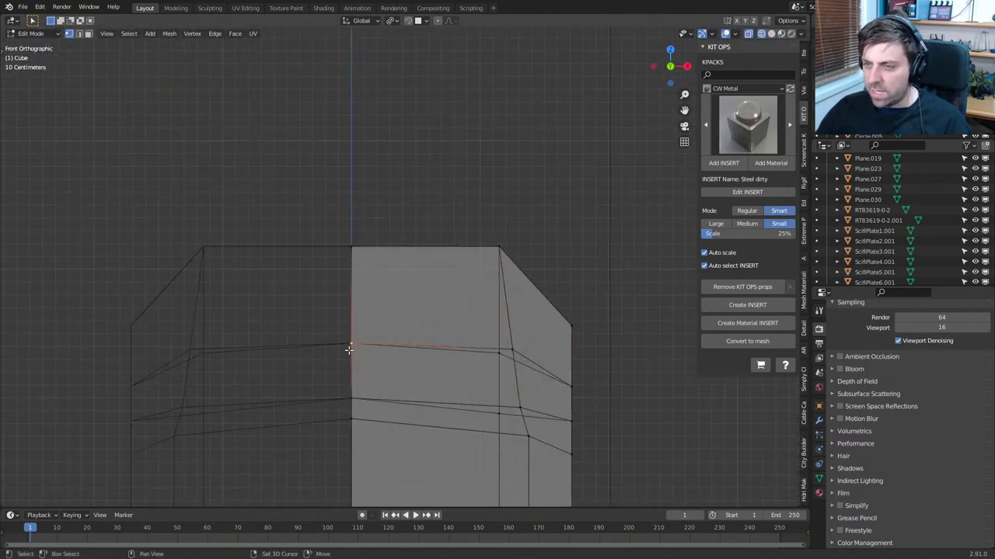
key(g)
key(g)
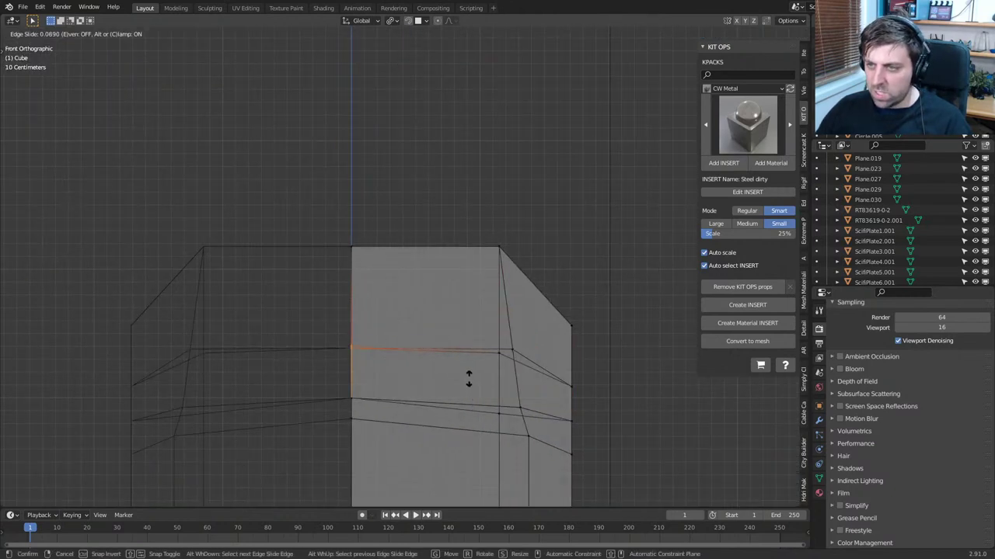
click(469, 376)
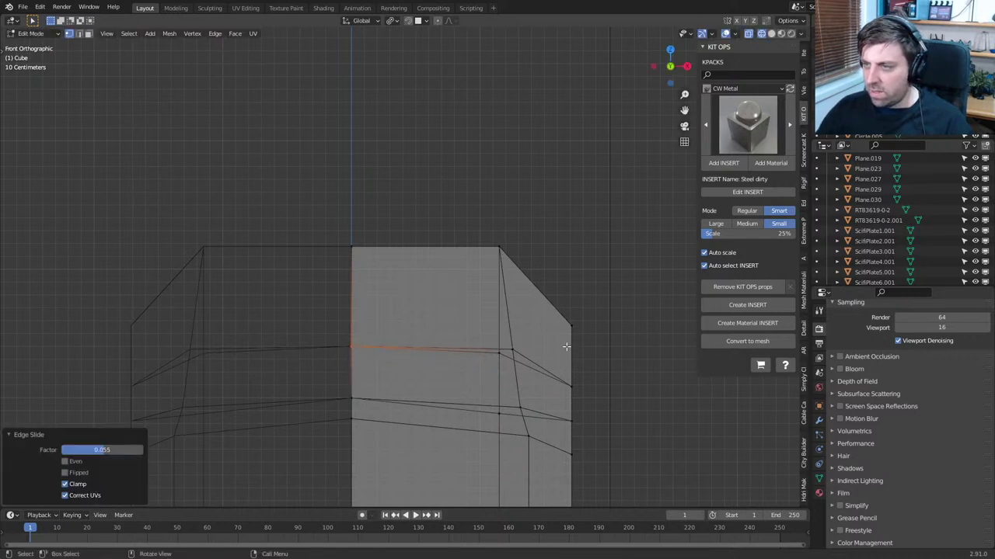
key(g)
key(g)
click(431, 337)
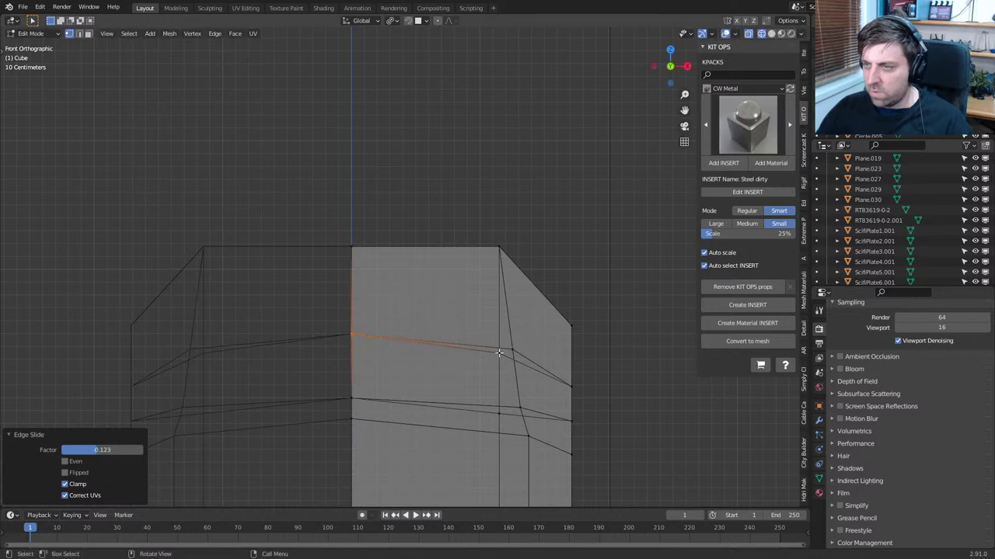
Slide the loop's two inner corner vertices up along their edges until they are level with the centreline vertices
click(499, 352)
shift+click(515, 351)
key(shift+v)
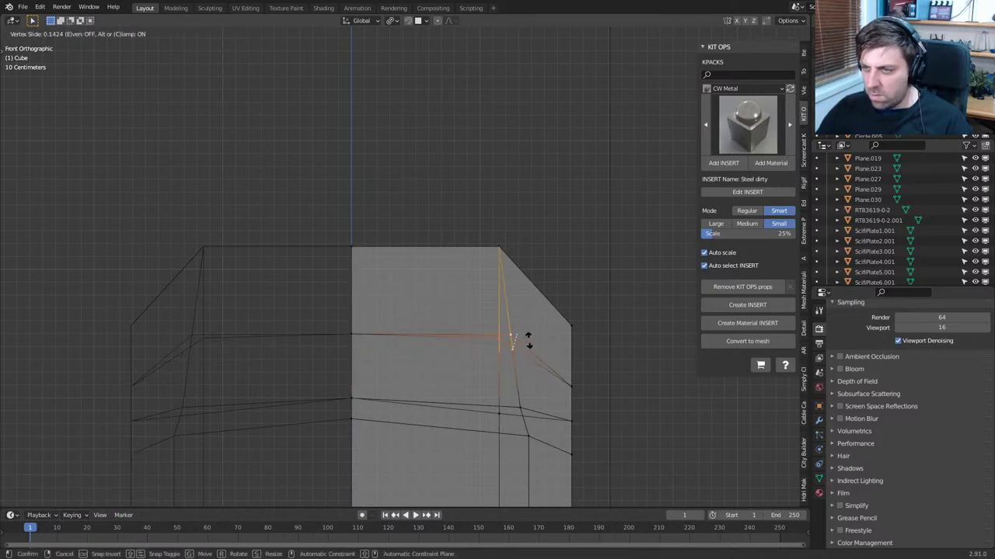
click(528, 339)
click(533, 354)
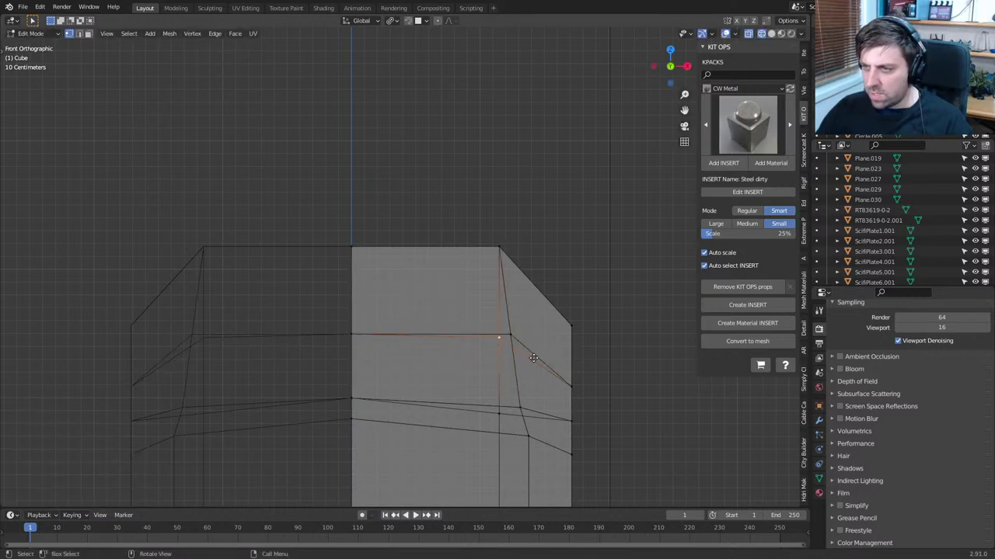
key(shift+v)
click(536, 354)
Edge-slide the loop's outer side vertices up by a factor of -0.848 to level them with the rest of the loop
click(569, 382)
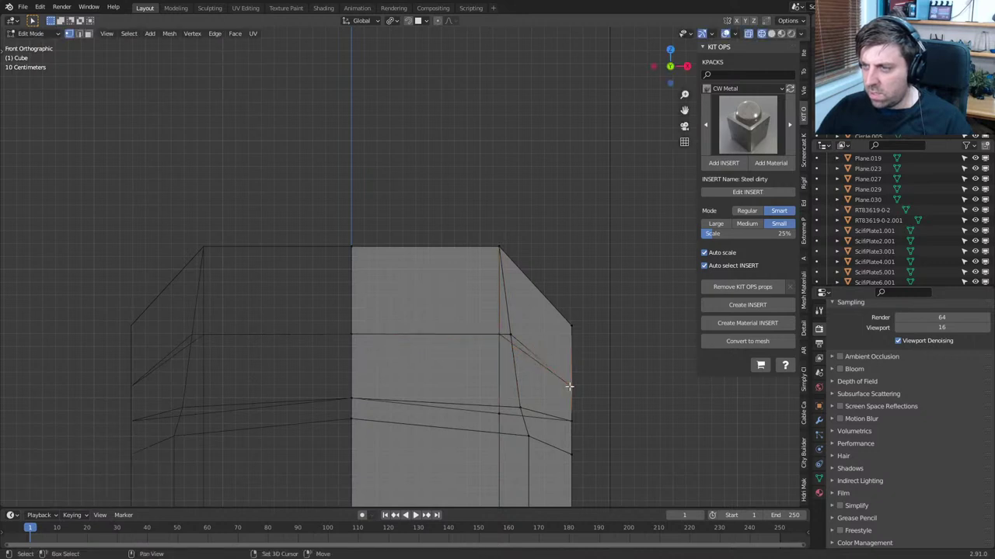
key(g)
key(g)
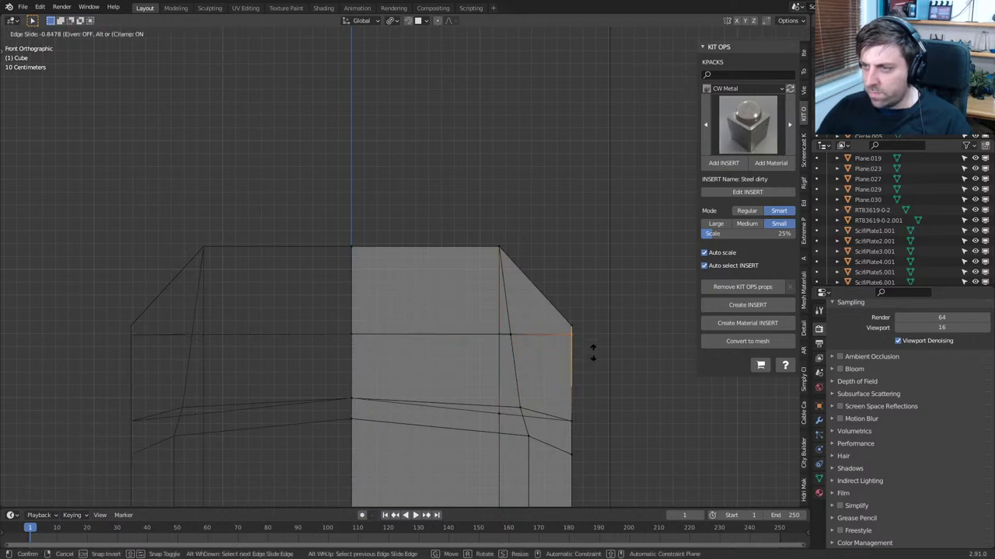
click(592, 350)
With the front reference shown in material preview shading, add a vertical loop cut beside the body's centreline with a factor of -0.806
scroll(530, 313, down, 5)
click(772, 33)
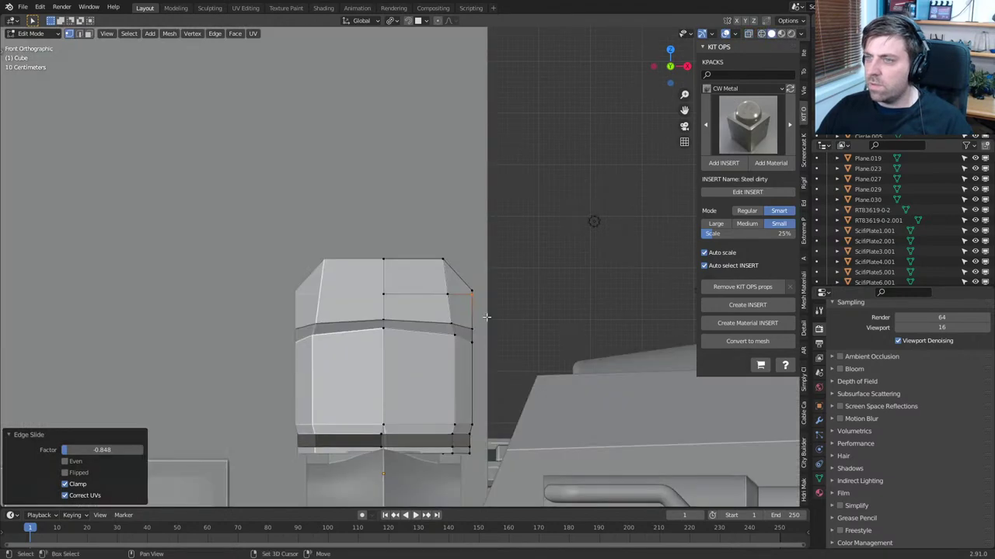
shift+middle_drag(488, 319, 495, 310)
scroll(495, 310, down, 2)
key(shift+z)
scroll(412, 296, up, 4)
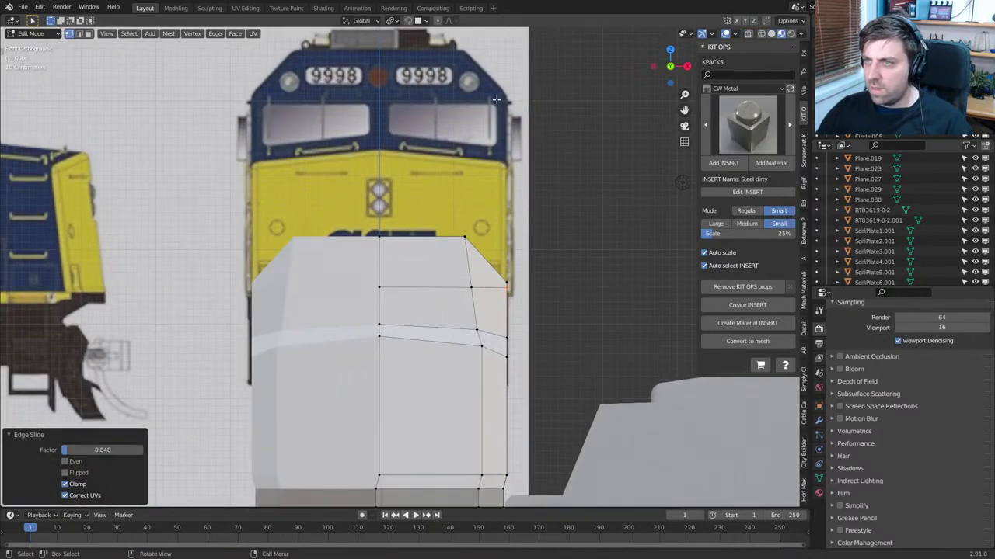
scroll(404, 315, up, 1)
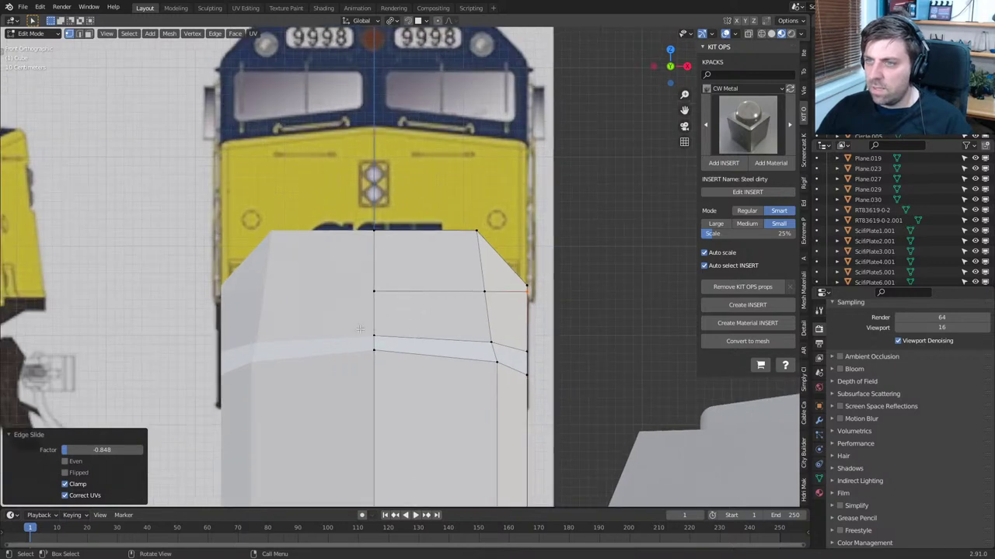
key(ctrl+r)
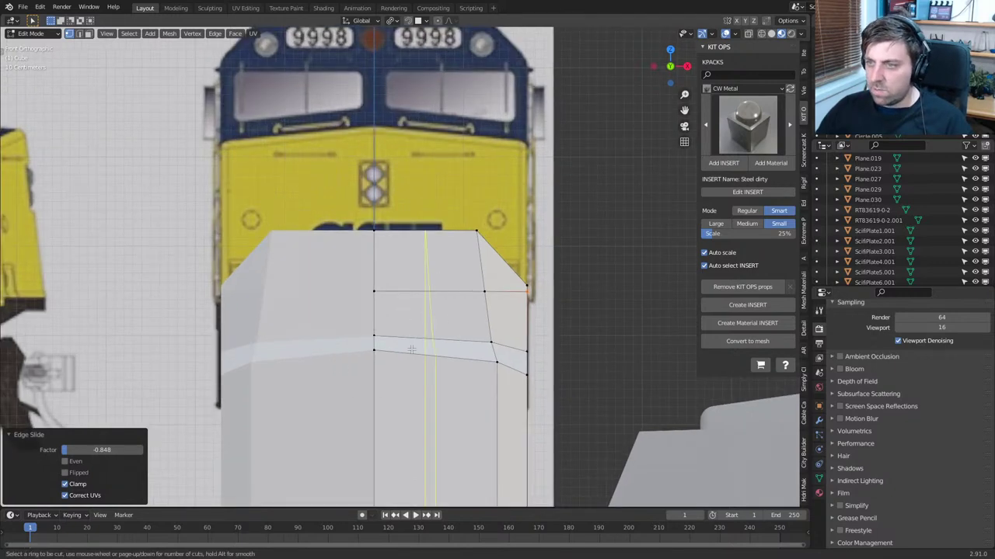
click(411, 349)
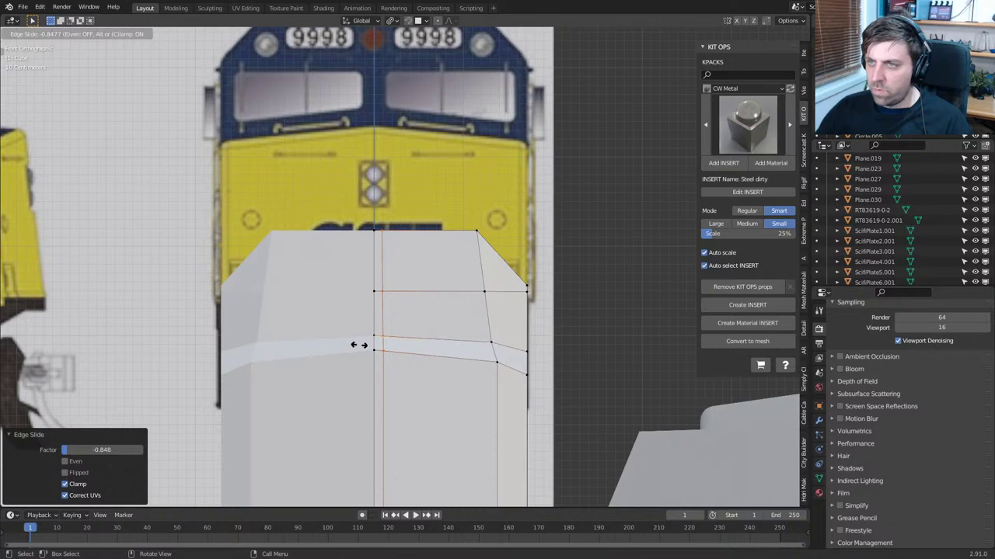
click(362, 345)
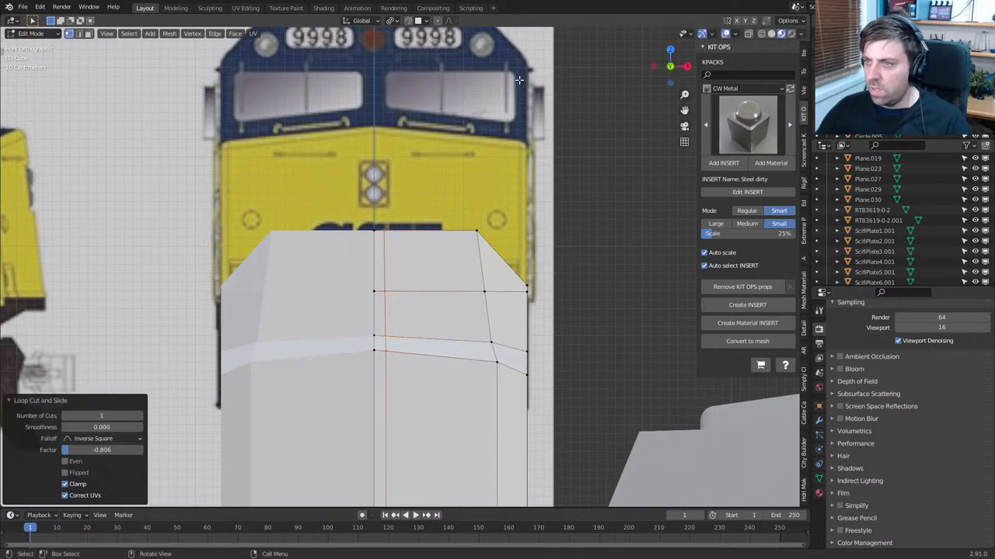
Add a vertical loop cut through the body's chamfered outer corner strip with a factor of -0.487
key(ctrl+r)
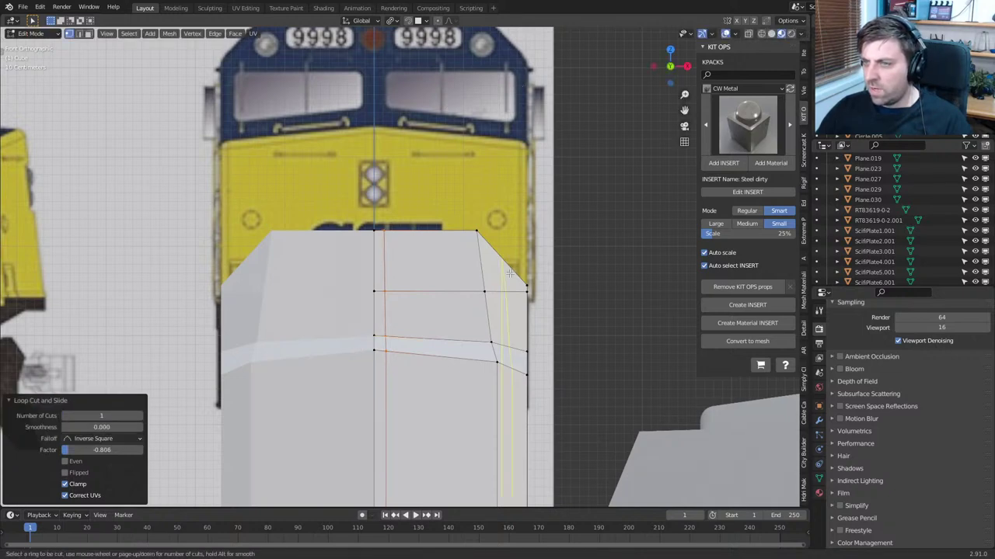
click(510, 273)
click(533, 282)
In top view, move the middle and lower vertices of the windscreen's corner edge back and slightly inward
middle_drag(533, 282, 418, 303)
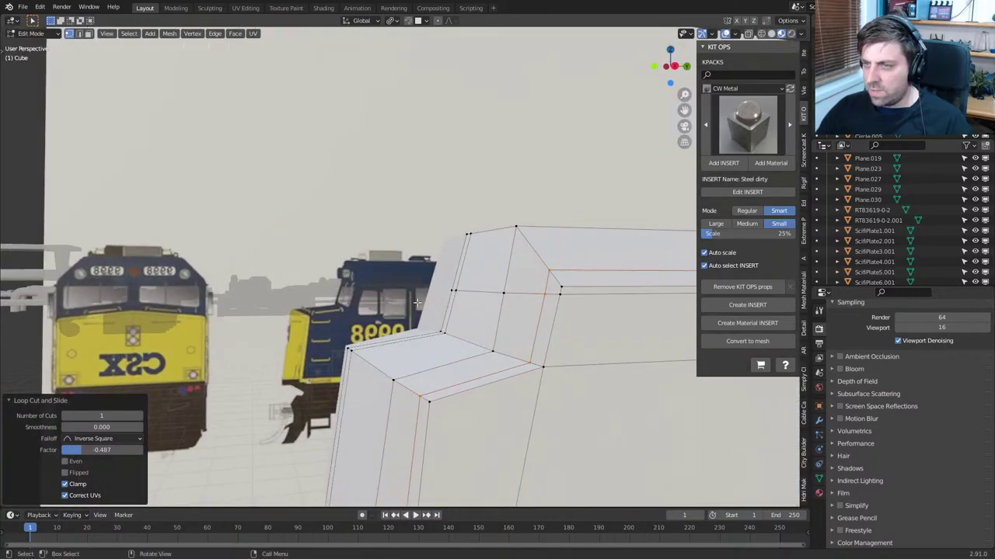
middle_drag(521, 296, 477, 318)
shift+click(476, 315)
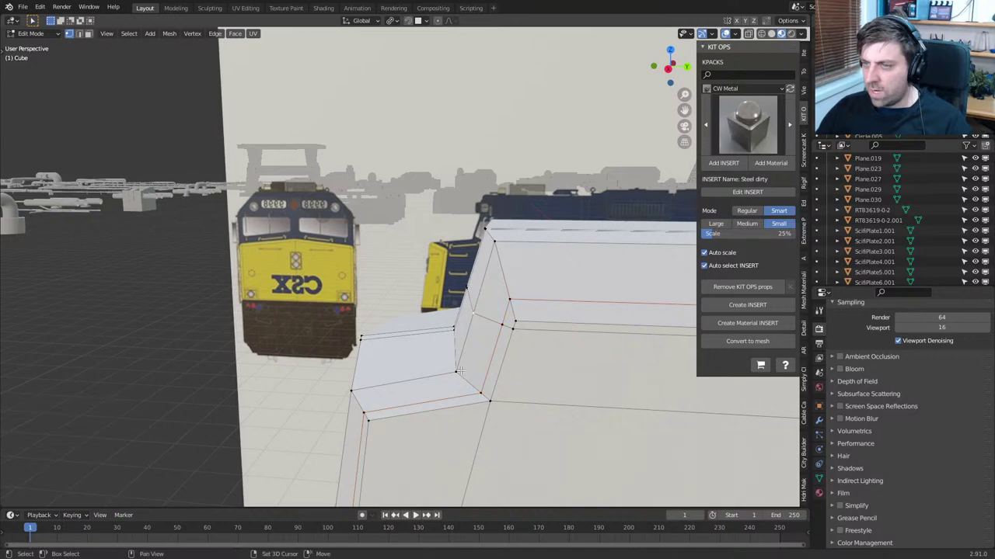
shift+click(461, 373)
key(KP_1)
scroll(464, 373, up, 6)
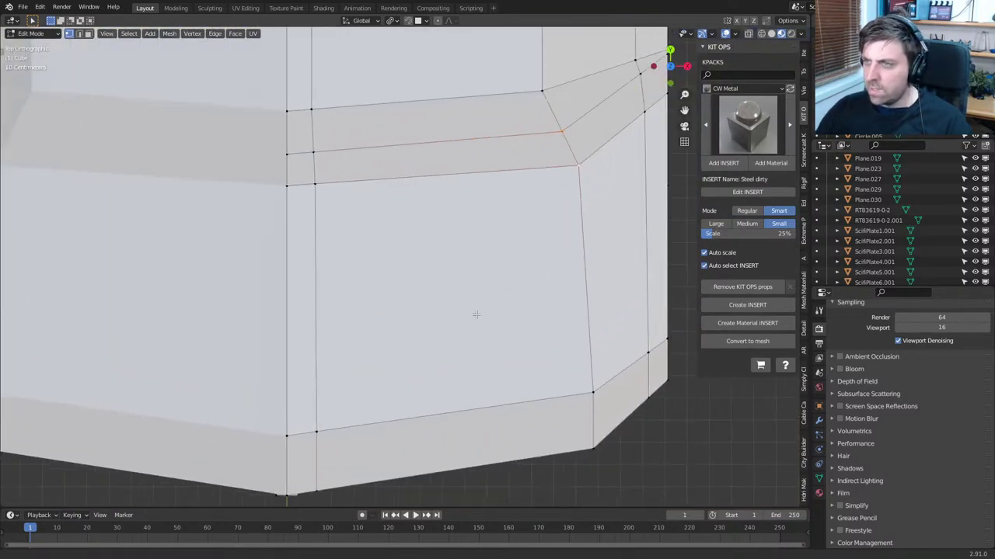
key(g)
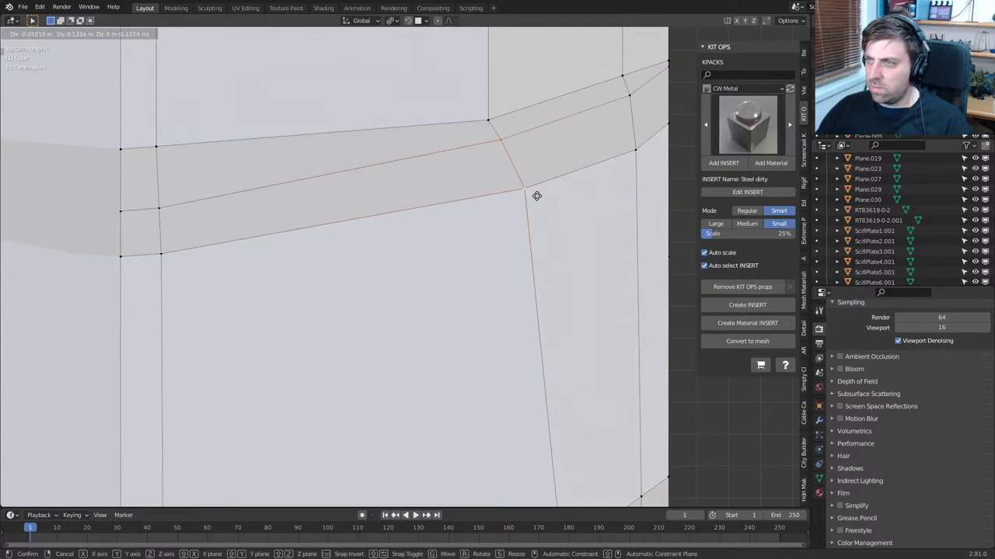
click(536, 196)
Move the roof edge's corner, side-loop and outermost vertices back to straighten its line, shifting the outermost one 0.035609 m along Y
click(499, 120)
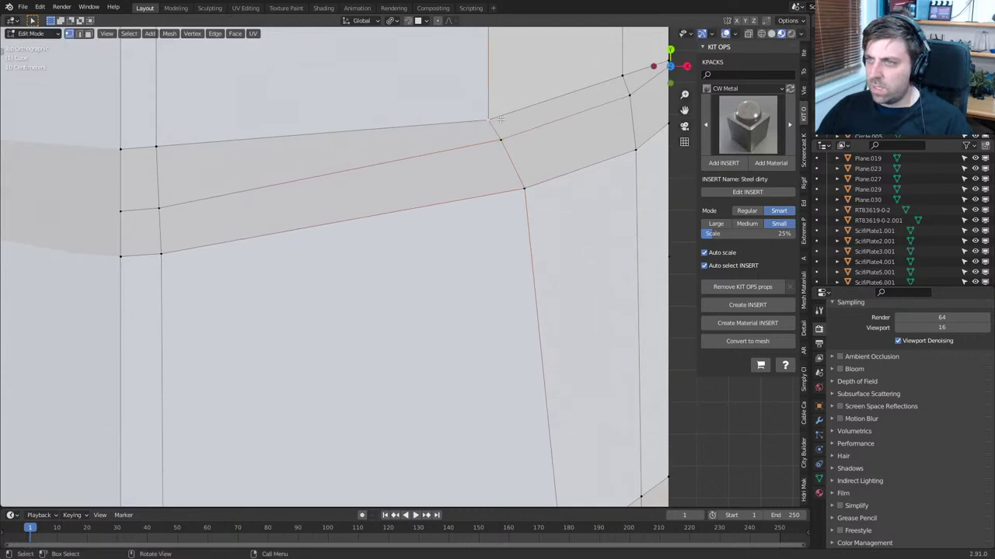
key(g)
click(500, 102)
shift+middle_drag(545, 91, 492, 121)
click(551, 102)
key(g)
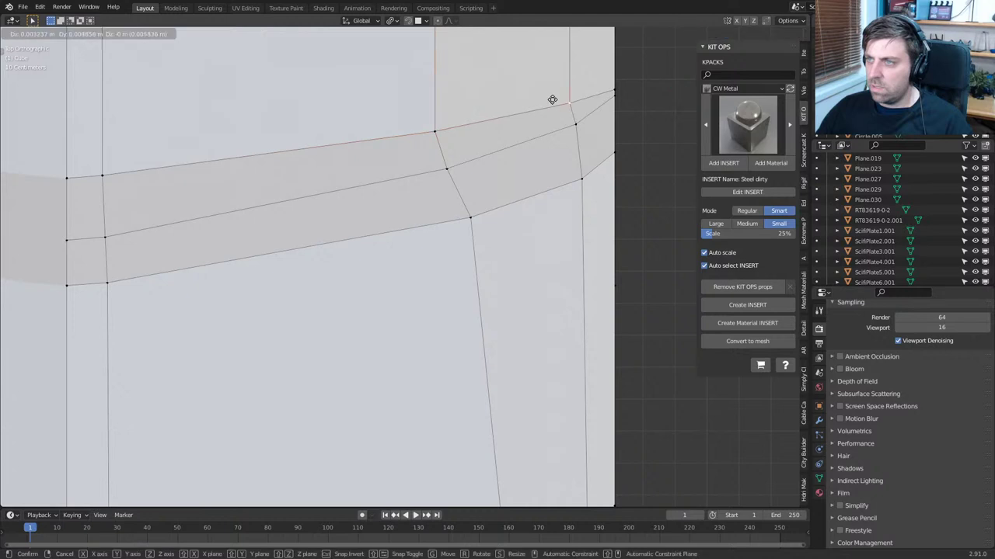
click(553, 95)
key(g)
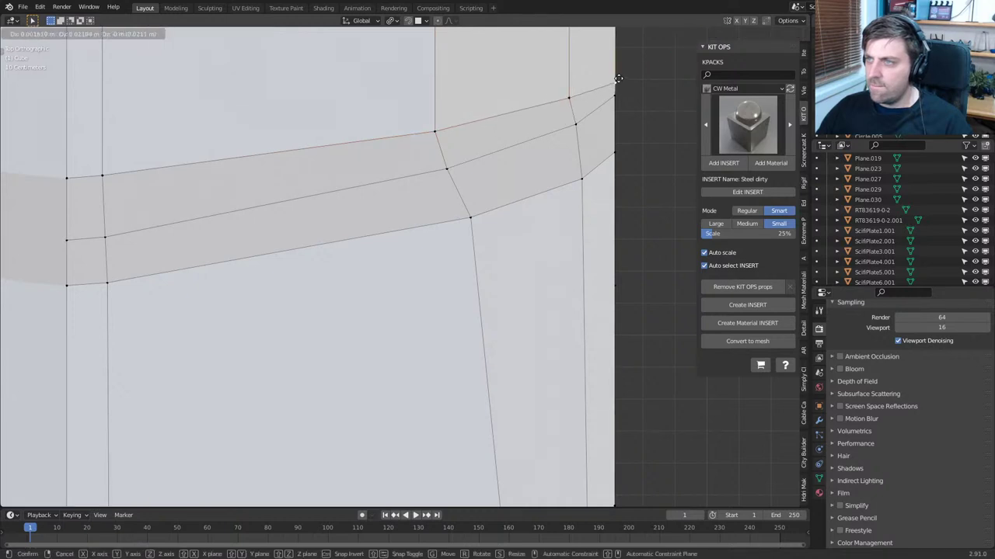
click(617, 74)
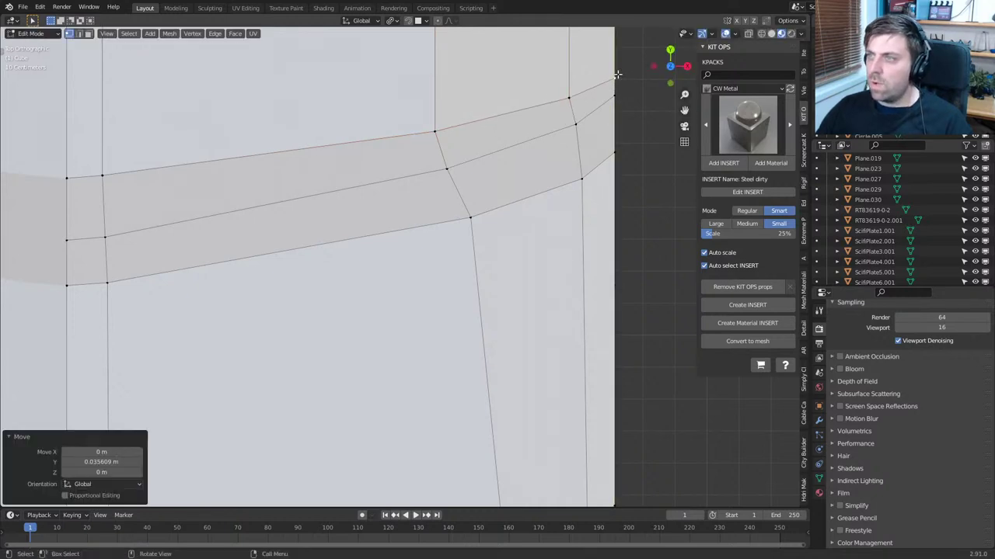
Edge-slide the middle horizontal loop's two vertices nearest the centreline back towards the roof edge
click(430, 187)
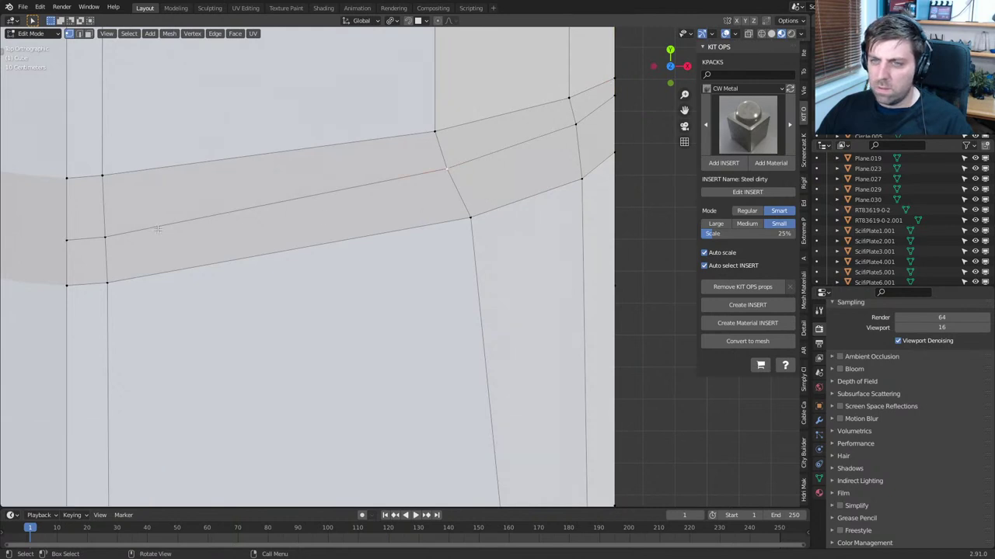
key(g)
key(g)
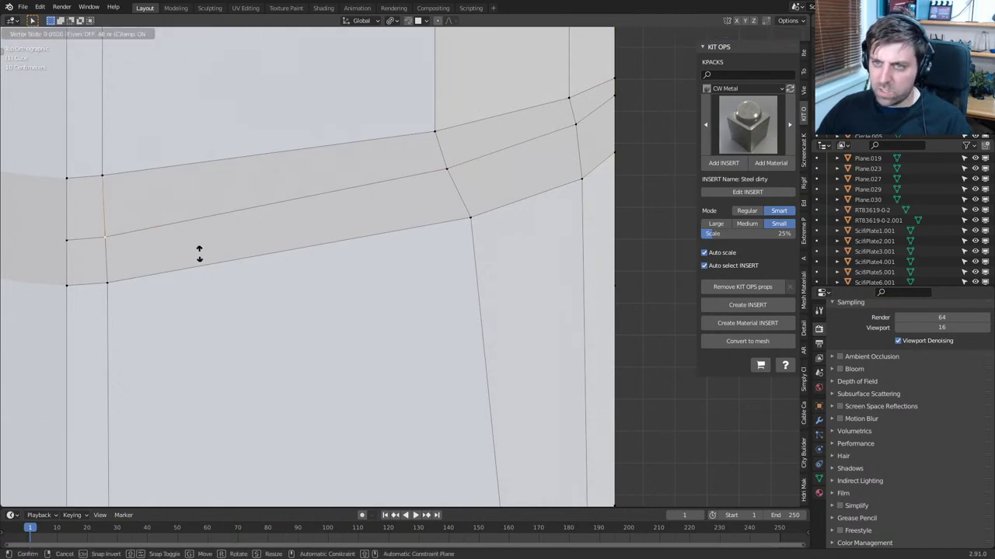
click(76, 239)
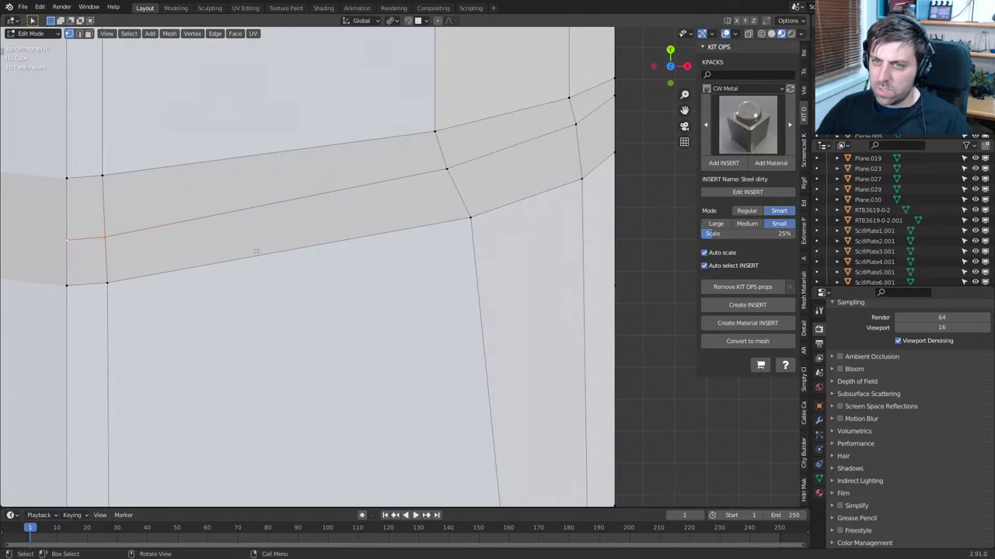
key(g)
key(g)
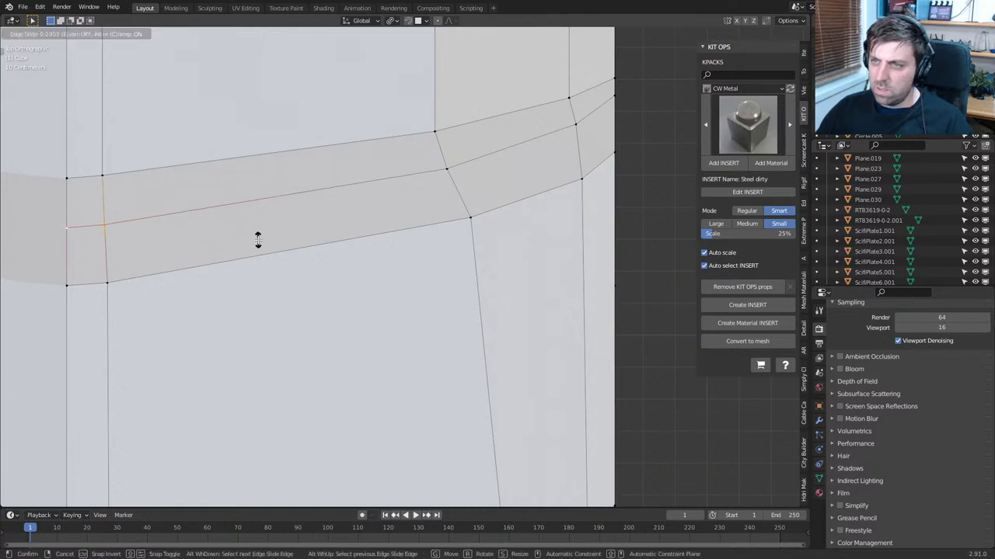
click(259, 239)
Slide the windscreen's lower corner vertex inward along its edge, and move it back together with the middle corner vertex
click(472, 218)
key(g)
key(g)
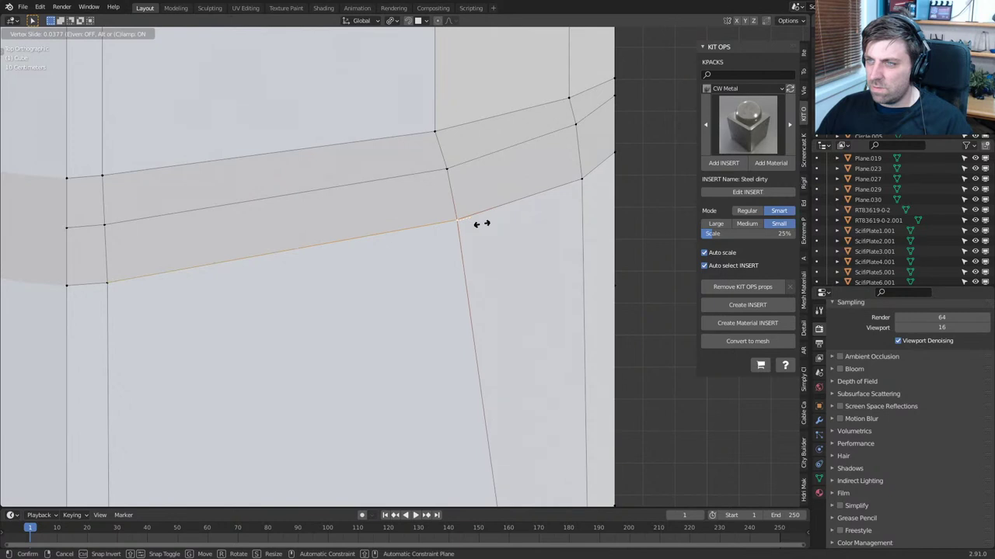
click(481, 224)
click(448, 167)
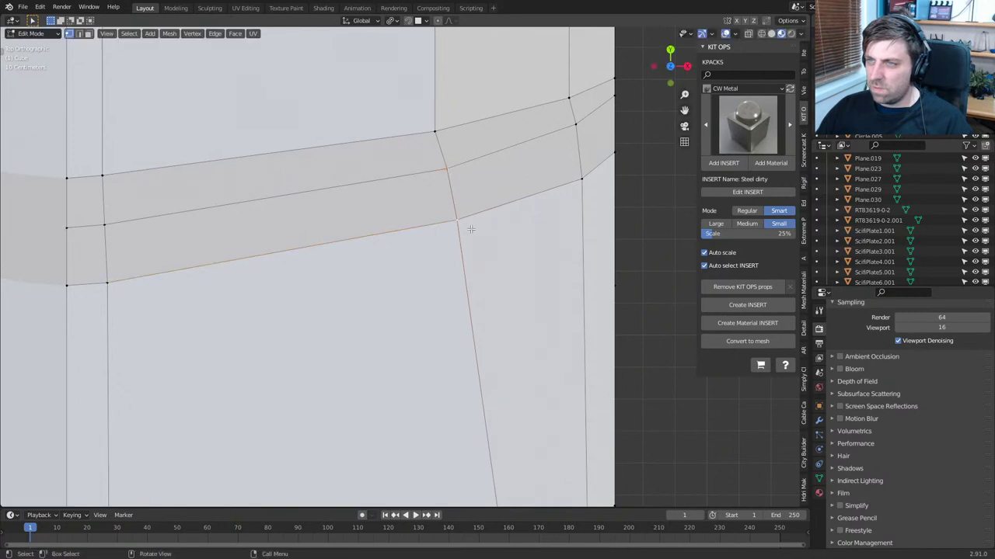
key(g)
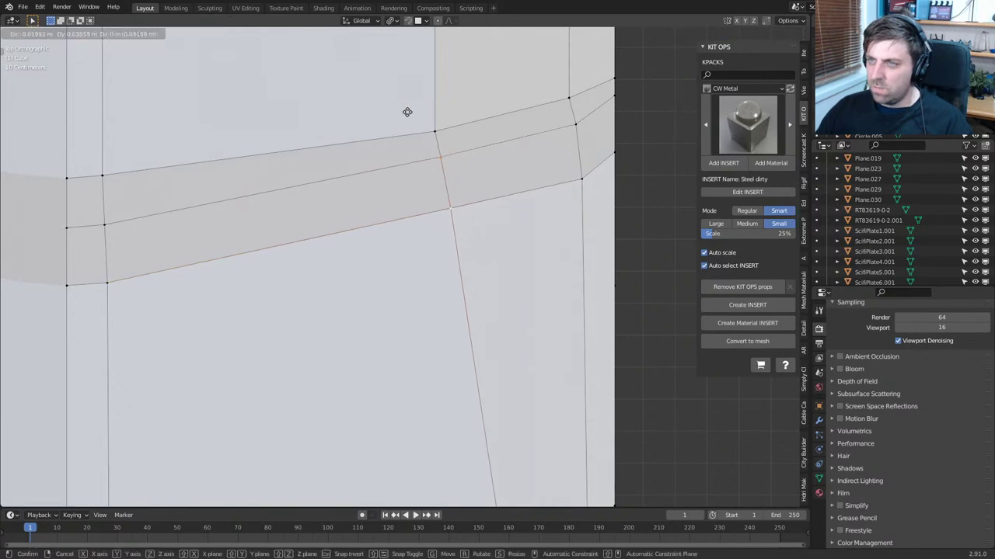
click(407, 112)
Delete the vertical edge loop running through the body's outer corner strip
middle_drag(318, 186, 474, 279)
click(465, 381)
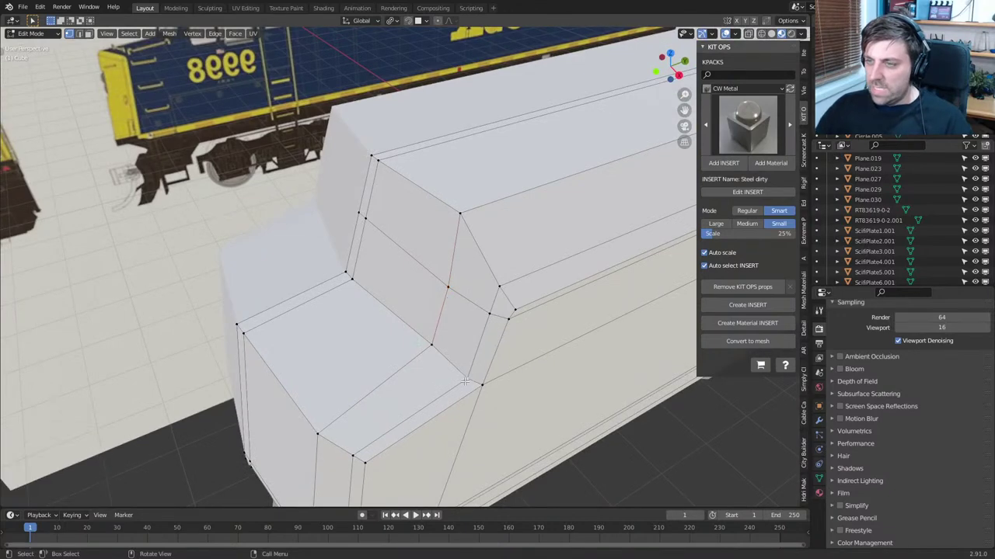
key(KP_7)
scroll(404, 303, up, 5)
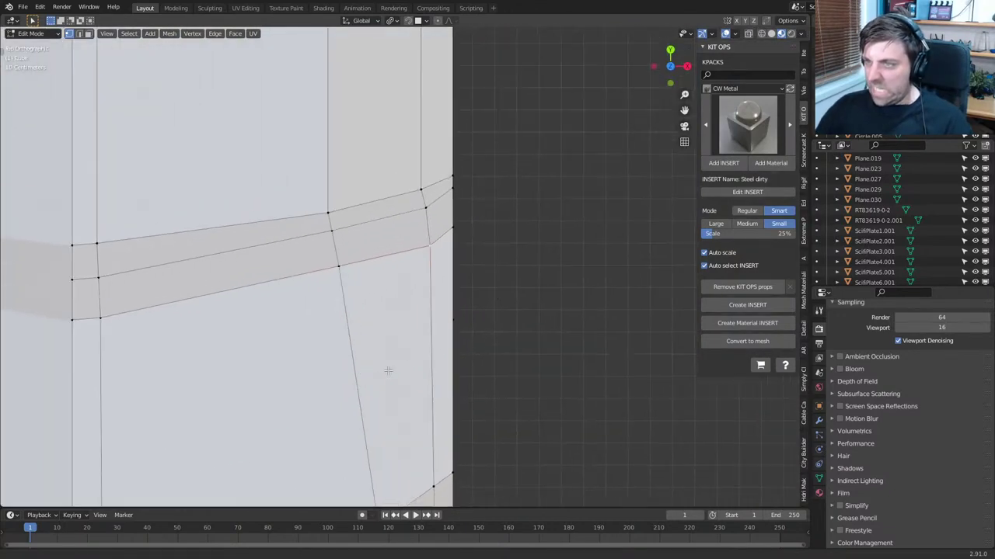
alt+click(404, 303)
key(x)
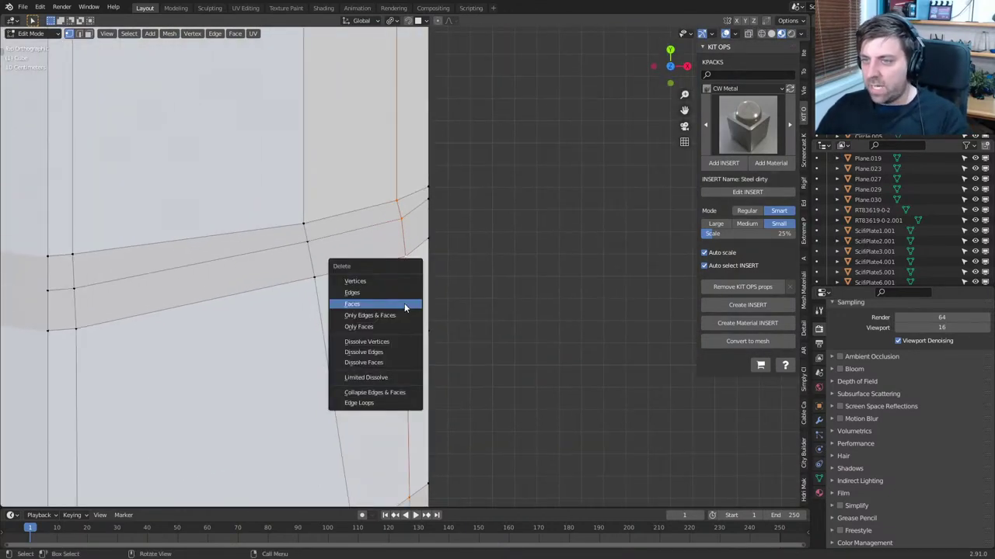
click(395, 404)
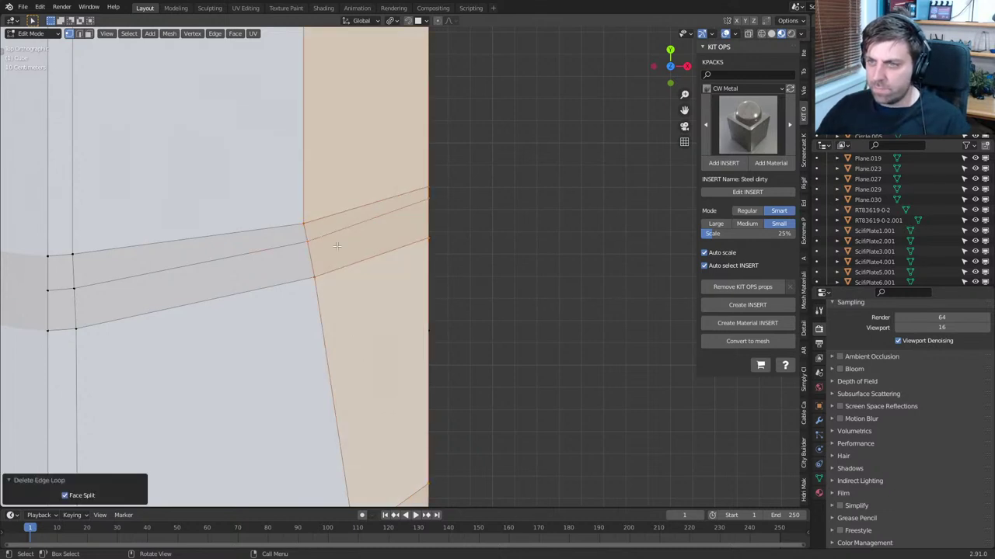
Move the windscreen corner's three vertices by -0.005128 m in X and 0.037293 m in Y
click(305, 222)
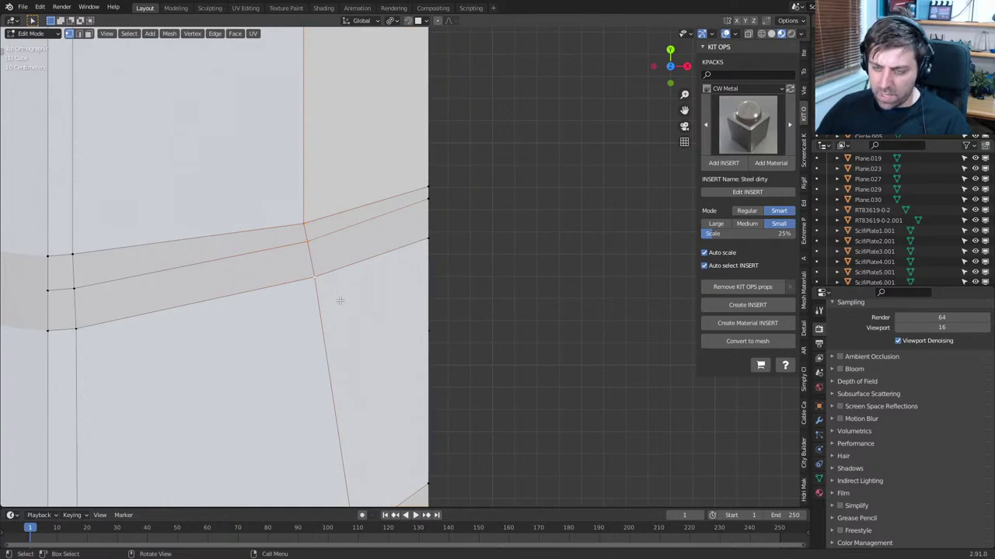
key(g)
click(328, 232)
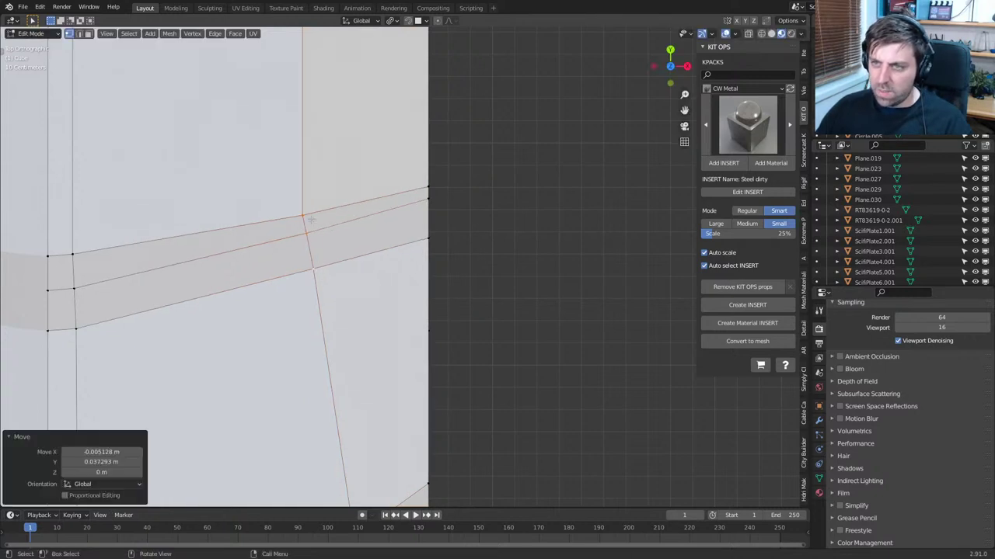
click(303, 214)
key(g)
right_click(386, 172)
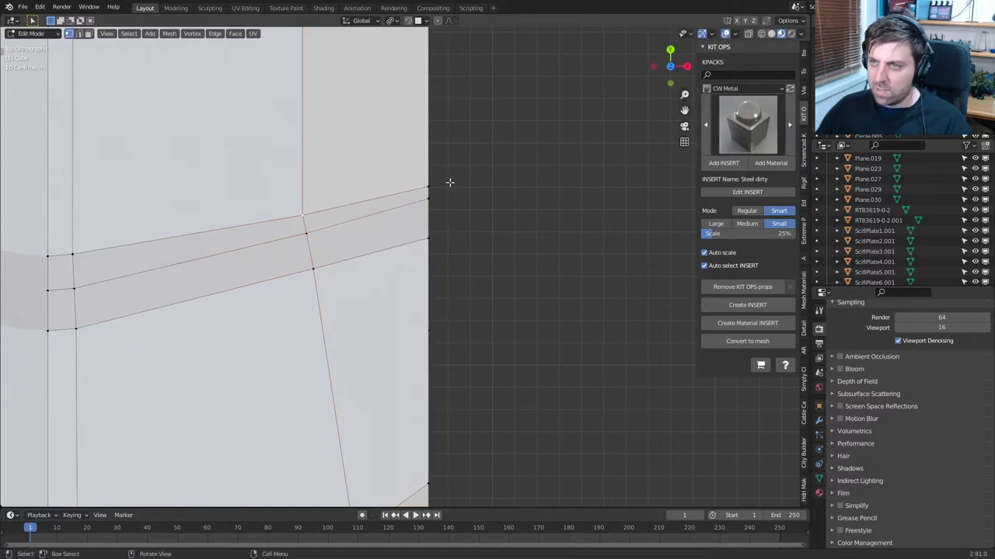
Slide the roof edge's outermost vertex back with clamping off, and move its corner vertex 0.054541 m along Y
key(g)
key(g)
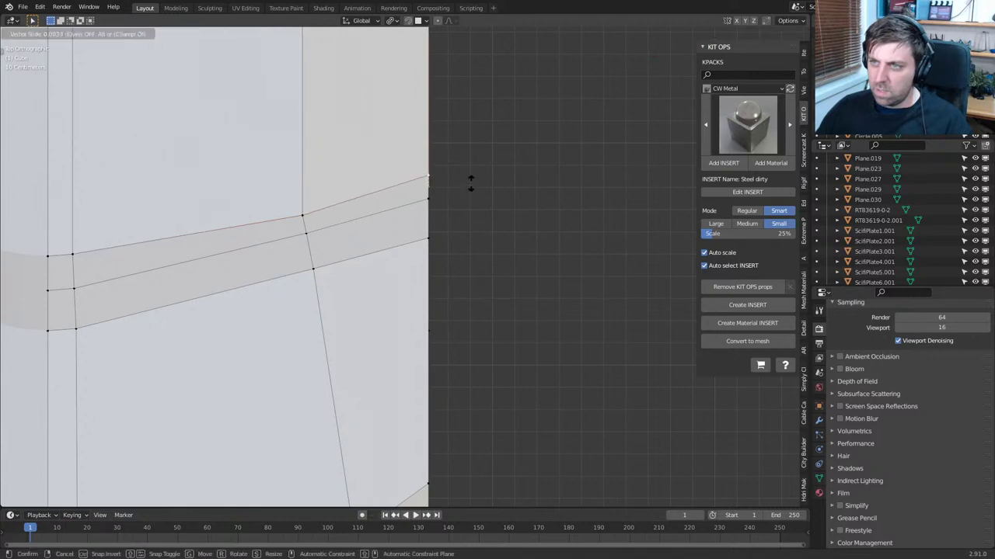
click(471, 181)
key(g)
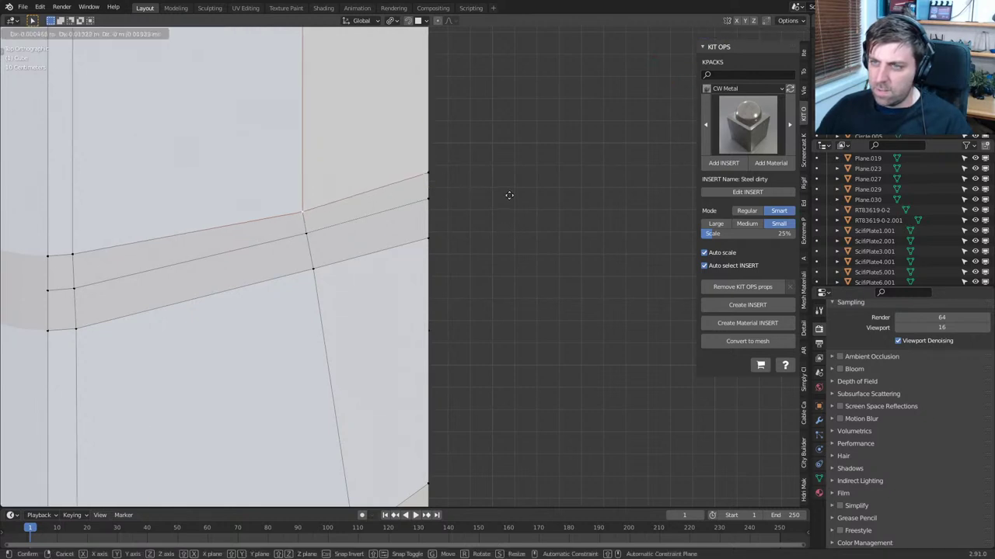
key(y)
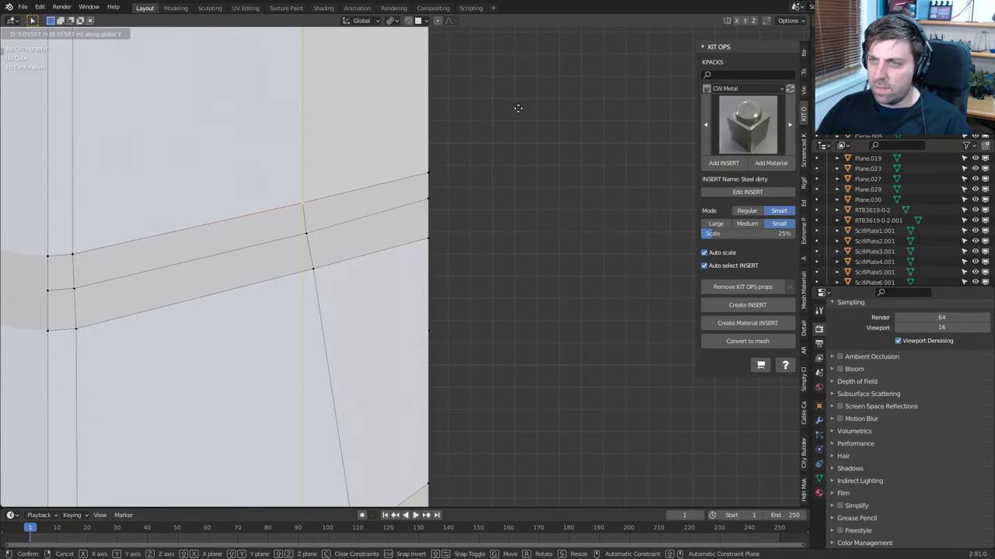
click(515, 112)
Slide the short windscreen top edge beside the centreline down by a factor of -0.215 to level it with the outer part
middle_drag(442, 205, 443, 183)
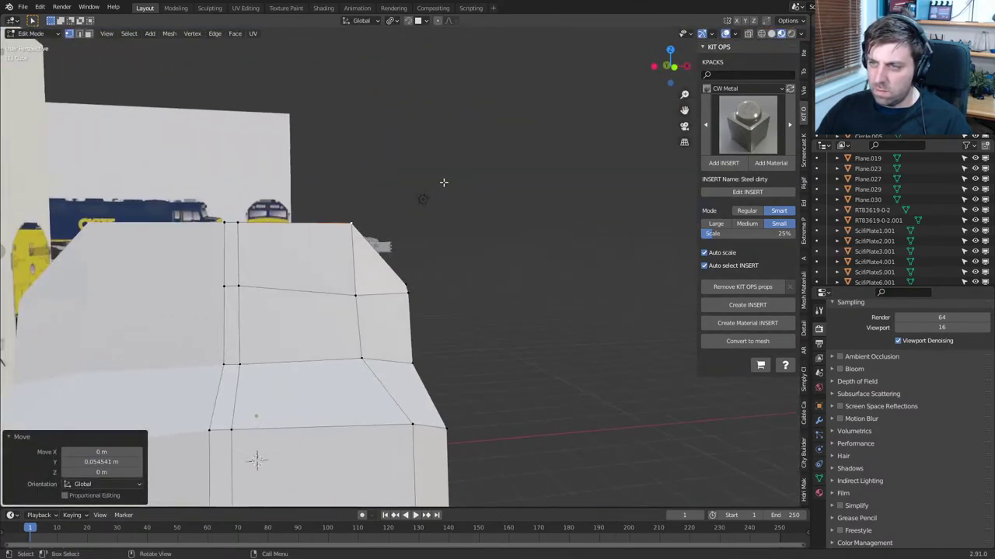
key(KP_Decimal)
key(KP_1)
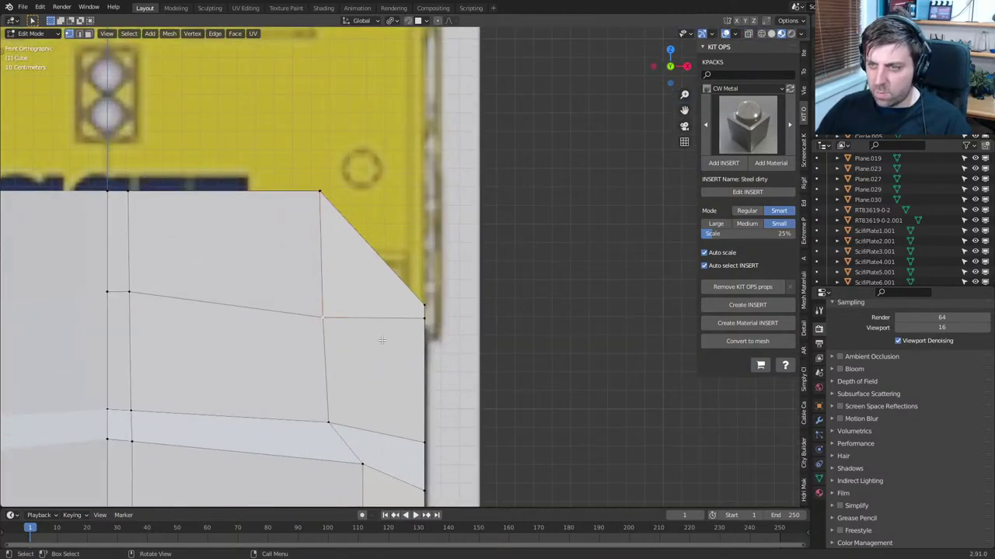
shift+click(173, 305)
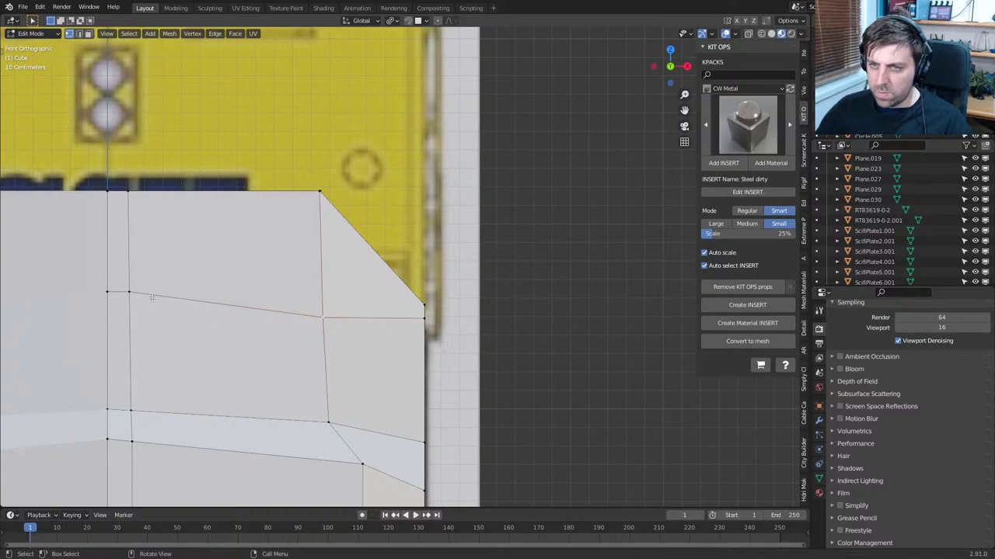
key(g)
key(g)
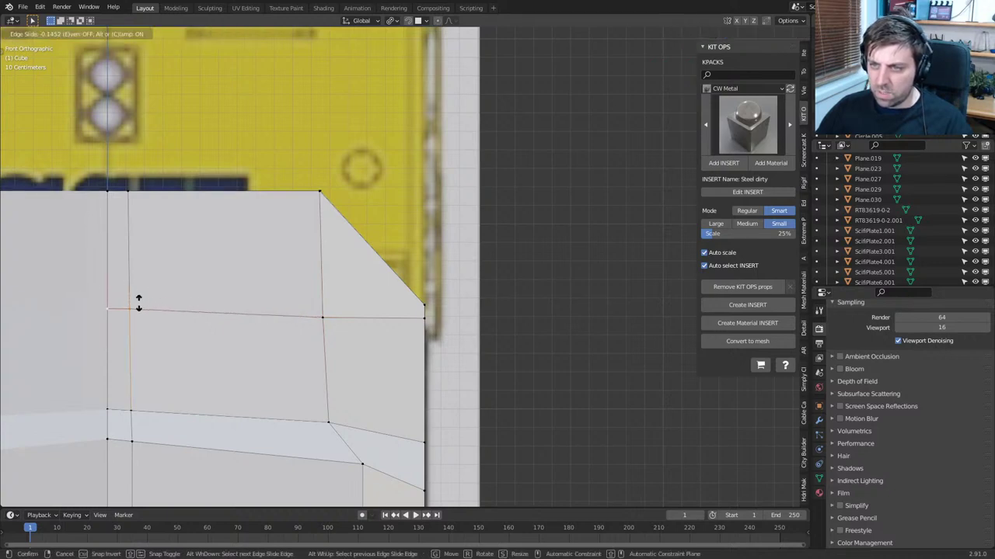
click(135, 309)
scroll(371, 300, down, 4)
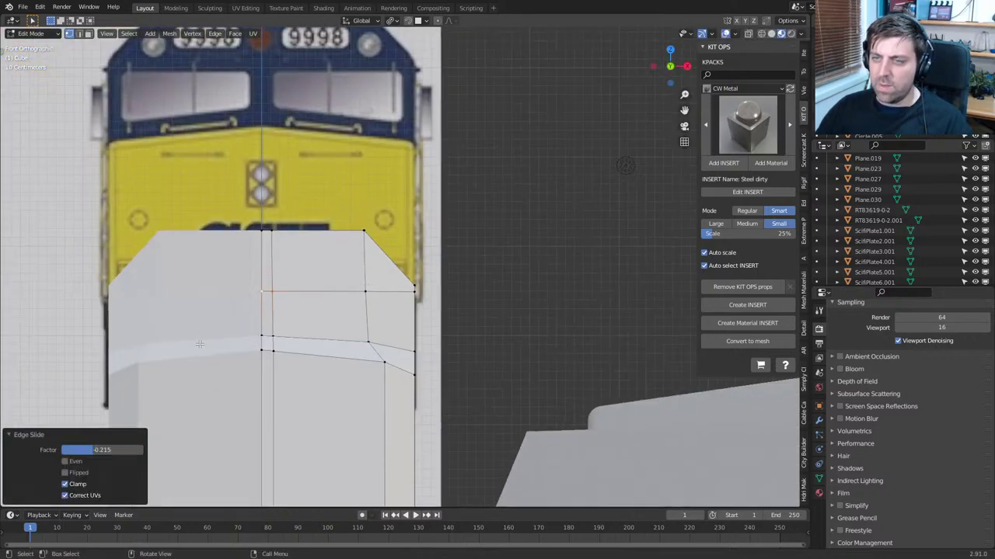
Add a vertical loop cut through the body's outer corner strip, close to its outer edge
key(ctrl+r)
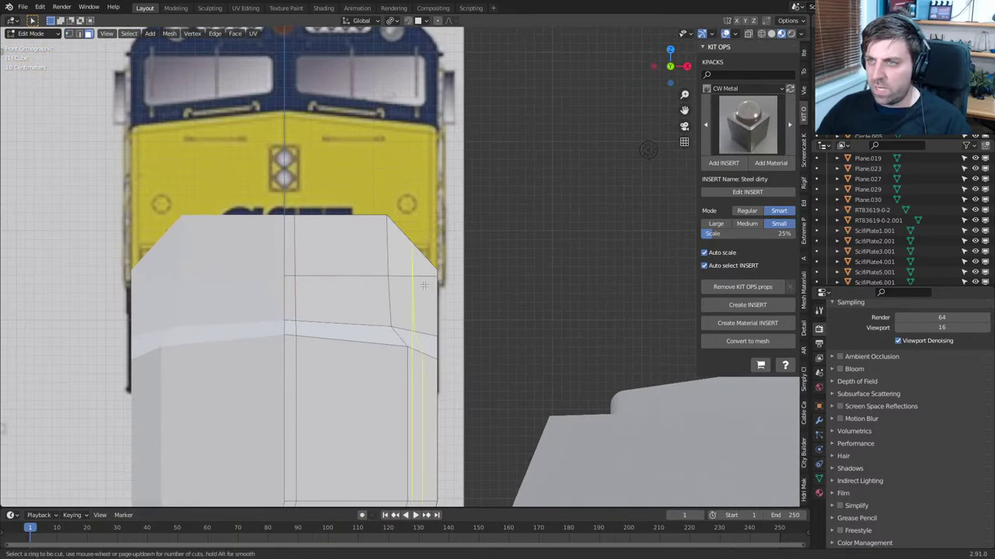
click(424, 286)
click(431, 287)
Try to inset the two windscreen faces by 0.03816 m, and undo the inset
key(3)
shift+click(398, 296)
shift+click(379, 303)
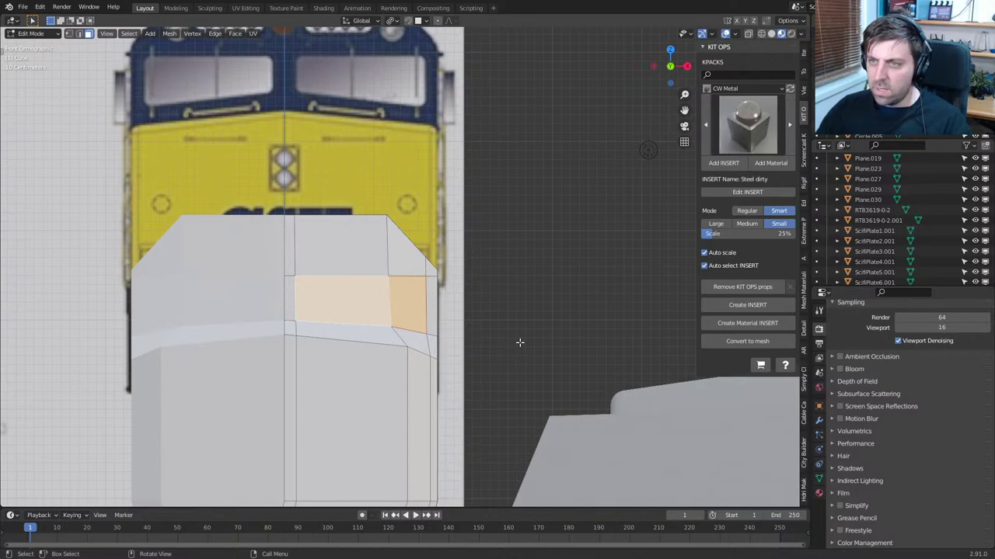
key(i)
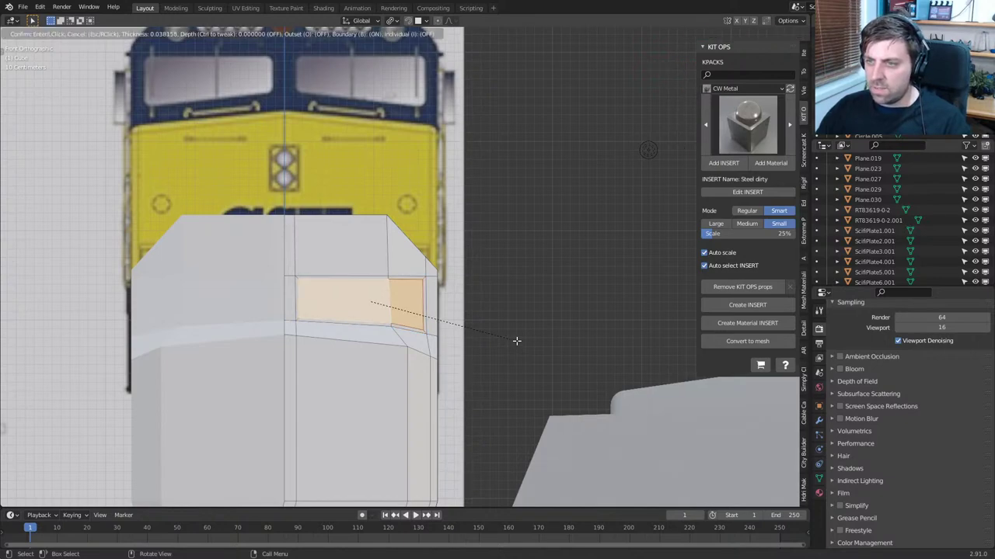
click(517, 340)
middle_drag(517, 341, 420, 342)
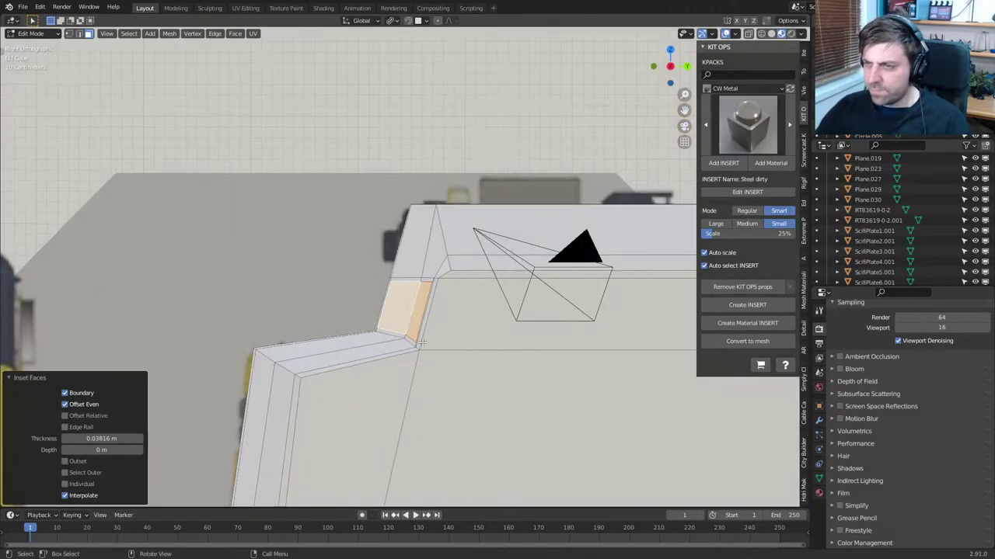
key(KP_1)
scroll(422, 343, up, 3)
key(ctrl+z)
key(ctrl+z)
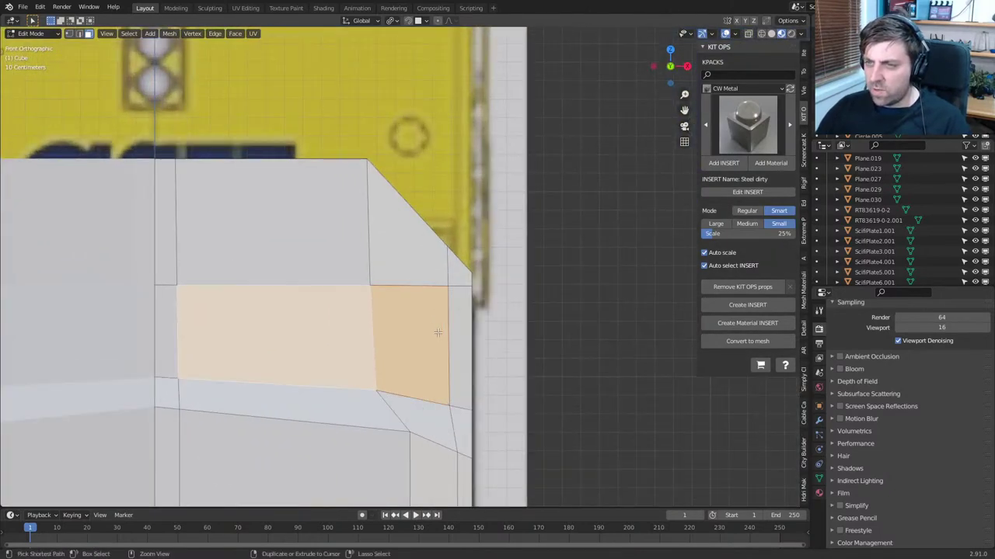
Duplicate the two windscreen faces in place and move the copy about 0.37 m forward along Y, clear of the body
scroll(331, 342, down, 2)
shift+click(310, 315)
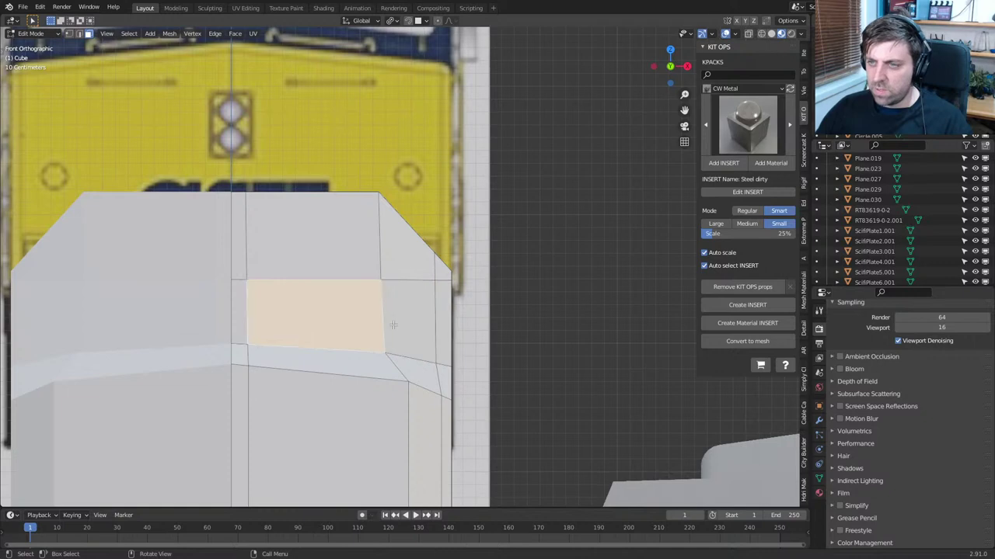
key(shift+d)
key(Escape)
middle_drag(491, 382, 543, 382)
key(g)
key(y)
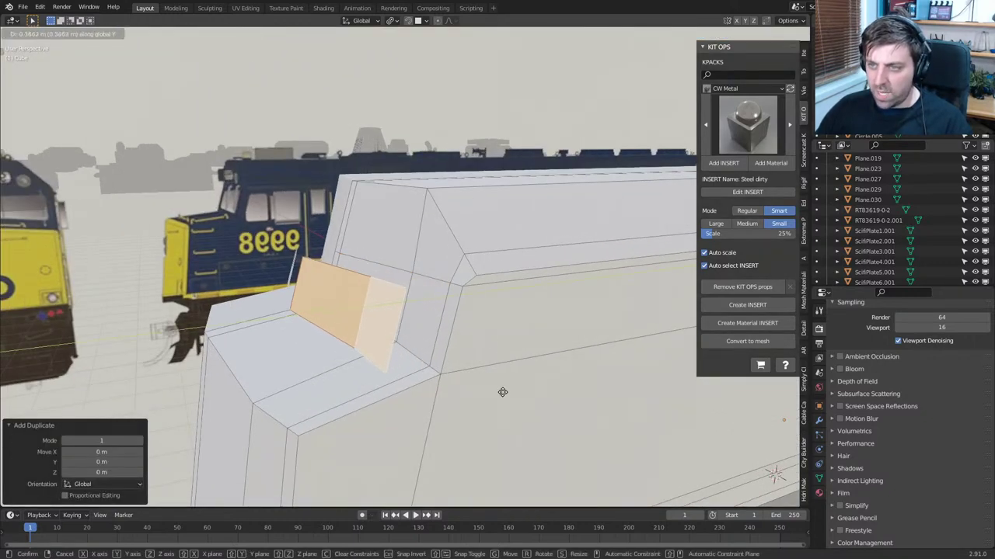
click(502, 391)
Inset the duplicated window faces by 0.02978 m and select the ring of border faces
key(i)
click(580, 388)
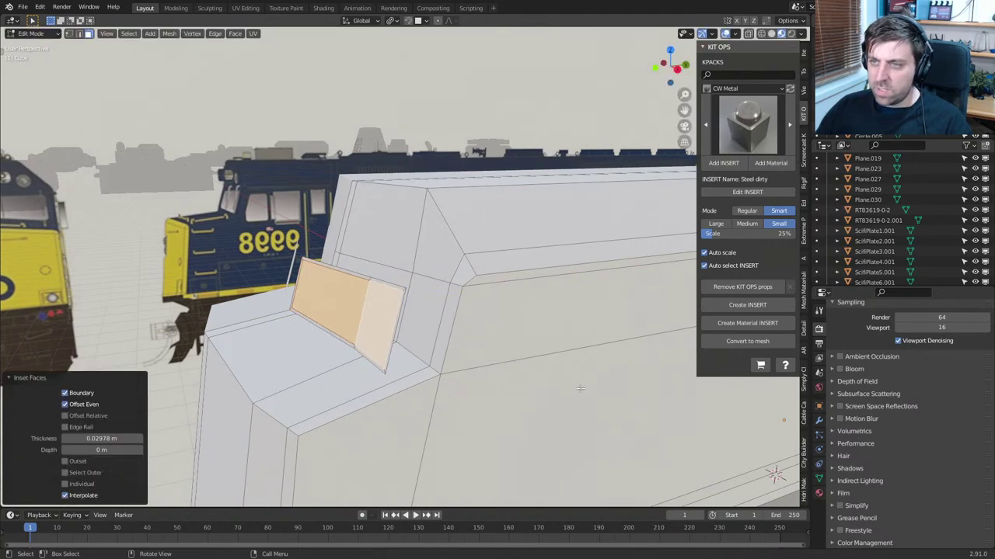
shift+middle_drag(417, 316, 444, 300)
scroll(443, 301, up, 2)
alt+click(433, 275)
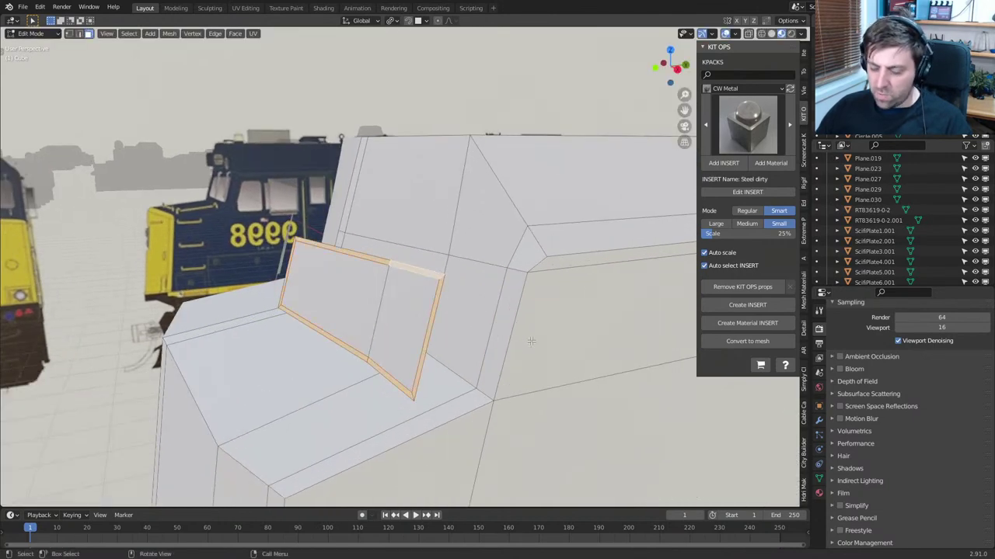
key(g)
key(x)
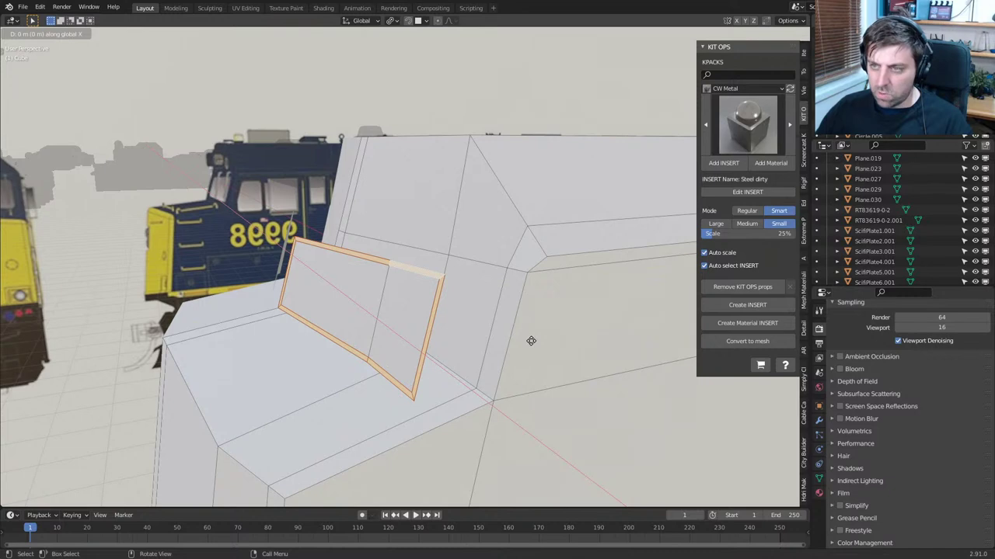
right_click(528, 339)
Extrude the window's border ring along Y to form a frame, and move its outer edge loop about 0.01 m along Y
key(e)
key(y)
click(510, 344)
middle_drag(510, 344, 444, 302)
key(2)
alt+click(392, 322)
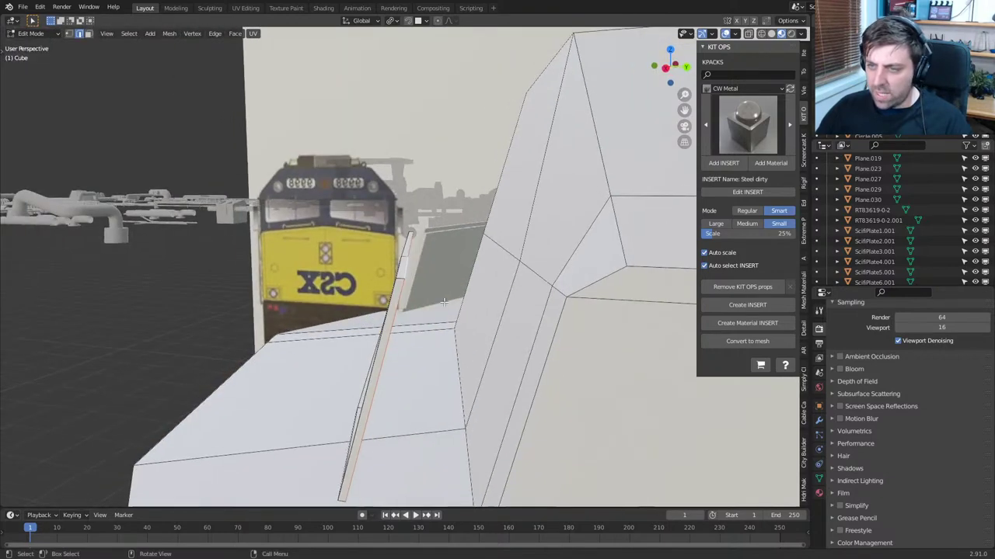
key(g)
key(y)
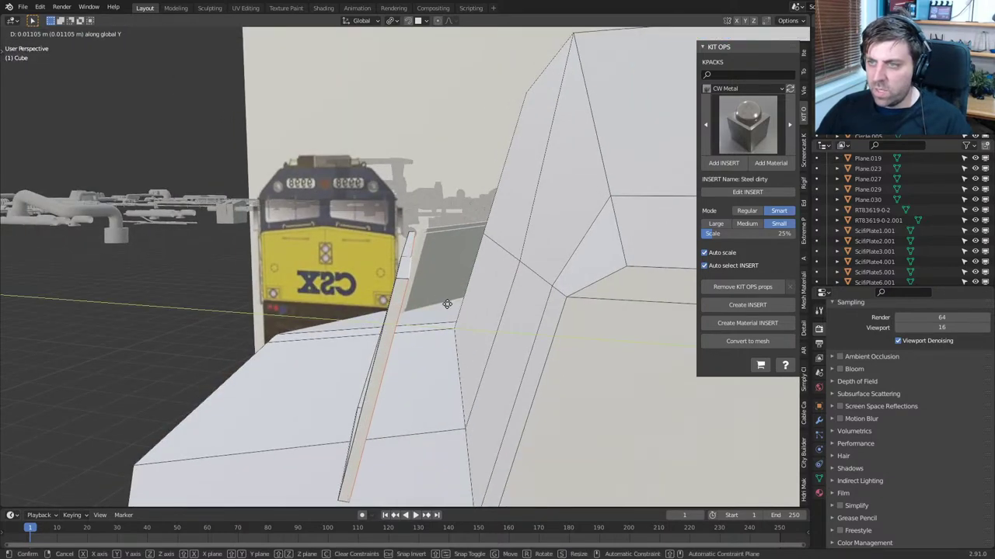
click(446, 303)
Bevel the window frame's four corners with a width of 0.0567 m and 6 segments
middle_drag(445, 303, 478, 246)
alt+click(476, 245)
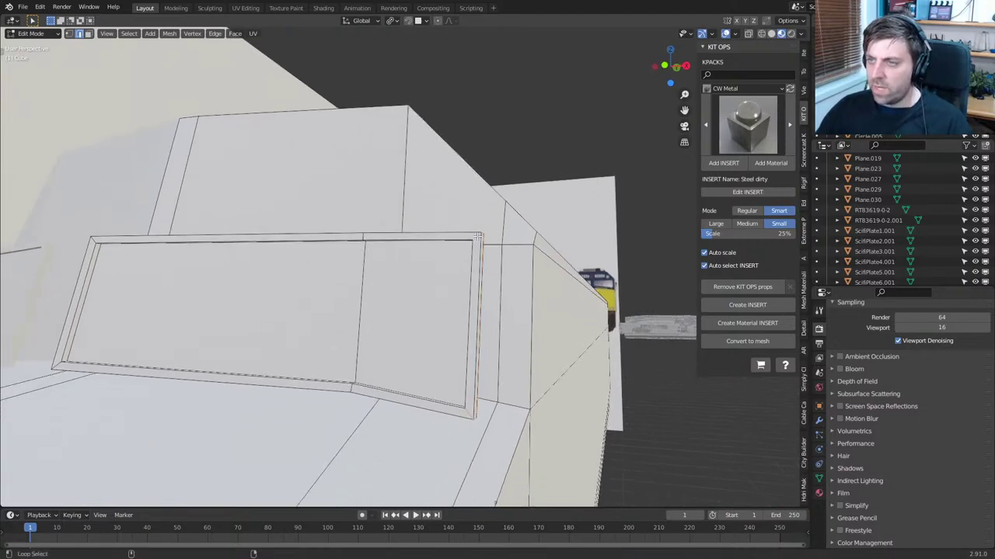
middle_drag(238, 295, 247, 249)
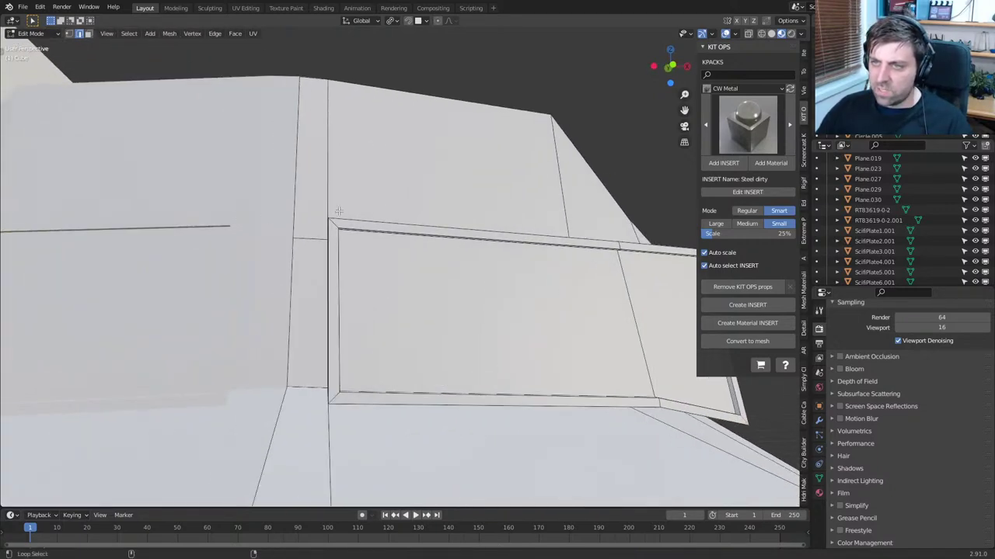
middle_drag(417, 409, 428, 405)
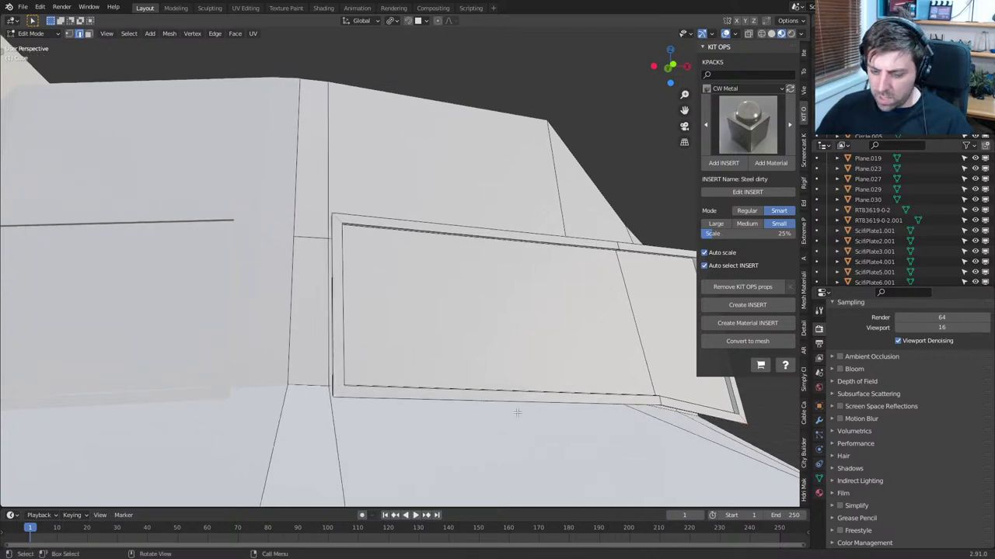
key(ctrl+b)
scroll(526, 420, up, 5)
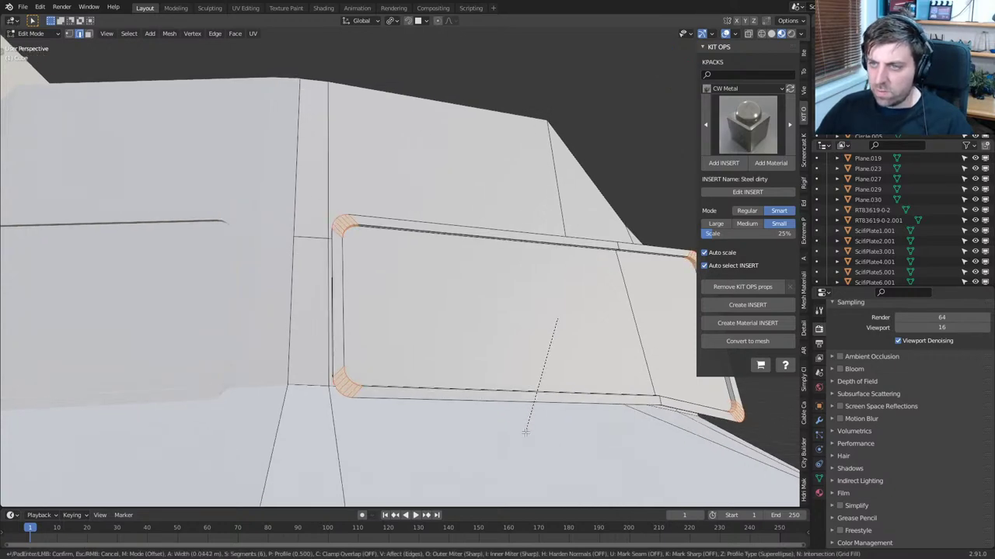
click(528, 433)
Select the whole linked window piece and move it about 0.37 m back along Y onto the cab front
middle_drag(527, 433, 415, 439)
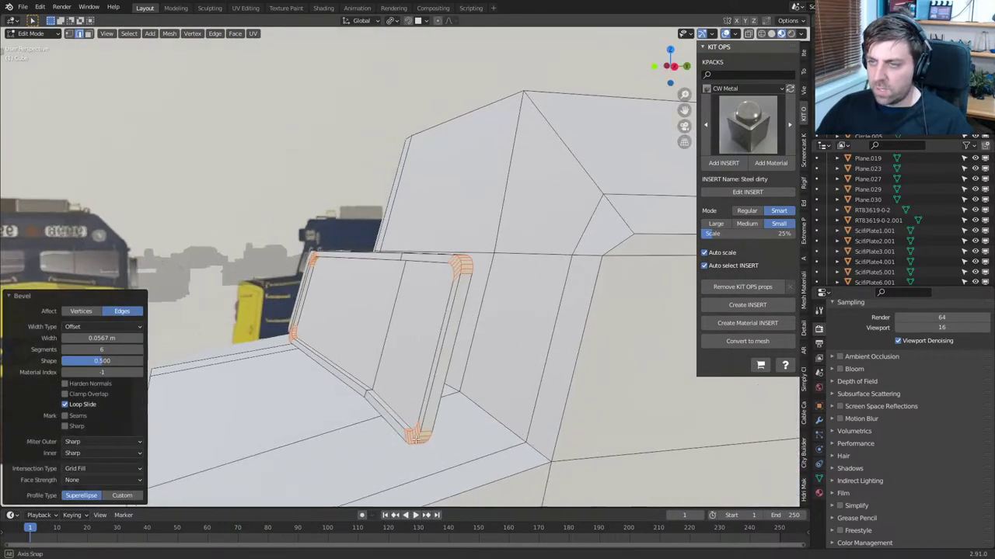
key(ctrl+l)
key(g)
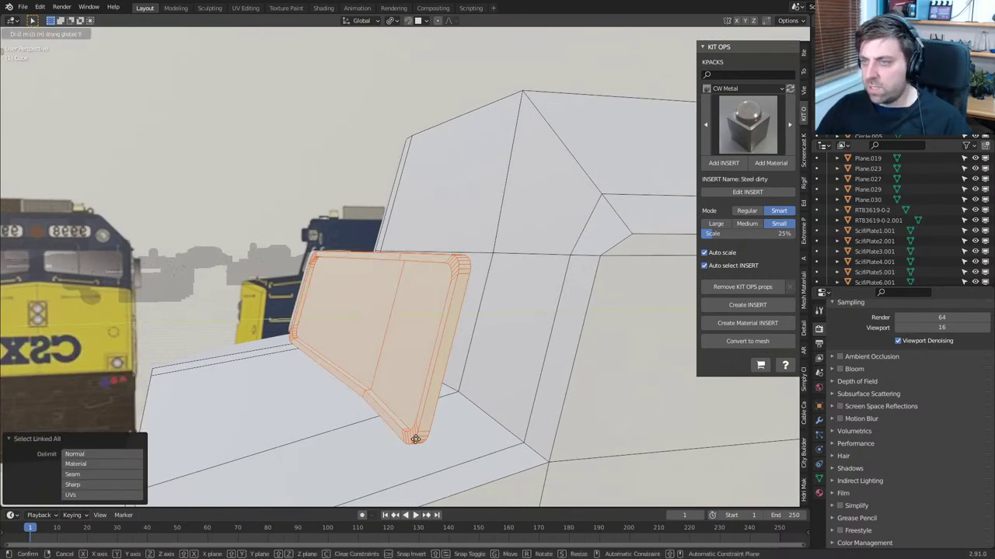
key(y)
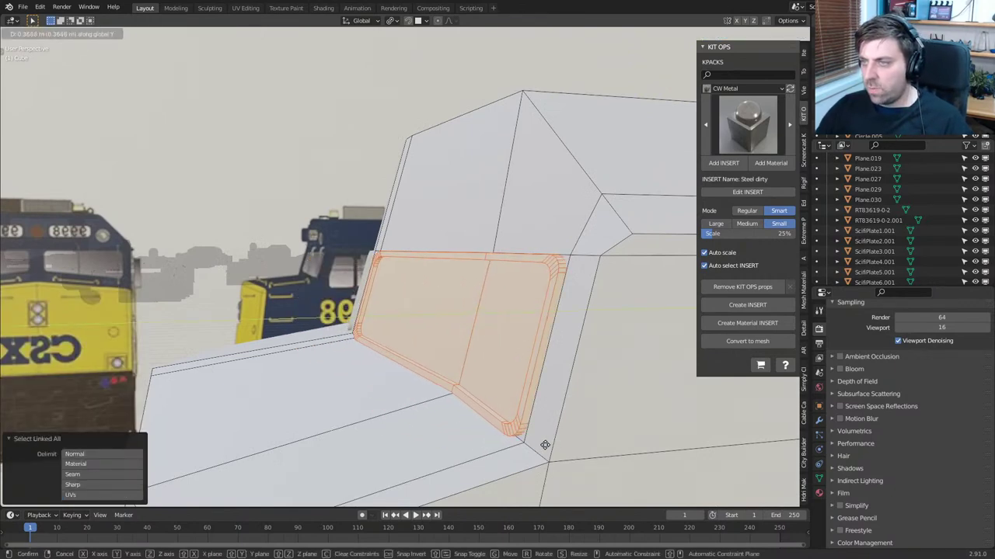
click(547, 444)
Leave mesh editing and switch the viewport to solid shading to view the fitted window
scroll(547, 443, down, 5)
key(Tab)
mouse_move(546, 444)
middle_down()
mouse_move(499, 434)
mouse_move(606, 427)
mouse_move(509, 432)
middle_up()
click(771, 33)
middle_drag(606, 311, 422, 372)
scroll(421, 372, up, 2)
Examine the body's upper side corner beside the window in the mesh from the top and right views
key(Tab)
key(1)
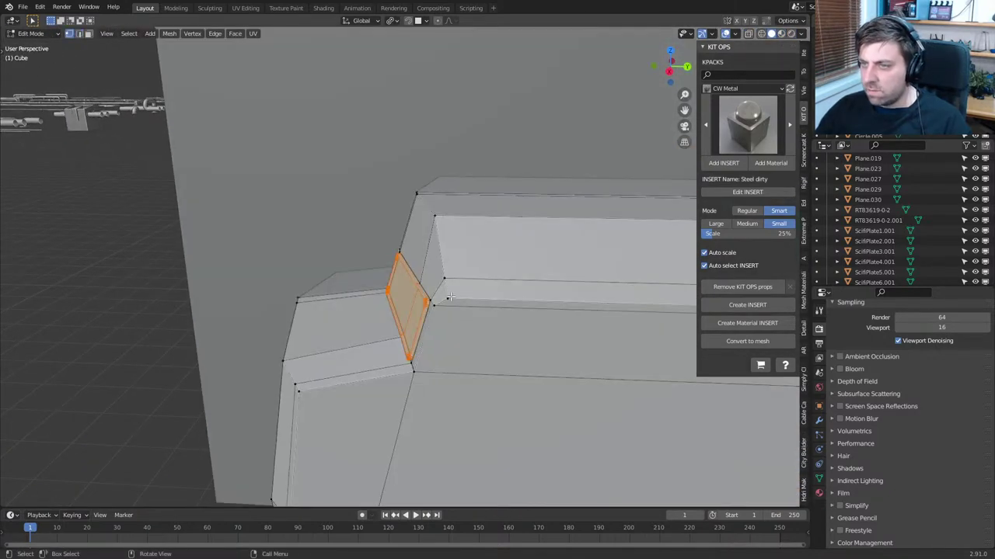
click(456, 311)
key(KP_7)
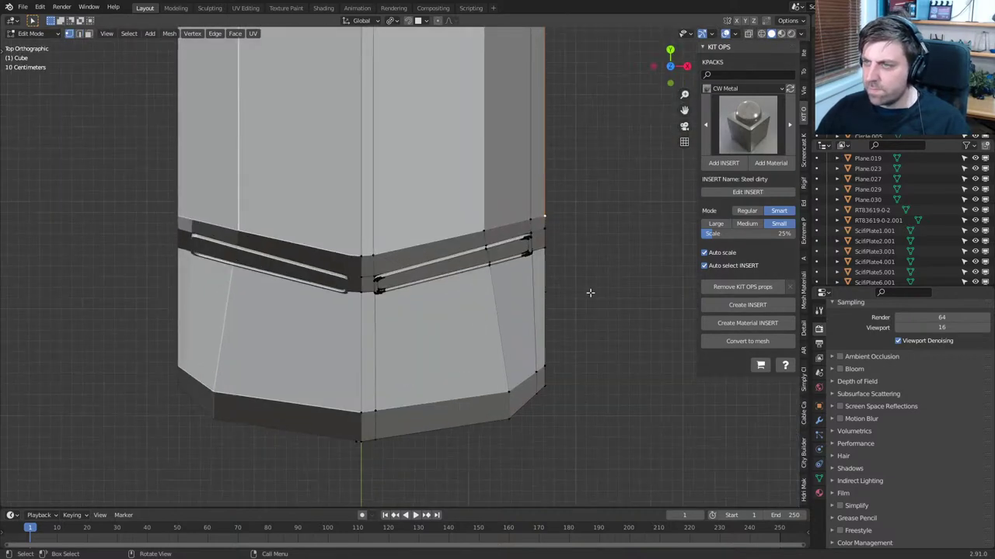
key(KP_3)
scroll(589, 291, up, 4)
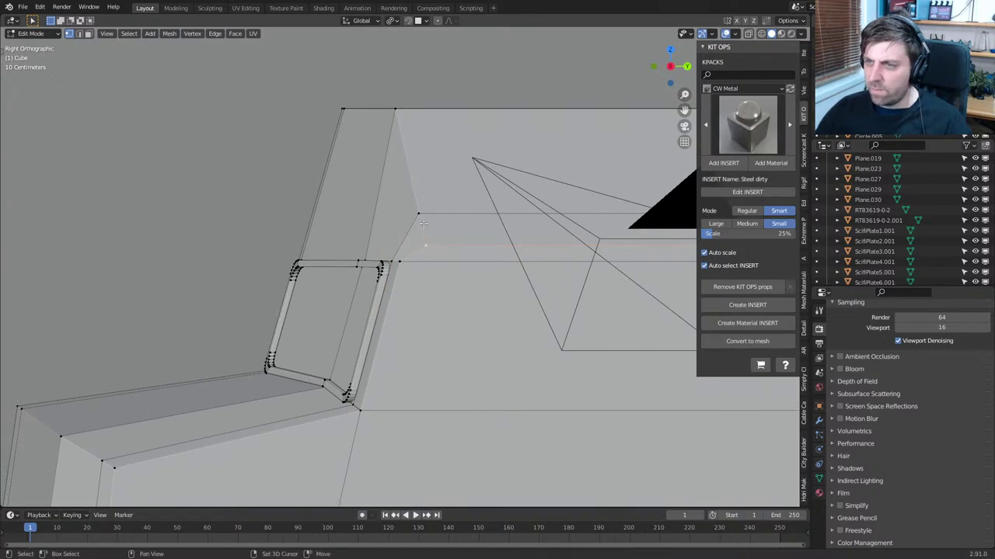
scroll(443, 228, down, 6)
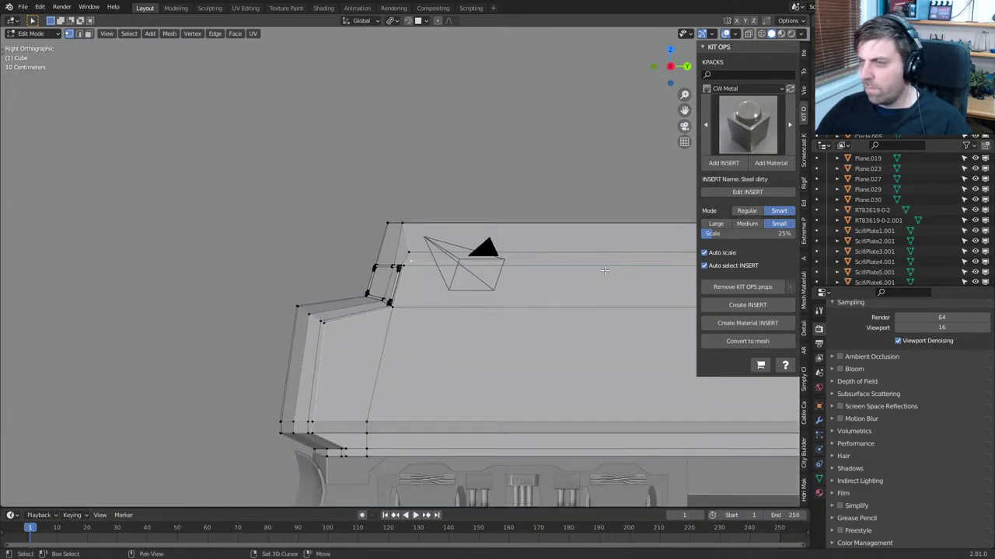
scroll(461, 279, up, 3)
scroll(461, 279, up, 7)
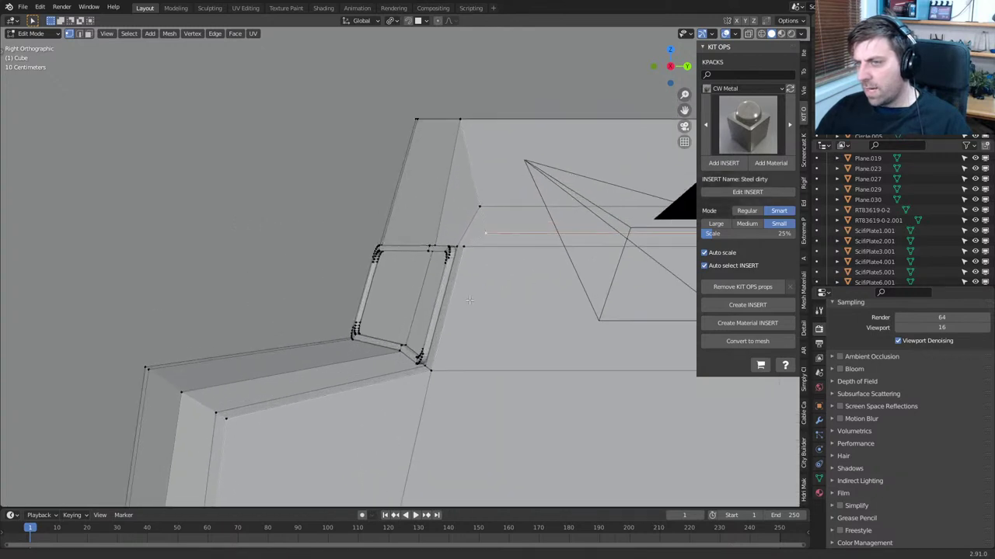
Slide the body side's slanted edge behind the window rearward by a factor of about -0.005
click(411, 289)
shift+middle_drag(388, 501, 402, 320)
scroll(401, 320, down, 1)
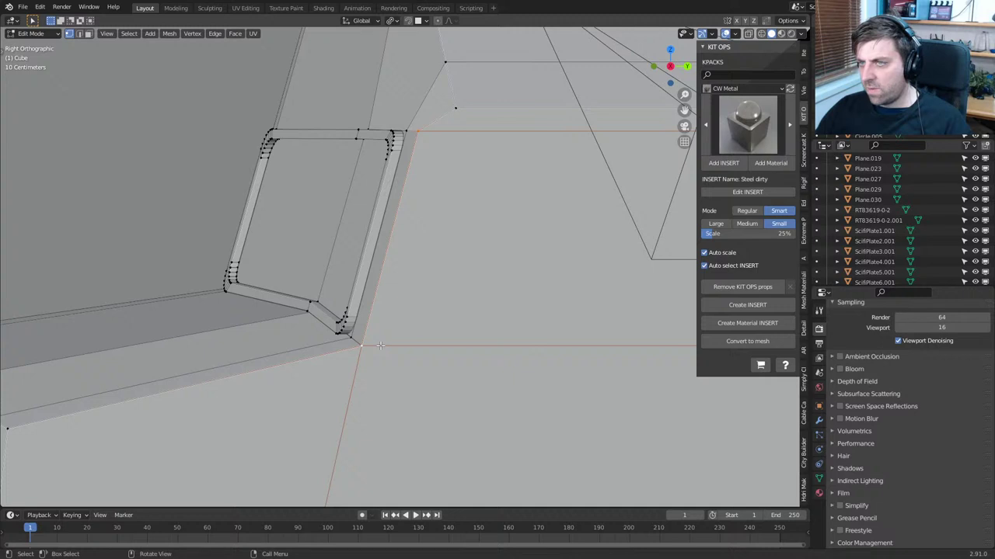
key(g)
key(g)
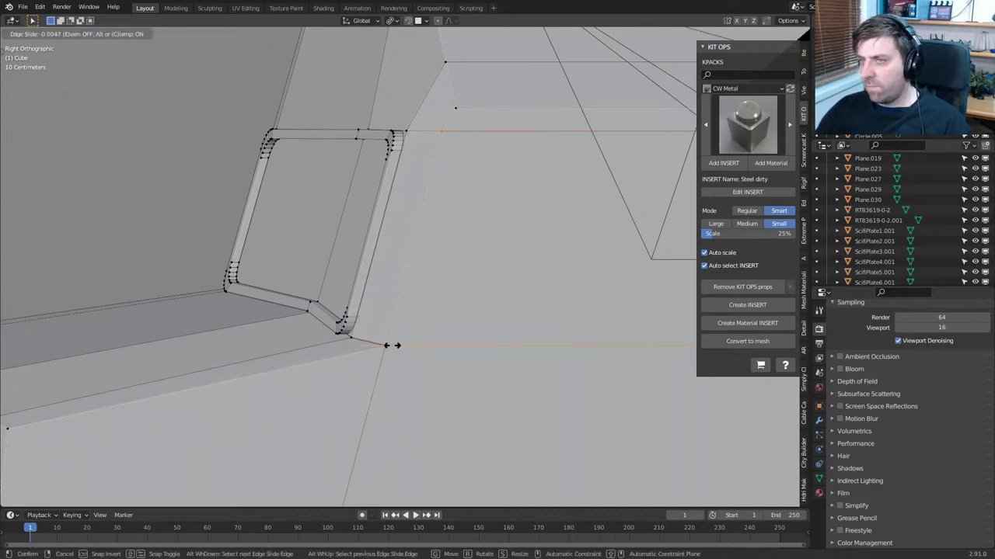
click(393, 346)
Inspect the window frames and cab shape from the front and side, with and without the mesh edges
scroll(393, 346, down, 5)
middle_drag(393, 346, 439, 376)
key(Tab)
key(Tab)
scroll(461, 271, up, 5)
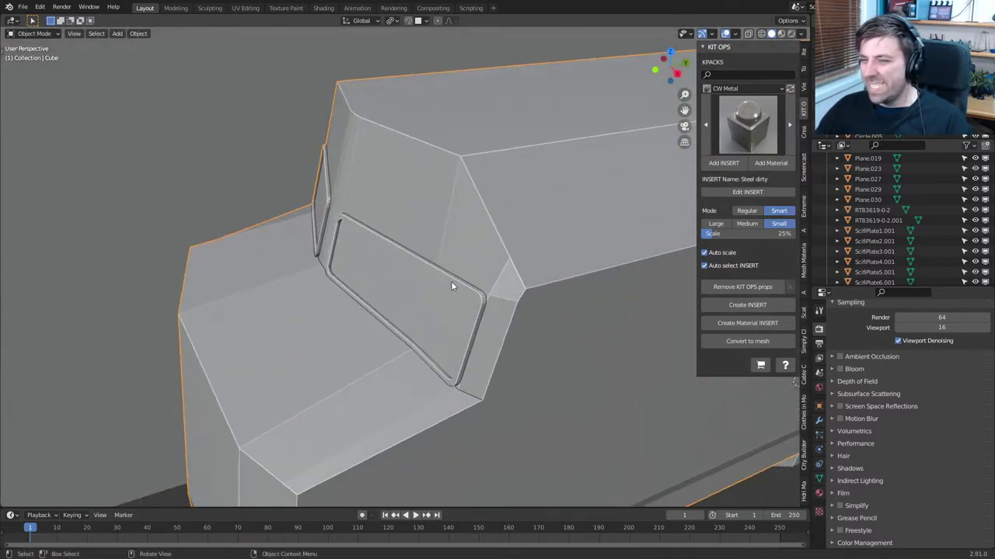
middle_drag(468, 290, 578, 259)
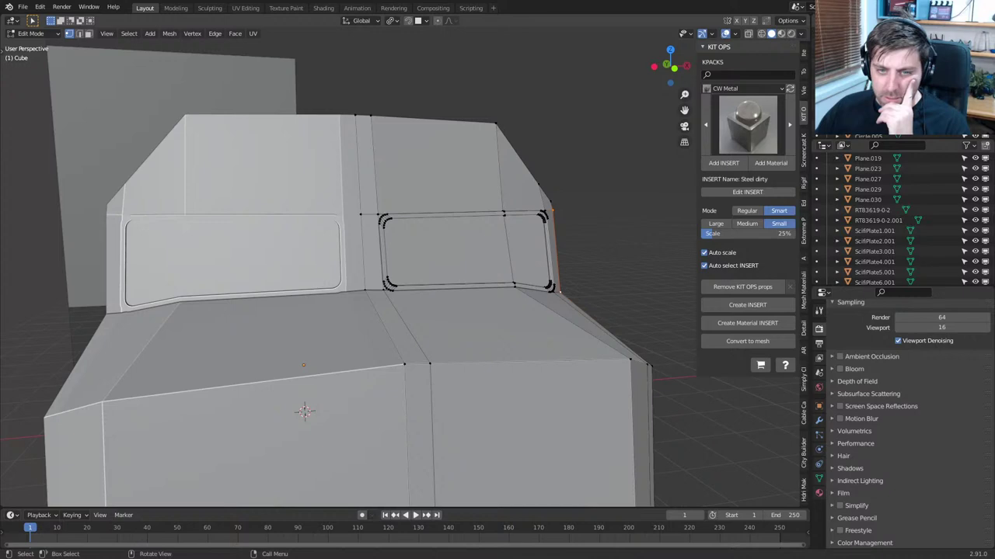
middle_drag(493, 362, 336, 323)
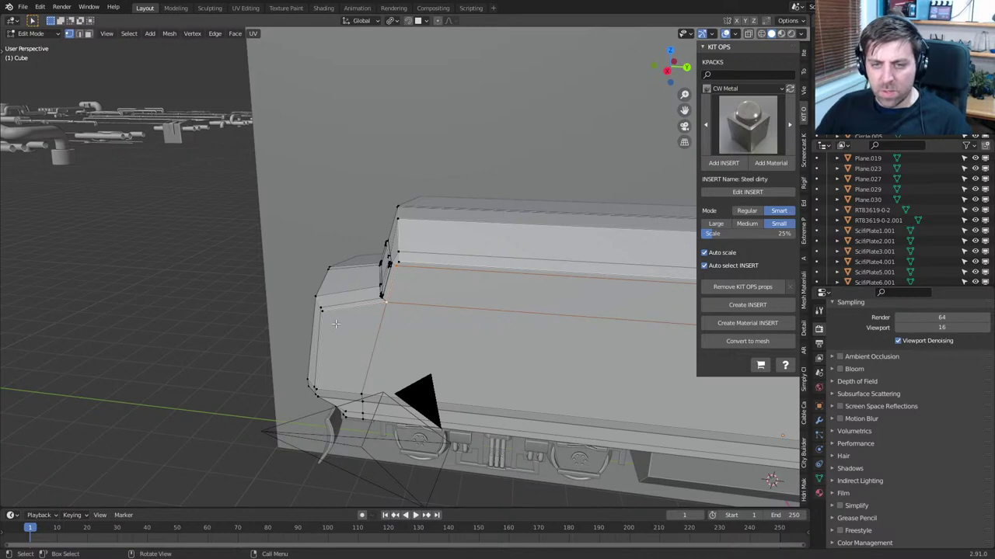
scroll(335, 324, down, 2)
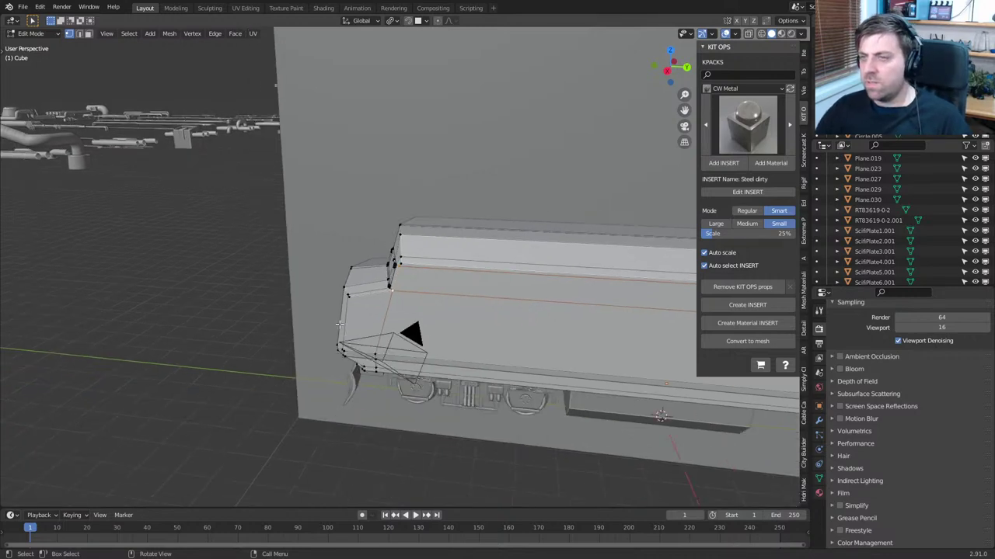
Leave mesh editing and show the locomotive from the right orthographic view in Material Preview shading
middle_drag(336, 324, 422, 318)
key(Tab)
scroll(421, 318, up, 1)
key(KP_3)
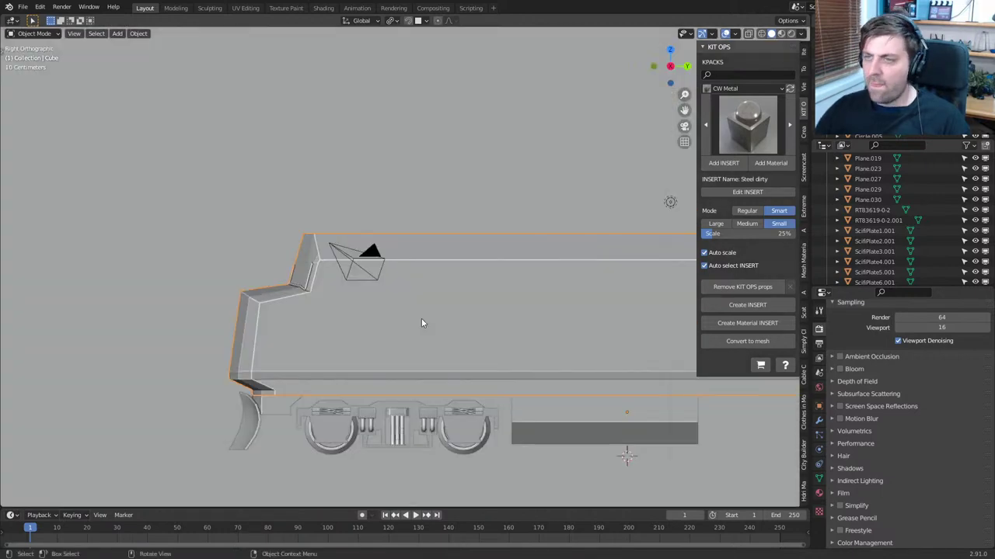
key(z)
click(358, 188)
scroll(358, 188, down, 2)
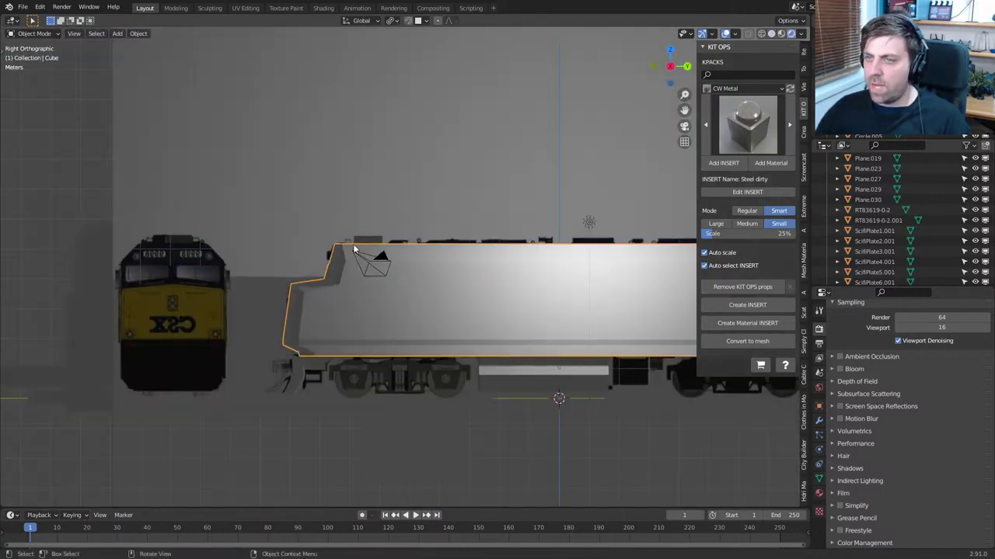
click(771, 33)
click(780, 34)
scroll(482, 317, up, 3)
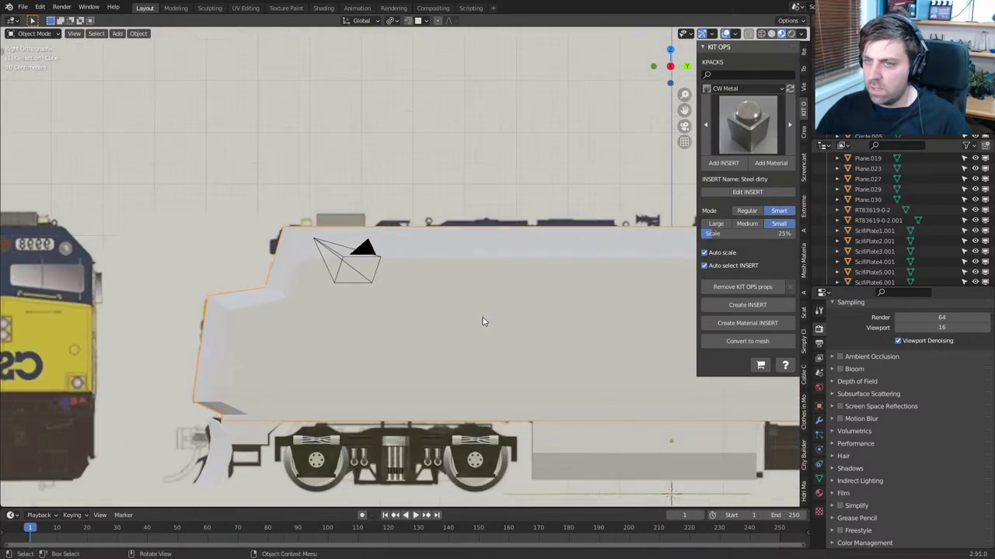
key(g)
key(z)
right_click(484, 324)
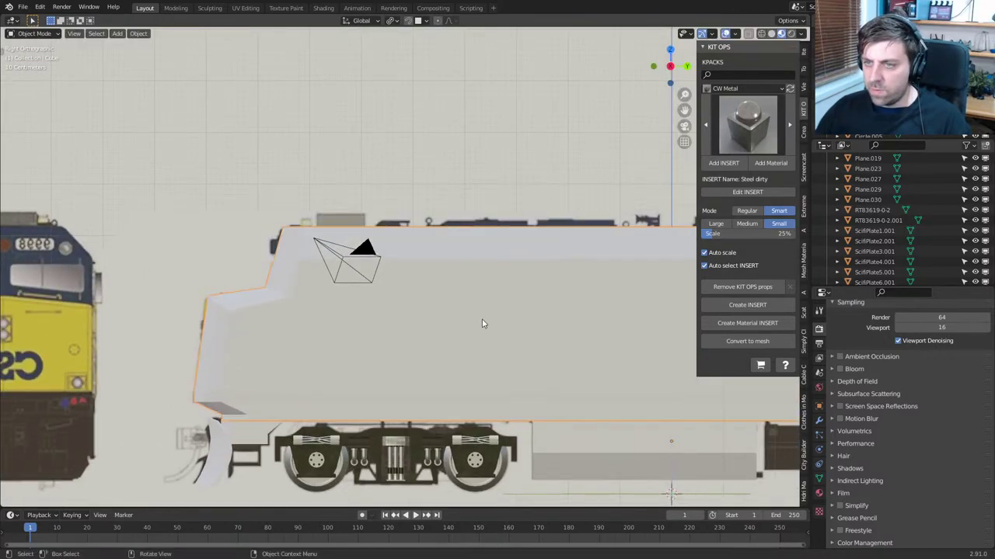
Raise the side-view reference image about 3.75 m along Z so it sits above the locomotive body
click(496, 302)
key(g)
key(z)
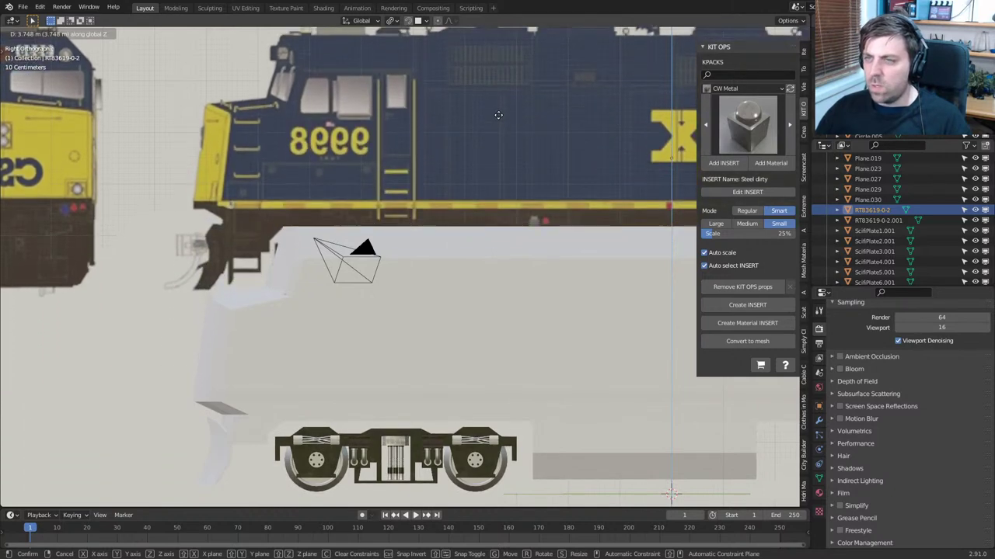
click(471, 205)
Add a loop cut around the body mesh behind the cab and straighten it vertically by scaling it to 0 along Y
click(473, 289)
key(Tab)
key(ctrl+r)
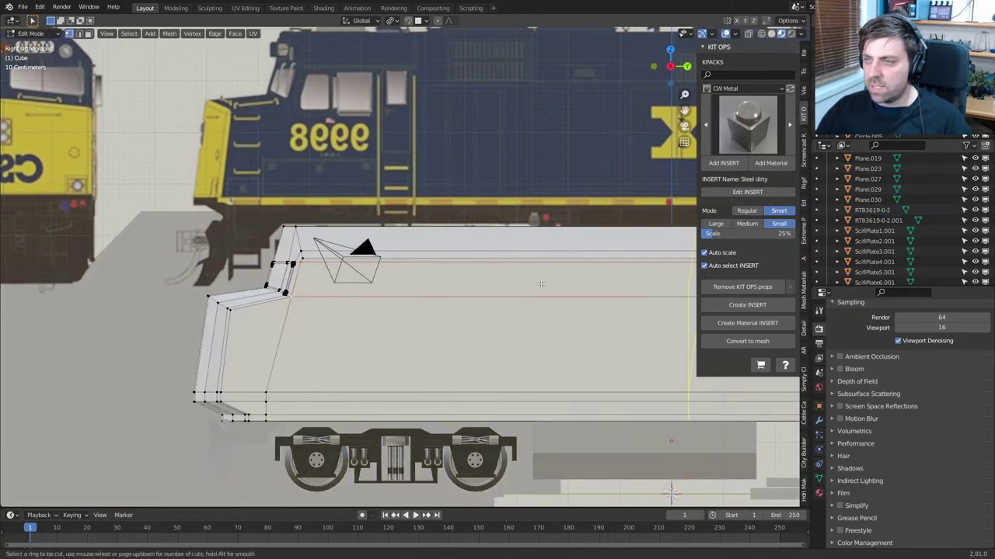
click(533, 286)
click(220, 293)
key(s)
key(x)
key(0)
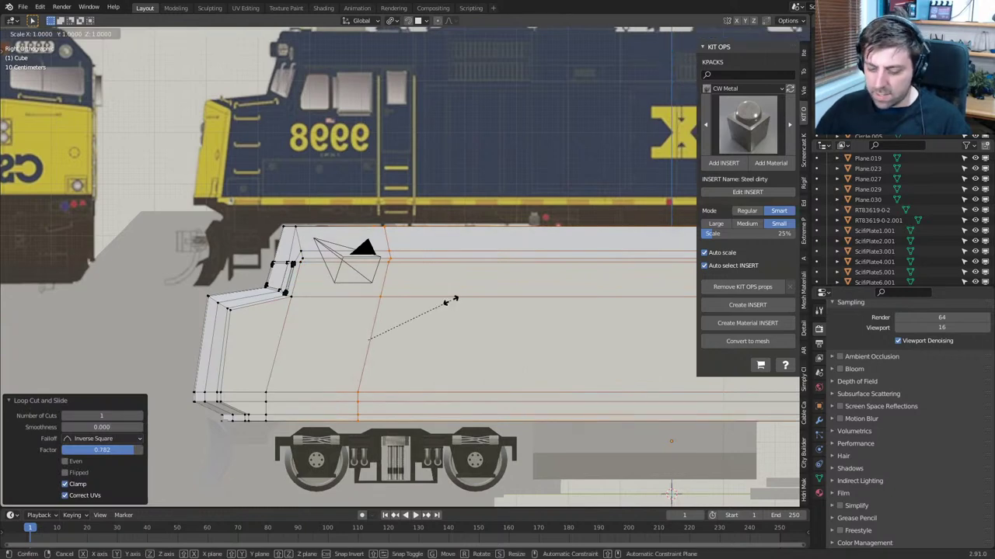
key(y)
click(451, 300)
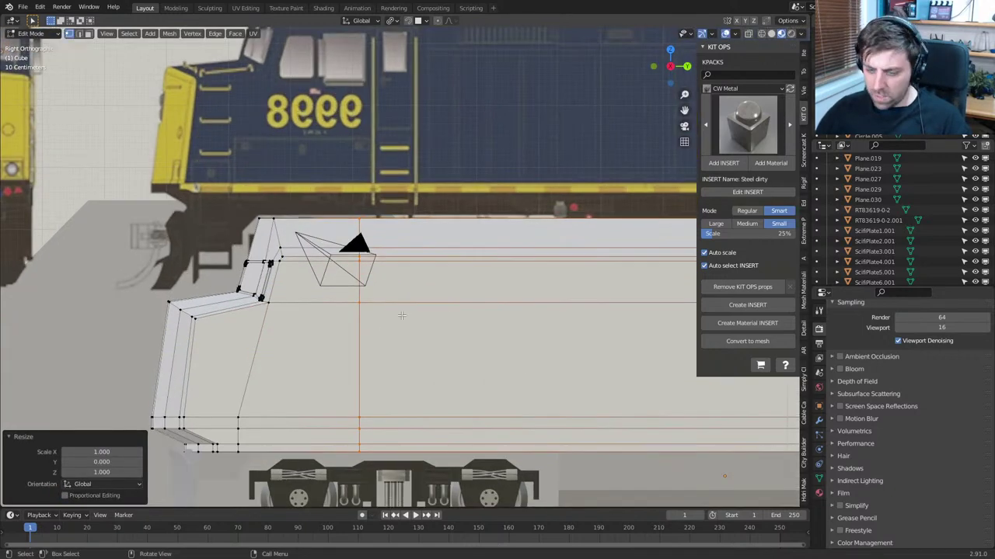
Move the straightened loop about 0.27 m rearward along Y to the front edge of the reference's cab door
key(g)
key(y)
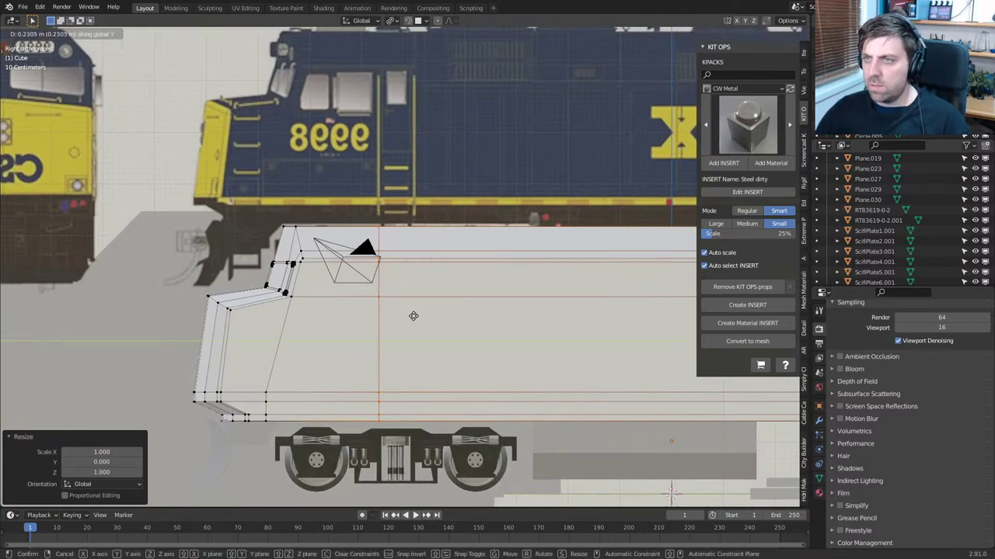
click(415, 316)
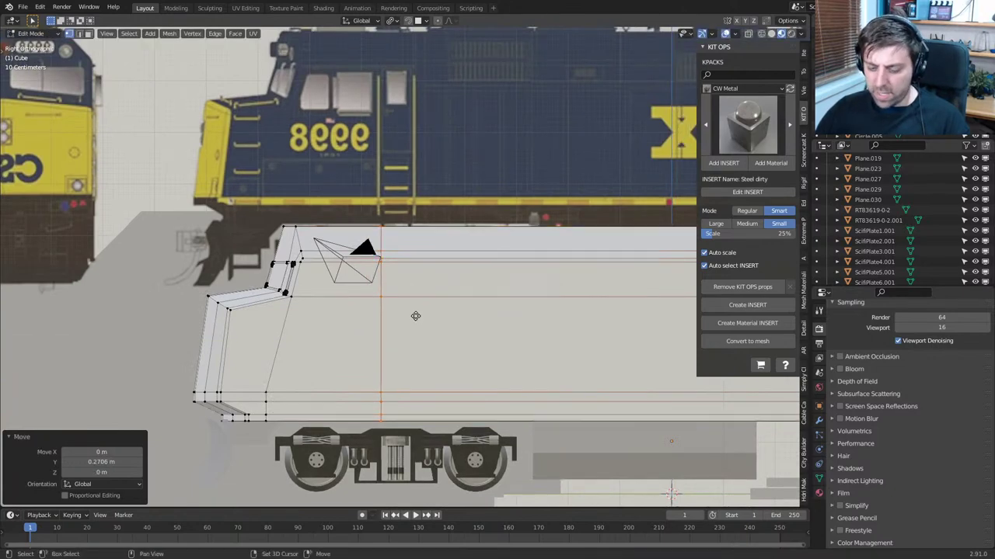
Duplicate the door-front edge loop about 0.67 m rearward along Y to the door's rear edge
key(shift+d)
key(y)
click(436, 318)
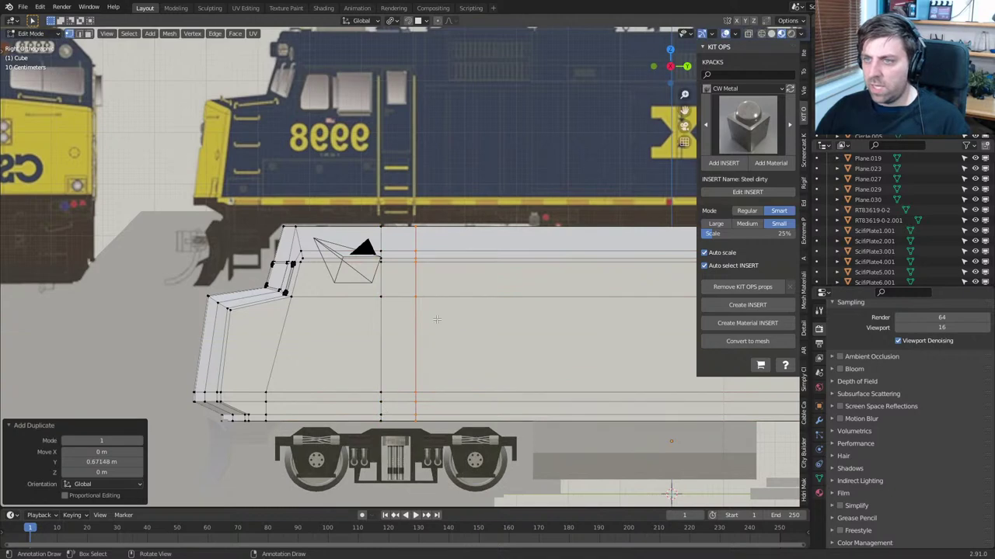
Add a loop cut through the cab, flatten it to 0 along Y and move it about 0.23 m between the reference's side windows
key(ctrl+r)
click(344, 261)
click(341, 258)
key(s)
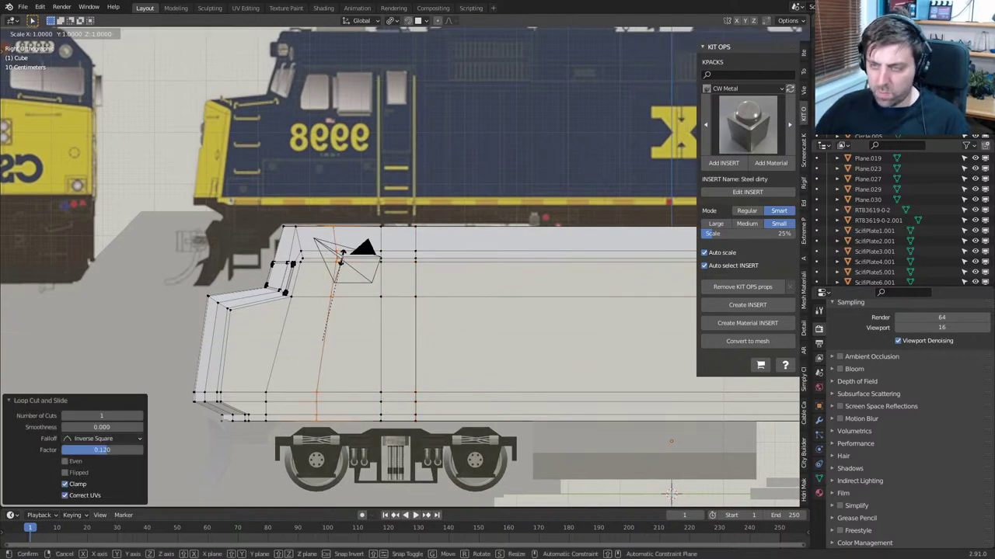
key(y)
key(0)
key(Return)
key(g)
key(y)
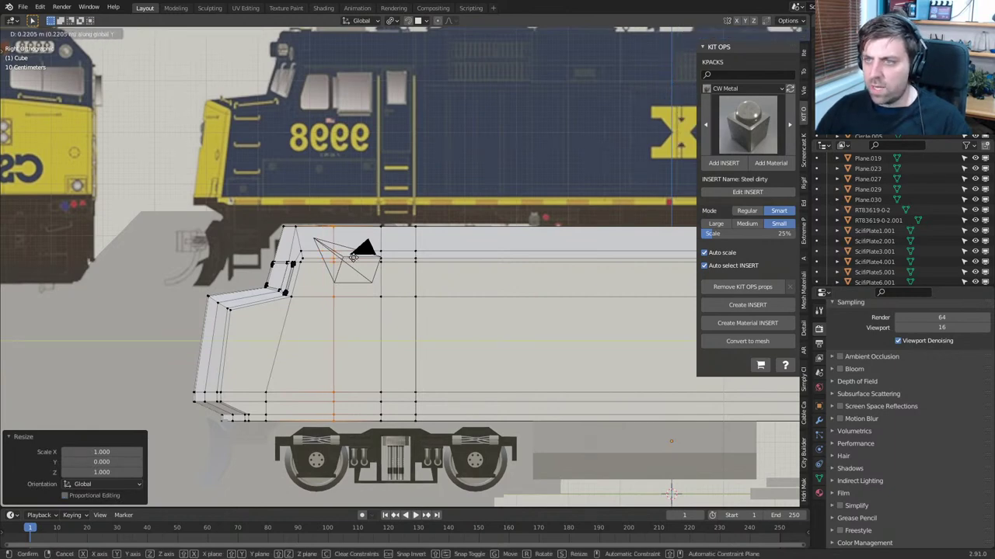
Bevel the loop between the side windows 0.037 m wide and add a vertical loop cut just ahead of the door-front loop
key(ctrl+b)
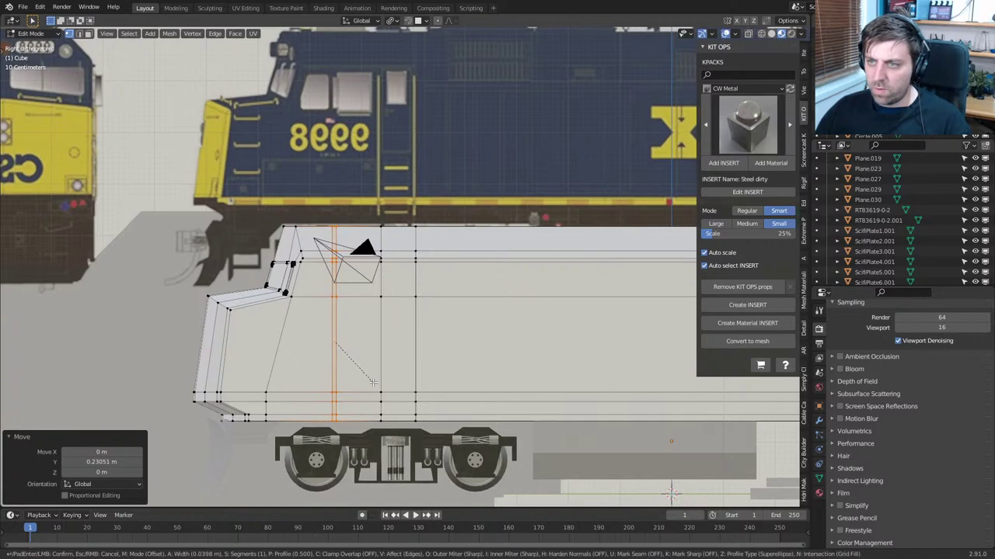
click(373, 382)
scroll(360, 286, up, 3)
key(ctrl+r)
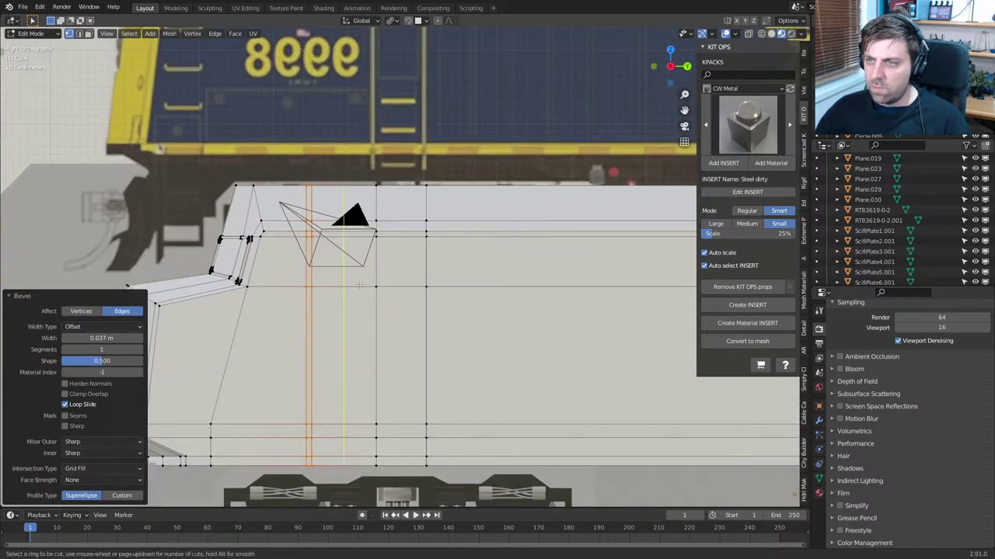
click(360, 284)
click(386, 284)
shift+middle_drag(369, 276, 387, 392)
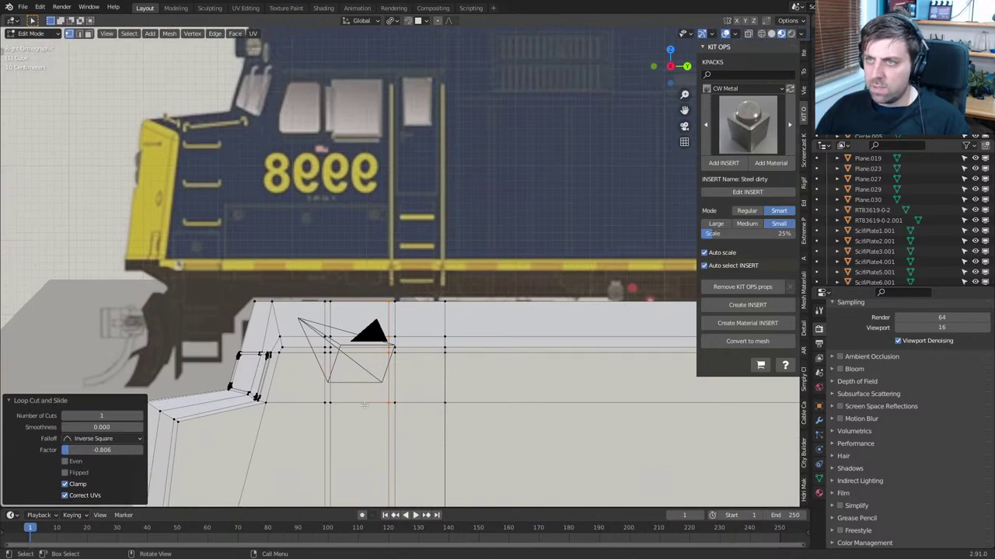
Add a horizontal loop cut along the body side just below the window-height edge, slid by a factor of 0.752
key(ctrl+r)
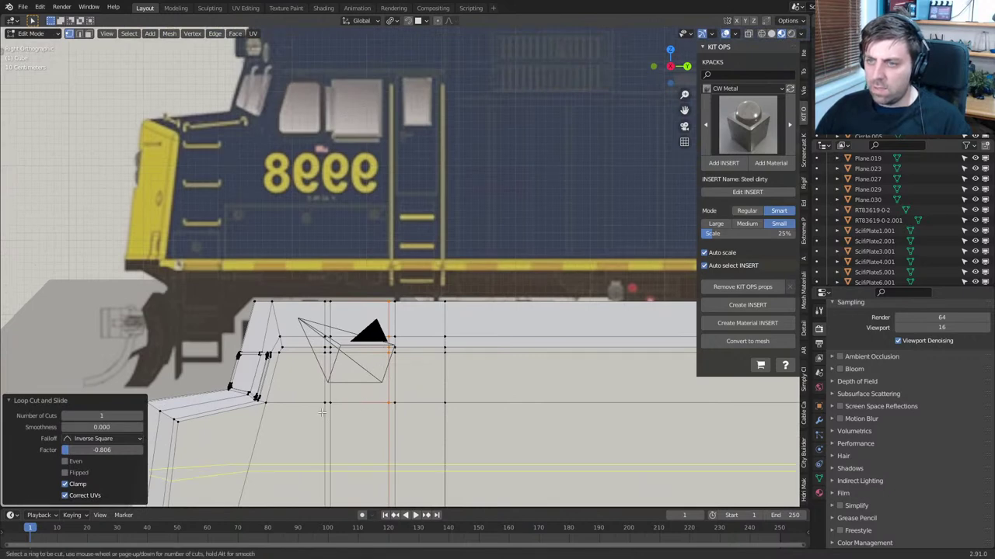
click(326, 417)
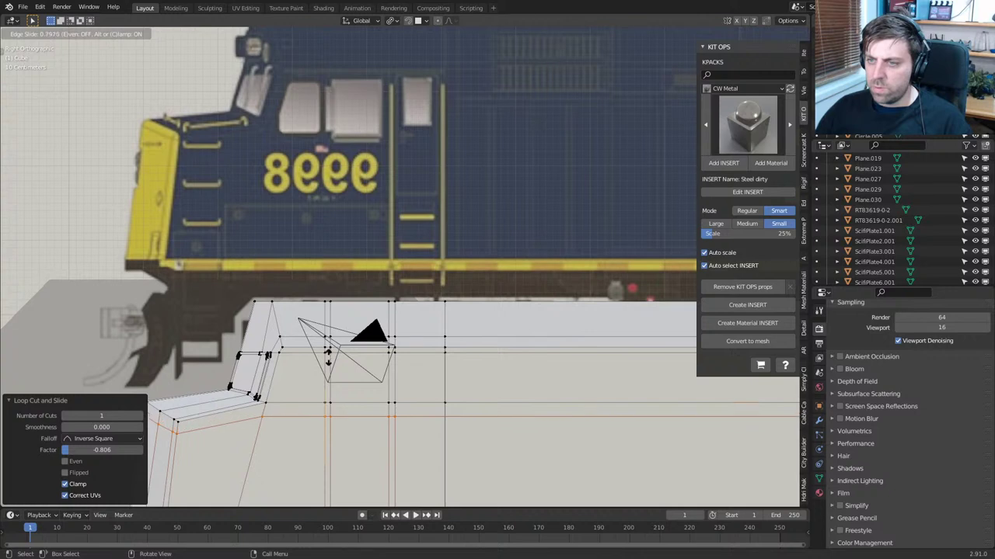
click(329, 358)
shift+middle_drag(404, 374, 387, 367)
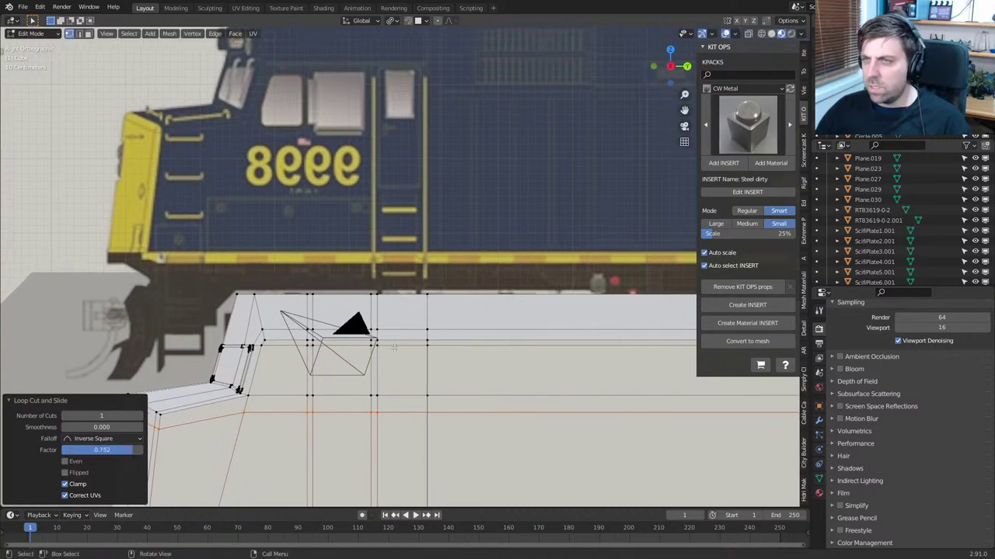
key(ctrl+r)
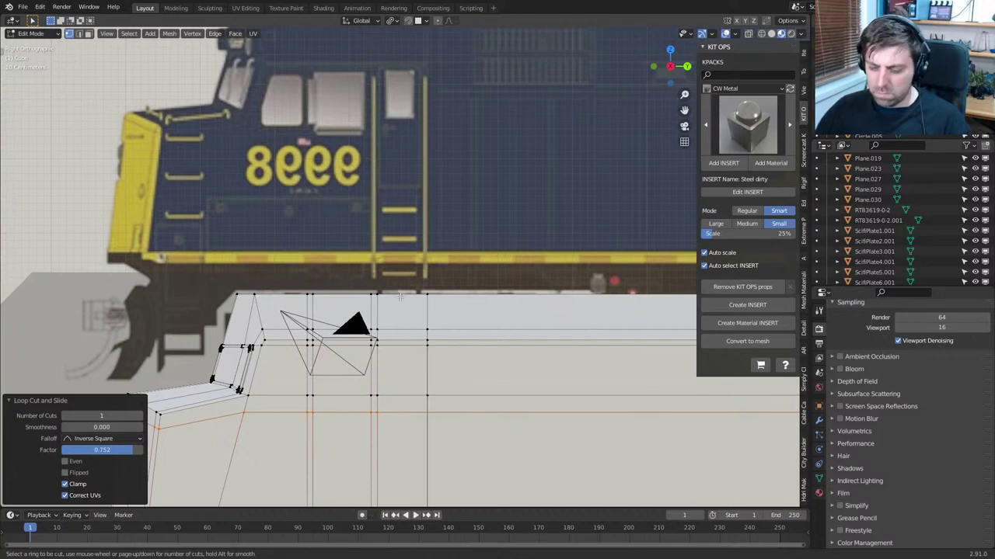
key(Escape)
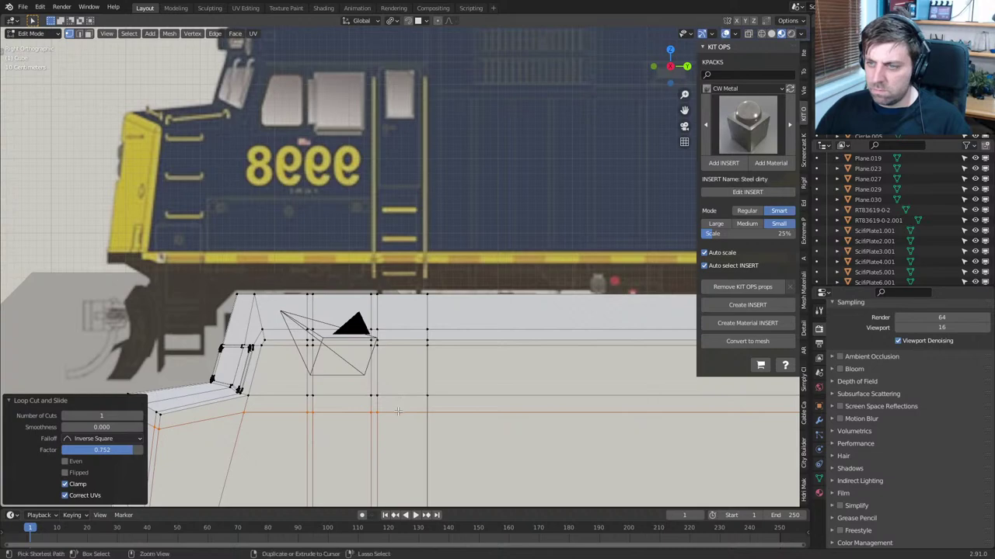
middle_drag(389, 294, 429, 287)
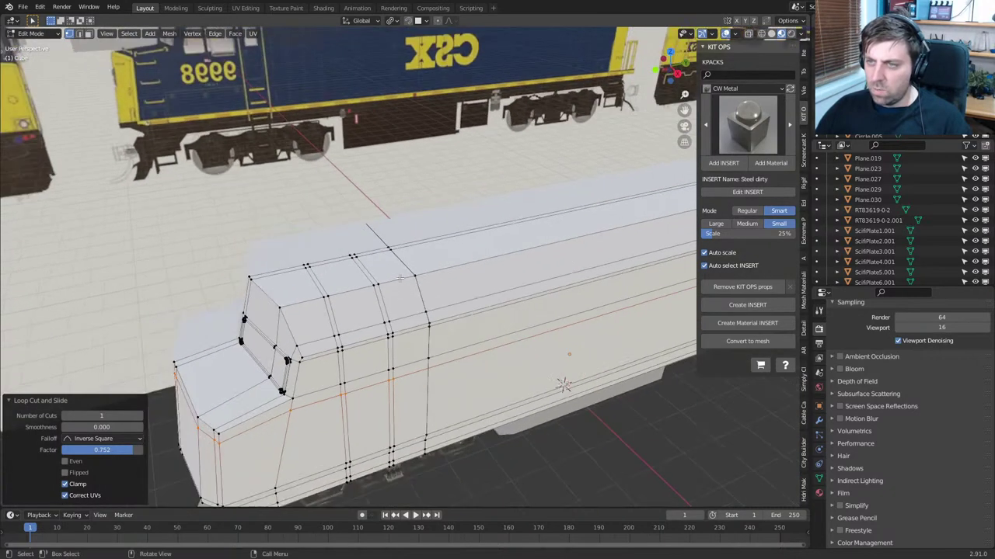
key(ctrl+r)
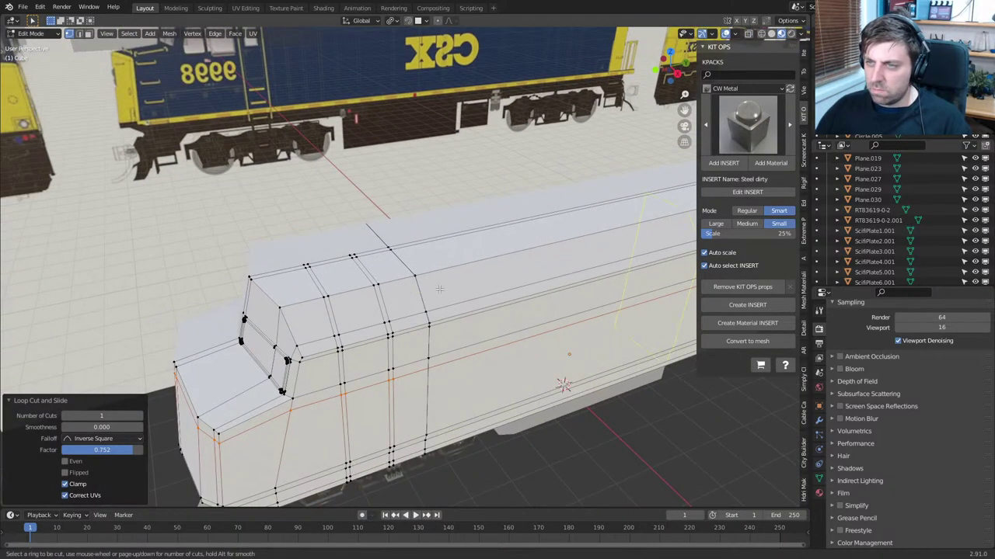
right_click(405, 342)
Pull the duplicated, unconnected edge loop behind the door away from the body and delete its vertices
middle_drag(405, 342, 368, 311)
alt+click(435, 405)
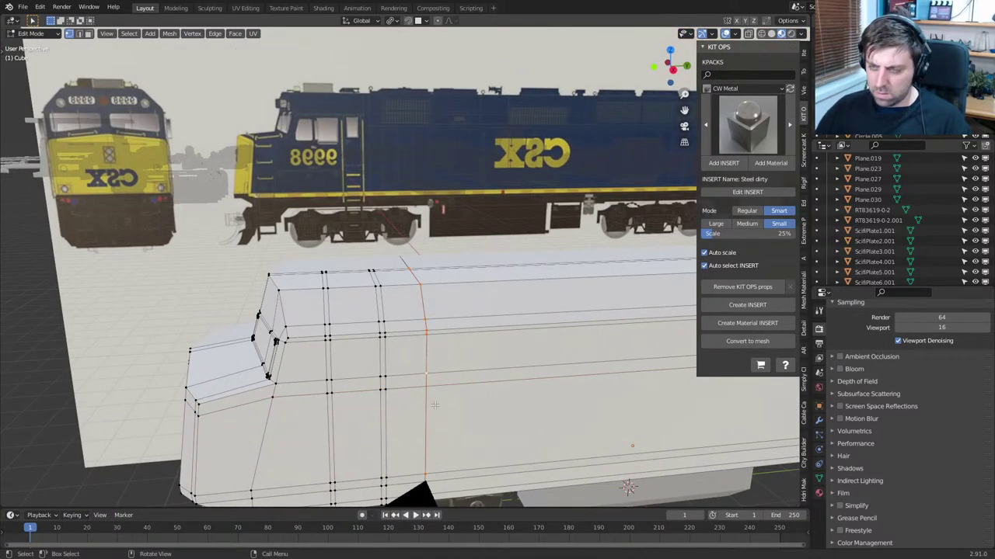
key(g)
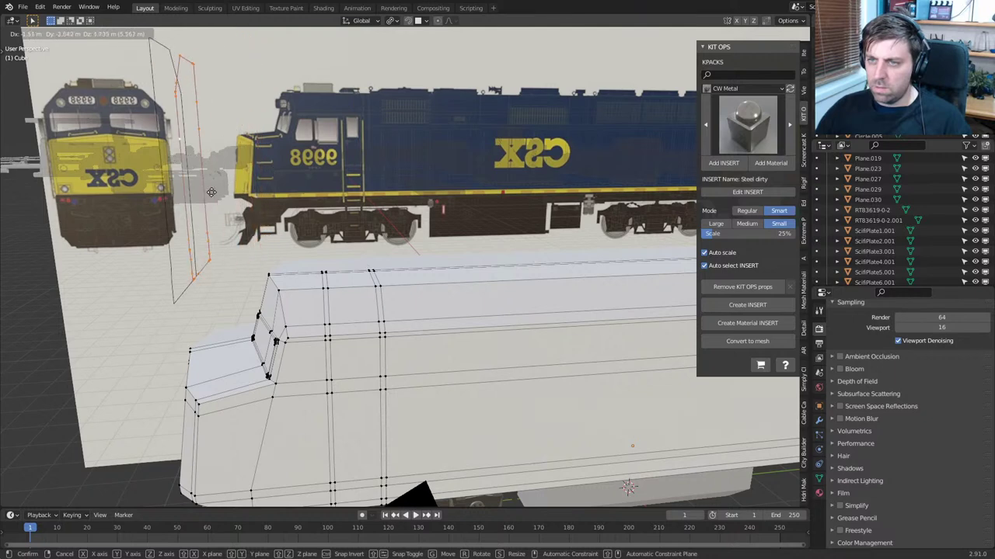
click(203, 194)
key(x)
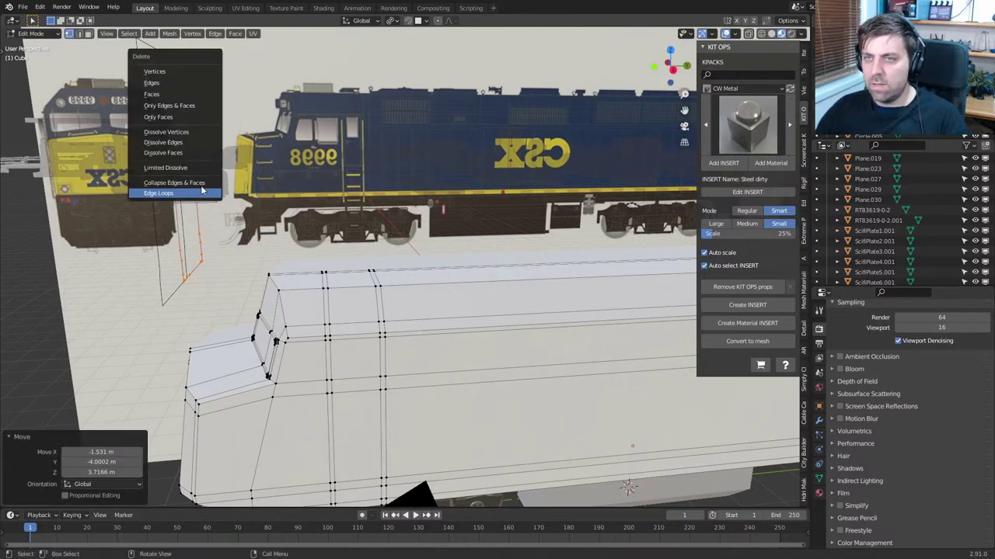
click(187, 72)
Add a loop cut around the body behind the door and move it about -0.32 m along Y to the door's rear edge
key(ctrl+r)
click(528, 339)
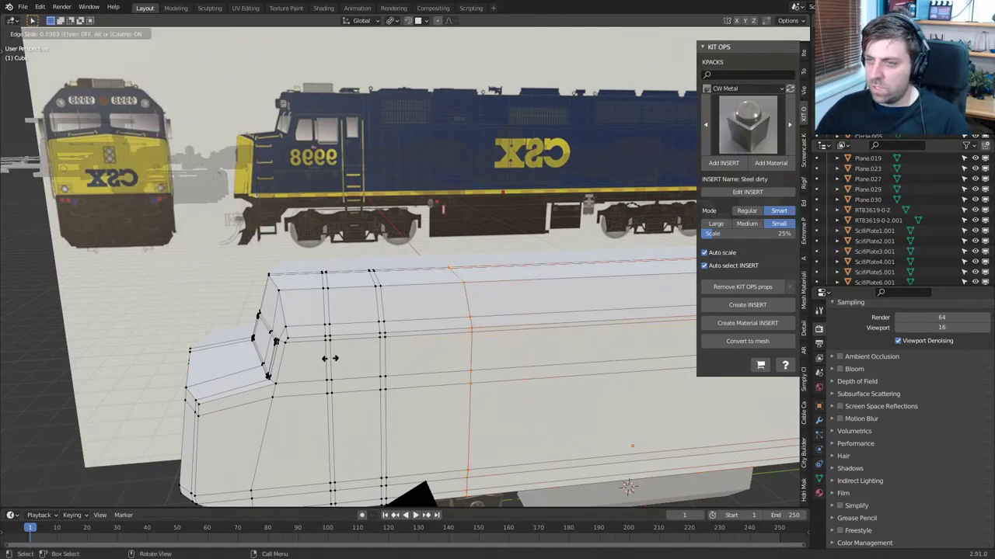
click(330, 358)
key(KP_3)
scroll(484, 332, up, 1)
shift+middle_drag(484, 333, 478, 270)
key(g)
key(y)
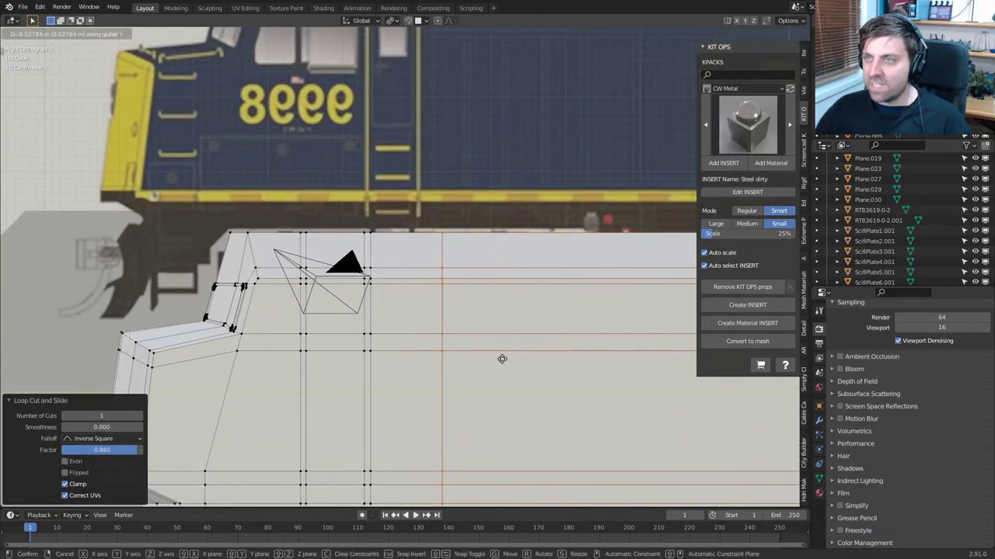
click(486, 359)
Add a centred vertical loop cut through the door section and bevel it 0.273 m to outline the door's inner area
shift+middle_drag(435, 316, 468, 351)
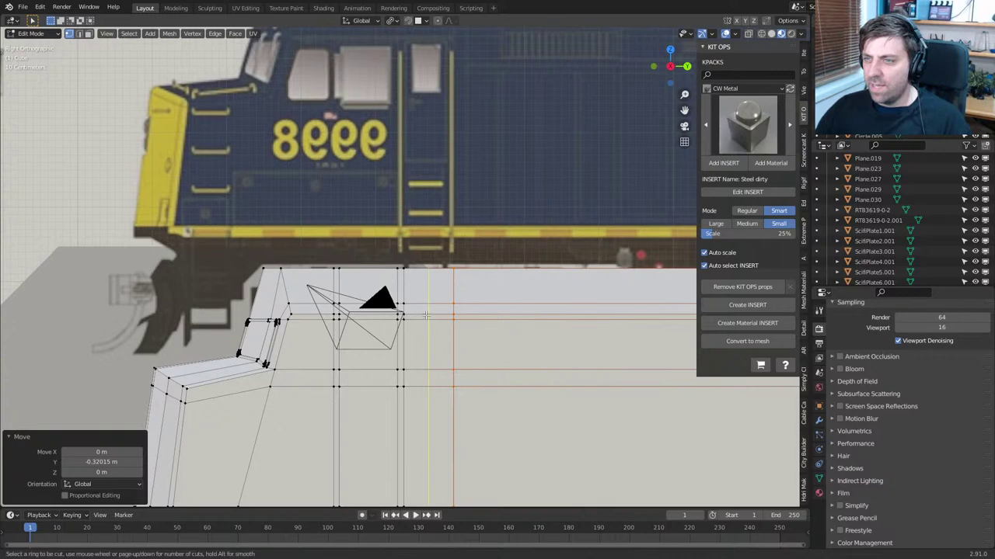
key(ctrl+r)
click(470, 354)
right_click(470, 354)
key(ctrl+b)
click(530, 378)
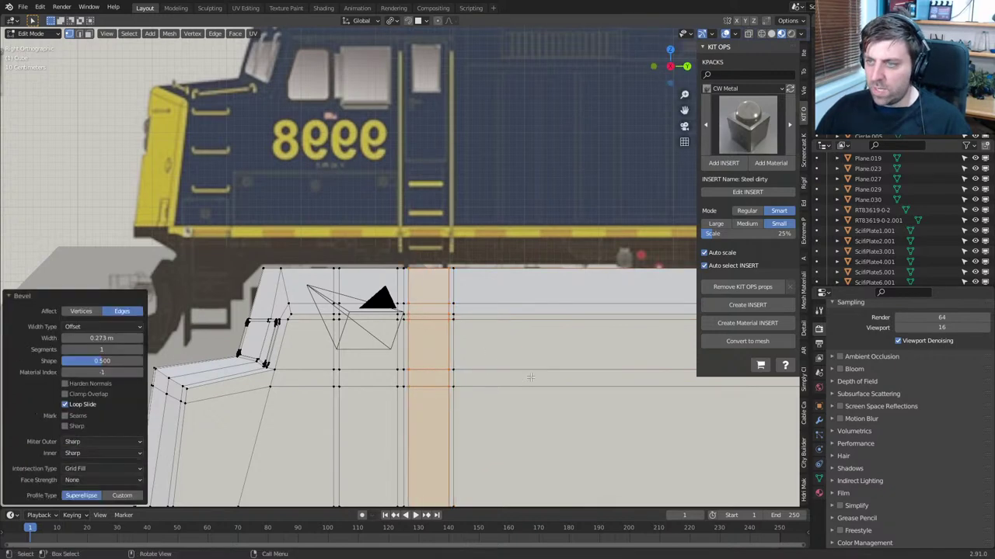
Select the faces of the rear side window and the door window on the body side
shift+middle_drag(485, 360, 502, 357)
scroll(502, 357, up, 1)
key(3)
click(392, 395)
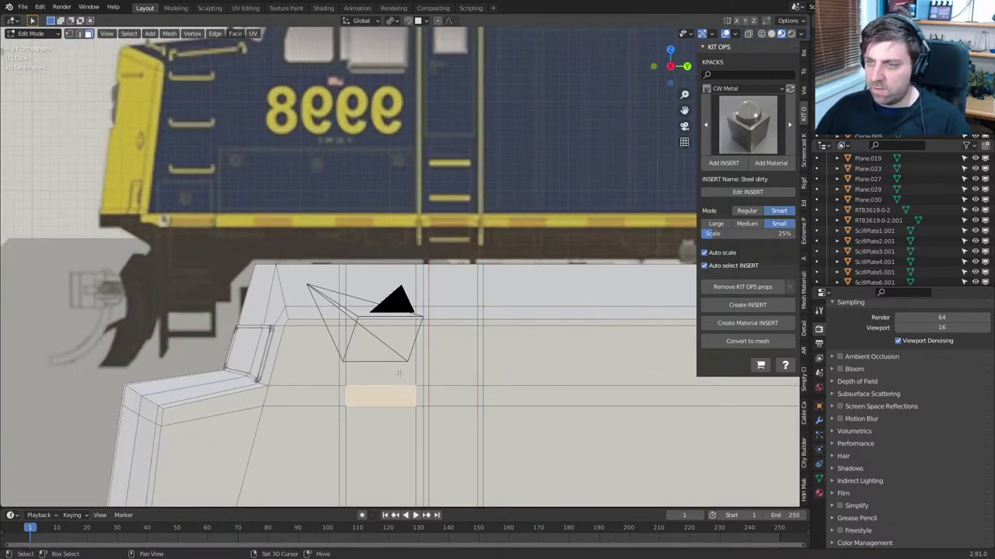
shift+click(399, 372)
shift+click(440, 369)
shift+middle_drag(382, 379, 444, 419)
shift+click(316, 392)
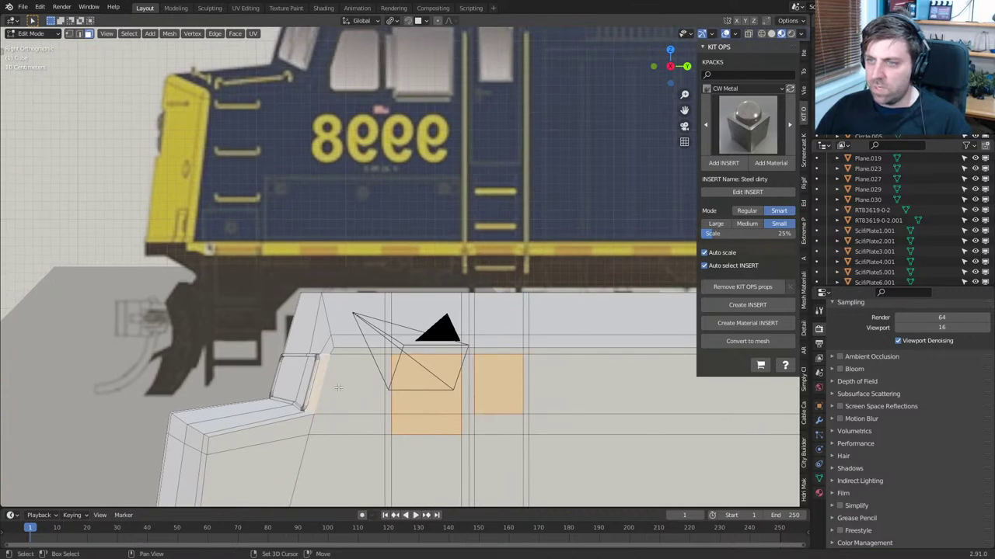
key(ctrl+z)
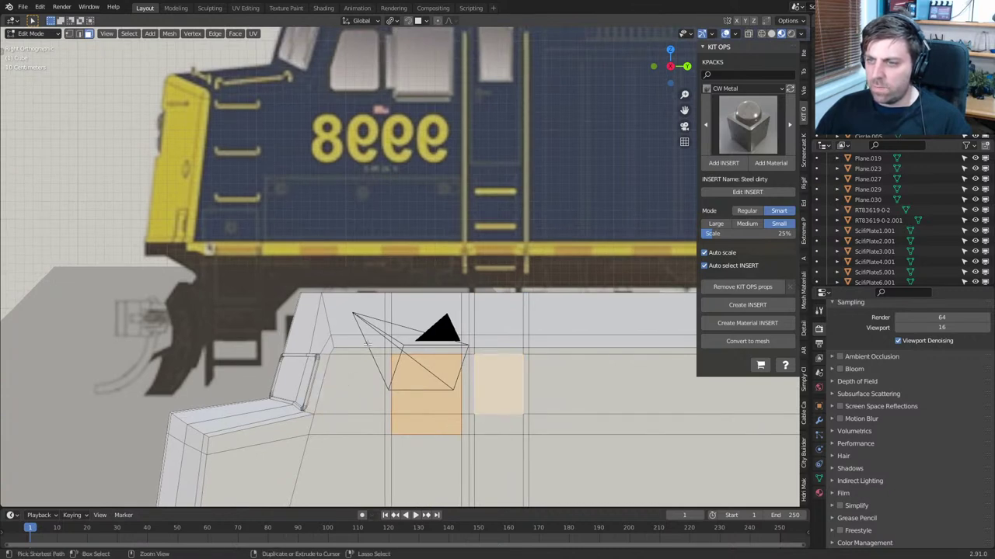
Add a vertical loop cut at factor 0.547 through the front side window section and a horizontal loop cut across the side windows
click(356, 376)
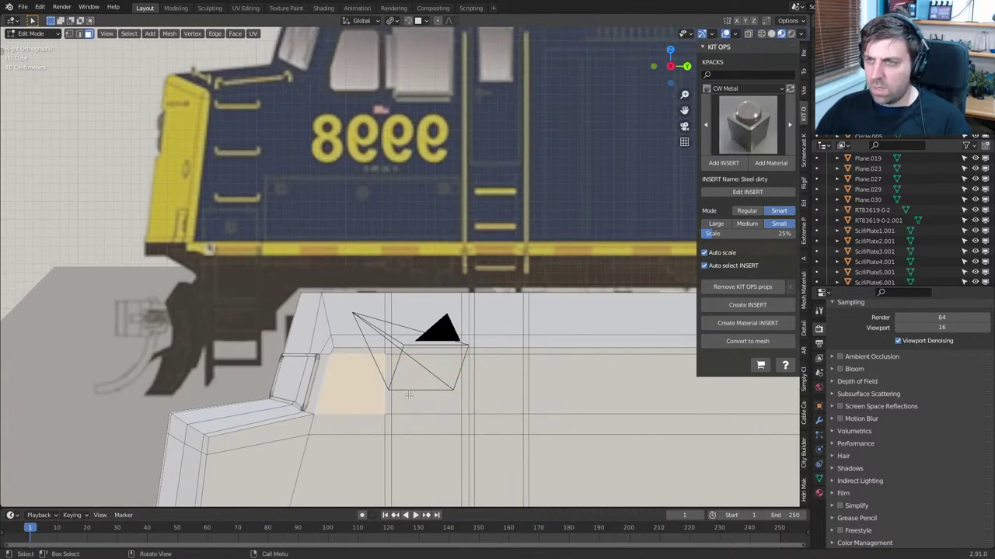
key(ctrl+r)
click(357, 354)
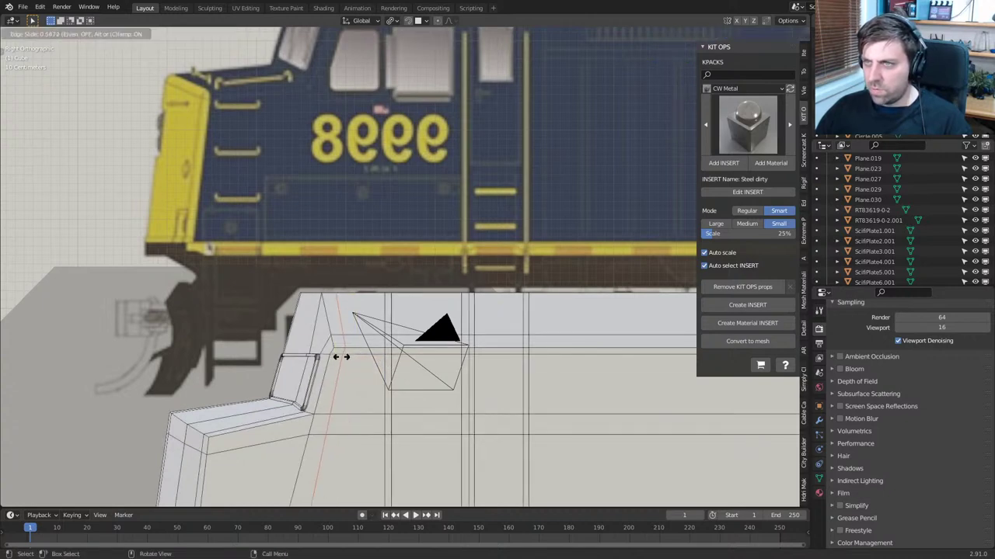
click(341, 357)
key(ctrl+r)
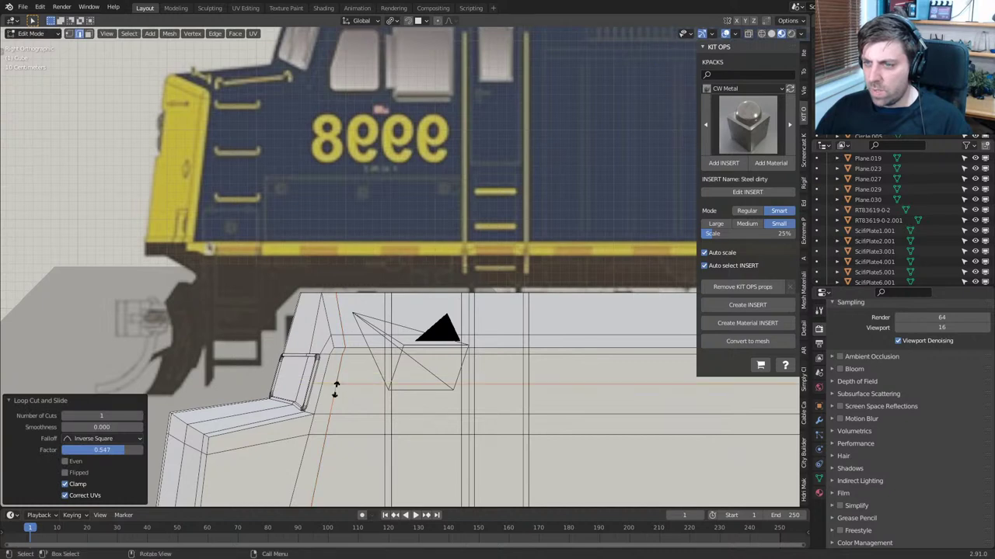
click(337, 388)
click(337, 393)
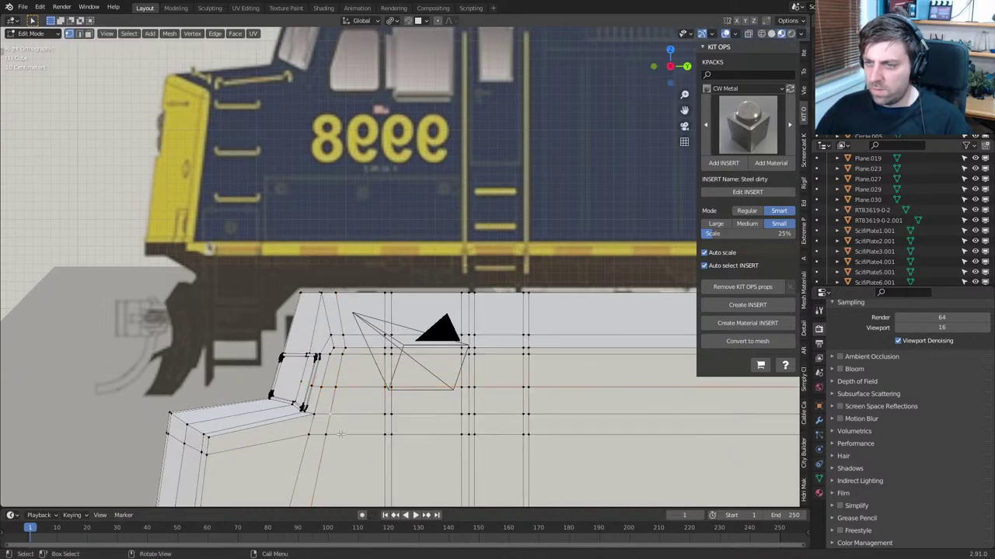
Select the new slanted edge loop around the body in wireframe display and deselect its vertices at the roof
shift+middle_drag(339, 434, 347, 288)
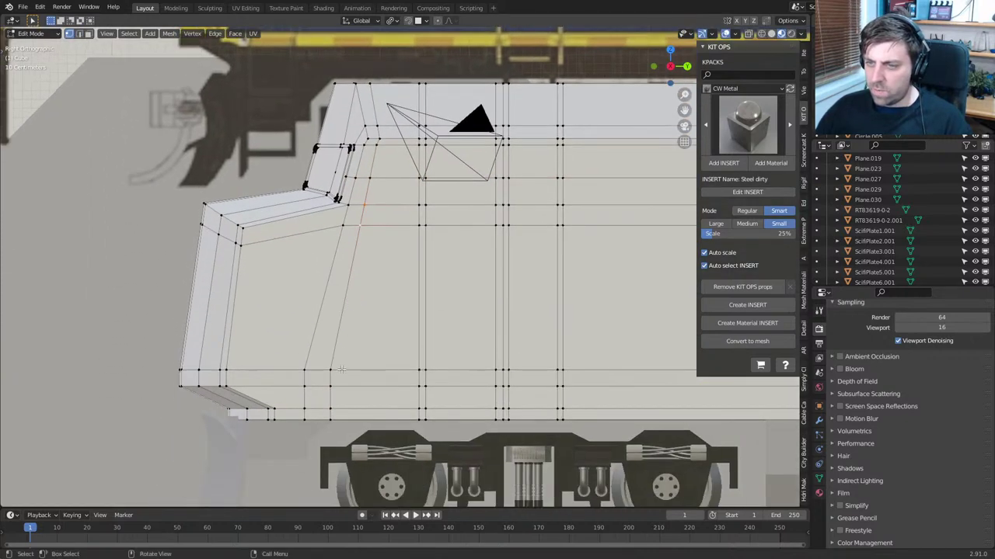
alt+click(343, 333)
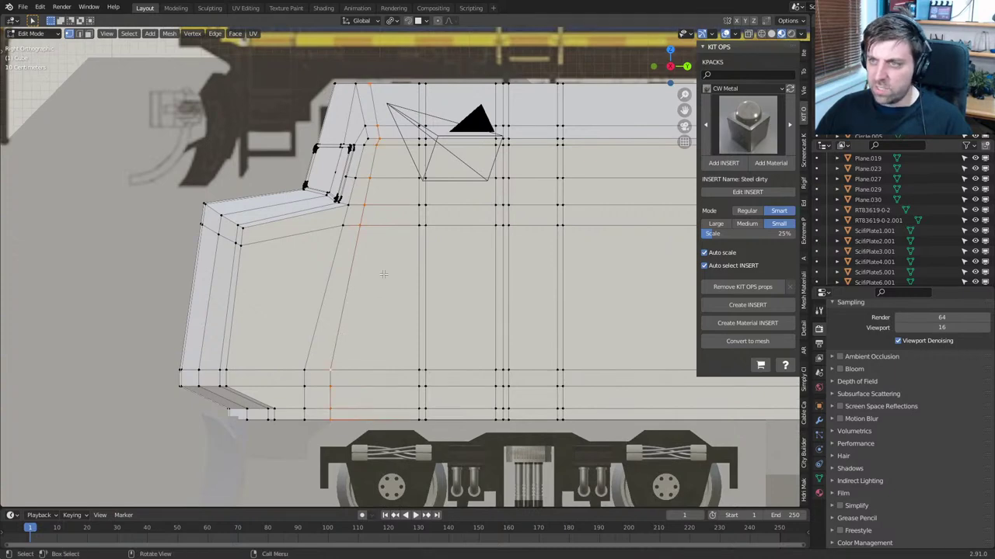
shift+scroll(397, 271, up, 2)
key(z)
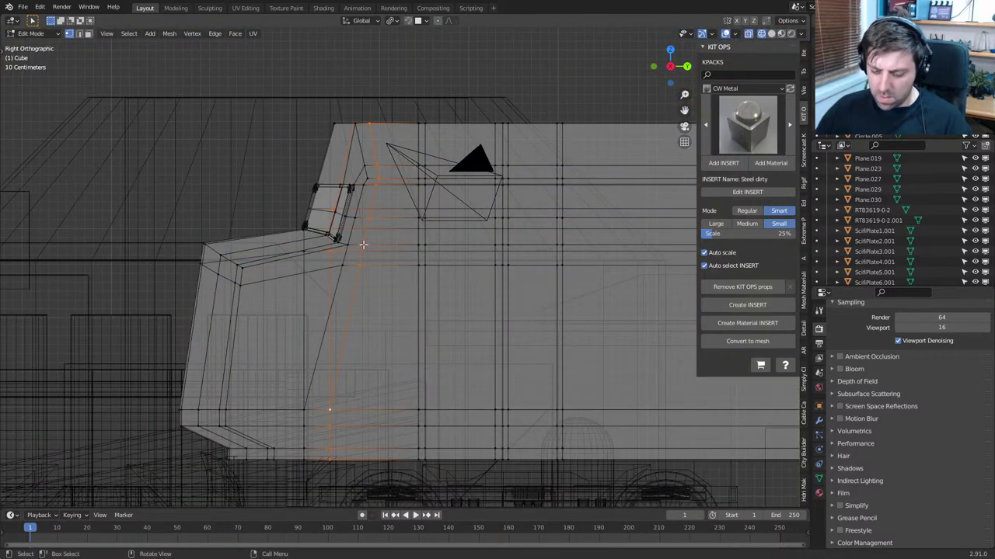
key(c)
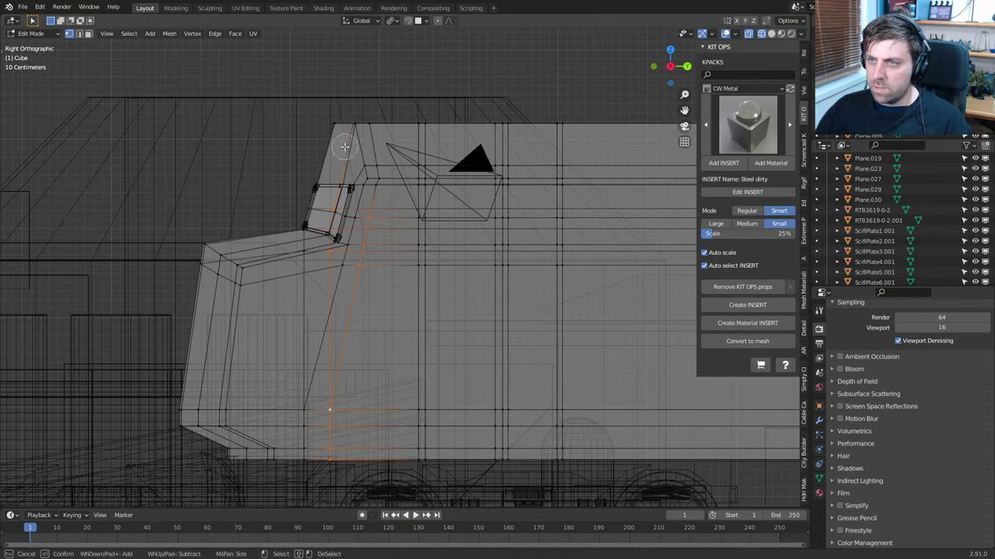
key(Escape)
middle_drag(344, 146, 315, 221)
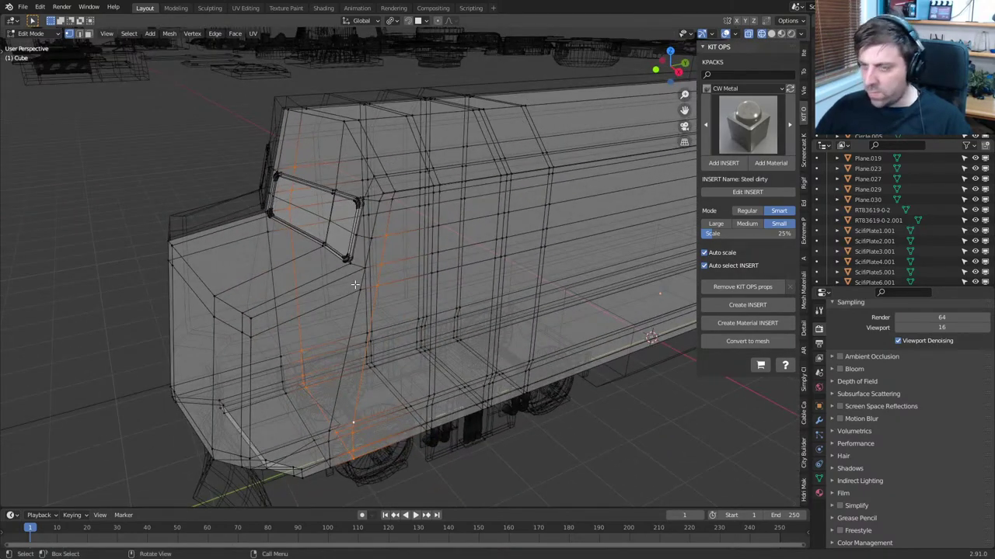
key(KP_3)
shift+middle_drag(349, 285, 336, 239)
Flatten the selected loop vertices to zero along Y and move them about 0.32 m along Y to form the front window's edge
key(s)
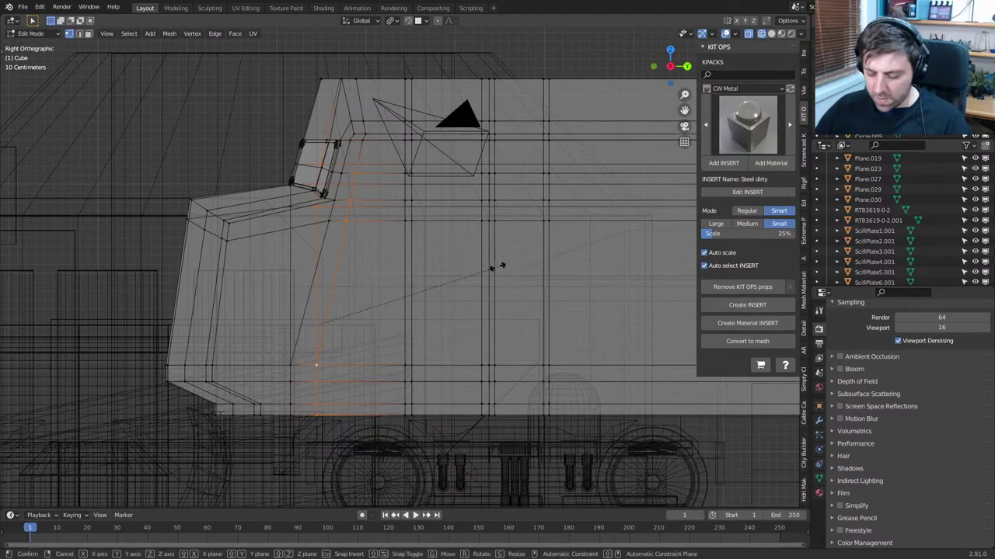
key(y)
key(0)
key(Return)
scroll(497, 267, up, 3)
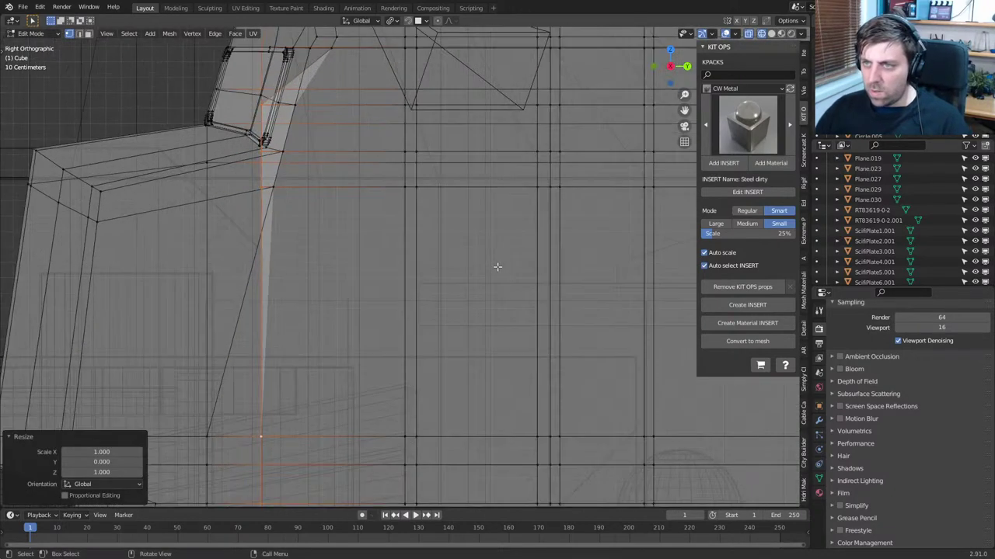
key(g)
key(y)
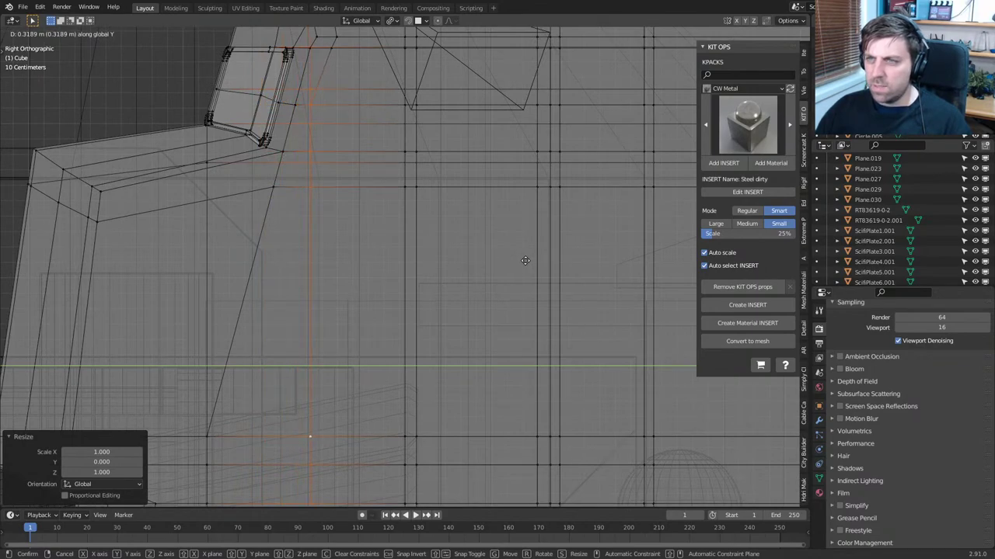
click(525, 260)
Try to delete the vertices along the body's mirror centre line from the front view
scroll(430, 230, down, 5)
mouse_move(430, 230)
middle_down()
mouse_move(451, 230)
mouse_move(499, 263)
mouse_move(428, 267)
middle_up()
key(z)
key(Tab)
scroll(480, 244, down, 2)
key(Tab)
key(alt+z)
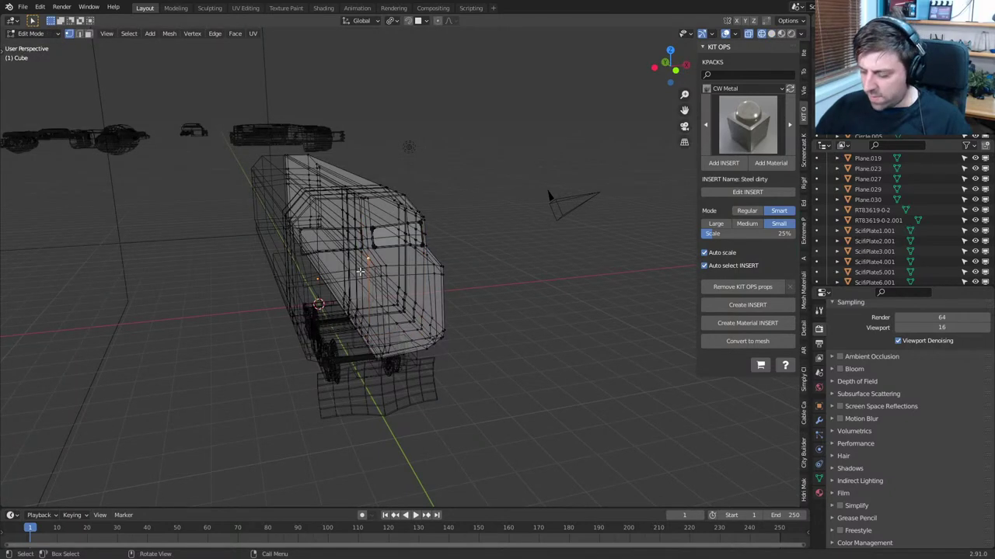
key(KP_3)
key(KP_1)
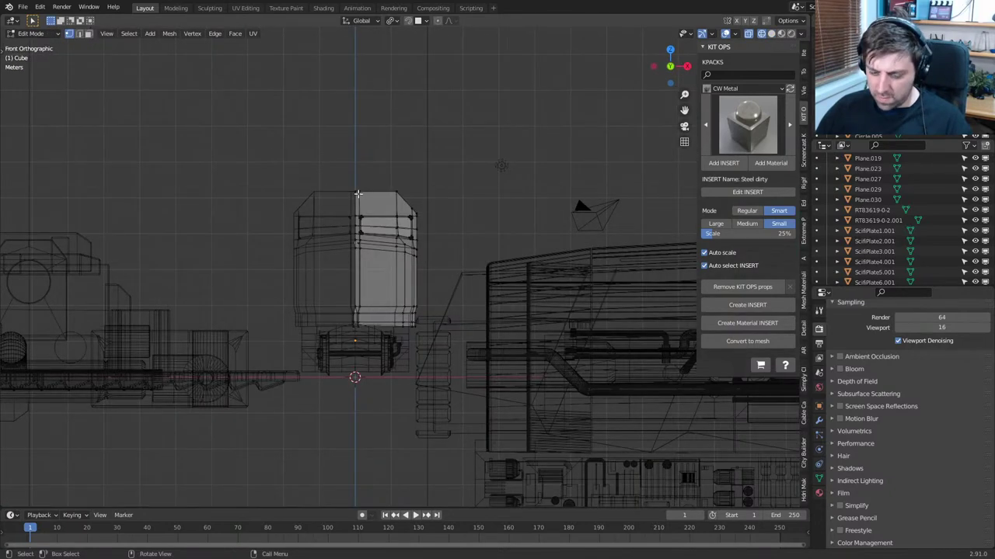
key(b)
drag(358, 181, 273, 410)
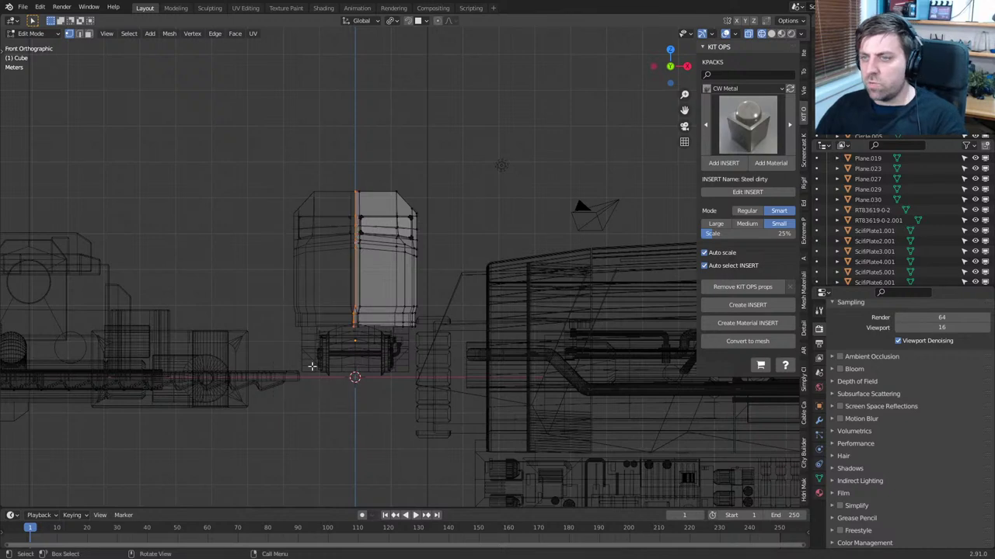
key(x)
click(315, 367)
scroll(315, 365, up, 3)
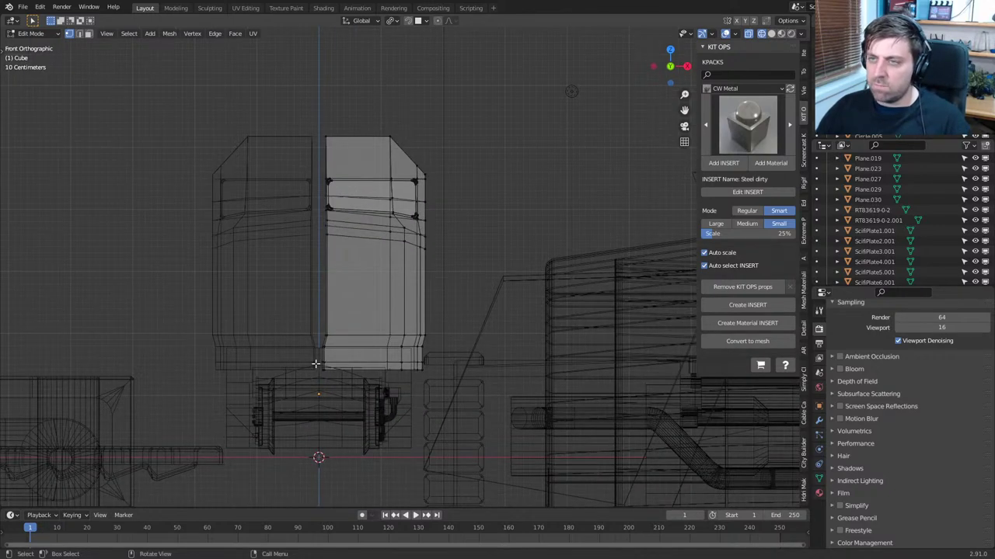
Select the edge loop on the body's mirror centre line and delete its inner faces
alt+click(316, 363)
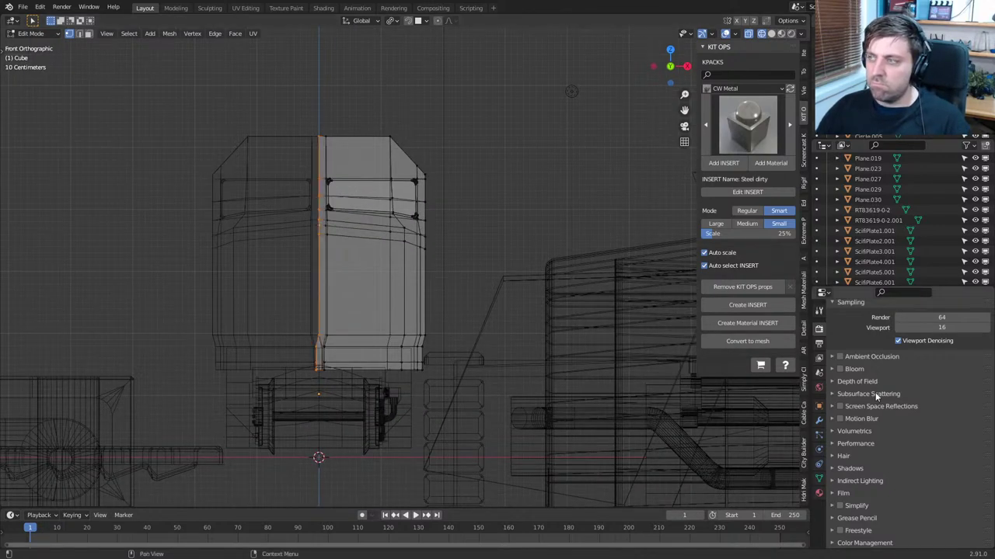
key(x)
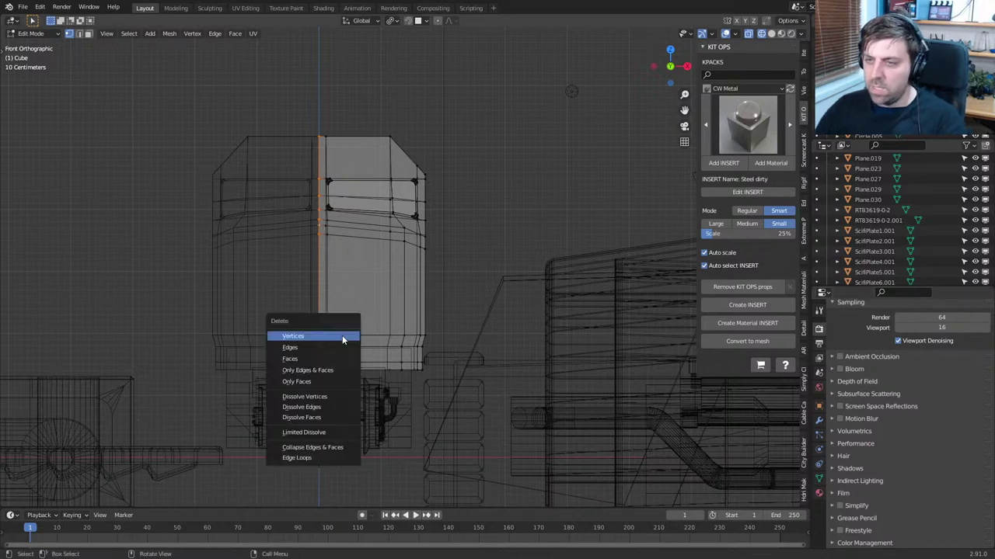
click(332, 360)
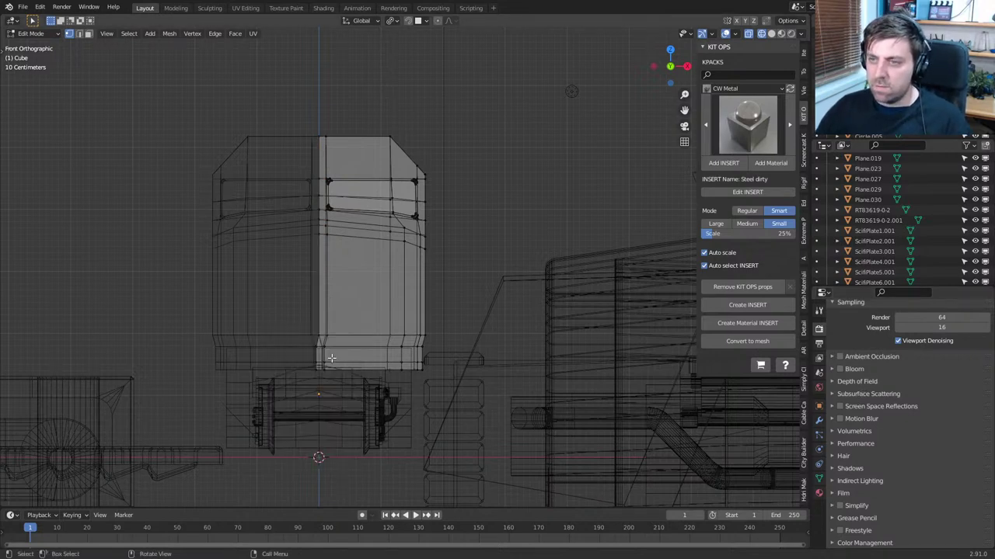
Move the centre edge loop along X onto the mirror's clipping plane, and return to solid shading in Object Mode
alt+click(321, 311)
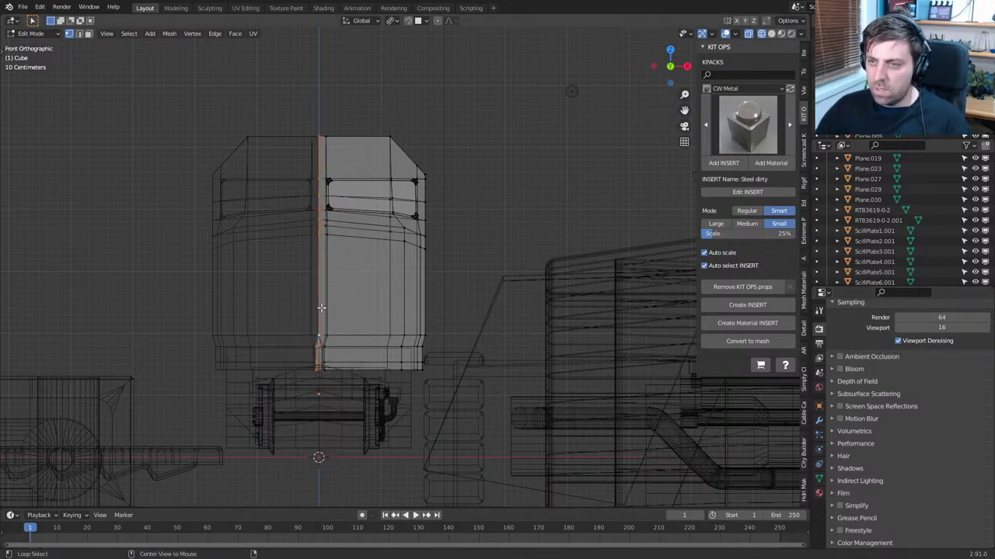
click(819, 421)
key(g)
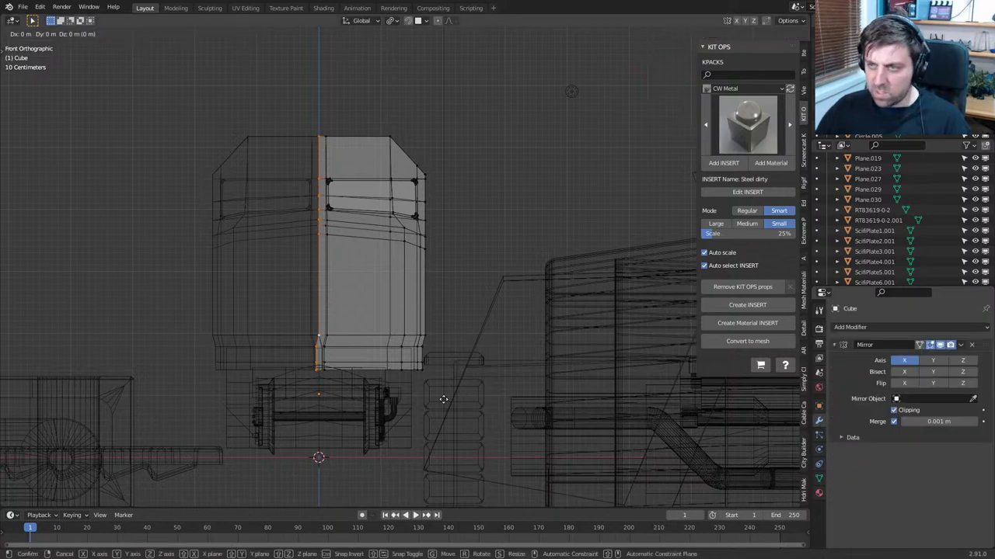
key(x)
click(484, 402)
key(z)
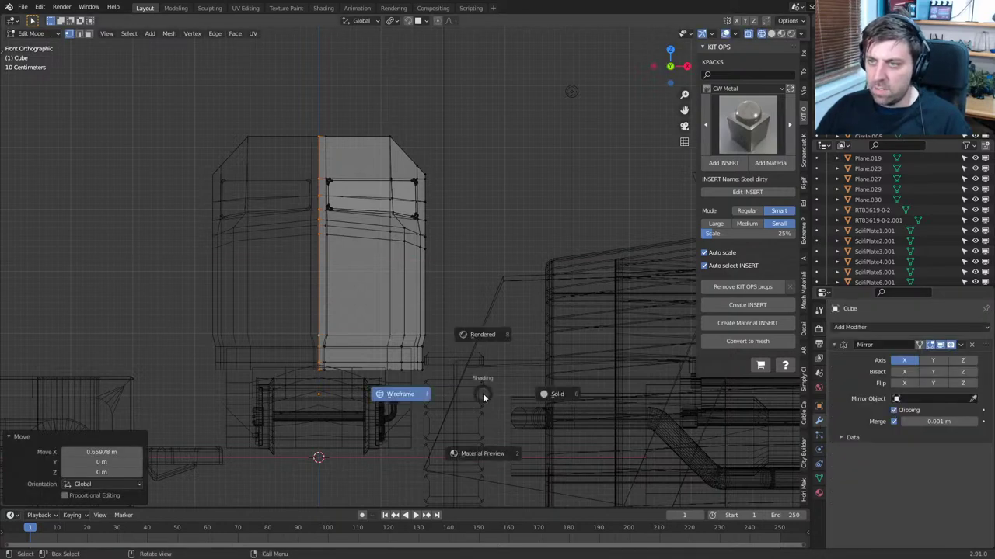
click(558, 393)
middle_drag(557, 393, 162, 395)
key(Tab)
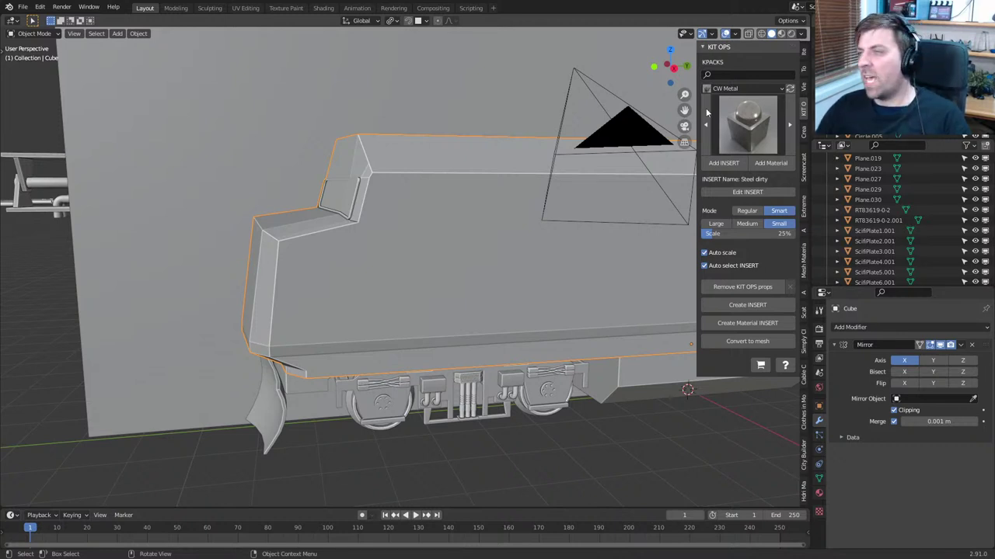
Try the World and Screen cavity types for the solid viewport shading and set the cavity type to Both
click(802, 34)
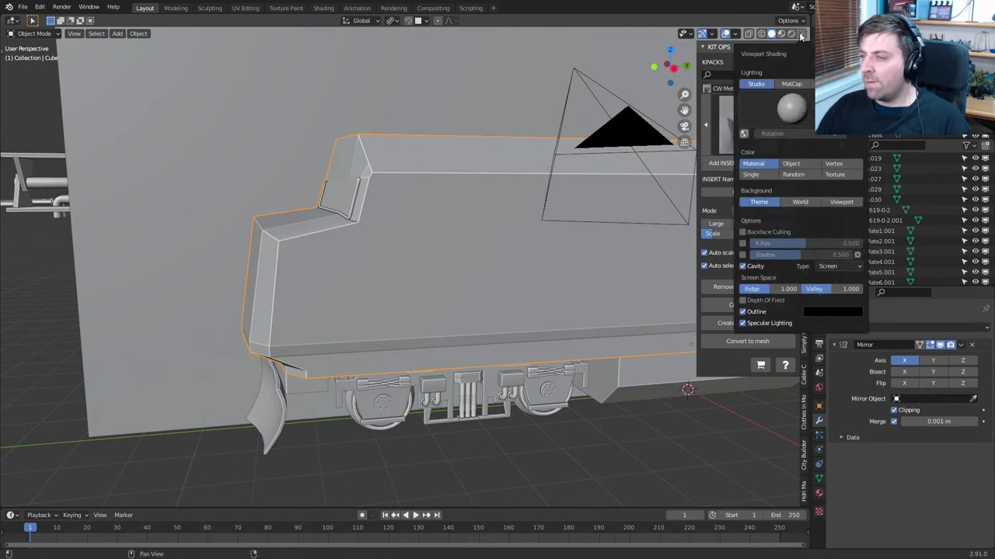
click(846, 268)
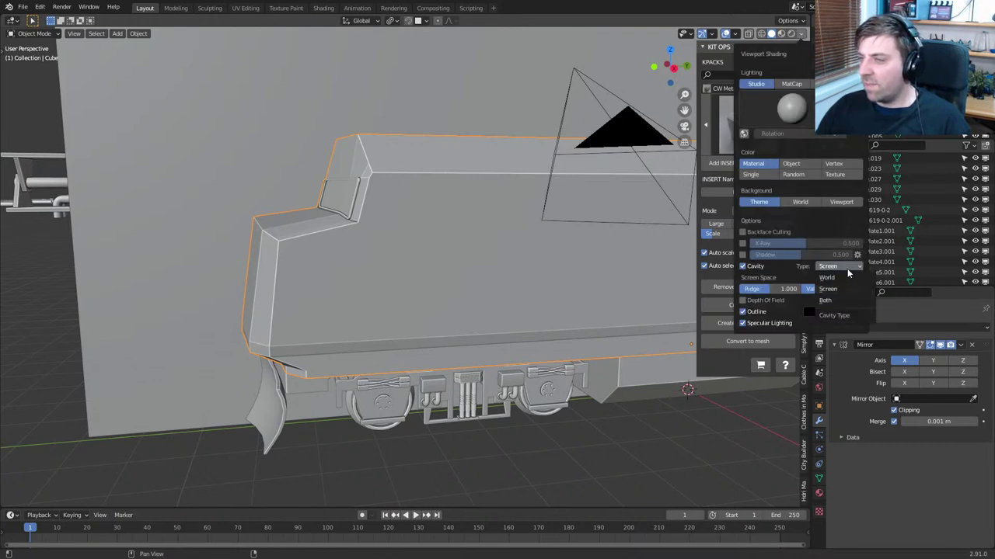
click(846, 277)
click(845, 267)
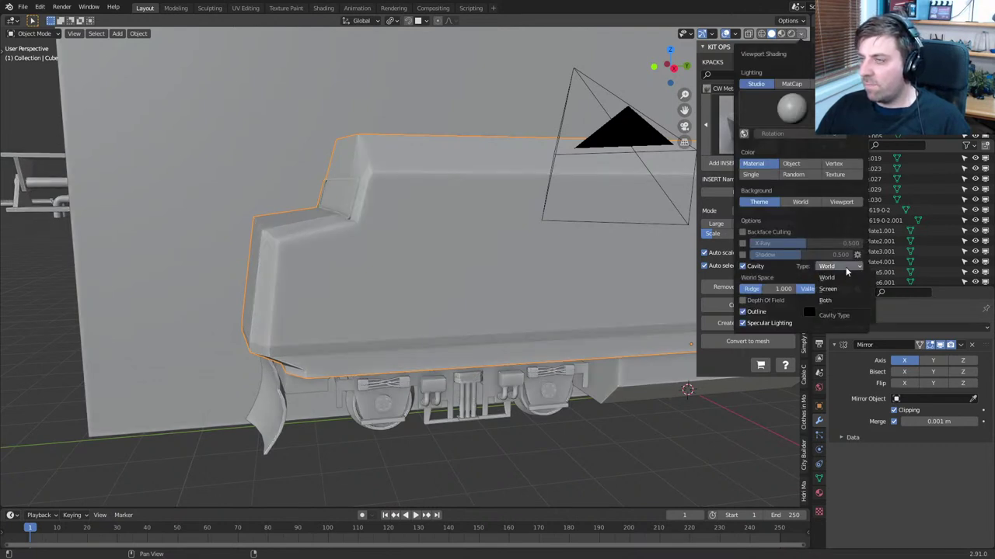
click(846, 288)
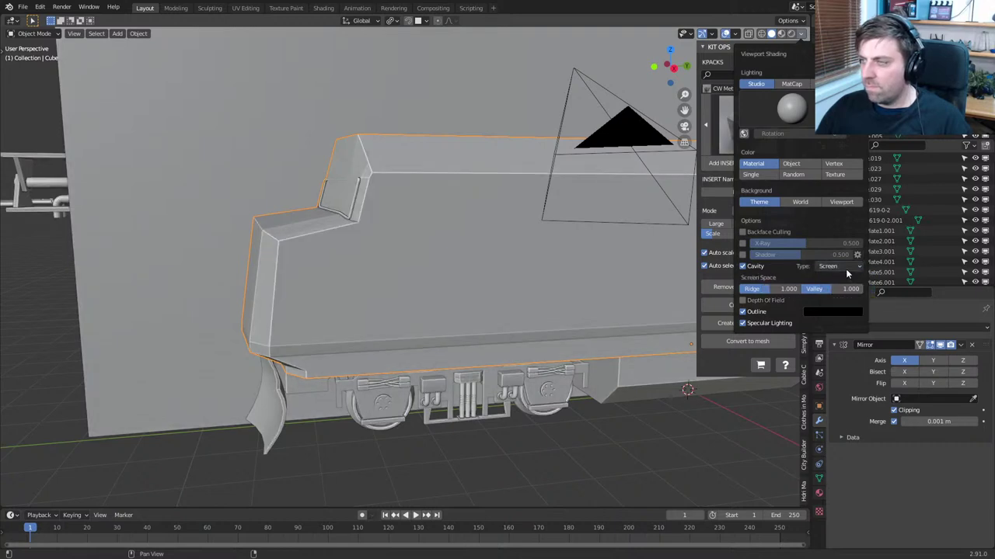
click(846, 268)
click(844, 298)
Select the two faces of the front side window on the body in the right orthographic view
middle_drag(257, 281, 367, 282)
scroll(380, 257, up, 2)
key(Tab)
key(KP_3)
scroll(363, 249, up, 6)
scroll(363, 250, down, 1)
key(3)
click(362, 151)
shift+click(360, 174)
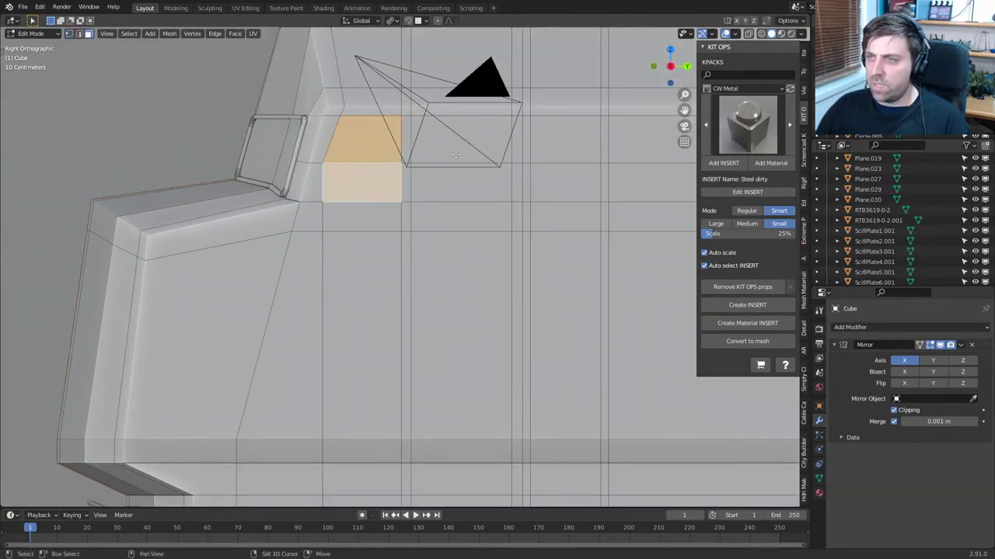
Add the faces of the rear side window and the two door window faces to the selection
shift+click(456, 155)
shift+middle_drag(455, 155, 374, 157)
shift+click(388, 216)
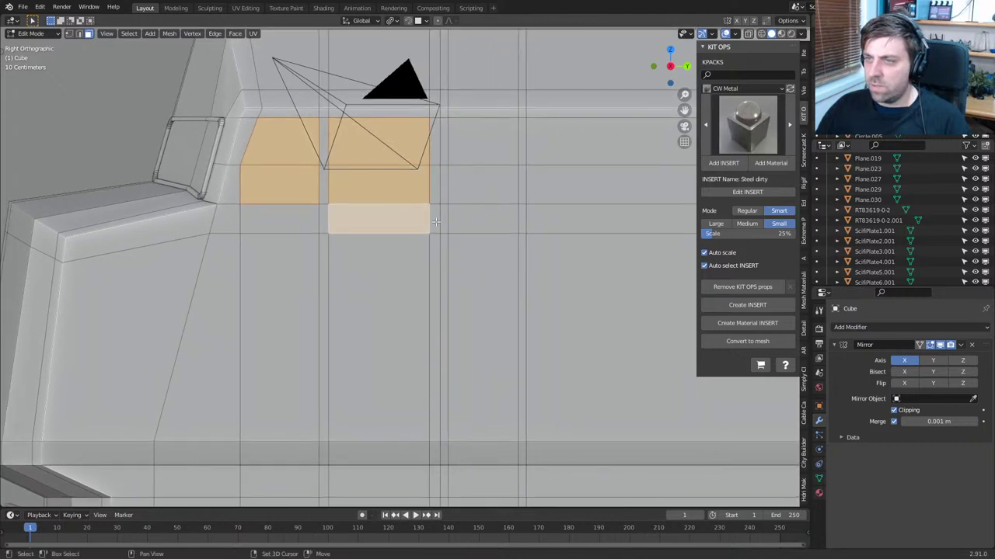
shift+click(484, 153)
shift+click(486, 187)
Duplicate the selected window faces in place and move the copies about 0.96 m outward along X
key(i)
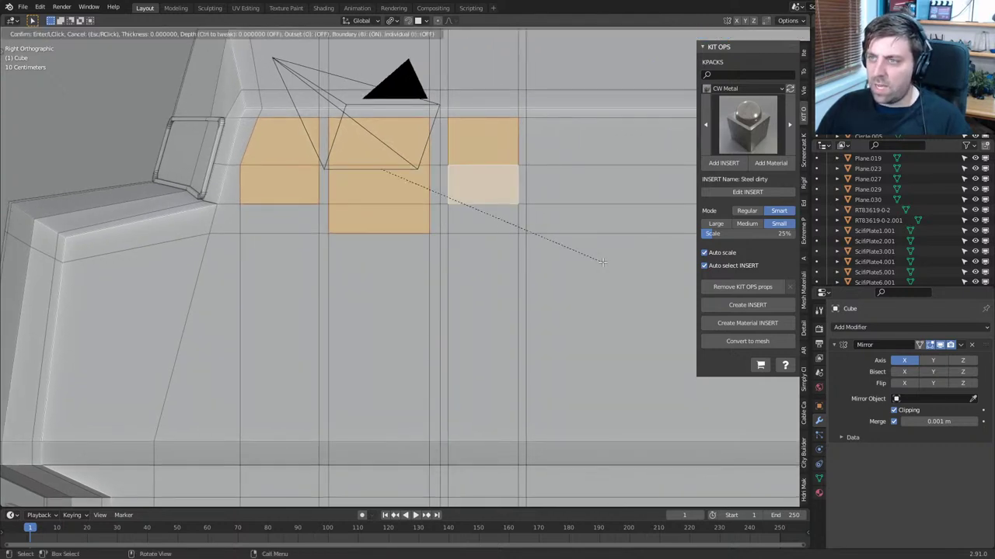
right_click(599, 259)
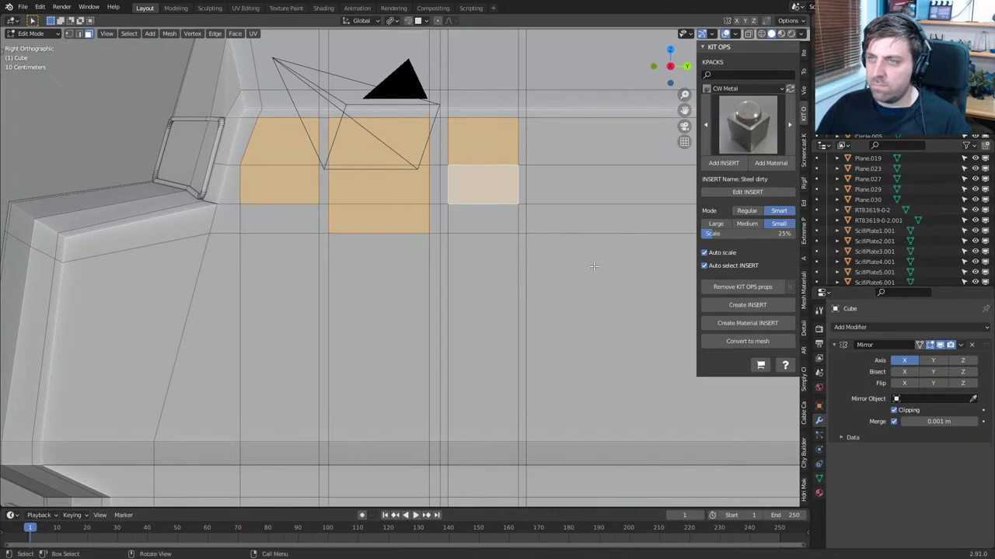
key(shift+d)
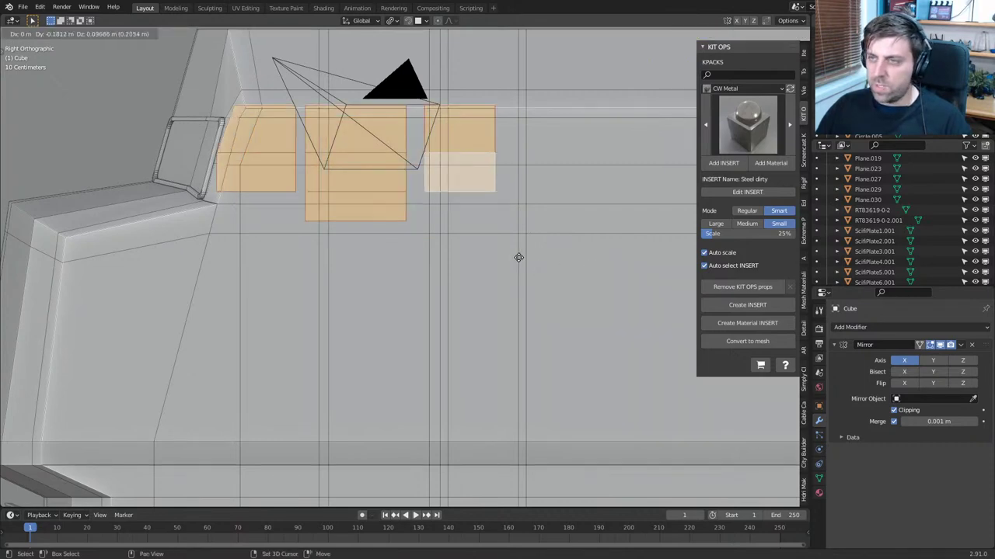
key(Escape)
middle_drag(520, 258, 470, 262)
key(g)
key(y)
key(x)
click(670, 277)
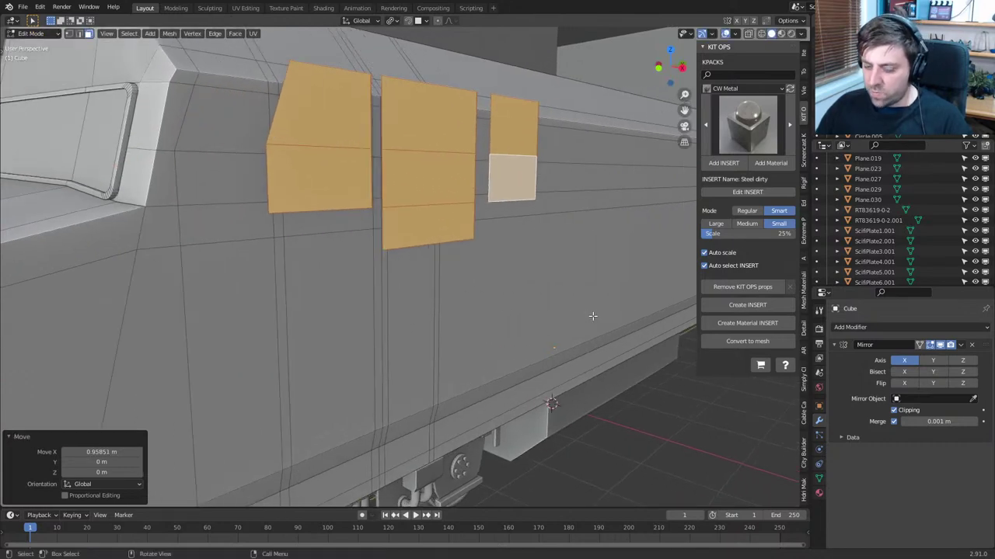
Inset the duplicated window faces by about 0.027 m and extrude the three border face loops about 0.022 m outward into frames
key(i)
click(588, 313)
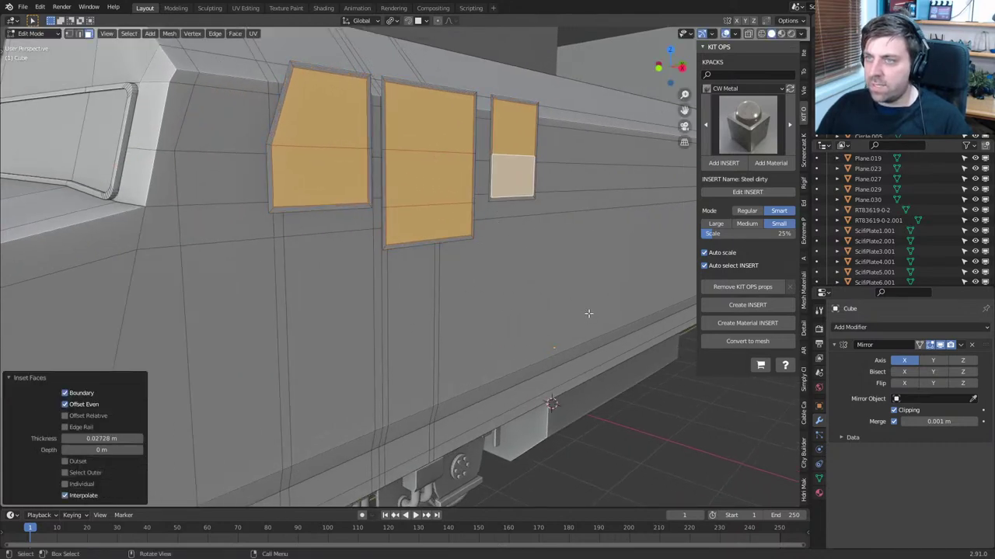
middle_drag(415, 141, 423, 159)
alt+click(422, 159)
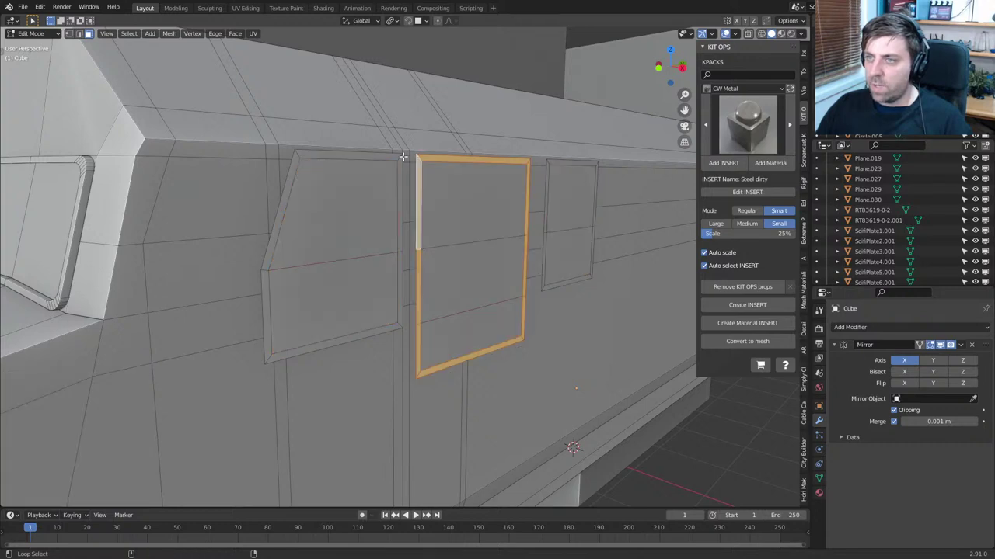
alt+shift+click(399, 157)
alt+shift+click(548, 162)
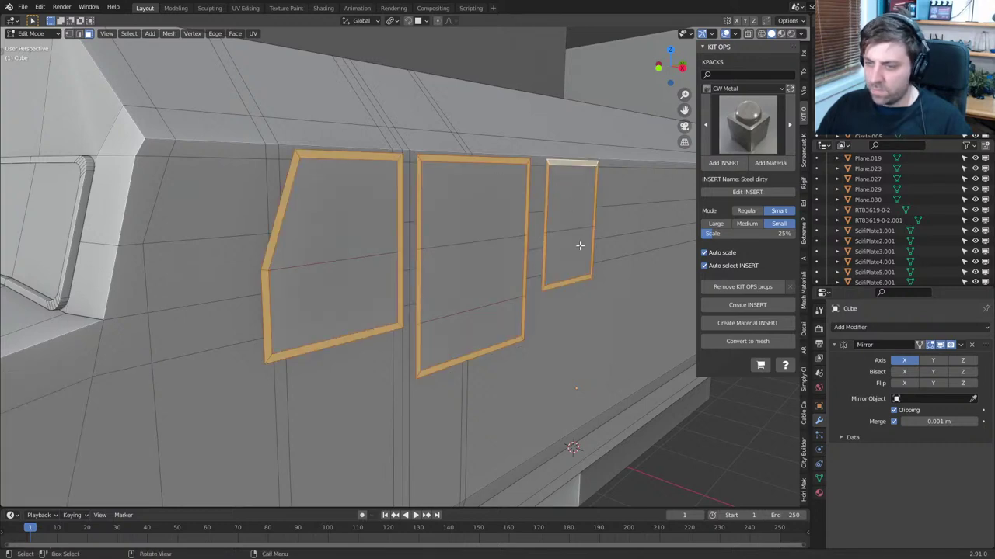
key(e)
click(586, 252)
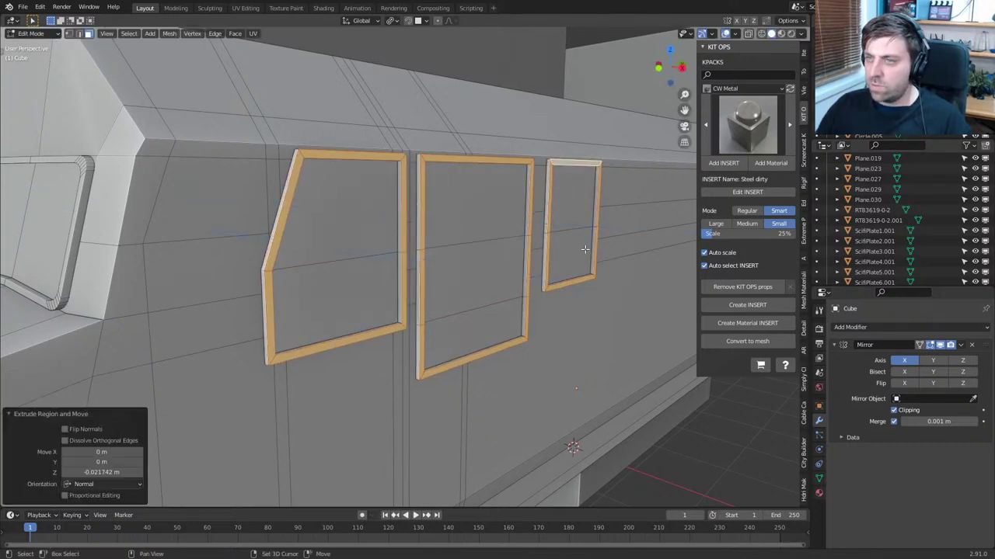
Select the rear outer edge loops of the three side window frames and move them inward along X
middle_drag(584, 251, 448, 247)
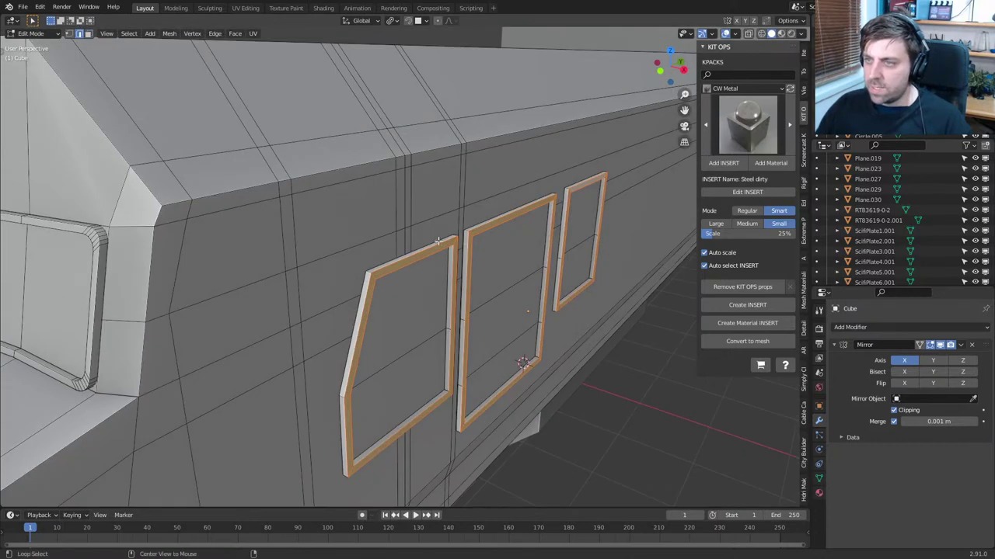
key(alt+a)
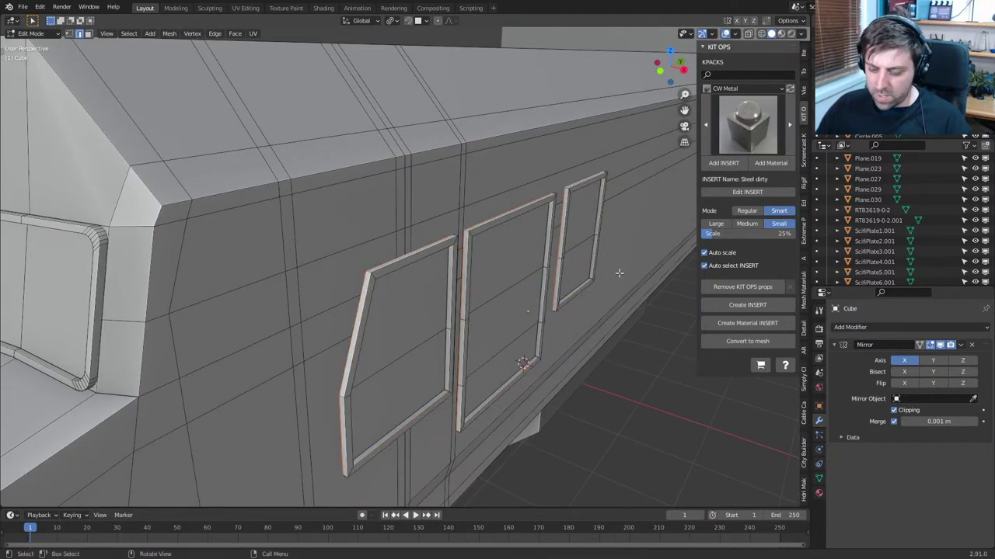
key(g)
key(x)
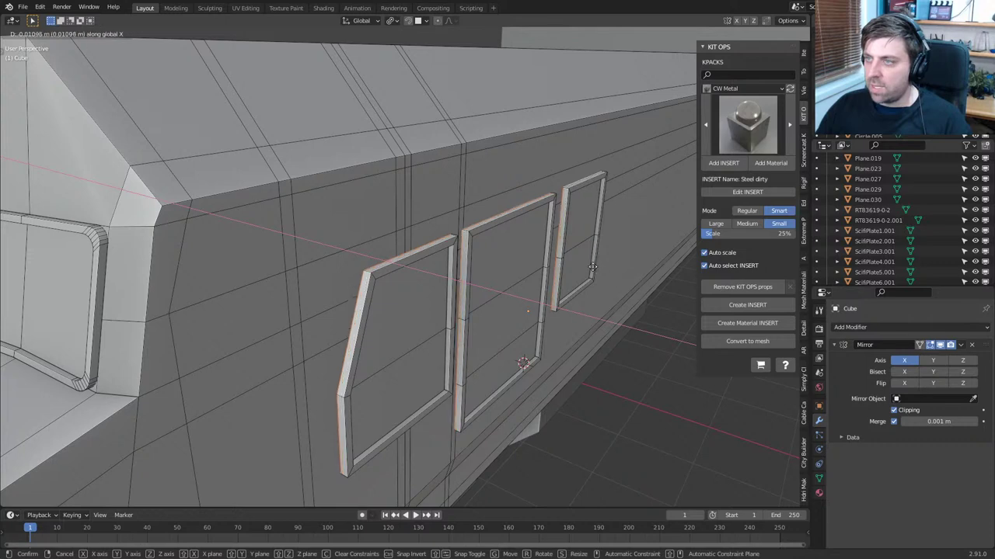
click(527, 271)
Select the corner edges of the three side window frames and bevel them about 0.06 m with 5 segments
key(alt+a)
middle_drag(458, 295, 249, 213)
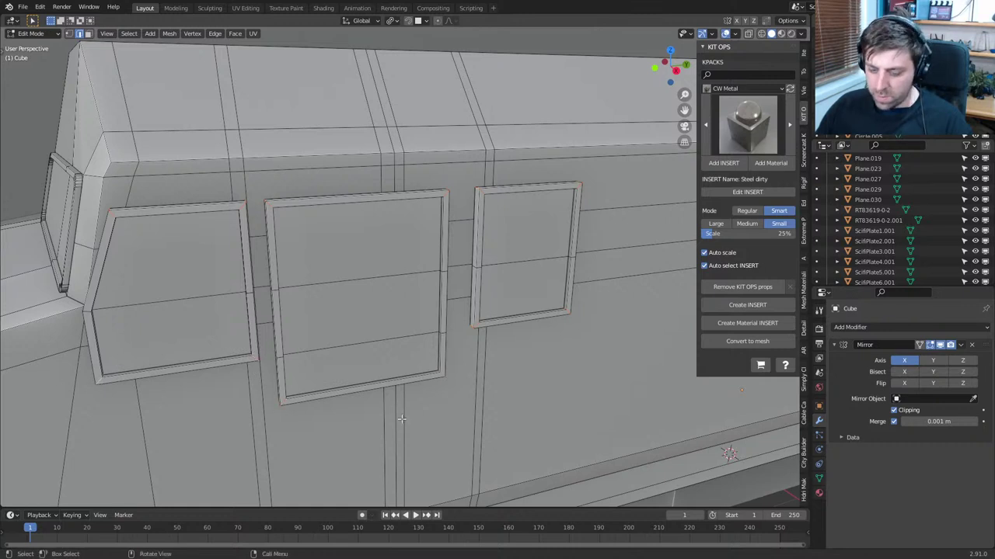
click(88, 312)
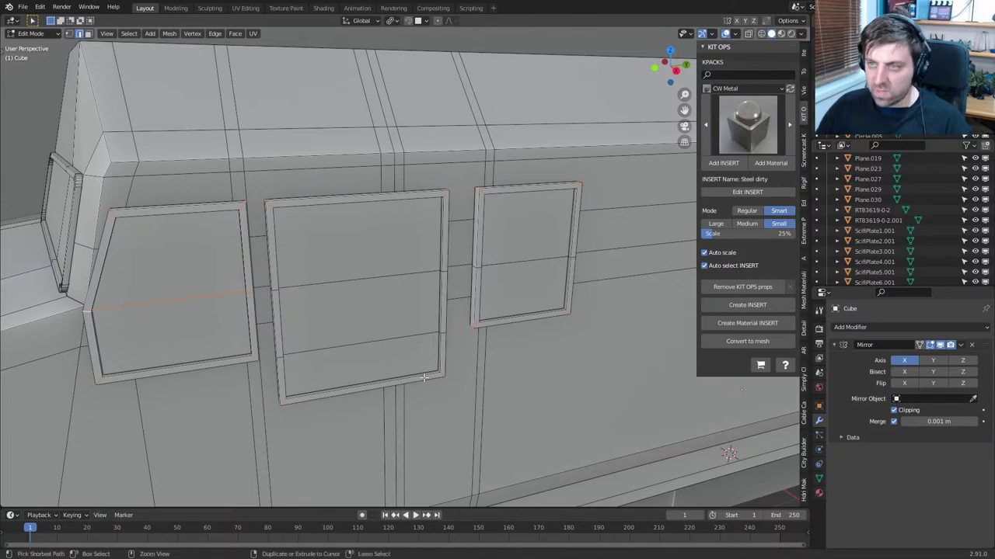
key(ctrl+b)
scroll(557, 427, up, 4)
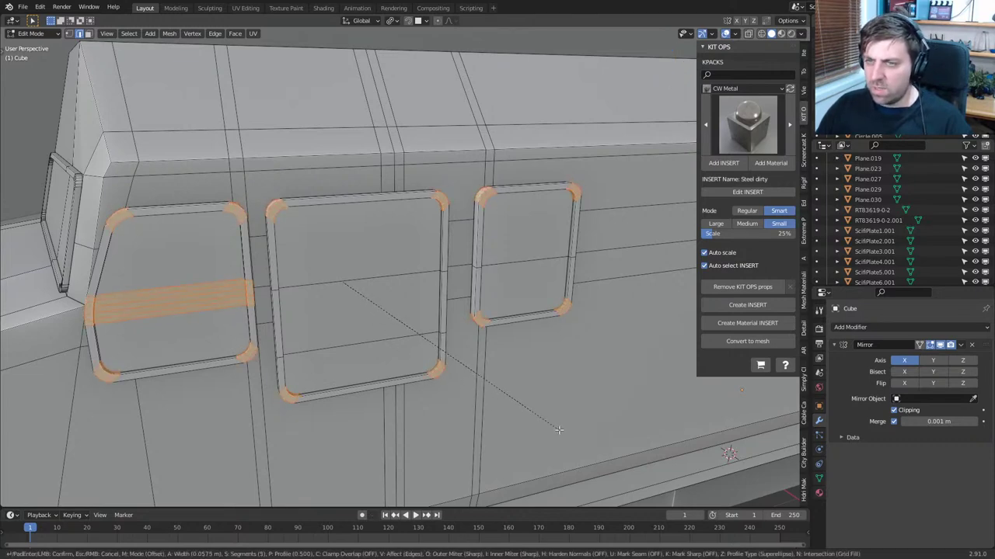
click(548, 424)
Select the linked geometry of all three side windows and move it about 0.95 m inward along X, back against the body
scroll(414, 368, down, 8)
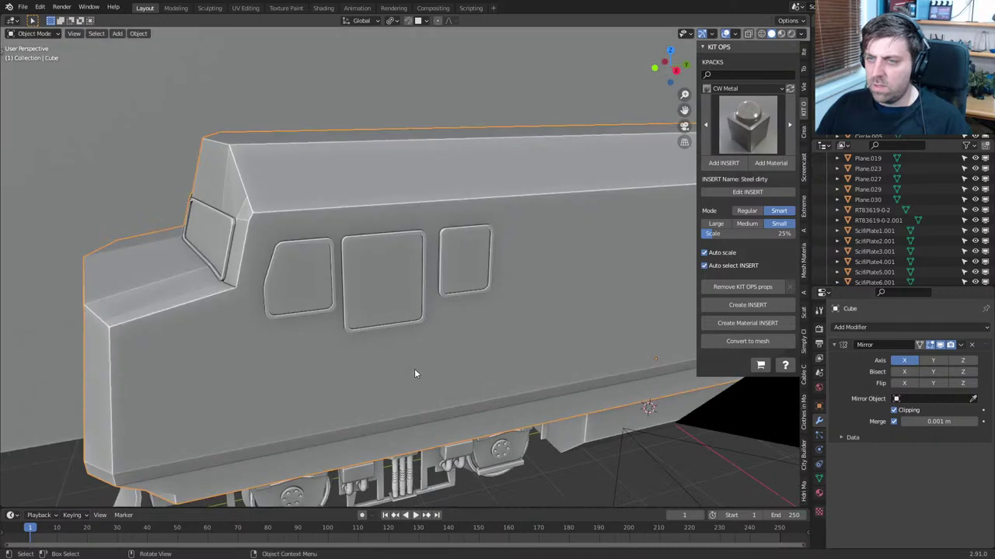
middle_drag(414, 368, 562, 380)
key(a)
key(Tab)
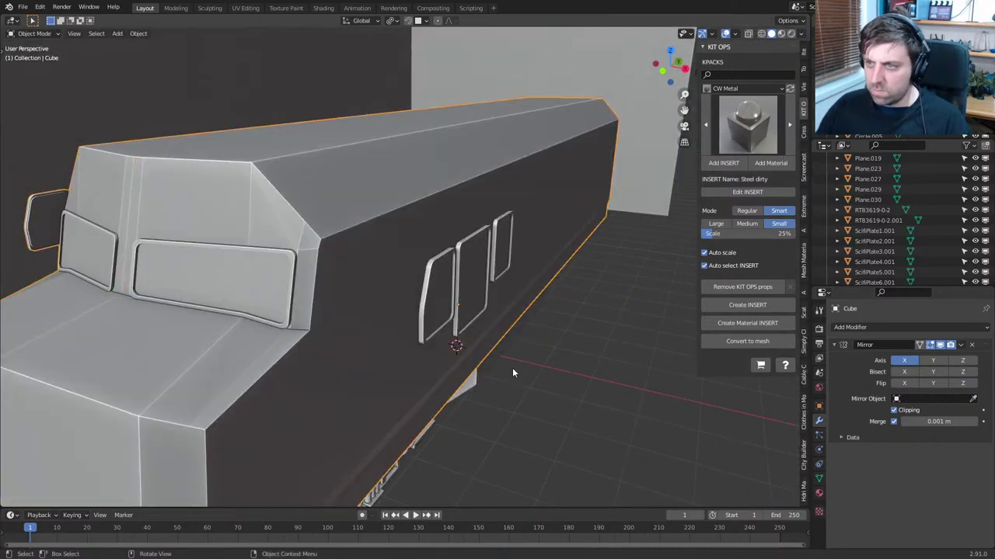
key(Tab)
click(487, 335)
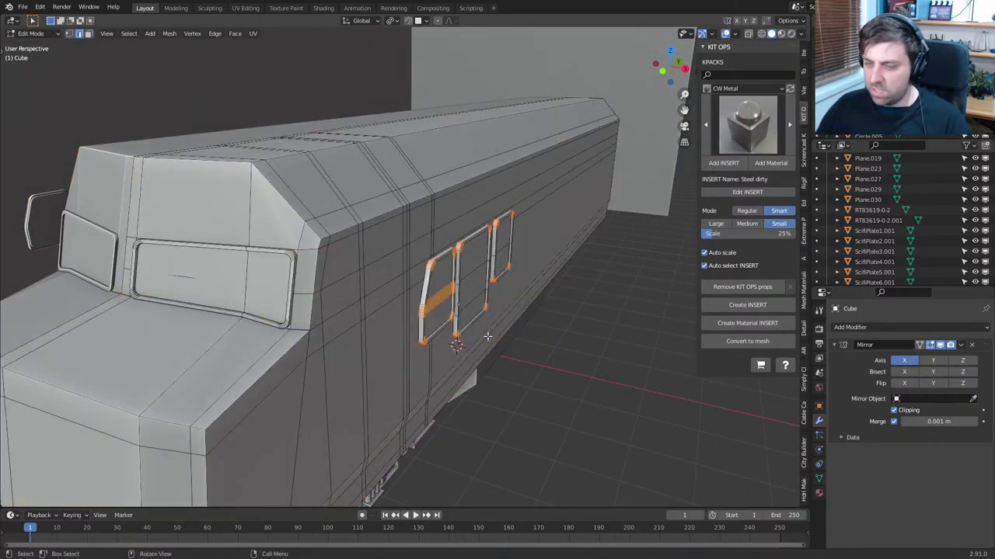
key(ctrl+l)
key(g)
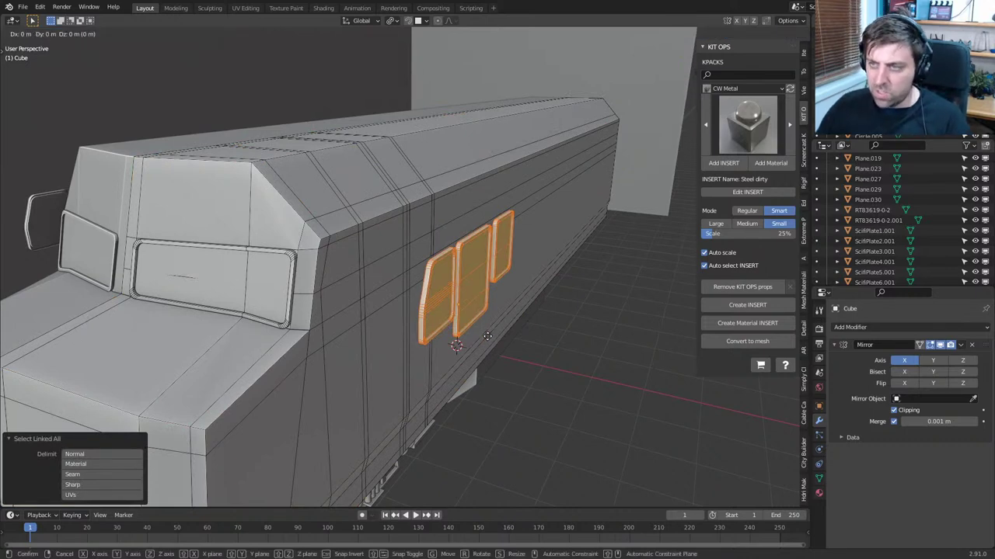
key(x)
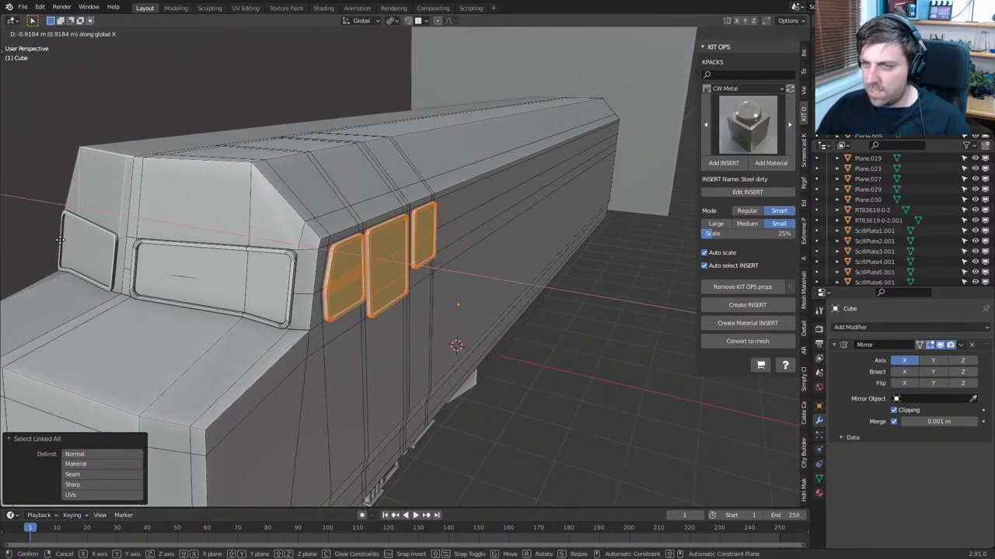
click(30, 243)
scroll(441, 288, down, 4)
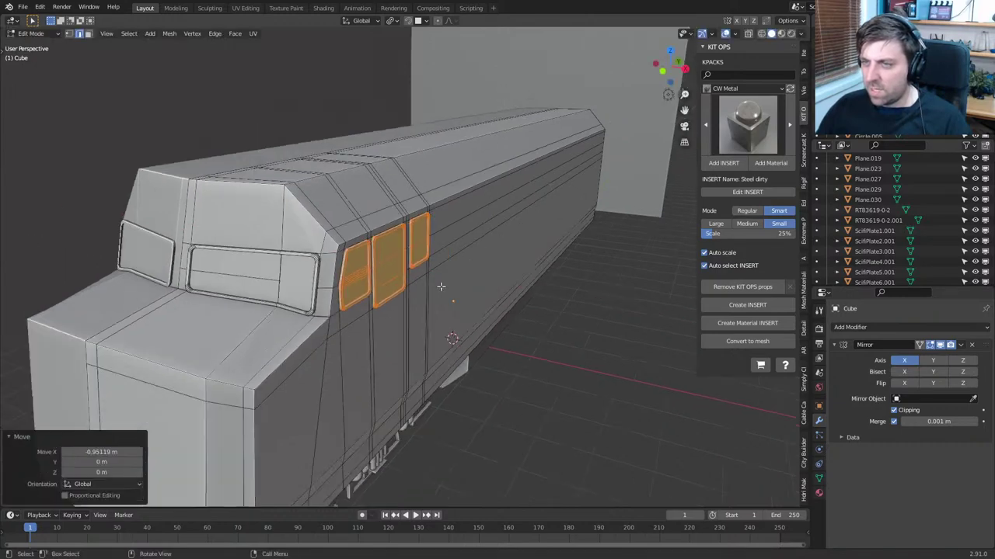
key(Tab)
Browse the kitbash parts laid out around the scene for a detail piece that suits the locomotive body
middle_drag(441, 289, 474, 310)
scroll(301, 290, down, 4)
scroll(474, 310, up, 6)
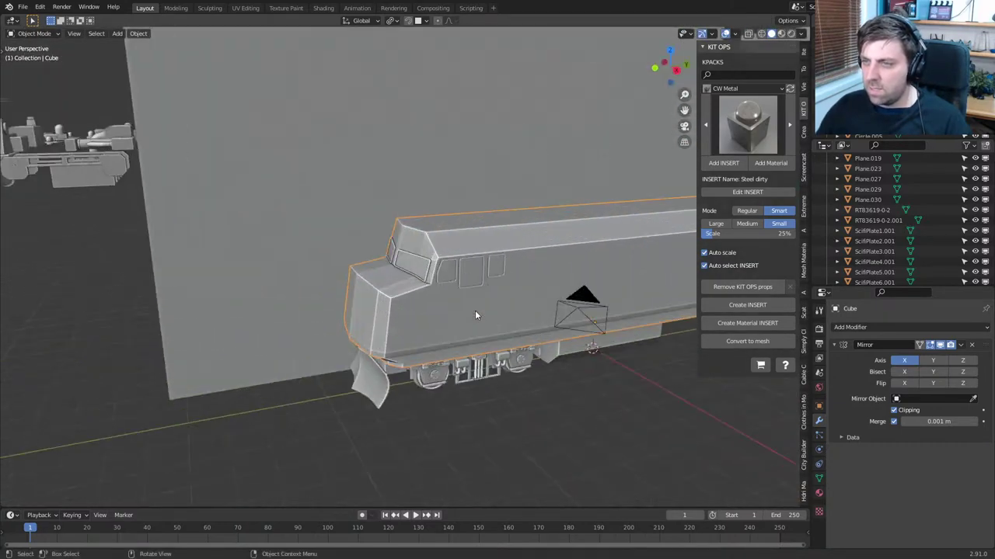
scroll(475, 310, down, 8)
shift+middle_drag(259, 272, 526, 315)
shift+middle_drag(140, 260, 505, 336)
scroll(444, 238, down, 2)
shift+middle_drag(684, 199, 334, 318)
scroll(532, 368, up, 4)
shift+middle_drag(639, 368, 416, 303)
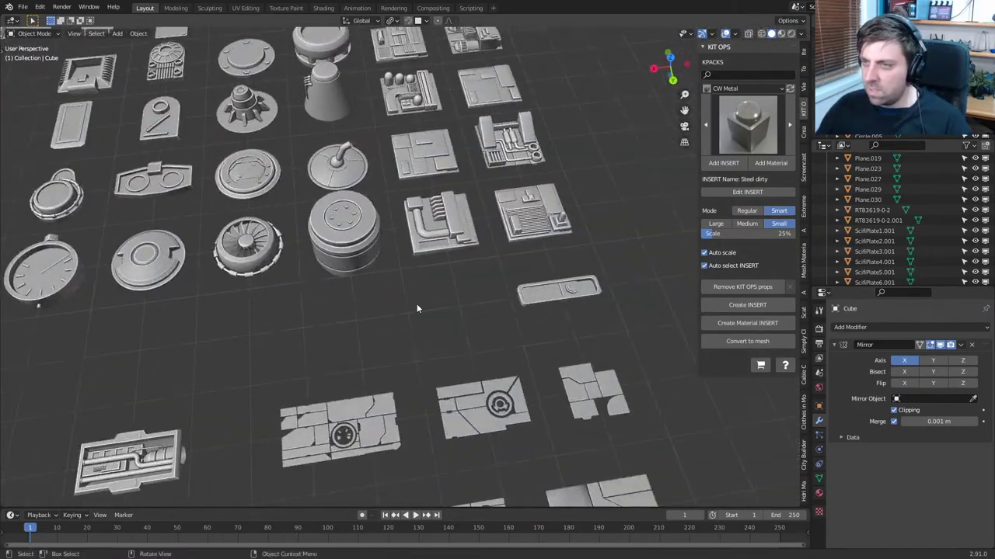
middle_drag(540, 322, 454, 298)
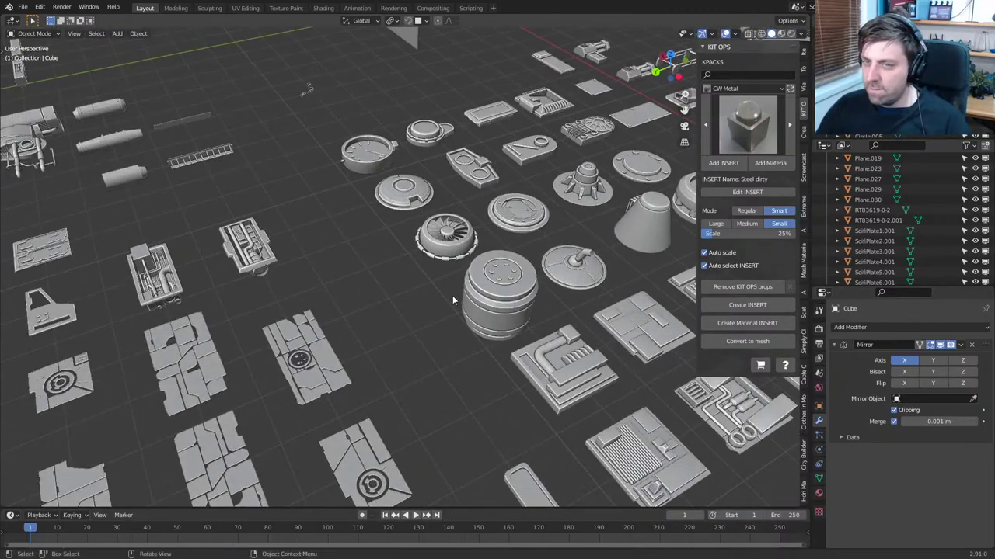
middle_drag(351, 349, 661, 357)
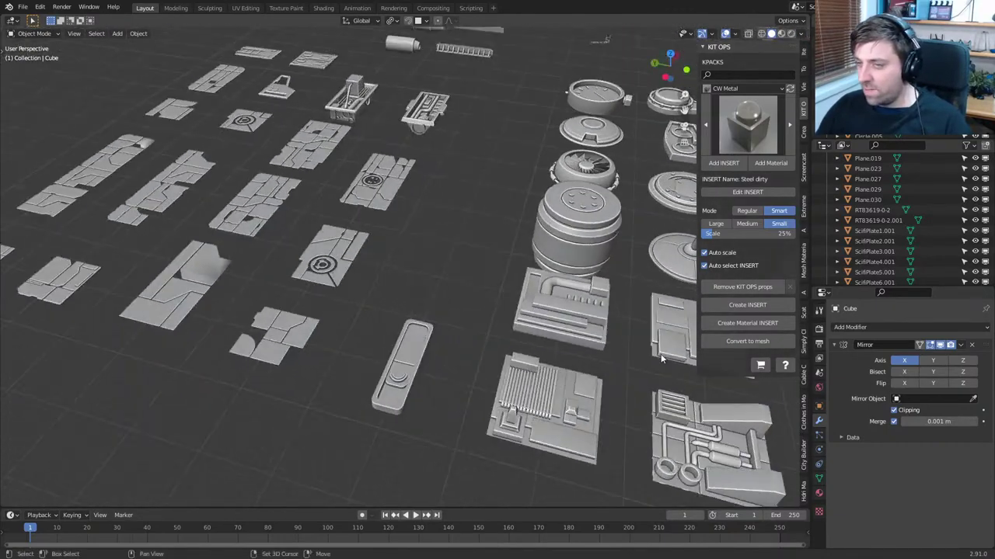
click(198, 270)
shift+middle_drag(594, 407, 314, 299)
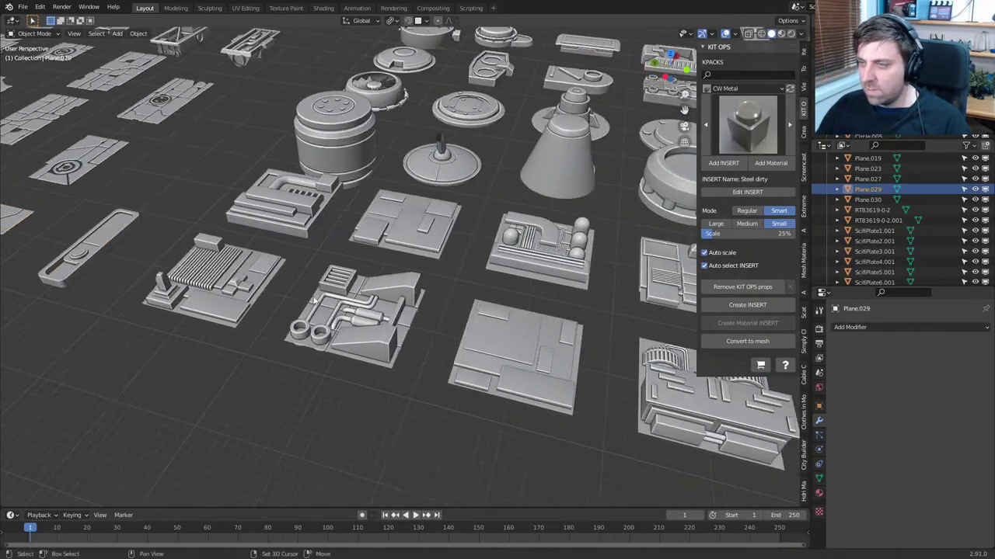
shift+middle_drag(575, 389, 384, 339)
scroll(384, 342, down, 2)
shift+middle_drag(692, 416, 255, 301)
middle_drag(662, 339, 436, 375)
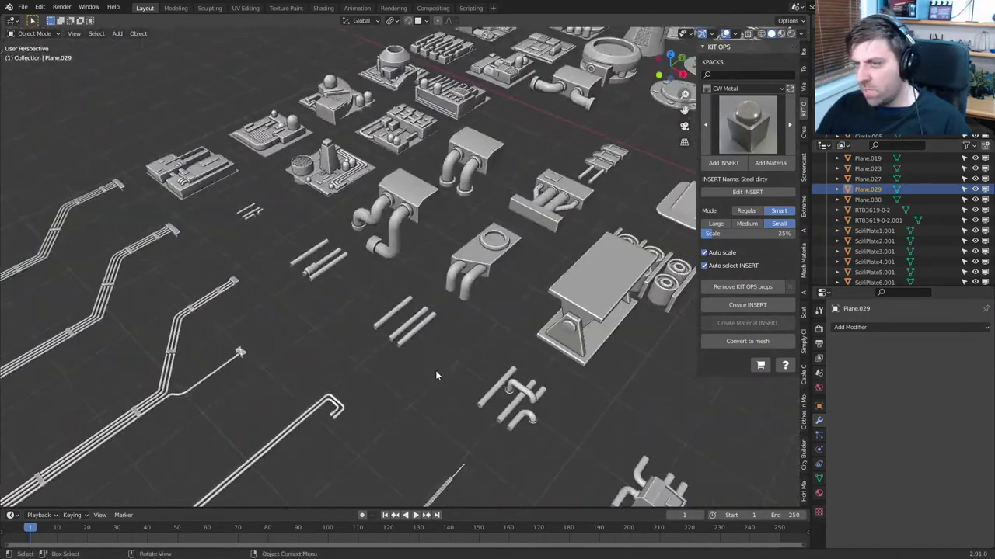
scroll(409, 320, down, 5)
shift+middle_drag(408, 345, 461, 286)
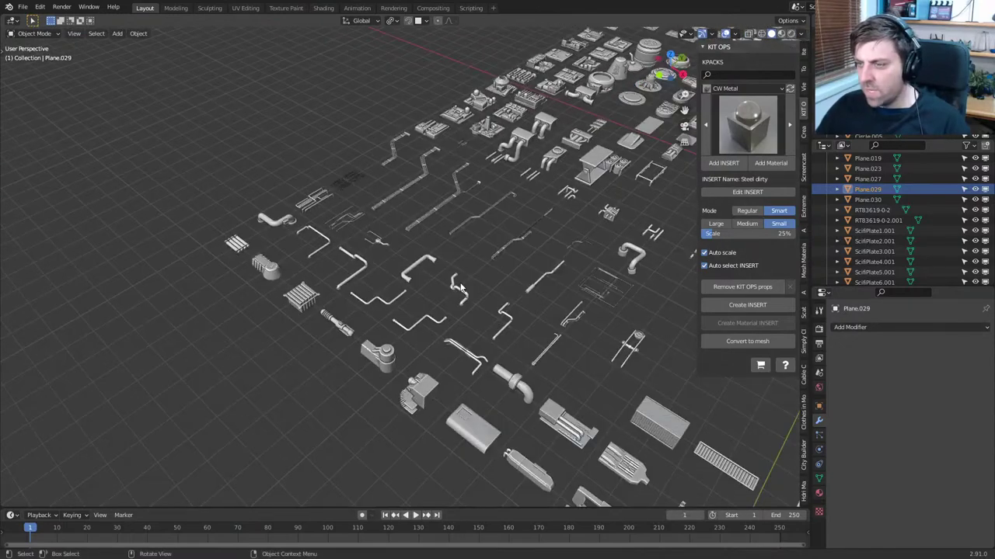
Select the long slatted grille among the kitbash parts and move it over to the locomotive body
click(753, 480)
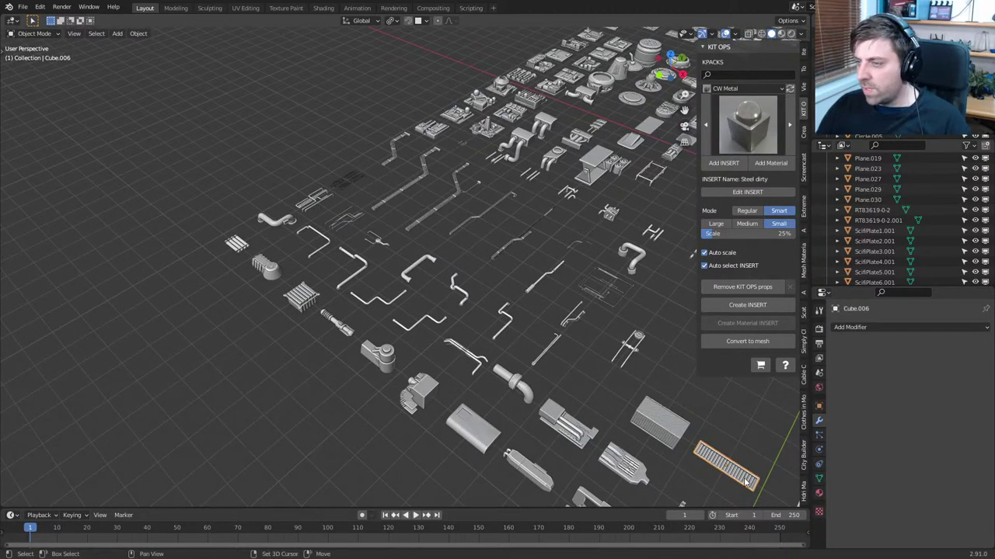
middle_drag(416, 299, 361, 253)
scroll(370, 254, down, 4)
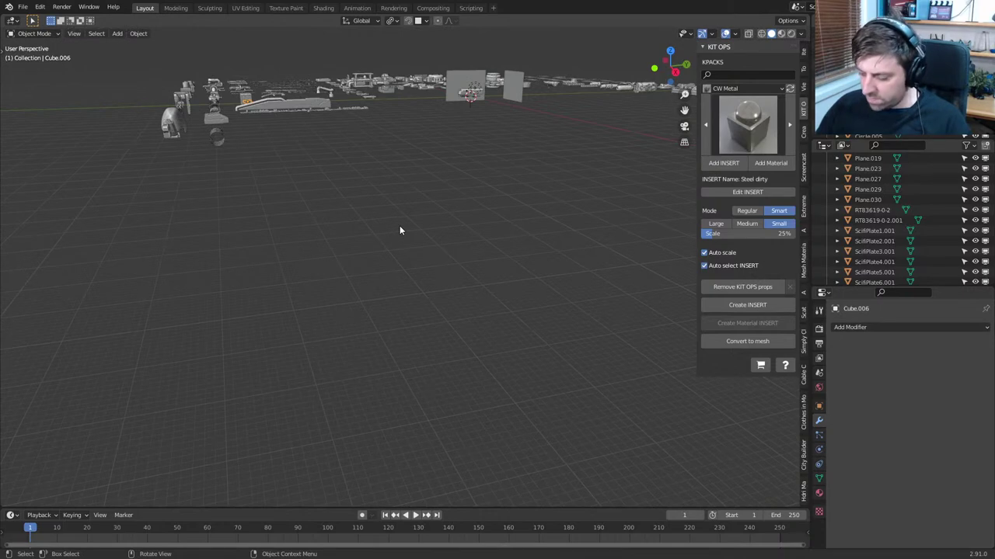
scroll(458, 174, up, 8)
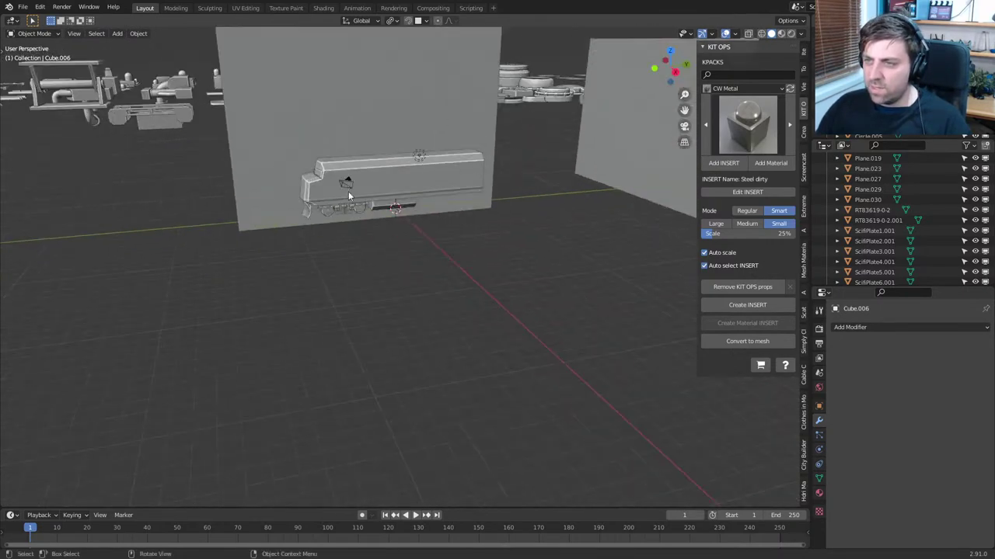
scroll(349, 197, up, 3)
key(g)
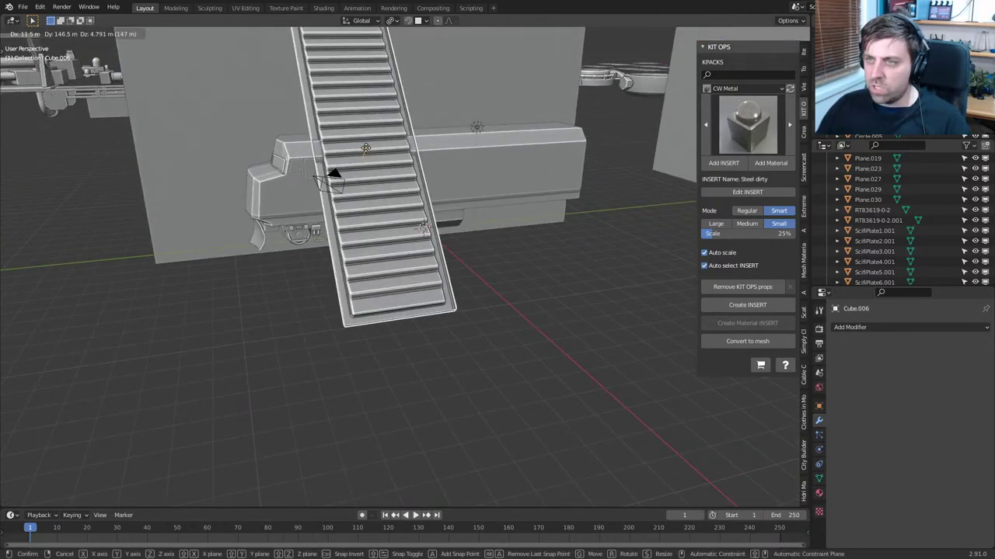
click(366, 147)
Rotate the slatted grille 90° about its local Z axis and scale it to about 0.124
key(r)
key(x)
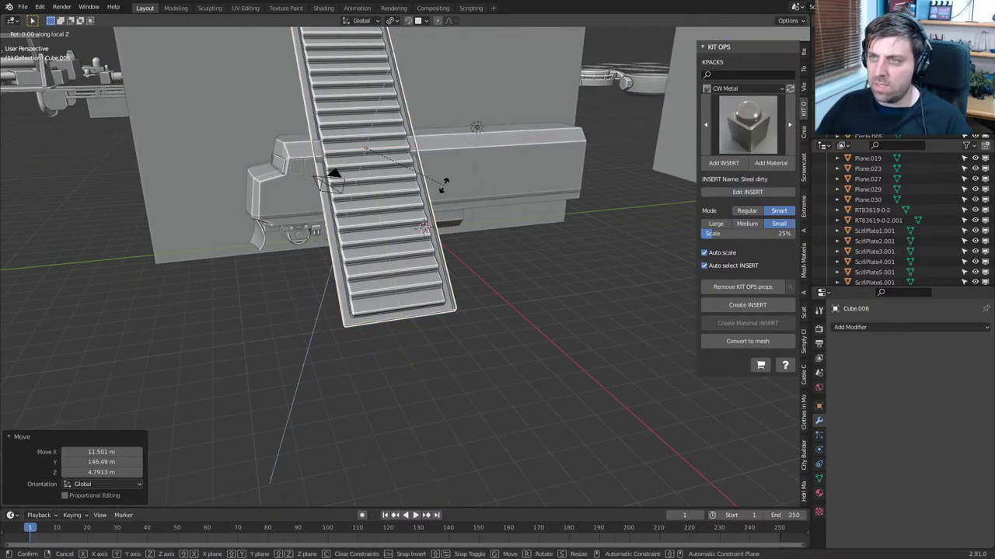
text(90)
key(Return)
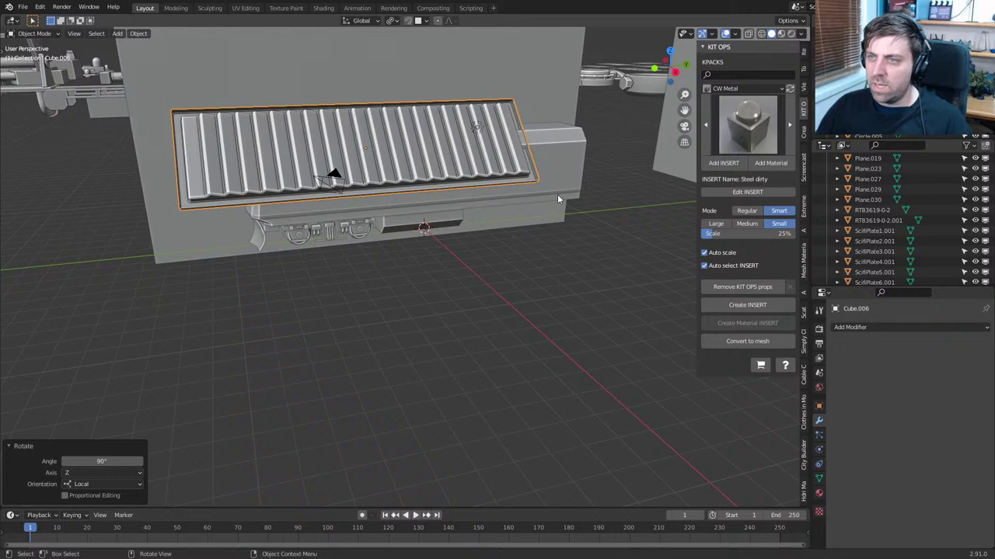
key(s)
click(390, 150)
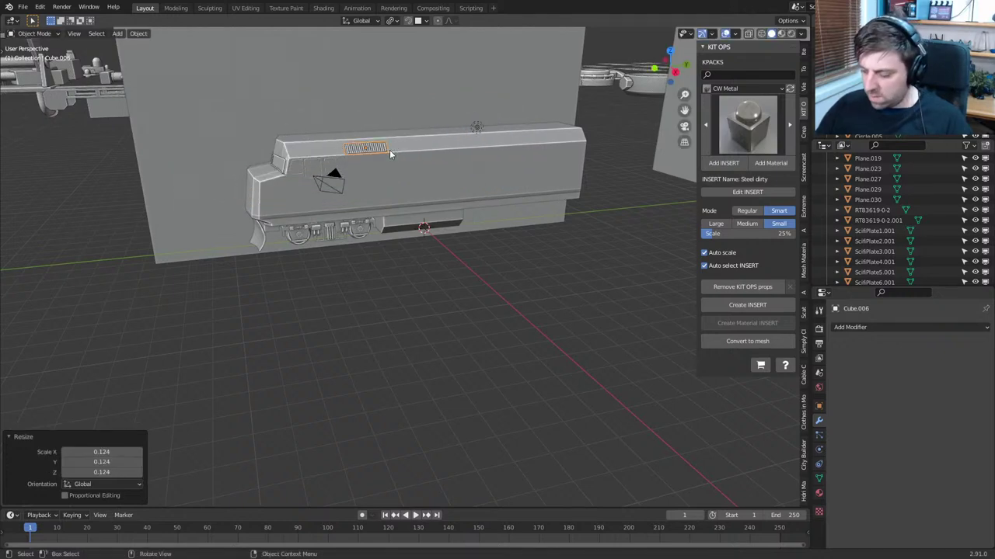
In the right orthographic view, fit the grille vertically within the sloped roof strip behind the cab windows
key(KP_3)
shift+middle_drag(372, 132, 471, 223)
scroll(438, 244, up, 4)
shift+middle_drag(391, 183, 415, 259)
scroll(415, 256, up, 7)
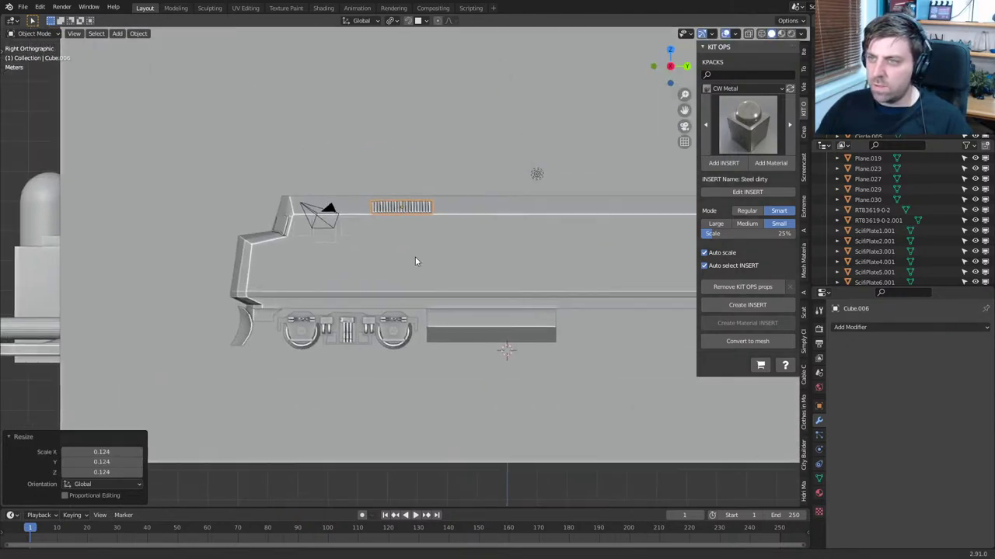
shift+middle_drag(448, 173, 441, 314)
key(g)
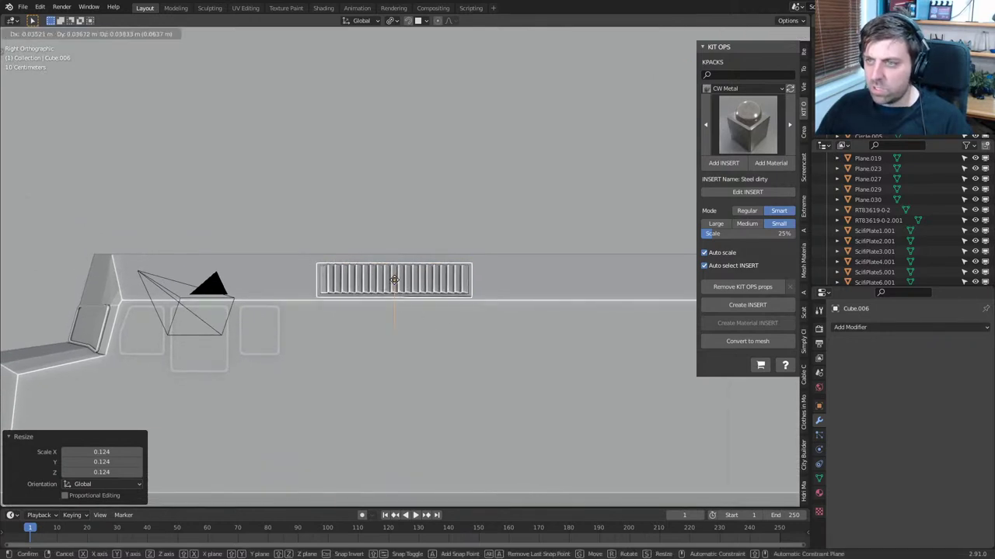
click(394, 281)
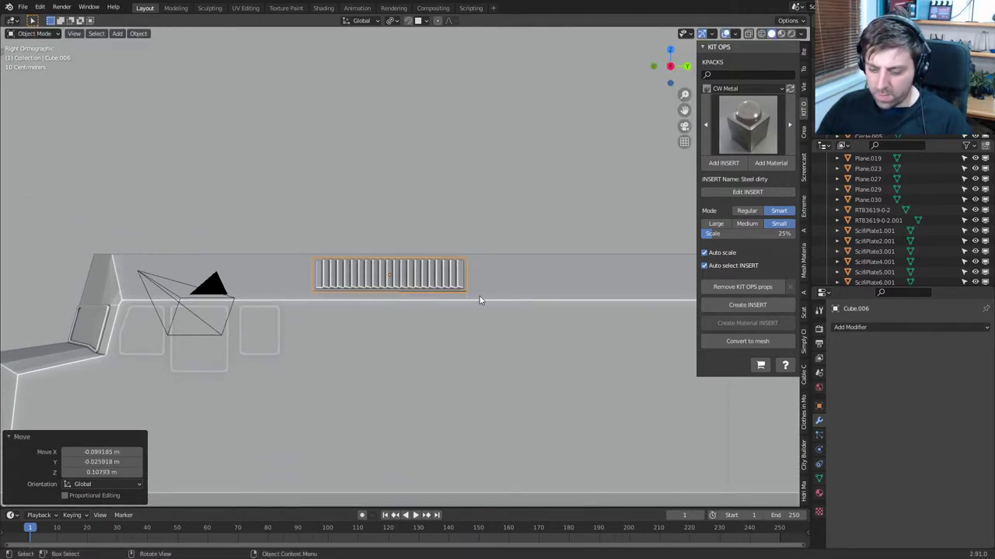
Shift the grille about 0.24 m toward the cab along the Y axis
key(g)
key(y)
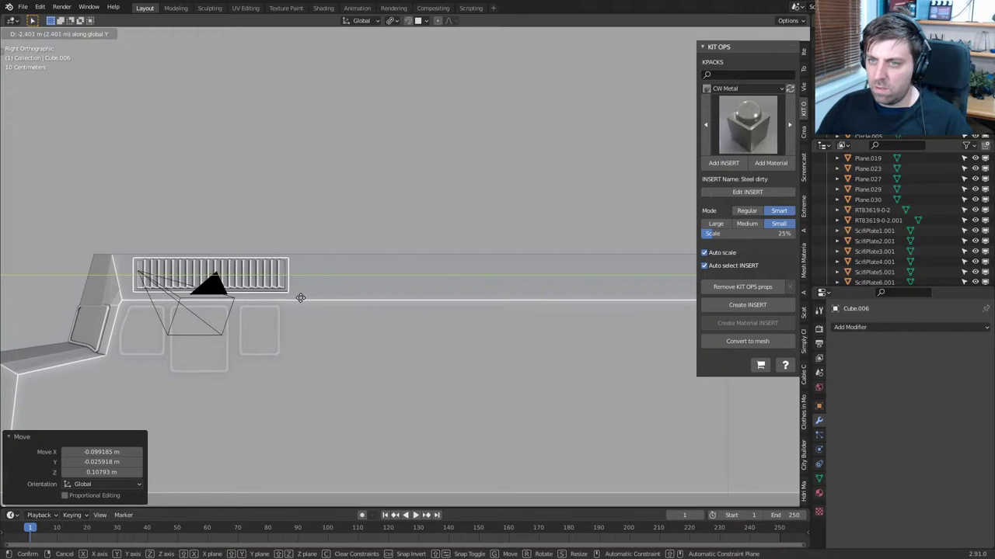
click(479, 309)
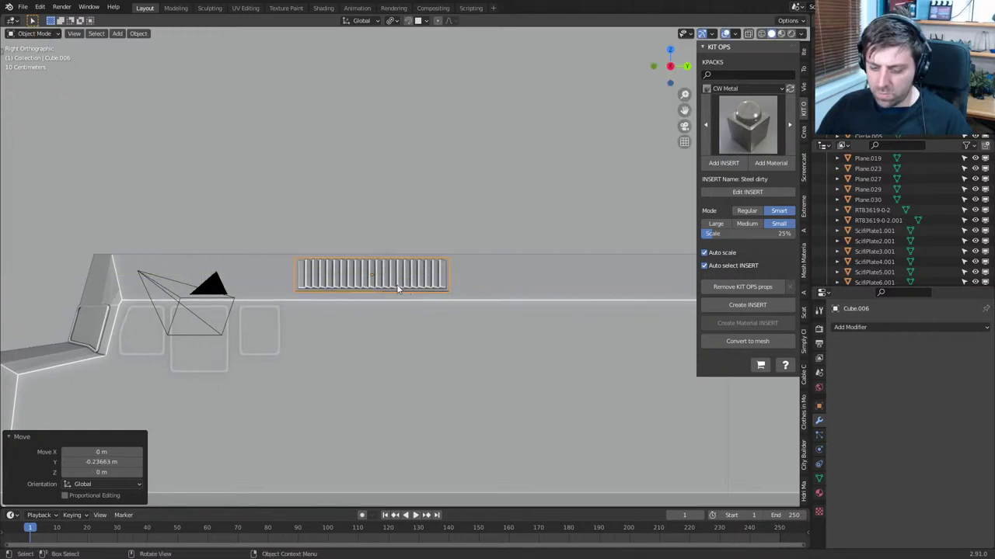
Nudge the grille about 0.05 m toward the cab and 0.02 m down, and duplicate it in place
key(g)
click(369, 276)
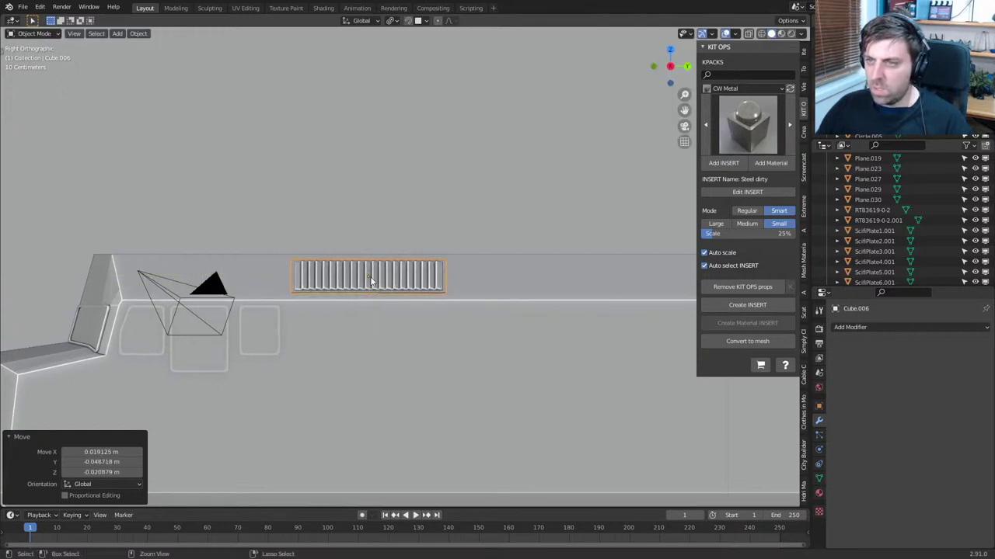
scroll(373, 281, down, 4)
shift+middle_drag(510, 310, 415, 313)
key(shift+d)
key(g)
key(x)
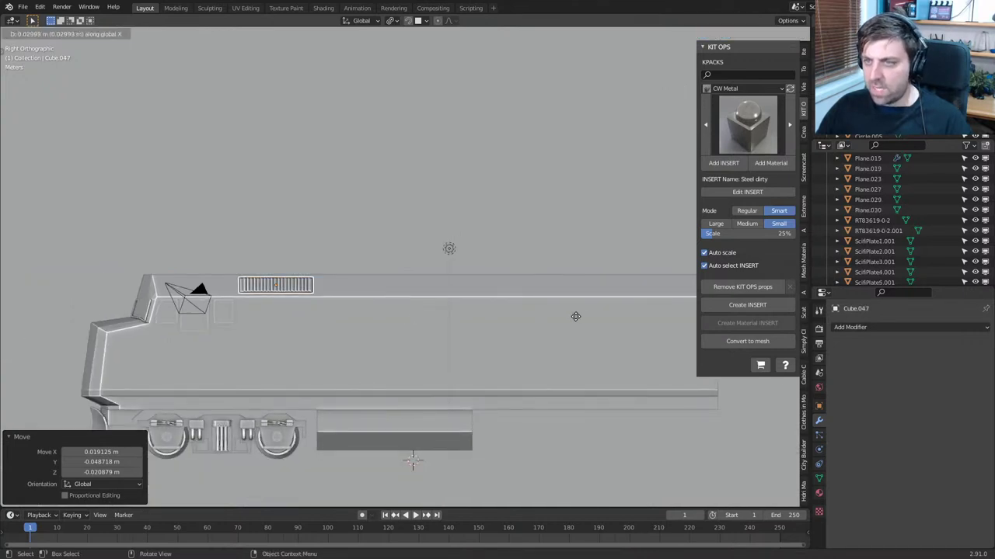
key(y)
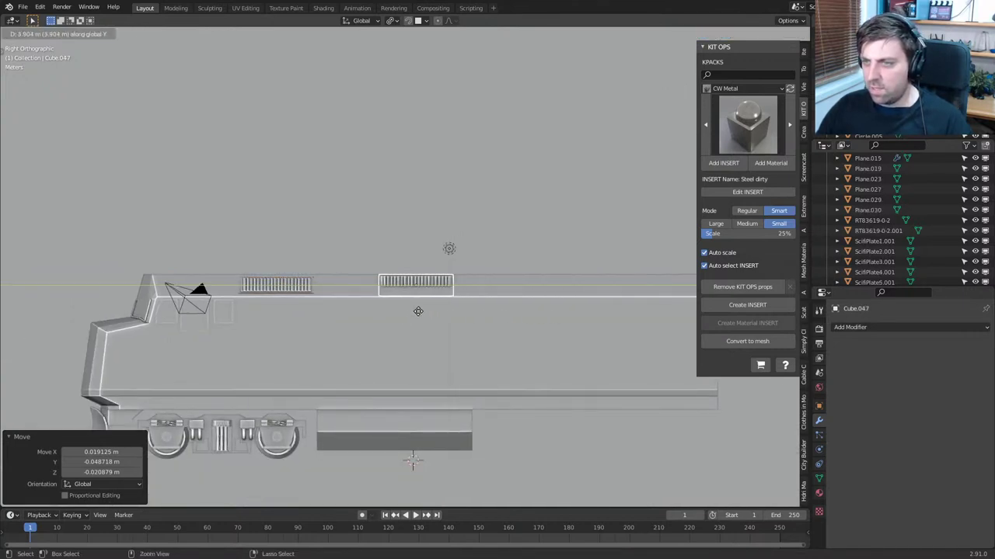
key(Escape)
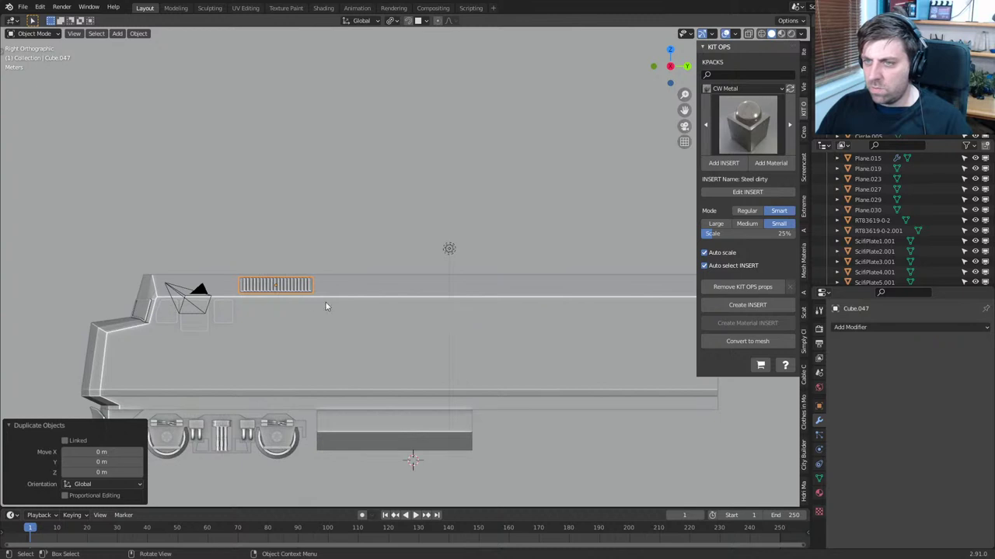
Move the duplicated grille about 4.73 m rearward along the Y axis
key(g)
key(y)
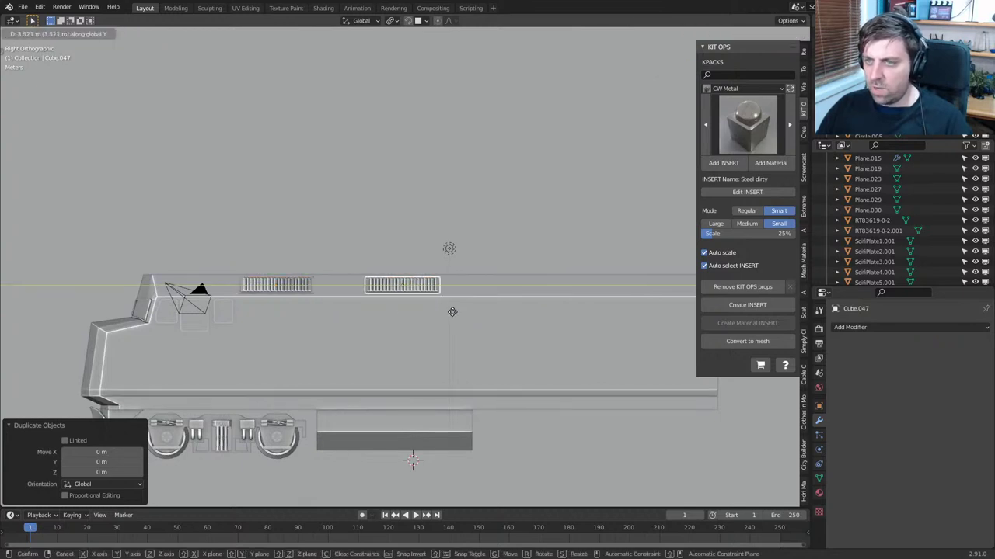
click(486, 314)
Duplicate the second grille and place the copy about 4.36 m farther back along the Y axis
shift+middle_drag(519, 306, 308, 303)
scroll(327, 300, down, 1)
key(shift+d)
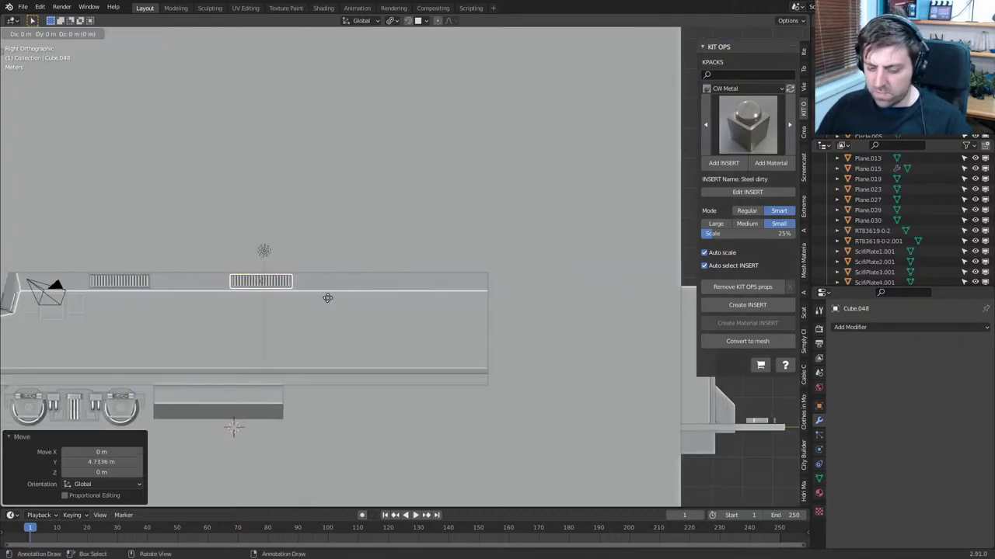
key(y)
click(460, 297)
Switch to textured viewport shading and examine the locomotive reference images for remaining roof, side and nose details
scroll(339, 278, down, 5)
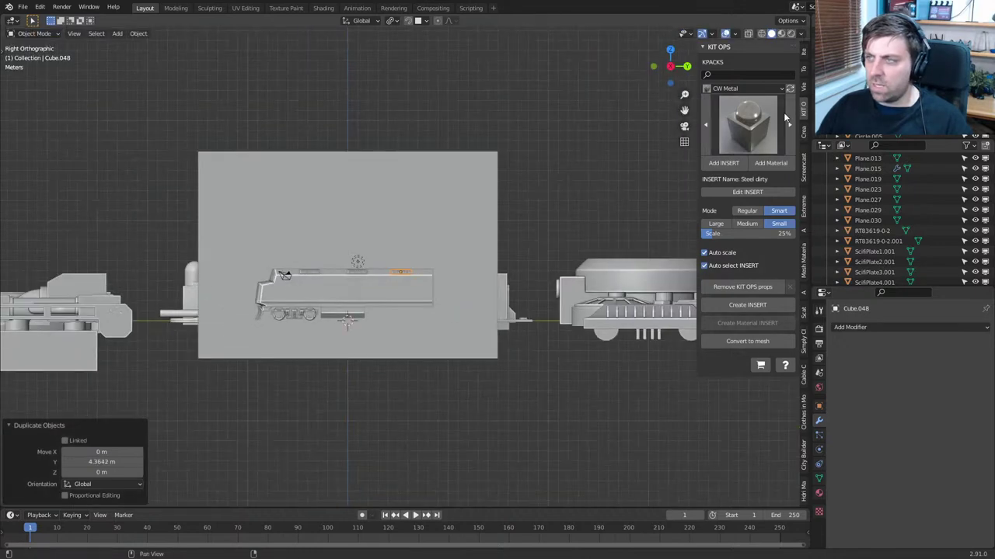
click(781, 35)
scroll(288, 348, up, 6)
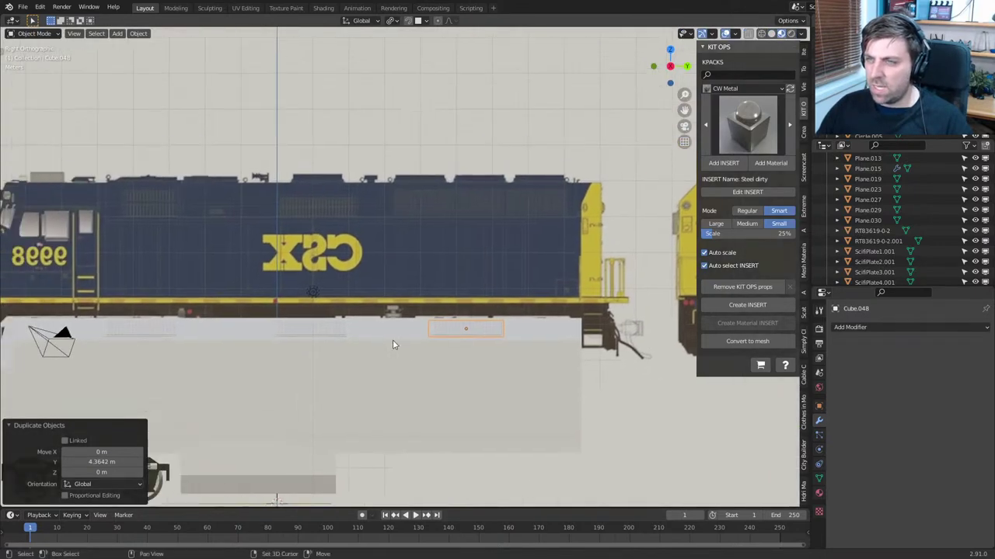
shift+middle_drag(150, 159, 345, 172)
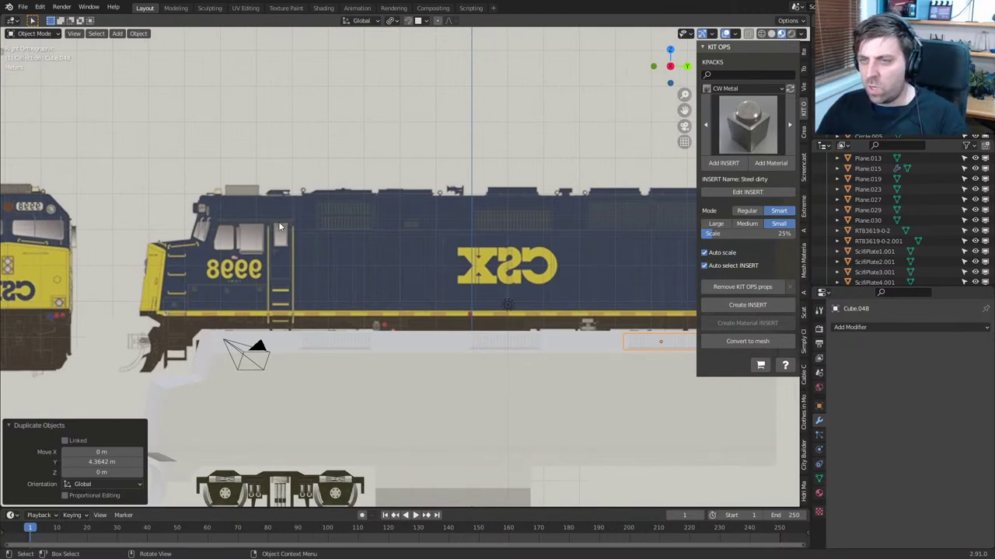
shift+middle_drag(392, 321, 426, 112)
middle_drag(420, 348, 371, 309)
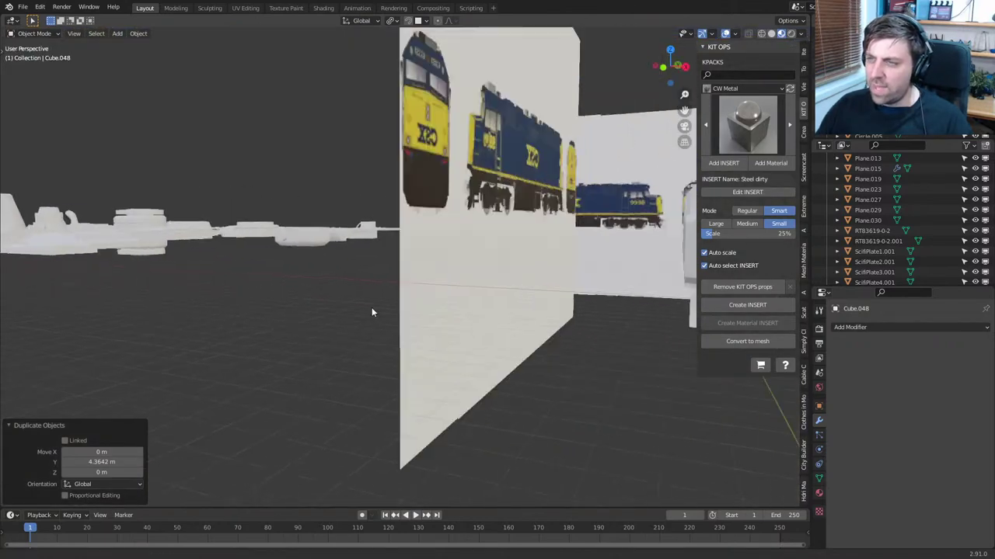
scroll(362, 291, down, 4)
middle_drag(350, 274, 381, 210)
scroll(389, 295, up, 2)
middle_drag(317, 115, 526, 301)
Frame the locomotive body in the front view, add a cube and scale it to about 0.3
click(597, 348)
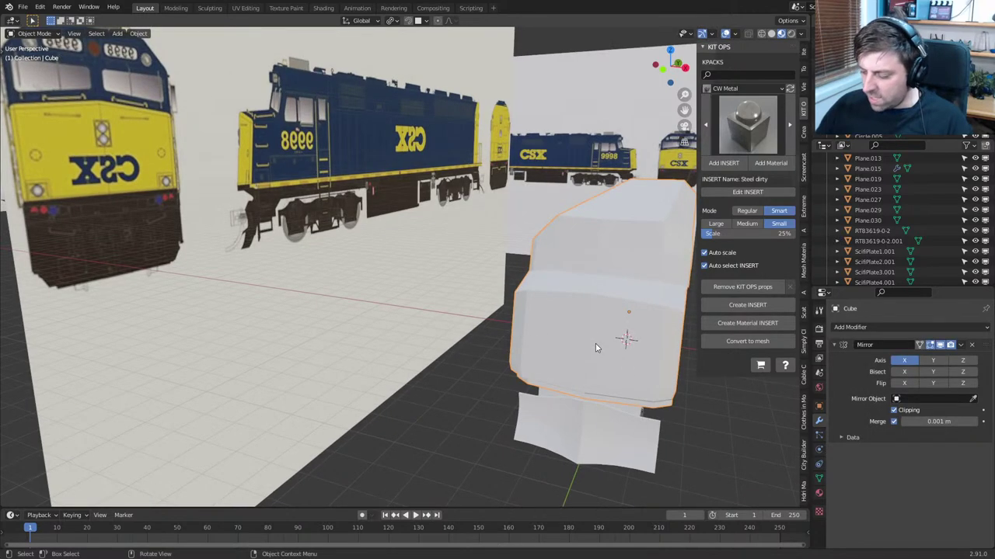
key(KP_1)
key(shift+s)
key(Escape)
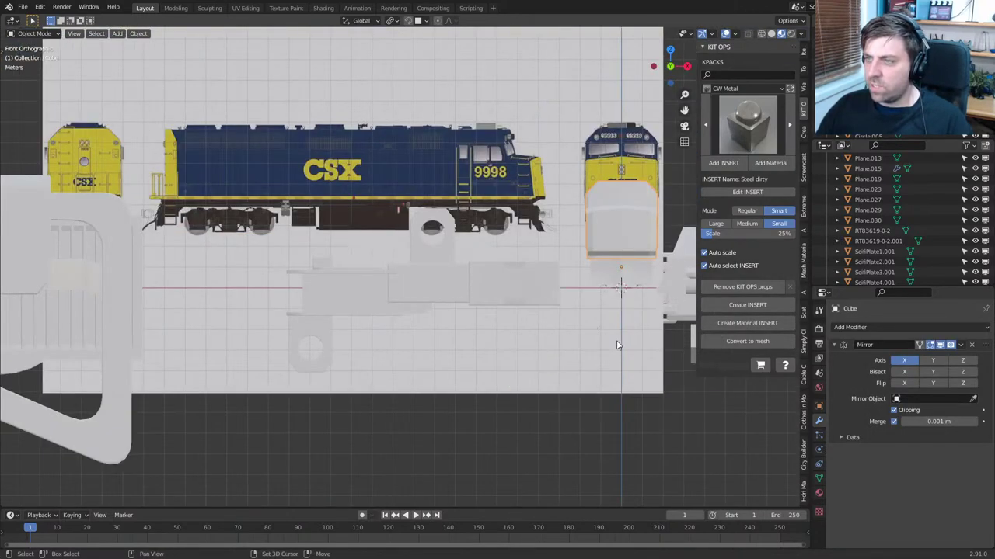
key(KP_Decimal)
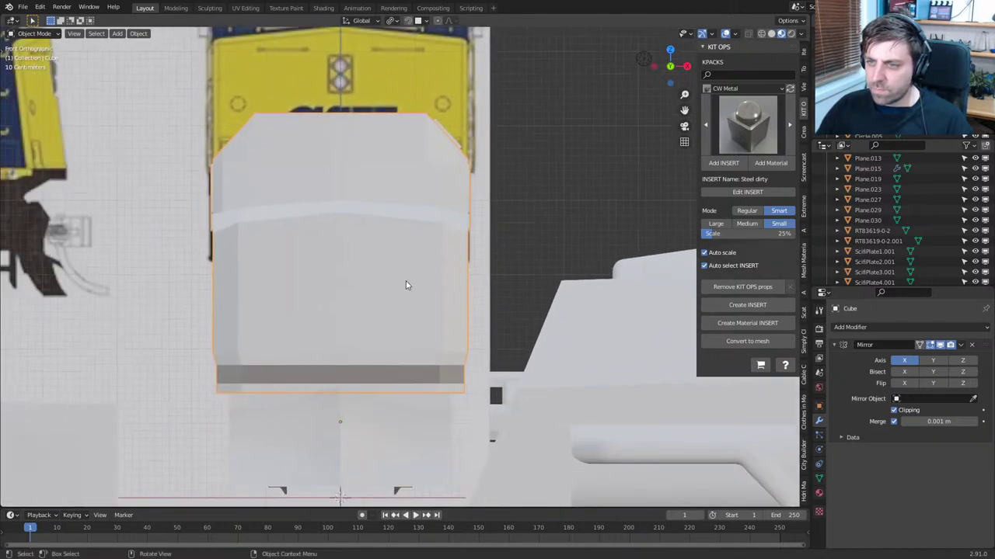
key(shift+a)
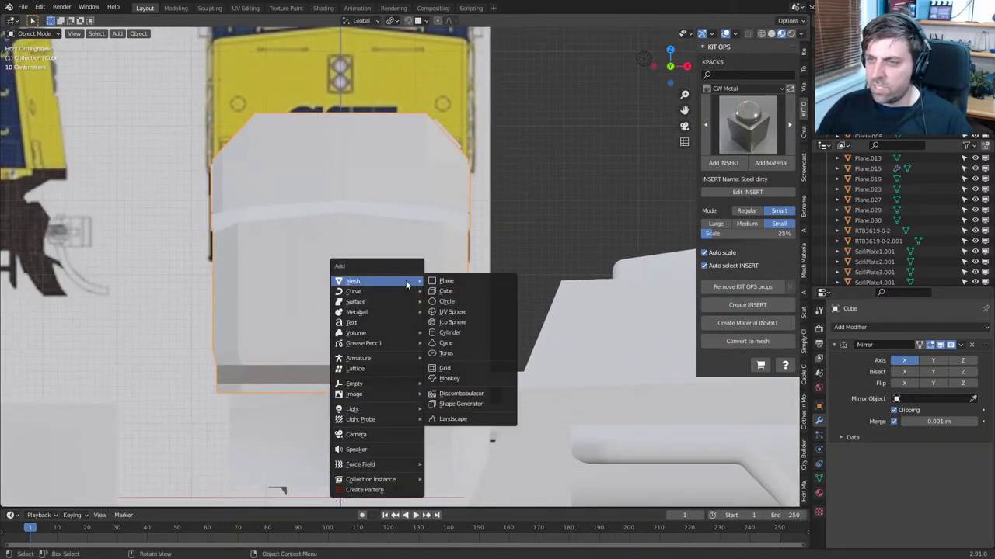
click(450, 289)
scroll(548, 399, down, 2)
key(s)
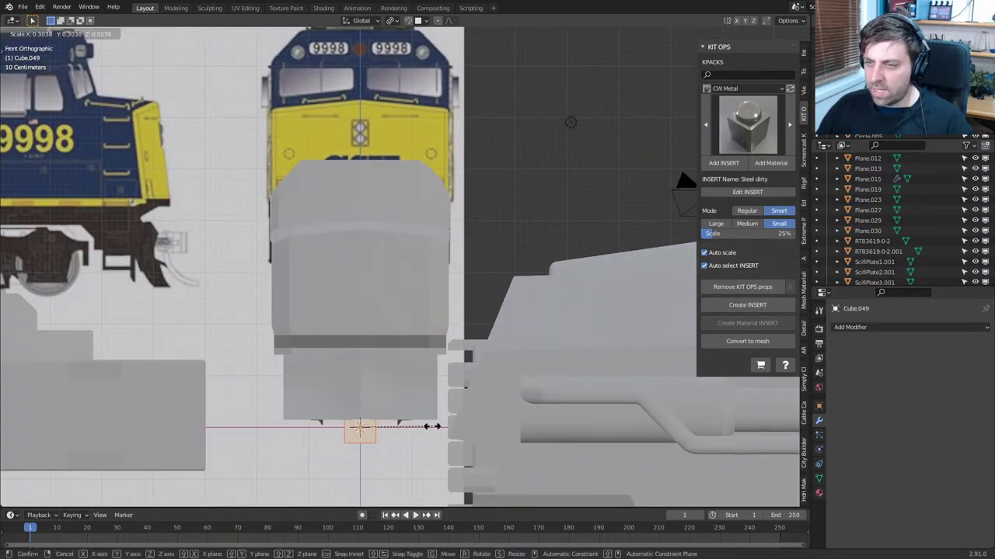
click(430, 427)
Raise the small cube about 3.53 m along Z and move it about 10.94 m along negative Y, ahead of the nose
key(g)
key(z)
click(426, 243)
middle_drag(426, 243, 335, 264)
key(g)
key(y)
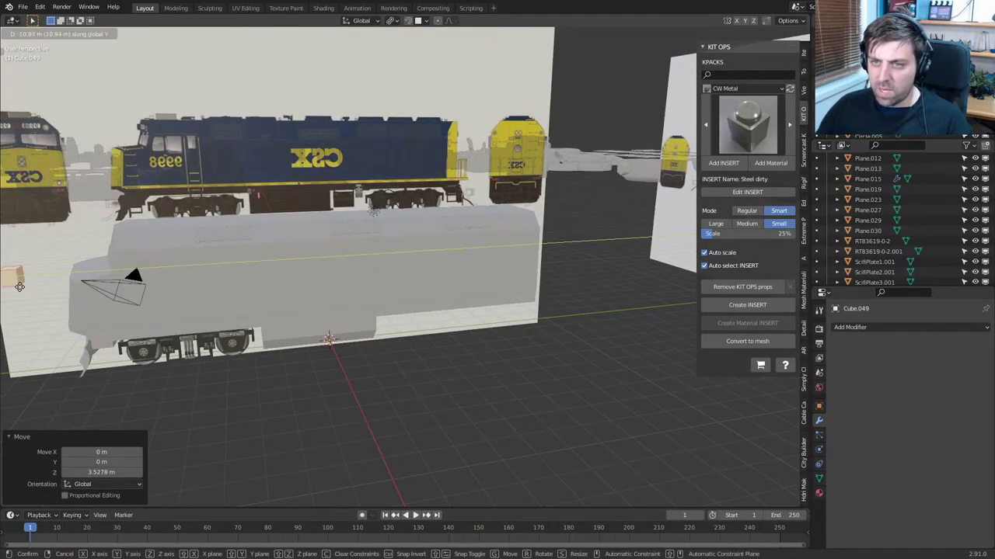
click(20, 287)
In the front view, scale the cube's mesh to about 0.56 along X and lower it by about 0.14 m plus 0.22 m
key(KP_3)
key(KP_1)
scroll(95, 276, up, 7)
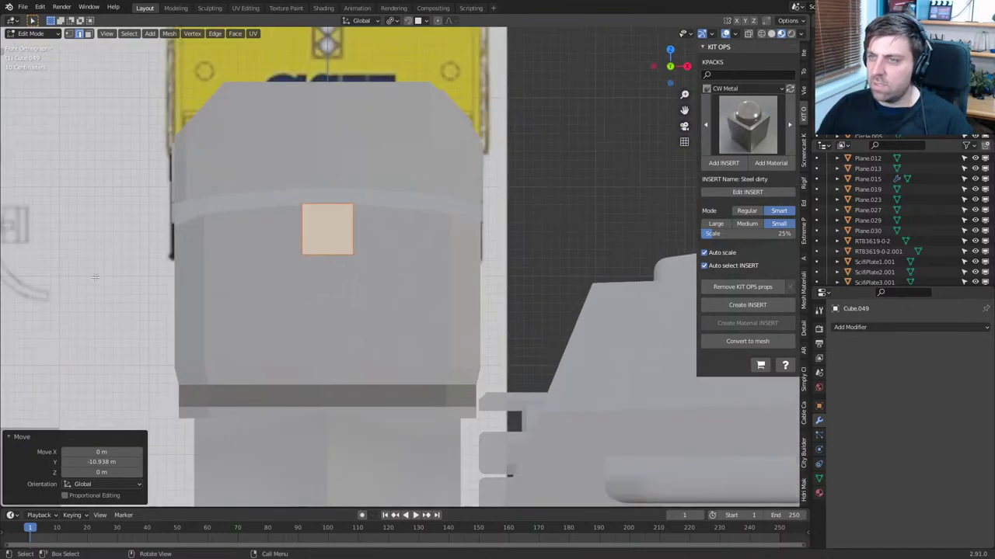
scroll(388, 233, down, 3)
scroll(420, 249, up, 4)
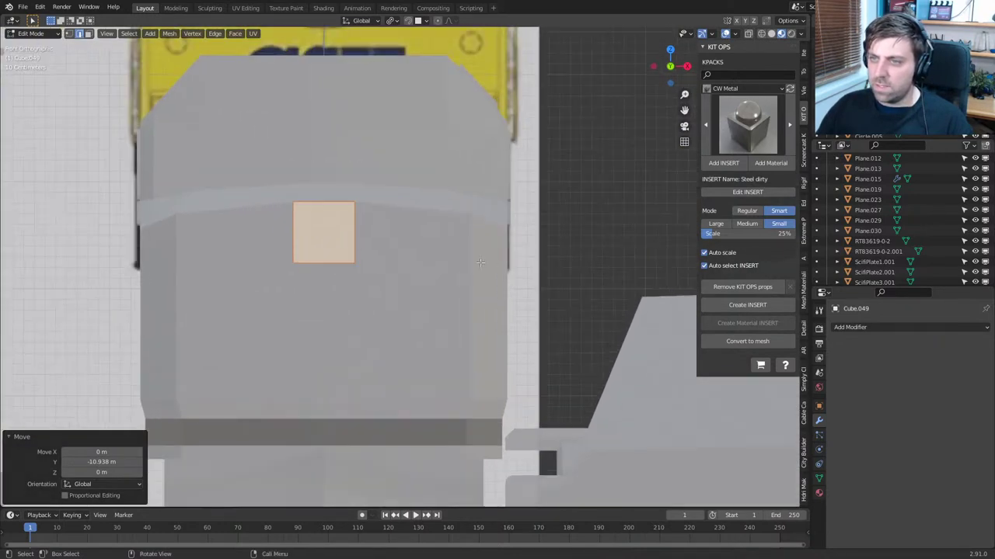
key(s)
key(x)
click(419, 250)
key(g)
key(z)
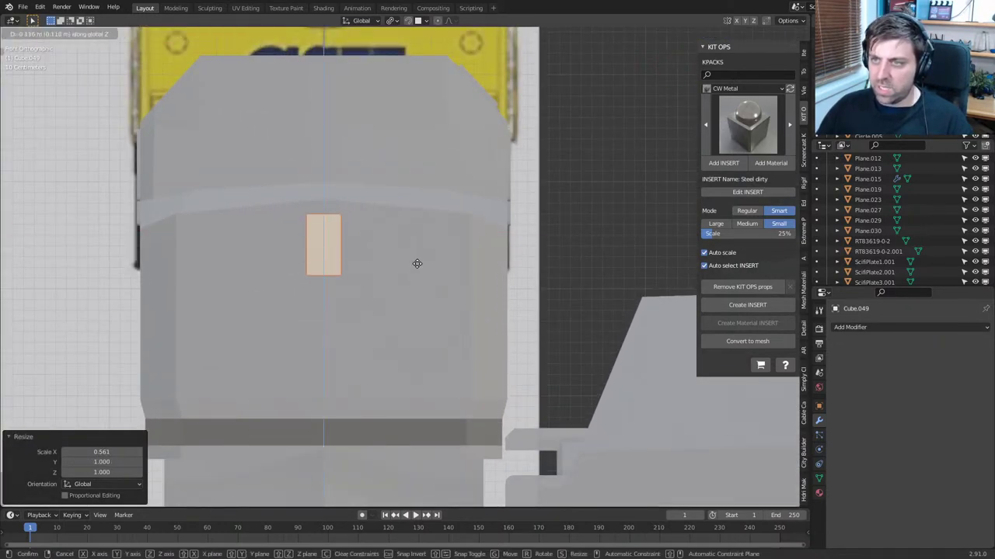
click(417, 265)
shift+middle_drag(417, 265, 418, 316)
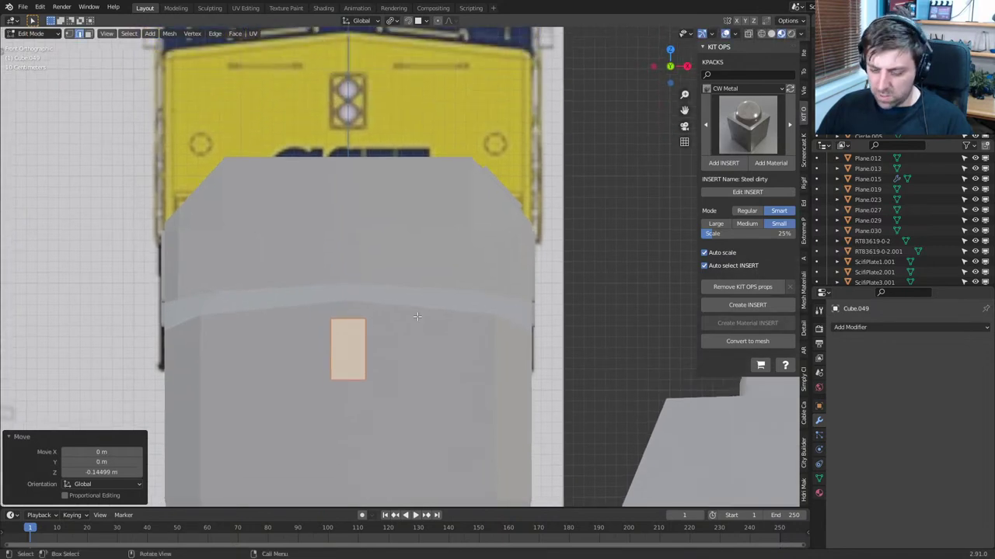
key(g)
key(z)
click(416, 339)
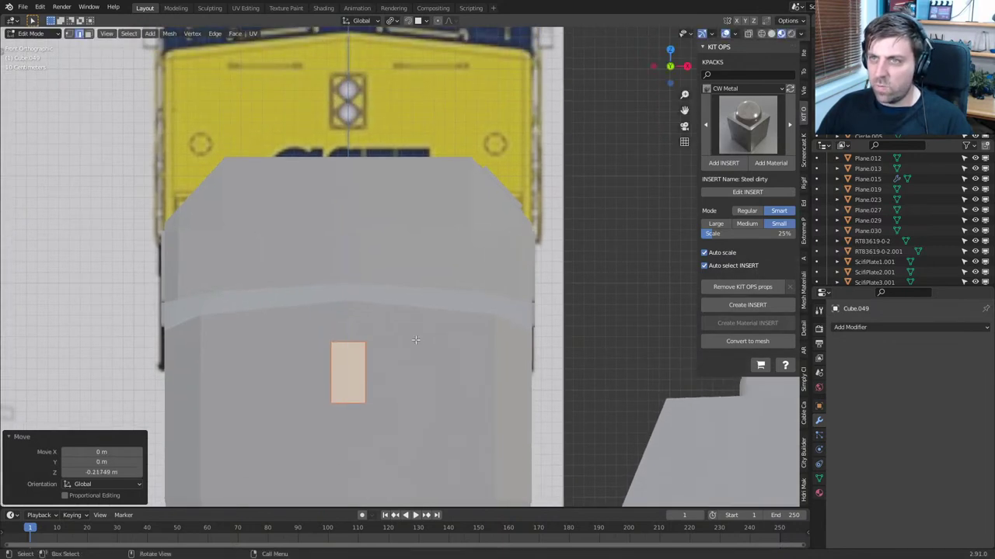
Inset the block's front face by about 0.026 m and extrude the inner face about 0.079 m inward
scroll(404, 336, up, 5)
shift+middle_drag(370, 330, 416, 293)
click(354, 324)
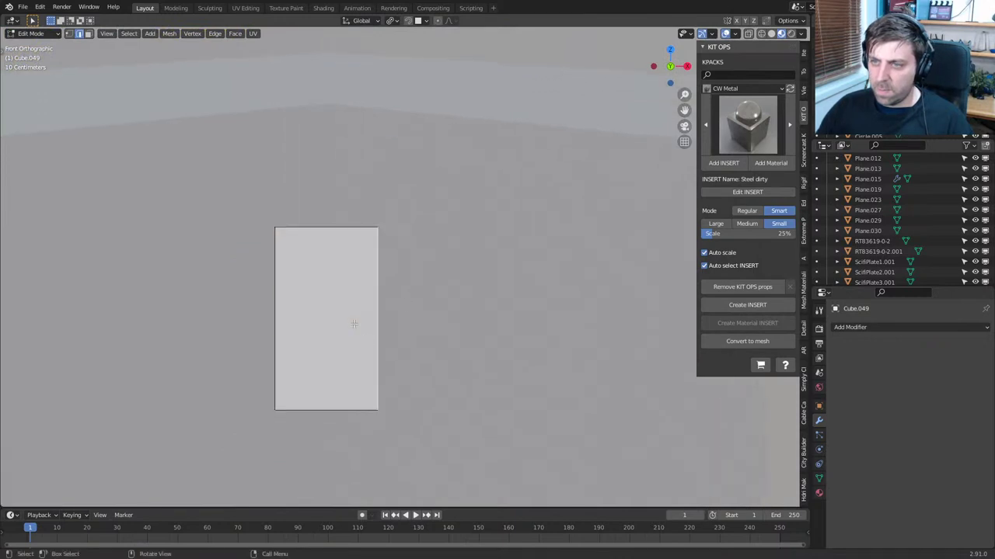
click(364, 348)
key(i)
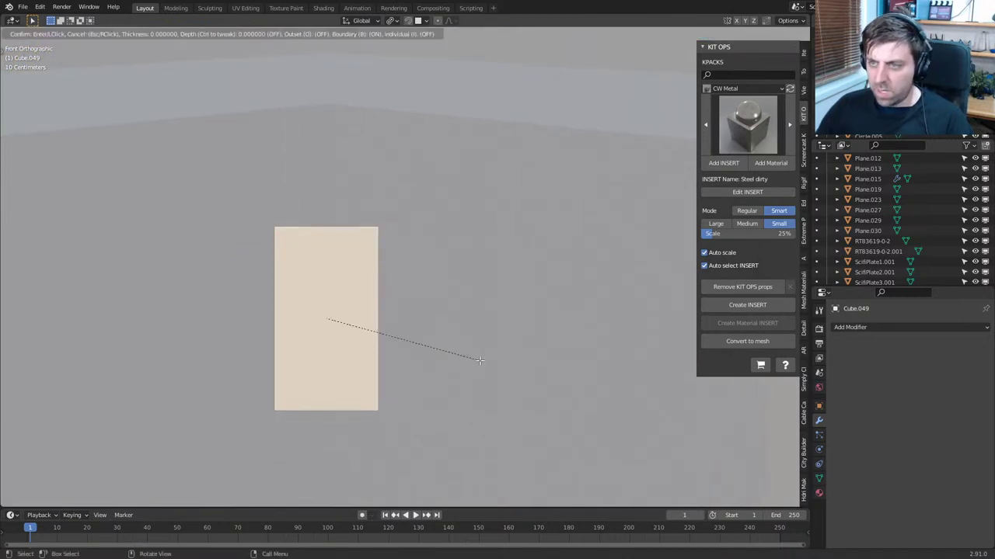
click(470, 358)
middle_drag(470, 358, 294, 319)
key(KP_Decimal)
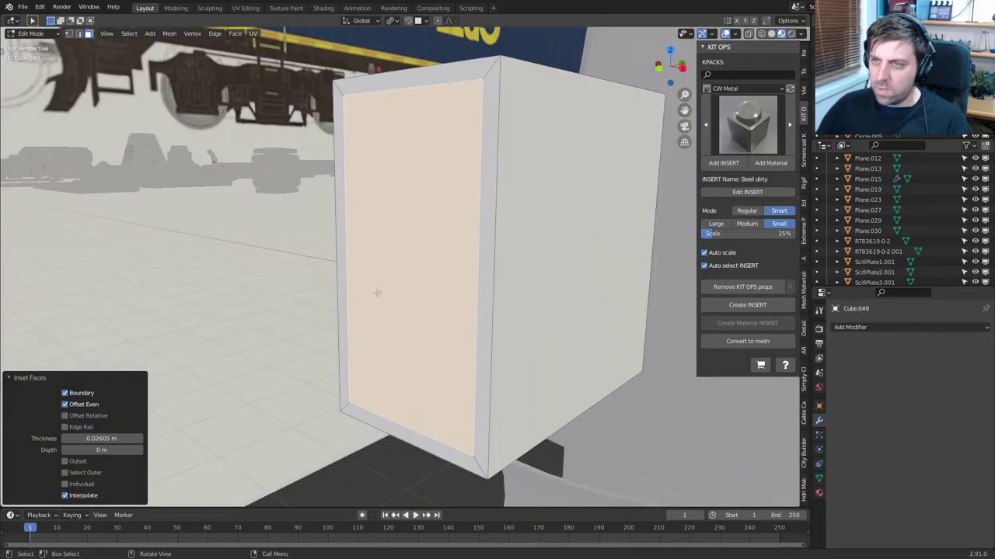
key(e)
click(420, 286)
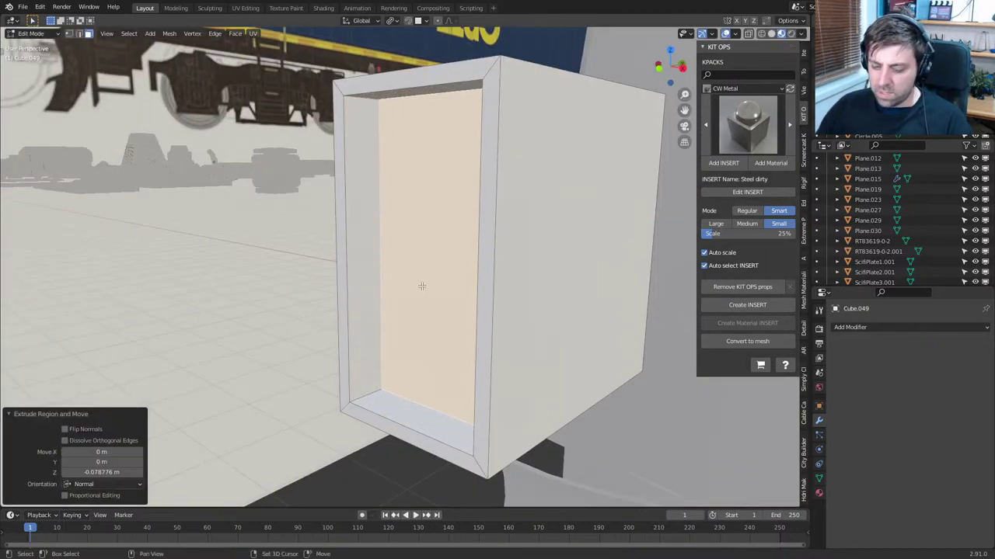
Snap the 3D cursor to the recessed face and add a UV sphere there, scaled to about 0.197
key(shift+s)
click(421, 344)
scroll(415, 344, down, 3)
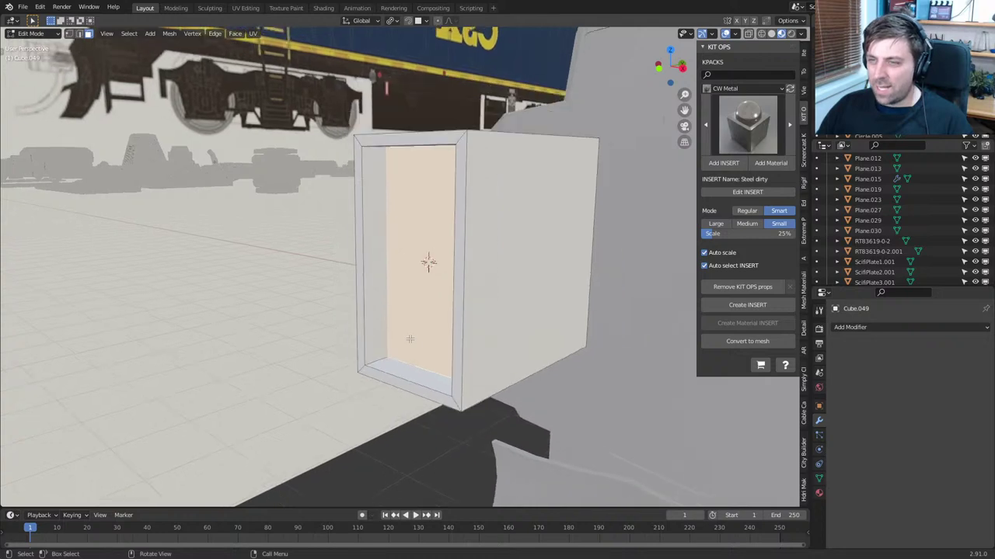
key(shift+a)
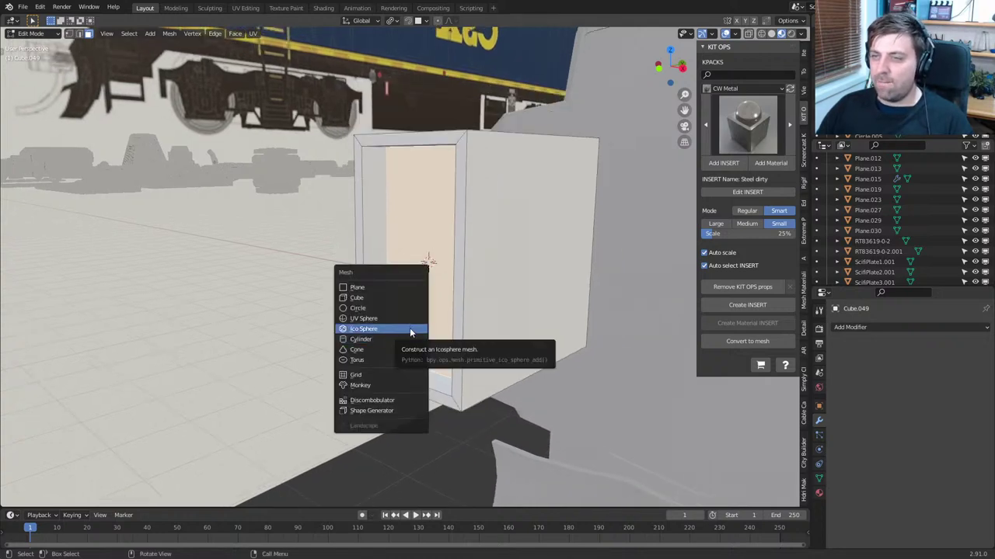
click(409, 317)
key(s)
click(469, 284)
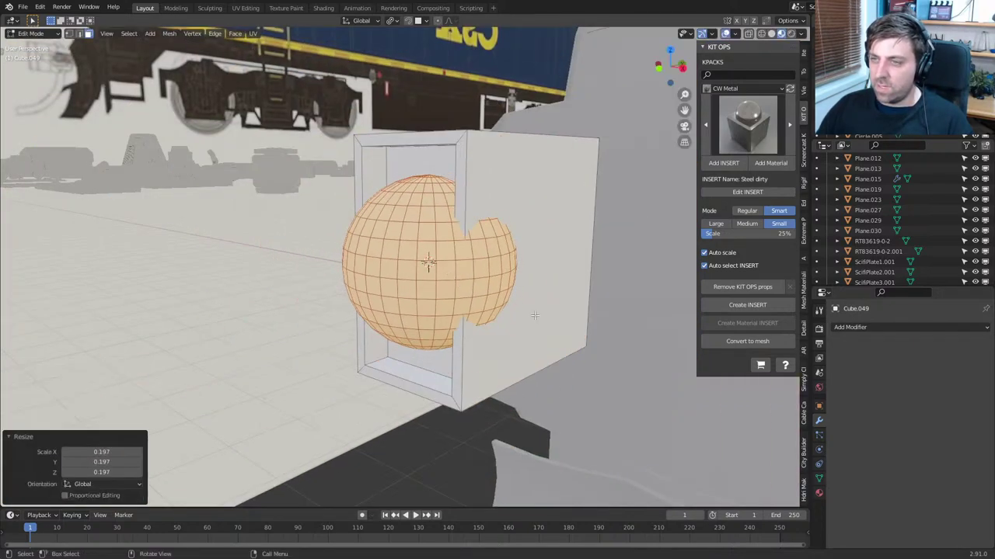
Shrink the sphere by factors of about 0.67 and 0.902 to fit the frame's width, and rotate it 90° about X
key(s)
key(Escape)
text(rx90)
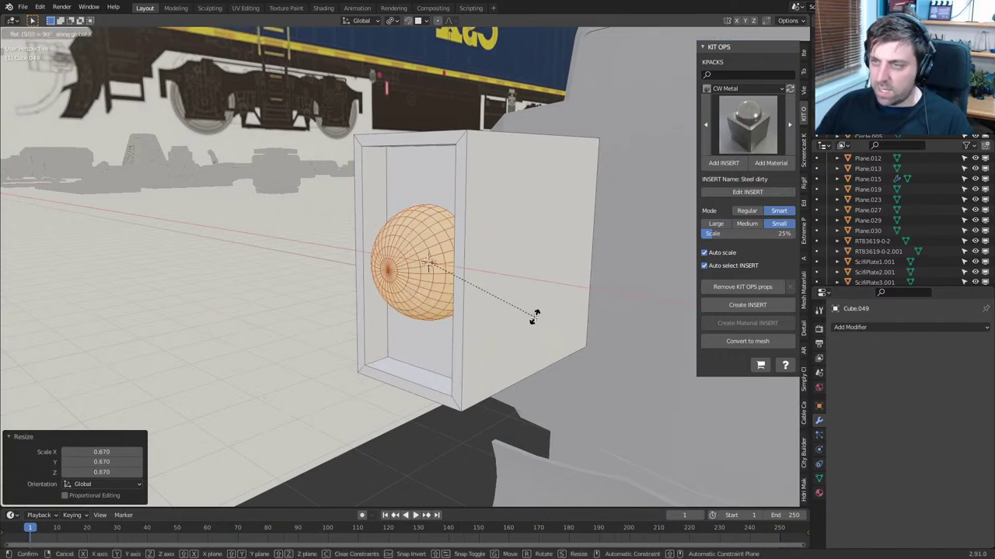
key(Return)
key(KP_1)
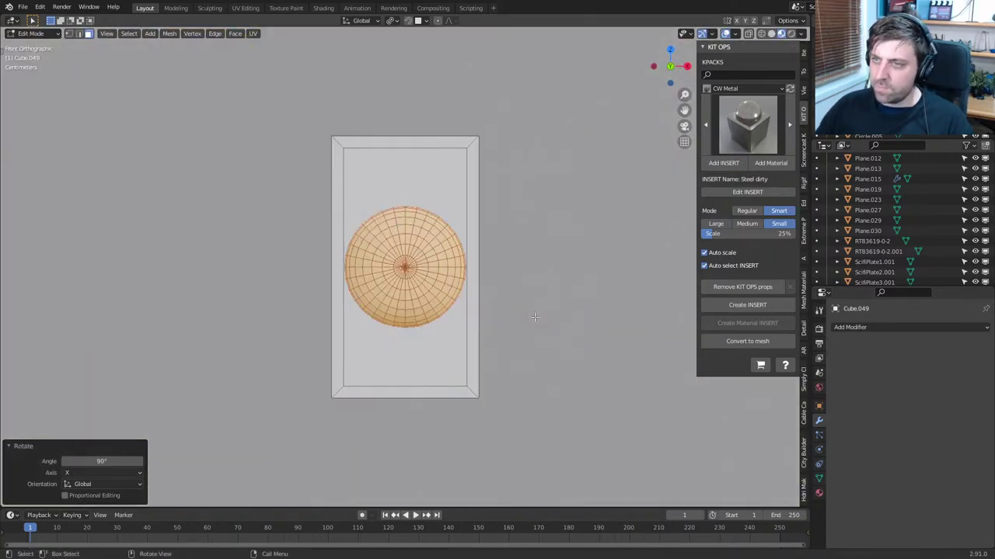
key(s)
click(540, 317)
Raise the sphere about 0.13 m into the upper half of the recess and duplicate it straight down into the lower half
key(g)
key(z)
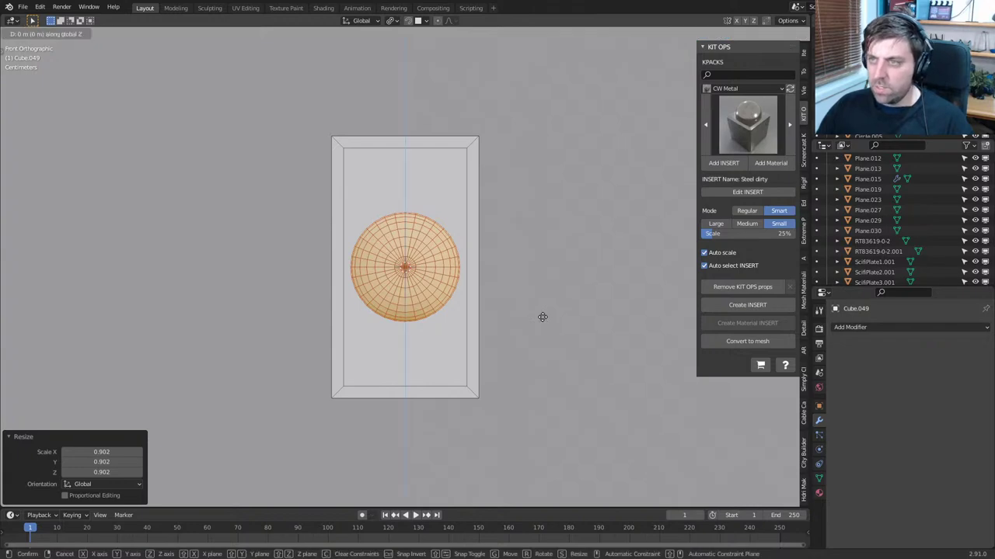
click(539, 253)
key(shift+d)
key(z)
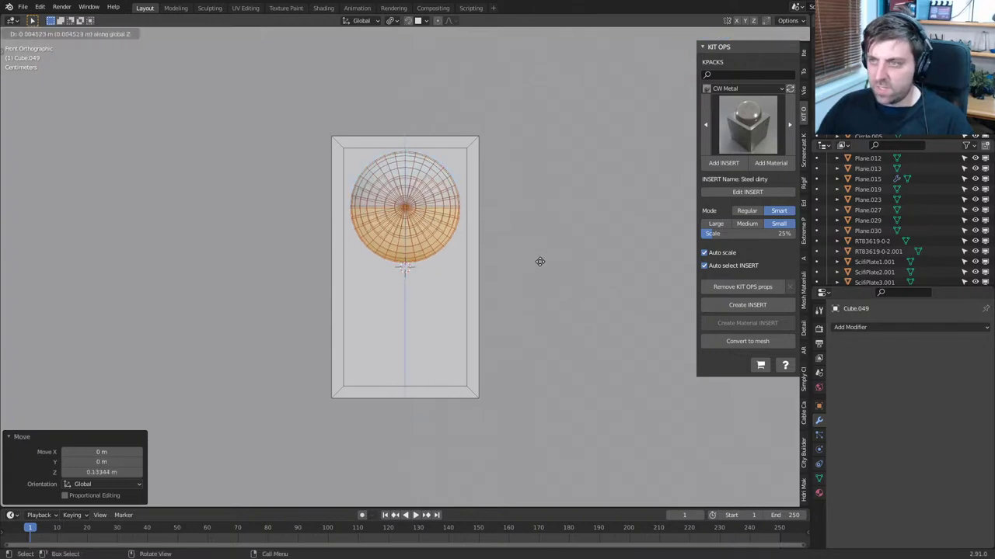
click(535, 377)
Select the whole headlight mesh and move it about 2.02 m along Y so it sinks into the locomotive's nose
middle_drag(536, 377, 443, 336)
scroll(444, 358, down, 3)
key(a)
scroll(443, 335, down, 5)
shift+middle_drag(517, 318, 455, 330)
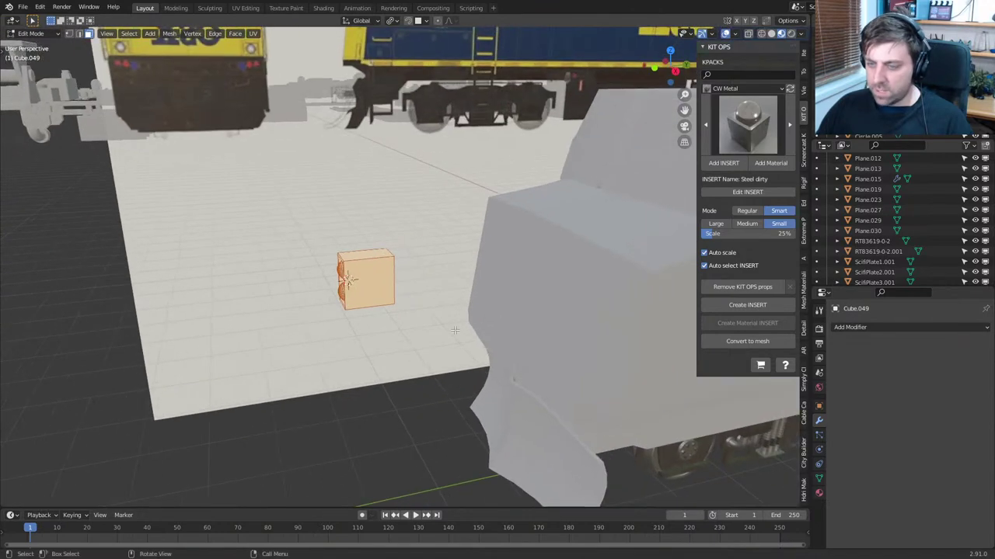
key(g)
key(x)
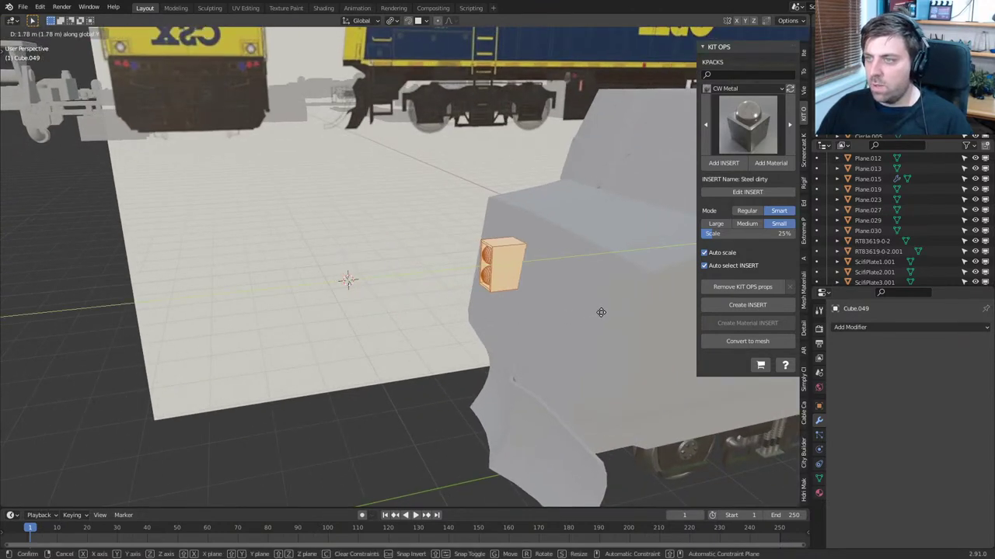
click(615, 313)
shift+middle_drag(615, 313, 531, 310)
scroll(531, 311, up, 2)
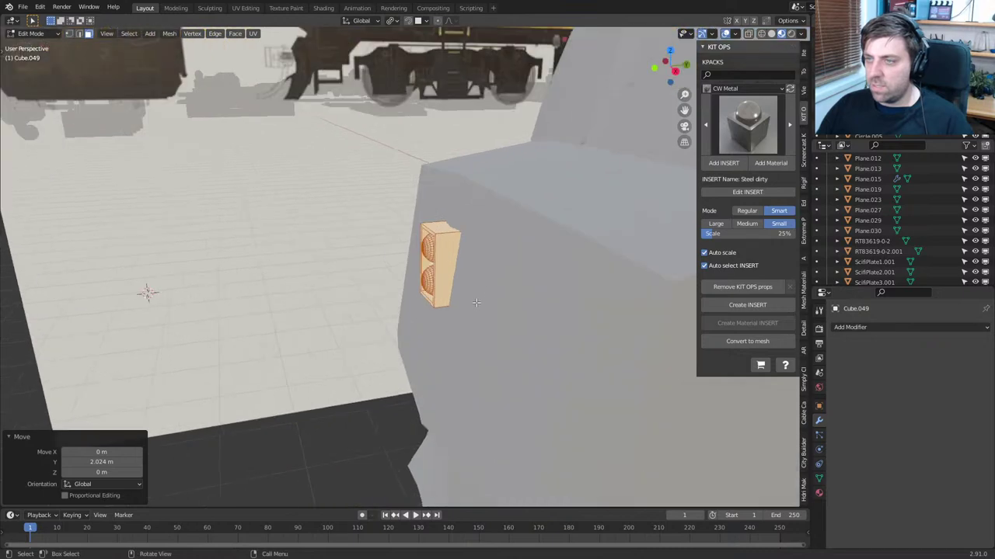
Move the top front edges of the headlight frame about 0.078 m along Y so its front slopes parallel to the nose
key(2)
scroll(481, 230, up, 3)
key(alt+a)
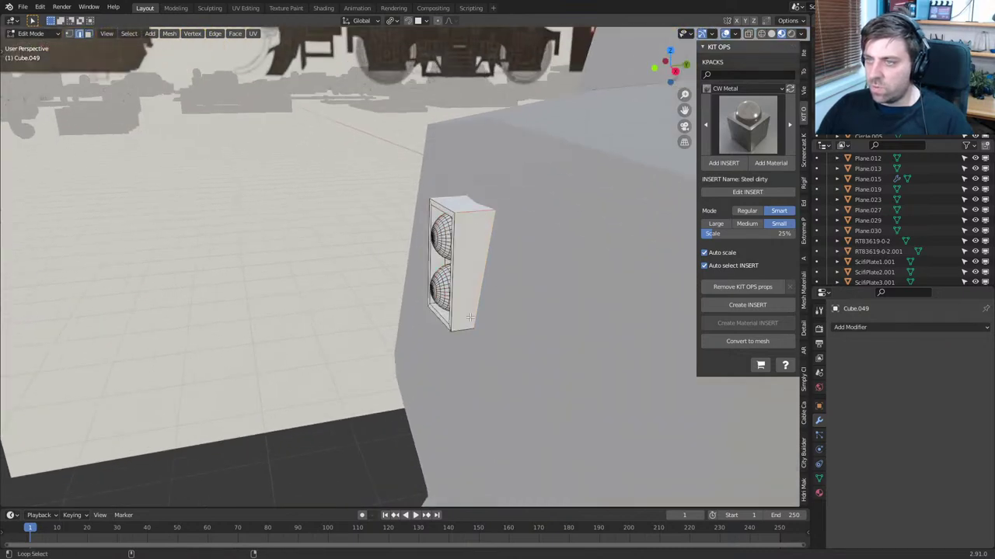
middle_drag(464, 327, 351, 222)
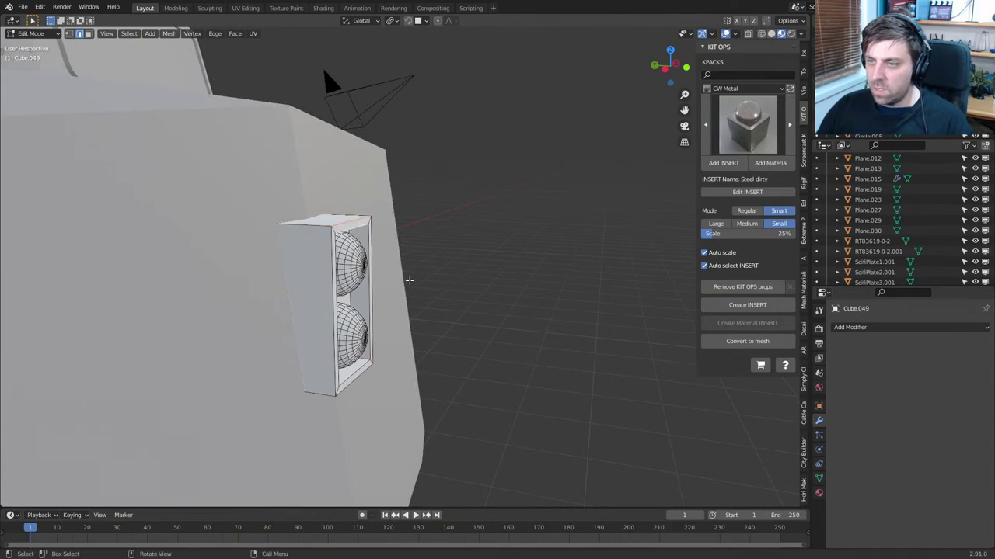
middle_drag(410, 279, 433, 282)
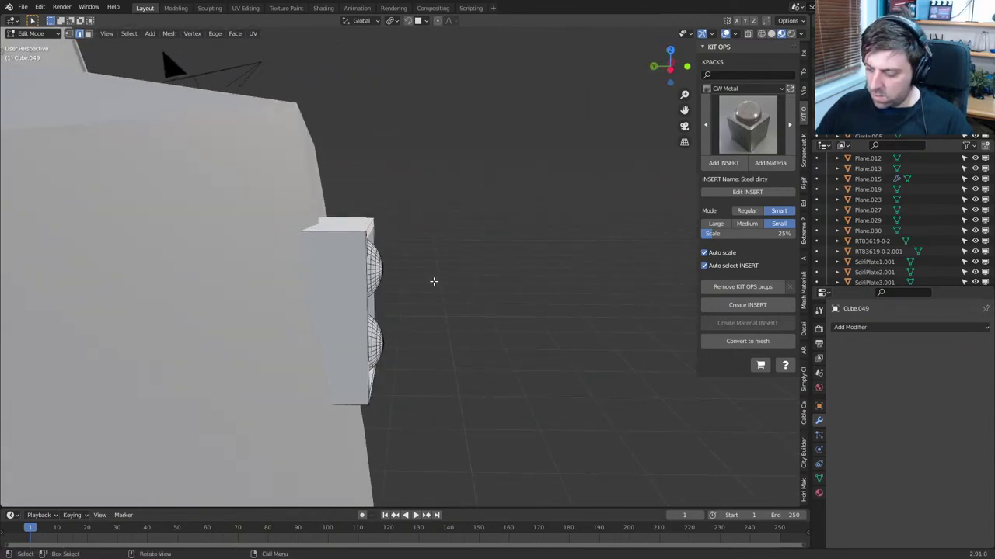
key(KP_3)
key(g)
key(y)
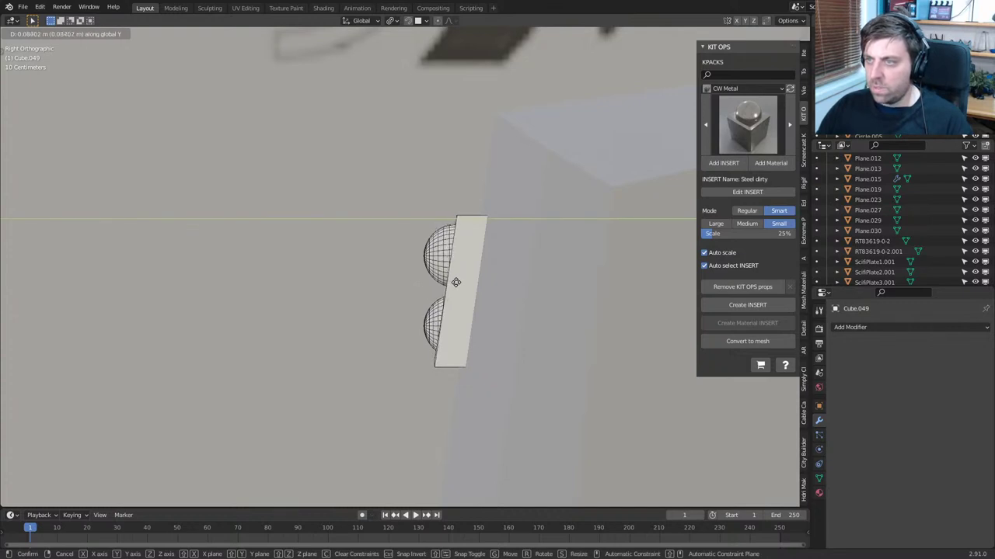
click(455, 282)
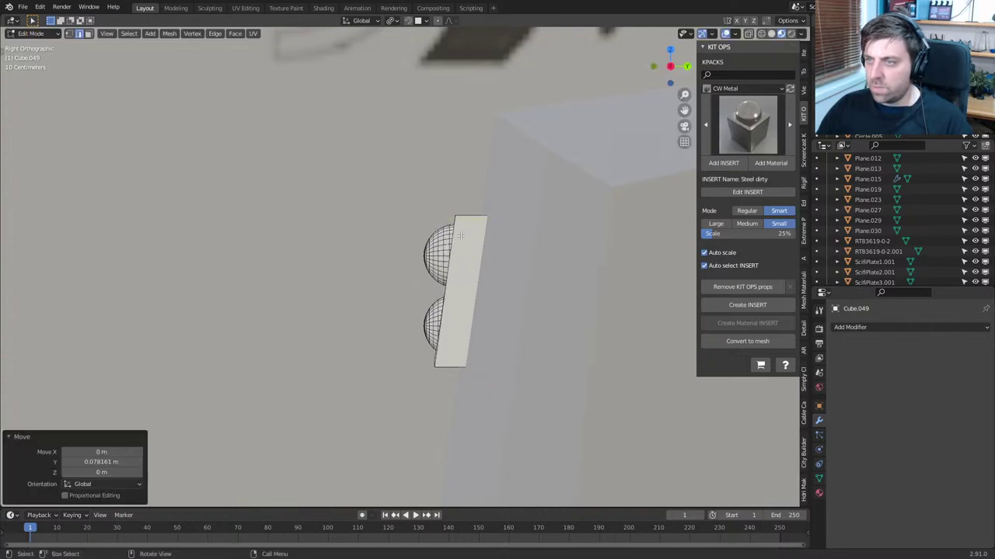
Select the entire upper headlight sphere and move it slightly along Y, deeper into the sloped frame
scroll(422, 401, up, 2)
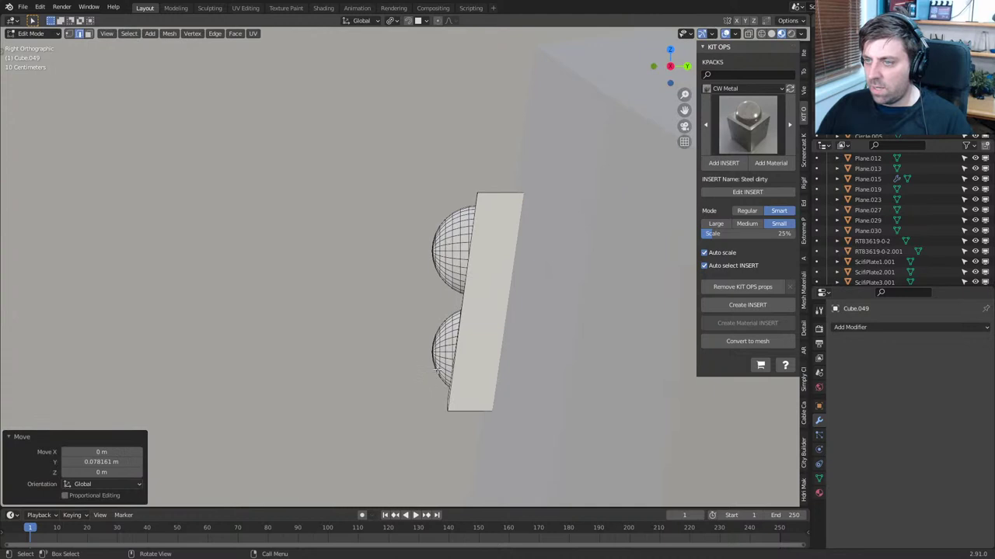
click(455, 268)
key(ctrl+l)
key(g)
key(y)
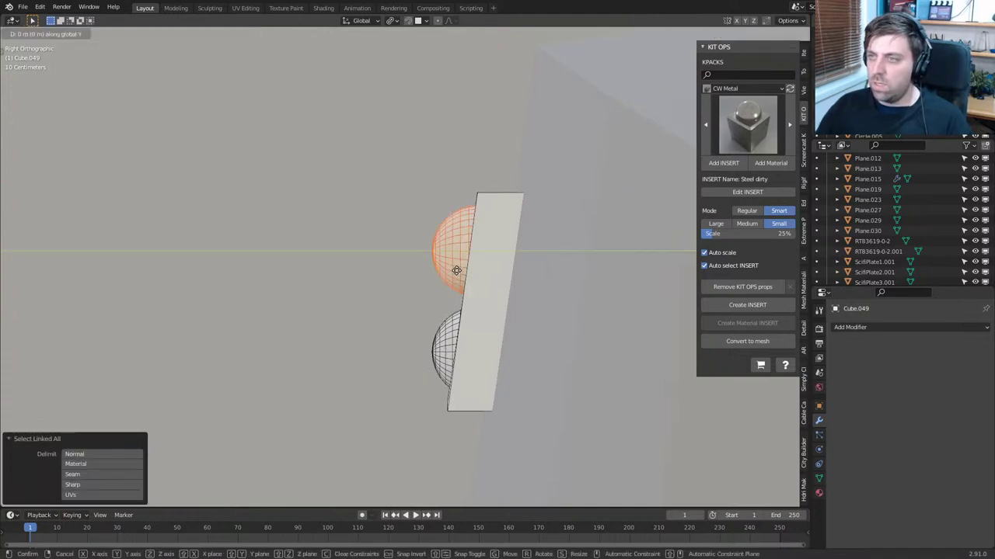
click(466, 271)
Push the top back edge of the headlight recess about 0.065 m deeper along Y
middle_drag(467, 271, 449, 300)
key(a)
scroll(415, 201, up, 2)
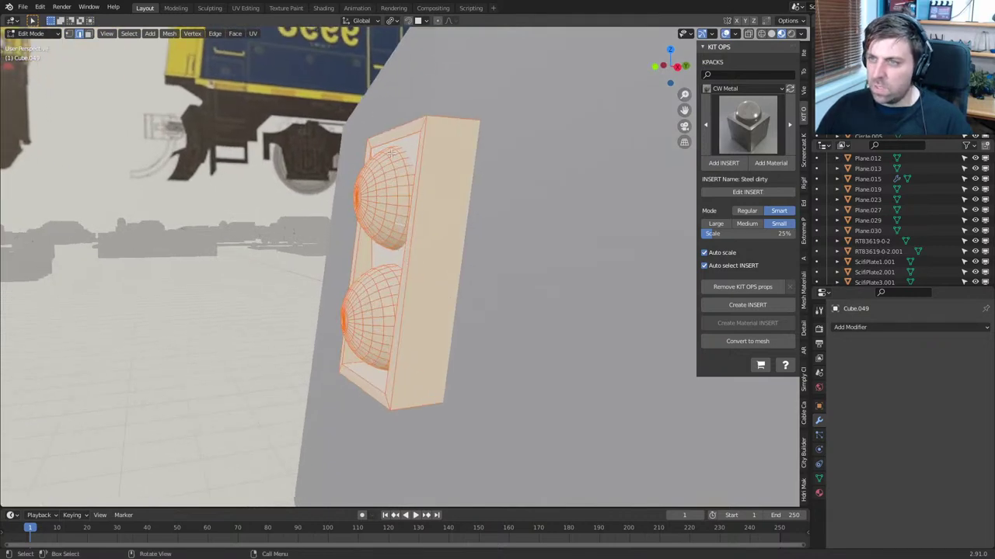
key(alt+a)
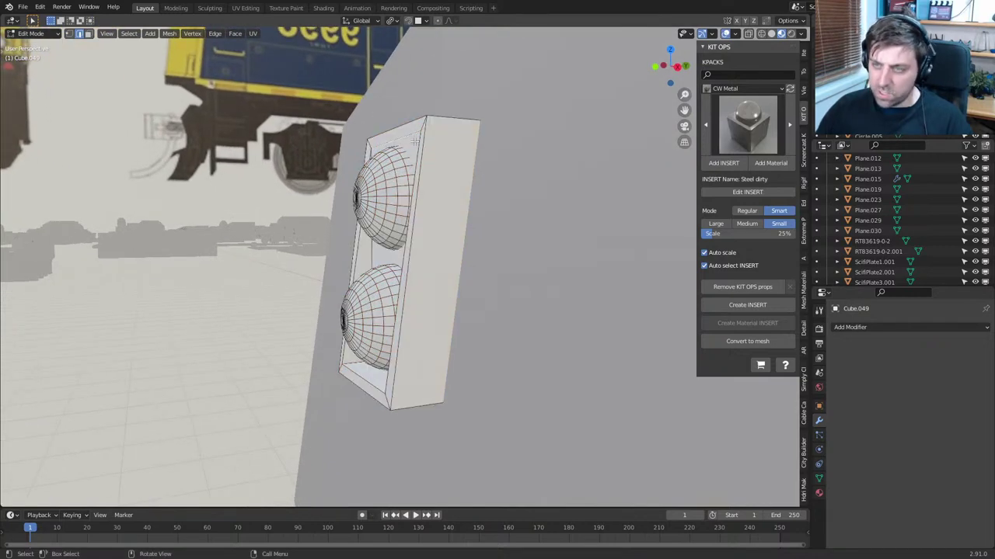
click(416, 140)
key(g)
key(y)
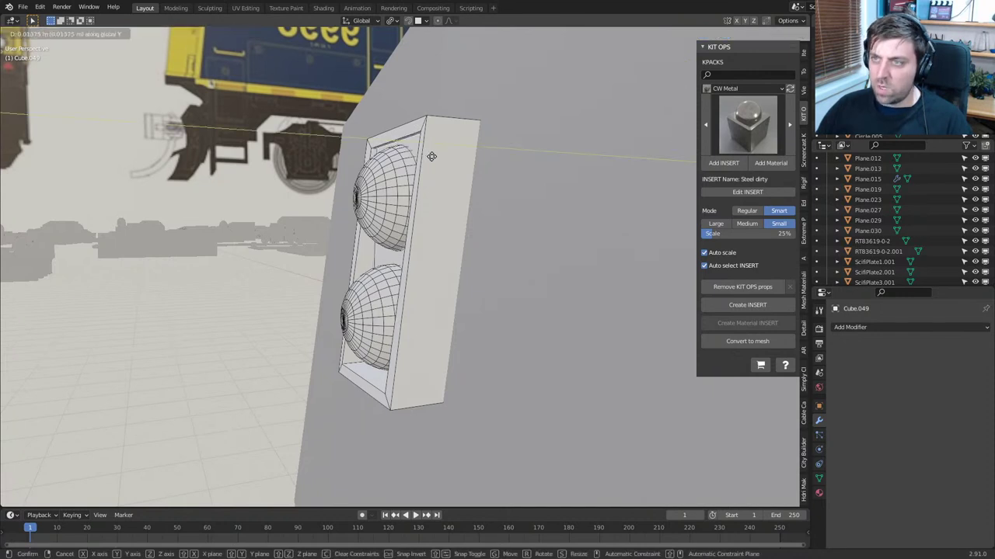
click(451, 160)
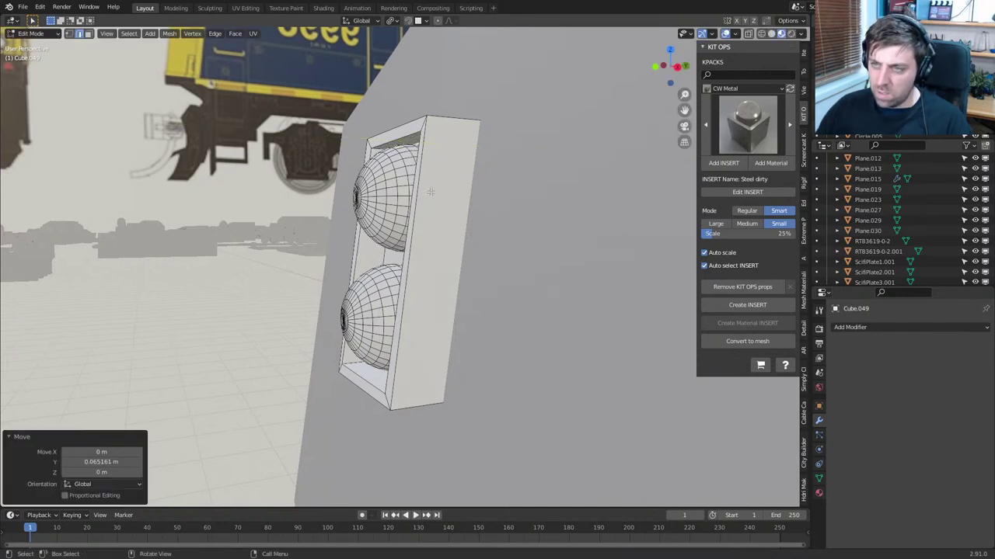
Select the whole headlight mesh and sink it slightly further into the nose along Y
key(a)
key(g)
key(y)
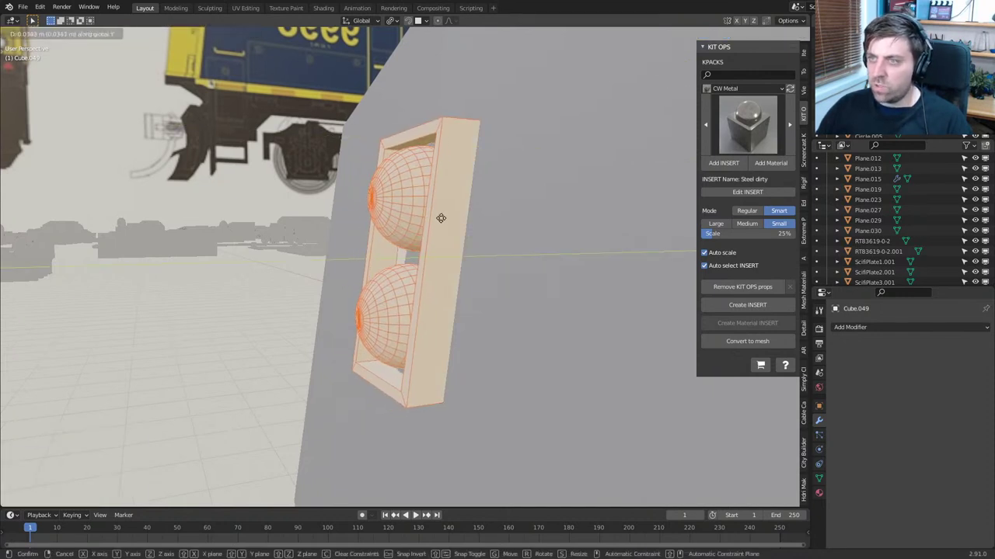
click(431, 219)
Bevel the headlight frame's corner edges with 5 segments to round them, and return to Object Mode
key(alt+a)
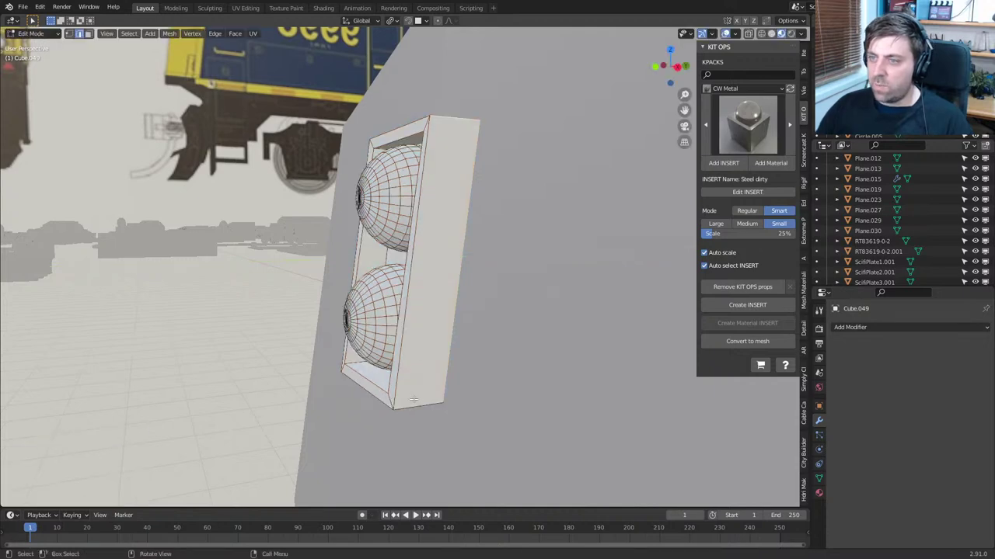
middle_drag(351, 150, 520, 159)
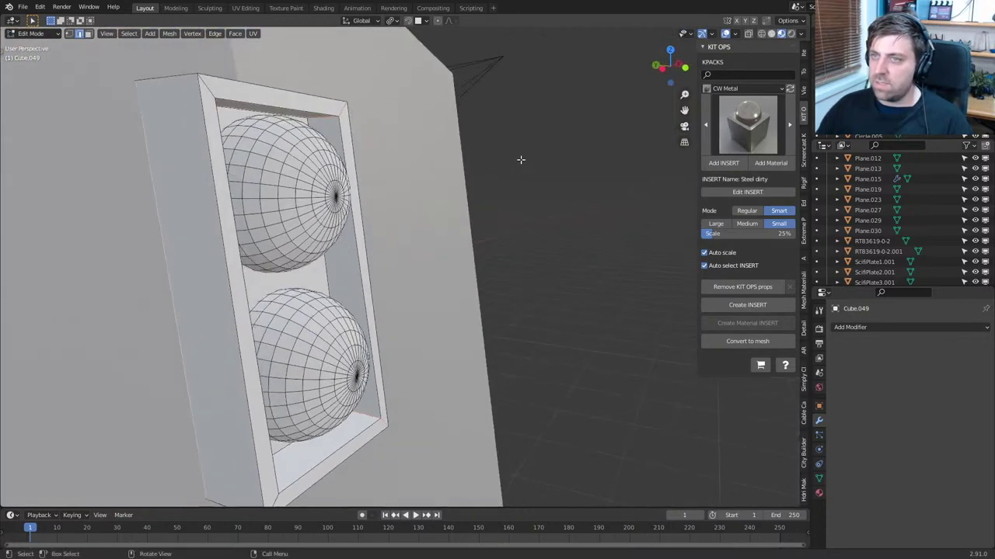
shift+middle_drag(265, 397, 275, 333)
alt+click(276, 333)
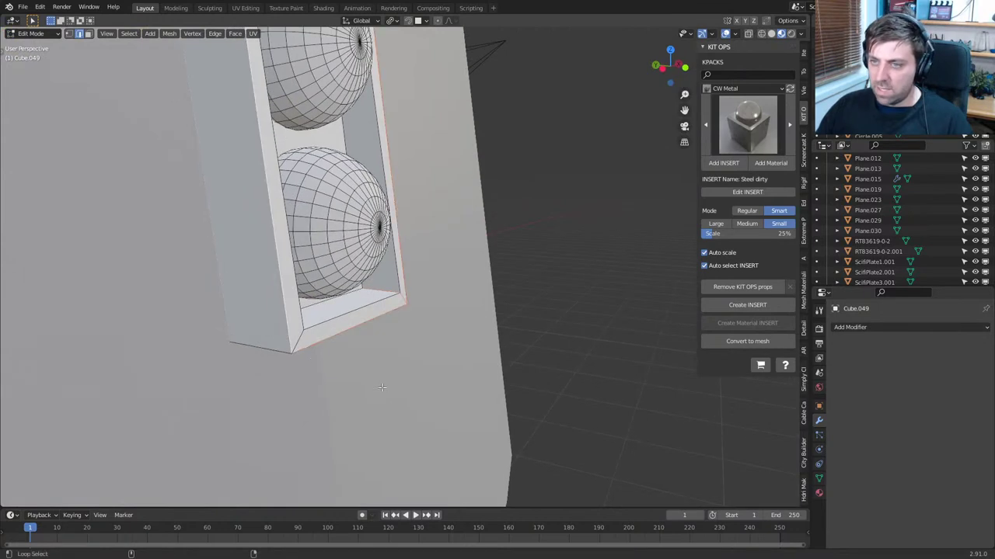
key(ctrl+b)
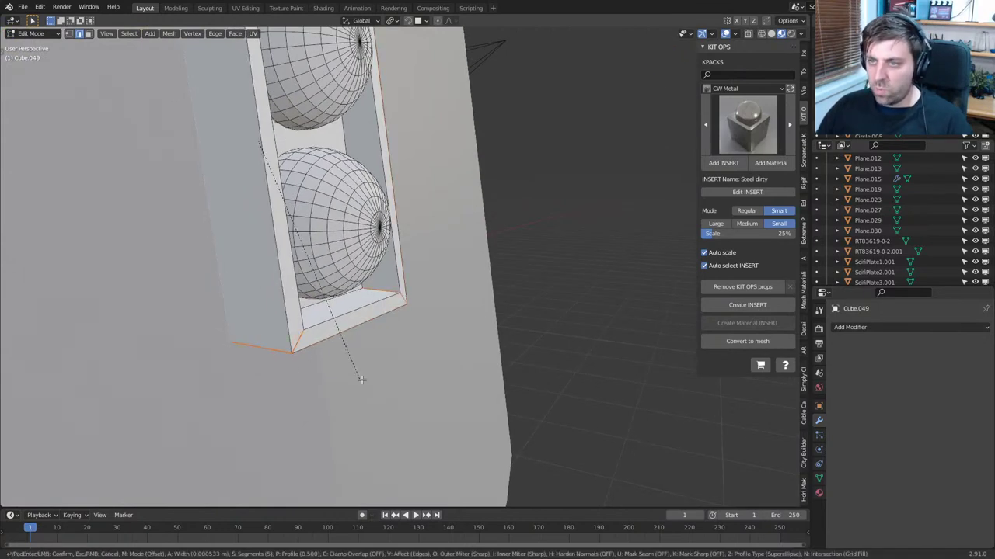
click(386, 399)
scroll(386, 395, down, 5)
key(Tab)
middle_drag(386, 381, 320, 387)
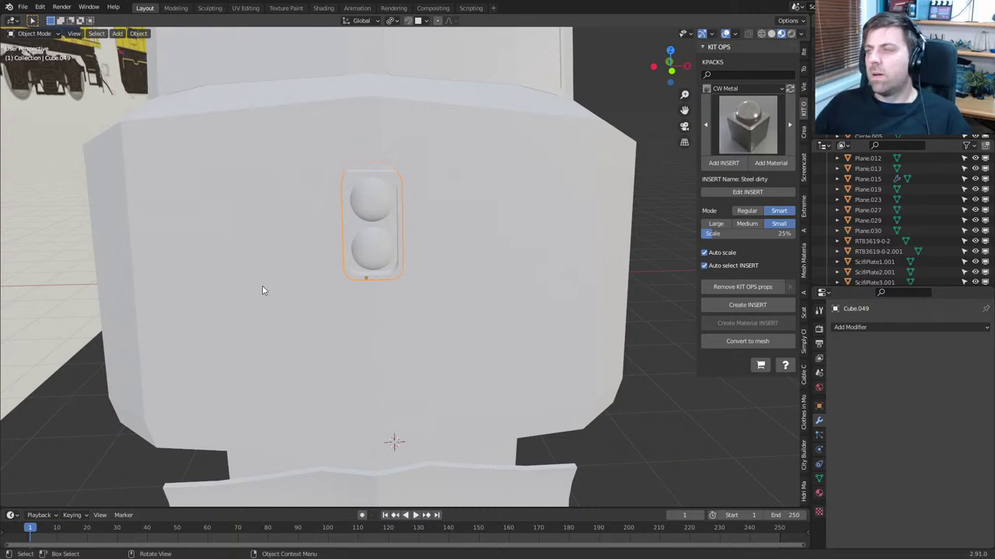
click(801, 33)
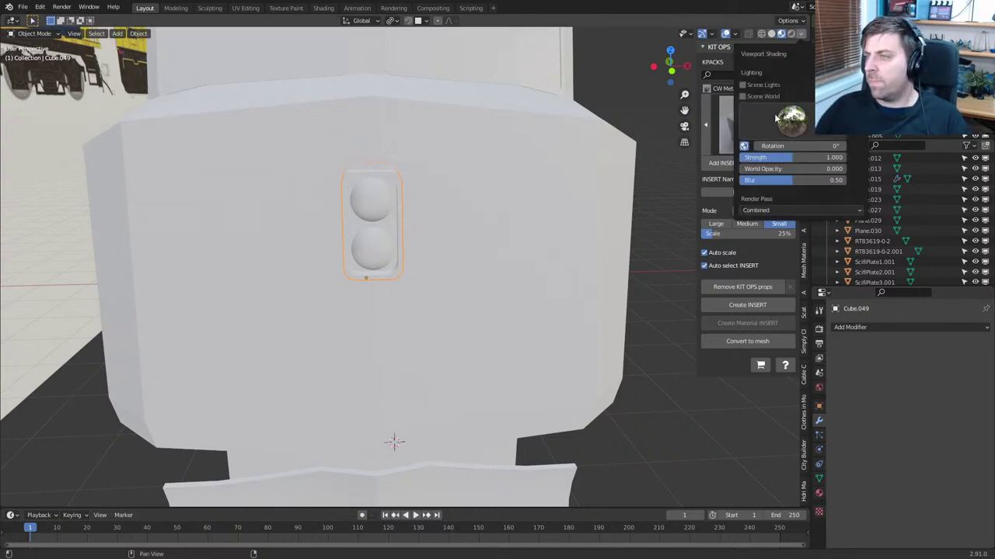
click(807, 21)
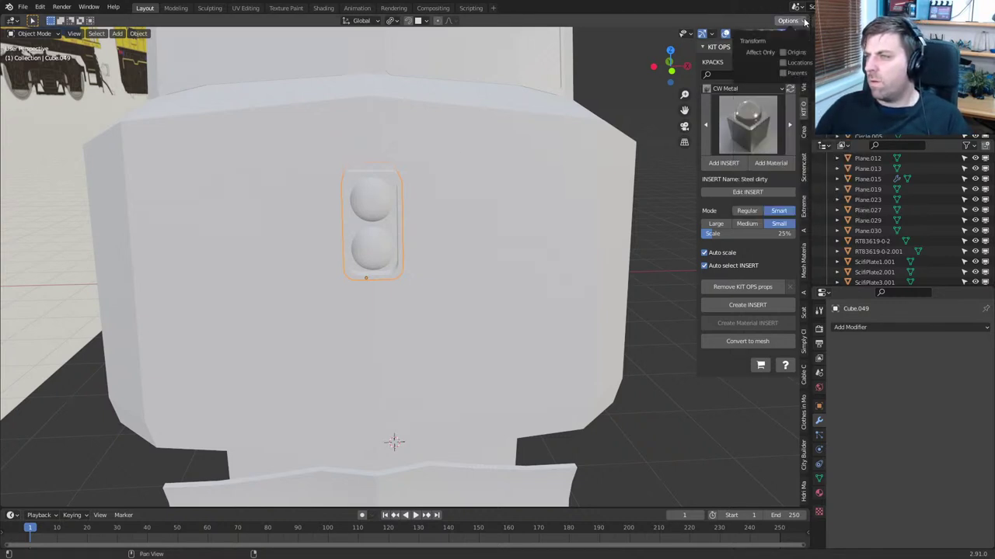
click(805, 22)
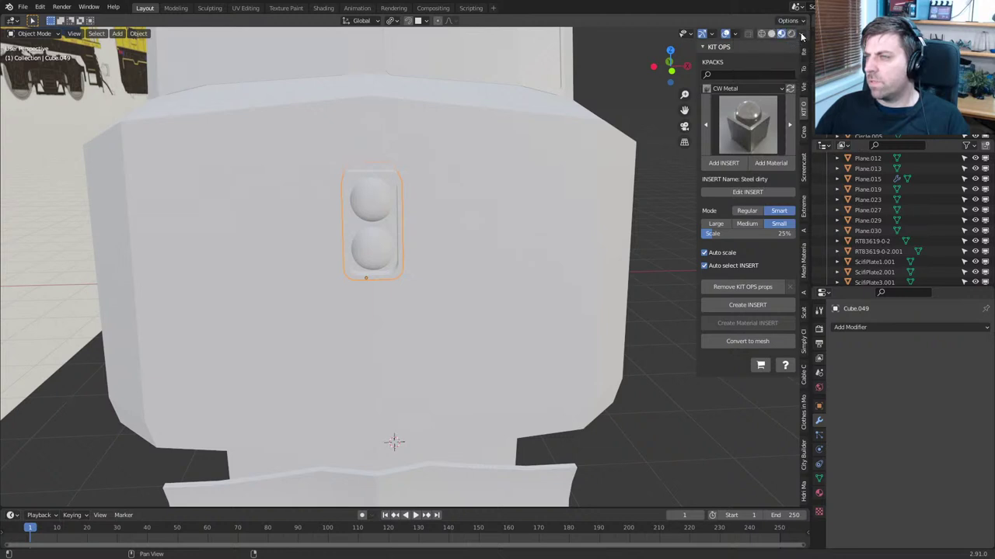
click(801, 33)
click(801, 33)
click(738, 34)
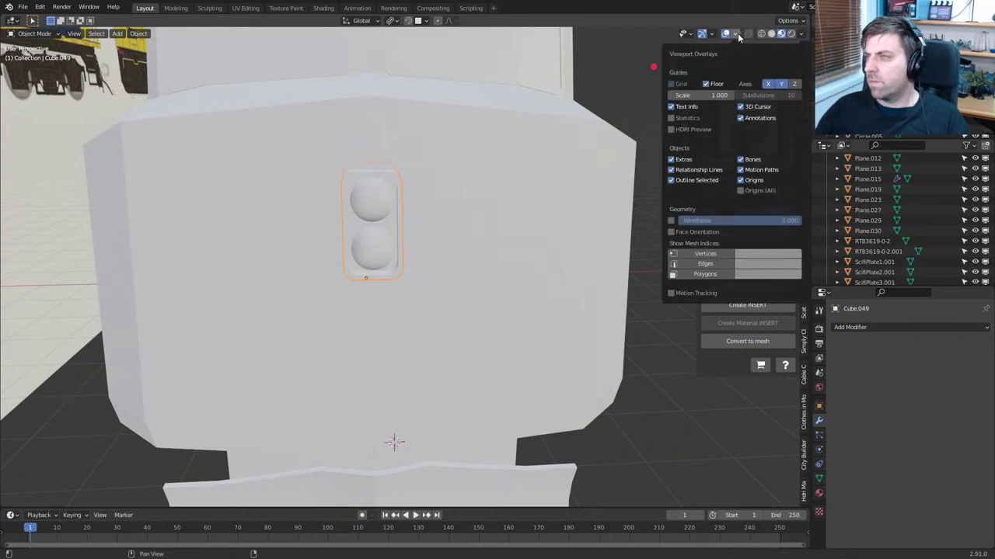
click(737, 33)
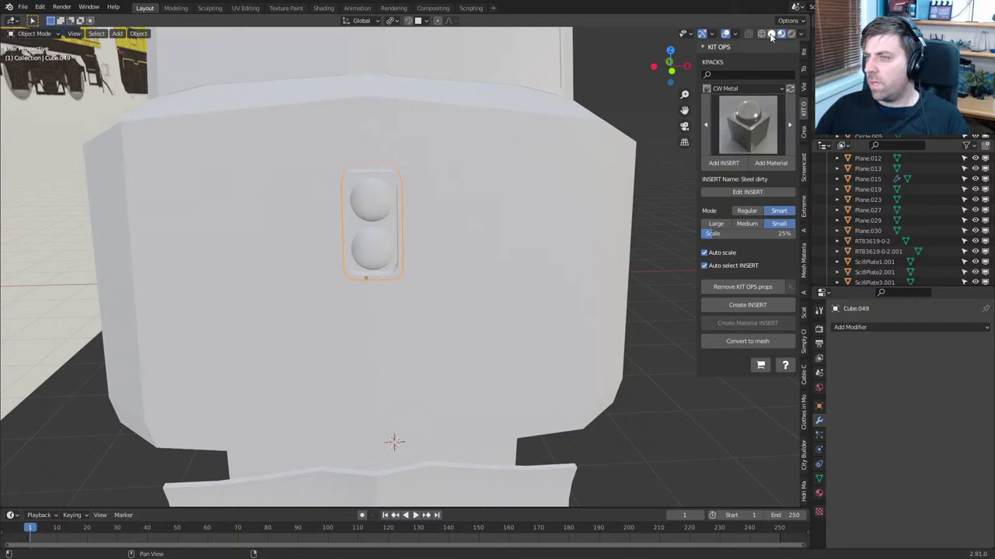
Switch the viewport to Solid shading, set the world-space cavity ridge to 2.5 and raise the world-space valley strength
click(771, 34)
click(802, 34)
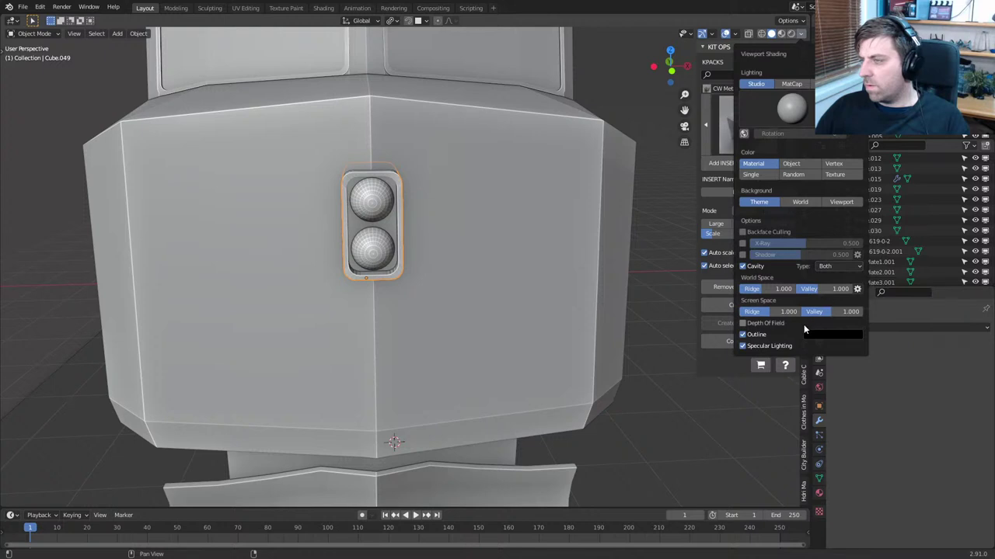
drag(780, 293, 816, 294)
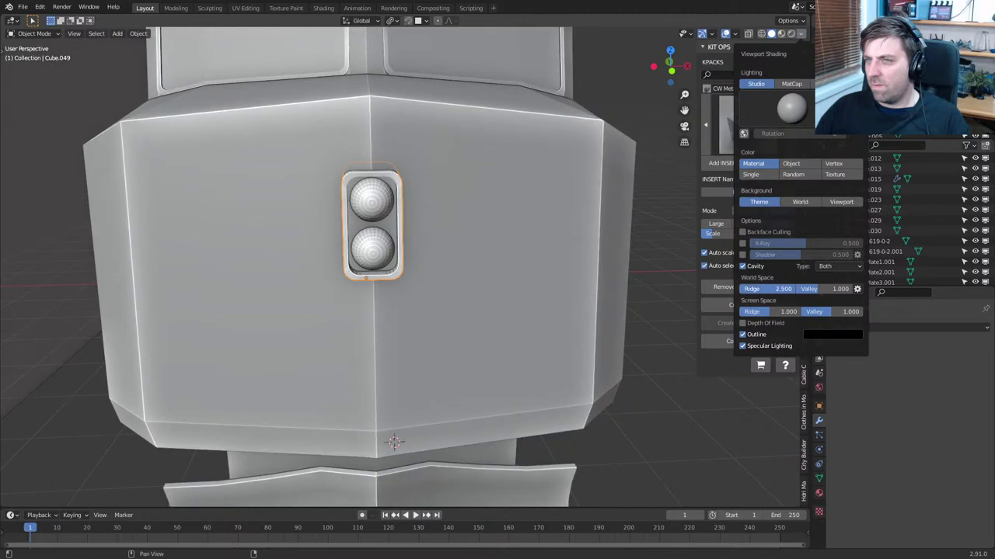
drag(831, 290, 864, 291)
scroll(596, 298, down, 3)
middle_drag(595, 298, 518, 304)
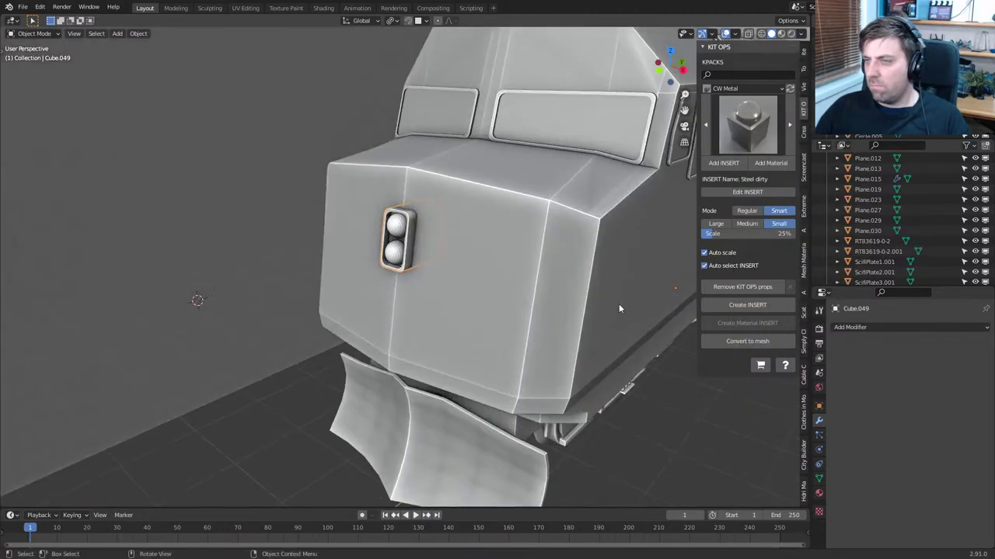
scroll(618, 303, up, 1)
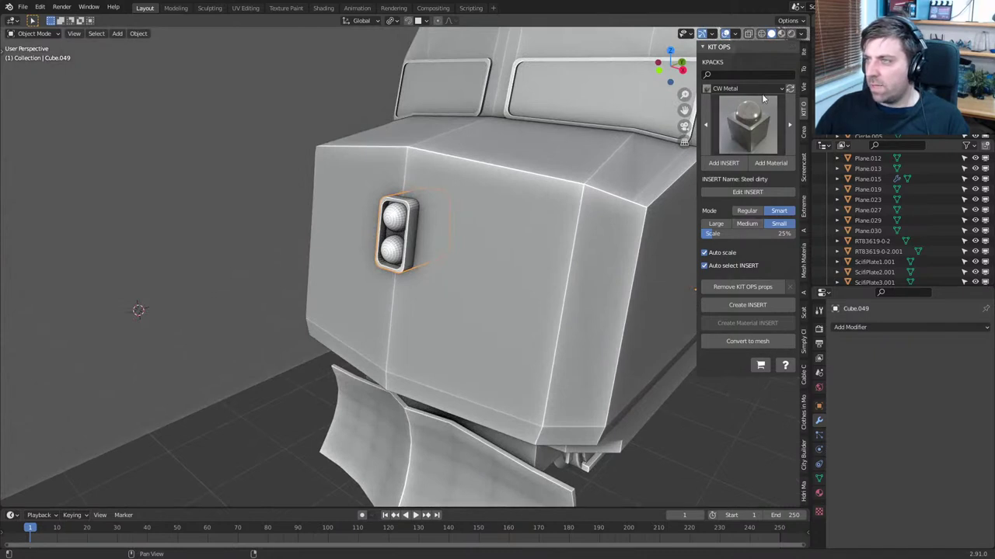
Examine the locomotive's nose, headlight, cab windows and undercarriage from several angles
click(800, 33)
drag(786, 310, 863, 312)
scroll(497, 334, down, 4)
middle_drag(553, 354, 352, 299)
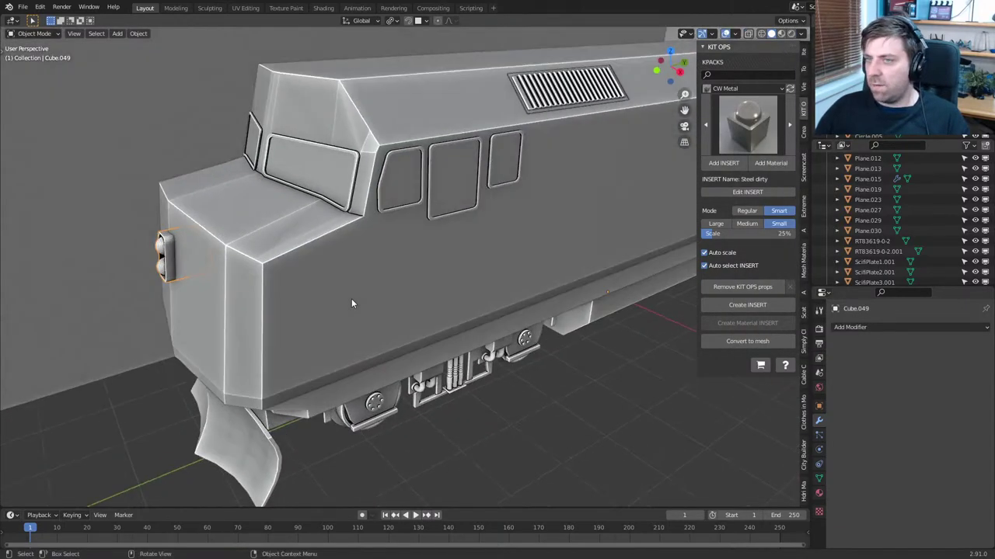
scroll(351, 299, up, 3)
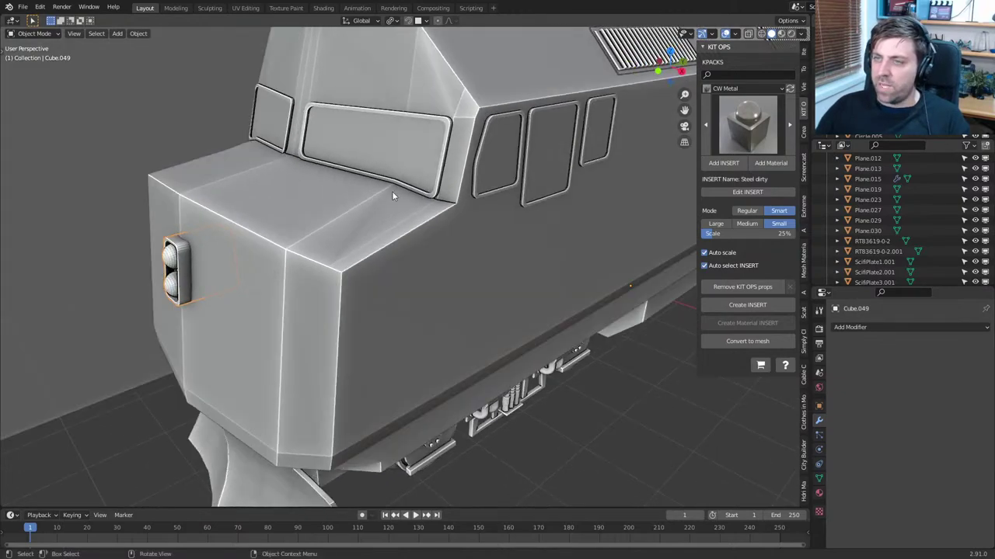
shift+middle_drag(387, 199, 408, 289)
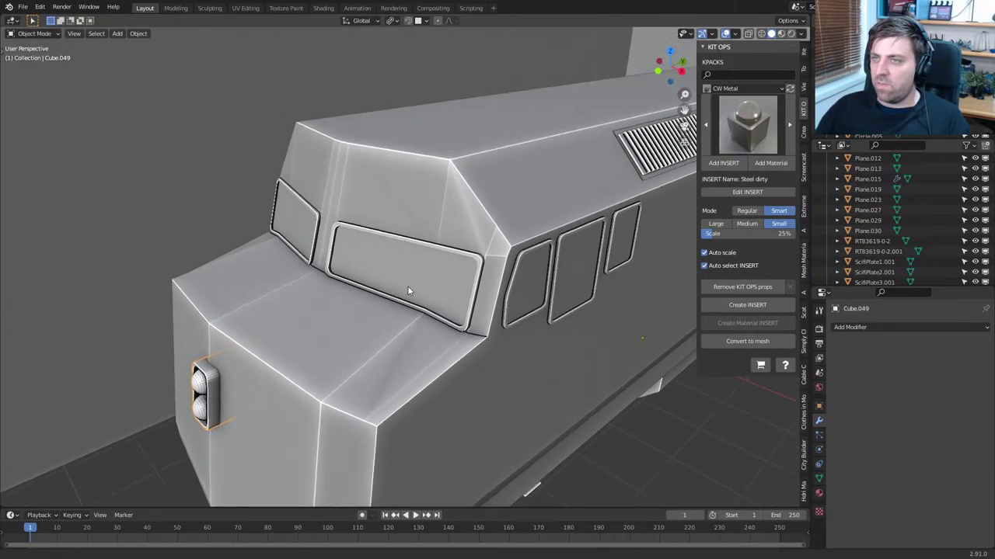
scroll(424, 223, down, 4)
key(Tab)
middle_drag(542, 360, 574, 336)
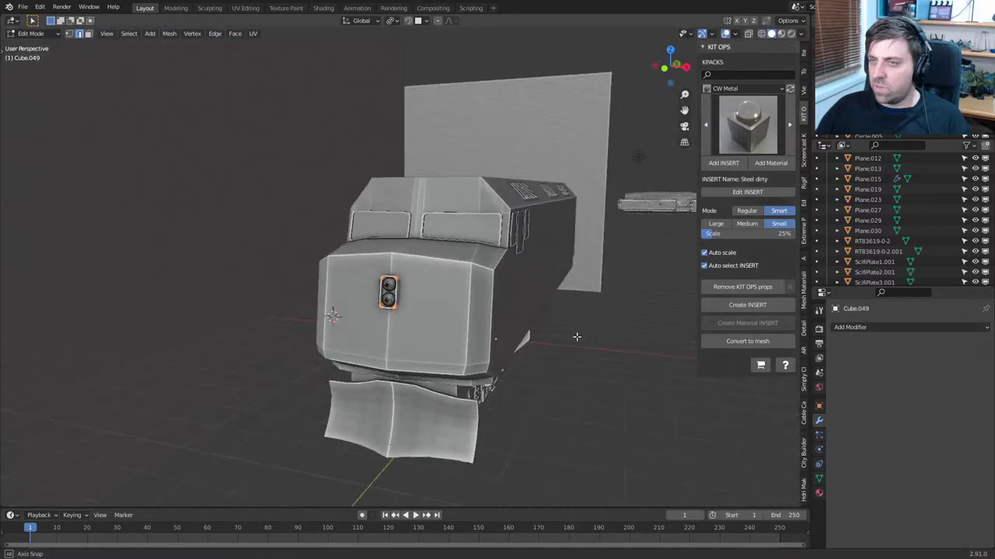
key(Tab)
scroll(574, 336, up, 3)
shift+middle_drag(395, 371, 453, 271)
scroll(446, 293, down, 2)
Apply smooth shading to the whole headlight mesh, covering both the housing and the two bulbs
key(Tab)
key(KP_Decimal)
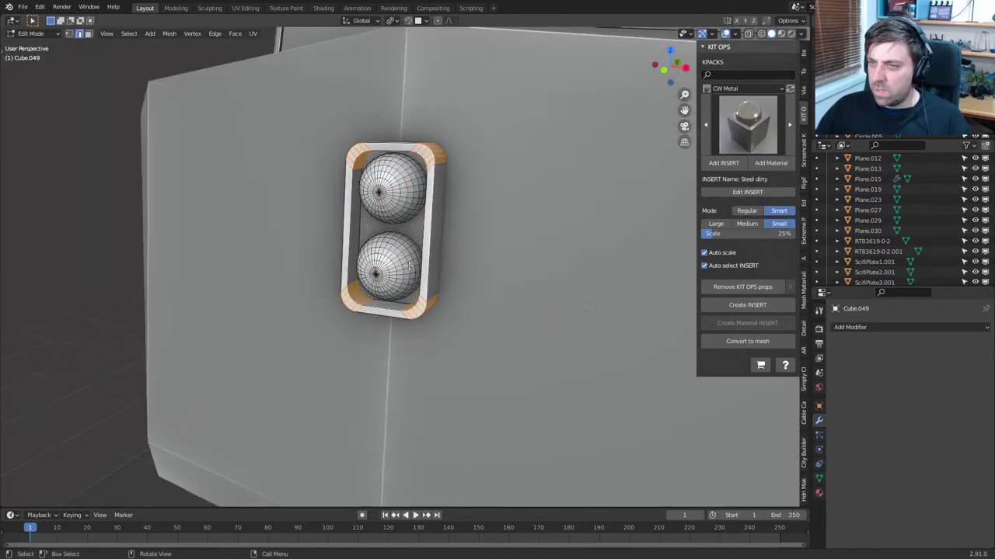
key(F3)
text(smoo)
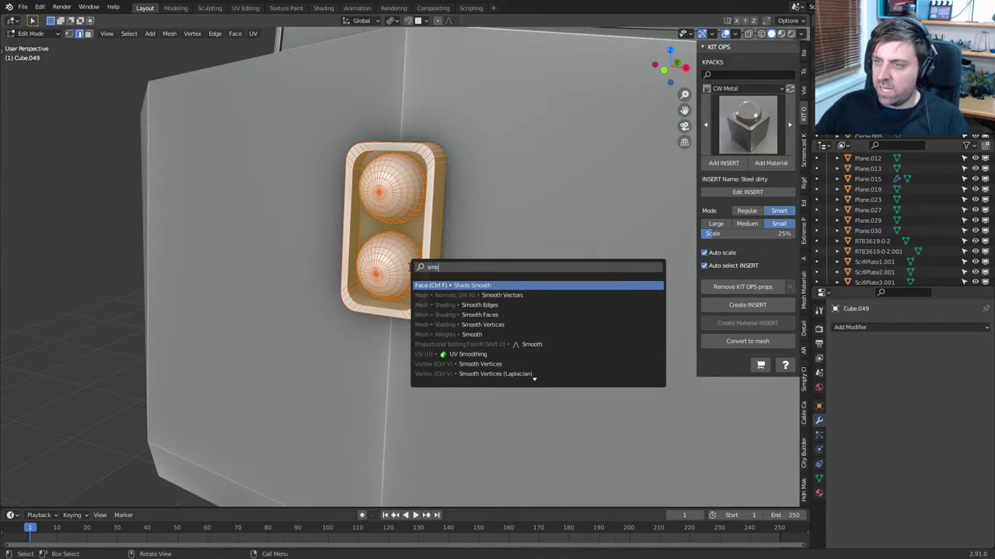
key(Return)
Enable Auto Smooth for the headlight mesh's normals
click(818, 478)
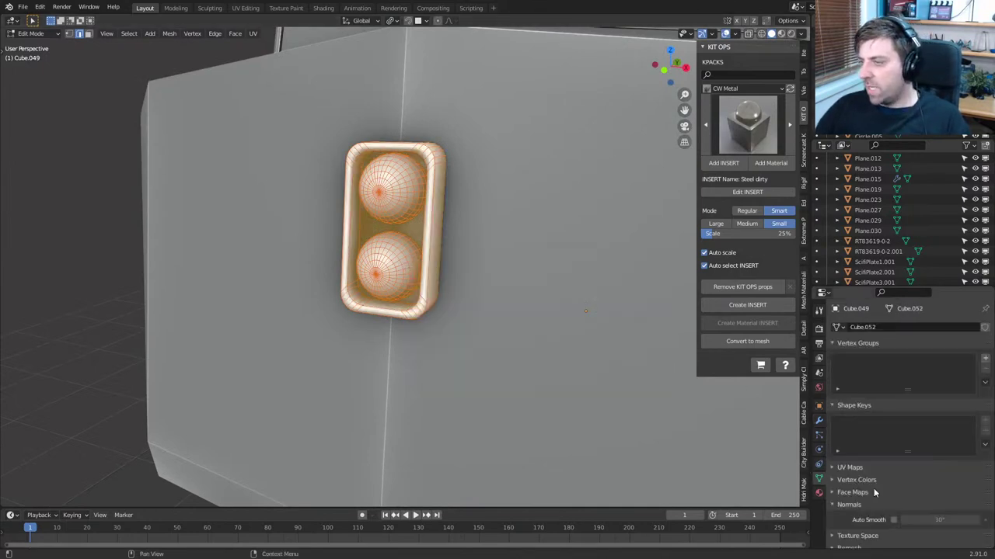
click(877, 490)
scroll(888, 490, down, 1)
click(894, 491)
scroll(539, 381, down, 2)
In the right orthographic view, add a horizontal loop cut along the locomotive body below the side windows, with a factor of about -0.048
key(Tab)
middle_drag(539, 382, 496, 374)
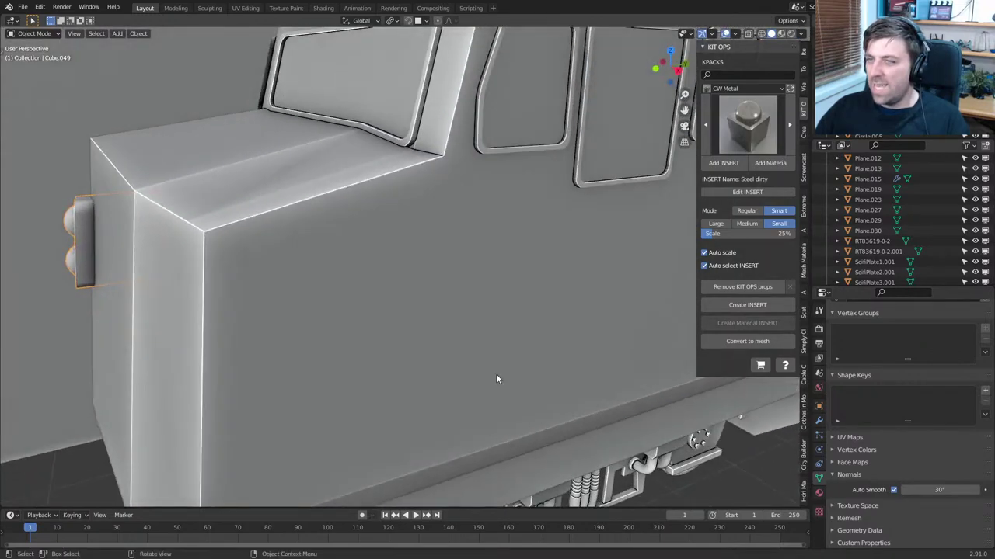
scroll(496, 373, down, 4)
scroll(341, 380, up, 4)
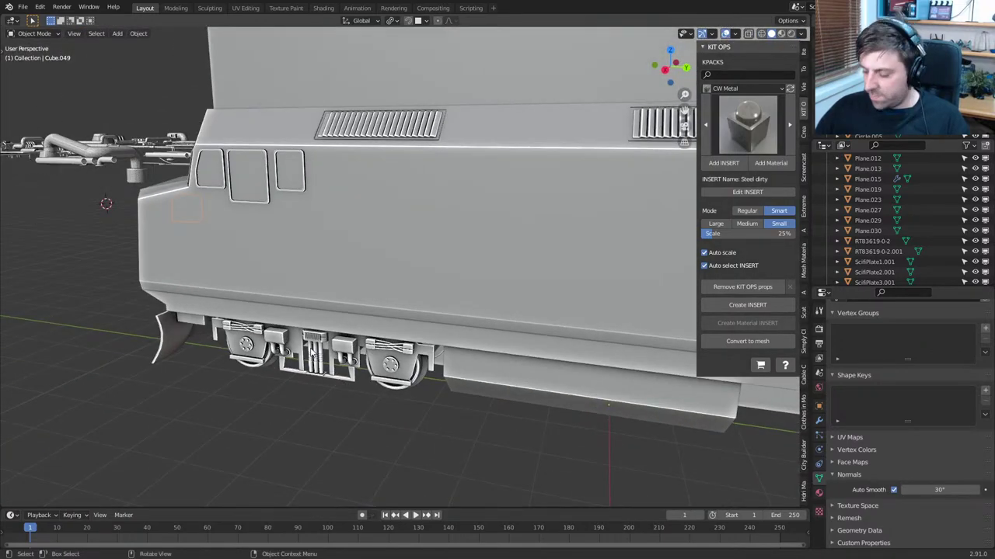
key(KP_3)
click(367, 230)
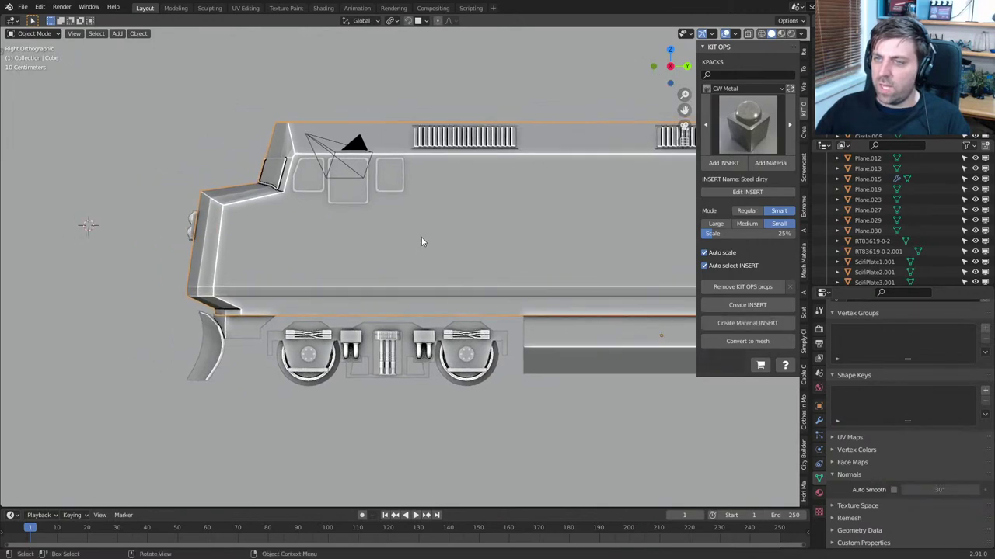
key(Tab)
scroll(421, 242, up, 4)
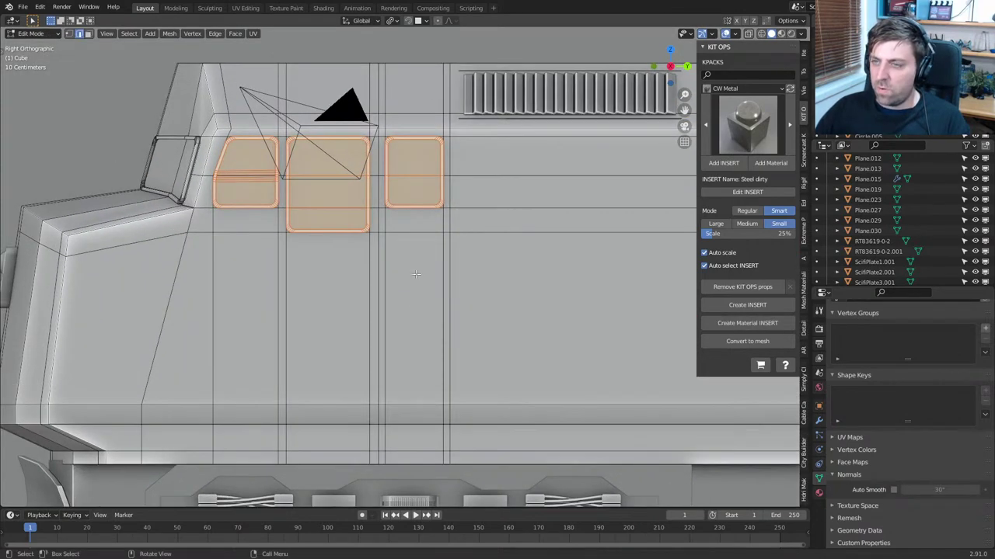
key(ctrl+r)
click(402, 312)
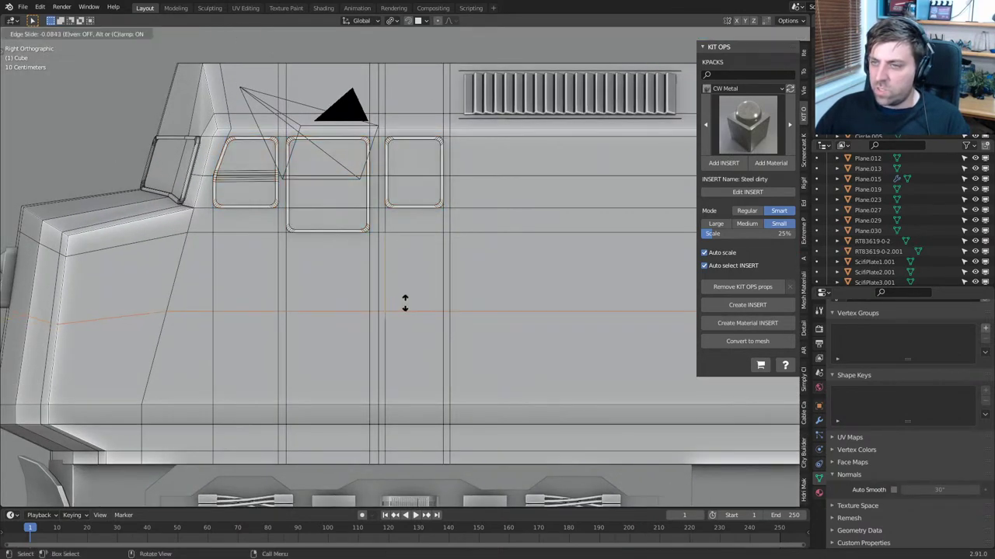
click(404, 309)
scroll(428, 308, up, 2)
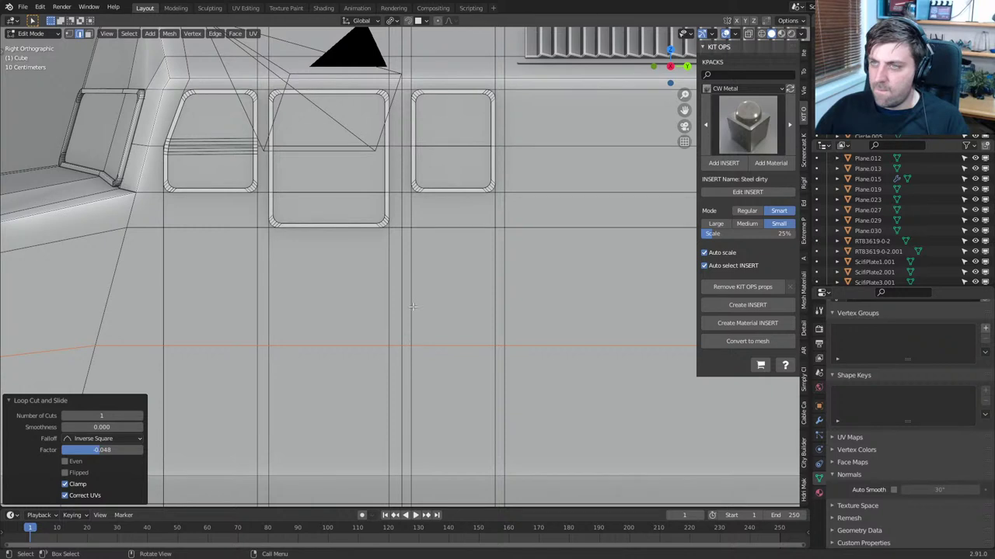
Select the narrow body faces running above the rearmost side window and down its rear side to the new edge loop
key(alt+a)
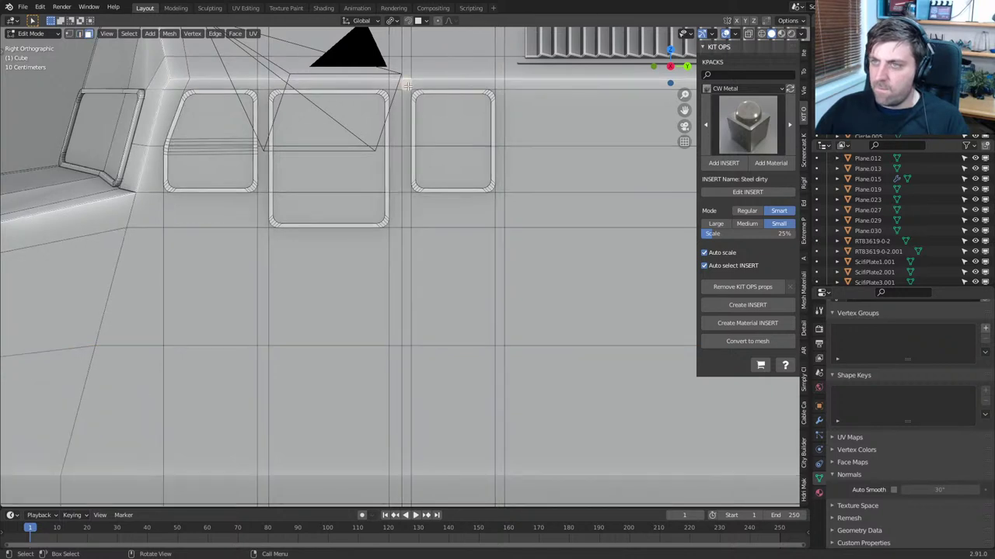
click(407, 117)
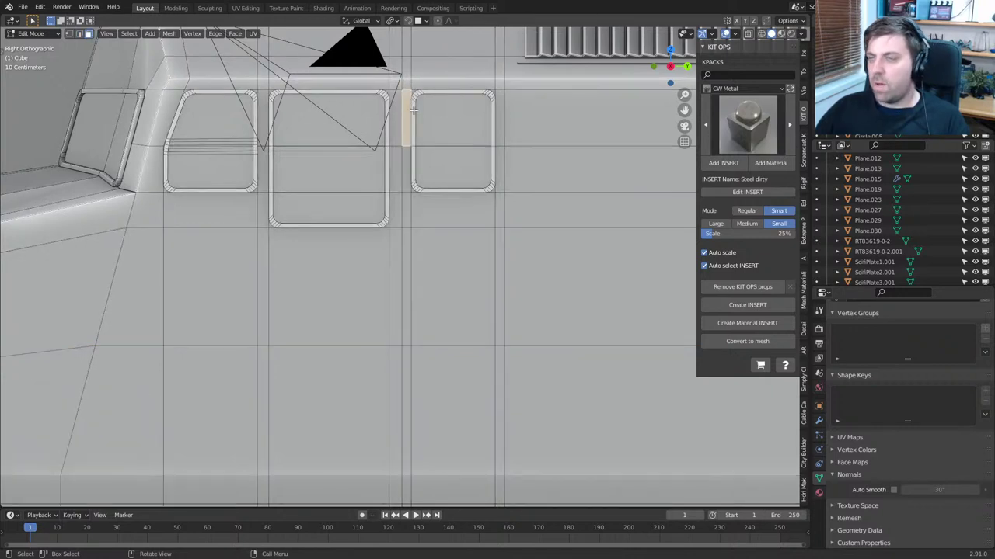
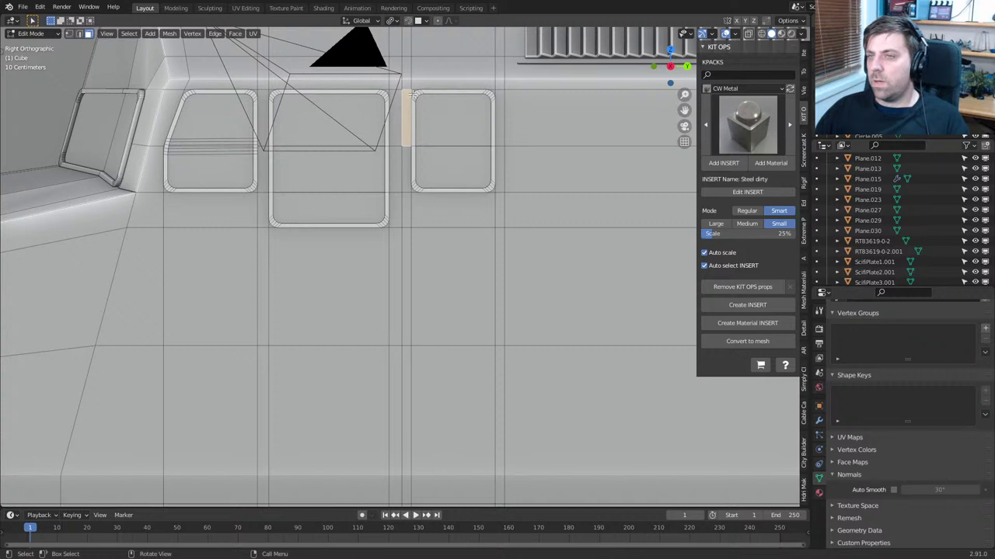
click(413, 94)
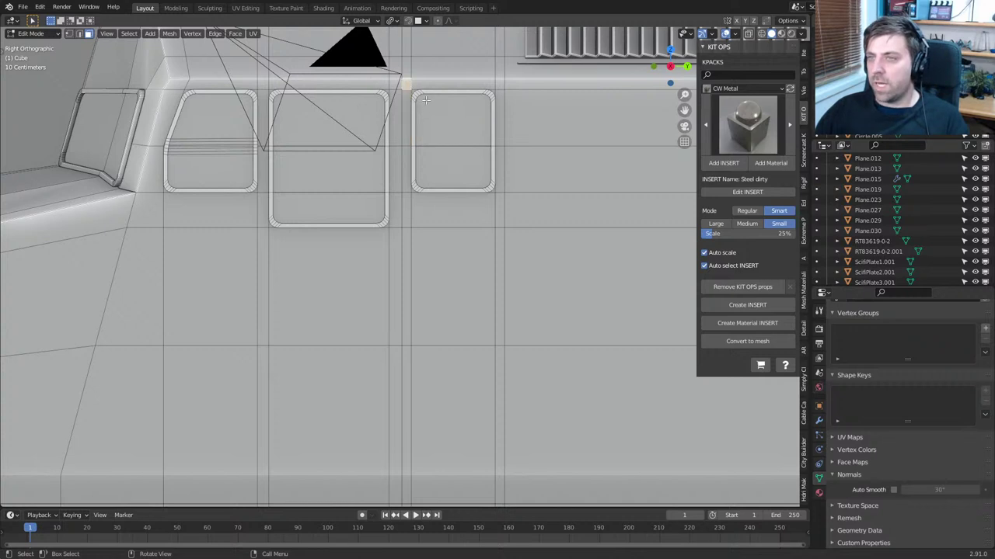
shift+click(489, 86)
shift+click(500, 101)
shift+click(500, 176)
shift+click(502, 208)
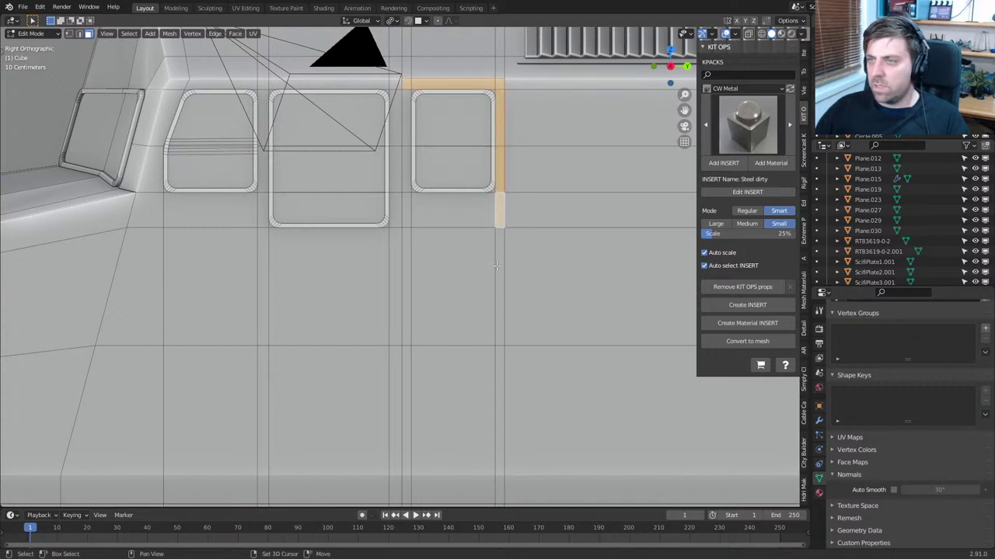
ctrl+click(495, 332)
Add a second horizontal loop cut just above the lower edge loop, with a factor of about 0.860
key(ctrl+r)
click(406, 336)
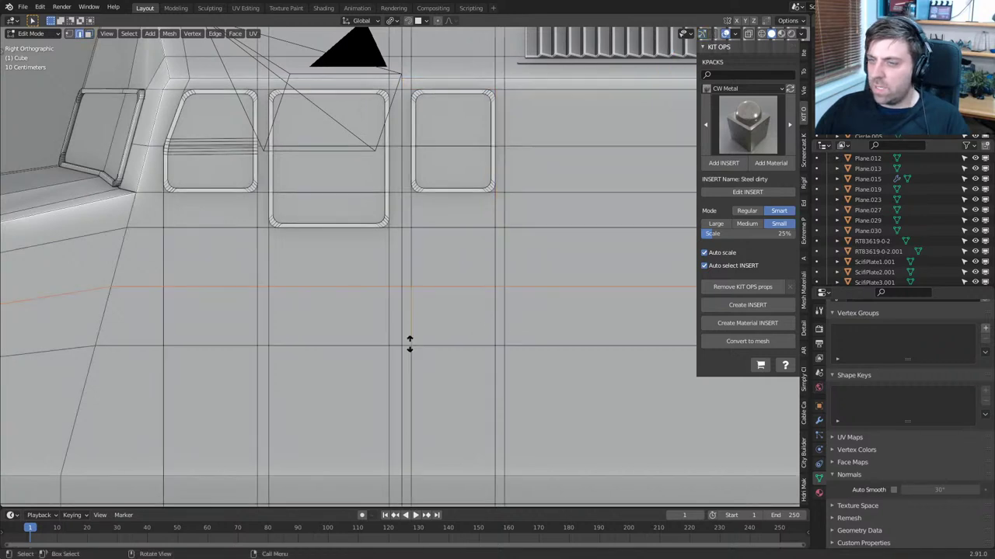
click(410, 392)
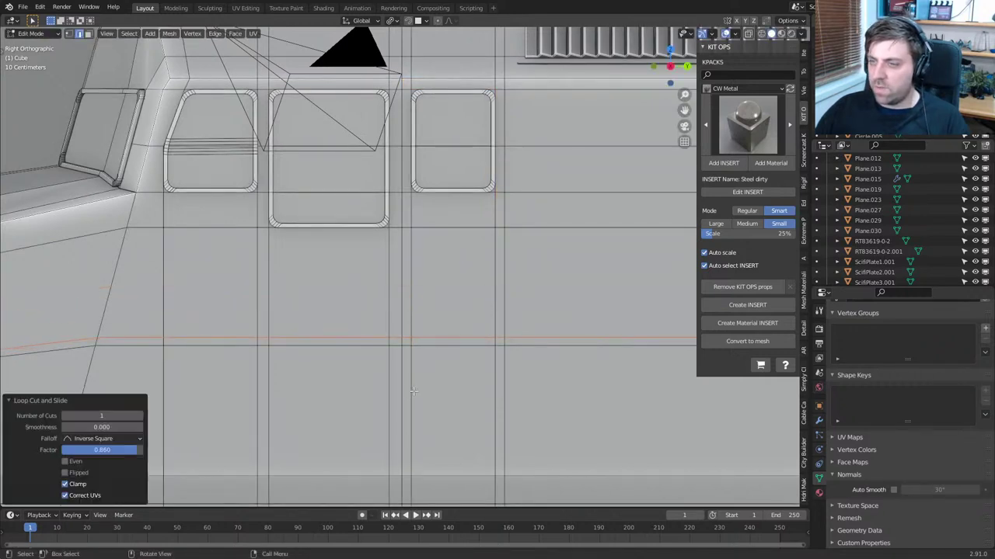
Select the narrow faces forming the lower U of a door outline beneath the rearmost side window
shift+click(499, 333)
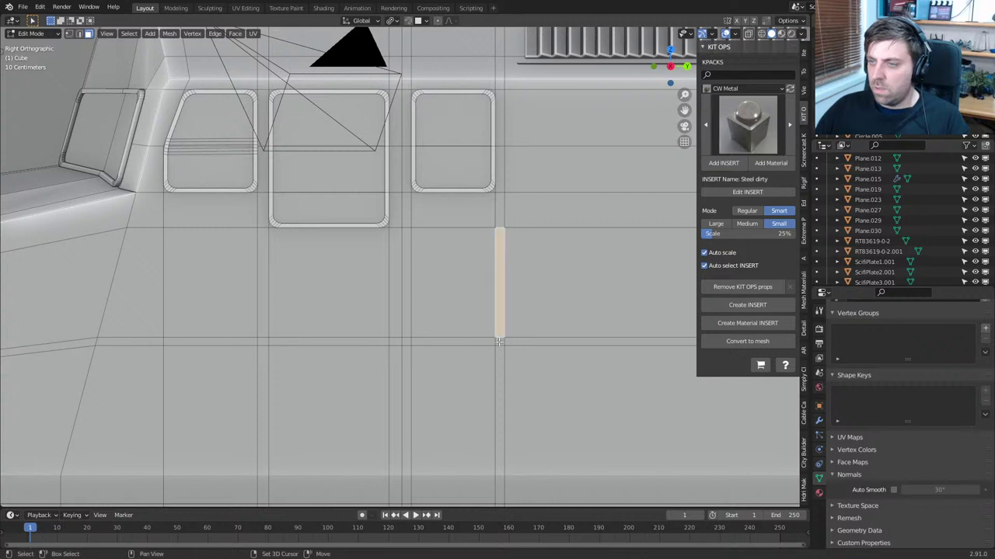
shift+click(491, 342)
shift+click(498, 342)
shift+click(406, 343)
shift+click(405, 319)
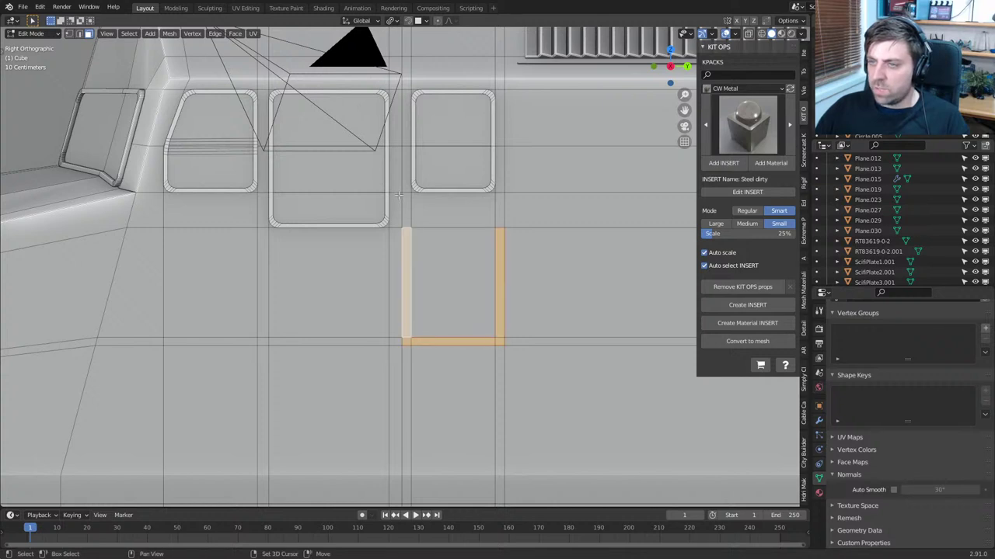
Extend the face selection up both sides and across above the rearmost side window to close the door outline
shift+middle_drag(405, 257, 406, 315)
shift+click(406, 240)
shift+click(406, 226)
shift+click(406, 192)
ctrl+click(404, 221)
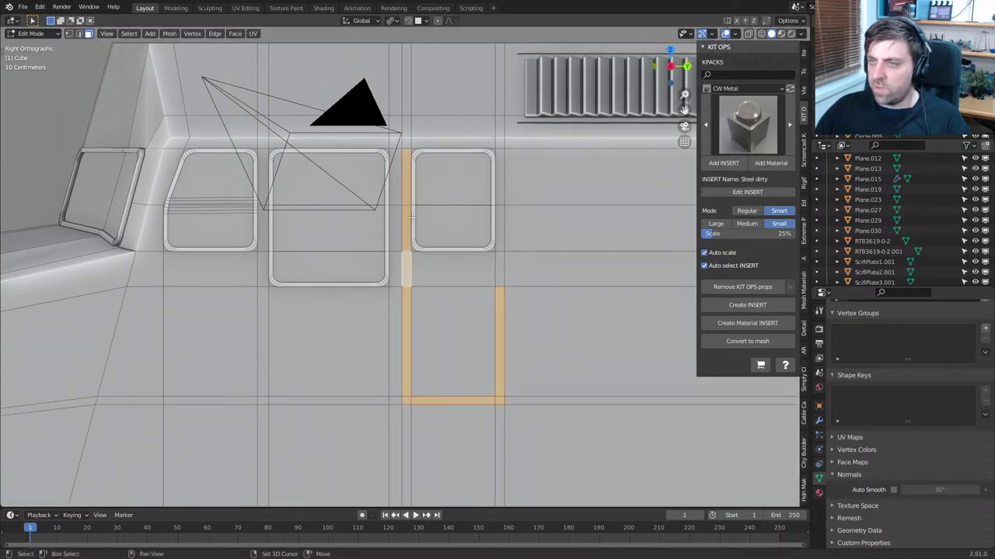
ctrl+click(407, 145)
ctrl+click(467, 146)
ctrl+click(500, 145)
ctrl+click(500, 177)
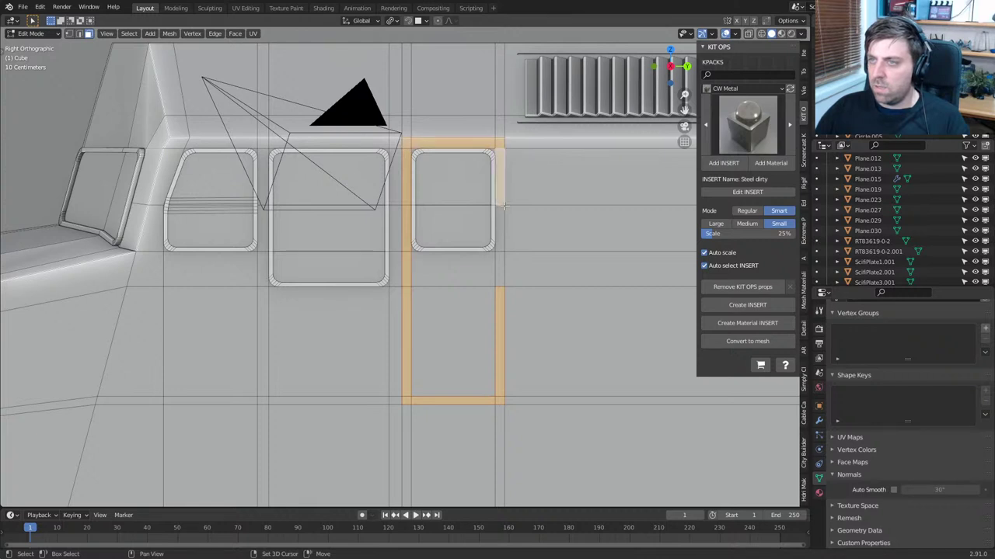
ctrl+click(500, 230)
ctrl+click(499, 270)
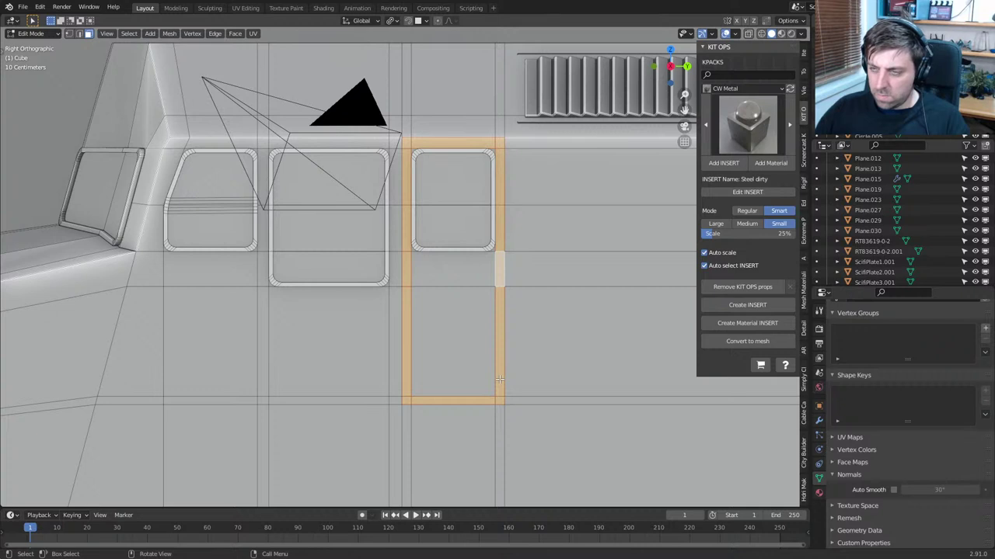
Undo the door outline selection and the second horizontal loop cut
key(ctrl+z)
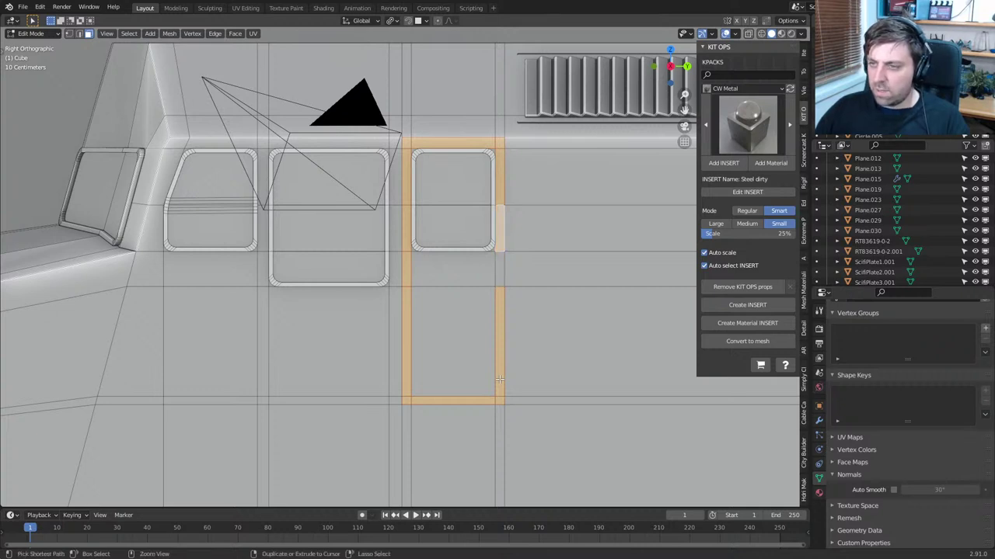
key(ctrl+z)
key(ctrl+z)
key(ctrl+z)
key(ctrl+z)
key(ctrl+z)
key(ctrl+z)
key(ctrl+z)
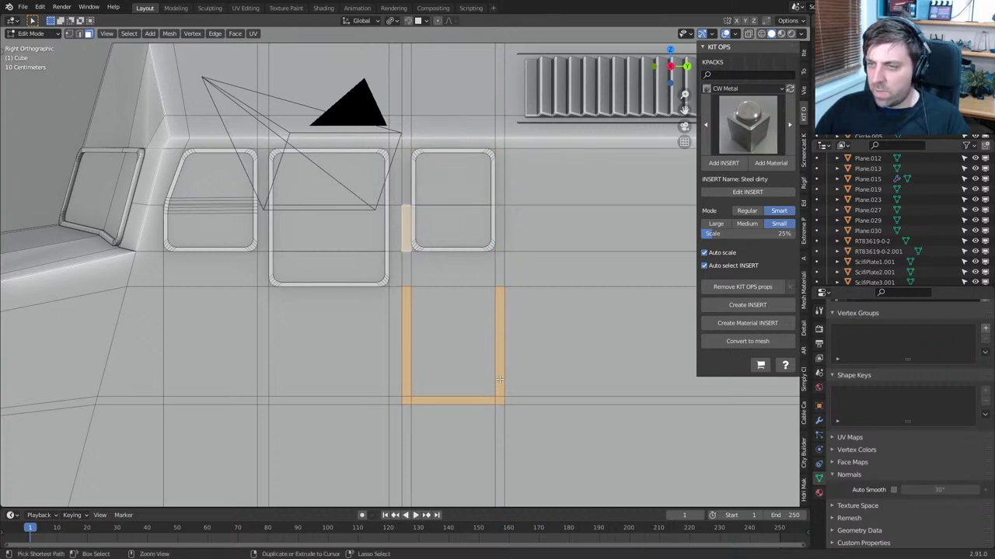
key(ctrl+z)
key(ctrl+z)
key(ctrl+z)
key(ctrl+z)
key(ctrl+z)
key(ctrl+z)
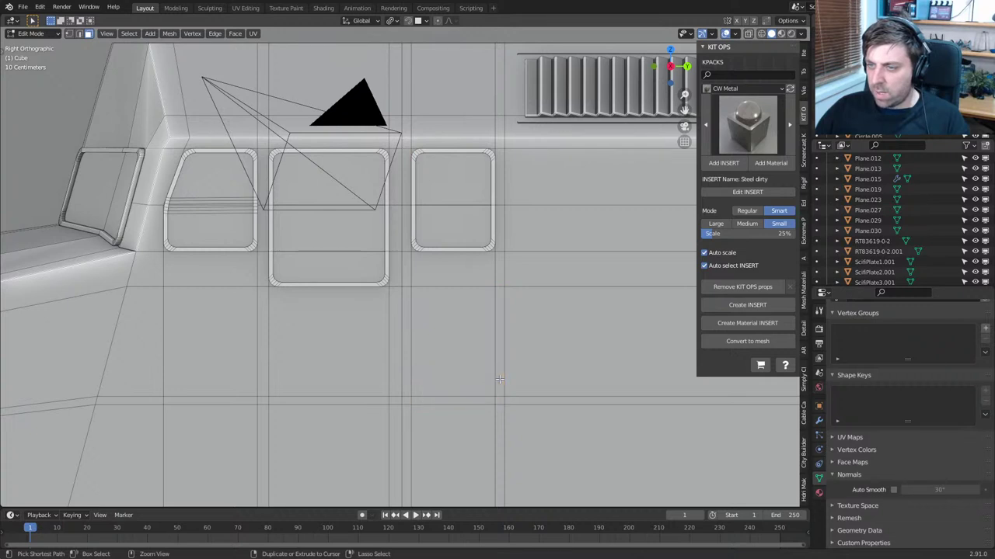
Try to circle-select the body faces around and below the rearmost side window, and undo the selection
key(c)
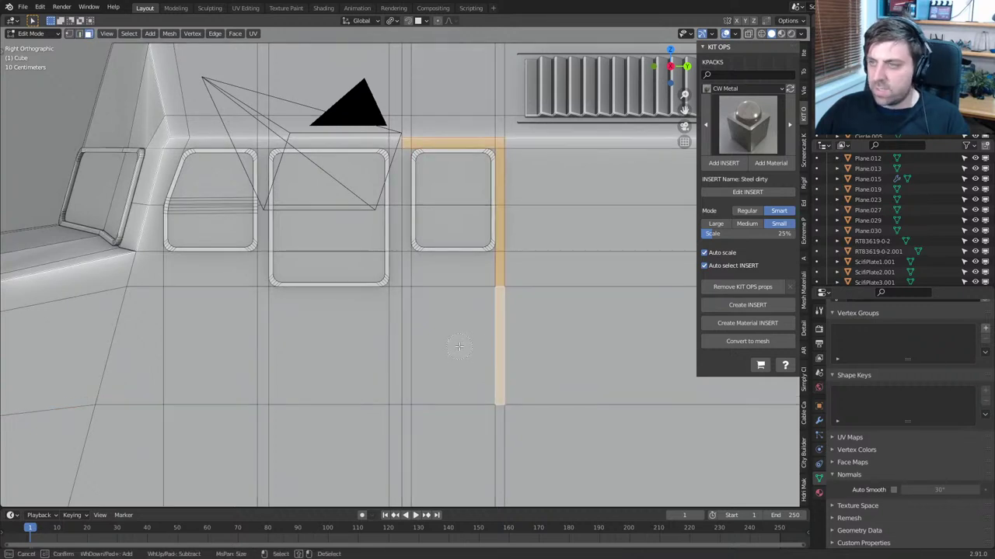
drag(448, 344, 441, 193)
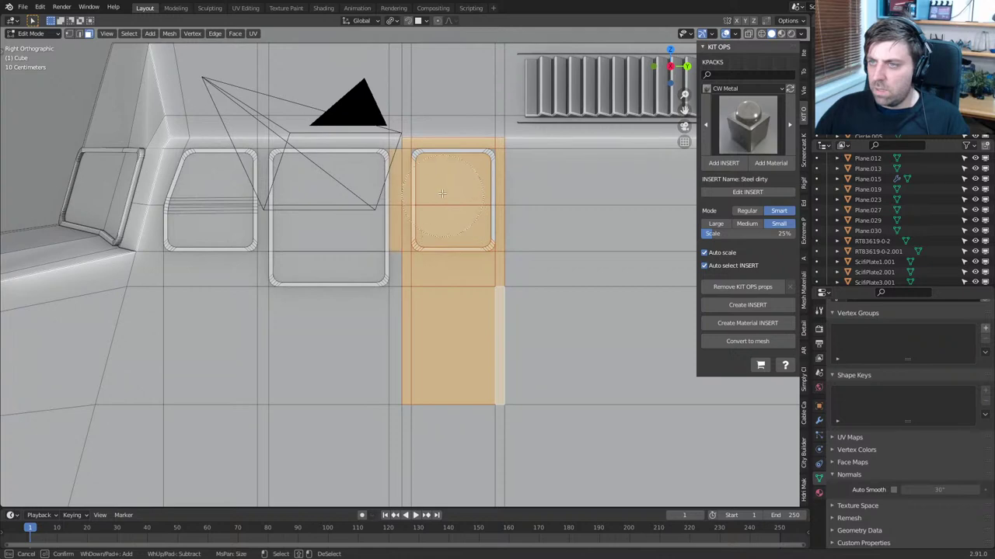
right_click(462, 222)
key(ctrl+z)
key(ctrl+z)
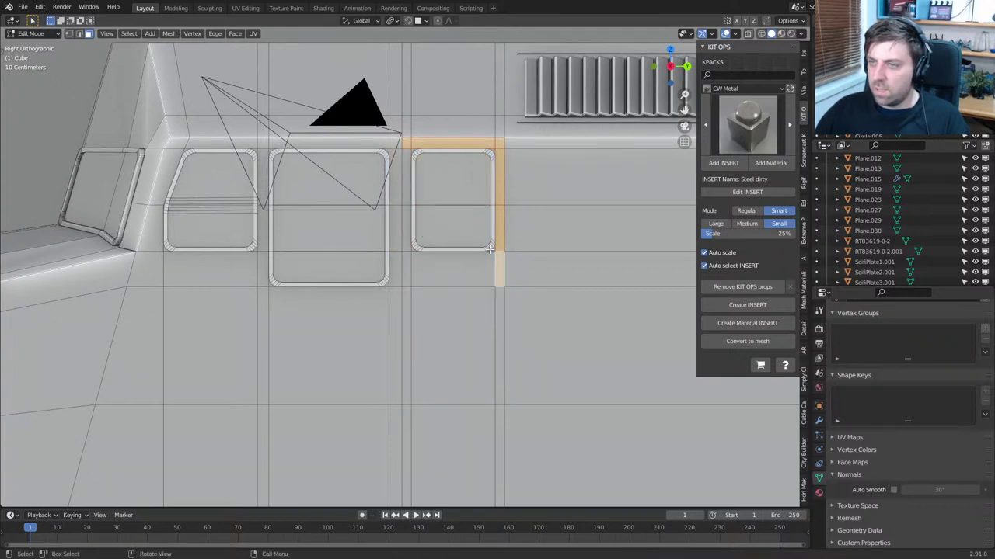
Select the entire linked mesh of the rearmost side window and hide it
scroll(489, 248, up, 3)
click(477, 237)
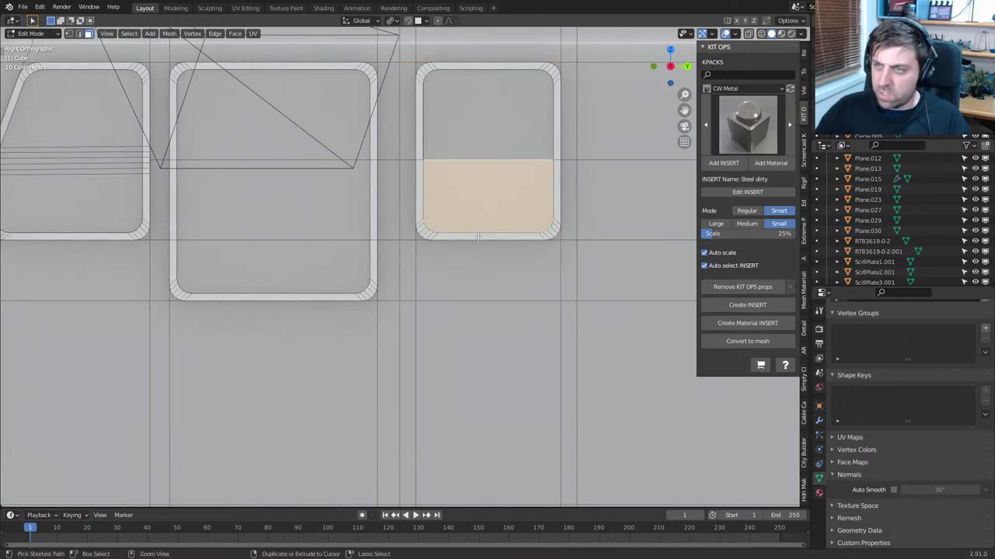
key(ctrl+l)
key(h)
scroll(479, 237, down, 2)
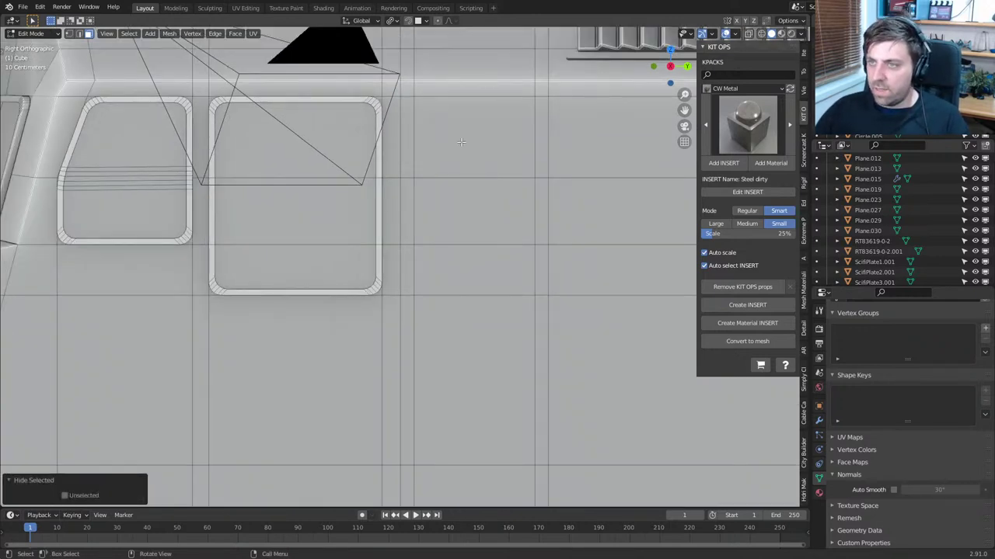
Circle-select the column of body faces behind the hidden window, from the roofline down to the horizontal edge loop
key(c)
click(445, 126)
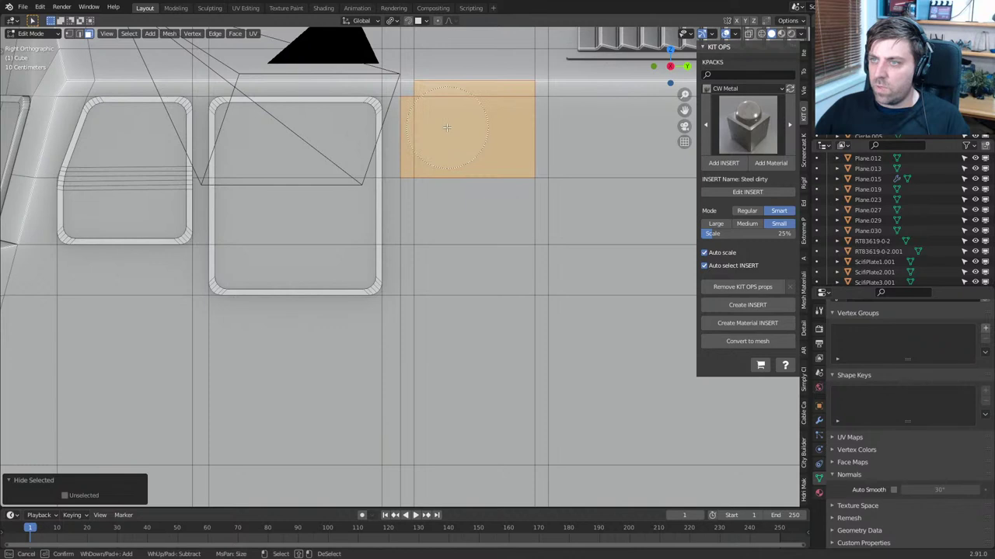
mouse_move(469, 111)
mouse_down()
mouse_move(520, 107)
mouse_move(510, 375)
mouse_move(429, 385)
mouse_move(433, 246)
mouse_up()
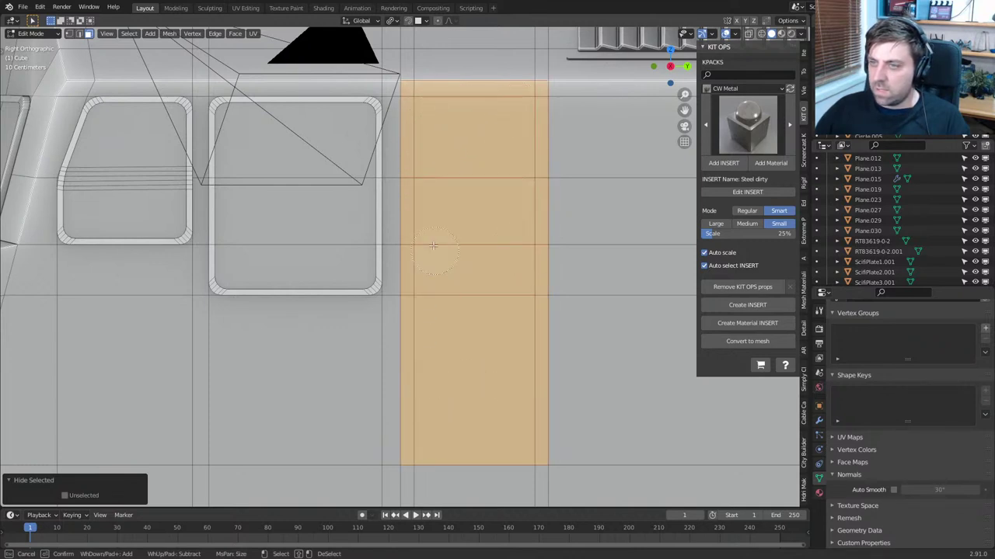
Inset the selected door faces about 0.027 m, try to bevel them, and undo the inset
right_click(456, 230)
scroll(512, 295, up, 1)
key(i)
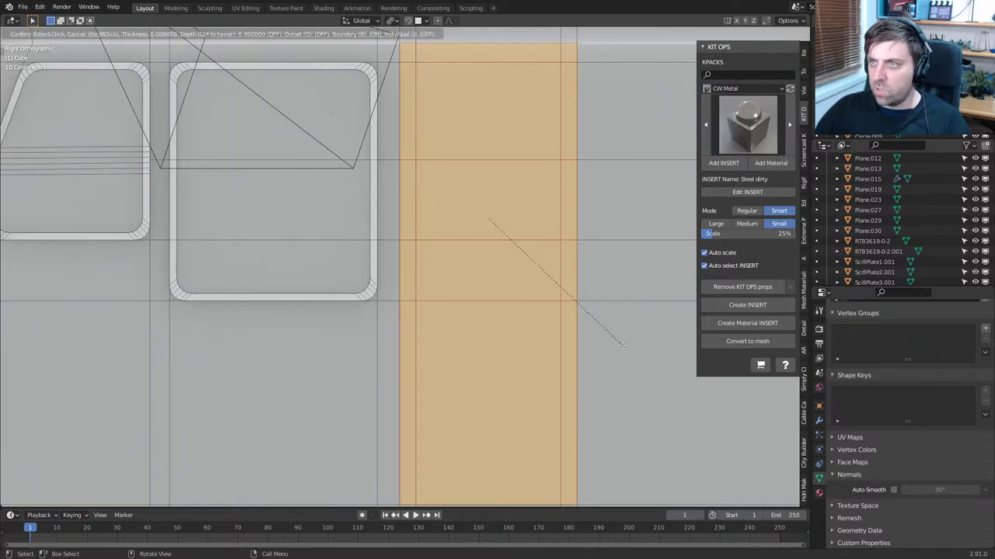
click(575, 291)
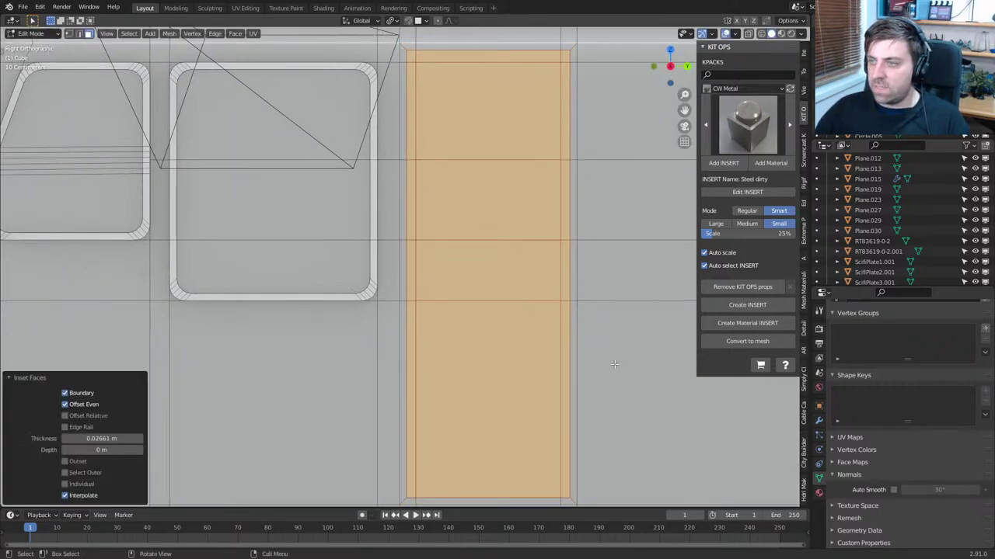
shift+middle_drag(630, 388, 622, 357)
key(ctrl+b)
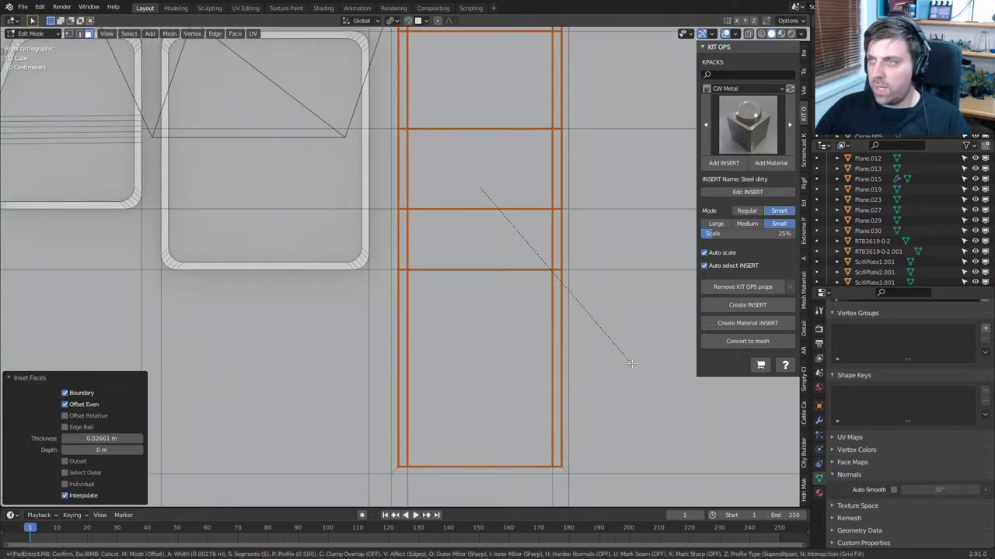
key(Escape)
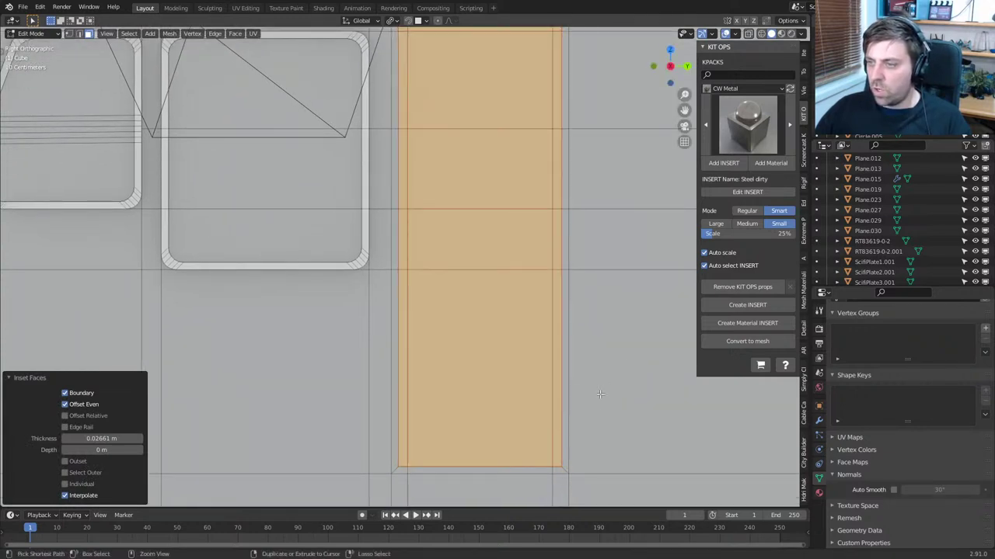
key(ctrl+z)
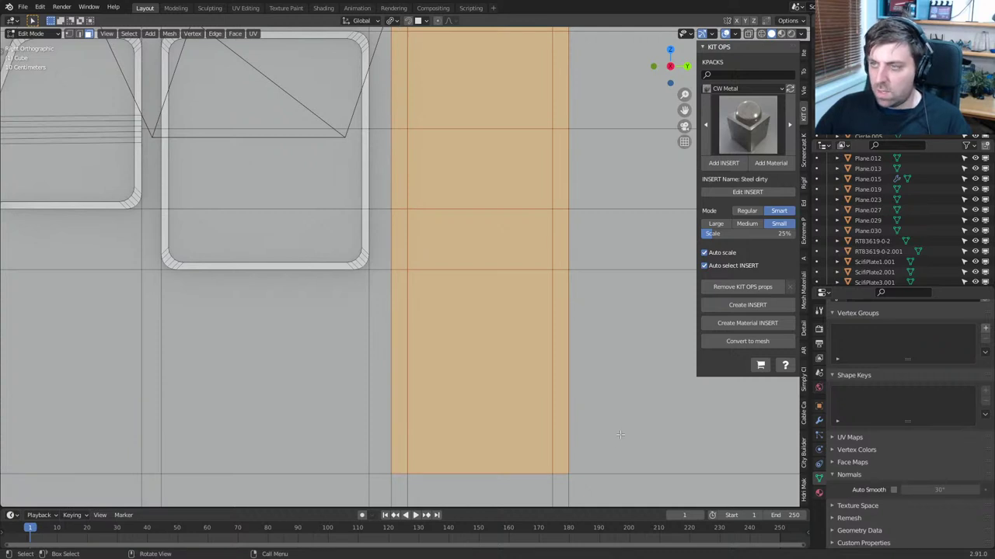
Inset the door faces slightly and select the edges along all four sides of the inset outline
key(i)
click(563, 437)
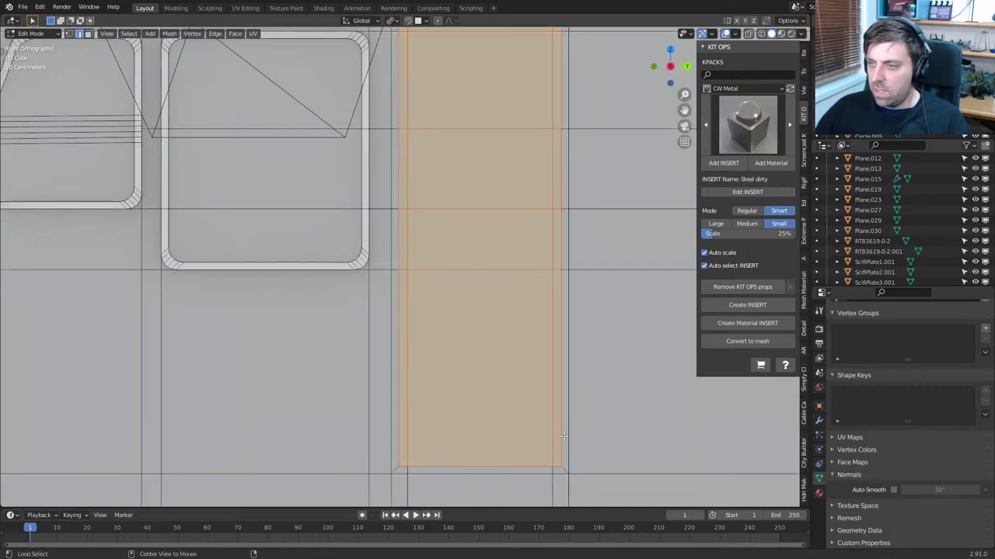
alt+click(562, 437)
alt+shift+click(508, 467)
alt+shift+click(398, 425)
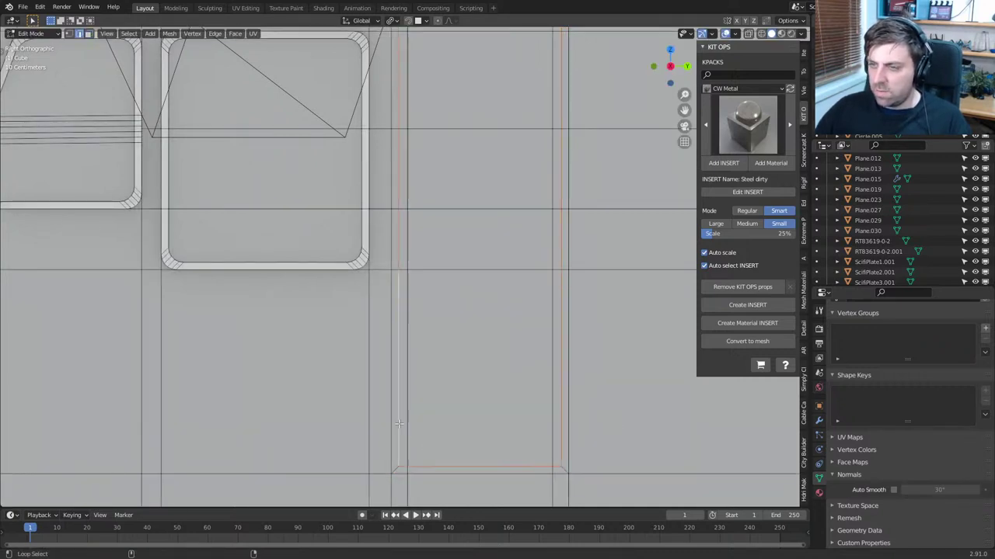
shift+middle_drag(435, 155, 433, 309)
alt+shift+click(461, 174)
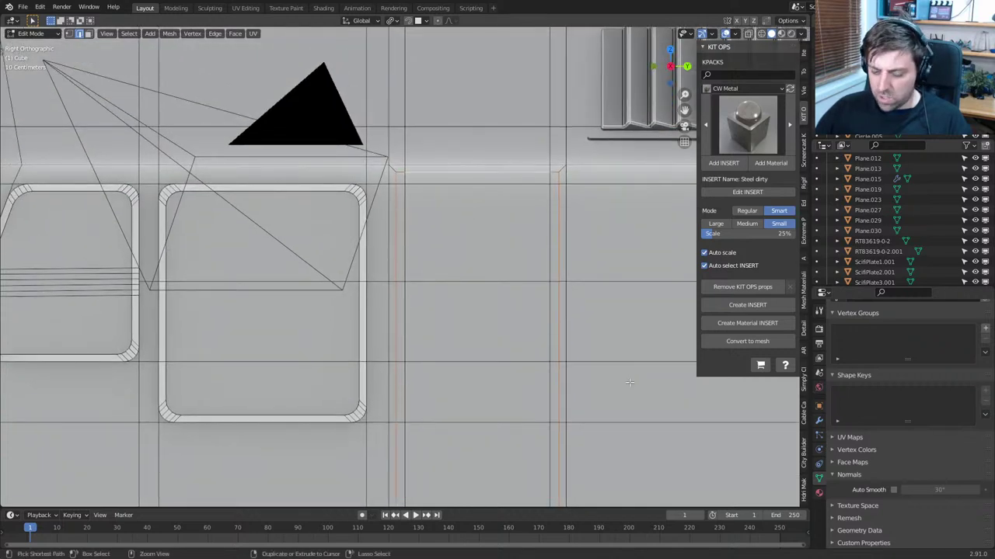
Bevel the door outline edges with 2 segments and a width of about 0.0035 m
key(ctrl+b)
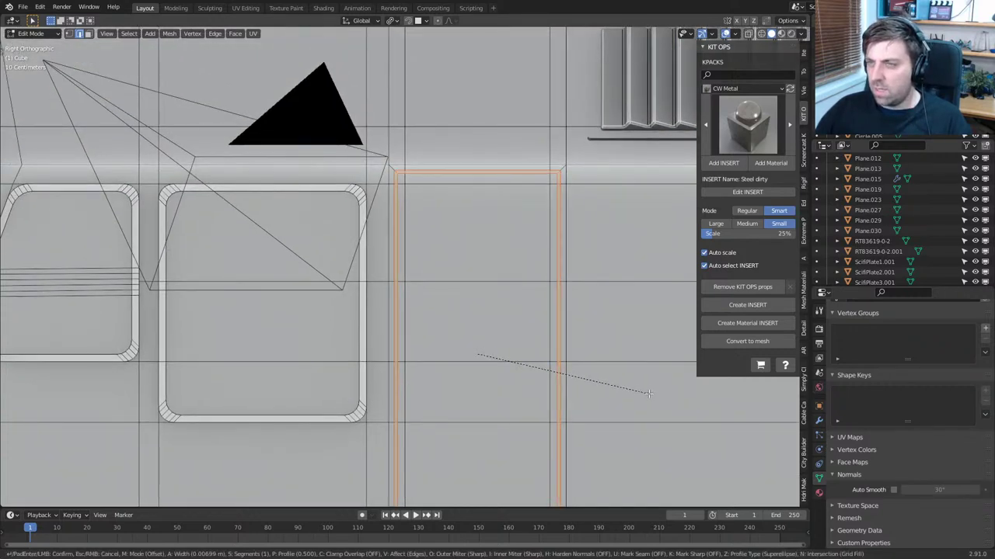
click(639, 387)
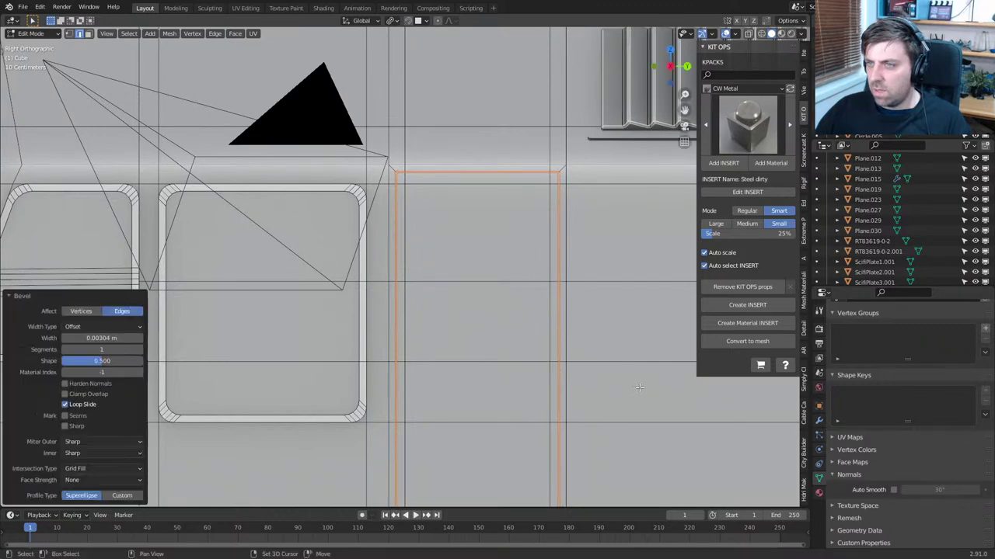
middle_drag(638, 387, 522, 332)
scroll(608, 380, down, 4)
scroll(521, 332, up, 4)
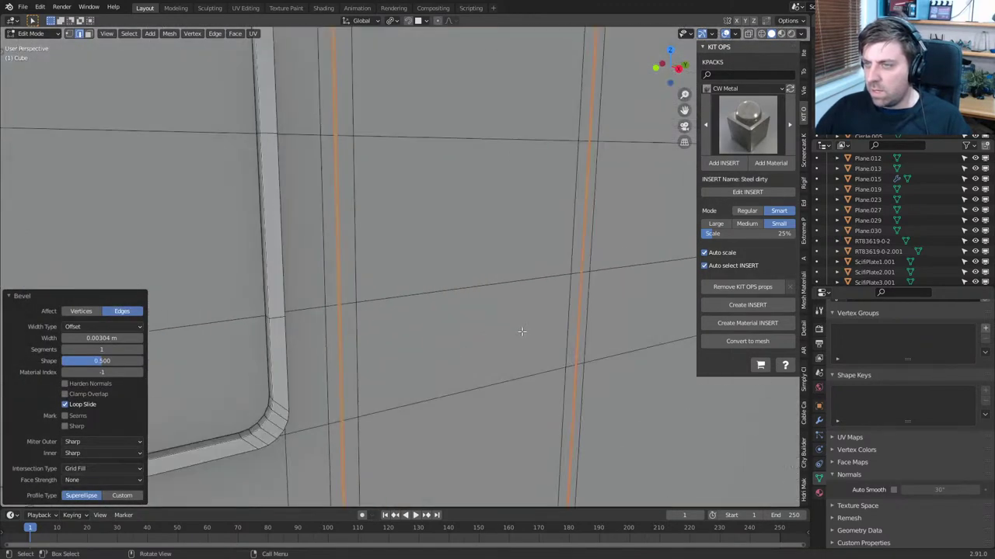
key(ctrl+b)
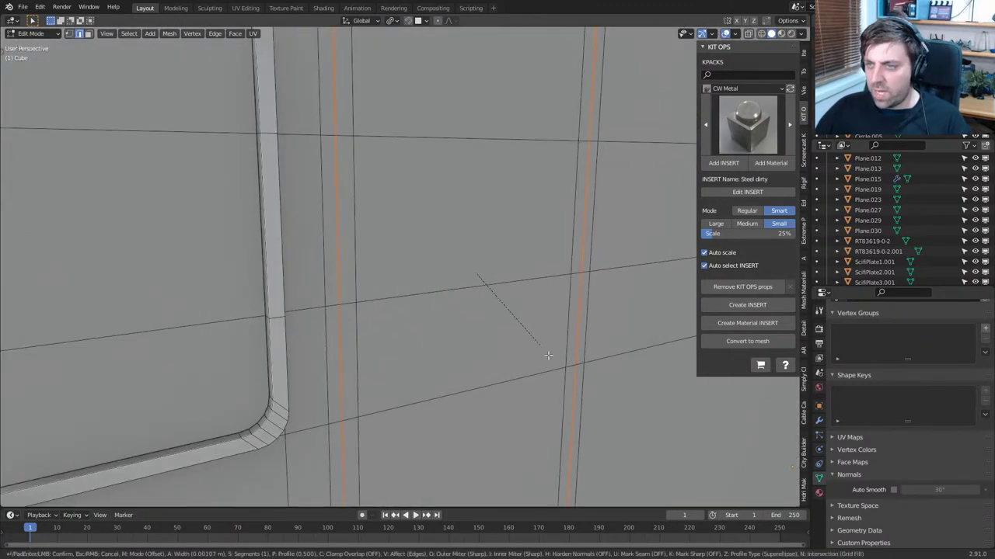
click(546, 355)
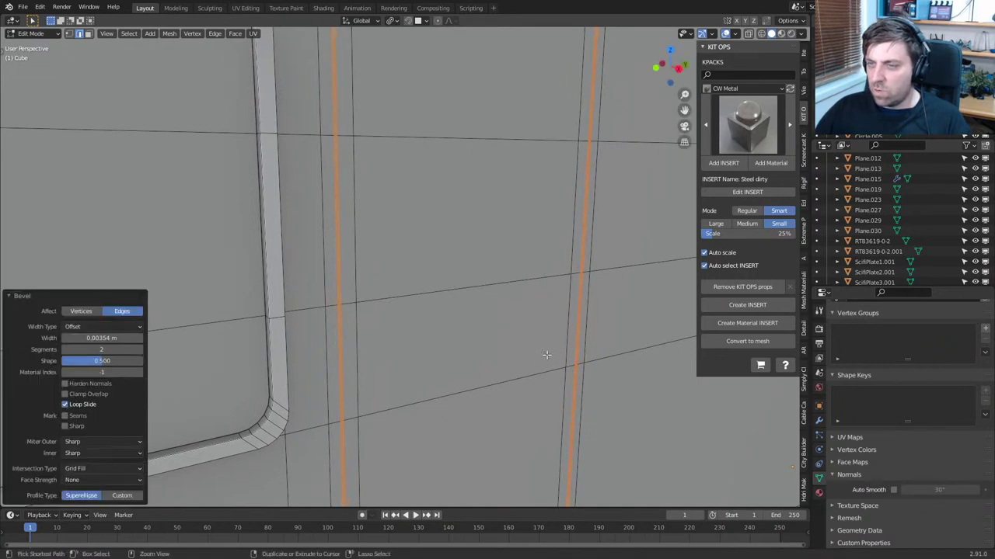
Reduce the selection to the bevel's centre edges and sink them with Shrink/Fatten to cut a door groove, and return to Object Mode
key(ctrl+KP_Subtract)
key(alt+s)
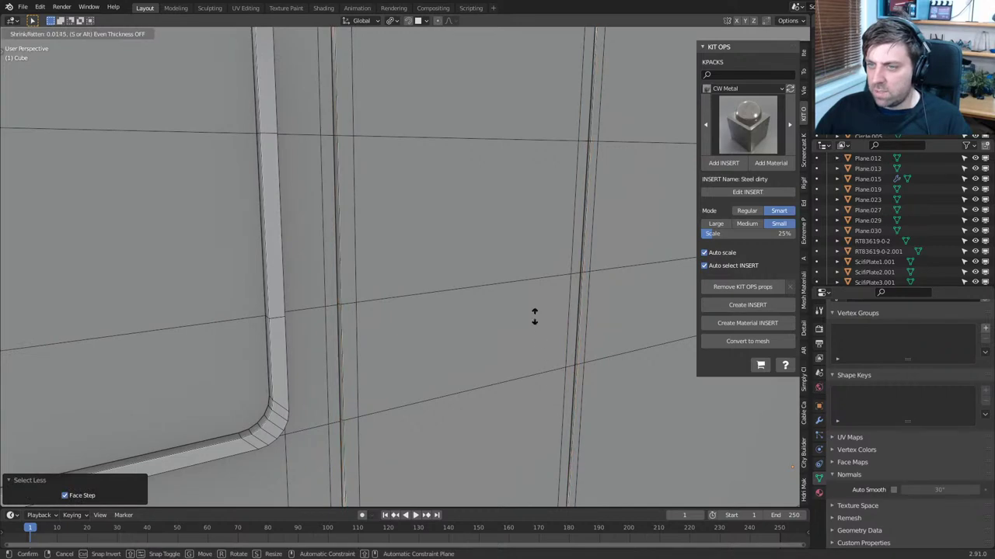
click(530, 290)
key(Tab)
scroll(542, 327, down, 7)
middle_drag(543, 329, 480, 327)
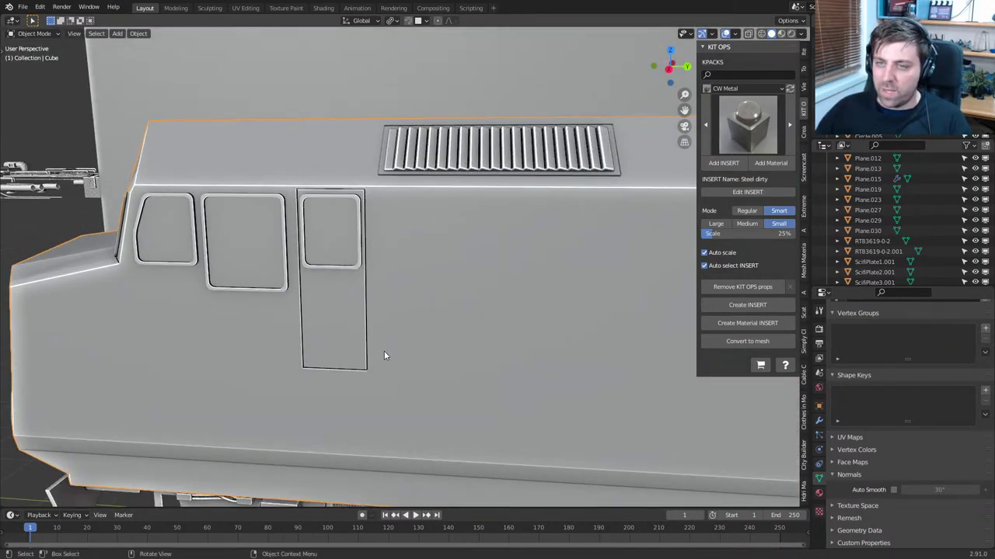
Show the locomotive in right orthographic view with material preview shading, and put the body mesh in Edit Mode beneath the reference image
scroll(384, 350, down, 5)
middle_drag(379, 354, 457, 350)
key(KP_3)
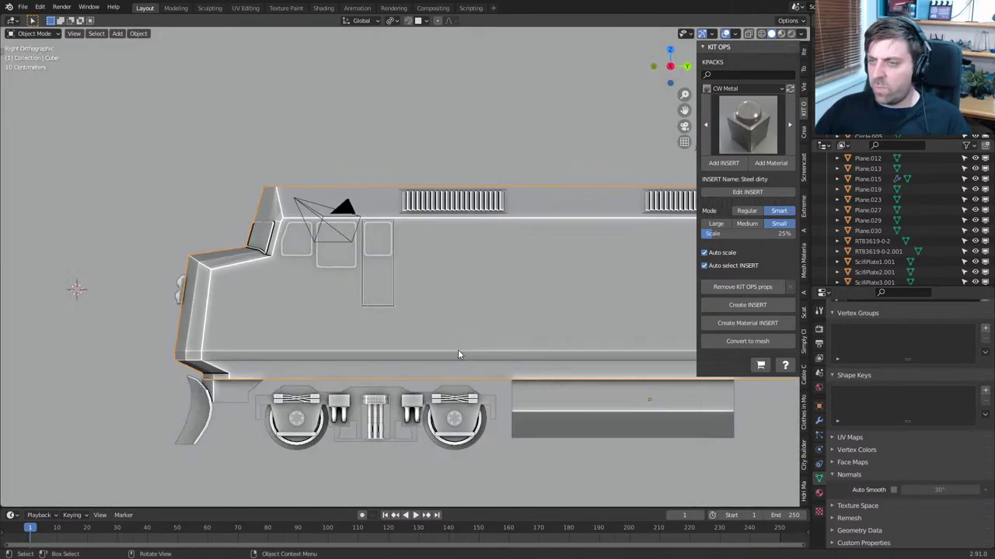
scroll(479, 287, down, 2)
click(780, 34)
scroll(467, 298, down, 2)
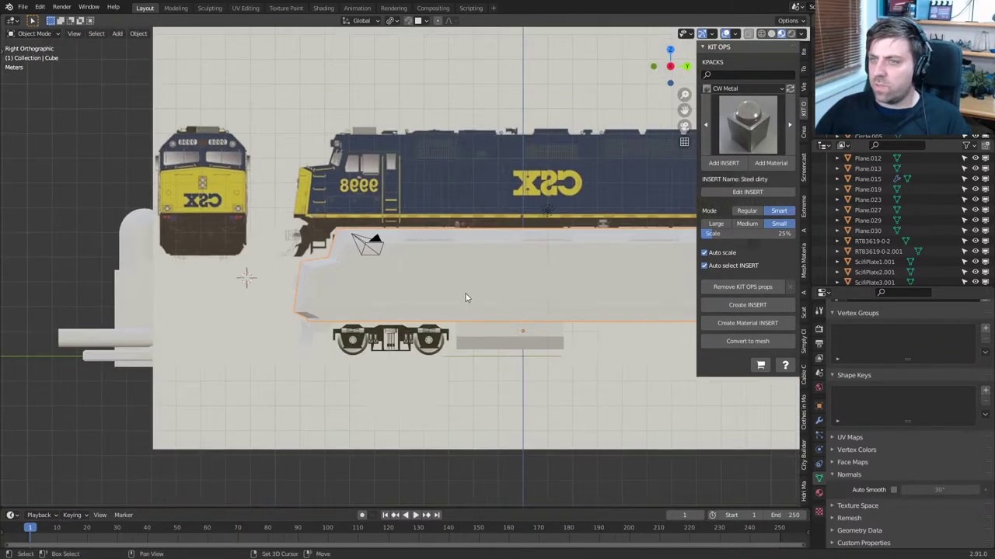
key(Tab)
scroll(465, 298, up, 2)
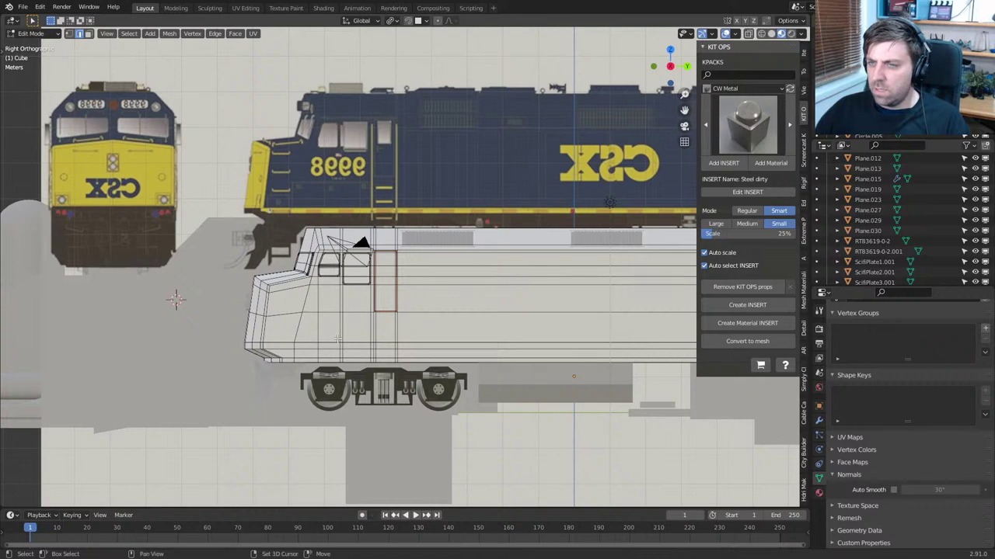
shift+middle_drag(337, 339, 192, 366)
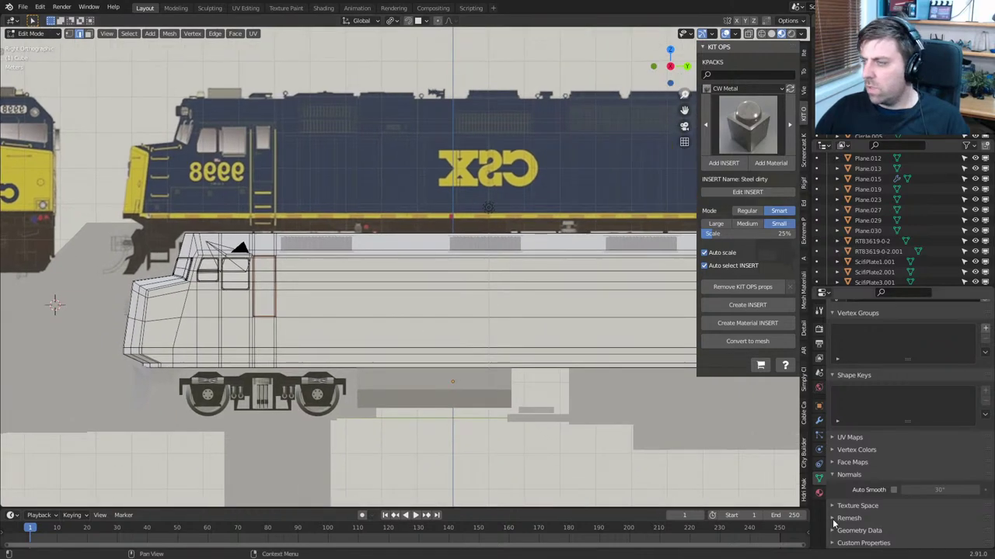
Browse the materials in the CW Special and CW Metal packs
click(766, 88)
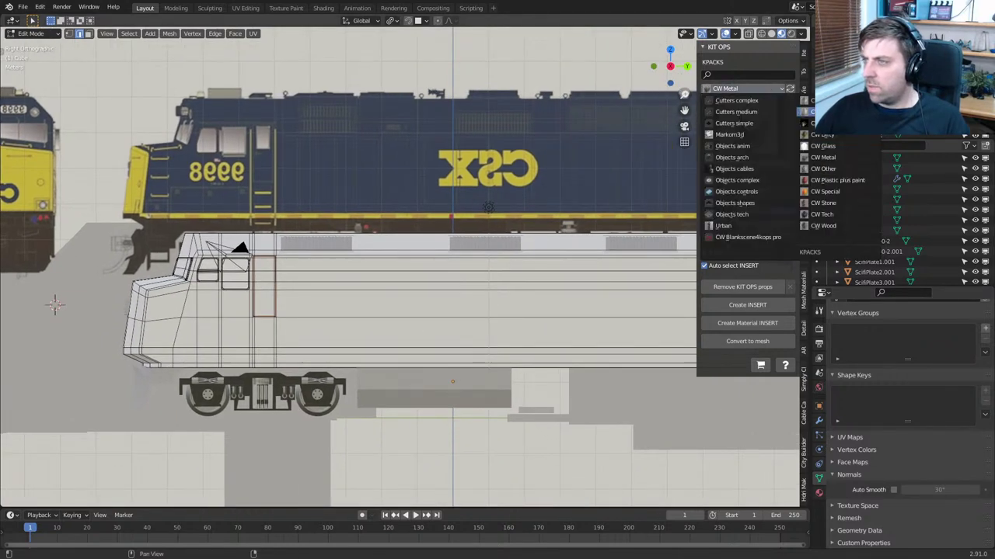
click(839, 193)
click(762, 129)
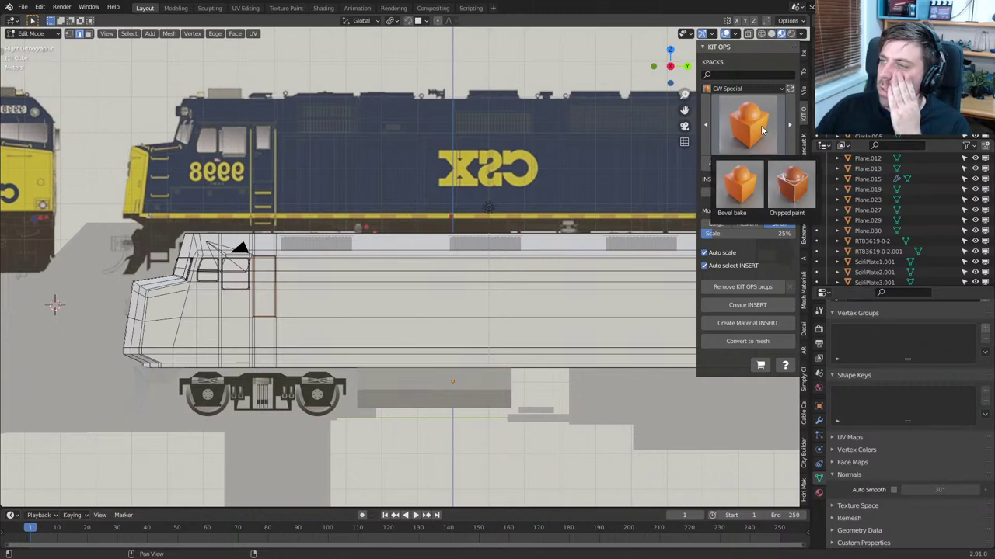
click(757, 88)
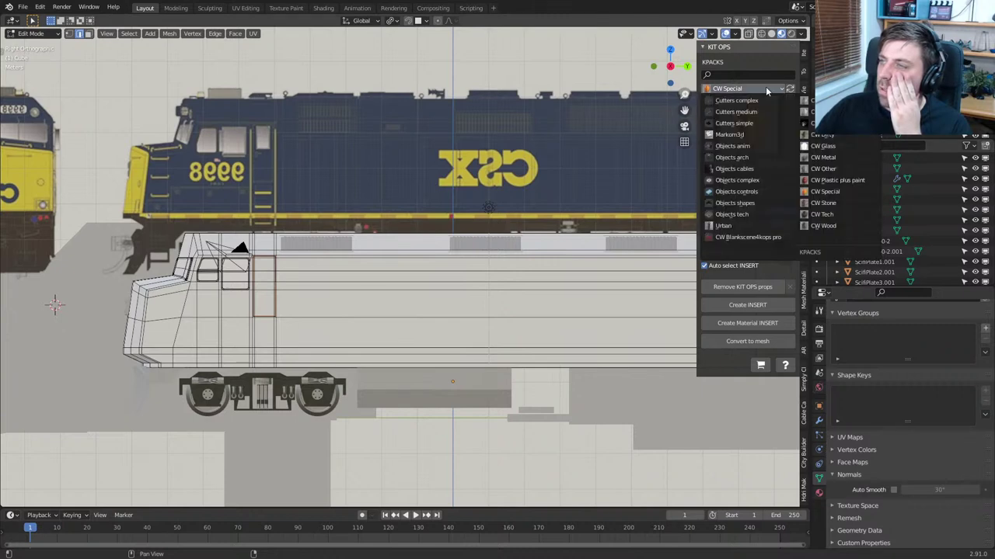
click(826, 158)
click(720, 123)
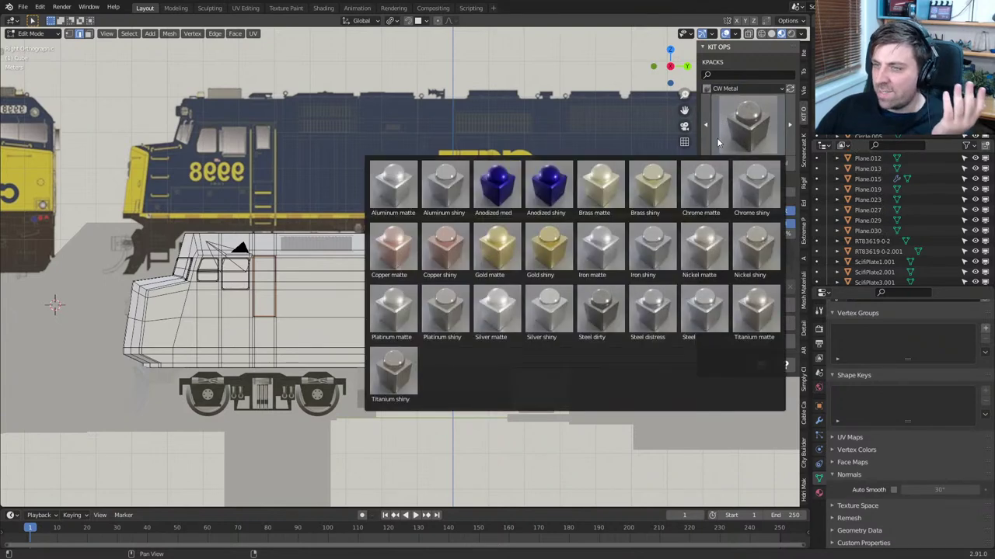
Assign the Dirty down material from the CW Dirty pack to the locomotive body and inspect it in Object Mode
click(746, 89)
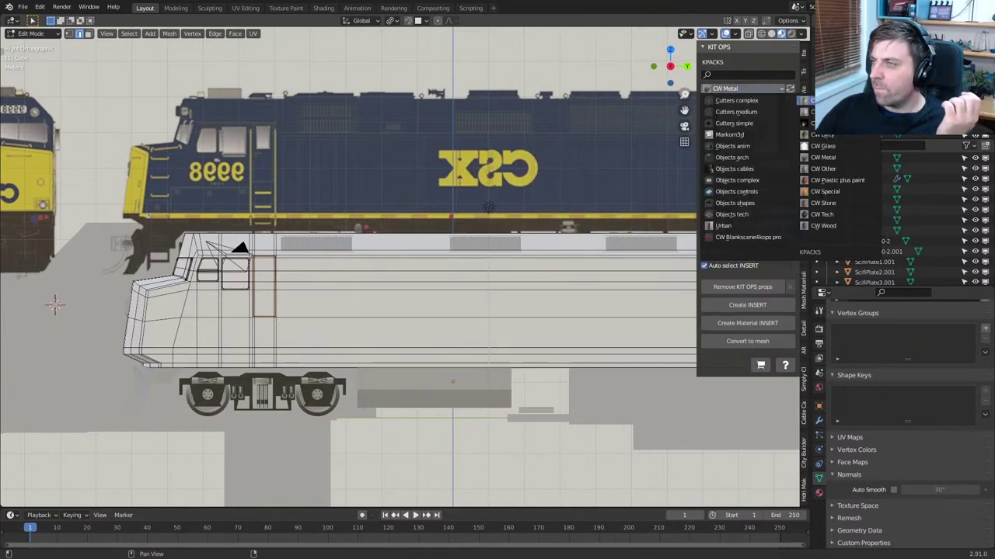
click(822, 135)
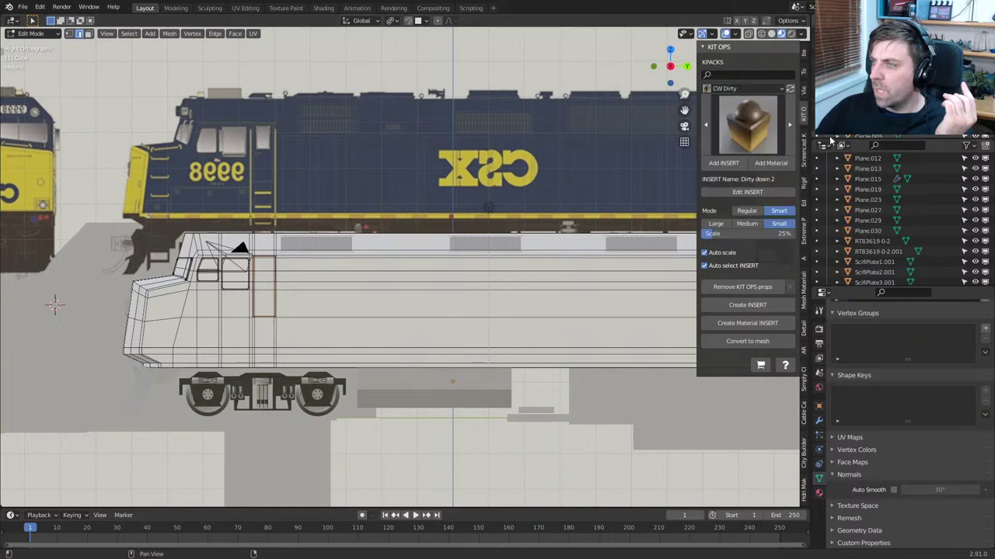
click(738, 150)
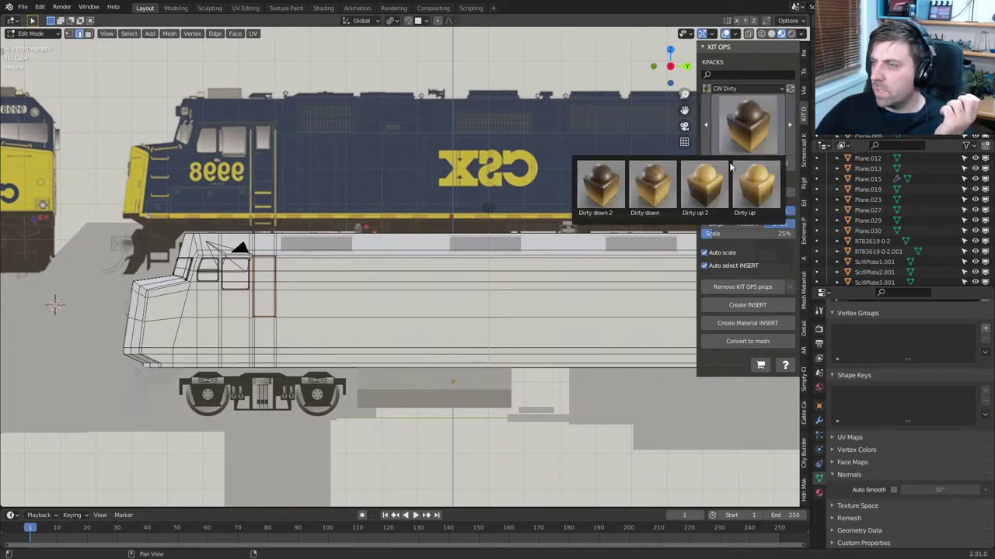
click(655, 207)
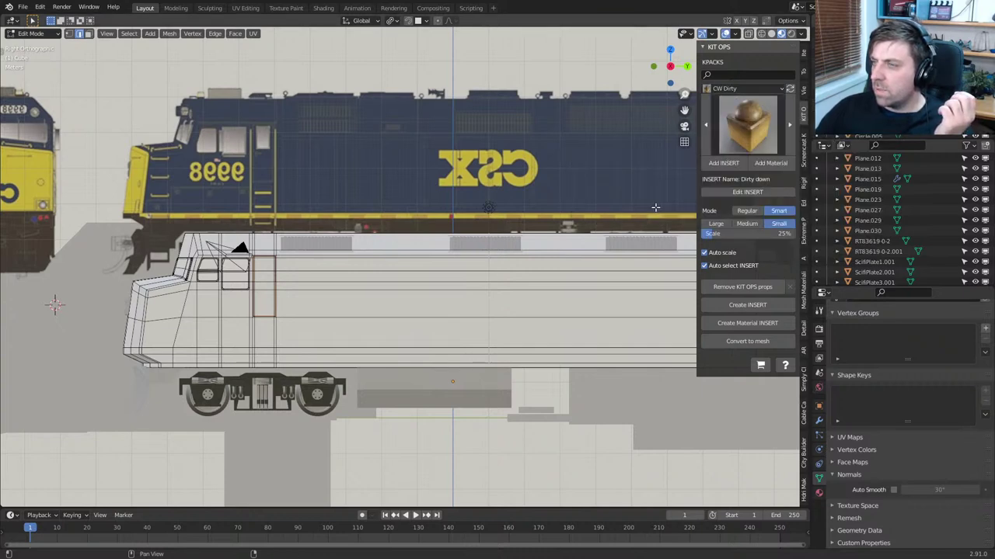
key(Tab)
scroll(509, 342, down, 3)
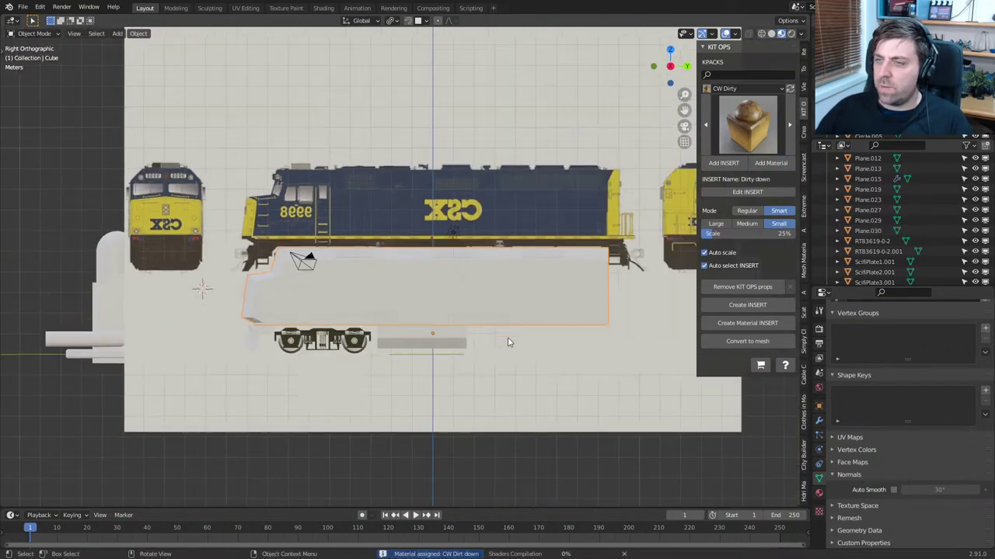
scroll(447, 328, up, 2)
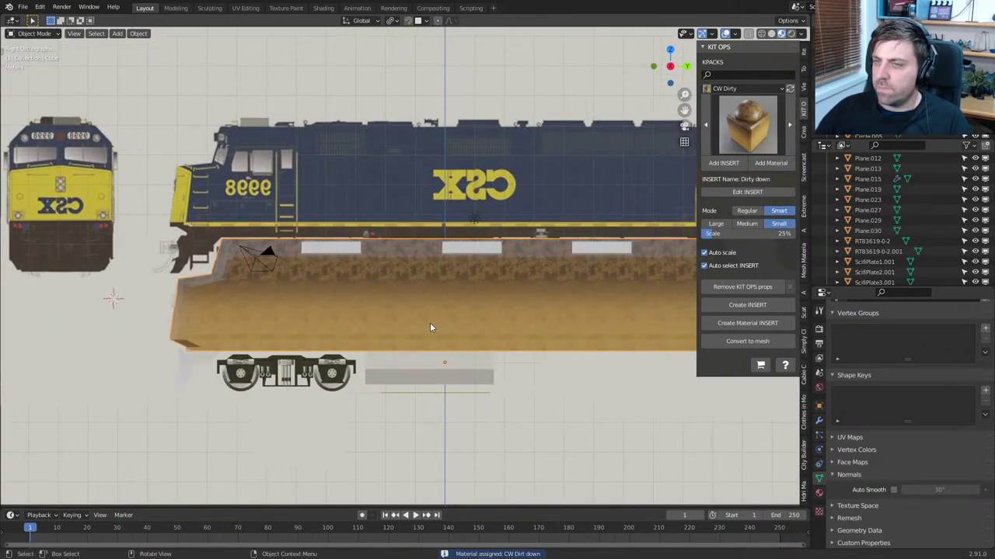
middle_drag(430, 323, 565, 312)
scroll(594, 321, up, 3)
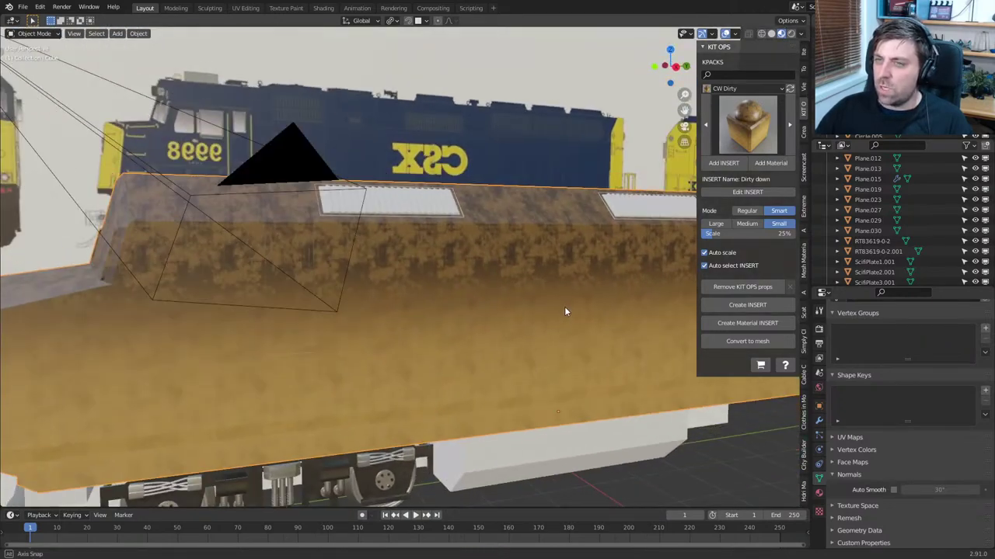
Assign the Plastic matte material from the CW Plastic plus paint pack to the locomotive body
click(769, 138)
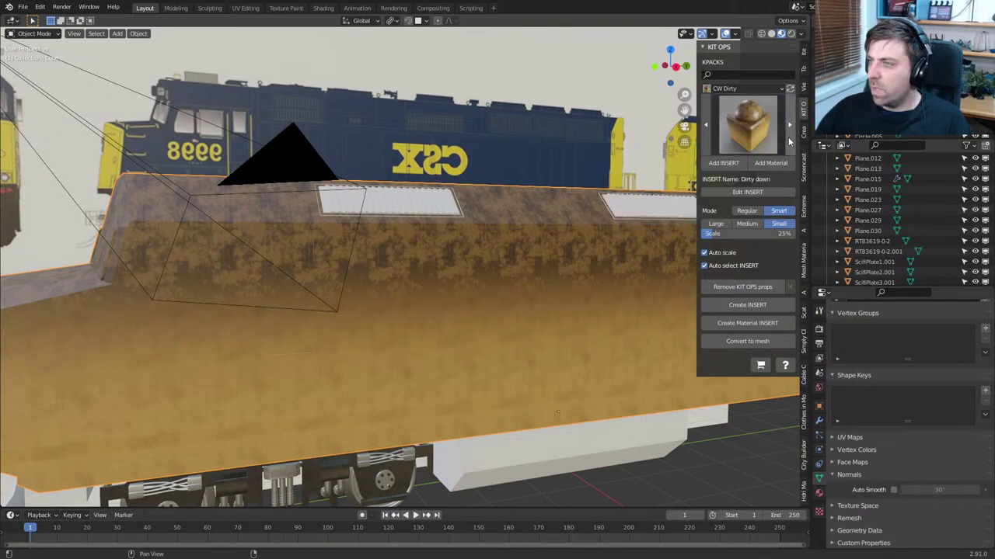
click(769, 105)
click(766, 89)
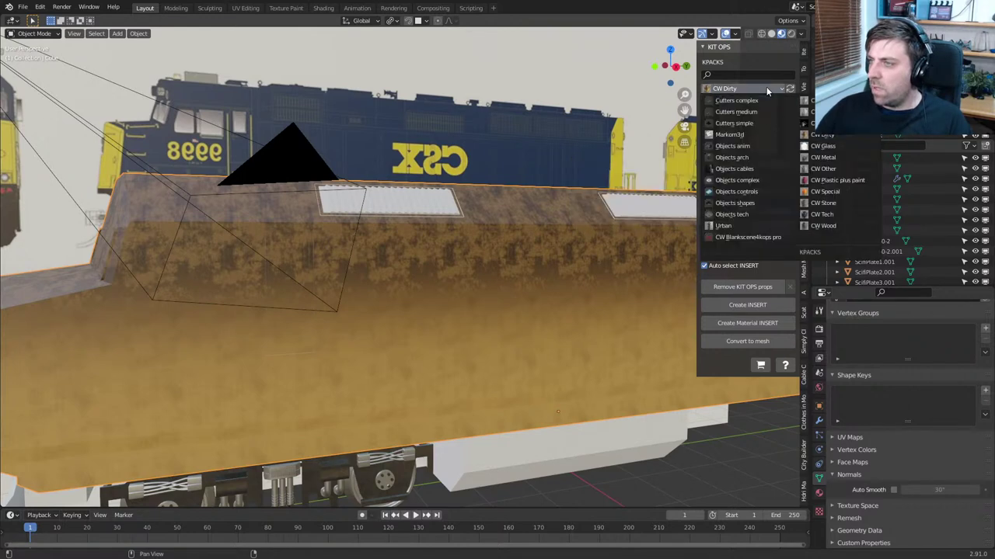
click(844, 182)
click(750, 144)
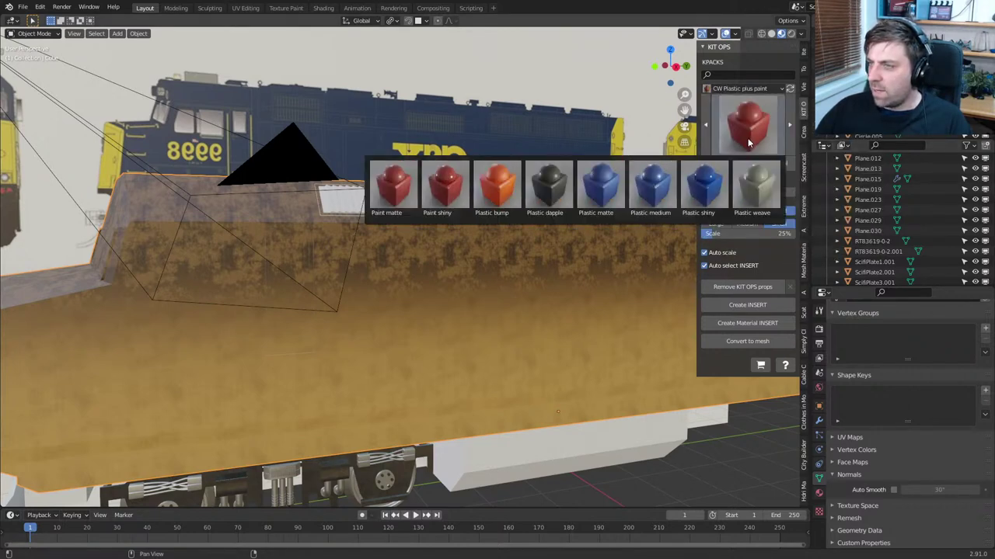
click(600, 191)
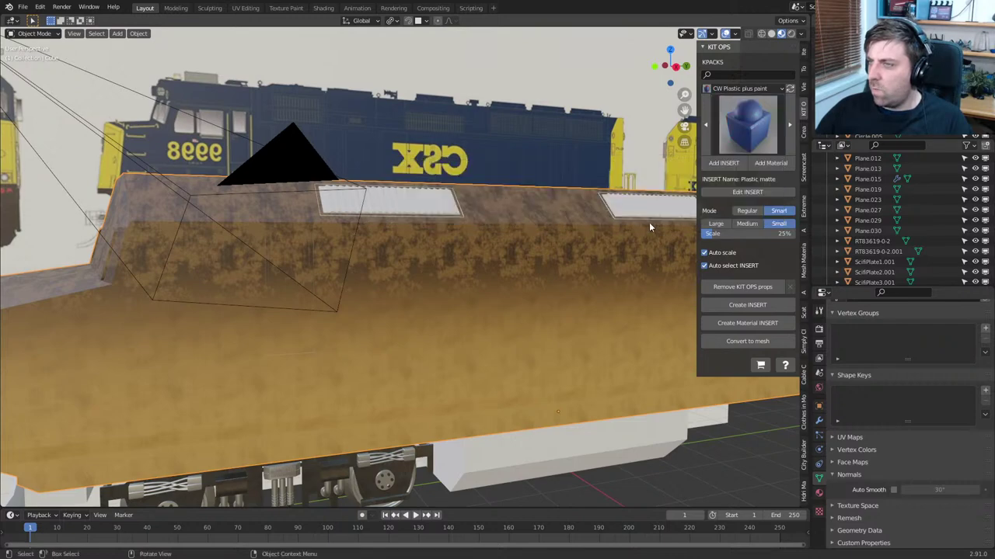
click(759, 164)
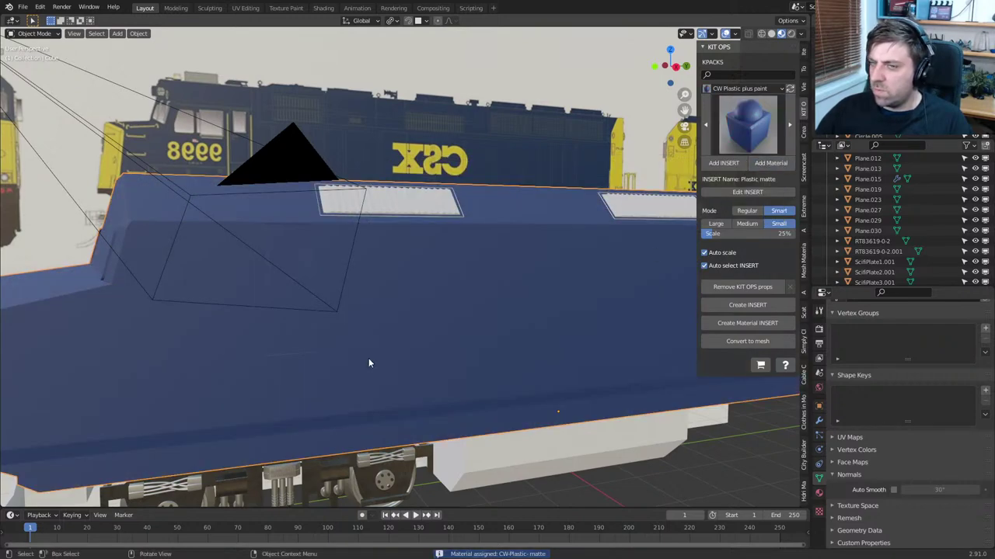
Assign the Grime 03 material from the CW Other pack to the locomotive body after checking the CW Special pack
scroll(368, 358, down, 2)
middle_drag(368, 363, 393, 370)
scroll(456, 367, up, 4)
click(766, 89)
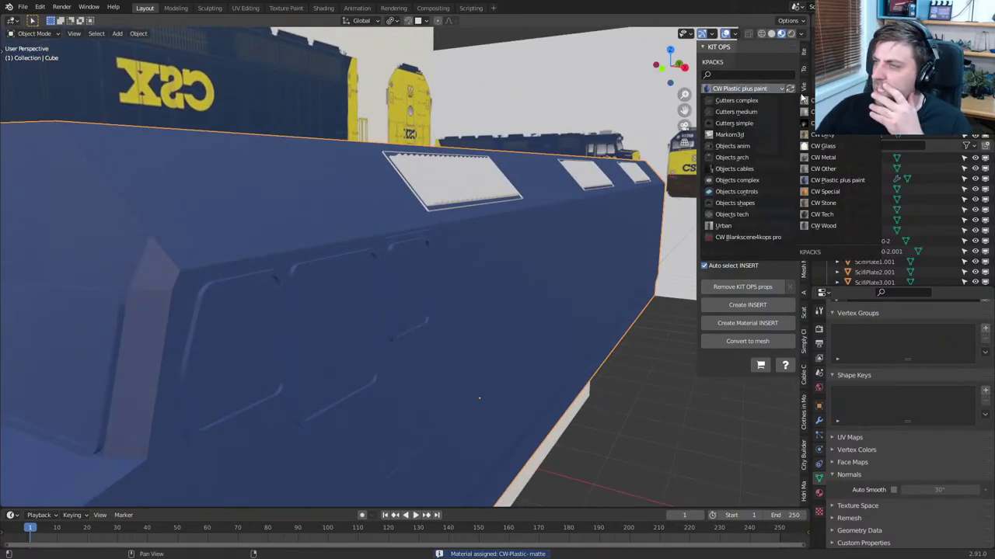
click(815, 190)
click(761, 137)
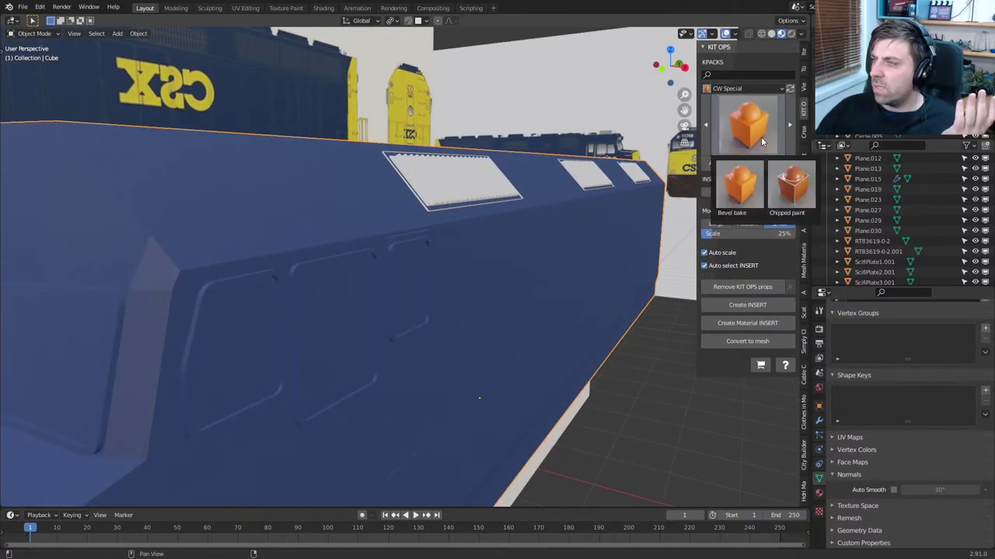
click(758, 88)
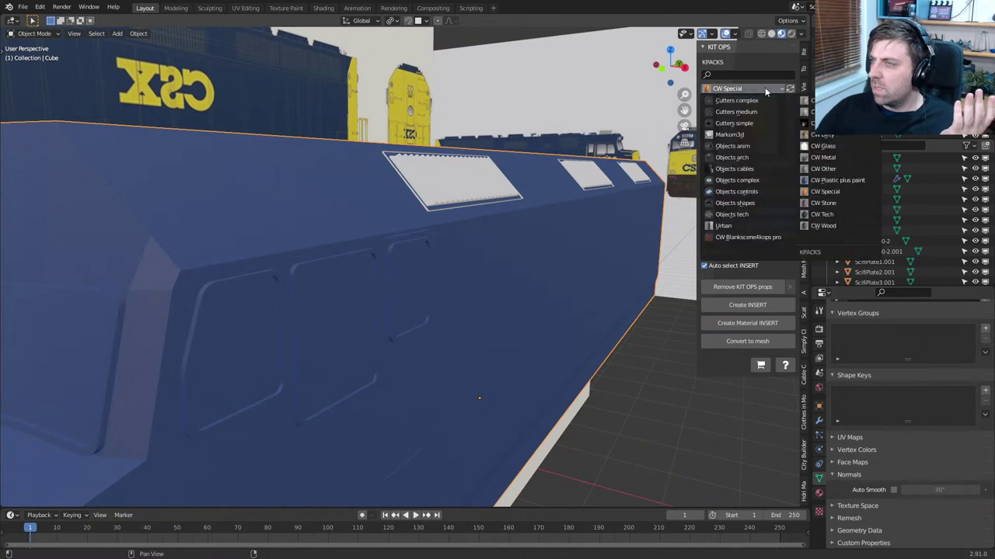
click(837, 169)
click(748, 125)
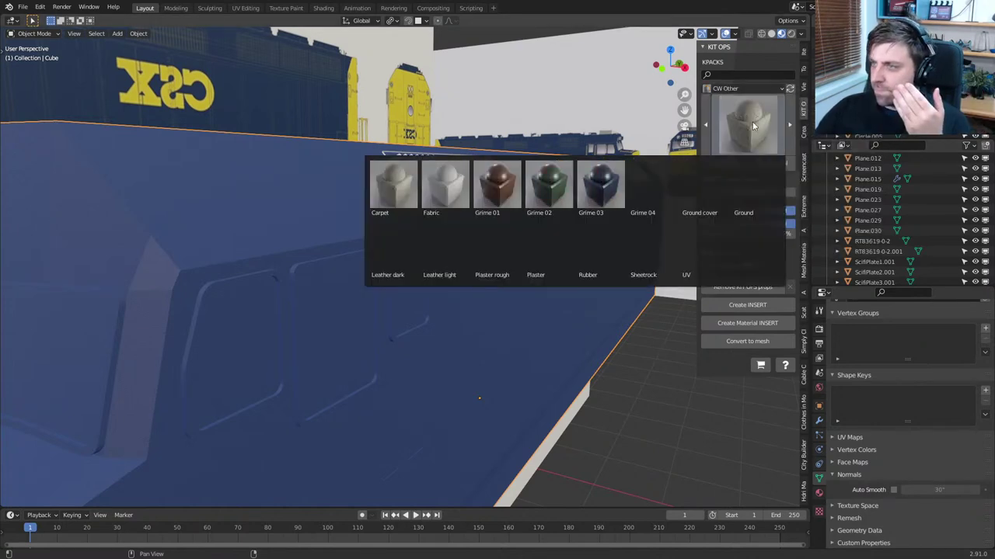
click(598, 185)
click(767, 164)
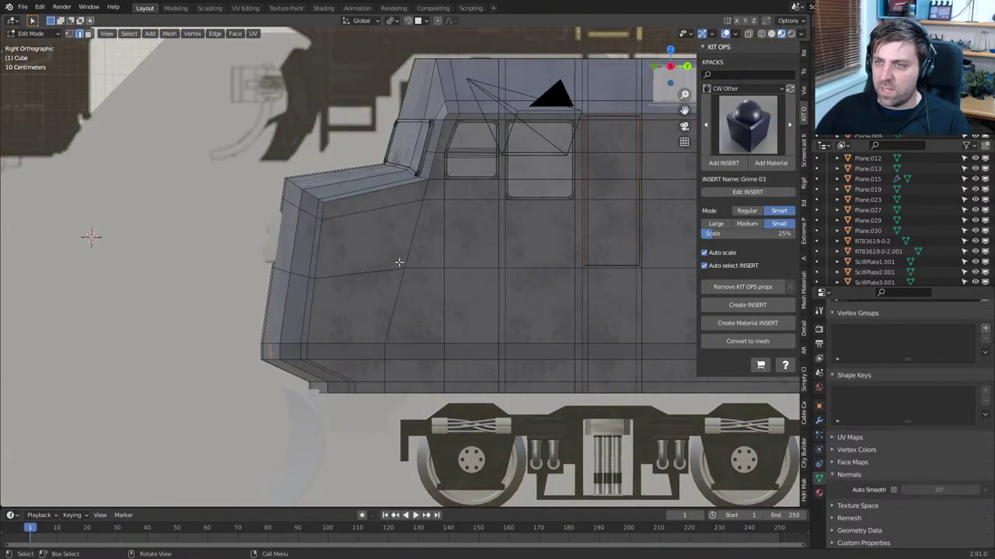
Insert an edge loop in the body mesh close to the front edge of the nose
key(Tab)
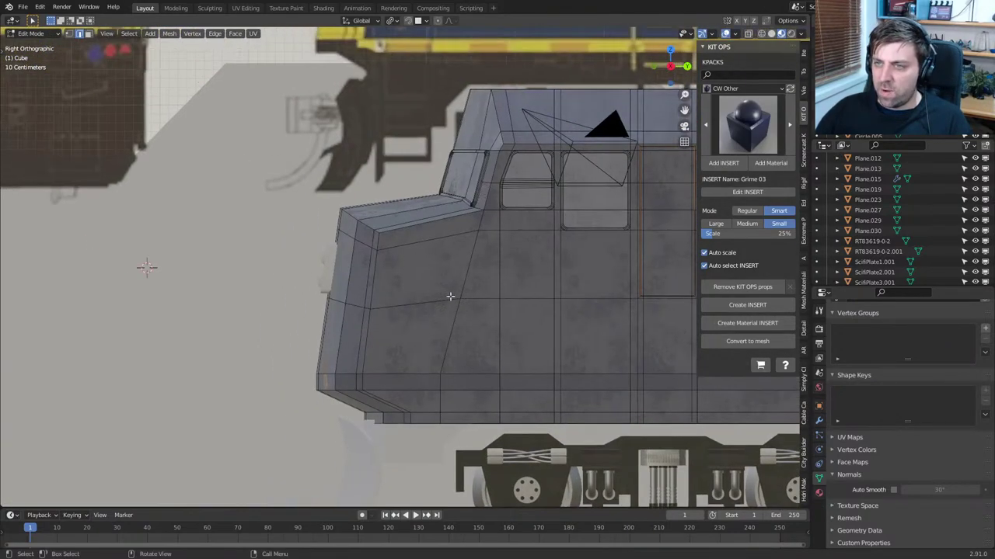
scroll(429, 282, up, 3)
key(ctrl+r)
click(419, 270)
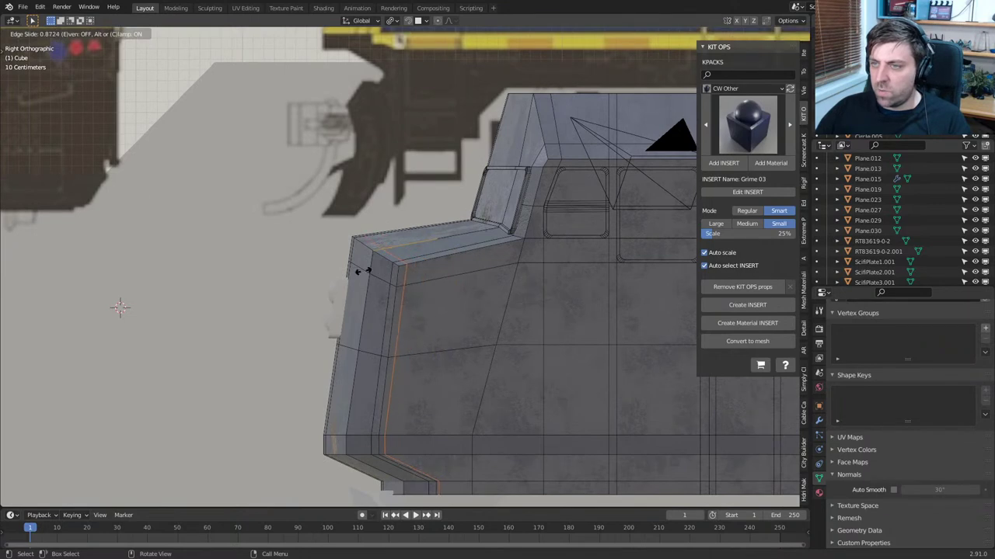
click(361, 272)
Display the mesh in wireframe and select the narrow face loop running down the nose's front corner
alt+click(404, 305)
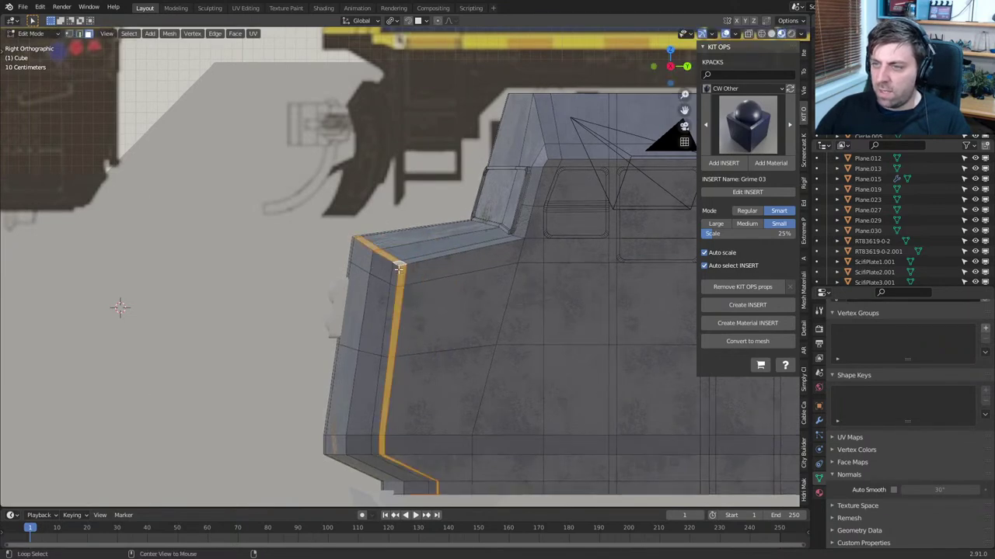
scroll(403, 305, down, 4)
scroll(418, 306, up, 4)
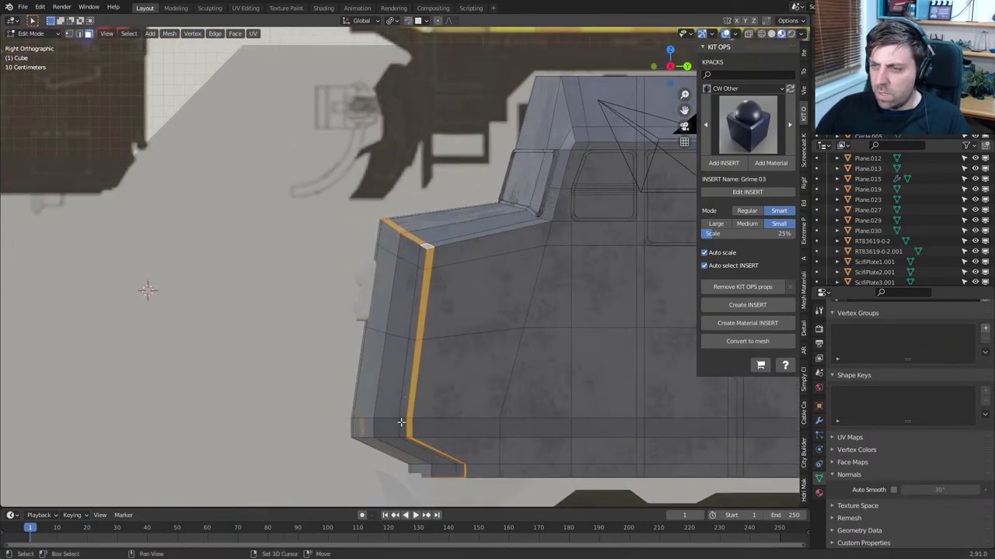
click(344, 426)
key(z)
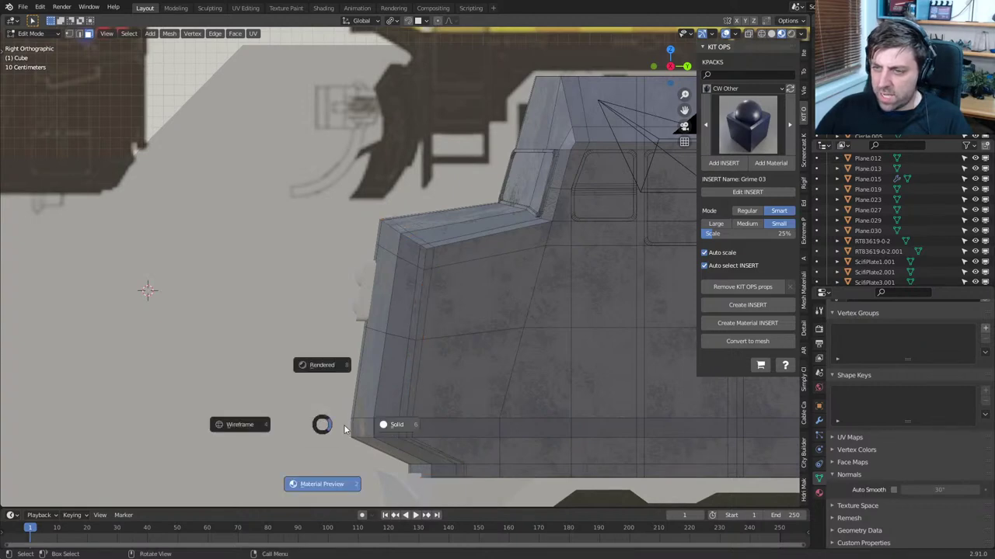
click(304, 429)
alt+click(429, 247)
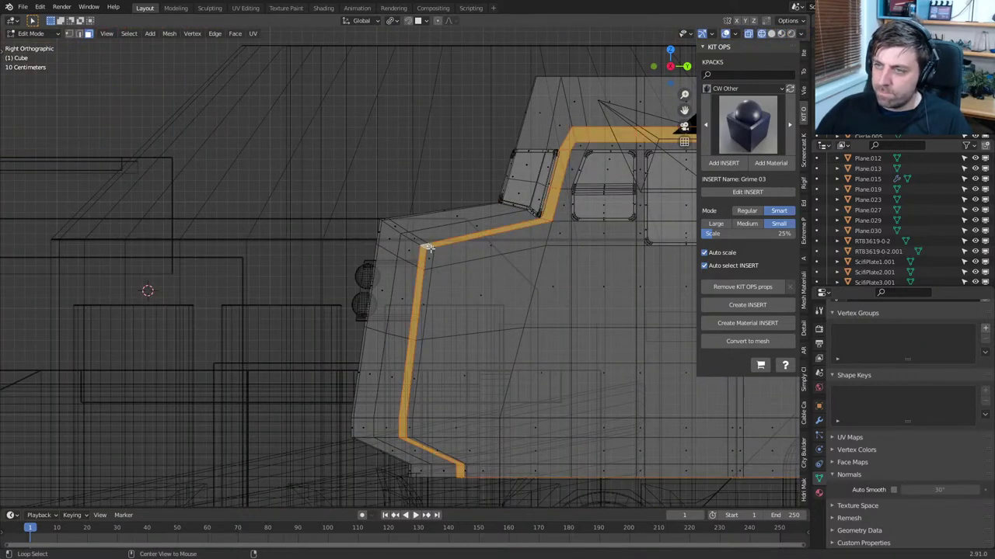
ctrl+alt+click(430, 250)
alt+click(430, 248)
alt+click(429, 262)
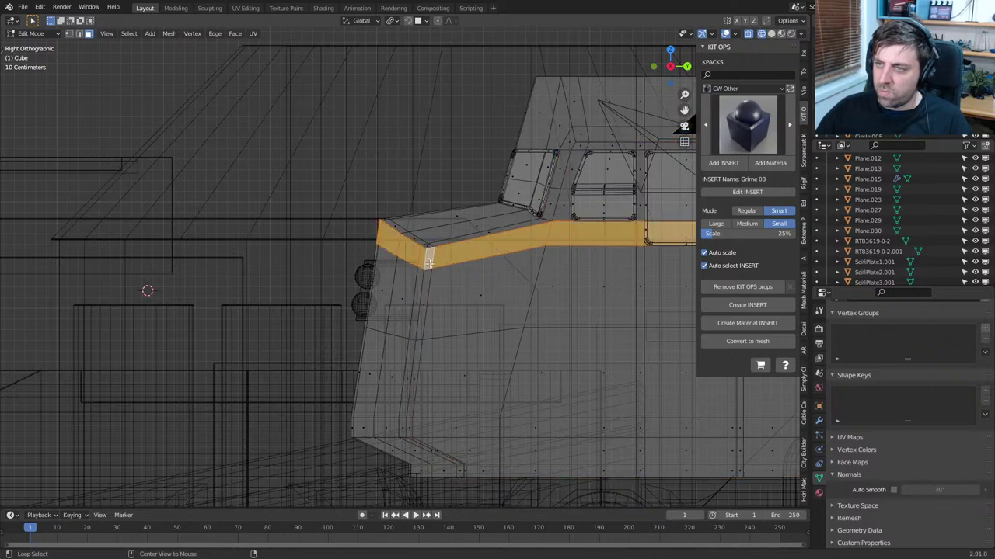
alt+click(429, 269)
Circle-select the front faces of the nose and leave out the faces below its lower bend
key(c)
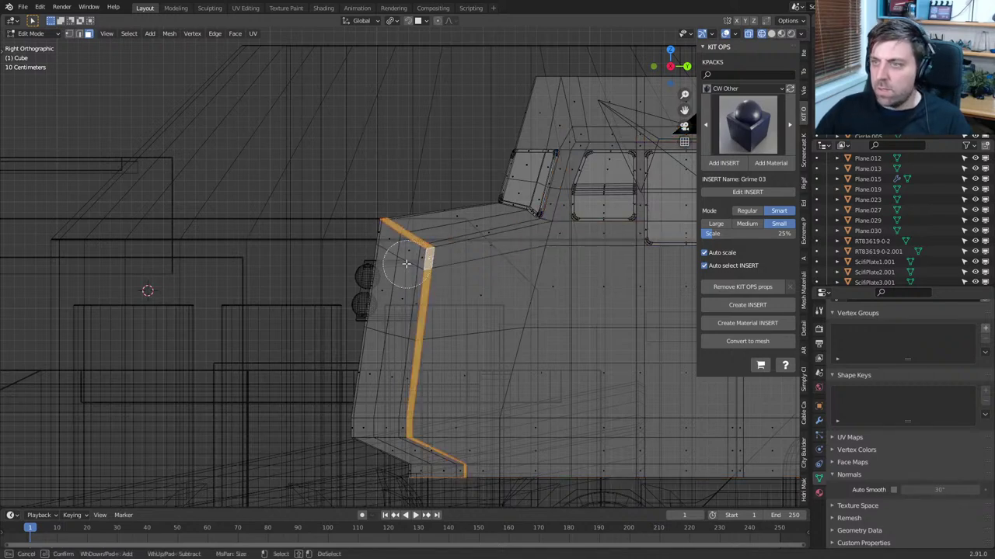
mouse_move(400, 262)
mouse_down()
mouse_move(393, 237)
mouse_move(357, 361)
mouse_move(396, 294)
mouse_move(401, 393)
mouse_move(375, 416)
mouse_up()
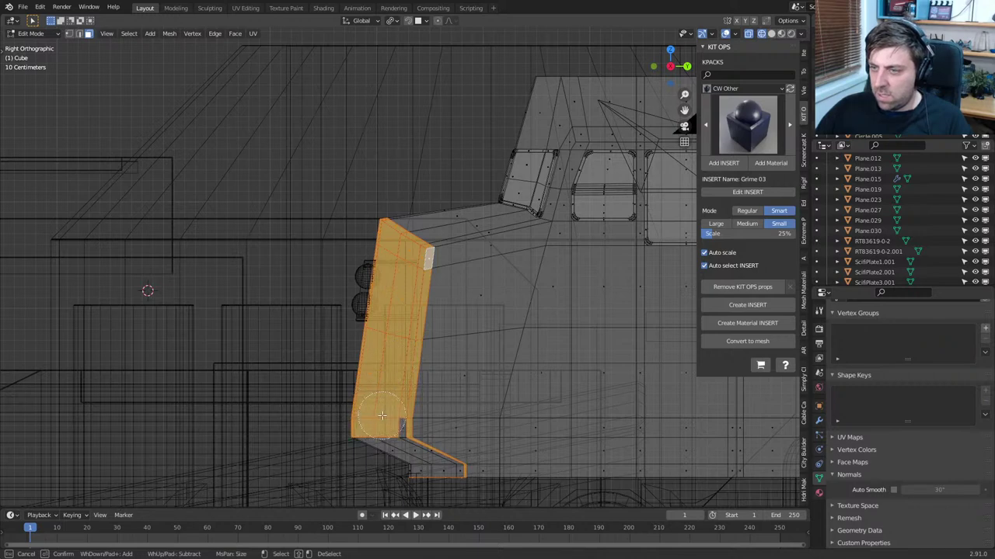
right_click(382, 415)
mouse_move(441, 468)
shift+middle_down()
mouse_move(431, 377)
mouse_move(448, 372)
mouse_move(404, 401)
shift+middle_up()
key(c)
right_click(405, 401)
scroll(901, 421, up, 1)
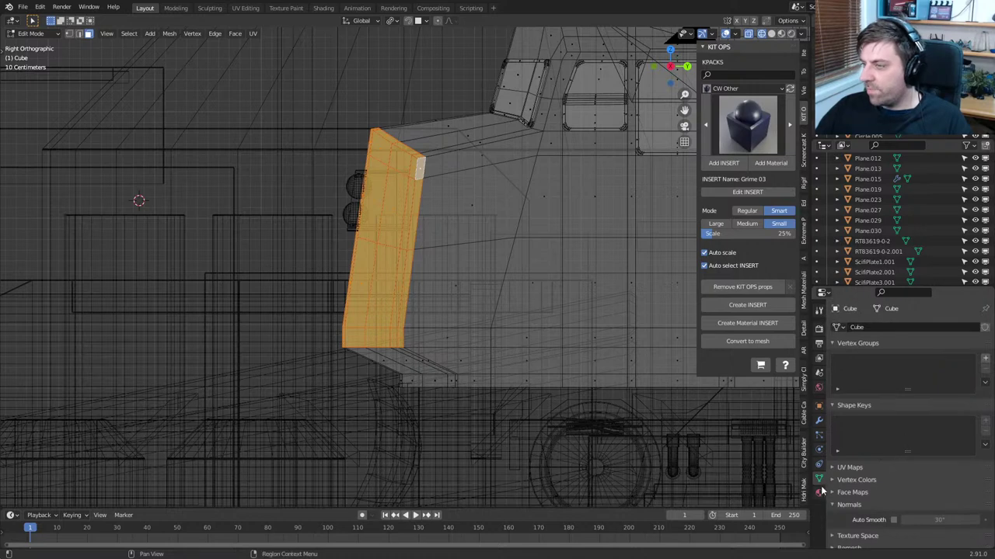
Add a second material slot to the body containing a separate copy of the CW-Grime-03 material
click(819, 493)
click(985, 346)
click(838, 410)
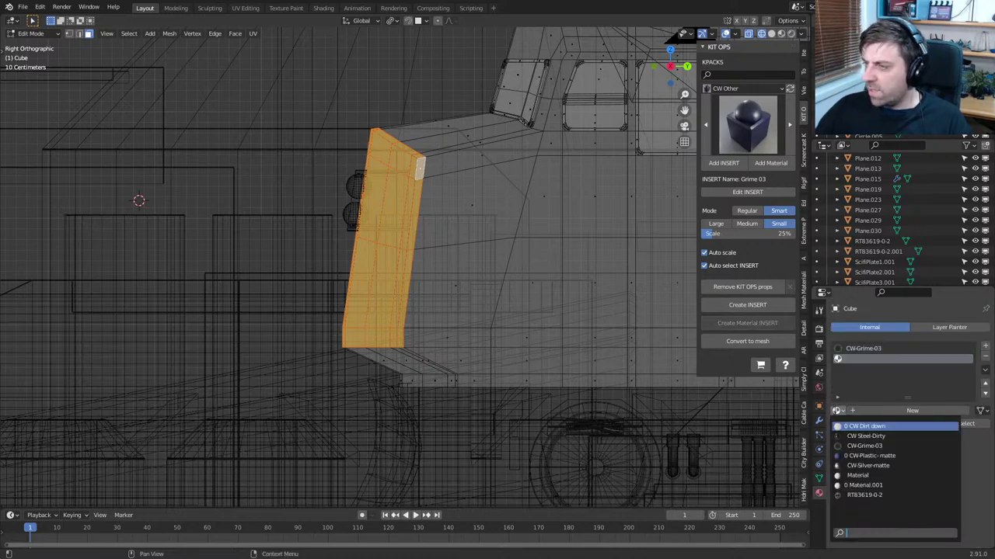
click(864, 446)
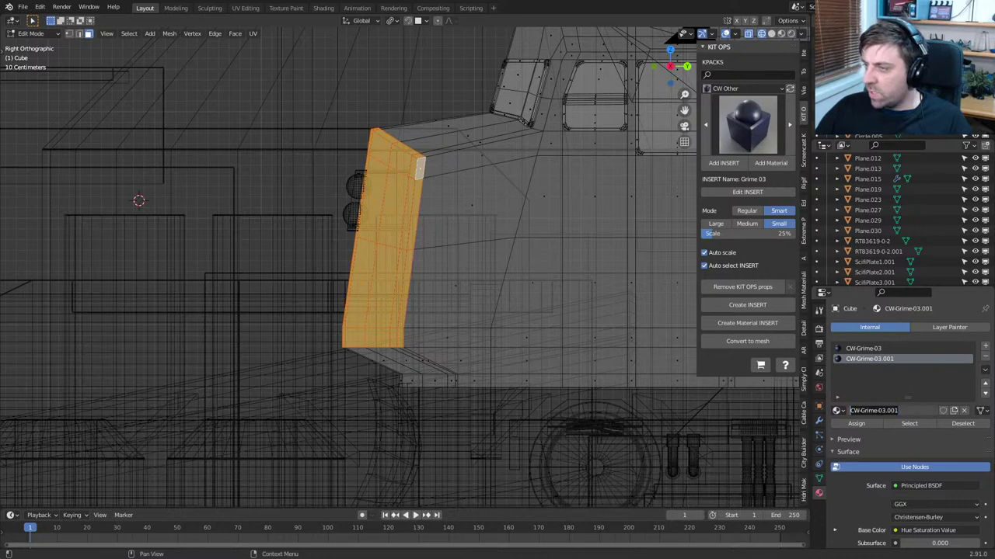
Rename the copied material Yellow and assign it to the selected nose faces
text(Y)
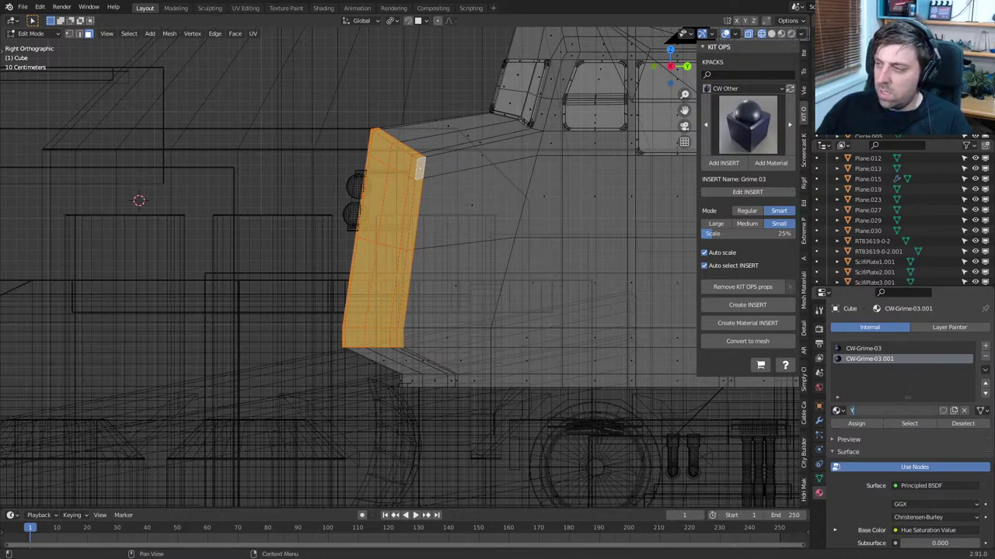
text(ellow)
key(Return)
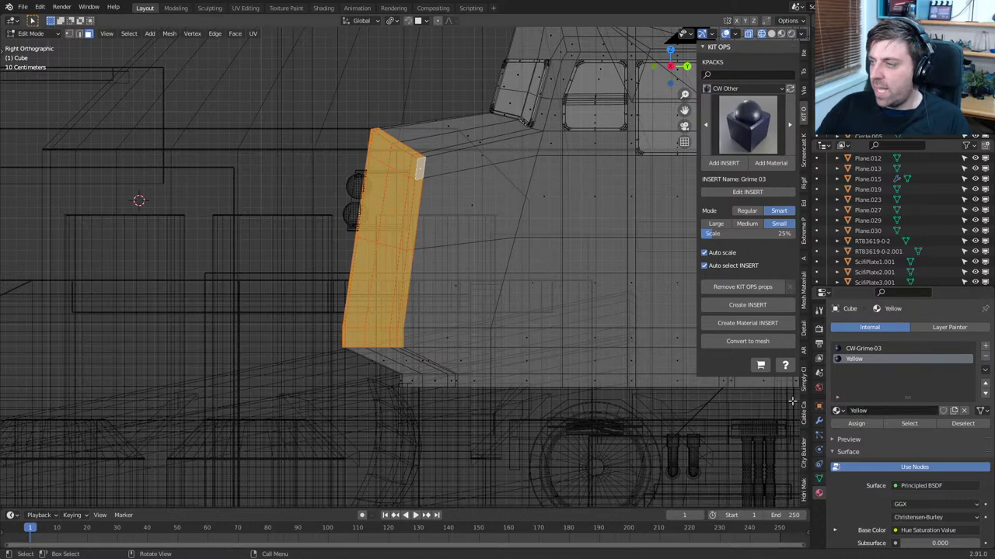
click(855, 424)
In the Shading workspace, change the Off Color of the Yellow material's cw-ImageTexture.004 node to a bright yellow
click(323, 7)
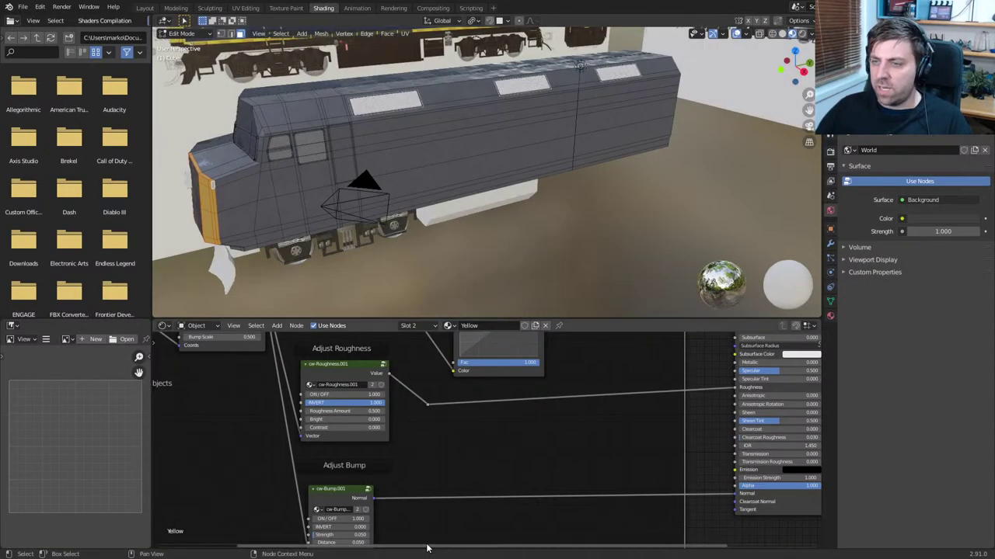
middle_drag(453, 470, 489, 550)
middle_drag(428, 444, 561, 455)
scroll(559, 425, up, 2)
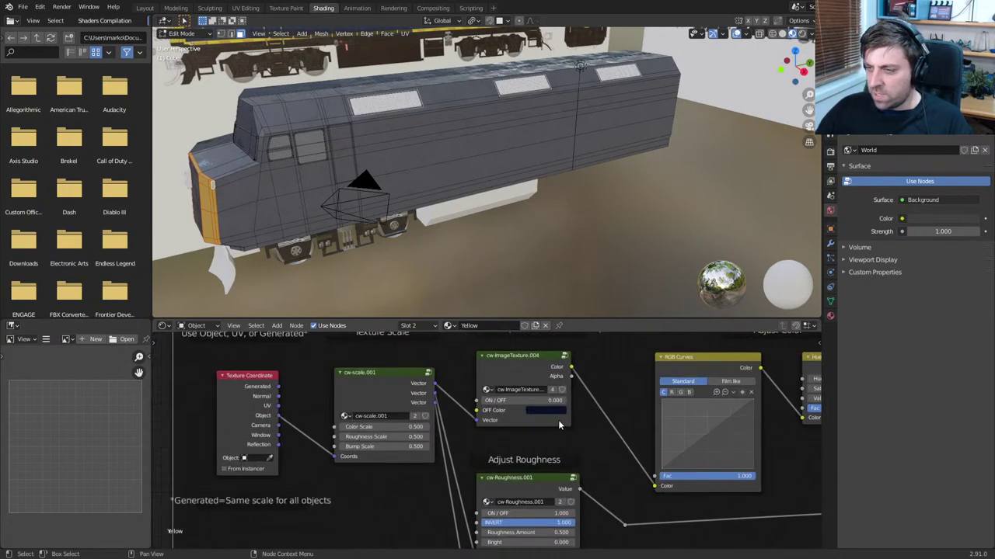
click(552, 412)
drag(581, 296, 536, 336)
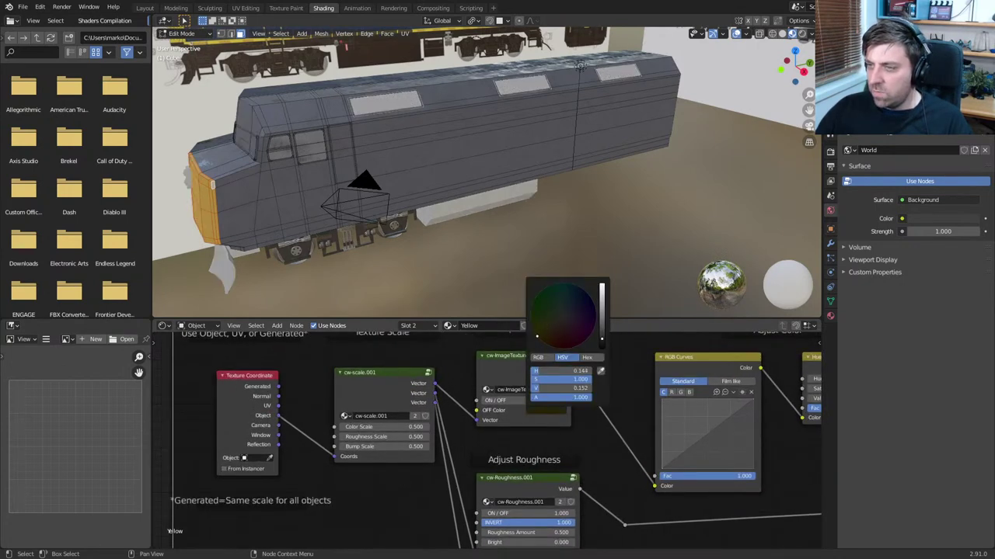
drag(601, 322, 601, 297)
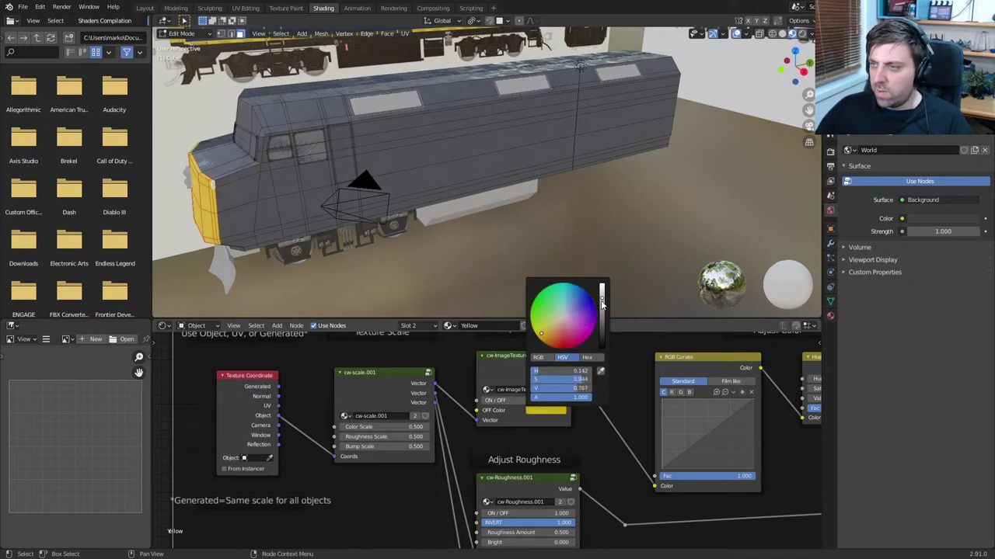
drag(601, 304, 601, 287)
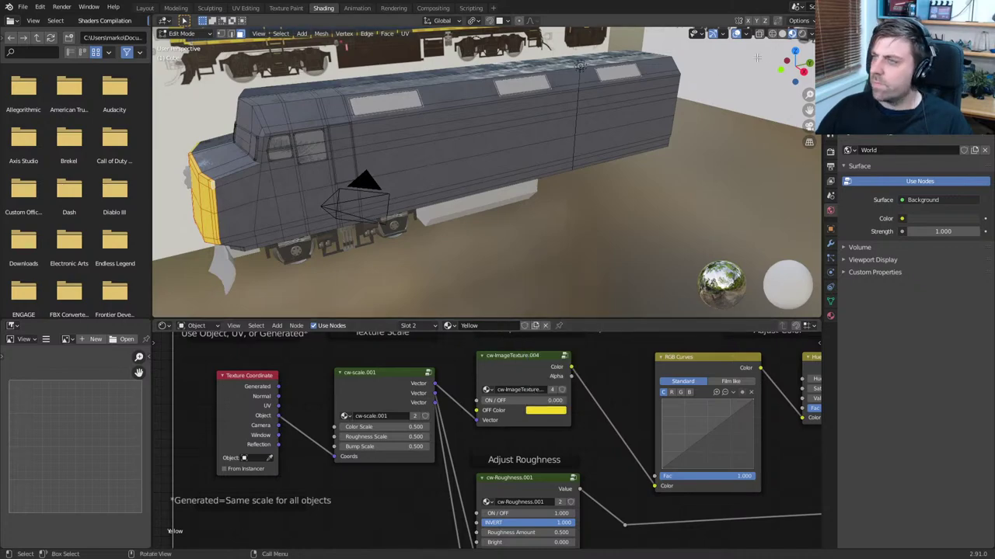
Inspect the yellow nose up close in Object Mode and darken its Off Color slightly
key(Tab)
middle_drag(382, 178, 450, 233)
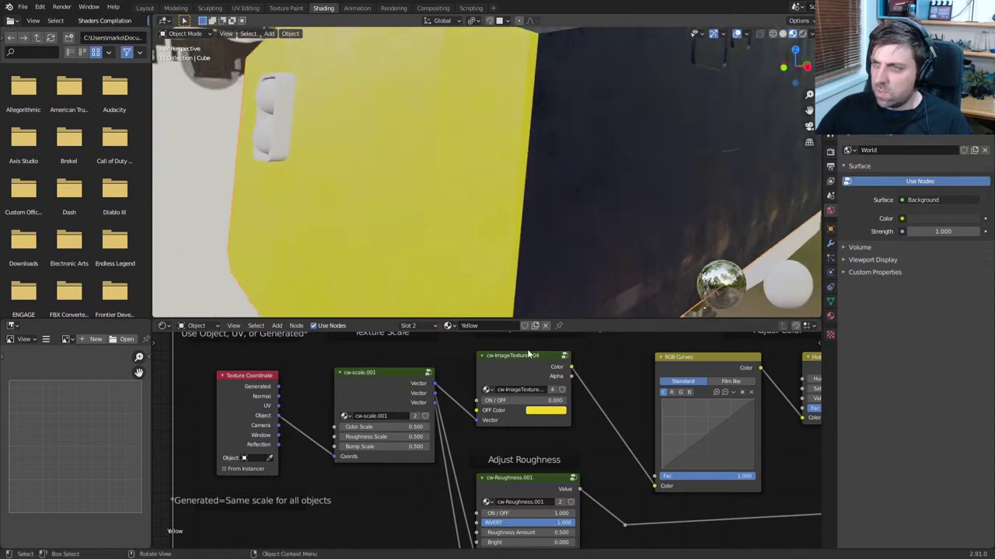
click(546, 410)
mouse_move(601, 294)
mouse_down()
mouse_move(601, 306)
mouse_move(601, 297)
mouse_up()
scroll(569, 199, down, 7)
Show the locomotive in right orthographic view and apply the body's scale
middle_drag(569, 199, 522, 204)
key(KP_3)
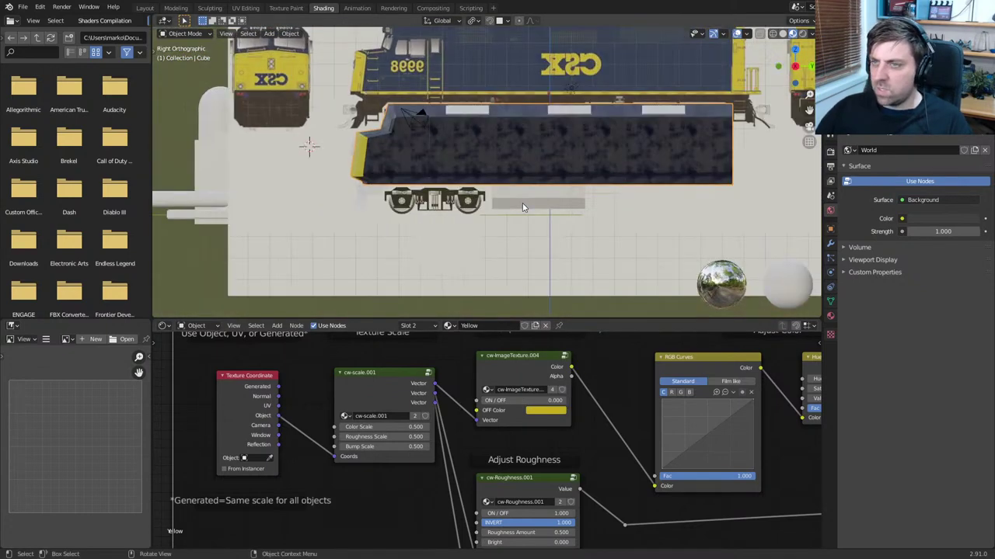
click(526, 143)
click(533, 136)
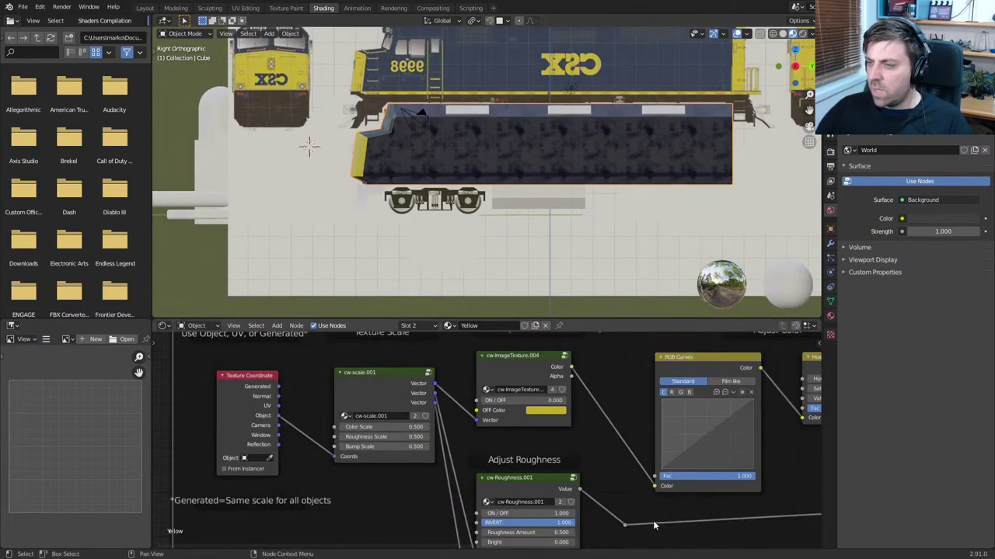
middle_drag(616, 510, 541, 376)
key(ctrl+a)
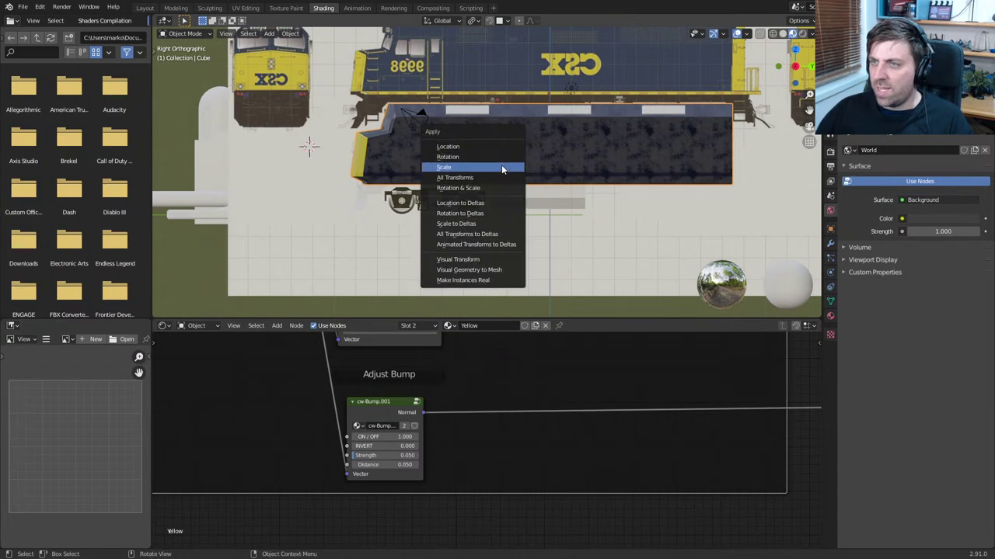
click(501, 164)
shift+middle_drag(261, 395, 560, 523)
shift+middle_drag(480, 443, 504, 507)
scroll(490, 463, up, 1)
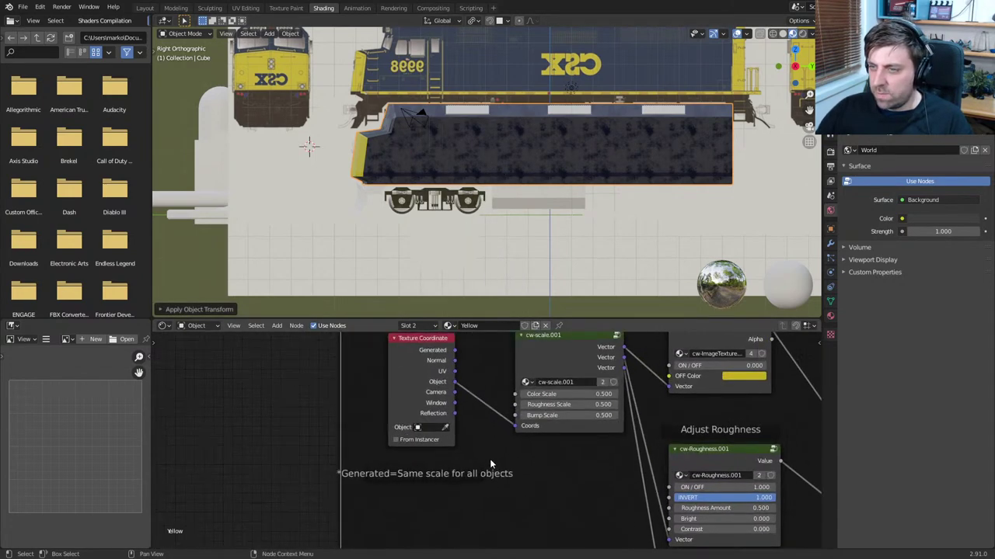
shift+middle_drag(490, 464, 422, 502)
scroll(408, 458, up, 1)
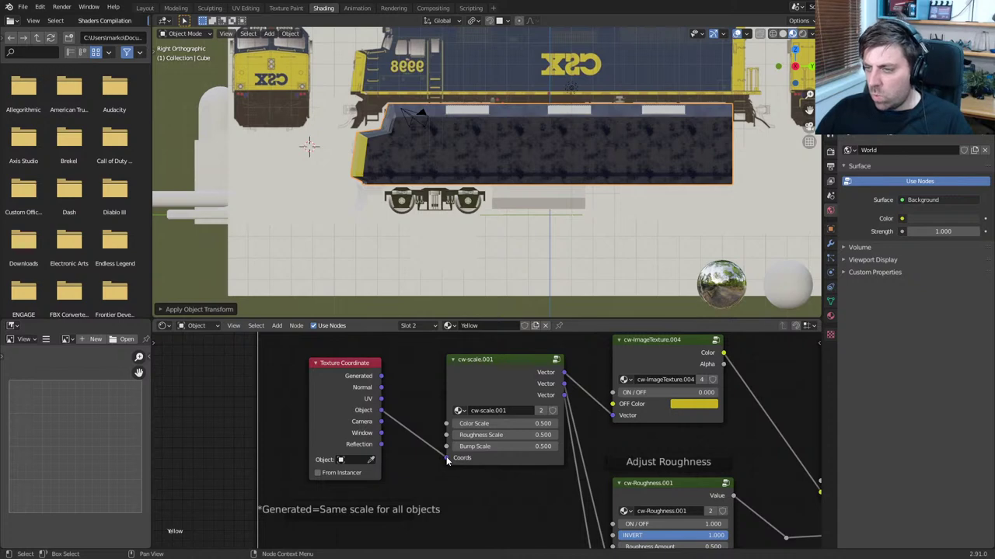
key(shift+a)
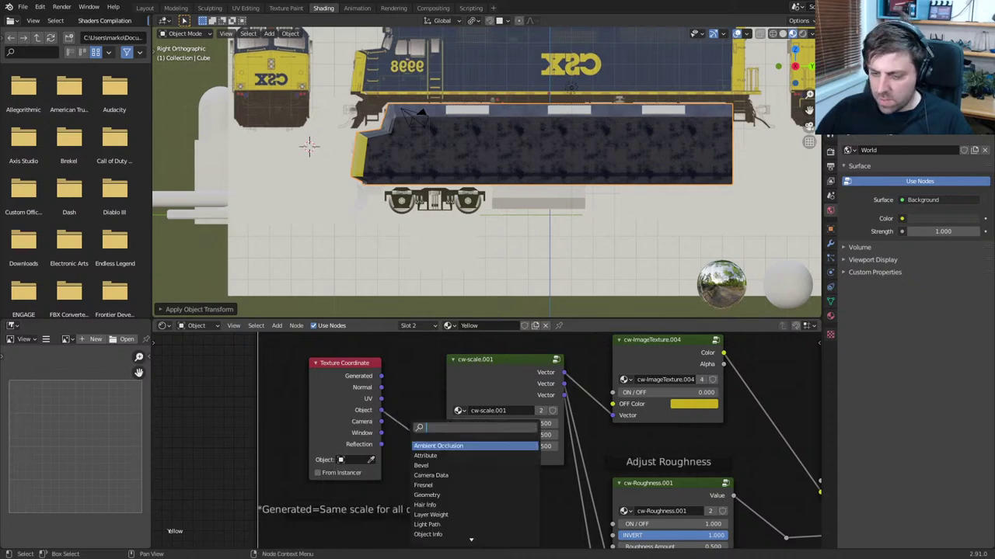
text(tex)
key(Return)
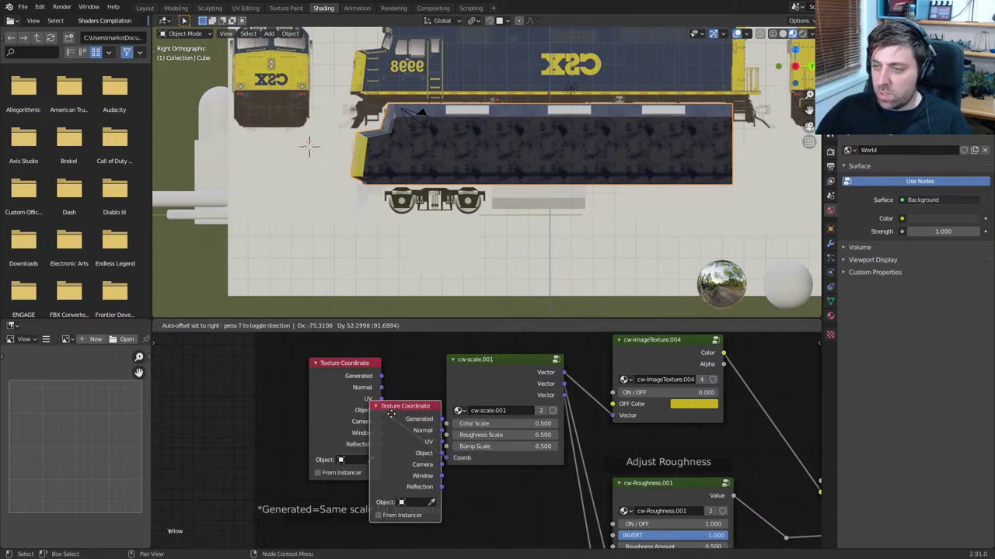
click(493, 503)
key(ctrl+z)
Add a Mapping node between the Texture Coordinate node and the cw-scale.001 node of the Yellow material
key(shift+a)
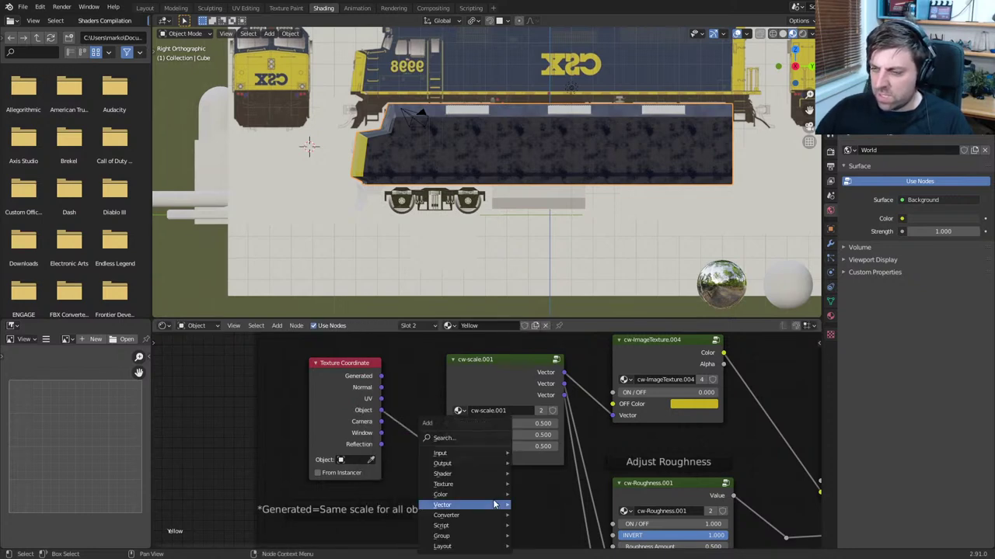
click(472, 441)
text(mapp)
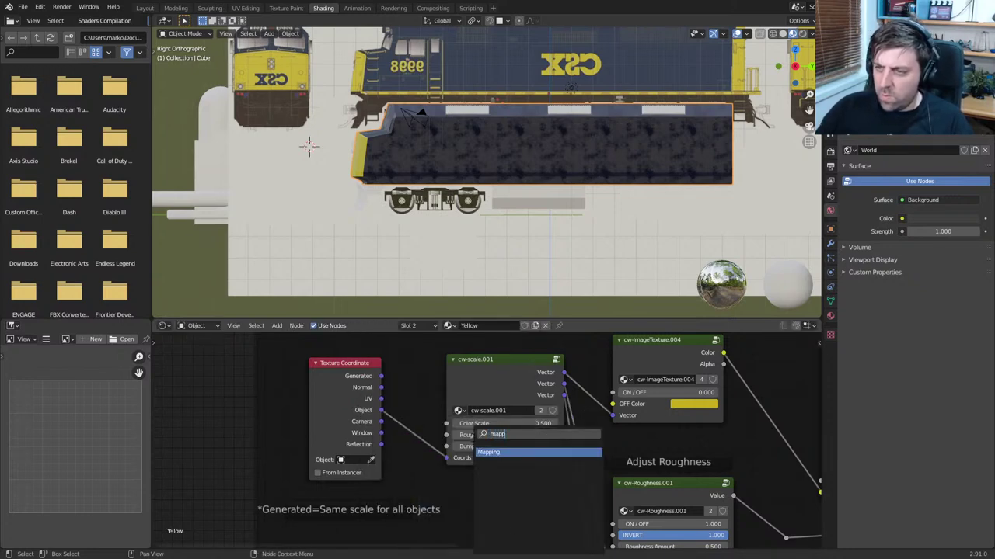
key(Return)
click(392, 366)
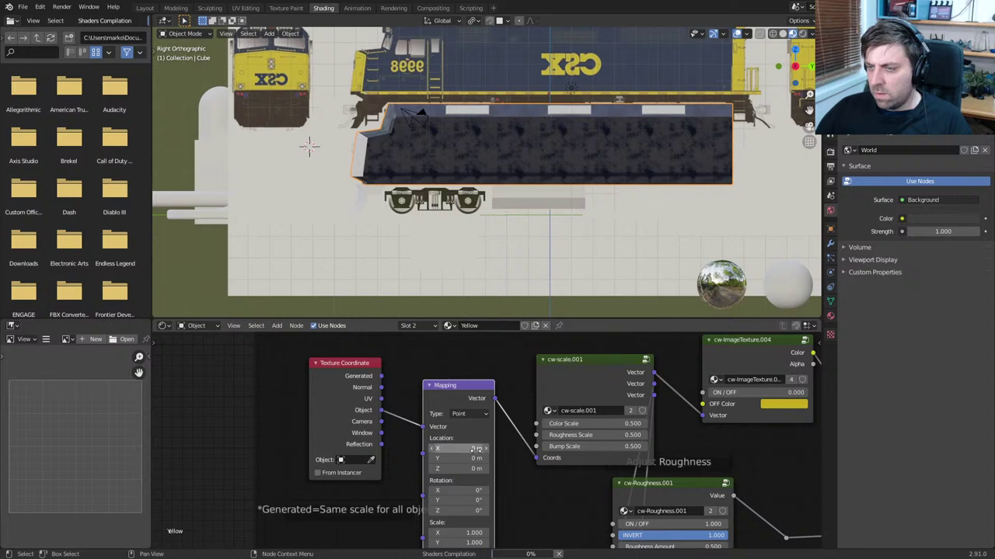
Set the Yellow material's Mapping node scale to 4 on X, Y and Z
scroll(475, 519, down, 1)
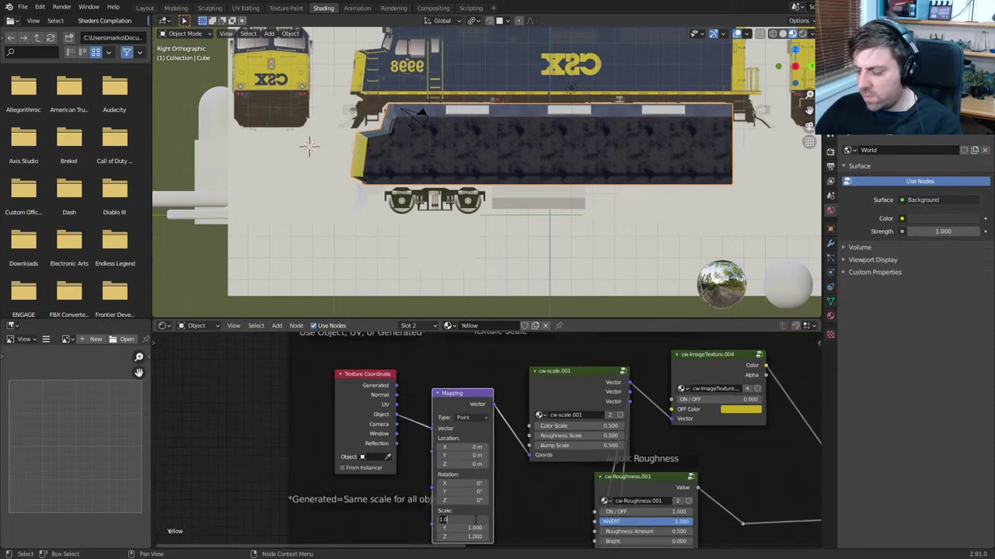
key(Return)
click(471, 528)
text(4)
key(Return)
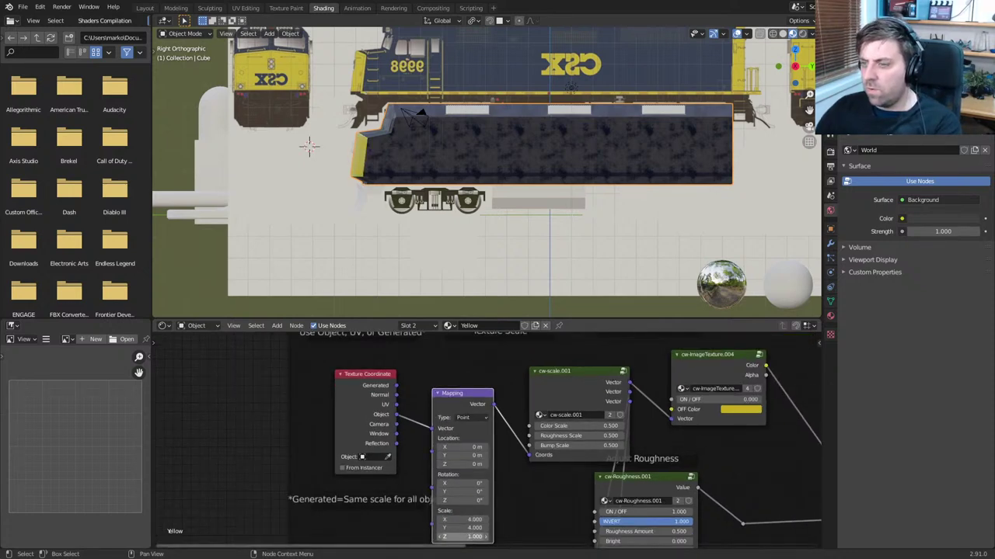
click(469, 536)
text(4)
key(Return)
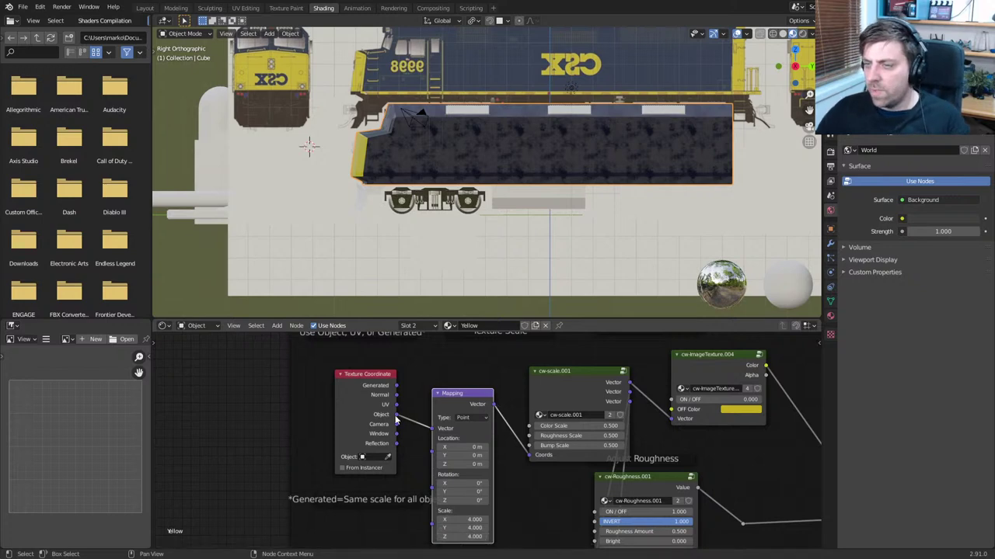
Reconnect the Texture Coordinate Object output to cw-scale.001's Coords and delete the Mapping node from the Yellow material
drag(396, 415, 529, 455)
click(467, 398)
key(x)
middle_drag(530, 463, 335, 458)
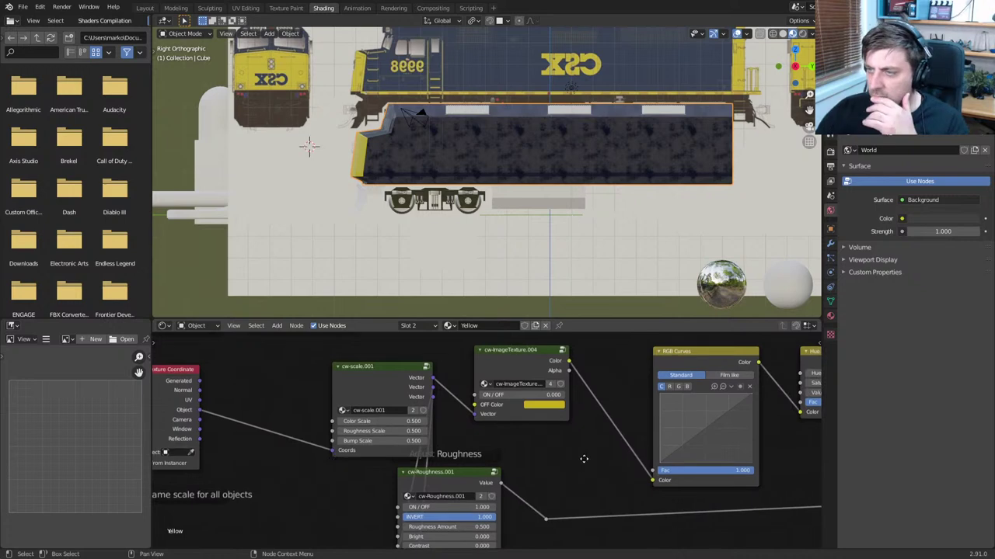
Examine the Yellow material's node chain, including the scale, colour, roughness and bump groups
middle_drag(589, 466, 313, 443)
middle_drag(459, 461, 629, 381)
middle_drag(522, 442, 584, 512)
middle_drag(533, 424, 555, 418)
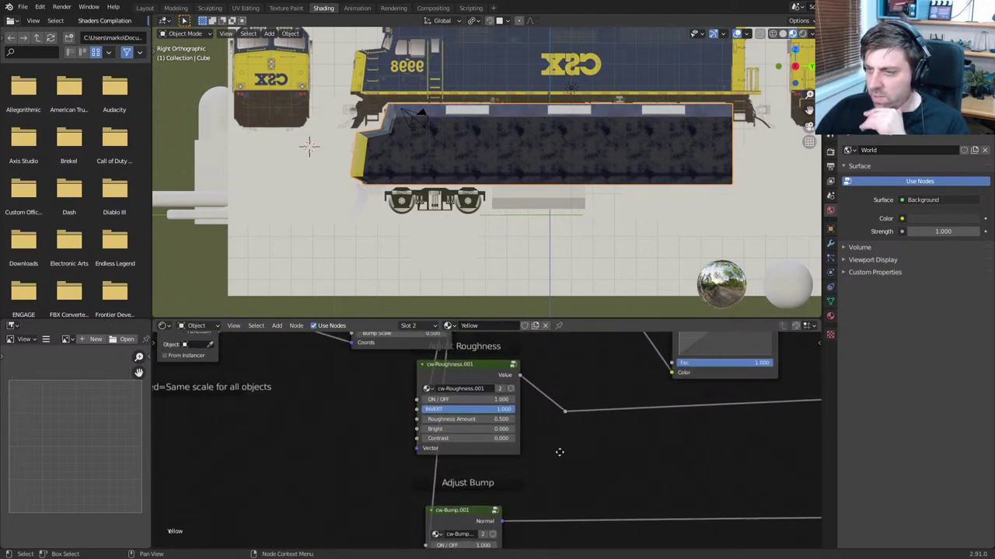
middle_drag(559, 453, 583, 524)
scroll(521, 478, up, 1)
middle_drag(492, 412, 537, 462)
scroll(521, 477, up, 1)
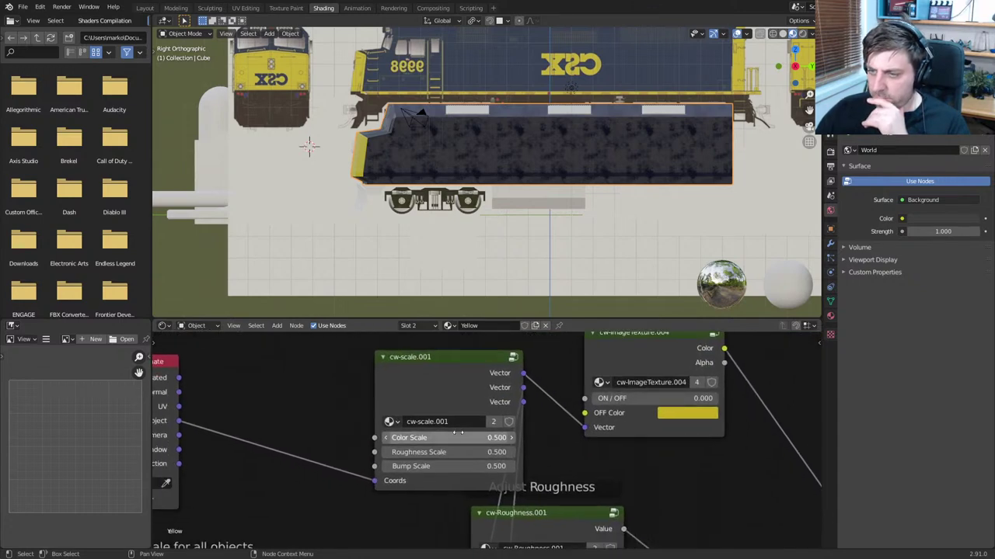
Try the cw-scale.002 node group in the Yellow material's scale node and switch back to cw-scale.001
click(390, 421)
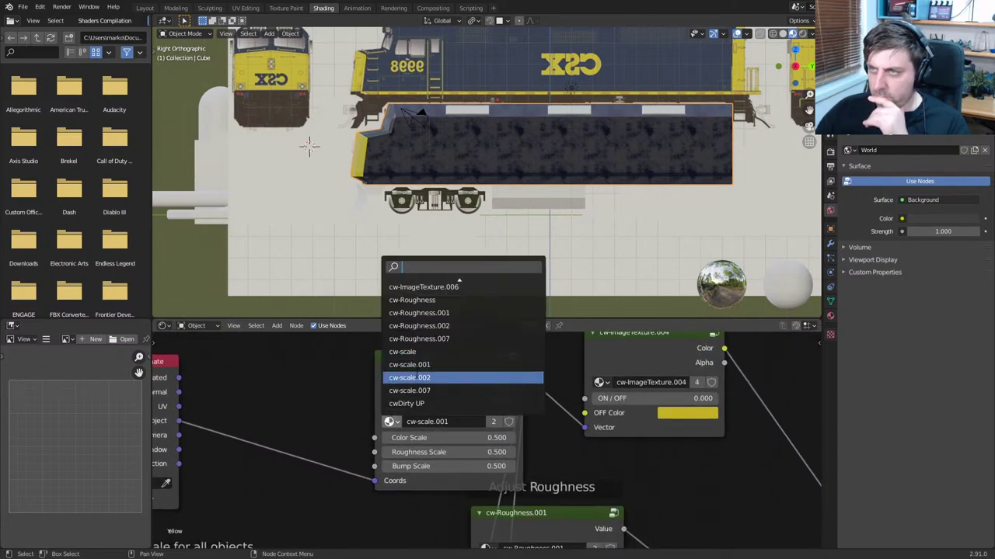
click(415, 377)
click(394, 421)
click(409, 366)
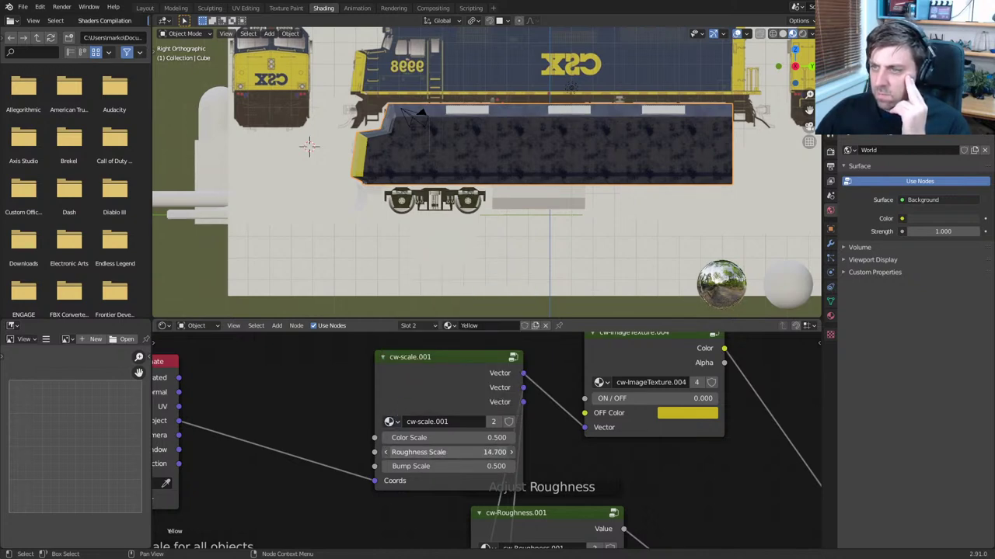
Restore cw-scale.001's Roughness Scale to 0.5 after testing higher values, and try Generated coordinates as its Coords input
click(447, 452)
text(64.5)
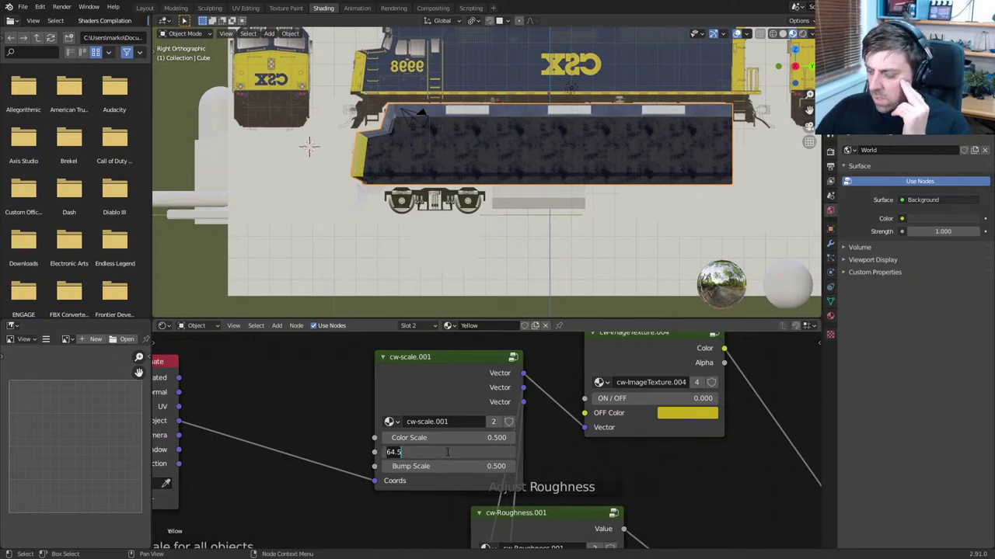
key(Return)
scroll(371, 469, down, 1)
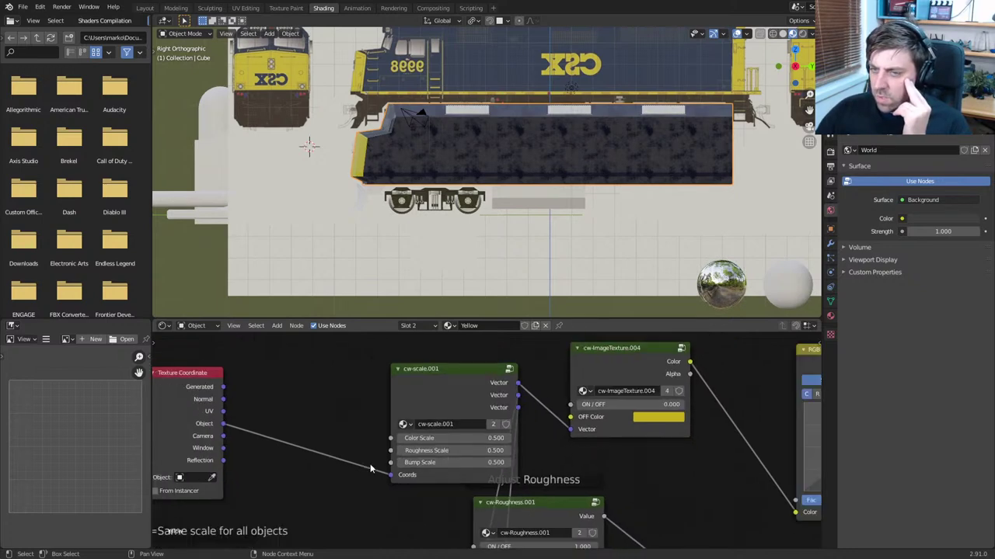
drag(223, 386, 394, 477)
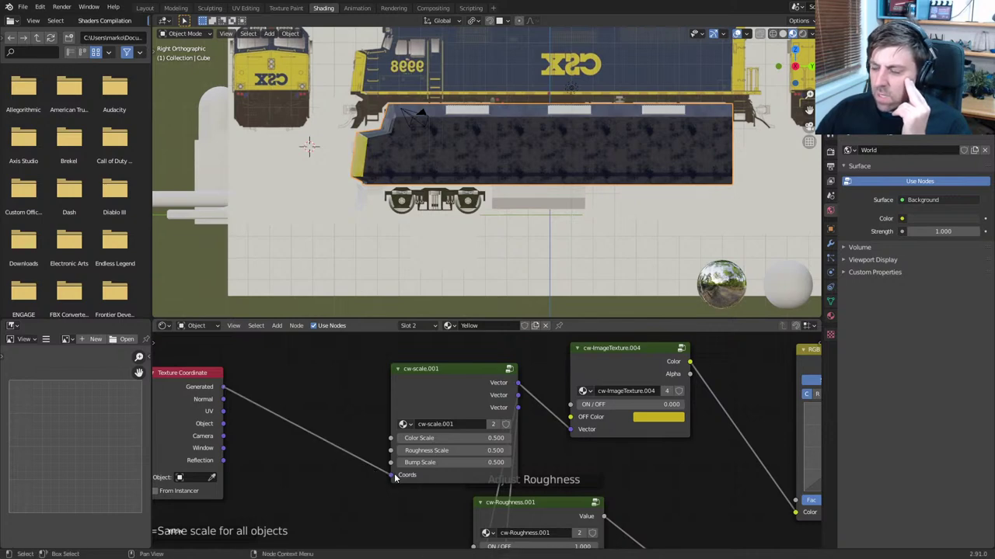
key(ctrl+z)
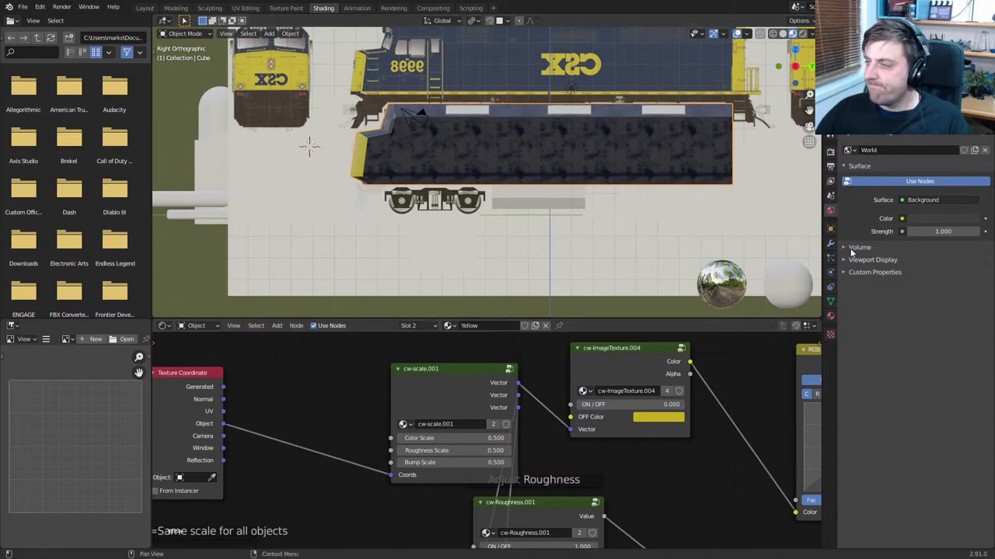
Select the CW-Grime-03 material and insert a Mapping node between its Texture Coordinate and cw-scale.001 nodes
click(830, 316)
click(873, 172)
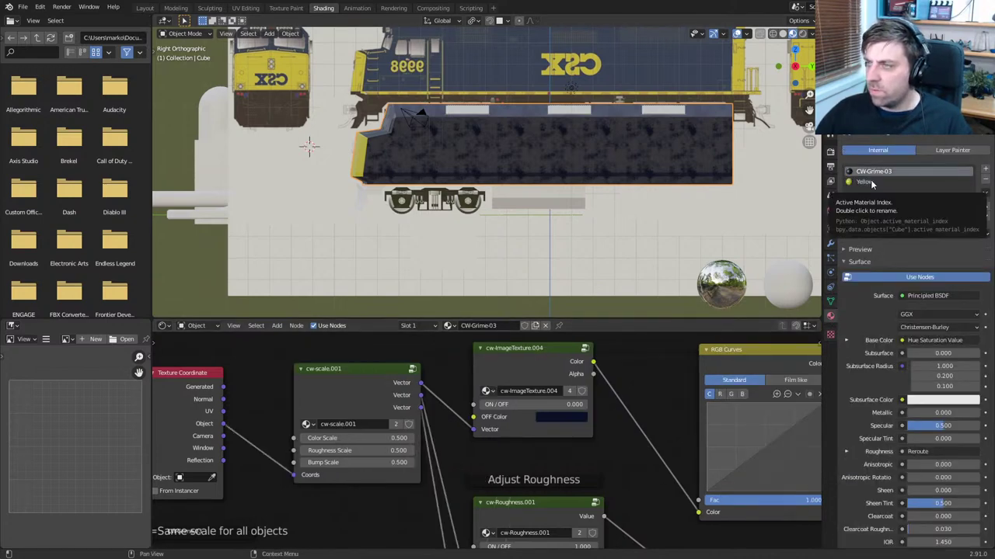
middle_drag(266, 388, 612, 377)
drag(508, 369, 373, 369)
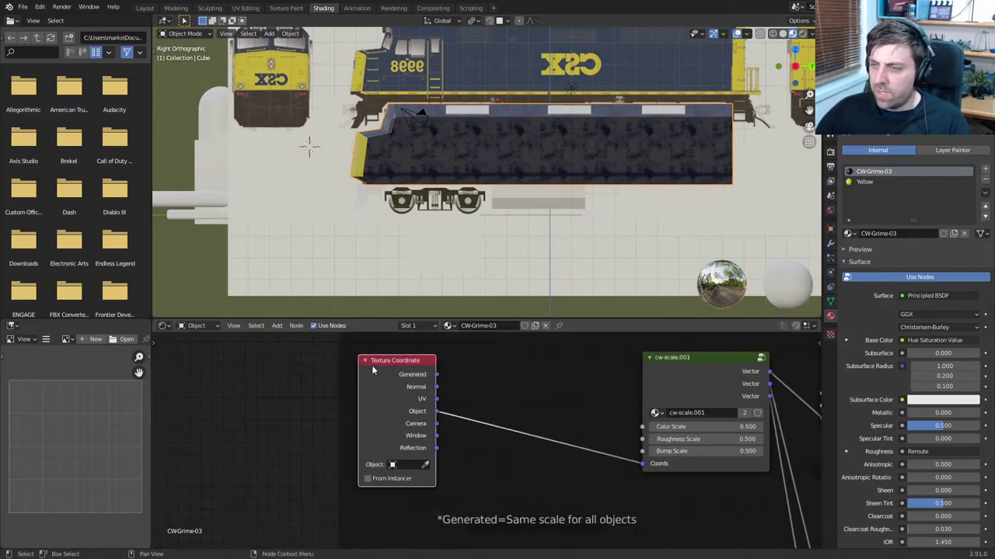
key(shift+a)
click(337, 366)
text(mapping)
key(Return)
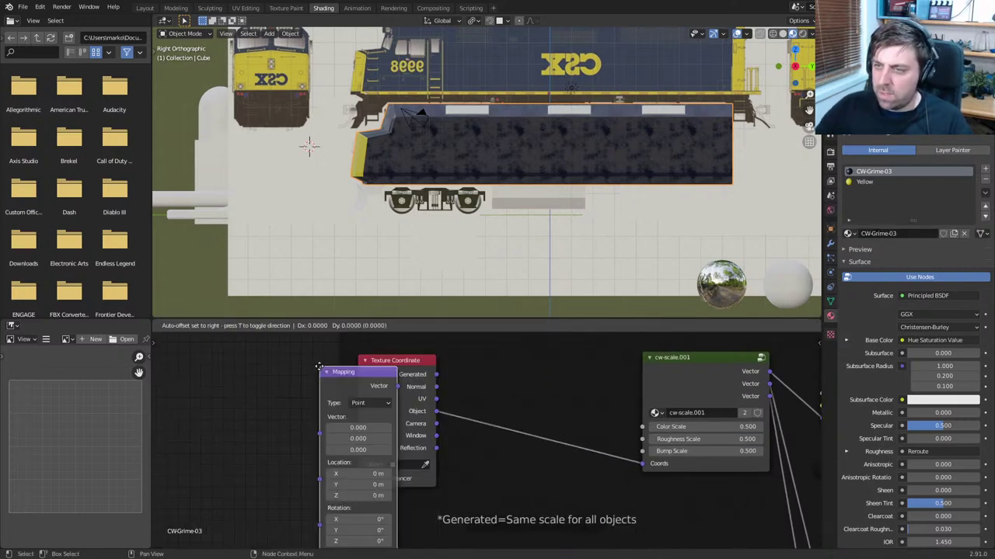
click(435, 373)
Set the CW-Grime-03 Mapping node's scale to 4 on X, Y and Z
middle_drag(539, 446, 529, 399)
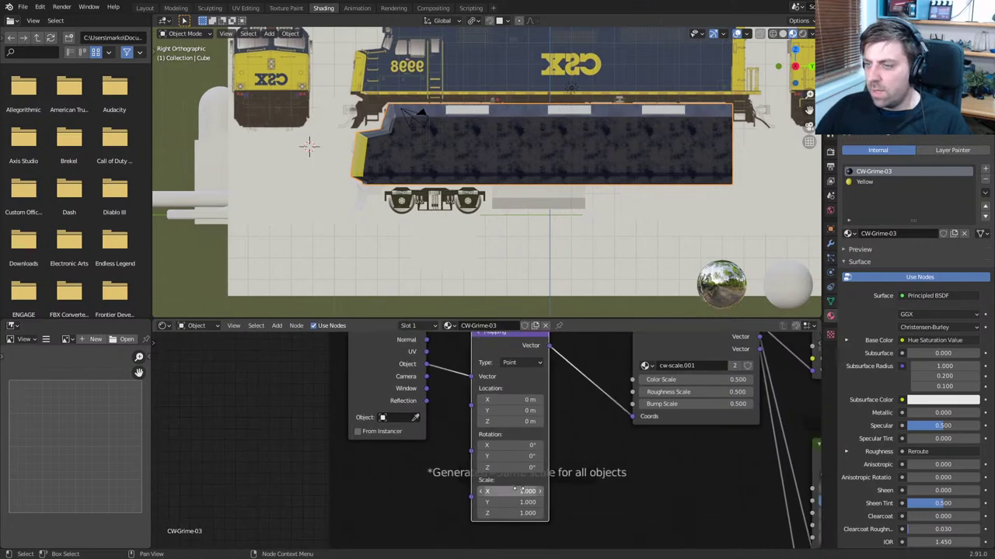
click(520, 491)
text(4)
key(Return)
click(516, 503)
text(4)
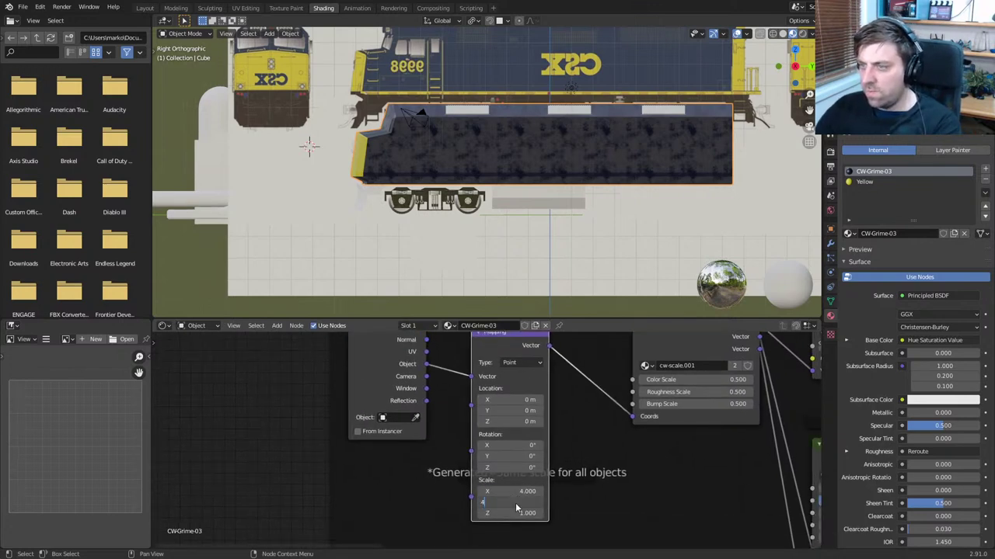
key(Return)
Set the CW-Grime-03 Mapping node's scale to 0.25 on X, Y and Z
click(522, 493)
key(BackSpace)
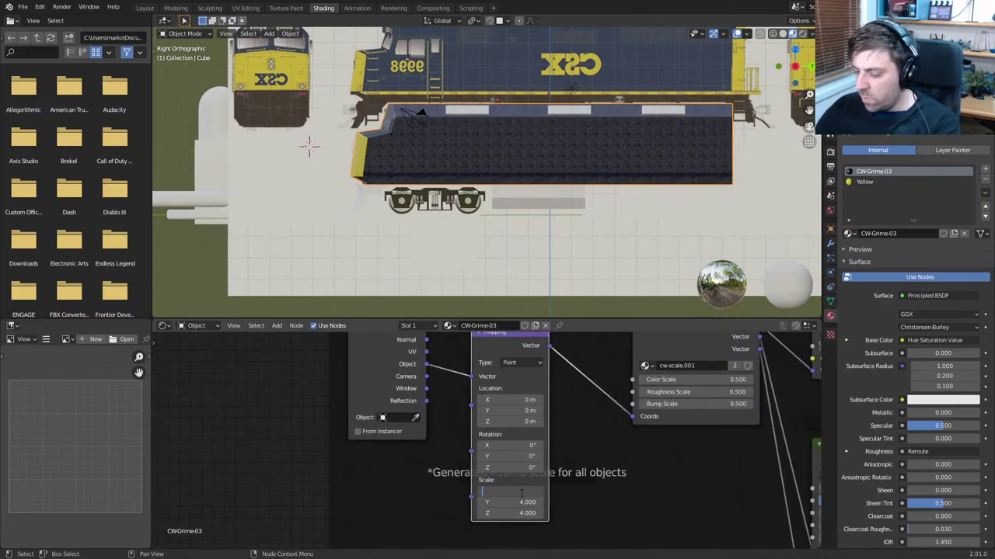
text(.25)
key(Tab)
text(.5)
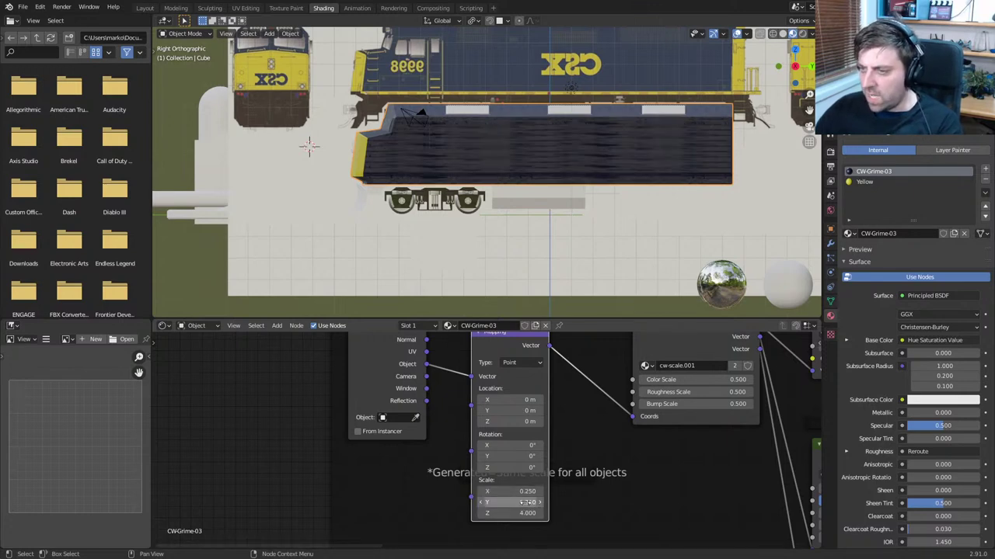
key(Tab)
text(.25)
key(Return)
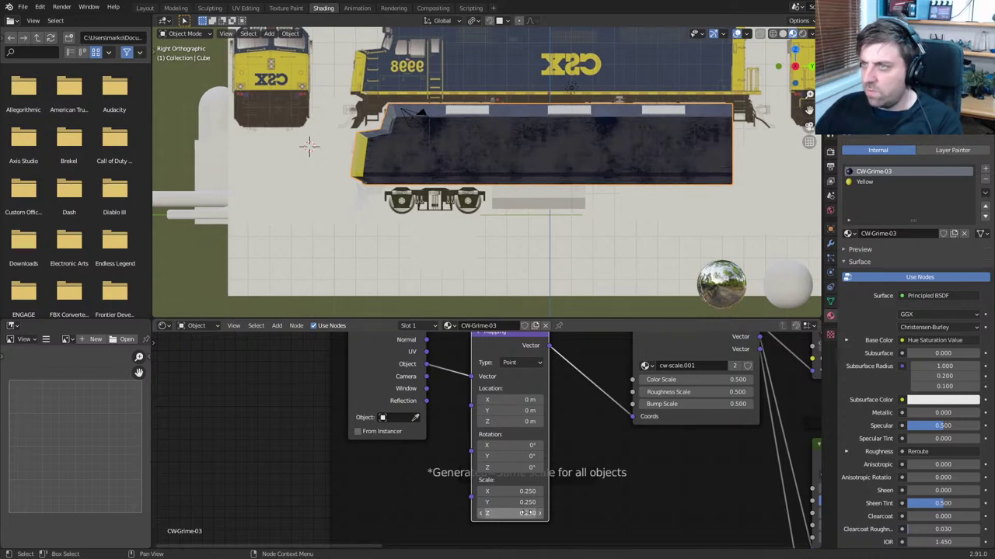
Inspect the enlarged grime texture on the locomotive body in perspective view, close up around the cab
middle_drag(526, 300, 541, 261)
scroll(616, 268, up, 4)
scroll(542, 262, down, 10)
scroll(563, 444, down, 5)
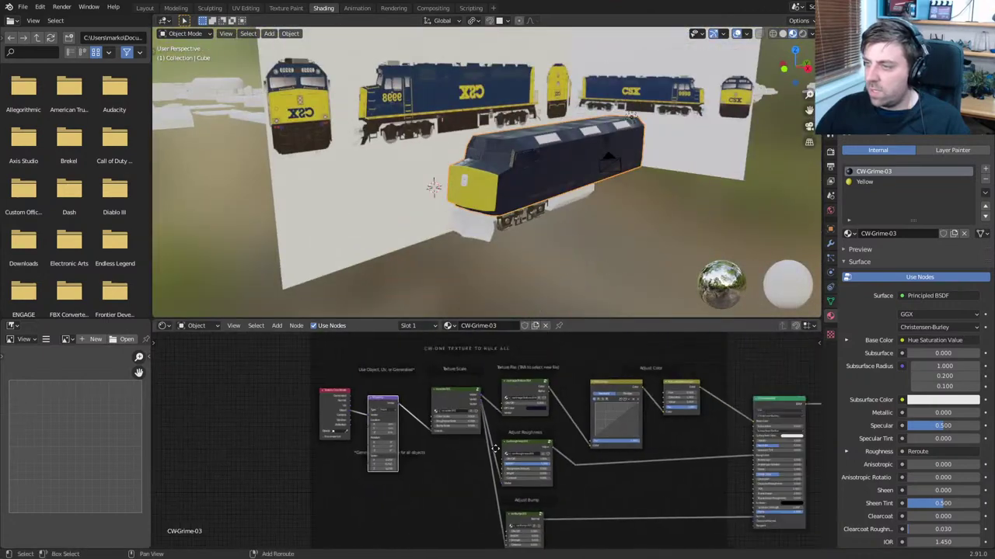
middle_drag(516, 237, 541, 155)
scroll(539, 282, up, 5)
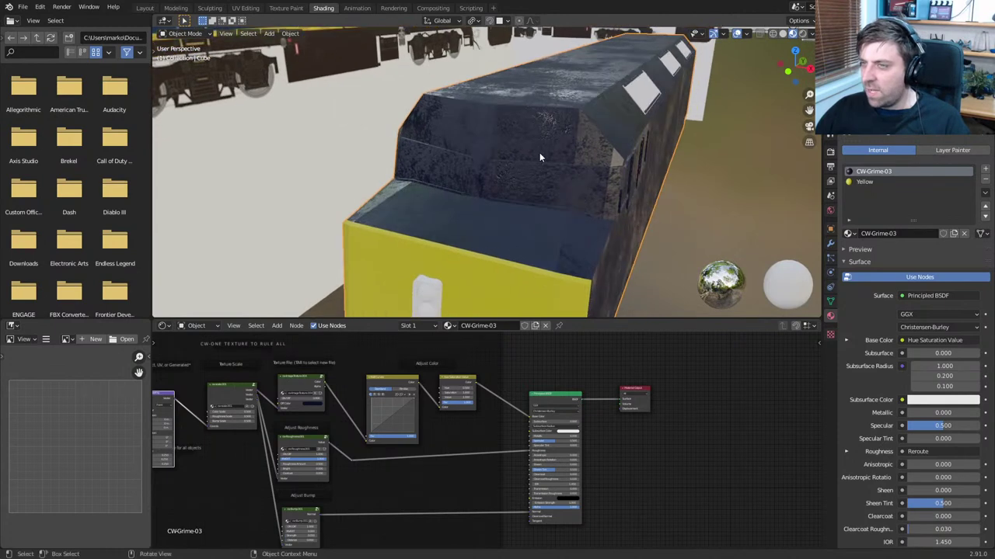
In the body's Edit Mode, select faces around the windscreen frame and the cab's side windows
click(548, 170)
click(544, 167)
key(Tab)
scroll(513, 229, up, 4)
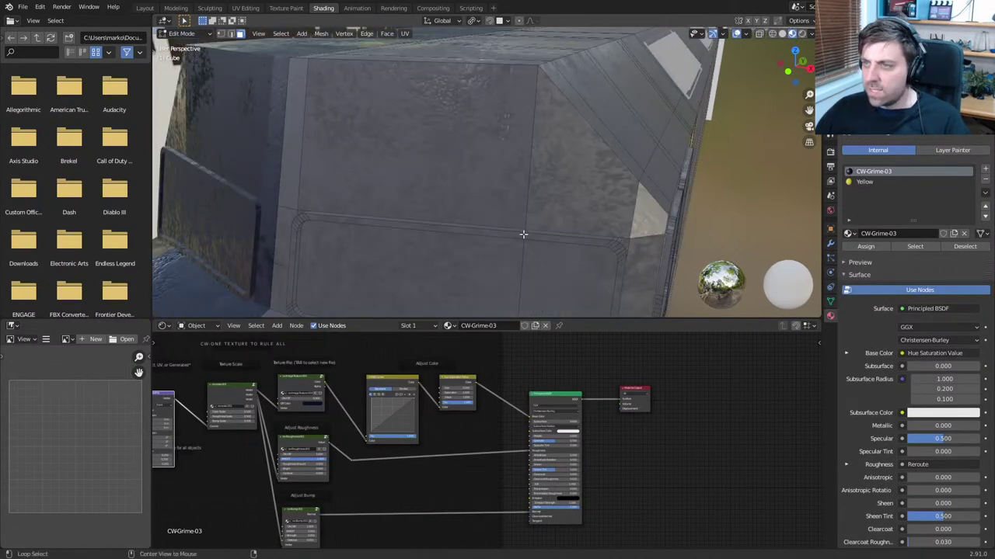
middle_drag(521, 233, 557, 217)
middle_drag(357, 168, 373, 142)
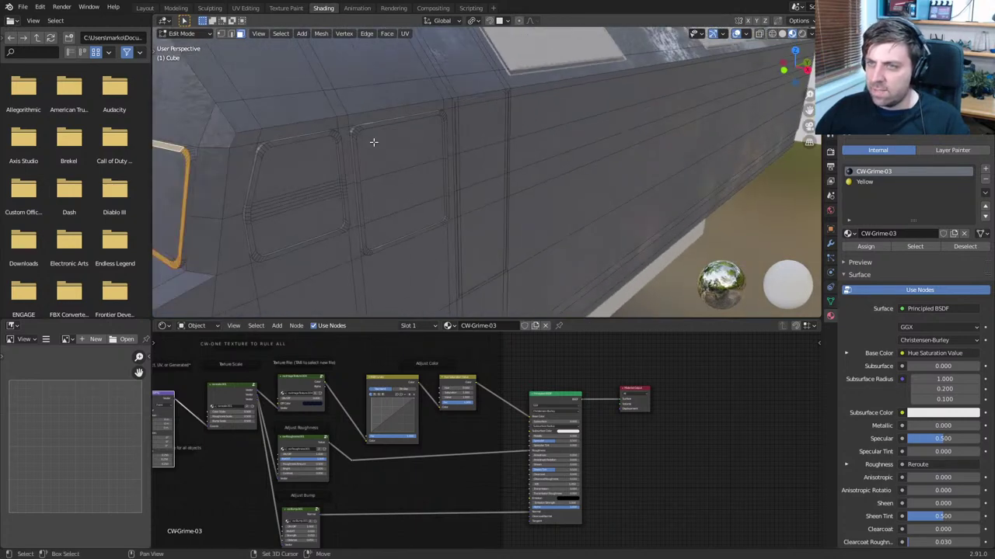
click(355, 127)
shift+click(341, 135)
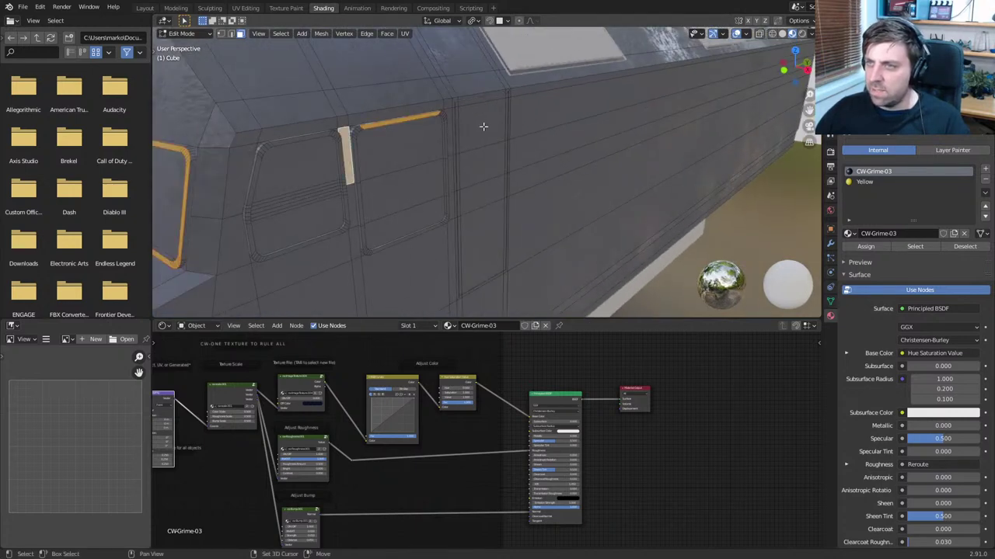
Deselect the stray pillar face between the side windows and extend the selection to all linked cab window geometry
key(ctrl+l)
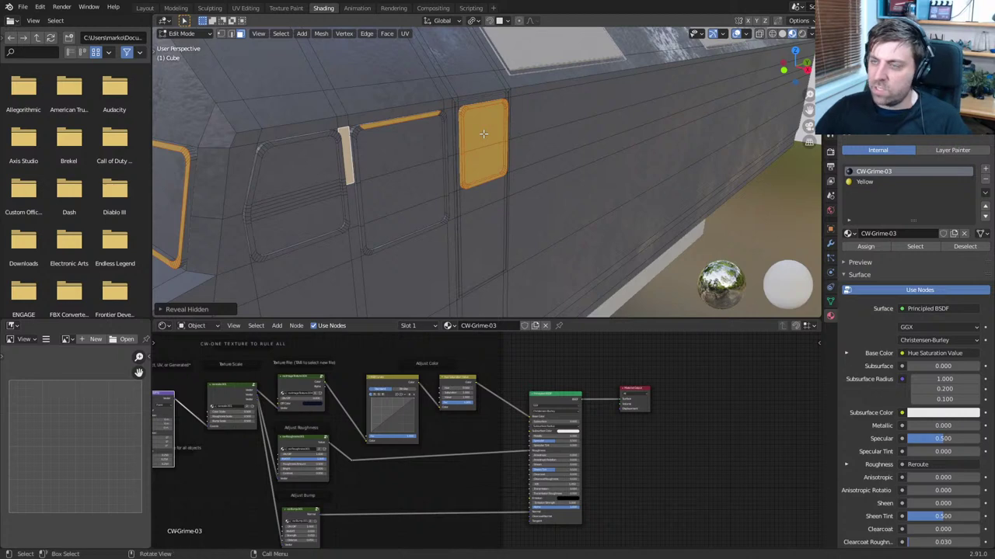
scroll(483, 137, down, 5)
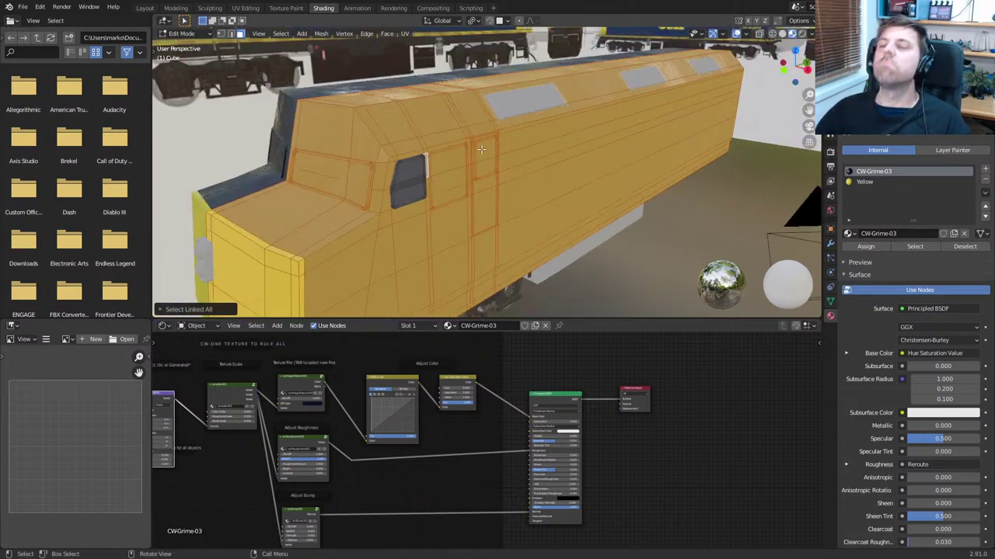
key(ctrl+z)
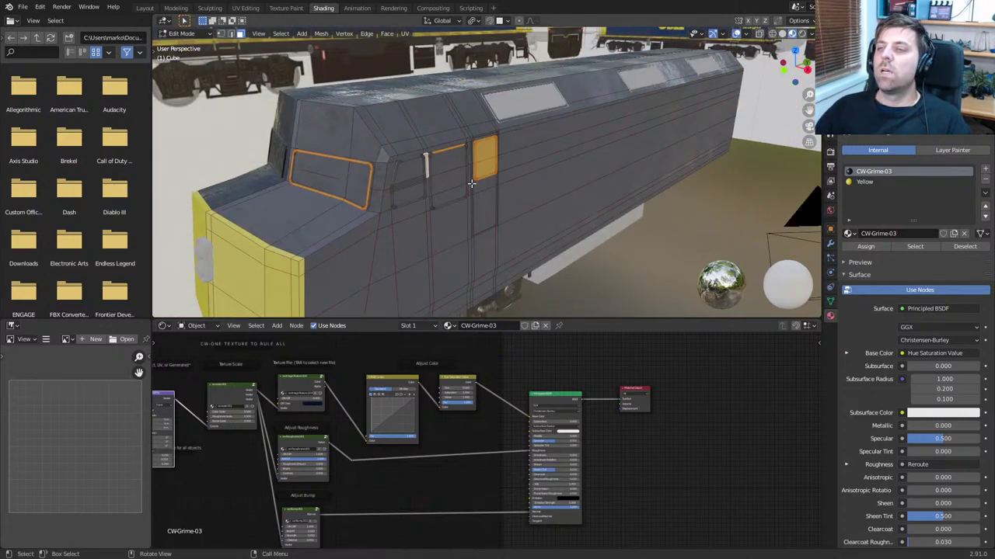
scroll(353, 161, up, 4)
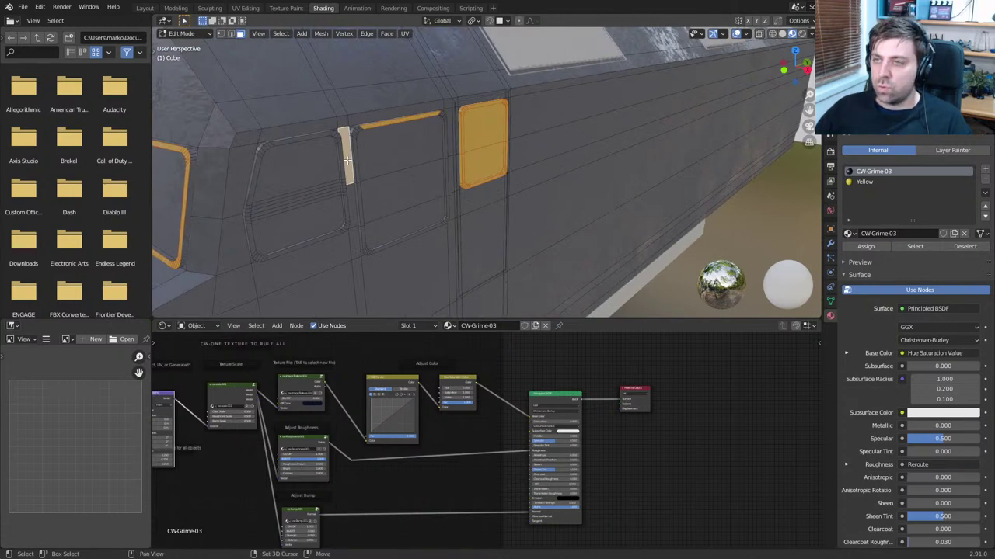
key(c)
middle_click(342, 138)
right_click(345, 149)
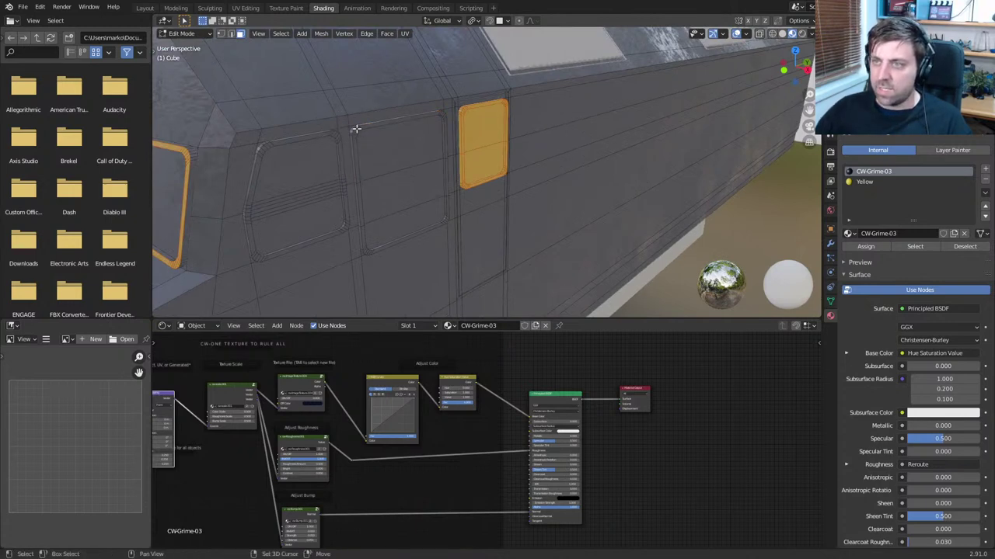
key(ctrl+l)
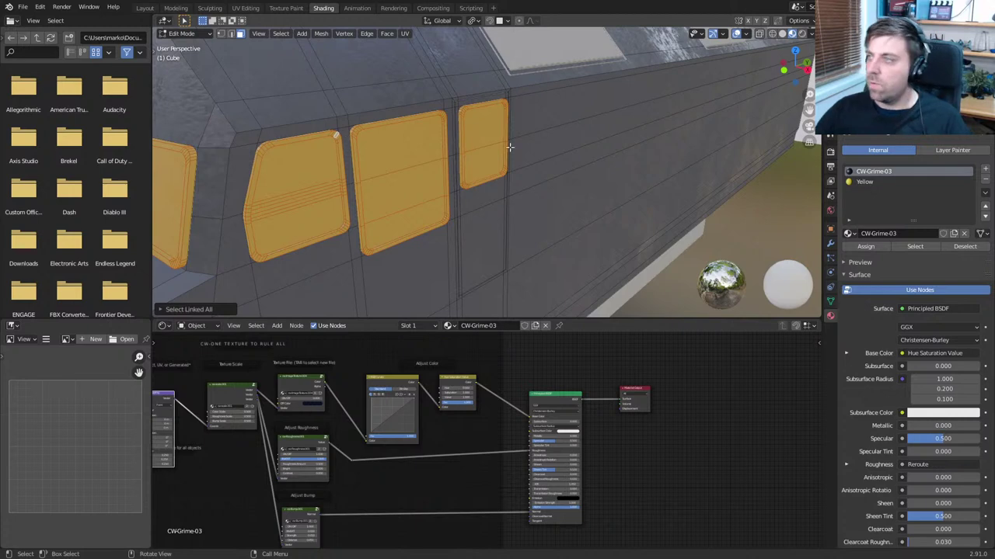
Add a material slot with CW-Silver-matte, assign it to the selected cab windows, and return to Object Mode
click(986, 169)
click(850, 233)
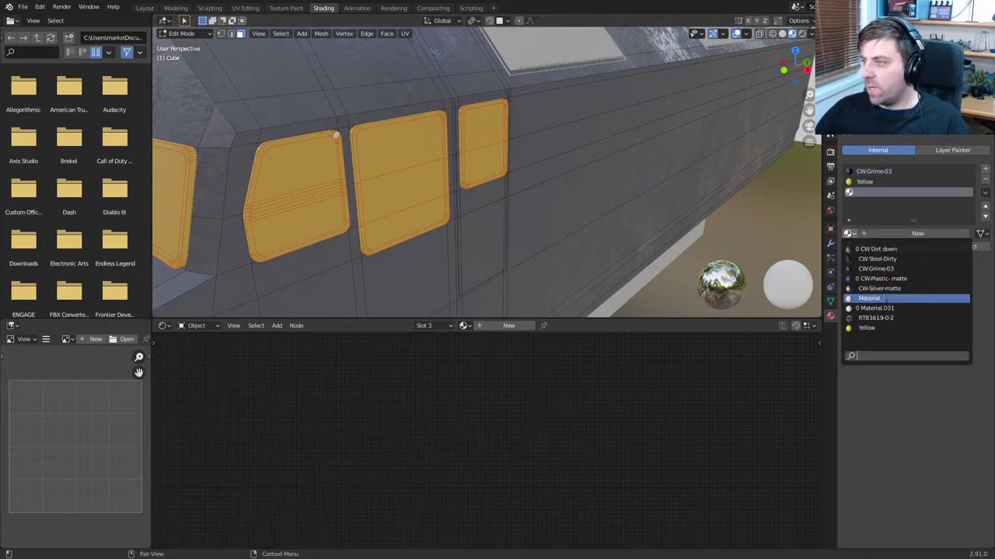
click(879, 288)
click(868, 247)
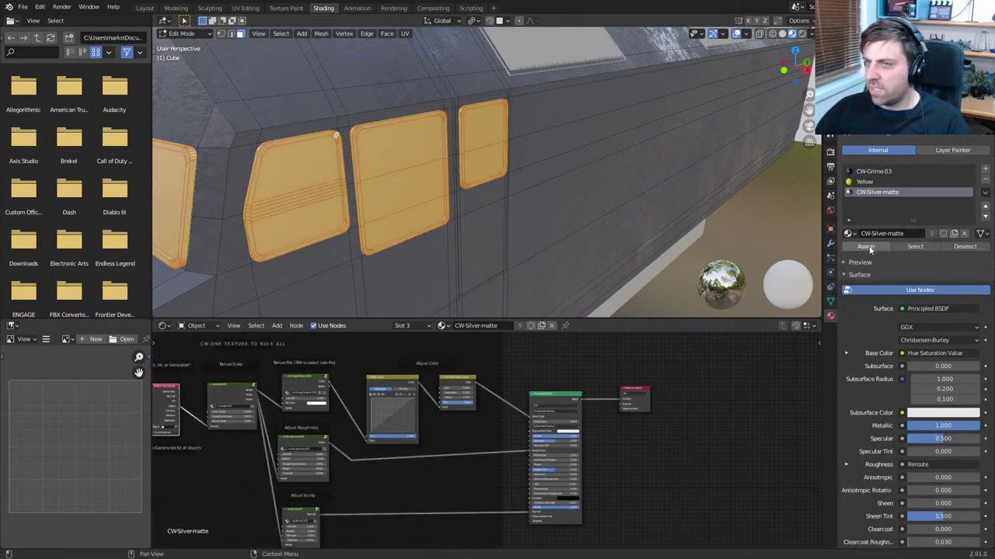
scroll(491, 238, down, 3)
key(Tab)
Select the roof-side grille nearest the cab and give it the existing CW Steel-Dirty material
middle_drag(490, 238, 482, 262)
scroll(541, 238, down, 4)
scroll(474, 148, up, 3)
click(475, 147)
shift+middle_drag(574, 212, 575, 154)
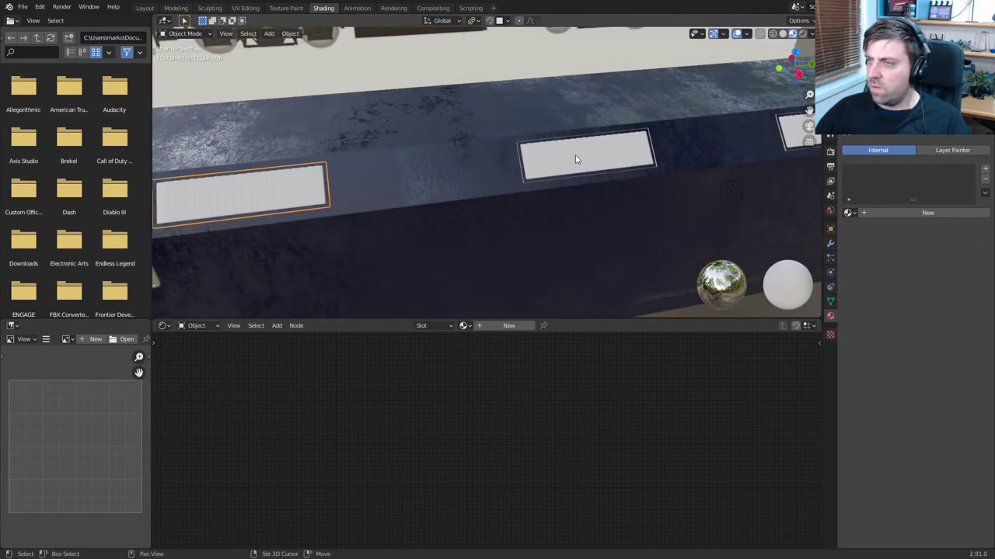
middle_drag(684, 174, 552, 213)
click(285, 268)
click(847, 214)
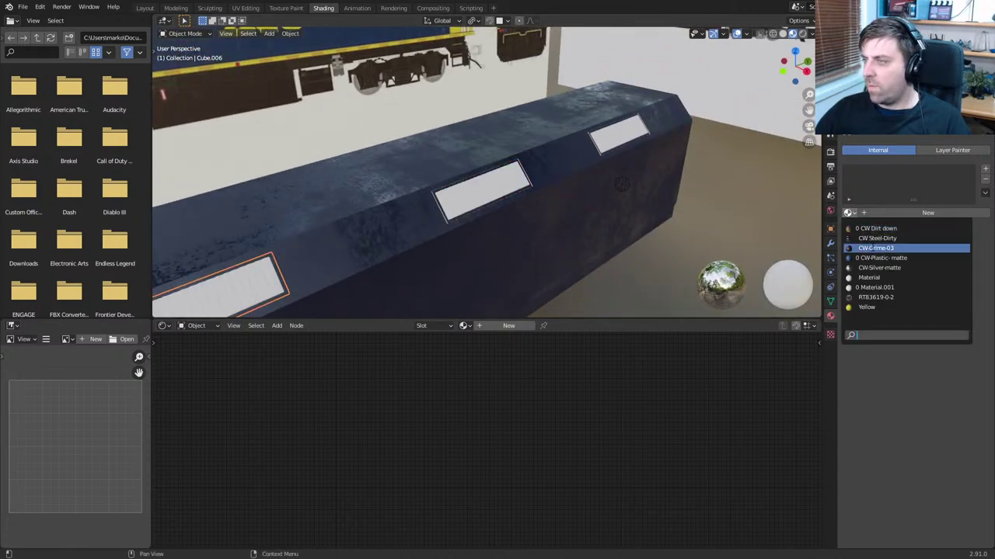
click(877, 238)
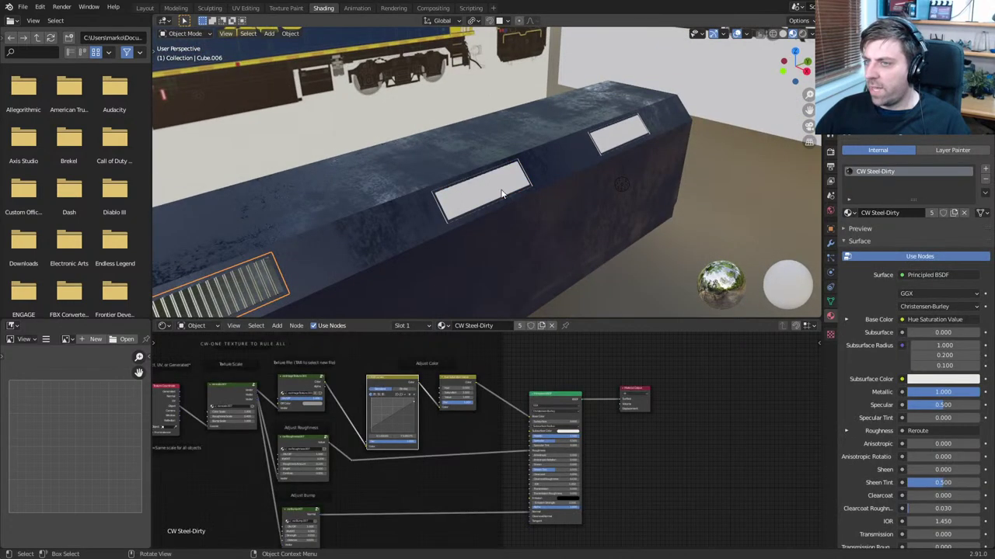
Apply the existing CW Steel-Dirty material to the middle and rear roof-side grilles
click(482, 191)
click(849, 213)
click(877, 237)
click(616, 144)
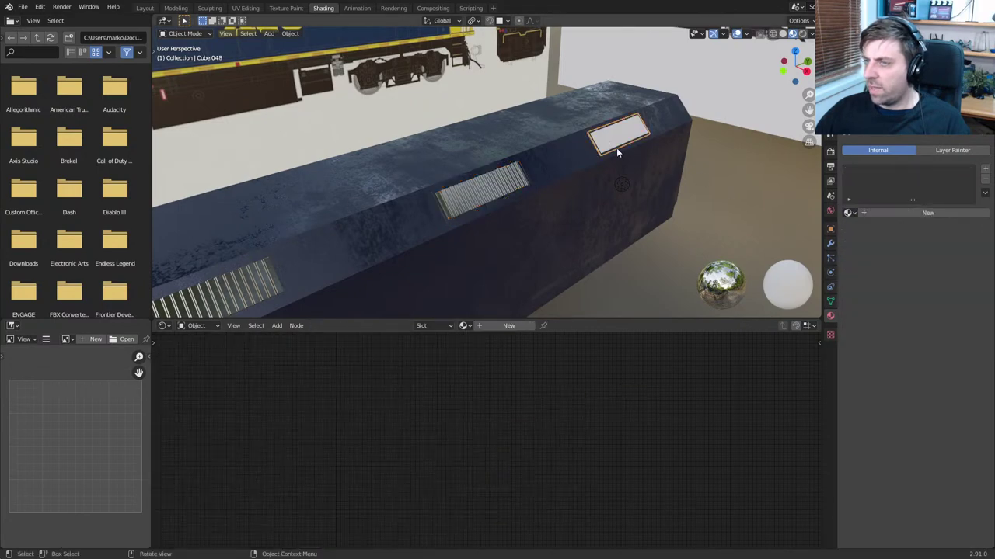
click(847, 214)
From the right orthographic view in solid shading, select the face loop along the body's lower edge in Edit Mode
middle_drag(676, 233, 413, 230)
key(Tab)
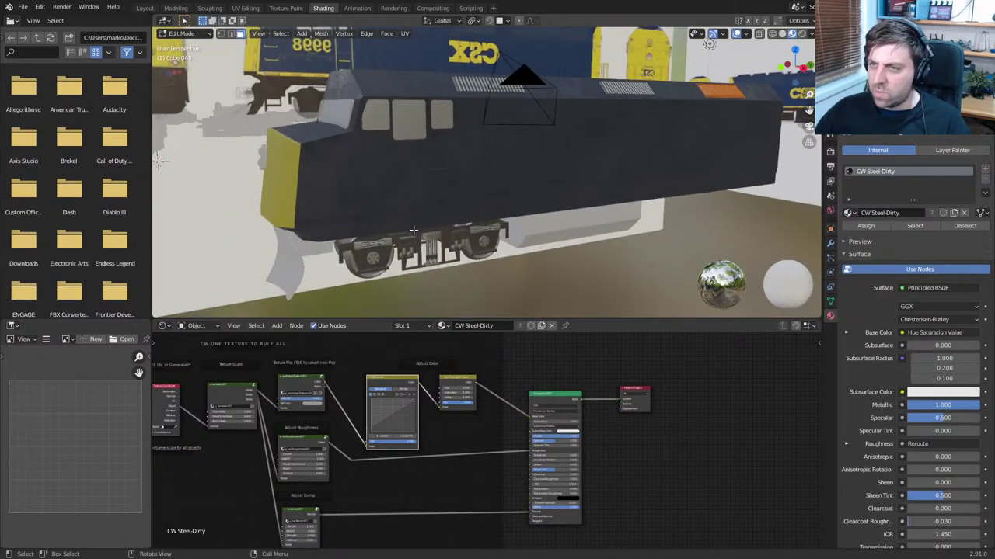
key(KP_3)
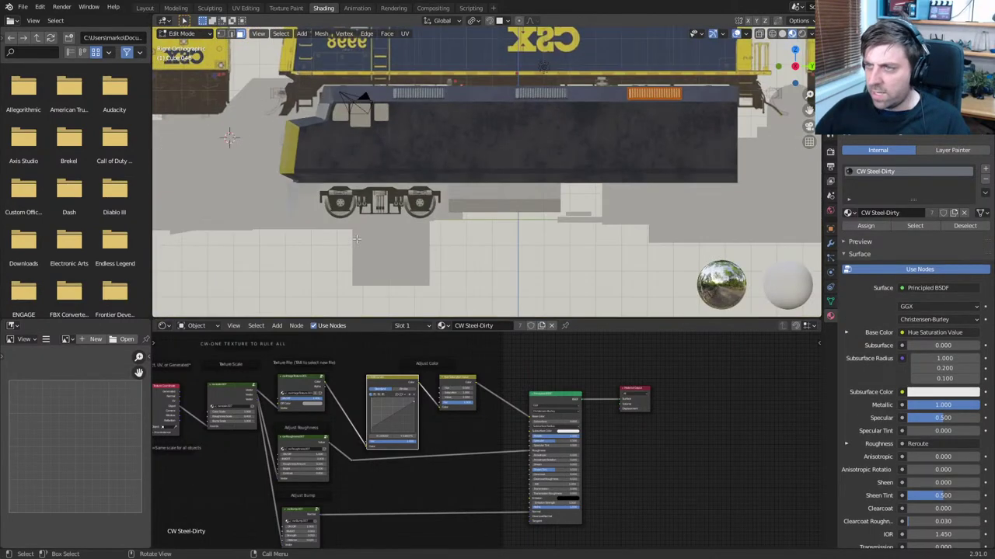
click(772, 34)
click(782, 33)
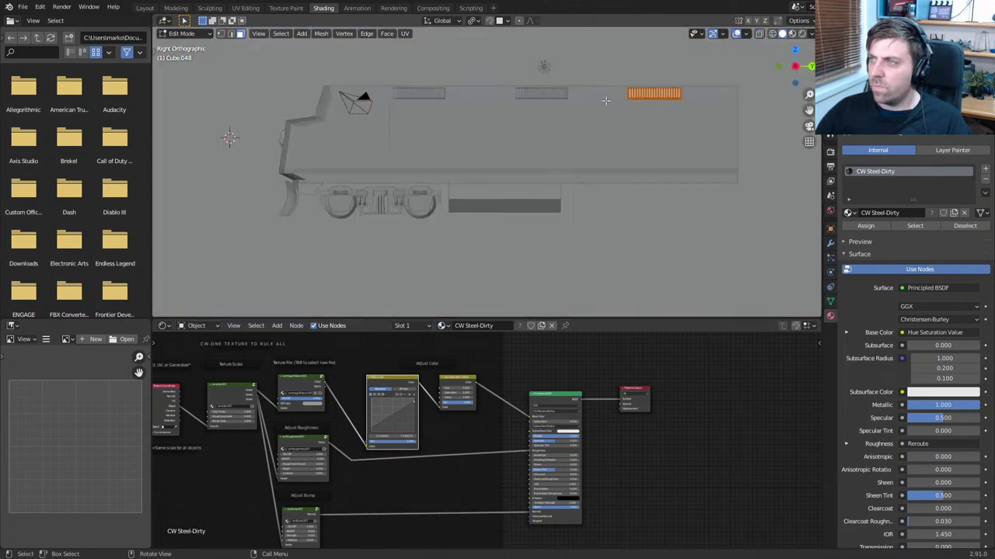
shift+middle_drag(349, 202, 458, 199)
scroll(458, 199, up, 1)
scroll(458, 199, up, 1)
key(Tab)
click(442, 159)
key(Tab)
scroll(388, 192, up, 3)
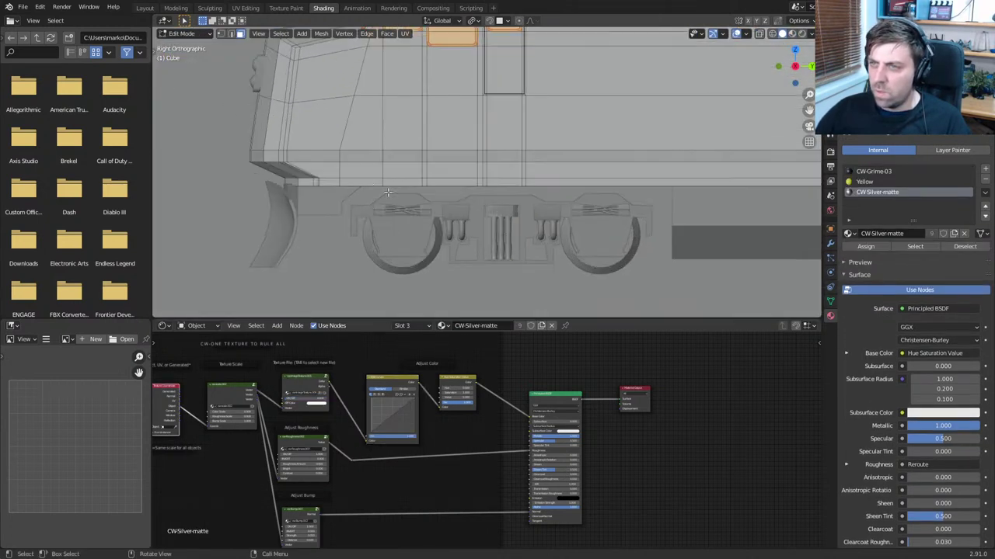
alt+click(339, 182)
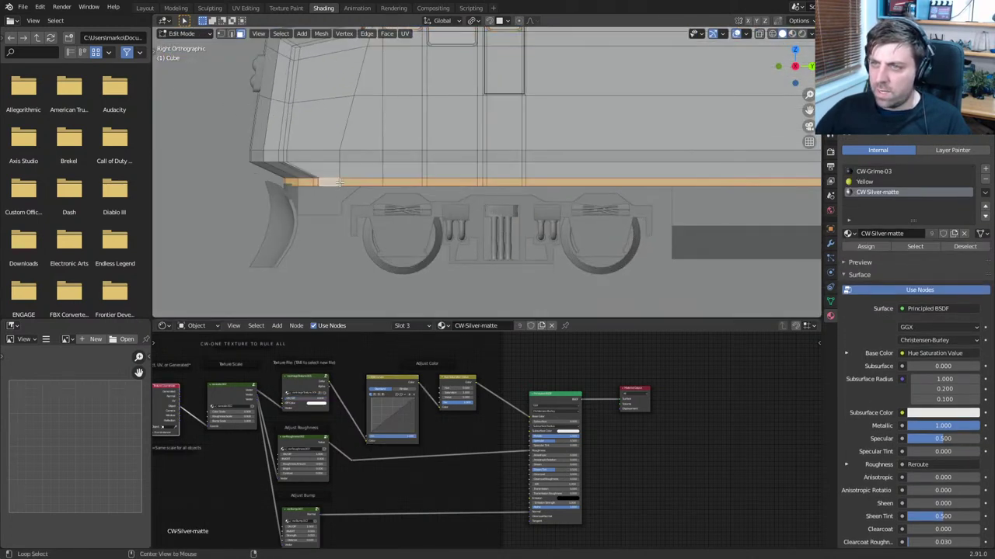
Switch to wireframe shading and circle-deselect the lower strip's faces at the nose end
key(z)
click(288, 188)
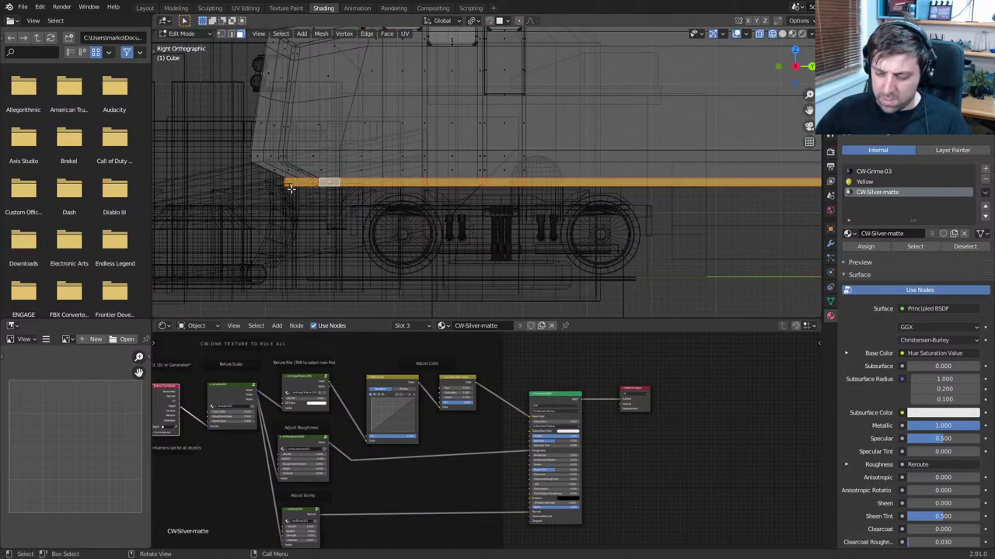
key(c)
middle_click(286, 189)
right_click(286, 186)
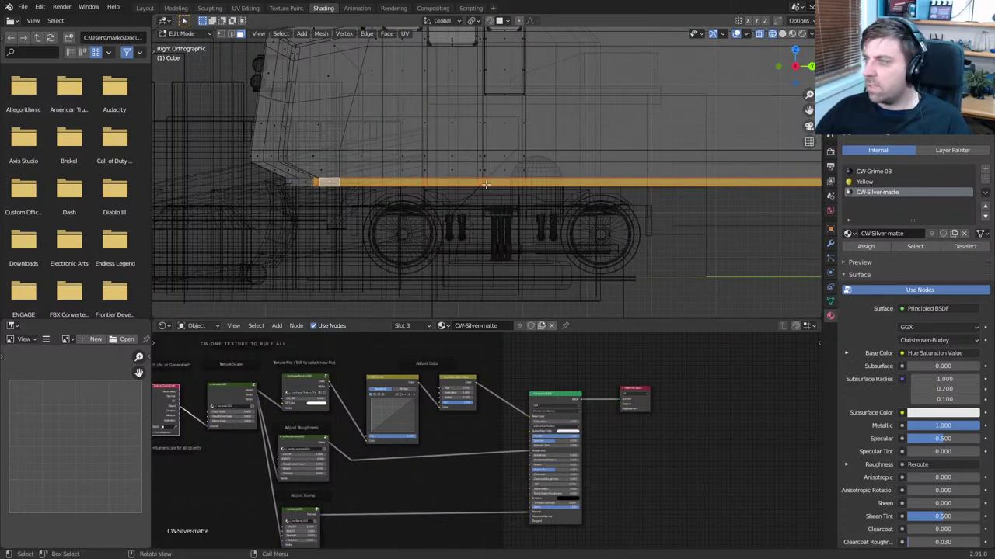
Assign the Yellow material to the selected lower strip, return to Object Mode and switch back to Material Preview
click(894, 181)
click(865, 244)
scroll(688, 239, down, 3)
key(Tab)
key(z)
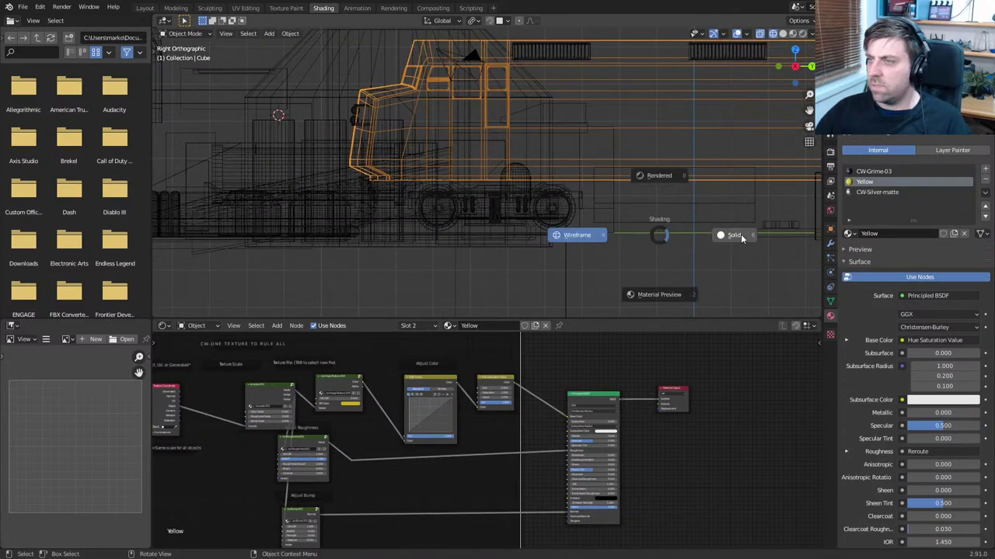
click(738, 236)
scroll(617, 208, down, 2)
shift+middle_drag(617, 208, 516, 251)
click(792, 33)
In the body's Edit Mode, add a vertical loop cut and slide it toward the rear end
mouse_move(543, 174)
middle_down()
mouse_move(569, 189)
mouse_move(603, 184)
mouse_move(486, 208)
middle_up()
click(485, 209)
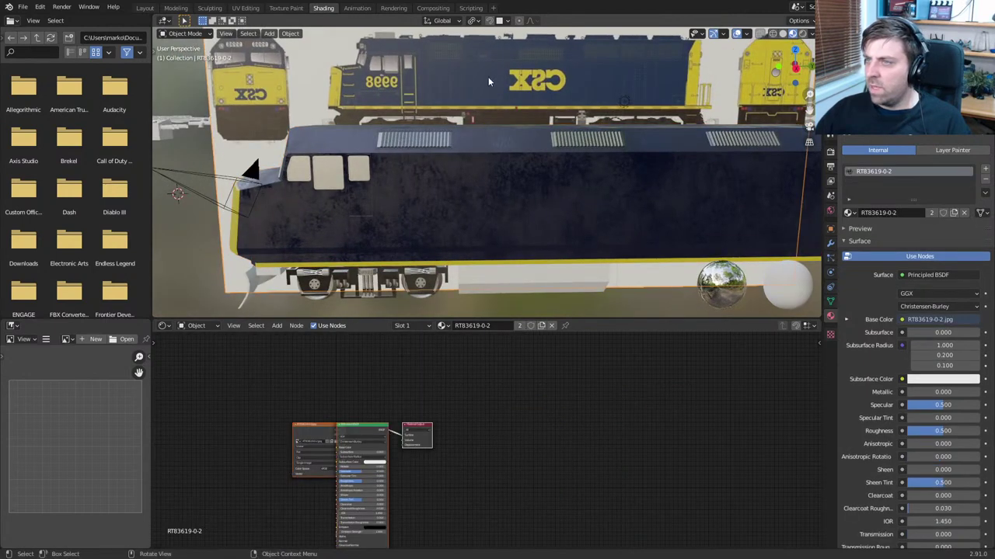
click(592, 191)
key(Tab)
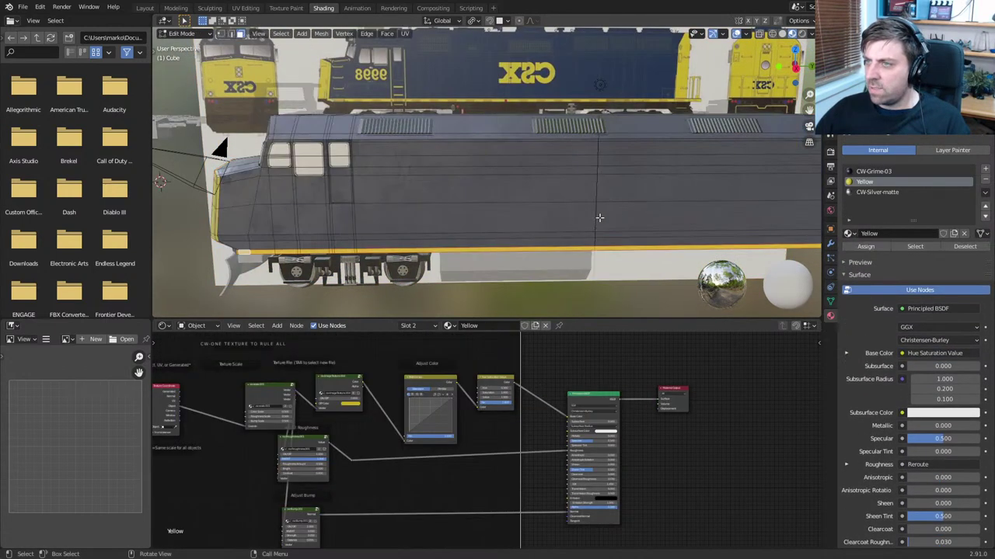
alt+click(599, 223)
shift+middle_drag(599, 223, 505, 218)
key(2)
alt+click(515, 189)
alt+click(519, 198)
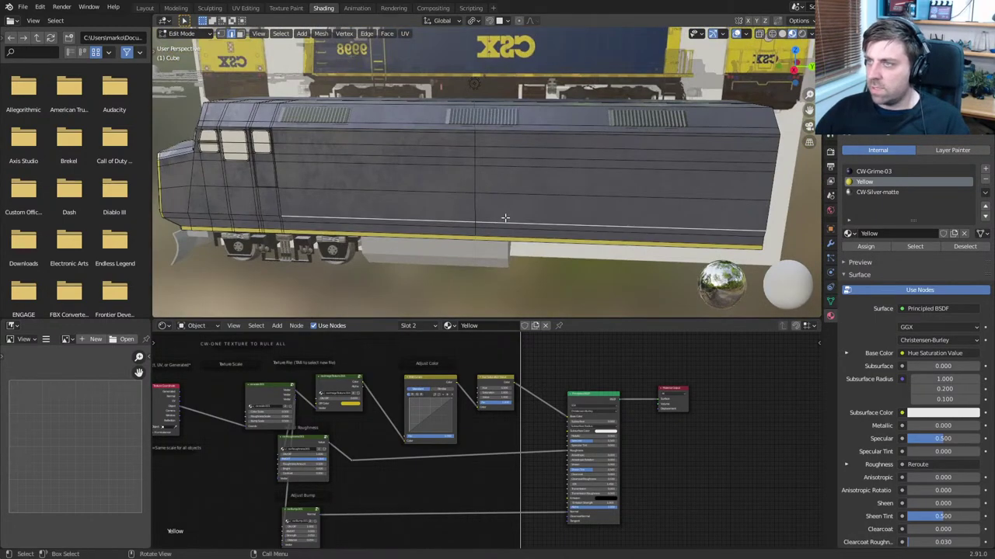
middle_drag(606, 232, 642, 200)
key(ctrl+r)
click(643, 199)
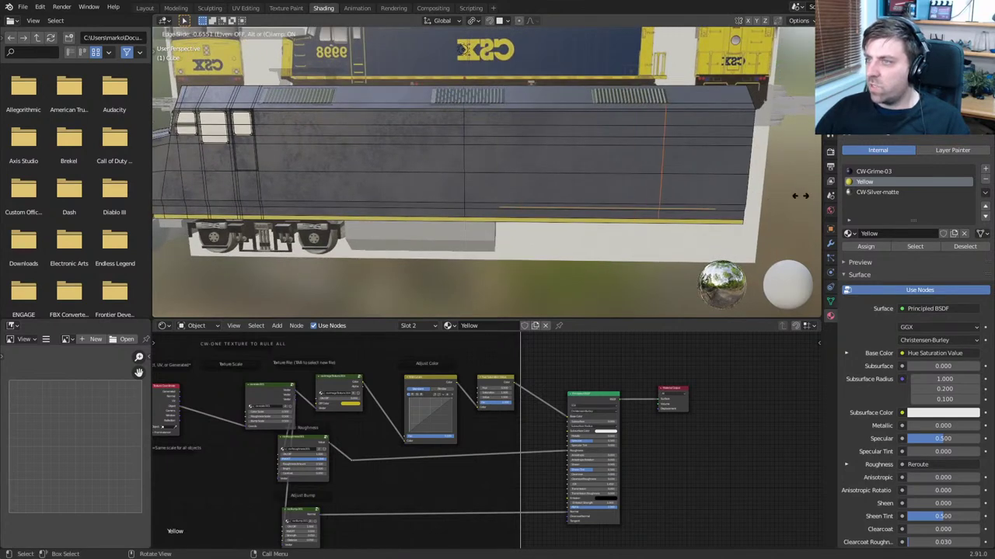
click(804, 196)
Add eight evenly spaced vertical loop cuts along the body between the cab and the rear loop
shift+middle_drag(475, 171, 539, 164)
key(ctrl+r)
scroll(551, 209, up, 7)
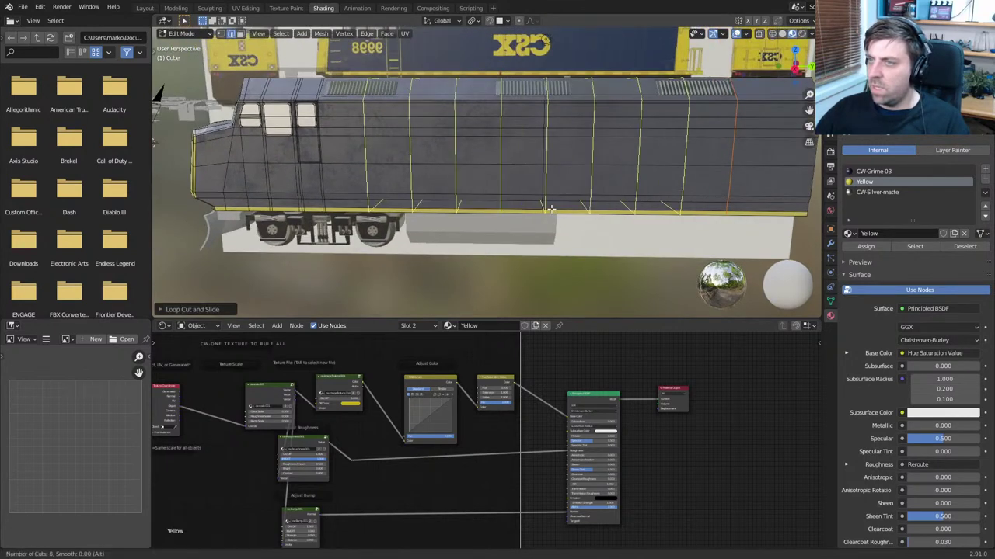
click(551, 209)
right_click(477, 200)
shift+middle_drag(466, 200, 509, 194)
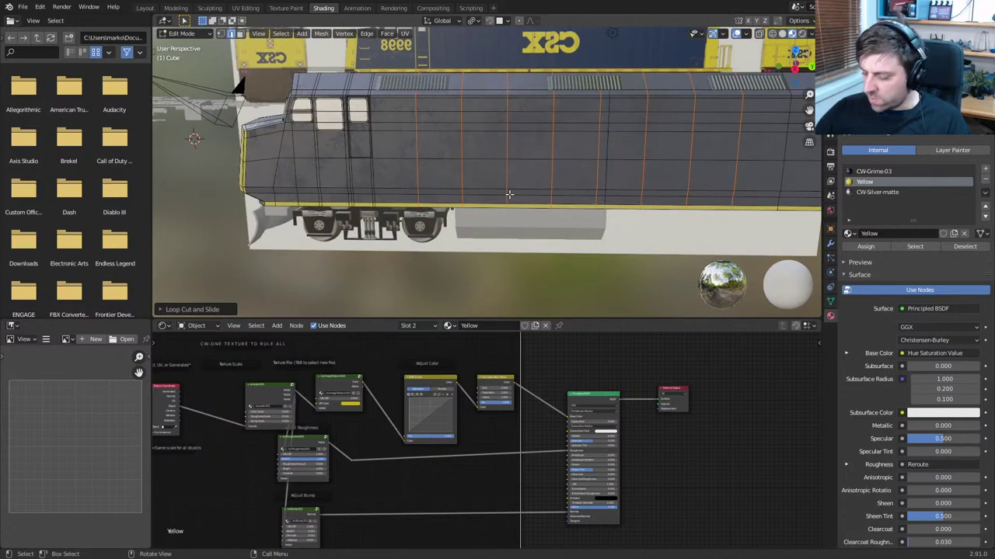
From the right orthographic view, move the second new vertical loop to align with the first grille's rear edge
key(KP_3)
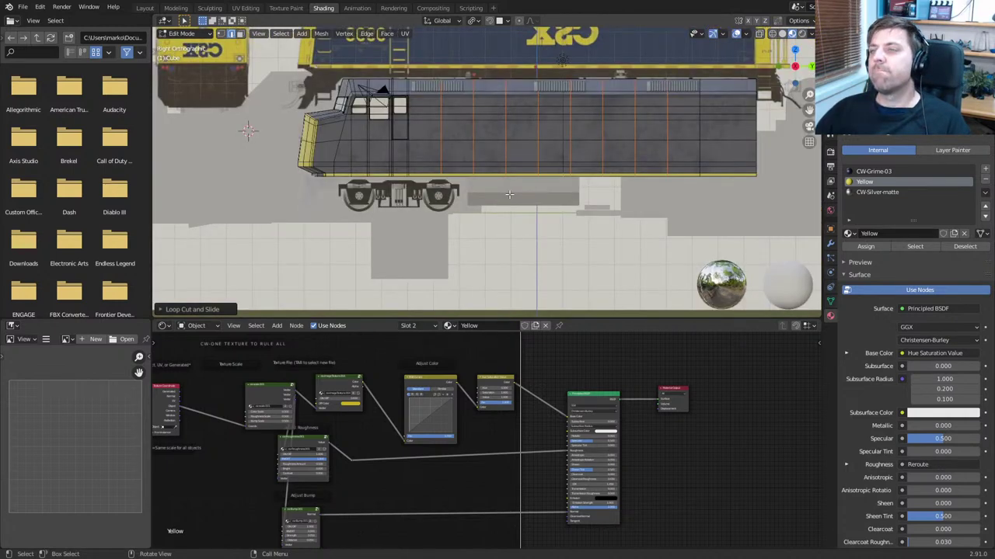
scroll(482, 156, up, 2)
shift+middle_drag(469, 148, 484, 217)
alt+click(485, 215)
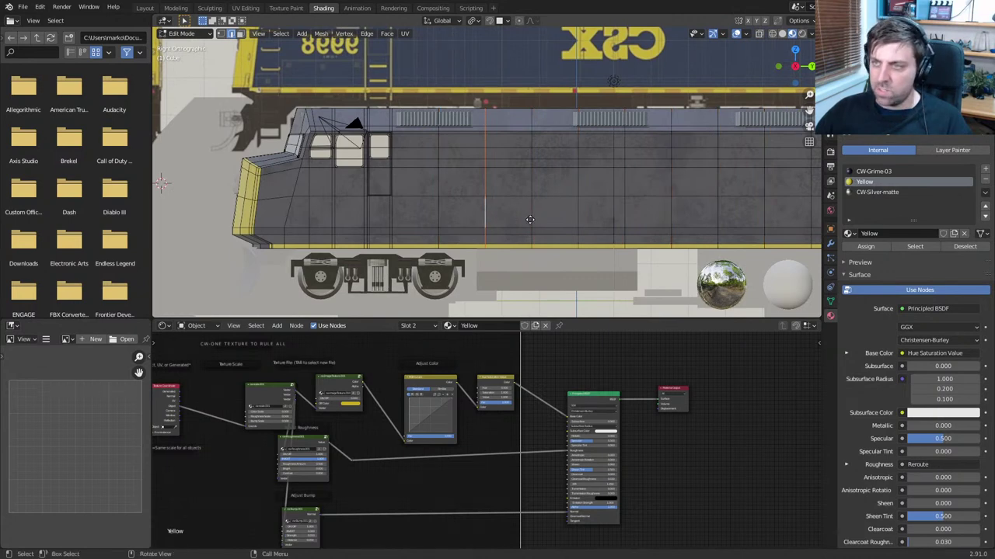
key(g)
key(g)
click(514, 220)
Shift the next vertical loop slightly toward the cab and move the one below the middle grille to its rear edge
alt+click(535, 219)
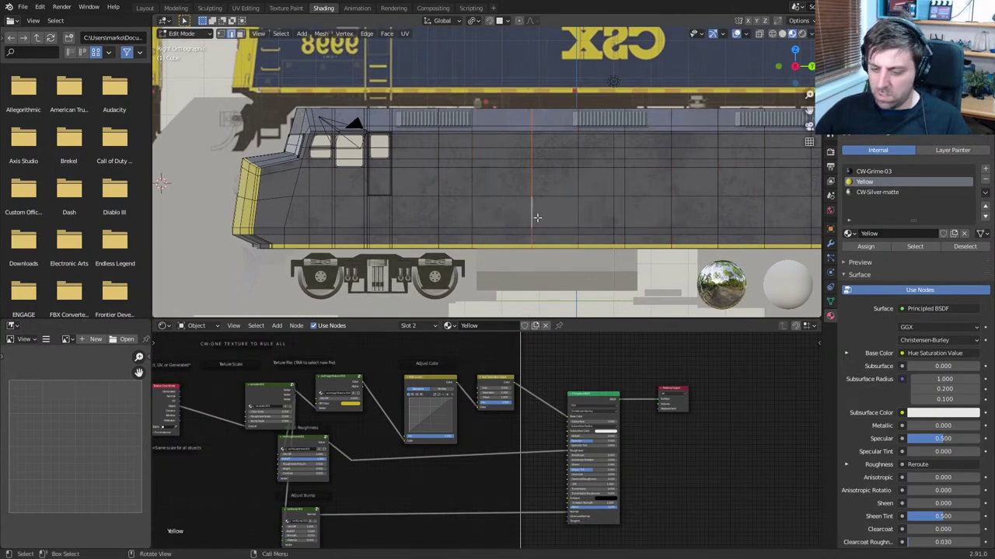
key(g)
key(g)
click(530, 217)
shift+middle_drag(595, 212, 464, 213)
click(491, 212)
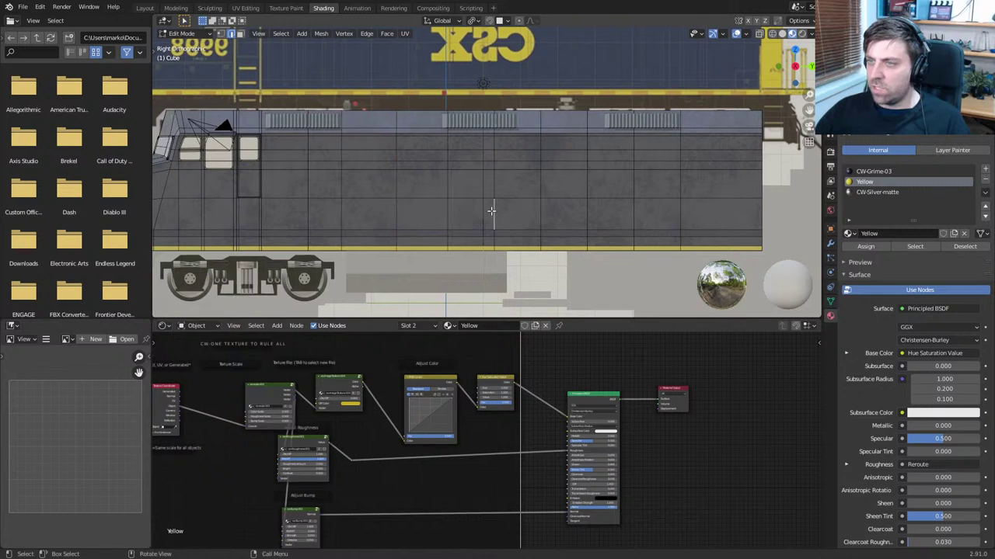
key(g)
key(g)
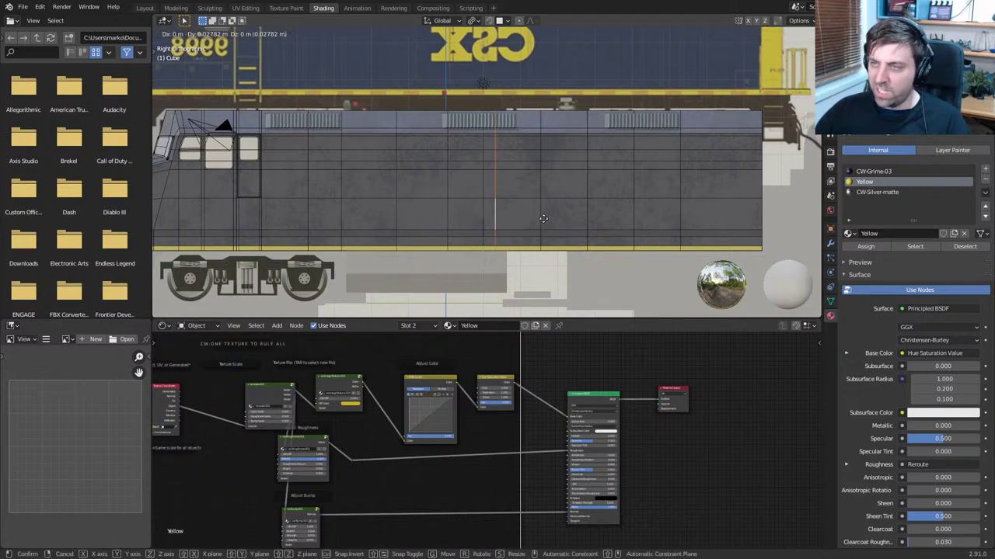
click(565, 218)
Add two centred vertical loop cuts to the body side, between the middle grille and the rear grille's front edge
alt+click(584, 216)
key(ctrl+r)
click(566, 224)
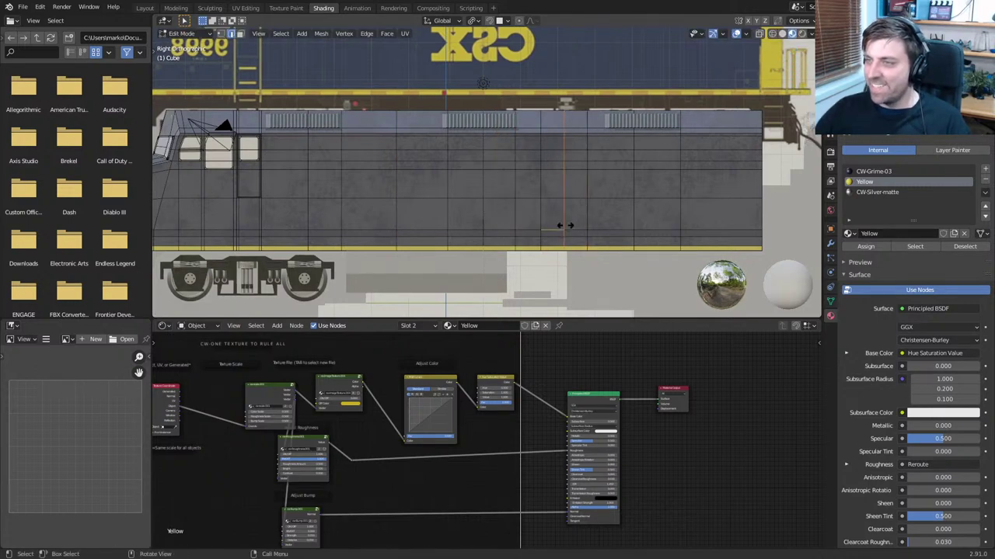
right_click(564, 226)
key(ctrl+r)
click(603, 225)
right_click(604, 225)
Add a centred horizontal loop cut along the upper body side at cab window height
shift+middle_drag(493, 223, 628, 234)
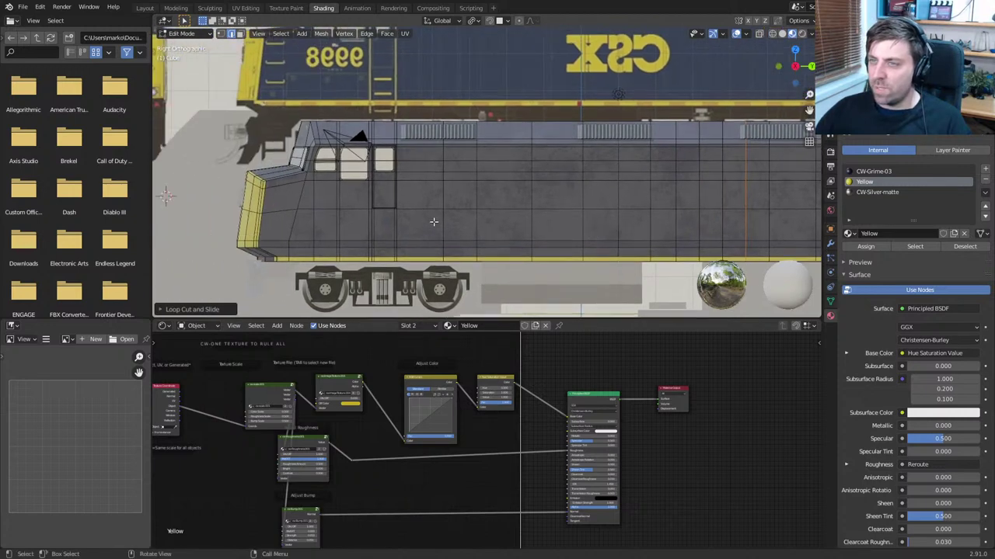
shift+scroll(507, 238, up, 1)
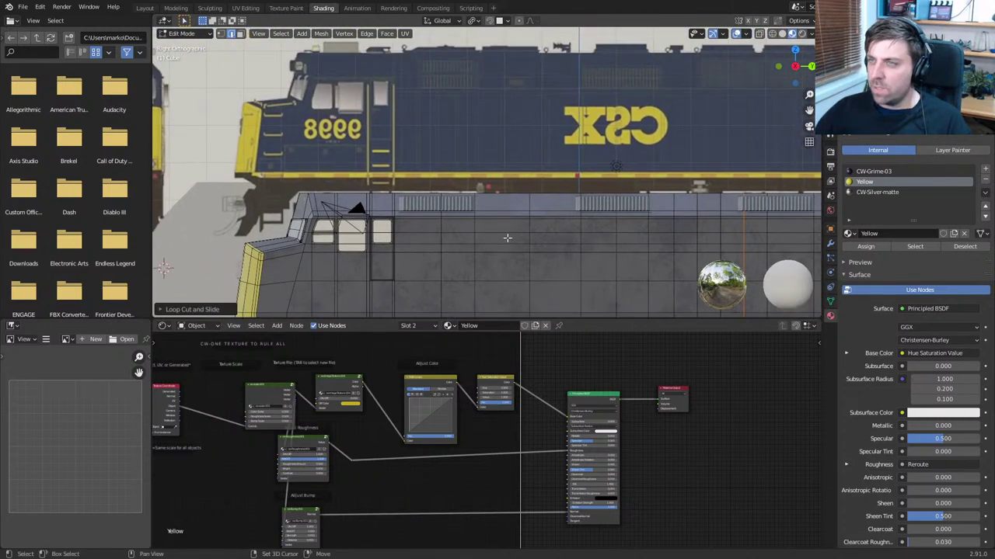
scroll(507, 238, down, 2)
scroll(497, 210, up, 4)
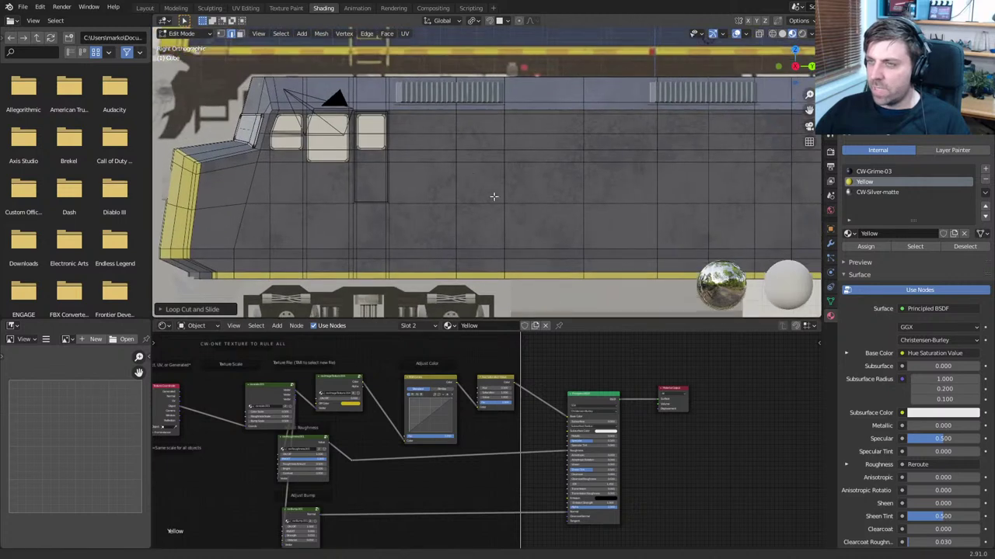
key(ctrl+r)
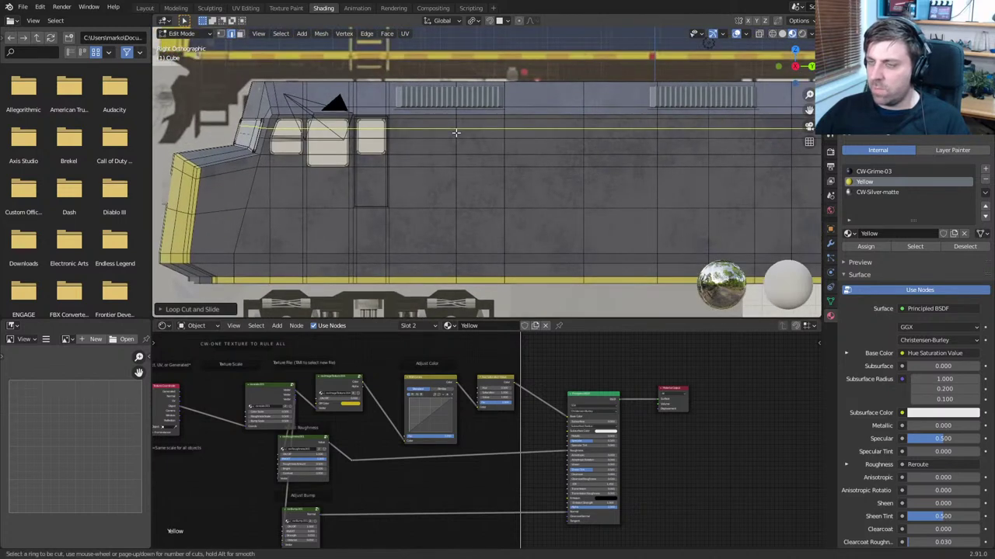
click(456, 133)
right_click(457, 132)
Check the reference livery, then select the narrow upper body-side face directly behind the rear cab window
shift+scroll(482, 198, up, 2)
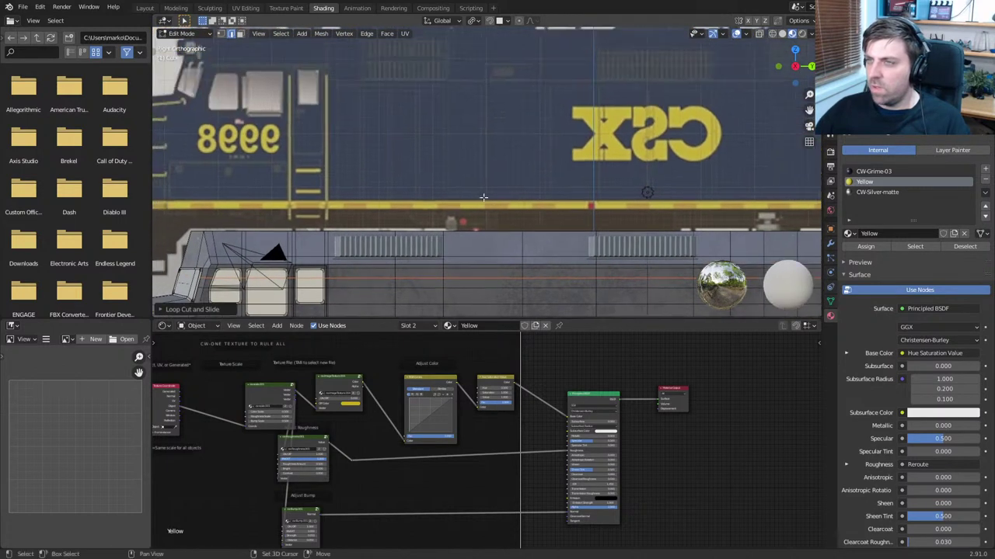
middle_drag(401, 88, 428, 110)
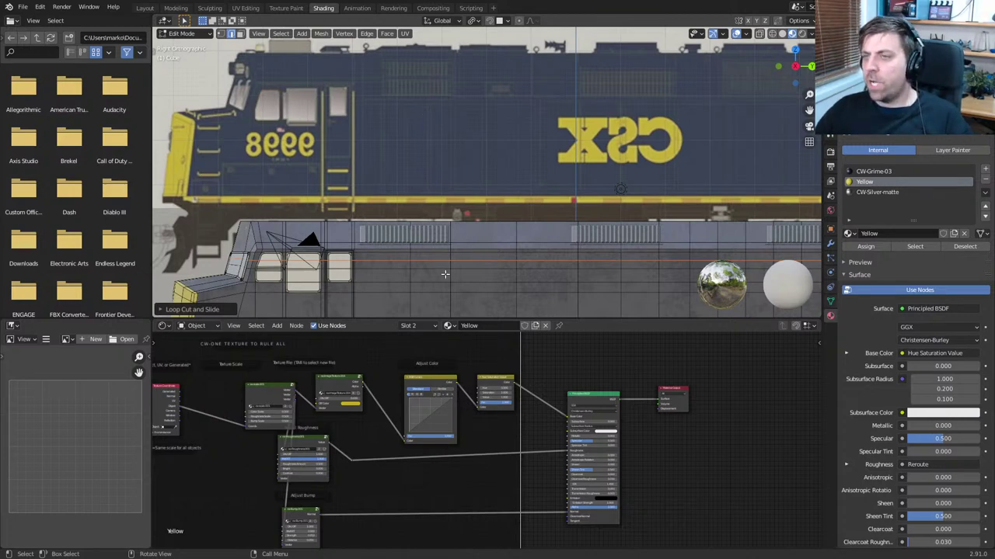
shift+middle_drag(445, 274, 465, 132)
scroll(448, 169, up, 1)
key(3)
click(436, 115)
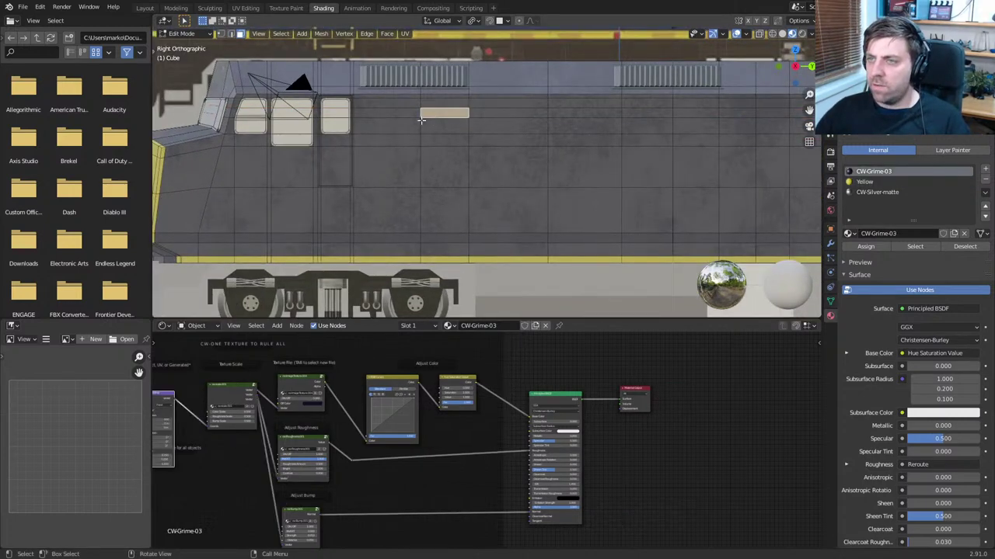
click(395, 117)
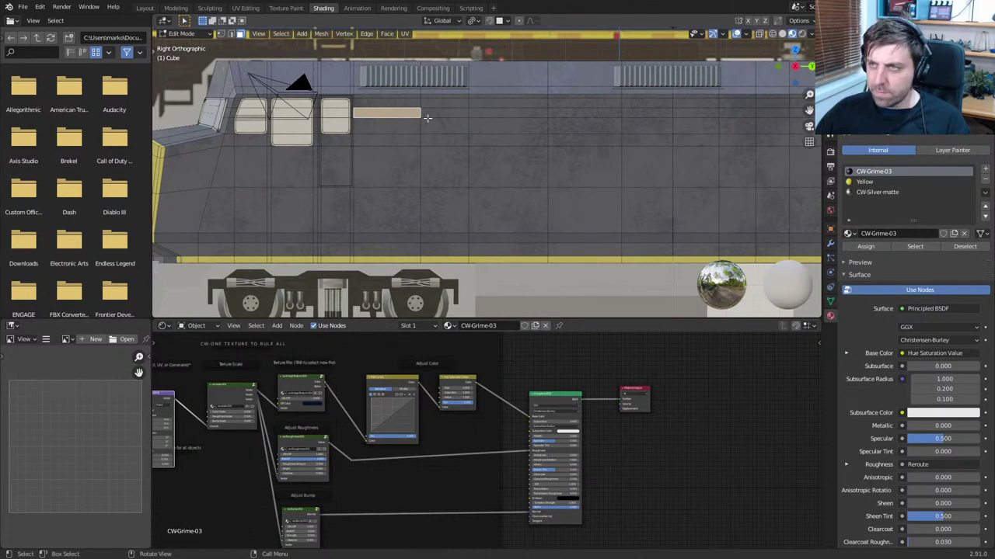
Add a vertical loop cut behind the cab and slide it forward, close to the front grille's front edge
shift+middle_drag(427, 118, 468, 152)
key(ctrl+r)
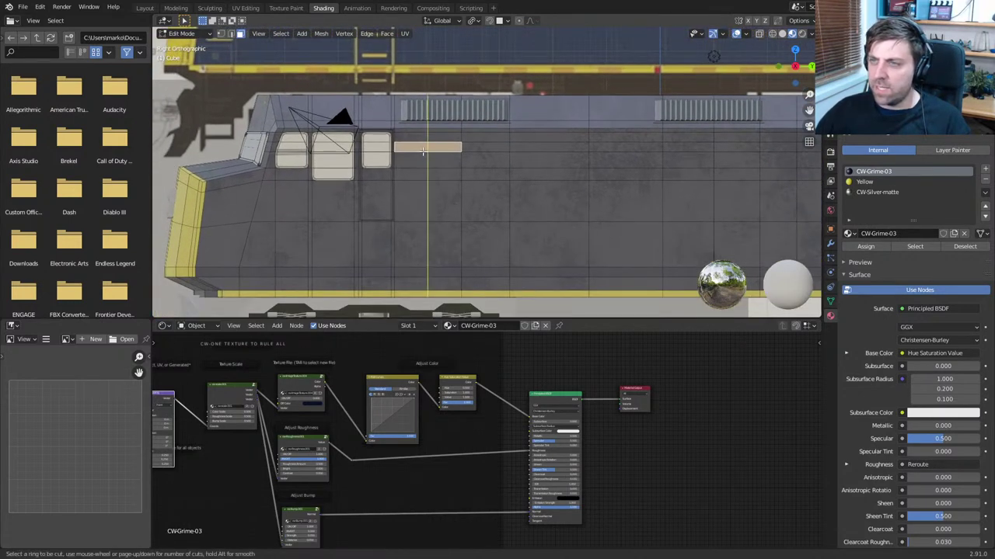
click(423, 150)
click(401, 149)
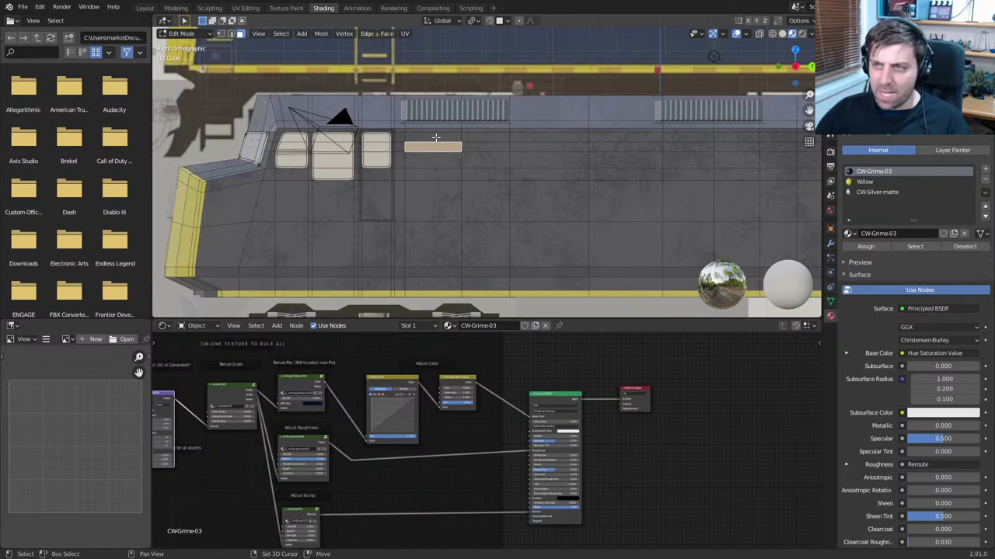
Select the column of body-side faces below the front half of the front grille and try to inset it
click(436, 138)
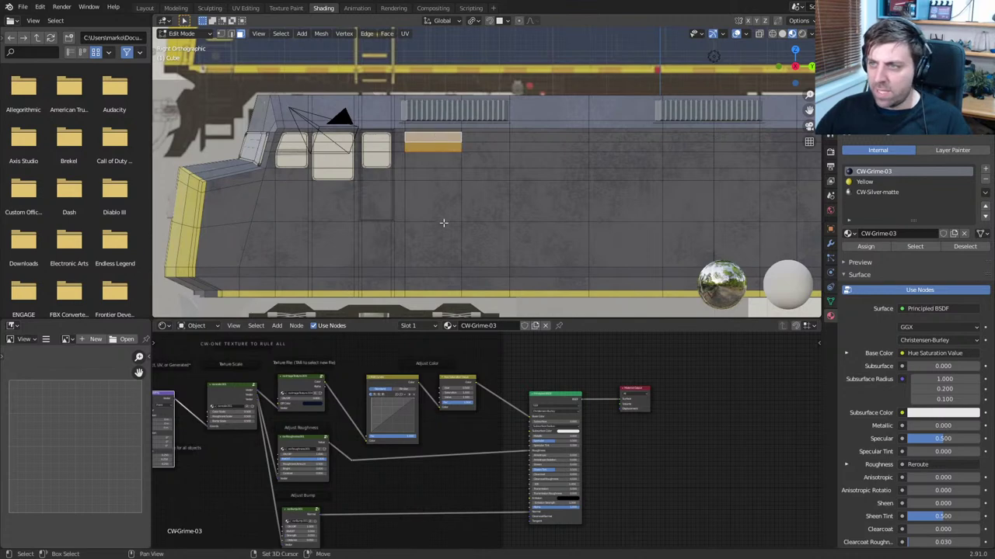
key(c)
click(432, 158)
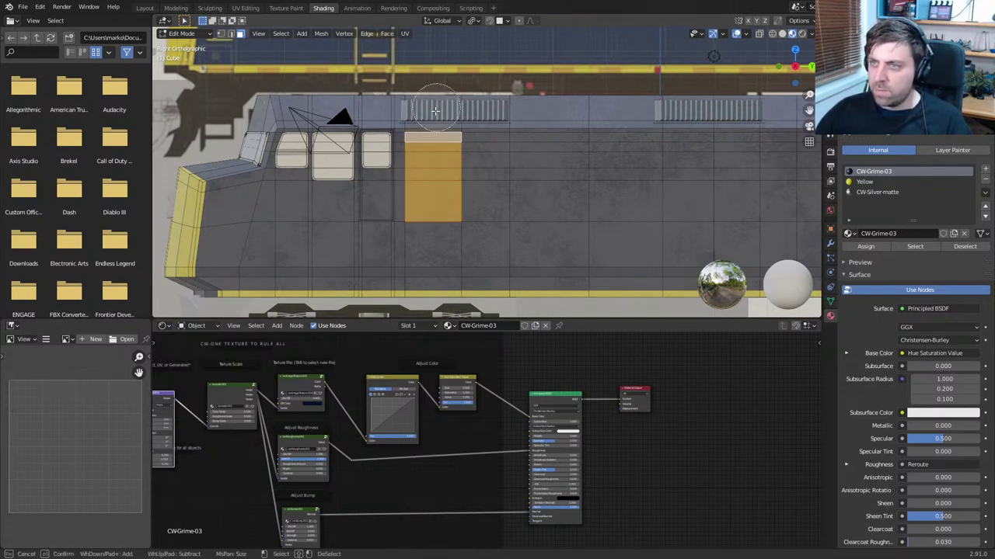
click(433, 226)
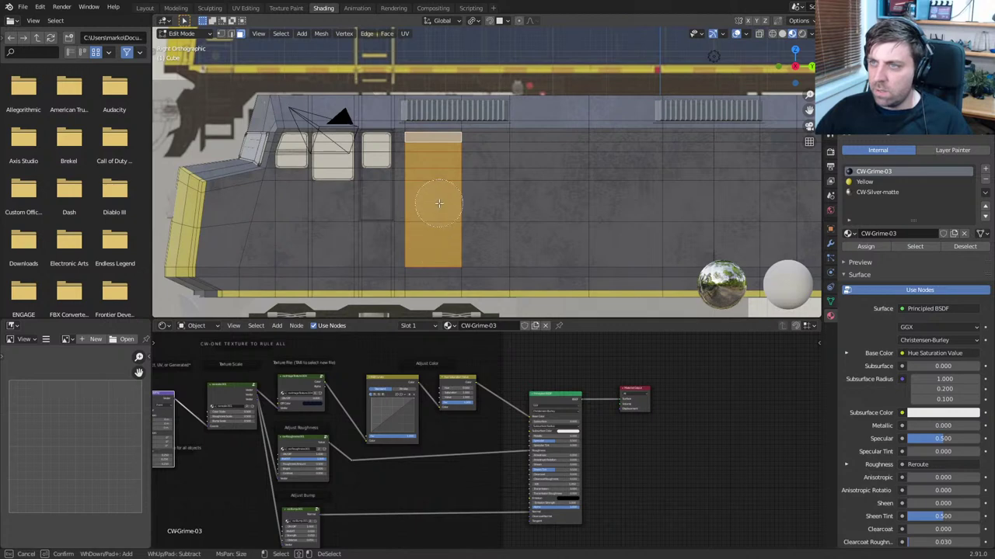
right_click(439, 204)
shift+middle_drag(439, 204, 448, 173)
shift+middle_drag(505, 225, 495, 241)
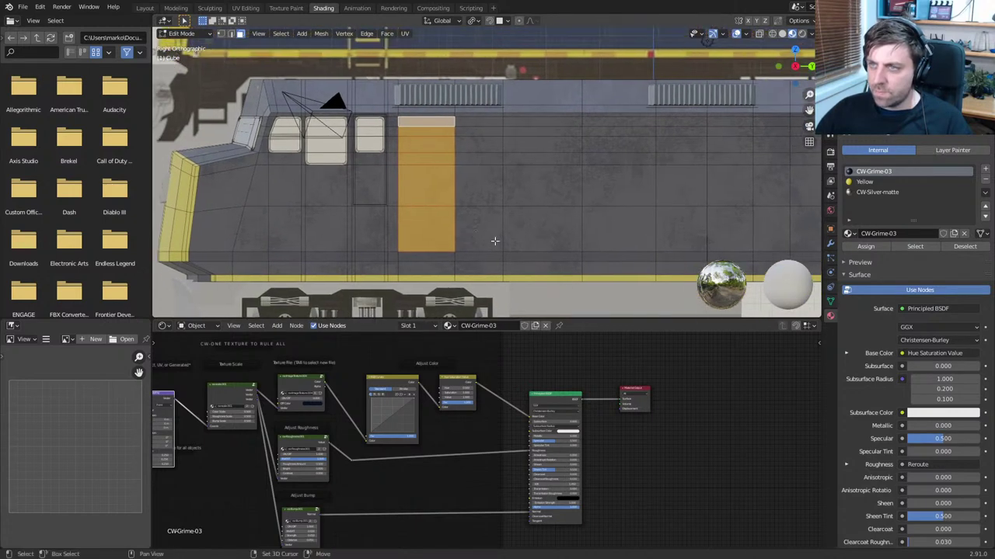
scroll(589, 263, up, 1)
key(i)
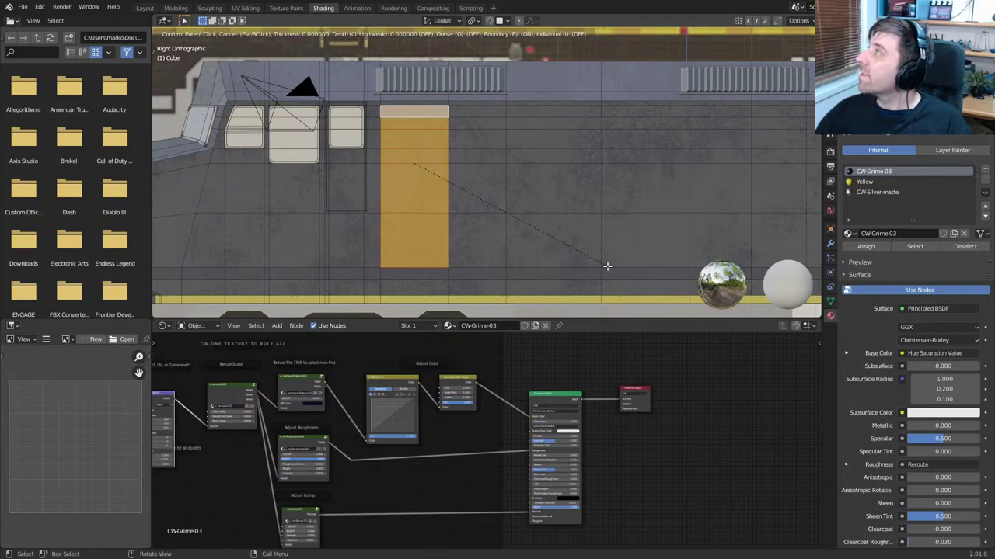
right_click(607, 267)
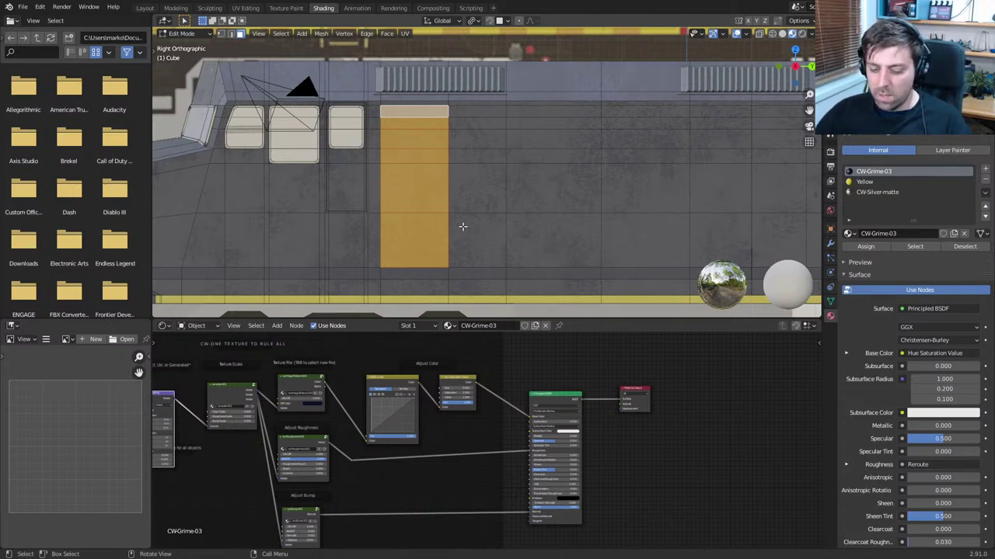
Select the vertical edge loops along the body side behind the cab, skipping the one under the middle grille, plus the lower horizontal loop
key(2)
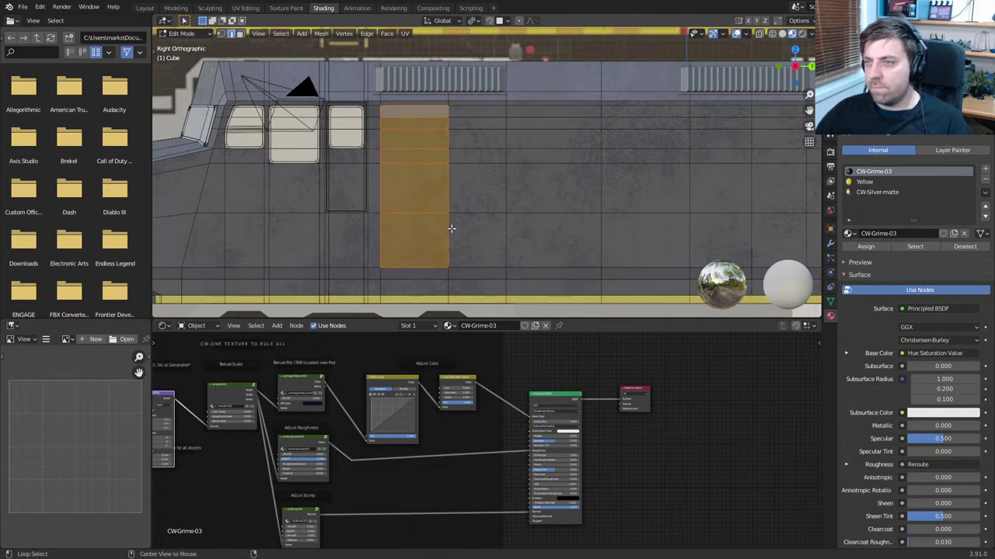
alt+click(449, 228)
alt+shift+click(598, 245)
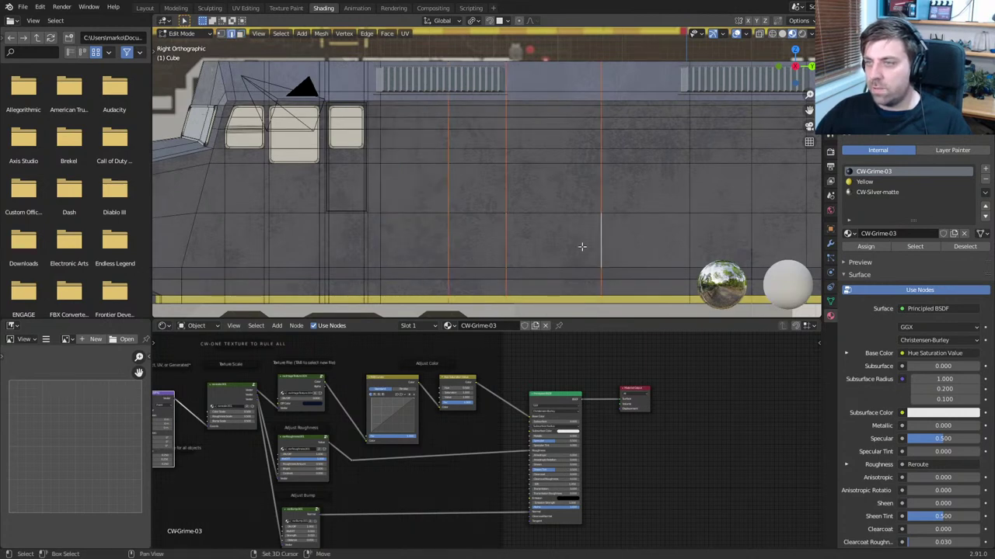
alt+shift+click(384, 238)
ctrl+scroll(617, 247, down, 5)
alt+shift+click(495, 230)
alt+shift+click(591, 232)
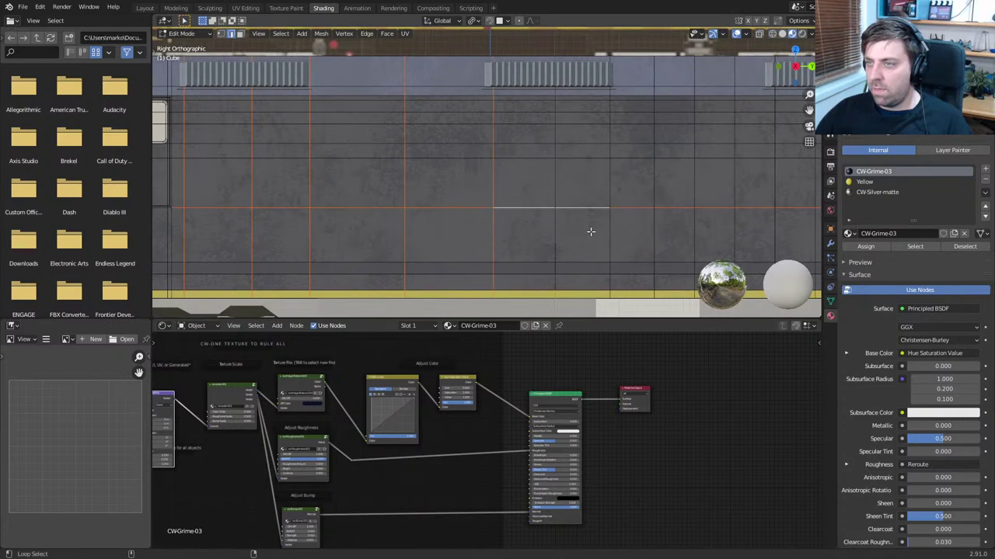
alt+shift+click(562, 247)
alt+shift+click(627, 206)
alt+shift+click(655, 233)
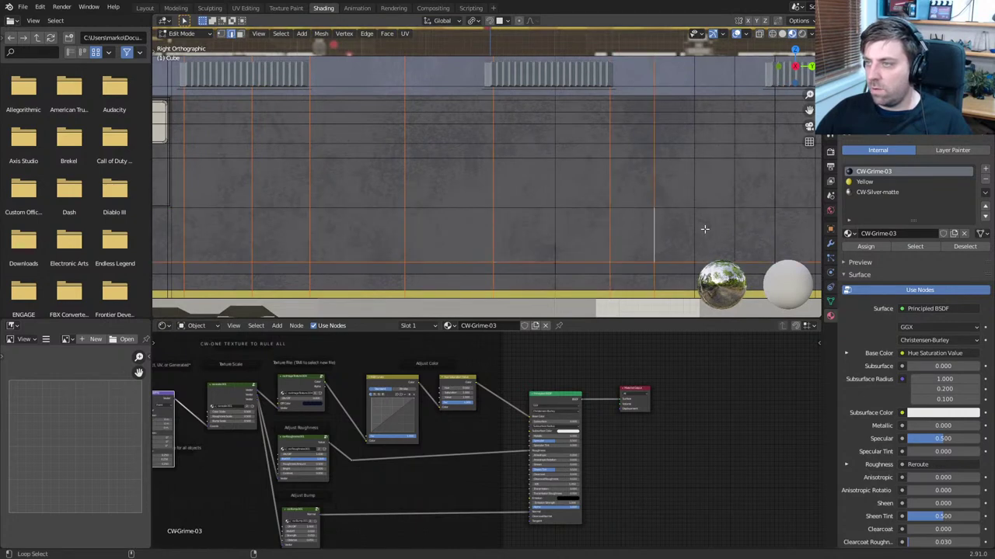
shift+middle_drag(698, 204, 714, 256)
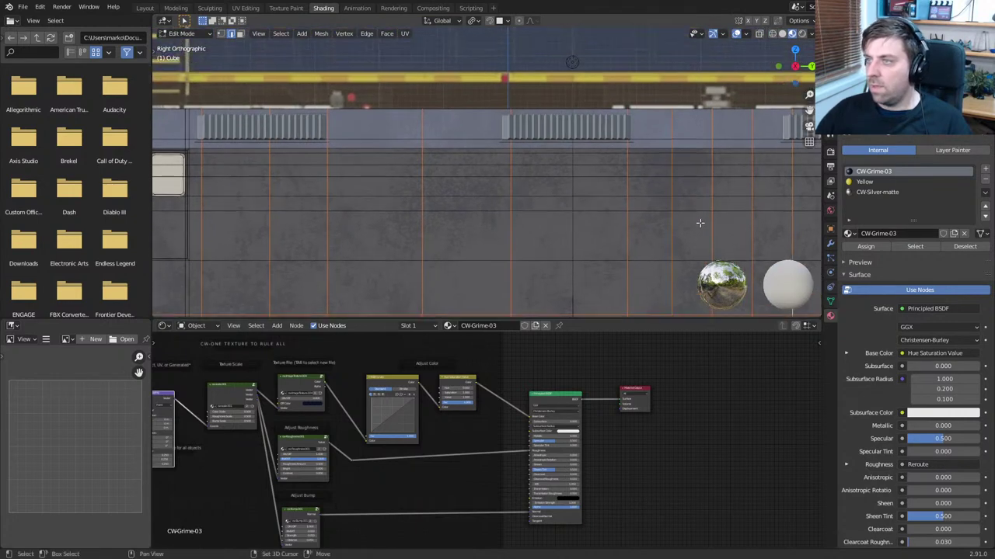
Add the two neighbouring horizontal edge loops at upper cab-window height to the selection, undoing the extra third loop
alt+shift+click(655, 167)
alt+shift+click(655, 177)
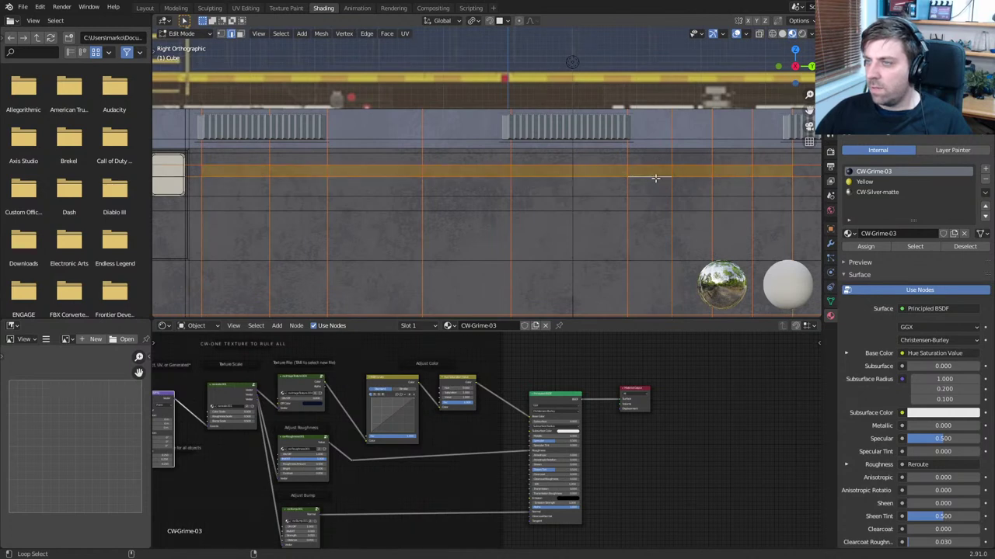
alt+shift+click(571, 187)
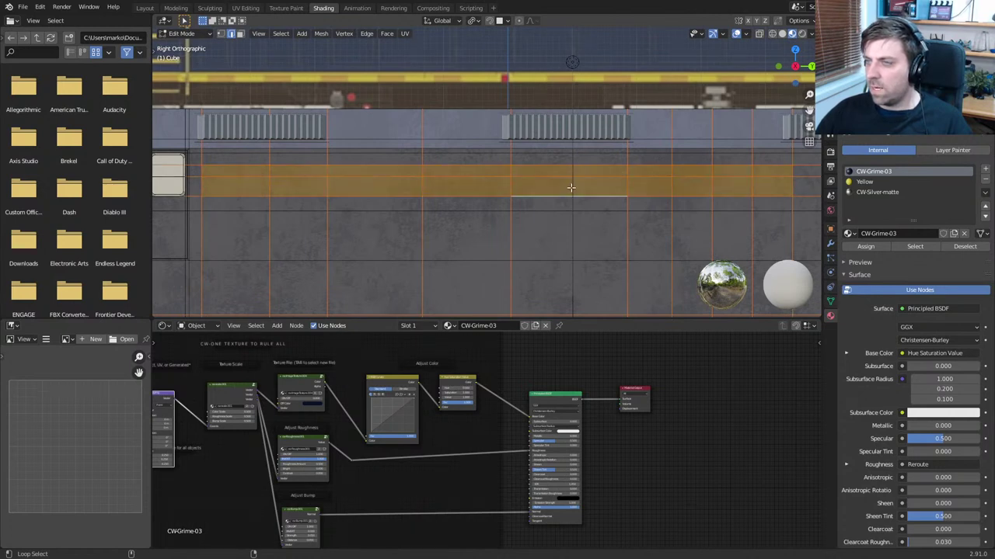
key(ctrl+z)
Extend the selection with the vertical edge loops below the rear grille's middle and at its rear edge
scroll(583, 202, down, 1)
shift+middle_drag(551, 188, 488, 102)
shift+middle_drag(676, 164, 482, 196)
alt+shift+click(542, 183)
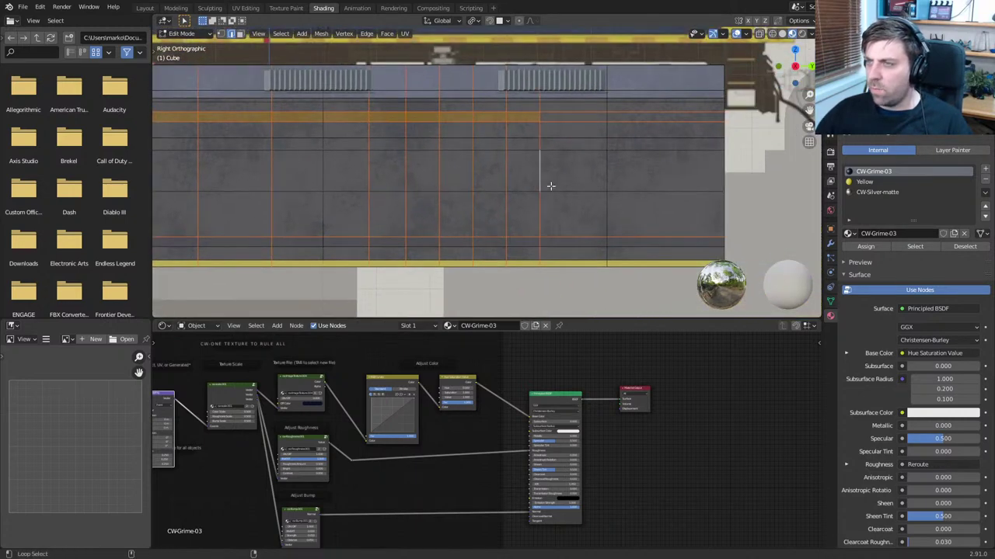
shift+middle_drag(579, 206, 518, 223)
alt+shift+click(544, 222)
In wireframe display, deselect the loop edges behind the rearmost vertical loop, below the lower horizontal loop and ahead of the frontmost vertical loop
key(z)
click(571, 235)
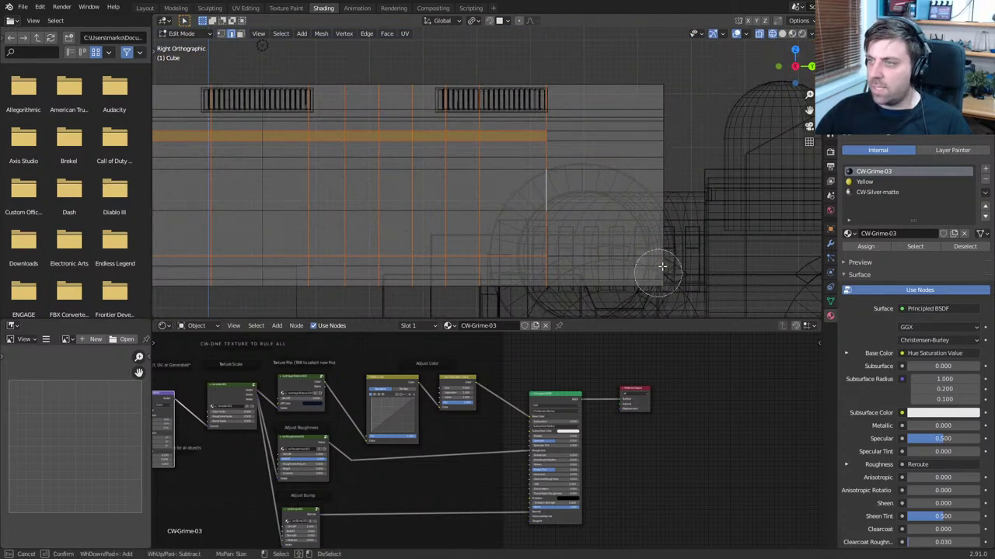
shift+middle_drag(643, 224, 699, 188)
scroll(700, 188, up, 3)
key(c)
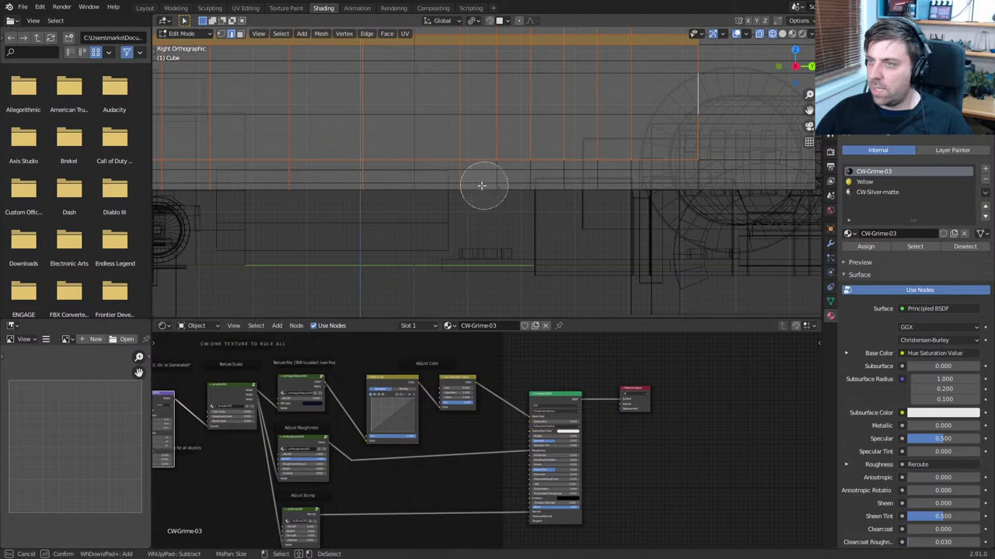
right_click(326, 188)
shift+middle_drag(342, 188, 714, 219)
key(c)
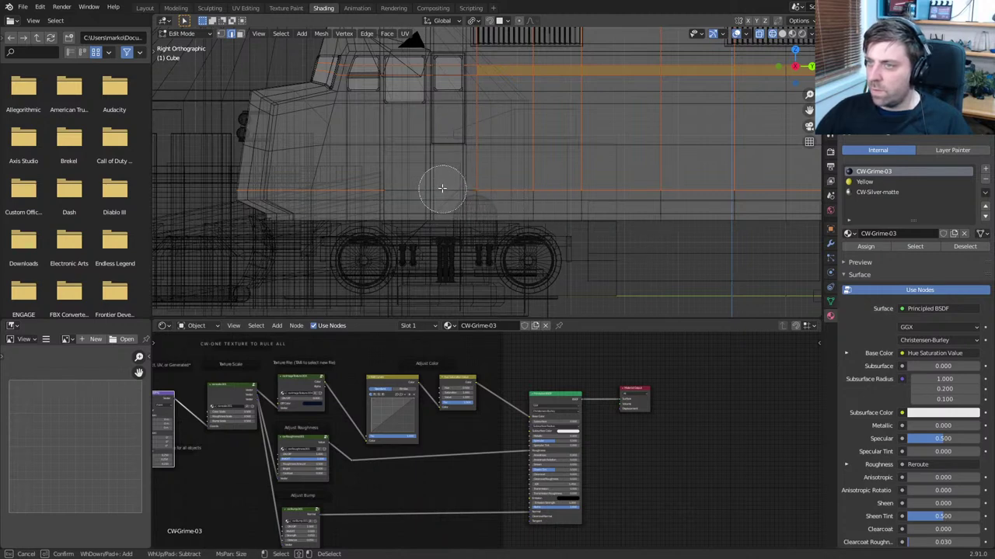
mouse_move(438, 72)
middle_down()
mouse_move(334, 113)
mouse_move(233, 195)
middle_up()
right_click(232, 195)
Deselect the vertical loop edges above the upper horizontal loop, across all three roof grilles
shift+middle_drag(655, 182, 512, 292)
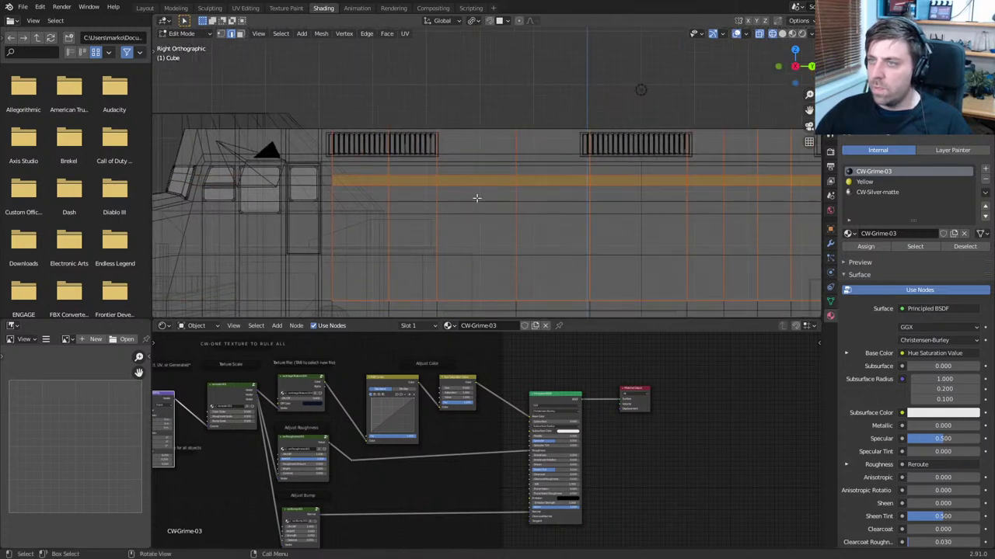
shift+middle_drag(647, 220, 570, 223)
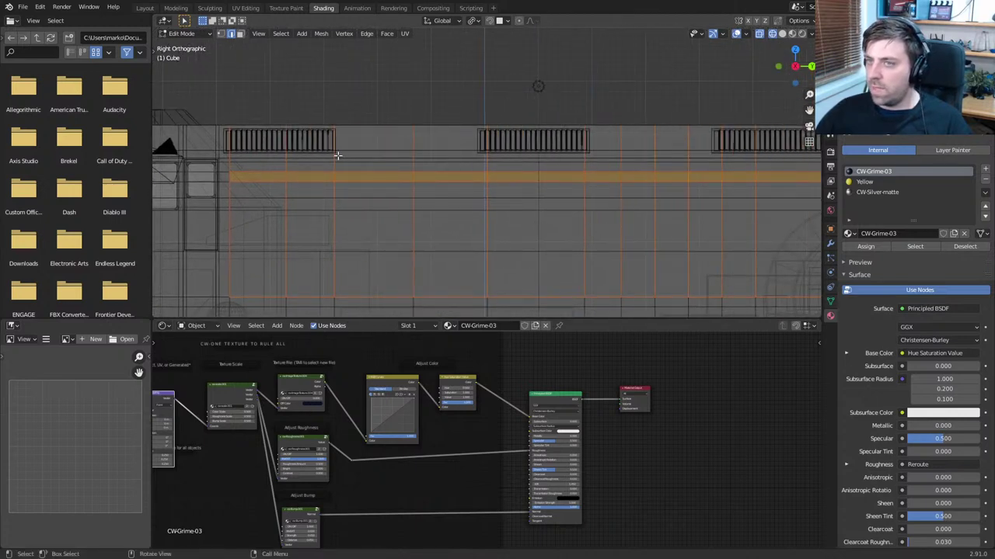
key(c)
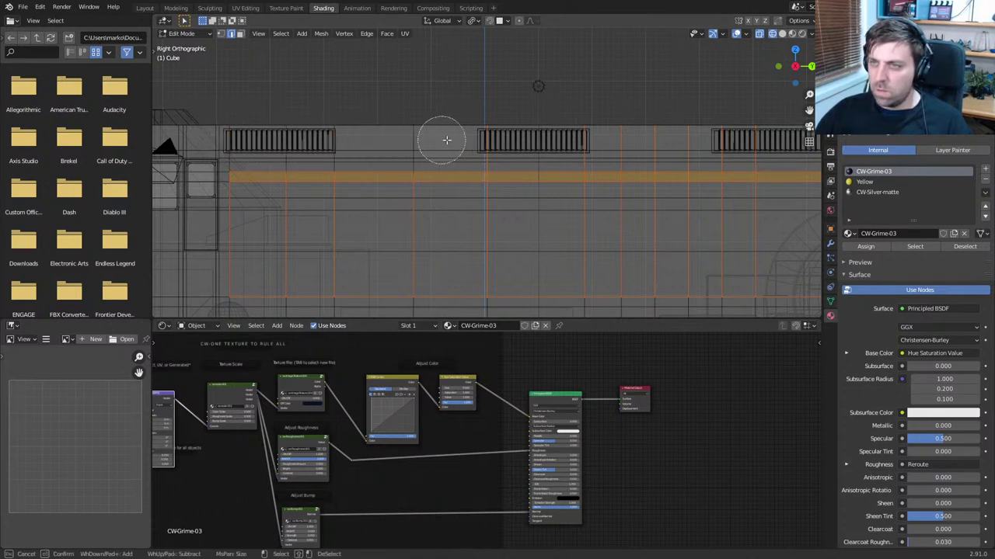
shift+middle_drag(519, 140, 324, 138)
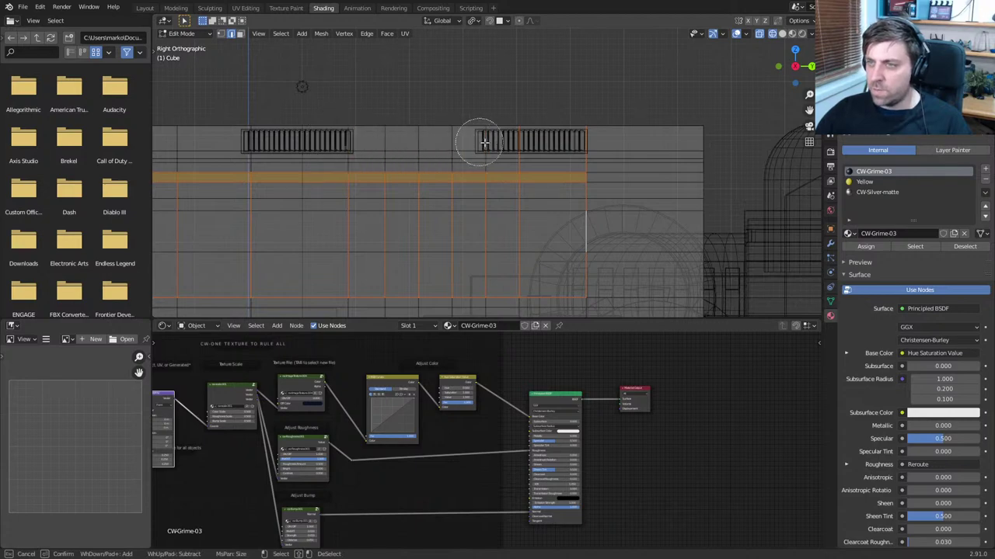
key(Escape)
Bevel the selected panel outline edges about 0.011 m wide with two segments
mouse_move(604, 140)
middle_down()
mouse_move(573, 133)
mouse_move(471, 205)
mouse_move(541, 246)
middle_up()
key(i)
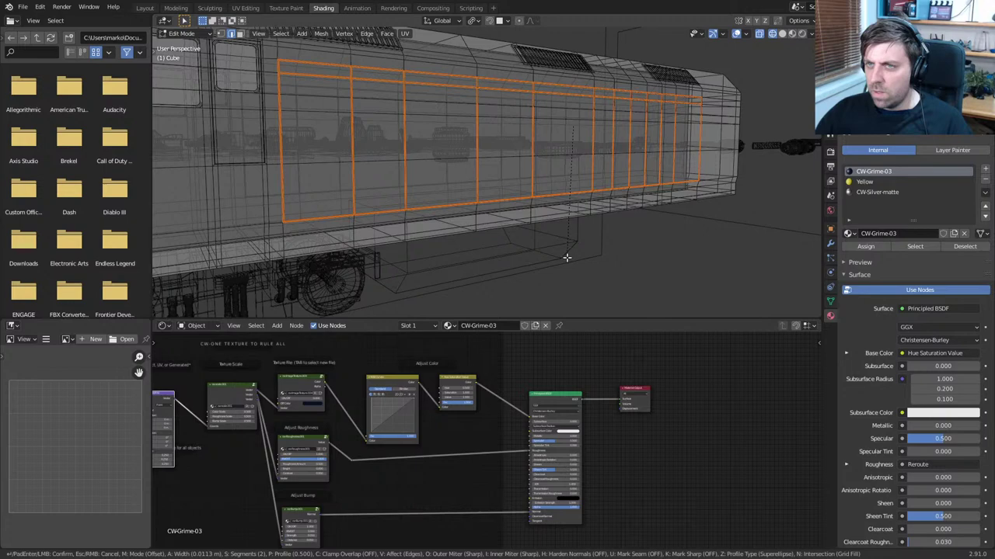
click(566, 258)
Shrink the bevelled selection and remove the narrow upper band's faces from it by toggling the band's lower edge loop
key(ctrl+KP_Subtract)
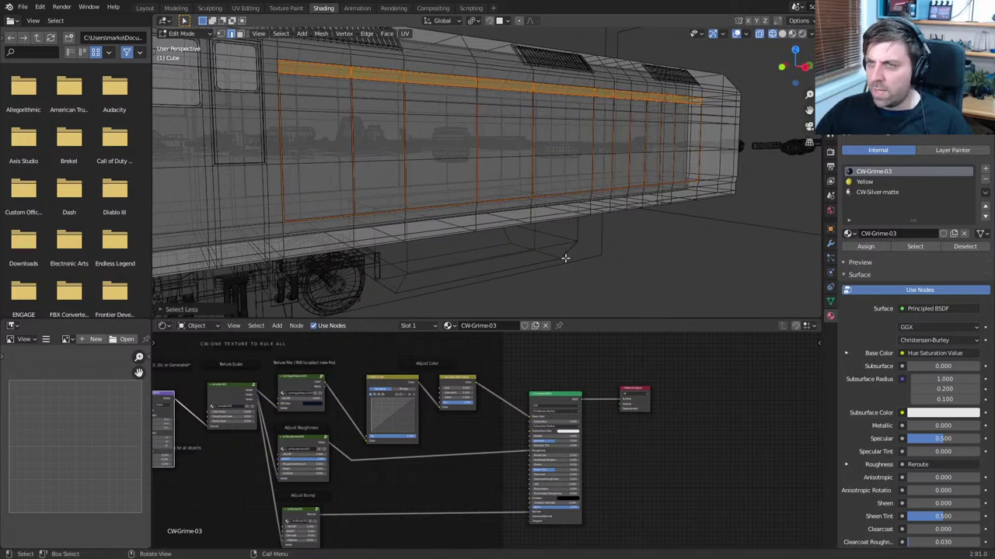
middle_drag(565, 257, 485, 215)
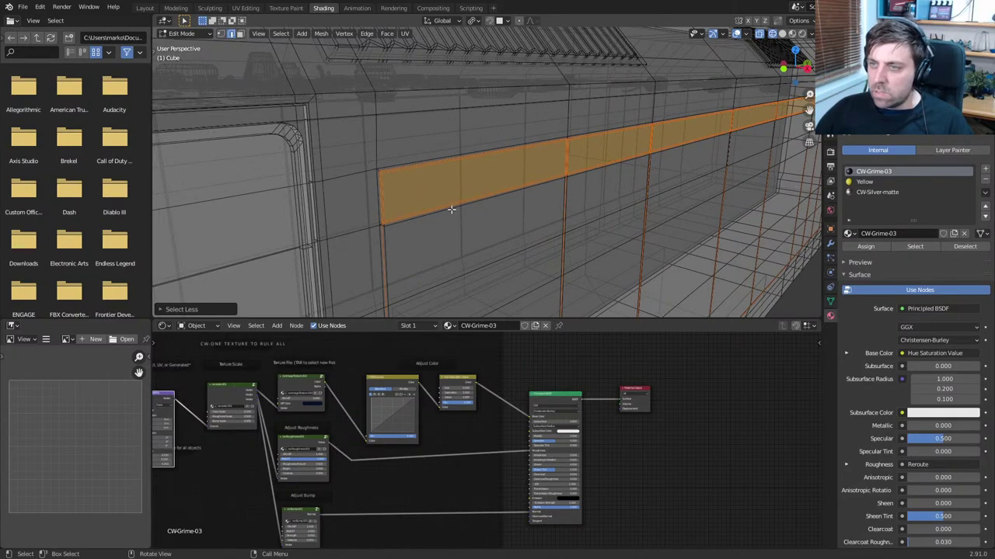
alt+shift+click(454, 201)
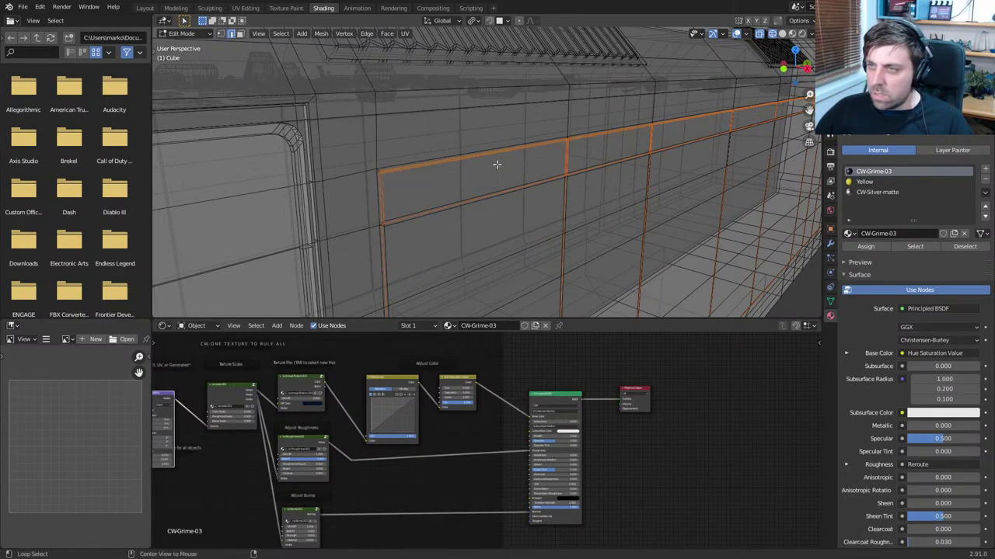
middle_drag(497, 160, 419, 184)
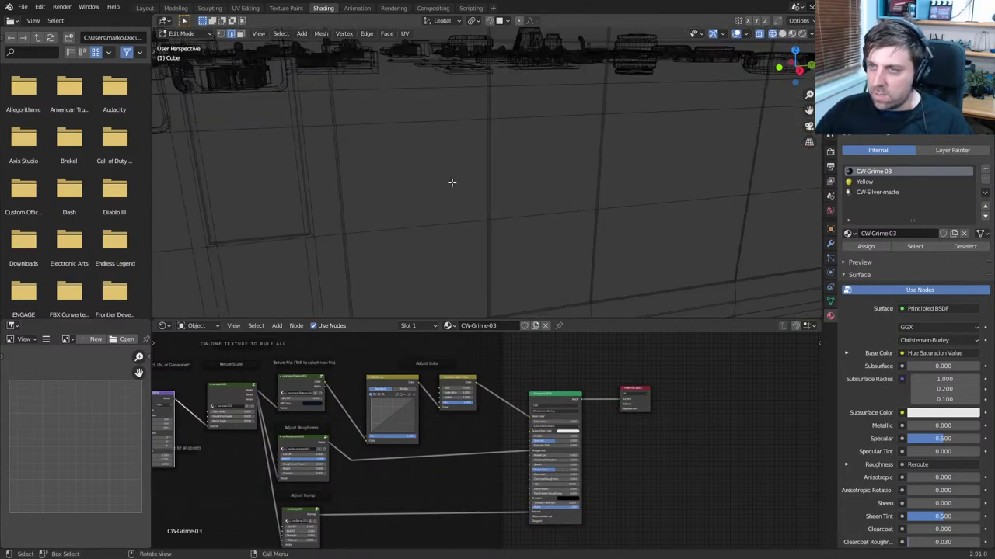
scroll(452, 183, down, 3)
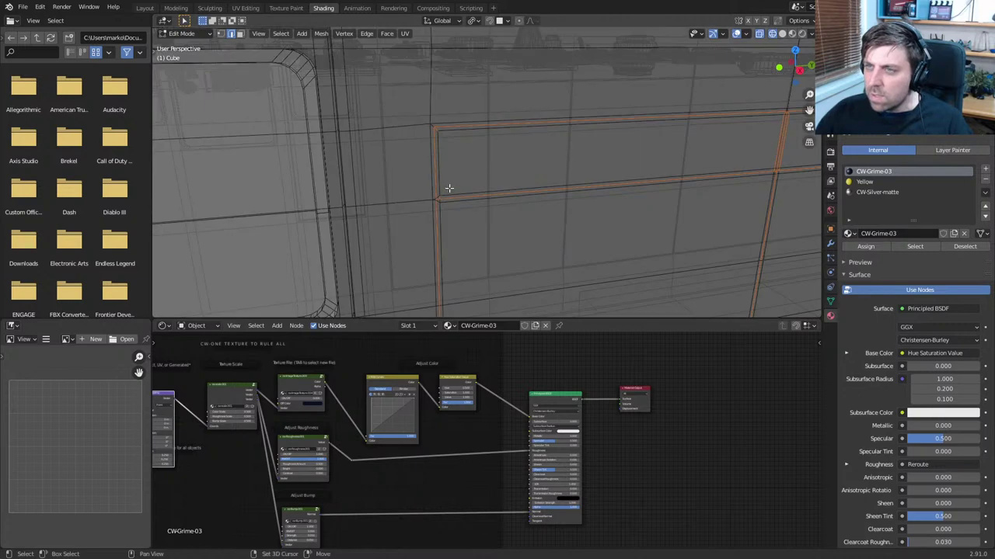
Toggle the inner vertical and upper horizontal edge loops at the upper band's front corner to remove them from the bevel selection
alt+shift+click(444, 175)
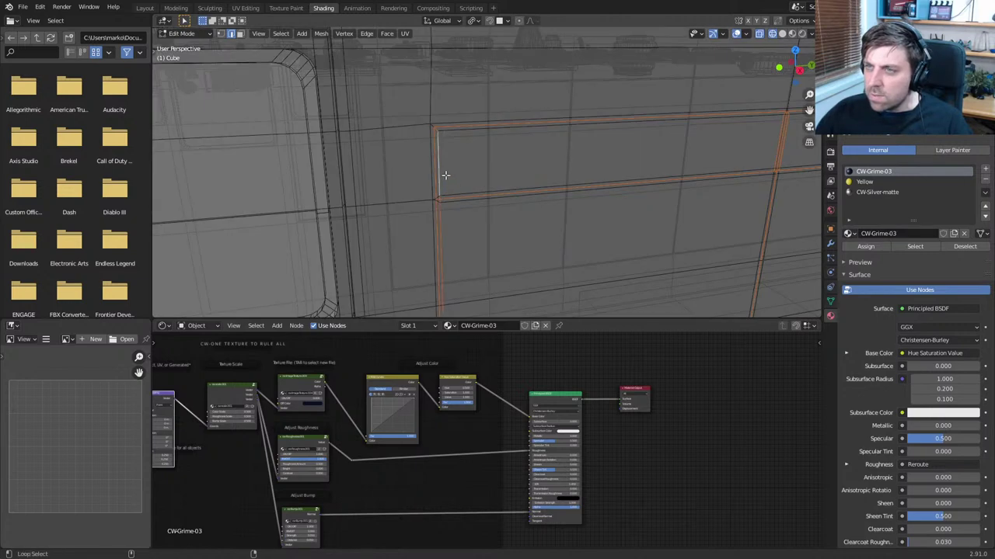
key(shift+z)
key(shift+z)
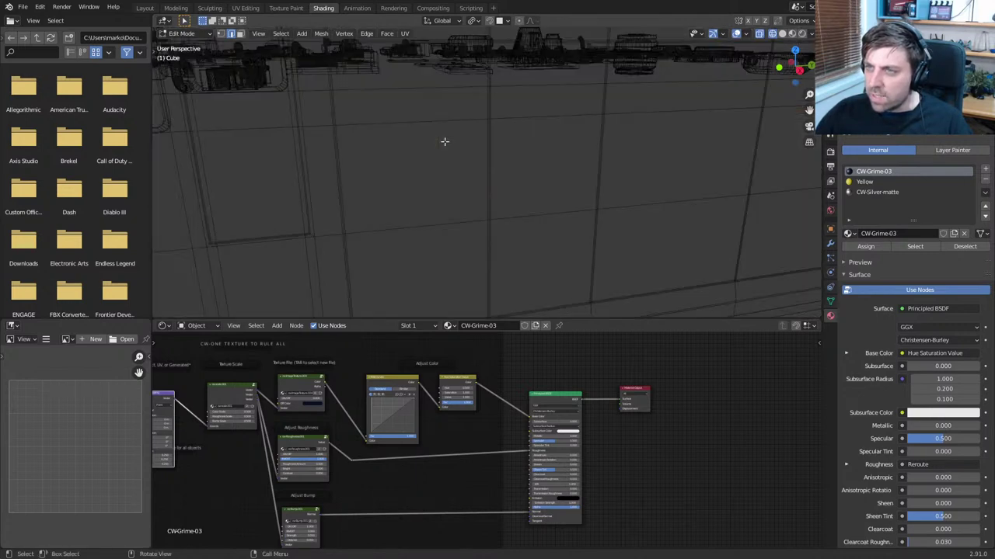
alt+shift+click(443, 130)
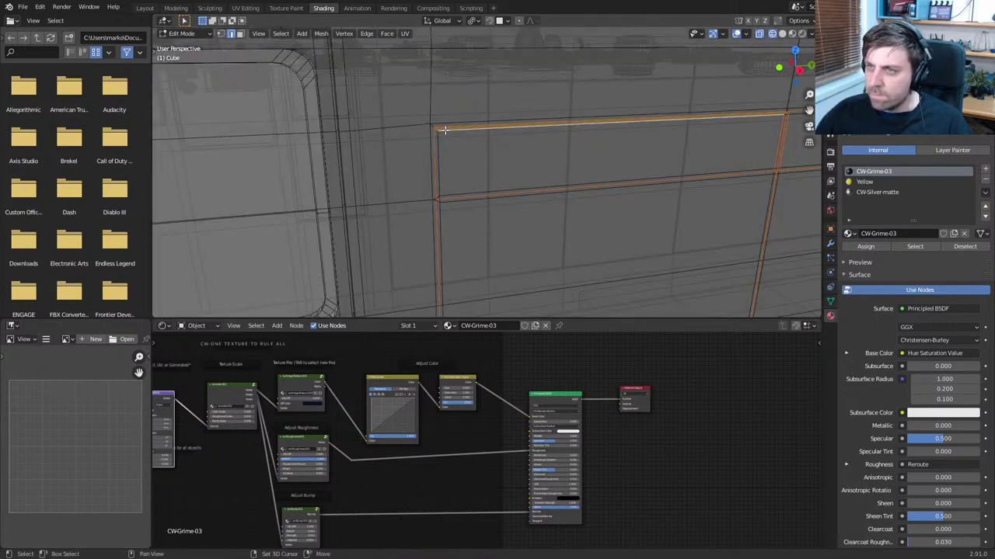
key(shift+z)
key(shift+z)
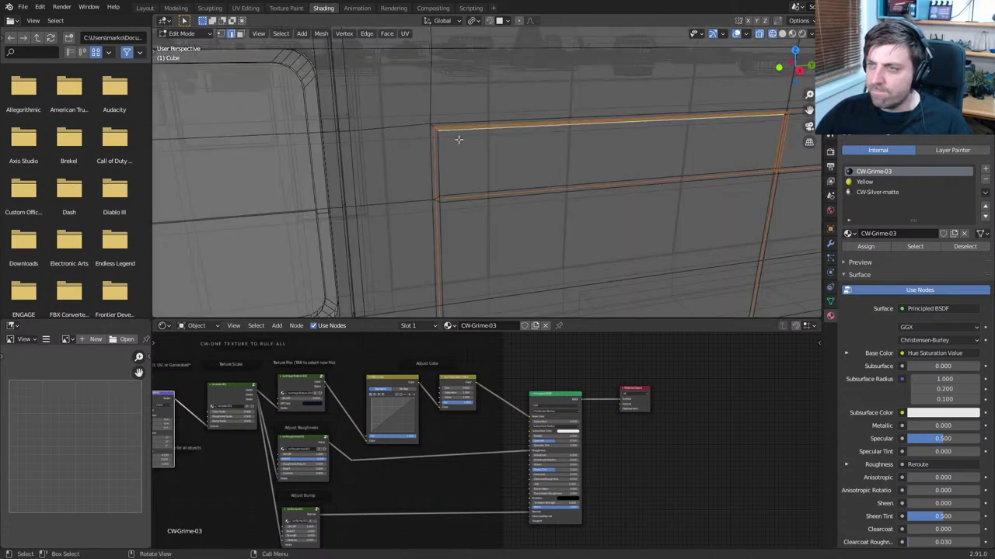
alt+shift+click(446, 130)
alt+shift+click(436, 129)
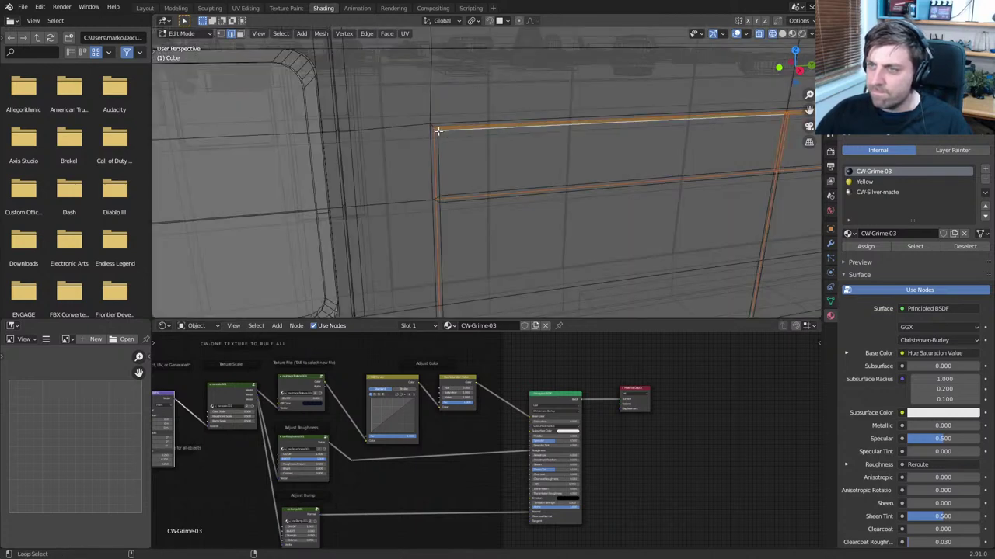
alt+shift+click(438, 130)
alt+shift+click(444, 131)
middle_drag(443, 131, 456, 150)
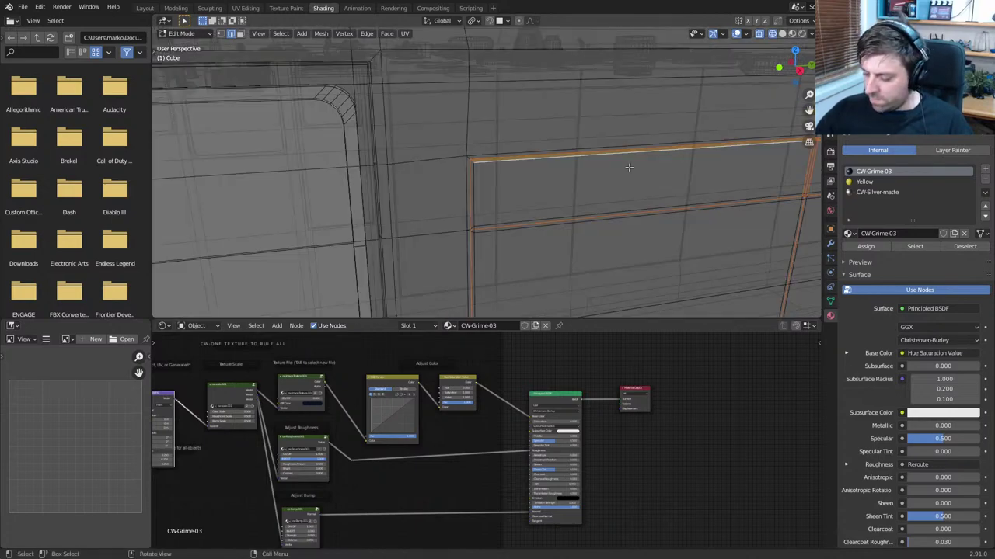
Deselect the outer bevel edges on both sides of the front vertical dividers within the upper band, keeping their centre lines selected
scroll(629, 166, down, 8)
scroll(422, 173, up, 8)
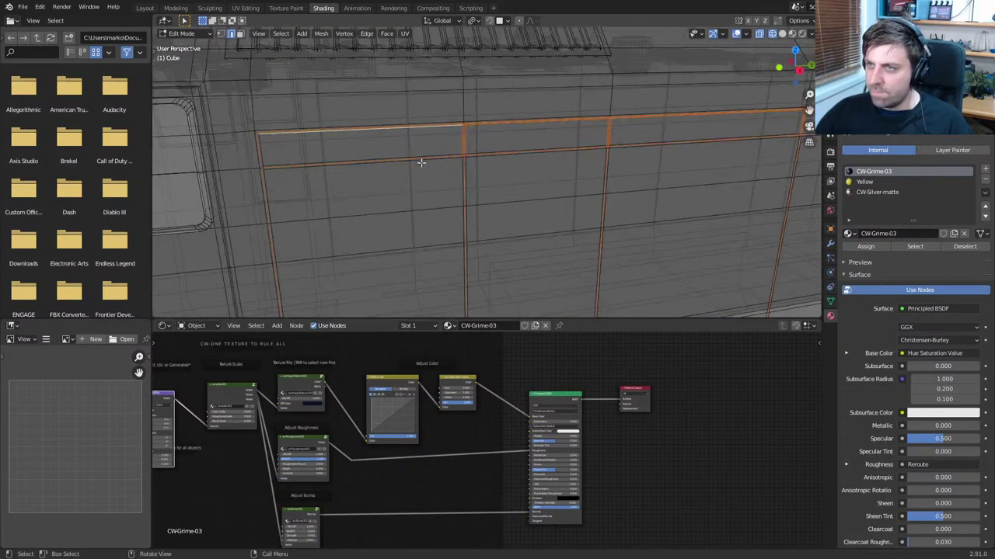
scroll(421, 162, up, 2)
shift+middle_drag(433, 167, 478, 195)
scroll(498, 189, up, 4)
alt+shift+click(513, 167)
alt+shift+click(525, 161)
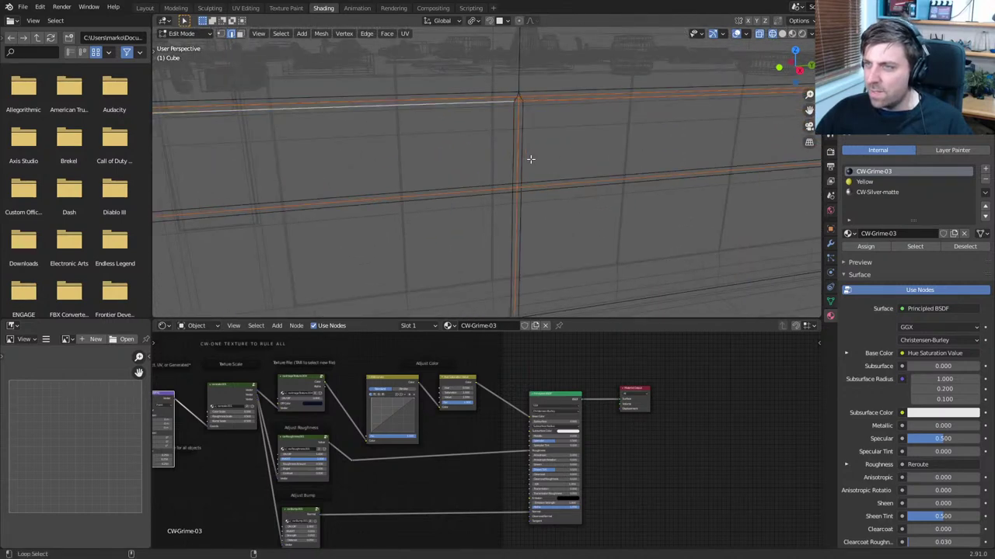
middle_drag(671, 147, 445, 148)
alt+shift+click(378, 165)
alt+shift+click(406, 138)
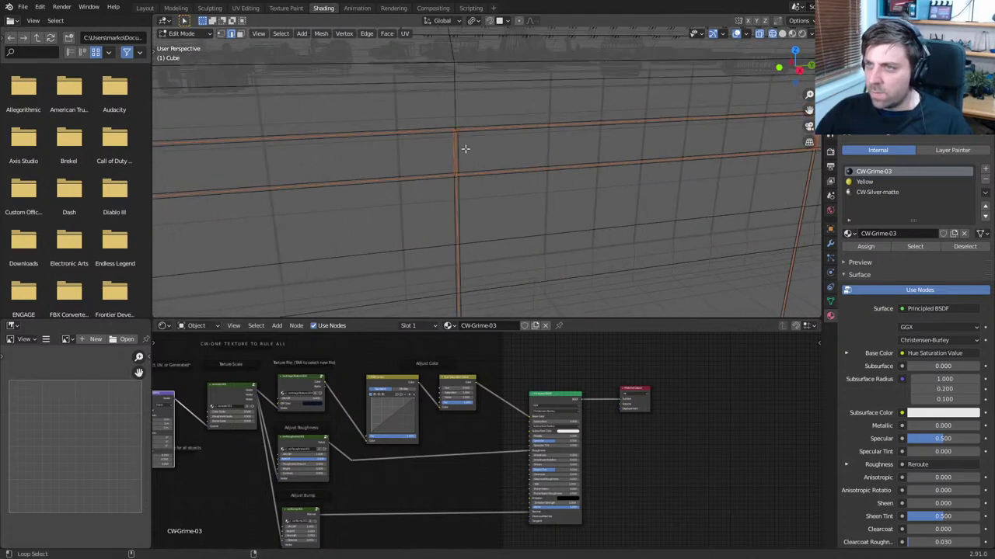
alt+shift+click(450, 154)
Deselect the outer bevel edges of the remaining vertical dividers in the upper band, working towards the rear of the body
shift+middle_drag(637, 148, 446, 158)
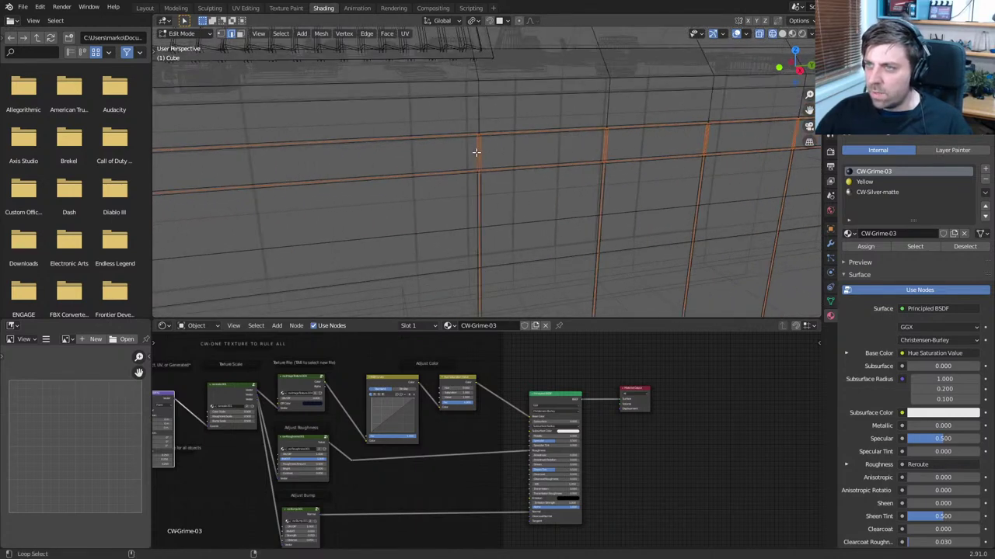
middle_drag(626, 146, 451, 161)
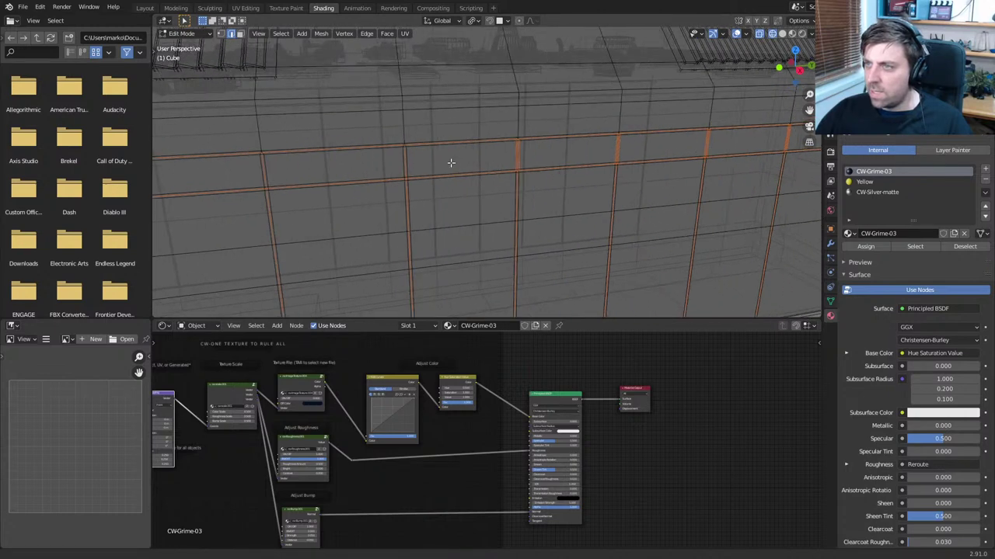
shift+middle_drag(547, 156, 470, 163)
scroll(482, 162, up, 1)
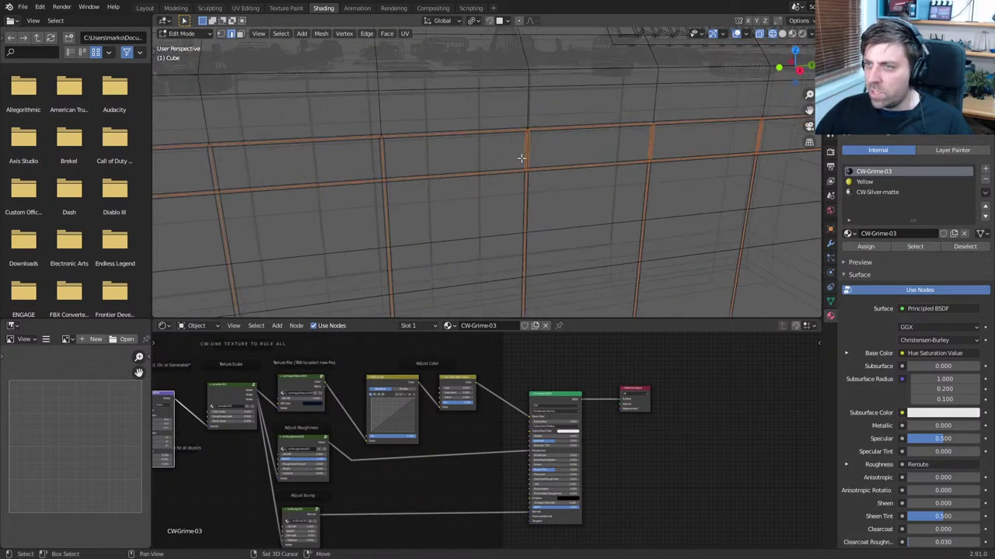
alt+shift+click(521, 157)
alt+shift+click(530, 155)
shift+middle_drag(536, 156, 424, 160)
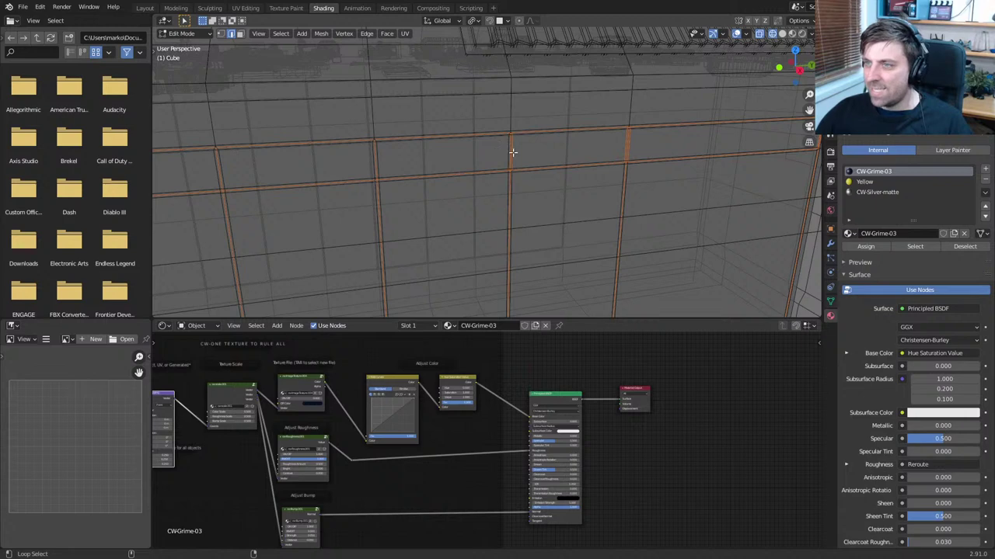
alt+shift+click(632, 145)
Try to deselect the stray edges at the upper band's rear corner with loop selection and Circle Select
shift+middle_drag(721, 162, 459, 167)
scroll(601, 177, up, 2)
scroll(544, 139, up, 2)
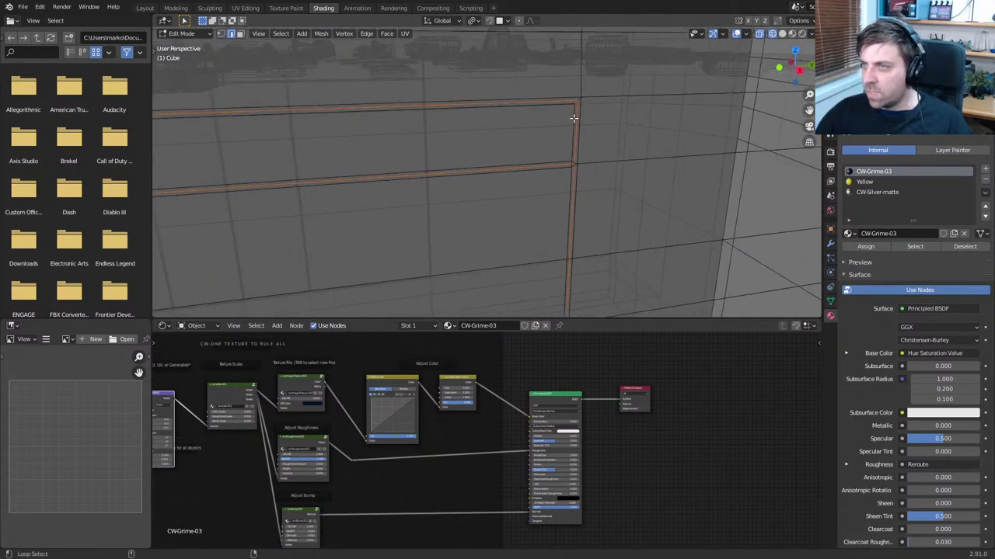
middle_drag(573, 118, 469, 145)
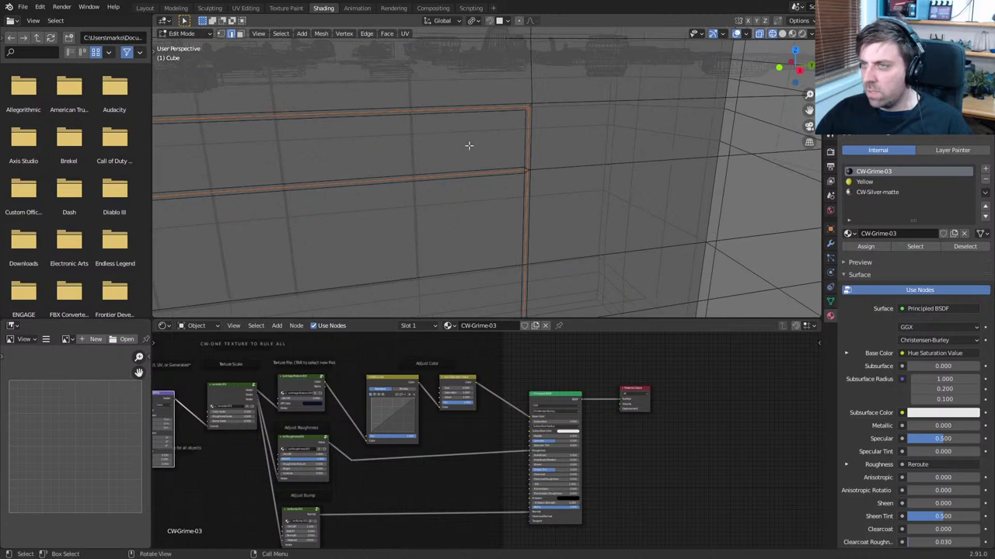
alt+shift+click(526, 108)
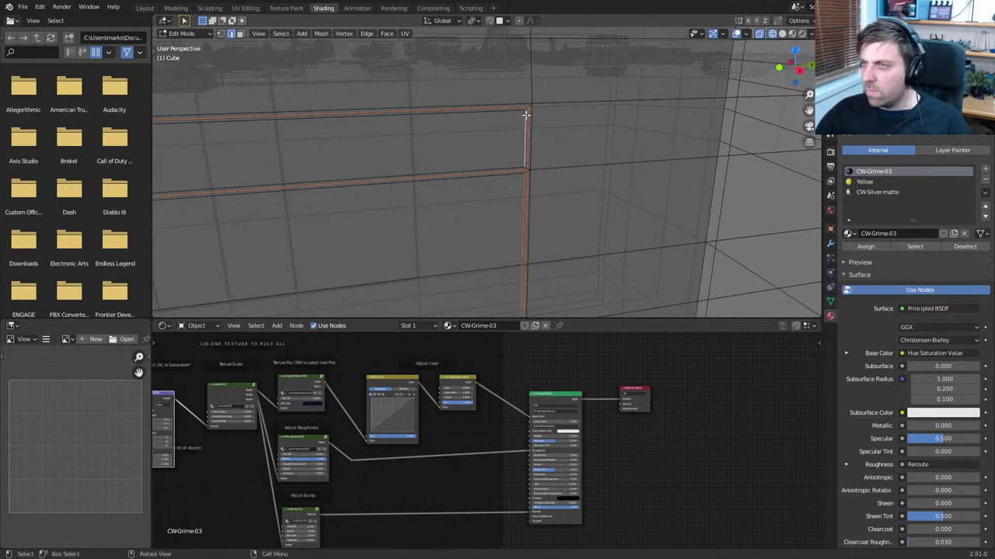
key(ctrl+z)
alt+shift+click(526, 108)
key(ctrl+z)
shift+middle_drag(533, 111, 451, 151)
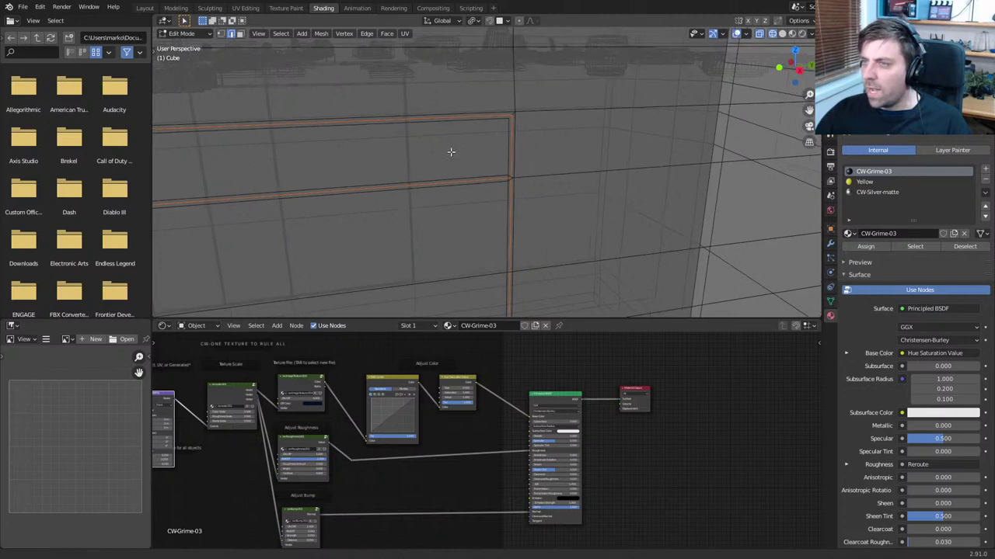
middle_drag(515, 128, 510, 118)
key(c)
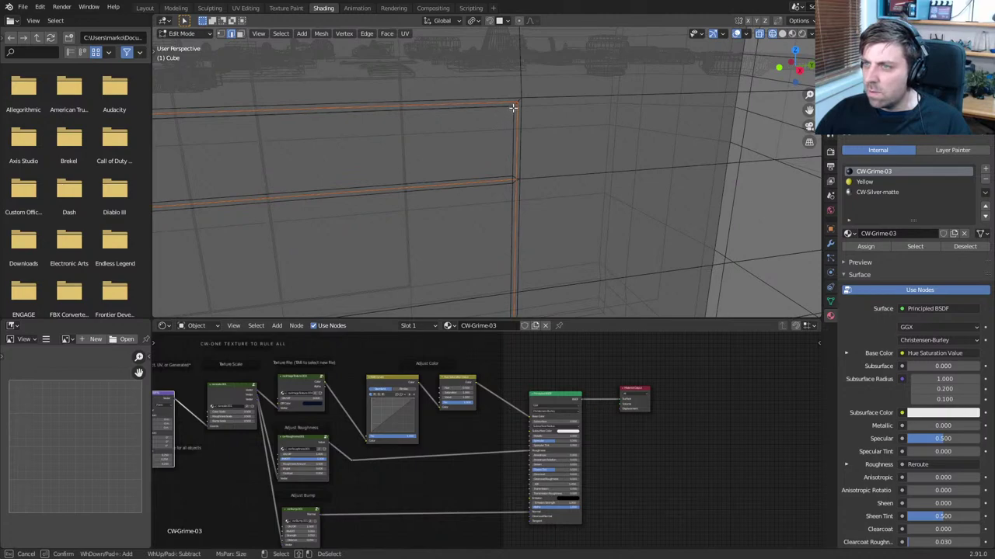
right_click(513, 108)
Try to remove the short diagonal edge at the upper band's front corner from the selection with Circle Select
scroll(495, 125, down, 15)
scroll(475, 173, up, 6)
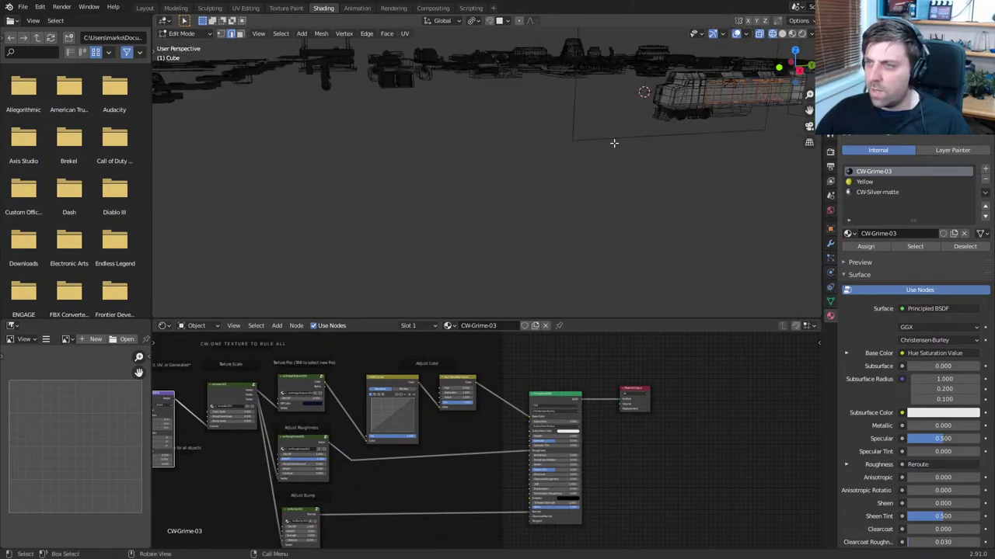
shift+middle_drag(739, 101, 583, 162)
scroll(583, 162, up, 10)
shift+middle_drag(535, 86, 472, 195)
scroll(428, 147, up, 3)
scroll(502, 189, down, 2)
scroll(497, 184, up, 1)
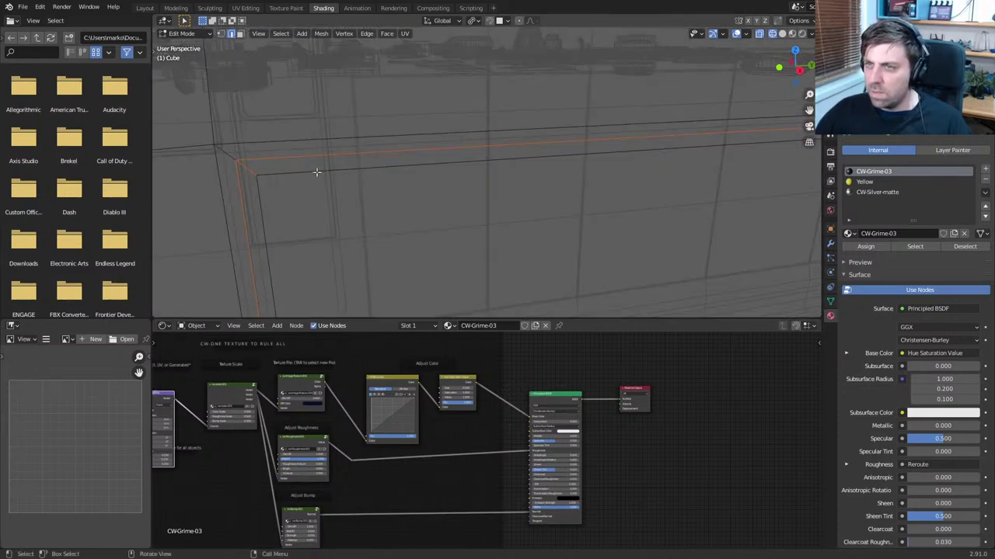
key(c)
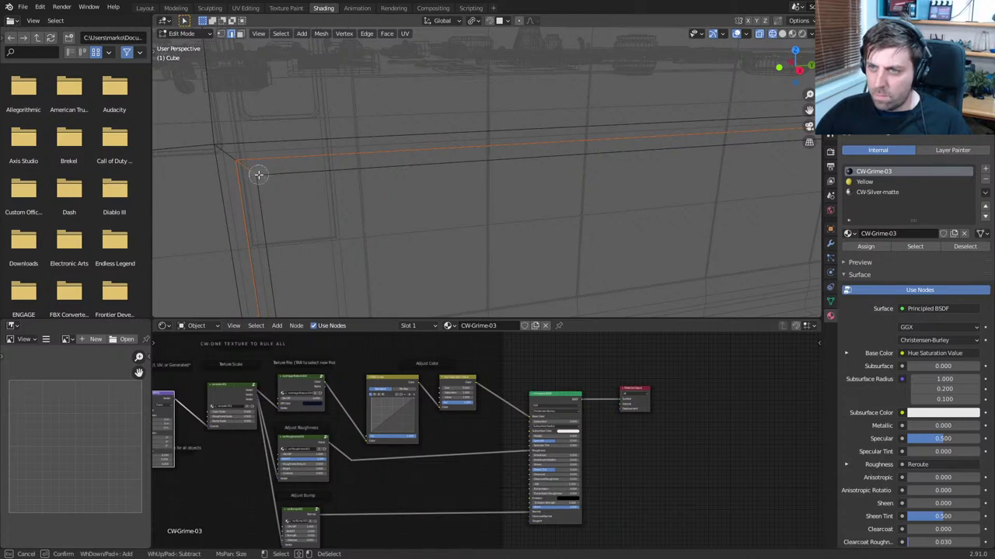
right_click(256, 173)
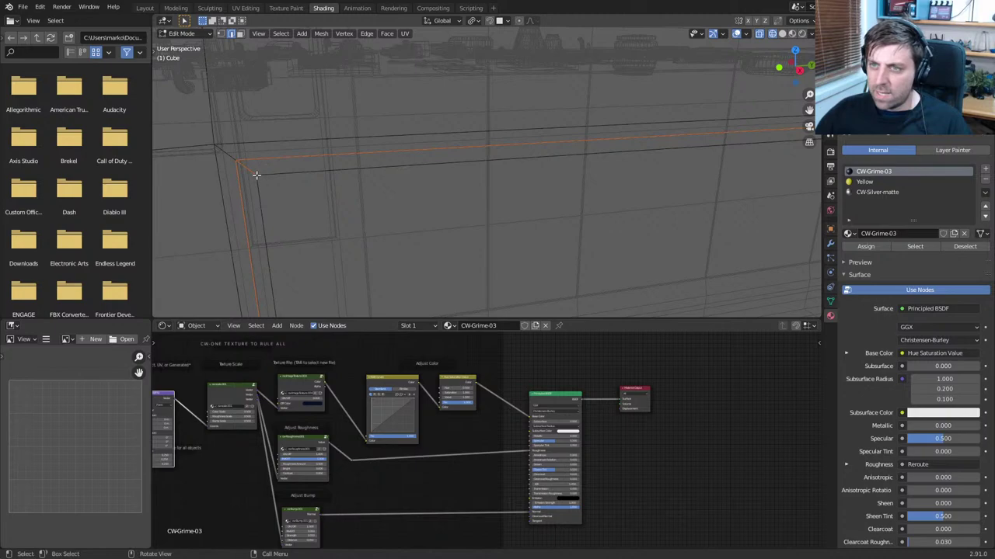
scroll(264, 174, up, 1)
scroll(264, 173, down, 4)
key(c)
scroll(374, 176, up, 2)
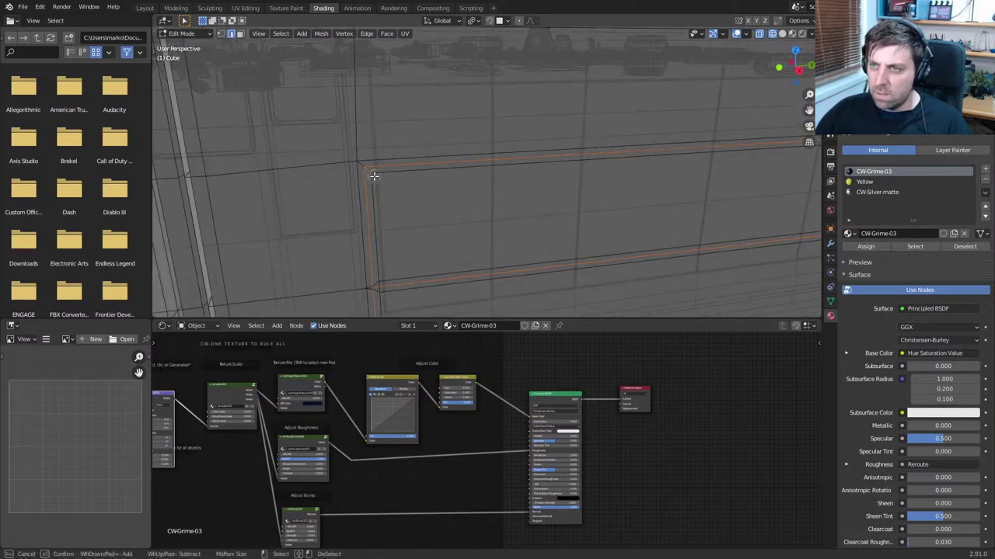
right_click(436, 194)
Shrink/Fatten the selected centre lines of the panel outlines by about 0.084
scroll(544, 237, down, 10)
shift+middle_drag(676, 272, 611, 217)
scroll(611, 218, up, 3)
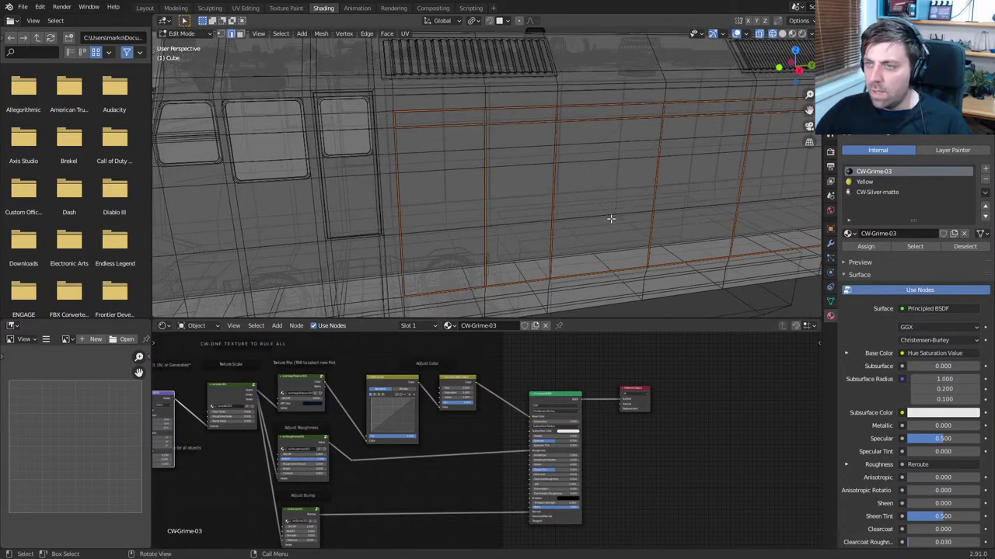
scroll(614, 222, down, 1)
key(alt+s)
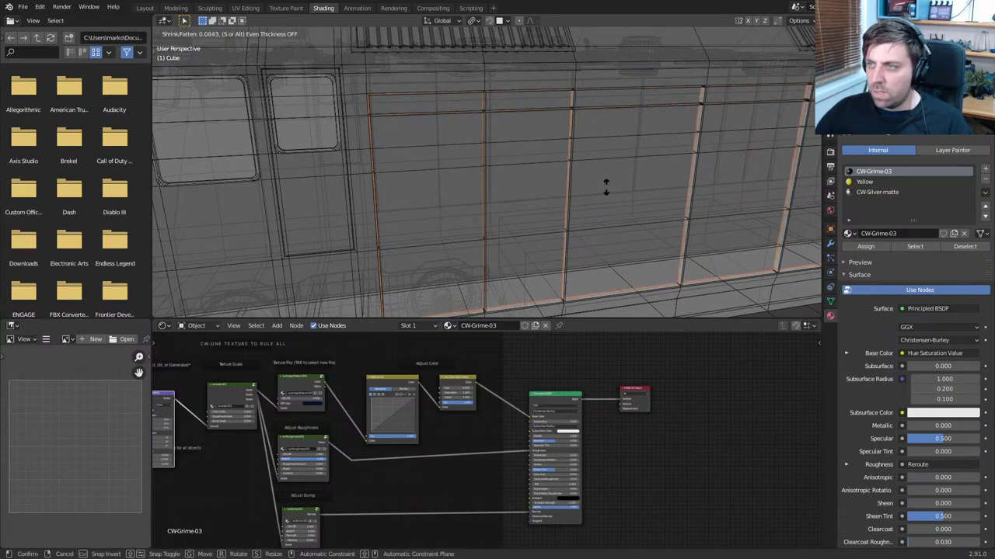
click(606, 188)
Clear the selection, turn off X-ray and return to Object Mode with the body side in view
scroll(598, 197, down, 3)
key(alt+a)
key(alt+z)
middle_drag(530, 200, 555, 205)
key(Tab)
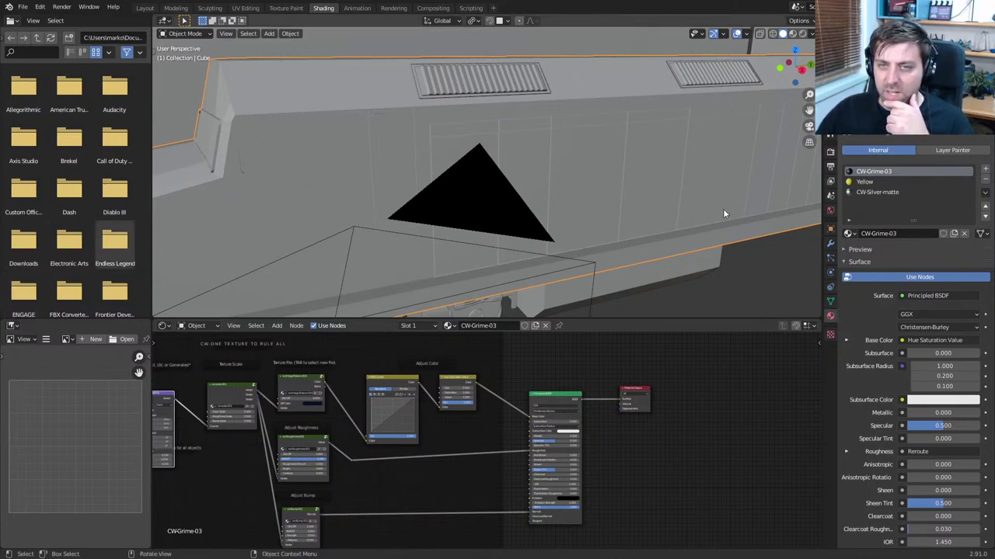
Enable Cavity in the solid viewport shading with a stronger Ridge value, and save the file
click(762, 35)
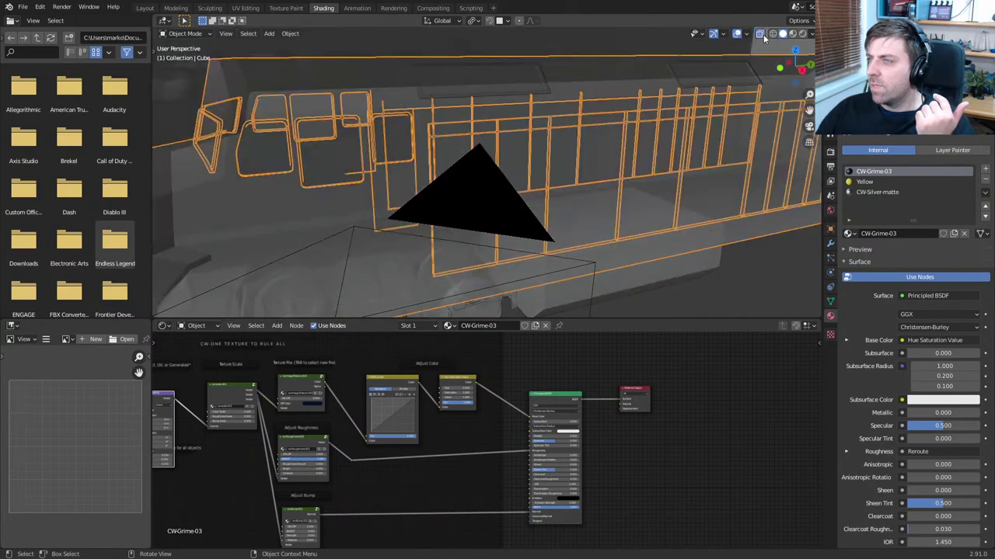
click(761, 35)
click(812, 34)
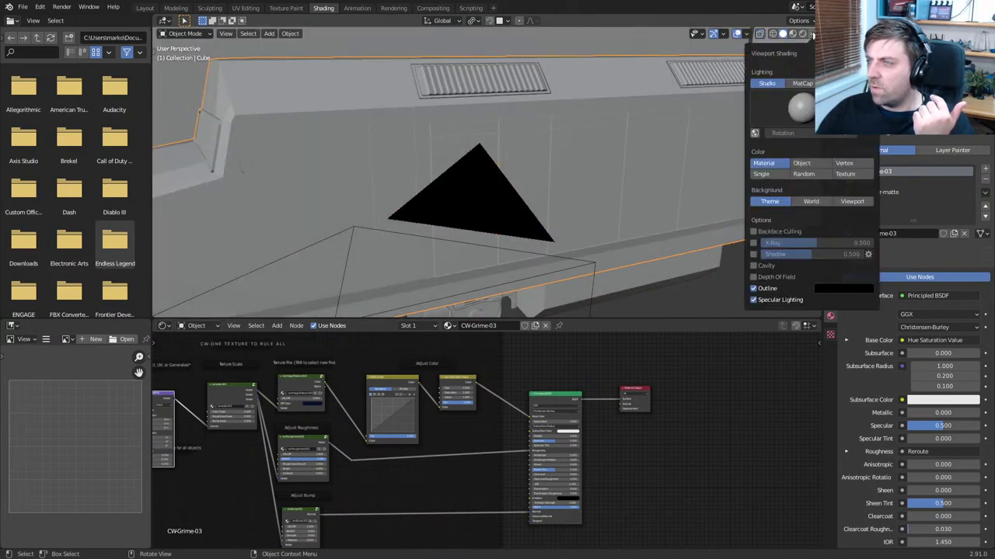
click(812, 34)
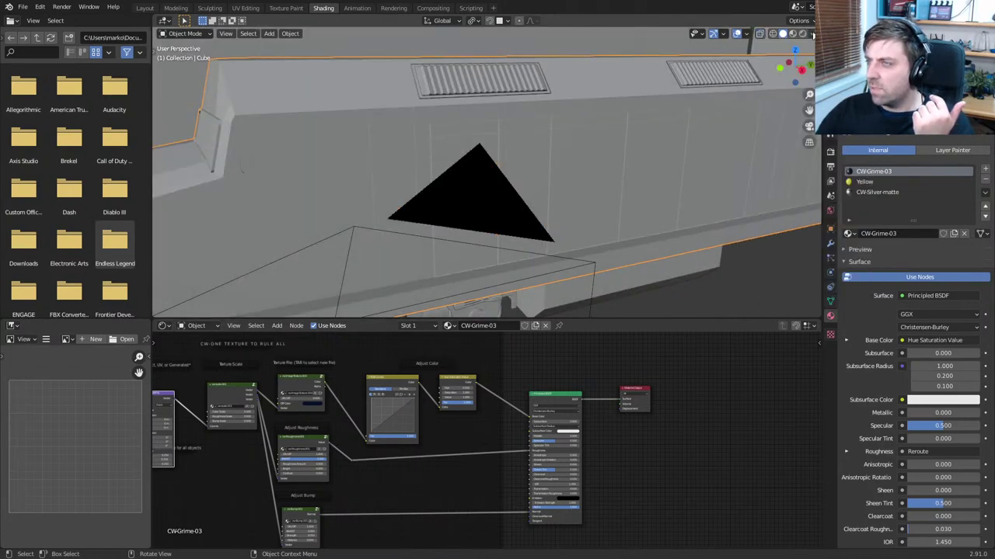
click(812, 34)
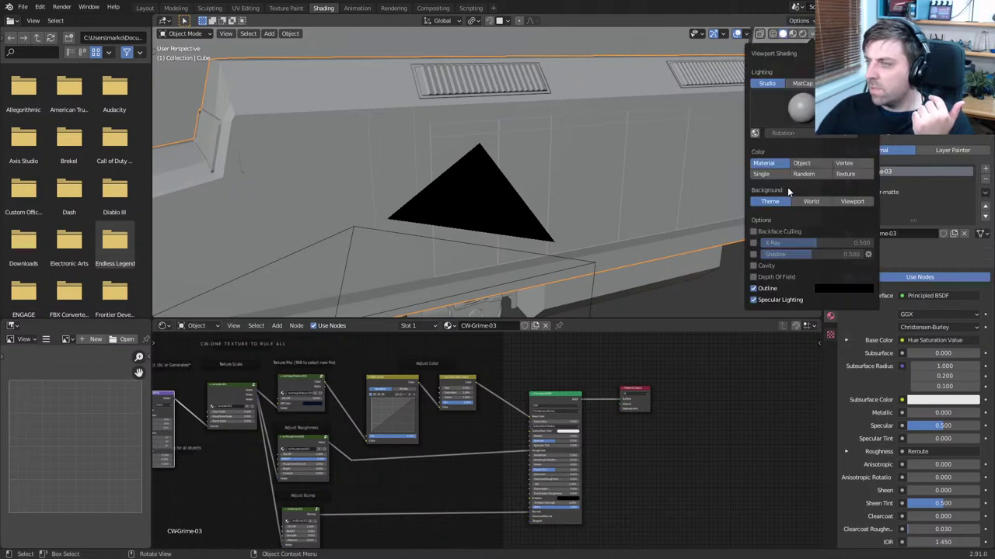
click(753, 267)
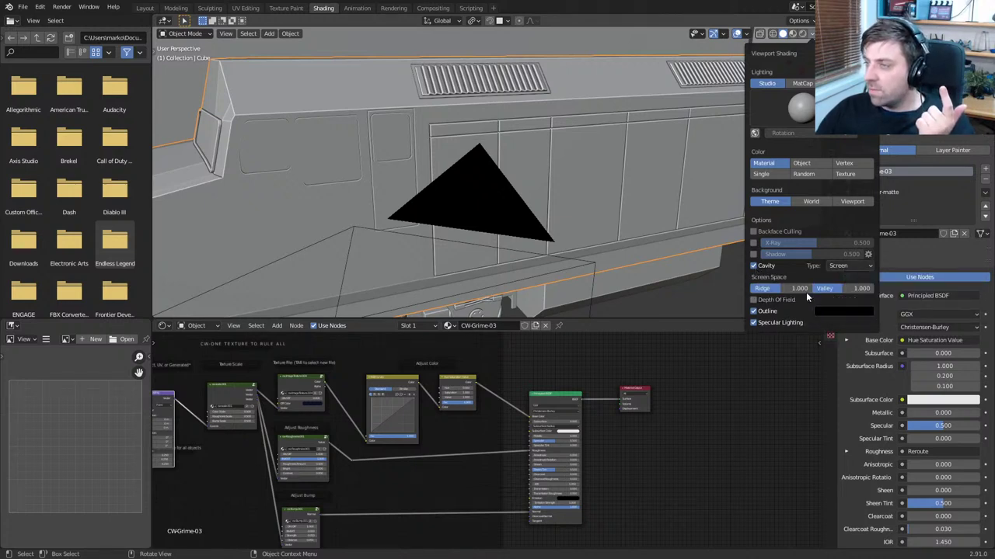
drag(802, 289, 813, 288)
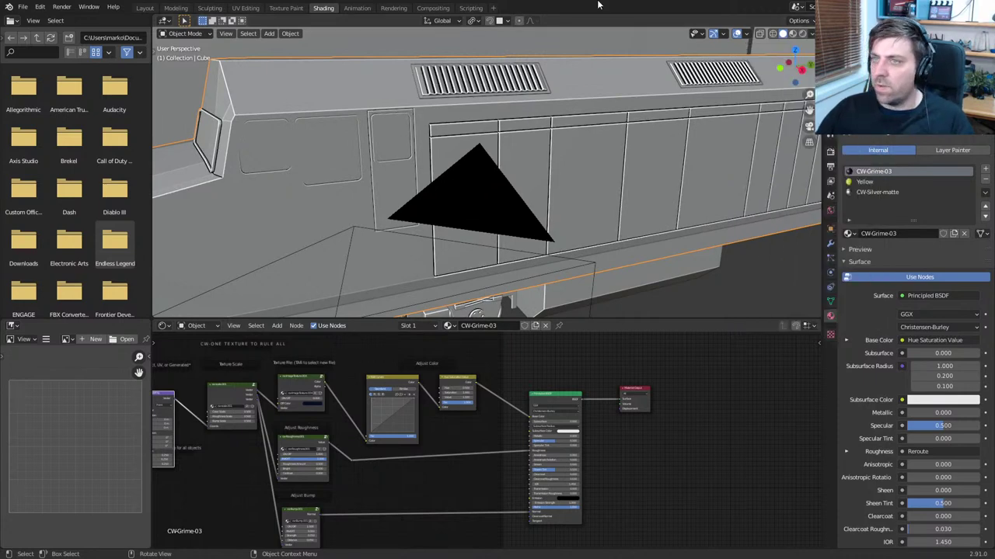
key(ctrl+s)
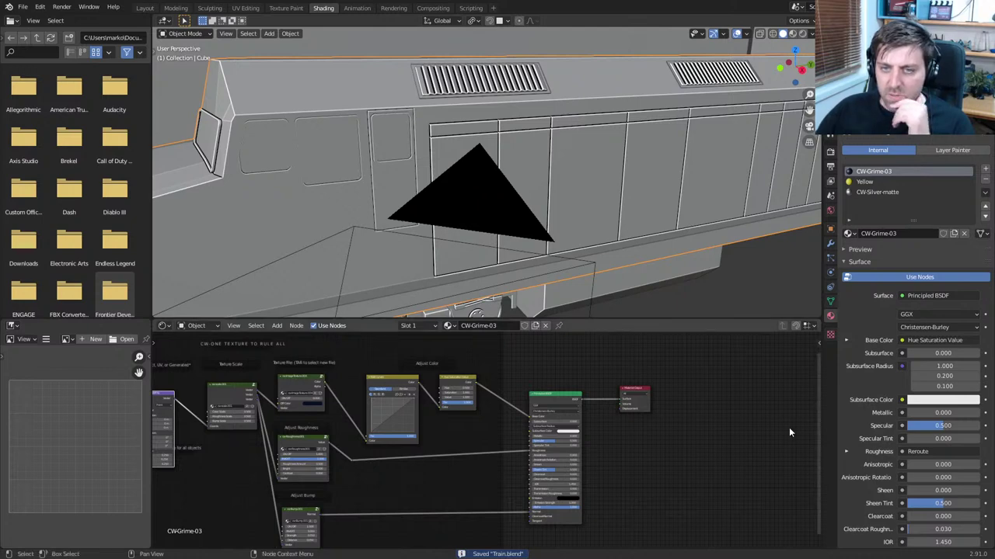
Enable Ambient Occlusion and Screen Space Reflections in the Eevee render settings
click(831, 152)
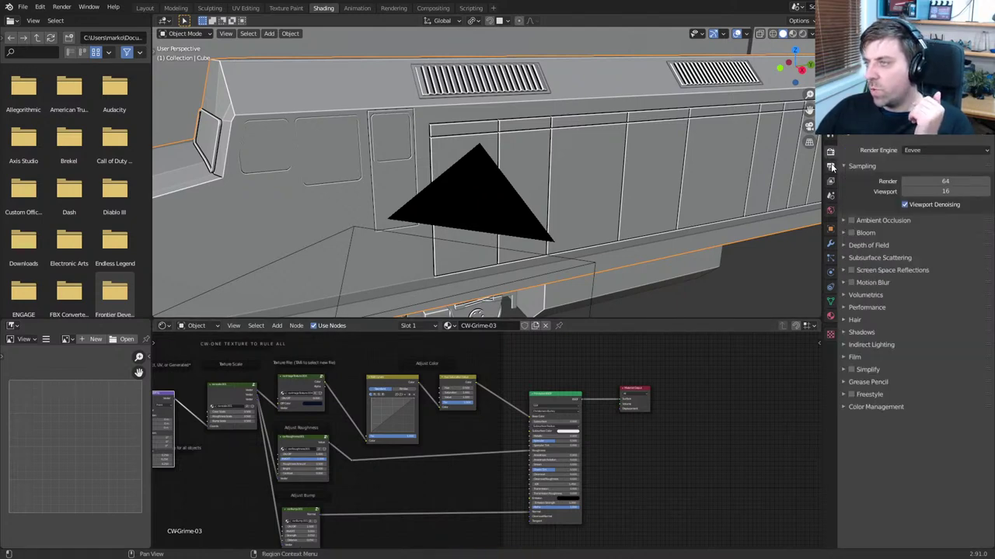
click(850, 270)
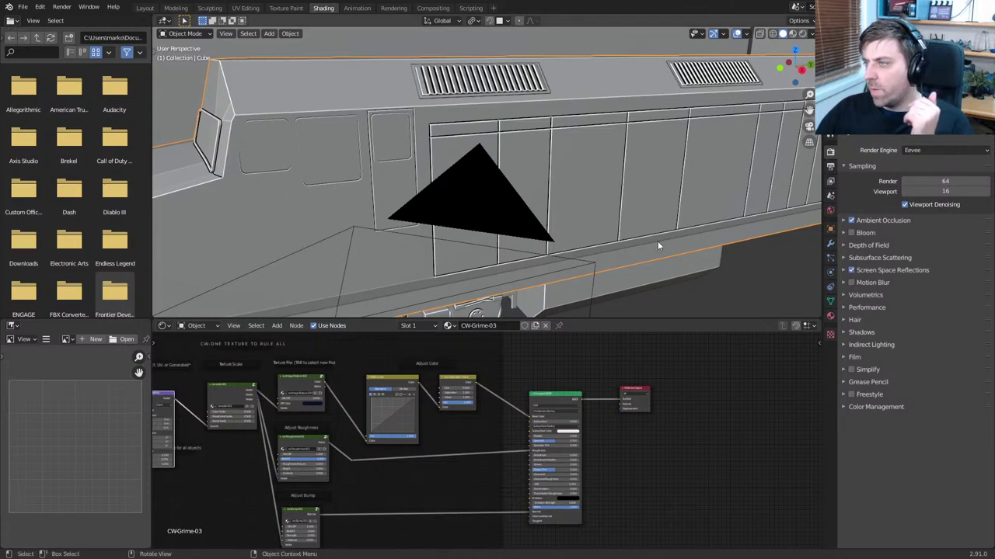
Recalculate the normals of the whole locomotive body mesh to face outside, then return to Object Mode
scroll(574, 207, down, 5)
middle_drag(574, 208, 422, 182)
click(421, 180)
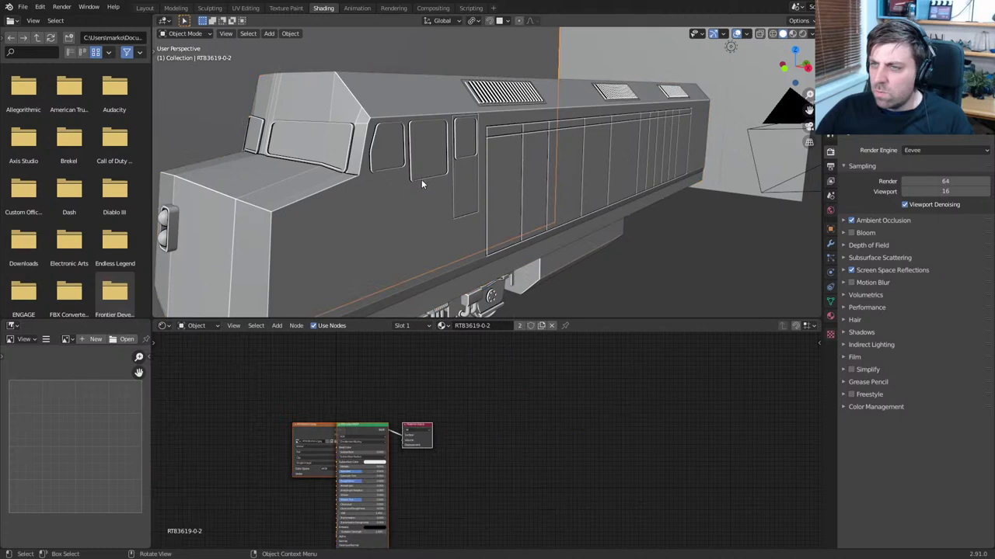
scroll(421, 180, up, 1)
click(590, 194)
key(Tab)
key(a)
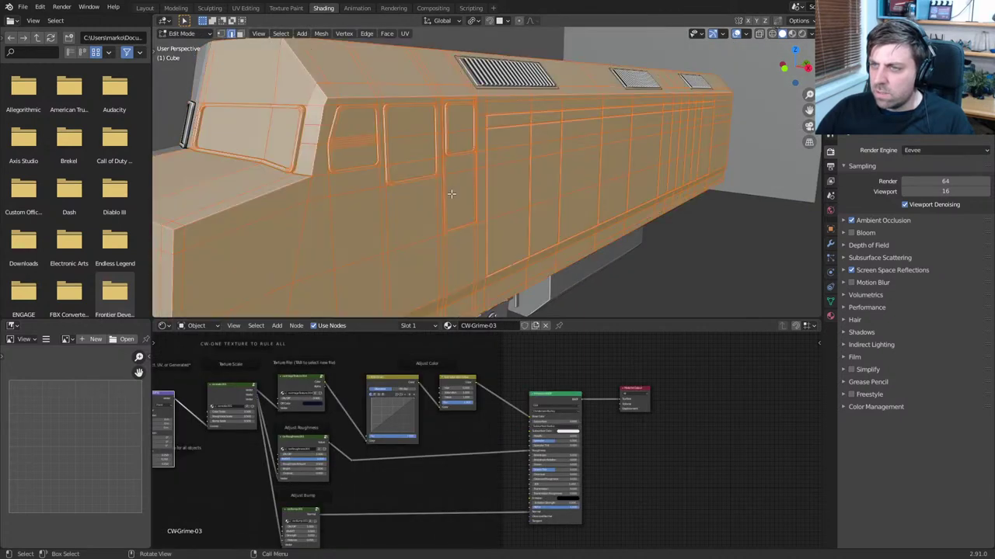
key(shift+n)
key(Tab)
Switch the viewport to rendered shading and bring the locomotive's nose and side into view
middle_drag(451, 198, 505, 190)
scroll(378, 116, up, 1)
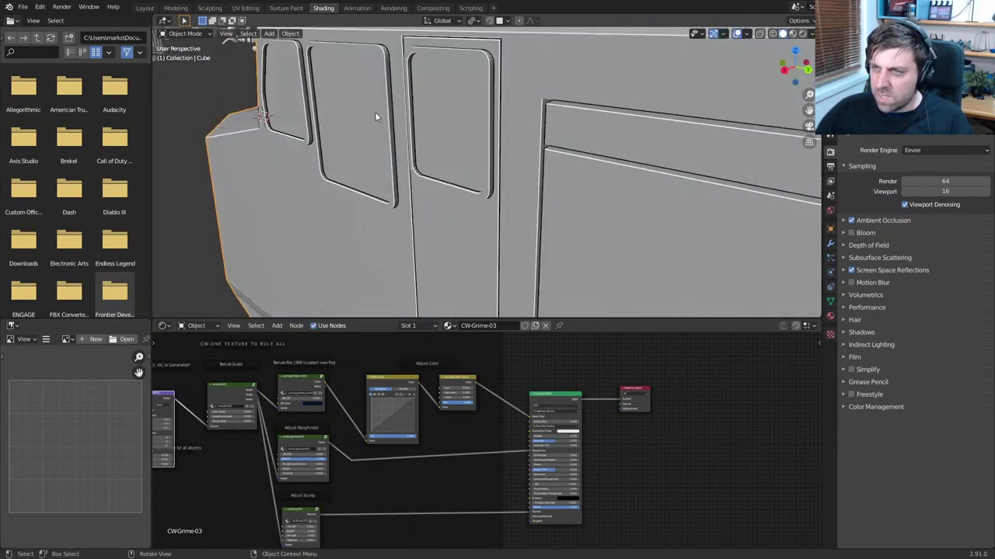
shift+middle_drag(287, 175, 406, 253)
scroll(422, 144, up, 3)
middle_drag(422, 144, 653, 132)
scroll(654, 132, down, 9)
middle_drag(669, 173, 538, 191)
scroll(539, 190, up, 2)
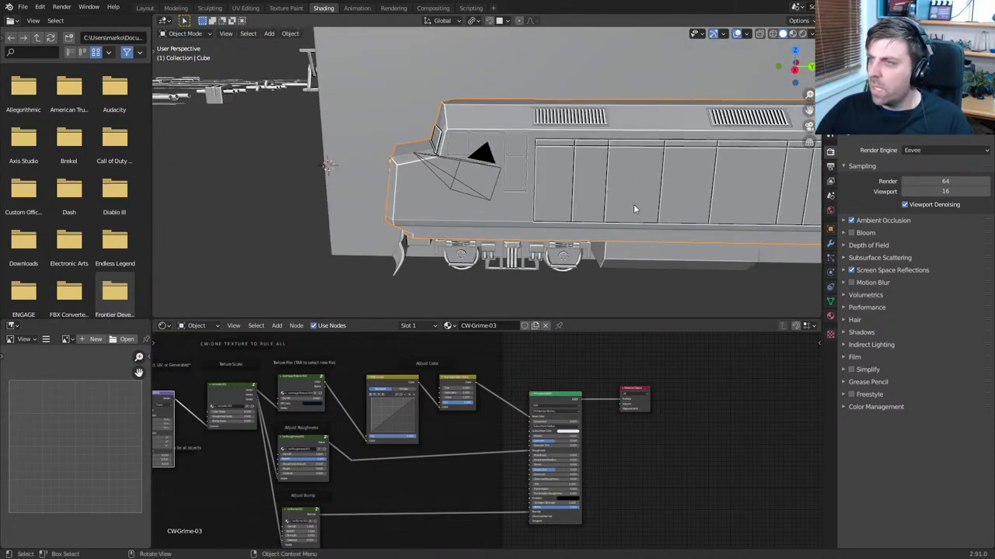
click(802, 33)
scroll(673, 158, down, 3)
middle_drag(479, 270, 500, 252)
middle_drag(396, 247, 490, 241)
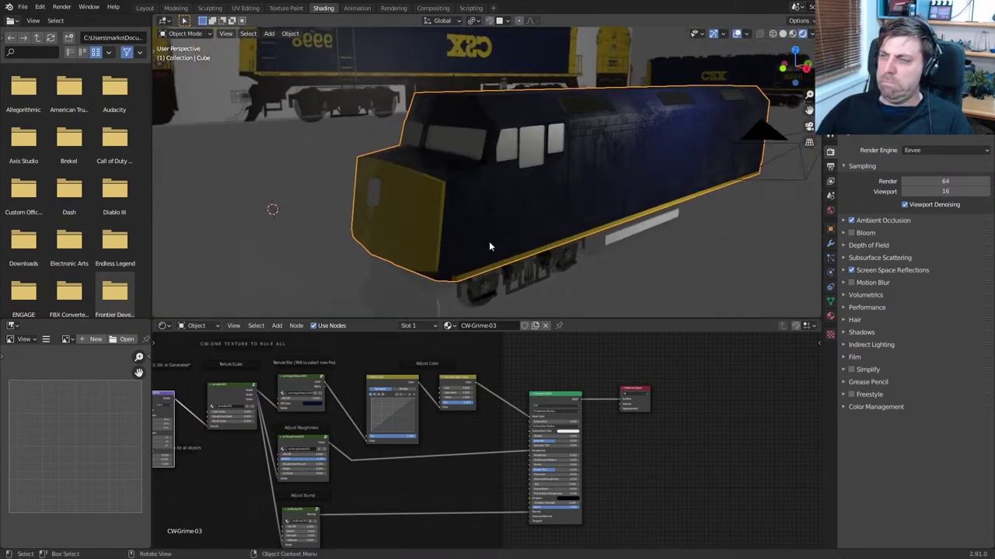
Apply Shade Smooth to the locomotive body and enable Auto Smooth for its normals at 30°
click(489, 239)
click(461, 220)
key(F3)
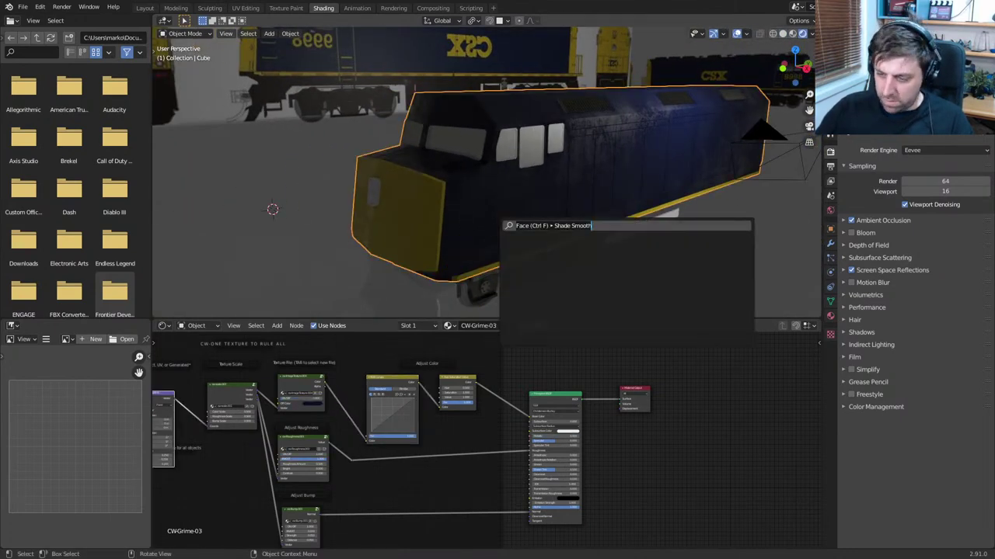
key(Return)
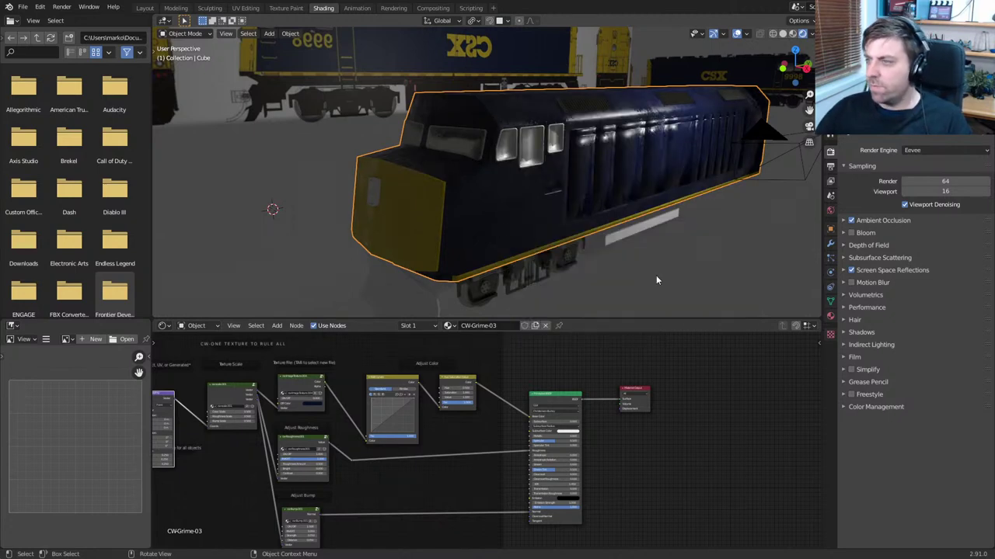
click(830, 229)
click(831, 302)
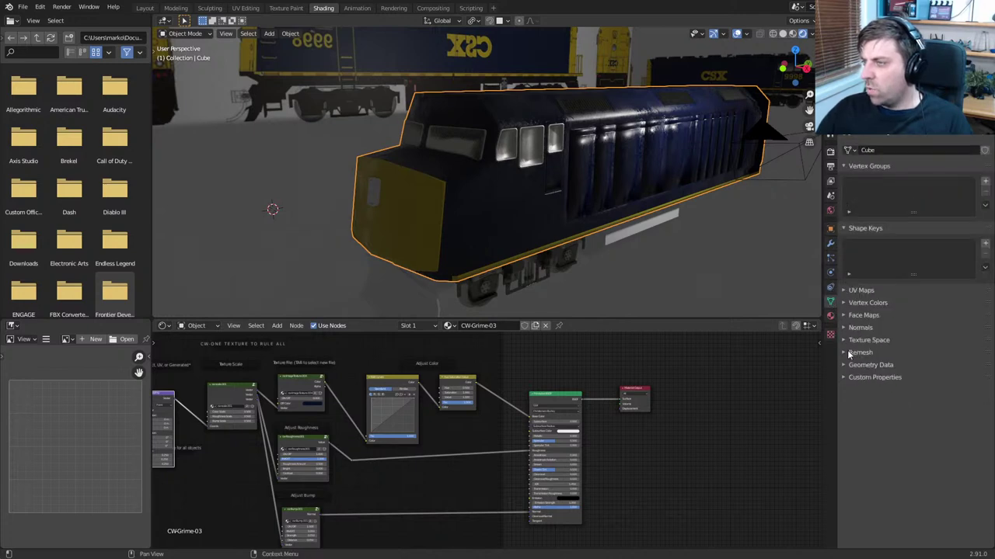
click(844, 329)
click(901, 343)
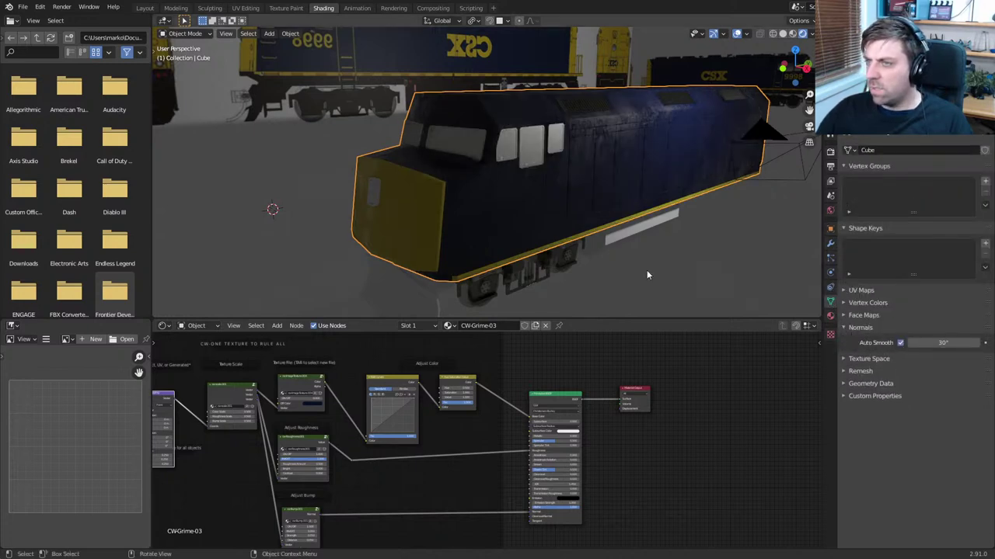
Turn the light above the locomotive into a Sun light with a strength of 1
middle_drag(668, 271, 640, 263)
scroll(645, 261, down, 5)
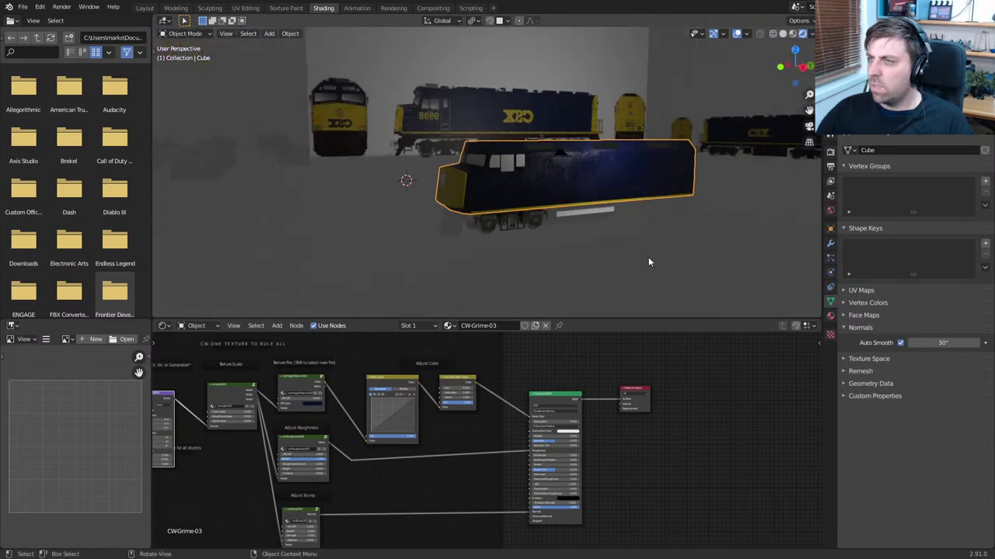
shift+middle_drag(655, 207, 628, 235)
click(598, 153)
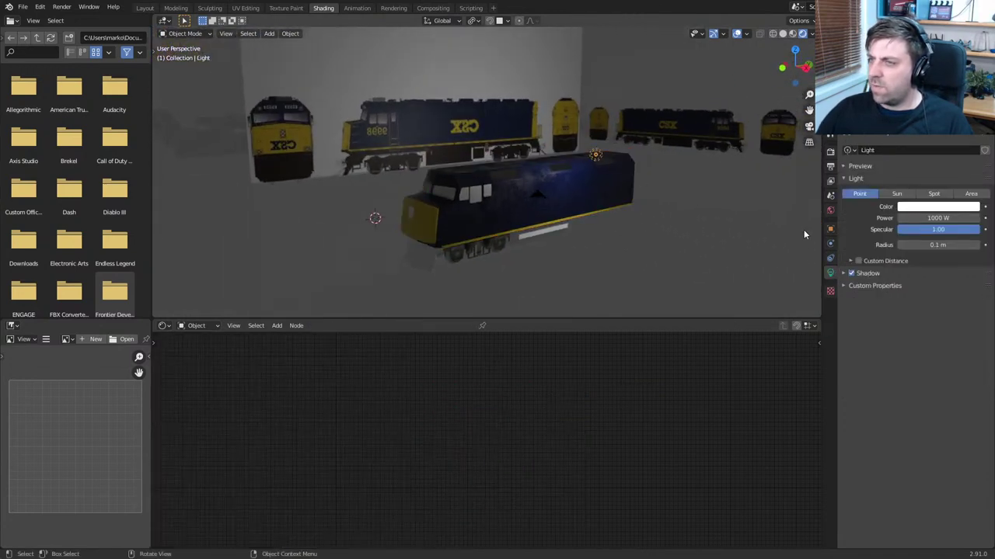
click(905, 196)
click(943, 218)
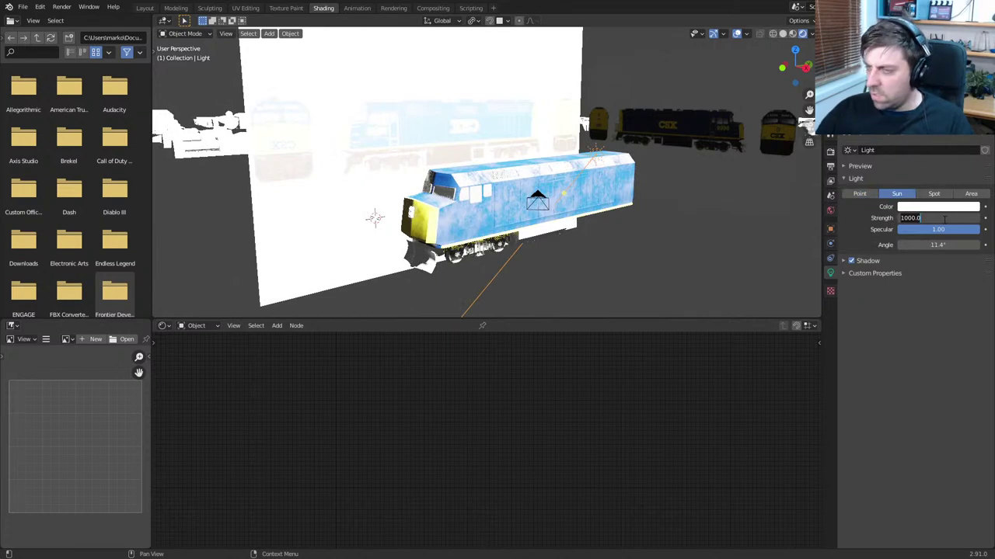
text(1)
key(Return)
Raise the Sun light's strength to 2
scroll(662, 240, up, 4)
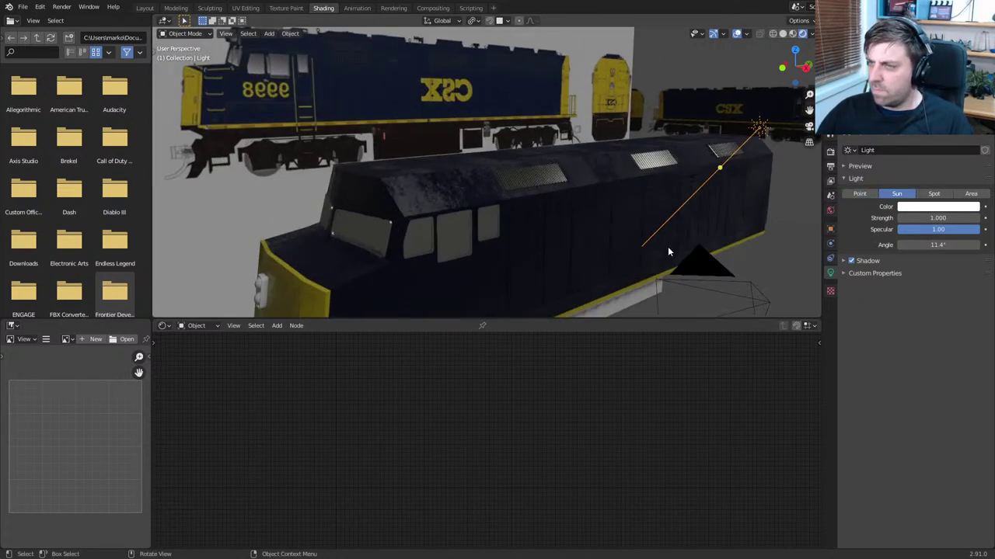
middle_drag(668, 251, 599, 226)
click(942, 218)
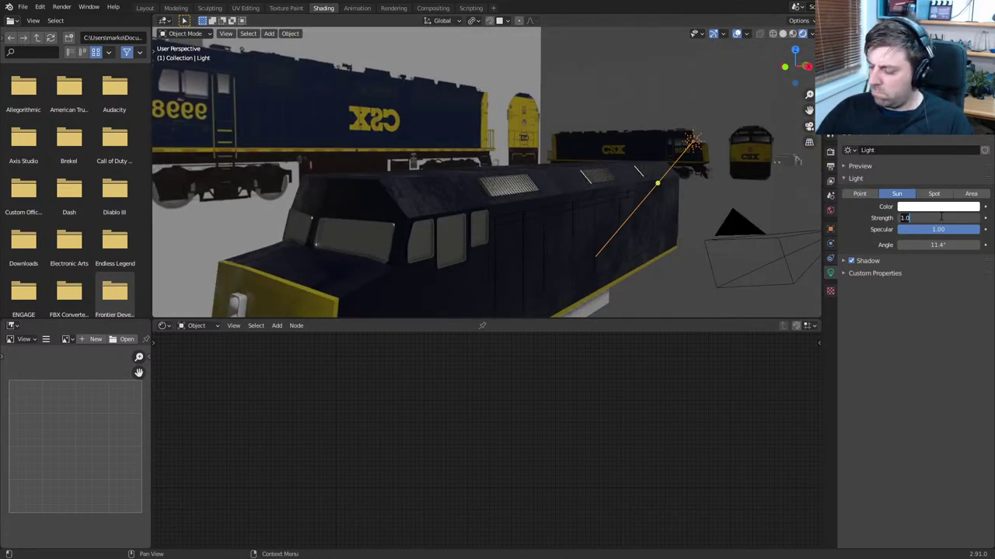
text(2)
key(Return)
Assign the existing CW Steel-Dirty material to the tank block beneath the locomotive body
middle_drag(660, 194, 477, 204)
shift+middle_drag(629, 240, 586, 137)
scroll(594, 144, up, 4)
click(639, 177)
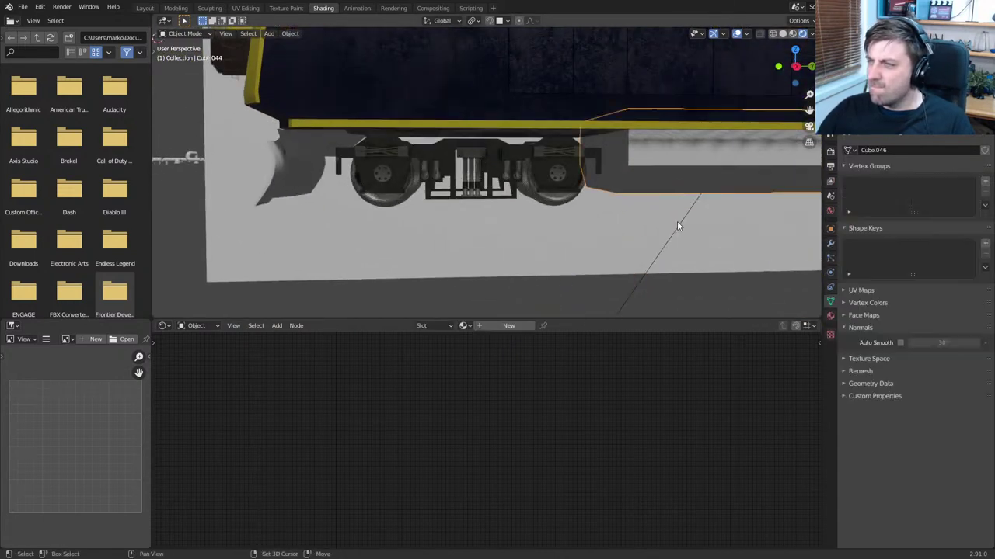
middle_drag(677, 227, 528, 259)
click(829, 315)
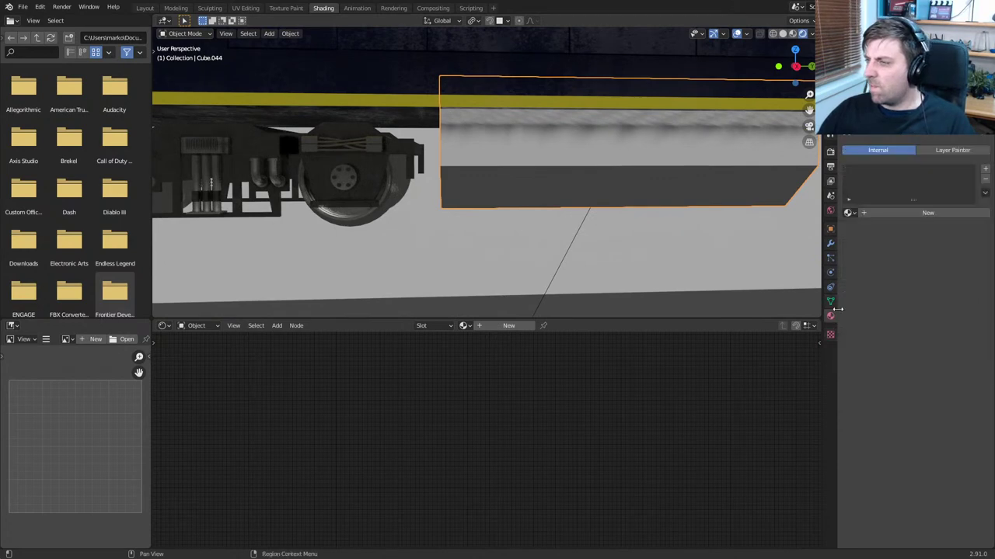
click(848, 212)
click(878, 237)
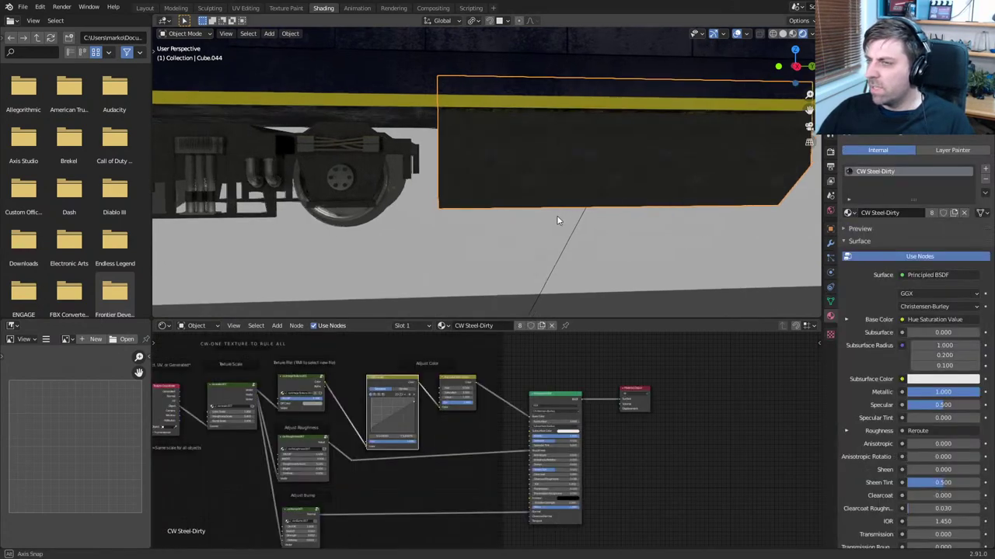
Cut a horizontal edge loop around the tank just above its slanted base and bevel it into a narrow band
middle_drag(556, 215, 433, 154)
click(542, 170)
click(432, 154)
key(Tab)
key(ctrl+r)
click(413, 156)
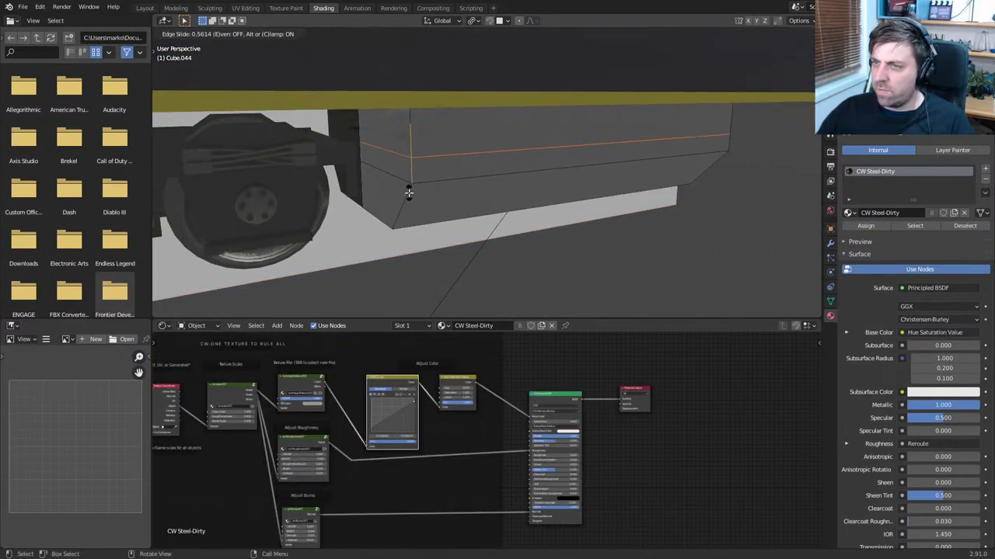
click(409, 190)
key(ctrl+b)
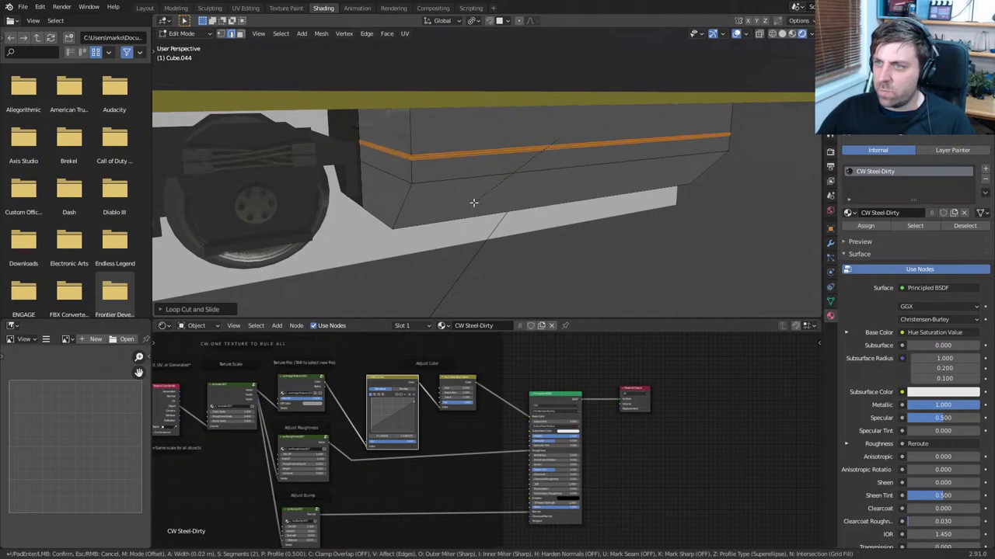
click(455, 215)
Try to extrude the tank's band and fatten it outward by about 0.07, then undo the attempt
key(e)
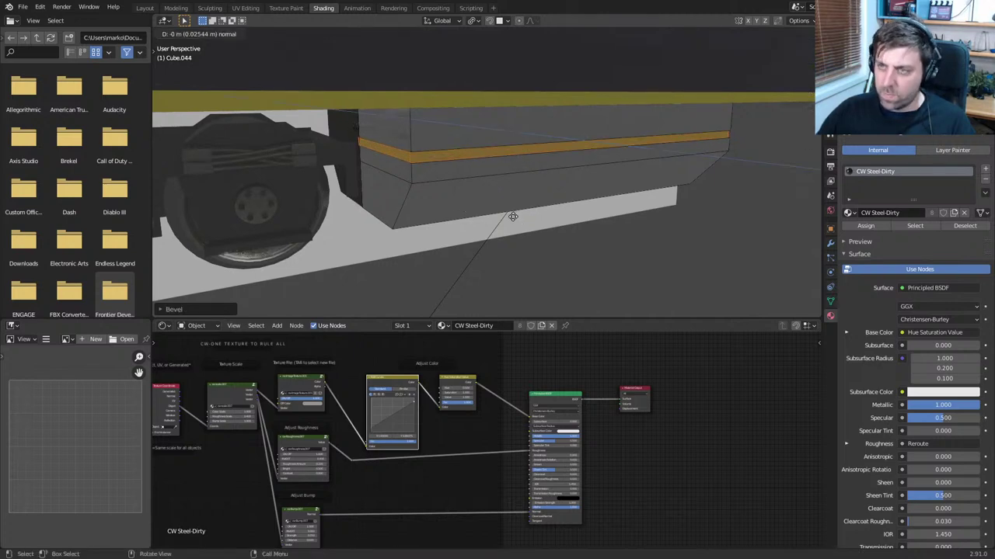
right_click(515, 216)
key(alt+s)
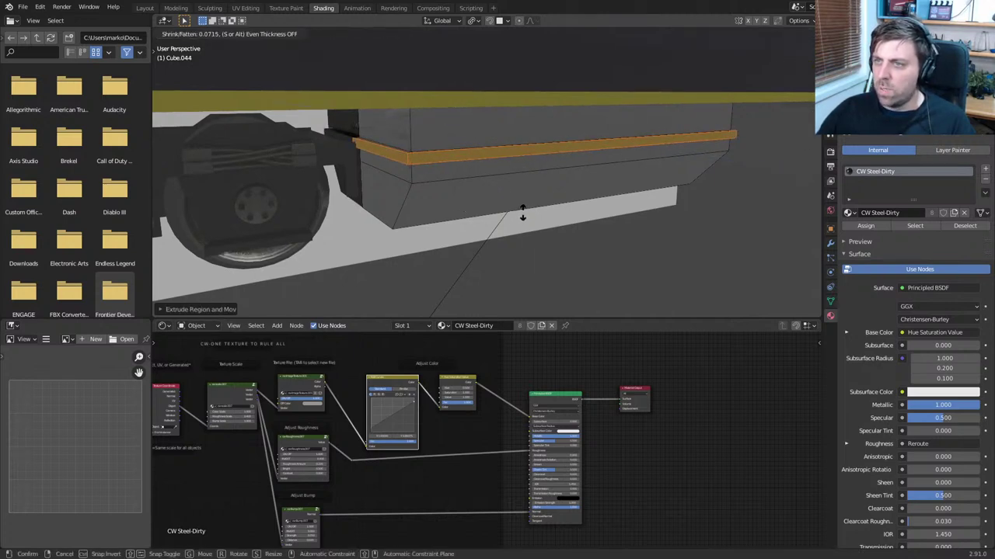
click(522, 215)
click(829, 244)
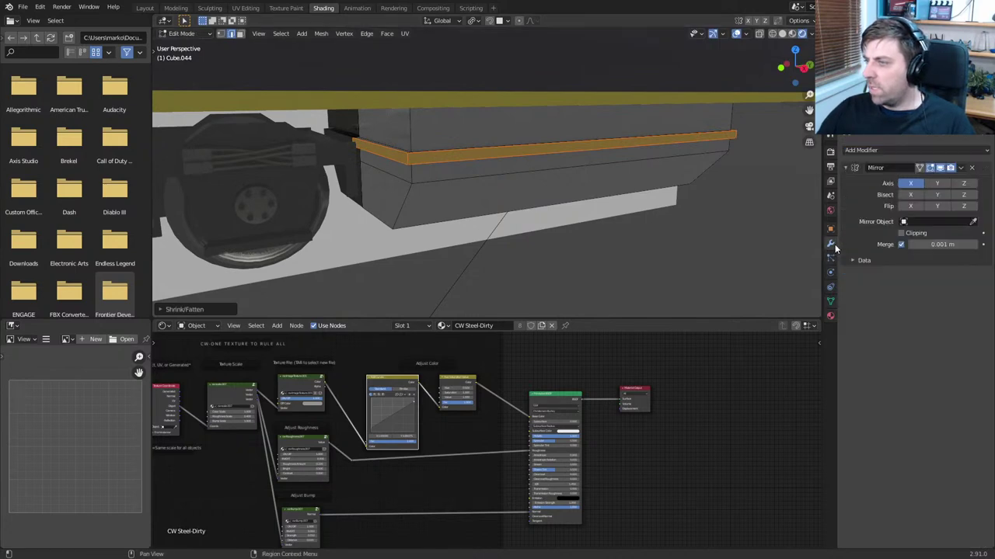
key(ctrl+z)
key(ctrl+z)
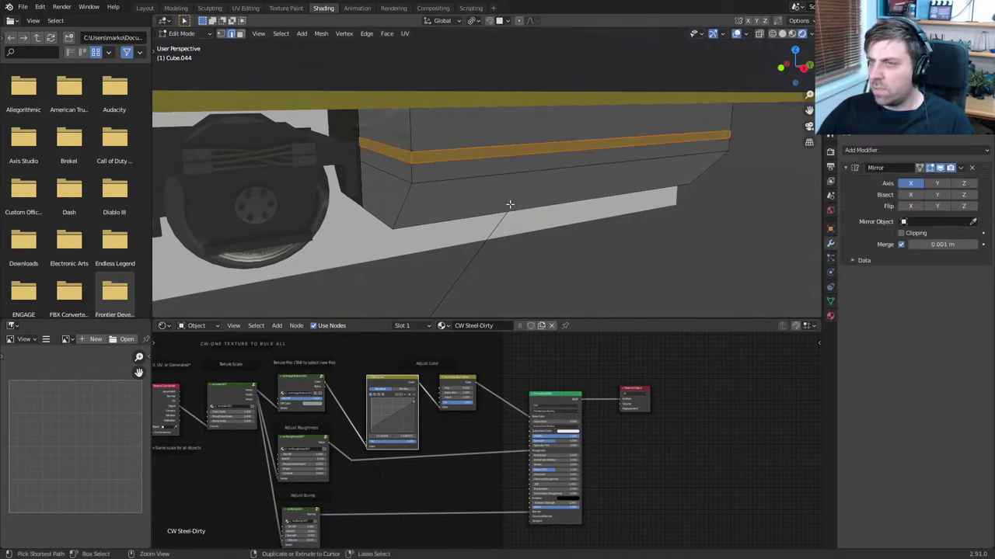
Enable Clipping in the tank's Mirror modifier and extrude the band again, fattening it slightly outward
click(900, 233)
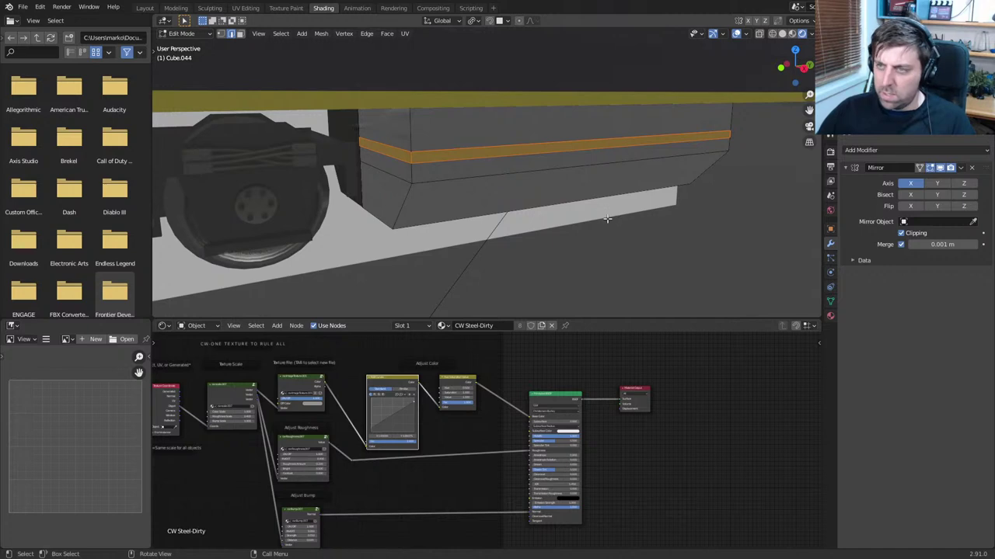
key(e)
right_click(607, 219)
key(alt+s)
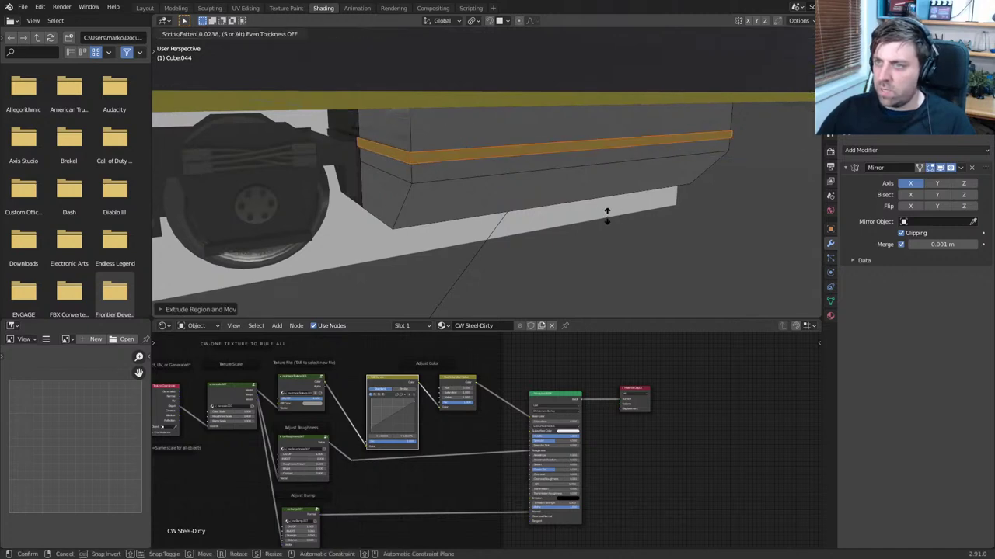
click(611, 211)
middle_drag(612, 212, 588, 192)
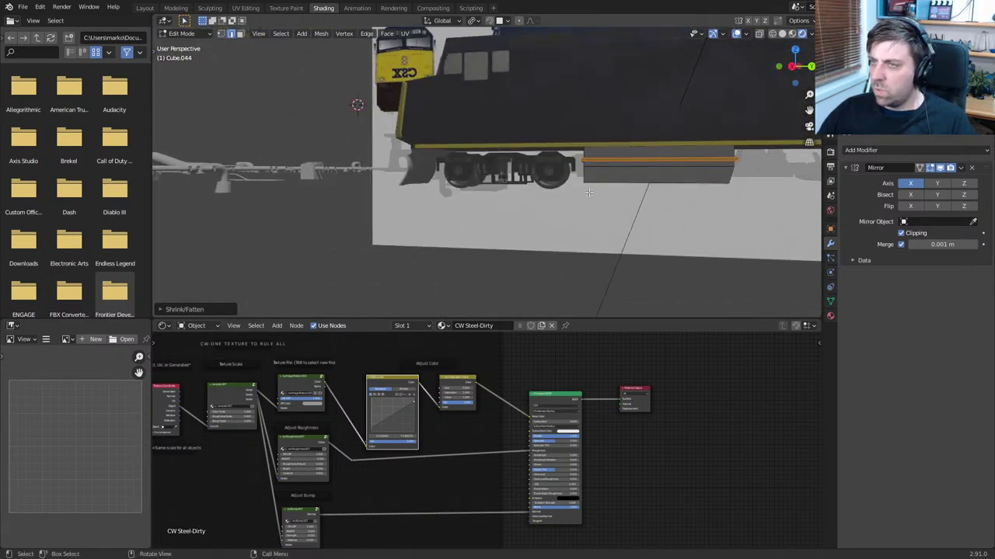
scroll(589, 193, up, 3)
middle_drag(497, 179, 544, 179)
scroll(411, 167, up, 2)
key(Tab)
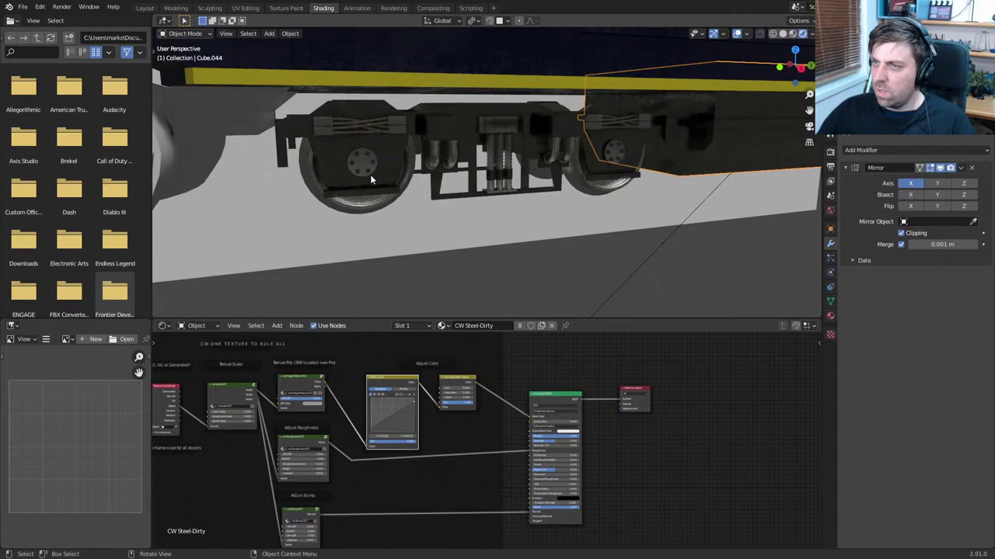
Select the front bogie's wheels, side frame, springs and cylinder parts together
click(370, 174)
shift+click(477, 202)
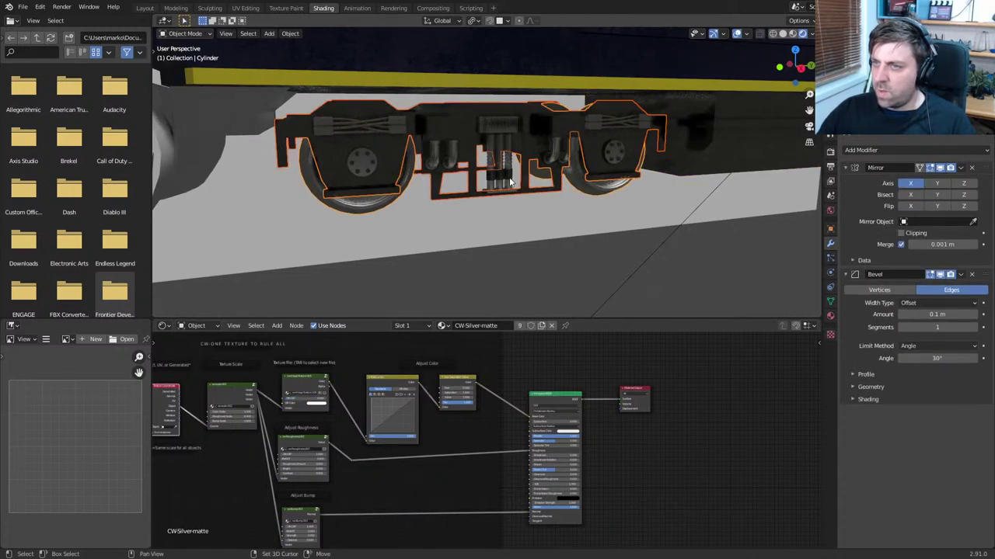
shift+click(550, 174)
shift+click(617, 130)
shift+click(616, 127)
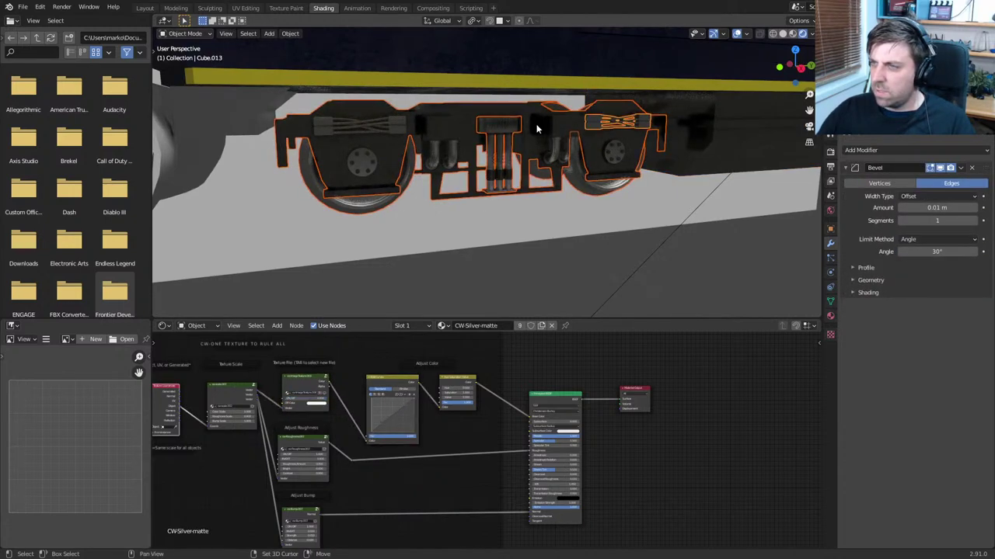
shift+click(536, 127)
shift+click(549, 148)
shift+click(463, 148)
shift+click(445, 143)
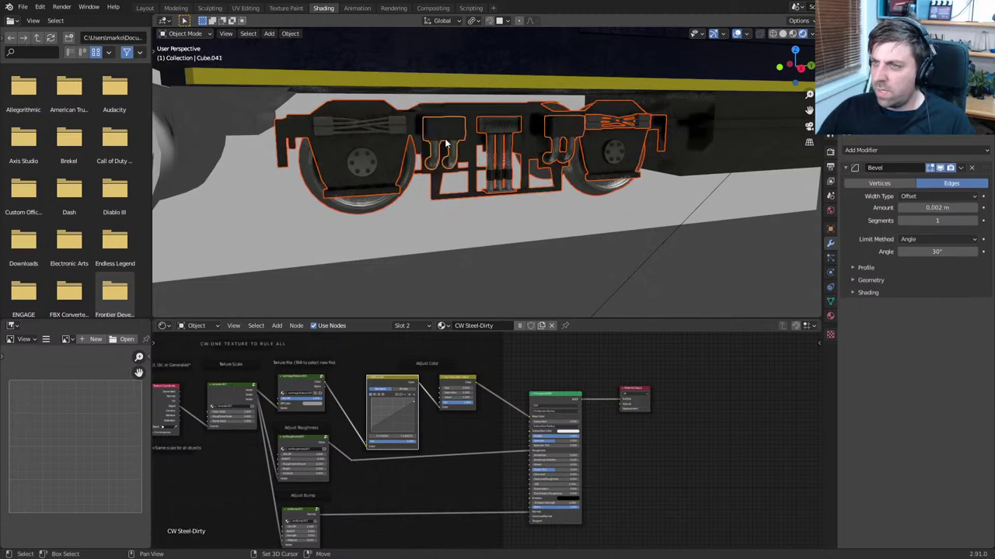
shift+click(396, 127)
middle_drag(396, 127, 399, 150)
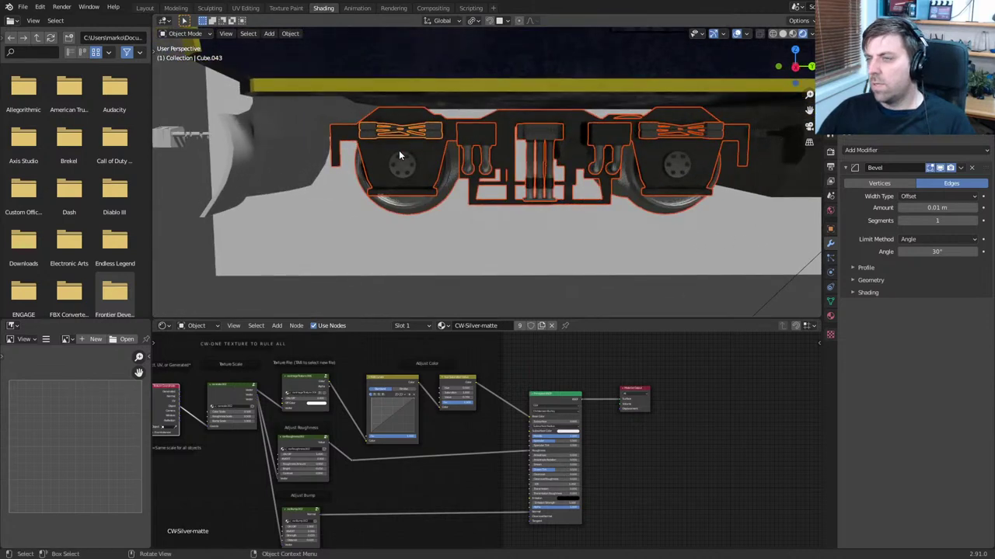
Apply the Mirror modifier on the front bogie's wheels
click(408, 213)
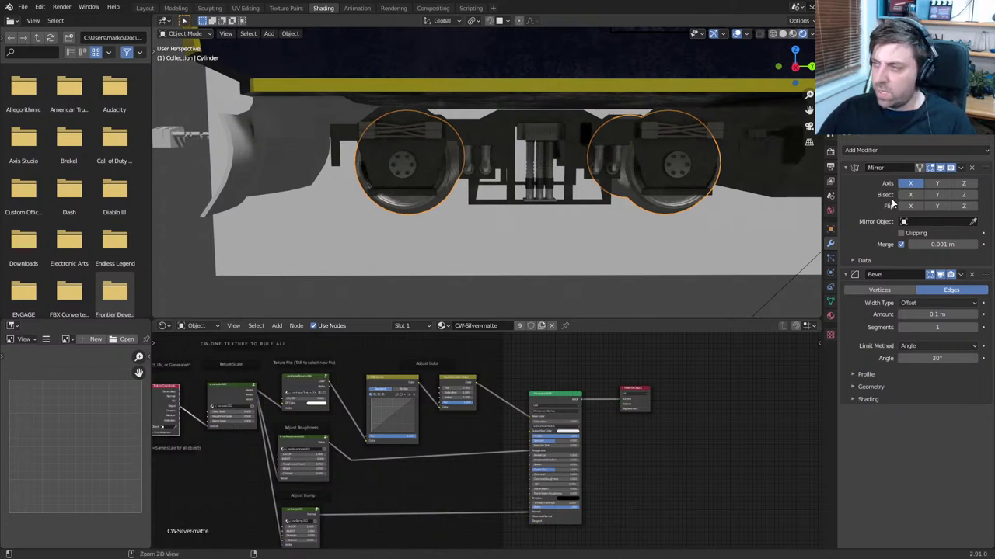
key(ctrl+a)
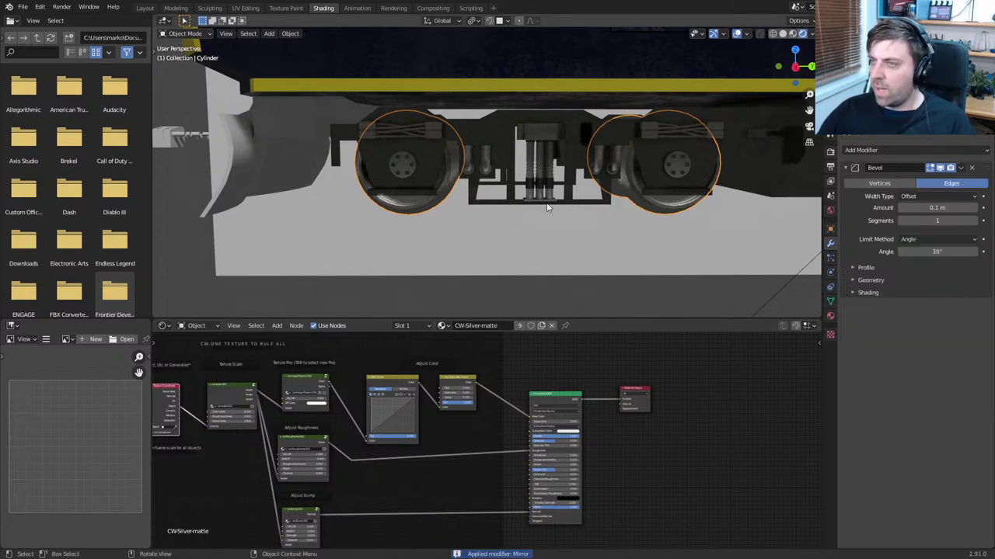
Apply the Mirror modifier on the front bogie's side frame
click(488, 205)
click(478, 200)
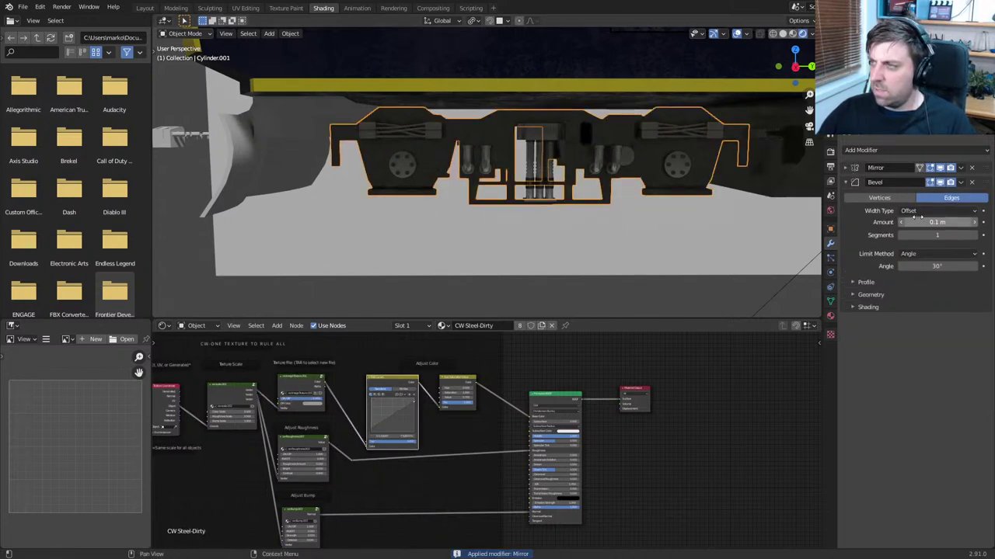
click(845, 168)
key(ctrl+a)
Select the front bogie's box-and-pipe part and reveal the hidden wheels
middle_drag(416, 170, 446, 169)
click(382, 166)
shift+click(372, 170)
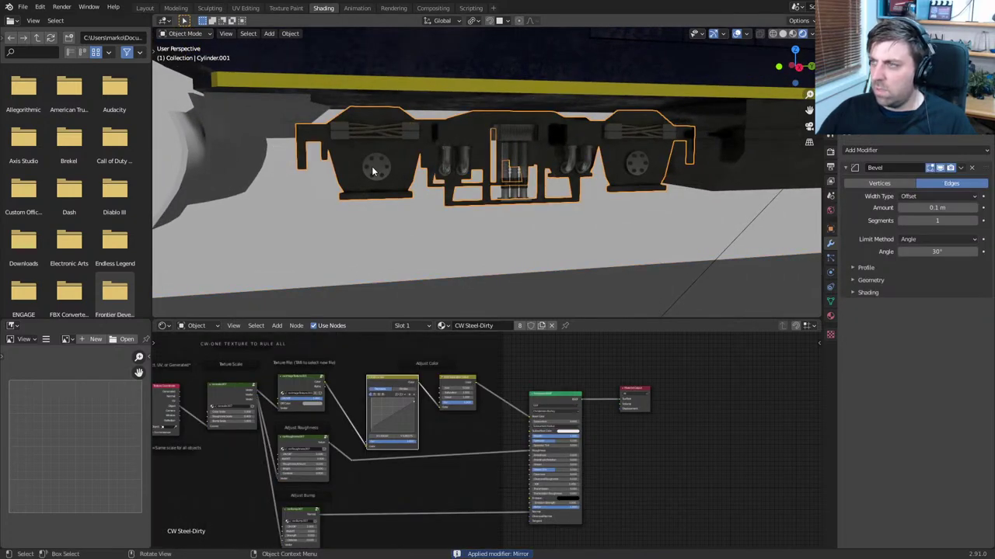
click(459, 171)
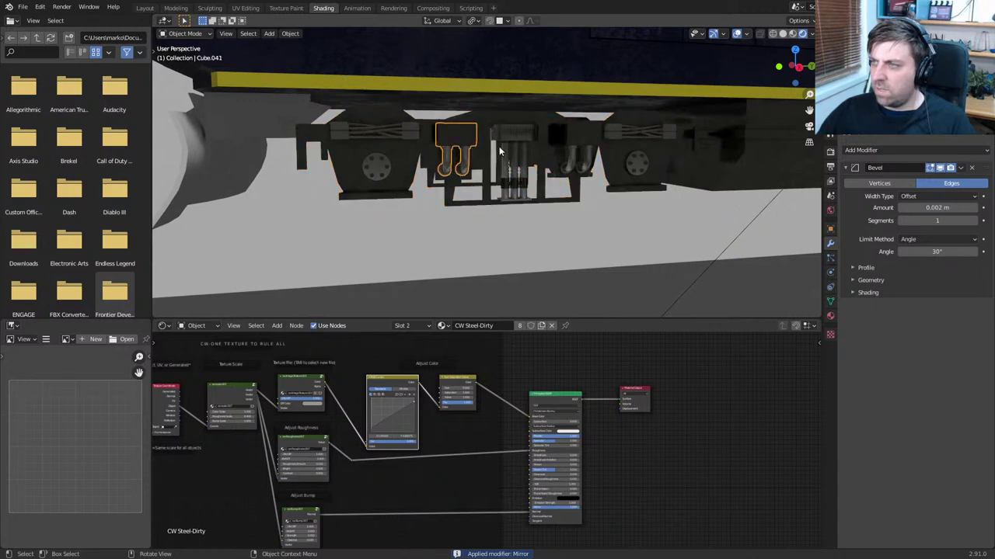
key(alt+h)
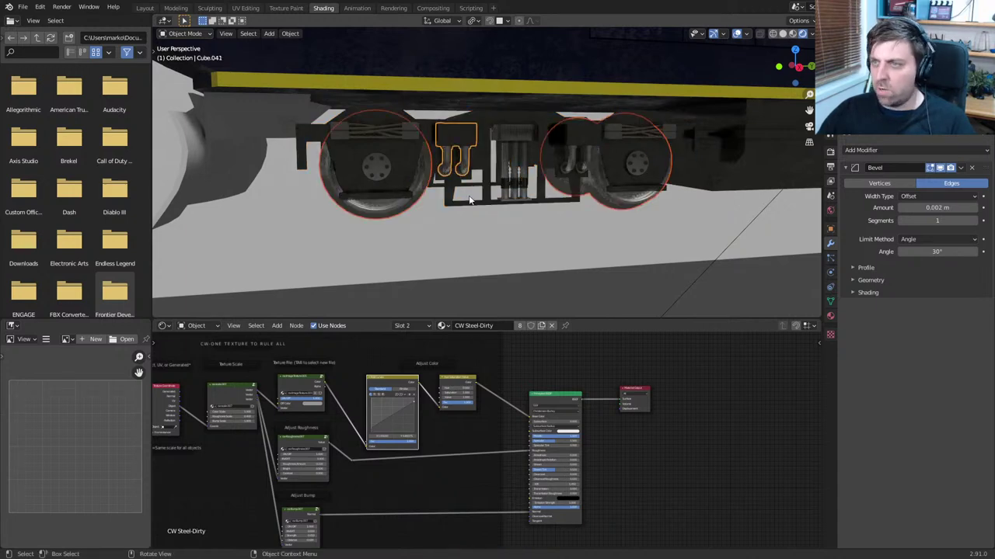
Select the front bogie's side frame, springs, cylinders and wheels together and join them into one object
shift+click(386, 183)
shift+click(515, 137)
shift+click(578, 136)
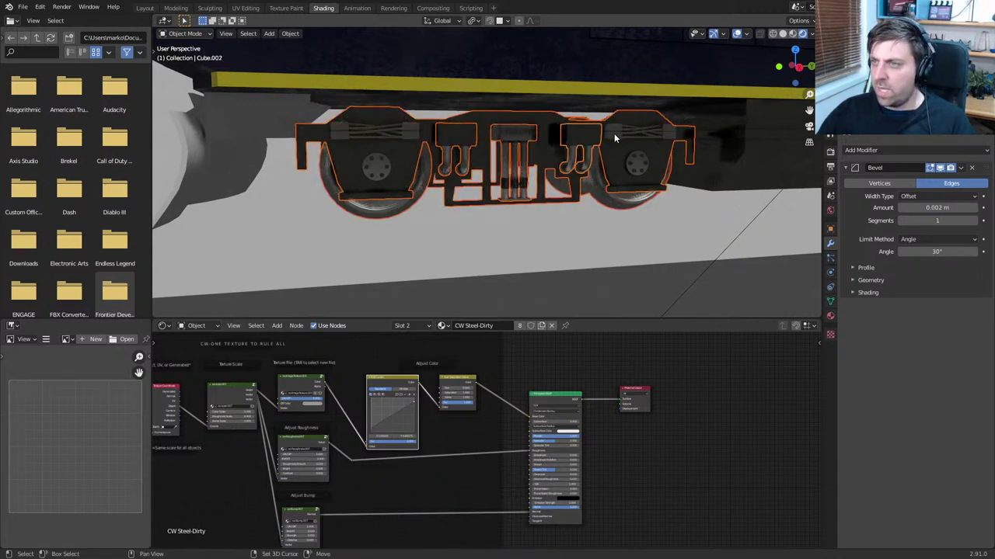
shift+click(615, 133)
shift+click(394, 133)
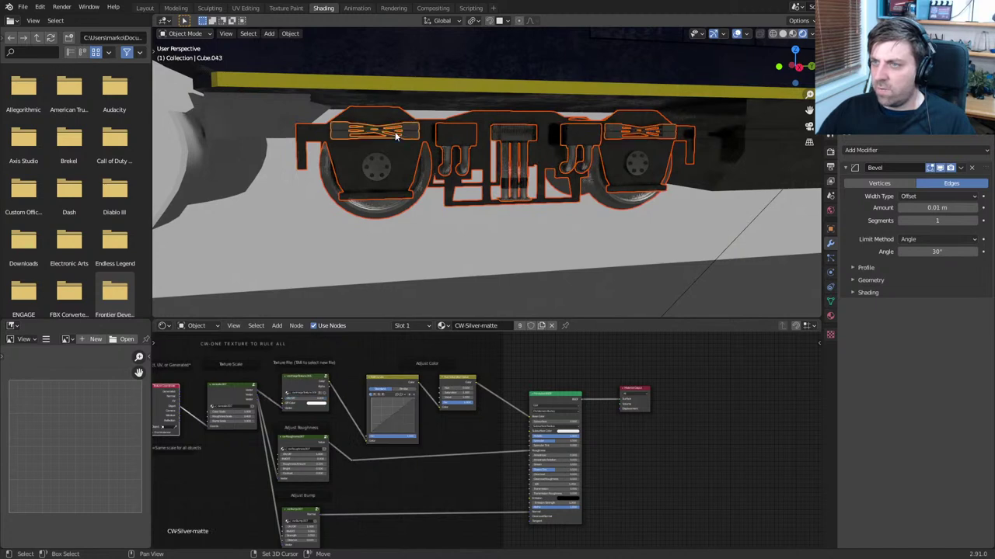
shift+click(627, 202)
key(ctrl+j)
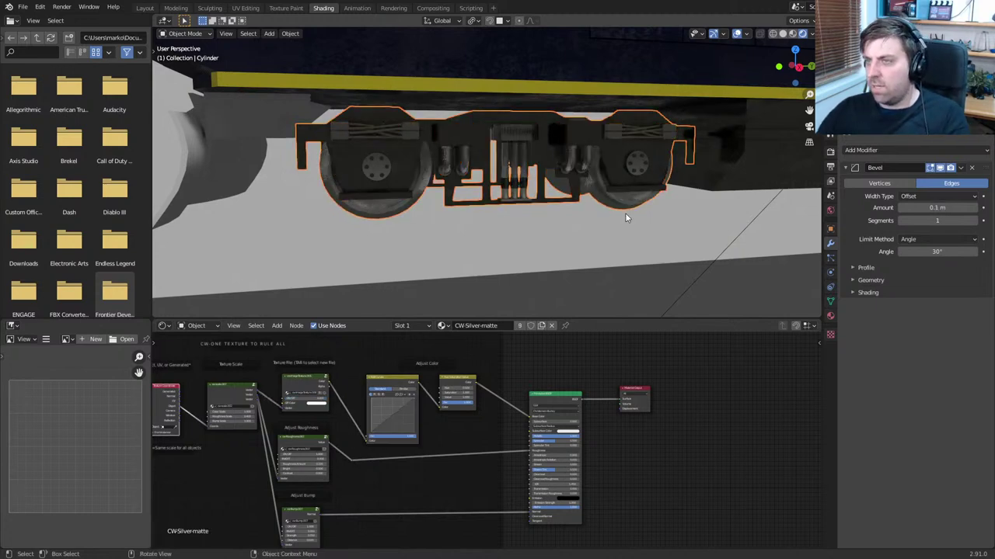
Duplicate the joined front bogie about 11 m along Y to beneath the locomotive's rear
middle_drag(471, 208, 495, 192)
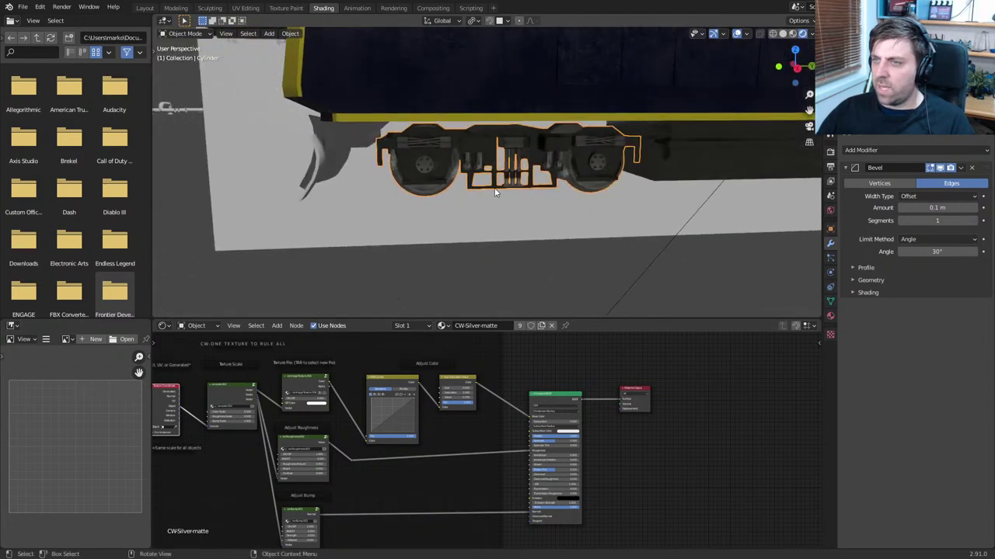
key(KP_3)
scroll(498, 191, down, 4)
shift+middle_drag(770, 187, 502, 209)
scroll(502, 209, up, 4)
key(z)
click(434, 205)
scroll(475, 204, up, 2)
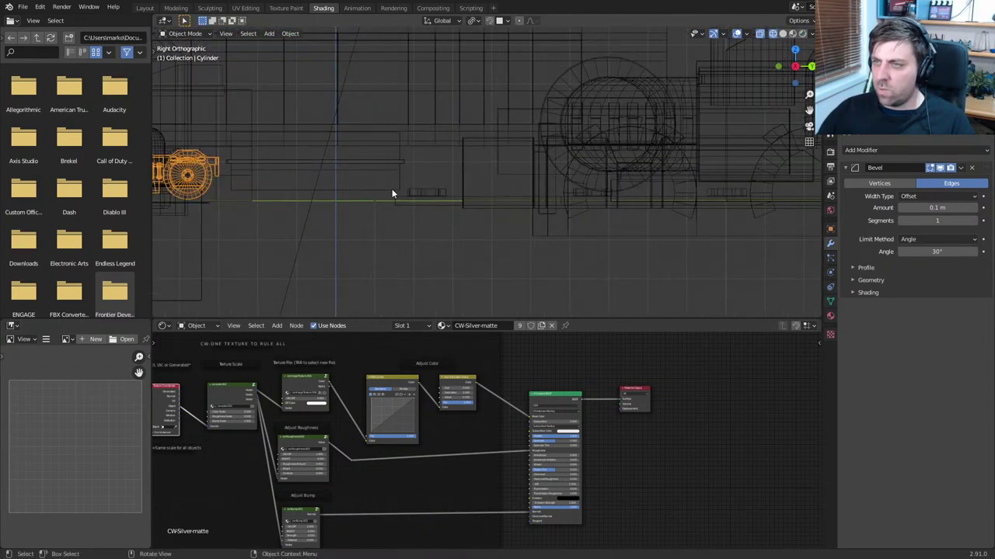
key(z)
click(458, 193)
scroll(459, 198, down, 1)
key(shift+d)
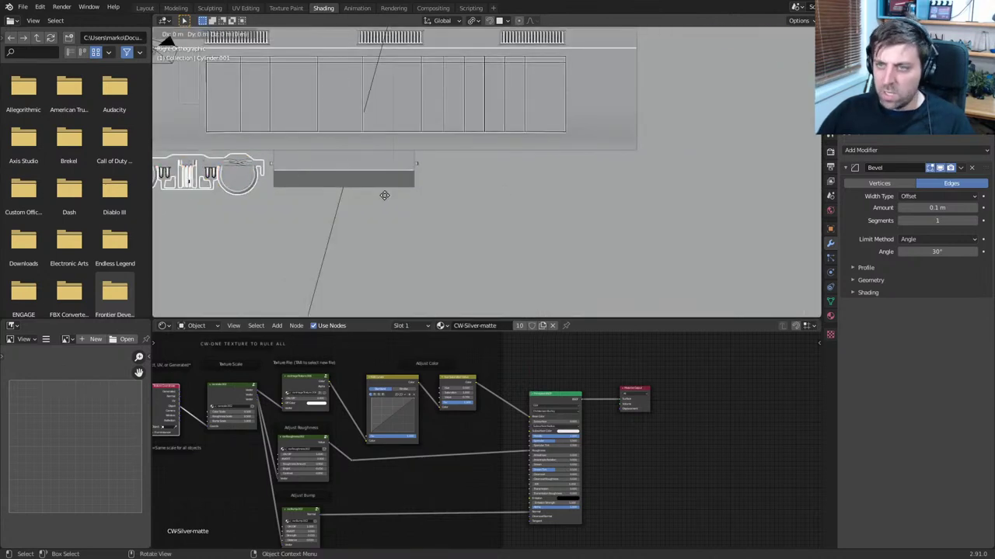
key(y)
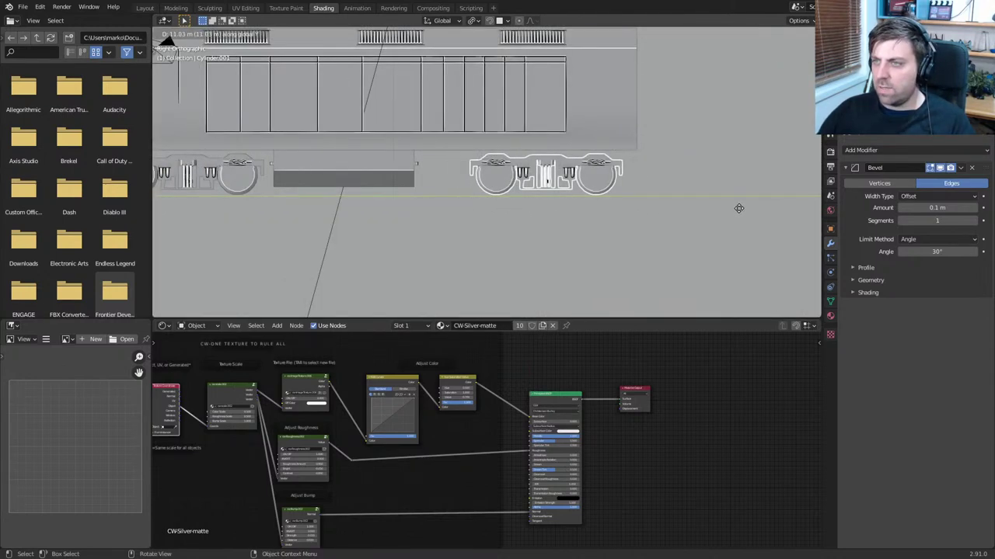
click(726, 209)
Inspect the front bogie in Solid shading and delete the duplicated rear bogie
scroll(497, 211, down, 4)
key(z)
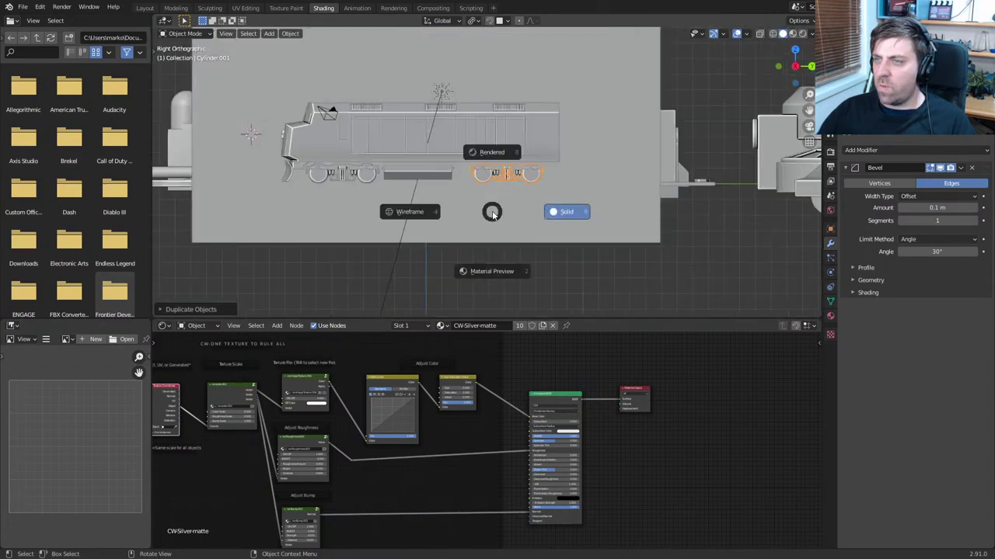
click(572, 212)
mouse_move(426, 209)
middle_down()
mouse_move(527, 217)
mouse_move(428, 217)
mouse_move(502, 225)
middle_up()
scroll(503, 224, up, 4)
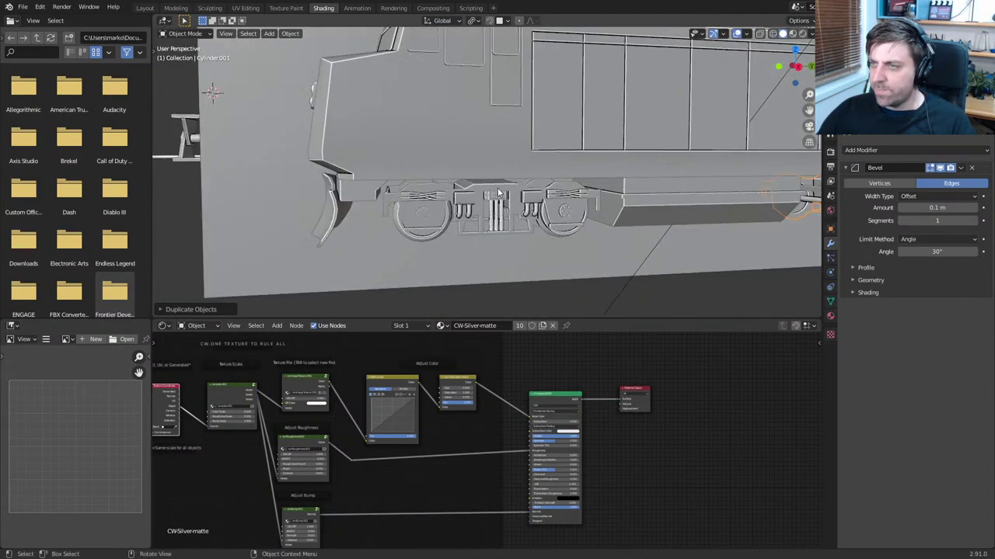
middle_drag(482, 187, 529, 186)
scroll(588, 164, down, 3)
scroll(552, 168, up, 3)
key(Delete)
scroll(538, 207, up, 6)
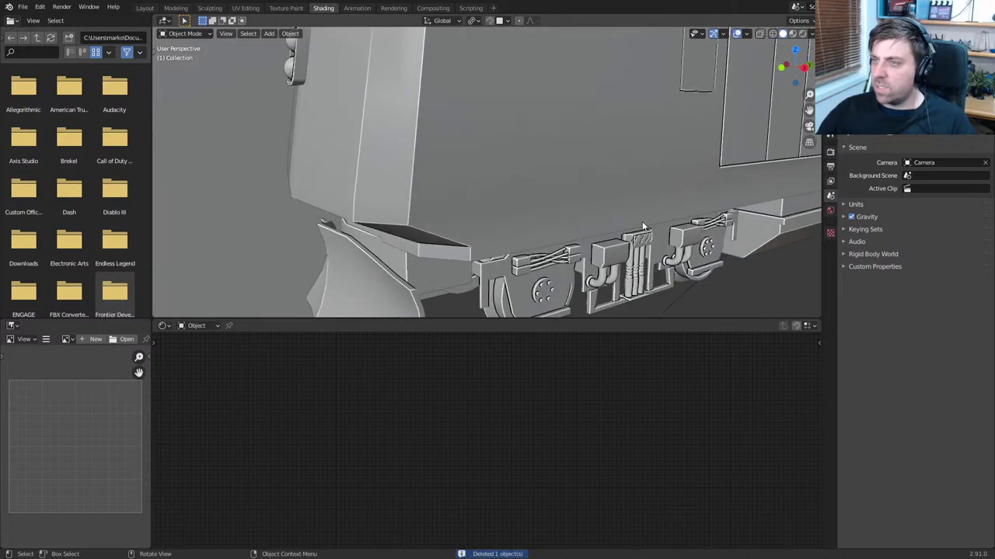
Box-select the half of the front bogie mesh on the negative X side and delete its faces
click(538, 208)
key(Tab)
middle_drag(537, 207, 524, 189)
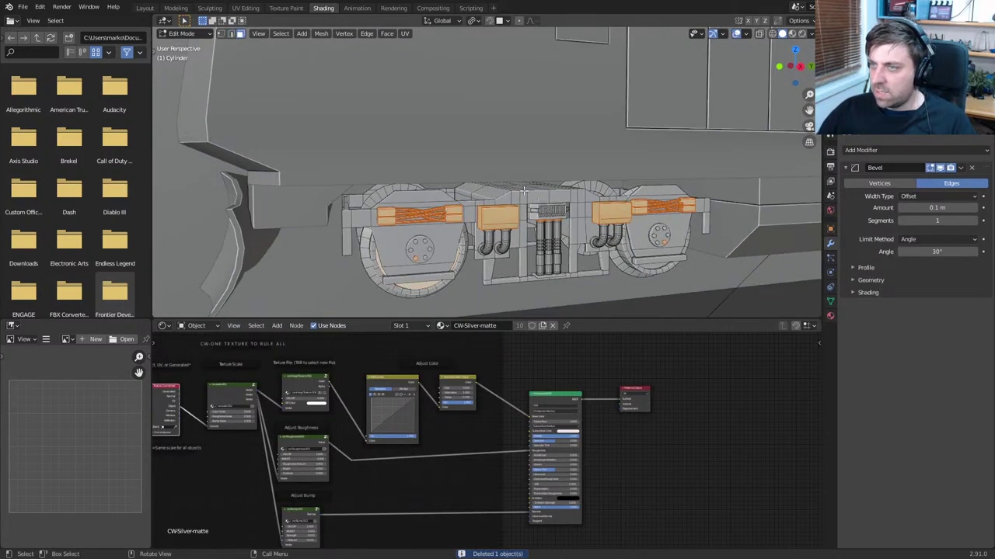
key(KP_7)
key(z)
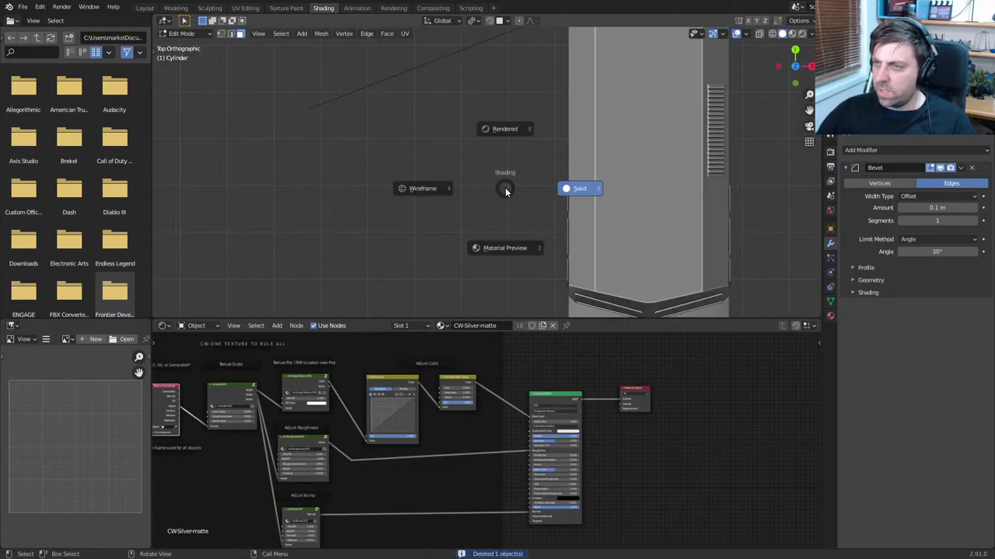
click(442, 193)
mouse_move(684, 268)
shift+middle_down()
mouse_move(626, 177)
mouse_move(557, 235)
shift+middle_up()
key(1)
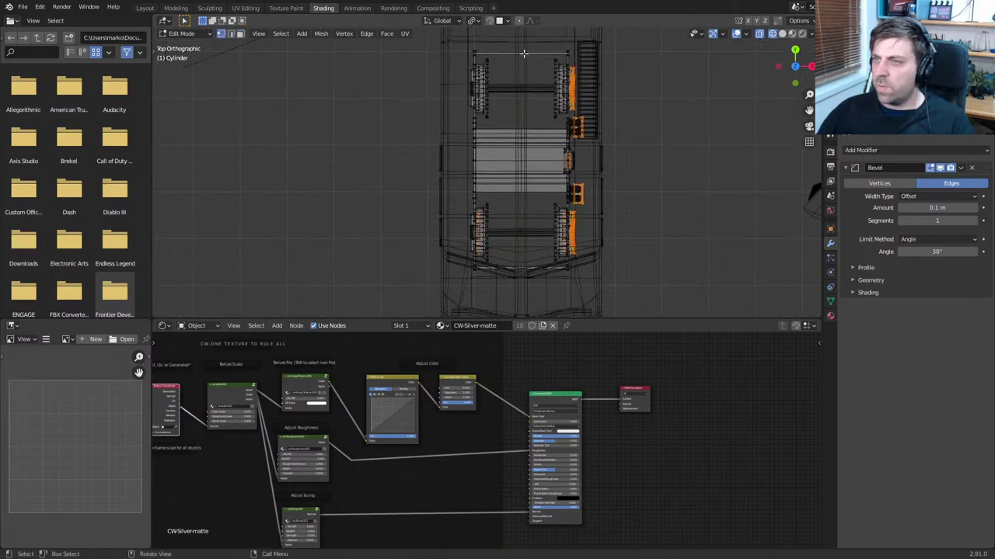
click(523, 54)
scroll(524, 54, down, 1)
key(b)
drag(524, 51, 410, 313)
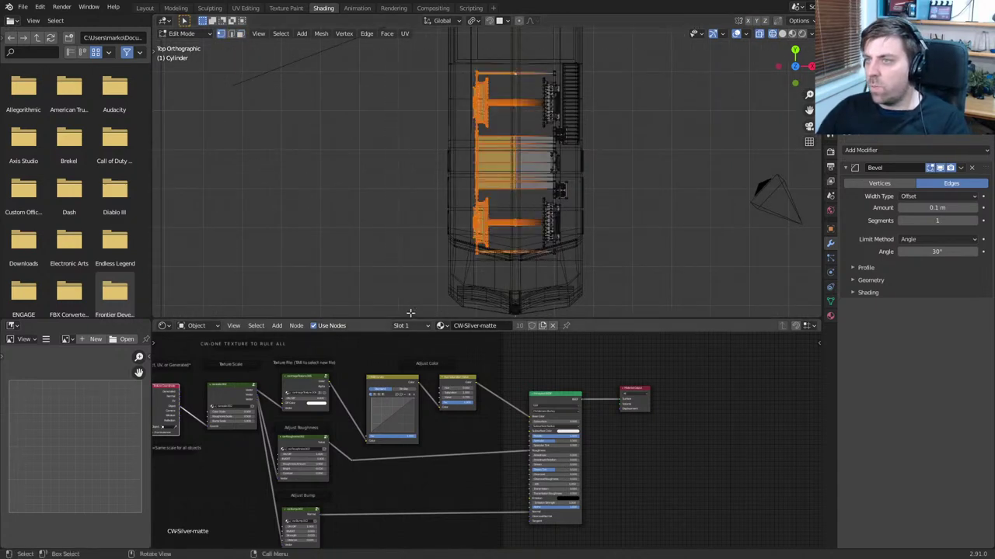
key(x)
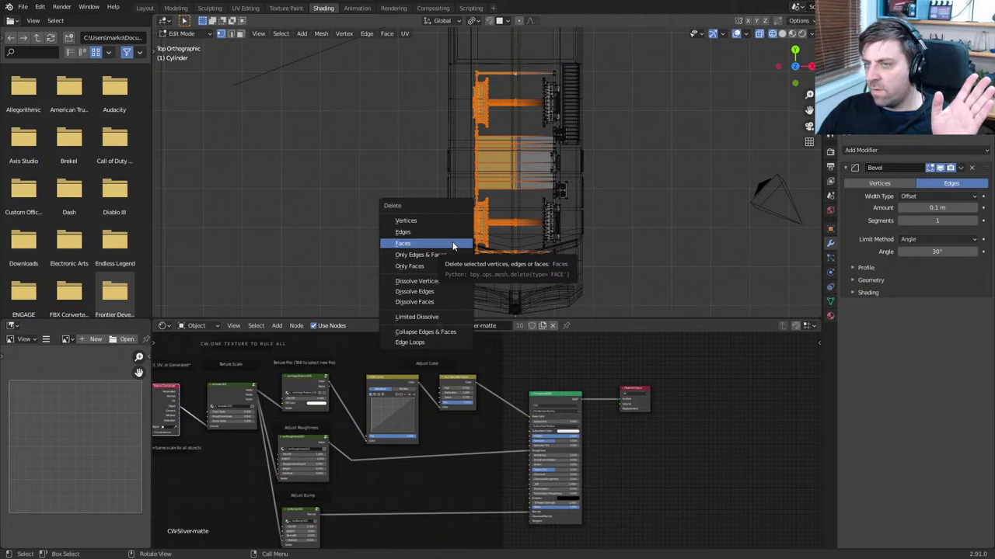
click(452, 245)
Add a Mirror modifier on X to the bogie and place it above Bevel in the stack
click(917, 150)
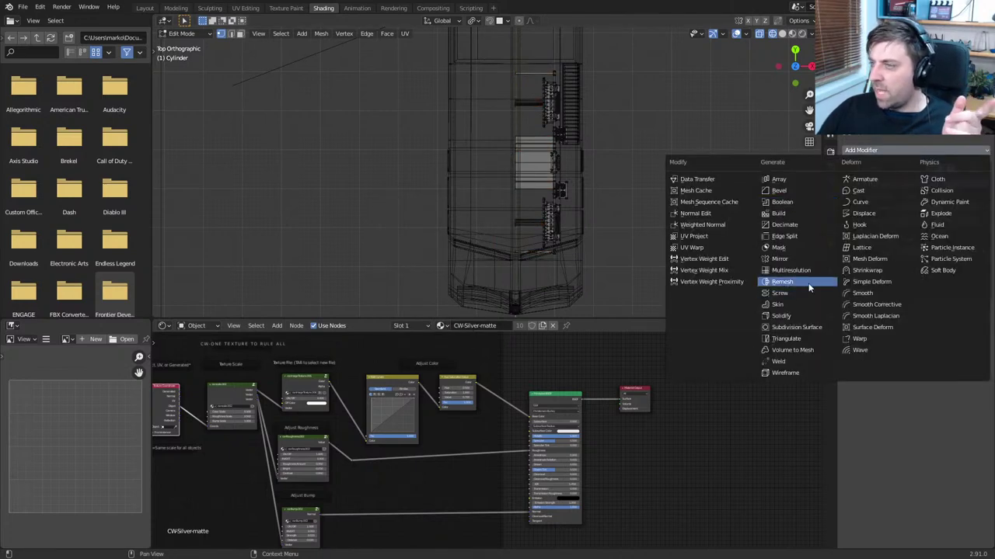
click(807, 257)
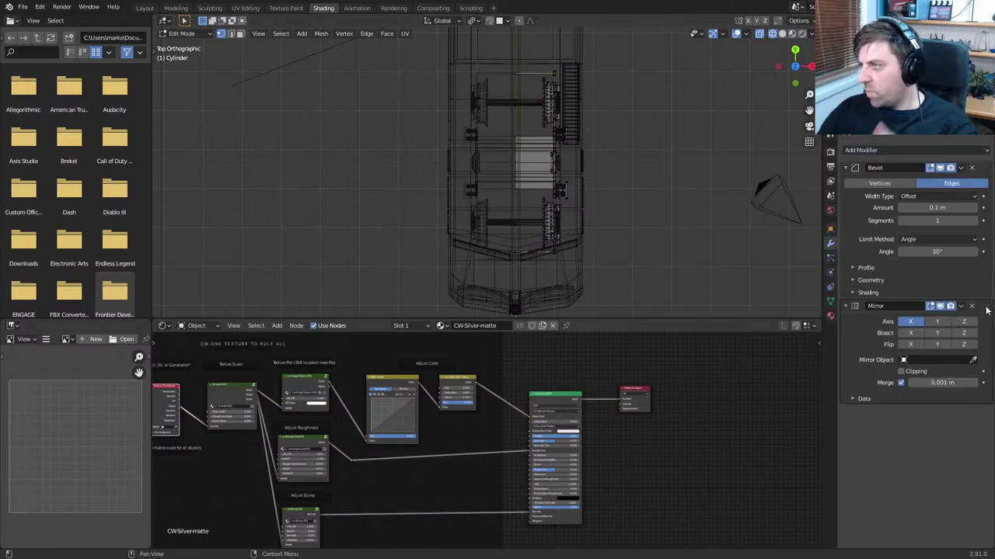
drag(986, 310, 985, 167)
Snap the 3D cursor to the selected centre-line vertices on top of the bogie's middle frame
key(a)
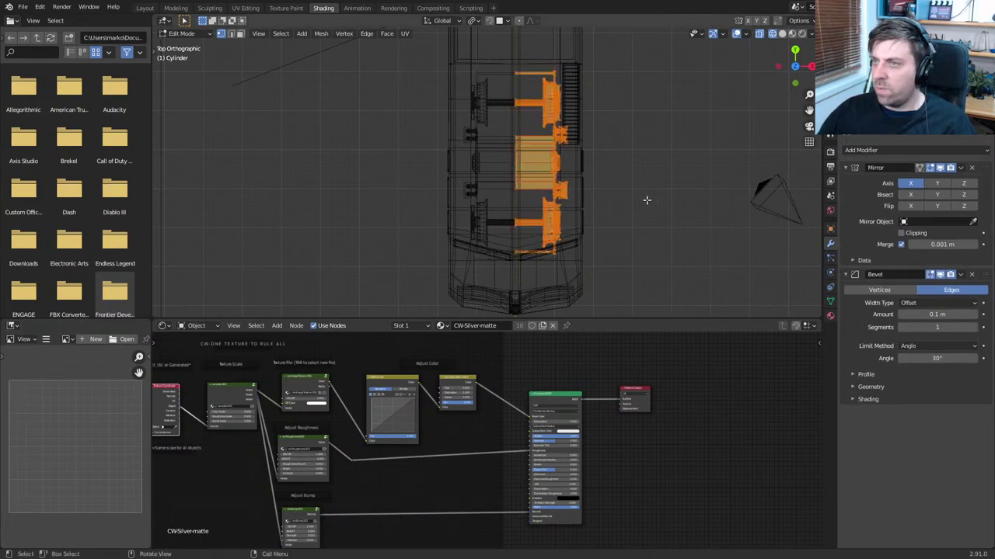
middle_drag(646, 200, 577, 233)
scroll(553, 224, up, 3)
key(3)
key(1)
click(571, 208)
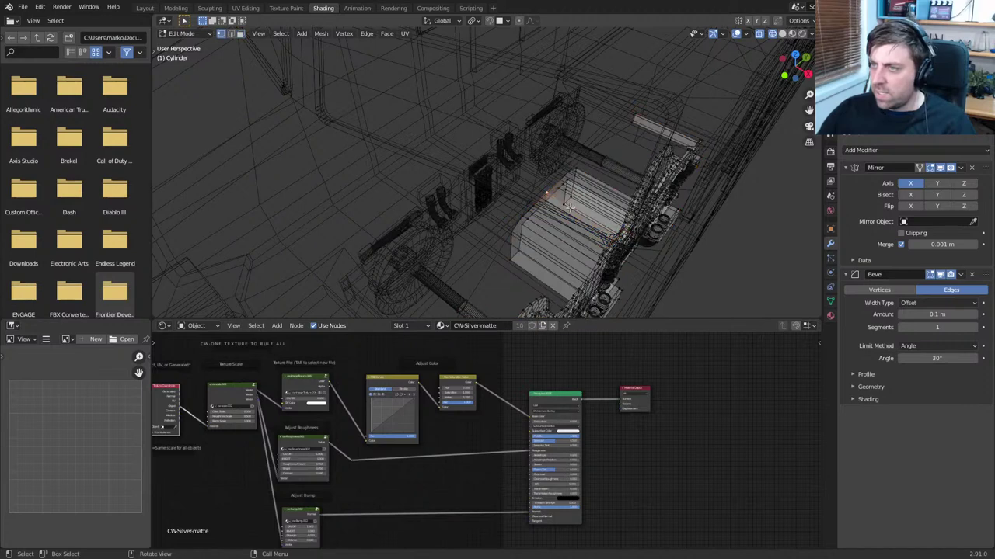
key(shift+s)
click(542, 232)
key(shift+a)
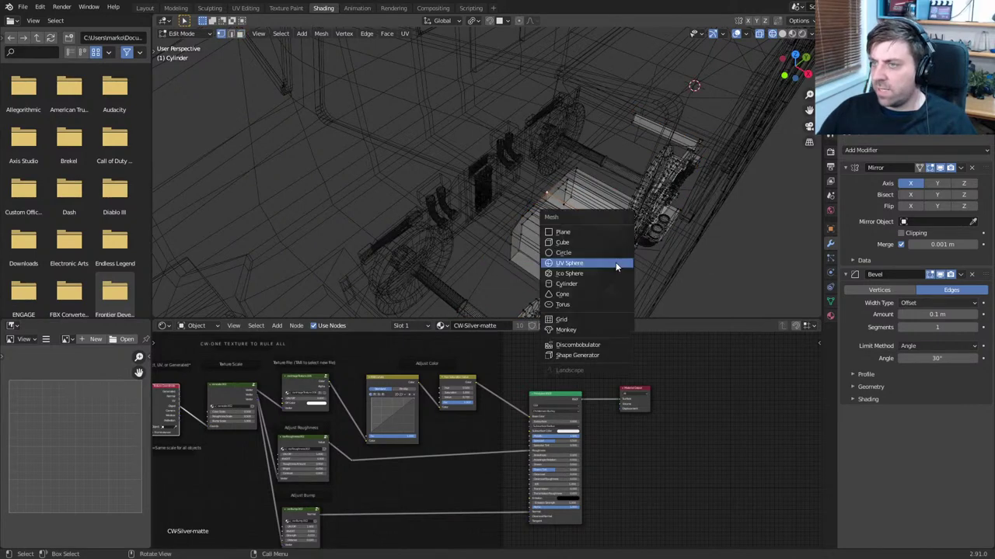
key(shift+a)
key(Escape)
key(shift+s)
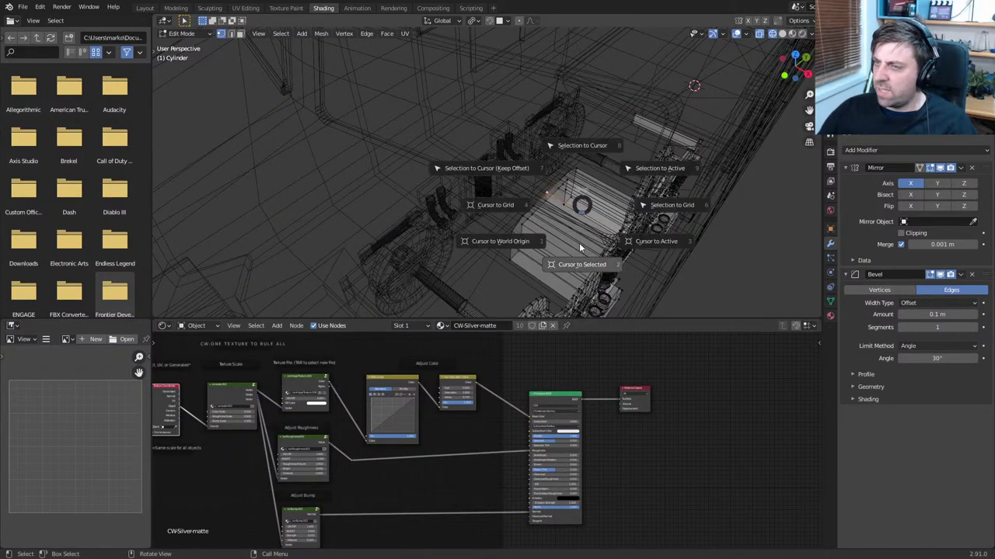
click(577, 267)
Add a cube at the 3D cursor and scale it down to a small block above the bogie's middle
key(shift+a)
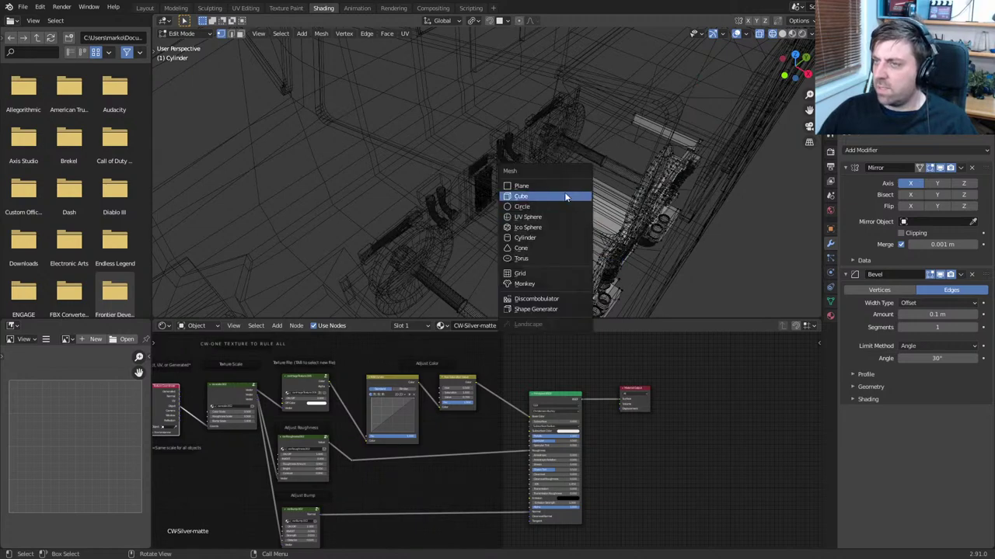
click(564, 200)
key(s)
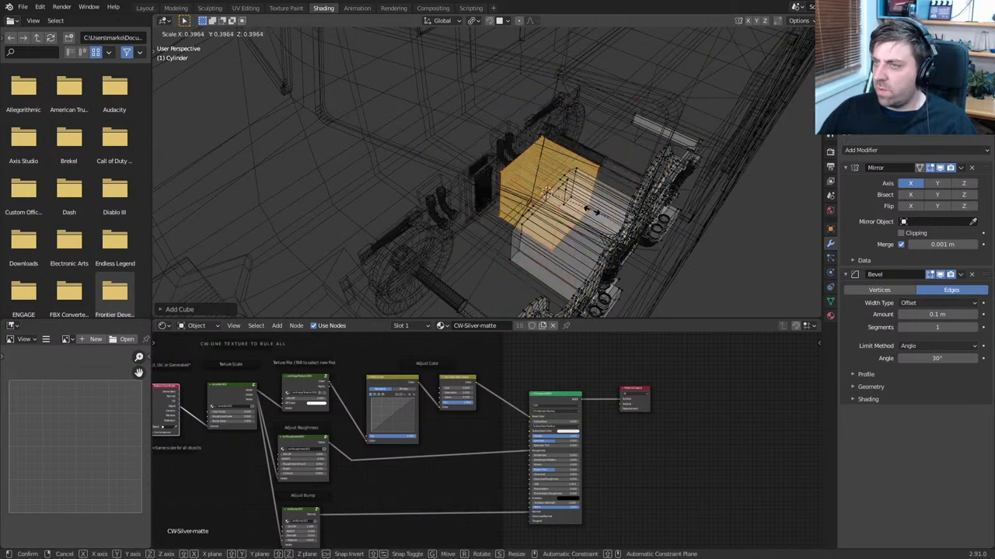
key(KP_3)
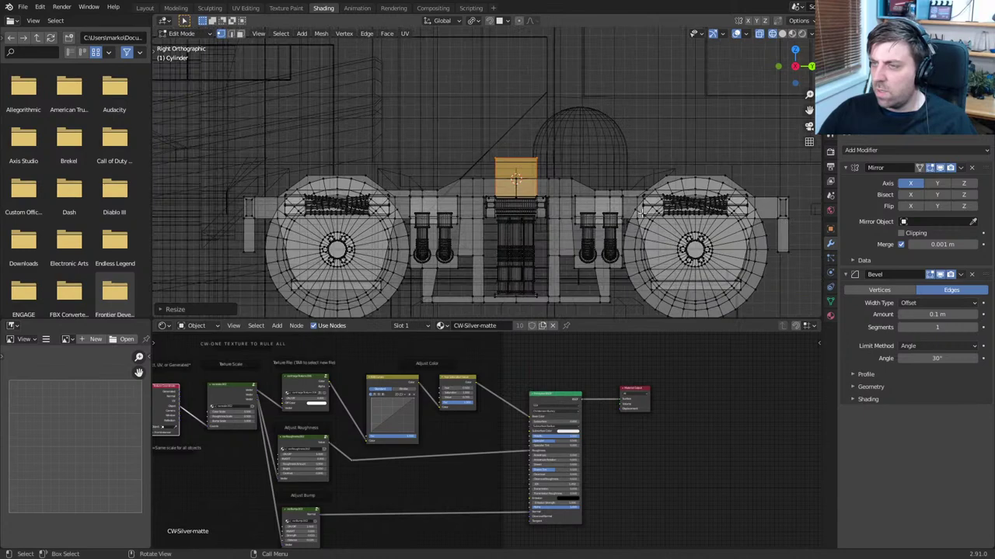
click(612, 210)
Loop-cut the small block down its middle, rip the cut and delete the half across the mirror line
middle_drag(579, 202, 522, 207)
key(ctrl+r)
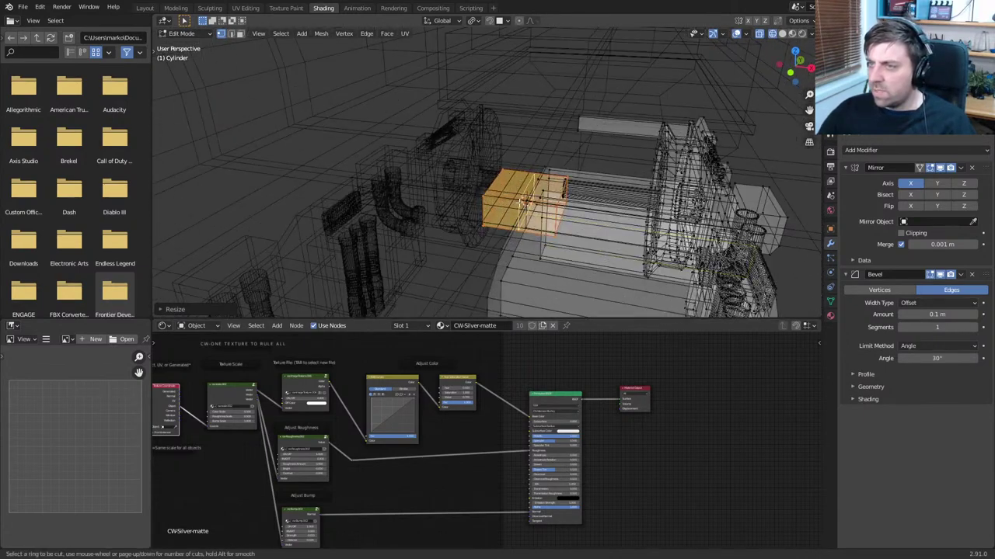
click(519, 201)
right_click(519, 200)
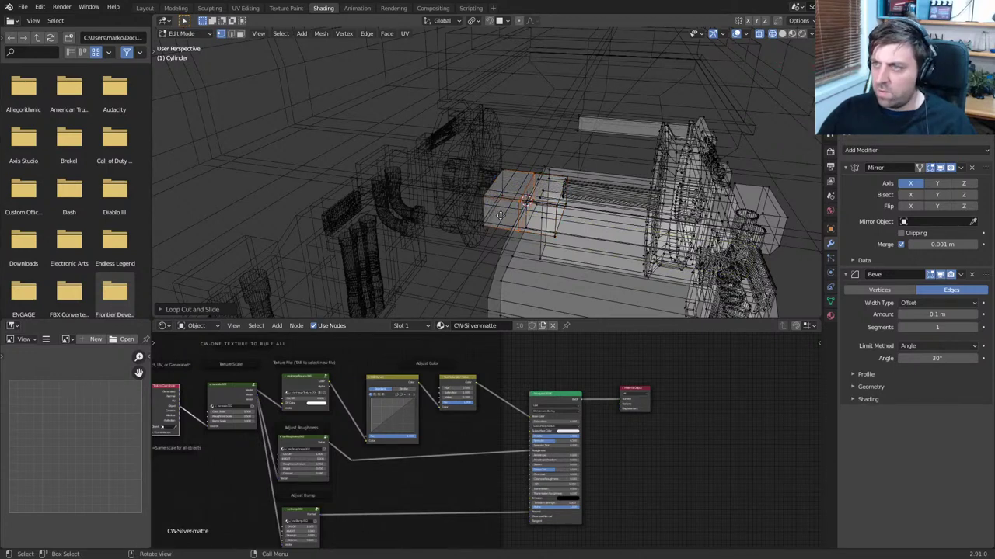
key(v)
right_click(476, 197)
click(481, 196)
key(ctrl+l)
key(x)
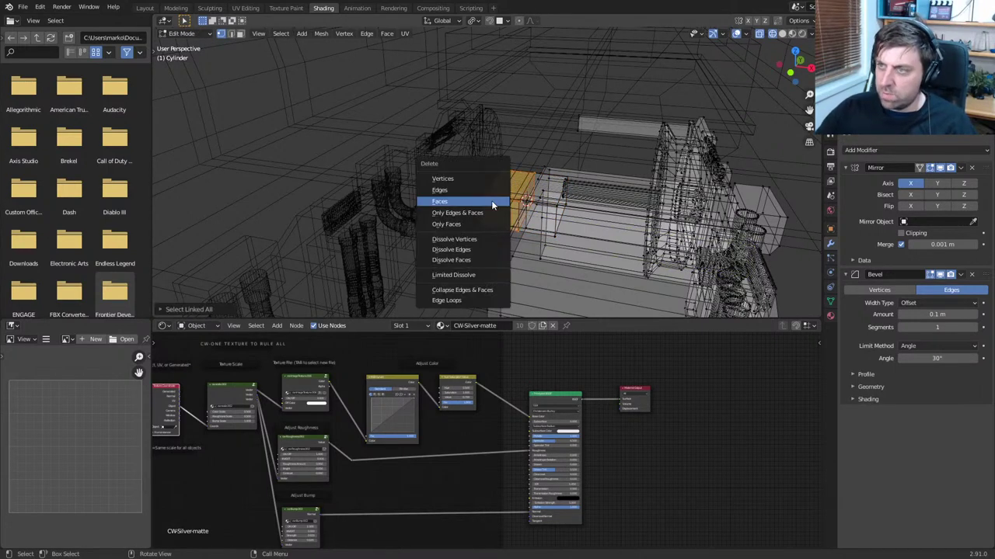
click(475, 178)
Enable Clipping in the bogie's Mirror modifier and widen the block's top face along X
scroll(569, 242, down, 1)
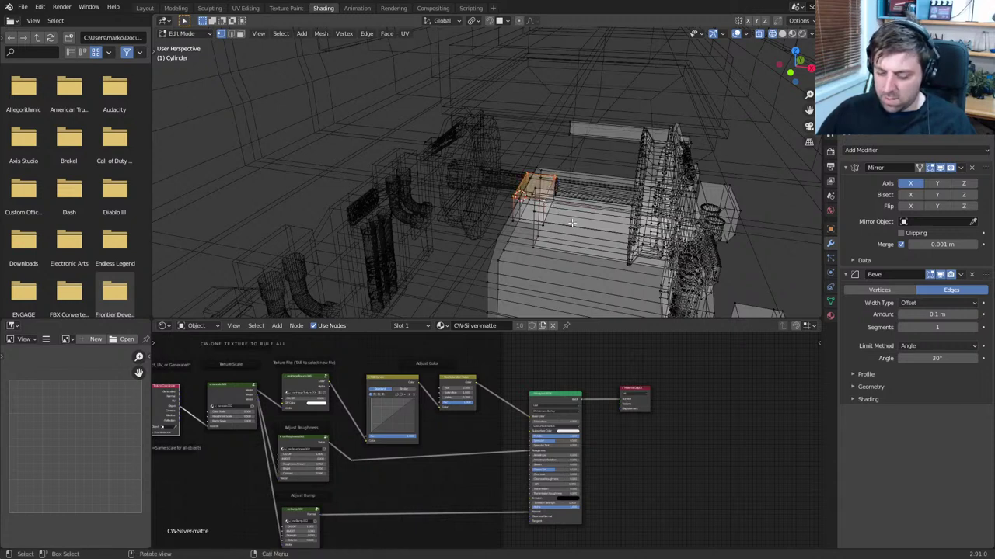
key(s)
key(x)
right_click(629, 235)
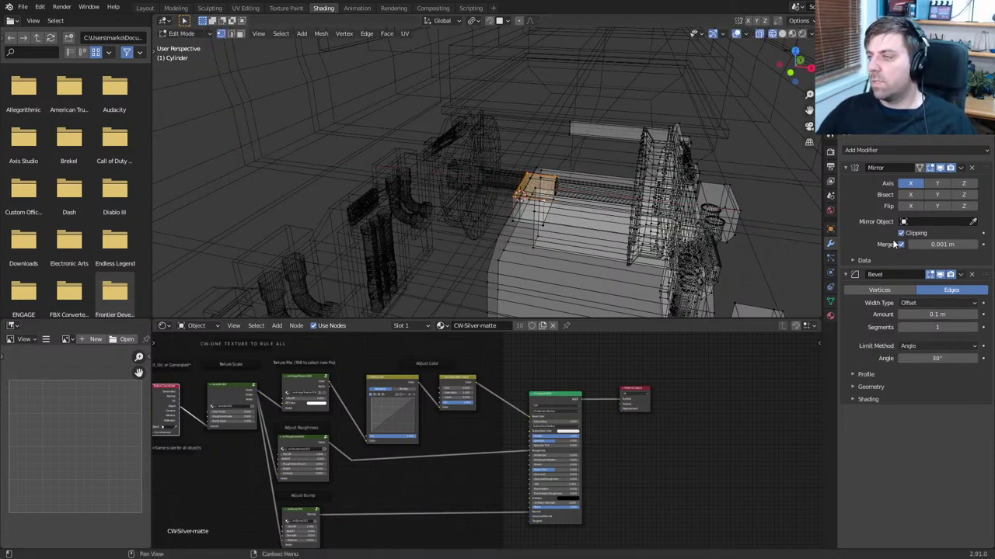
key(s)
key(x)
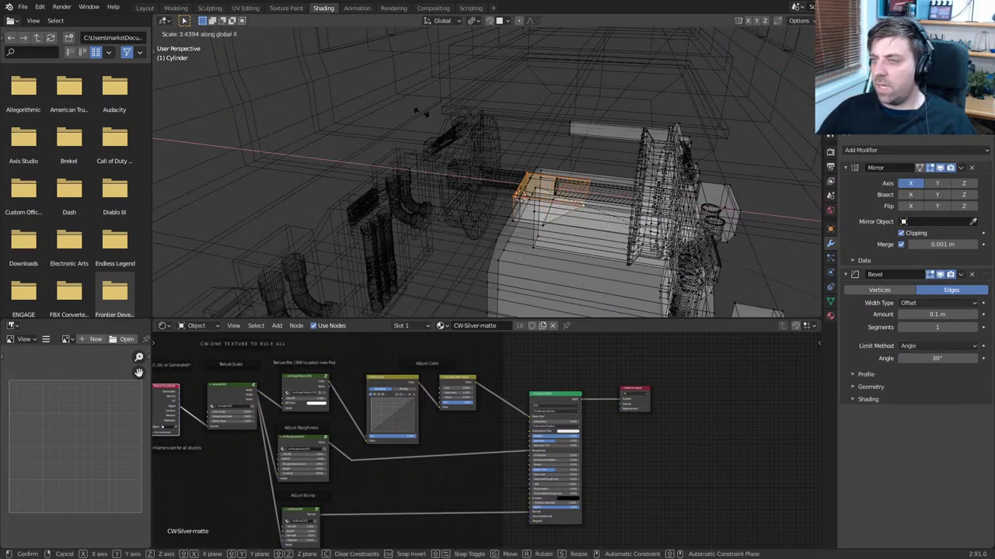
click(619, 203)
Extrude the widened top face slightly upward into a thin mounting plate and check it in Solid shading
key(e)
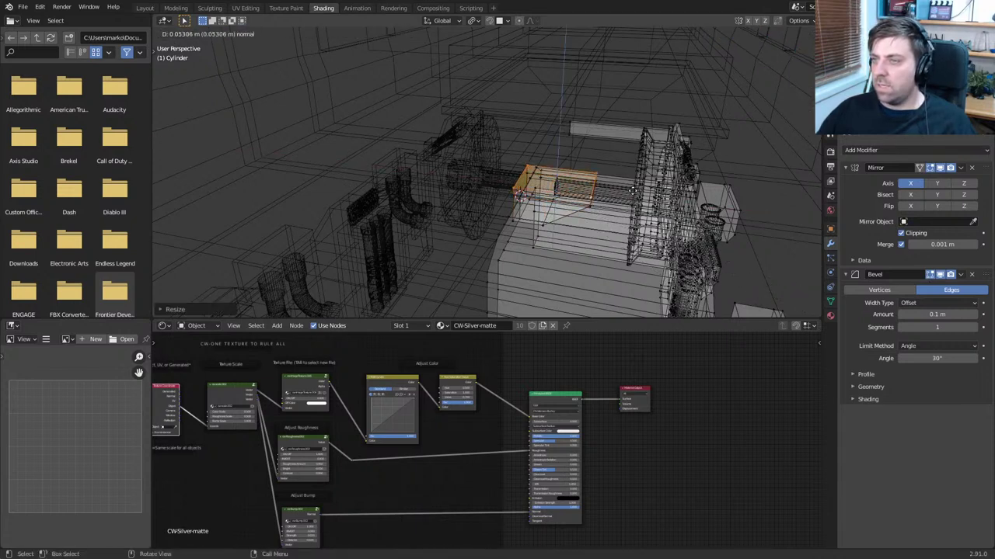
click(631, 187)
scroll(630, 187, down, 2)
key(z)
click(694, 188)
mouse_move(695, 194)
middle_down()
mouse_move(707, 196)
mouse_move(569, 170)
mouse_move(639, 158)
middle_up()
scroll(605, 164, up, 1)
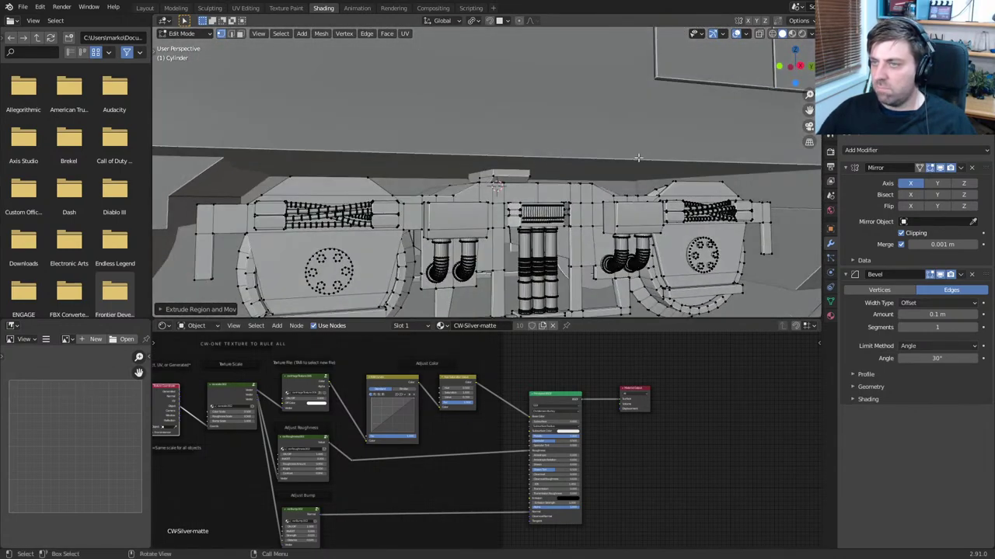
Stretch the whole mounting block along Y above the bogie's middle and return to Object Mode
middle_drag(535, 172, 568, 204)
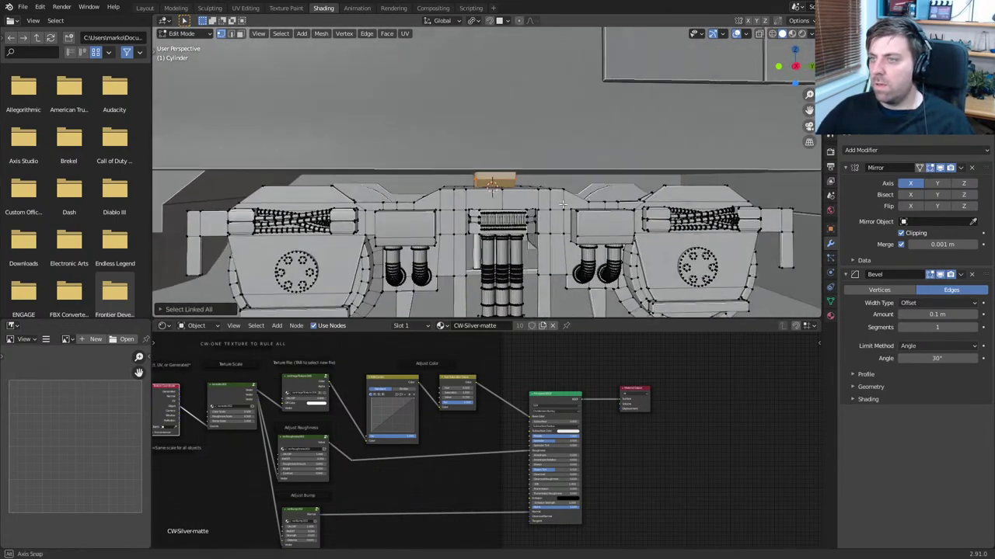
key(s)
key(x)
key(y)
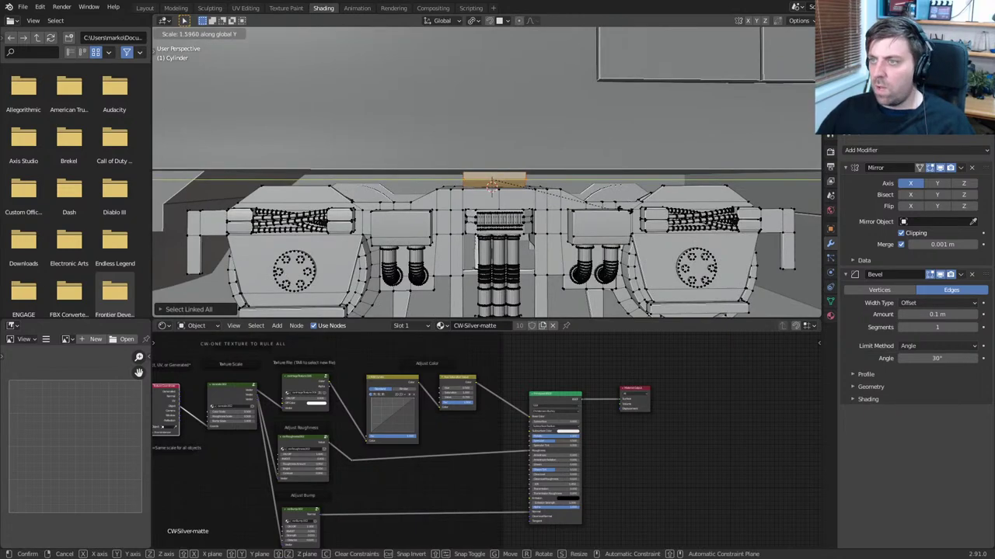
click(682, 208)
scroll(674, 208, down, 1)
key(Tab)
scroll(583, 209, down, 3)
middle_drag(498, 212, 549, 216)
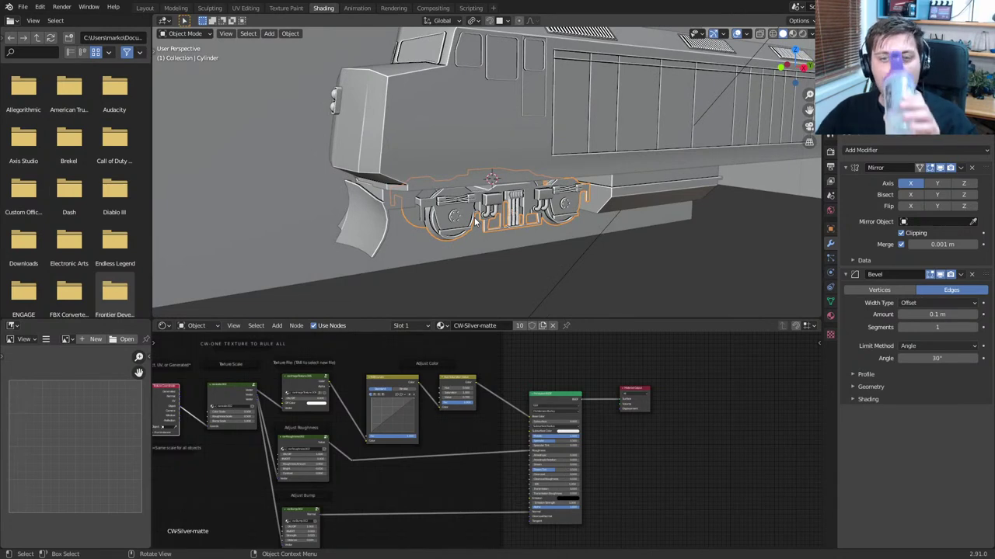
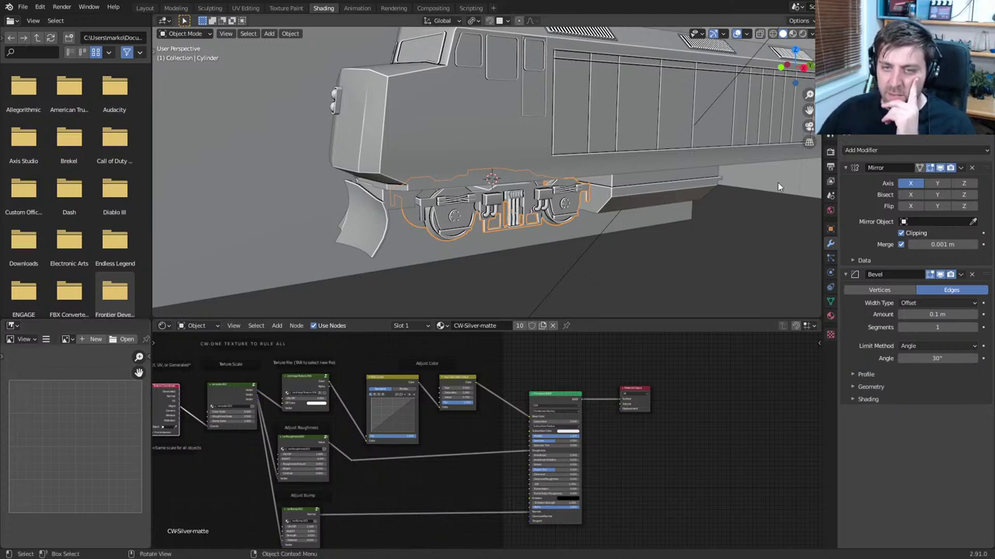
Turn off Cavity in the Solid viewport shading and compare the side view with Material Preview
click(808, 23)
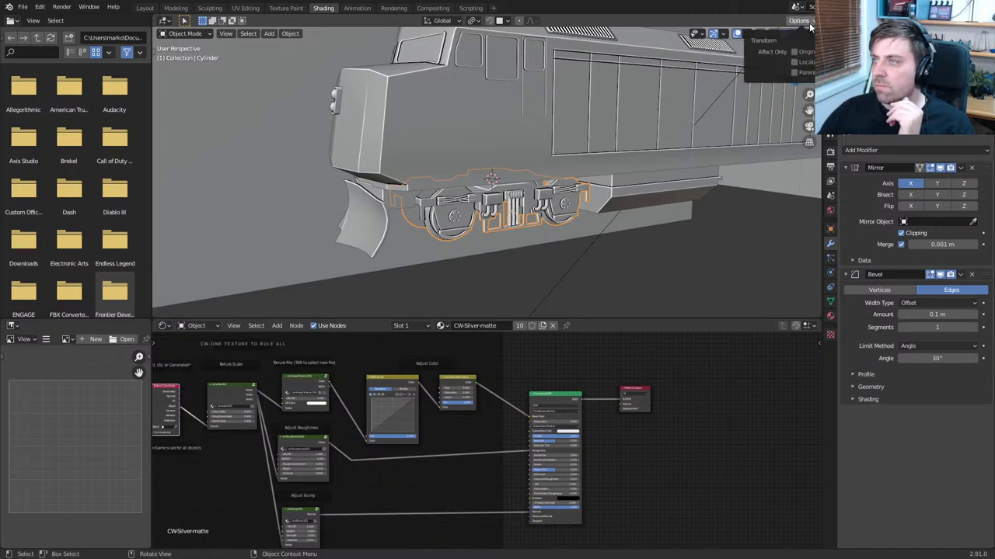
click(811, 33)
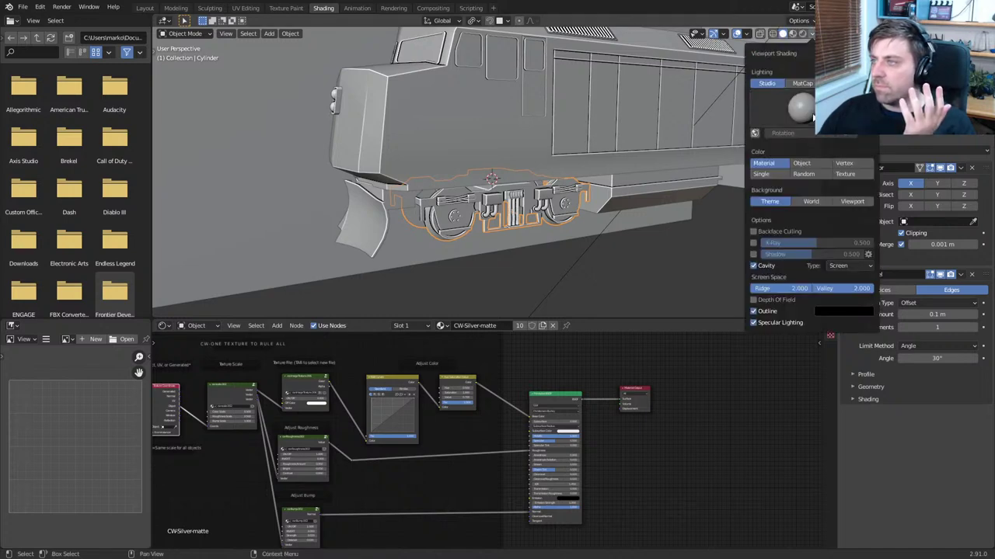
click(754, 266)
middle_drag(619, 236, 568, 244)
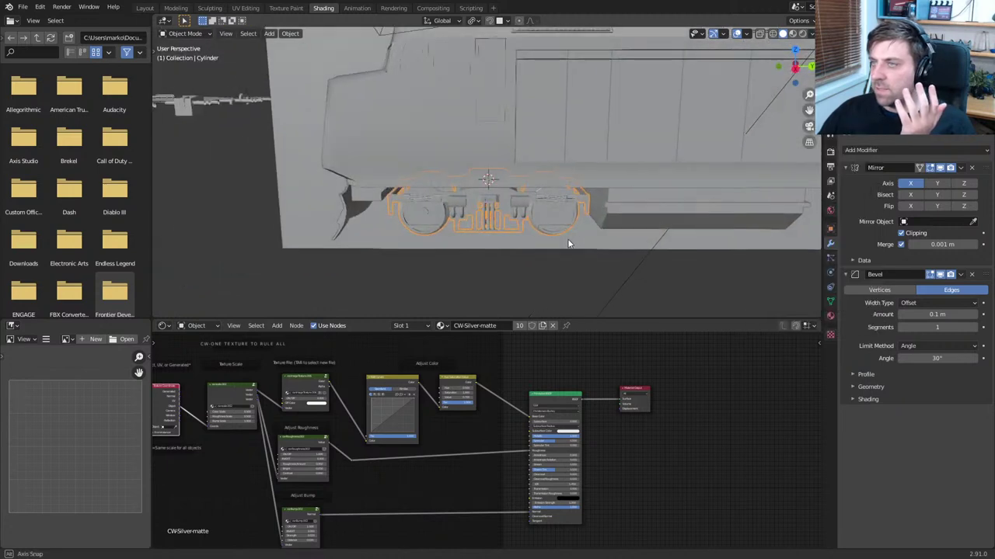
click(793, 33)
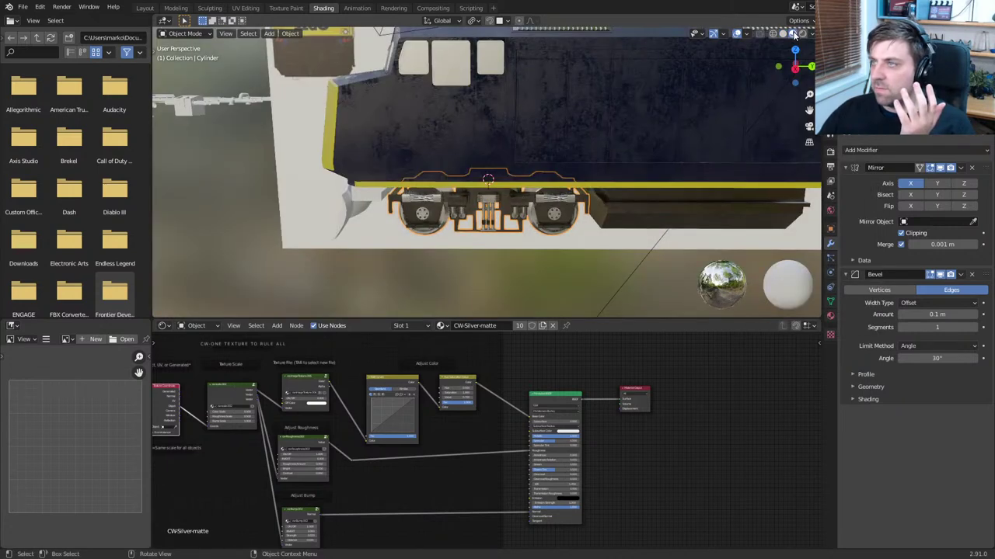
click(781, 33)
Enable Cavity in Solid shading with Ridge at 1 and its type set to Both
click(799, 20)
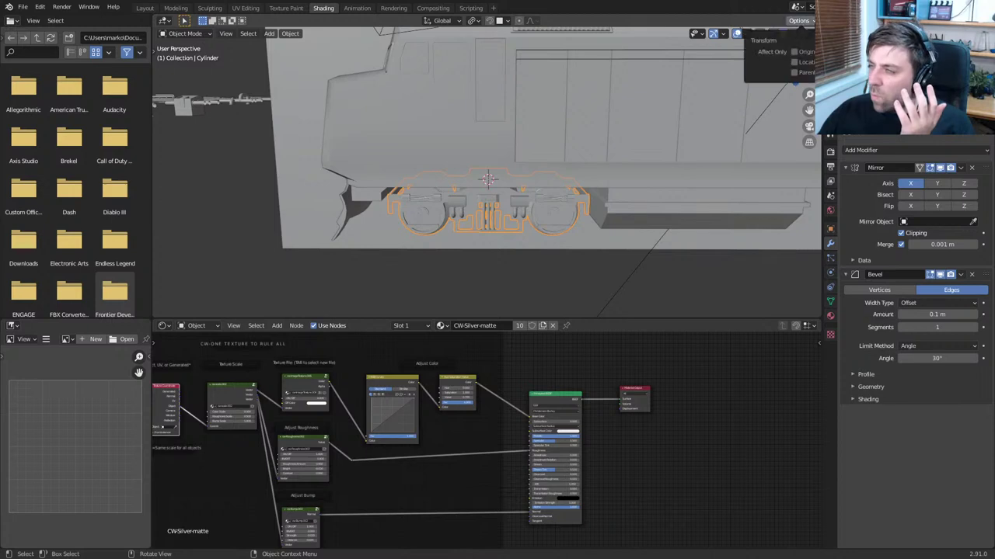
click(812, 34)
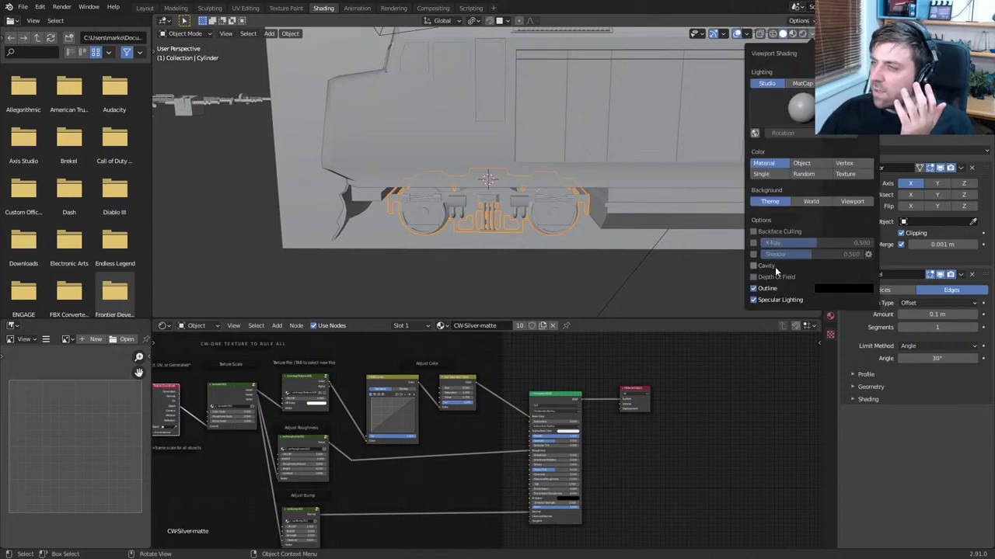
click(752, 265)
drag(826, 288, 787, 288)
click(787, 288)
text(1)
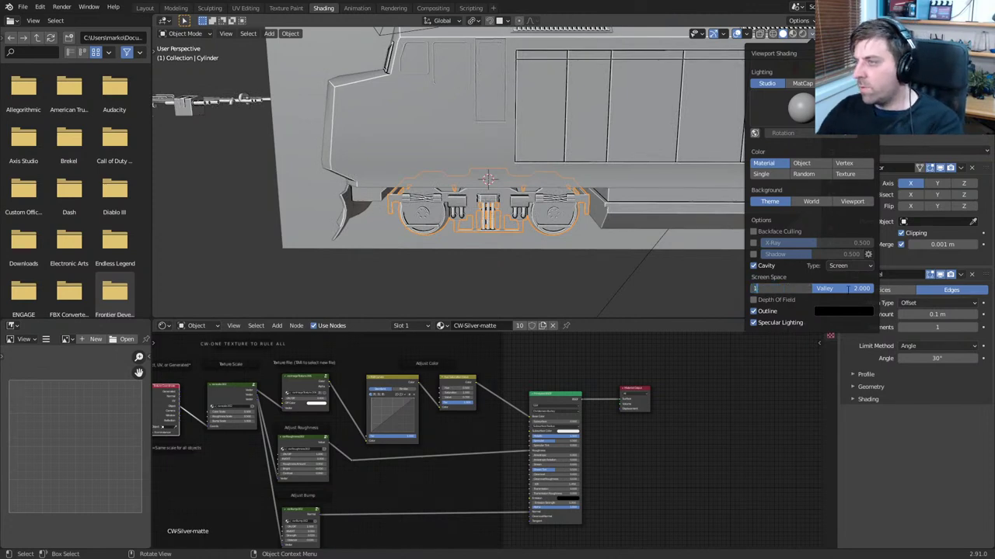
key(Return)
mouse_move(575, 179)
middle_down()
mouse_move(634, 178)
mouse_move(713, 217)
middle_up()
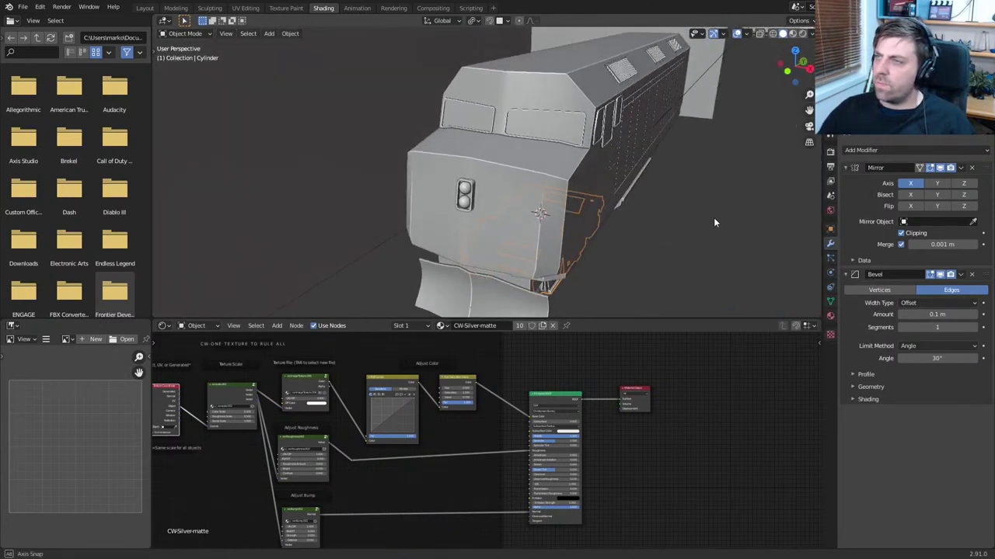
click(809, 35)
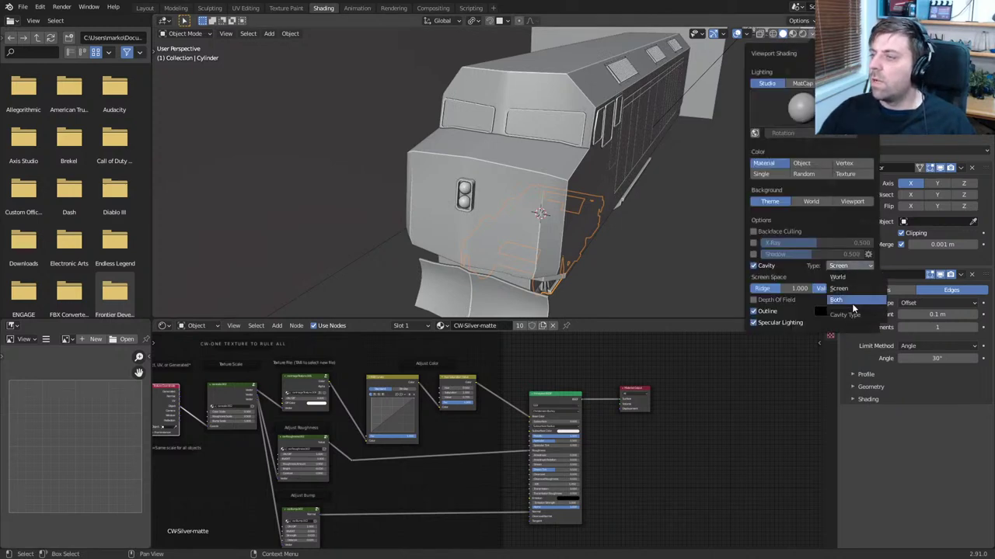
click(851, 300)
Duplicate the front bogie and move the copy about 10.65 m along Y beneath the locomotive's rear
middle_drag(665, 190, 580, 108)
click(481, 145)
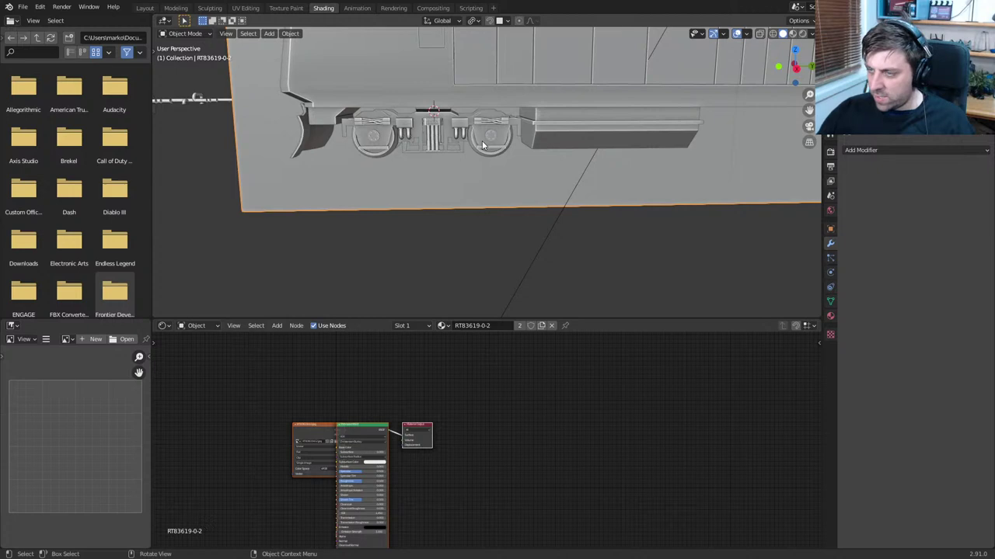
click(482, 144)
key(KP_3)
scroll(484, 145, down, 3)
shift+middle_drag(614, 146, 426, 156)
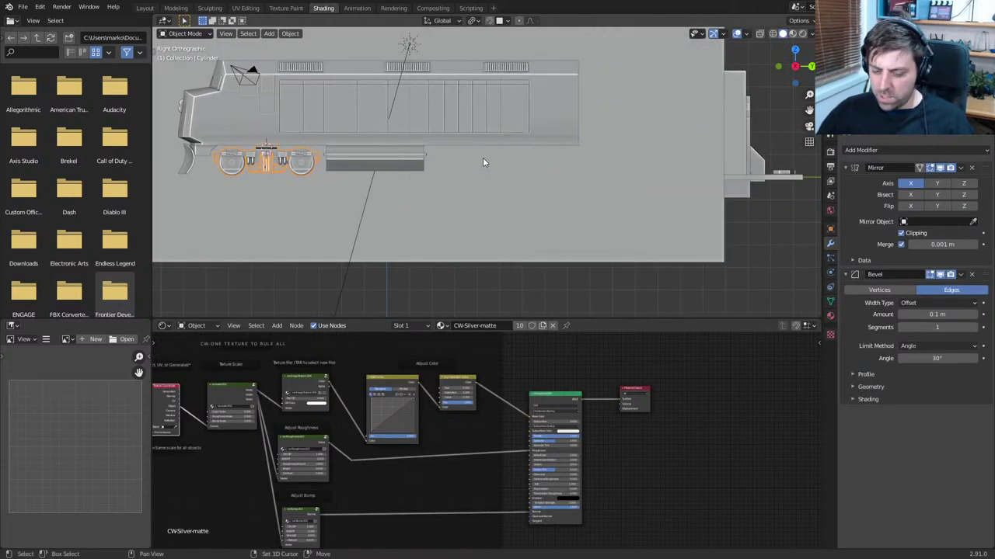
key(shift+d)
key(y)
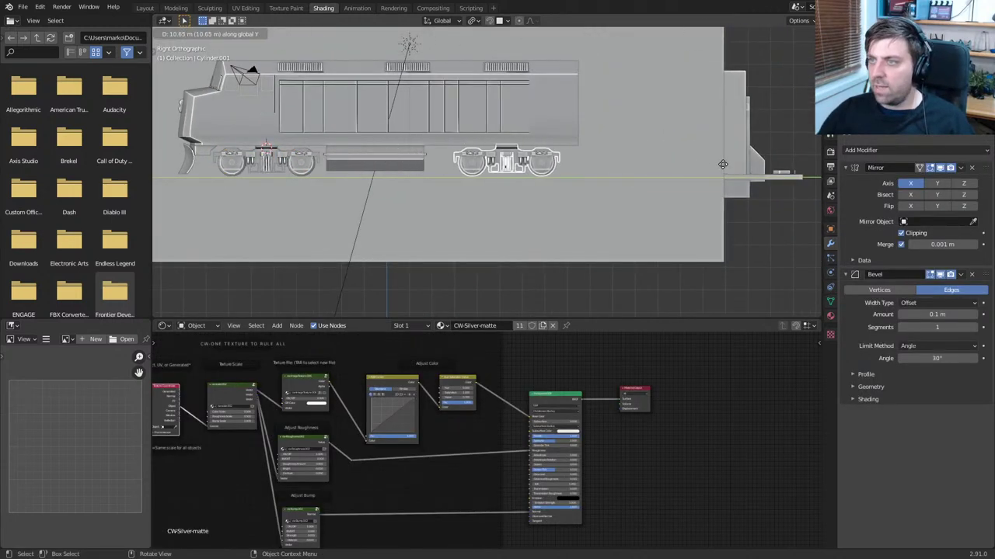
click(723, 163)
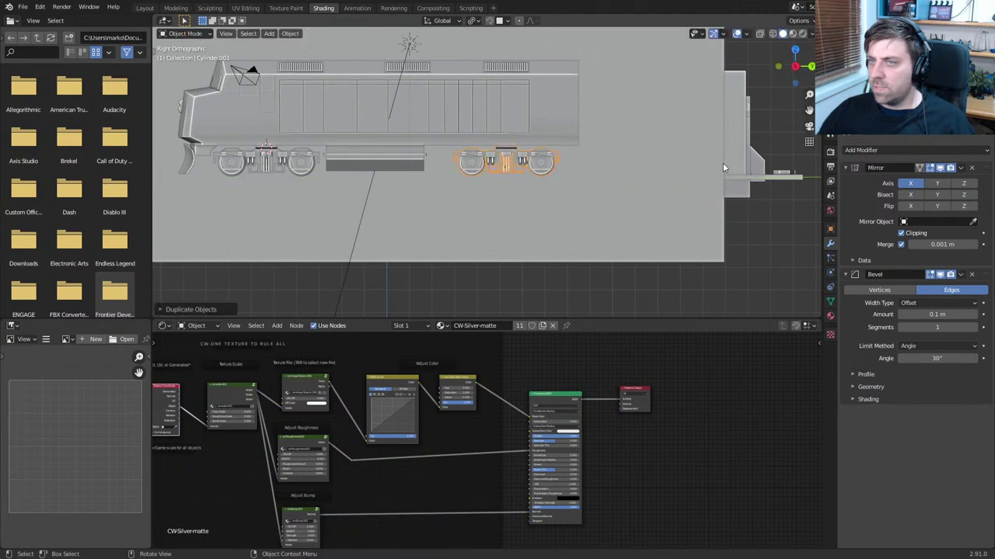
Examine the locomotive's front and side in Material Preview against the CSX reference image
shift+middle_drag(293, 142, 300, 169)
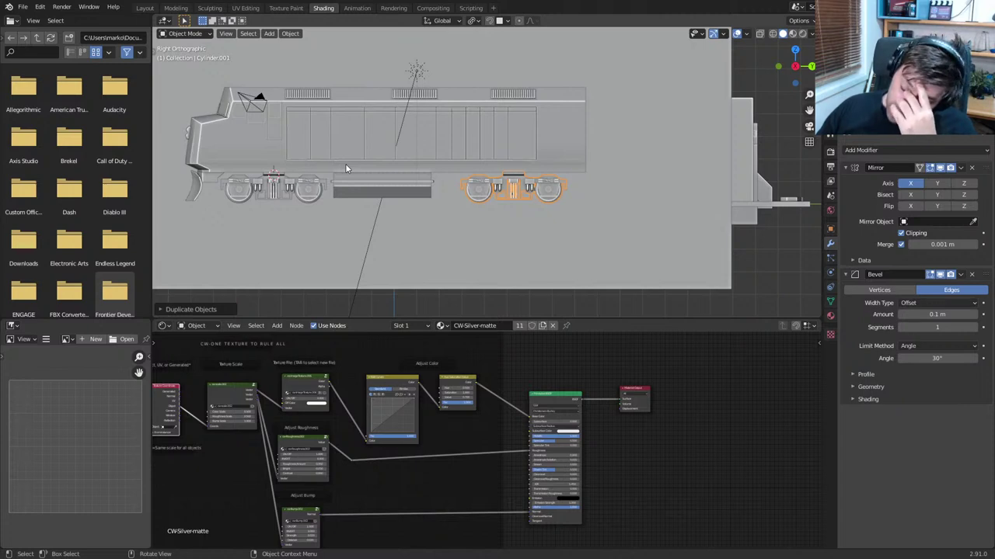
scroll(347, 168, down, 2)
scroll(345, 170, down, 1)
shift+middle_drag(247, 163, 519, 199)
scroll(487, 194, up, 4)
mouse_move(422, 226)
shift+middle_down()
mouse_move(453, 194)
mouse_move(524, 205)
shift+middle_up()
scroll(514, 209, up, 3)
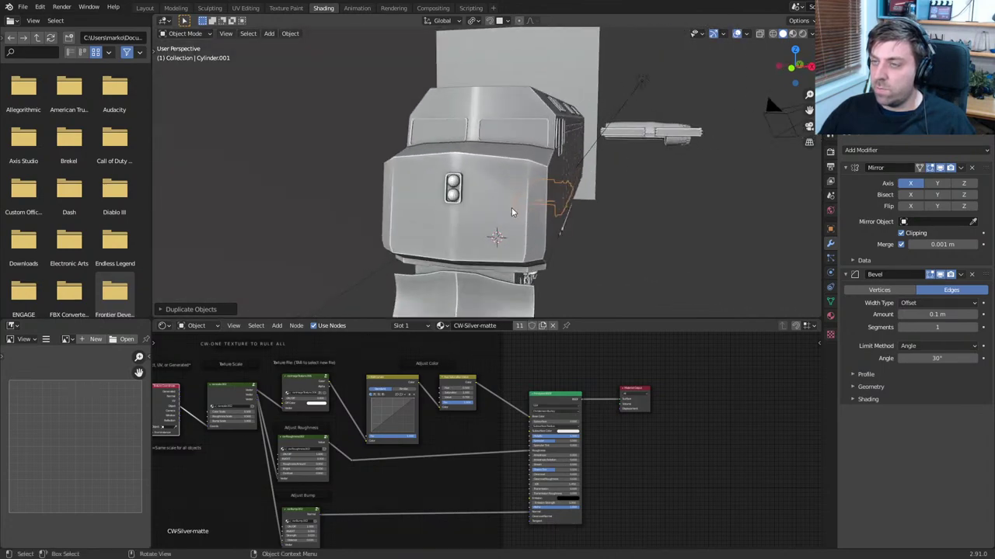
click(792, 33)
middle_drag(755, 94, 555, 172)
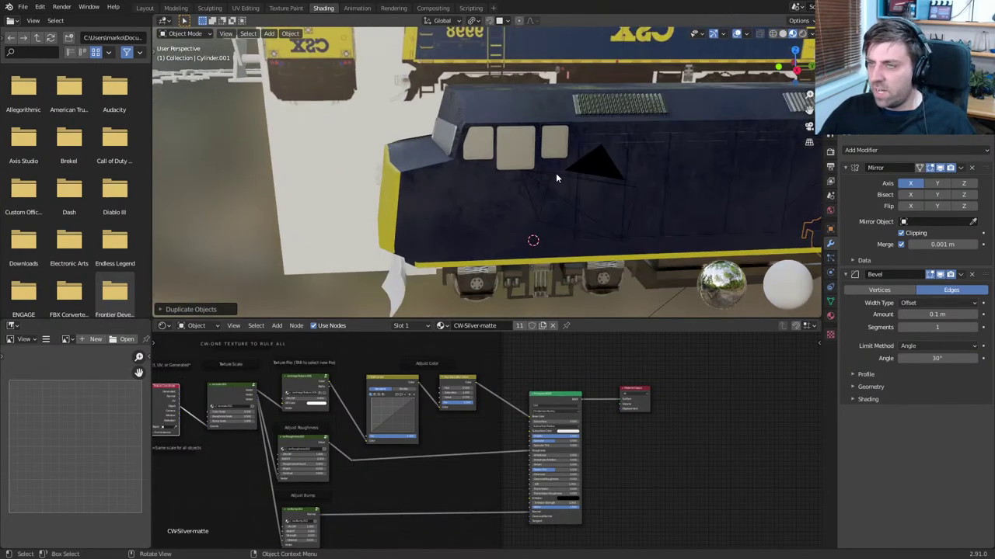
middle_drag(508, 40, 497, 119)
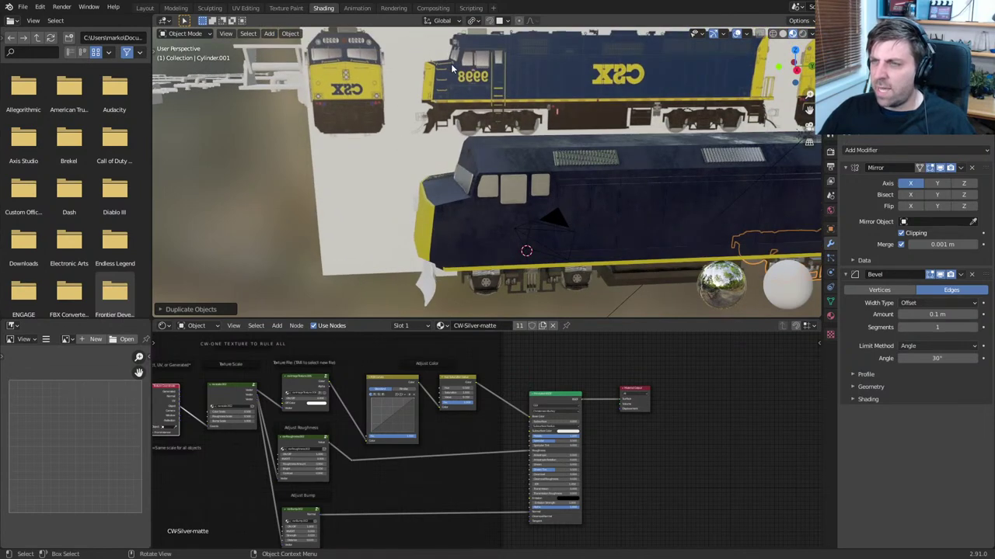
middle_drag(452, 69, 515, 176)
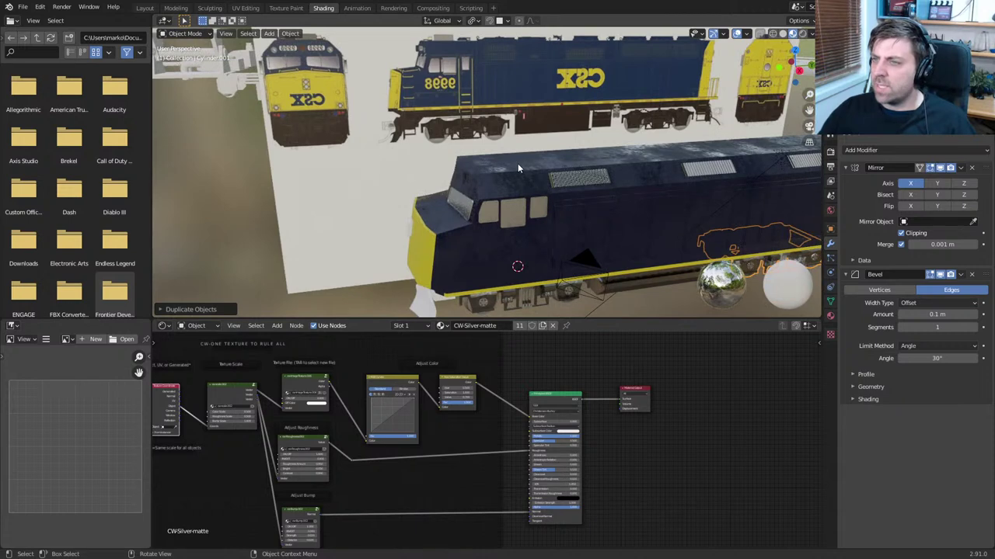
Add a Bevel modifier to the locomotive body with its Limit Method set to Angle
click(518, 166)
click(880, 150)
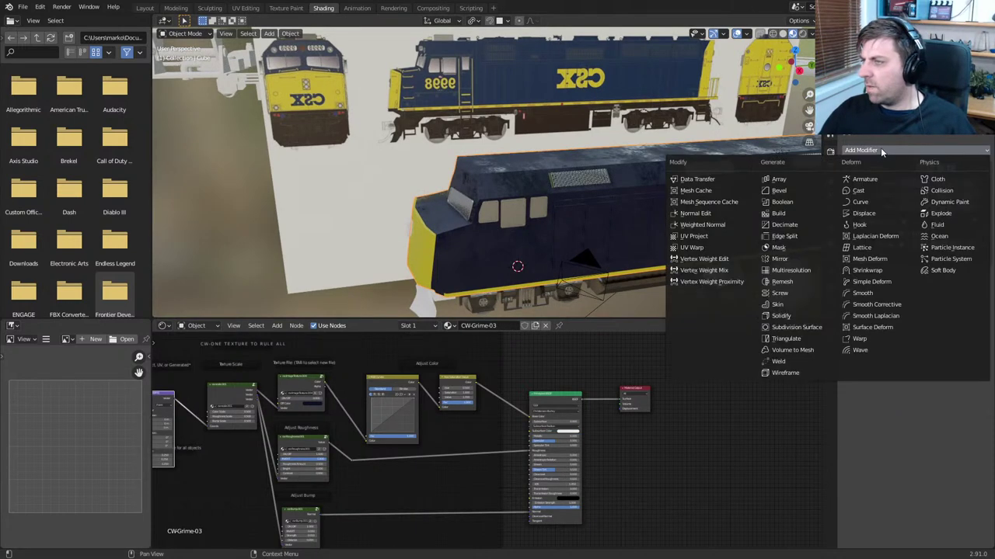
click(778, 191)
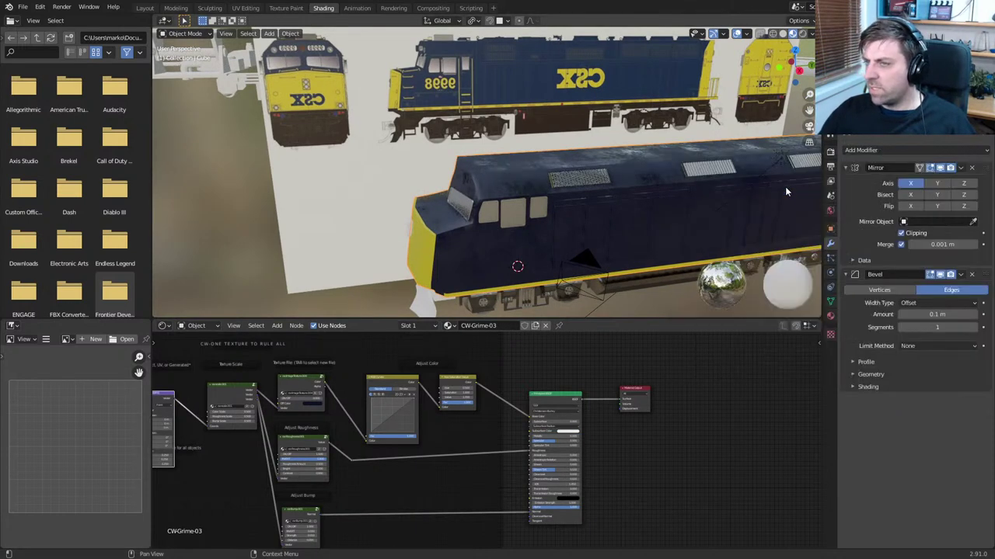
click(948, 345)
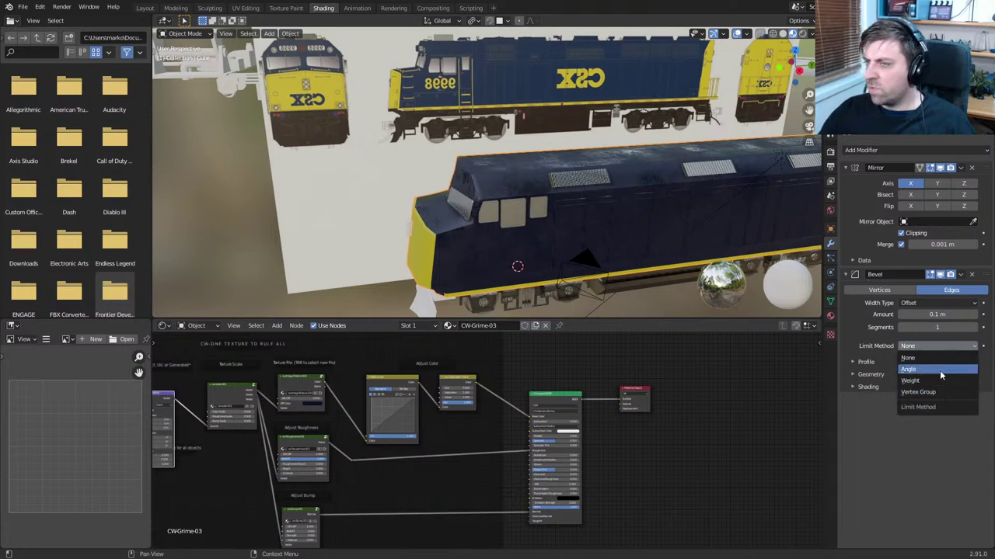
click(940, 370)
Set the body's Bevel amount to 0.12 m with 2 segments, checking the cab edges
middle_drag(544, 233, 442, 181)
scroll(555, 236, up, 3)
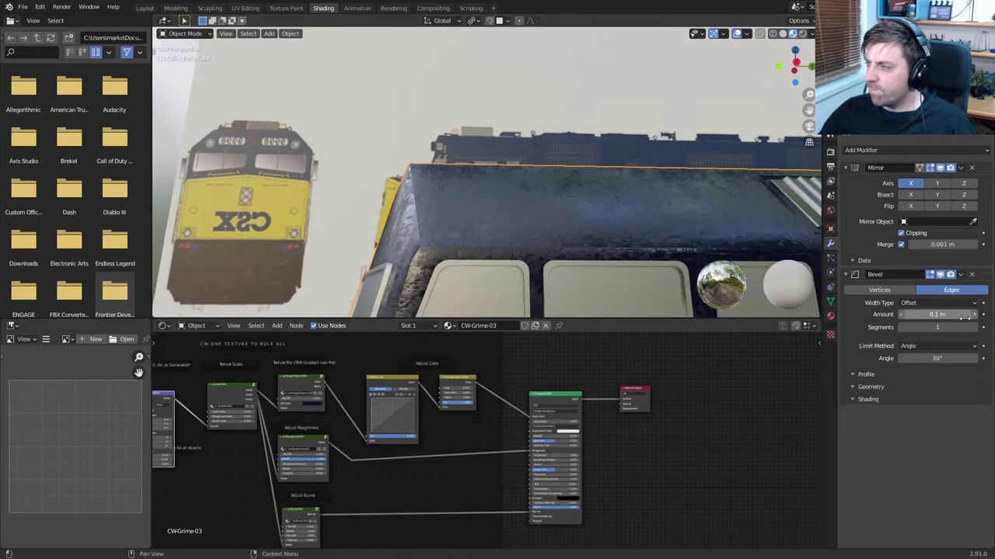
click(976, 314)
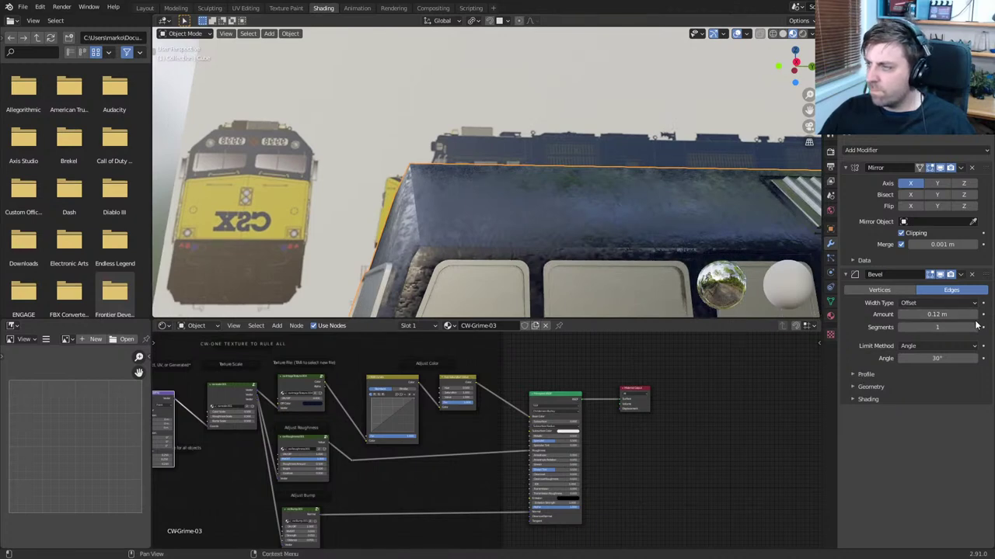
click(976, 327)
click(977, 327)
middle_drag(532, 209, 635, 210)
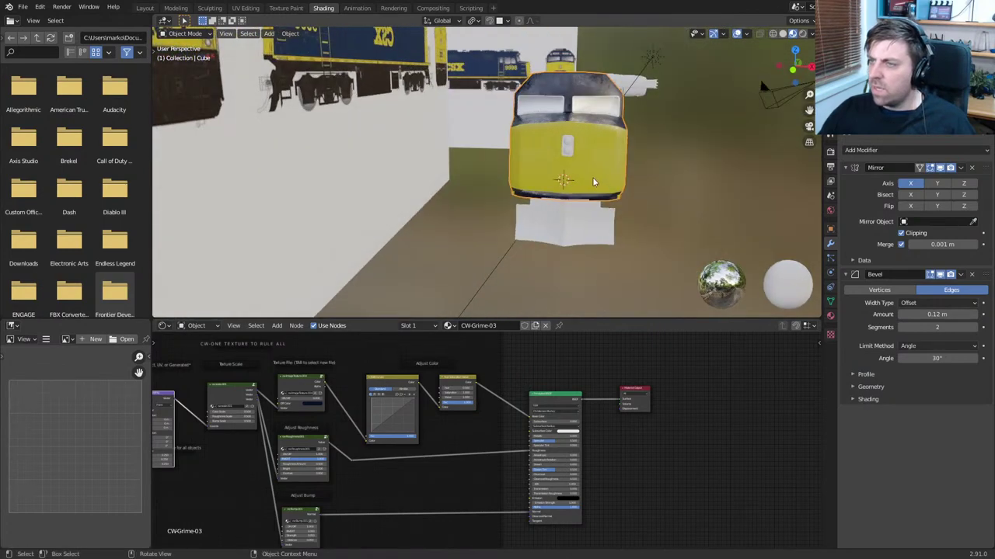
Put the double headlight on the nose into Edit Mode and frame it in the front orthographic view
click(569, 148)
key(KP_3)
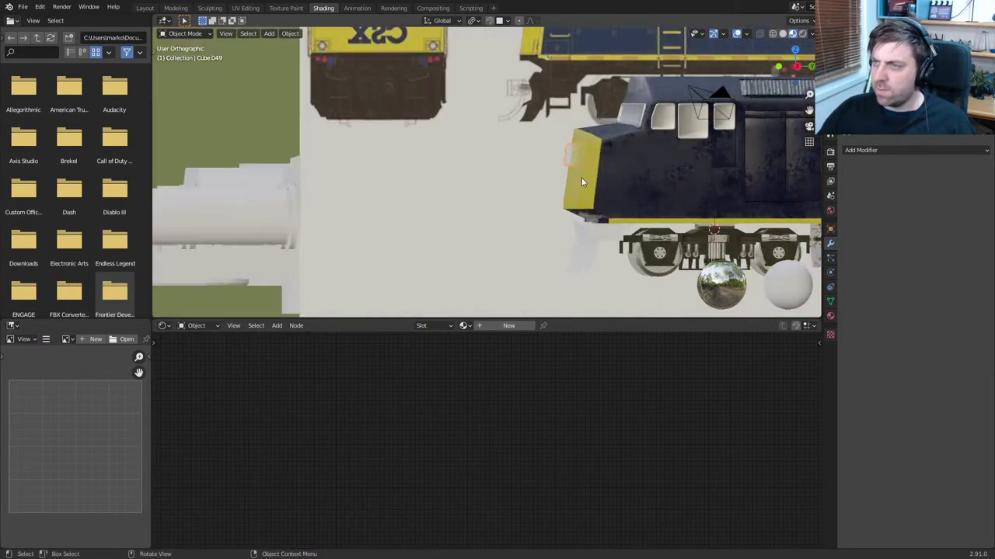
key(KP_1)
scroll(581, 178, up, 3)
shift+middle_drag(581, 178, 501, 125)
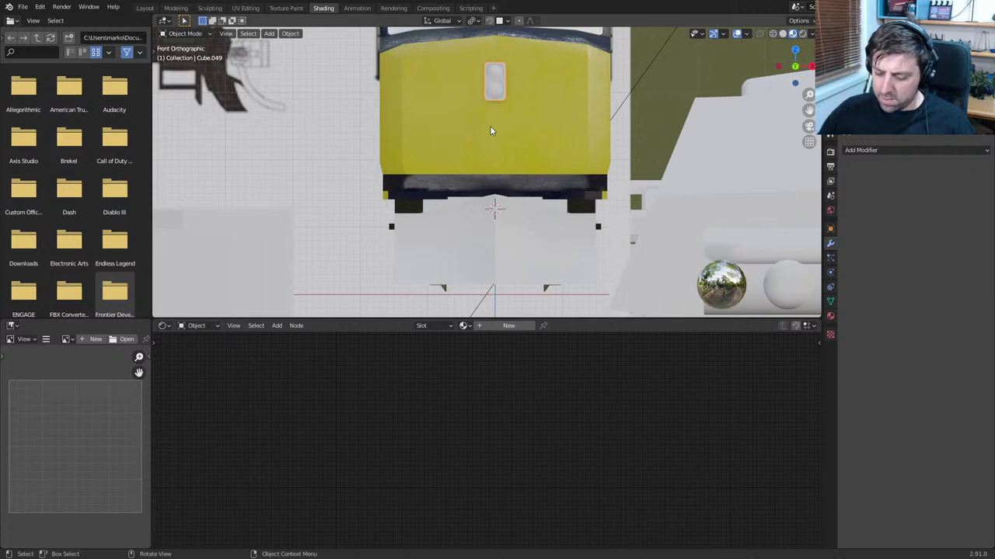
key(Tab)
key(KP_Decimal)
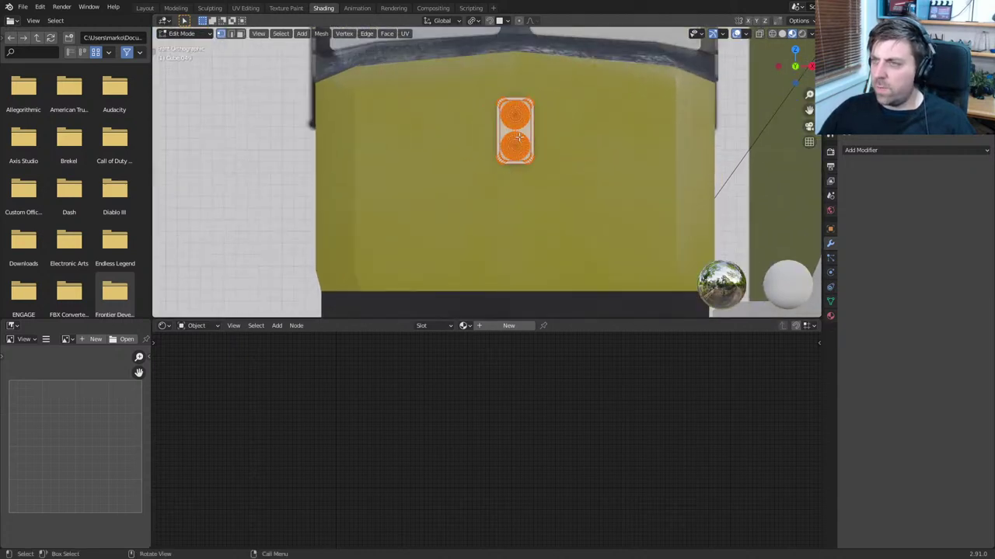
shift+middle_drag(559, 201, 477, 188)
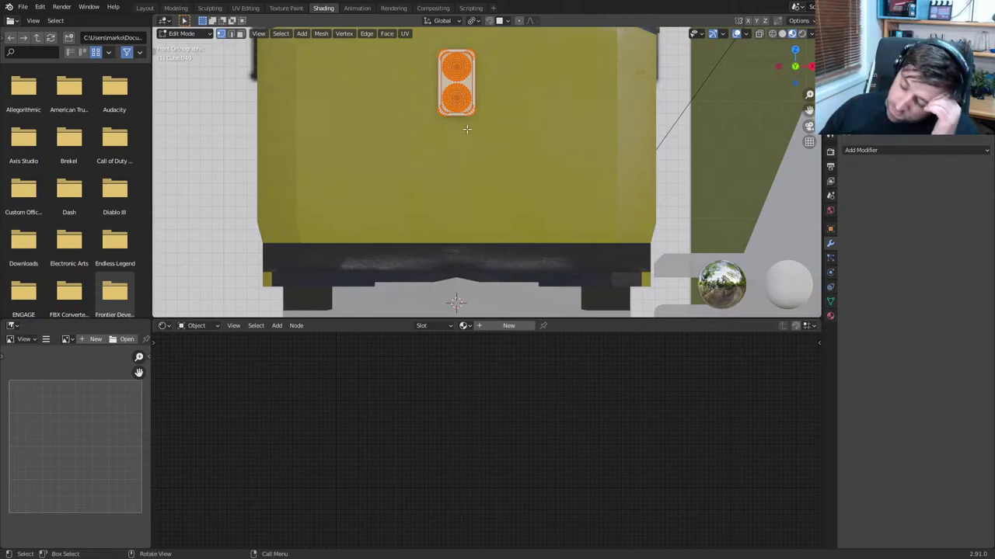
middle_drag(466, 129, 445, 109)
key(KP_Decimal)
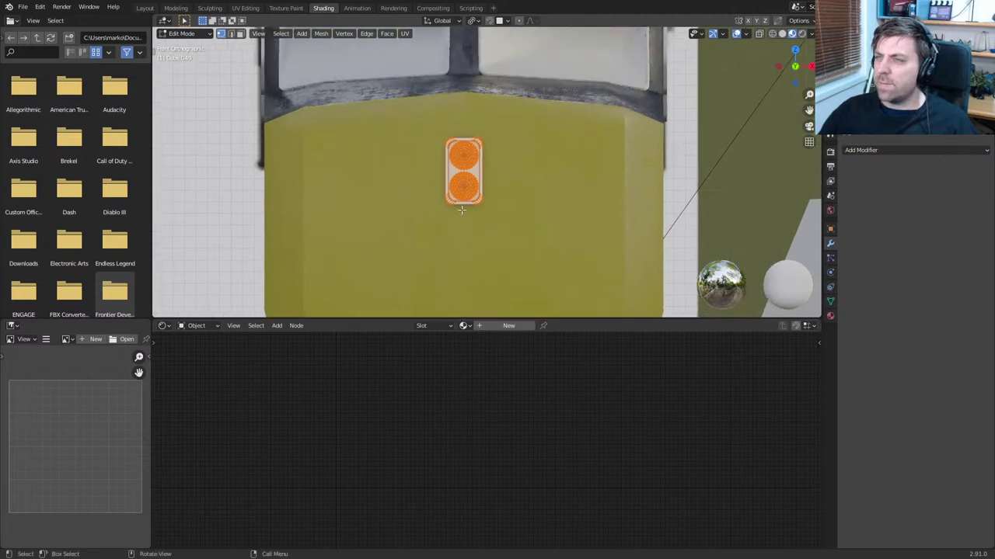
Add centred vertical loop cuts through the headlight housing's upper and lower edges without sliding them
key(ctrl+r)
click(456, 125)
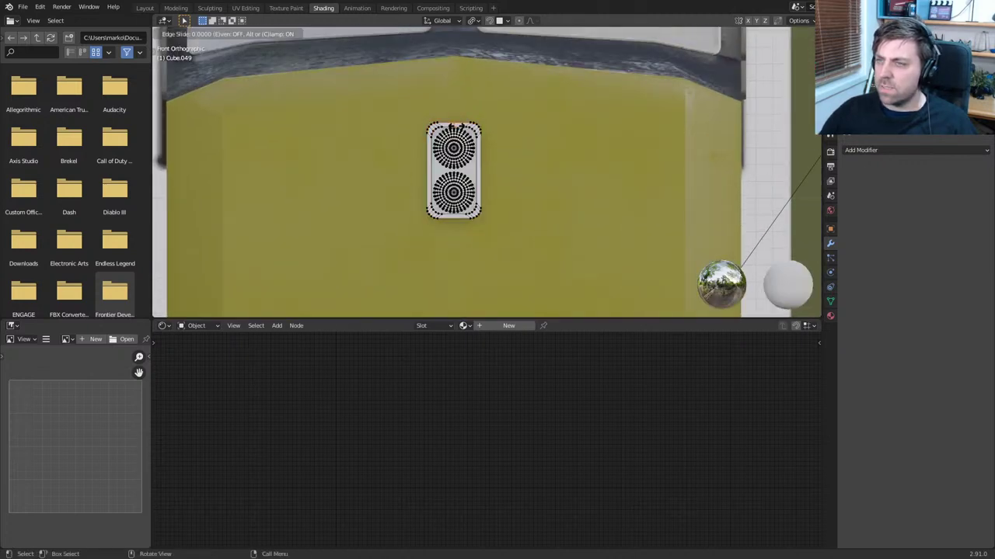
right_click(456, 138)
key(ctrl+r)
click(460, 229)
right_click(459, 229)
shift+middle_drag(459, 228, 467, 204)
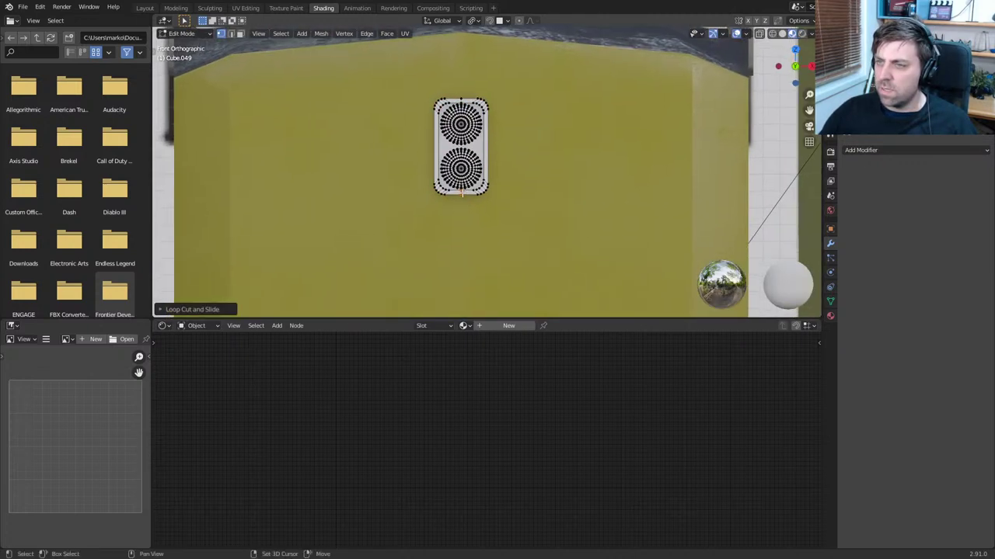
Try to delete the faces of the headlight's left half in the front view, selecting without see-through display, and undo it
scroll(466, 203, up, 1)
scroll(458, 120, up, 2)
shift+middle_drag(459, 121, 486, 172)
scroll(479, 115, up, 1)
key(b)
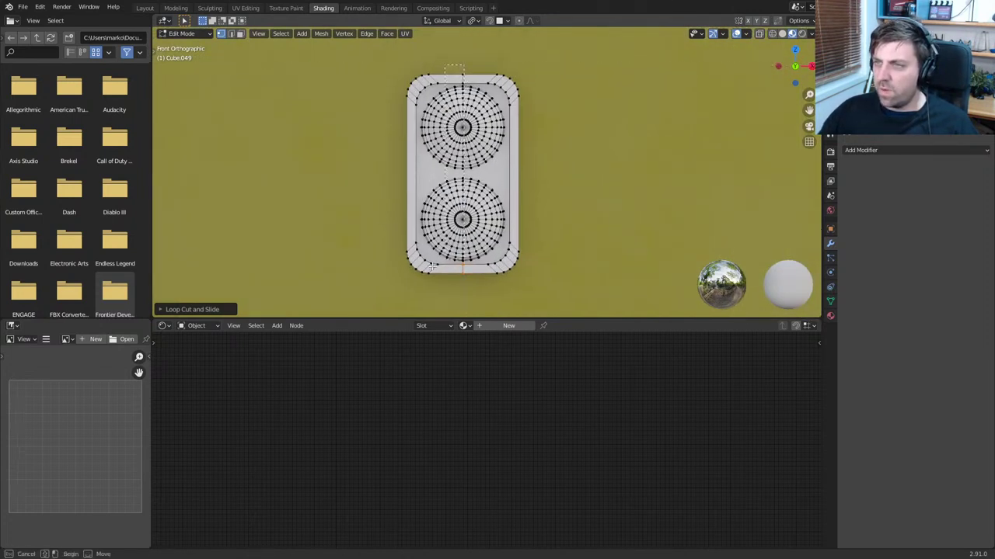
drag(468, 68, 337, 288)
key(x)
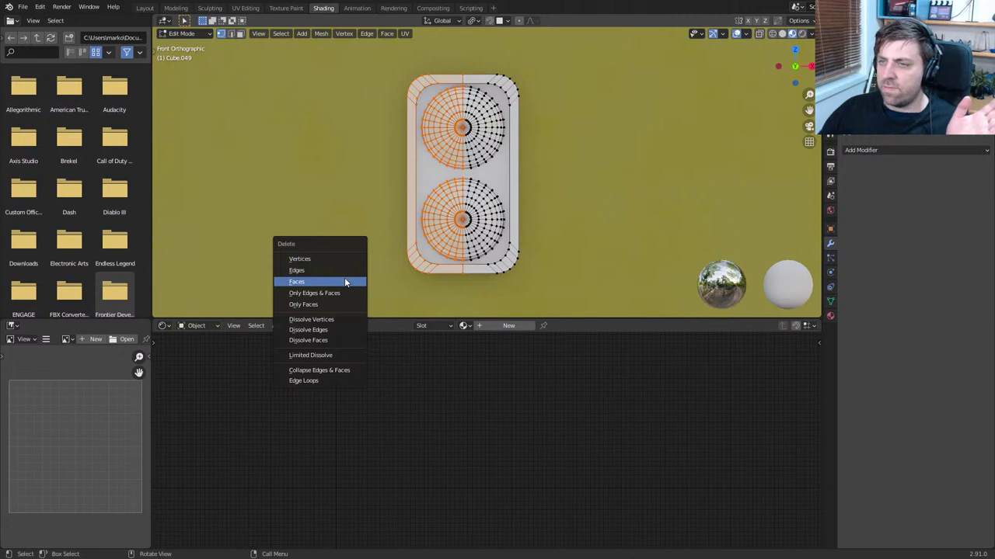
click(345, 281)
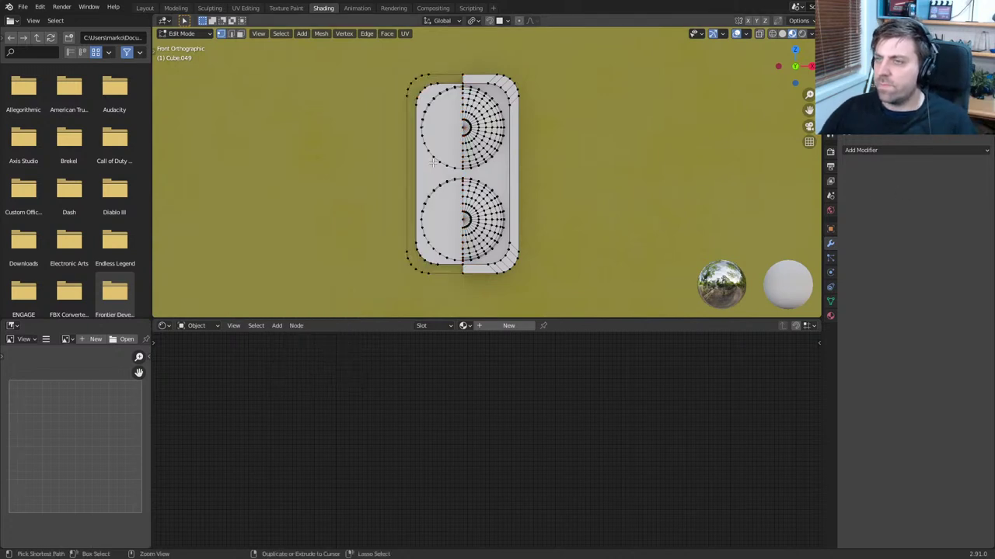
key(ctrl+z)
Delete the left half of the headlight's faces through its full depth, using wireframe display in the front view
key(z)
click(366, 158)
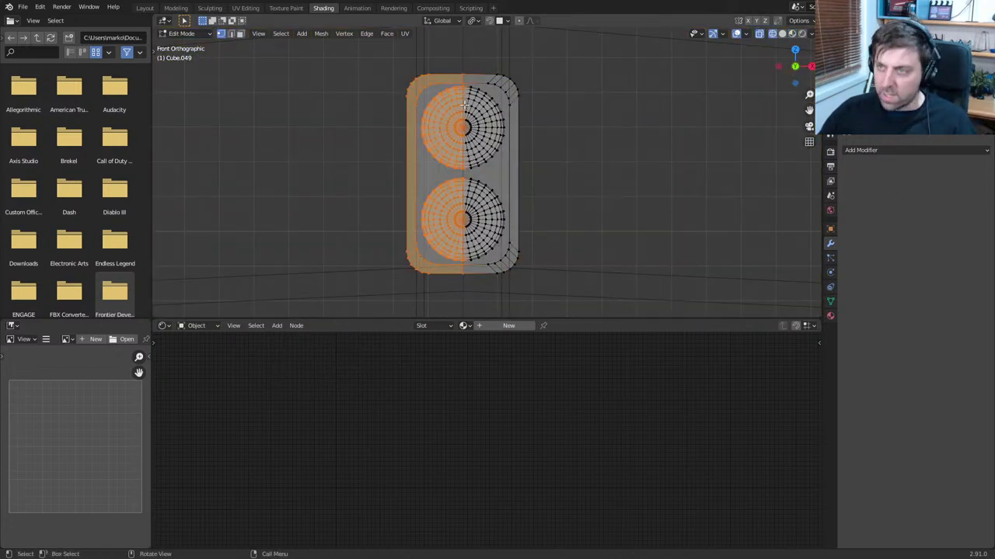
key(b)
drag(464, 57, 322, 293)
key(x)
click(432, 275)
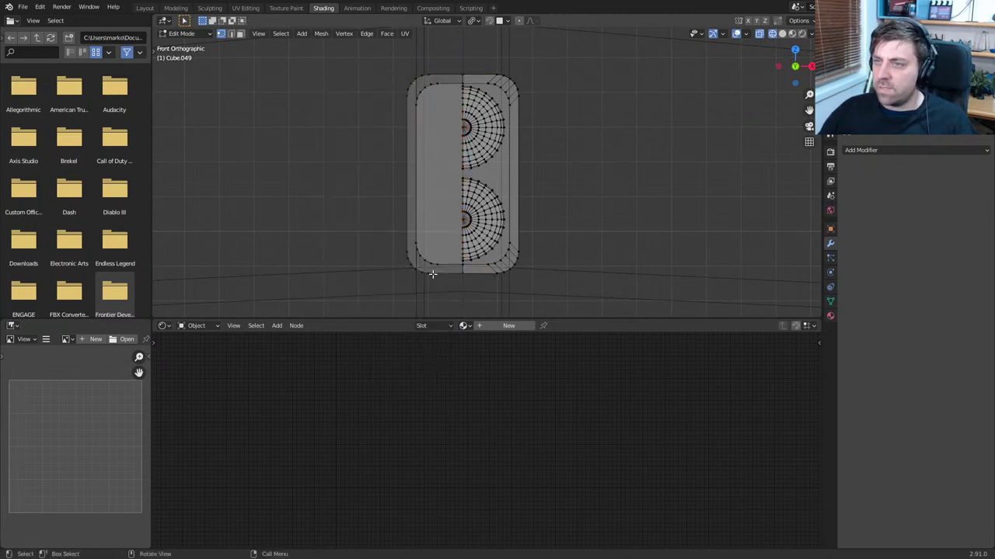
Delete the two leftover full-width flat plates inside and behind the headlight housing and add a Mirror modifier on X
middle_drag(432, 275, 649, 275)
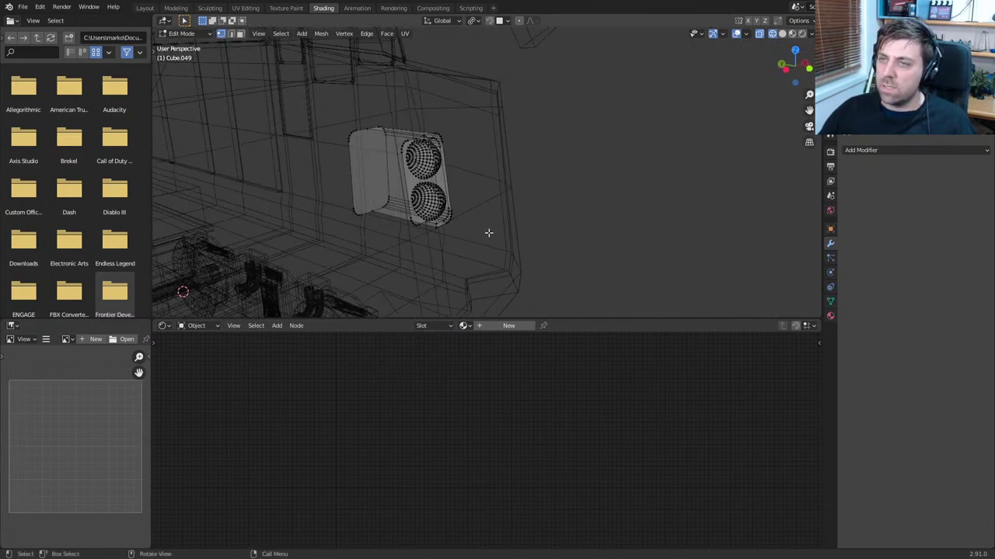
middle_drag(489, 231, 447, 223)
key(3)
key(l)
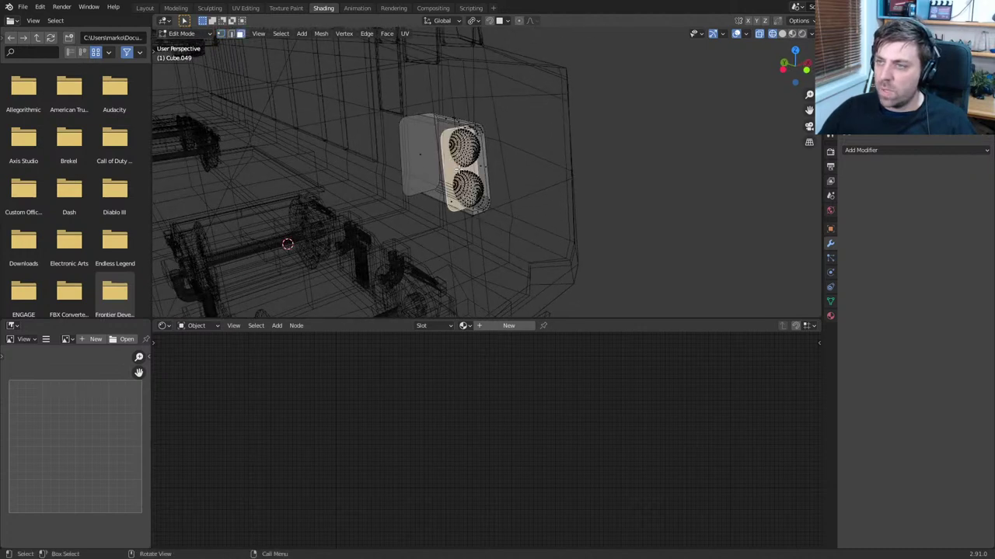
key(x)
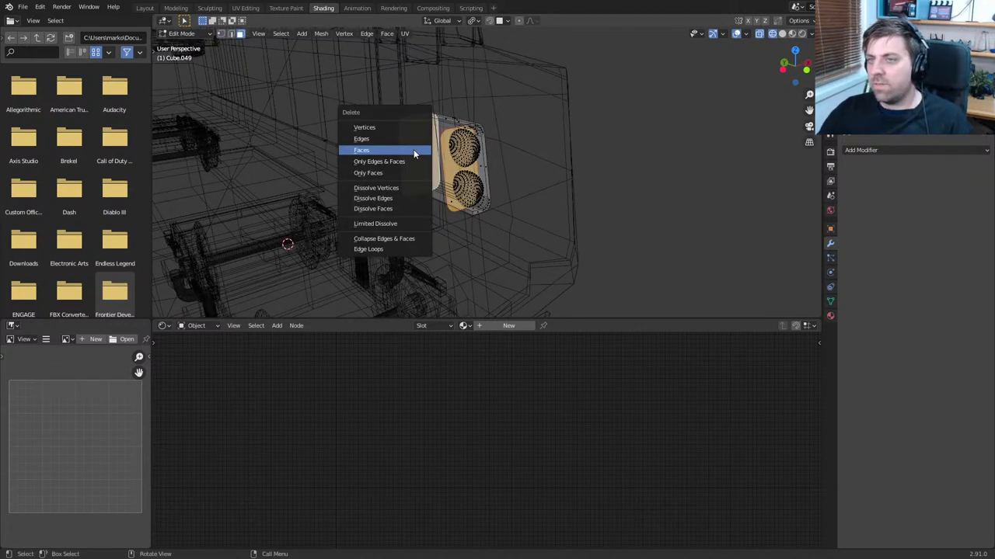
click(413, 149)
click(878, 151)
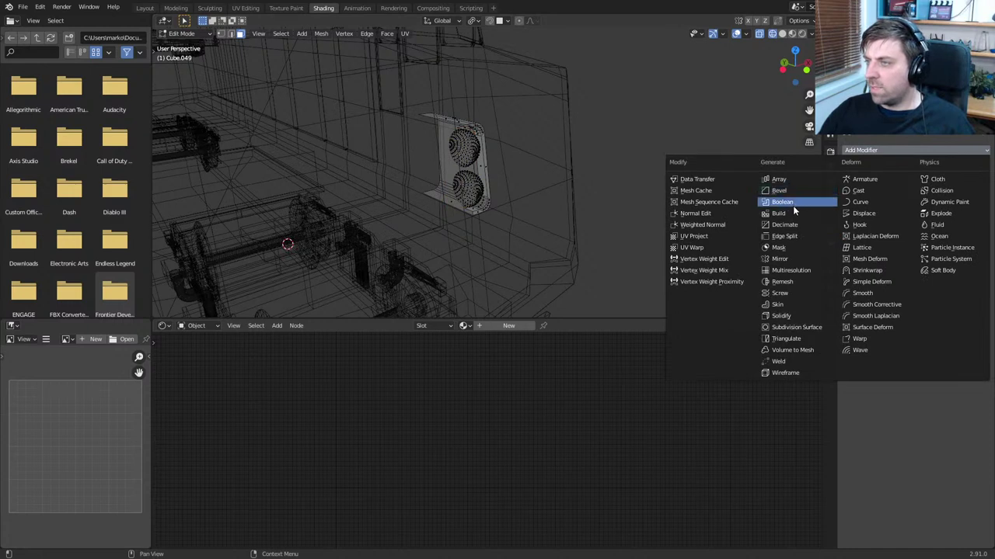
click(796, 261)
Extrude the headlight housing's open inner edges and scale the new edges inward
middle_drag(598, 204, 561, 197)
key(2)
middle_drag(568, 158, 614, 222)
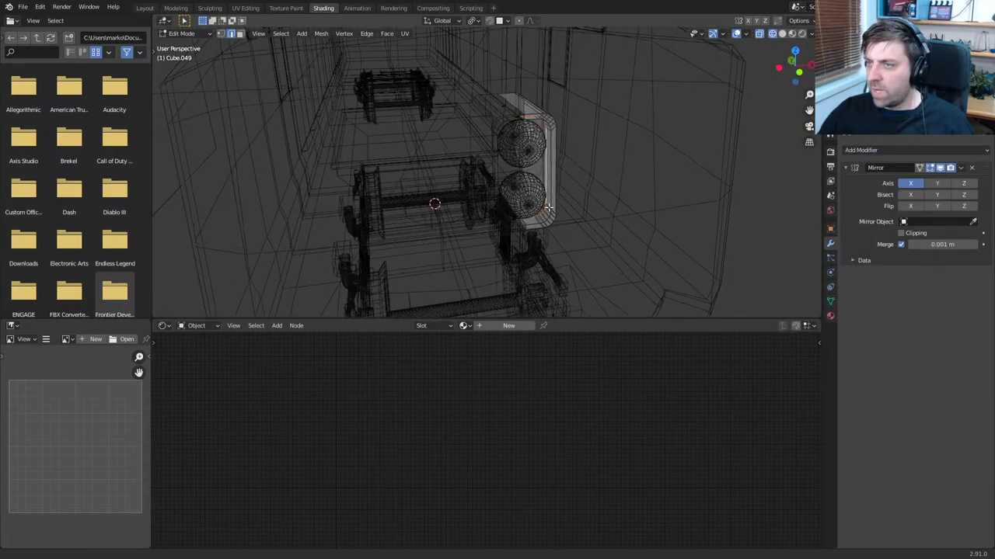
key(g)
click(614, 230)
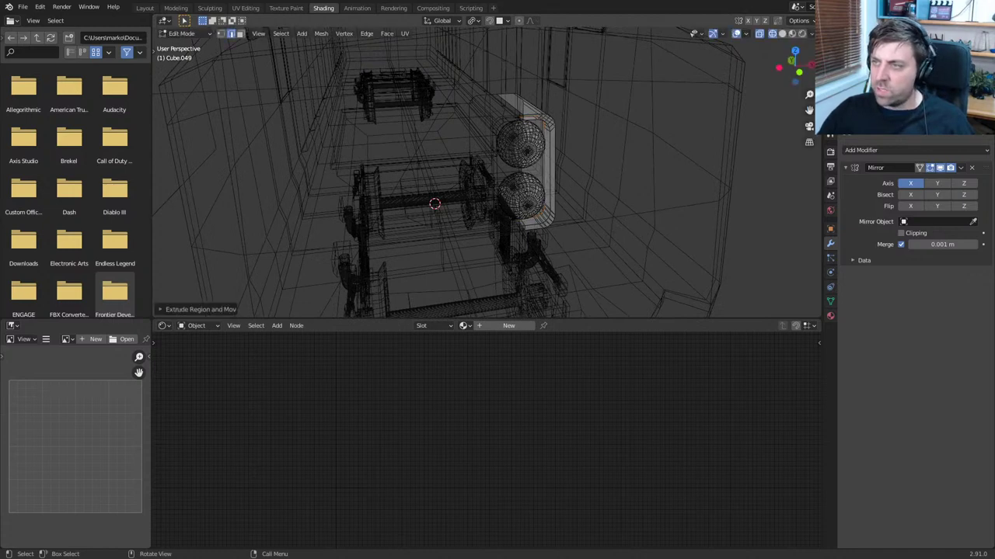
key(s)
click(619, 219)
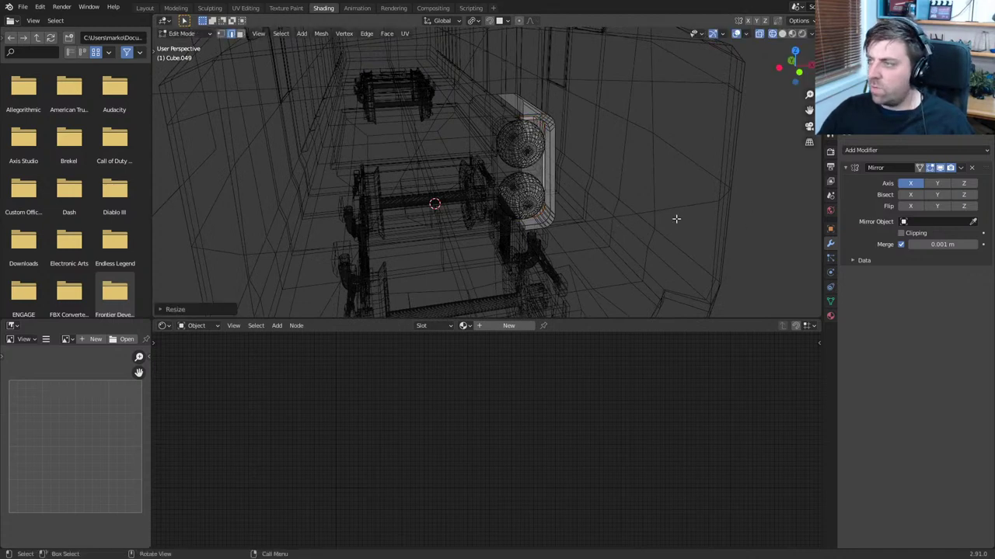
Enable Clipping on the Mirror modifier, move the extruded edges along X to the centreline and scale them along Z
click(901, 233)
middle_drag(598, 204, 651, 209)
key(g)
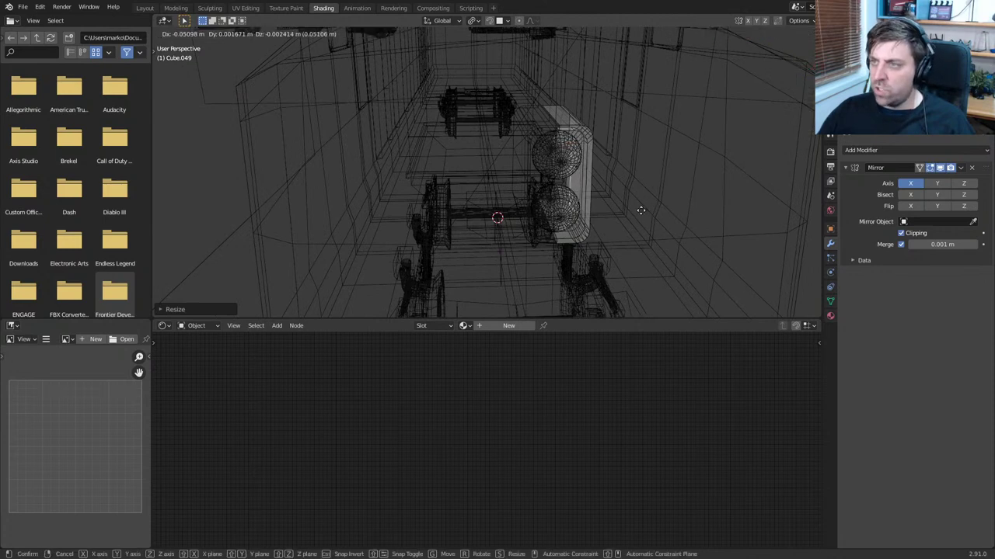
key(x)
click(574, 213)
key(s)
key(z)
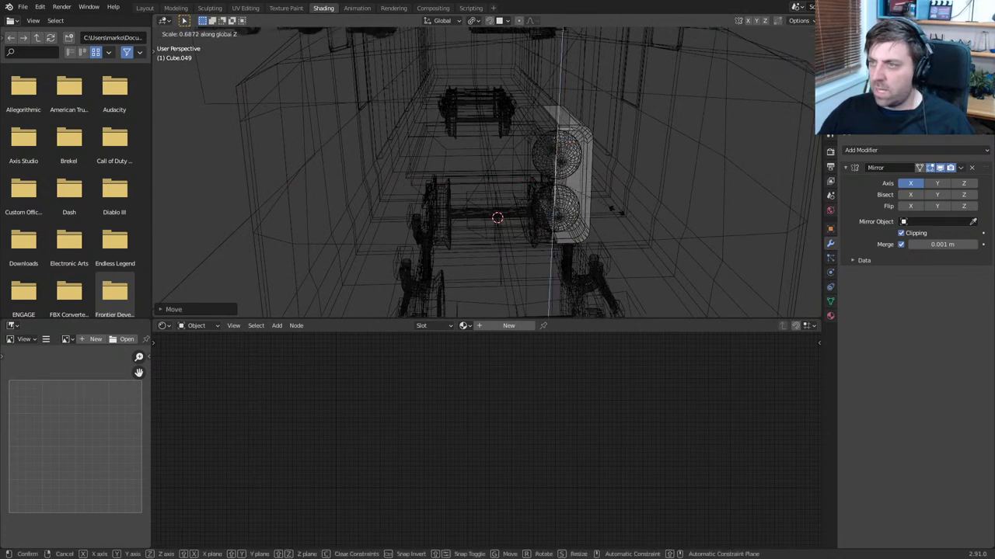
click(615, 207)
Examine the mirrored headlight in solid shading, checking the seam at the centre of the lower lamp's sphere up close
key(z)
click(676, 210)
key(Tab)
middle_drag(692, 214, 610, 198)
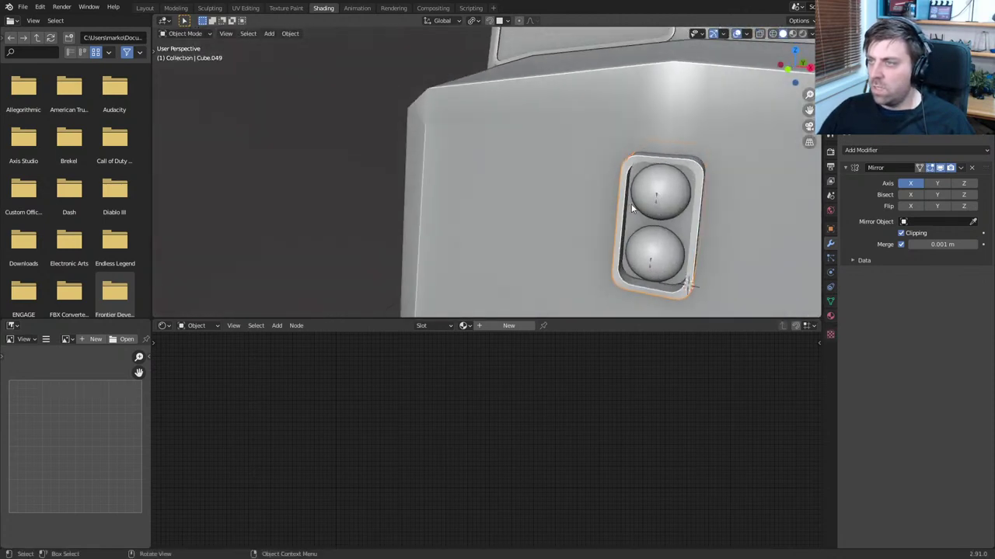
shift+middle_drag(706, 245, 620, 204)
scroll(621, 198, up, 4)
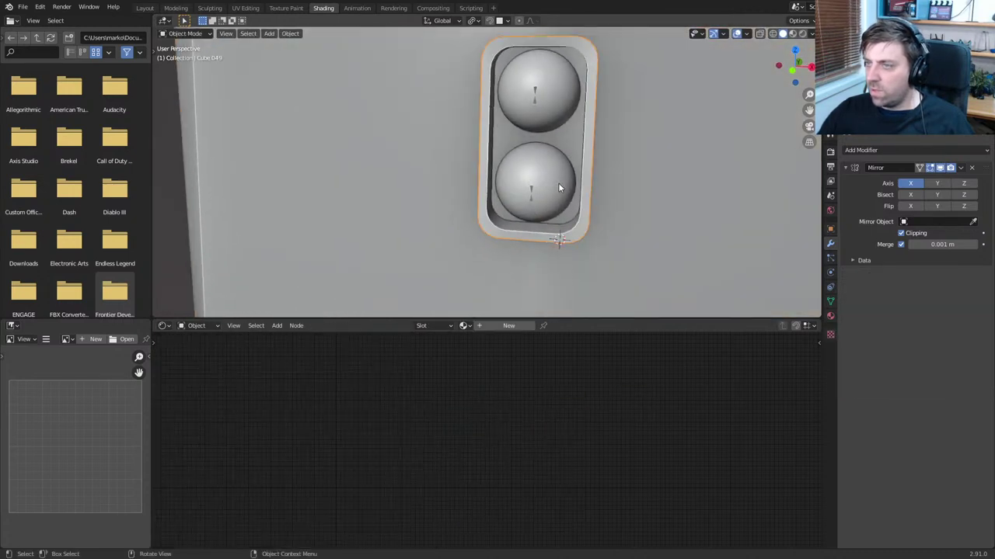
key(Tab)
shift+middle_drag(552, 268, 565, 224)
scroll(566, 223, up, 3)
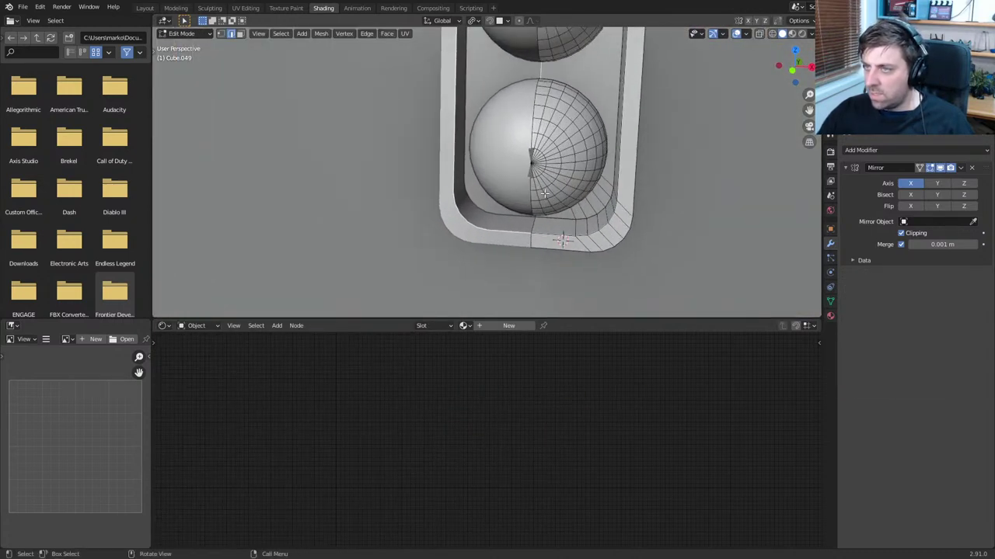
key(KP_Decimal)
scroll(567, 251, down, 4)
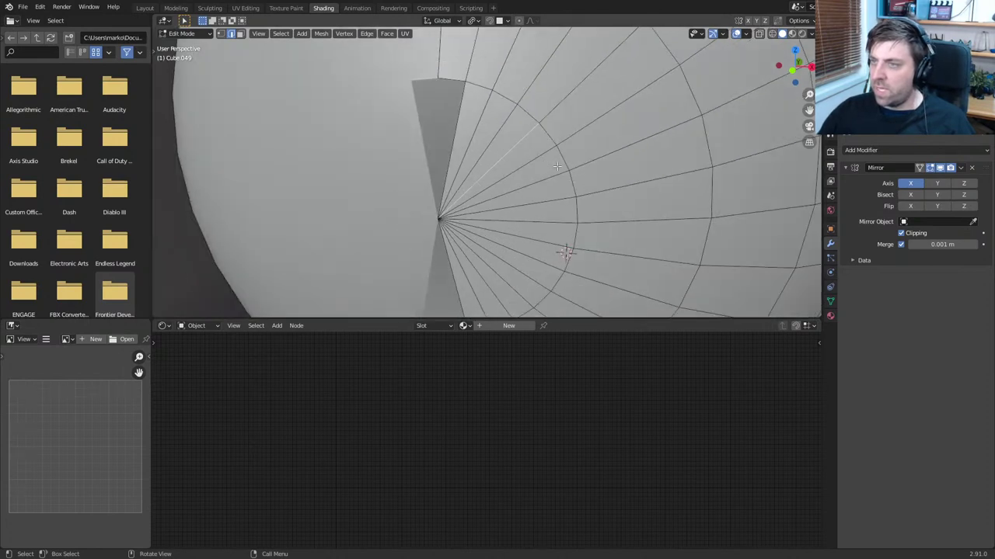
Fill the upper triangular gap at the headlight sphere's pole so the mesh meets the mirror seam
middle_drag(566, 249, 582, 252)
scroll(583, 252, down, 3)
key(1)
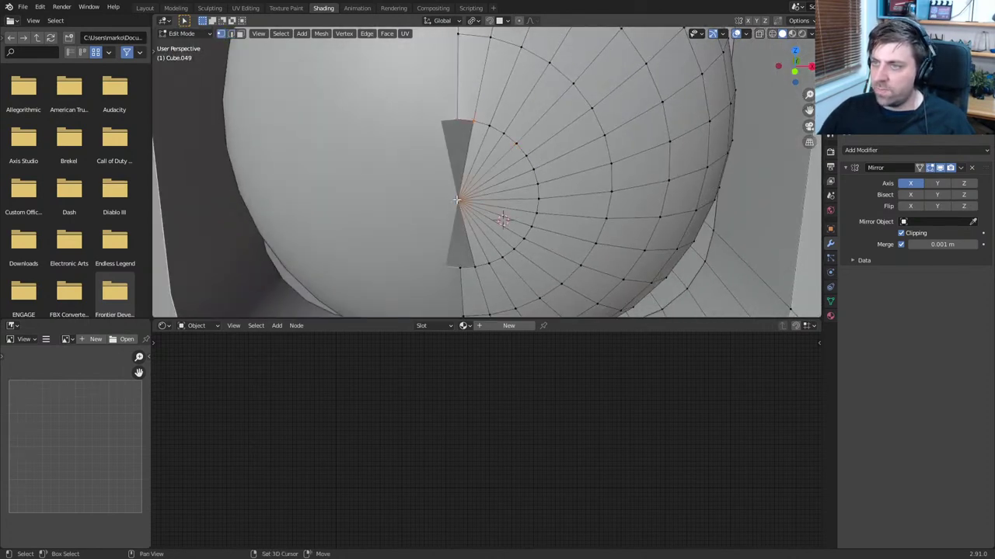
key(ctrl+z)
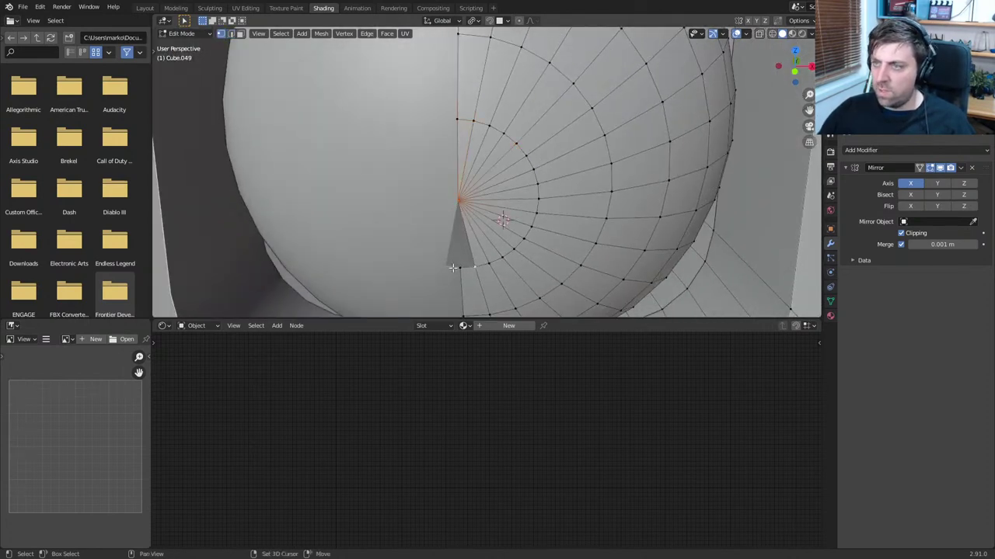
shift+middle_drag(461, 218, 510, 412)
scroll(505, 227, down, 3)
key(ctrl+z)
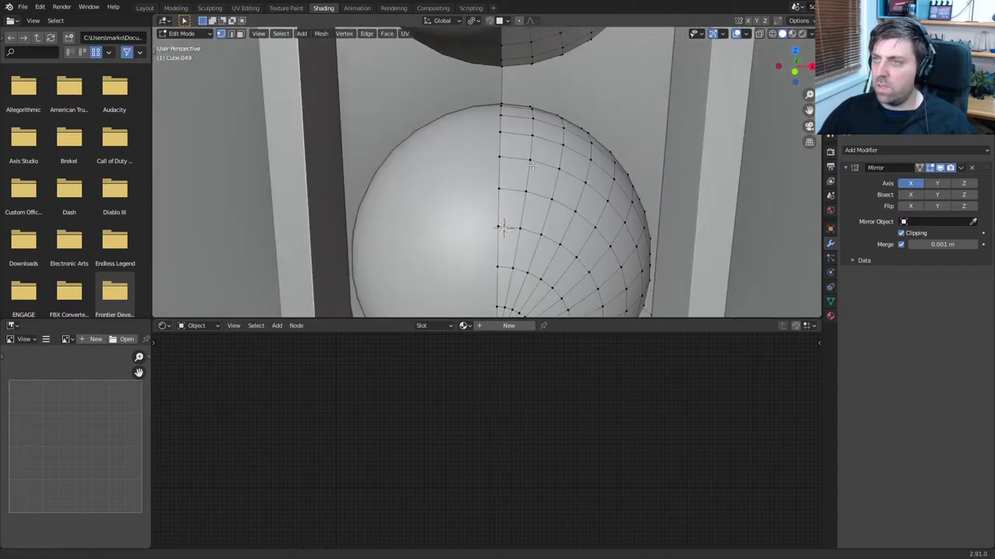
scroll(504, 227, up, 1)
shift+middle_drag(502, 310, 505, 227)
scroll(504, 227, up, 1)
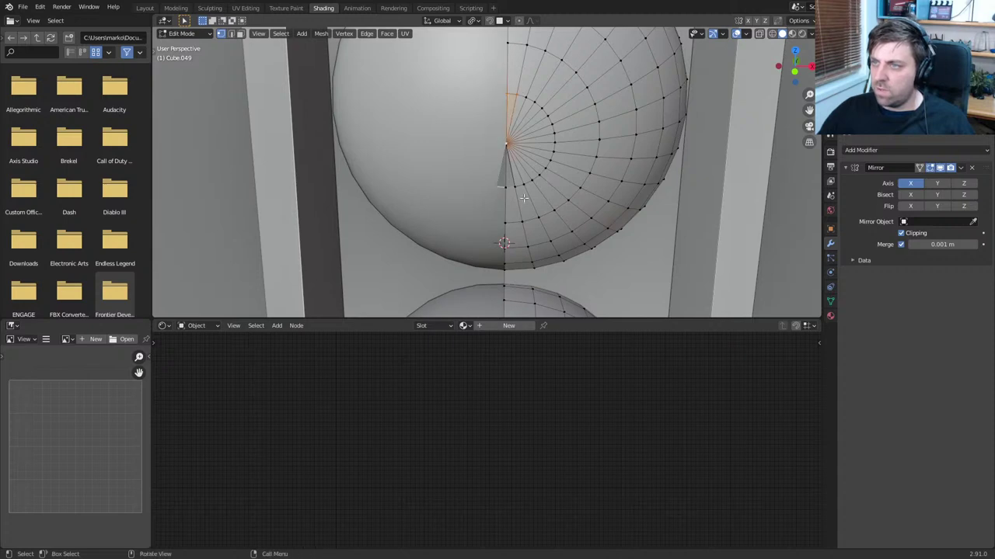
Delete the stray face below the sphere's pole, fill that gap up to the mirror seam with a new face, and return to Object Mode
scroll(523, 199, up, 5)
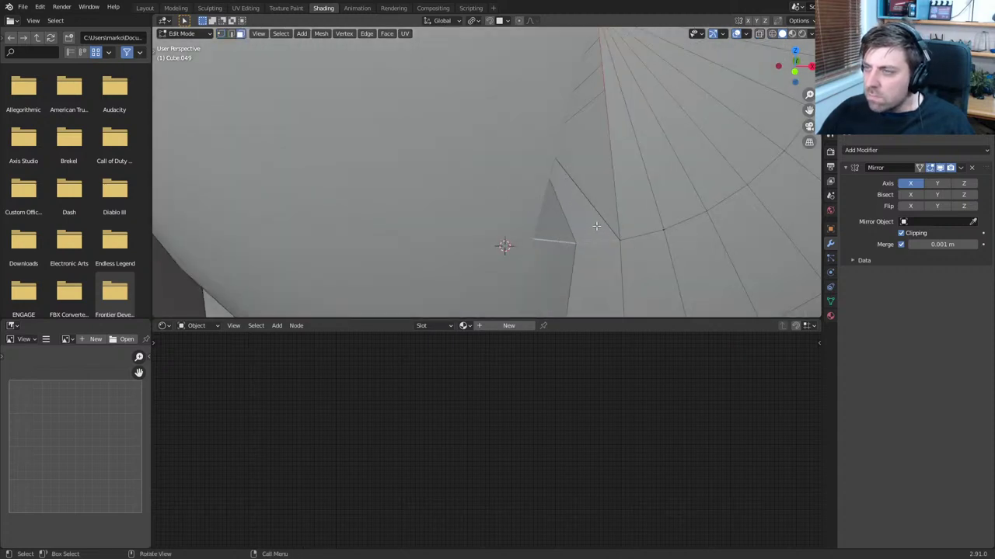
click(592, 225)
key(x)
click(591, 226)
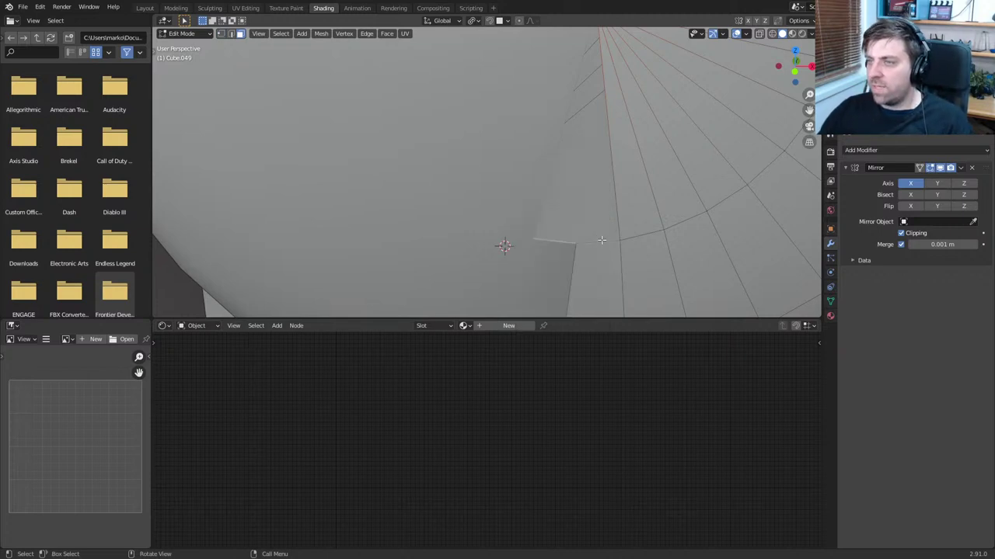
key(2)
key(f)
scroll(611, 251, down, 1)
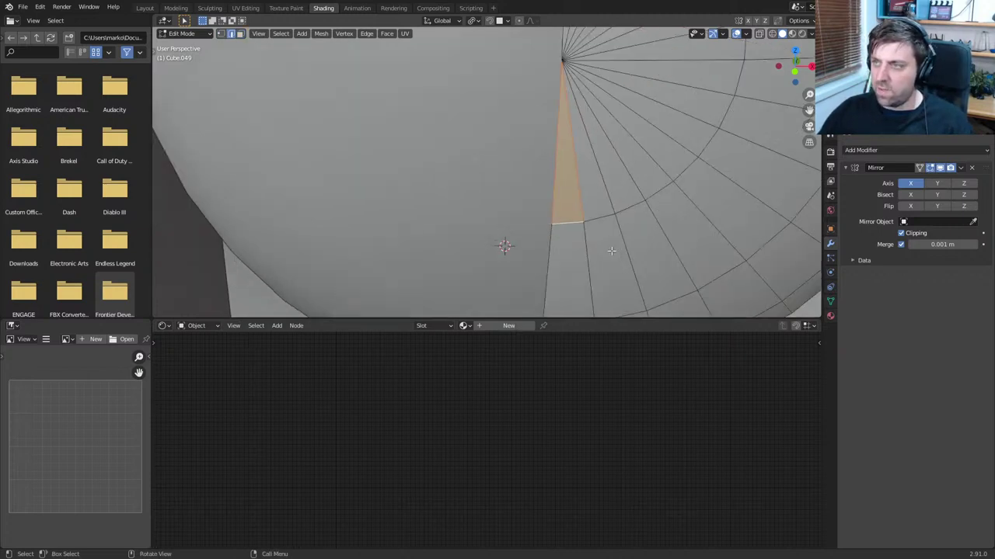
key(Tab)
scroll(598, 237, down, 4)
middle_drag(598, 236, 554, 236)
scroll(502, 229, down, 7)
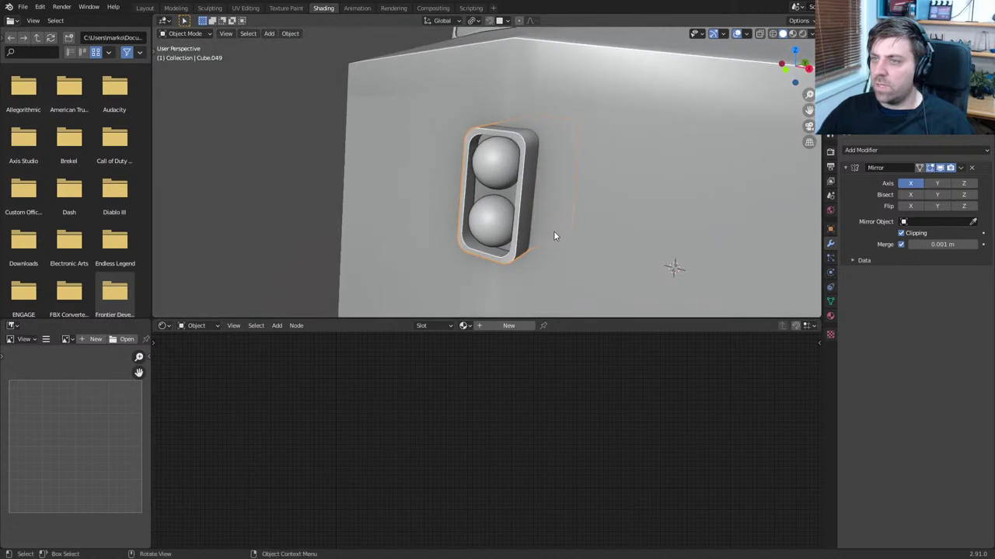
Add two material slots to the headlight object and assign the existing Yellow material to the first one
scroll(568, 228, up, 2)
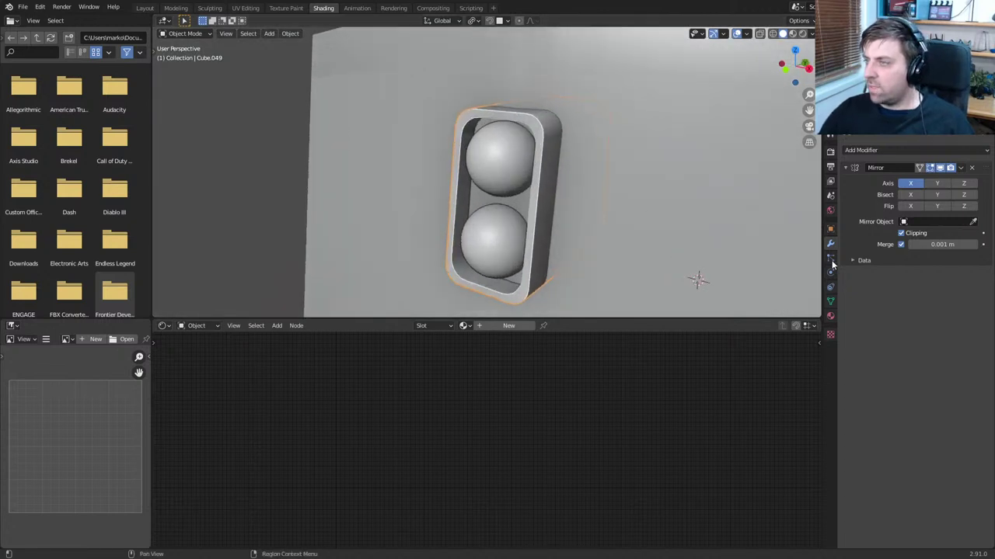
click(829, 314)
click(986, 168)
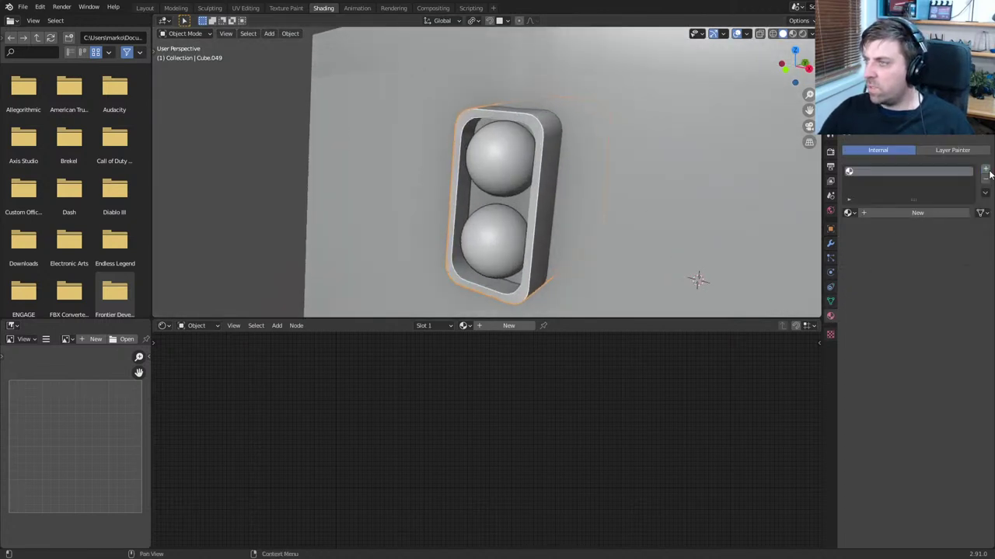
click(985, 168)
click(859, 172)
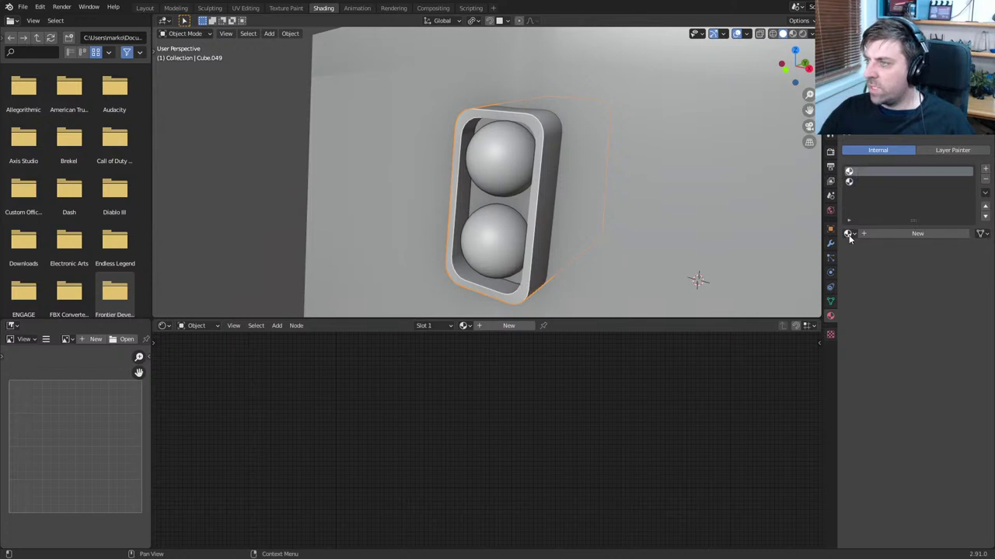
click(849, 233)
click(874, 327)
Create a new material named Light in the second slot and set its surface to Emission
click(868, 182)
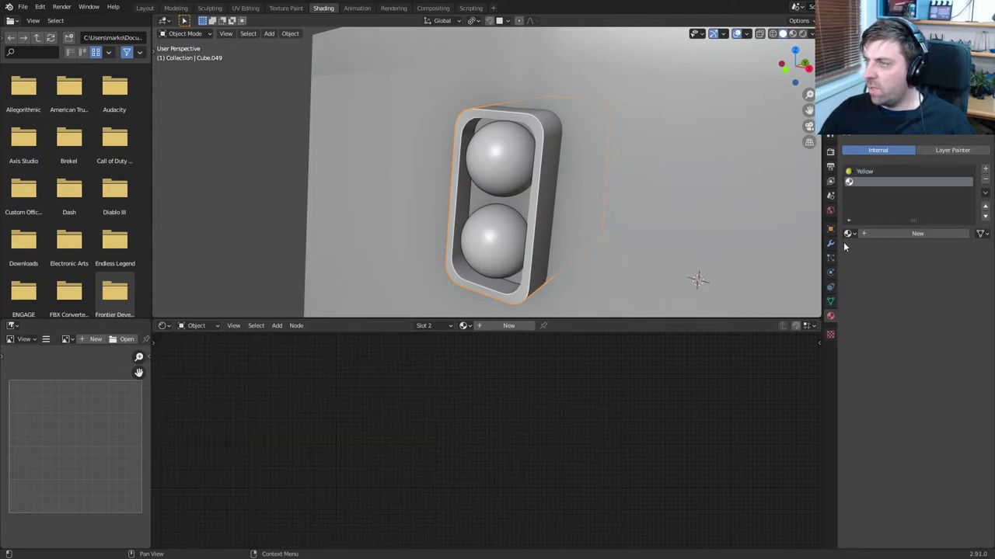
click(849, 233)
click(877, 234)
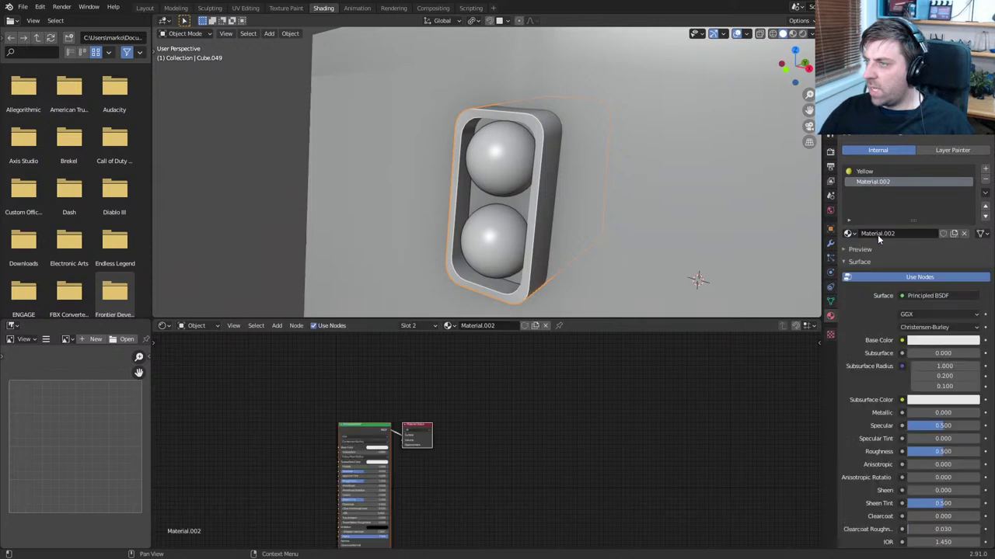
double_click(878, 233)
key(BackSpace)
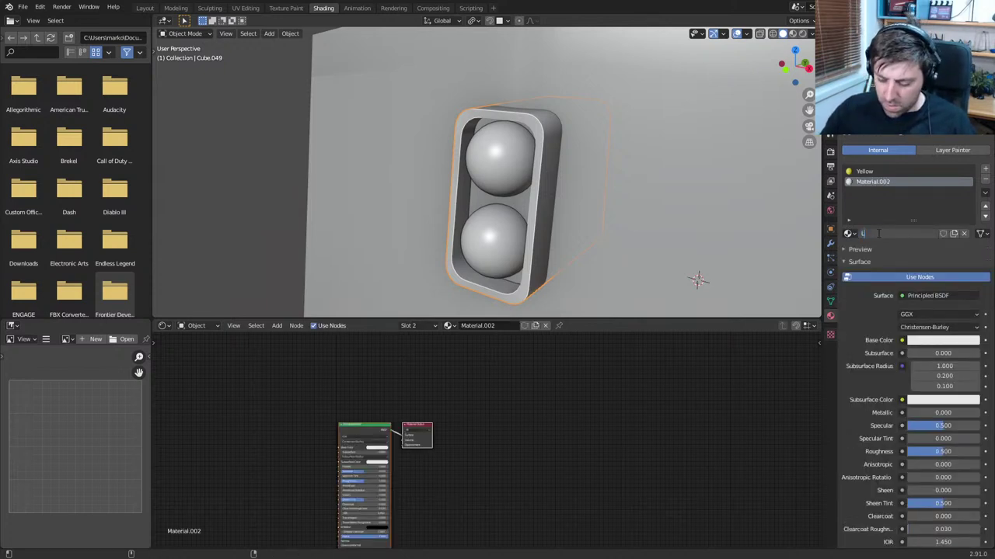
text(Light)
key(Return)
click(927, 295)
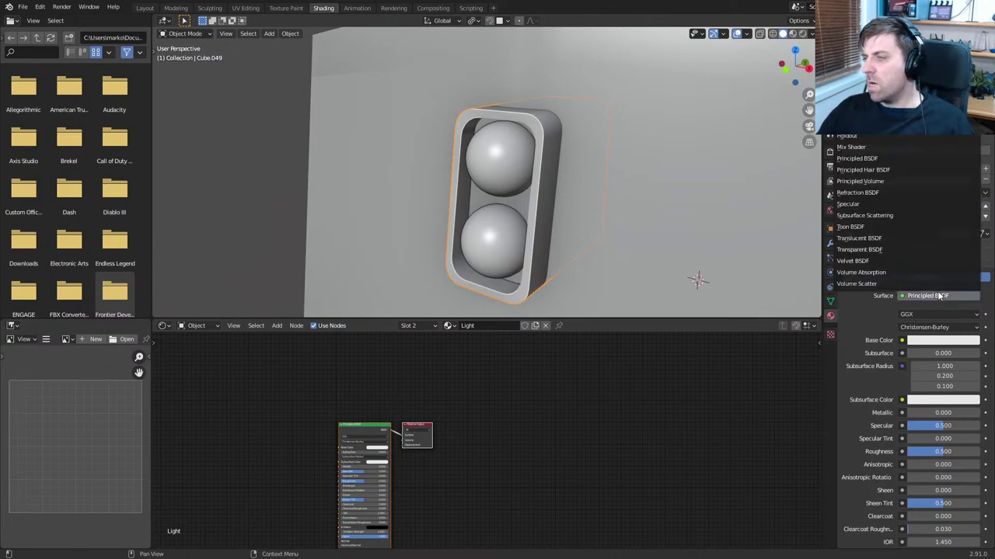
click(851, 91)
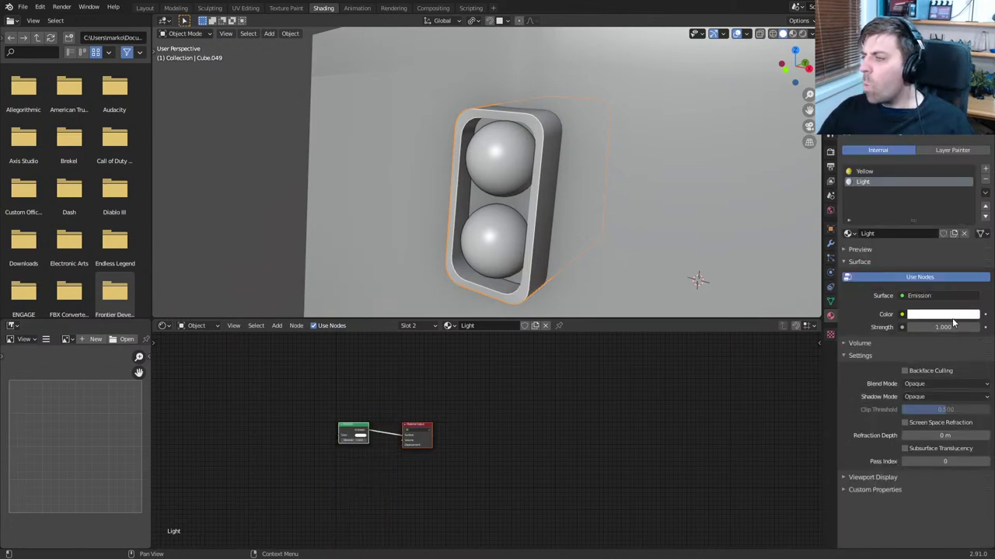
Select both linked sphere meshes in the headlight housing and assign the Light material to them
middle_drag(517, 276, 516, 210)
key(Tab)
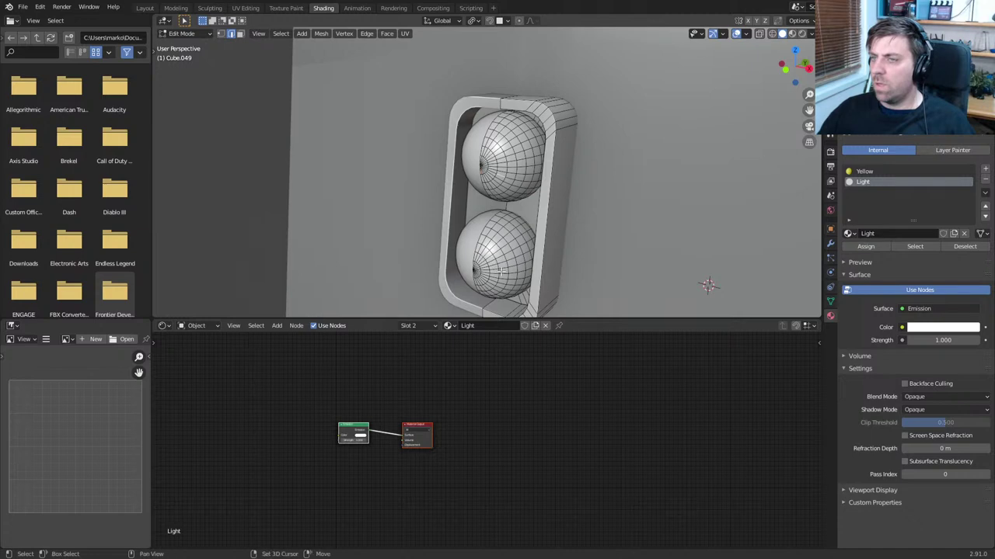
key(ctrl+l)
key(Tab)
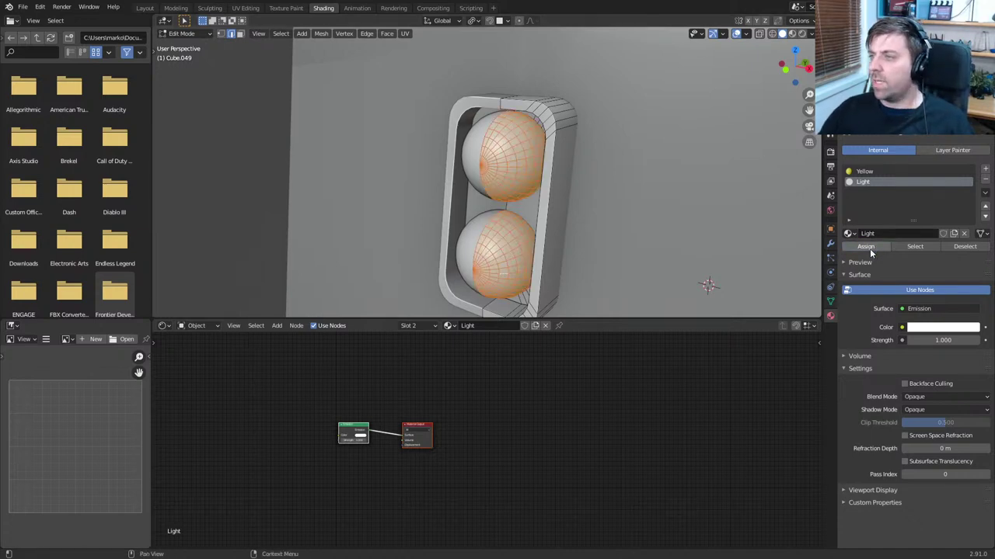
Display the scene in Material Preview shading to check the materials on the locomotive's front
scroll(610, 259, down, 3)
middle_drag(610, 260, 543, 217)
click(792, 34)
scroll(620, 219, down, 6)
scroll(531, 215, up, 2)
shift+middle_drag(419, 211, 543, 216)
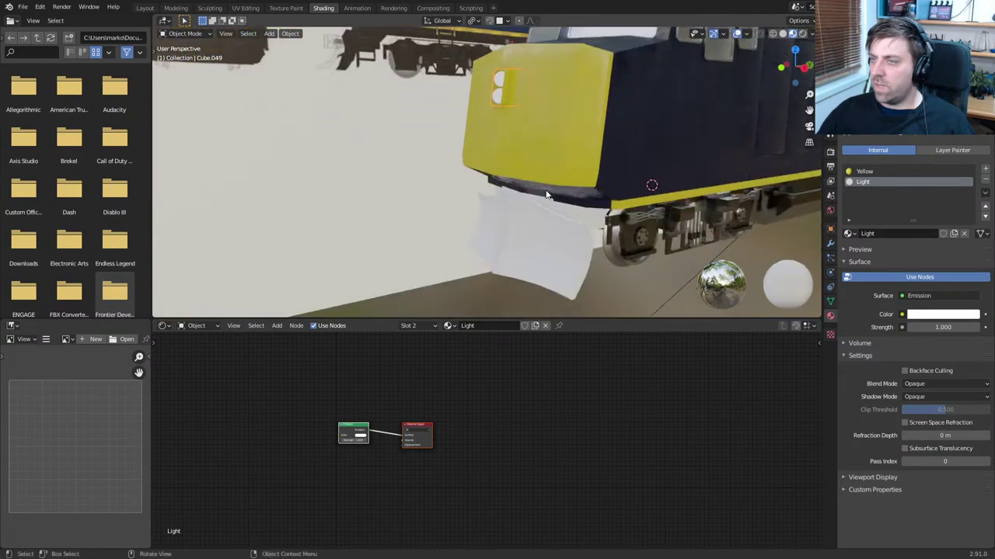
Assign the existing CW Steel-Dirty material to the plow below the locomotive's nose
click(544, 216)
click(850, 212)
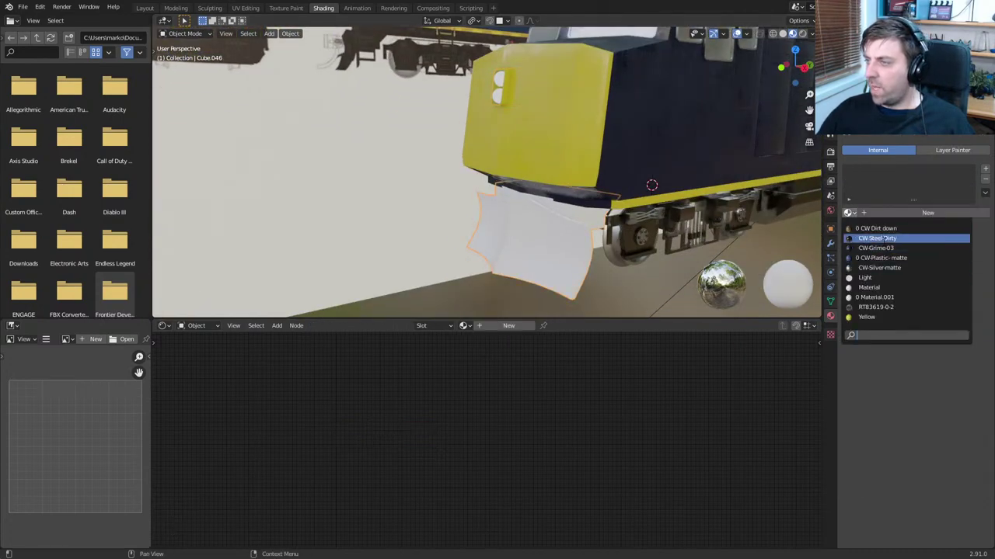
click(876, 238)
mouse_move(543, 211)
middle_down()
mouse_move(391, 202)
mouse_move(563, 209)
middle_up()
scroll(533, 208, down, 4)
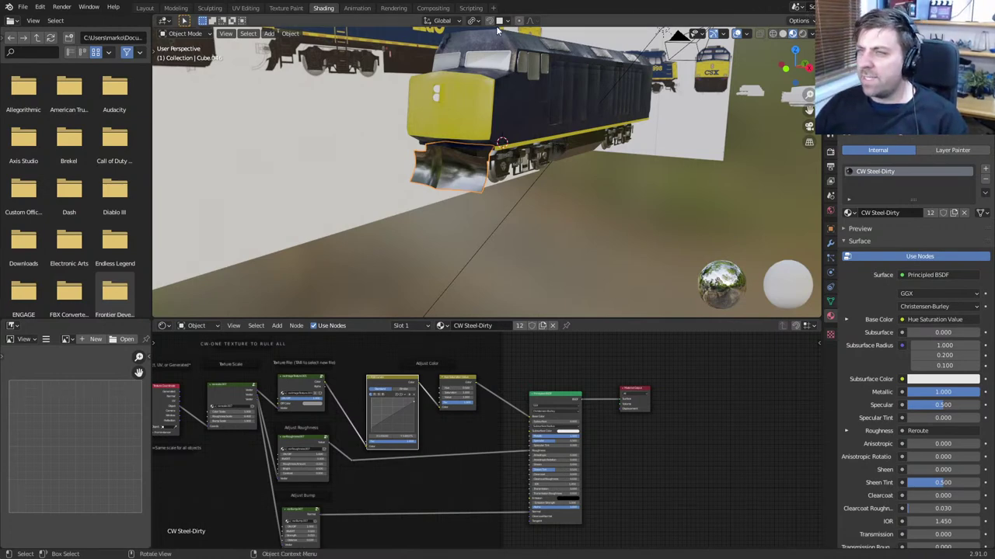
Return the viewport to Solid shading and switch to the Modeling workspace
click(782, 35)
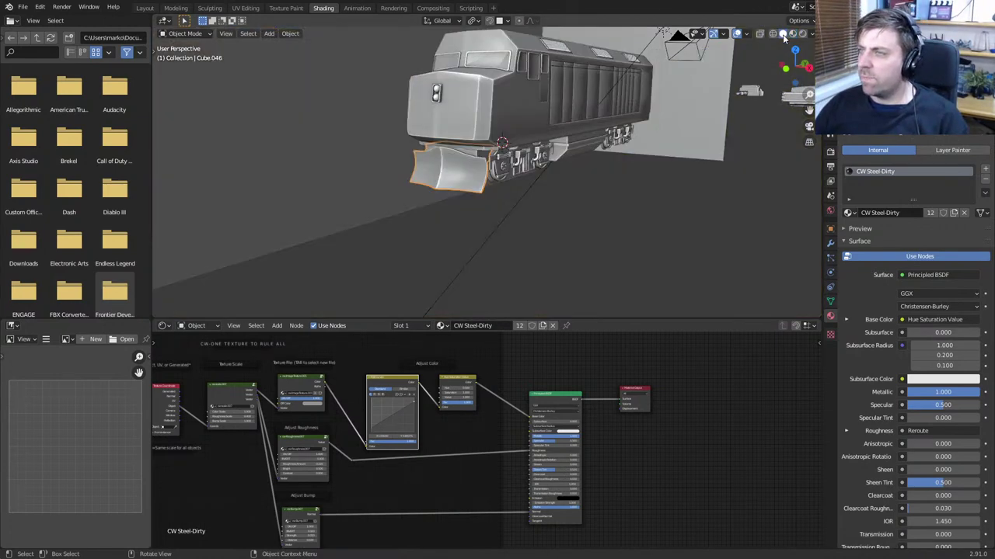
click(774, 34)
click(782, 34)
click(175, 7)
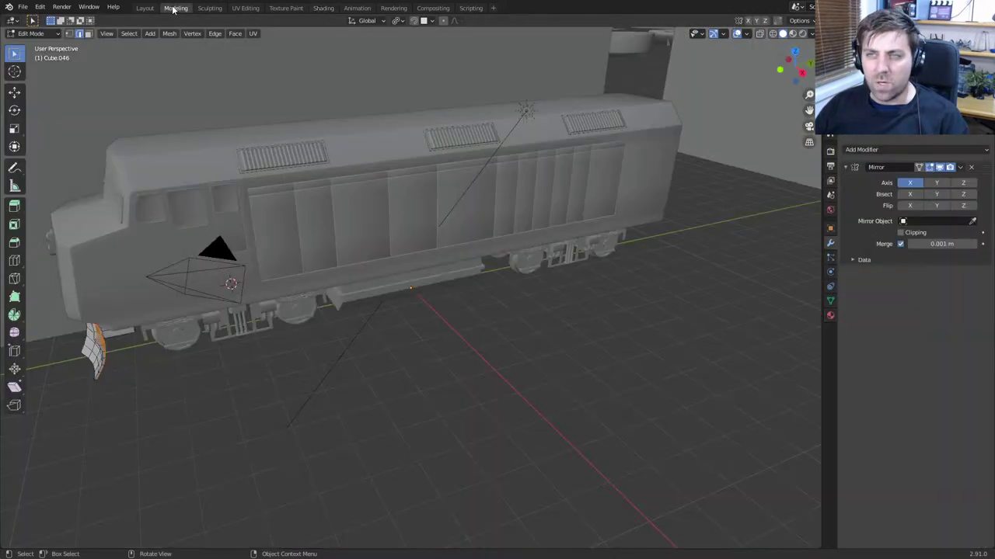
click(799, 21)
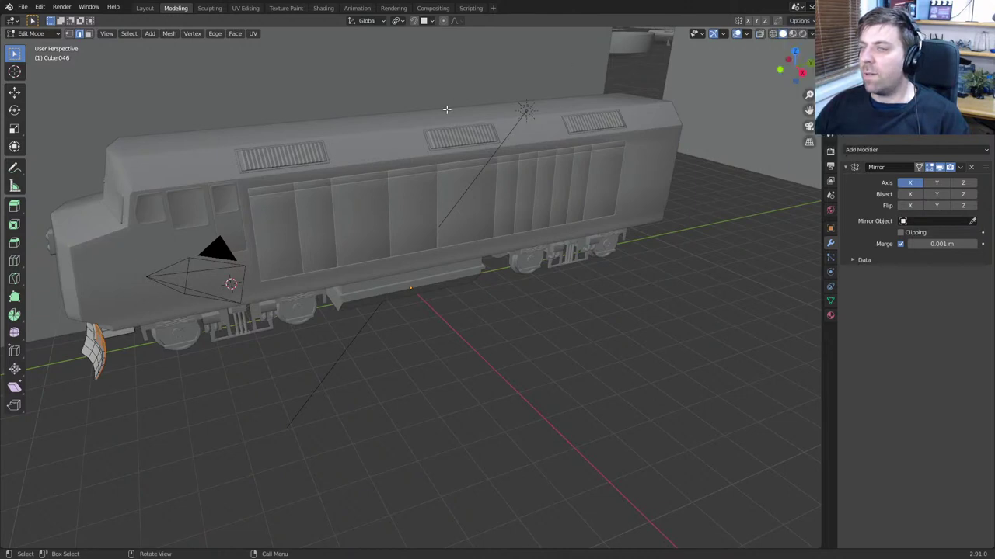
shift+middle_drag(387, 121, 529, 124)
click(812, 33)
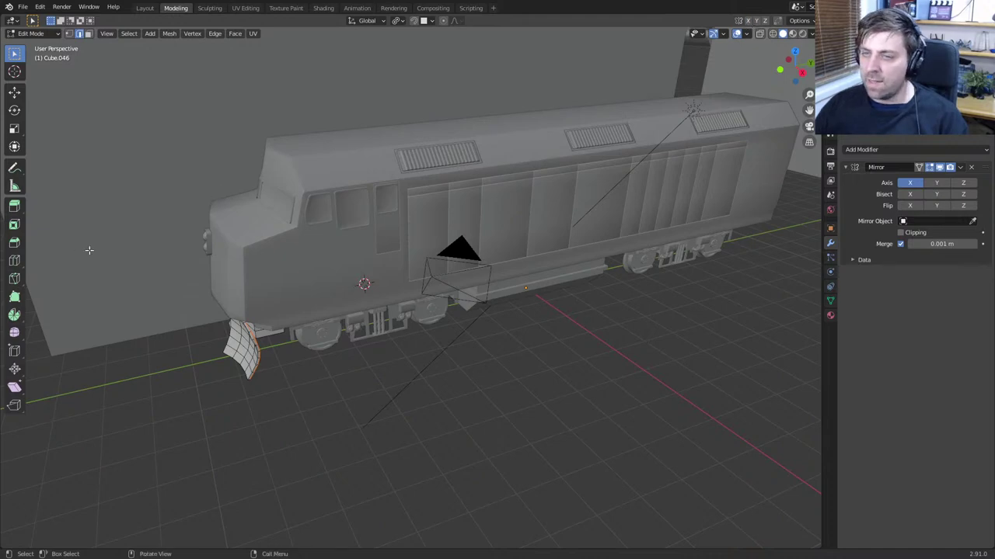
Leave Edit Mode on the plow and return to Object Mode
middle_drag(90, 250, 256, 218)
scroll(255, 218, up, 4)
key(Tab)
shift+middle_drag(311, 319, 411, 263)
scroll(302, 242, down, 3)
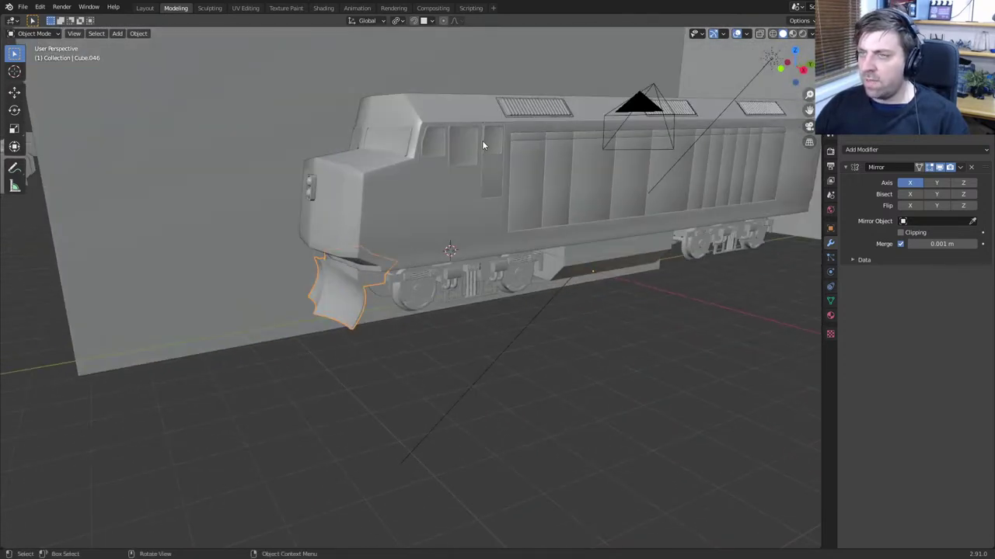
key(Tab)
key(Tab)
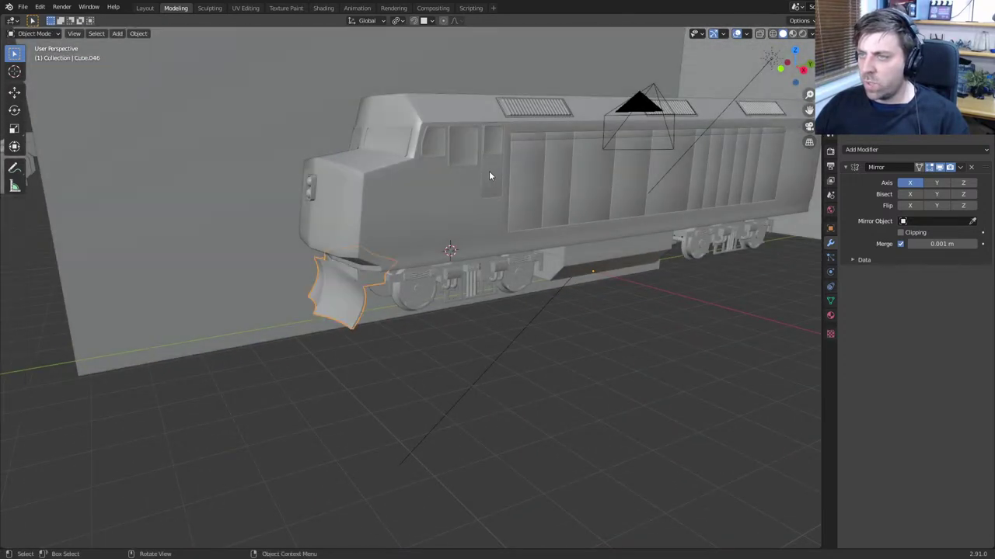
Select the locomotive's main body and snap the 3D cursor to the world origin
click(493, 181)
scroll(454, 212, up, 2)
key(shift+s)
click(427, 249)
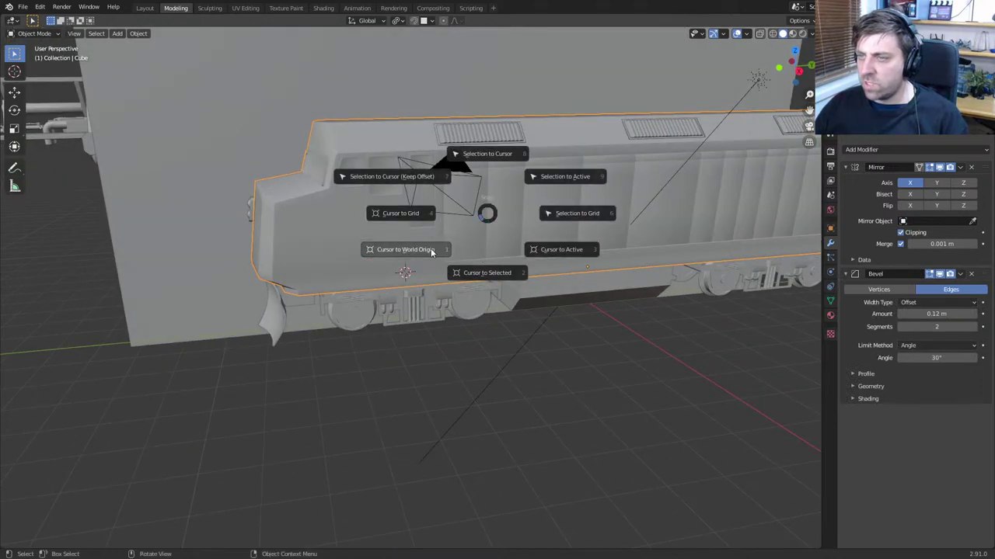
Add a cylinder mesh at the world origin with 32 vertices, a 1 m radius and a 2 m depth
middle_drag(443, 248, 575, 256)
key(shift+a)
mouse_move(575, 255)
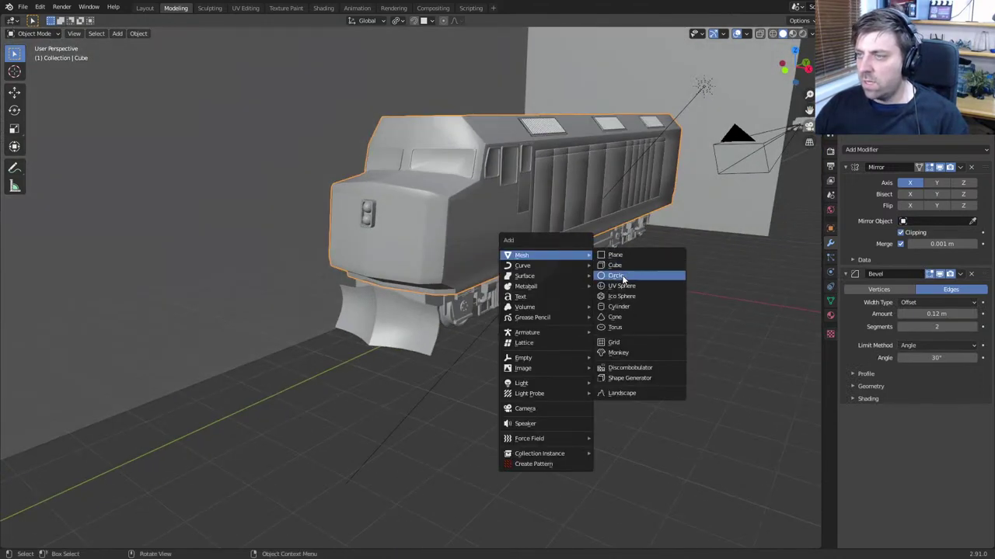
click(625, 307)
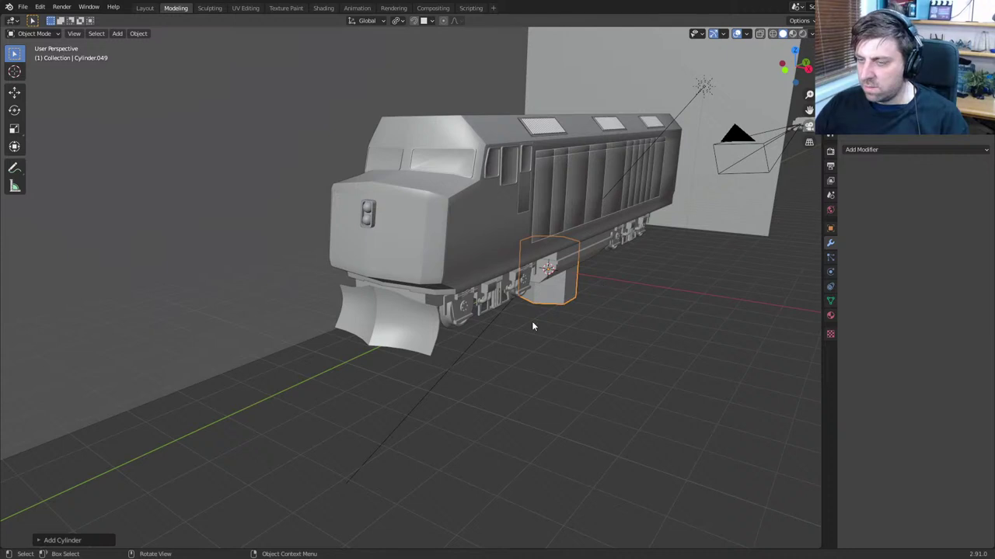
click(63, 540)
double_click(124, 417)
text(6)
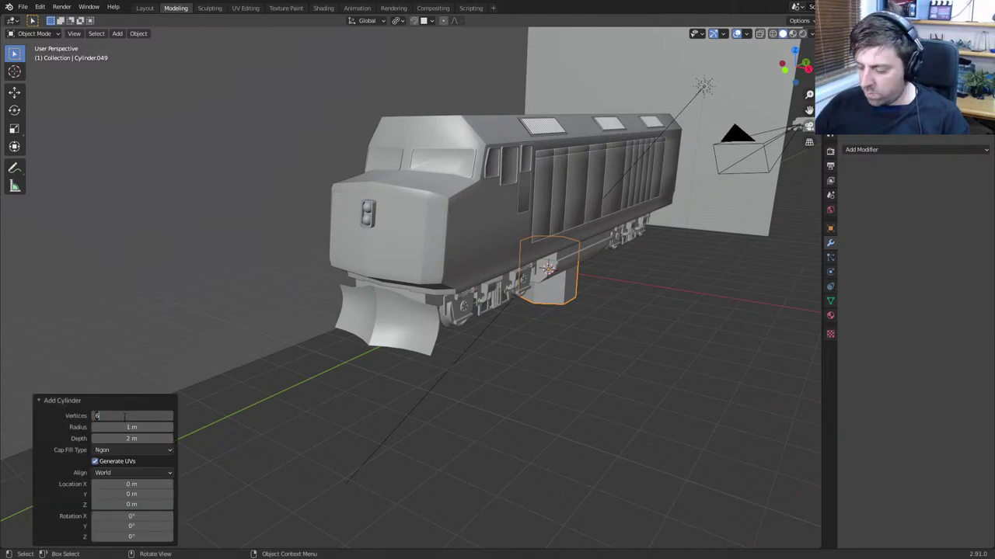
key(Return)
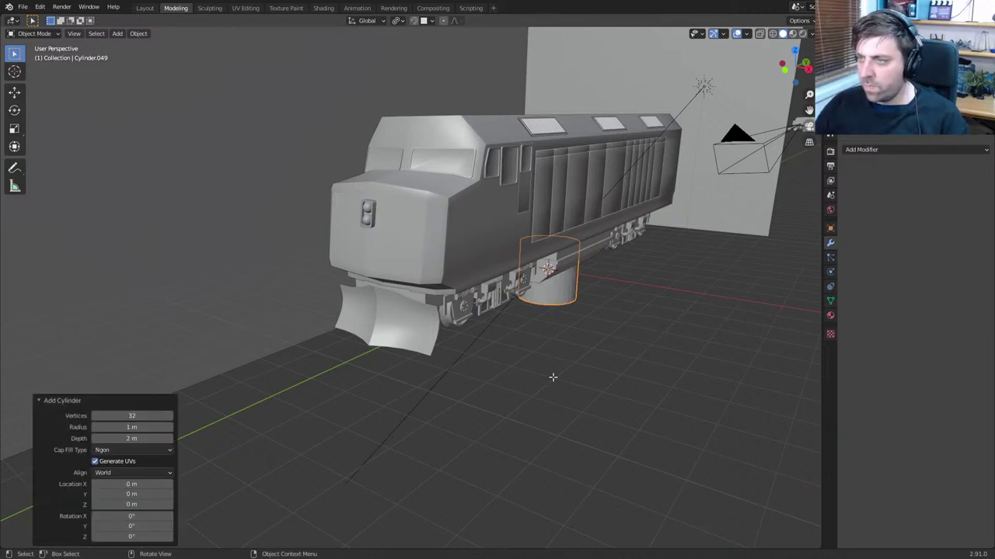
Scale the whole cylinder mesh down in Edit Mode to about 0.393 of its size
key(Tab)
key(s)
click(579, 291)
Move the cylinder about 1.91 m along X and 2.31 m up to the body's side, and shrink it uniformly to a small size
key(KP_3)
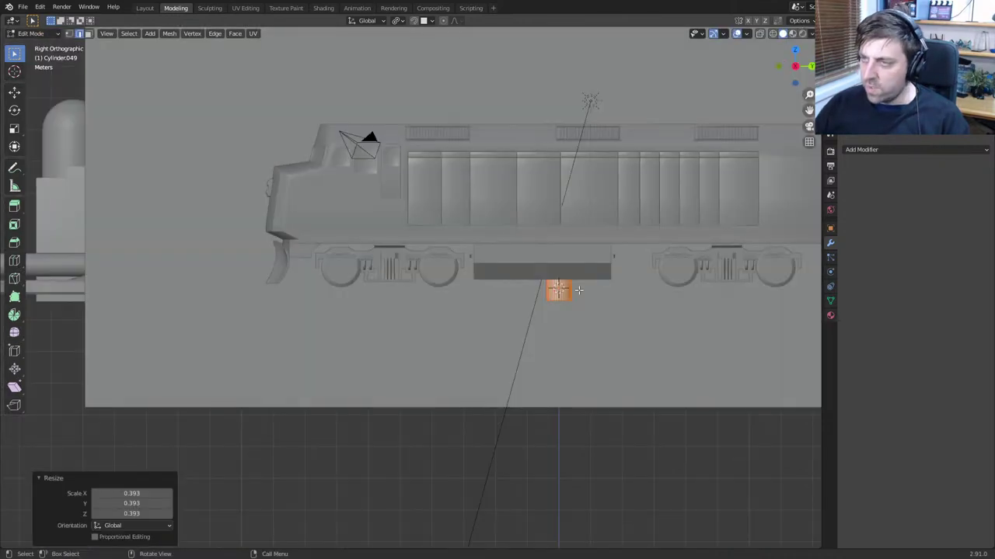
key(KP_1)
scroll(590, 272, up, 1)
shift+middle_drag(590, 271, 469, 328)
scroll(469, 327, up, 3)
key(f)
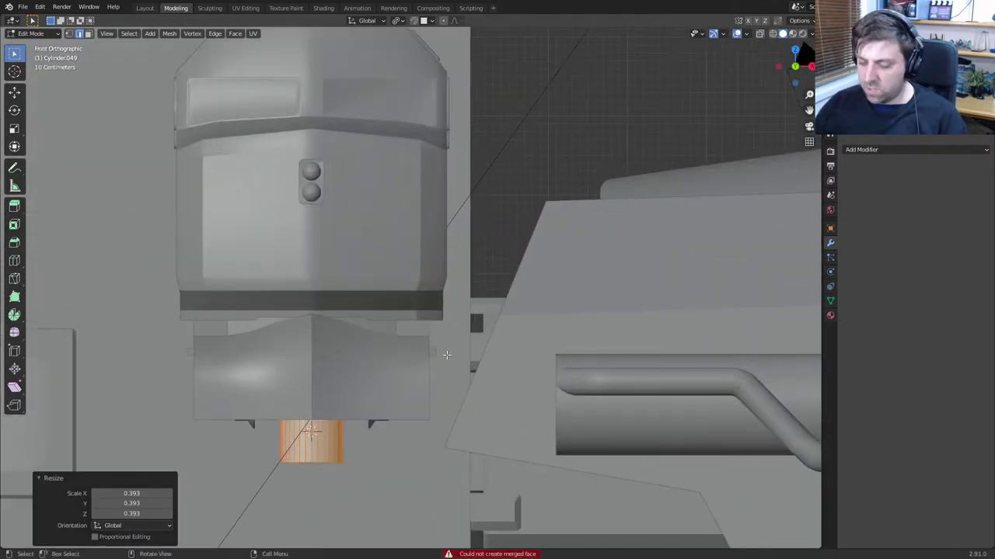
key(g)
click(508, 180)
key(s)
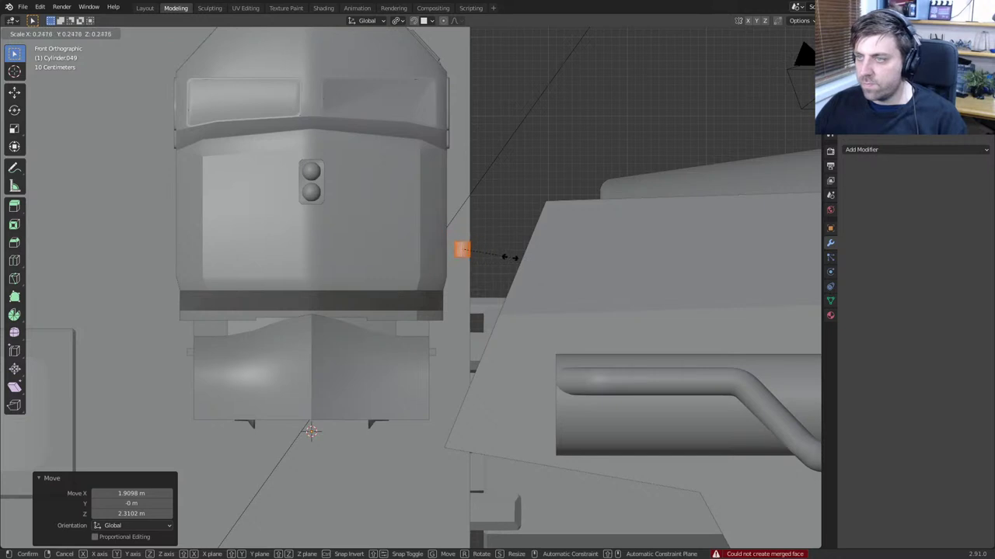
click(477, 253)
Move the tiny cylinder about 0.137 m toward the body and 0.119 m up, and scale it by about 1.087
shift+middle_drag(459, 275, 389, 304)
scroll(389, 304, up, 2)
key(g)
click(471, 293)
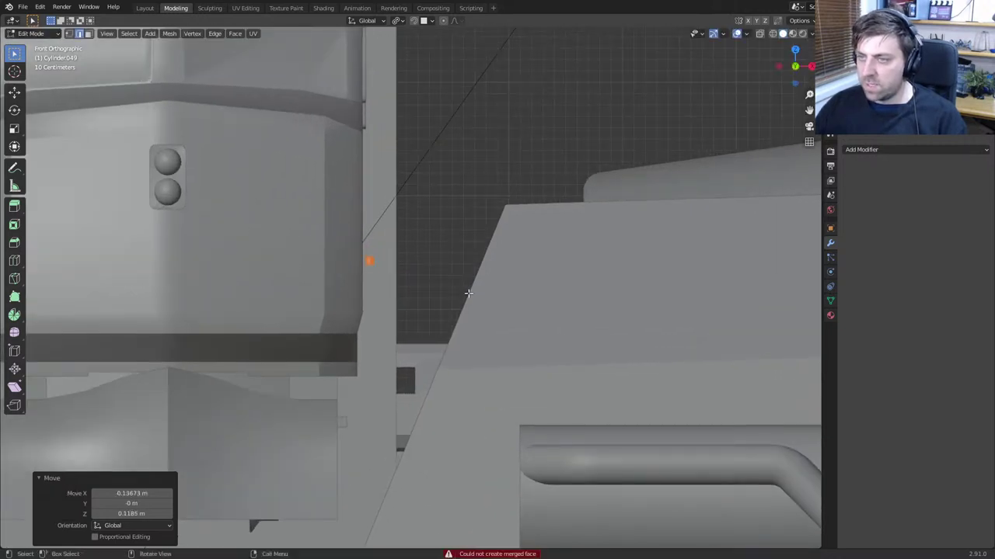
key(s)
click(428, 288)
key(s)
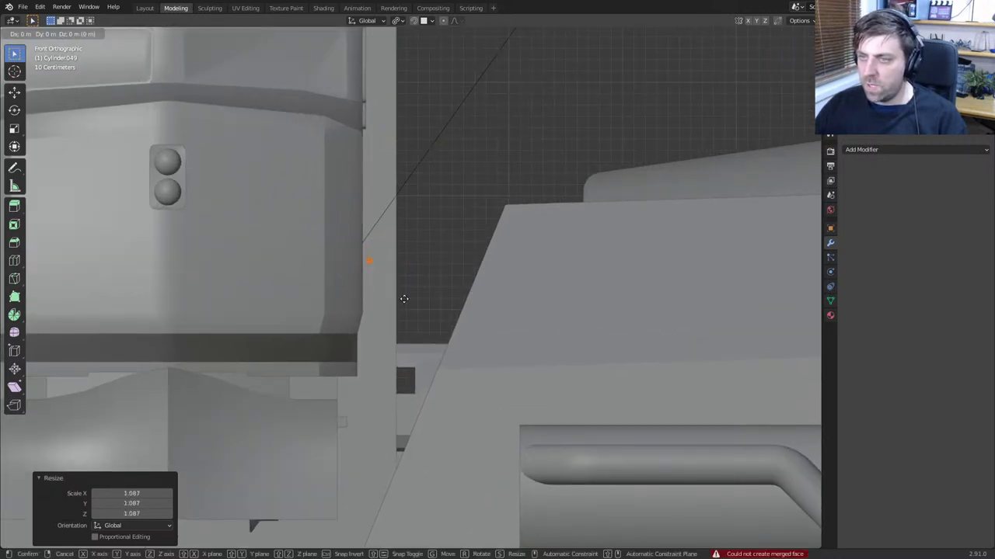
key(z)
key(Escape)
Stretch the cylinder along Z by a factor of about 33.155 into a thin rod, and raise it about 0.861 m
key(s)
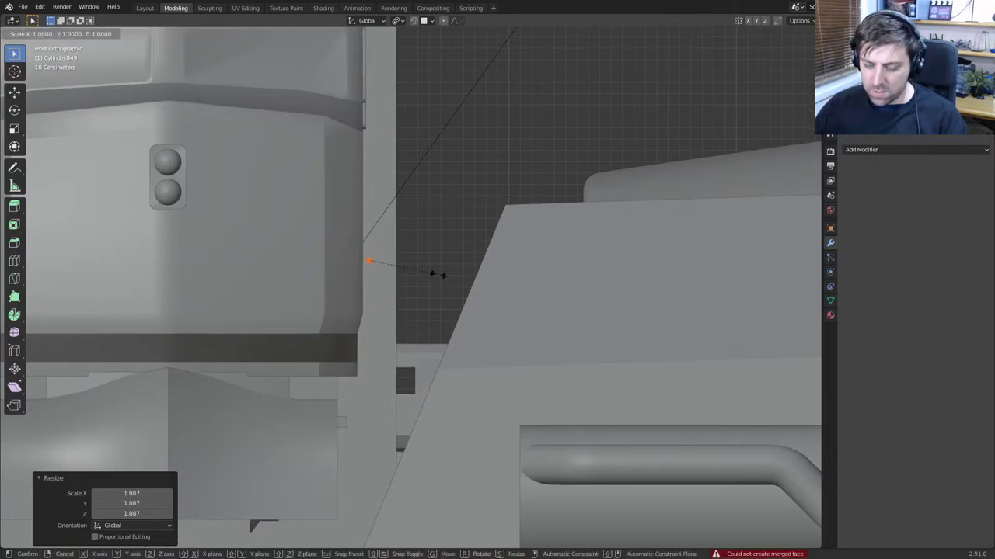
key(z)
click(85, 33)
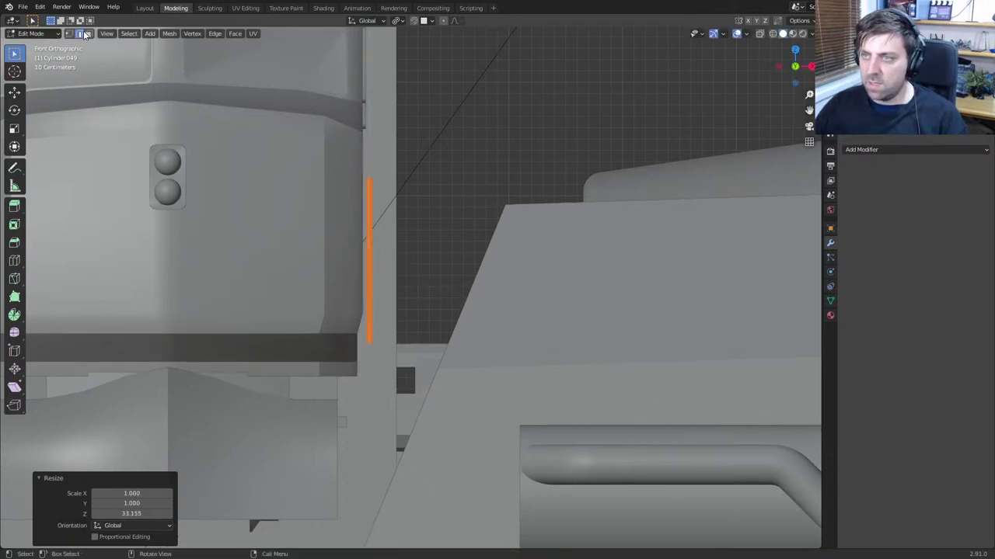
key(g)
key(z)
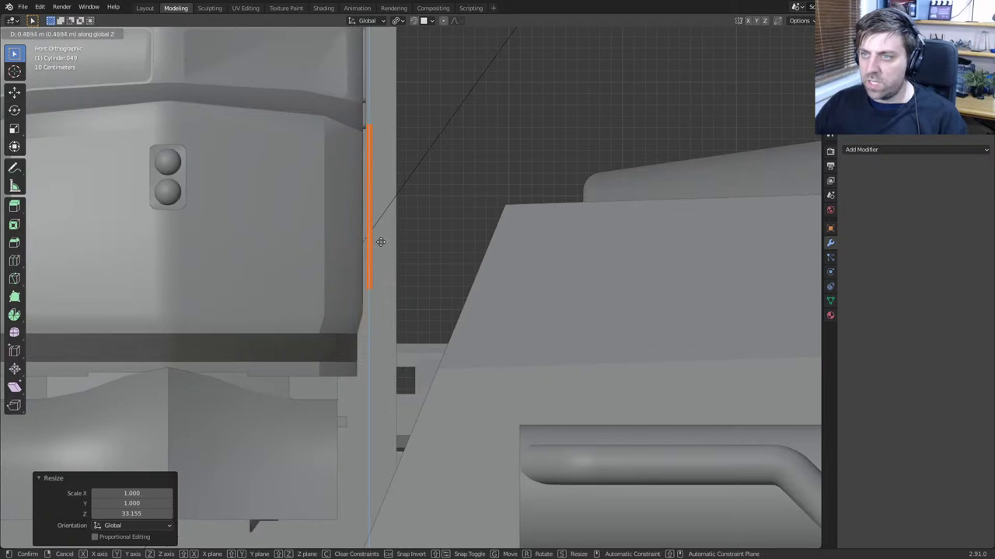
click(379, 210)
Fit the rod to the cab's height along Z, scaling it by about 1.886, lowering it 0.178 m and scaling it by 0.817
key(s)
key(z)
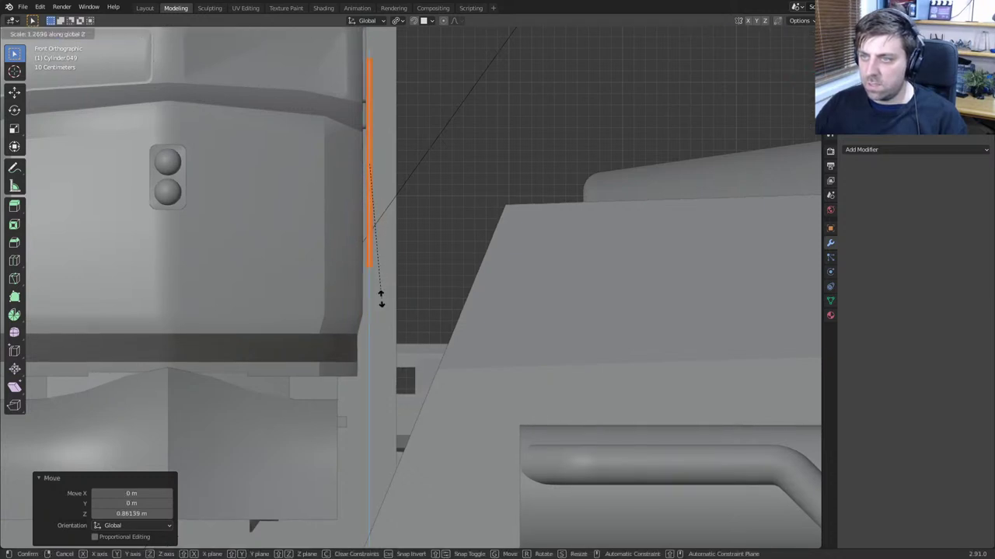
click(389, 365)
shift+middle_drag(335, 154, 335, 238)
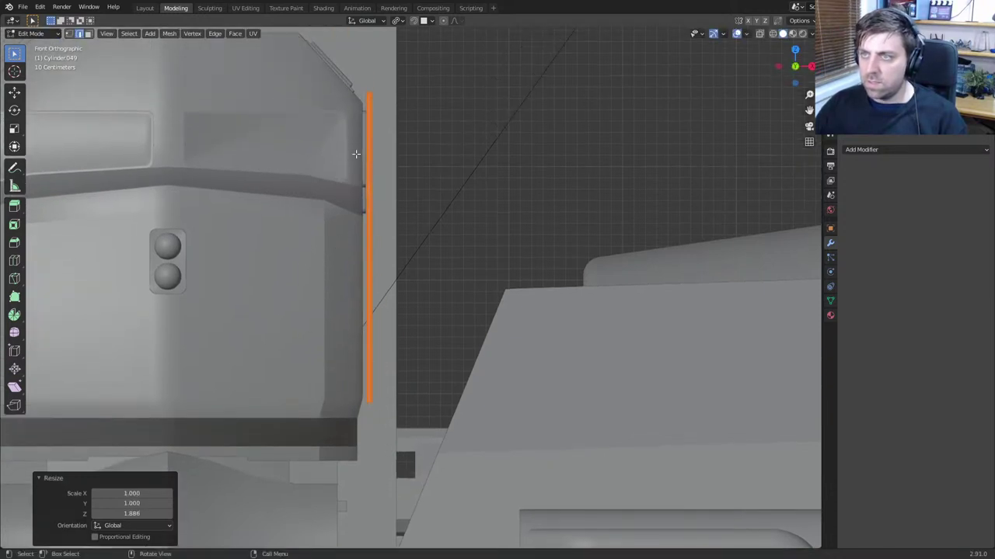
key(g)
key(g)
key(z)
click(544, 251)
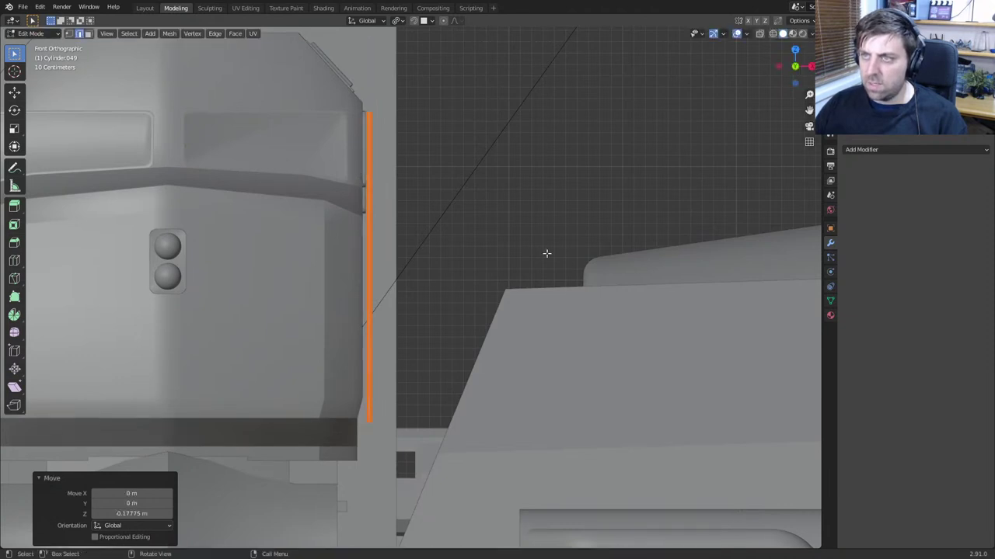
key(s)
key(z)
click(523, 252)
Place the 3D cursor between the rod's upper end and the body, and select the rod's top face in wireframe shading
scroll(457, 230, up, 6)
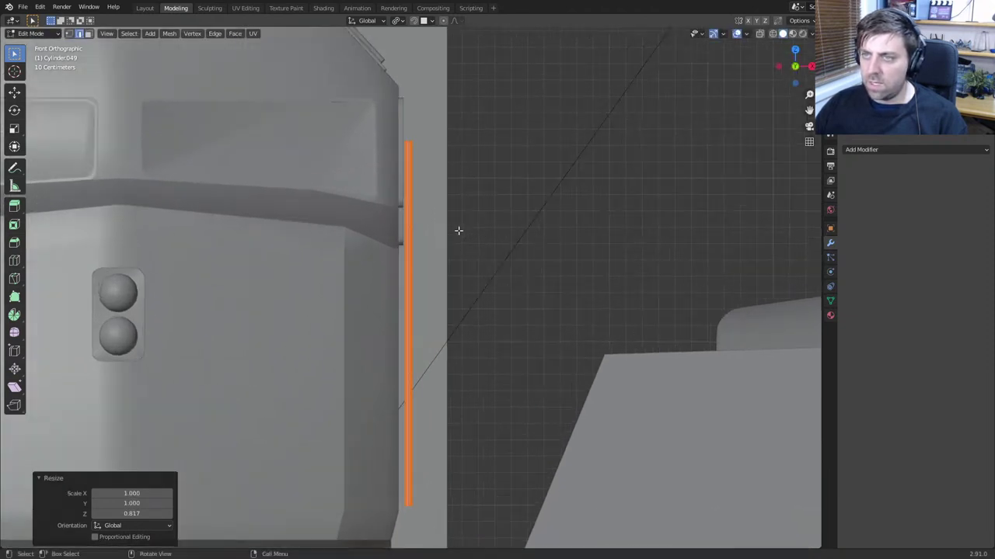
shift+middle_drag(416, 249, 405, 377)
scroll(419, 193, up, 5)
shift+middle_drag(422, 166, 404, 273)
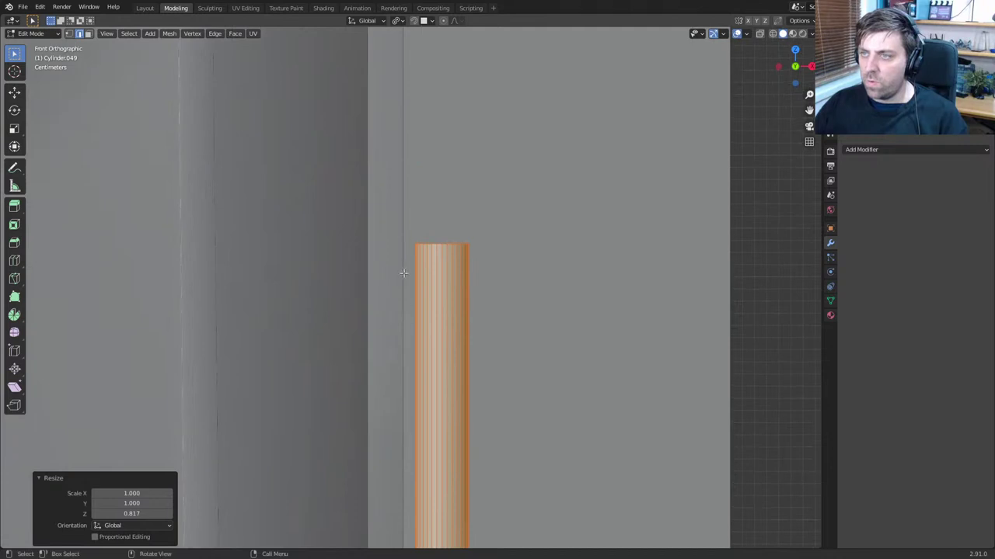
scroll(404, 239, up, 2)
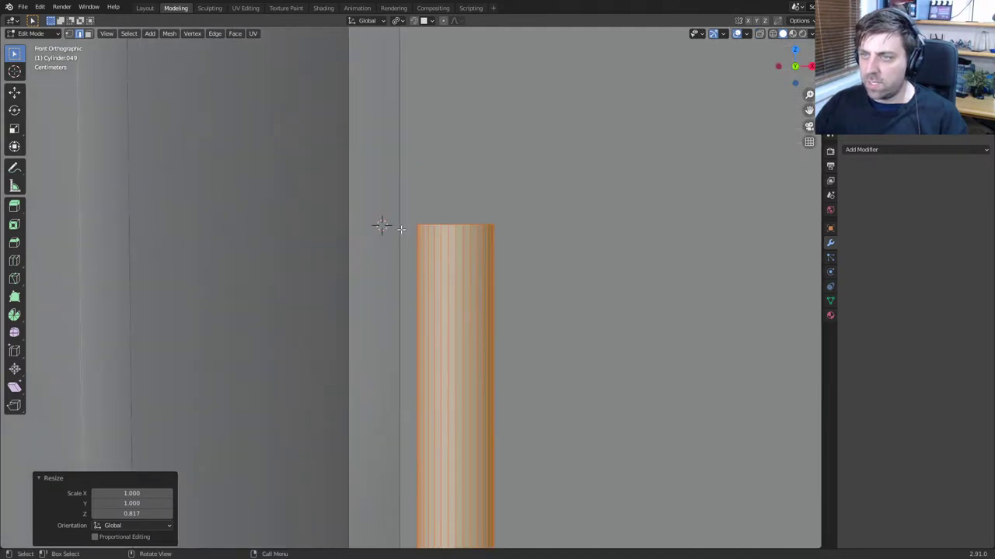
key(3)
click(462, 223)
key(shift+z)
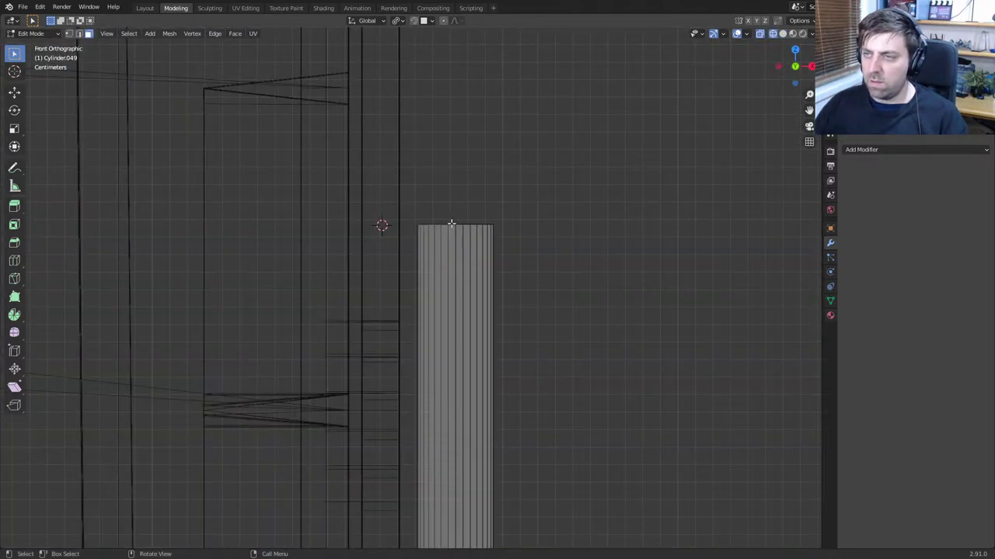
Spin the rod's top face 90° around the Y axis in 12 steps, and extrude the end about 0.067 m into the body
click(14, 314)
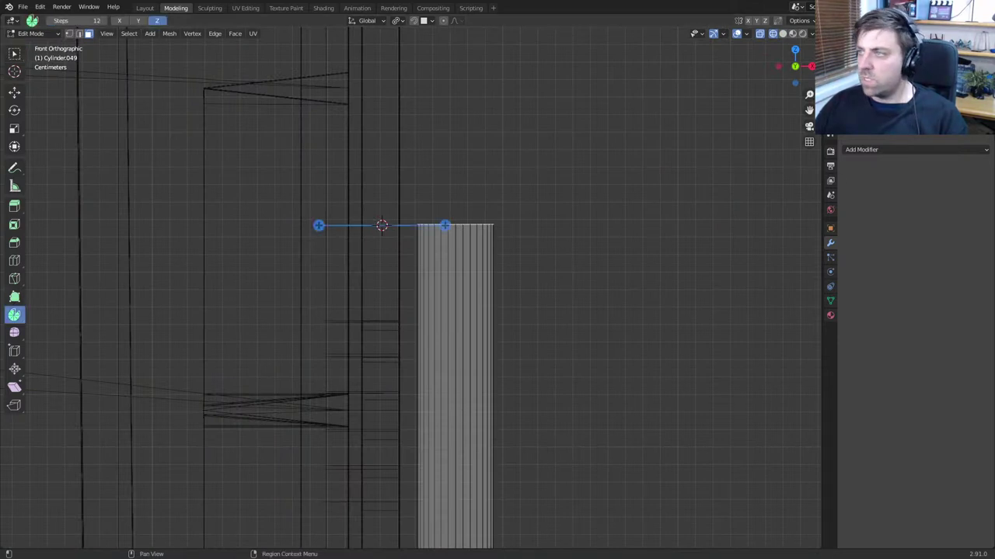
click(812, 47)
click(813, 77)
click(813, 54)
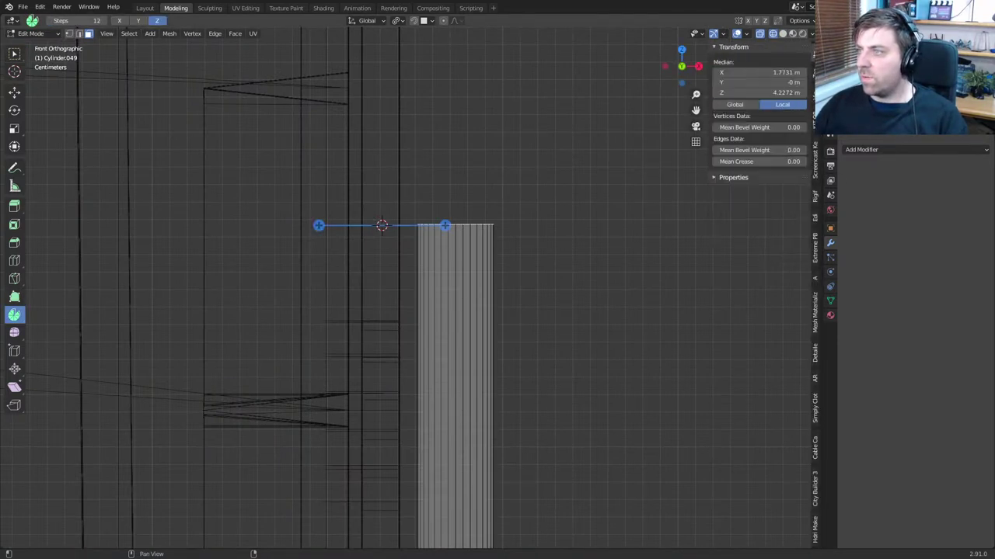
click(813, 78)
click(754, 98)
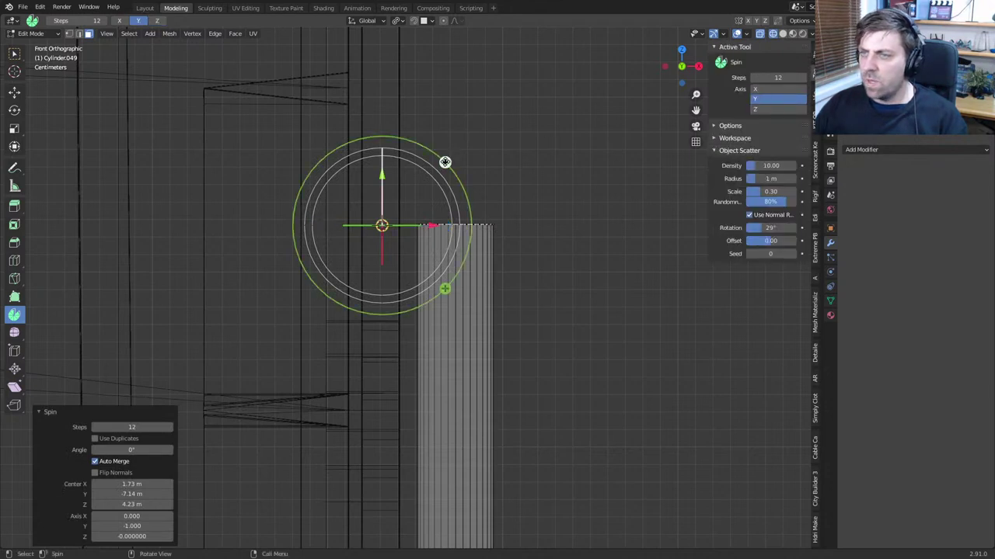
drag(444, 160, 300, 138)
key(e)
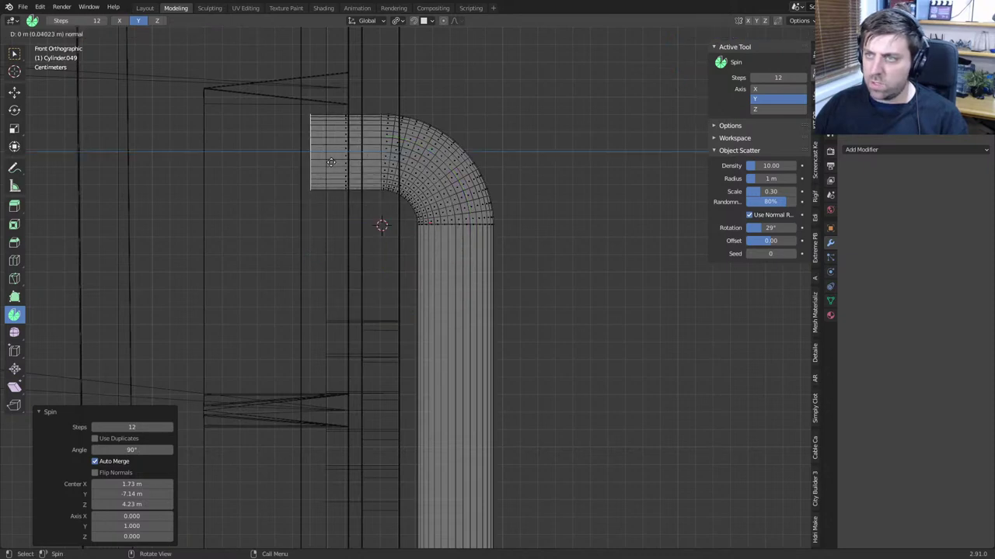
click(285, 162)
Place the 3D cursor beside the rod's lower end, spin its bottom face -90° around Y in 12 steps, and extrude it into the body
scroll(285, 162, down, 6)
shift+middle_drag(399, 262, 415, 14)
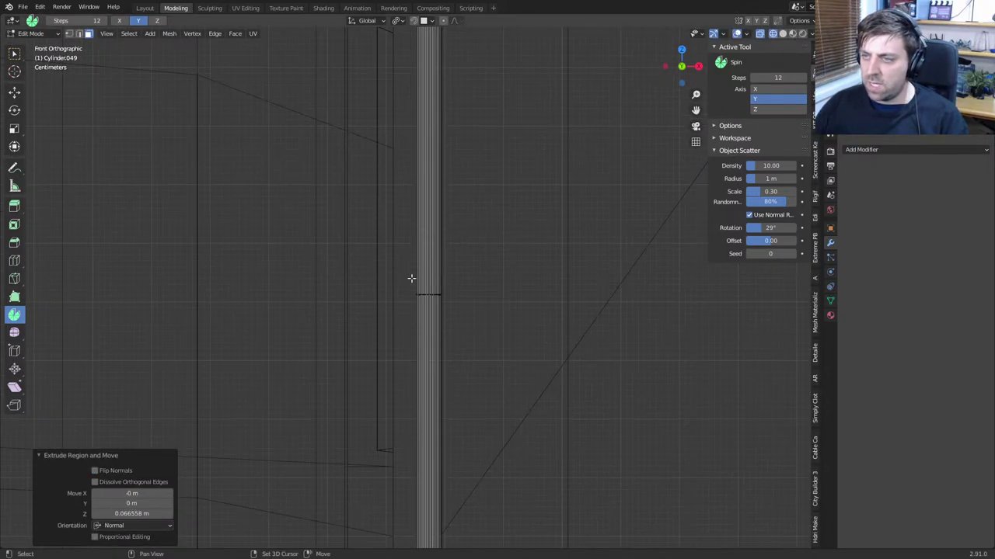
scroll(411, 278, down, 12)
shift+middle_drag(411, 412, 411, 310)
scroll(412, 311, up, 1)
scroll(411, 310, up, 10)
shift+middle_drag(382, 167, 413, 361)
scroll(413, 361, up, 2)
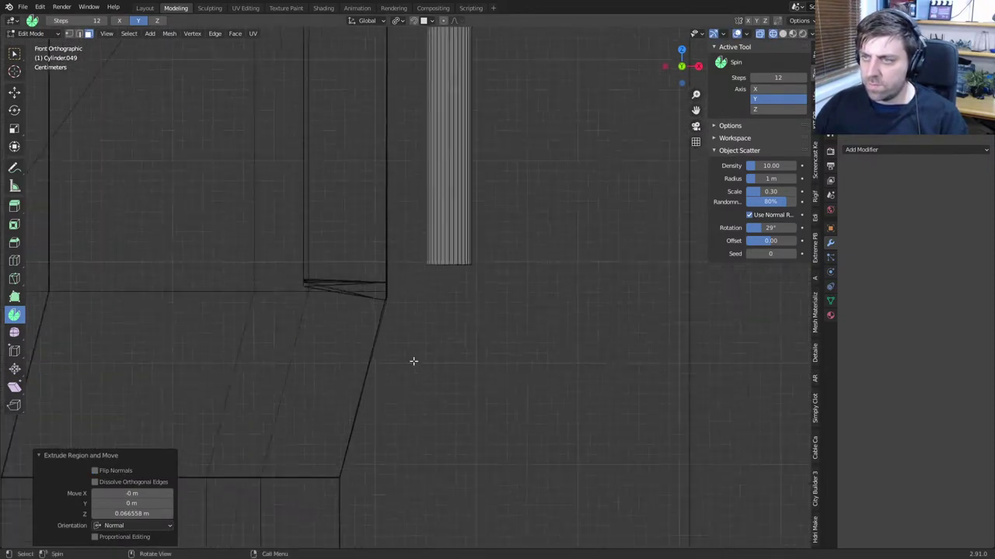
scroll(415, 319, up, 1)
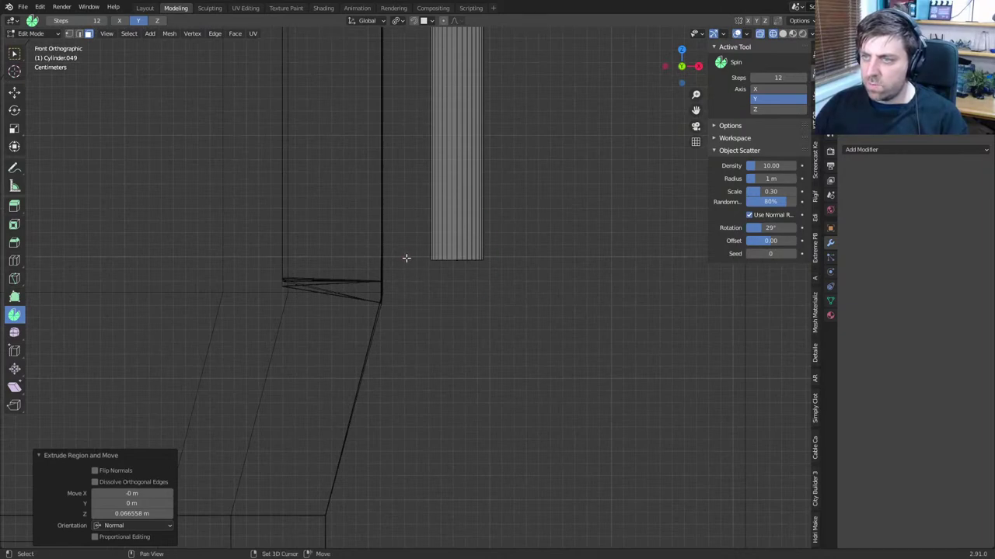
drag(469, 194, 474, 338)
key(e)
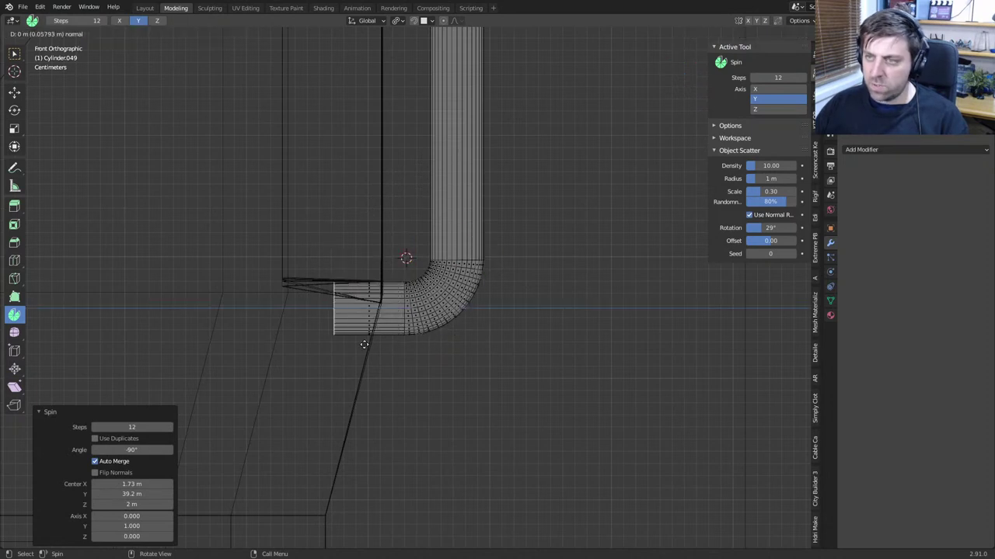
click(327, 345)
Select the whole linked handrail mesh and give it the Yellow material
scroll(427, 354, down, 8)
key(ctrl+l)
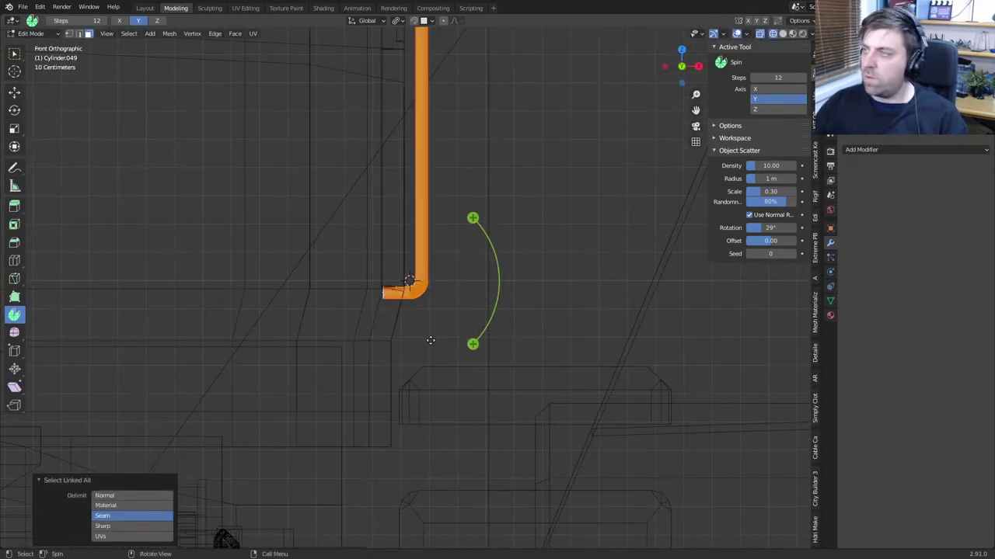
click(830, 315)
click(847, 211)
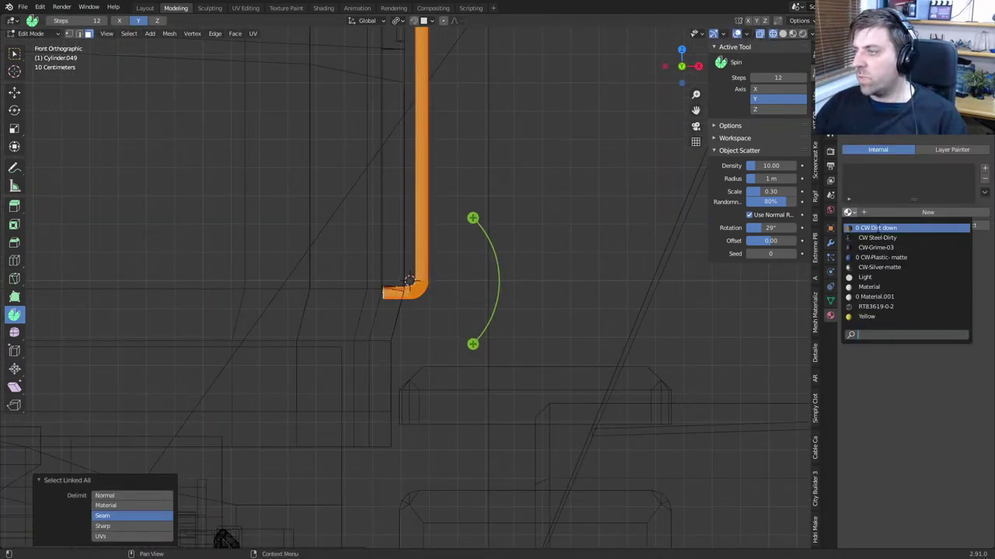
click(866, 316)
Move the handrail about -5.67 m along Y to the front side of the cab door
scroll(511, 202, down, 4)
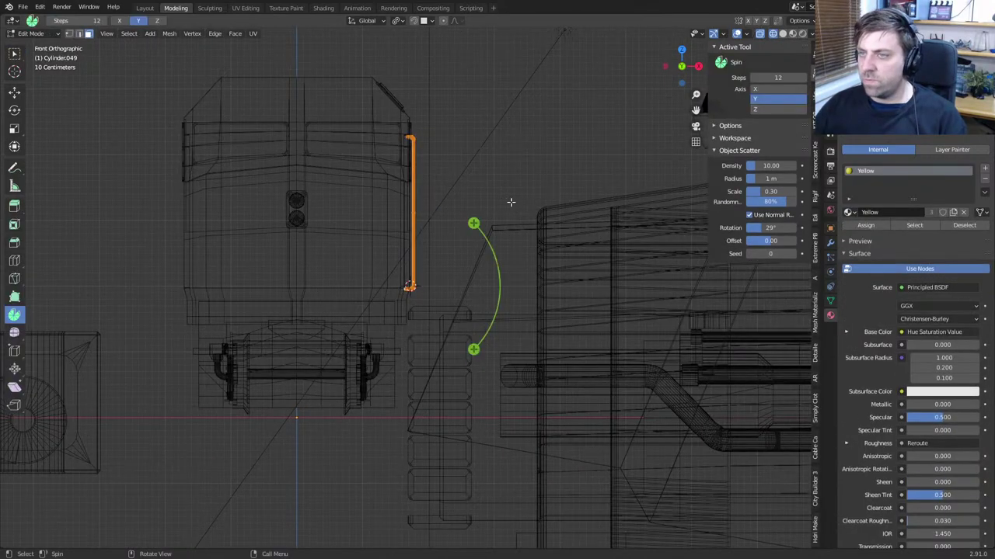
key(KP_3)
scroll(511, 202, down, 5)
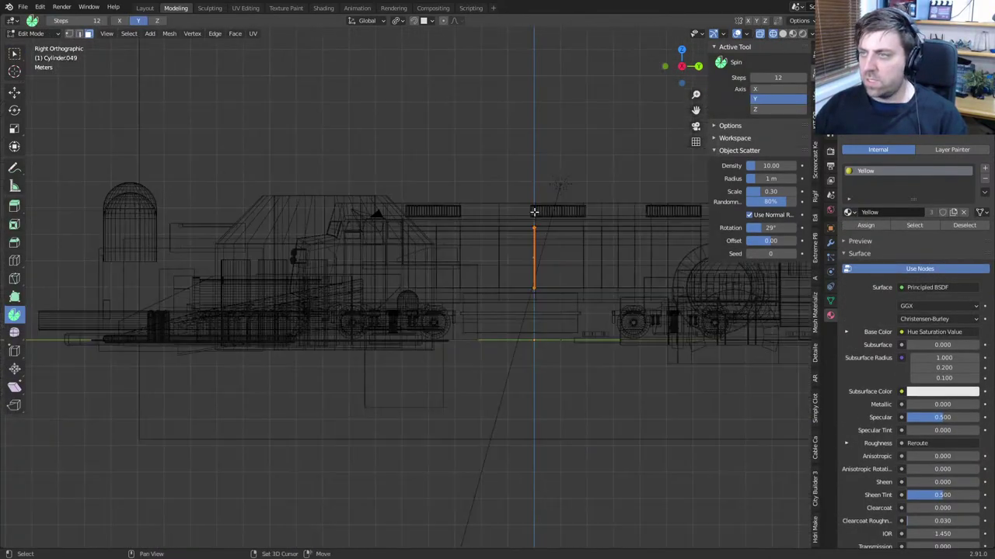
shift+middle_drag(535, 212, 512, 220)
scroll(569, 255, up, 4)
key(g)
key(y)
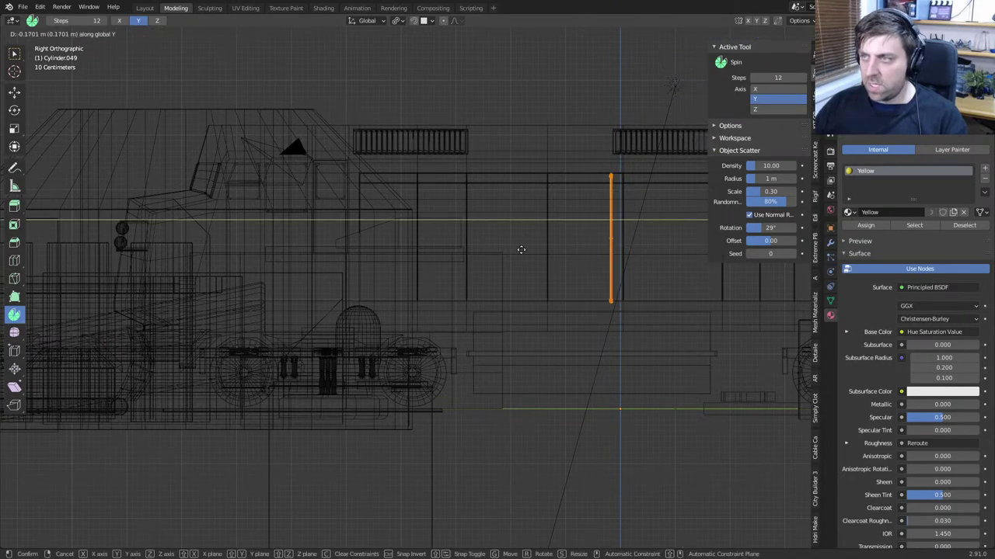
click(286, 257)
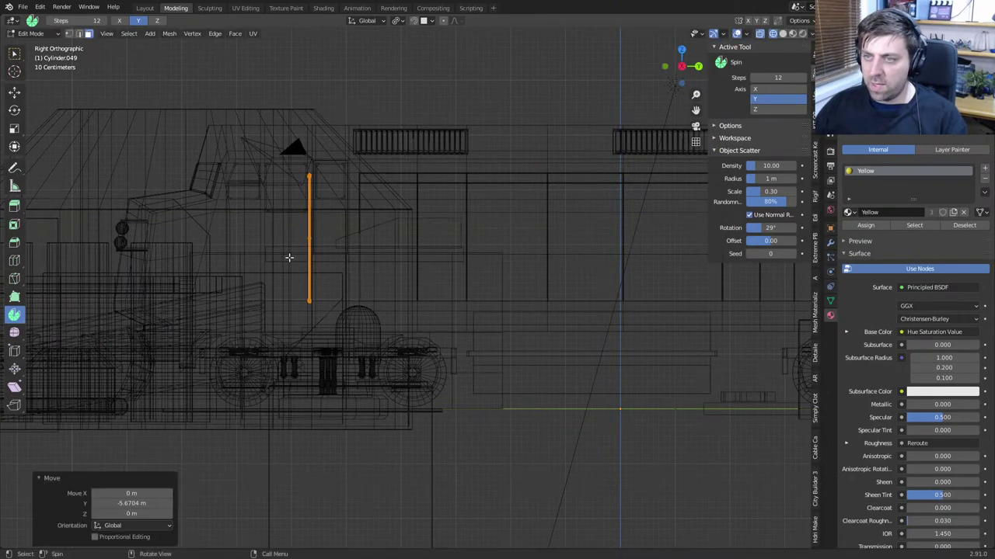
Duplicate the handrail about 0.766 m along Y to the other side of the cab door
key(e)
key(y)
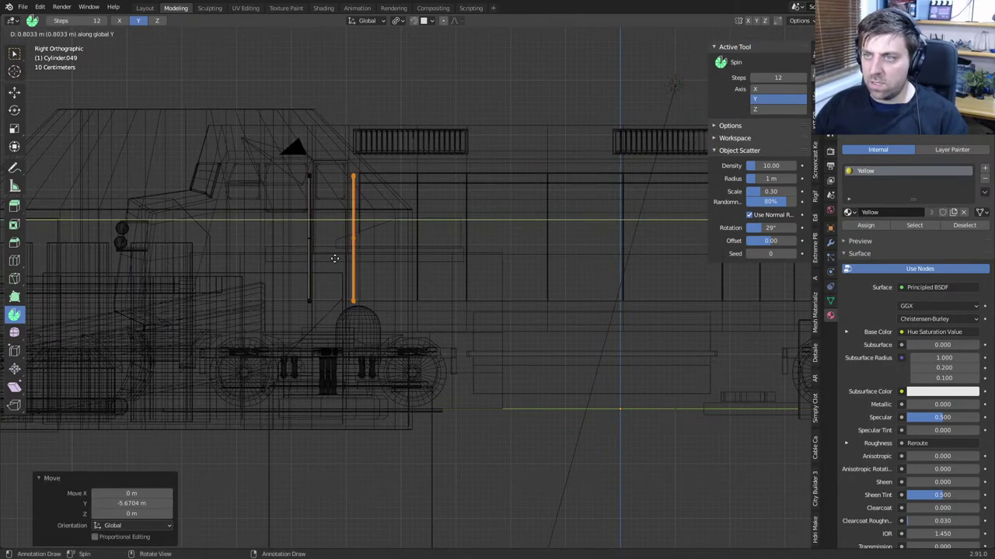
click(332, 258)
scroll(355, 228, up, 5)
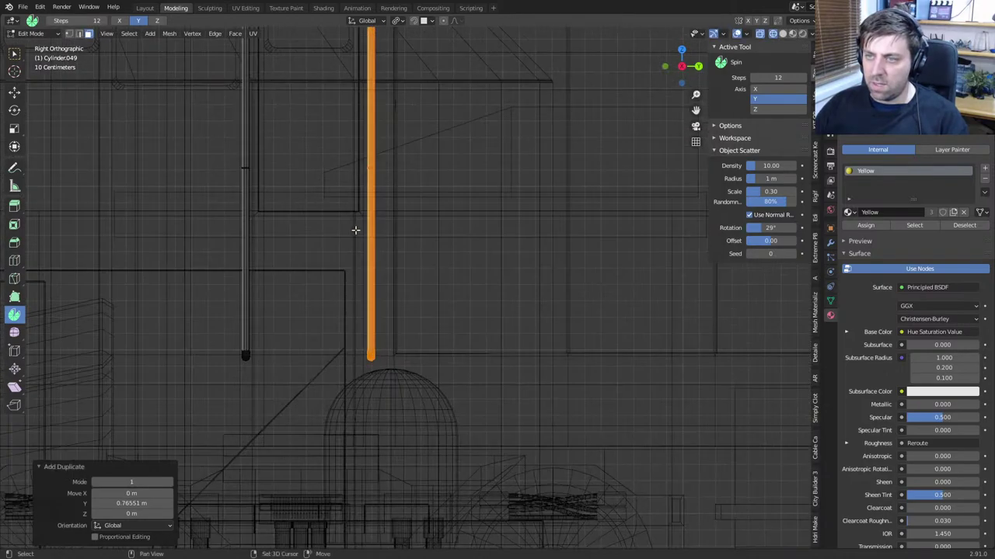
scroll(368, 218, down, 4)
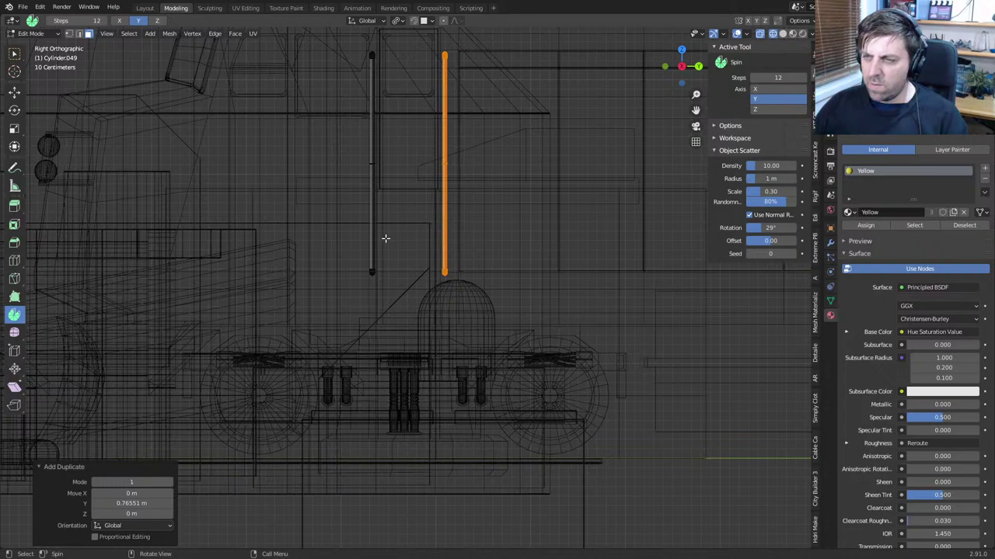
Switch to solid shading, leave the handrail mesh and open the locomotive's main body in Edit Mode
key(z)
click(451, 241)
mouse_move(387, 239)
middle_down()
mouse_move(435, 247)
mouse_move(402, 238)
middle_up()
key(Tab)
click(410, 218)
key(Tab)
Duplicate the cab door's lower panel face and offset the copy about 0.30 m along X
scroll(413, 229, up, 3)
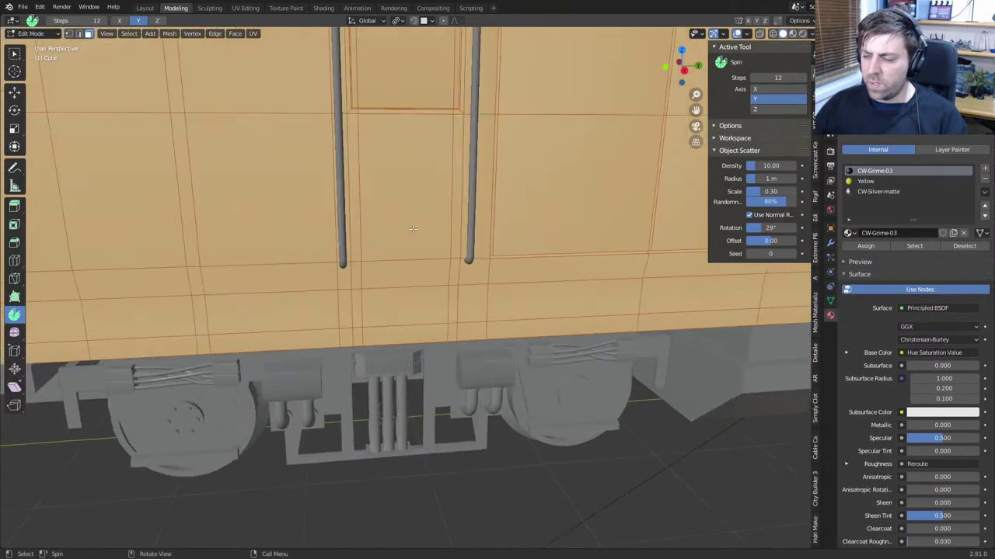
scroll(413, 230, up, 1)
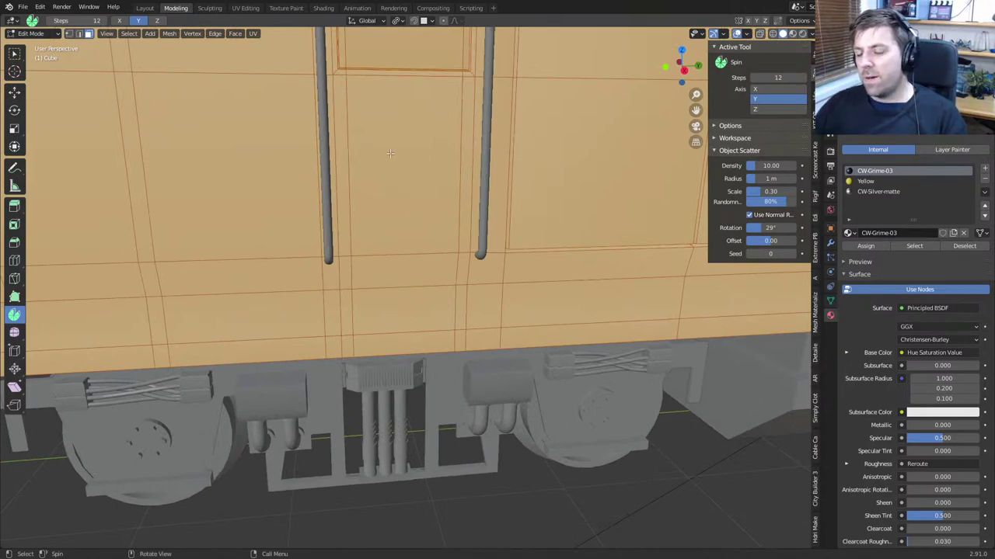
middle_drag(384, 148, 419, 160)
click(410, 181)
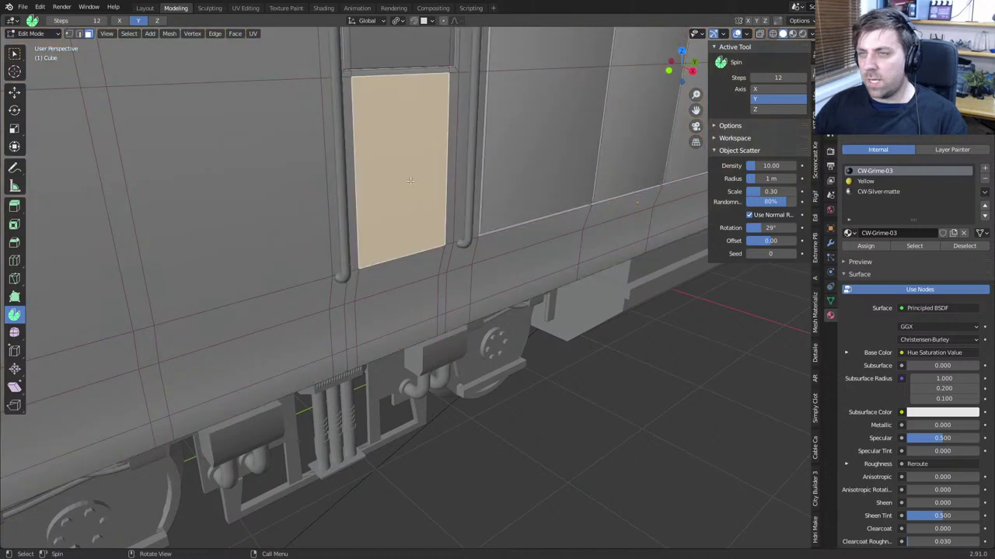
key(shift+d)
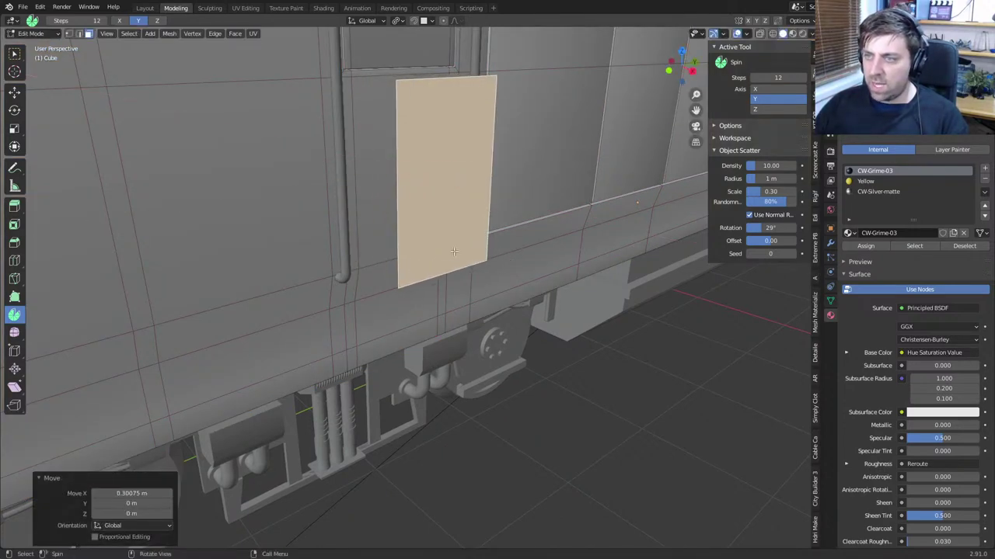
Extend the duplicated panel downward by moving its bottom edge about -0.79 m along Z
click(449, 270)
click(448, 270)
key(g)
key(z)
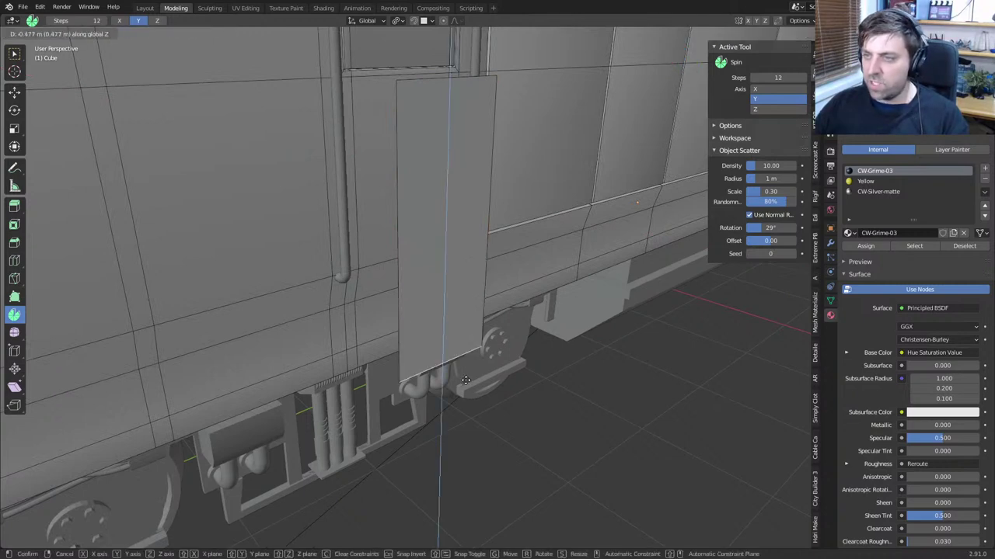
click(469, 418)
Add four horizontal loop cuts to the duplicated panel and bevel them into thin strips
key(ctrl+r)
scroll(447, 330, up, 3)
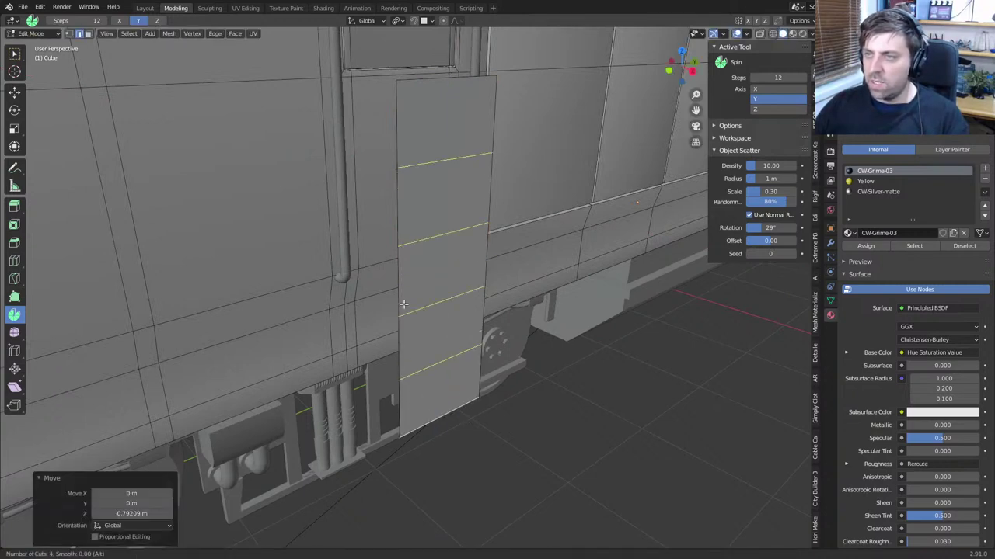
click(444, 327)
right_click(444, 328)
key(ctrl+b)
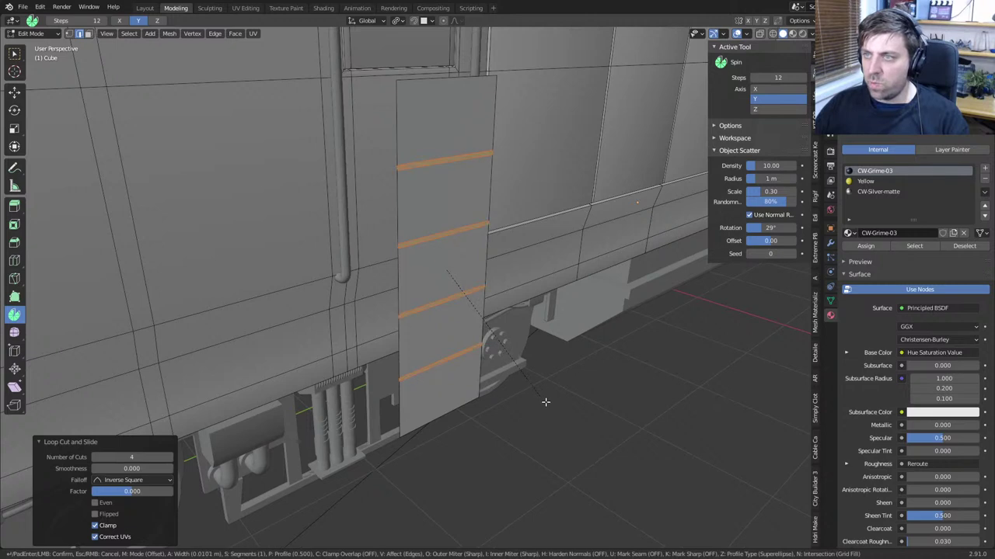
click(549, 405)
Delete the five large faces of the duplicated panel, keeping only the four thin strips
key(3)
click(447, 379)
shift+click(443, 333)
shift+click(440, 263)
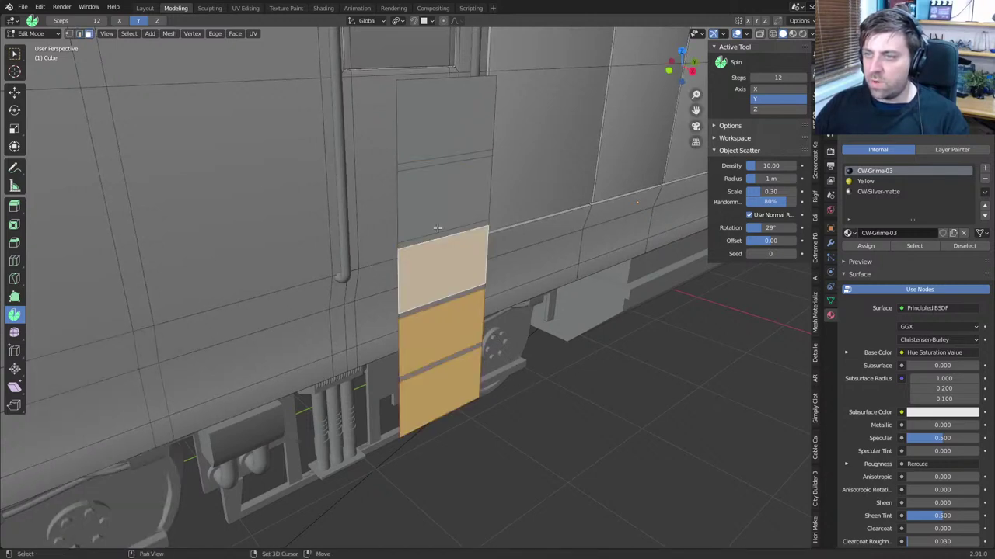
shift+click(438, 189)
shift+click(433, 130)
key(x)
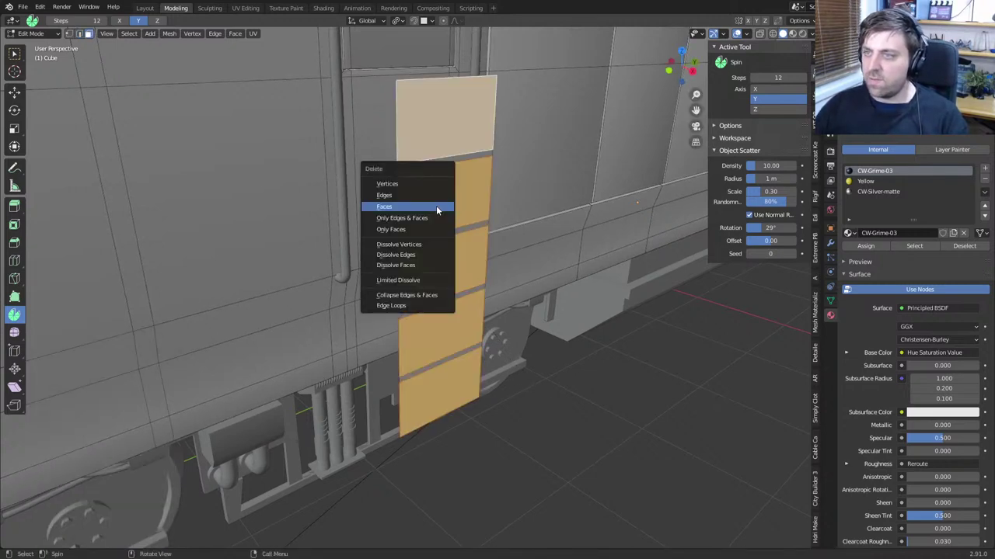
click(436, 205)
Extrude the four thin strips about 0.073 m along their normals to form ladder rungs
click(447, 159)
shift+click(443, 237)
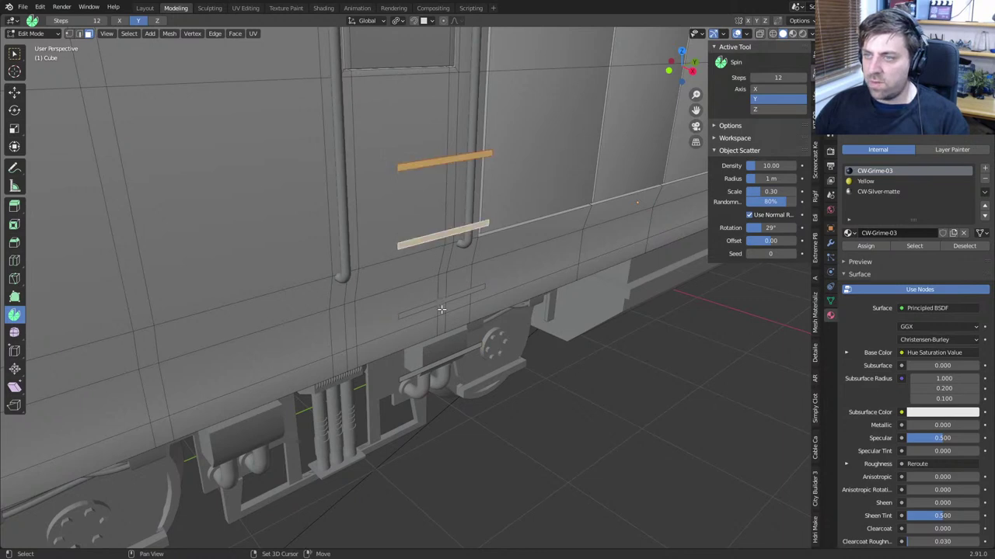
shift+click(441, 309)
shift+click(447, 360)
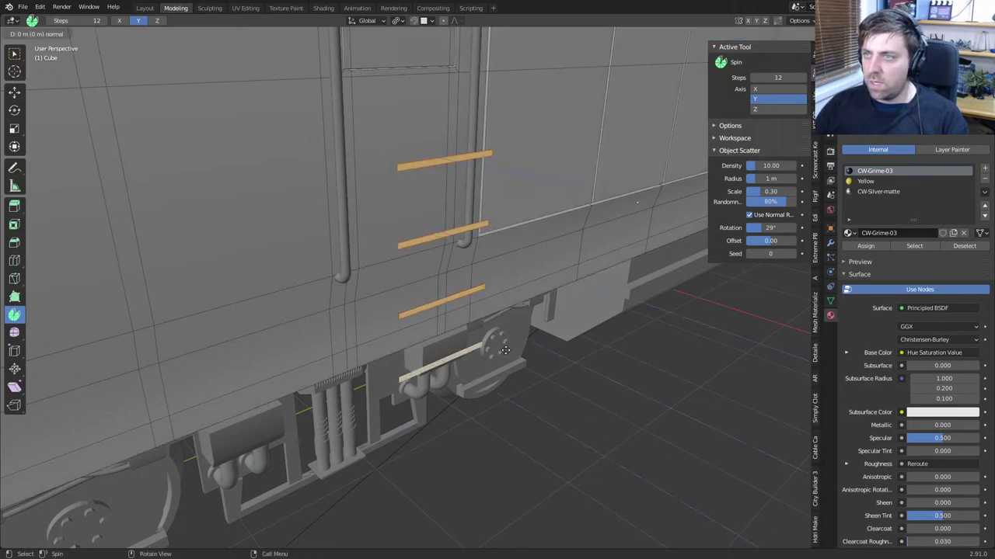
key(e)
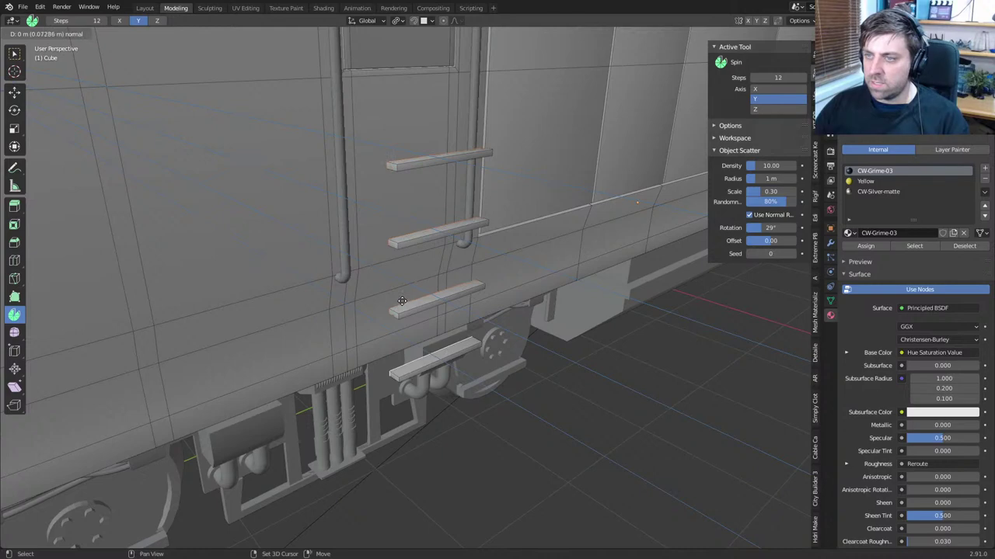
click(402, 301)
Select the complete linked rungs and lower them about -0.195 m and another -0.535 m along Z
key(ctrl+l)
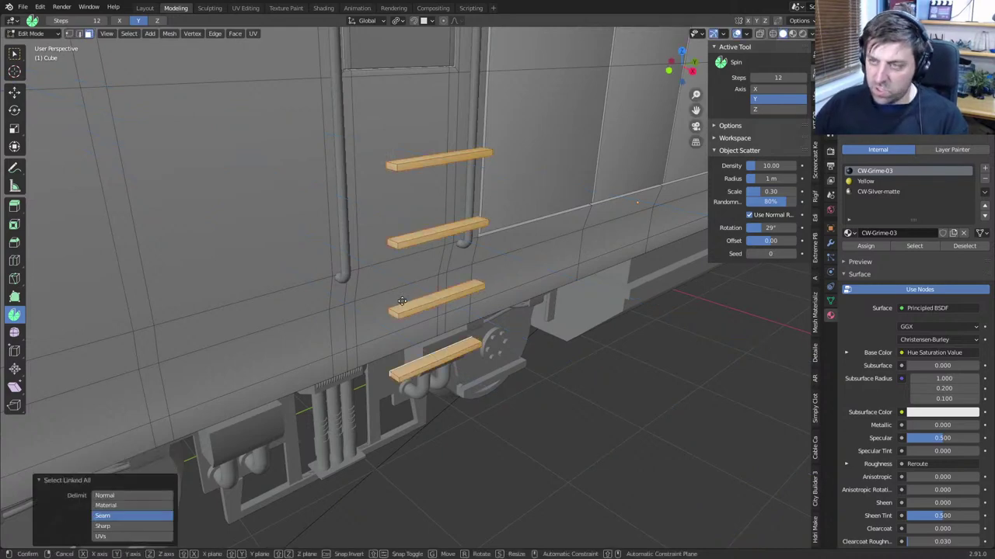
key(g)
key(z)
click(406, 339)
key(KP_3)
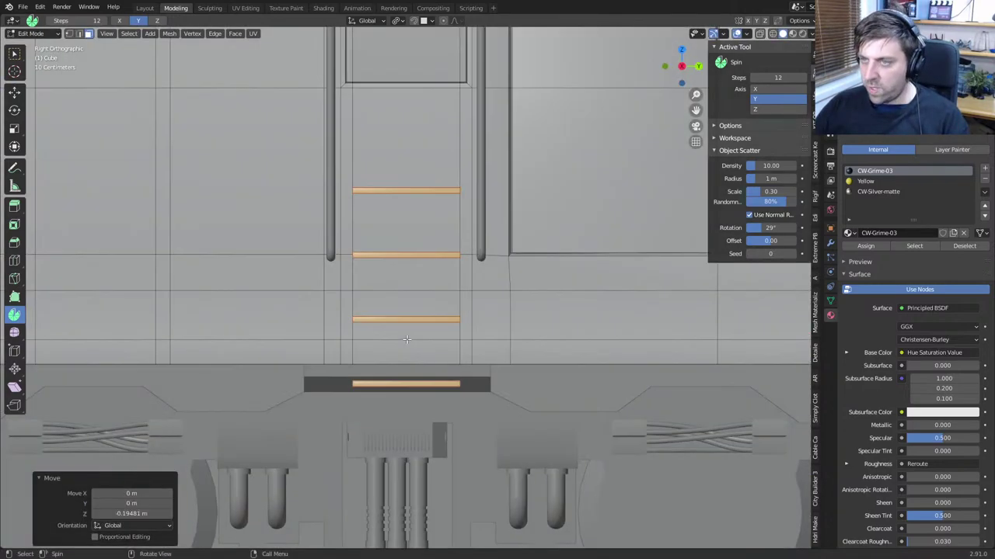
key(g)
key(z)
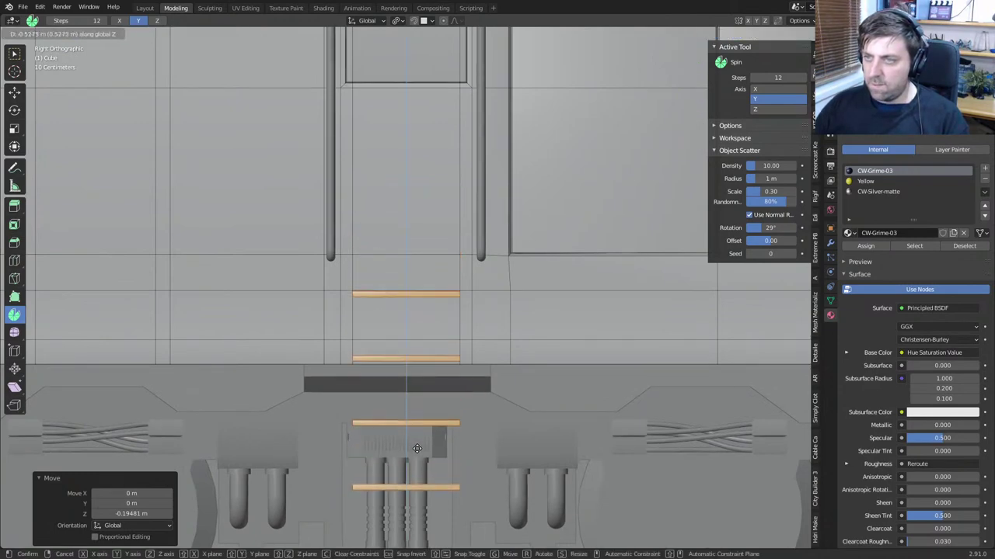
click(418, 444)
Move the four rungs about -0.287 m along X toward the body side
middle_drag(418, 443, 500, 441)
key(g)
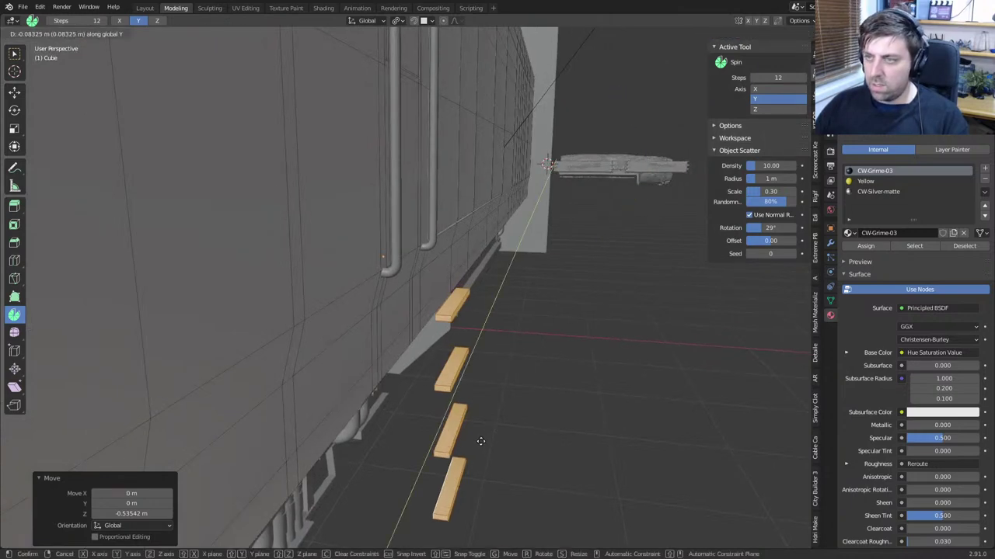
key(x)
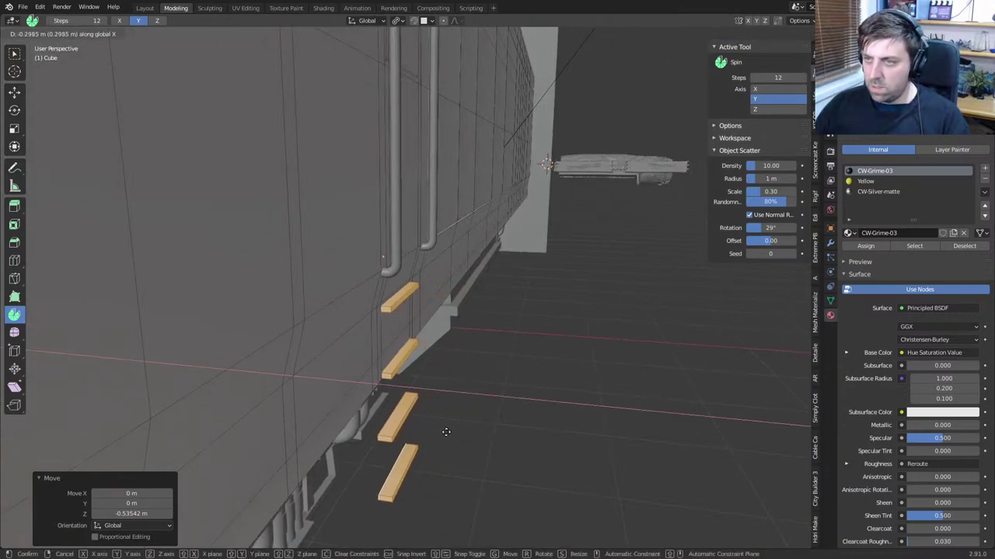
click(444, 430)
Examine how the rungs line up with the cab door, handrails and bogie from several angles
middle_drag(444, 430, 406, 324)
middle_drag(384, 167, 331, 142)
shift+middle_drag(418, 263, 451, 362)
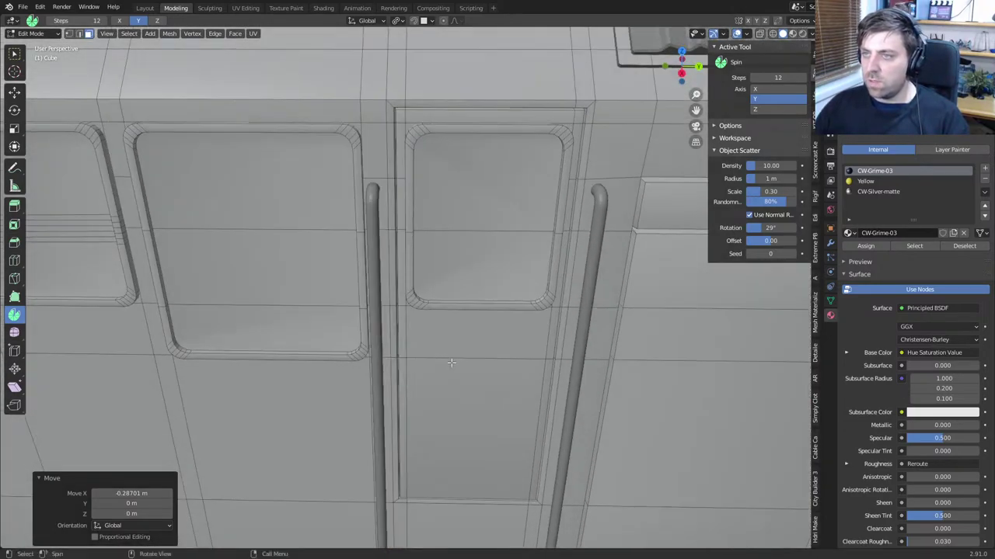
middle_drag(425, 442, 446, 389)
shift+middle_drag(466, 474, 458, 291)
scroll(458, 291, down, 3)
middle_drag(458, 342, 479, 379)
scroll(480, 398, down, 5)
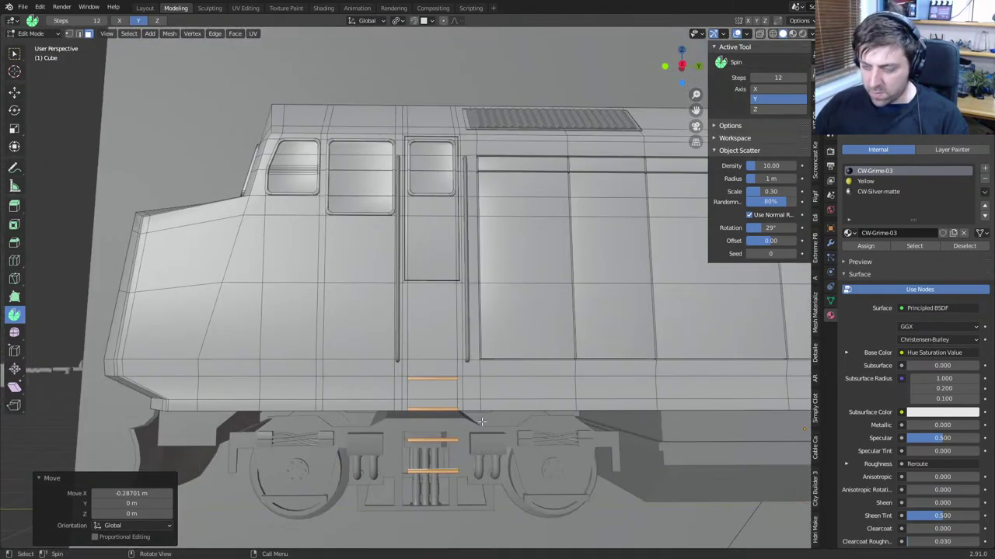
key(s)
key(z)
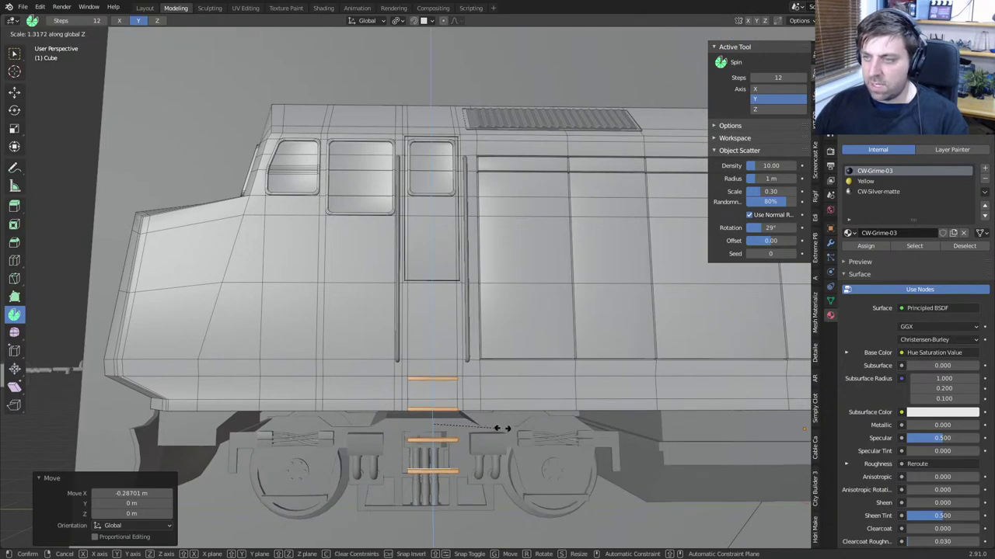
key(Escape)
Change the transform pivot to a shared centre and spread the four rungs apart by scaling 1.414 along Z
click(397, 20)
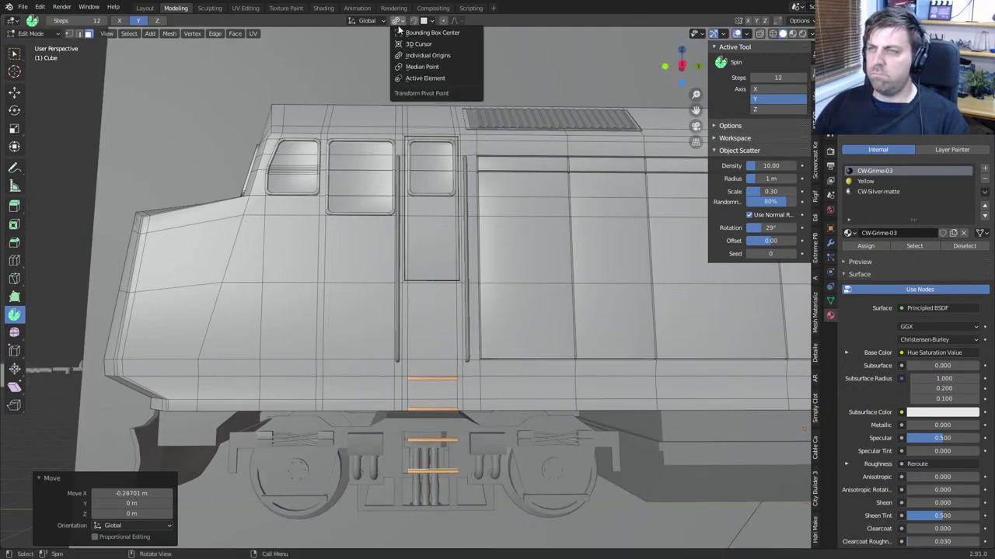
click(414, 56)
key(s)
key(z)
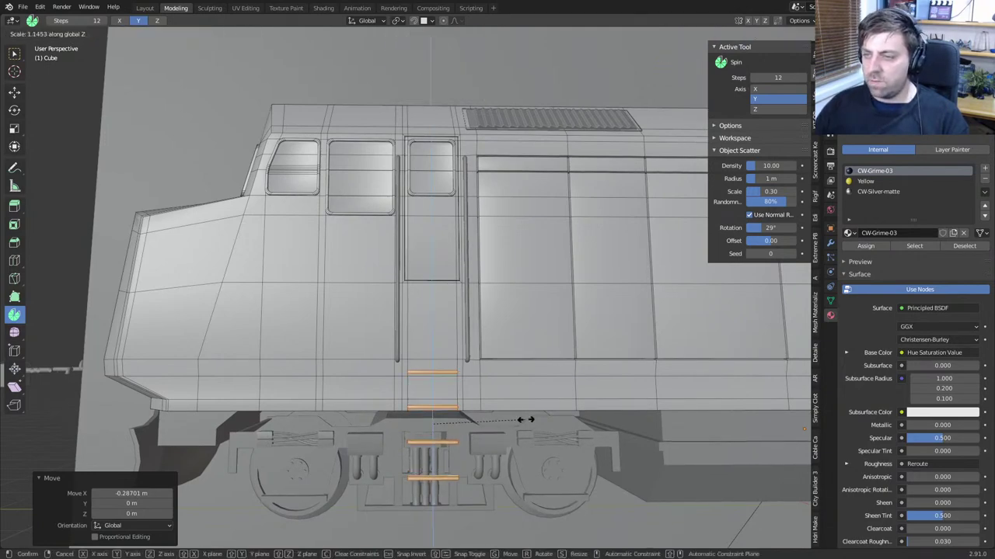
click(546, 422)
Raise the rungs about 0.523 m along Z and increase their spacing slightly by scaling along Z
key(g)
key(z)
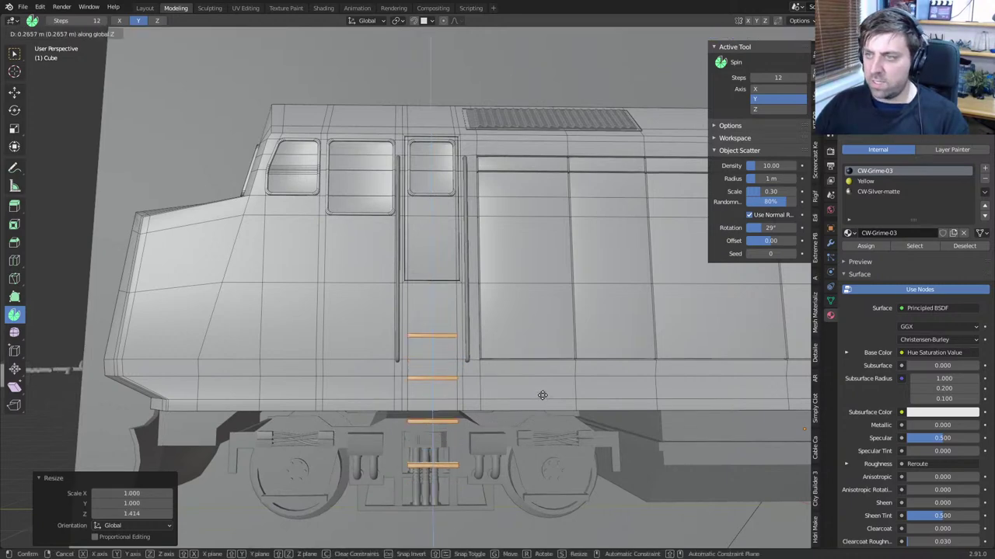
click(518, 405)
key(s)
key(z)
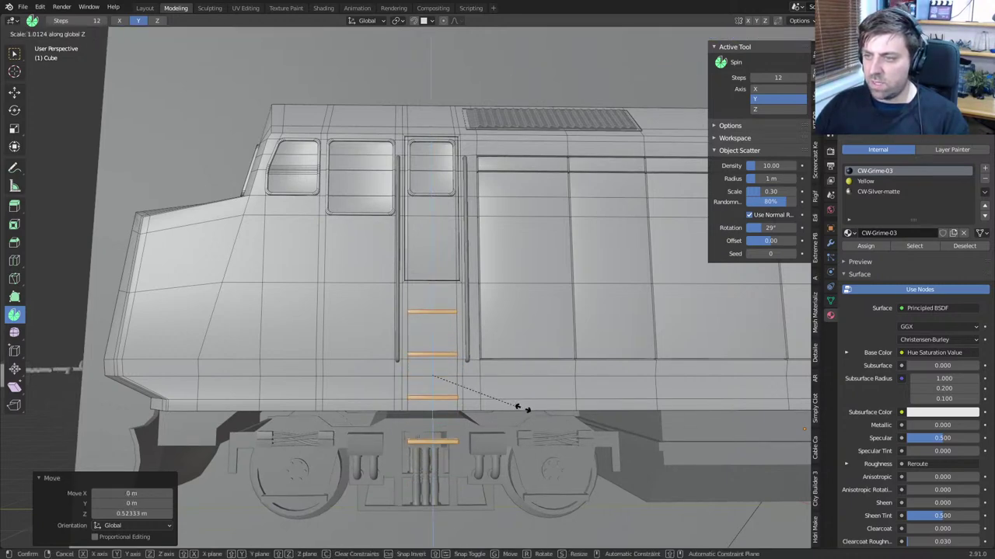
click(526, 408)
Extrude both end faces of the lowest rung in place and spread them outward by scaling 1.347 along Y
middle_drag(527, 408, 402, 337)
scroll(402, 336, up, 3)
click(360, 387)
middle_drag(432, 397, 293, 415)
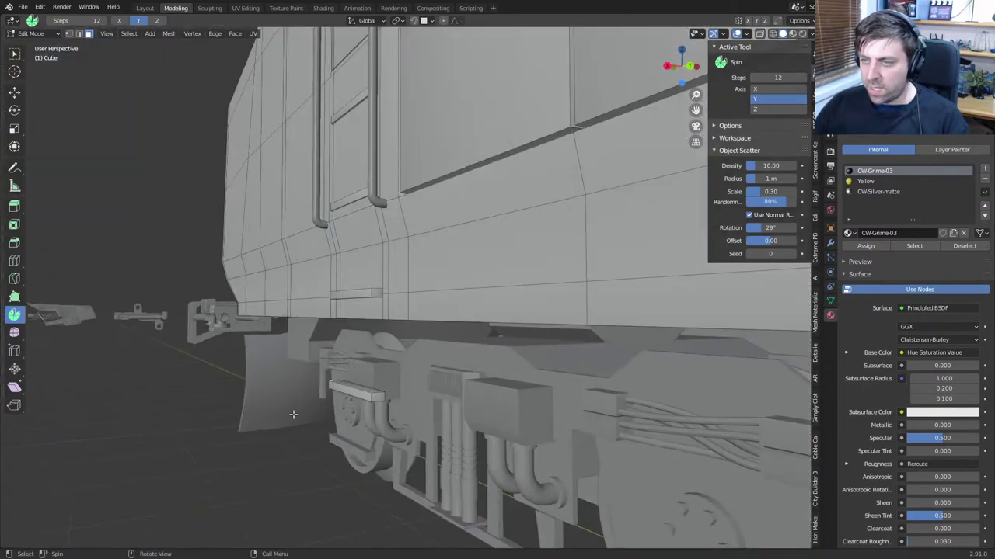
shift+click(376, 399)
key(e)
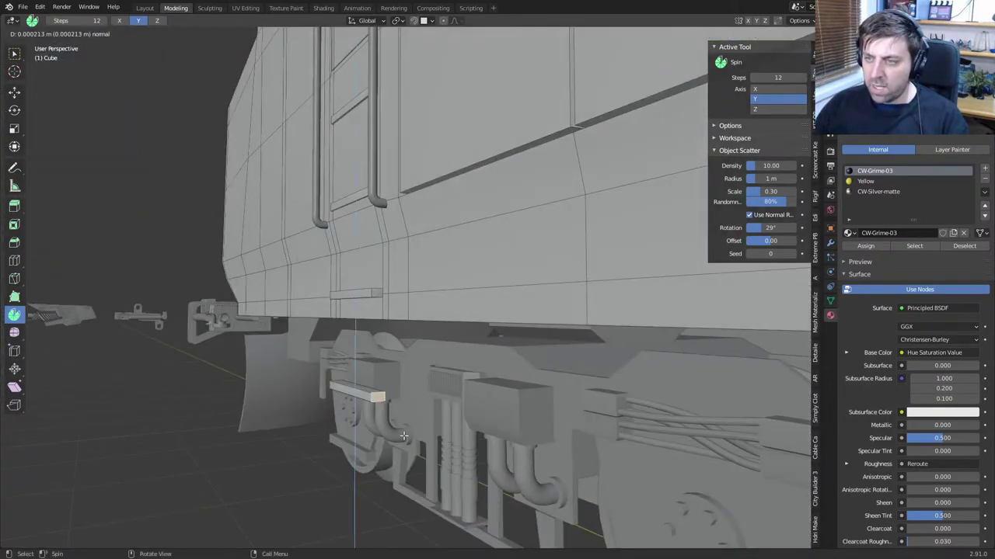
right_click(405, 438)
key(s)
key(x)
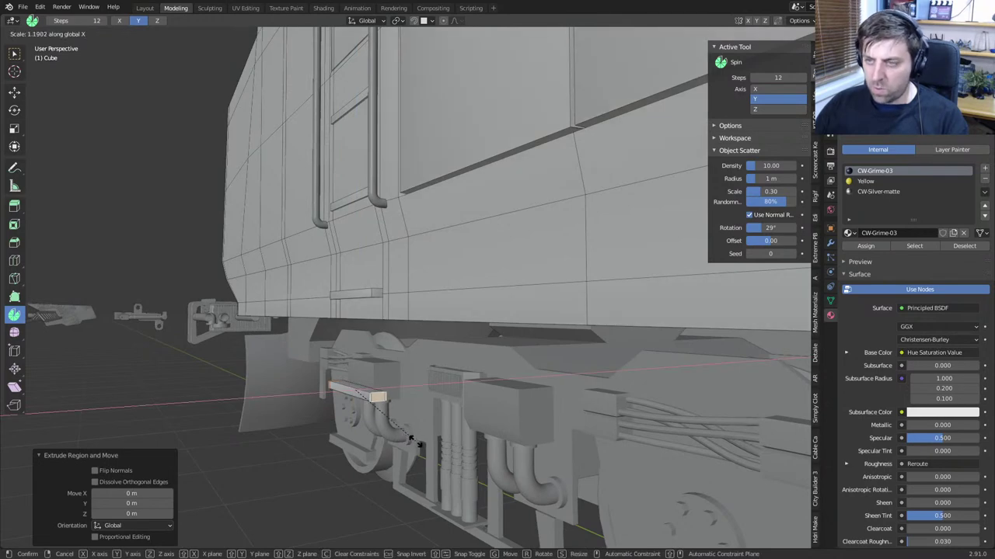
key(y)
click(425, 446)
Extrude the top faces of the lowest rung's two end blocks about 0.868 m up along Z as side rails
middle_drag(371, 413, 432, 430)
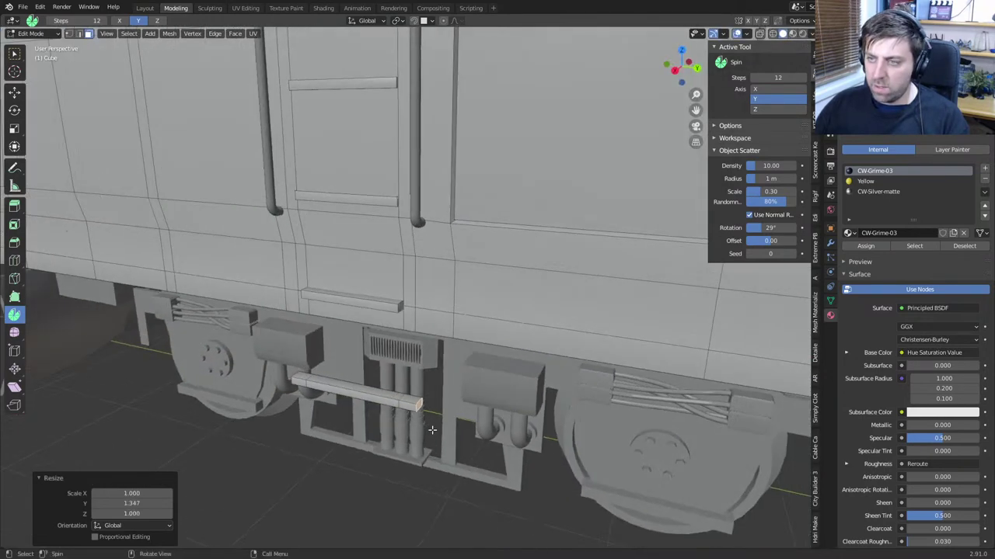
click(414, 400)
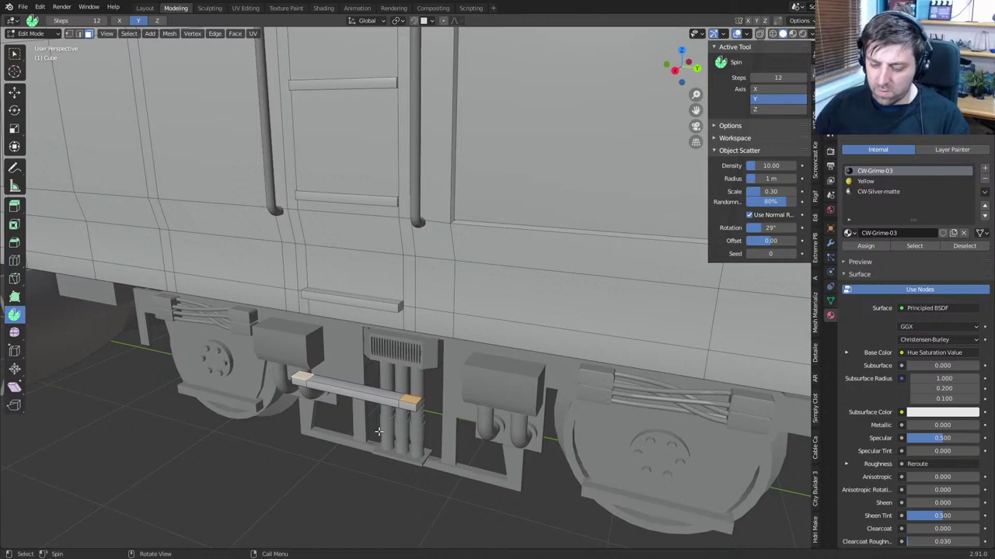
key(e)
key(z)
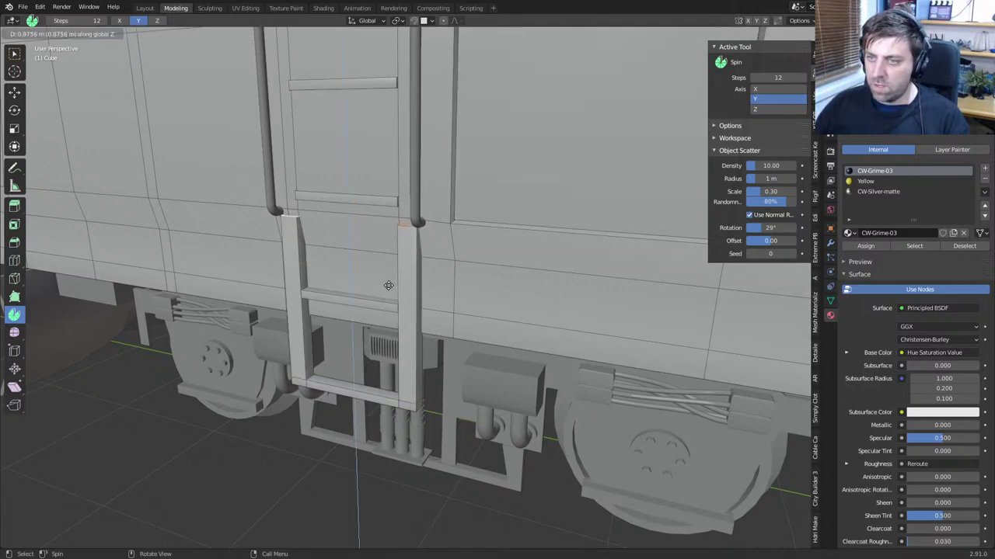
click(387, 260)
Thin the two side rails by scaling their outer faces to about 0.83 along Y
middle_drag(387, 261, 404, 319)
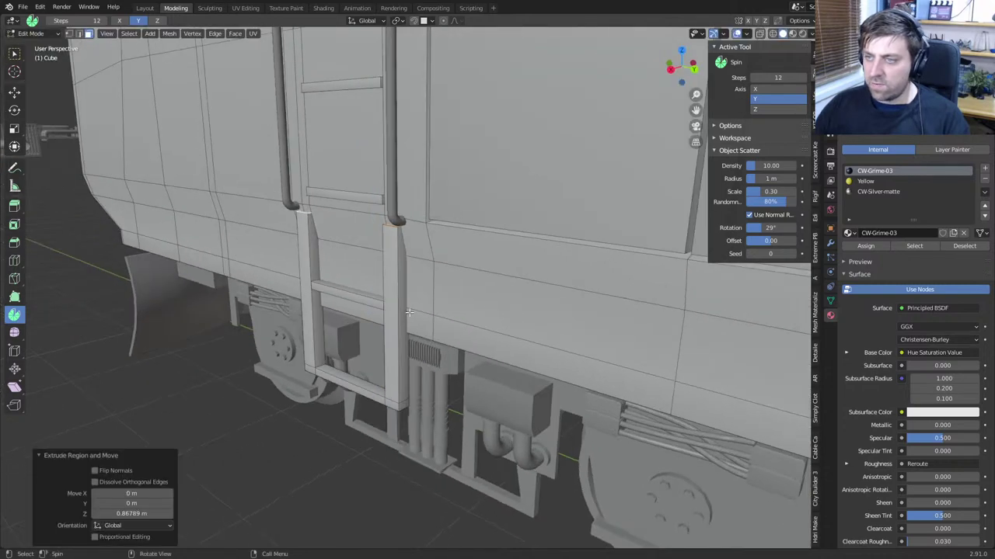
click(401, 319)
middle_drag(402, 406, 476, 402)
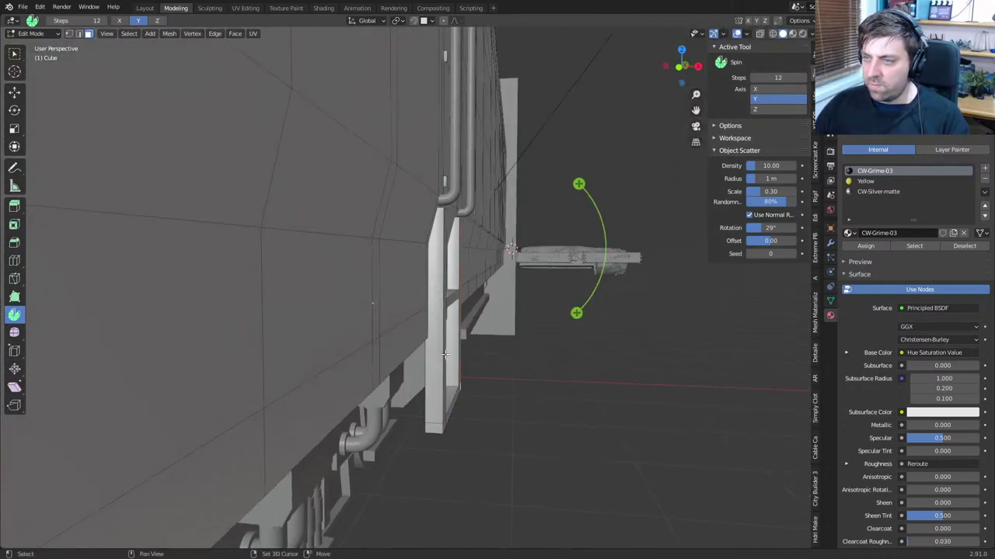
key(KP_1)
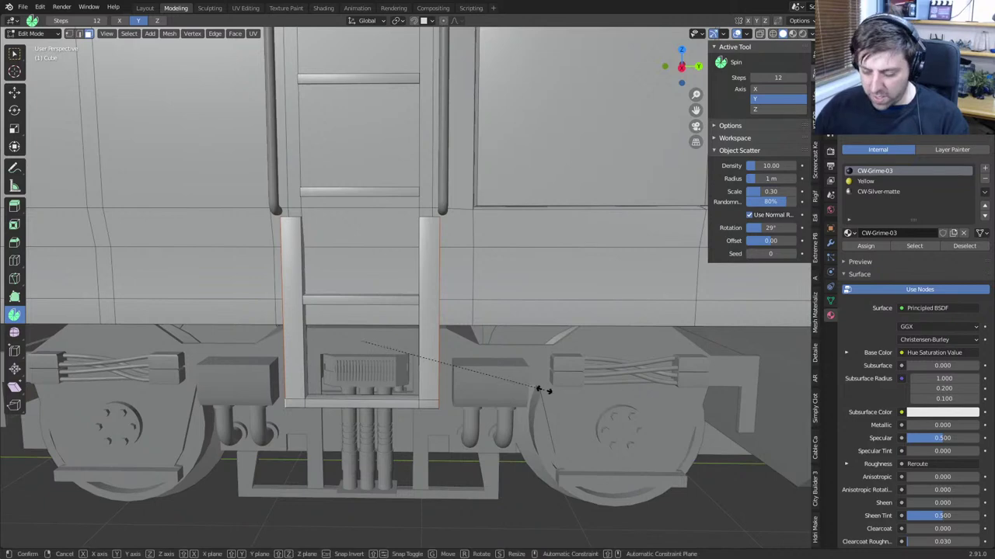
key(s)
key(y)
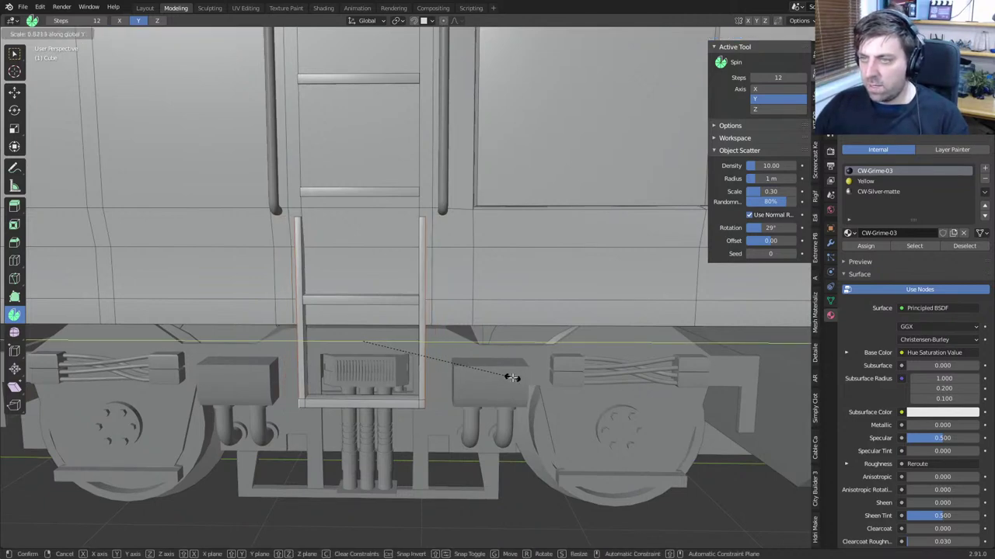
click(512, 377)
Select the ladder's lower frame together with the rung between its side rails and shift them slightly along negative X
middle_drag(512, 377, 445, 378)
key(ctrl+l)
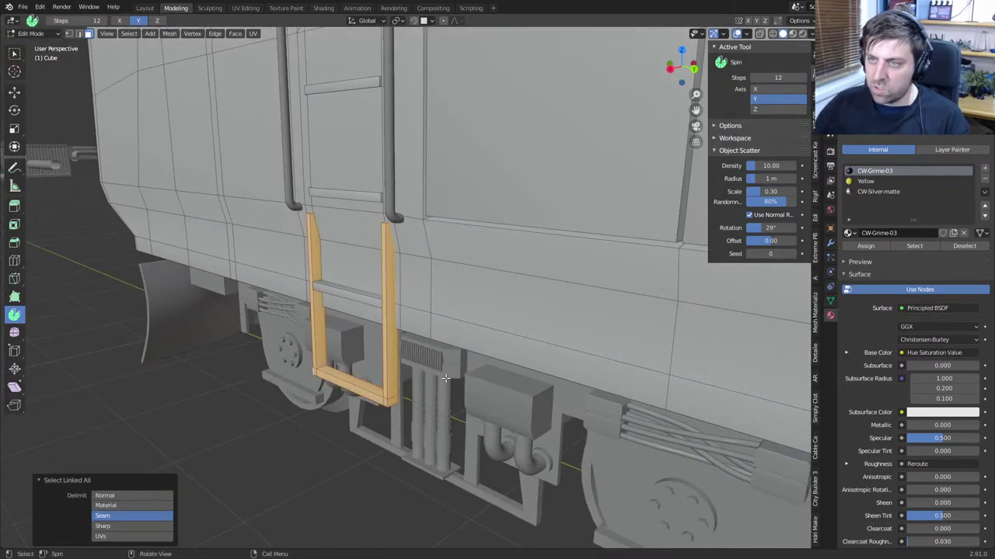
shift+click(376, 305)
key(ctrl+l)
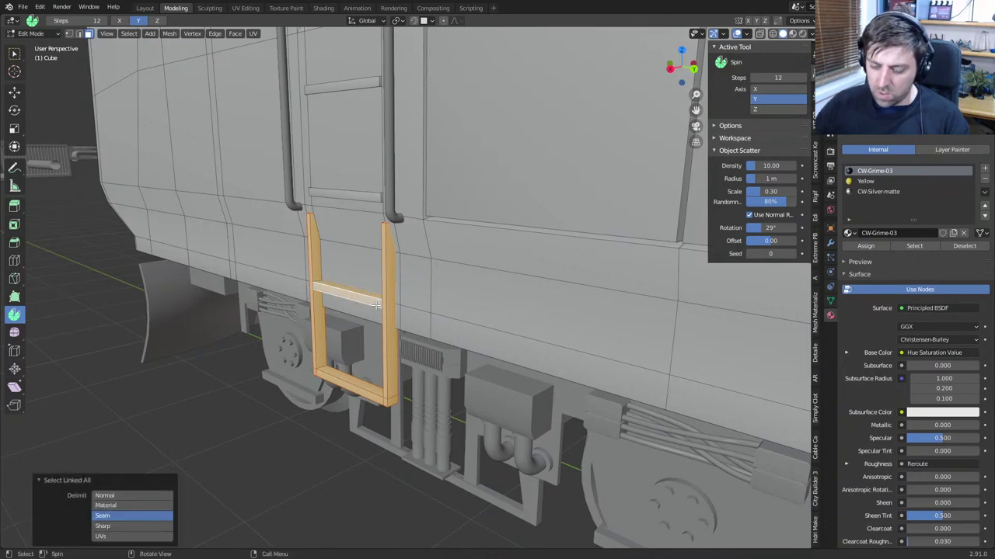
key(g)
key(x)
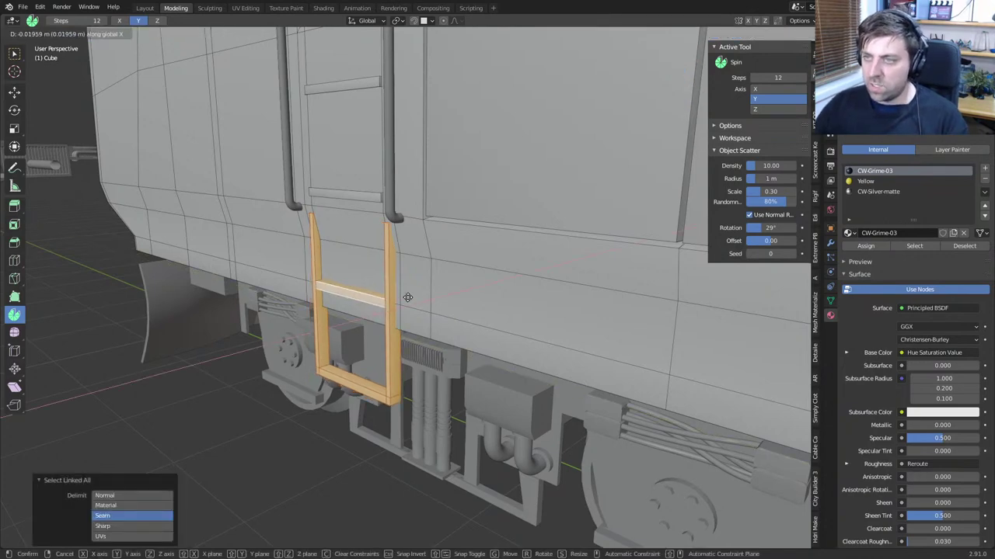
click(420, 296)
Assign the Yellow material to the ladder frame and all its rungs, and show the model in Material Preview
key(Tab)
scroll(396, 322, down, 2)
middle_drag(392, 333, 388, 336)
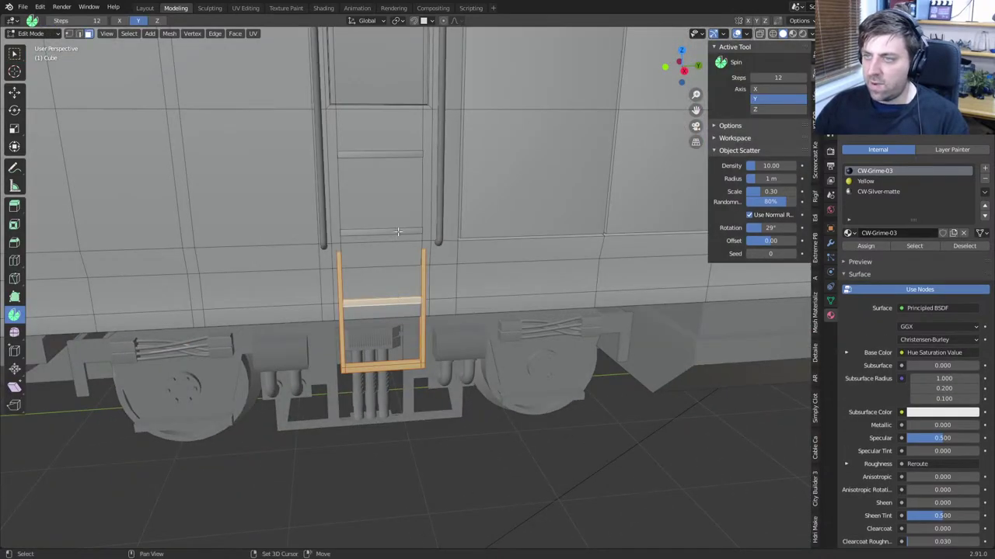
shift+click(398, 231)
shift+click(398, 154)
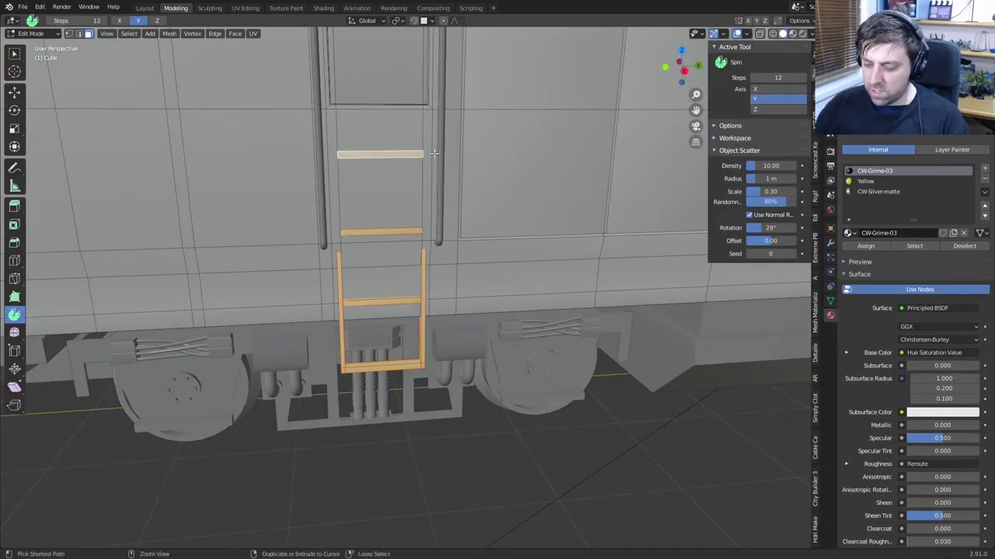
key(ctrl+l)
click(878, 181)
click(865, 245)
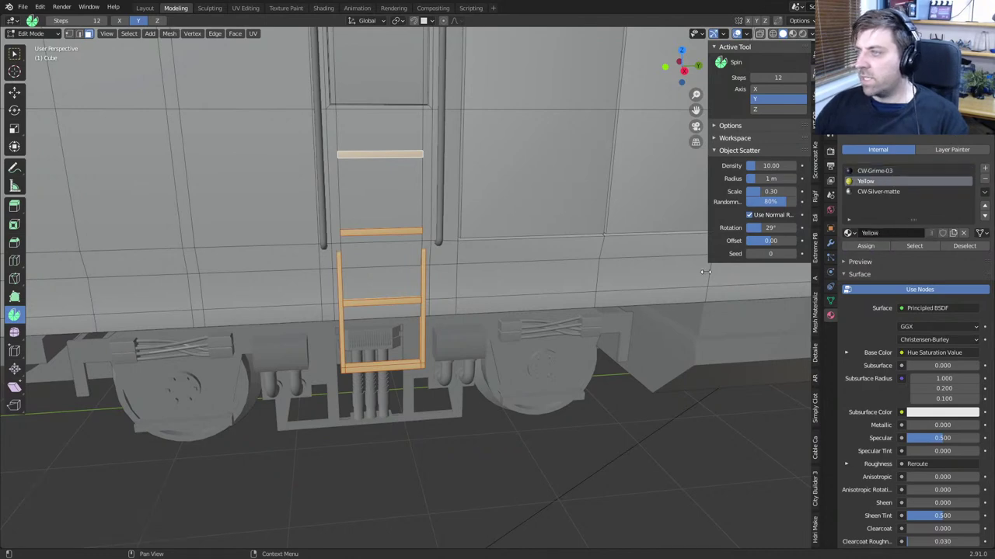
scroll(321, 169, down, 6)
key(Tab)
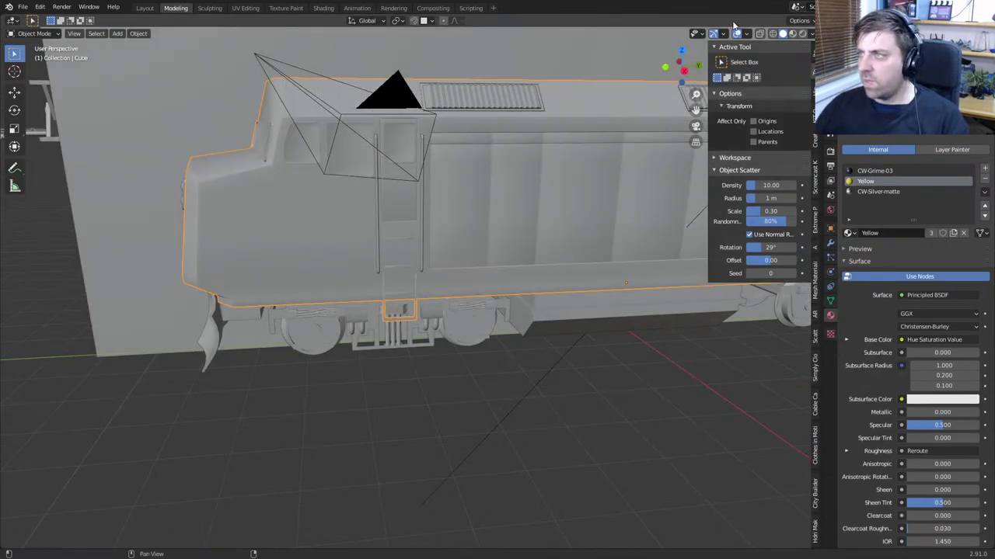
click(792, 33)
Compare the yellow ladder, handrails and body side with the reference locomotive image, including in right orthographic view
middle_drag(473, 219, 393, 255)
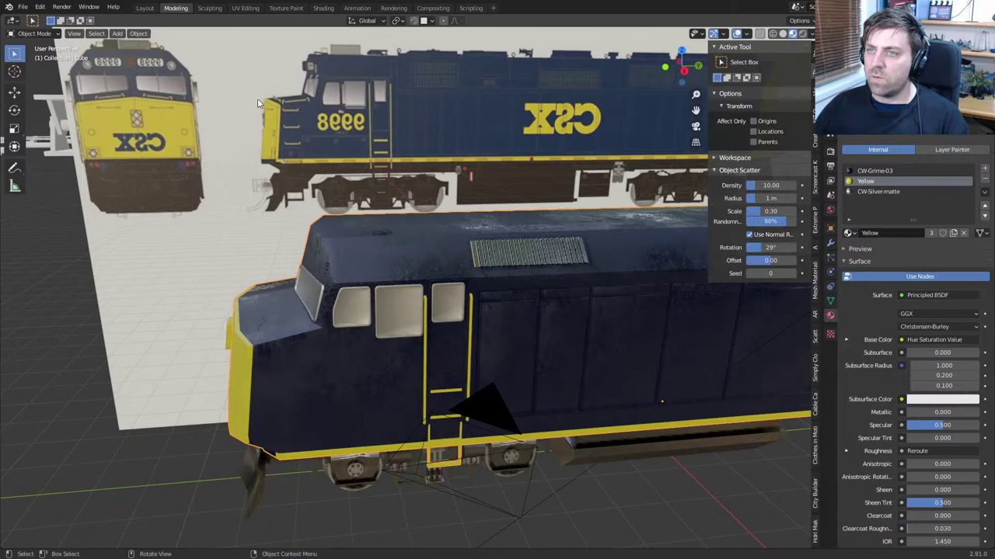
middle_drag(403, 208, 404, 334)
scroll(384, 356, up, 5)
scroll(471, 324, up, 4)
click(432, 333)
key(Tab)
key(Tab)
scroll(479, 349, down, 7)
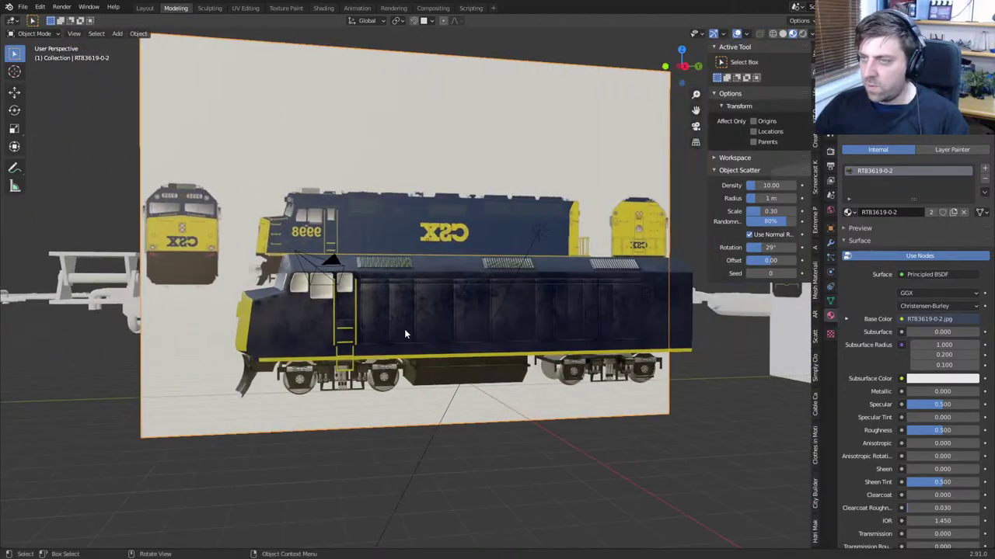
key(KP_3)
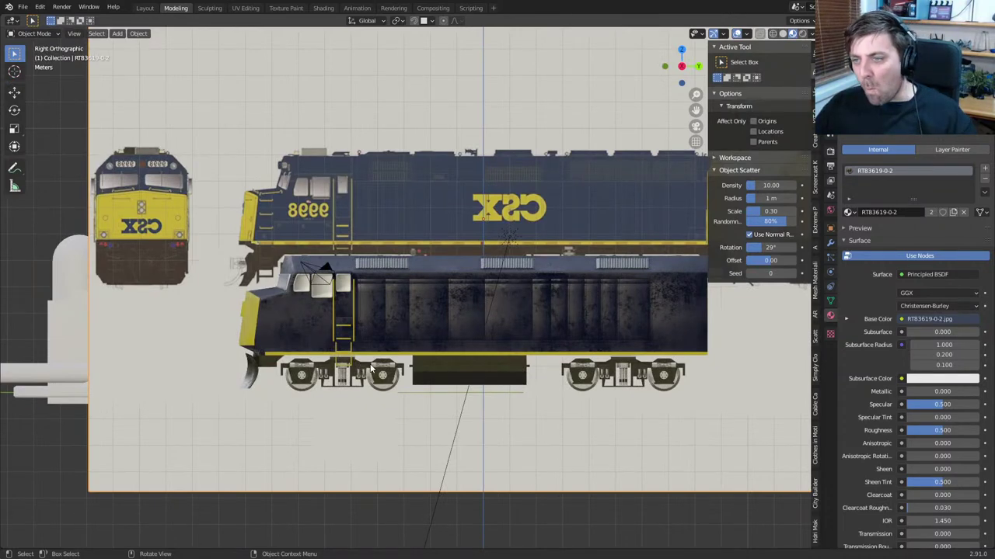
scroll(490, 335, up, 2)
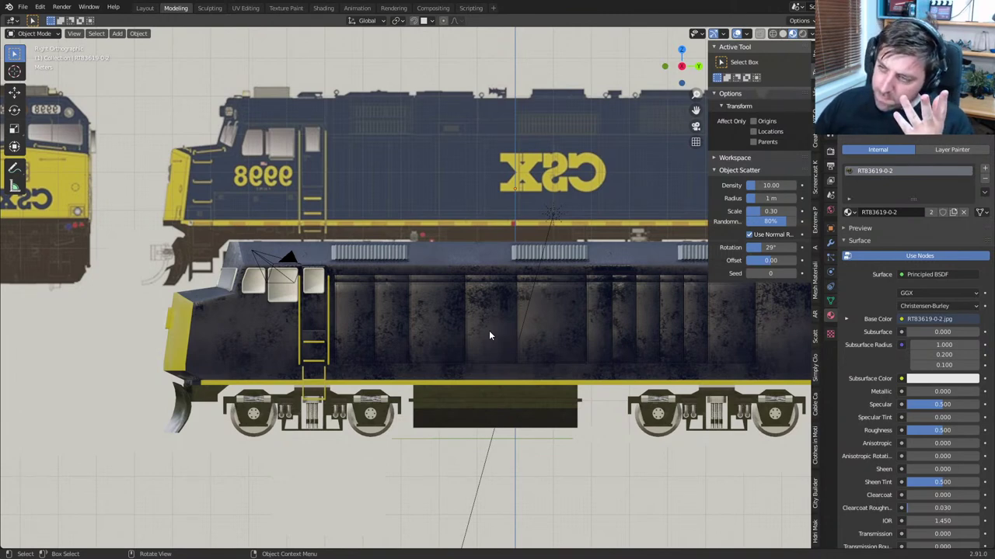
scroll(491, 335, down, 2)
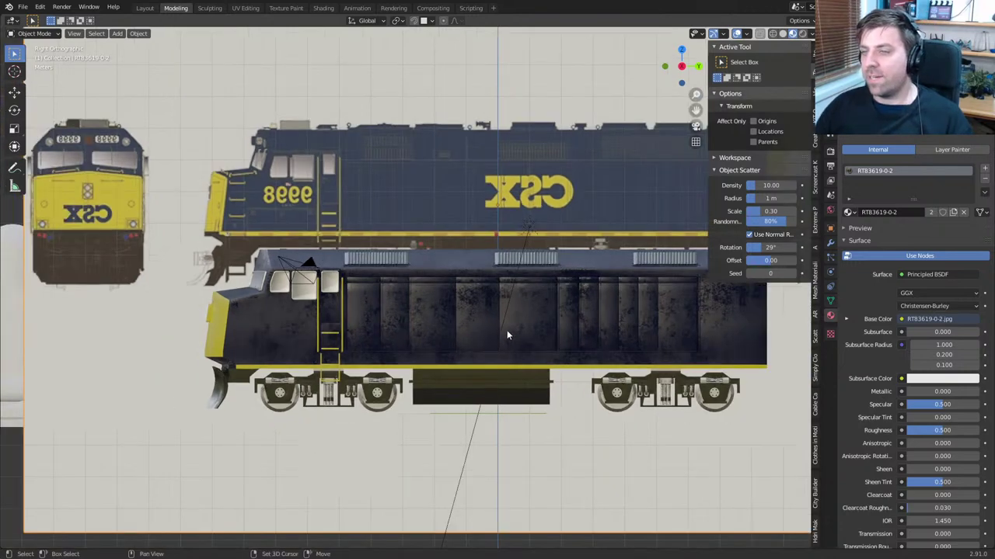
scroll(467, 329, up, 4)
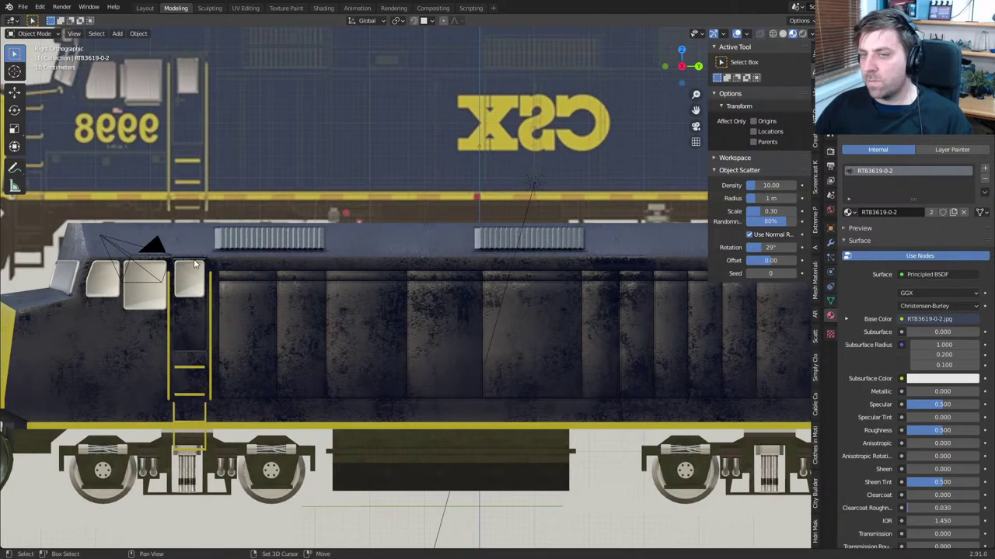
scroll(225, 280, up, 4)
Examine the cab windows and door handrails up close and check the cab side and roof against the reference
middle_drag(368, 311, 433, 322)
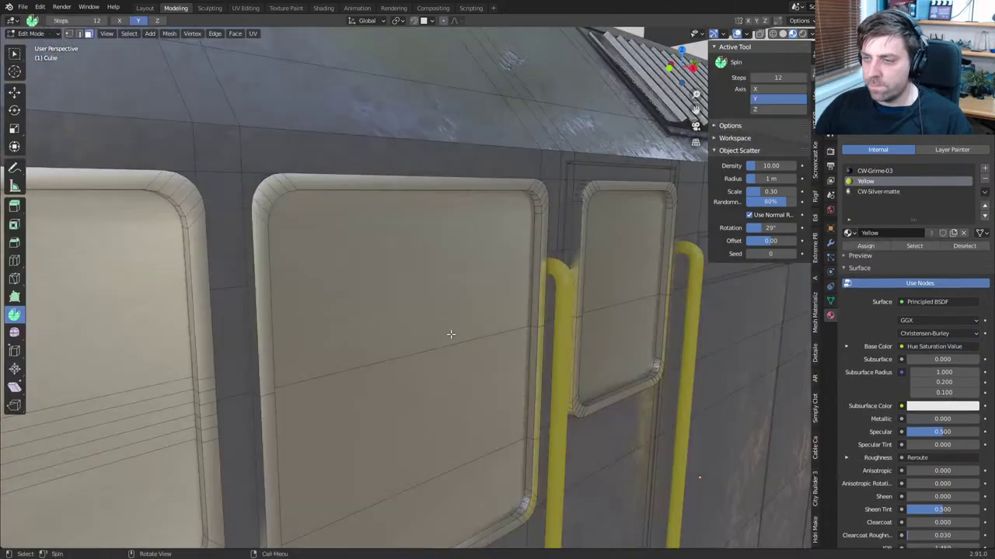
middle_drag(450, 333, 489, 315)
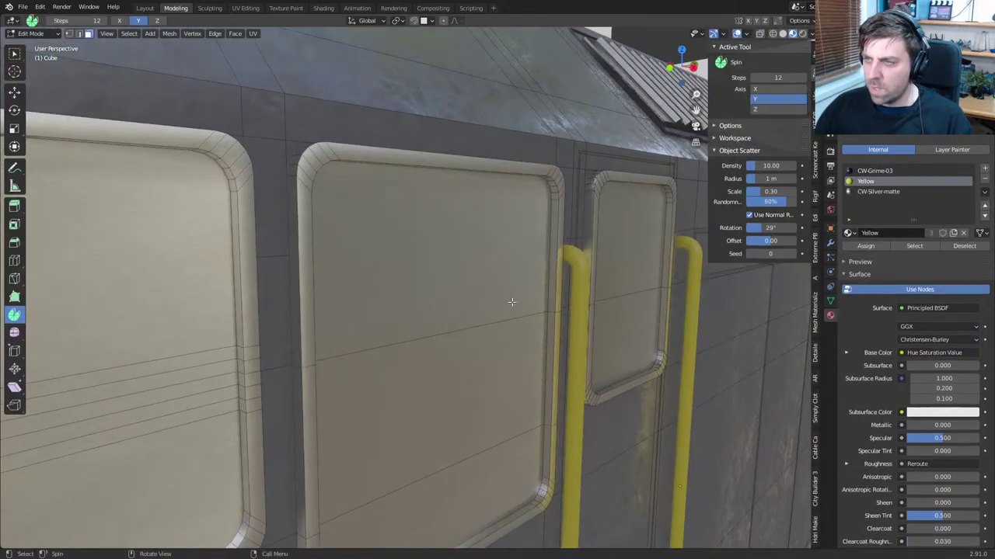
key(Tab)
scroll(544, 305, down, 5)
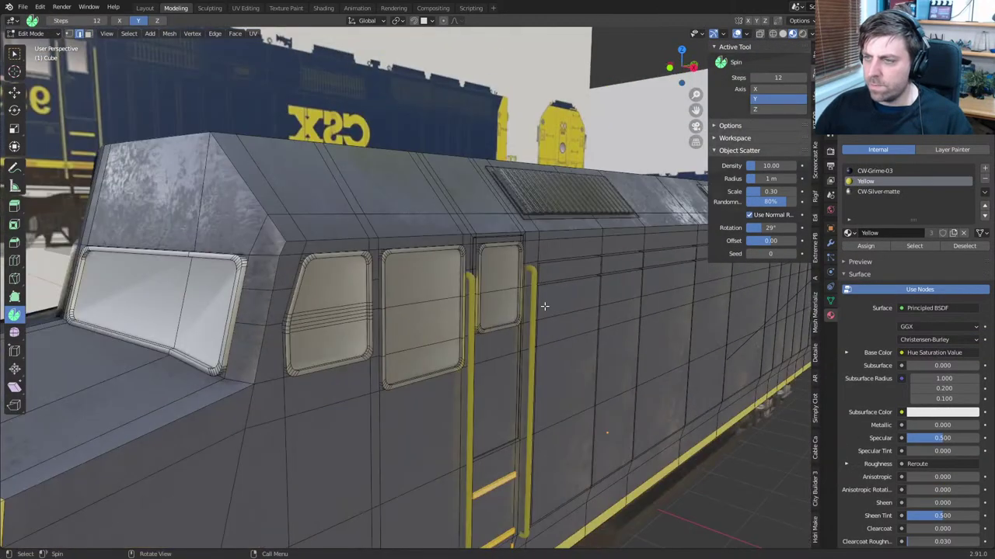
scroll(544, 306, up, 3)
scroll(492, 312, down, 4)
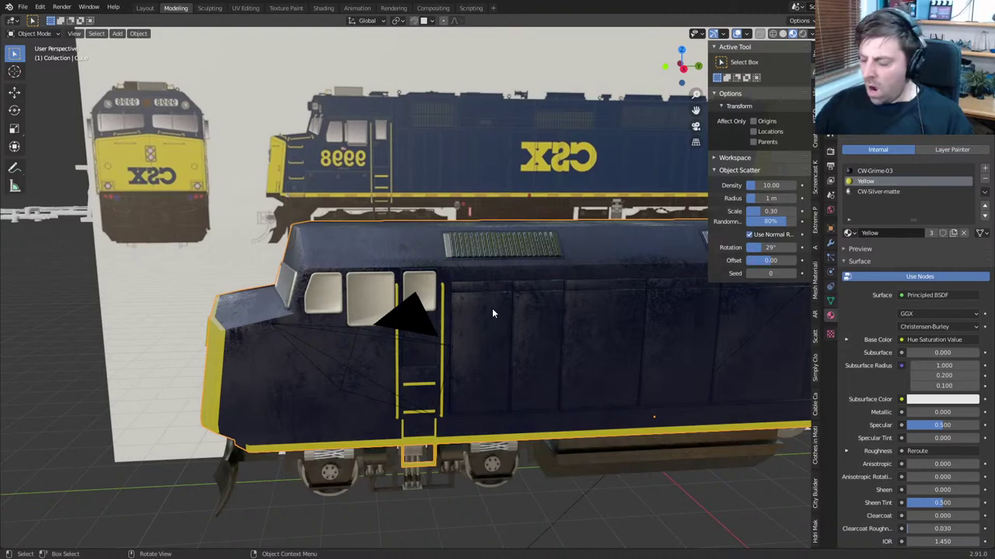
key(KP_3)
scroll(399, 316, up, 2)
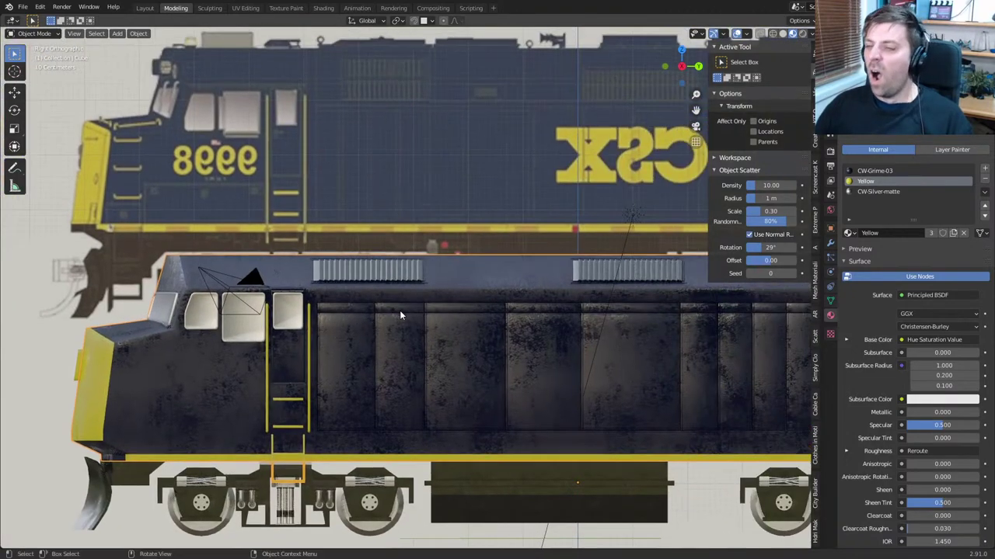
middle_drag(401, 316, 372, 283)
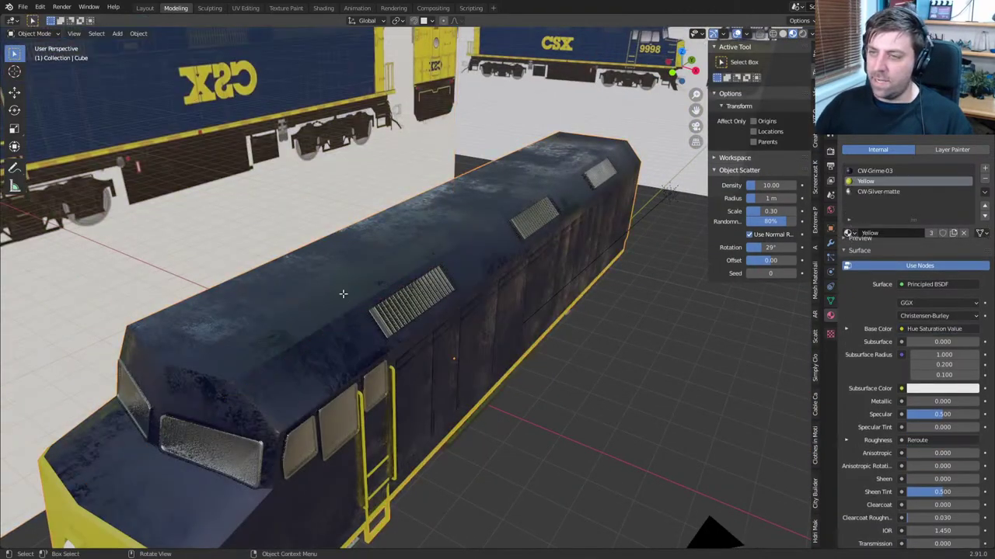
Add a lengthwise edge loop along the flat roof near its centreline
key(Tab)
middle_drag(342, 293, 341, 308)
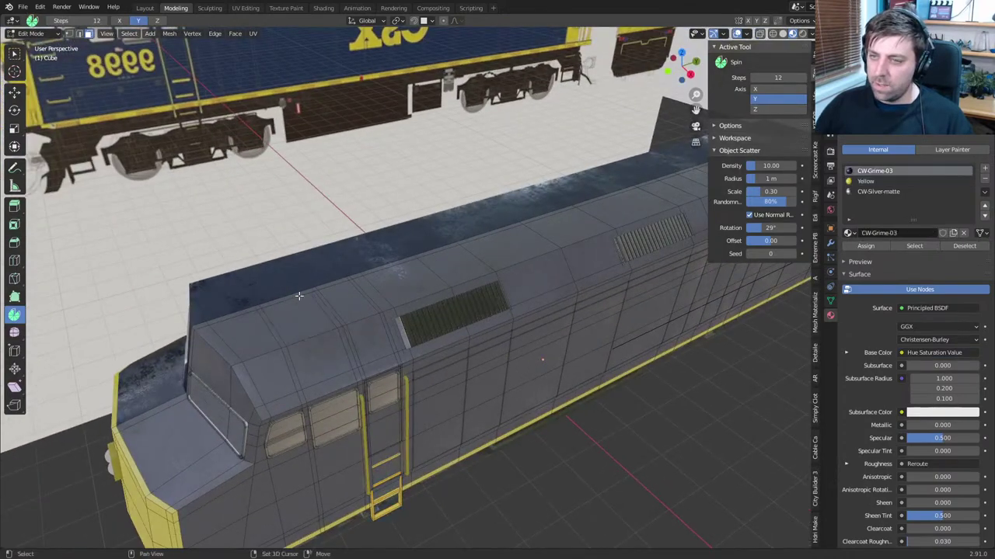
click(302, 306)
shift+click(398, 273)
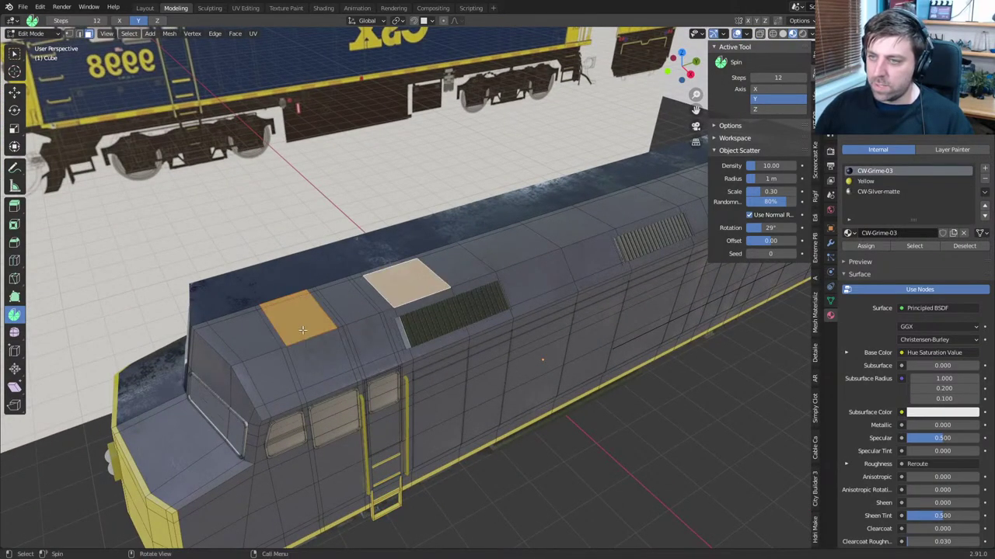
key(ctrl+r)
click(273, 325)
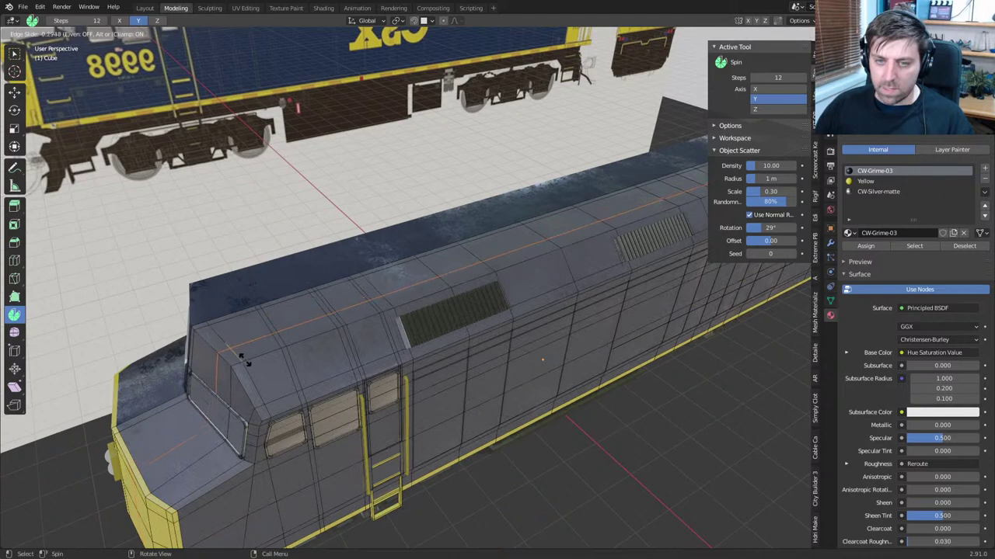
click(246, 358)
scroll(245, 348, up, 1)
Select five separate panels spaced along the flat roof, each including its narrow strip beside the centreline
key(3)
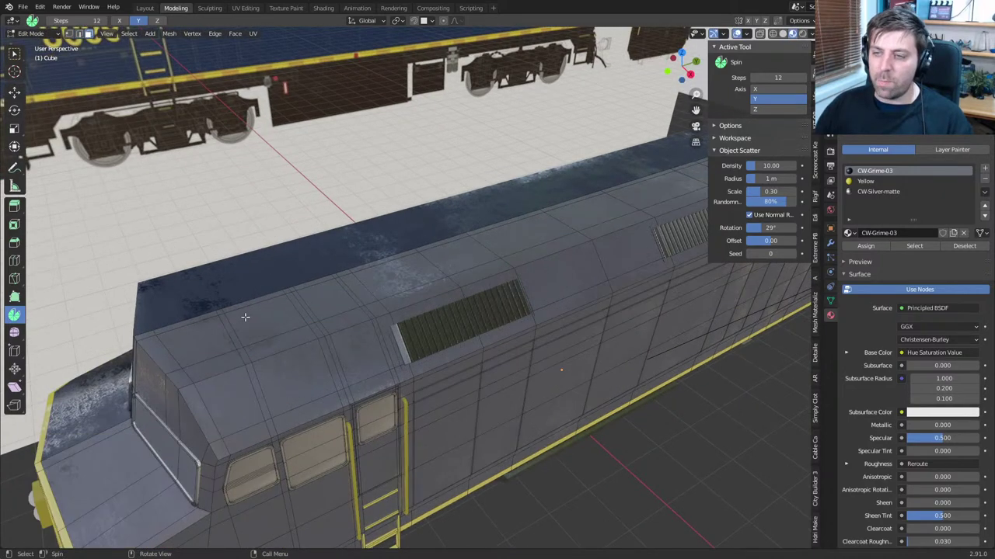
click(246, 317)
shift+click(376, 268)
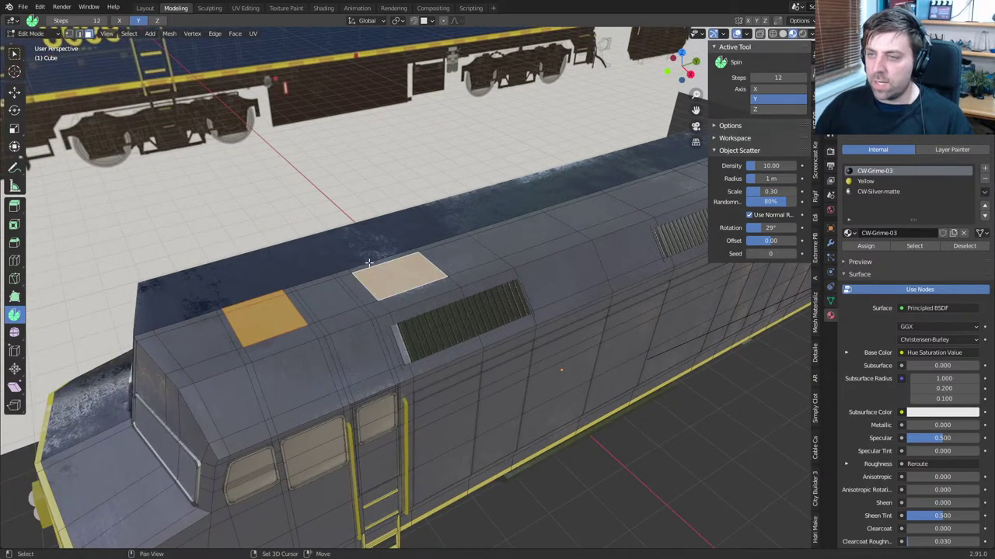
shift+click(360, 267)
shift+middle_drag(531, 216, 422, 274)
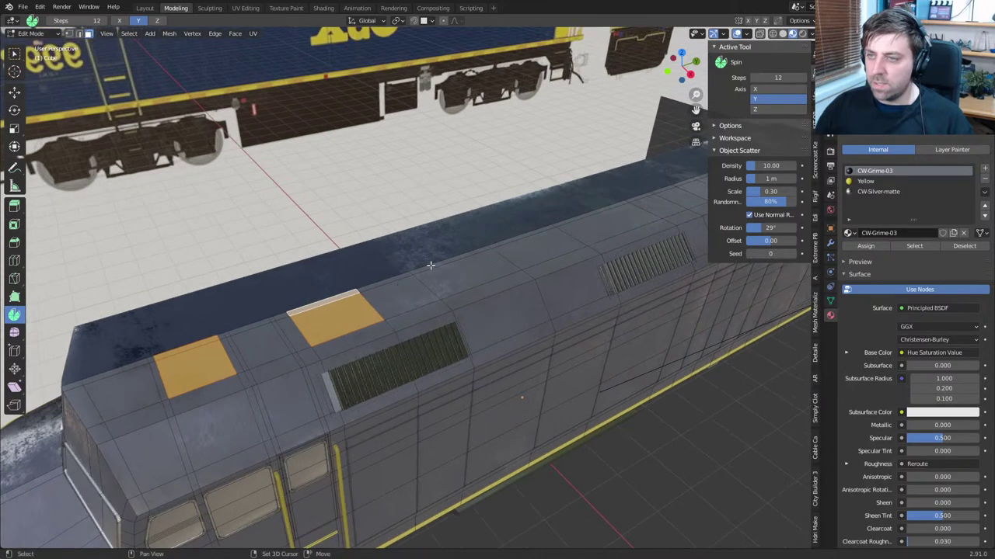
shift+click(432, 266)
shift+click(468, 269)
shift+middle_drag(562, 230, 496, 289)
shift+click(459, 284)
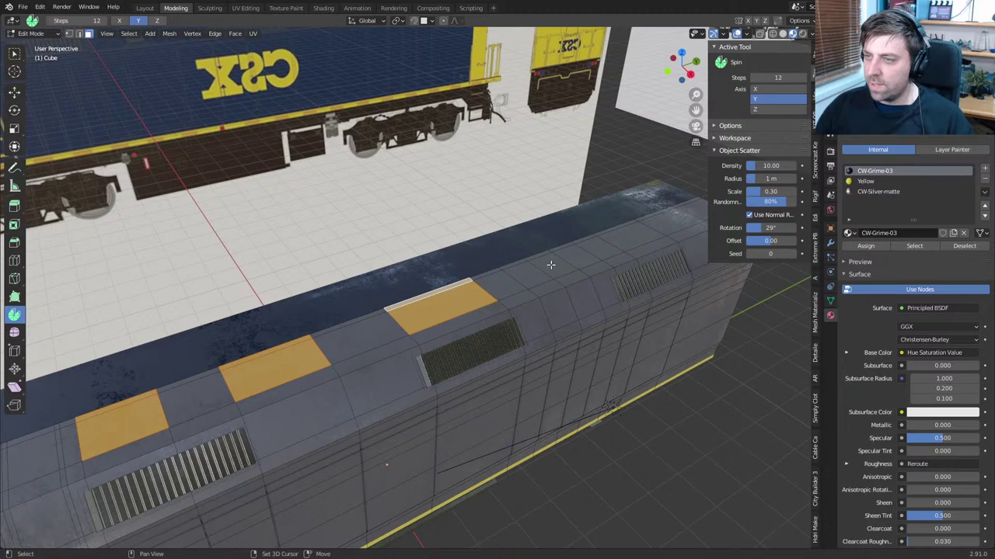
shift+click(551, 265)
shift+click(576, 256)
shift+click(597, 247)
shift+click(586, 239)
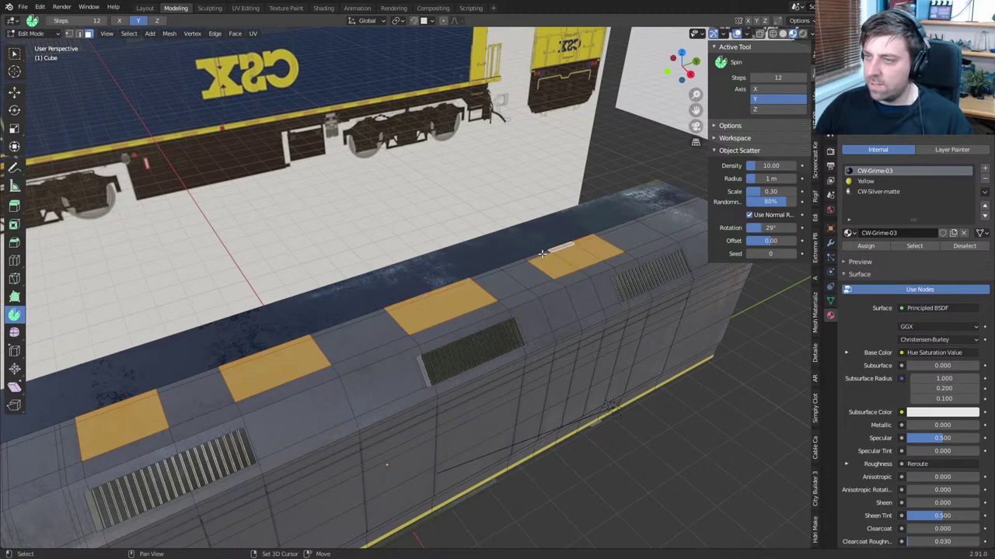
Try extruding the five selected roof panels about 0.18 m along their normals
key(e)
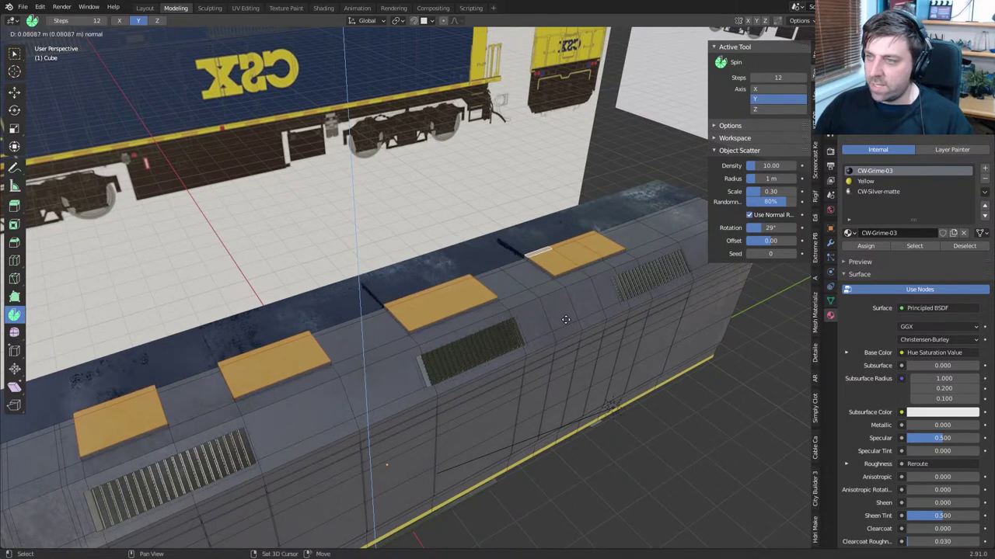
click(567, 294)
scroll(514, 373, down, 3)
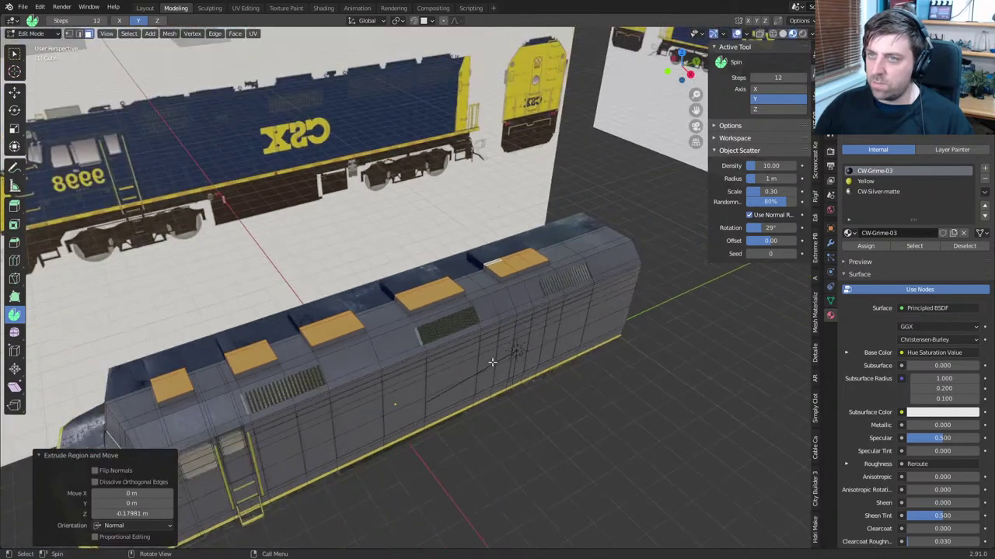
middle_drag(492, 362, 447, 346)
shift+middle_drag(447, 346, 454, 373)
key(ctrl+z)
Rework the selection near the rear of the roof into two short panels and one longer panel, including their inner strips
scroll(509, 346, up, 3)
shift+click(451, 370)
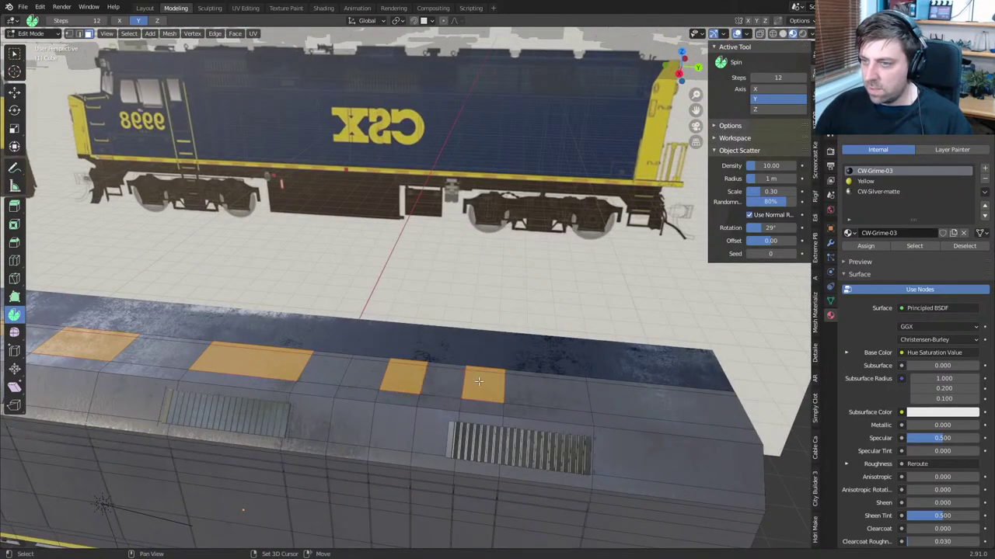
shift+click(481, 381)
shift+click(537, 381)
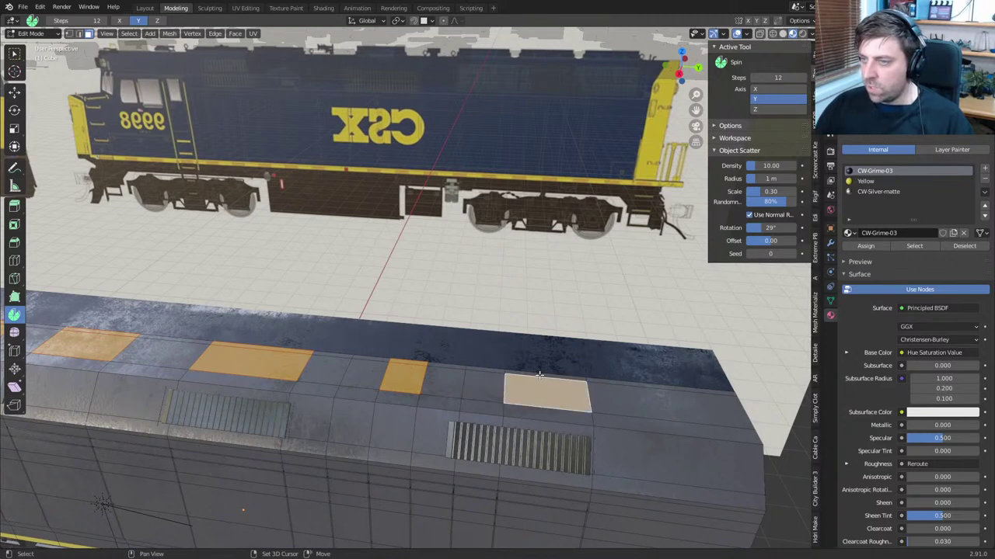
shift+click(534, 375)
shift+click(446, 384)
shift+click(445, 370)
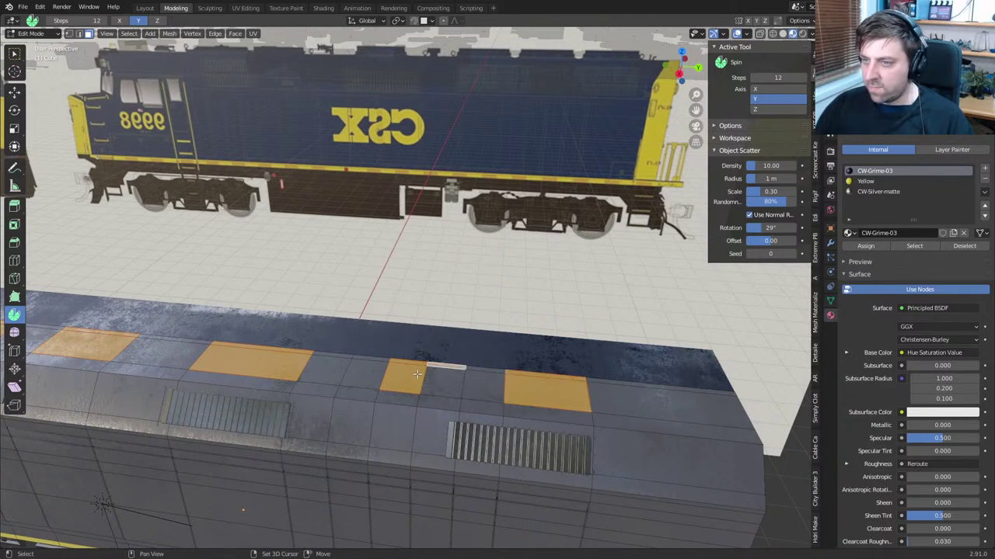
shift+click(415, 363)
shift+click(431, 376)
shift+click(372, 366)
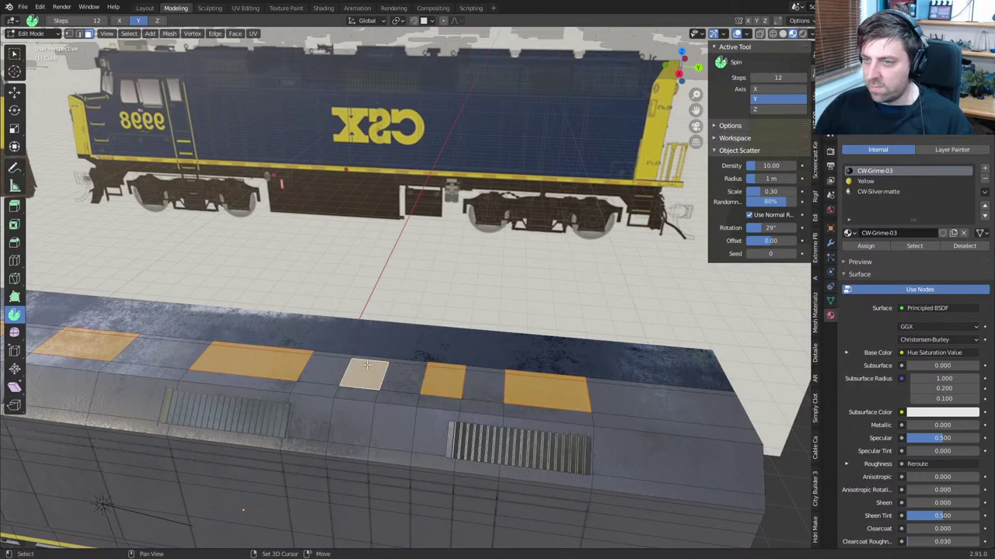
Extrude the selected roof panels outward about 0.057 m along their normals
middle_drag(371, 359, 432, 395)
key(e)
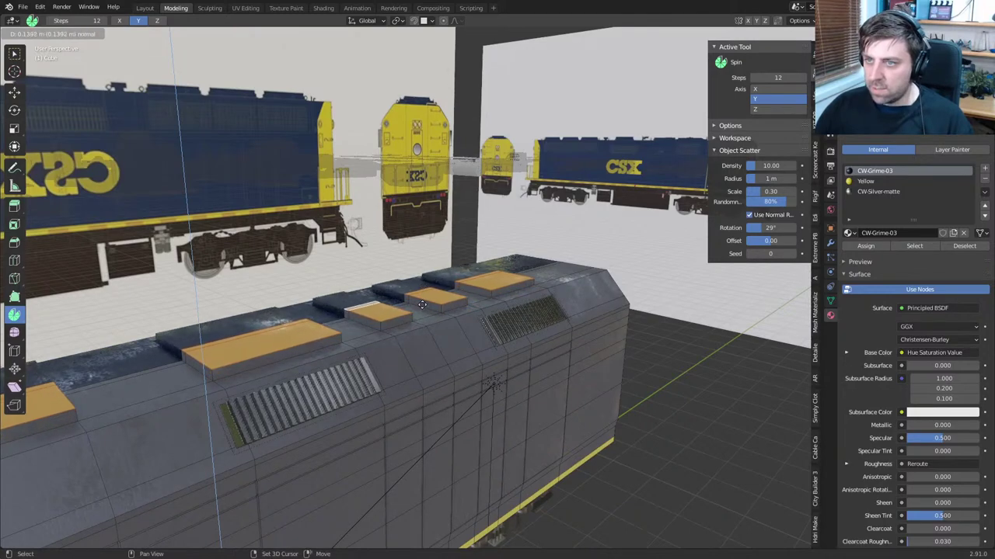
click(418, 347)
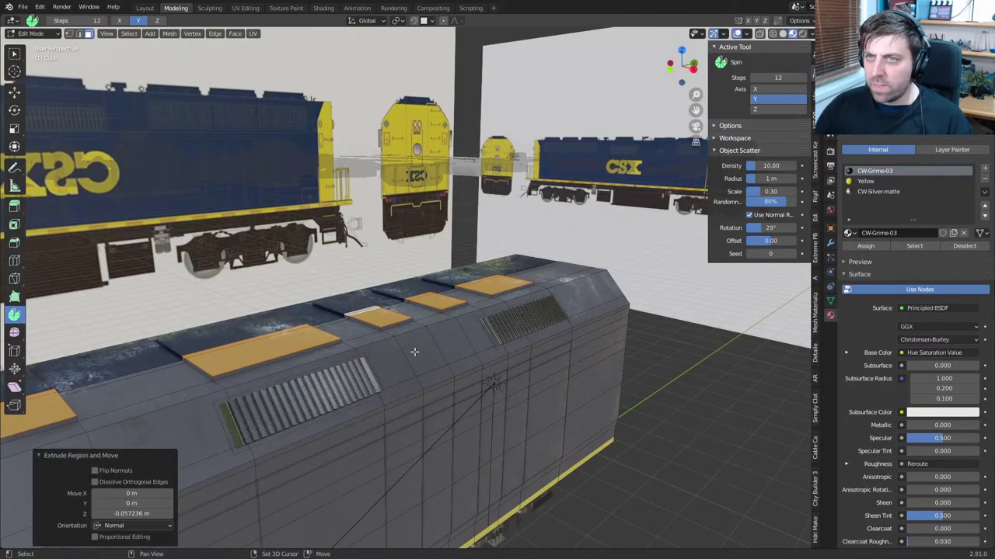
Inset the selected roof panels about 0.033 m, extrude the inner faces outward about 0.09 m, and finish mesh editing
middle_drag(417, 347, 454, 371)
key(i)
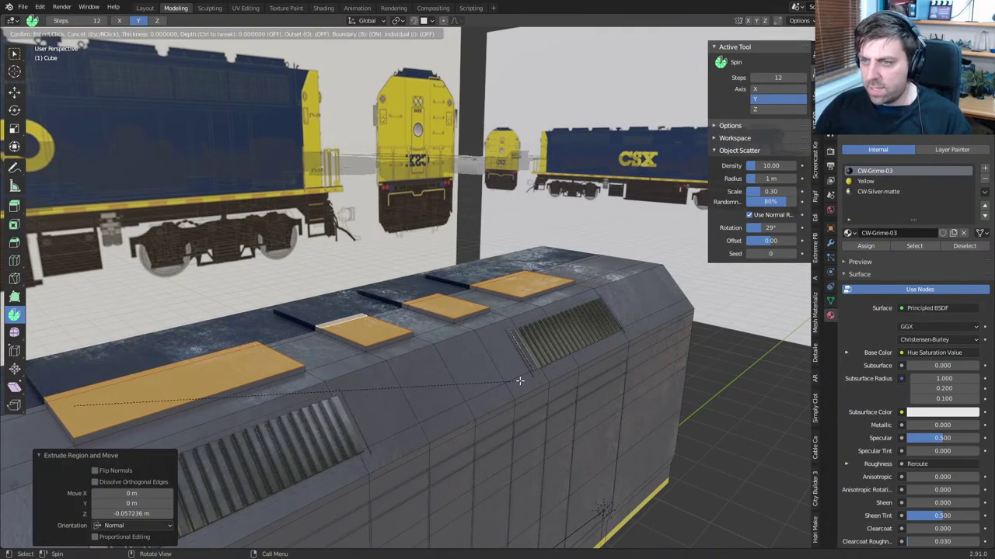
click(474, 378)
key(e)
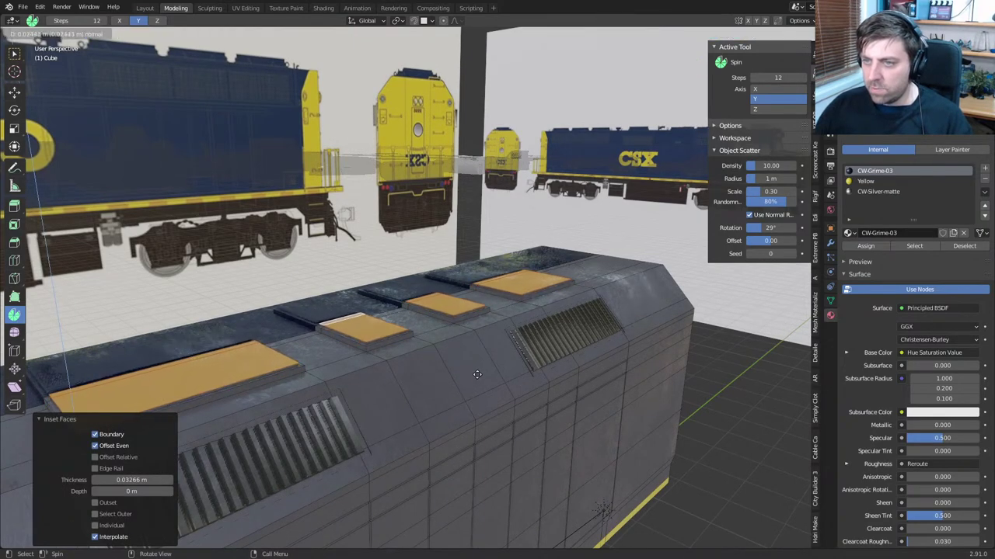
click(482, 366)
scroll(476, 385, down, 4)
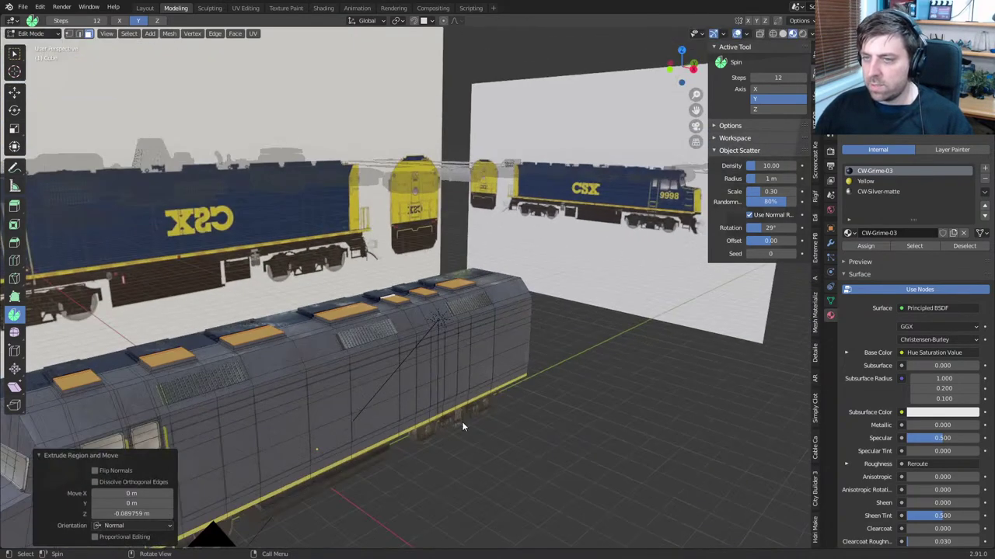
key(Tab)
middle_drag(462, 422, 488, 386)
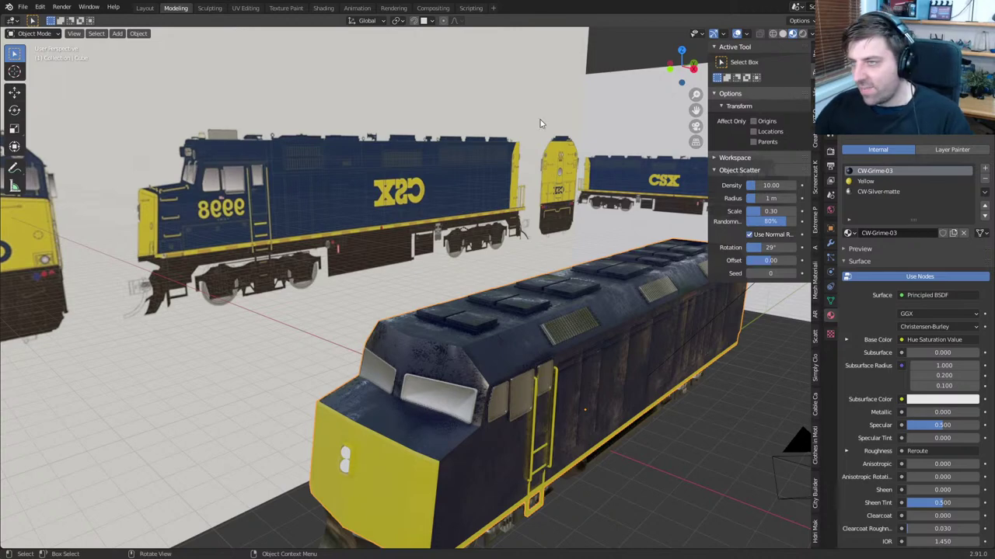
Add a new plane in the right side view and rotate its mesh 90° about Y so it stands upright
key(KP_3)
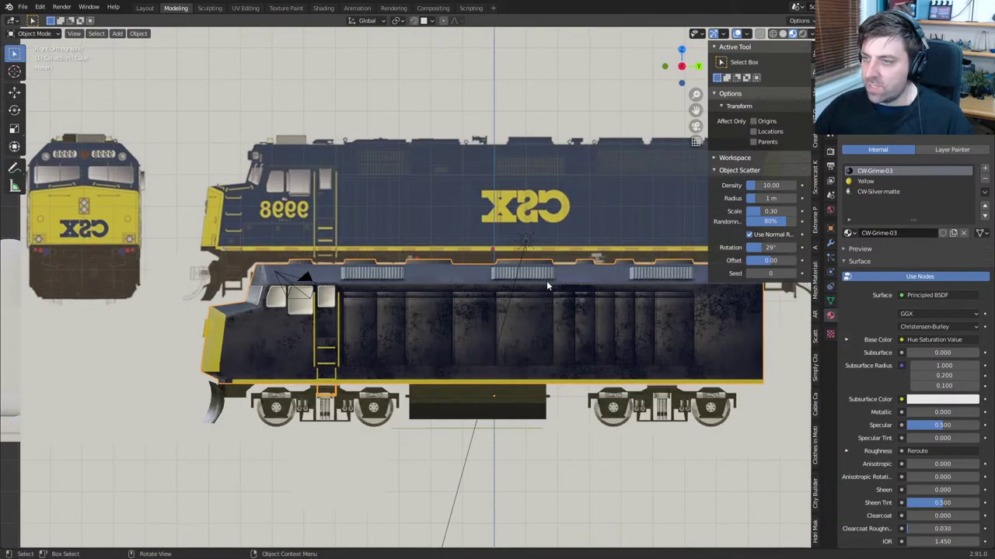
shift+middle_drag(547, 281, 487, 244)
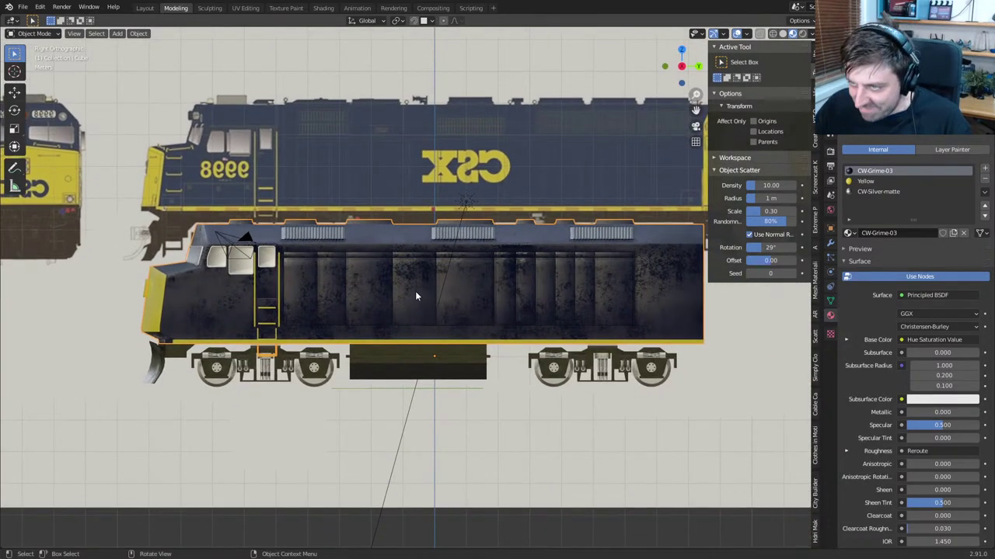
key(shift+a)
mouse_move(412, 301)
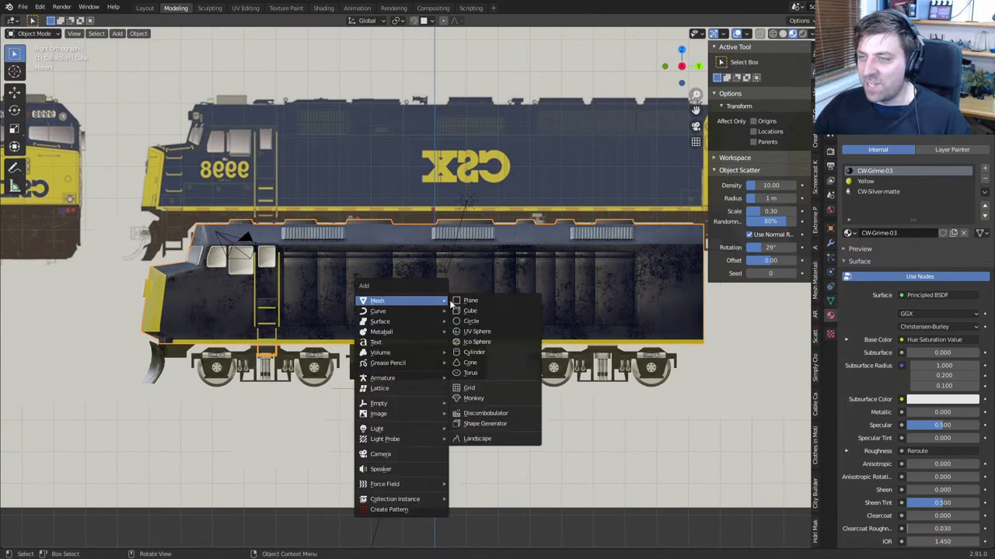
click(472, 302)
scroll(555, 353, up, 2)
key(Tab)
key(r)
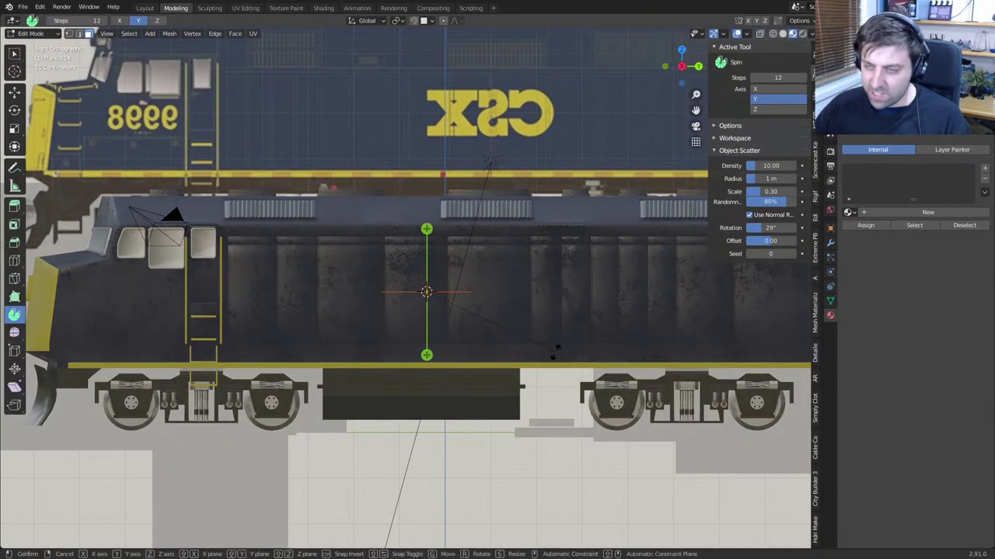
key(y)
key(9)
key(0)
key(Return)
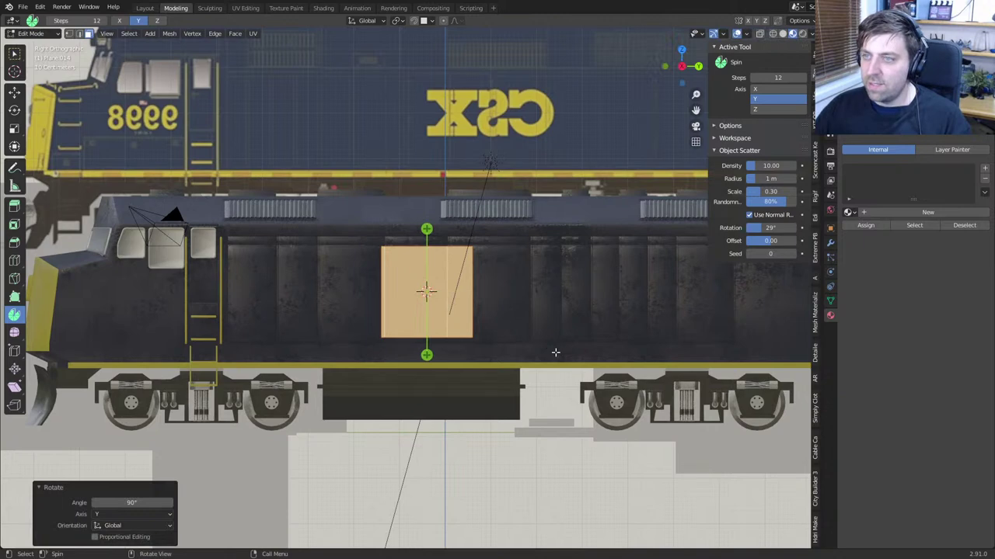
Add a horizontal loop cut below the plane's centre and bevel it about 0.076 m into a strip
scroll(544, 351, up, 4)
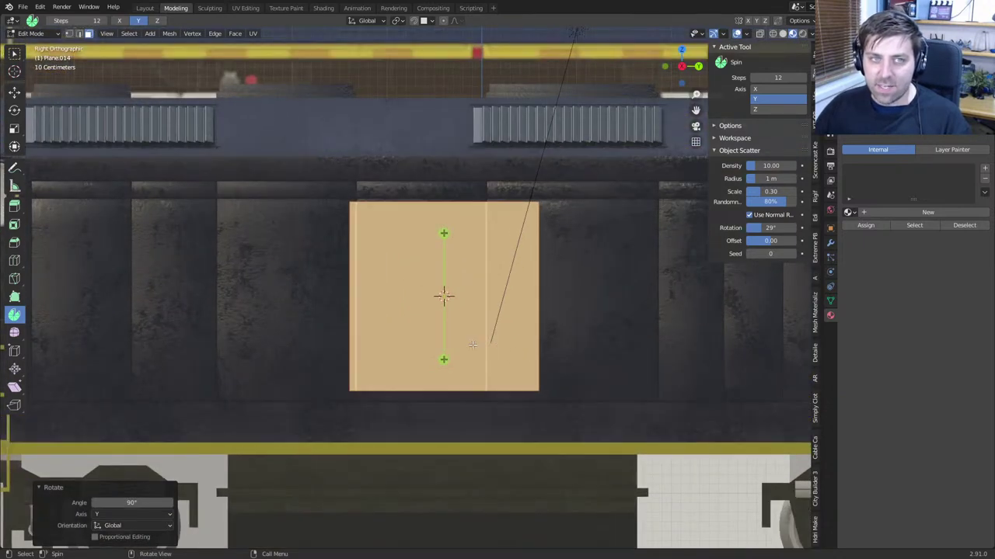
key(ctrl+r)
click(345, 295)
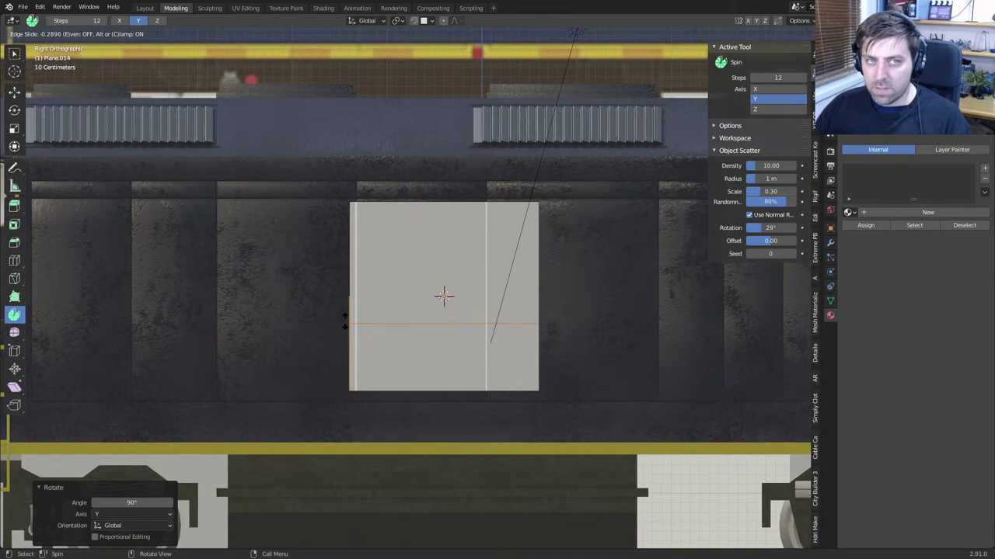
click(346, 320)
key(ctrl+b)
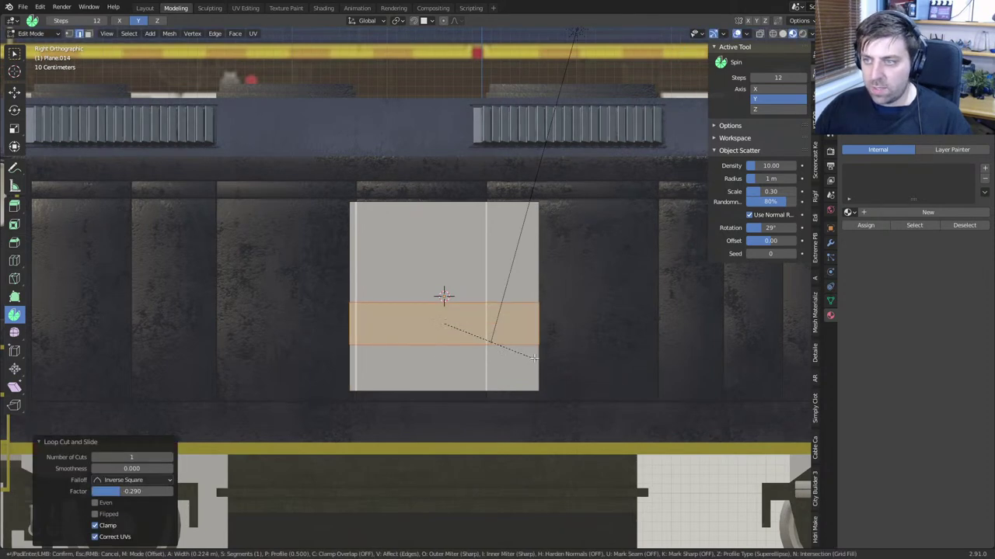
click(523, 352)
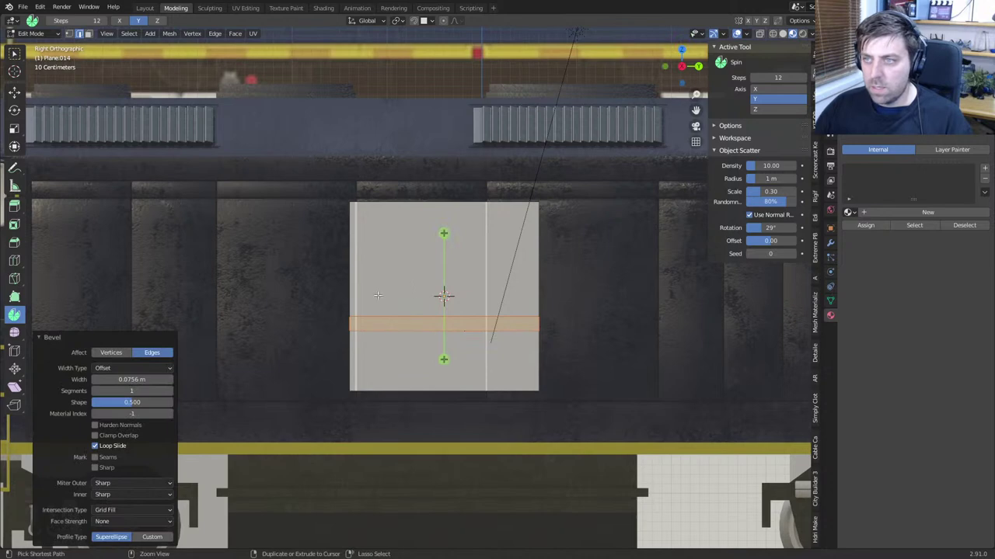
Add a horizontal loop cut in the plane's upper half and bevel it about 0.058 m into a narrower strip
key(ctrl+r)
click(357, 249)
click(358, 247)
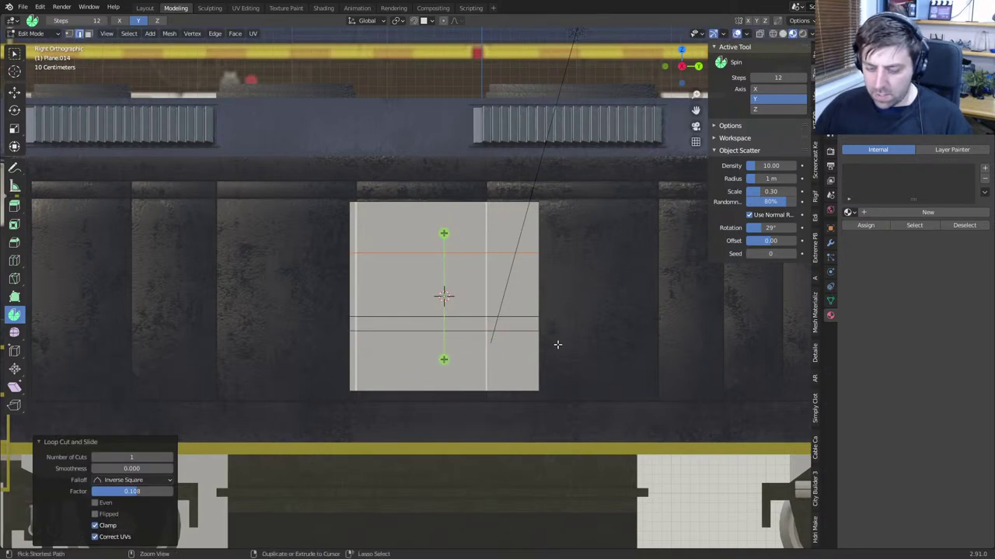
key(ctrl+b)
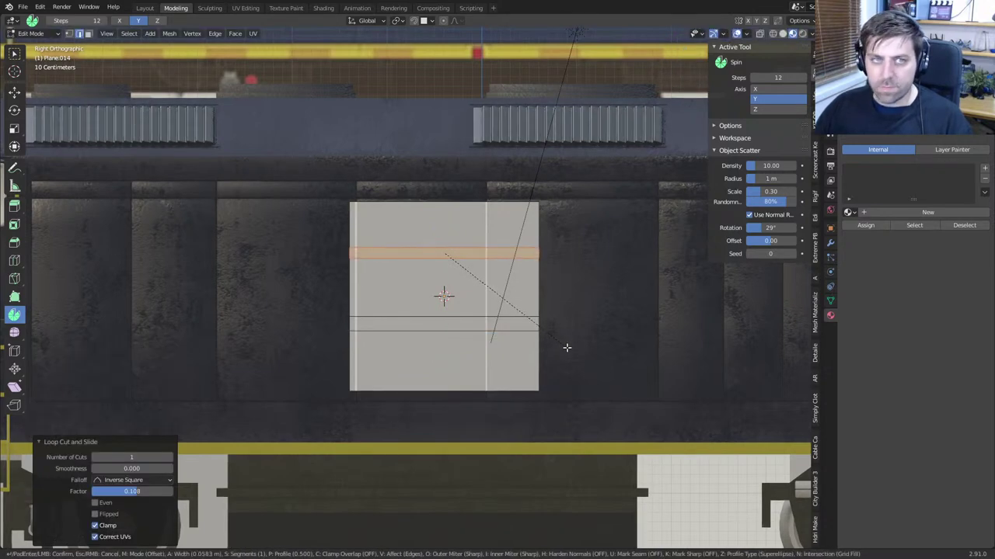
click(567, 347)
Add a centred vertical loop cut to the plane and bevel it about 0.016 m into a thin strip
key(ctrl+r)
click(454, 262)
click(454, 262)
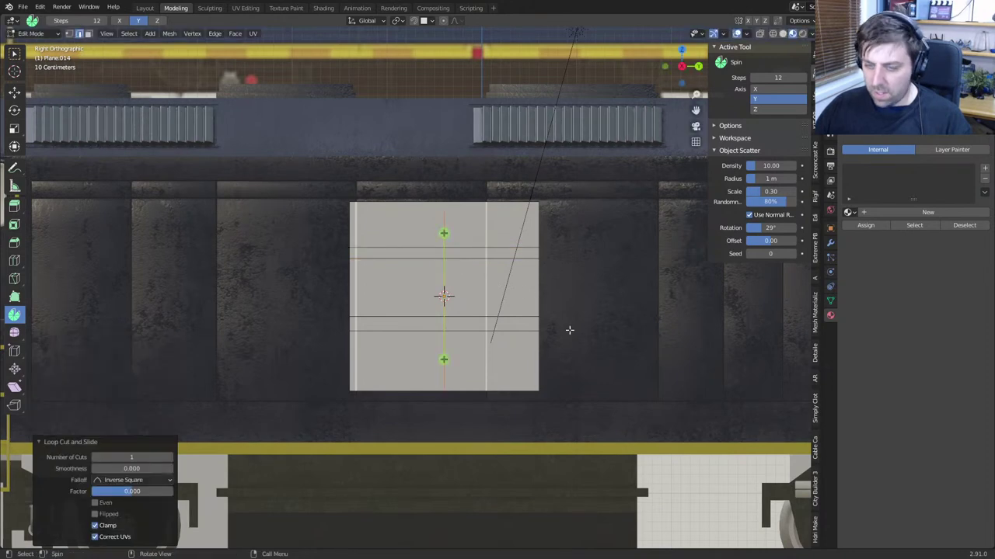
key(ctrl+b)
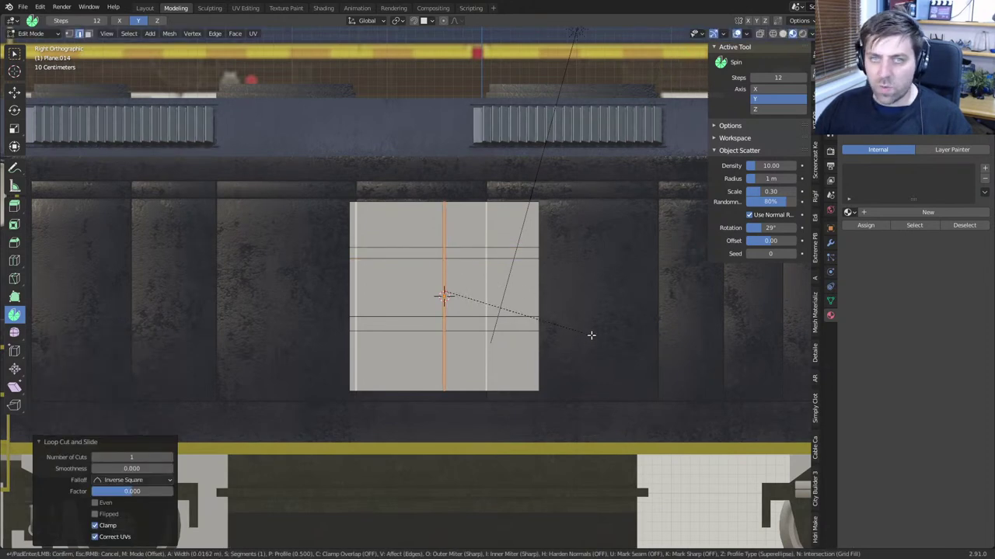
click(590, 335)
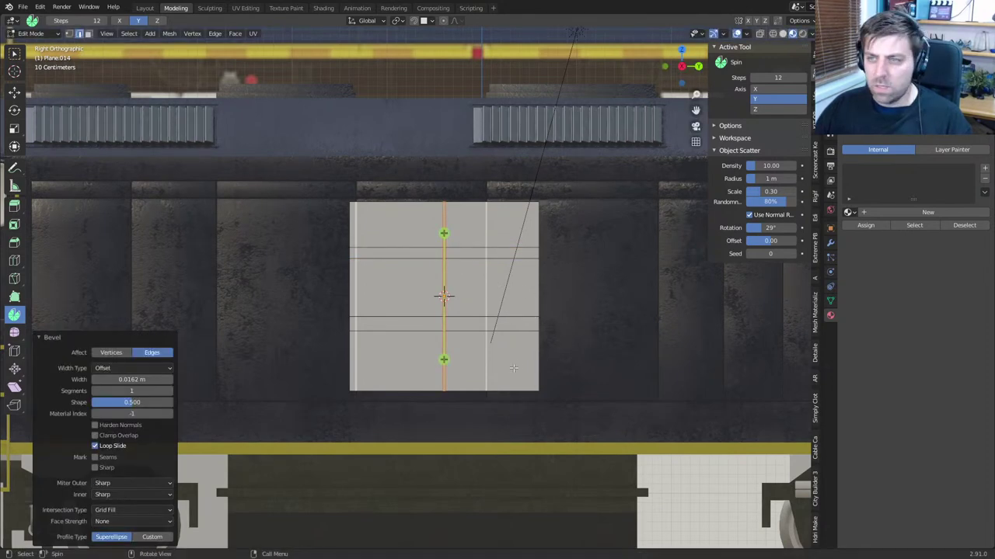
Add a horizontal loop cut inside the lower strip, close to its upper edge
key(ctrl+r)
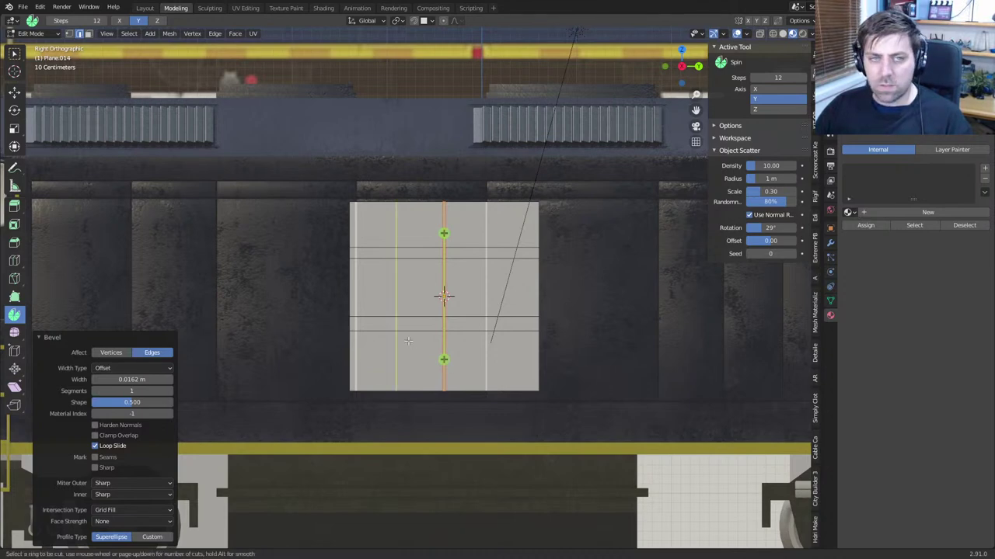
click(349, 318)
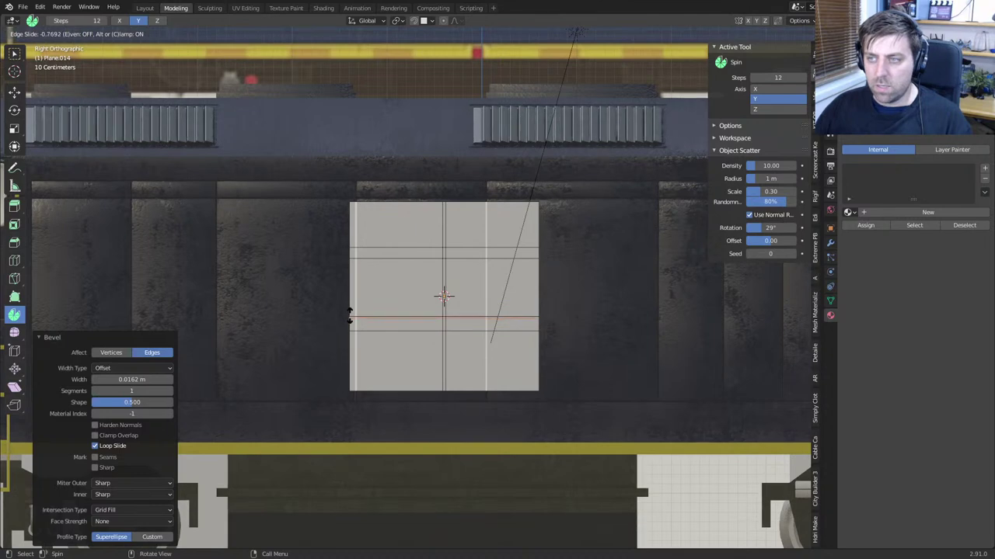
click(350, 314)
Add one vertical loop cut on each side of the plane's thin central strip
click(487, 254)
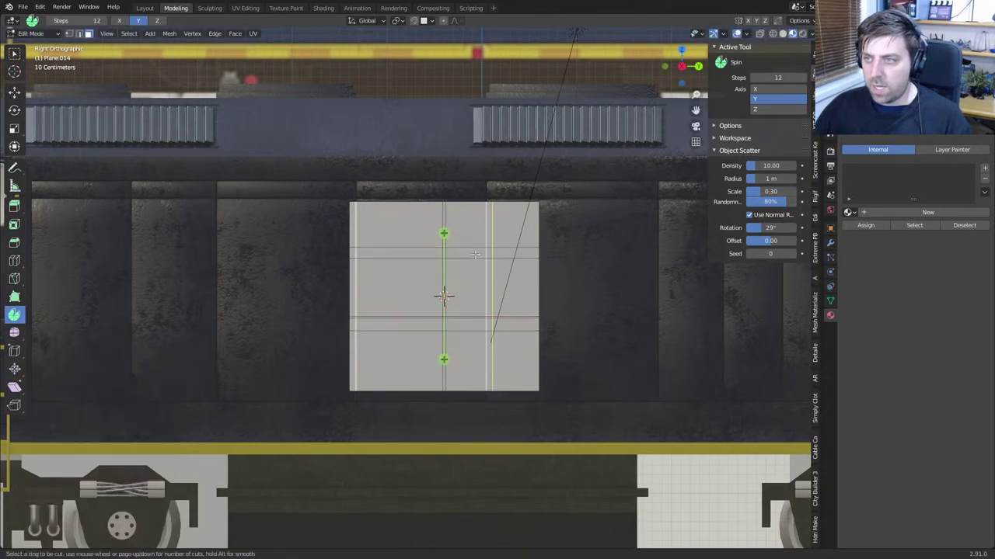
key(g)
key(g)
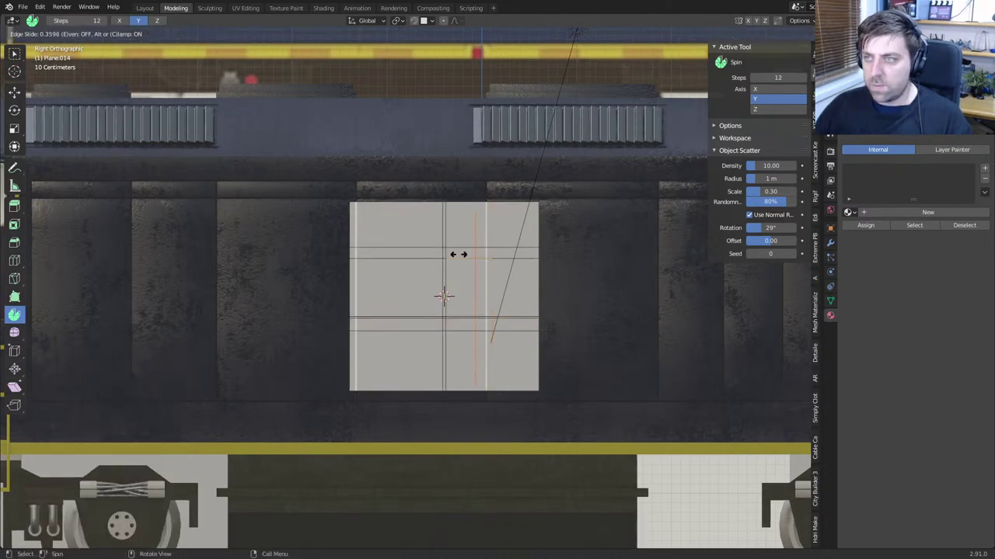
click(458, 254)
key(ctrl+r)
click(366, 242)
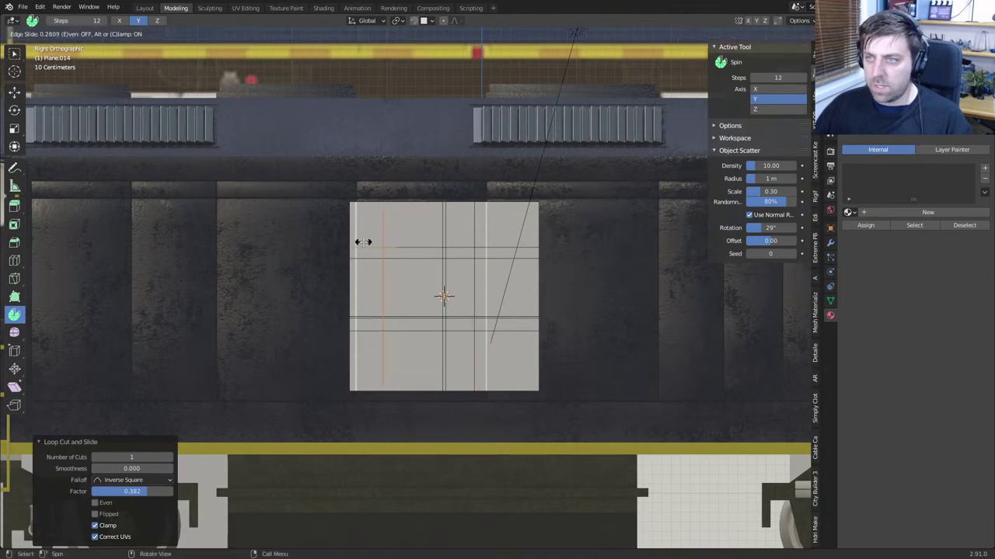
click(365, 242)
Delete the outer right and inner left faces of the upper strip and the central strip's faces down to the lower strip
click(444, 283)
scroll(440, 283, up, 4)
shift+middle_drag(472, 278, 407, 332)
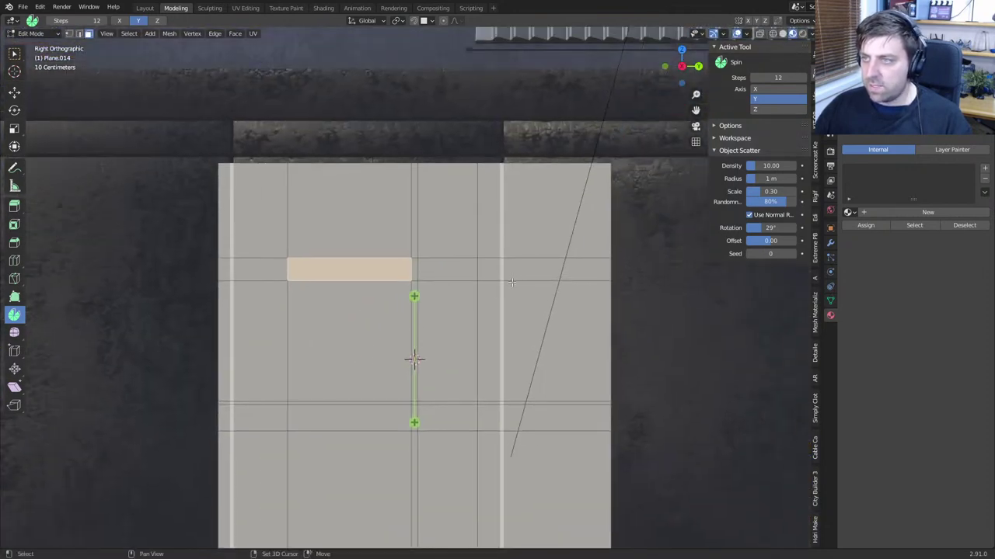
shift+click(413, 245)
shift+click(415, 269)
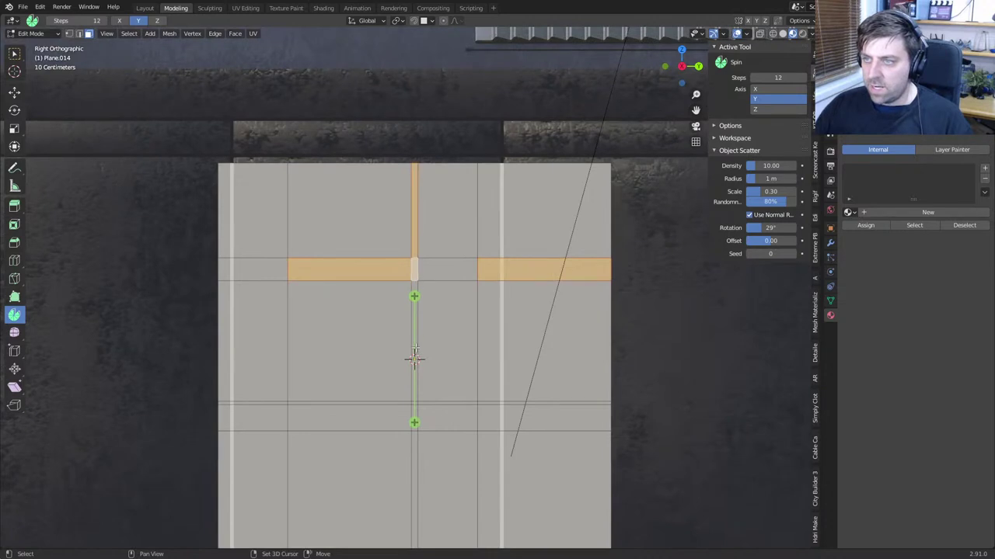
shift+click(416, 348)
shift+middle_drag(441, 410, 451, 327)
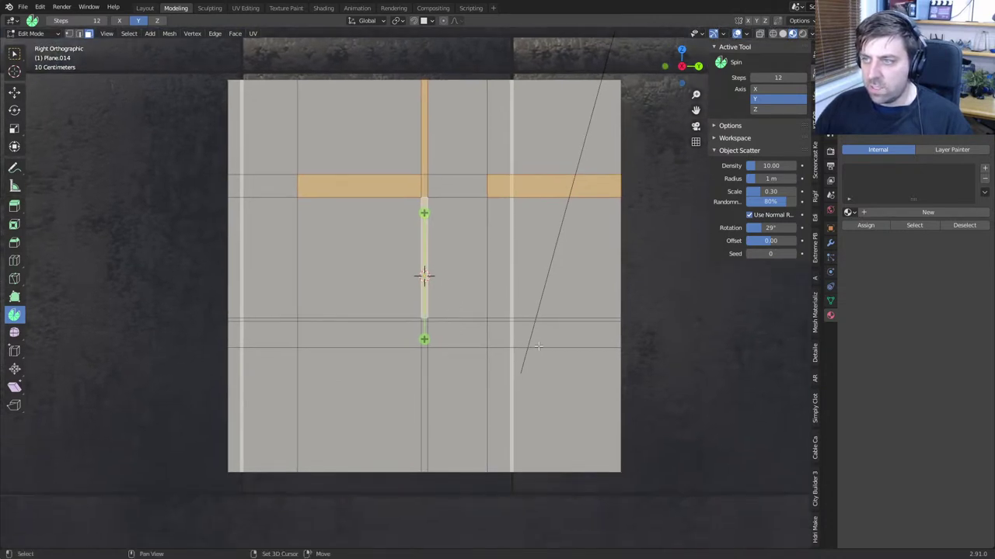
key(x)
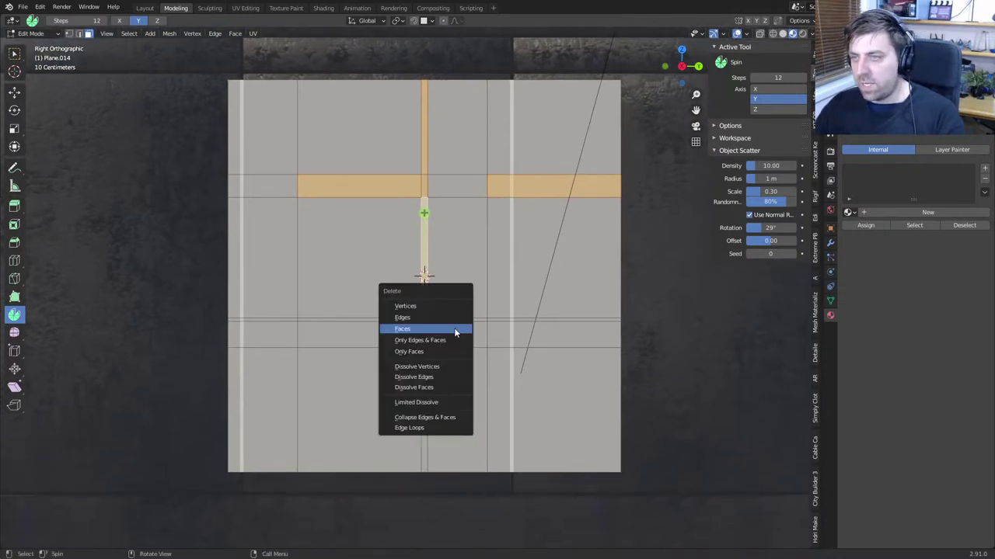
click(455, 331)
Add a vertical loop cut through the lower right section and delete lower-strip faces to open slots, leaving a left-centre block and the right end
key(ctrl+r)
click(550, 331)
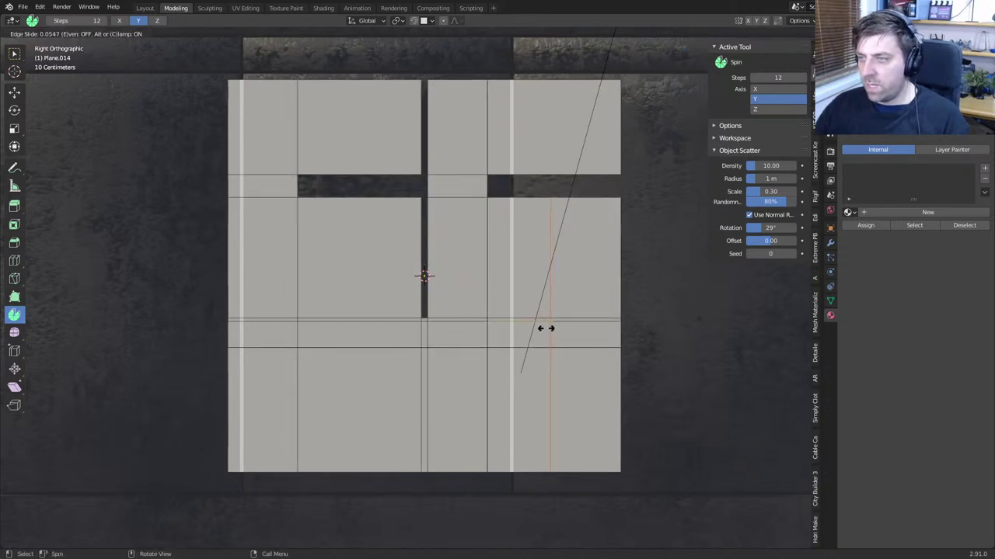
click(544, 328)
click(517, 335)
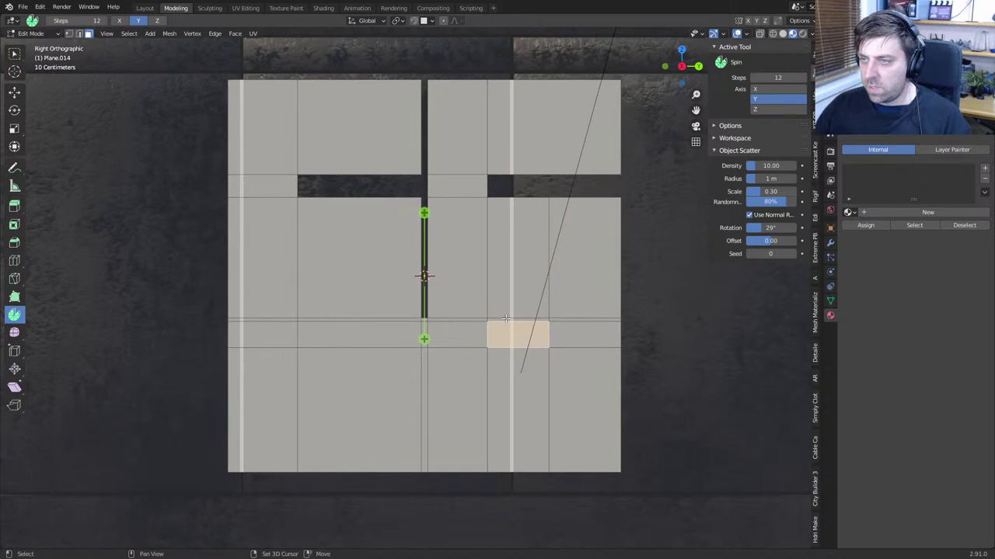
shift+click(466, 319)
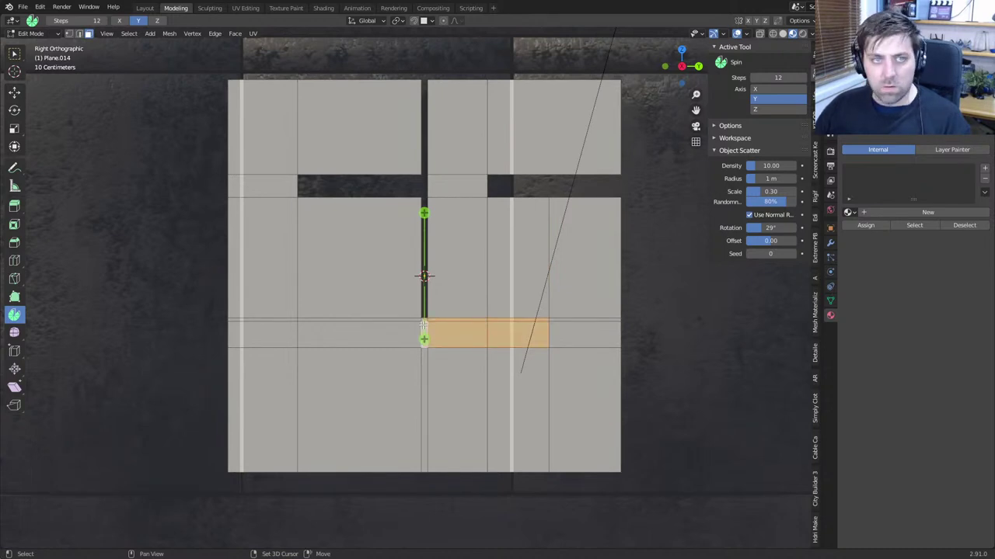
shift+click(364, 321)
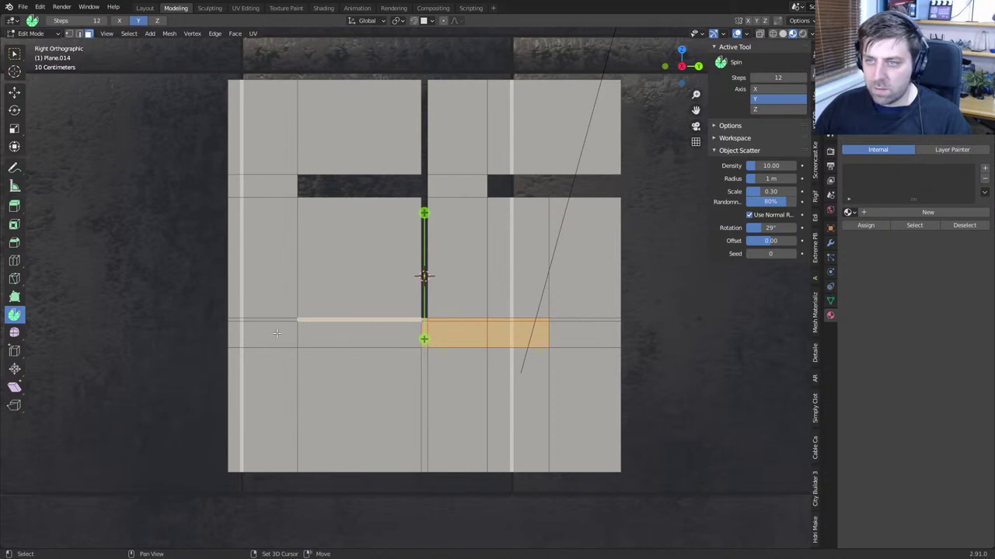
shift+click(250, 326)
key(x)
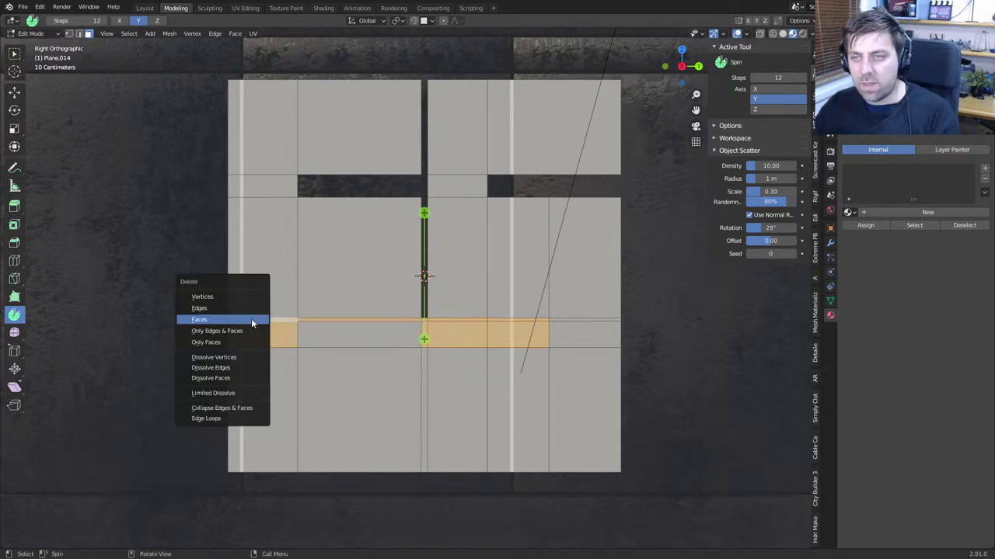
click(254, 320)
Move the left edge of the remaining lower-strip block along Y towards the plane's centre, including the edge below it
key(2)
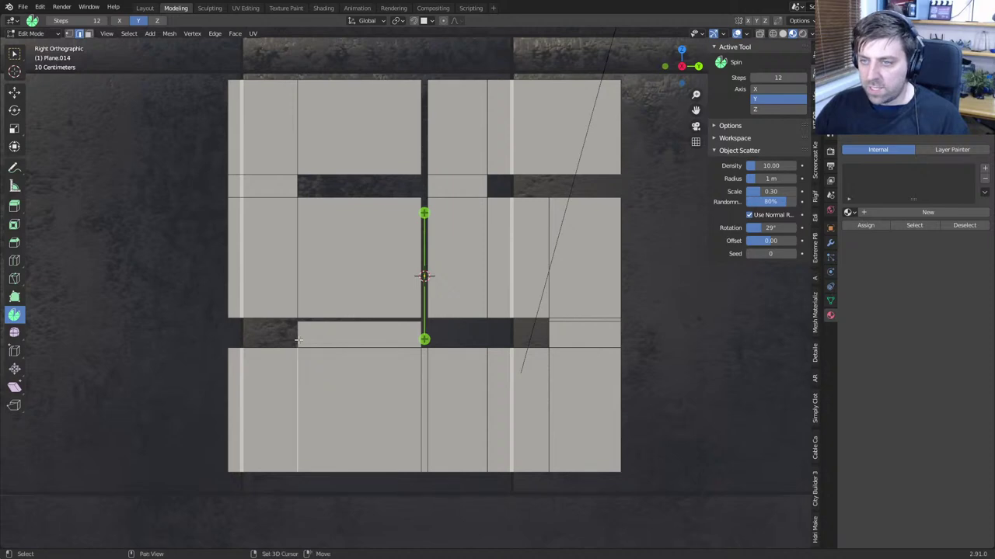
key(g)
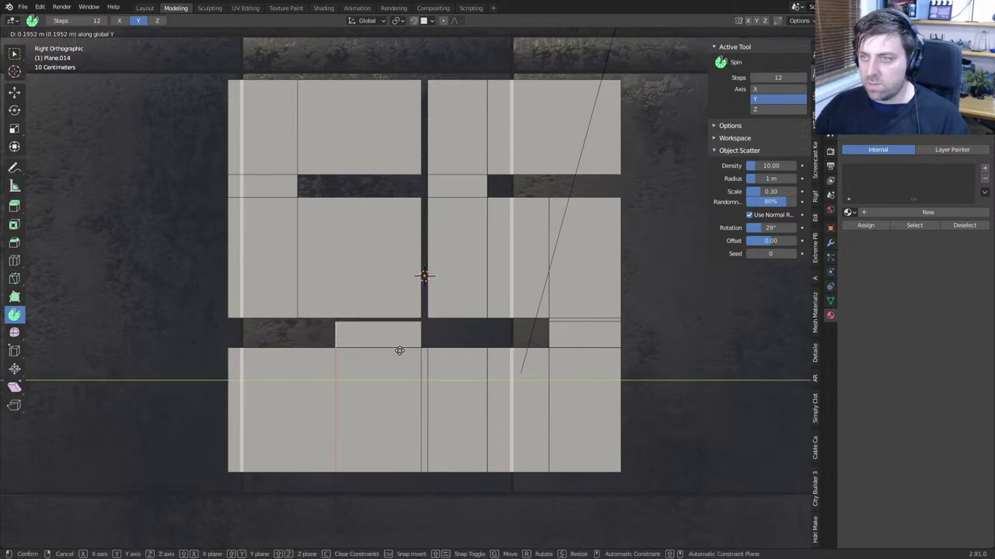
click(432, 355)
Scale the whole slotted plane along Z to about 0.57 of its height
scroll(432, 355, down, 2)
key(a)
key(s)
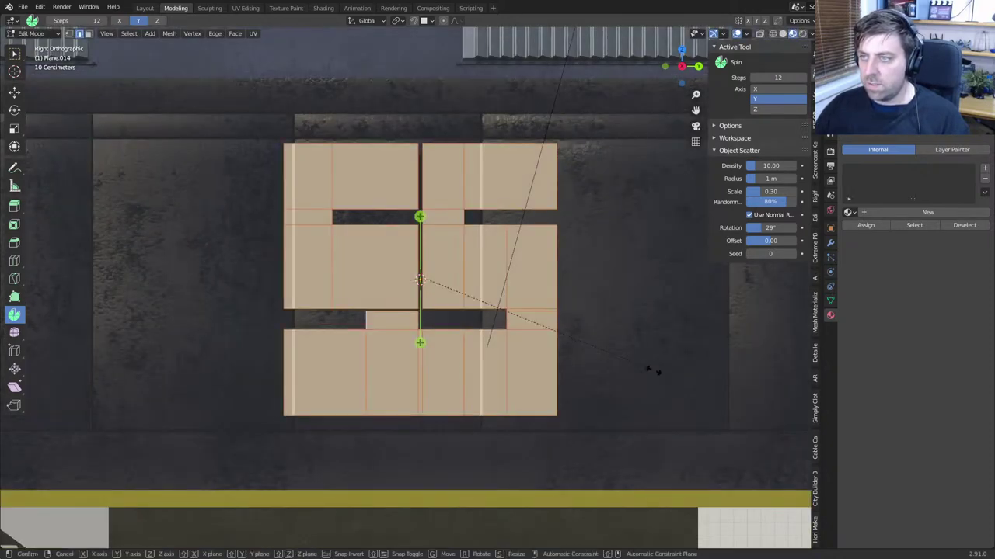
key(z)
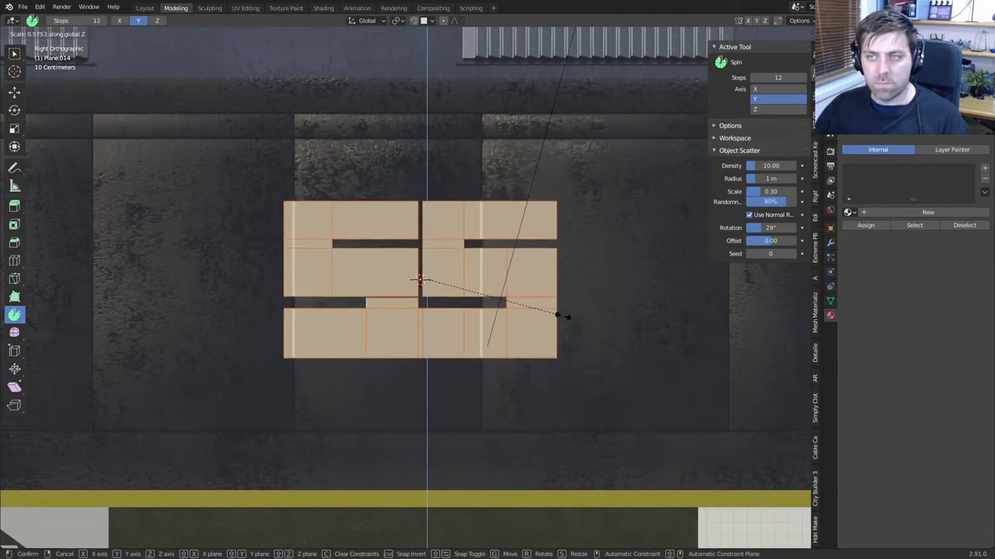
click(563, 316)
scroll(395, 308, up, 2)
key(alt+a)
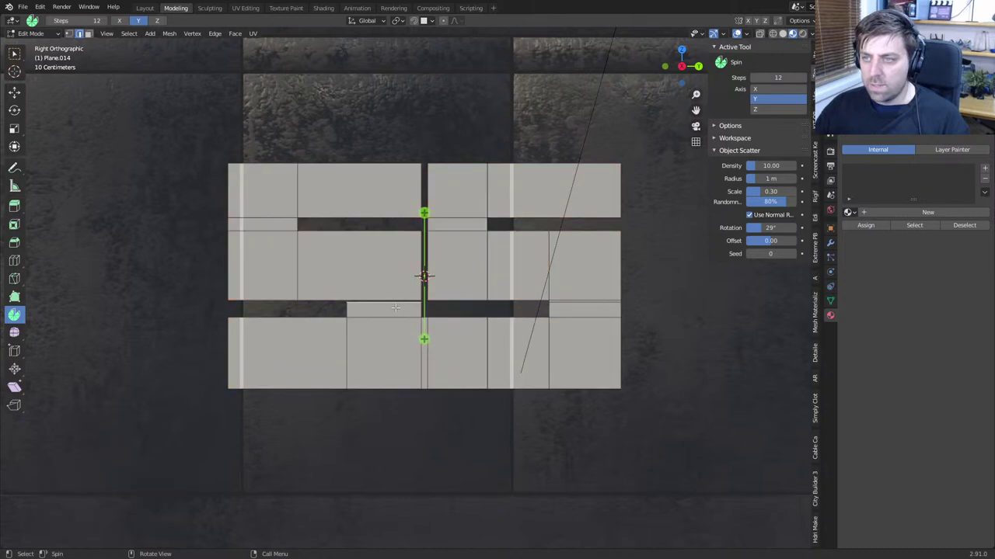
Lower the top edge of the small block left of the plane's centre about 0.013 m along Z
click(396, 305)
key(g)
key(z)
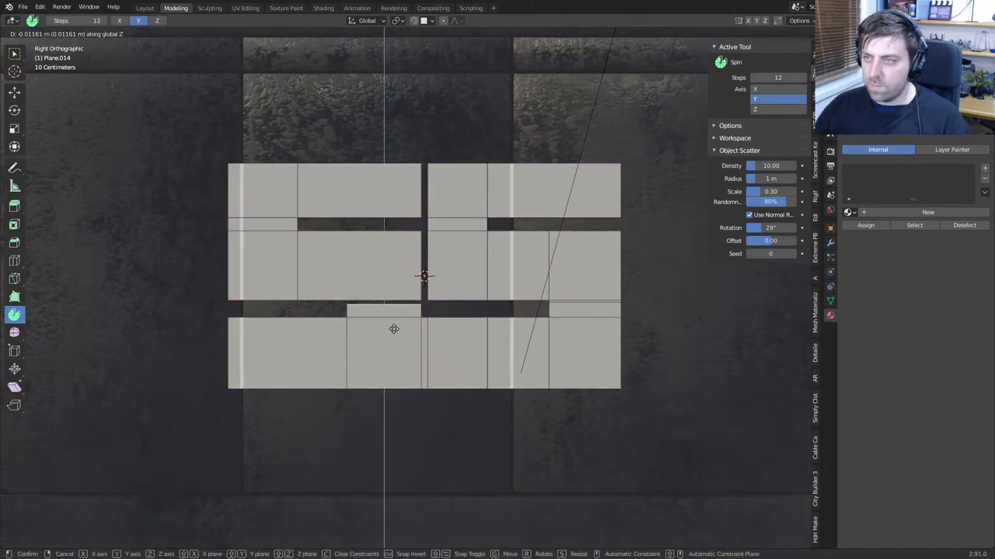
click(392, 332)
scroll(393, 332, down, 3)
scroll(387, 333, up, 2)
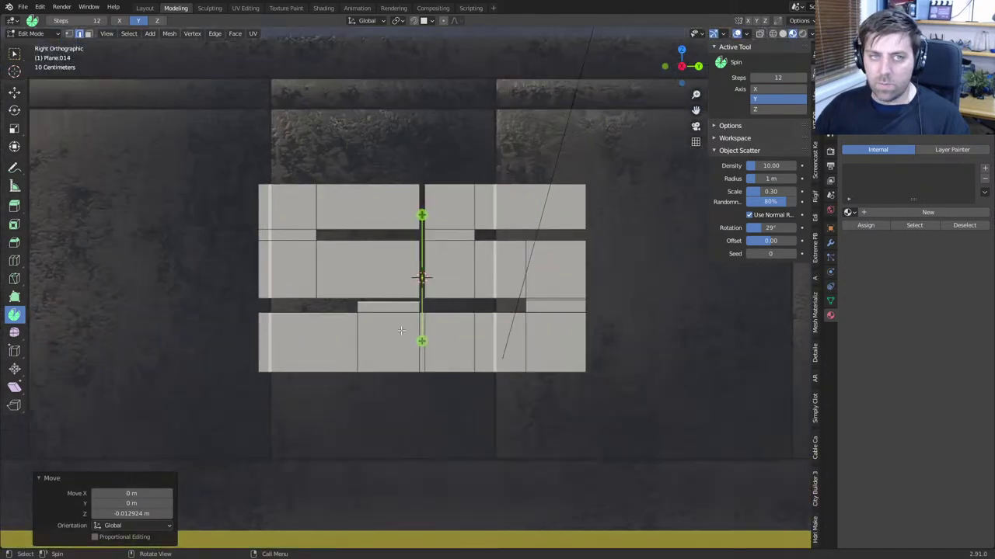
scroll(491, 282, down, 1)
Leave mesh editing and give the slotted plane a material slot using the existing Yellow material
key(Tab)
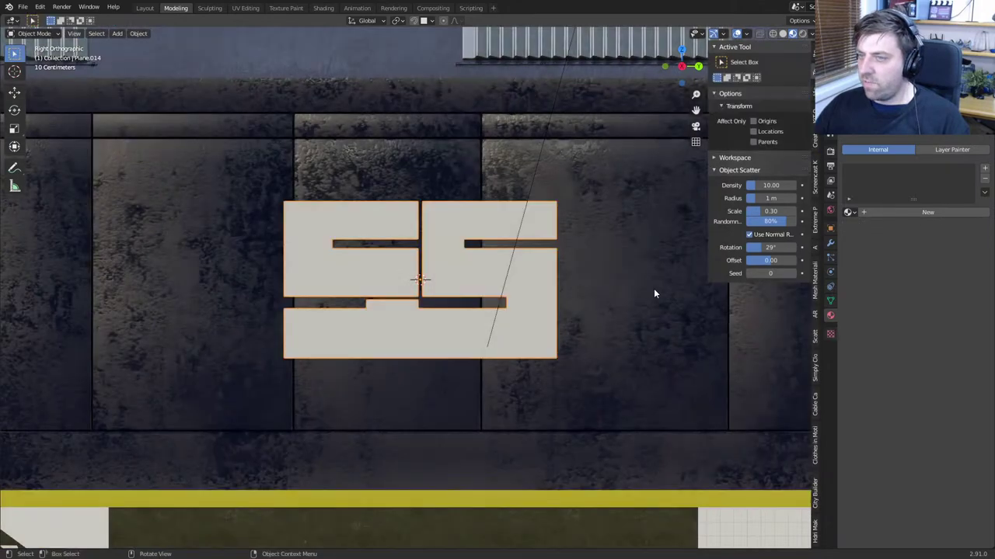
click(862, 212)
click(855, 211)
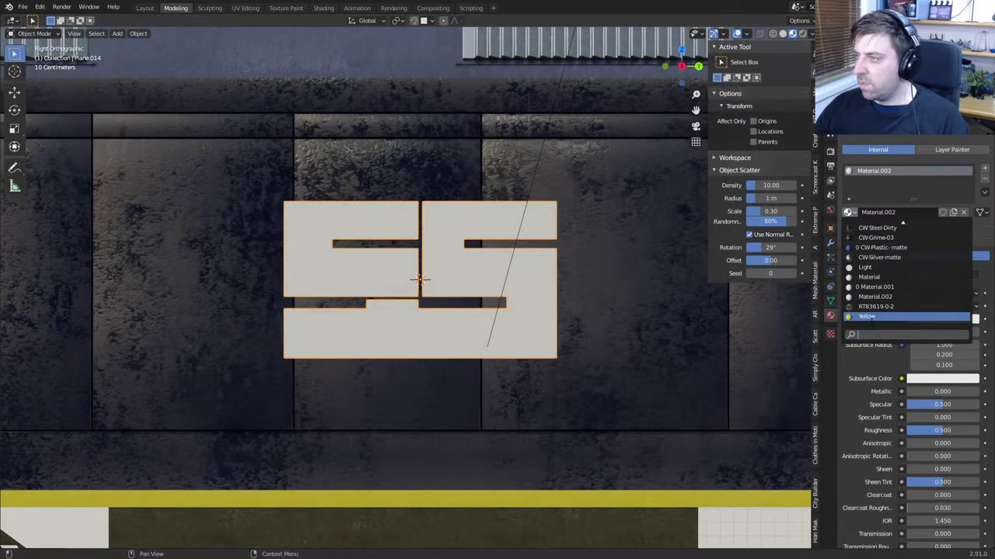
click(873, 317)
middle_drag(366, 315, 424, 324)
scroll(425, 324, down, 4)
scroll(488, 314, up, 3)
shift+middle_drag(488, 315, 435, 333)
Move the yellow lettering mesh slightly along X so it clears the locomotive's side panels
key(Tab)
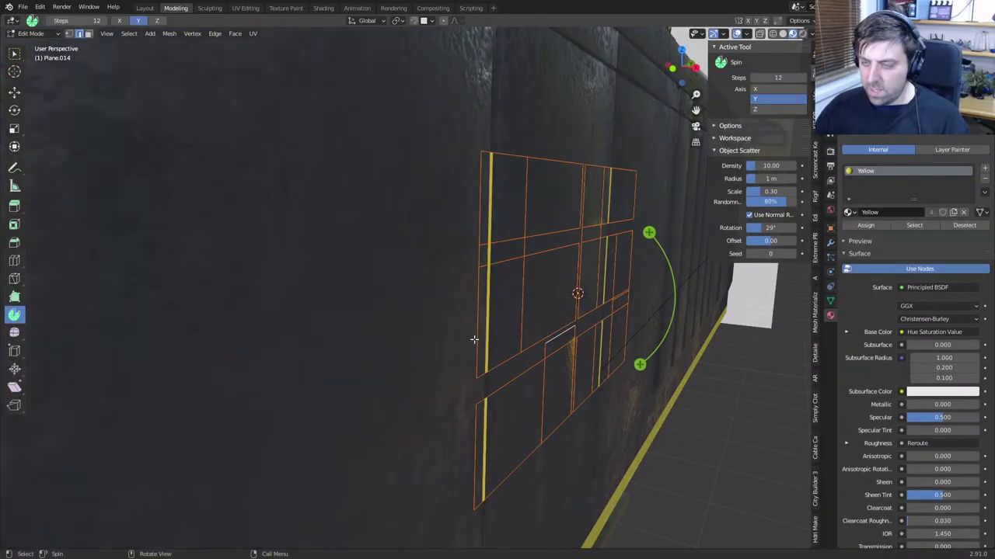
key(g)
key(x)
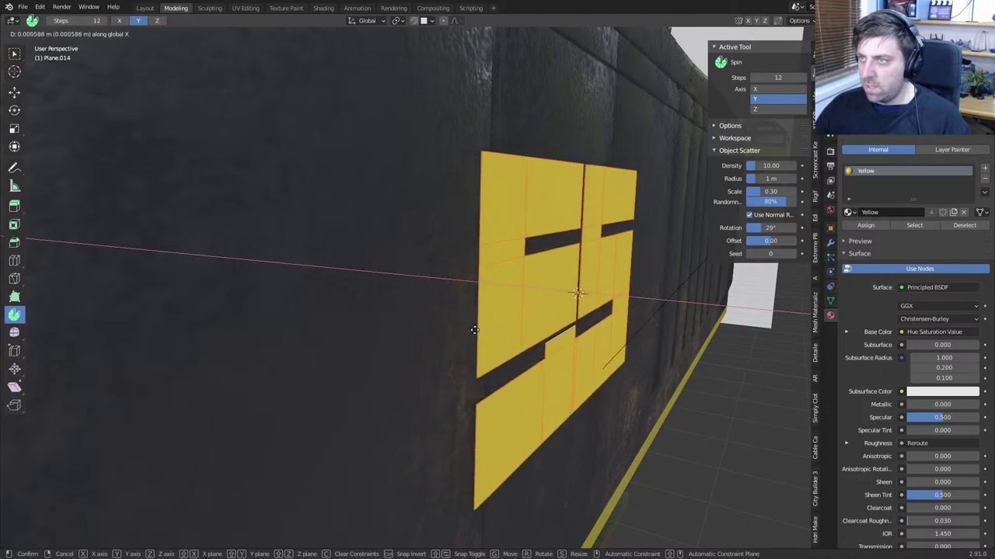
click(477, 329)
Extrude the yellow lettering about 0.027 m along its normal and inspect it on the locomotive's side
key(e)
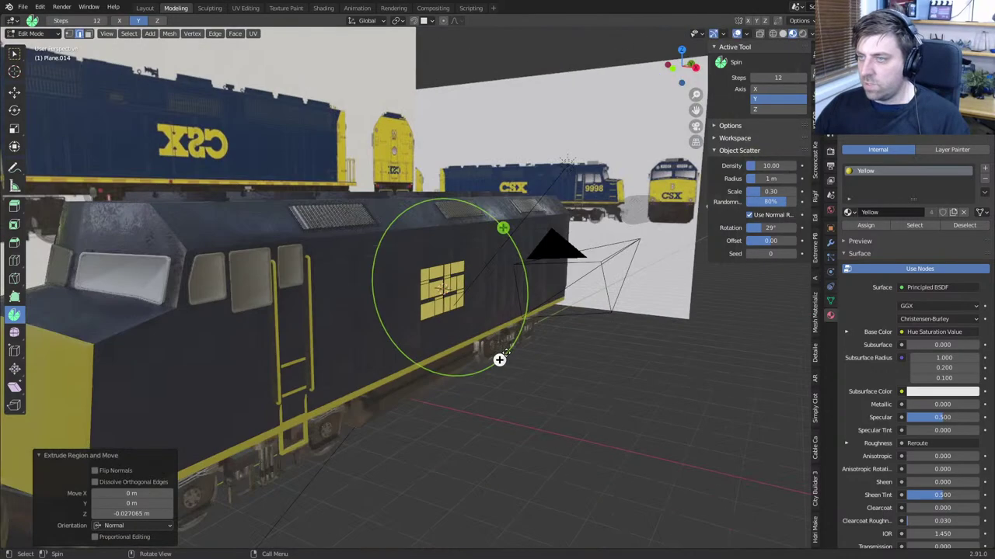
key(Tab)
scroll(281, 466, up, 4)
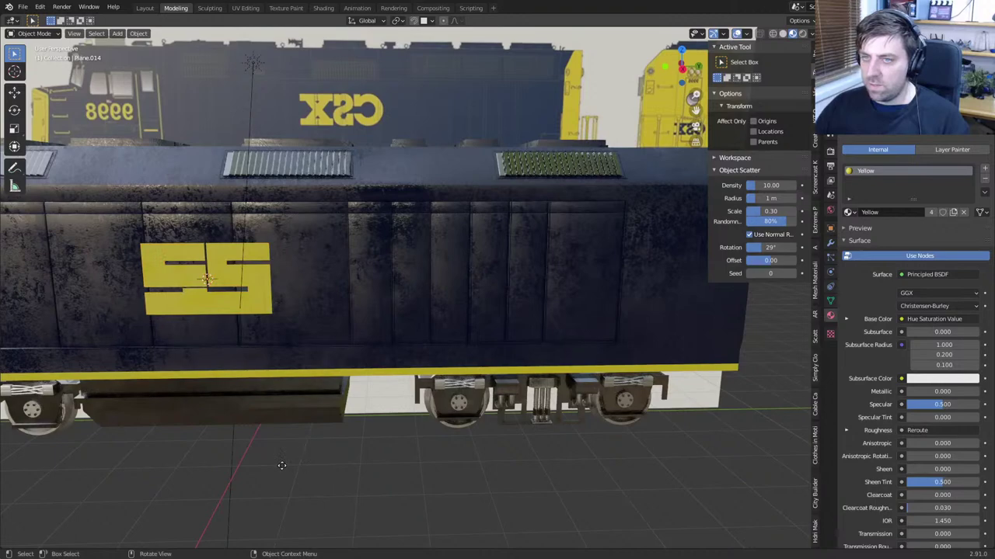
scroll(282, 466, down, 5)
scroll(404, 427, up, 6)
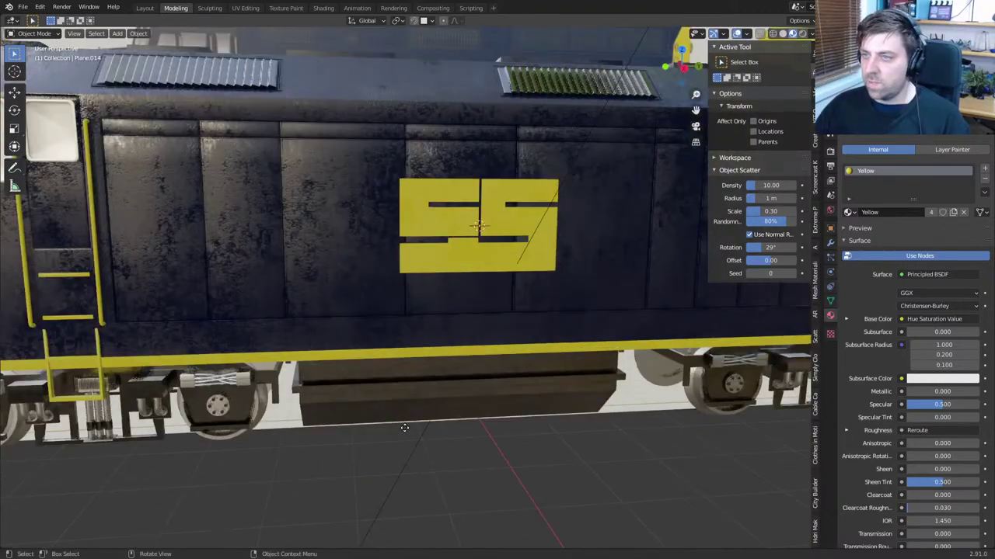
shift+middle_drag(428, 351, 382, 411)
scroll(412, 384, up, 2)
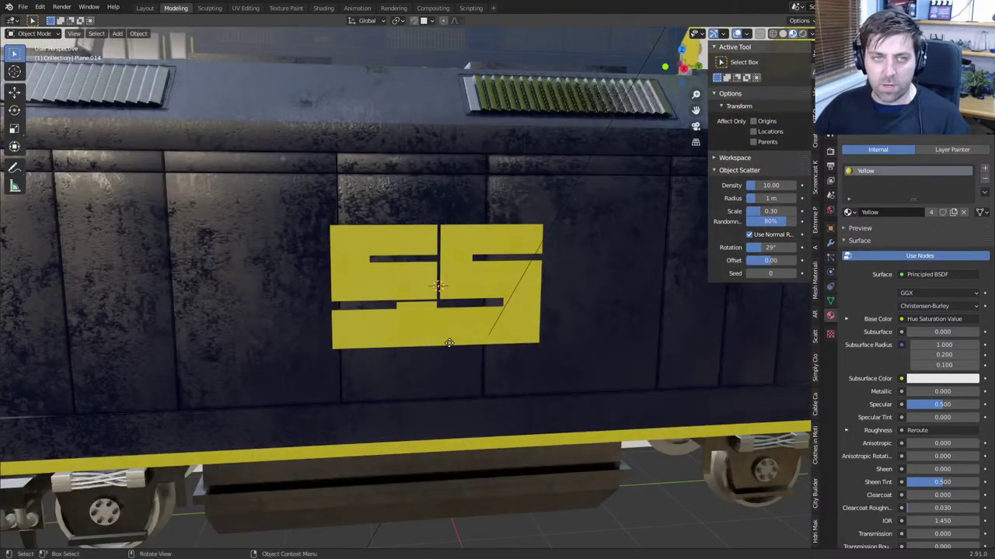
Raise the bottom edges of the lettering's middle row about 0.023 m along Z to widen the lower slots
key(Tab)
scroll(566, 311, up, 3)
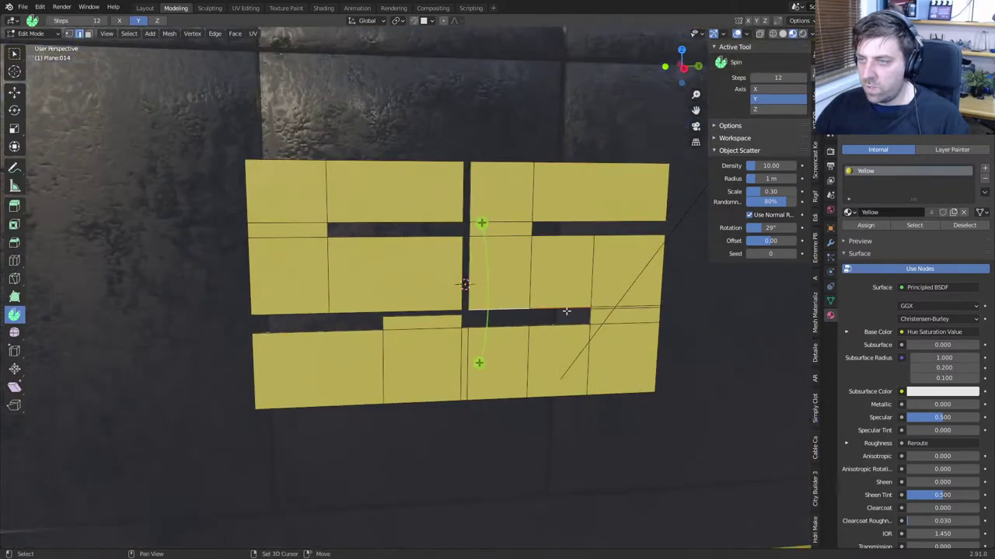
click(606, 305)
alt+click(443, 308)
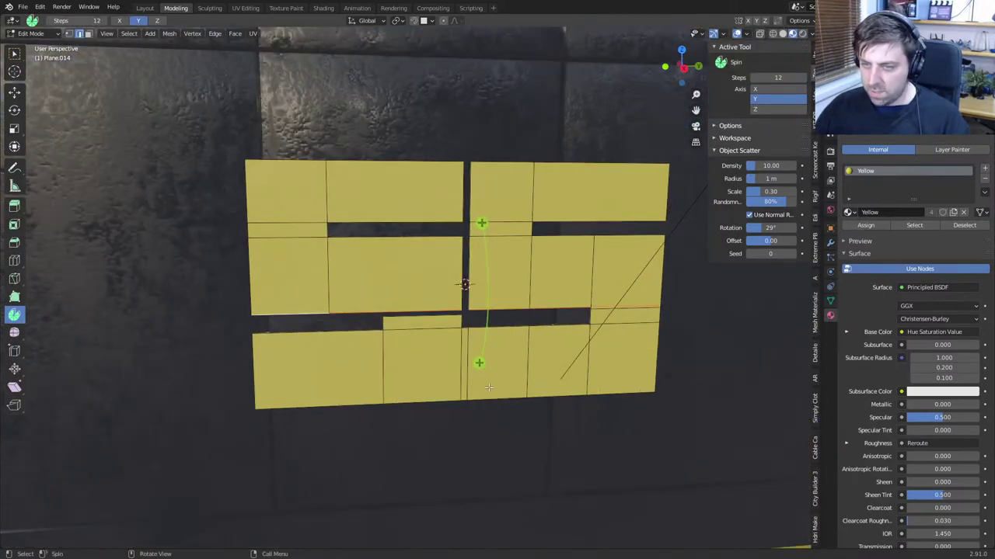
key(g)
key(z)
click(492, 340)
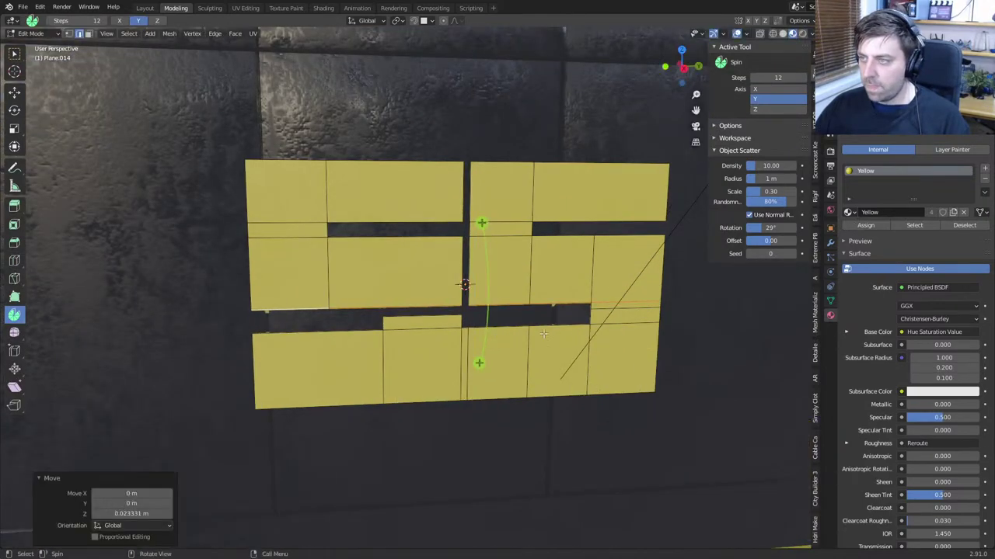
Lower the top edges of the lettering's middle row about 0.066 m along Z to widen the upper slots
shift+middle_drag(613, 283, 479, 309)
click(499, 262)
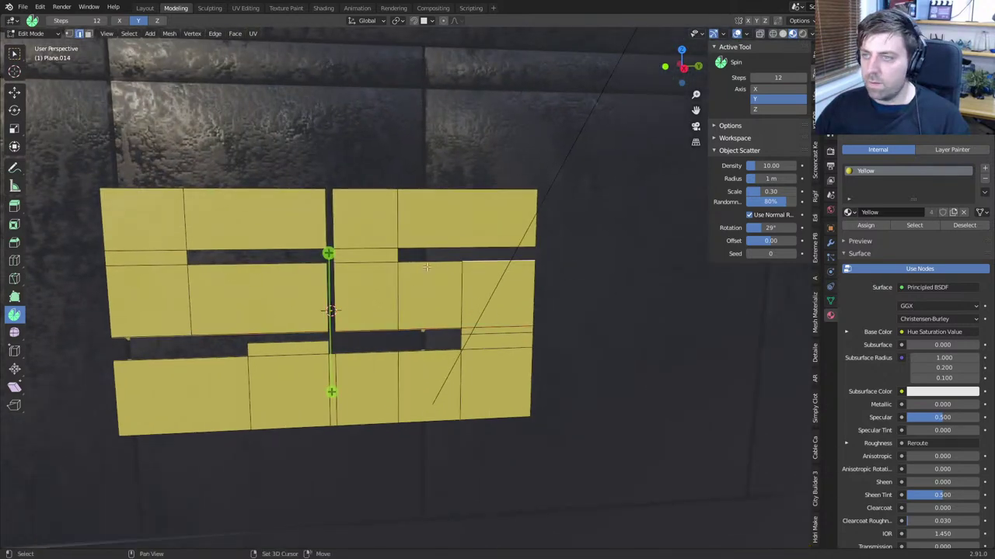
shift+click(429, 262)
shift+click(366, 263)
shift+click(143, 267)
key(g)
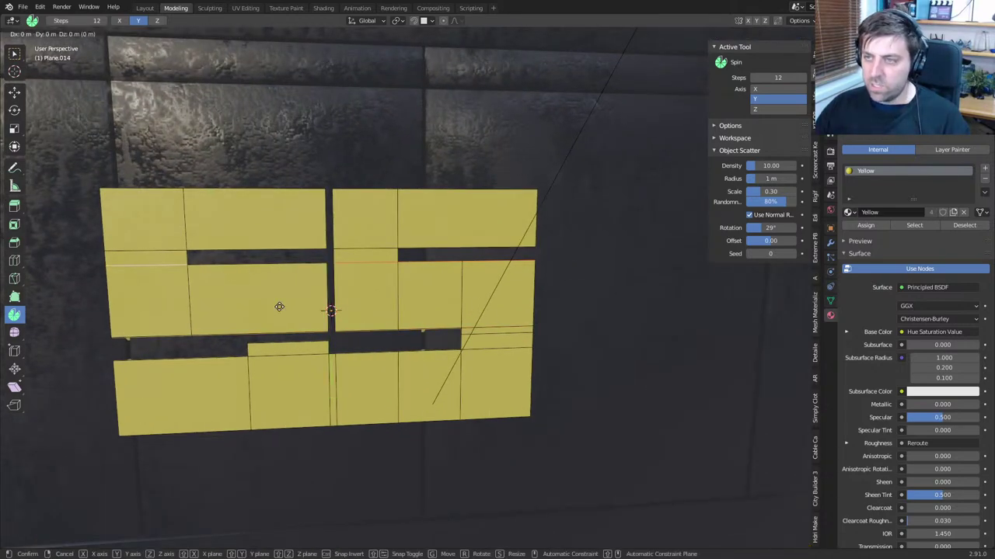
key(z)
right_click(280, 298)
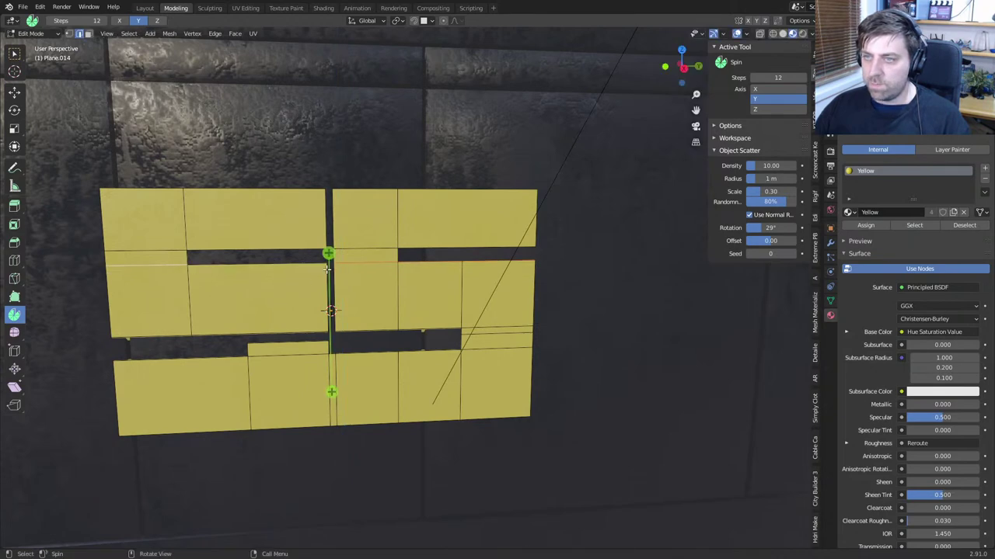
shift+click(305, 262)
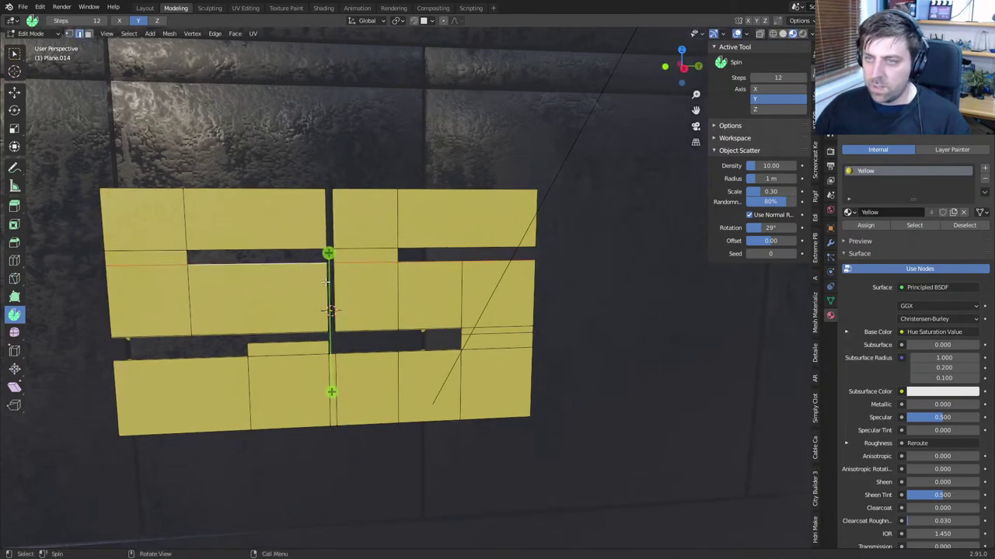
key(g)
key(z)
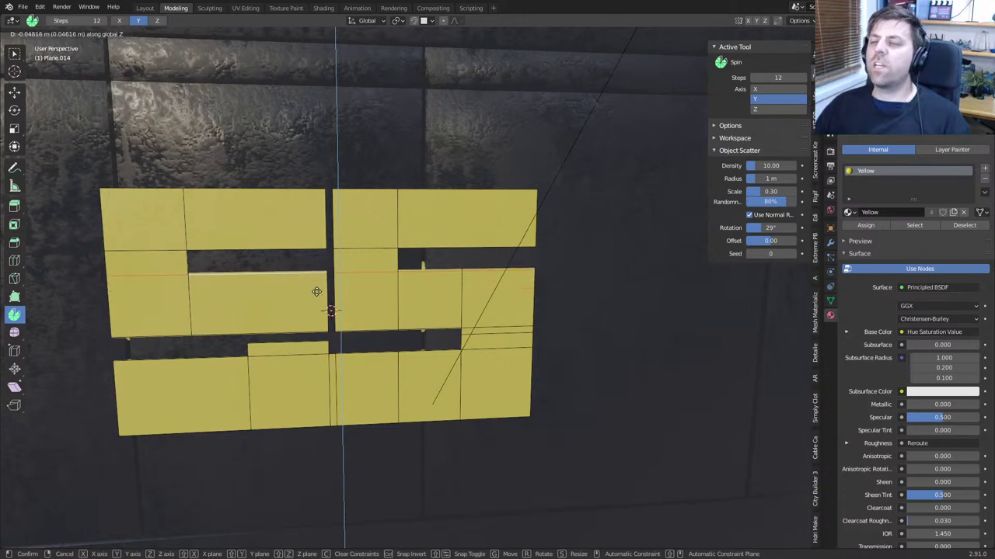
click(312, 303)
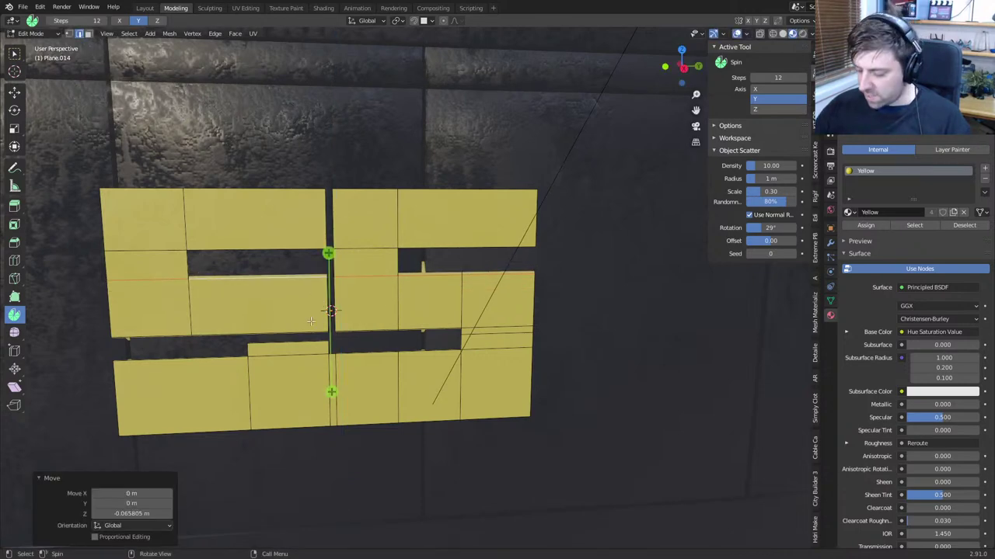
In a wireframe front view, box-select the lettering's back layer of vertices and delete them
key(KP_3)
key(KP_1)
mouse_move(657, 252)
shift+middle_down()
mouse_move(270, 325)
mouse_move(282, 334)
mouse_move(408, 279)
shift+middle_up()
key(z)
click(217, 337)
scroll(253, 335, up, 5)
key(1)
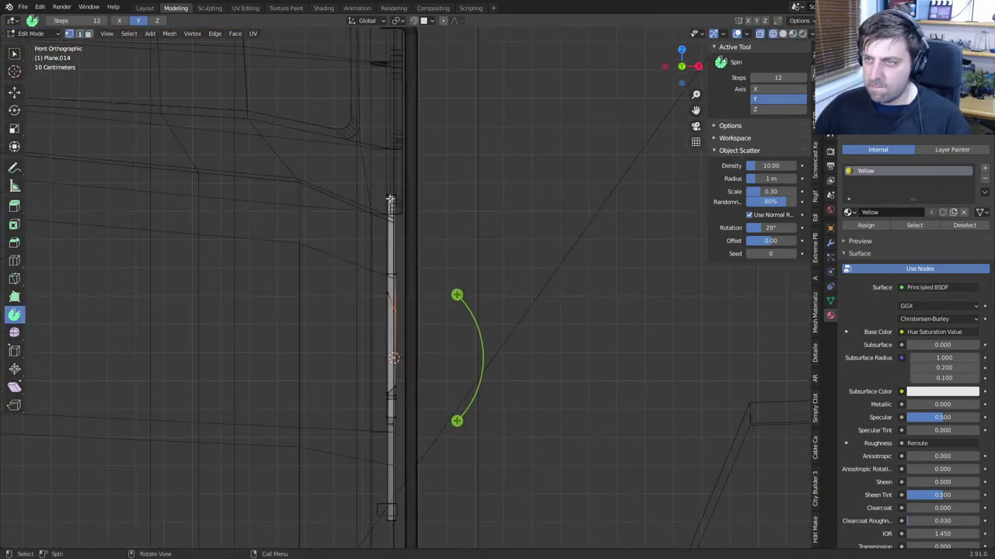
key(b)
drag(391, 186, 264, 535)
key(x)
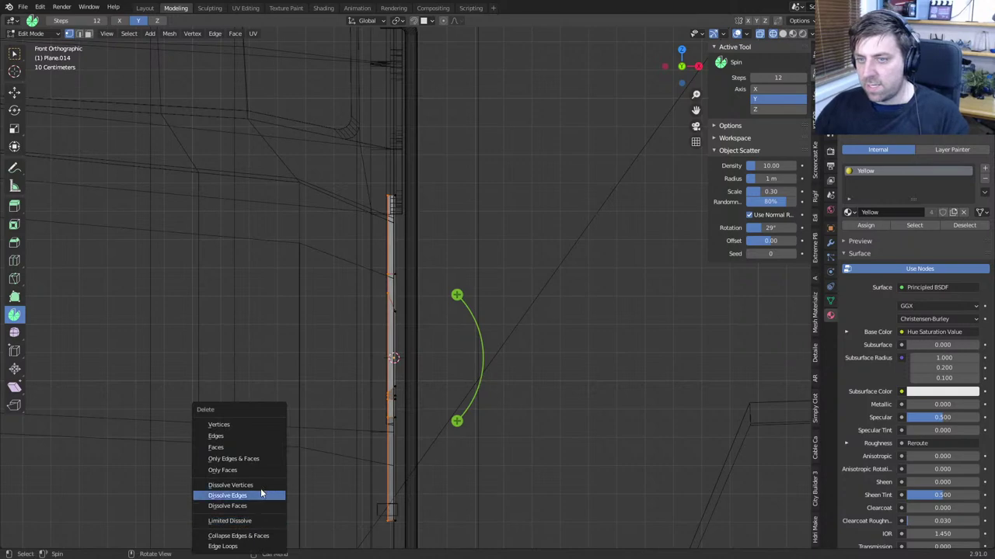
click(257, 424)
Extrude the whole remaining lettering about 0.015 m along its normal and delete the selected extruded geometry
middle_drag(440, 415, 420, 426)
key(a)
key(z)
click(514, 429)
middle_drag(515, 429, 527, 444)
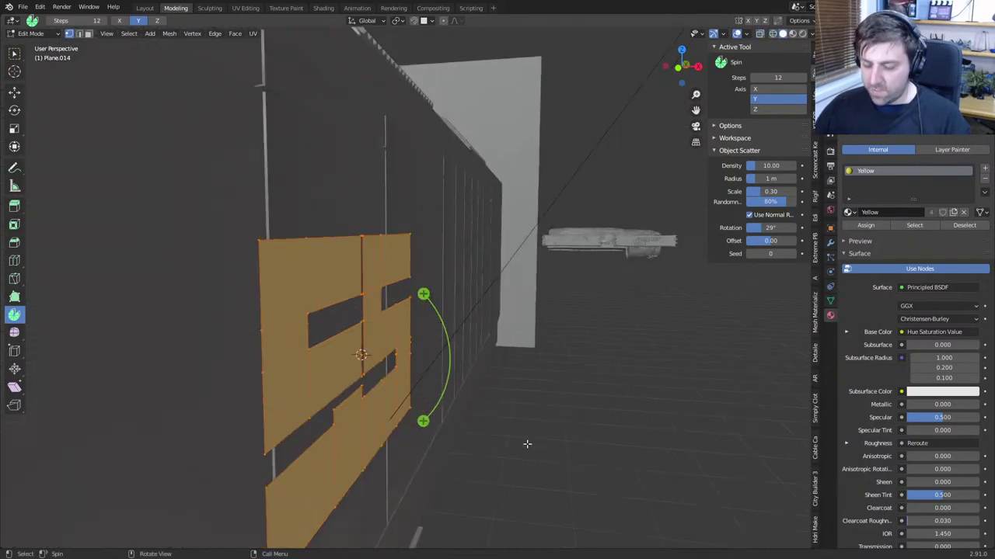
key(e)
click(497, 444)
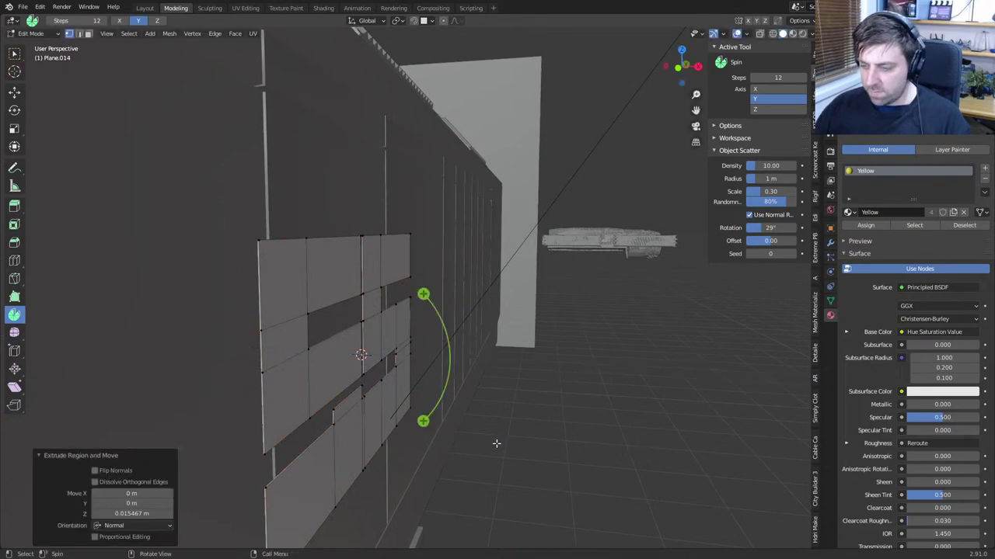
key(x)
click(497, 447)
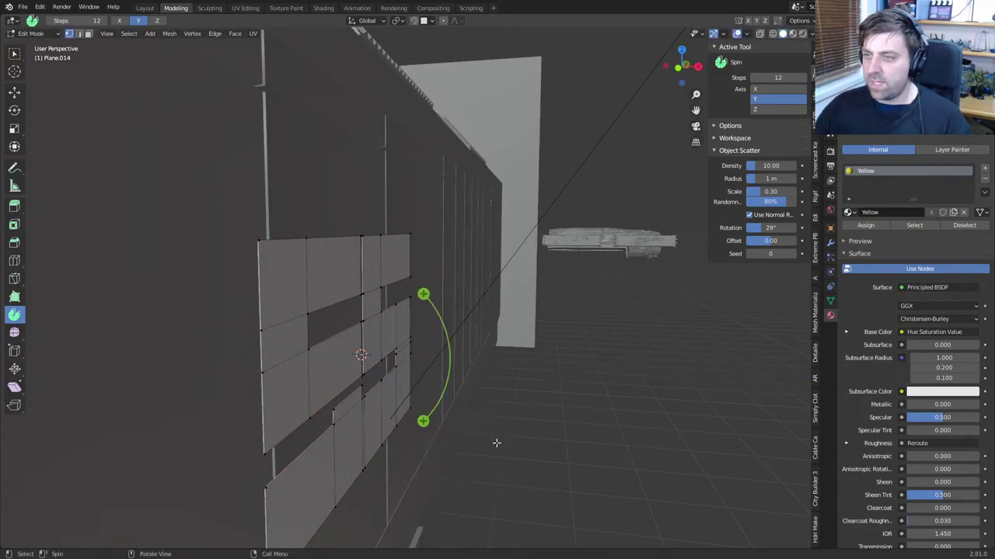
Leave mesh editing and examine the locomotive with its materials displayed beside the reference image
key(z)
click(553, 445)
scroll(560, 465, down, 4)
key(Tab)
mouse_move(559, 465)
middle_down()
mouse_move(431, 474)
mouse_move(508, 460)
middle_up()
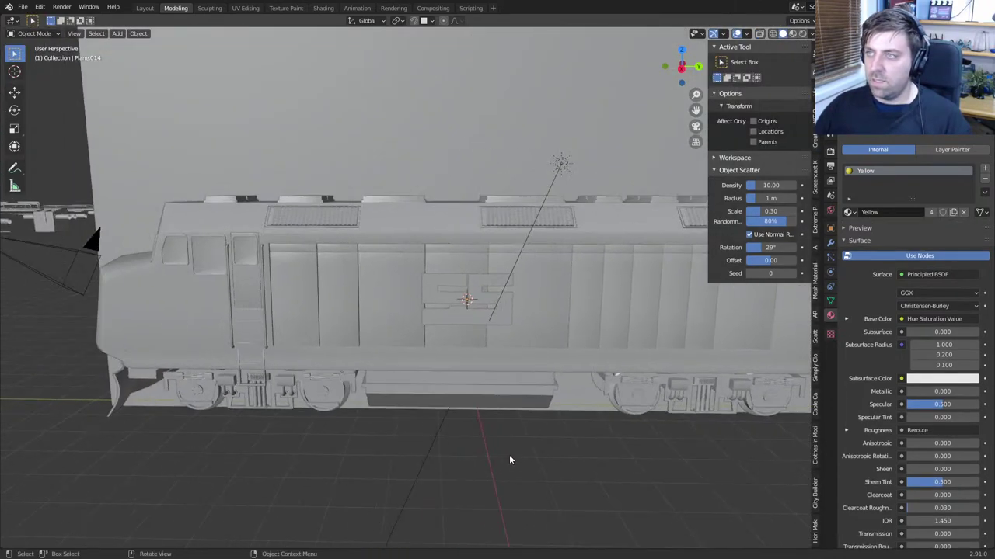
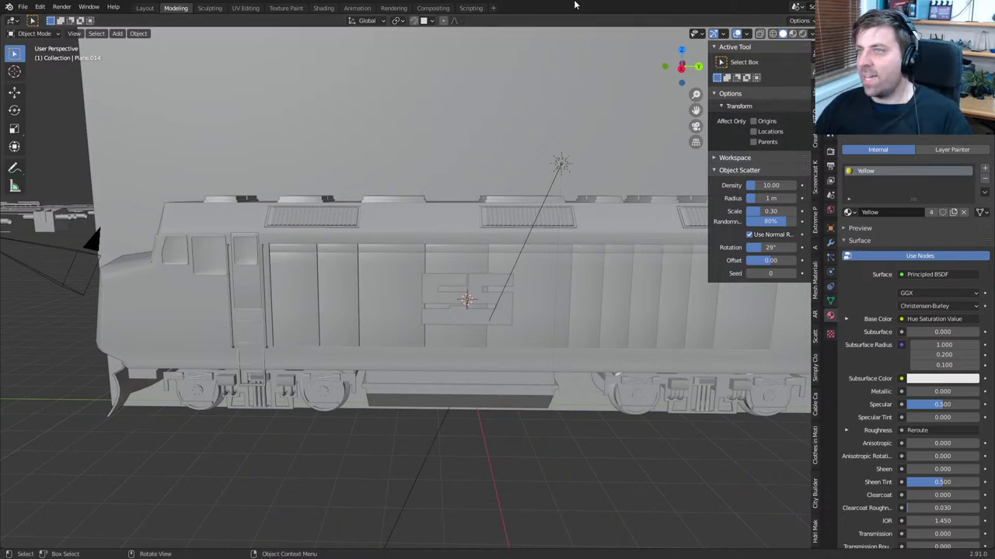
middle_drag(435, 293, 763, 95)
scroll(437, 291, up, 2)
click(801, 34)
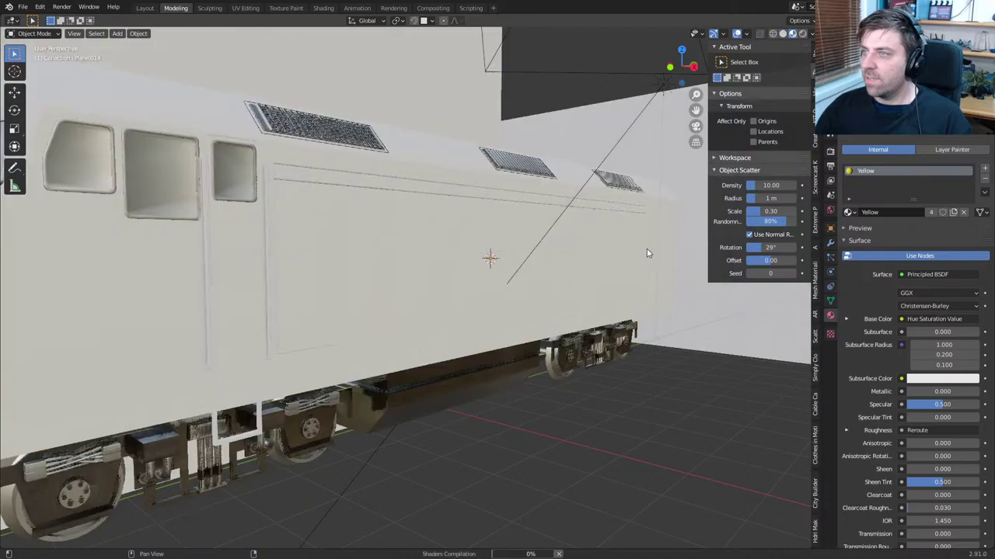
scroll(588, 277, down, 5)
middle_drag(524, 295, 493, 295)
scroll(459, 293, down, 3)
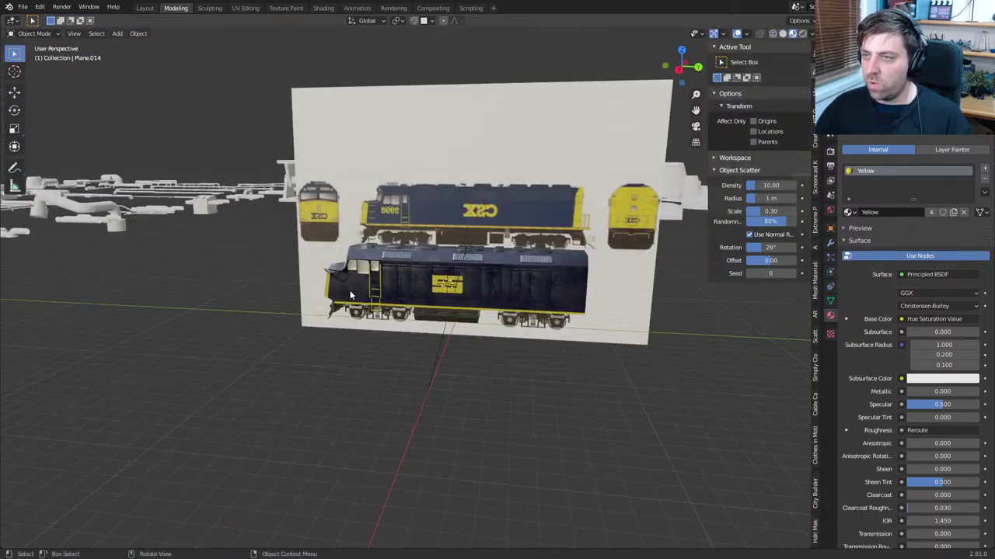
Move the ShippingContainer from the asset layout to beside the locomotive in top view, about 25.9 m in X and 164.7 m in Y
shift+middle_drag(156, 236, 270, 273)
scroll(257, 278, down, 5)
shift+middle_drag(175, 265, 366, 297)
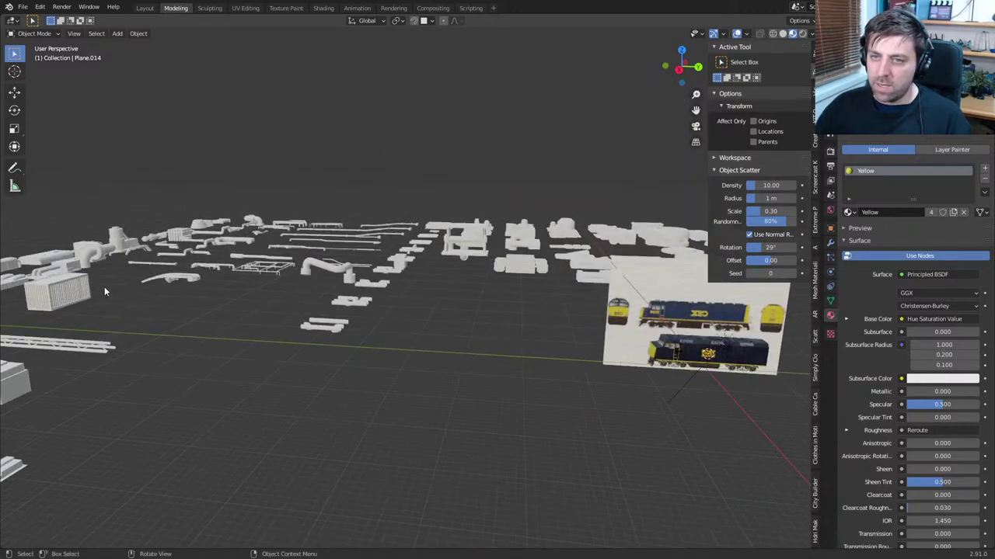
click(104, 292)
key(KP_7)
scroll(281, 325, up, 2)
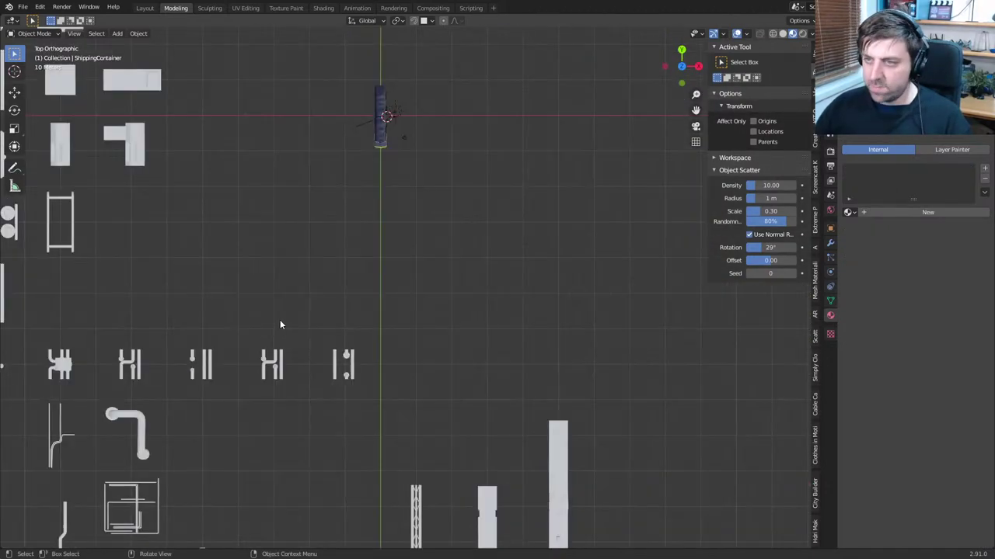
key(g)
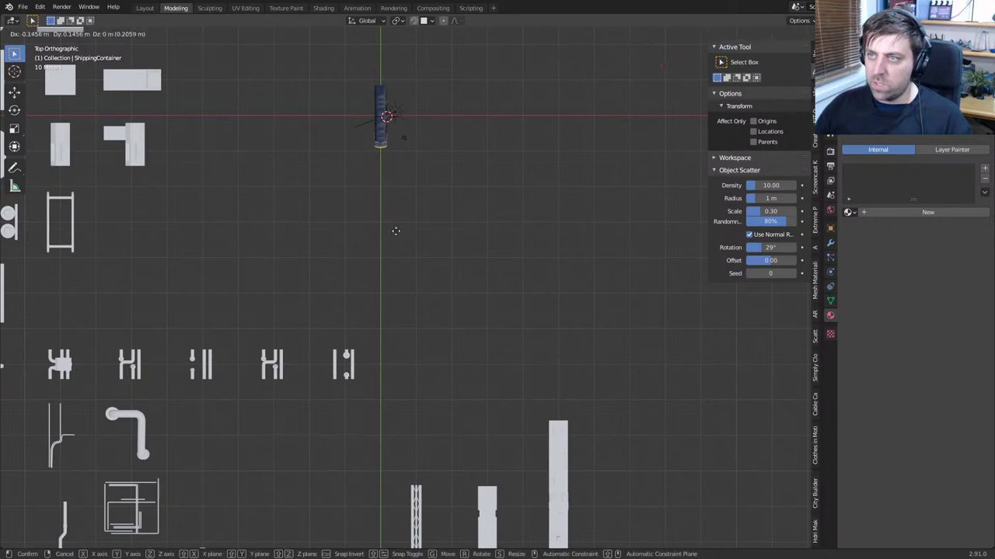
click(447, 241)
scroll(459, 384, up, 4)
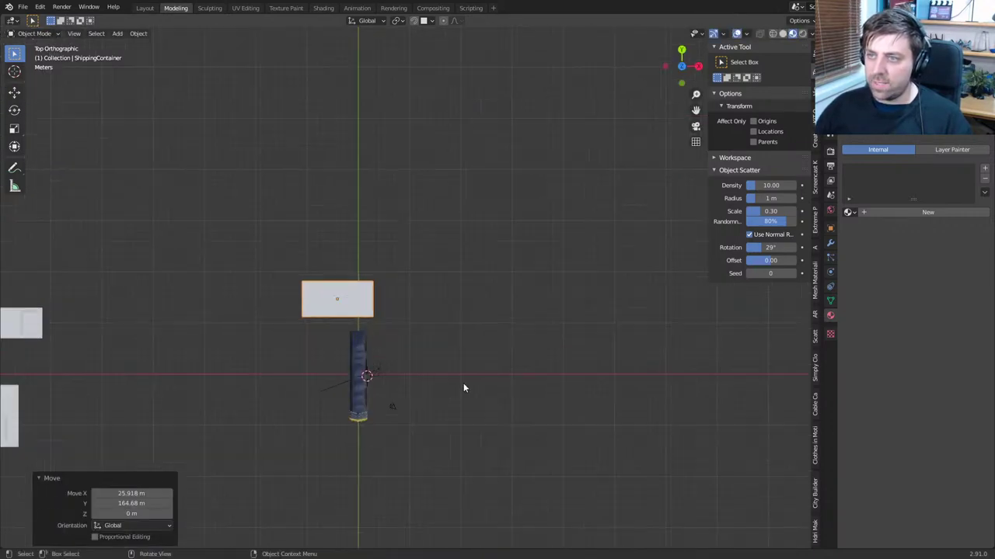
Rotate the shipping container 90° about Z, reset the 3D cursor to the world origin and snap the container to it
text(r90)
key(Return)
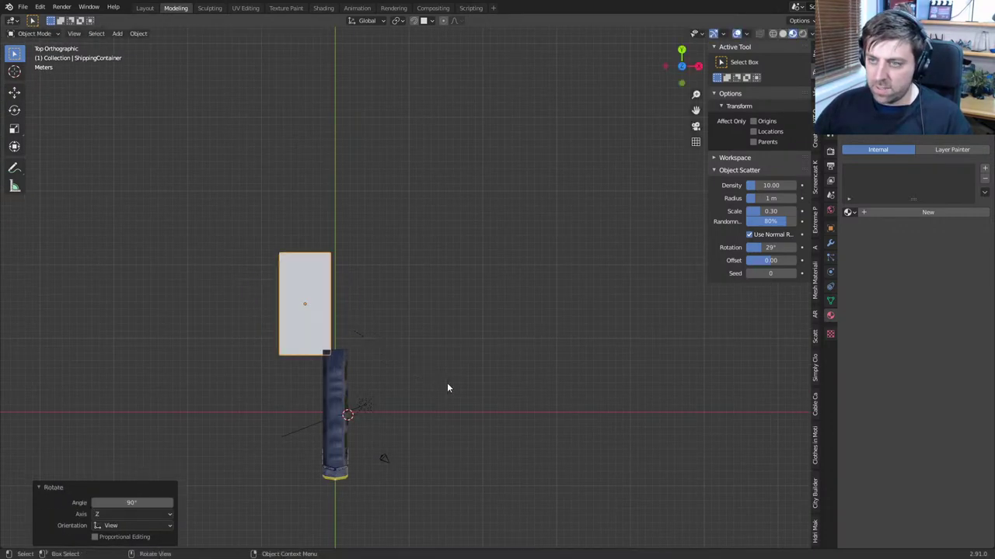
scroll(364, 364, up, 5)
shift+middle_drag(364, 363, 492, 320)
key(shift+s)
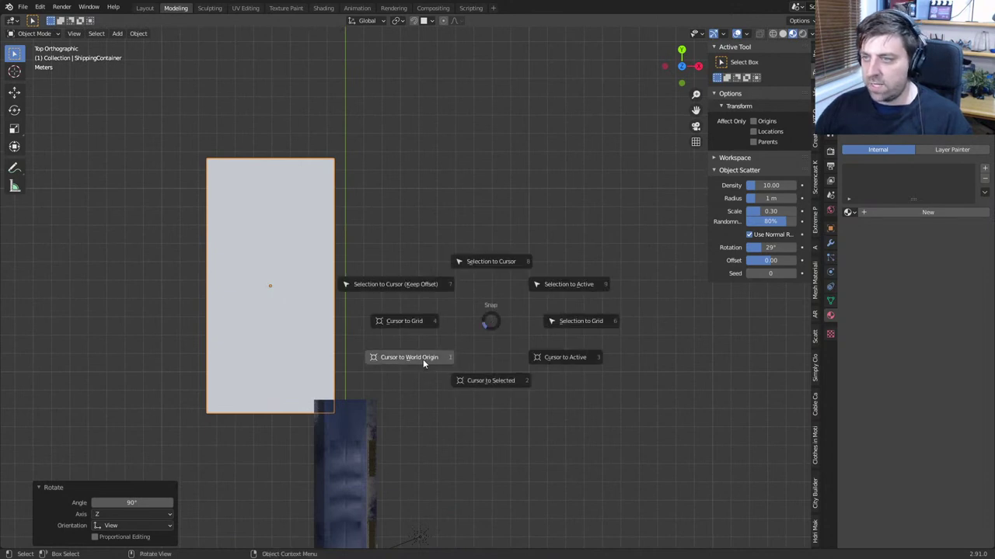
click(423, 359)
key(shift+s)
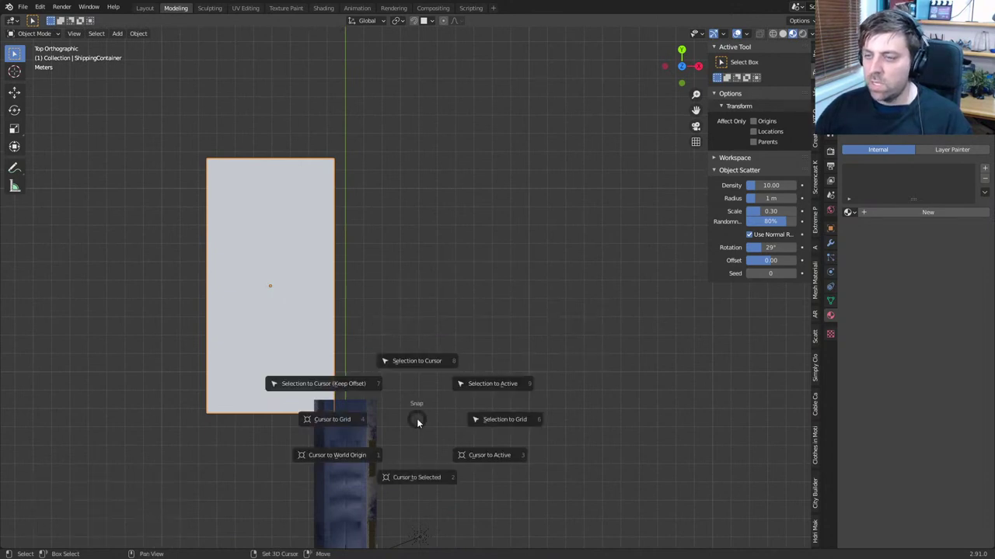
click(411, 370)
shift+middle_drag(424, 313, 427, 218)
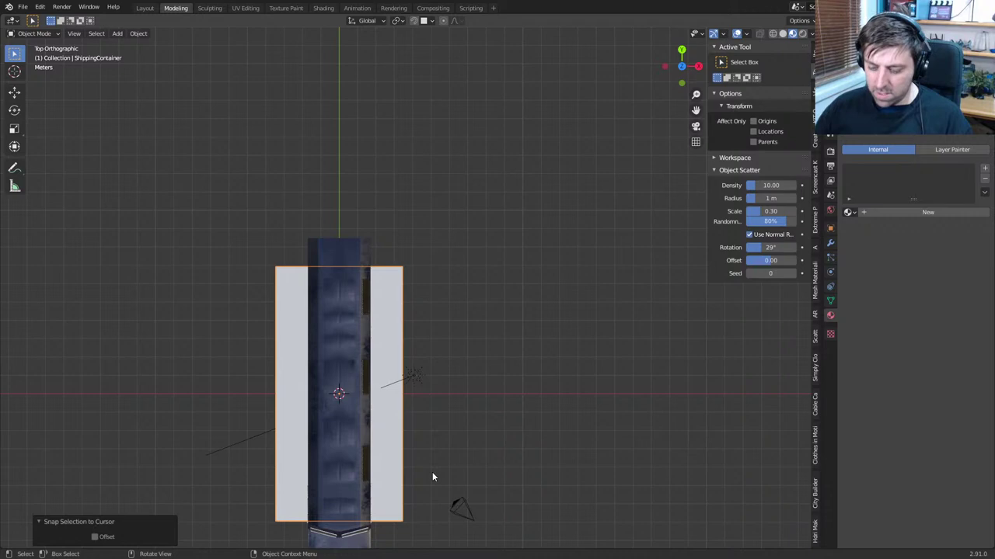
Scale the container to about 0.473 to match the locomotive's width and move it about 12.53 m along Y behind the locomotive
key(s)
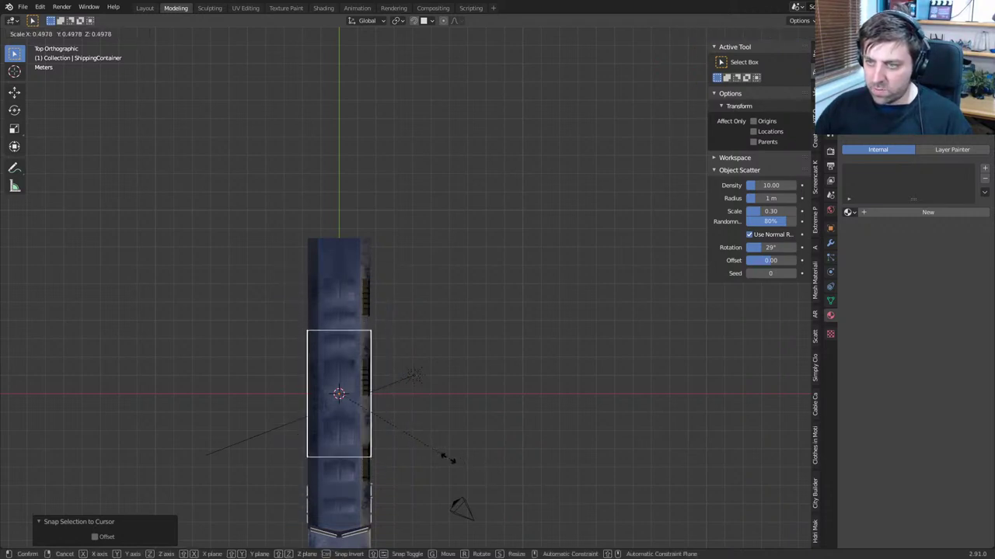
click(443, 462)
key(shift+d)
key(y)
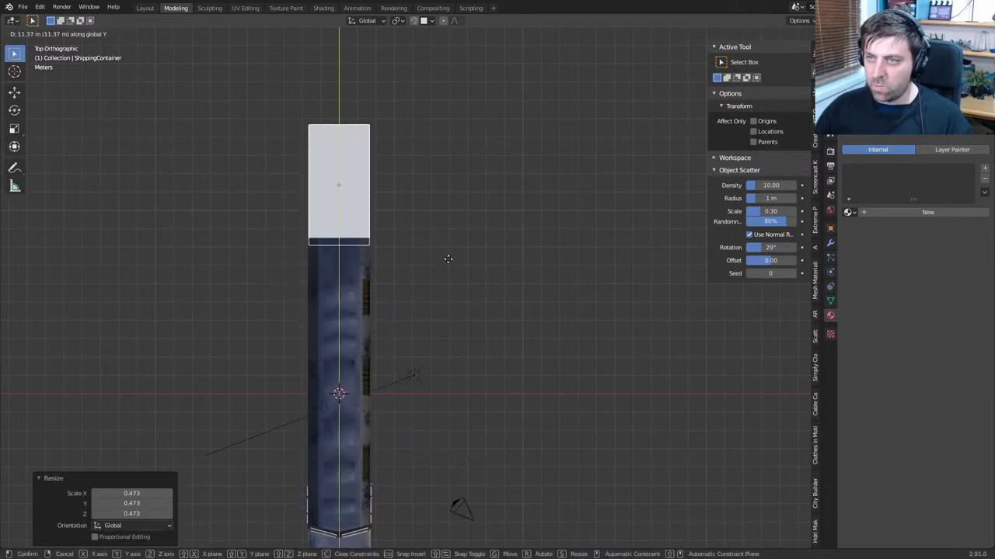
click(449, 240)
shift+middle_drag(424, 191, 453, 336)
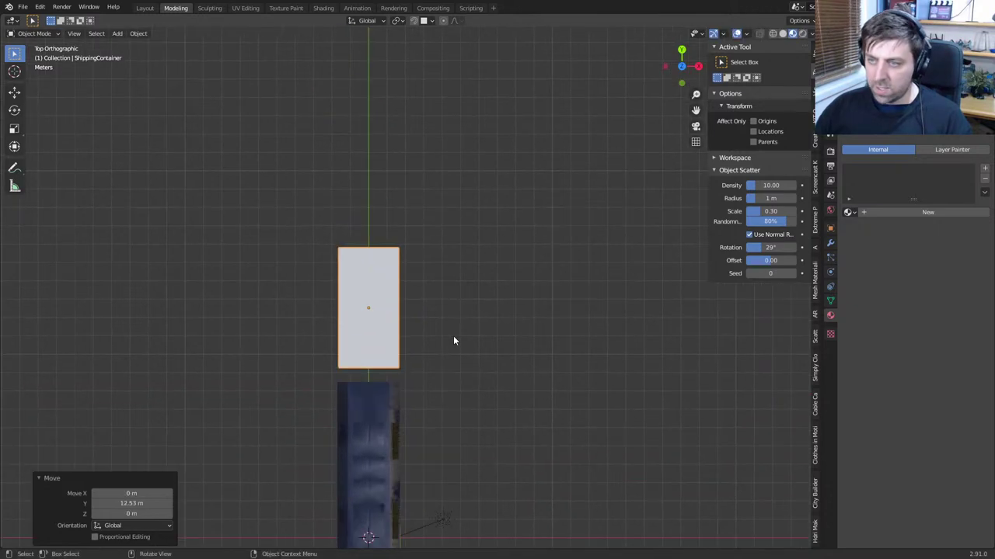
Duplicate the container about 6.75 m along Y so the copy stands end to end behind the first
key(shift+d)
key(y)
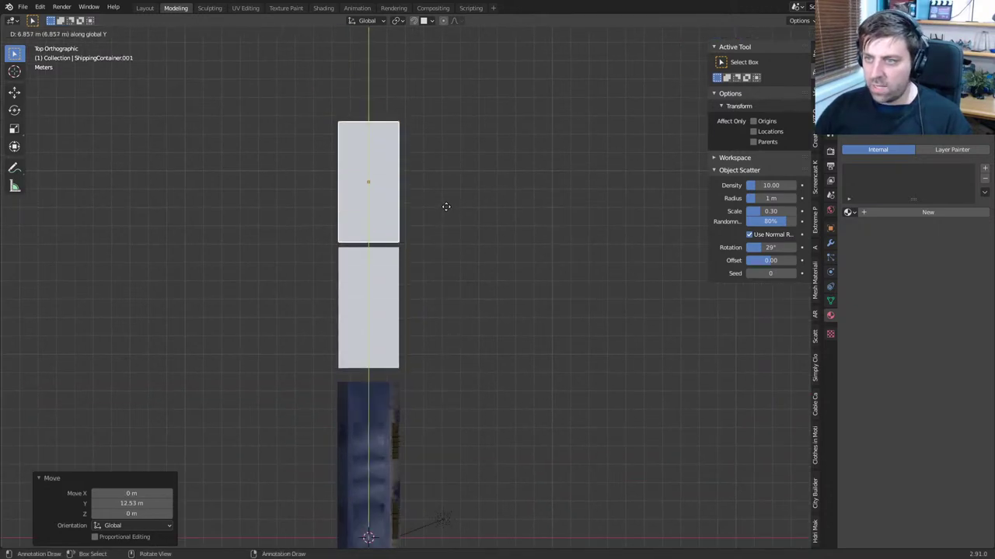
click(445, 217)
Select both containers in side view, raise them about 3.10 m in Z and shift them about 0.41 m along Y
middle_drag(528, 327, 415, 309)
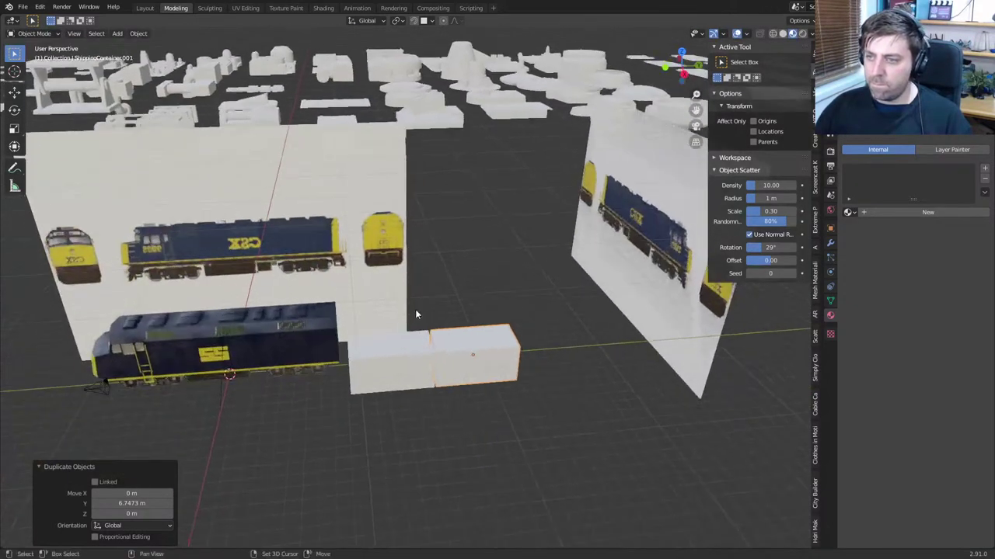
shift+click(394, 357)
key(KP_3)
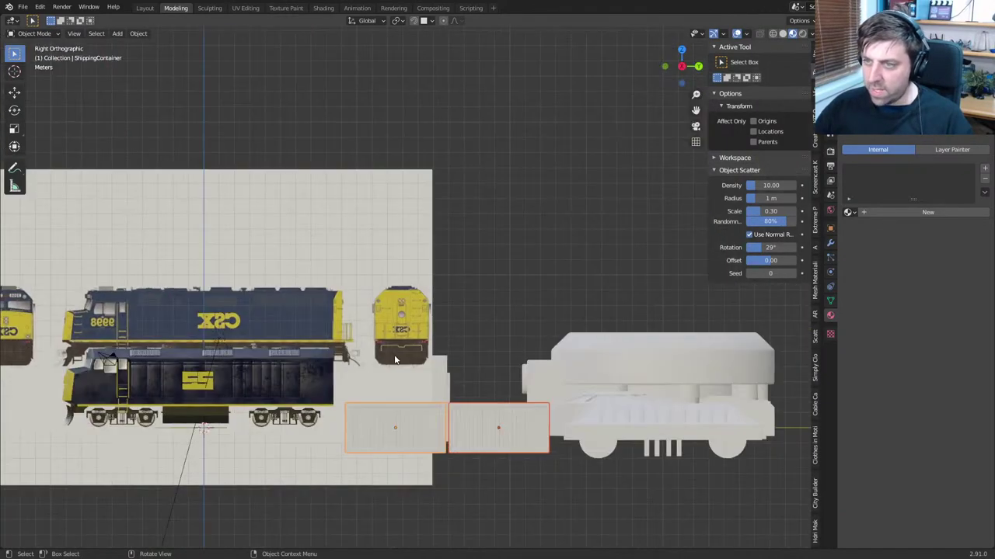
alt+middle_click(438, 385)
scroll(440, 373, up, 4)
key(g)
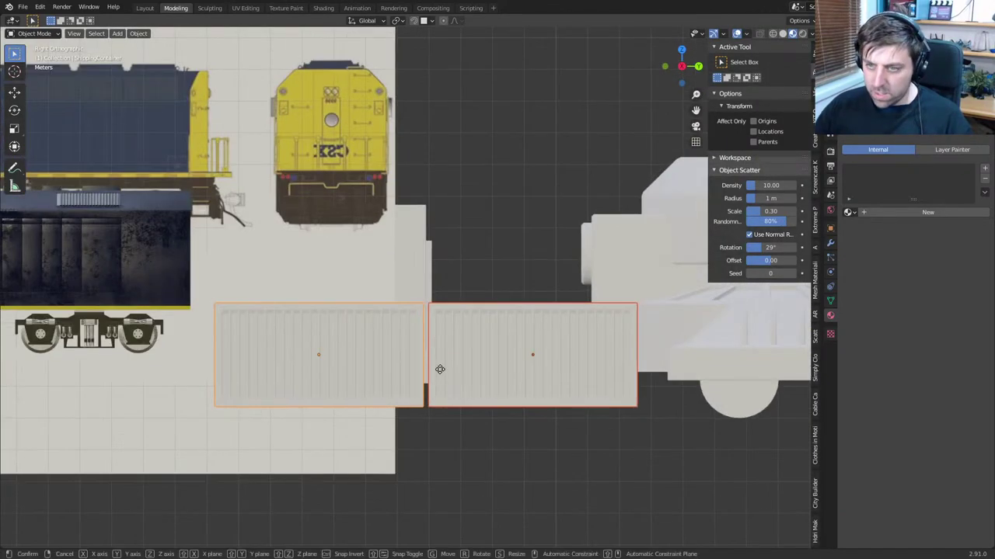
key(z)
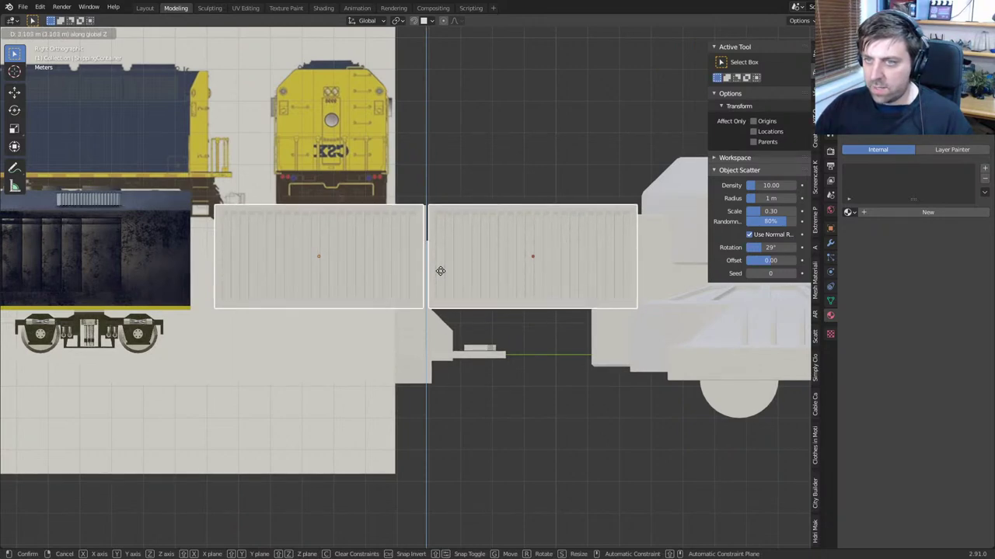
click(441, 271)
key(g)
key(z)
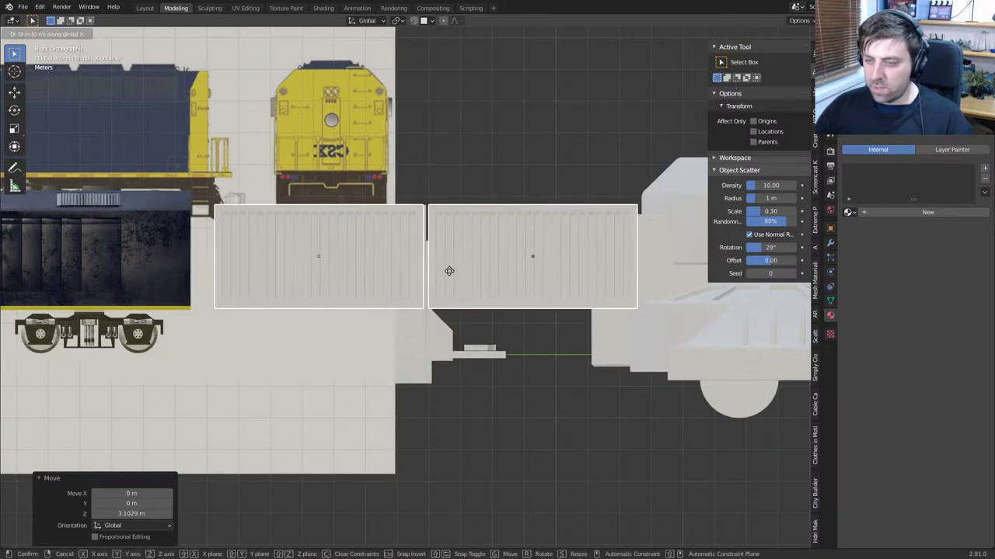
key(y)
click(454, 272)
shift+middle_drag(104, 352, 285, 348)
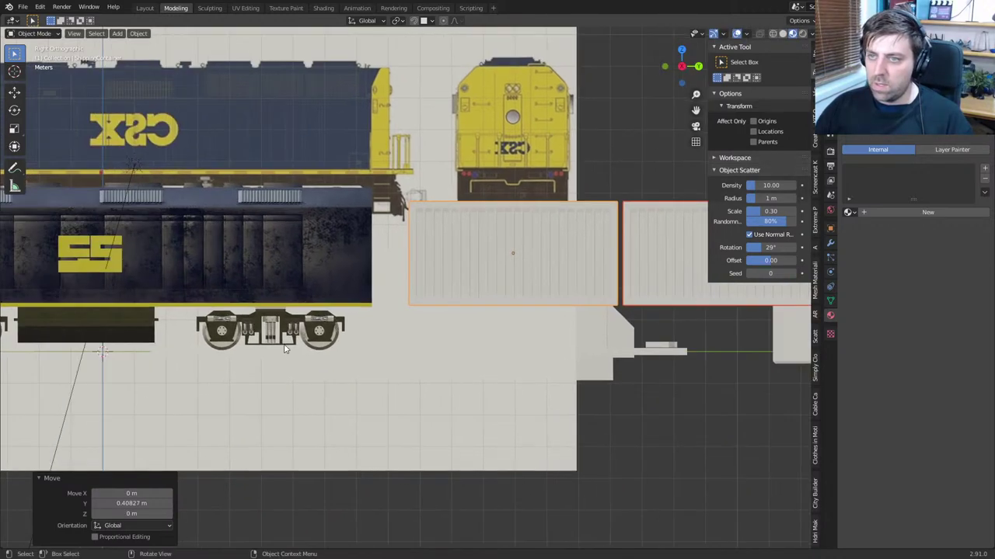
Duplicate the locomotive's rear wheel bogie about 7.72 m along Y to sit beneath the first container
click(268, 334)
shift+middle_drag(364, 360, 288, 349)
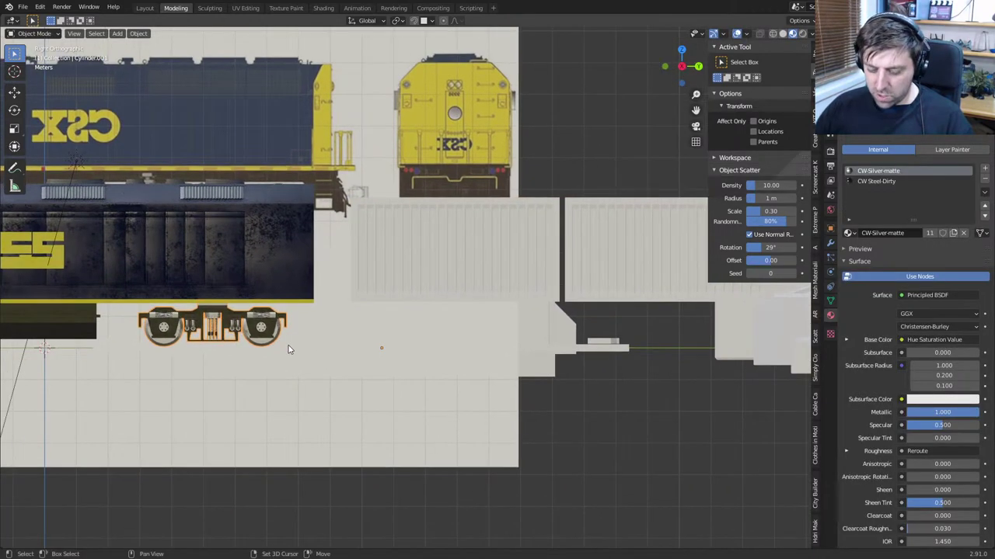
key(shift+d)
key(y)
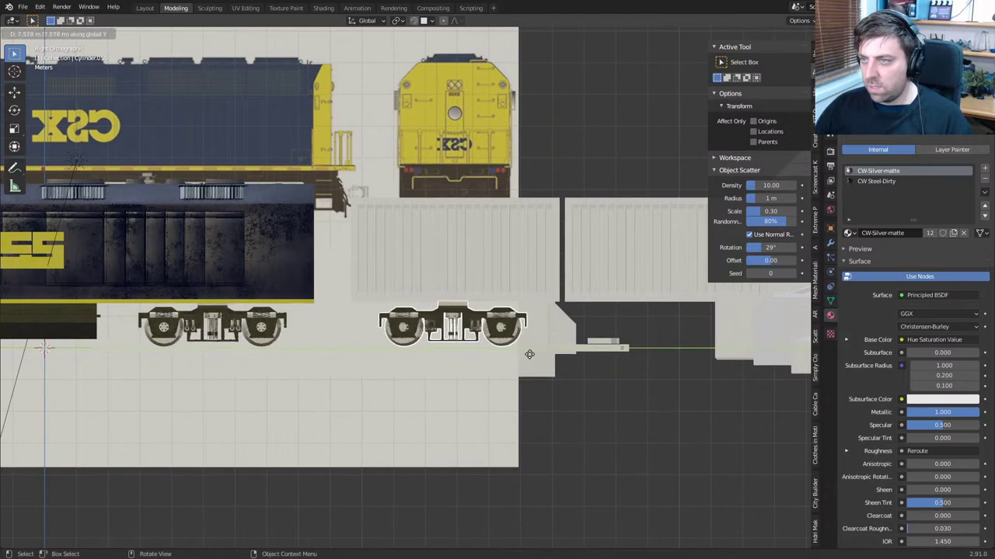
click(533, 359)
Duplicate the new bogie about 7.50 m along Y under the second container and nudge the copy back slightly along Y
shift+middle_drag(533, 359, 463, 336)
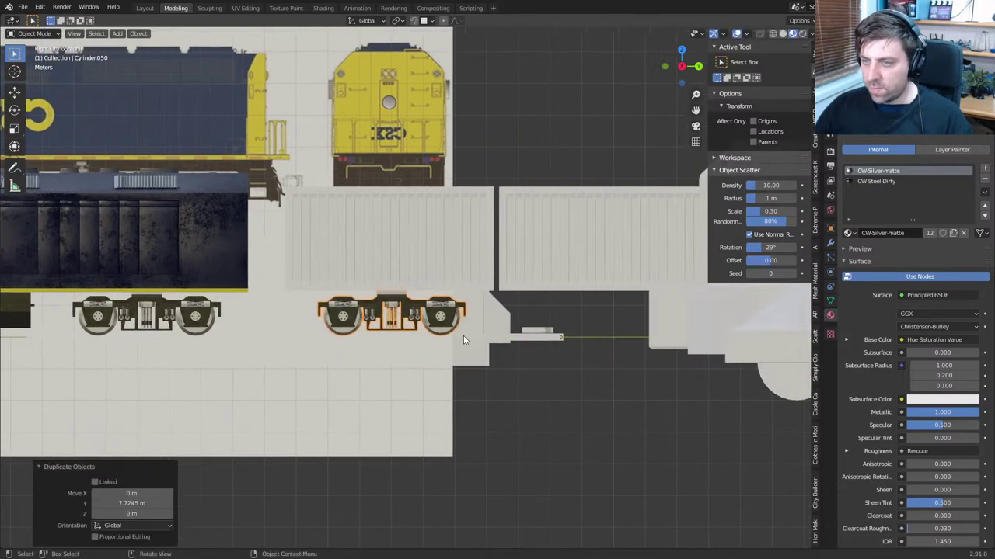
key(shift+d)
key(y)
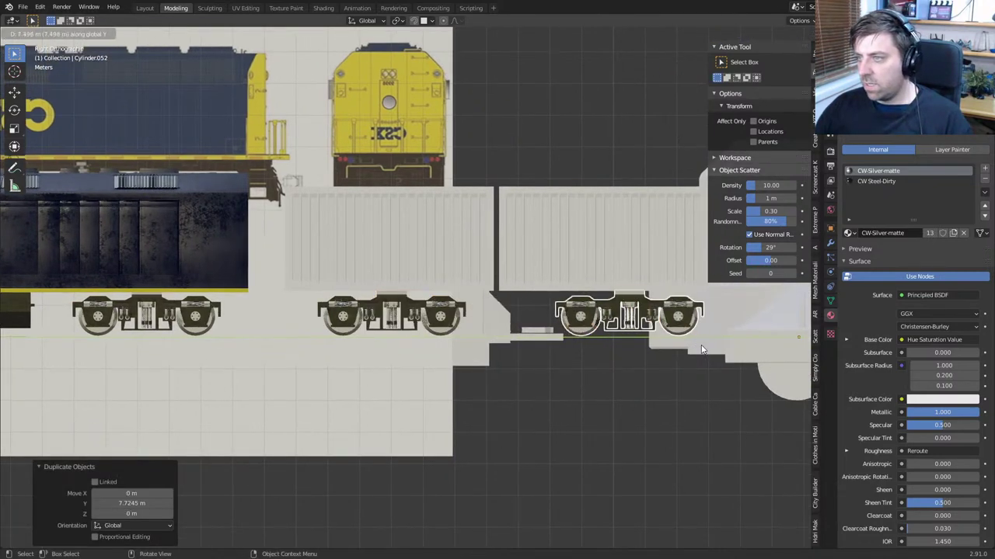
click(703, 346)
shift+middle_drag(723, 346, 537, 340)
key(g)
key(y)
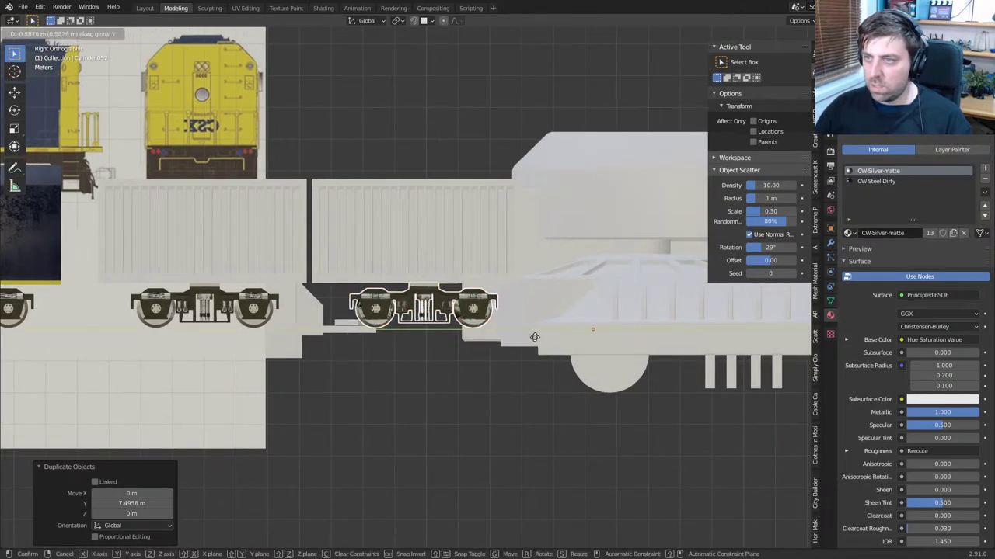
click(530, 341)
Assign the Yellow material to the container nearest the locomotive and make it a separate single-user copy
middle_drag(530, 341, 347, 332)
click(356, 268)
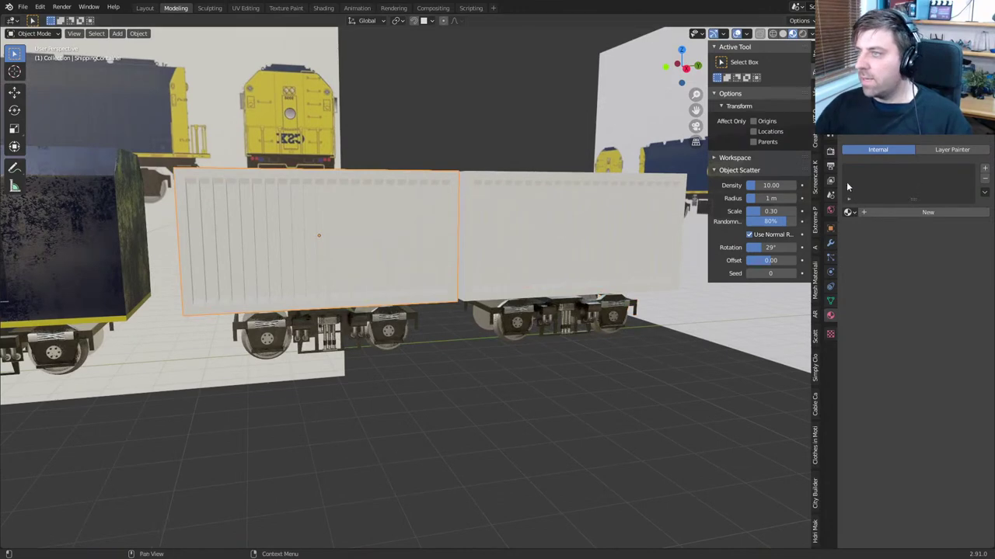
click(848, 212)
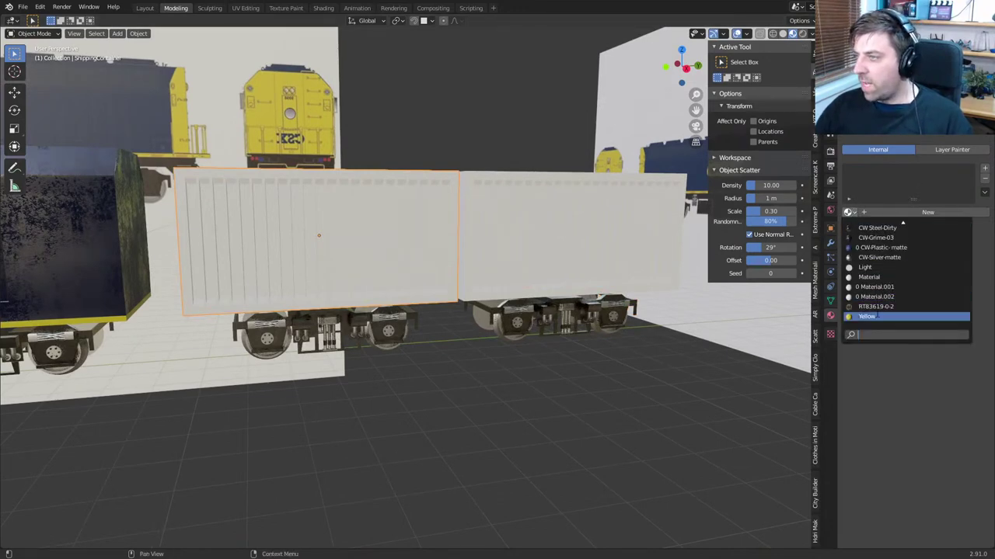
click(878, 316)
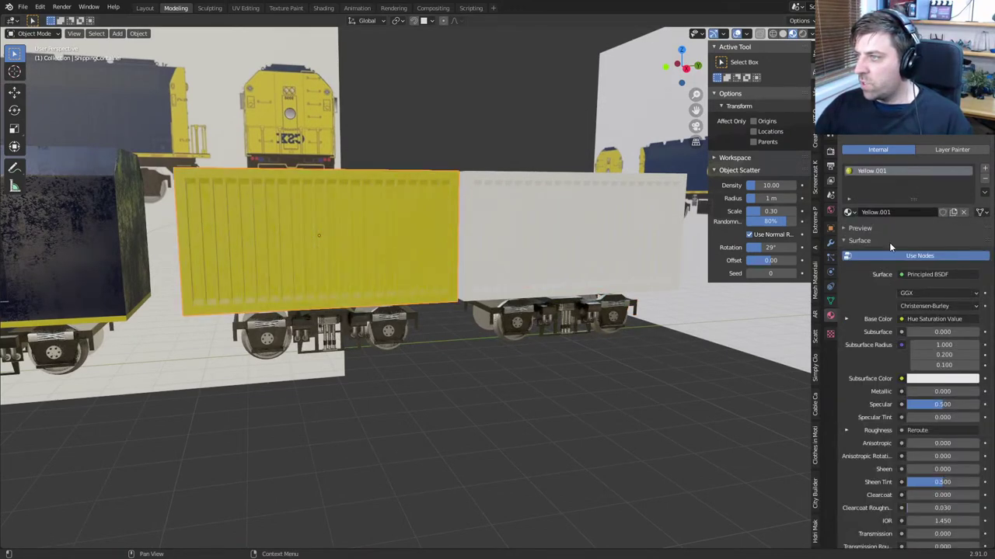
scroll(889, 242, down, 5)
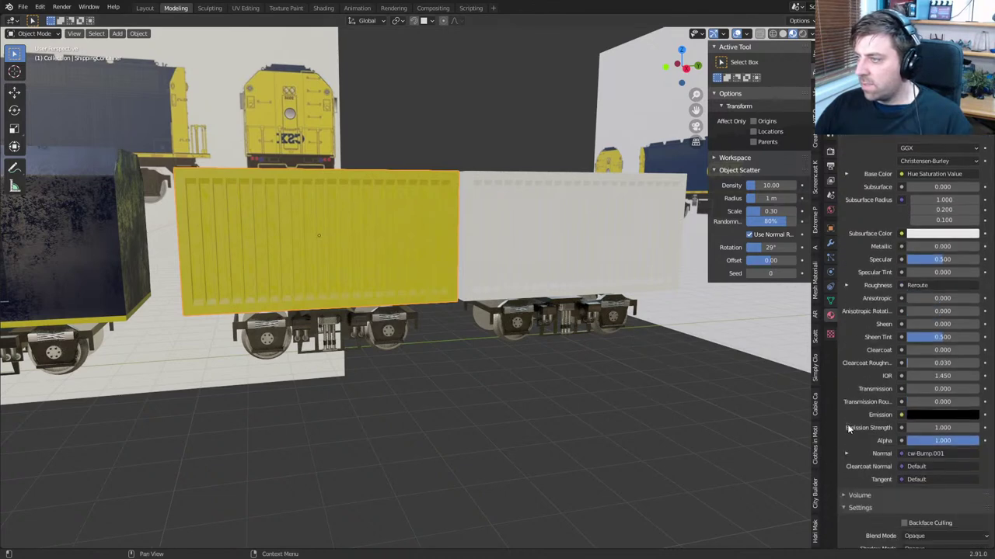
In the Shading workspace, change the Off Color of the copied material's image texture node to red
click(324, 8)
scroll(296, 419, up, 3)
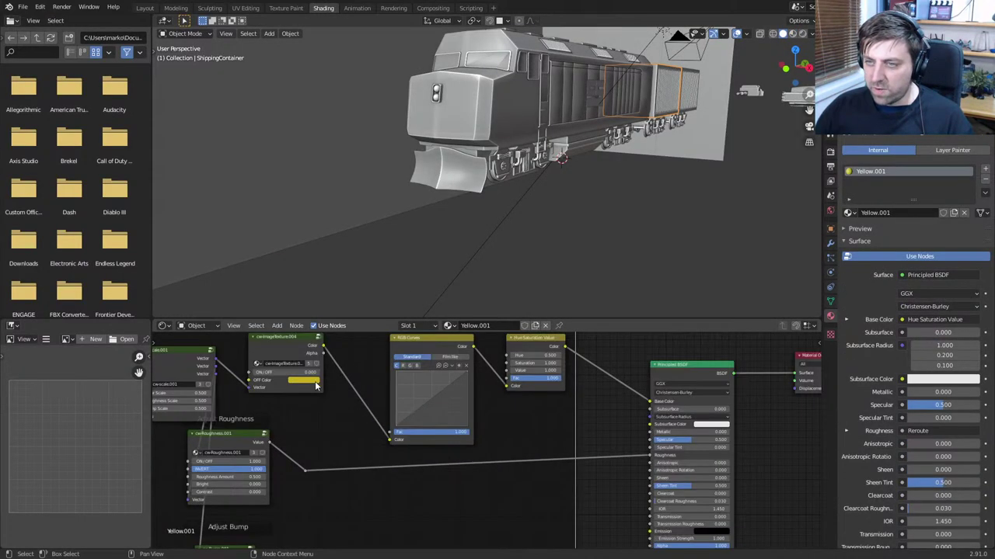
middle_drag(273, 416, 360, 469)
click(390, 432)
drag(402, 369, 398, 377)
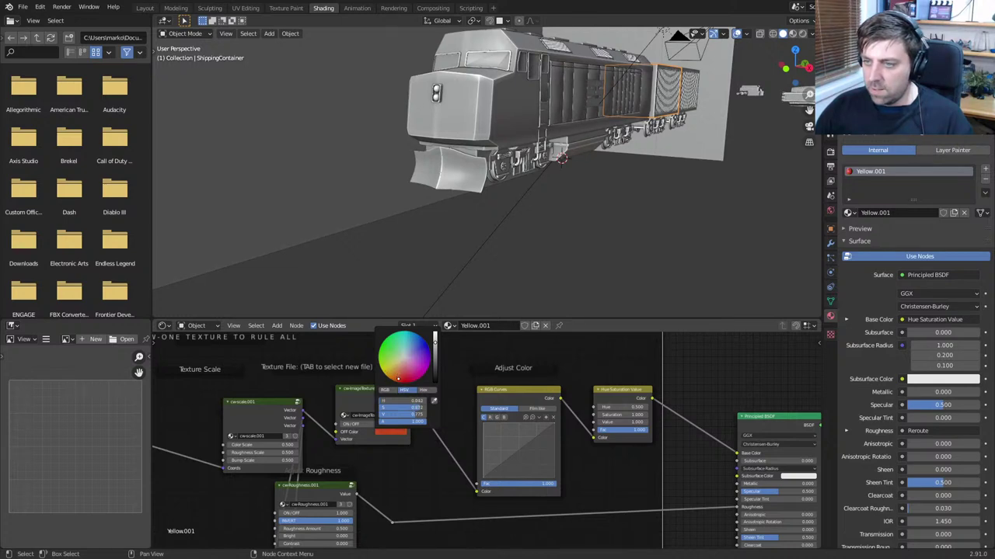
Preview the container with its materials displayed and darken the node's red Off Color
click(793, 34)
middle_drag(690, 189, 544, 215)
scroll(432, 438, up, 2)
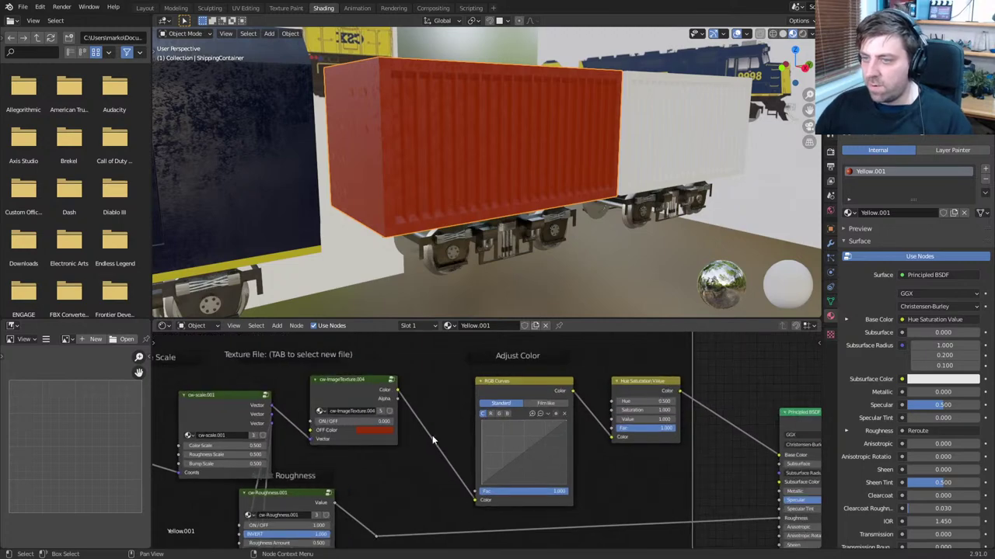
click(377, 432)
drag(427, 351, 427, 363)
Assign the red Yellow.001 material to the second shipping container
middle_drag(560, 231, 495, 212)
click(467, 210)
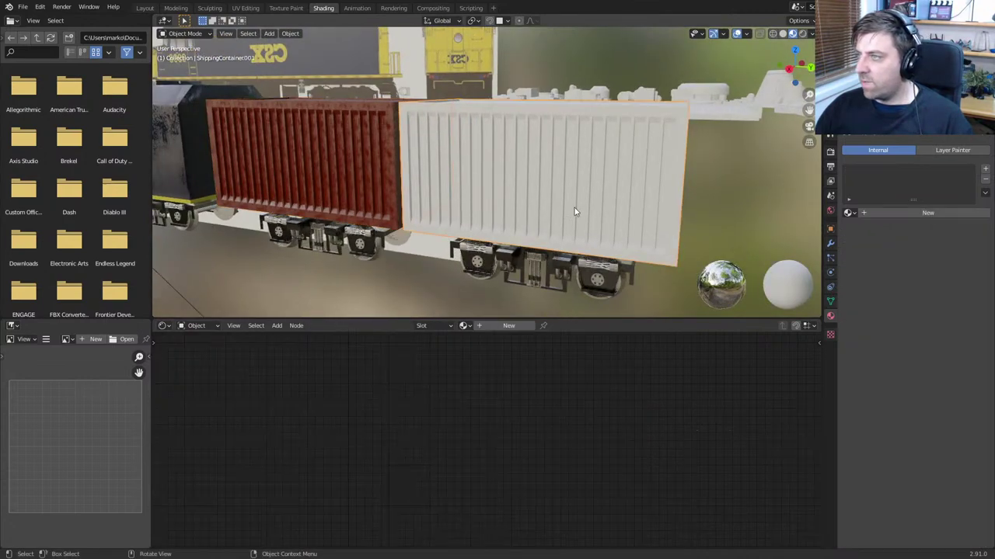
click(850, 212)
scroll(875, 295, down, 4)
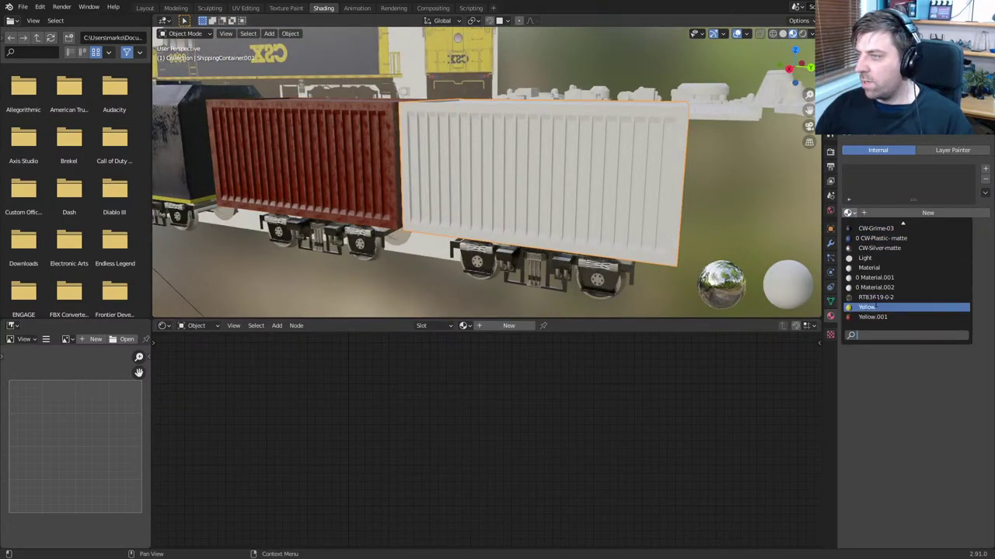
click(875, 318)
Select the two bogies beneath the containers and snap the 3D cursor to the selection
middle_drag(454, 214, 433, 225)
scroll(432, 223, up, 3)
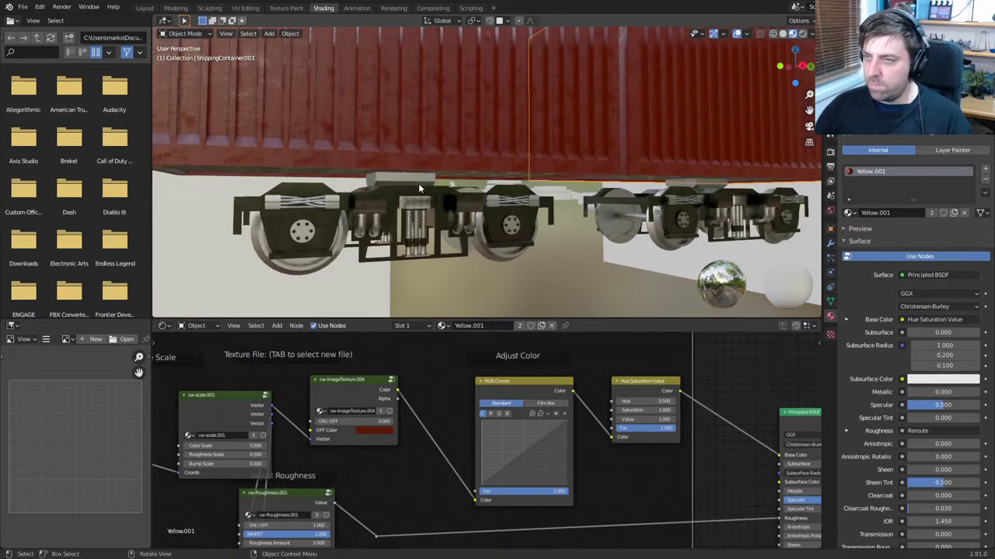
click(620, 202)
key(shift+s)
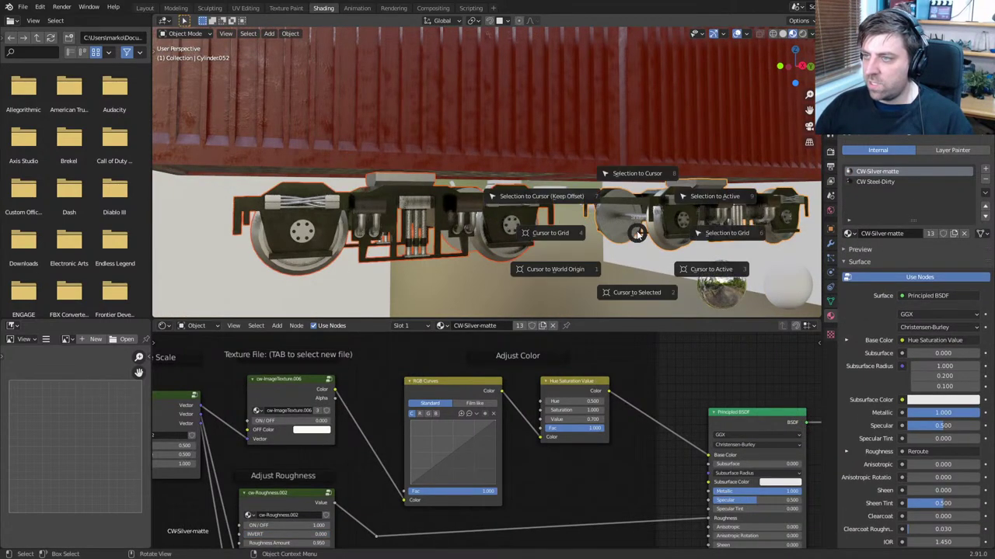
click(633, 288)
middle_drag(639, 288, 458, 272)
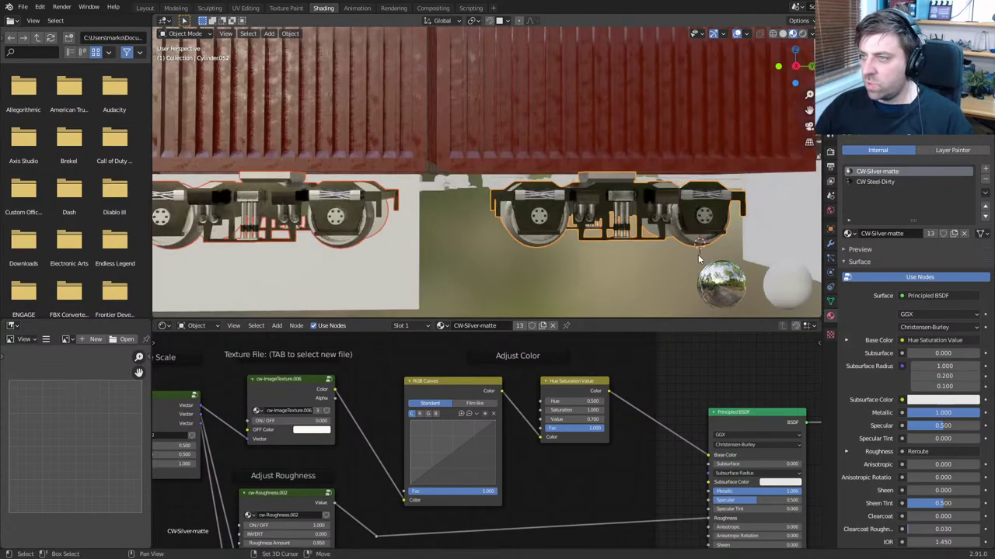
Add a plane at the 3D cursor and, in mesh editing, move it about -5.55 m in Y and 1.44 m in Z beneath the containers
key(shift+a)
mouse_move(672, 255)
click(730, 257)
key(Tab)
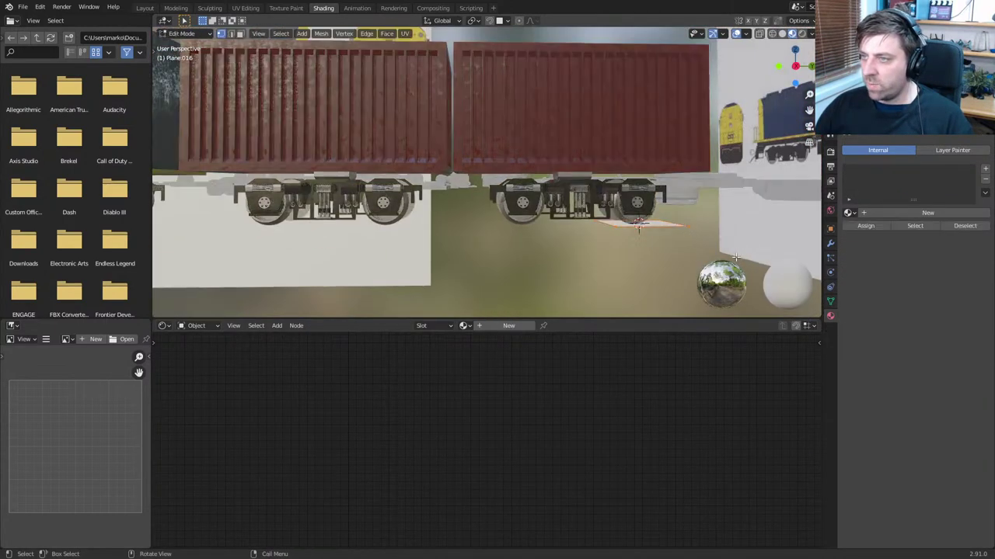
key(KP_3)
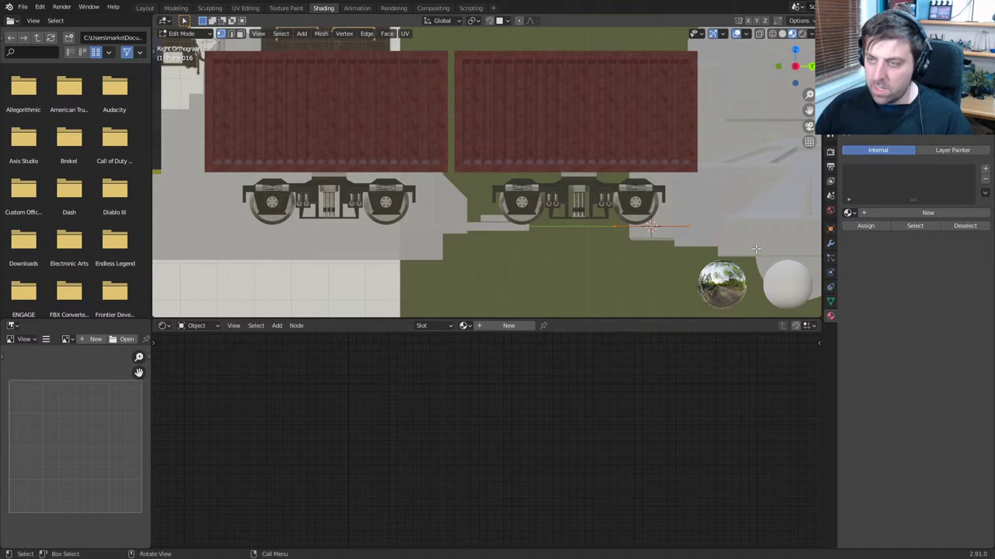
key(g)
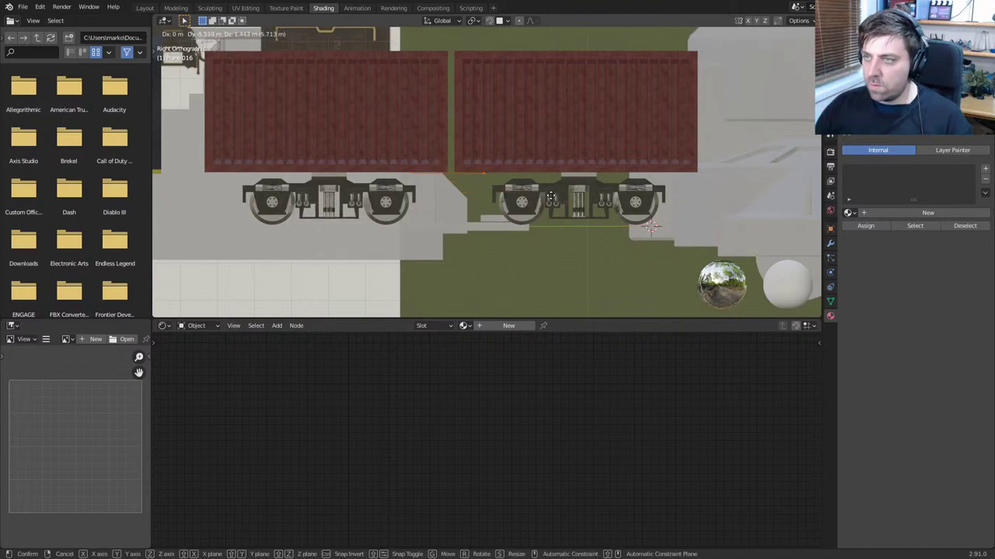
click(550, 197)
middle_drag(550, 197, 527, 241)
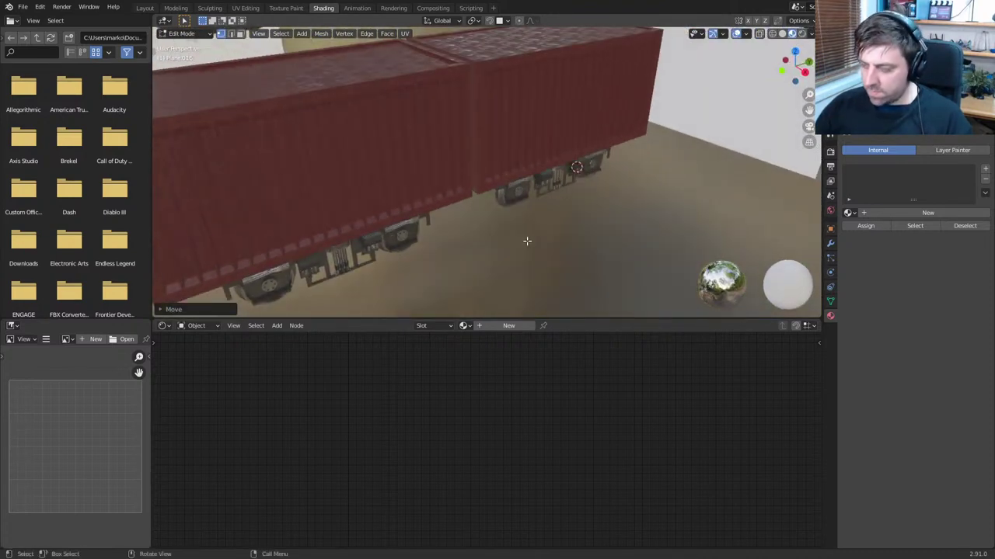
Scale the plane uniformly by about 1.7 so it spans the width of the containers
key(KP_7)
key(s)
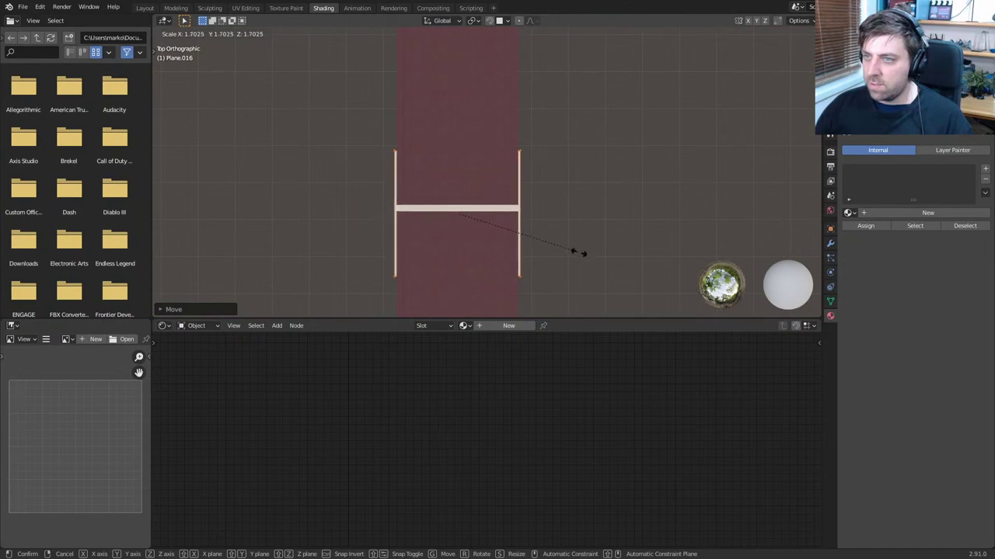
click(577, 252)
key(s)
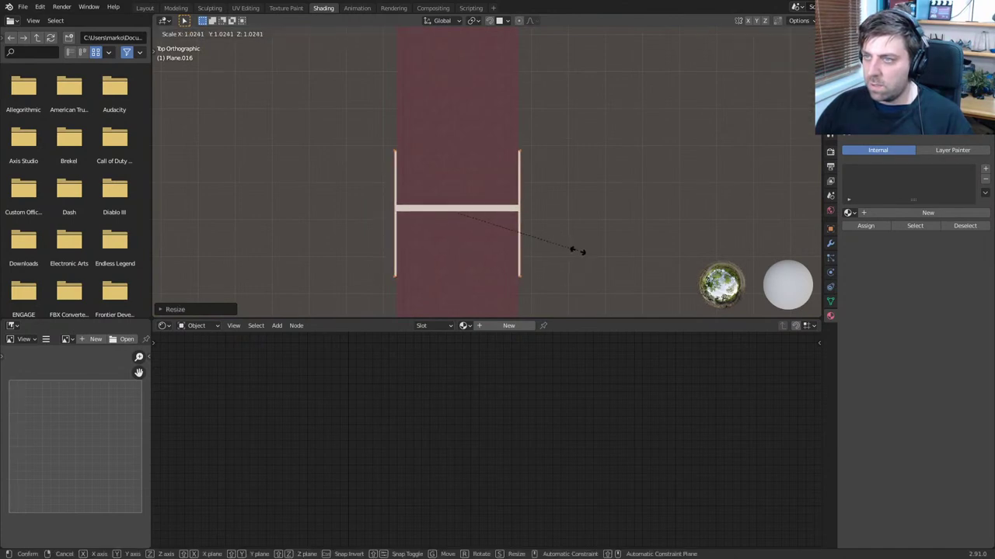
click(577, 252)
middle_drag(576, 252, 477, 194)
key(s)
key(x)
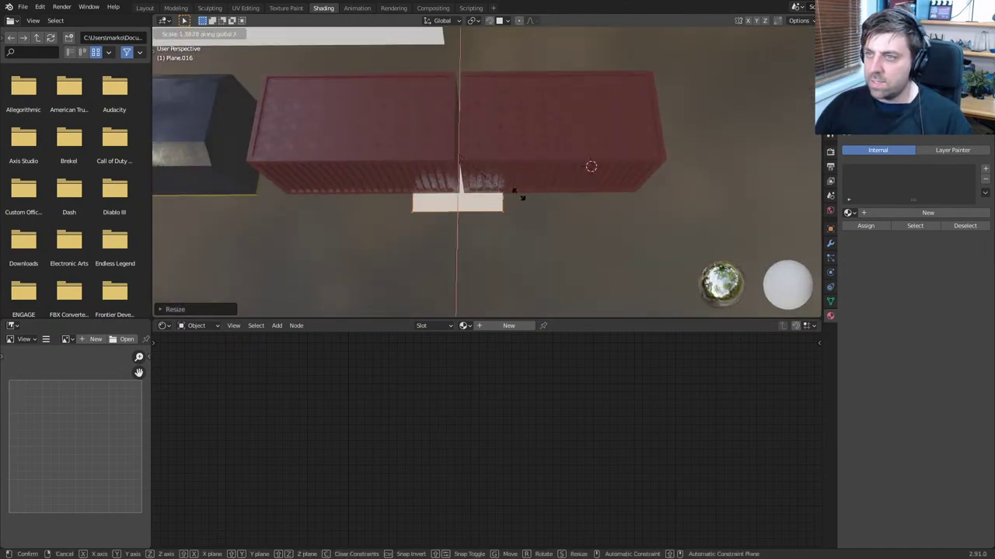
right_click(587, 198)
Stretch the plane along Y by about 4.4 so it runs beneath both containers
key(s)
key(y)
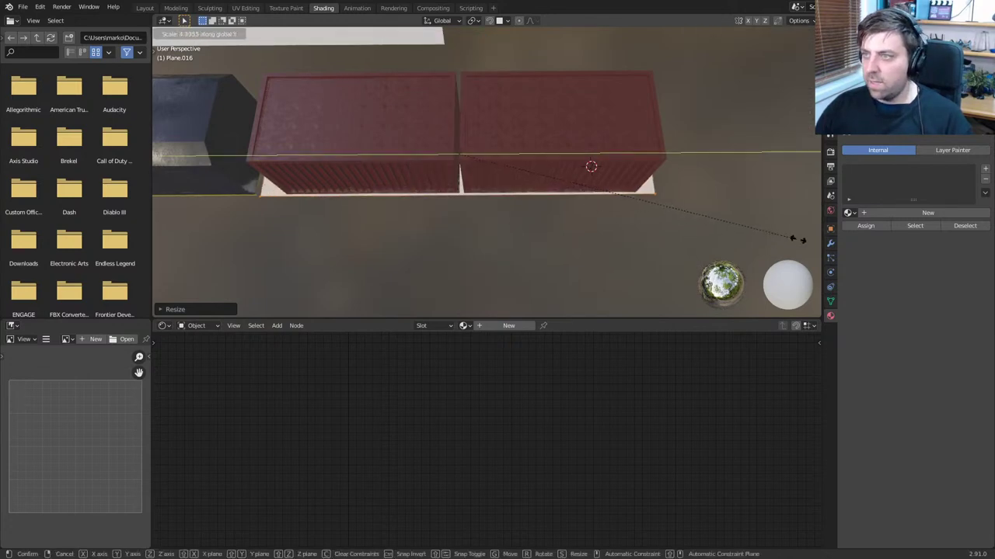
click(774, 239)
Extrude the plane upward by about 0.39 m to form a slab base under the containers
middle_drag(522, 228, 475, 142)
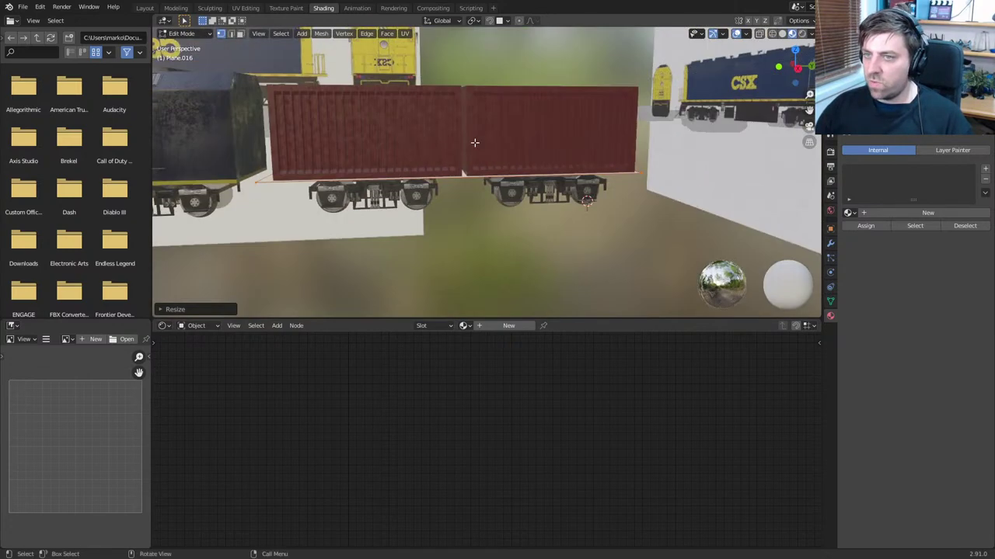
scroll(477, 164, up, 2)
shift+middle_drag(463, 222, 478, 203)
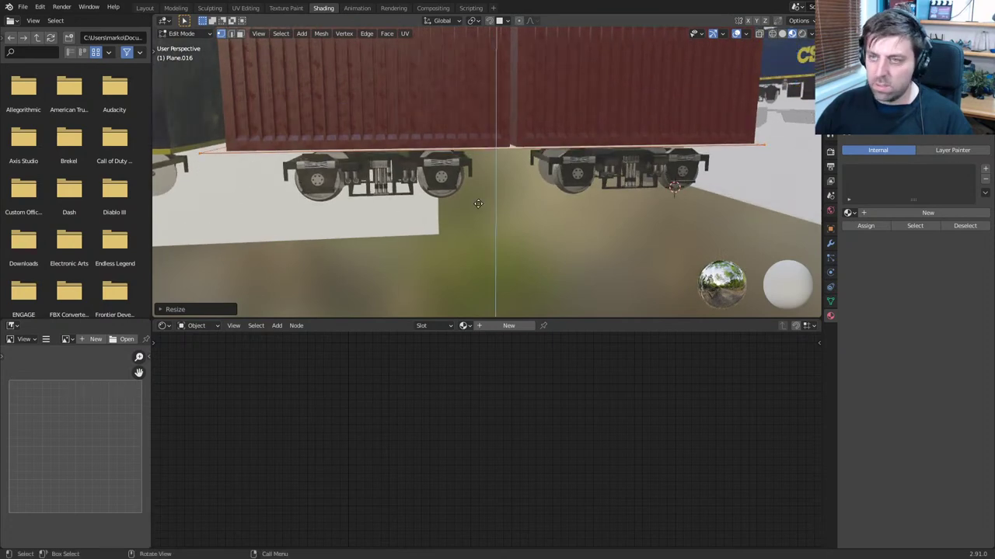
key(e)
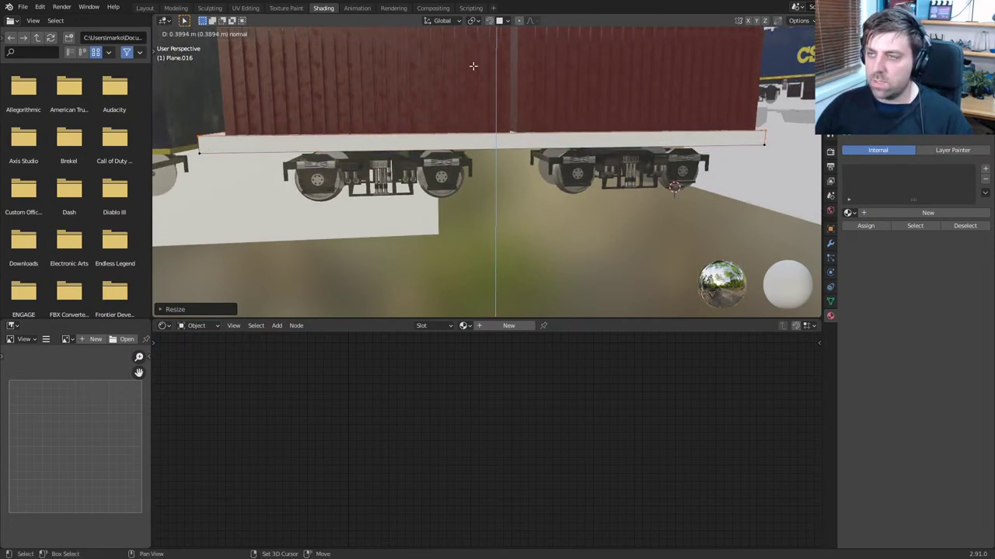
click(472, 67)
middle_drag(472, 66, 353, 219)
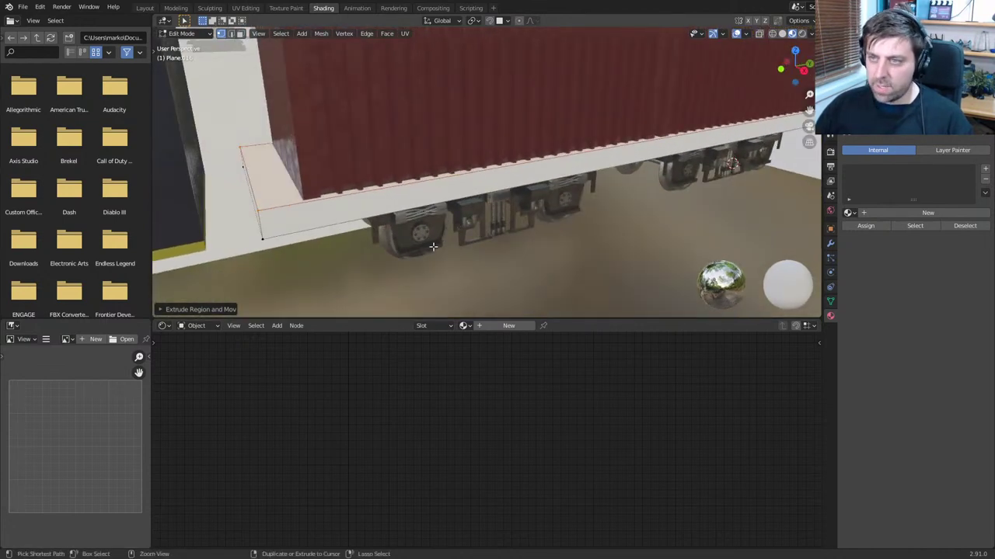
middle_drag(274, 233, 199, 177)
middle_drag(275, 200, 436, 158)
In mesh editing, duplicate the underbody box between the locomotive's bogies and move the copy back to the locomotive's rear bogie
key(Tab)
click(329, 126)
key(Tab)
middle_drag(329, 127, 336, 169)
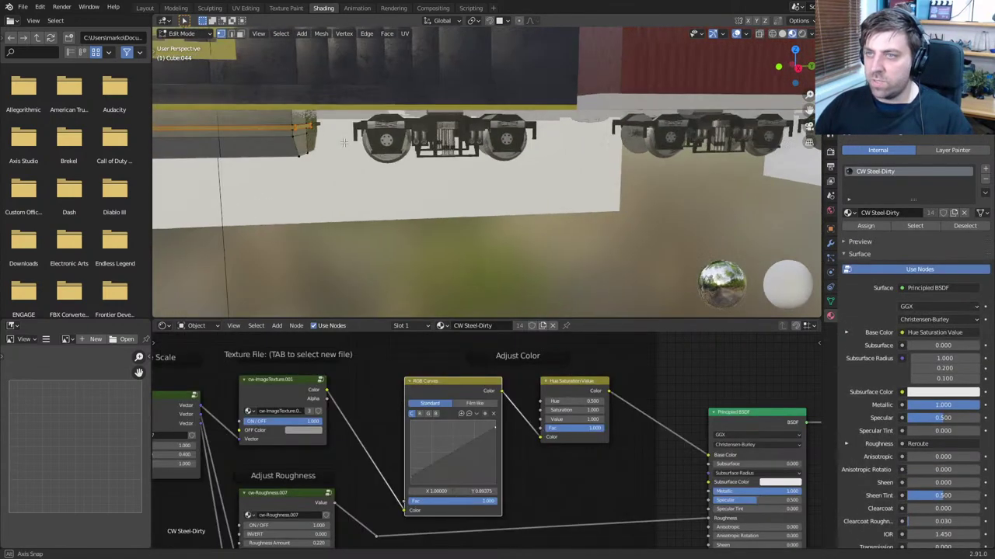
scroll(337, 170, down, 2)
key(KP_3)
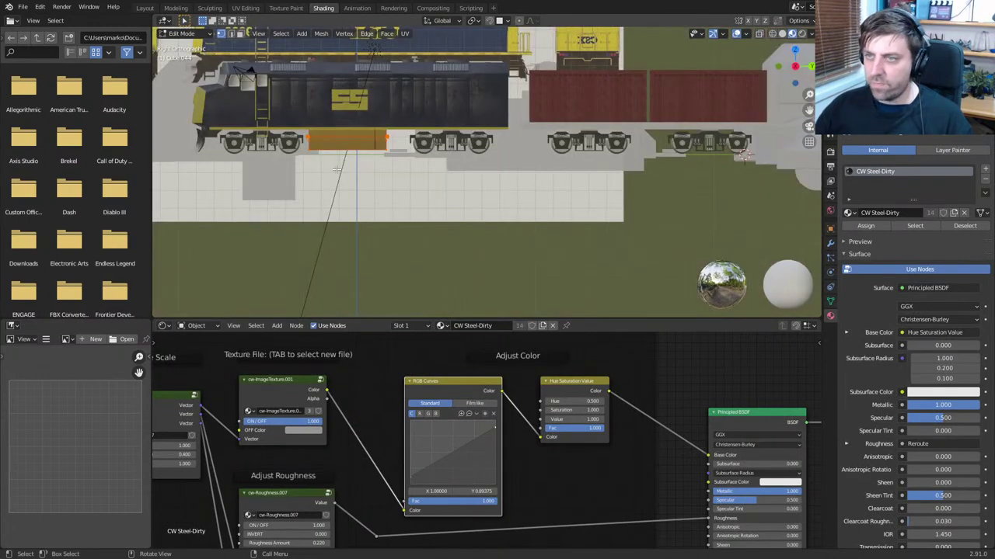
shift+middle_drag(399, 176, 372, 184)
key(g)
key(x)
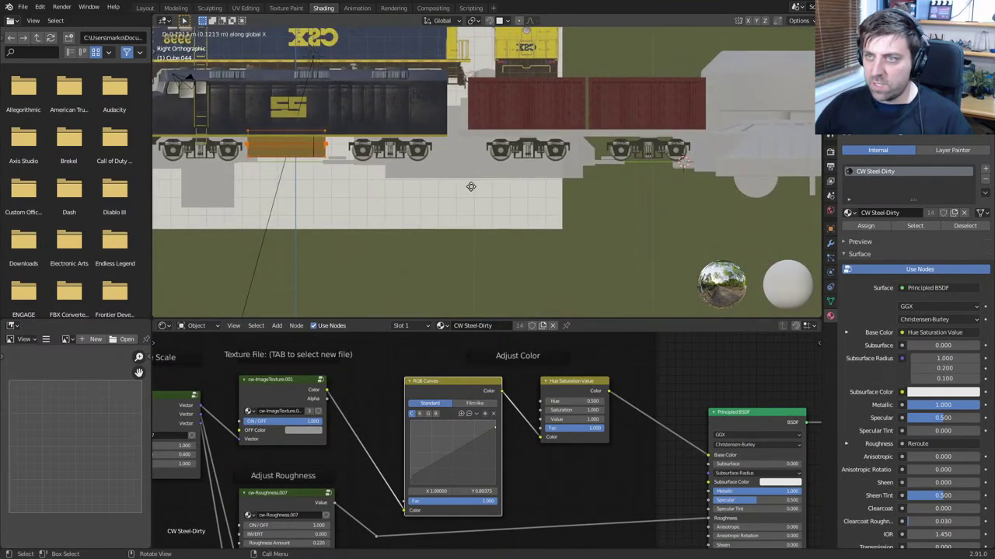
key(g)
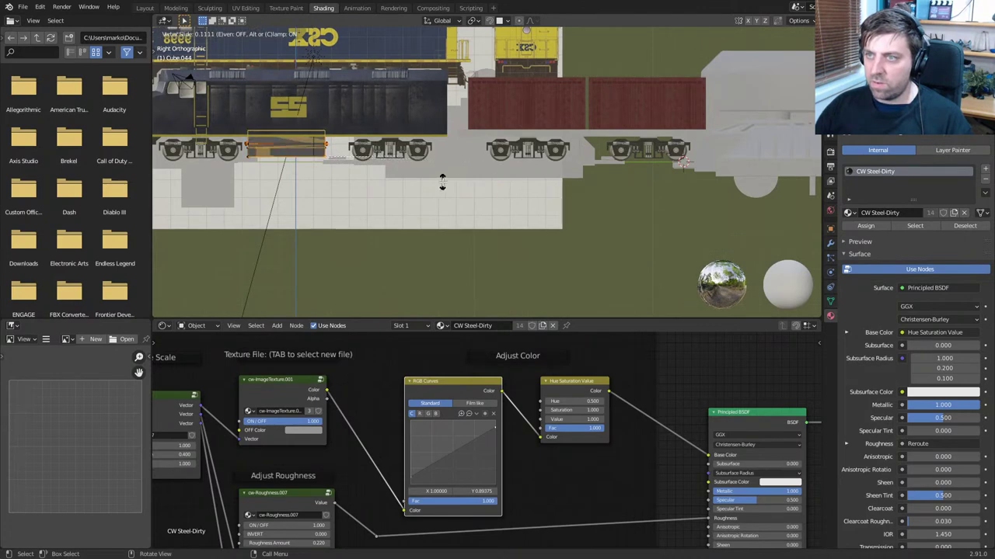
key(Escape)
key(g)
key(x)
click(662, 178)
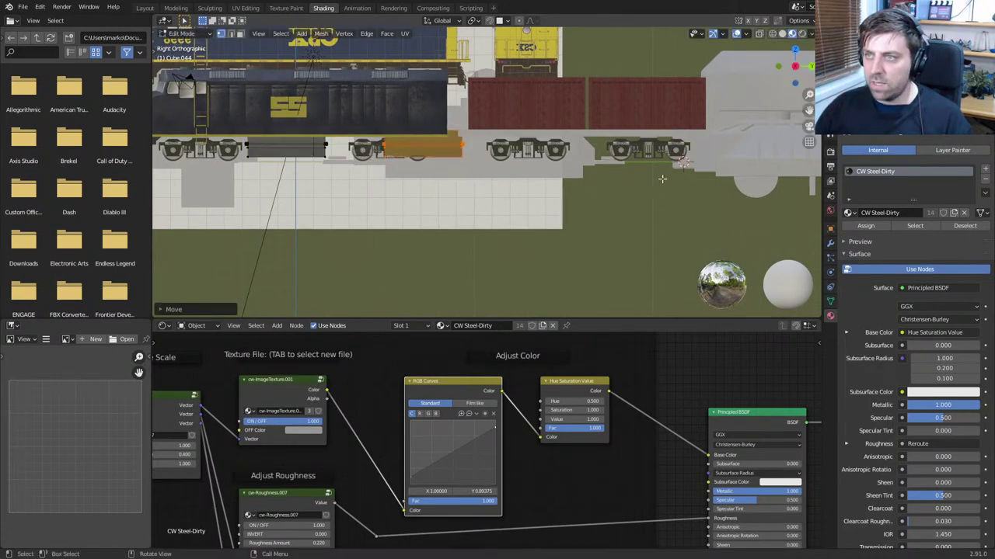
Scale the duplicated box along Y to about 0.12 and move it along Y to just behind the locomotive's rear bogie
key(s)
key(y)
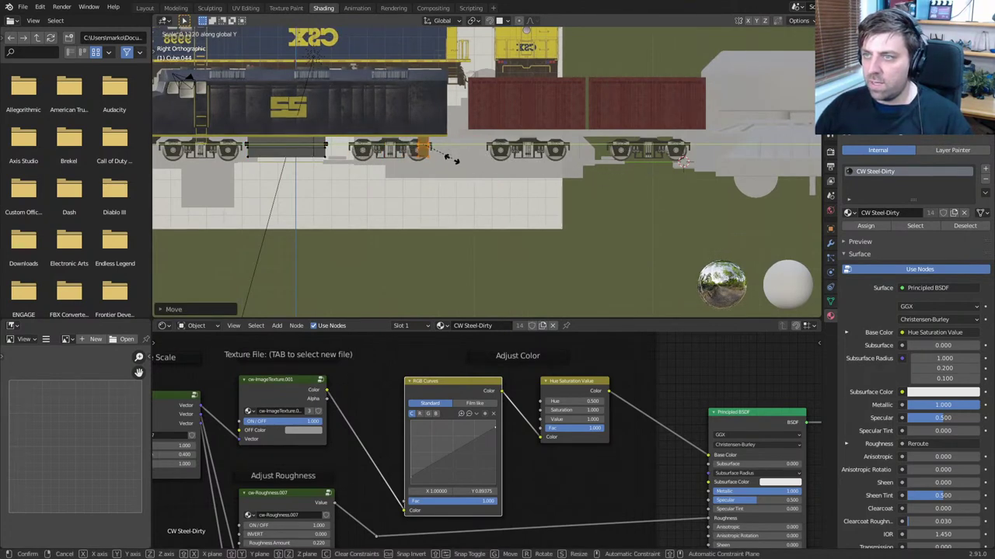
click(448, 159)
scroll(418, 168, up, 3)
key(g)
key(y)
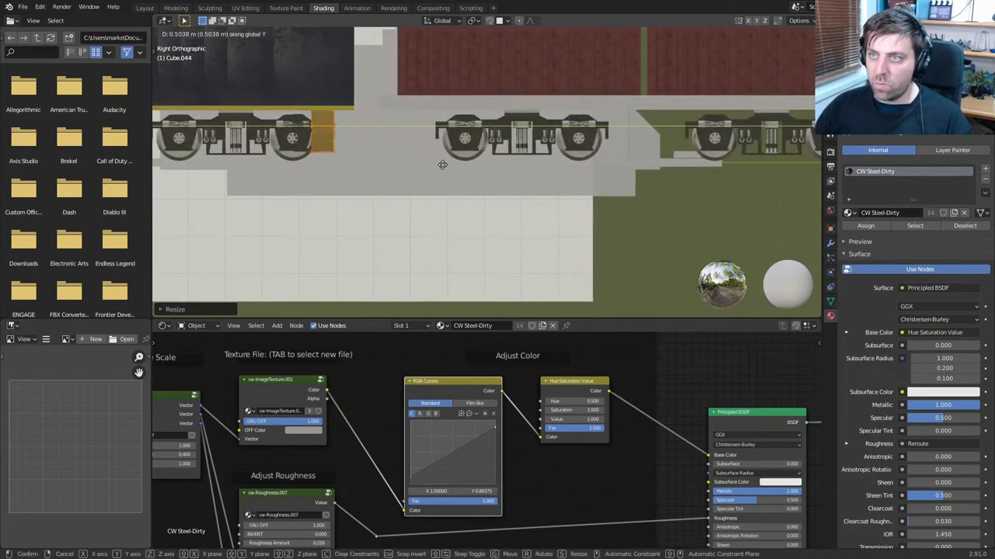
click(447, 165)
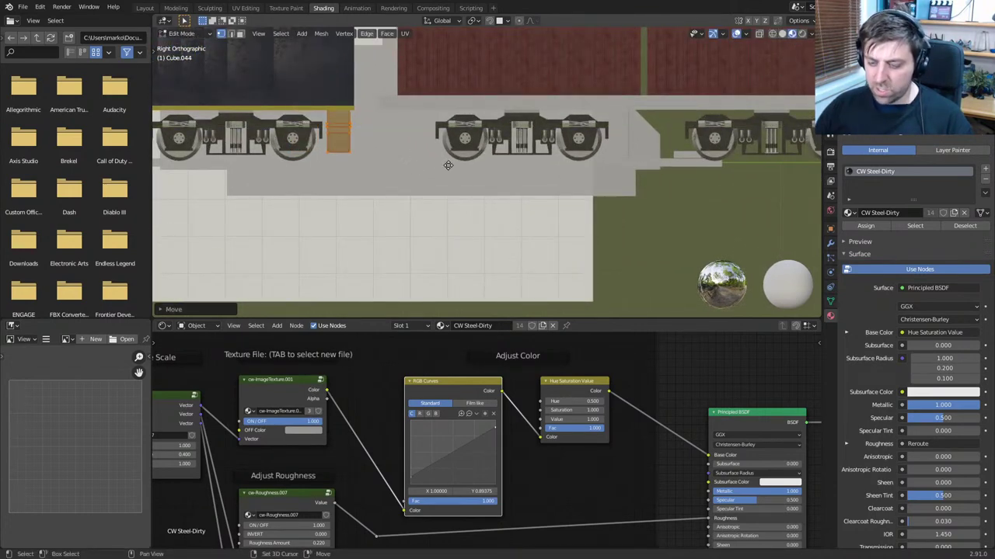
Duplicate the narrow block to the front end of the freight car, ahead of its first bogie, and leave mesh editing
key(shift+d)
click(505, 165)
scroll(517, 178, down, 2)
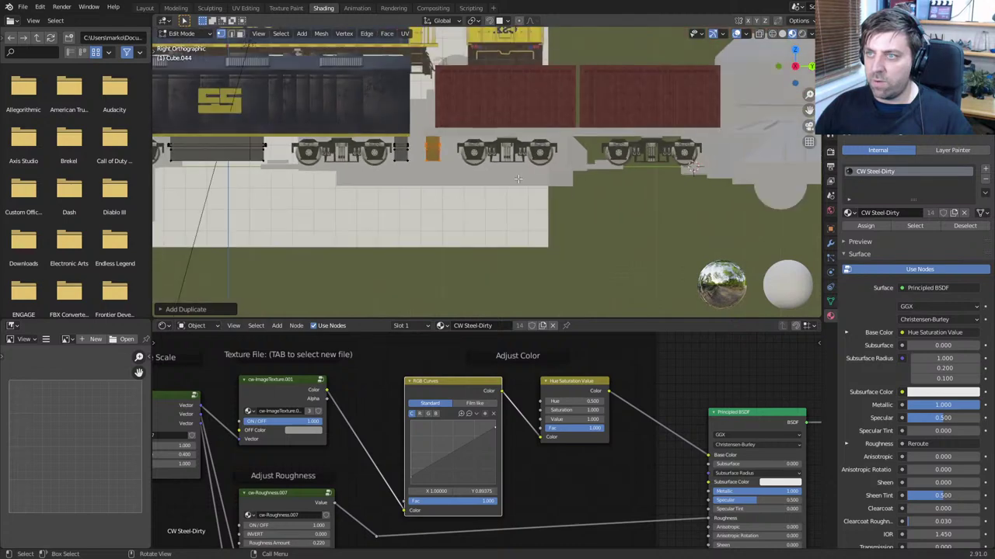
middle_drag(518, 179, 491, 216)
scroll(446, 202, down, 3)
key(Tab)
Assign the existing CW Steel-Dirty material to the freight car's slab base
scroll(535, 224, up, 2)
click(462, 176)
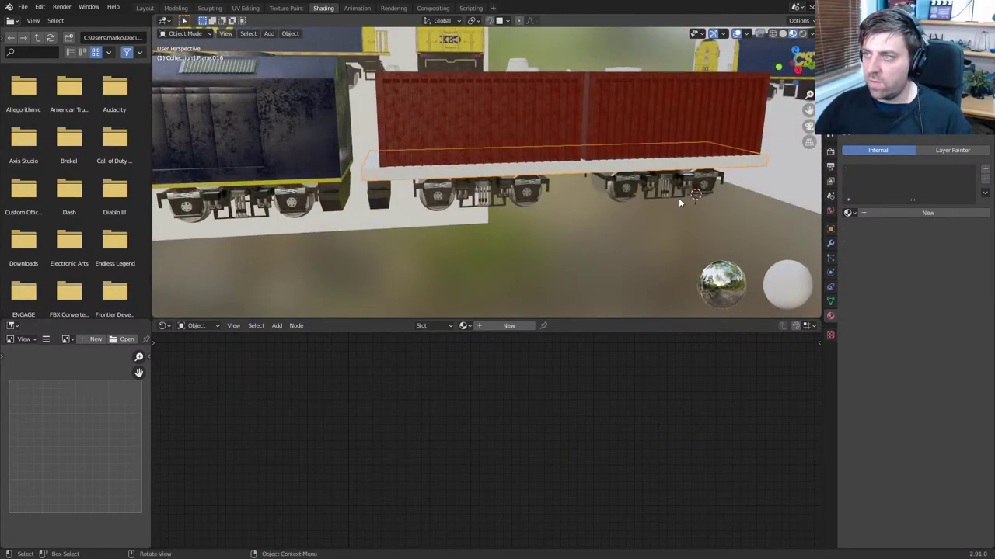
click(849, 212)
click(877, 238)
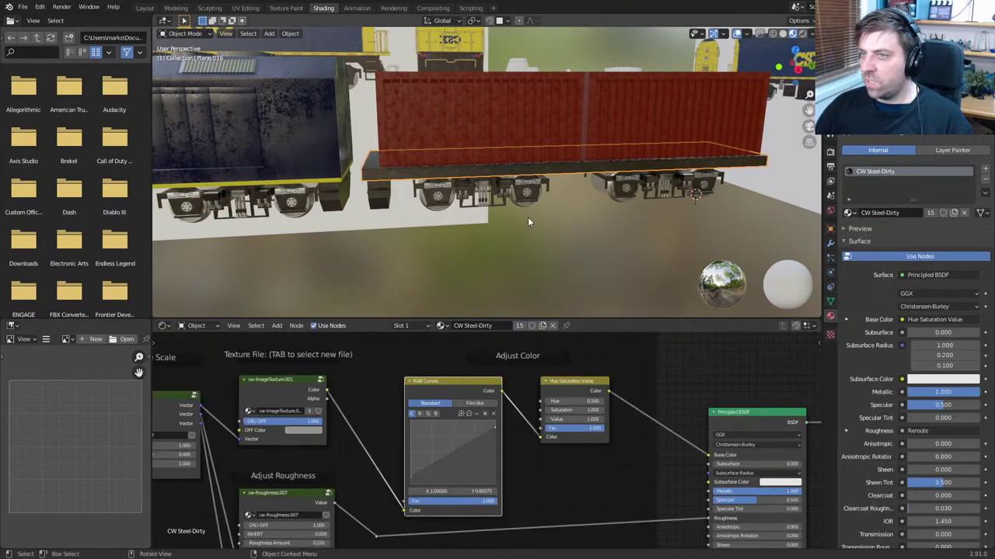
Circle-select all the loose kitbash parts spread out beside the train and delete them
scroll(532, 217, down, 3)
middle_drag(536, 217, 372, 218)
scroll(388, 219, down, 4)
key(c)
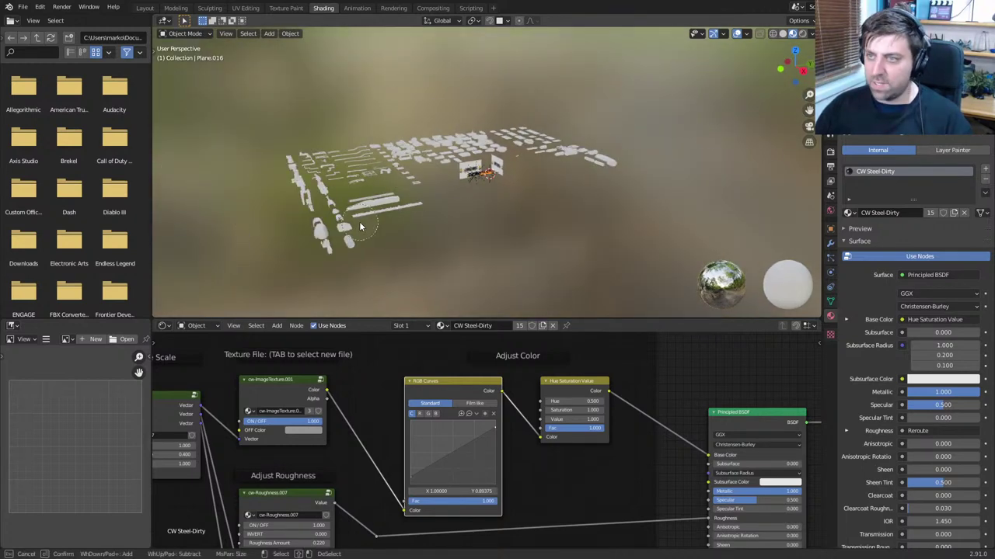
drag(359, 221, 332, 140)
right_click(350, 140)
middle_drag(349, 140, 536, 159)
key(c)
mouse_move(426, 260)
mouse_down()
mouse_move(378, 111)
mouse_move(392, 240)
mouse_up()
right_click(470, 236)
key(Delete)
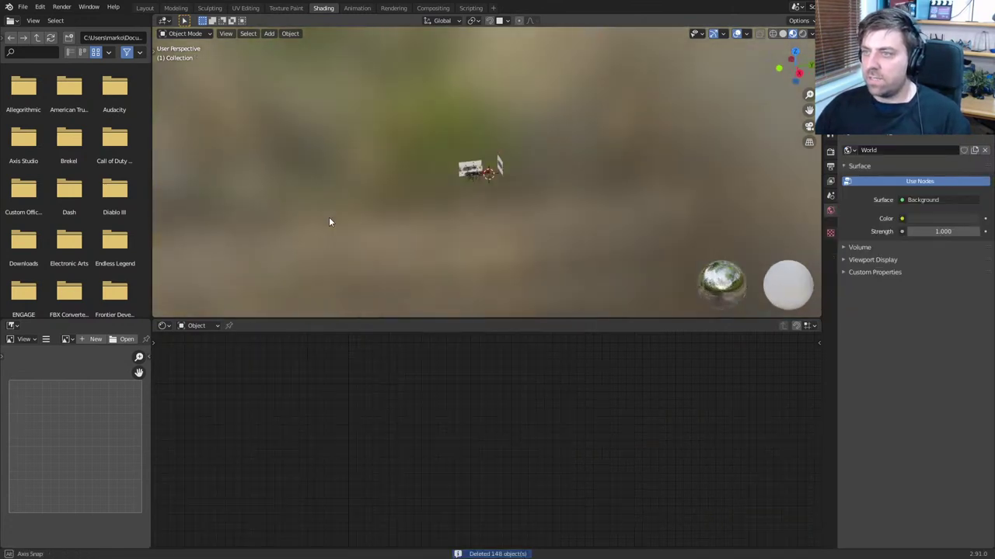
Undo the deletion, deselect the freight car's slab base and delete the loose kitbash parts again
scroll(475, 212, up, 6)
mouse_move(476, 214)
middle_down()
mouse_move(477, 204)
mouse_move(535, 195)
middle_up()
key(ctrl+z)
key(c)
right_click(535, 194)
key(Delete)
Join the slab base, both shipping containers and both bogies of the freight car into one object
click(642, 136)
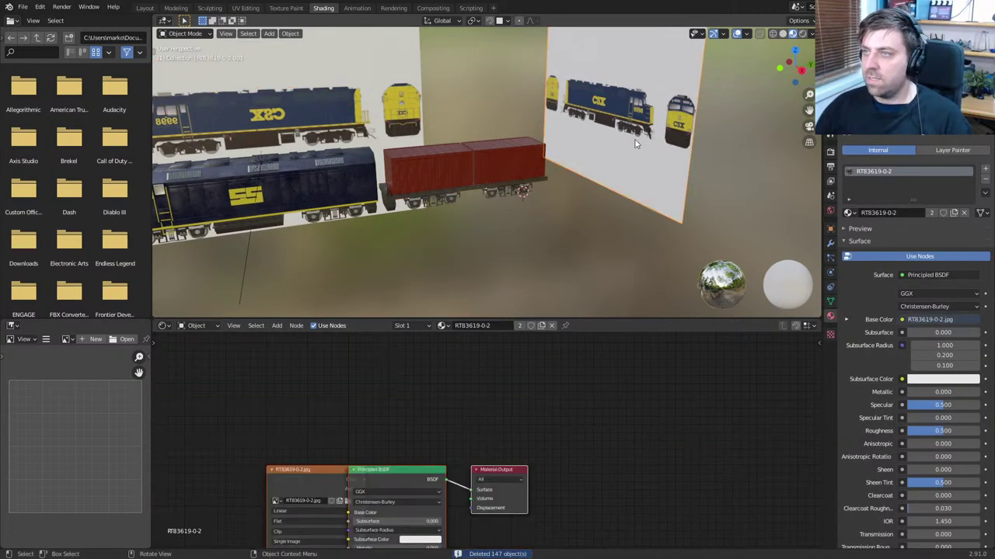
middle_drag(639, 139, 539, 194)
click(520, 186)
shift+click(515, 183)
shift+click(496, 157)
shift+click(453, 159)
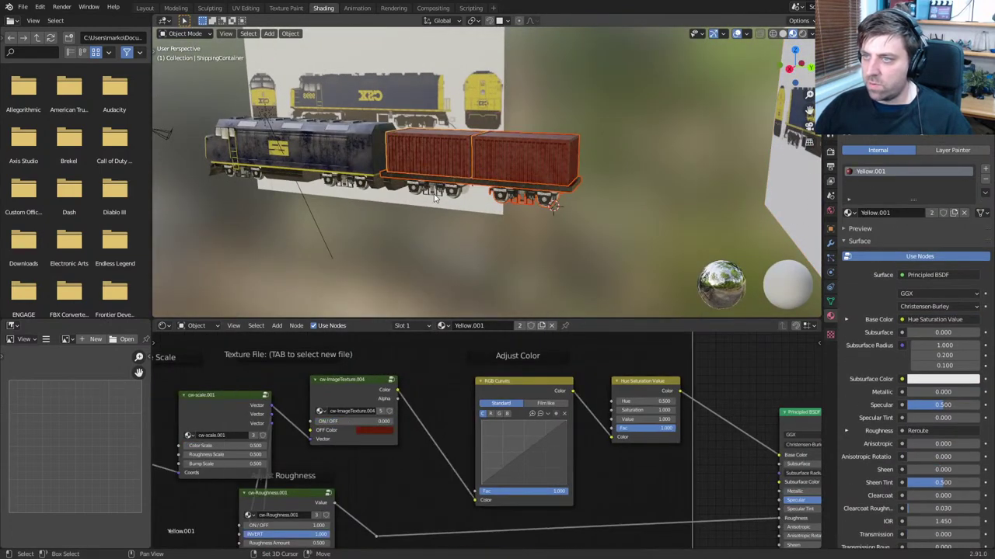
shift+click(437, 188)
middle_drag(428, 230, 474, 229)
scroll(527, 249, up, 3)
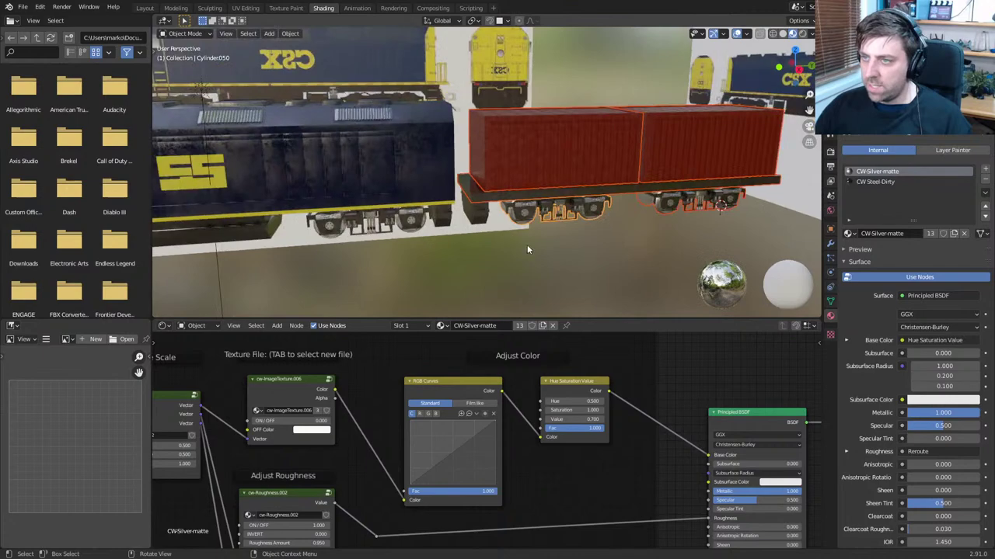
key(ctrl+j)
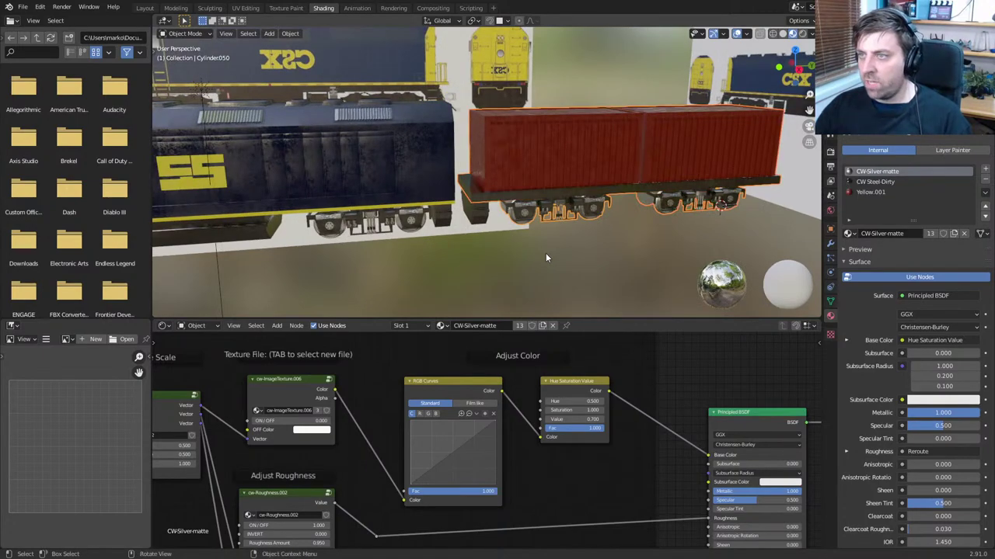
Delete the locomotive reference image plane standing behind the freight car
middle_drag(585, 250, 550, 214)
scroll(550, 215, down, 3)
mouse_move(467, 211)
middle_down()
mouse_move(437, 208)
mouse_move(482, 204)
middle_up()
click(699, 183)
scroll(665, 204, down, 1)
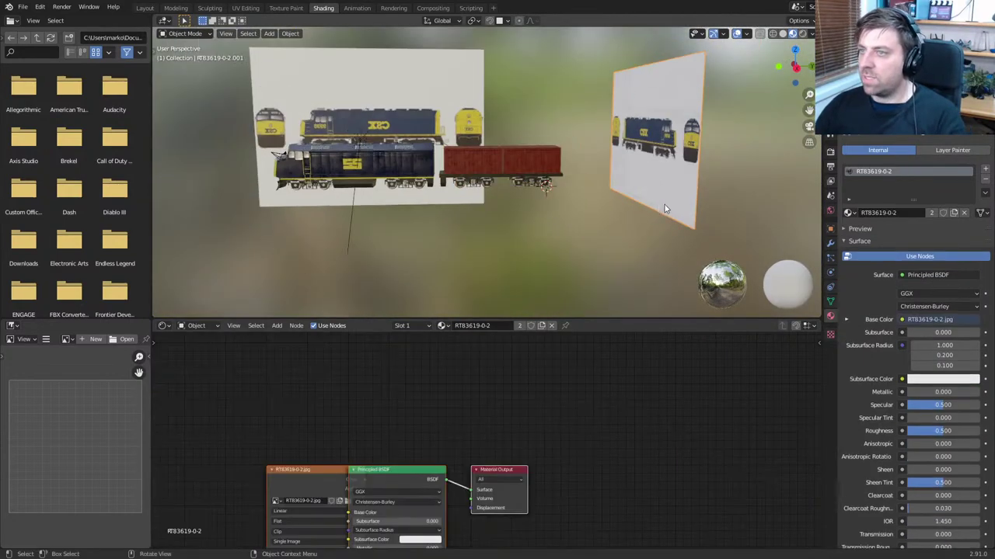
key(Delete)
Add an Array modifier to the joined freight car
click(495, 169)
shift+click(495, 170)
click(530, 184)
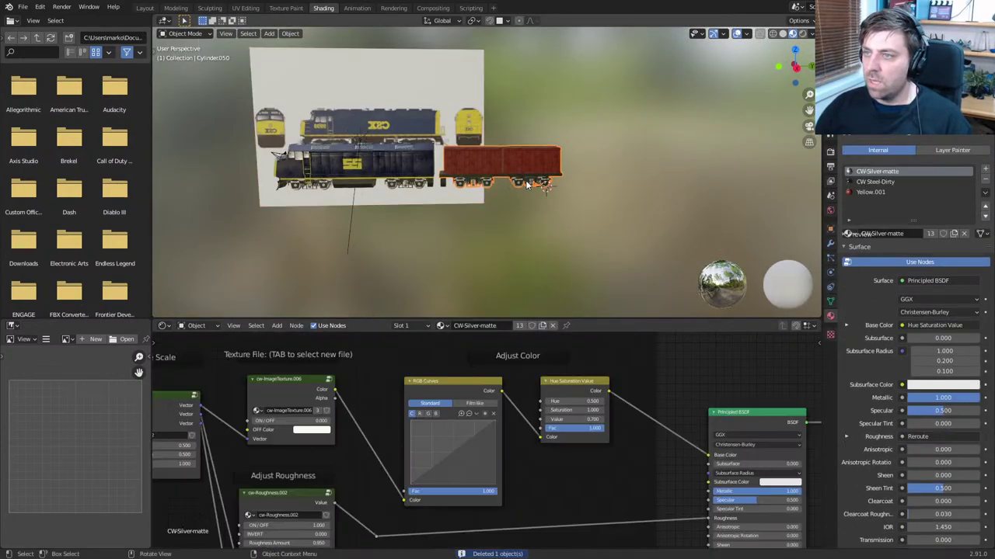
shift+middle_drag(575, 191, 504, 215)
scroll(499, 216, up, 3)
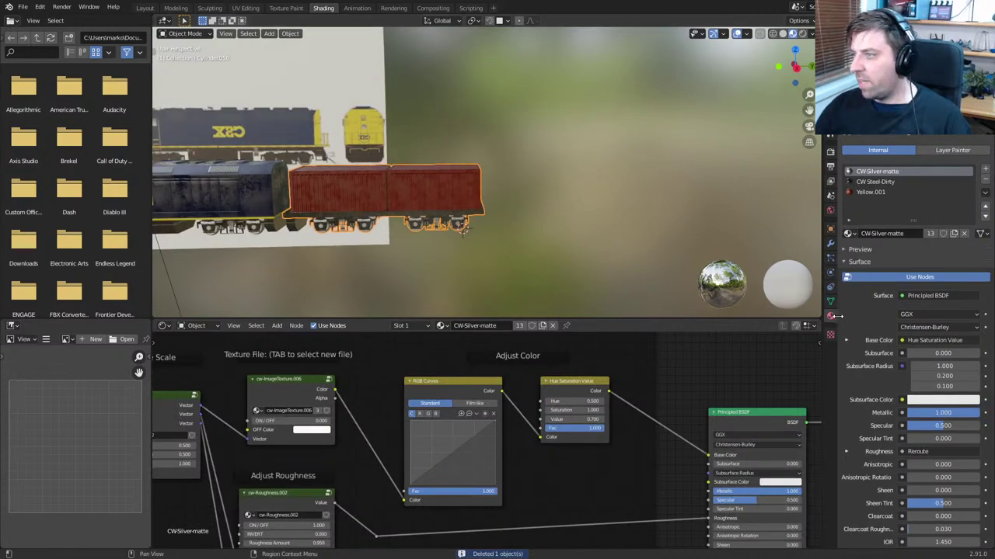
click(830, 243)
click(889, 151)
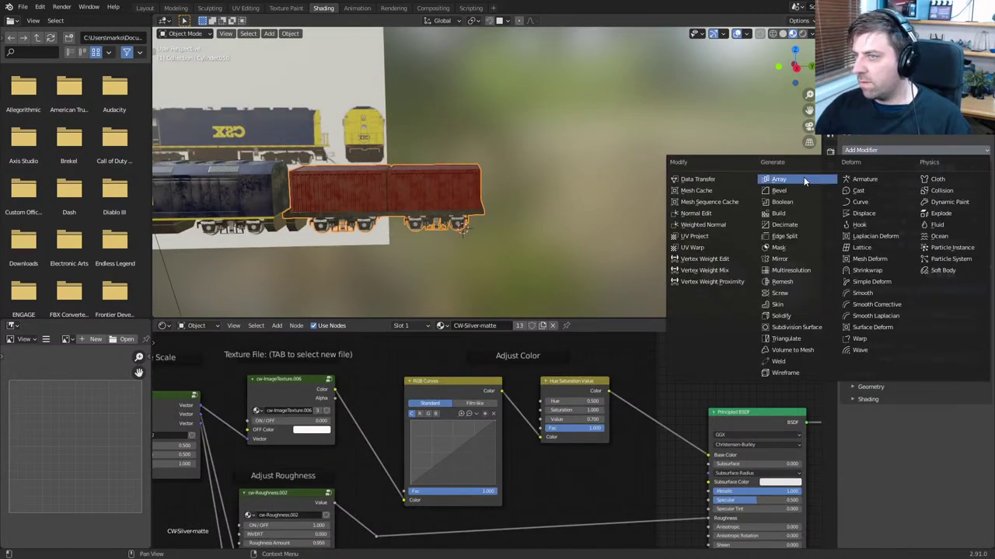
Set the array's relative offset to 0 in X and 1.04 in Y
click(947, 472)
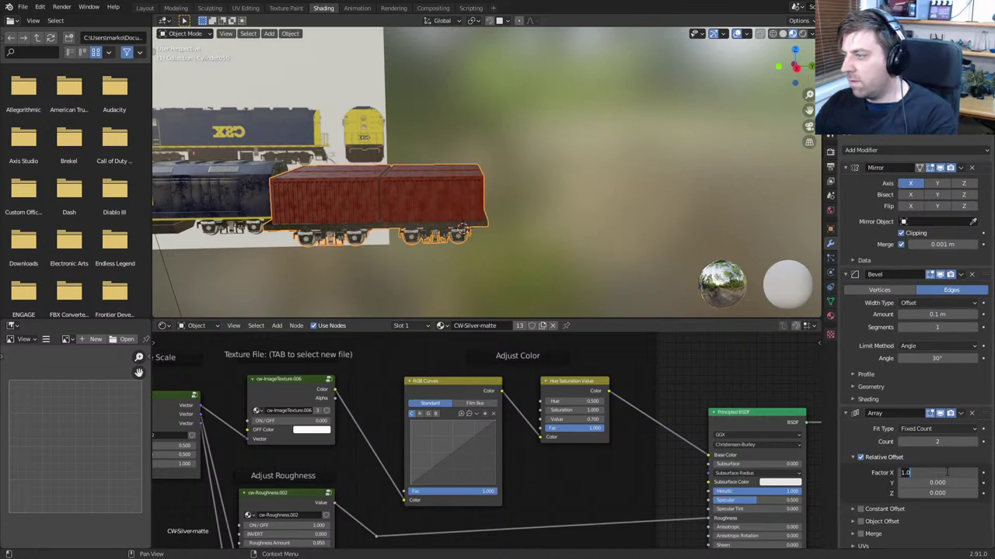
text(0)
click(943, 481)
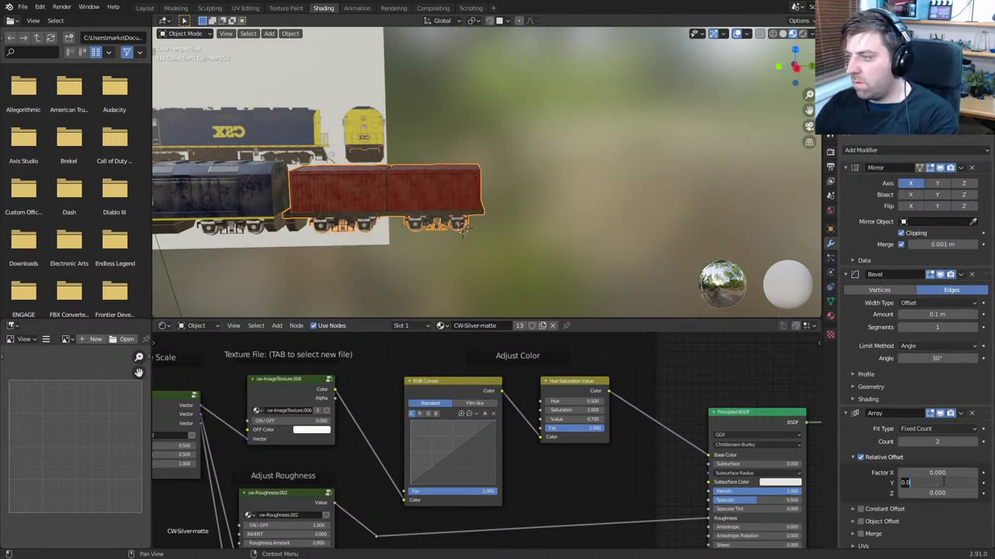
text(1.1)
key(Return)
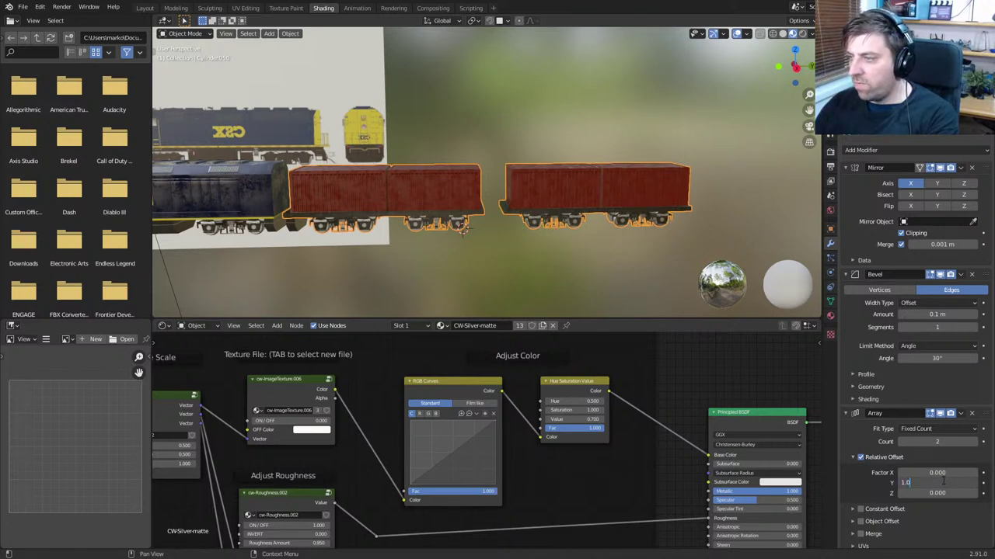
key(Return)
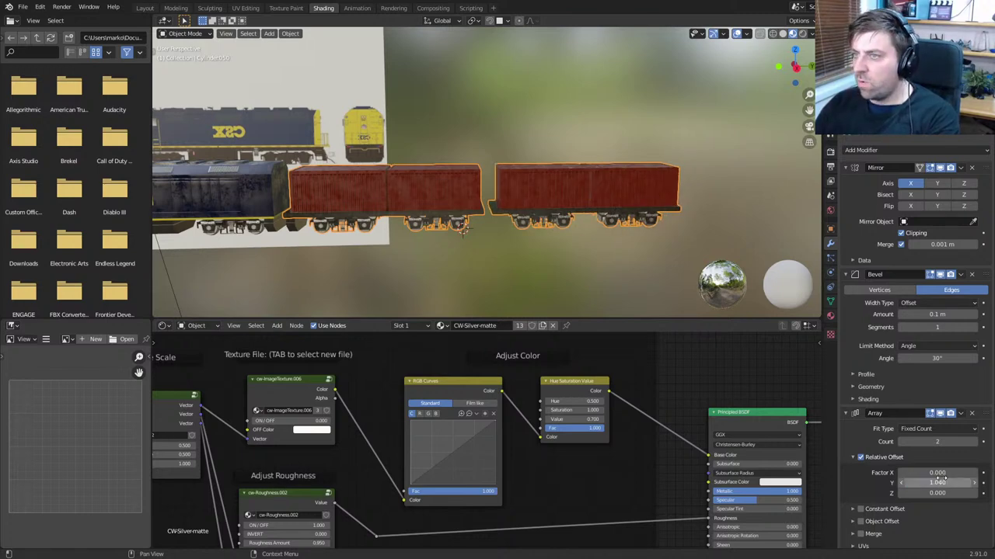
Raise the array count to 4 to lengthen the train of freight cars
middle_drag(541, 126, 501, 130)
scroll(532, 182, down, 4)
shift+middle_drag(532, 183, 522, 181)
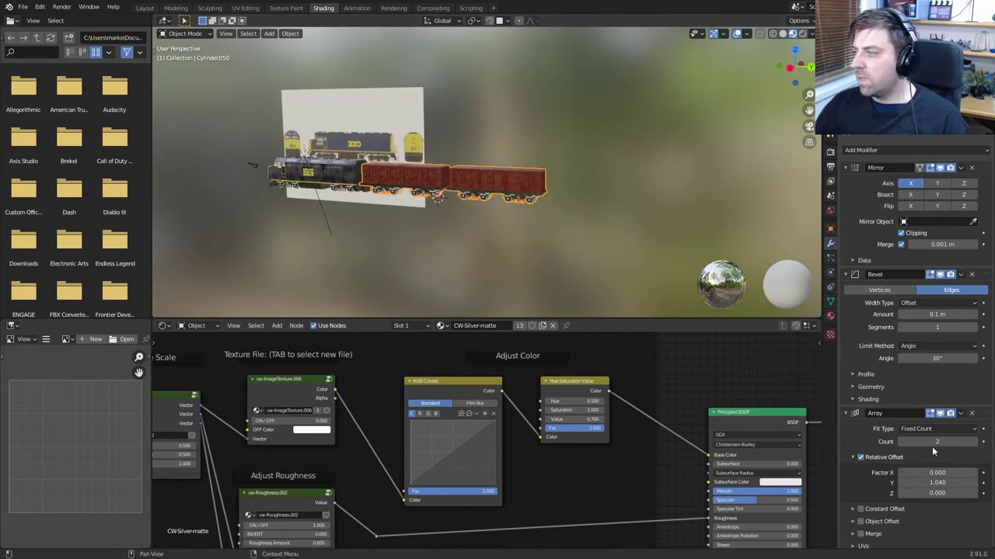
click(976, 442)
click(976, 442)
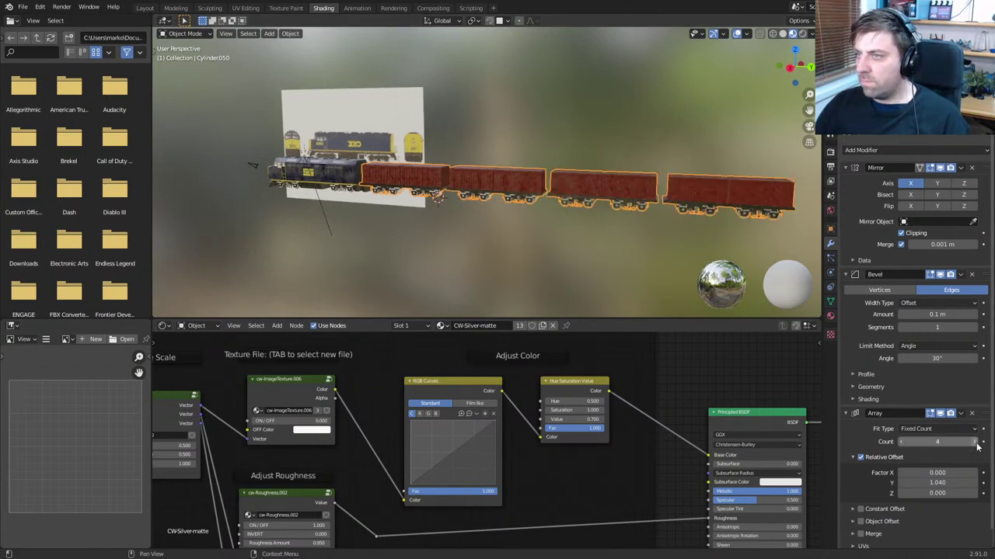
Raise the freight car array's count to 7 and save the file
scroll(511, 189, down, 2)
scroll(597, 194, up, 4)
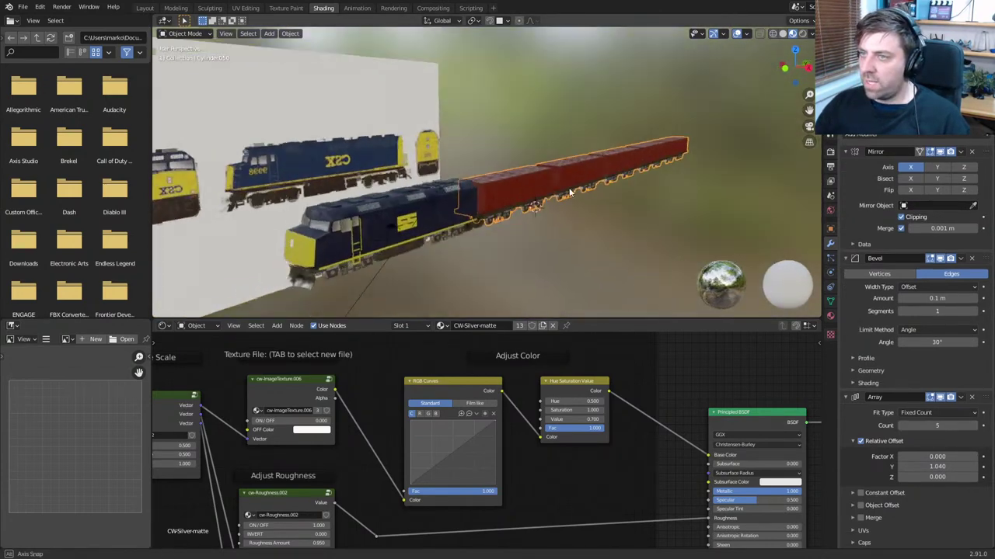
middle_drag(516, 188, 475, 194)
shift+middle_drag(567, 204, 466, 163)
scroll(572, 178, down, 4)
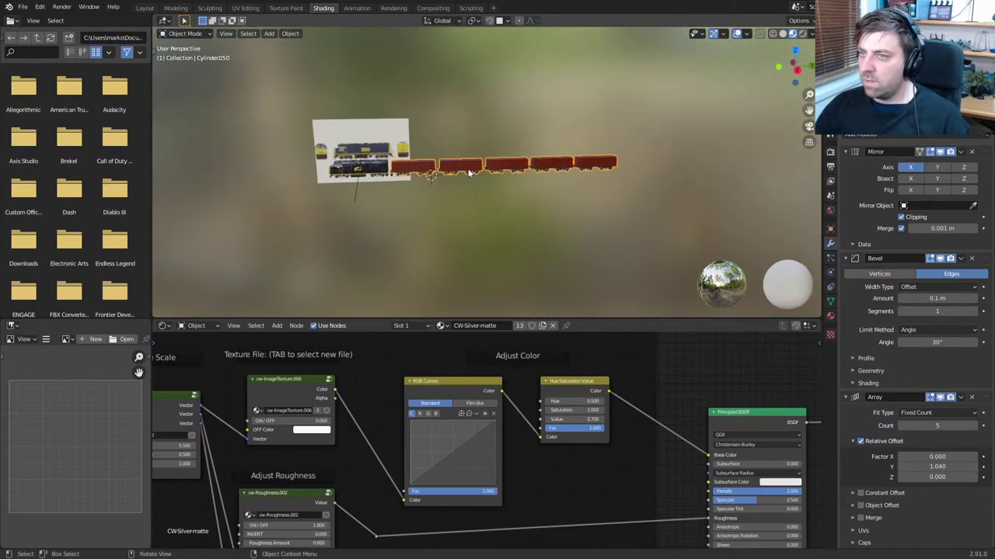
middle_drag(572, 178, 529, 159)
click(974, 426)
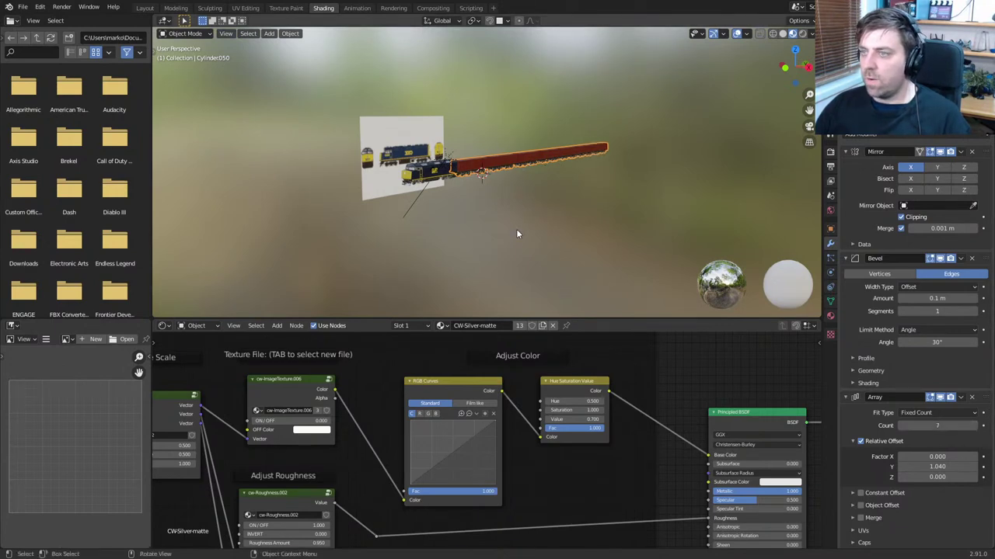
key(ctrl+s)
Delete the remaining reference image plane and the light above the locomotive, and save the file
click(391, 146)
key(Delete)
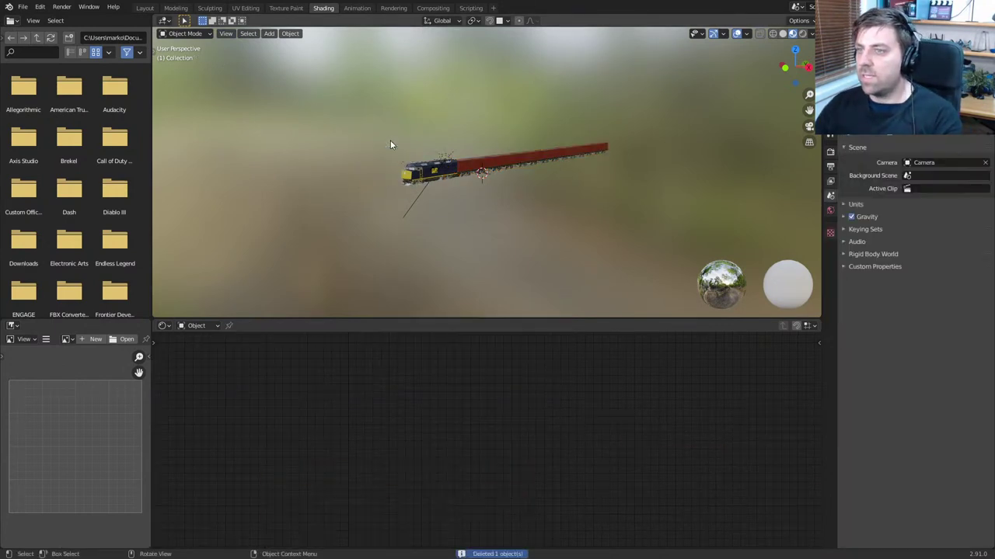
click(446, 161)
key(Delete)
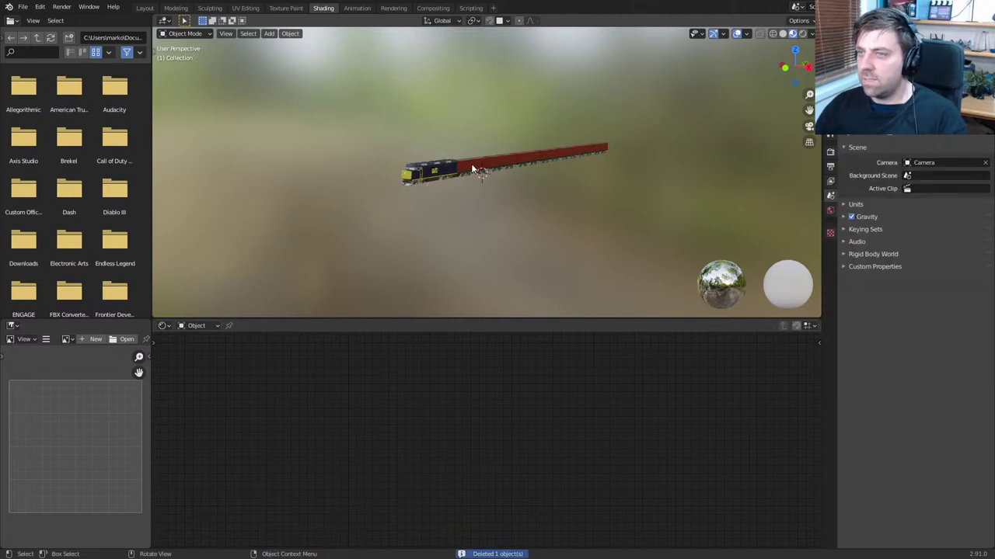
middle_drag(447, 164, 440, 175)
key(c)
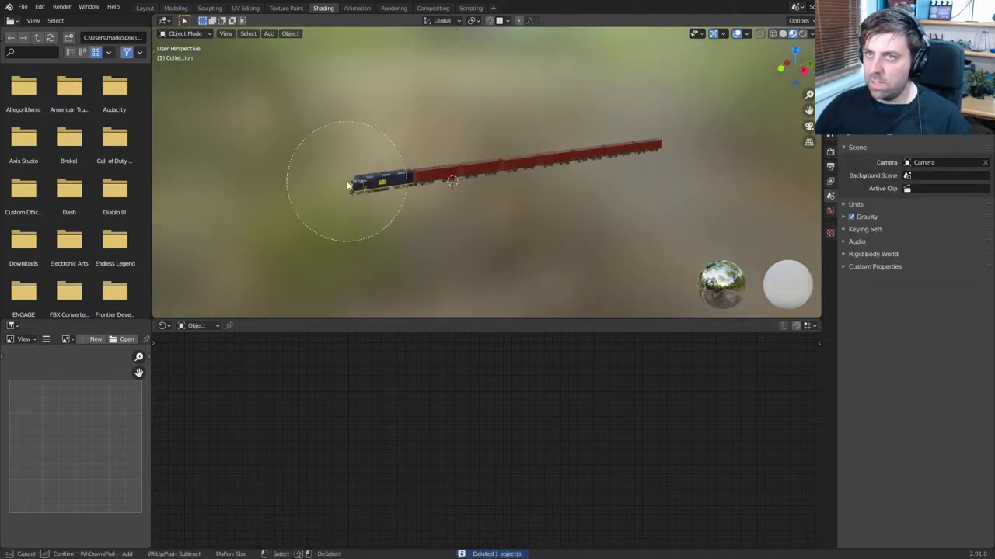
key(Escape)
key(ctrl+s)
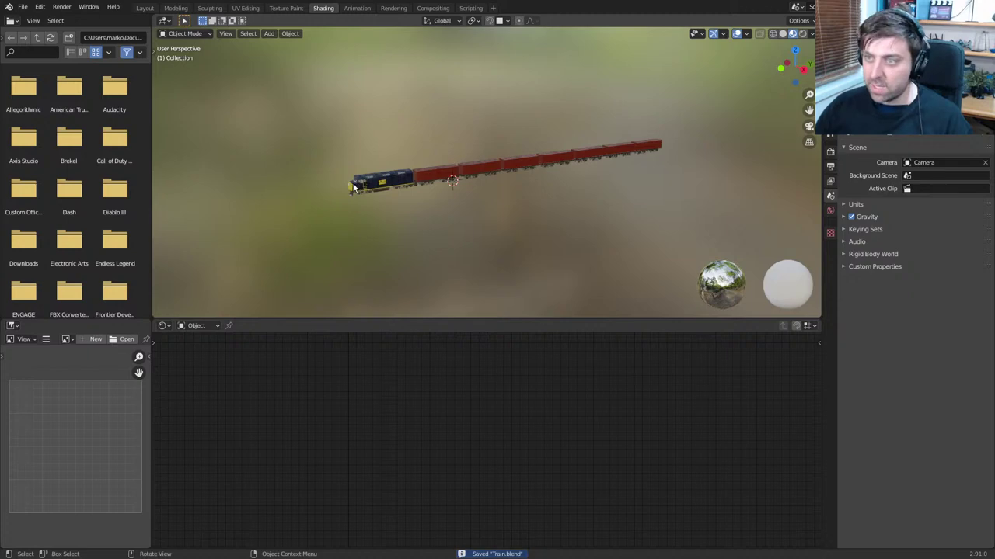
Circle-select the locomotive and all freight cars and create a new collection from them
key(c)
drag(353, 187, 652, 139)
key(Escape)
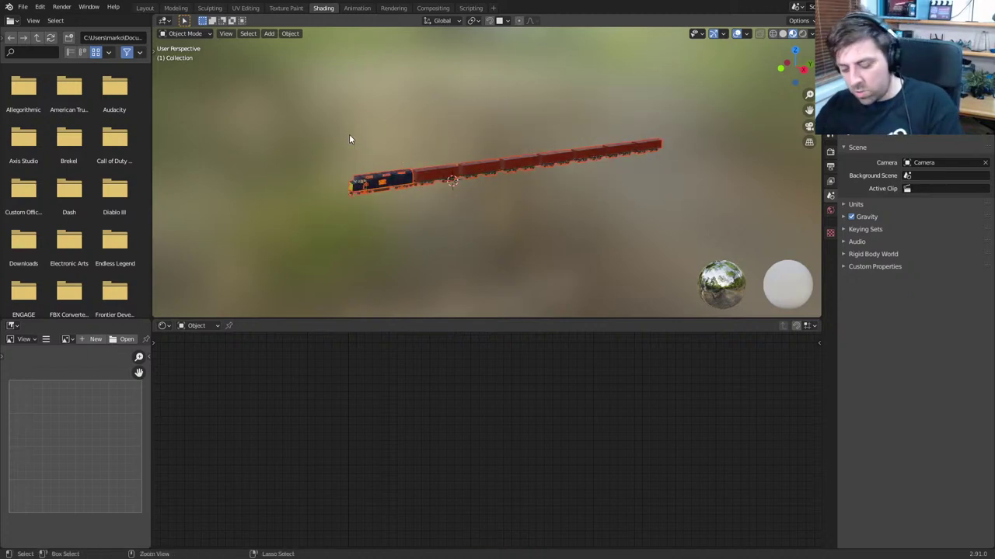
key(ctrl+g)
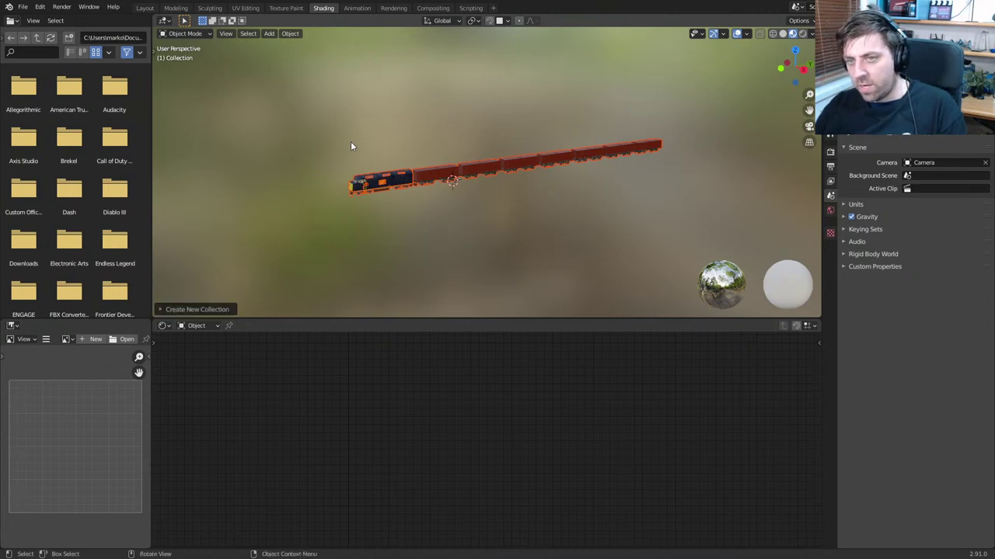
click(161, 309)
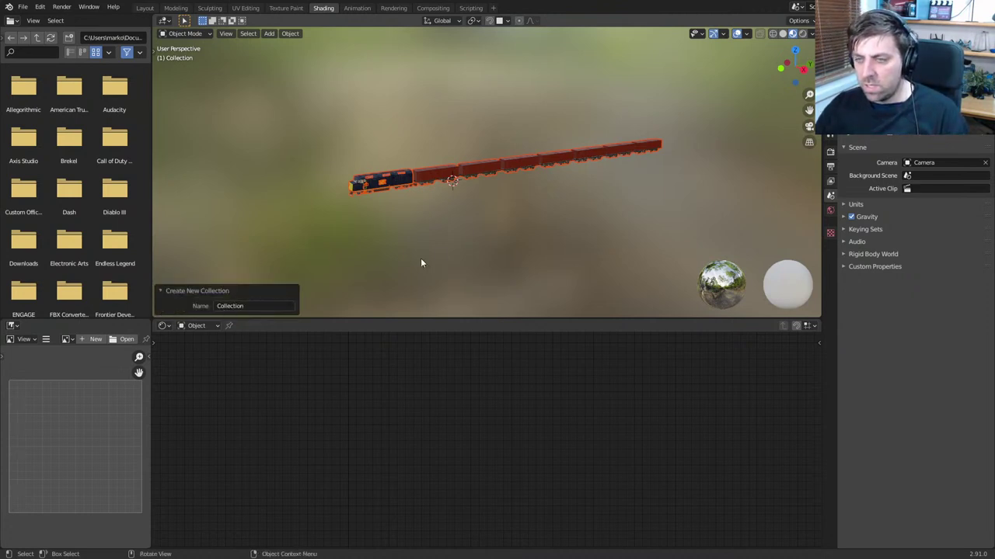
Move the selected locomotive and freight cars into a new collection named Train and save the file
key(m)
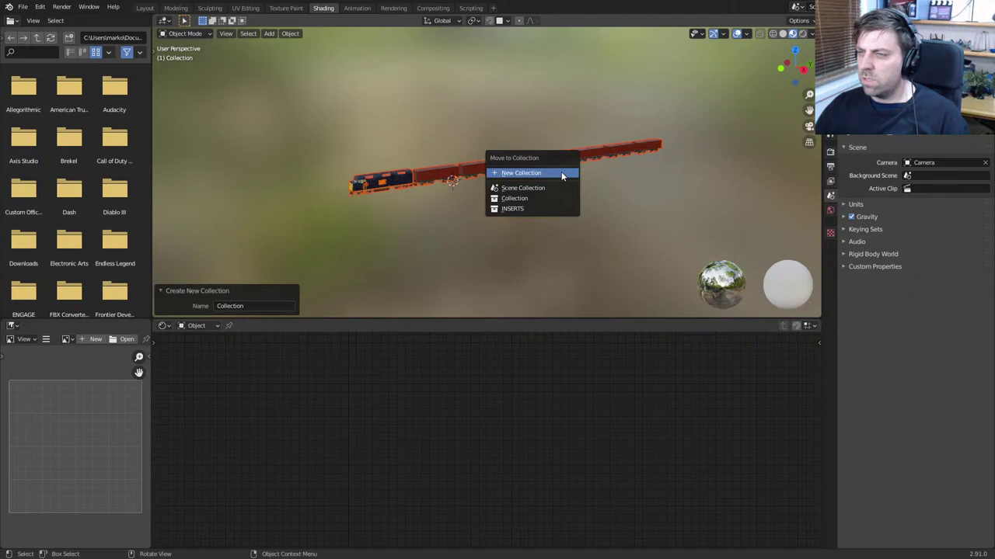
click(561, 174)
text(Train)
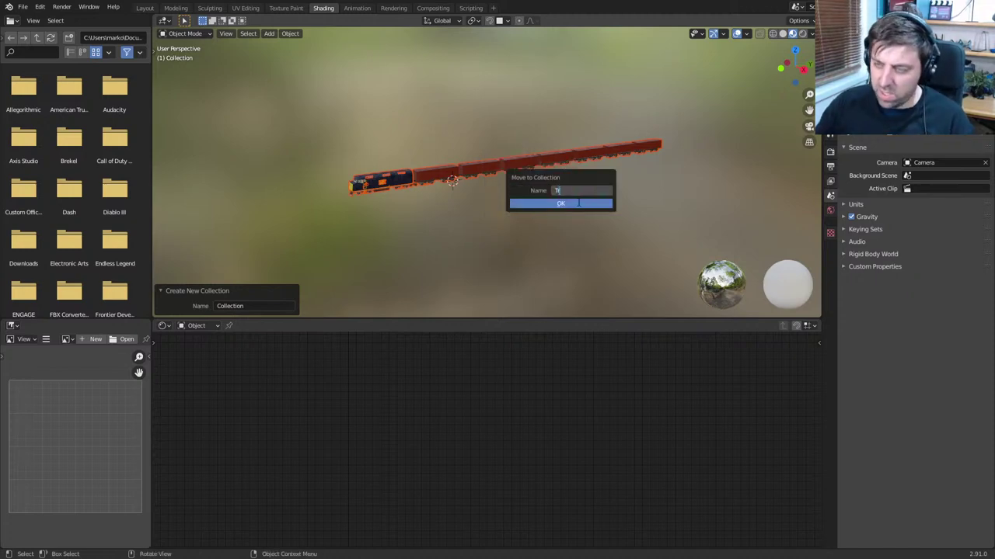
key(Return)
click(577, 201)
key(ctrl+s)
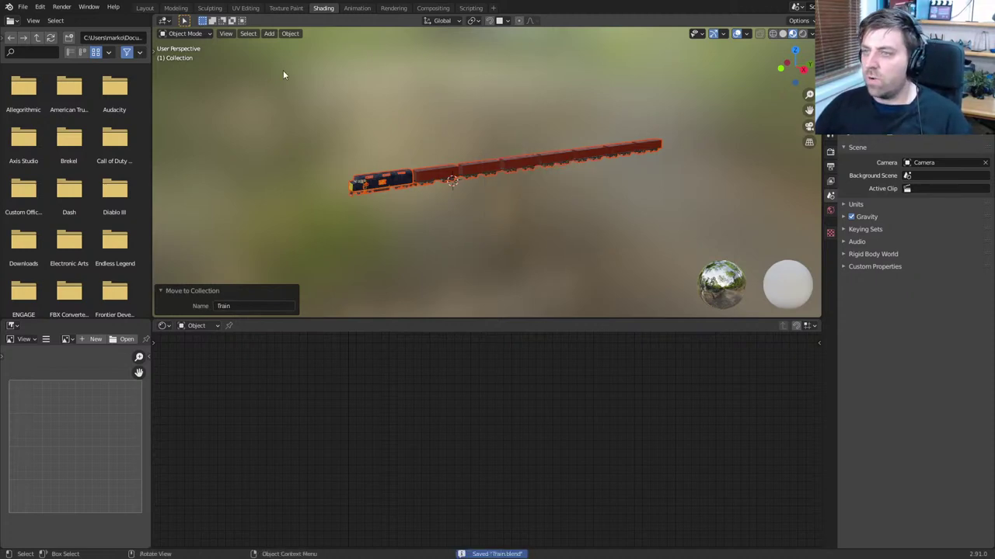
Save a copy of the scene as Train.blend in the D:\OneDrive\Patreon folder
click(22, 6)
click(66, 83)
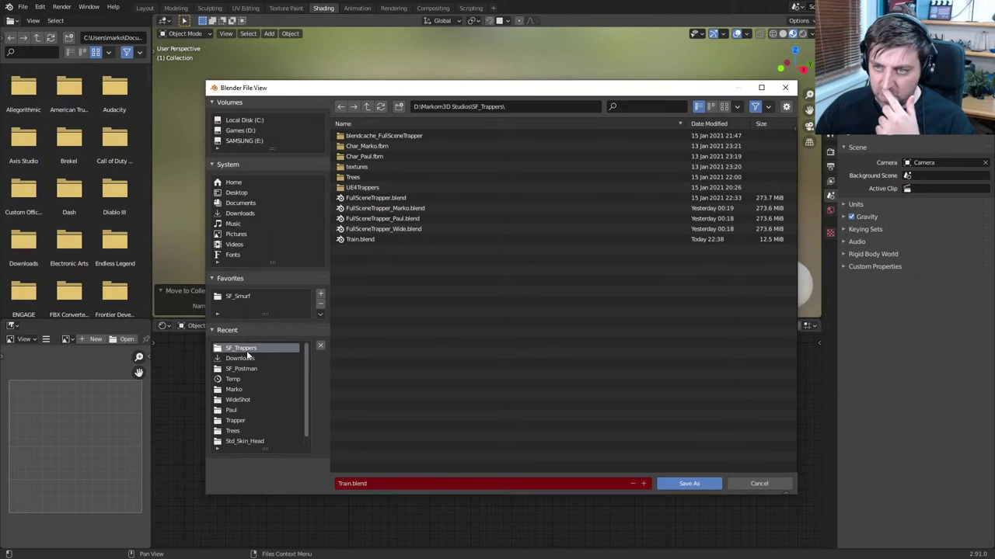
click(240, 131)
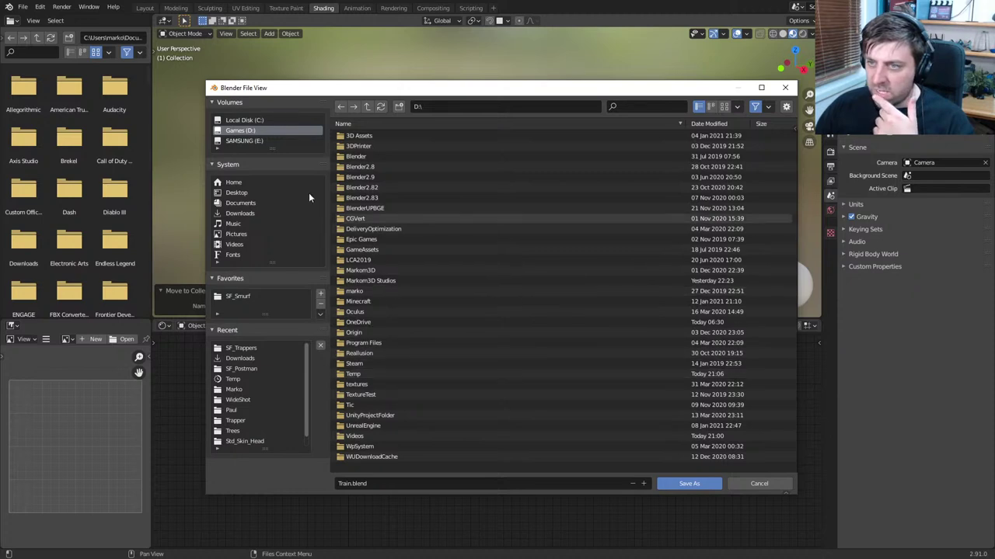
double_click(383, 321)
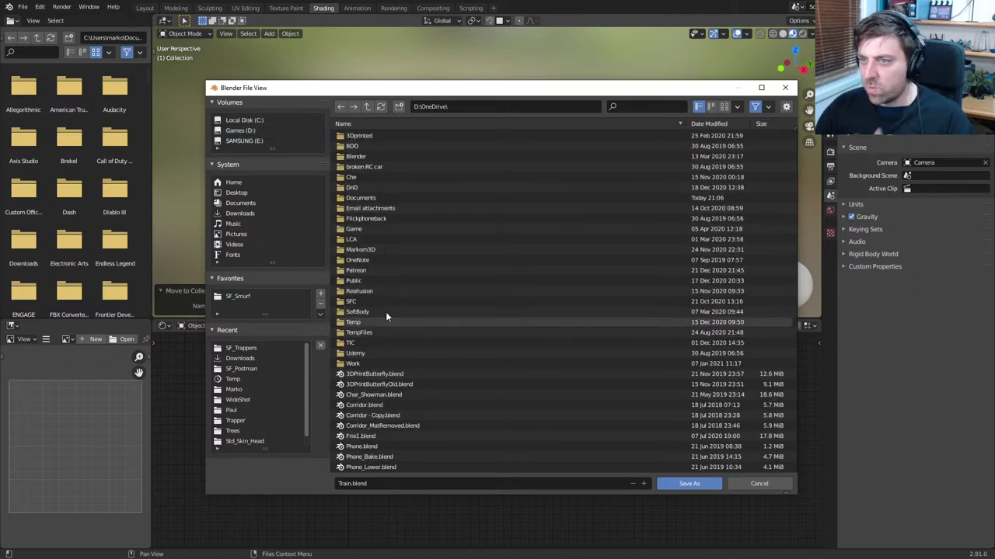
double_click(386, 270)
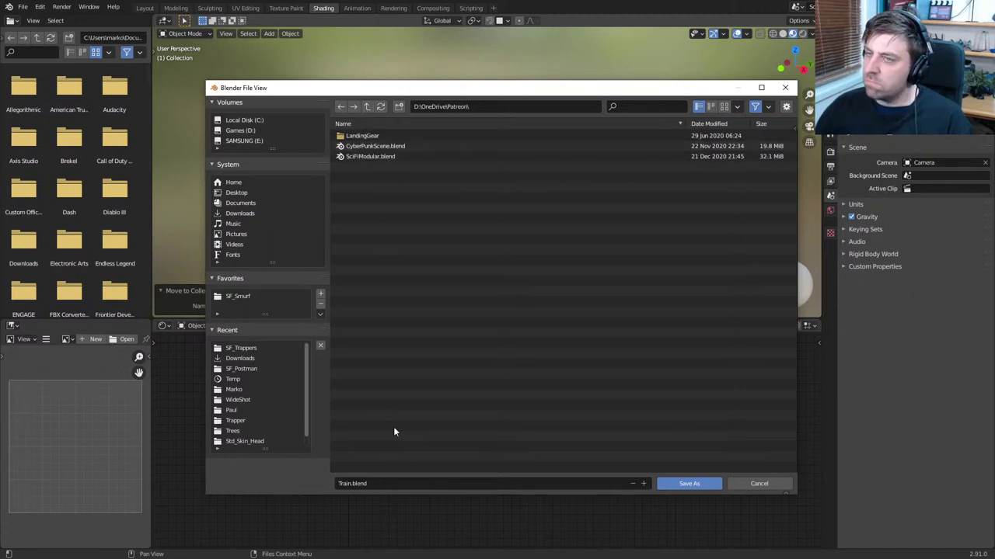
click(375, 482)
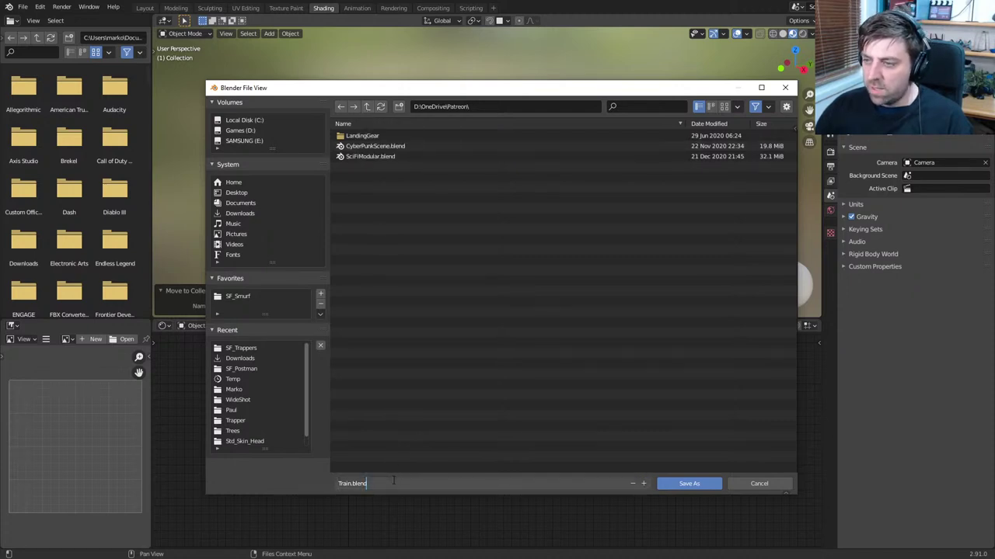
click(689, 483)
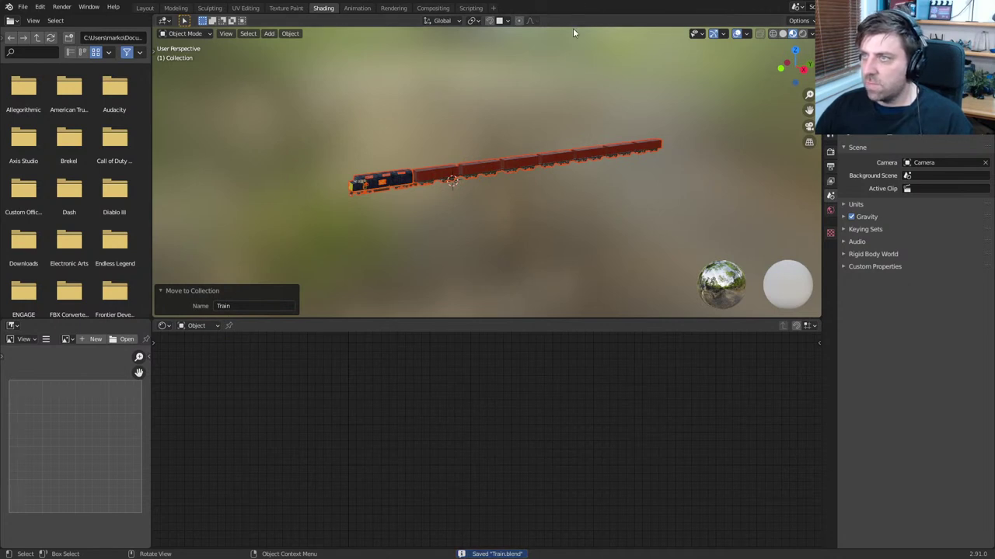
Toggle the 3D viewport to a fullscreen area and switch the application window out of fullscreen
key(F3)
text(full)
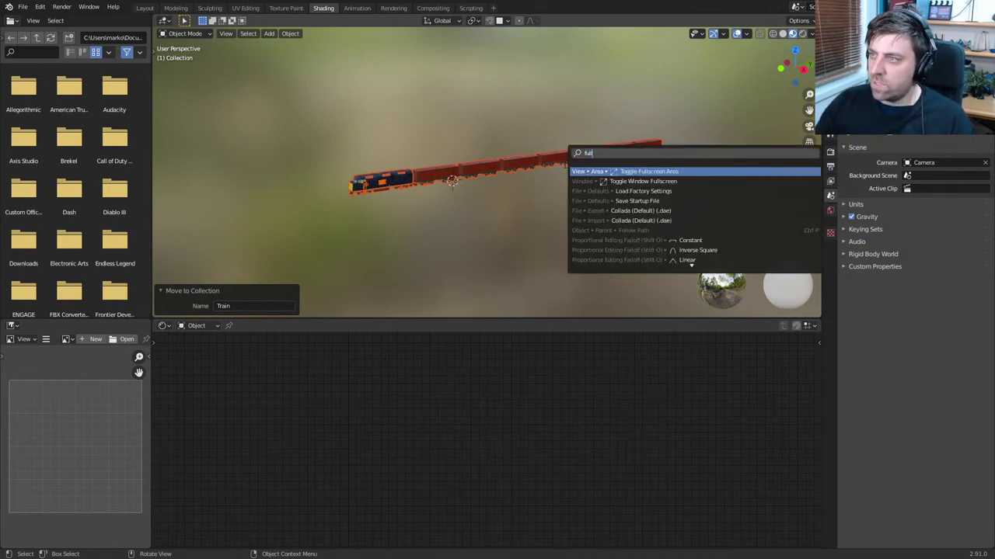
key(Return)
key(F3)
text(ful)
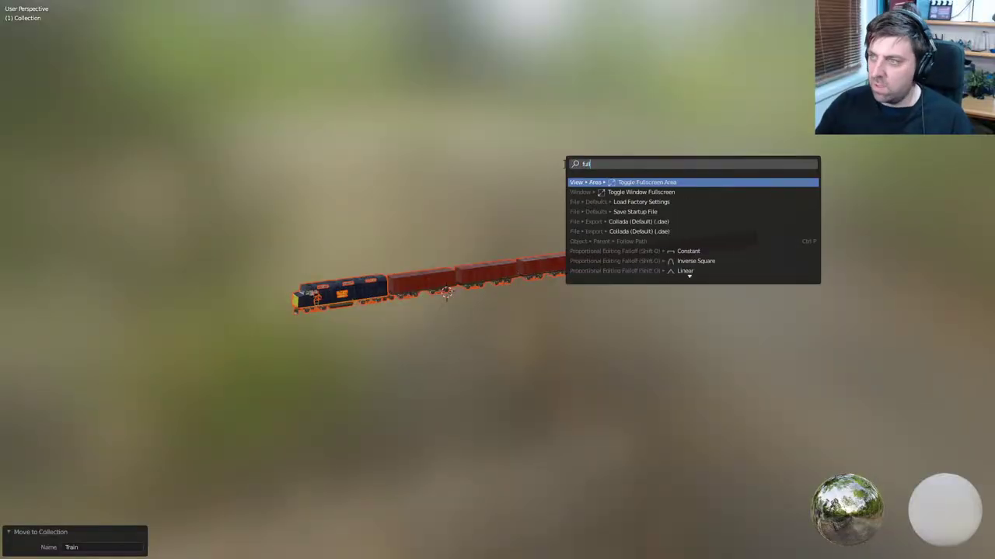
key(Down)
key(Return)
Toggle the fullscreen area off to restore the Shading workspace layout
key(F3)
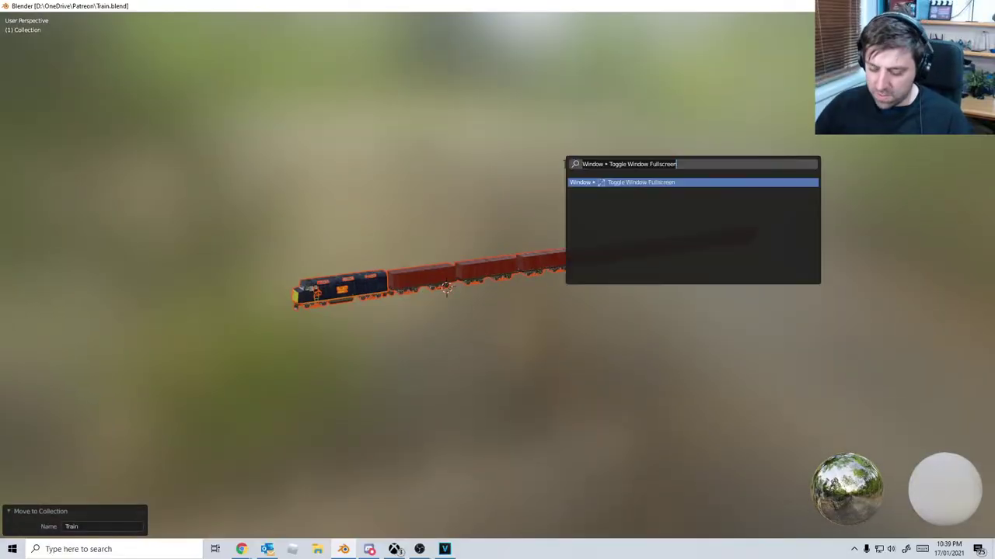
text(ful)
key(BackSpace)
key(BackSpace)
key(BackSpace)
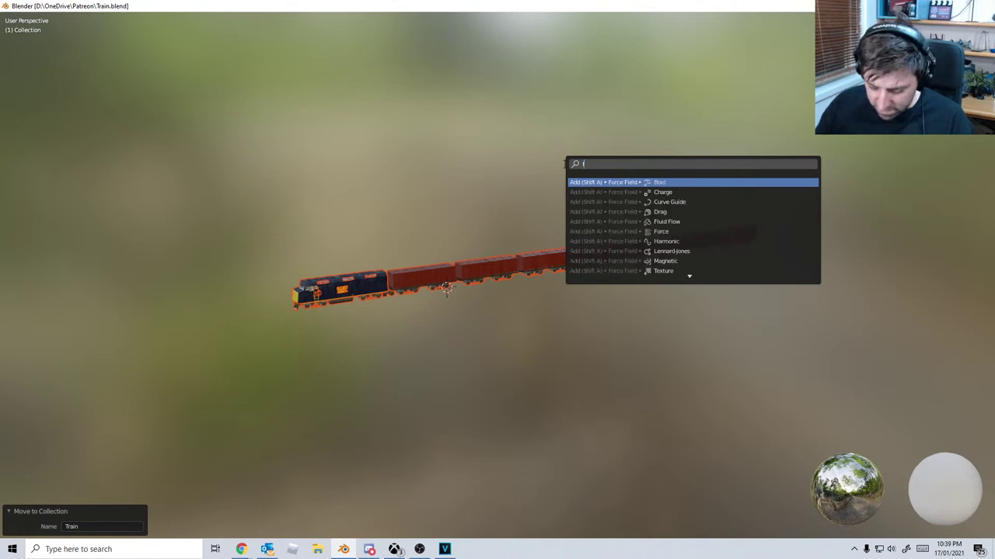
text(ull)
key(Return)
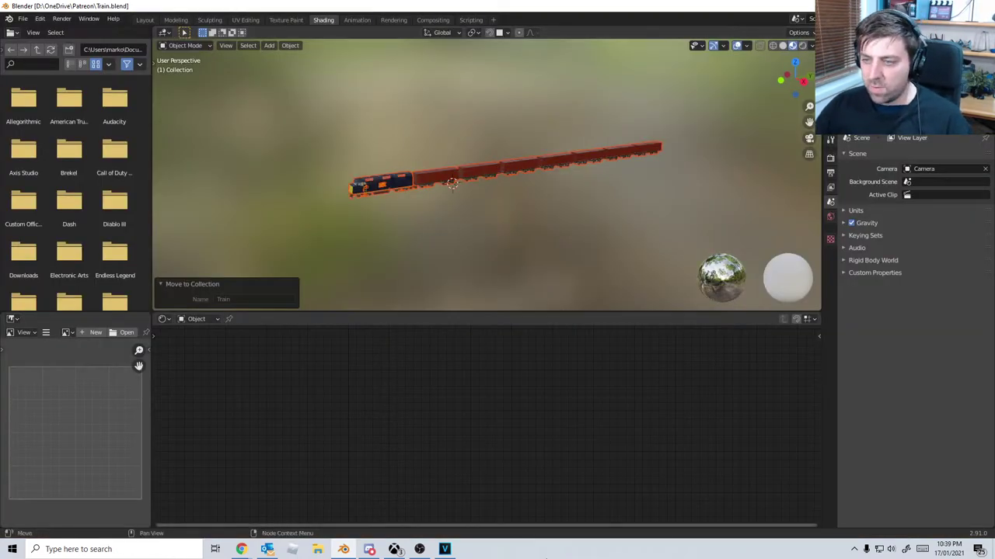
Open the recent Blender file FullSceneTrapper in a new Blender window
right_click(242, 550)
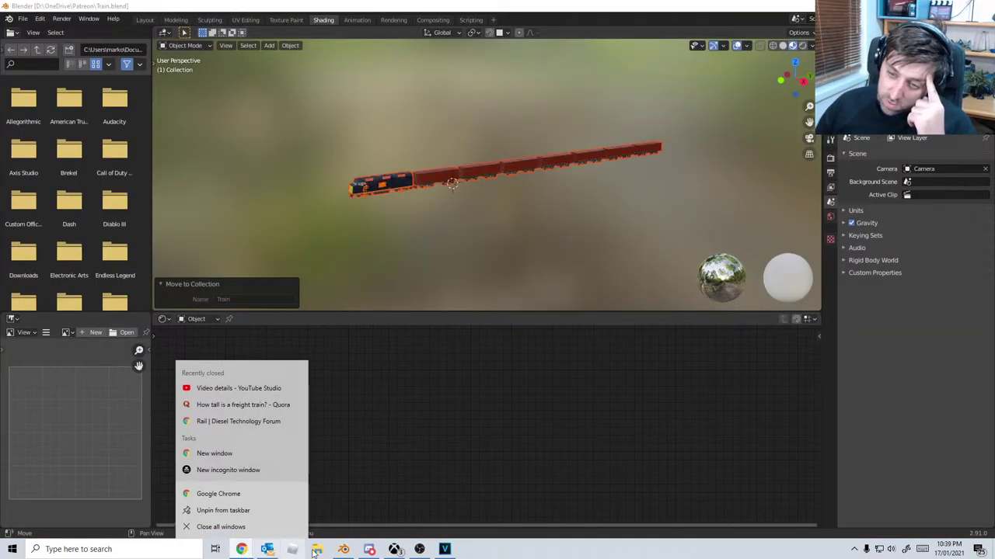
right_click(343, 550)
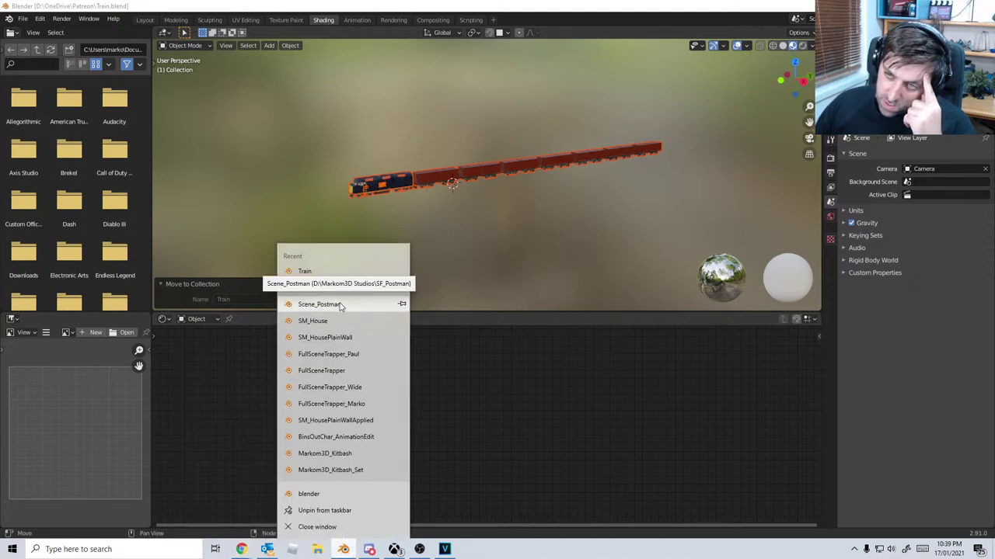
click(349, 372)
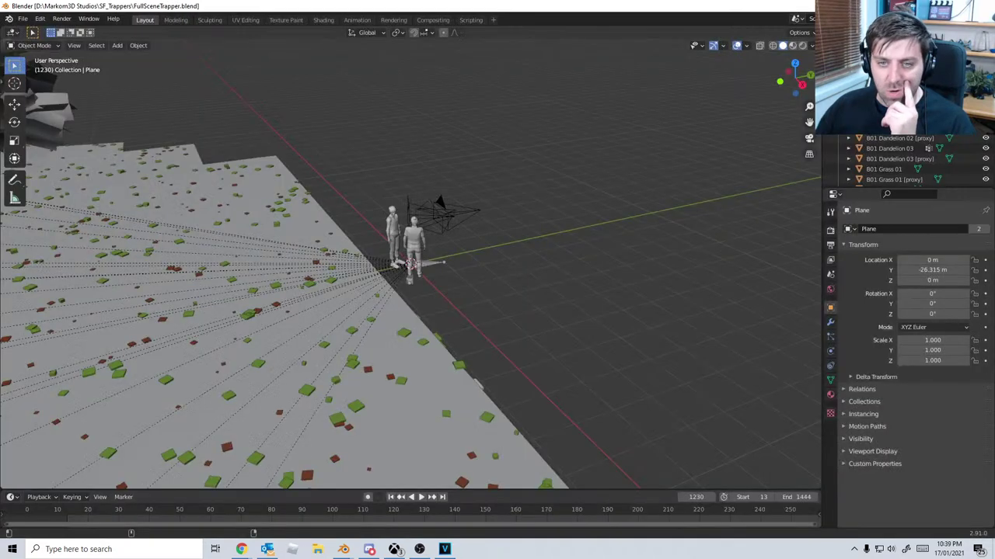
Move Camera.002 back along the Y axis to about 7.2 m and look through it
middle_drag(466, 373, 426, 323)
scroll(425, 323, up, 2)
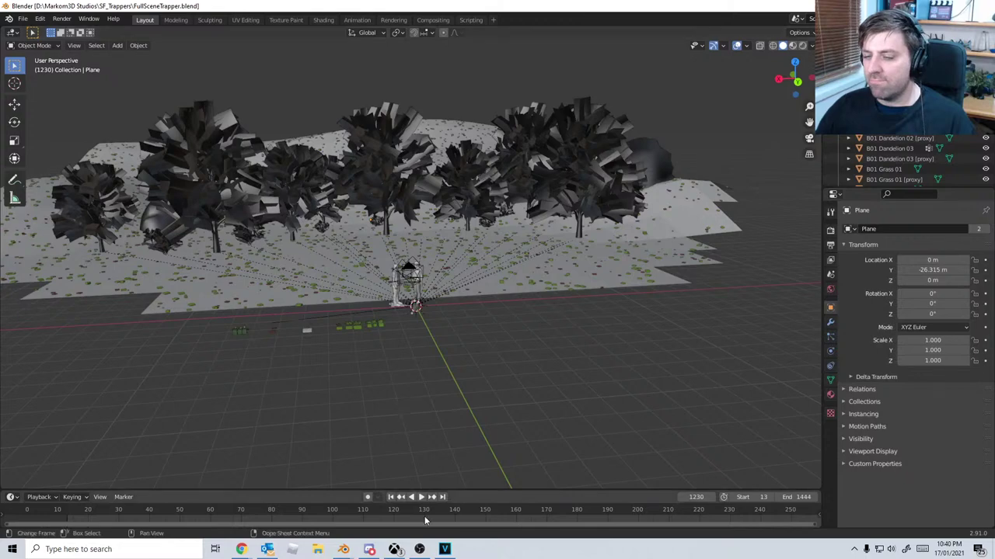
scroll(361, 303, up, 5)
scroll(361, 303, down, 3)
middle_drag(397, 315, 474, 230)
click(475, 261)
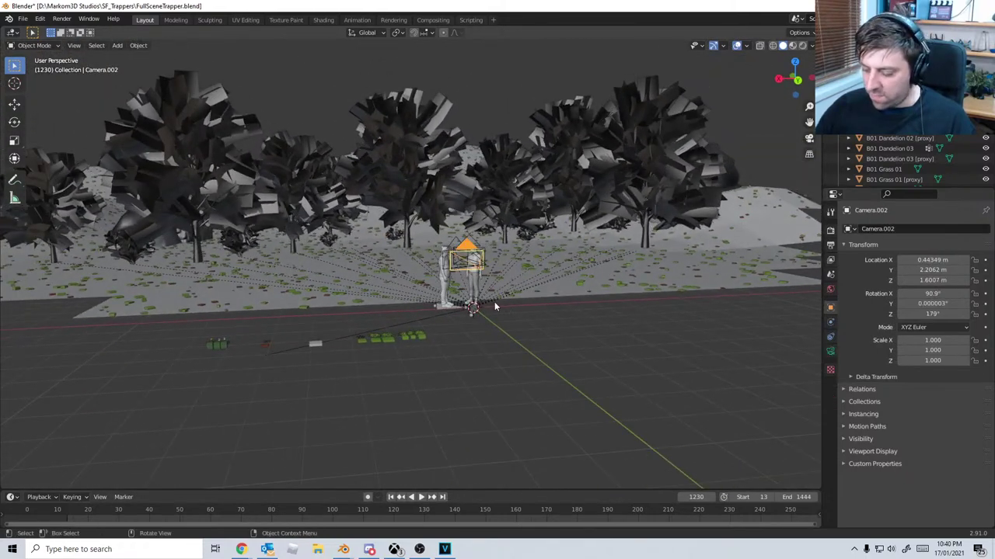
key(KP_7)
key(g)
key(y)
click(505, 142)
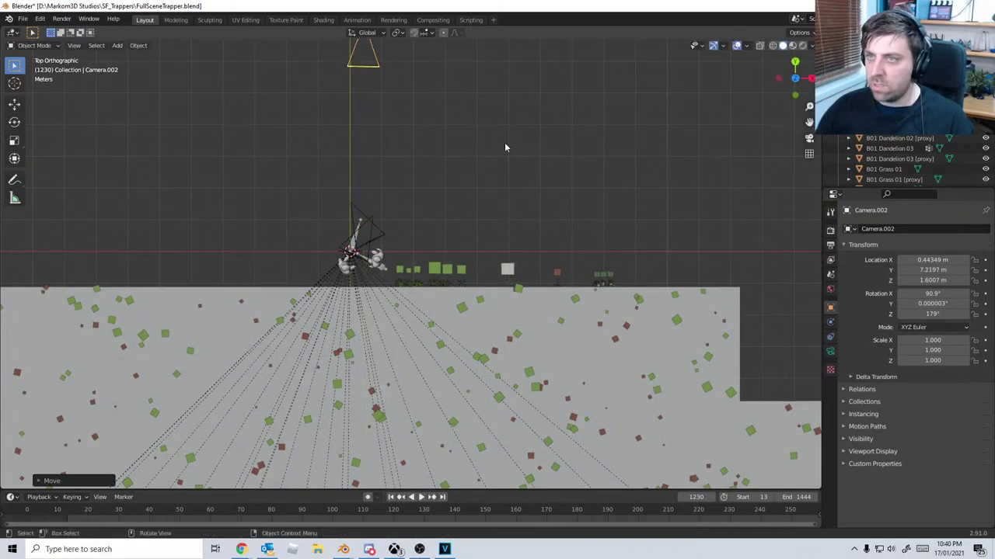
key(KP_0)
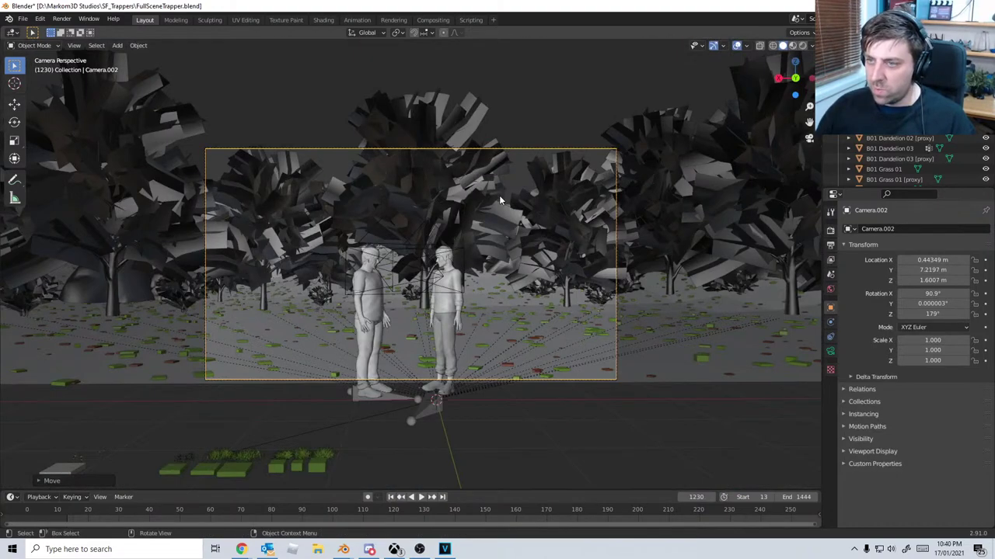
Pull Camera.002 farther back from the two characters along Y, to about 12.4 m
scroll(498, 195, down, 1)
key(g)
key(y)
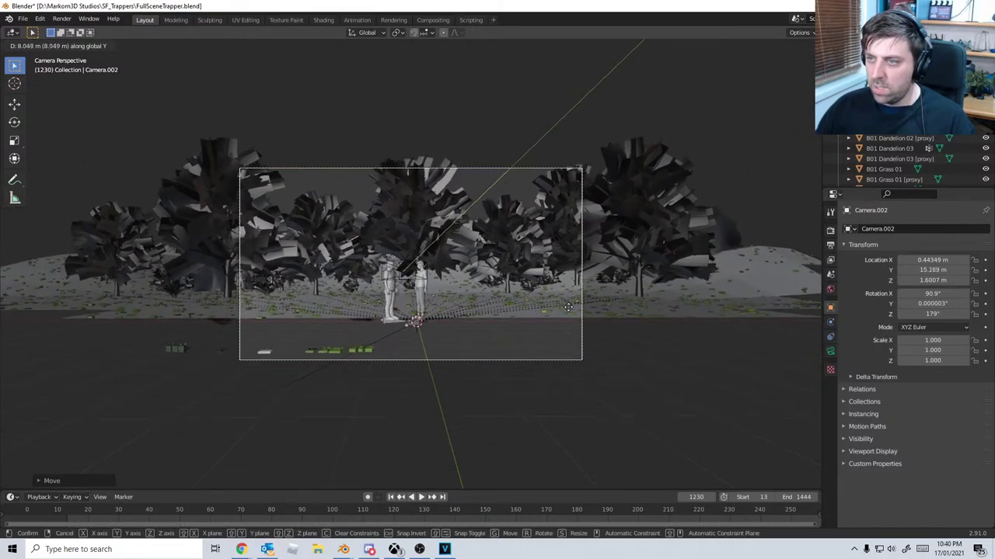
click(546, 324)
click(543, 325)
middle_drag(542, 328, 563, 324)
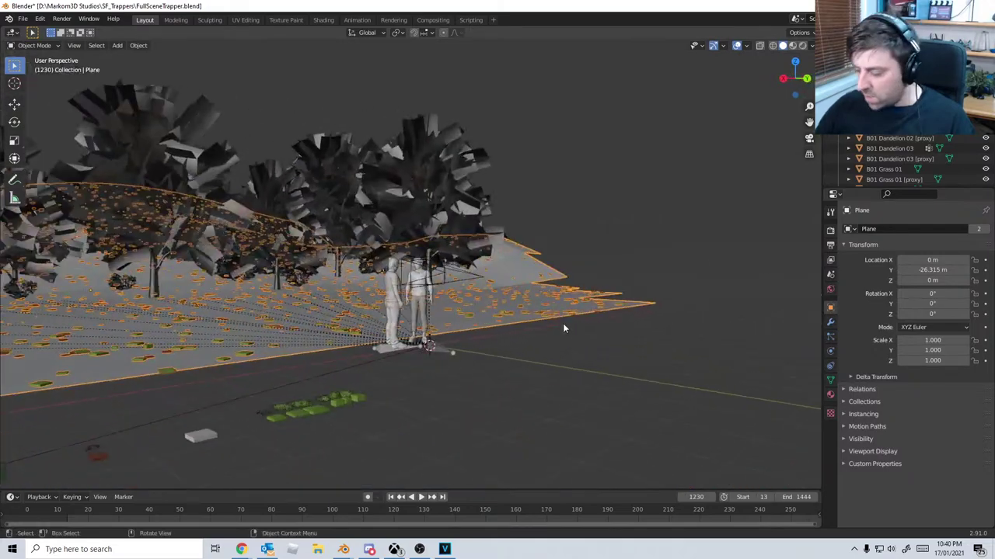
Look through Camera.002 and tilt it upward to an X rotation of about 97.1°
key(KP_0)
scroll(564, 324, up, 2)
scroll(562, 323, up, 1)
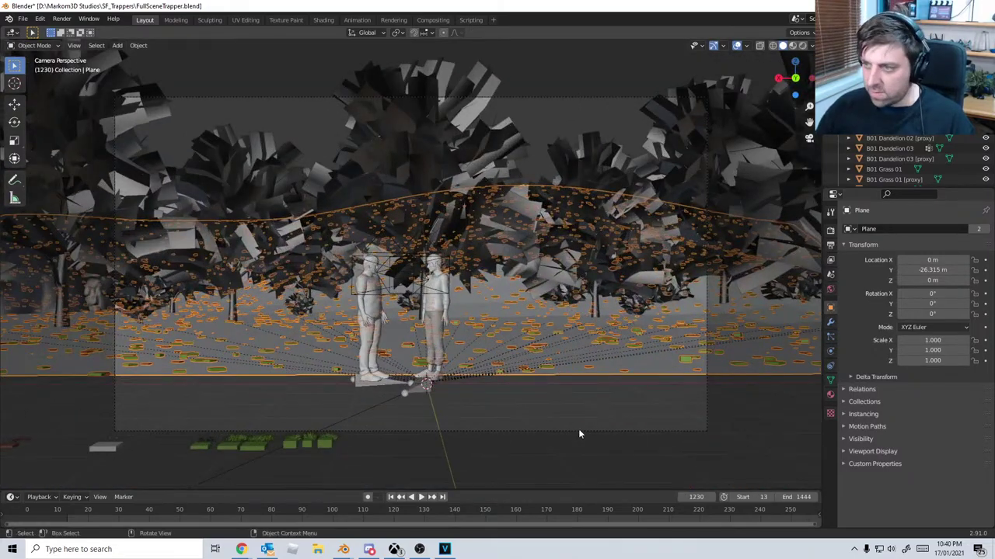
click(578, 428)
key(g)
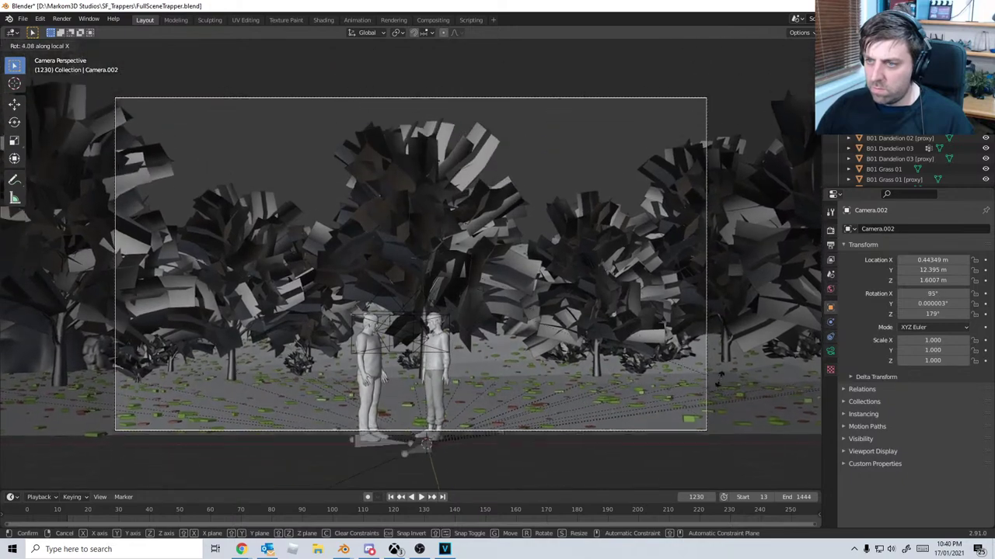
click(720, 372)
Lower Camera.002 along the Z axis to a height of about 1.08 m
key(g)
key(z)
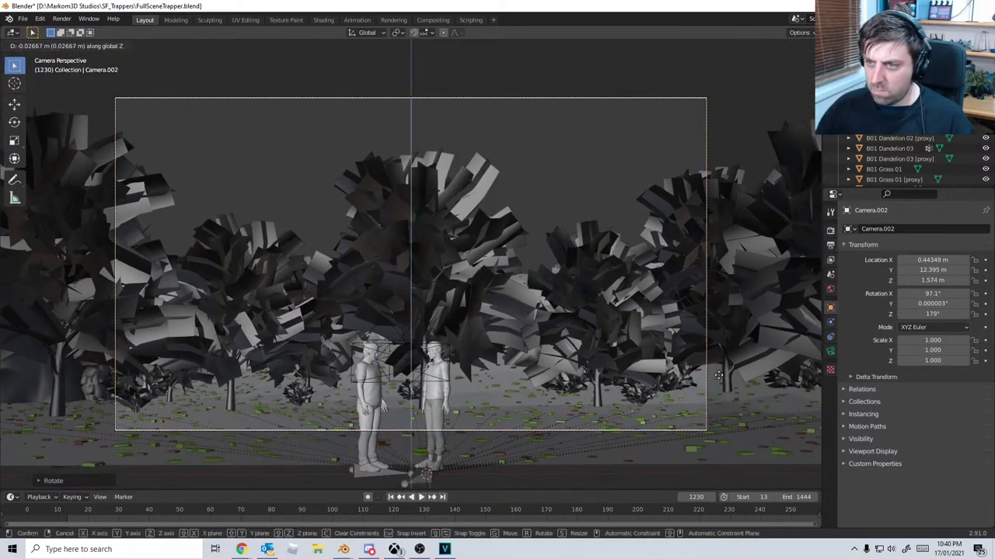
click(704, 440)
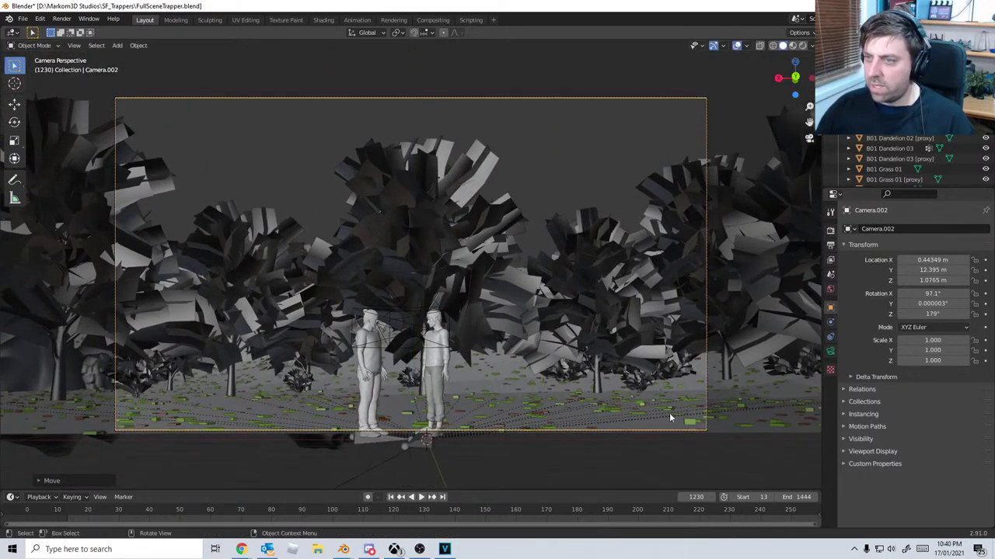
key(g)
key(z)
key(x)
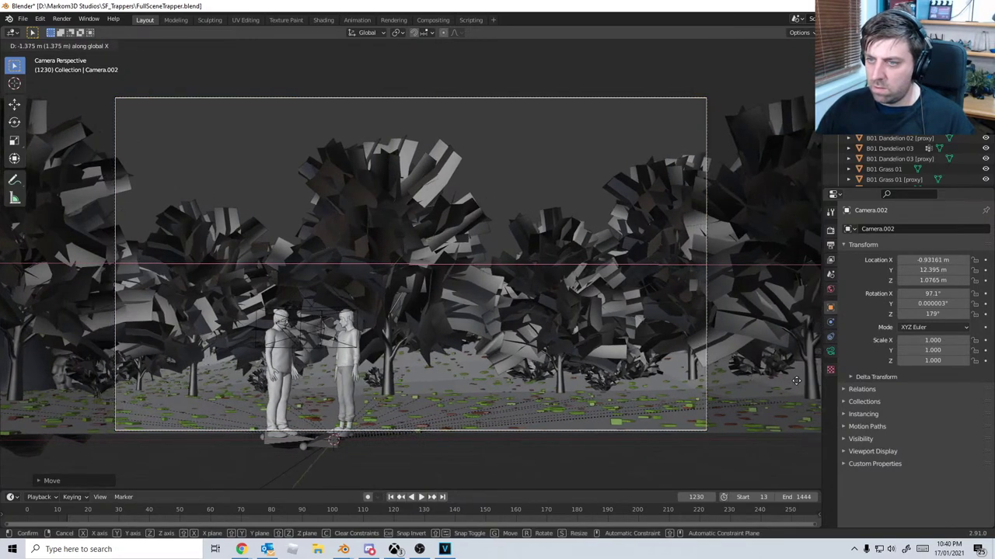
click(602, 402)
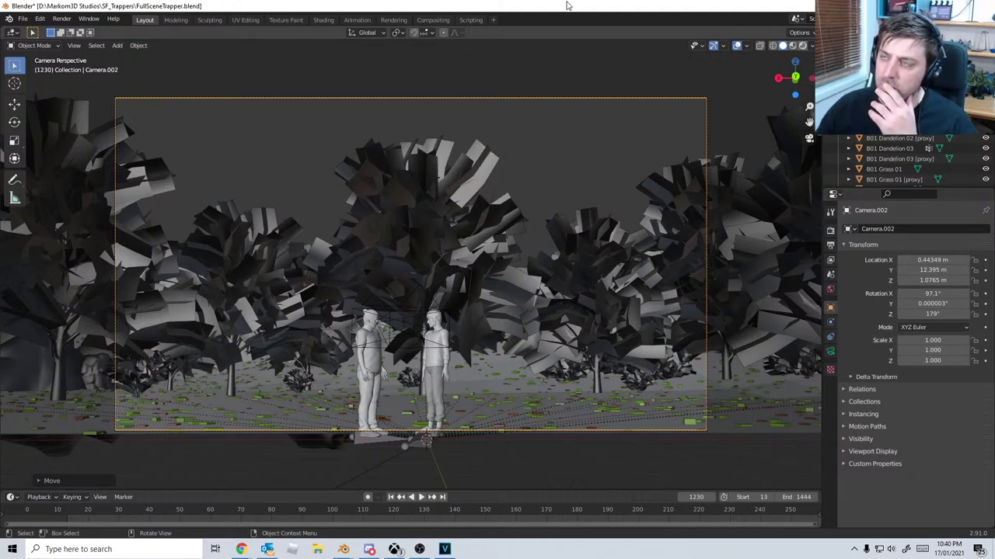
Show the camera view in rendered shading and save the scene file
key(z)
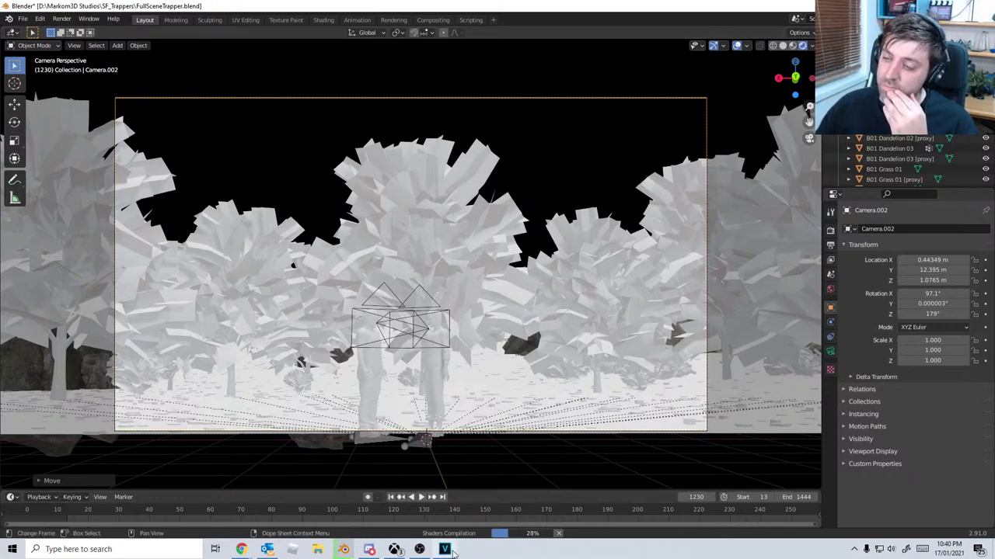
mouse_move(453, 550)
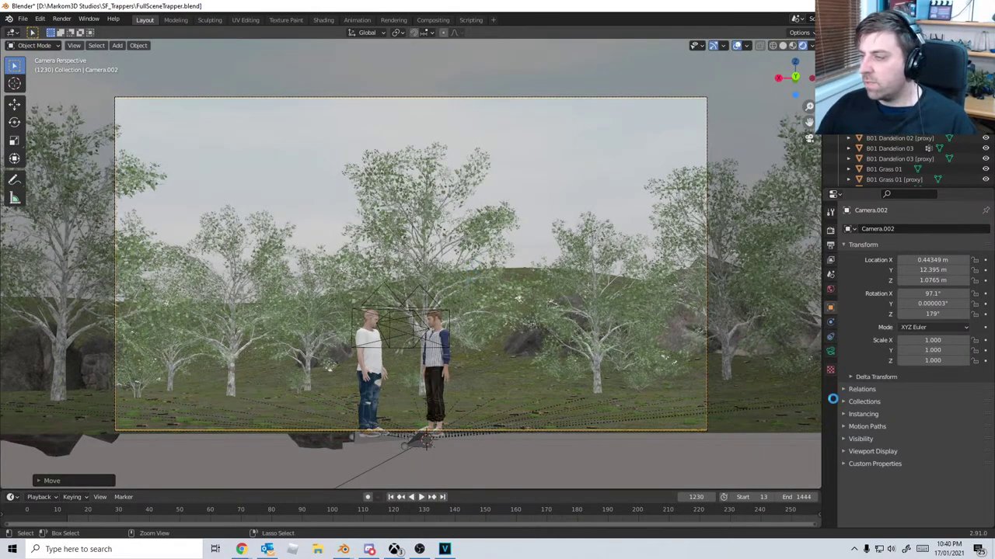
key(ctrl+s)
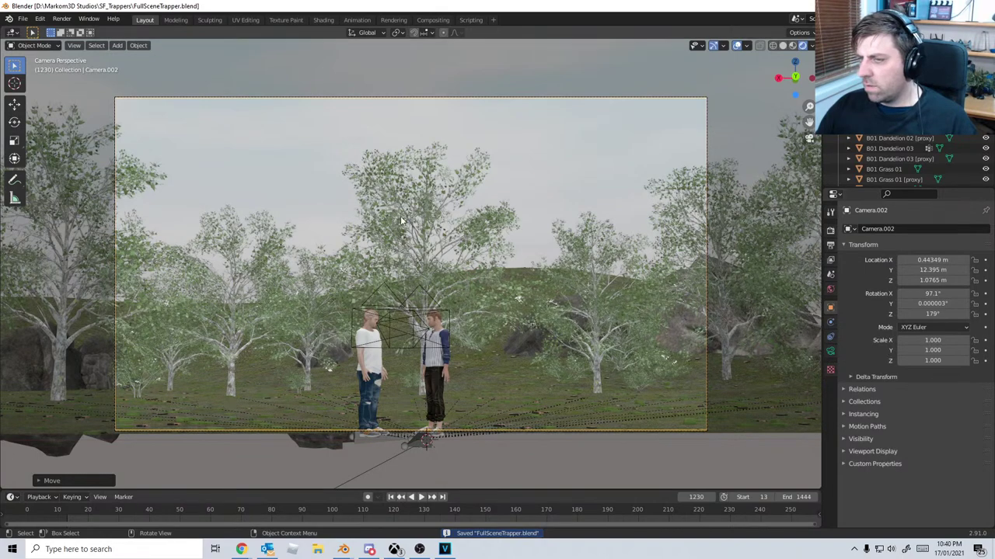
Save the scene as a separate file named FullSceneTrapperEnd.blend in the SF_Trappers folder
click(23, 19)
click(55, 97)
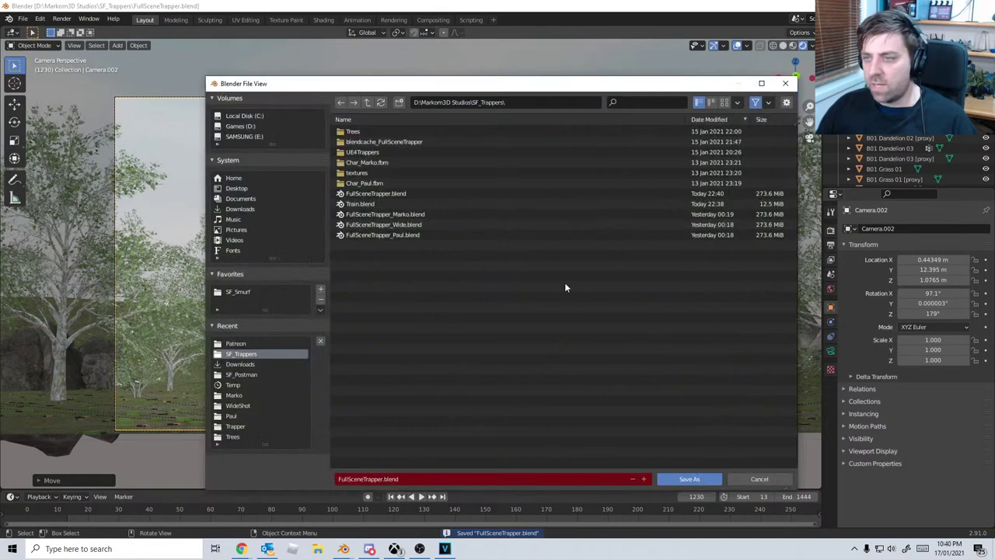
click(382, 480)
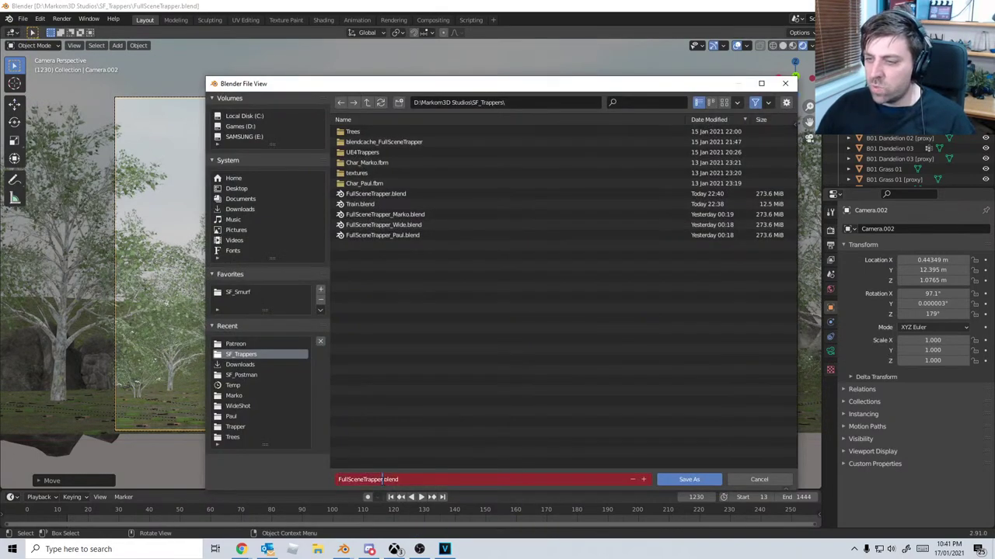
text(2nd)
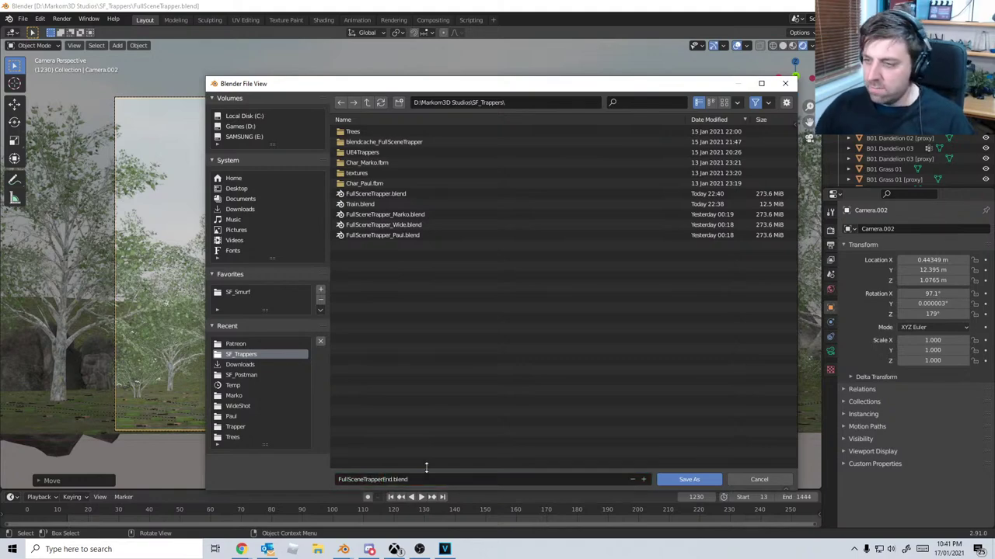
click(694, 481)
Duplicate four of the trees behind the characters in top view and place the copies farther back on the hill, at about -4332 m in Y for Tree06_LOD0.010
shift+middle_drag(584, 411, 637, 247)
scroll(511, 324, up, 2)
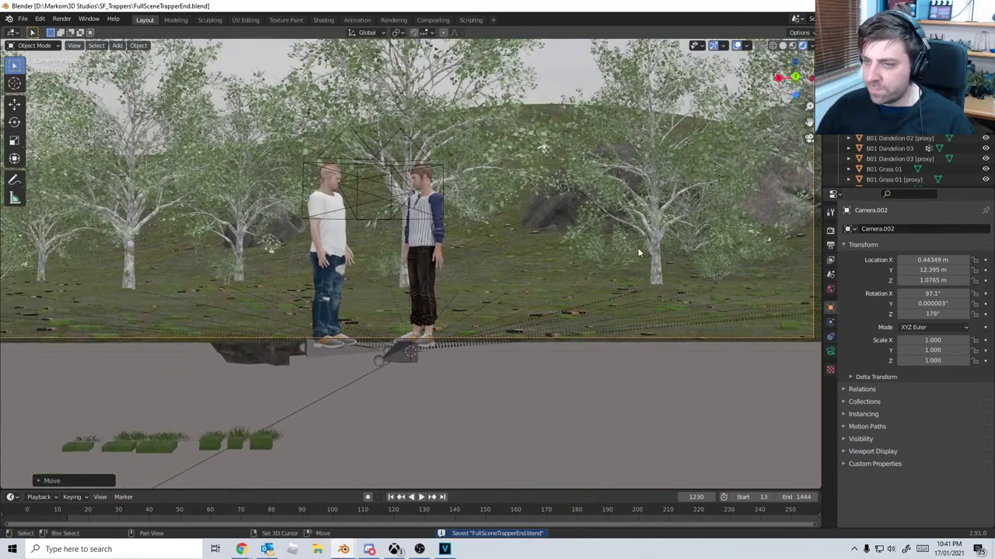
scroll(518, 281, up, 2)
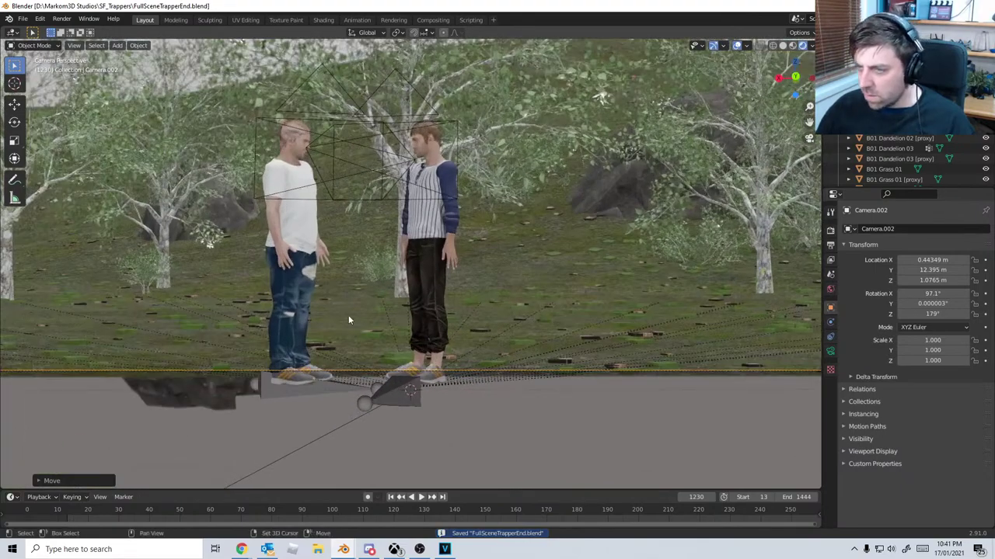
shift+middle_drag(348, 317, 224, 250)
scroll(466, 250, down, 3)
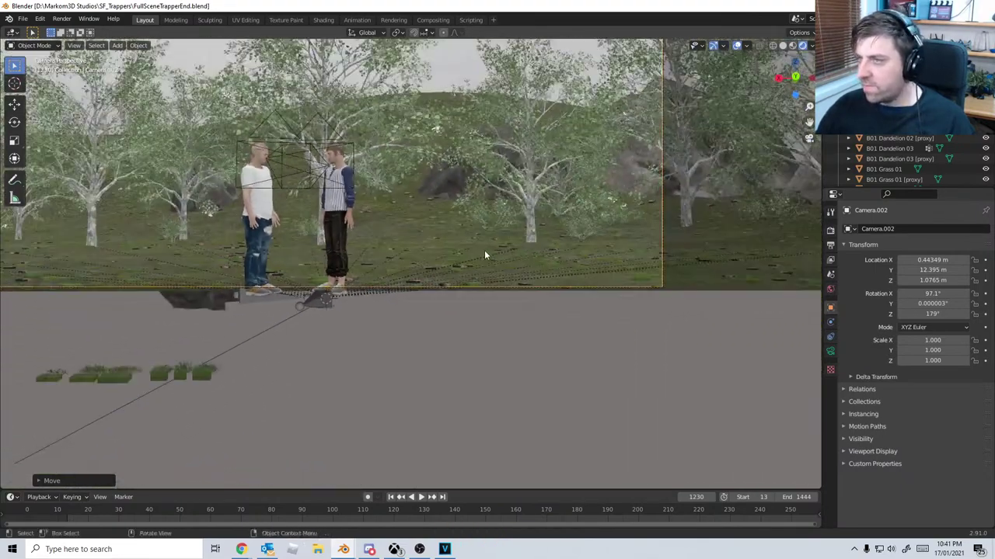
shift+middle_drag(484, 250, 514, 284)
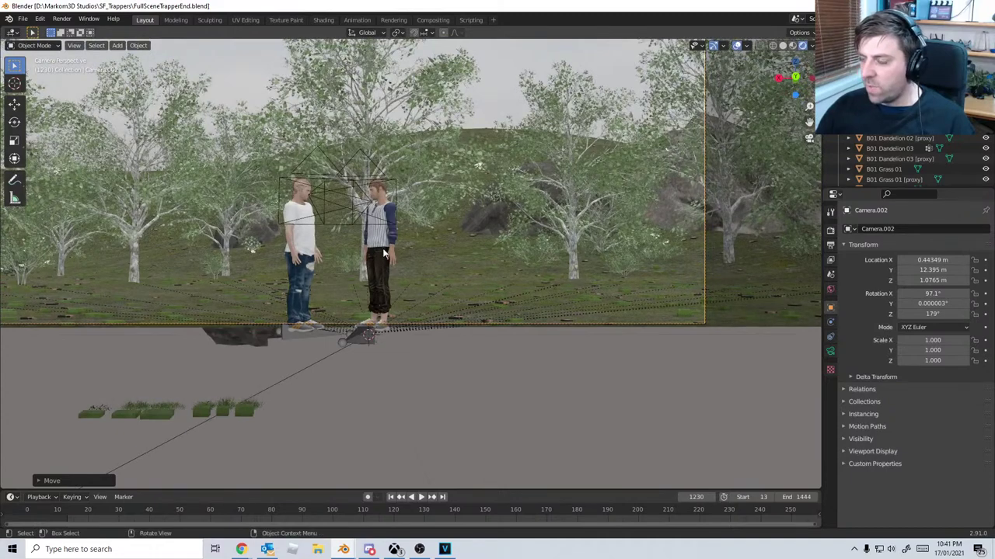
shift+middle_drag(580, 303, 550, 316)
click(546, 286)
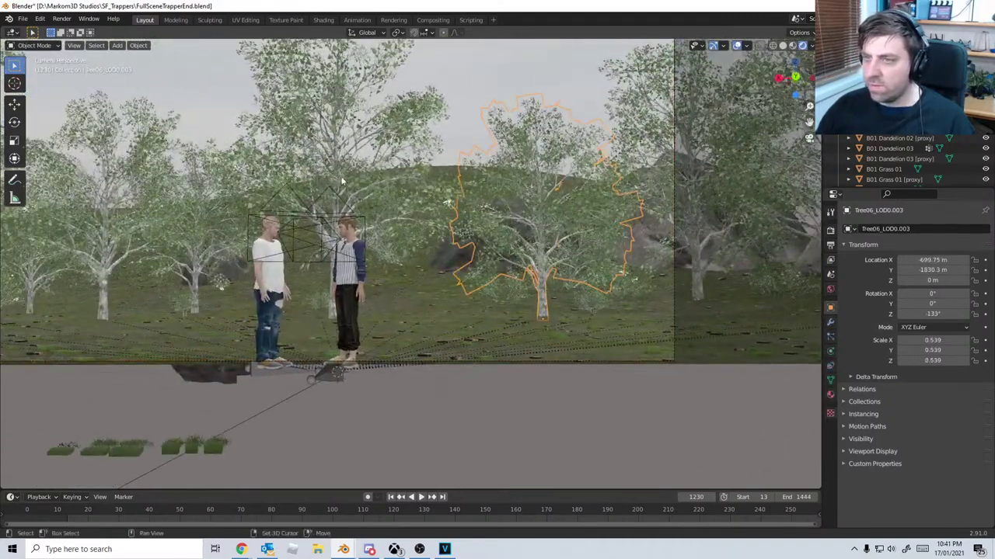
shift+click(307, 187)
shift+click(153, 228)
shift+click(118, 253)
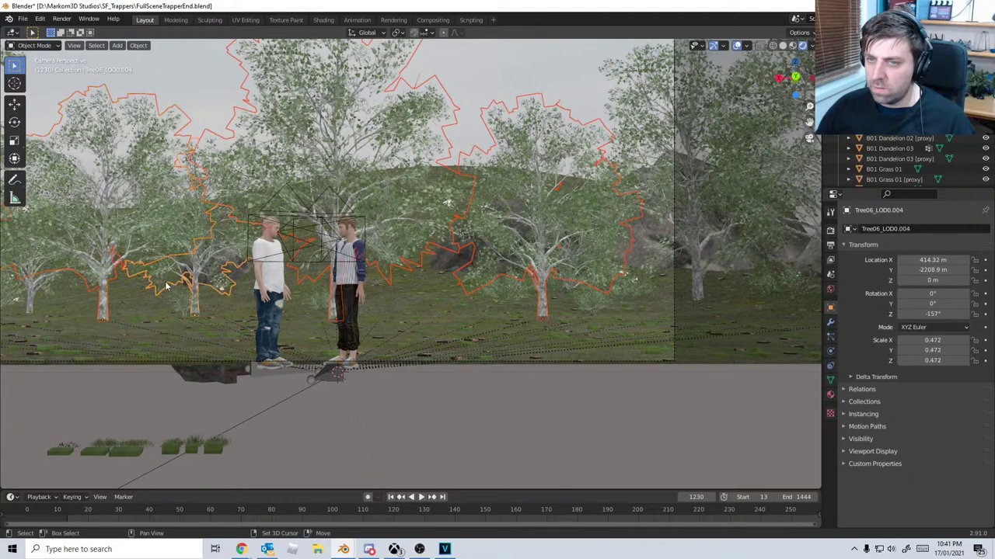
key(KP_7)
scroll(170, 289, down, 7)
shift+middle_drag(402, 449, 453, 195)
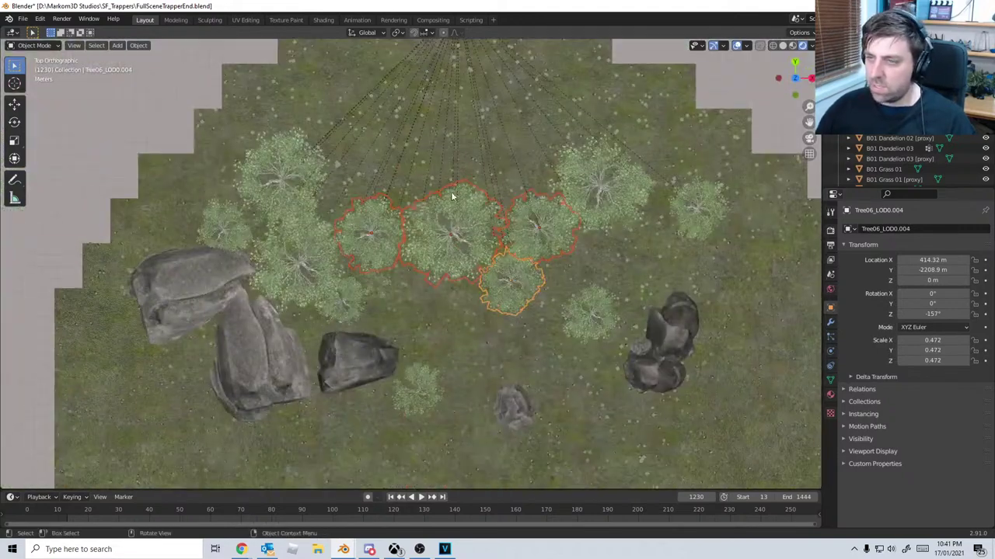
scroll(463, 218, down, 3)
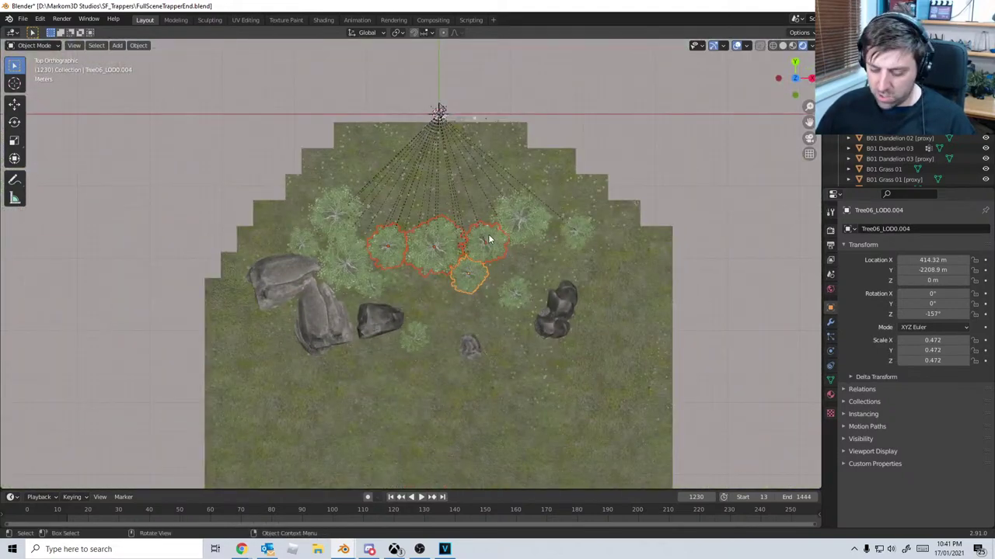
key(shift+d)
click(451, 396)
Raise the four duplicated trees along Z to about 321 m so they stand on the hill
middle_drag(451, 396, 359, 298)
key(g)
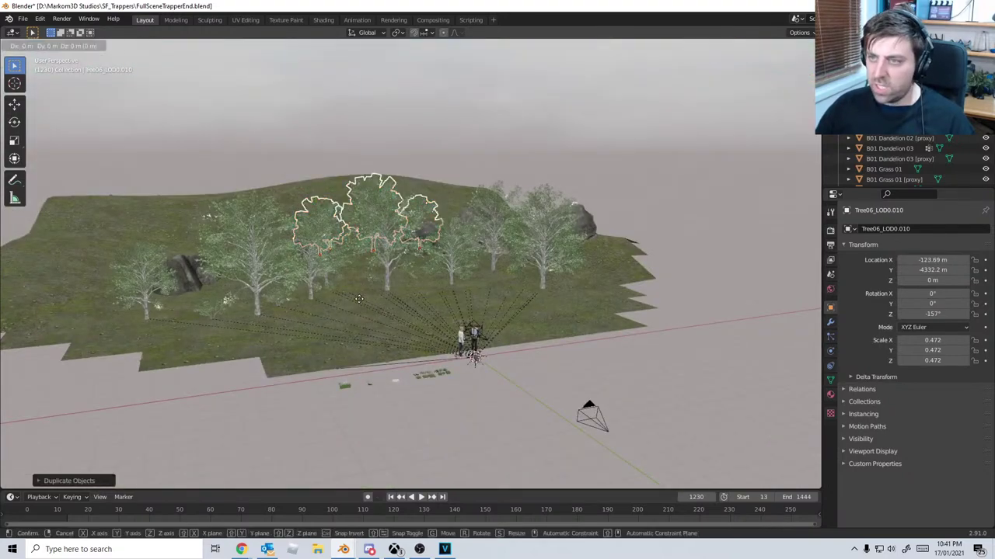
key(z)
click(365, 270)
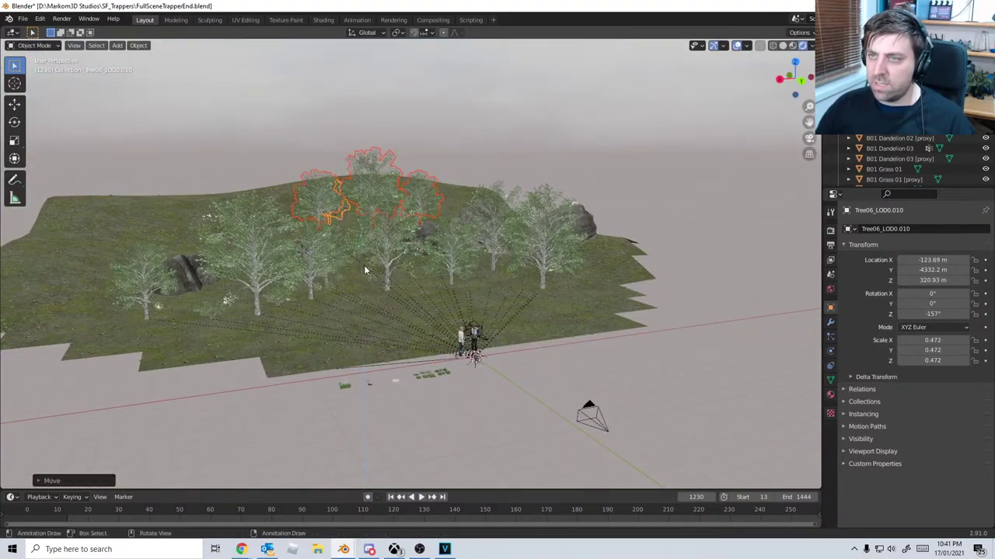
Move the duplicated tree Tree06_LOD0.011 sideways along X to about 1199 m and check it through the camera
click(318, 181)
key(g)
key(x)
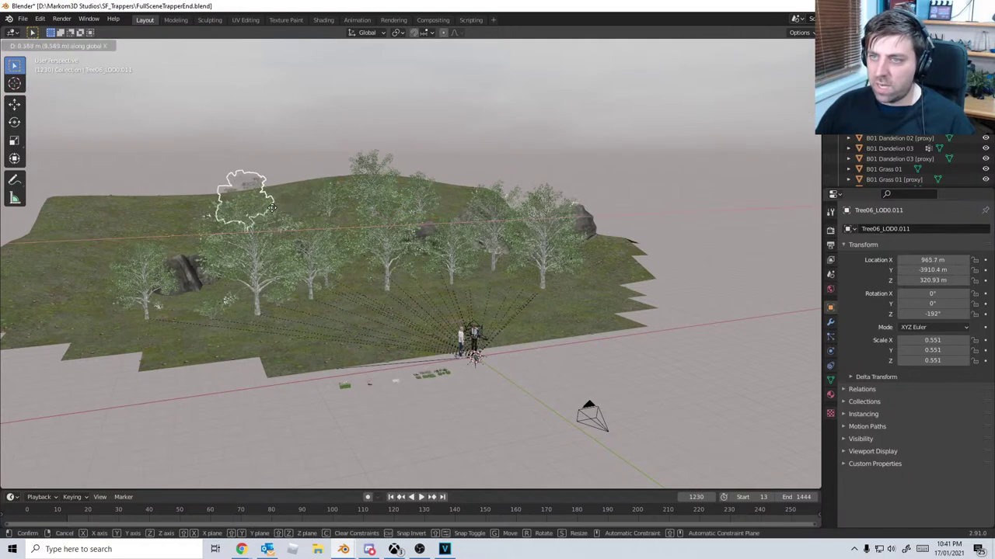
click(251, 213)
middle_drag(251, 212, 323, 222)
key(KP_0)
scroll(267, 209, down, 2)
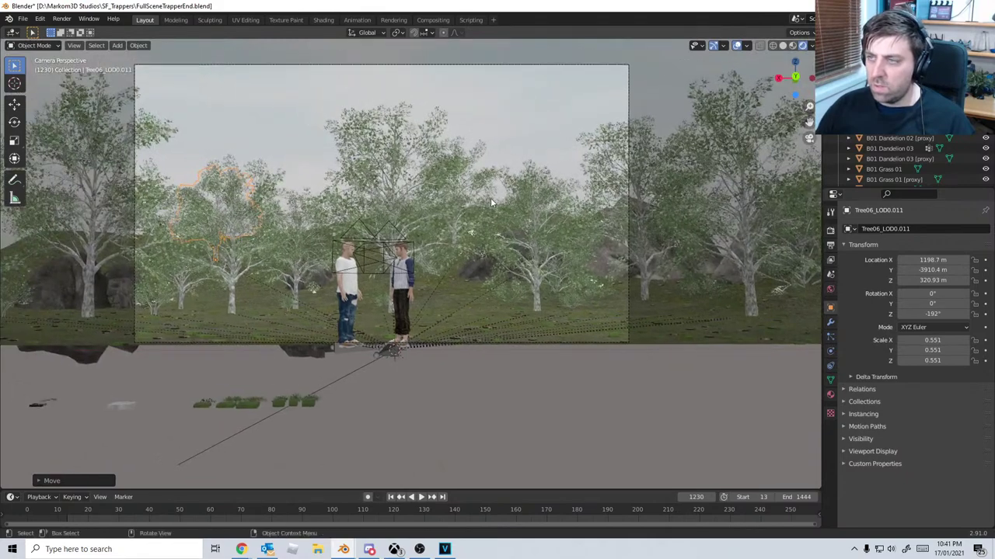
Reposition the largest duplicated tree in camera view to about X -662 m, Z 641 m, then push it back along Y to about -4404 m
middle_drag(554, 181, 542, 191)
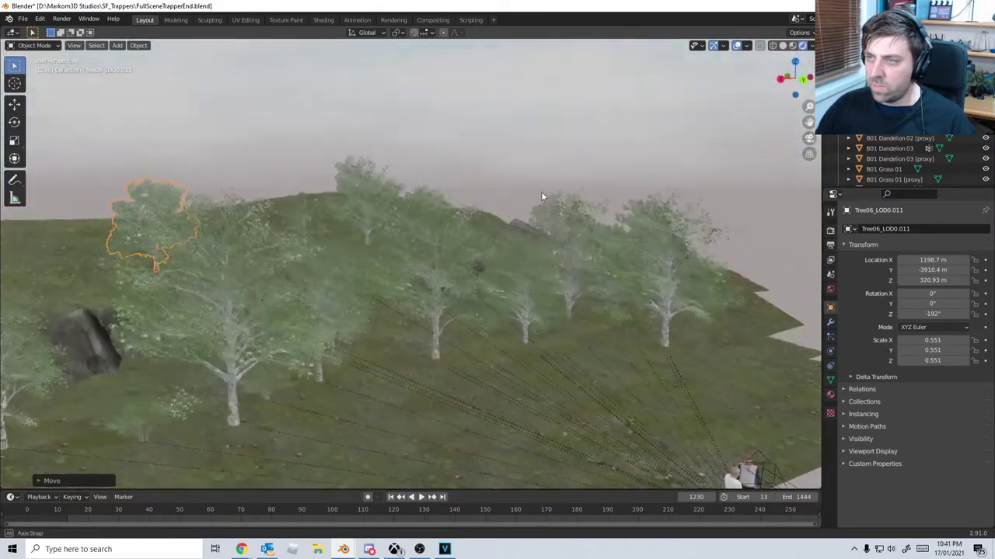
click(347, 190)
key(KP_3)
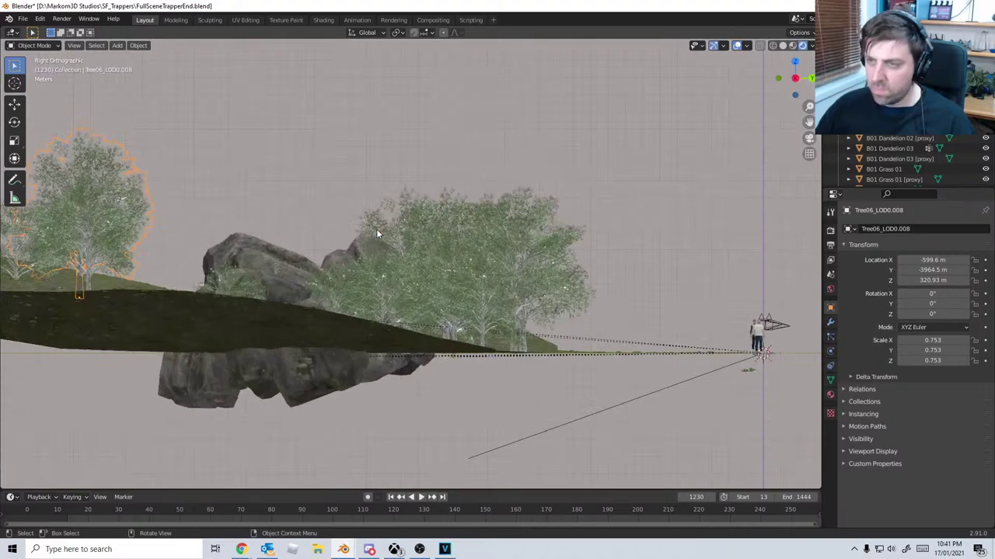
key(KP_0)
key(g)
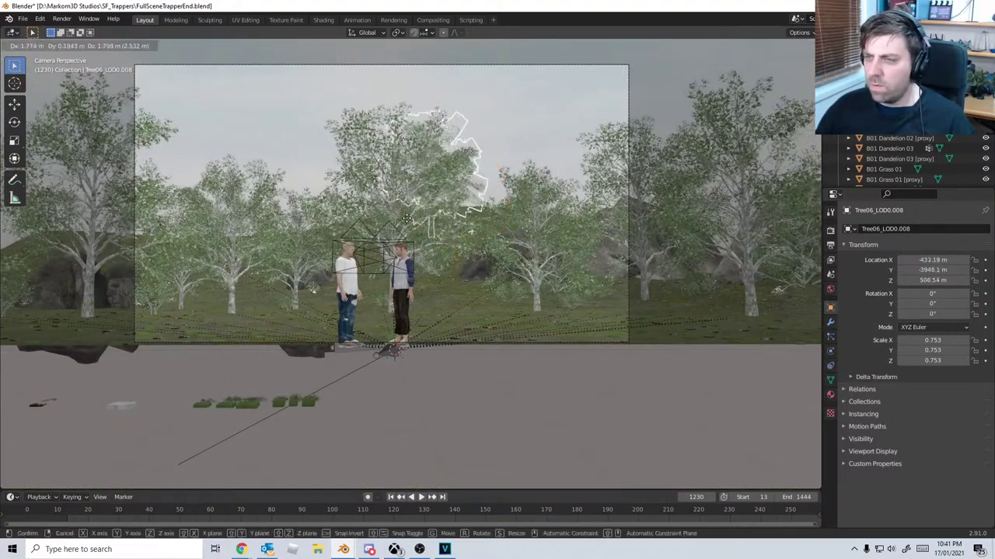
click(445, 209)
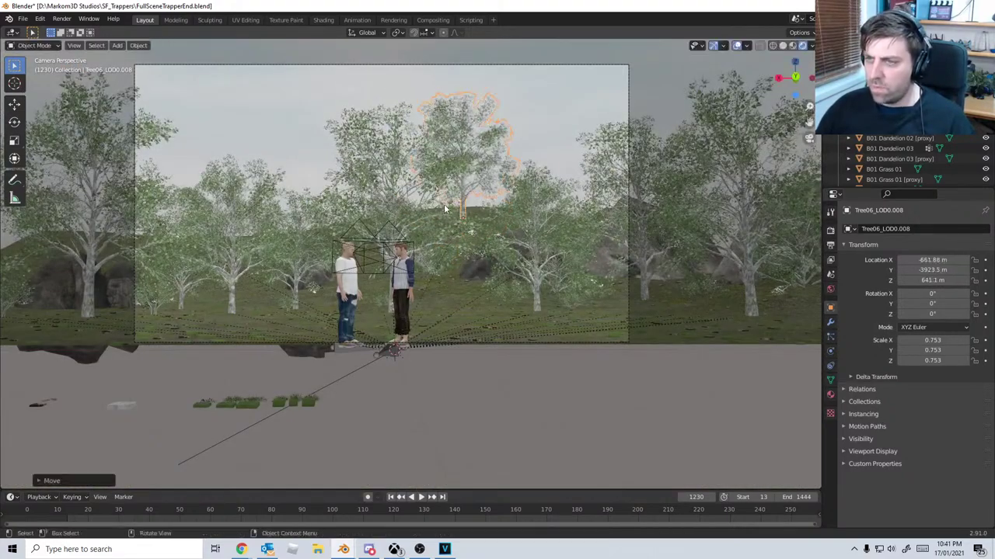
key(g)
key(y)
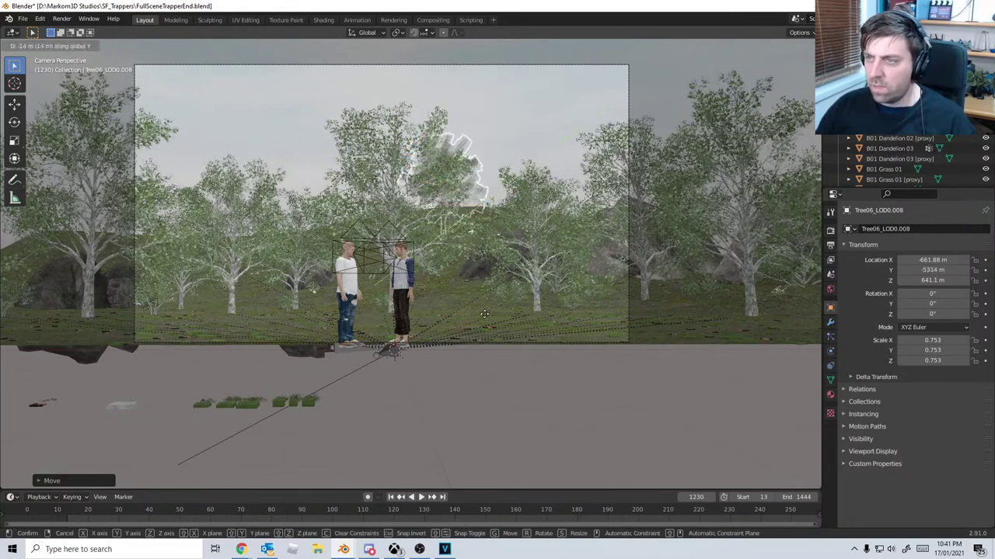
click(471, 237)
Scale the largest duplicated tree up to about 1.102 and shift it along X to about -869 m
key(s)
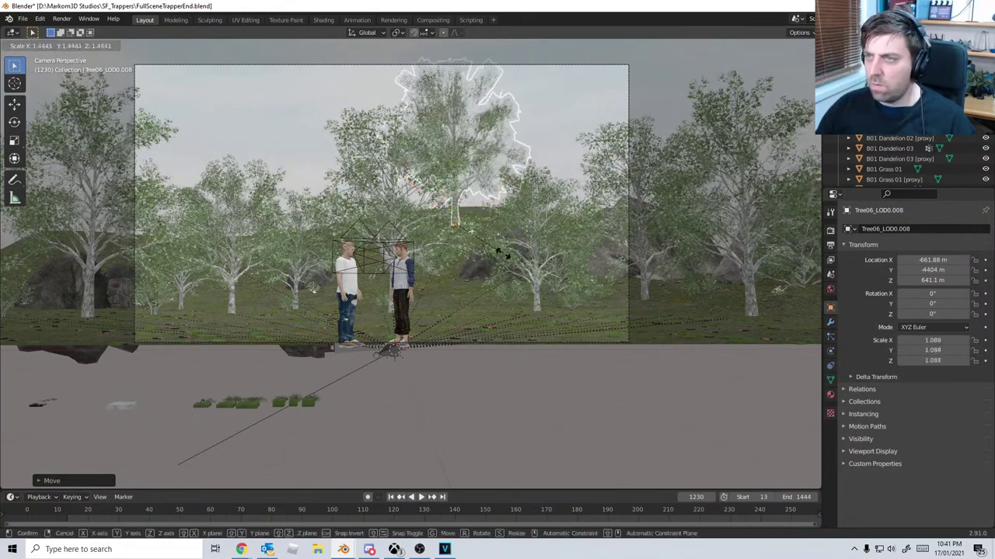
click(503, 257)
key(g)
key(x)
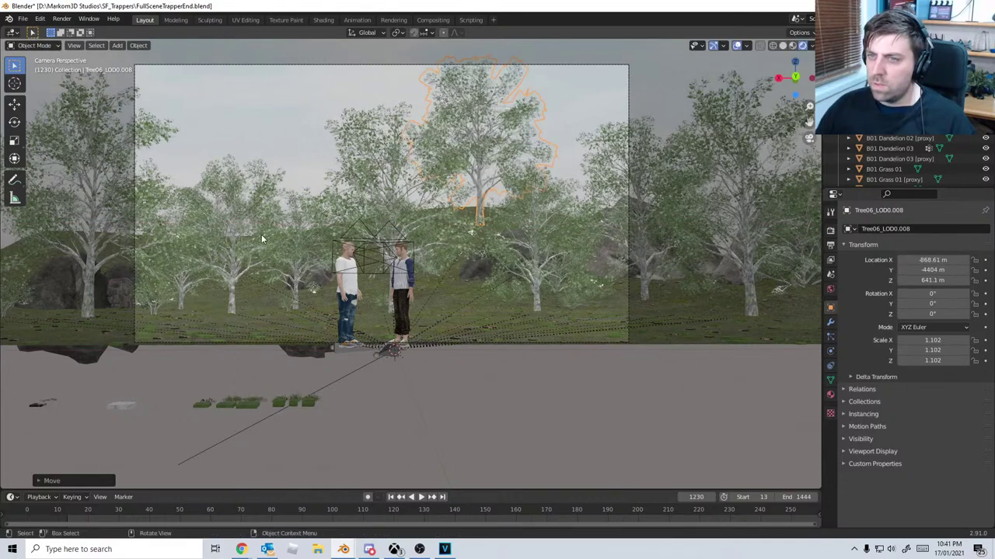
Select the tree Tree06_LOD0.005 and examine its base and the ground beside the man in the white shirt up close
click(293, 305)
click(230, 309)
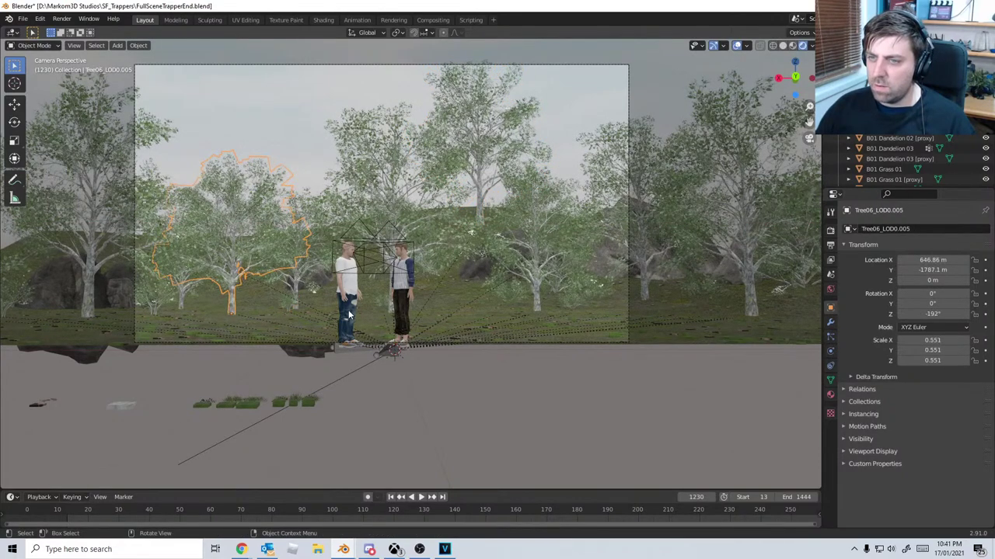
scroll(331, 314, up, 8)
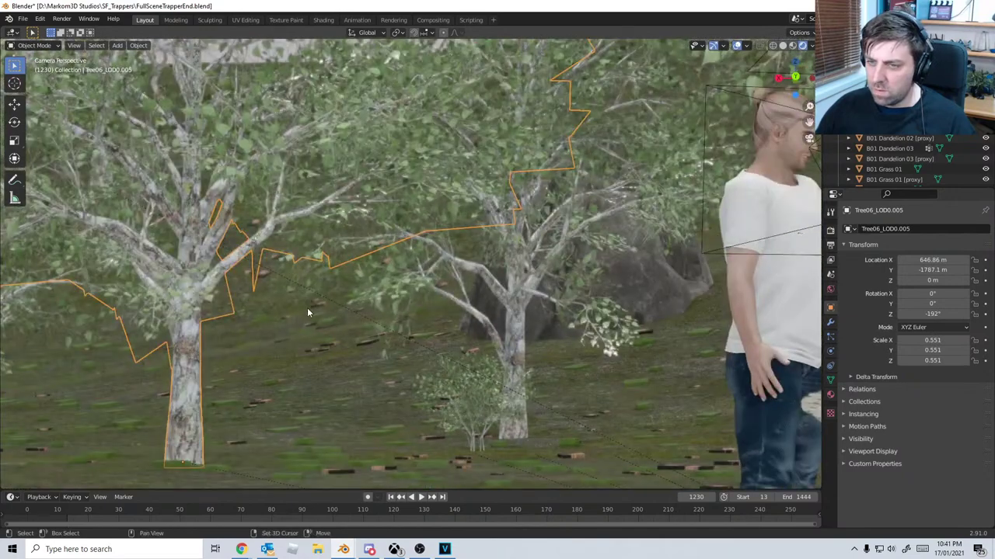
shift+middle_drag(307, 312, 219, 236)
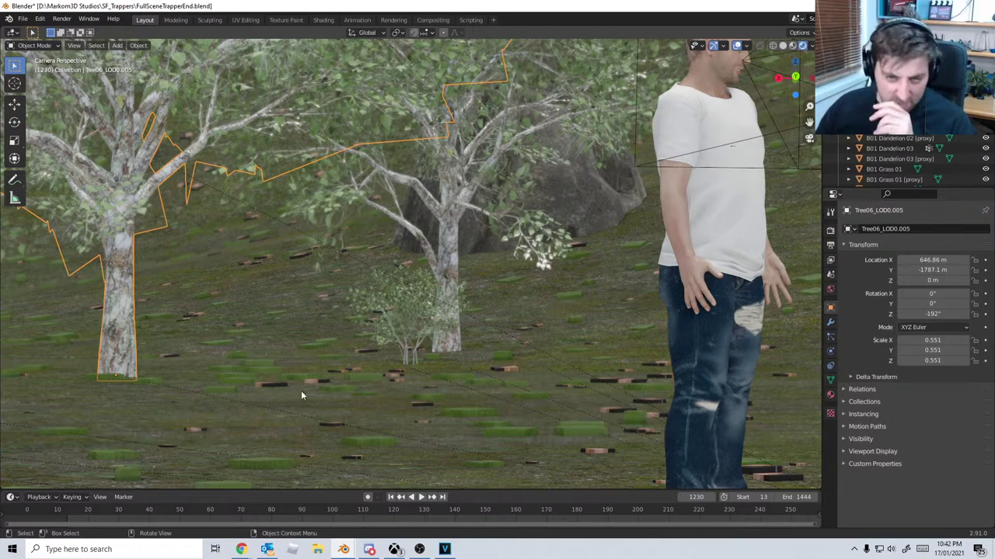
scroll(392, 340, down, 5)
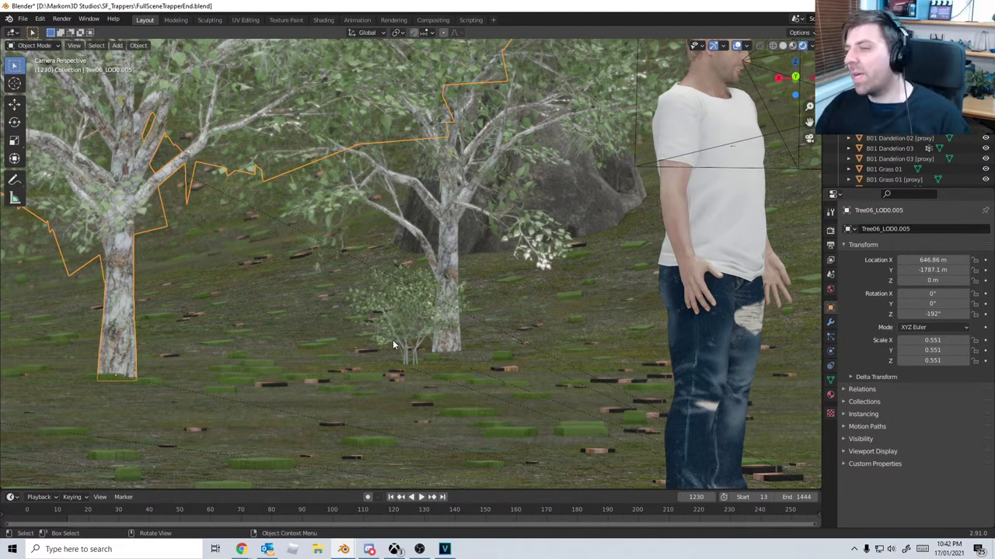
Save the scene file with the full wide shot in view and switch the program window to fullscreen
shift+middle_drag(380, 328, 200, 324)
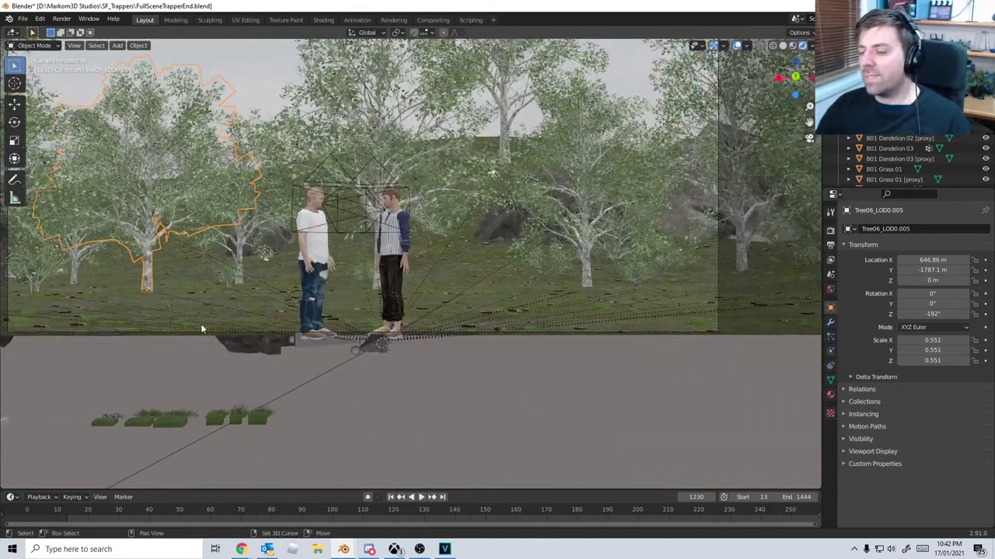
scroll(310, 327, down, 2)
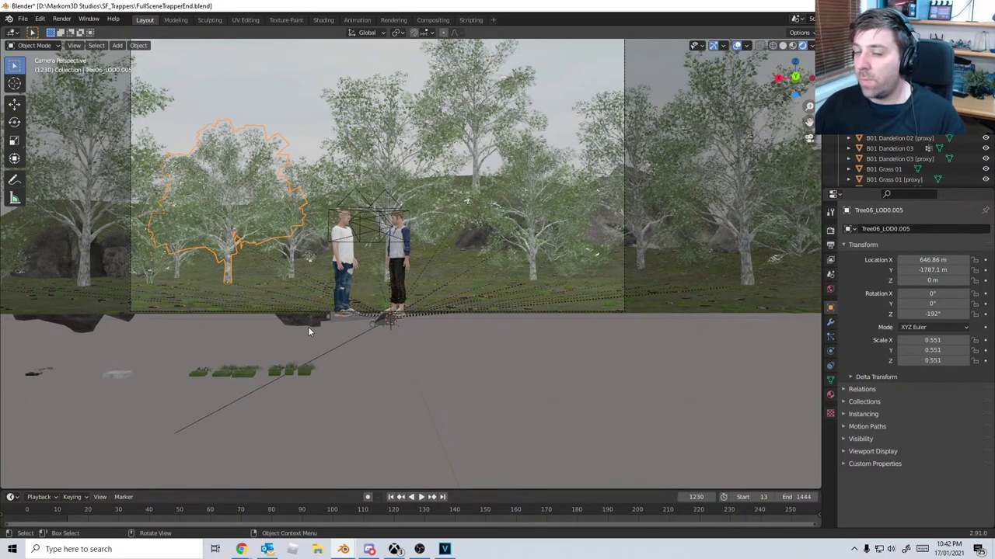
key(ctrl+s)
scroll(291, 332, down, 1)
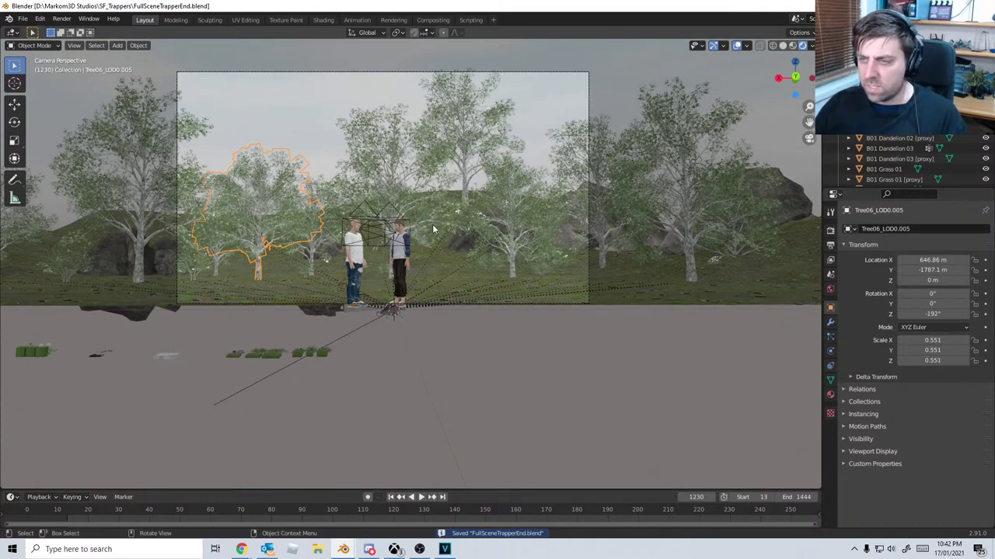
key(F3)
text(ful)
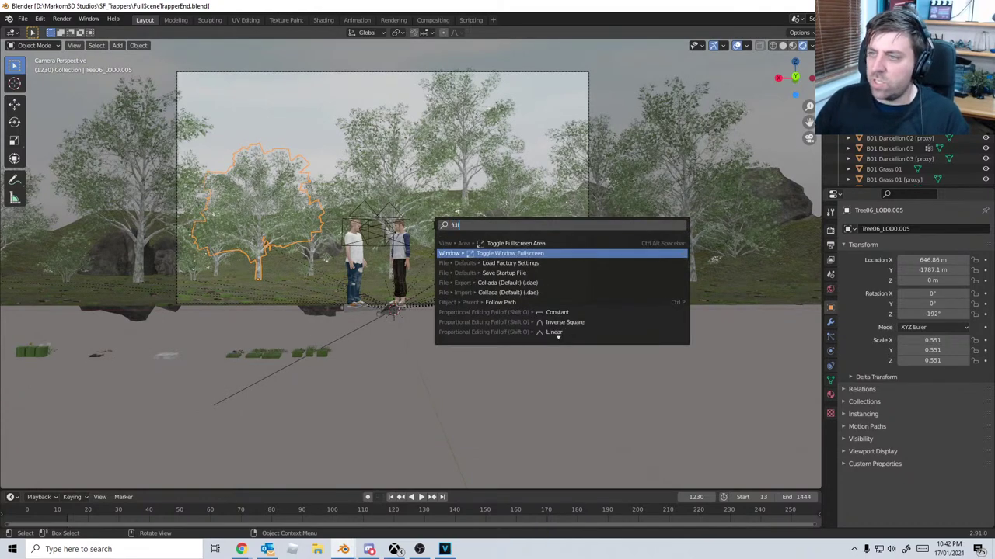
key(Return)
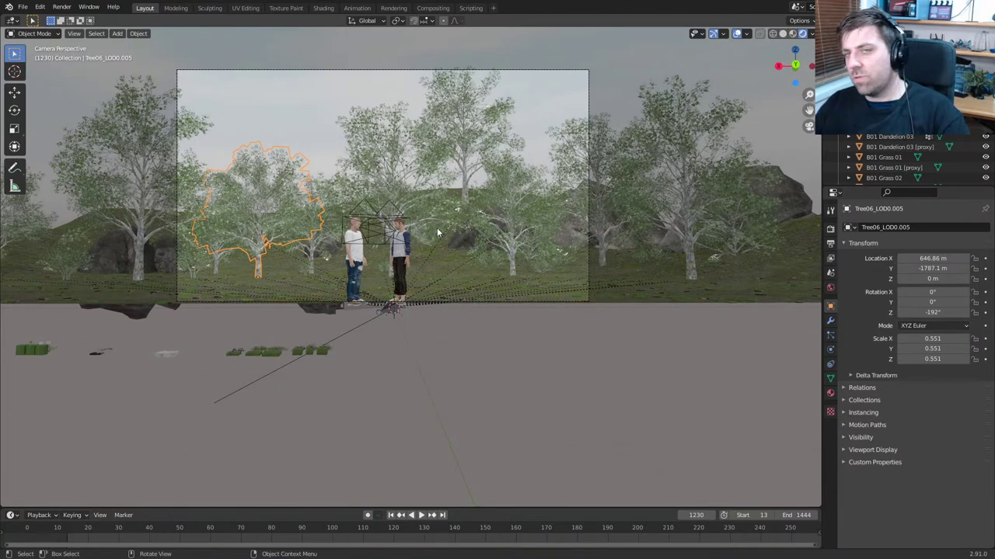
Link the Train collection from Train.blend in the SF_Trappers folder into the scene
click(28, 7)
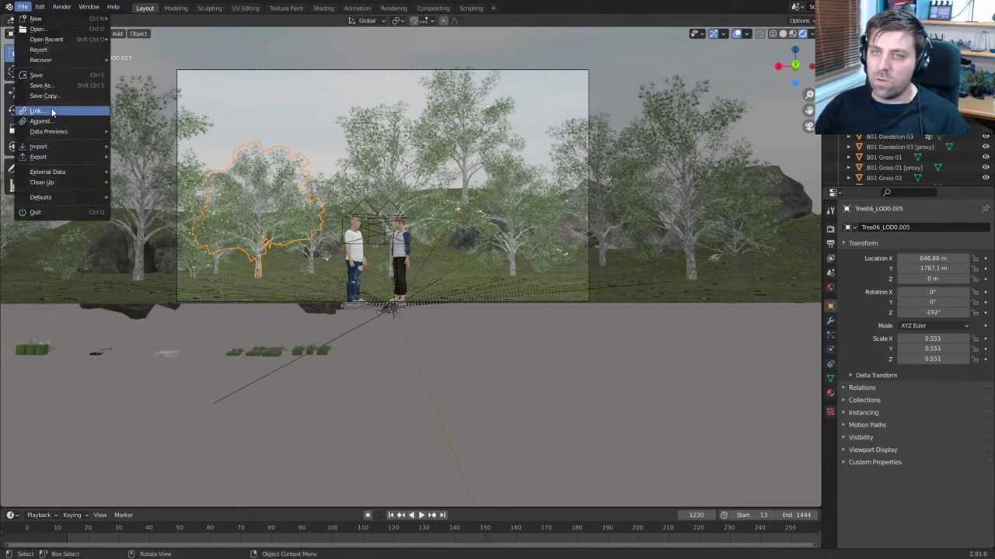
click(36, 111)
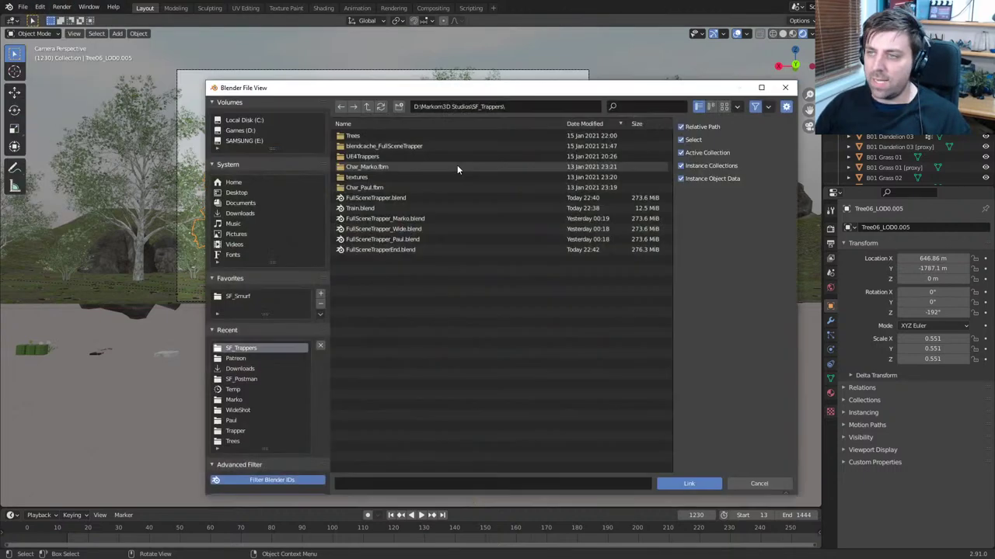
double_click(401, 208)
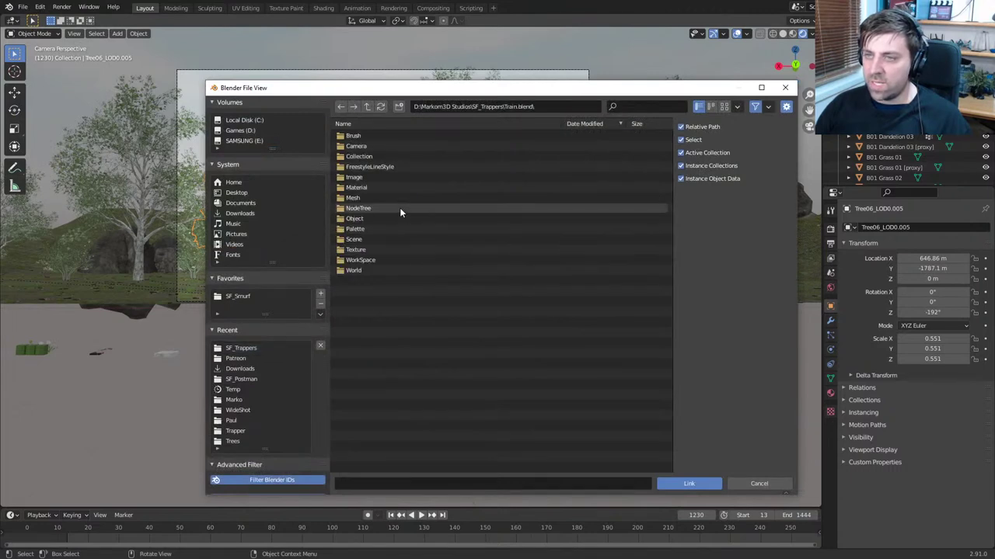
double_click(384, 152)
double_click(371, 165)
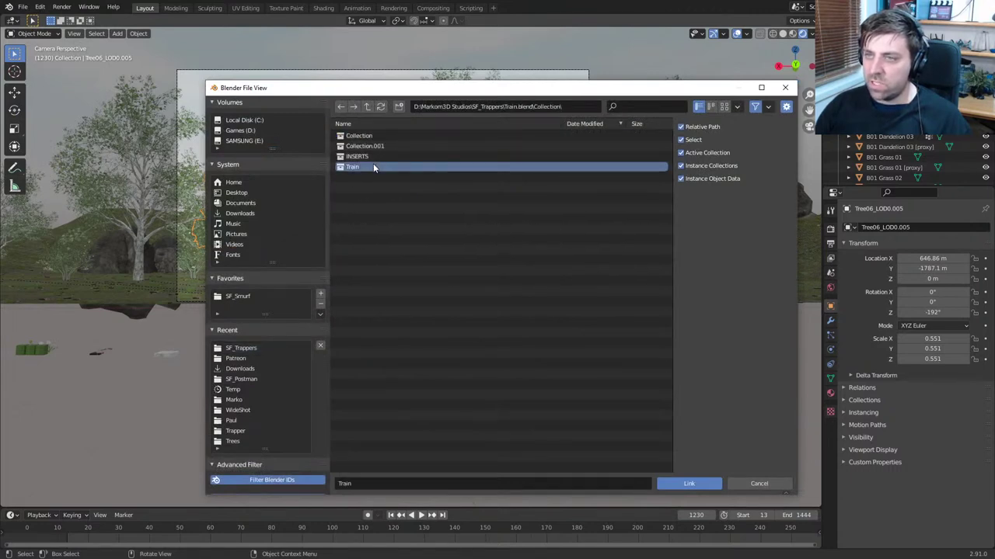
Rotate the linked train 90° about the global Z axis and look at it in front orthographic view
scroll(442, 281, down, 3)
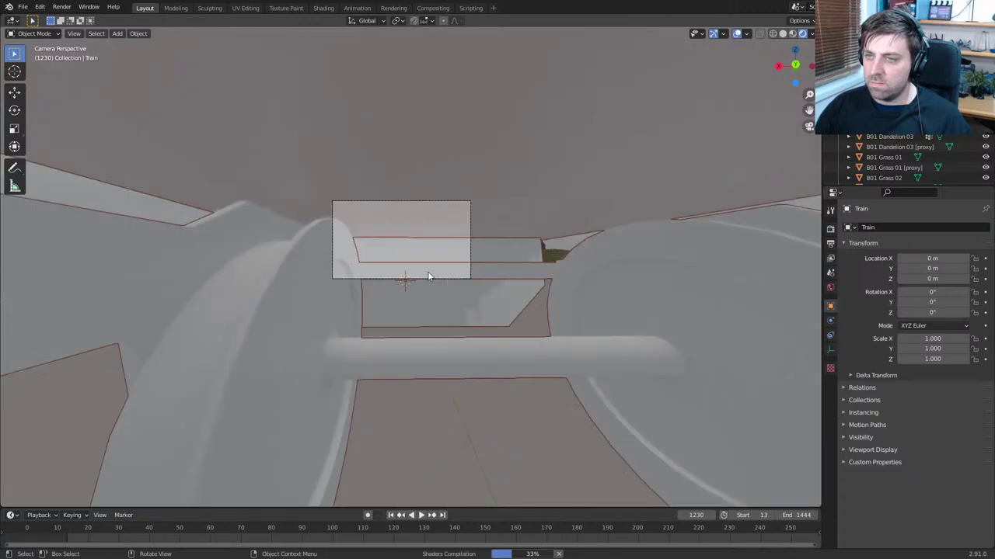
middle_drag(429, 275, 470, 306)
scroll(494, 291, down, 5)
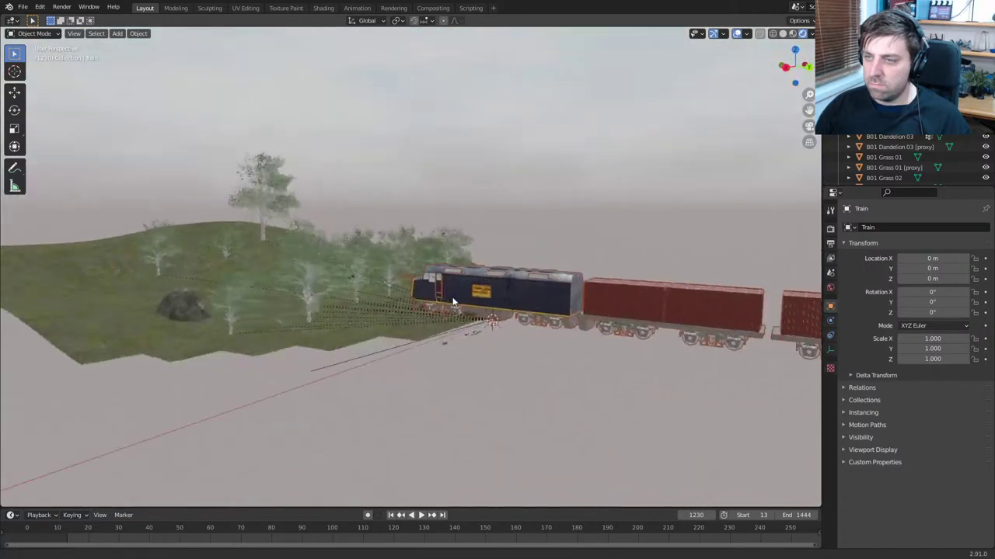
click(470, 306)
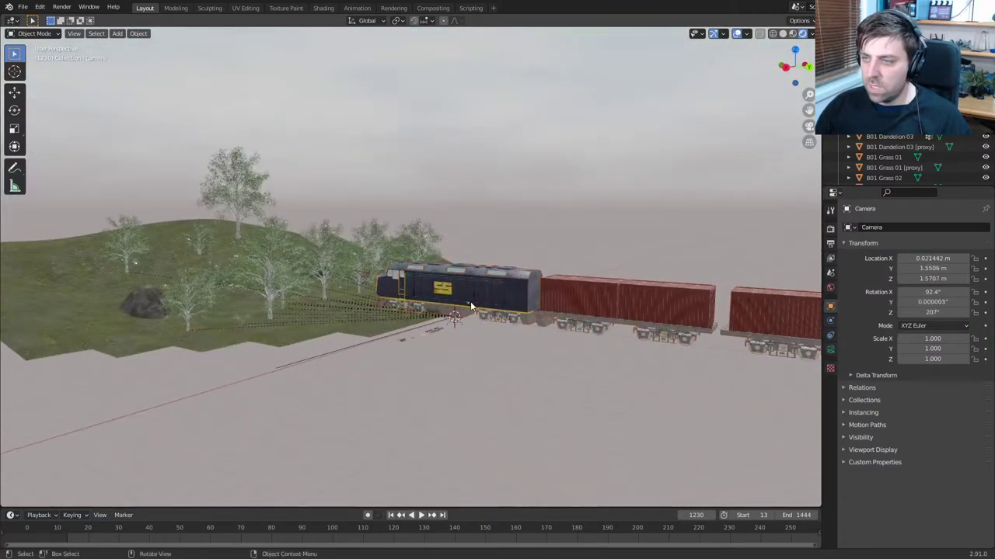
click(523, 307)
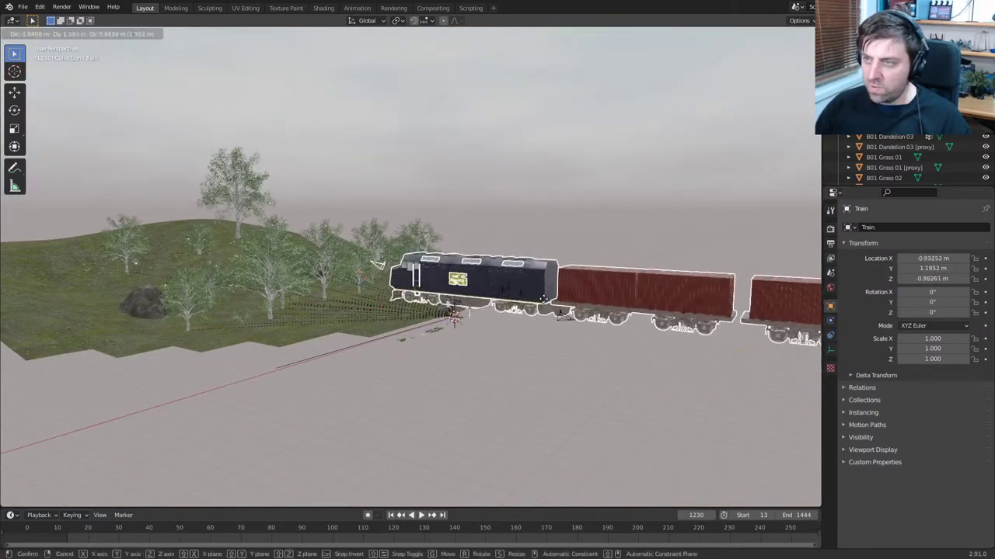
key(r)
key(z)
key(9)
key(0)
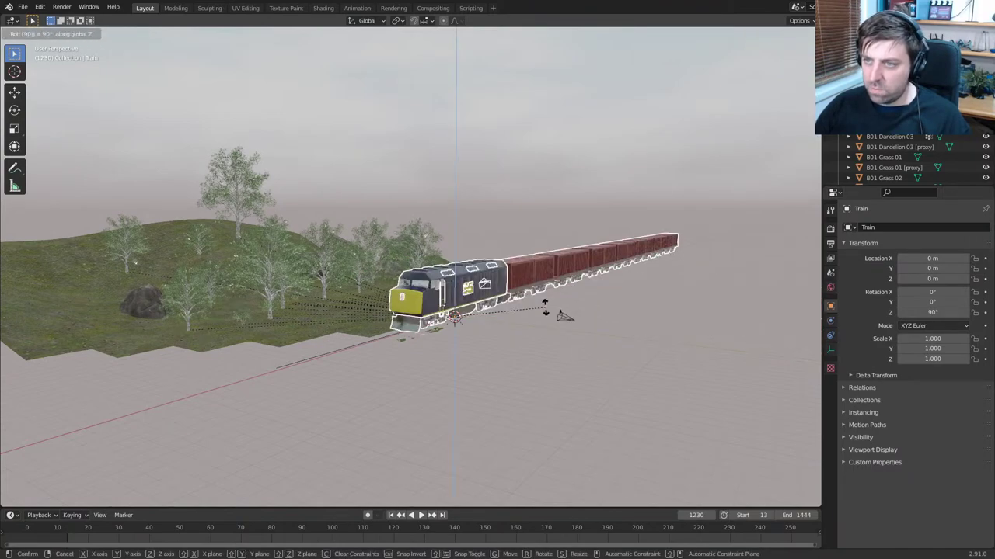
key(Return)
key(KP_3)
key(KP_1)
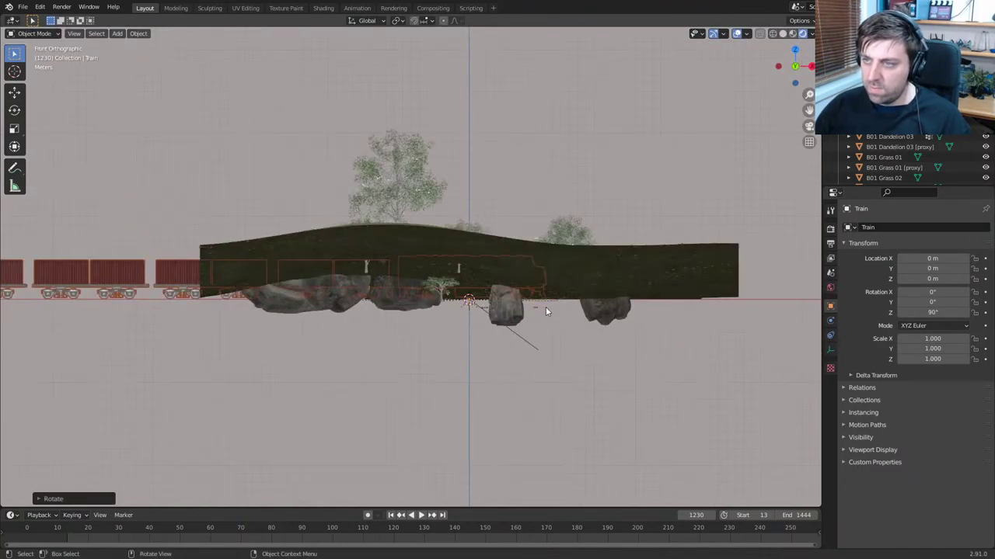
Move the train along the X axis to about -33.6 m, away from the two characters
scroll(546, 307, up, 4)
key(KP_0)
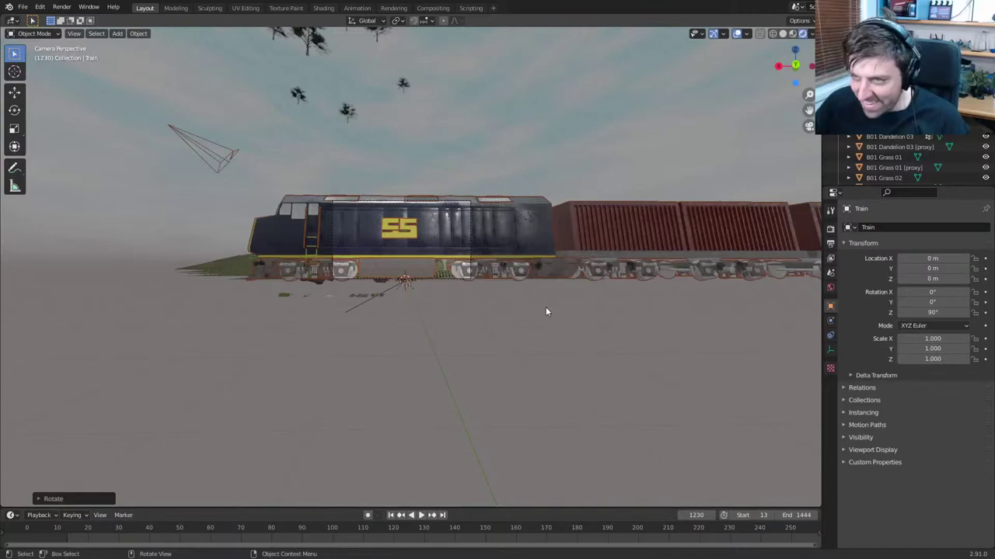
key(KP_0)
key(KP_7)
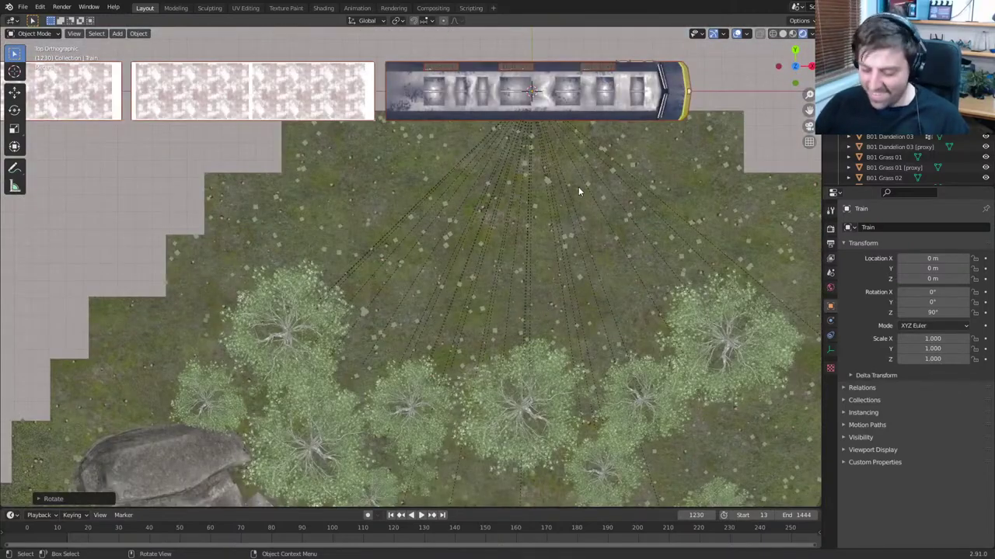
key(g)
key(x)
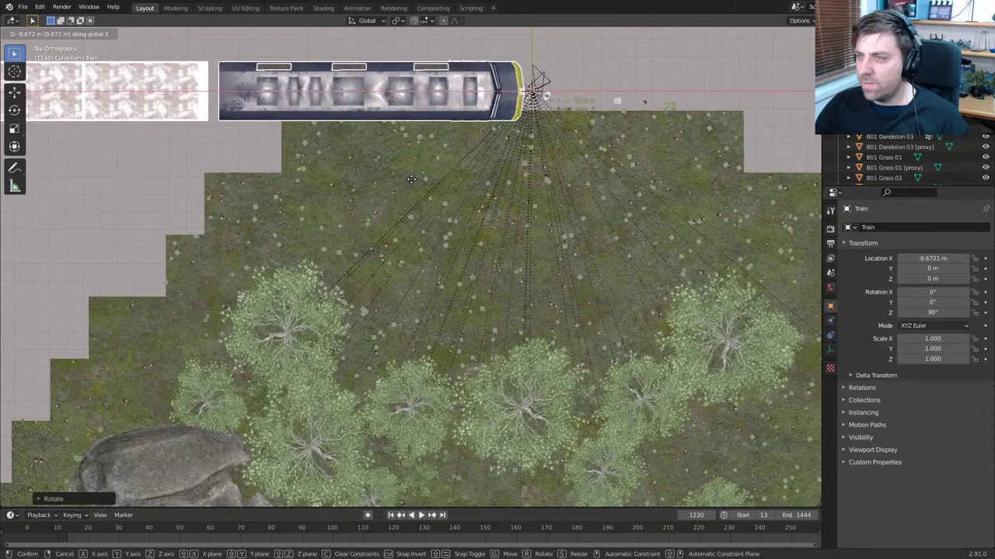
click(818, 201)
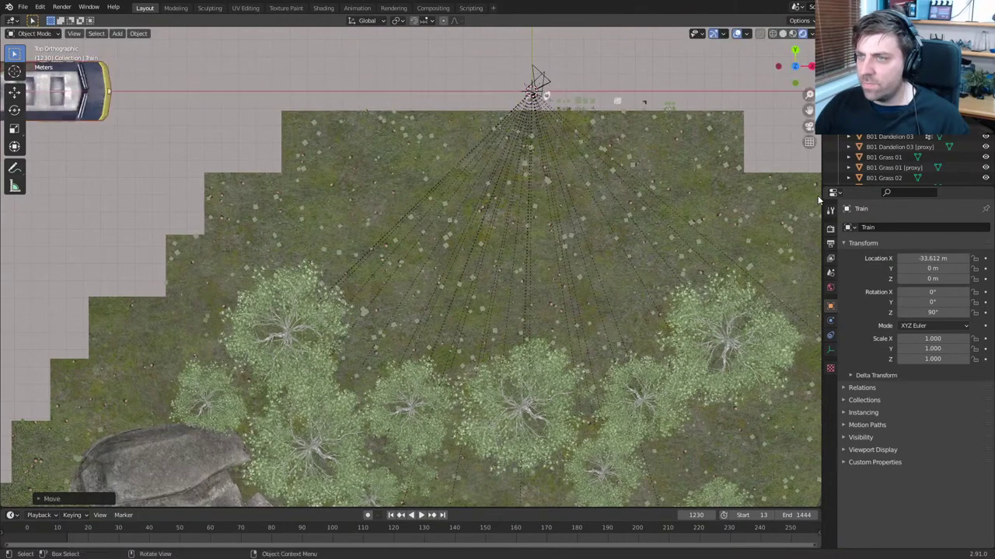
Get a closer perspective view of the two characters and enlarge the timeline area below the viewport
middle_drag(564, 195, 569, 216)
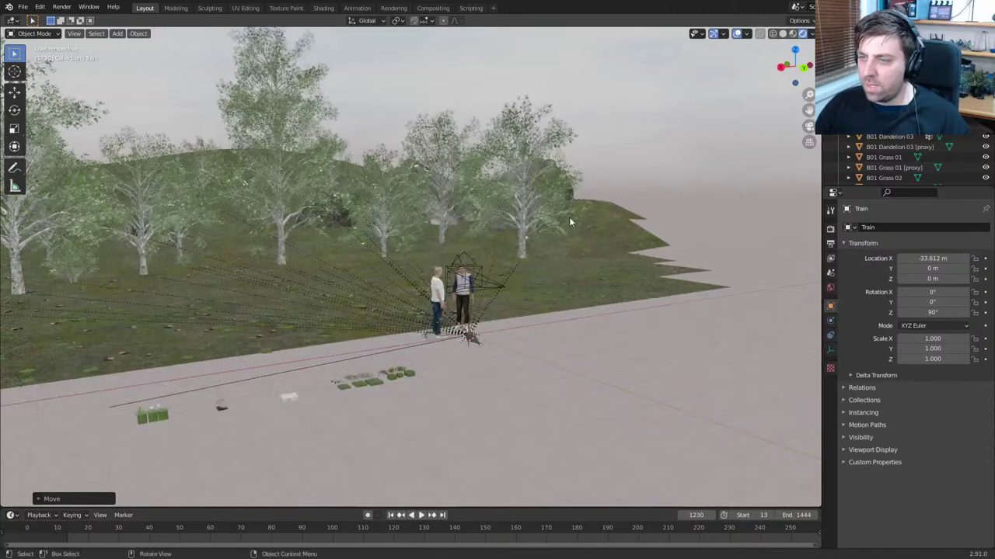
scroll(569, 217, up, 5)
drag(472, 509, 470, 321)
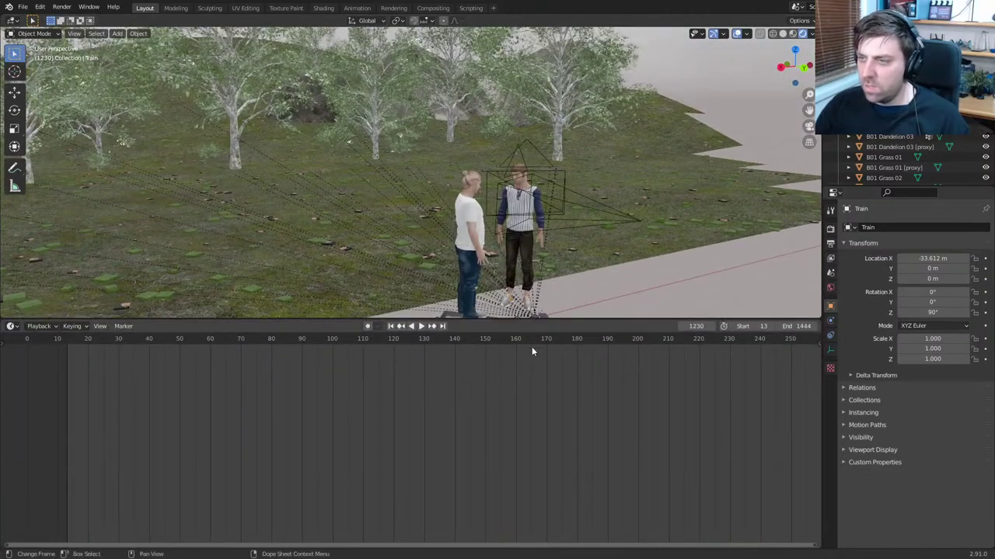
Scrub and play through the characters' animation up to frame 695 to find when the train should appear
drag(528, 342, 671, 365)
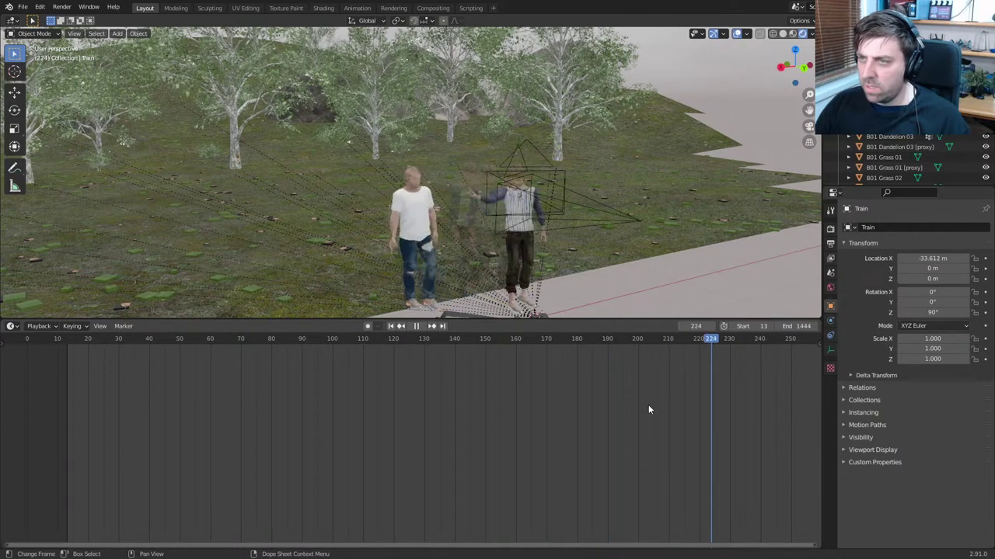
scroll(648, 405, down, 4)
middle_drag(647, 404, 295, 389)
scroll(500, 360, down, 5)
middle_drag(700, 359, 354, 361)
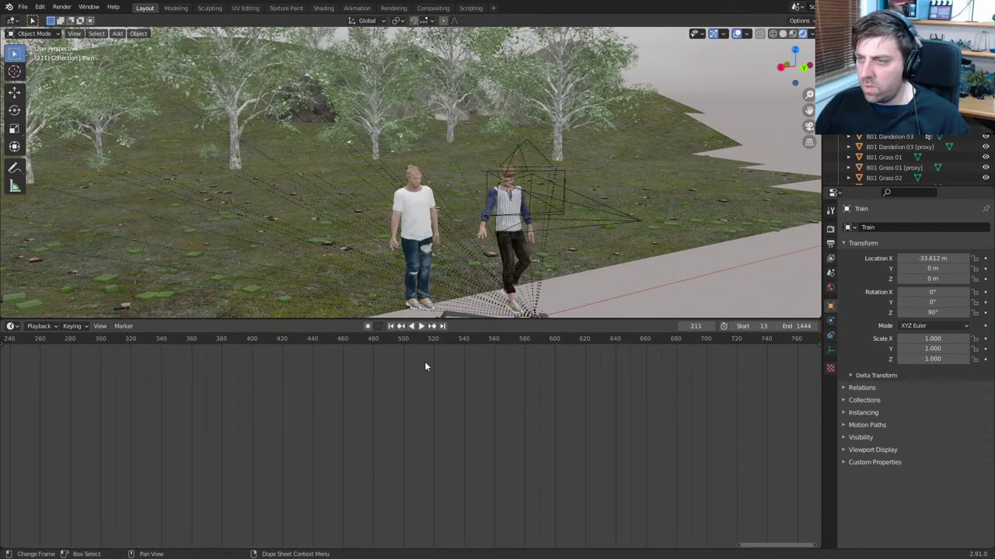
click(483, 338)
key(space)
drag(512, 341, 699, 342)
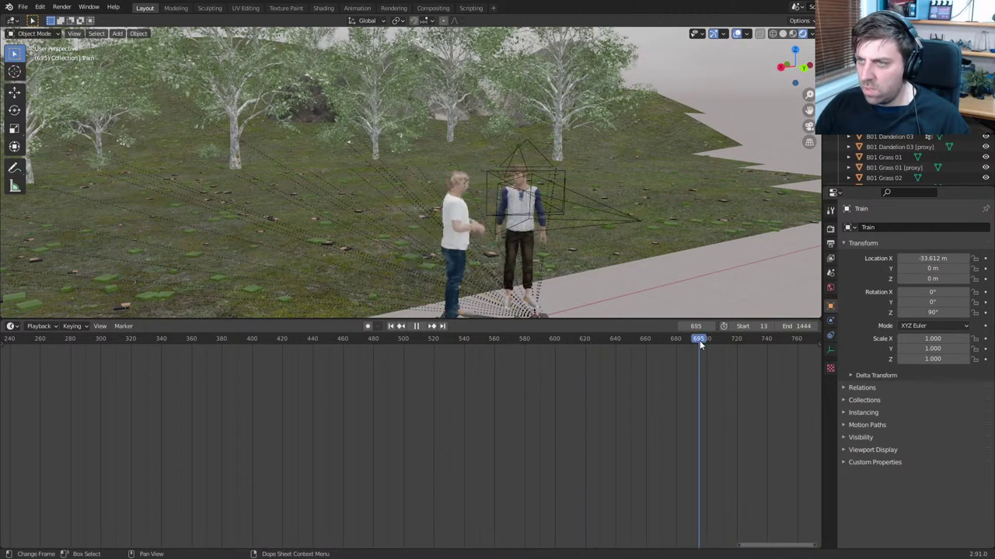
Insert a location keyframe for the train at frame 956
middle_drag(613, 380, 537, 380)
middle_drag(589, 276, 482, 260)
scroll(656, 359, down, 20)
middle_drag(617, 352, 628, 352)
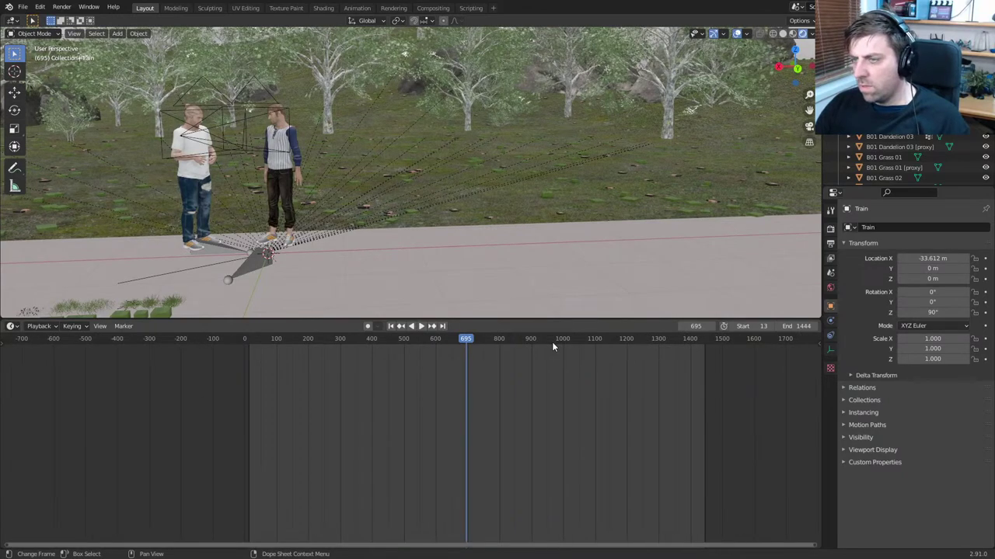
drag(515, 341, 525, 342)
key(space)
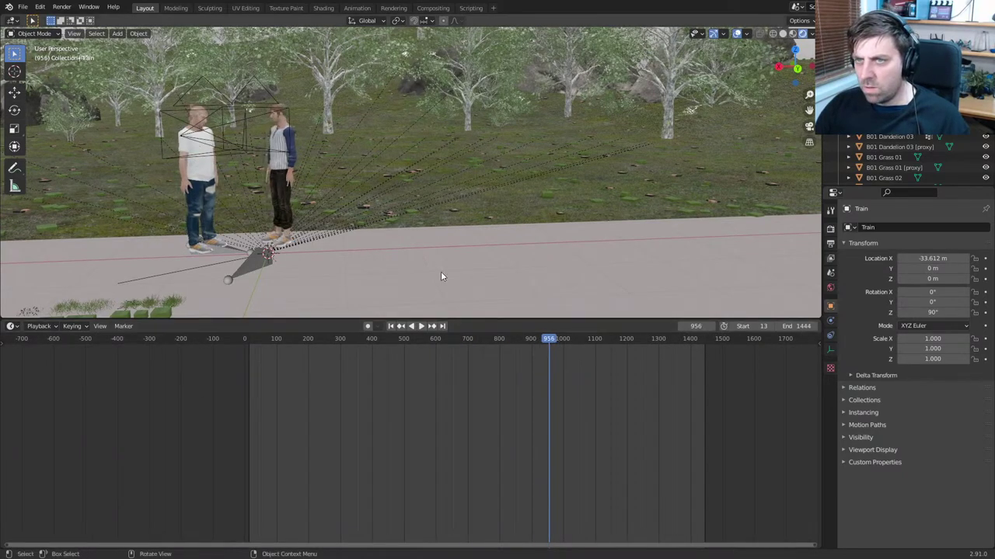
middle_drag(440, 273, 456, 258)
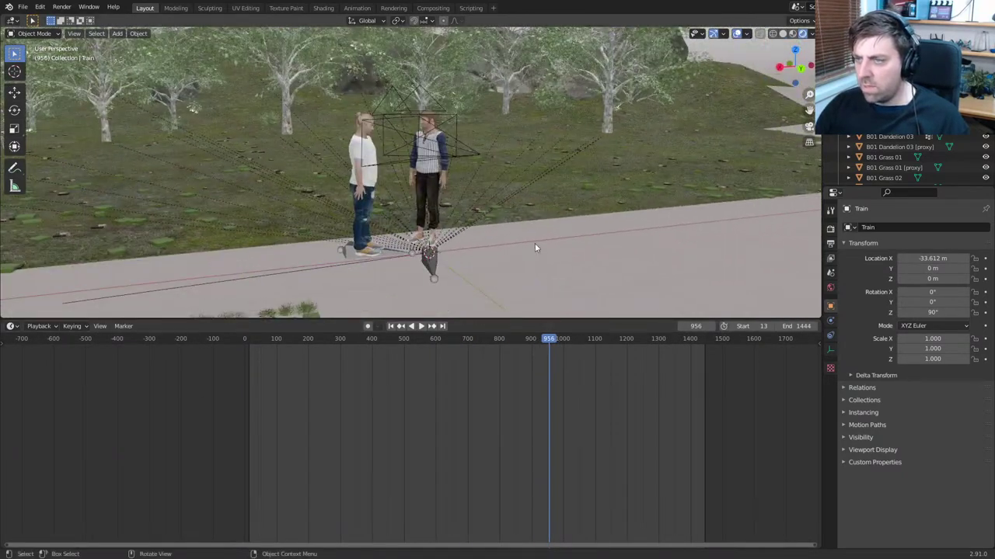
scroll(534, 244, down, 4)
middle_drag(534, 243, 594, 236)
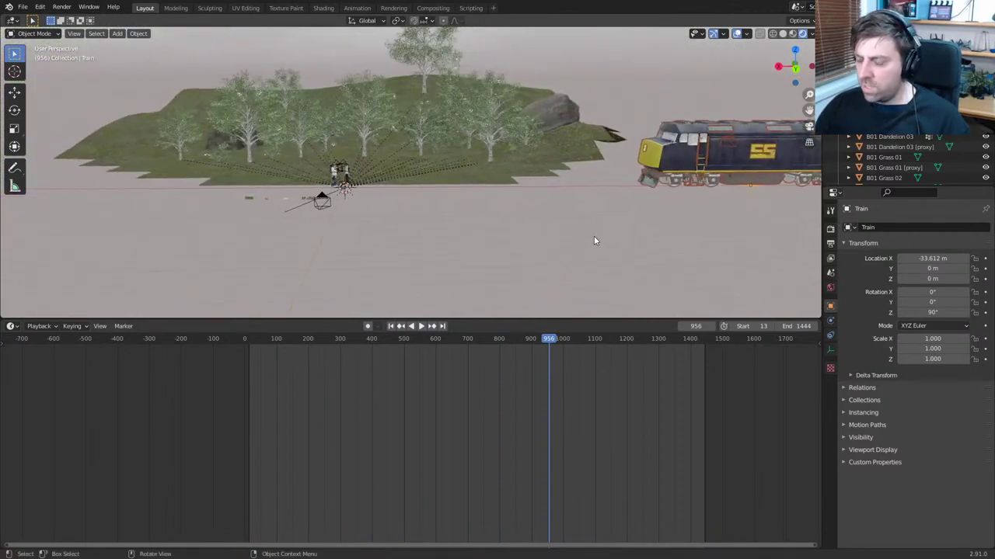
key(i)
click(594, 239)
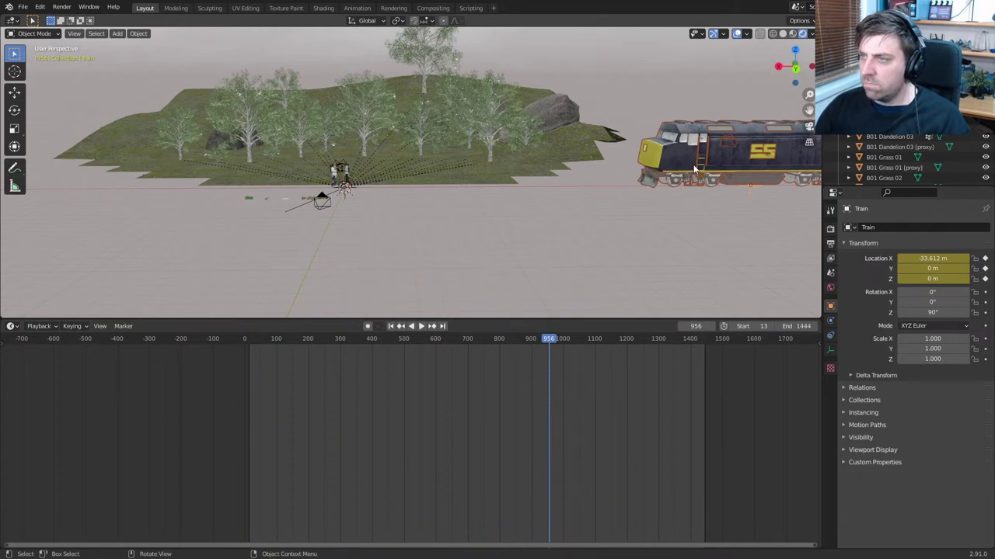
At frame 1101, move the train along the X axis to about 117.4 m and insert a location keyframe
click(595, 344)
key(g)
key(y)
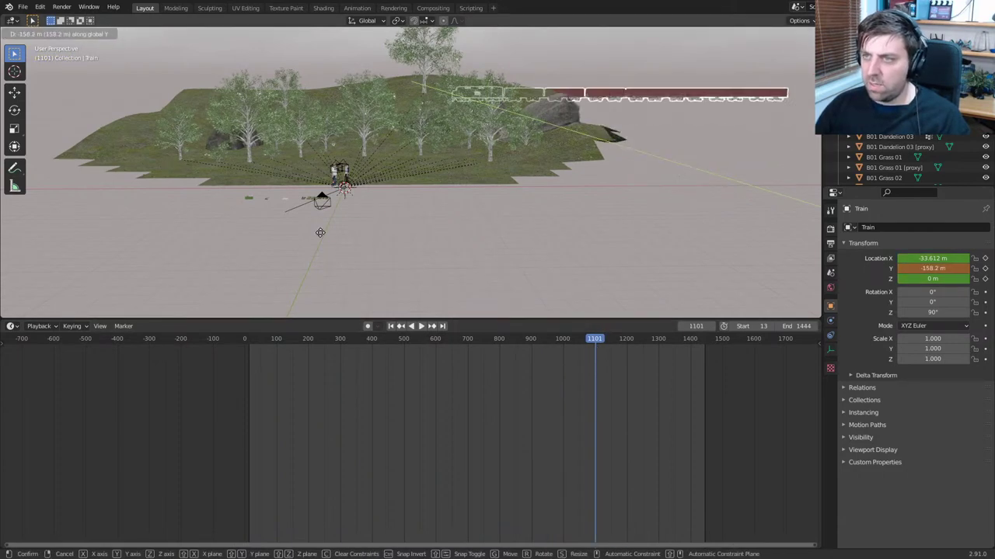
key(x)
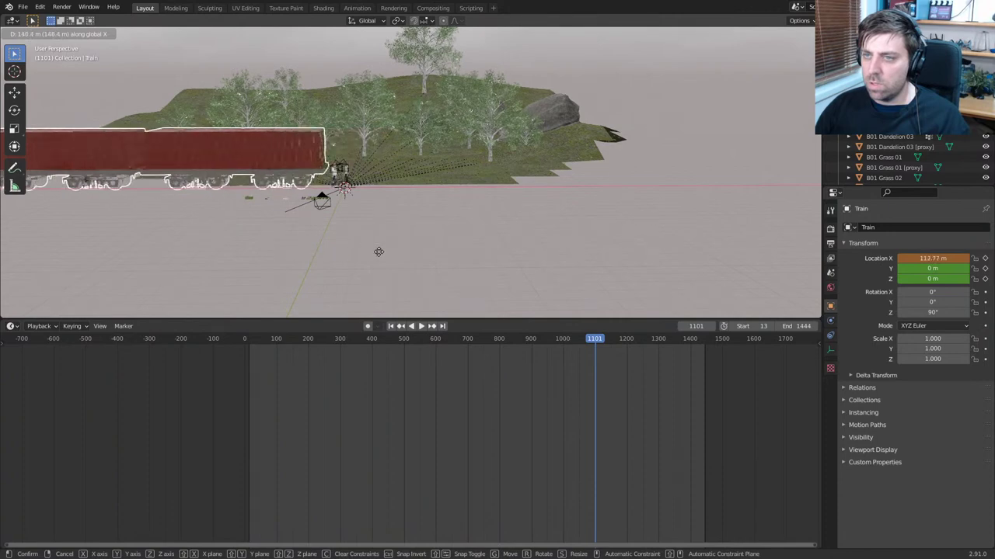
click(291, 252)
key(i)
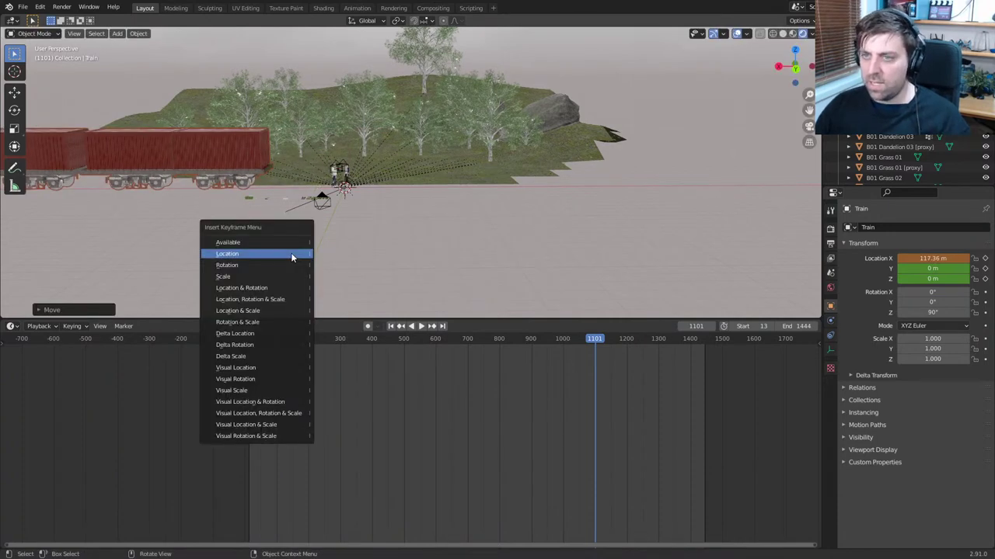
click(291, 252)
Scrub back before the train's first keyframe and play the animation to check it
middle_drag(584, 346, 577, 428)
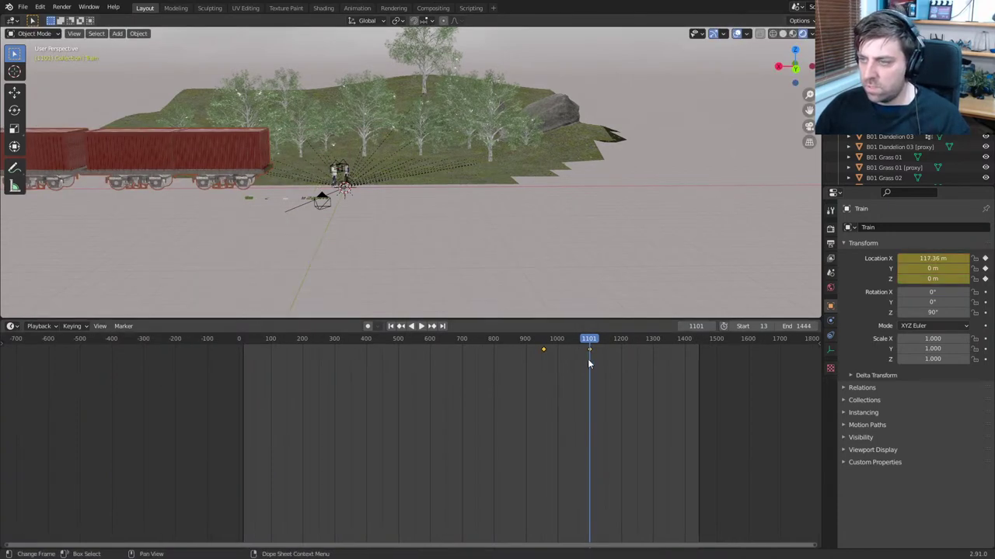
drag(587, 345, 514, 347)
key(space)
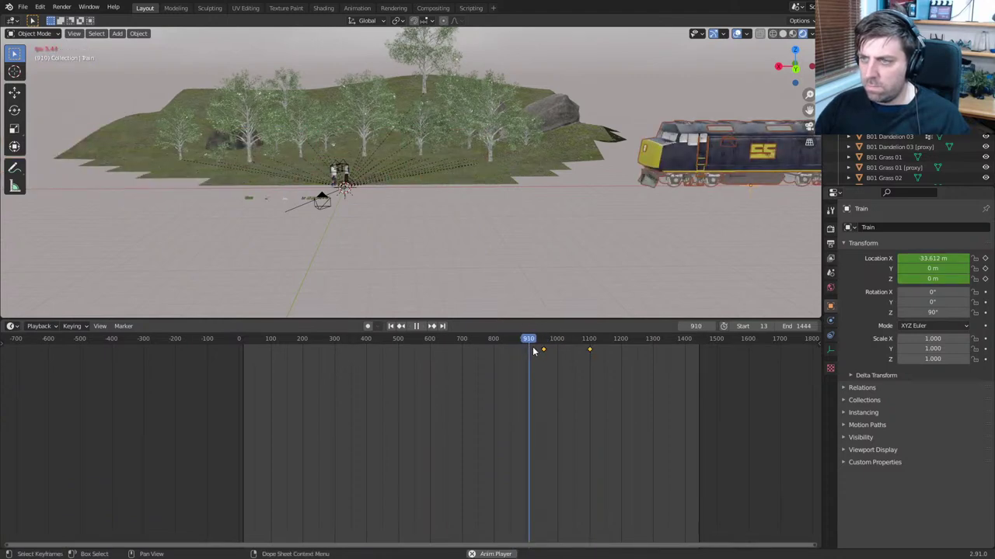
key(space)
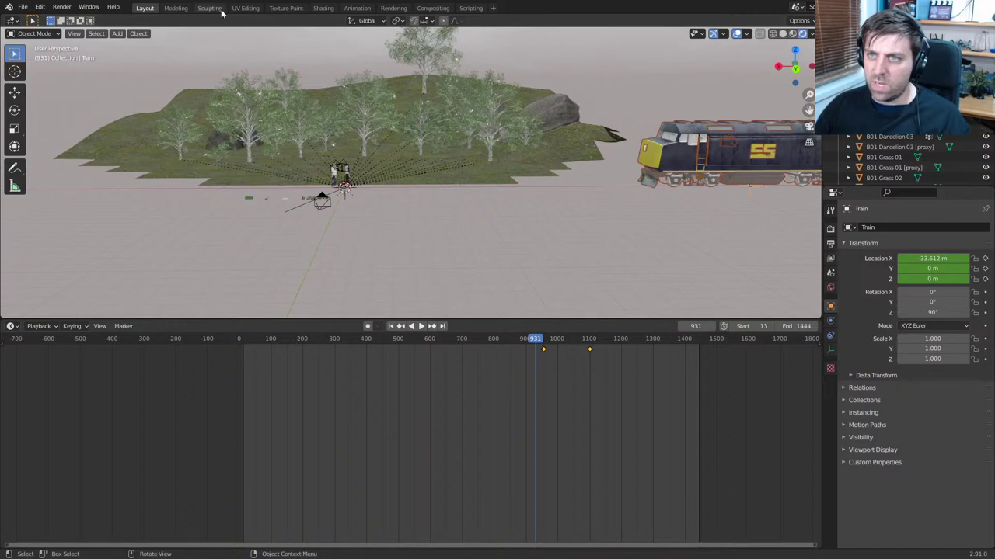
click(322, 9)
click(288, 8)
click(250, 9)
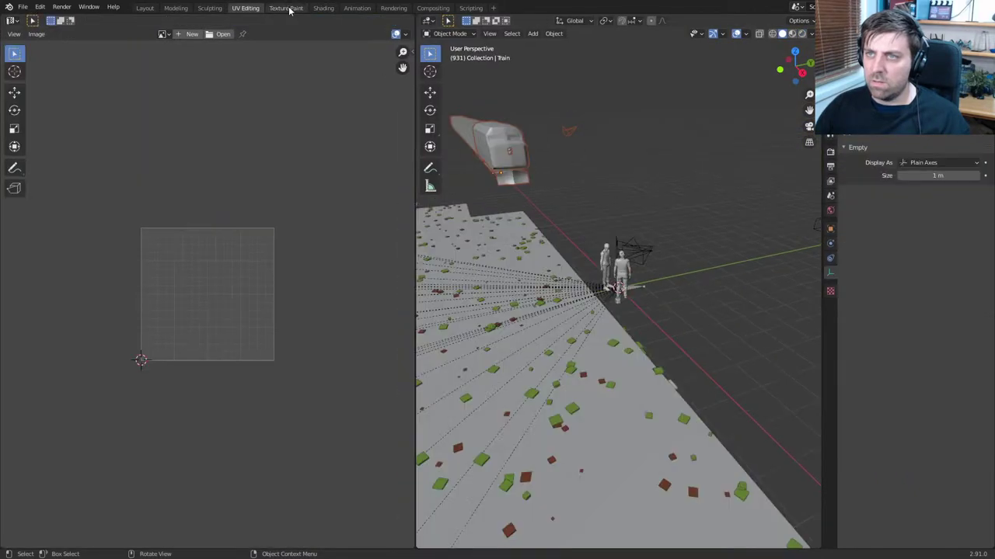
click(322, 8)
click(176, 8)
click(144, 8)
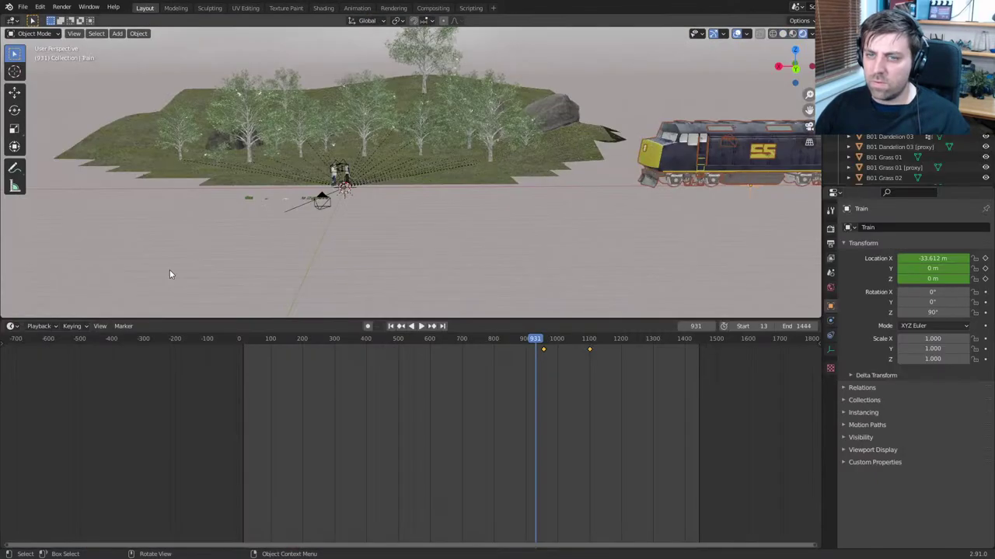
Split off a new area between the viewport and the timeline and make it a Video Sequencer
mouse_move(4, 319)
mouse_down()
mouse_move(13, 465)
mouse_move(19, 310)
mouse_up()
click(13, 319)
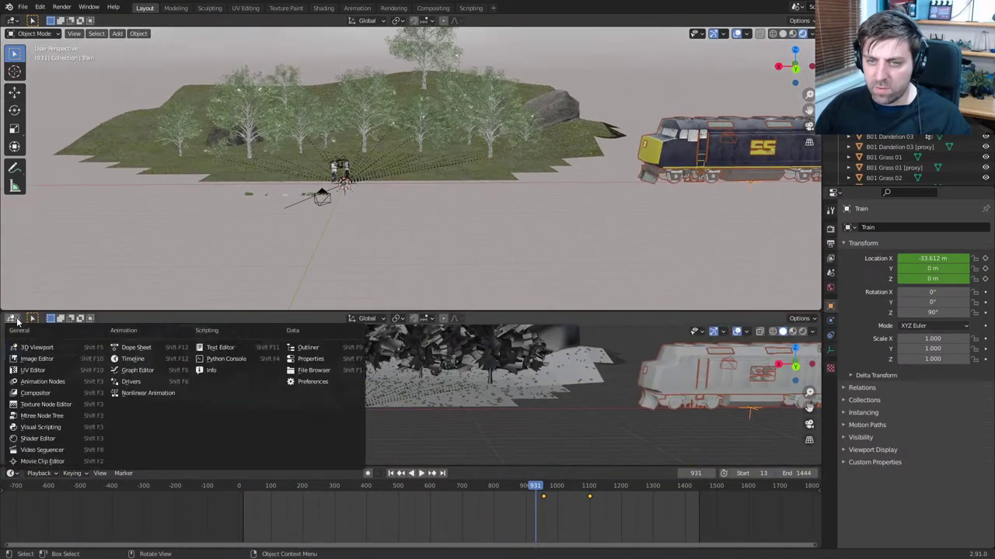
click(74, 451)
scroll(497, 422, down, 2)
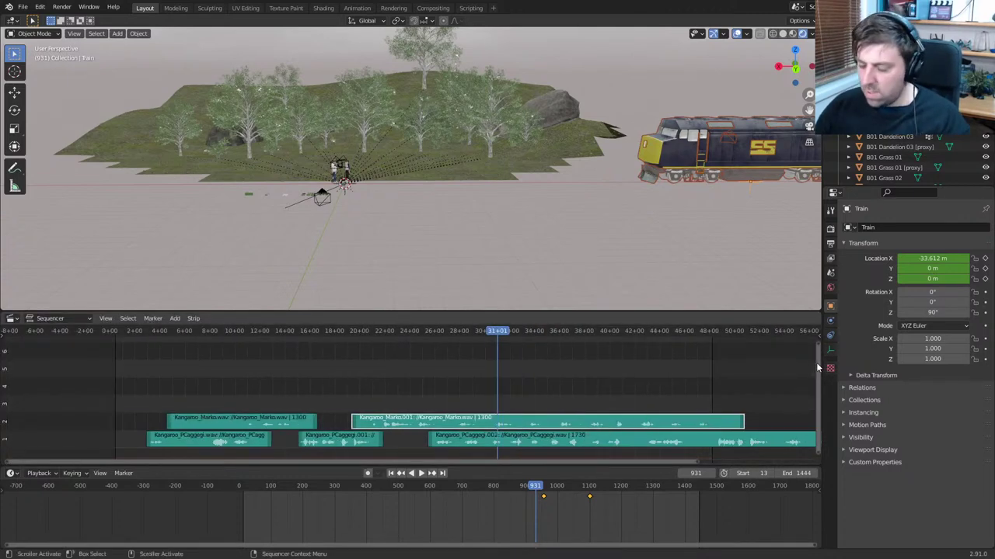
Add a marker at frame 931 and set the volume of the two long audio strips in channels 1 and 2 to 0
key(m)
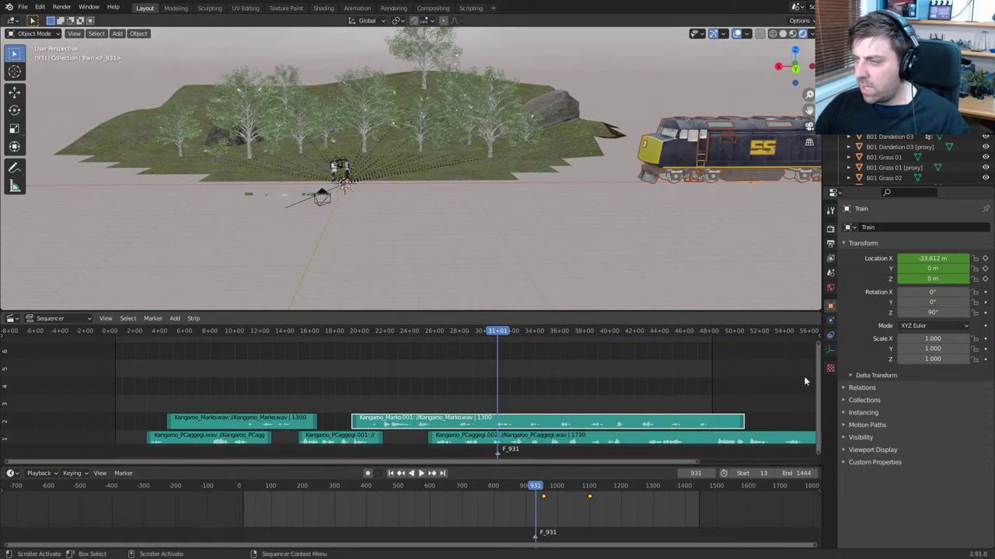
key(n)
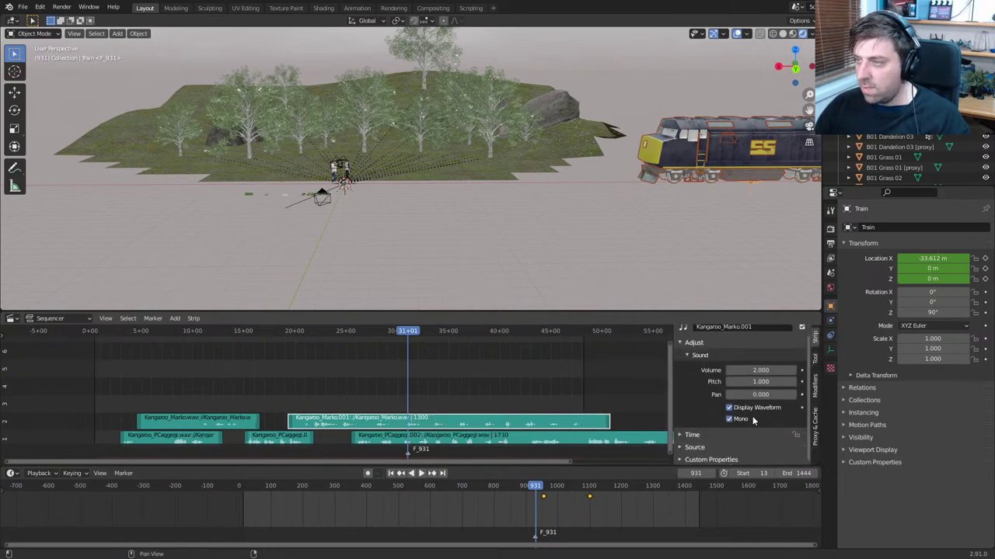
drag(758, 371, 731, 371)
click(652, 437)
Play and scrub the train's pass through the camera view, stopping at frame 969
scroll(409, 205, up, 3)
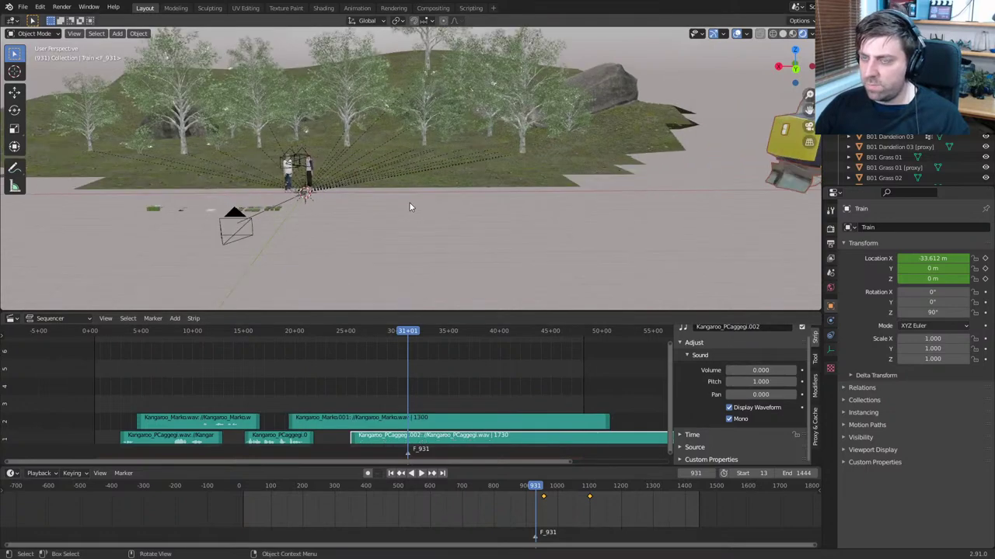
key(KP_1)
key(KP_3)
key(KP_0)
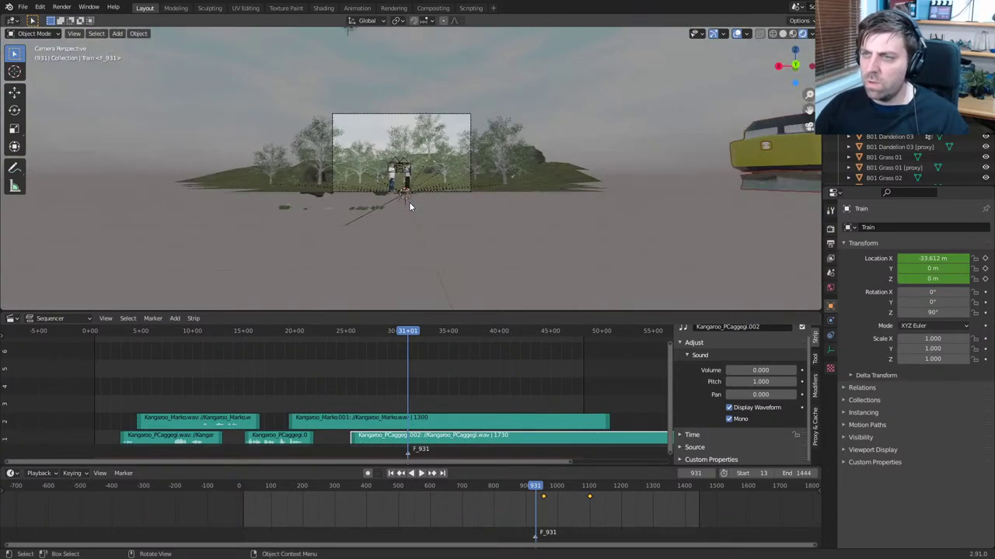
click(497, 488)
key(space)
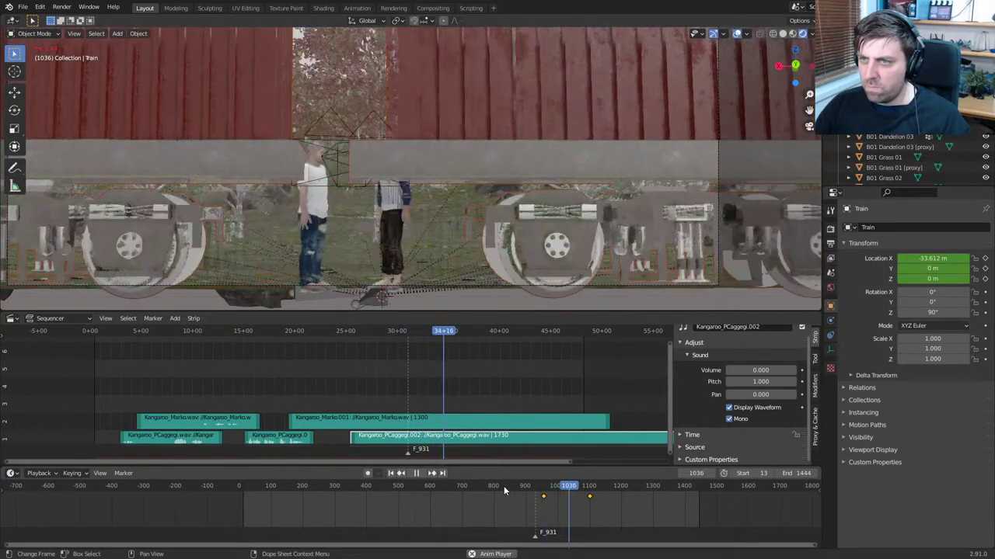
click(552, 485)
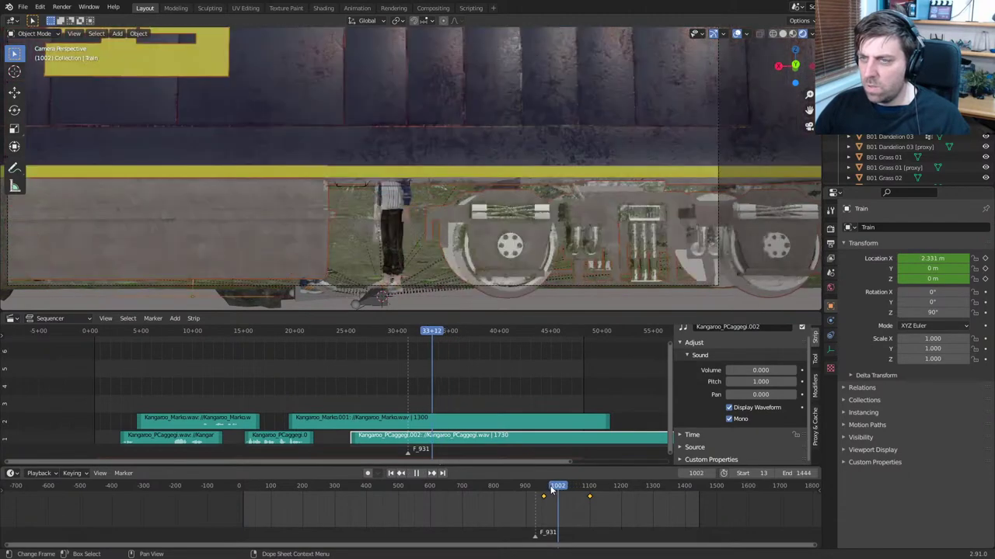
drag(551, 487, 547, 488)
key(space)
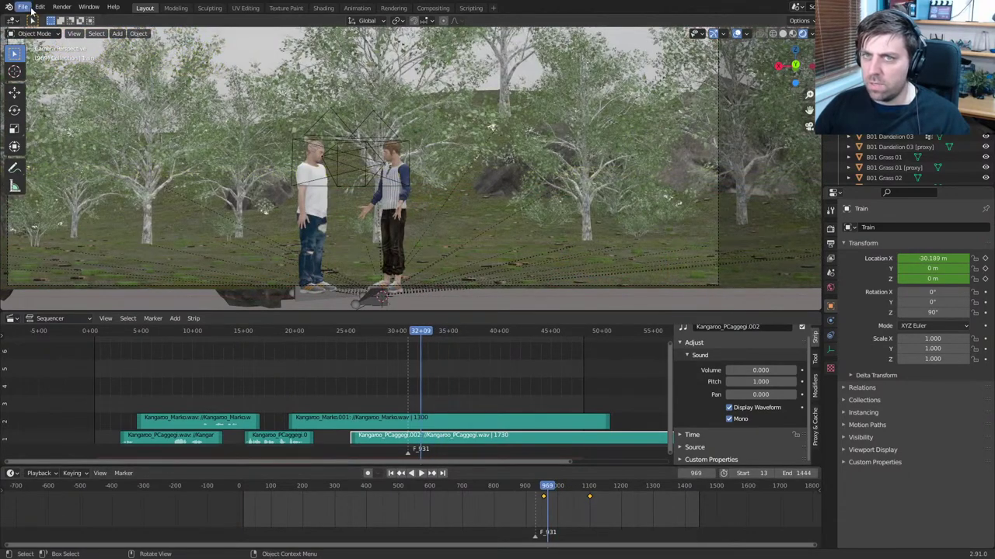
Save the scene as FullSceneTrapperEnd.blend, overwriting the existing file
click(32, 11)
click(62, 83)
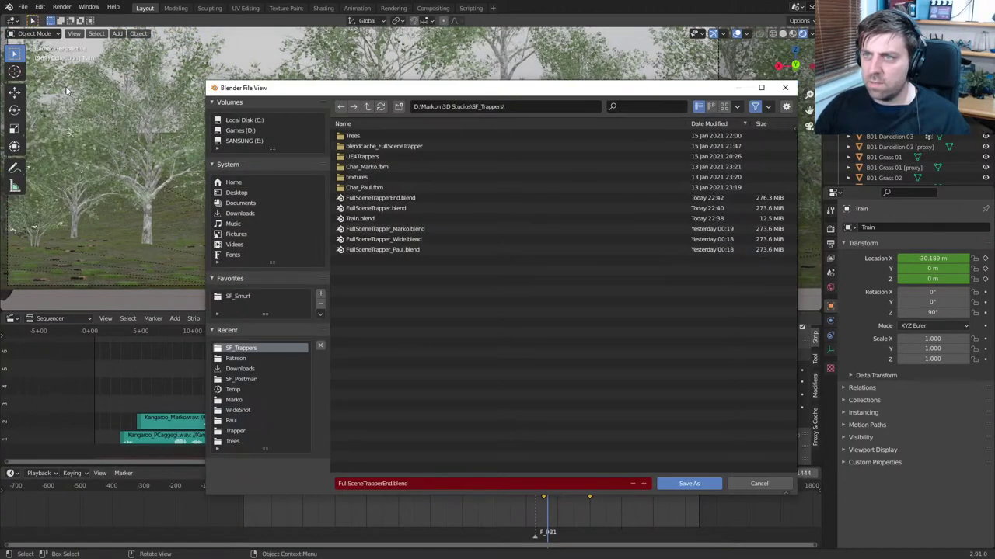
click(704, 483)
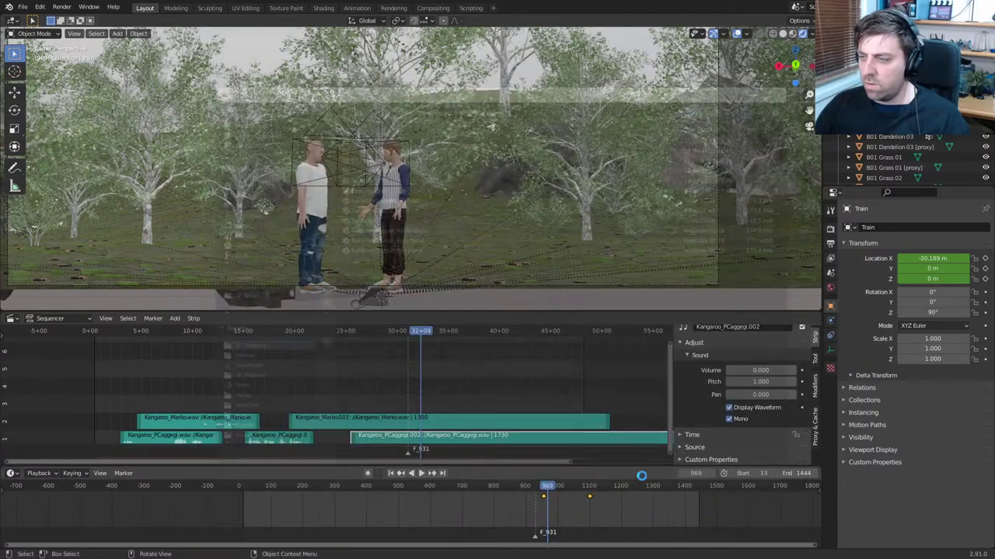
Step frame by frame through the train's approach from frame 954 to frame 993, checking when it reaches the characters
drag(548, 491, 542, 491)
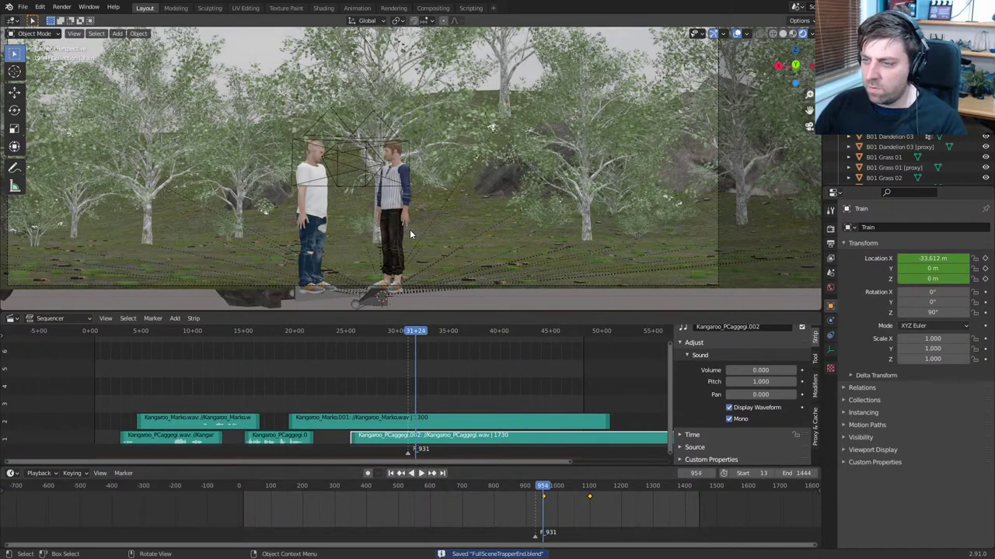
key(Right)
key(Right)
key(Right)
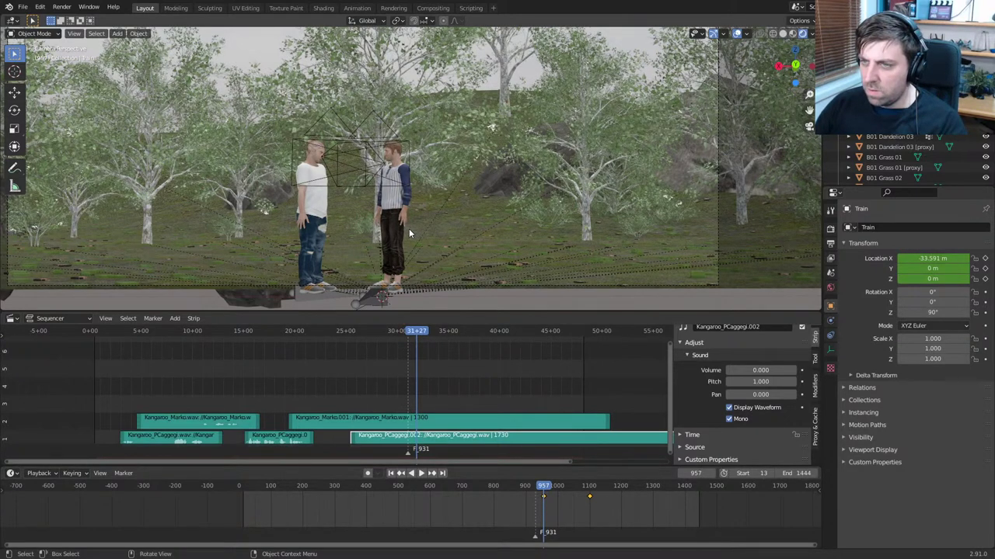
key(Right)
key(Right)
key(Right)
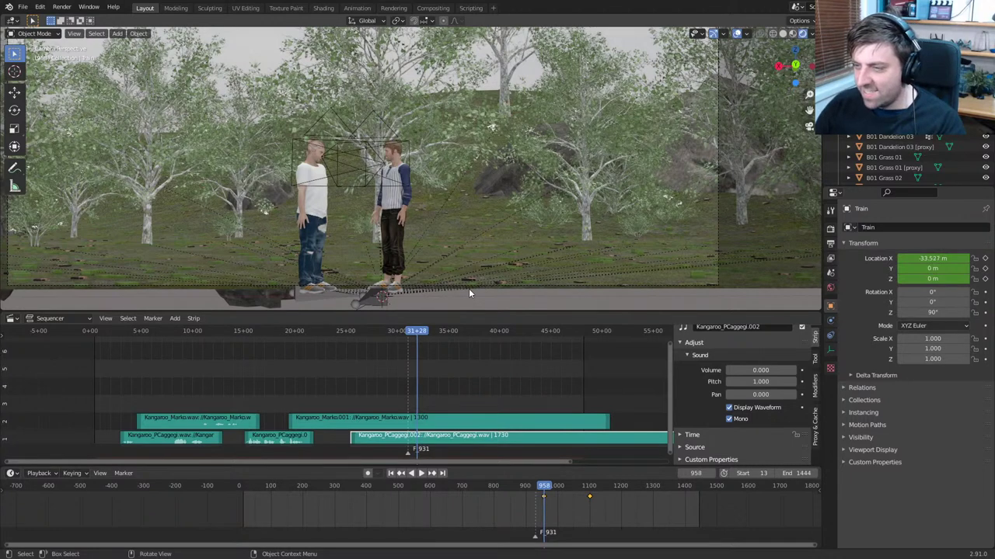
key(Right)
key(Right)
key(Right)
key(Right)
key(Right)
key(Right)
key(Right)
key(Right)
key(Right)
key(Right)
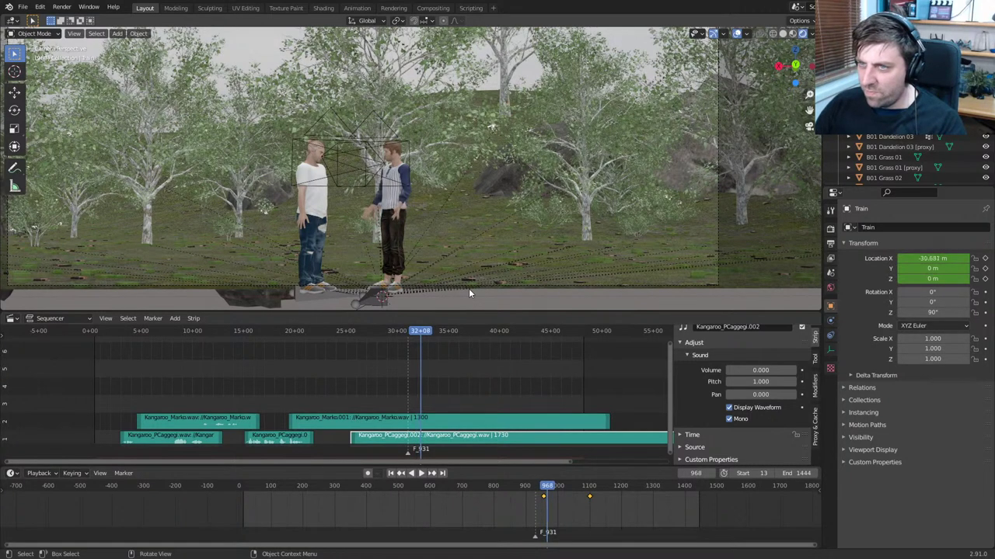
key(Right)
key(Right)
key(Right)
key(Right)
key(Right)
key(Right)
key(Right)
key(Right)
key(Right)
key(Right)
key(Right)
key(Right)
key(Right)
key(Right)
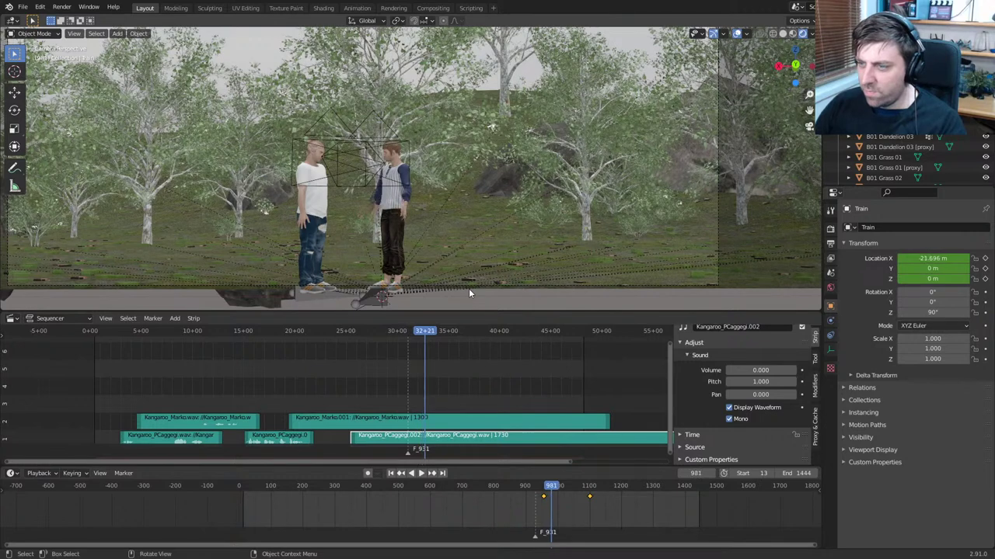
key(Right)
key(Right)
key(Right)
key(Right)
key(Right)
key(Right)
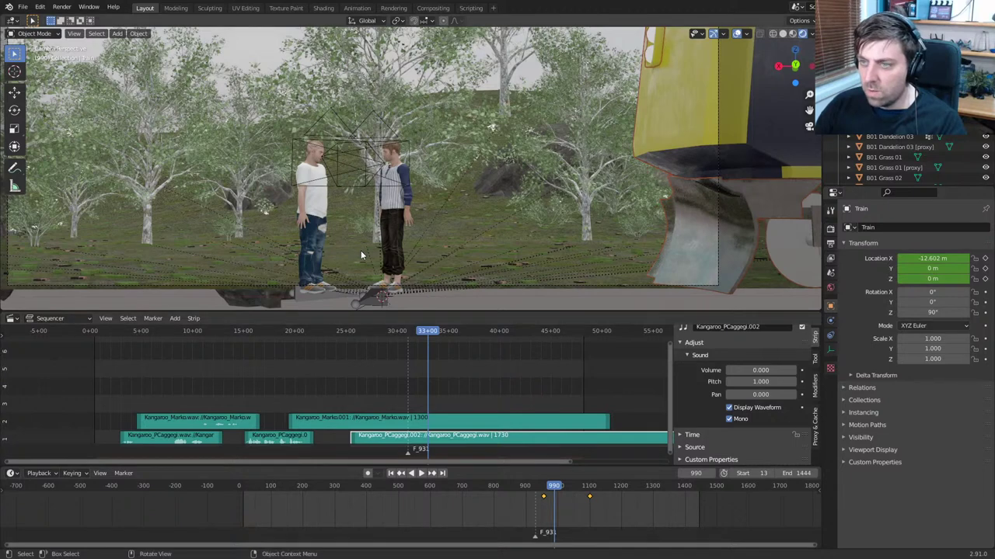
key(Right)
key(Right)
key(Right)
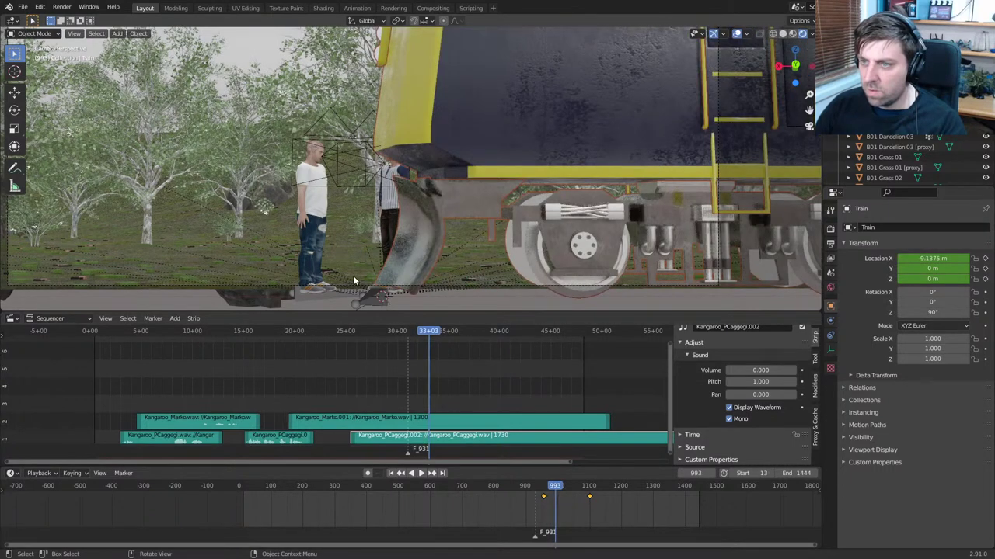
Insert a location keyframe for the striped-shirt character's armature at frame 993
click(380, 302)
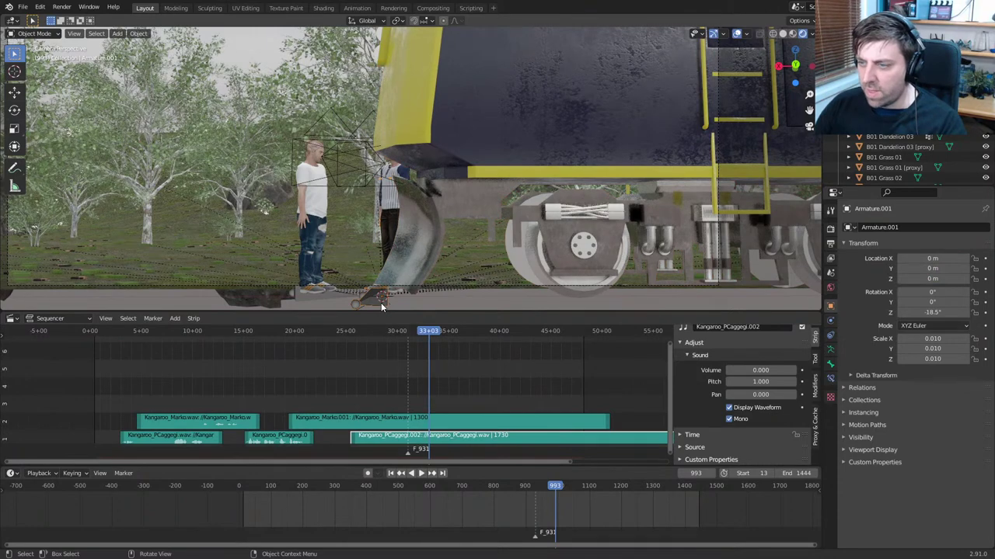
key(i)
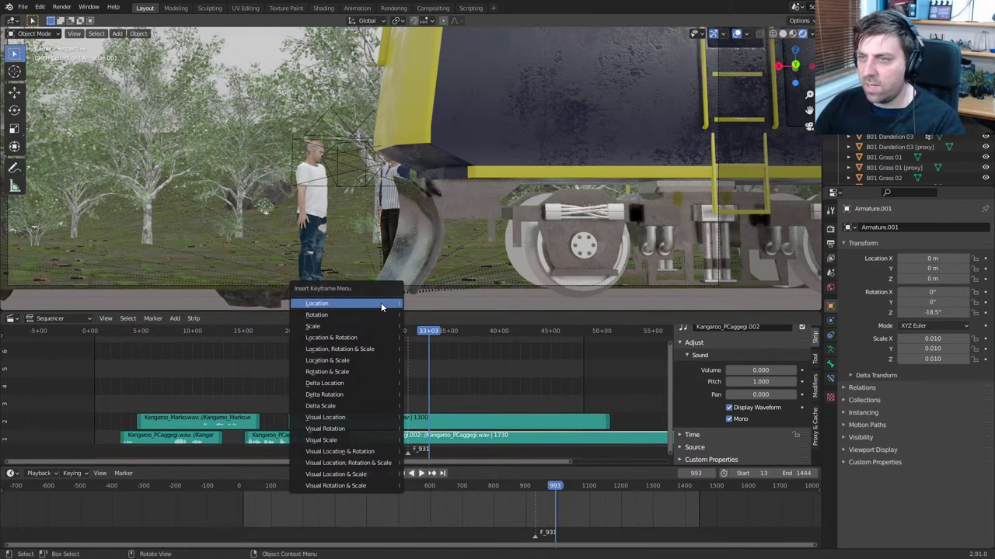
click(381, 303)
Select the train and set the interpolation of its keyframes to Linear
click(561, 489)
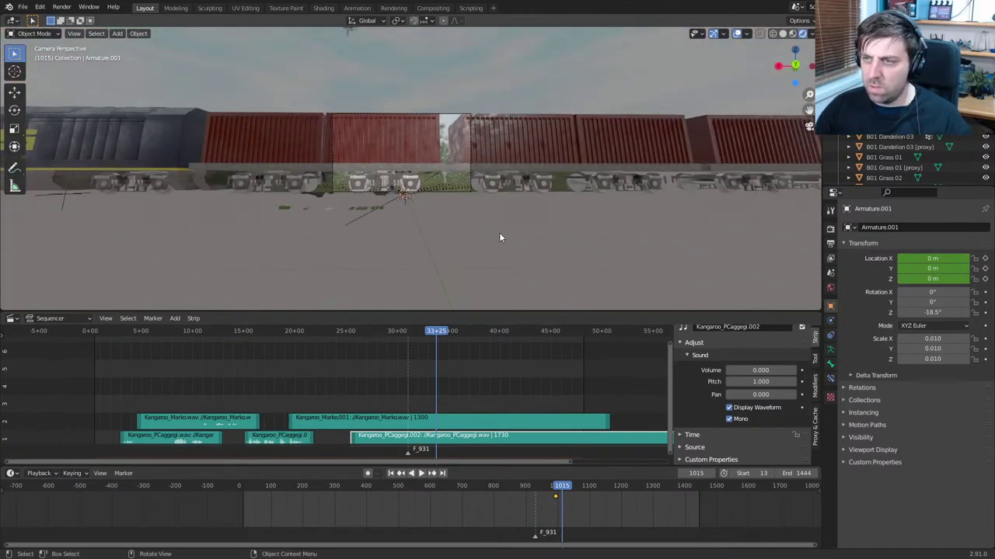
shift+middle_drag(458, 240, 596, 242)
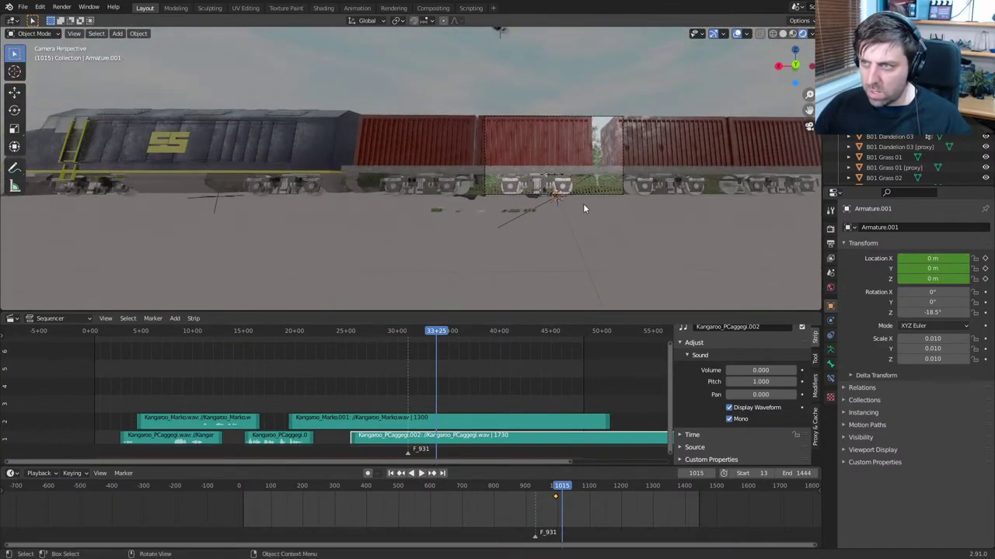
click(546, 143)
key(t)
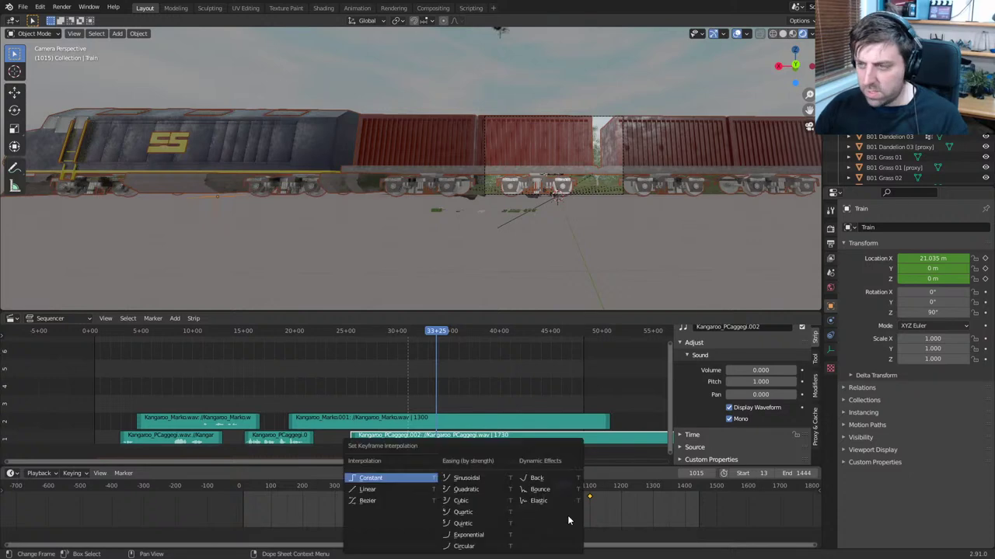
click(404, 489)
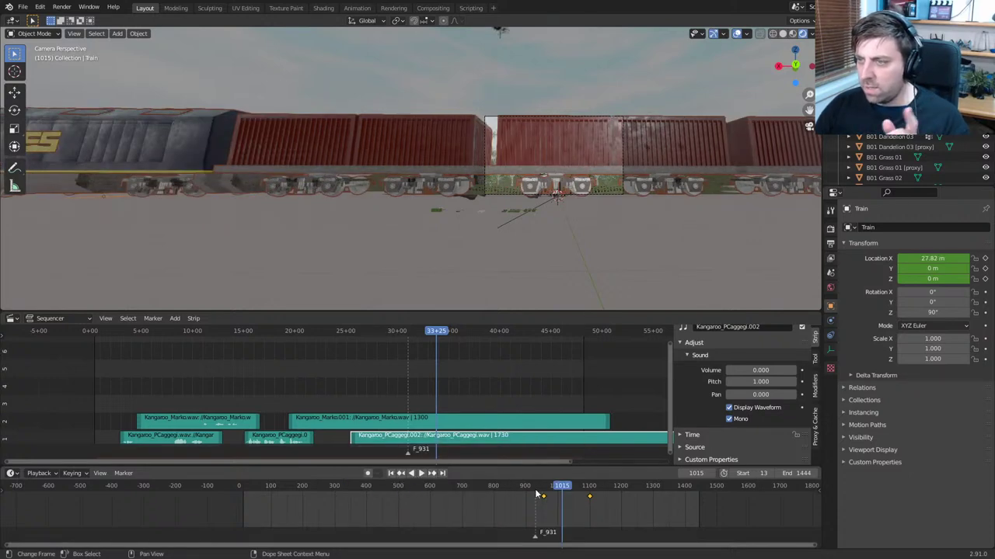
Find the frame just before the train's front reaches the striped-shirt character, stopping at frame 979
drag(543, 487, 553, 488)
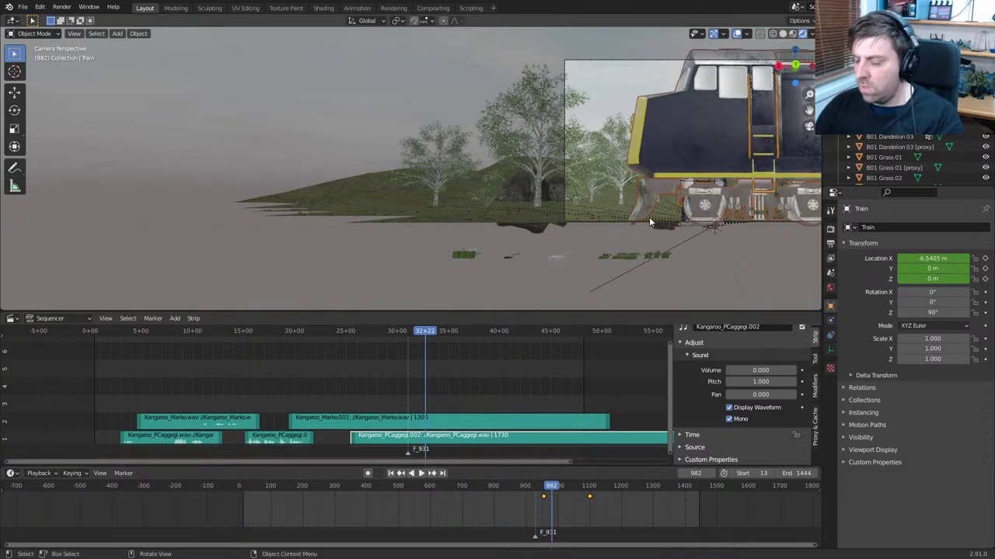
shift+middle_drag(554, 222, 256, 239)
scroll(310, 245, up, 4)
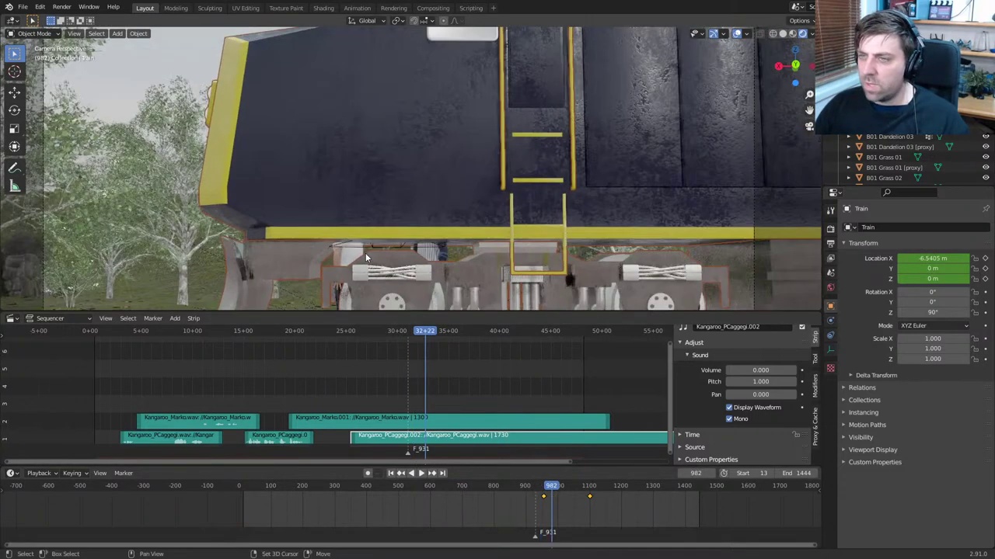
shift+middle_drag(366, 257, 400, 169)
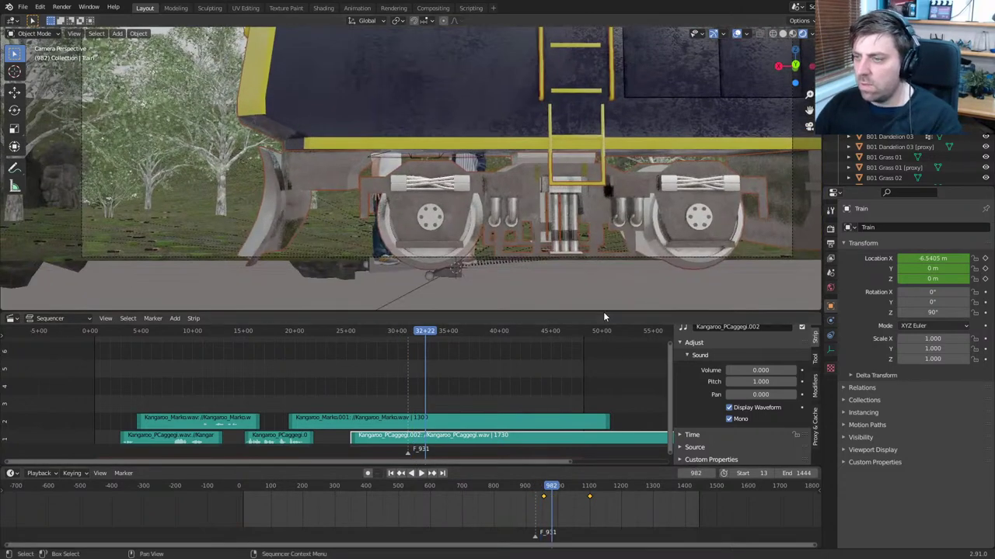
key(Right)
key(Left)
key(Left)
key(Left)
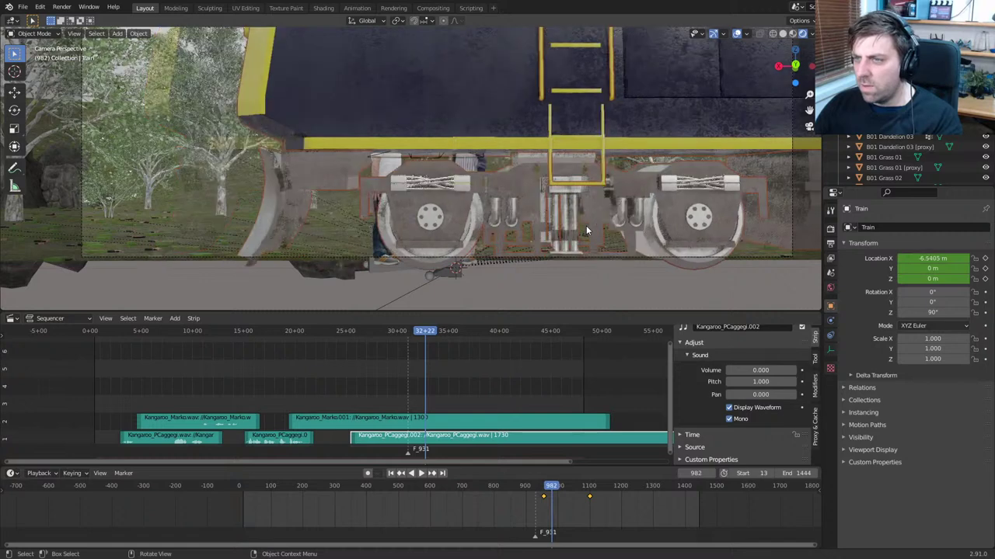
key(Left)
Replace the existing location keyframe of the striped-shirt character's armature with a new one at frame 979
click(449, 272)
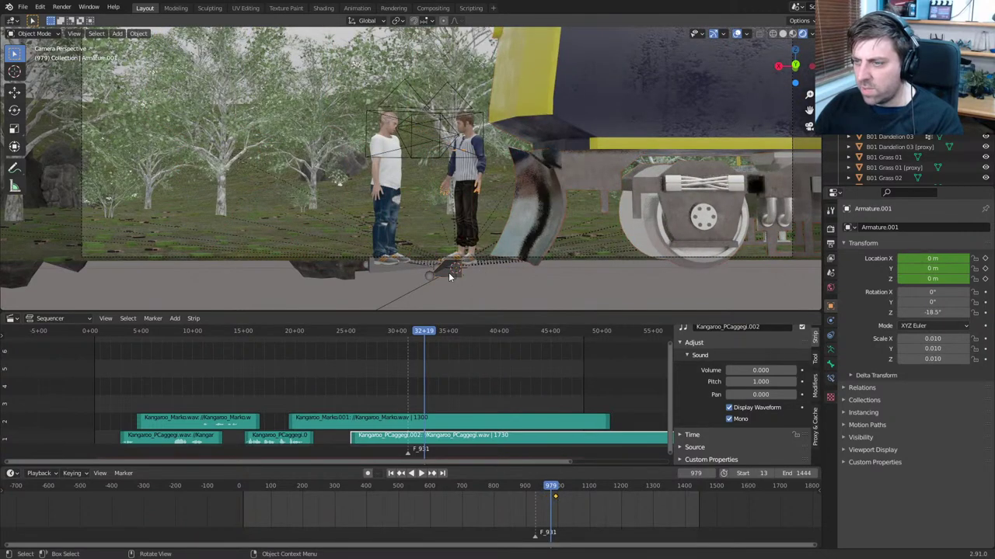
key(x)
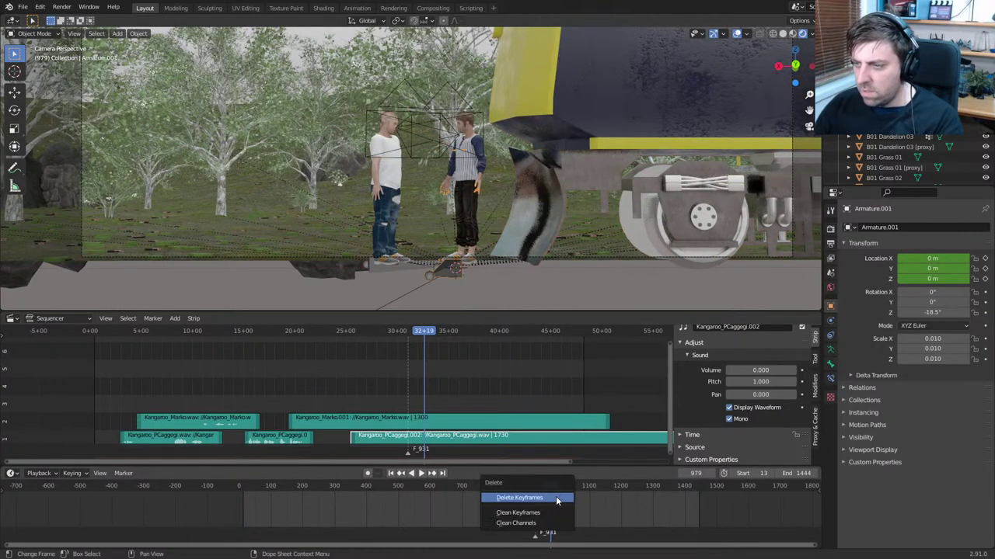
click(554, 498)
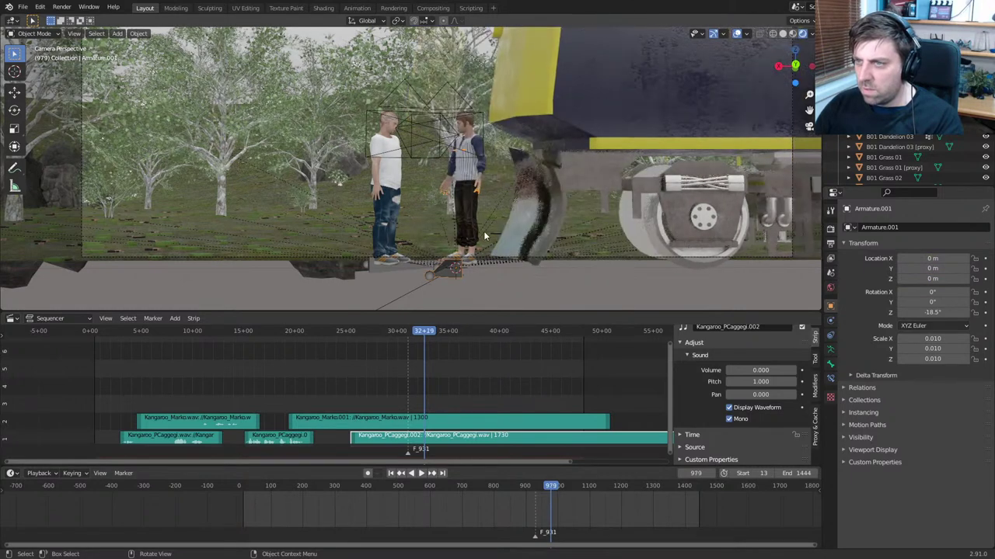
key(i)
click(482, 228)
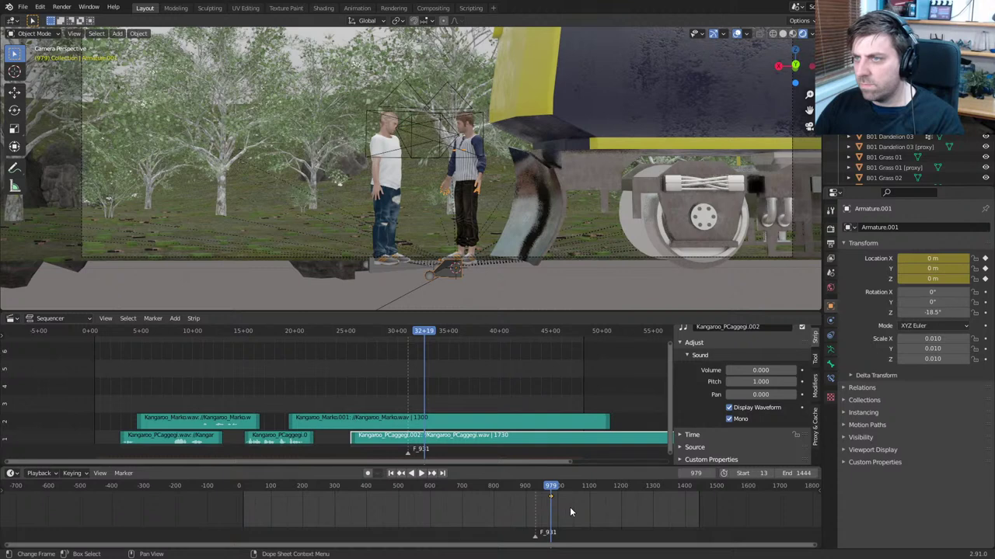
key(Right)
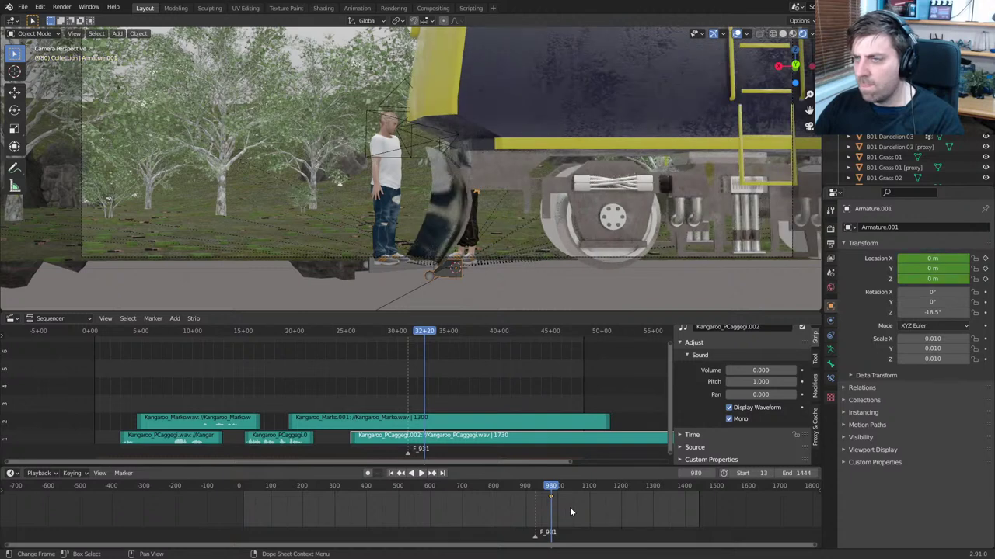
key(Left)
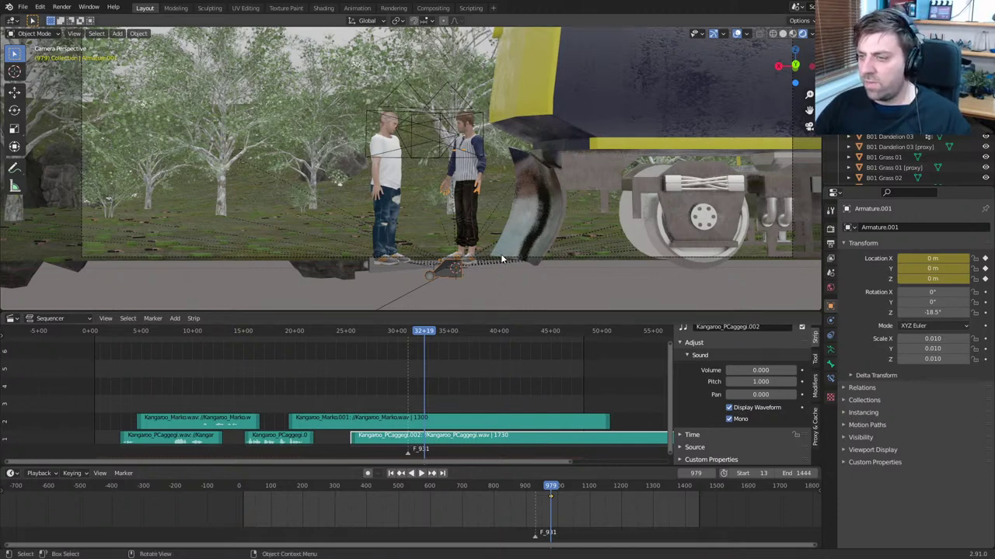
Move Armature.001 along X to about 8.66 m, ahead of the train's front, and insert a location keyframe at frame 987
key(space)
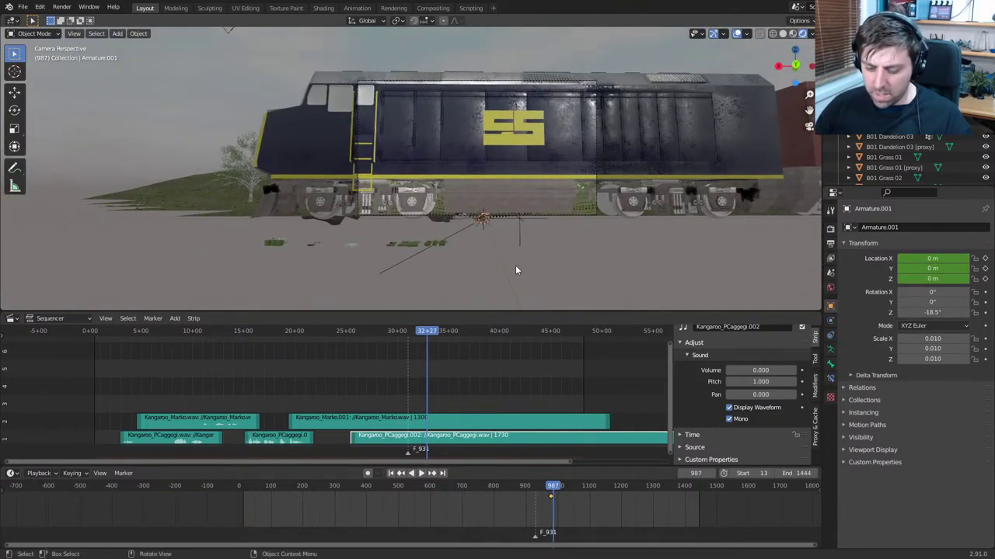
key(g)
key(x)
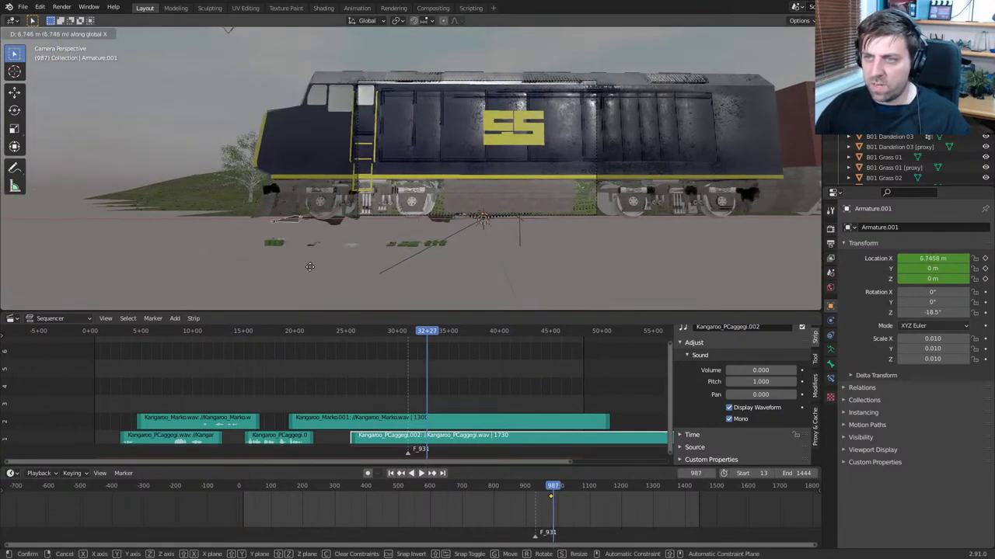
click(296, 237)
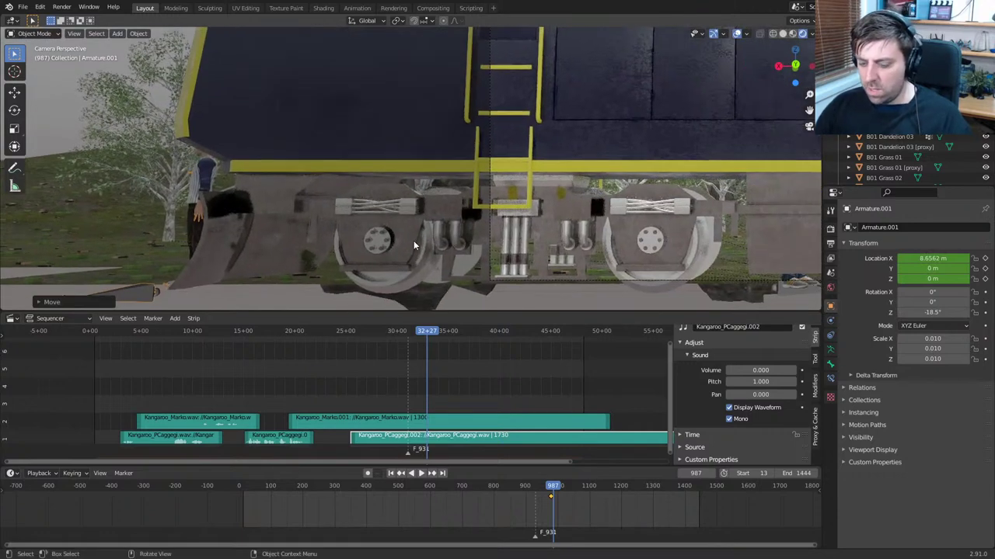
key(i)
click(414, 243)
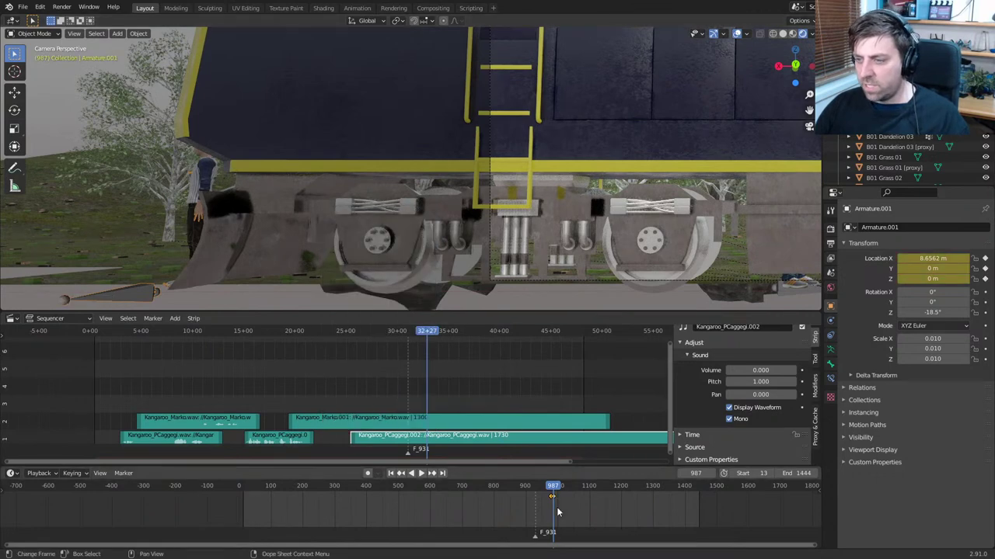
Set the interpolation of Armature.001's location keyframes to Linear
key(i)
key(Return)
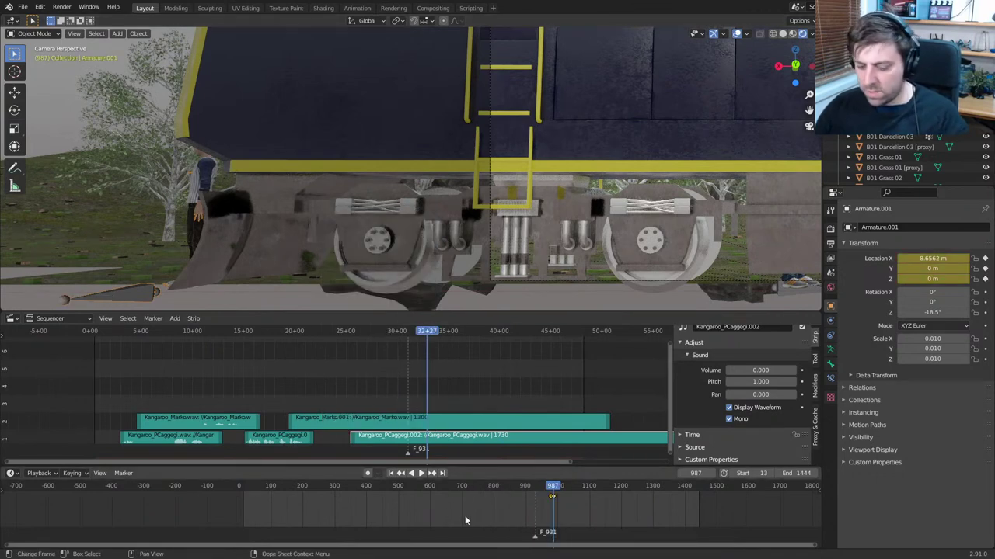
key(t)
click(459, 489)
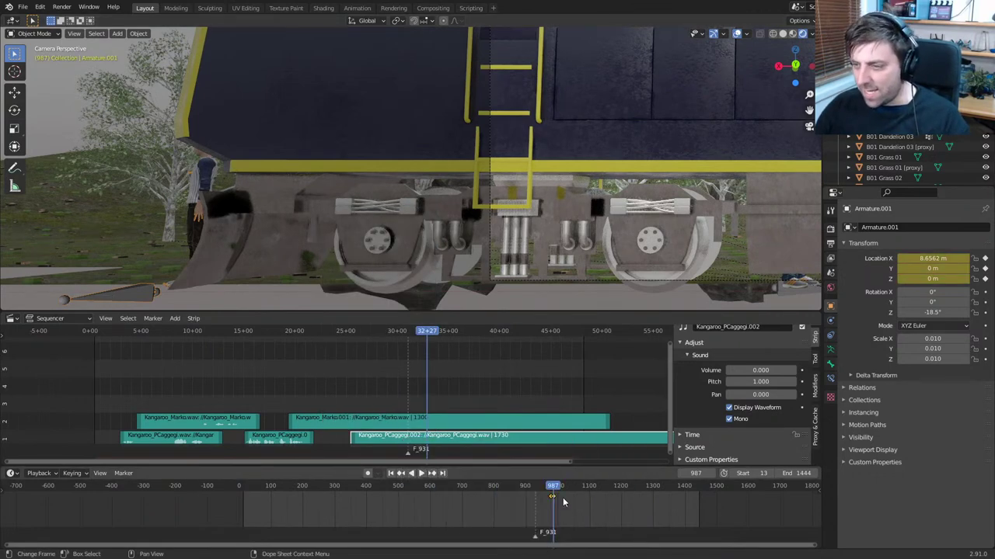
Select the other character's rig, Armature, and go to frame 980, where the train's front nears that character's feet
key(Down)
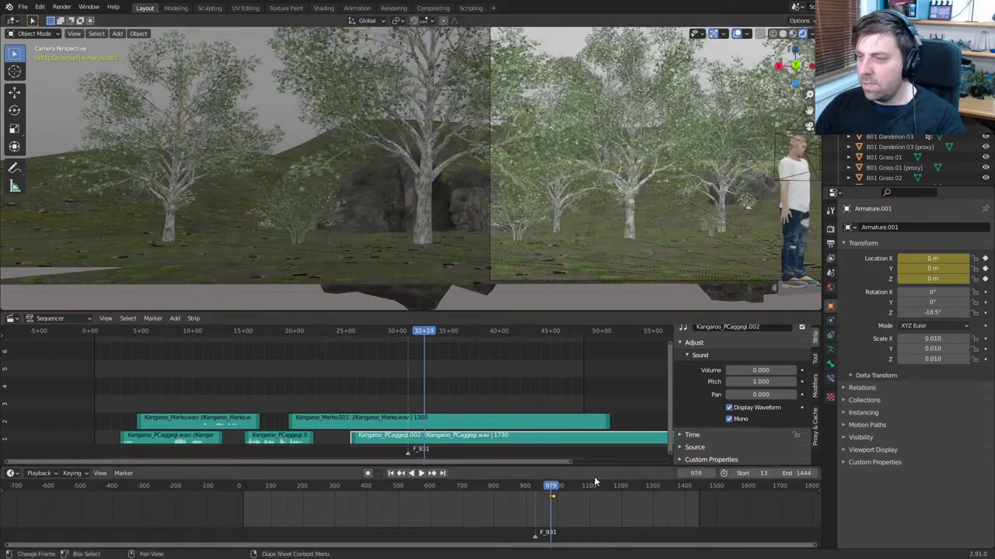
shift+middle_drag(758, 288, 349, 109)
click(577, 272)
scroll(578, 278, up, 8)
scroll(678, 229, down, 5)
shift+middle_drag(678, 228, 483, 136)
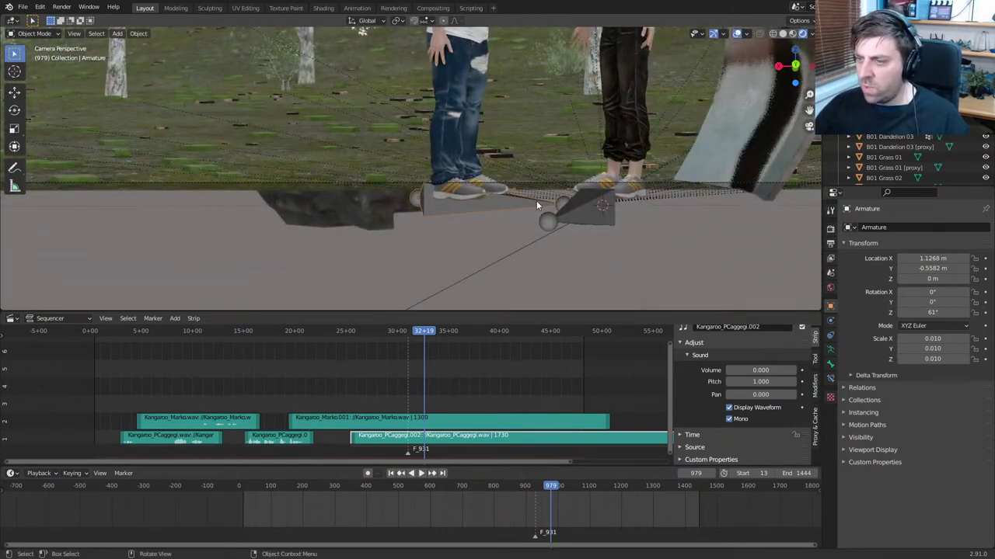
key(Right)
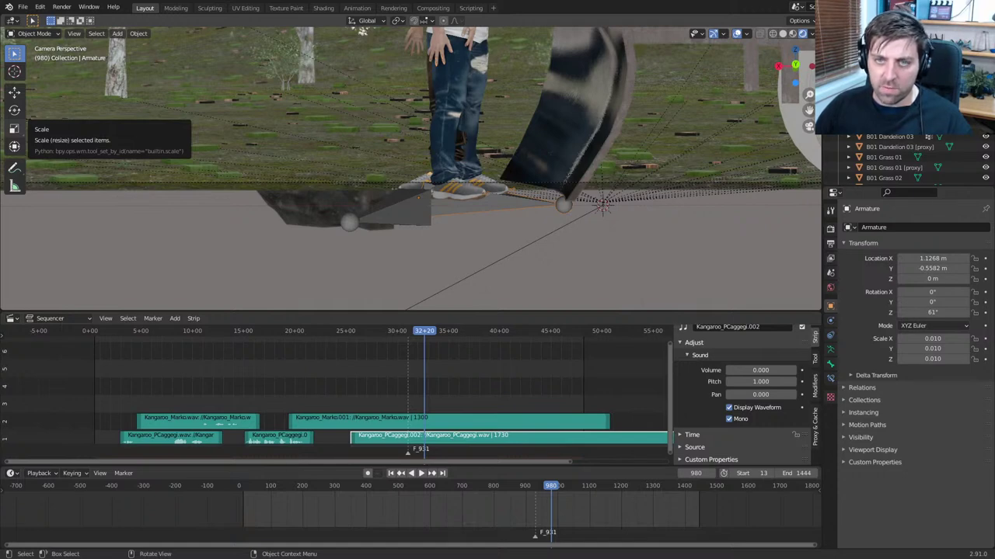
Switch to the back orthographic view, framed on the characters and the front of the train
middle_drag(606, 272, 568, 212)
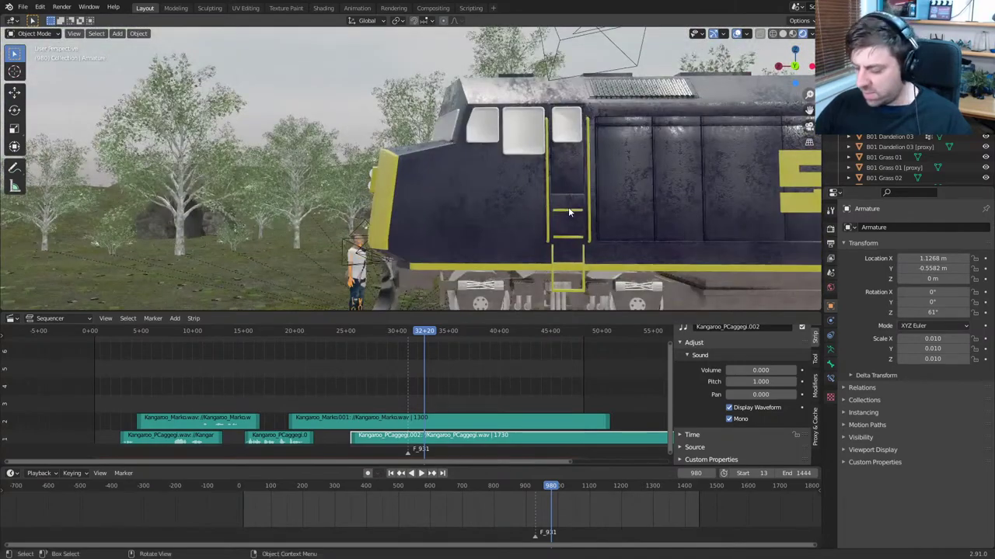
key(KP_3)
key(KP_1)
key(ctrl+KP_1)
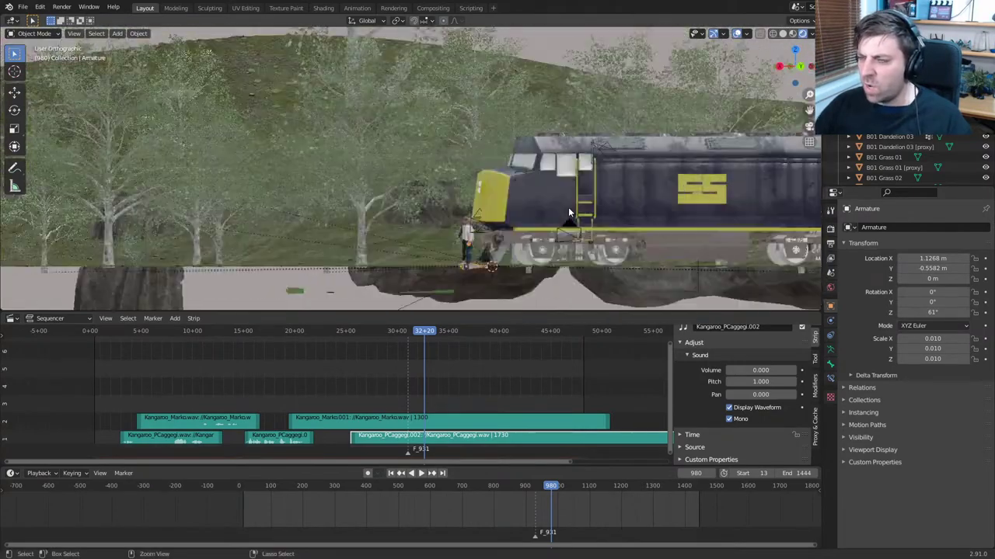
shift+middle_drag(568, 206, 605, 123)
scroll(606, 124, up, 4)
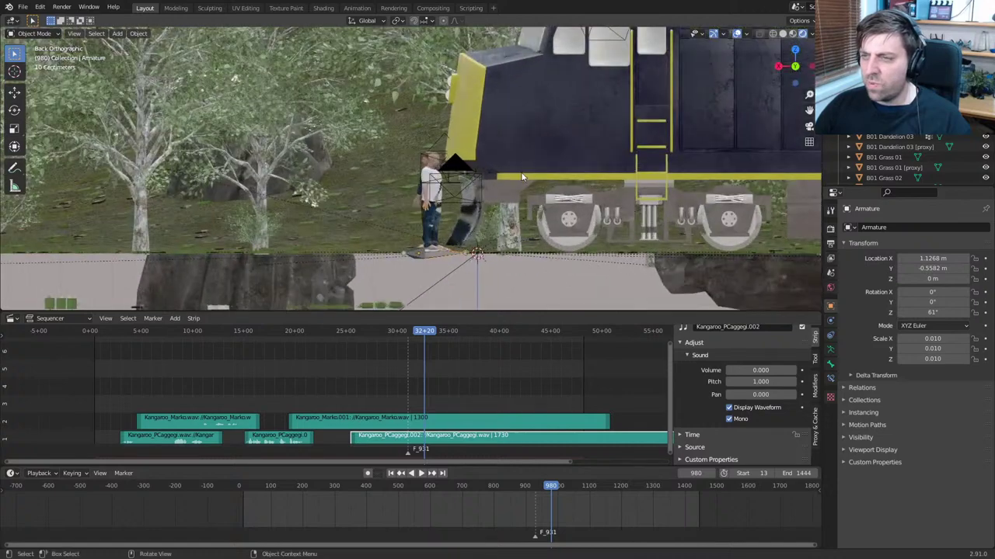
Insert a location keyframe on Armature at frame 980
middle_drag(570, 519, 577, 535)
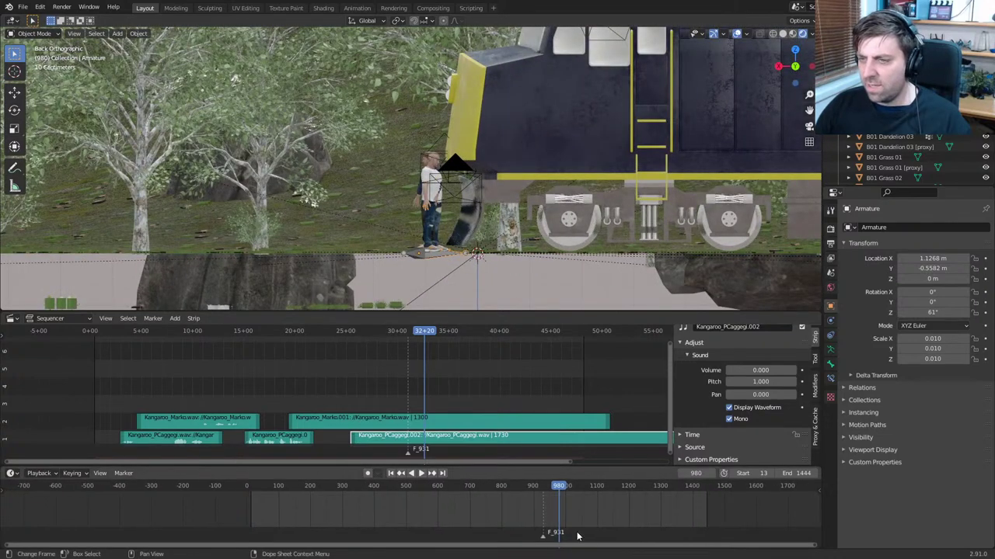
key(i)
click(454, 243)
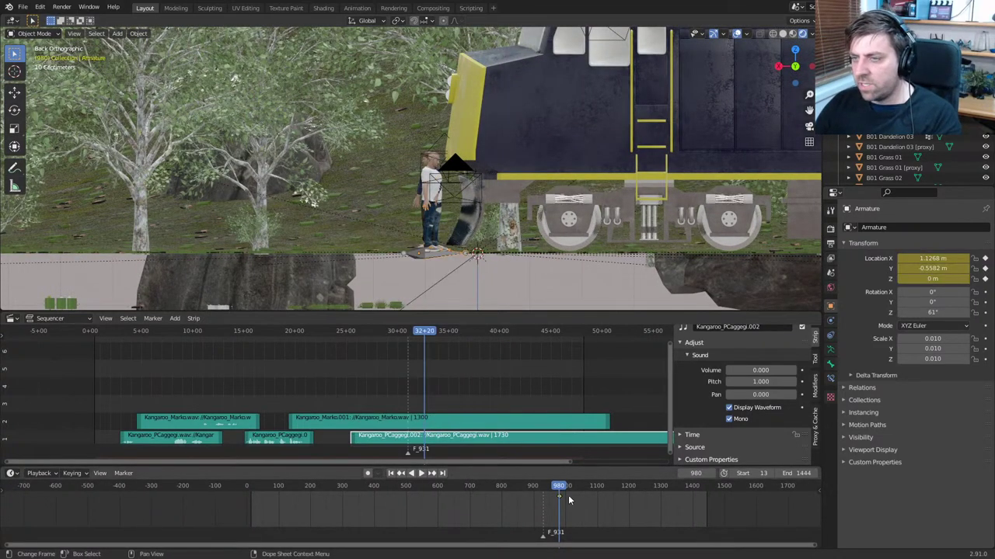
Go to frame 991 and move Armature along X to about 8.94 m, roughly following the train in the camera view
key(Right)
key(Right)
key(Right)
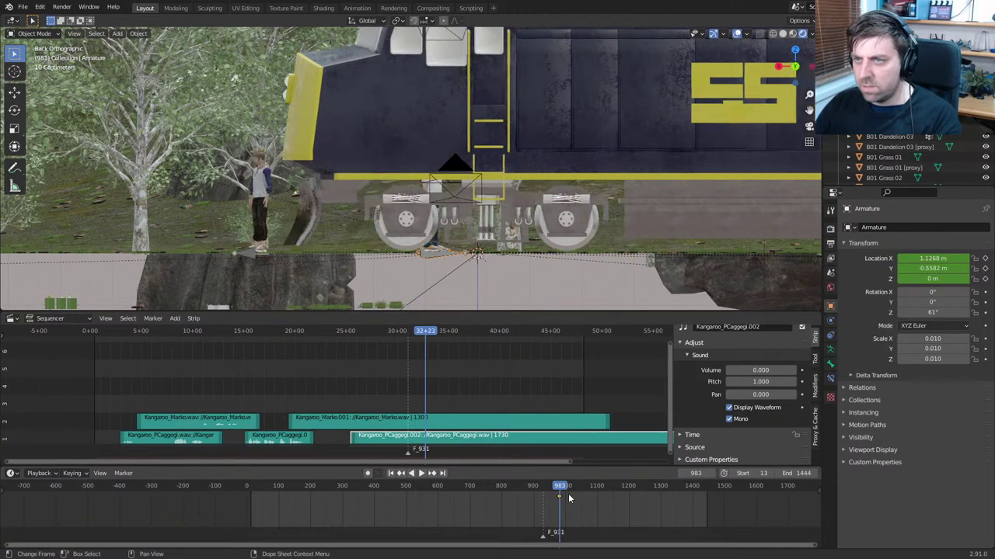
key(Right)
key(Right)
key(Right)
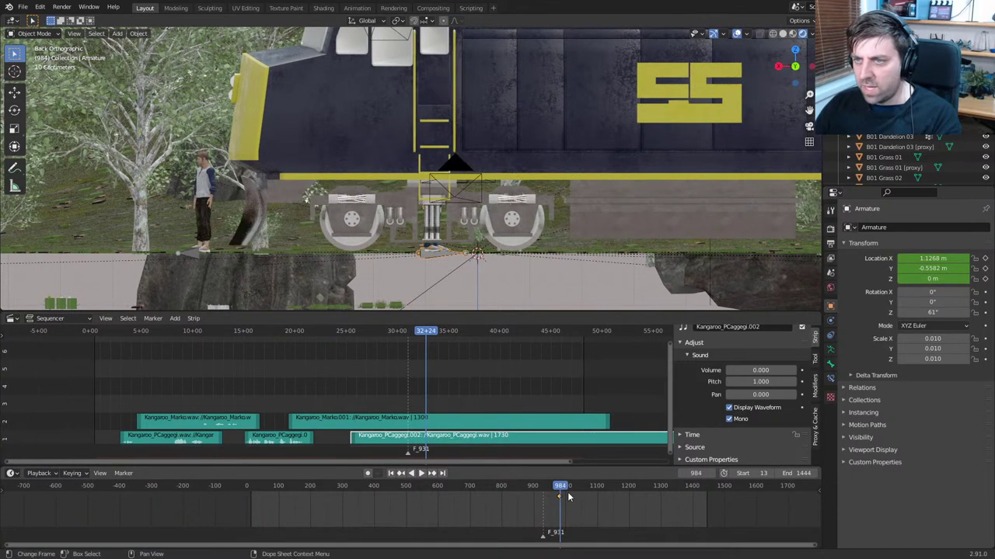
scroll(432, 223, down, 5)
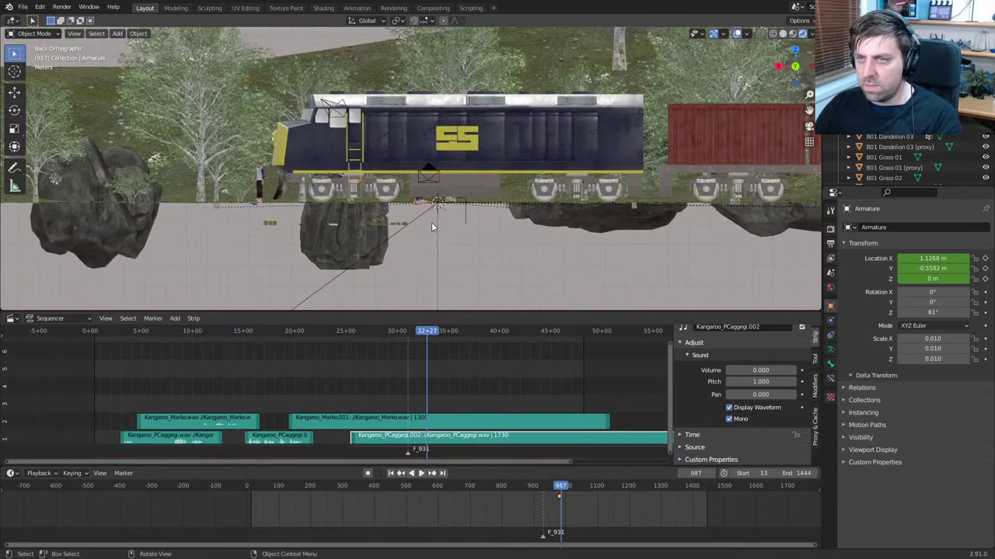
key(KP_0)
key(Right)
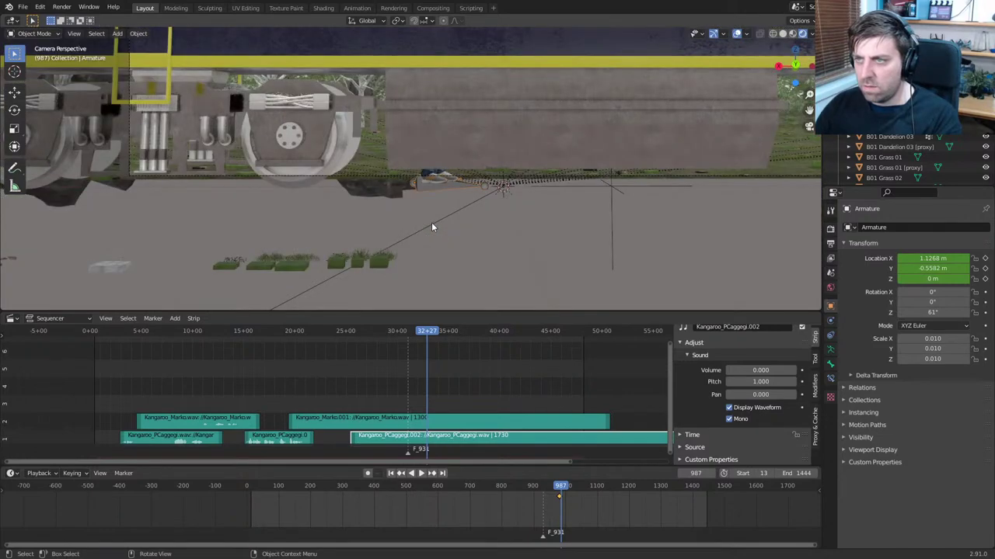
key(Right)
key(Right)
key(Right)
key(Right)
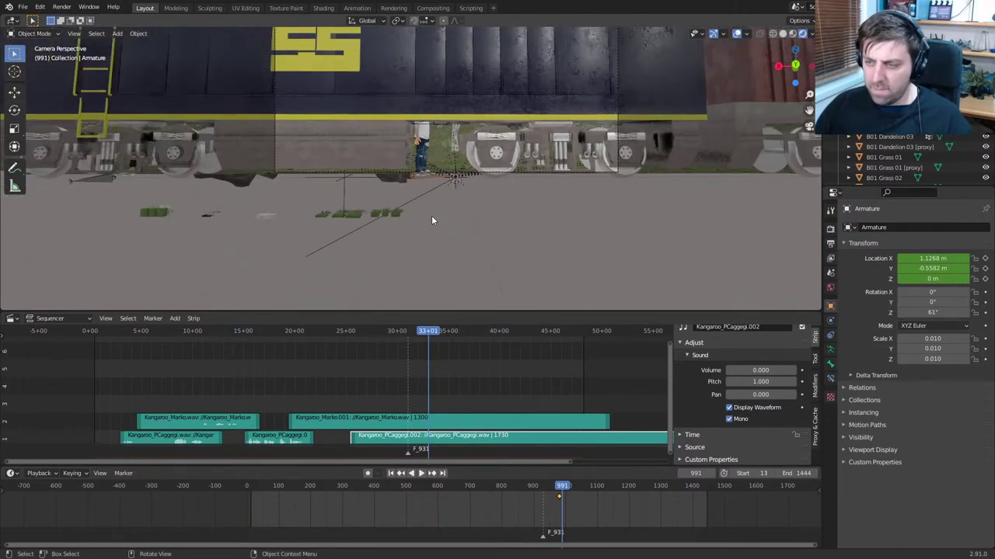
key(g)
key(x)
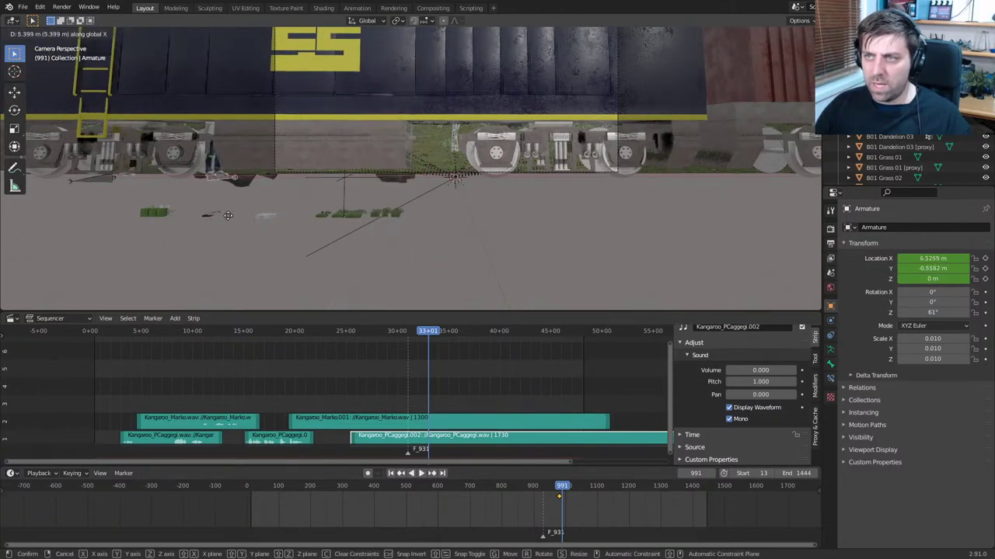
click(136, 212)
In the back orthographic view, move Armature along X to about 12.26 m at the train's front and insert a location keyframe at frame 991
key(KP_1)
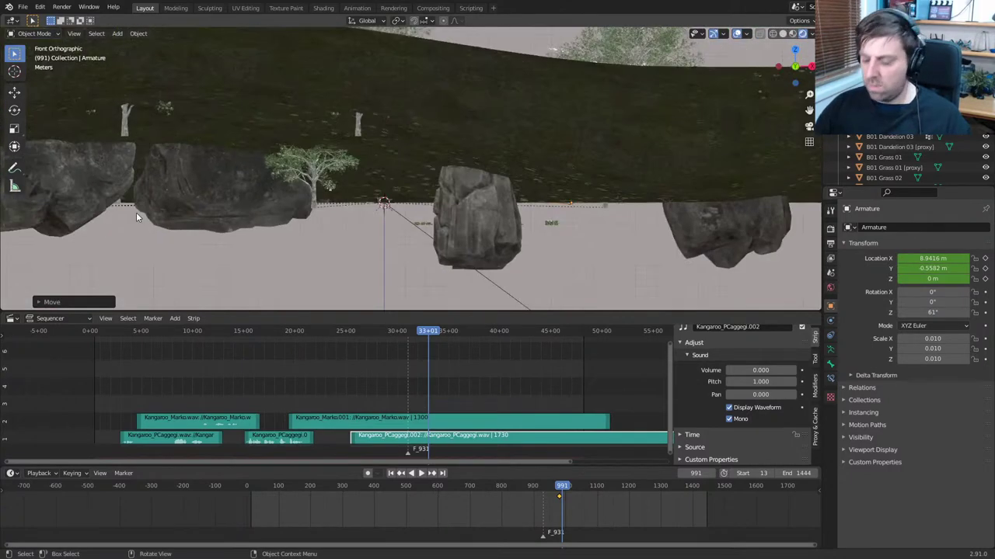
key(ctrl+KP_1)
shift+middle_drag(169, 185, 299, 186)
scroll(424, 198, up, 1)
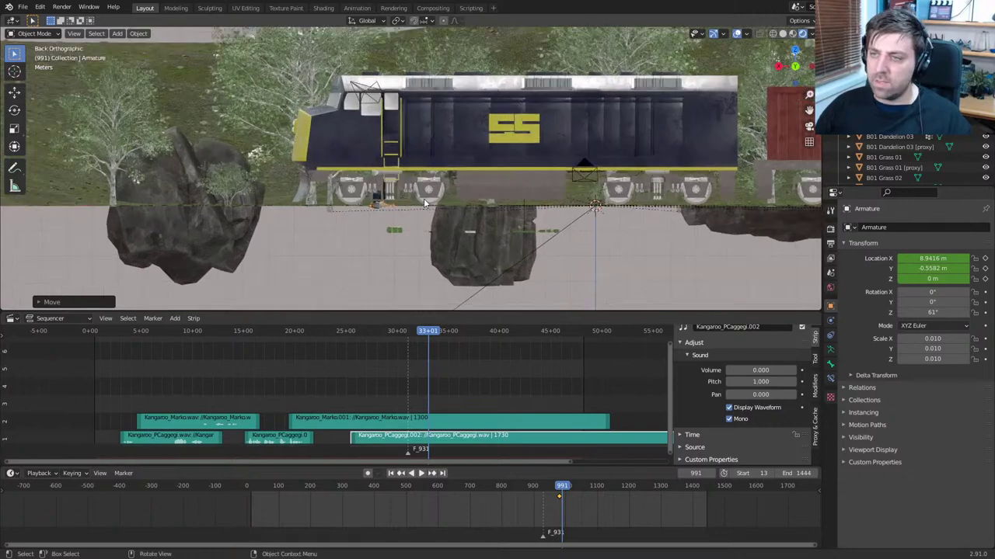
scroll(424, 198, up, 4)
key(g)
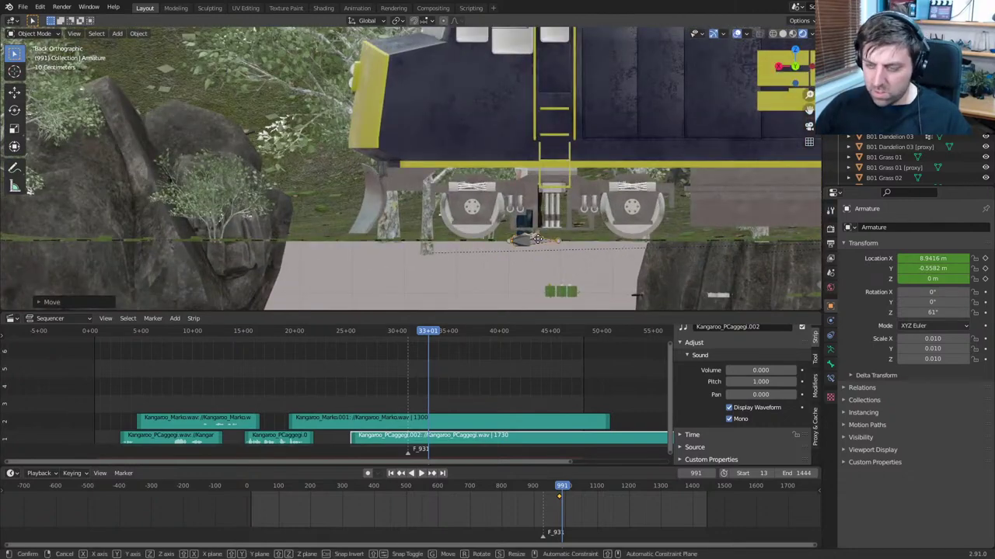
key(x)
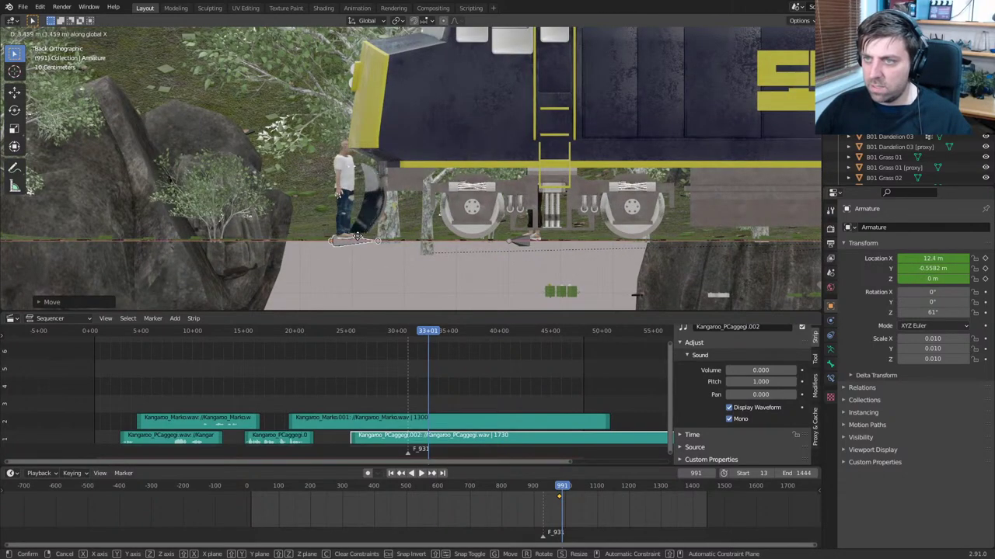
click(353, 236)
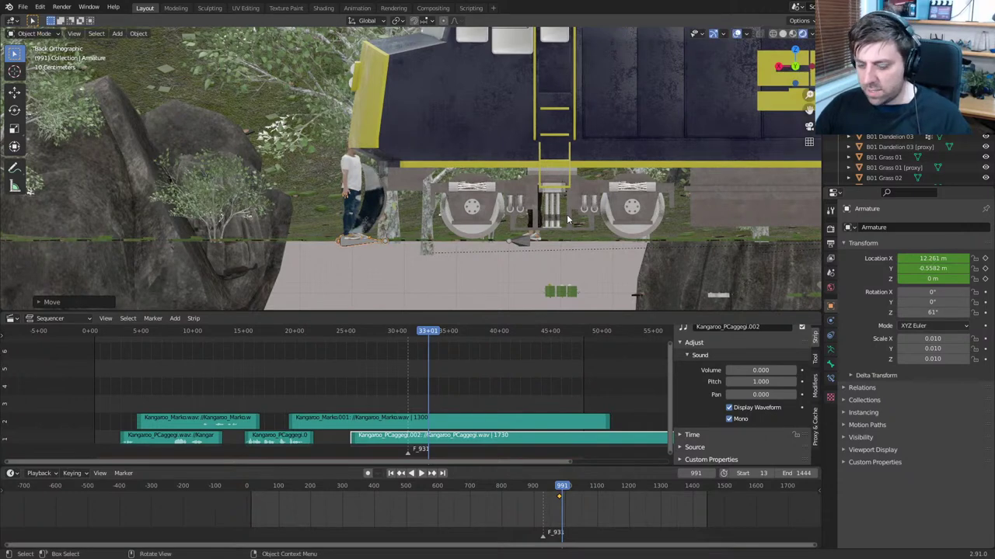
key(i)
click(566, 214)
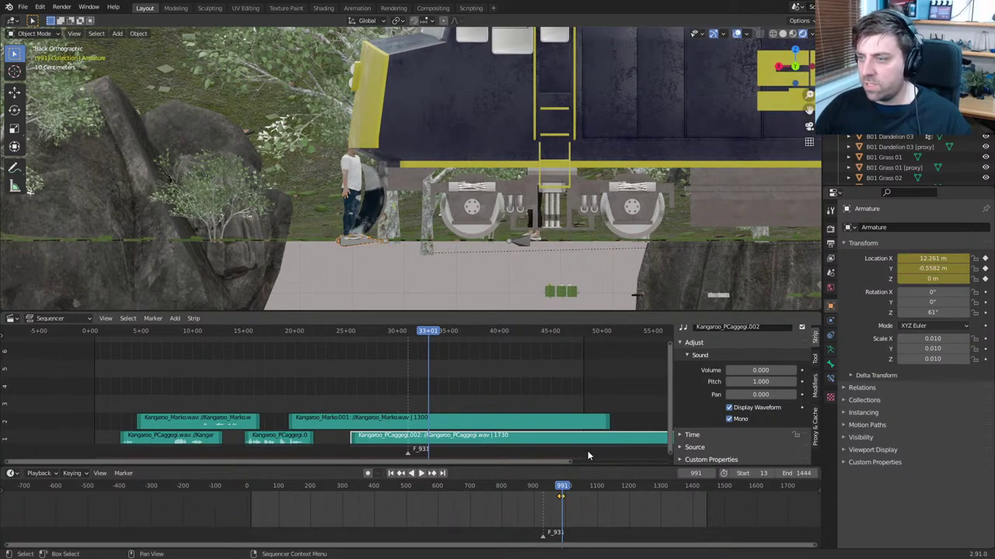
Set the interpolation of Armature's location keyframes to Linear
key(t)
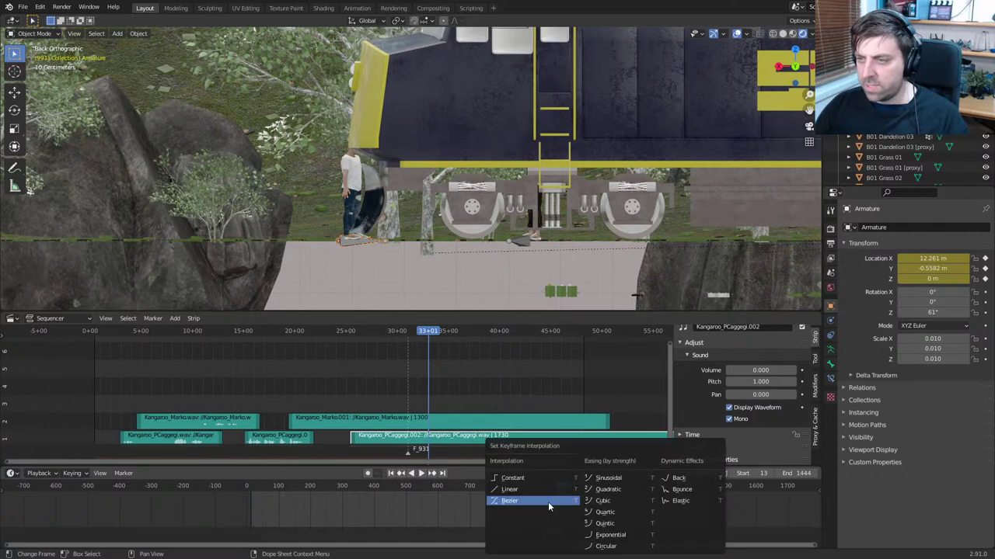
click(533, 489)
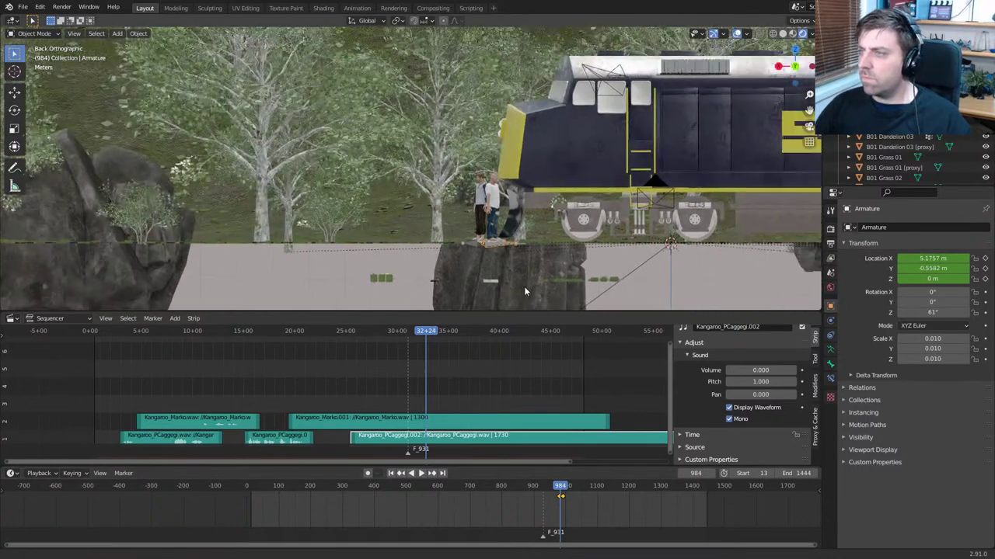
shift+middle_drag(524, 292, 499, 291)
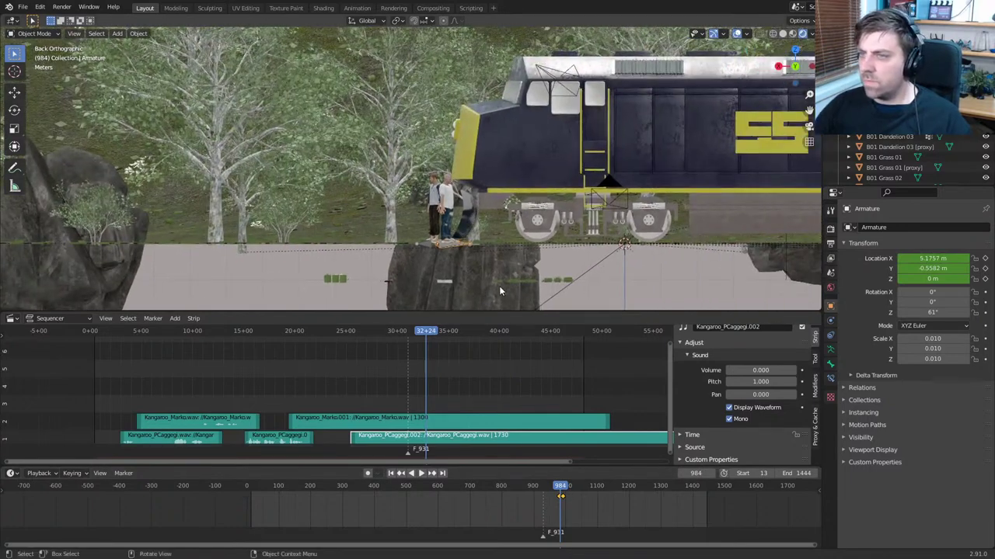
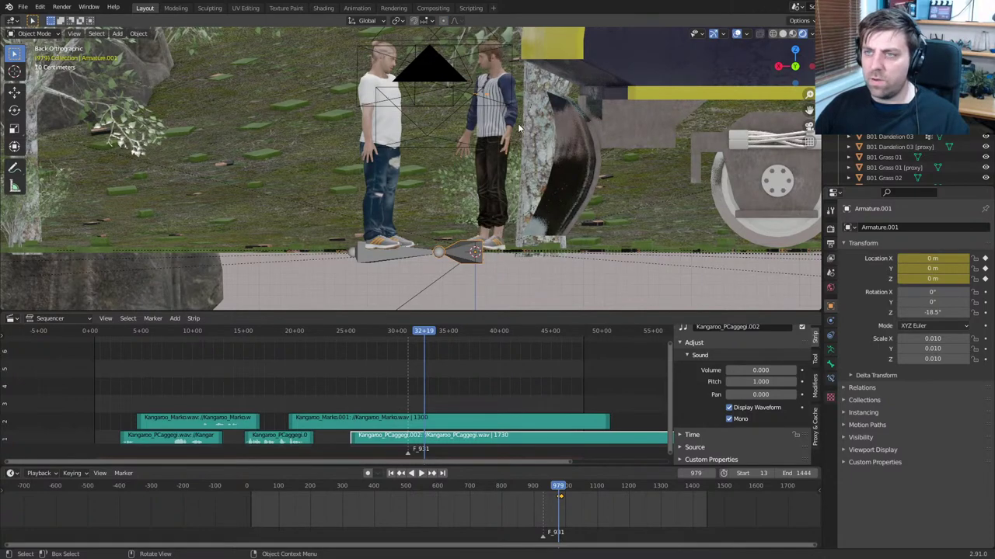
Put Armature.001 in Pose Mode and show its action in the Action Editor of the Animation workspace
click(34, 34)
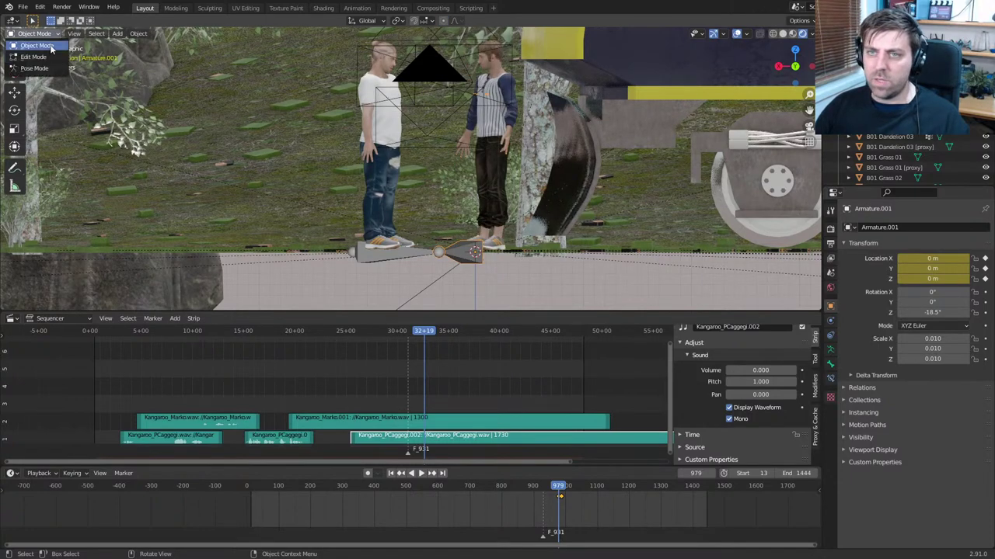
click(43, 71)
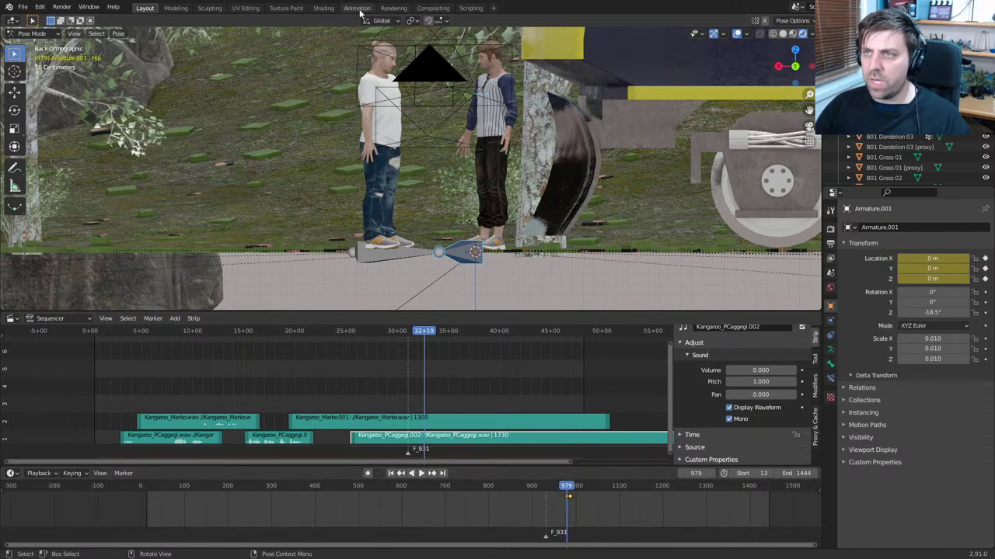
click(356, 8)
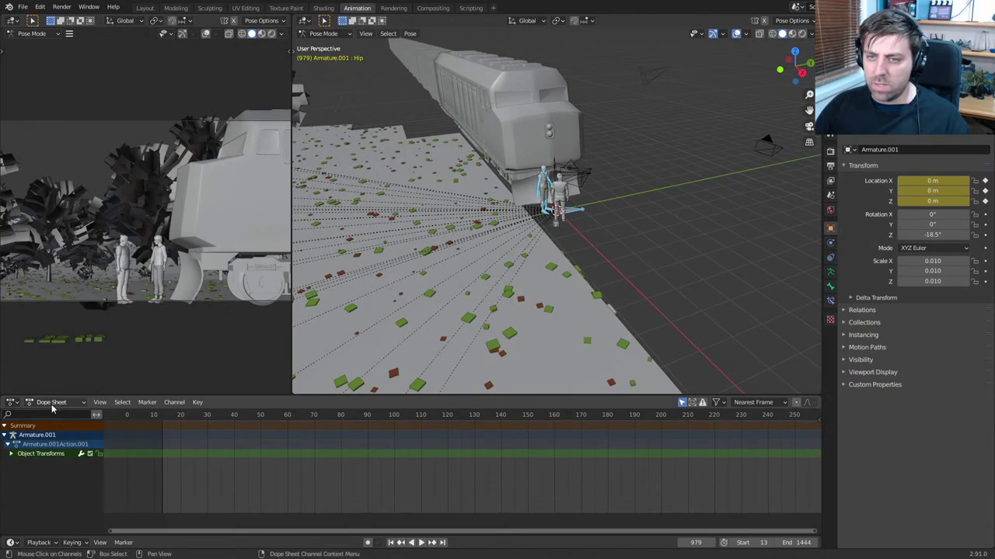
click(53, 403)
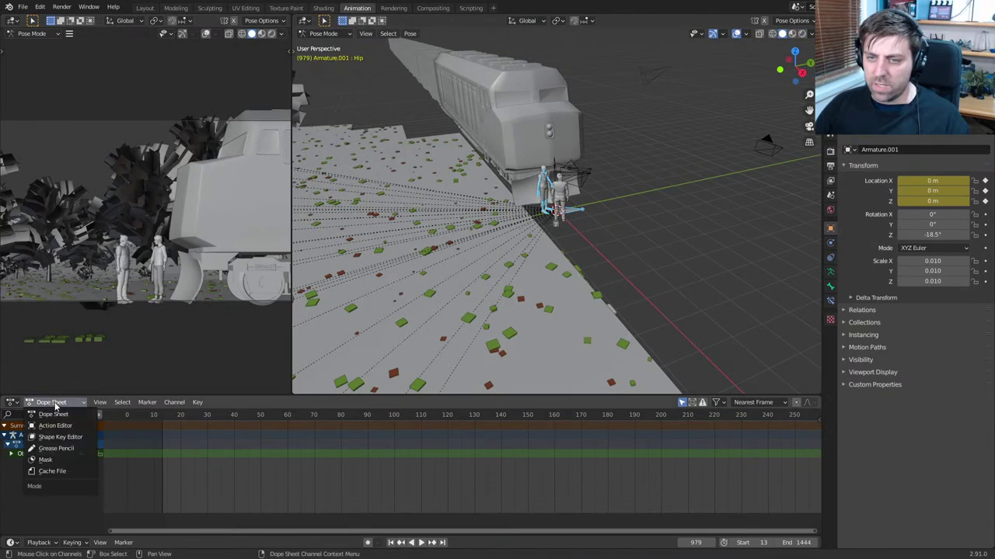
click(55, 426)
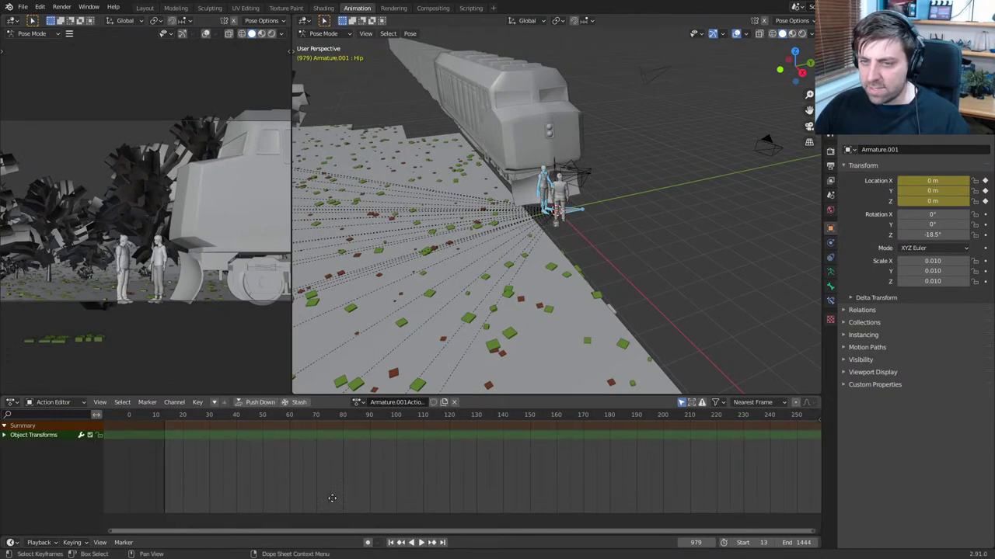
Frame the two characters beside the train and replace the small camera viewport with the Nonlinear Animation editor
scroll(574, 272, up, 3)
middle_drag(575, 273, 444, 259)
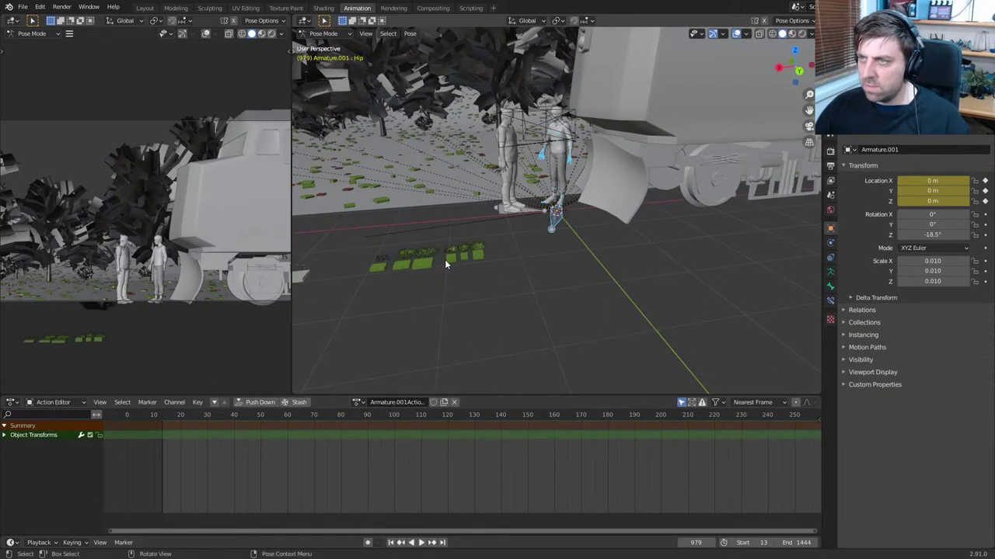
click(13, 20)
click(148, 95)
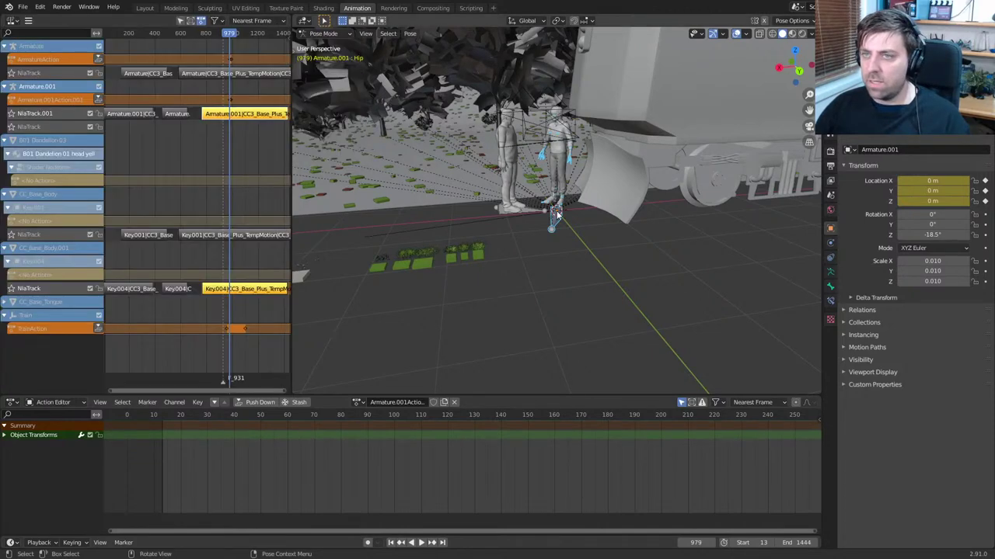
Enter tweak mode on Armature.001's last NLA strip, examine its keyframes in the Action Editor, and exit tweak mode
key(Tab)
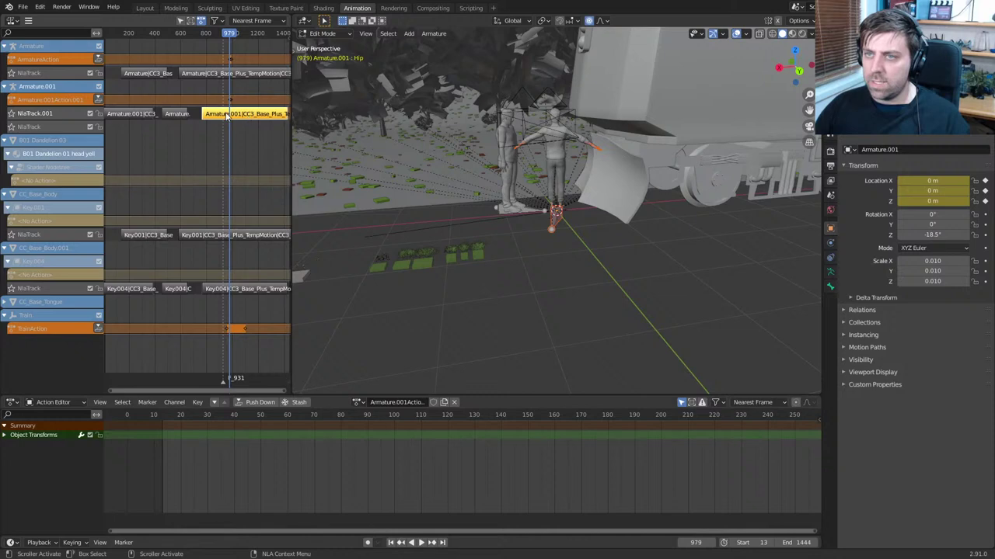
key(Tab)
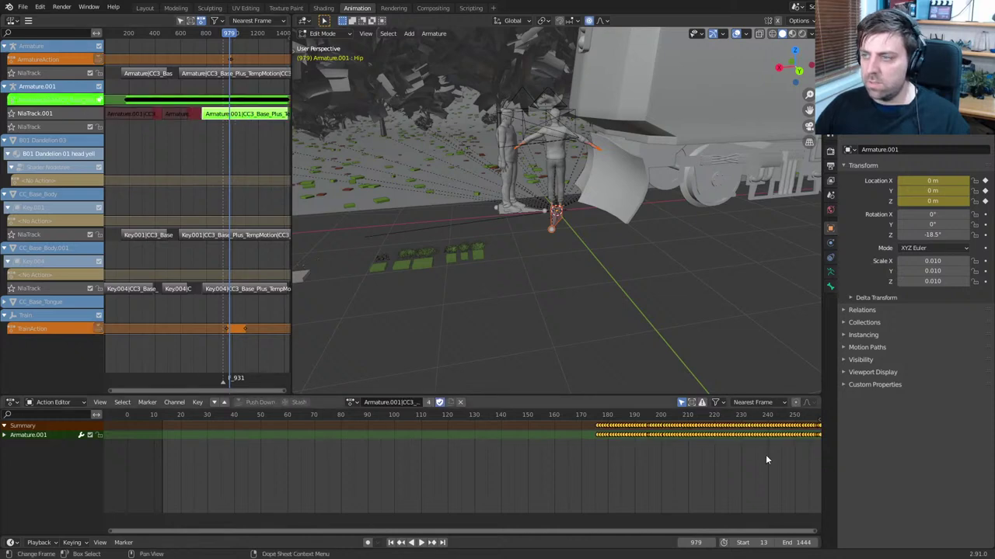
middle_drag(595, 456, 629, 453)
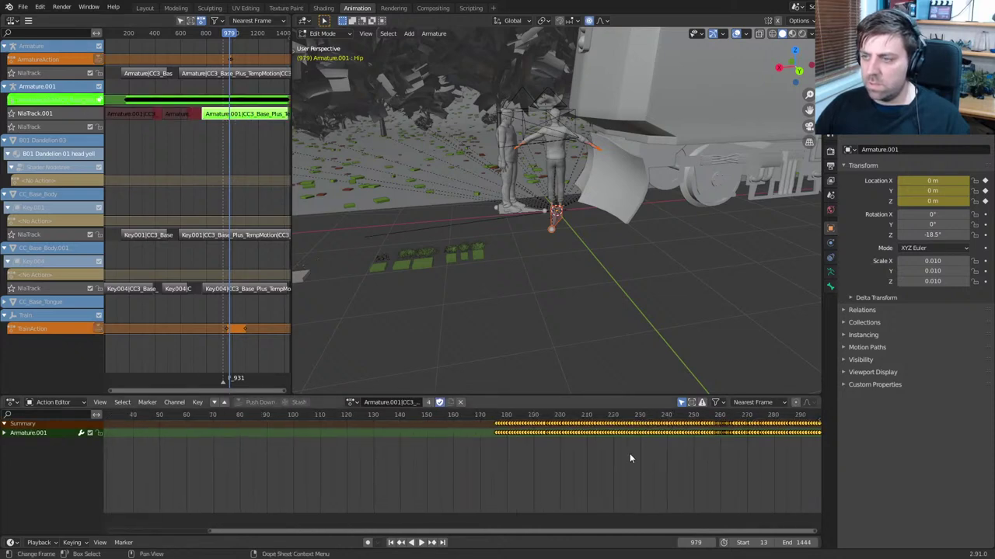
scroll(629, 453, down, 1)
scroll(528, 427, down, 2)
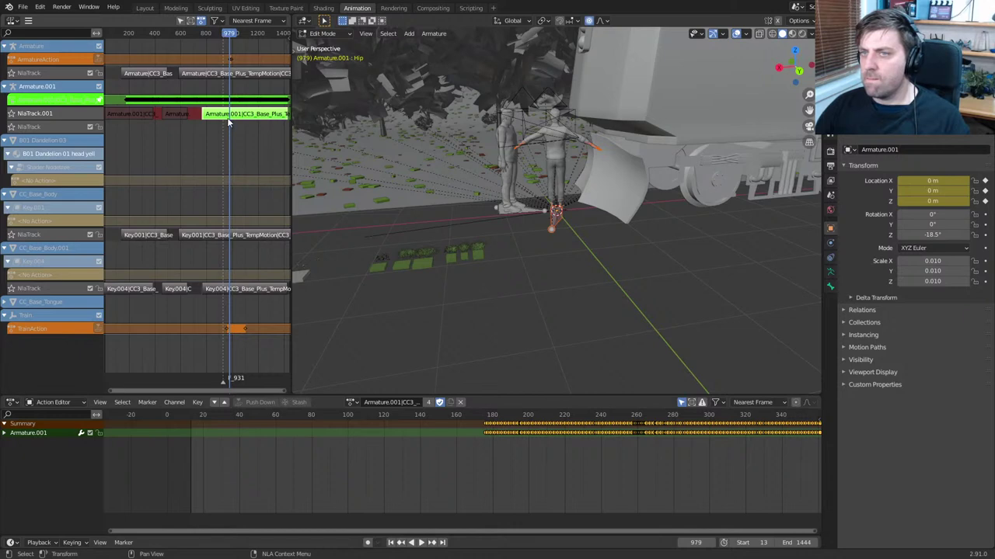
key(Tab)
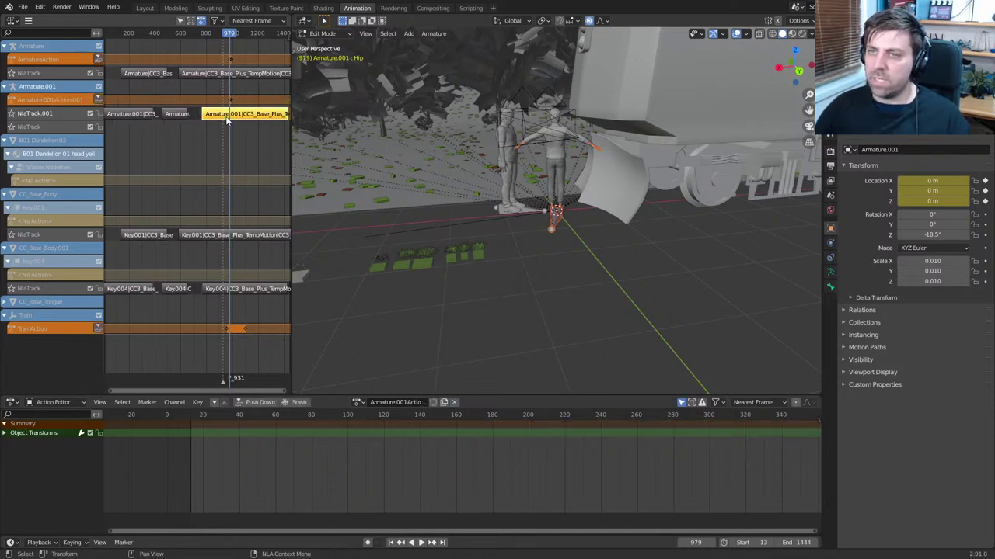
Return Armature.001 to Pose Mode in a back orthographic view framed on the character nearest the train
key(KP_1)
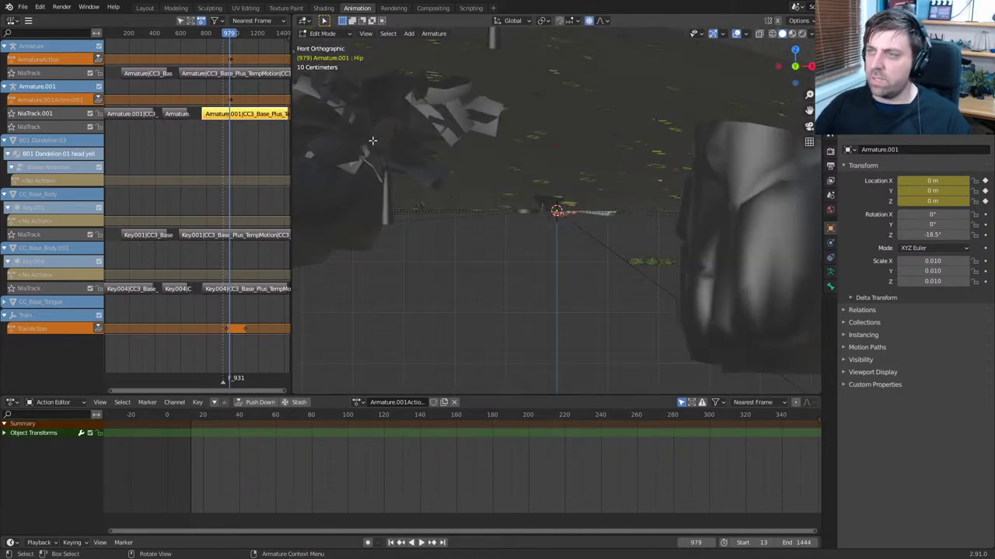
key(ctrl+KP_1)
scroll(420, 156, up, 4)
shift+middle_drag(420, 156, 345, 192)
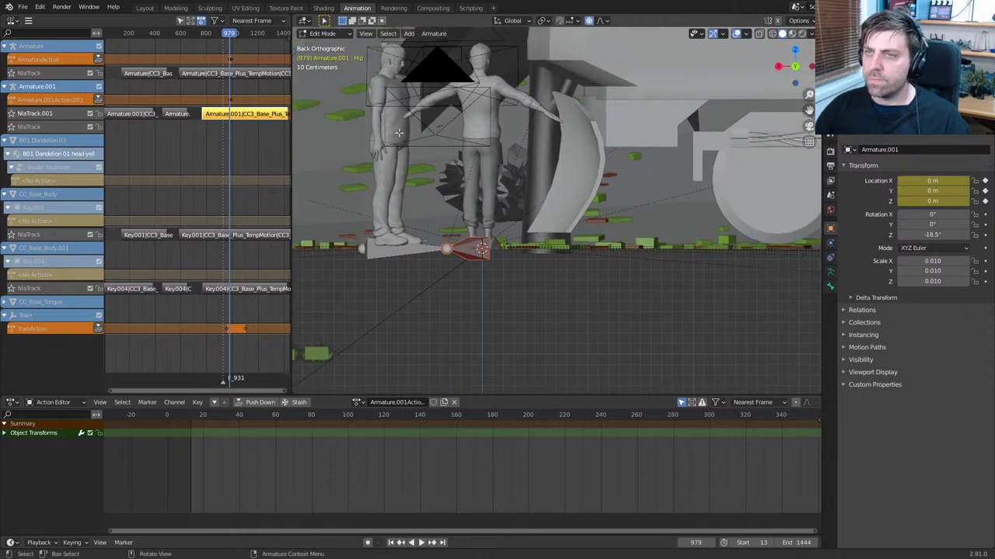
click(323, 35)
click(323, 69)
scroll(458, 208, up, 2)
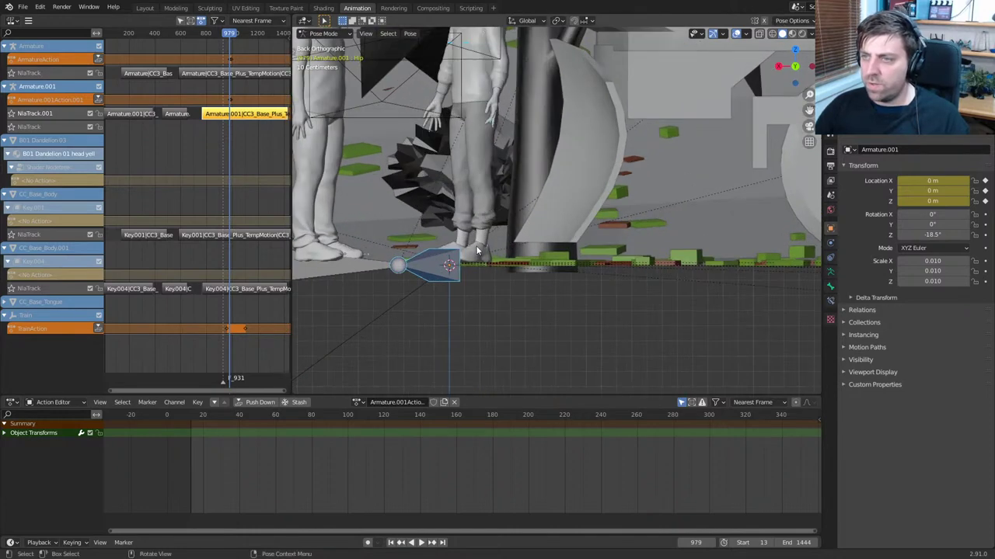
shift+middle_drag(458, 207, 471, 237)
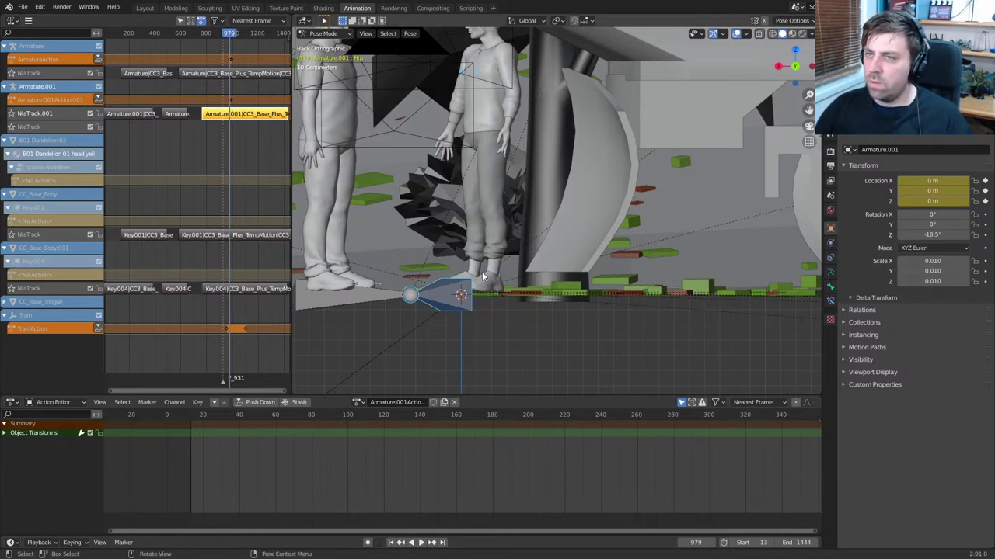
Enter tweak mode on the last strip of Armature.001's NLA track to make its action editable
key(Tab)
key(Tab)
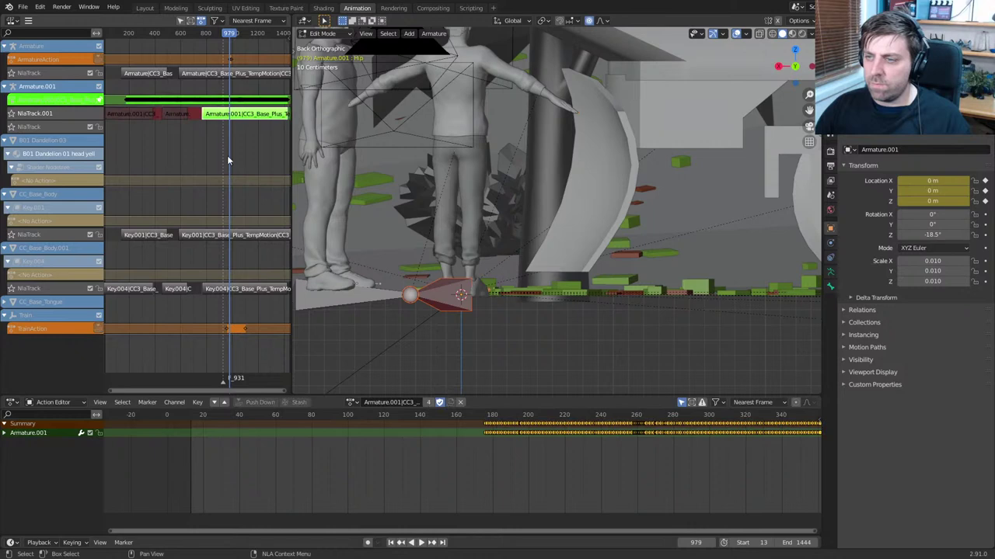
Exit tweak mode on the NLA strip and switch Armature.001 from Edit Mode to Object Mode
key(Tab)
click(326, 34)
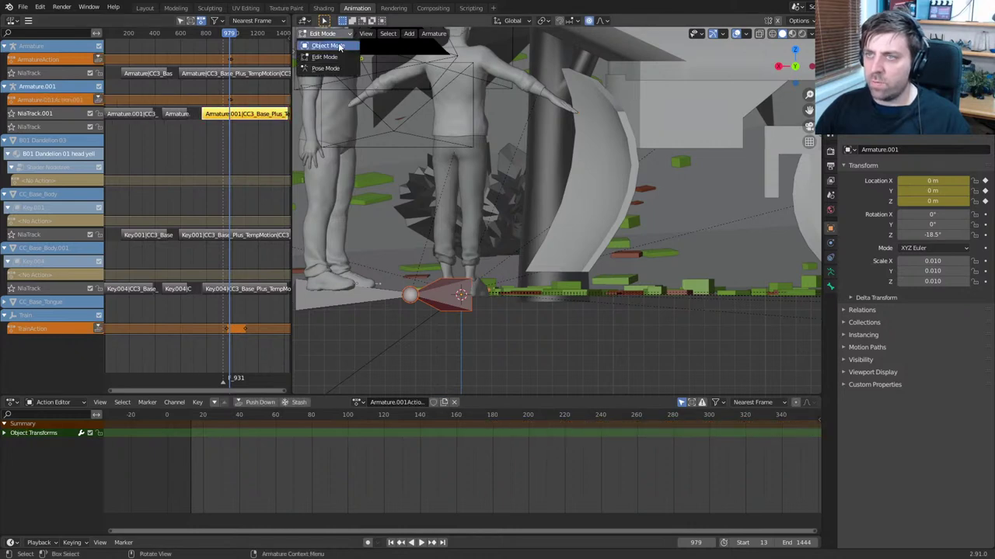
click(340, 49)
Shift the first keyframe of Armature.001's object transform action one frame later, to frame 980
middle_drag(597, 431, 109, 421)
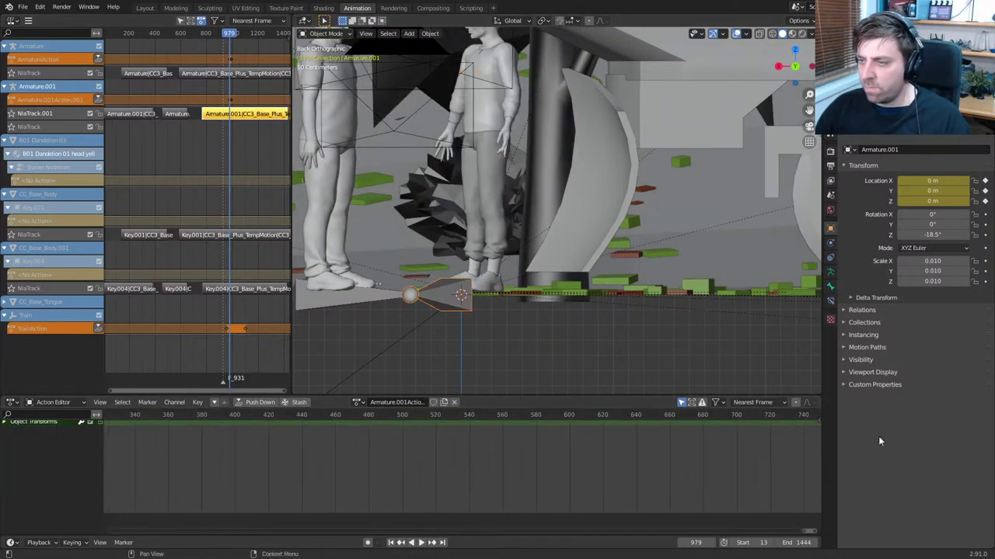
ctrl+middle_drag(714, 432, 606, 431)
key(Home)
scroll(534, 447, down, 4)
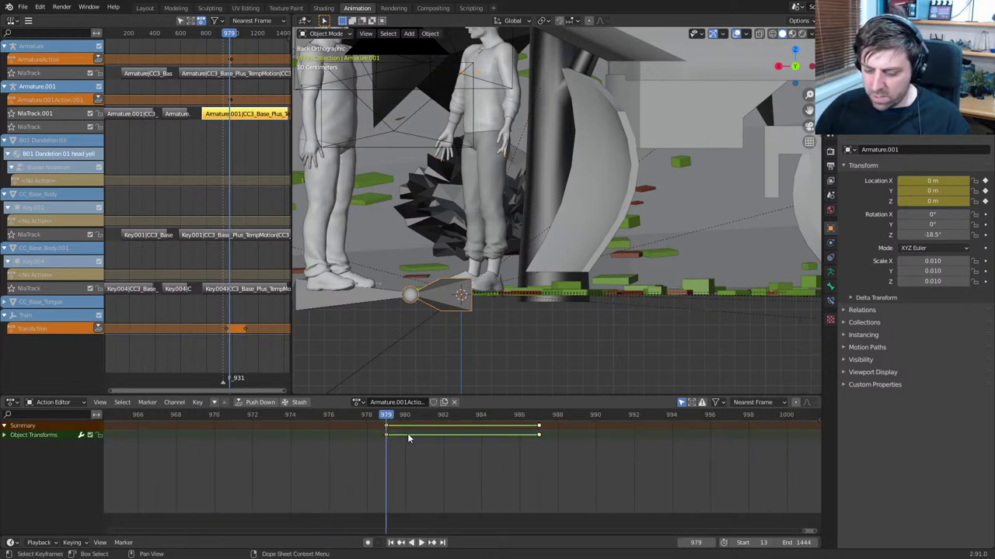
text(g1)
key(Return)
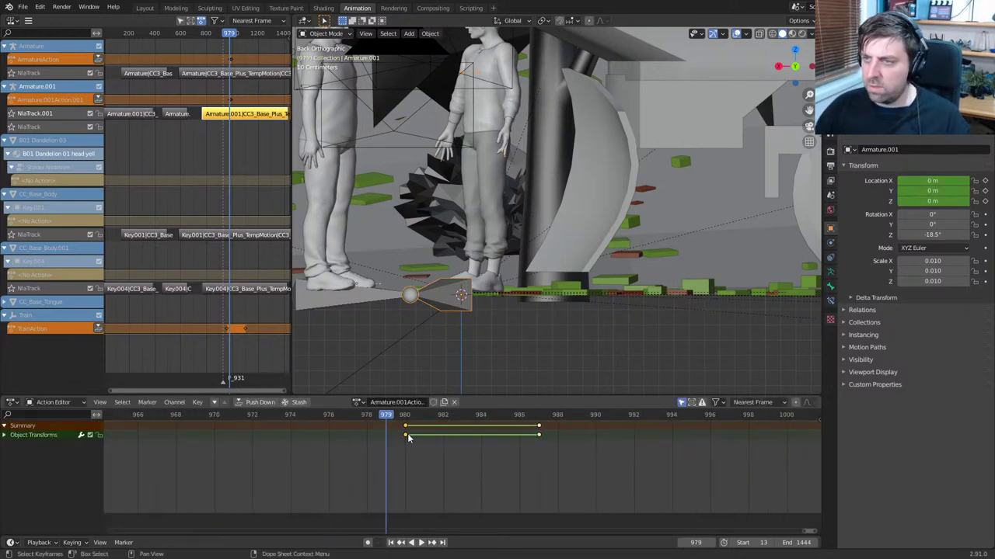
Compare the frames around the impact, stop on frame 980, and switch Armature.001 to Pose Mode
key(Right)
key(Right)
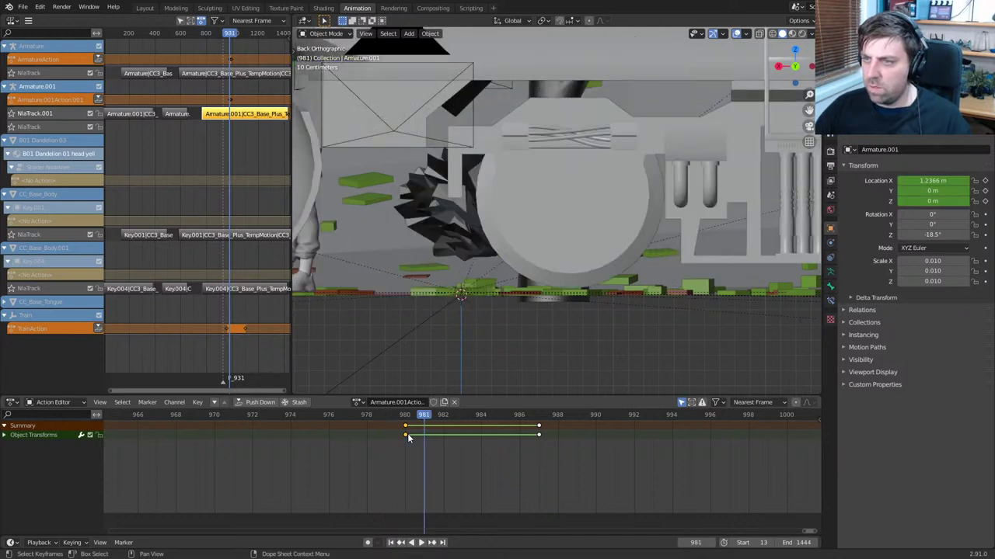
key(Left)
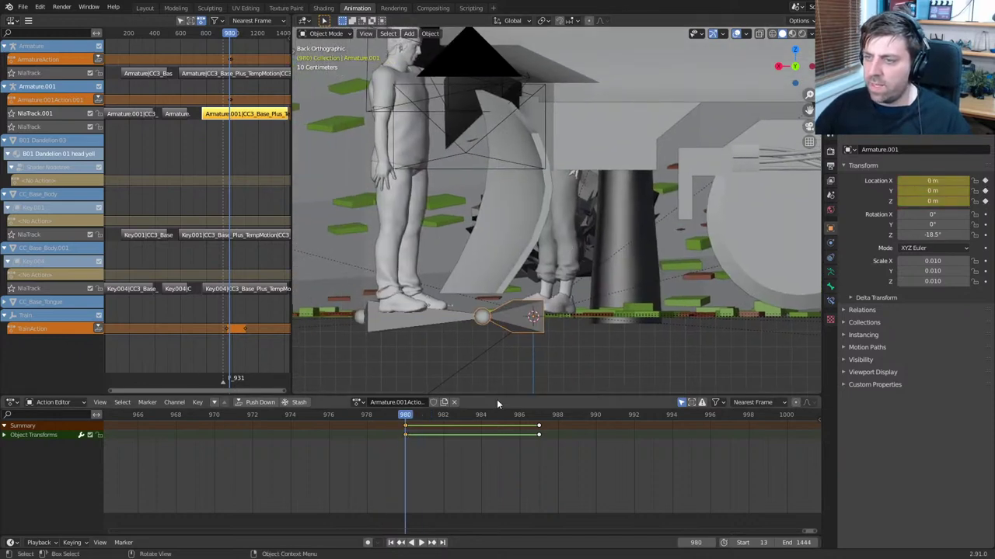
key(Left)
key(Right)
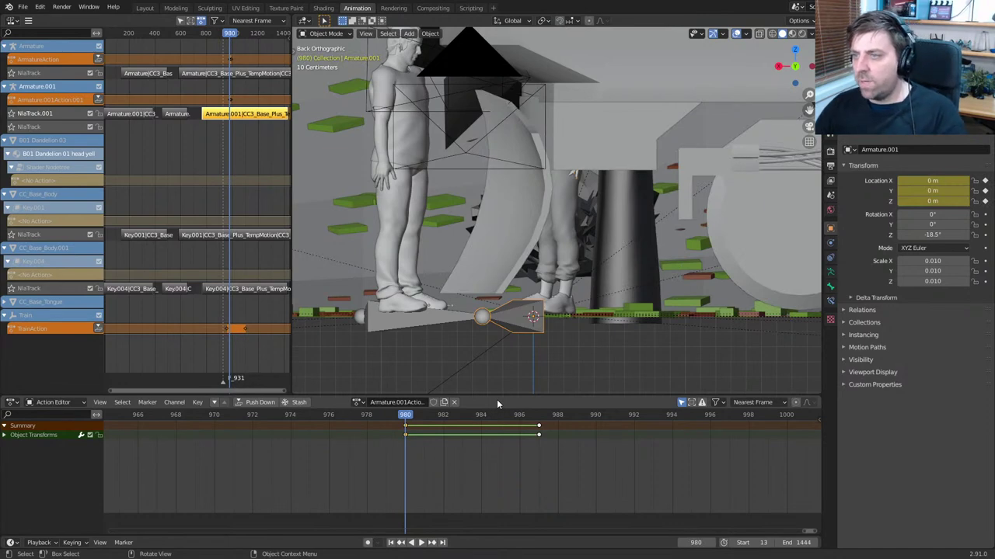
click(326, 34)
click(323, 68)
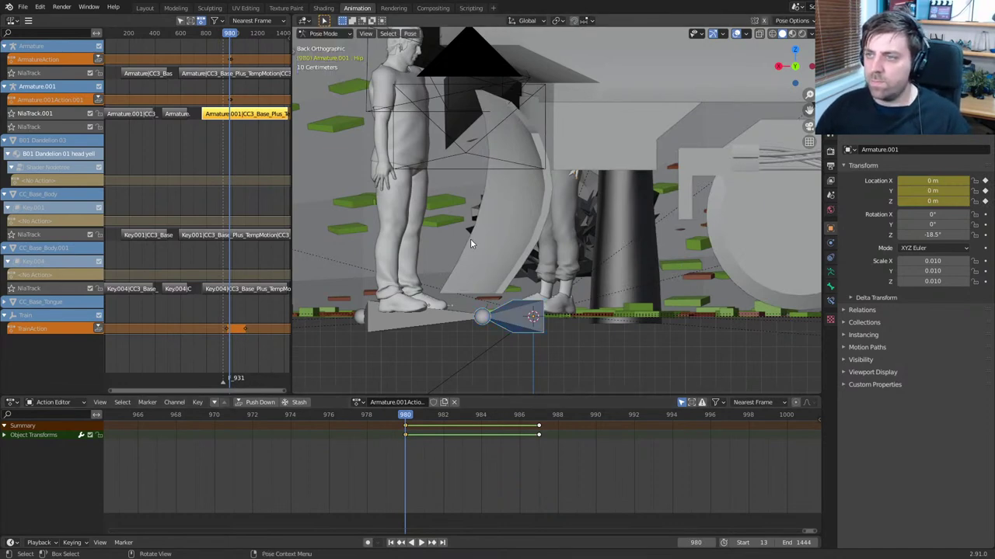
Move the BoneRoot bone along global X so the character stands just ahead of the train's plow
click(527, 327)
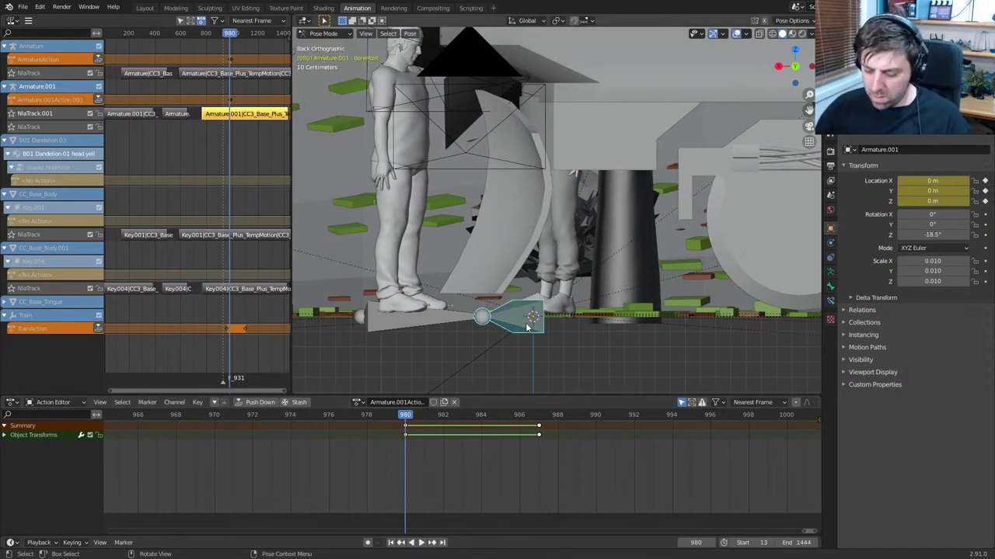
key(g)
key(x)
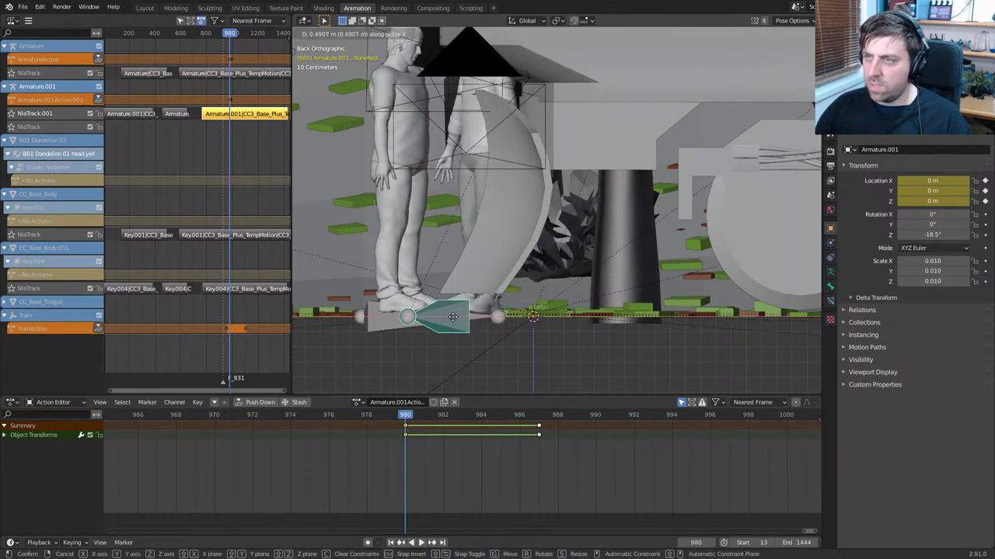
click(487, 312)
Show the viewport in wireframe and hide the L_ThighTwist01 bone covering the left thigh
scroll(506, 287, up, 2)
key(z)
click(452, 251)
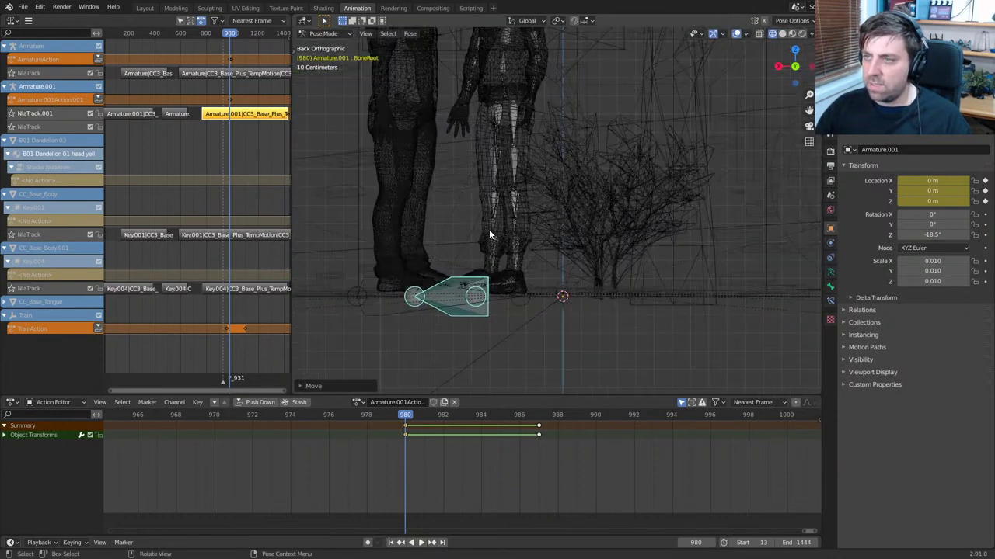
click(519, 114)
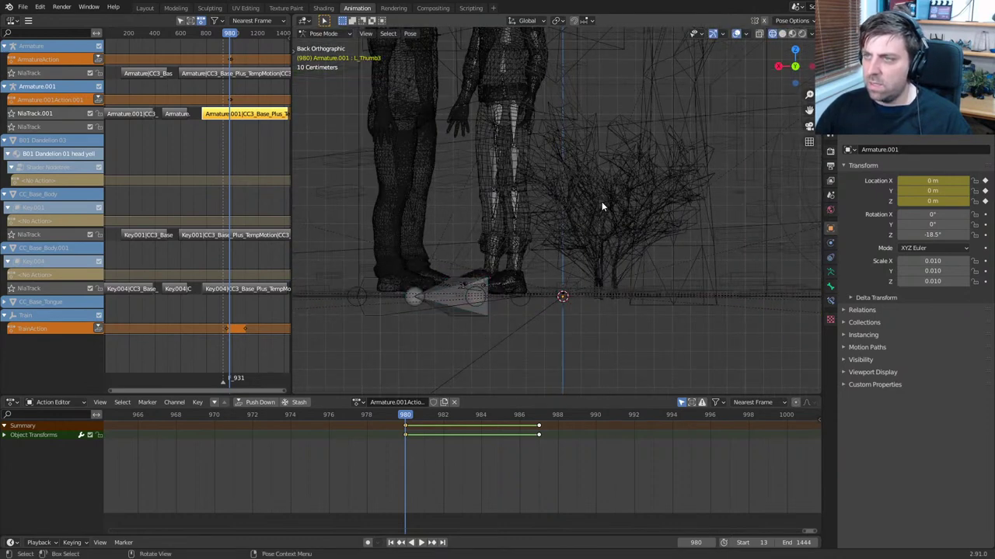
click(515, 123)
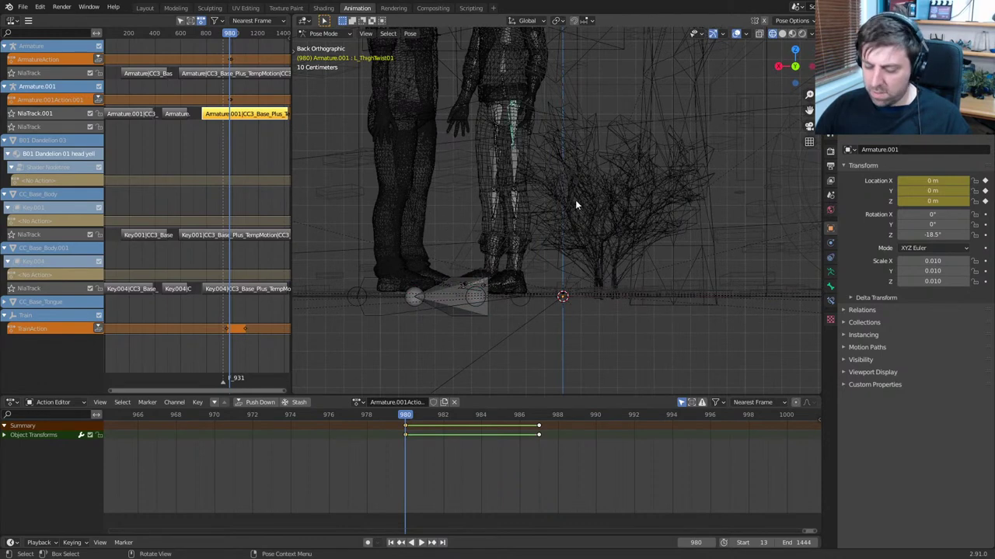
key(h)
scroll(515, 135, up, 3)
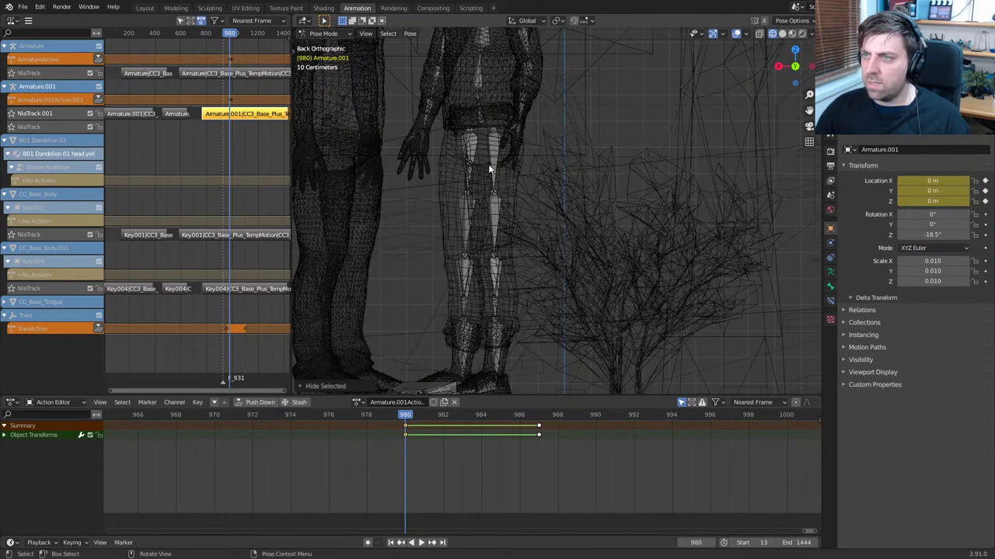
Rotate the L_Thigh and R_Thigh bones so both legs swing toward the other character
click(489, 160)
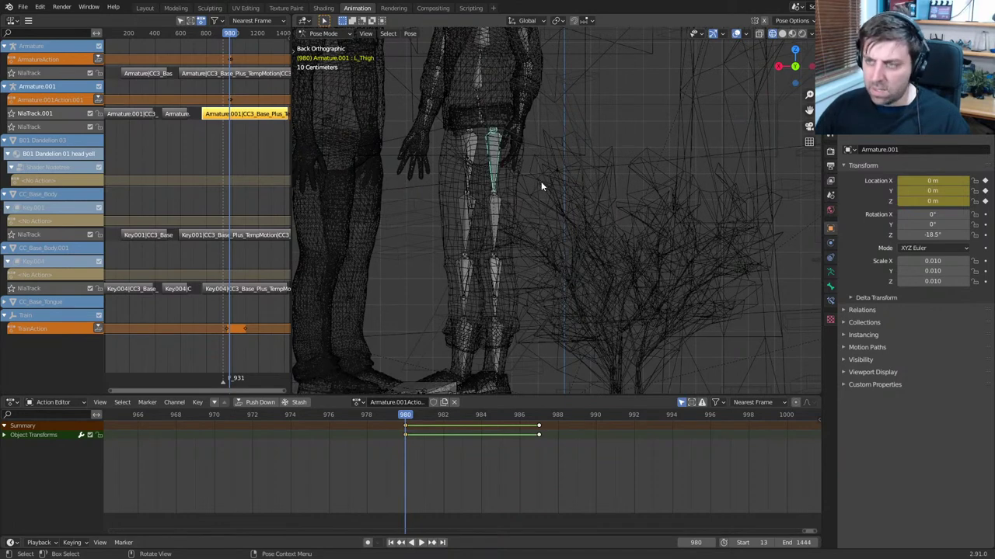
key(r)
click(483, 179)
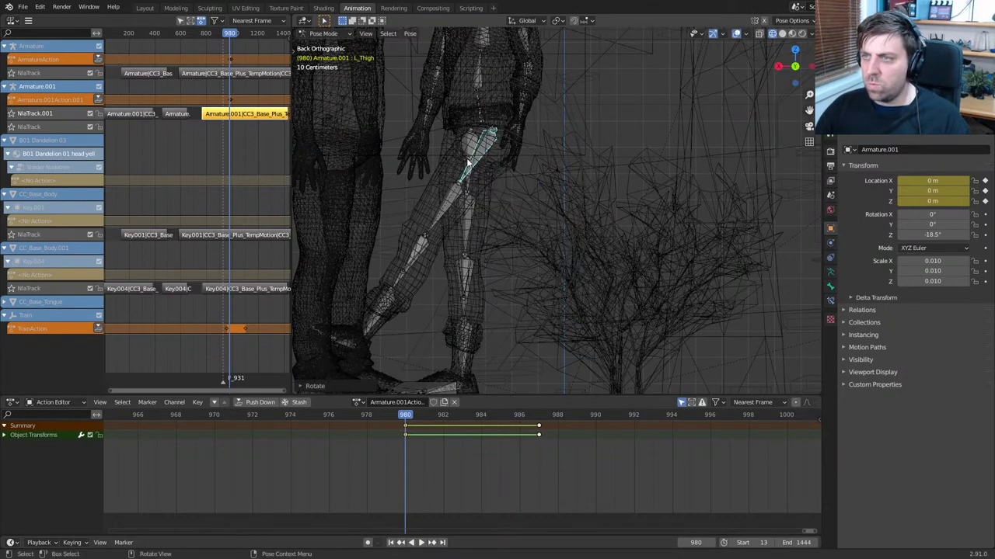
click(467, 150)
key(r)
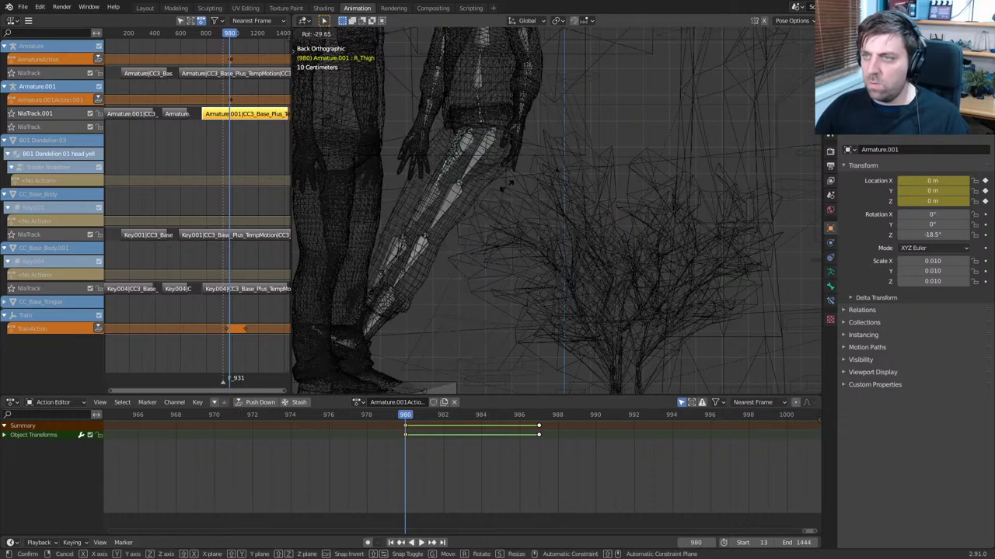
click(498, 188)
Hide the L_CalfTwist01 bone and rotate L_Calf back to bend the left knee slightly
click(412, 266)
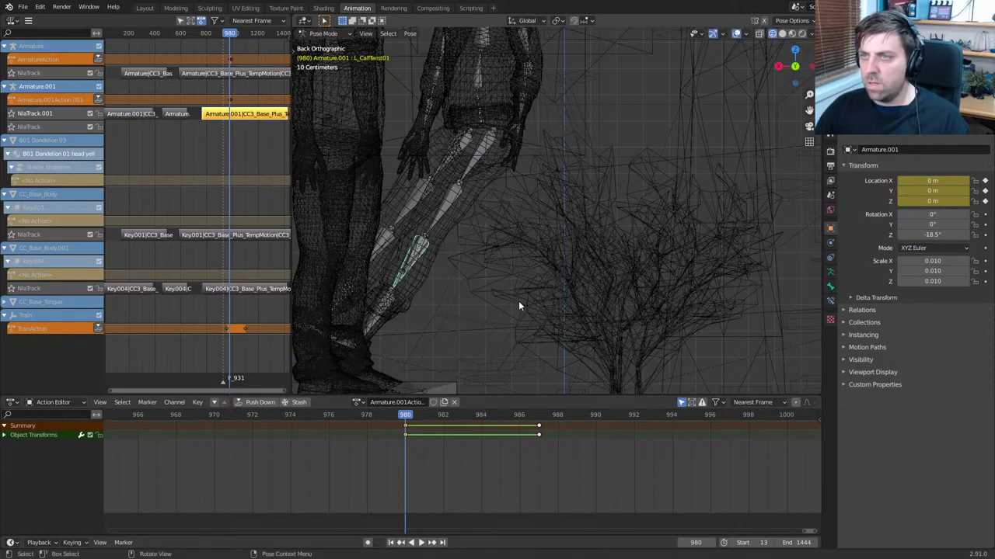
key(h)
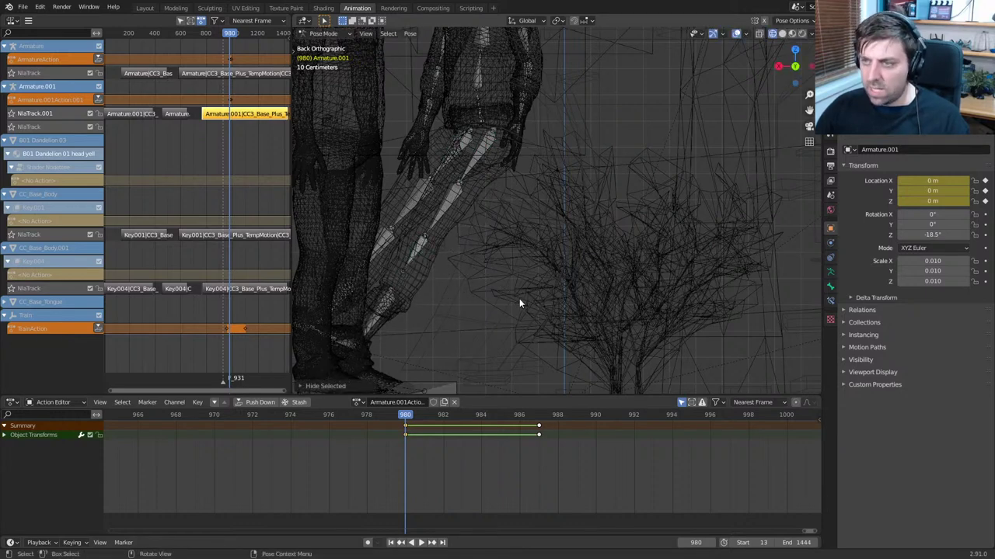
click(418, 243)
key(r)
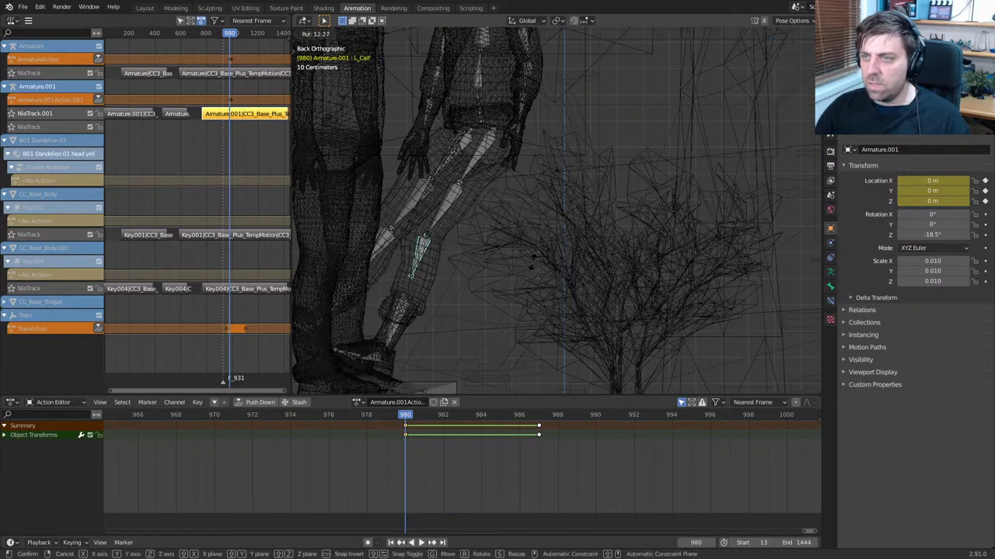
click(367, 241)
Hide the R_KneeShareBone bone and rotate R_Calf back to bend the right knee slightly
click(378, 250)
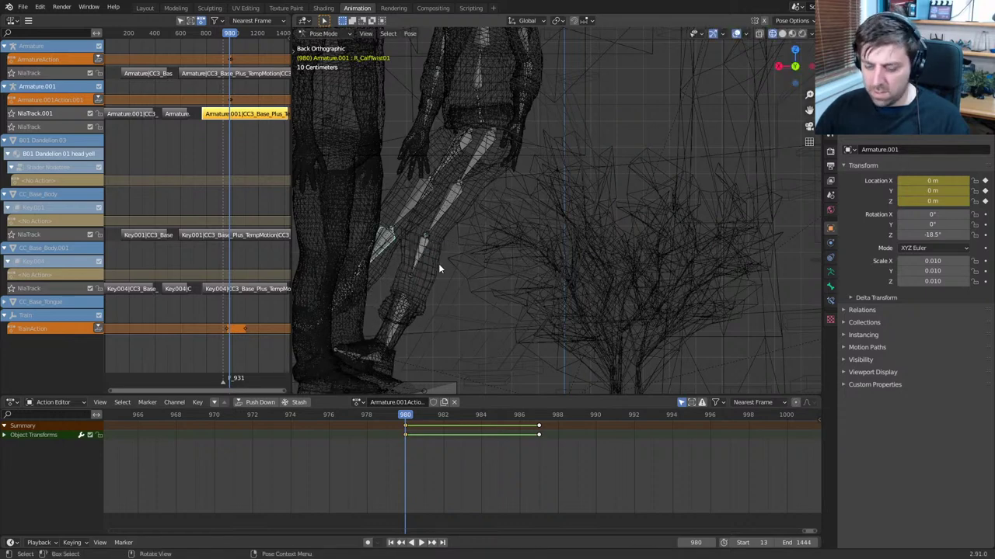
click(381, 241)
key(r)
right_click(480, 274)
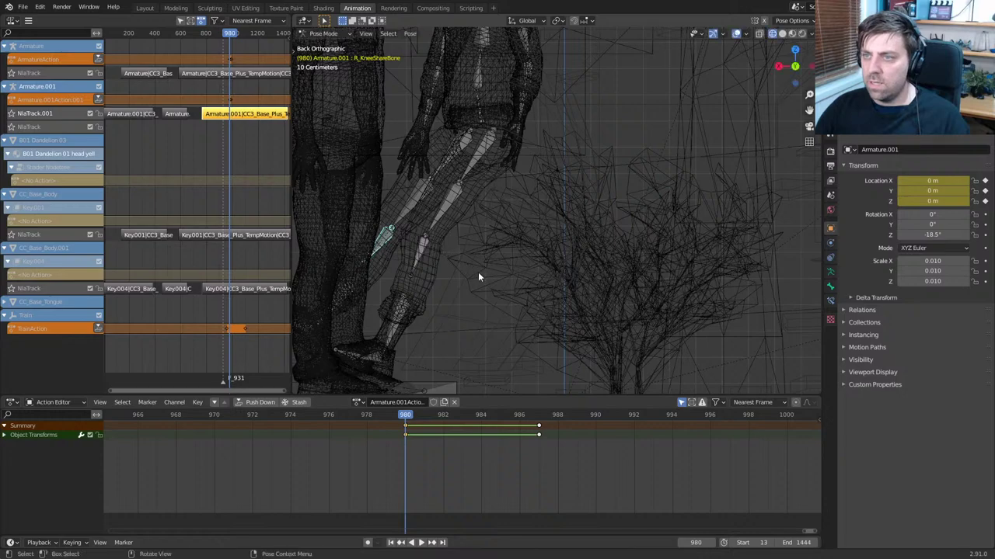
key(h)
click(379, 239)
key(r)
click(460, 275)
Hide the L_UpperarmTwist01 bone and rotate L_Upperarm outward to raise the left arm away from the body
shift+middle_drag(493, 256, 474, 315)
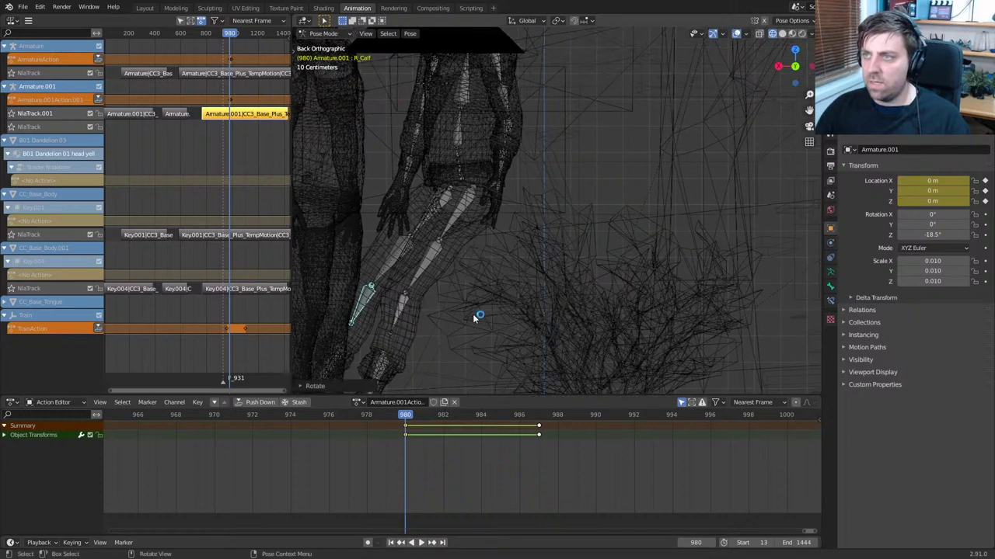
click(504, 75)
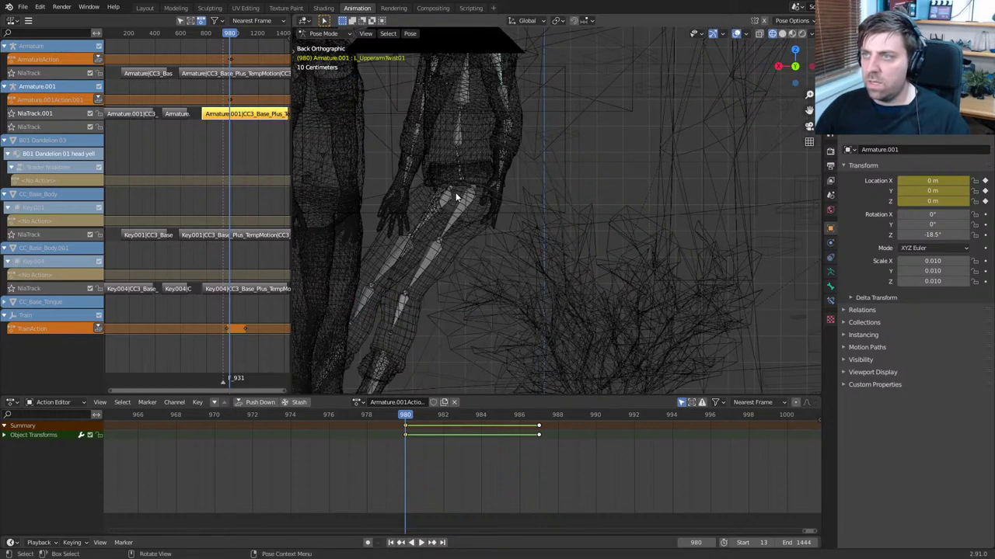
middle_drag(503, 76, 539, 205)
middle_drag(455, 142, 519, 211)
key(g)
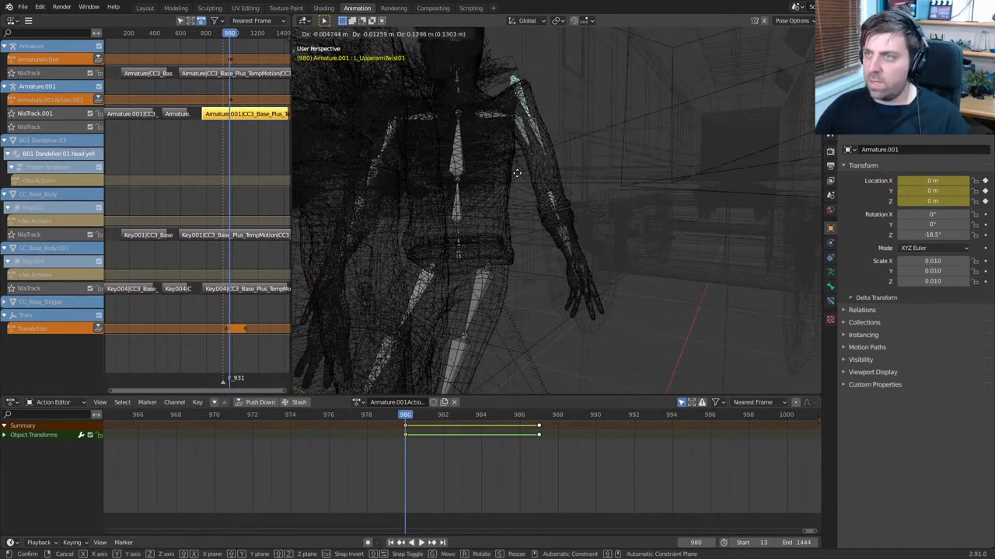
right_click(526, 194)
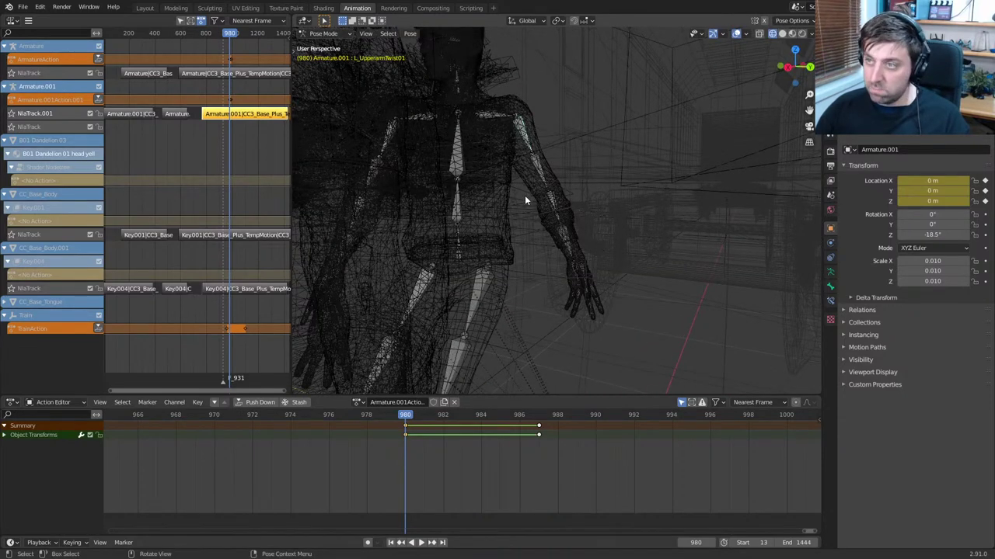
key(h)
click(523, 127)
key(r)
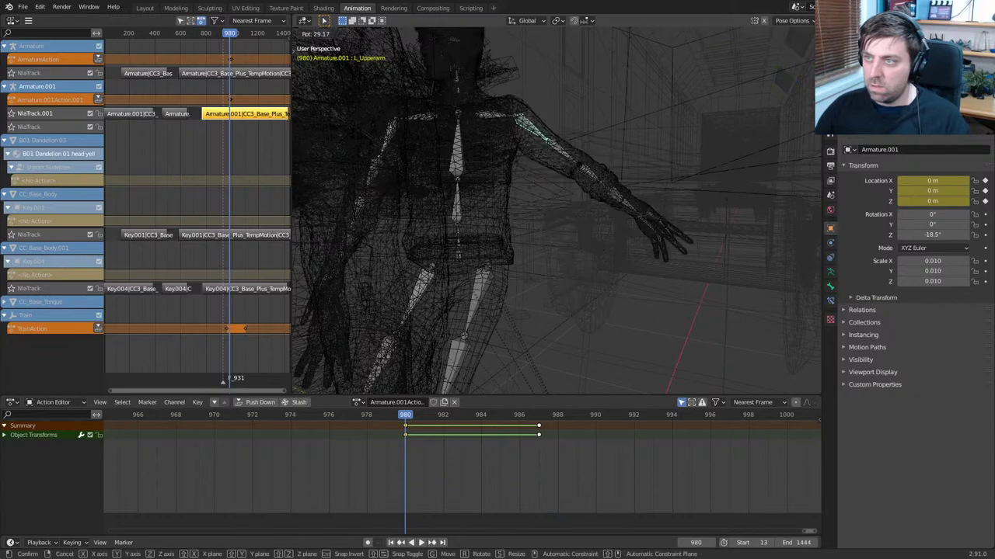
click(585, 155)
Rotate the R_Upperarm bone outward and show the posed character in the camera view with solid shading
middle_drag(585, 154, 524, 365)
click(462, 151)
key(KP_0)
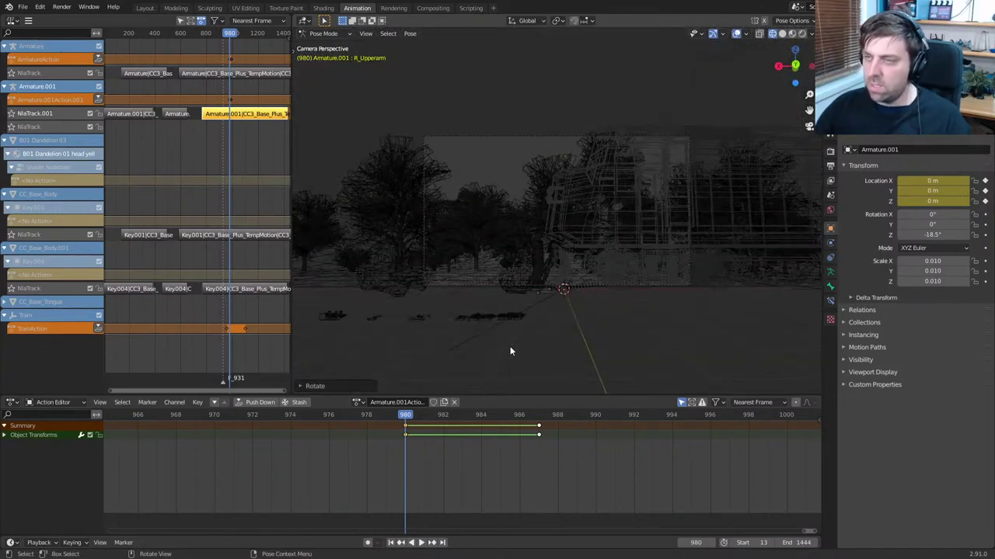
scroll(510, 351, up, 1)
key(z)
click(582, 348)
scroll(579, 354, up, 1)
scroll(579, 348, up, 3)
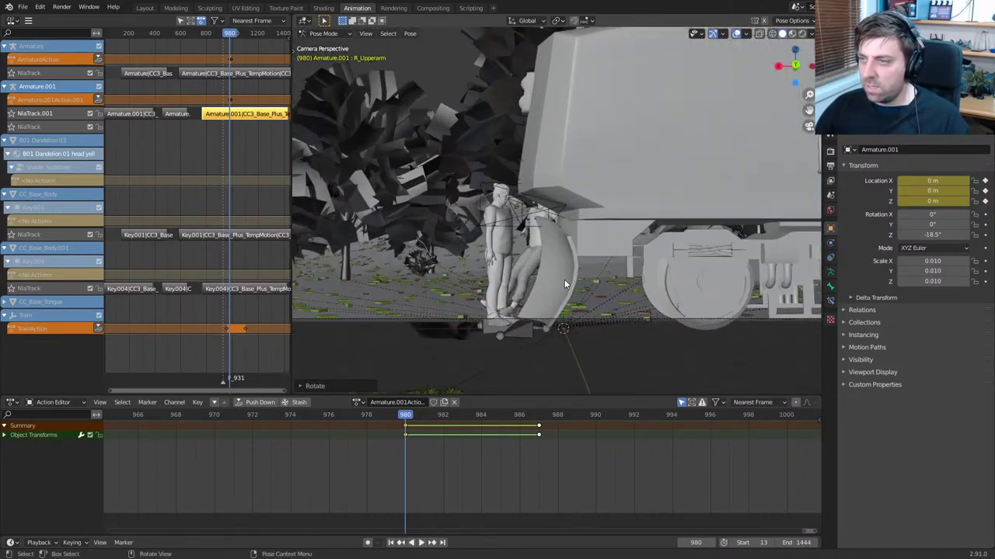
Move the BoneRoot bone about 0.33 m down and ahead of the plow in the camera view
click(534, 333)
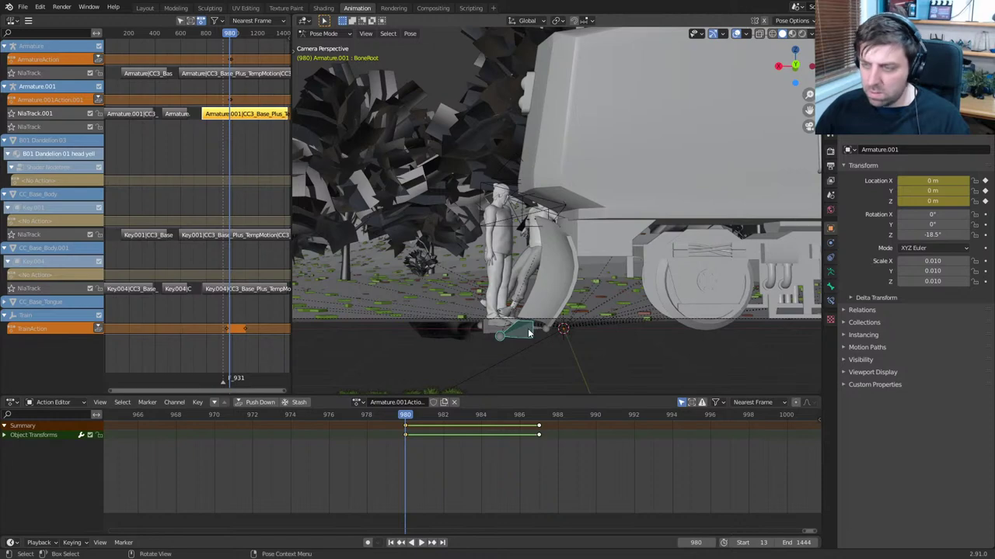
key(g)
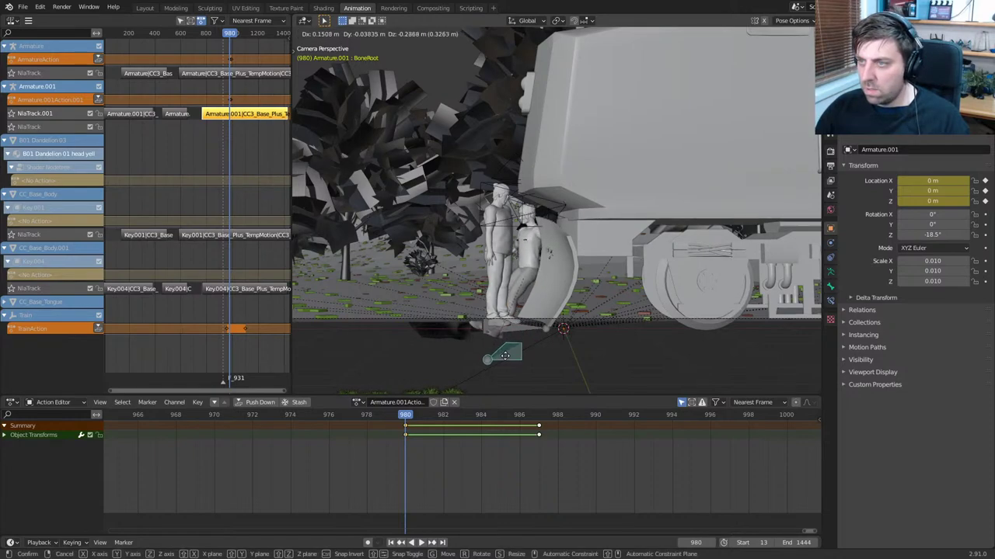
click(504, 356)
middle_drag(505, 356, 614, 329)
key(g)
key(y)
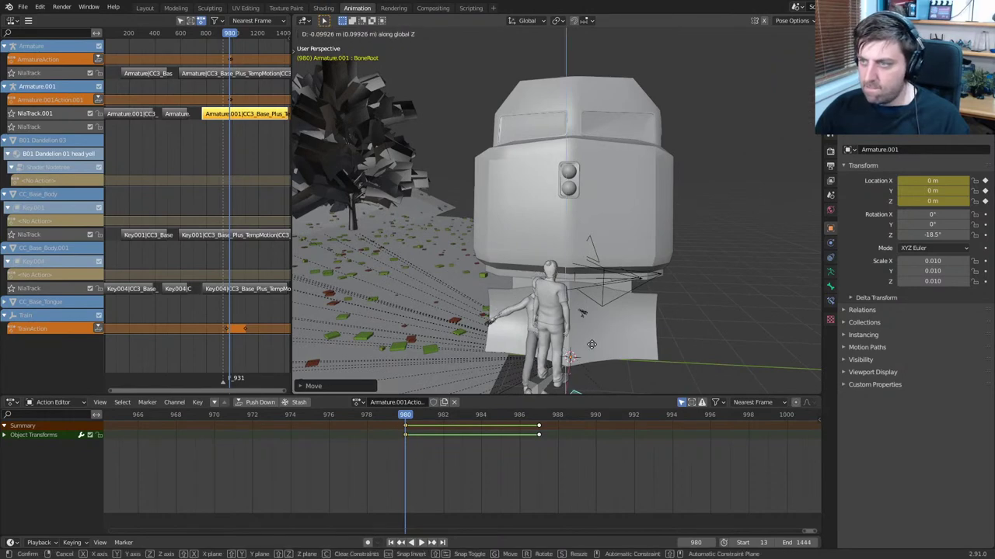
right_click(612, 339)
Rotate the BoneRoot bone about global Z to turn the character in front of the plow, and return to the camera view
key(r)
key(z)
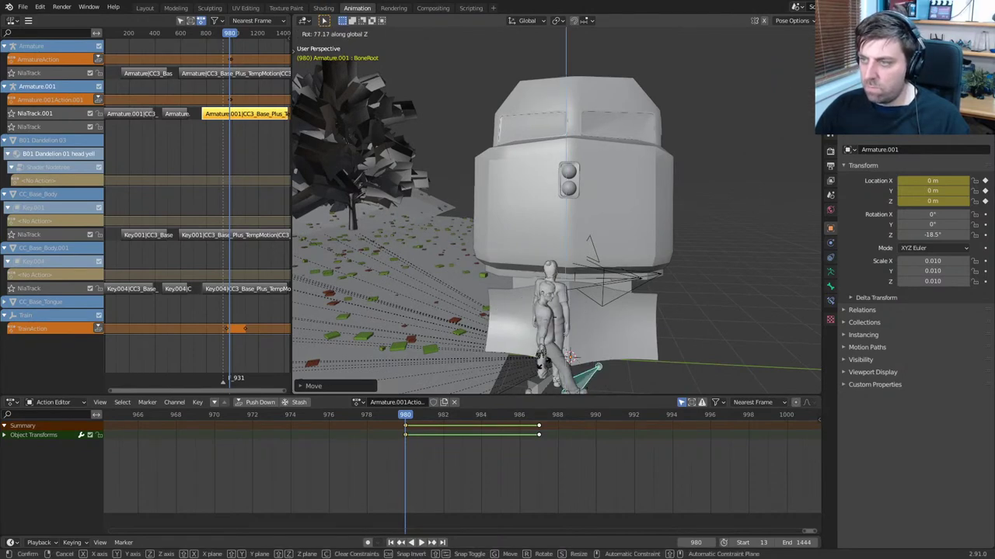
click(715, 343)
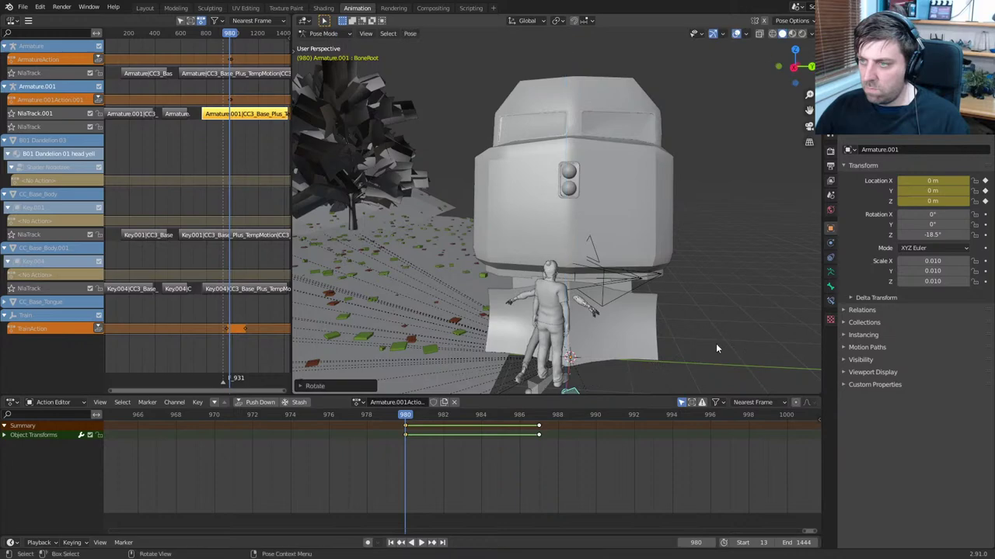
middle_drag(716, 344, 593, 308)
key(KP_0)
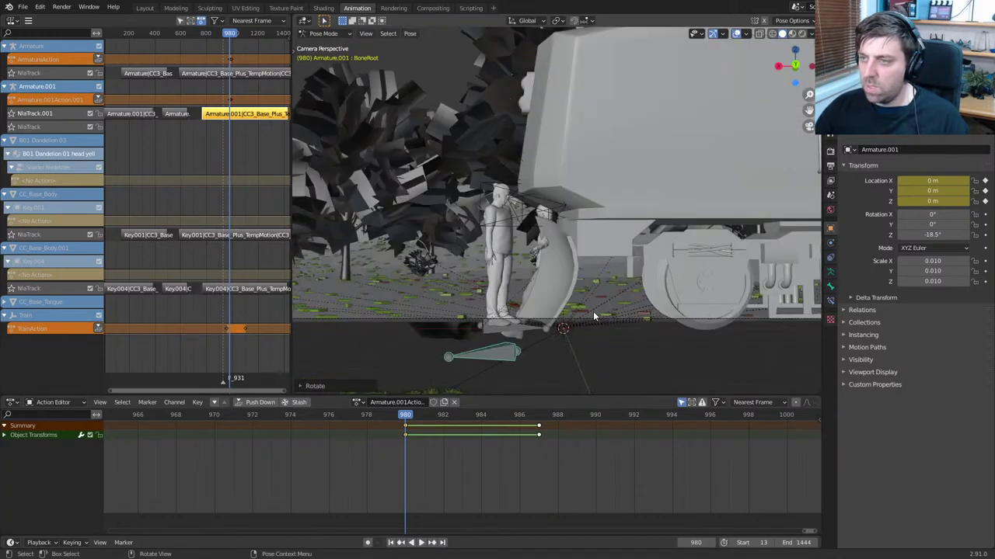
Insert location and rotation keyframes at frame 980 for the bones of Armature.001 in the impact pose
key(space)
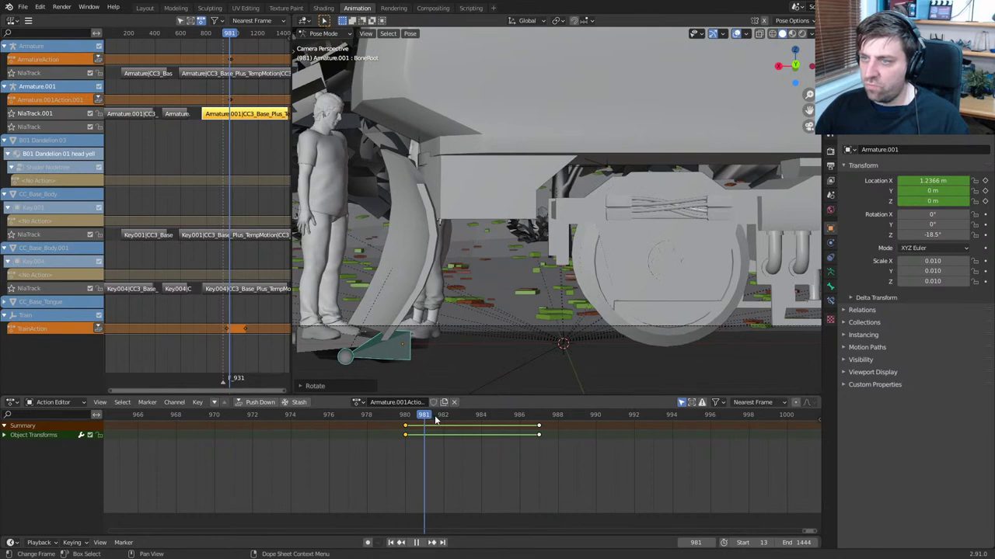
key(Escape)
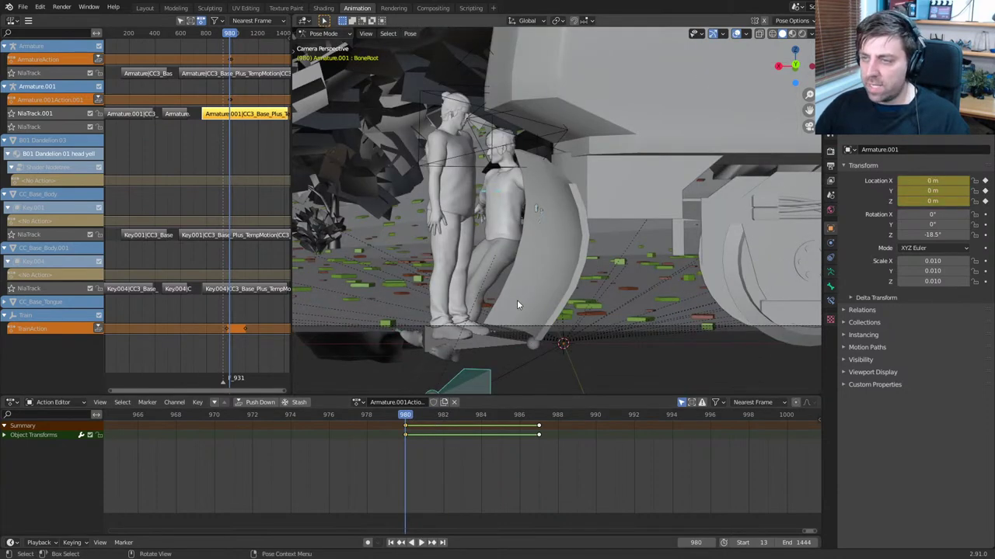
key(i)
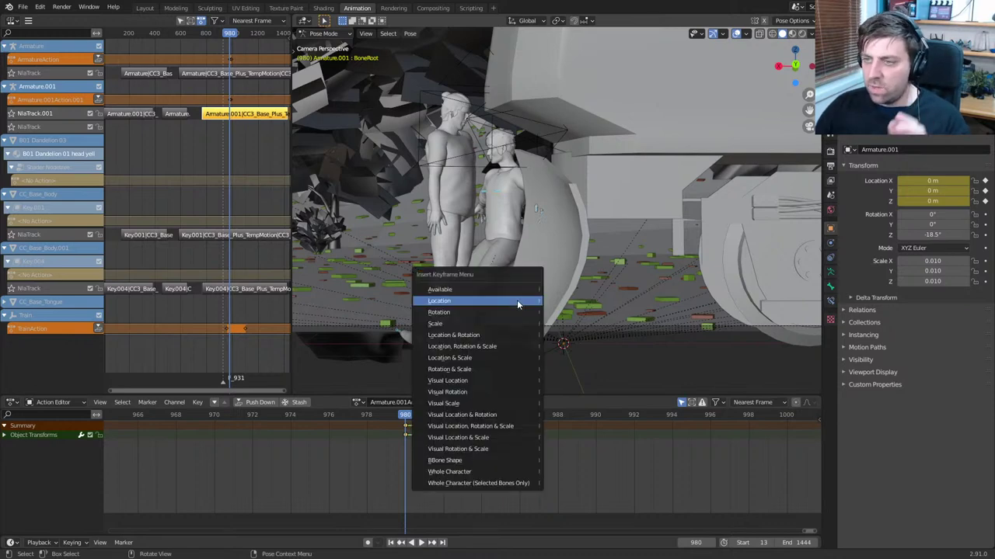
click(517, 299)
key(i)
click(515, 311)
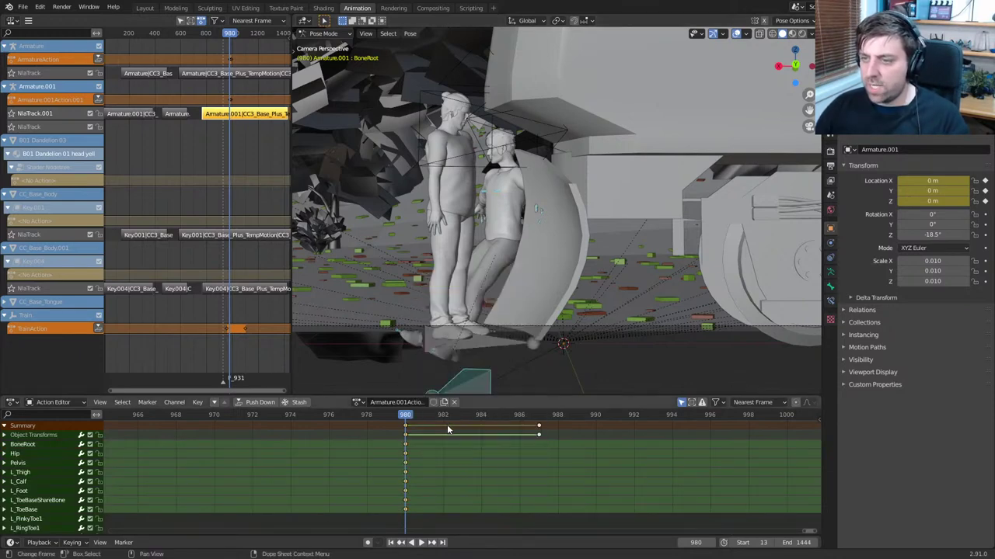
Scrub between frames 984 and 979 to check how the posed character behaves around the impact
drag(405, 420, 481, 427)
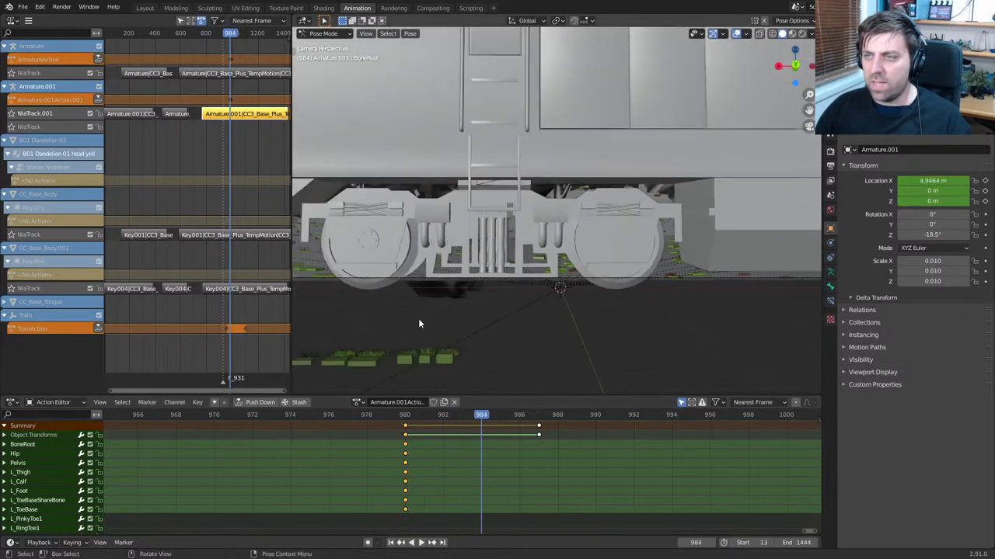
shift+middle_drag(419, 319, 591, 322)
drag(477, 420, 407, 427)
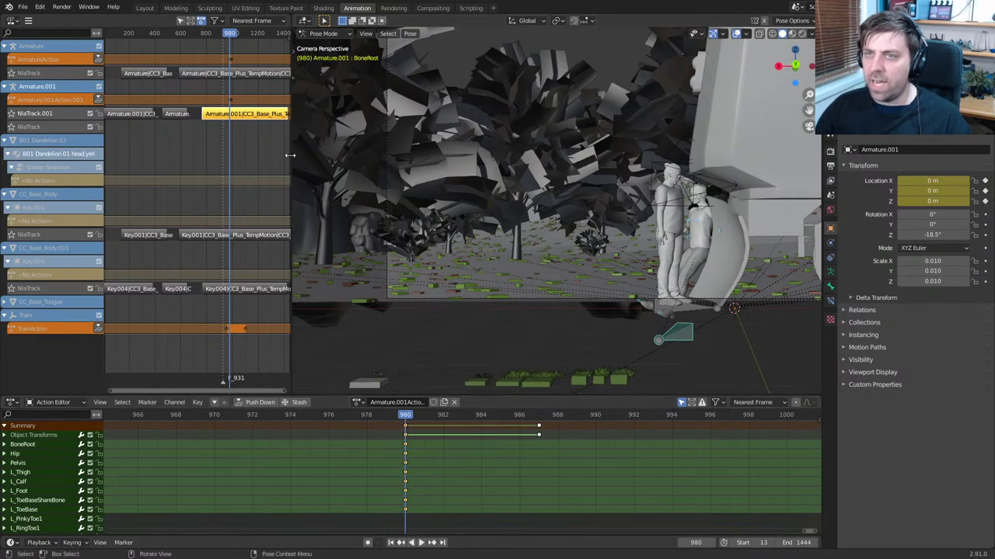
shift+middle_drag(578, 340, 488, 361)
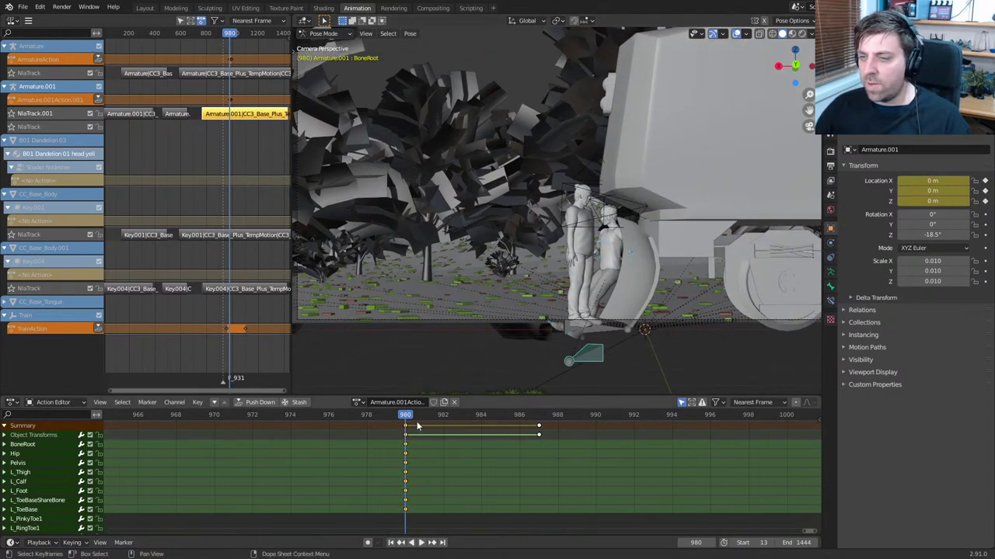
key(Left)
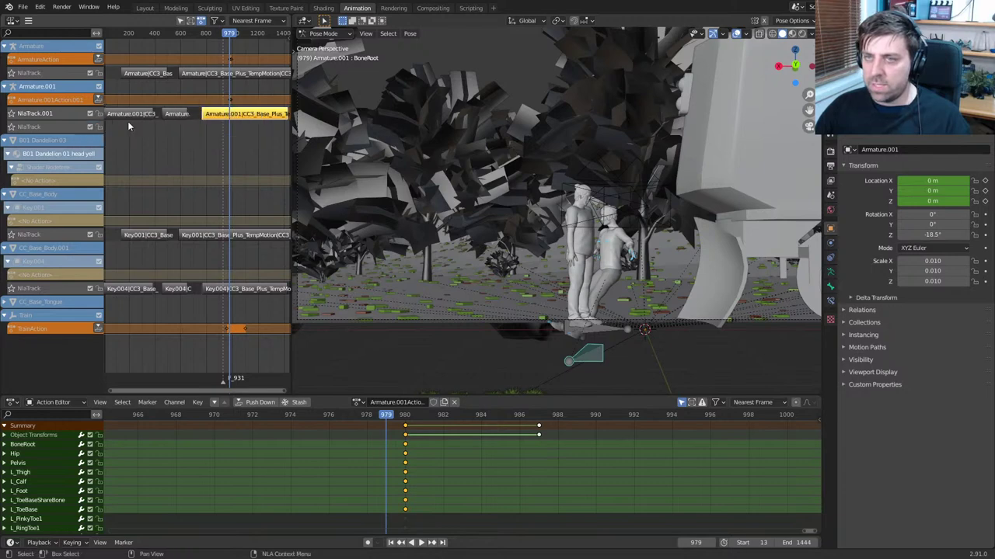
click(538, 437)
key(a)
scroll(448, 450, down, 5)
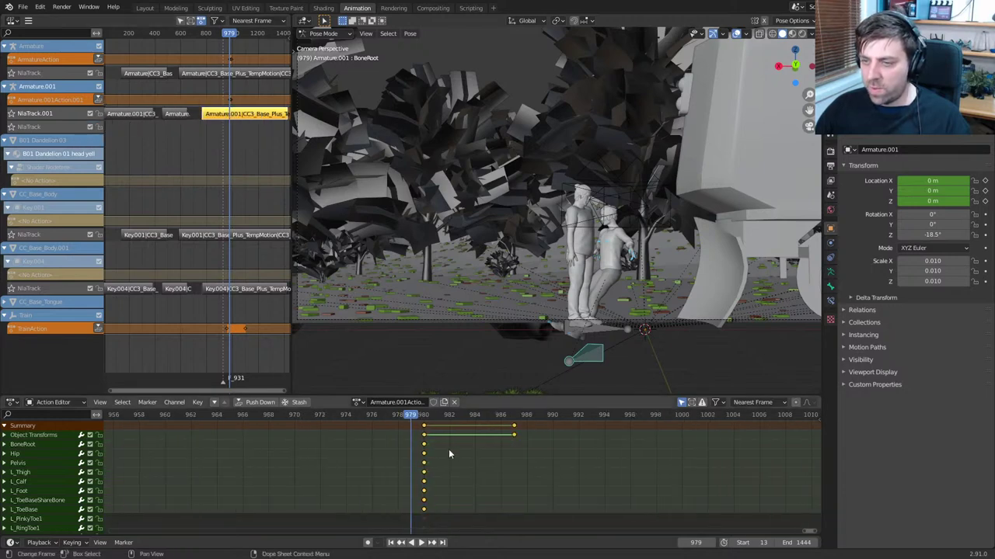
key(shift+d)
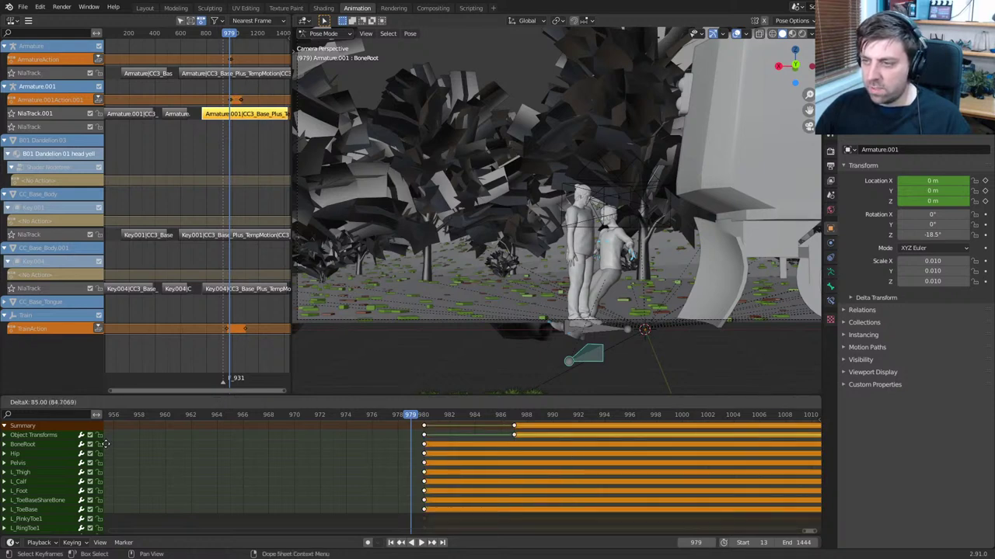
click(514, 432)
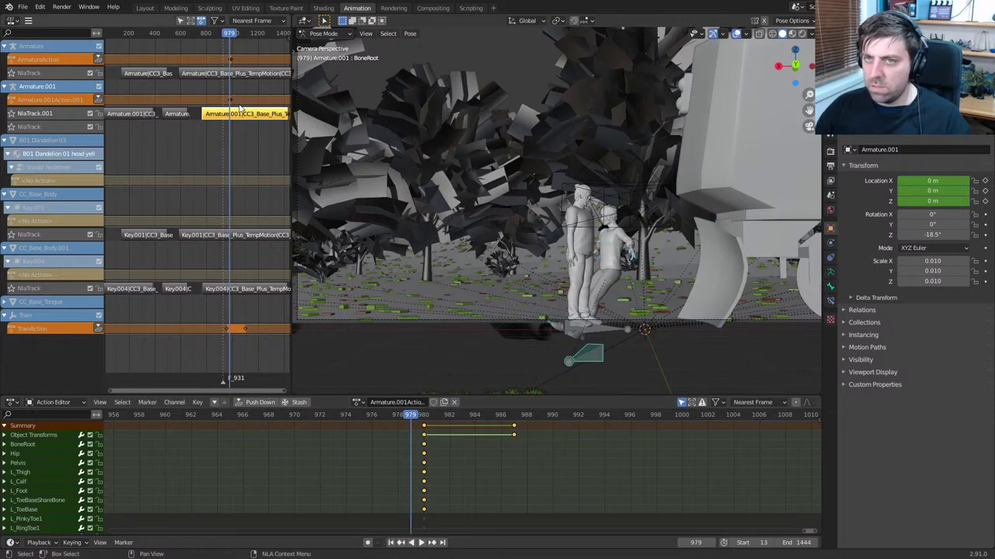
Push Armature.001's action down into a new NLA track and play through the impact to check it, ending at frame 978
click(98, 99)
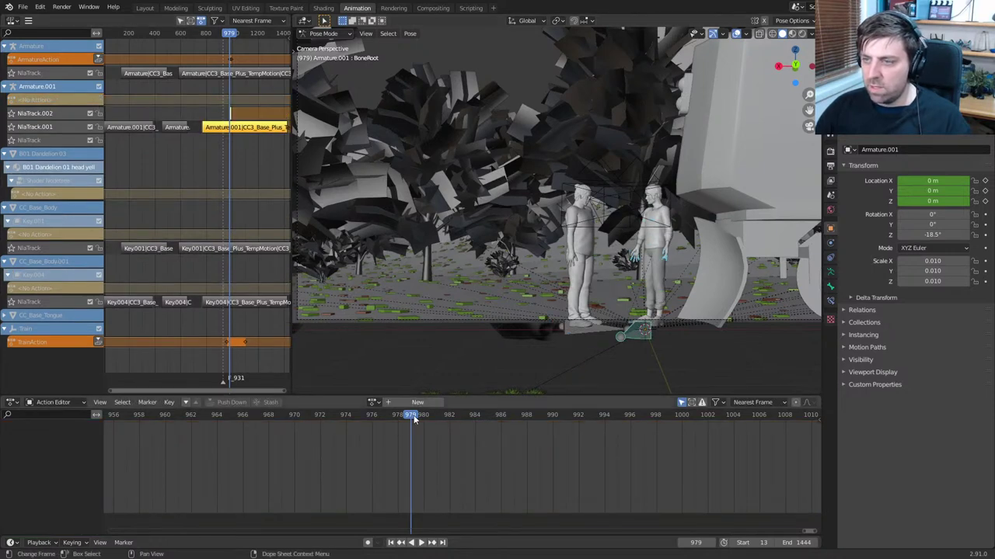
key(space)
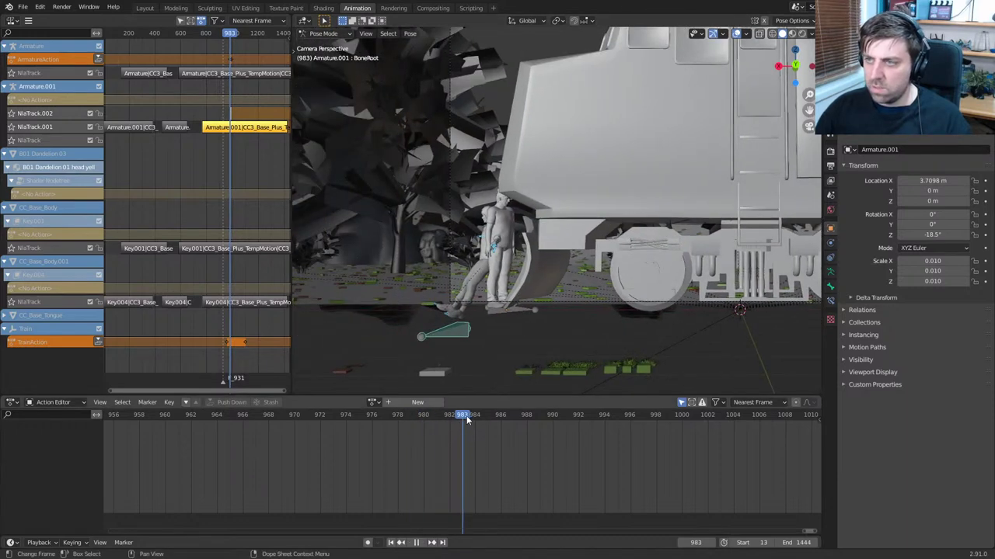
drag(466, 419, 397, 416)
shift+middle_drag(676, 309, 549, 302)
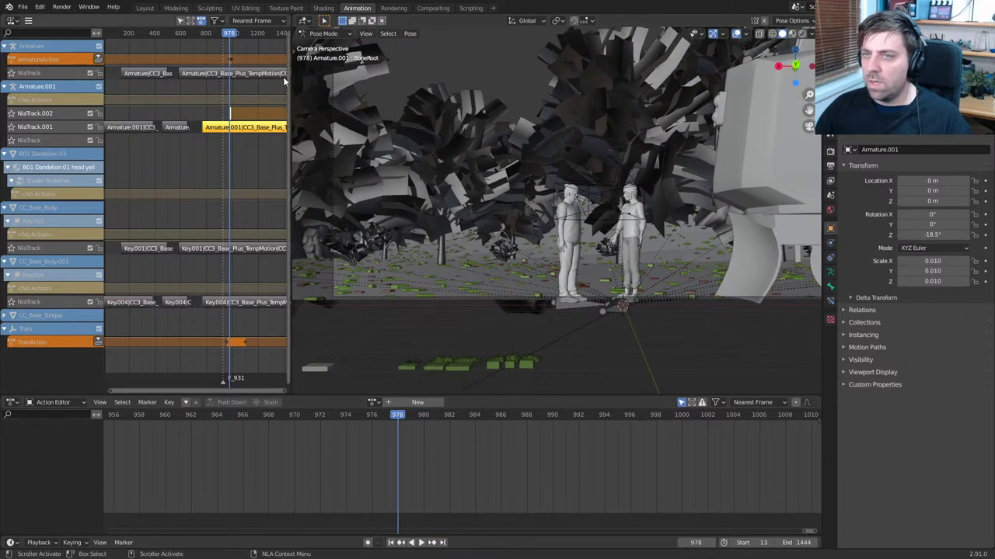
Leave Pose Mode, select the other character's Armature in Object Mode and advance to frame 981
shift+middle_drag(543, 258, 457, 218)
scroll(483, 281, up, 2)
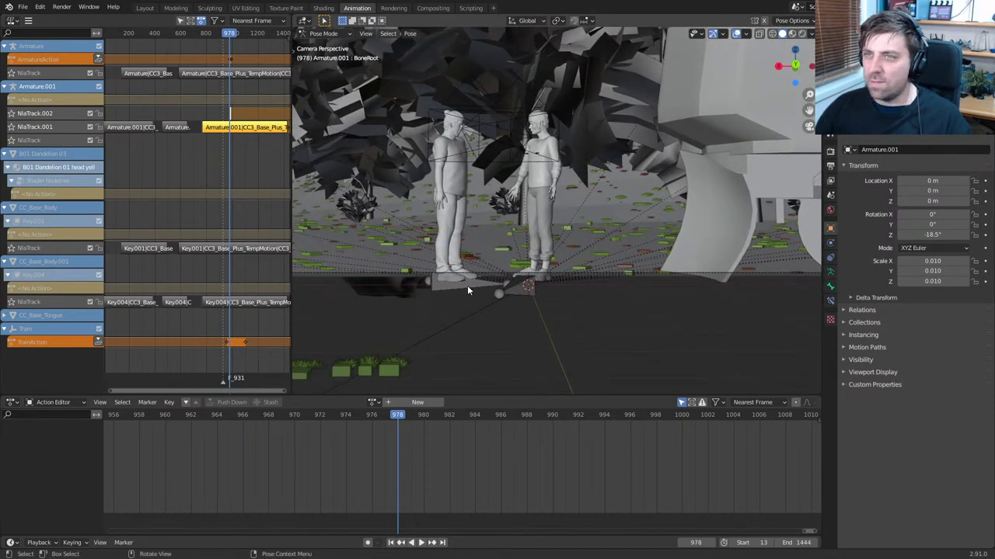
click(323, 33)
click(330, 46)
click(472, 299)
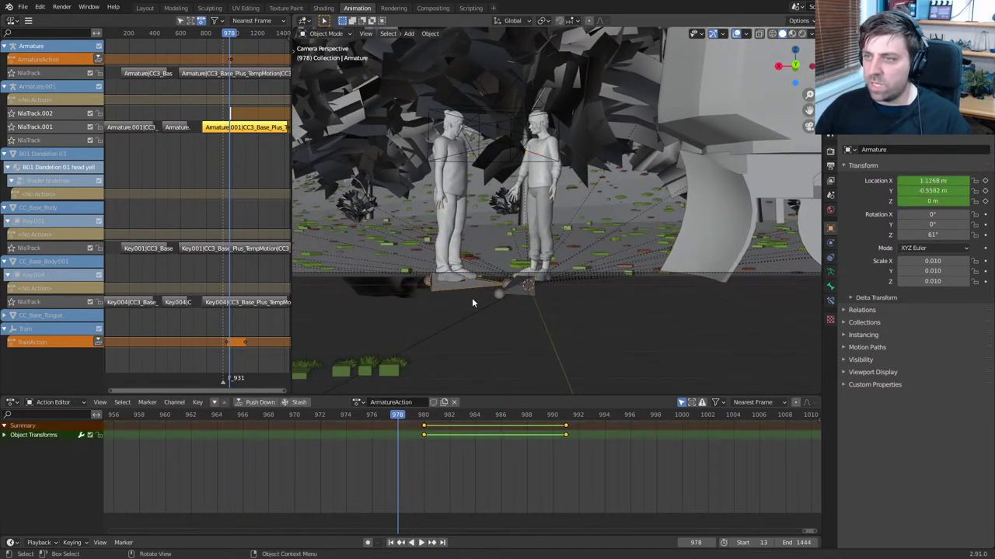
key(Right)
key(Right)
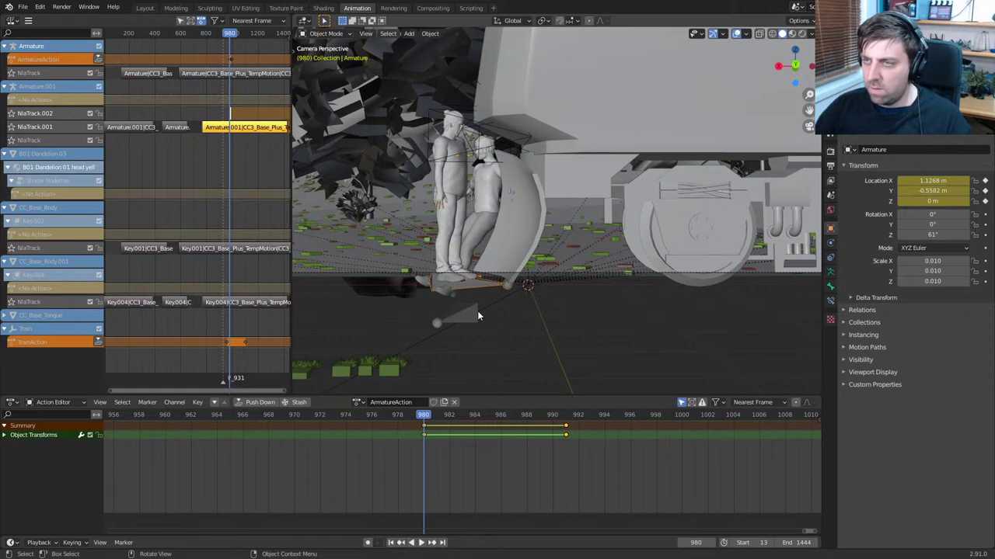
key(Right)
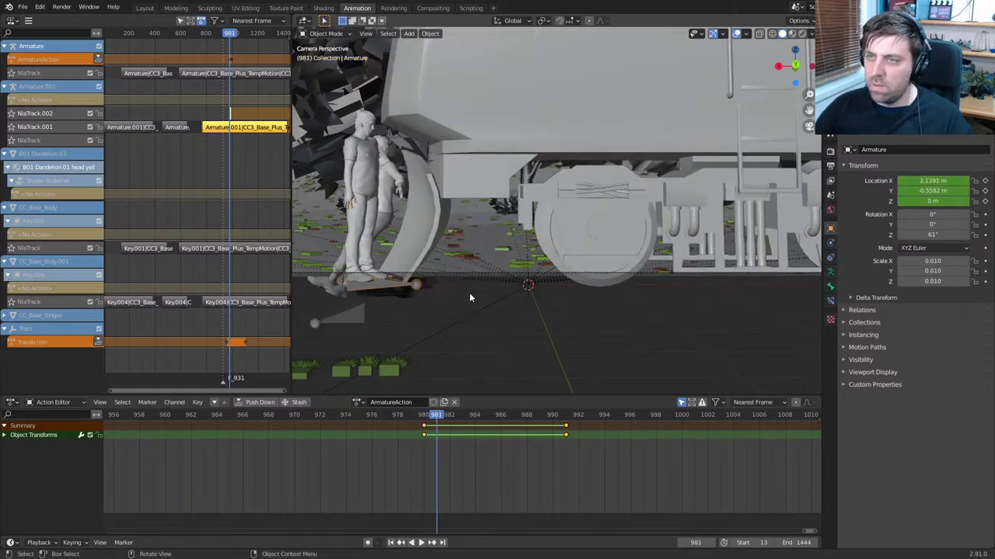
Enter Pose Mode on Armature and move its BoneRoot bone slightly toward the plow in the camera view
shift+middle_drag(448, 256, 567, 302)
scroll(567, 302, up, 1)
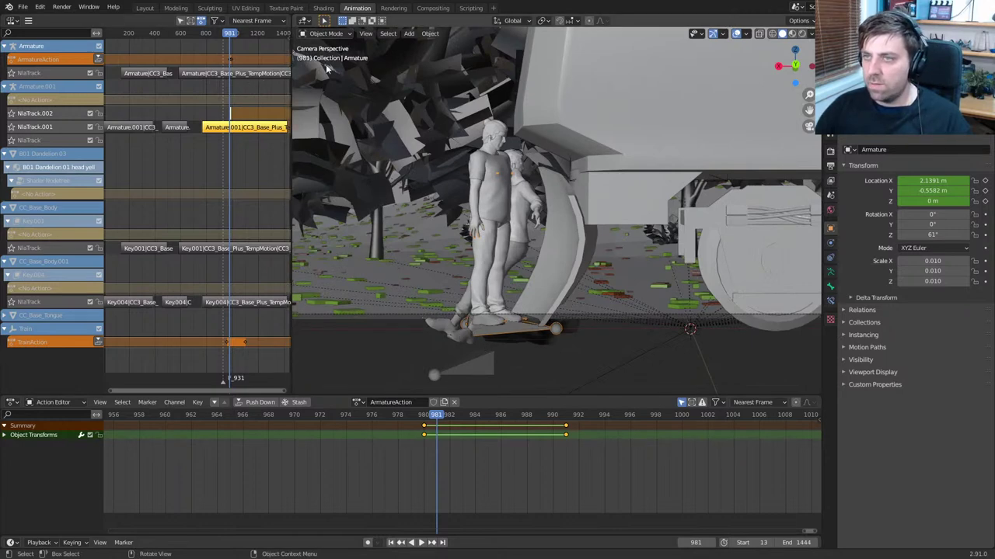
click(326, 33)
click(328, 68)
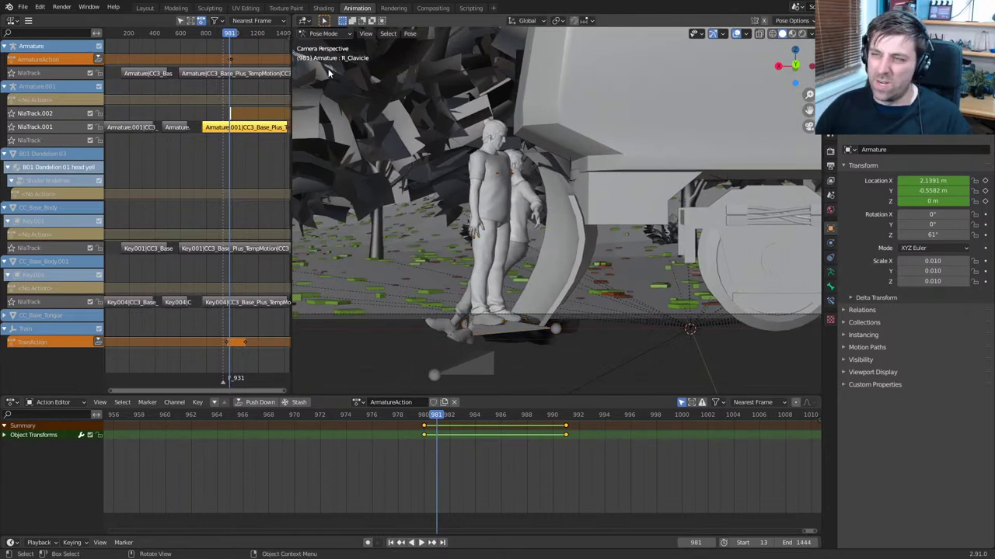
click(500, 332)
key(g)
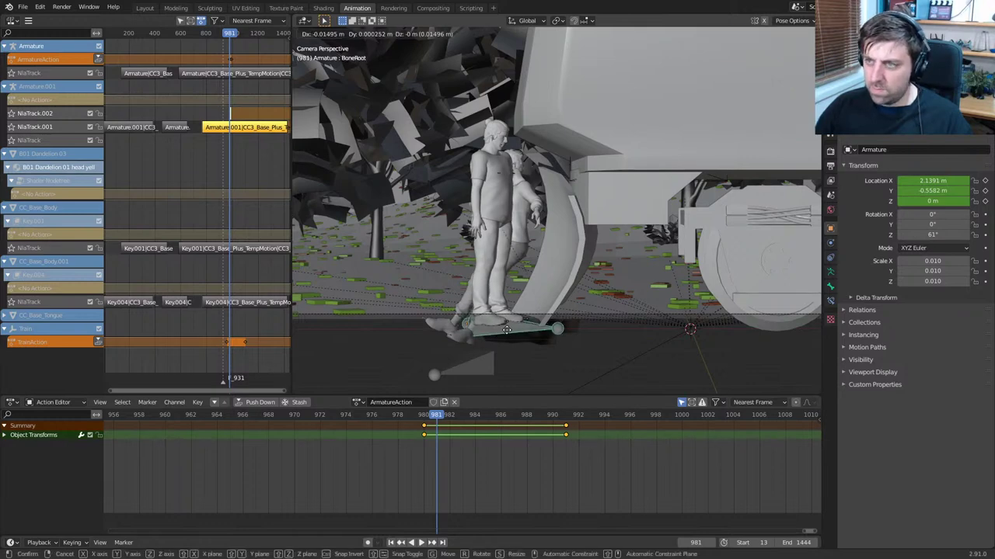
click(511, 335)
Show the scene in wireframe shading and hide the bone obstructing the right thigh
key(z)
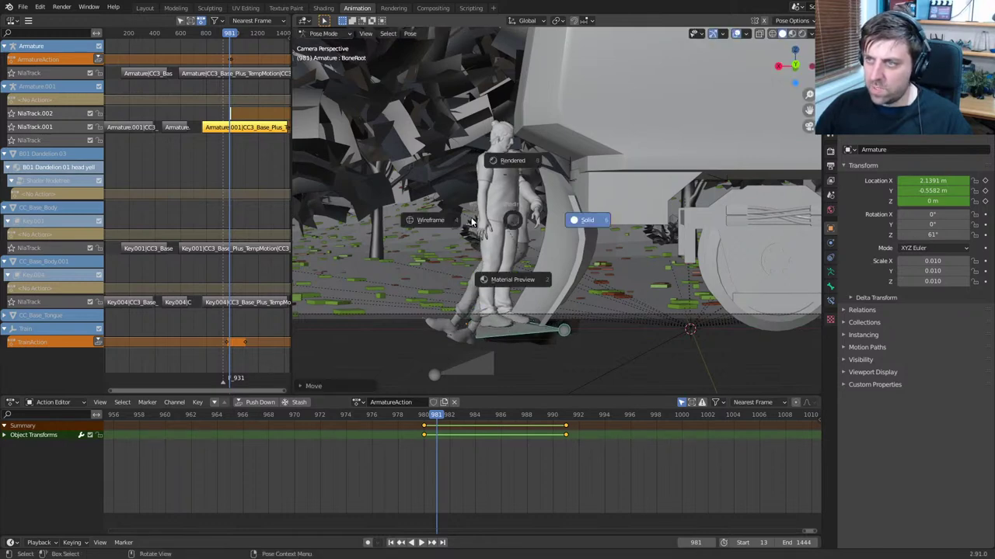
click(492, 210)
scroll(490, 221, up, 2)
click(484, 203)
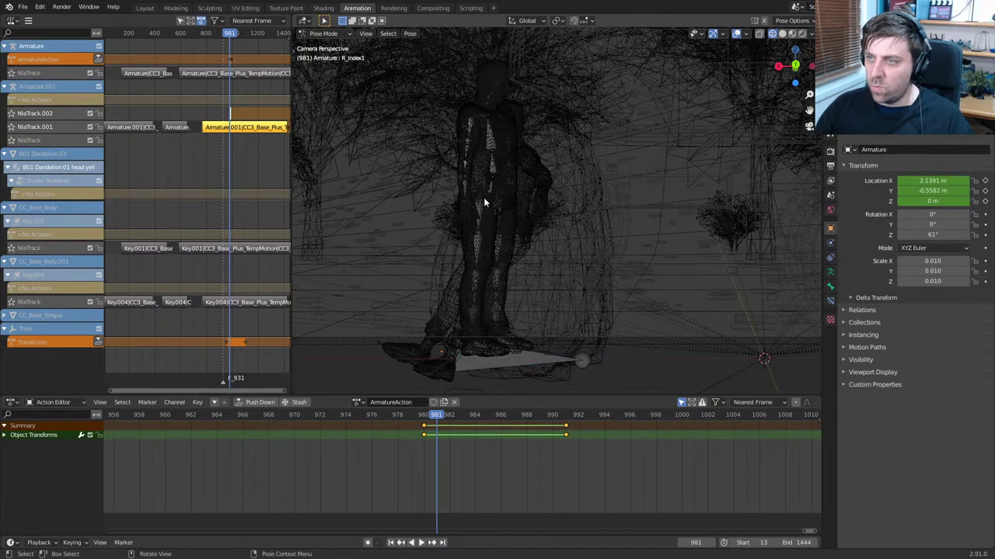
middle_drag(480, 207, 515, 213)
key(h)
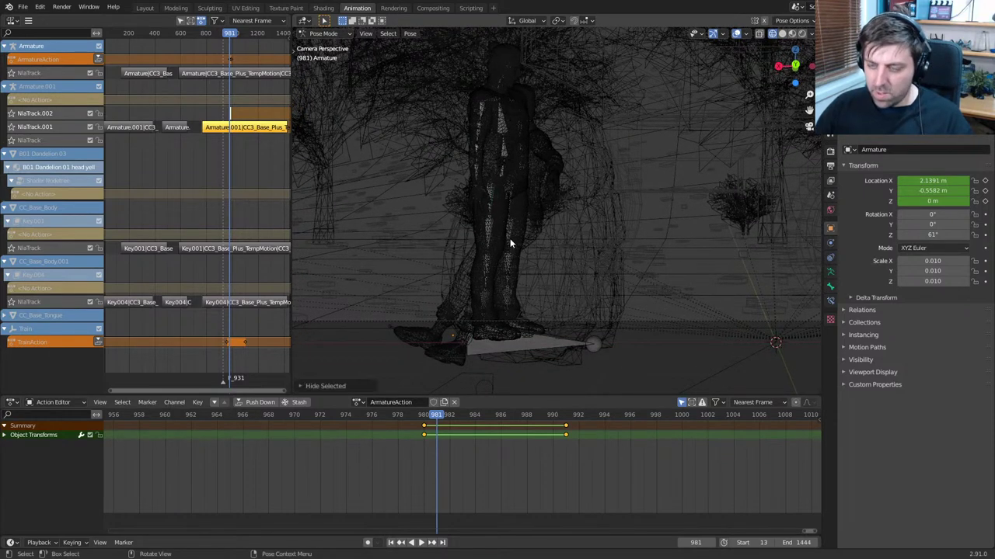
Rotate the R_Thigh bone by about -24° in the camera view to swing the right leg away from the plow
click(489, 189)
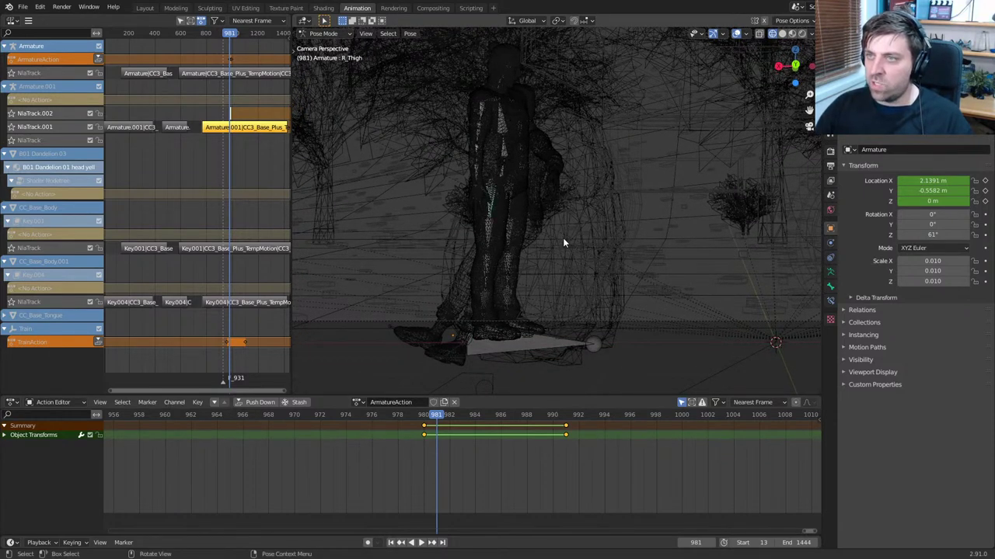
key(r)
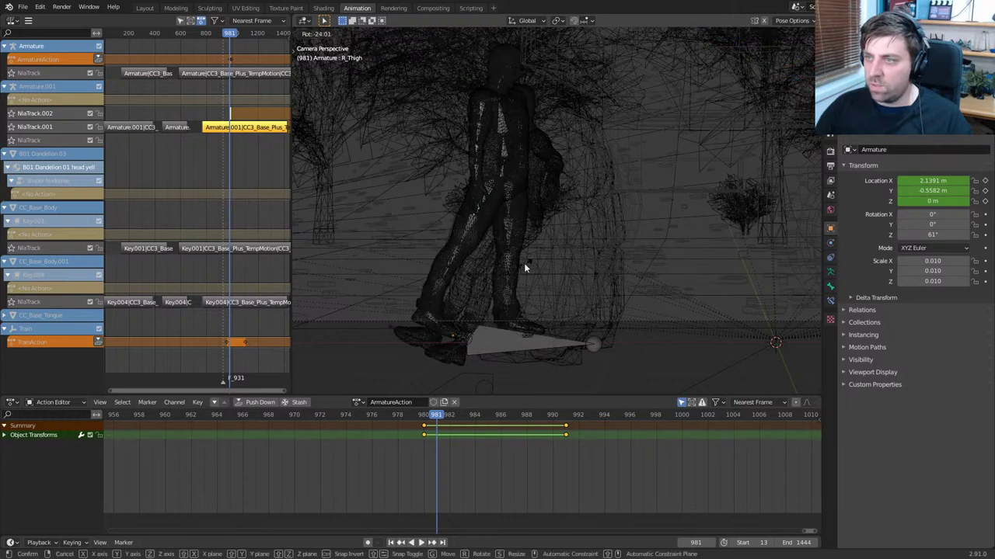
click(525, 257)
Hide the L_ThighTwist01 bone and rotate L_Thigh to swing the left leg alongside the right one
click(606, 276)
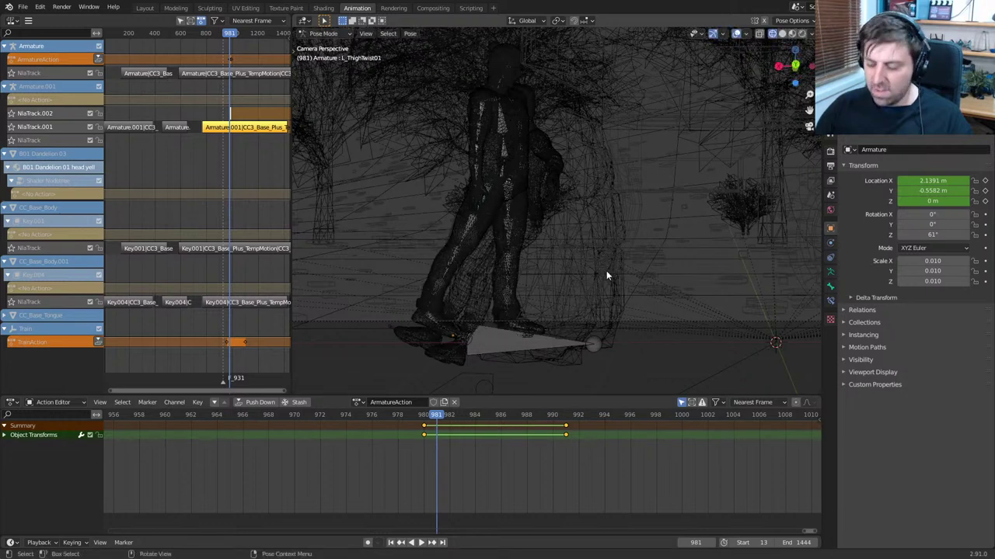
key(h)
click(510, 185)
key(r)
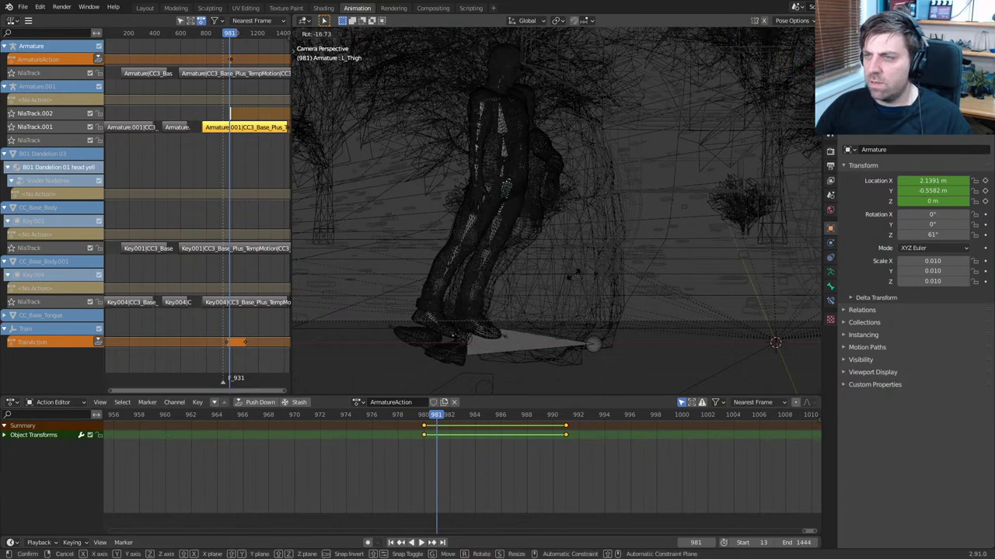
click(451, 266)
Rotate the R_Upperarm and L_Upperarm bones outward to lift both arms away from the body
click(504, 304)
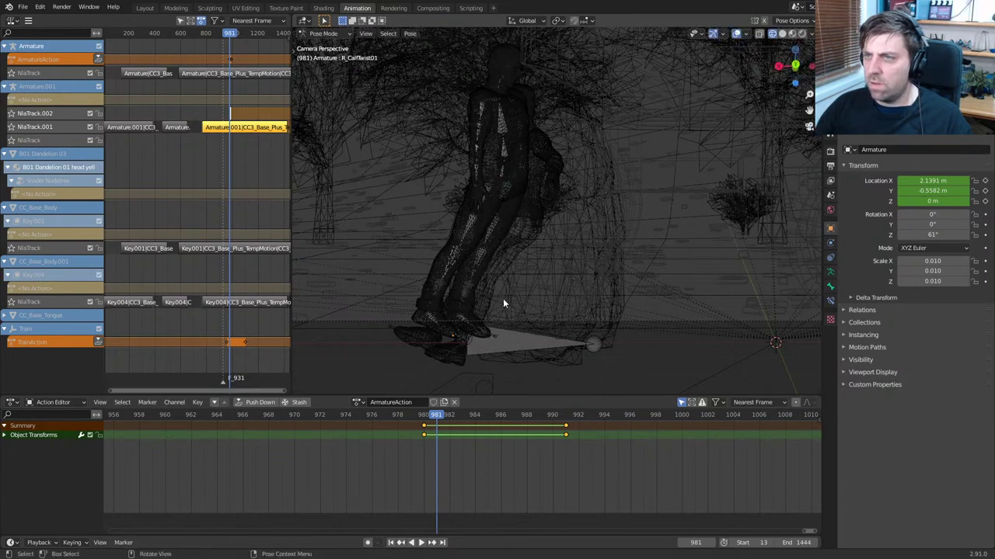
middle_drag(514, 165, 539, 248)
scroll(583, 241, up, 3)
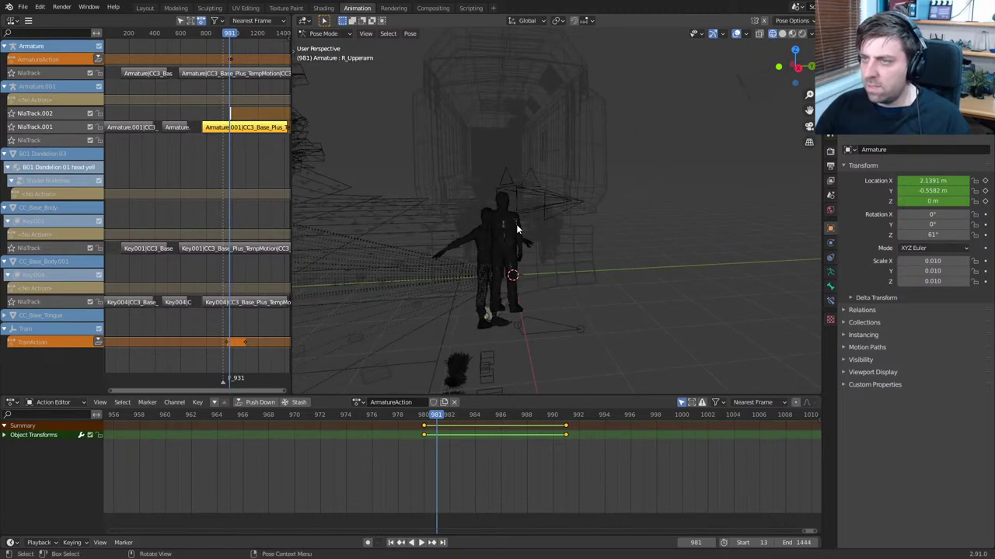
scroll(518, 228, up, 5)
key(r)
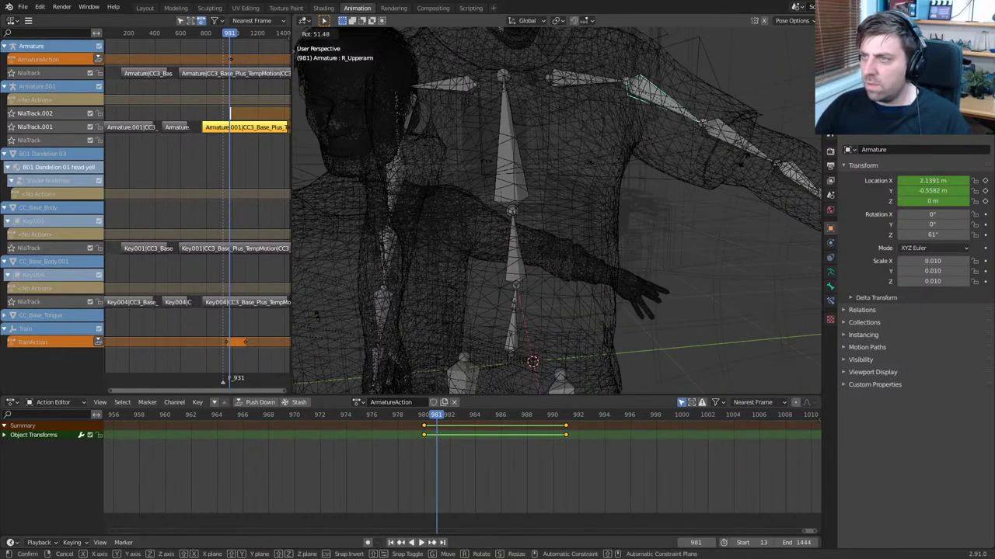
click(444, 115)
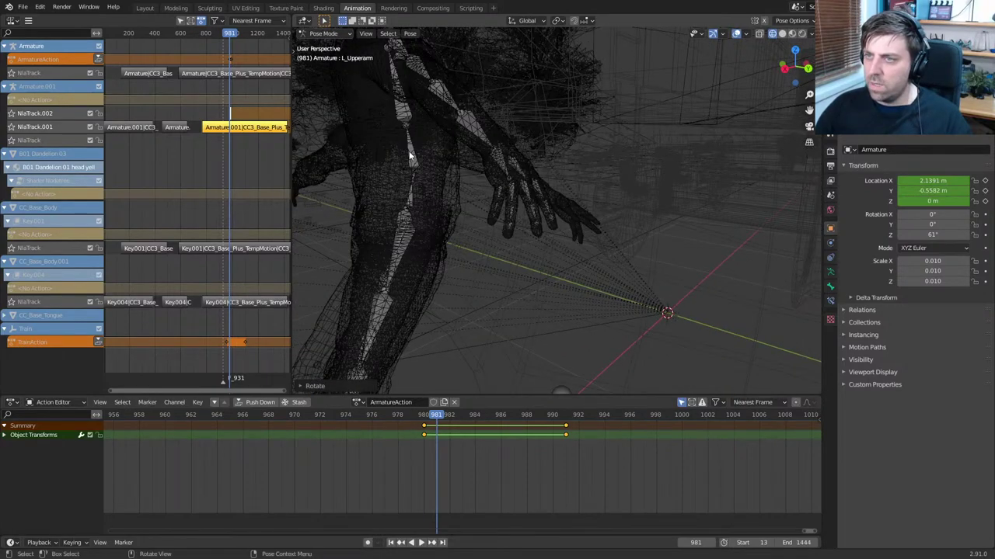
Rotate the Spine01 and Spine02 bones in the front view to bend the torso away from the plow
click(410, 155)
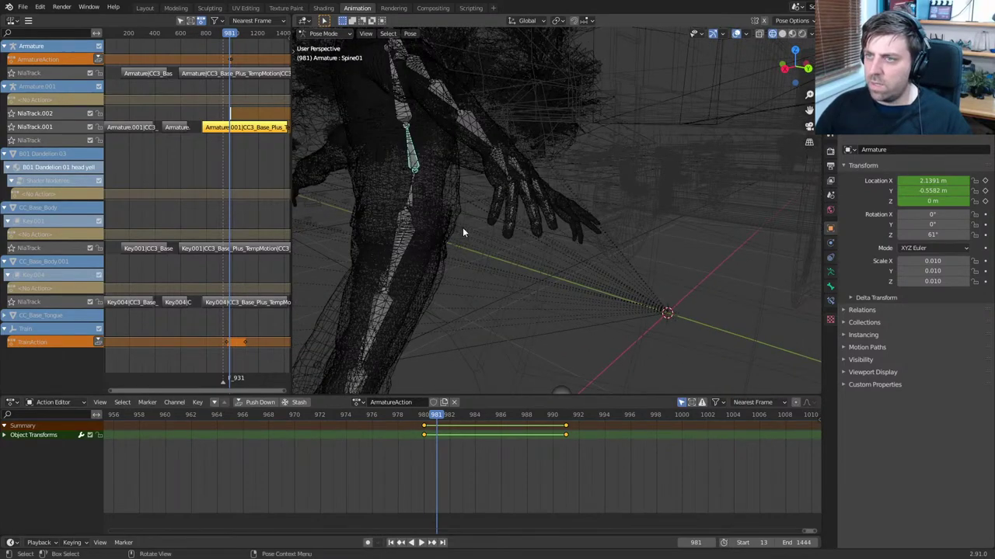
key(KP_3)
key(KP_1)
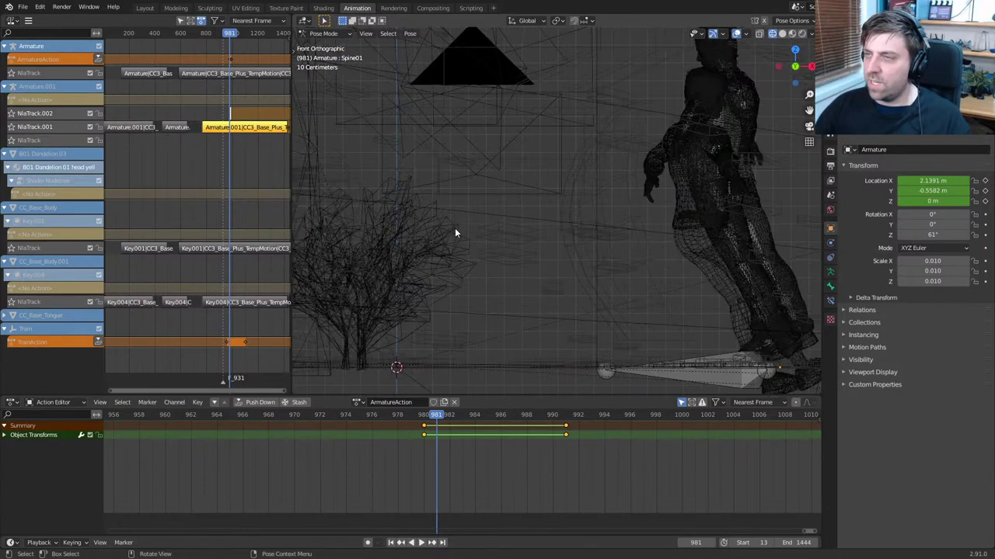
shift+middle_drag(703, 205, 640, 224)
key(r)
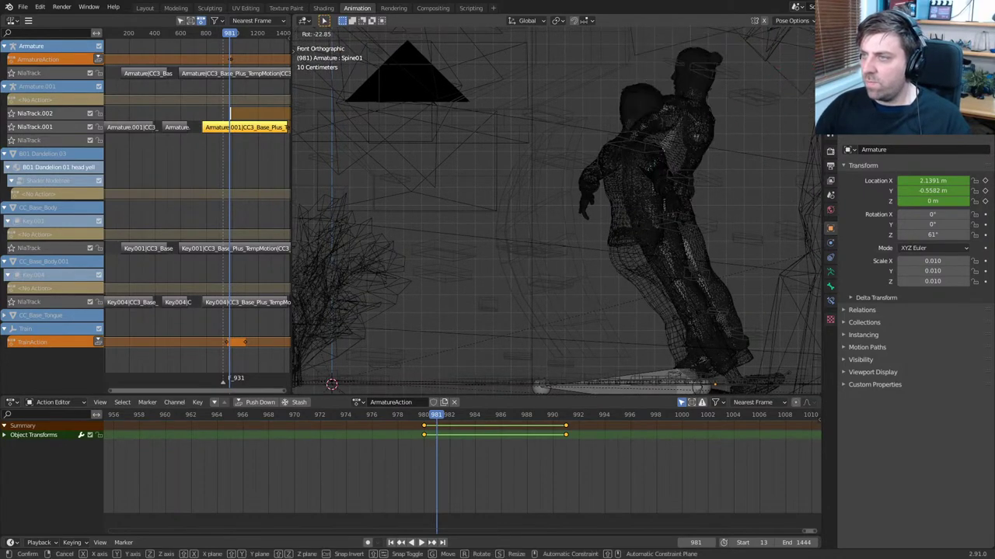
click(713, 193)
click(673, 137)
key(r)
click(732, 137)
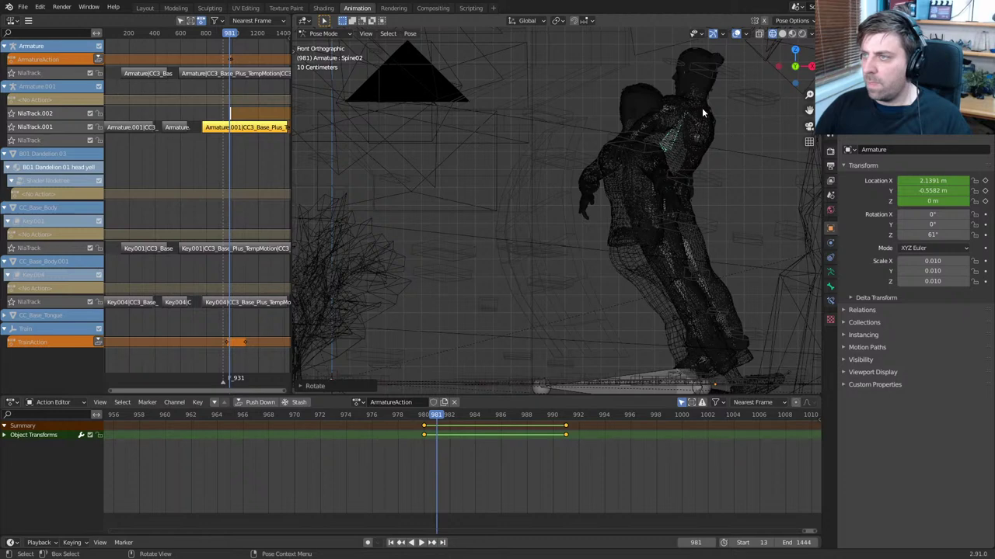
Rotate the Head bone in the front view to tip the character's head backward
click(698, 94)
click(746, 118)
key(r)
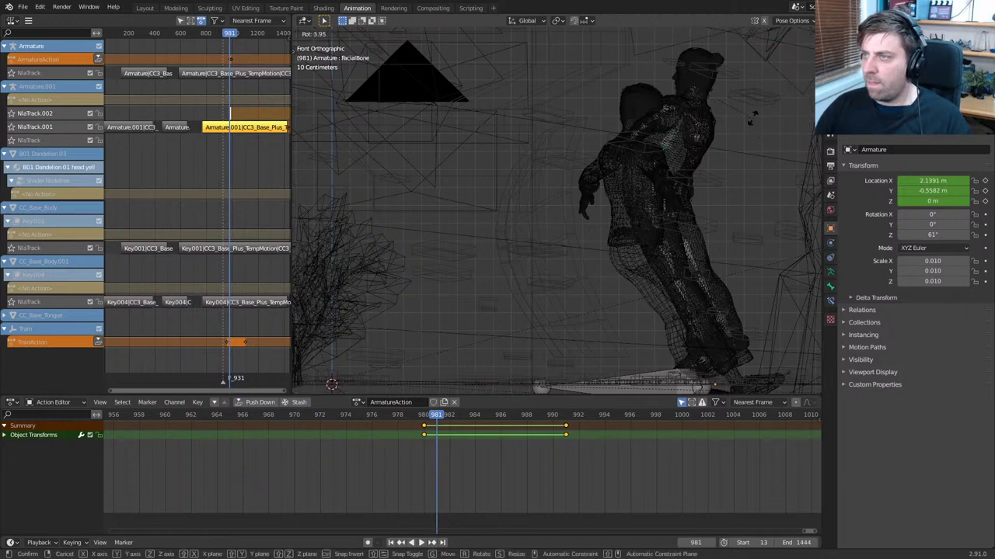
click(750, 115)
scroll(511, 219, up, 6)
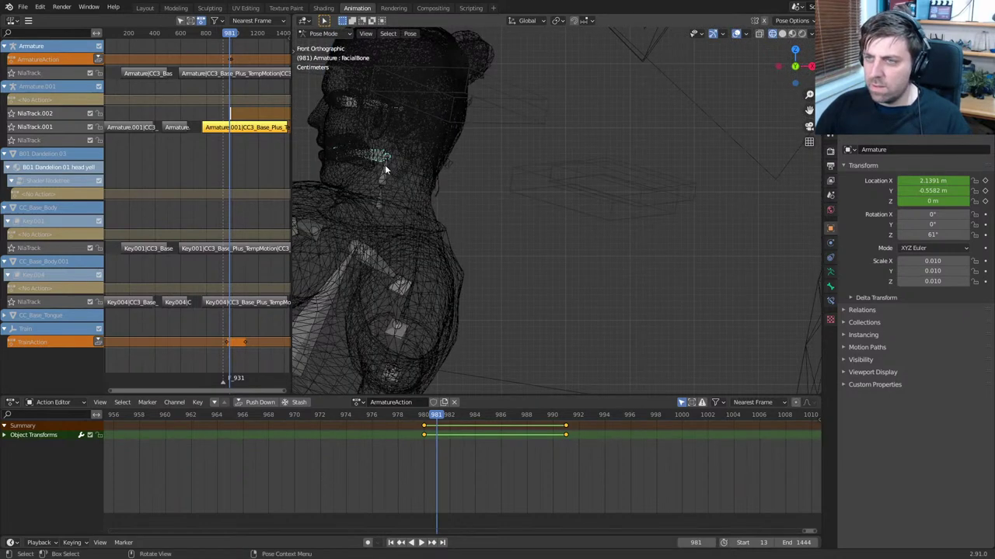
key(r)
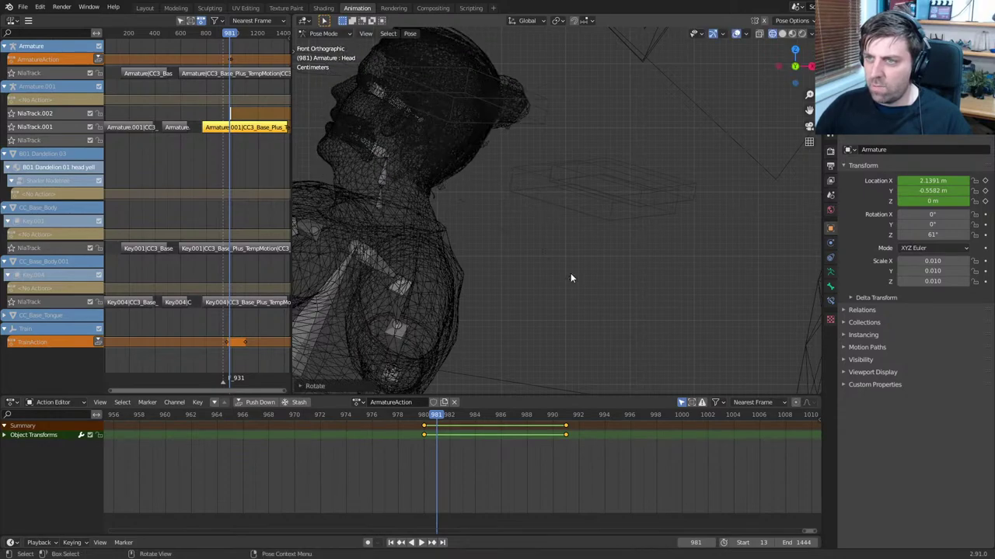
click(567, 280)
scroll(558, 286, down, 4)
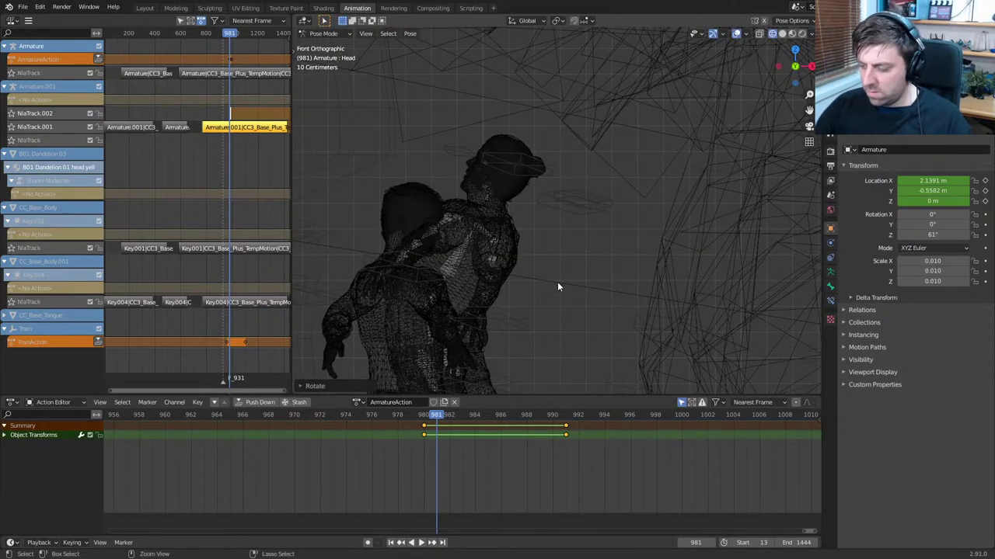
Show the scene in solid shading and move the BoneRoot bone in the back view to bring the body against the plow
key(ctrl+KP_1)
shift+middle_drag(557, 282, 531, 100)
scroll(565, 157, down, 2)
key(z)
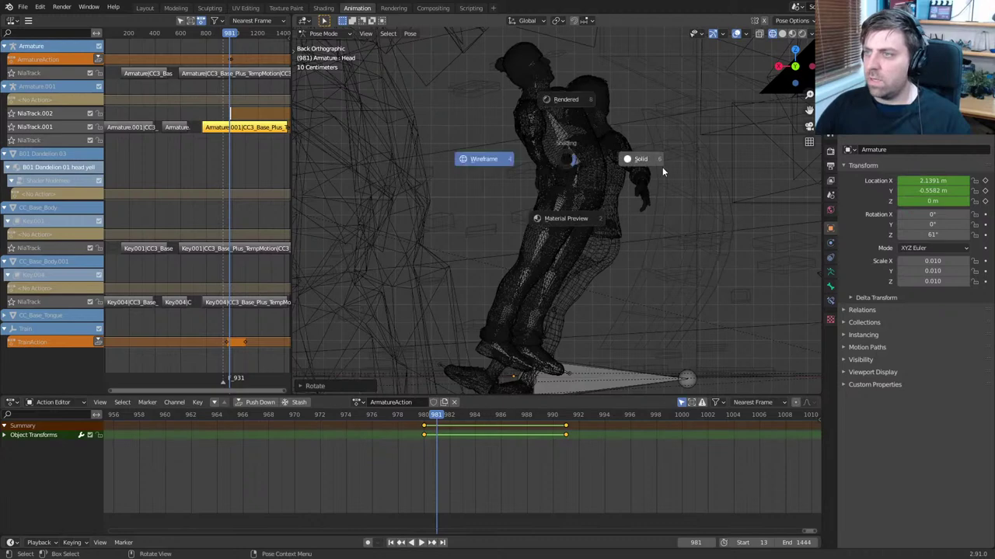
click(660, 168)
shift+middle_drag(636, 195, 616, 150)
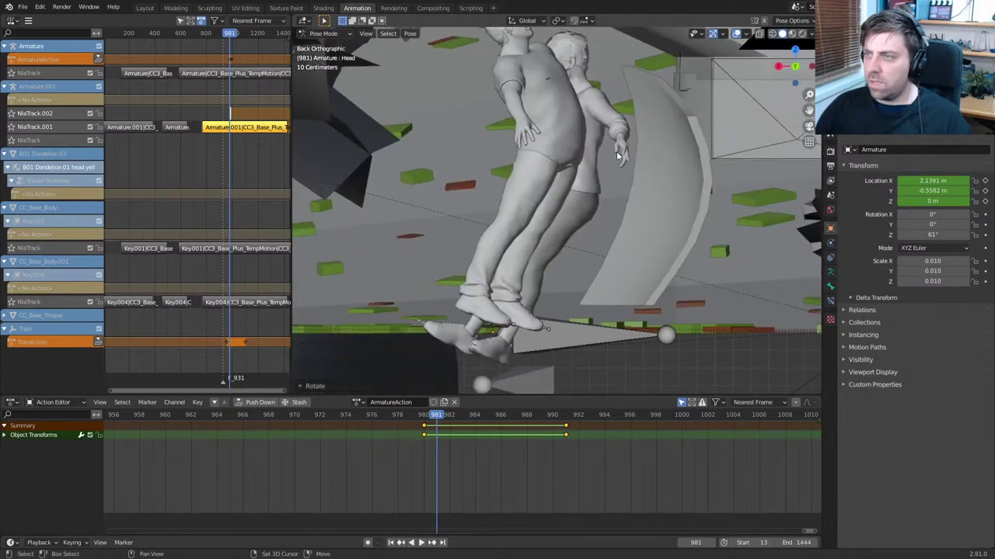
click(564, 339)
key(g)
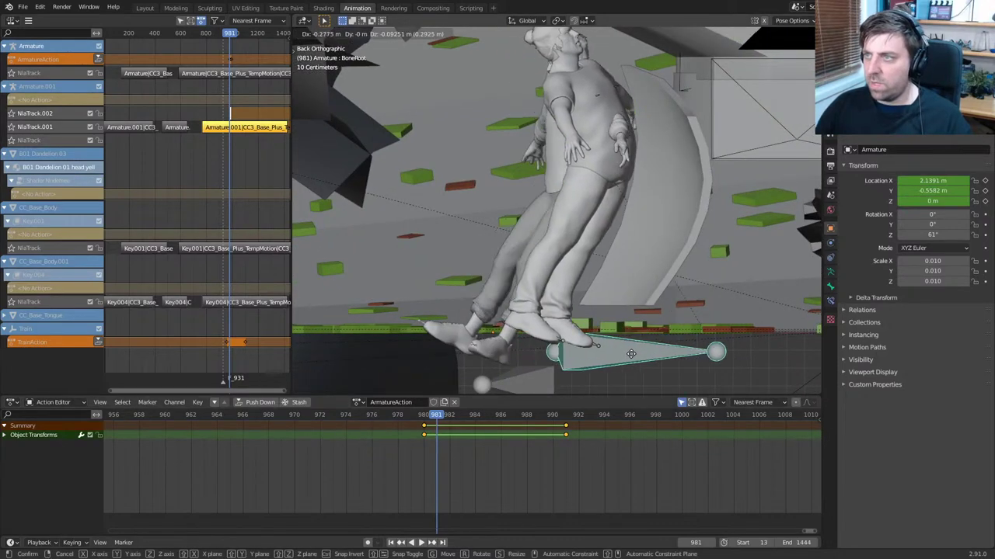
click(621, 355)
Rotate the BoneRoot bone around the global Z axis and shift it along its Y axis beside the other character
key(r)
key(z)
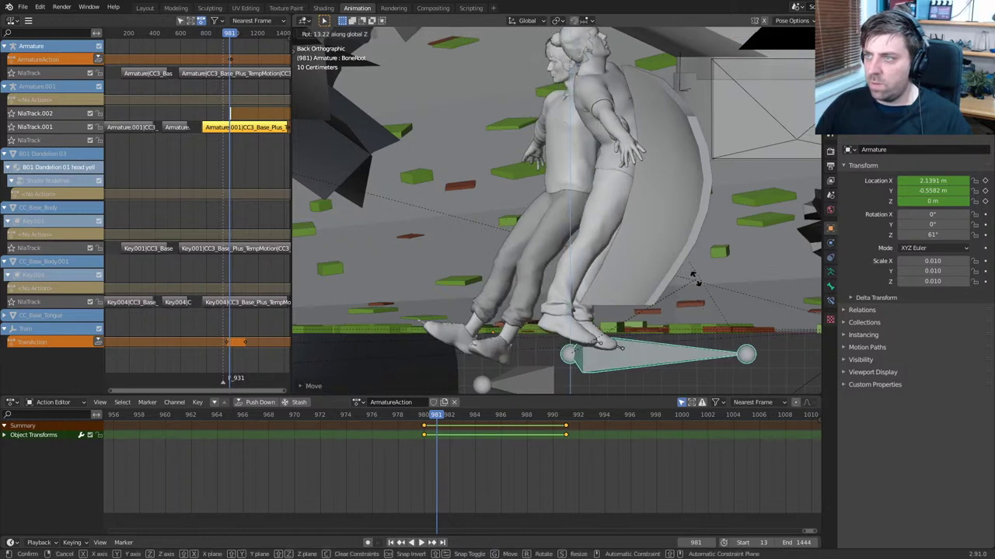
click(694, 277)
key(g)
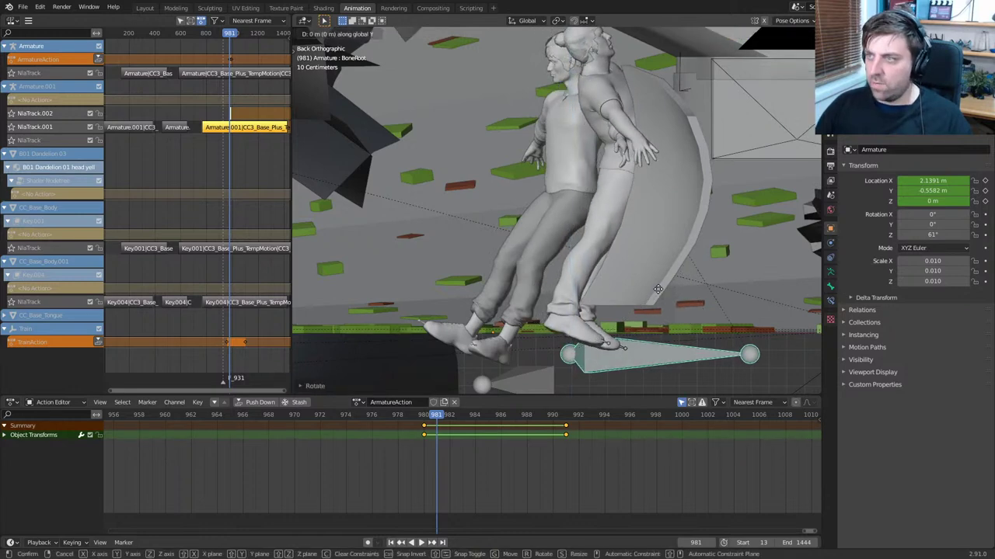
key(x)
right_click(631, 287)
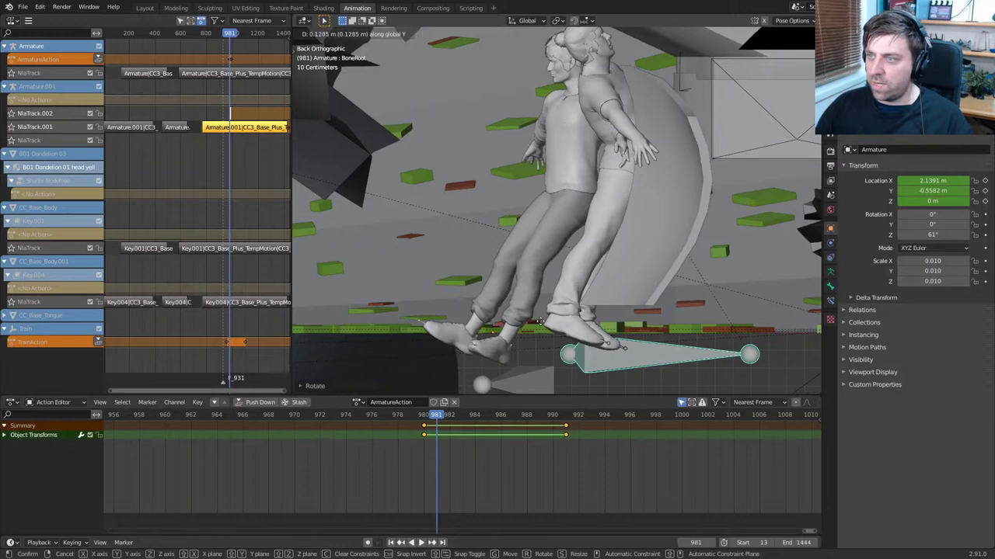
middle_drag(631, 286, 640, 312)
key(g)
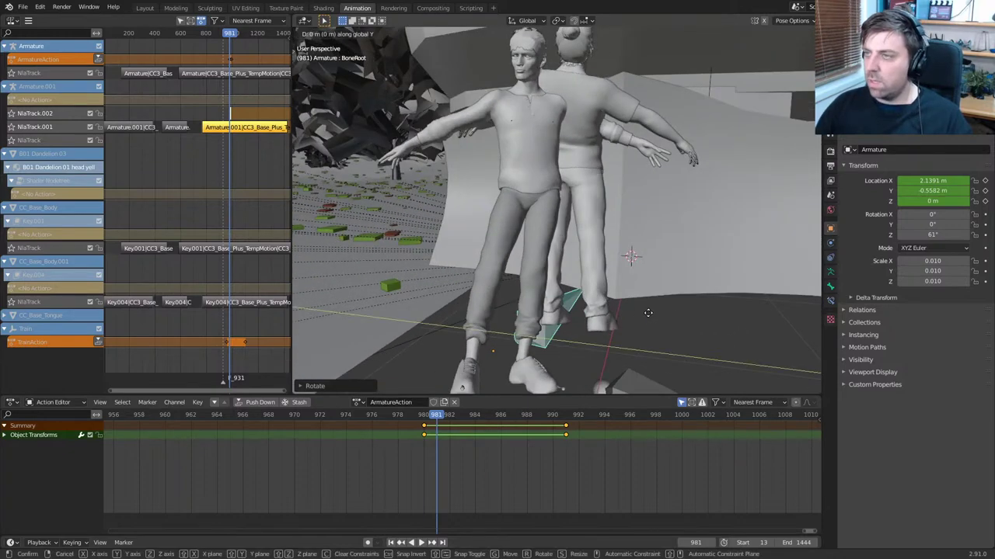
click(728, 328)
mouse_move(579, 332)
middle_down()
mouse_move(549, 335)
mouse_move(591, 345)
middle_up()
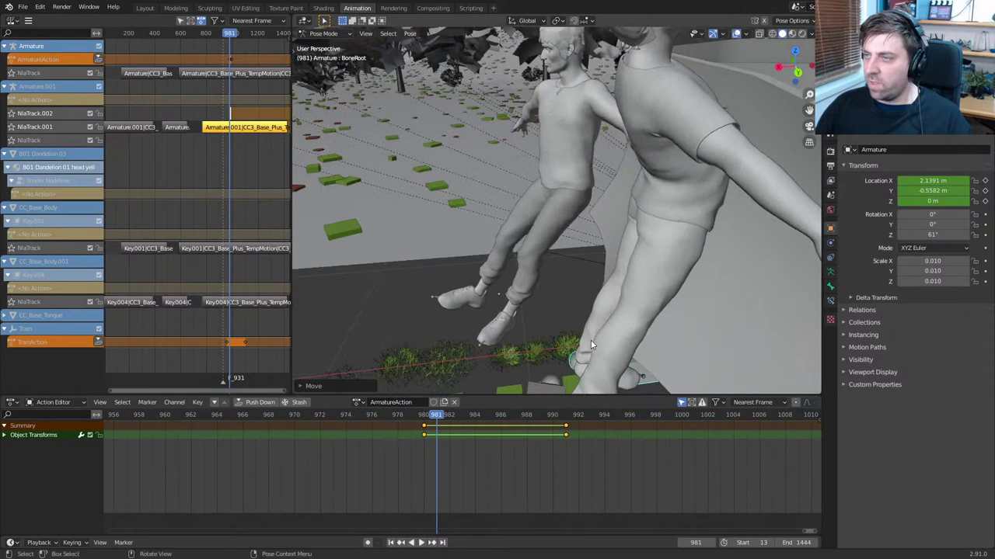
Hide the R_UpperarmTwist01 bone that obstructs the right upper arm
click(691, 119)
key(z)
click(614, 132)
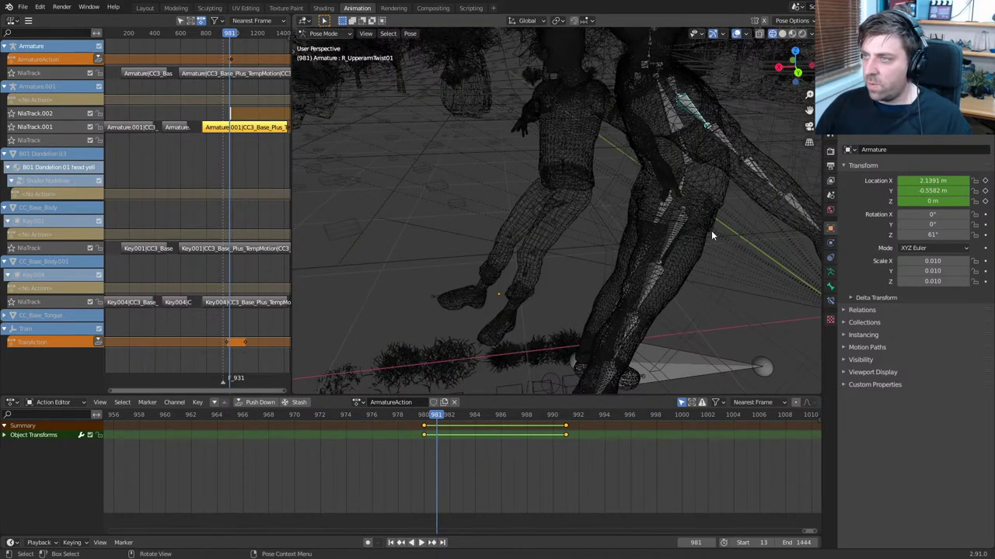
key(z)
click(747, 225)
key(h)
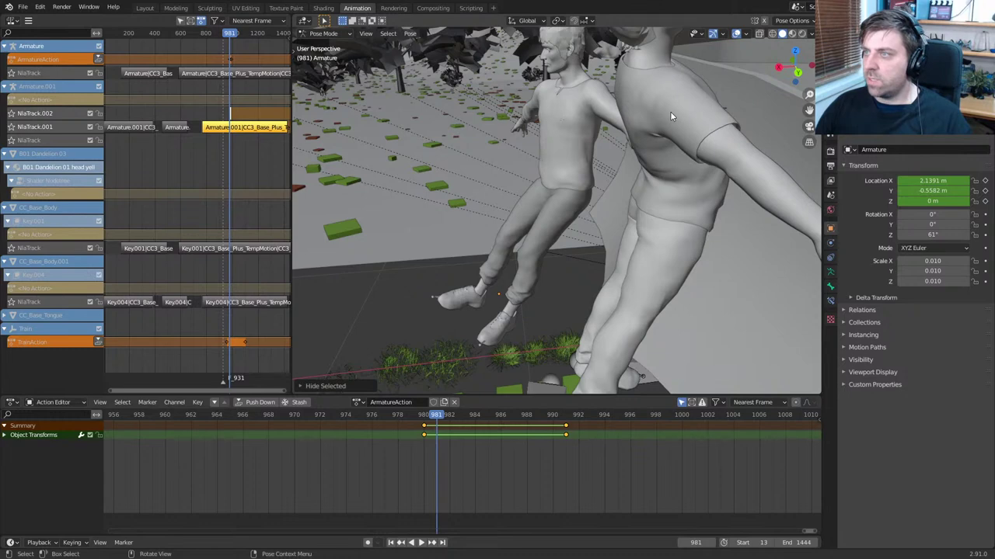
Rotate the R_Upperarm bone around the Z axis to swing the right arm outward, and return to the solid-shaded camera view
key(z)
click(599, 113)
click(694, 108)
middle_drag(725, 199, 566, 247)
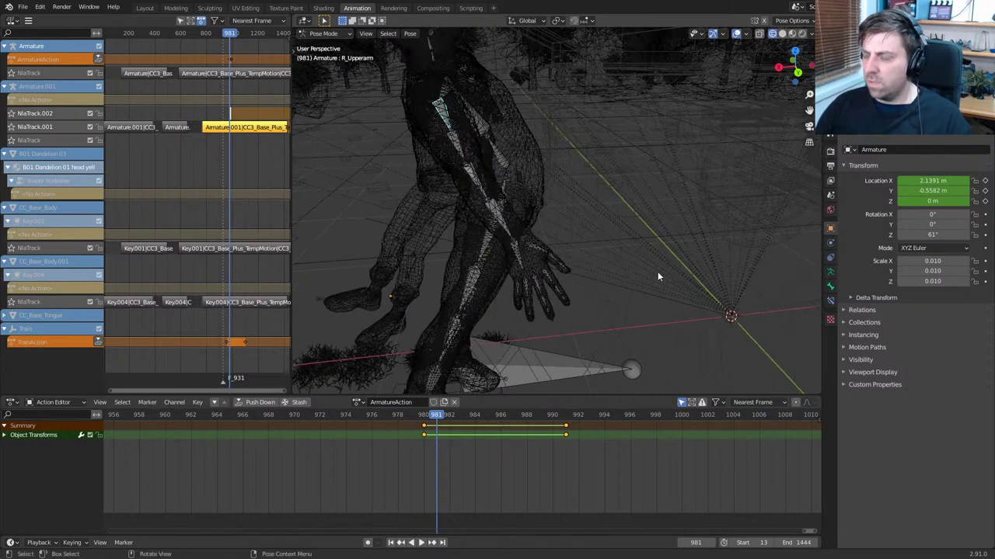
key(r)
key(z)
click(742, 231)
key(z)
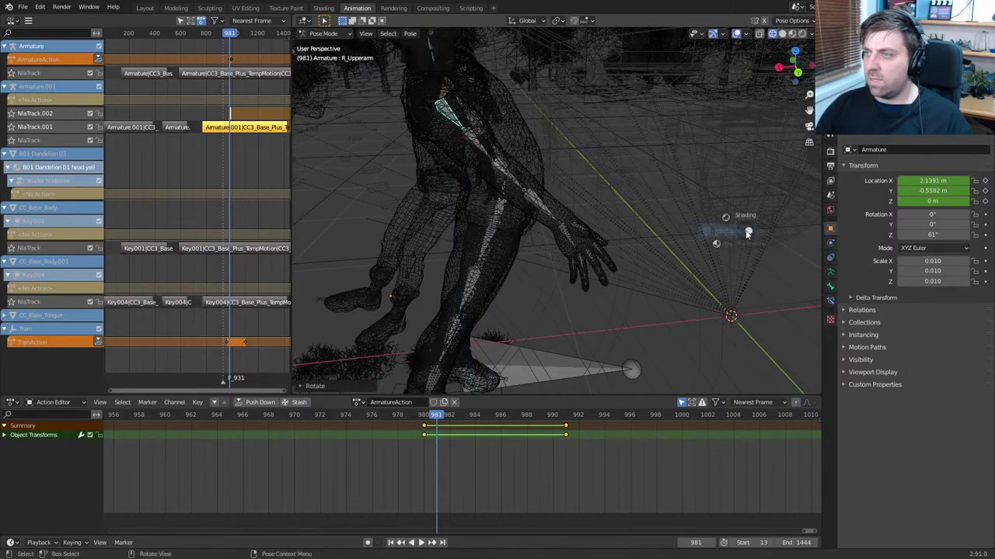
click(800, 231)
middle_drag(689, 276, 698, 224)
key(KP_0)
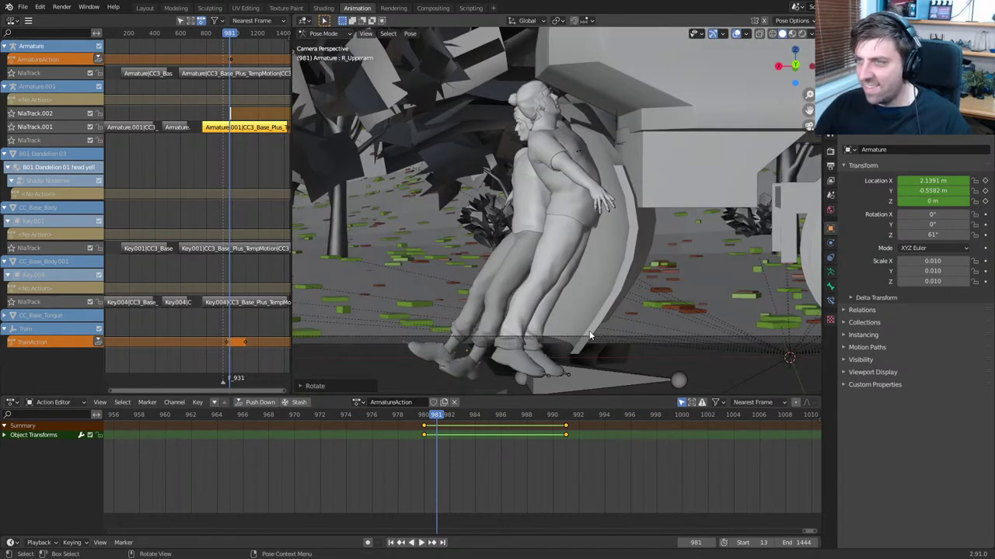
Undo the frame refresh to recover the pose and keyframe all of the armature's bones at frame 981
key(space)
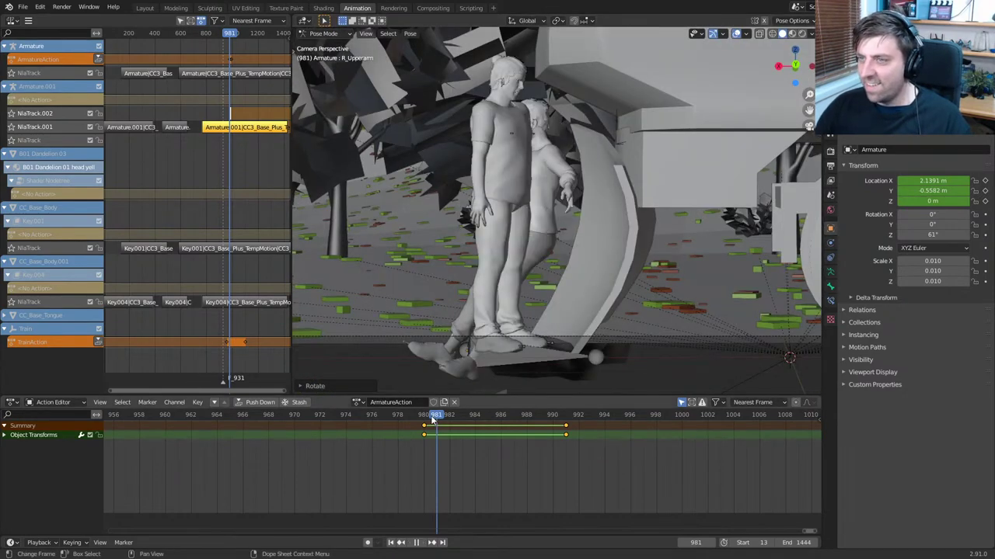
key(space)
key(ctrl+z)
key(a)
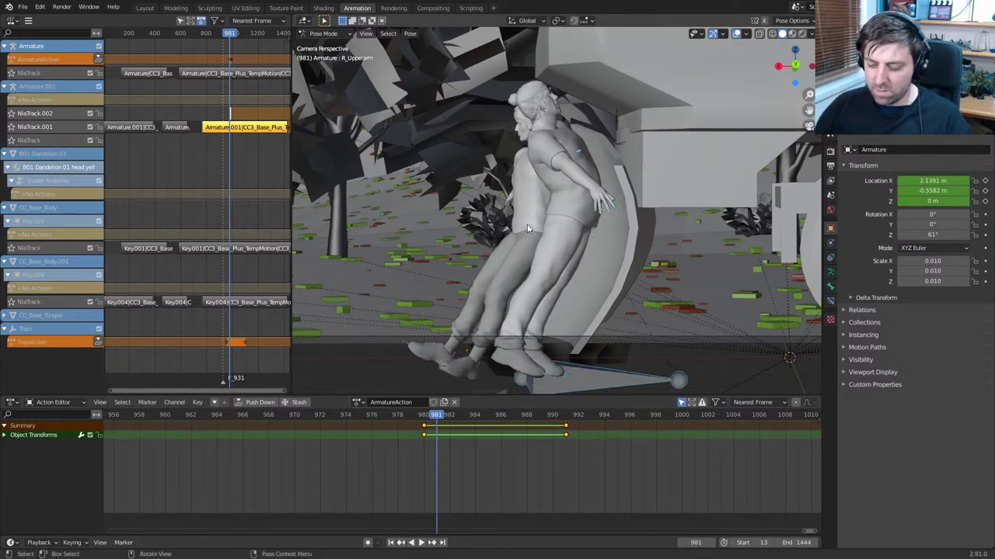
key(i)
click(526, 258)
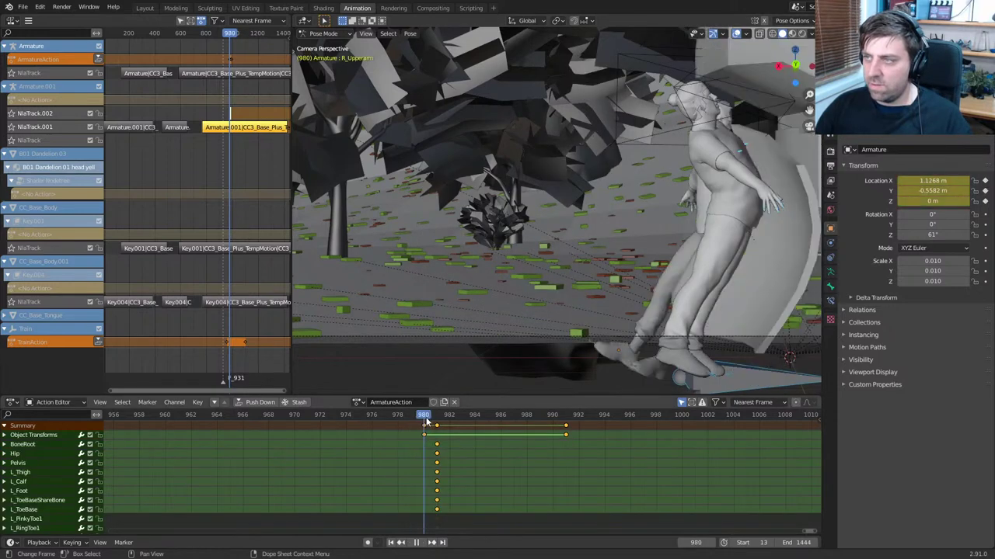
Return the armature to Object Mode and push ArmatureAction down into a new NLA strip
key(Escape)
key(Tab)
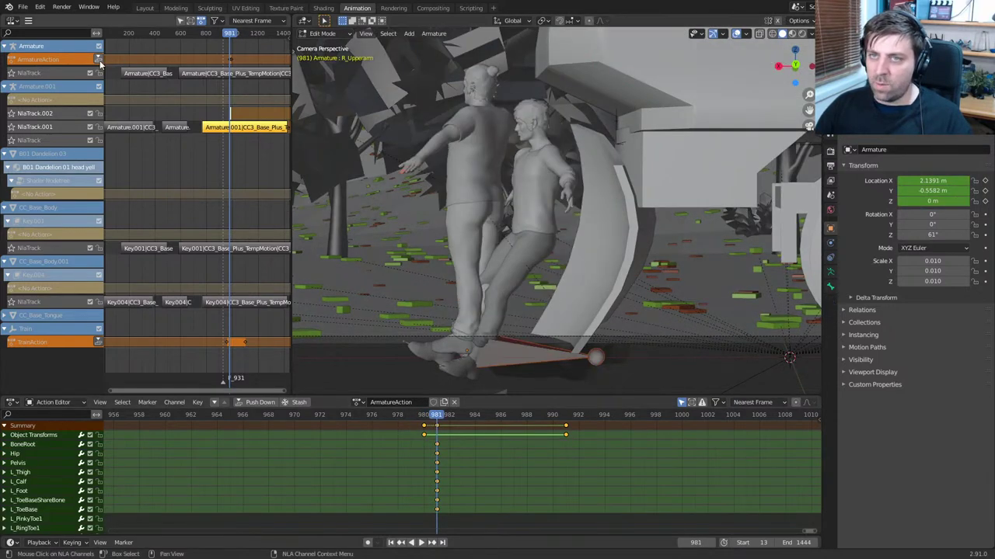
key(Tab)
click(336, 35)
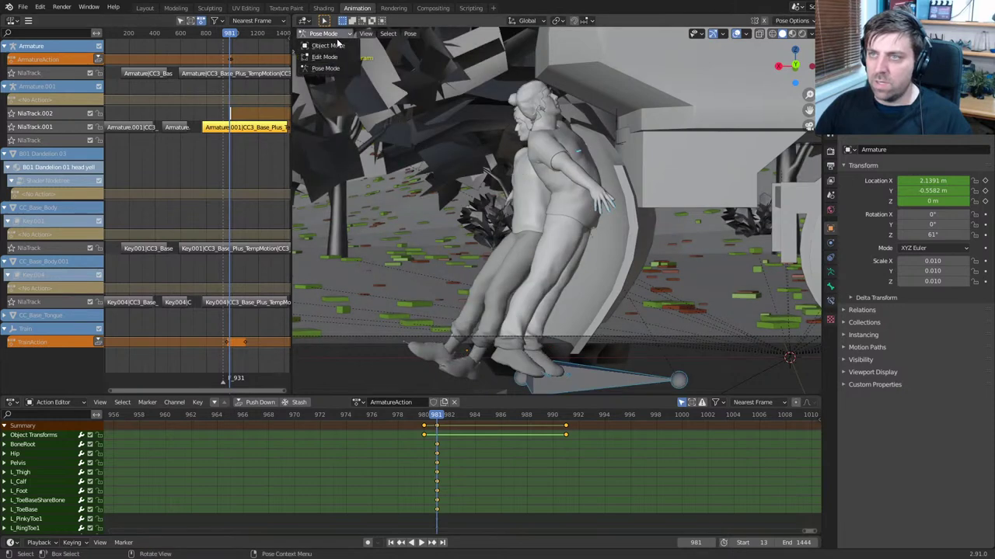
click(97, 59)
Reselect the Armature and review its motion between frame 907 and the train impact, stopping at frame 952
drag(226, 33, 220, 33)
middle_drag(636, 144, 541, 175)
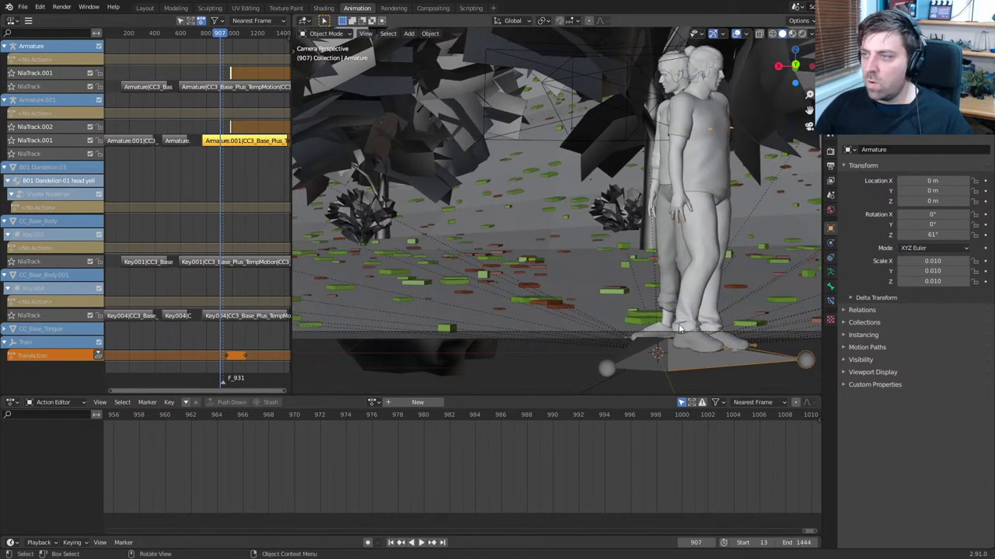
key(alt+a)
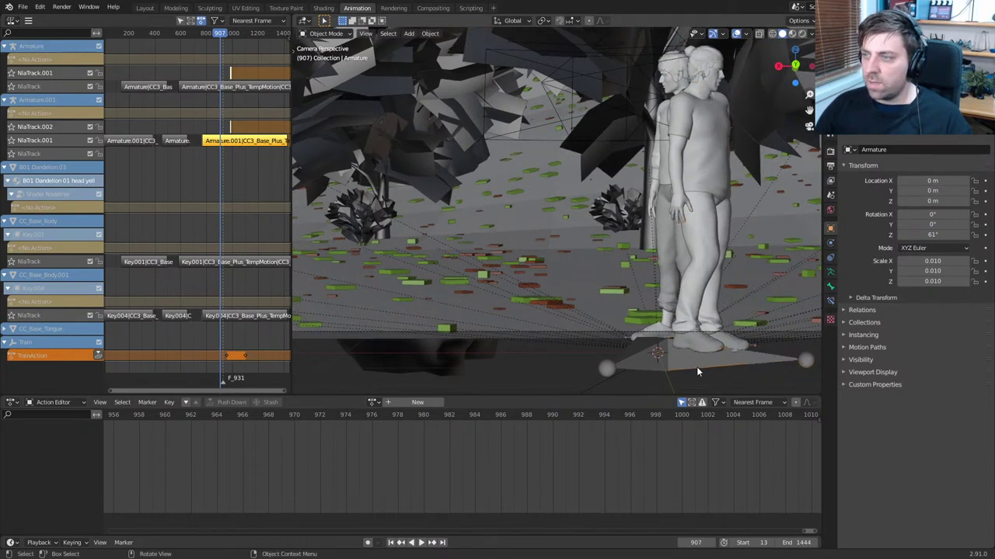
click(697, 371)
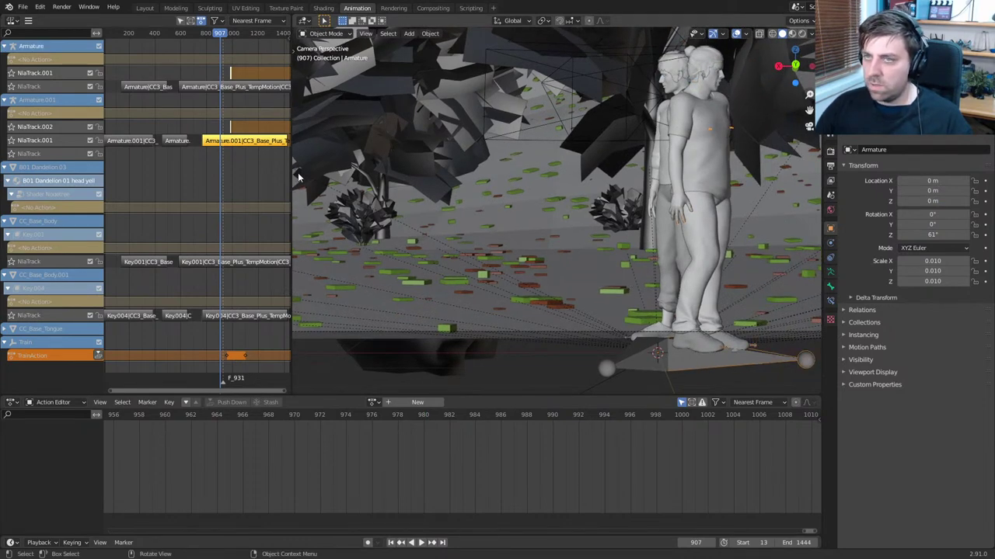
key(space)
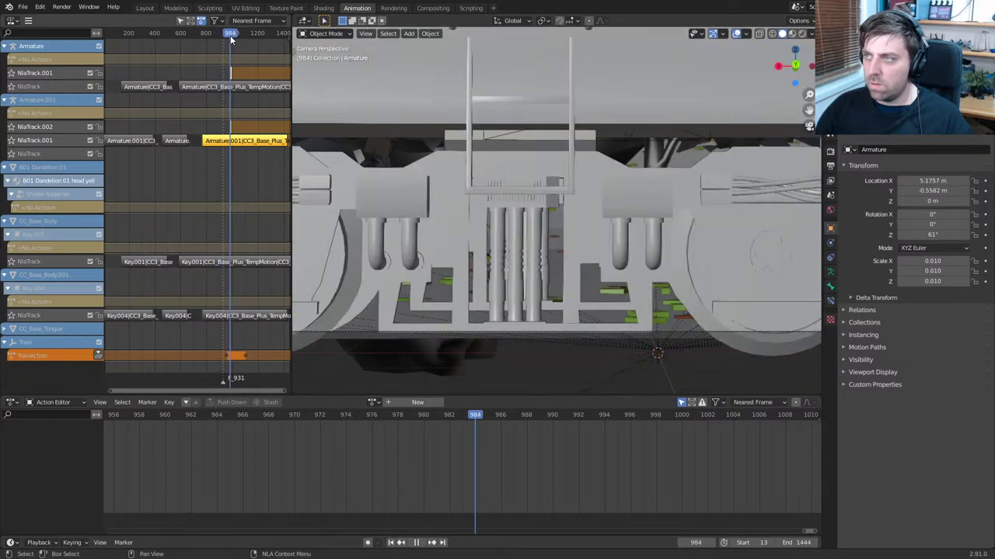
drag(230, 36, 225, 36)
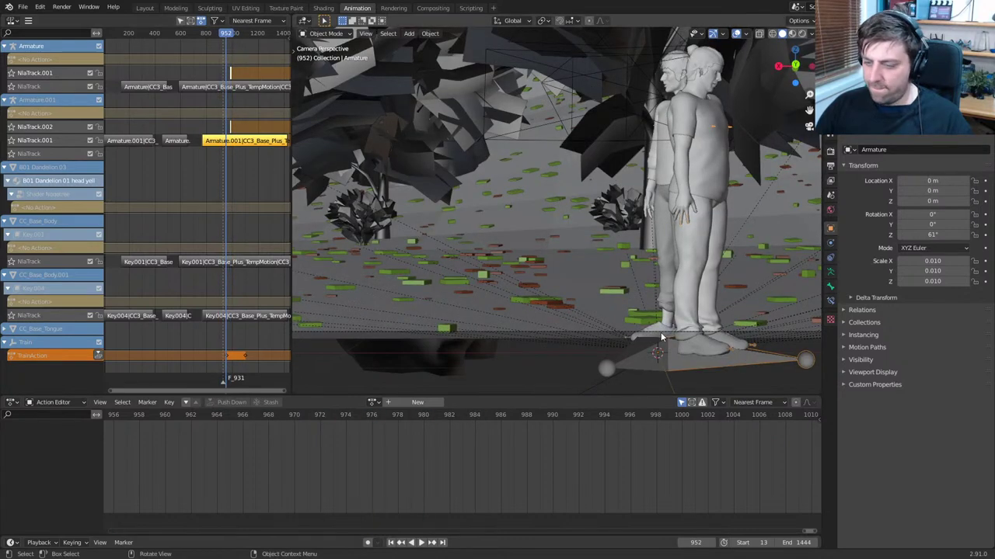
Try moving the Armature about 0.92 m along the global X axis at frame 952
key(g)
key(x)
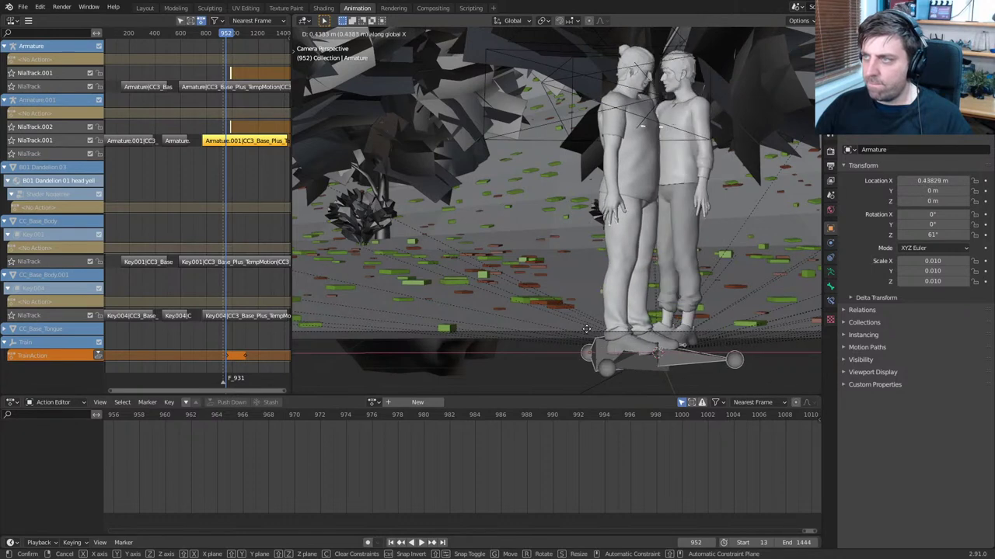
click(581, 330)
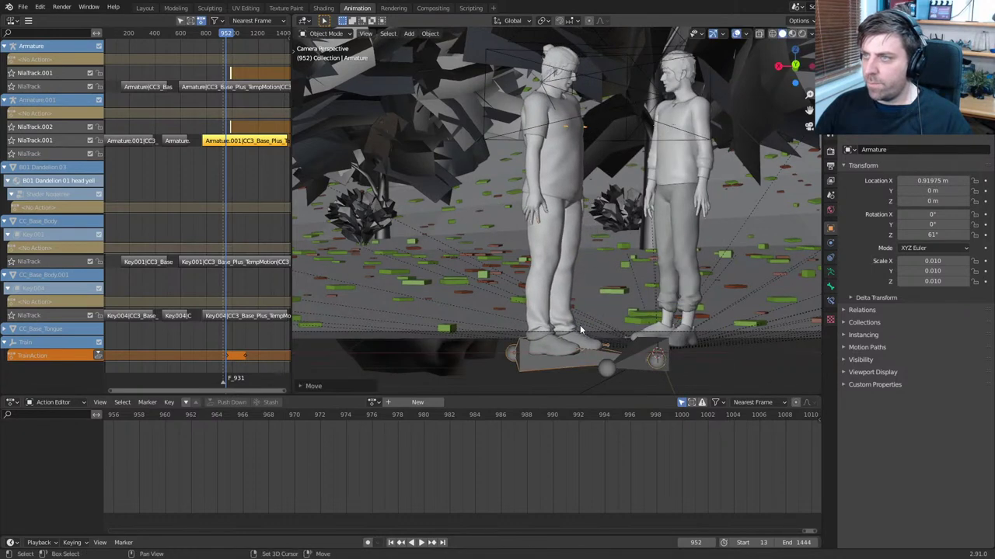
key(ctrl+z)
Scrub through the impact up to frame 1012 to check both characters' motion with the train
key(space)
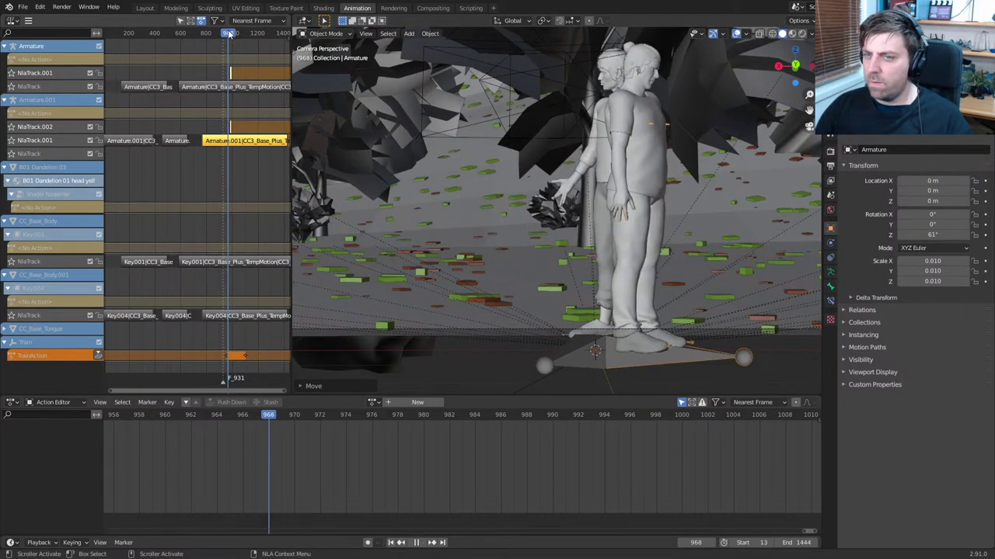
drag(230, 33, 234, 59)
key(space)
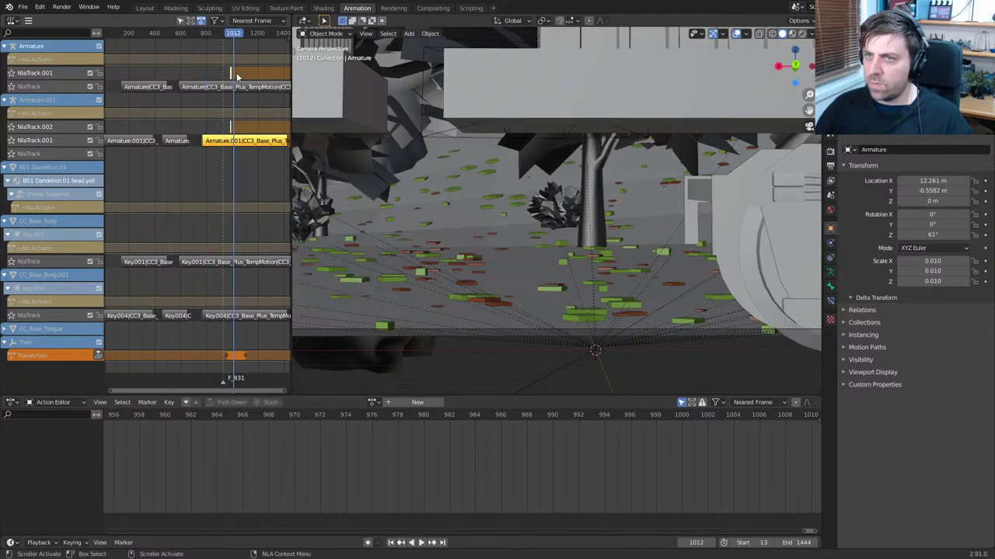
Open the Armature's ArmatureAction strip on NlaTrack.001 for tweaking and go to frame 980
click(231, 74)
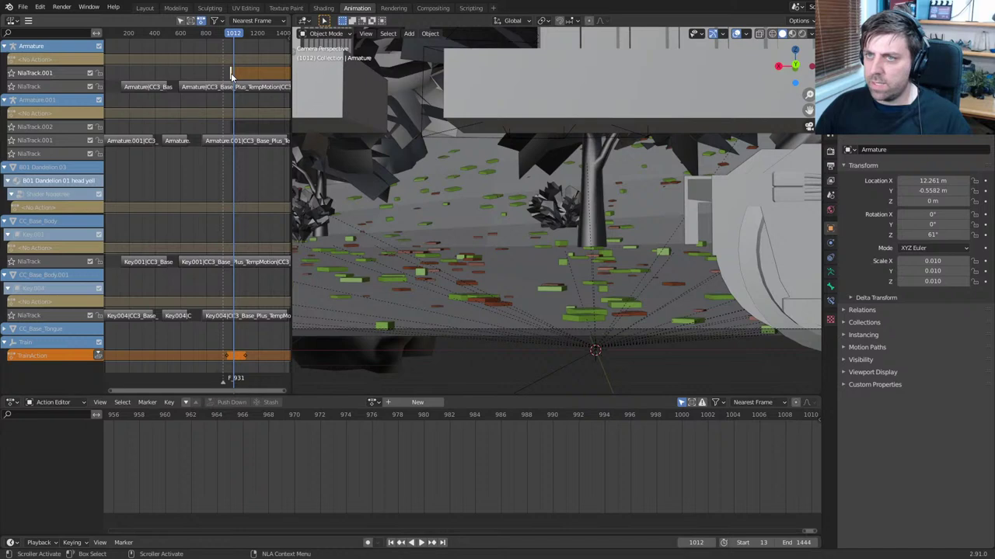
key(Tab)
click(433, 420)
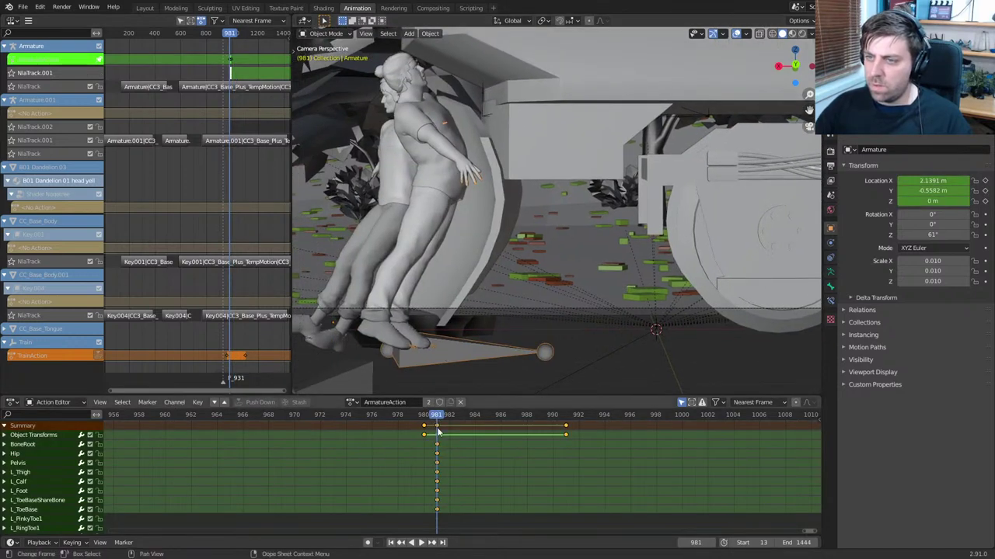
key(Left)
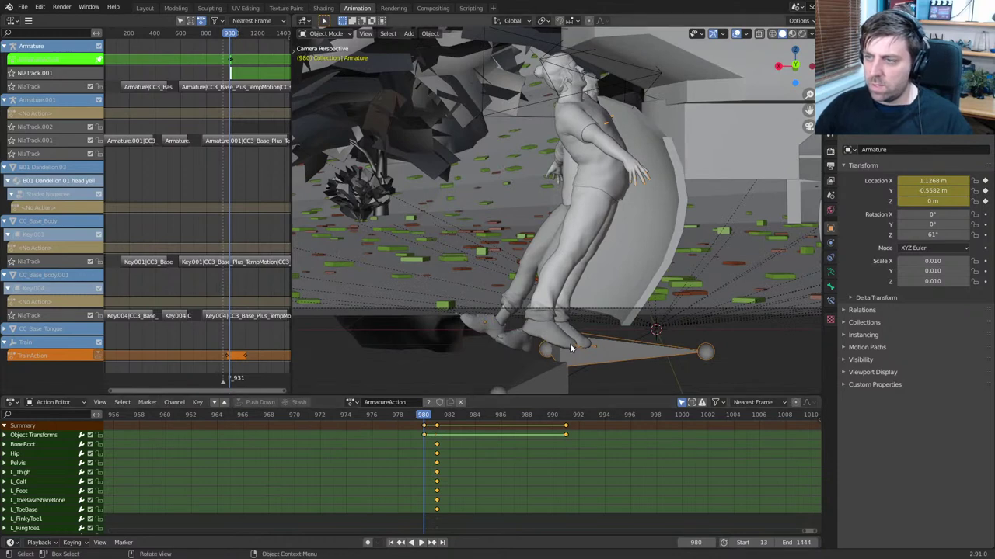
Try moving the Armature about 0.59 m along the global X axis at frame 980
key(g)
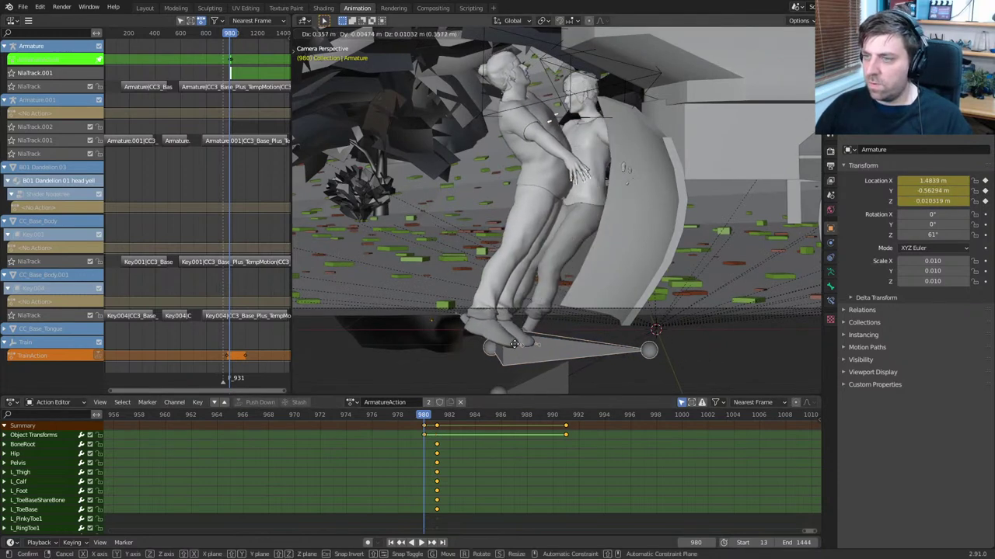
key(x)
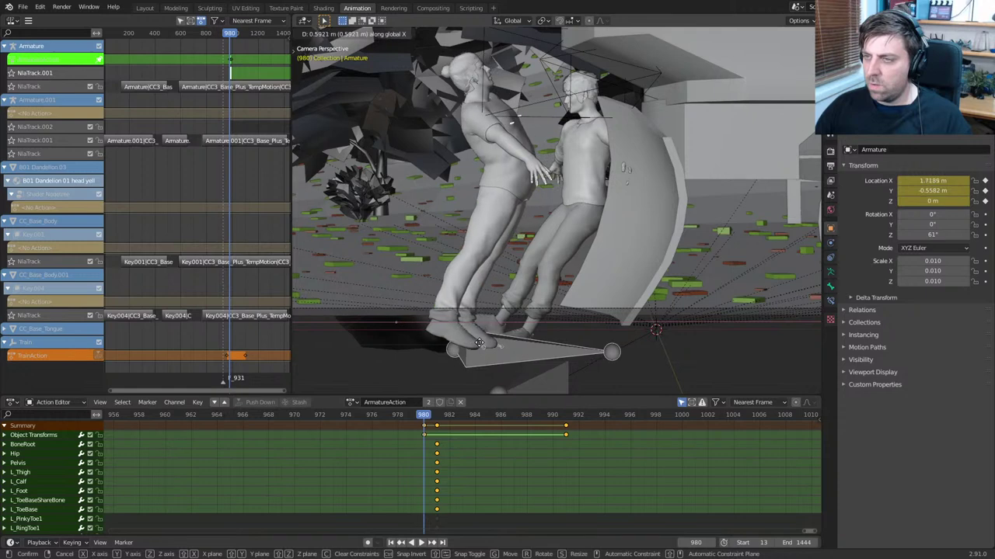
click(479, 343)
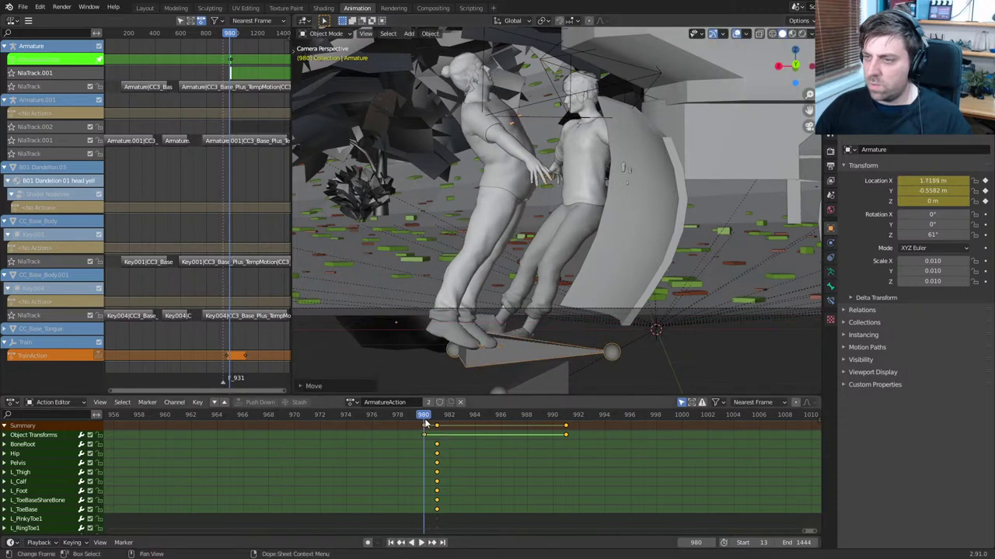
mouse_move(423, 420)
mouse_down()
mouse_move(412, 420)
mouse_move(423, 422)
mouse_up()
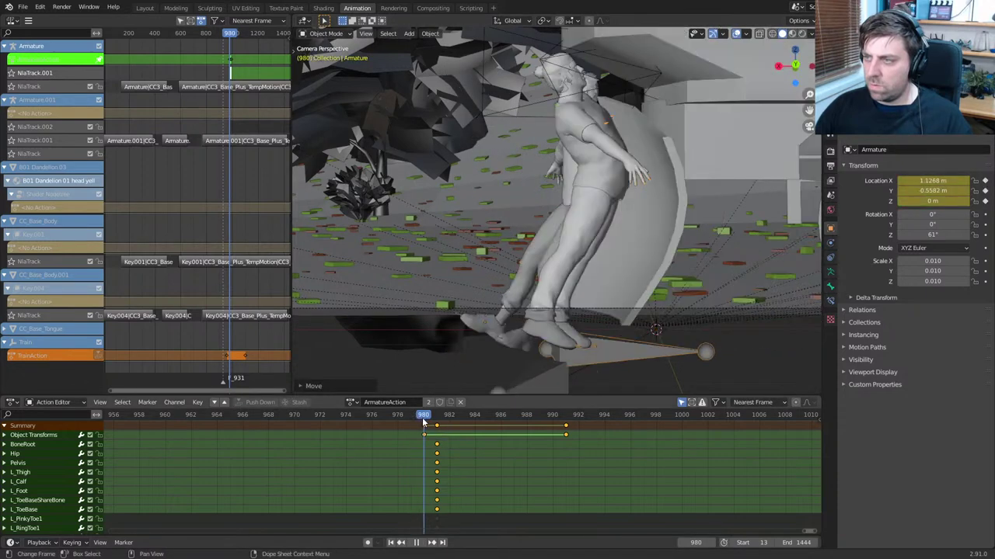
Move the Armature about 0.72 m along global X at frame 980, keyframe Location, Rotation & Scale, and check the motion up to frame 981
key(g)
key(x)
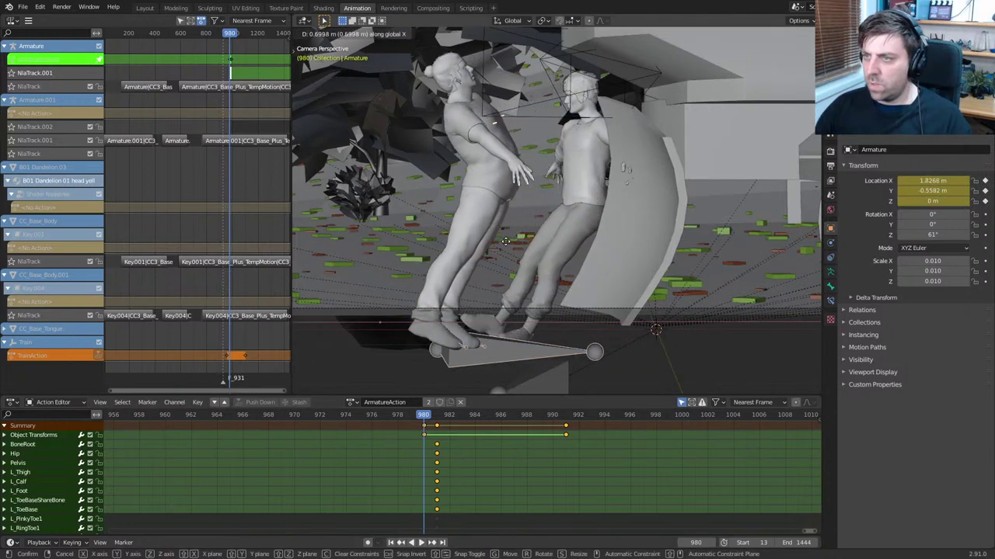
click(504, 245)
key(i)
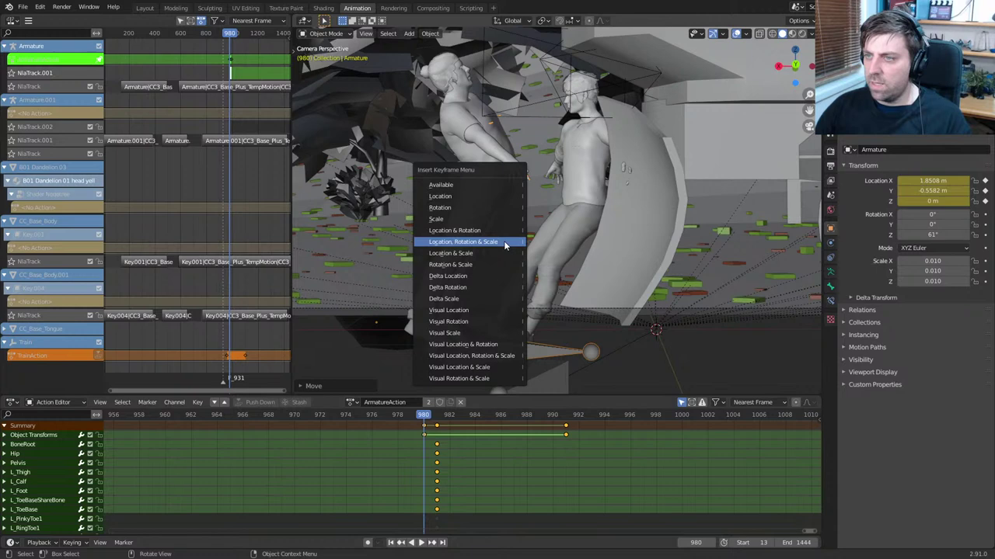
click(505, 245)
key(shift+ctrl+space)
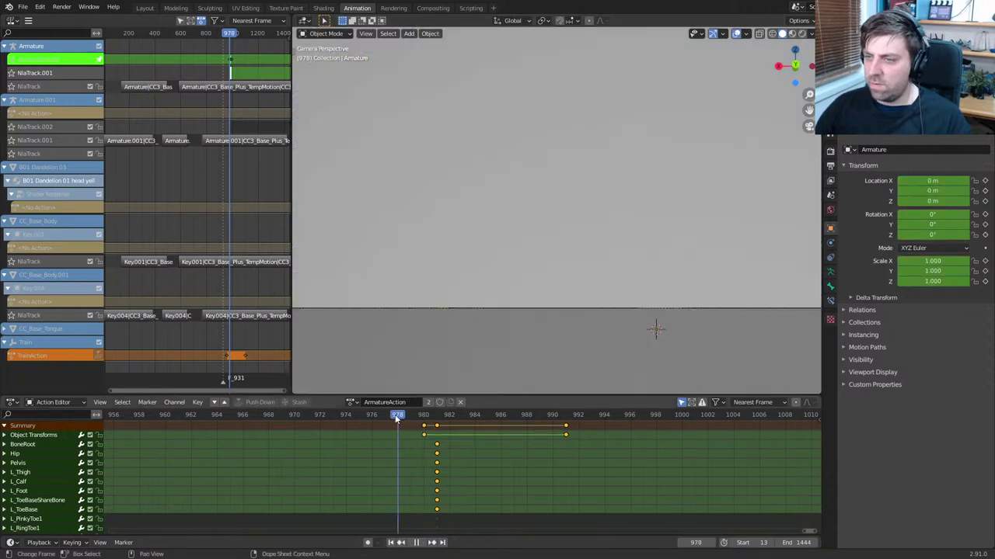
drag(409, 419, 437, 419)
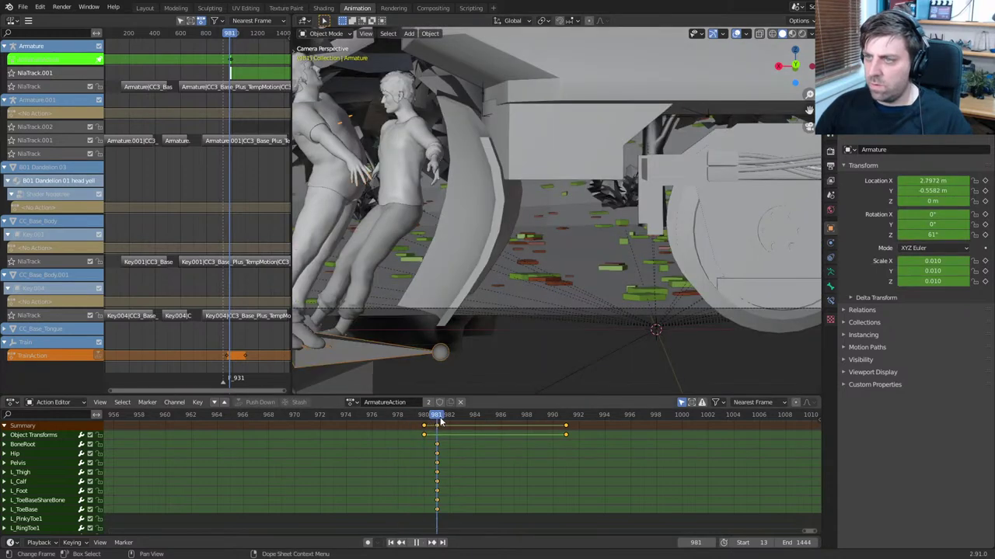
Show the characters in wireframe at frame 981 and select the Armature's Hip bone in Pose Mode
shift+middle_drag(422, 263, 544, 261)
key(z)
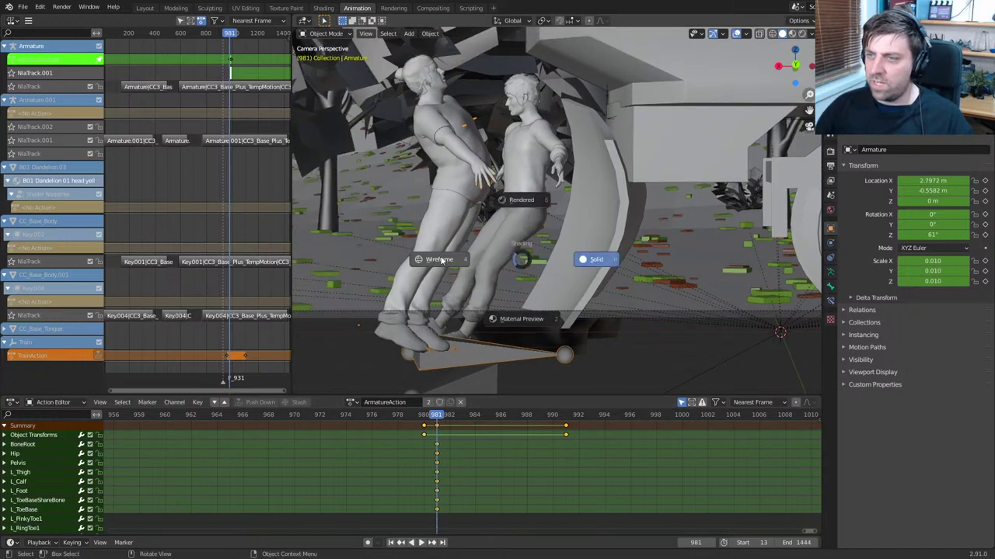
click(442, 259)
scroll(452, 239, up, 4)
shift+middle_drag(452, 239, 501, 235)
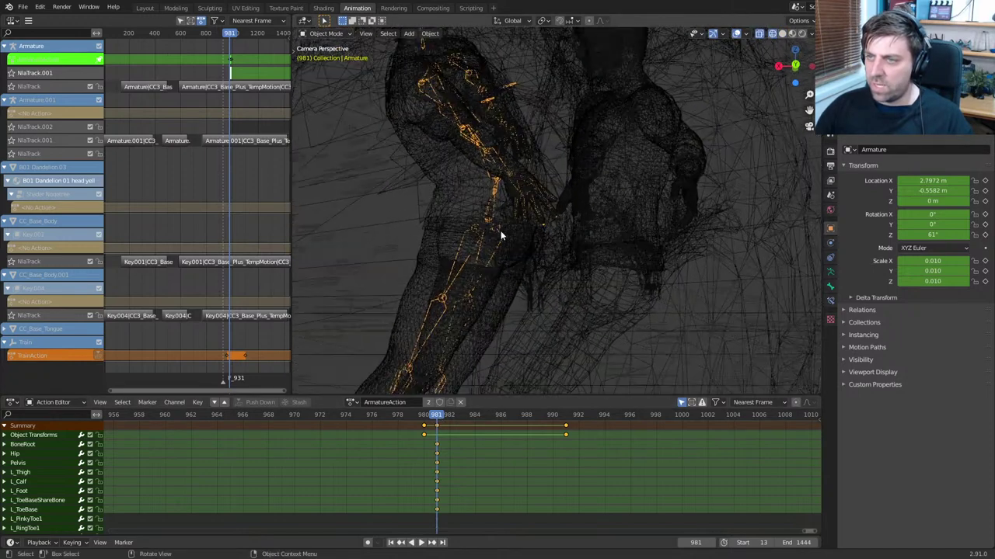
scroll(501, 236, up, 5)
shift+middle_drag(378, 113, 463, 163)
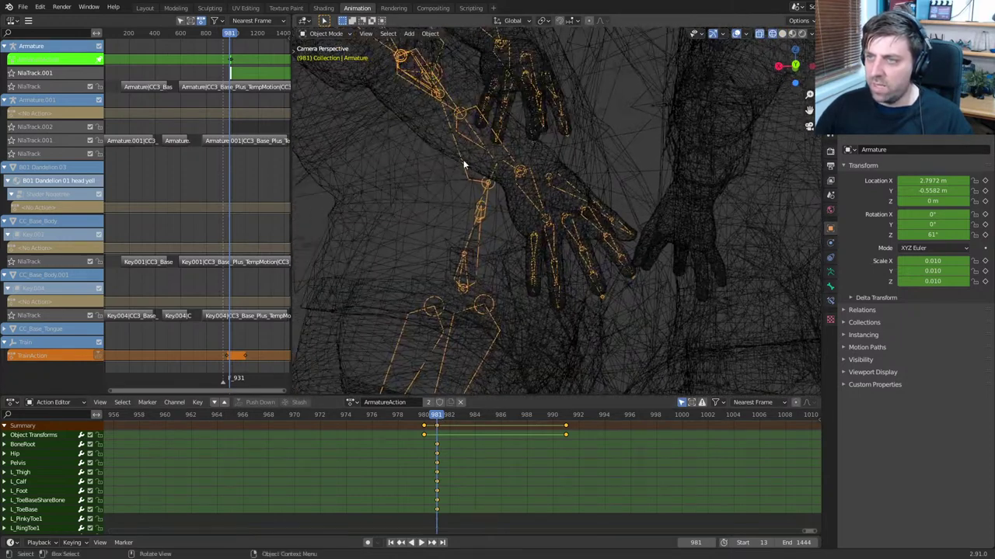
click(326, 68)
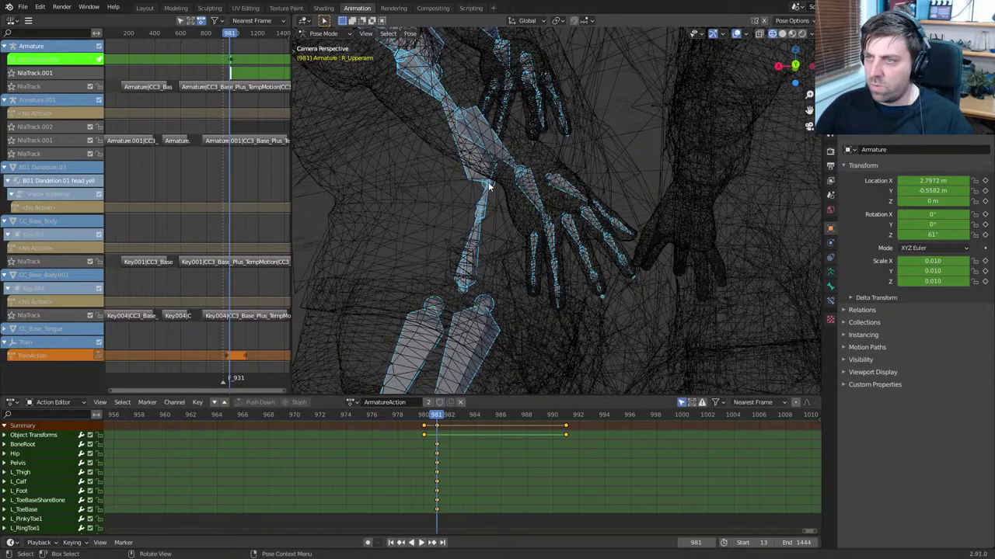
click(488, 185)
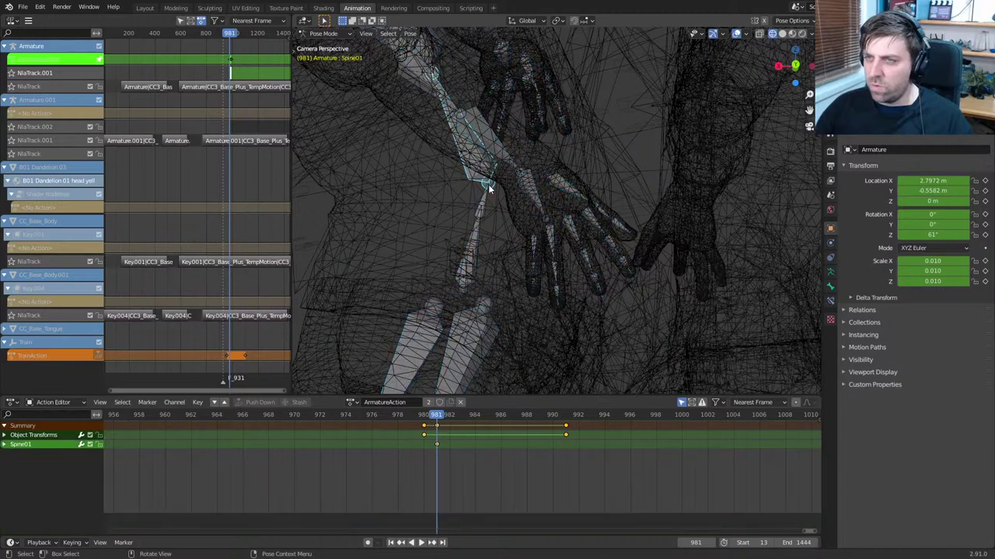
click(473, 247)
click(471, 279)
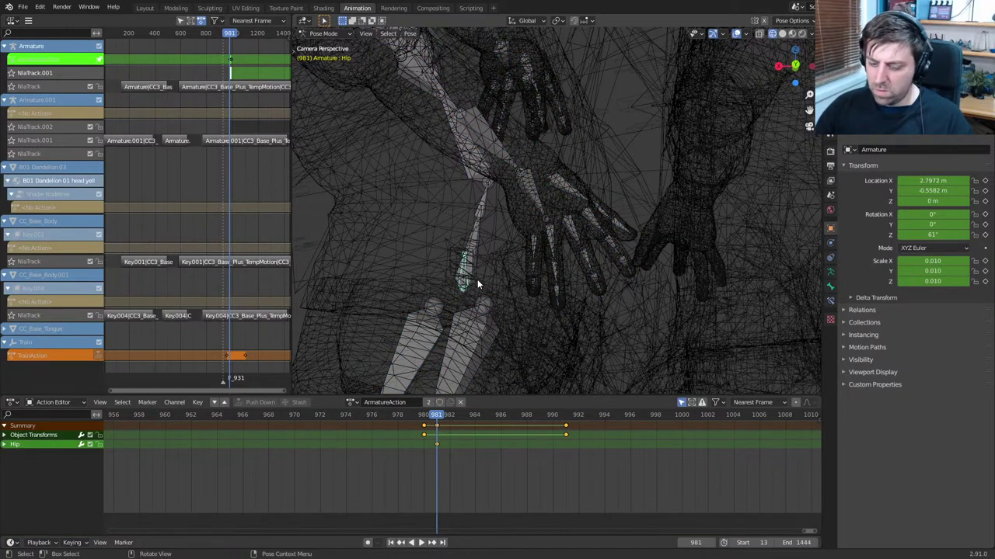
Try moving the Hip bone in the negative global X direction from the back orthographic view, and restore solid shading
mouse_move(477, 279)
middle_down()
mouse_move(466, 275)
mouse_move(477, 281)
middle_up()
key(KP_1)
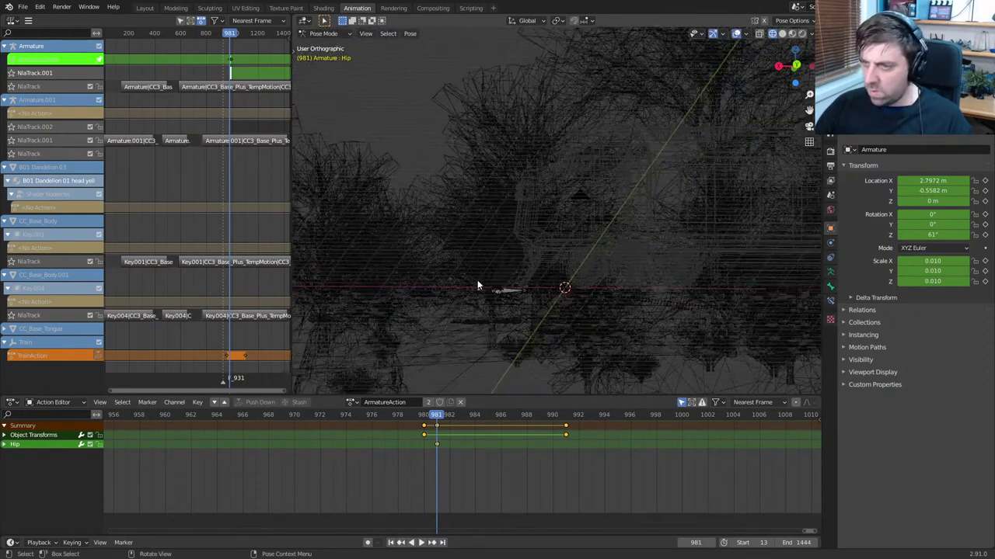
key(ctrl+KP_1)
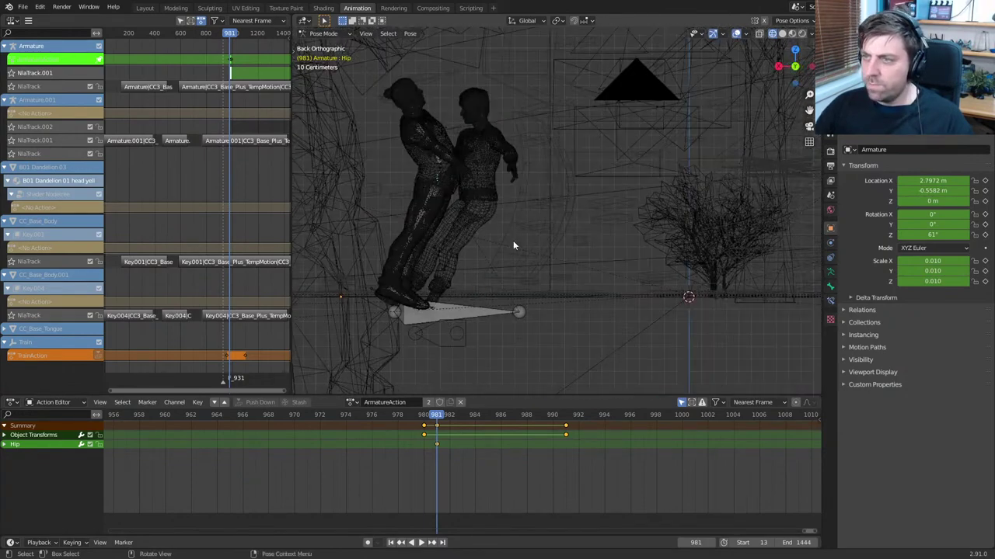
key(g)
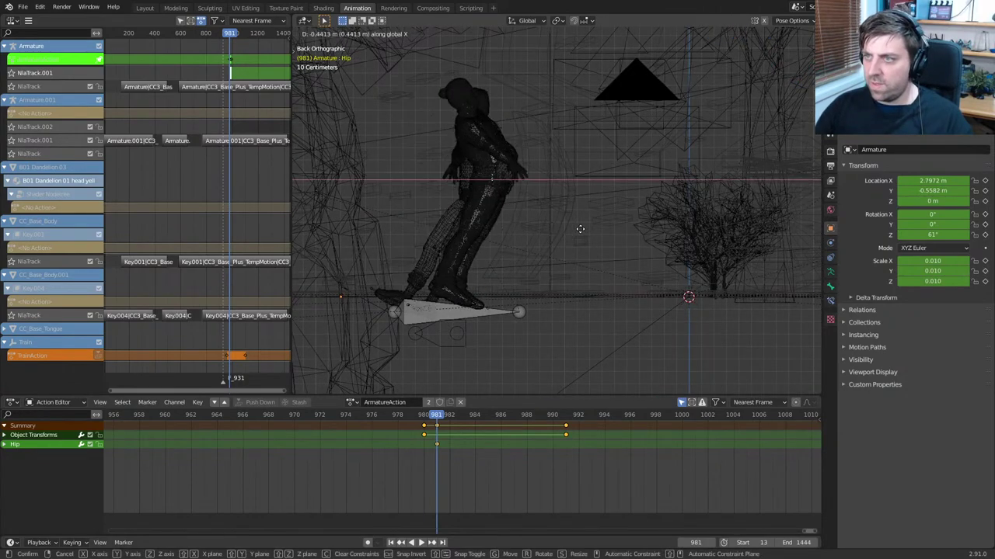
click(600, 228)
key(z)
key(6)
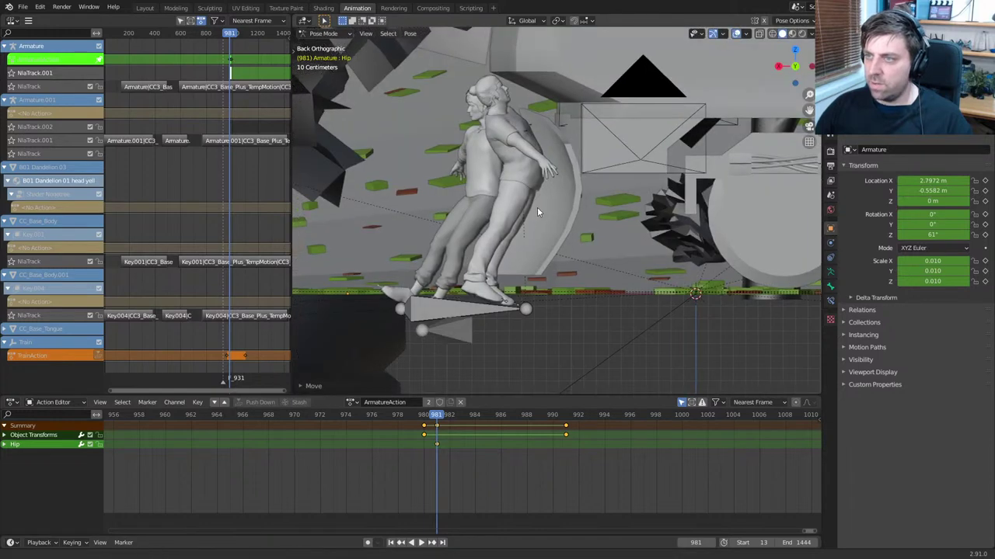
Try rotating the Hip bone around the global Z axis in two passes at frame 981
key(r)
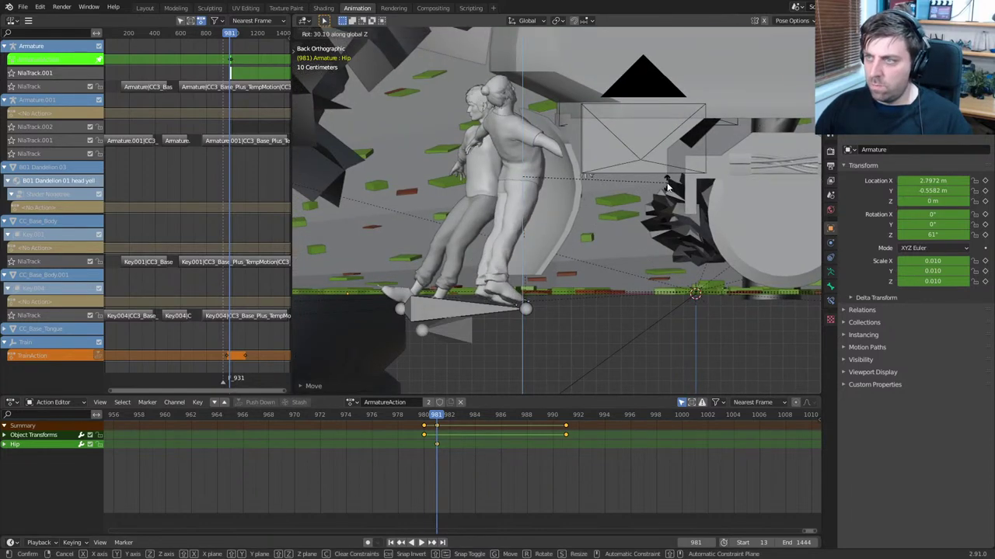
click(675, 210)
key(r)
key(z)
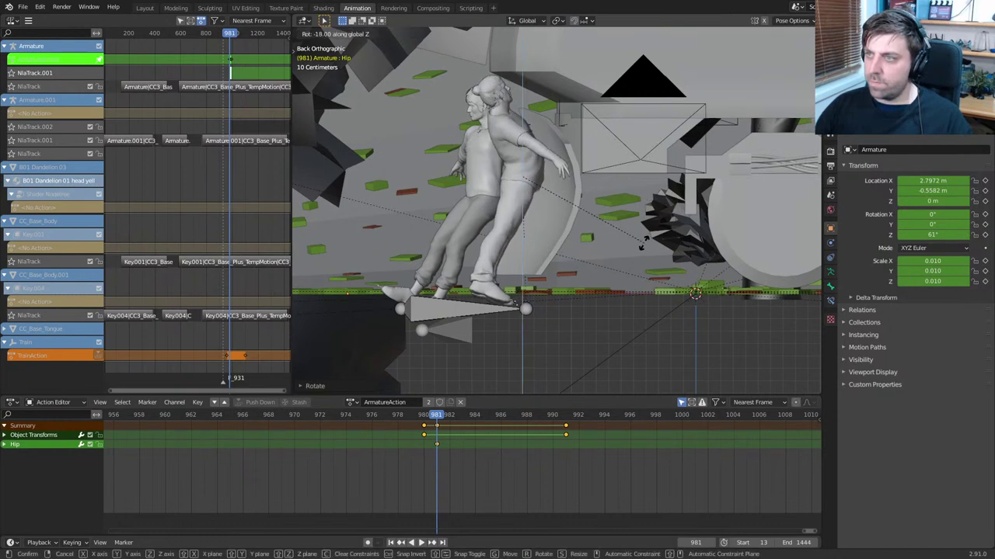
click(675, 210)
Check the pose at frame 982, stop tweaking ArmatureAction and return to frame 978
key(space)
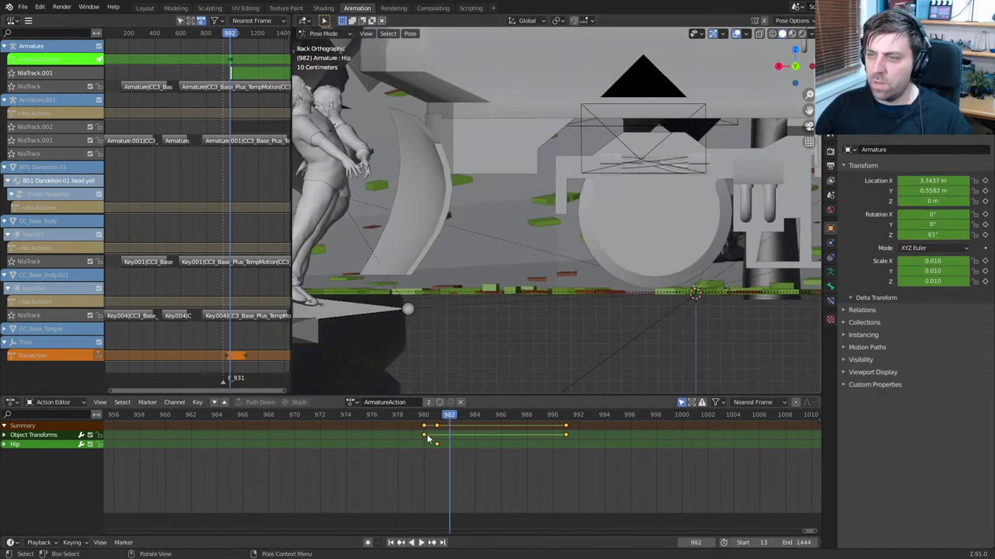
key(space)
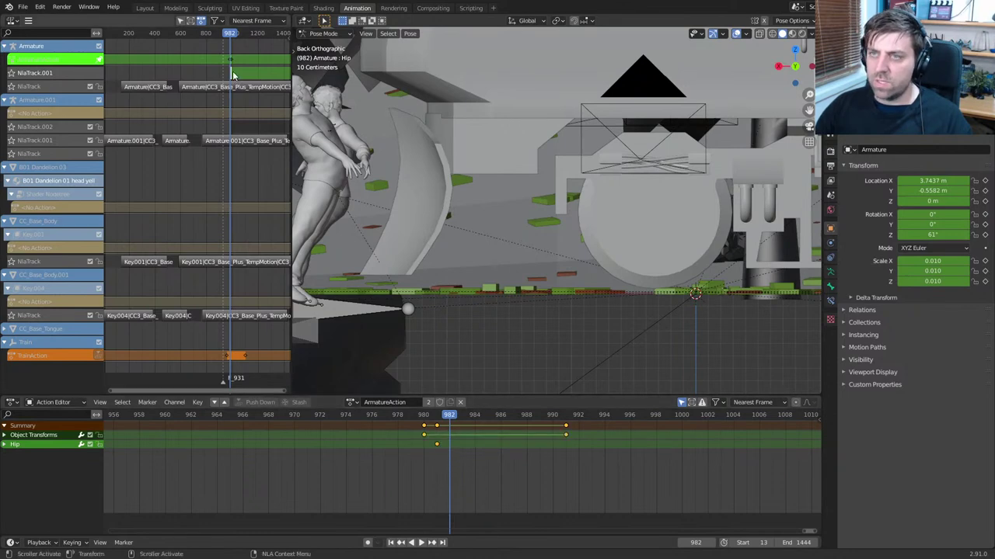
click(460, 402)
drag(450, 420, 398, 420)
Select the Armature's BoneRoot and examine the character's size and position in the scene at frames 978 and 977
scroll(520, 313, down, 8)
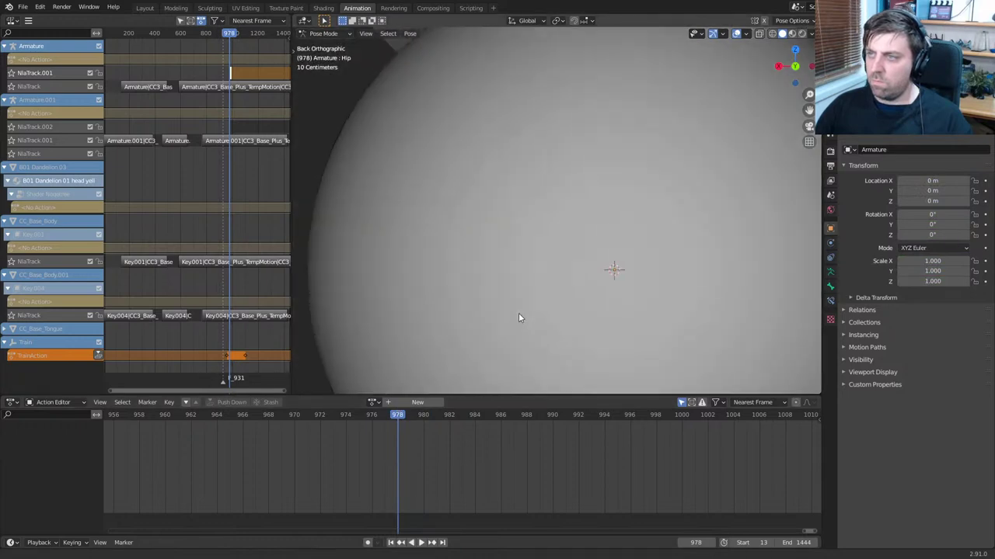
middle_drag(557, 306, 641, 335)
click(609, 236)
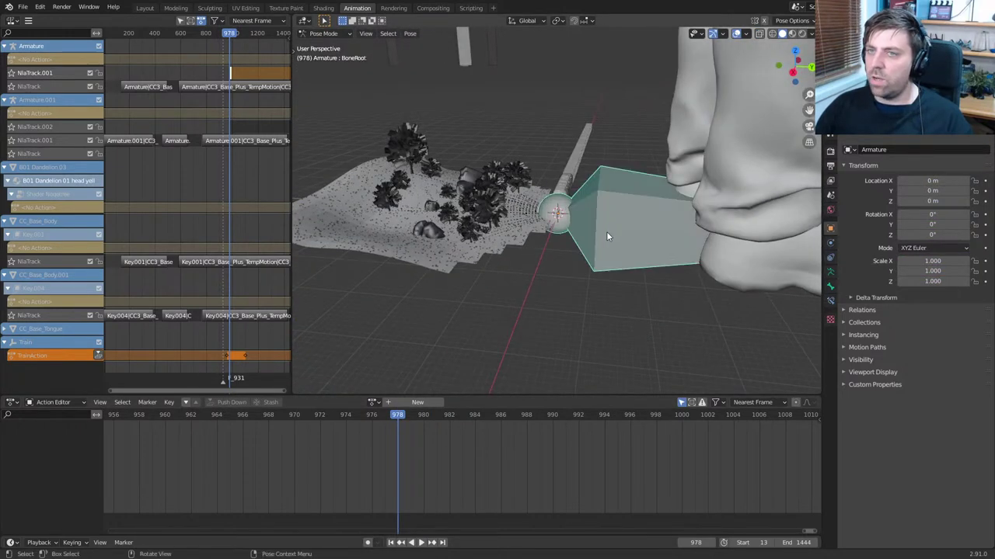
mouse_move(395, 417)
mouse_down()
mouse_move(327, 417)
mouse_move(429, 425)
mouse_move(384, 424)
mouse_up()
scroll(657, 261, down, 12)
middle_drag(661, 249, 586, 261)
scroll(586, 261, up, 11)
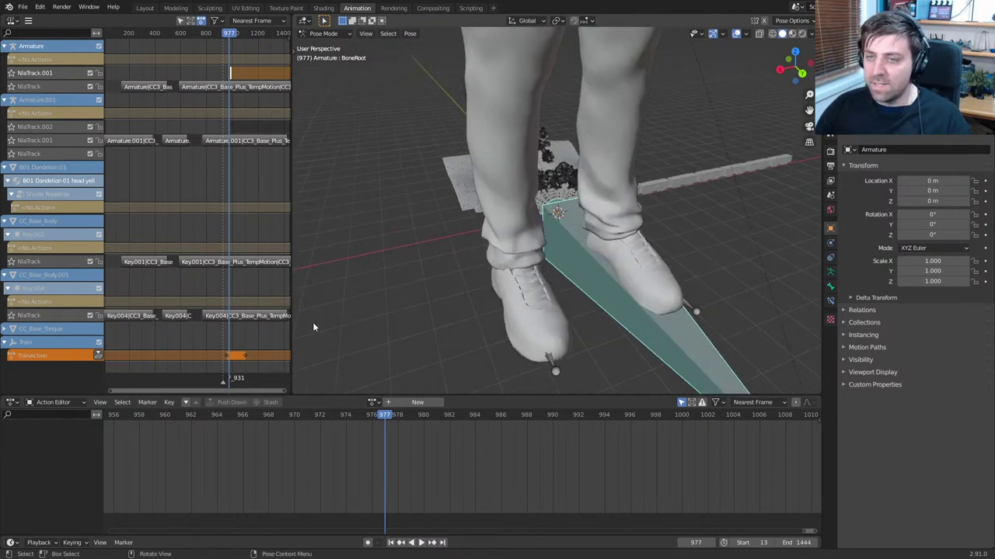
Collapse the B01 Dandelion.03 channels in the NLA editor and remove the ArmatureAction strip from the Armature's NlaTrack.001
scroll(228, 150, up, 2)
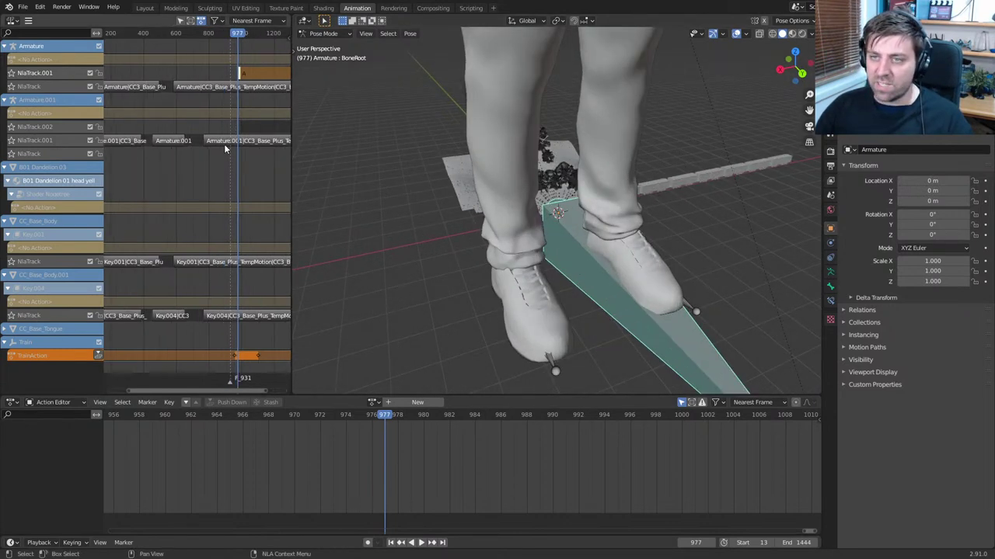
click(9, 182)
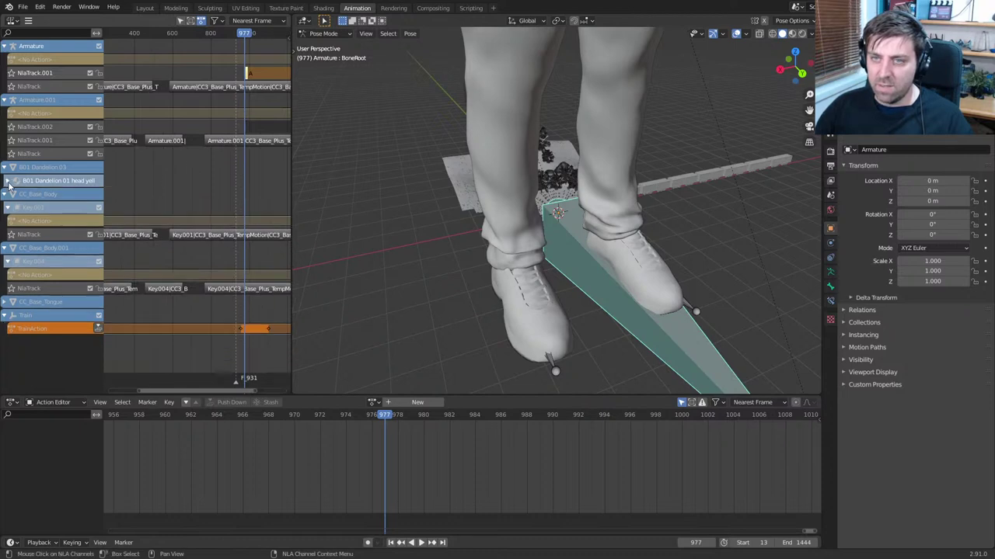
click(4, 167)
scroll(512, 237, up, 5)
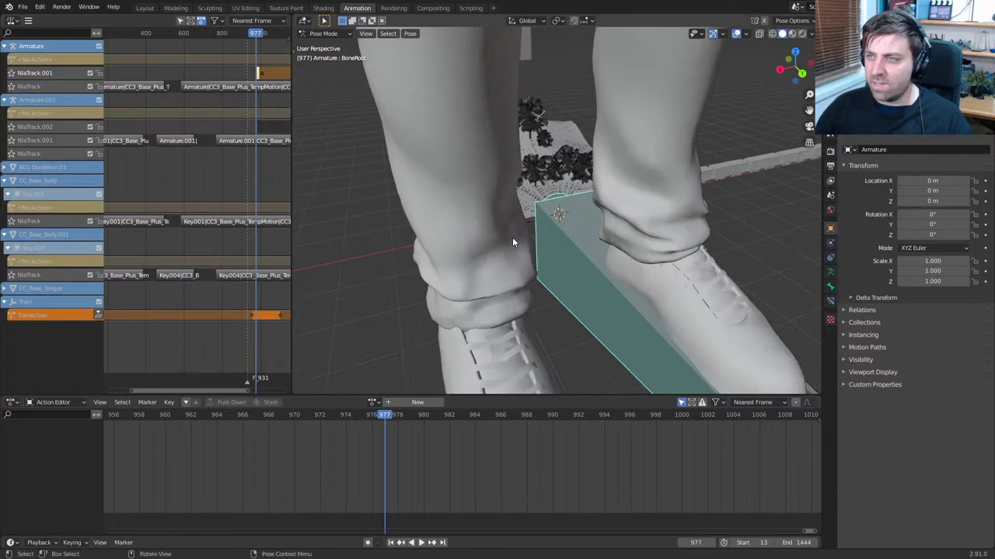
scroll(514, 234, down, 3)
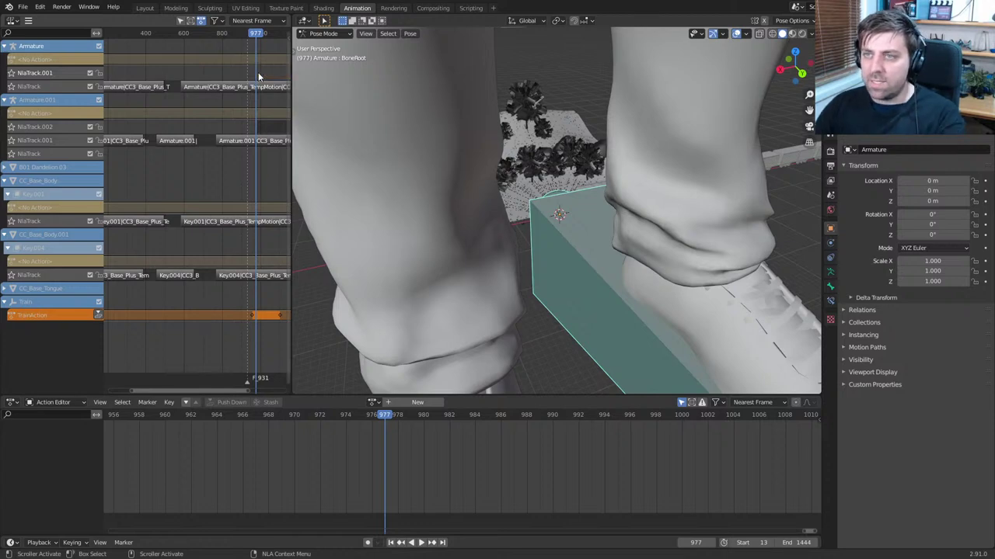
Return the Armature to Object Mode at frame 942 and scale it uniformly by 0.01
mouse_move(256, 34)
mouse_down()
mouse_move(110, 45)
mouse_move(245, 46)
mouse_up()
click(347, 34)
click(333, 46)
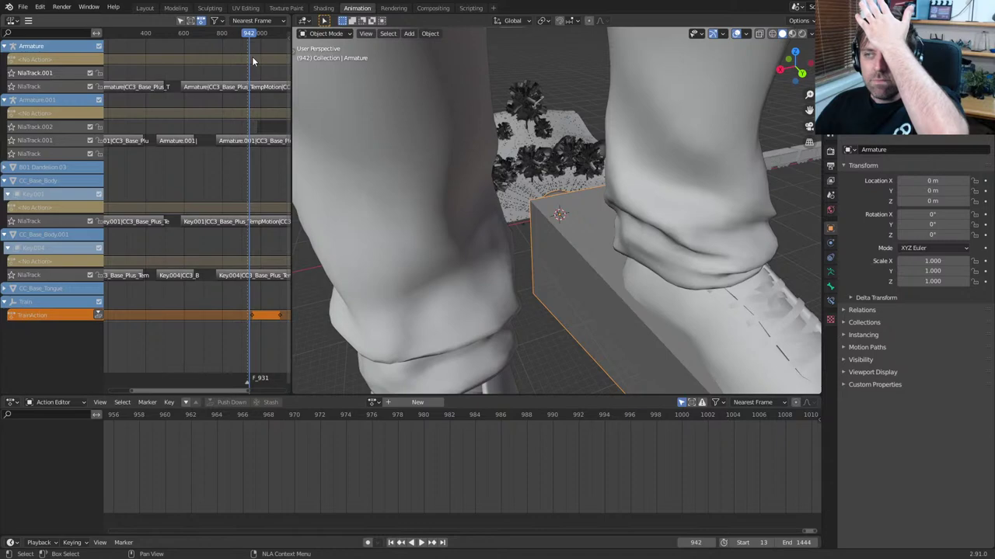
text(s.)
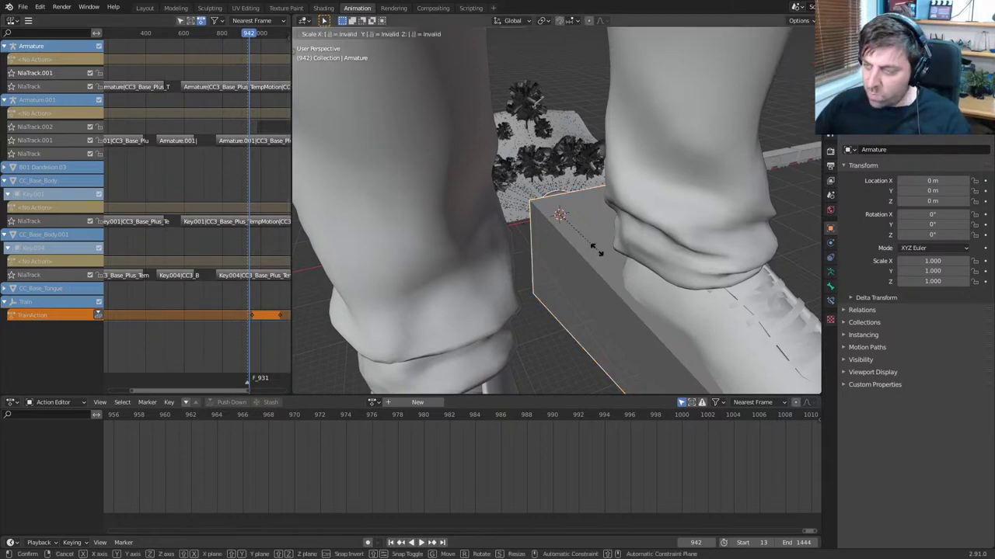
text(01)
key(Return)
scroll(598, 248, up, 15)
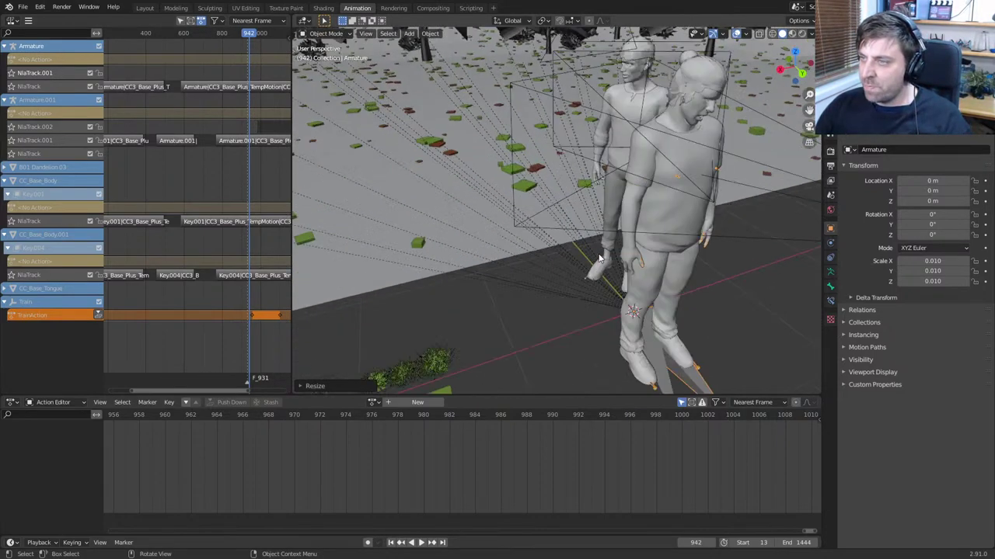
Place the Armature facing the second character from above, at about X 0.815 m and Y -0.645 m, rotated 58.5° about Z
scroll(598, 255, up, 1)
key(KP_7)
scroll(557, 239, down, 2)
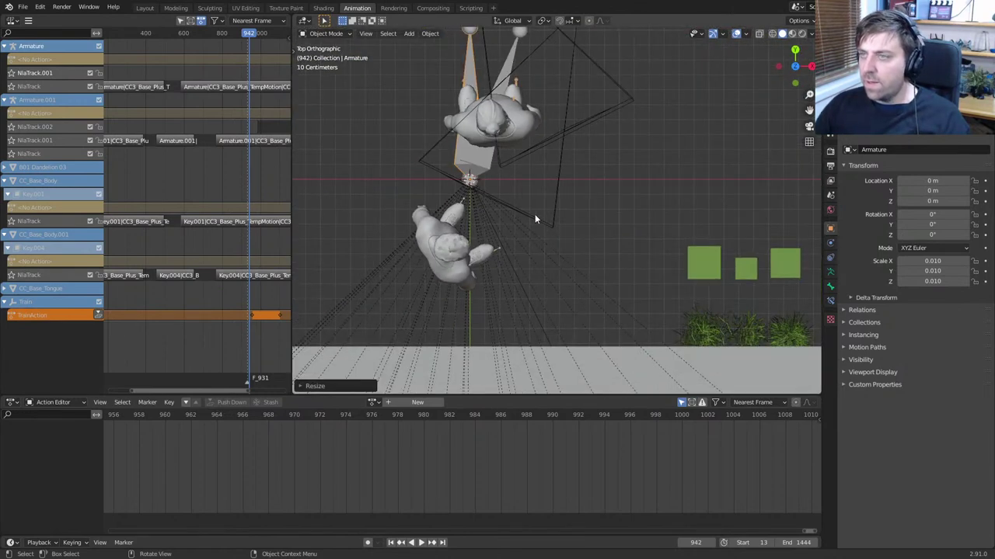
key(g)
click(682, 331)
key(r)
click(667, 206)
key(g)
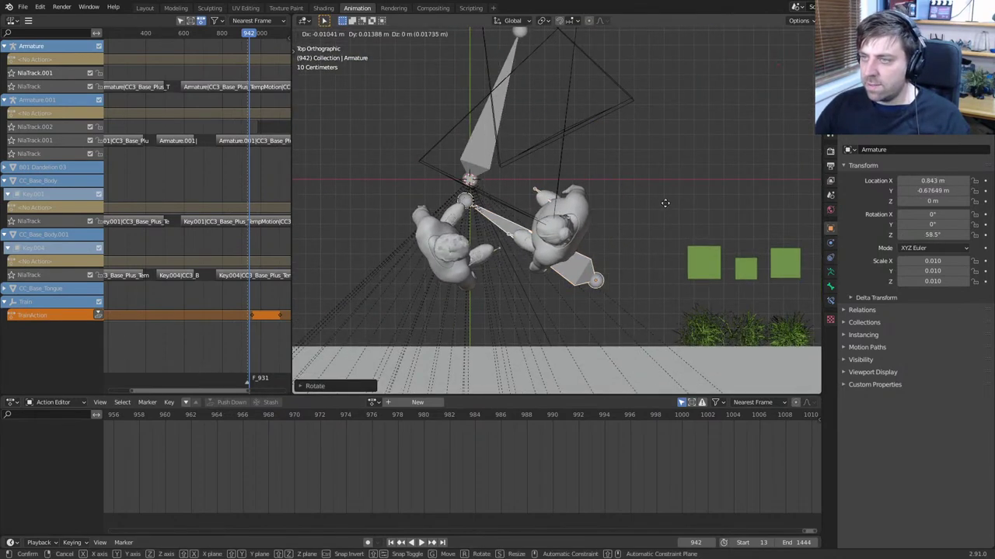
click(661, 199)
Select the Armature's long TempMotion strip and examine the character's placement at frame 988 from the side and back
scroll(548, 426, down, 3)
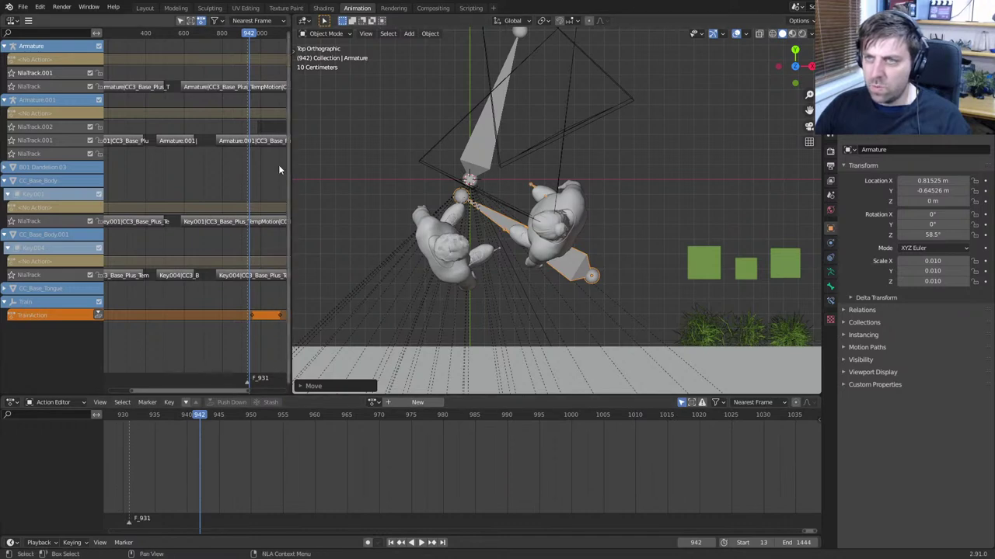
scroll(277, 165, down, 5)
scroll(270, 175, up, 2)
click(247, 86)
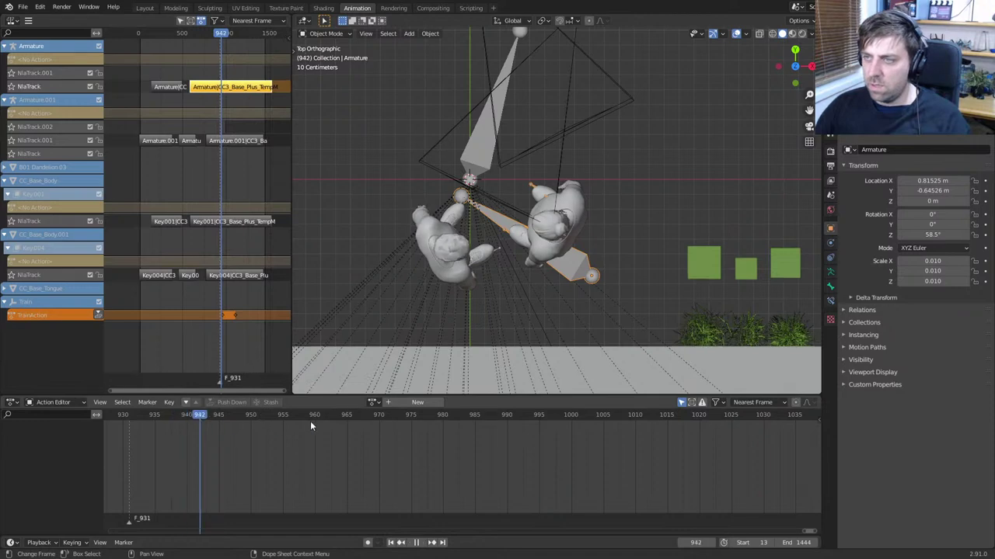
drag(310, 426, 492, 429)
middle_drag(505, 331, 321, 250)
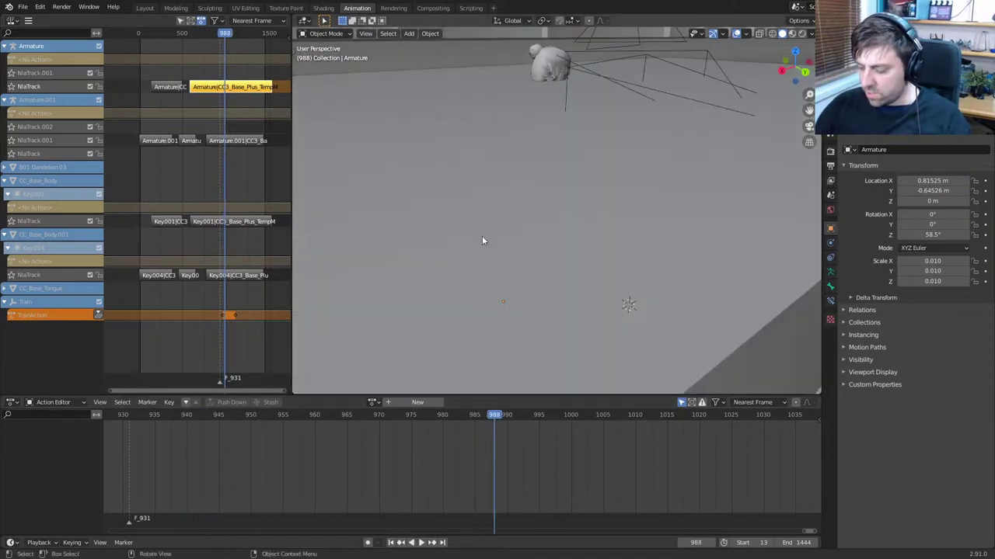
key(KP_3)
key(KP_1)
key(KP_3)
scroll(483, 239, down, 2)
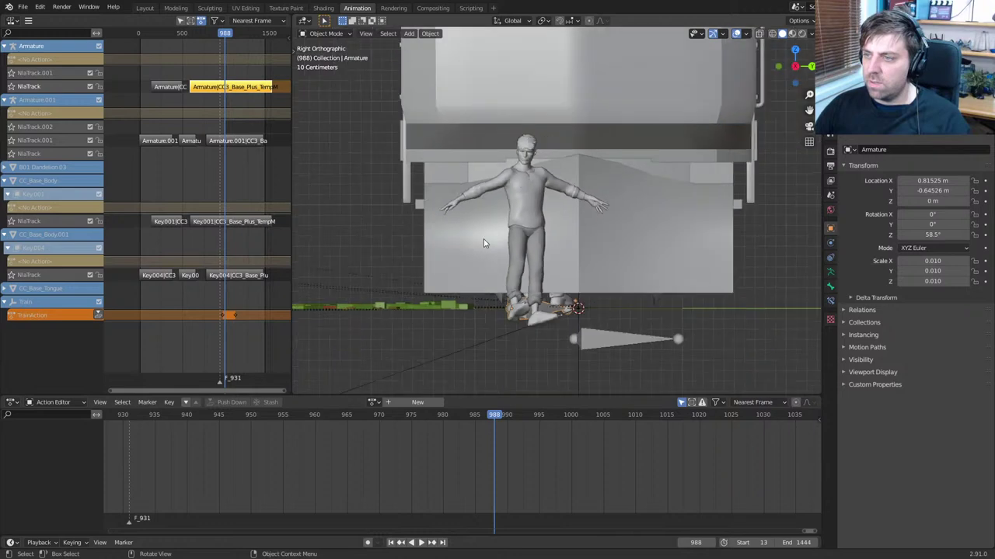
scroll(483, 240, down, 1)
key(KP_1)
key(ctrl+KP_1)
scroll(483, 240, up, 3)
shift+middle_drag(482, 247, 471, 199)
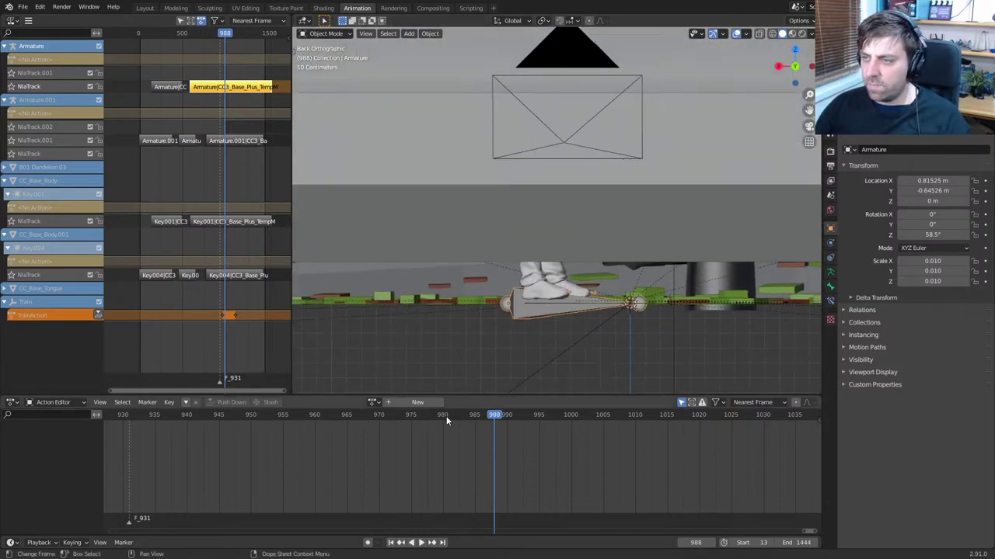
At frame 977, move the Armature along global X away from the other character, to about 0.985 m
key(shift+ctrl+space)
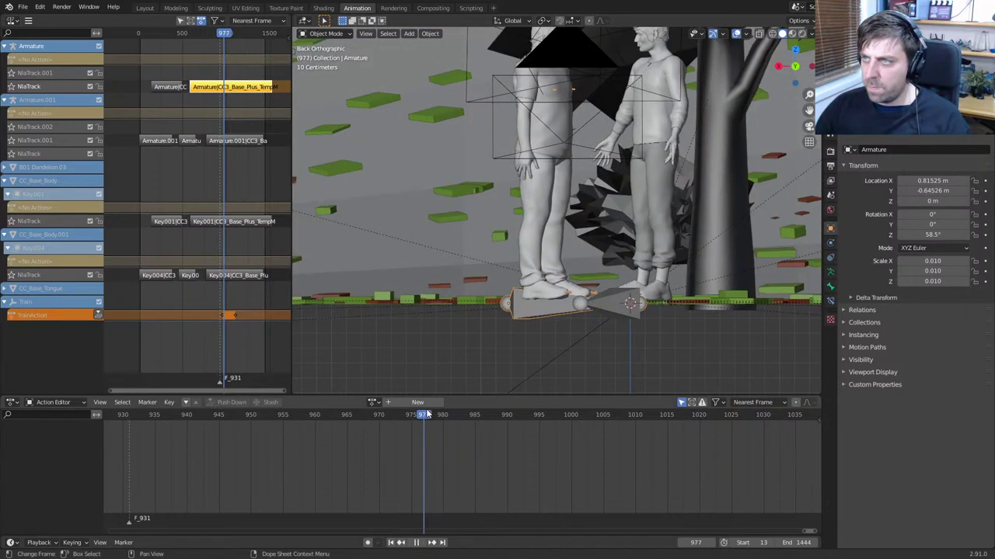
shift+middle_drag(586, 283, 571, 330)
key(g)
key(x)
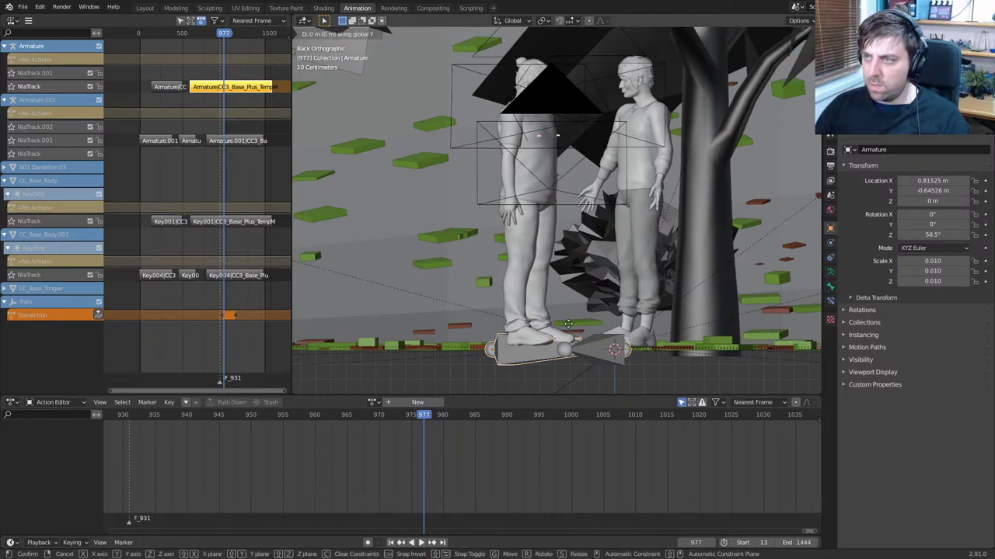
click(546, 323)
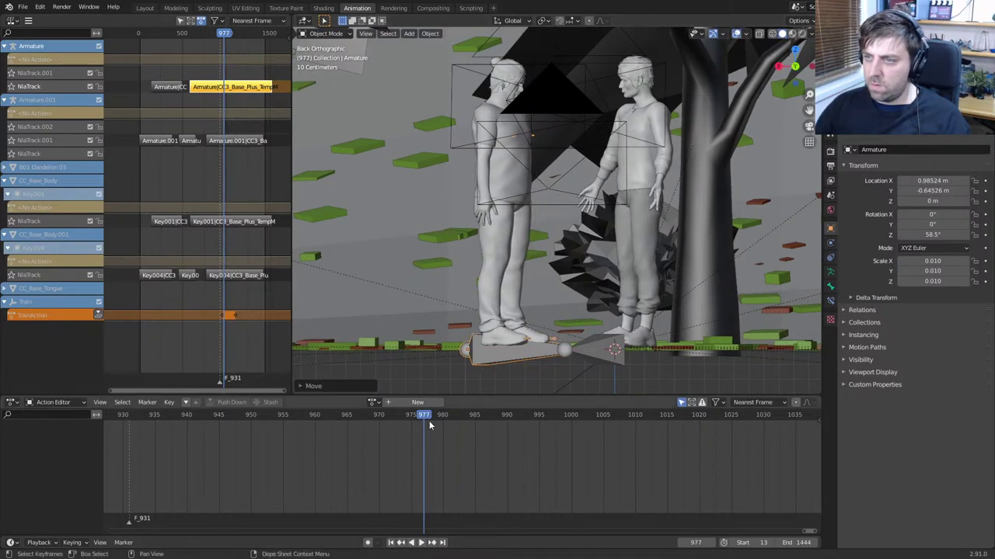
Check the train's approach to both characters through the camera view, scrubbing from frame 967 to 979
key(shift+ctrl+space)
drag(318, 409, 360, 429)
scroll(538, 314, down, 5)
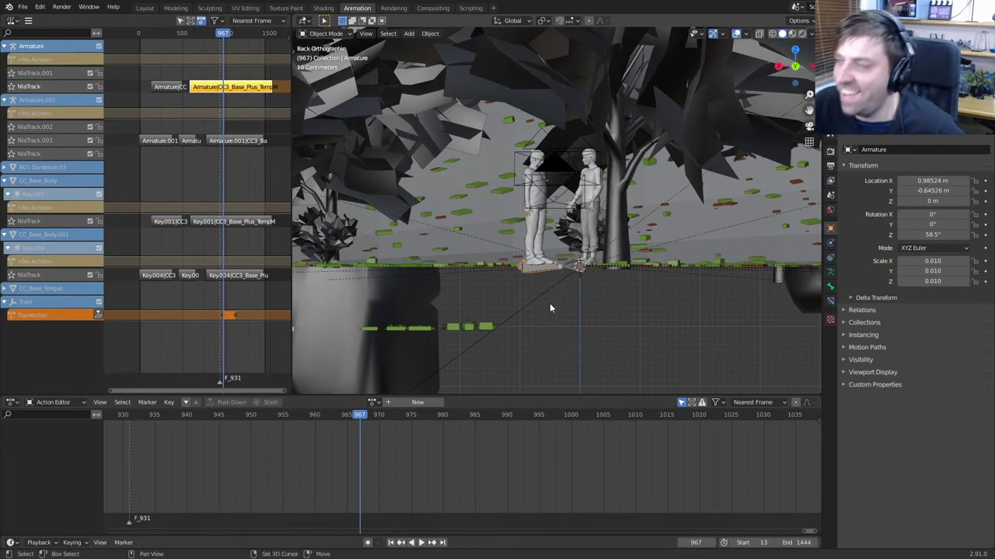
key(KP_5)
key(KP_0)
scroll(550, 331, down, 6)
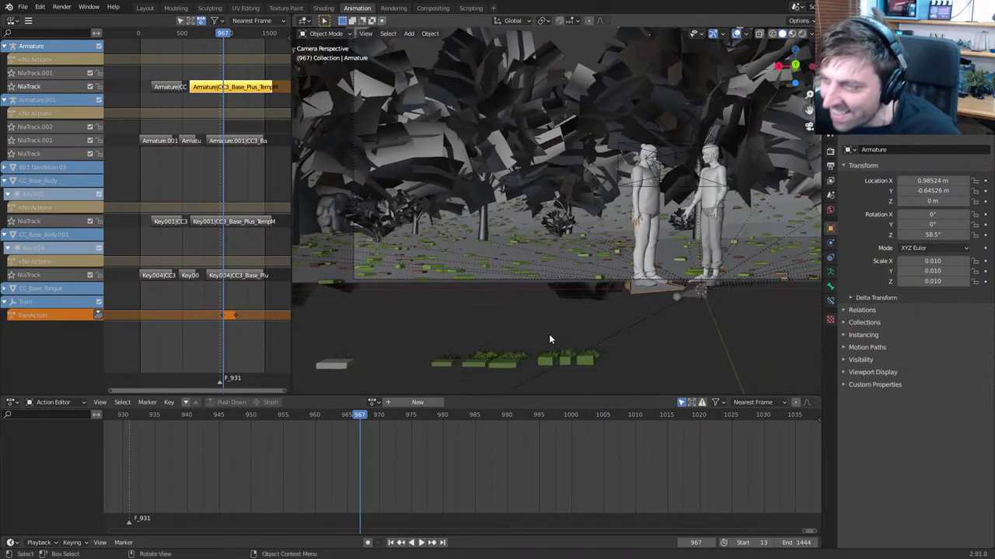
shift+middle_drag(549, 335, 515, 342)
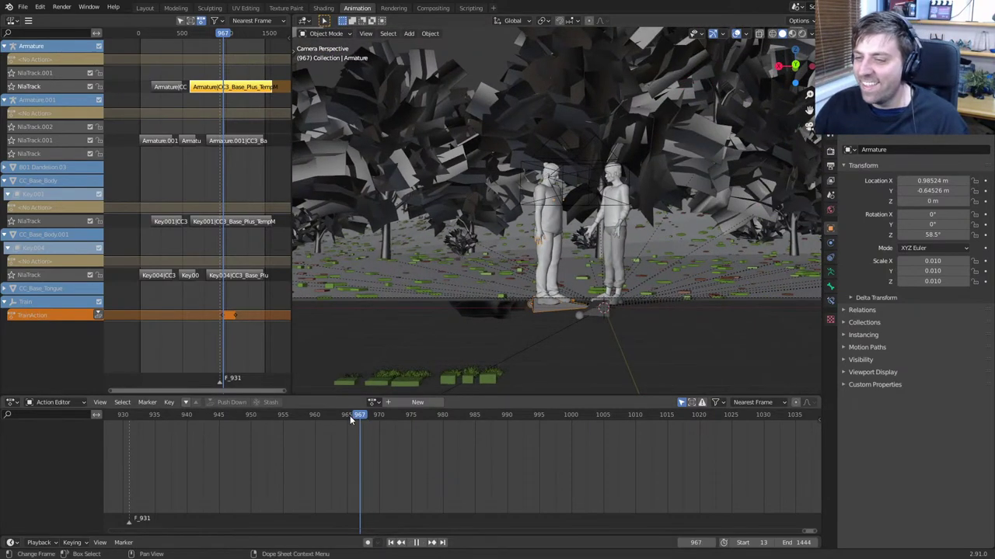
drag(350, 419, 402, 423)
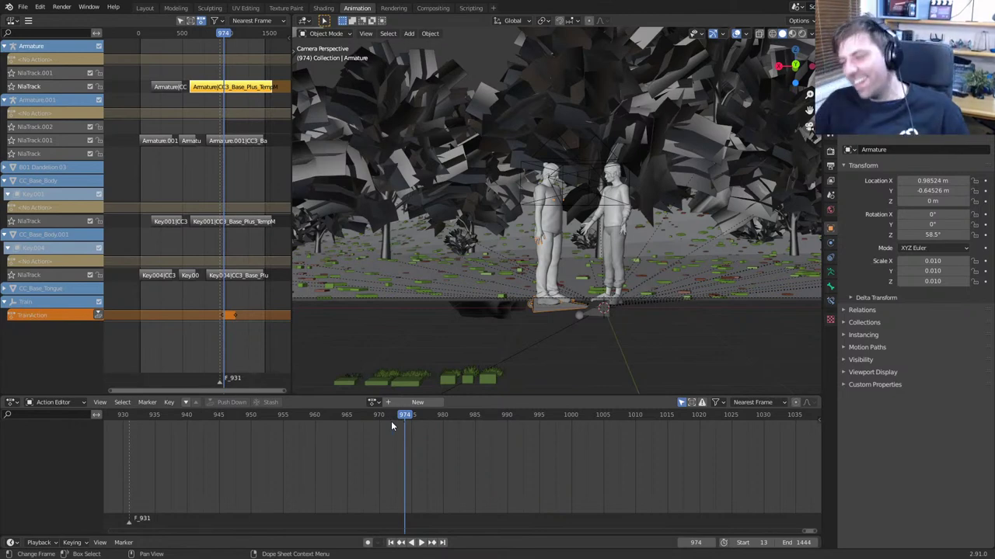
drag(395, 422, 436, 435)
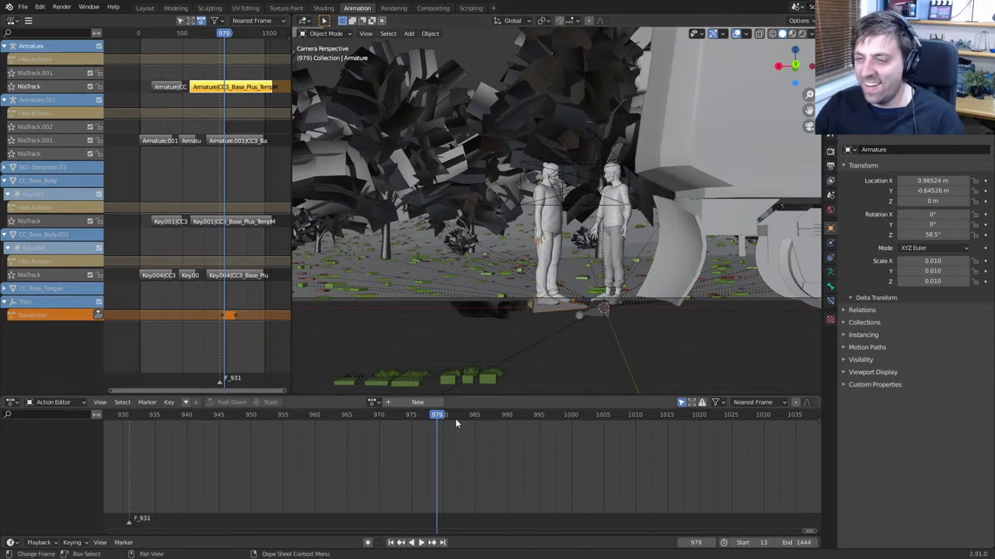
Switch the Armature to Pose Mode at frame 980 and keyframe all its bones
key(Right)
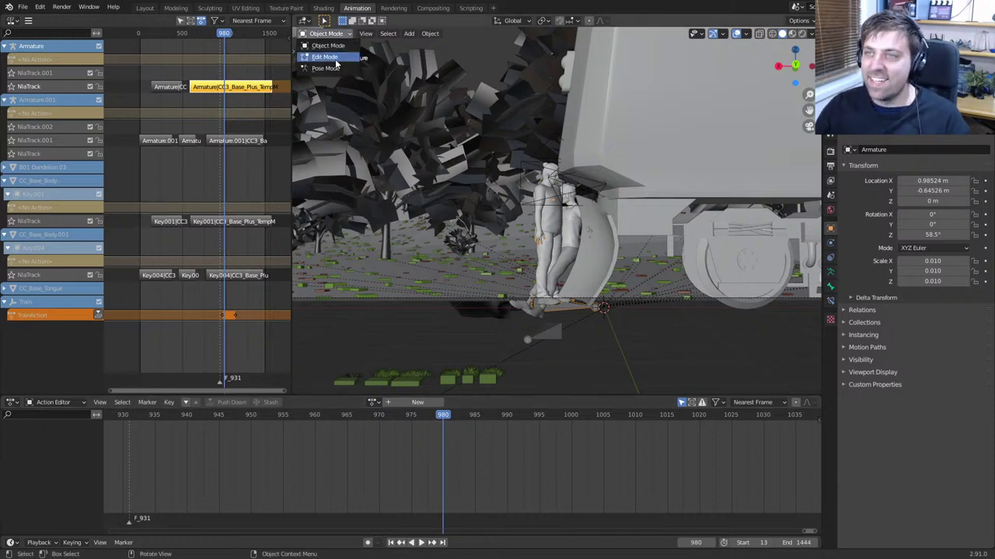
key(ctrl+Tab)
scroll(564, 313, up, 1)
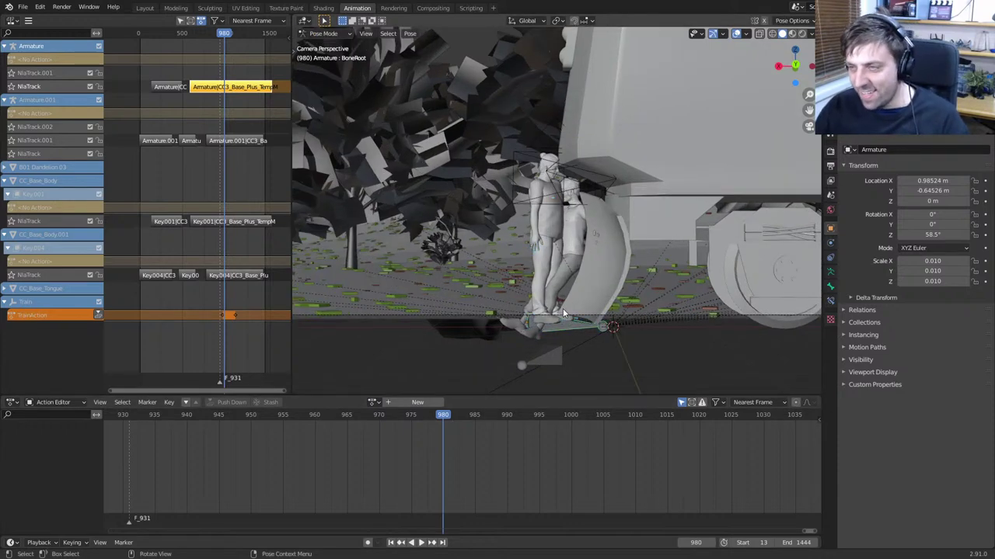
key(i)
click(562, 309)
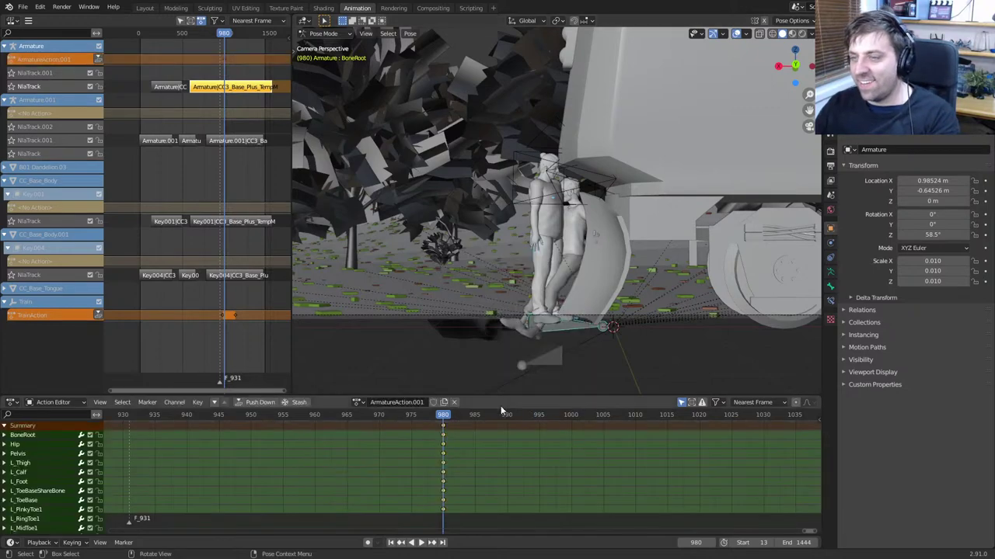
Show the characters in wireframe and rotate the Armature's R_Thigh and L_Thigh bones into the impact pose at frame 980
scroll(536, 308, up, 2)
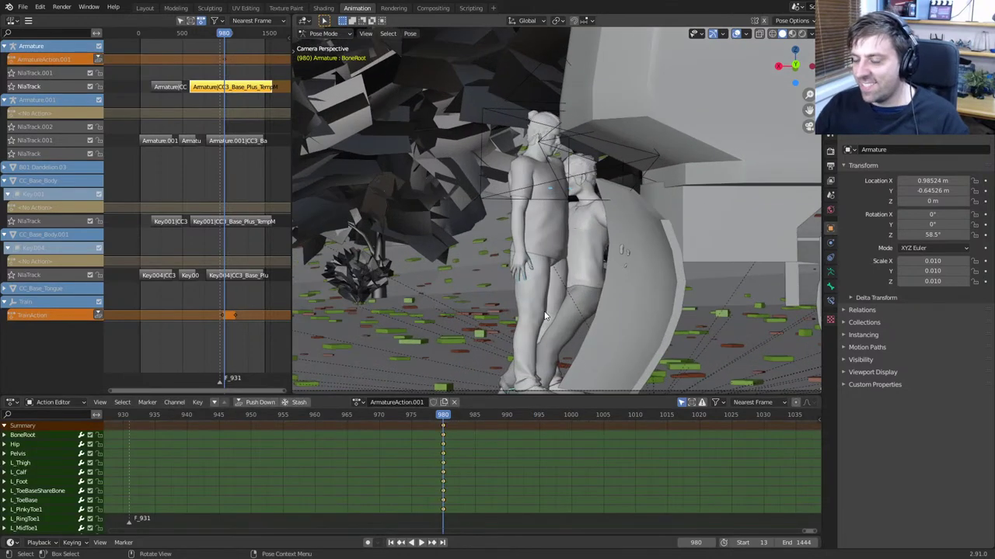
shift+middle_drag(543, 315, 542, 255)
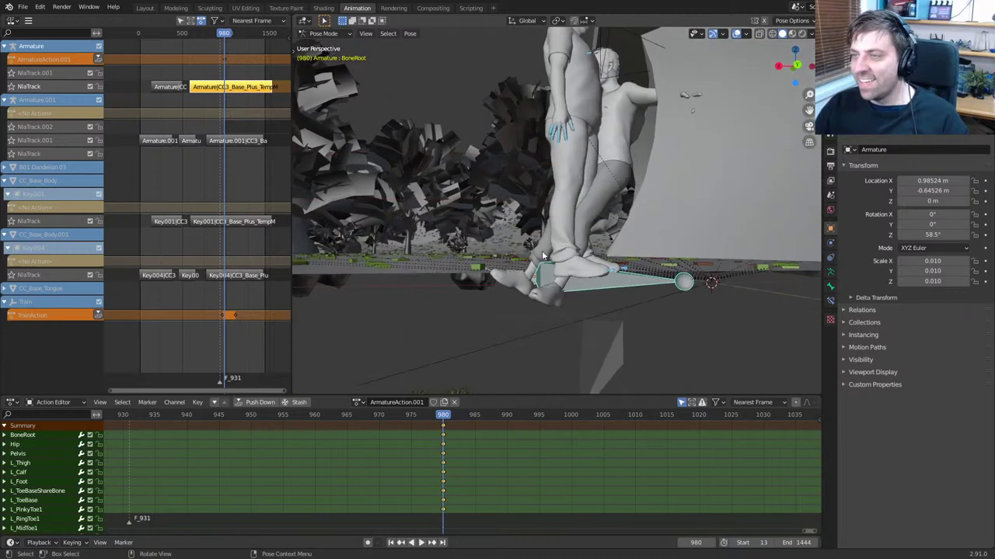
key(z)
click(519, 199)
shift+middle_drag(539, 201, 501, 255)
scroll(525, 208, up, 2)
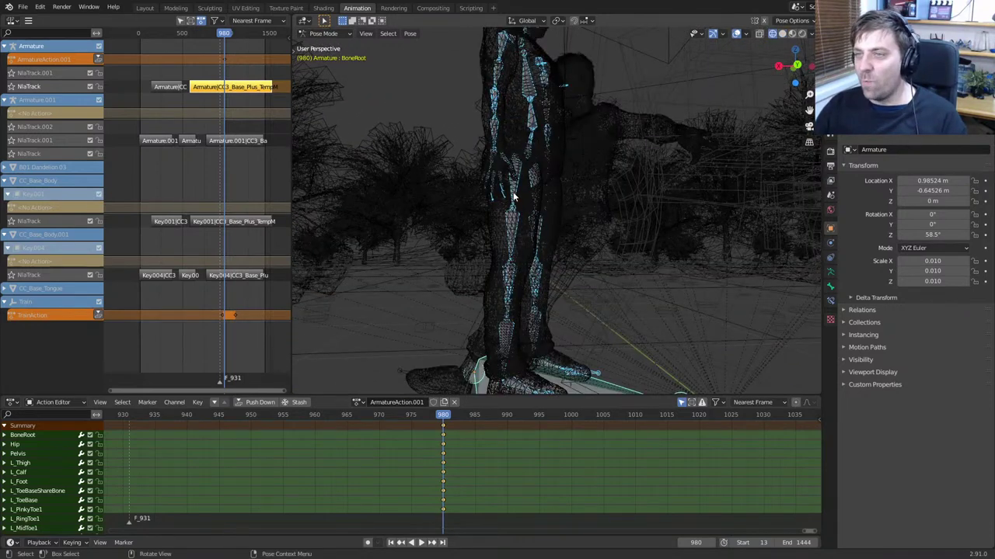
click(513, 197)
key(r)
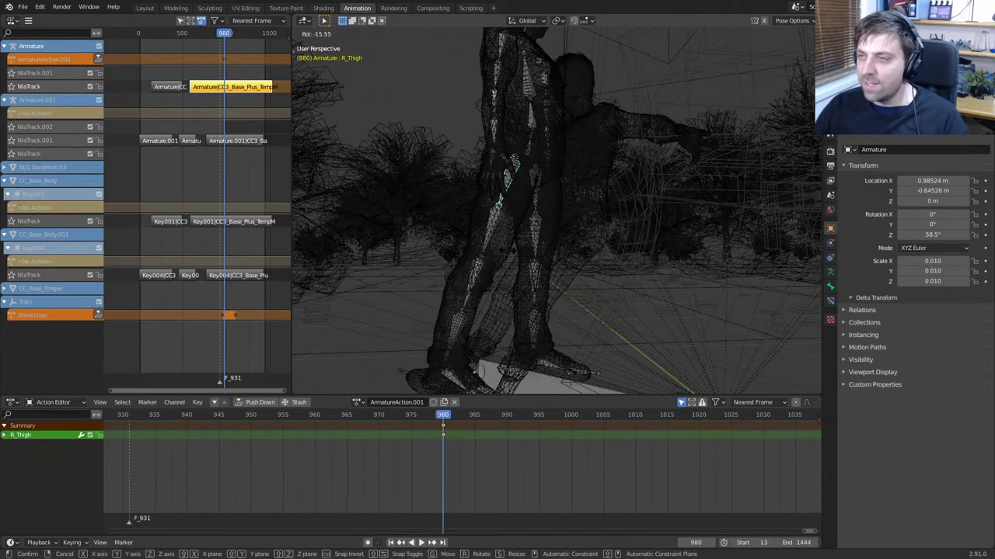
click(538, 188)
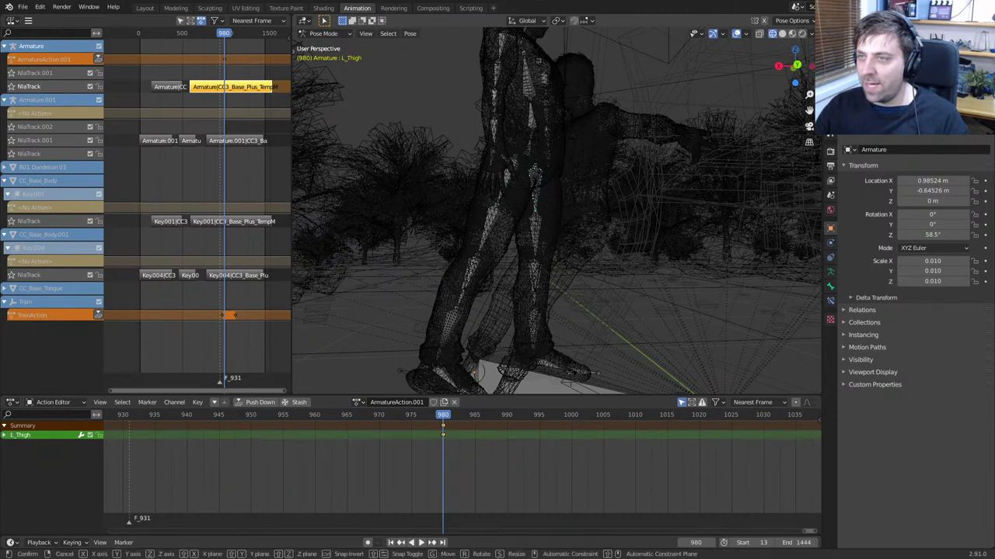
click(519, 170)
middle_drag(519, 170, 573, 168)
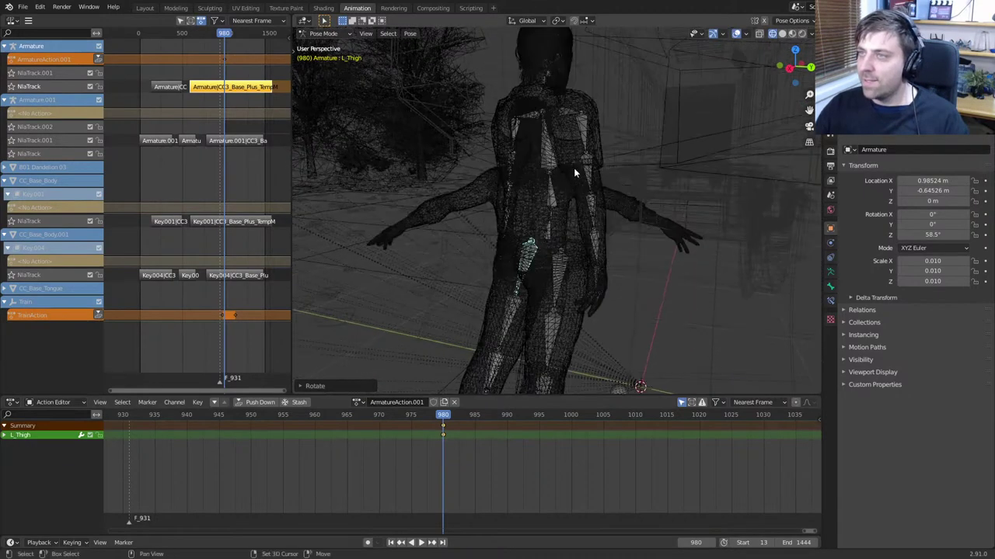
Raise the R_Upperarm outward from the body and turn the R_Clavicle and R_Upperarm about the global Z axis
click(585, 124)
key(r)
click(556, 115)
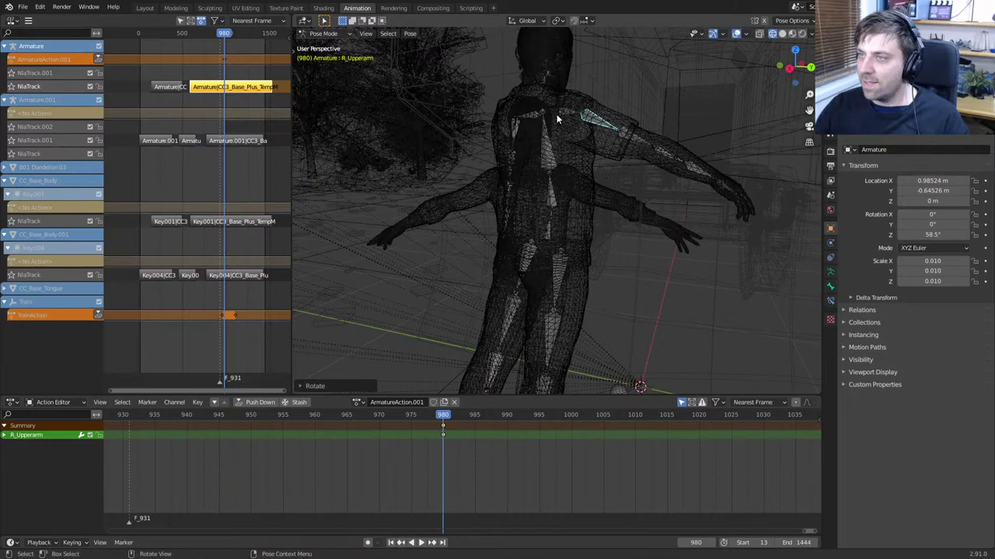
middle_drag(564, 125, 503, 214)
click(542, 218)
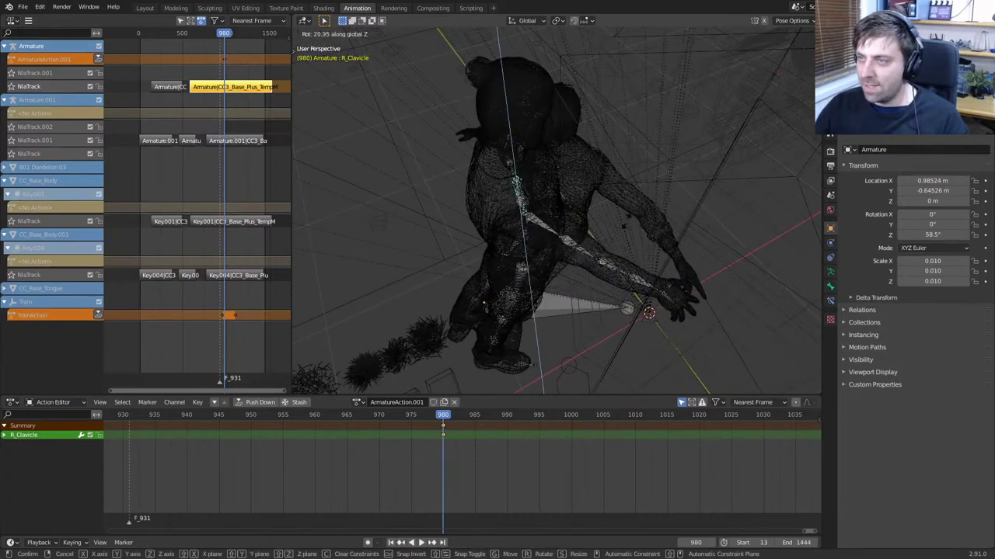
click(562, 220)
key(r)
key(z)
click(586, 280)
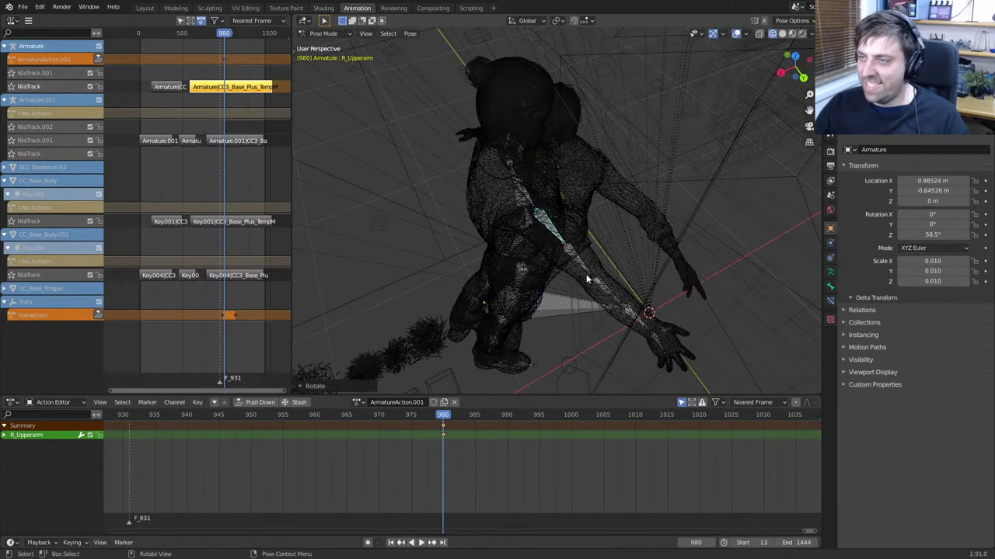
Rotate the L_Upperarm bone for the impact pose and select the Pelvis bone
middle_drag(586, 279, 559, 194)
click(516, 133)
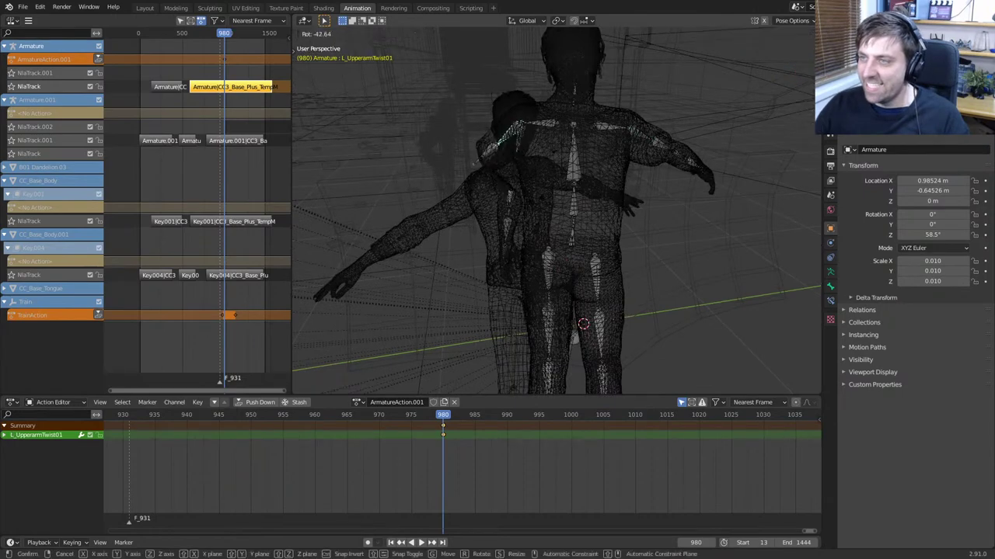
click(517, 144)
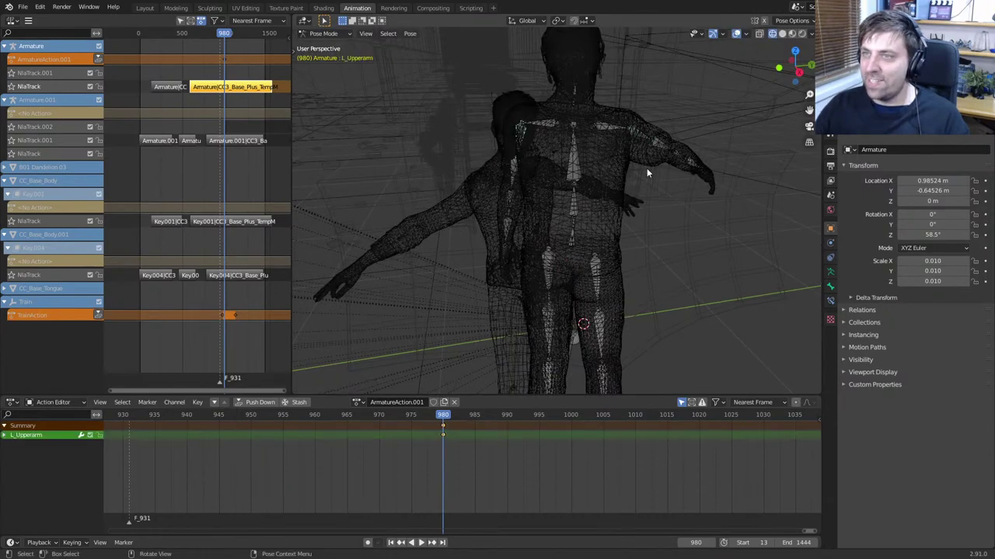
key(r)
click(498, 193)
middle_drag(497, 193, 540, 203)
scroll(540, 203, up, 5)
click(550, 233)
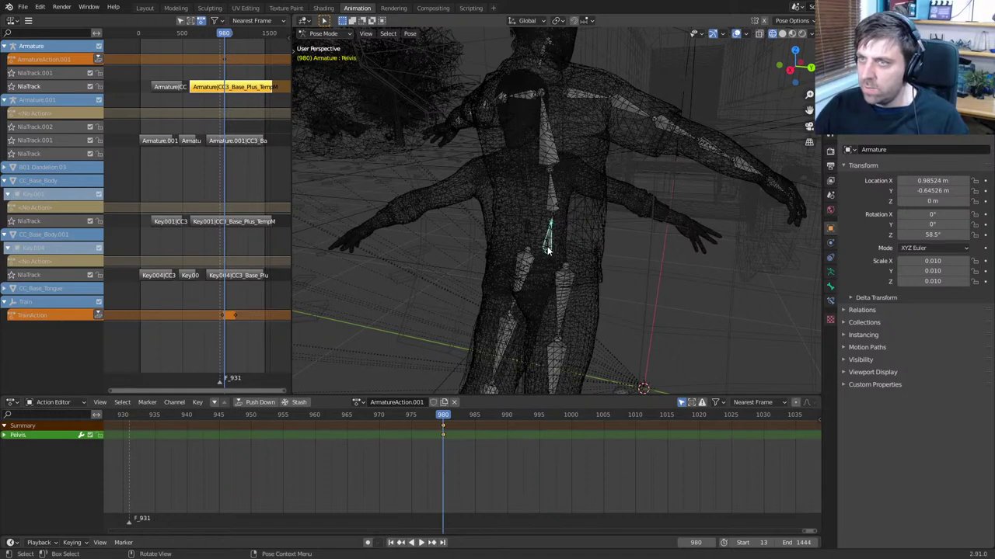
middle_drag(570, 269, 626, 279)
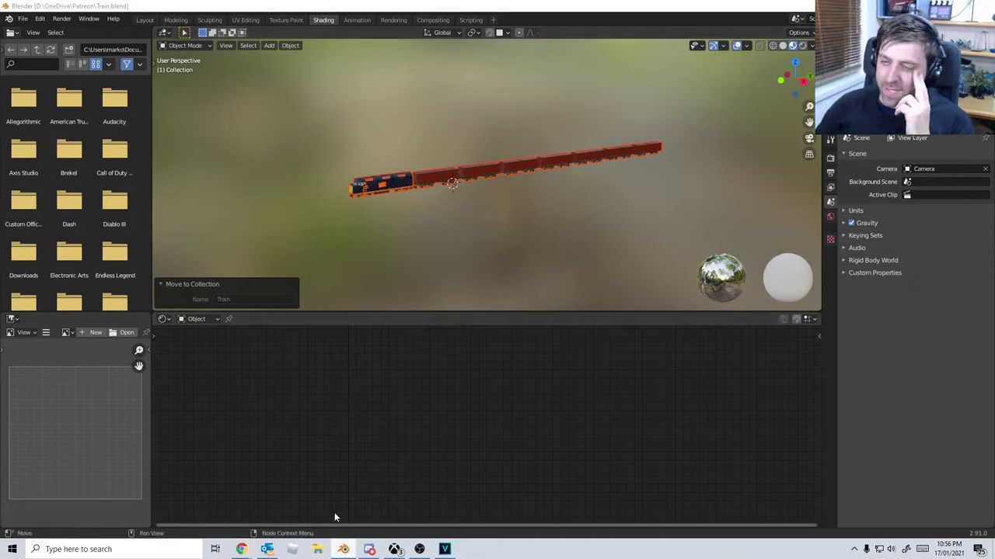
Recover the newest auto-saved scene, FullSceneTrapperEnd_10724_autosave.blend, in the Blender window holding Train.blend
right_click(343, 550)
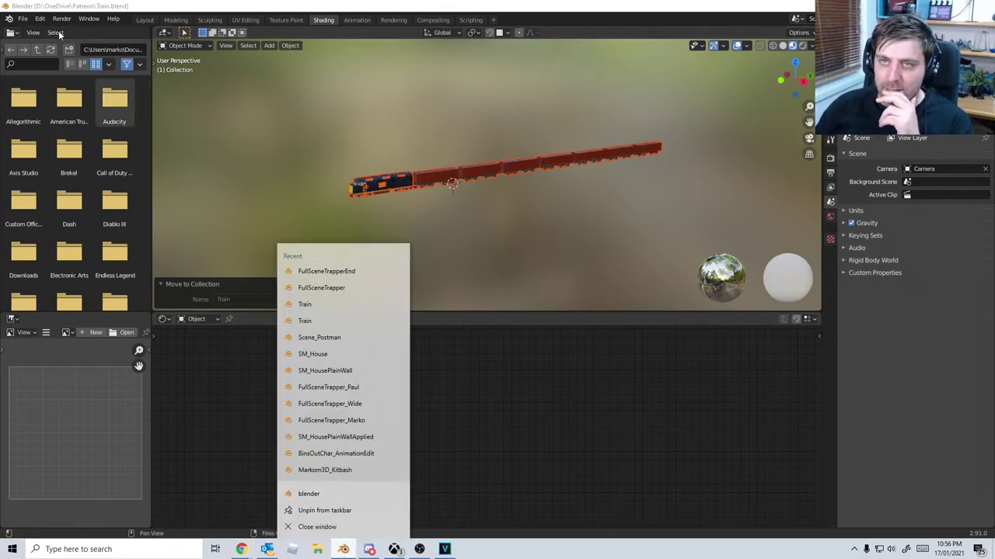
click(23, 18)
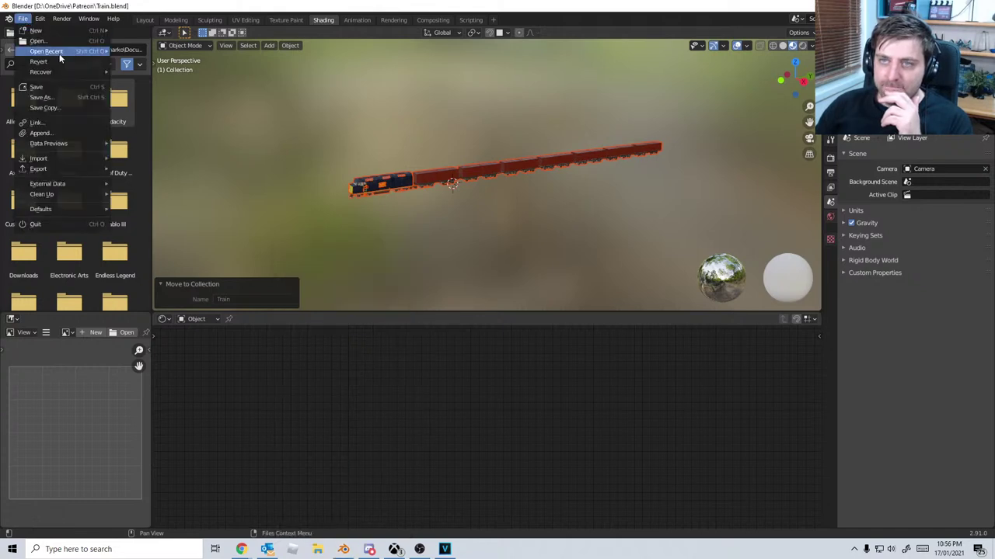
mouse_move(101, 71)
click(142, 82)
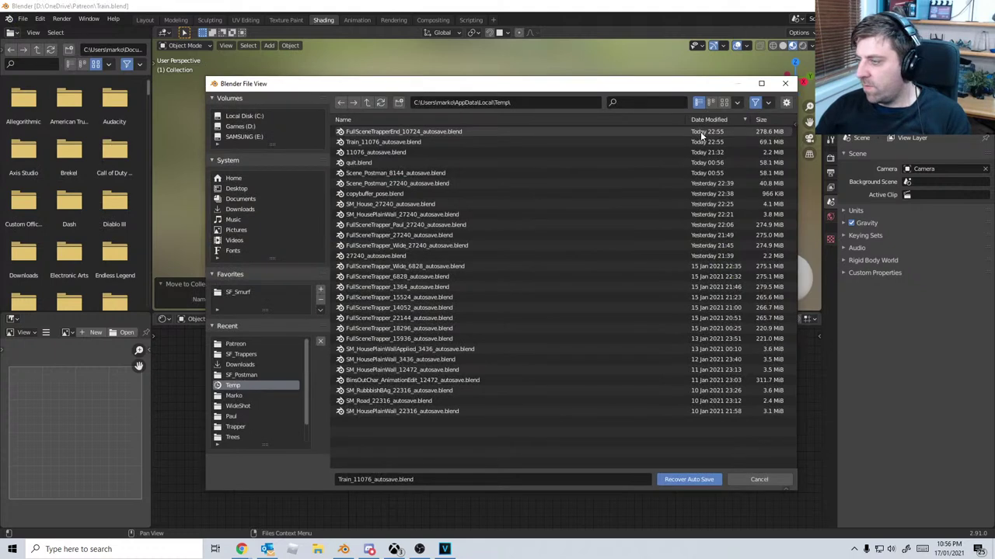
double_click(700, 133)
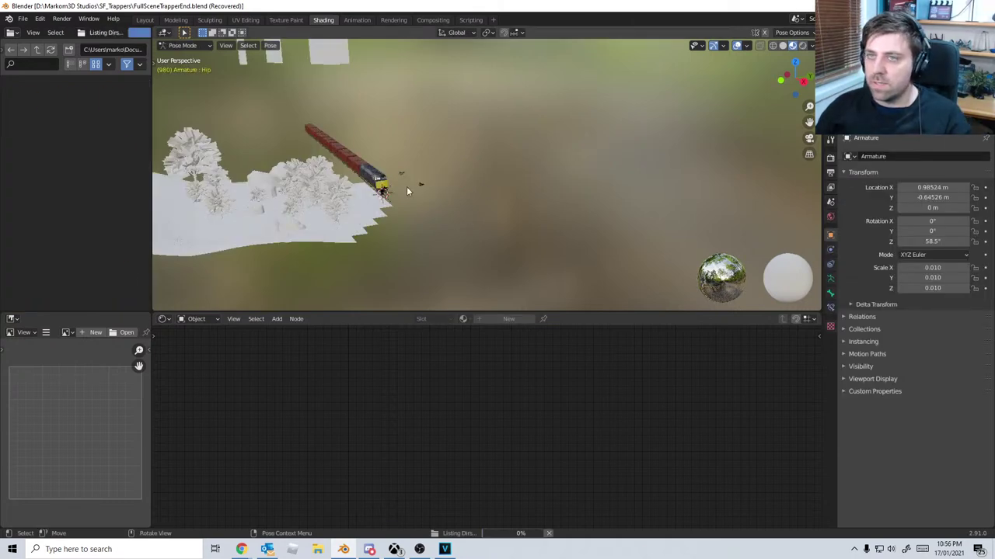
Switch to the Animation workspace and select the Armature's BoneRoot in a back view of both characters
click(357, 19)
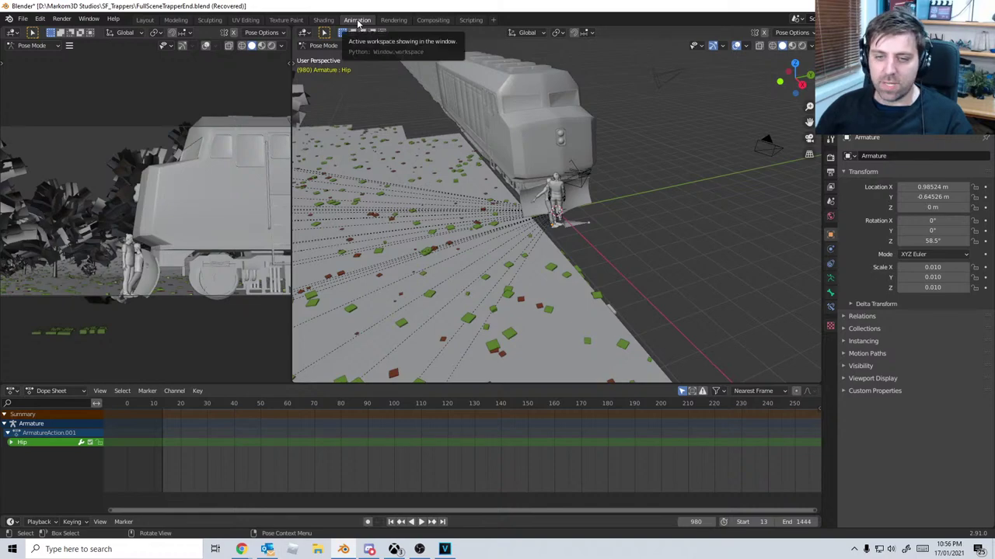
middle_drag(549, 190, 604, 178)
click(622, 194)
scroll(622, 195, down, 2)
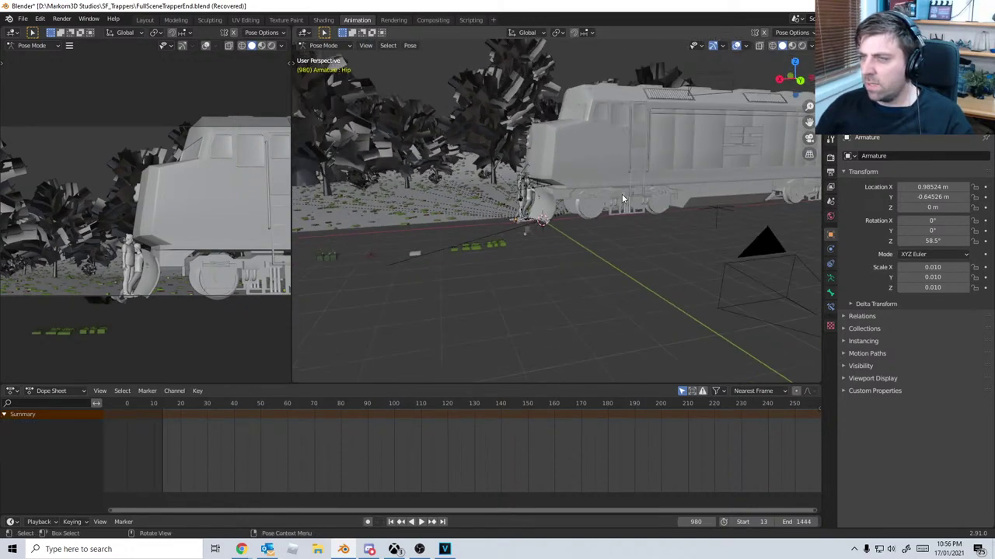
scroll(590, 169, up, 3)
scroll(546, 212, up, 3)
shift+middle_drag(546, 212, 668, 206)
scroll(668, 206, up, 3)
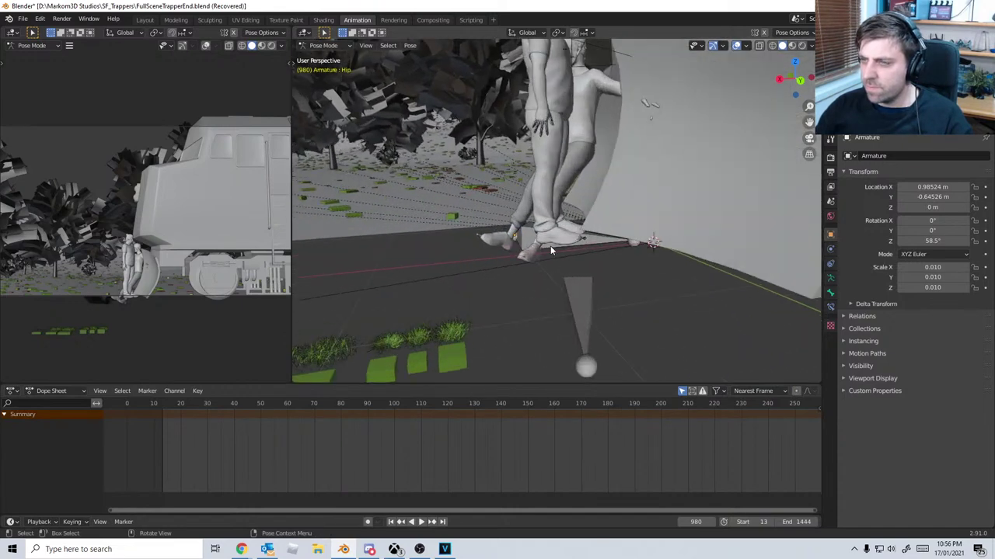
click(580, 238)
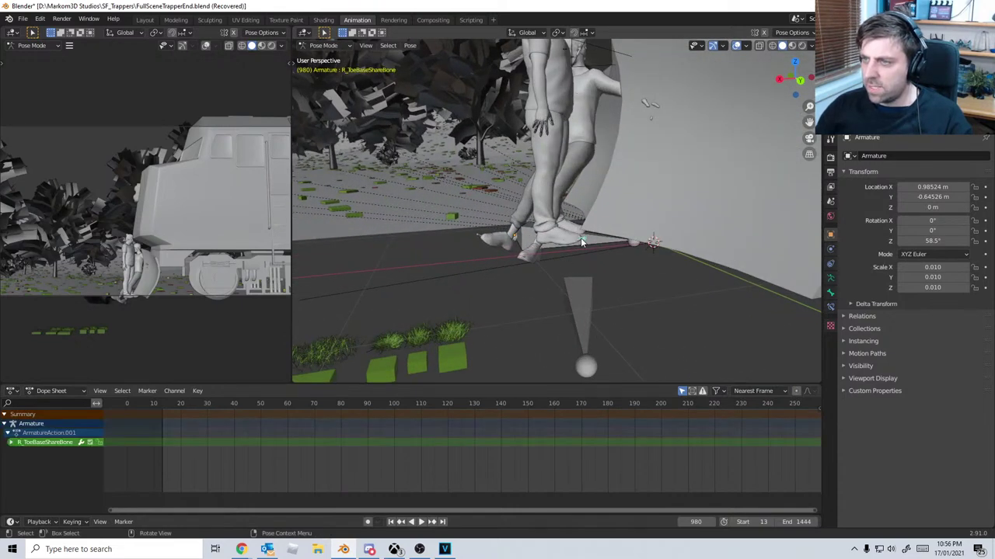
key(KP_3)
key(KP_1)
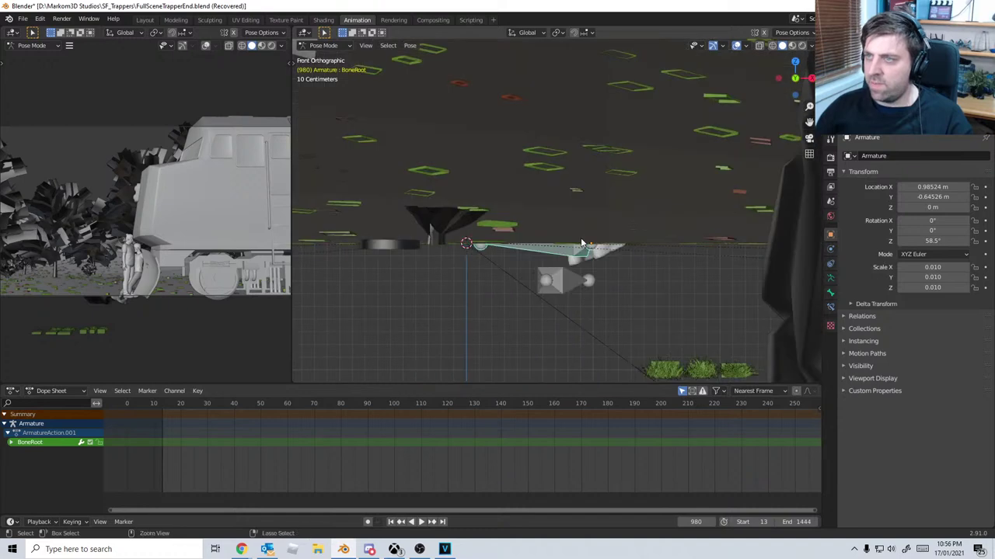
key(ctrl+KP_1)
scroll(581, 239, up, 2)
shift+middle_drag(581, 239, 579, 273)
scroll(579, 279, down, 3)
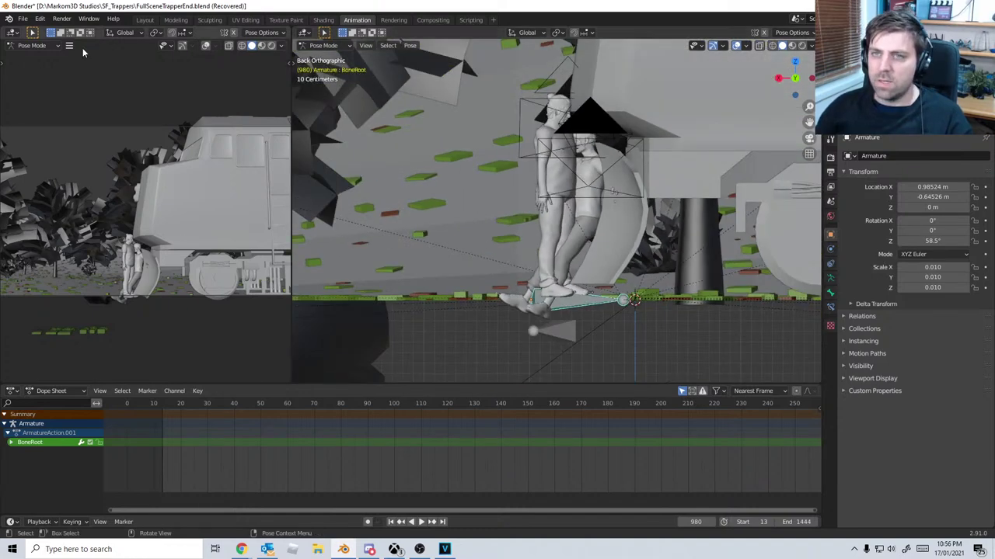
Replace the camera view with the Nonlinear Animation editor and frame BoneRoot's keyframes in the Dope Sheet
click(12, 32)
click(151, 108)
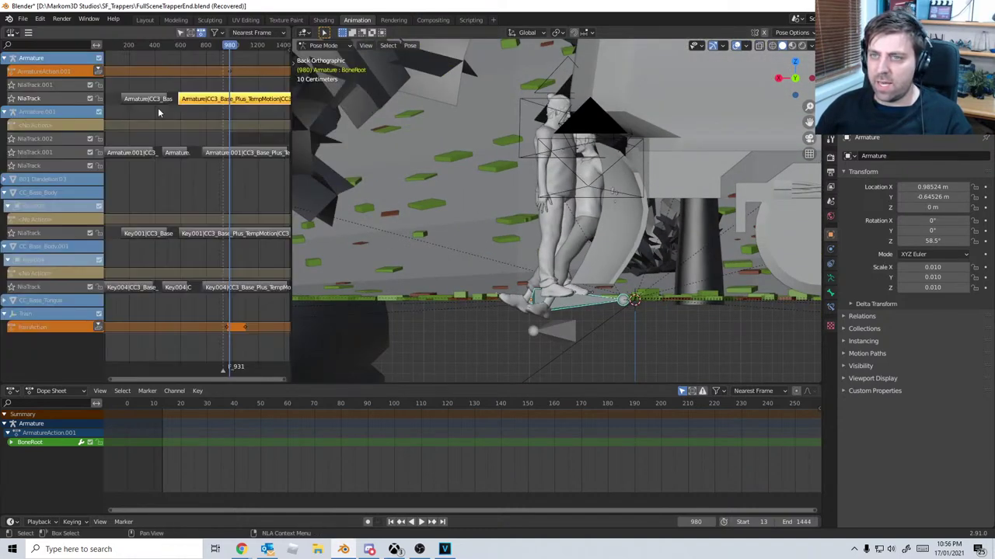
scroll(571, 247, up, 1)
scroll(565, 260, up, 1)
shift+middle_drag(563, 261, 563, 196)
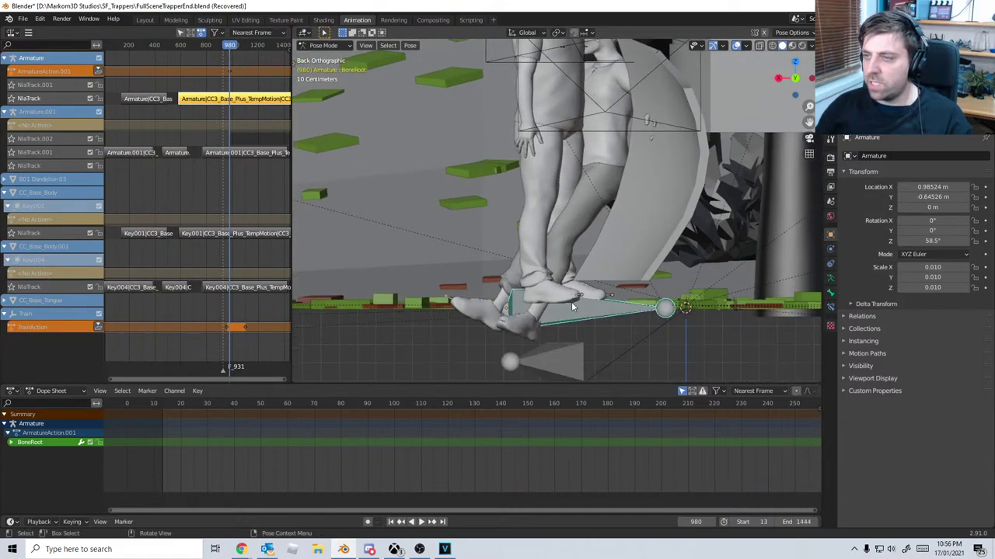
scroll(568, 299, down, 4)
key(KP_Decimal)
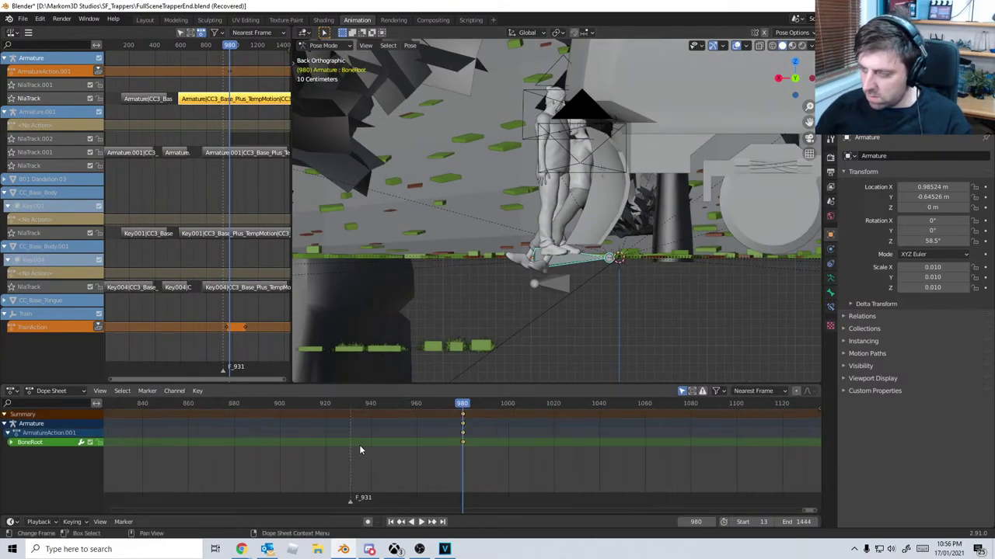
Show the characters in wireframe and set the Armature's bones to display In Front
scroll(359, 449, up, 2)
middle_drag(554, 187, 483, 268)
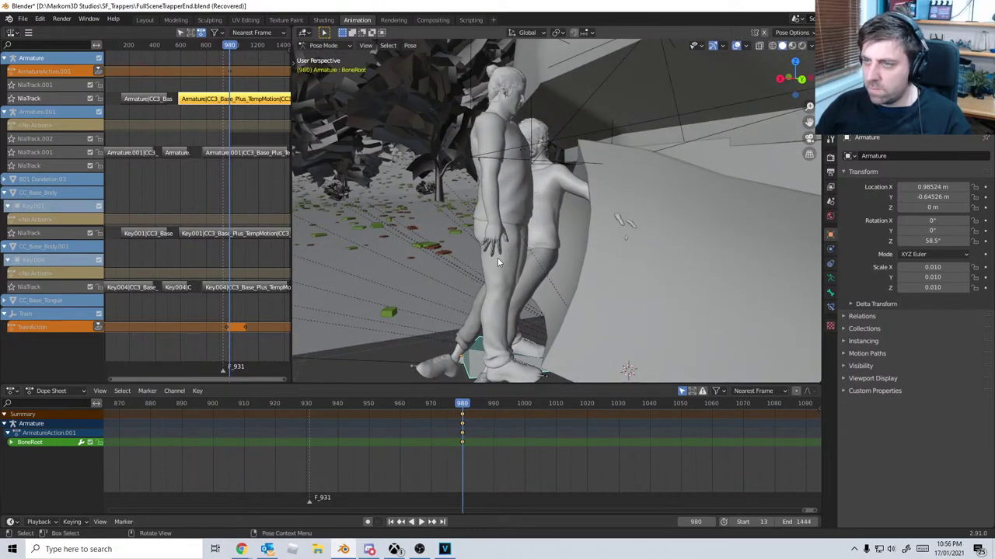
key(z)
click(413, 258)
click(500, 259)
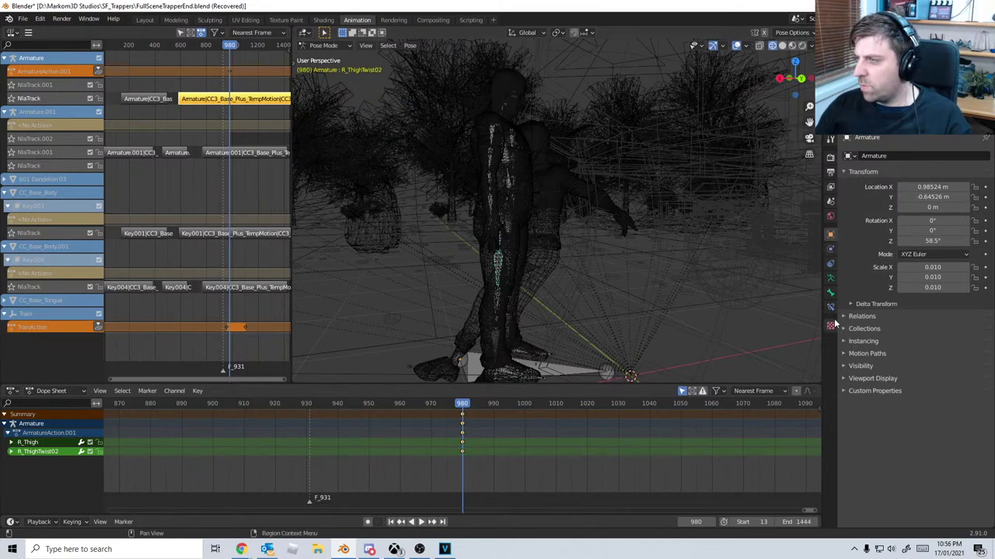
click(831, 293)
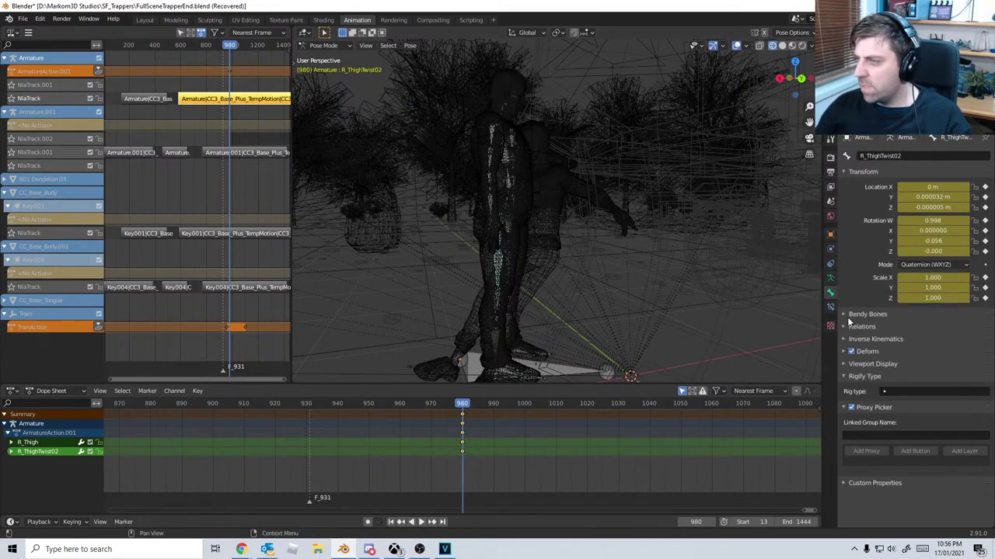
click(831, 279)
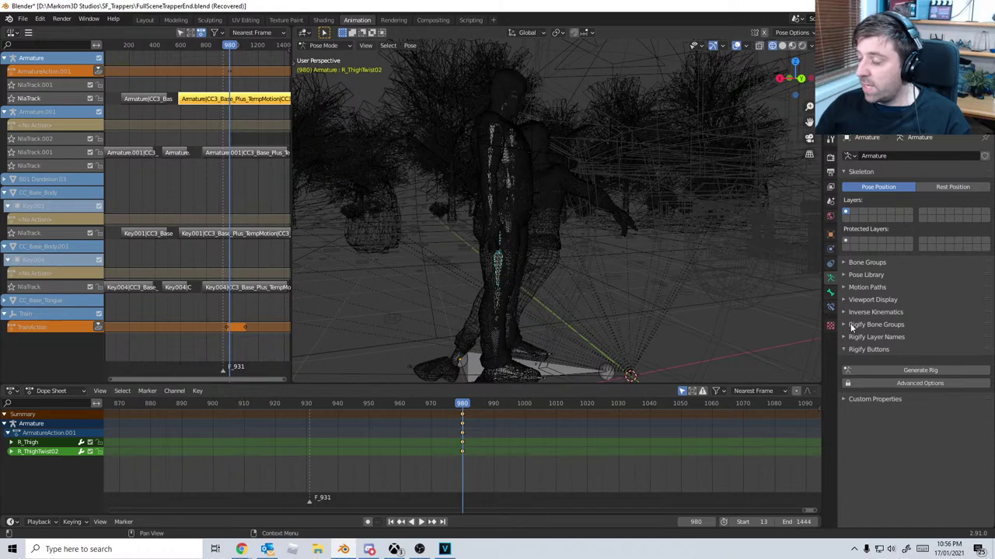
click(846, 312)
click(846, 298)
click(900, 374)
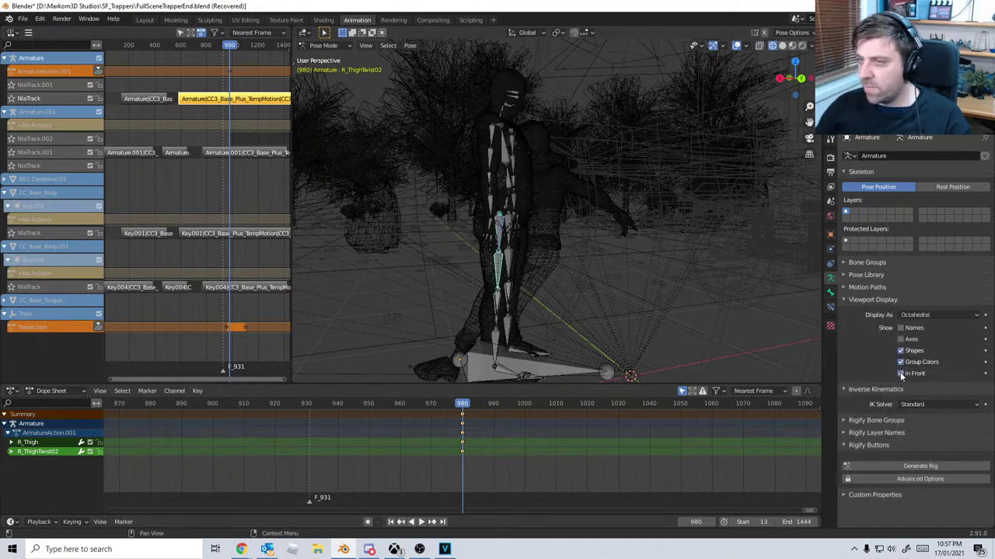
Rotate the Armature's R_Thigh and L_Thigh bones to spread the legs at frame 980
mouse_move(559, 268)
middle_down()
mouse_move(542, 260)
mouse_move(535, 237)
mouse_move(554, 272)
middle_up()
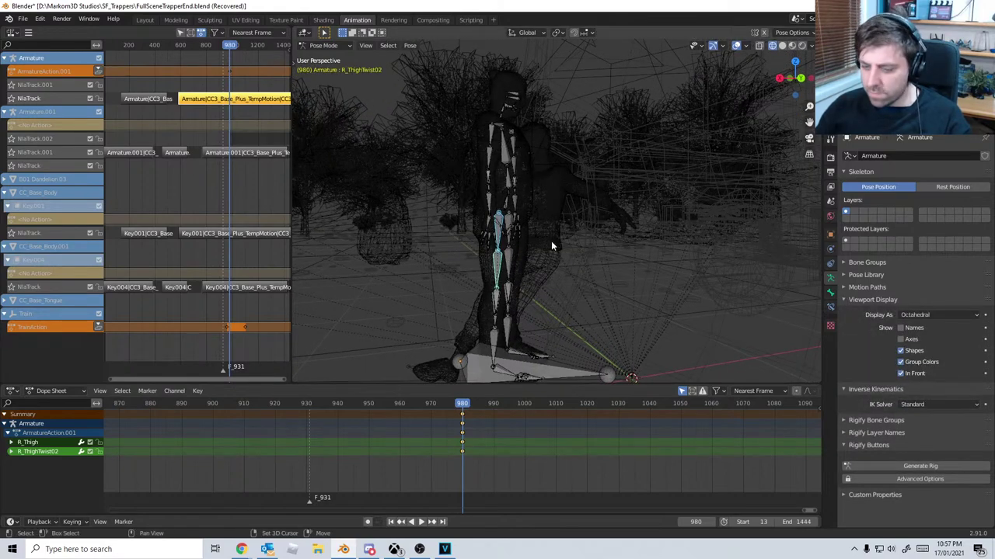
scroll(541, 239, up, 2)
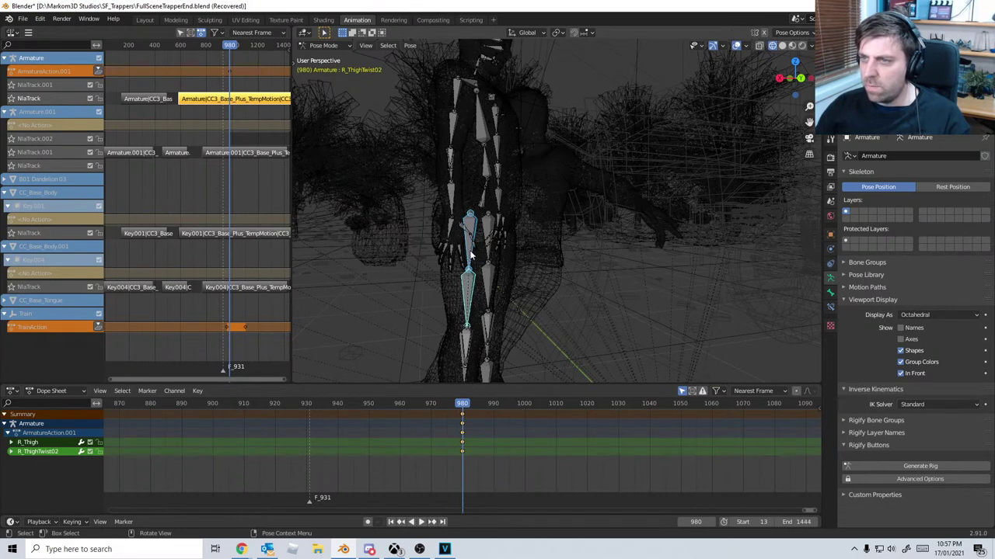
click(469, 255)
middle_drag(528, 267, 491, 233)
click(489, 233)
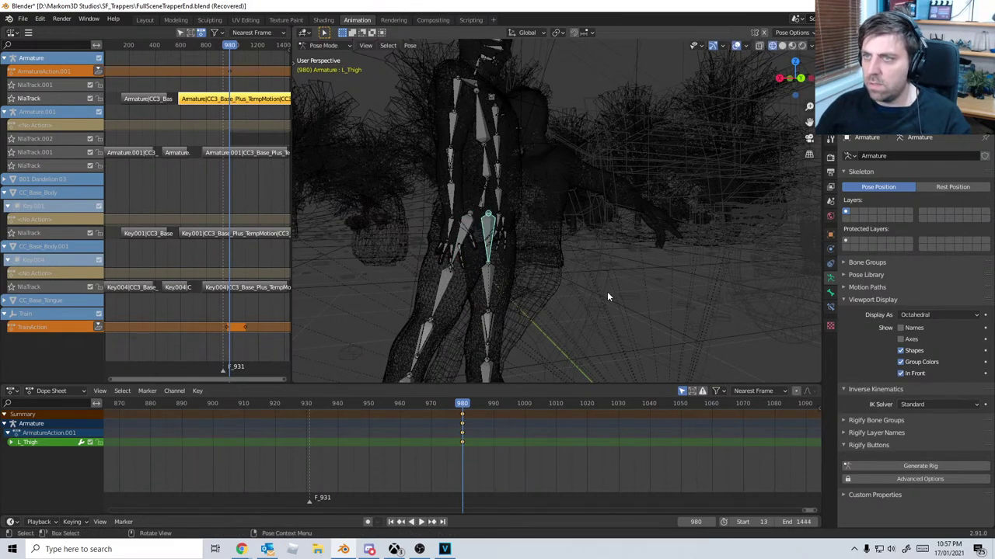
key(r)
click(466, 172)
Raise the R_Upperarm and L_Upperarm bones outward from the body
middle_drag(466, 171, 616, 145)
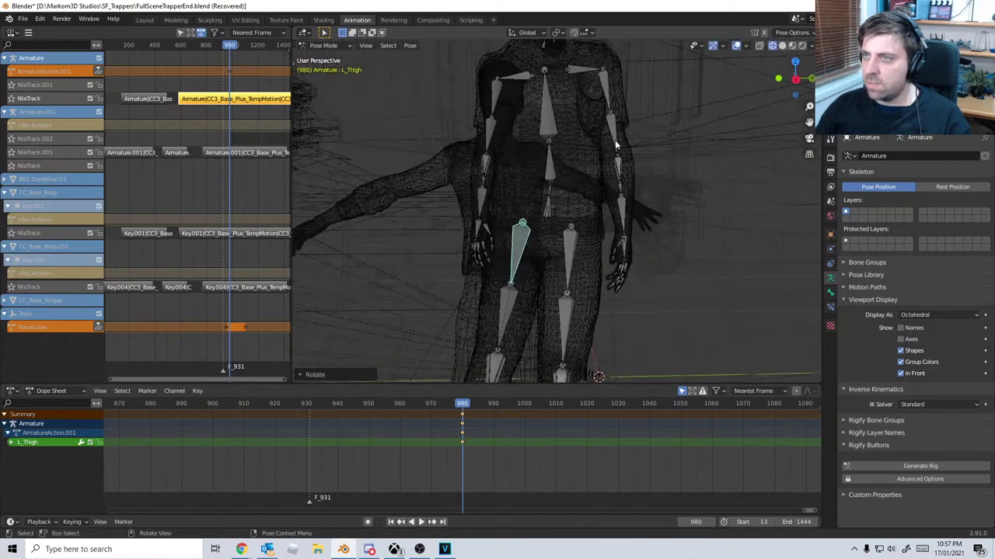
click(609, 91)
key(r)
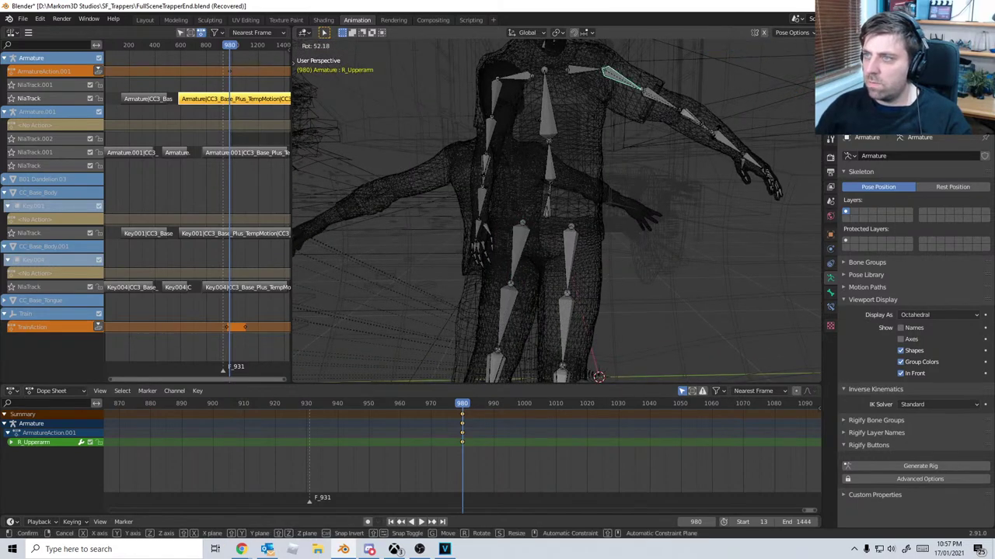
click(518, 95)
click(493, 97)
key(r)
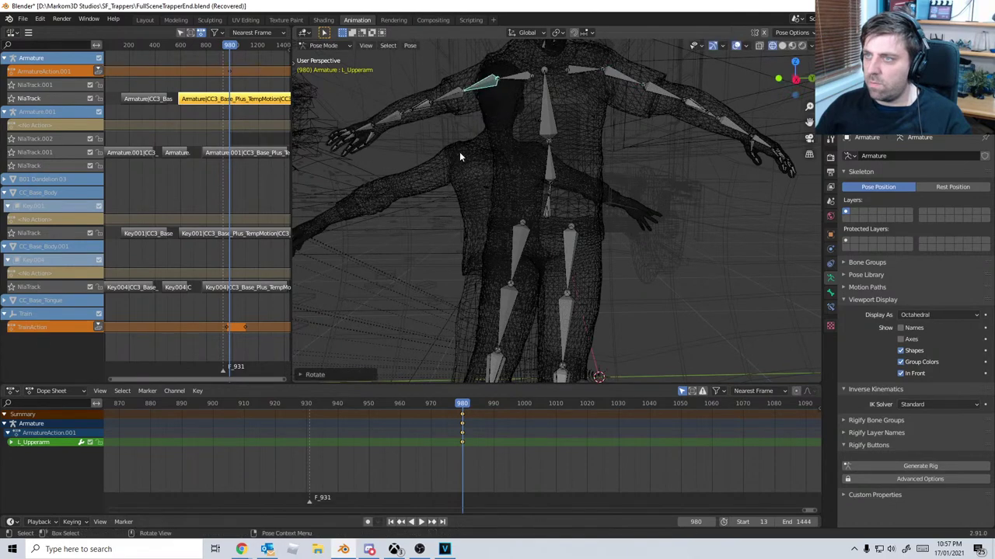
click(460, 152)
Rotate the R_Clavicle bone about the global Z axis
middle_drag(460, 151, 463, 142)
click(479, 159)
key(r)
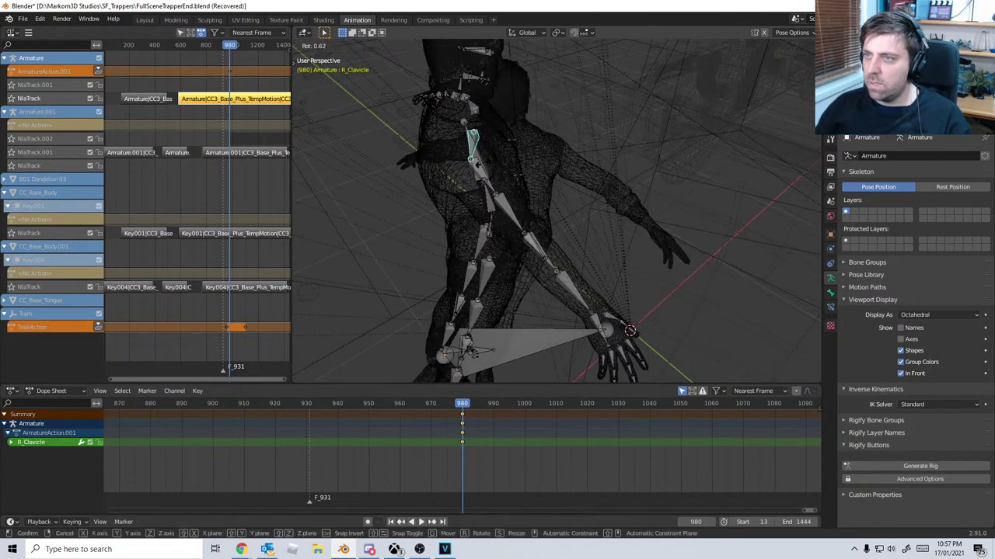
key(z)
click(466, 185)
Rotate and reposition the Hip bone in the top view
middle_drag(466, 185, 529, 164)
click(551, 107)
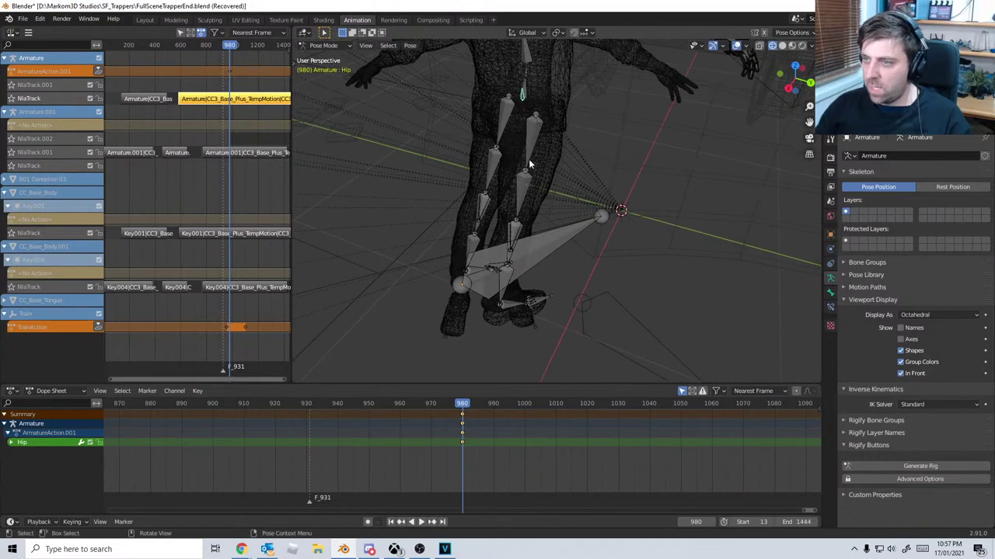
key(KP_7)
key(r)
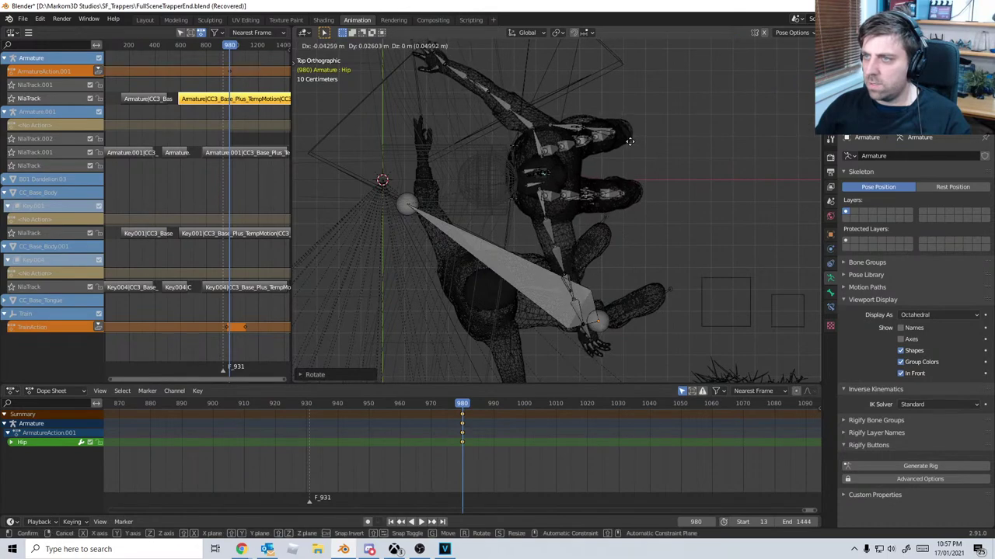
click(652, 165)
Restore solid shading and move the Hip bone against the front of the train in the back view
middle_drag(652, 165, 460, 72)
key(KP_3)
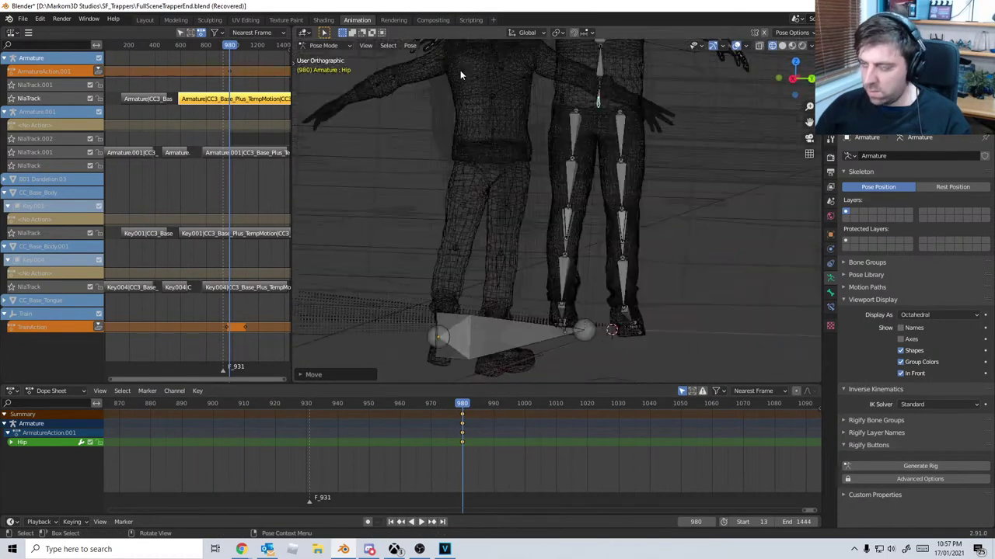
key(KP_1)
key(ctrl+KP_1)
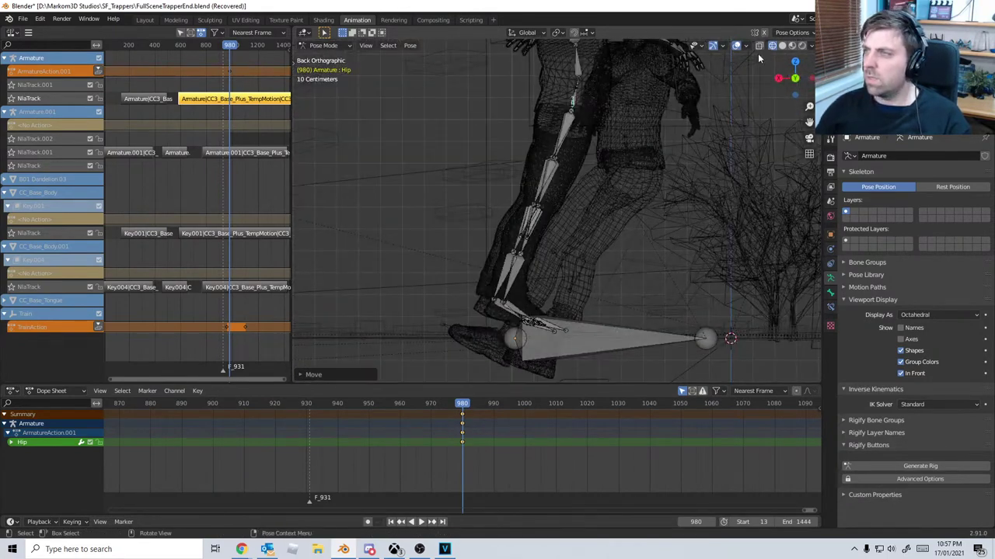
click(782, 45)
scroll(613, 178, down, 2)
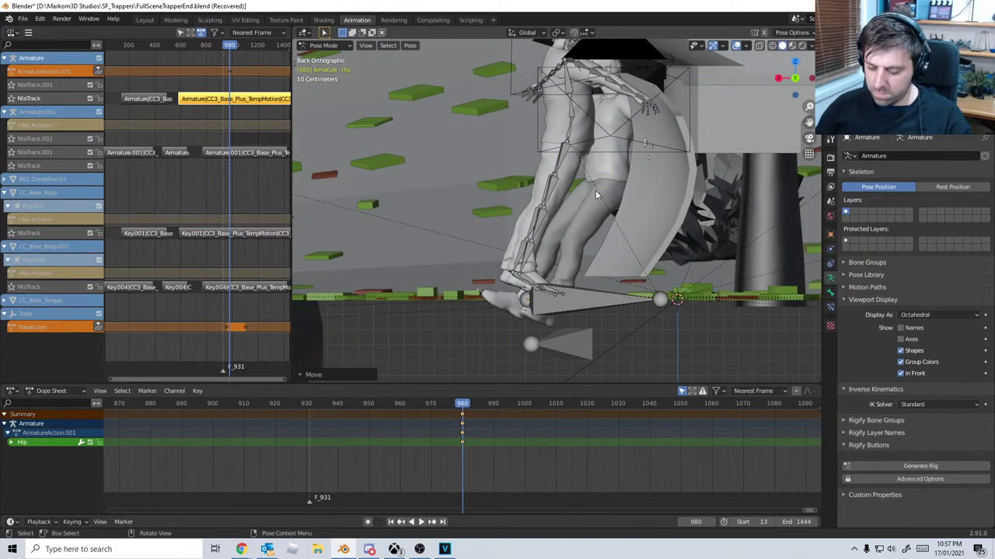
key(g)
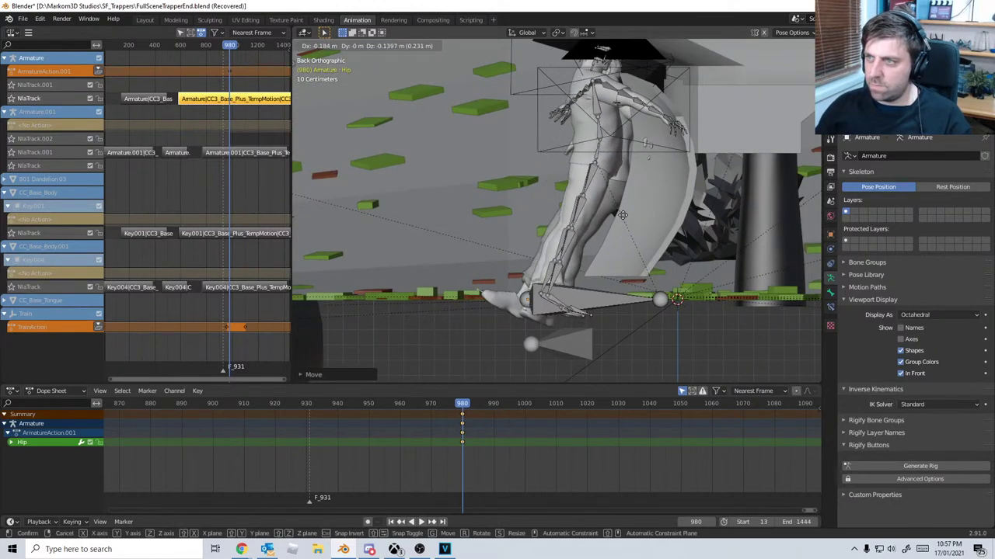
click(587, 179)
Rotate the R_Thigh and L_Thigh bones so the legs trail away from the front of the train
click(588, 183)
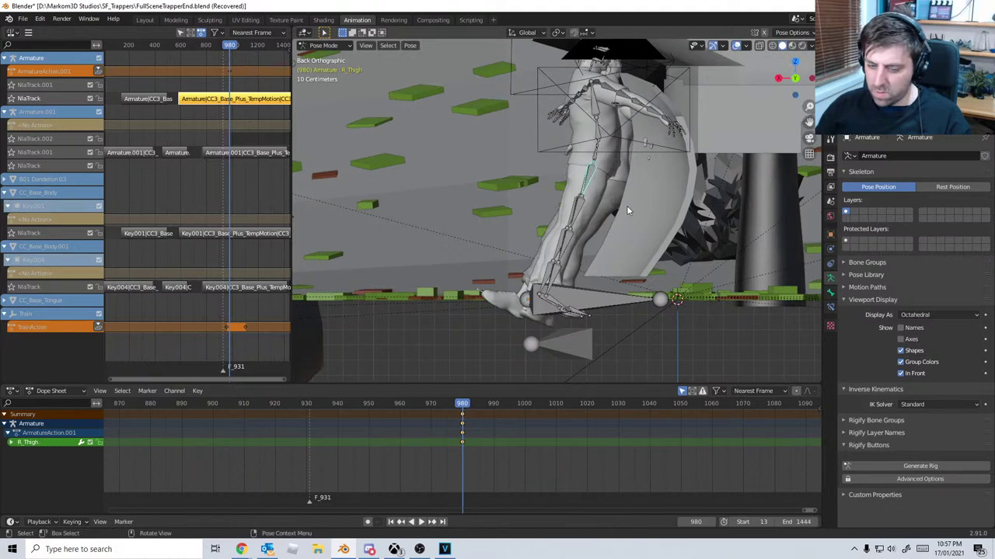
key(r)
click(591, 190)
click(588, 180)
key(r)
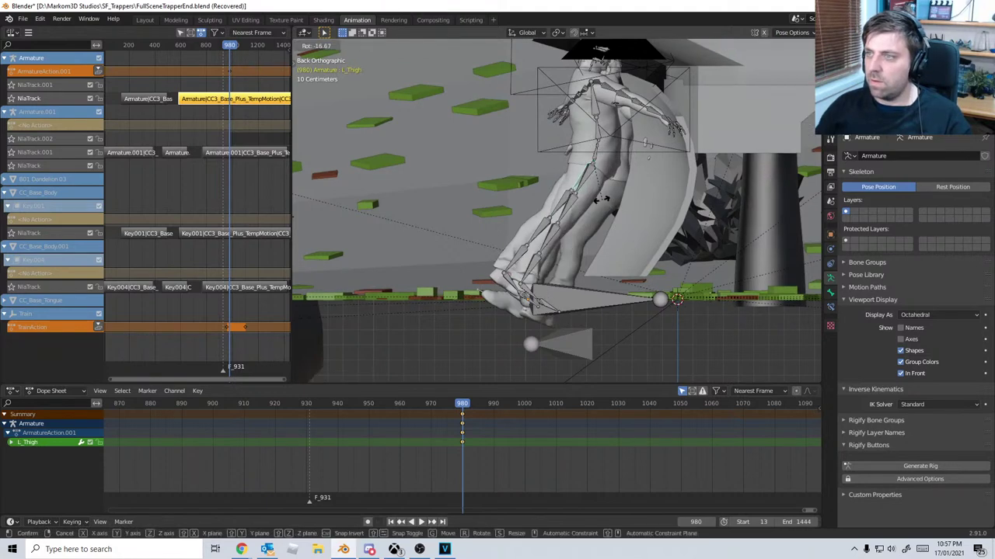
click(601, 199)
Insert a Location & Rotation keyframe for all of the Armature's bones at frame 980
scroll(608, 103, down, 4)
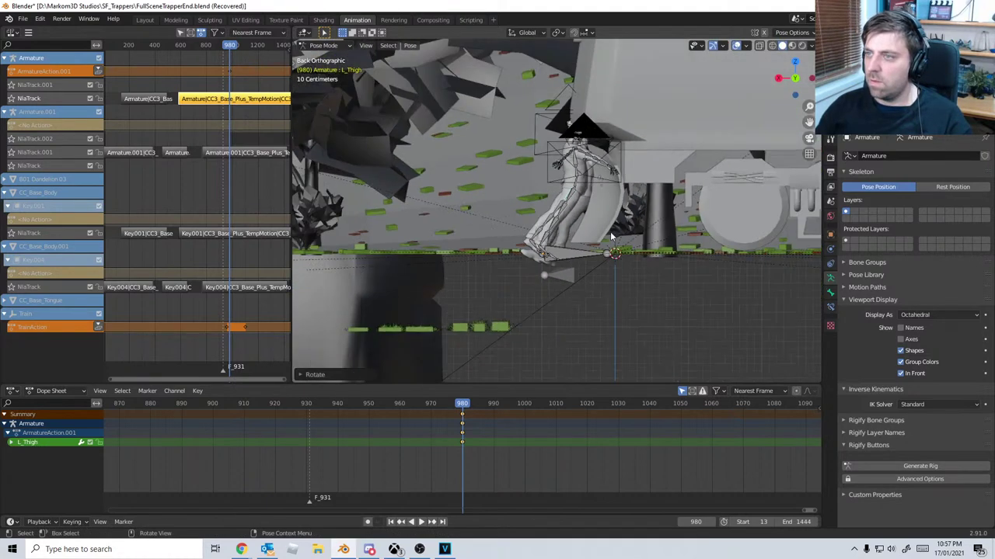
key(a)
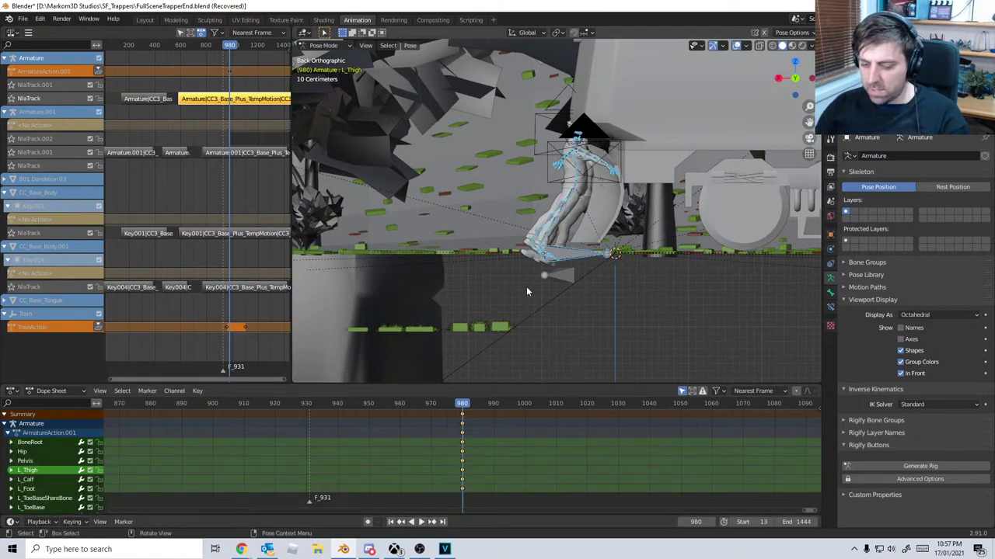
key(i)
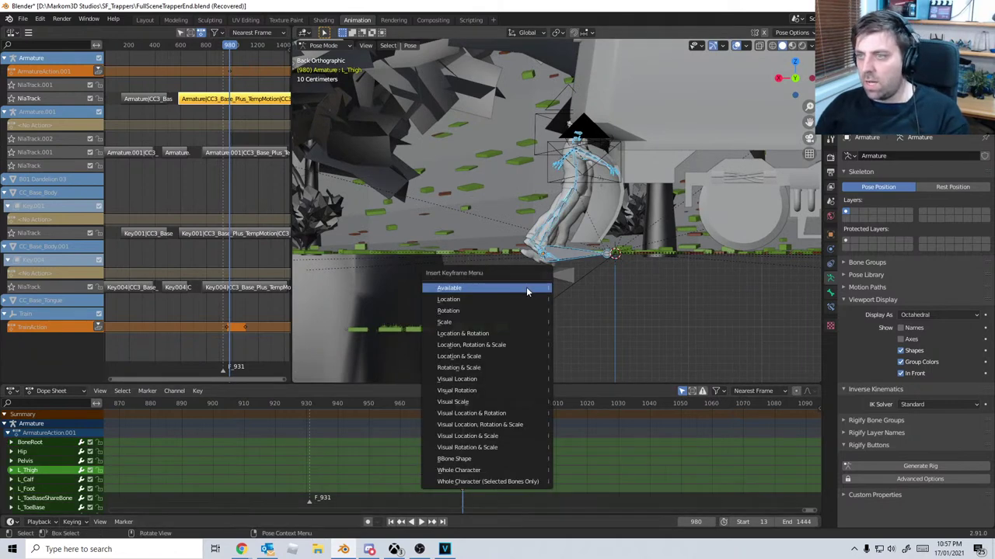
click(517, 333)
Go to frame 992 and move all of the Armature's bones along the global X axis to the train's front
click(458, 405)
drag(459, 410, 491, 407)
scroll(491, 406, down, 4)
scroll(478, 295, down, 12)
shift+middle_drag(513, 282, 561, 279)
scroll(540, 276, up, 5)
click(485, 408)
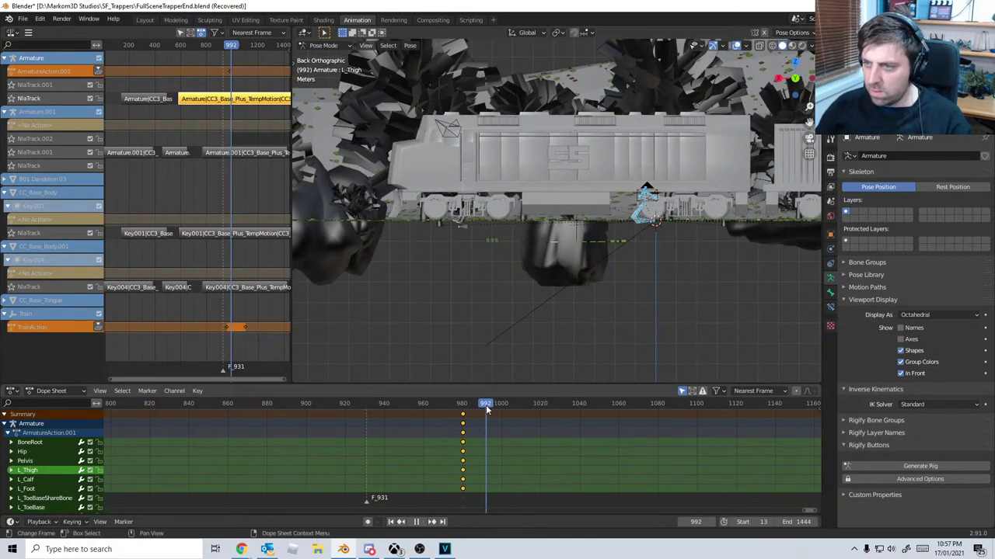
key(g)
key(x)
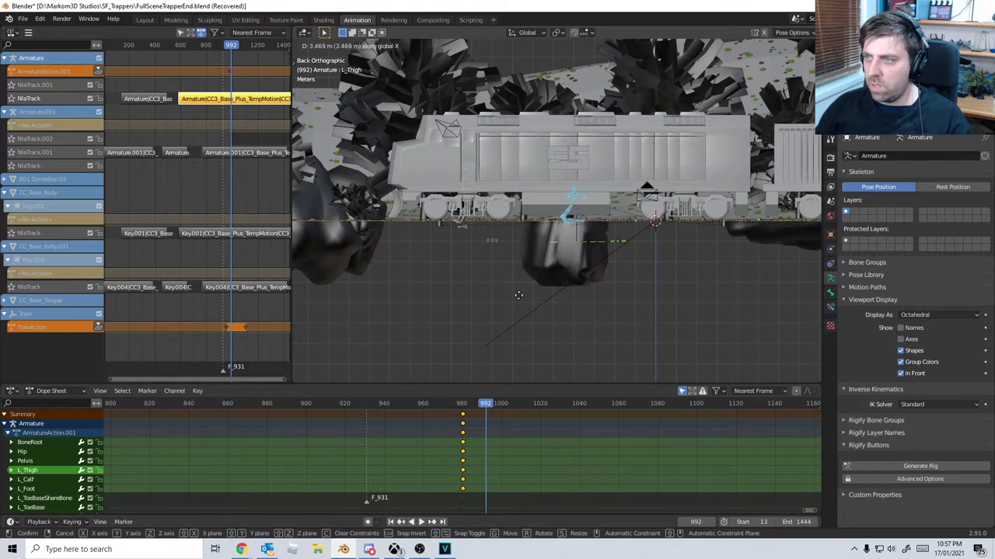
click(371, 292)
scroll(602, 257, up, 8)
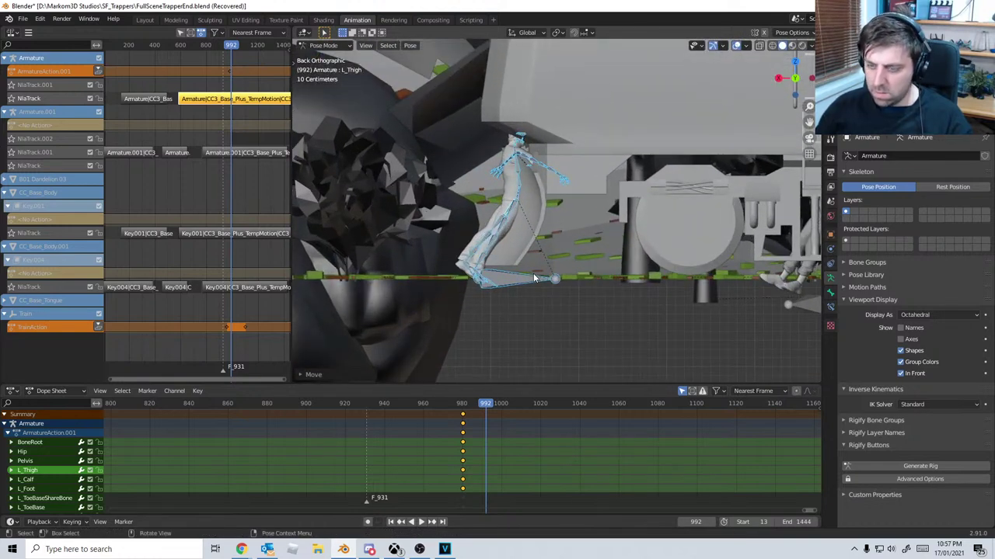
Nudge all of the Armature's bones about 0.1 m along the global X axis and keyframe them at frame 992
key(g)
key(x)
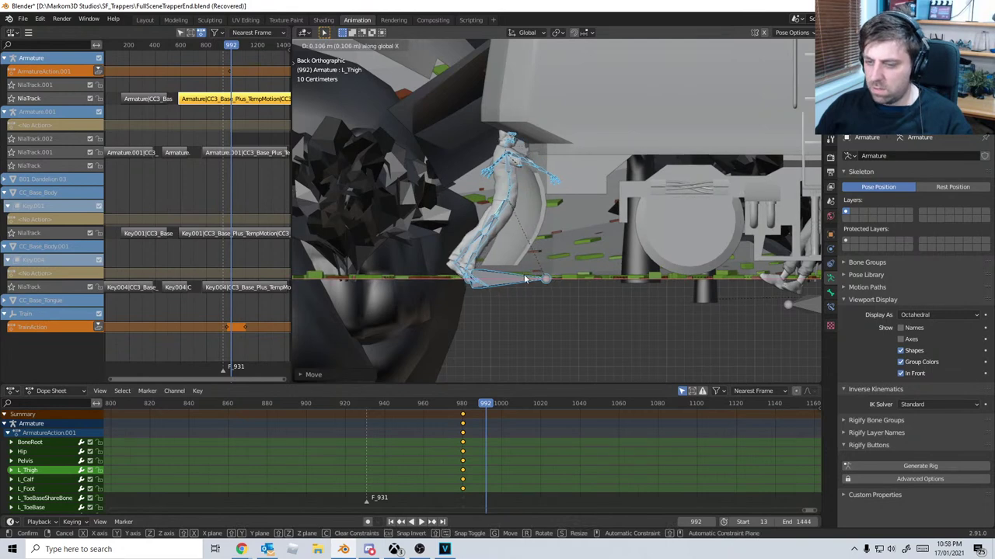
click(526, 275)
key(i)
click(484, 275)
scroll(575, 304, down, 3)
scroll(575, 305, down, 1)
shift+middle_drag(575, 305, 429, 309)
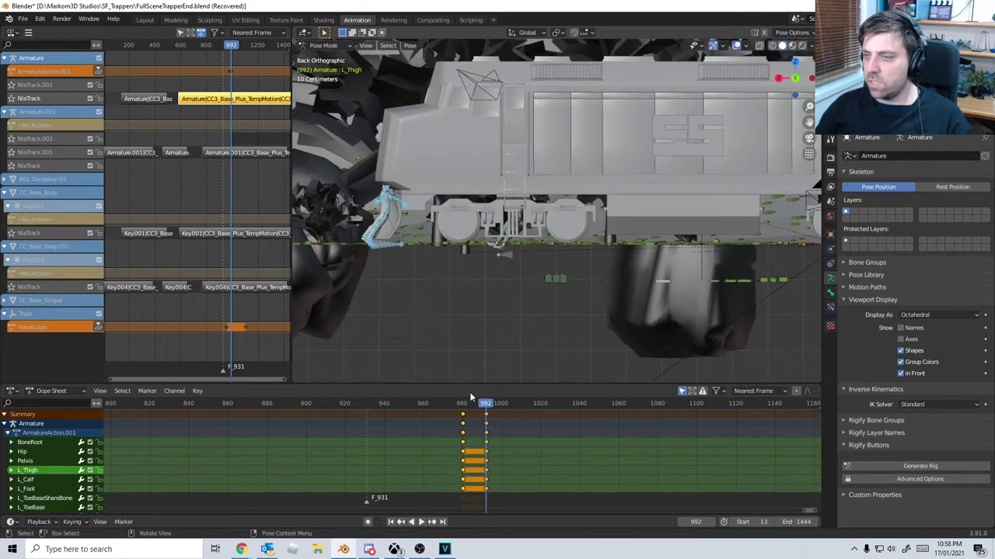
Push the Armature's impact action down into its own NLA strip and move the playhead to frame 978
drag(485, 404, 464, 405)
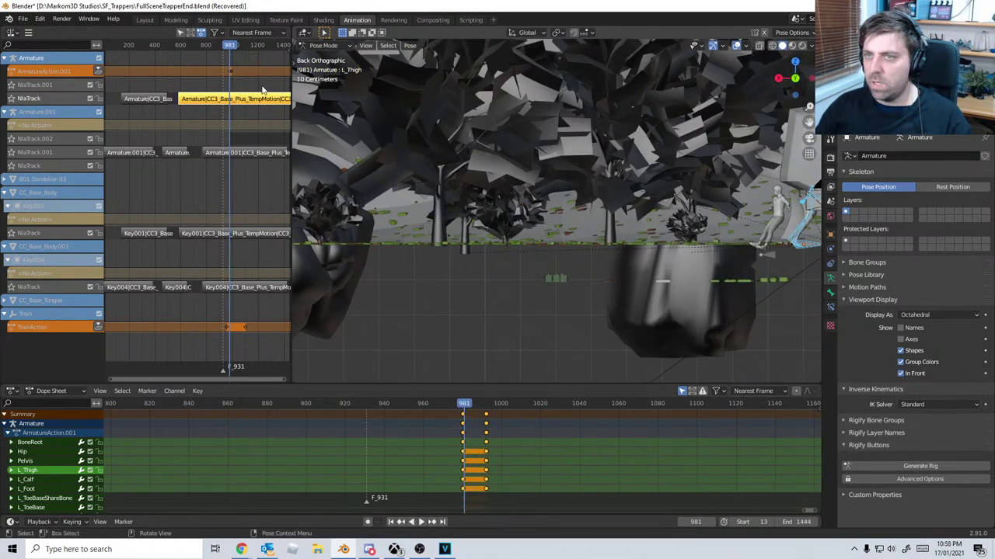
click(98, 71)
shift+middle_drag(766, 241, 487, 239)
mouse_move(463, 406)
mouse_down()
mouse_move(455, 406)
mouse_move(474, 410)
mouse_move(458, 409)
mouse_up()
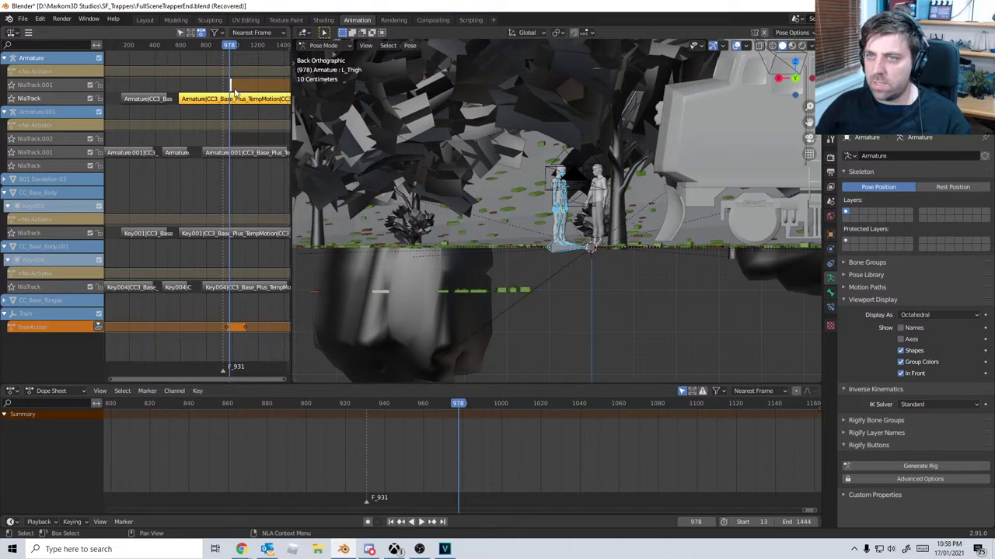
Open the Armature's NlaTrack.001 impact strip for tweaking and change the interpolation mode of its keyframes
key(Tab)
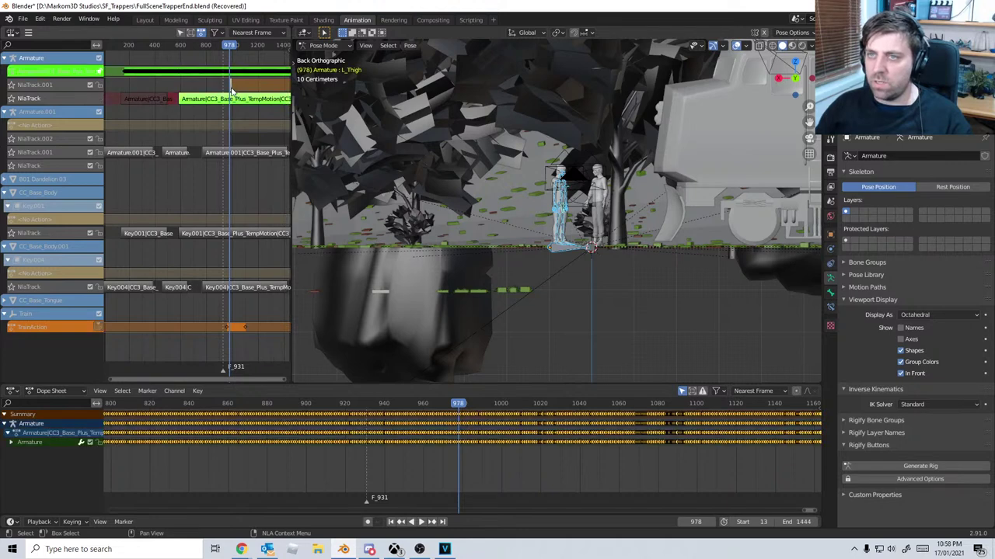
key(Tab)
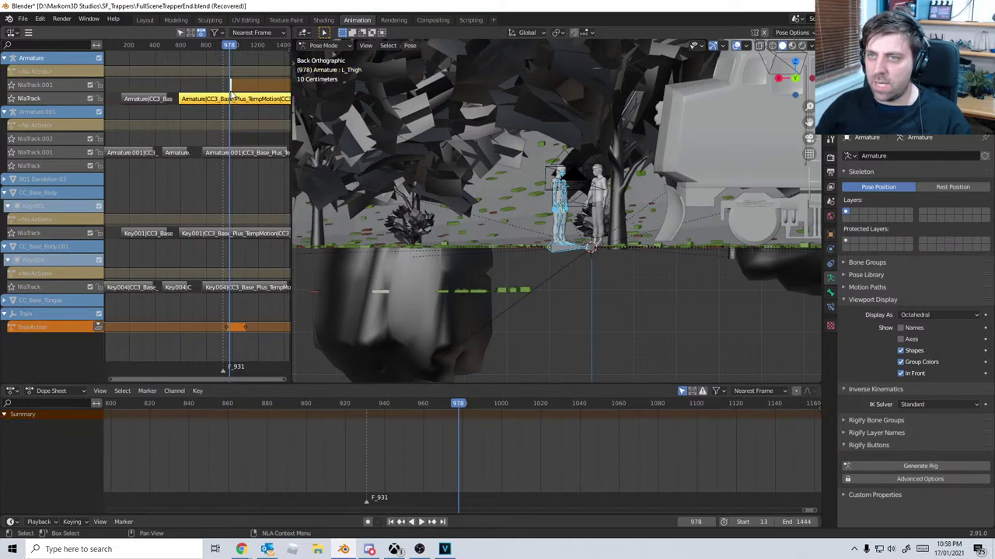
key(Tab)
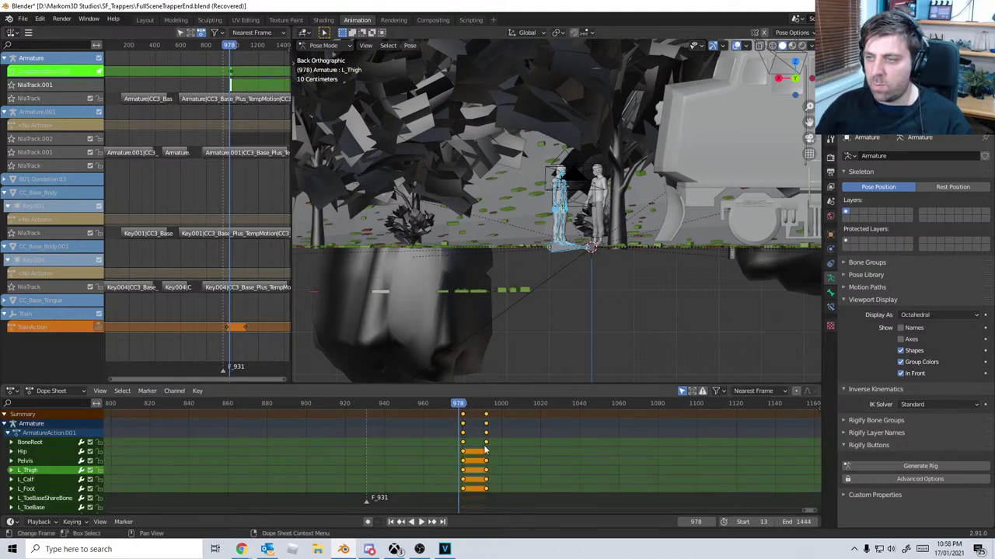
key(t)
click(302, 468)
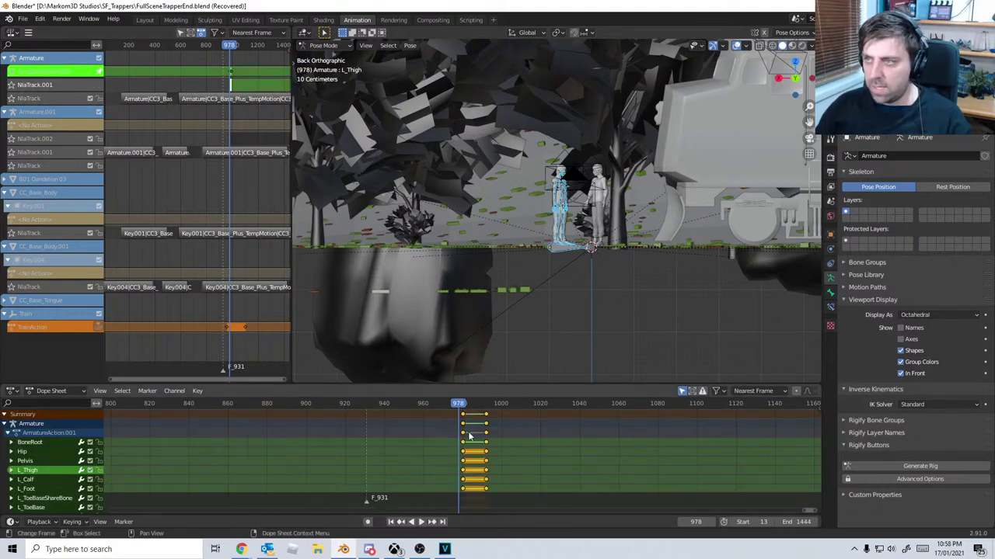
mouse_move(458, 404)
mouse_down()
mouse_move(480, 408)
mouse_move(456, 408)
mouse_up()
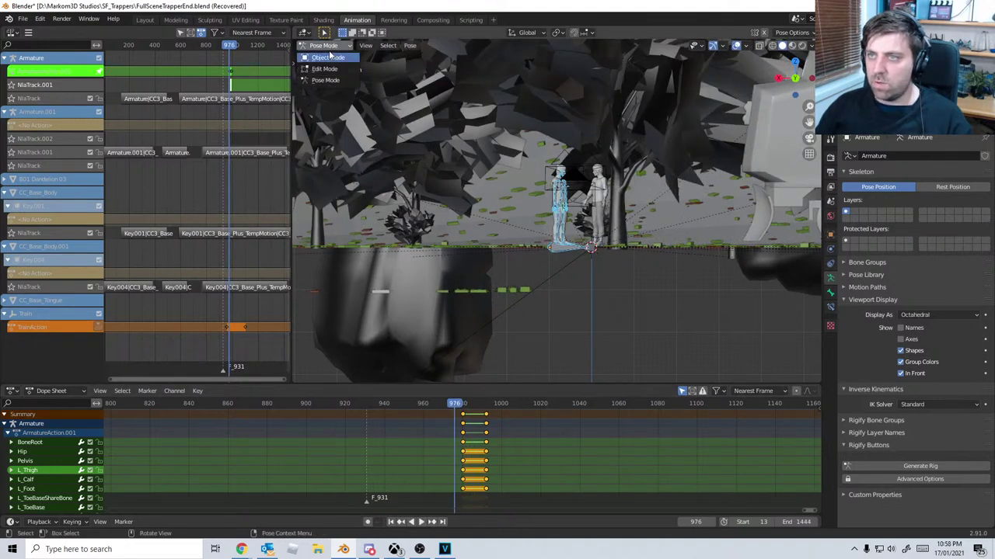
Leave the Armature's strip, then open Armature.001's NlaTrack.002 strip for tweaking with that armature in Pose Mode
click(328, 57)
key(Tab)
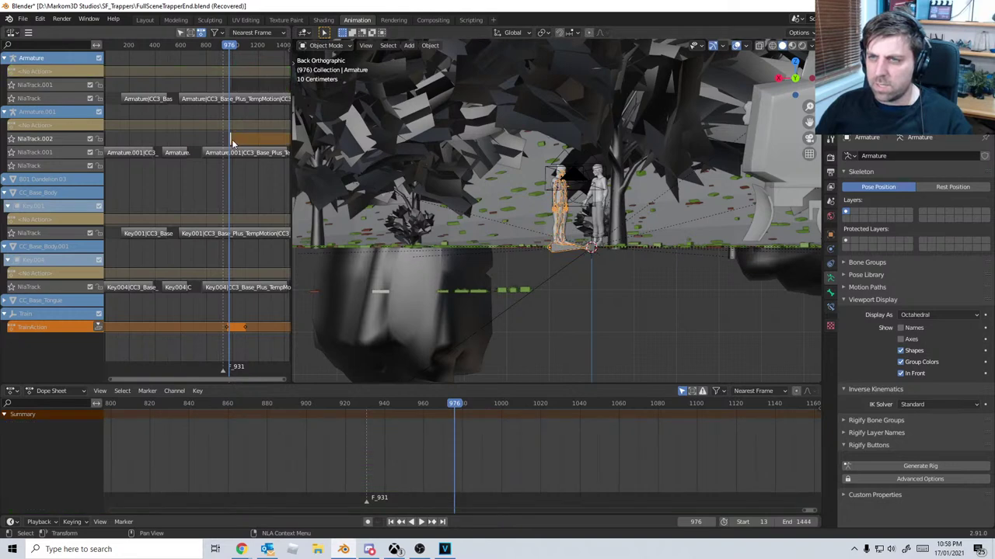
key(Tab)
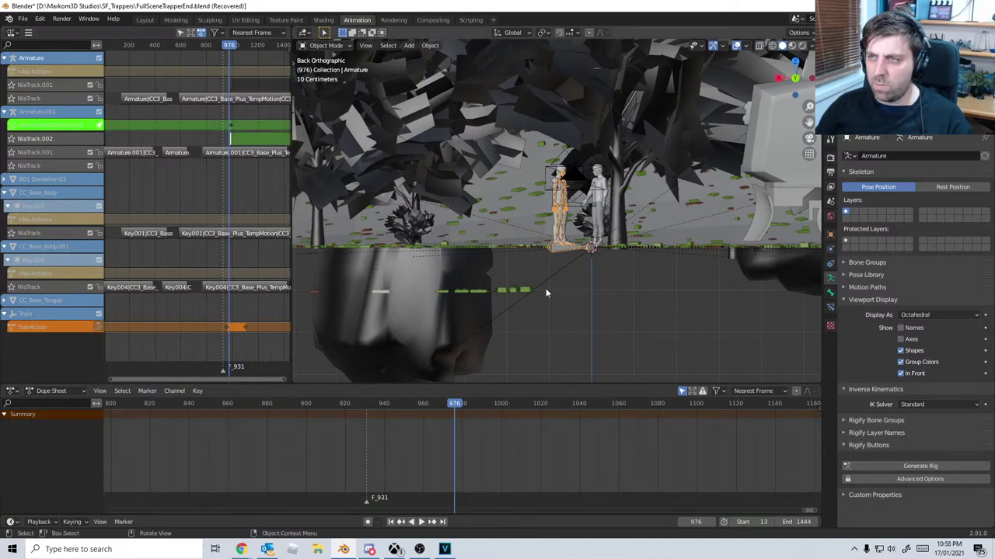
click(594, 250)
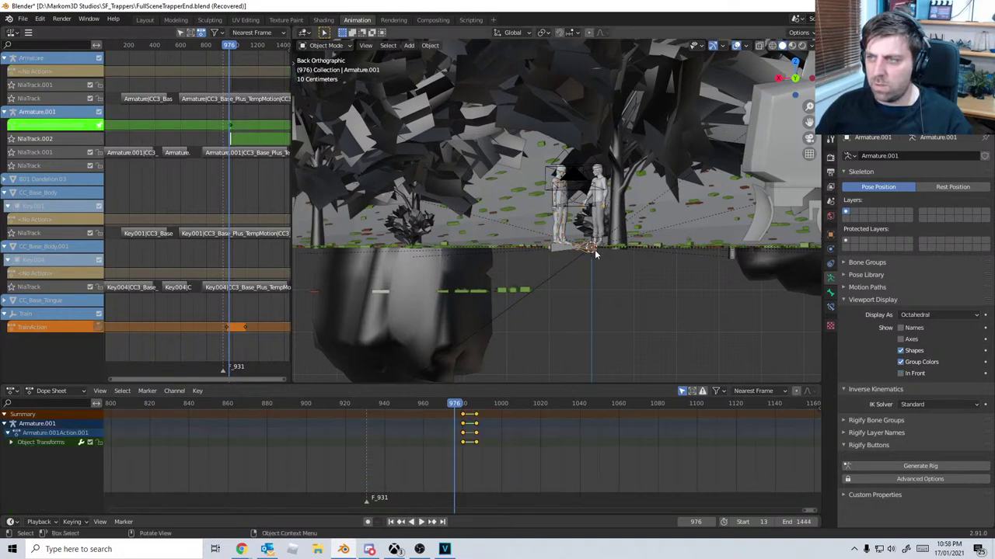
click(326, 45)
click(336, 80)
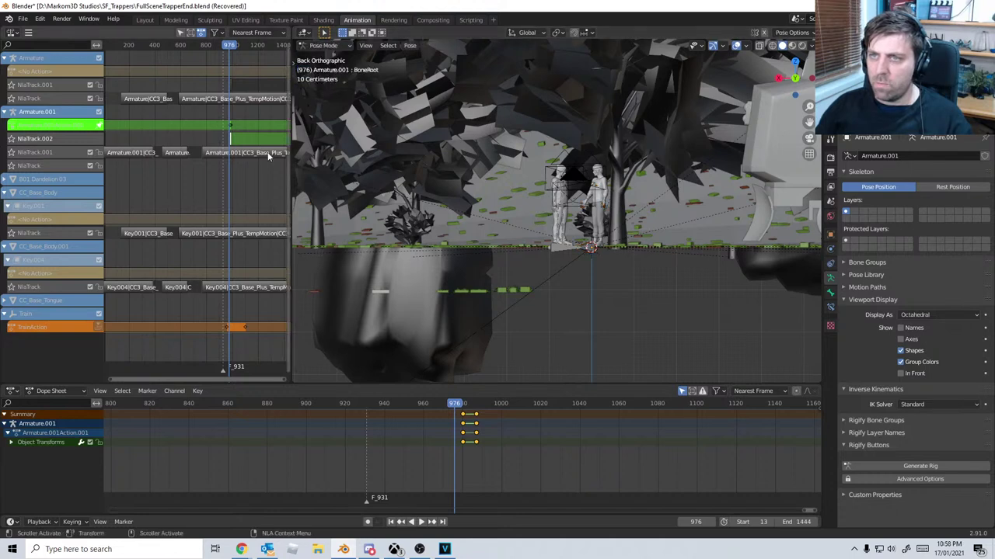
Apply the interpolation mode to Armature.001's two keyframes and exit tweaking of its strip
right_click(482, 451)
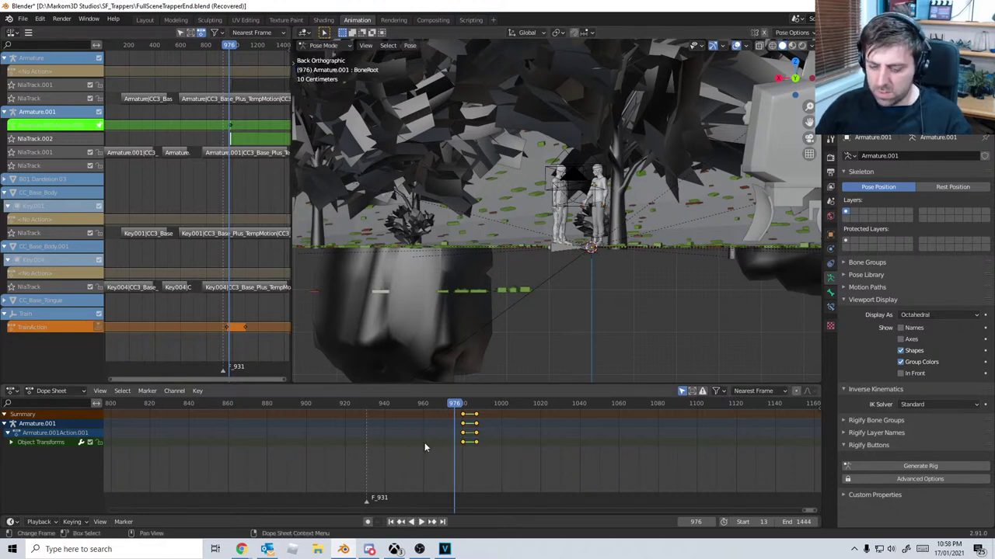
key(t)
click(424, 442)
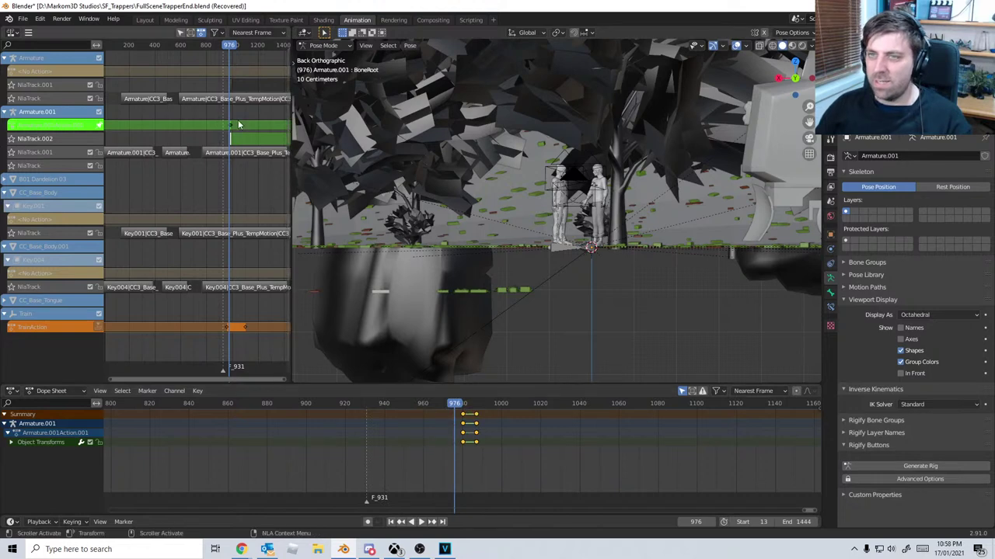
key(Tab)
Play and scrub through the collision in the back view and through the camera to check the impact timing
mouse_move(458, 406)
mouse_down()
mouse_move(433, 406)
mouse_move(458, 408)
mouse_up()
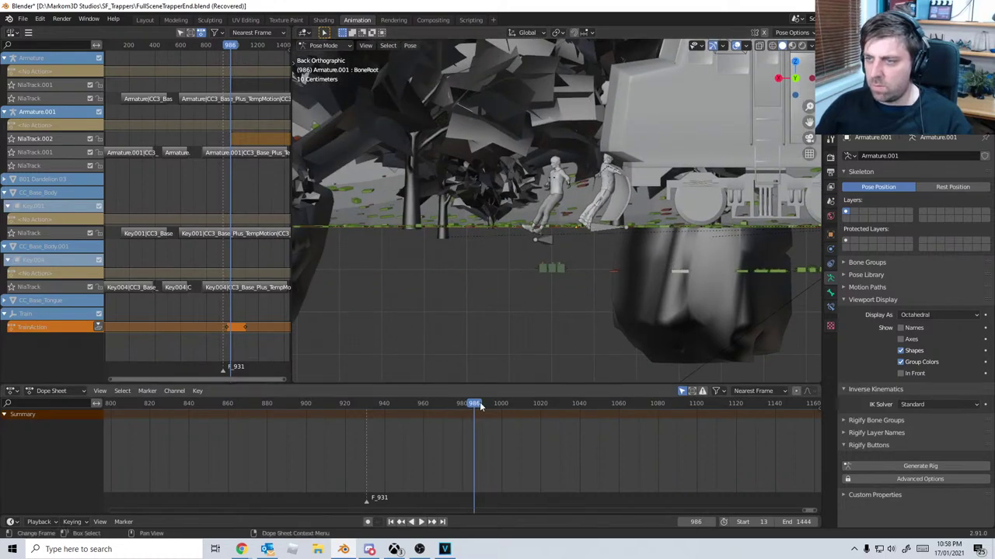
key(space)
drag(488, 404, 420, 403)
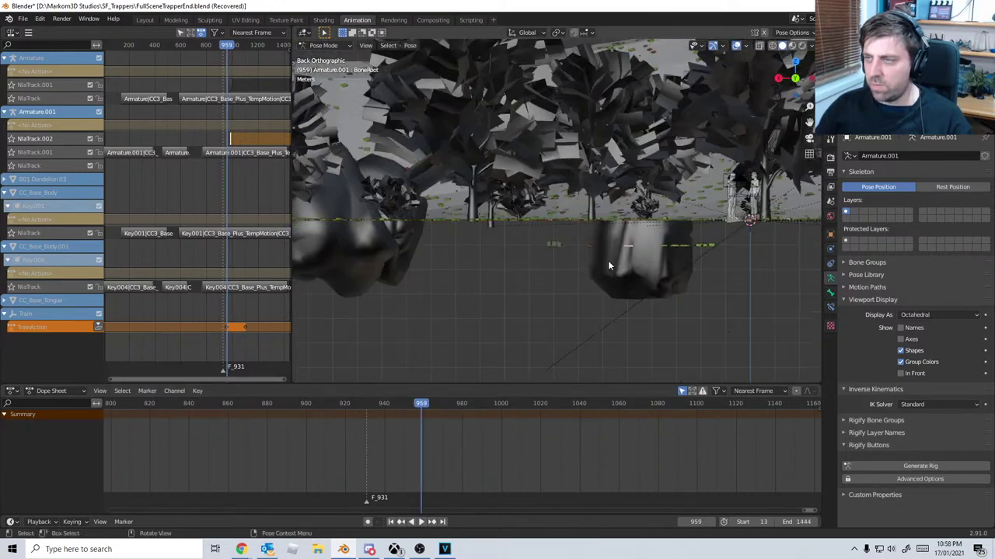
key(KP_0)
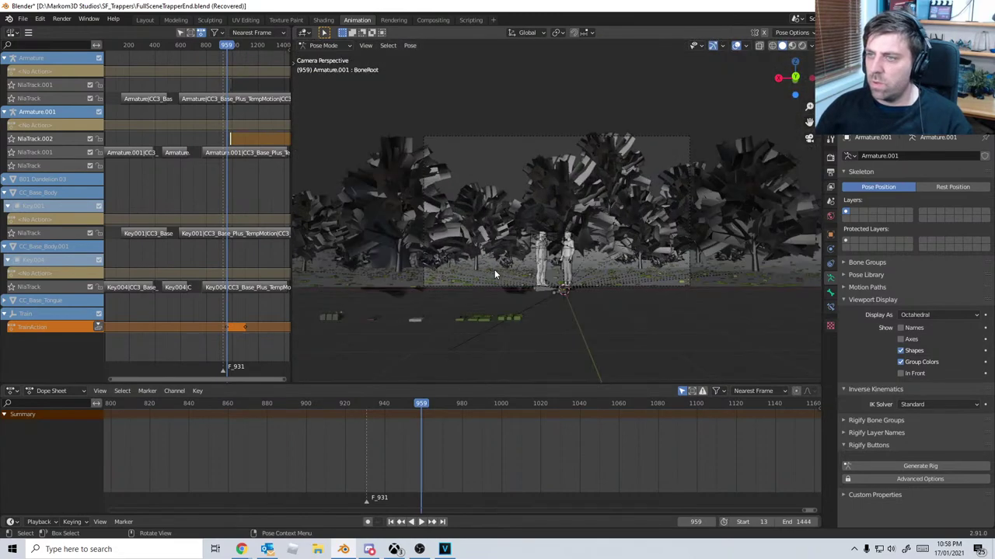
shift+middle_drag(503, 277, 499, 228)
scroll(494, 344, up, 2)
scroll(471, 332, down, 2)
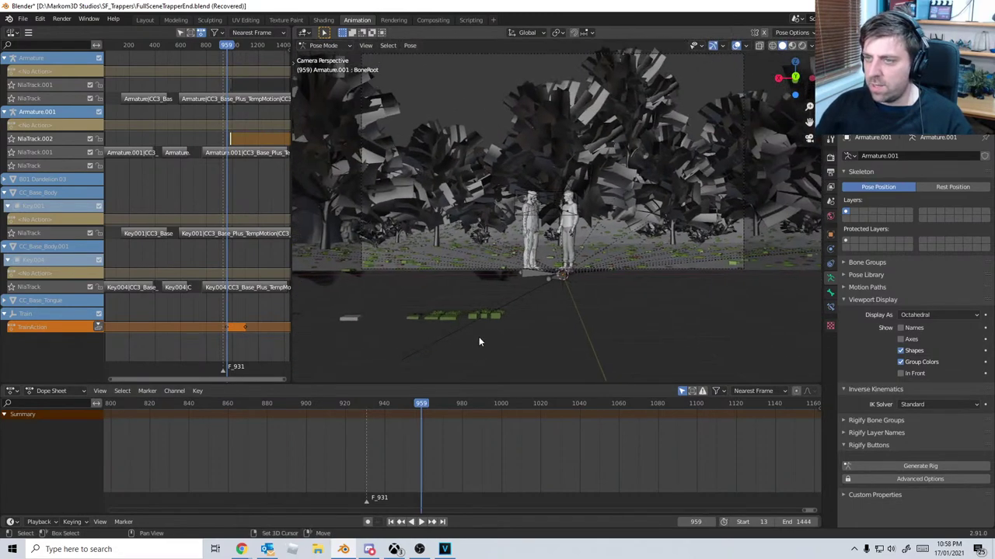
drag(433, 405, 465, 419)
key(space)
scroll(628, 171, down, 3)
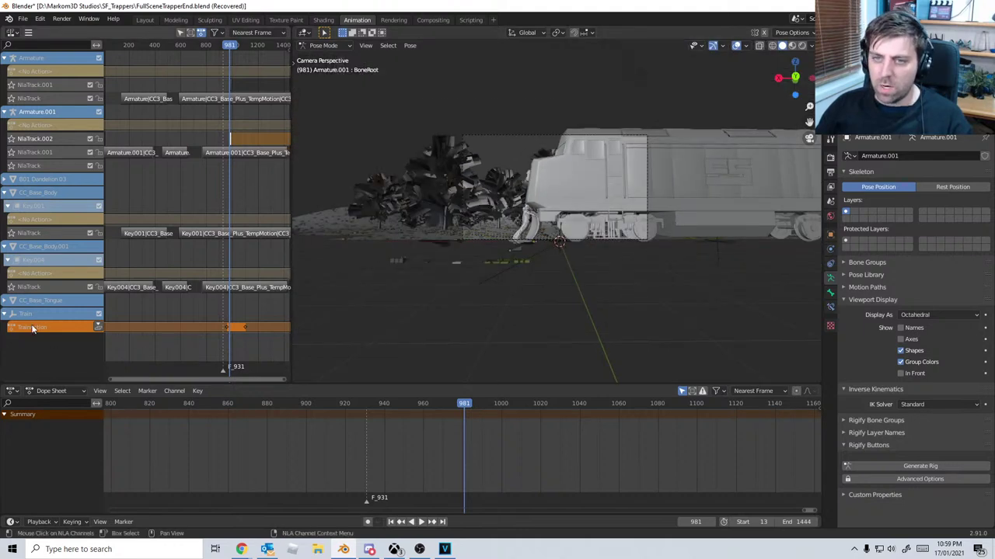
Select the Train in Object Mode and scale it down slightly at its first keyframe, frame 956
click(323, 45)
click(330, 58)
click(654, 194)
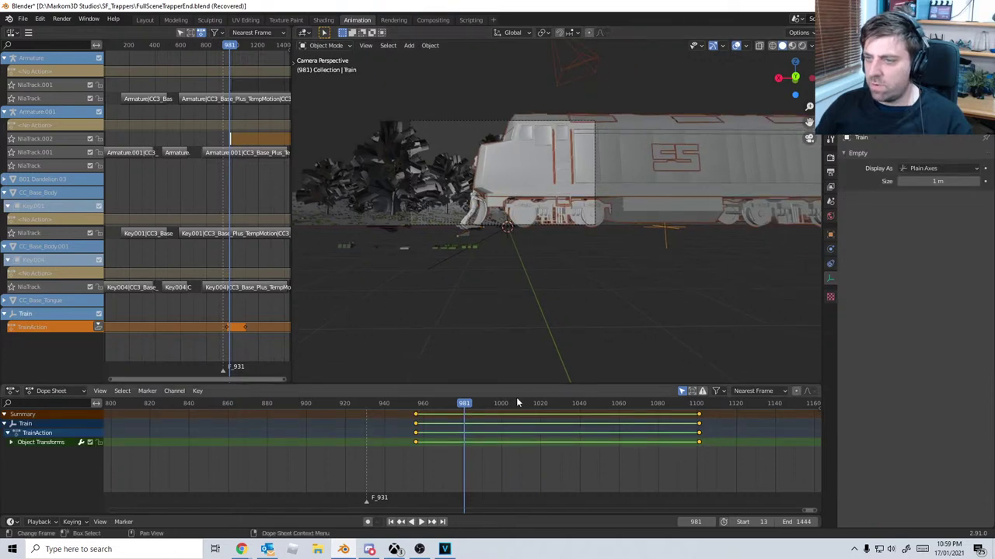
key(Down)
key(s)
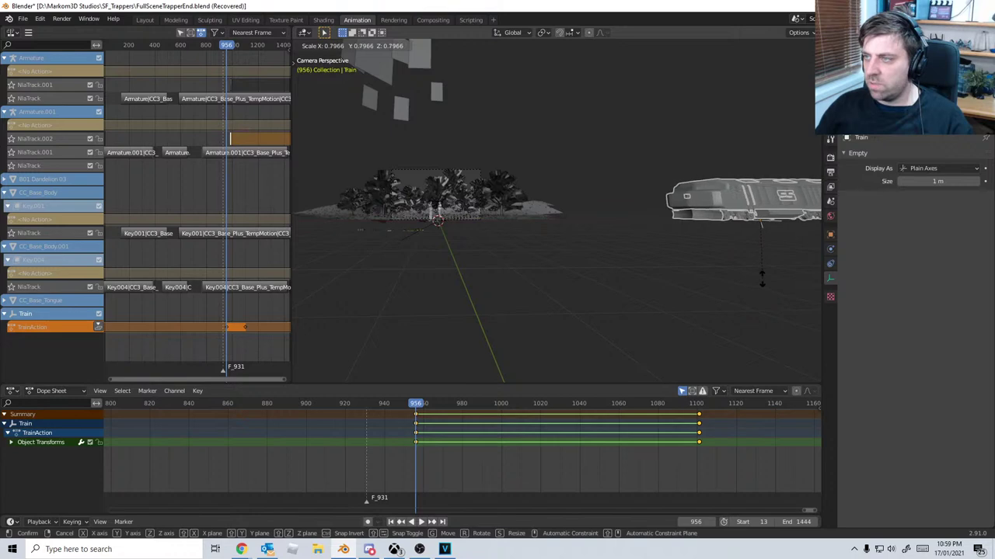
click(759, 286)
key(s)
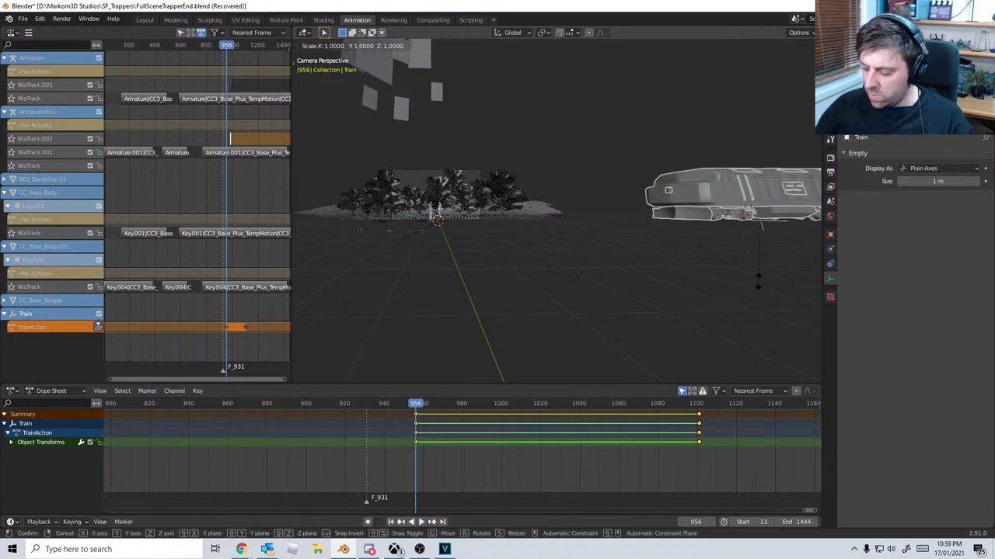
click(757, 280)
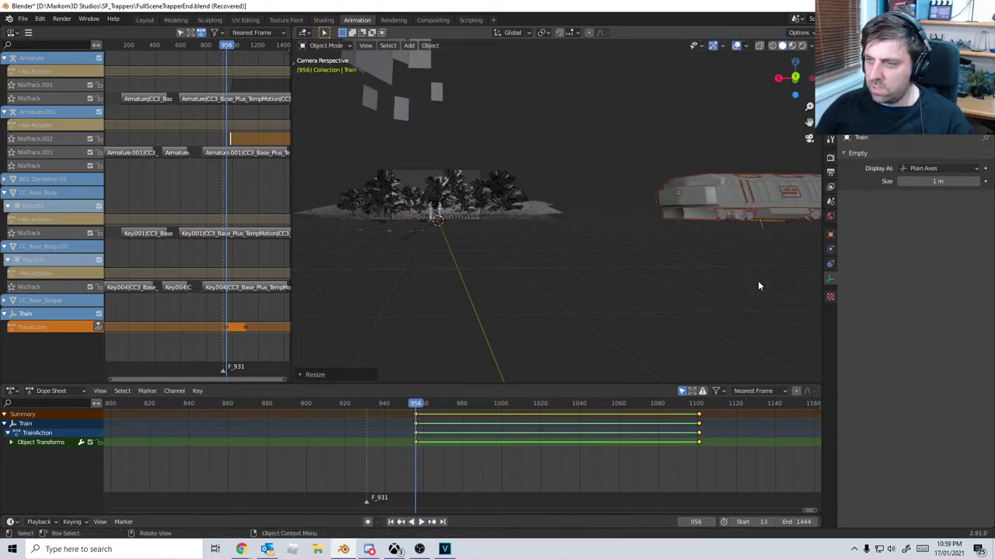
Scale the Train by 0.8 at its last keyframe, frame 1101, and play the animation around the impact
key(Down)
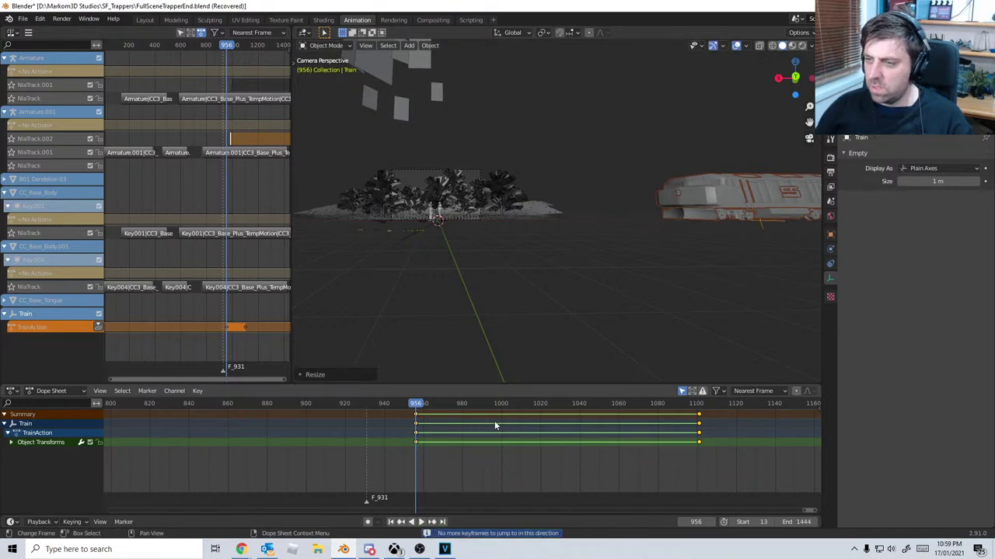
key(Up)
key(Up)
text(s)
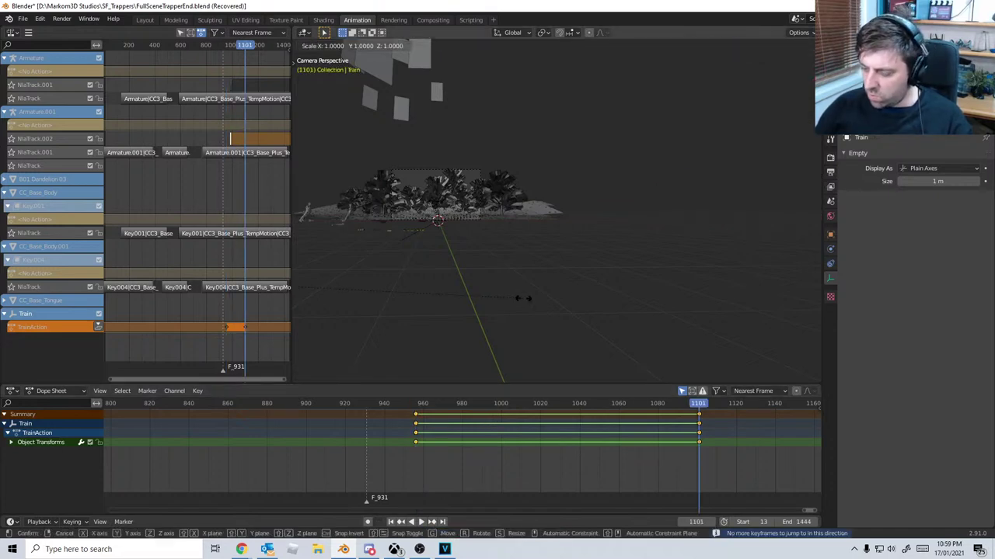
text(.8)
key(Return)
drag(431, 407, 398, 406)
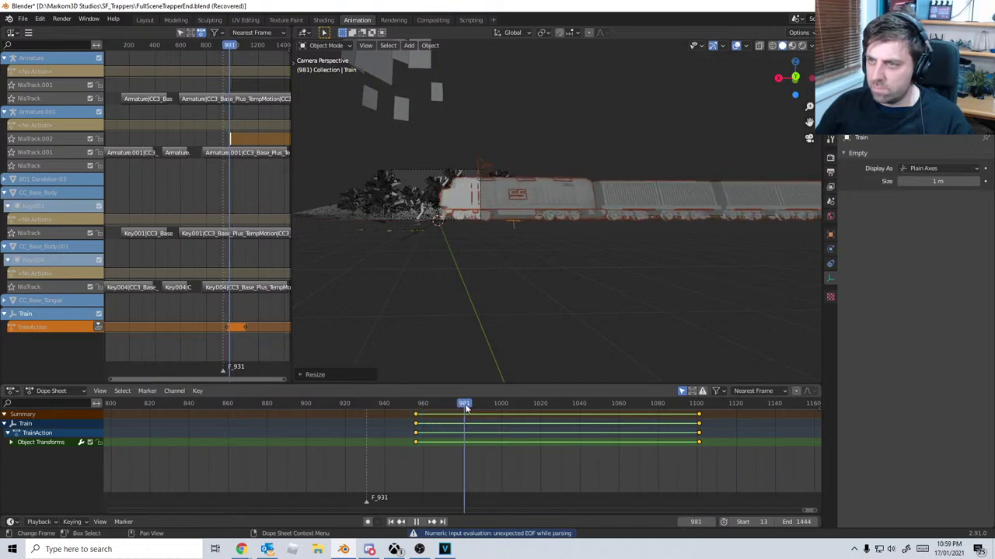
key(space)
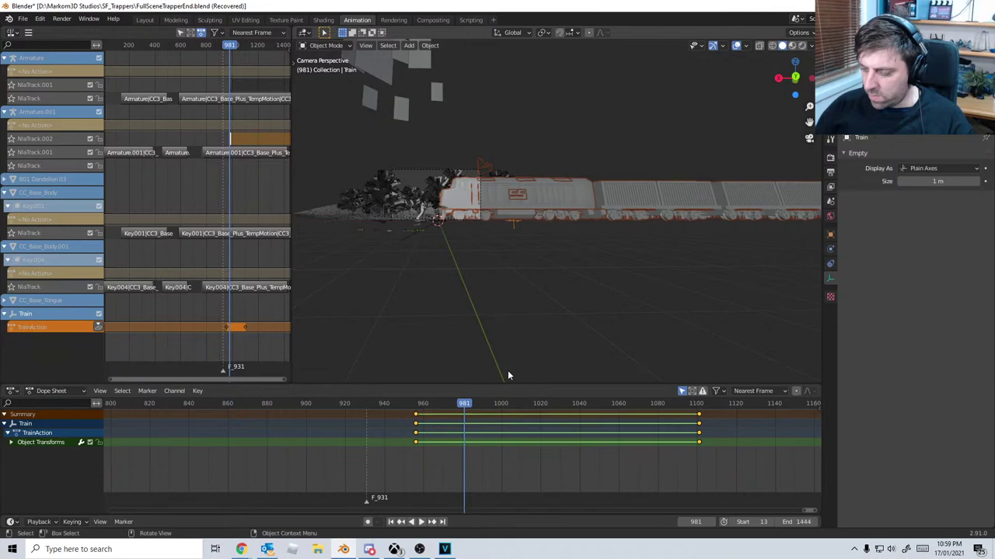
Check the impact in the back view and shift both Train keyframes two frames earlier
key(KP_3)
key(KP_1)
key(ctrl+KP_1)
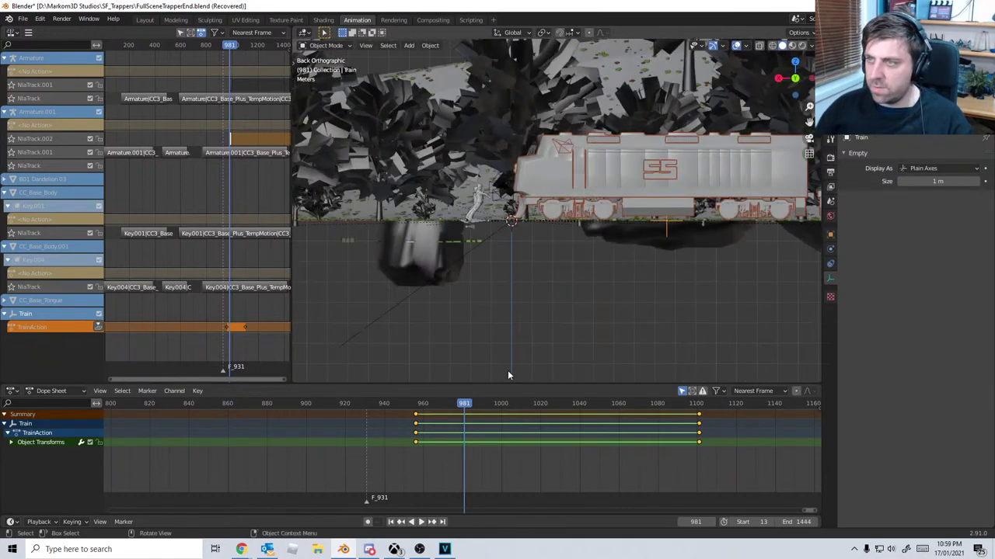
scroll(497, 333, up, 4)
shift+middle_drag(497, 333, 588, 339)
key(space)
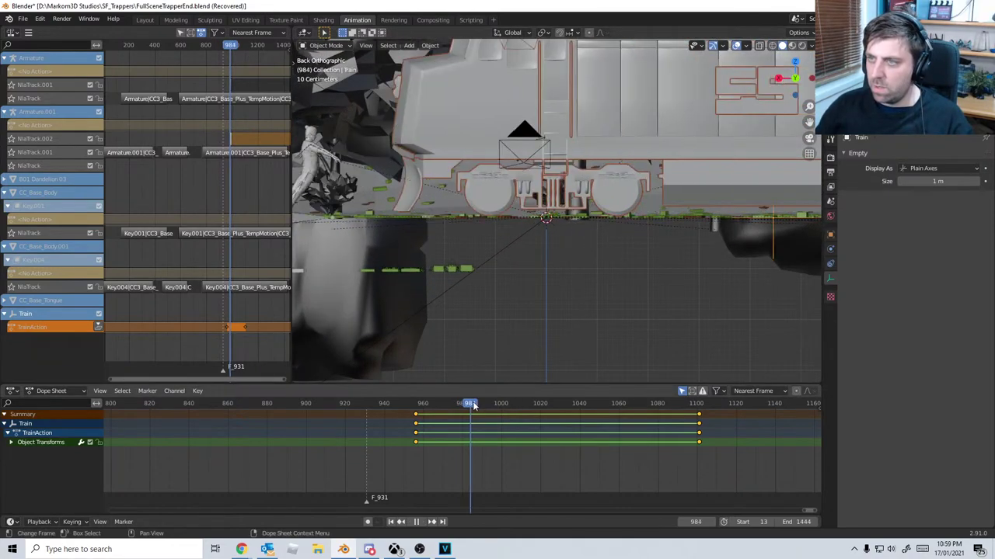
key(space)
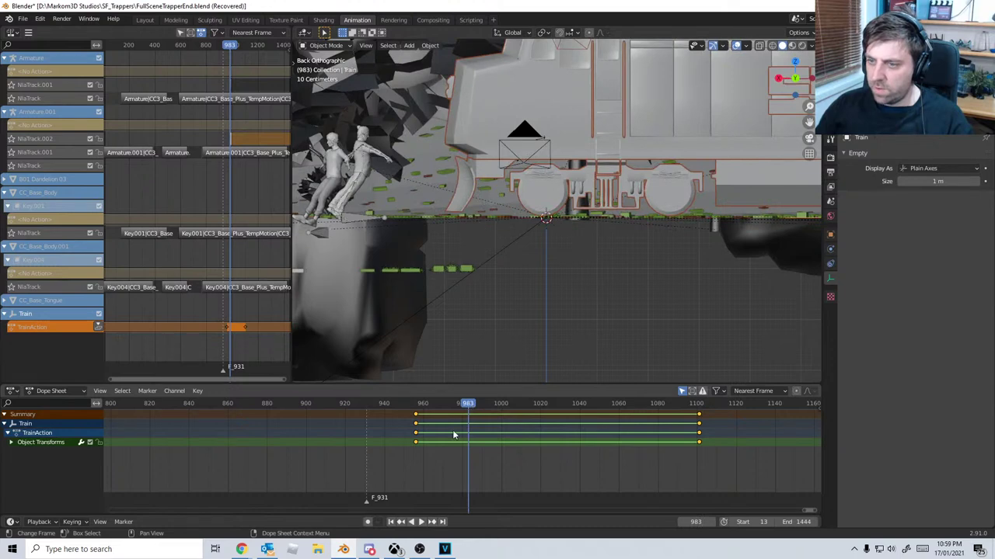
key(g)
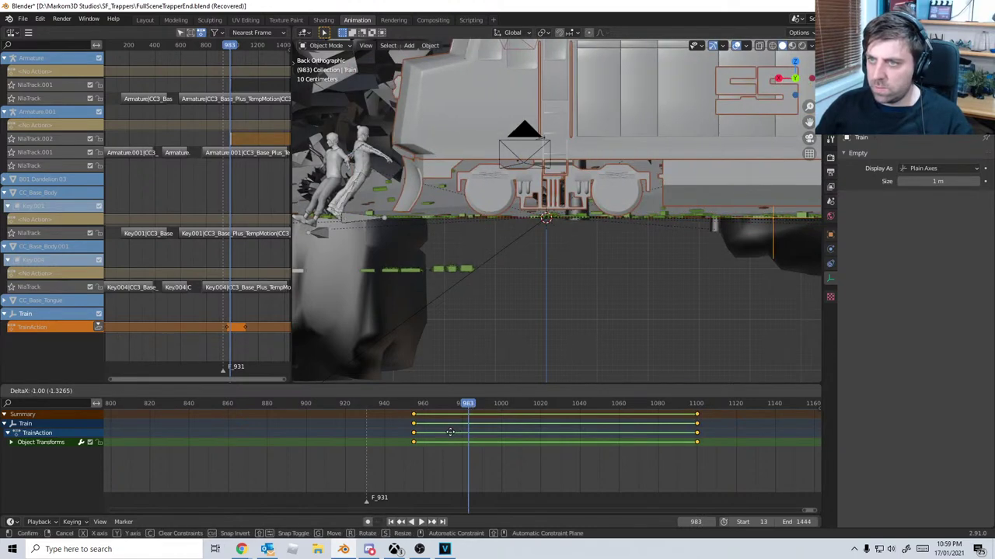
click(449, 433)
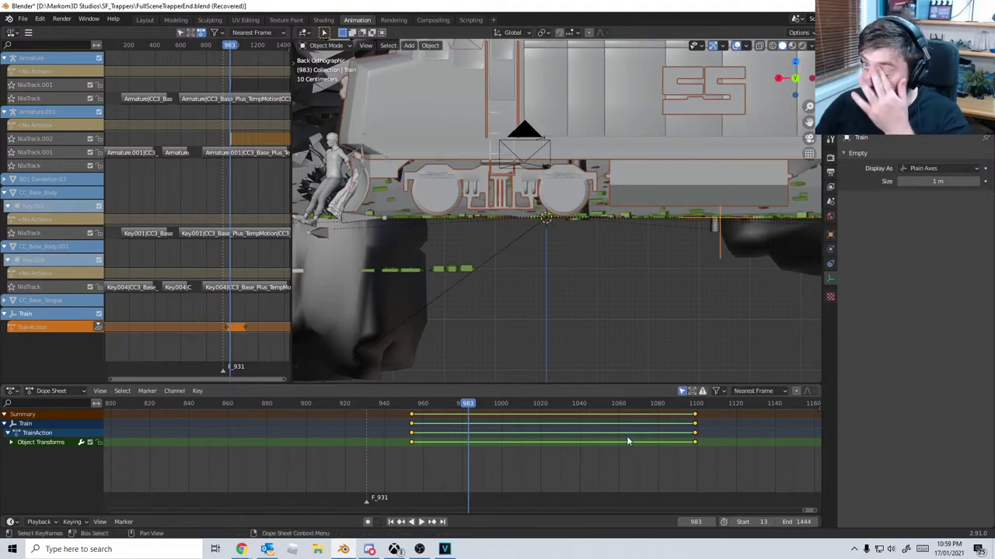
Move the Train's last keyframe to frame 1100 and scrub through the impact
click(696, 420)
key(g)
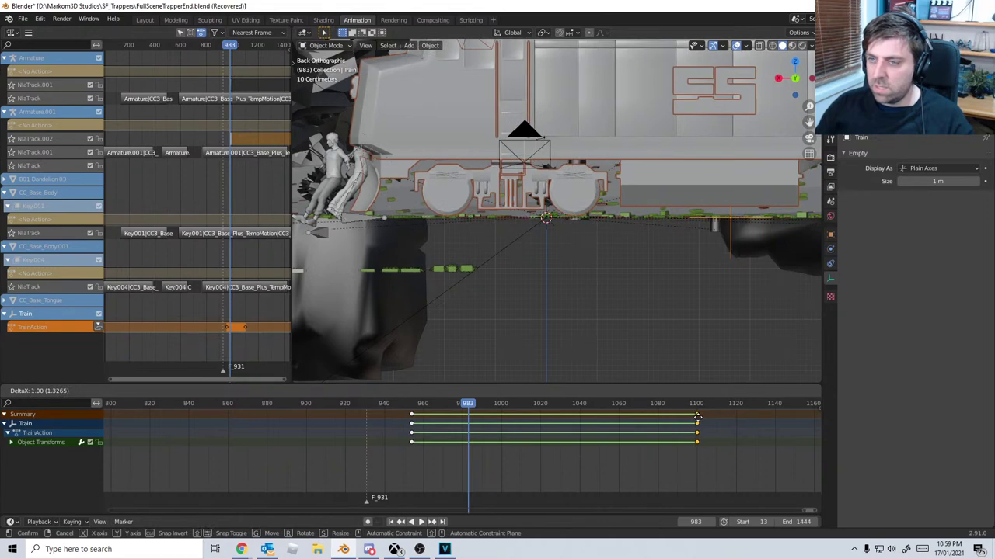
click(698, 419)
mouse_move(464, 408)
mouse_down()
mouse_move(446, 413)
mouse_move(459, 410)
mouse_up()
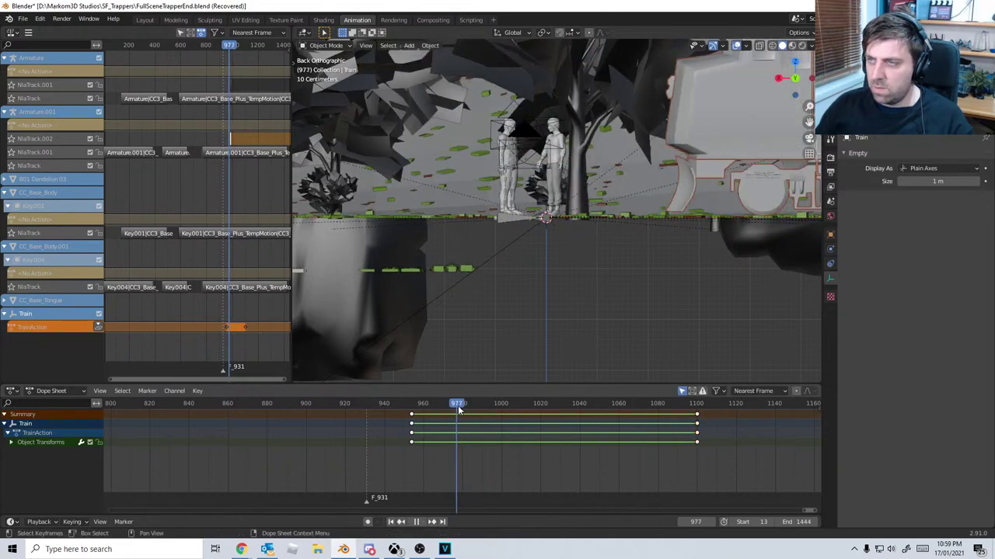
Stop the playback just after the train's impact and save the scene file
key(space)
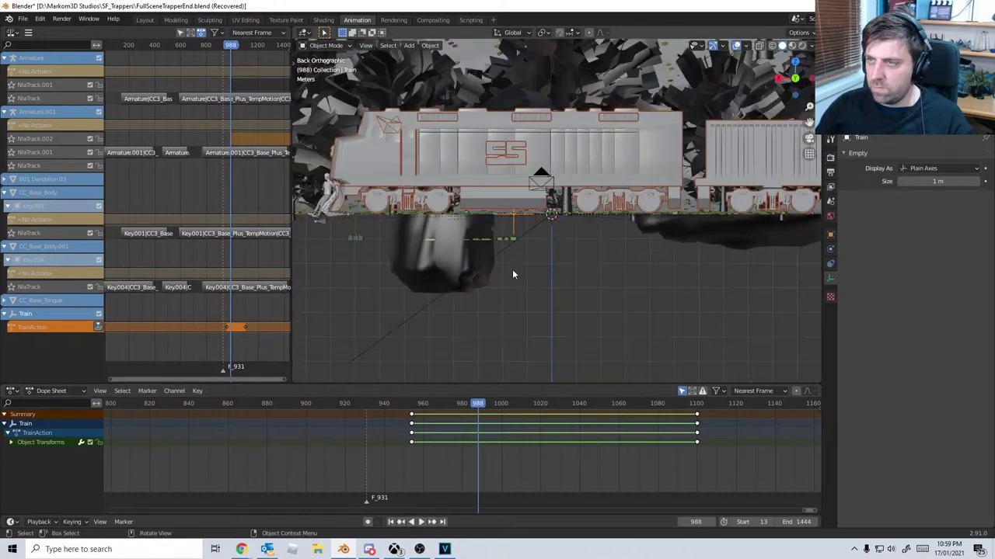
scroll(513, 270, down, 1)
shift+middle_drag(560, 270, 535, 271)
key(ctrl+s)
key(ctrl+s)
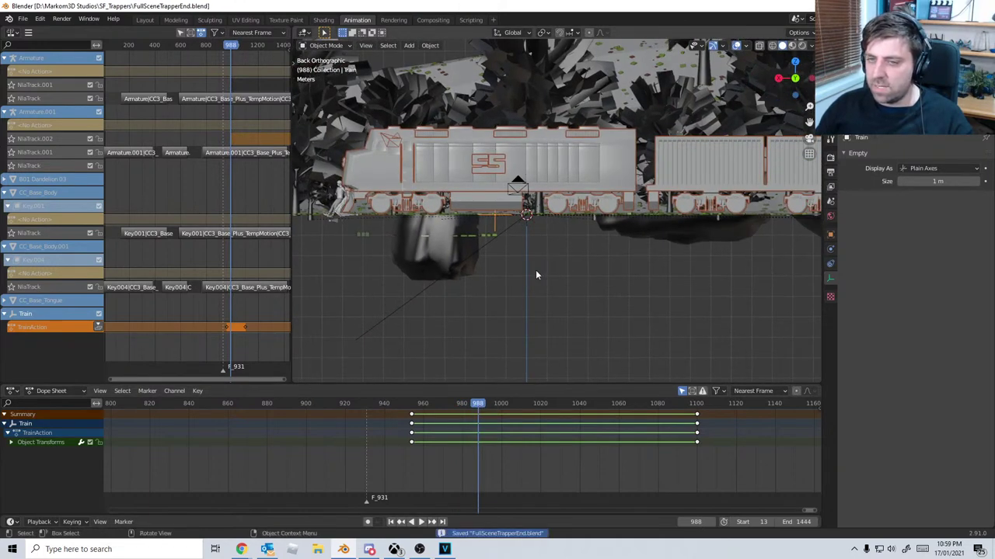
Push the Train's action down into an NLA strip, and save the file after replaying the impact
click(98, 327)
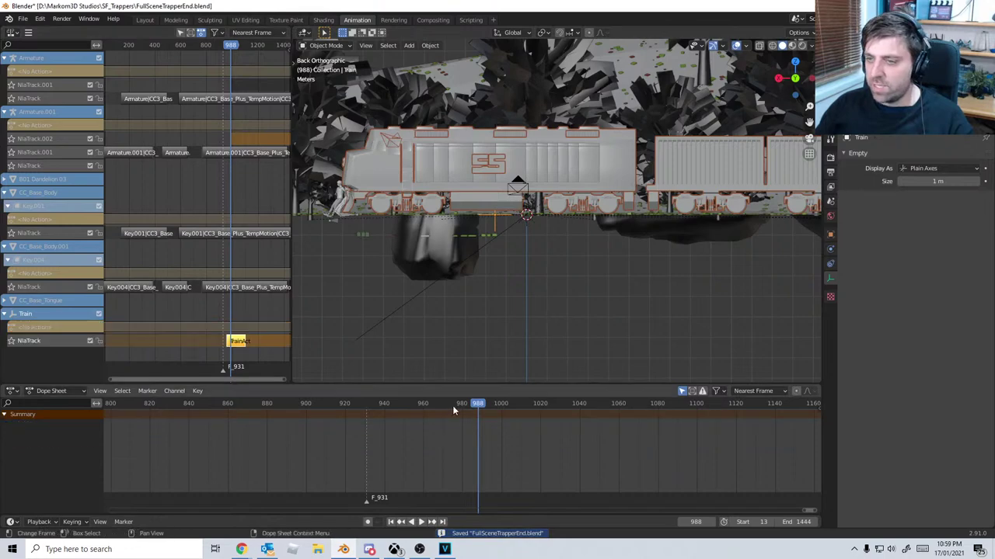
click(391, 407)
key(space)
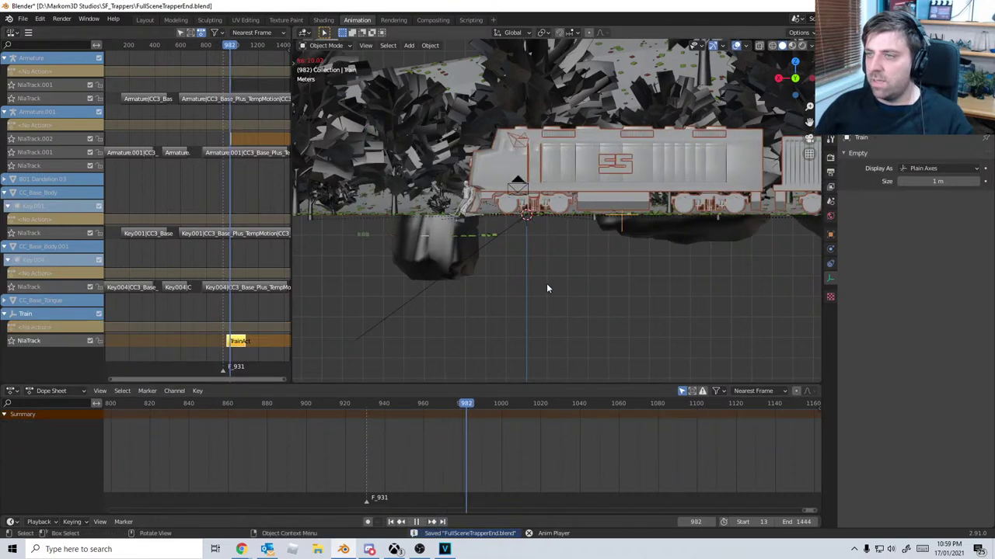
key(F3)
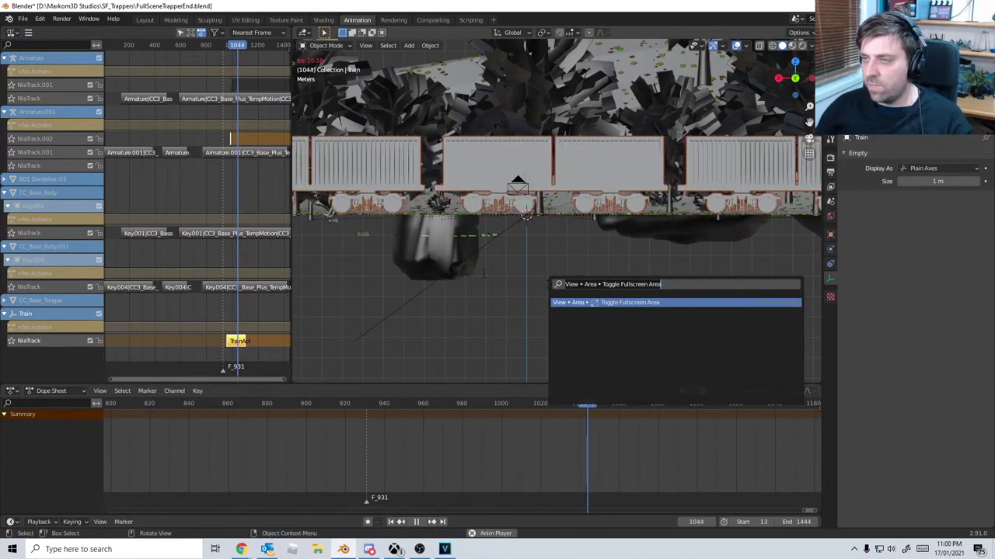
key(Escape)
key(space)
key(ctrl+s)
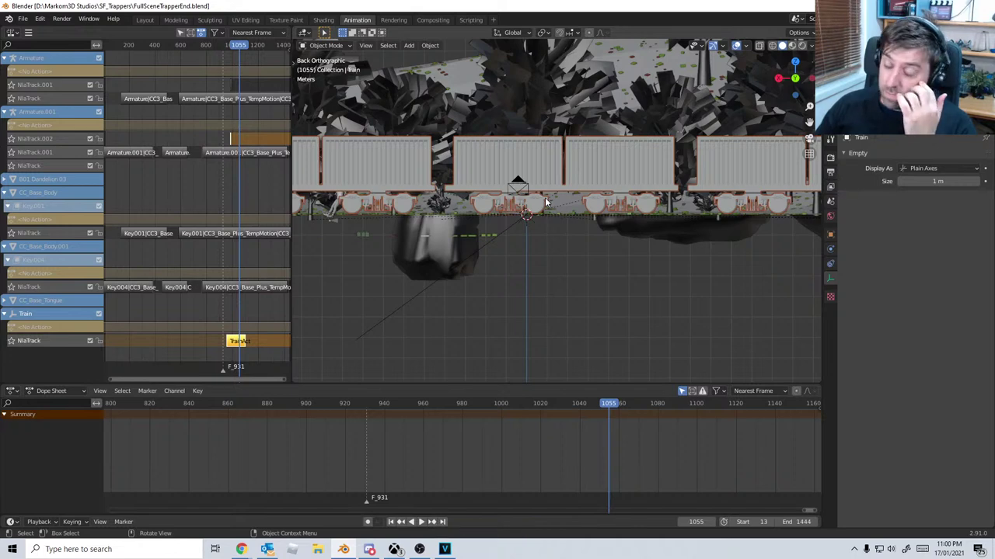
Return the viewport to the back orthographic view and save the file again
key(KP_3)
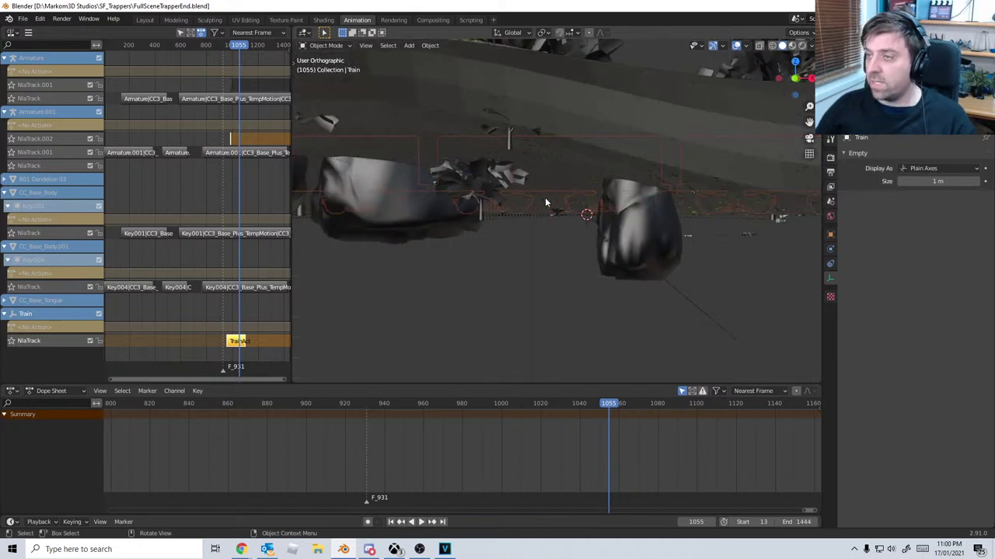
key(ctrl+KP_1)
key(ctrl+s)
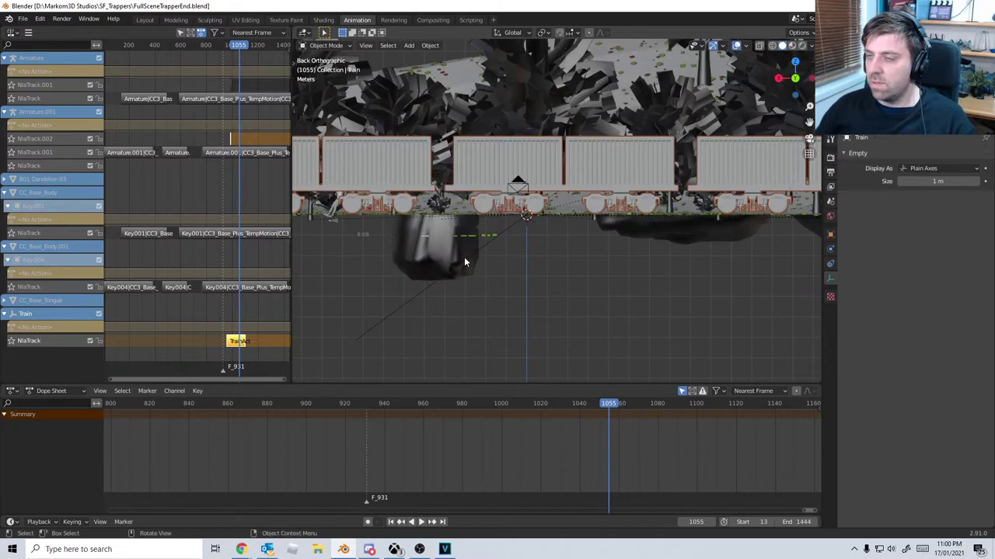
Examine the train's full length and travel along the track in the back view, scrubbing back to frame 998
scroll(464, 256, down, 3)
shift+middle_drag(458, 256, 742, 268)
shift+middle_drag(474, 285, 683, 296)
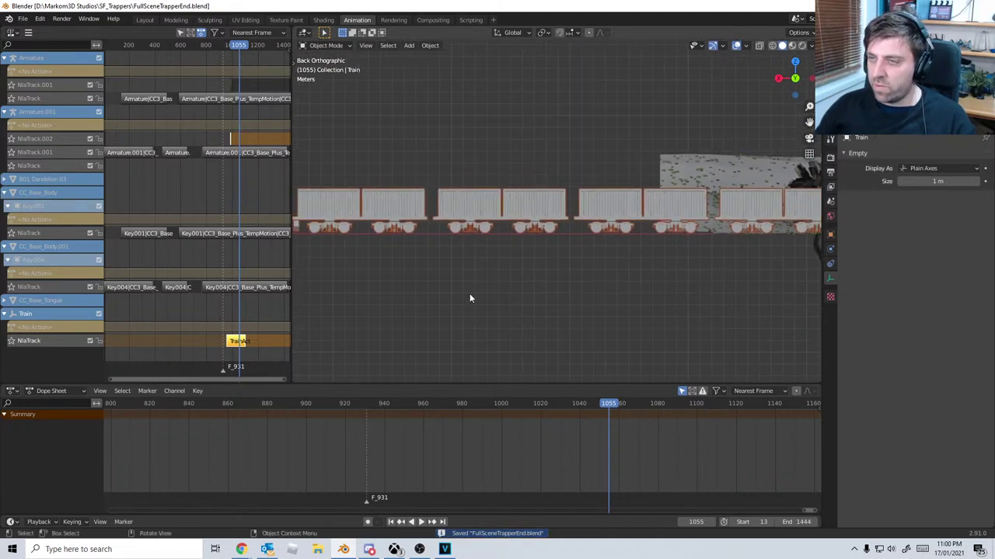
scroll(470, 298, down, 4)
shift+middle_drag(486, 300, 570, 314)
scroll(613, 402, up, 1)
drag(621, 404, 569, 406)
key(Escape)
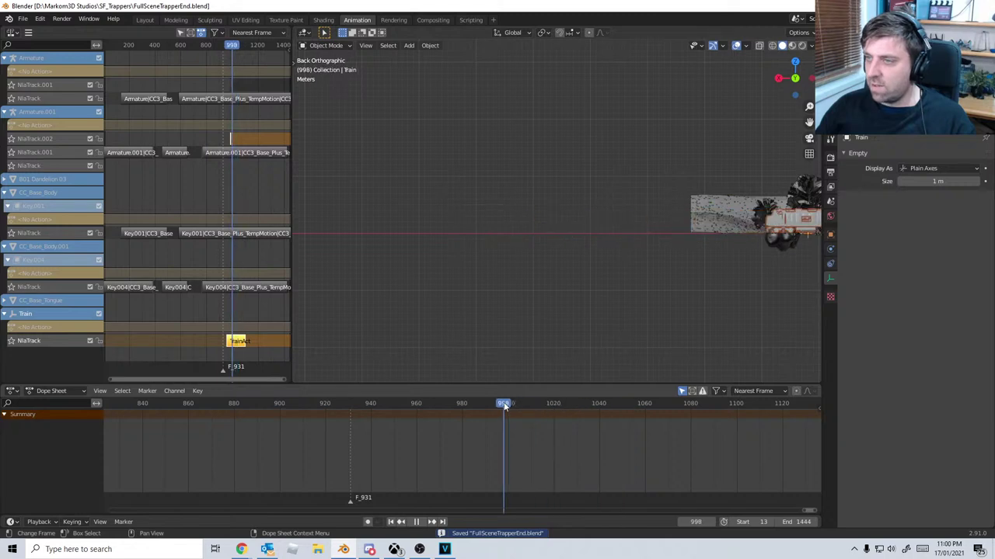
shift+middle_drag(589, 315, 476, 311)
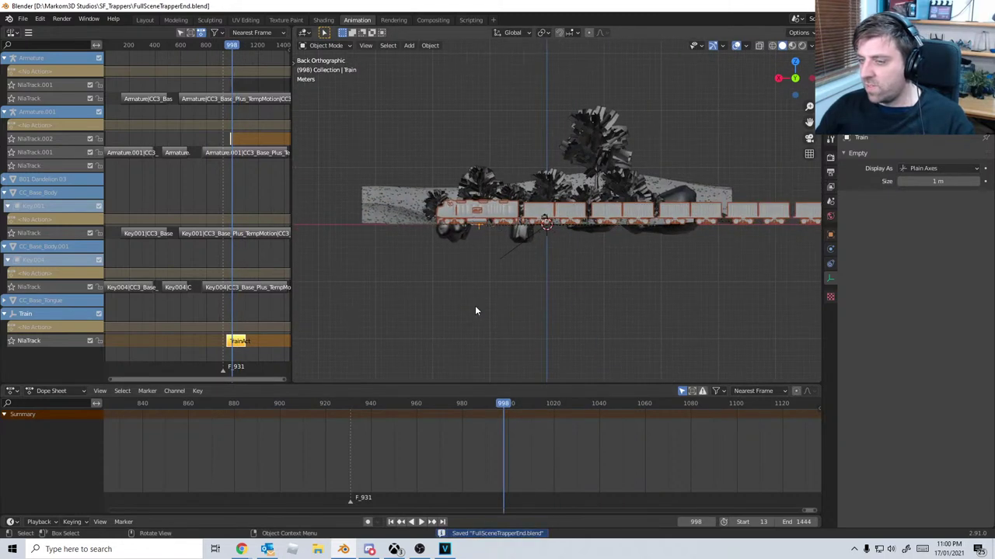